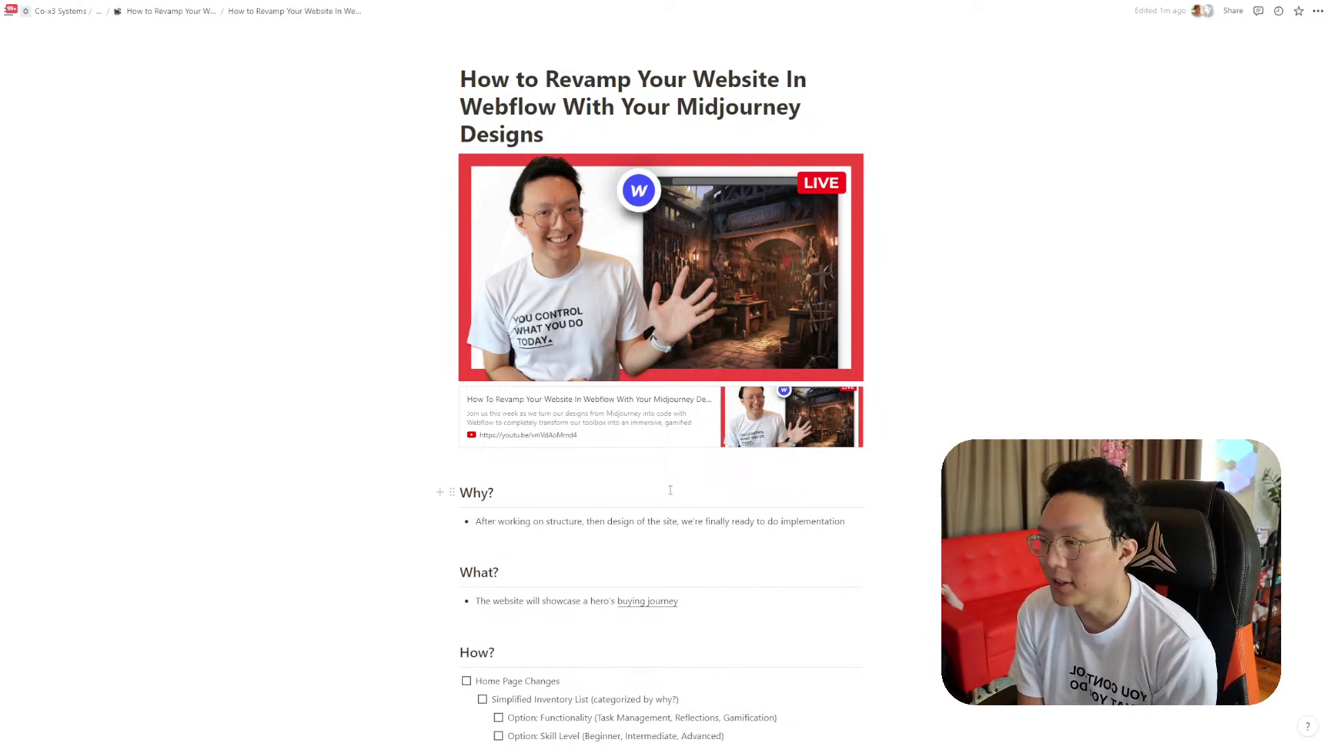
Examine the What? section of the Webflow revamp plan, highlighting the line about the hero's buying journey
scroll(631, 453, down, 1)
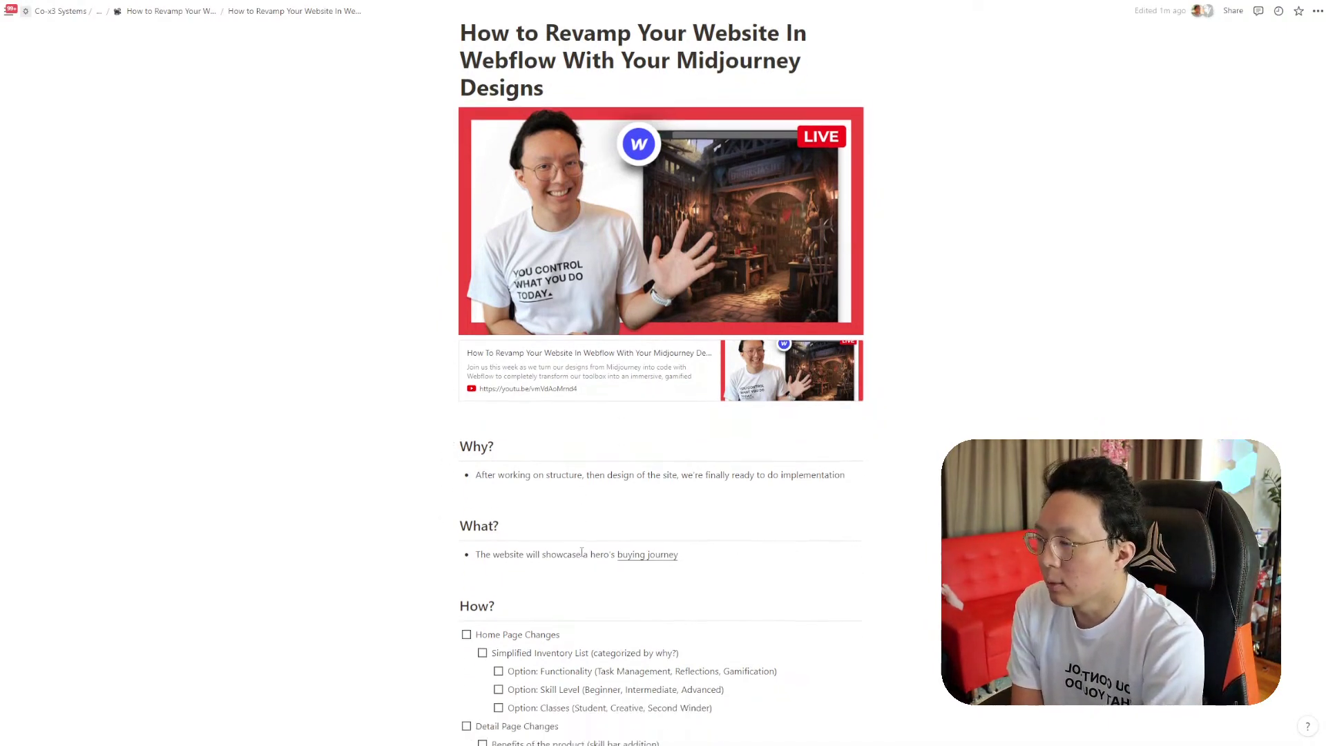
click(445, 548)
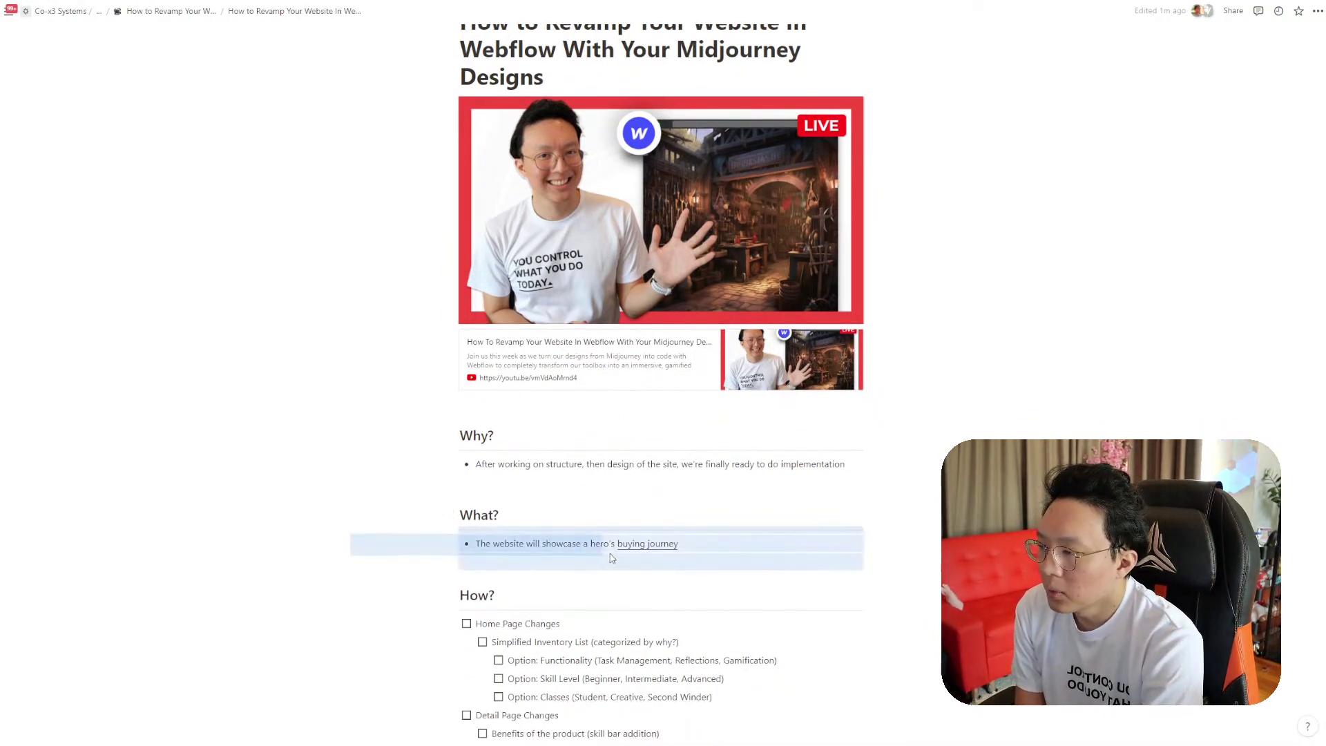
click(913, 547)
drag(913, 546, 463, 541)
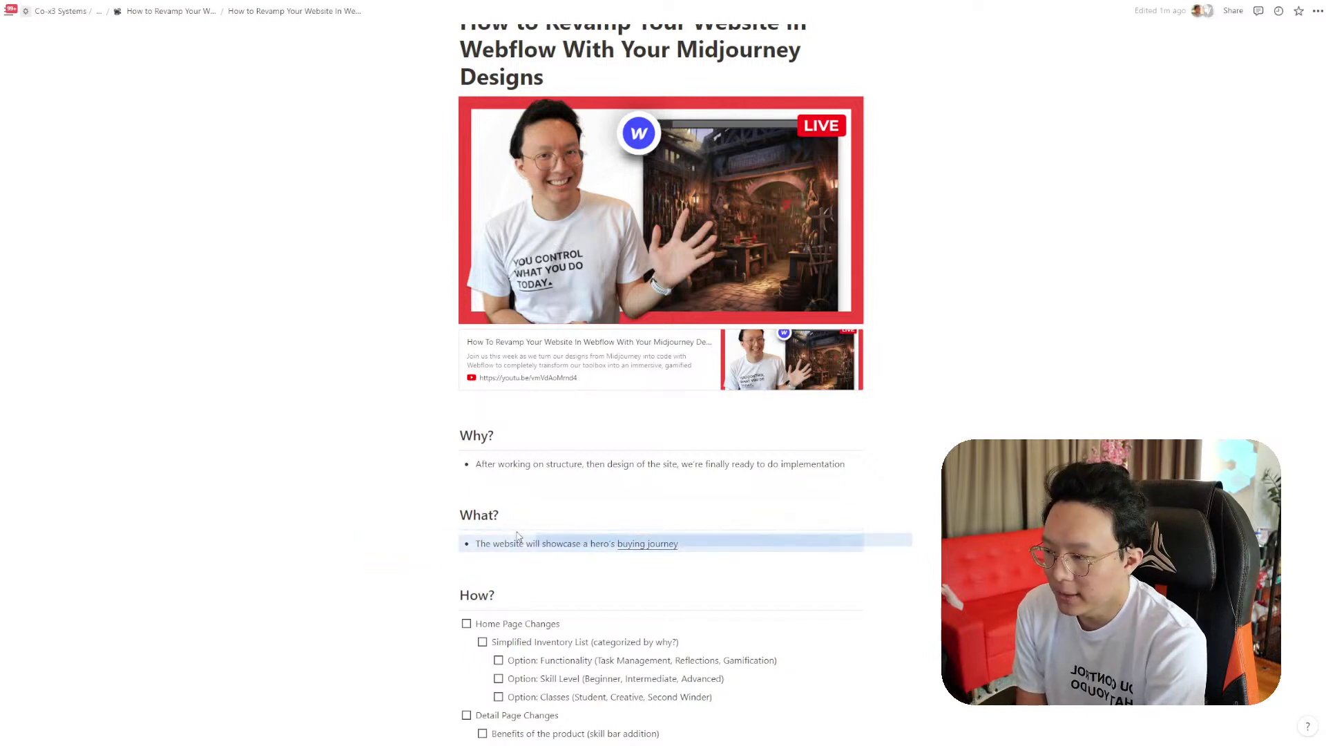
drag(376, 529, 751, 539)
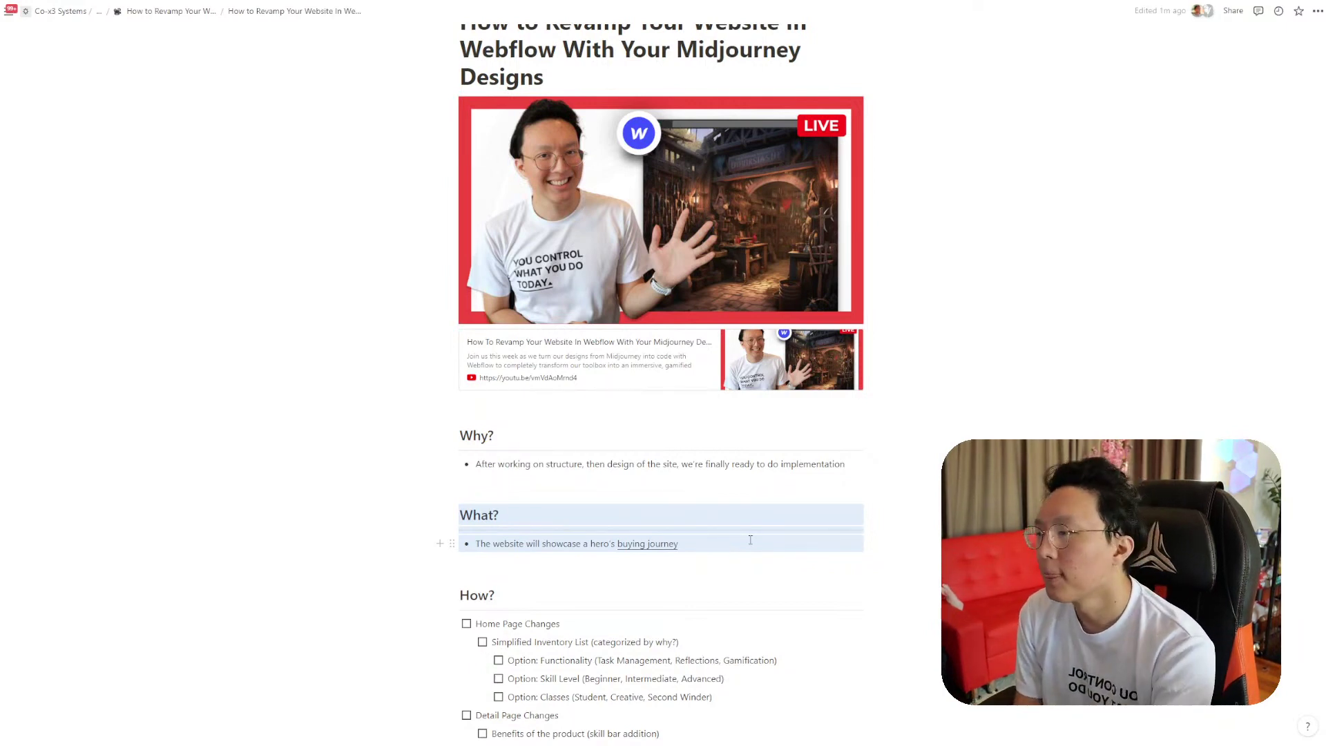
Review the How? checklist, highlighting its home page, detail page and cart change items
scroll(599, 427, down, 5)
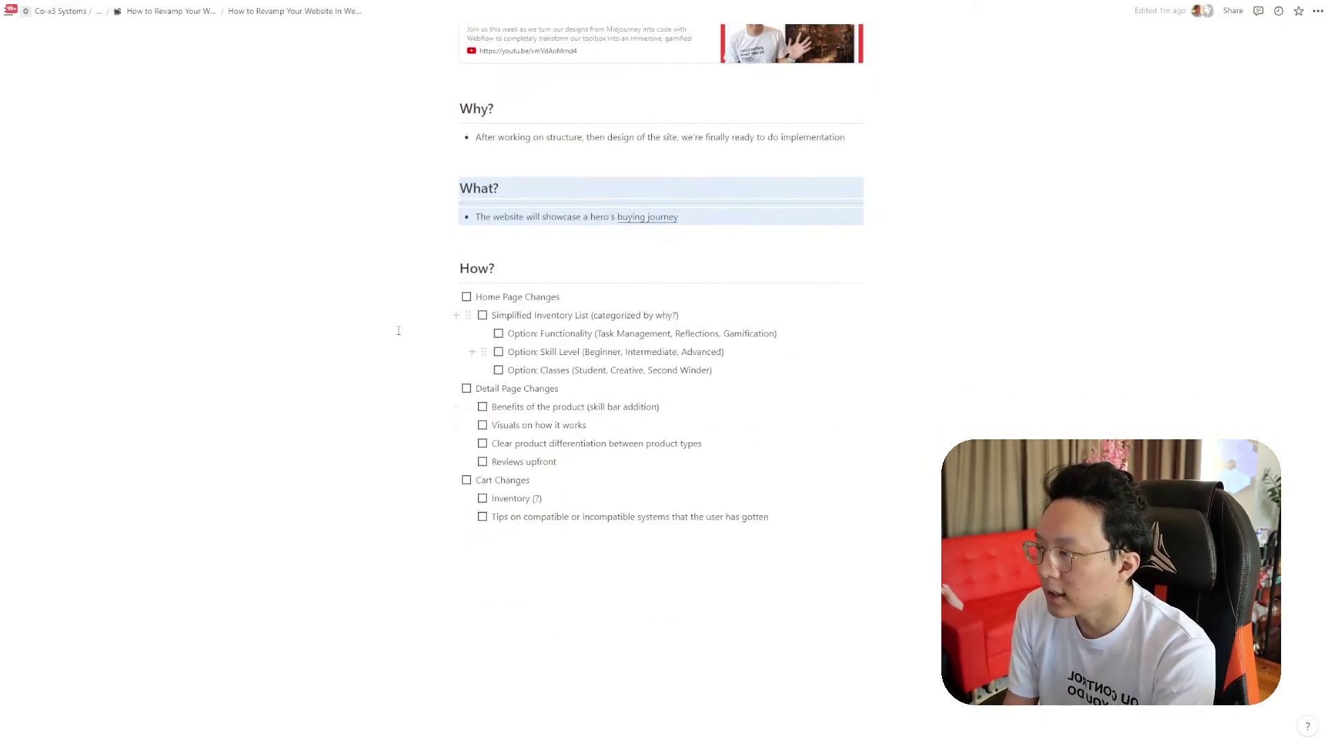
drag(385, 288, 725, 517)
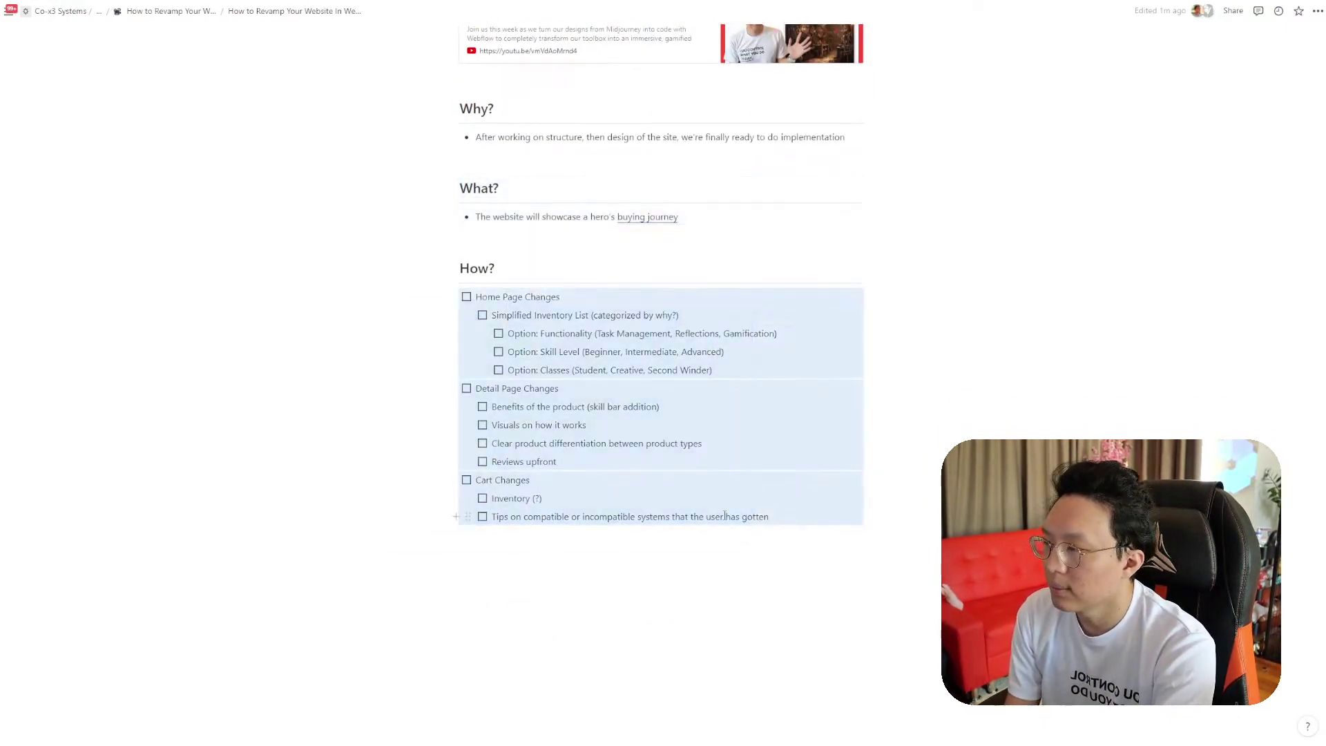
drag(379, 294, 511, 406)
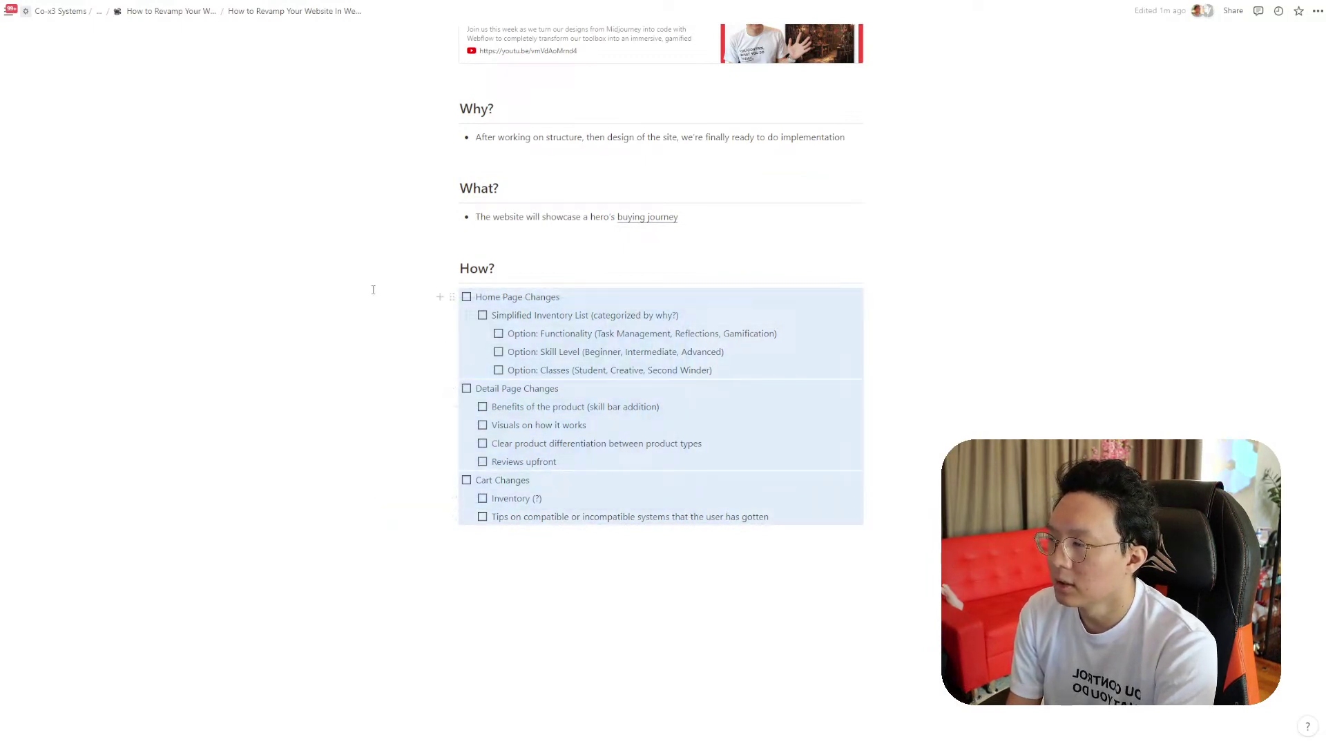
drag(373, 289, 691, 520)
drag(391, 400, 608, 453)
drag(393, 489, 652, 521)
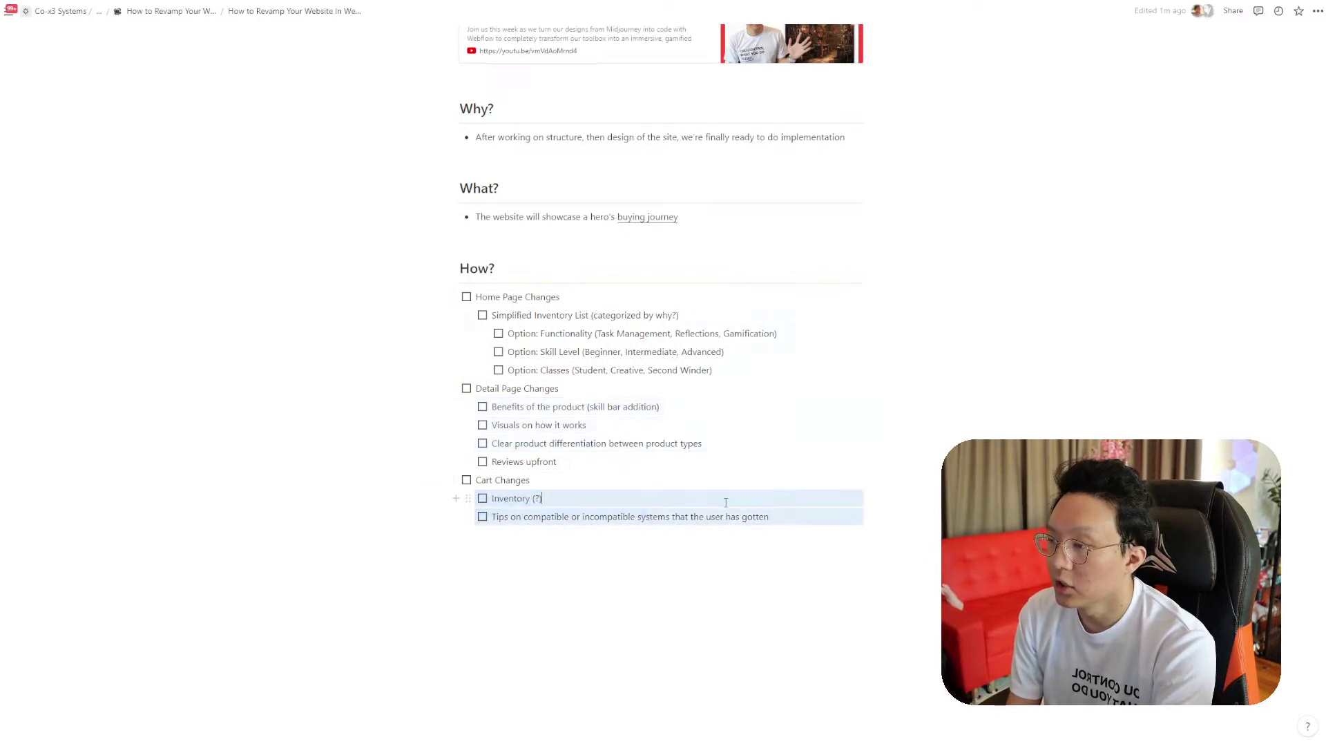
click(778, 492)
scroll(781, 496, up, 4)
scroll(782, 500, up, 2)
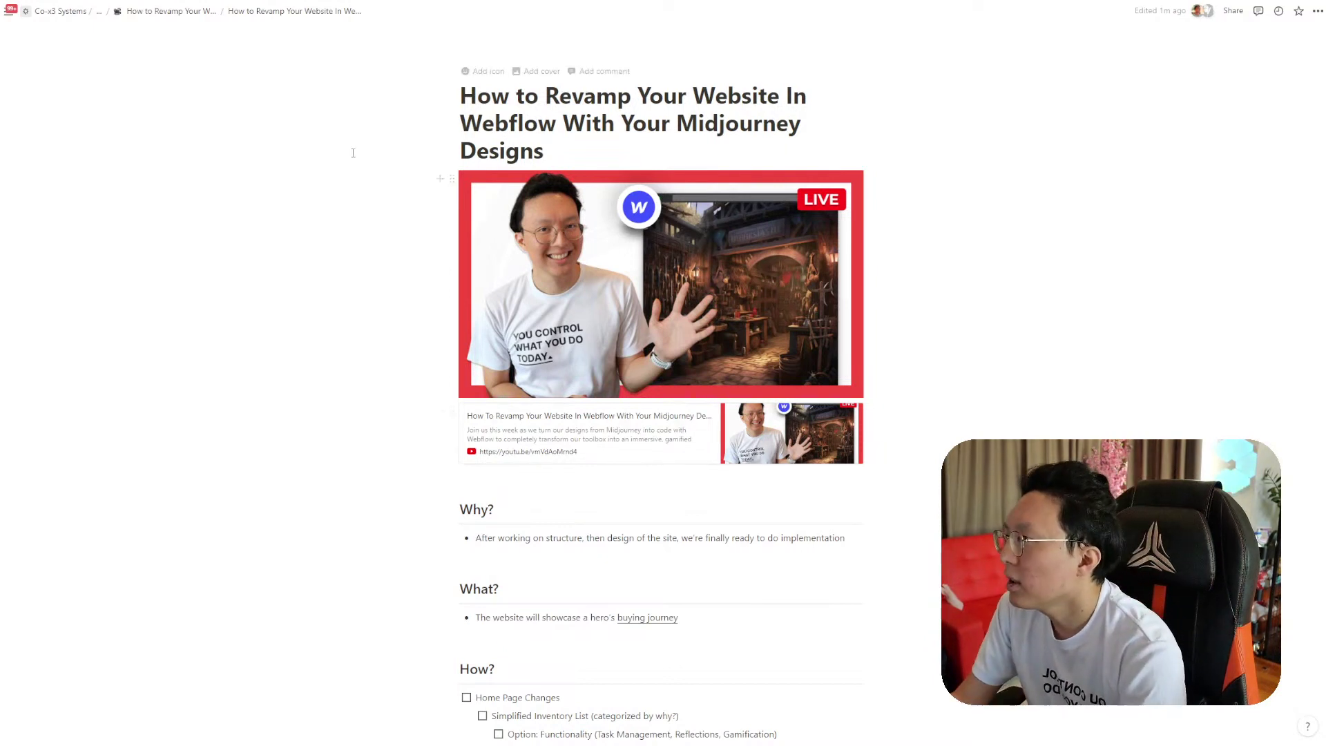
Open the Co-x3 Toolbox website, toolbox.co-x3.com, in a new browser tab
key(ctrl+t)
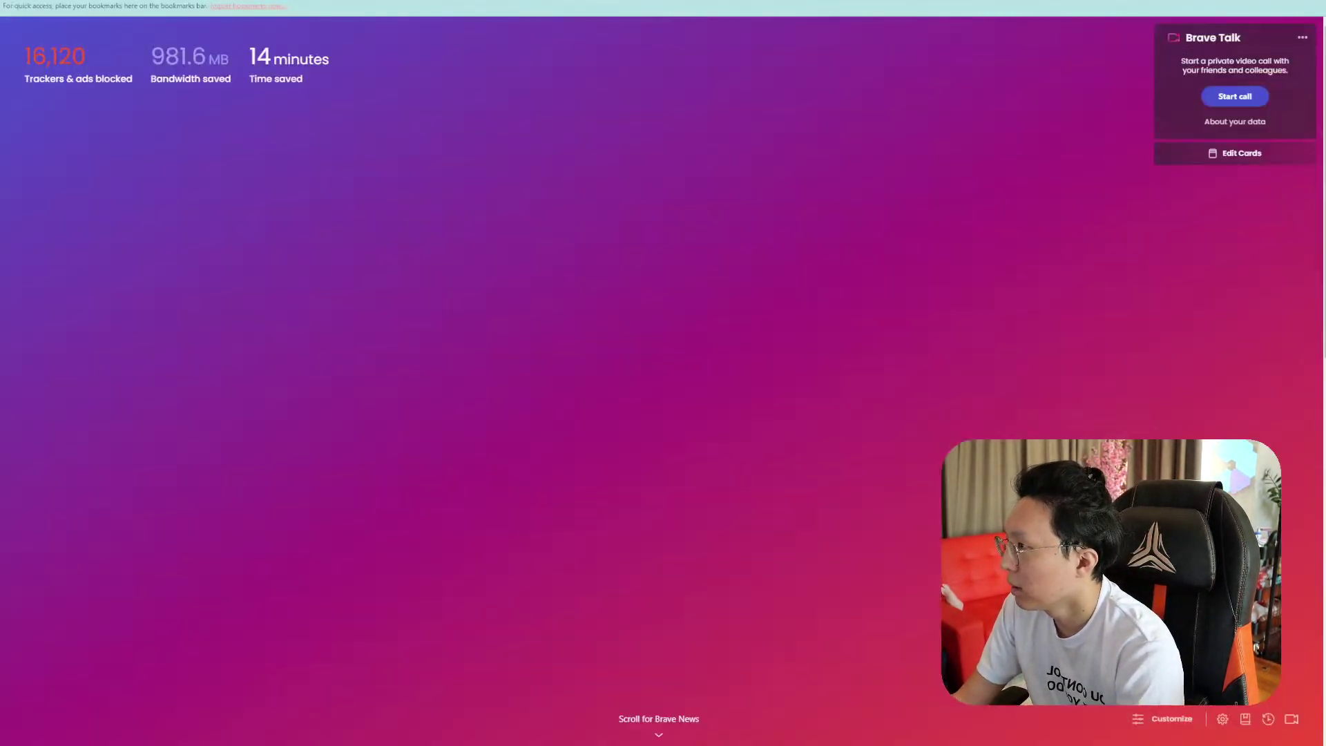
text(too)
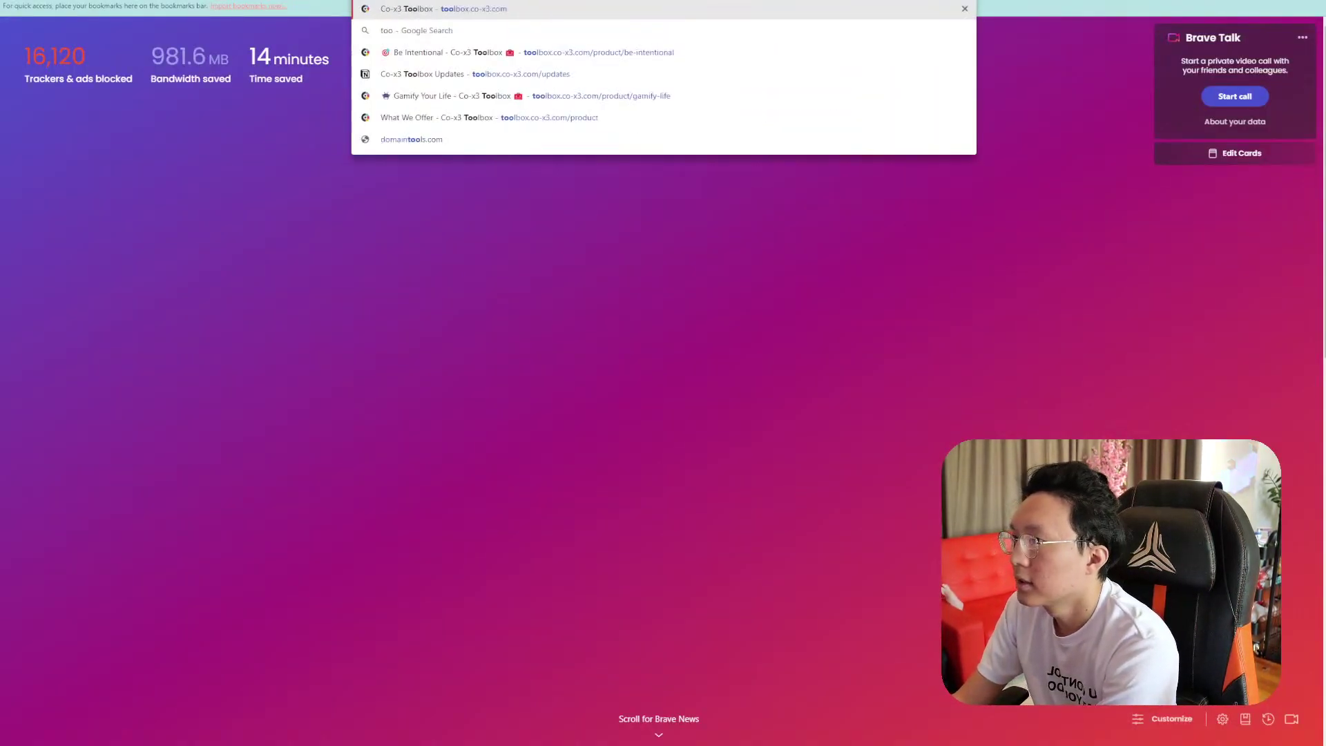
key(Escape)
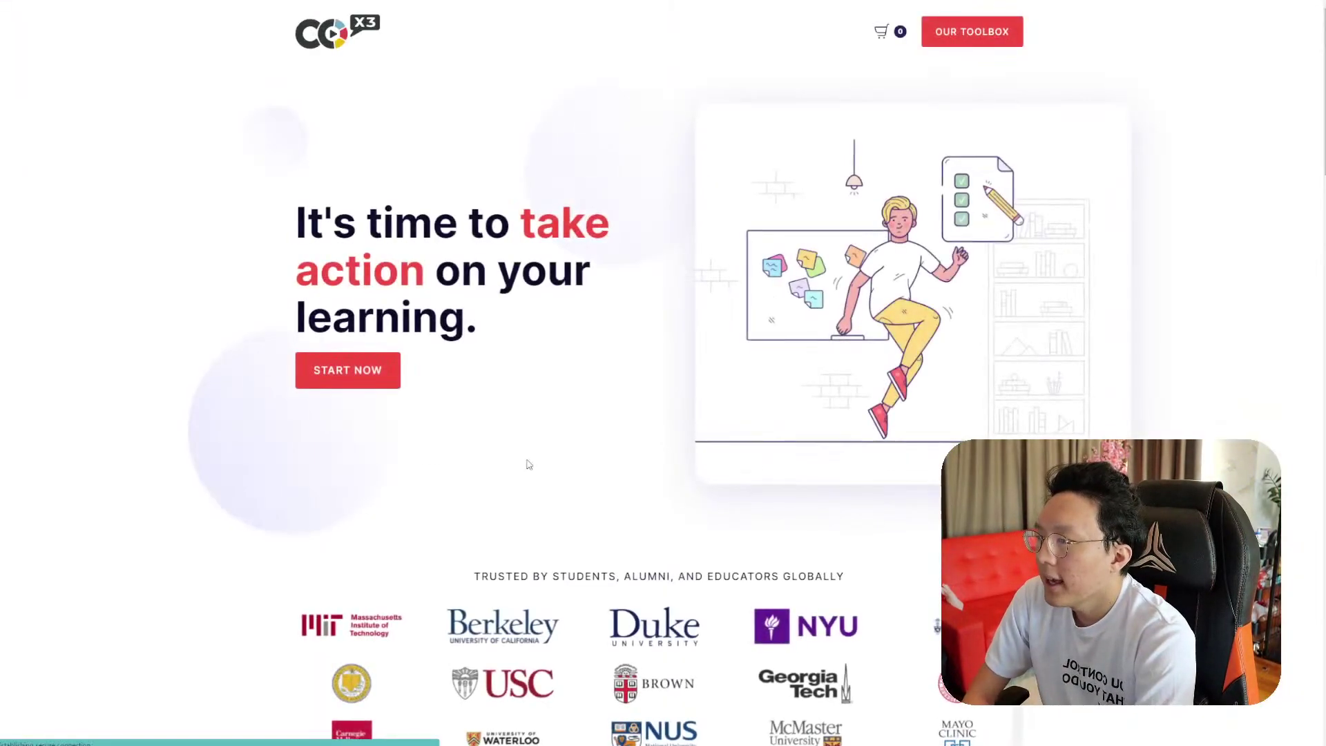
Skim the Toolbox home page from the hero section to the customer reviews and return to its beginning
scroll(1223, 376, down, 15)
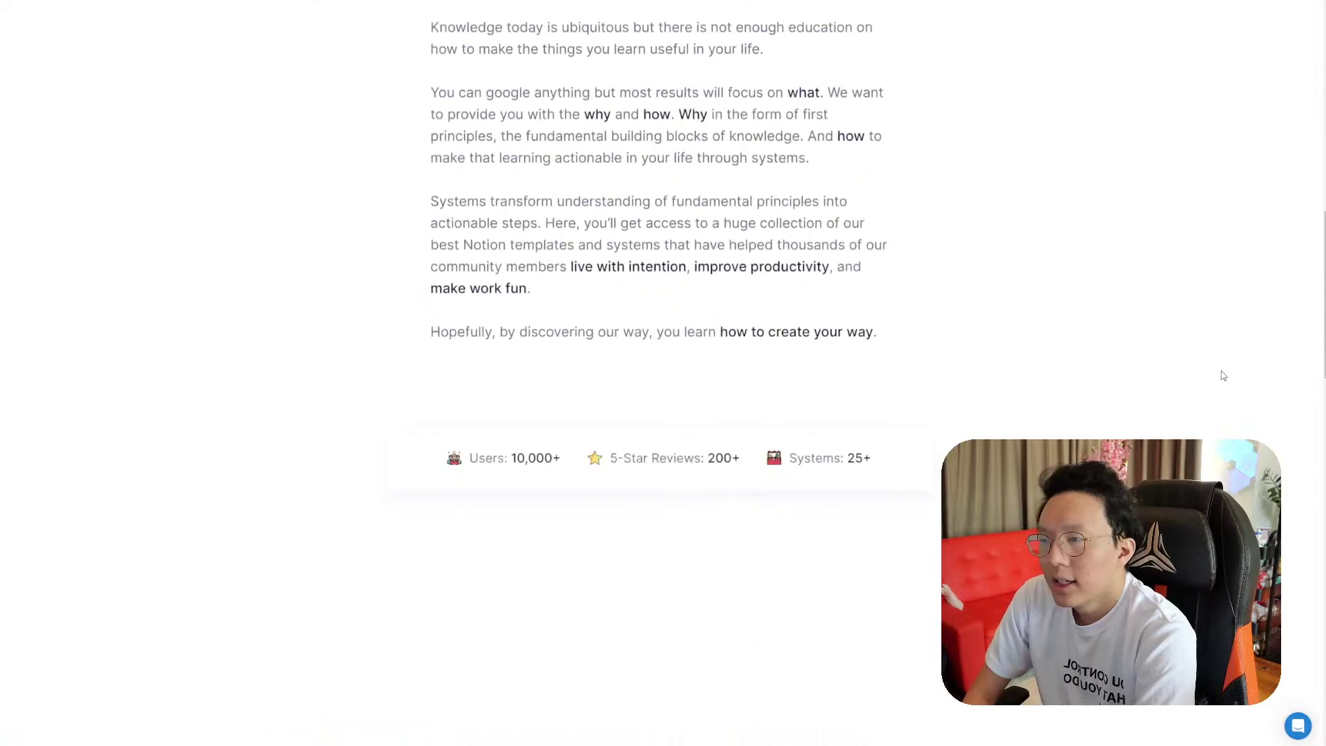
scroll(1223, 379, down, 15)
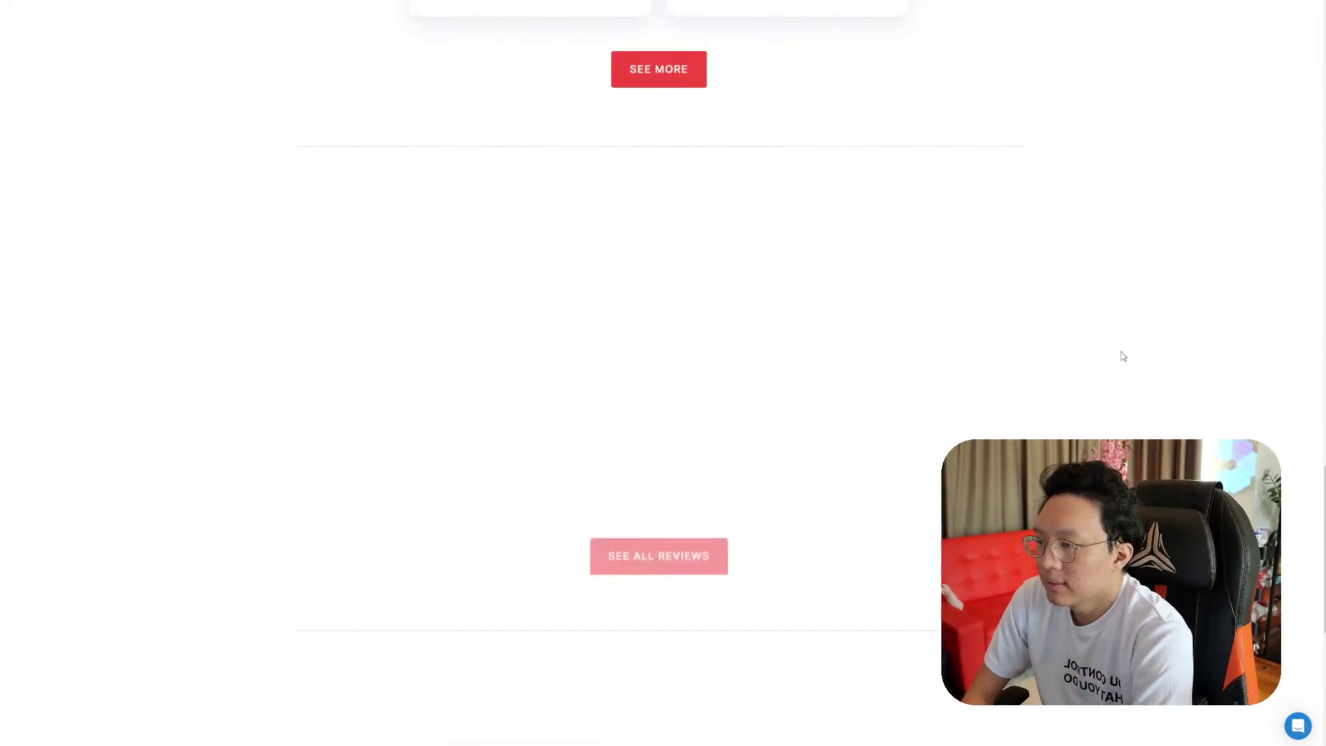
scroll(1126, 359, down, 3)
scroll(1129, 361, up, 20)
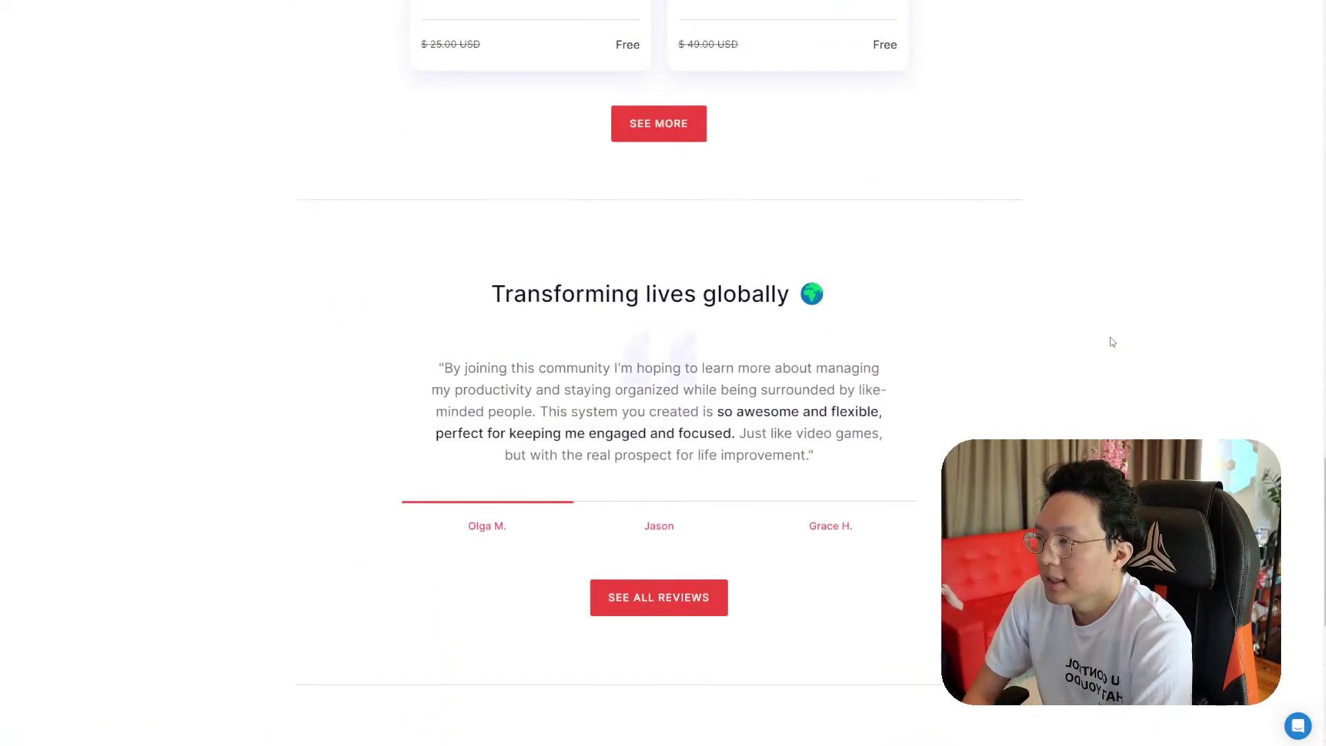
scroll(1144, 370, up, 18)
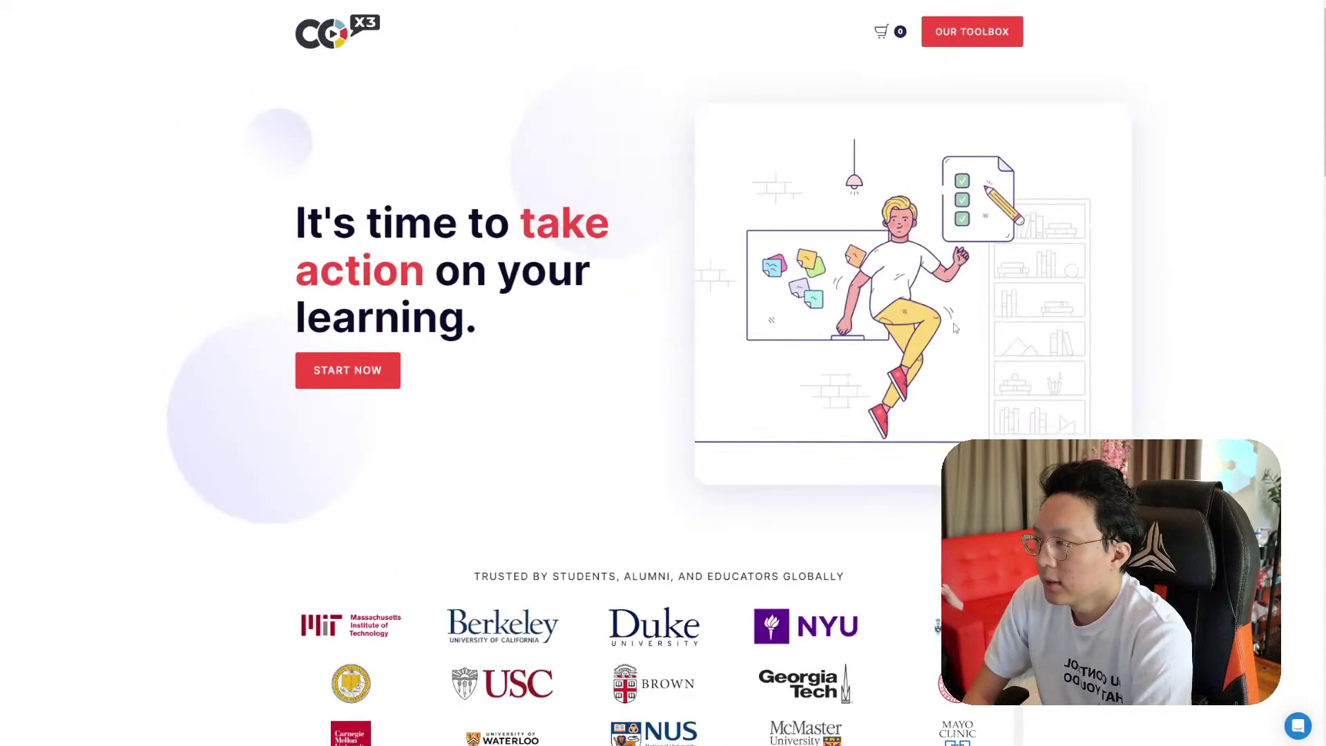
Examine the home page's hero headline and the introductory text about knowledge and systems
drag(297, 223, 657, 343)
click(652, 367)
drag(297, 223, 615, 332)
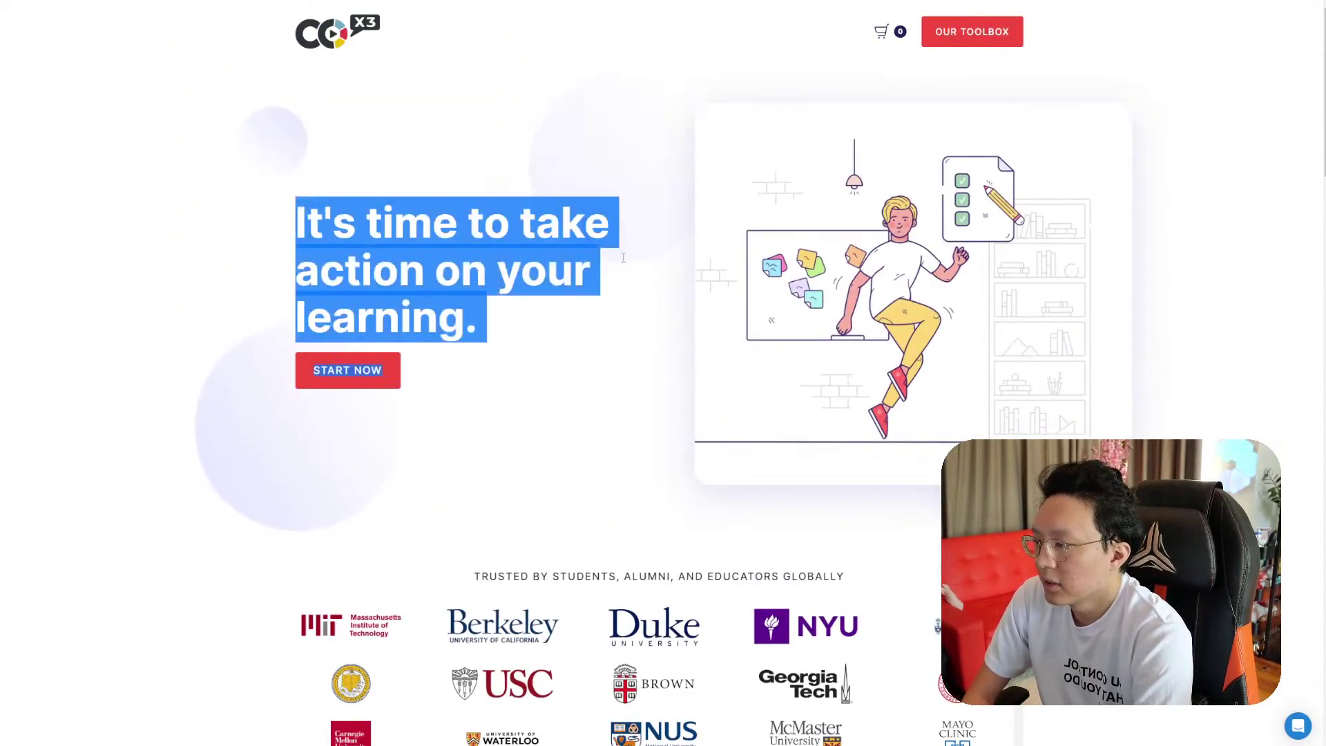
scroll(938, 265, down, 6)
scroll(938, 265, down, 3)
drag(366, 164, 967, 587)
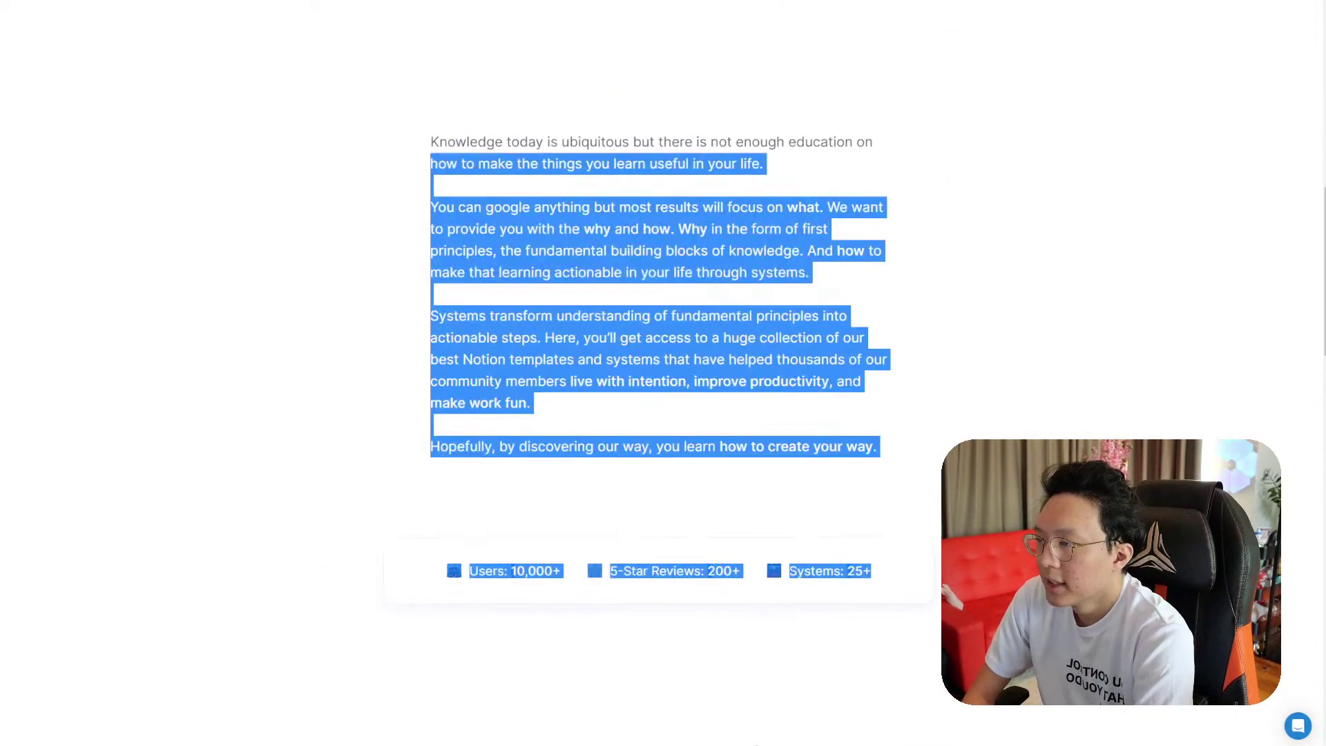
click(967, 587)
Examine the "How can we be helpful?" section, its system categories and product cards, and the reviews below it
scroll(728, 450, down, 6)
drag(288, 334, 691, 739)
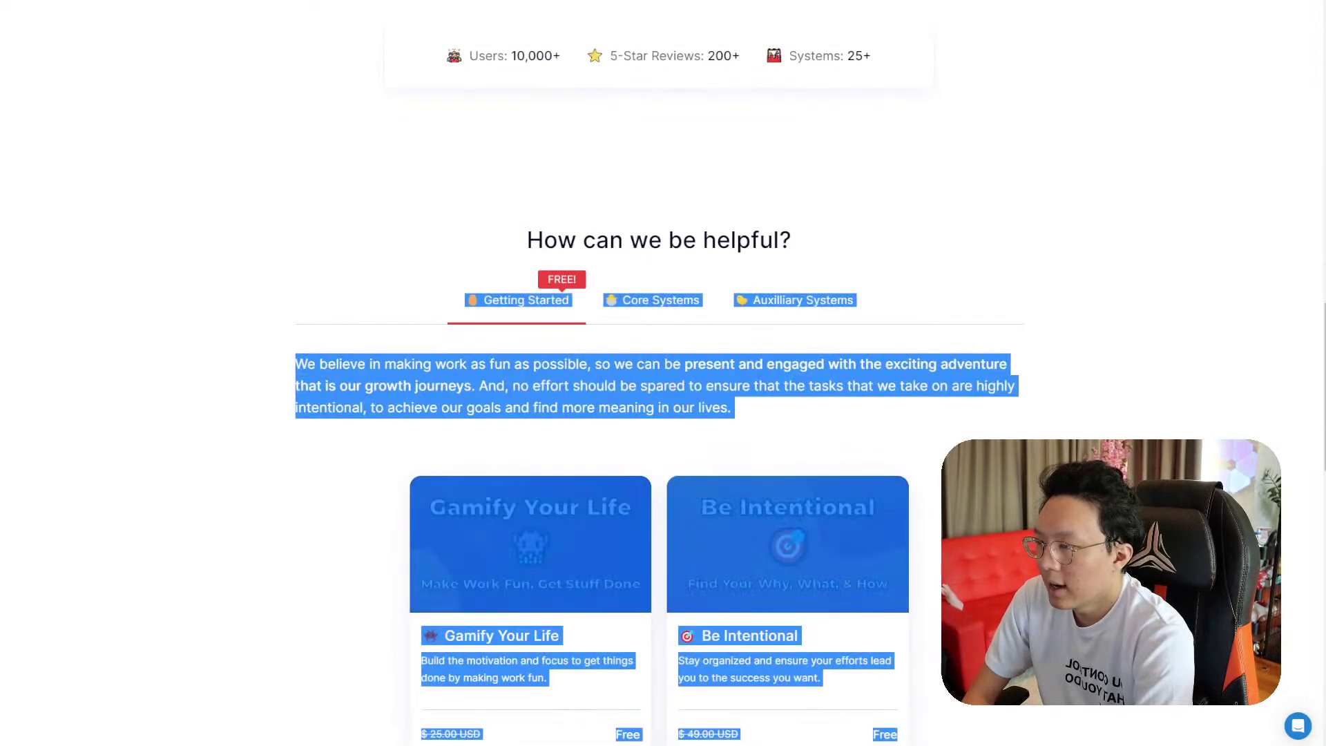
click(474, 316)
scroll(740, 408, down, 2)
click(719, 250)
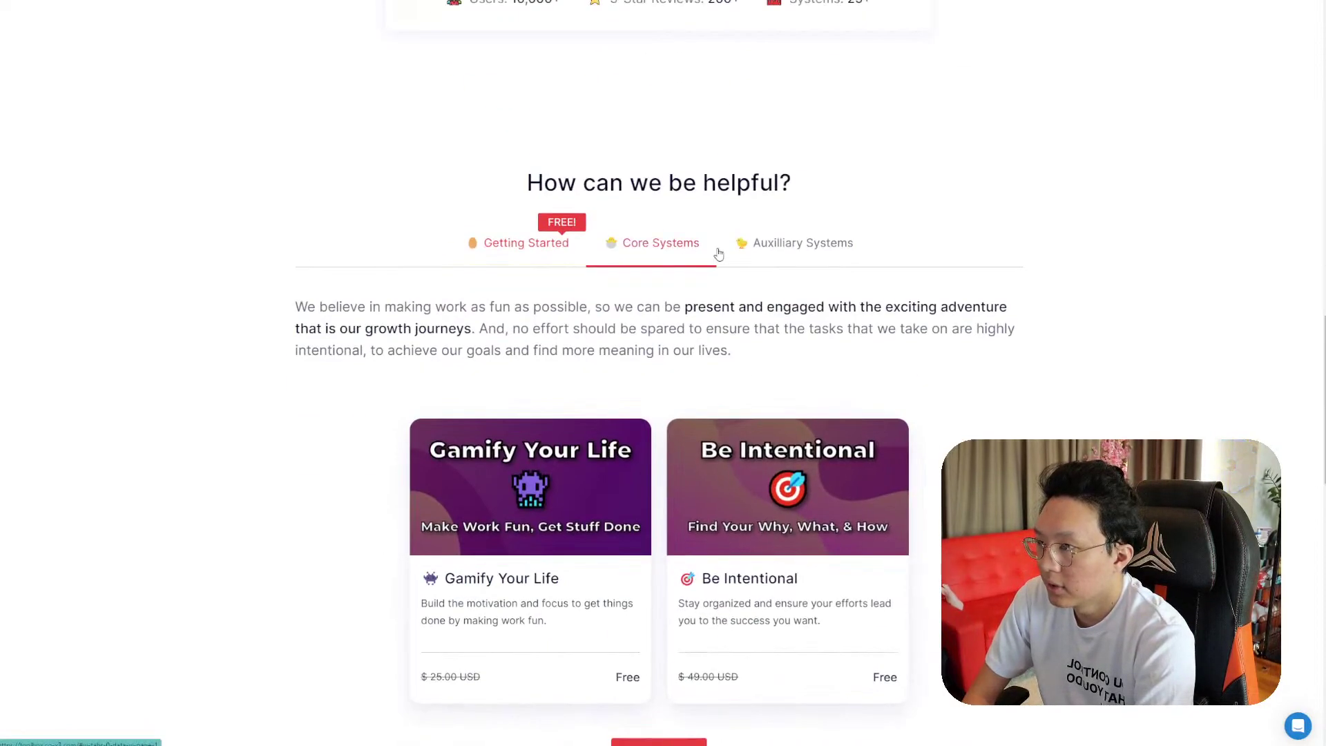
scroll(1105, 359, down, 7)
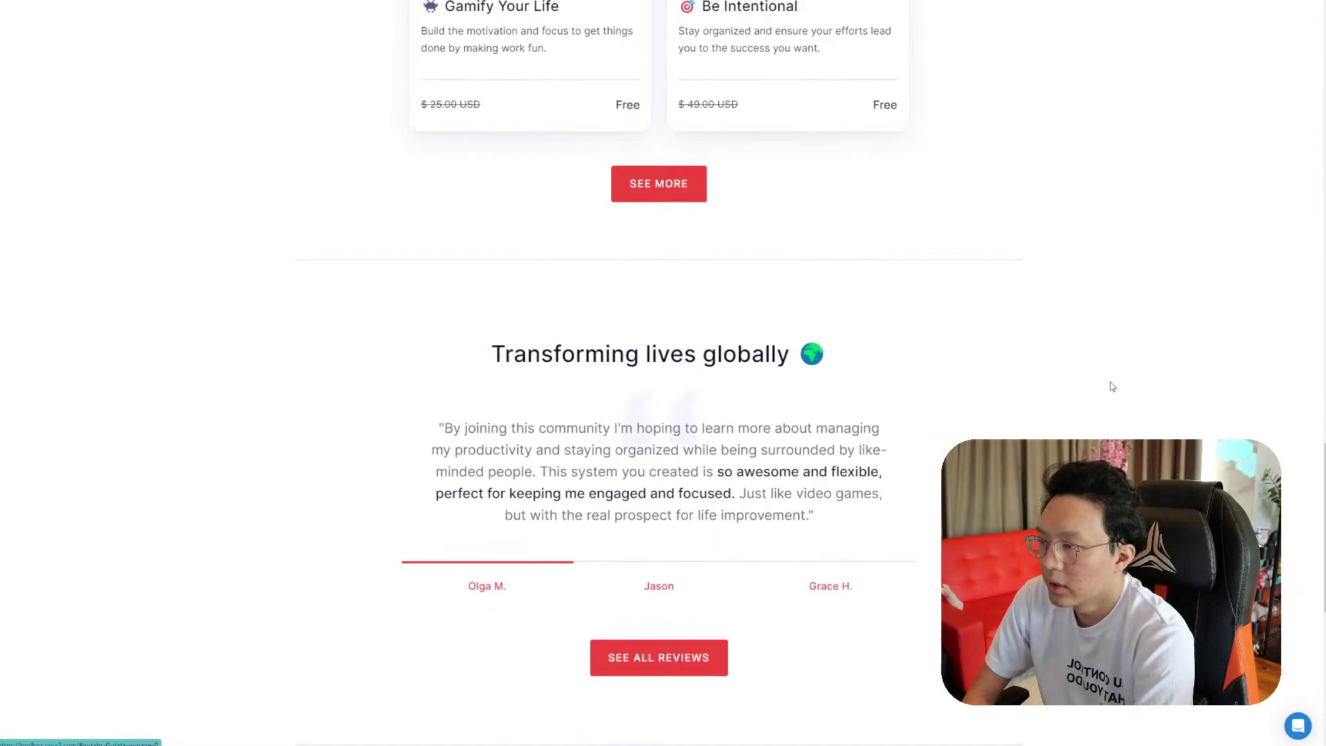
scroll(1113, 400, up, 5)
drag(1115, 417, 366, 110)
click(897, 201)
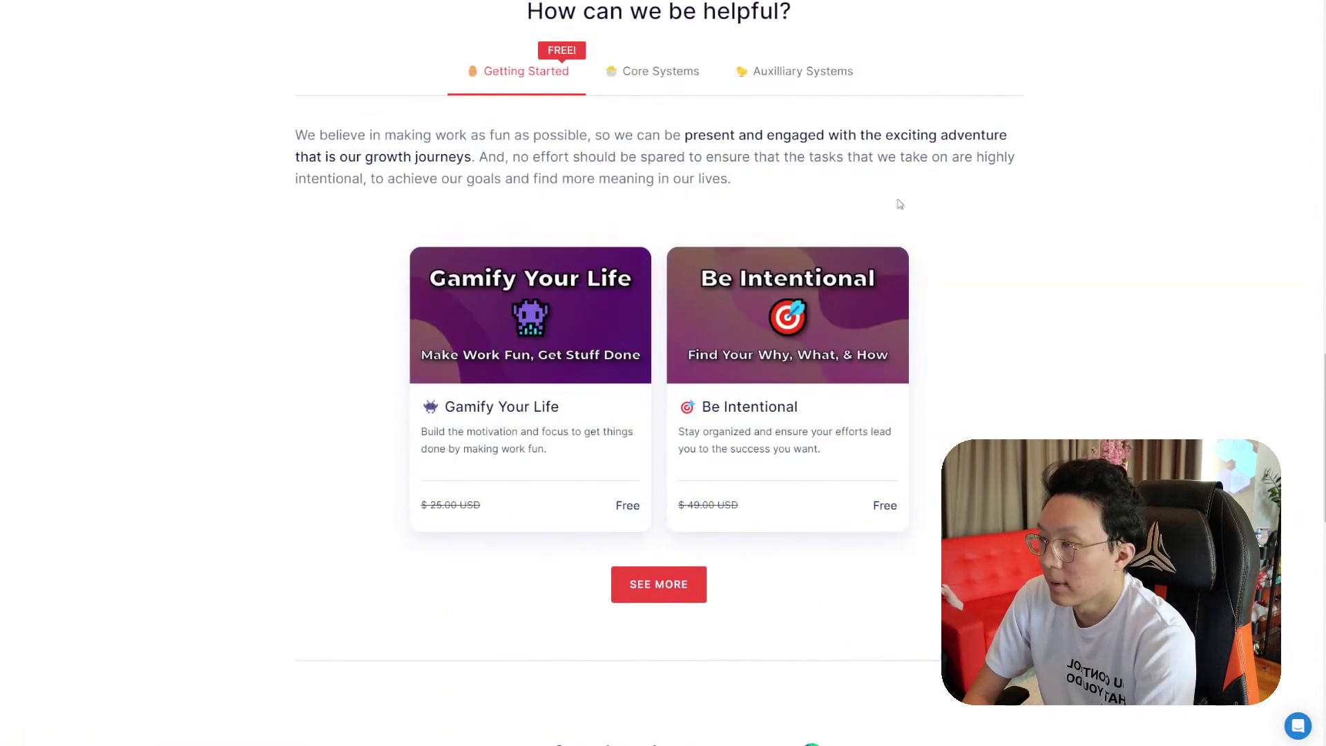
scroll(967, 235, up, 3)
scroll(1039, 263, up, 20)
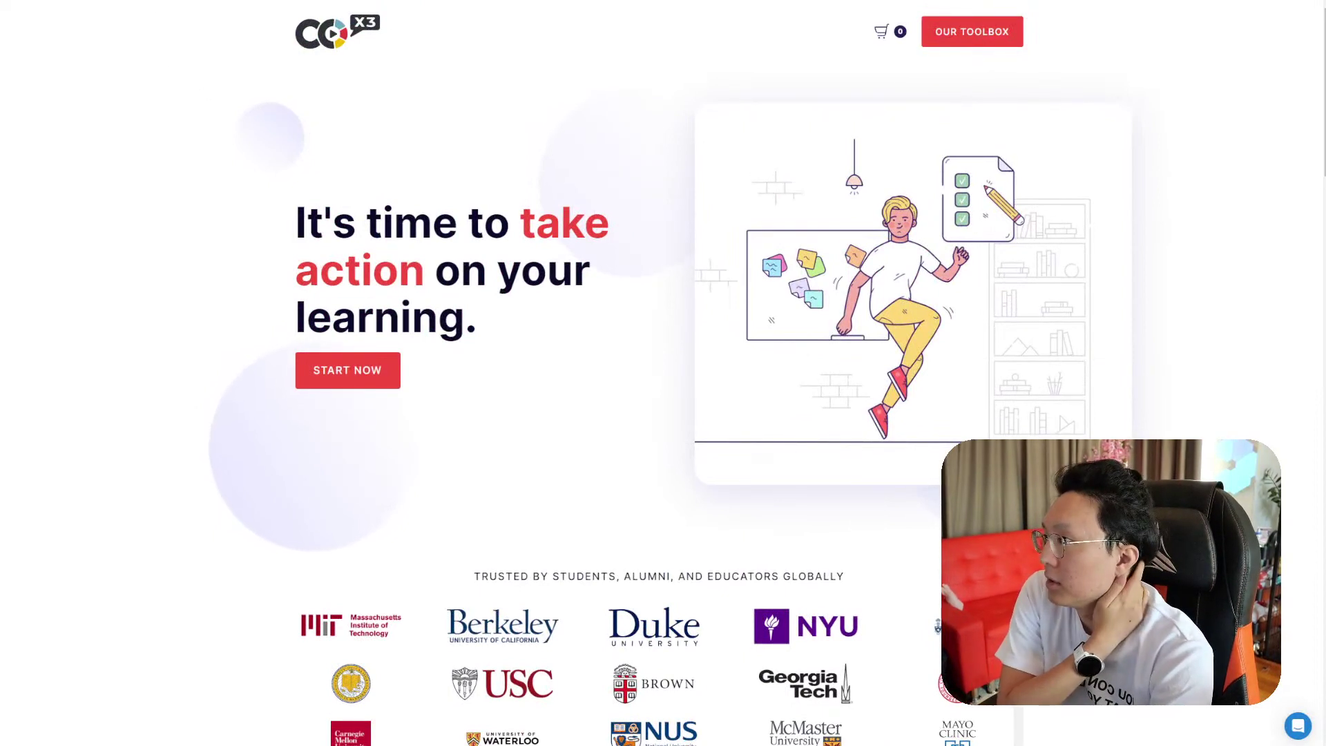
Switch back to the Notion revamp plan and skim its Why?, What? and How? sections
key(alt+Tab)
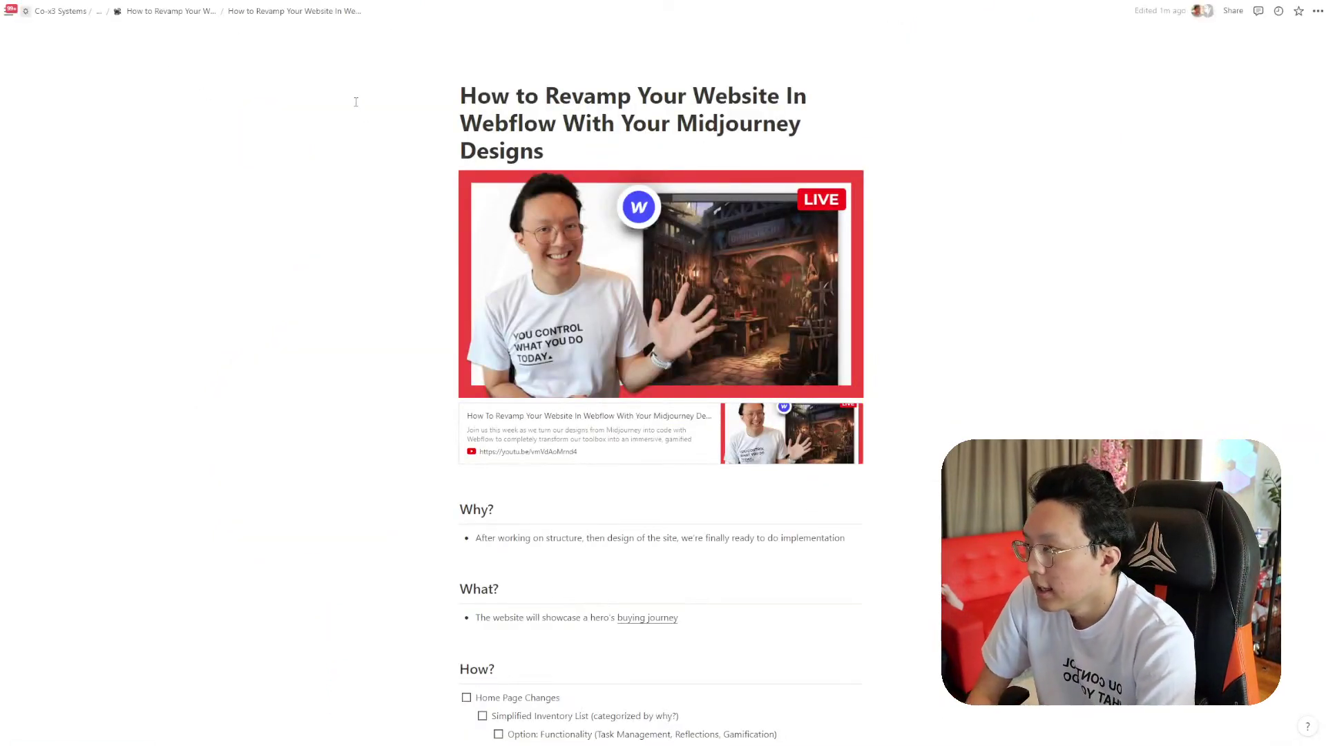
scroll(351, 79, down, 3)
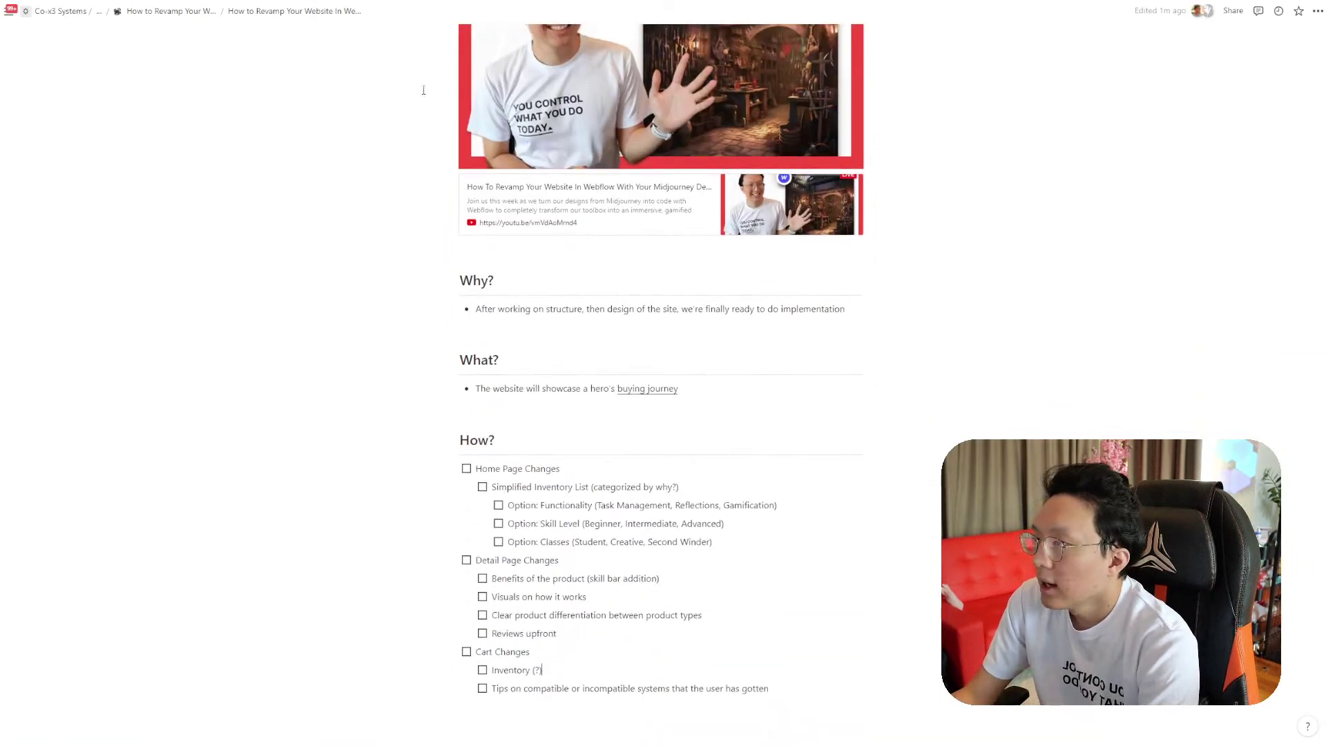
scroll(597, 194, down, 2)
scroll(590, 403, up, 6)
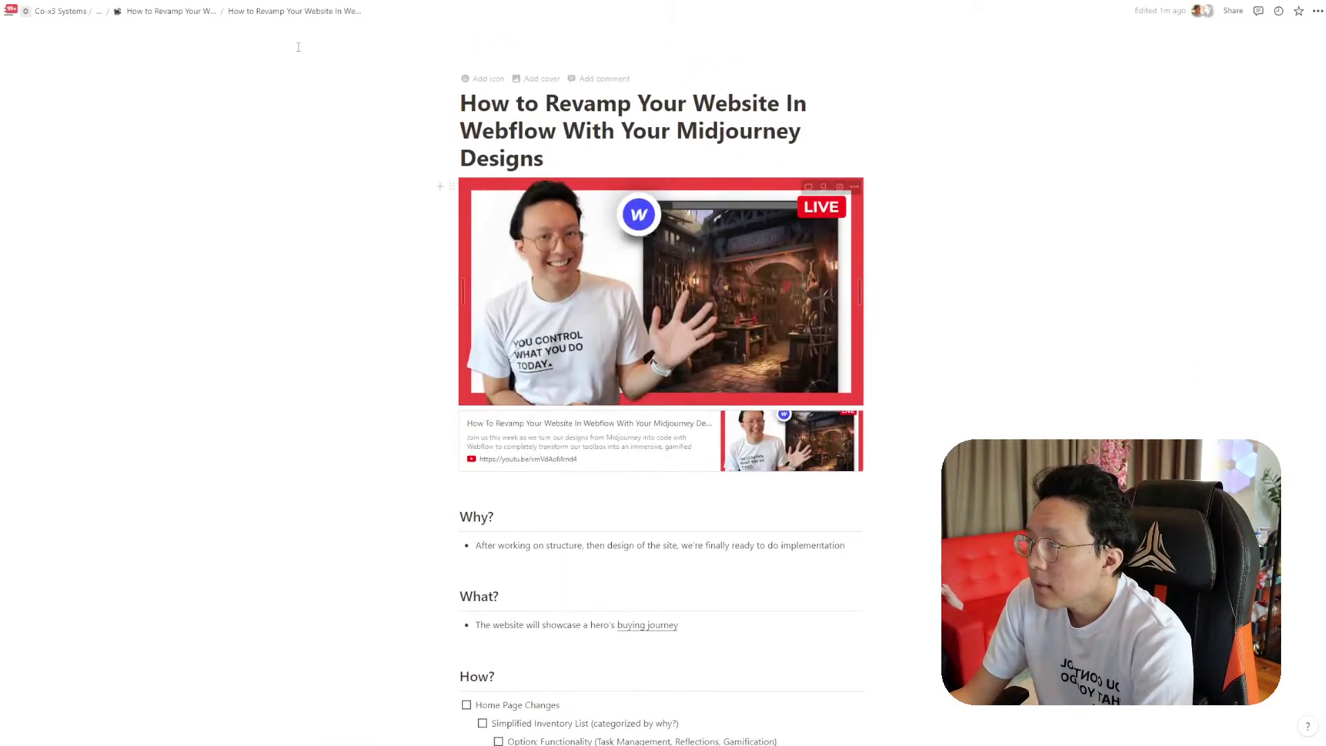
Return to the Toolbox website and review its home page from the university logos through the introduction to the product section
key(alt+Tab)
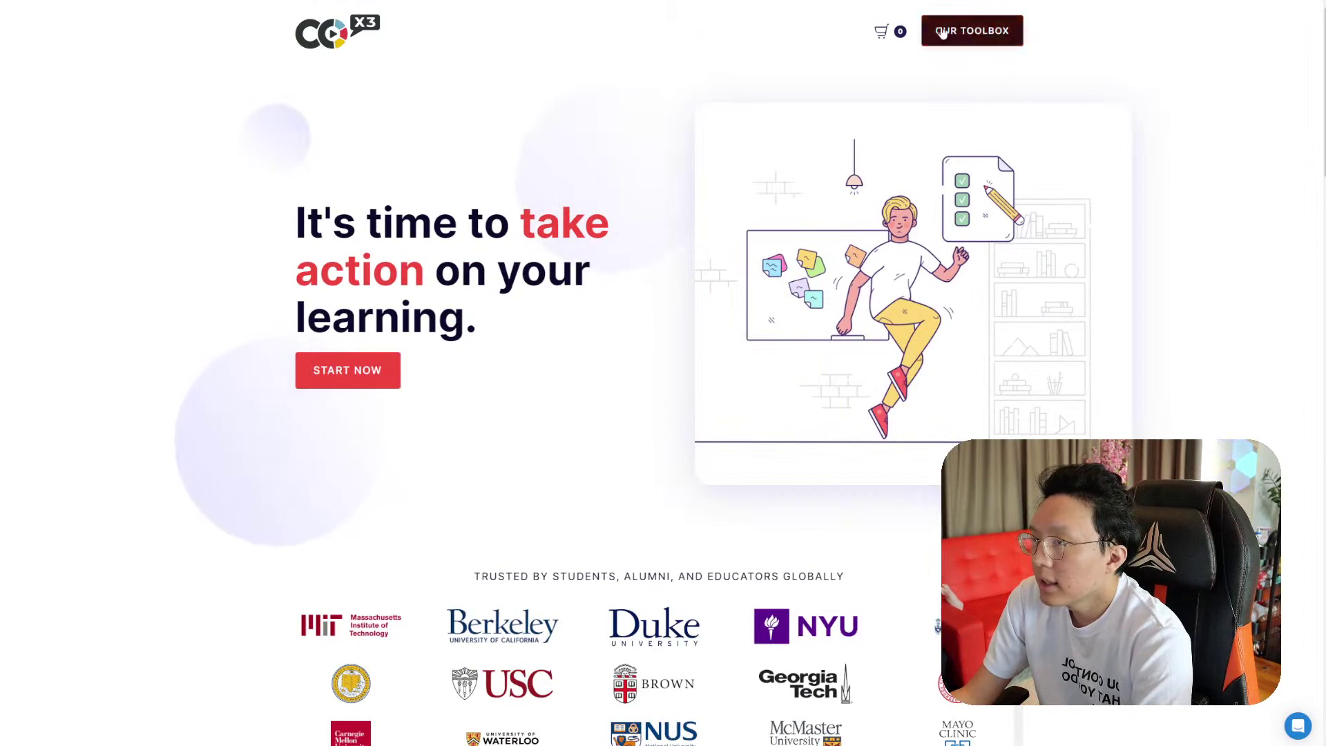
scroll(832, 50, down, 8)
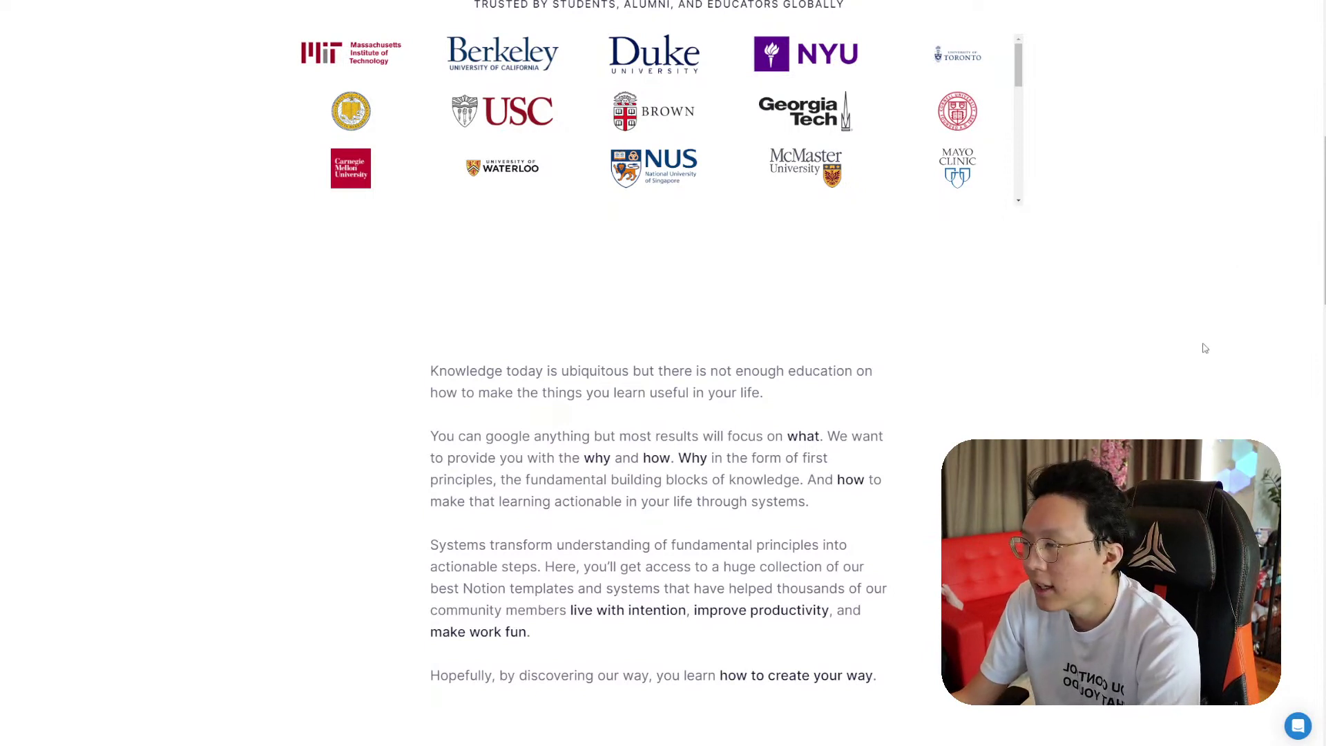
scroll(1165, 399, down, 5)
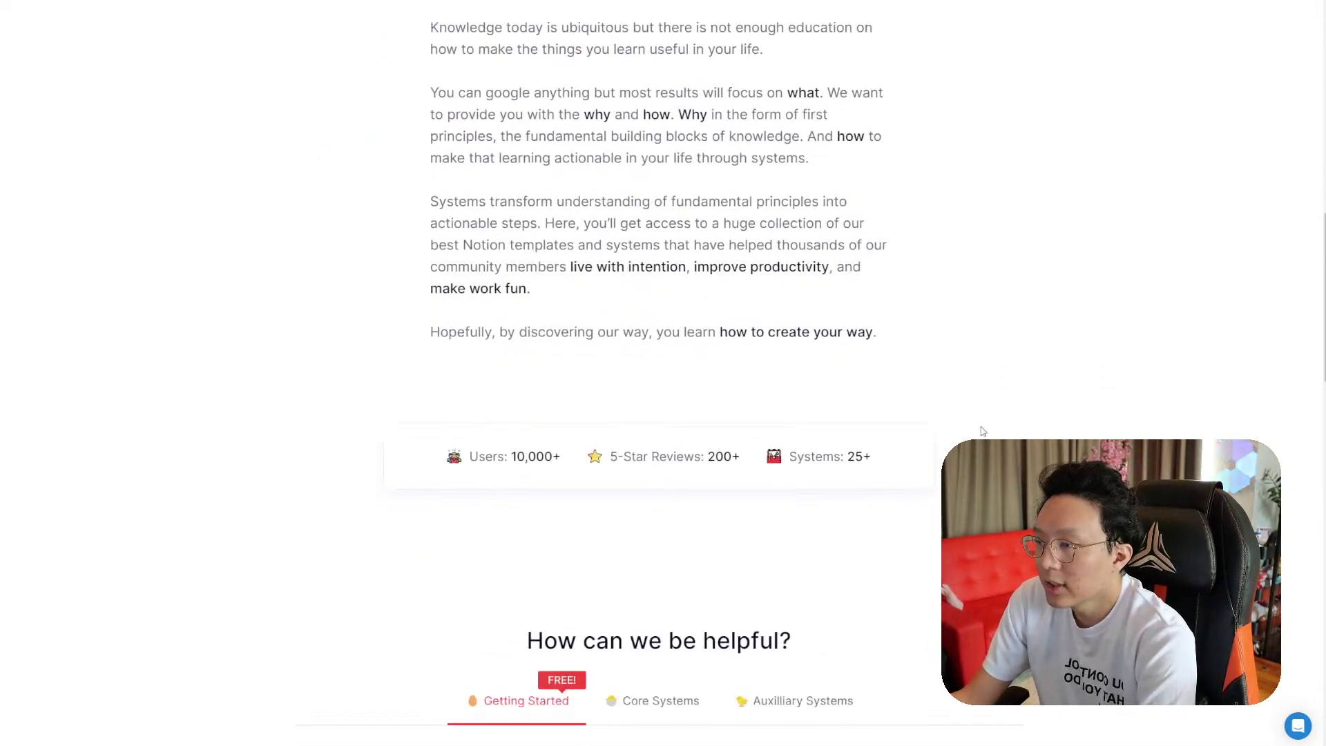
scroll(1164, 399, down, 7)
scroll(1165, 399, up, 3)
scroll(243, 138, up, 15)
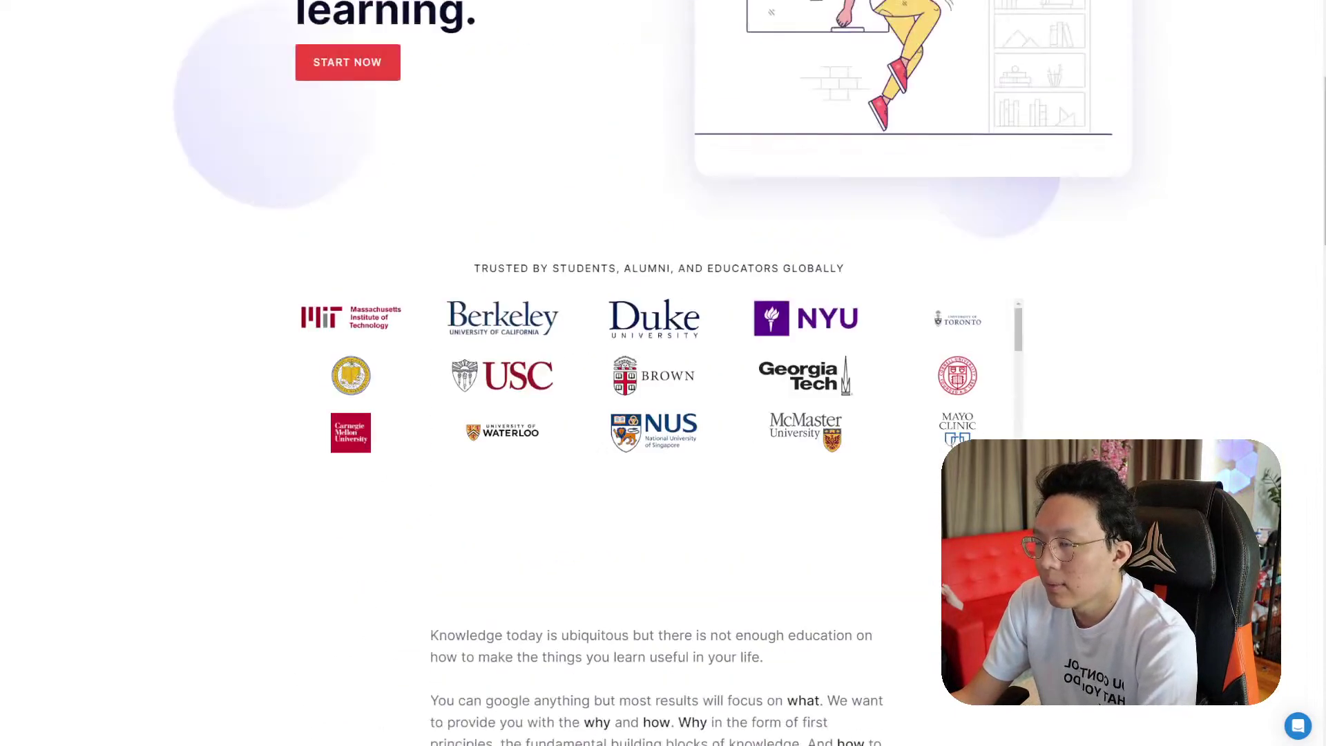
drag(244, 138, 967, 504)
click(967, 504)
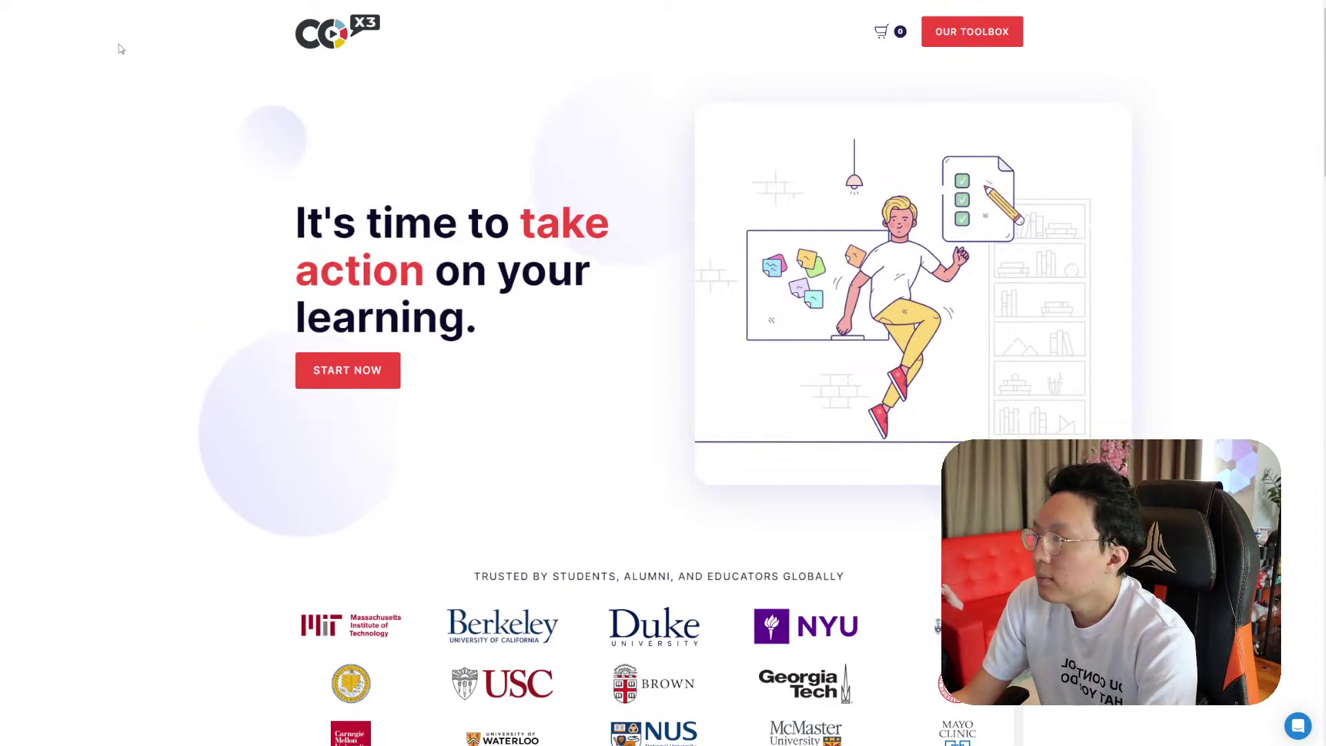
Switch to the Notion plan and examine the inventory list options under Home Page Changes, including functionality and skill level
key(alt+Tab)
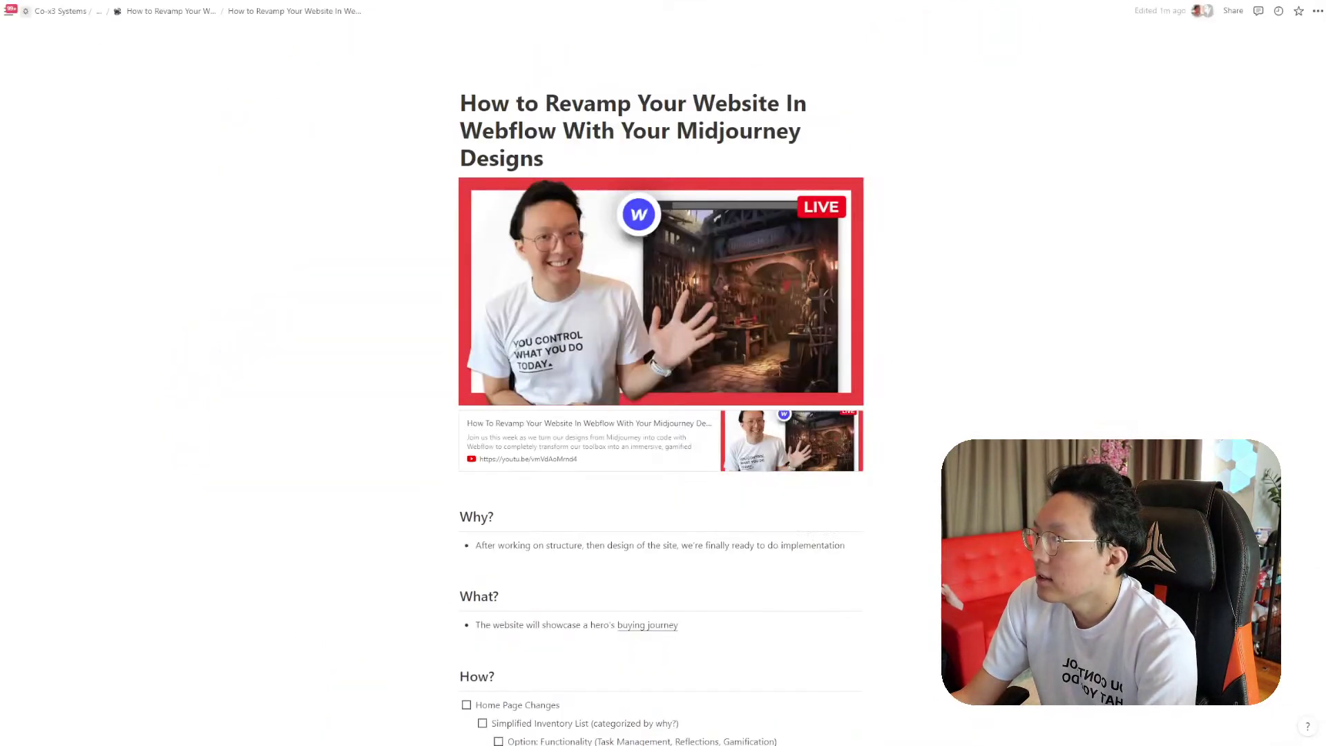
scroll(512, 415, down, 5)
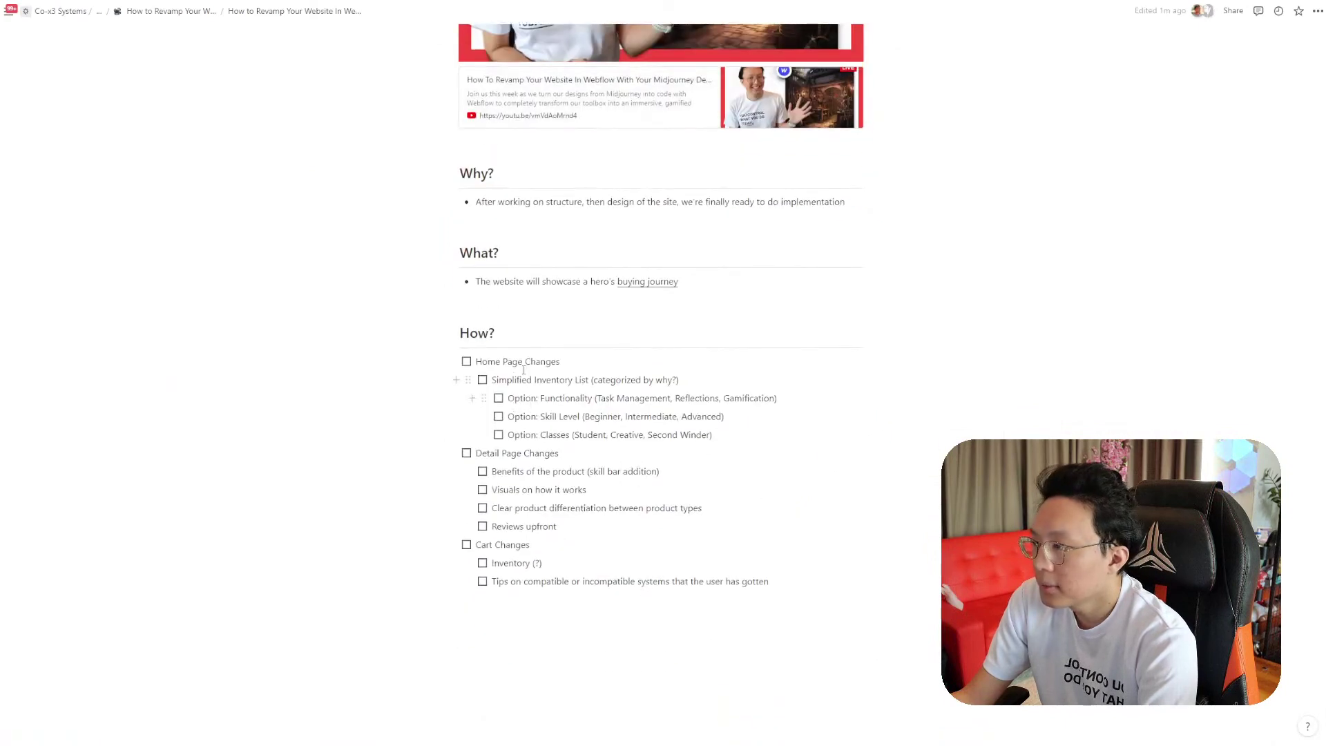
drag(297, 353, 622, 532)
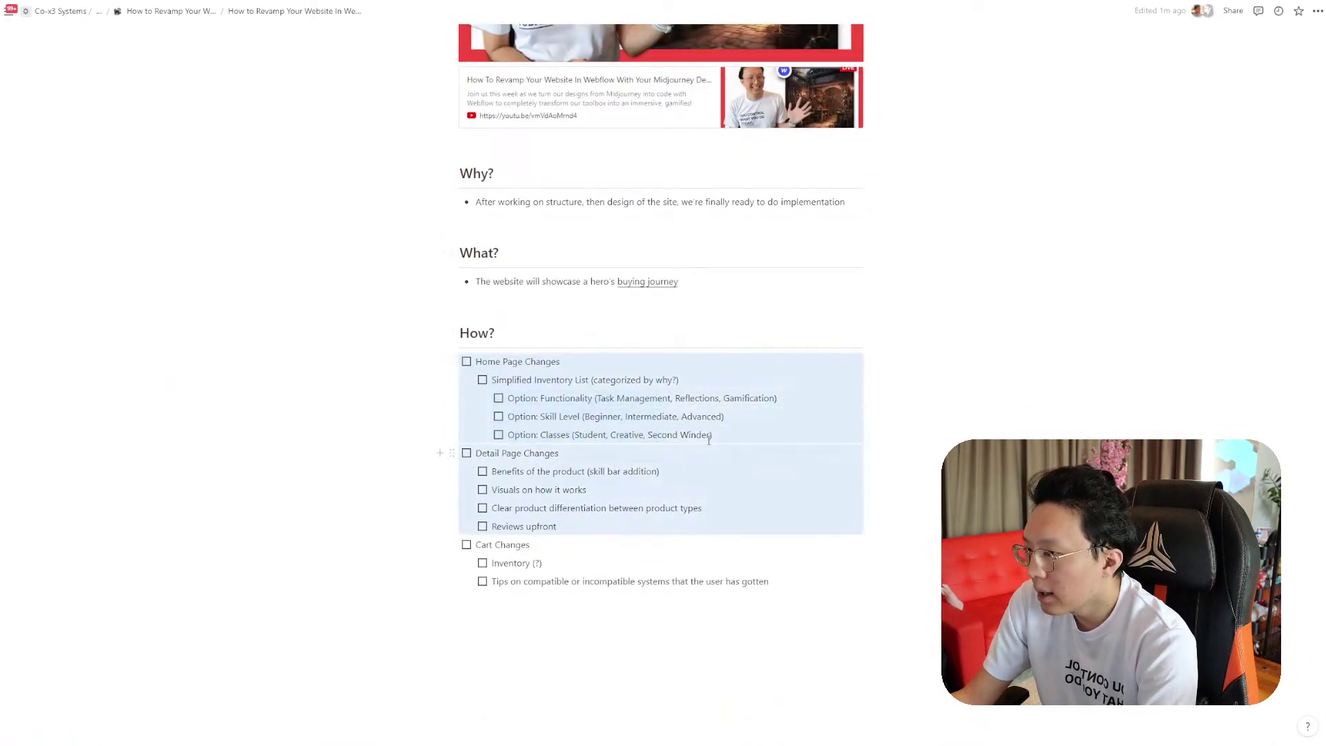
click(709, 439)
drag(568, 400, 634, 417)
click(635, 416)
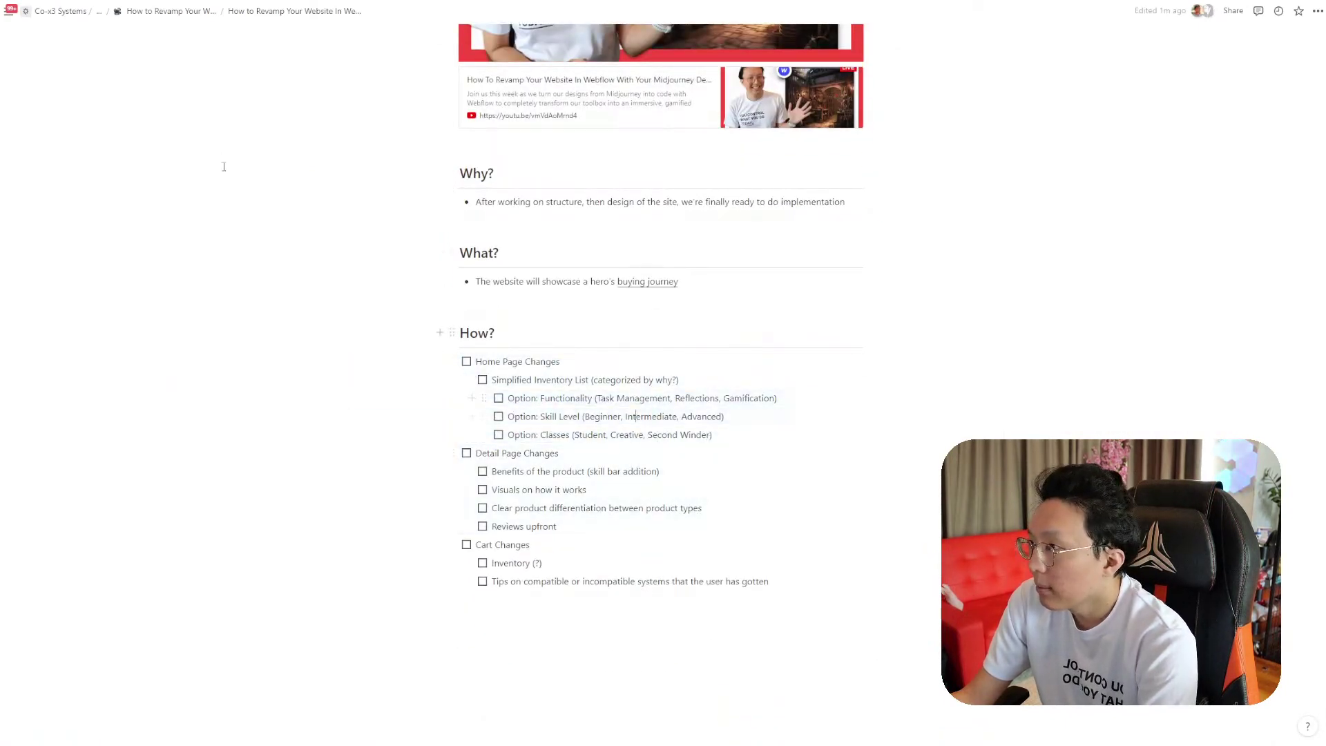
Add a "Beautiful hero section" to-do as the first item under Home Page Changes
click(623, 362)
key(Return)
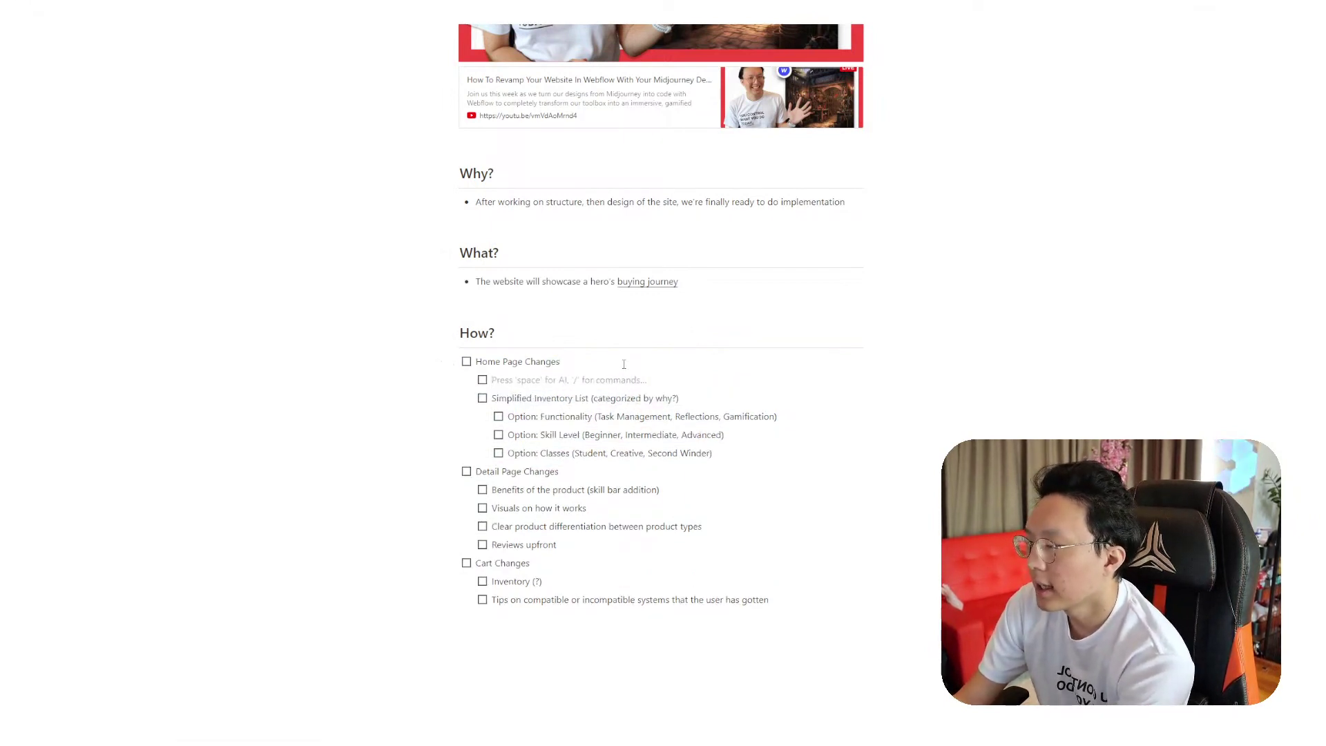
text(A)
key(BackSpace)
text(Beautifu)
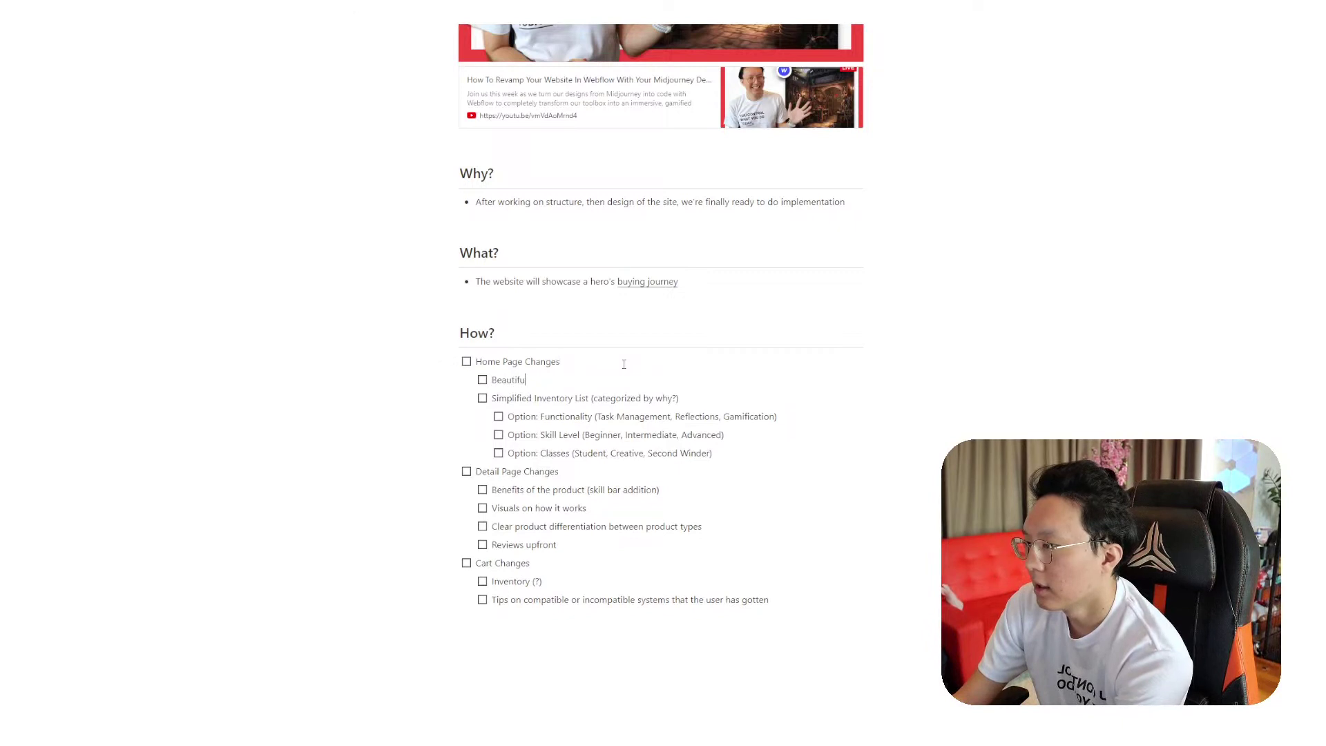
text(l lan)
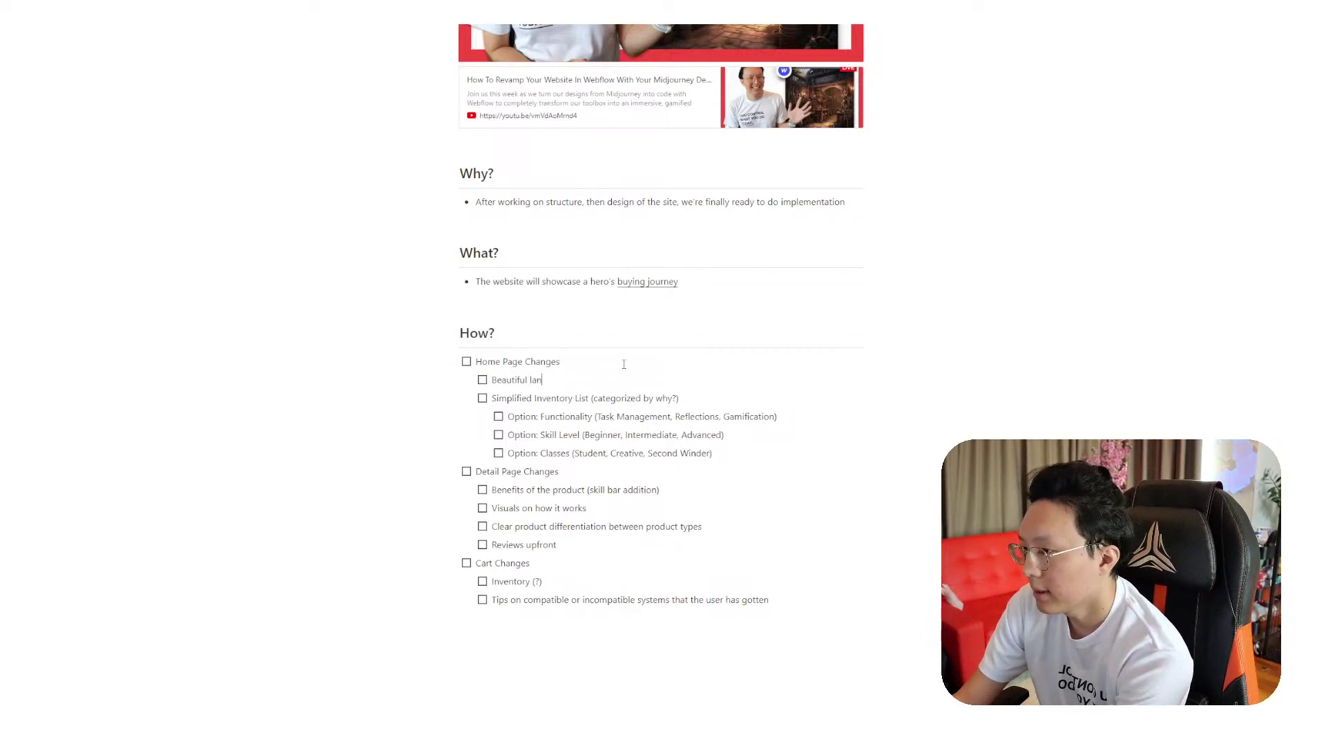
text(ding page)
key(BackSpace)
key(BackSpace)
key(BackSpace)
key(BackSpace)
key(BackSpace)
key(BackSpace)
key(BackSpace)
key(BackSpace)
key(BackSpace)
key(BackSpace)
key(BackSpace)
key(BackSpace)
text(he)
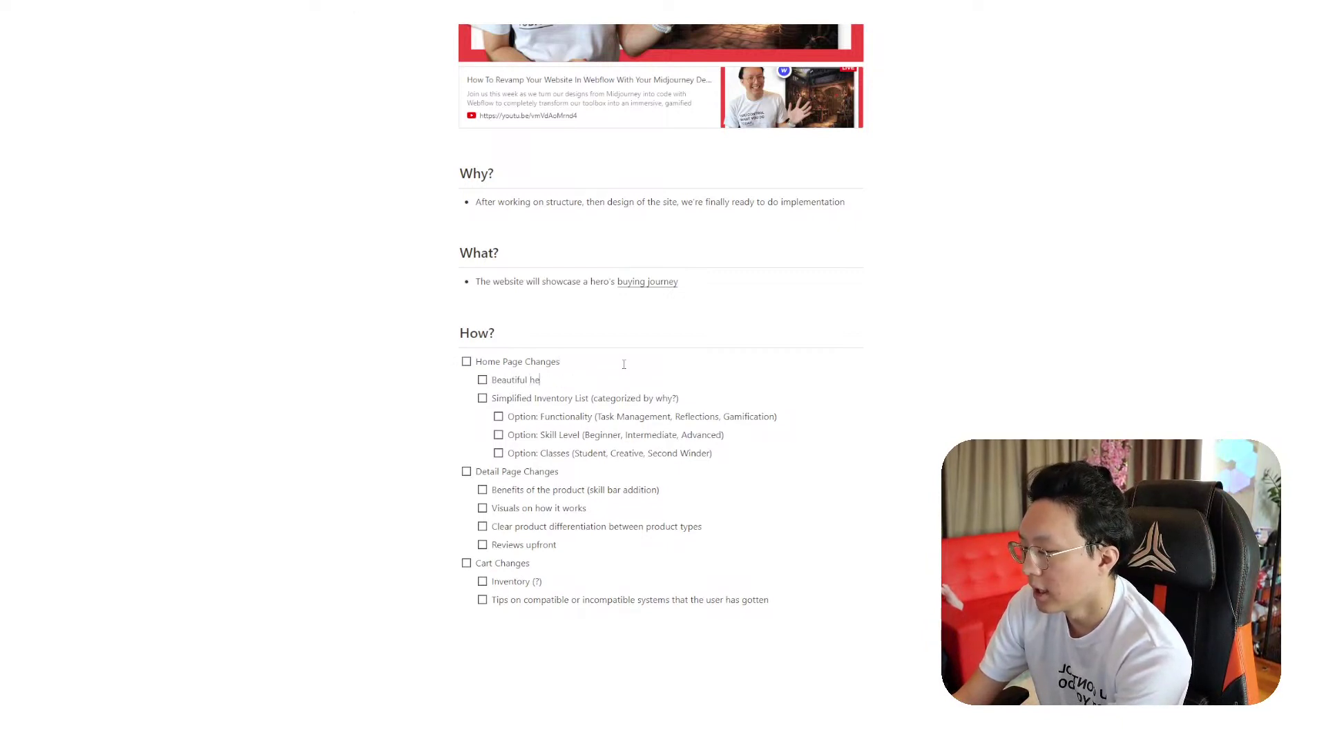
text(ro section)
Switch to the Toolbox website and skim its home page from the hero area down to the product section
key(ctrl+Tab)
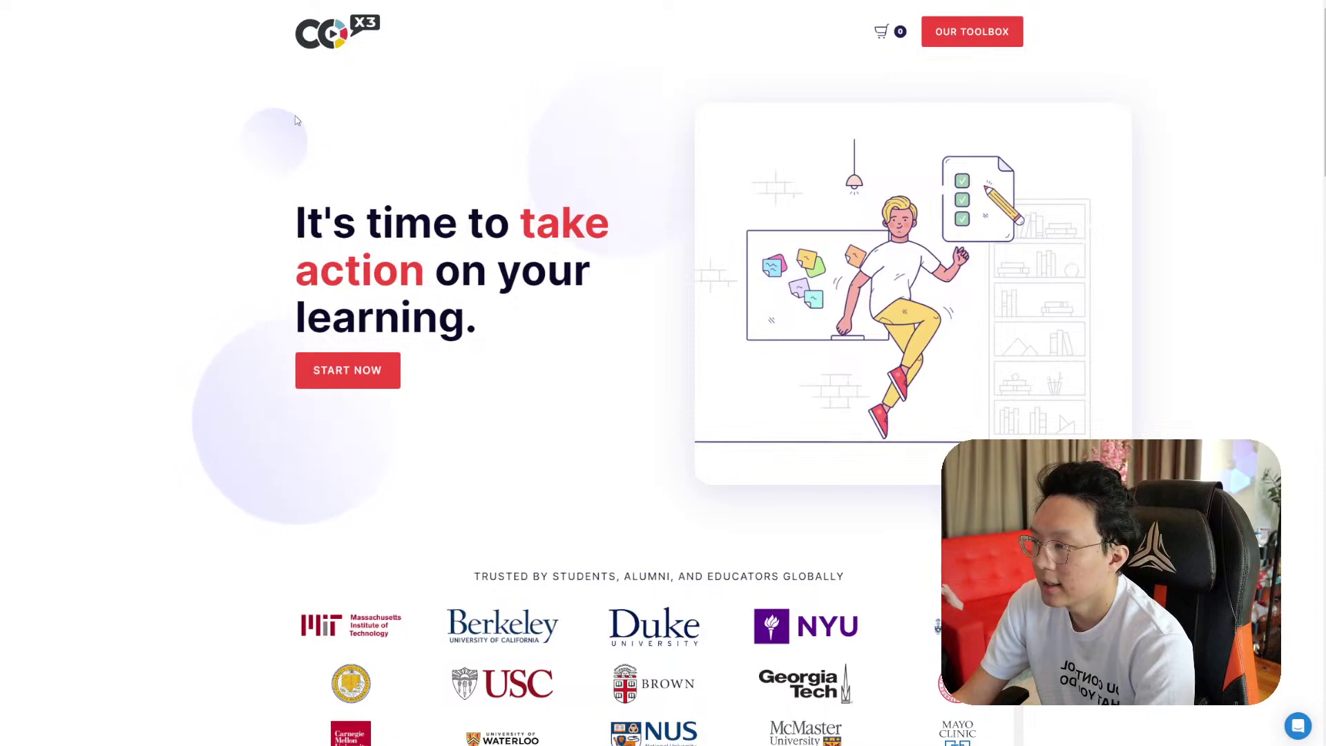
scroll(246, 339, down, 1)
scroll(246, 338, down, 20)
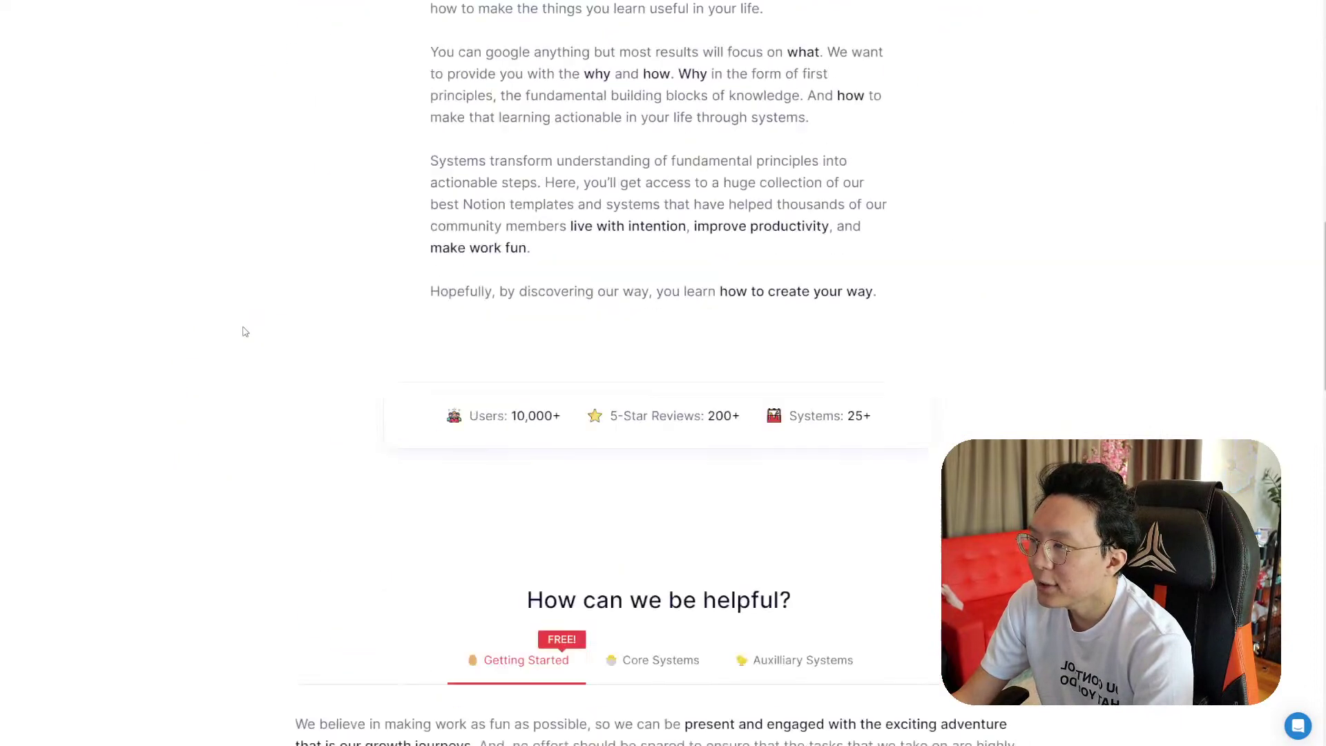
scroll(252, 352, up, 17)
scroll(257, 359, up, 5)
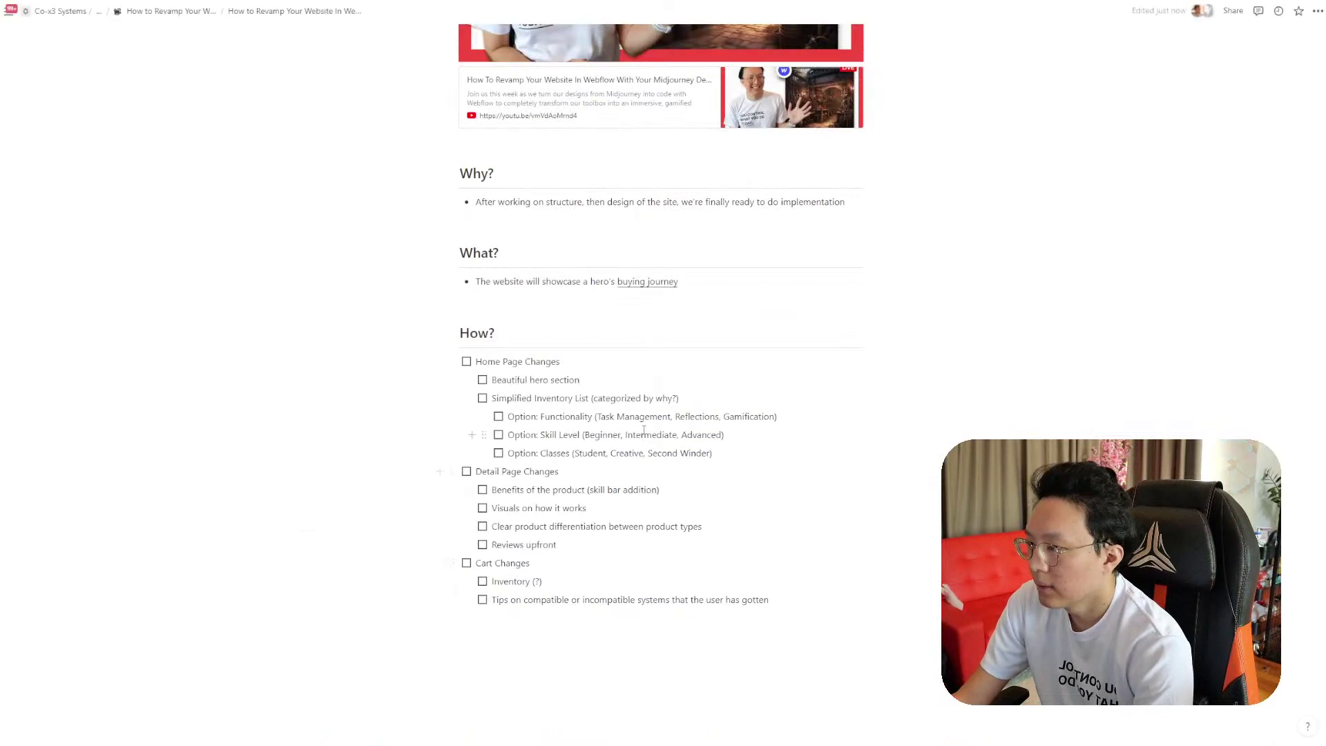
Back in the Notion plan, extend the hero section to-do with "- portal into another world" and add an empty nested to-do beneath it
text(- )
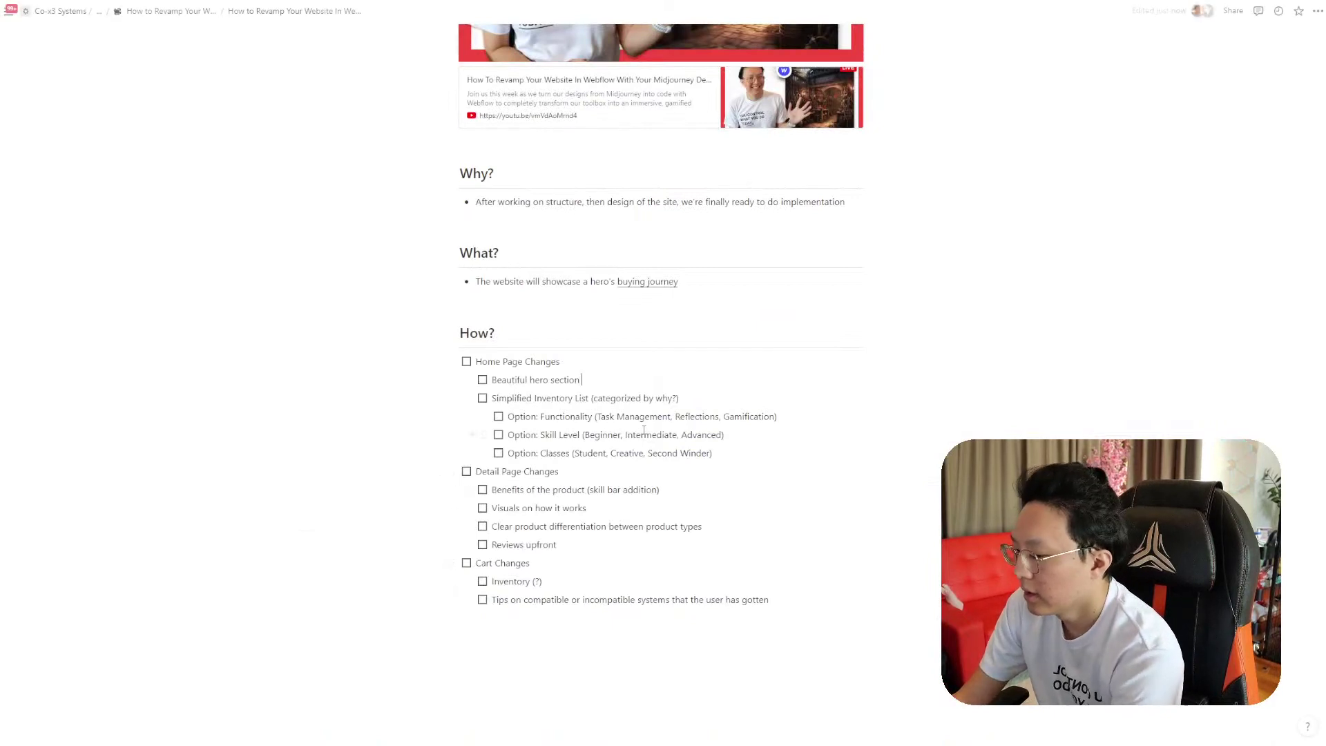
text(portal ()
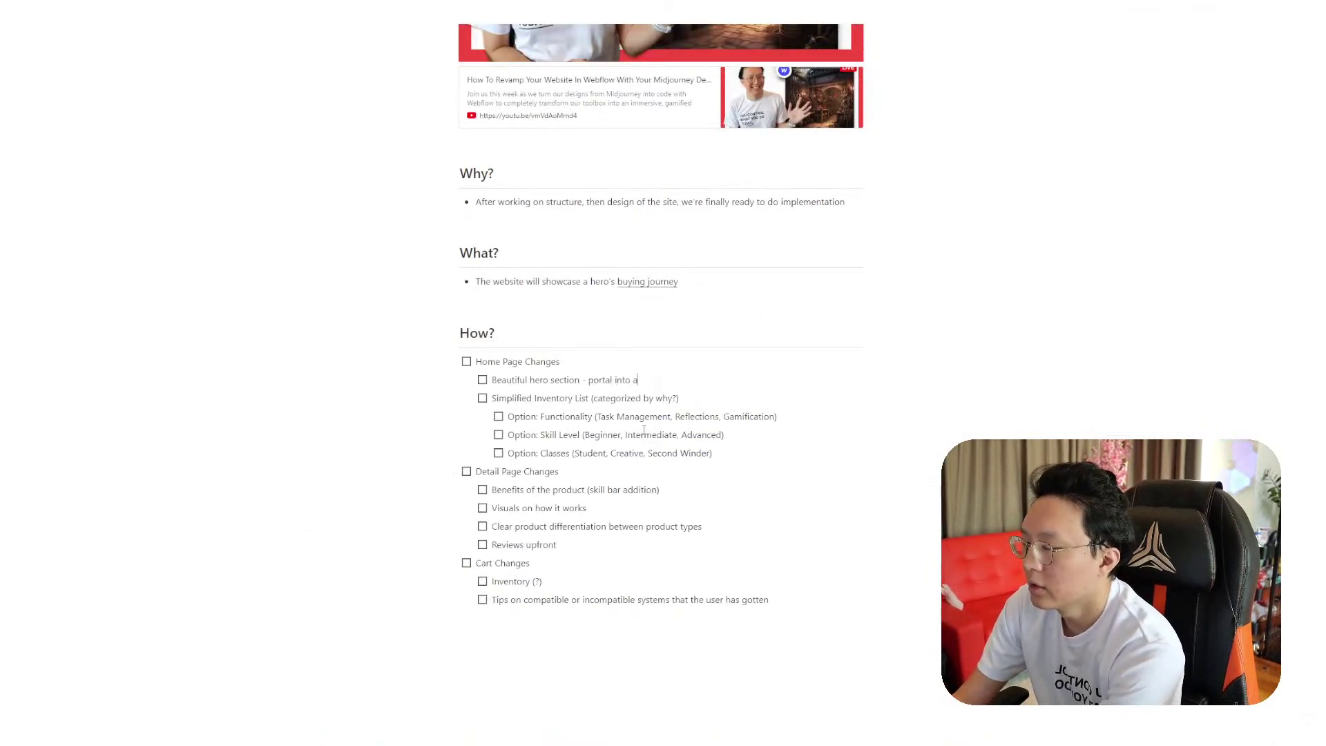
text( world)
key(Return)
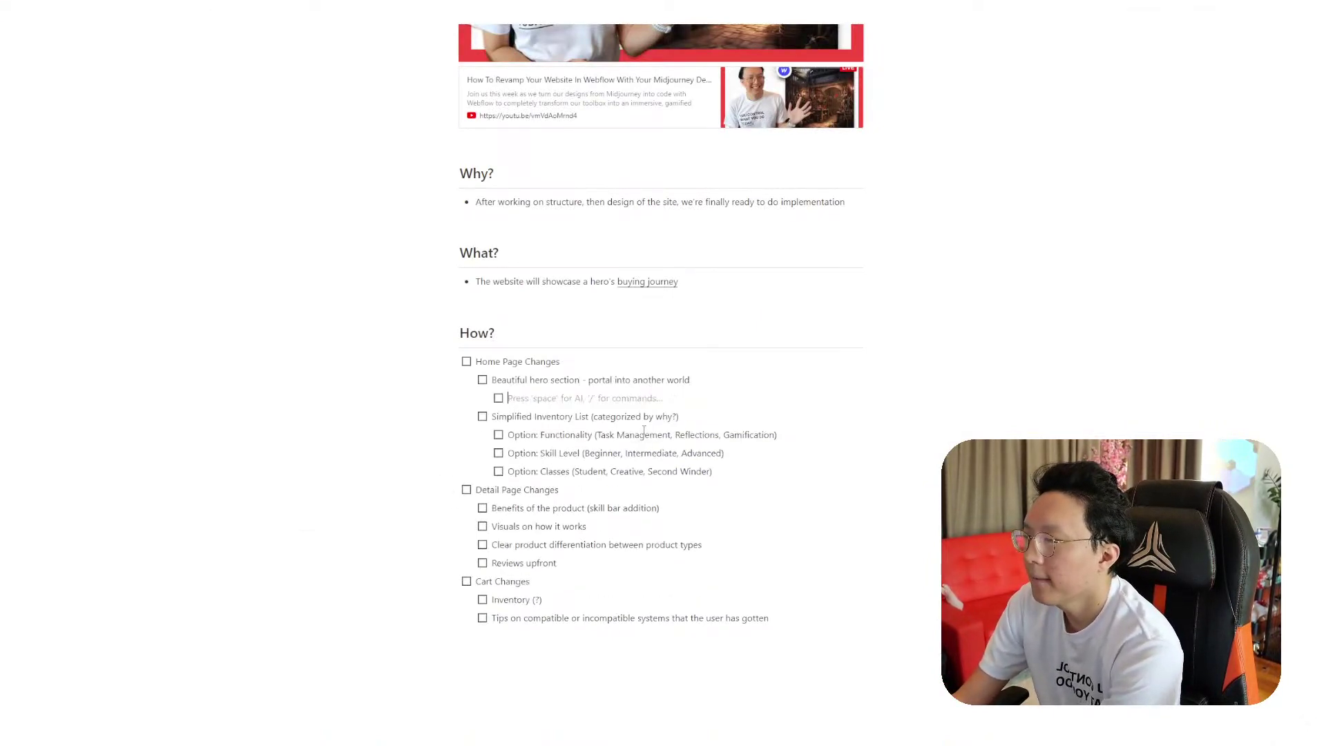
key(Tab)
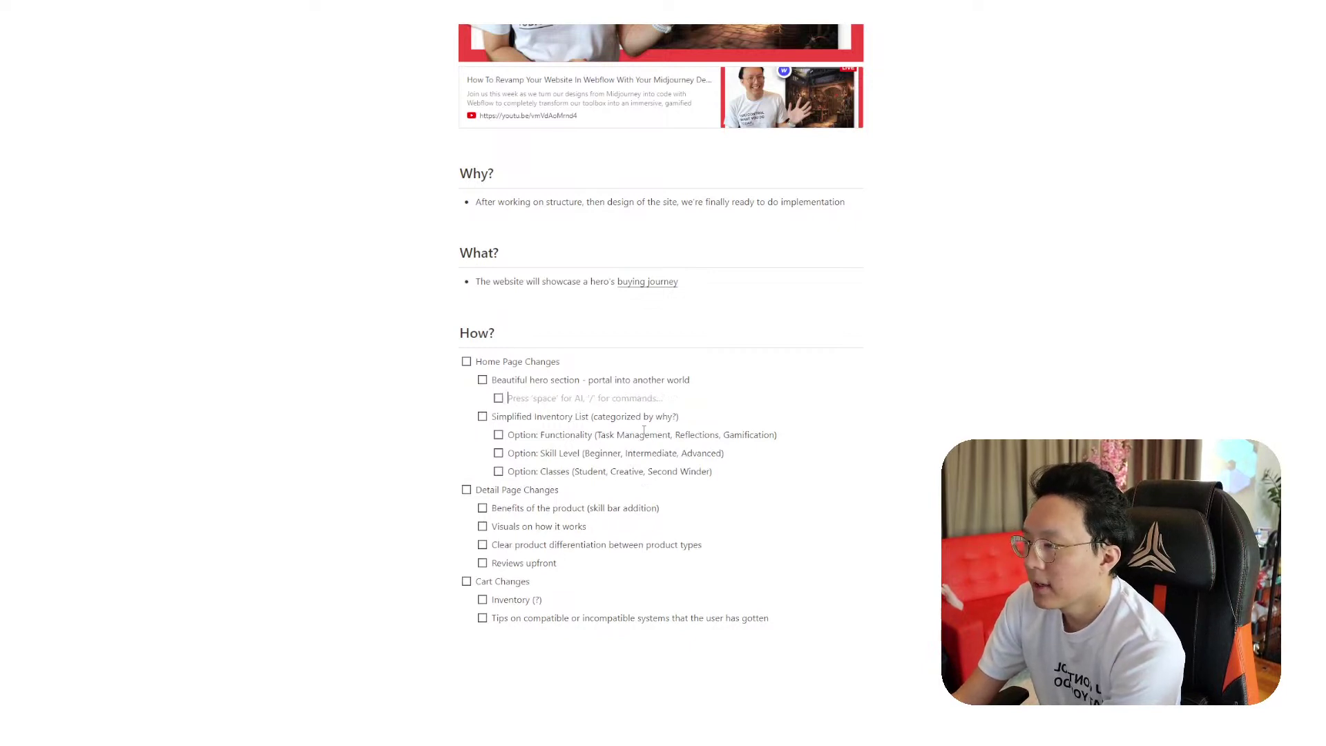
Draft the nested to-do under the hero section as "Get Started Links (jumps down to the"
text(Options )
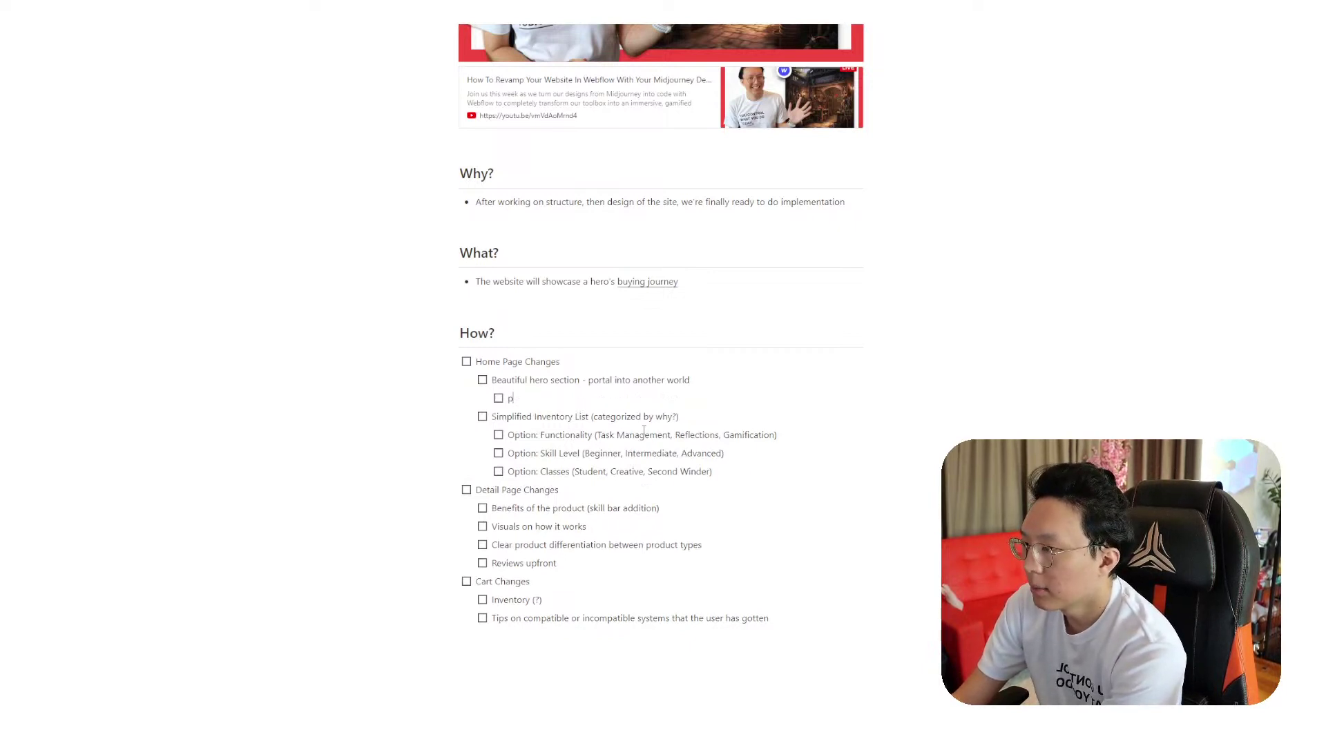
text(to jump )
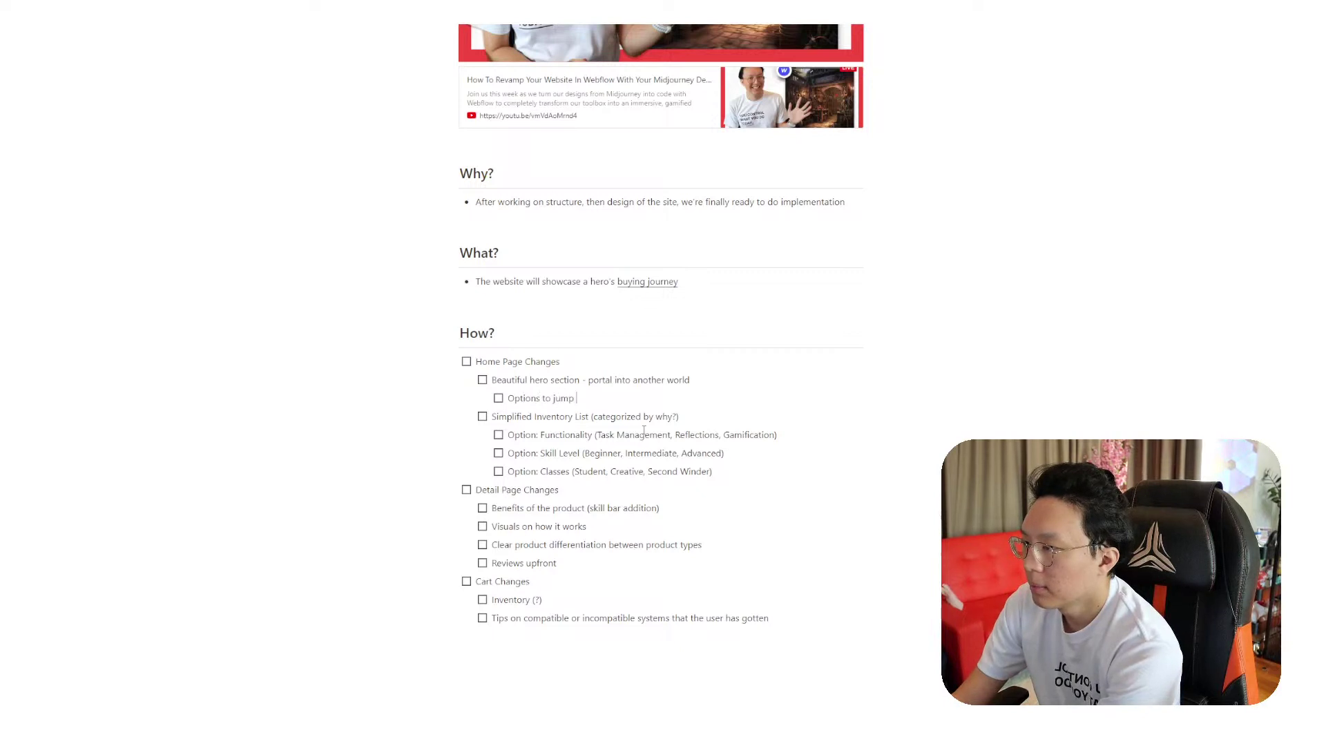
text(down to your)
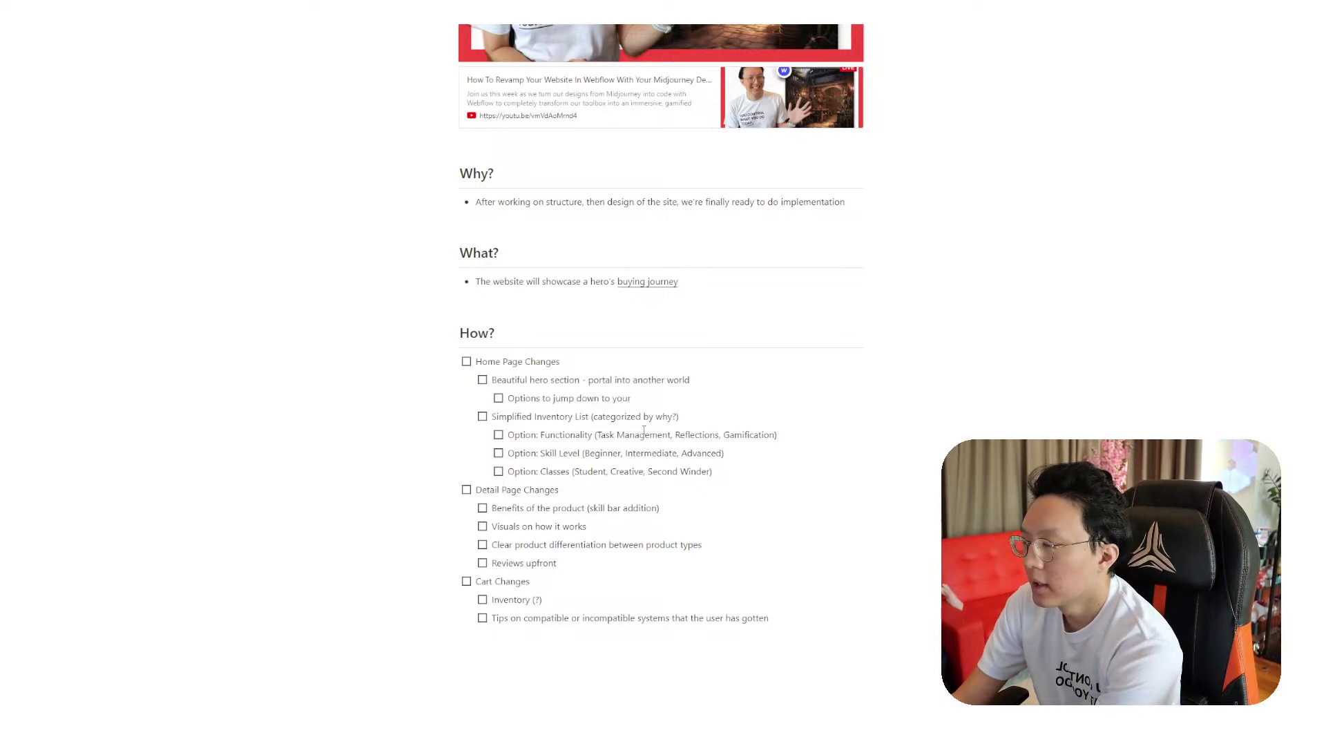
key(ctrl+BackSpace)
key(ctrl+BackSpace)
key(ctrl+BackSpace)
key(ctrl+BackSpace)
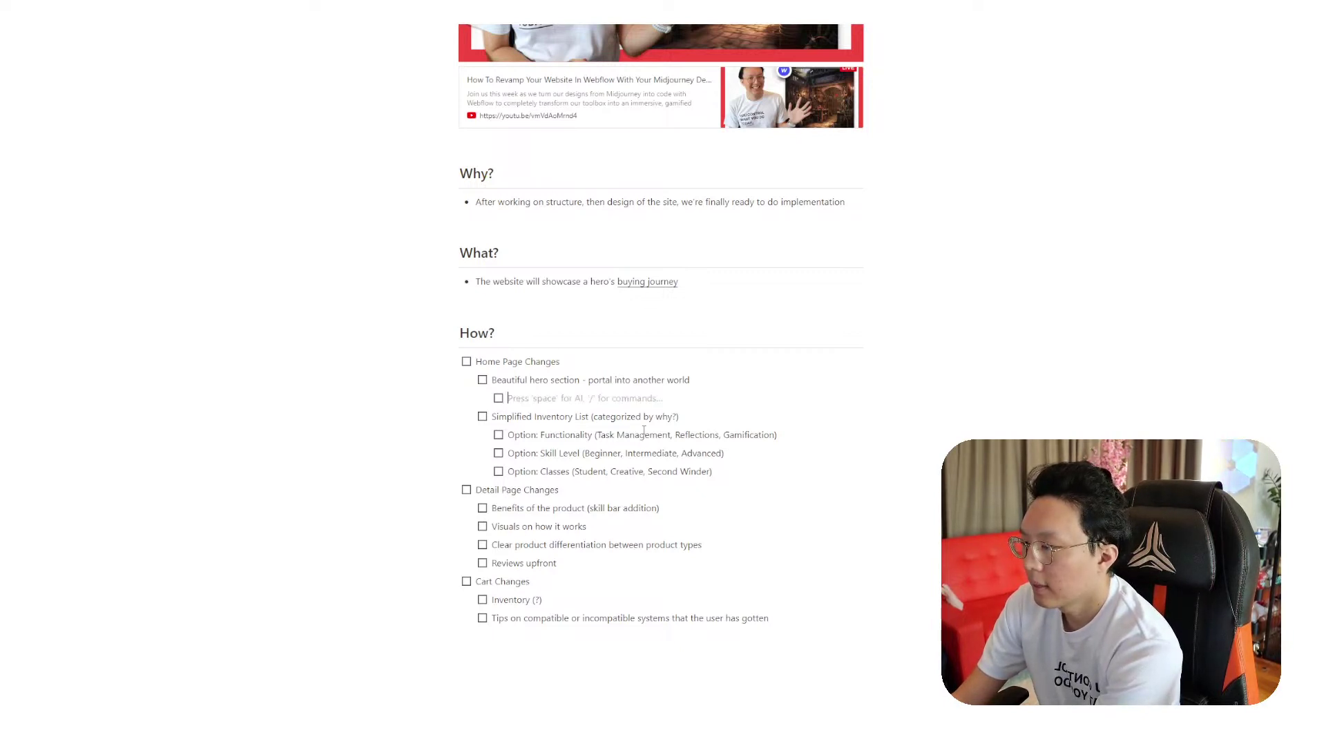
text(Get Started Links (jump)
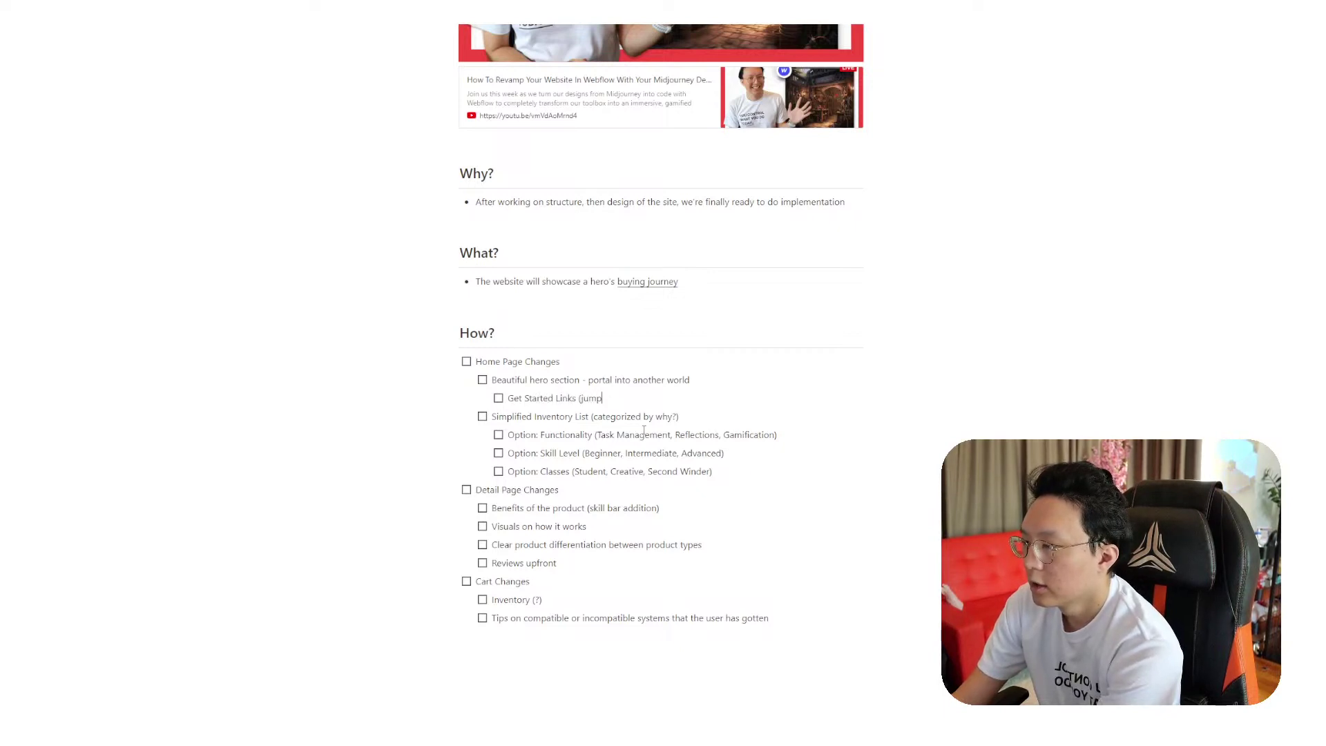
text(the)
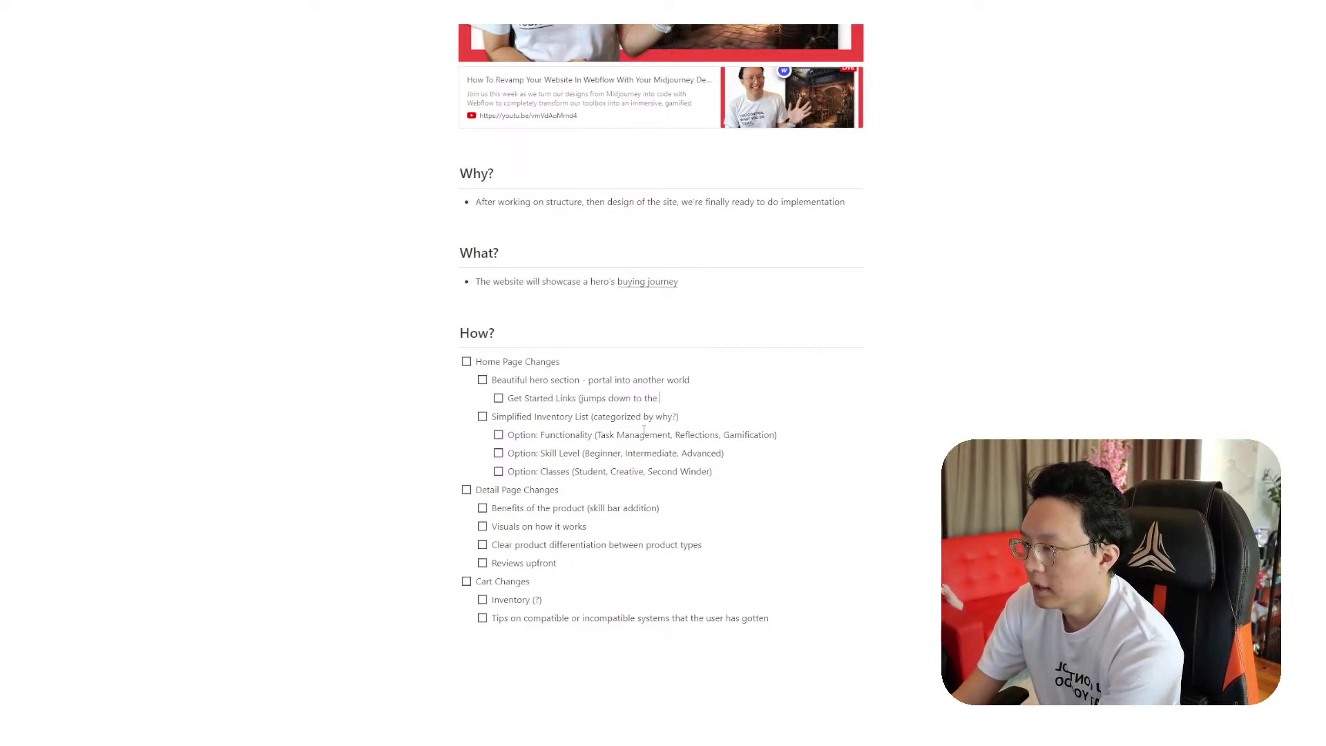
Replace "Inventory" with "Wares" in the Simplified Inventory List to-do
key(Down)
key(Down)
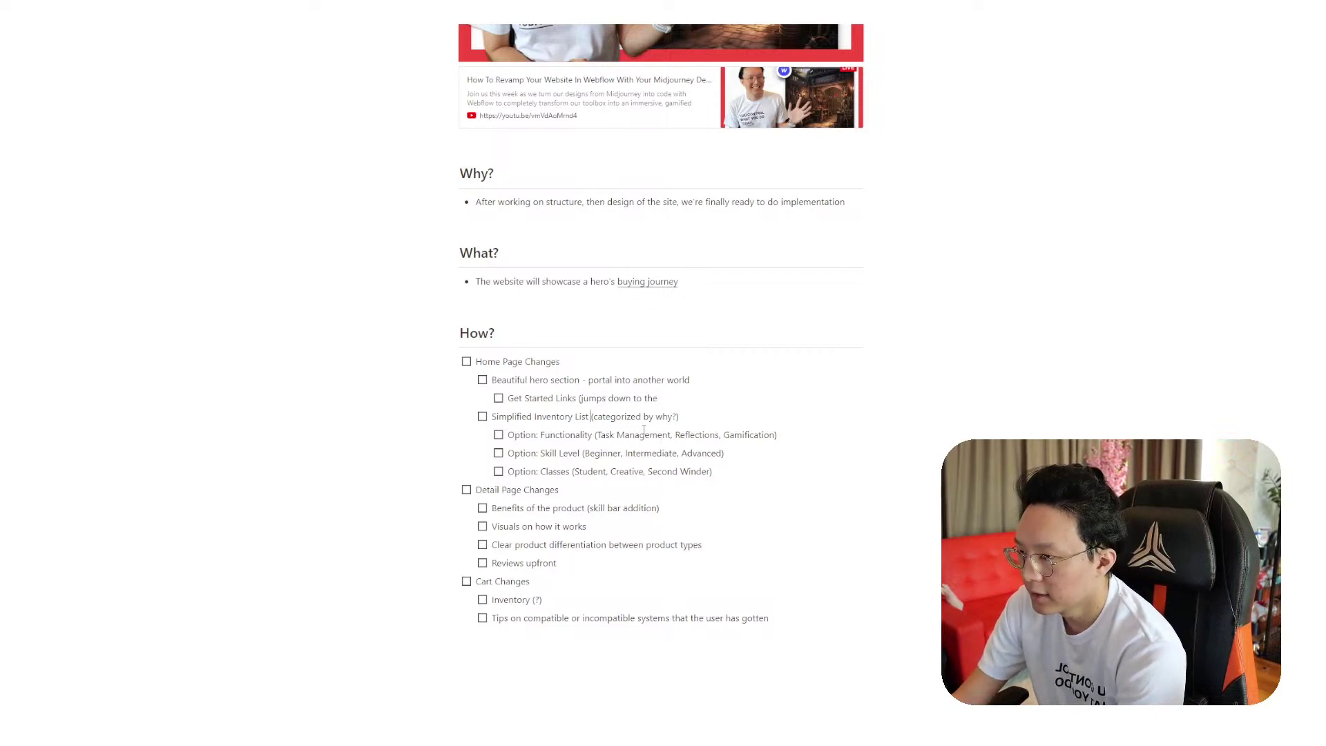
key(ctrl+shift+Left)
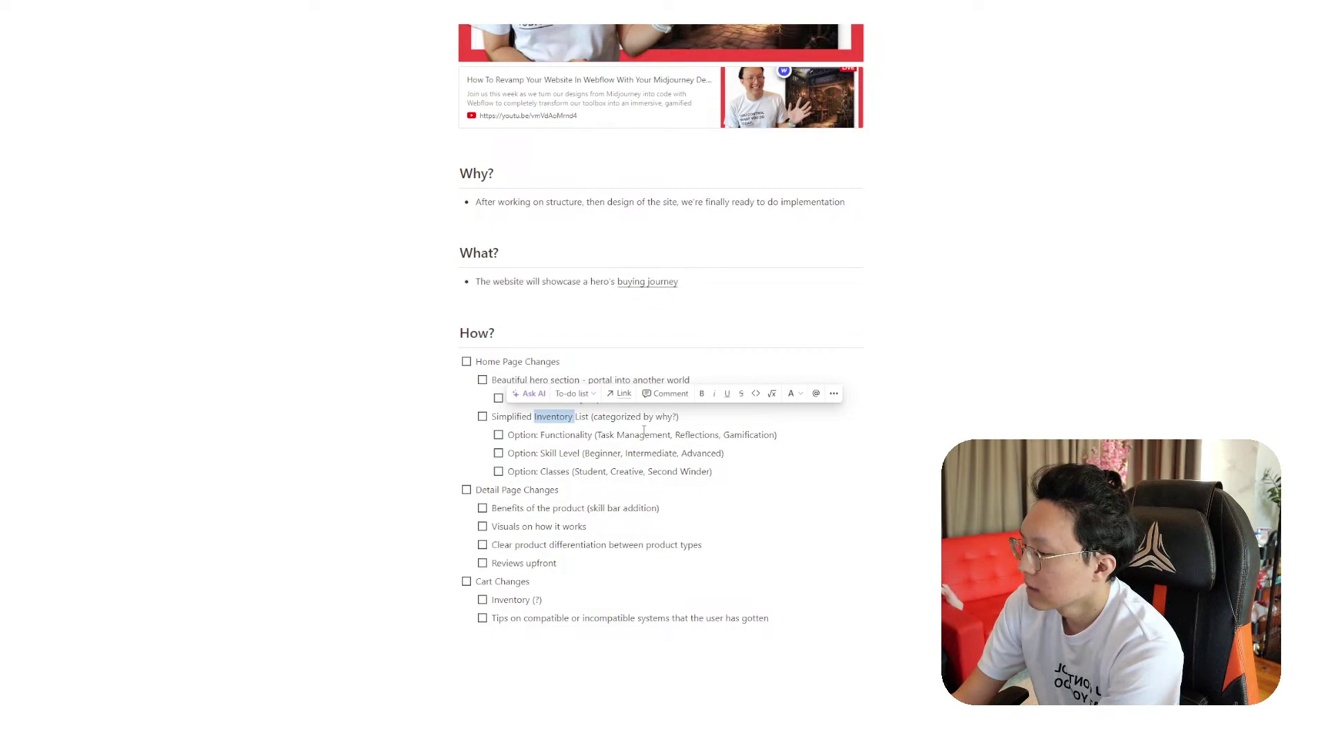
text(Wares)
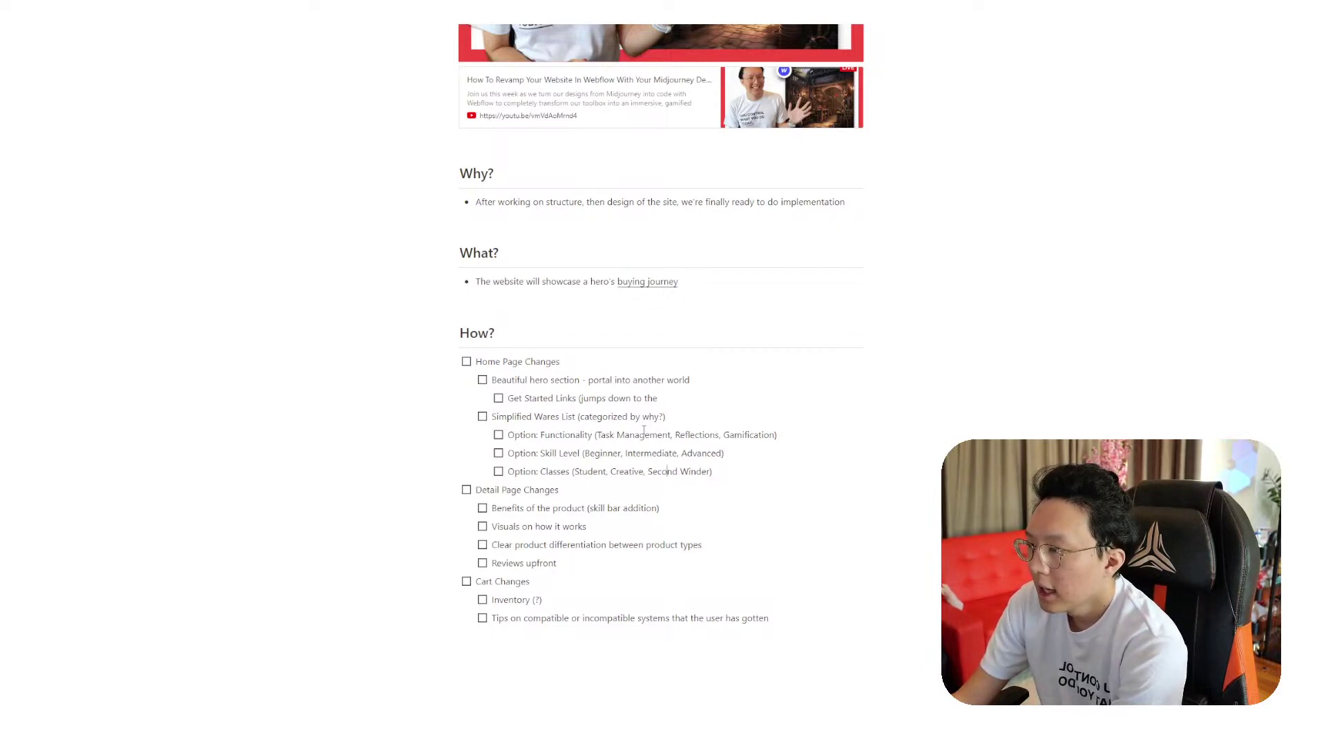
key(Up)
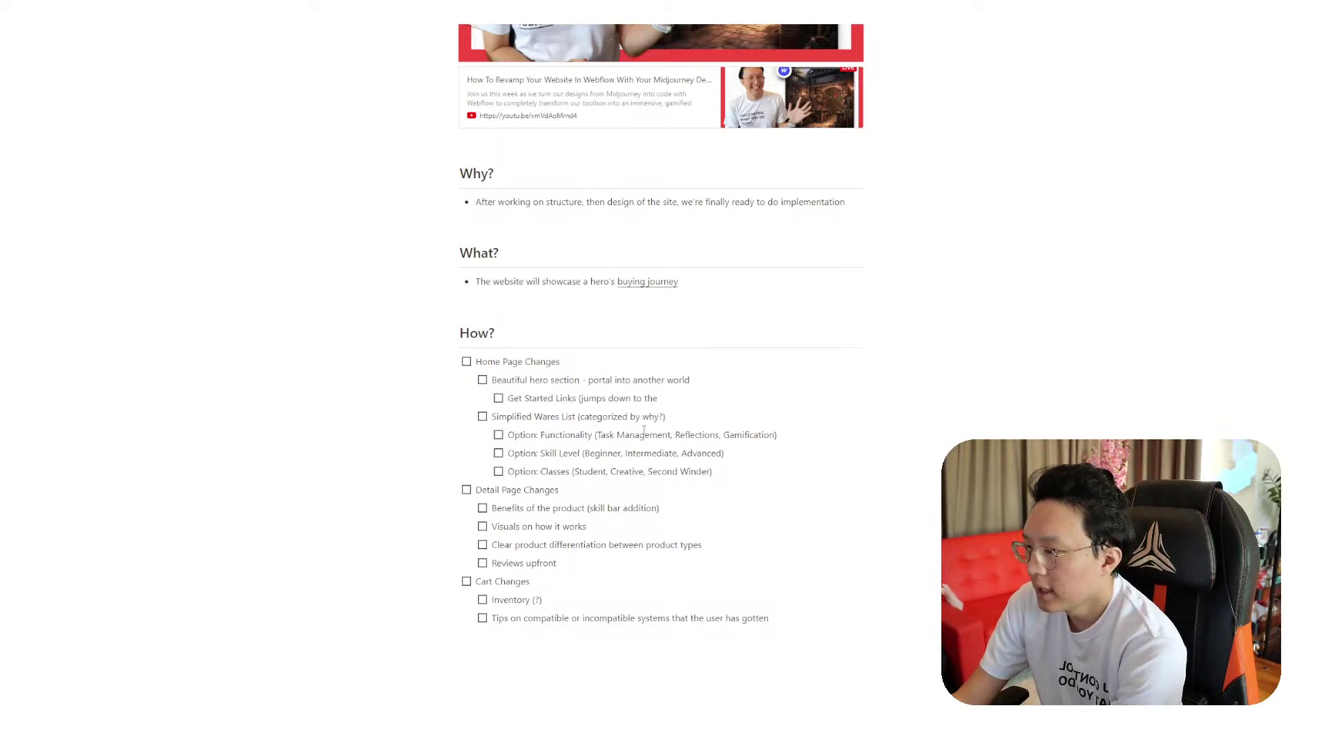
key(Return)
text(Search)
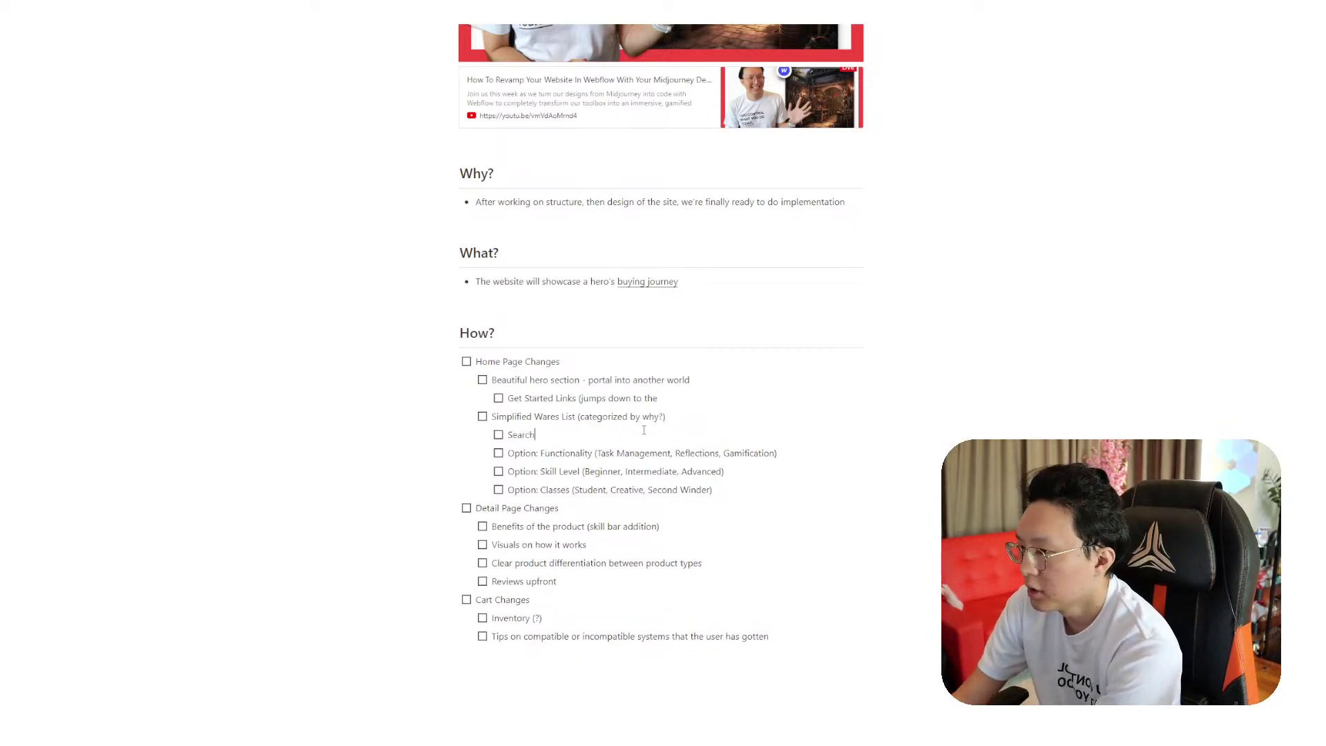
text( b)
key(BackSpace)
key(BackSpace)
key(BackSpace)
key(BackSpace)
key(BackSpace)
key(BackSpace)
key(BackSpace)
key(BackSpace)
key(BackSpace)
key(BackSpace)
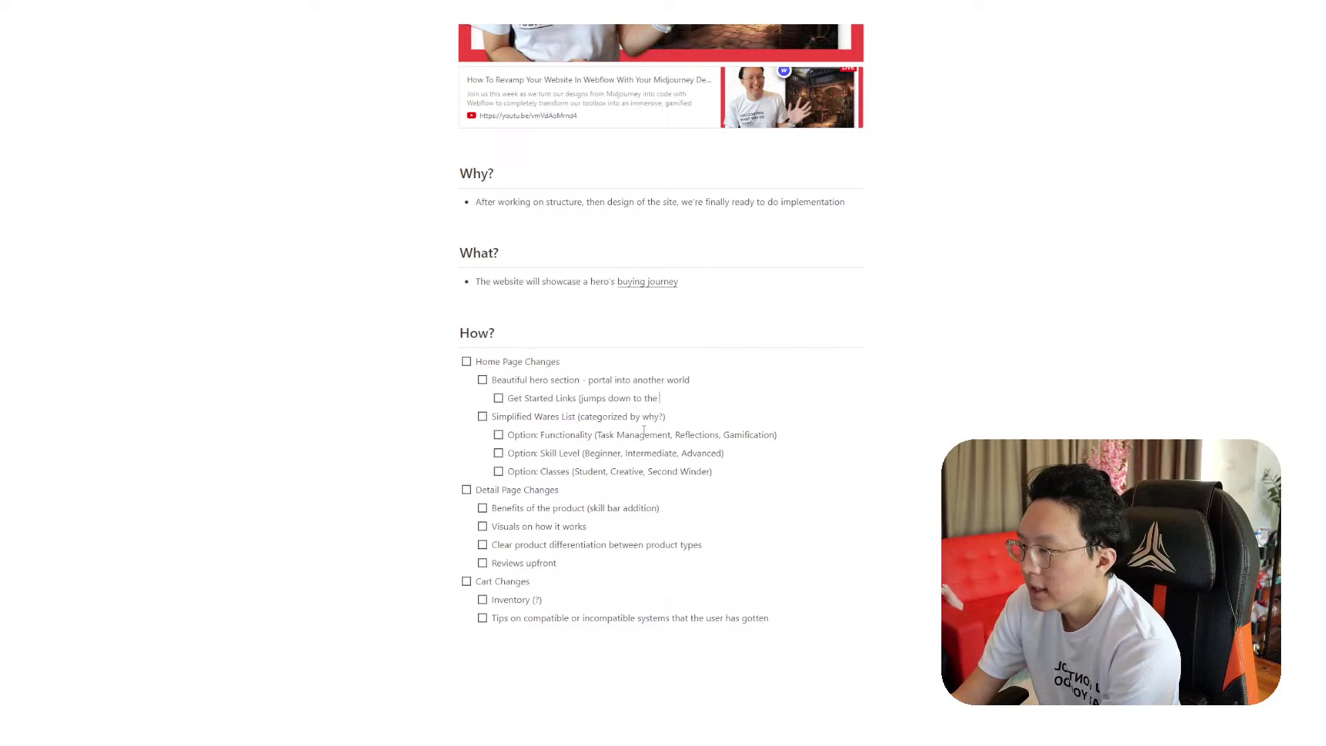
Add a nested "Search Bar" to-do first under Simplified Wares List and reword the hero section's nested to-do to "CTA"
key(Return)
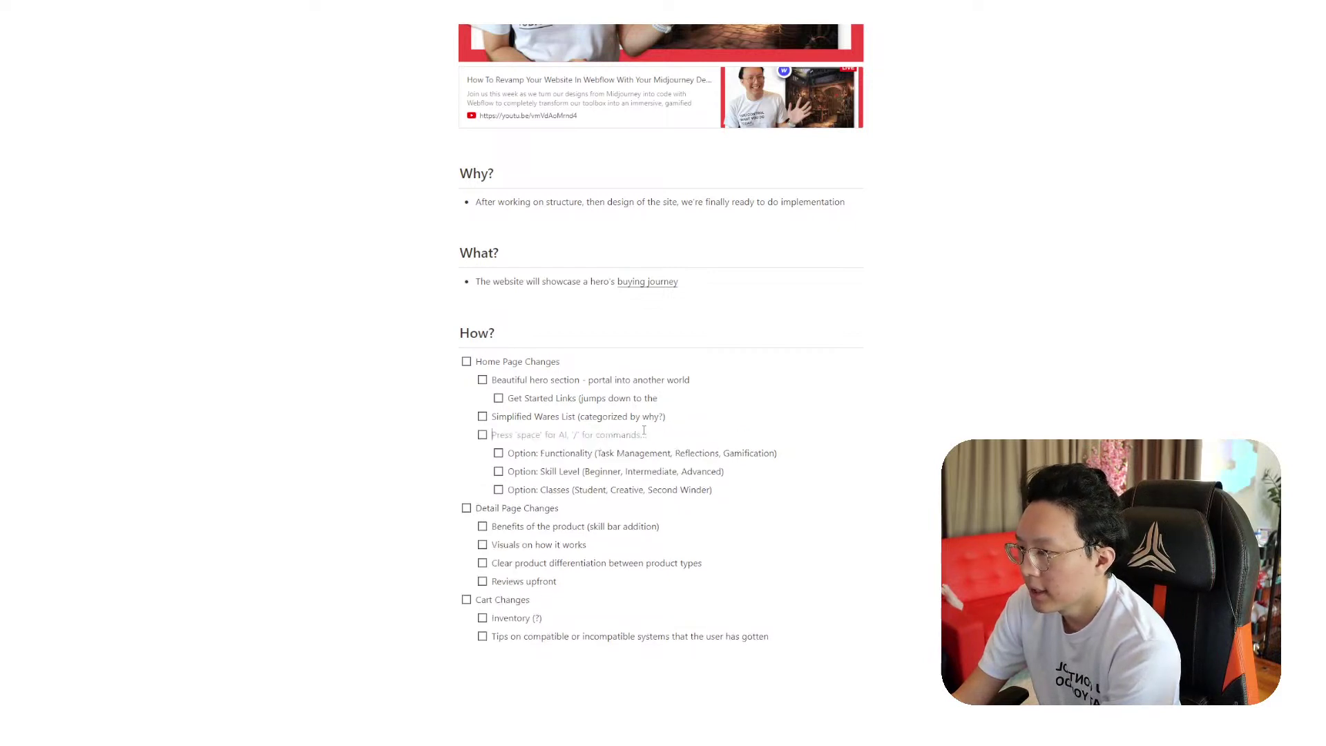
text(Search Bar)
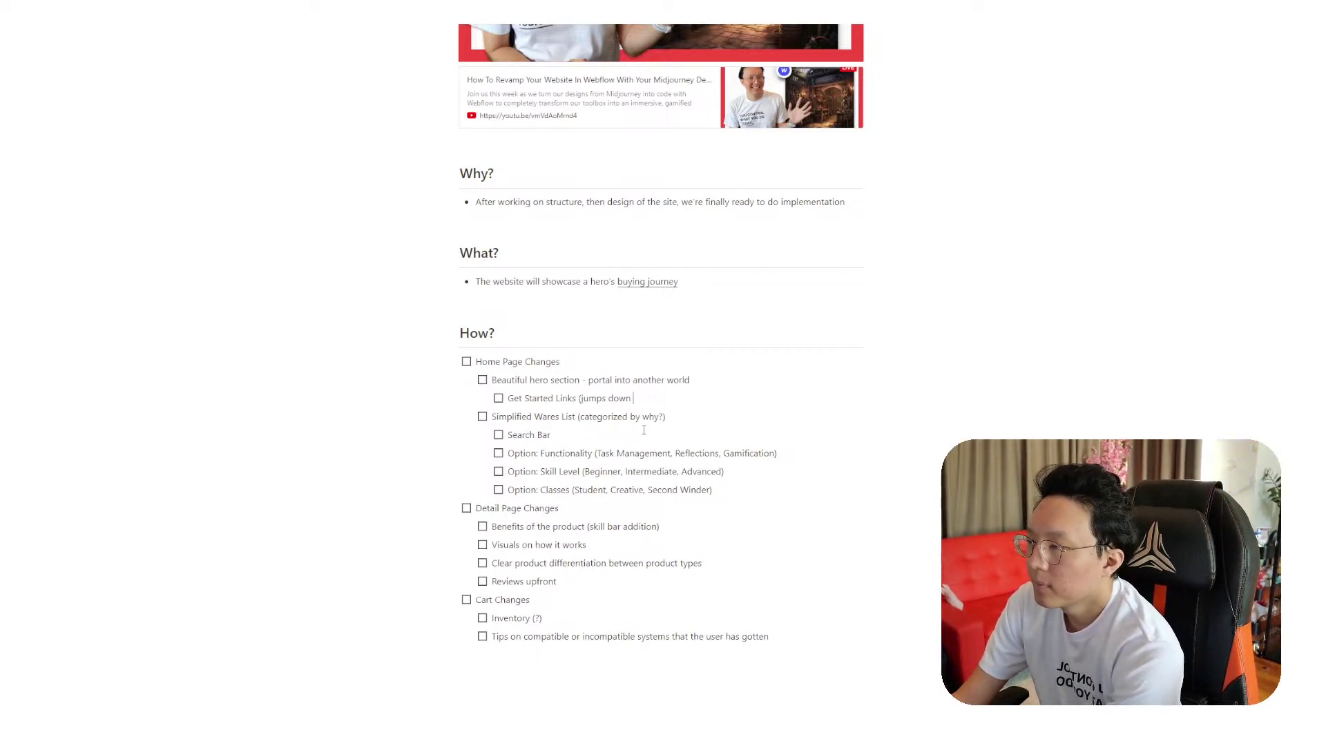
key(BackSpace)
key(BackSpace)
key(BackSpace)
key(BackSpace)
text(CTA)
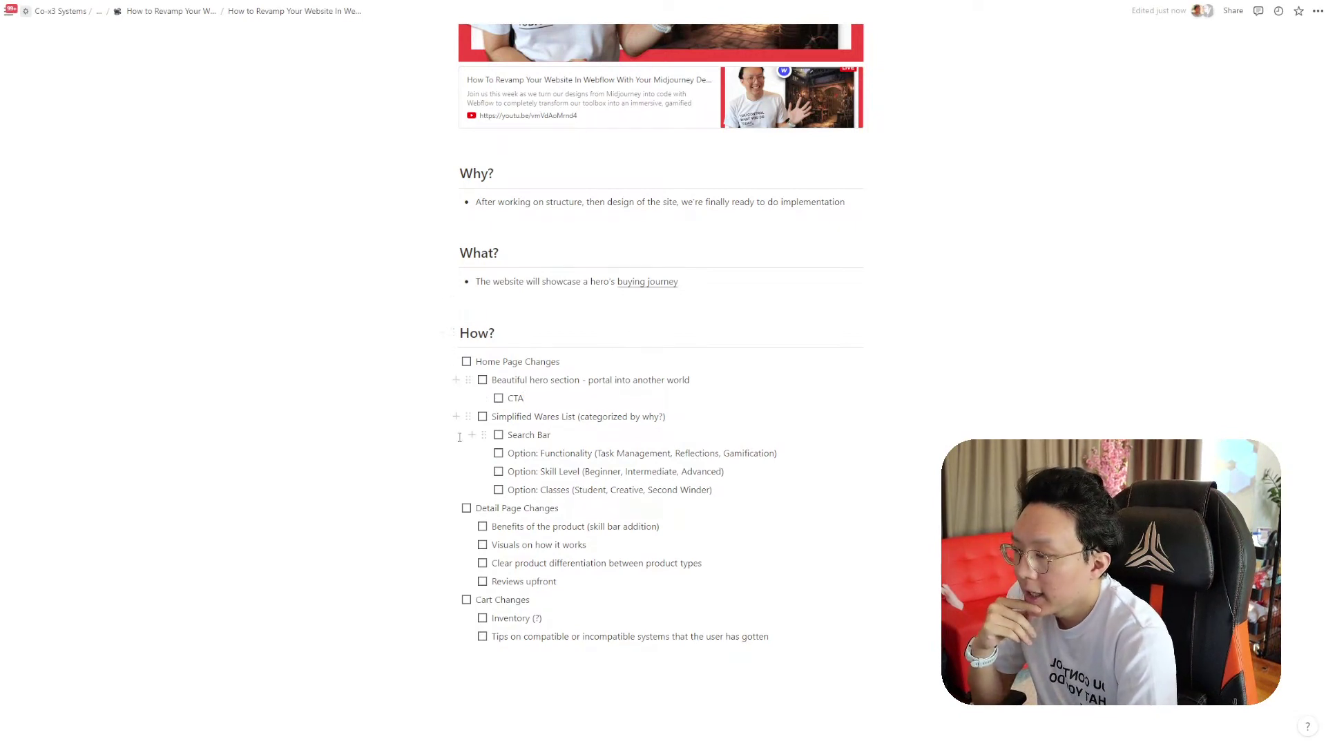
Check the plan's Detail Page and Cart Changes, and switch to the Toolbox website to examine its hero section and university logo list
drag(419, 472, 648, 627)
click(671, 636)
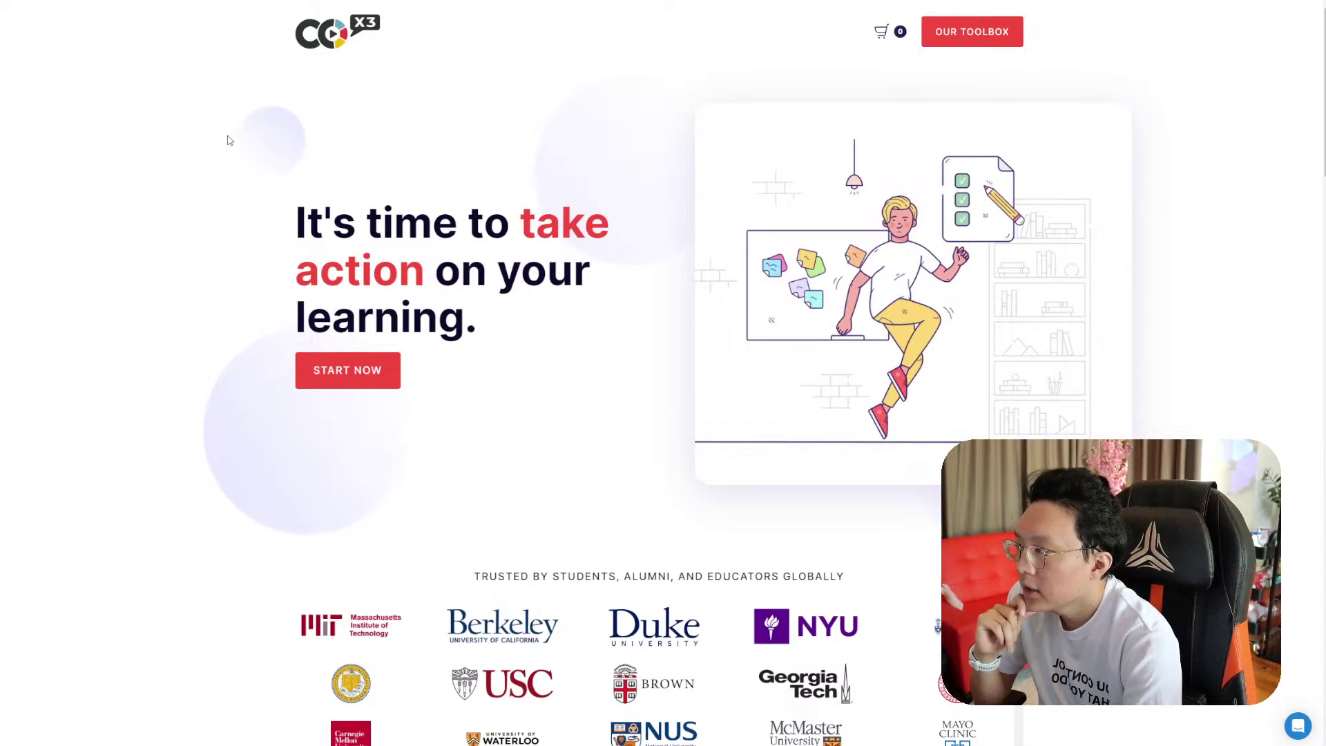
drag(201, 352, 366, 223)
click(690, 532)
click(179, 65)
scroll(486, 218, down, 5)
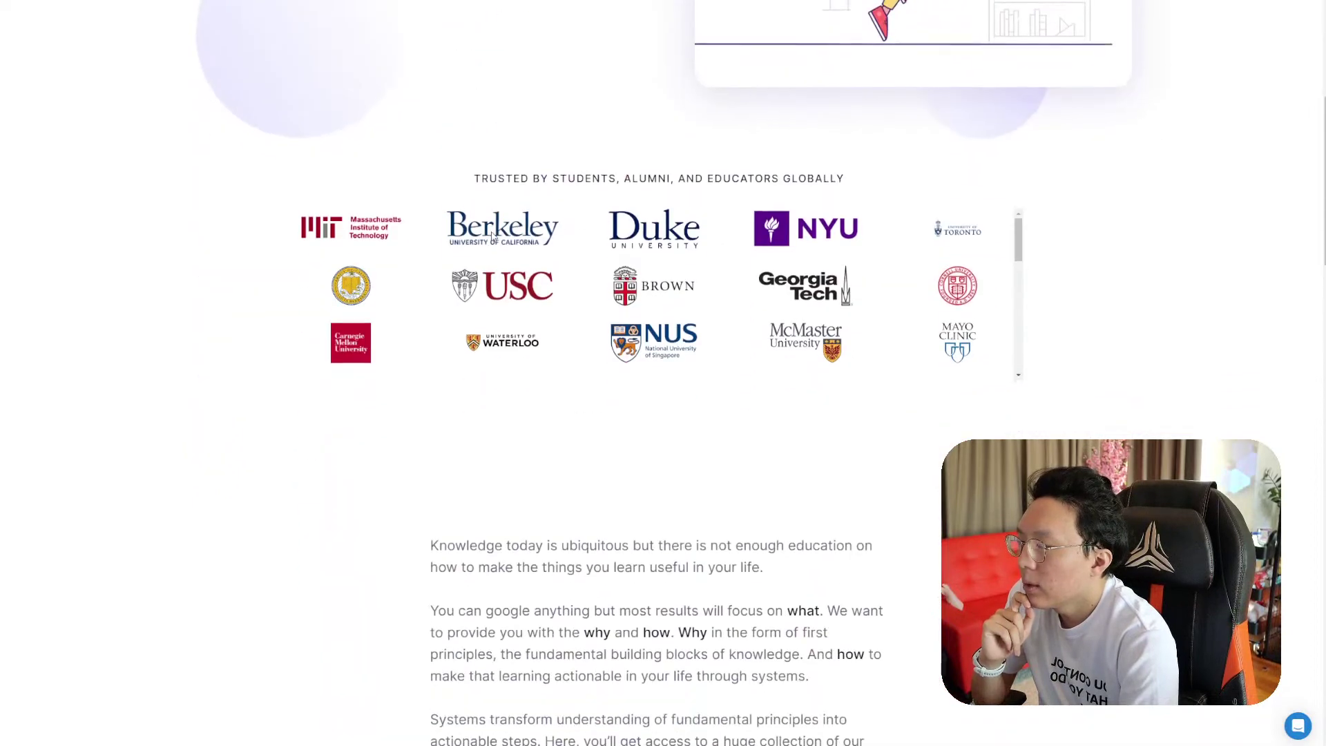
scroll(997, 312, down, 1)
scroll(997, 312, down, 2)
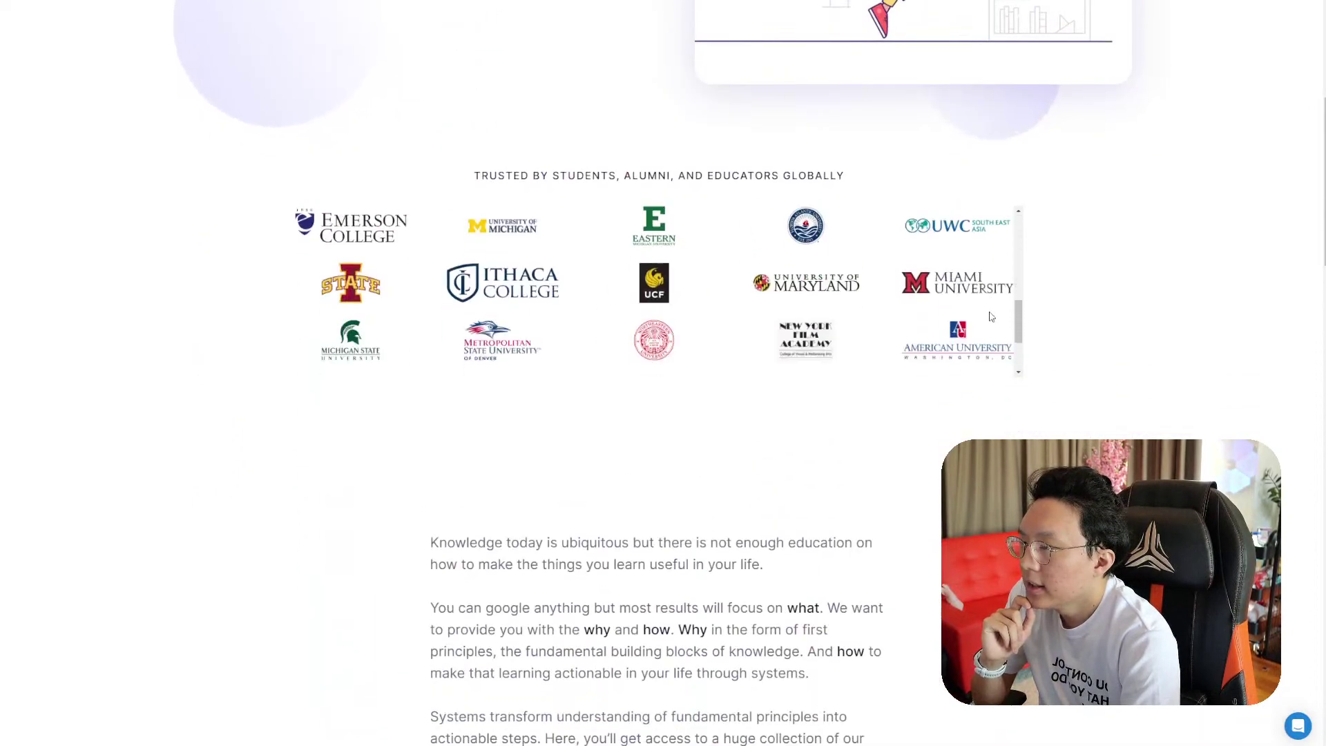
scroll(997, 312, up, 10)
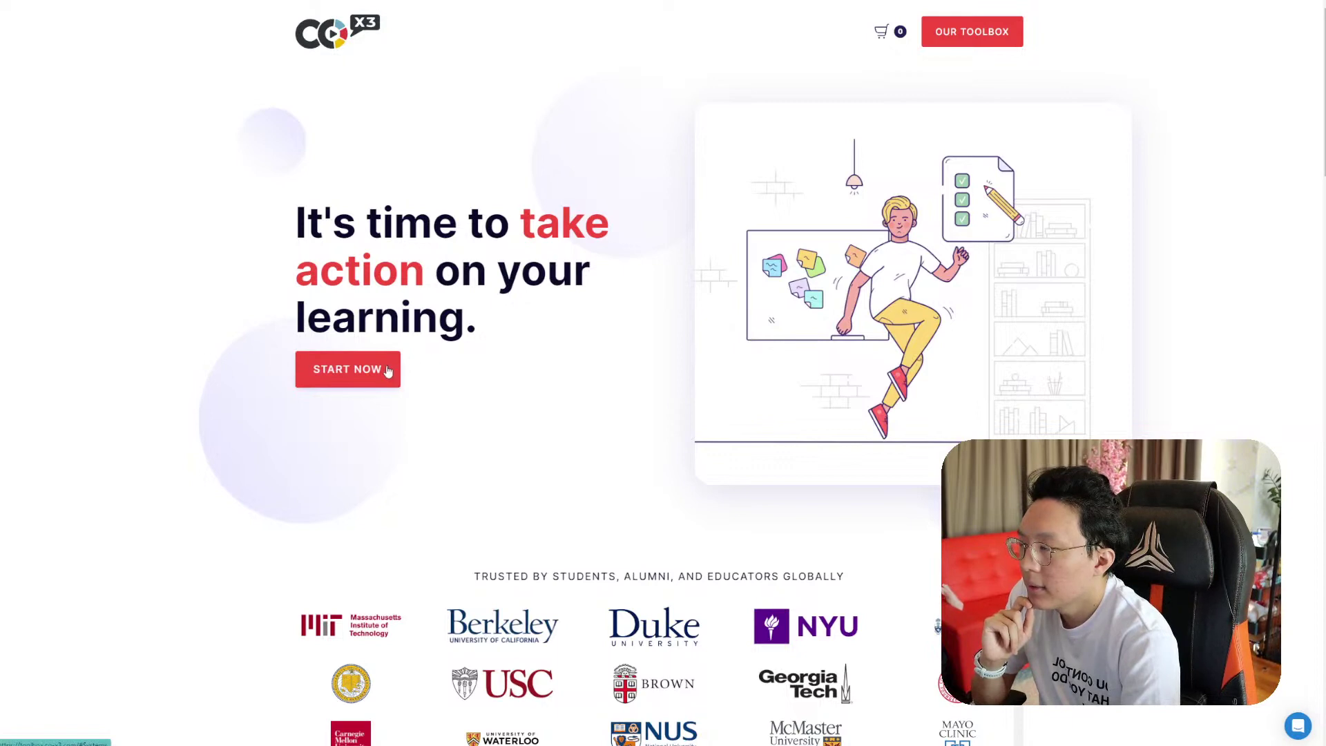
scroll(488, 349, down, 5)
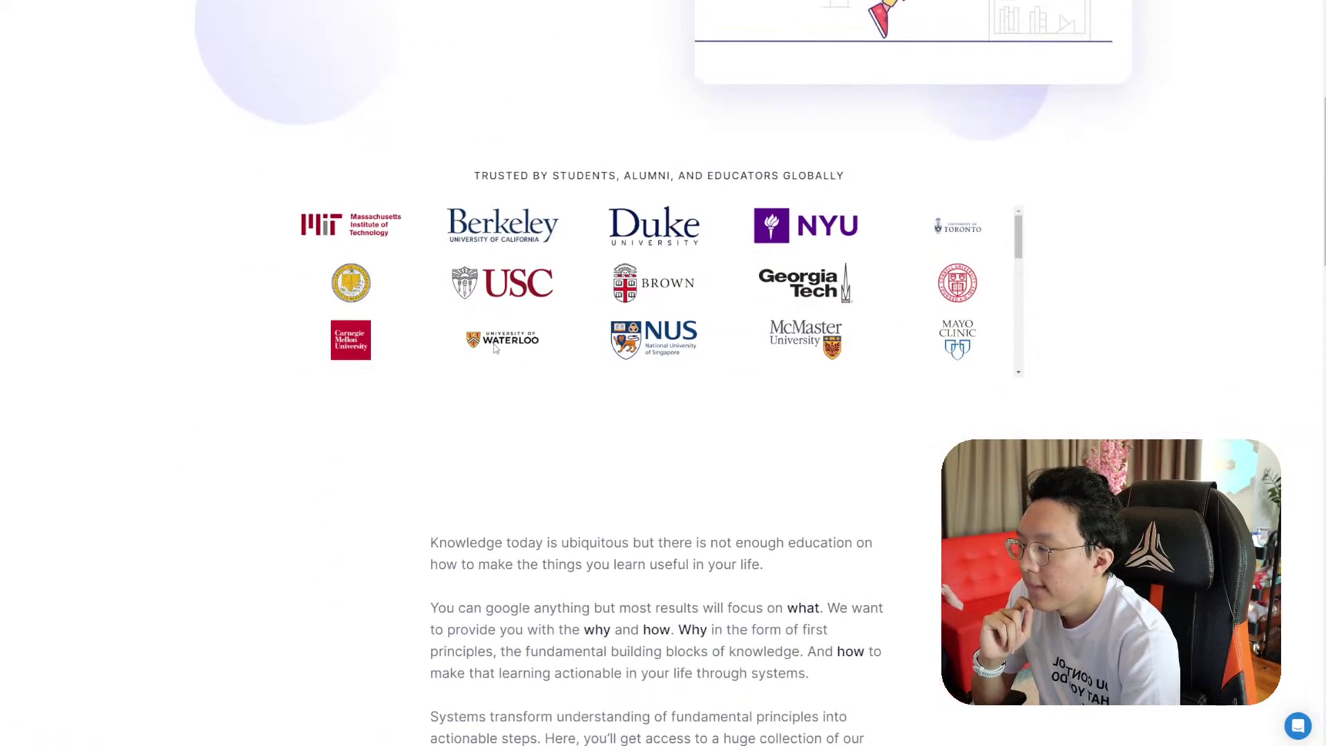
scroll(663, 373, up, 5)
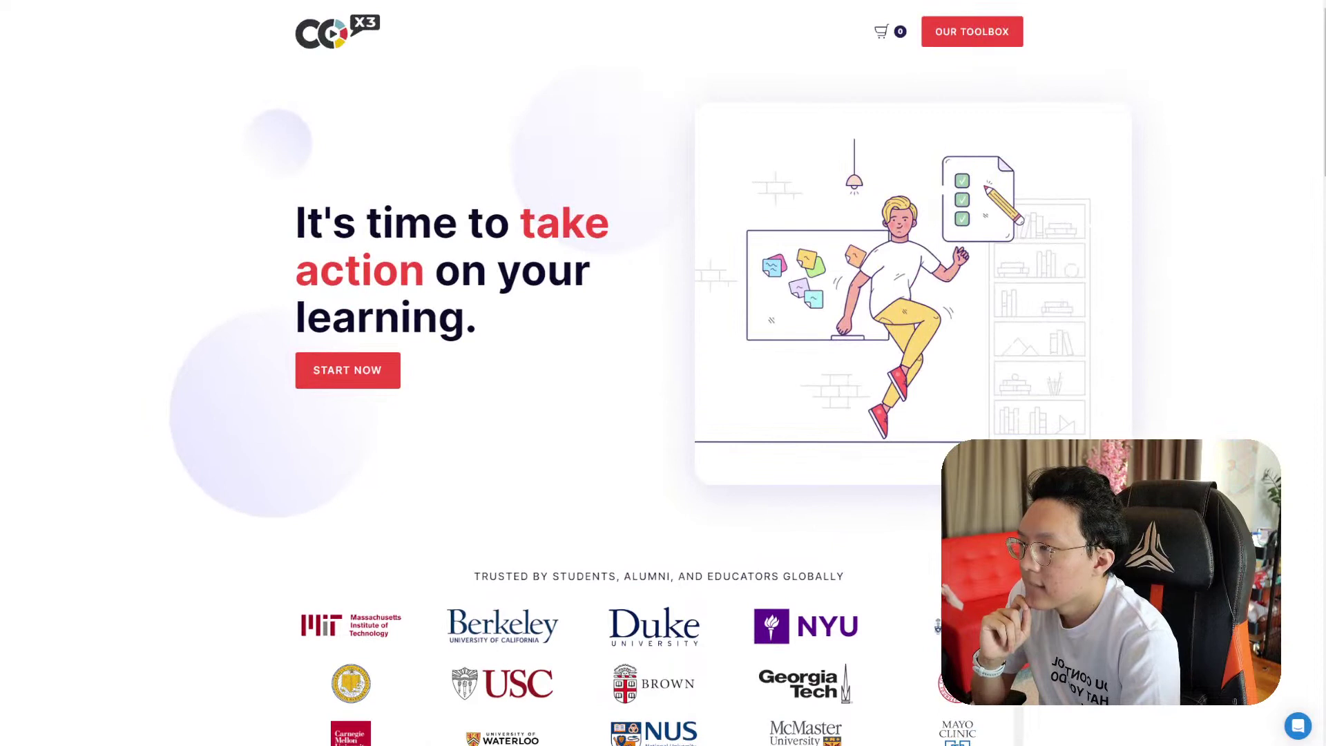
scroll(329, 406, down, 2)
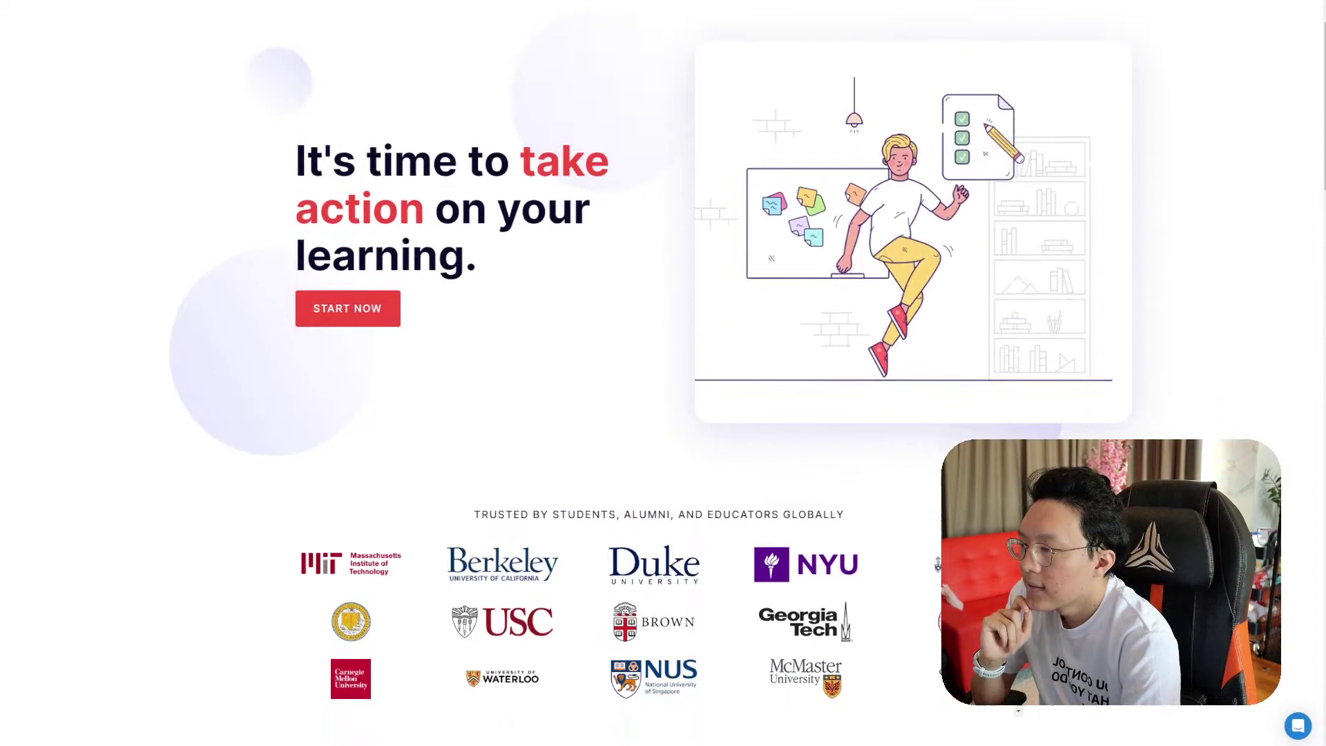
drag(328, 406, 981, 608)
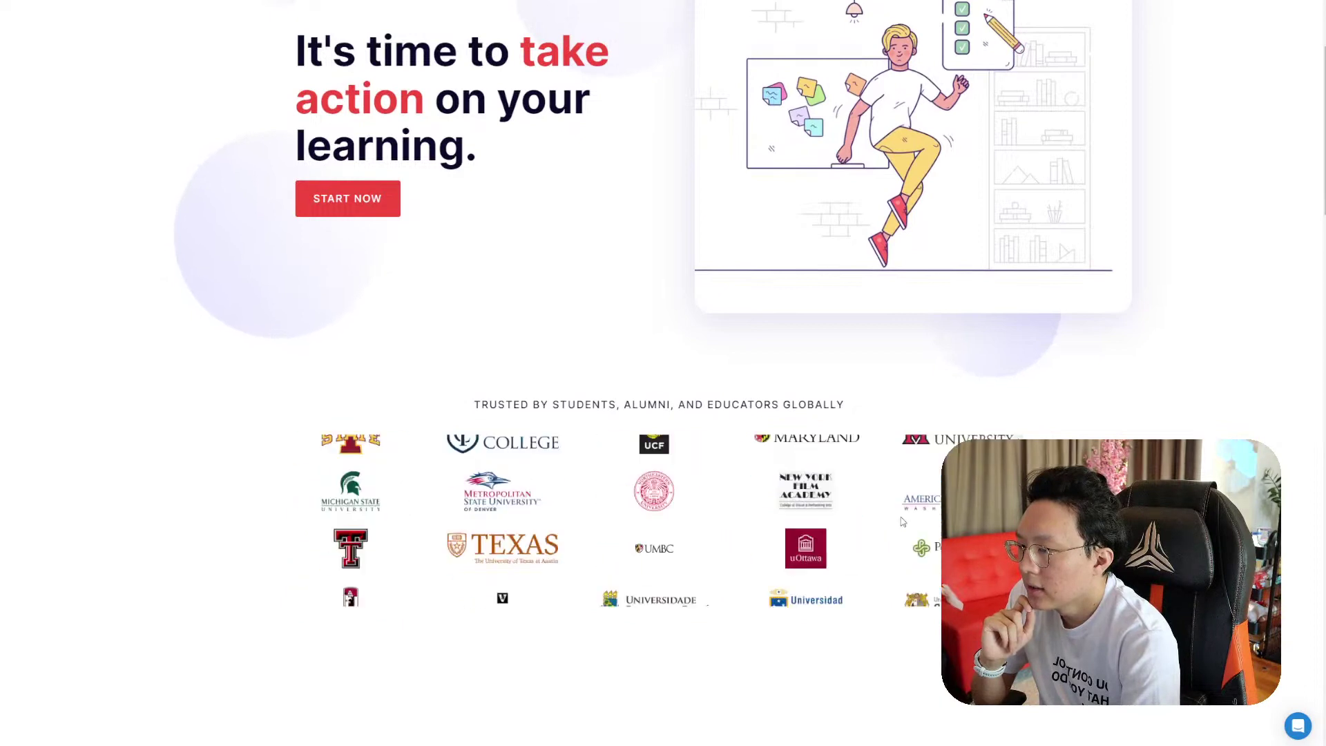
scroll(335, 340, up, 1)
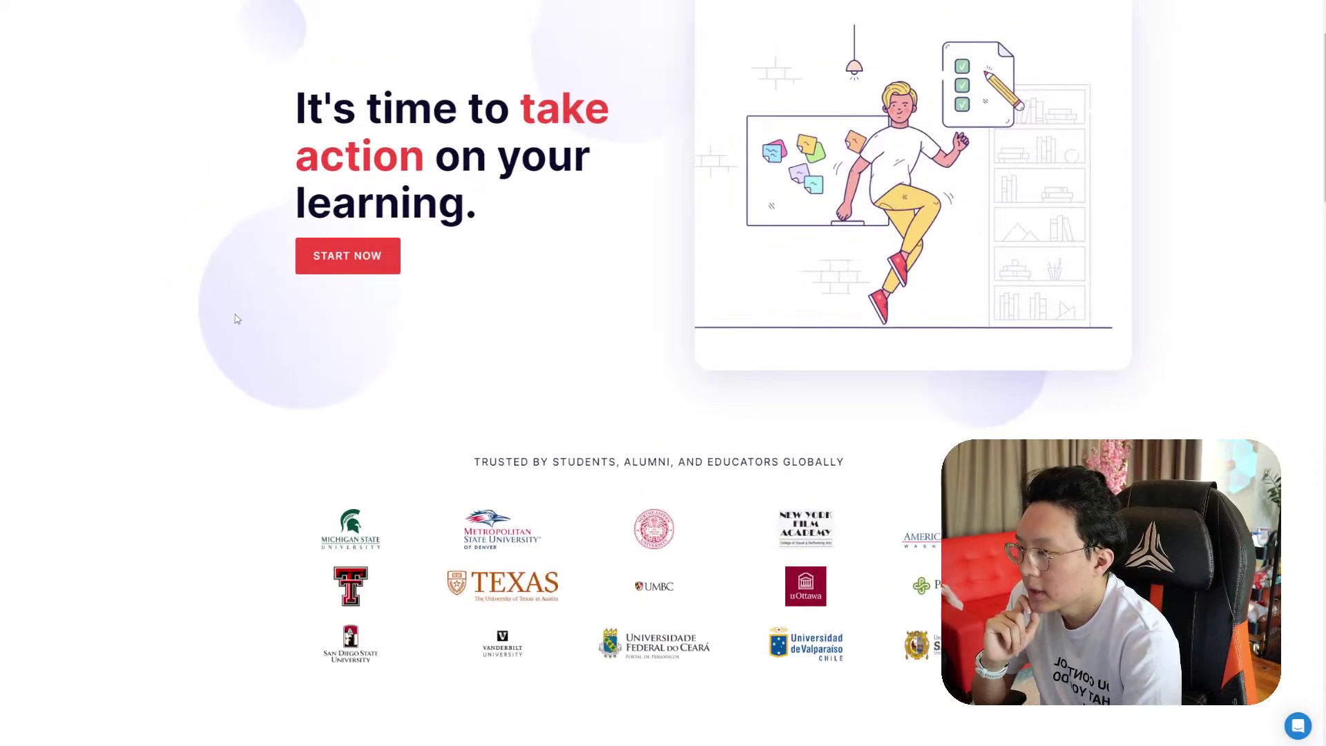
Examine the home page's introductory text about learning systems and compare it with the hero section above
scroll(1030, 421, down, 8)
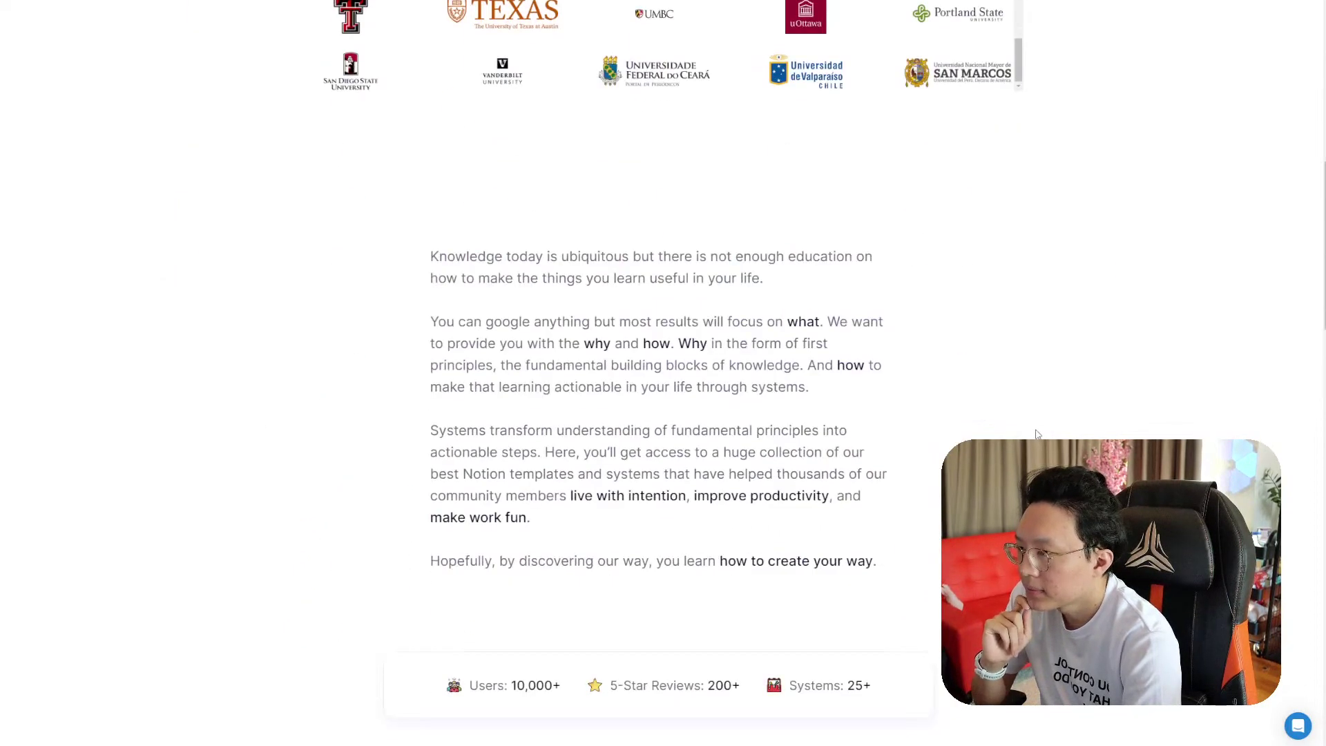
scroll(1036, 434, down, 4)
scroll(451, 304, up, 4)
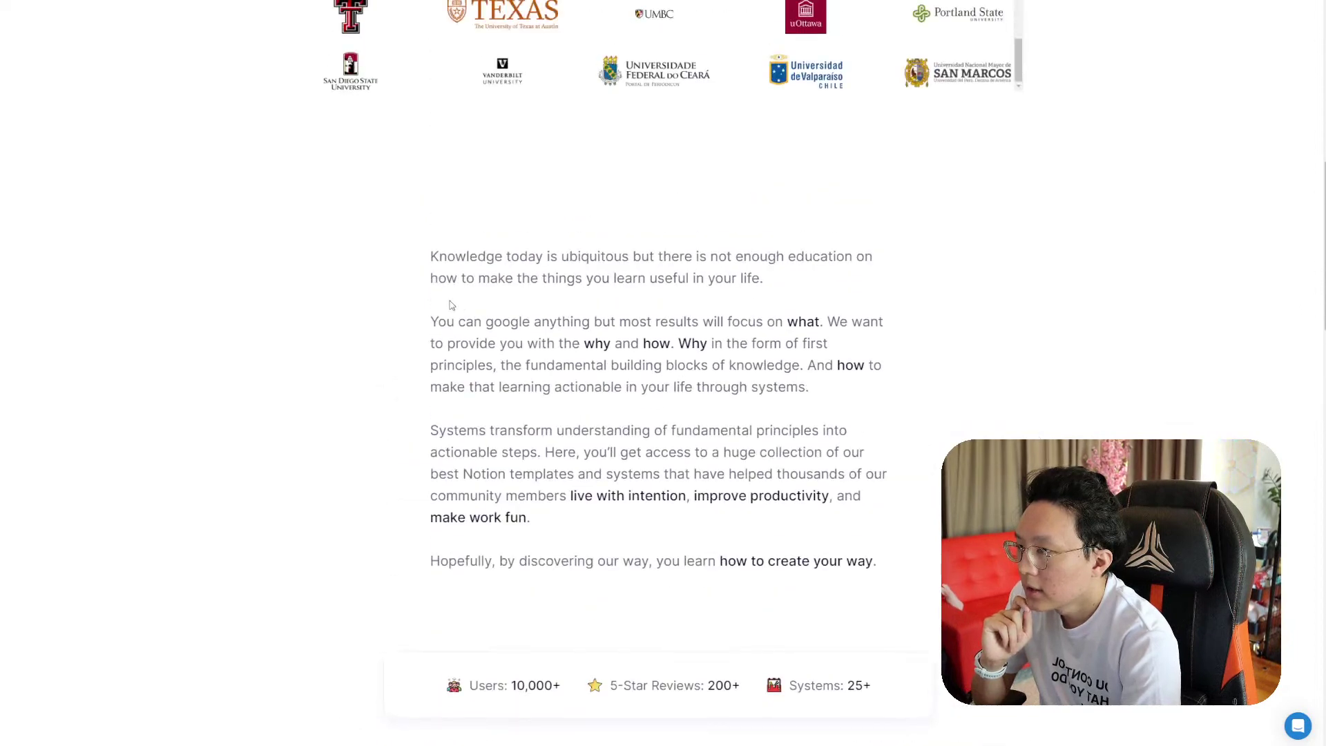
drag(450, 304, 891, 691)
click(891, 691)
scroll(966, 434, up, 10)
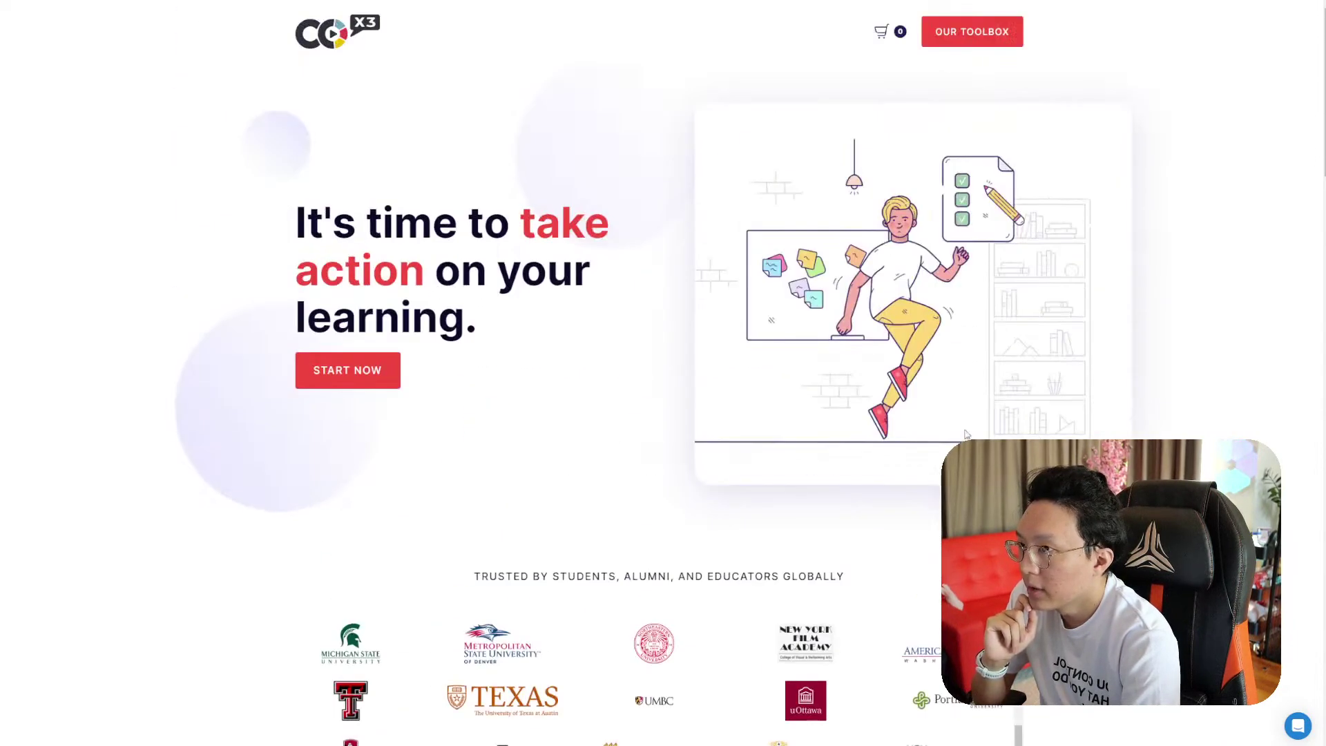
scroll(856, 442, down, 13)
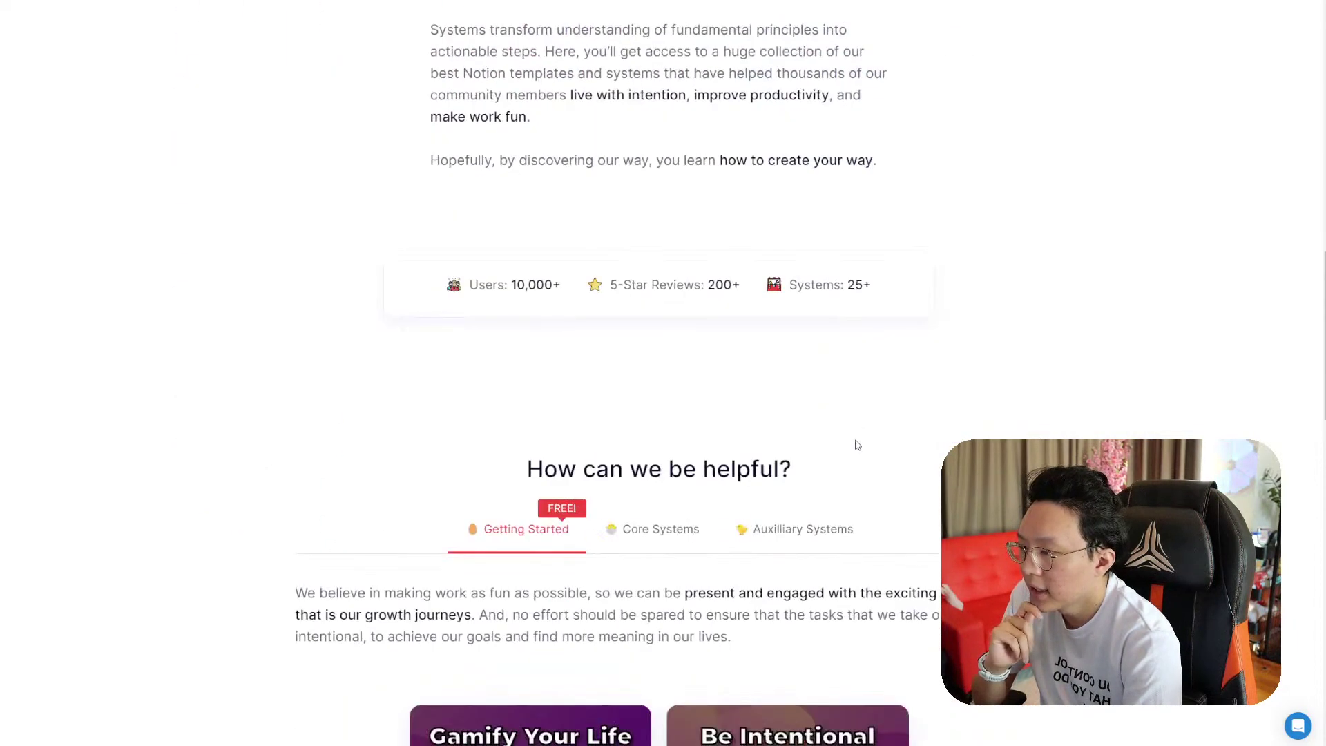
Compare the Getting Started, Core Systems and Auxilliary Systems categories under "How can we be helpful?"
scroll(856, 445, down, 2)
click(662, 359)
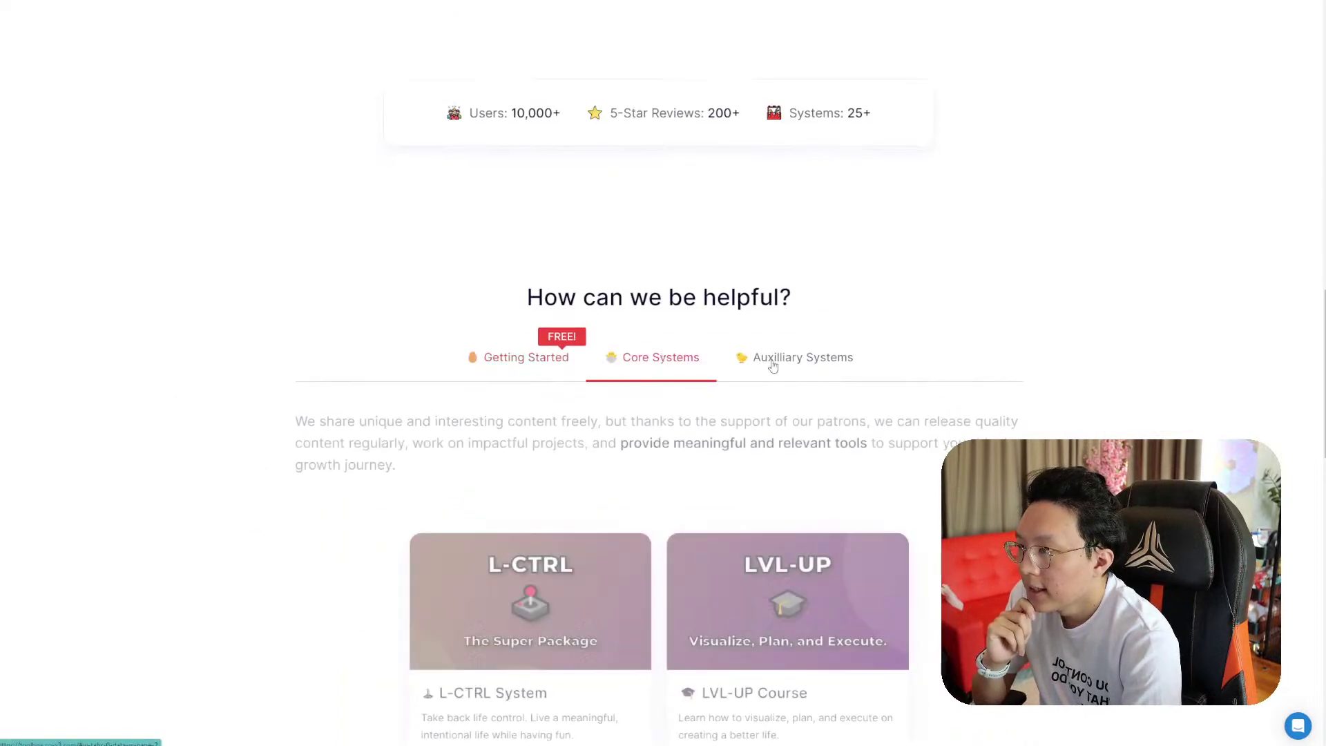
click(760, 357)
click(519, 358)
scroll(620, 353, down, 1)
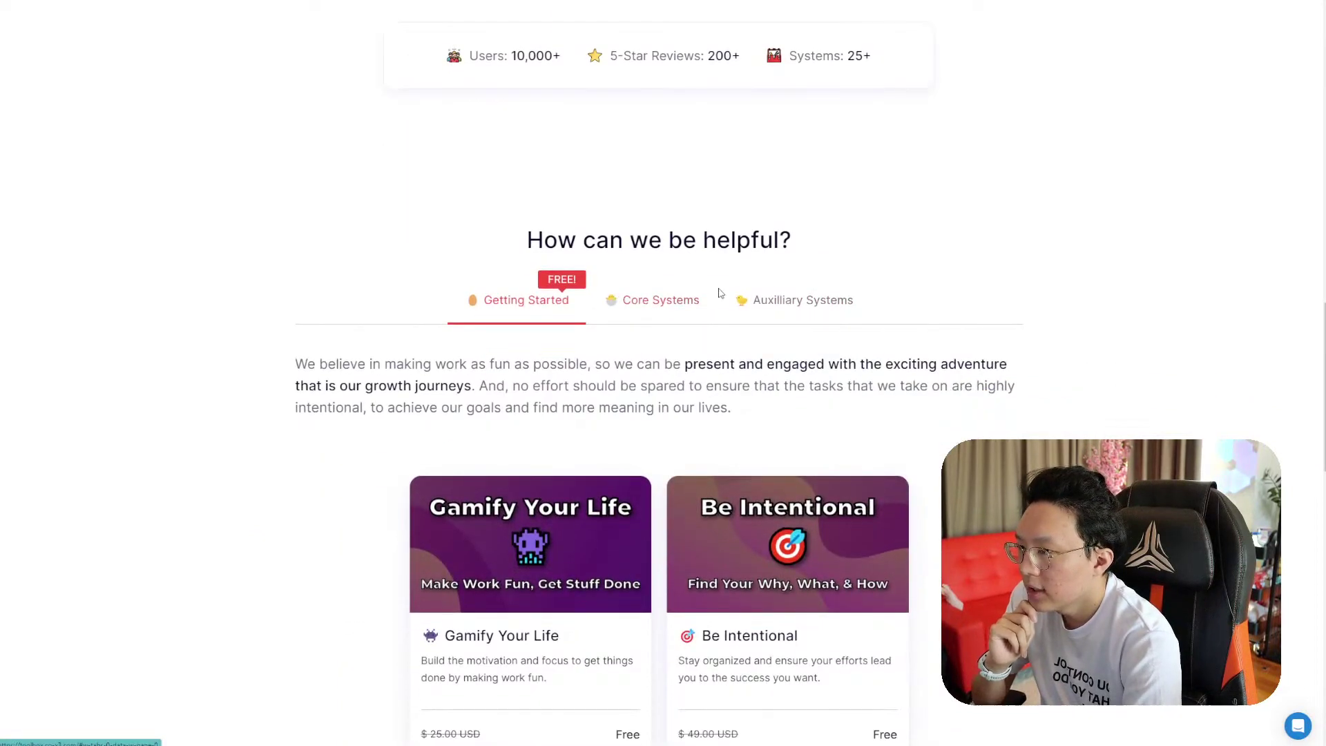
click(767, 298)
scroll(687, 325, down, 5)
scroll(687, 331, up, 5)
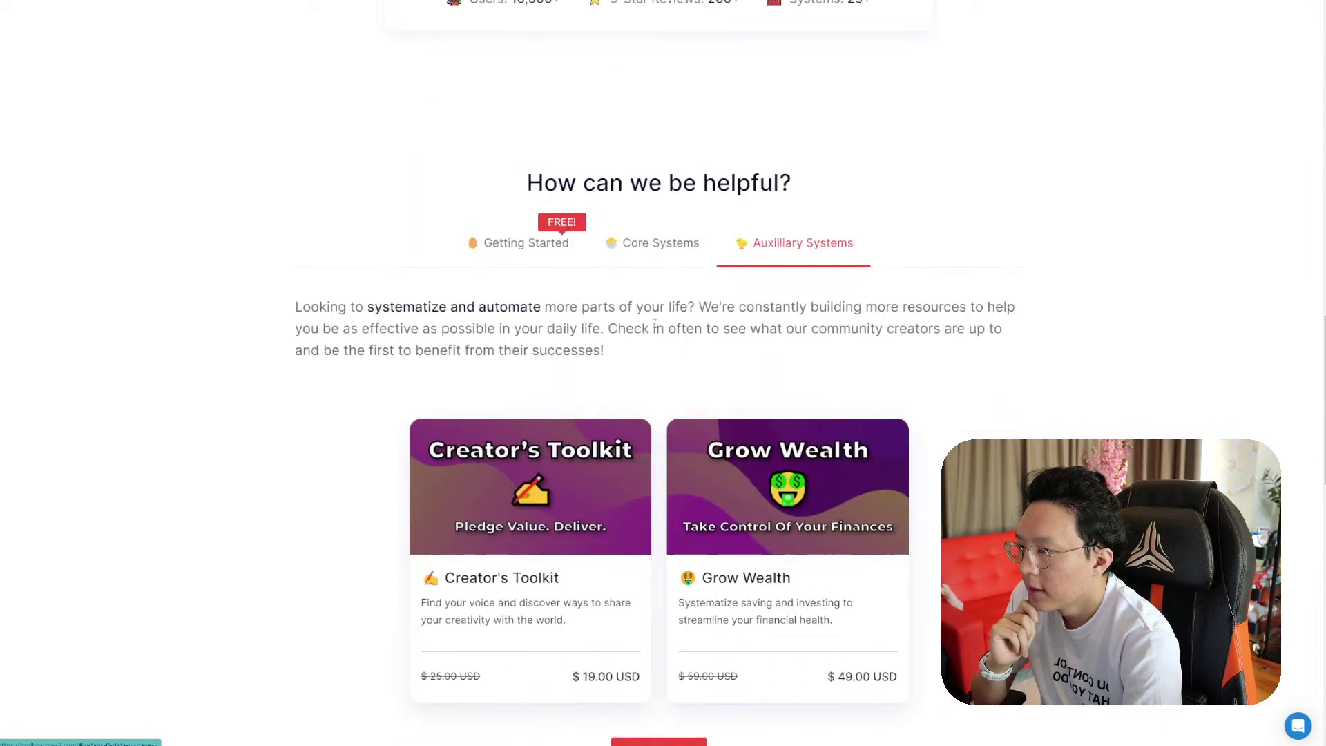
Show the Getting Started category again and examine its description and free product cards
click(529, 252)
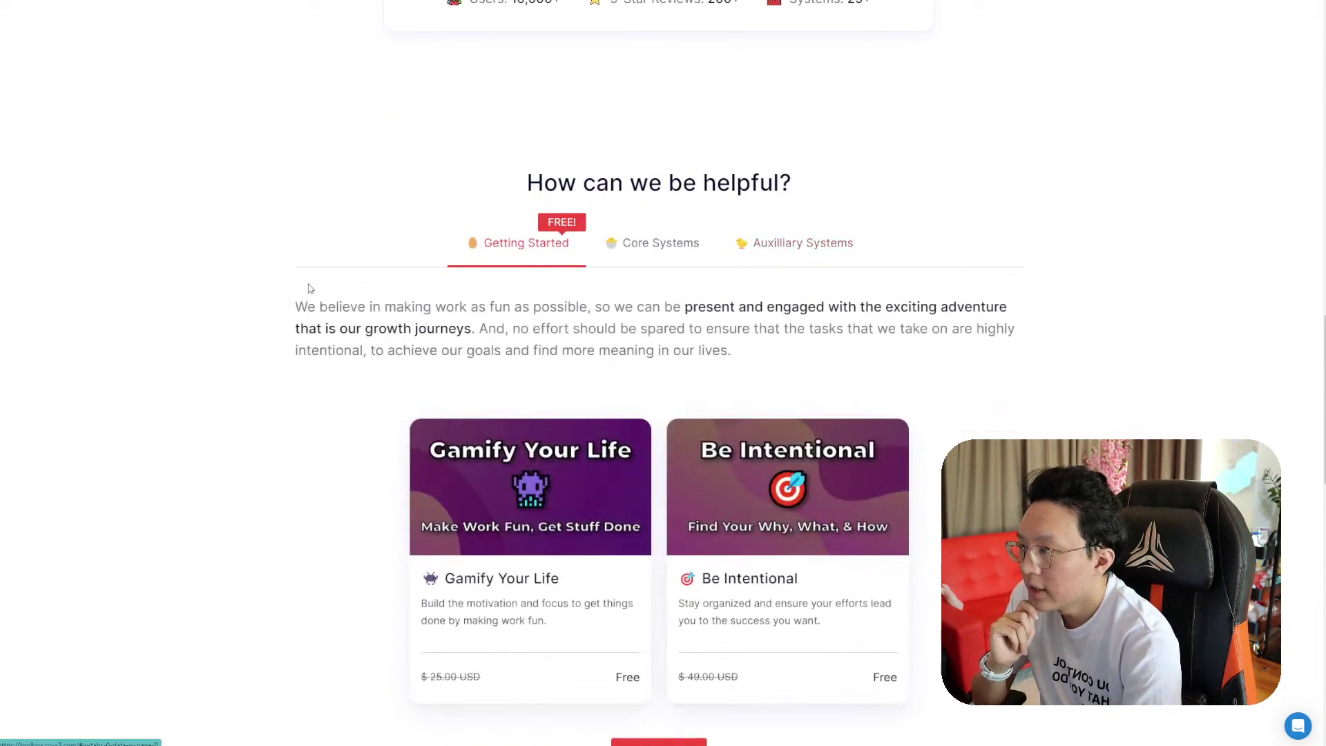
drag(309, 288, 995, 284)
click(1051, 295)
scroll(1042, 305, down, 4)
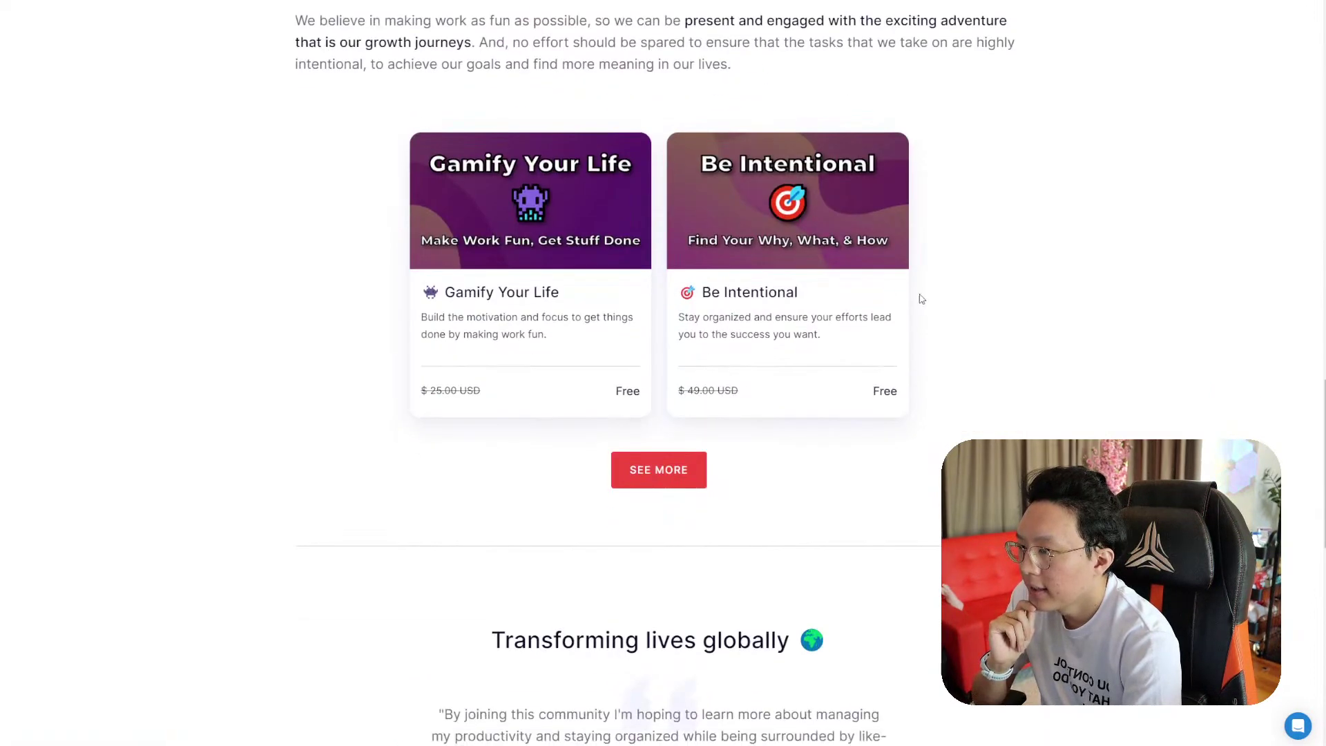
scroll(760, 290, down, 4)
scroll(824, 290, up, 6)
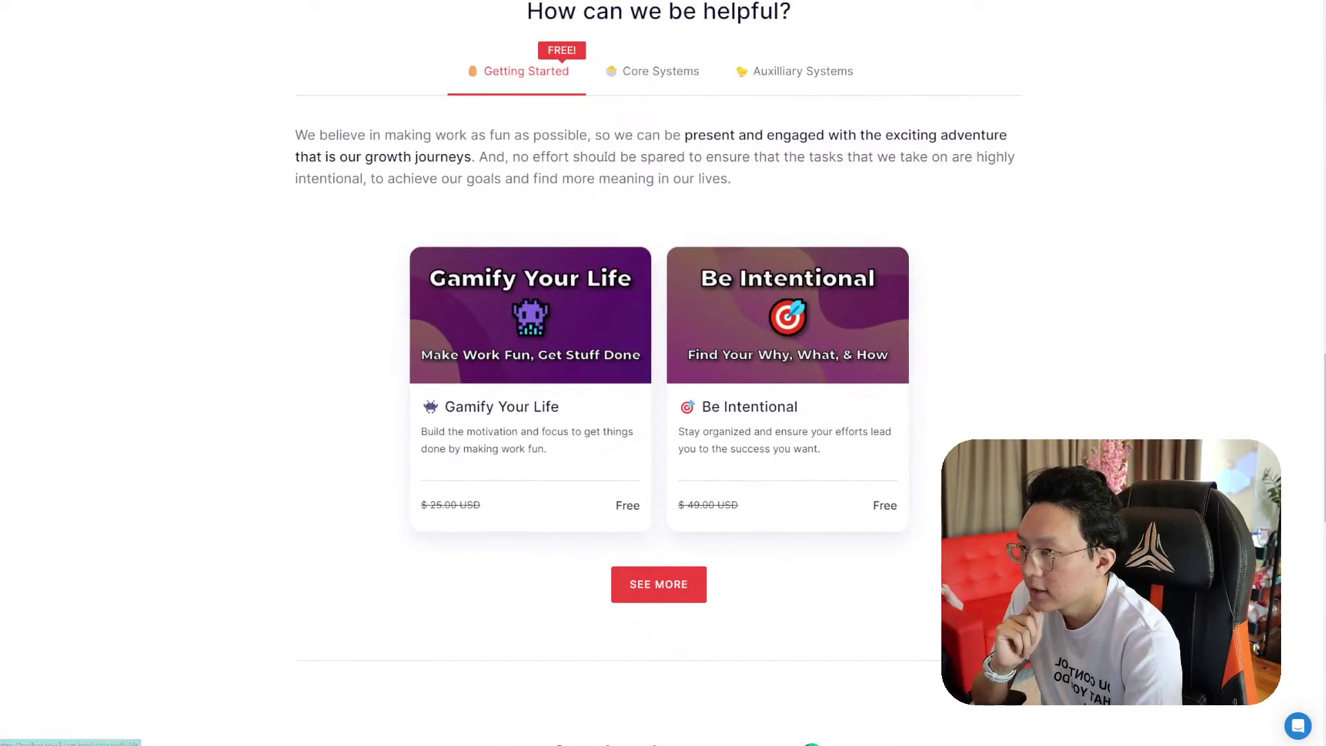
scroll(531, 304, up, 1)
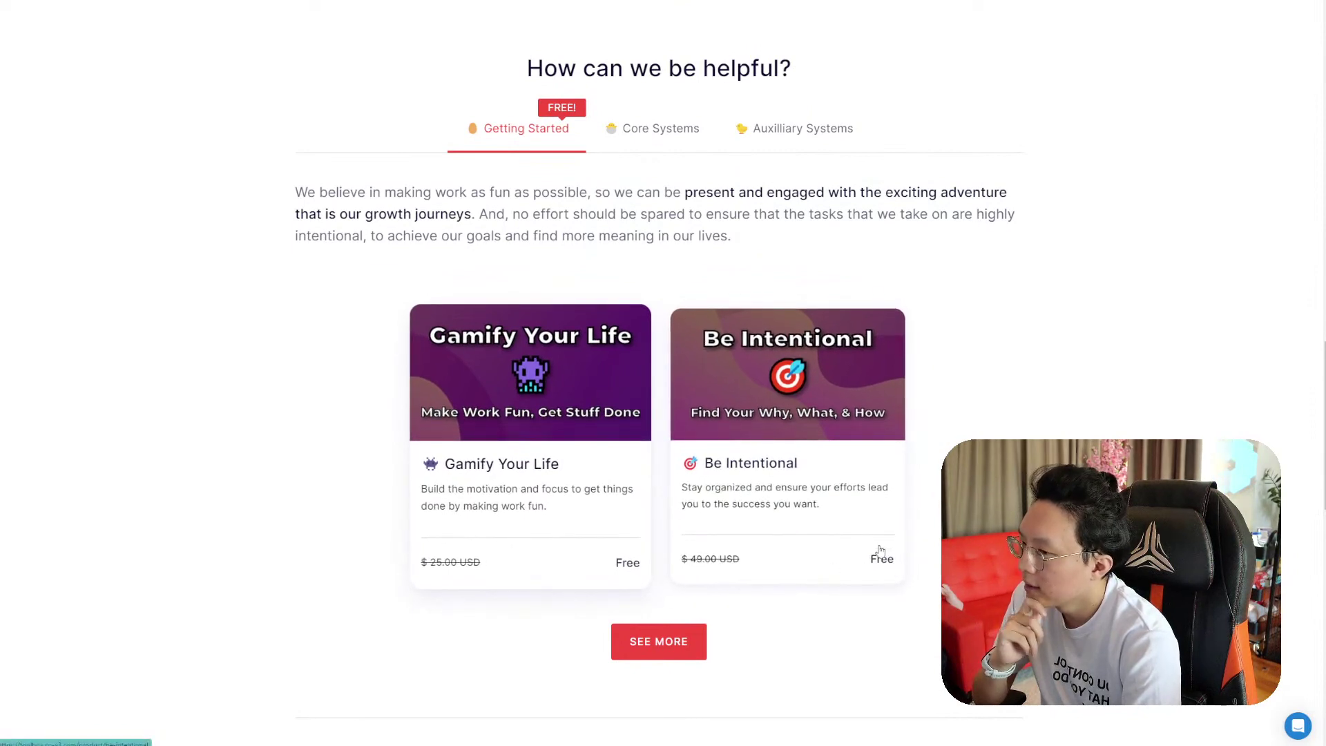
Review the customer testimonials under "Transforming lives globally" and the "Let's do it together" section down to the footer
scroll(876, 589, down, 9)
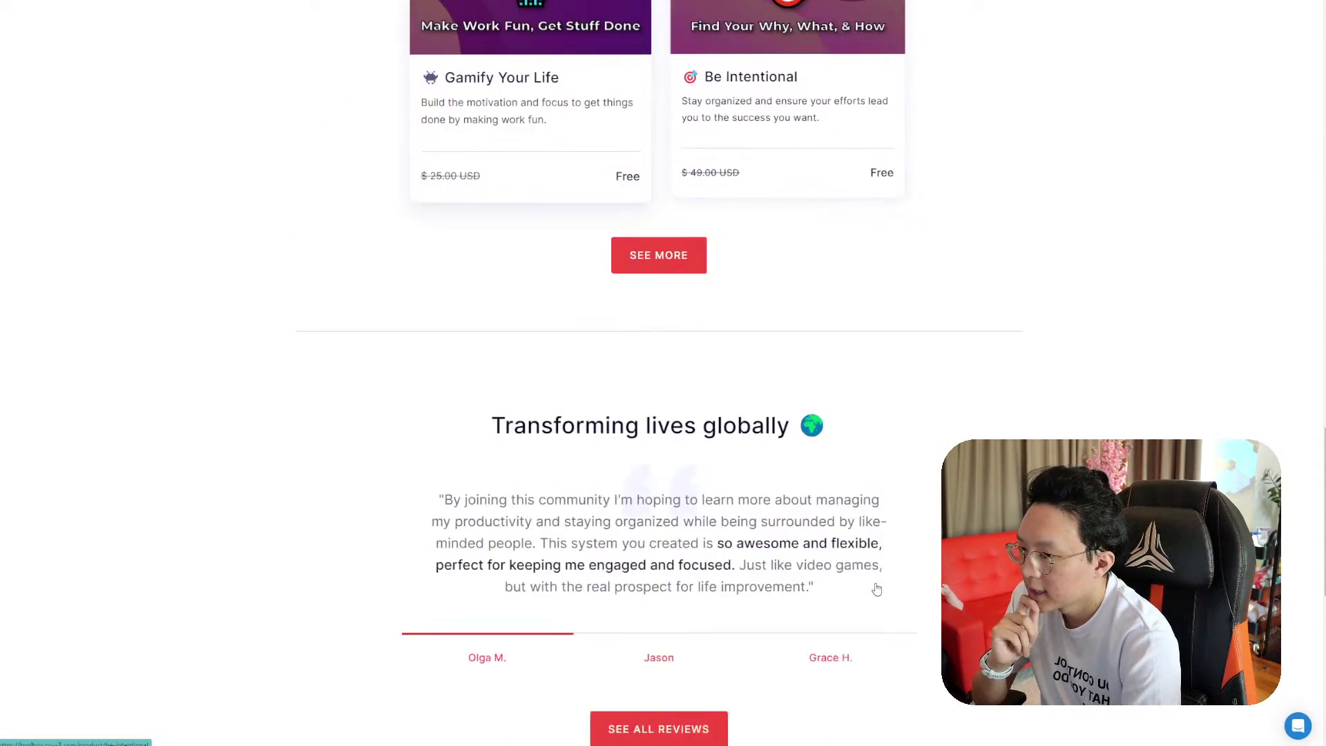
click(637, 399)
click(774, 459)
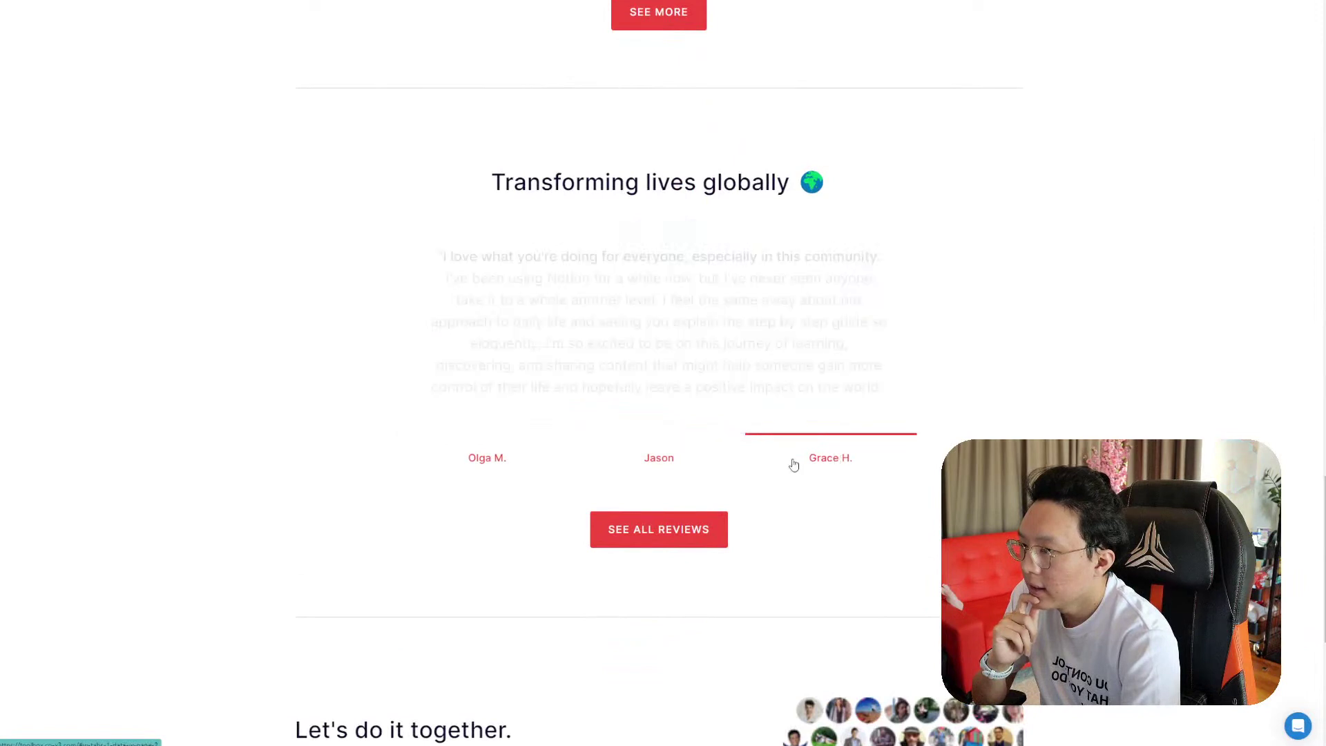
click(515, 393)
scroll(822, 456, down, 6)
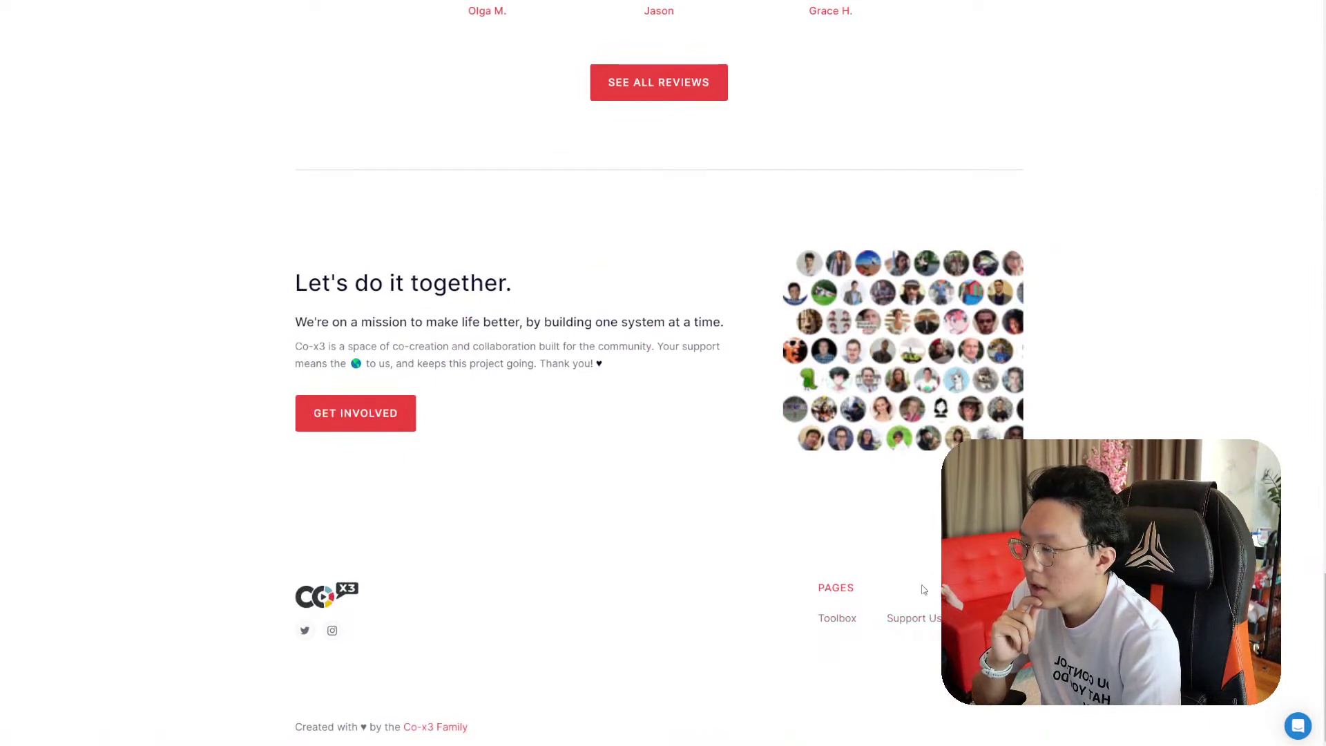
Open the site's Toolbox page and look through it from the offer overview to the merchandise cards
key(Home)
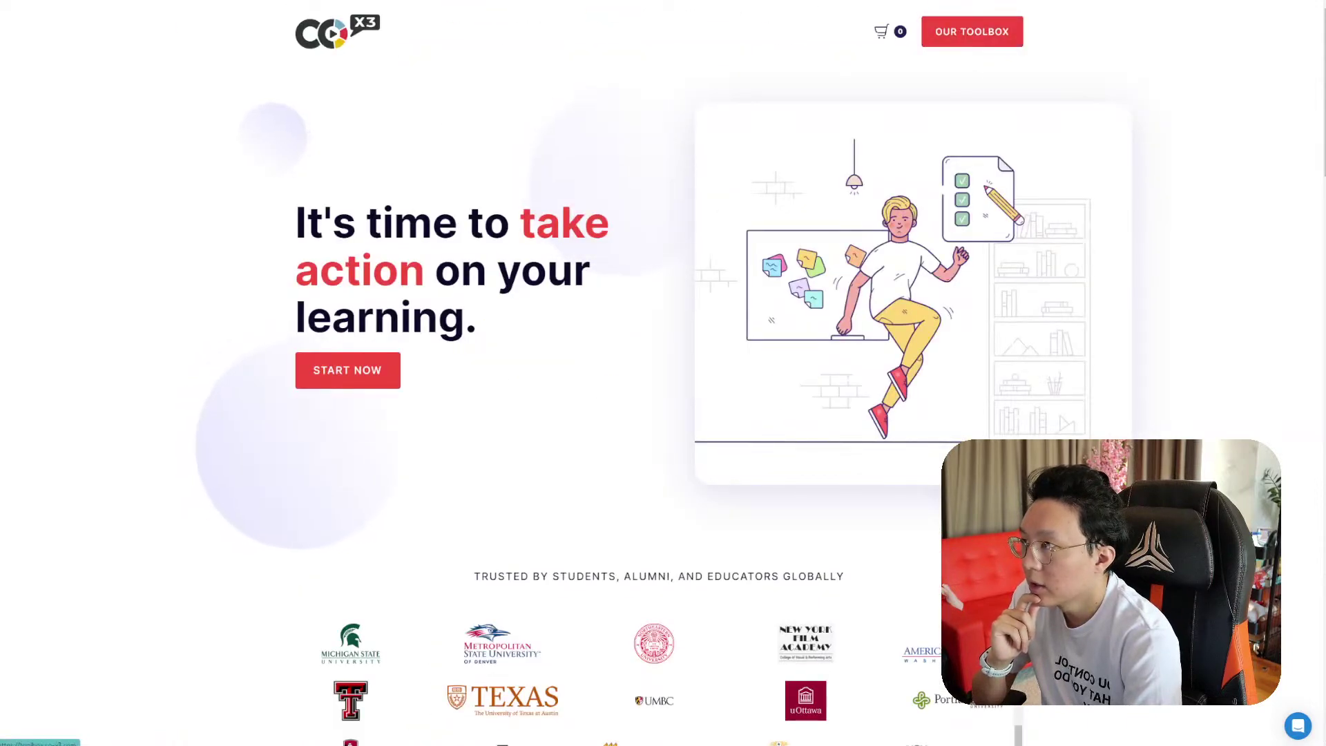
key(Page_Down)
scroll(769, 321, down, 5)
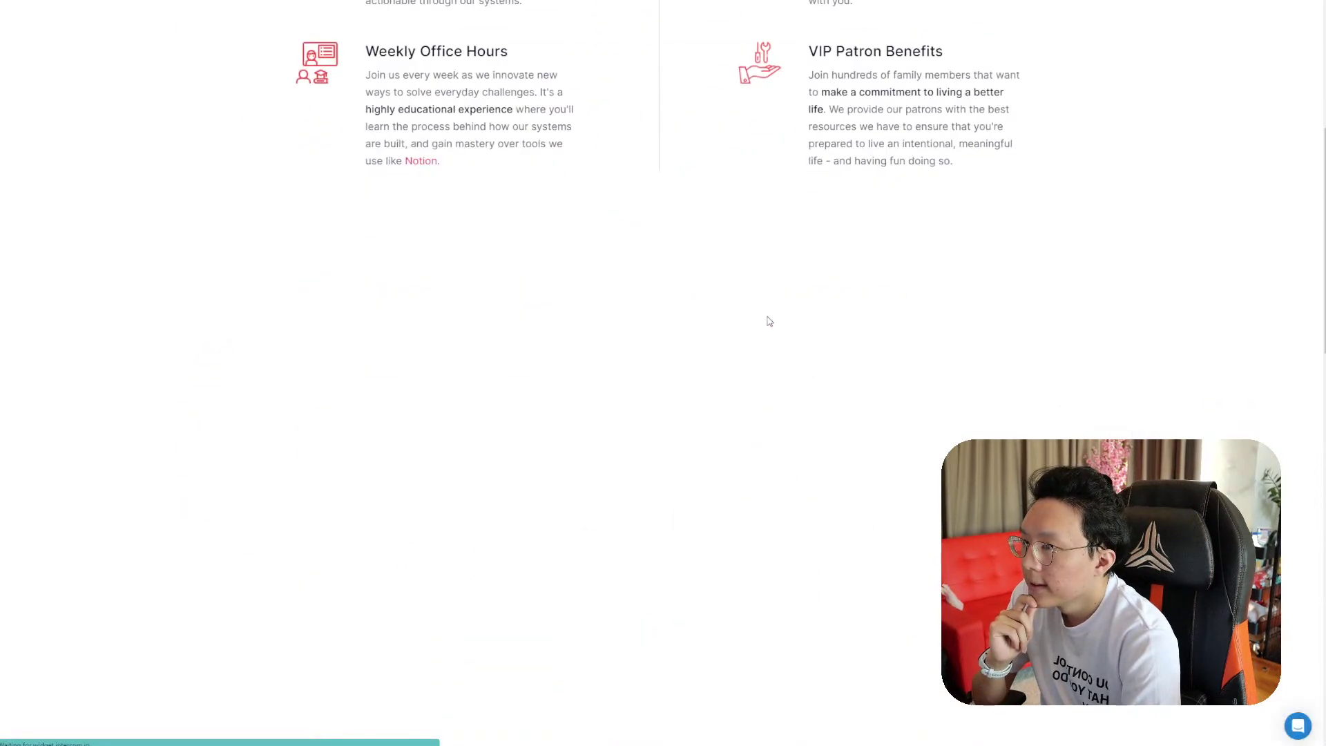
scroll(769, 322, down, 15)
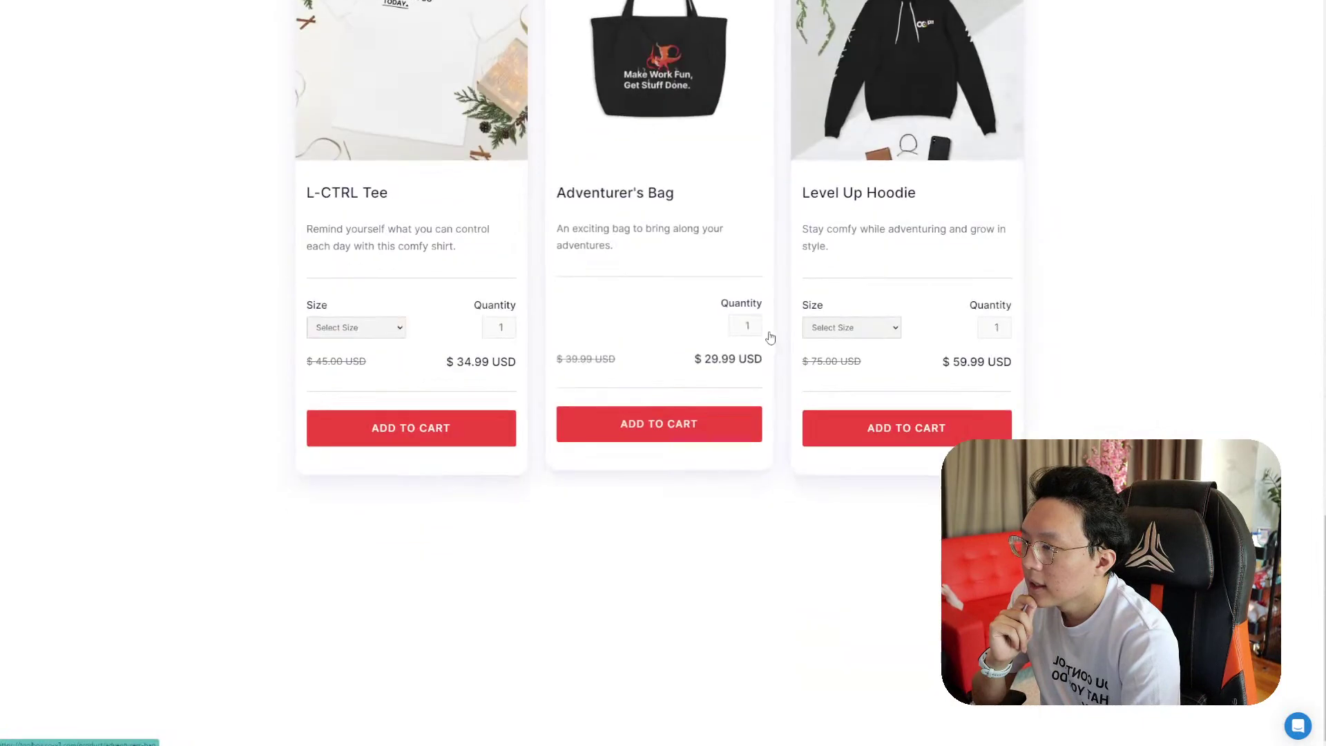
scroll(771, 338, up, 10)
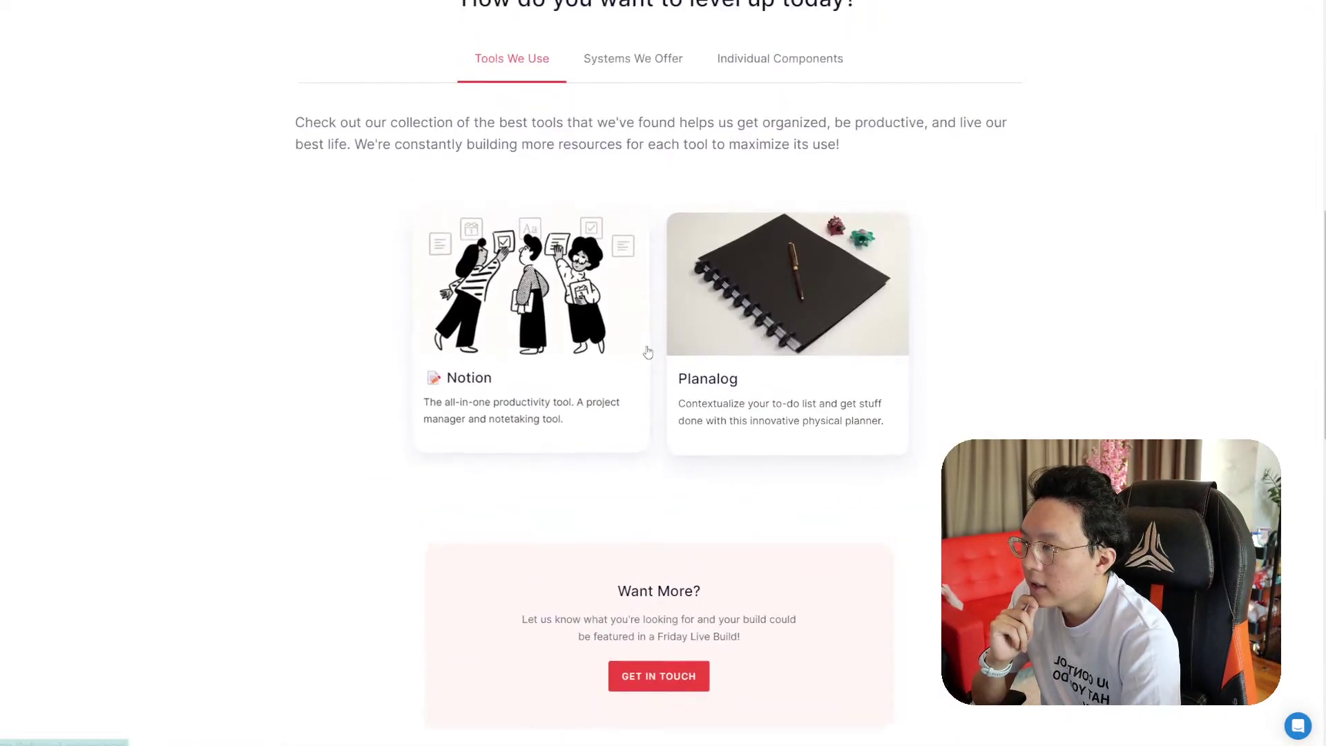
Compare the Tools We Use, Systems We Offer and Individual Components categories, and inspect the component search field
scroll(648, 352, up, 2)
click(633, 203)
click(753, 205)
click(488, 206)
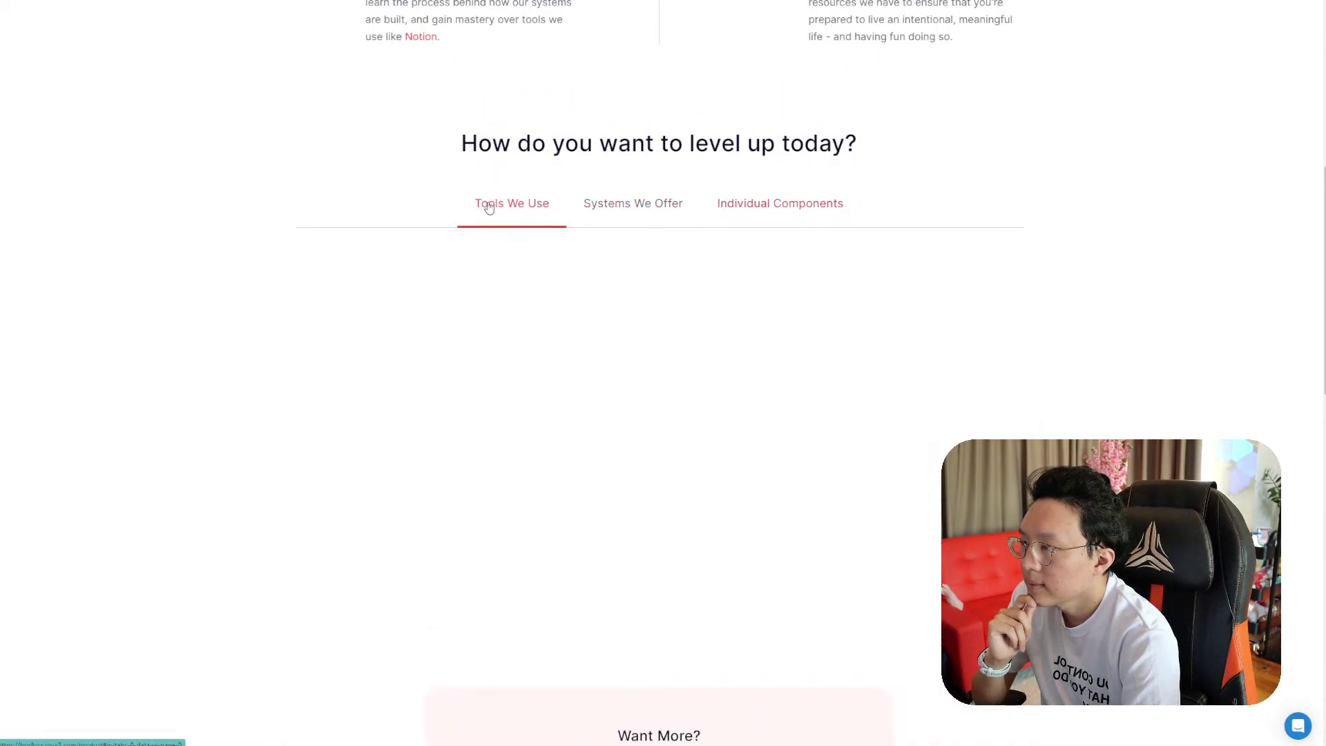
click(780, 205)
click(569, 309)
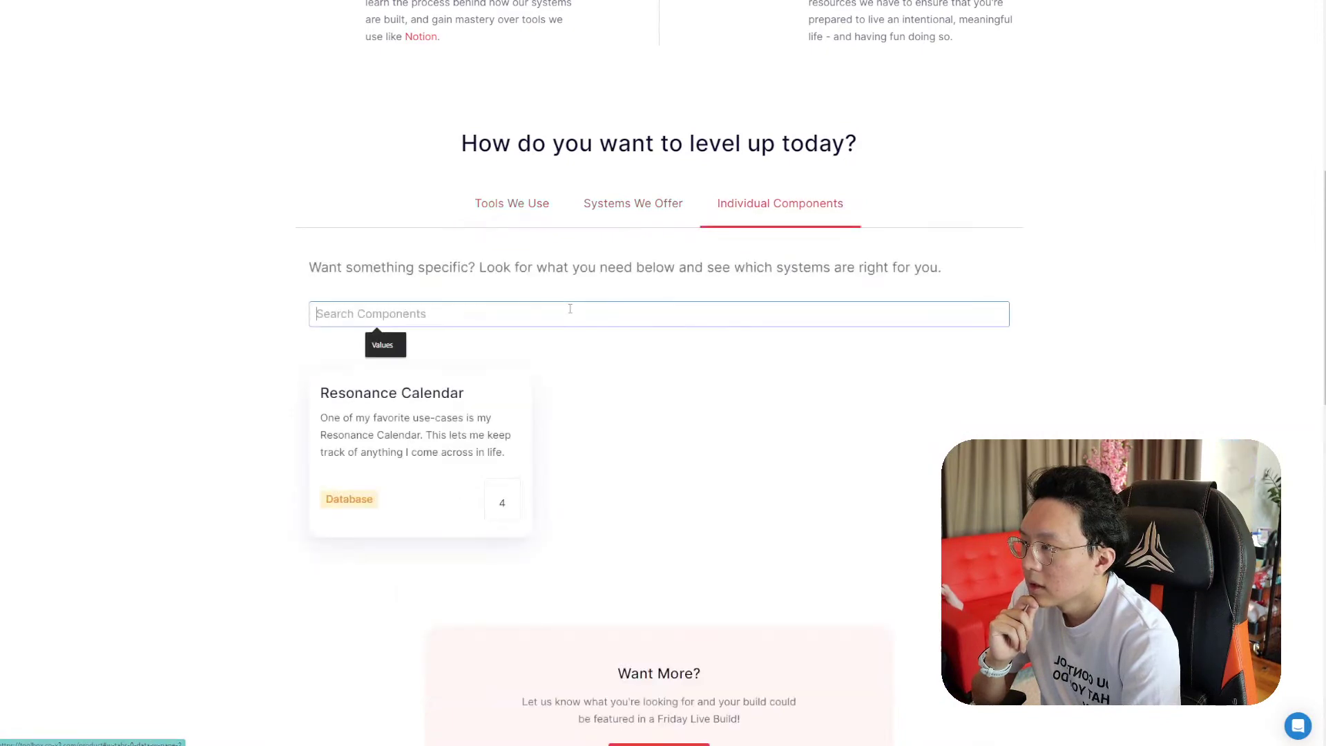
Review the "Want More?" callout and "Get Your Gear On" section against the offer overview at the page's beginning
scroll(582, 365, down, 5)
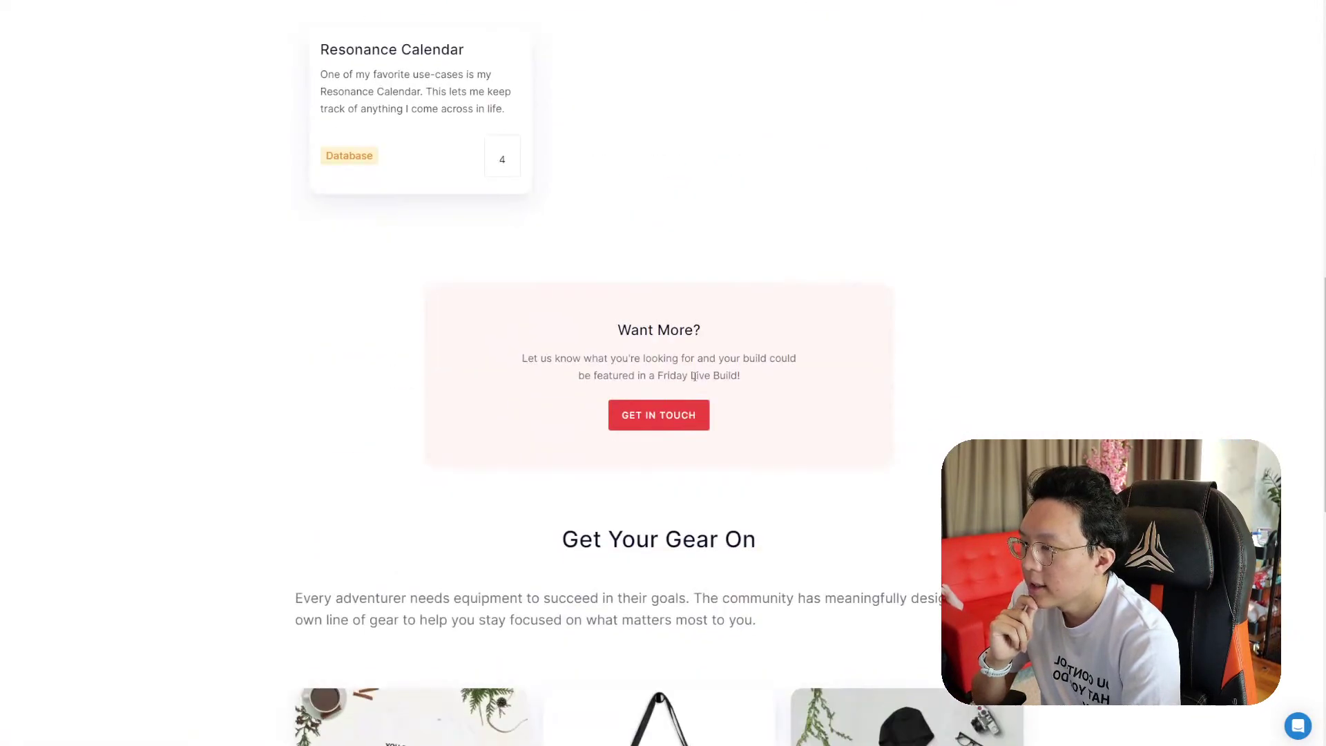
scroll(695, 376, down, 8)
scroll(698, 394, up, 14)
scroll(713, 364, down, 7)
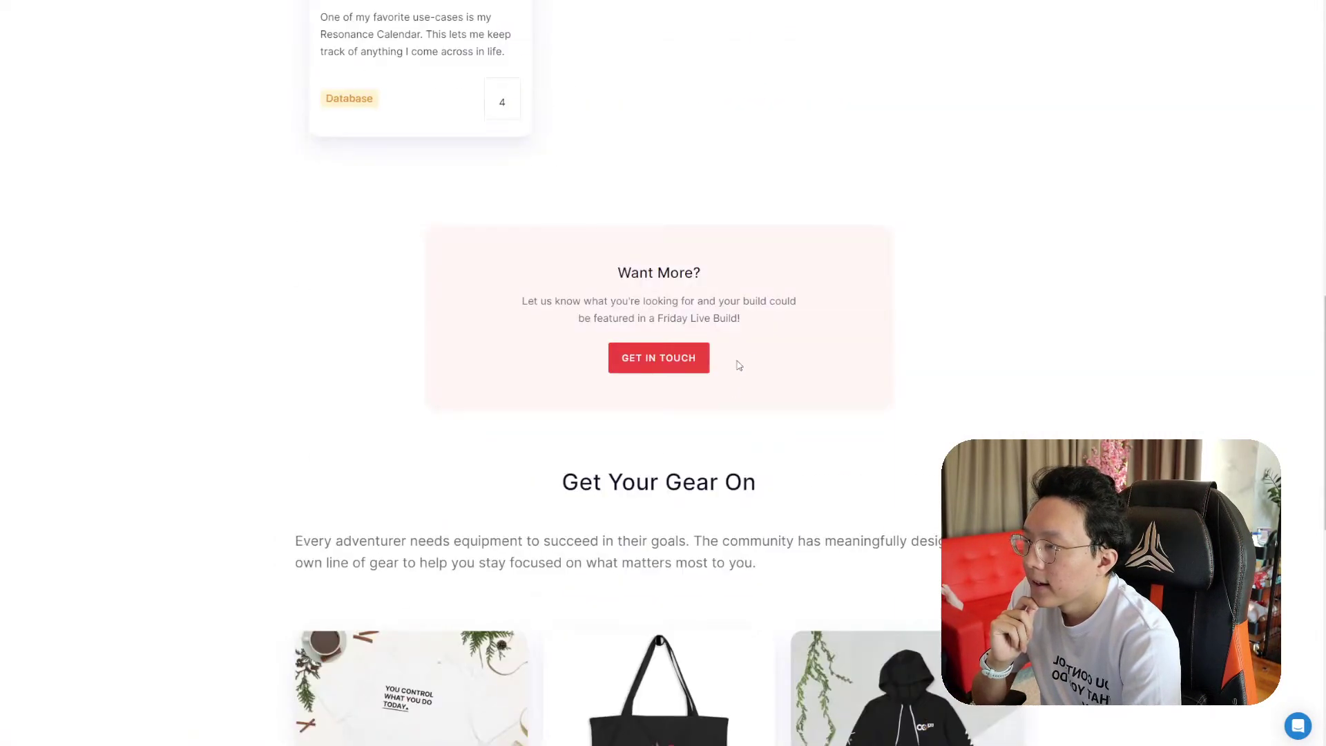
scroll(947, 447, up, 13)
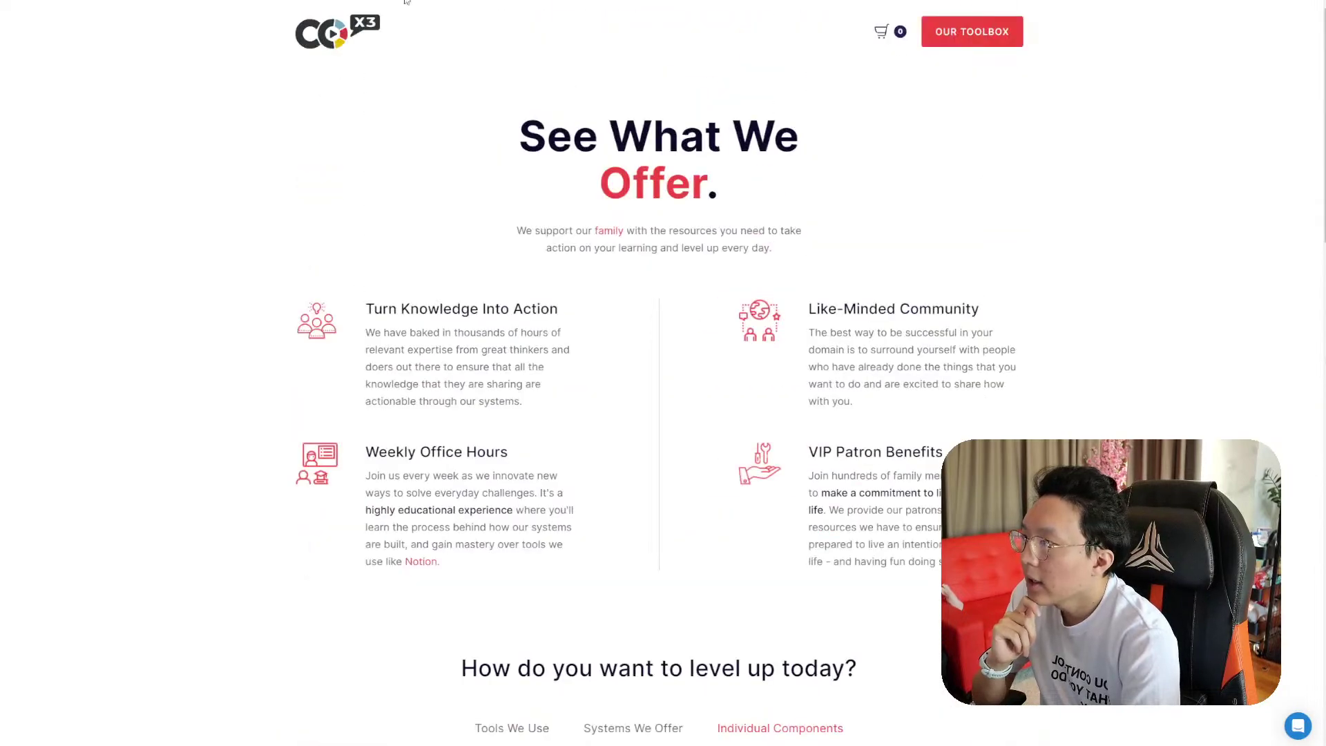
Return to the site's home page and recheck its hero section and the content below it
click(359, 40)
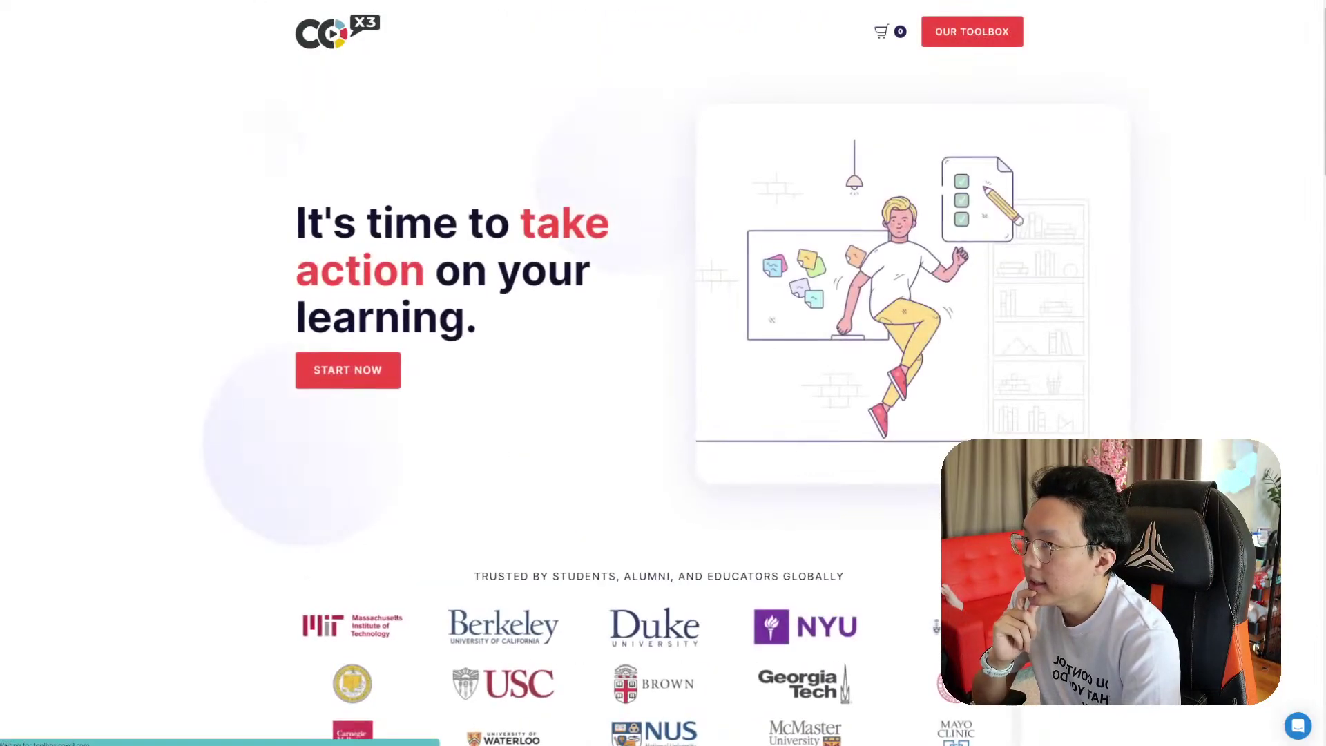
scroll(877, 107, down, 9)
scroll(963, 198, up, 9)
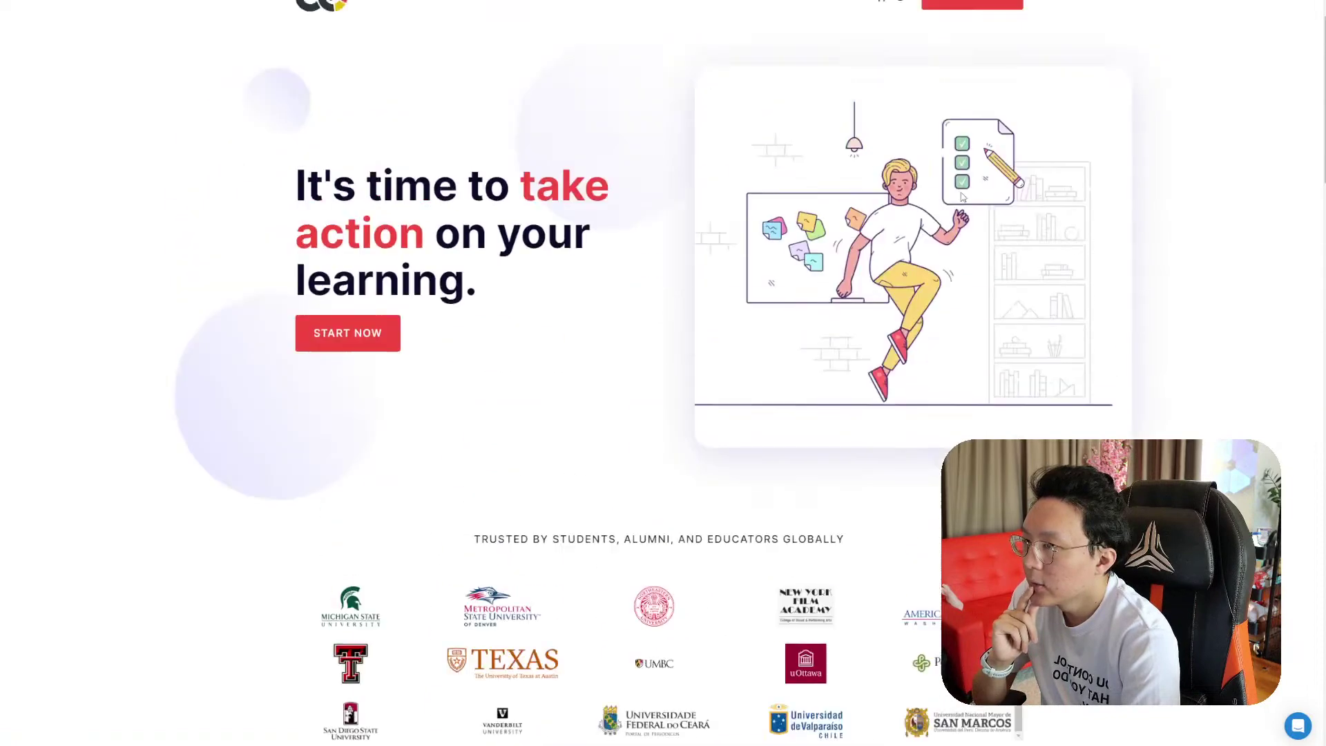
scroll(964, 198, up, 1)
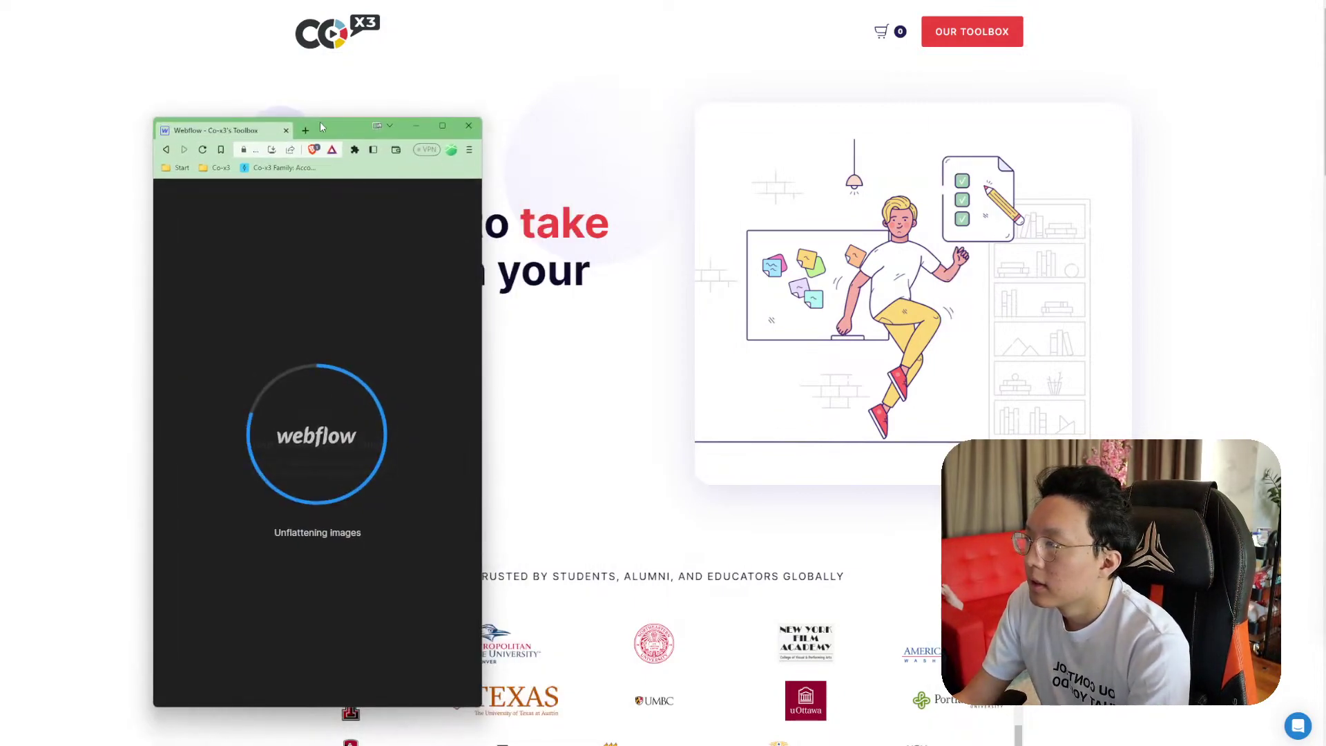
Switch to the maximized Webflow Designer window and examine the Home page from header to introductory text
double_click(320, 122)
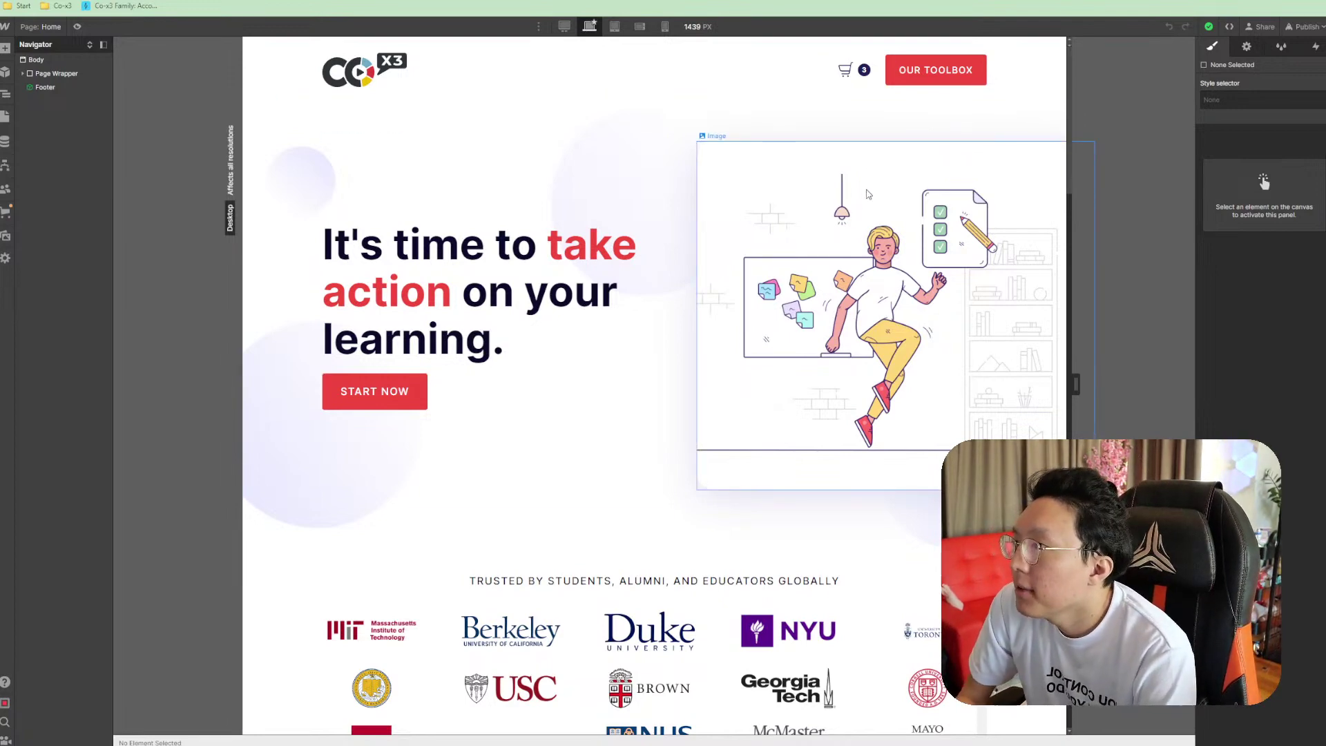
scroll(872, 147, down, 6)
scroll(903, 292, down, 5)
scroll(1093, 259, up, 7)
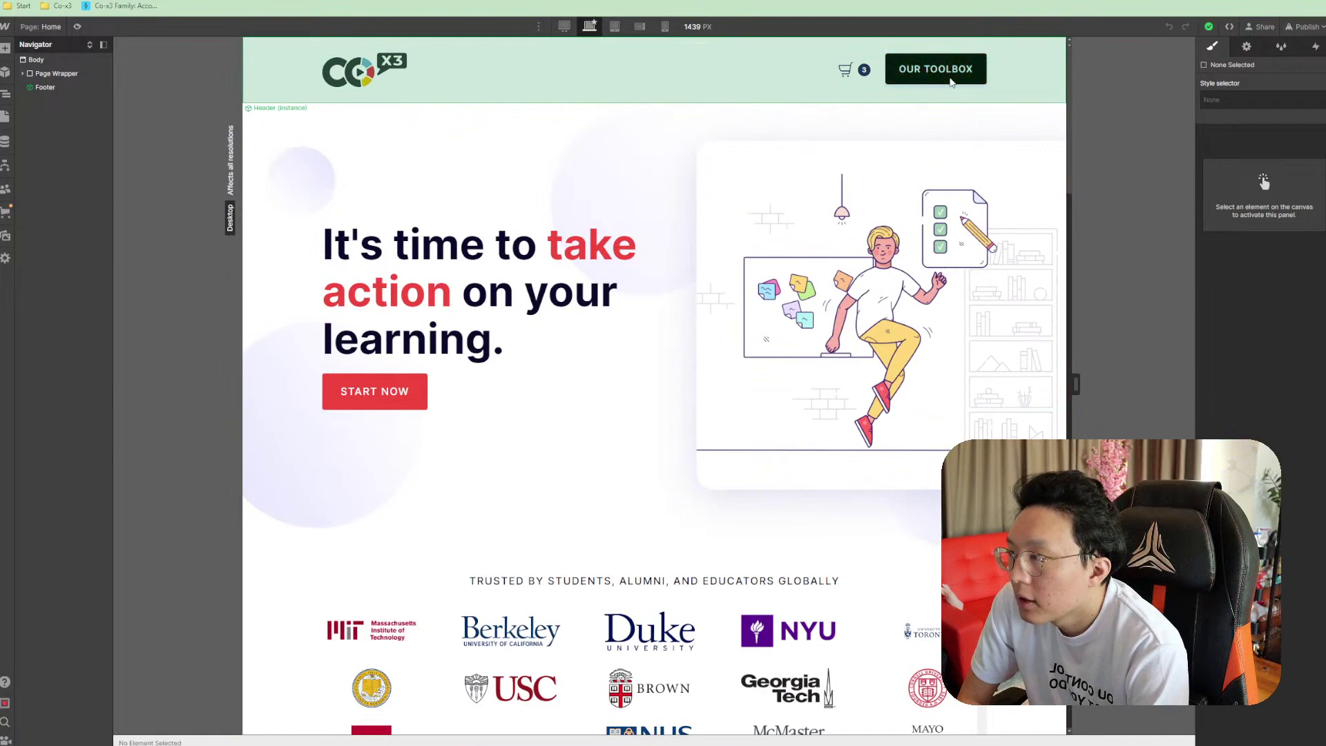
scroll(947, 301, down, 8)
scroll(946, 301, down, 15)
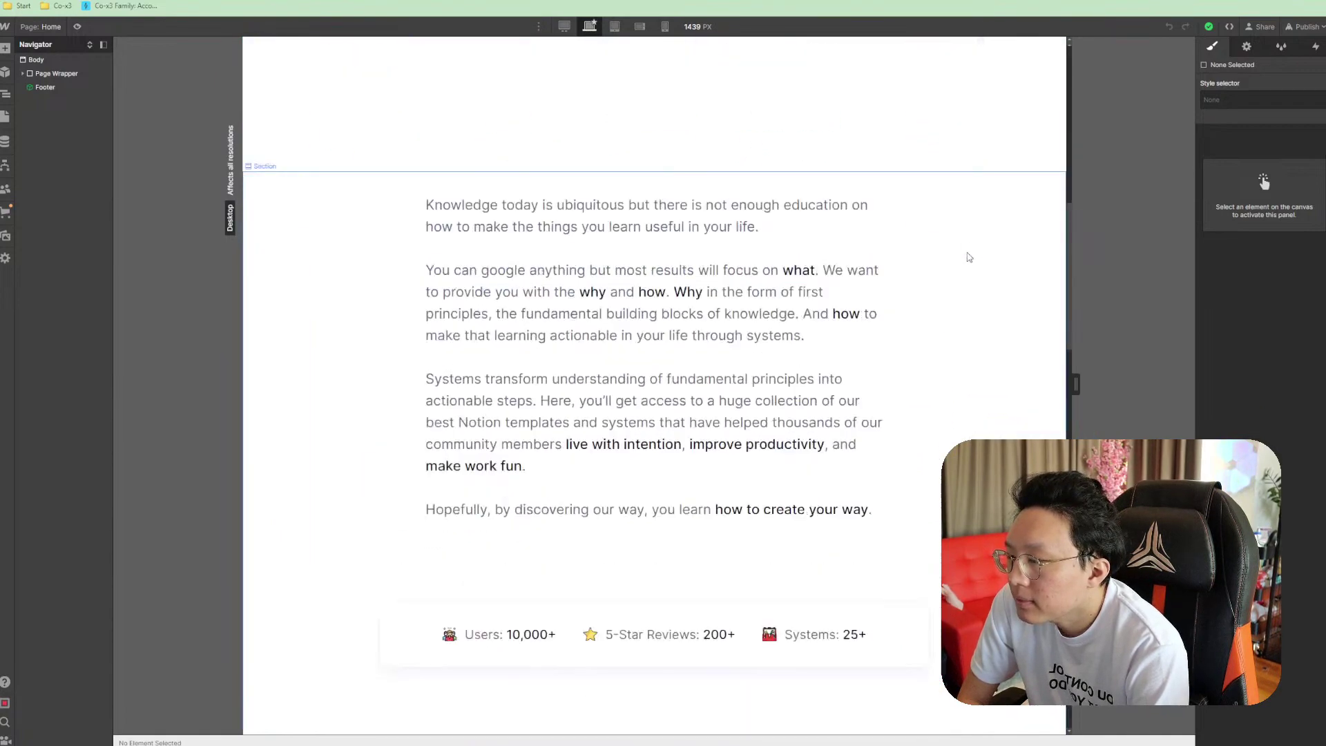
scroll(956, 281, up, 10)
scroll(950, 281, up, 5)
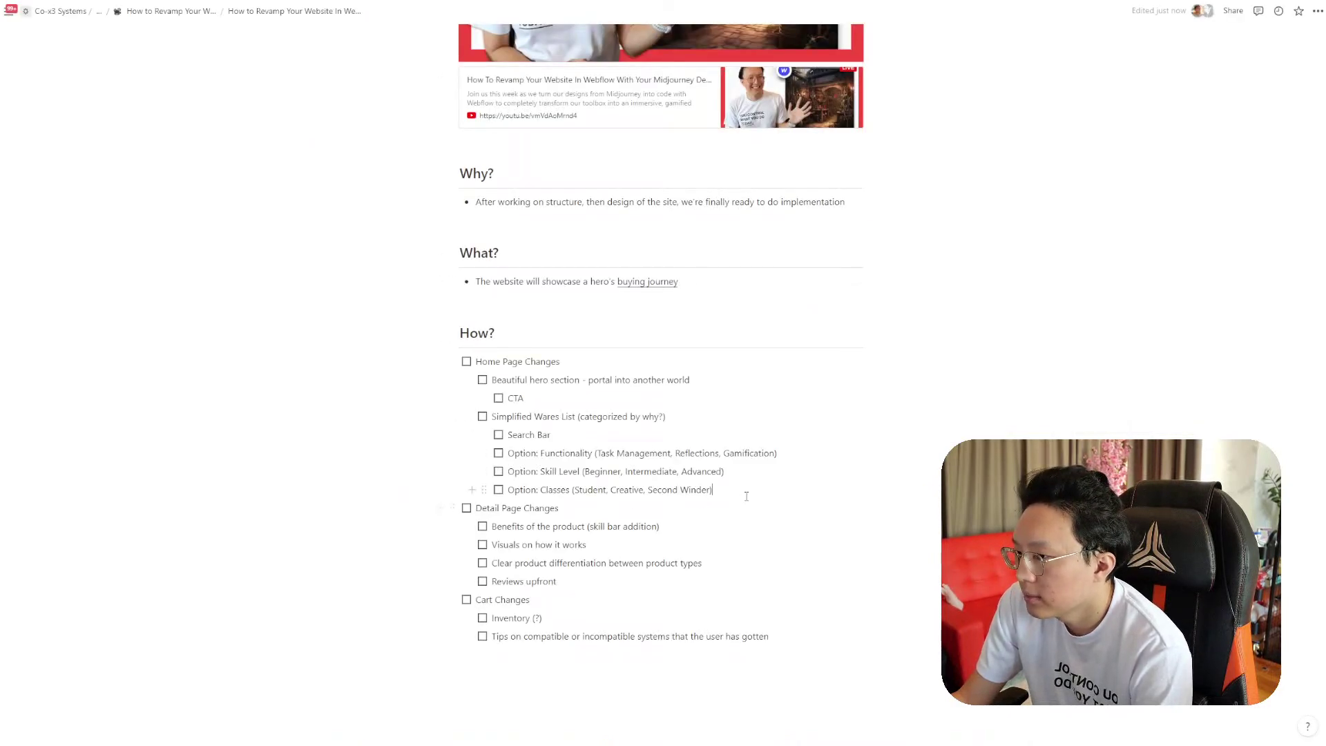
In the Notion plan, add a top-level to-do "Toolbox Page Changes" between Home Page Changes and Detail Page Changes
key(Return)
key(shift+Tab)
key(shift+Tab)
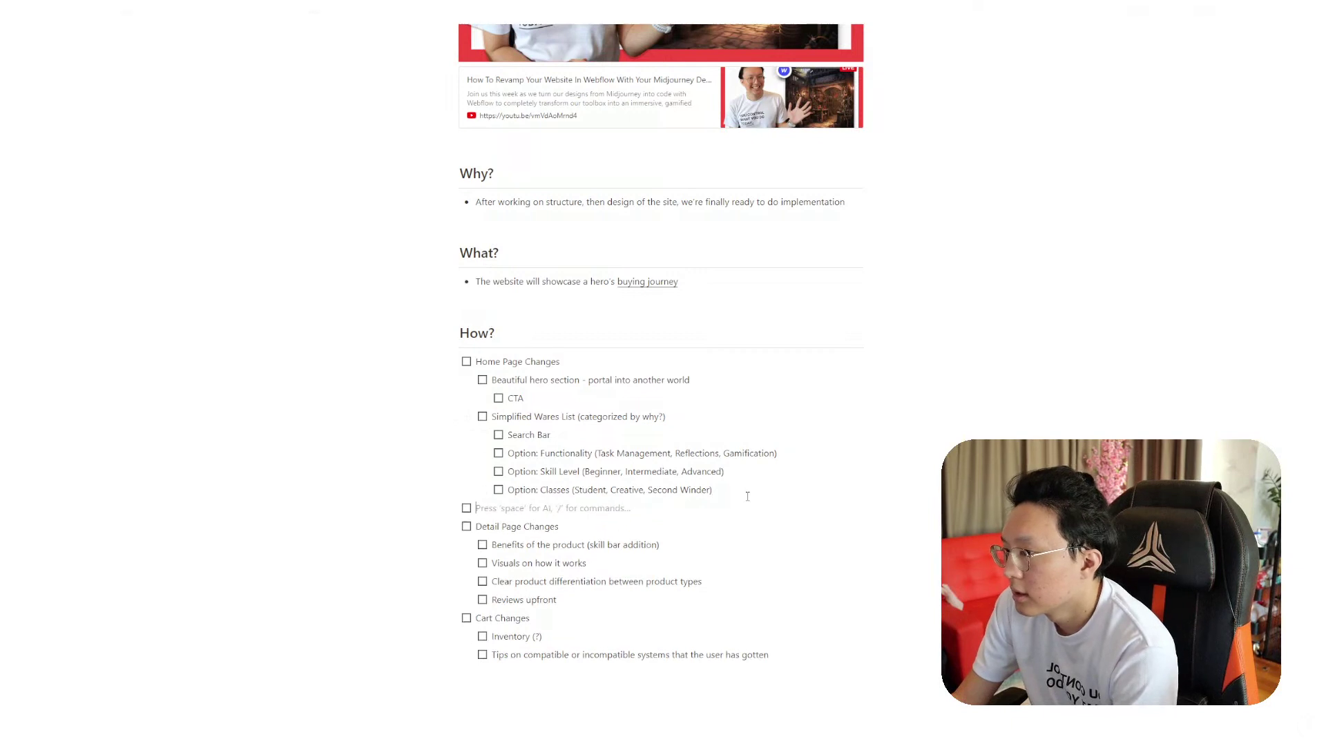
text(Toolbox Page Ch)
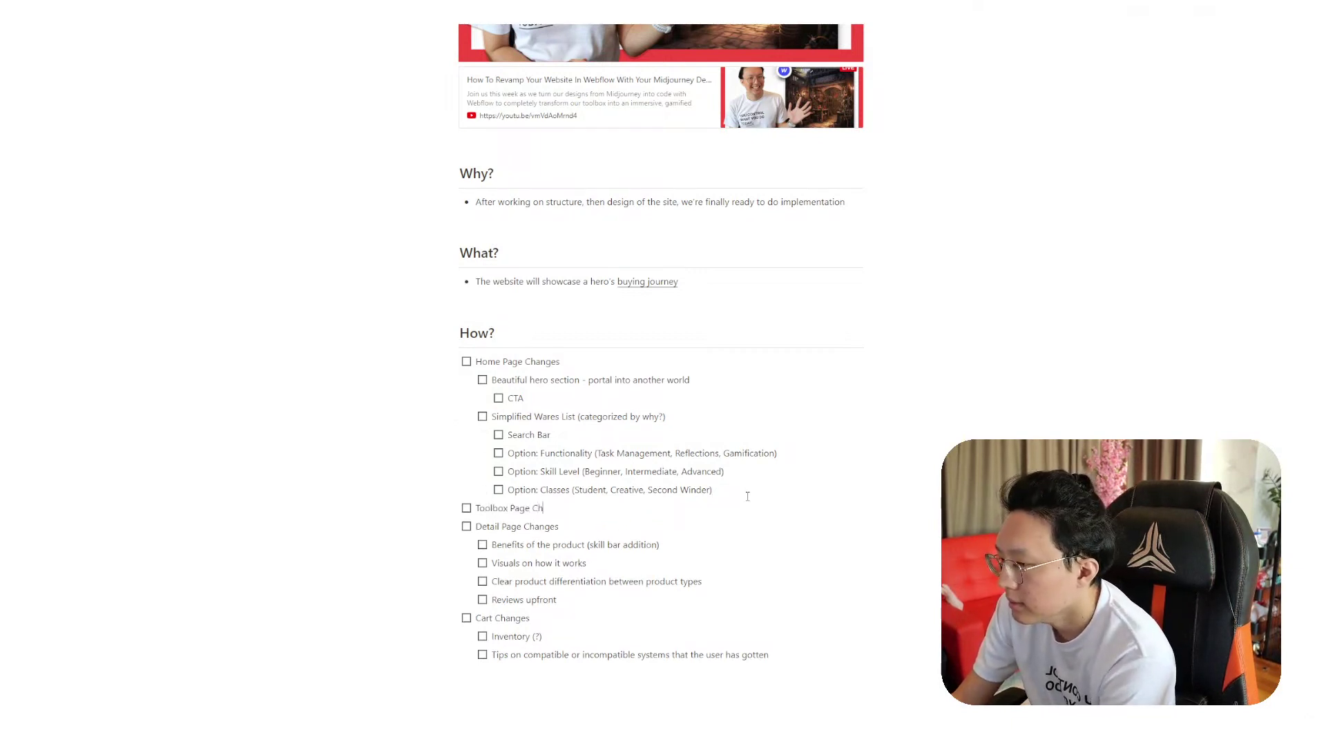
Comment "Landing Page, Gives WOW factor" on the "Home Page Changes" to-do
key(Up)
key(Up)
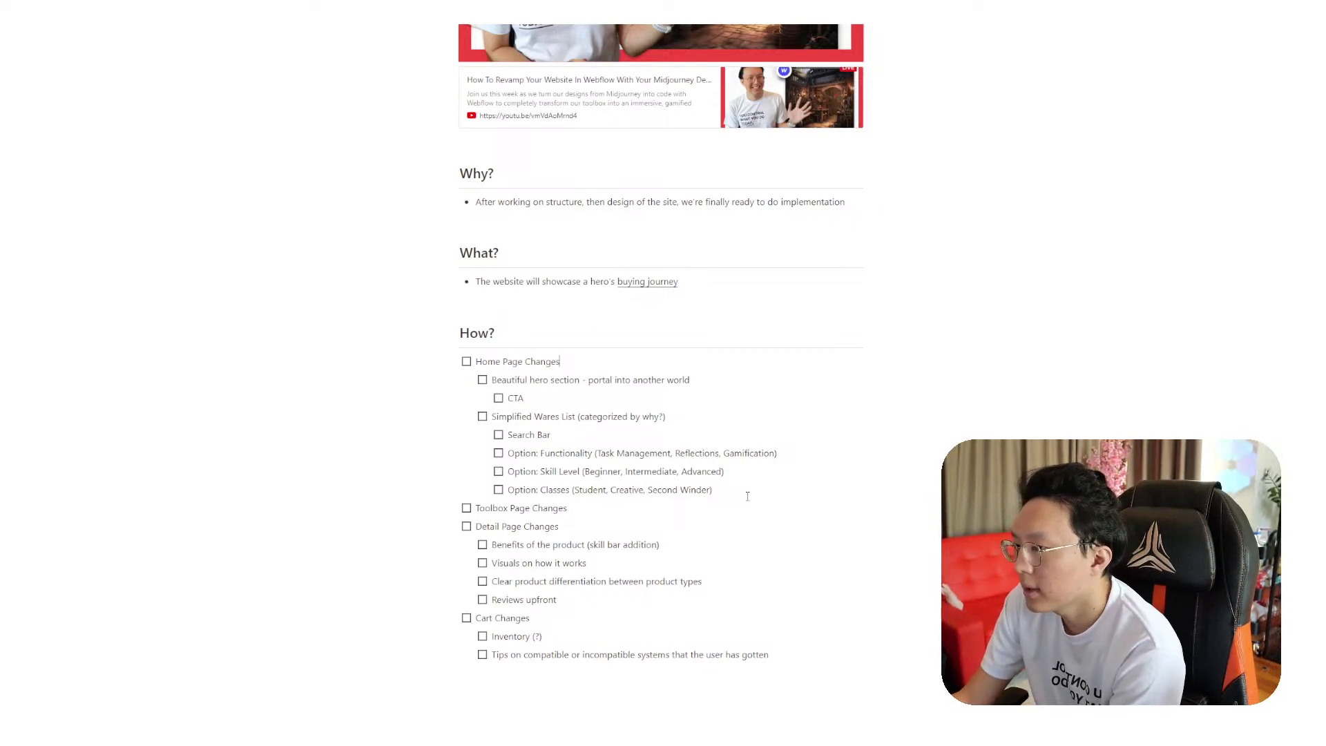
key(shift+Home)
key(ctrl+shift+m)
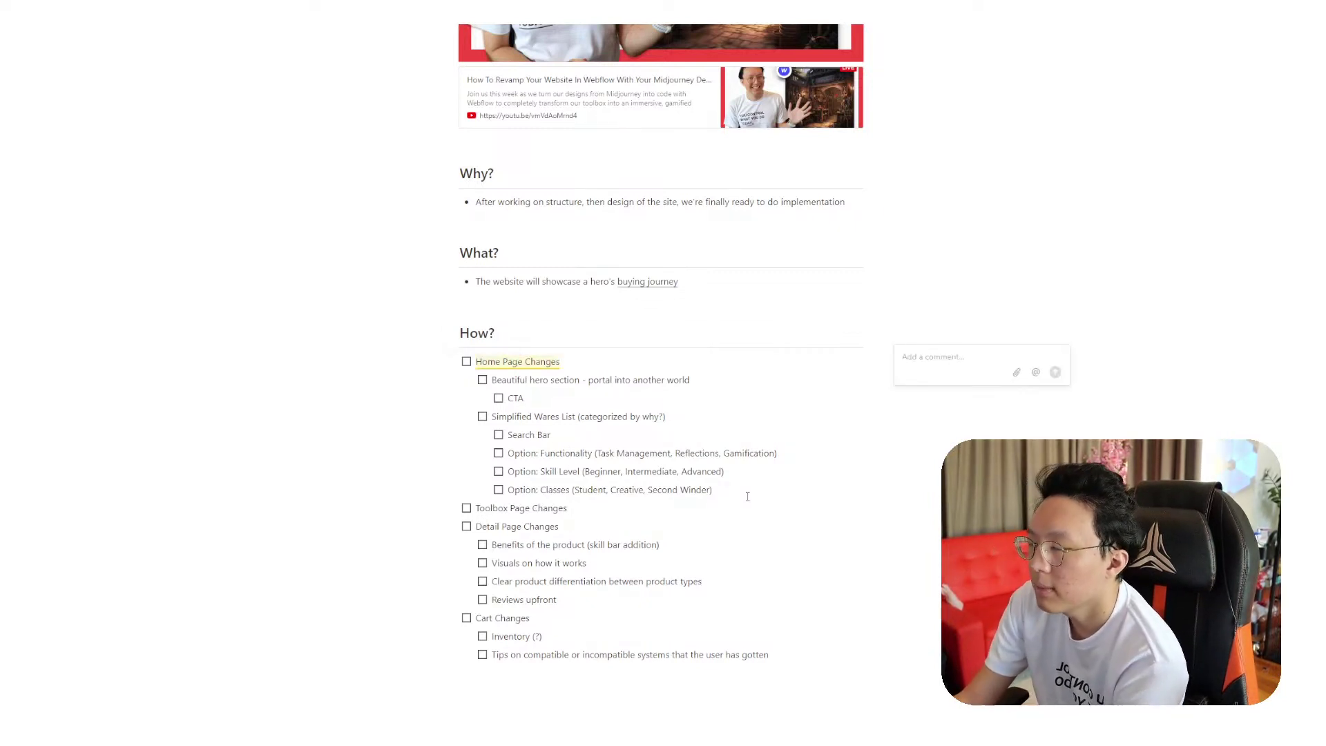
text(Landing Page, )
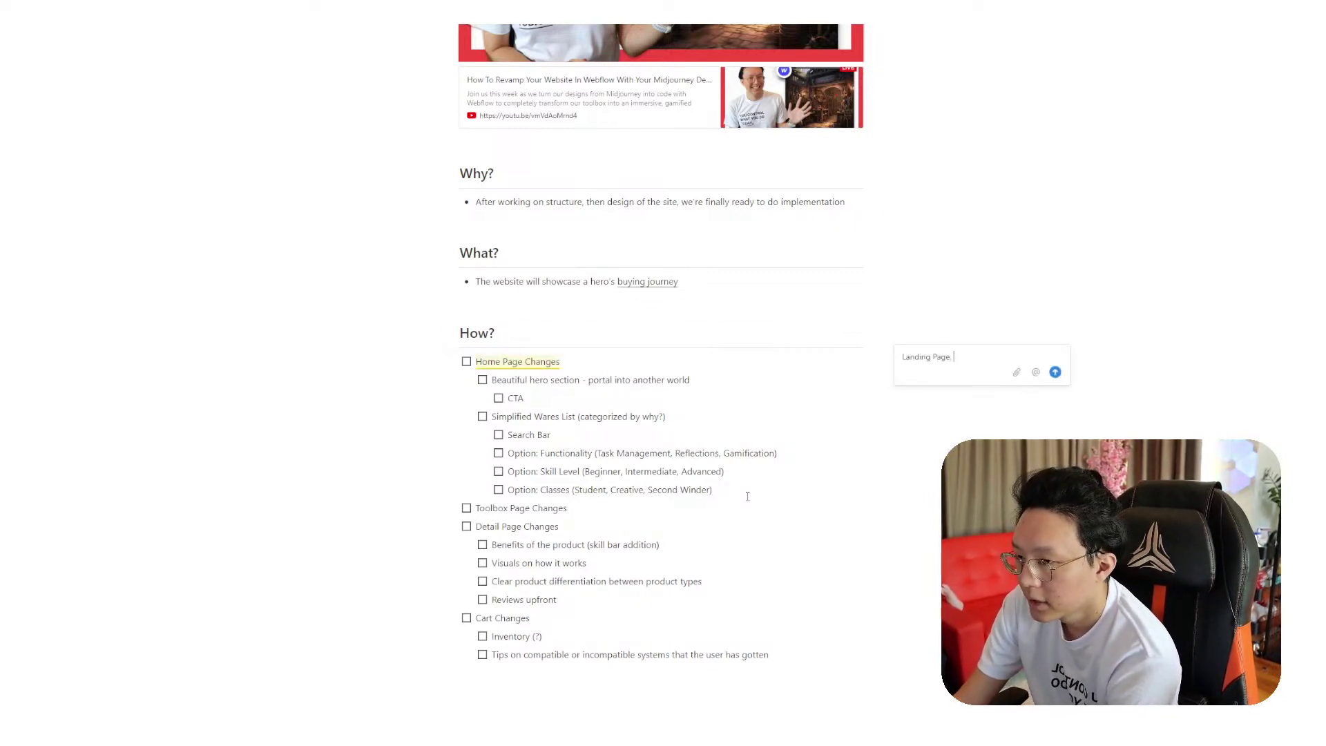
text(Gives WOW )
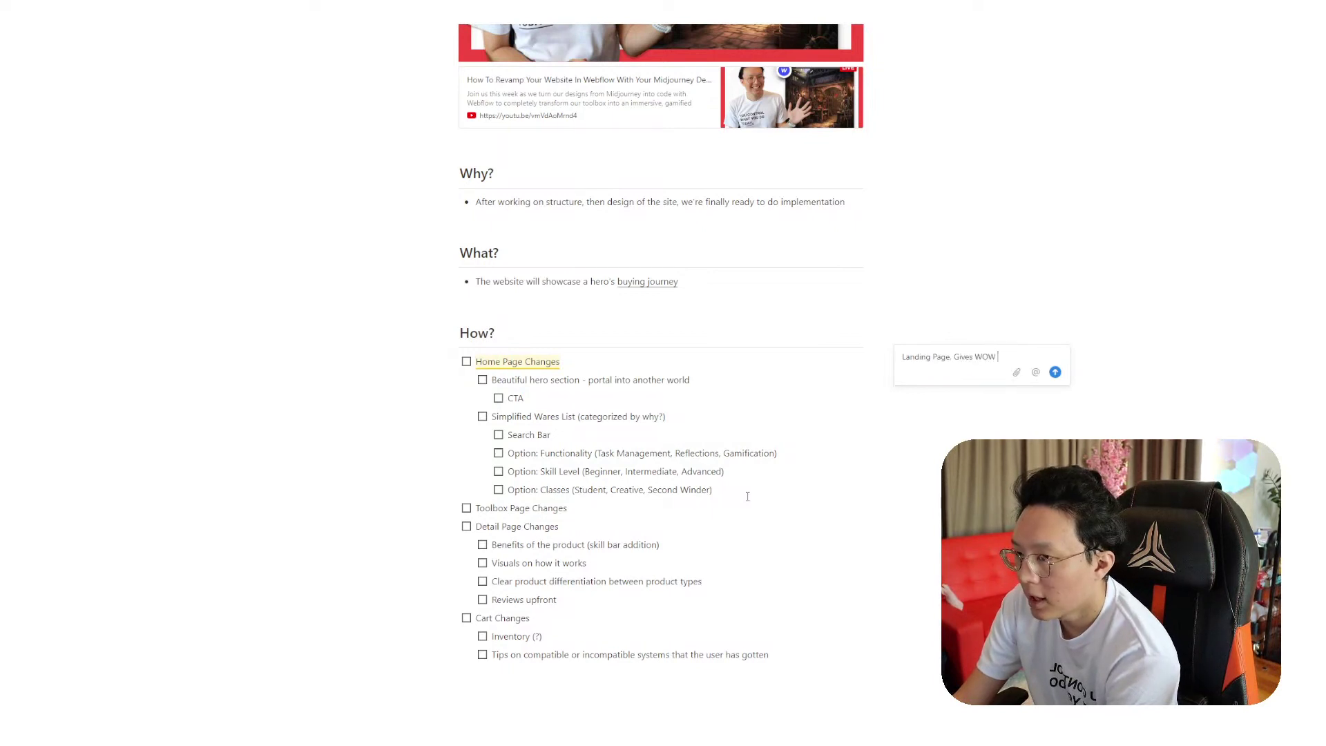
text(factor)
key(Return)
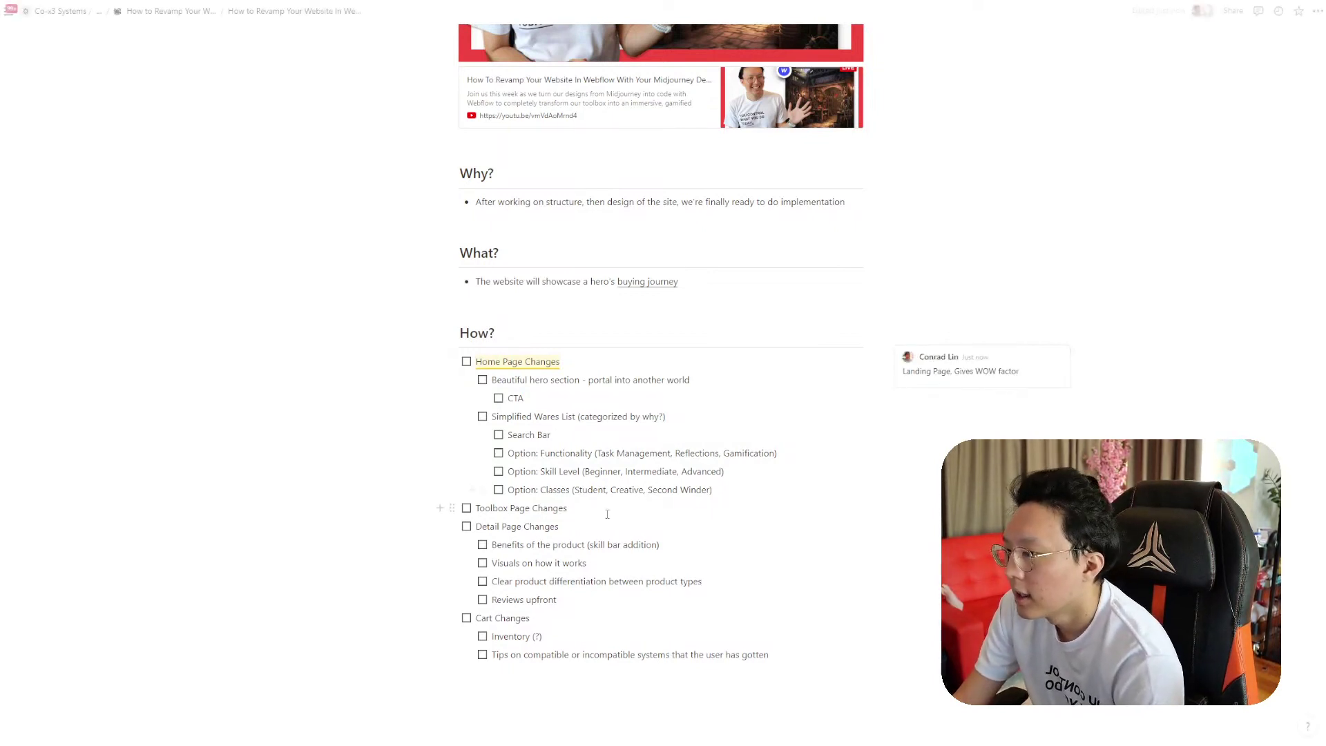
Comment "More detailed store inventory list" on the "Toolbox Page Changes" to-do
click(614, 508)
triple_click(614, 508)
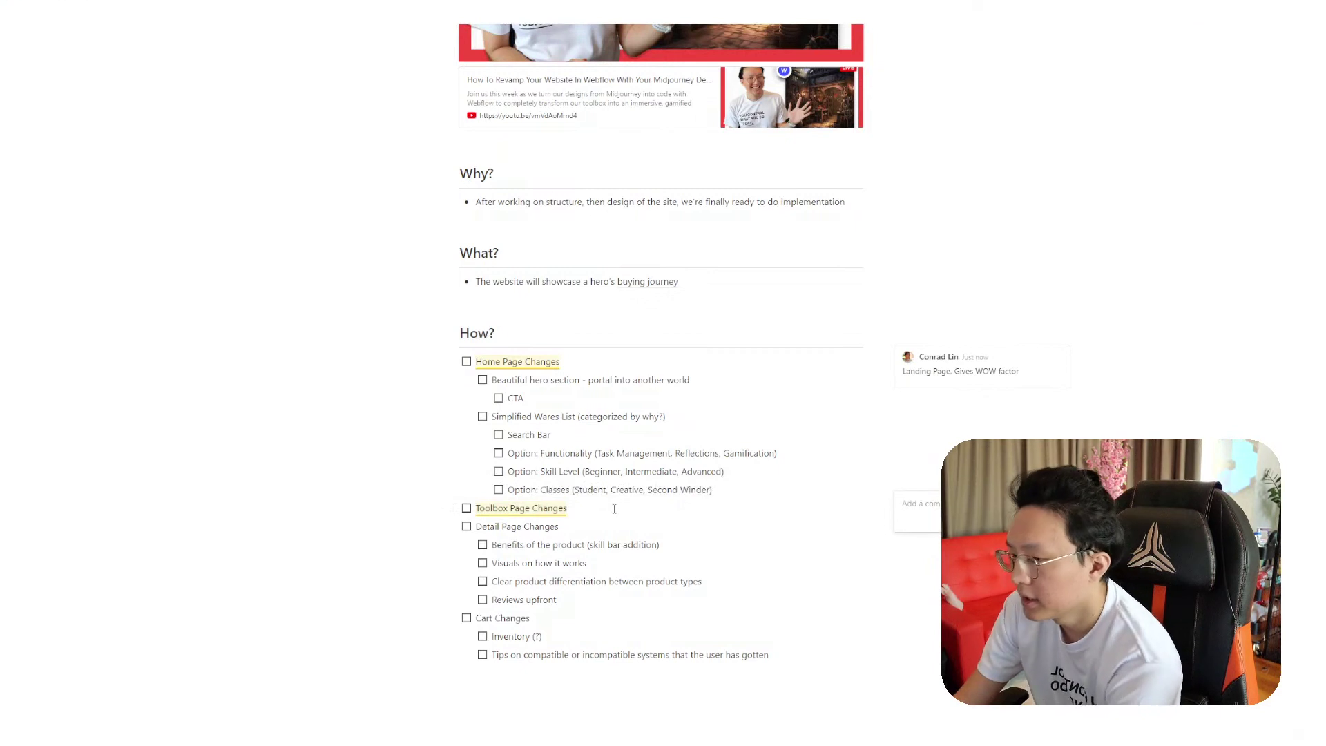
text(More detai)
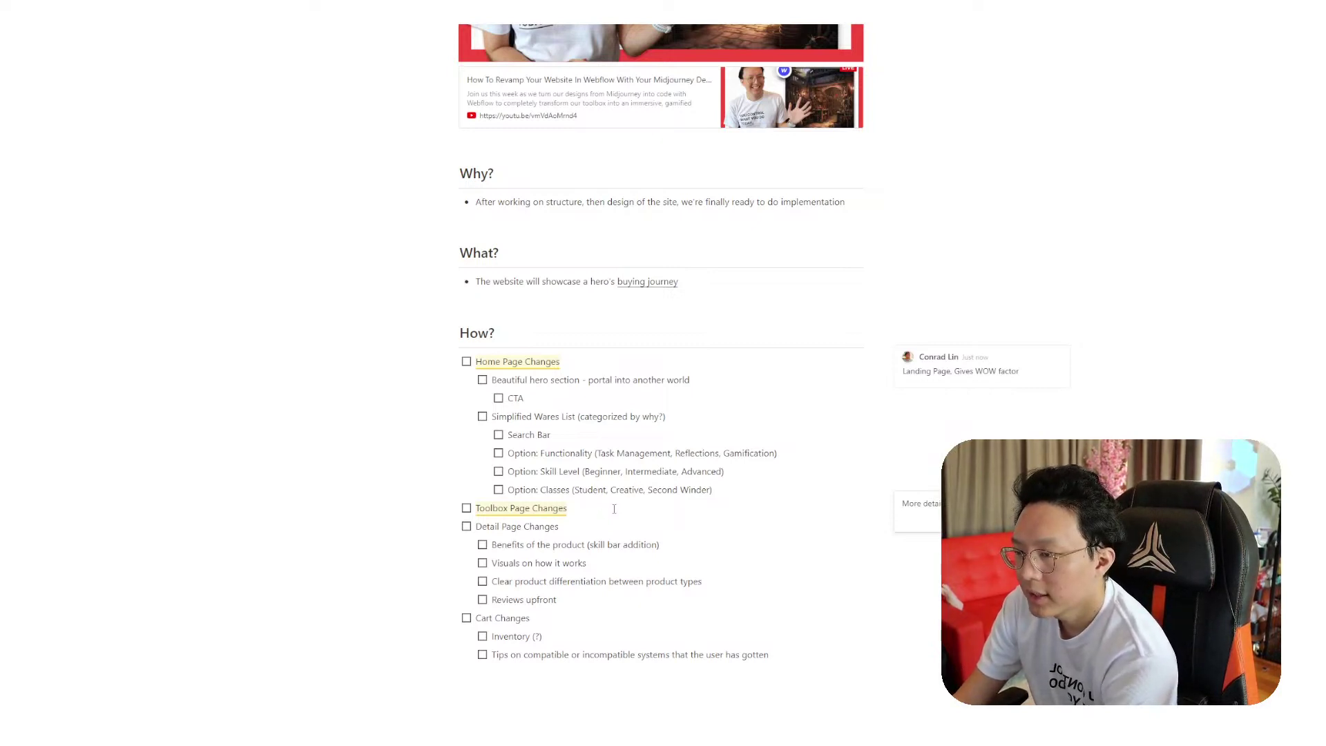
Reword the wares list to-do under Home Page Changes to "Simplified Store Inventory List (categorized by why?)"
double_click(547, 418)
text(Store Inv)
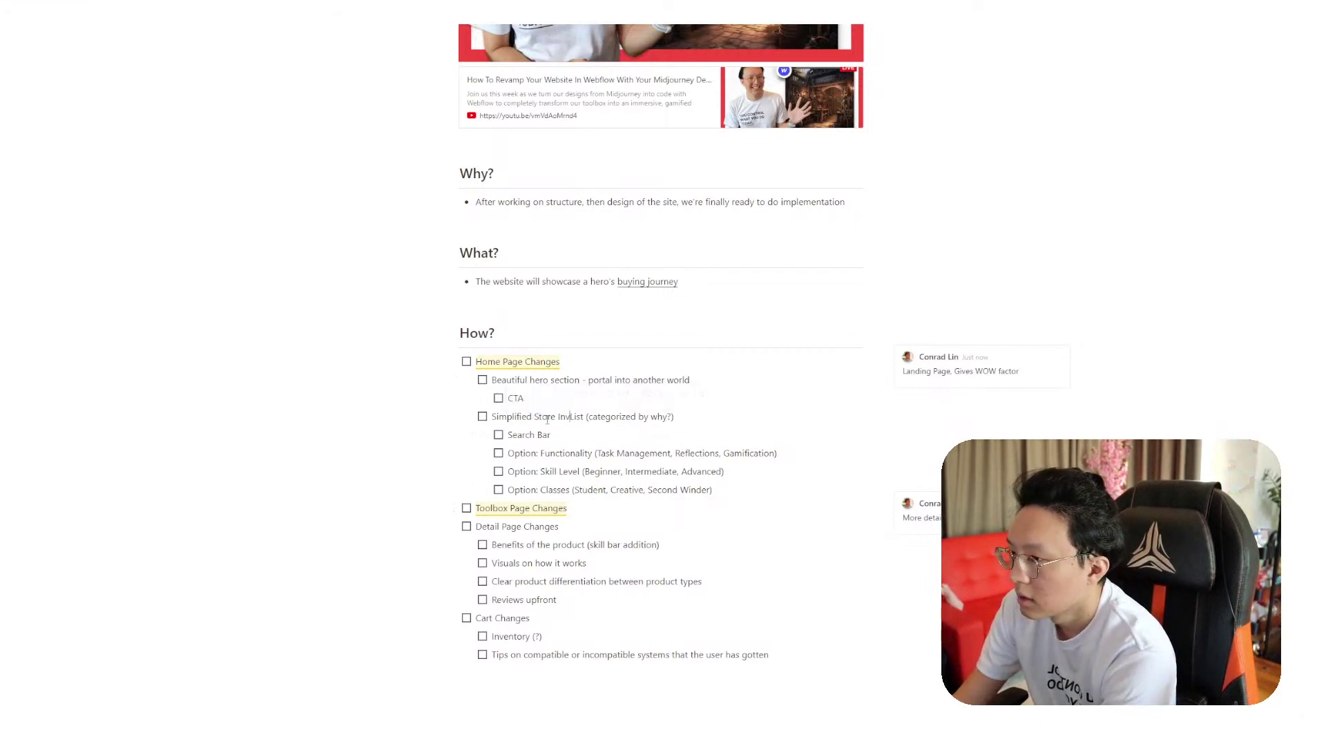
text(entory)
key(Down)
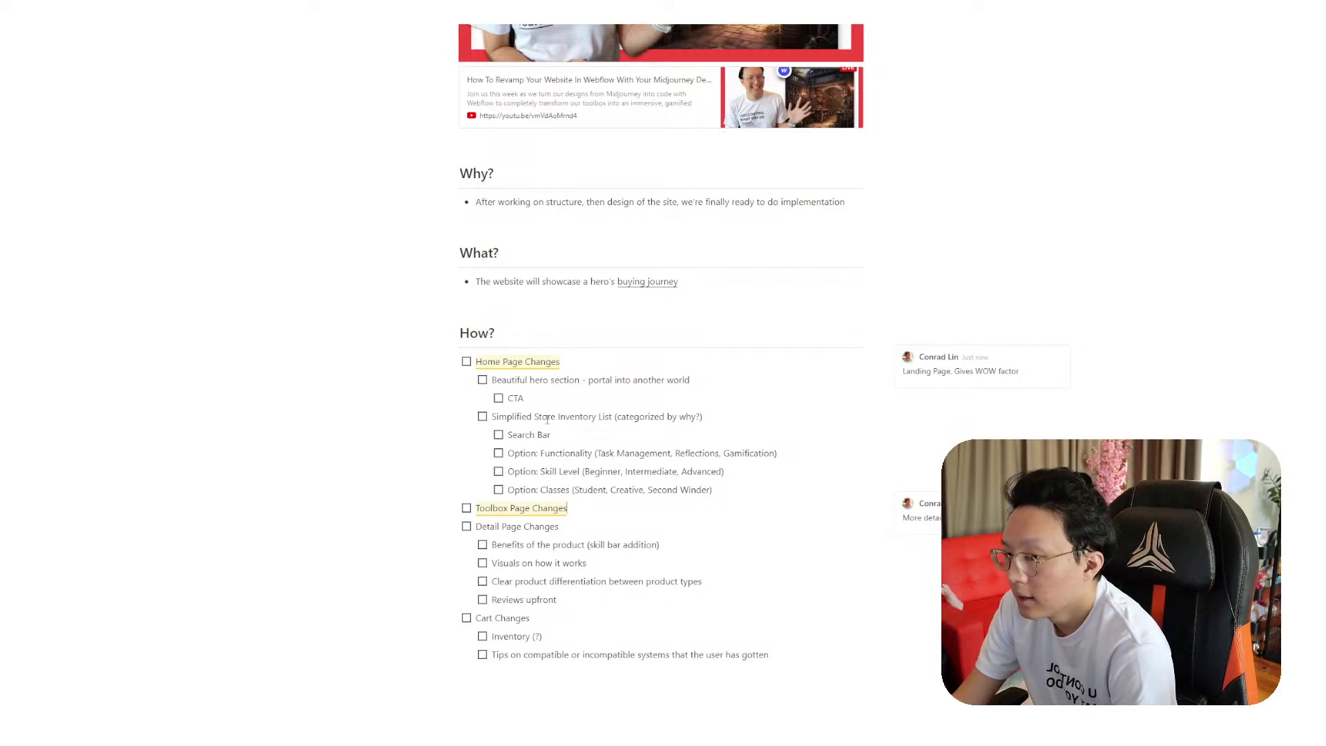
Reply "More about us information" in the comment thread on "Toolbox Page Changes"
click(918, 511)
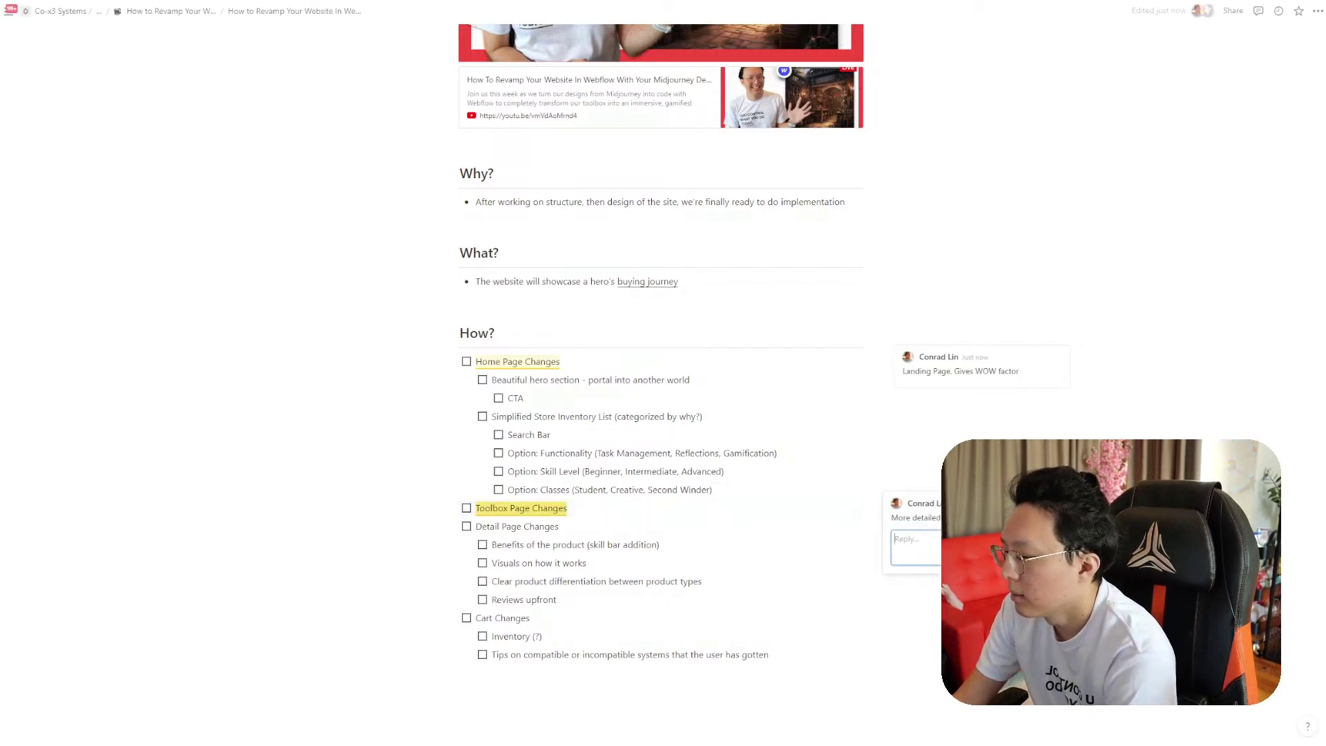
text(More about u)
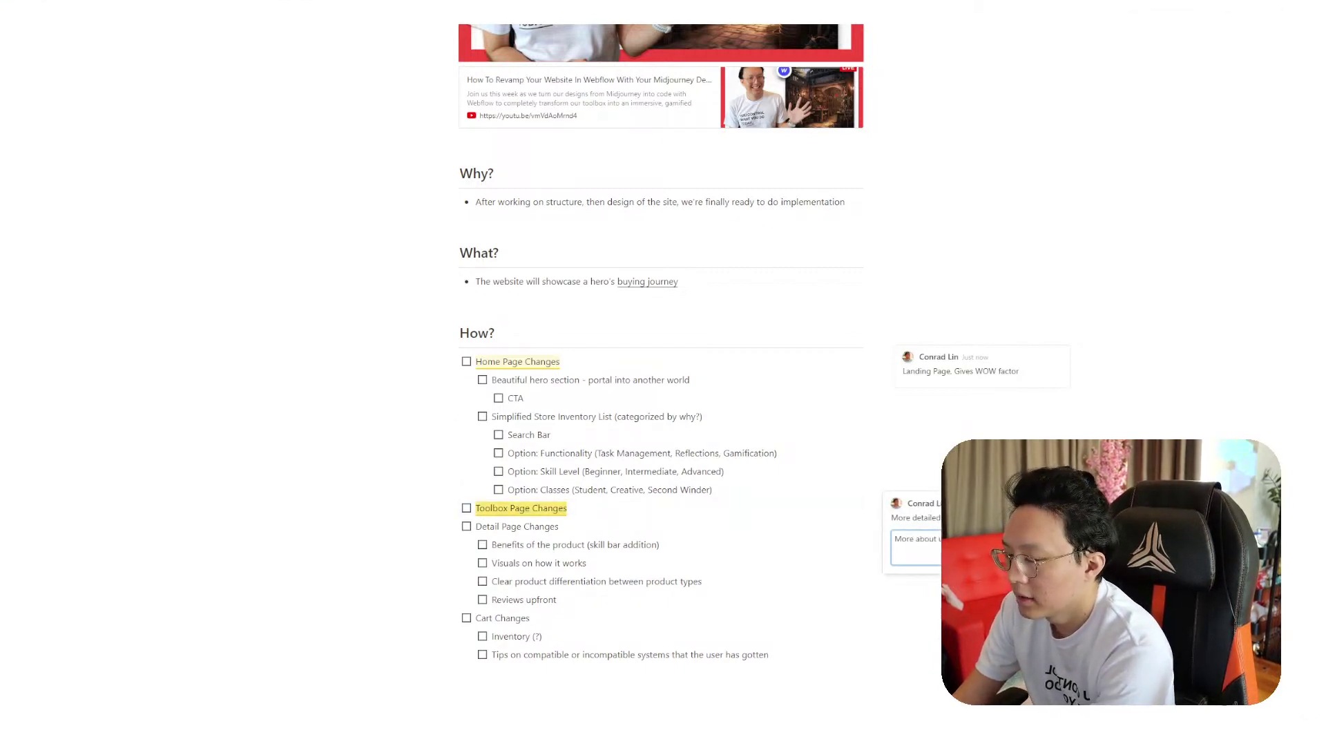
key(Return)
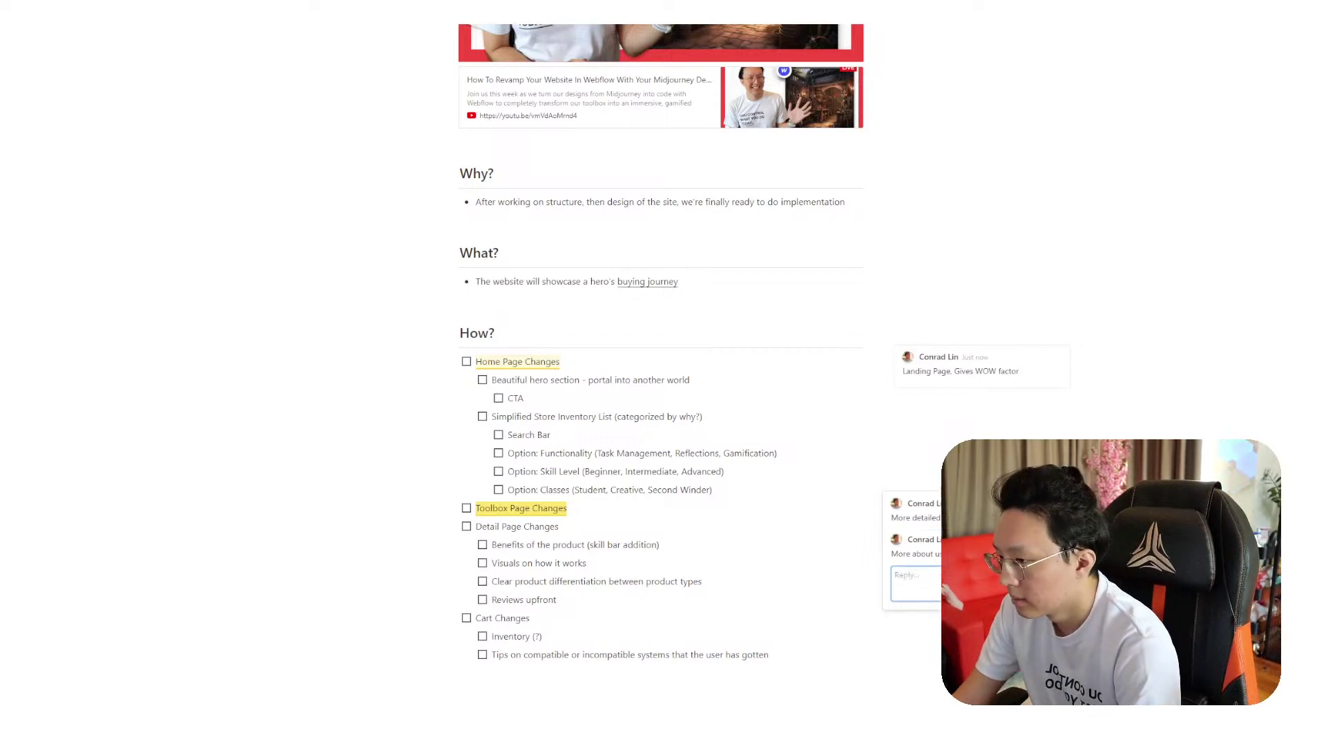
click(662, 544)
Add a comment on the "Detail Page Changes" to-do noting that this page gives more detail
scroll(576, 478, down, 1)
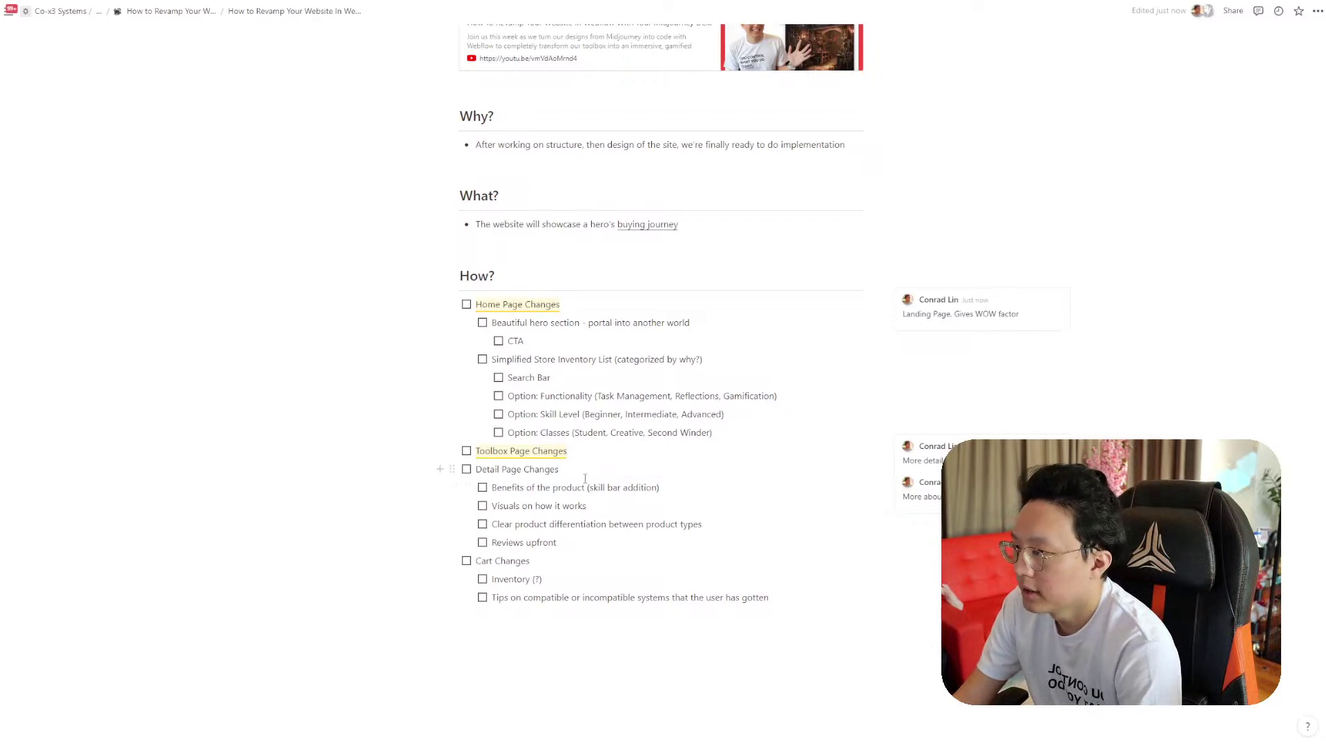
triple_click(586, 476)
key(ctrl+shift+m)
text(More detai)
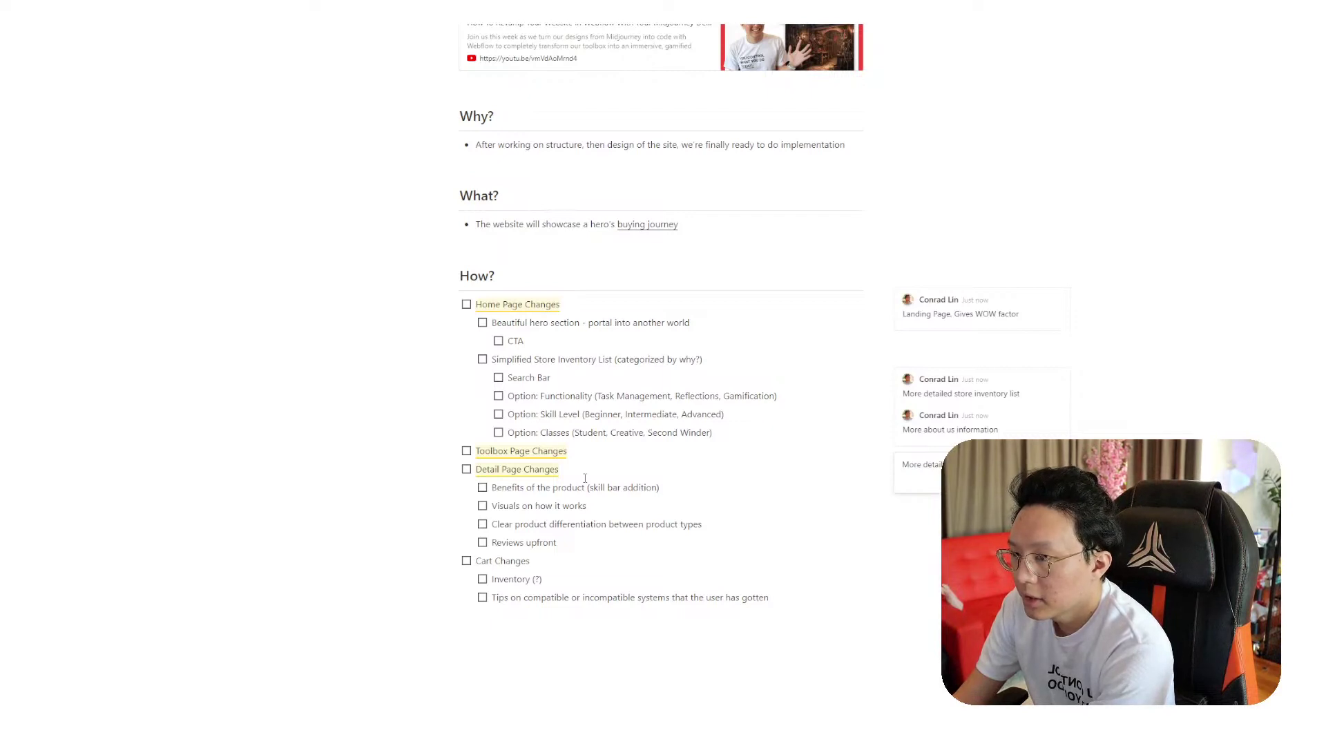
key(Return)
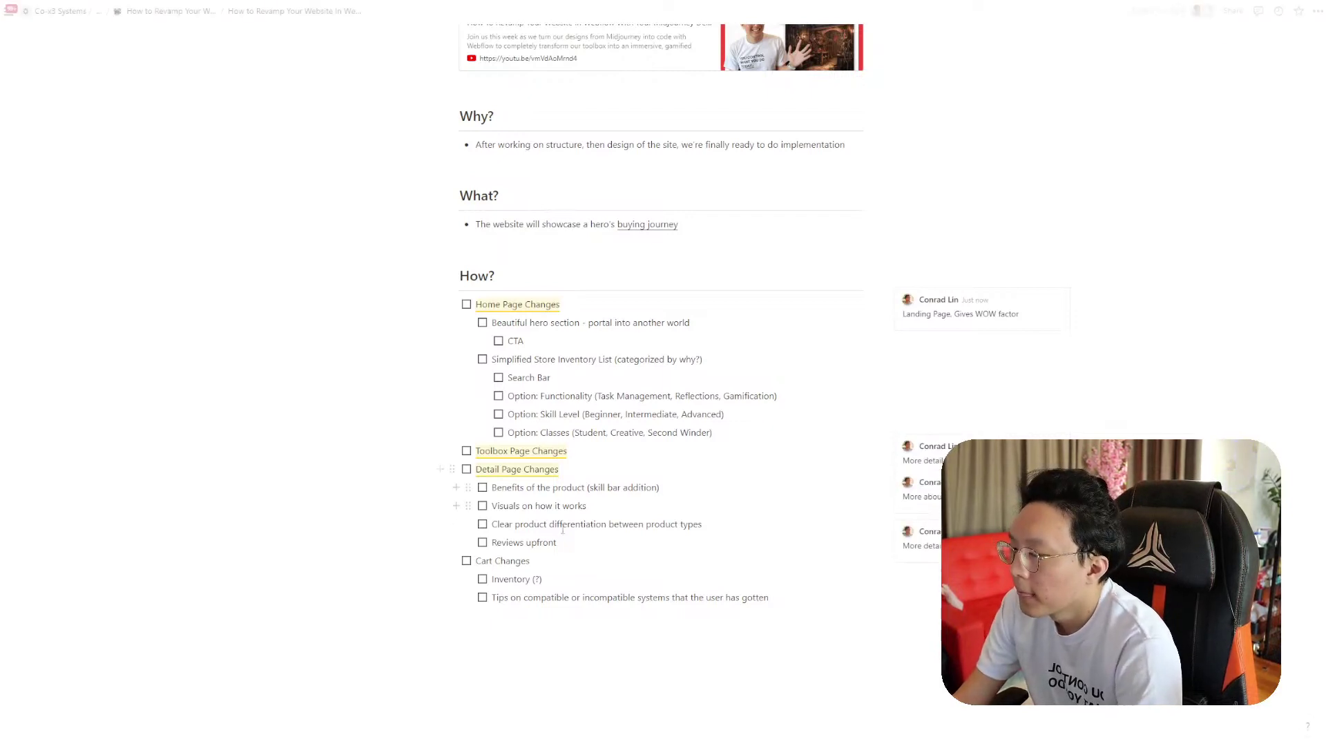
Rename the "Cart Changes" to-do to "Cart Page Changes"
click(555, 554)
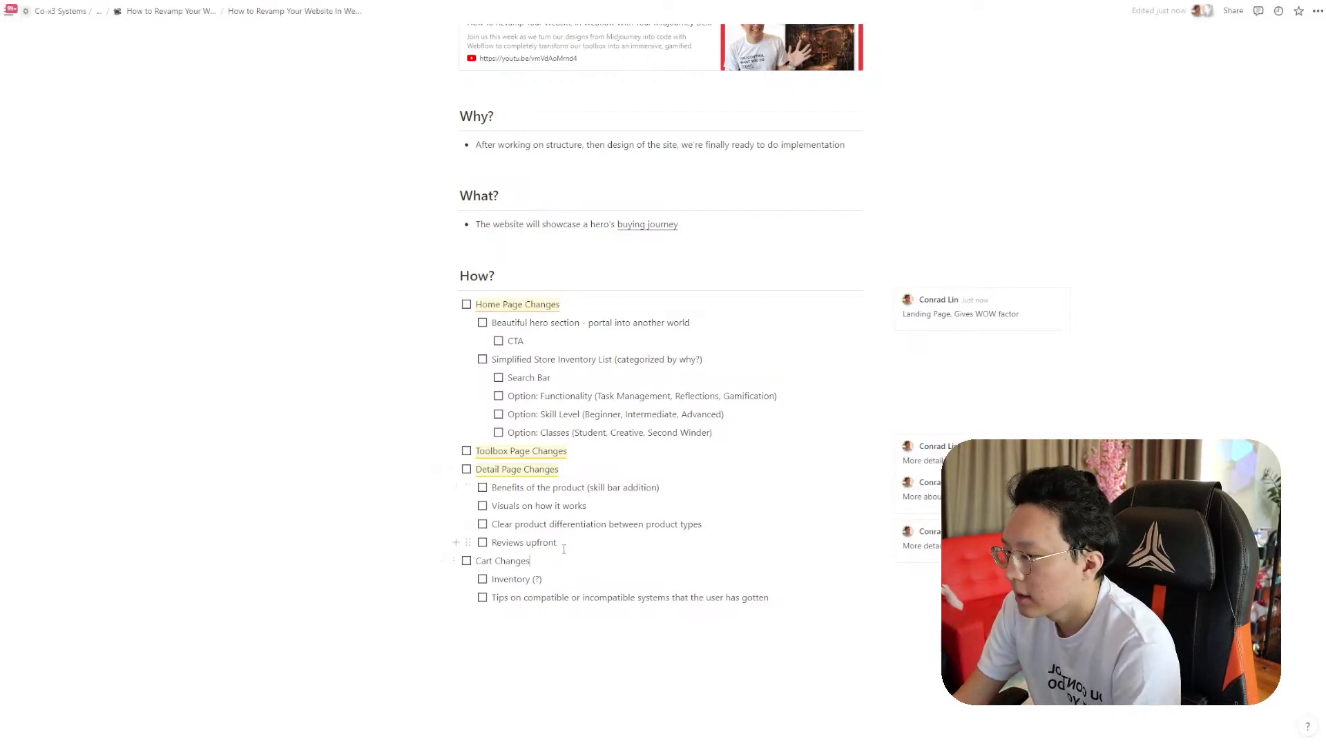
key(ctrl+Left)
text(Page)
key(Down)
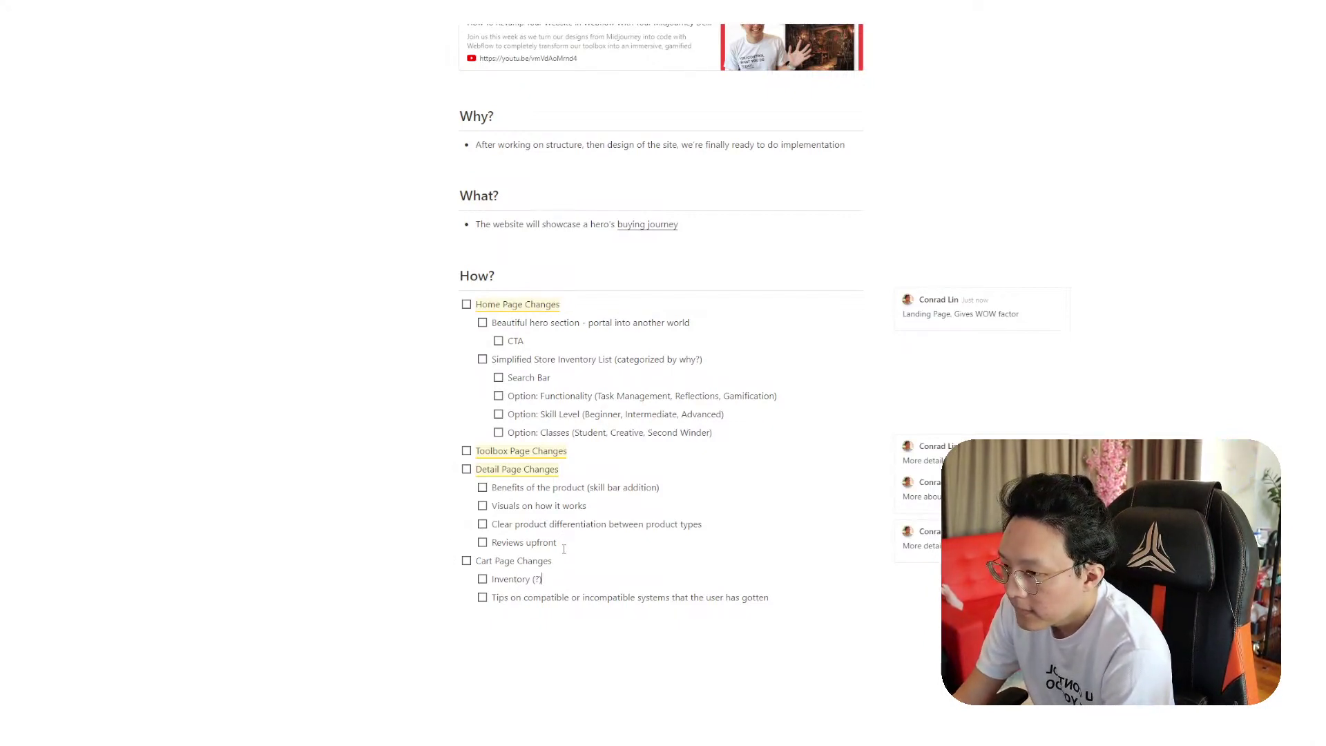
Replace the "Inventory (?)" to-do under Cart Page Changes with "Stat Bonuses With The Item That They Picked Up"
key(shift+Home)
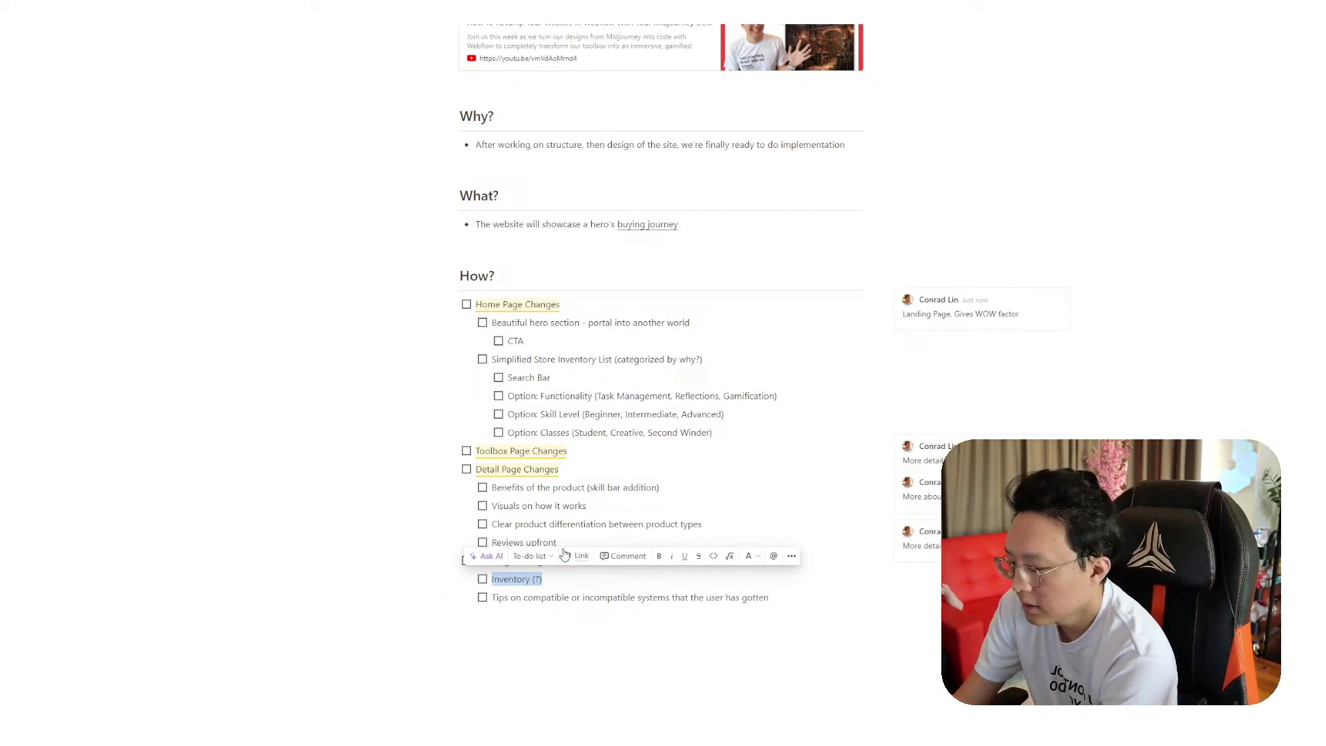
text(Stat)
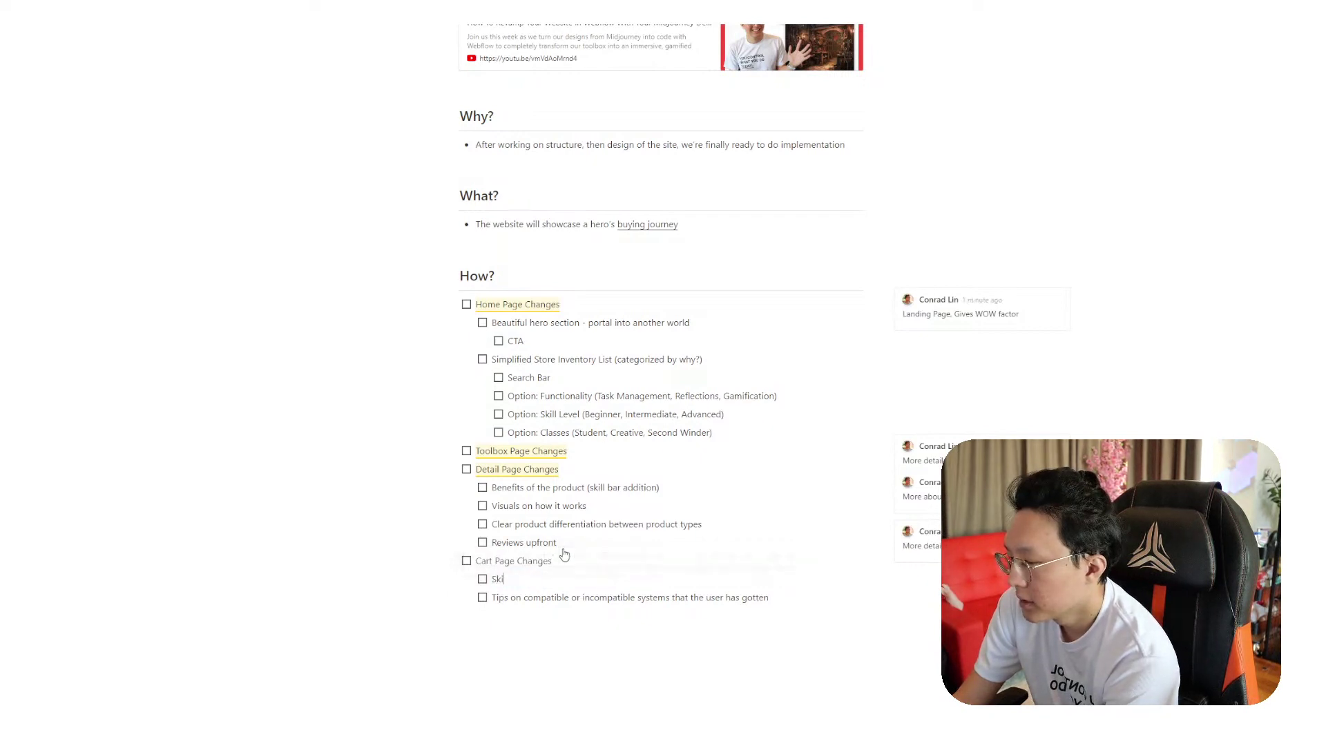
text( Bo)
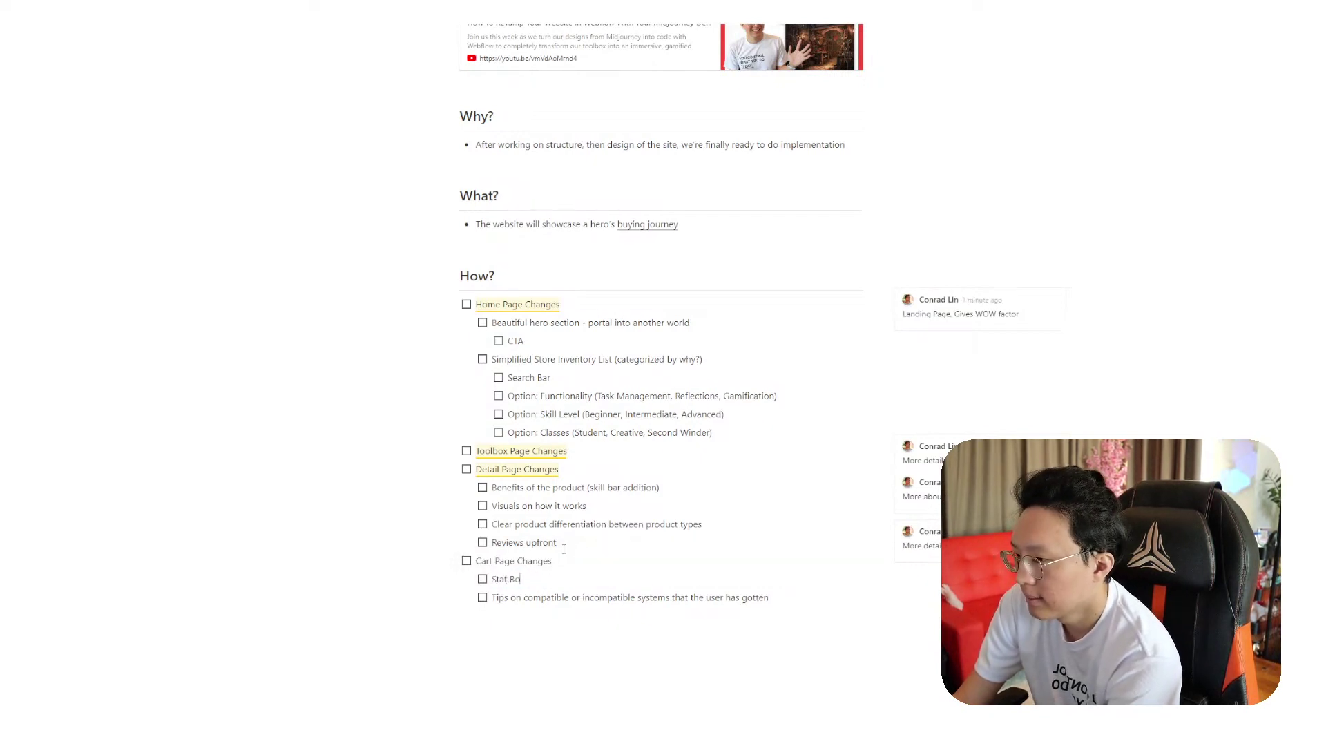
key(BackSpace)
key(BackSpace)
key(BackSpace)
key(BackSpace)
key(BackSpace)
text(Bo)
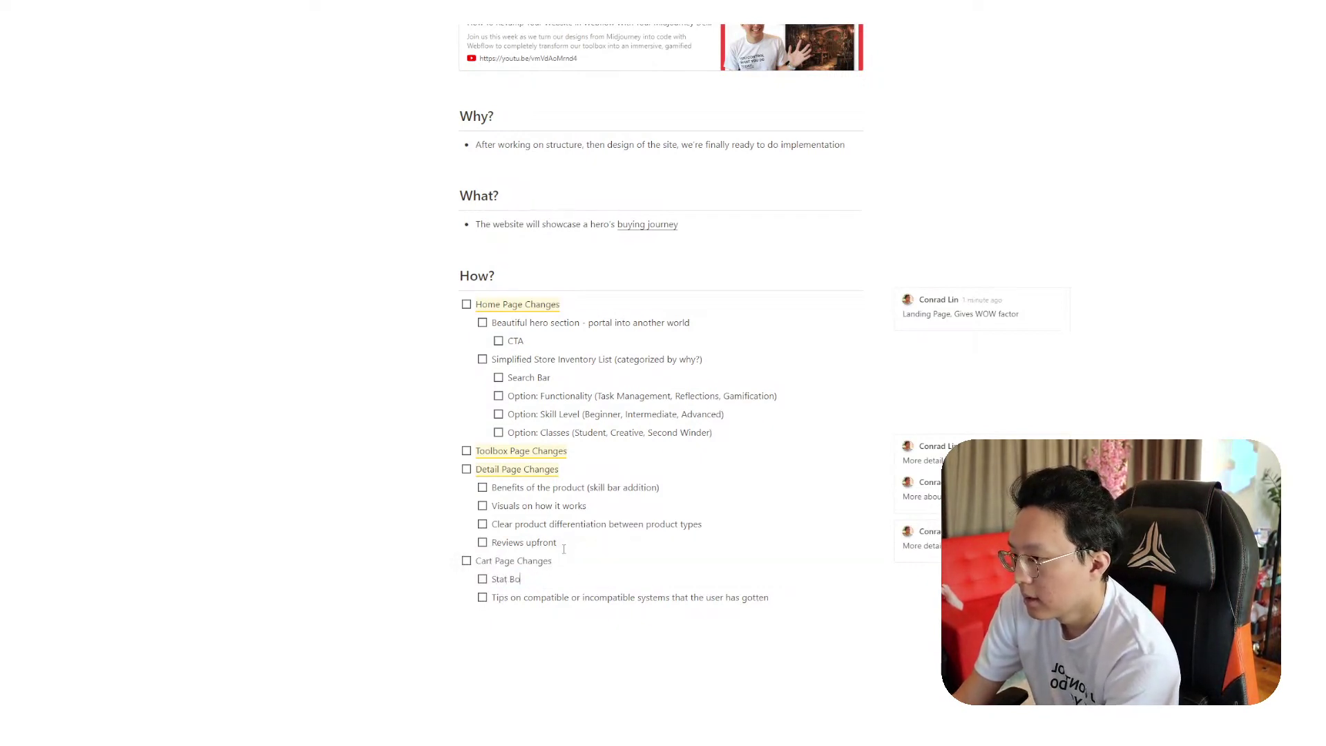
text(nuses With )
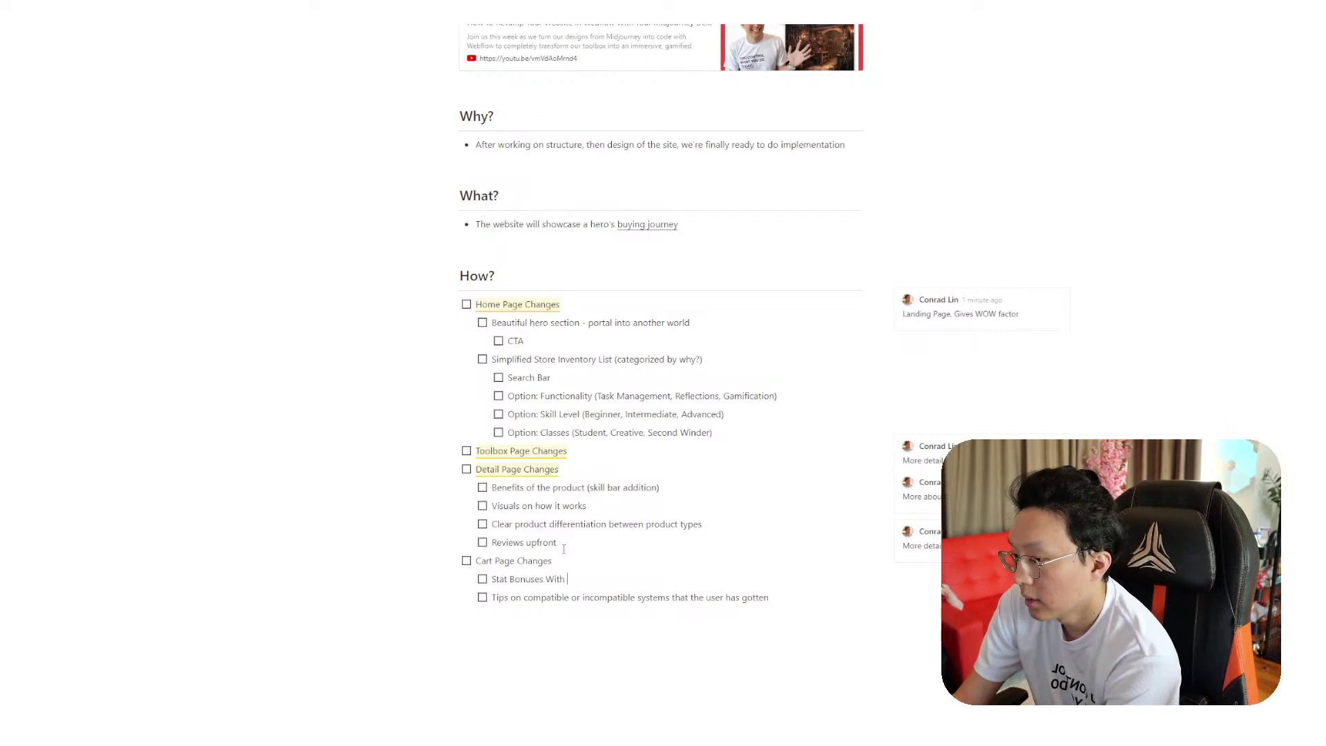
text(The Item That)
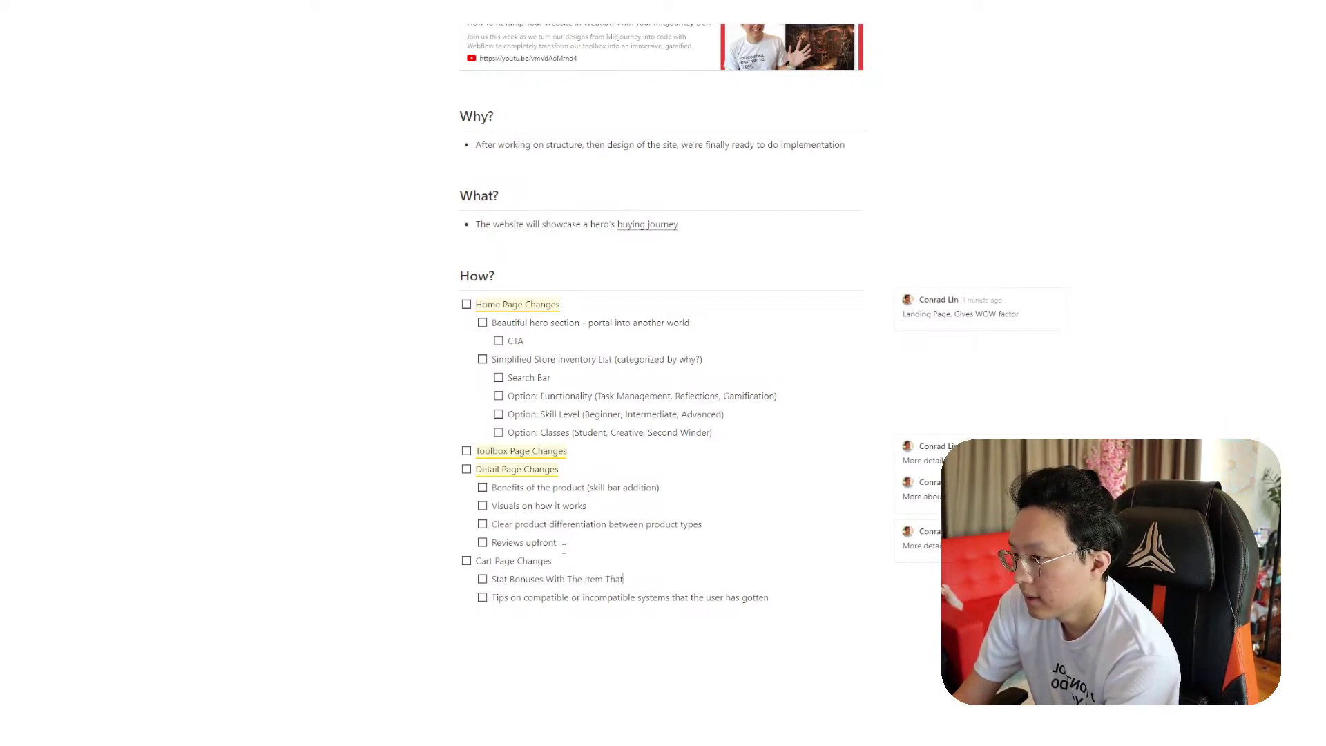
text( they P)
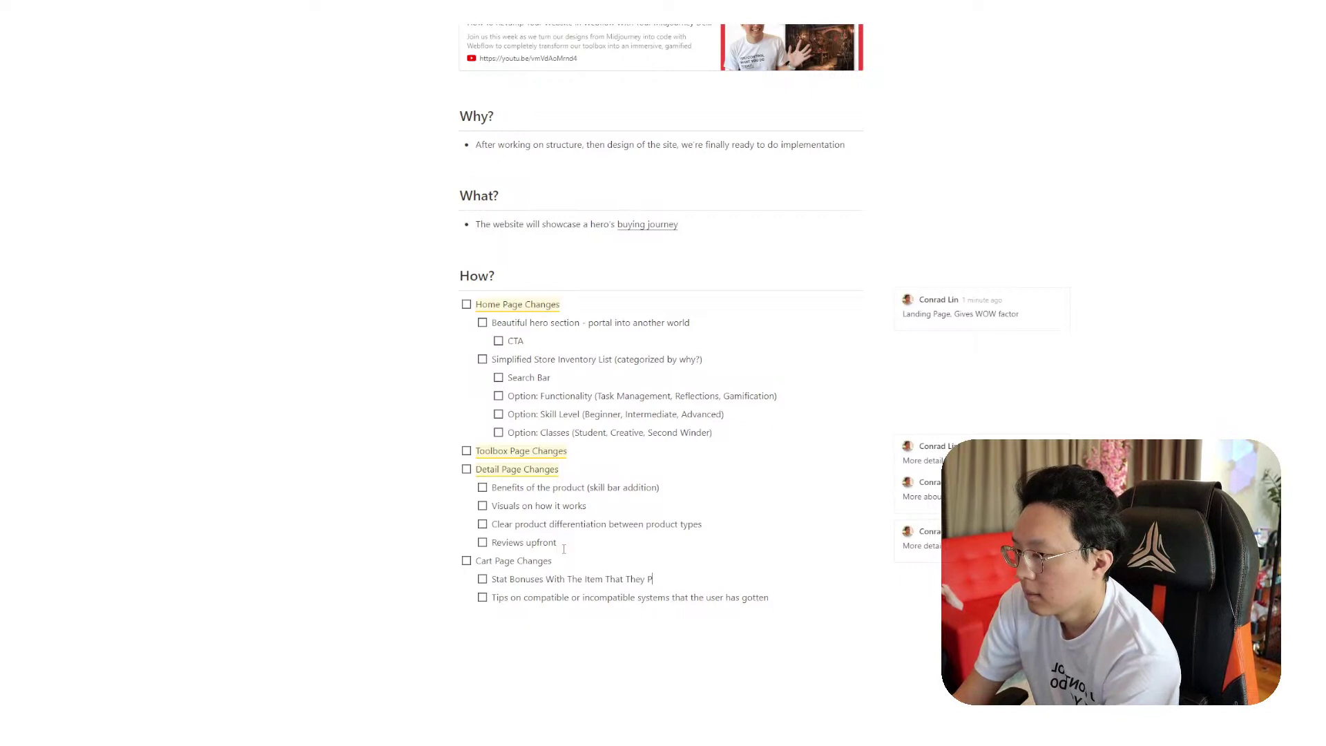
text(icked Up)
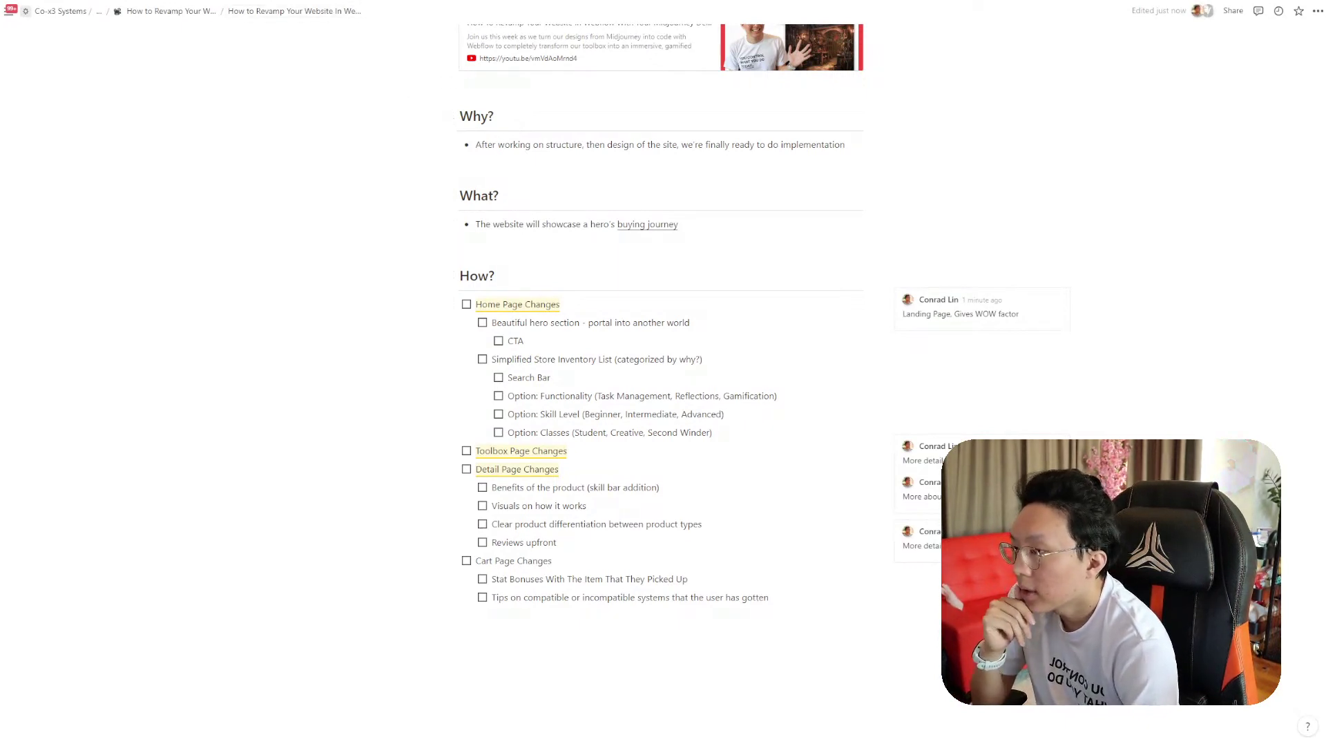
Switch to the live Co-x3 home page and review its hero, introduction, system categories and testimonials sections
key(ctrl+Tab)
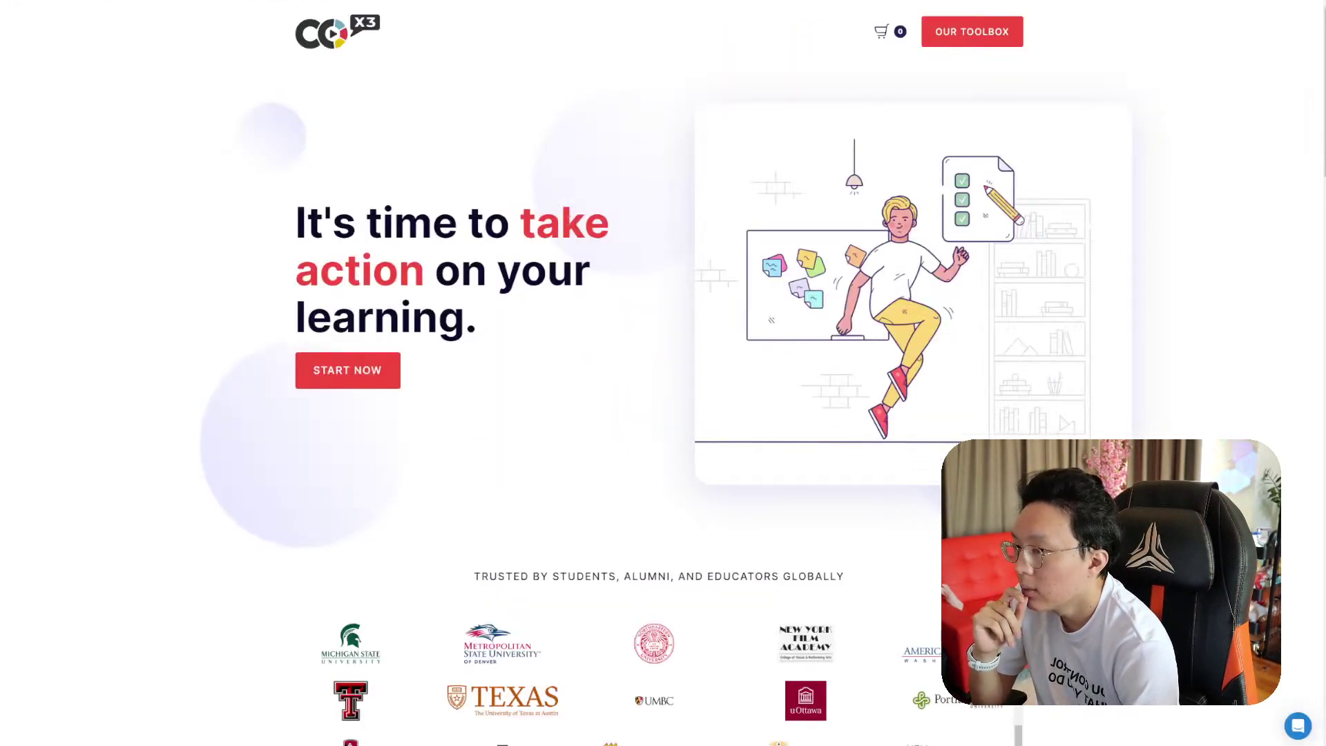
scroll(1015, 313, down, 8)
scroll(1015, 312, down, 15)
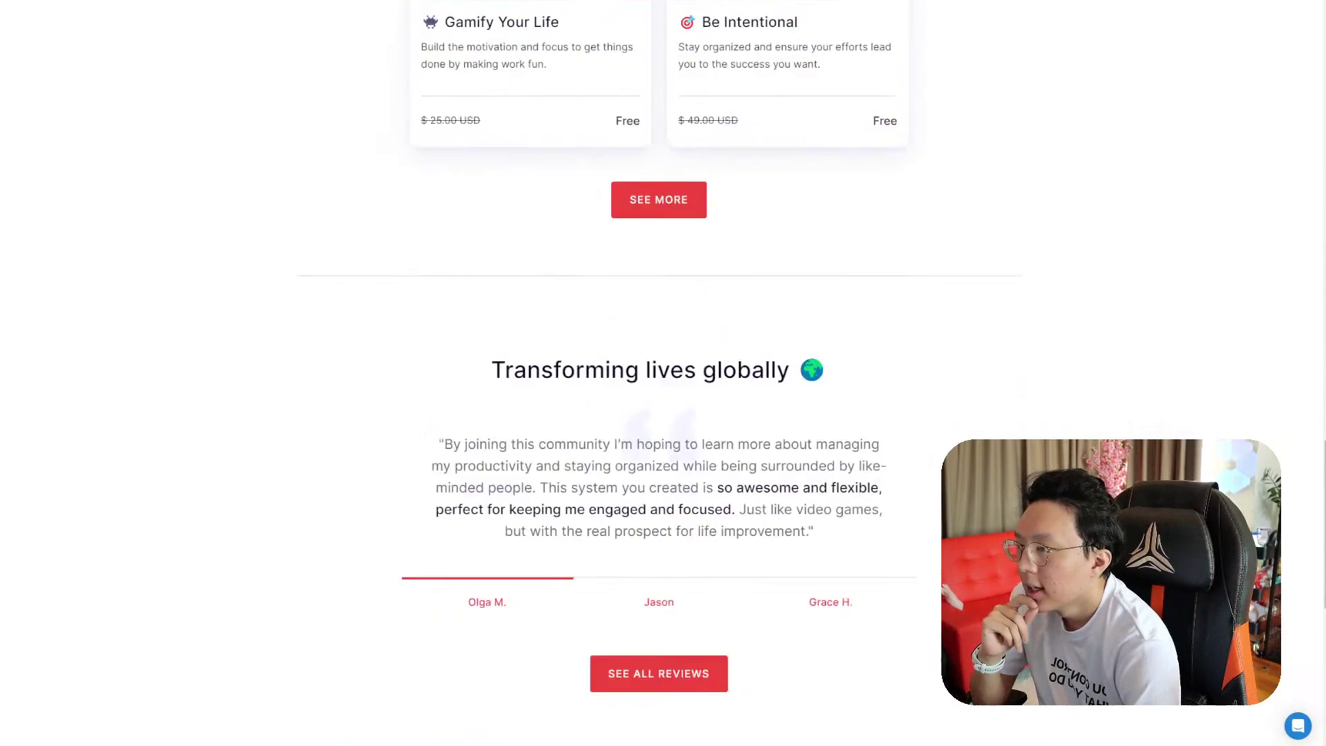
scroll(840, 565, up, 12)
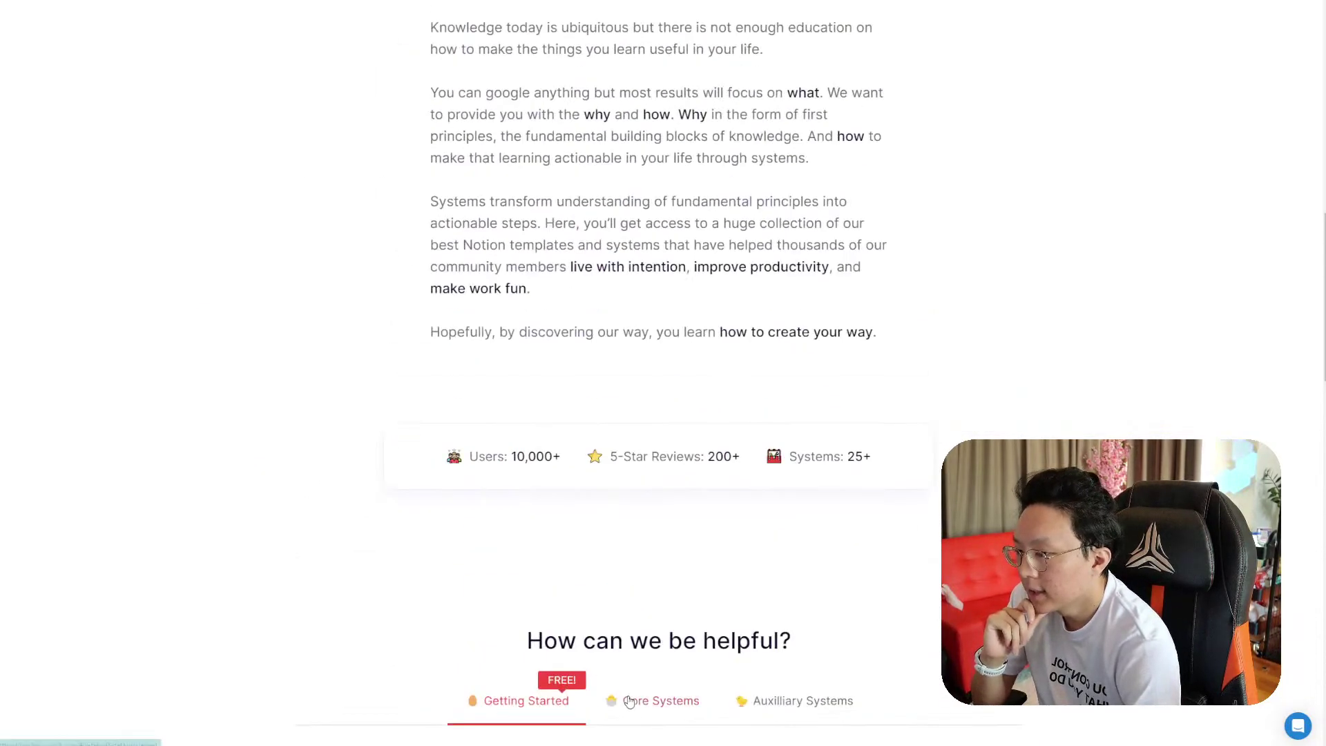
scroll(840, 565, down, 5)
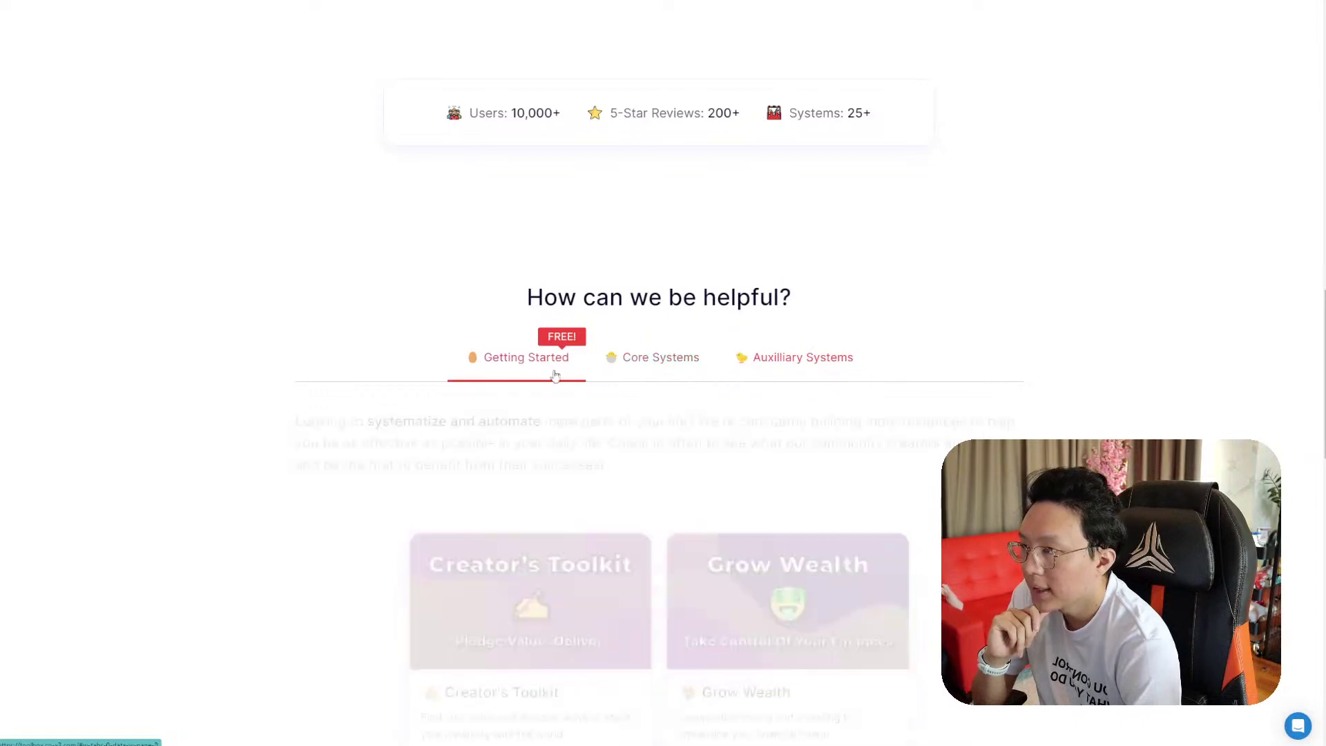
scroll(876, 448, up, 6)
scroll(877, 448, up, 10)
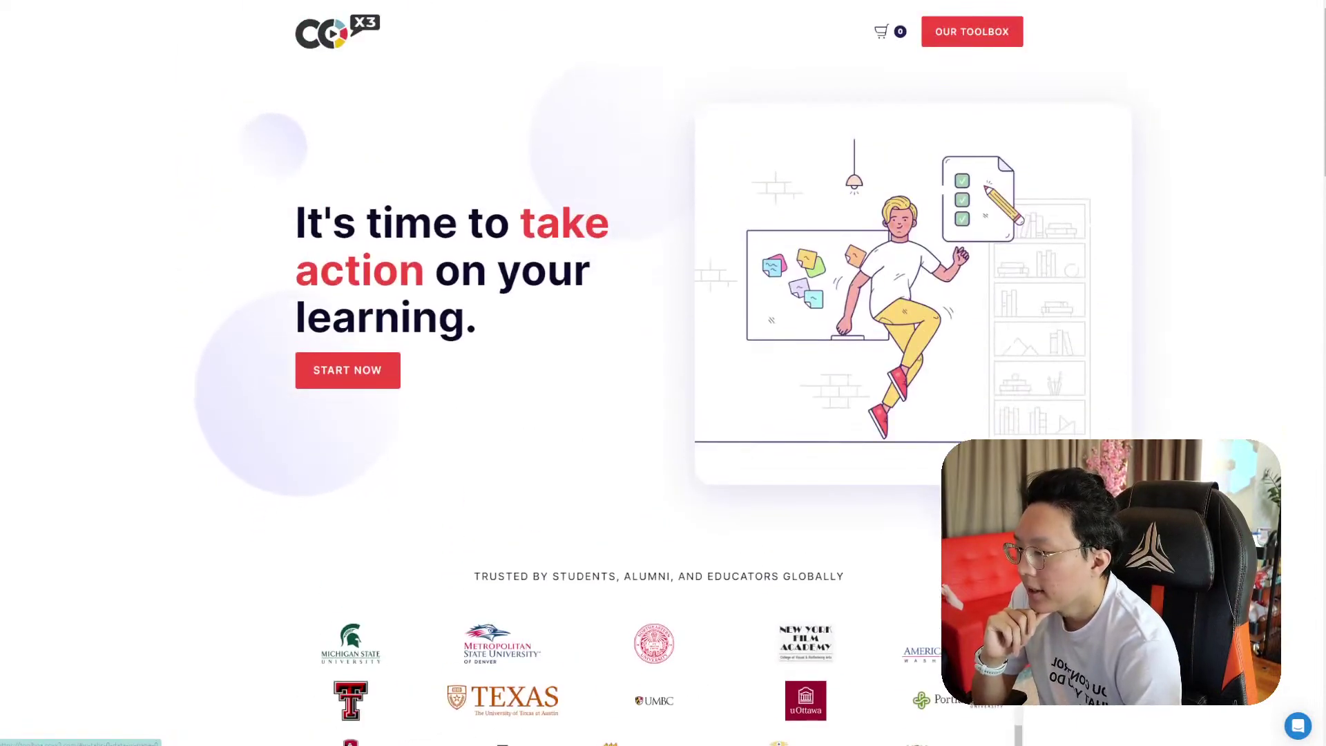
Switch to the Webflow Designer, review the Home page down to its footer, and open the Footer component to inspect the Toolbox link's list
mouse_move(464, 743)
click(492, 710)
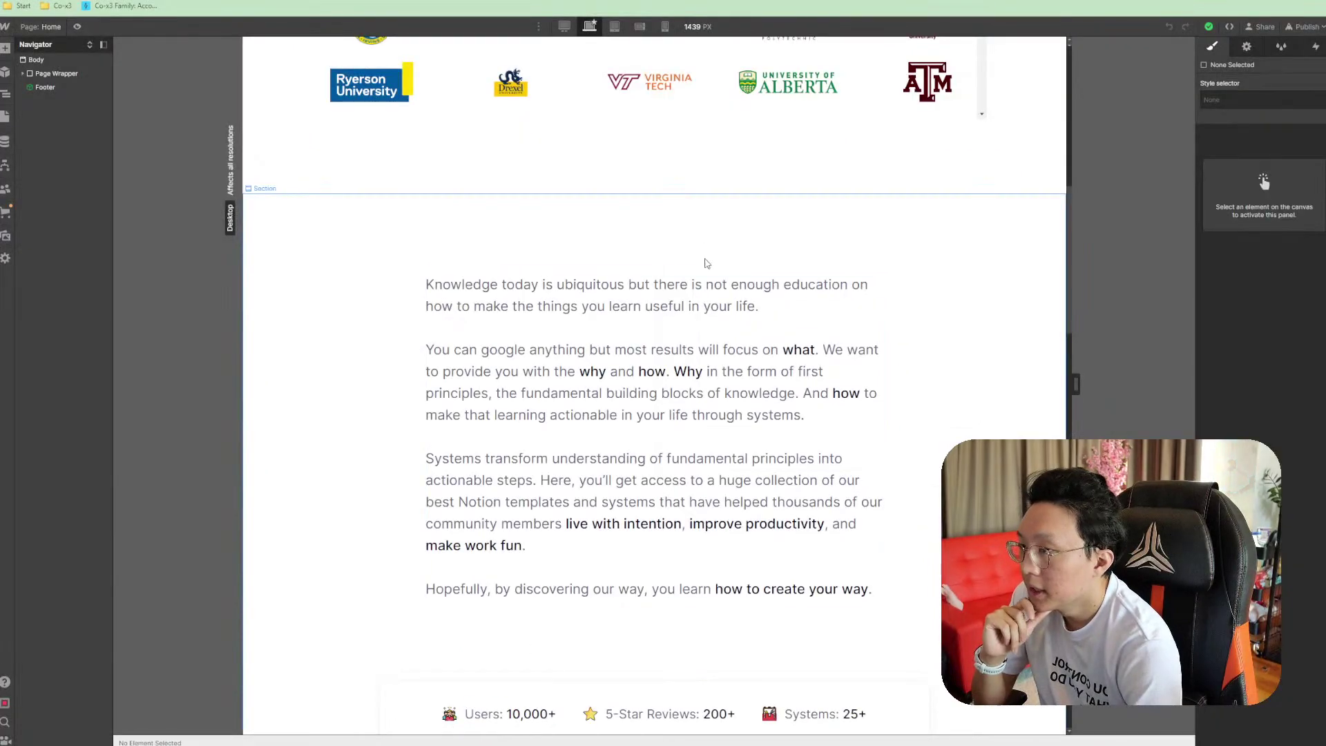
scroll(672, 328, up, 5)
scroll(673, 328, up, 4)
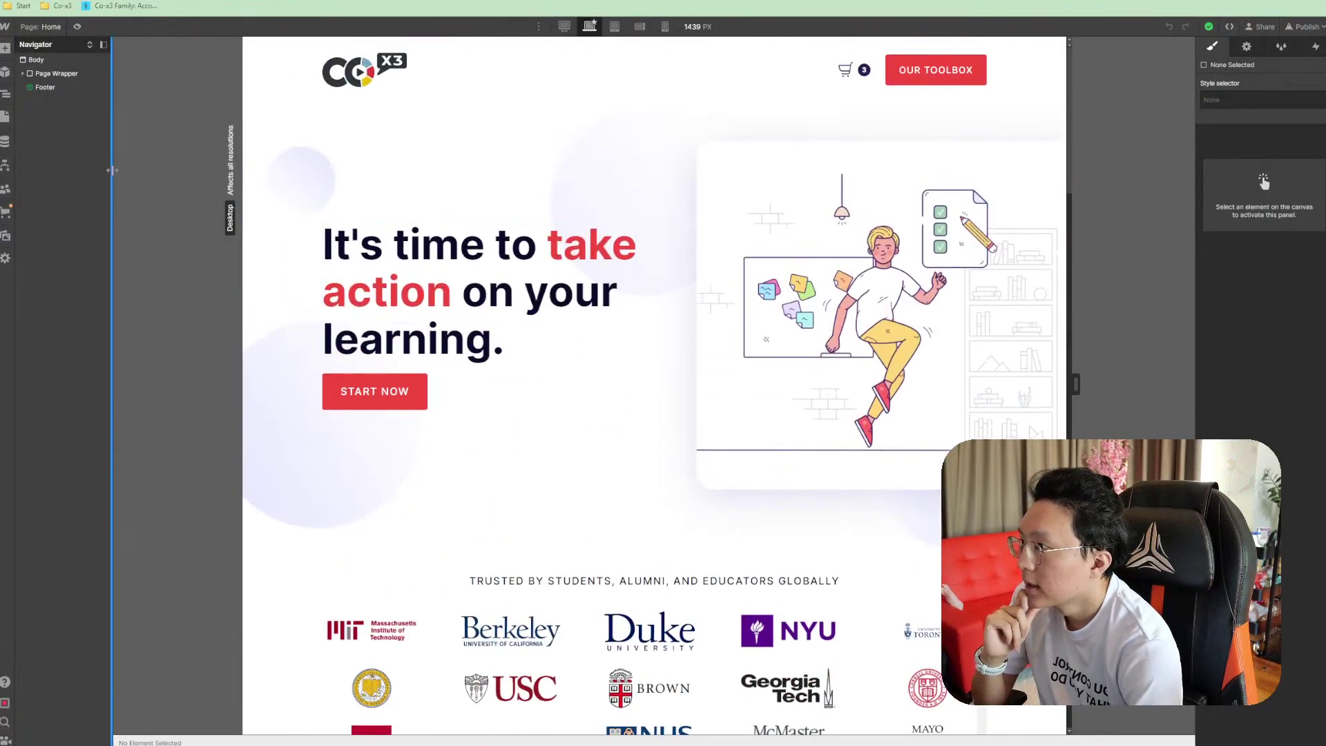
scroll(760, 325, down, 5)
scroll(760, 325, down, 10)
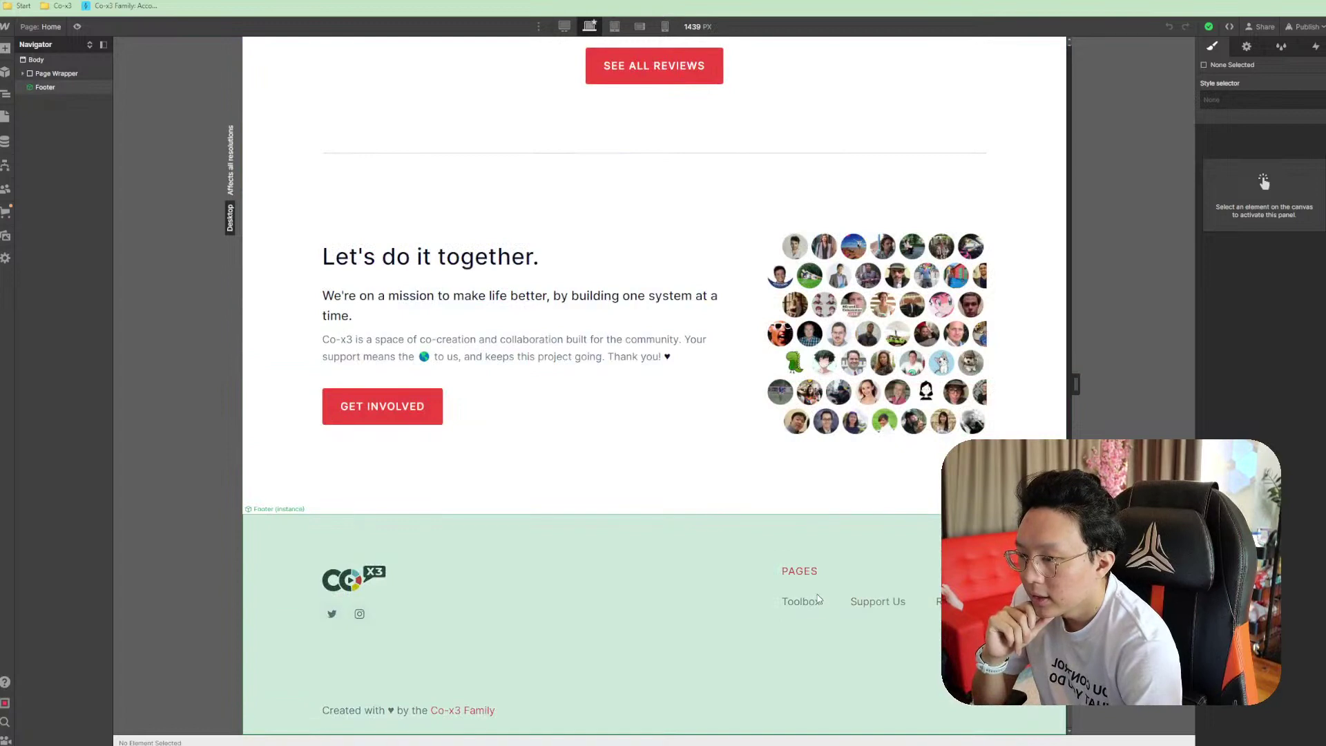
double_click(818, 599)
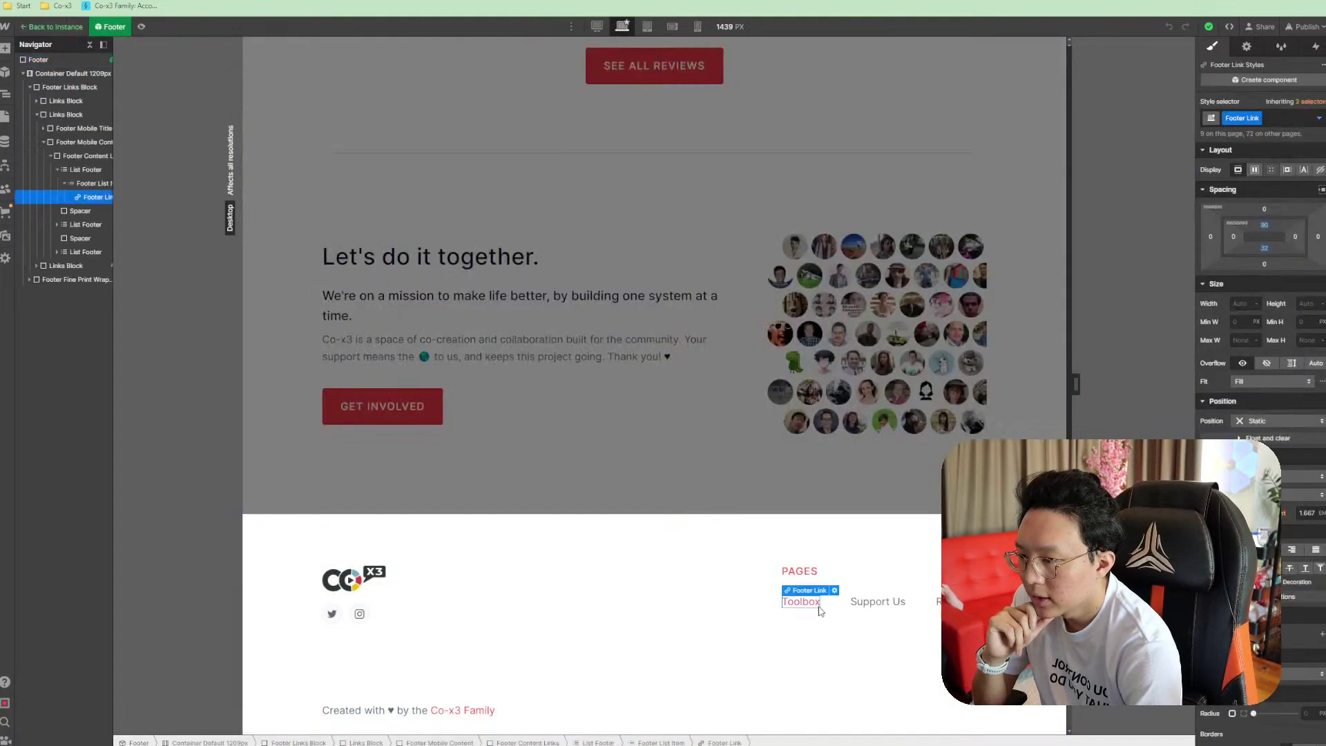
click(815, 626)
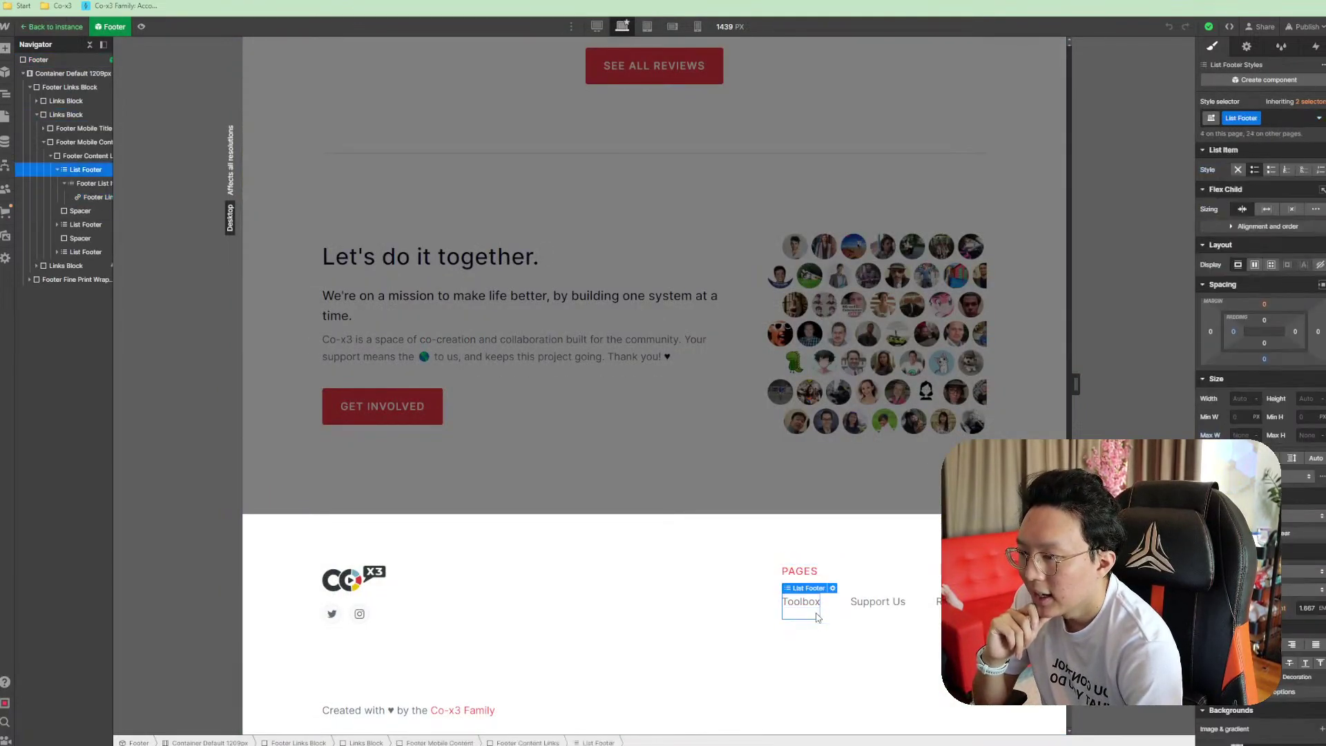
Point the footer's Toolbox link to the Products page
click(817, 614)
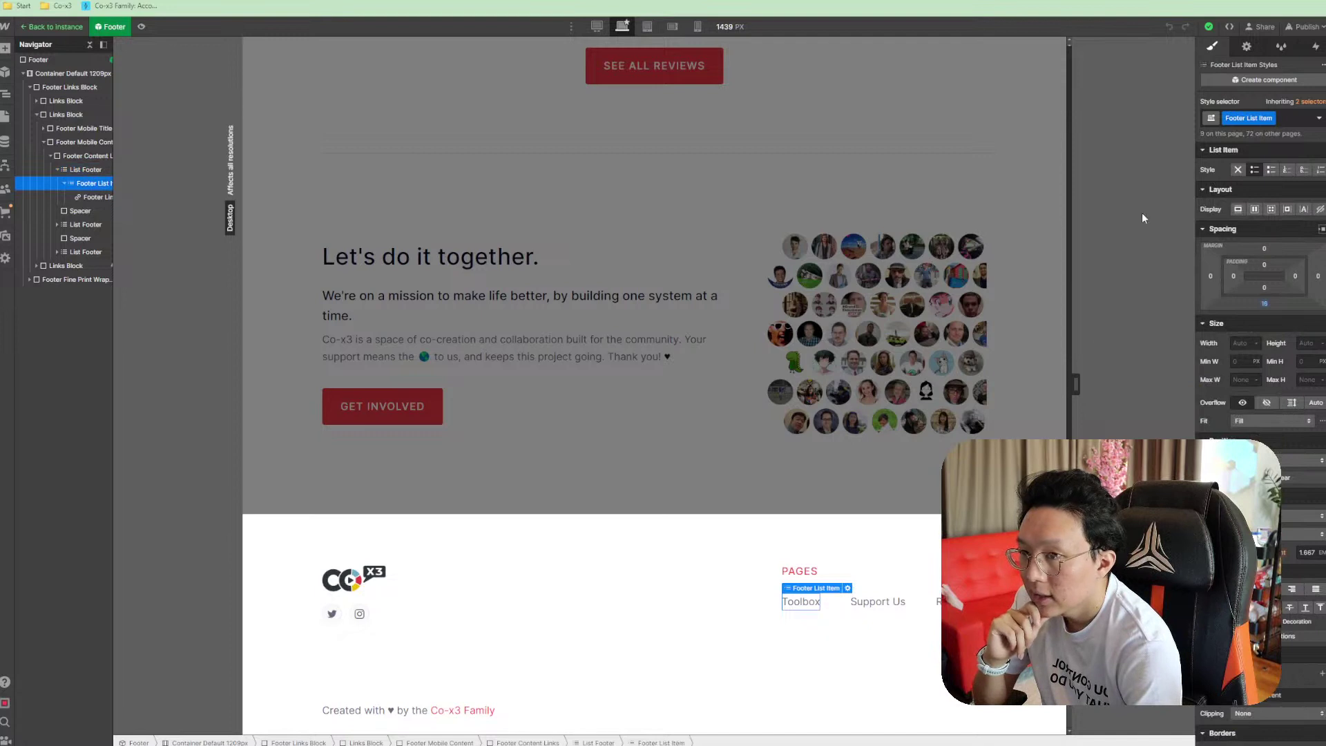
click(1246, 46)
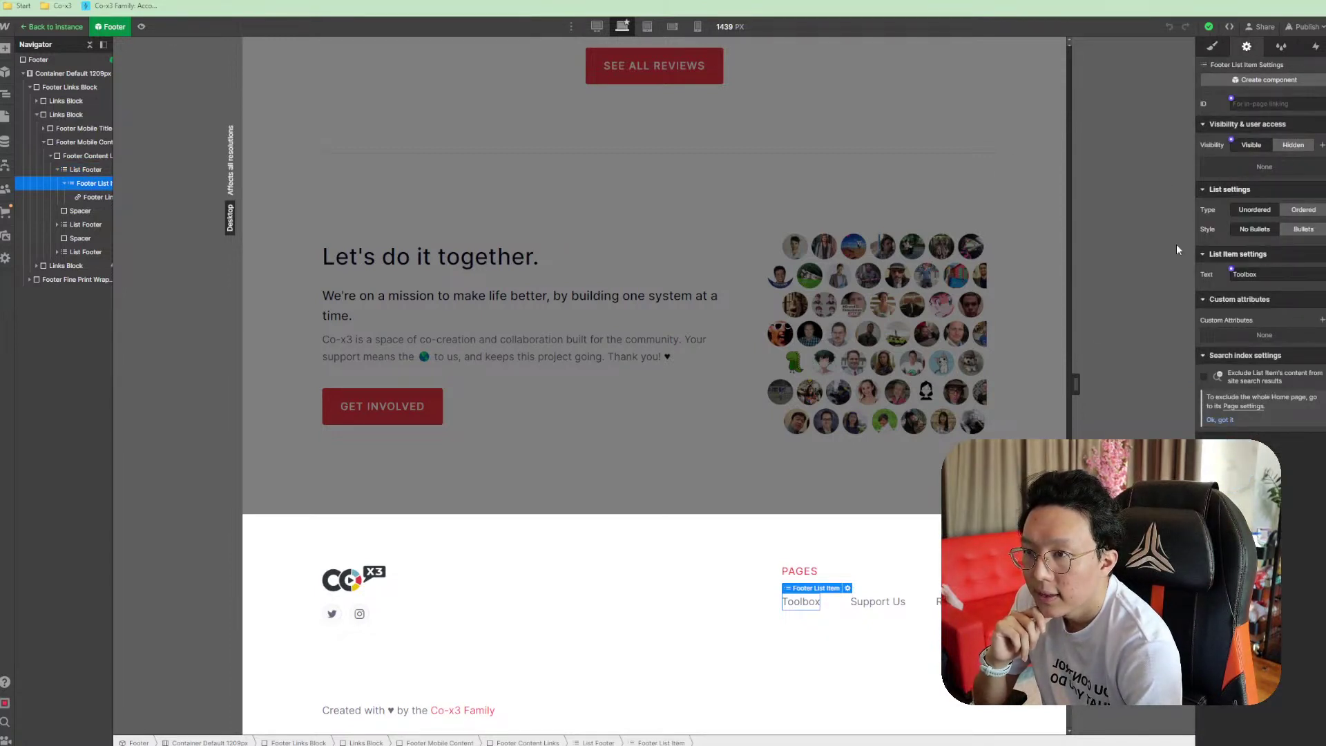
click(806, 606)
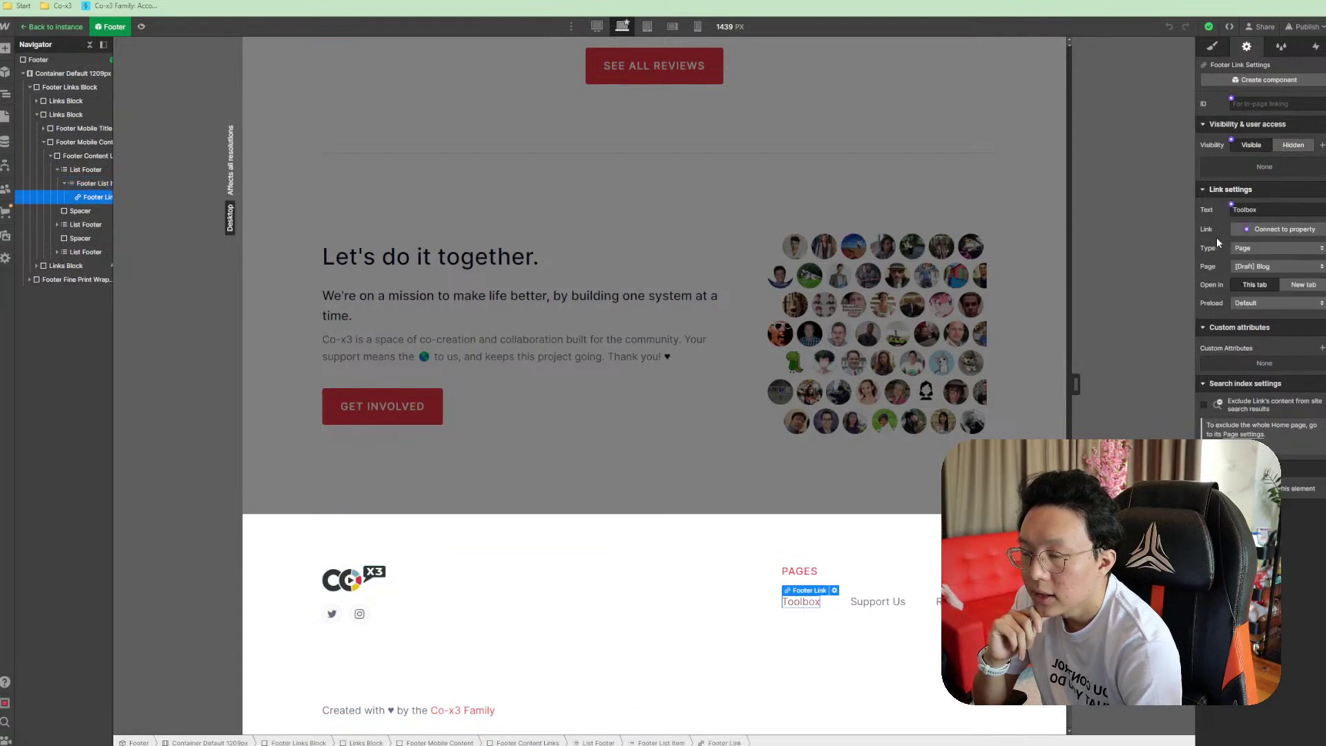
click(1262, 265)
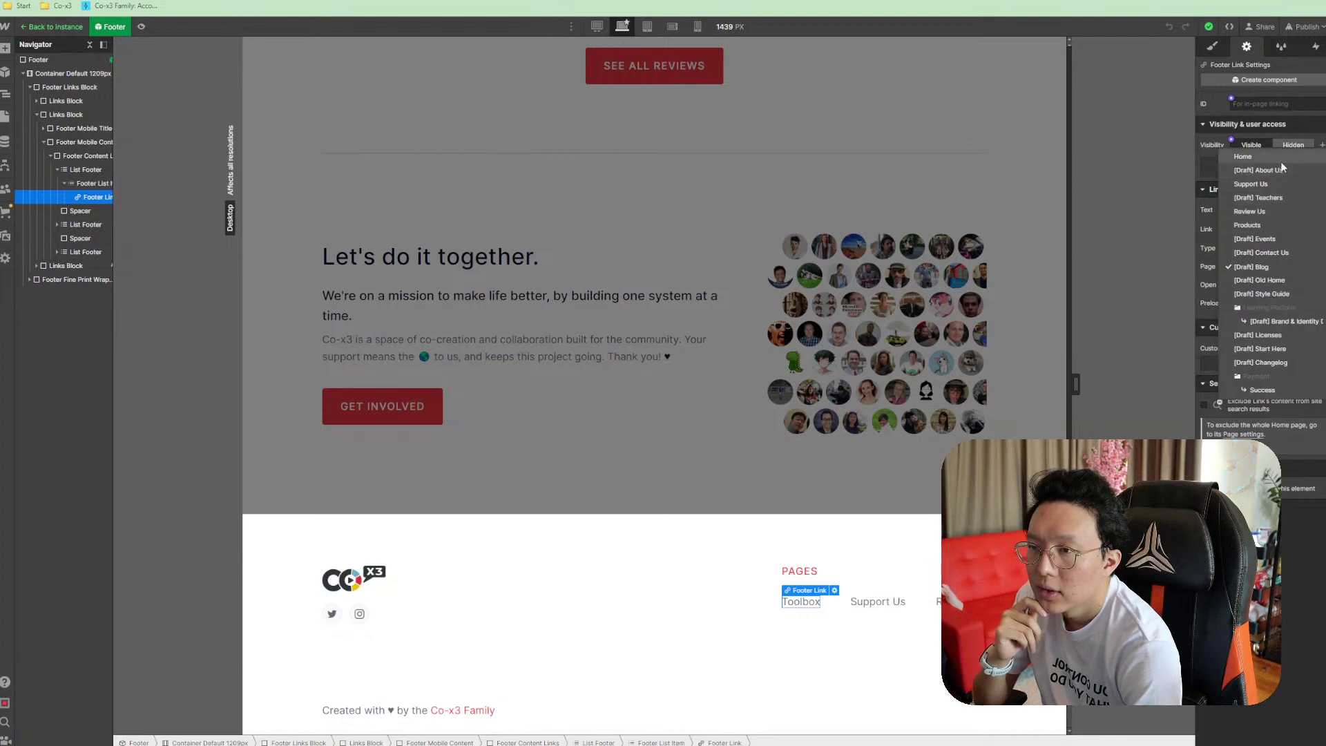
click(1264, 222)
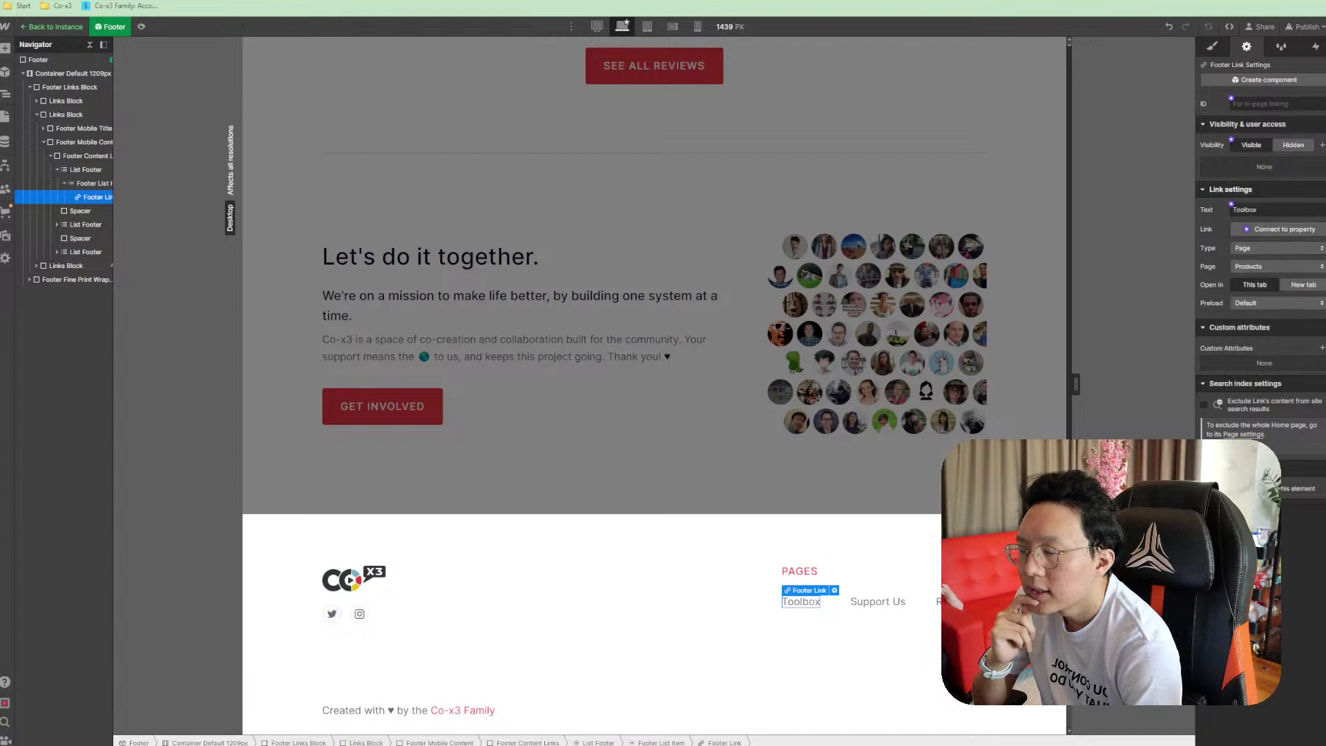
Change the footer's Toolbox link text to "Our Systems" and leave the Footer component
double_click(815, 608)
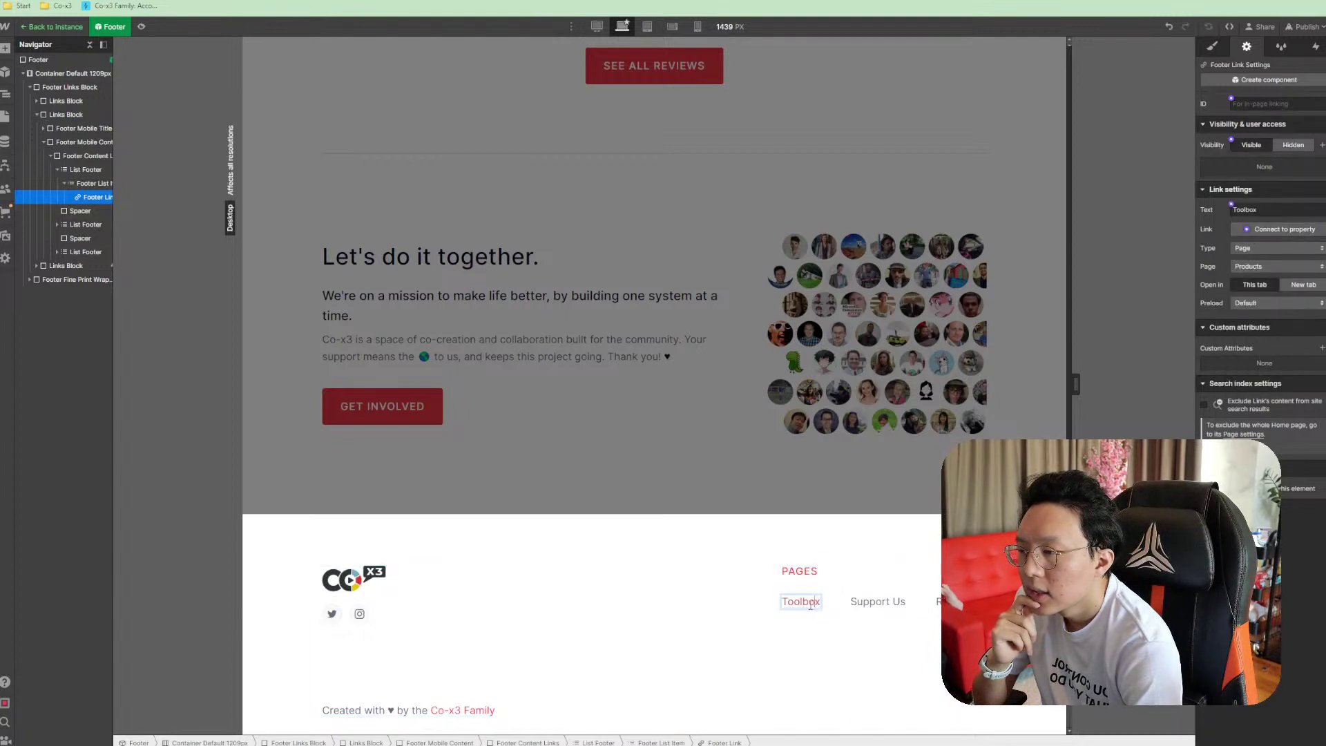
text(Systems)
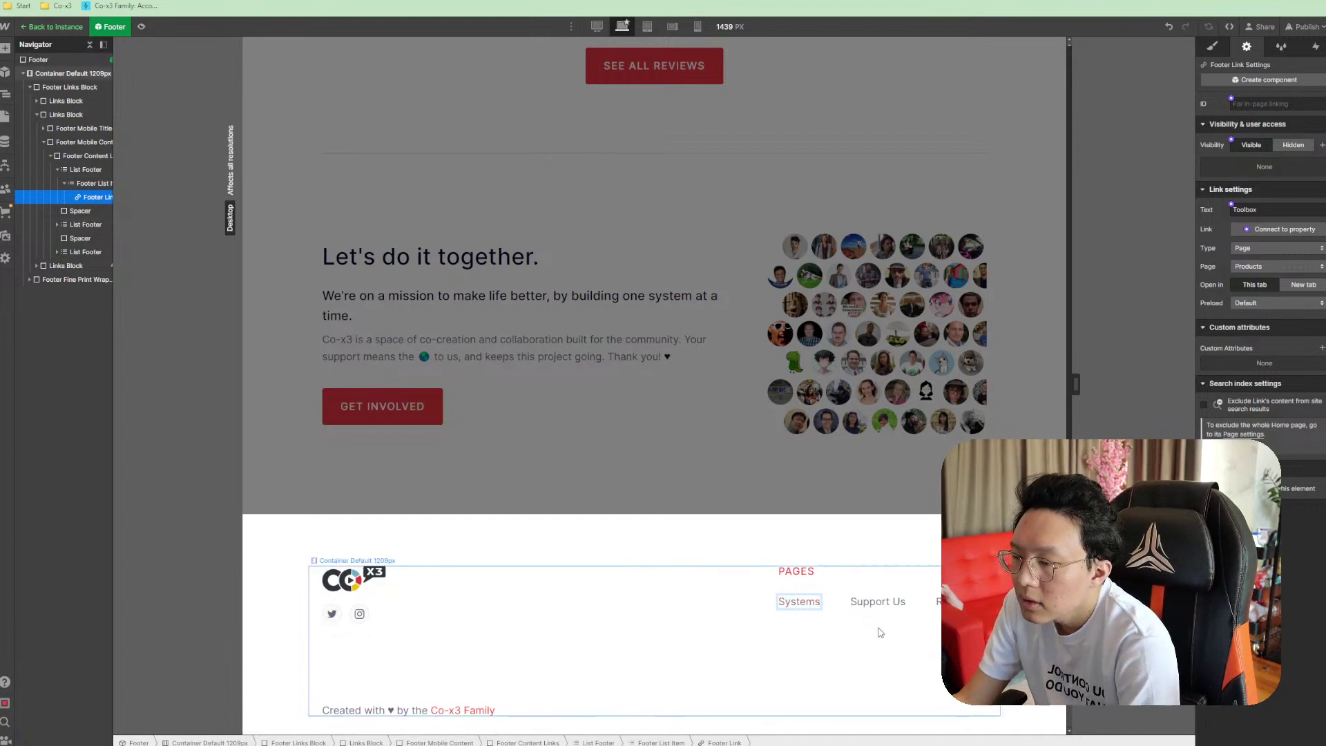
key(Escape)
click(885, 604)
click(804, 606)
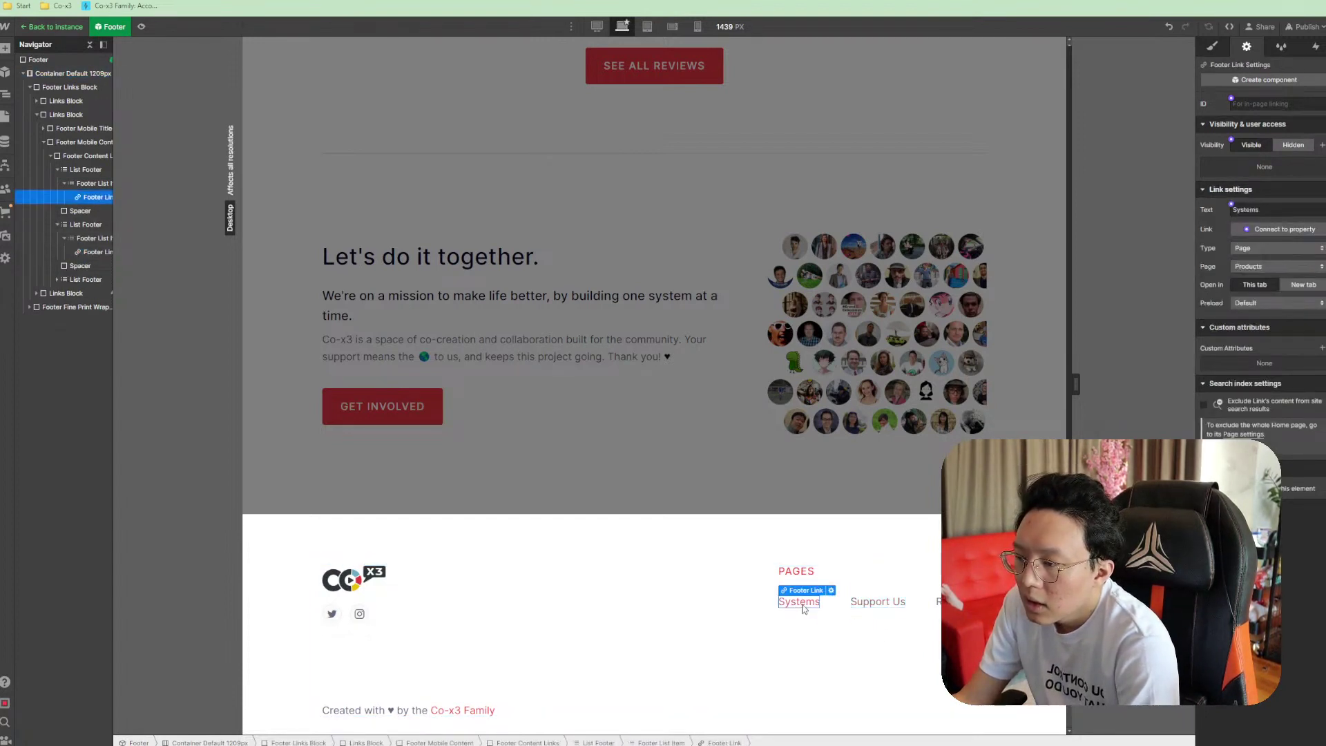
text(Our)
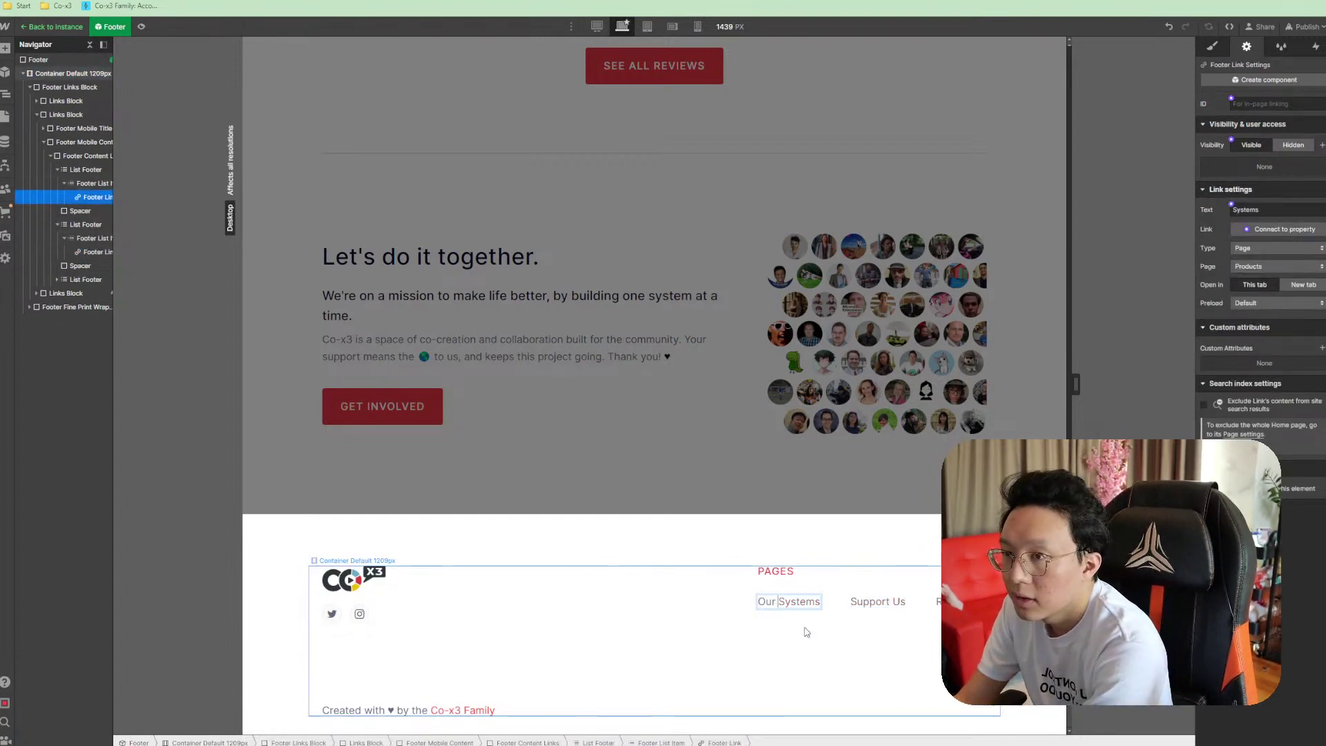
key(Escape)
key(Escape)
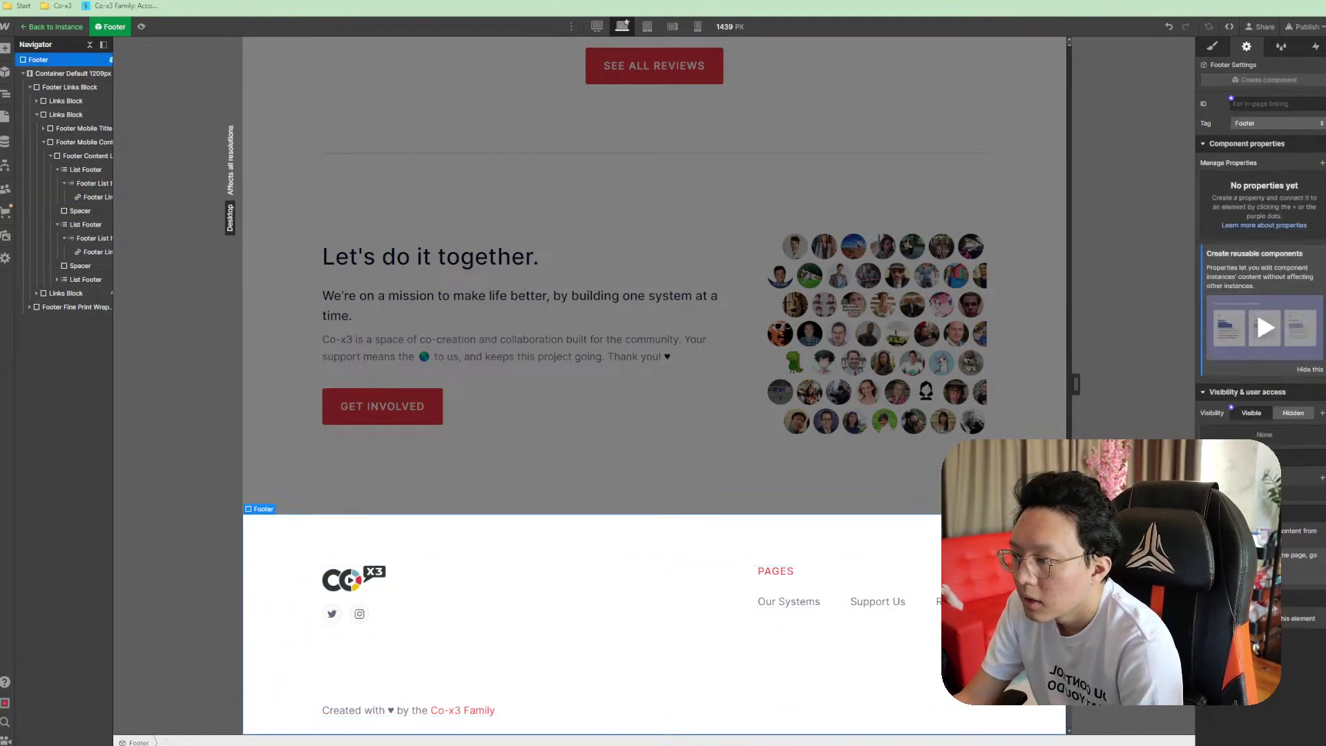
click(929, 270)
Review the Home page from hero to footer and inspect the Our Toolbox button's settings inside the Header component
scroll(930, 269, up, 10)
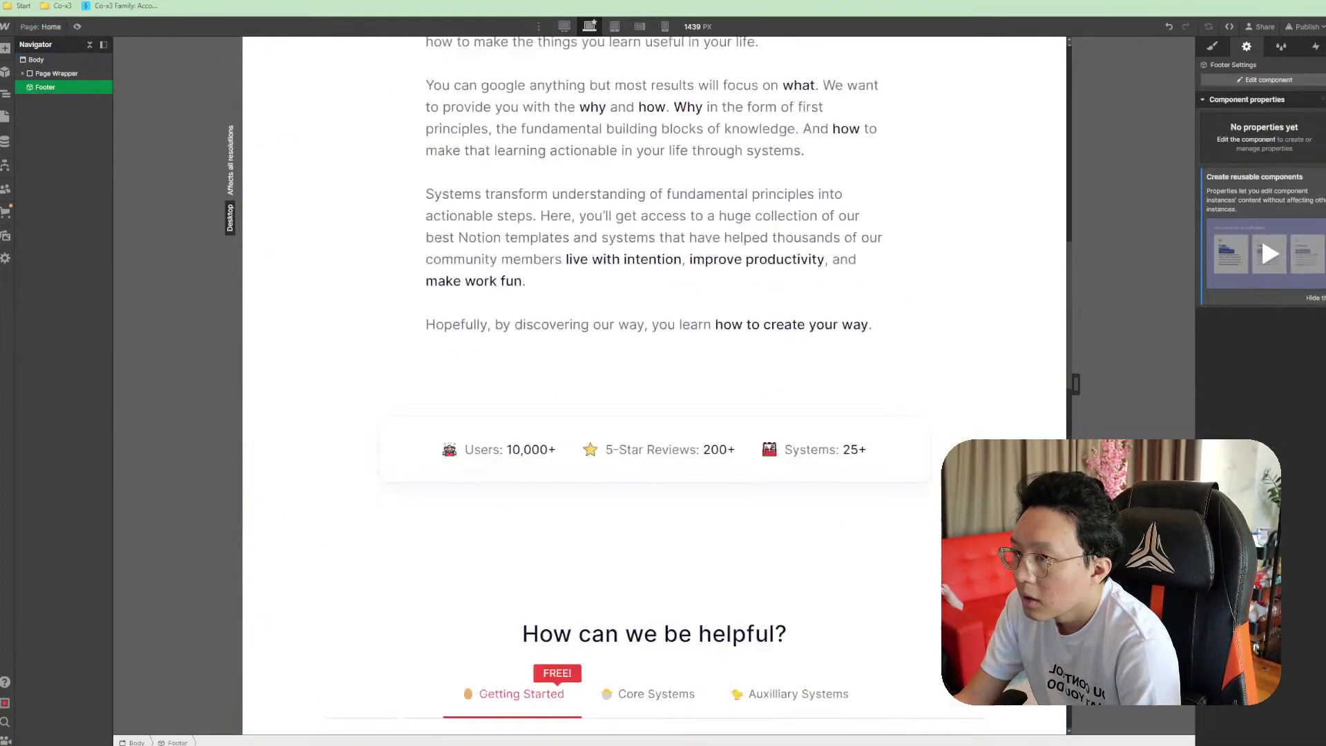
scroll(981, 238, up, 10)
scroll(981, 238, down, 3)
scroll(981, 238, up, 3)
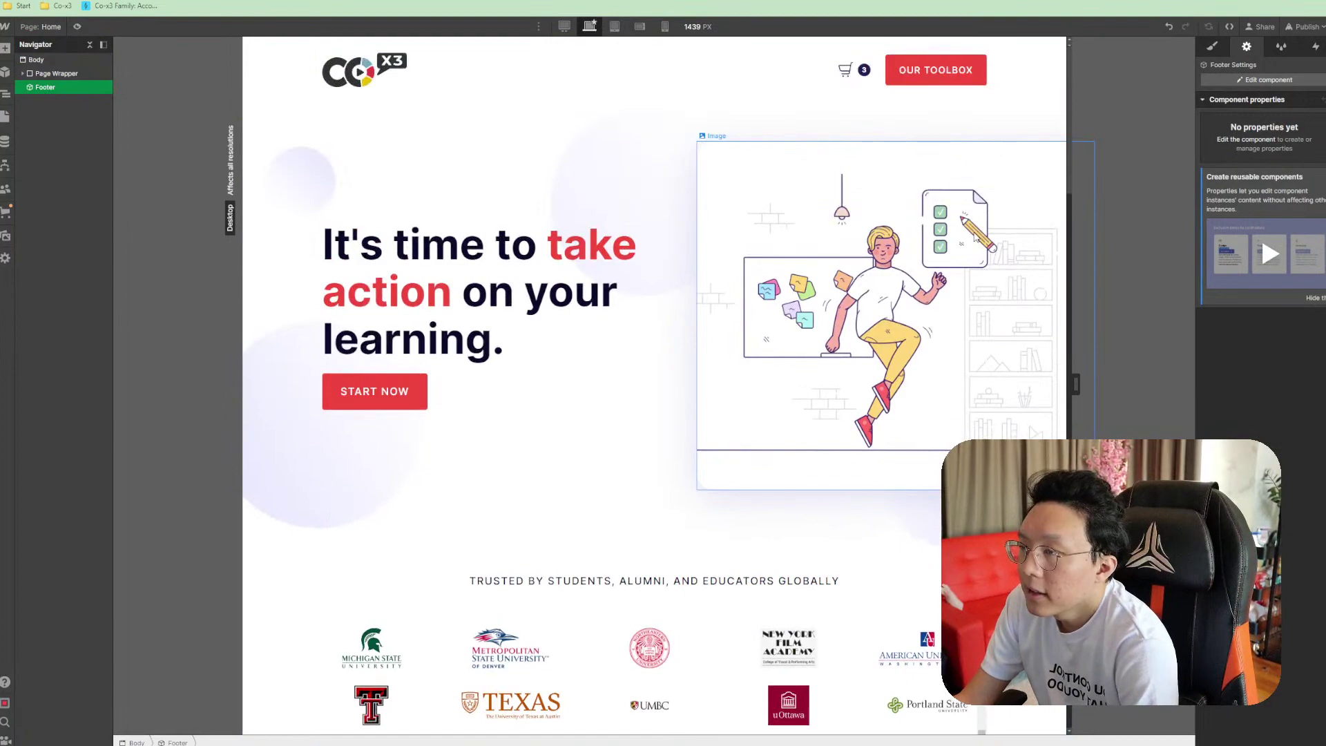
scroll(954, 250, down, 20)
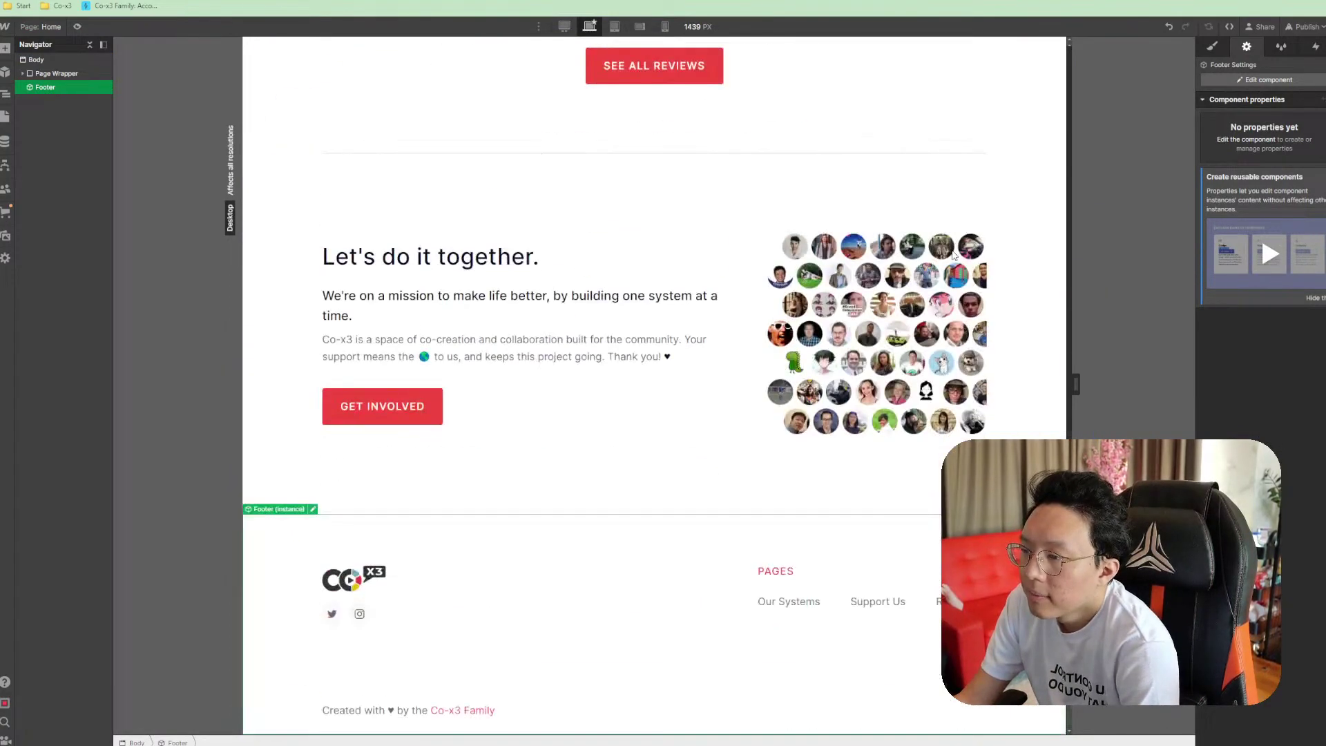
scroll(954, 255, up, 20)
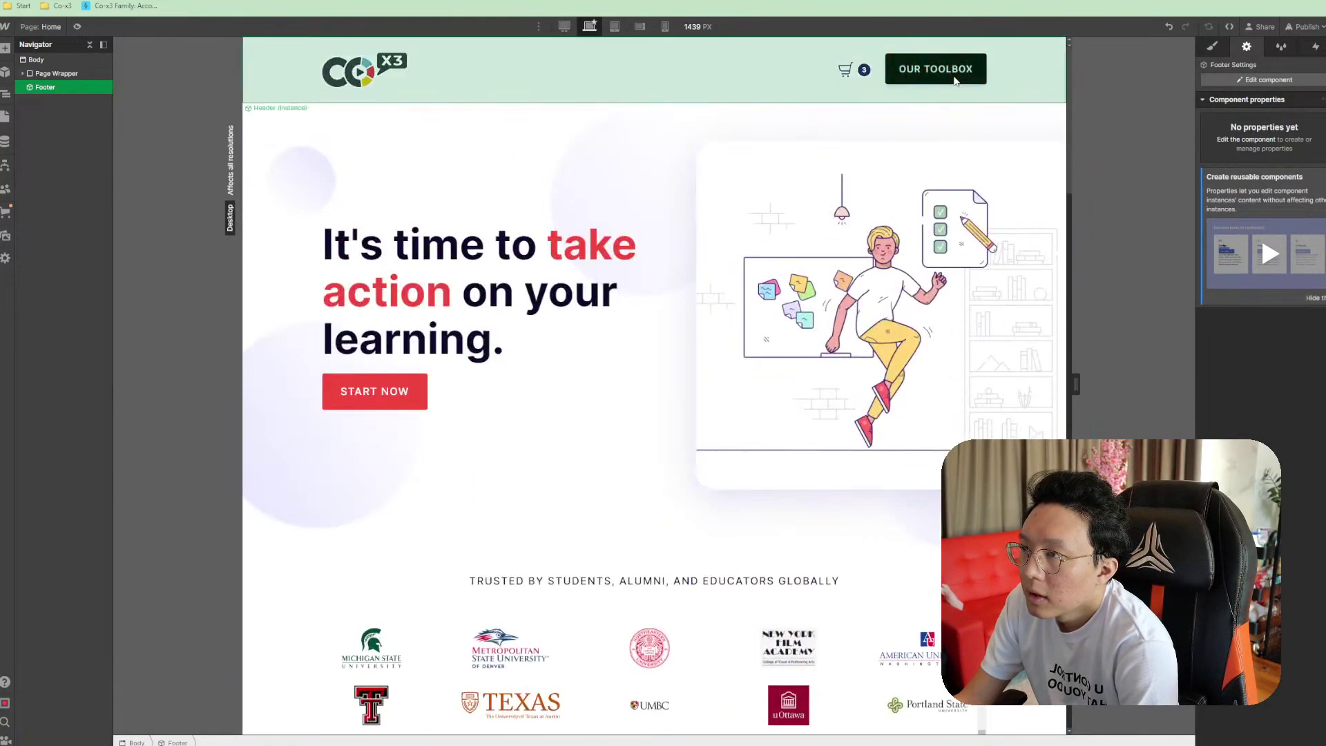
double_click(985, 84)
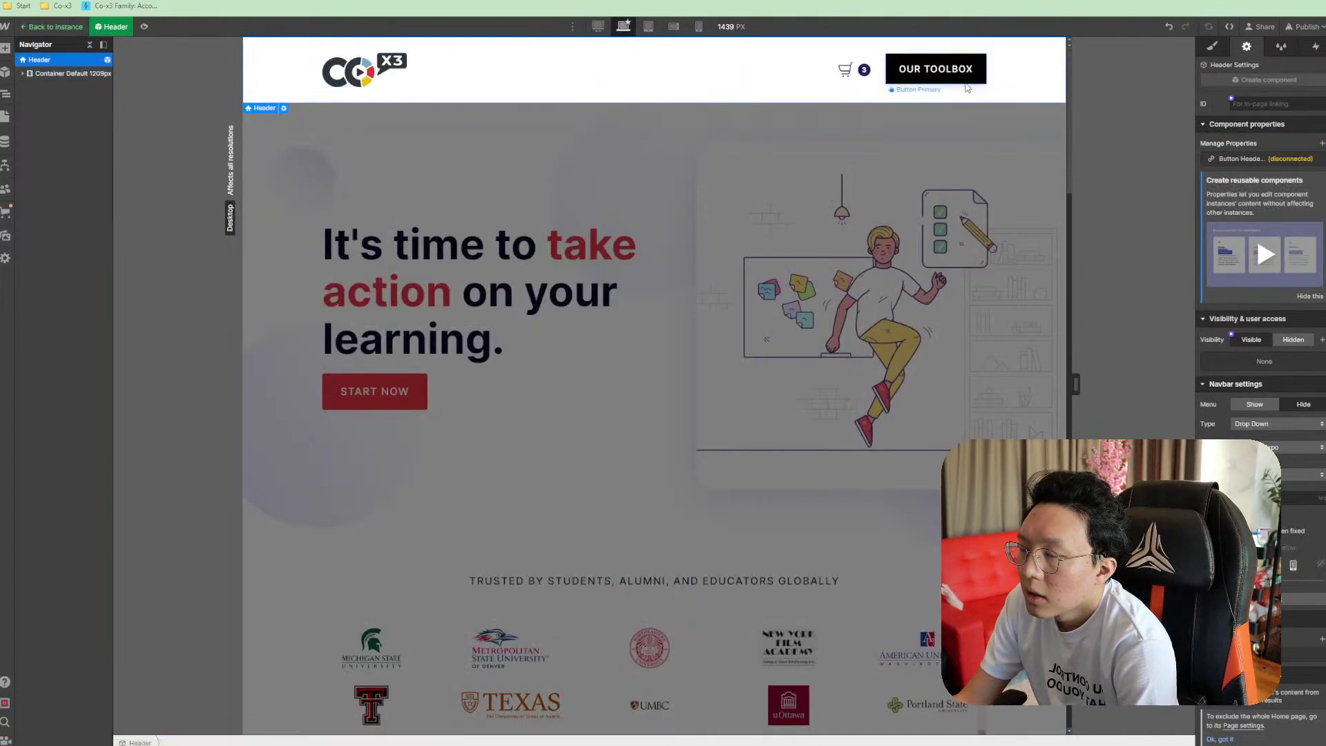
click(974, 80)
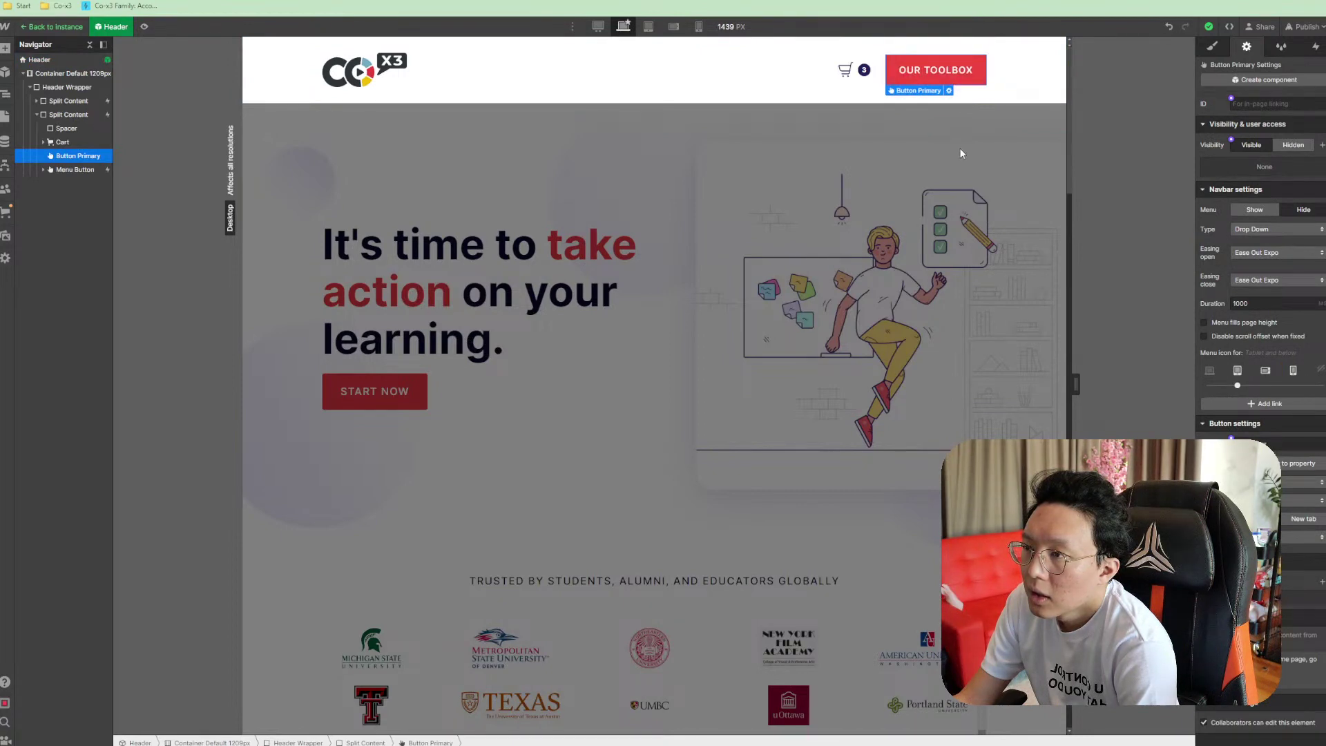
scroll(971, 221, down, 15)
scroll(972, 222, down, 5)
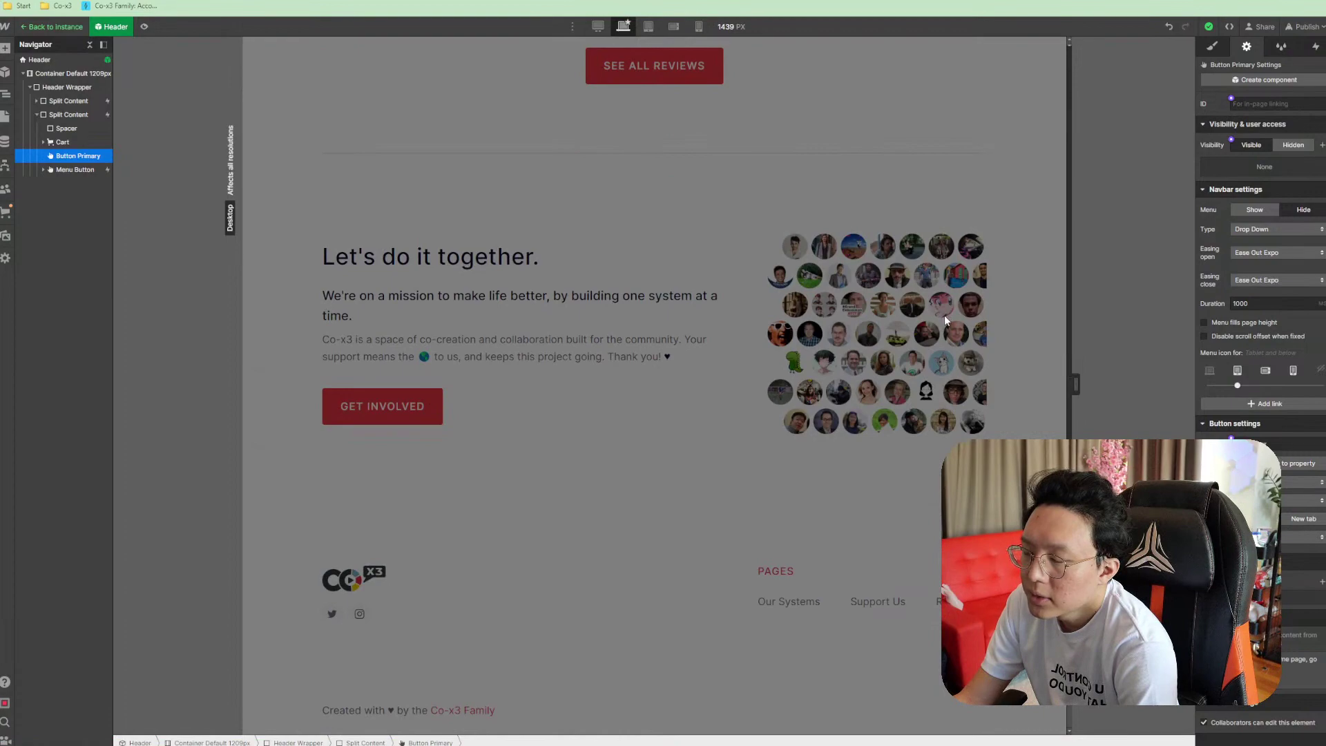
click(807, 602)
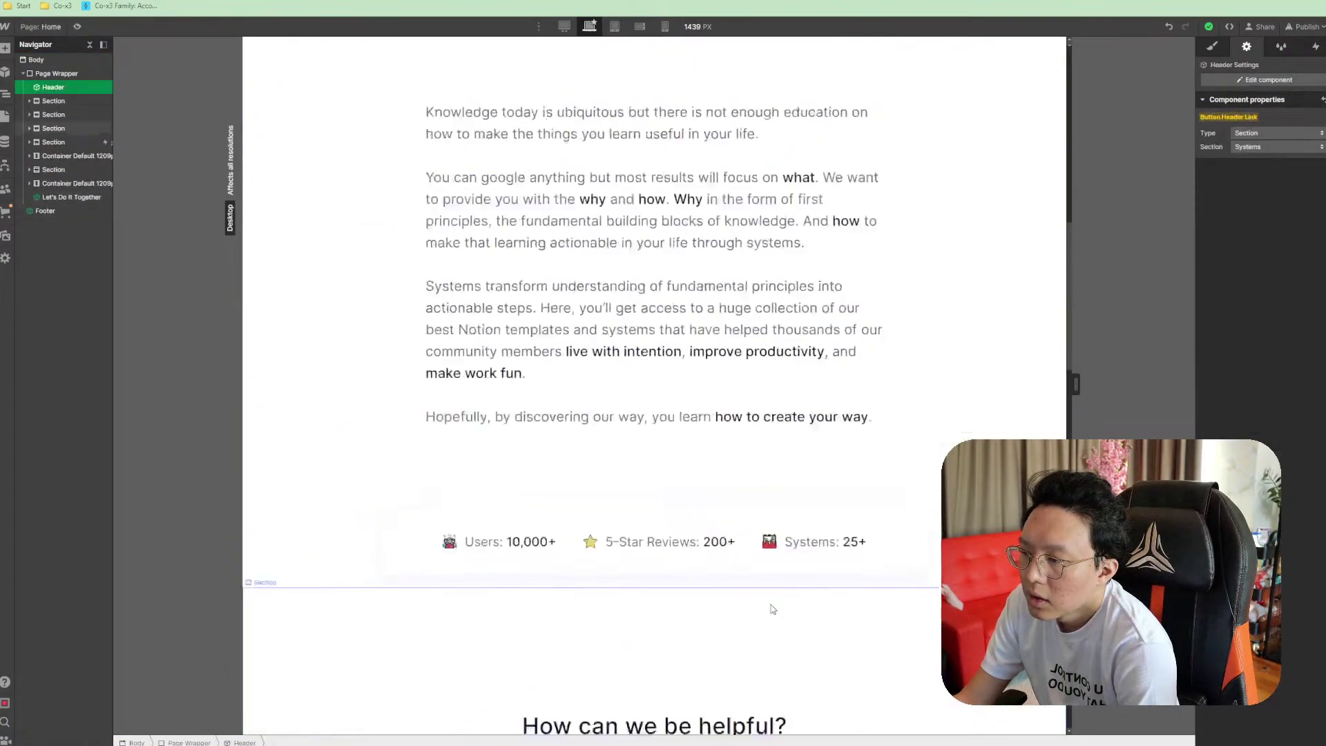
Examine the Home page's "How can we be helpful?" system categories, testimonials and "Let's do it together" sections
scroll(655, 380, down, 10)
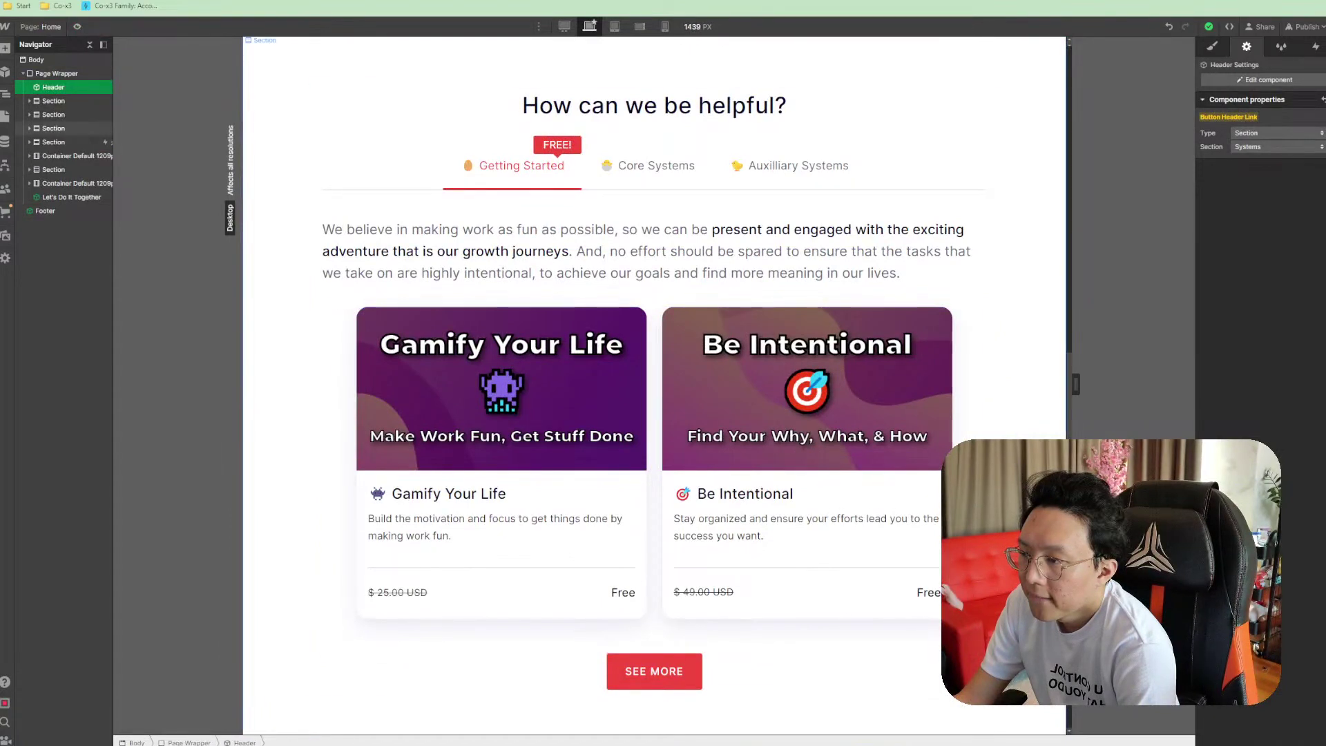
scroll(655, 380, down, 10)
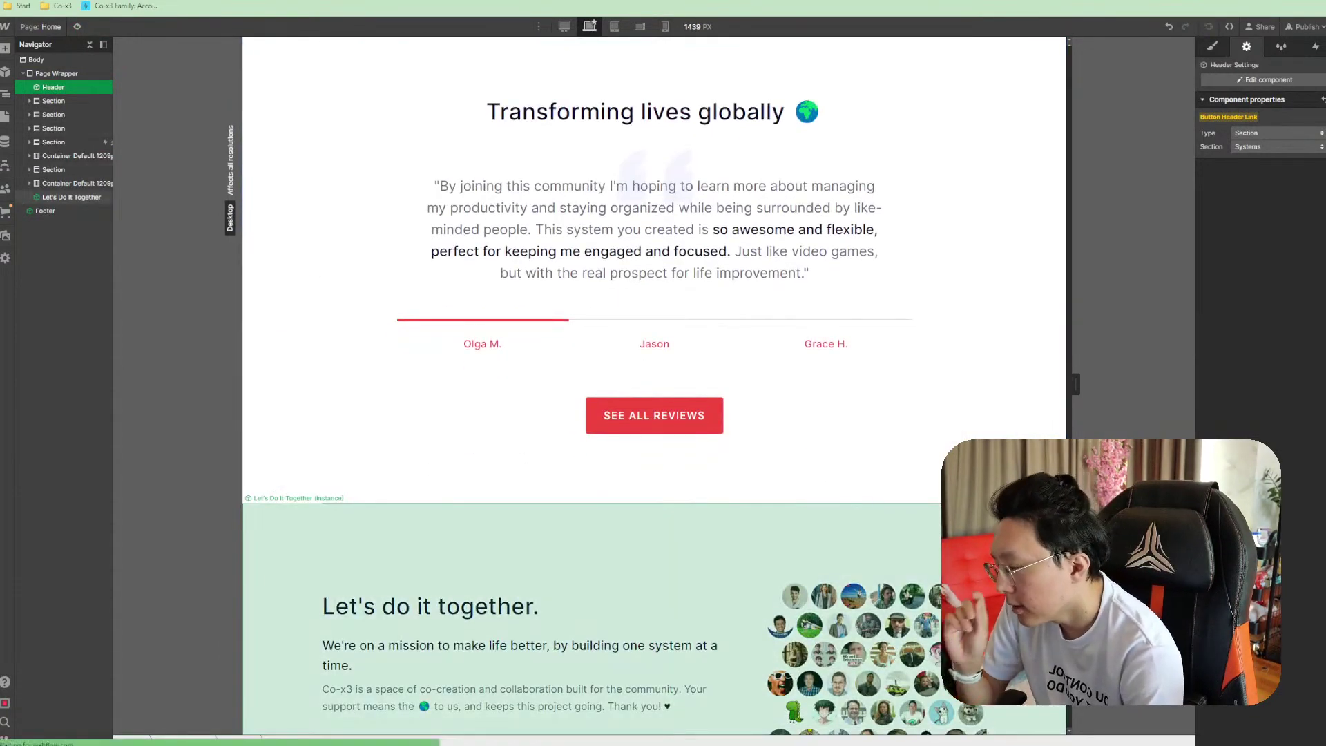
scroll(655, 380, down, 5)
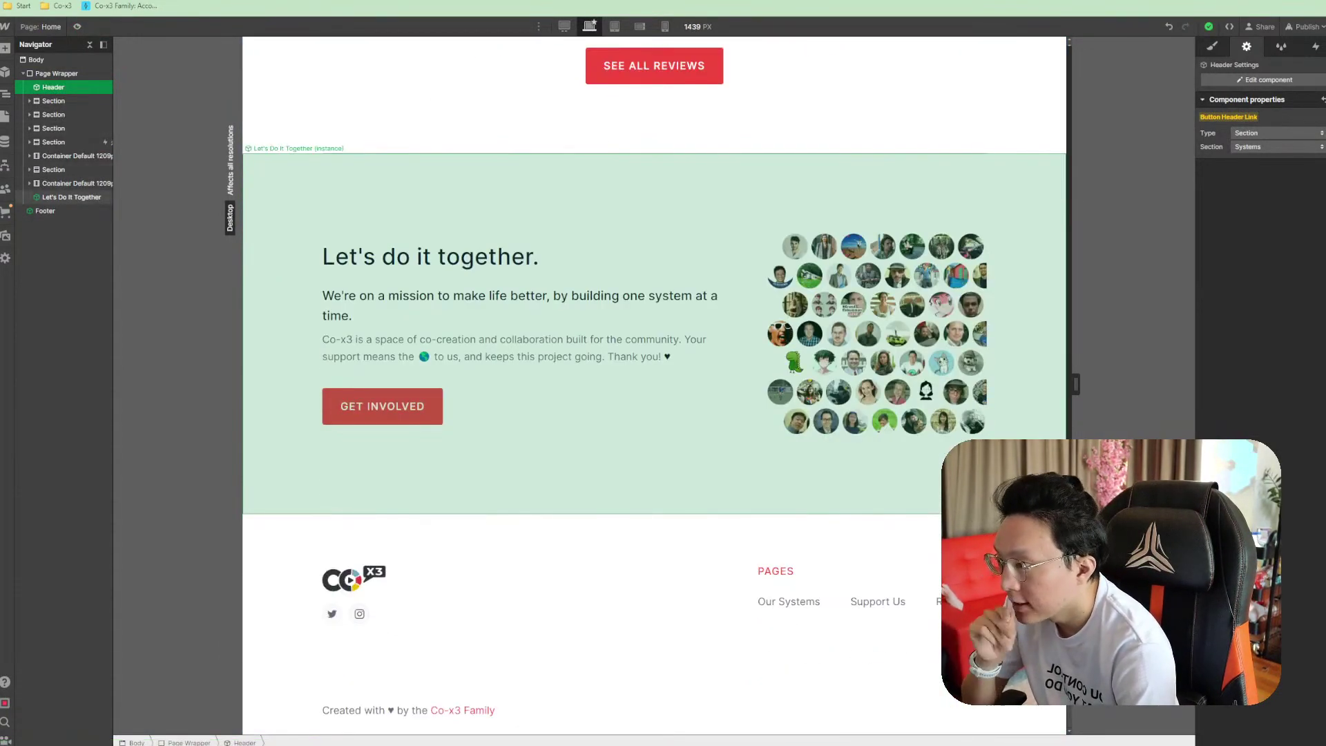
scroll(655, 380, up, 5)
scroll(655, 380, up, 13)
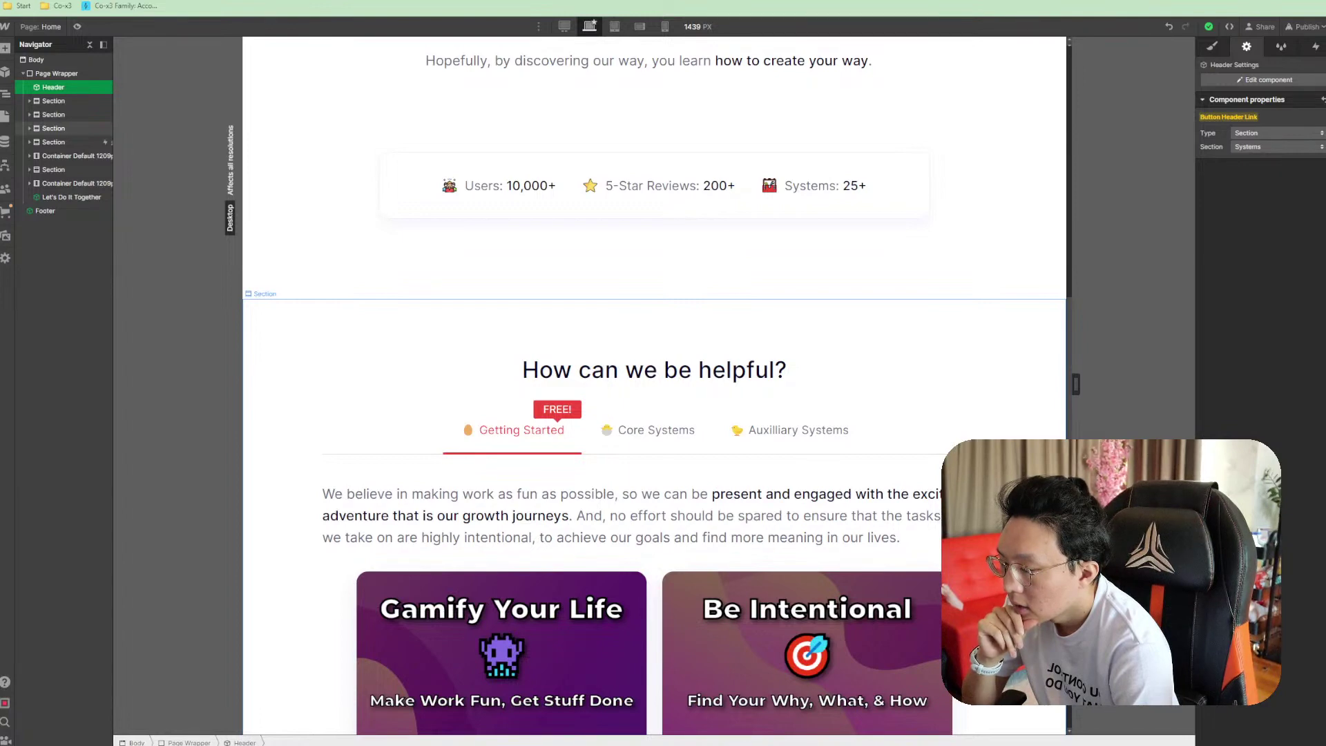
scroll(655, 380, down, 6)
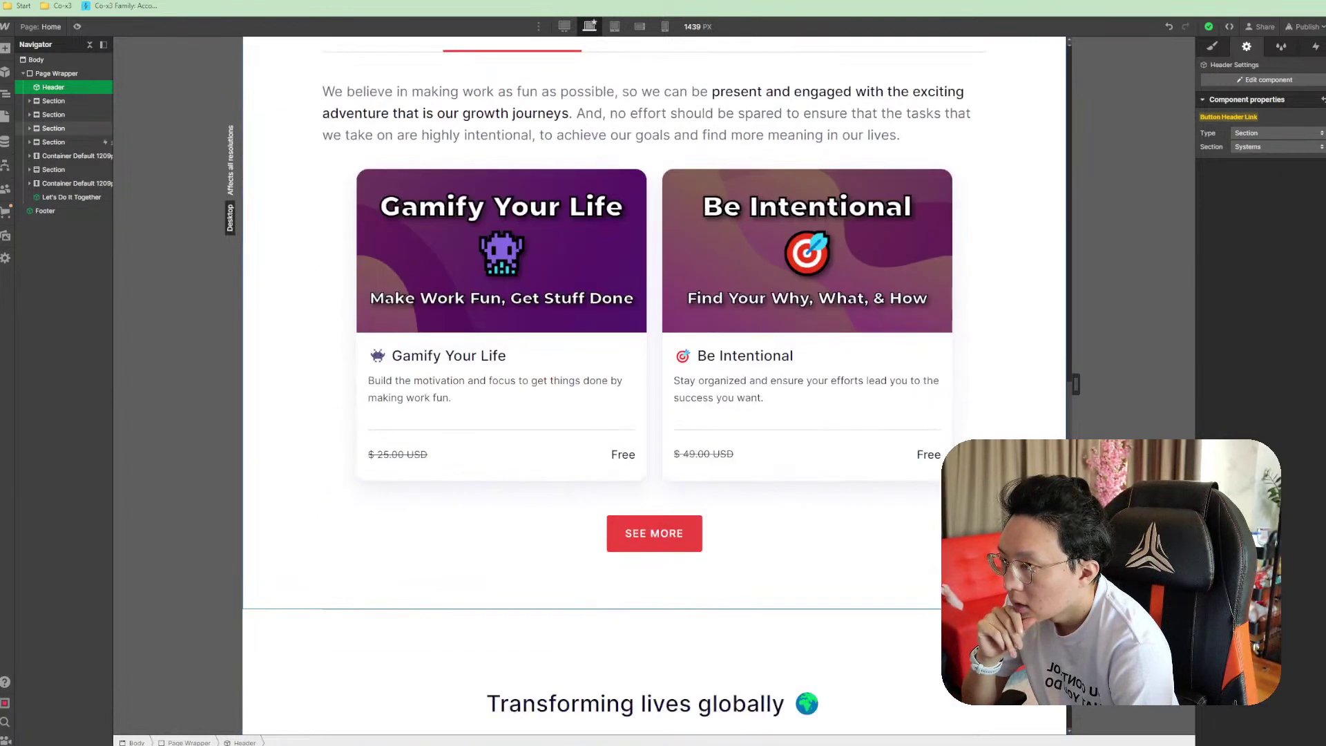
scroll(655, 380, up, 3)
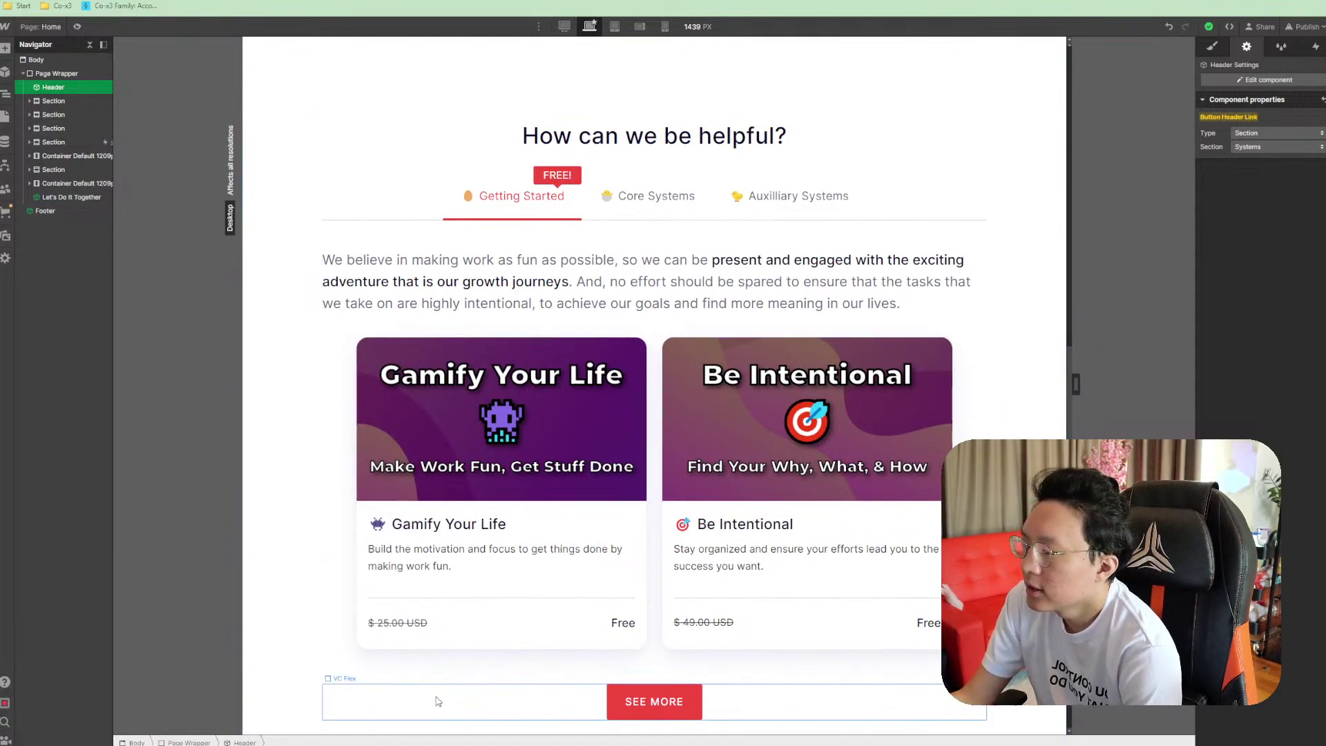
Switch to the Notion plan and add an "Option: Getting Started" to-do below Search Bar under Simplified Store Inventory List
mouse_move(463, 745)
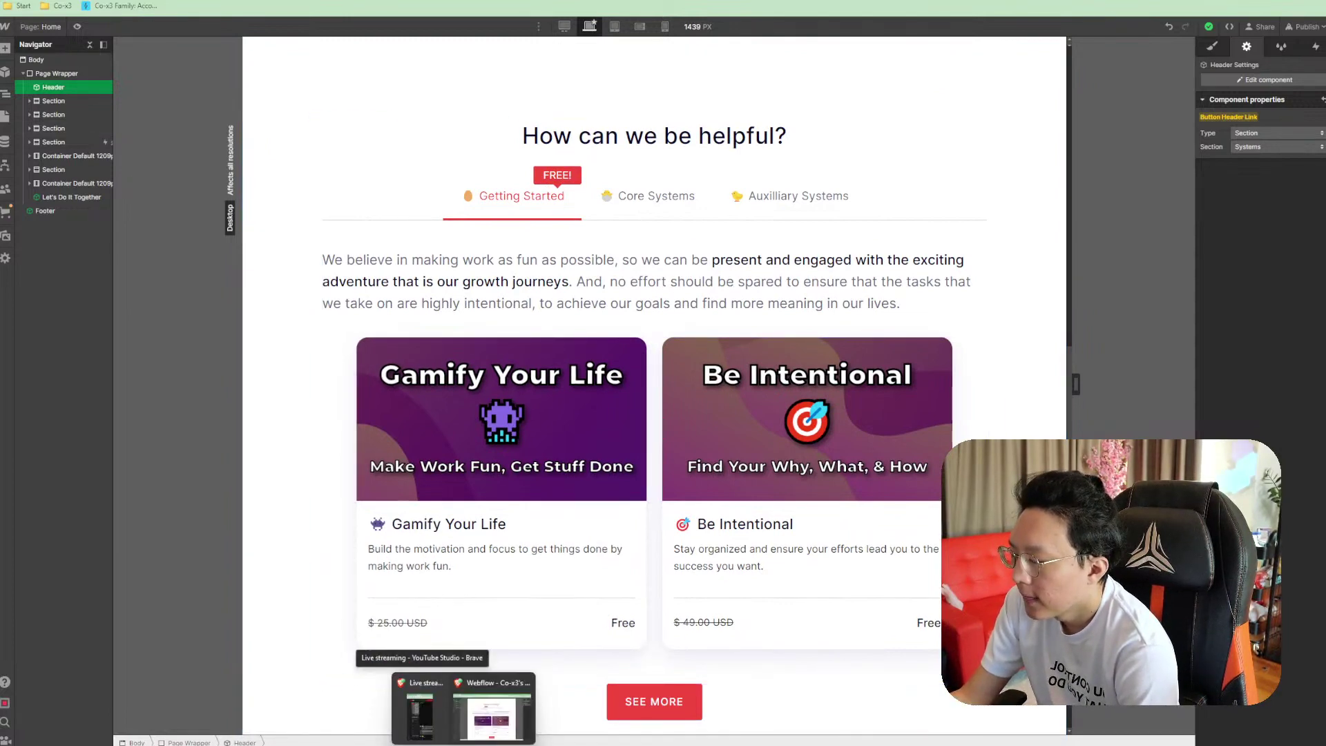
click(547, 706)
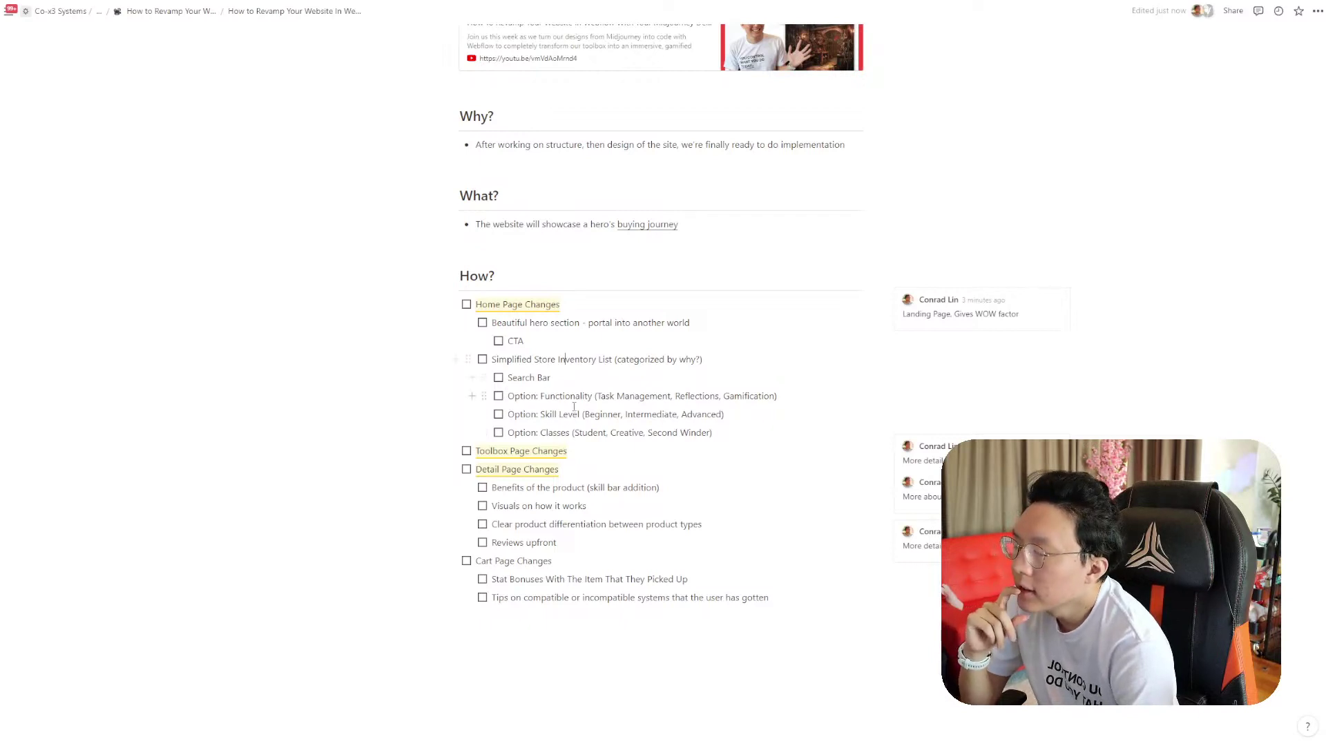
click(579, 414)
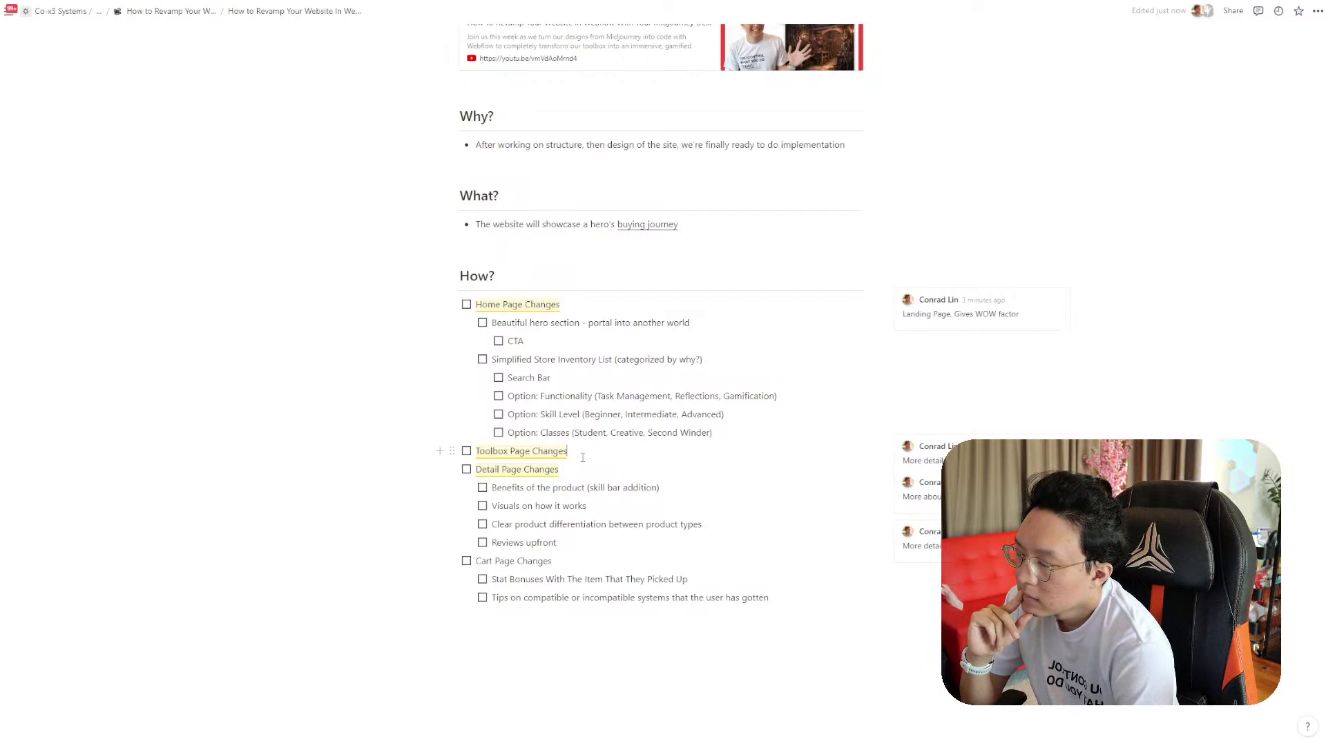
click(613, 387)
click(616, 382)
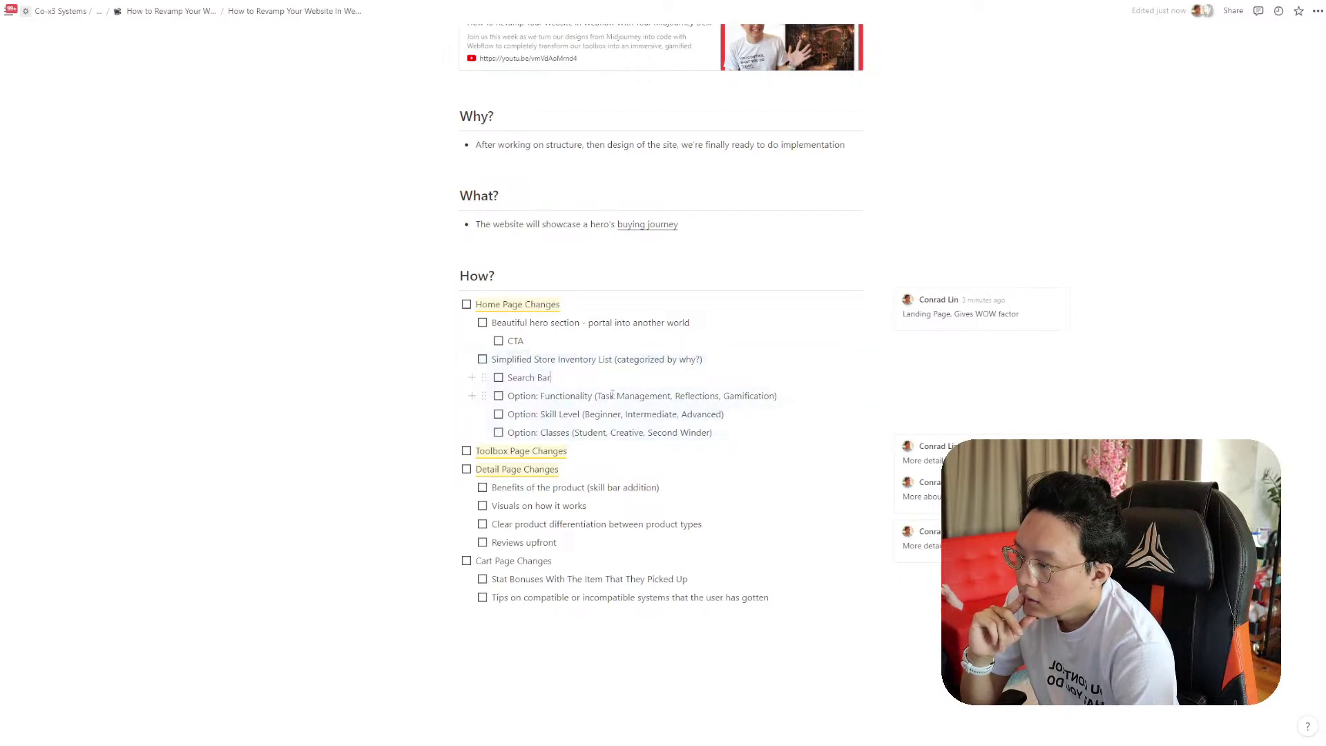
key(Return)
text(Getting Started)
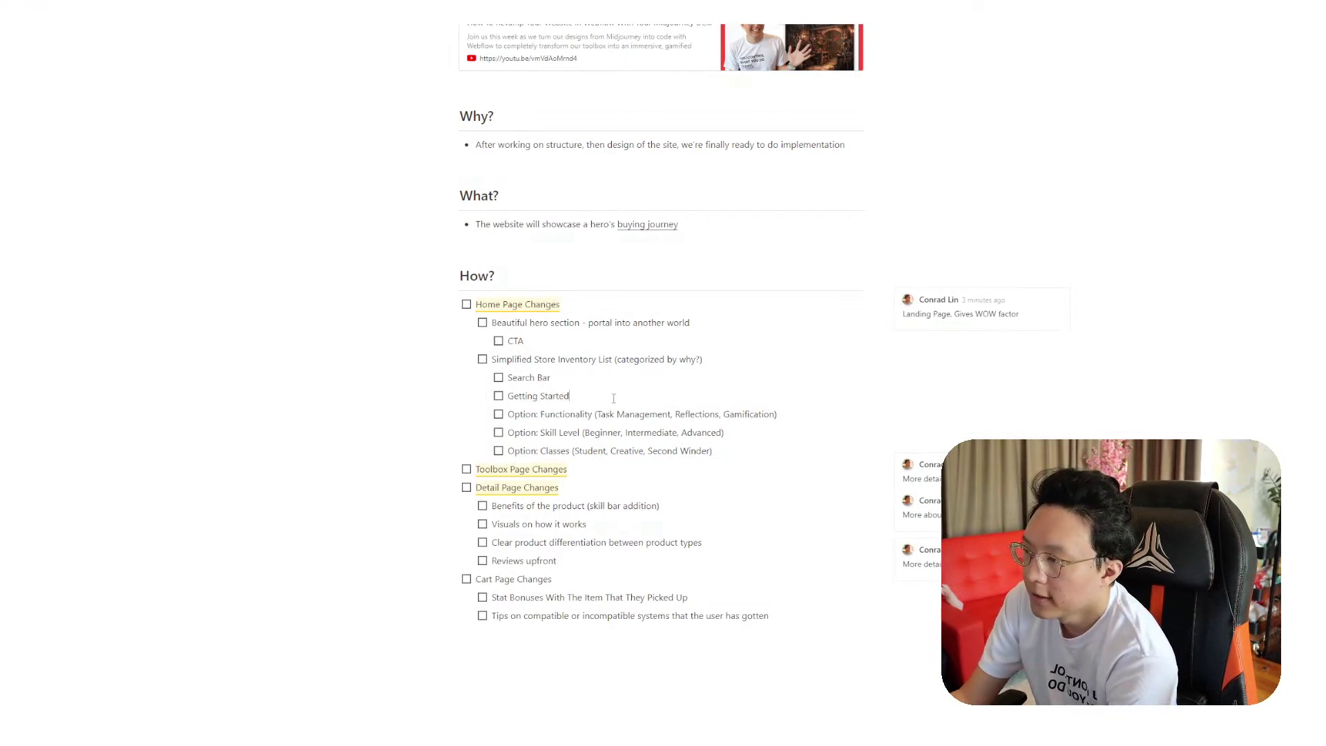
key(Home)
text(Option:)
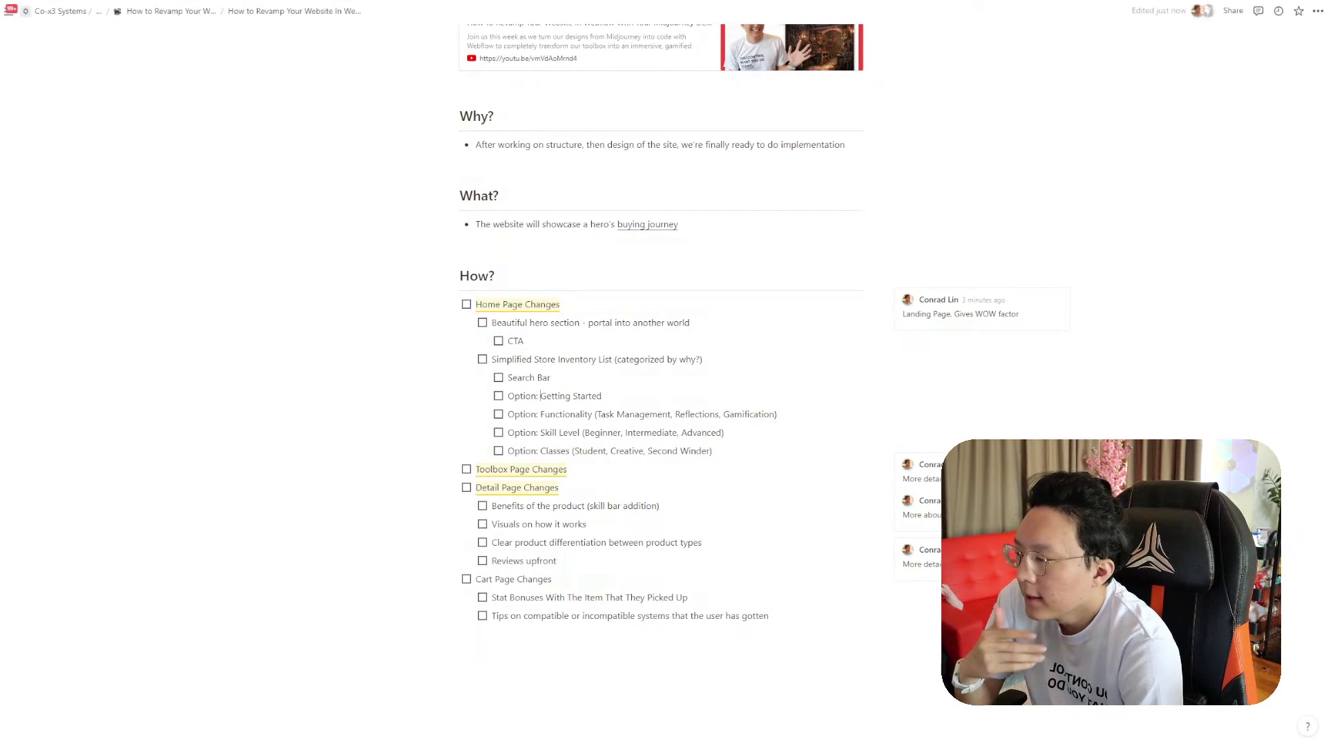
Compare the system category tabs on the Webflow Home page with the store inventory options in the Notion plan
mouse_move(464, 742)
click(493, 711)
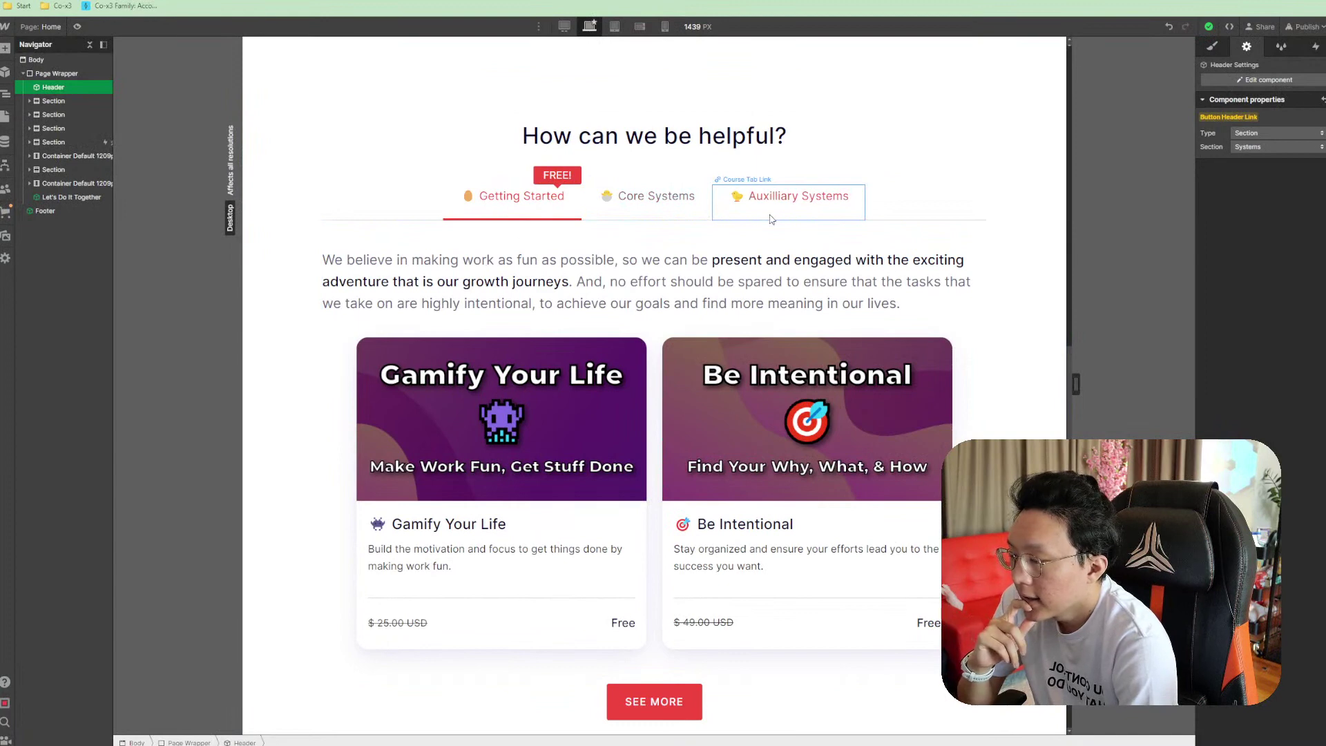
click(534, 691)
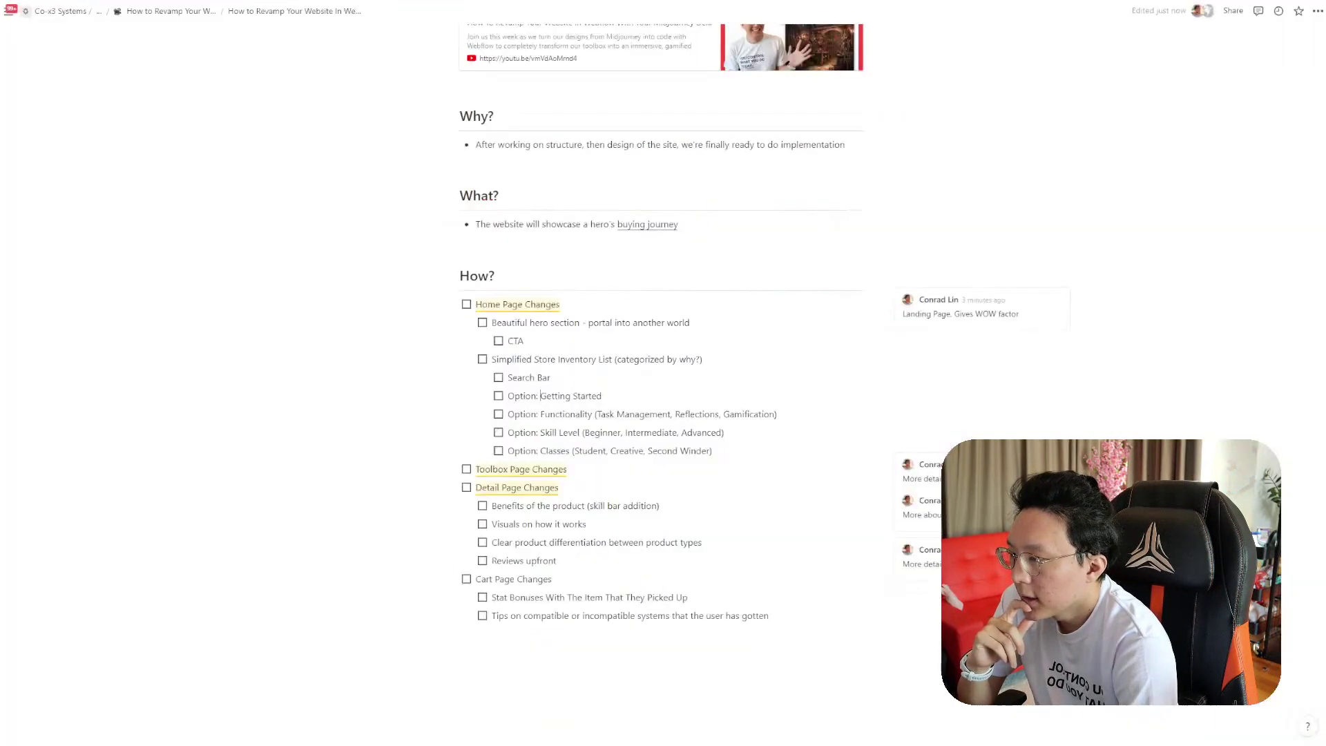
click(608, 450)
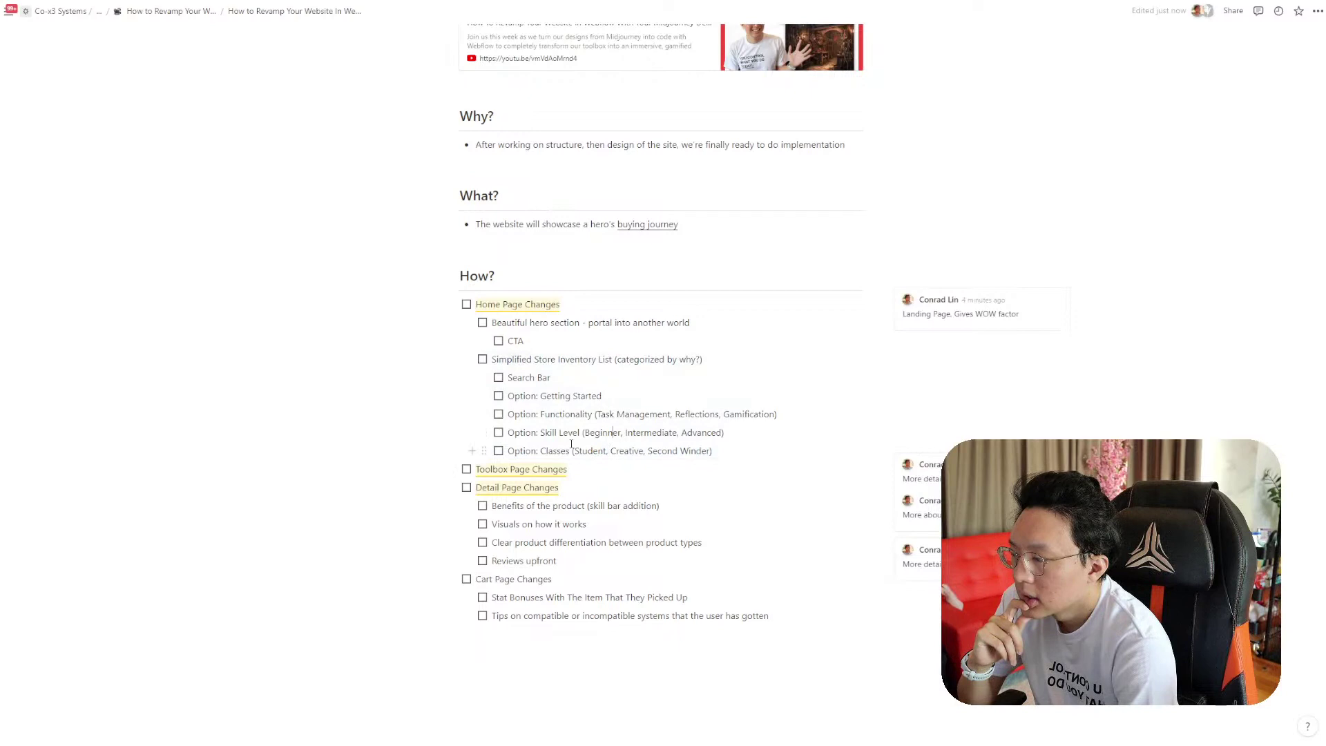
click(611, 399)
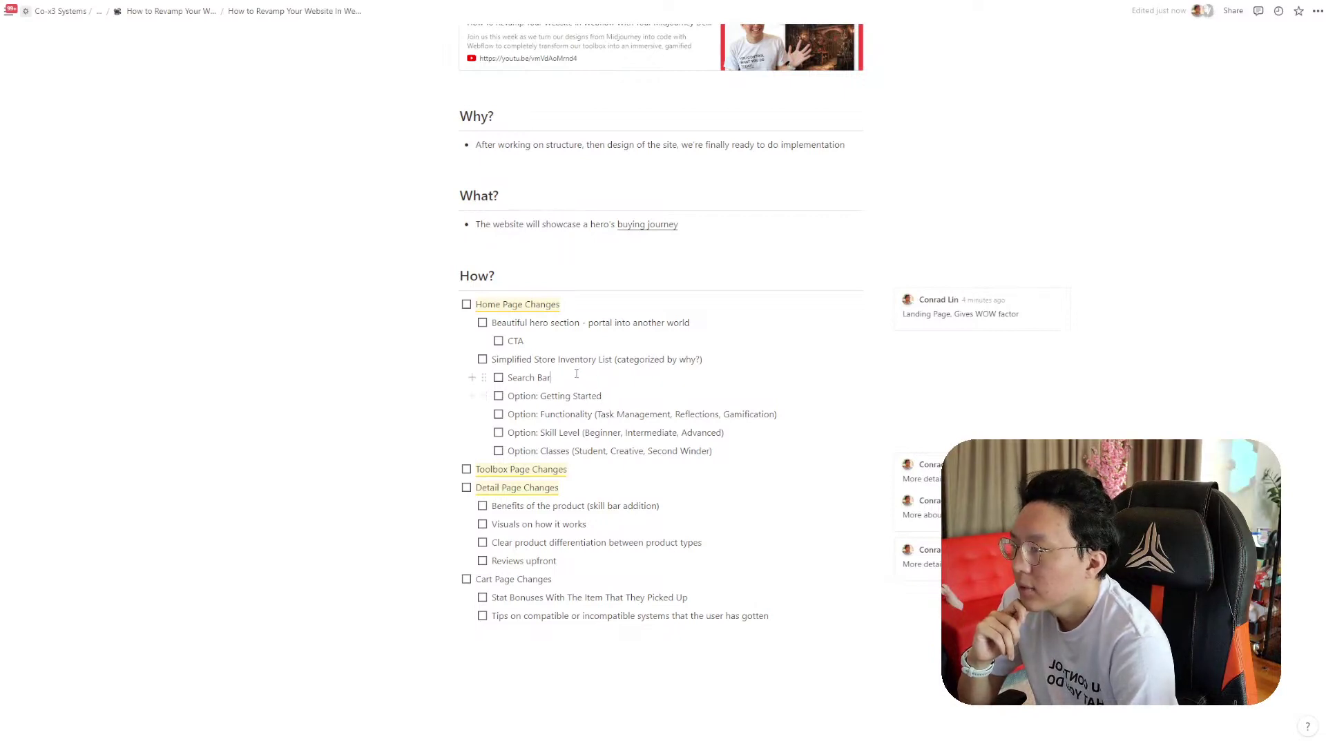
click(581, 385)
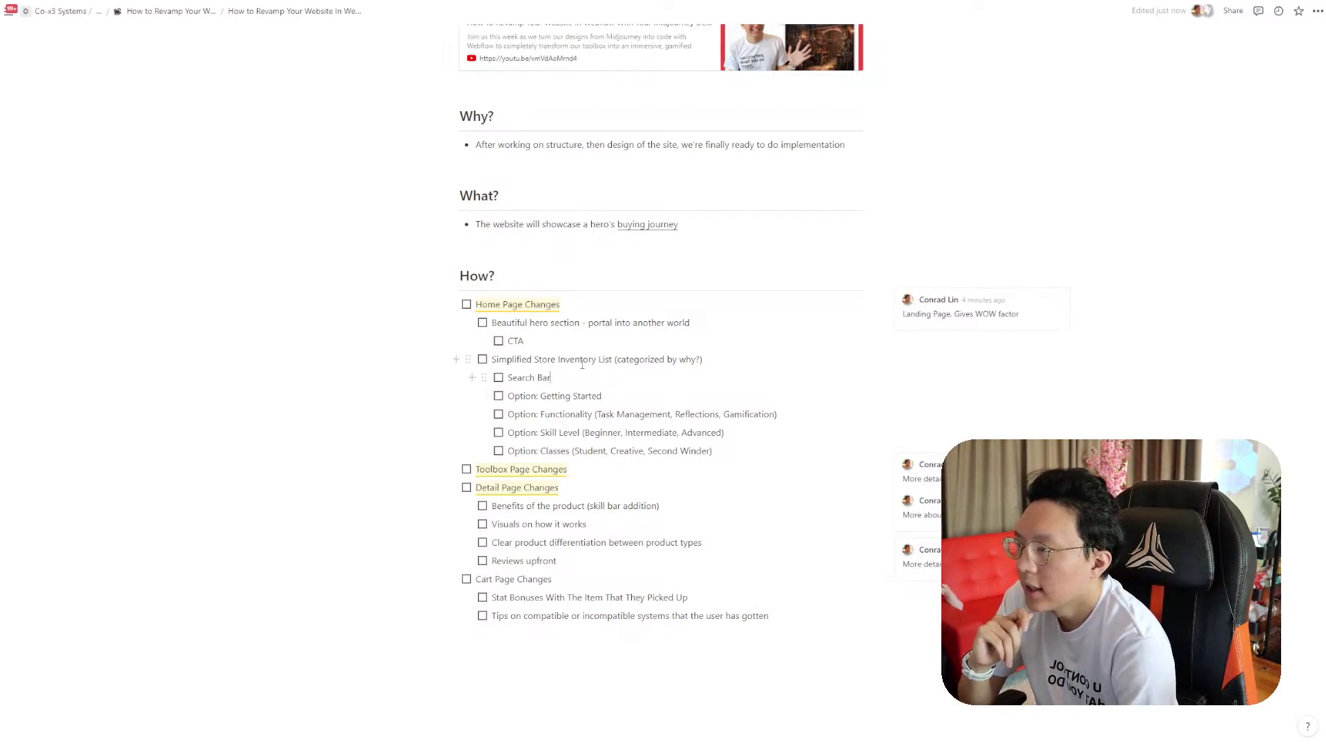
Duplicate the Simplified Store Inventory List to-do with its sub-items and place the copy under Toolbox Page Changes
drag(533, 361, 515, 411)
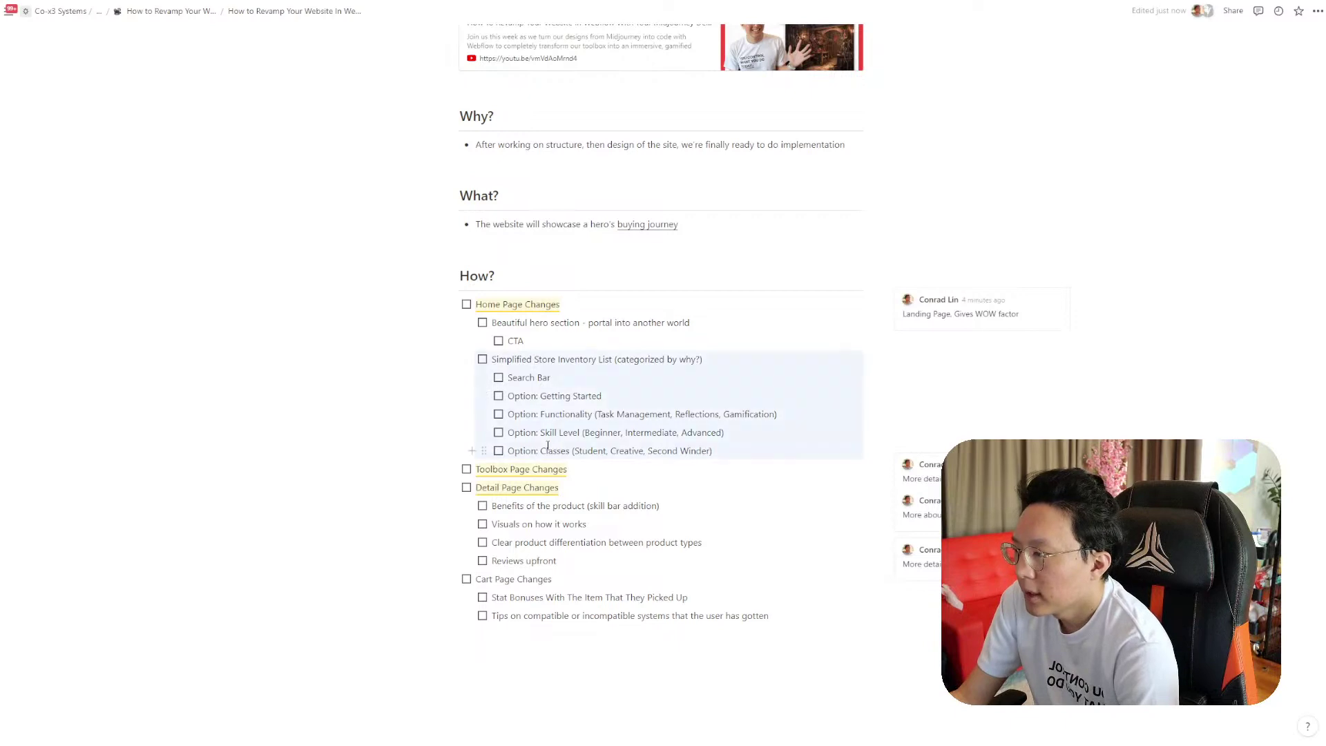
key(ctrl+d)
drag(484, 469, 532, 588)
click(590, 411)
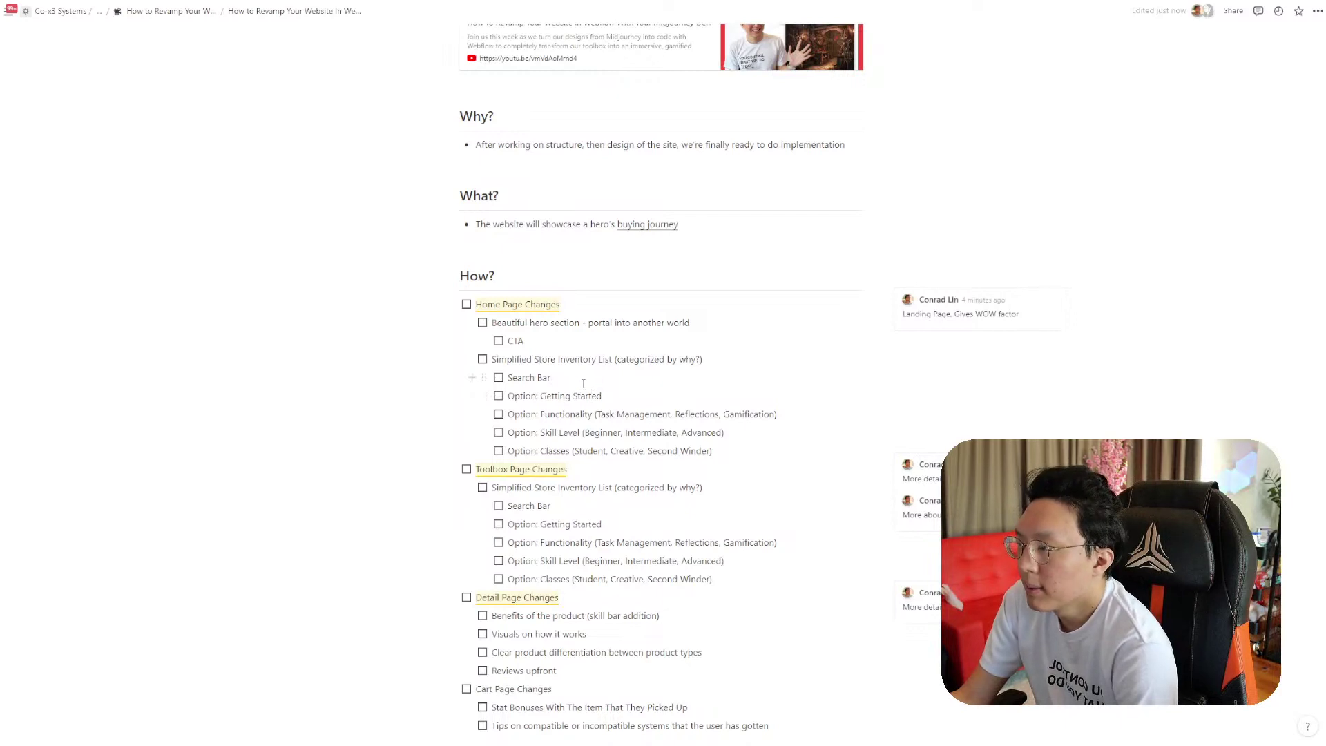
Delete the "Option: Getting Started" to-do from the inventory list under Toolbox Page Changes
drag(581, 392, 598, 446)
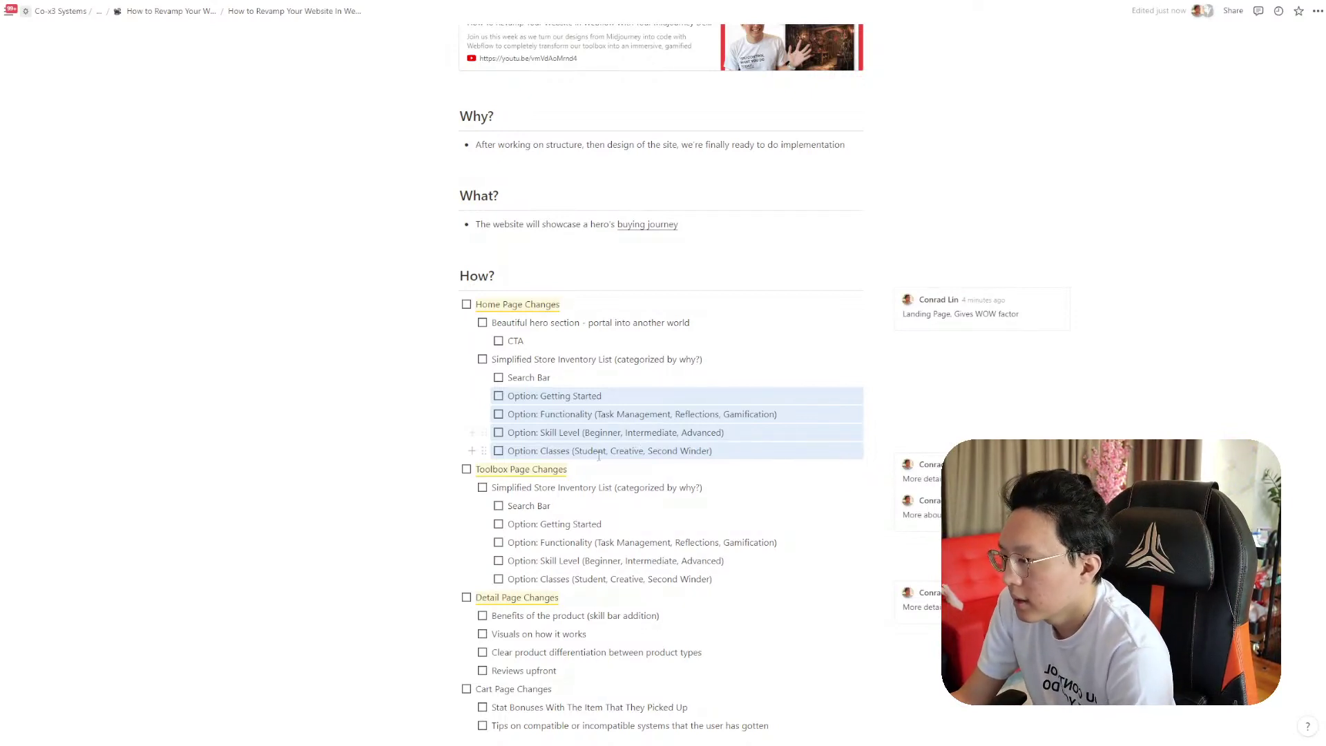
click(605, 525)
triple_click(604, 524)
key(BackSpace)
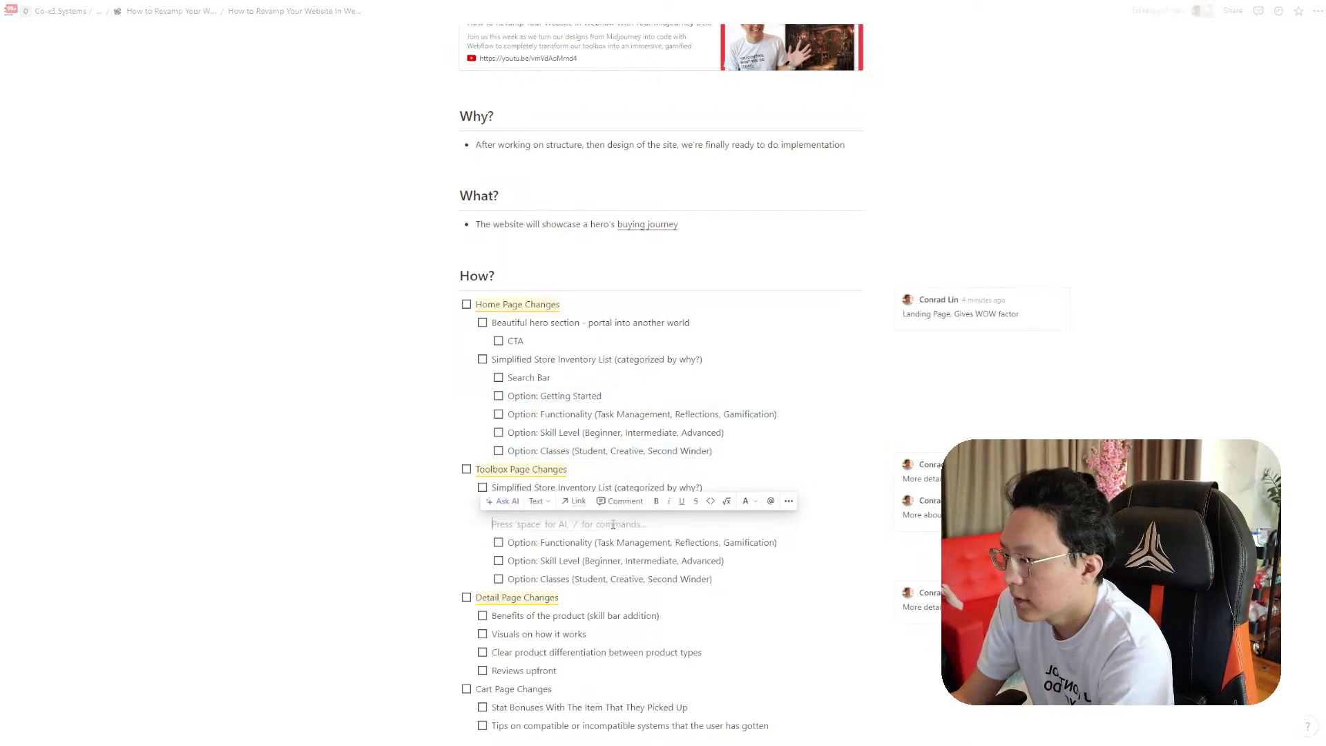
key(BackSpace)
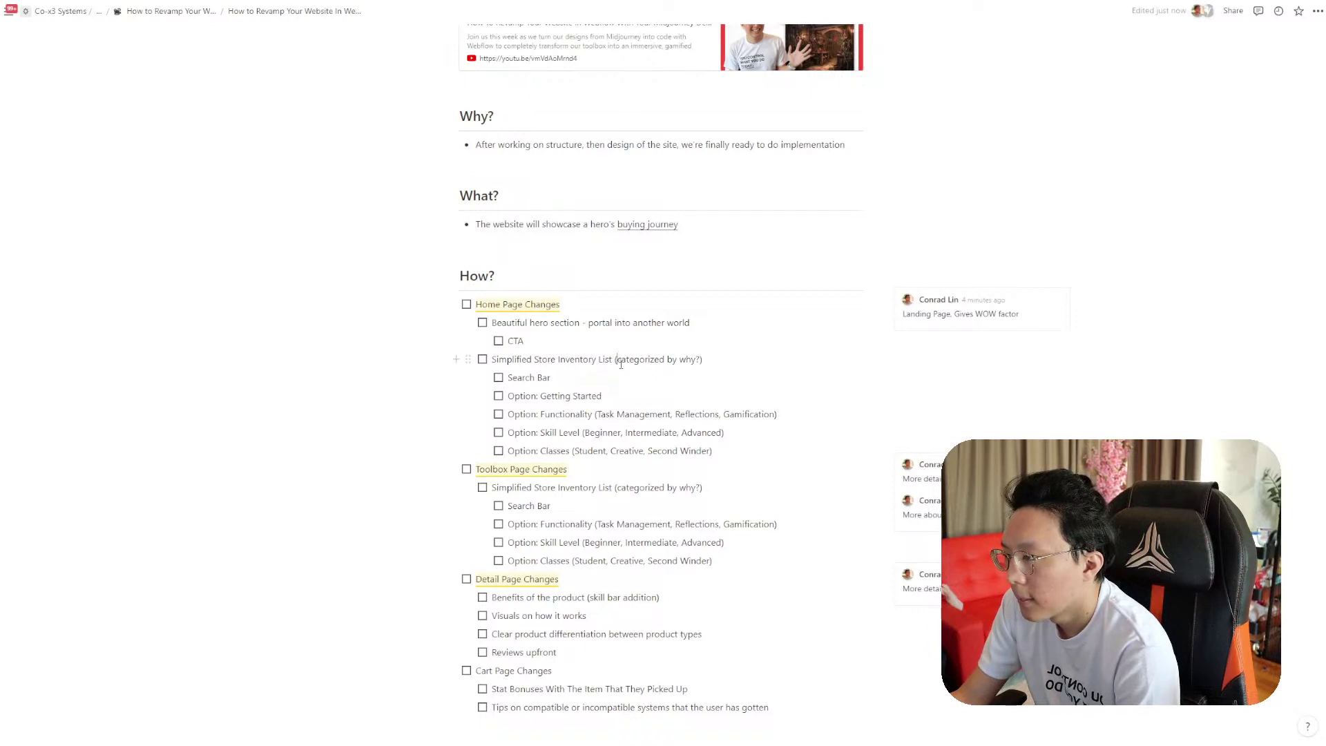
Change the bracketed text of the Home Page's Simplified Store Inventory List to "Packages"
drag(699, 359, 616, 359)
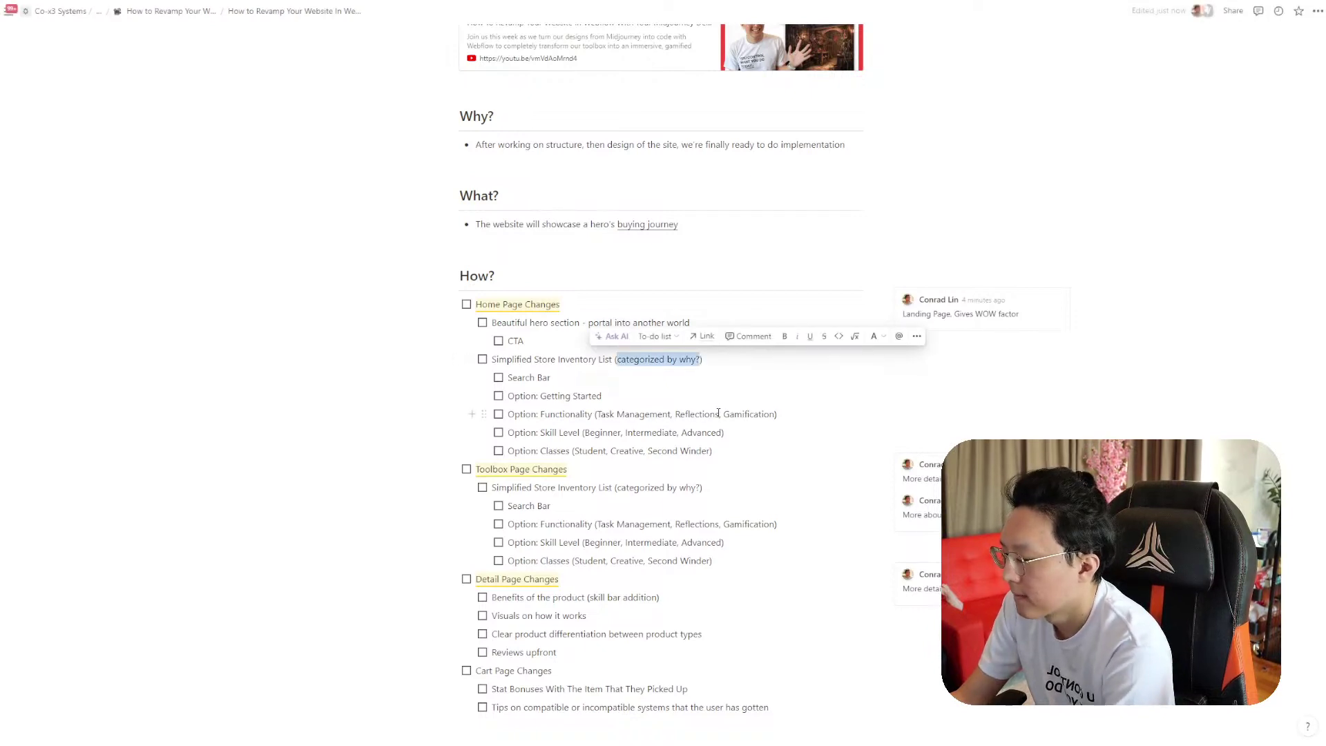
text(packages)
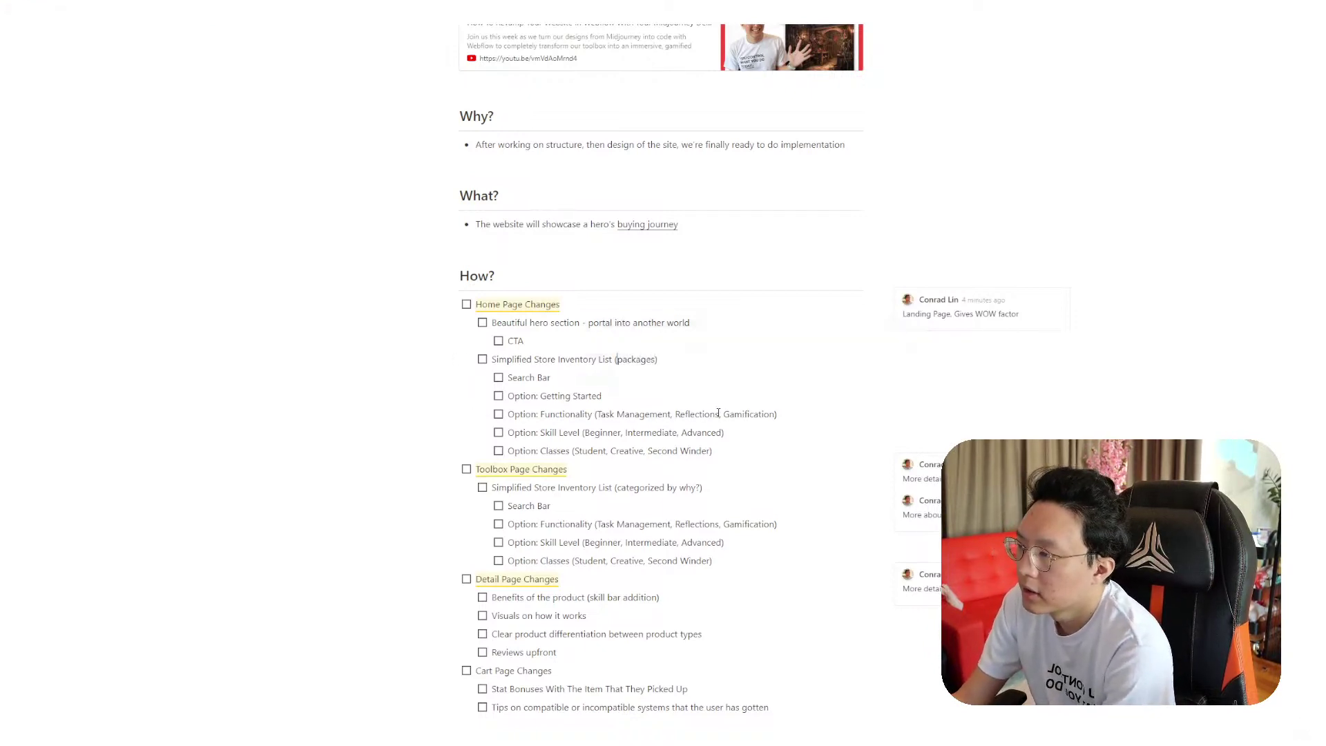
key(ctrl+shift+Left)
text(Packages)
Comment on Simplified Store Inventory List (Packages): "Imagine the store owner sizing you up and giving you generic advice on what you'll need to tackle the boss ahead"
key(ctrl+a)
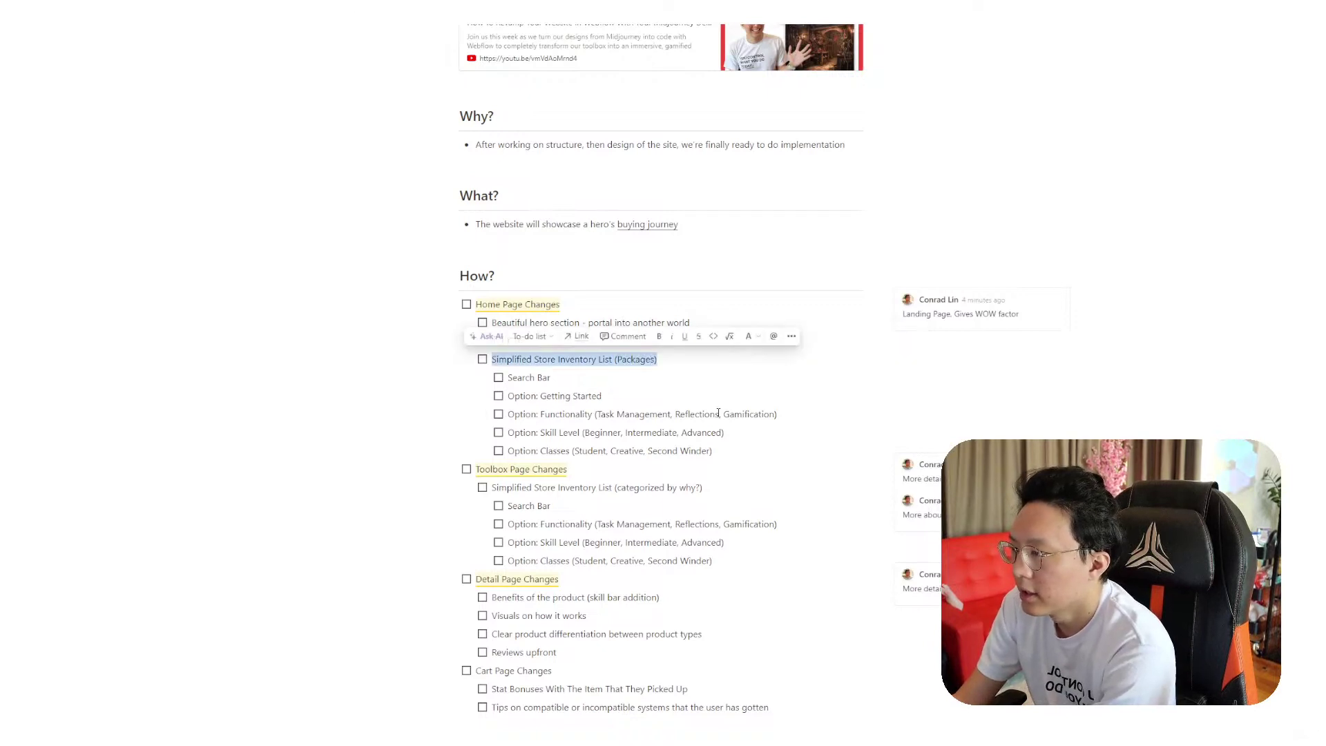
key(ctrl+shift+m)
text(Imagine the store )
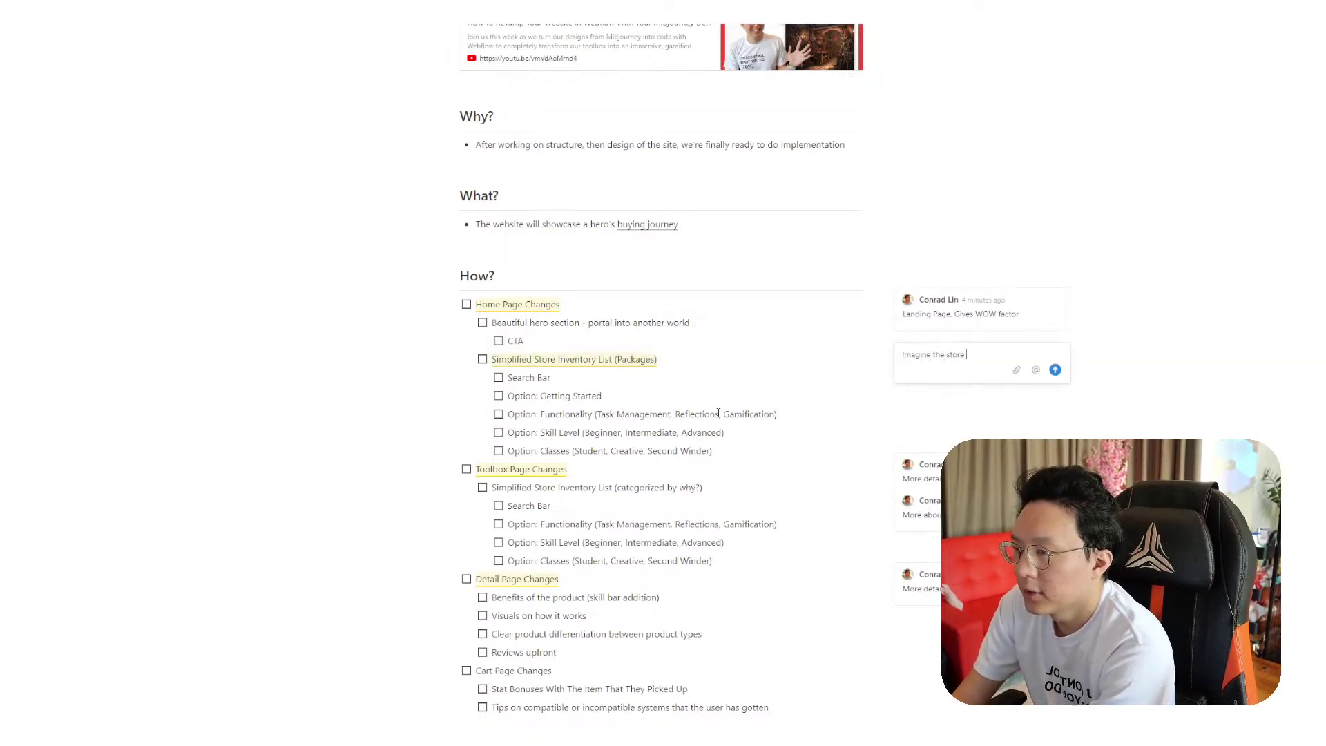
text(owner sizing you u)
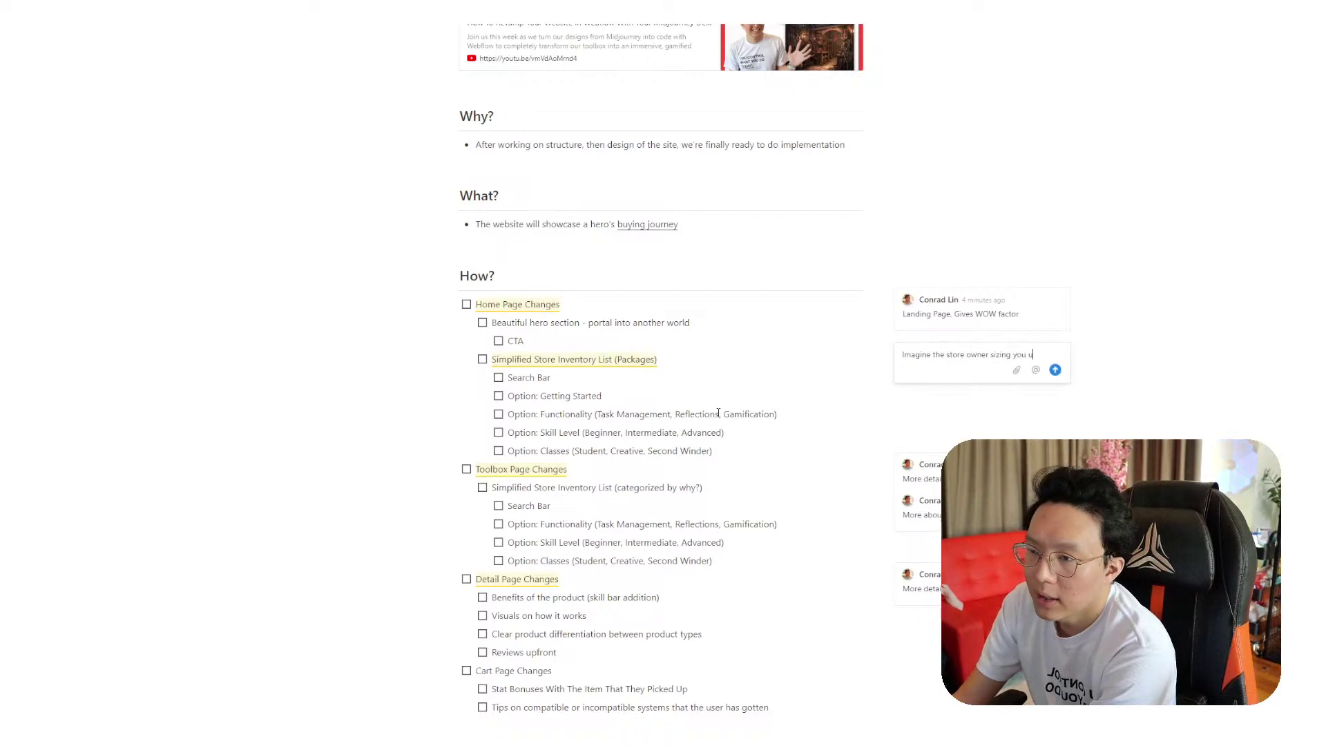
text(p and givin)
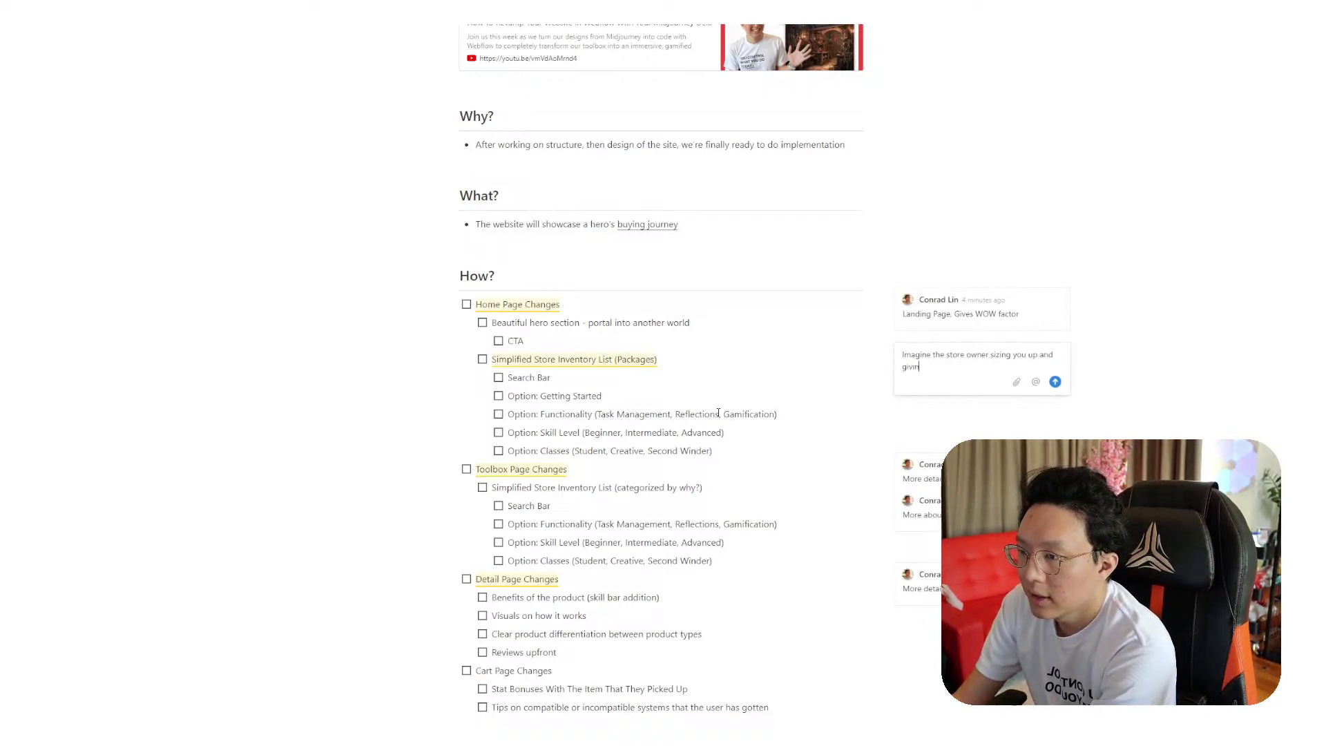
text(g you generic advic)
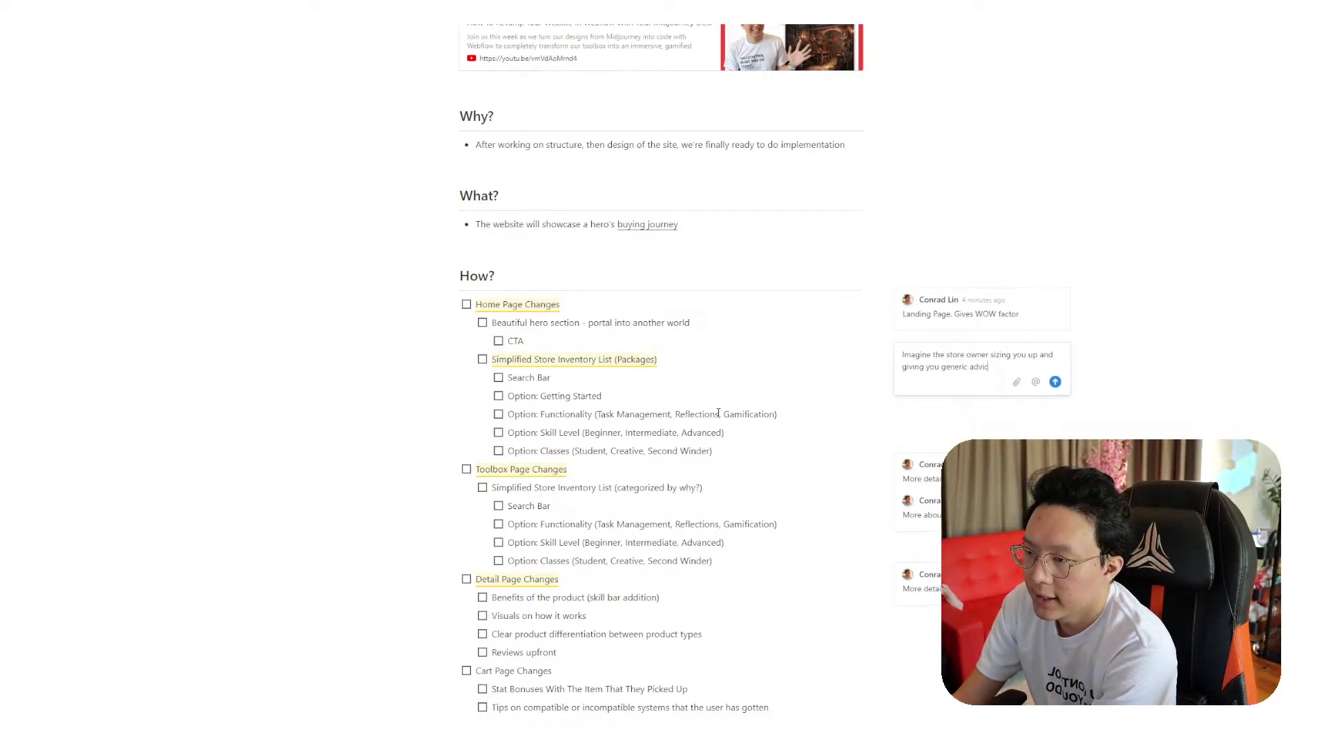
text(e on what you'll)
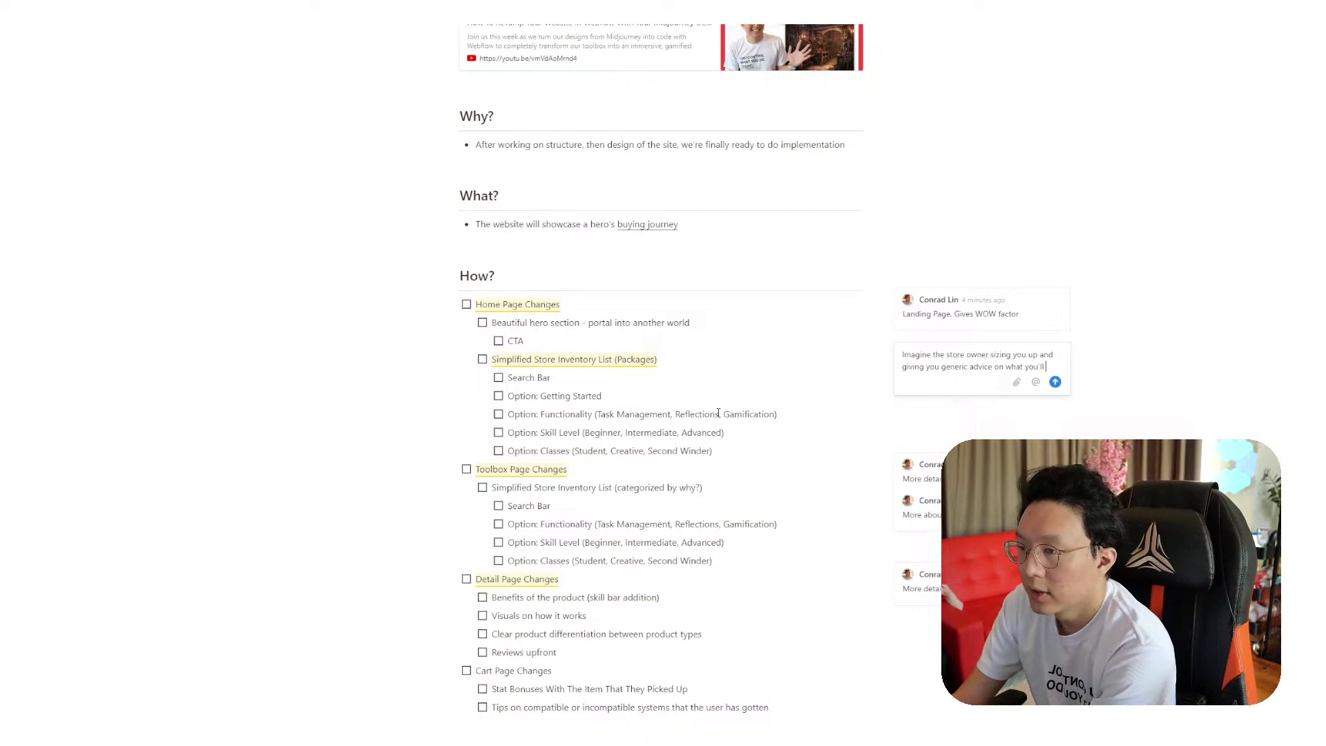
text( need to tackle th)
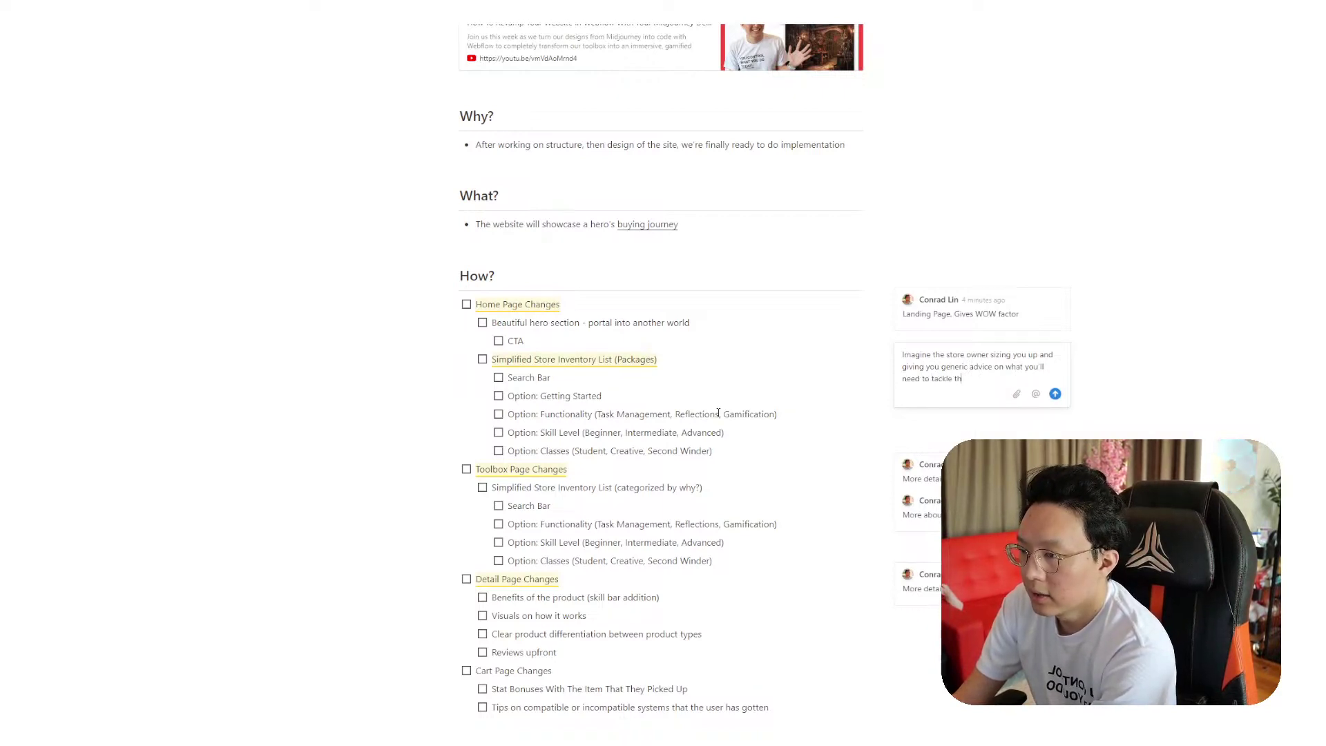
text(e boss ahead)
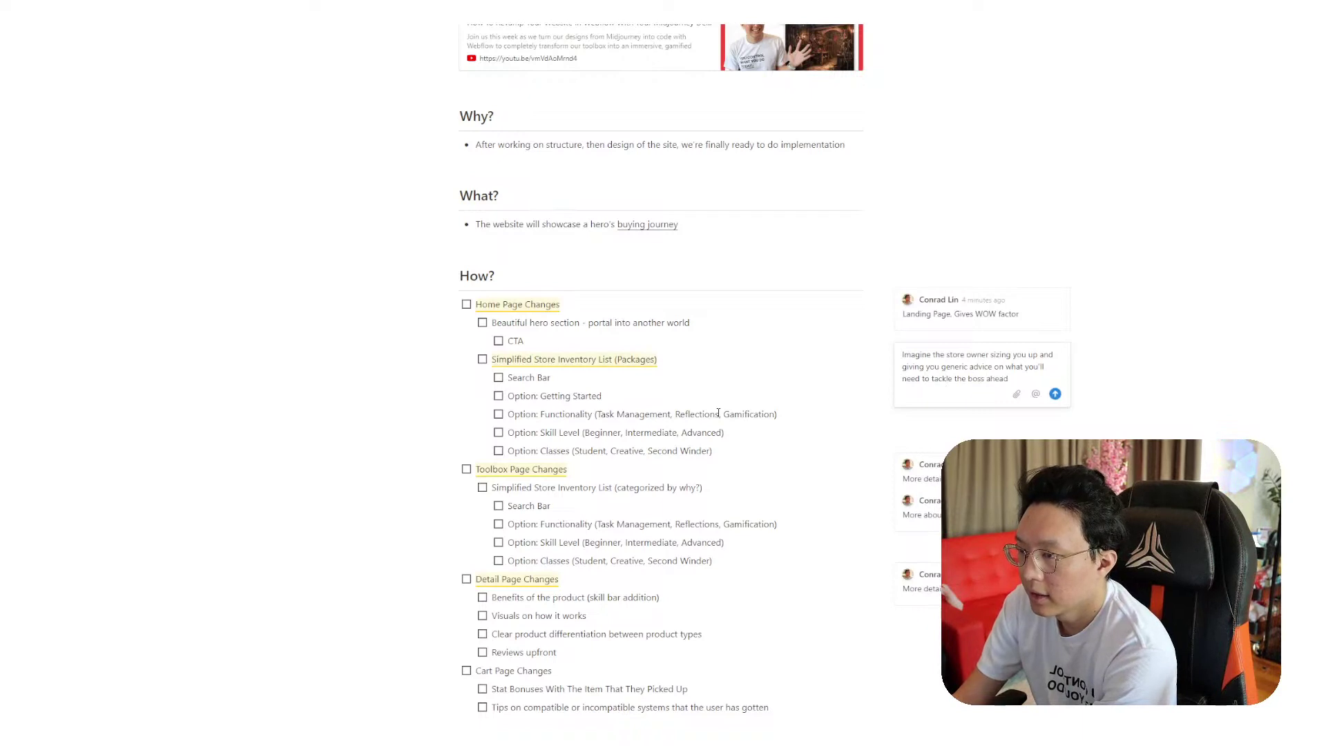
key(Return)
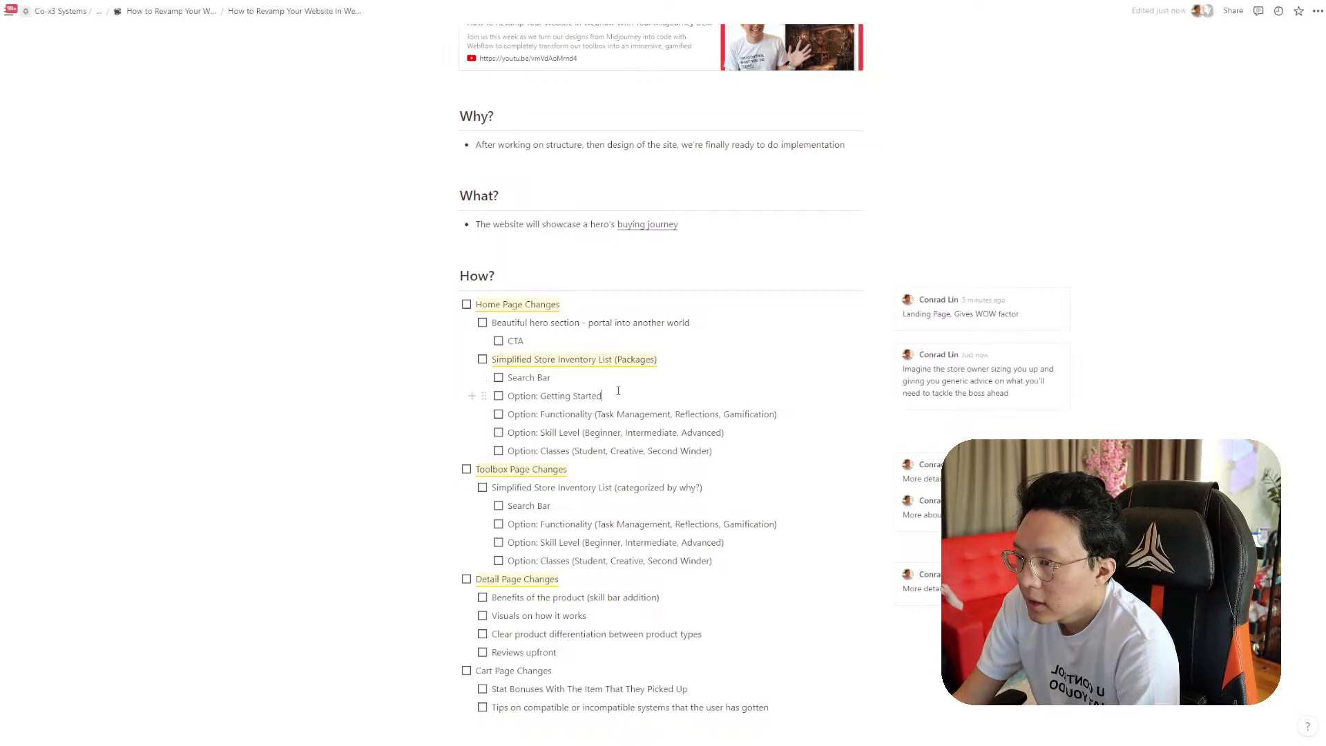
Replace "Simplified" with "Complete" in the store inventory list title under Toolbox Page Changes
click(625, 376)
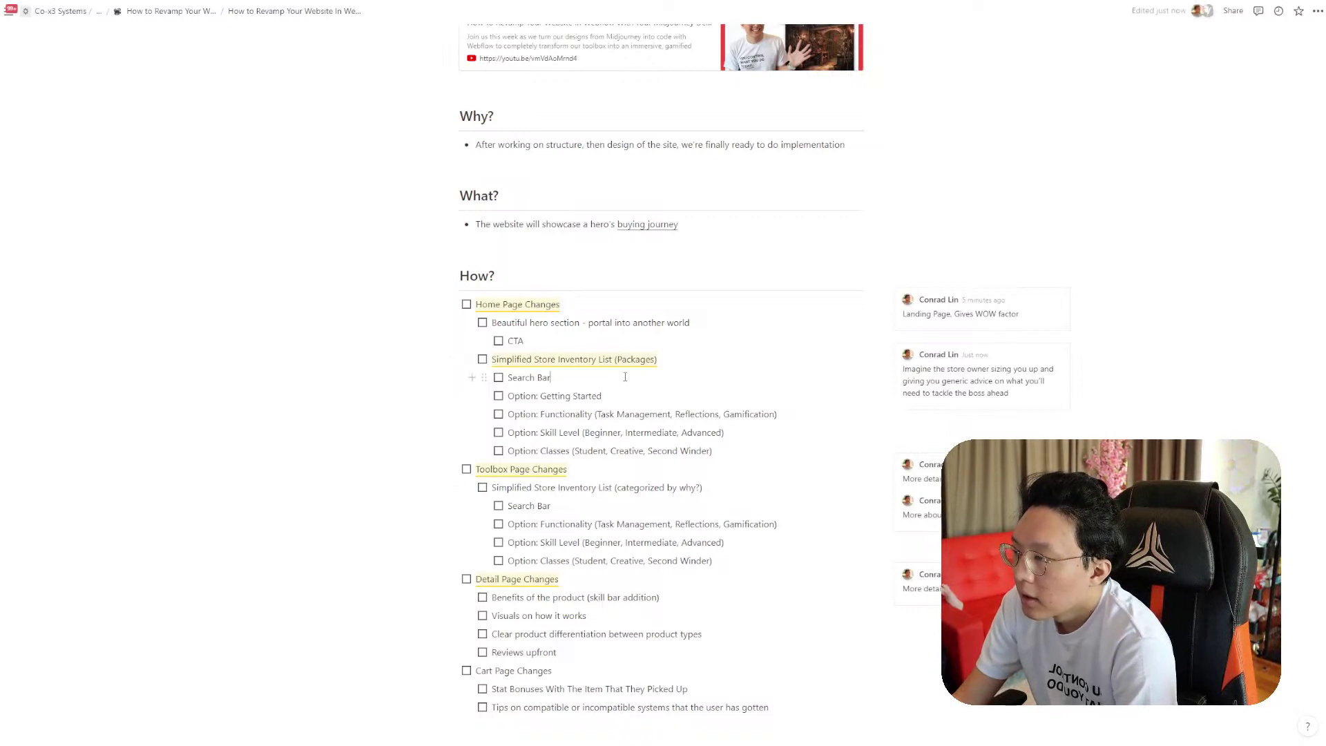
click(631, 449)
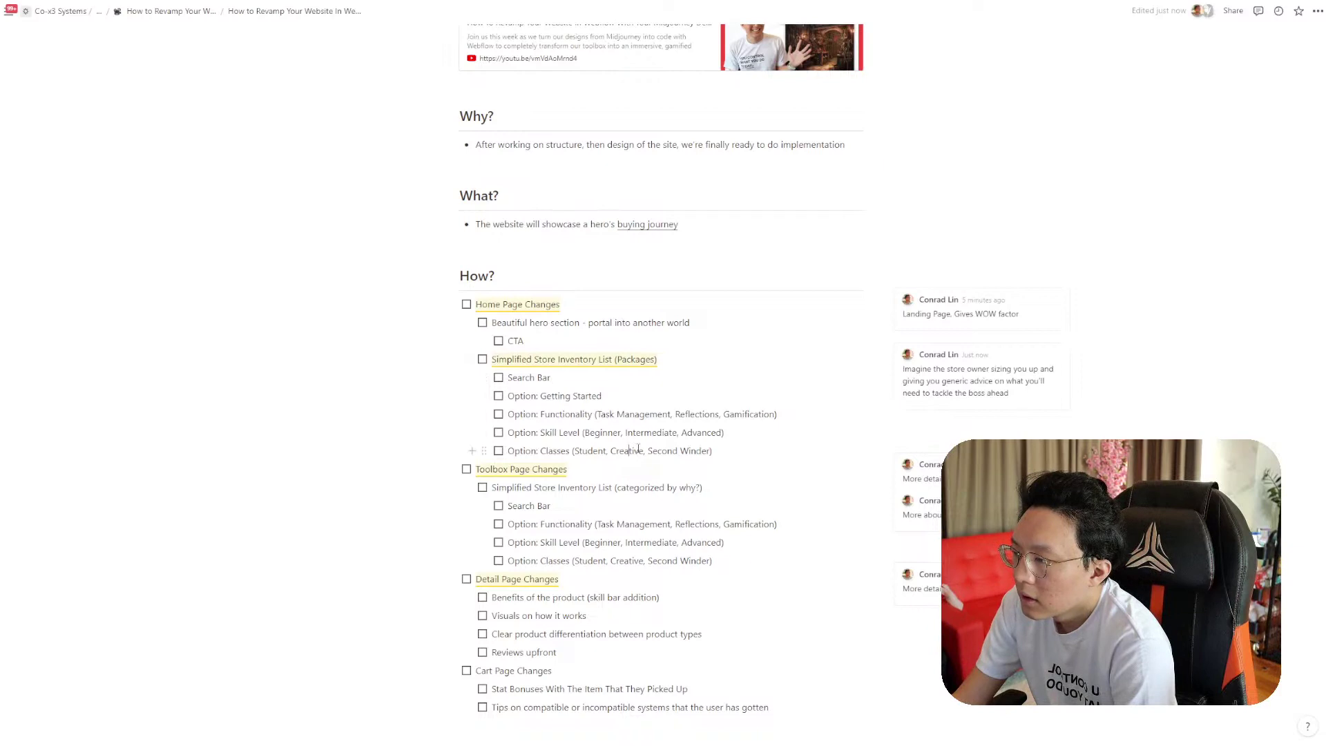
click(648, 450)
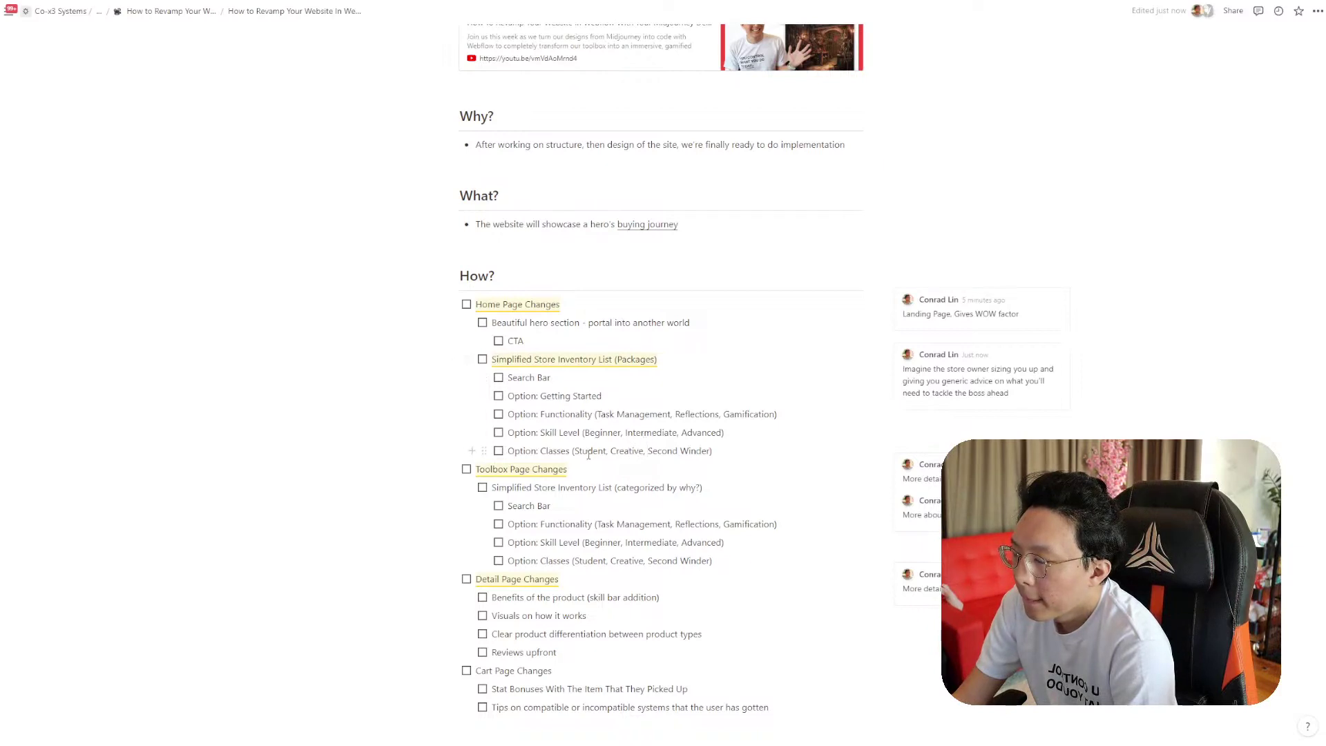
double_click(514, 487)
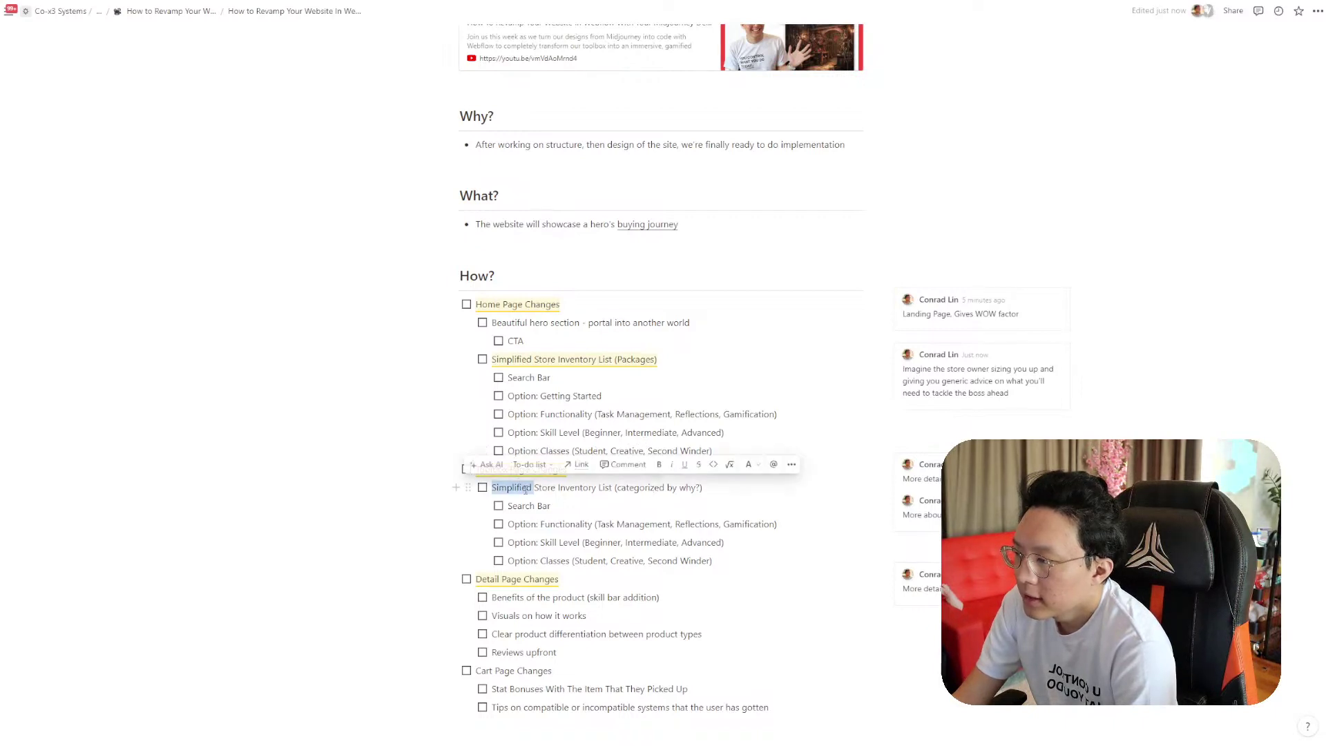
text(Complete)
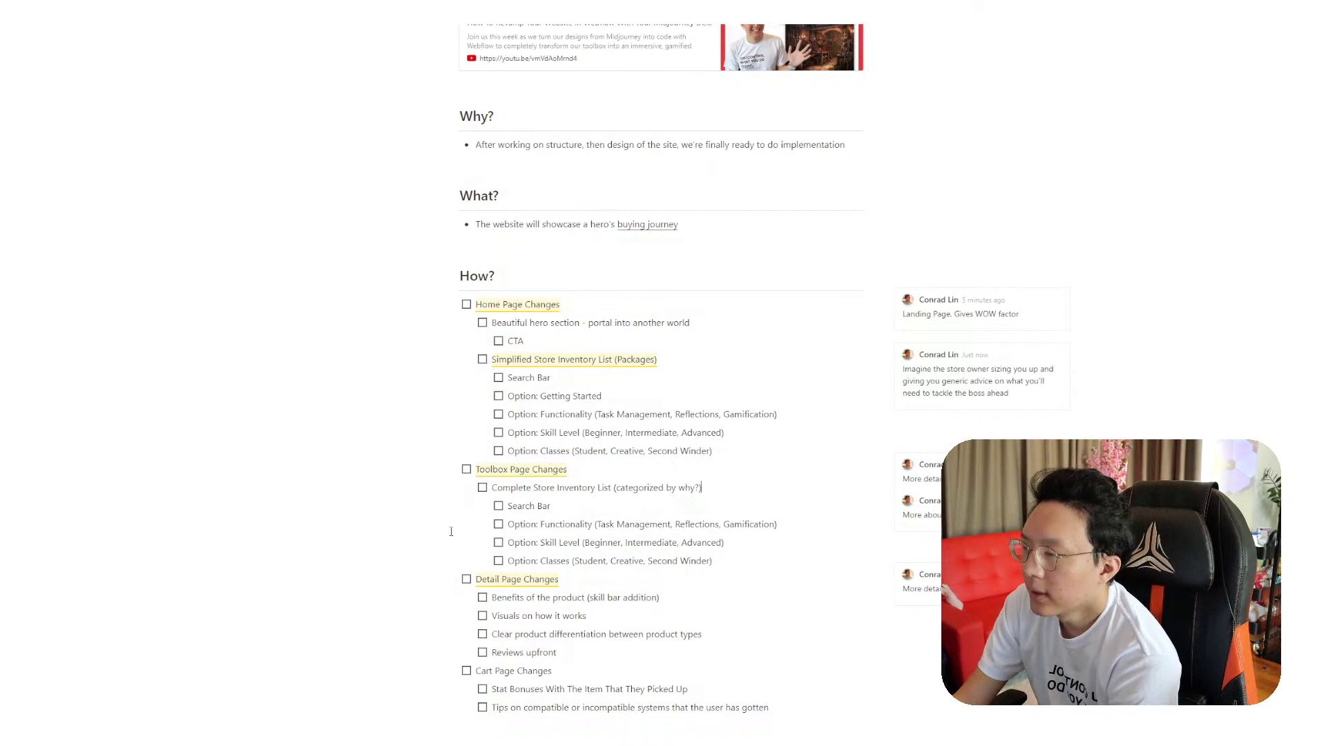
key(End)
key(Left)
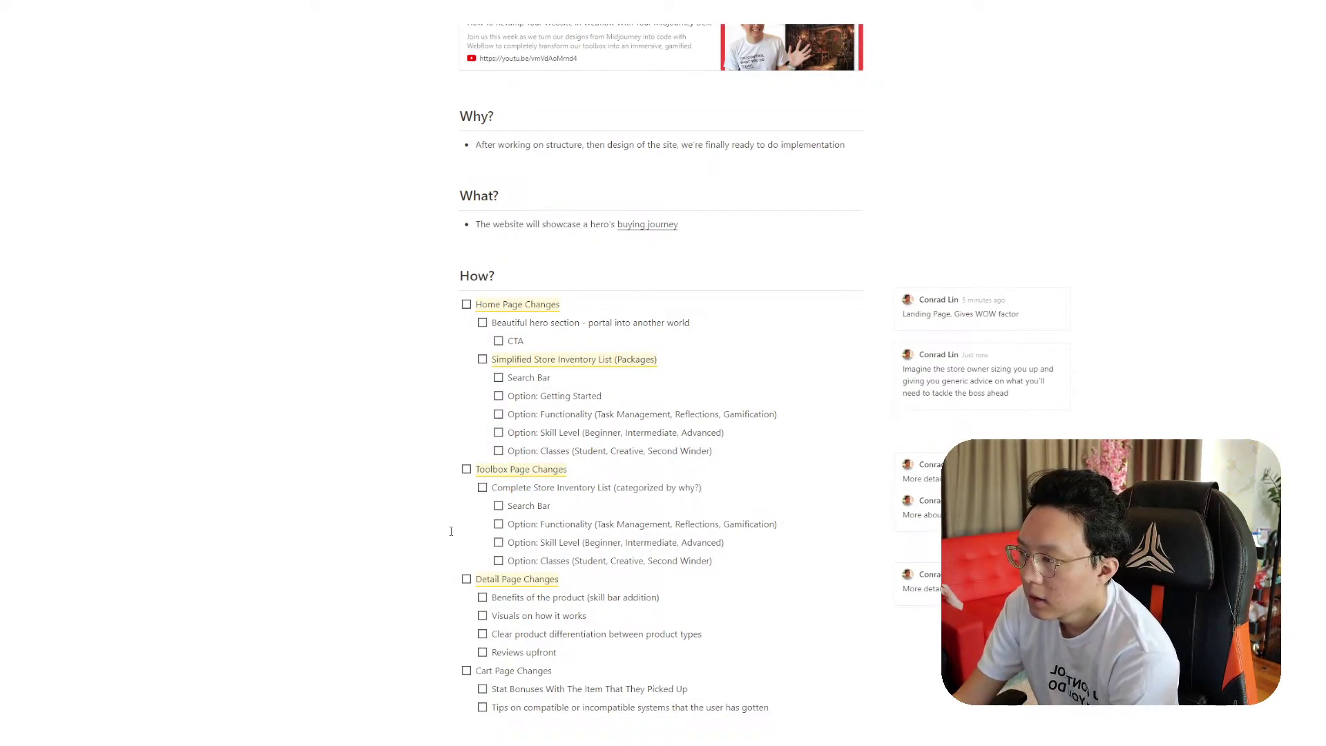
Add a nested to-do "Choose A Package" under the hero section's CTA item
click(536, 346)
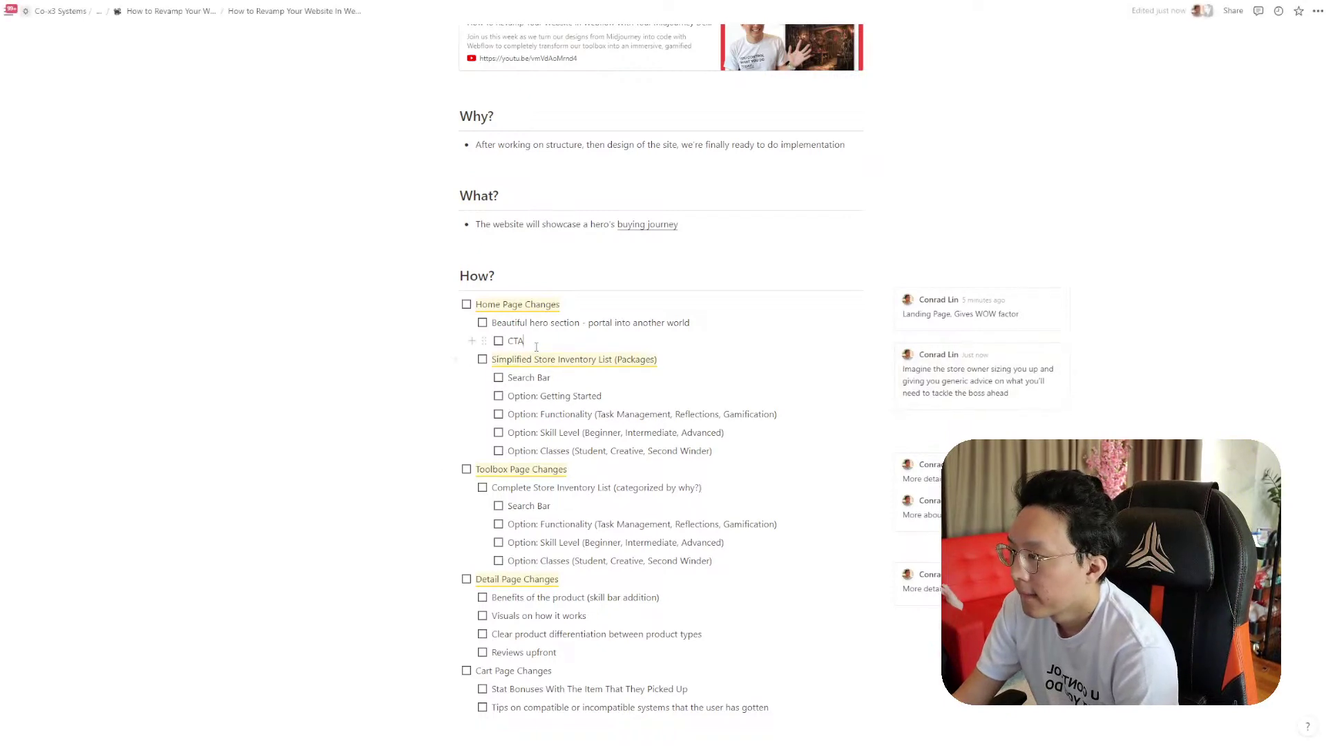
key(Return)
key(Tab)
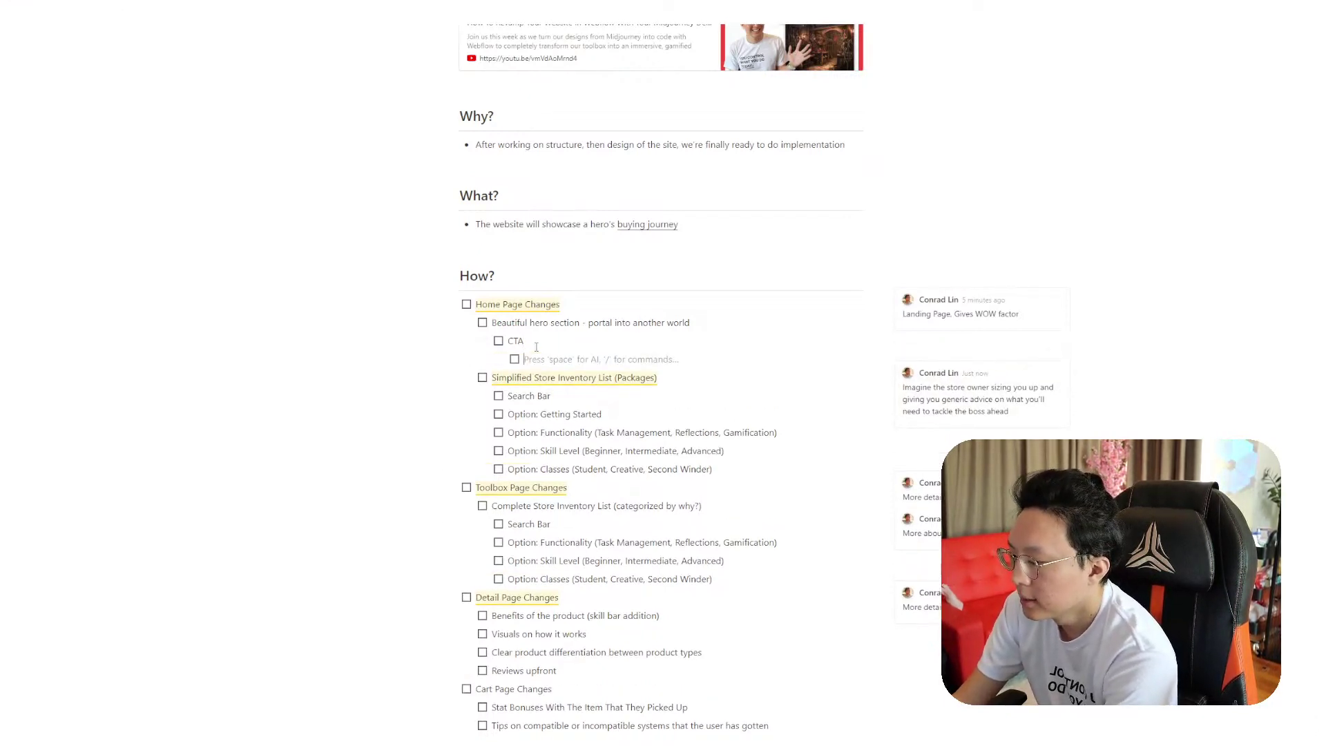
text(Choose A PA)
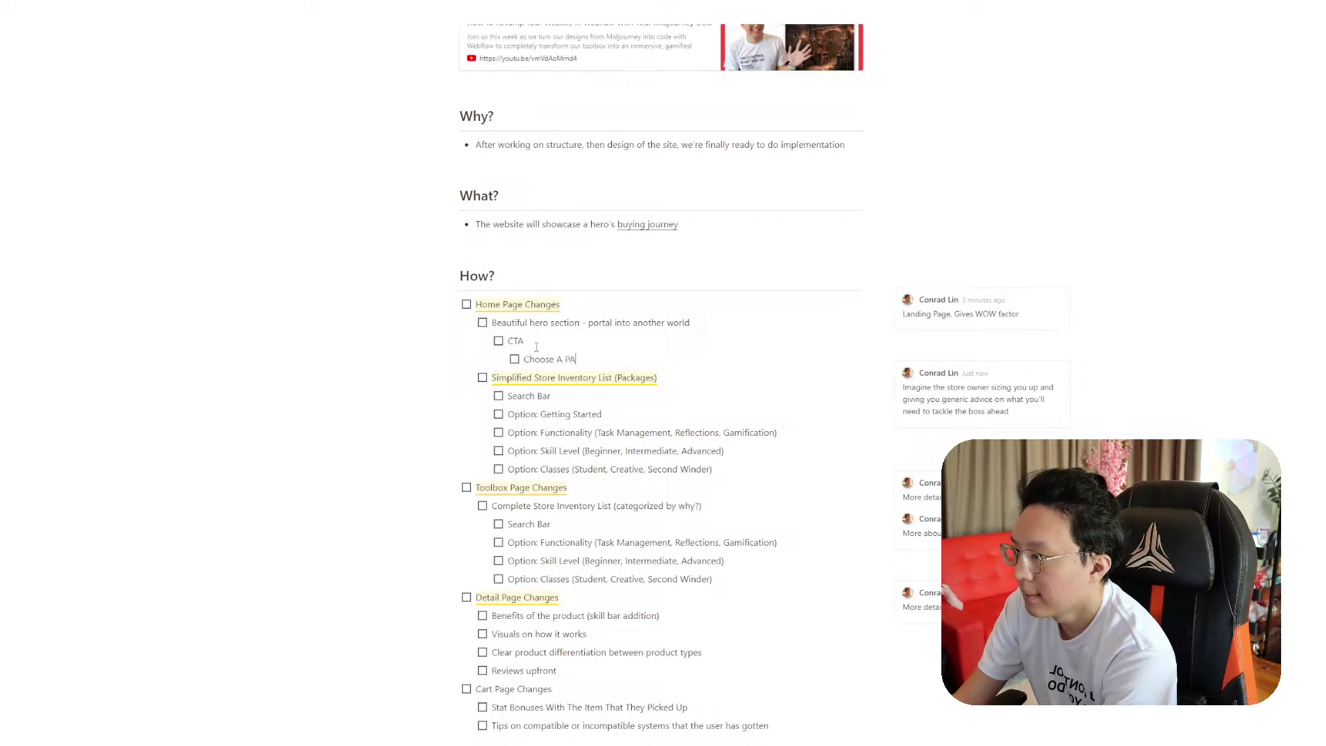
text(CKA)
key(BackSpace)
key(BackSpace)
key(BackSpace)
key(BackSpace)
text(ackage)
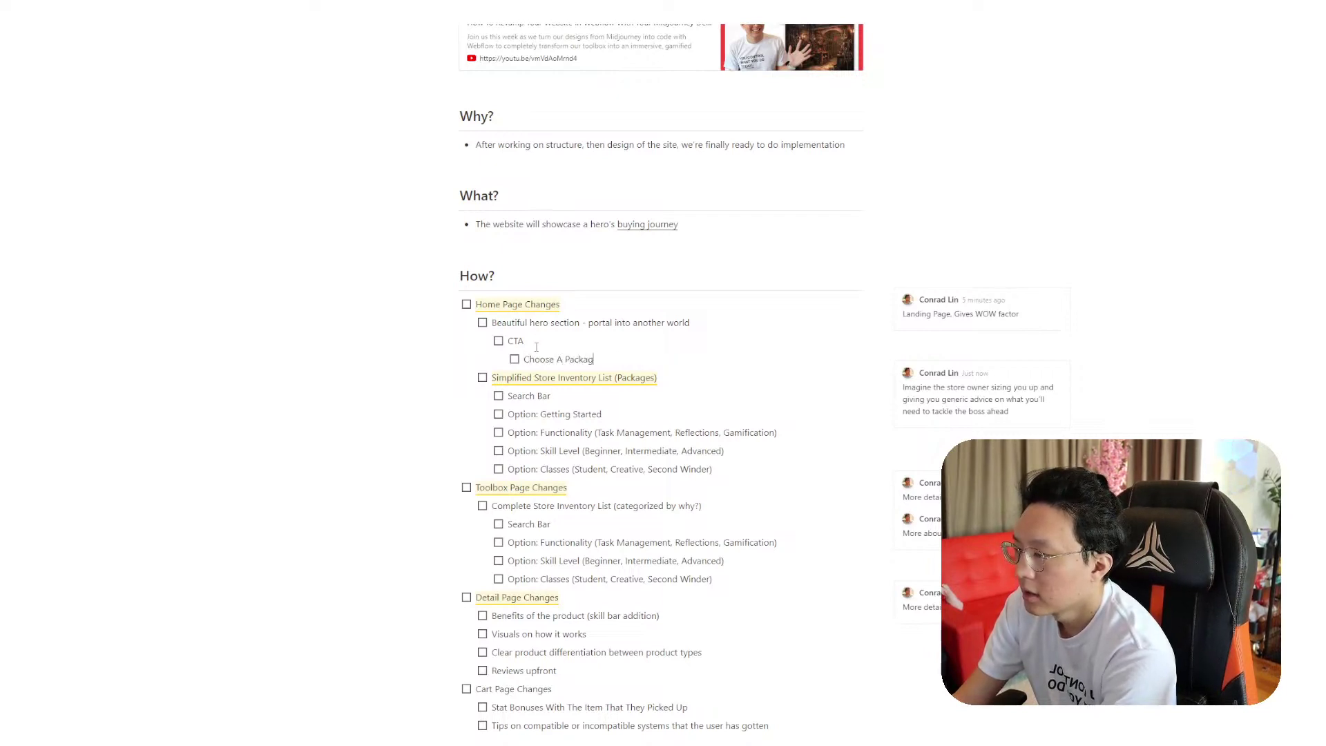
Add a second nested CTA to-do reading "Search For Something Specific"
key(Return)
text(Search FoR)
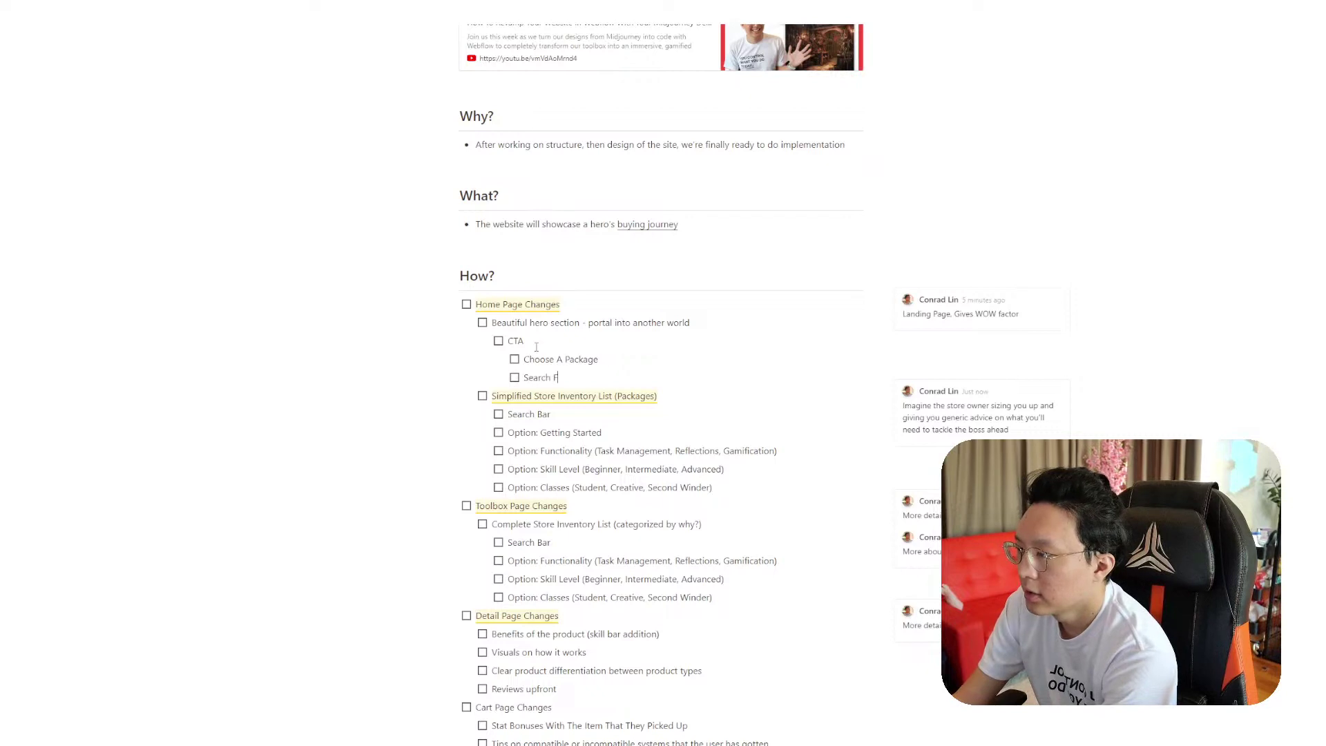
key(BackSpace)
key(BackSpace)
text(r Som)
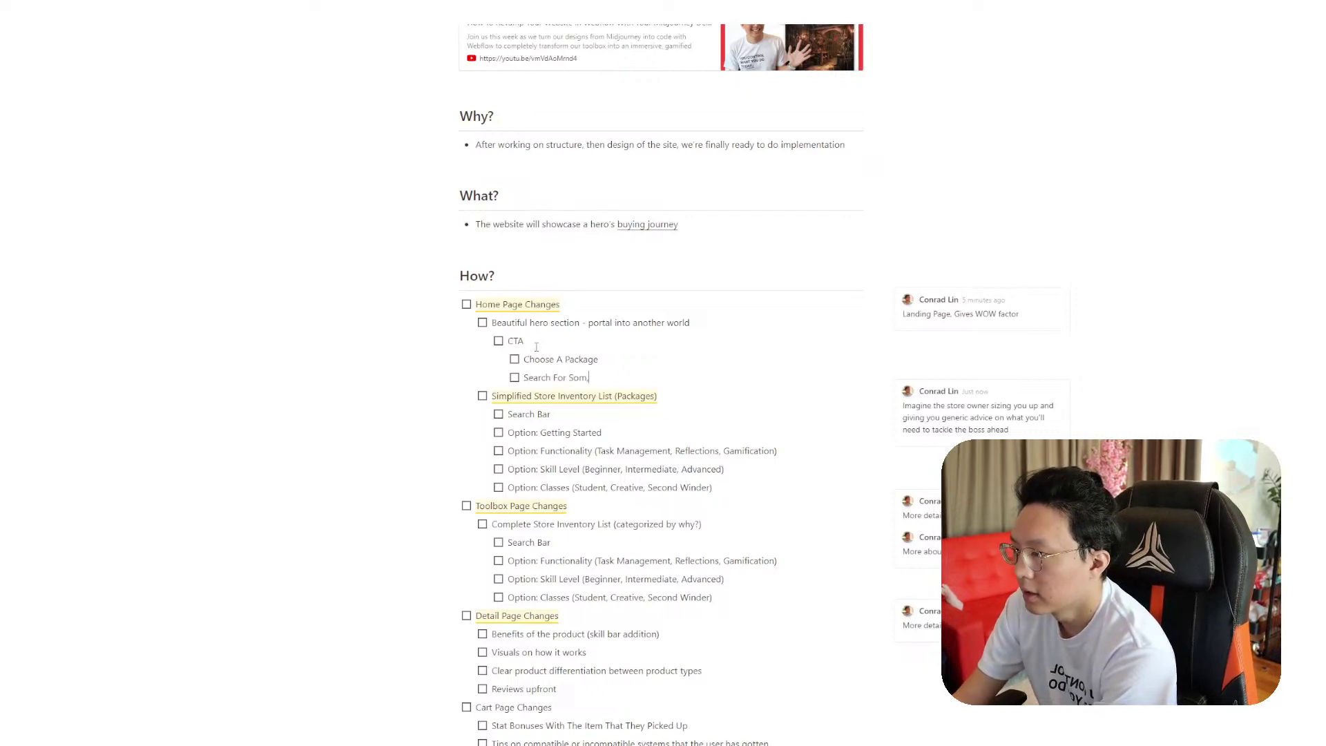
text(ething Specific)
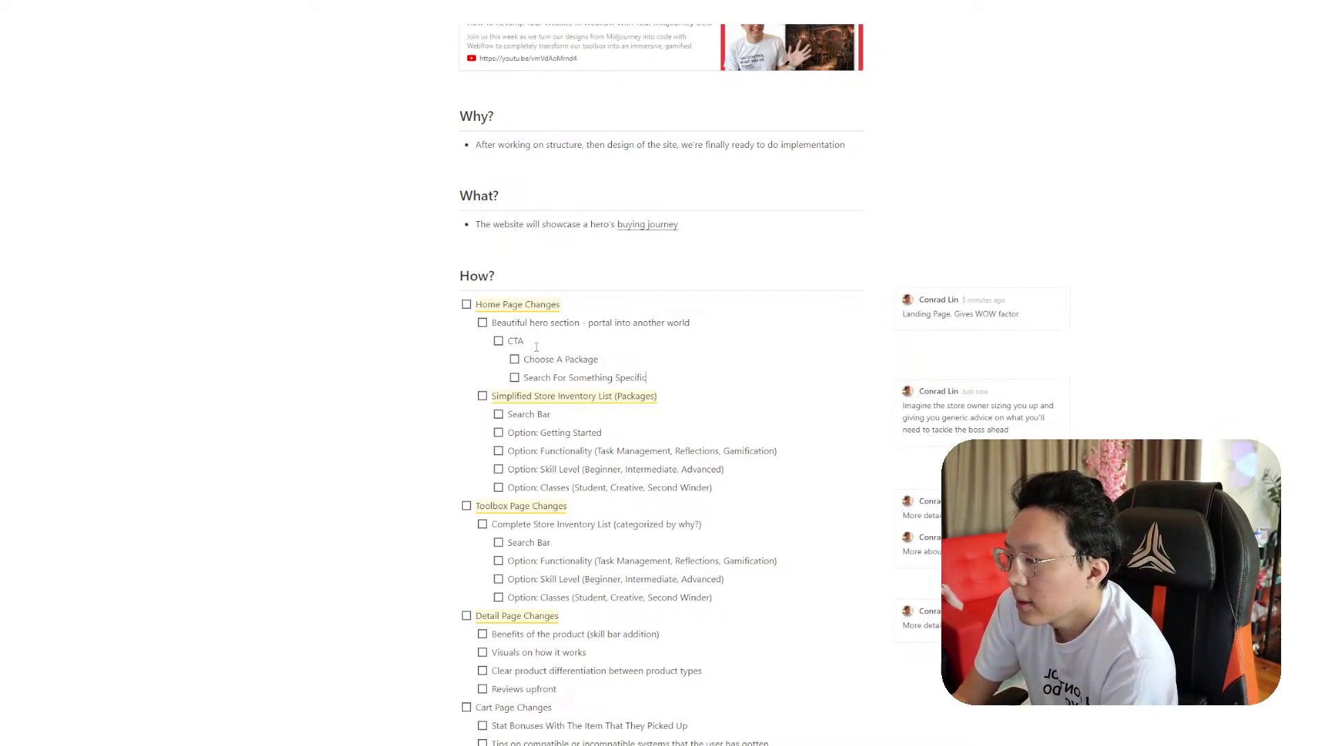
Add a to-do "Avatar Of You With All The Bonuses That You're Picking Up" as the first item under Cart Page Changes
scroll(565, 623, down, 2)
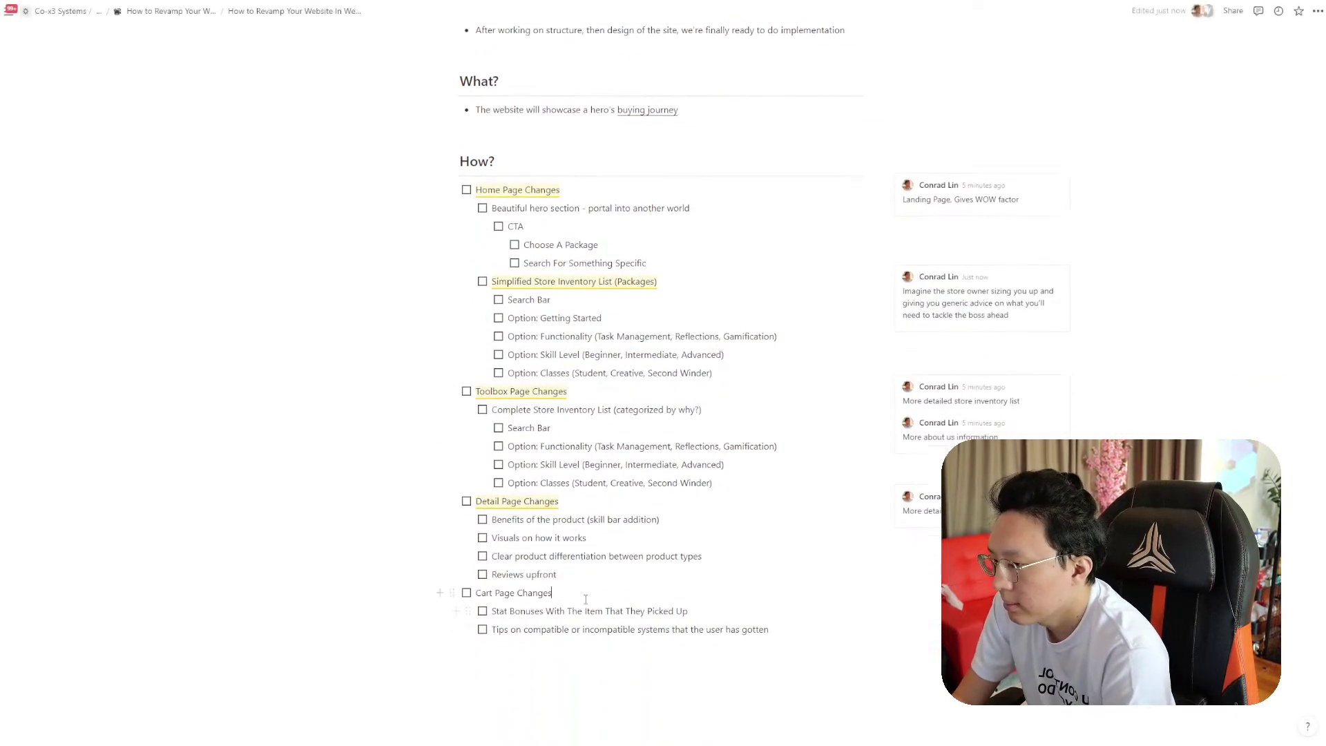
click(591, 600)
key(Return)
text(A)
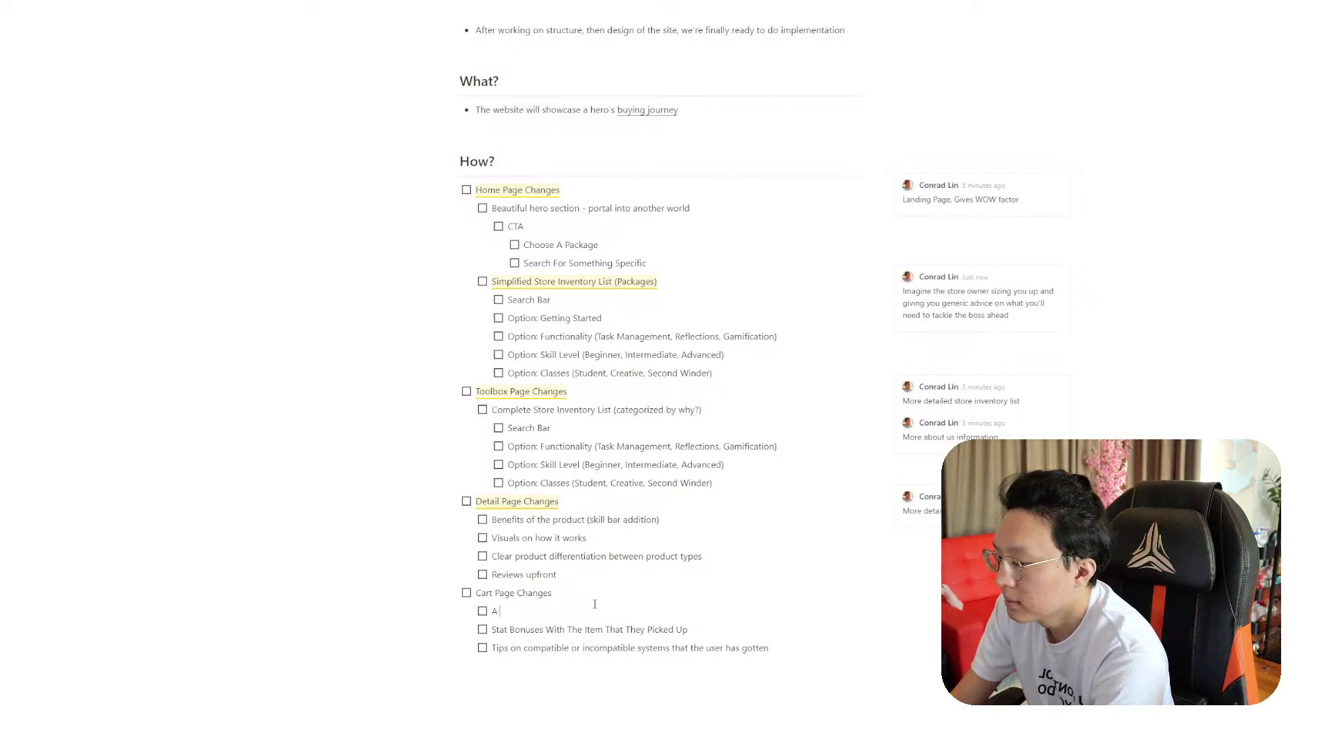
text(dd)
key(BackSpace)
key(BackSpace)
key(BackSpace)
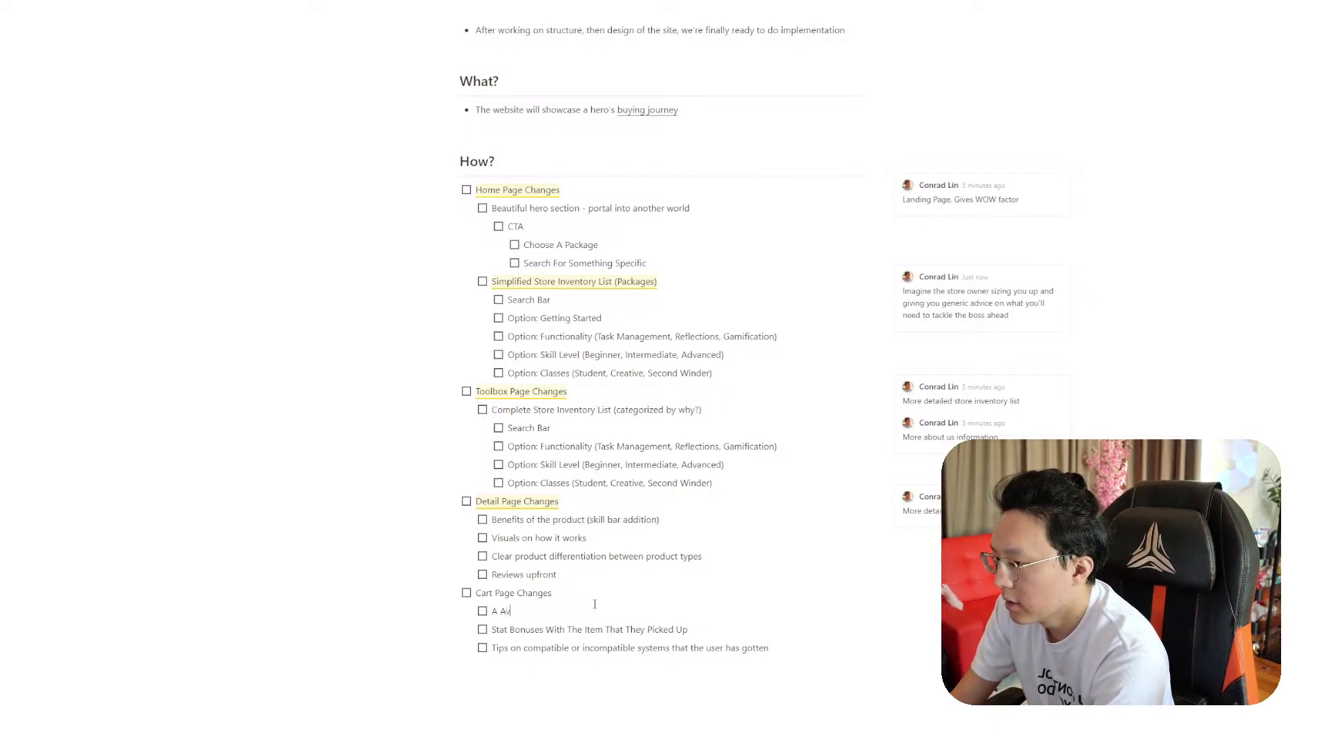
text(vatar Of You)
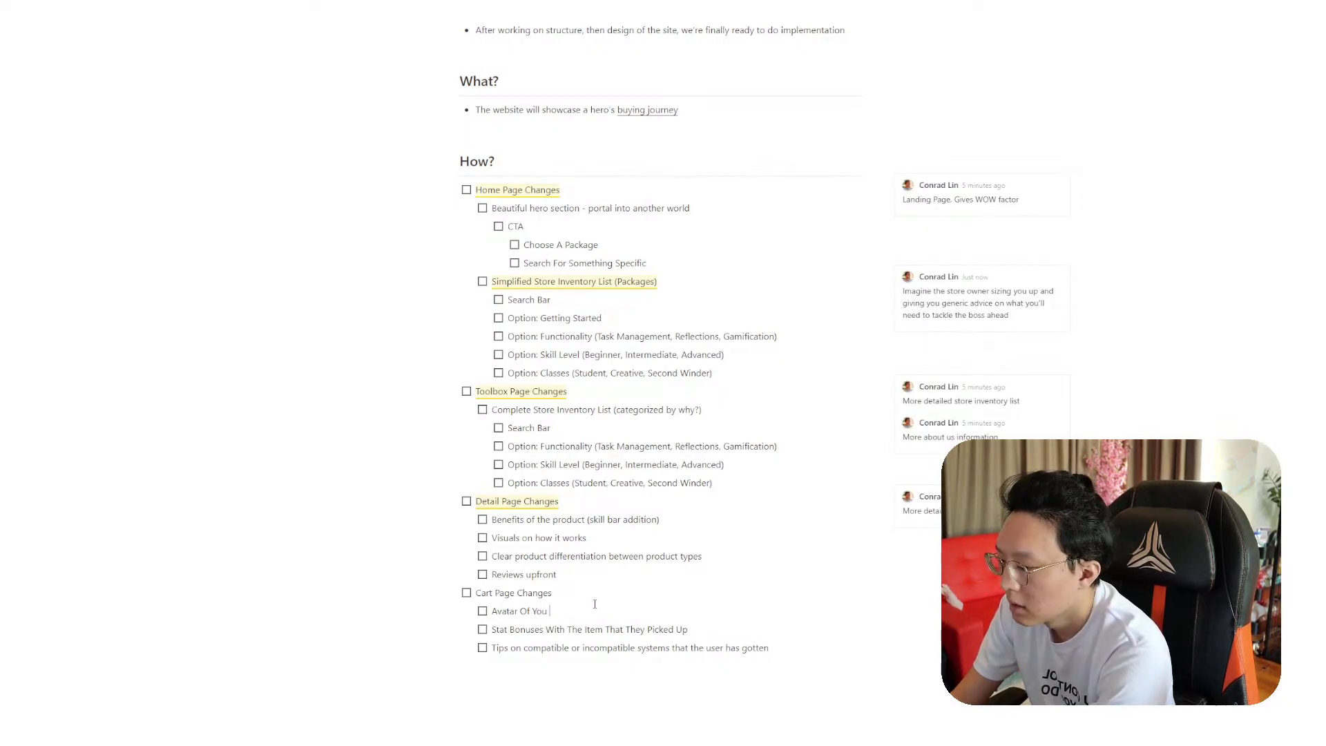
text( With All The)
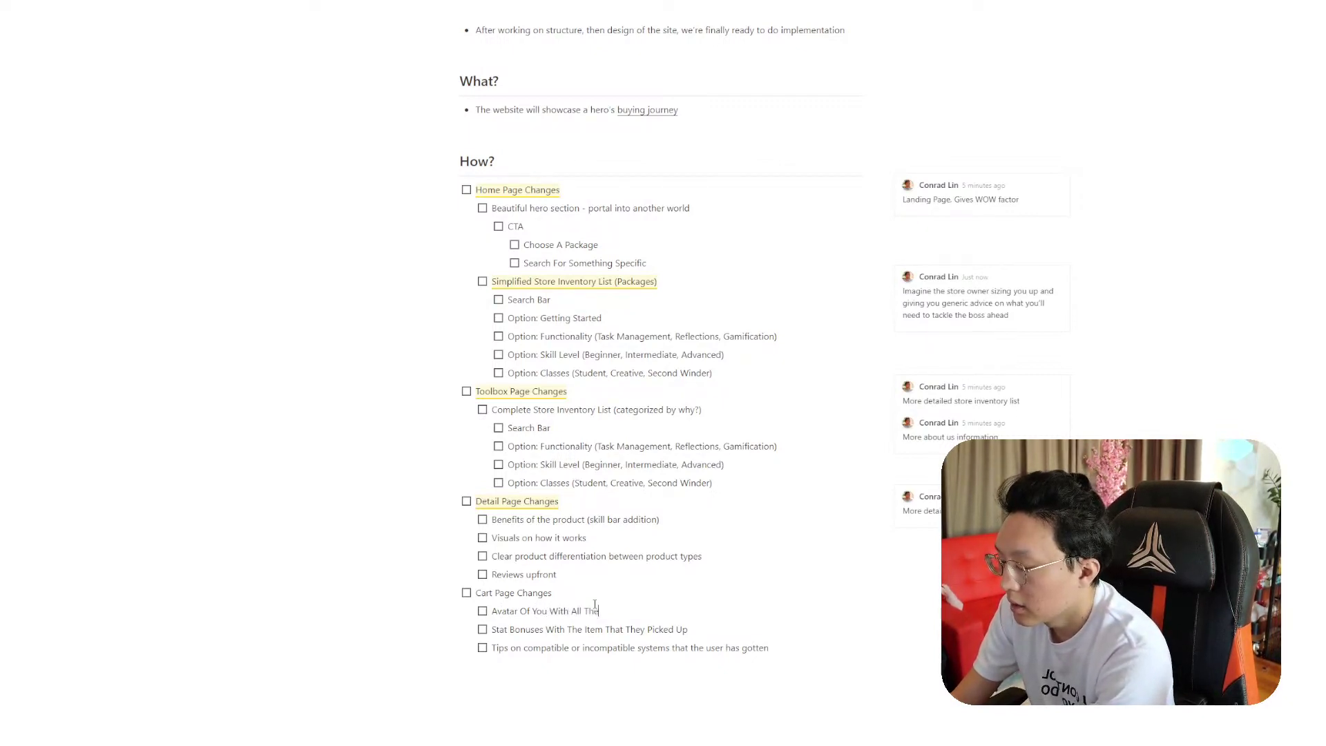
text( Bonuses )
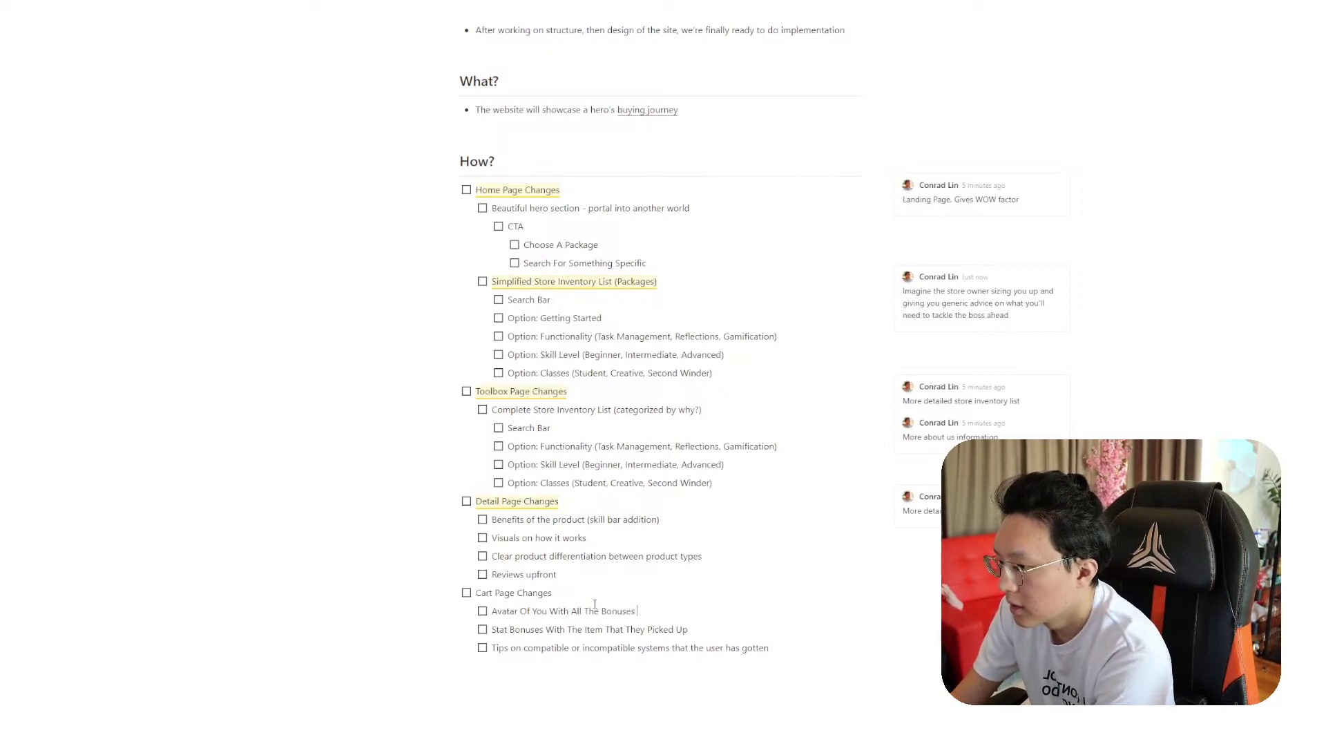
text(That You're )
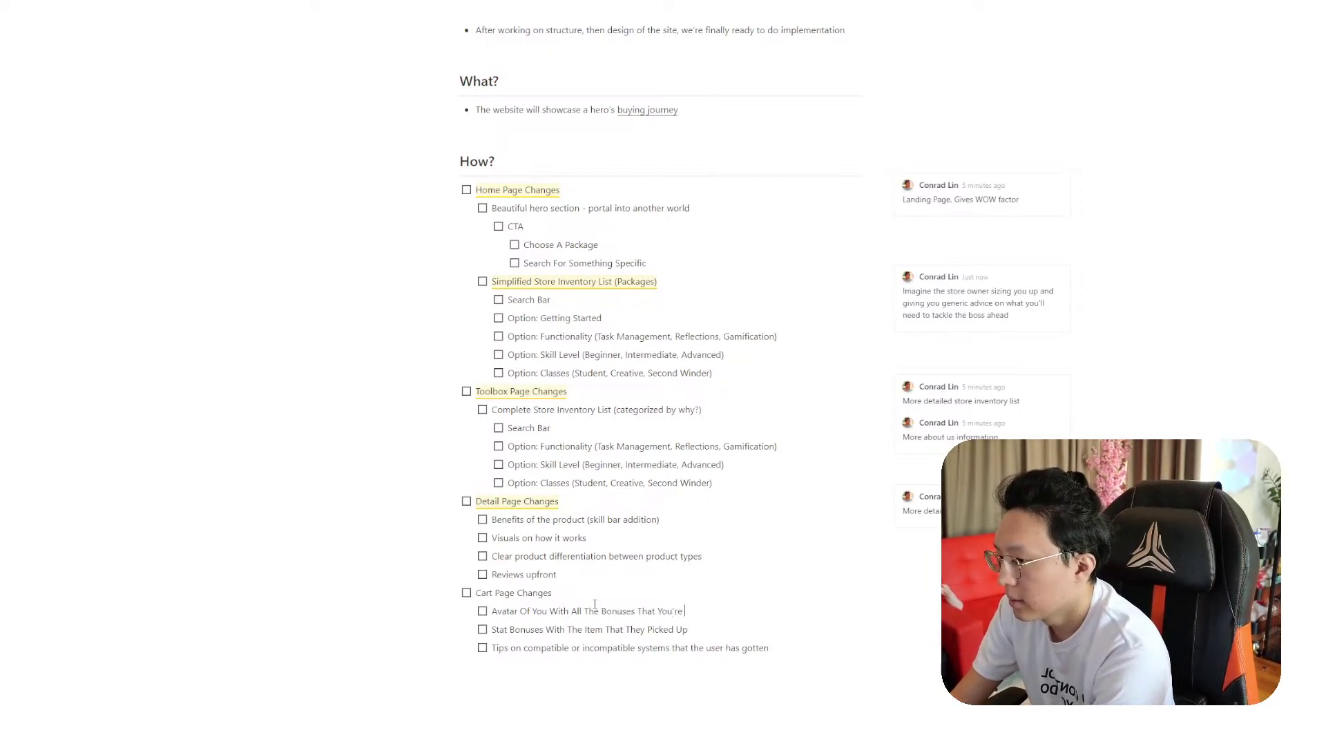
text(Picking Up)
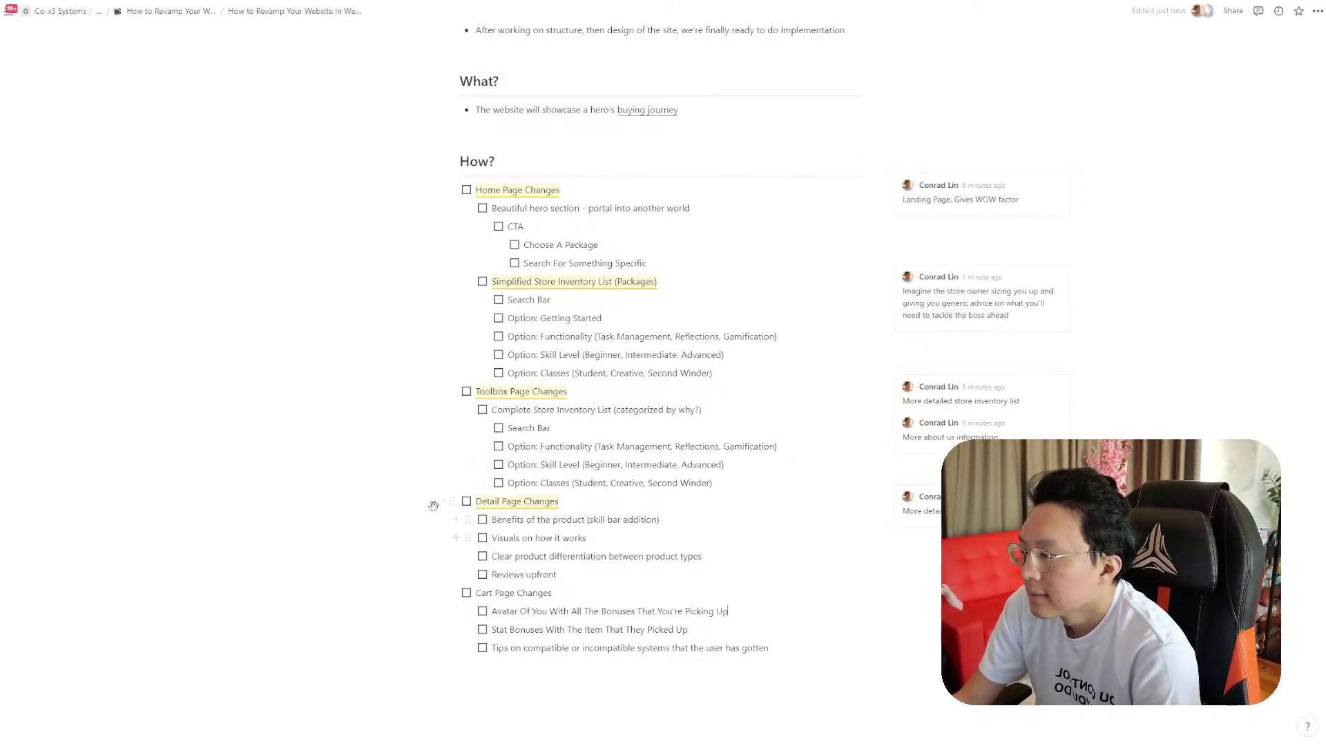
drag(434, 504, 545, 562)
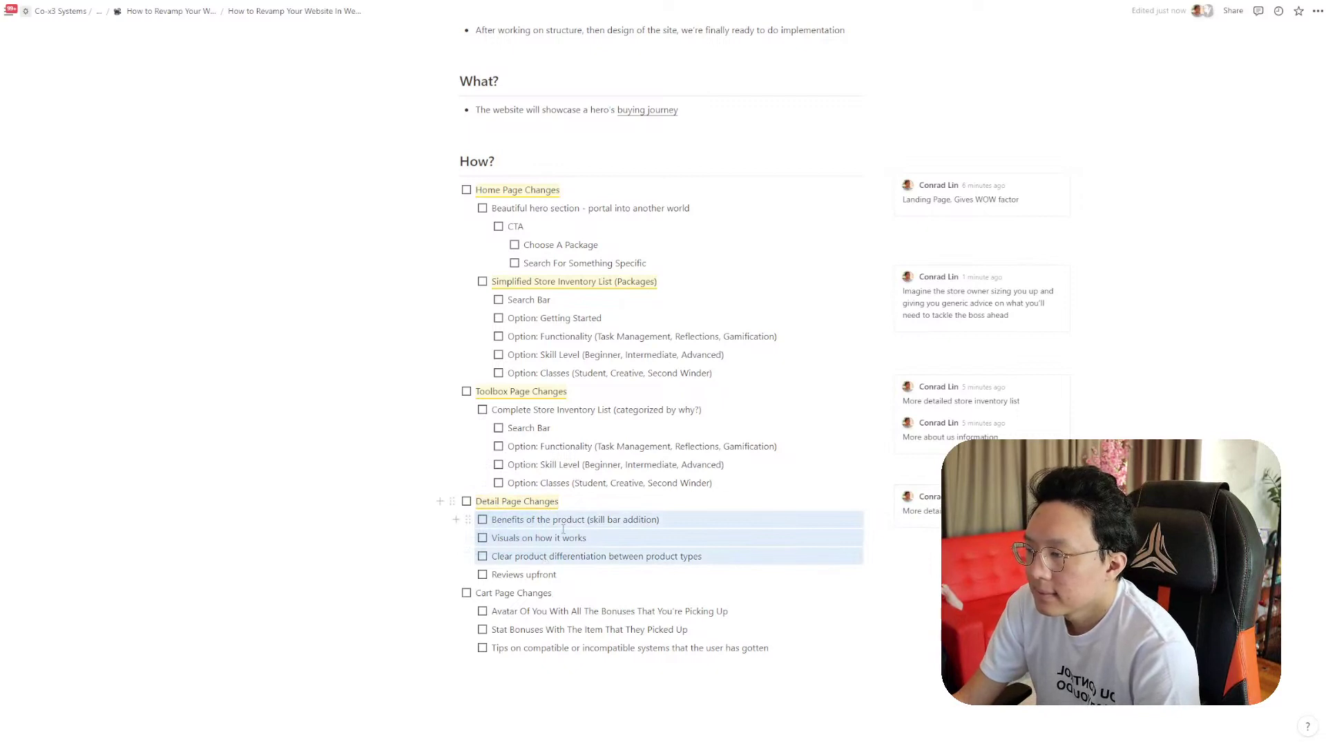
click(563, 536)
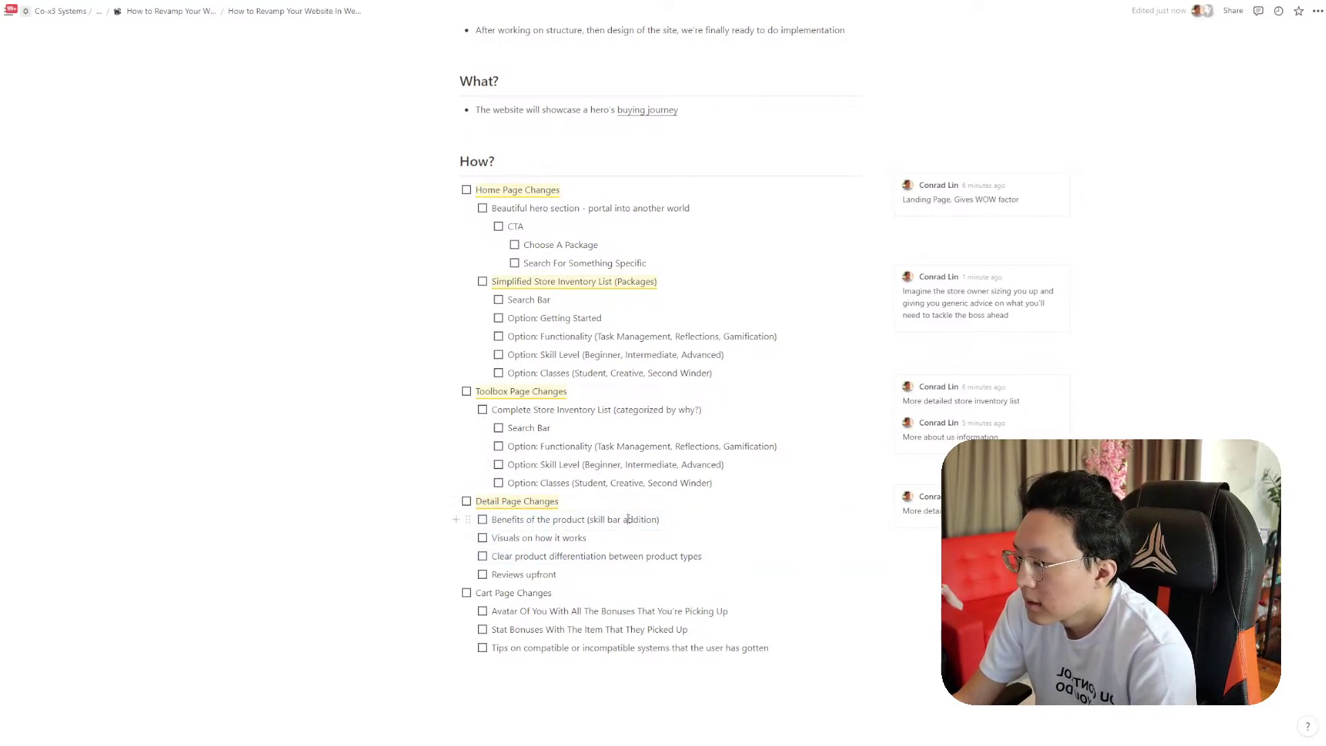
click(627, 520)
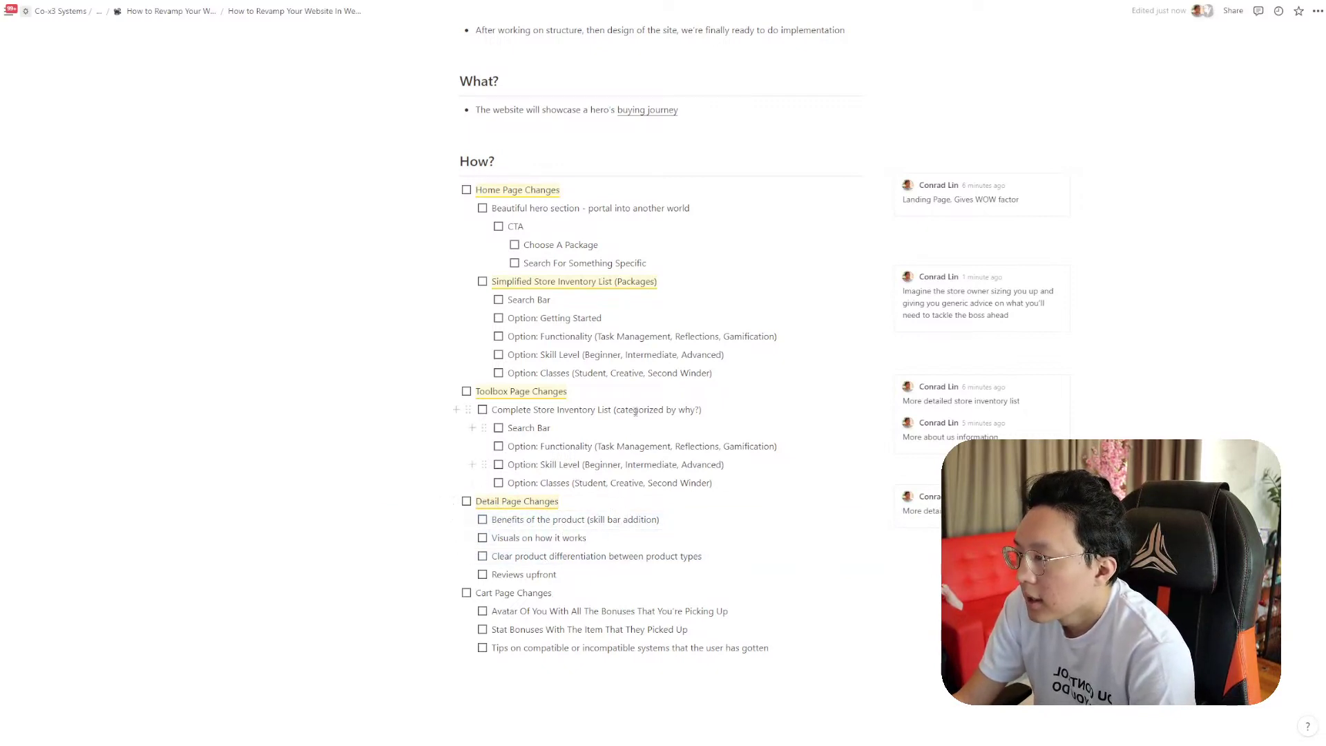
drag(406, 395, 692, 461)
click(676, 472)
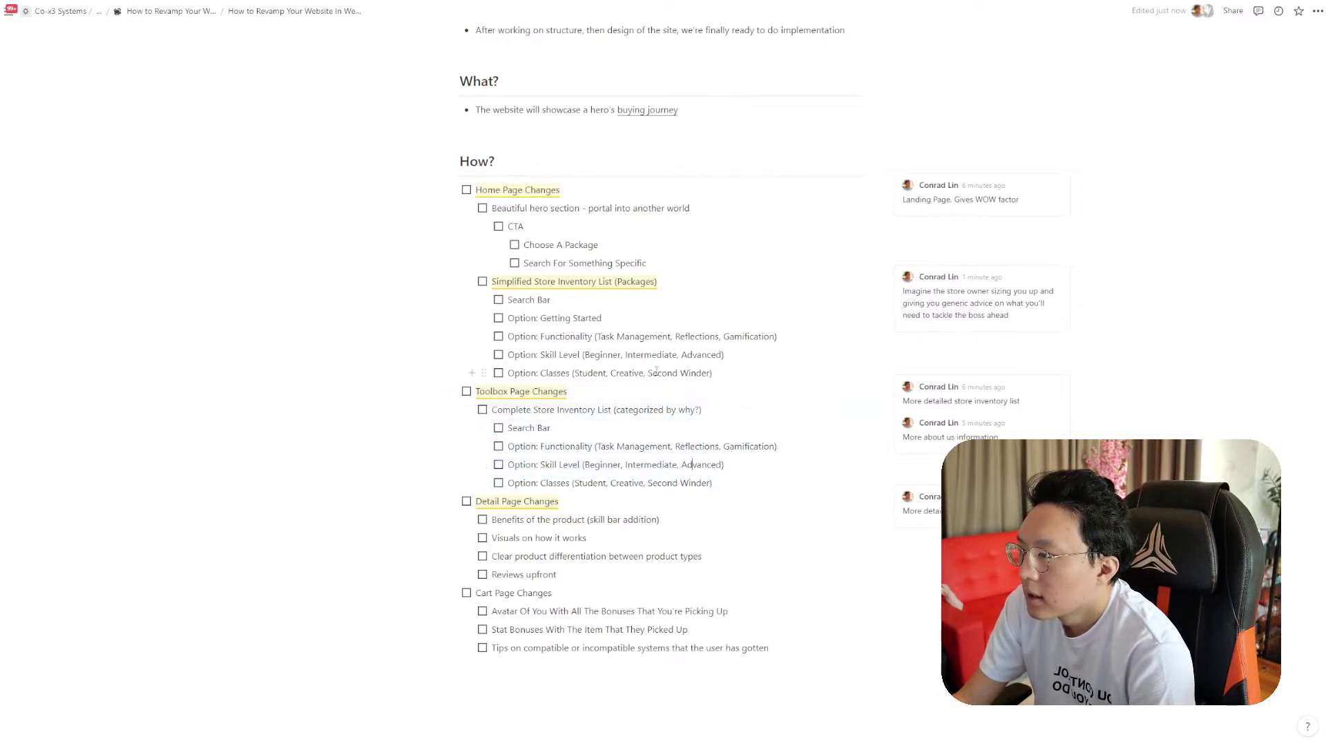
Delete the Functionality, Skill Level, Classes and Search Bar to-dos from the Simplified Store Inventory List (Packages)
drag(732, 366, 578, 340)
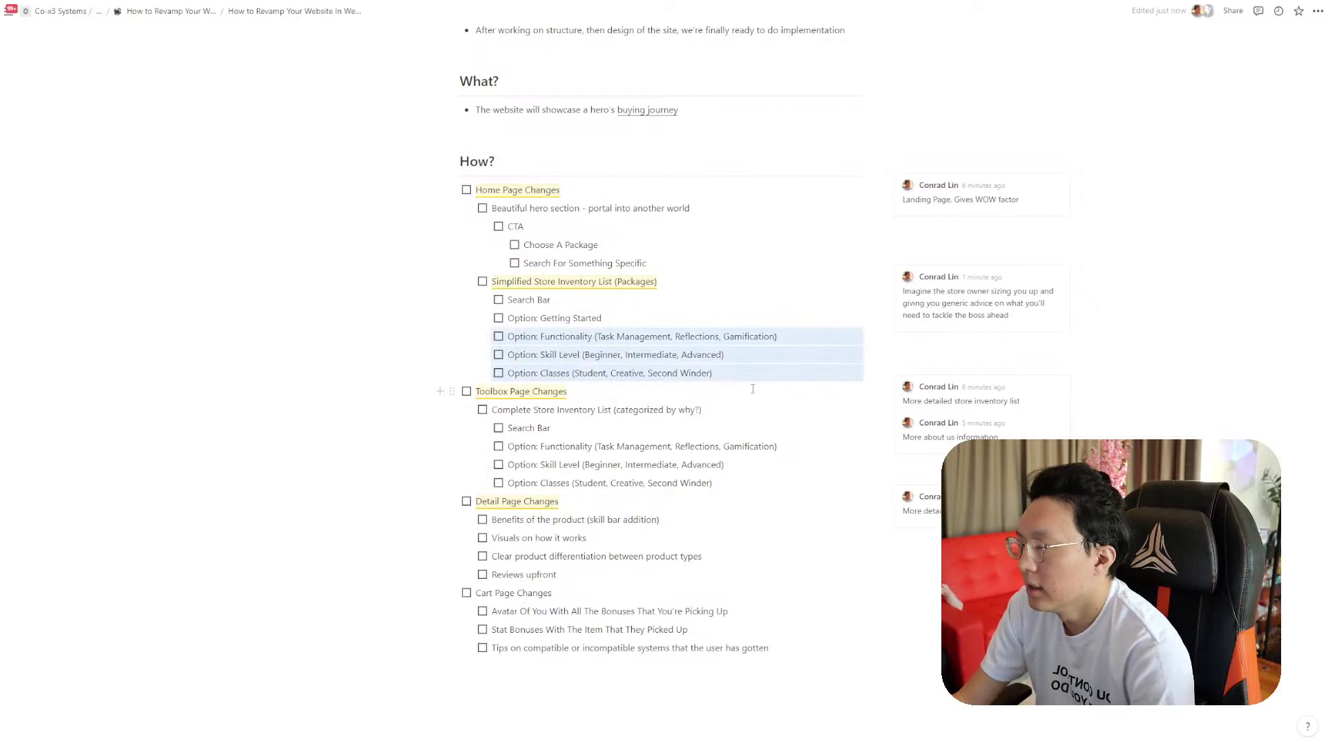
key(BackSpace)
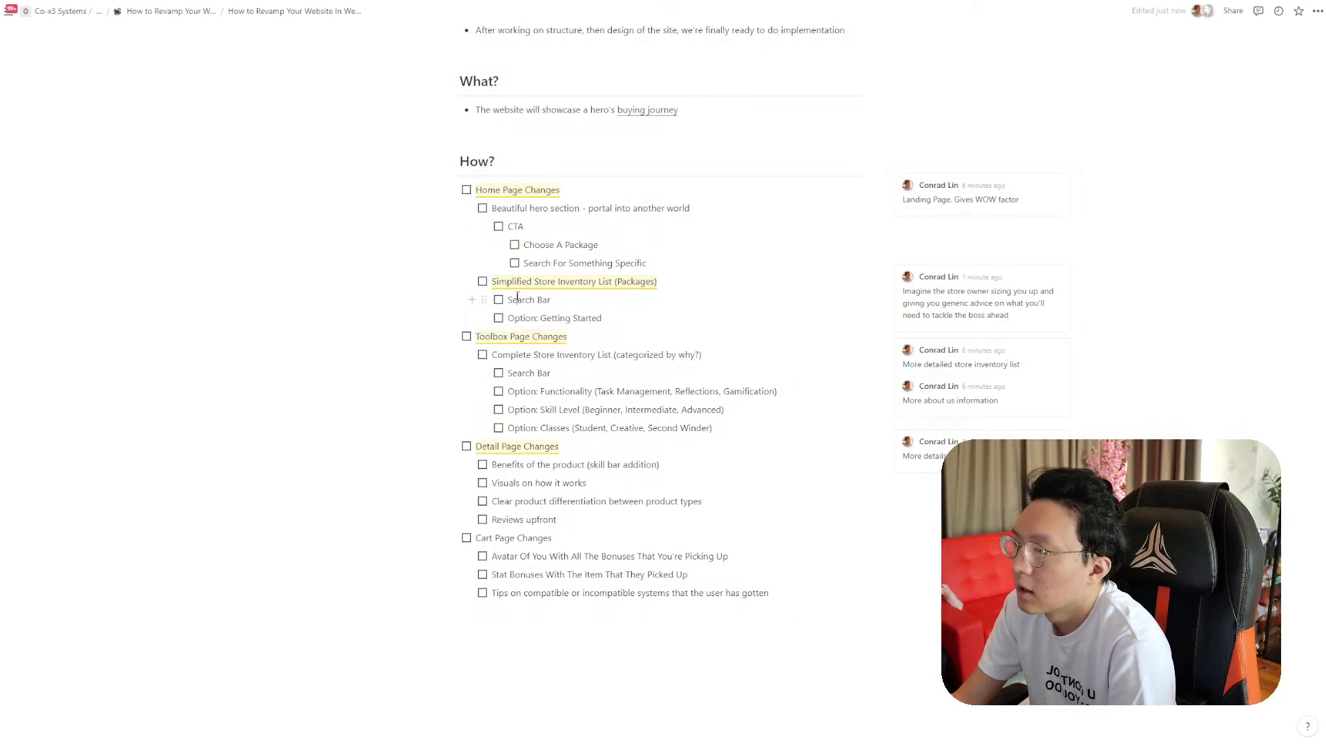
triple_click(544, 300)
key(BackSpace)
key(BackSpace)
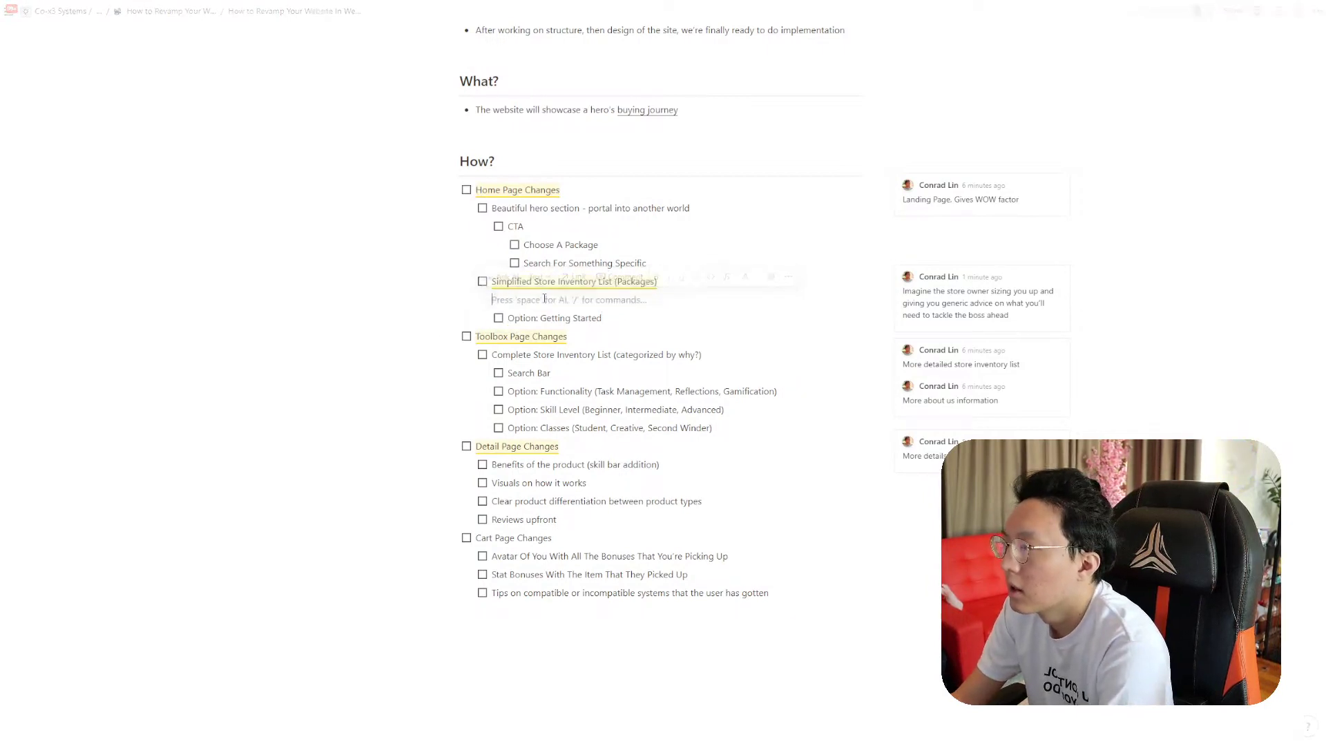
Add a "CTA" to-do below Option: Getting Started, with an empty to-do nested under it
key(Return)
text(CTA)
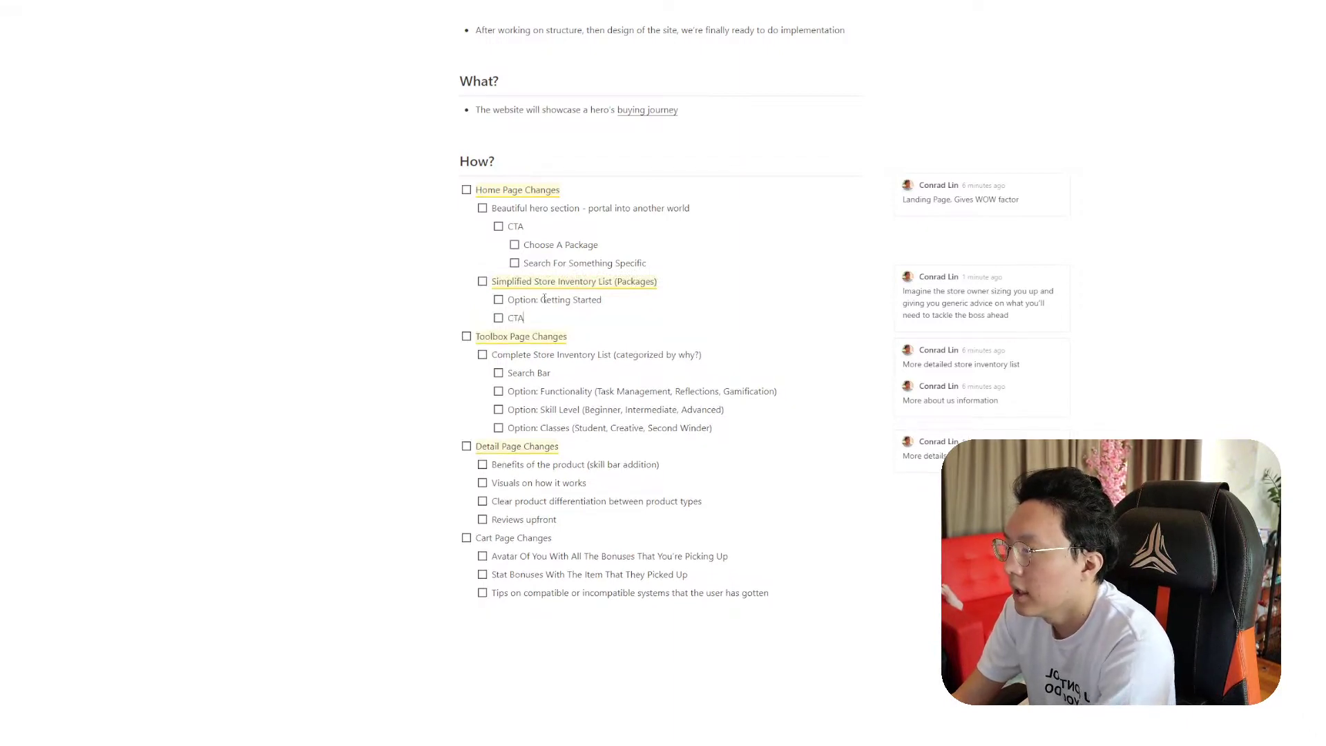
key(Return)
key(Tab)
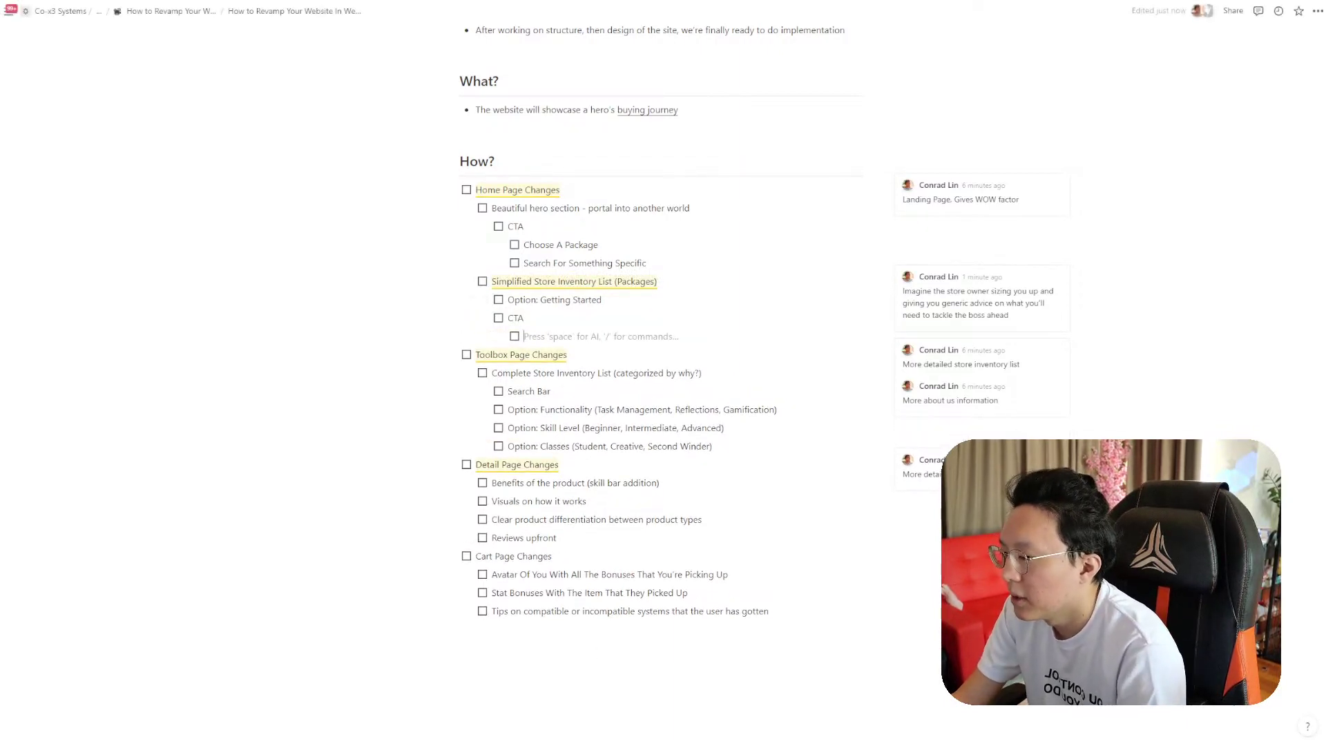
Check the home page's systems section in Webflow, then return to Notion and fill the nested CTA to-do with "See More"
mouse_move(538, 742)
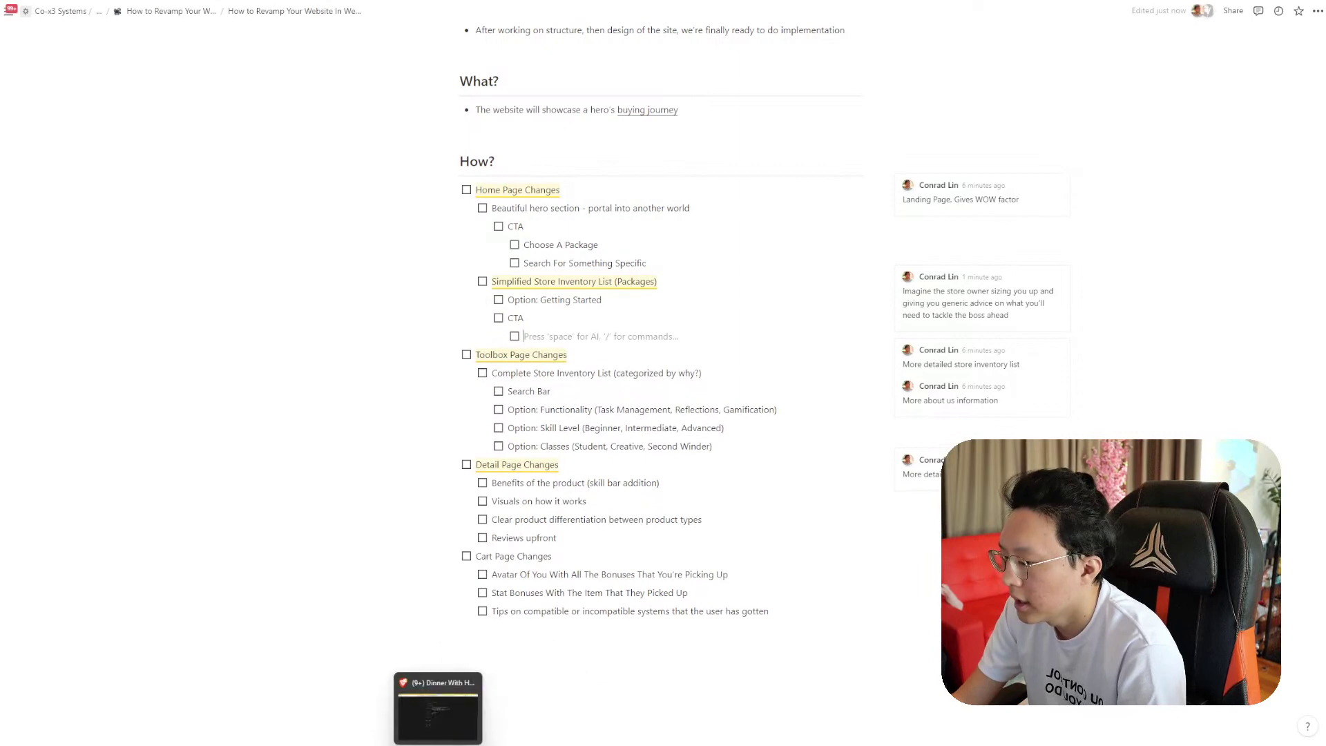
click(508, 708)
scroll(607, 441, down, 5)
scroll(607, 441, up, 6)
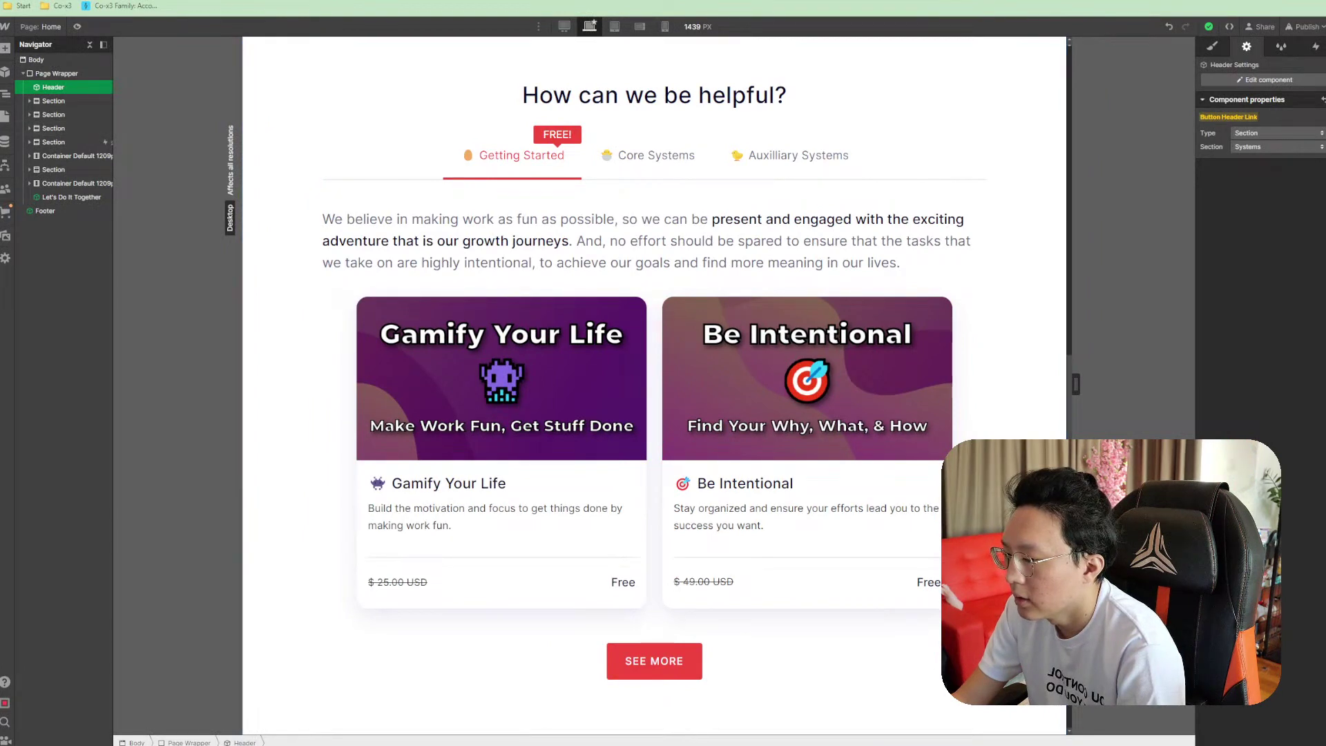
click(539, 711)
text(See More)
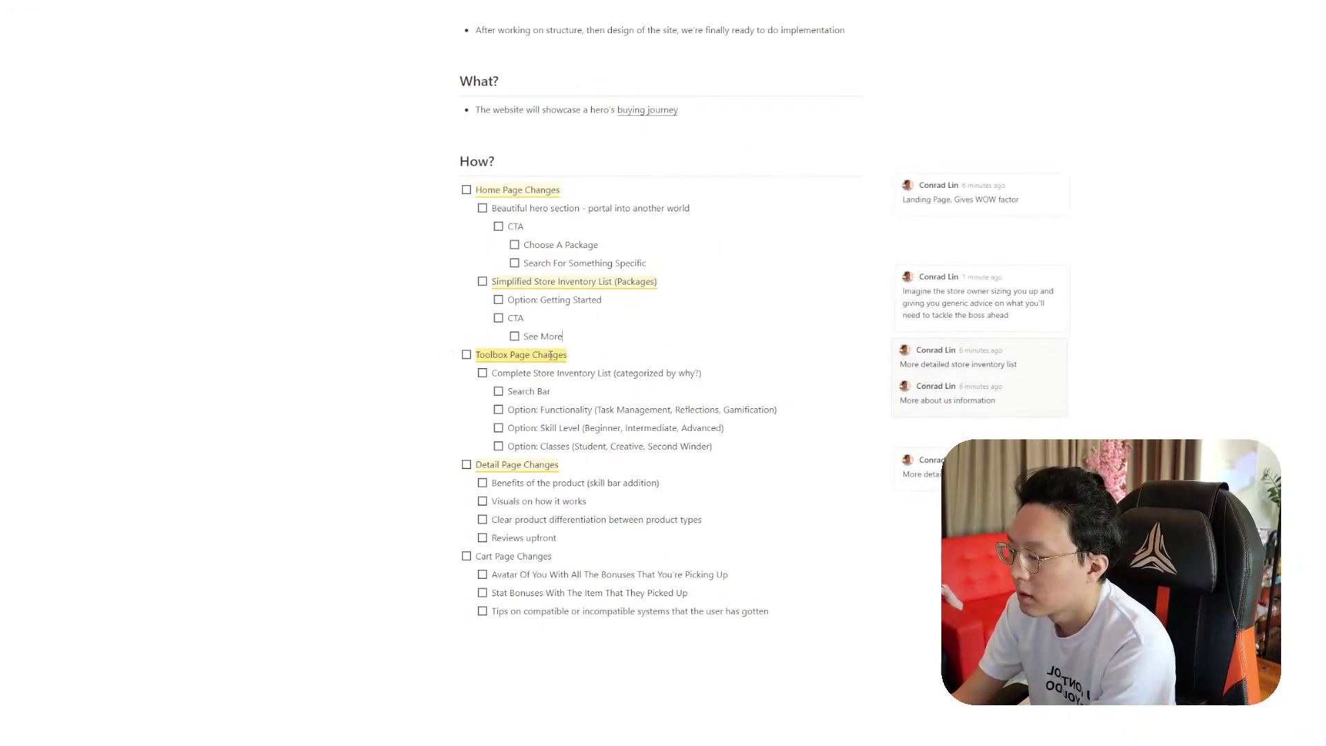
key(shift+Home)
key(End)
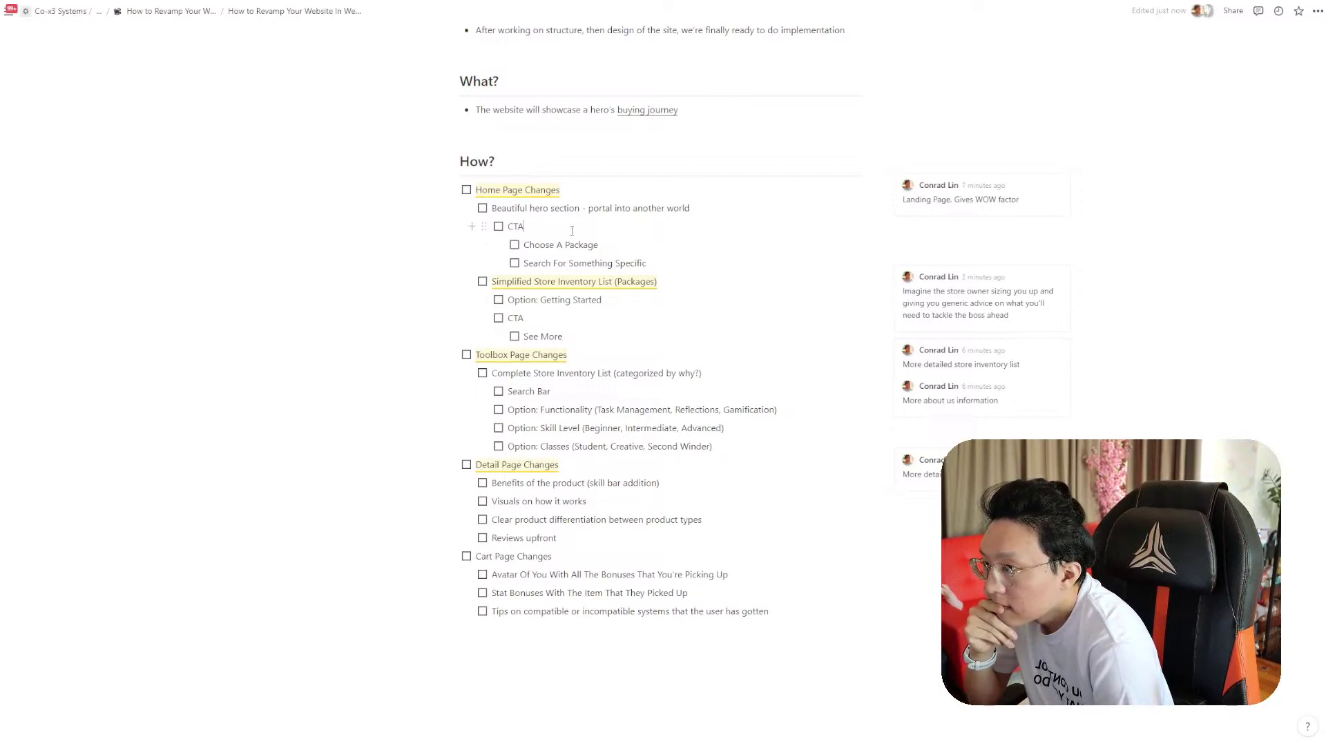
Review the hero section, detail page and toolbox page items in the Notion plan
drag(325, 213, 670, 276)
click(659, 260)
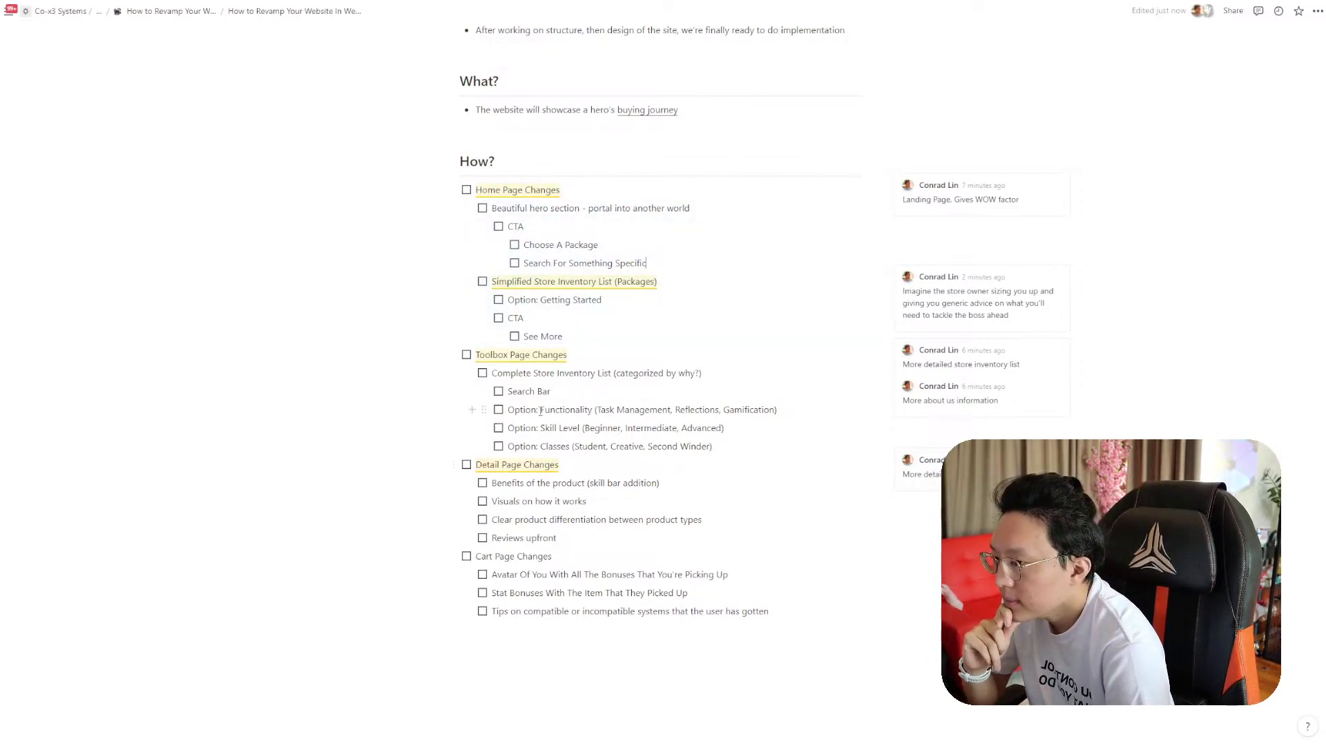
drag(399, 483, 560, 524)
click(612, 523)
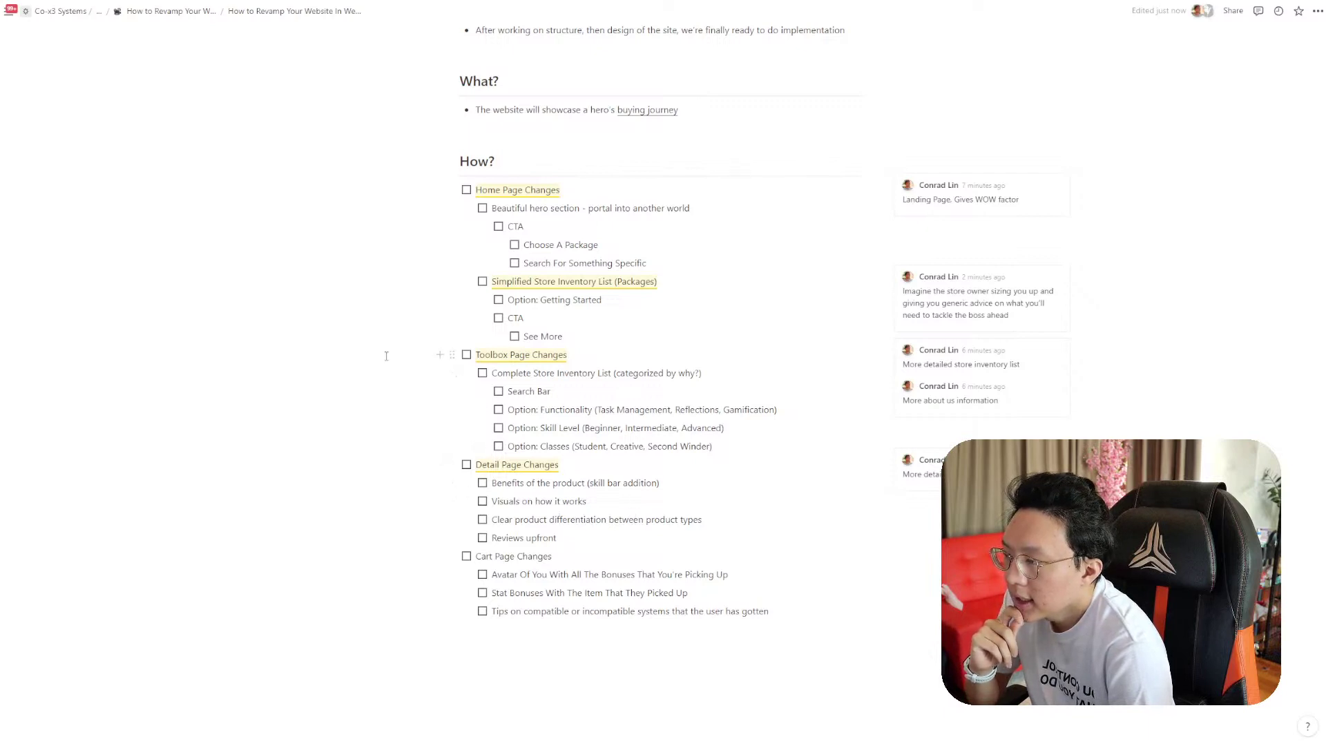
drag(387, 355, 634, 433)
click(634, 433)
drag(740, 453, 691, 373)
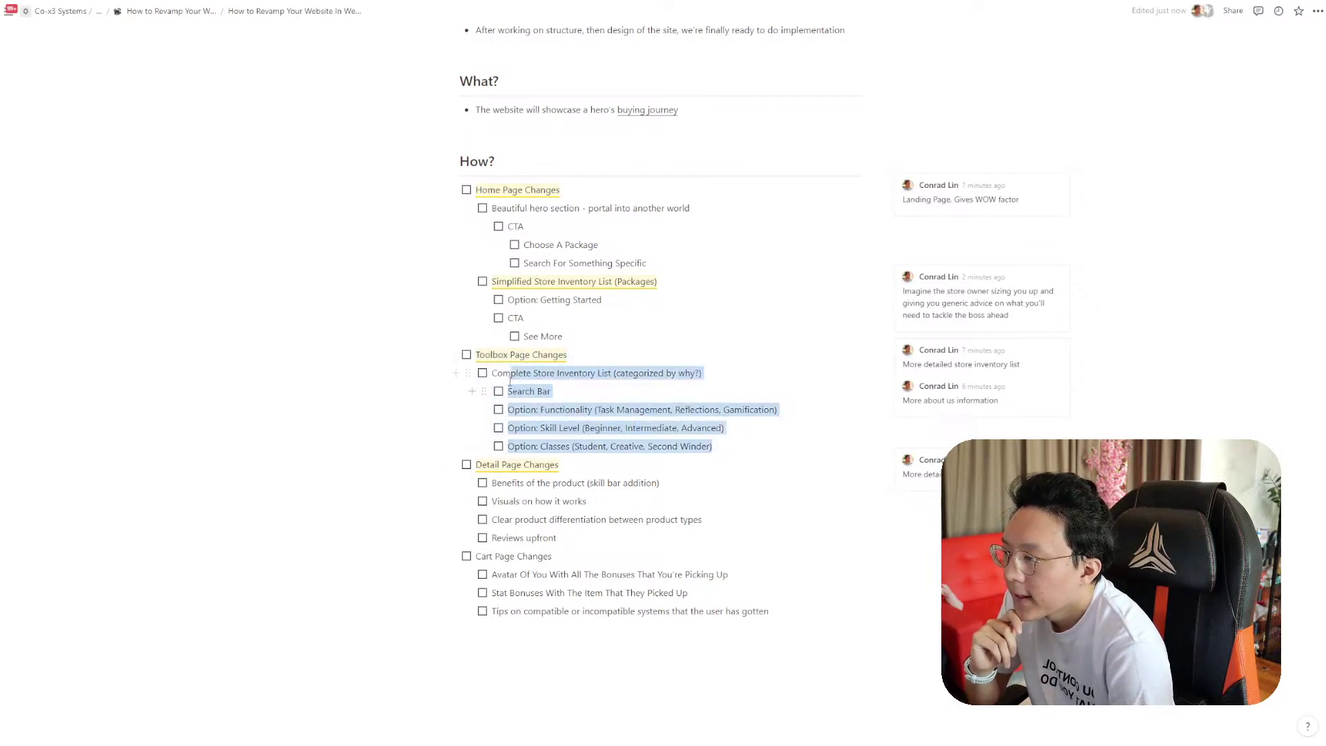
click(629, 409)
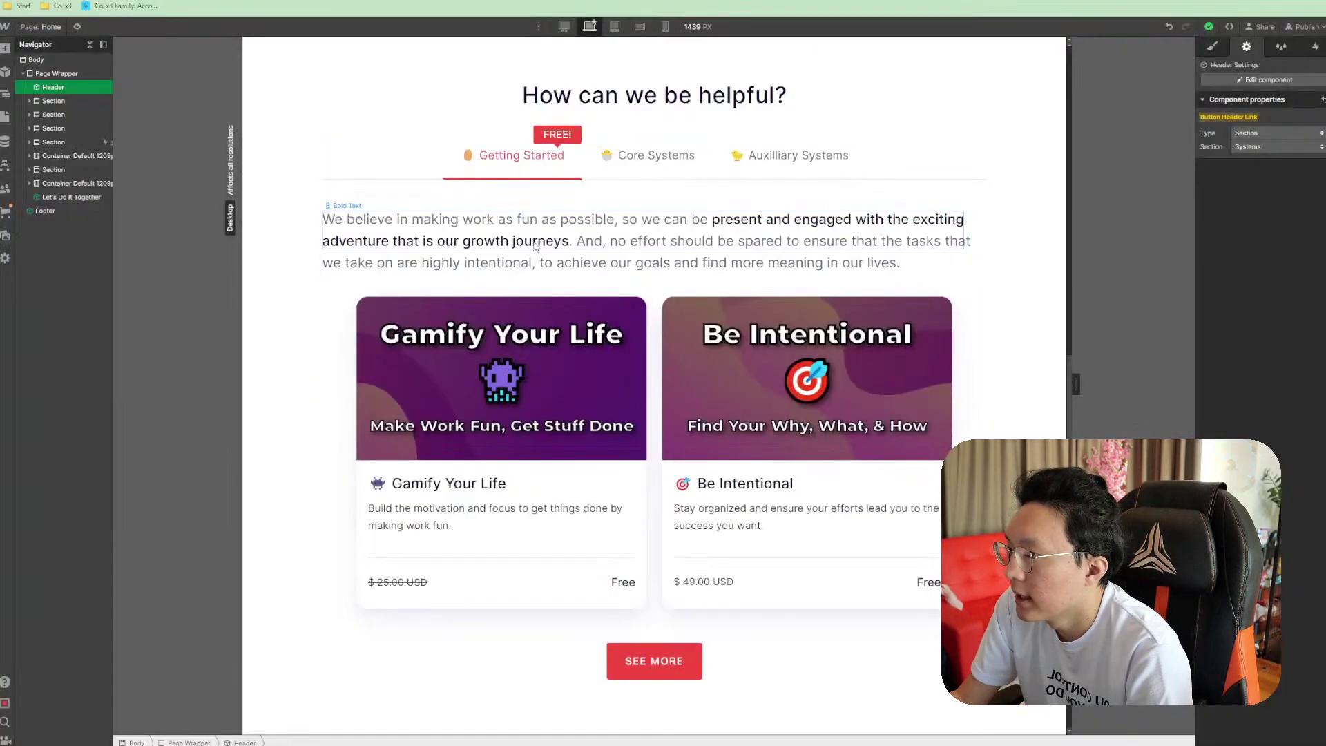
Switch to Webflow and rename the Core Systems tab under "How can we be helpful?" to "Core Packages"
scroll(536, 247, down, 8)
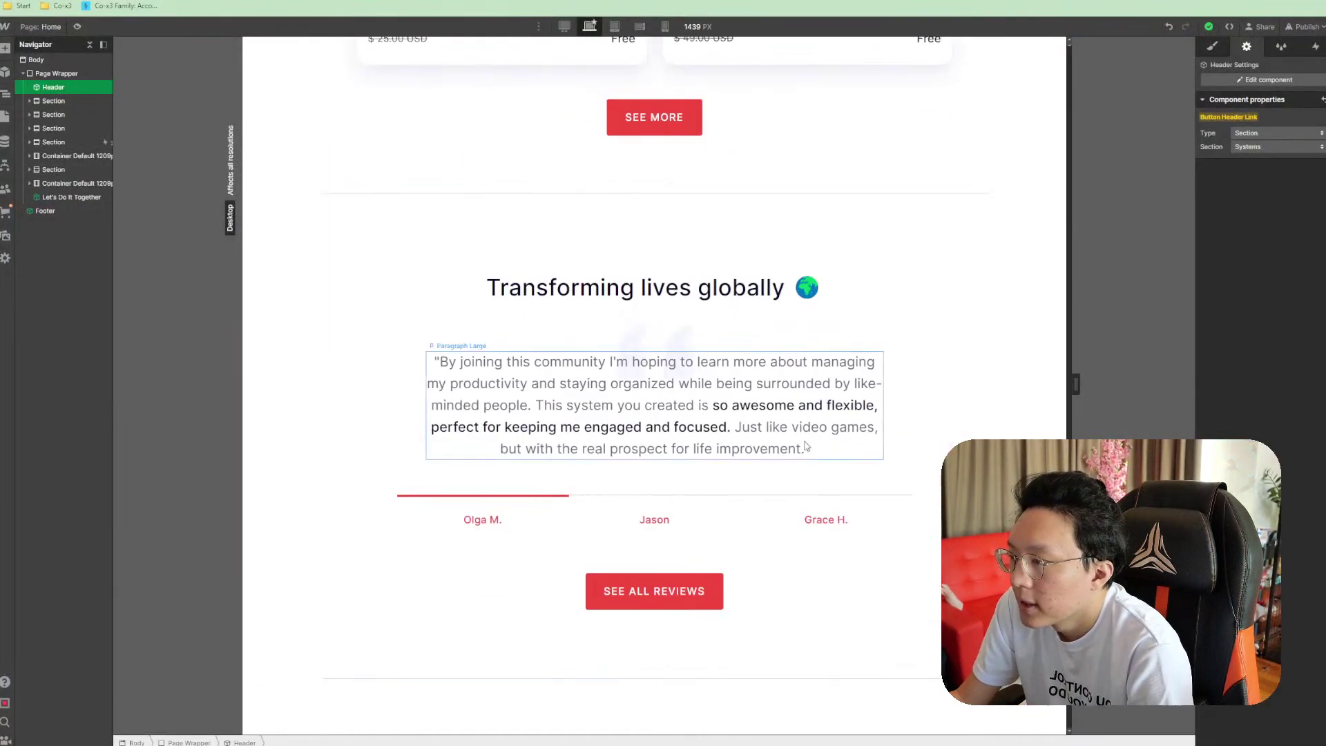
scroll(678, 337, up, 8)
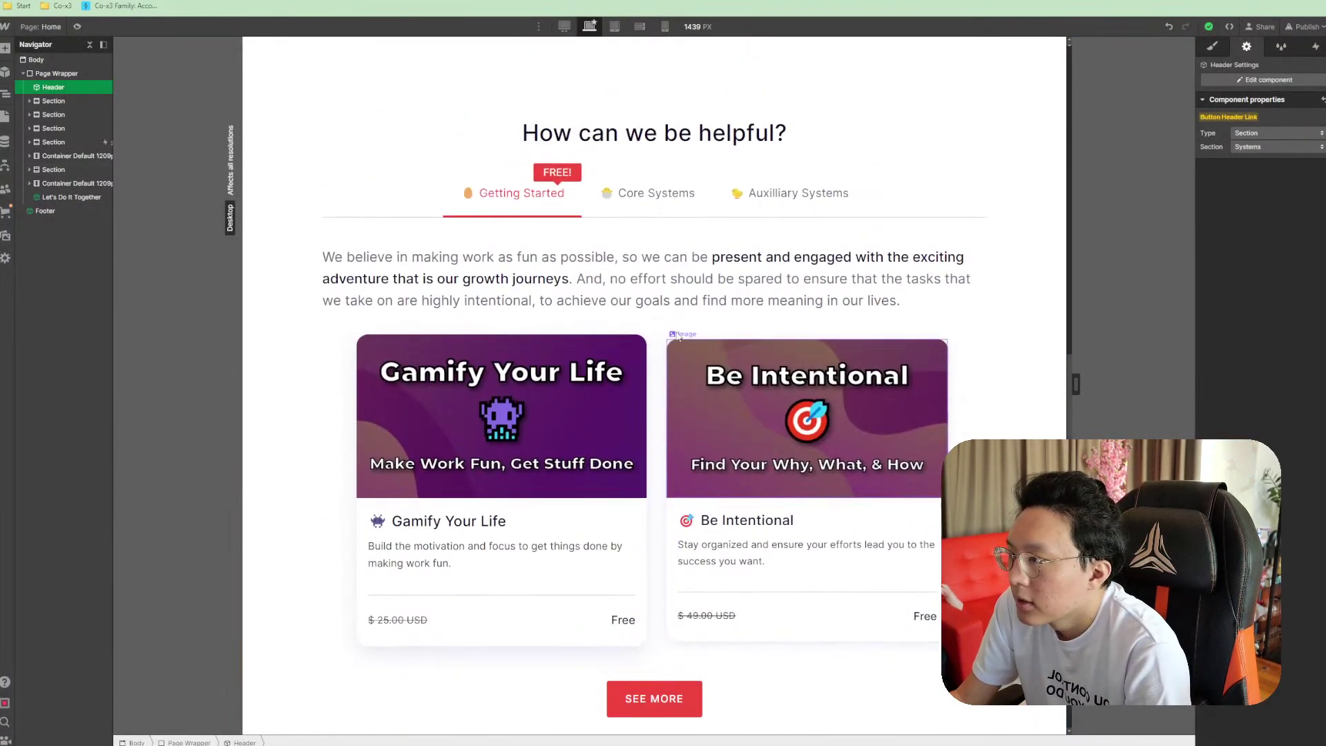
click(574, 199)
click(697, 213)
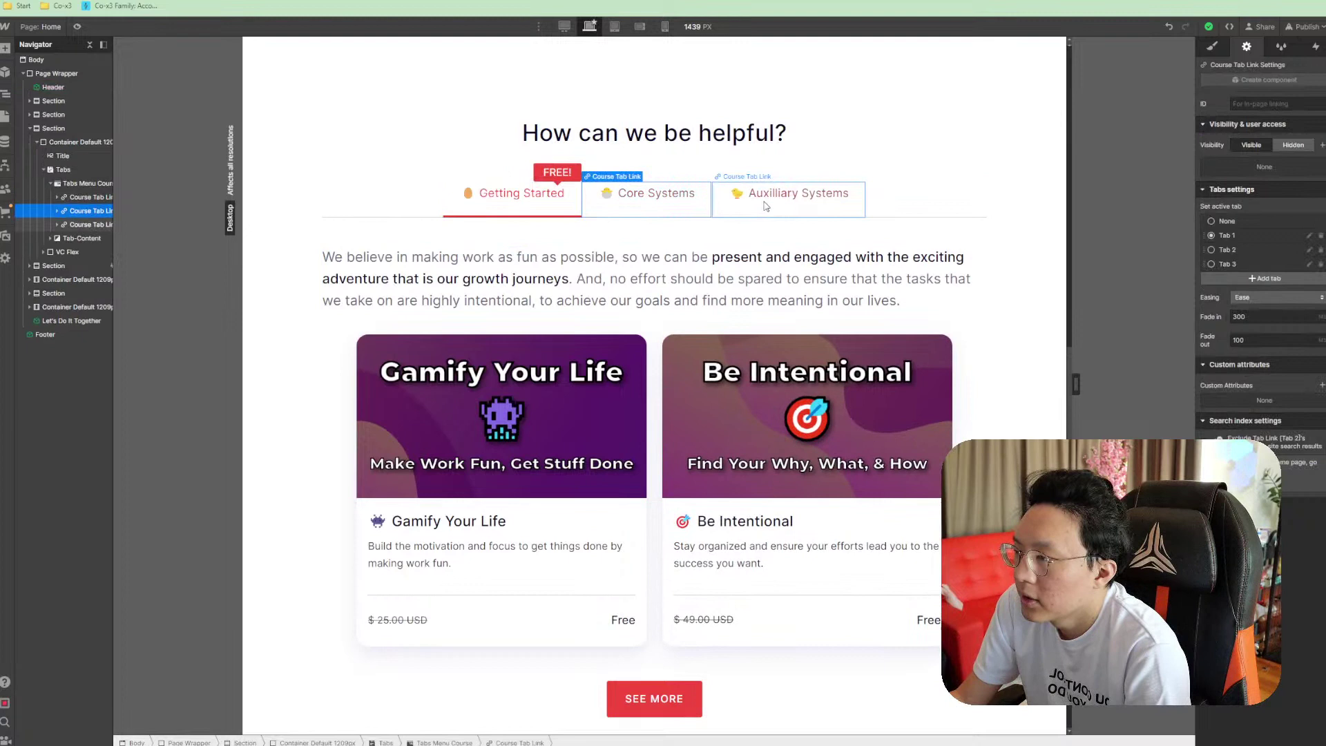
click(799, 212)
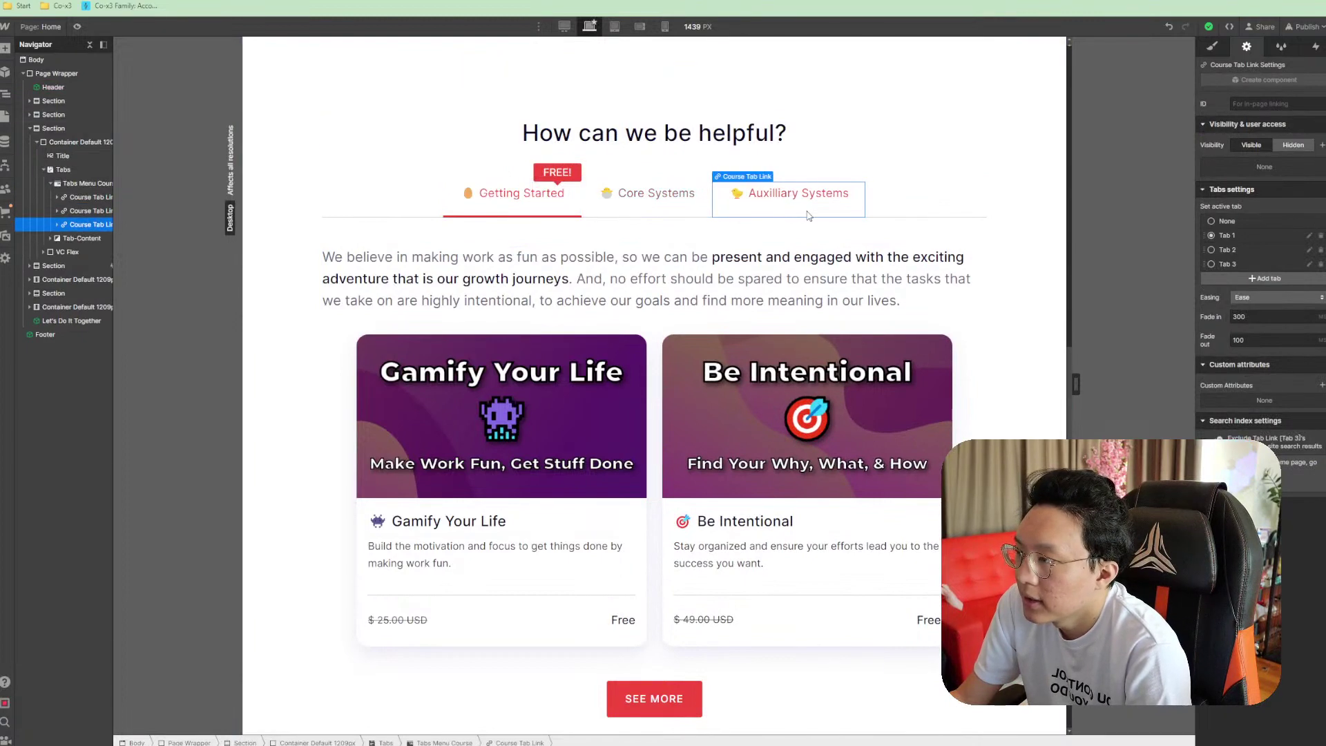
click(670, 197)
double_click(682, 195)
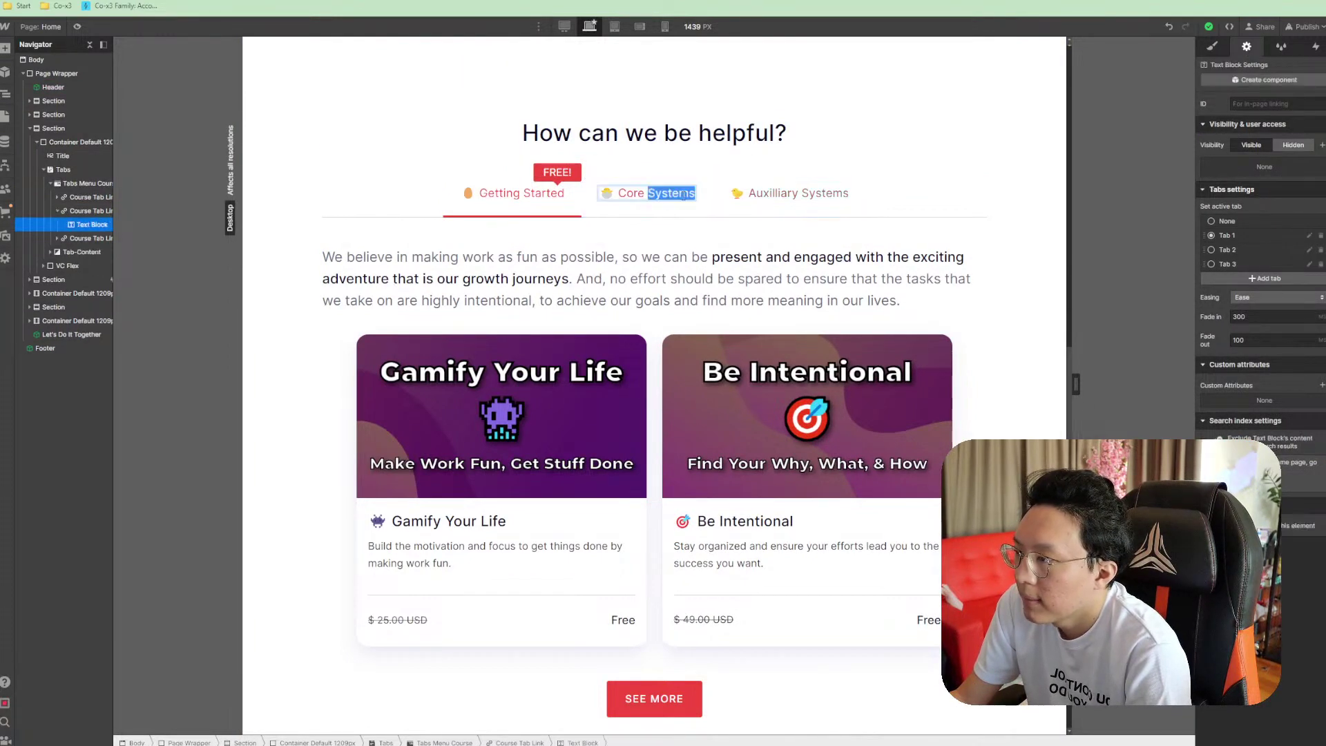
text(Packages)
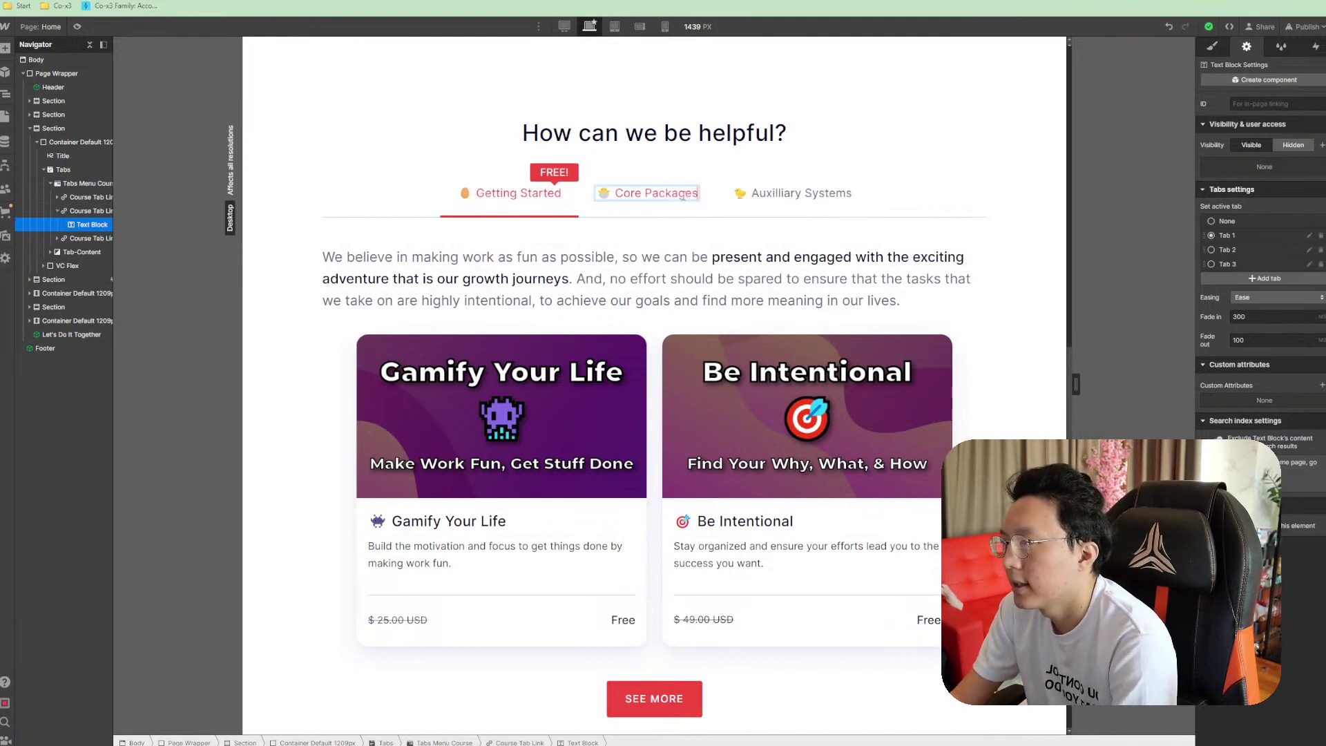
Replace "Systems" with "Packages" in the label of the third tab, Auxilliary Systems
click(820, 197)
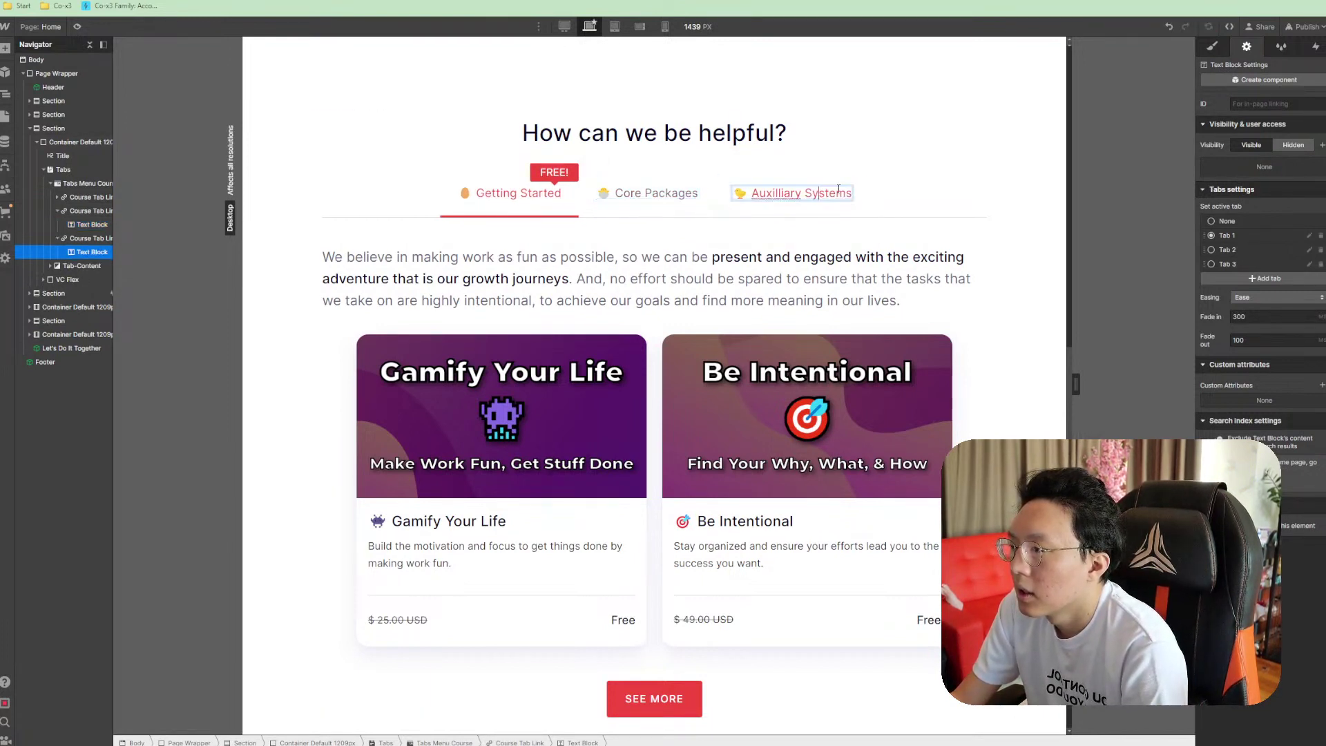
double_click(826, 194)
text(Packages)
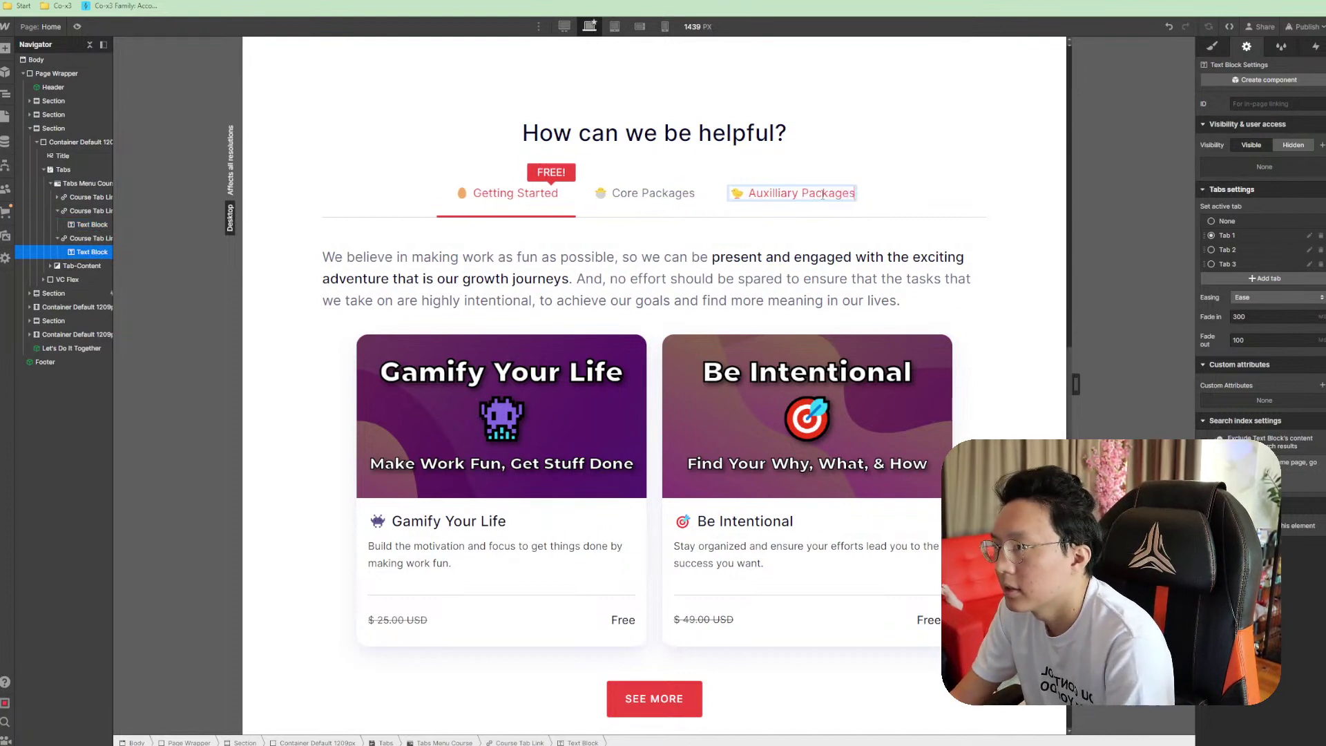
key(Escape)
Correct the misspelled first word of the third tab's label to "Auxiliary"
double_click(799, 193)
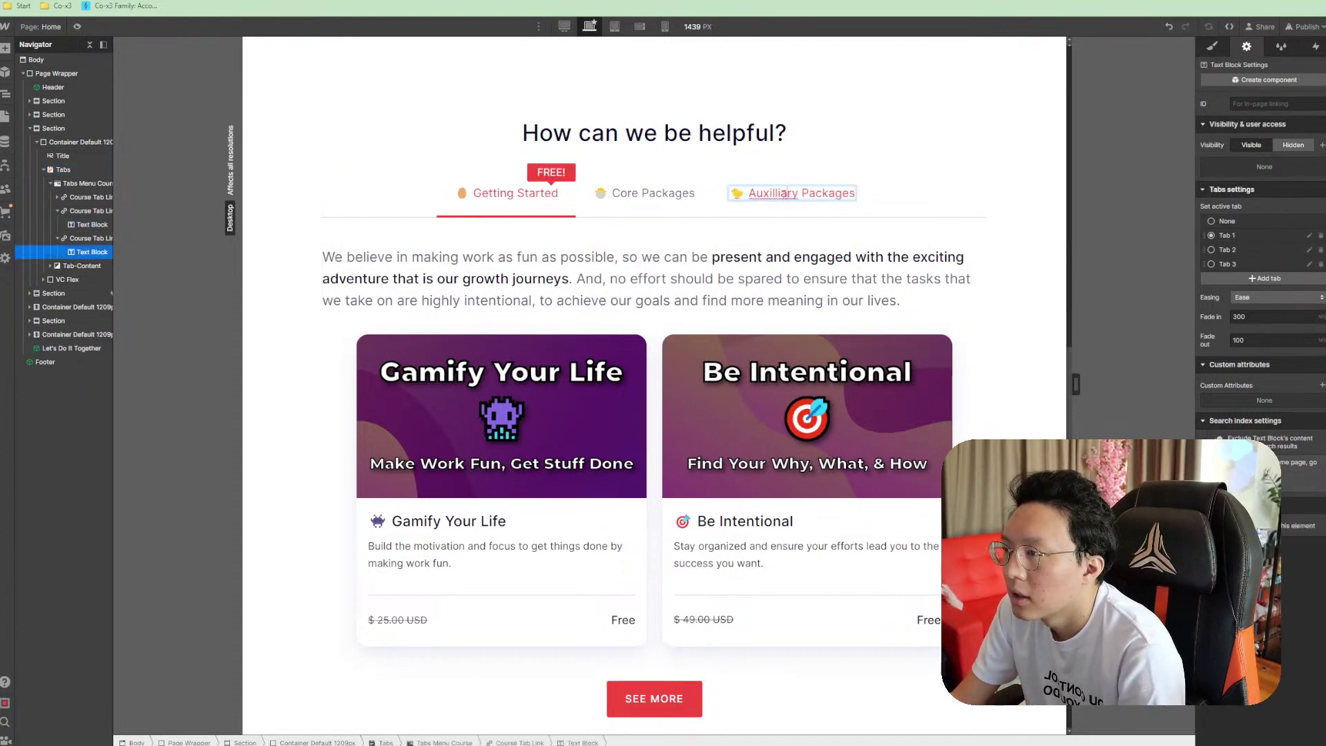
right_click(784, 194)
click(805, 206)
key(Escape)
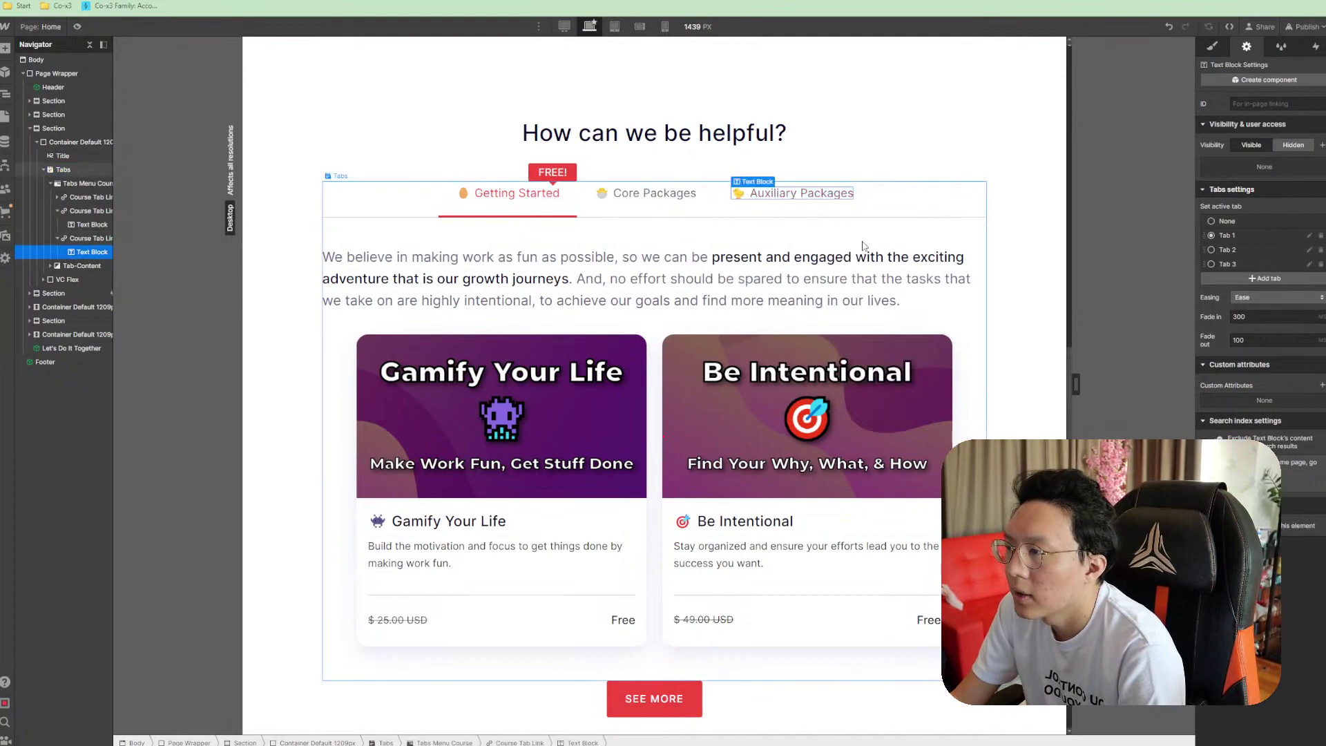
Review the whole home page from the hero section and university logos to the reviews and footer
scroll(806, 387, down, 4)
scroll(794, 385, up, 6)
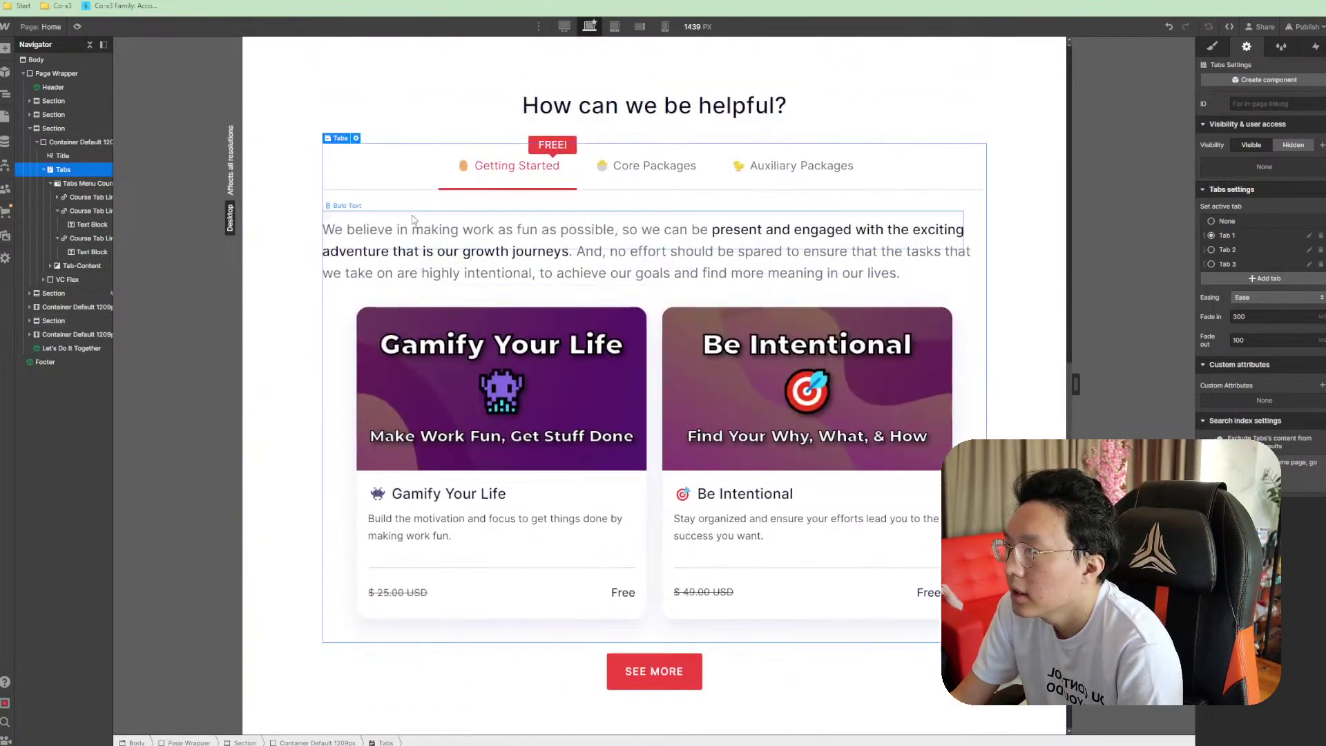
scroll(542, 261, down, 15)
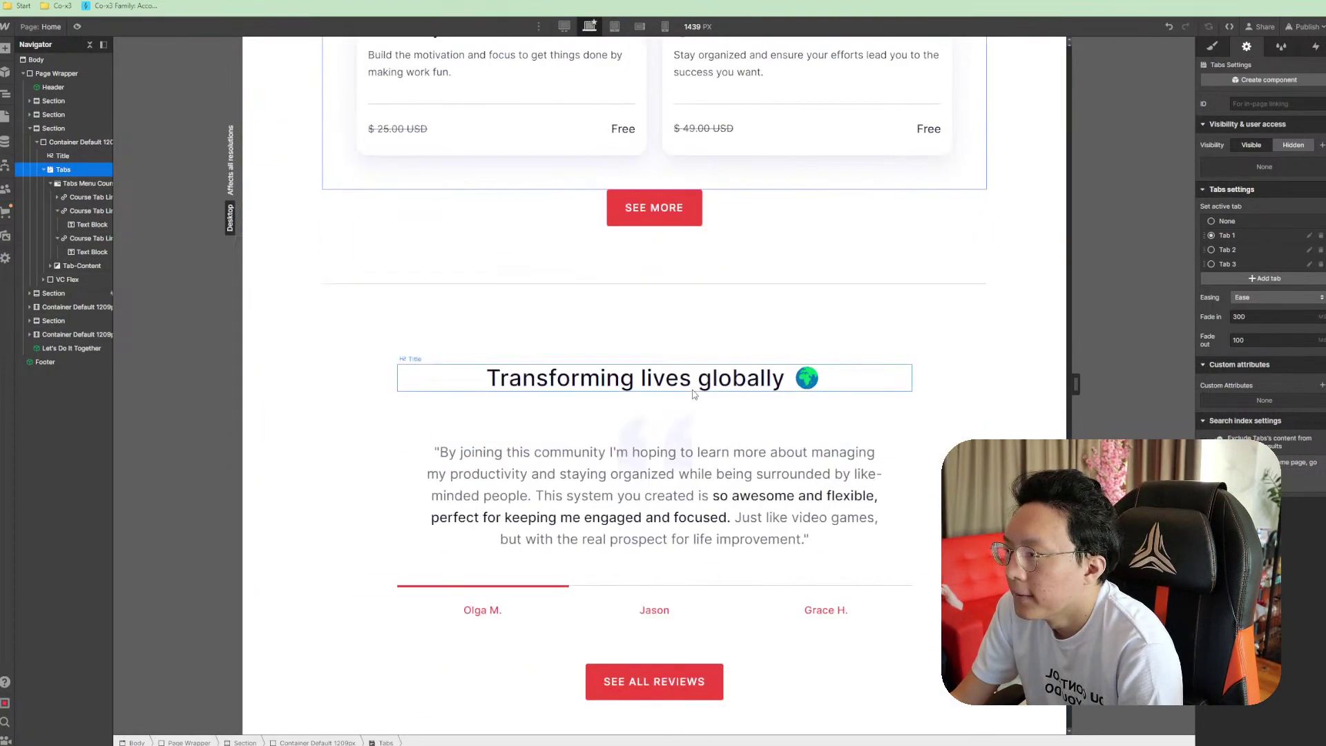
scroll(758, 469, down, 2)
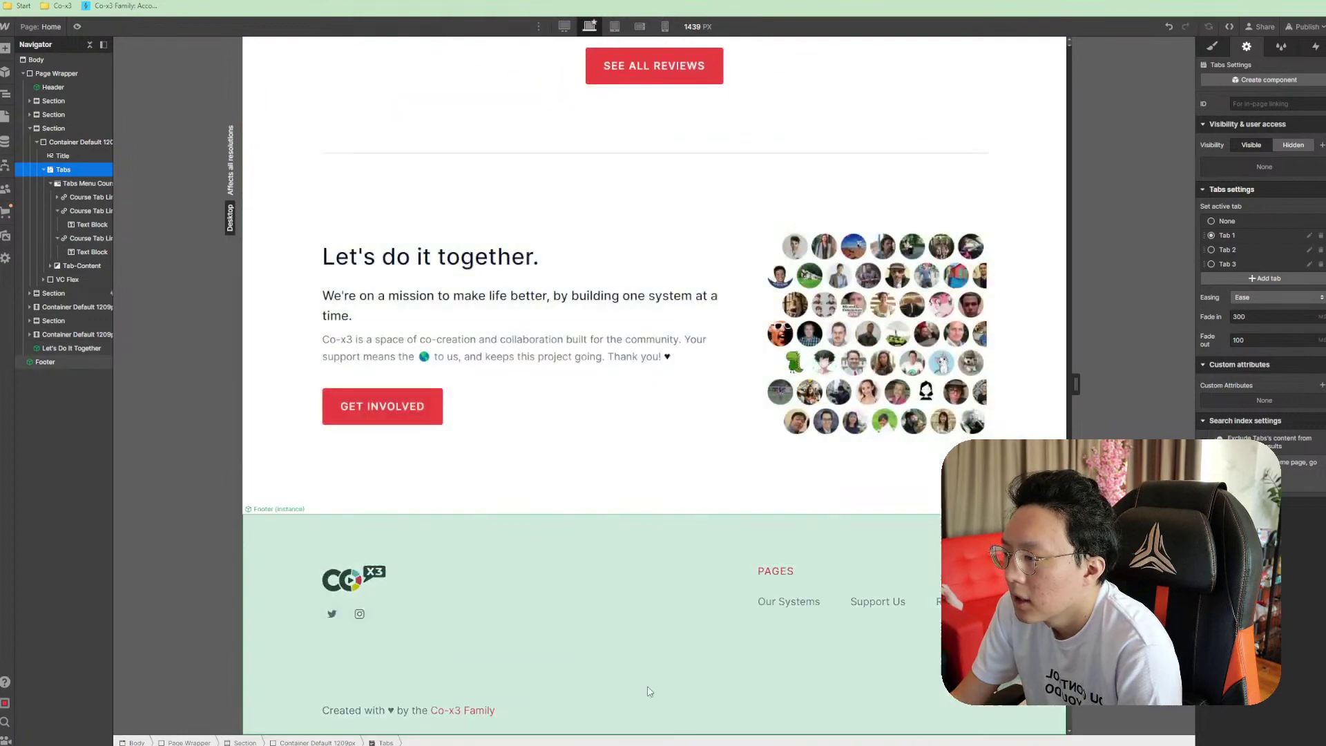
scroll(704, 598, up, 16)
scroll(709, 591, up, 13)
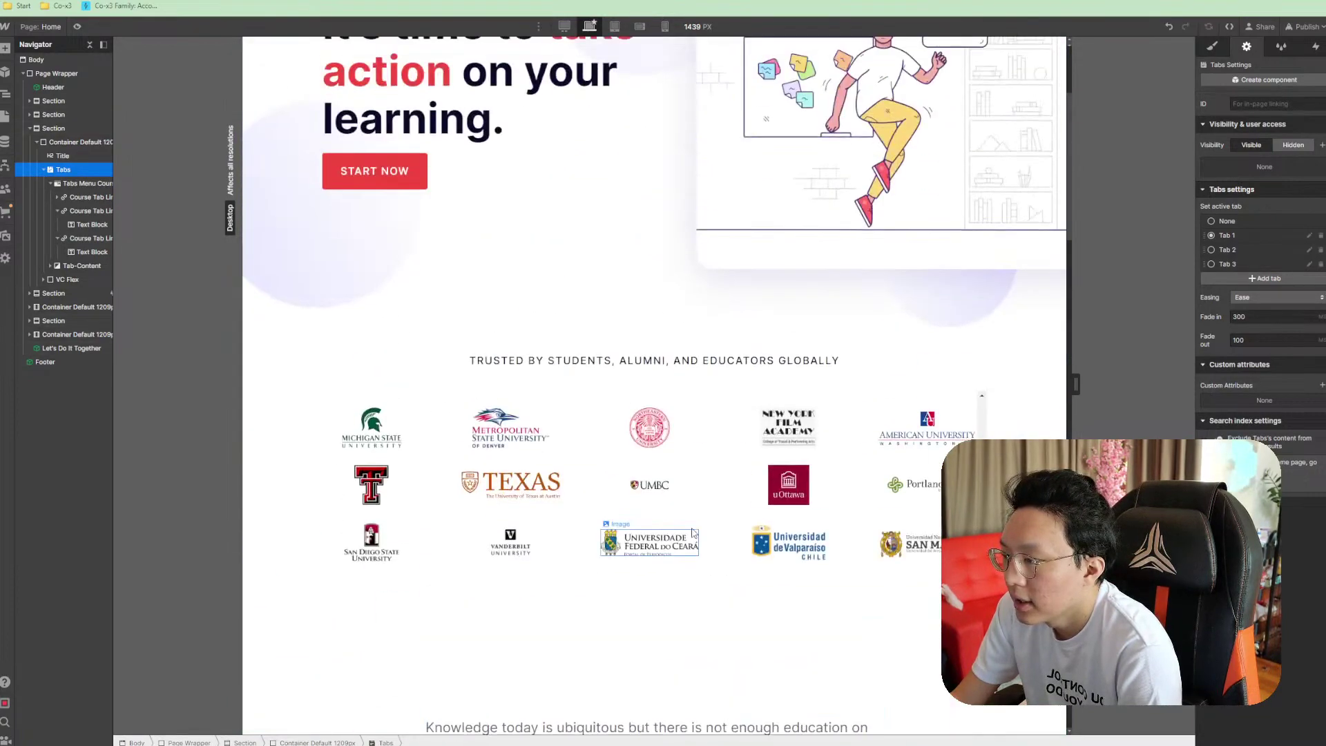
scroll(794, 448, down, 7)
scroll(795, 448, up, 10)
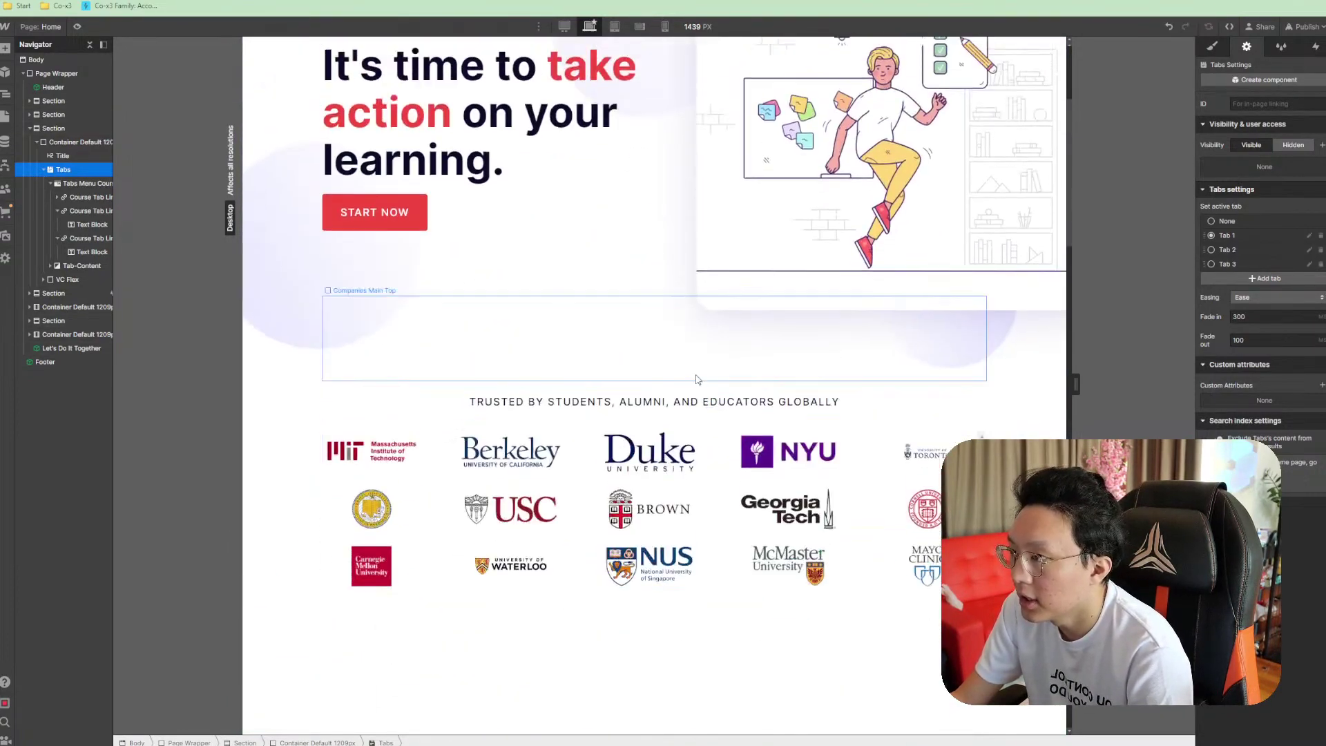
scroll(953, 349, down, 12)
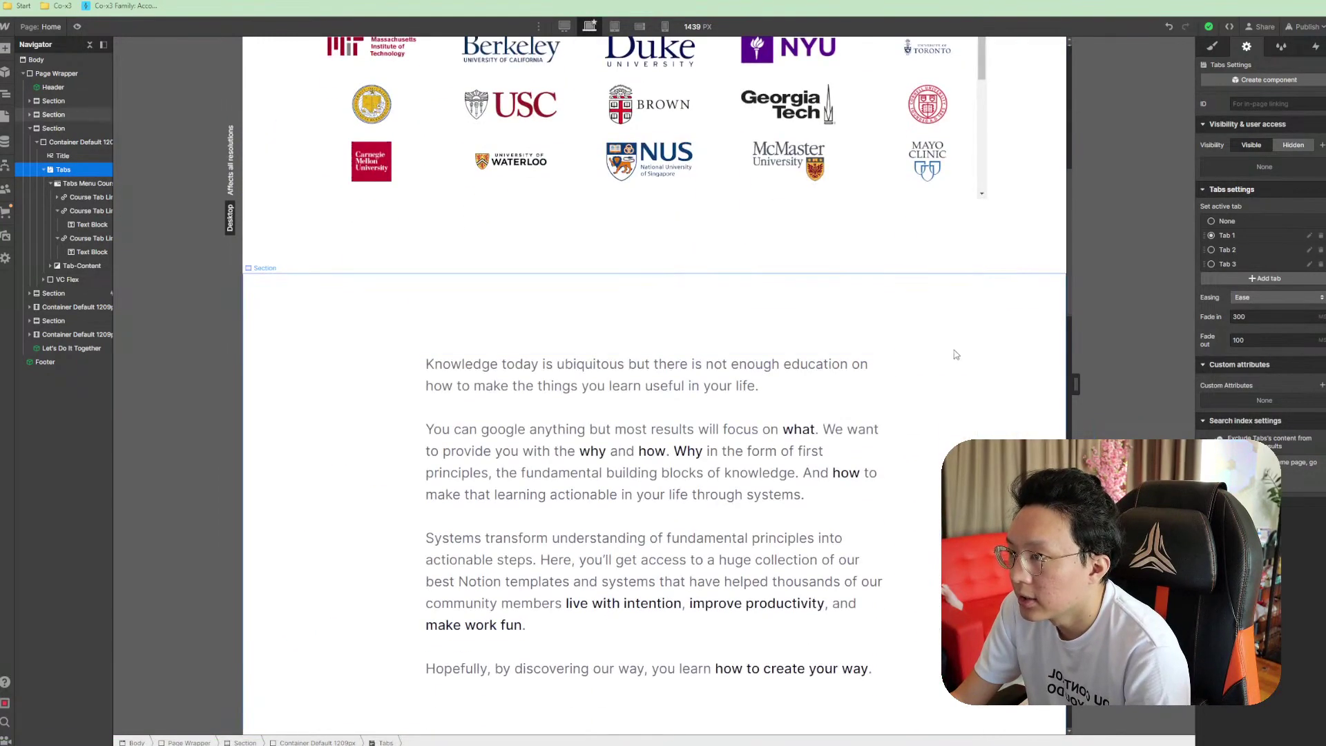
scroll(940, 436, up, 5)
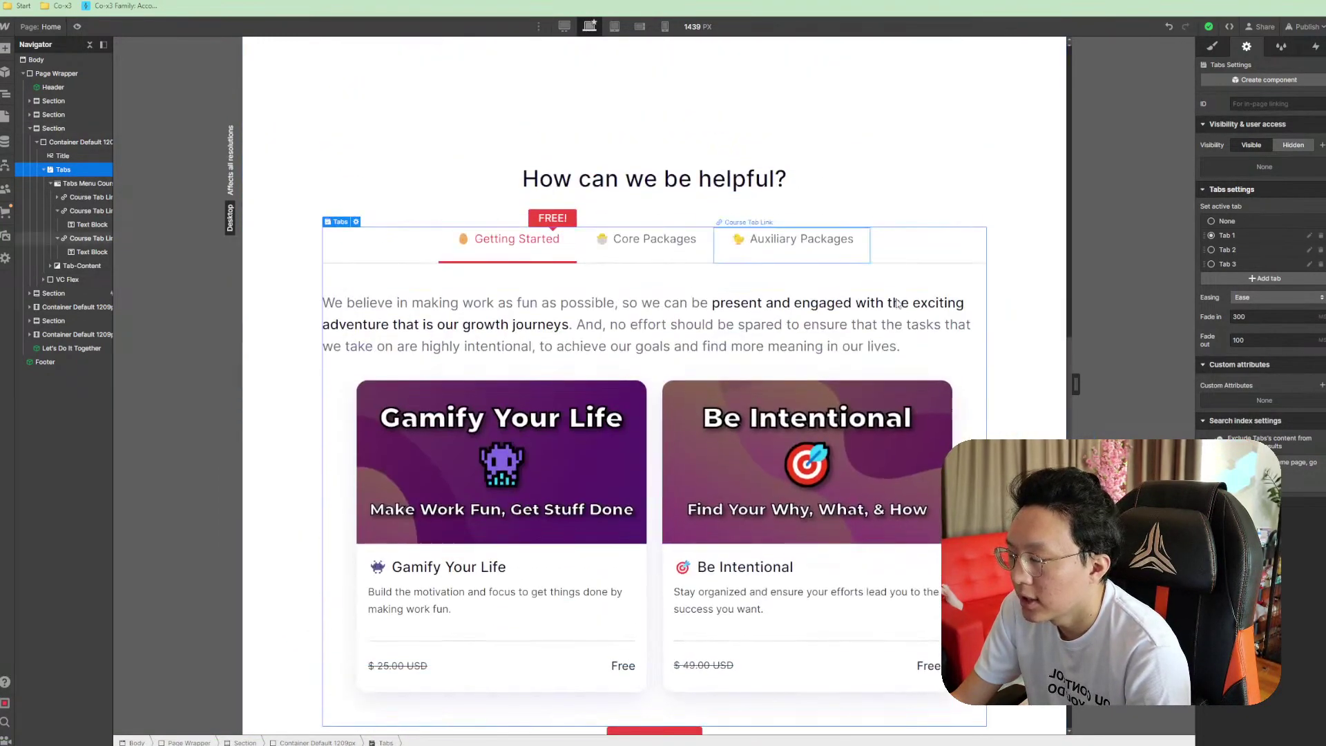
scroll(898, 387, down, 11)
scroll(896, 365, down, 2)
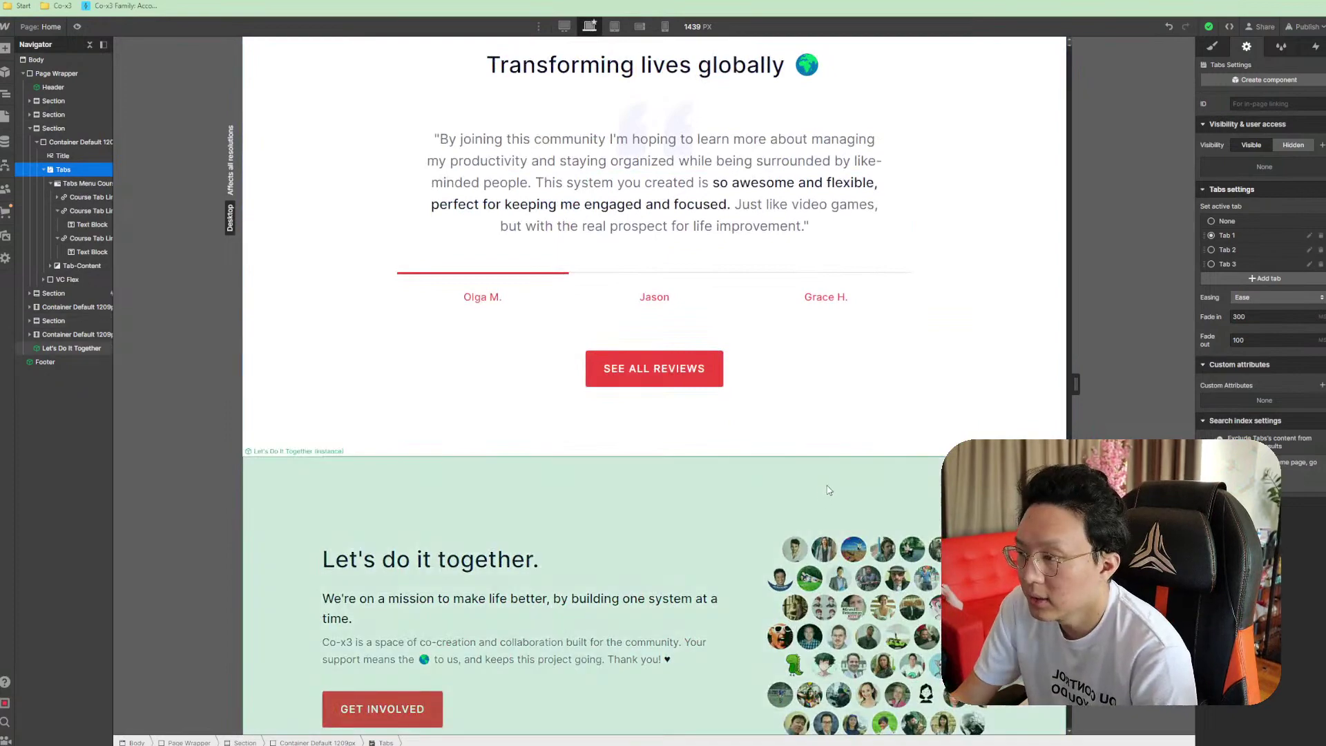
scroll(829, 483, up, 8)
scroll(860, 337, up, 6)
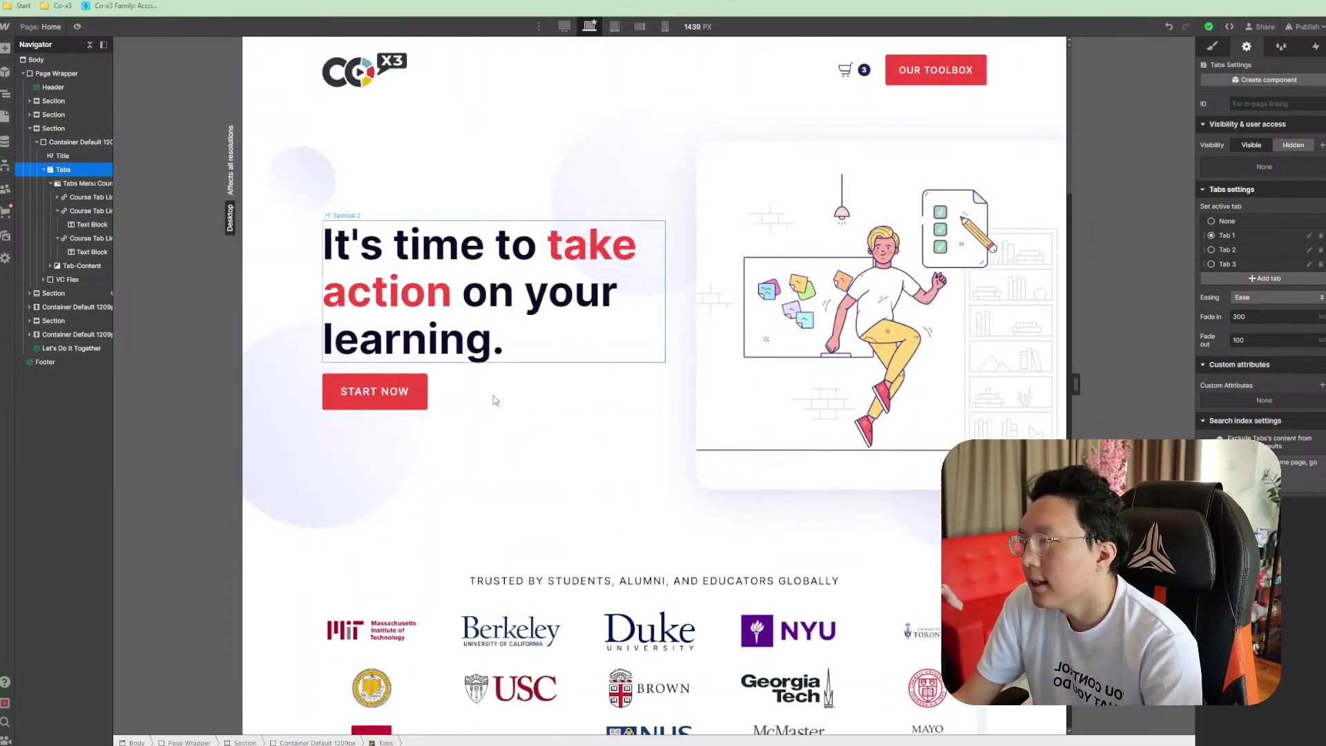
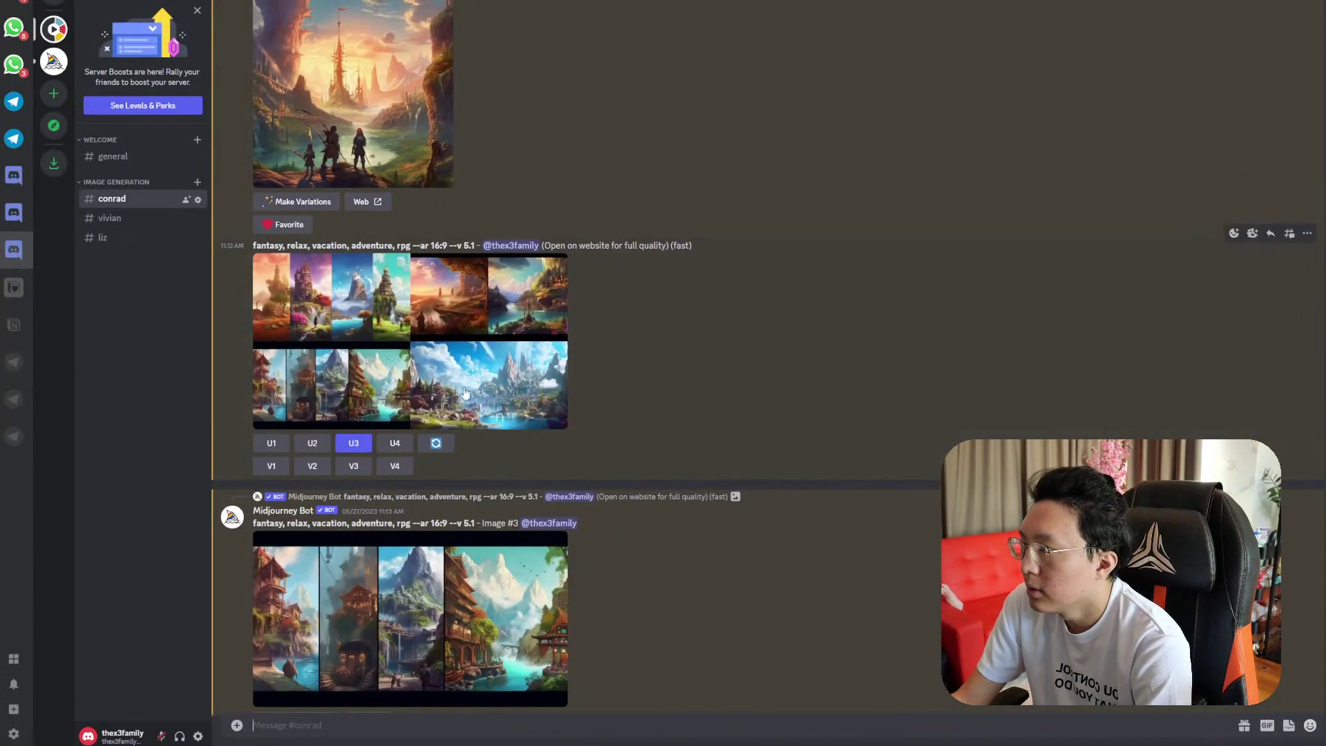
Switch to Discord and enlarge the earlier Midjourney image of the three adventurers for reference, then close it
scroll(377, 300, up, 4)
click(377, 299)
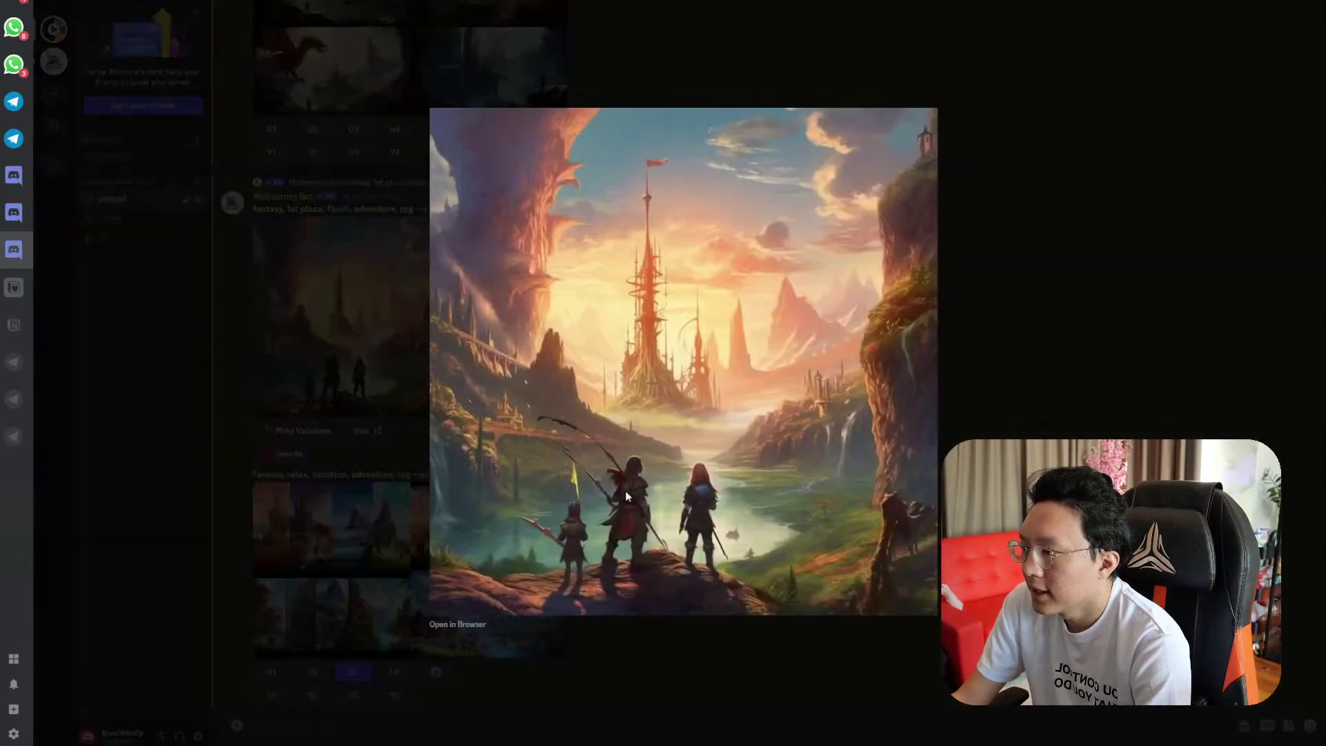
click(323, 341)
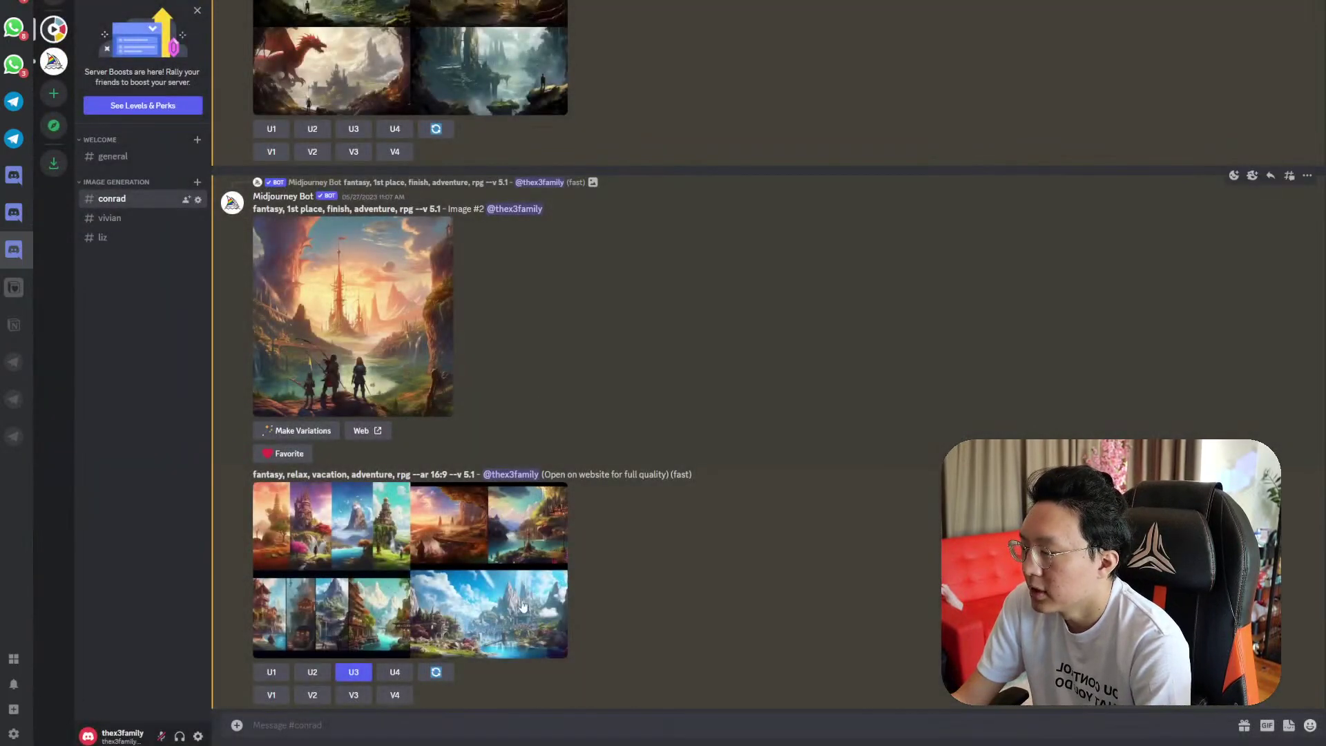
scroll(421, 687, down, 2)
scroll(422, 687, down, 3)
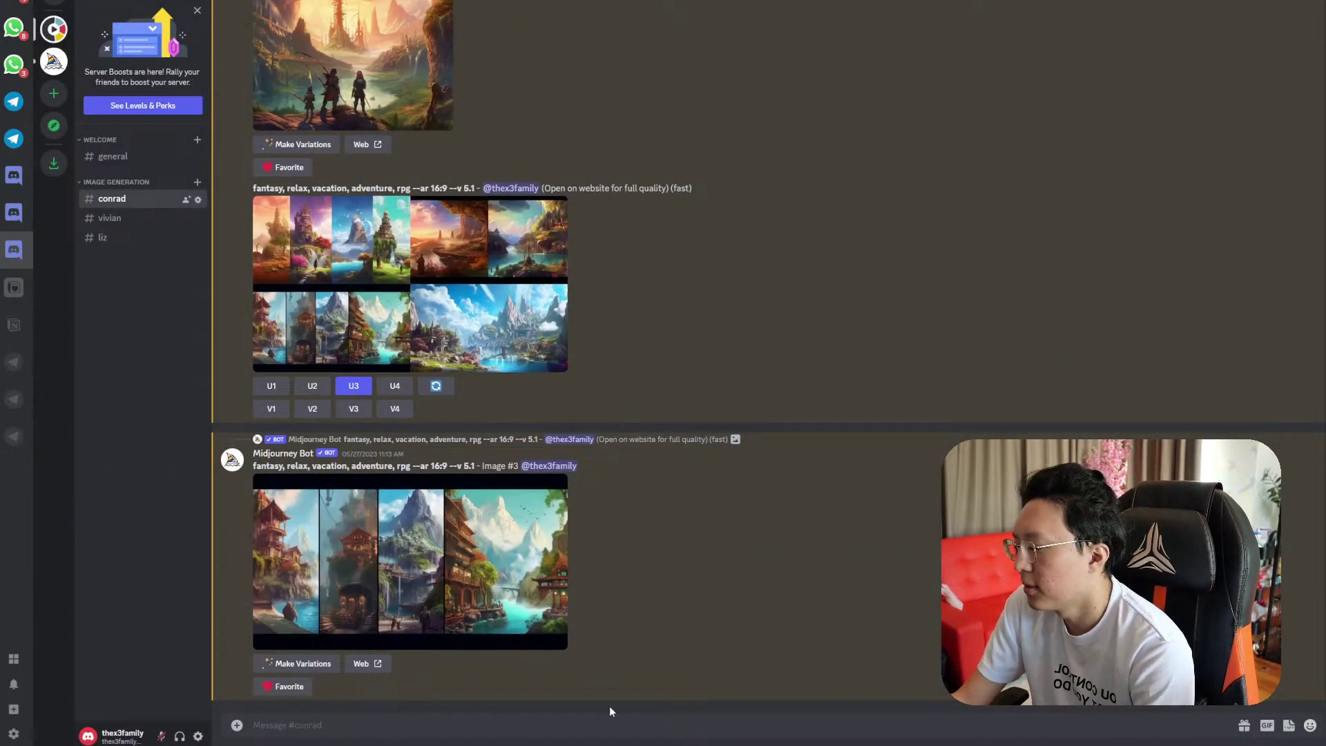
Start a Midjourney /imagine prompt reading "fantasy, rpg, --ar16:9"
text(/im)
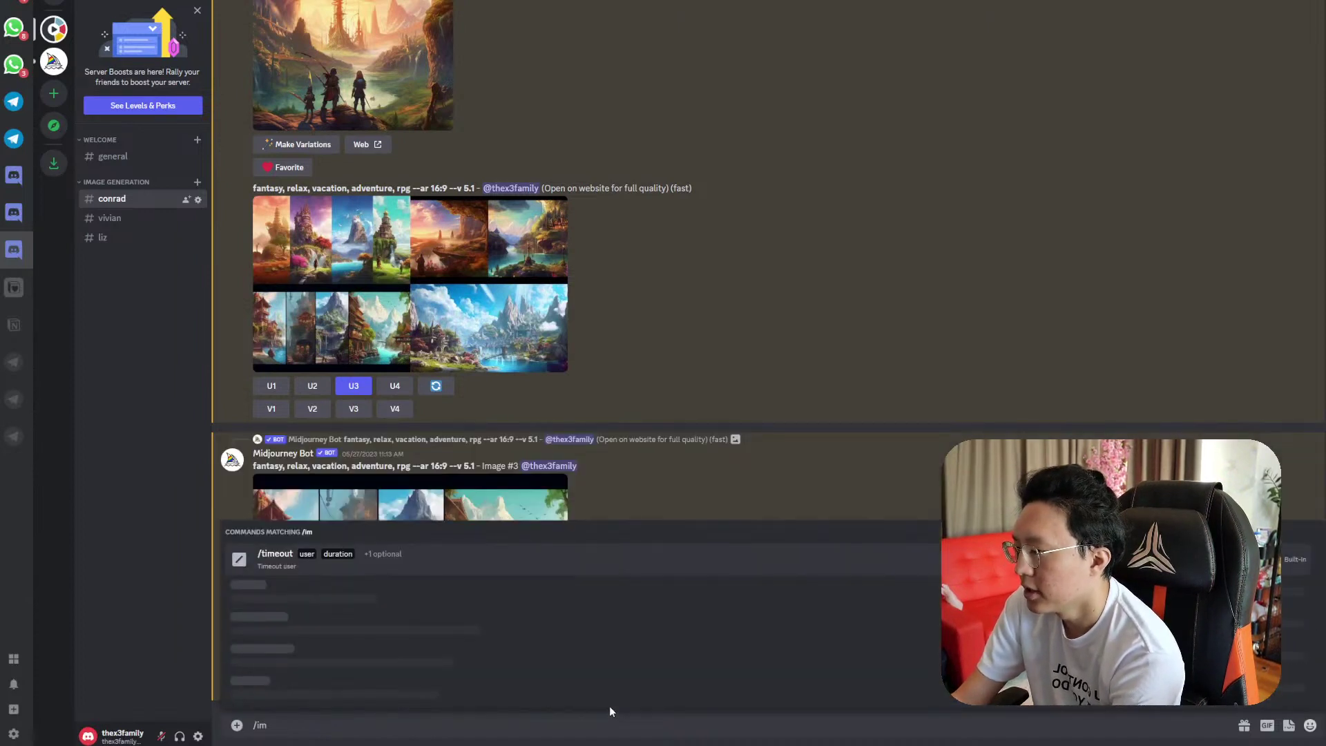
text(ag)
key(Tab)
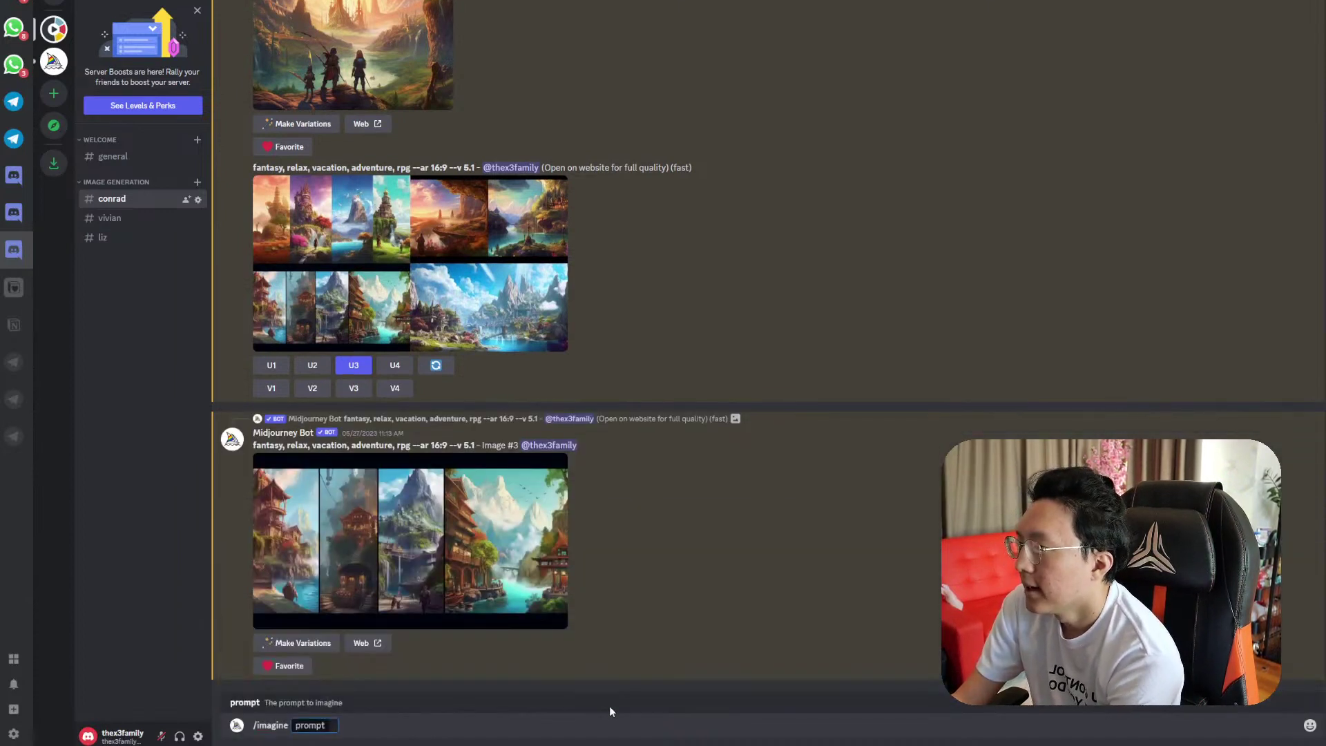
text(fantasy)
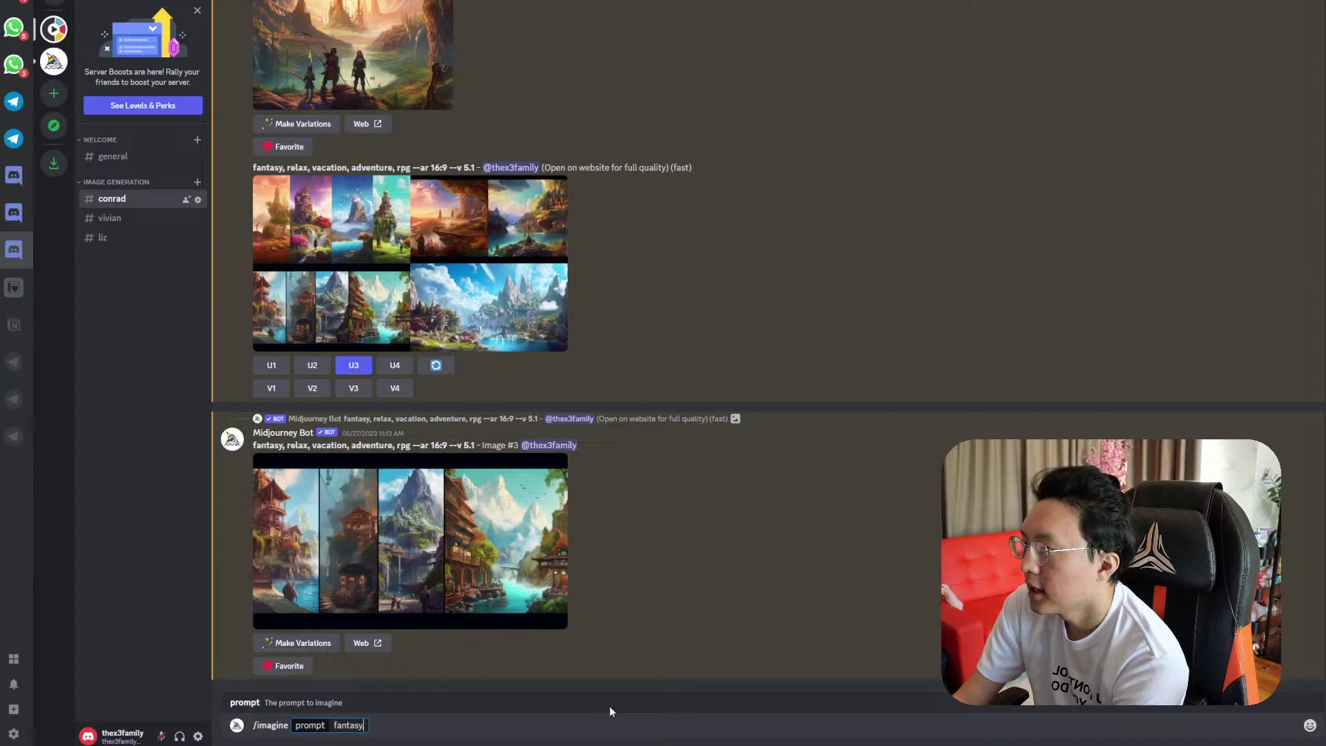
text(, rpg,)
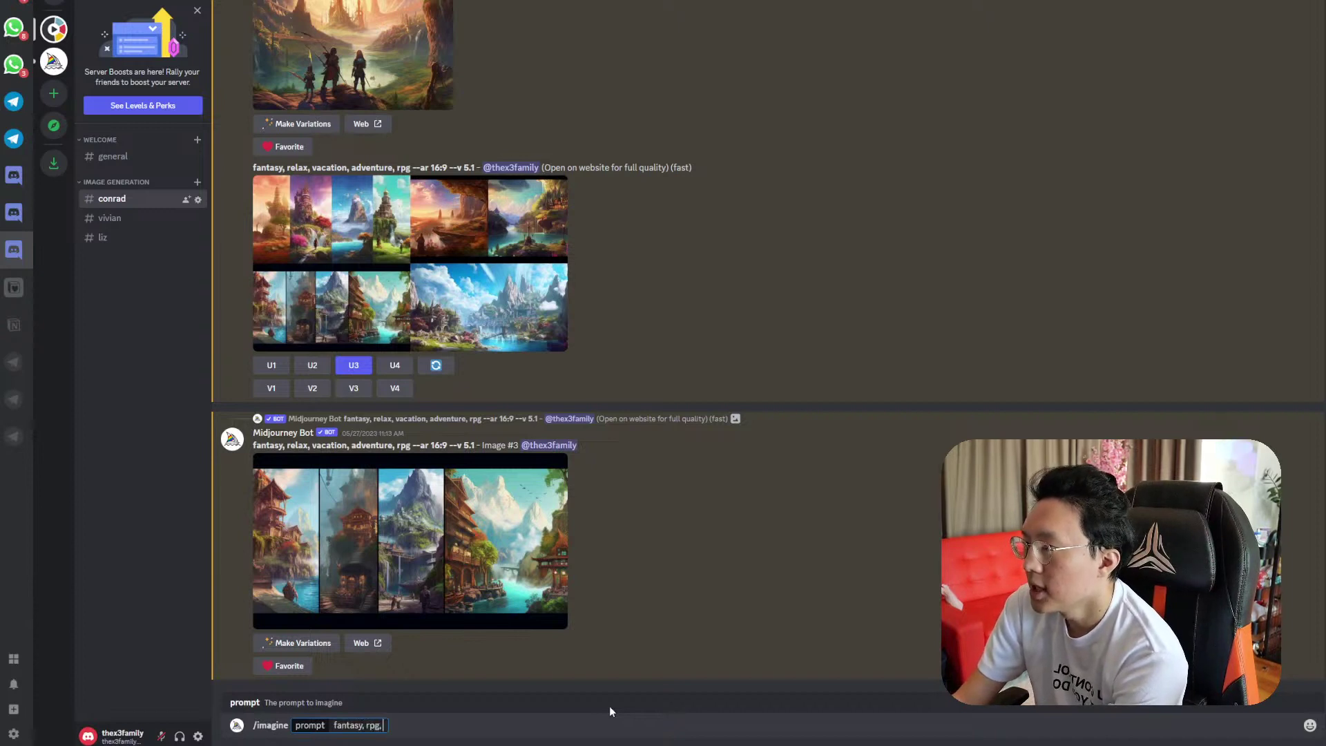
text( --ar)
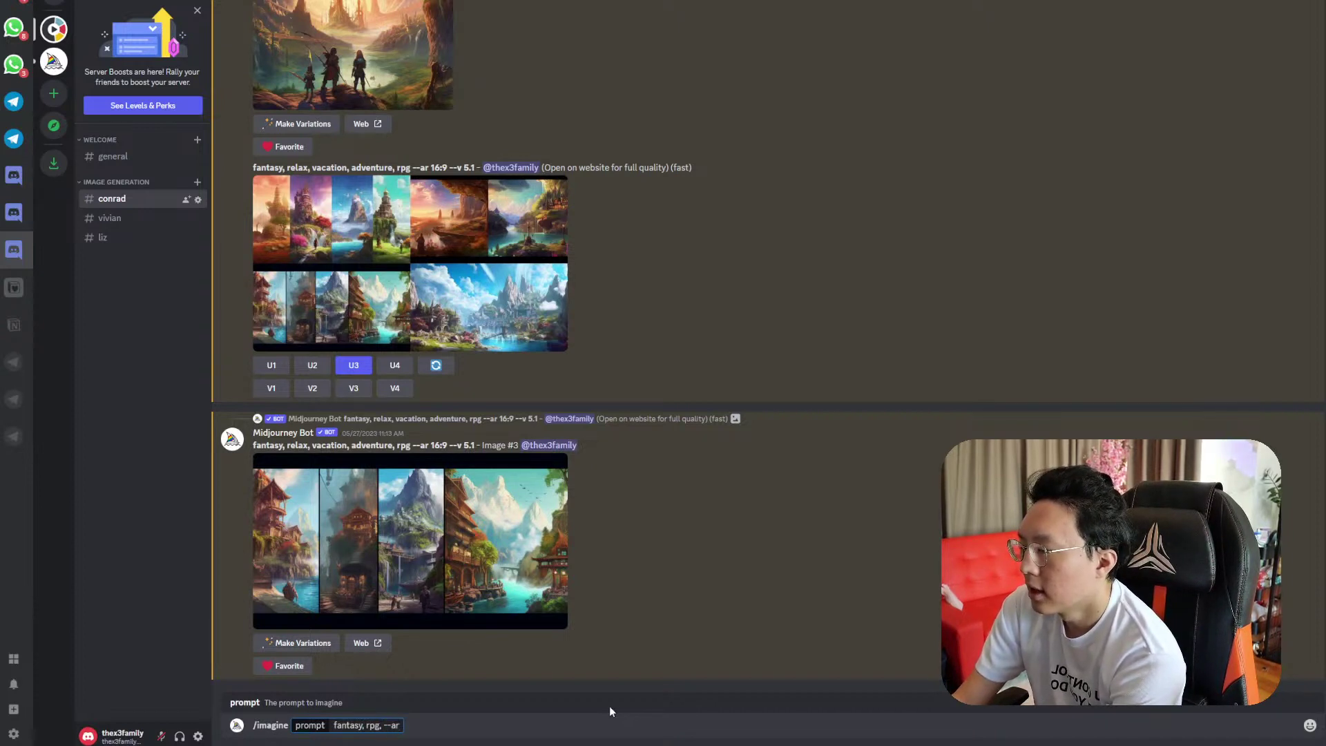
text(16:9)
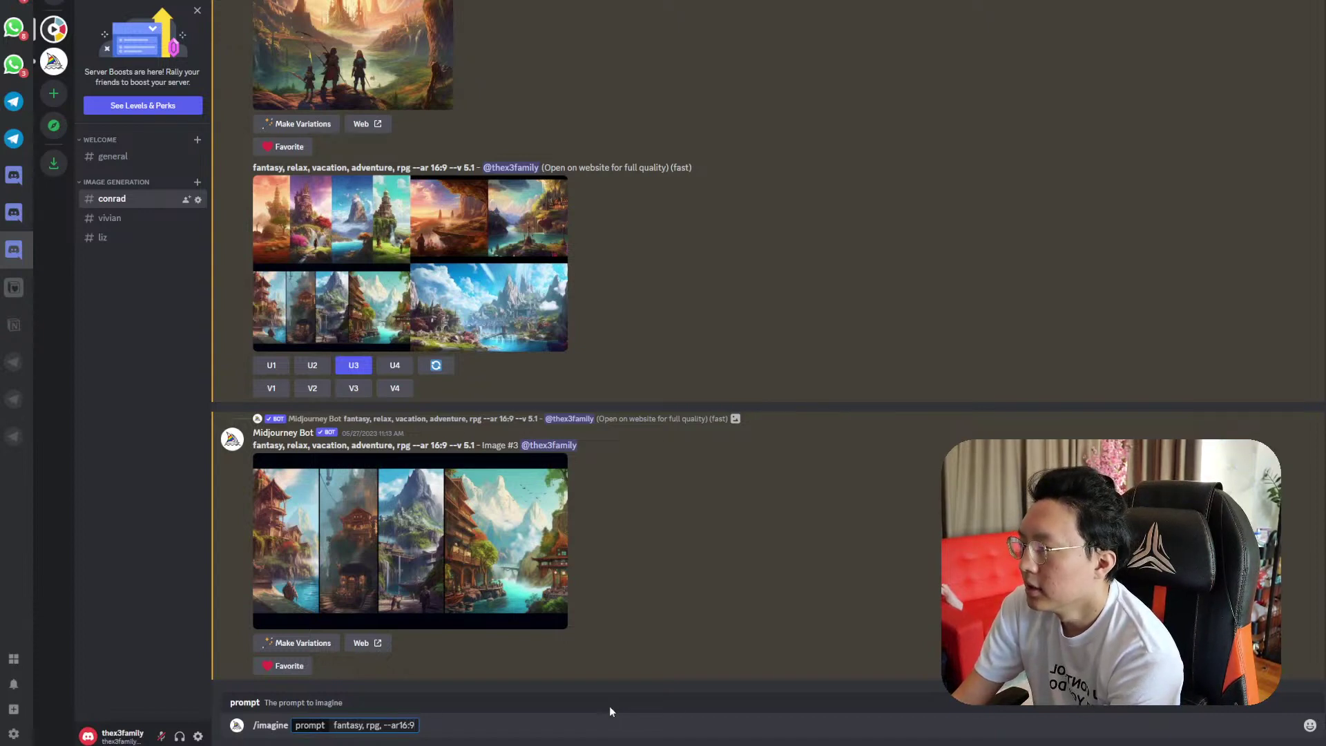
Insert "hero," into the prompt between "rpg," and the aspect ratio parameter
key(Left)
key(Left)
key(Left)
key(Left)
key(Left)
key(Left)
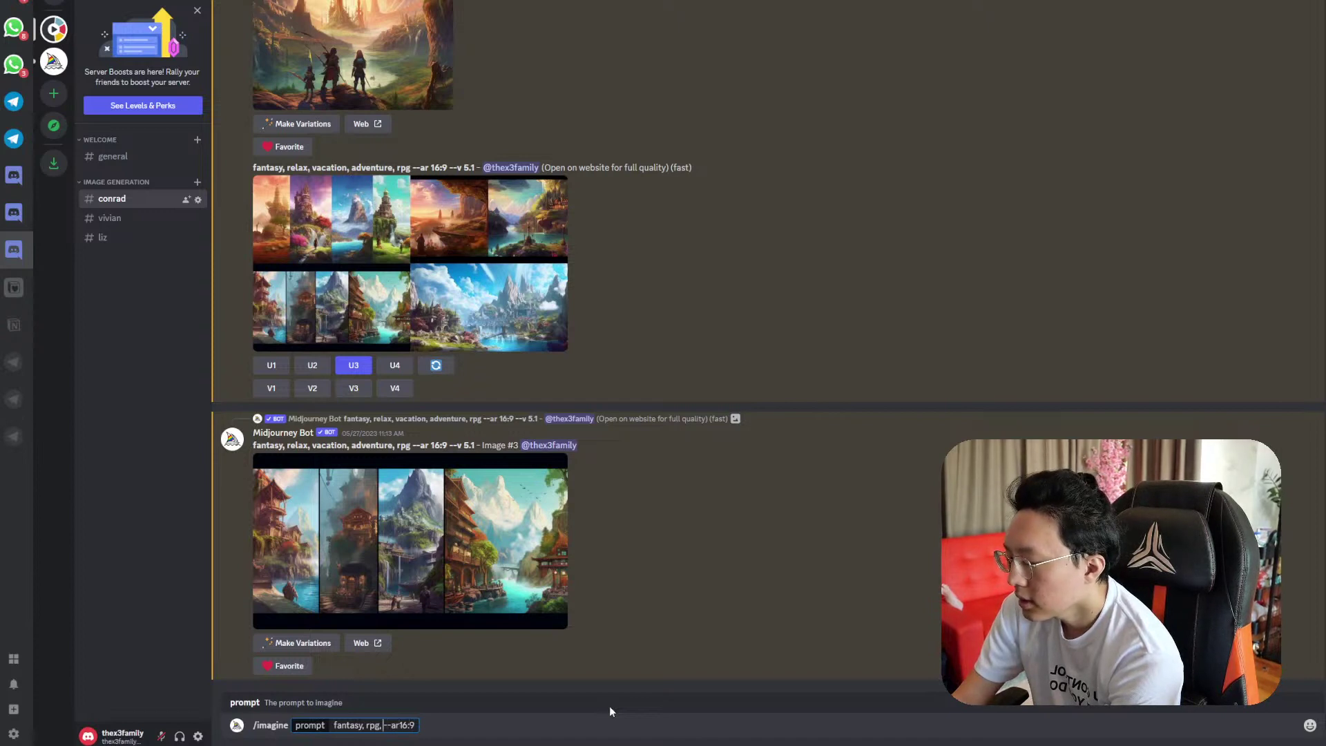
text(hero)
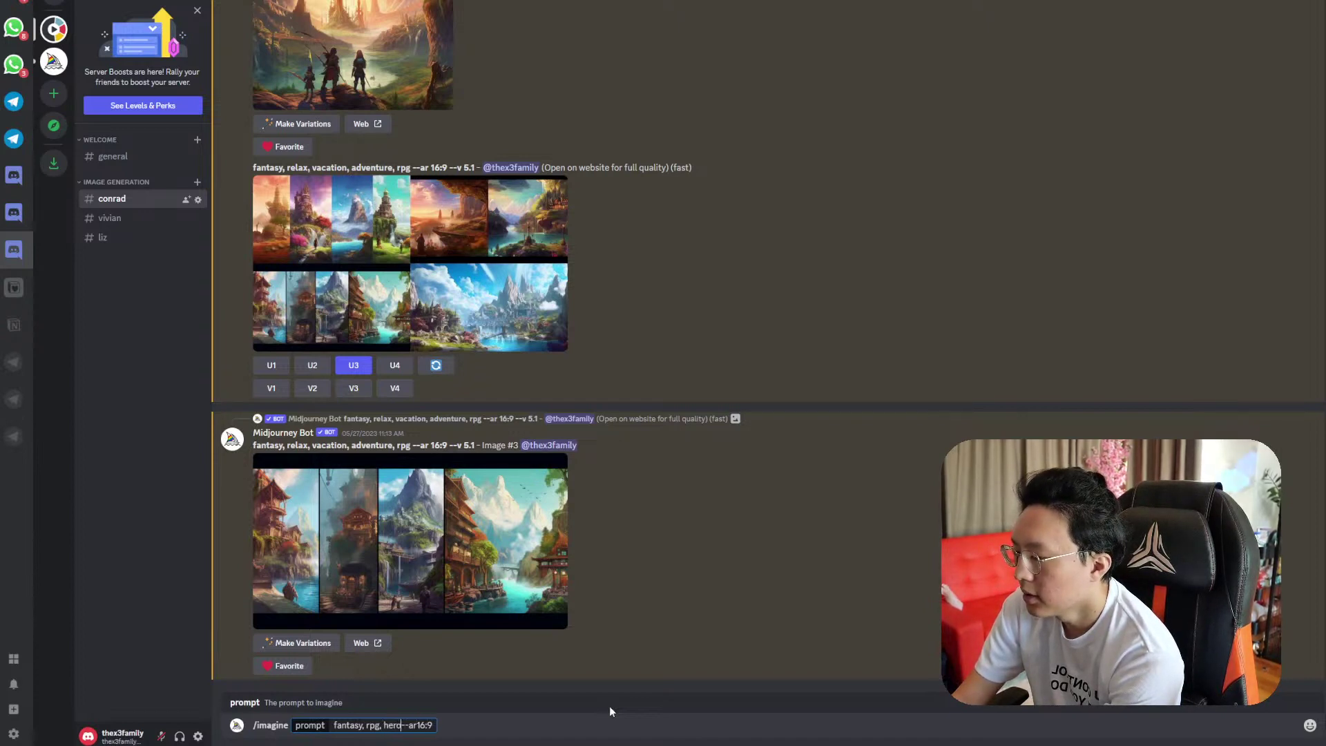
text(, beautifu)
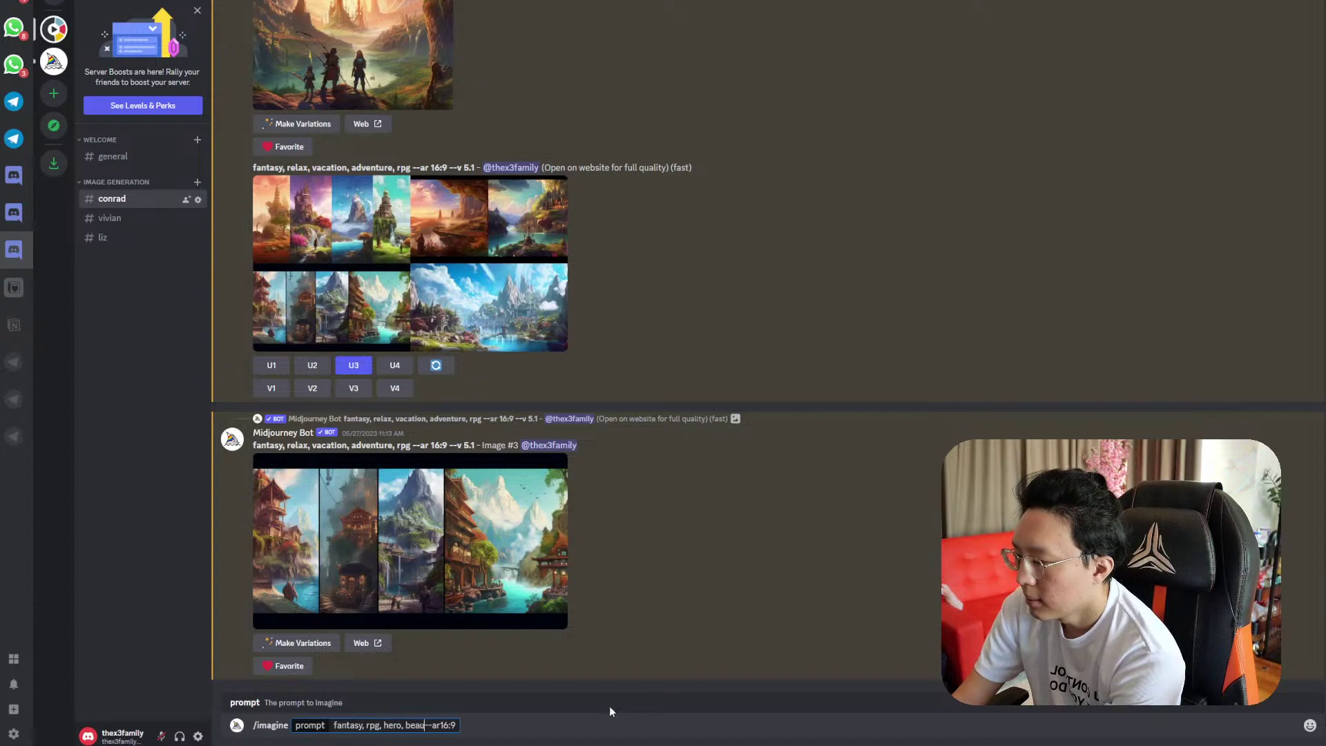
text(l website)
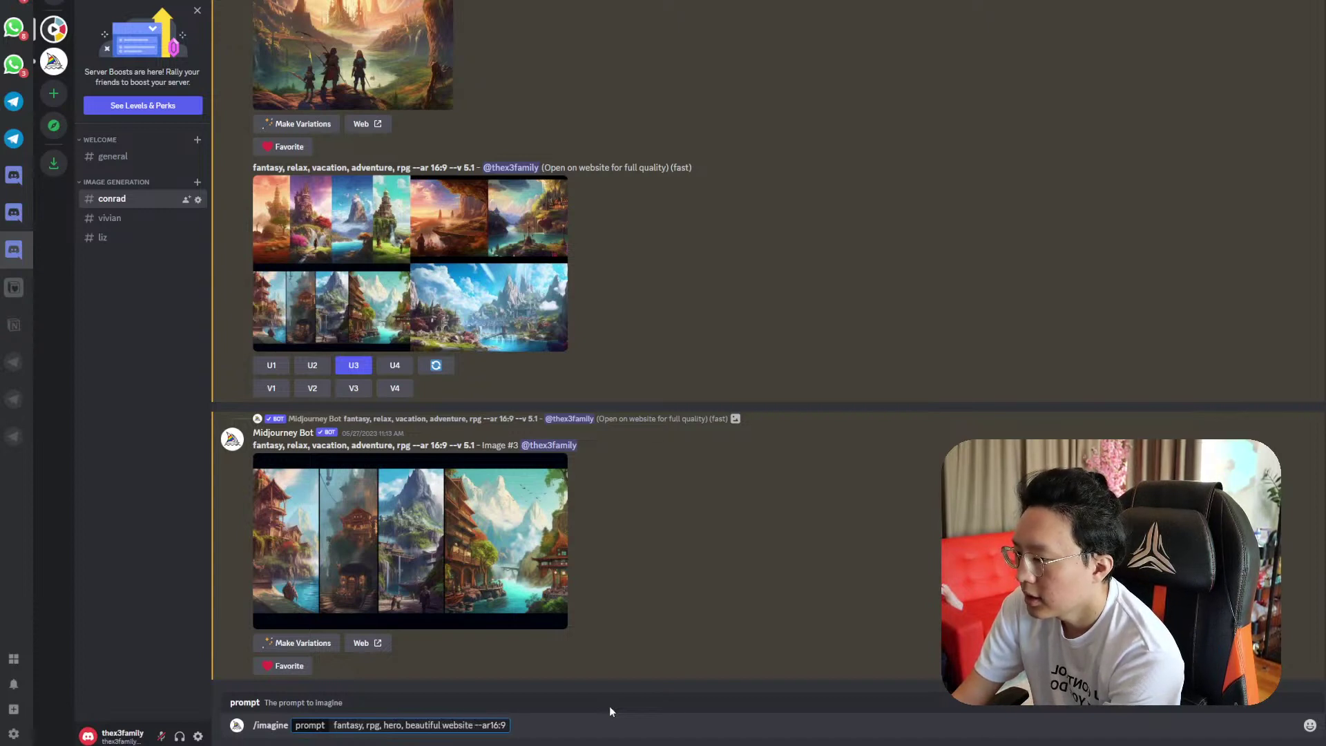
key(ctrl+BackSpace)
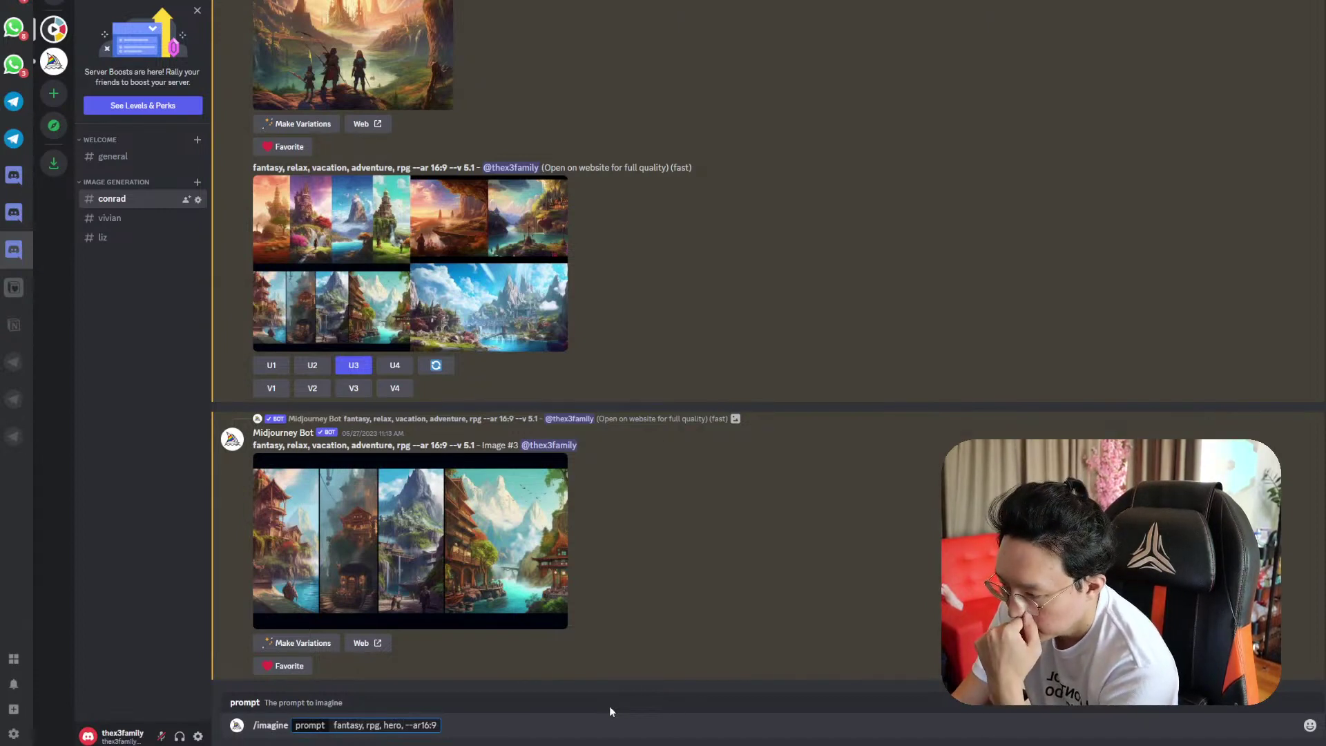
Add "picking out weapons, blacksmith store" ahead of the aspect ratio parameter and submit the prompt
text(picking out wea)
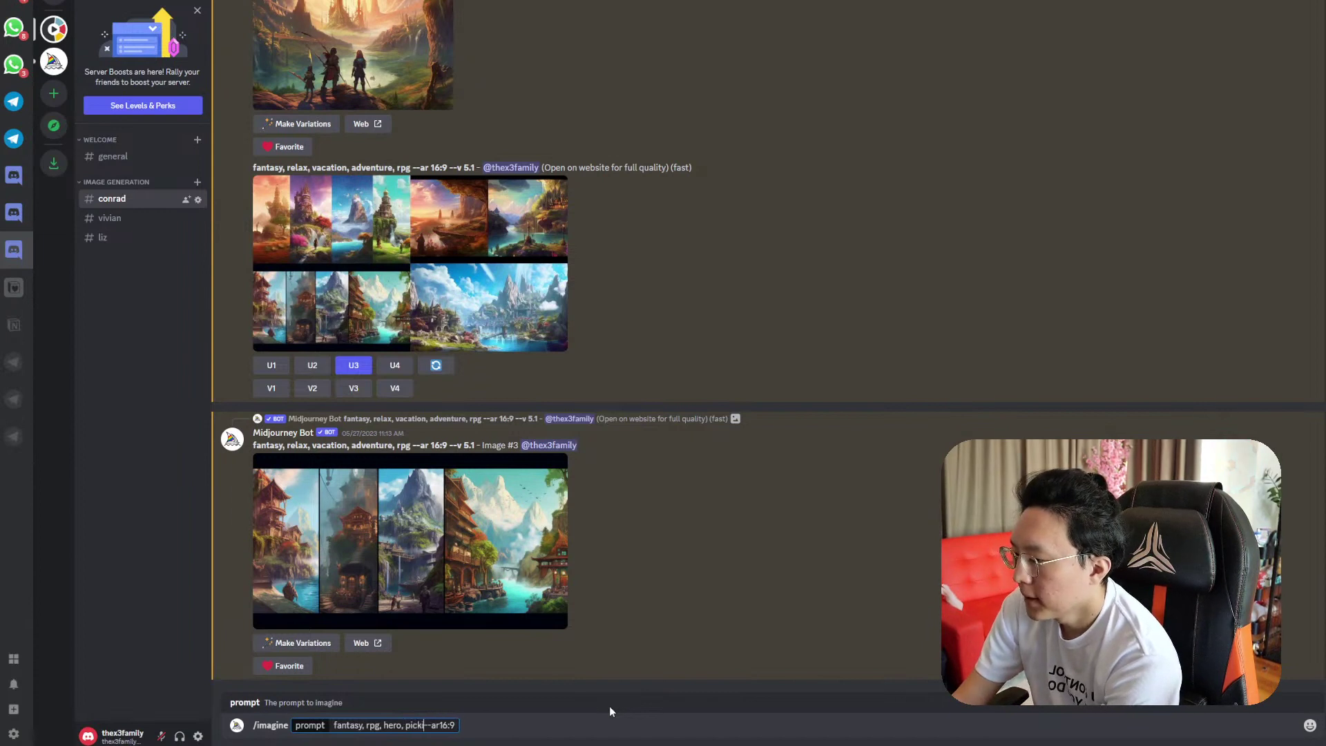
text(pons, )
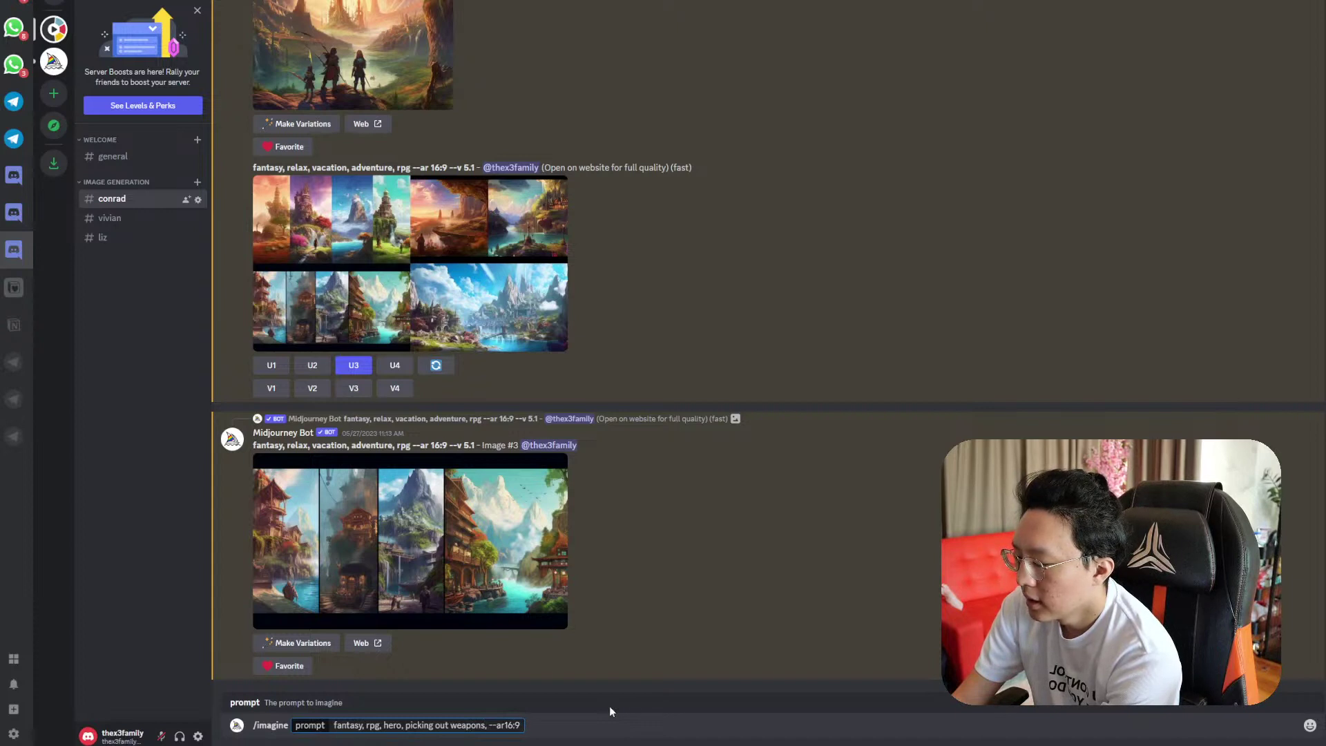
text(blacks)
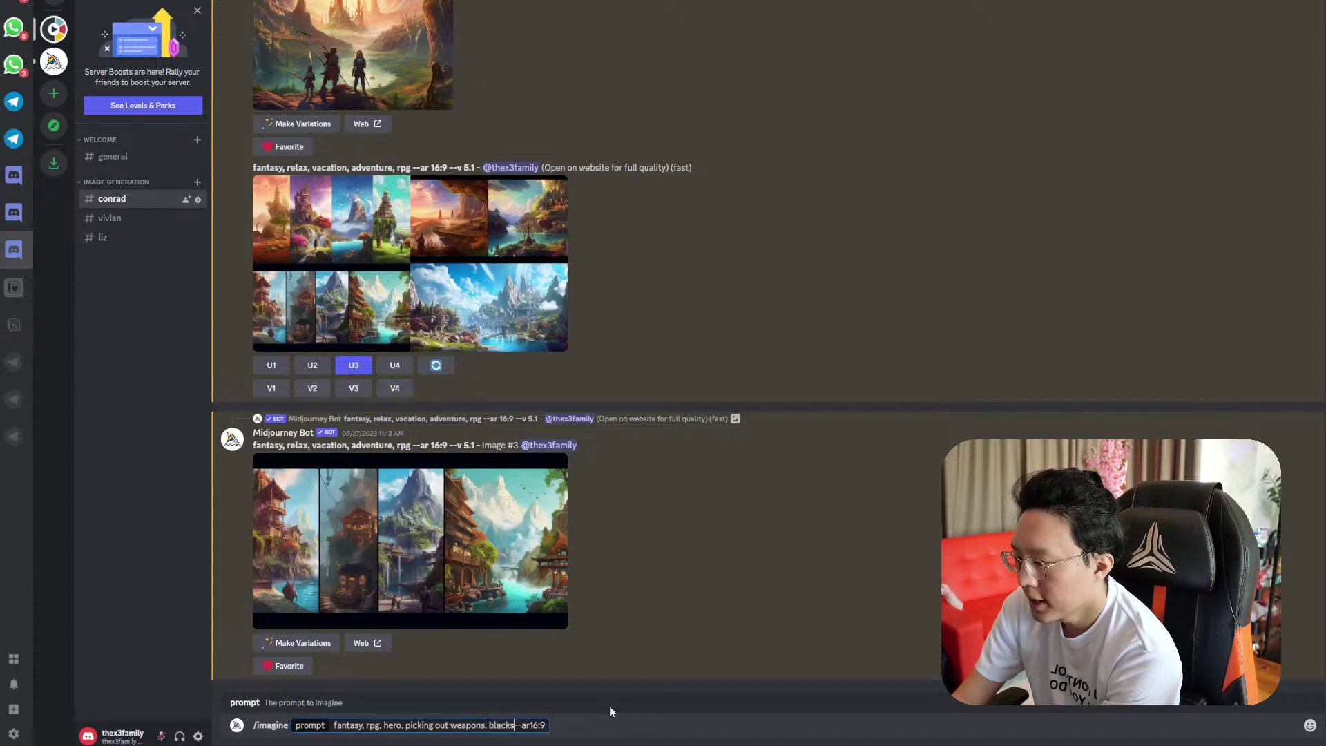
text(mith store)
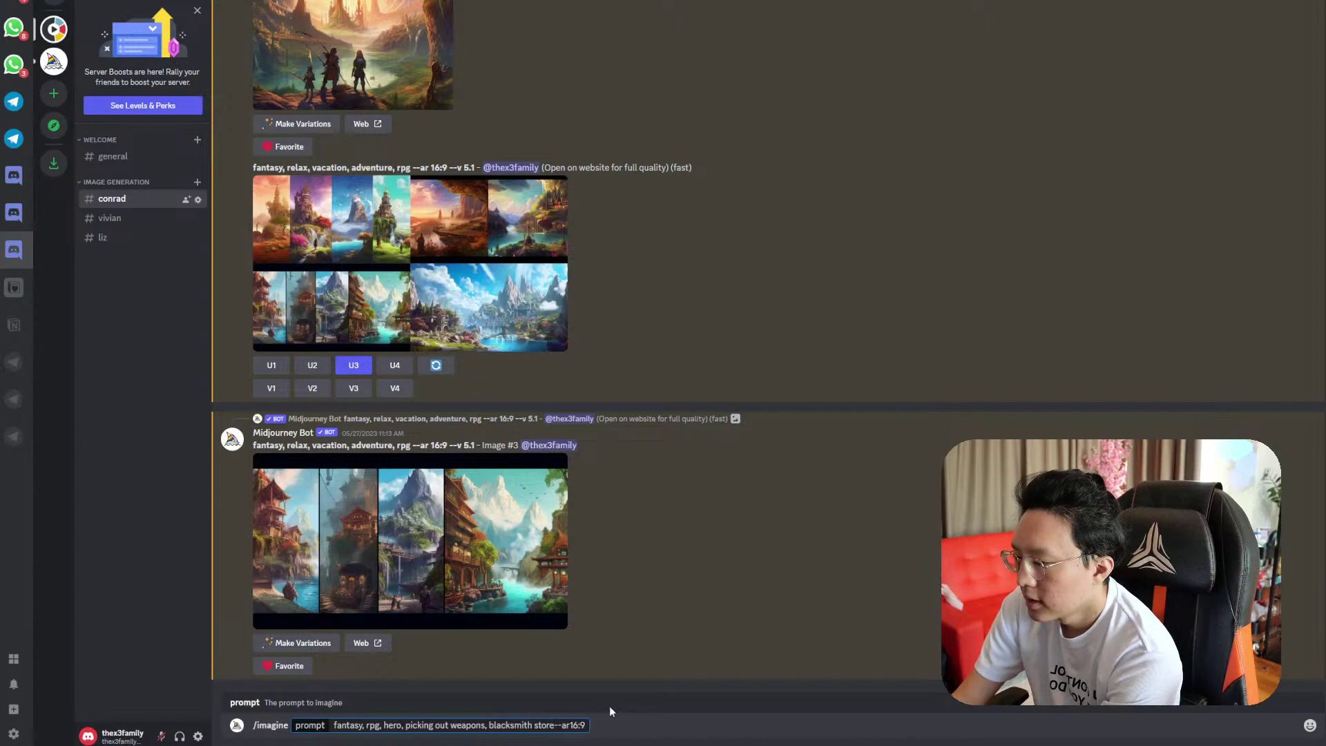
key(Return)
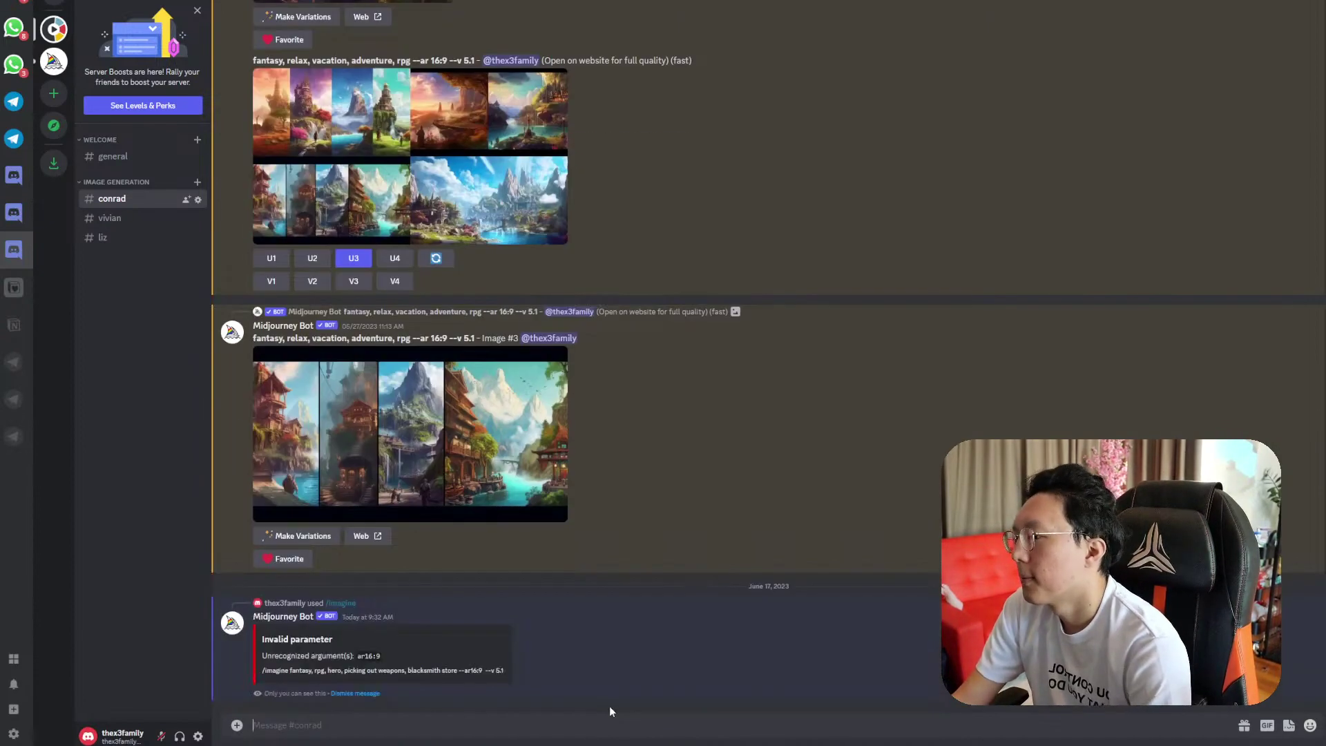
Recall the submitted prompt, correct its aspect ratio parameter to "--ar 16:9" and resubmit it
key(Up)
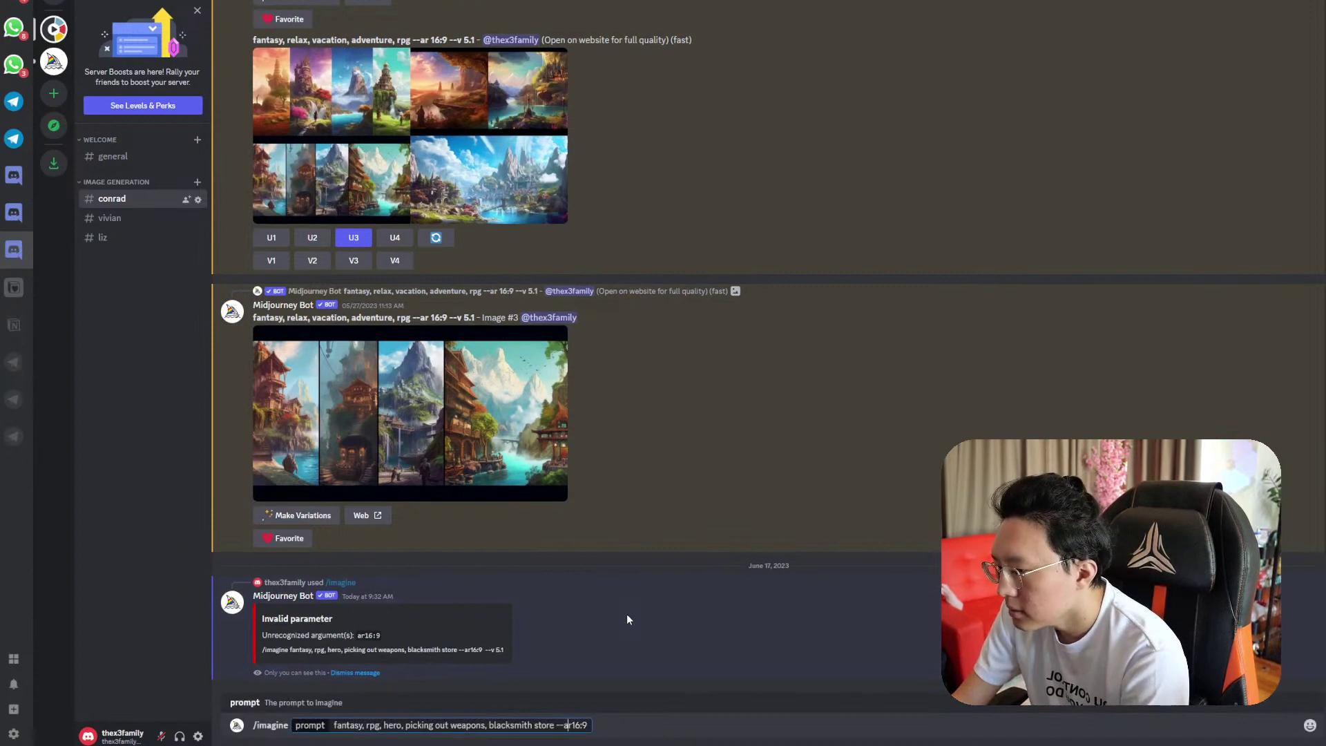
key(Right)
key(Return)
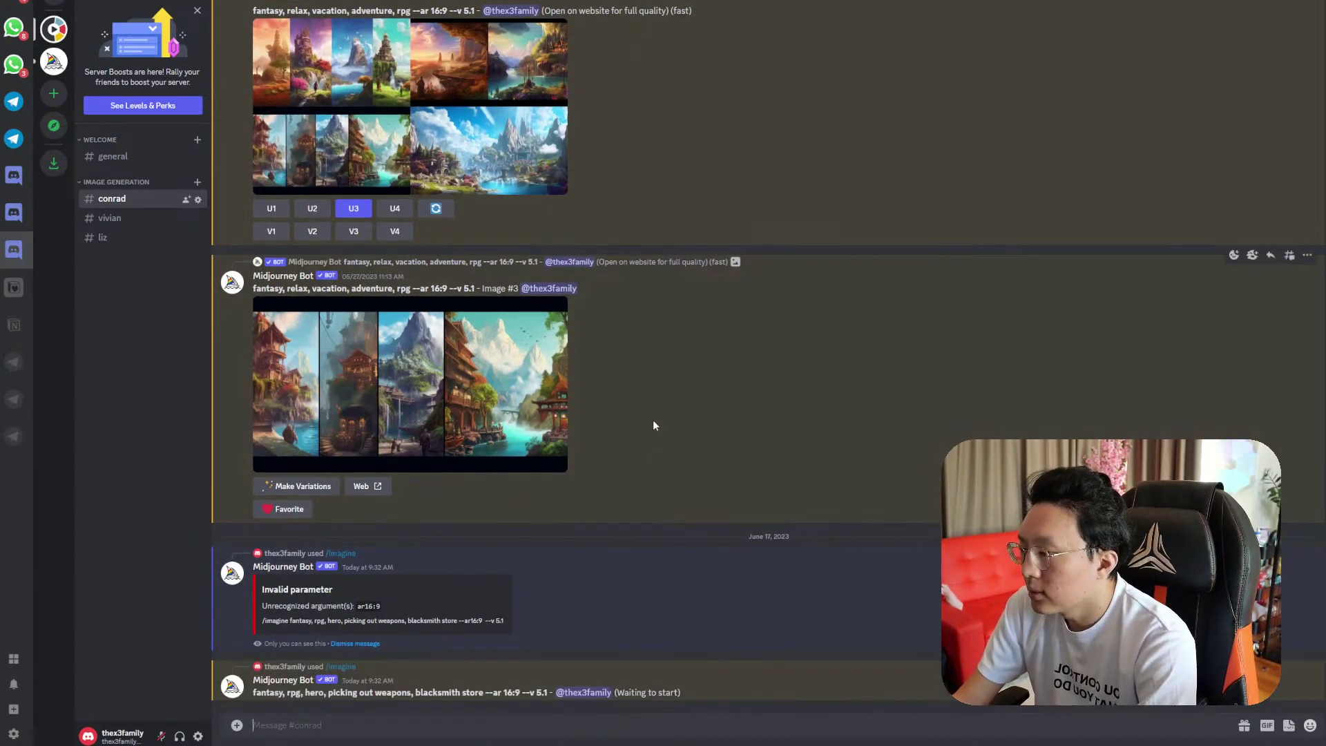
Switch to the Notion plan and split "Option: Getting Started" into an "Options" item with "Getting Started" nested beneath it
key(alt+Tab)
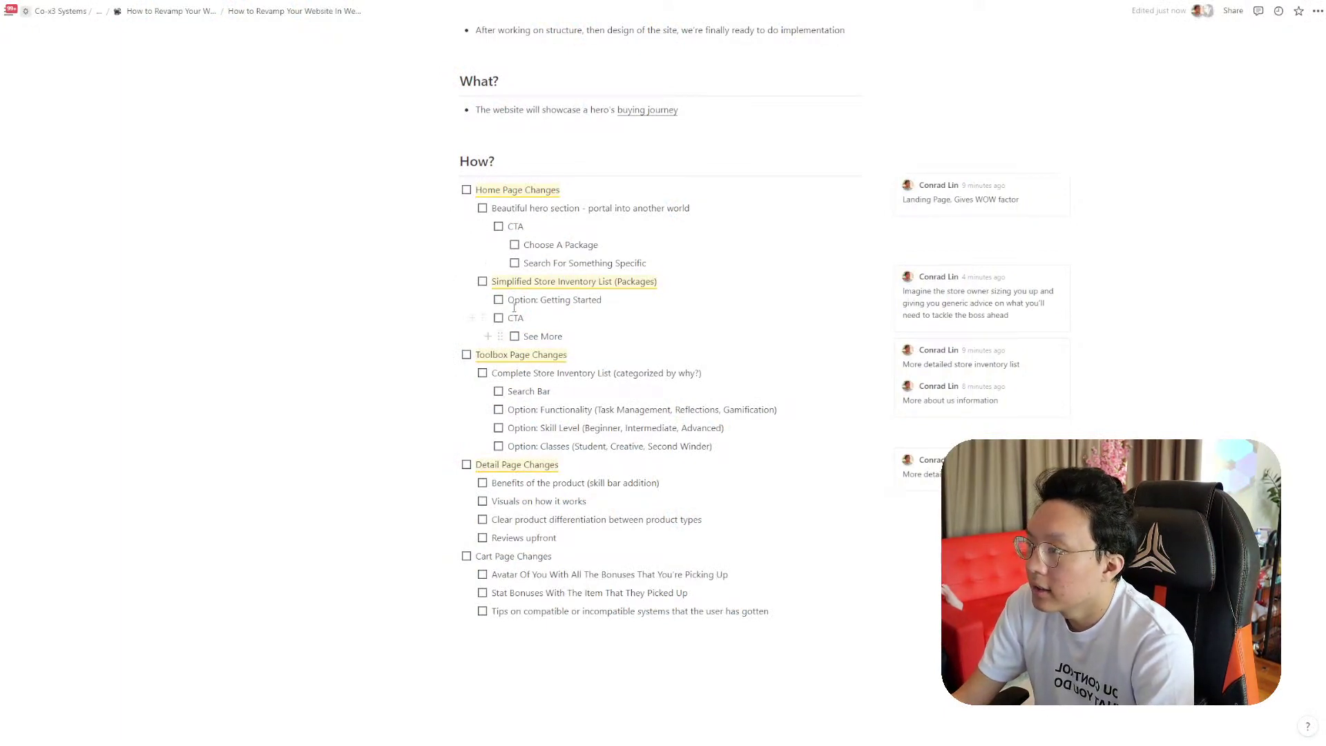
drag(406, 280, 423, 324)
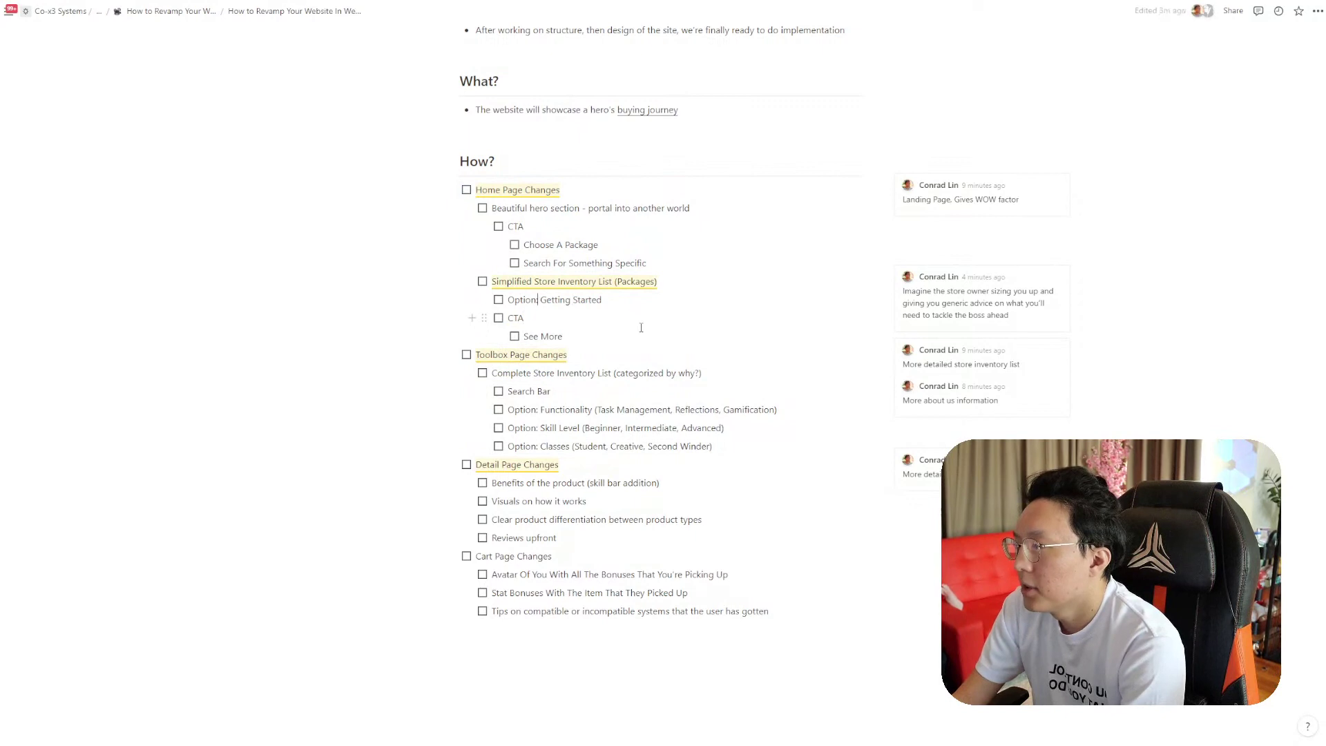
key(BackSpace)
key(BackSpace)
text(s)
key(Return)
key(Tab)
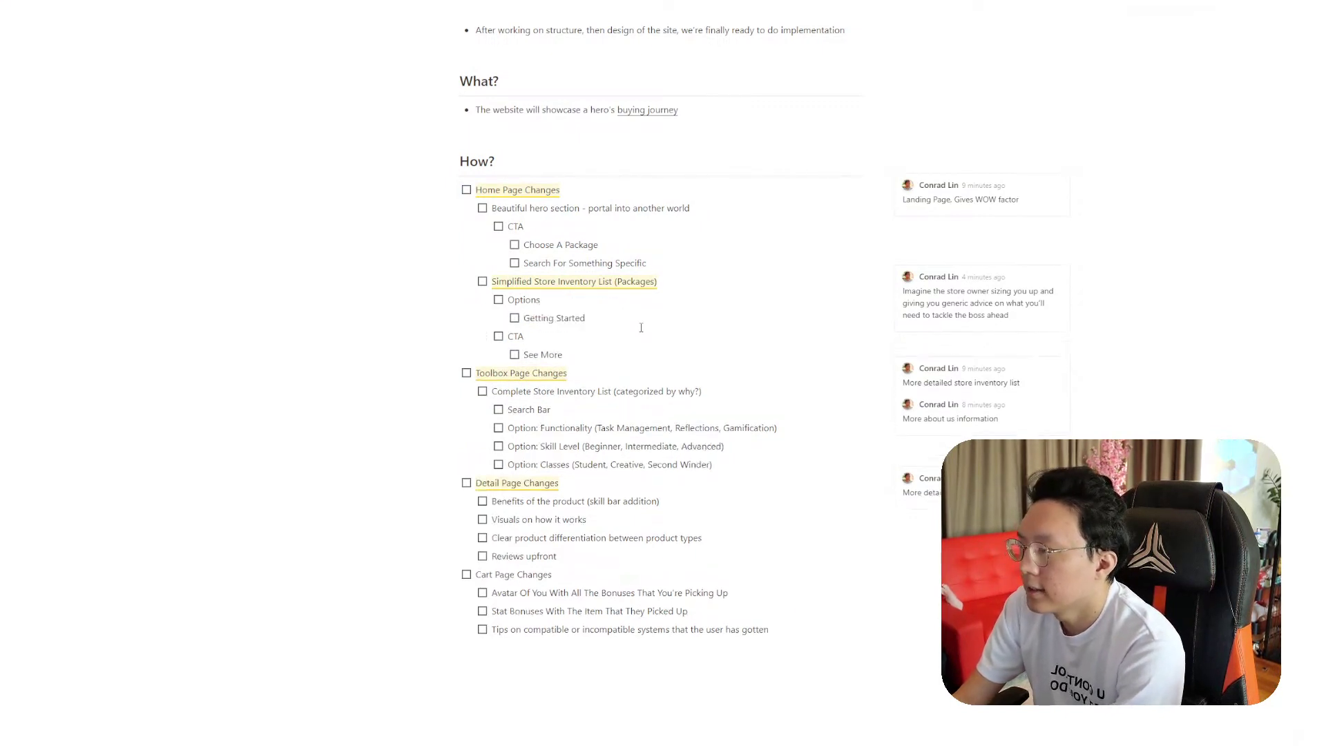
Add "Core Packages" and "Auxiliary Packages" as checklist items below "Getting Started" under Options, correcting the spelling of "Auxiliary"
key(Return)
text(C)
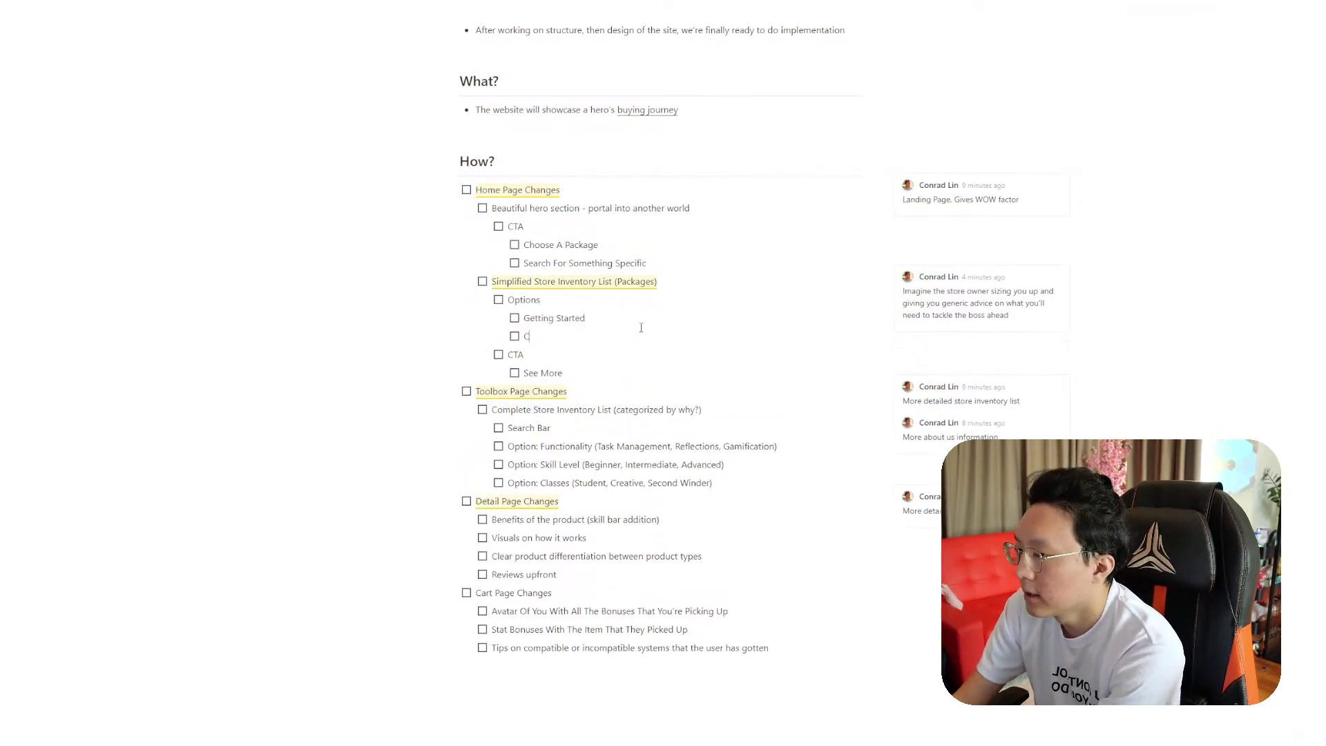
text(ore Packages)
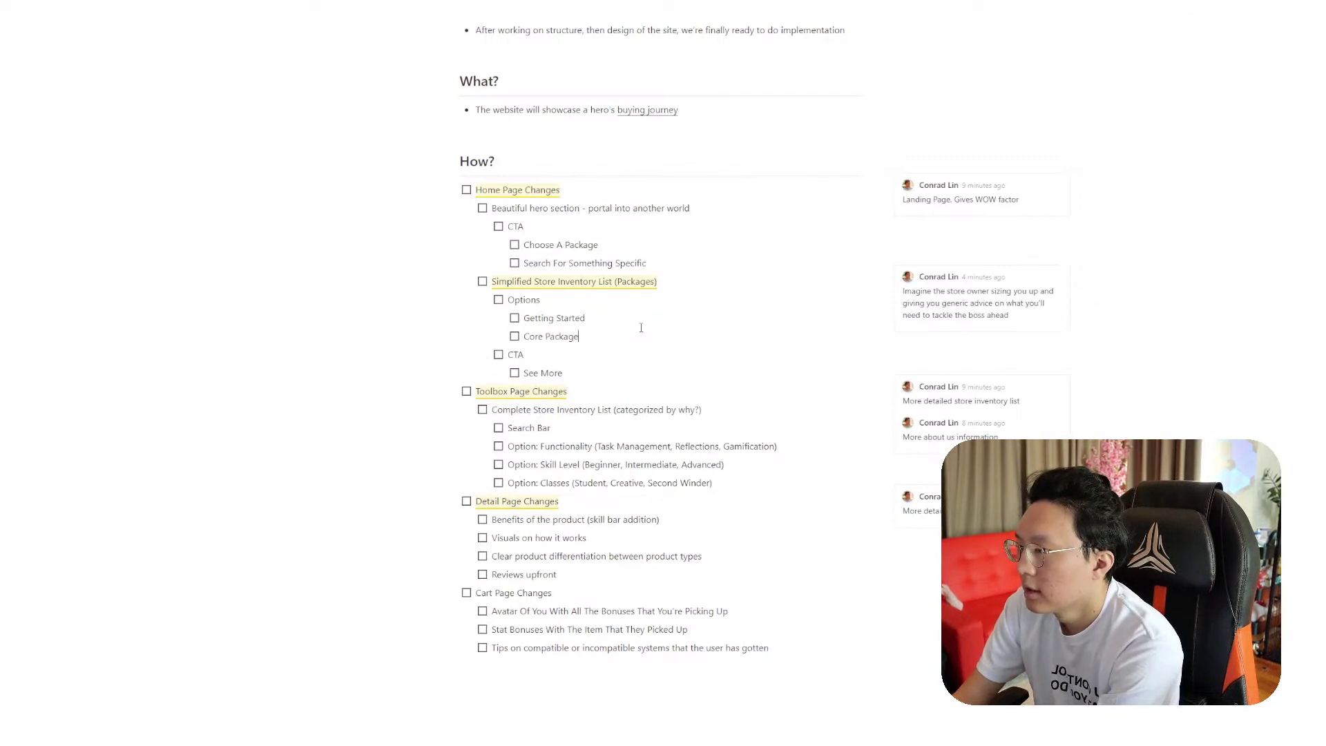
key(Return)
text(Auxillar)
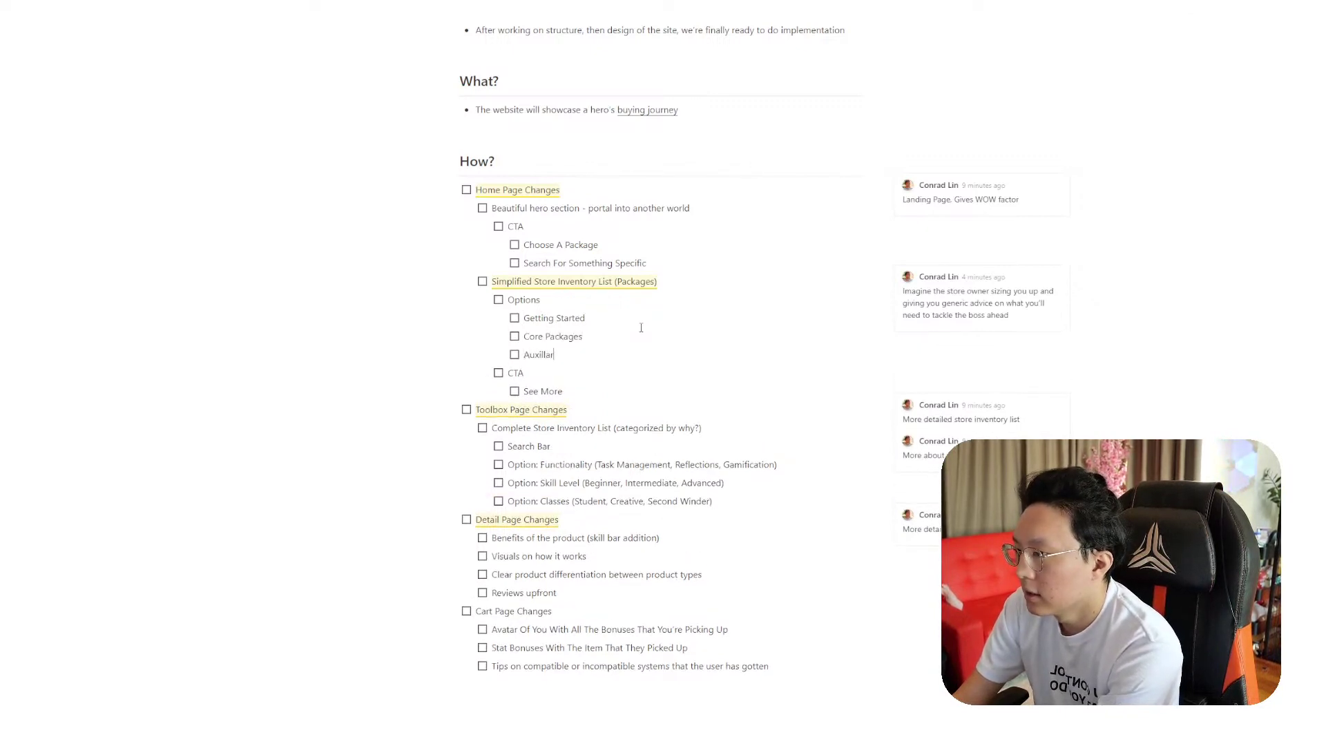
text(y Pac)
key(BackSpace)
key(BackSpace)
key(BackSpace)
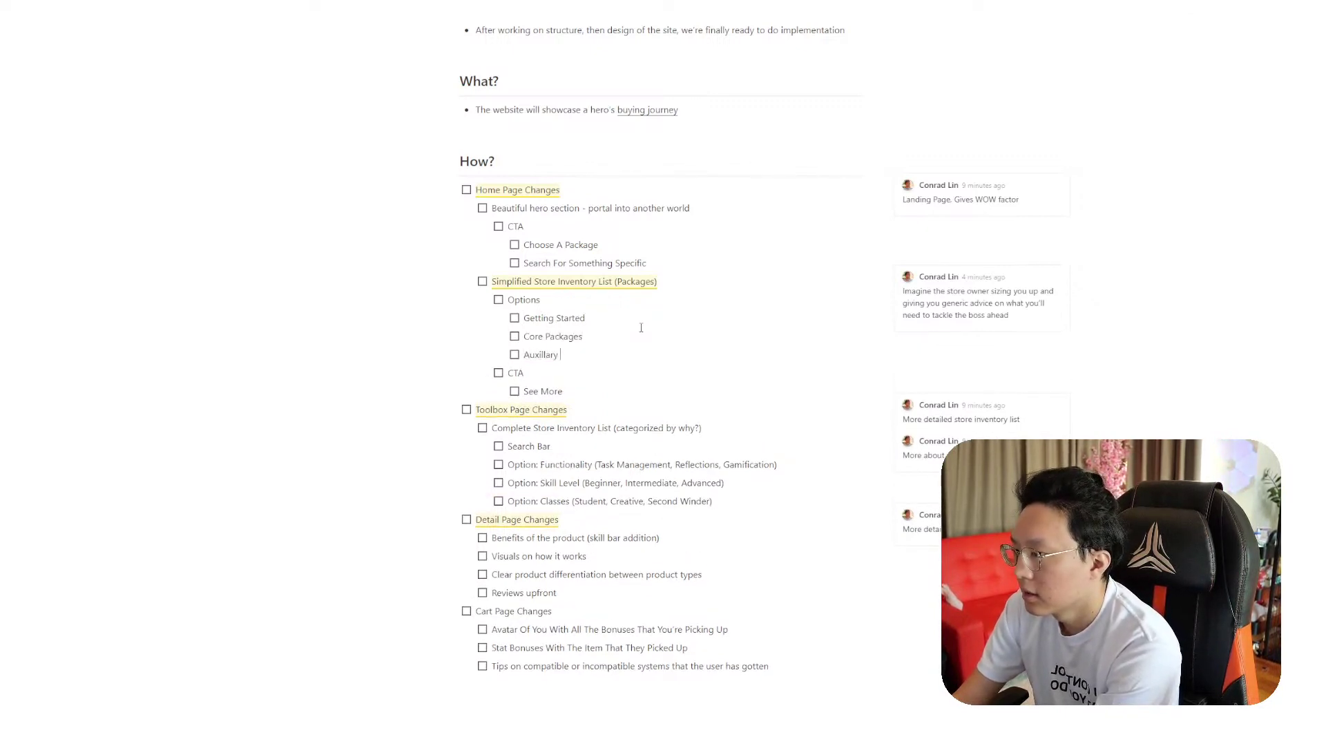
text(Packages)
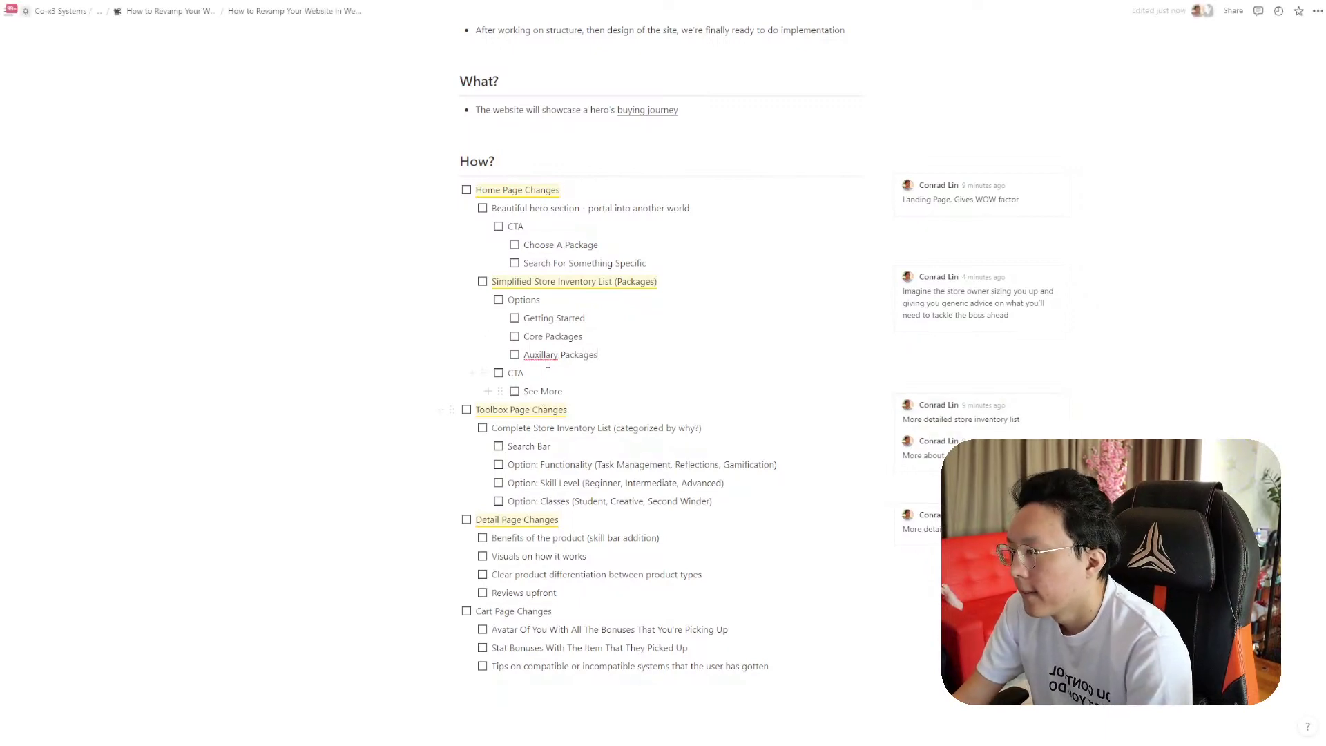
right_click(549, 361)
click(553, 371)
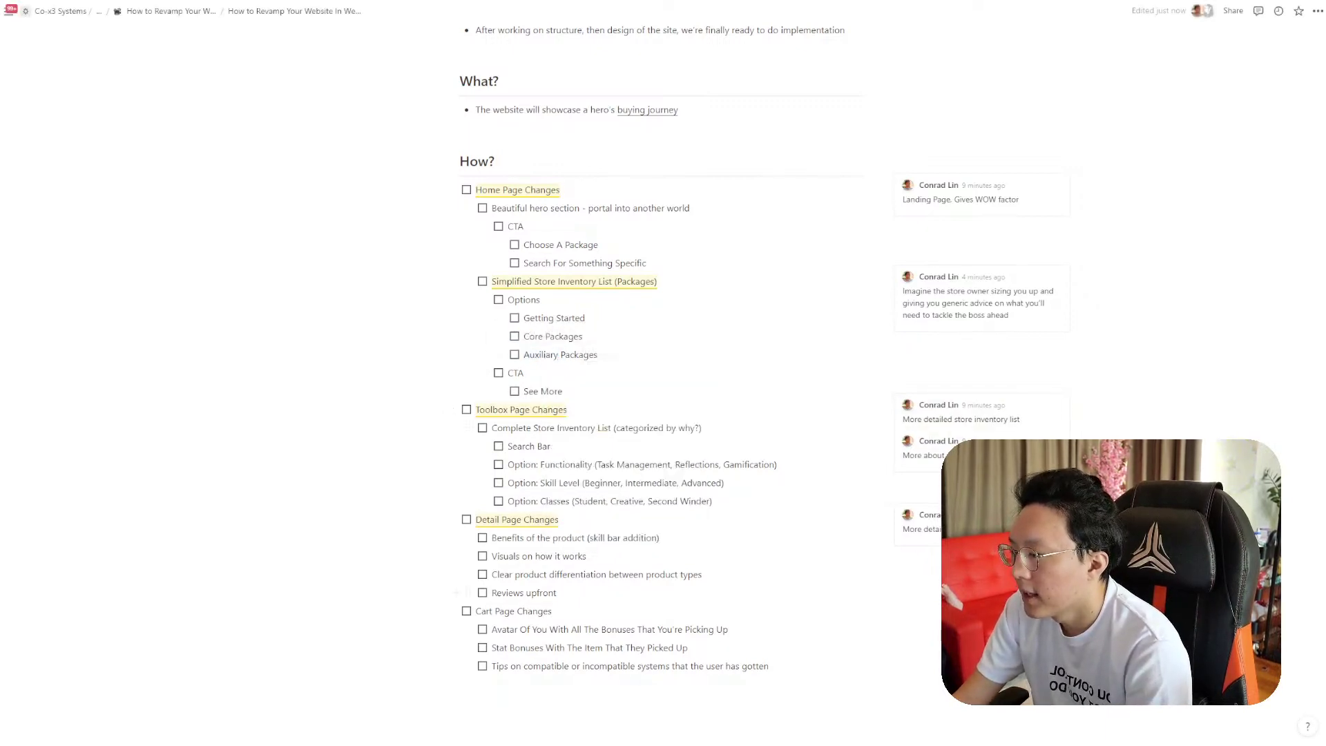
Switch to the Webflow Designer and review the Home page from the hero through the university logos and introduction to the package section
click(477, 704)
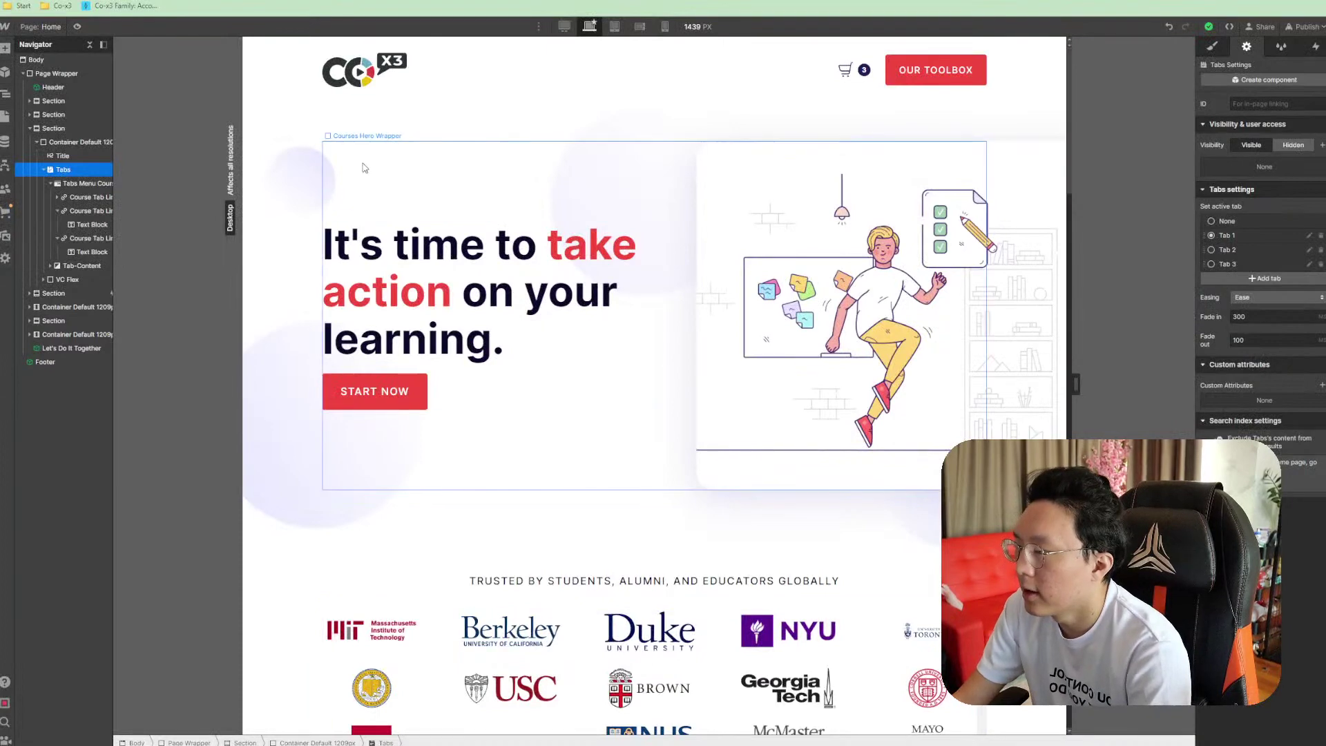
scroll(708, 314, down, 6)
scroll(708, 314, down, 5)
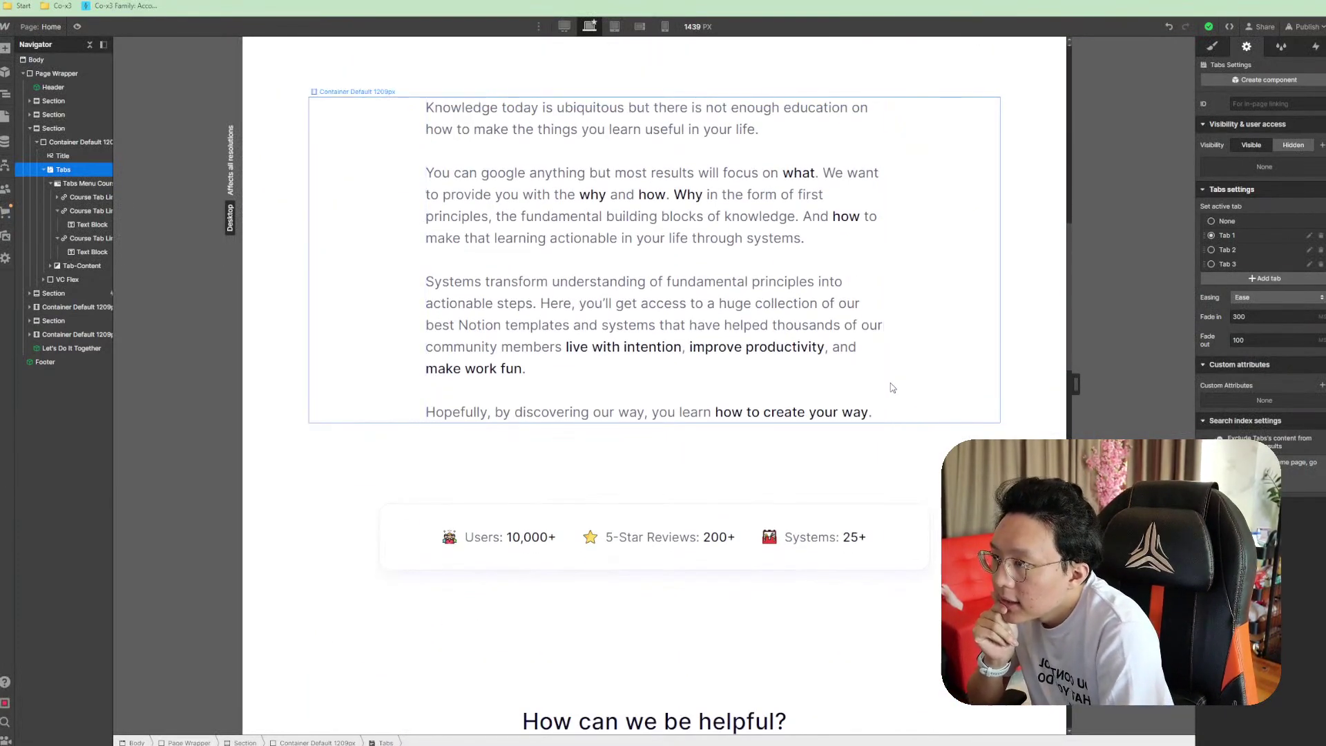
scroll(892, 388, up, 10)
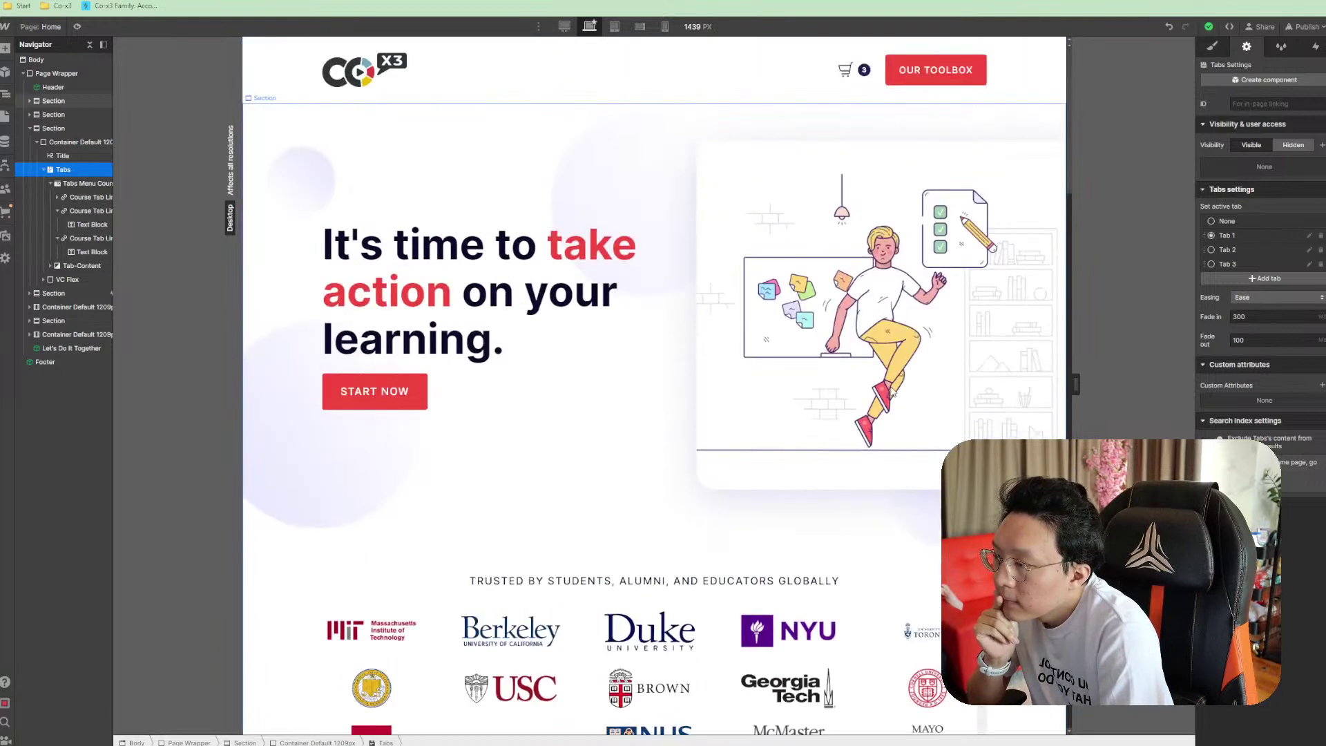
scroll(892, 390, down, 5)
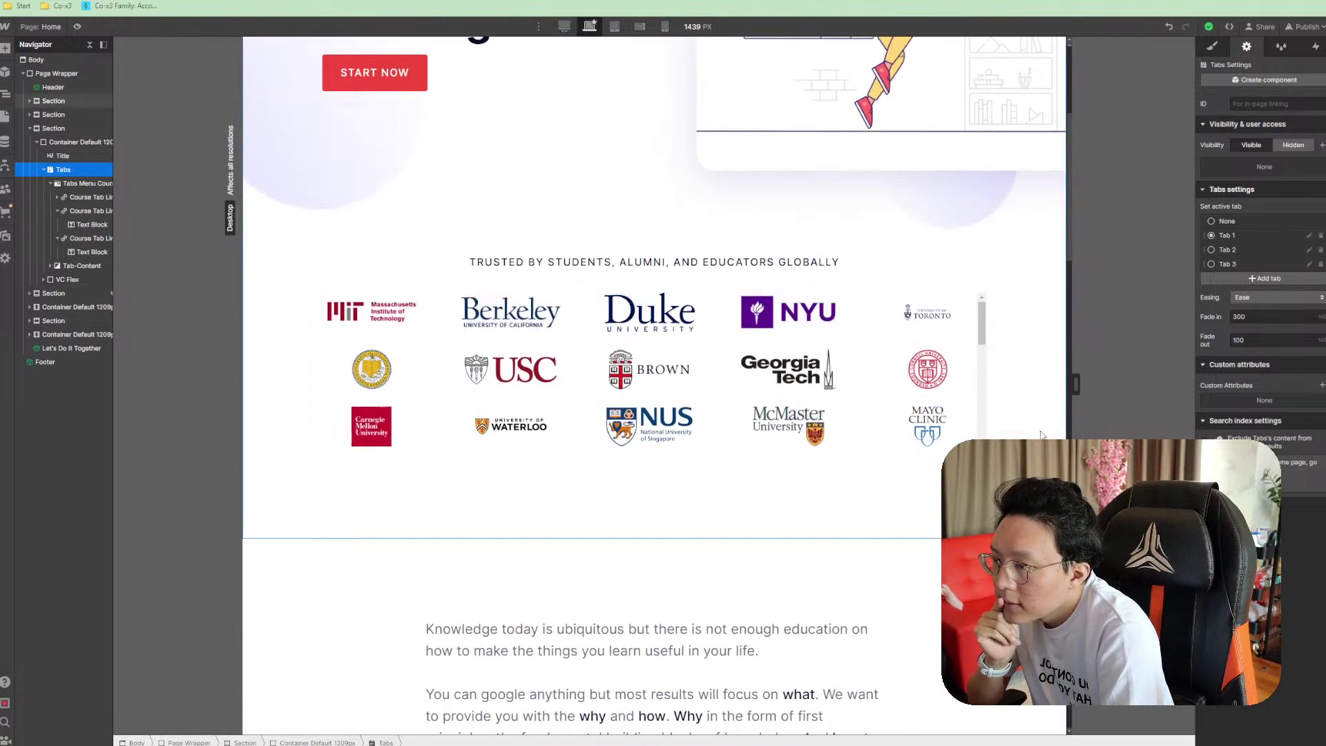
scroll(721, 574, down, 3)
scroll(720, 575, up, 10)
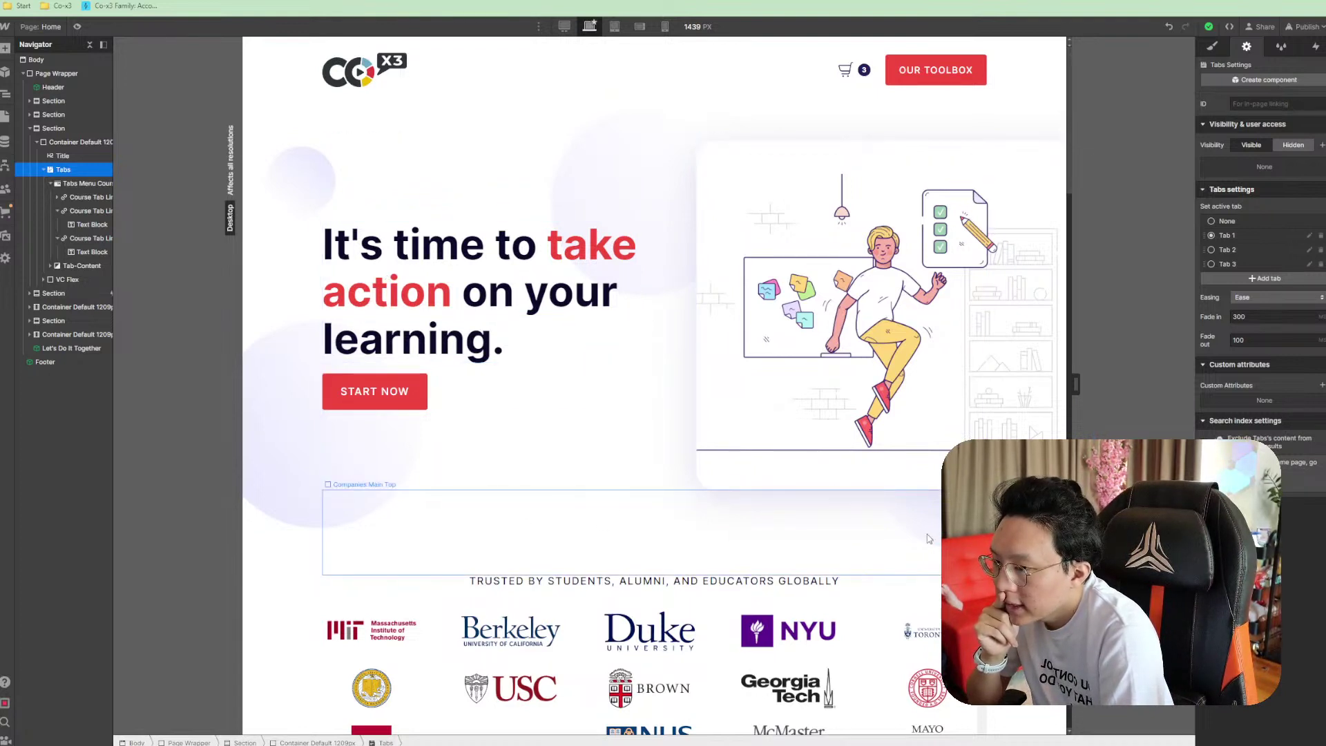
scroll(656, 518, down, 4)
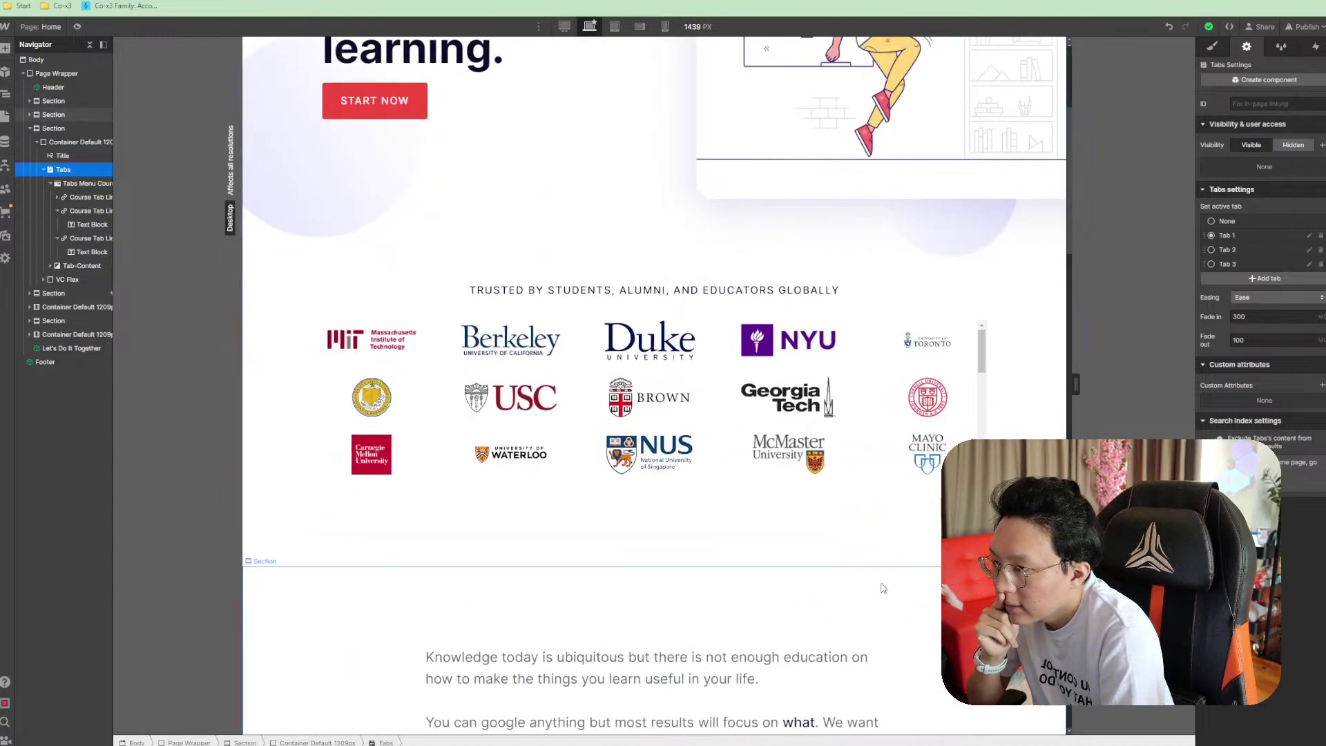
scroll(475, 430, up, 15)
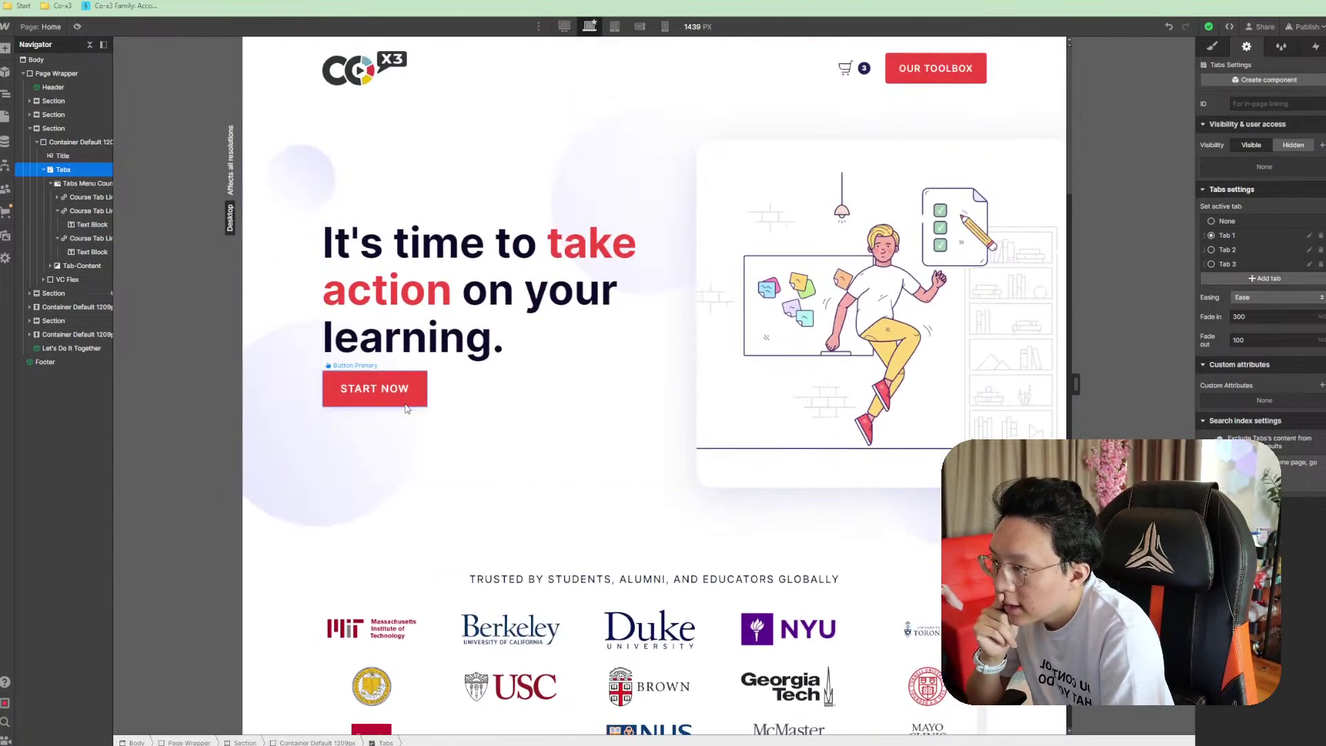
scroll(533, 424, down, 15)
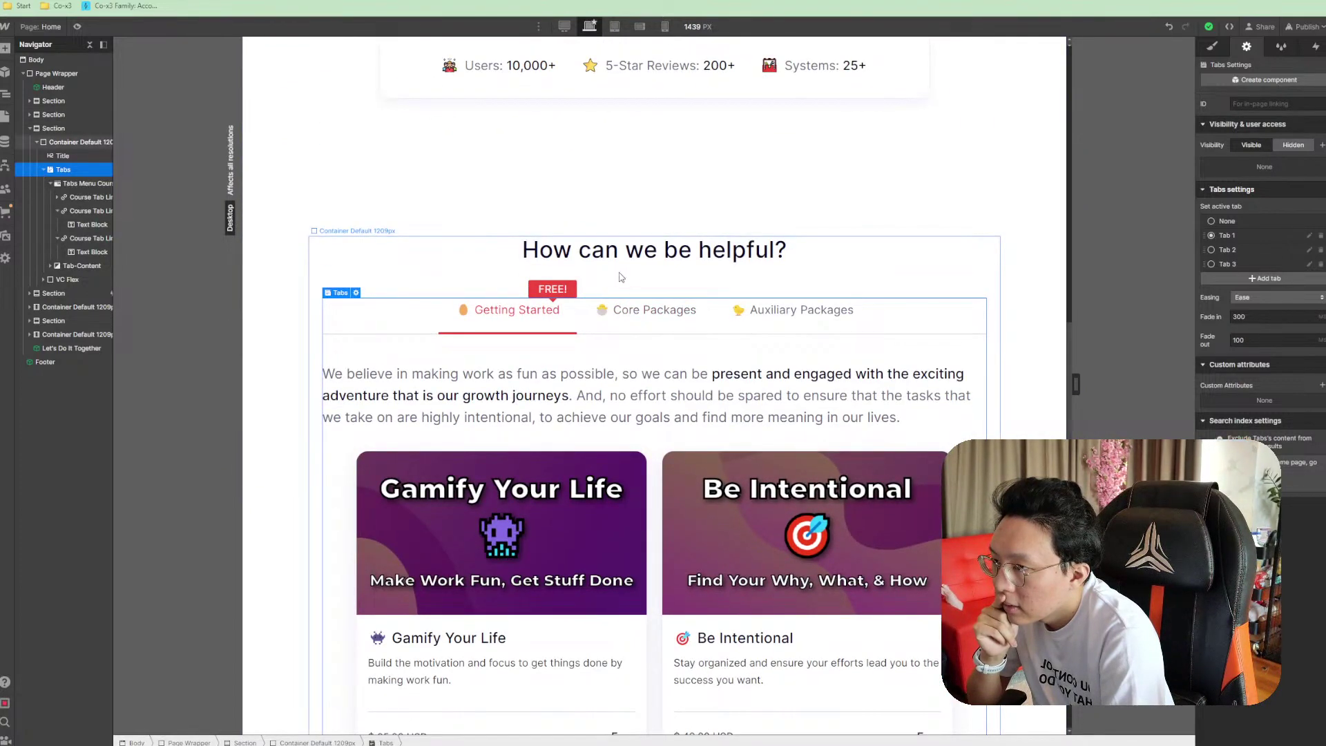
Preview the "How can we be helpful?" section and compare the contents of its Core Packages and Auxiliary Packages tabs
click(703, 257)
click(758, 284)
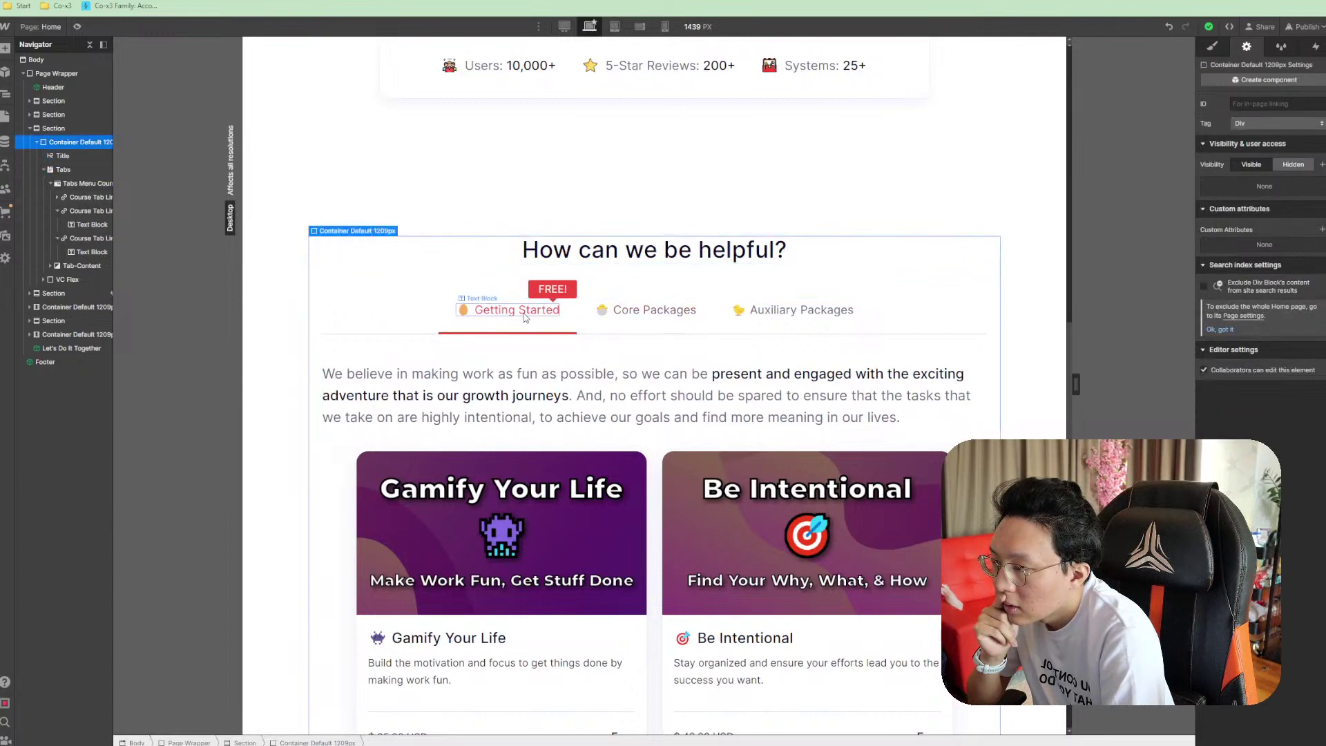
scroll(552, 333, down, 3)
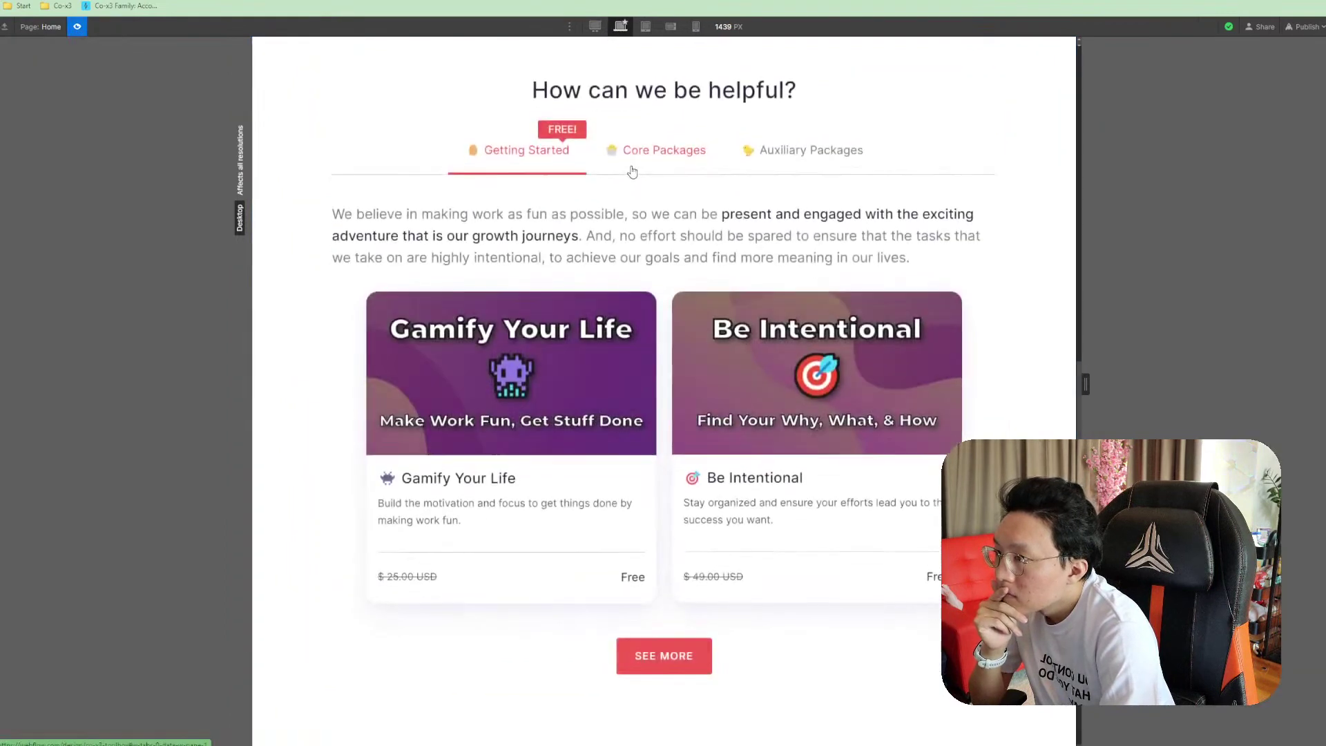
click(643, 152)
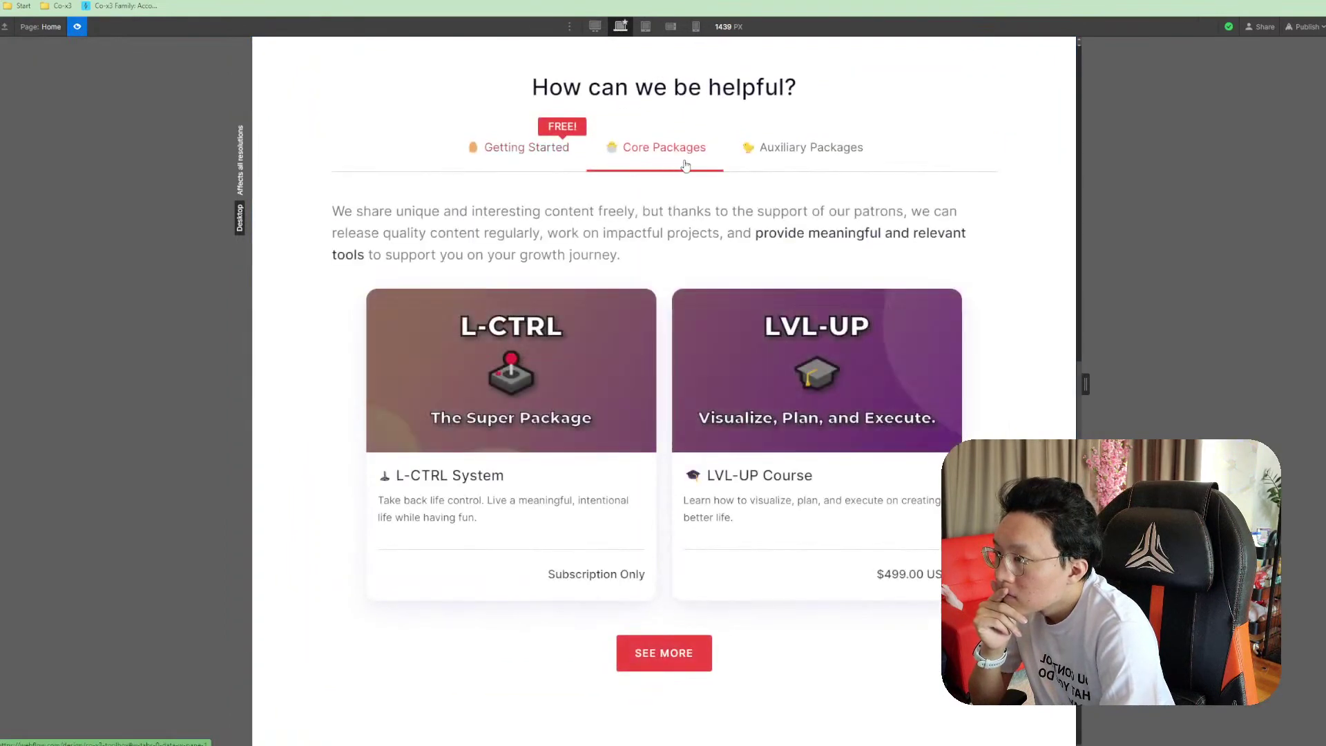
click(770, 158)
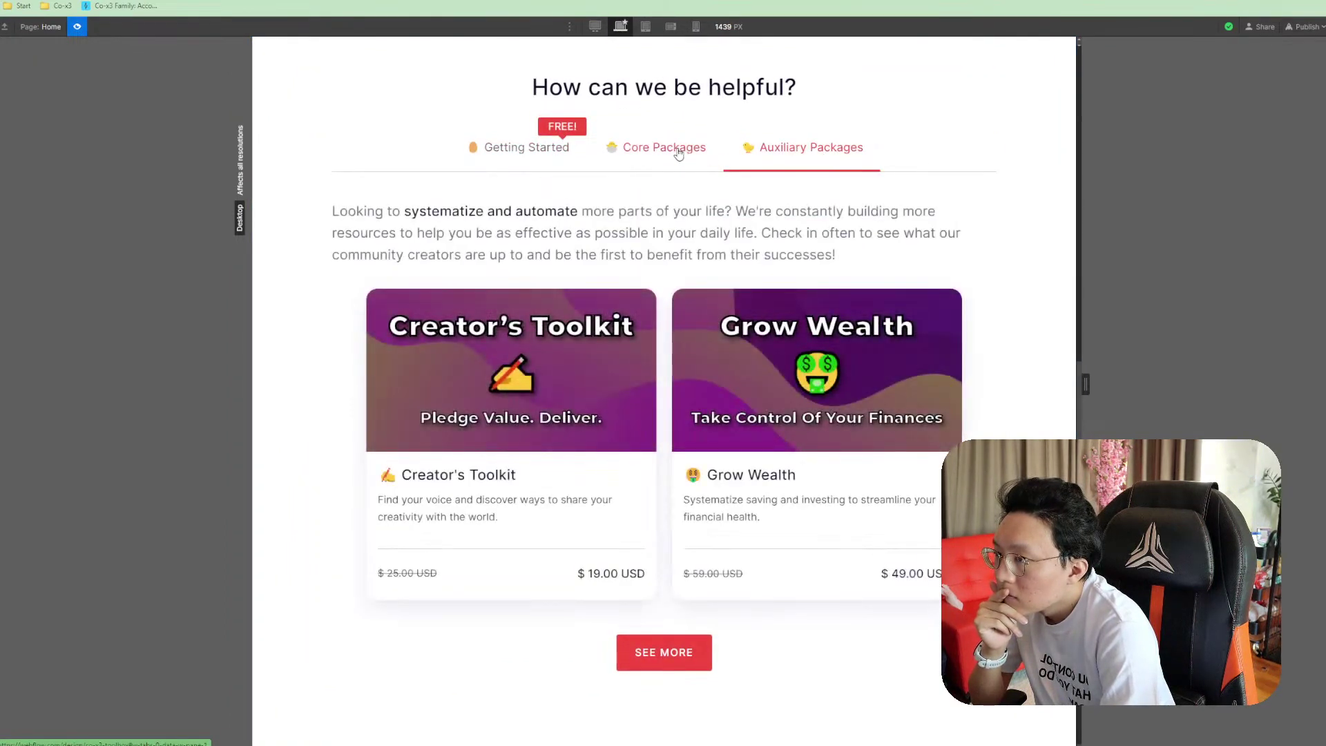
click(664, 156)
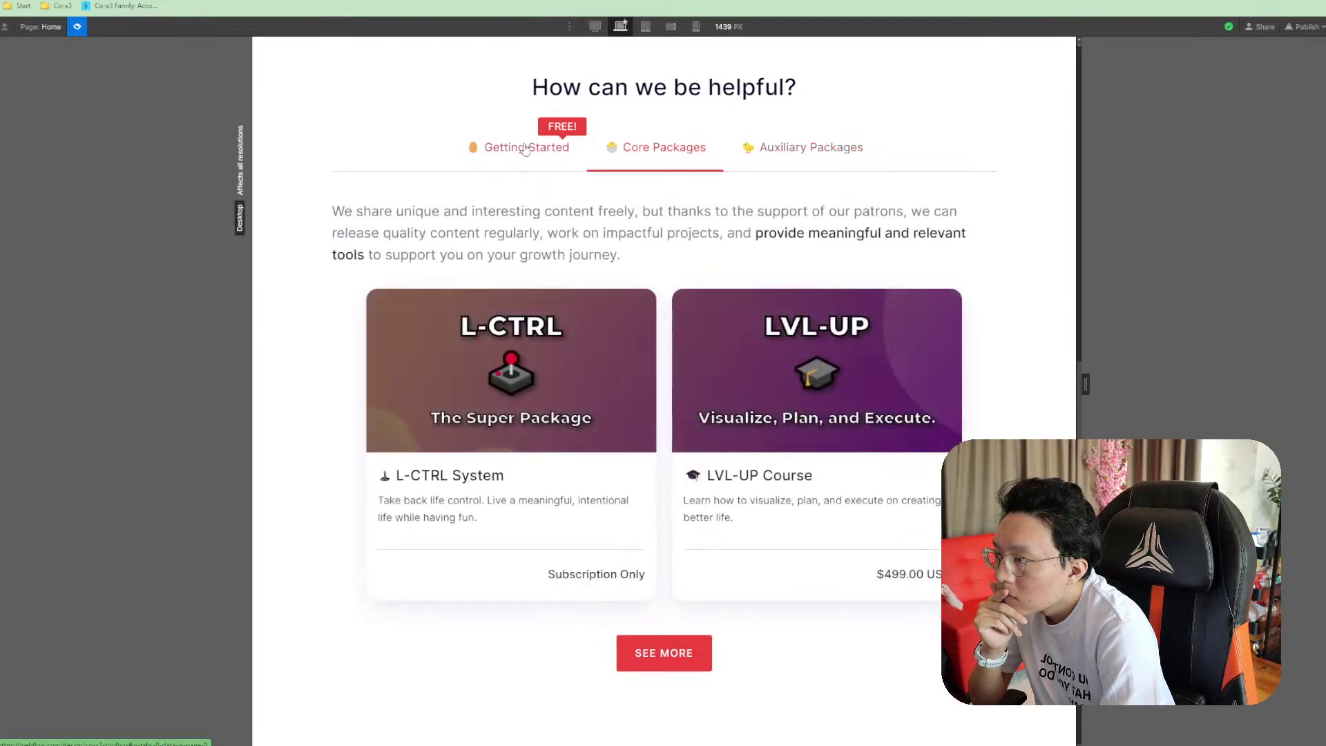
click(78, 26)
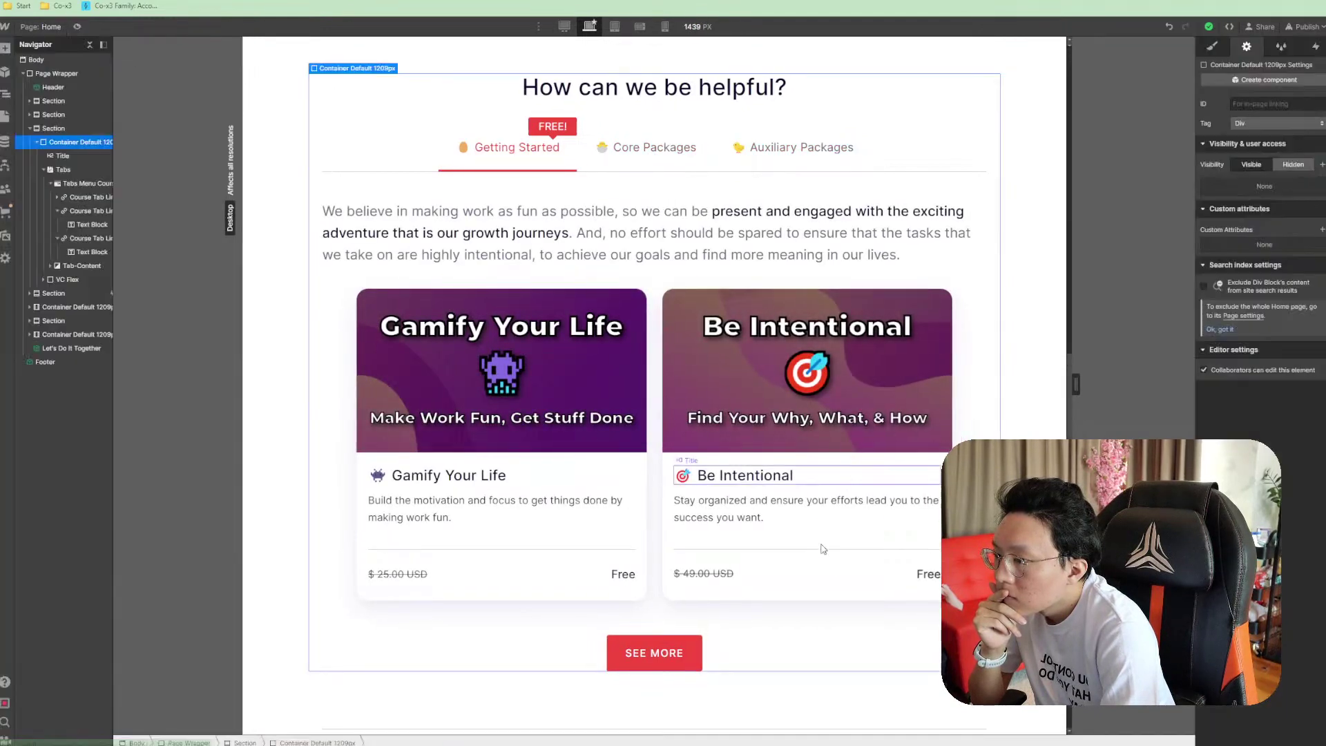
Change the label of the button below the package cards to "SEE ALL SYSTEMS"
scroll(655, 502, down, 2)
click(655, 502)
double_click(655, 498)
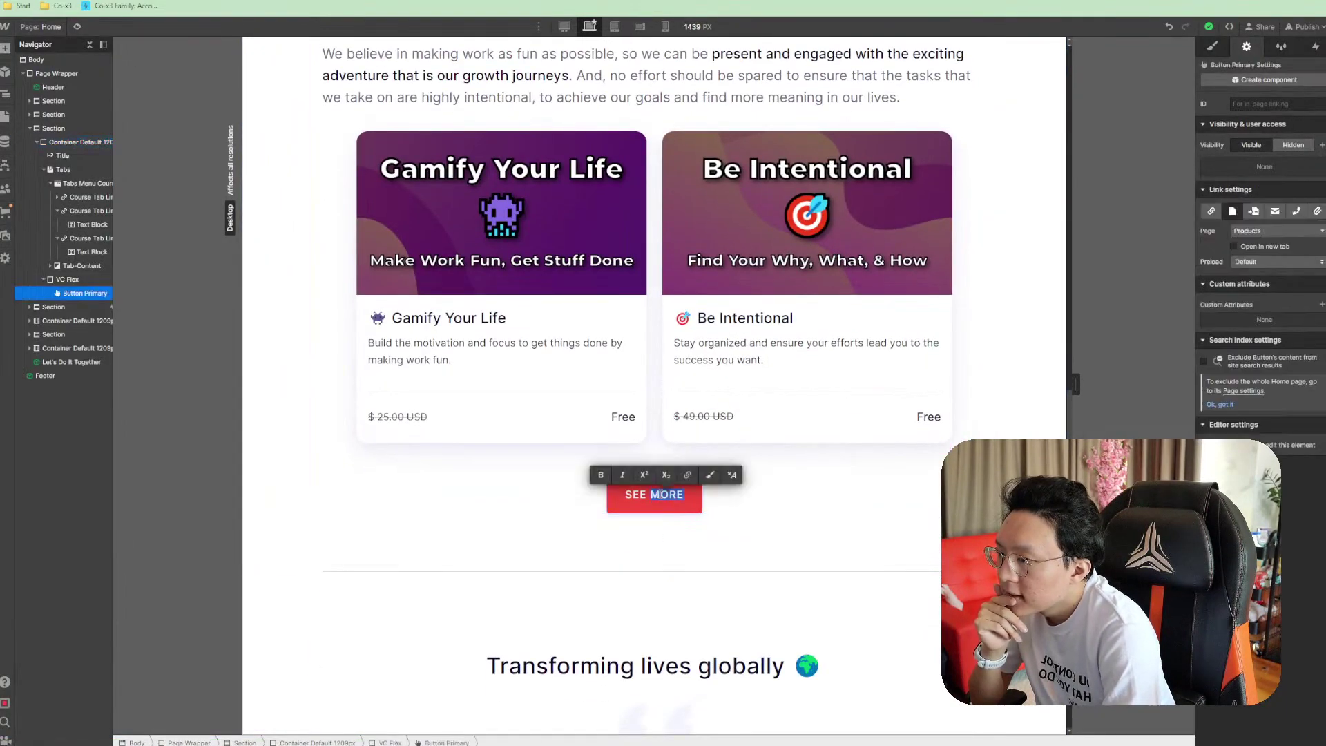
text(ALL SYSTEMS)
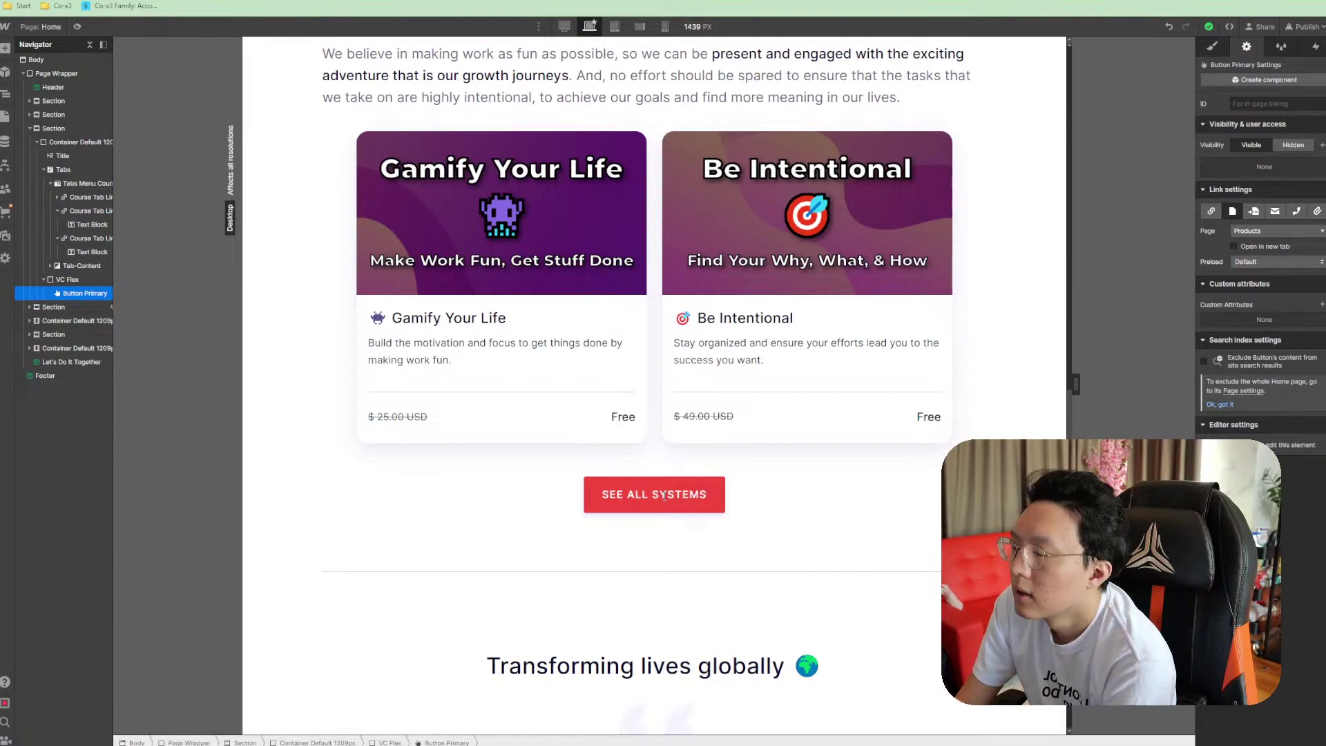
click(859, 601)
Change the header component's button label to "BROWSE OUR SYSTEMS" and return to the Home page
scroll(859, 601, up, 15)
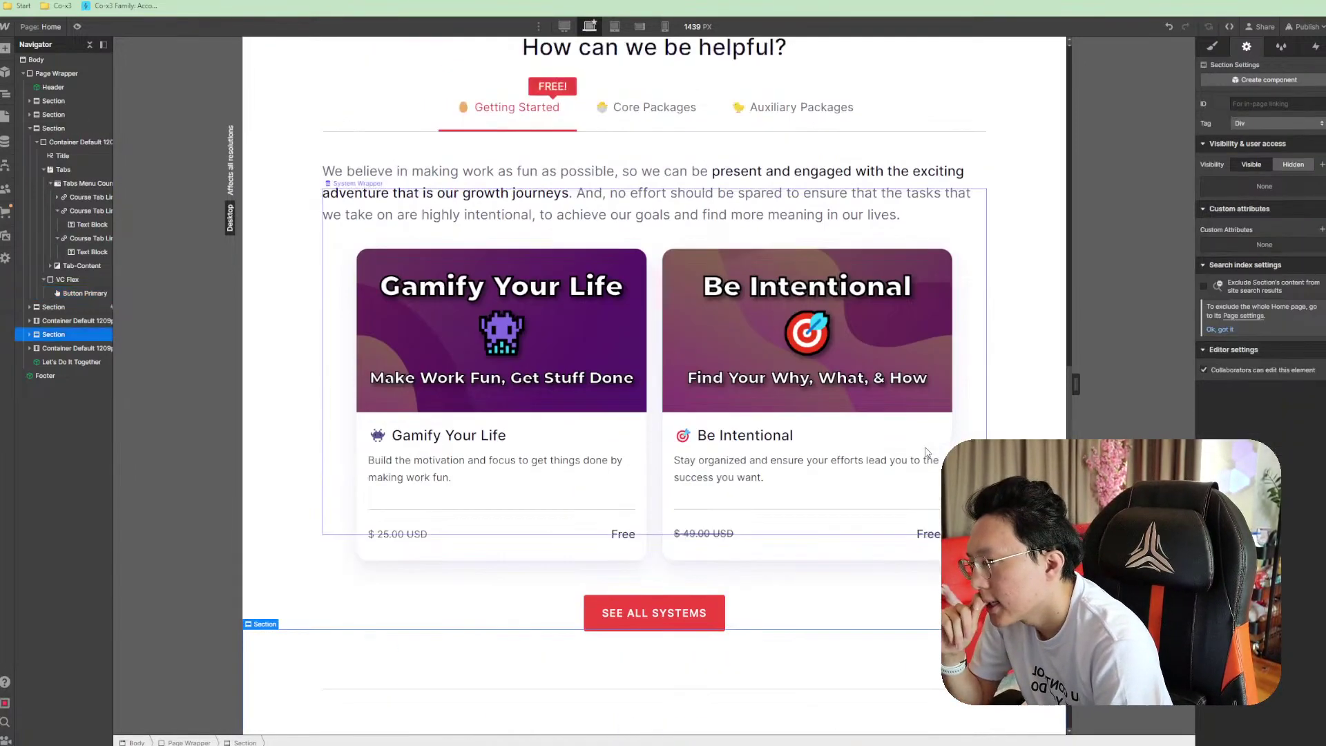
scroll(859, 297, up, 5)
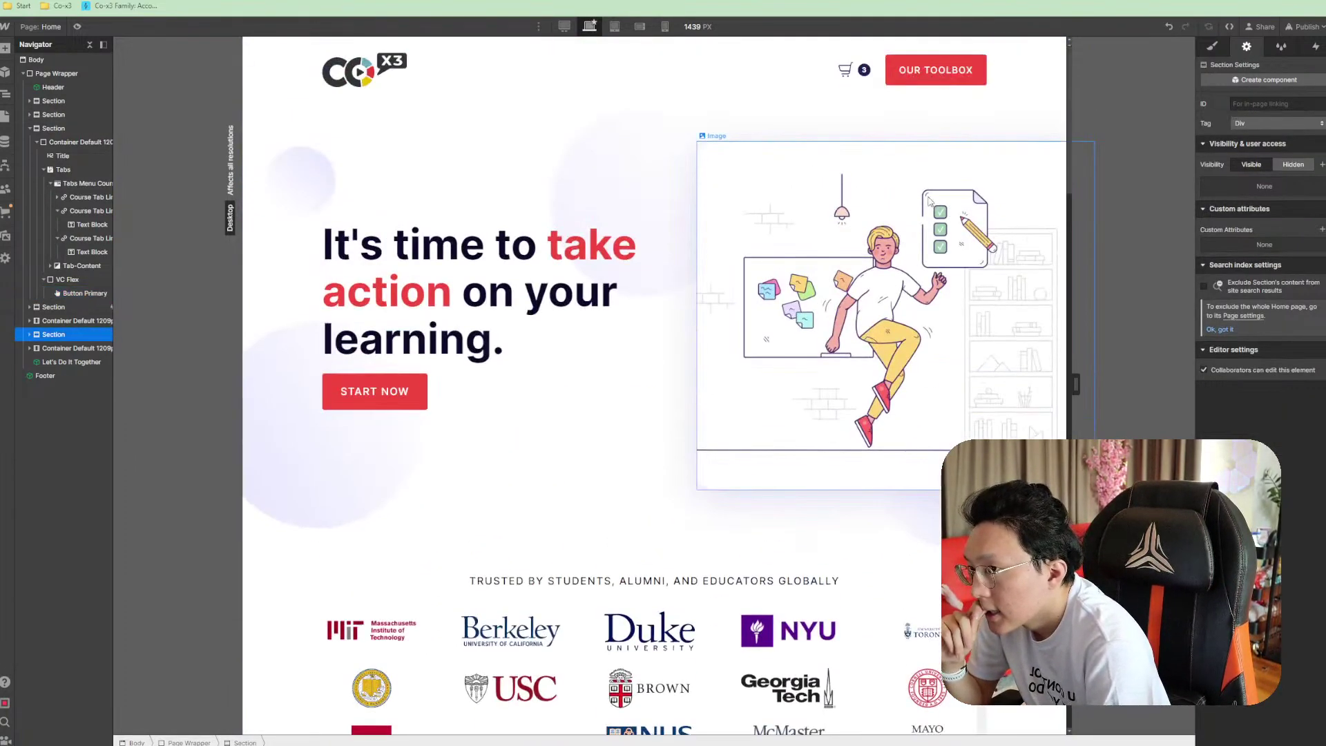
double_click(950, 70)
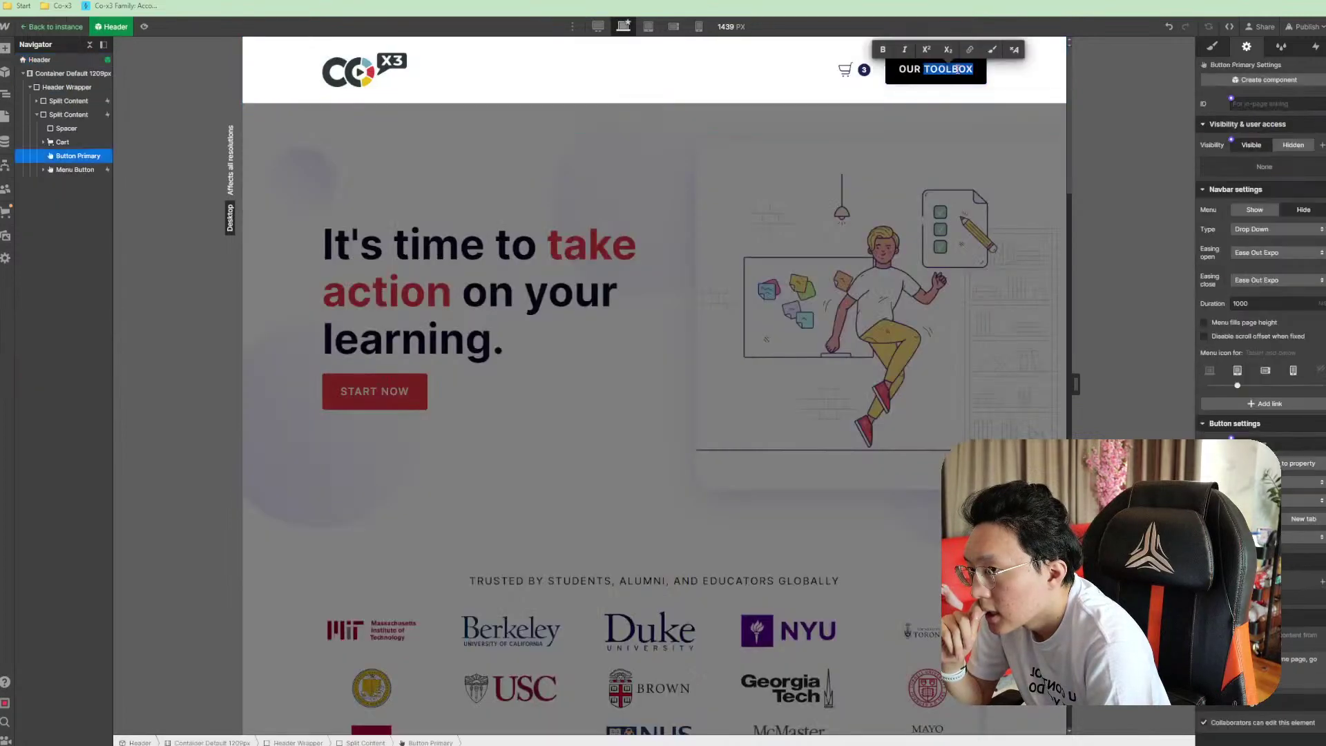
click(958, 69)
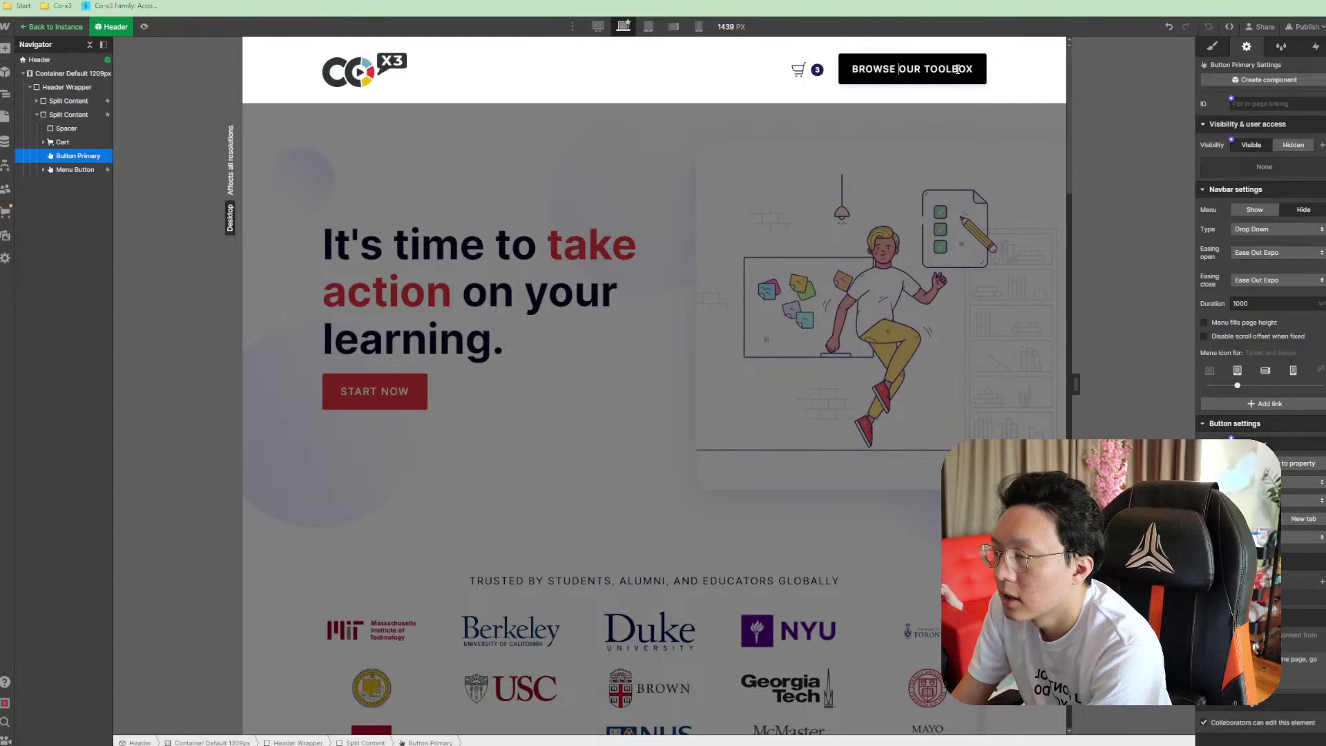
text(SYSTEMS)
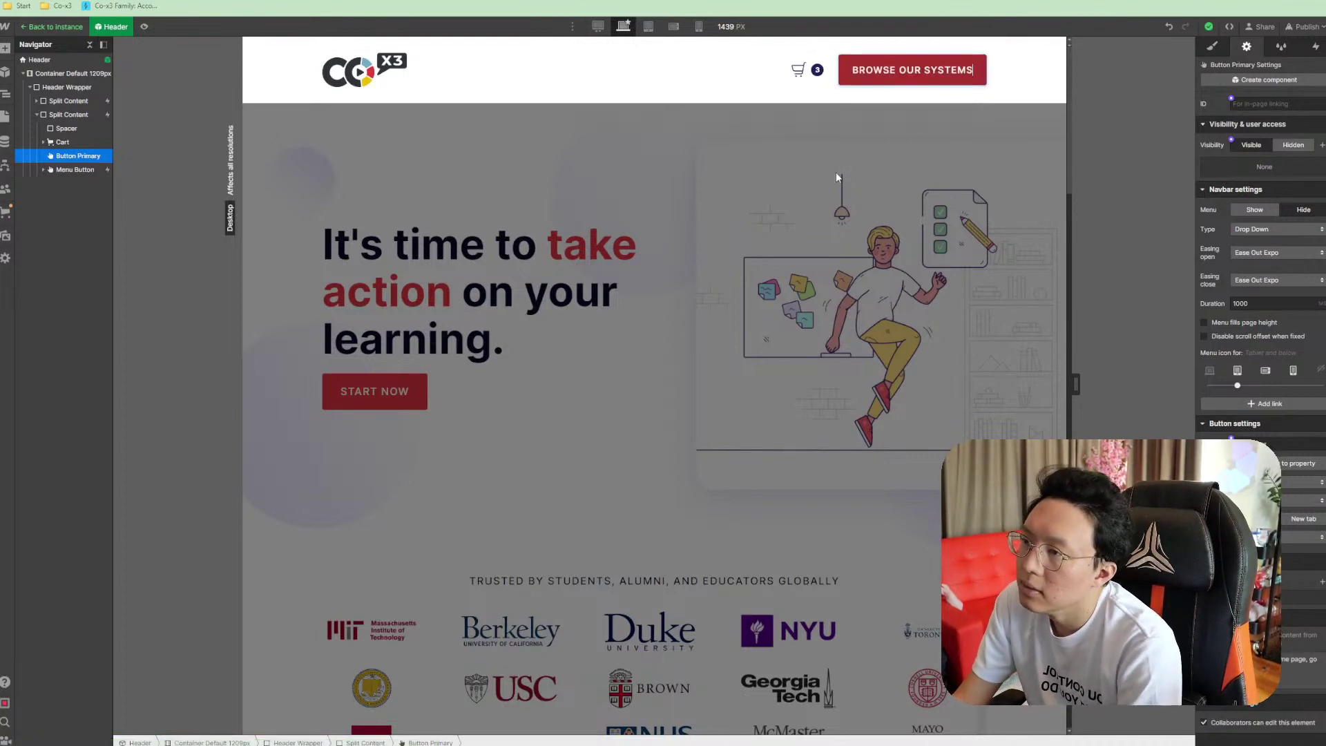
click(992, 127)
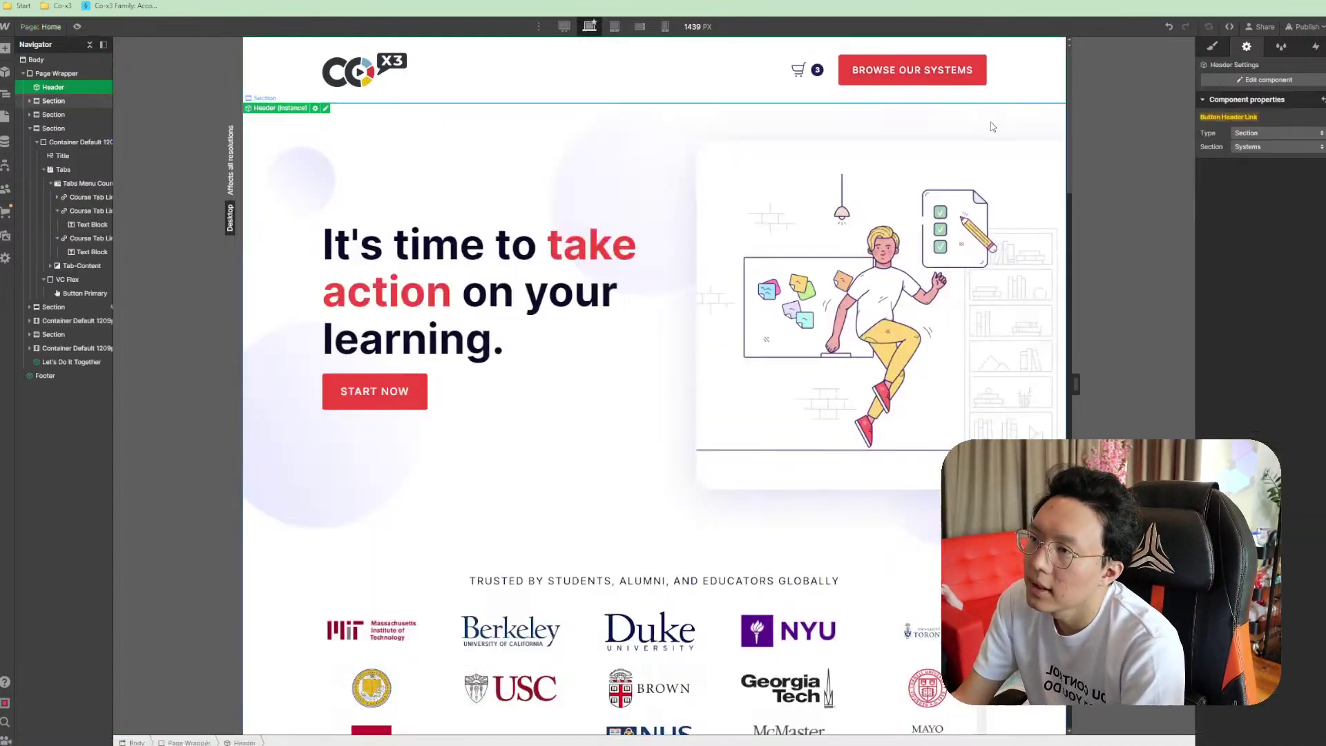
Review the Home page's flow from the university logos through the package section to the testimonials
scroll(949, 206, down, 5)
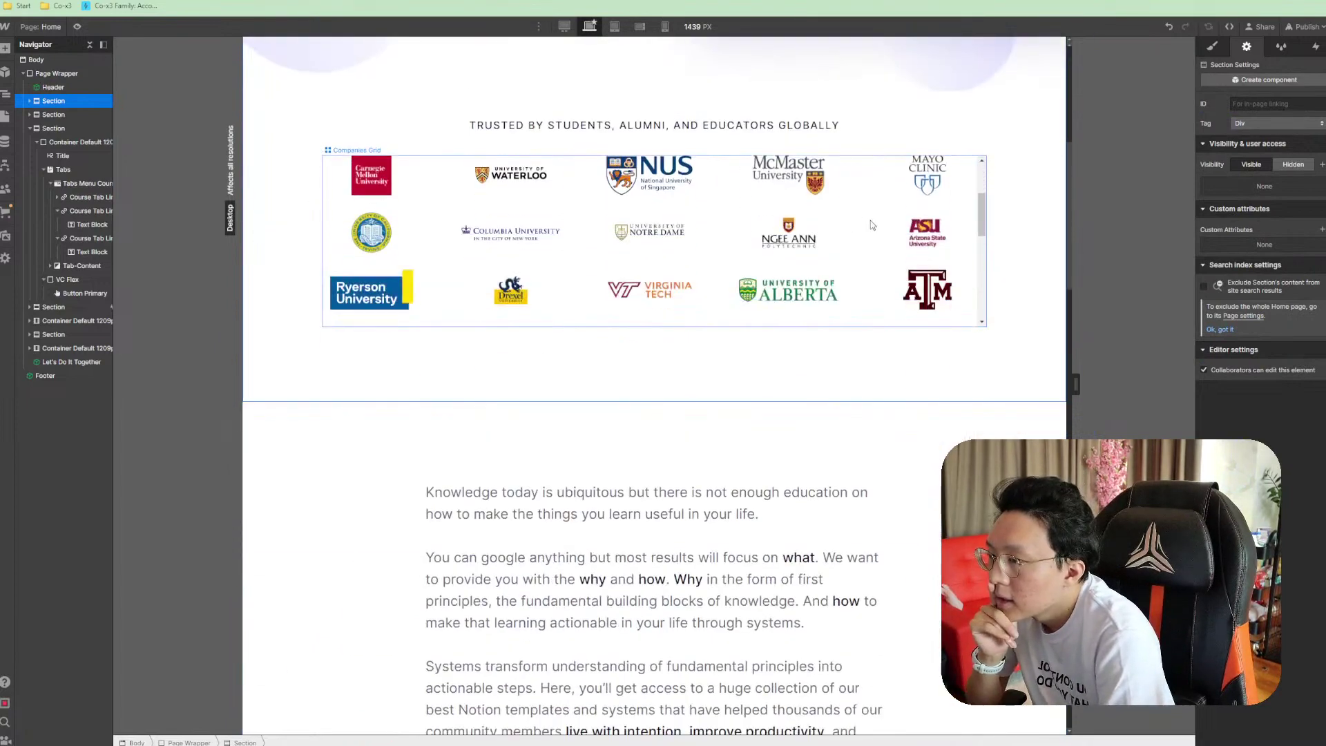
scroll(957, 368, down, 10)
scroll(957, 368, up, 3)
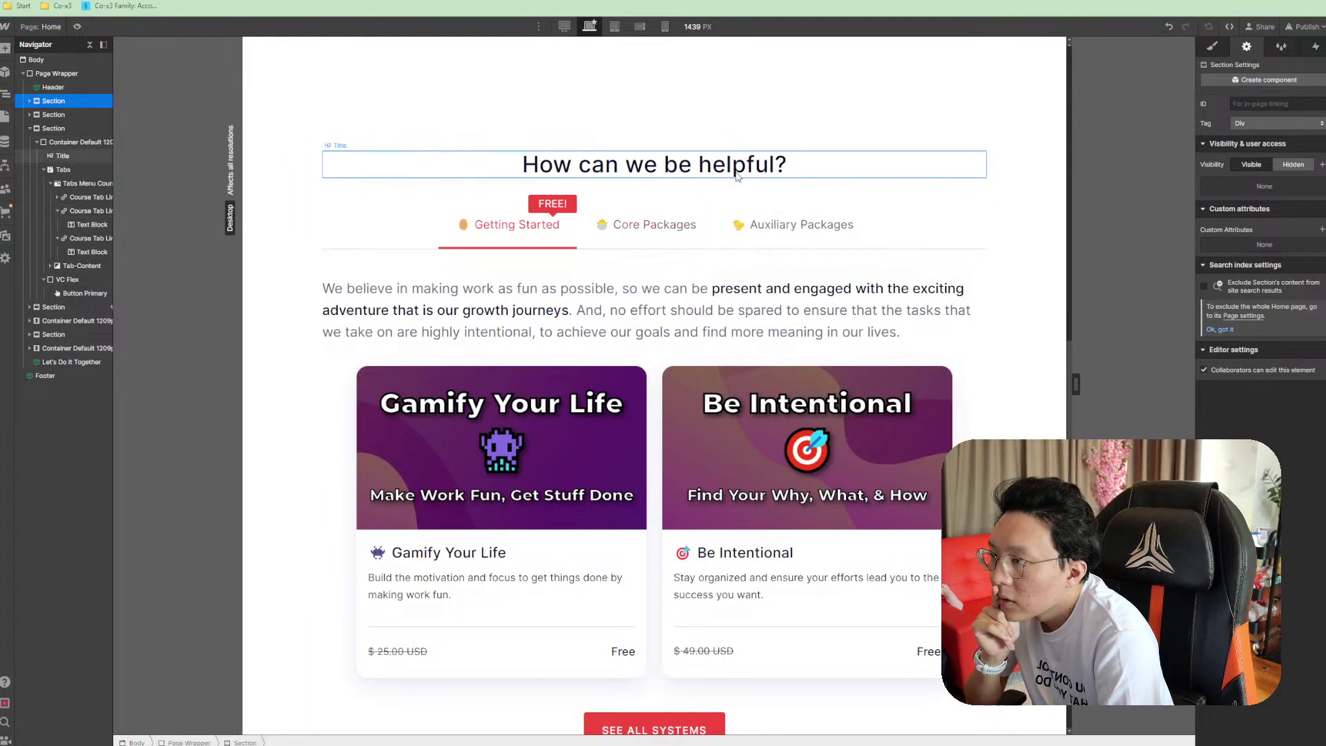
click(657, 166)
scroll(514, 291, down, 3)
scroll(514, 291, down, 6)
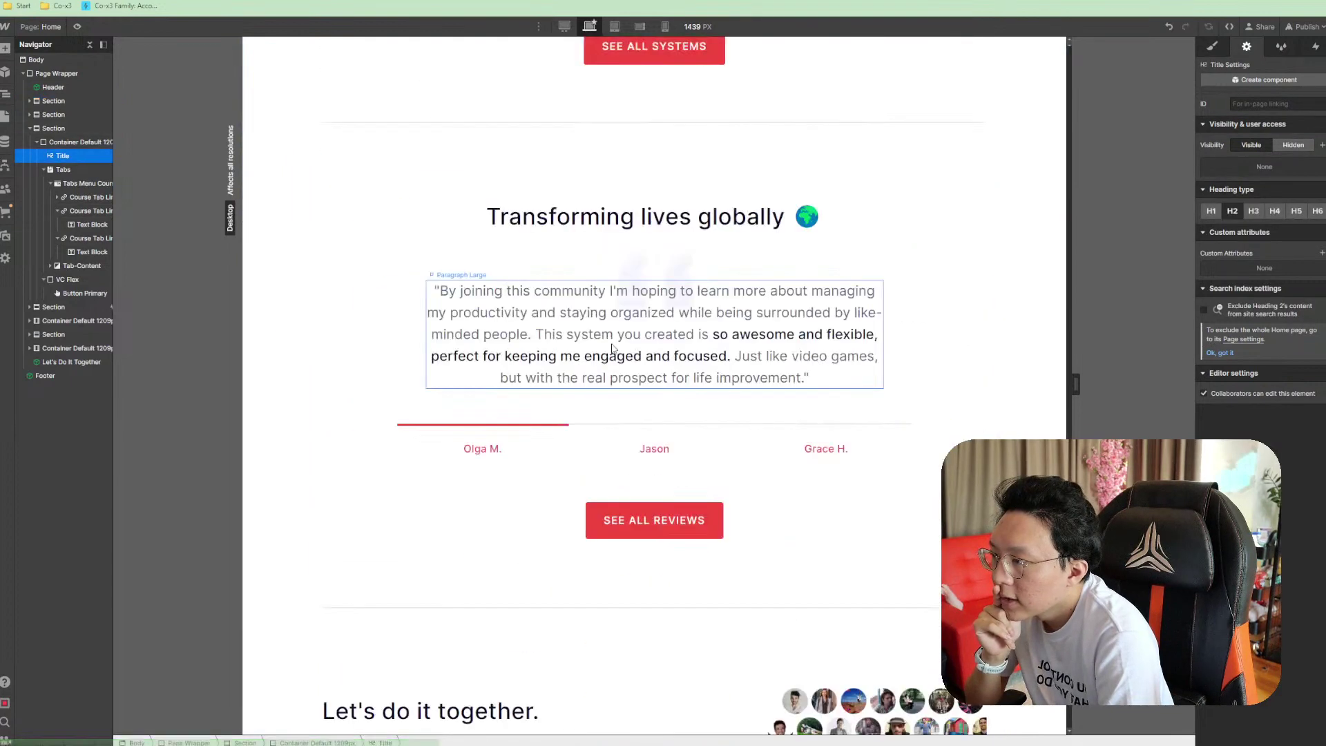
scroll(663, 397, up, 16)
scroll(700, 419, up, 10)
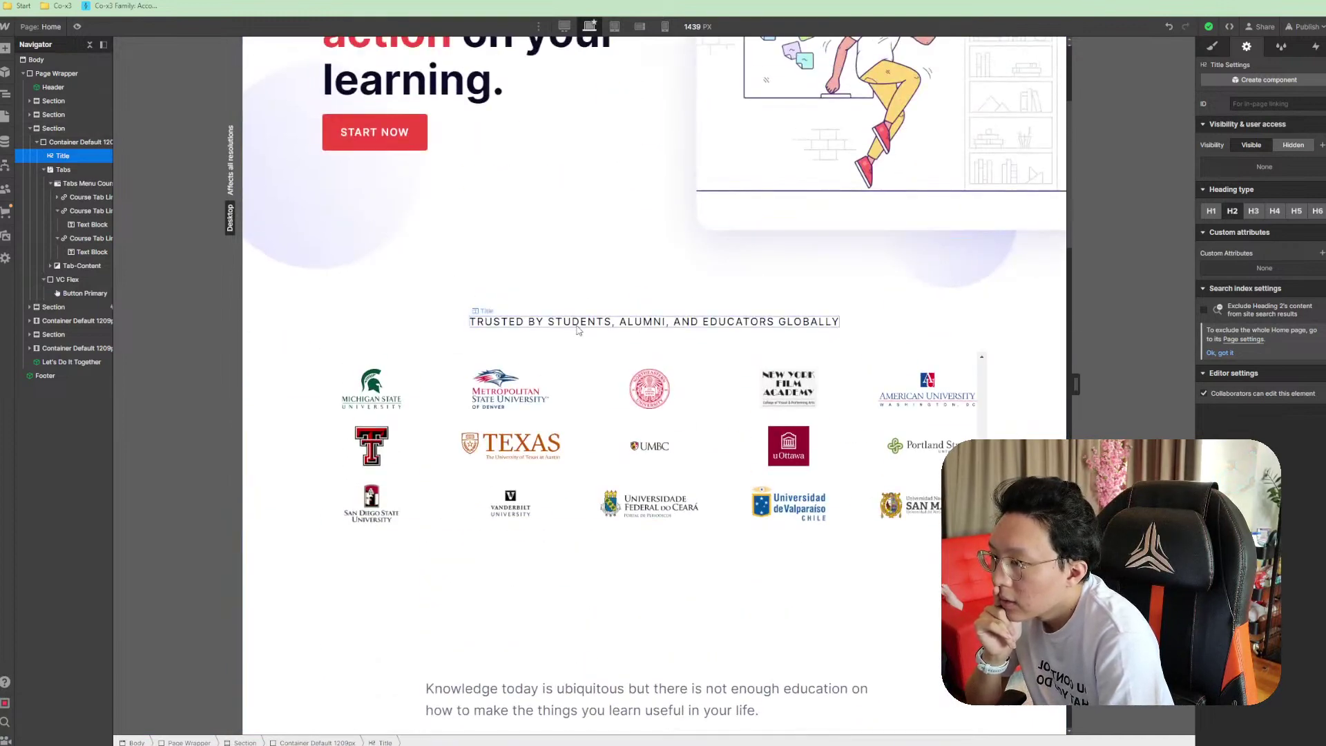
scroll(578, 330, down, 15)
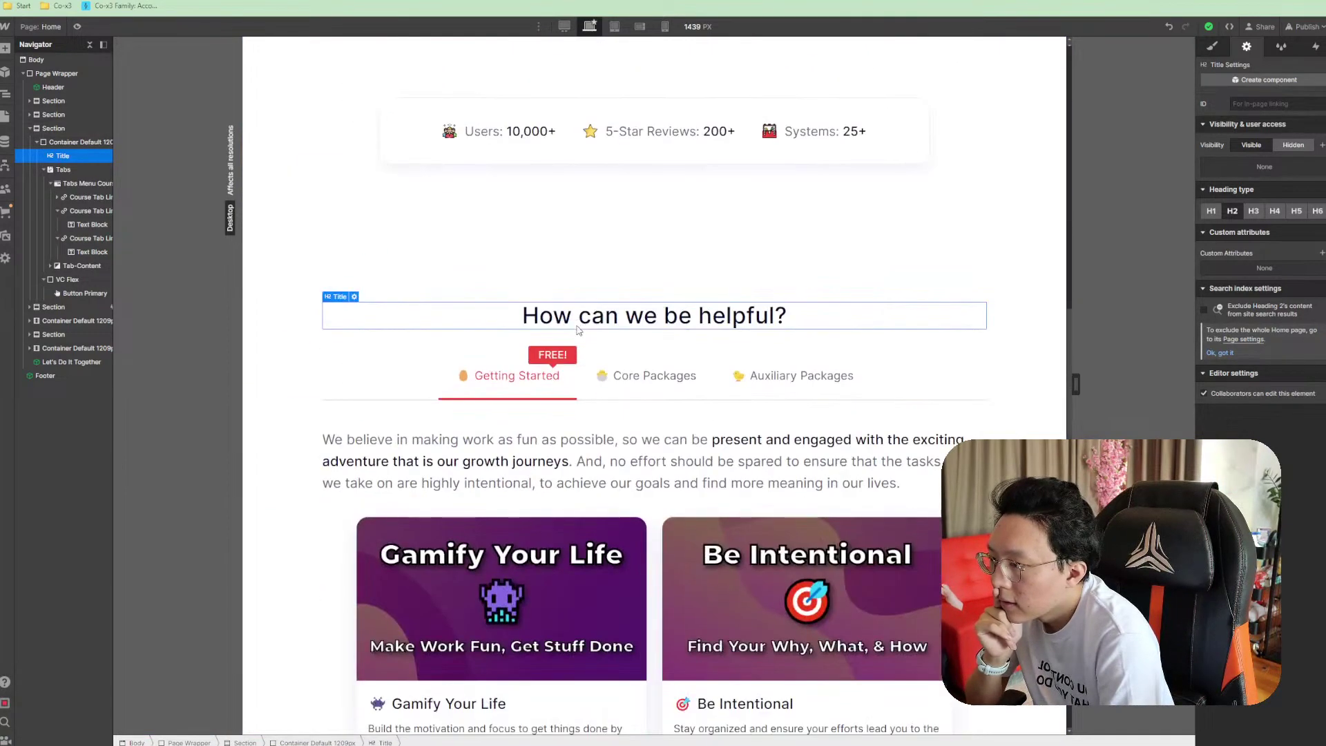
scroll(579, 330, down, 3)
scroll(622, 324, down, 5)
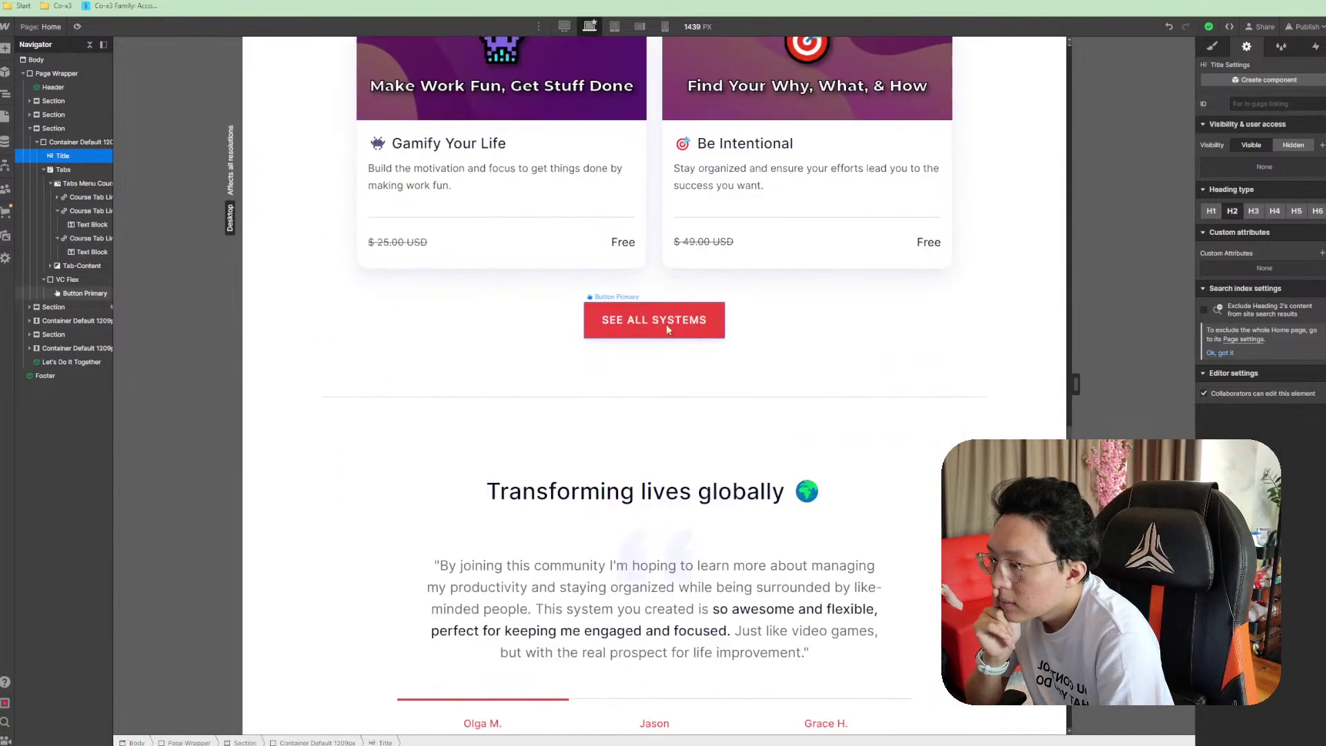
scroll(794, 470, down, 4)
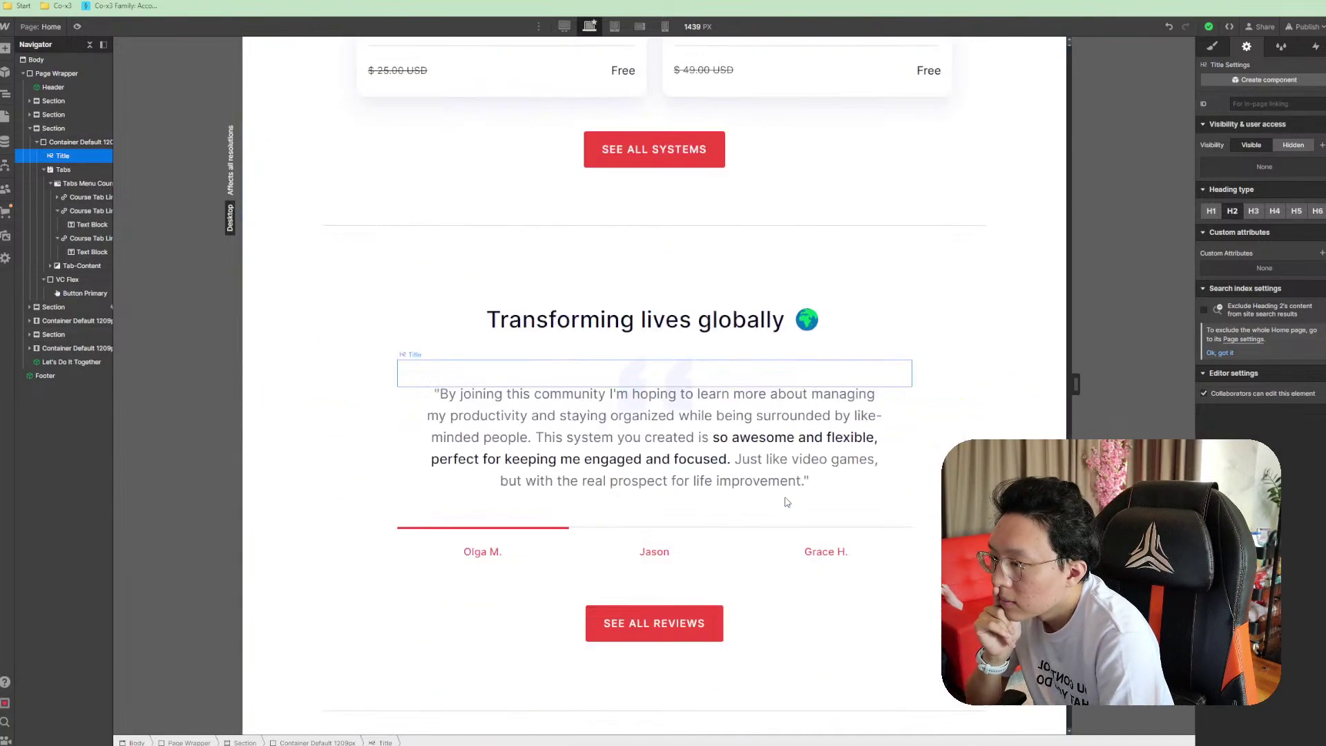
Review the Home page from the "Transforming lives globally" testimonials down to the footer, then back up to the hero section
click(701, 339)
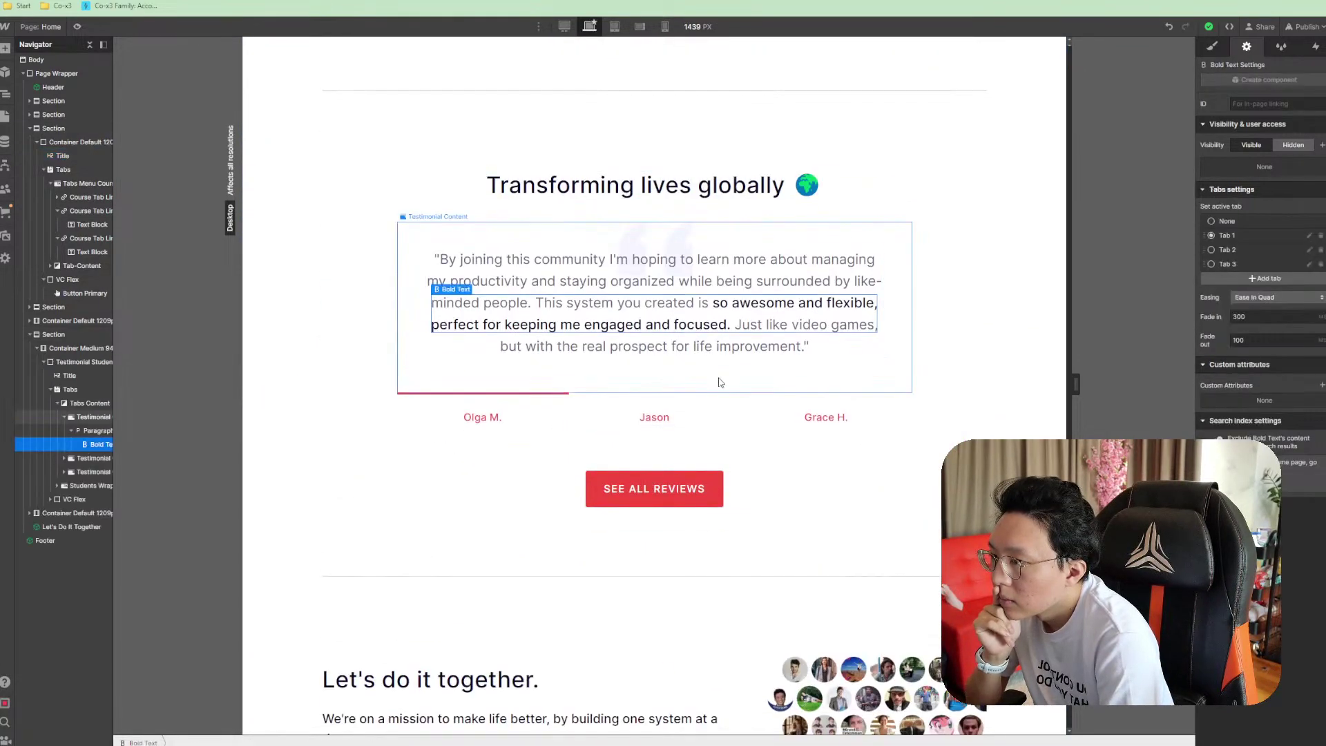
scroll(706, 435, down, 6)
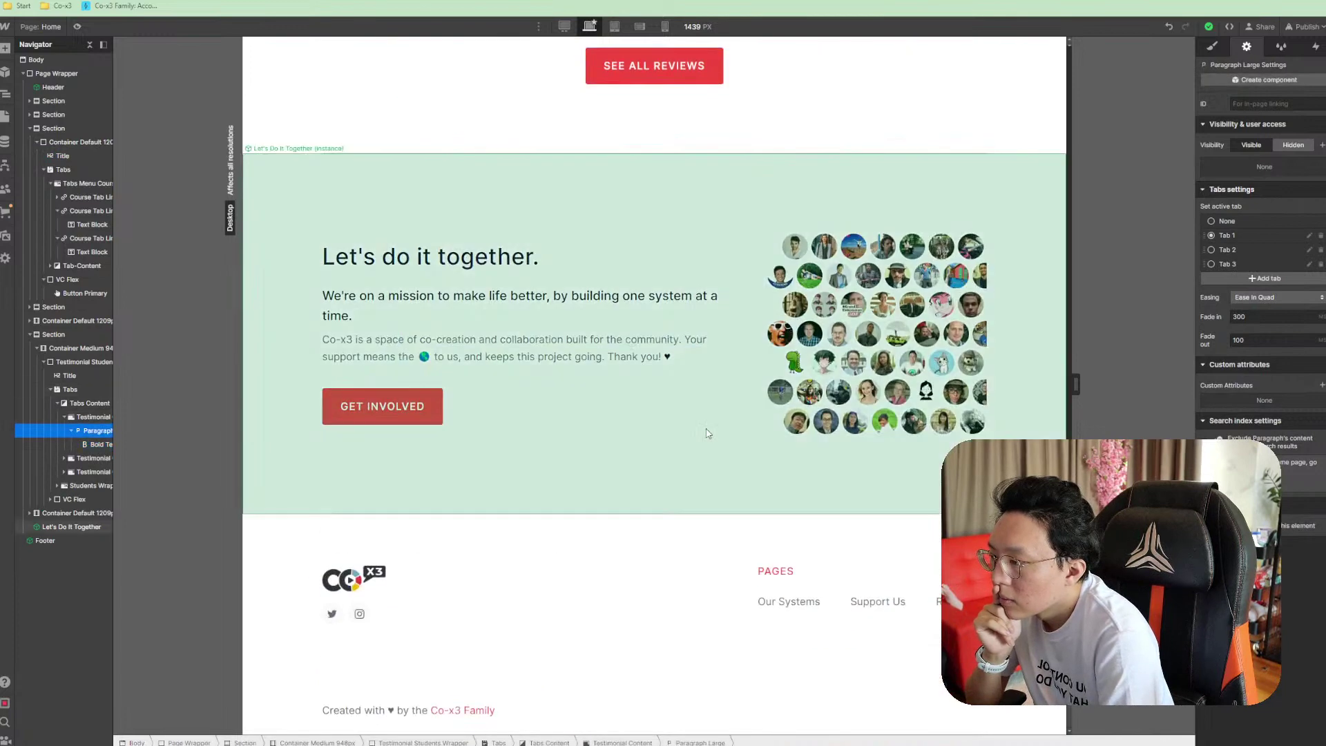
click(378, 716)
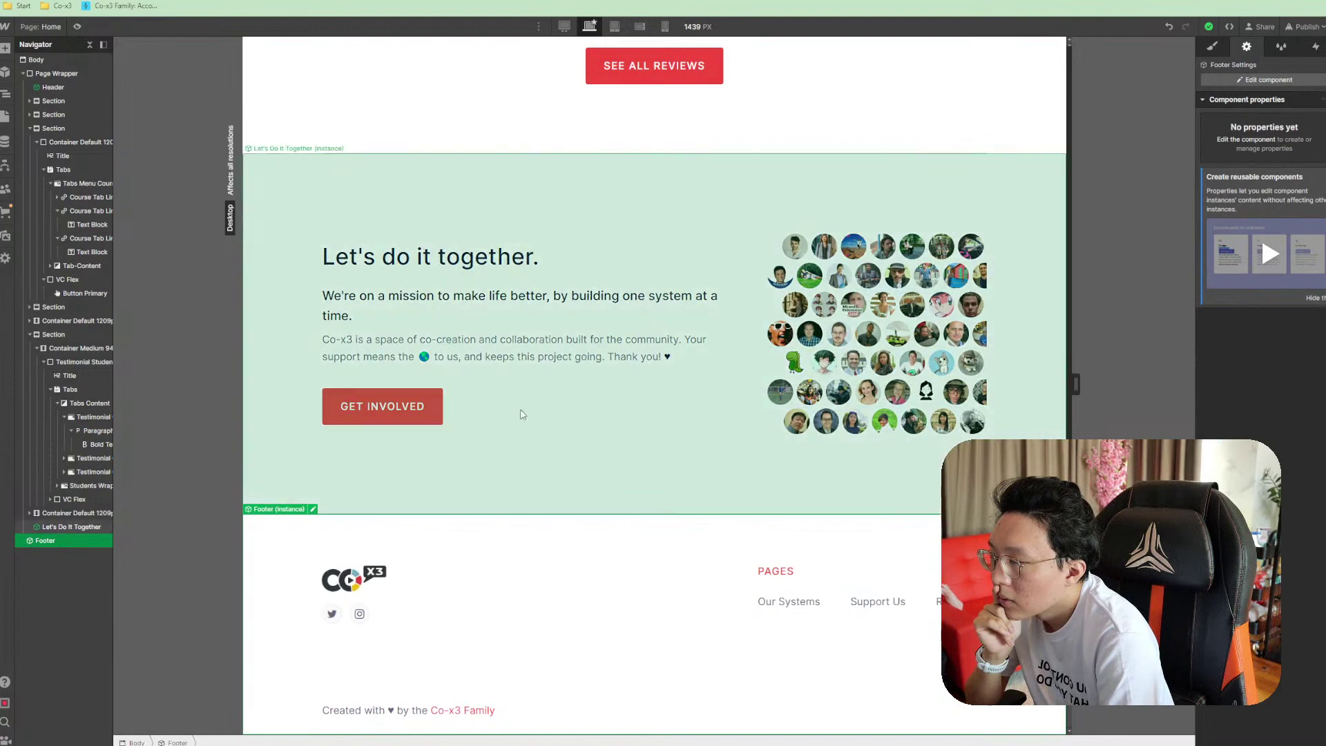
click(550, 385)
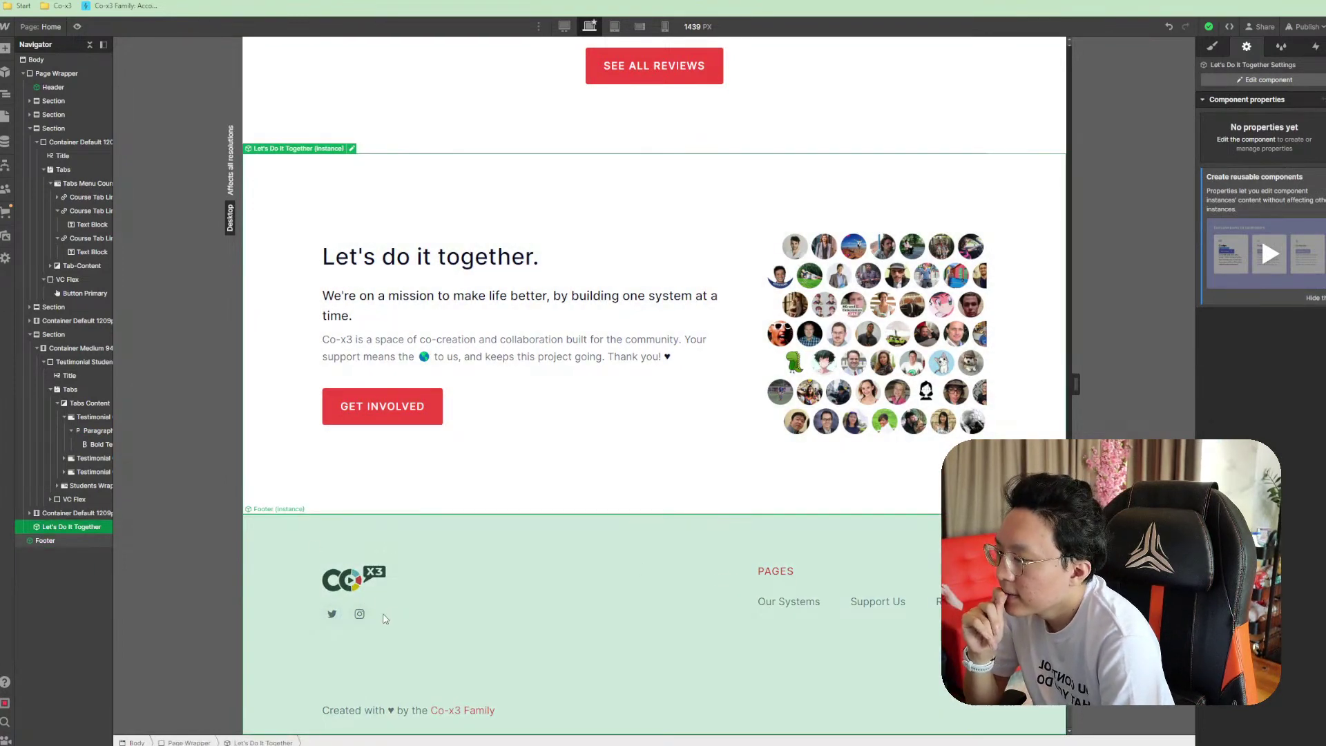
scroll(385, 618, up, 15)
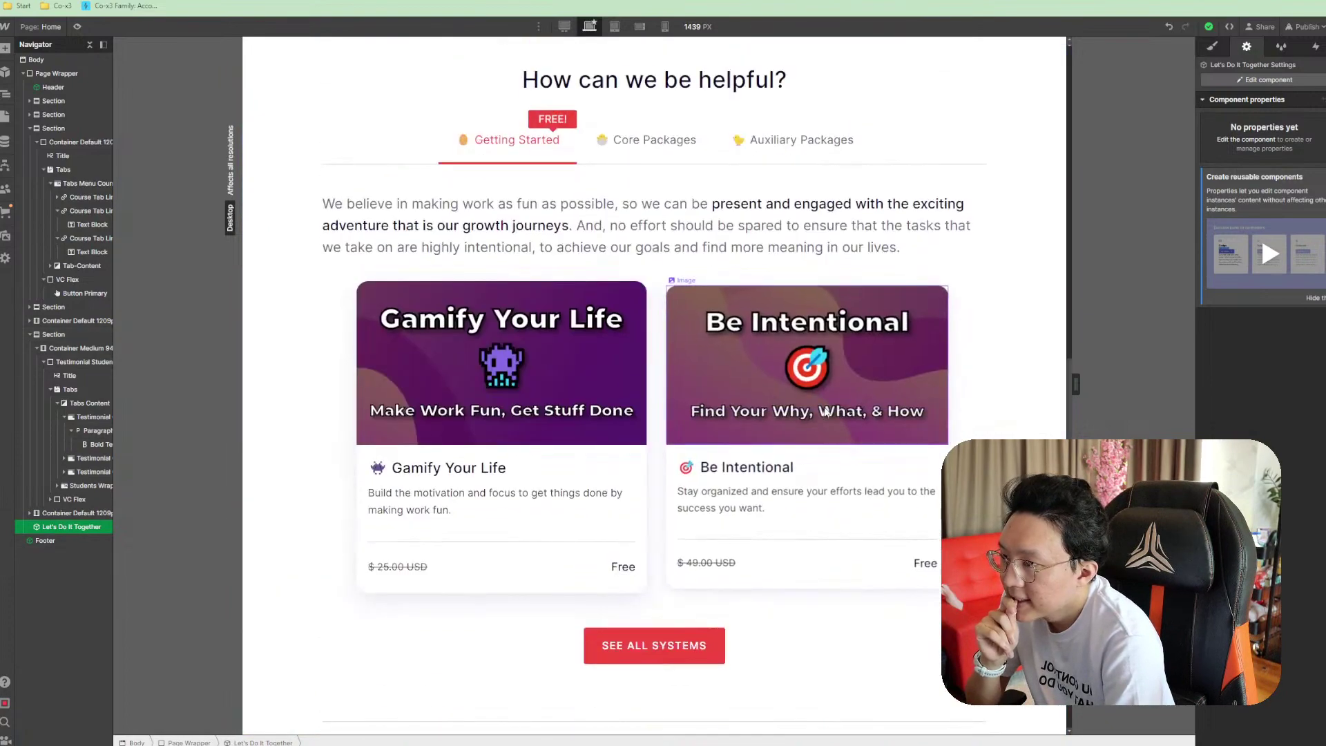
scroll(826, 412, up, 14)
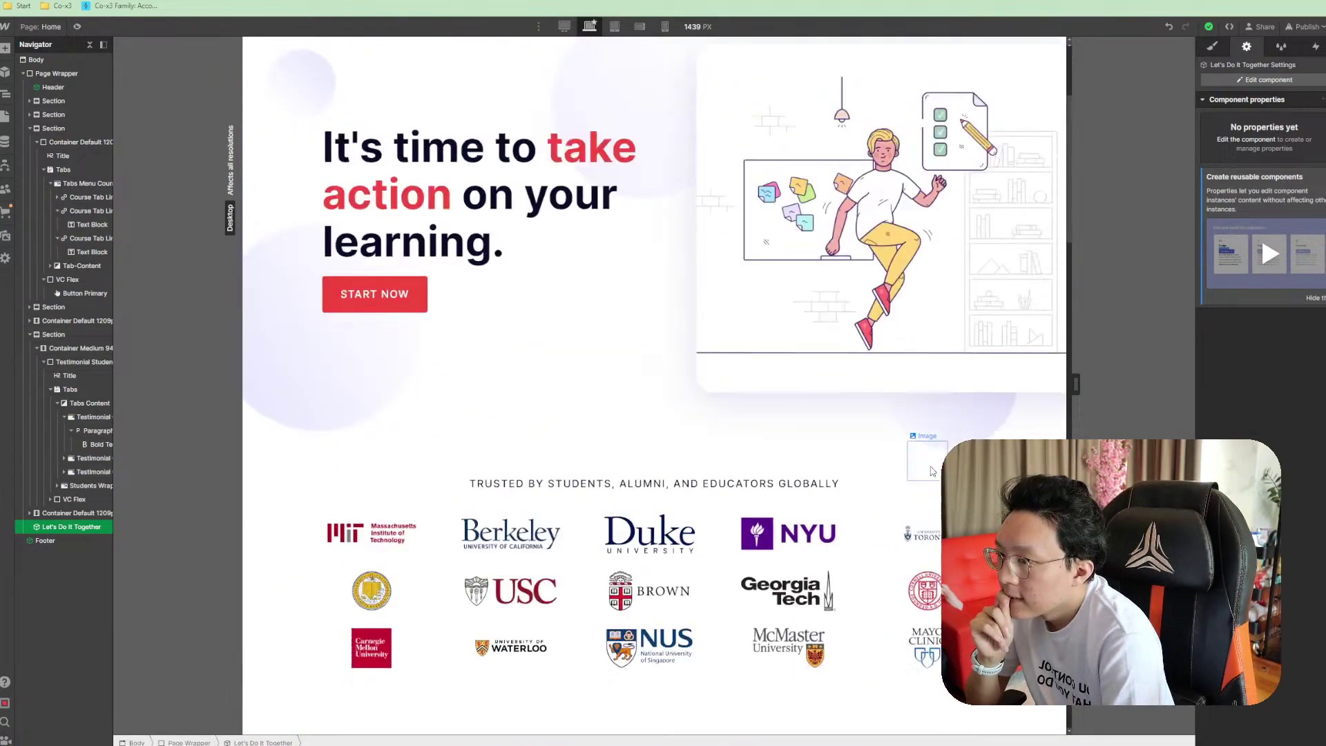
scroll(932, 472, up, 1)
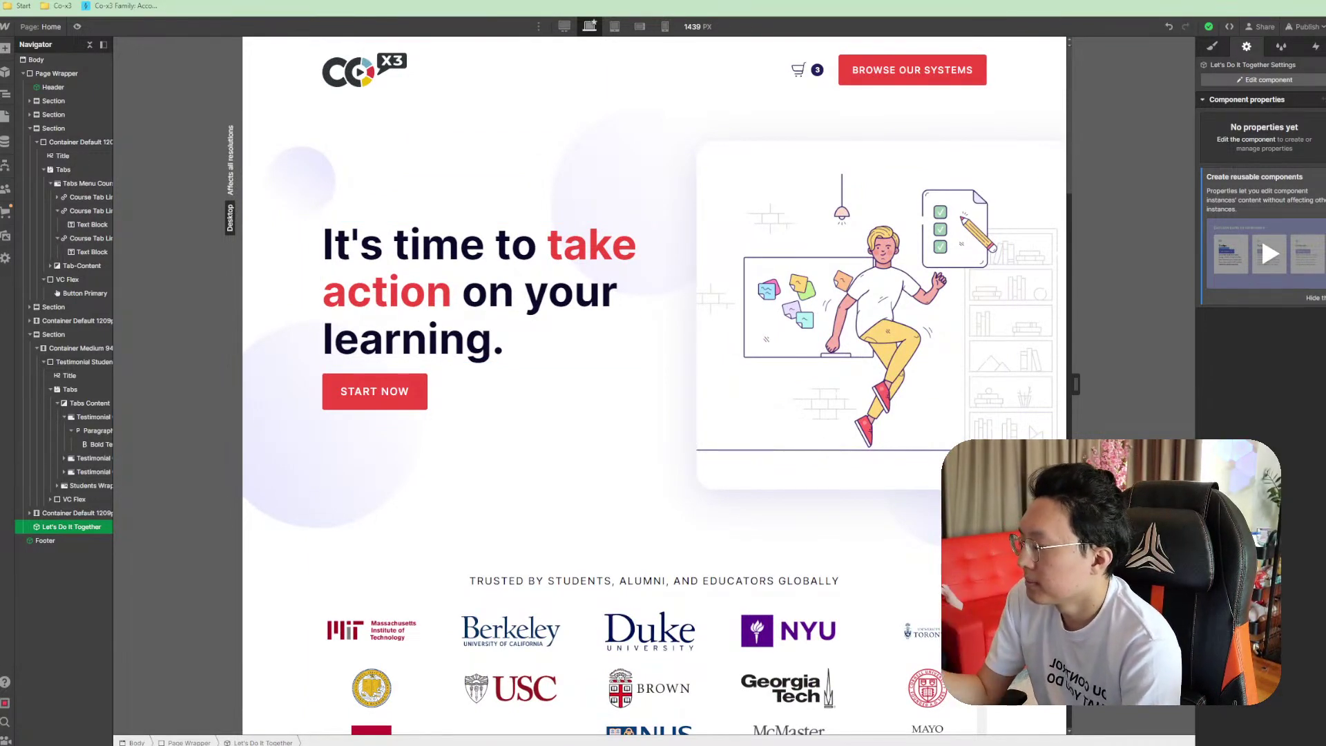
Find the Webflow showcase of community-built websites in a new browser tab
key(ctrl+t)
text(web)
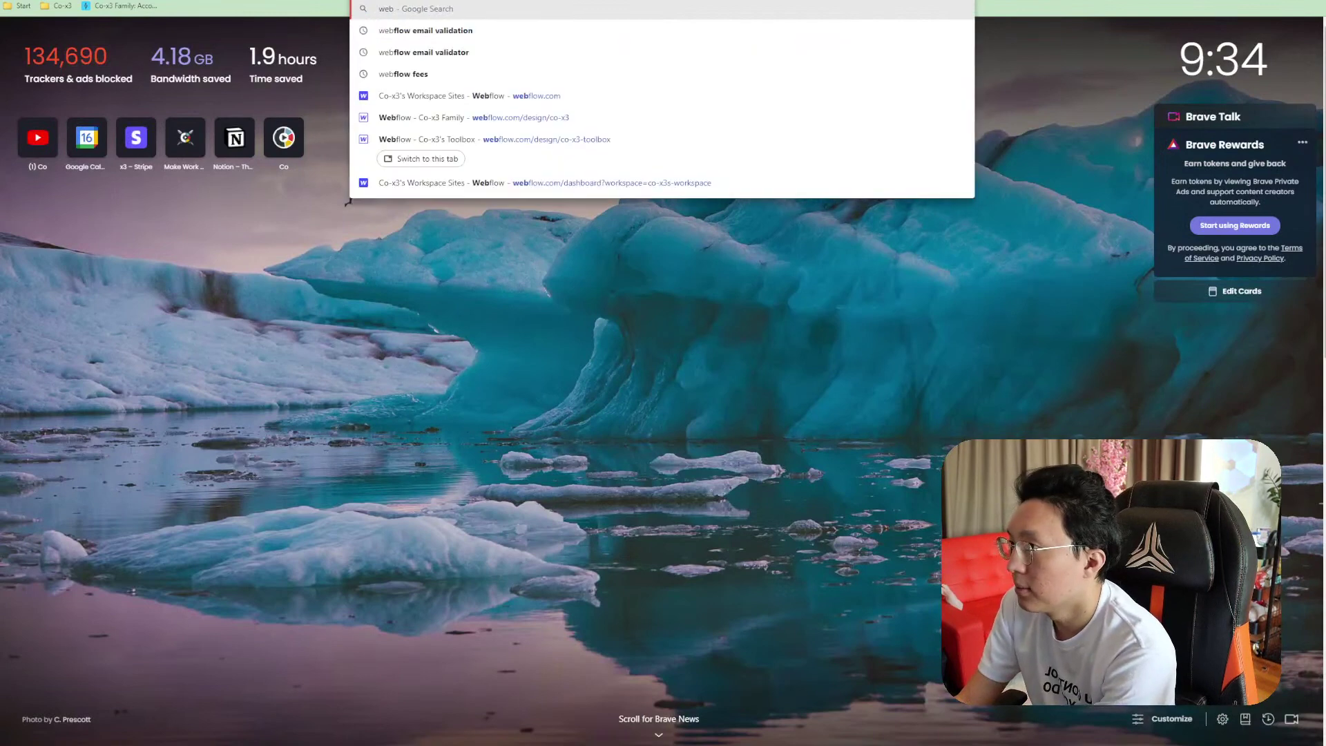
text(flow)
text( showcase)
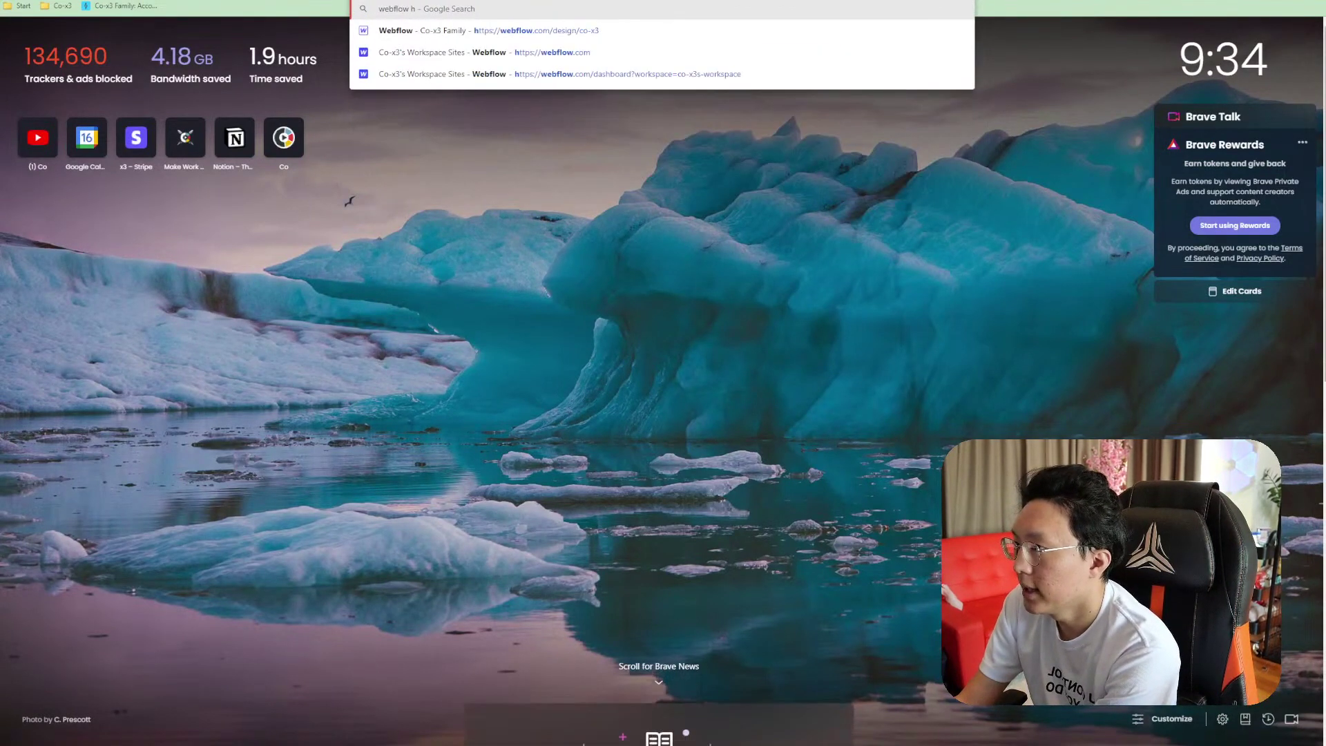
key(Return)
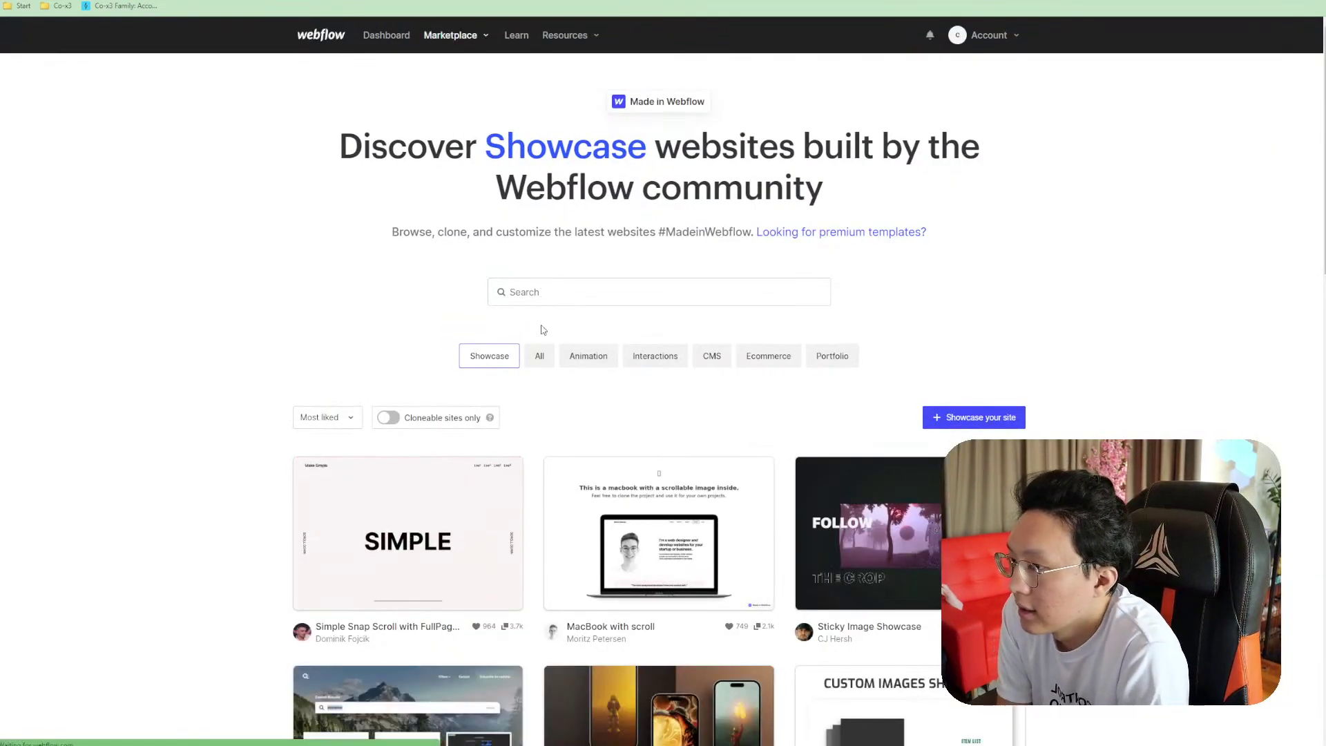
Browse the most-liked Showcase websites for design inspiration and load more entries below the first batch
scroll(429, 255, down, 3)
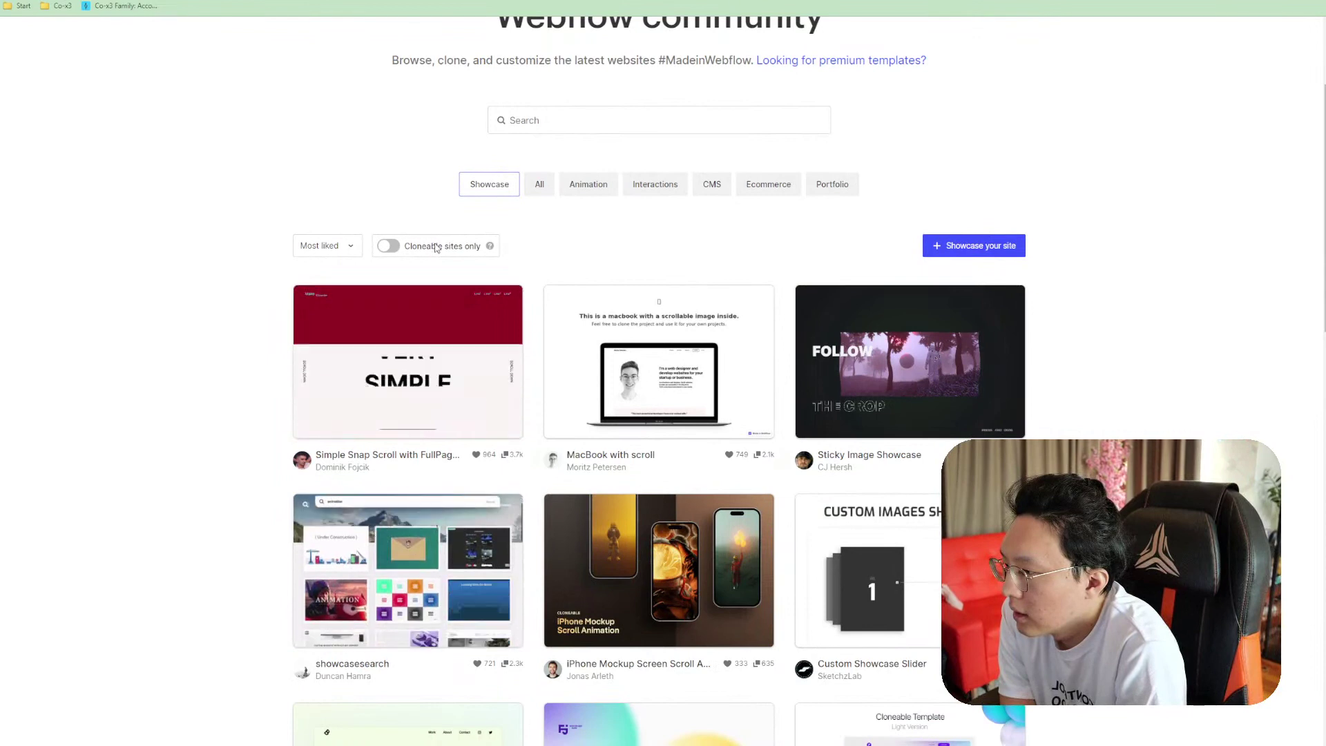
scroll(788, 260, down, 3)
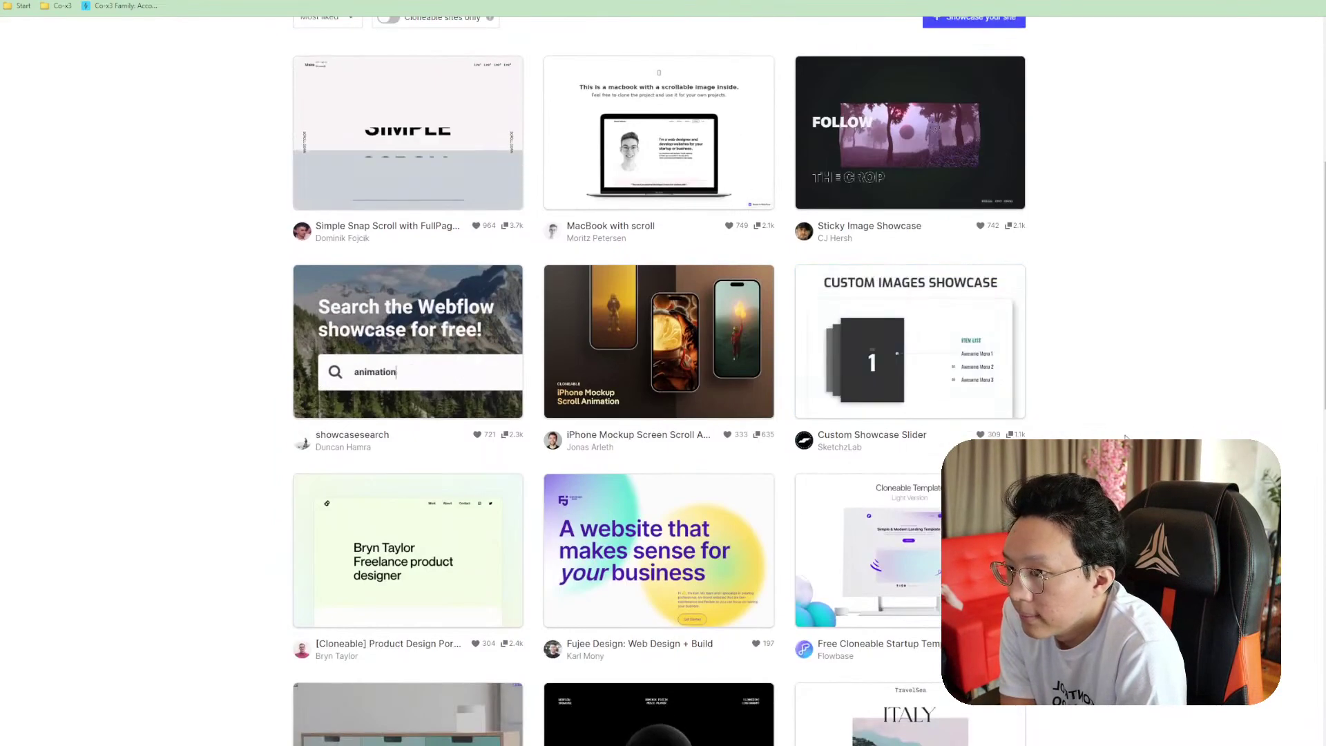
scroll(1097, 417, down, 2)
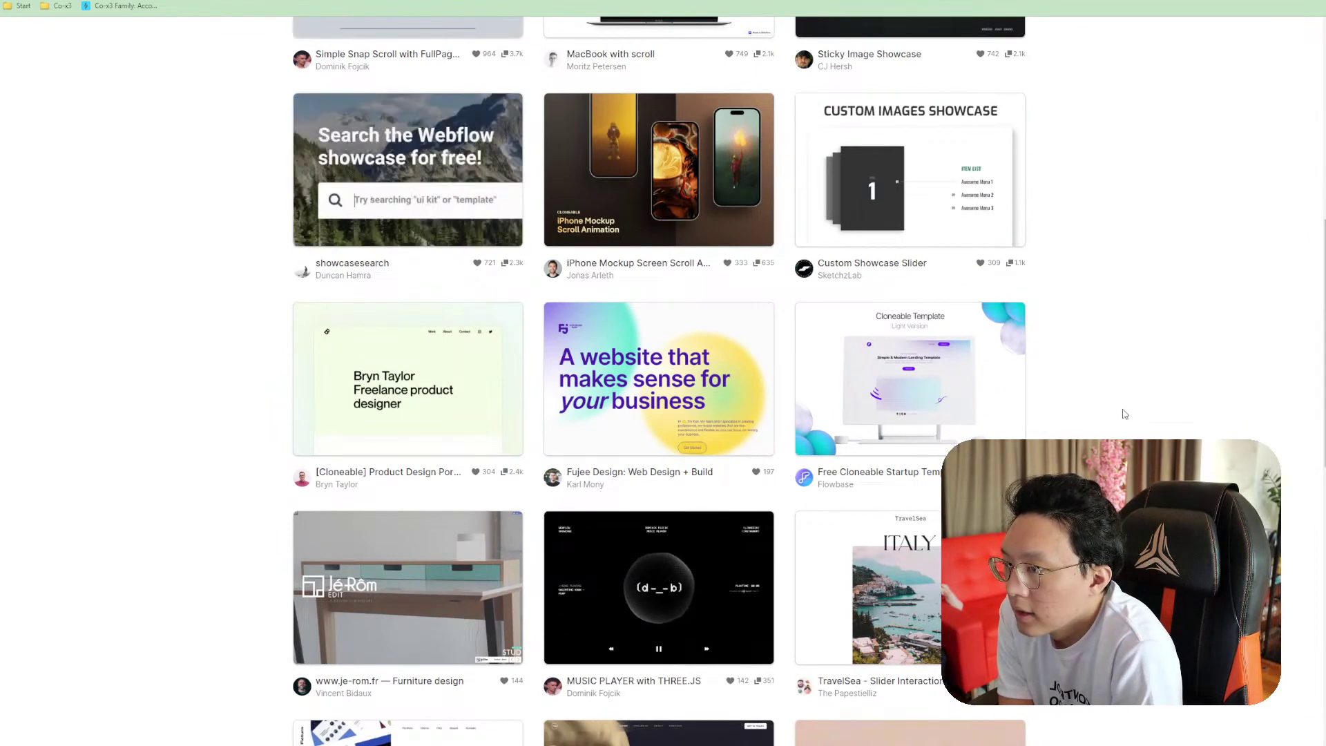
scroll(1124, 411, down, 2)
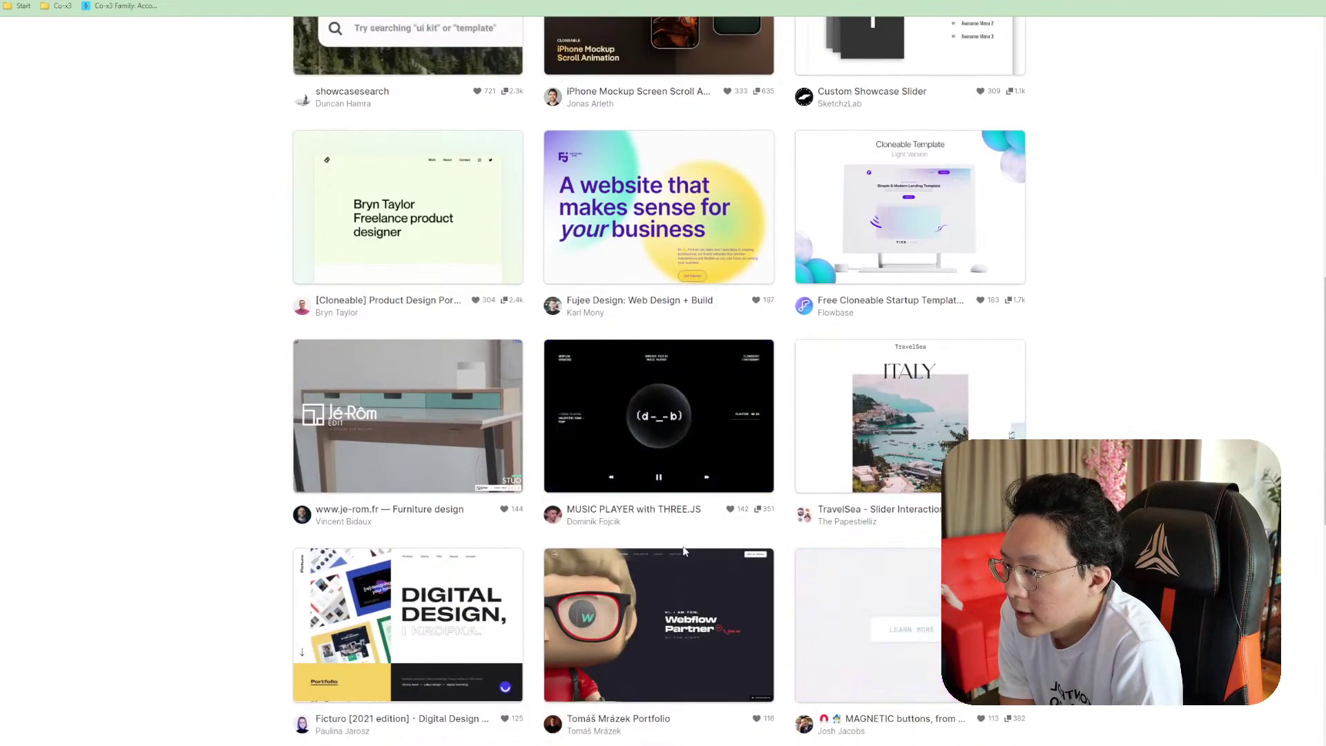
mouse_move(625, 555)
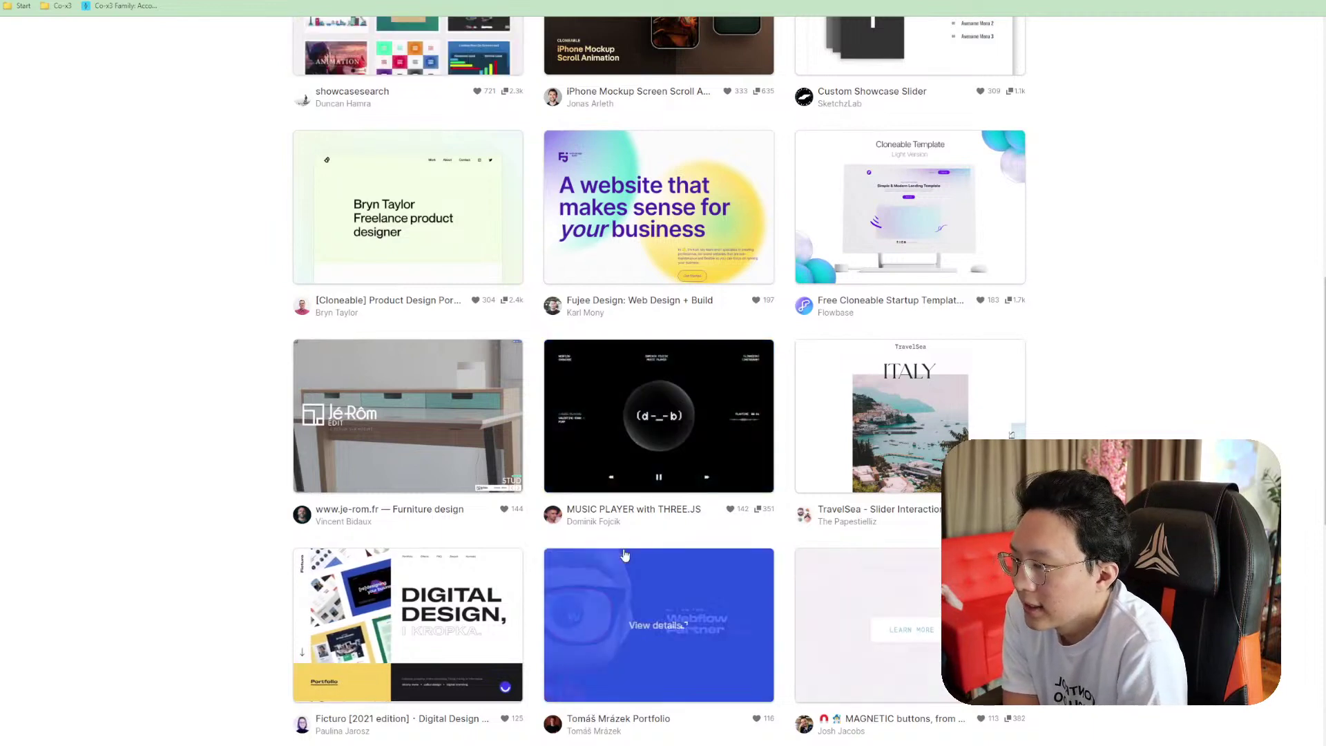
mouse_move(476, 480)
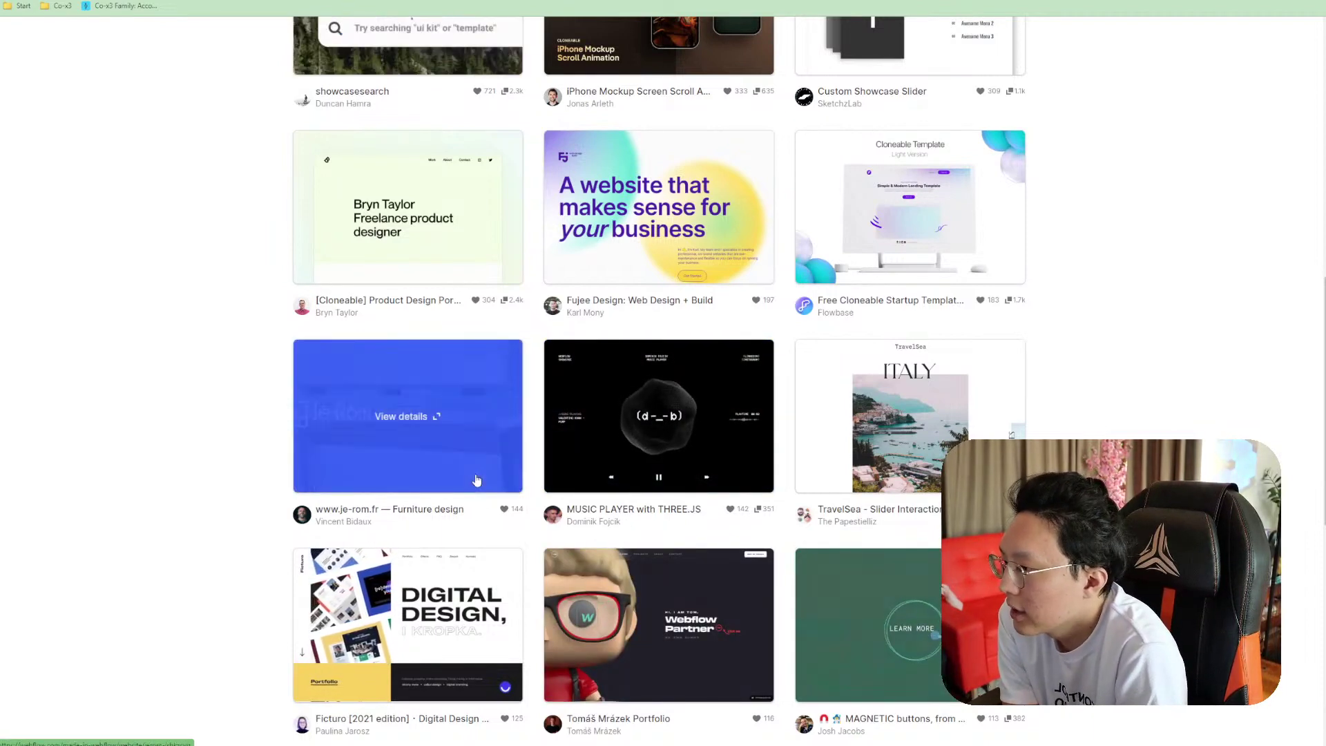
scroll(476, 479, down, 2)
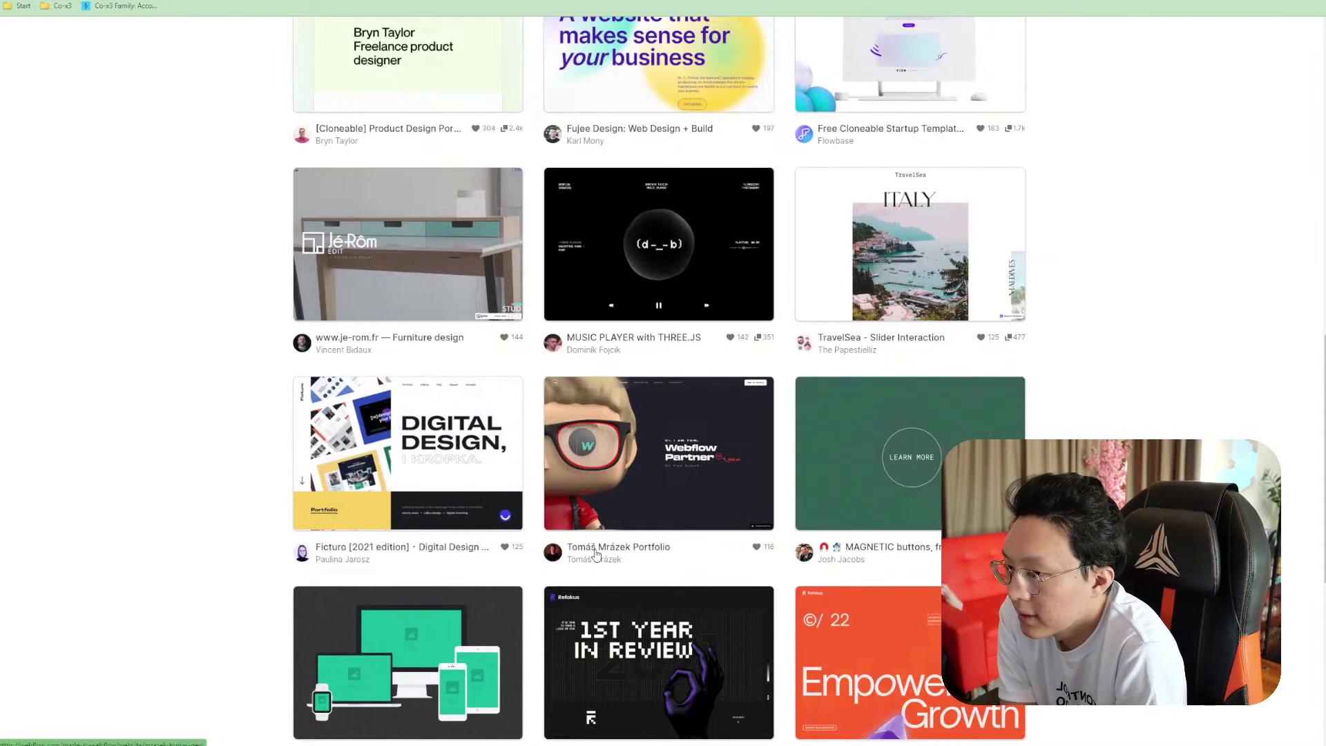
scroll(601, 549, down, 3)
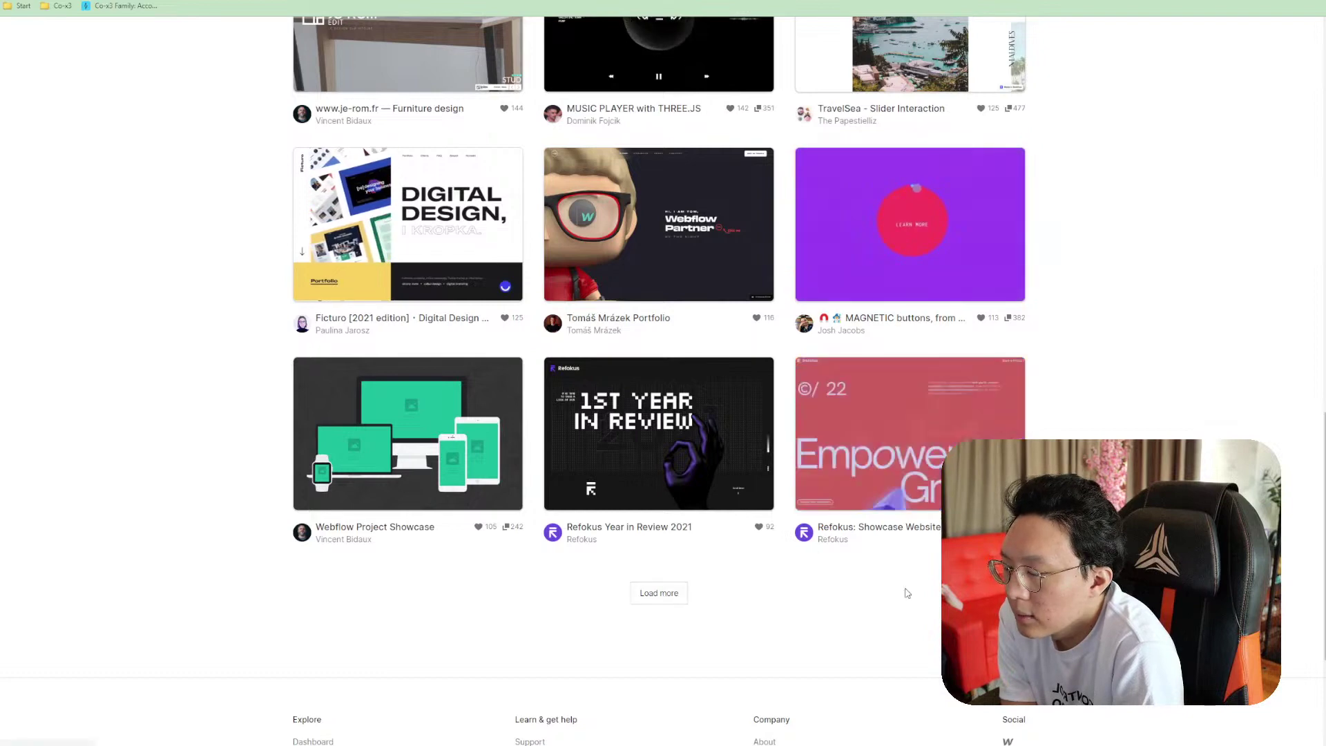
click(685, 605)
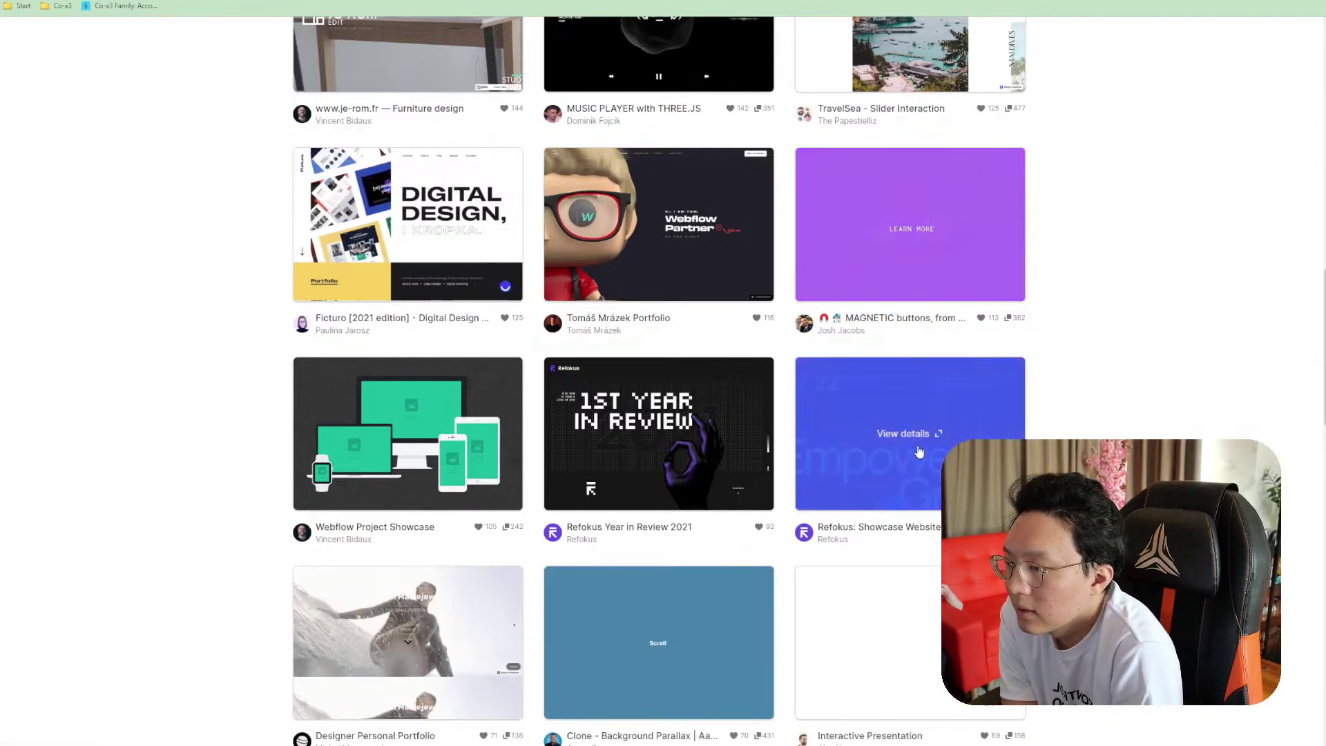
Examine the "Refokus: Showcase Websites" preview from its hero to the contact form, then return to the gallery
click(981, 470)
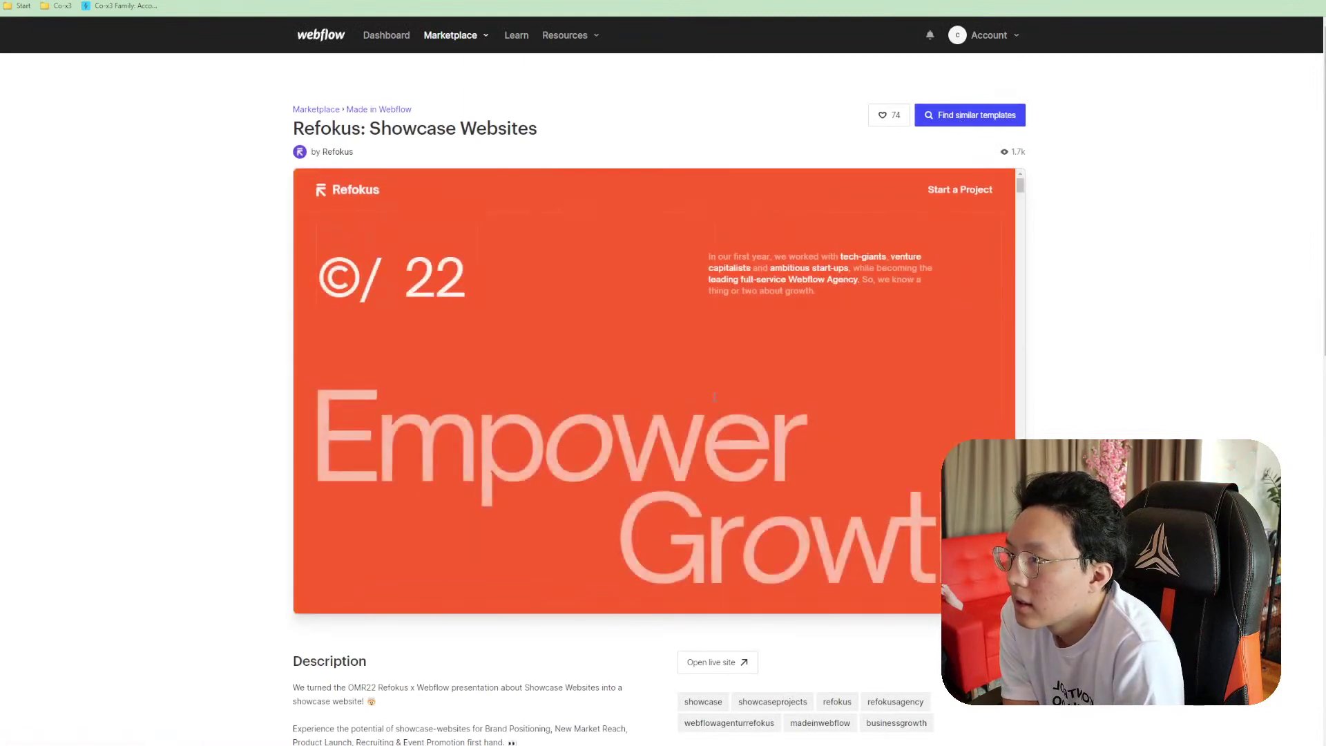
scroll(927, 206, down, 2)
scroll(720, 391, down, 2)
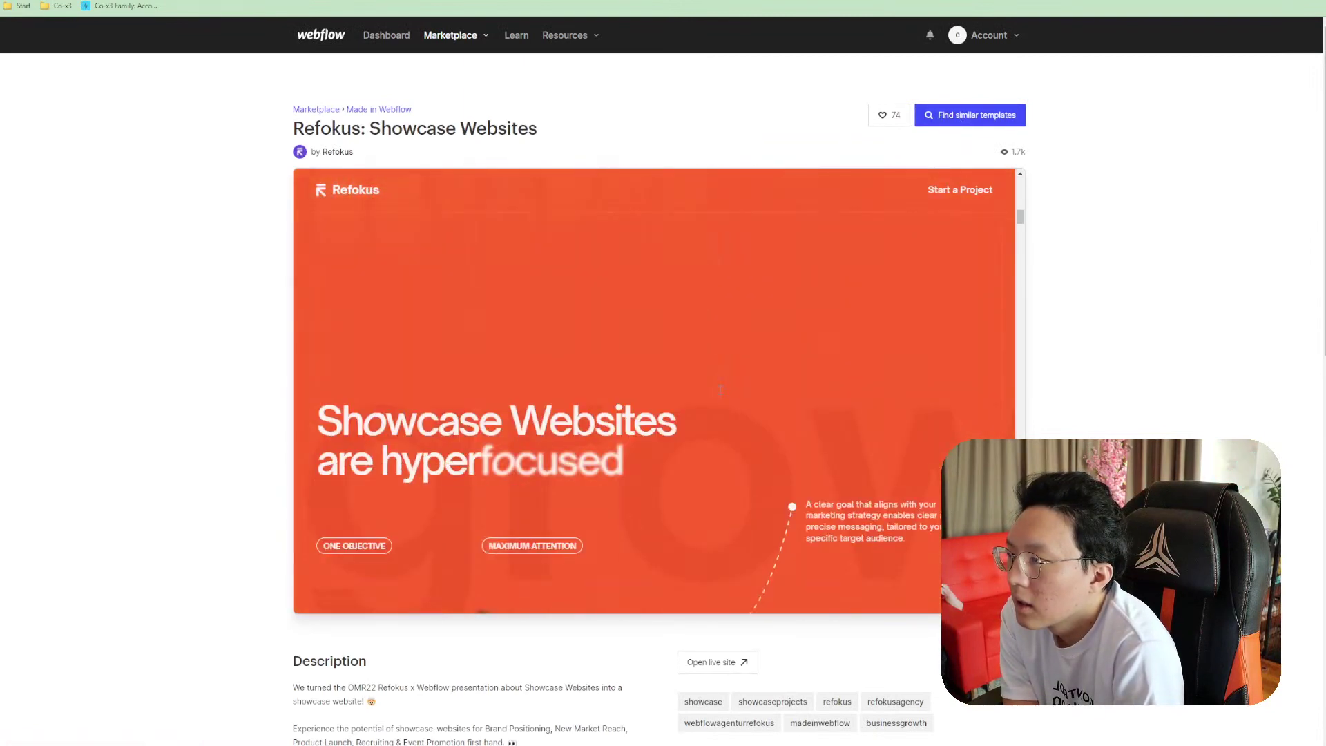
scroll(719, 391, up, 3)
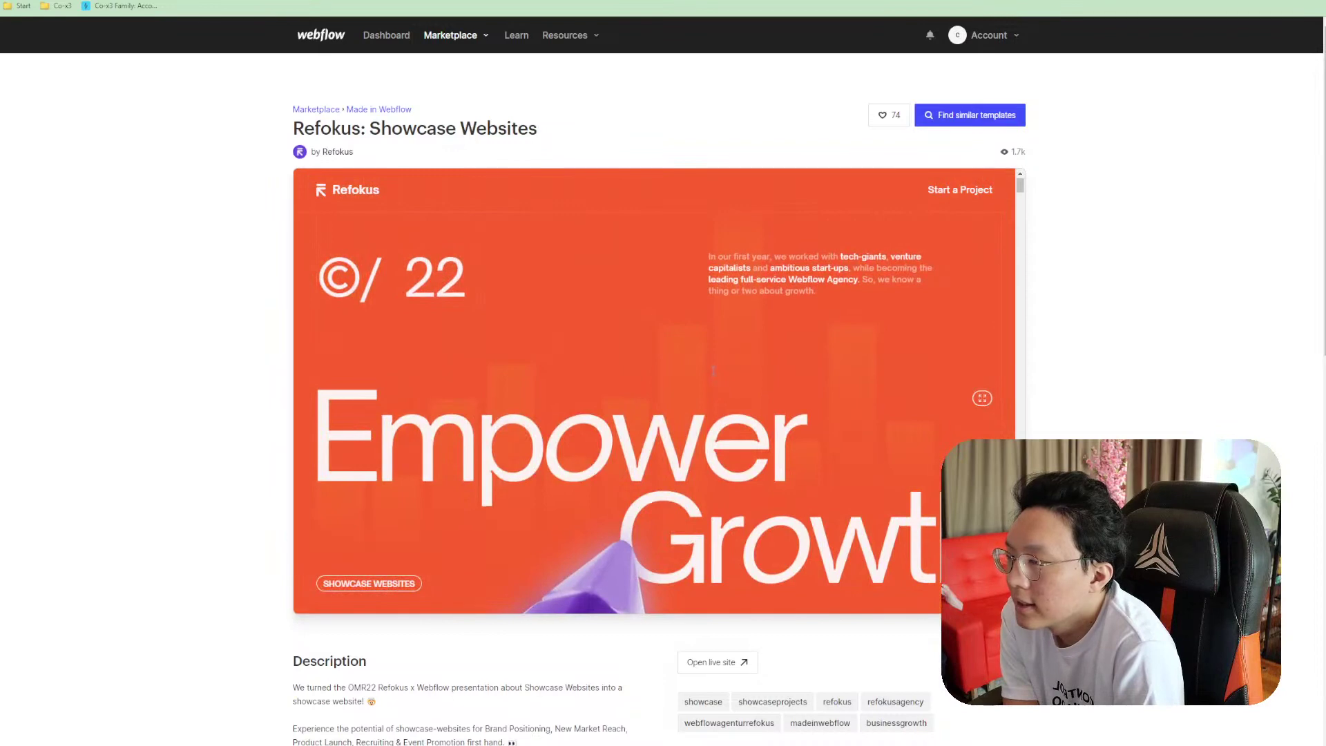
scroll(713, 376, down, 3)
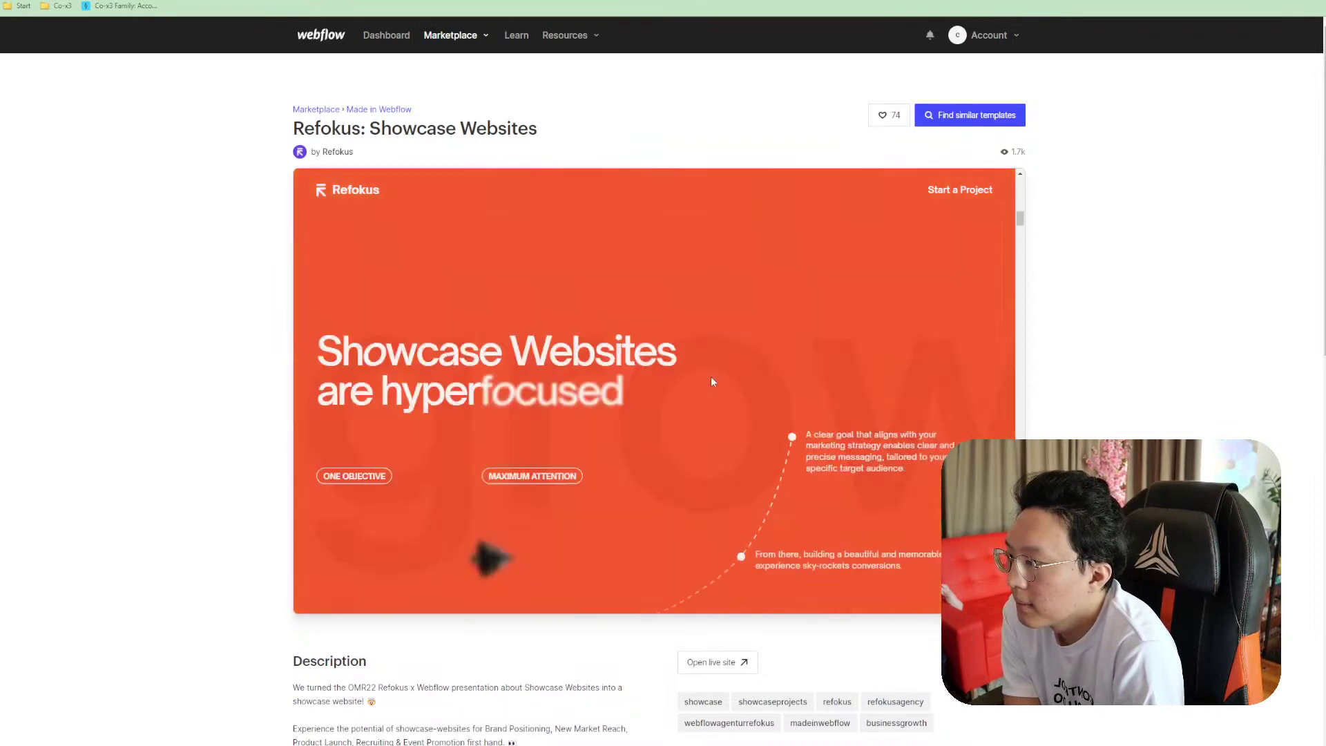
scroll(713, 382, down, 2)
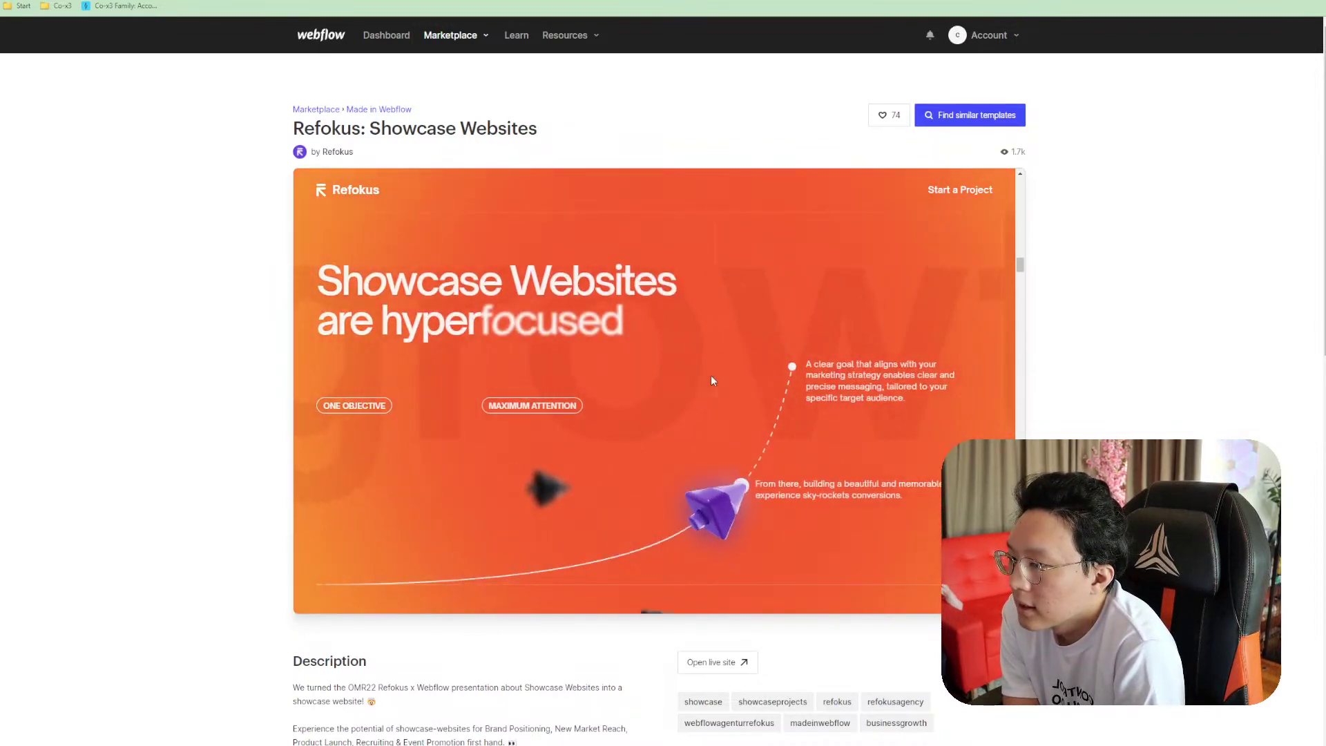
scroll(713, 381, down, 3)
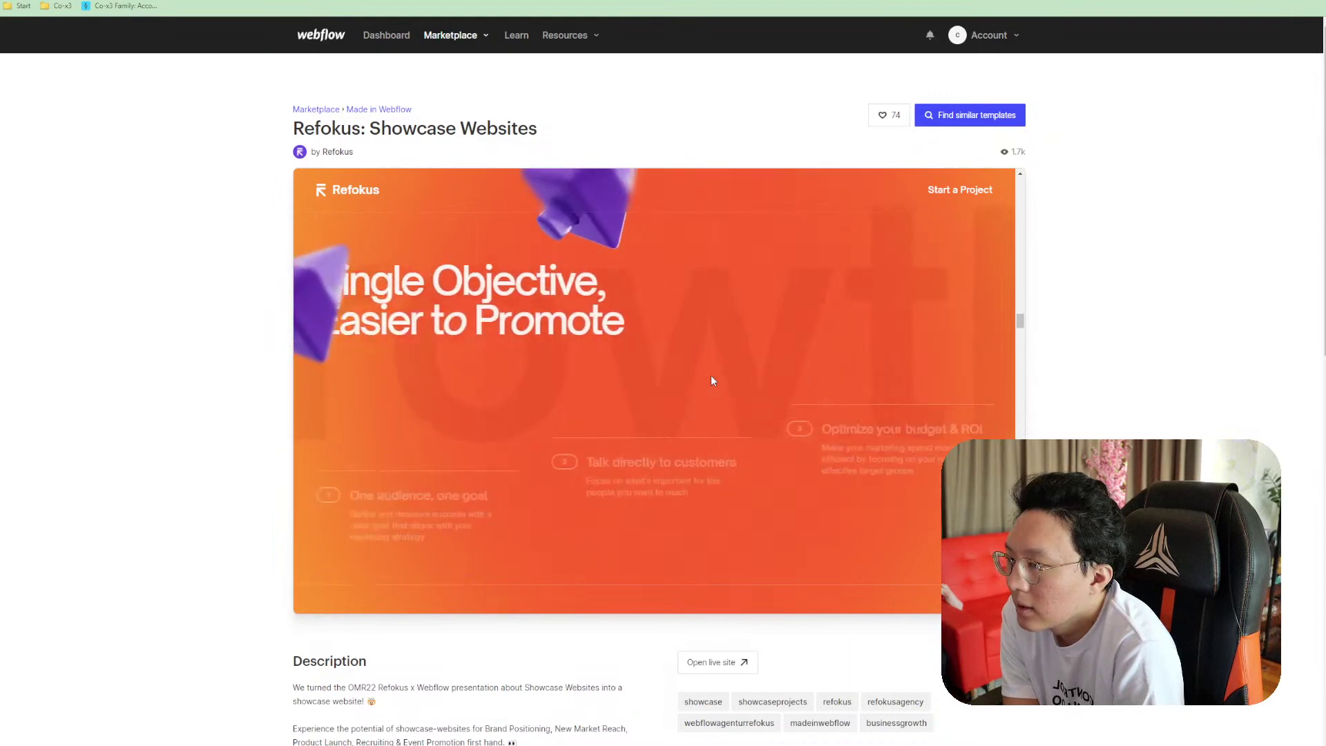
scroll(713, 381, down, 5)
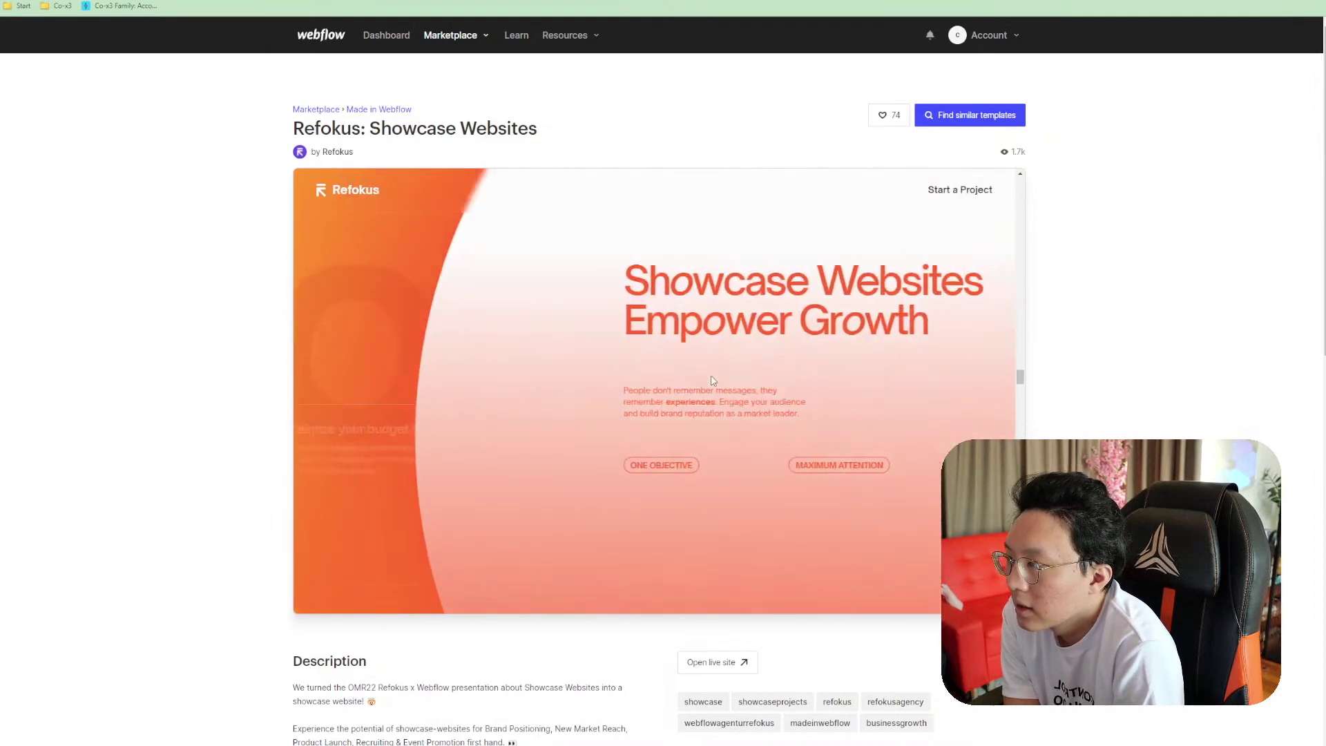
scroll(712, 380, down, 5)
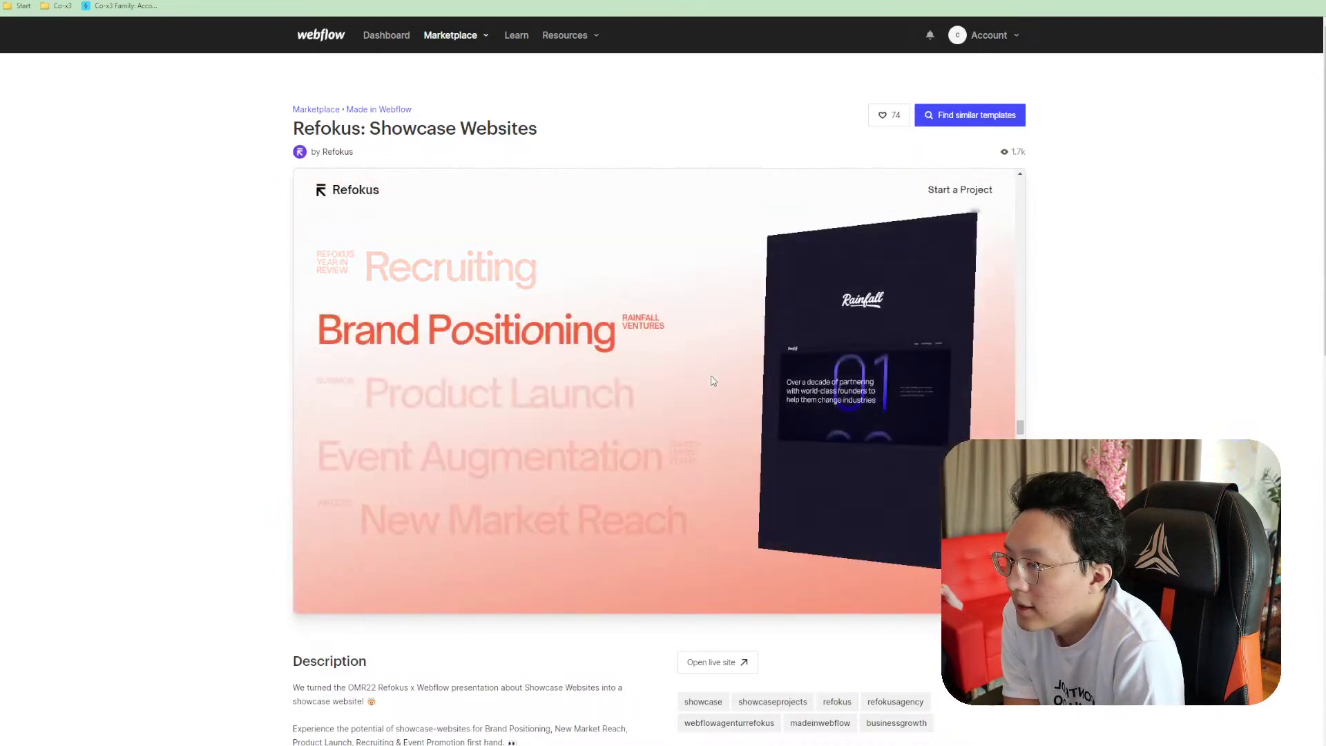
scroll(713, 380, down, 5)
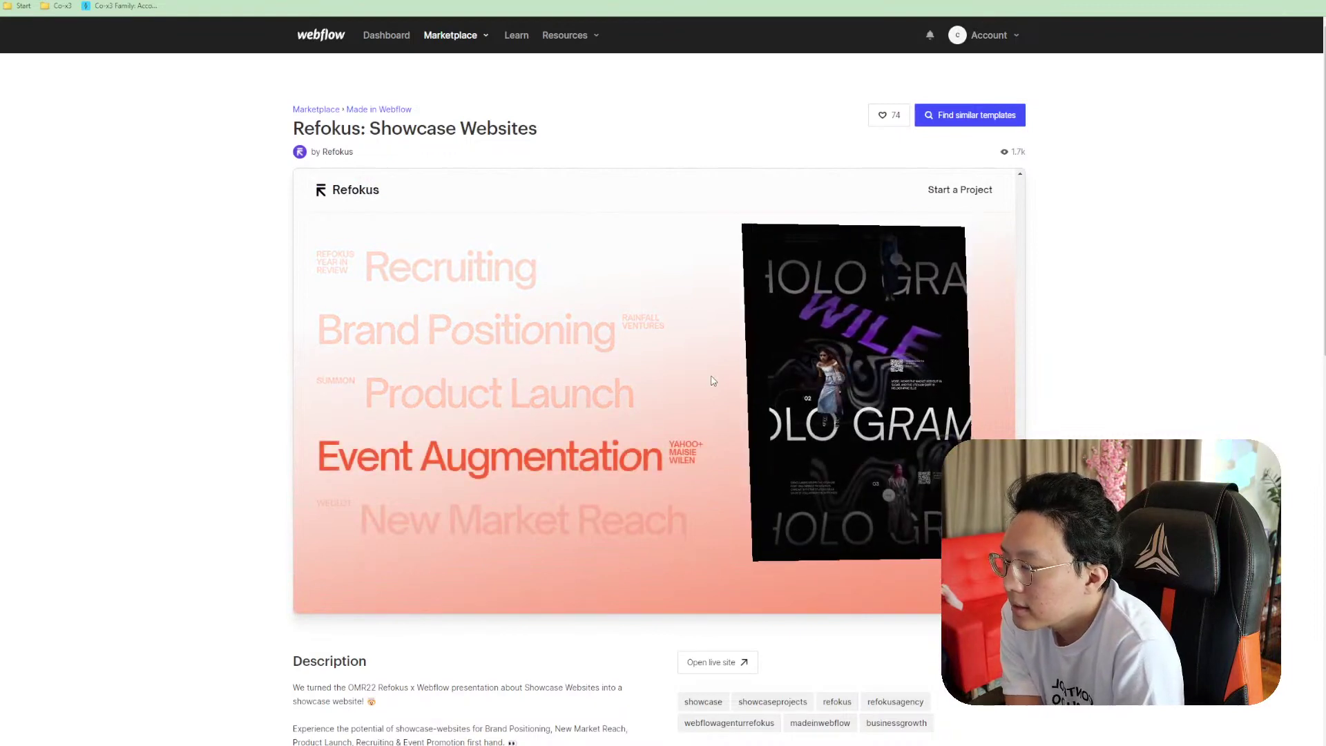
scroll(713, 381, down, 3)
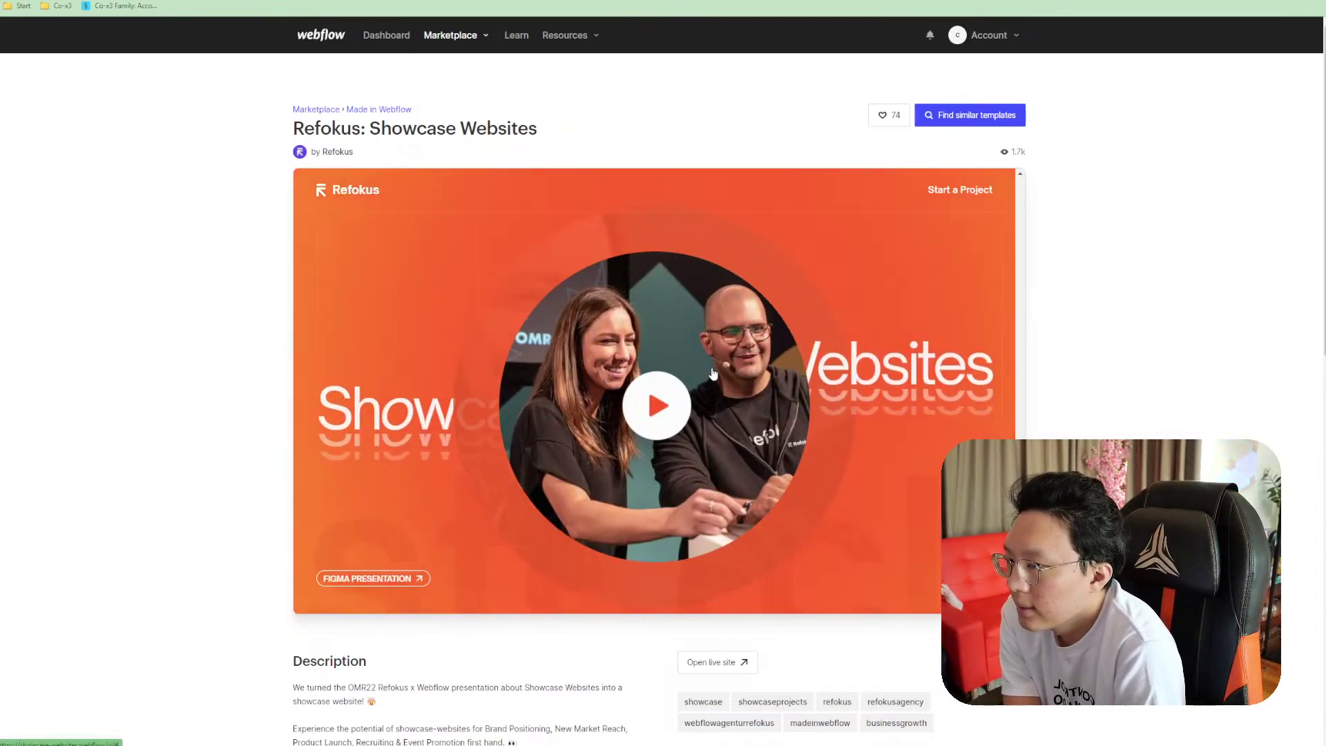
scroll(713, 376, down, 5)
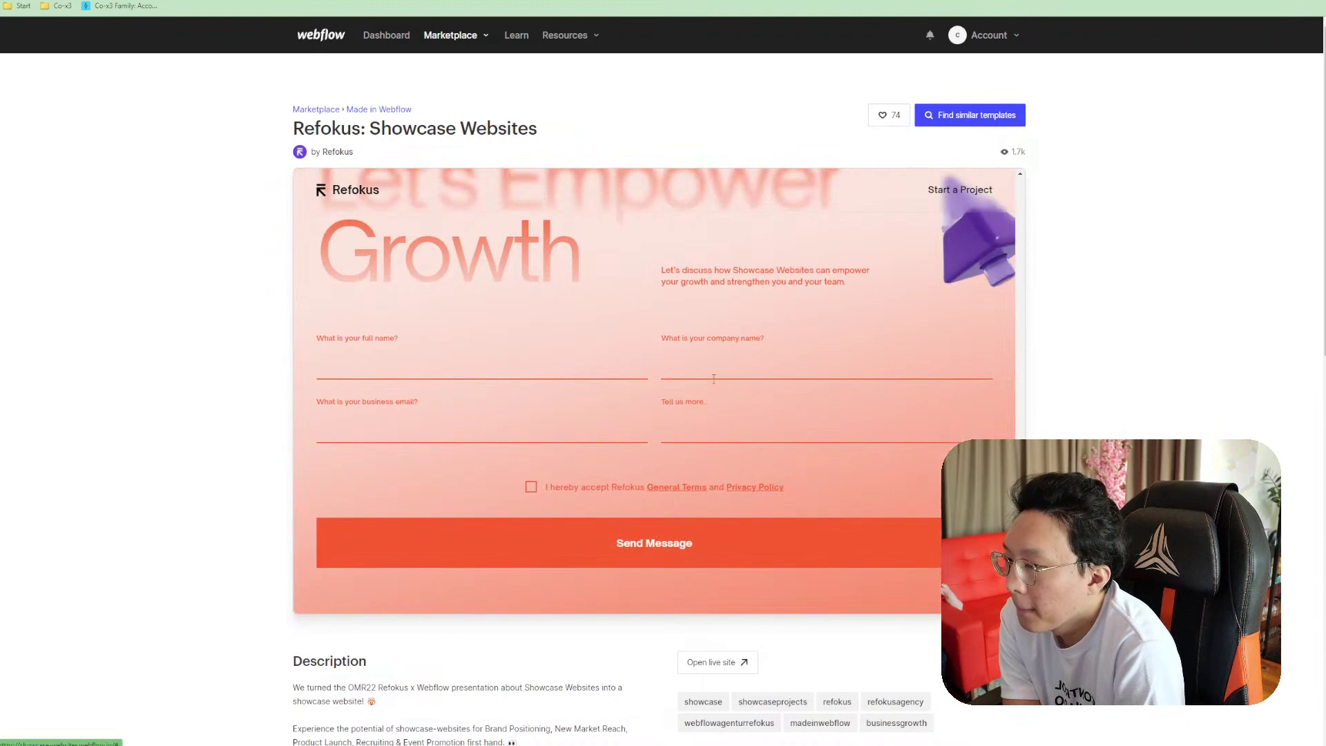
key(alt+Left)
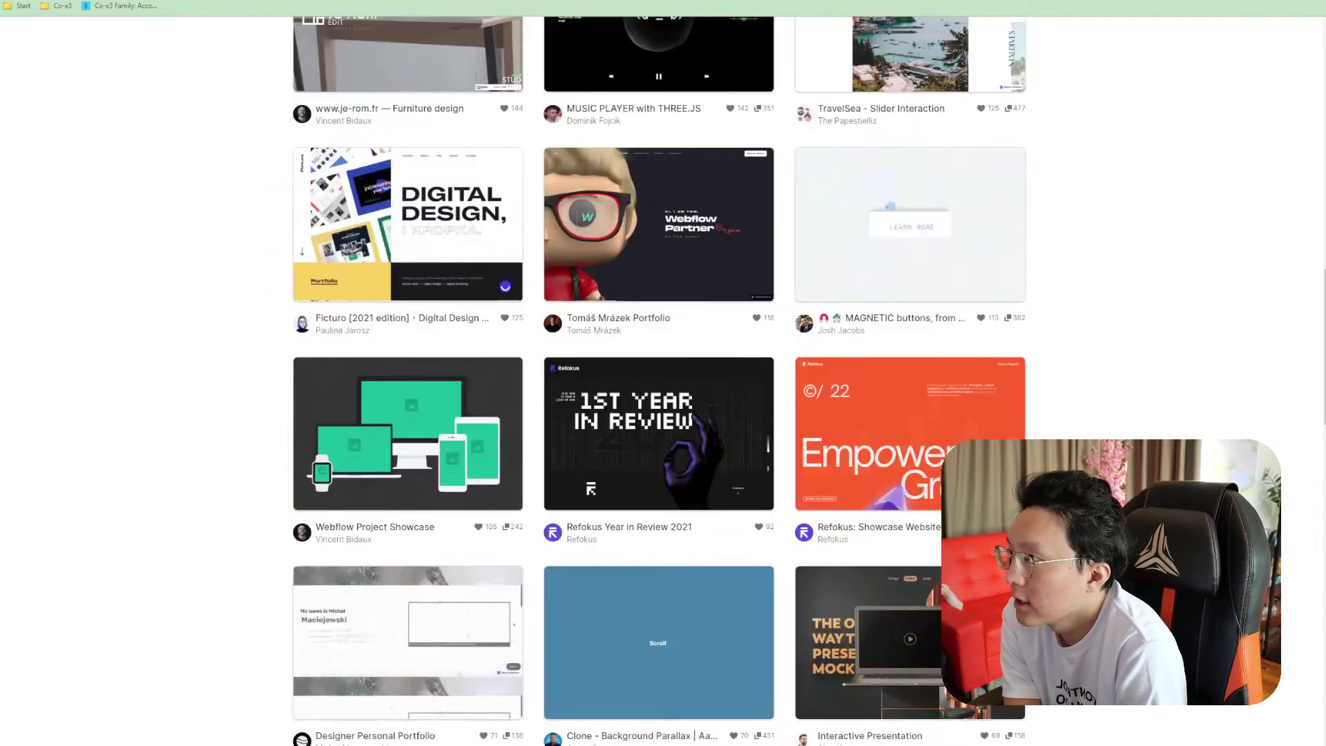
View the details page of the "Elearn Dashboard UI (Dark Mode)" site and return to the gallery
scroll(1003, 383, down, 4)
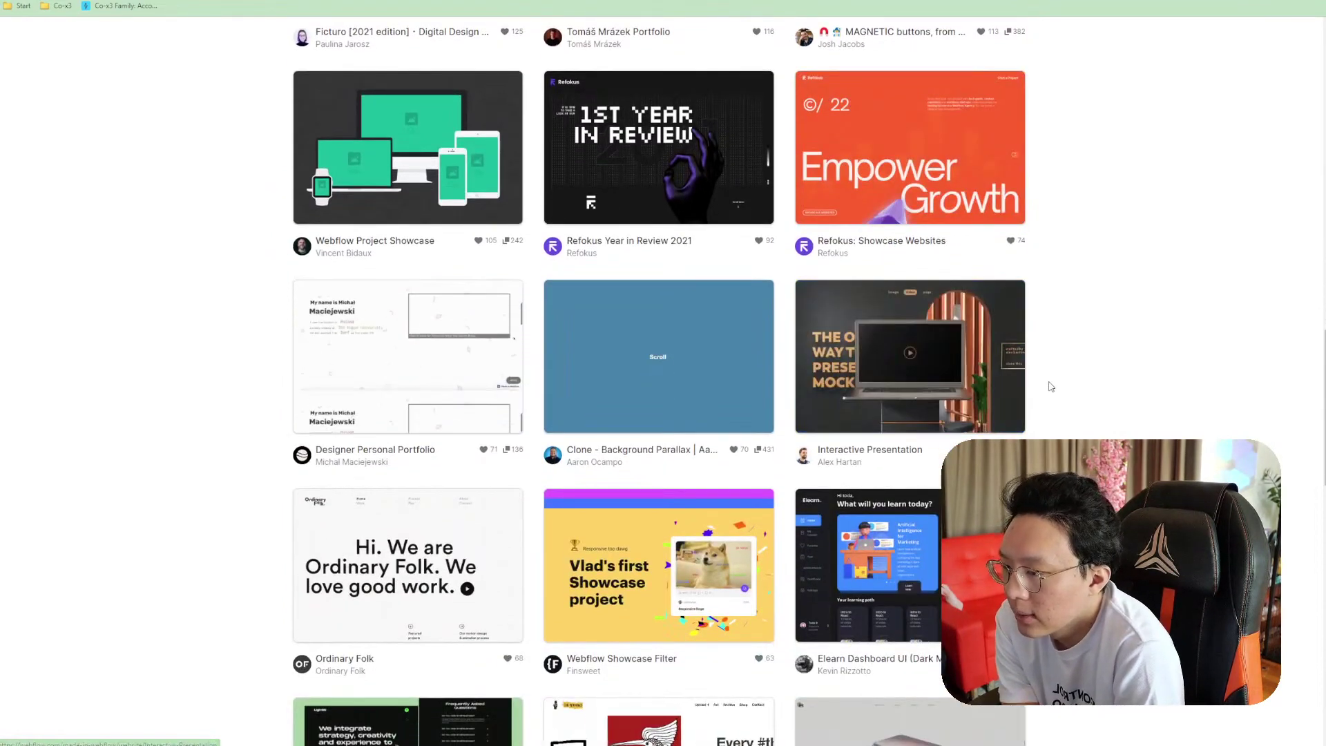
click(898, 565)
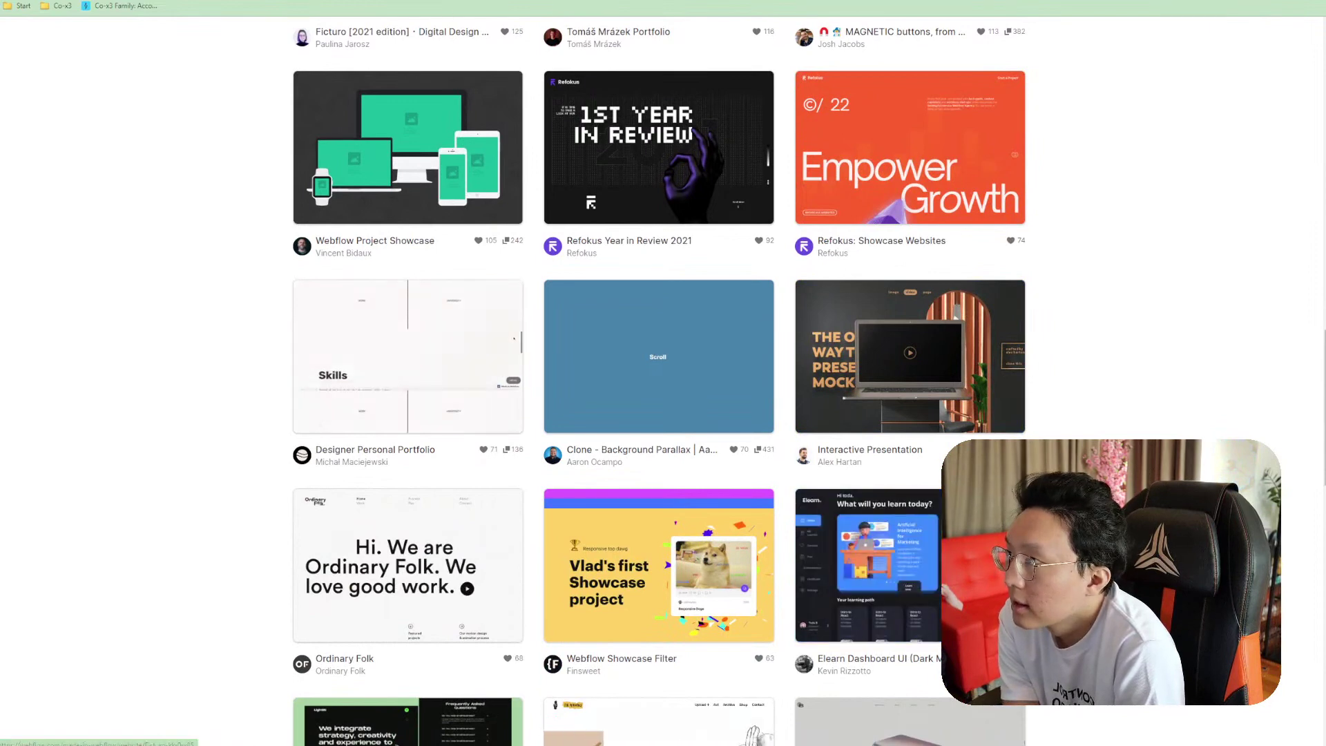
scroll(379, 309, down, 1)
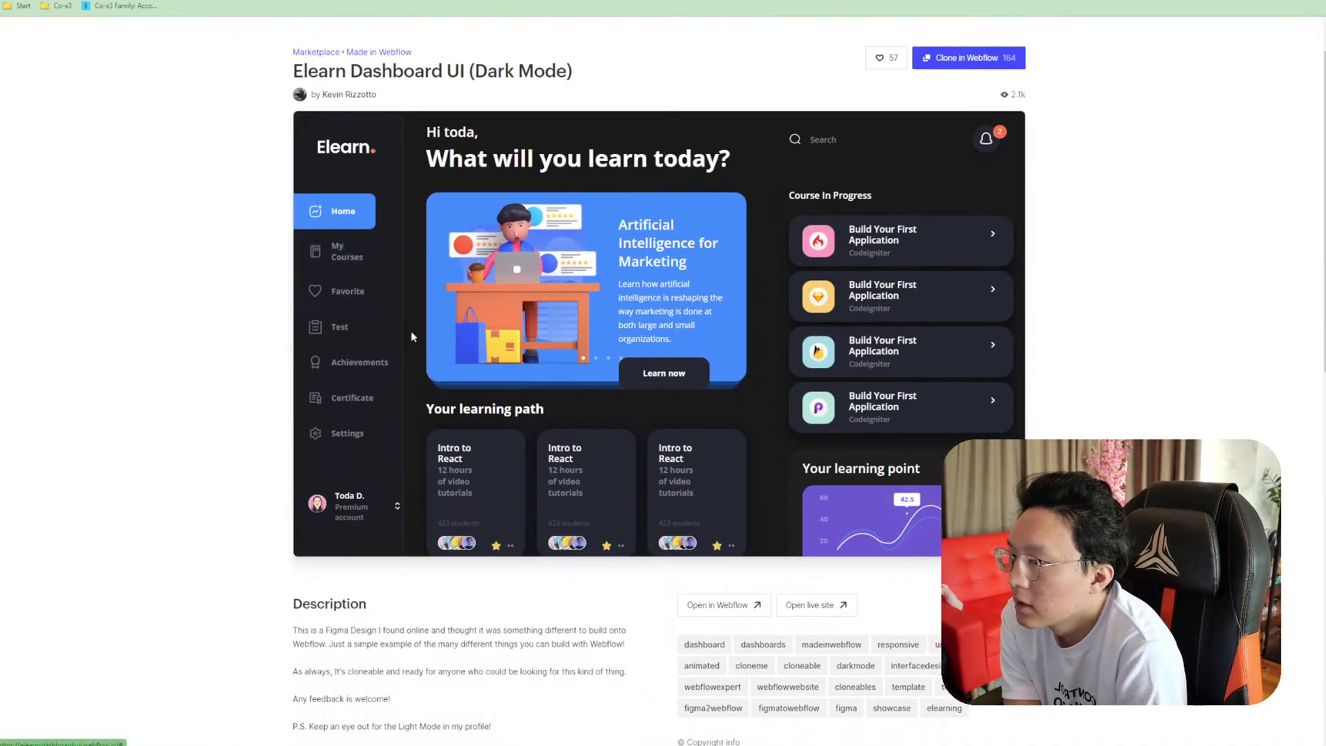
key(alt+Left)
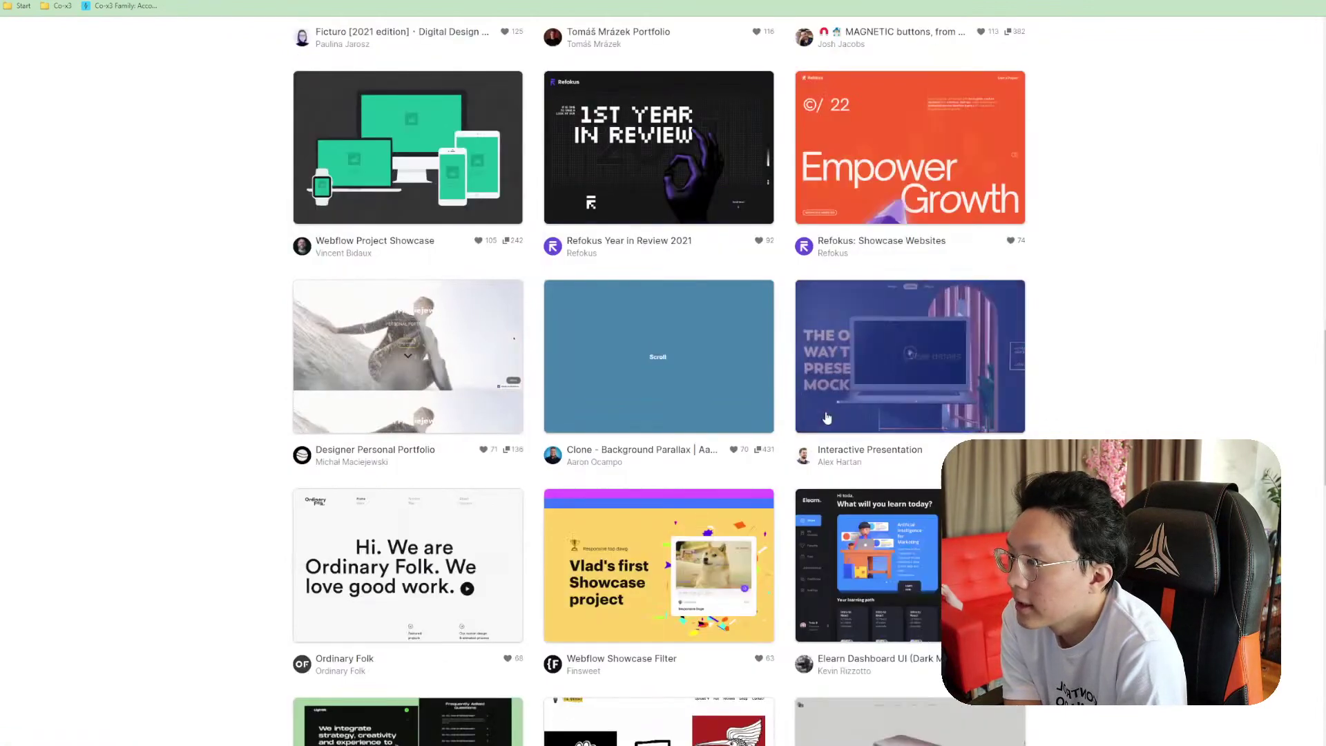
Browse further down the showcase gallery and open the details page of the "Tesla Model S Rebuild" site
scroll(1106, 419, down, 2)
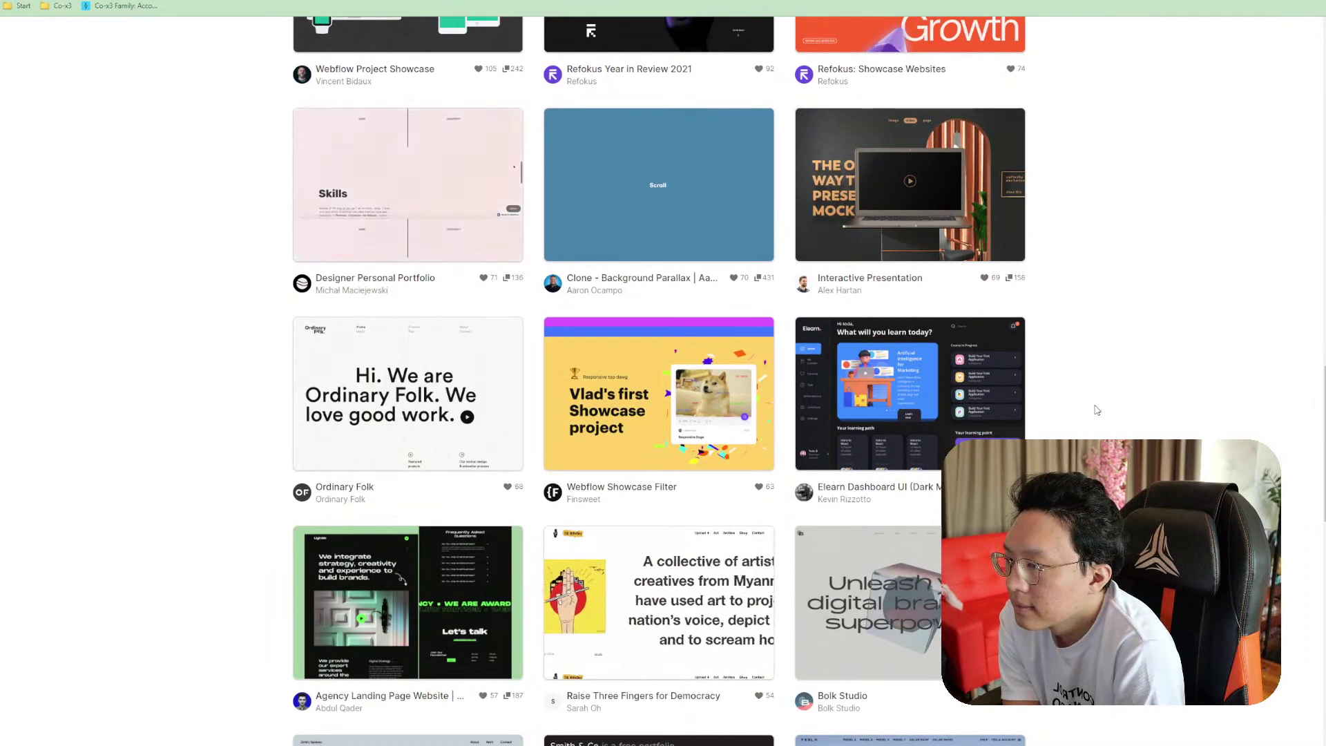
scroll(1097, 408, down, 2)
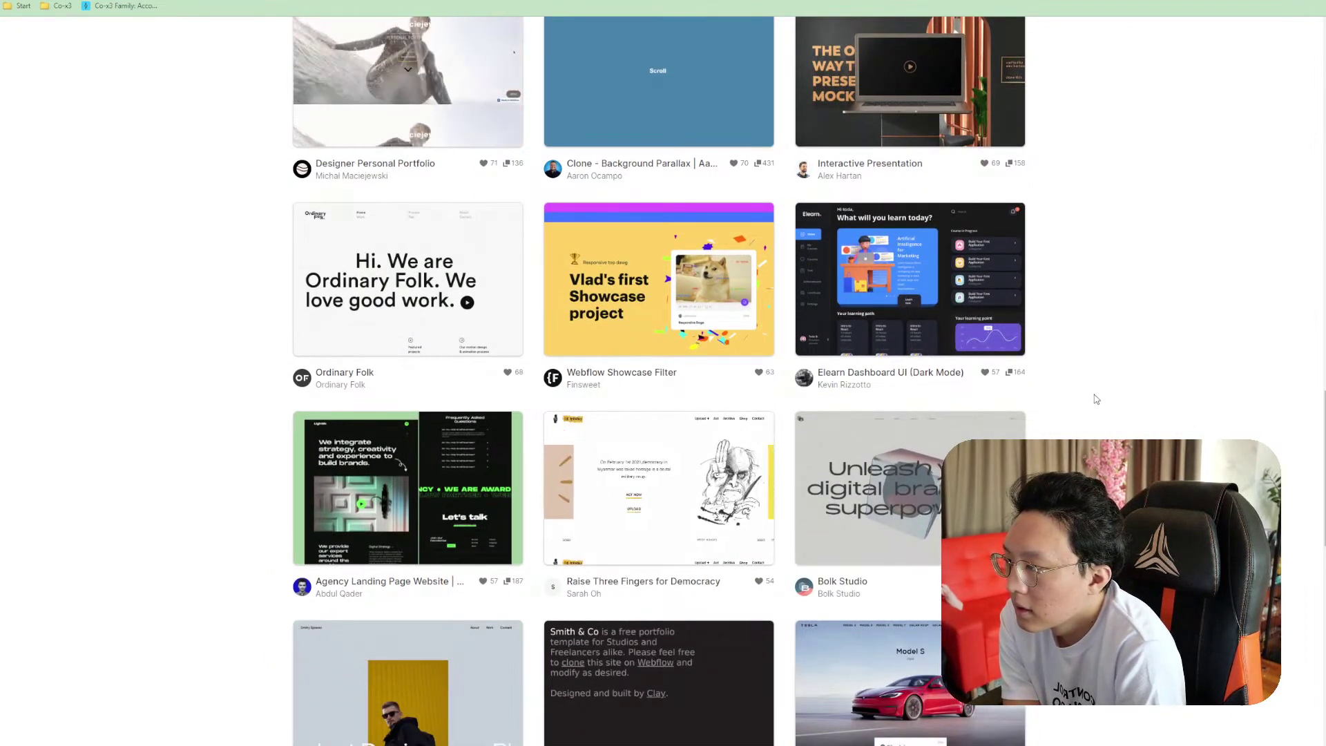
scroll(1097, 399, down, 2)
scroll(1097, 399, down, 2)
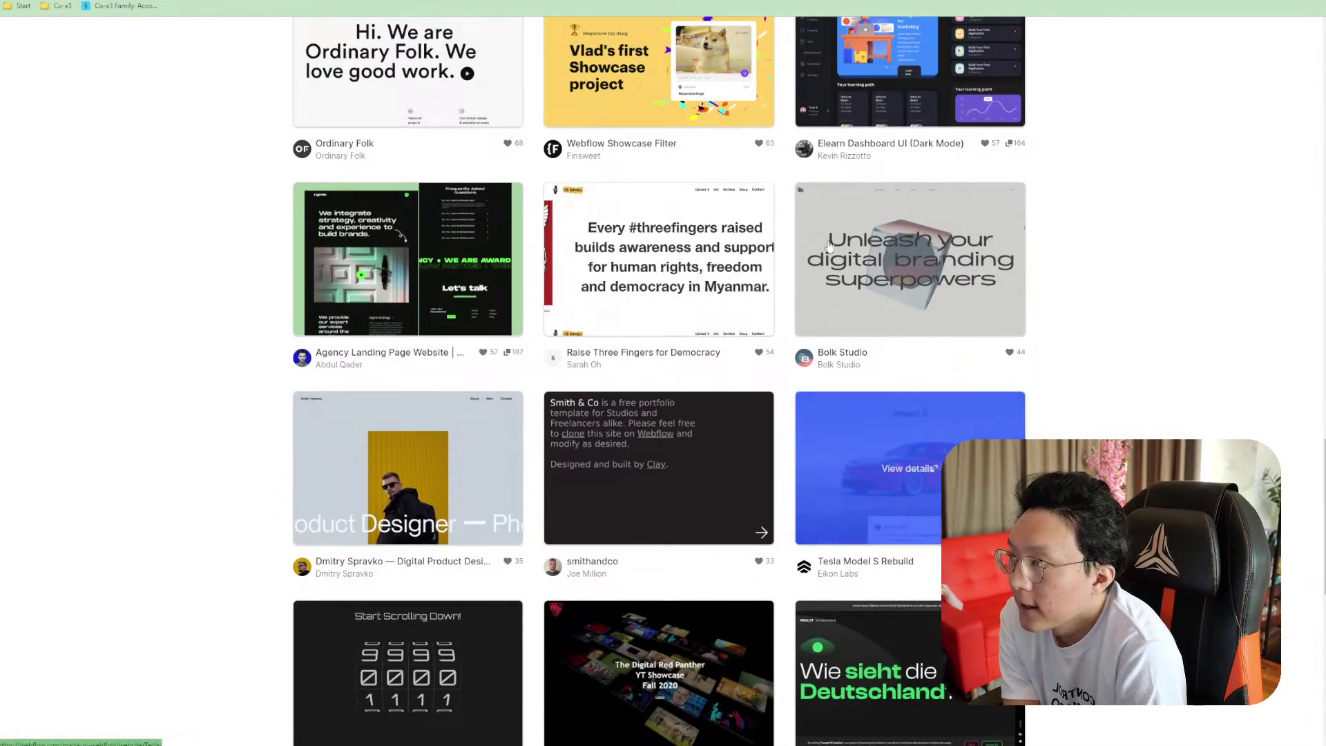
click(967, 432)
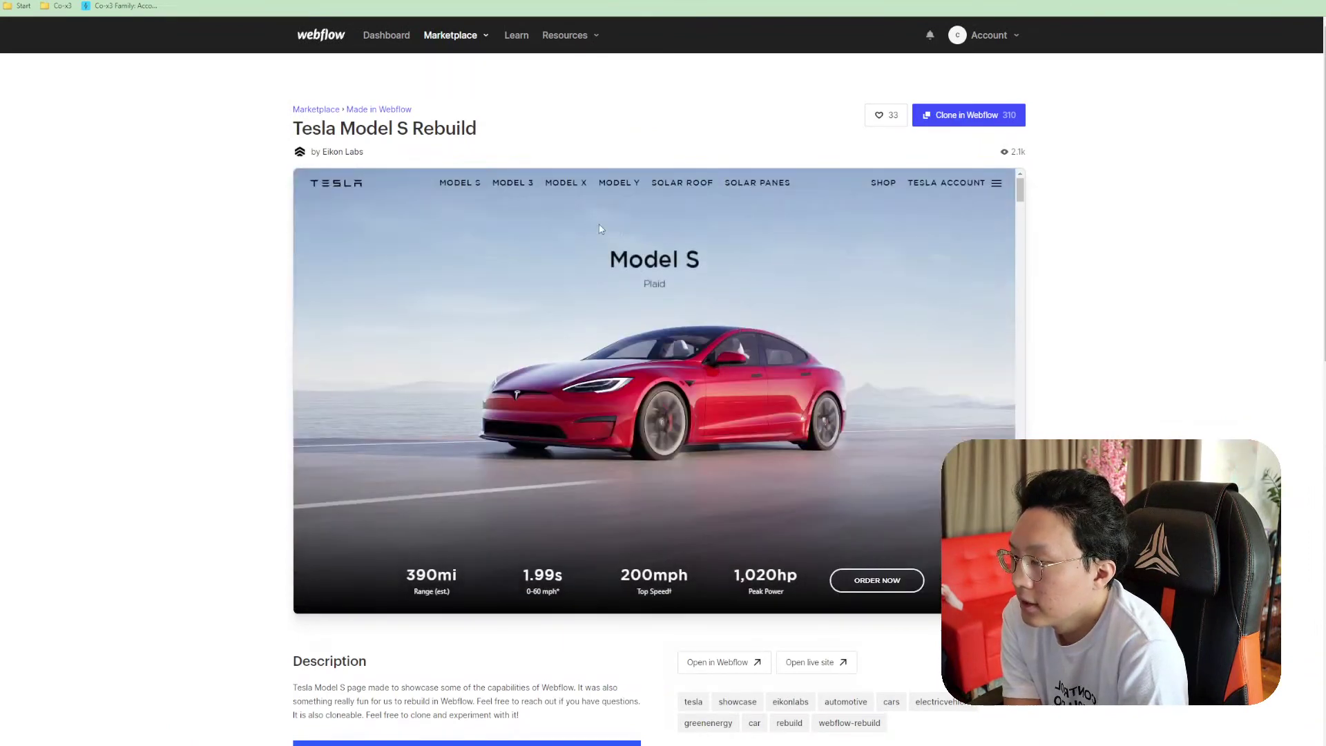
Examine the "Tesla Model S Rebuild" preview from its hero through the interior and exterior sections, then return to the gallery
scroll(897, 523, down, 2)
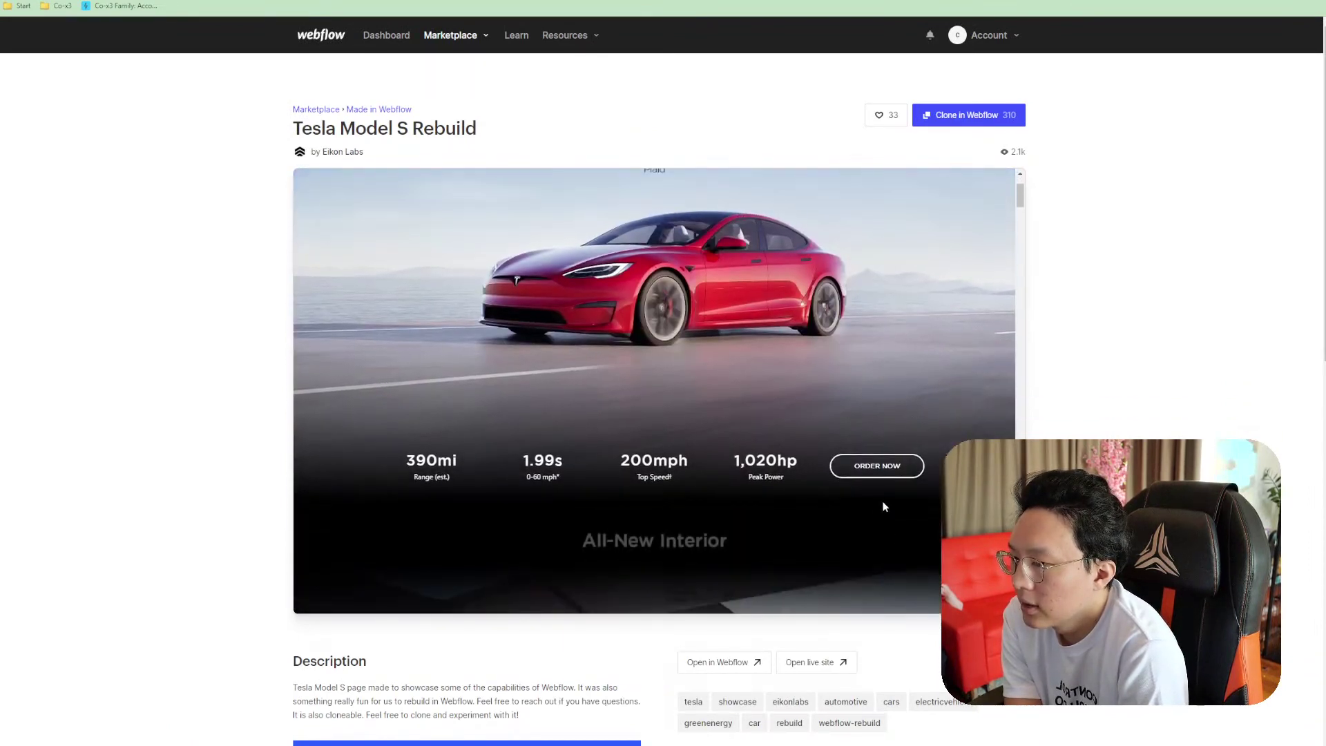
scroll(873, 534, up, 2)
scroll(835, 563, down, 1)
scroll(702, 453, down, 10)
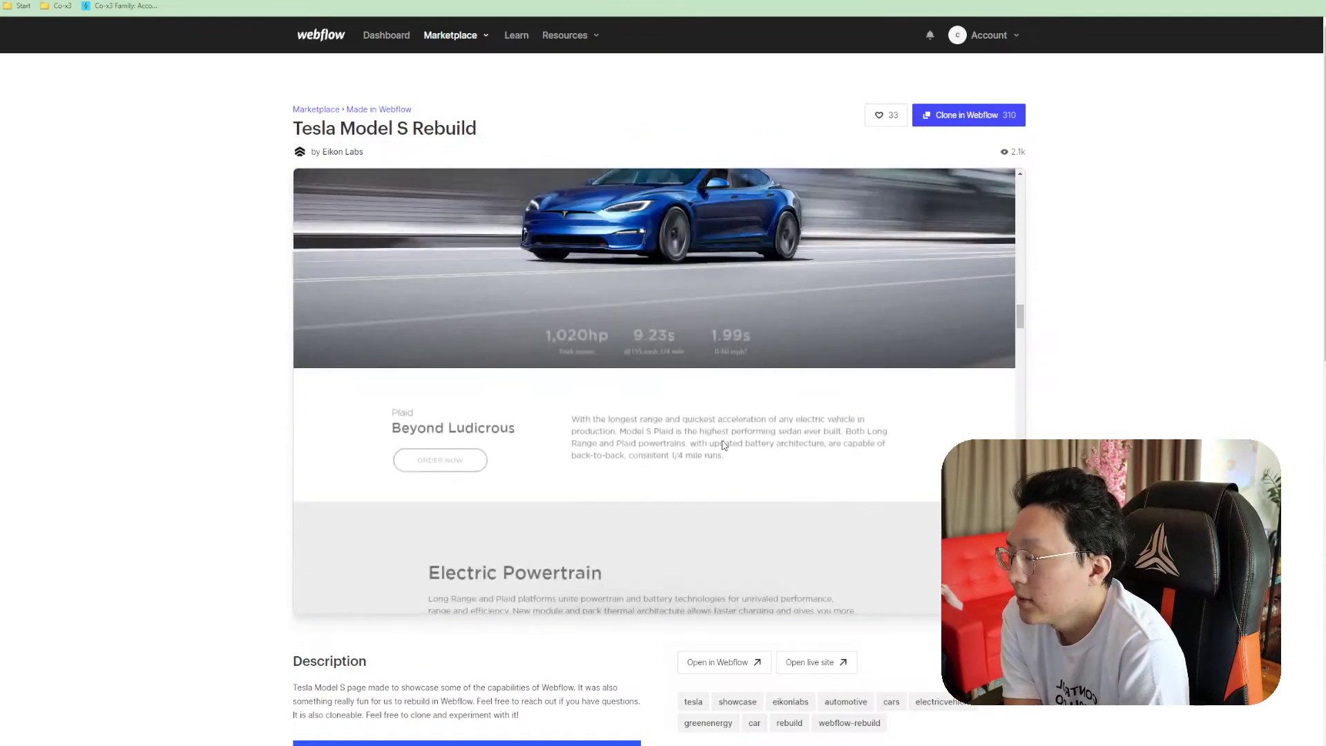
scroll(712, 450, up, 8)
scroll(776, 453, up, 5)
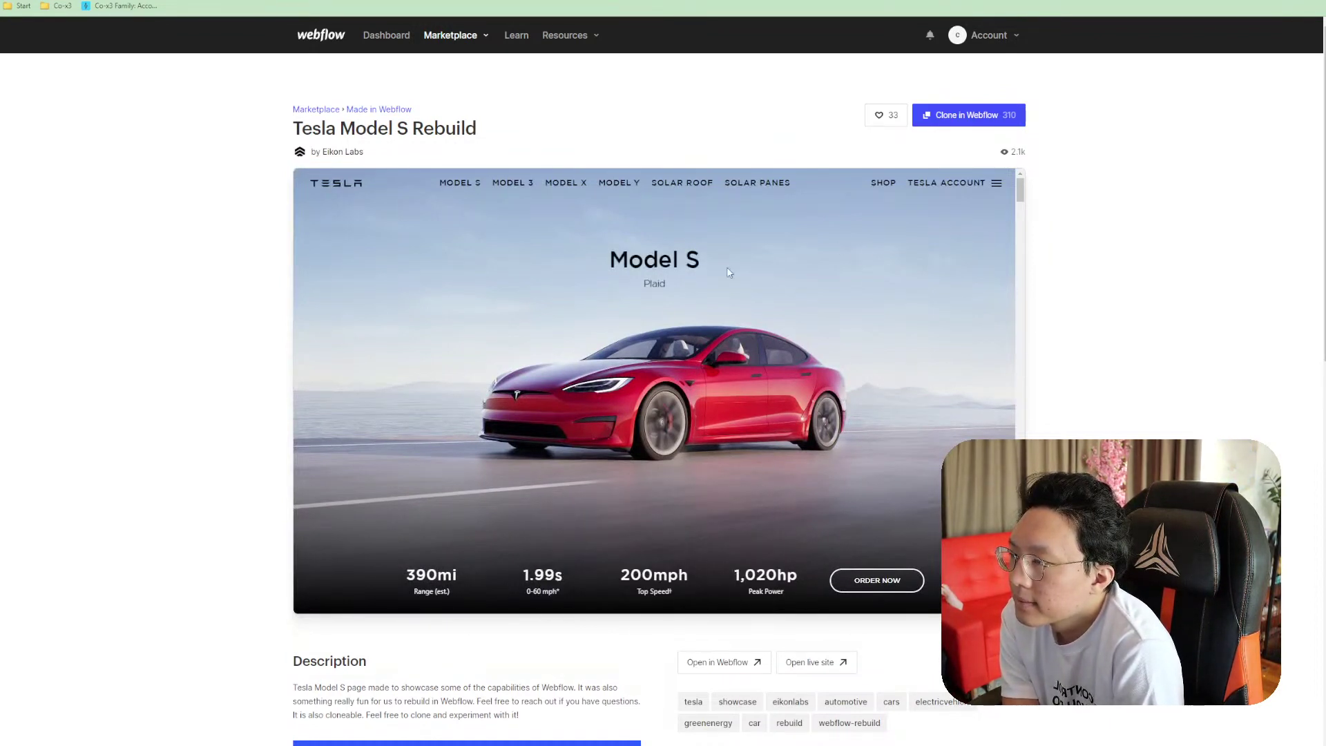
scroll(732, 438, down, 5)
scroll(893, 458, up, 5)
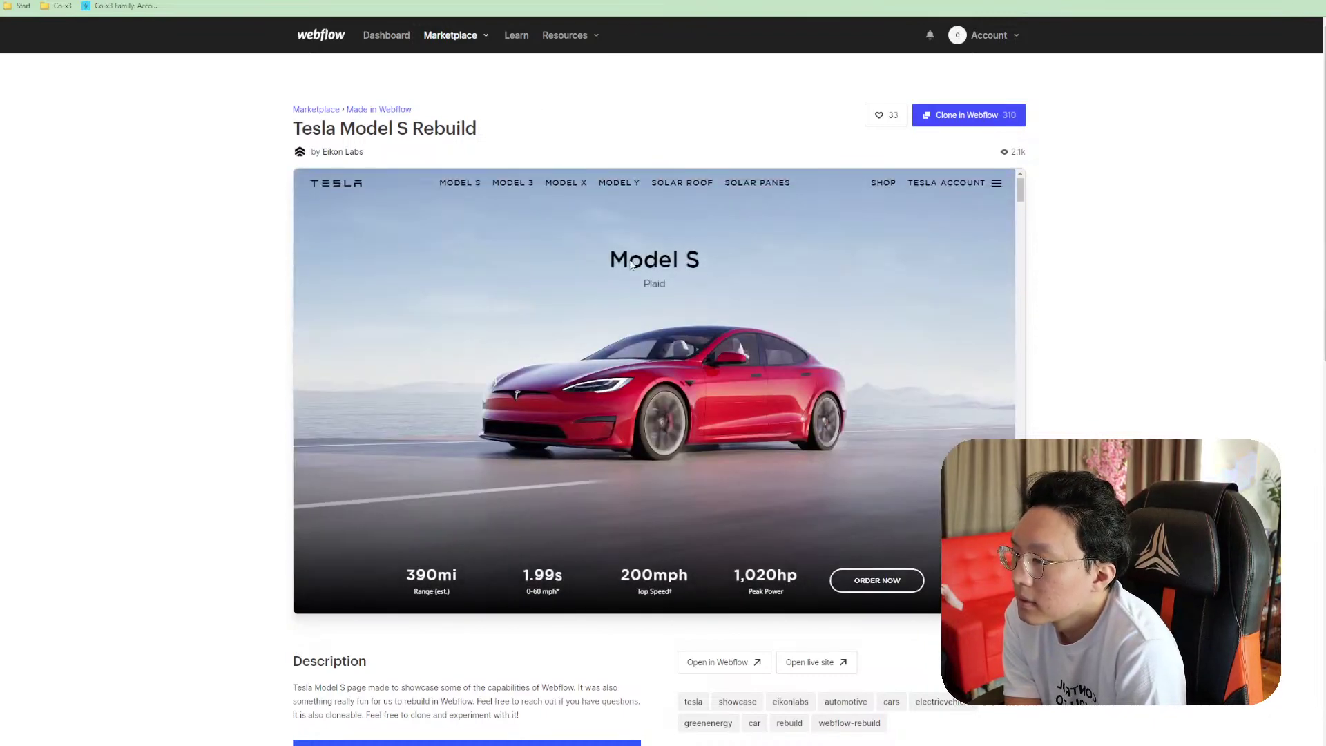
scroll(620, 377, down, 10)
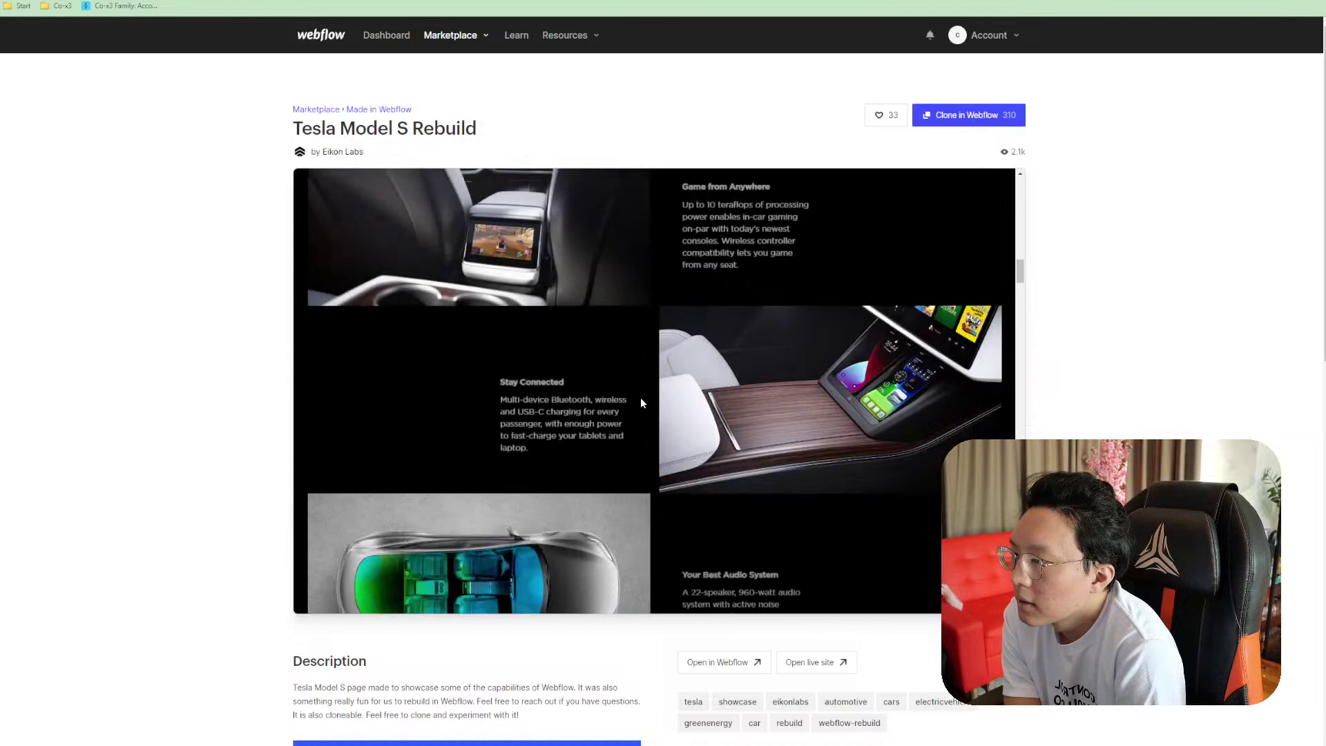
scroll(641, 401, down, 5)
scroll(655, 414, down, 6)
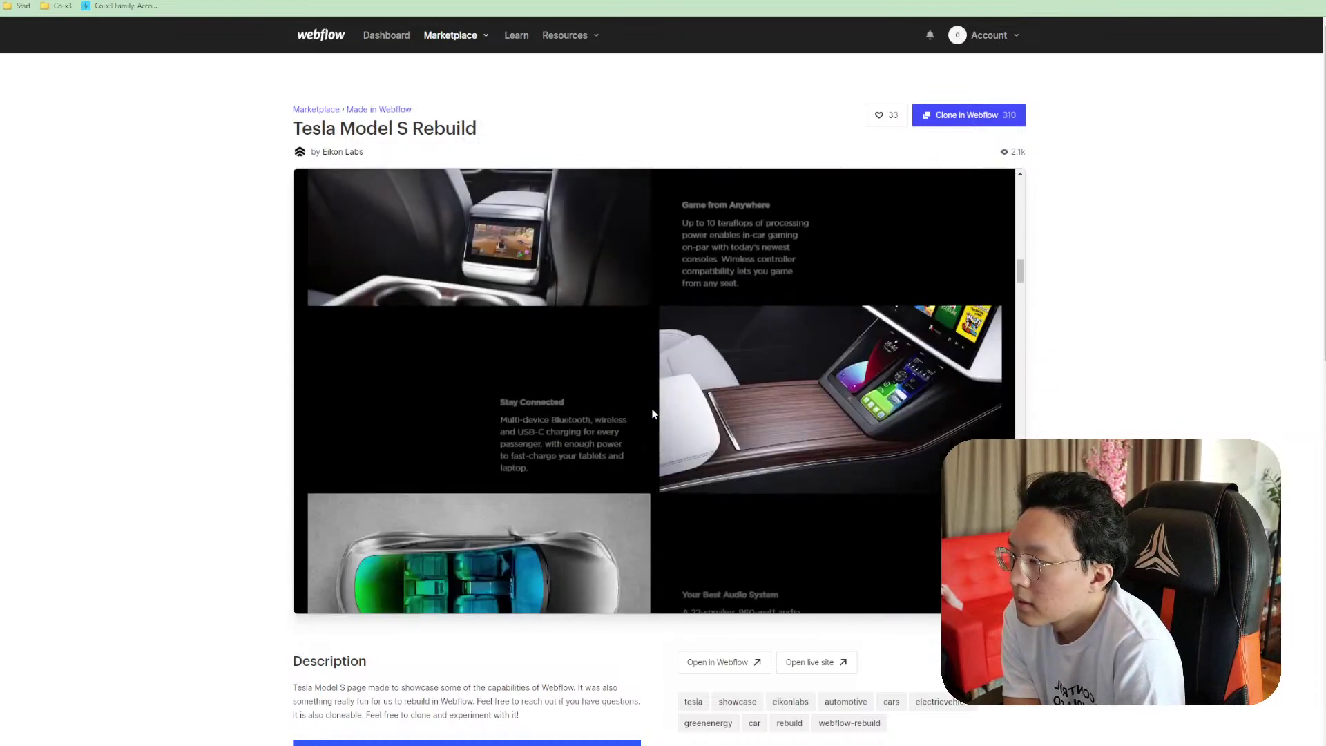
scroll(651, 407, down, 8)
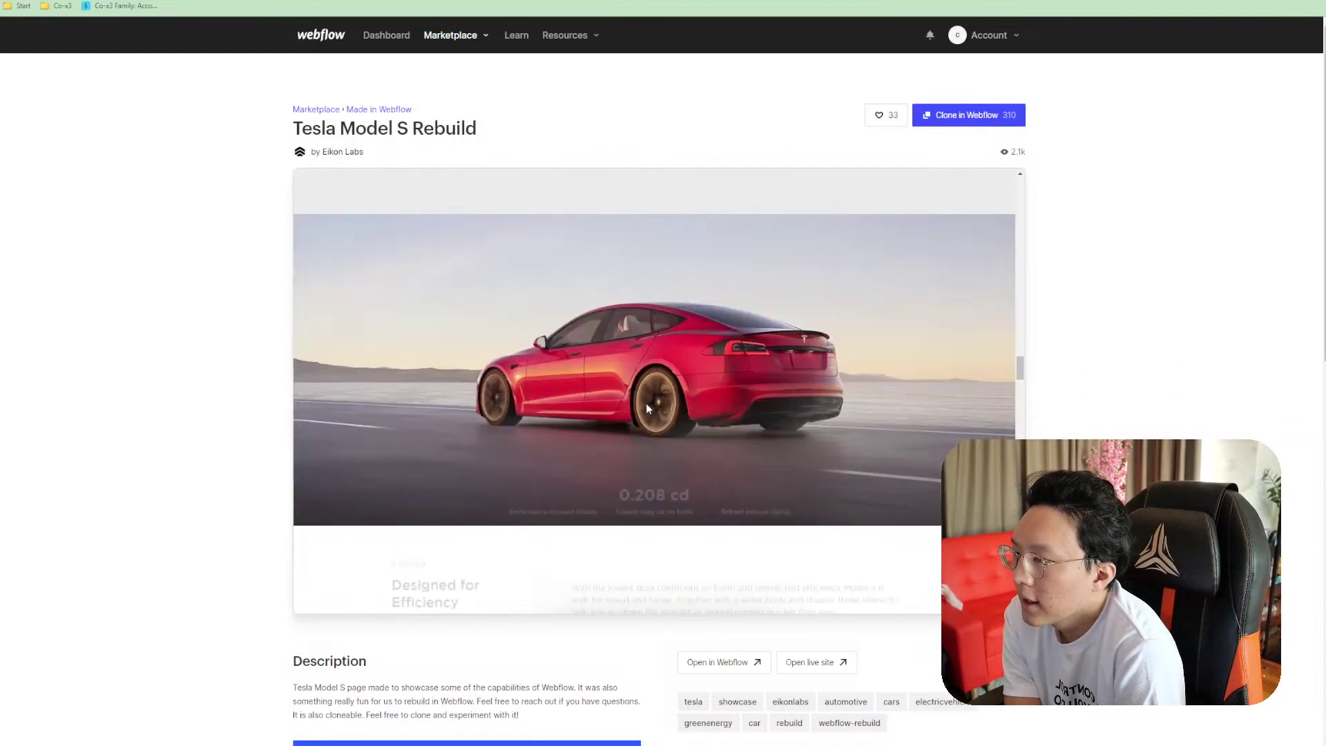
scroll(660, 340, up, 20)
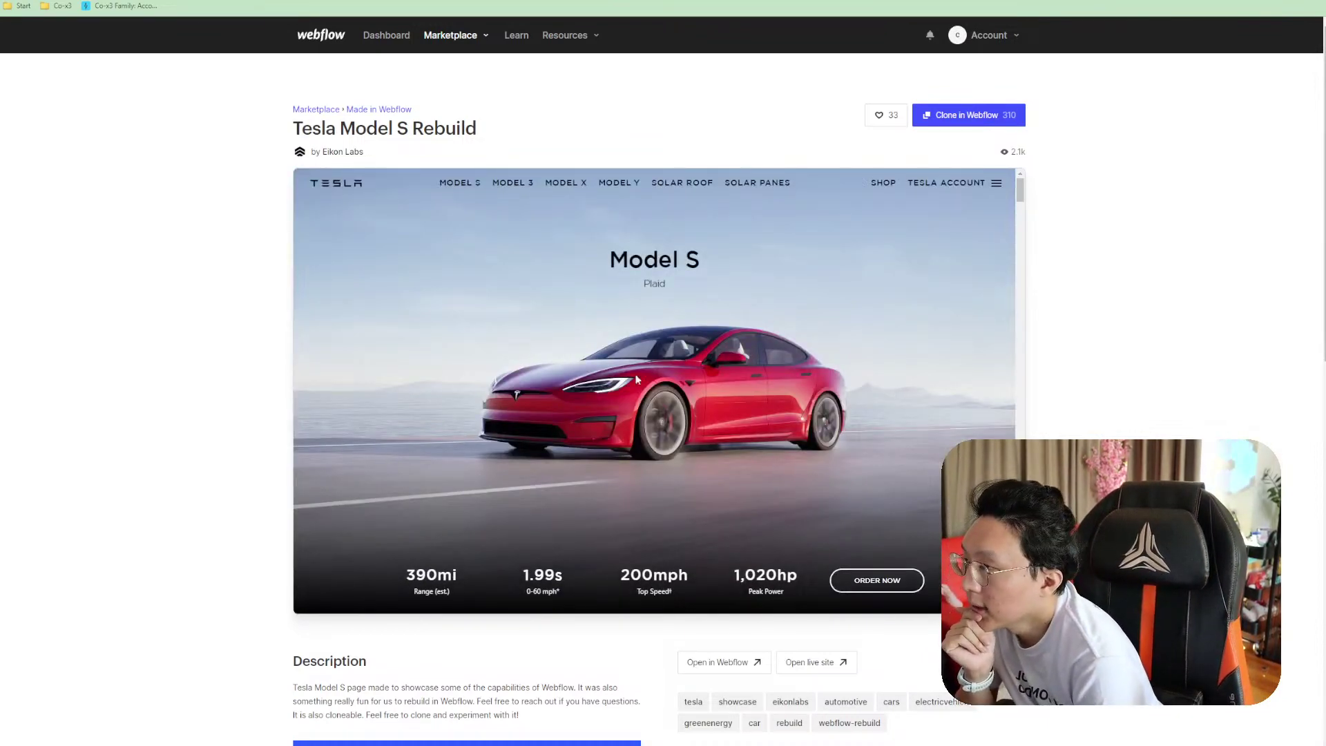
key(alt+Left)
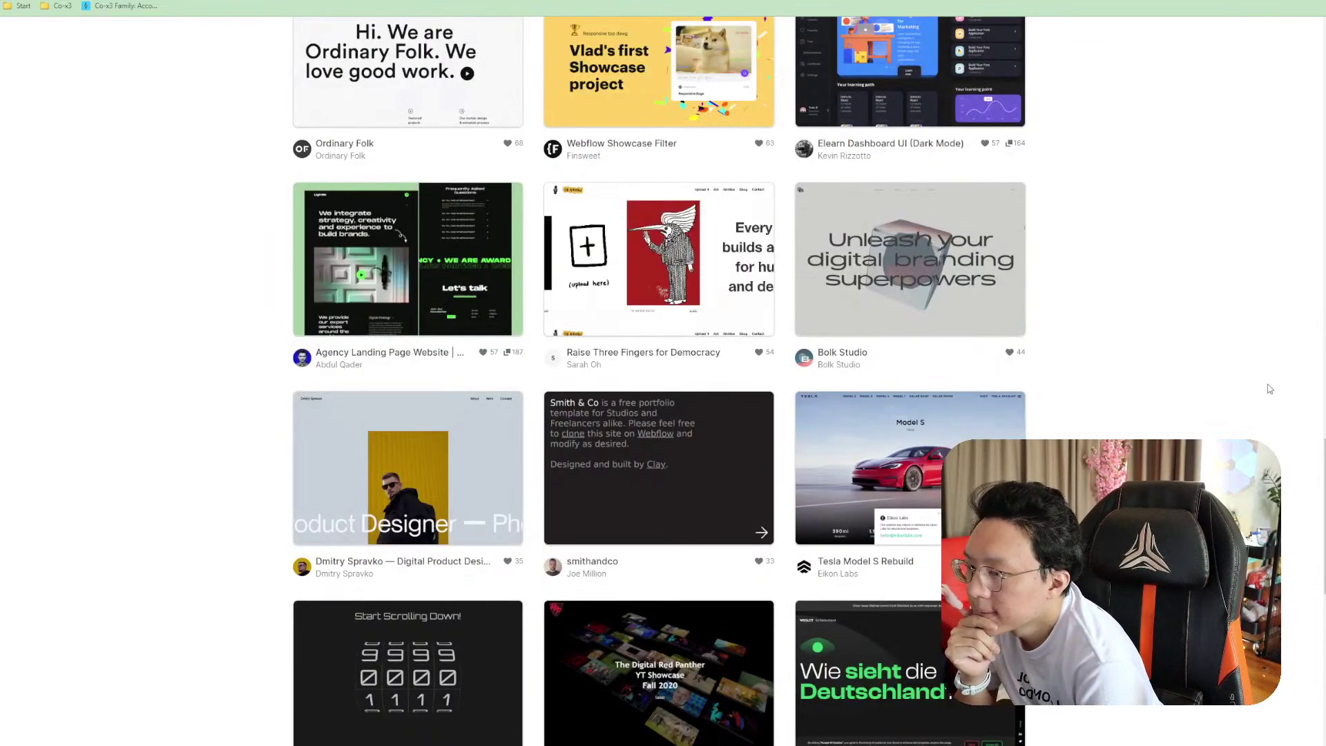
Look through further gallery entries and open the details page of "Simple Newsletter Template - Webflow Showcase"
scroll(1270, 389, down, 7)
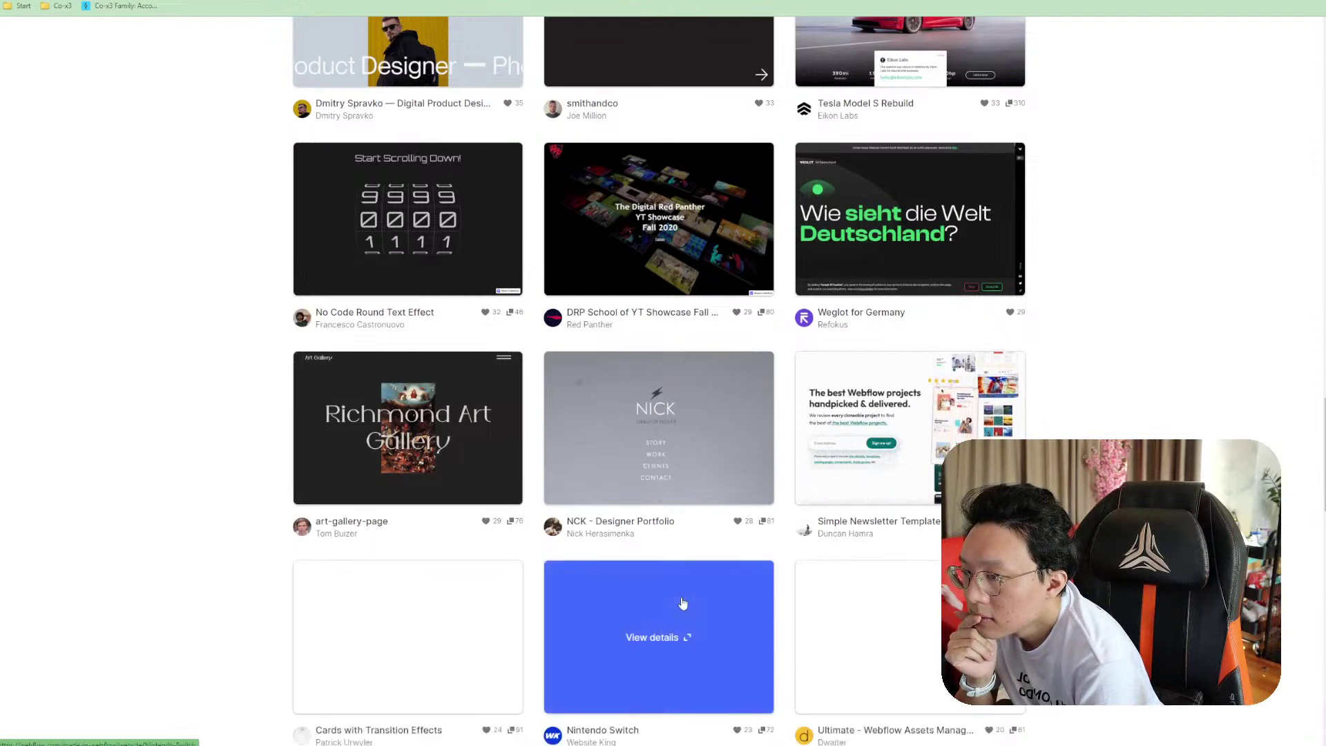
scroll(903, 566, down, 4)
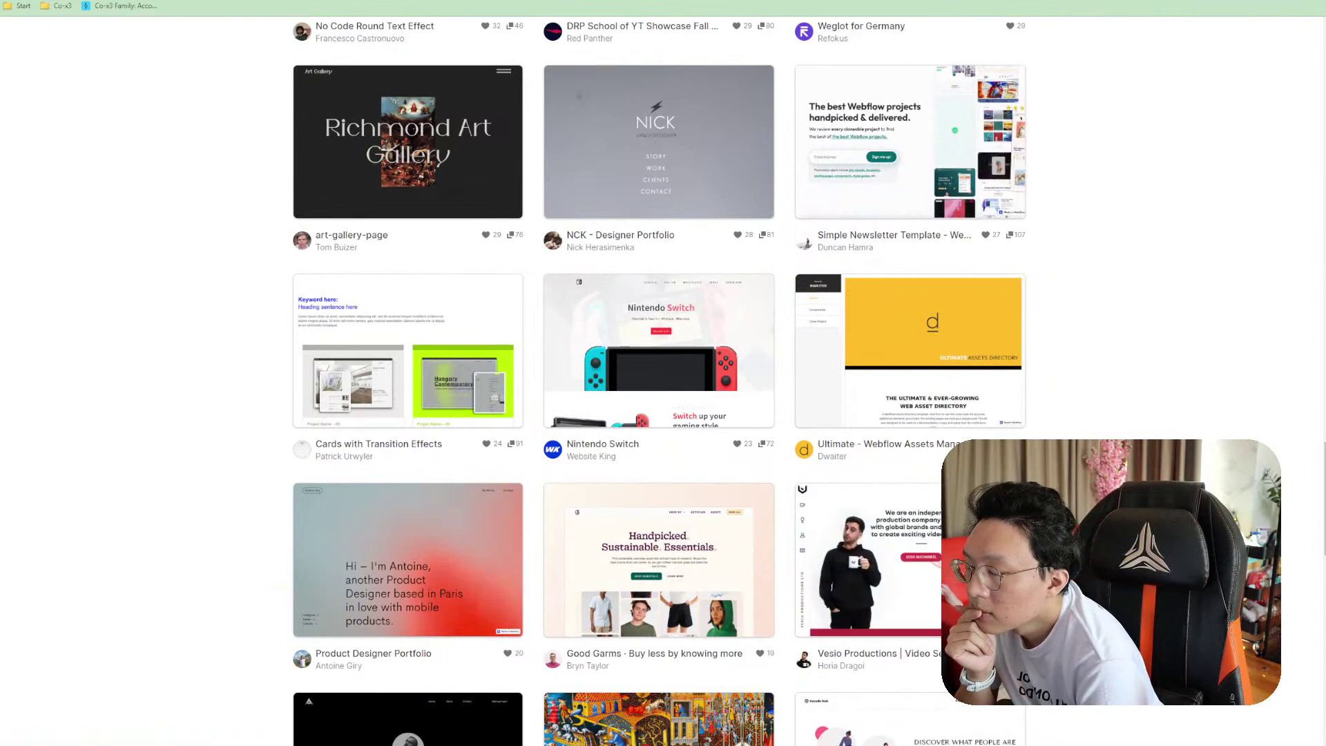
scroll(836, 266, up, 2)
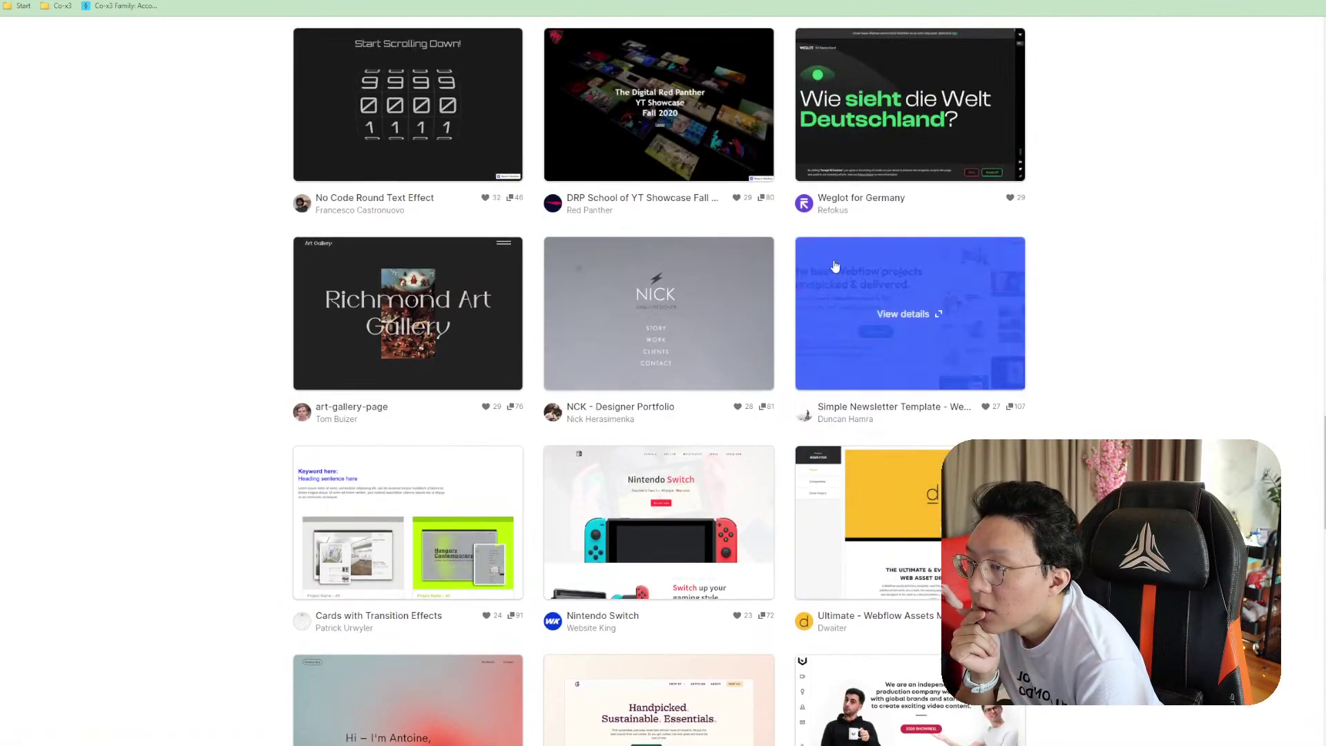
click(870, 274)
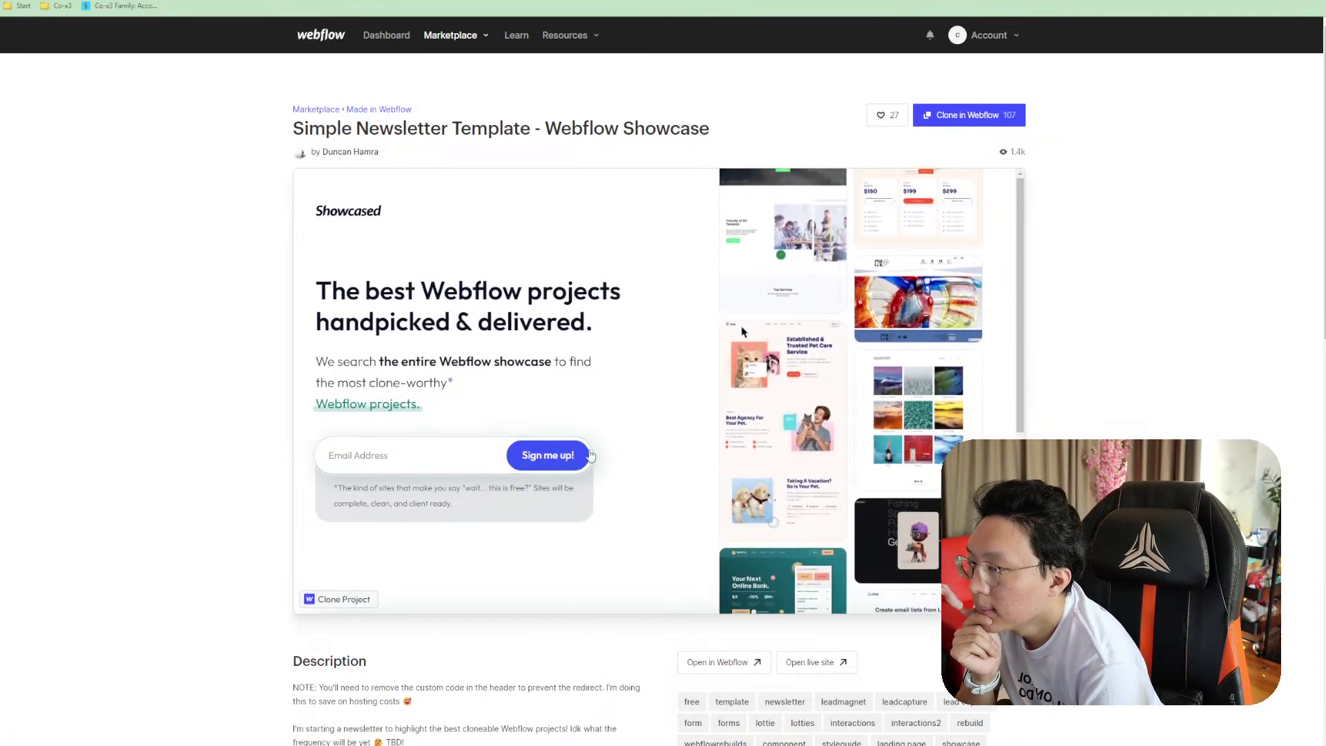
Examine the newsletter template's preview down to its subscribe section and the description, then return to the hero
scroll(896, 574, down, 5)
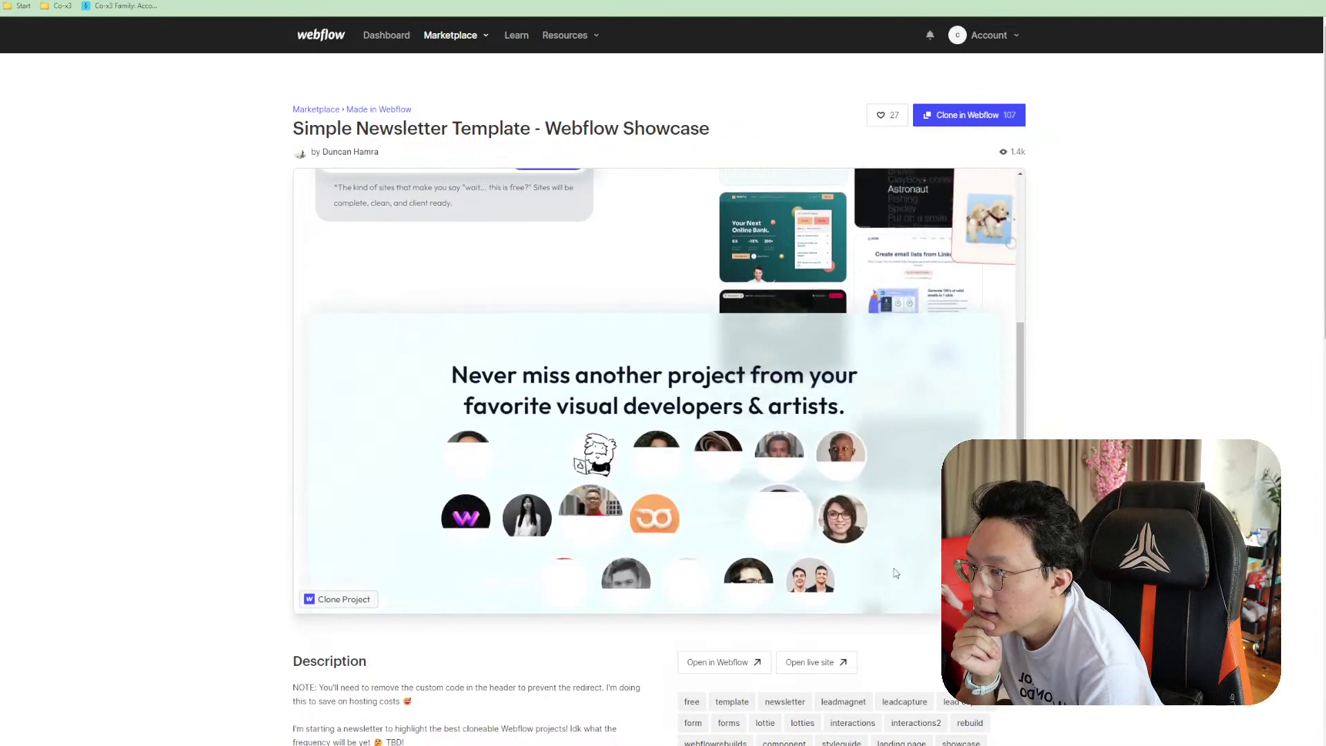
scroll(938, 563, down, 5)
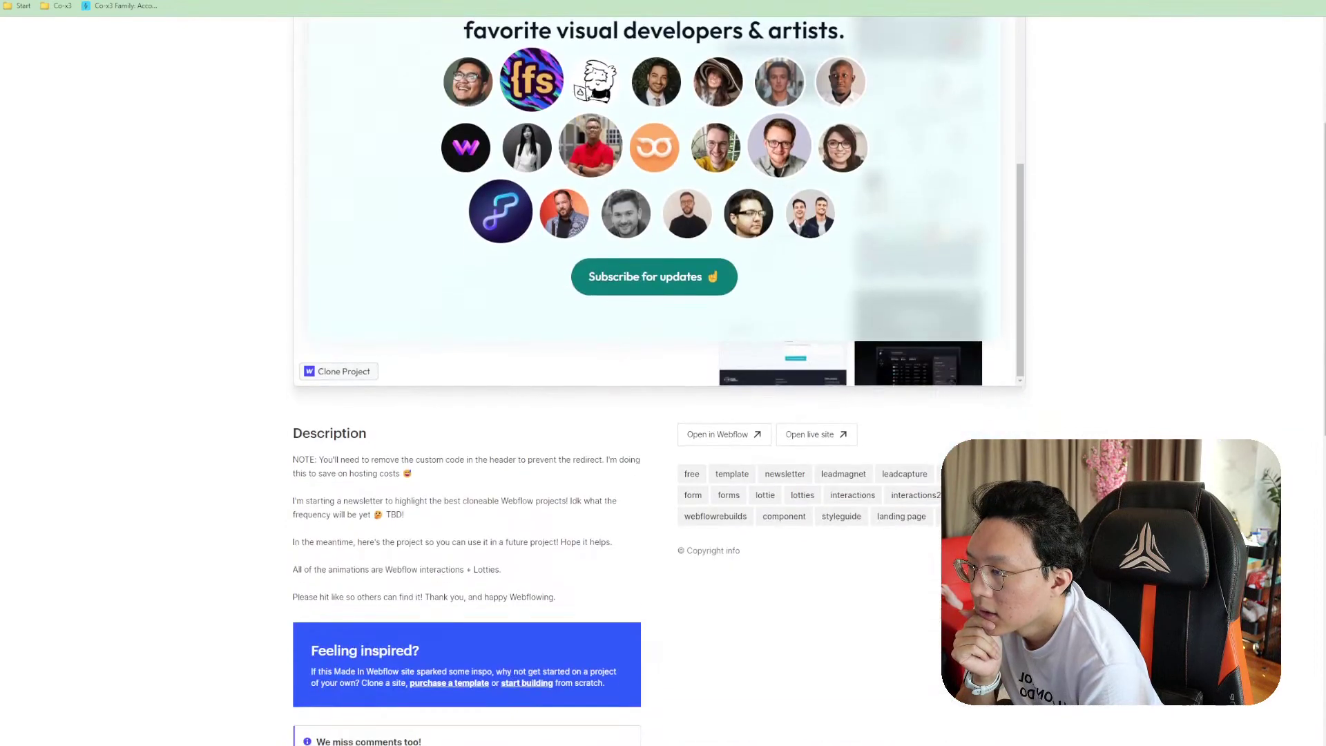
scroll(938, 563, up, 3)
scroll(946, 128, up, 6)
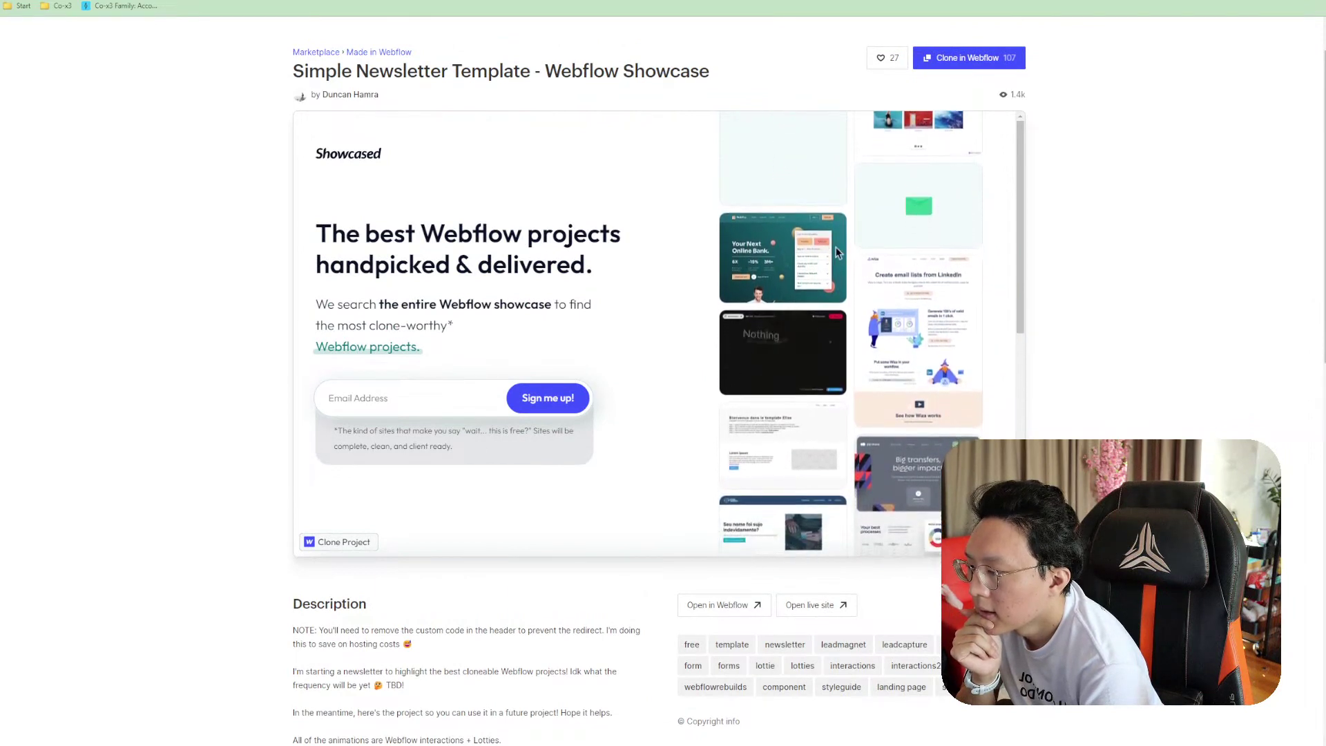
scroll(631, 385, up, 2)
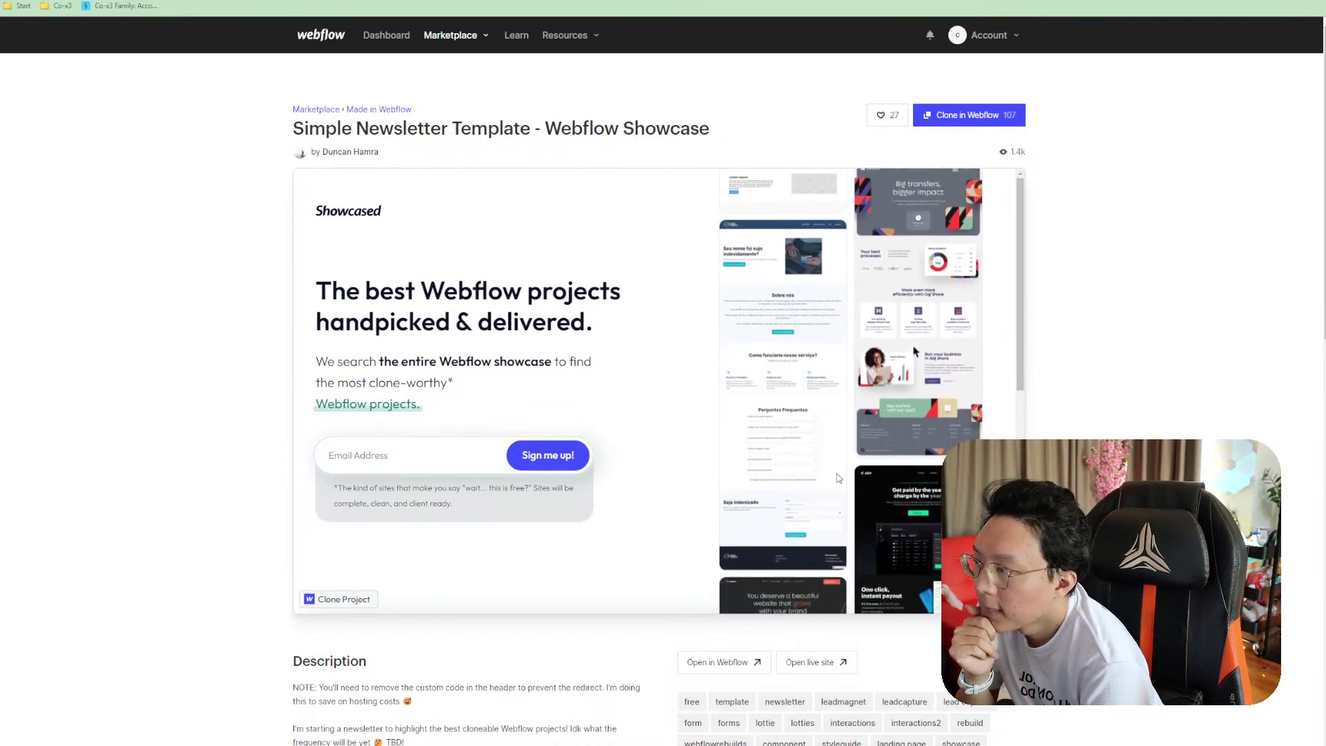
Review the headline and intro text in the newsletter template's hero, then open its live site
triple_click(489, 385)
click(468, 409)
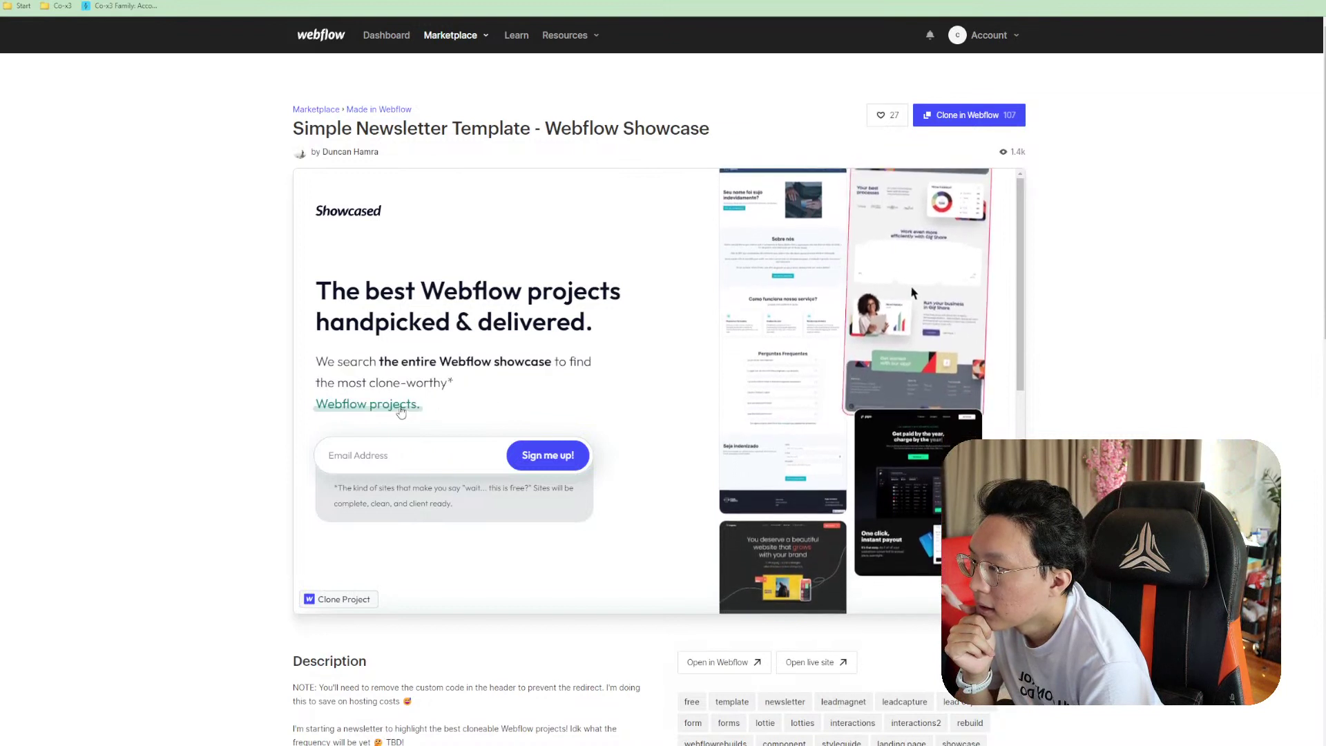
drag(376, 290, 620, 388)
click(630, 400)
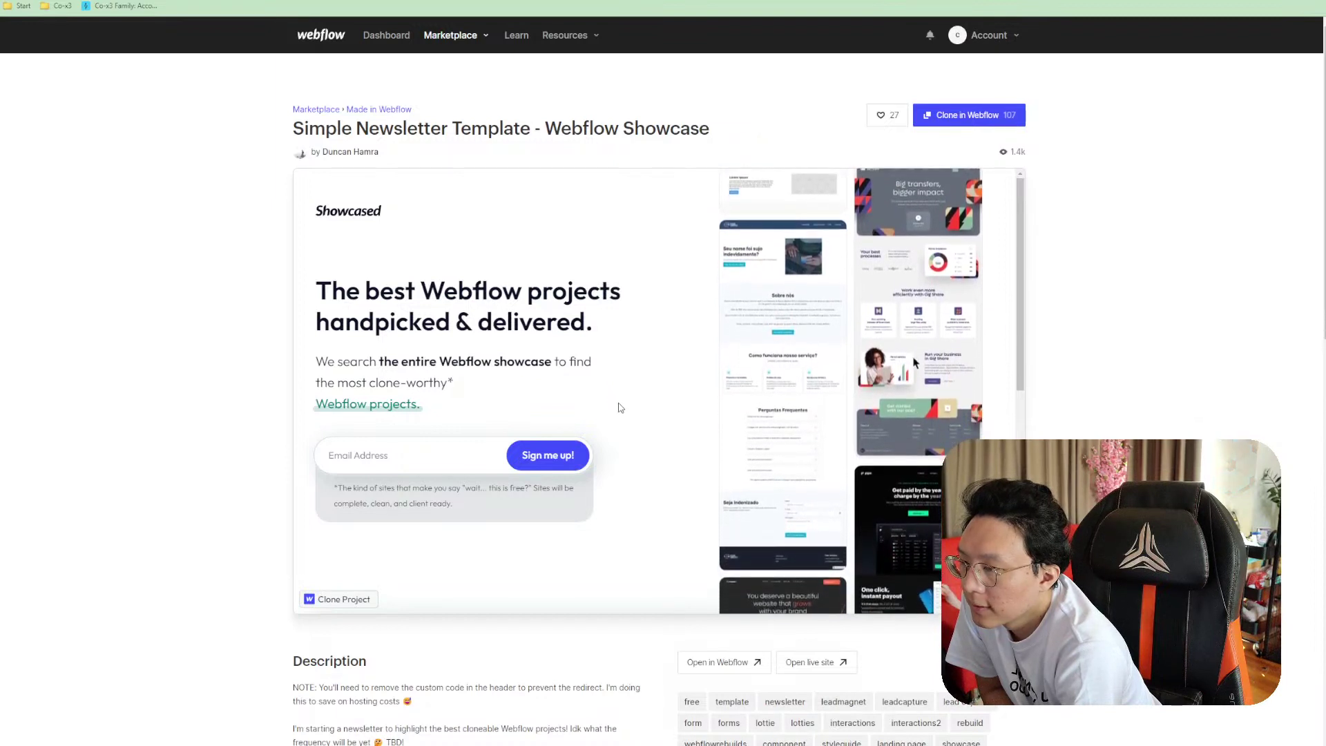
drag(316, 291, 586, 324)
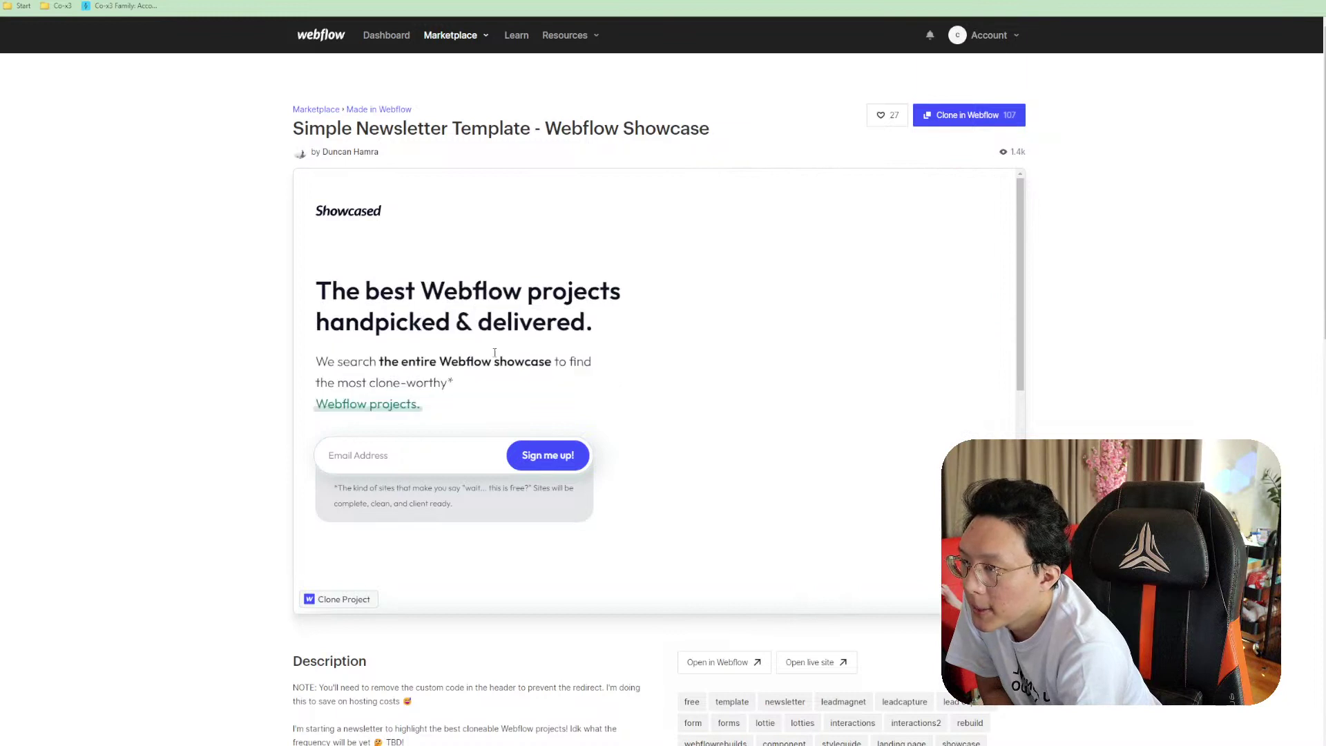
scroll(755, 352, down, 2)
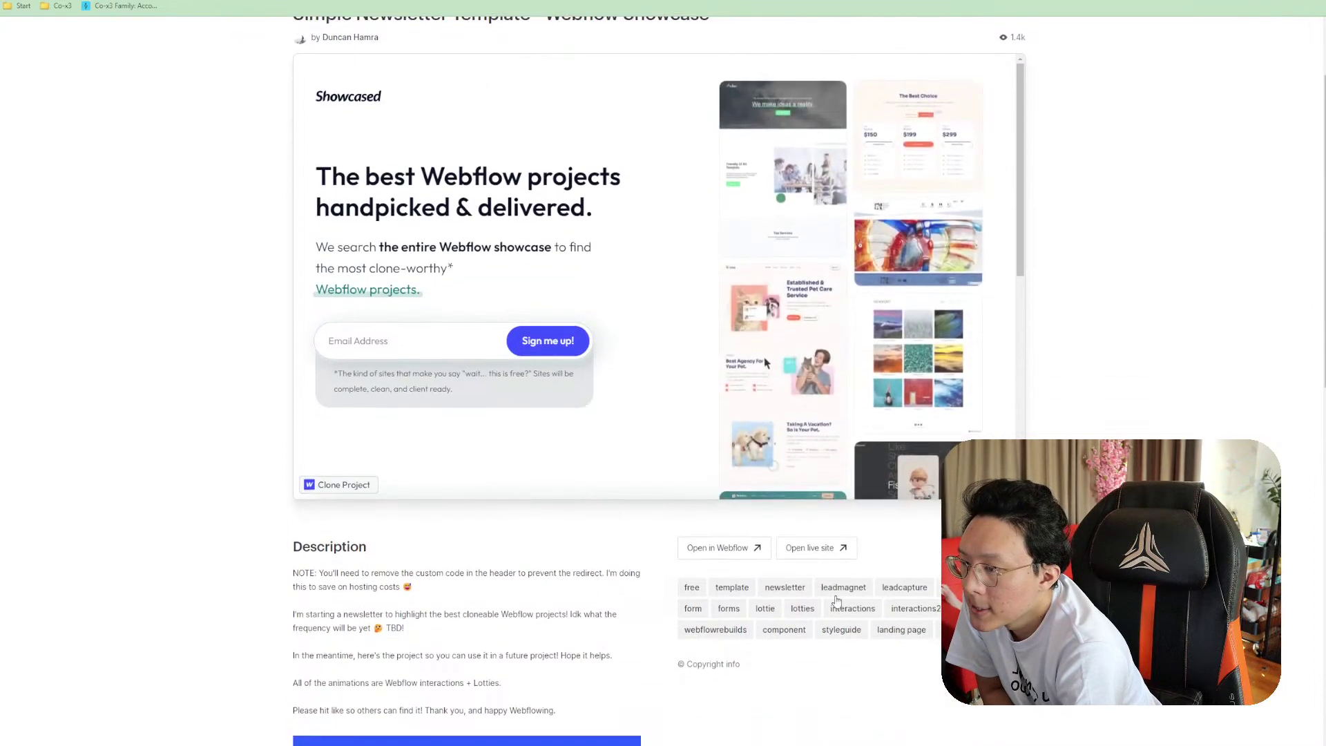
click(828, 553)
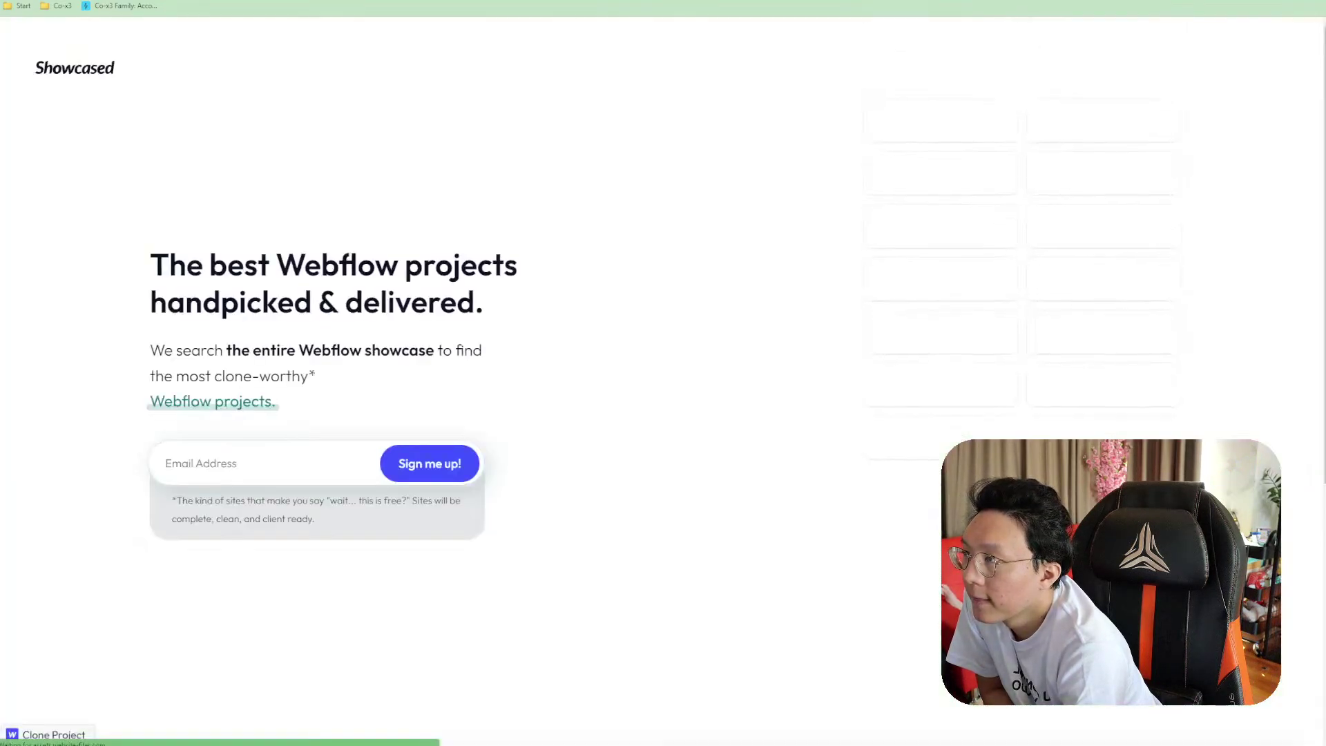
Look over the Showcased newsletter template's live site, close it and return to the Made in Webflow template listing
scroll(905, 297, down, 2)
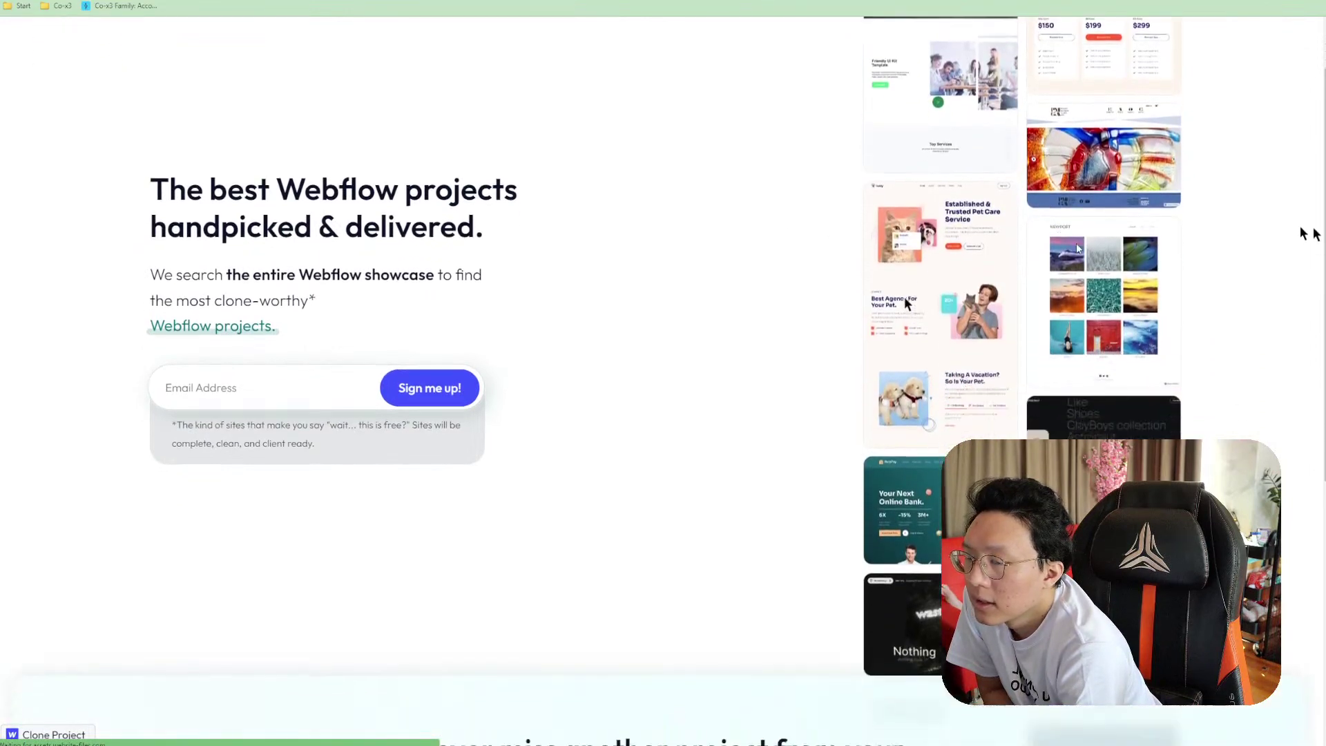
scroll(890, 233, up, 1)
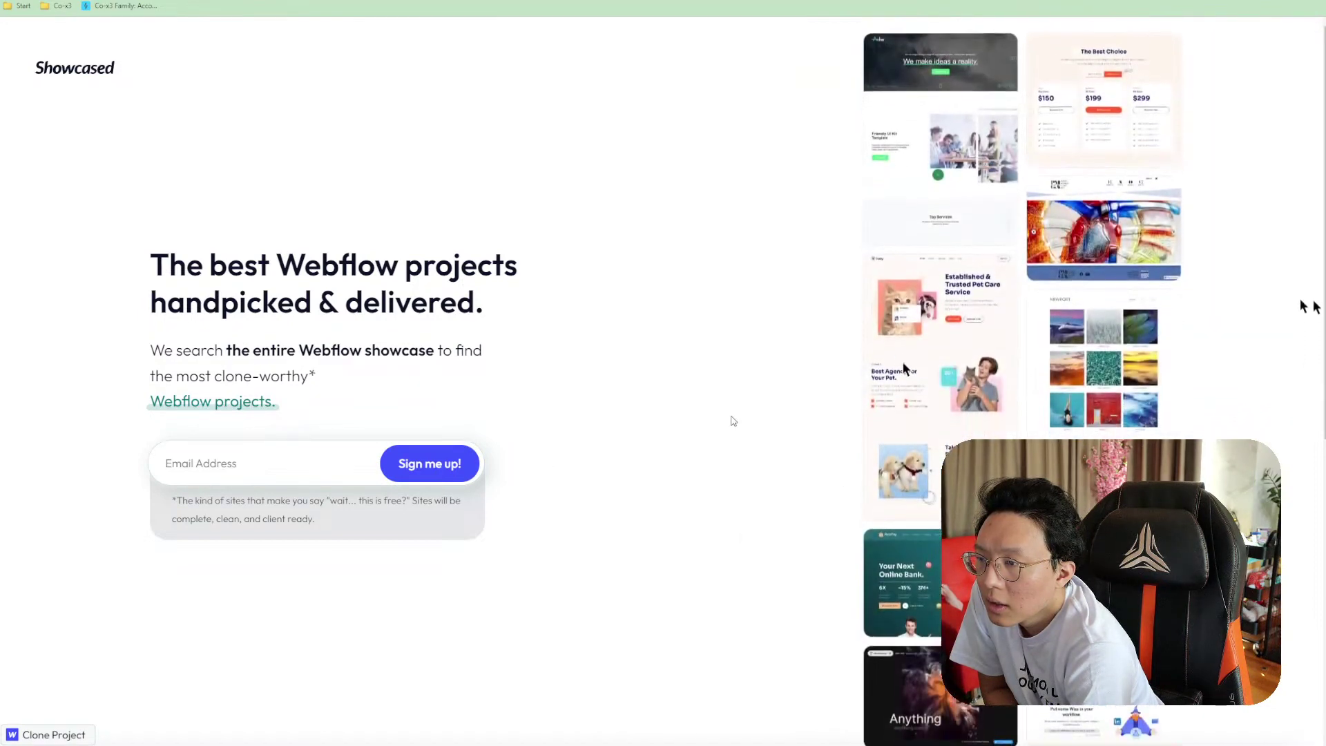
key(ctrl+w)
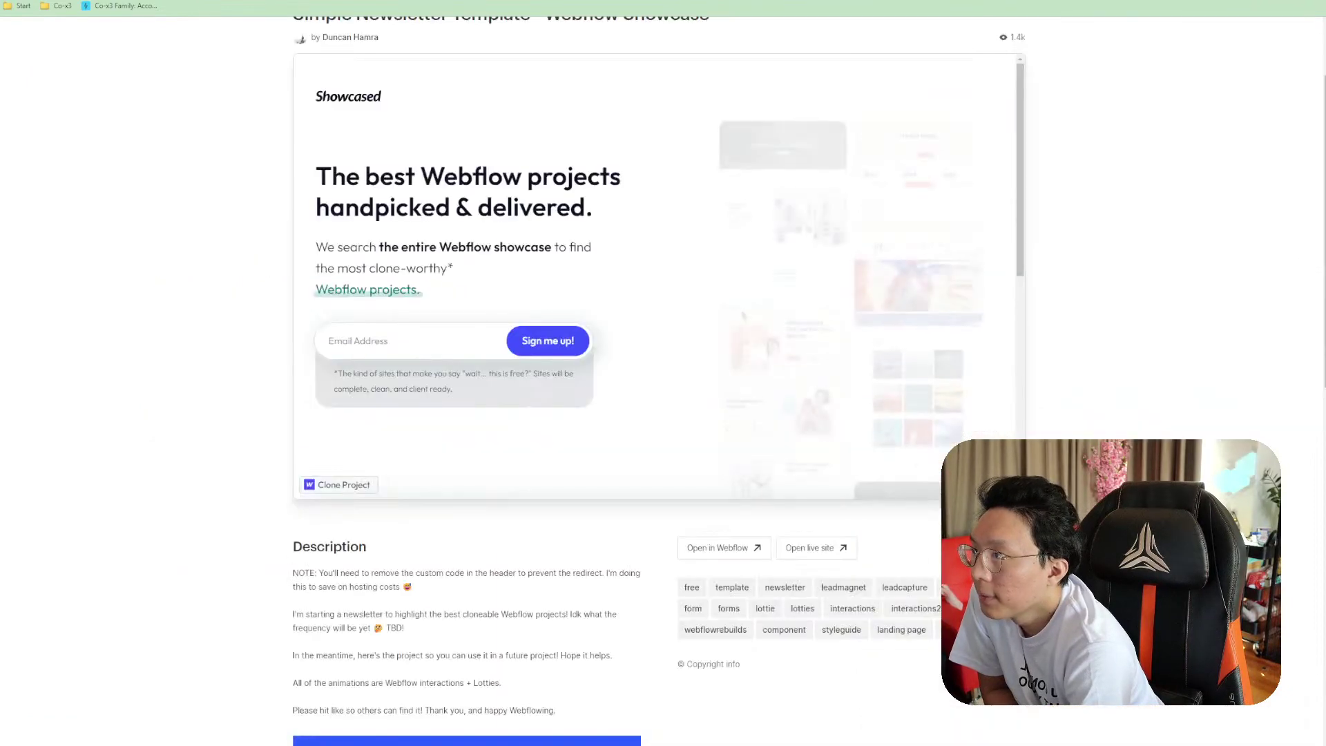
key(alt+Left)
key(alt+Left)
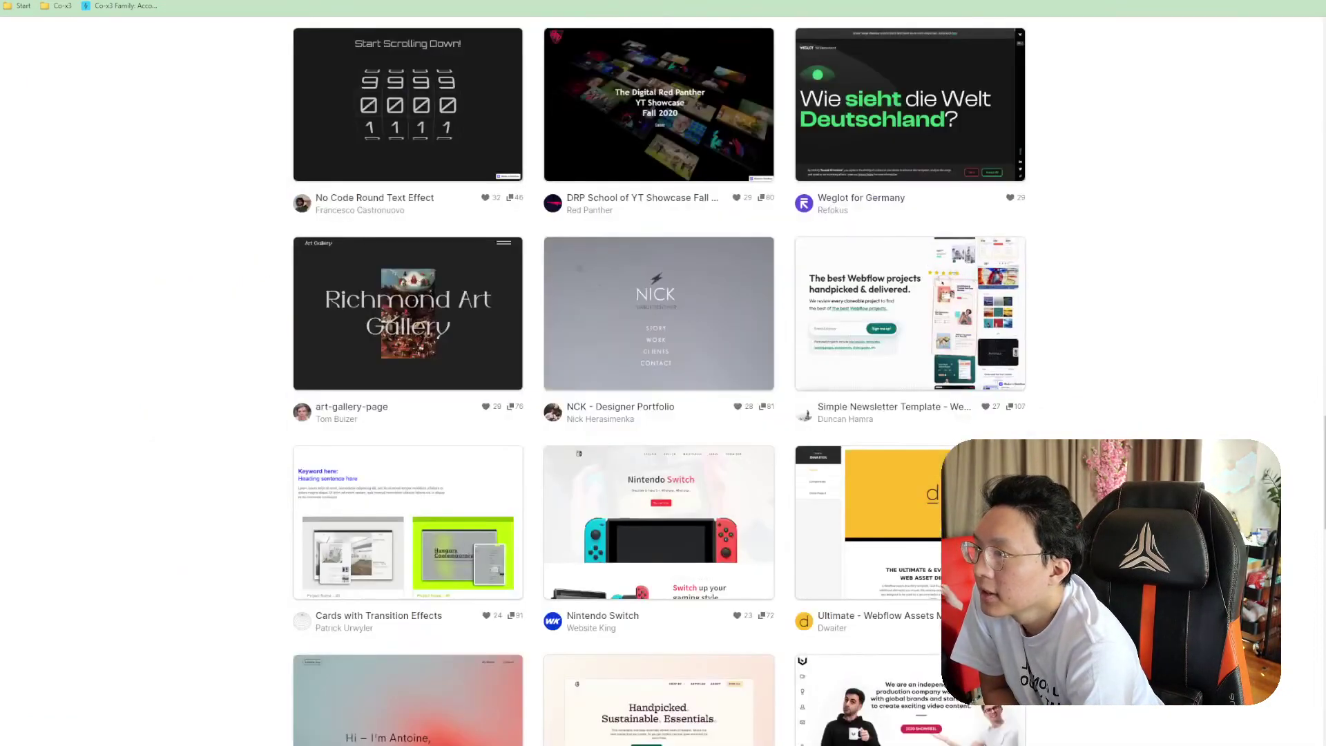
Browse the template listing past the portfolio, gallery and landing page projects for designs worth previewing
scroll(166, 375, down, 2)
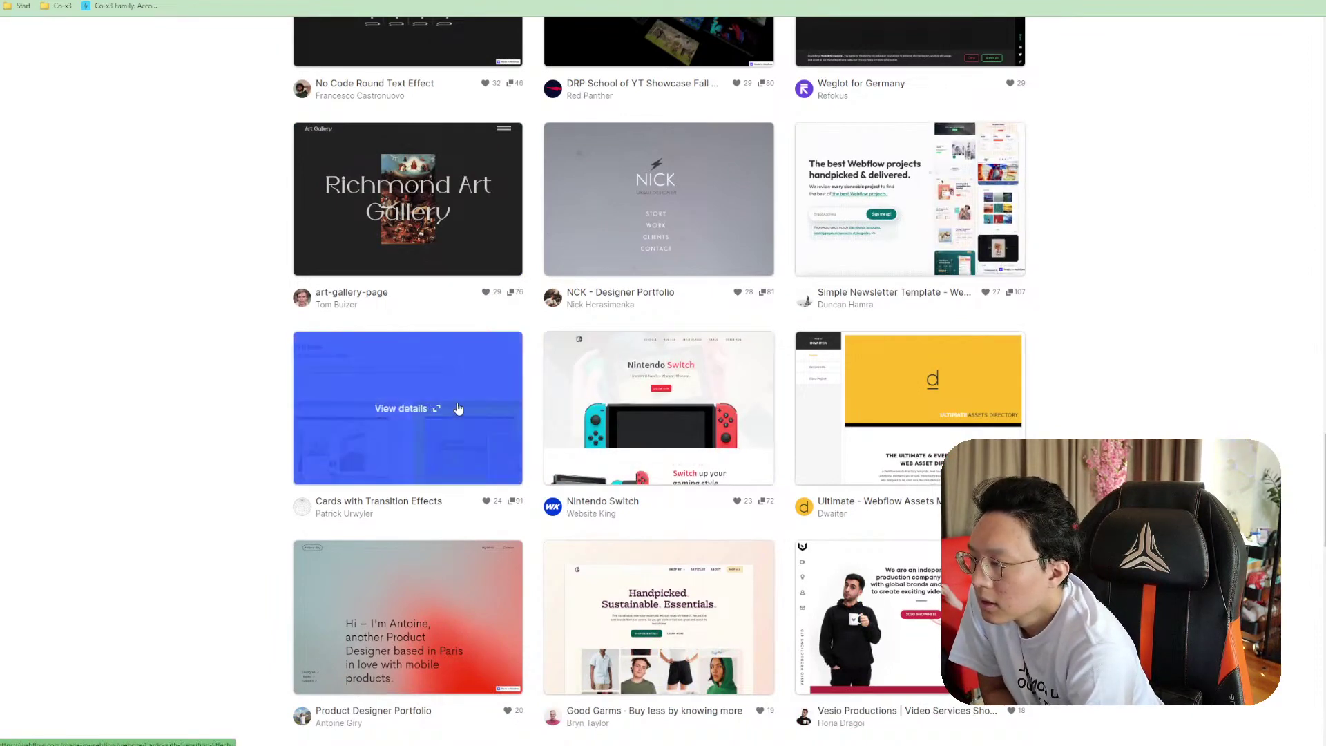
scroll(428, 442, down, 3)
scroll(691, 539, down, 1)
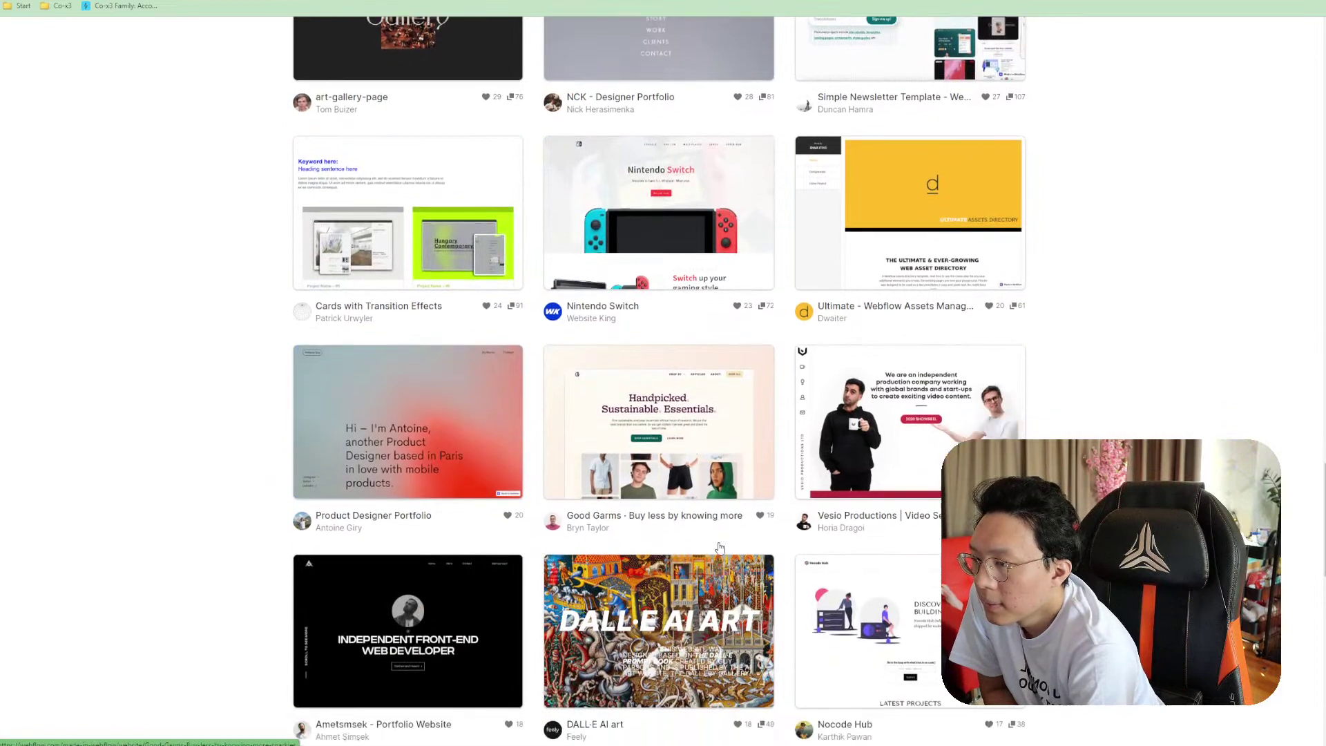
scroll(720, 548, down, 1)
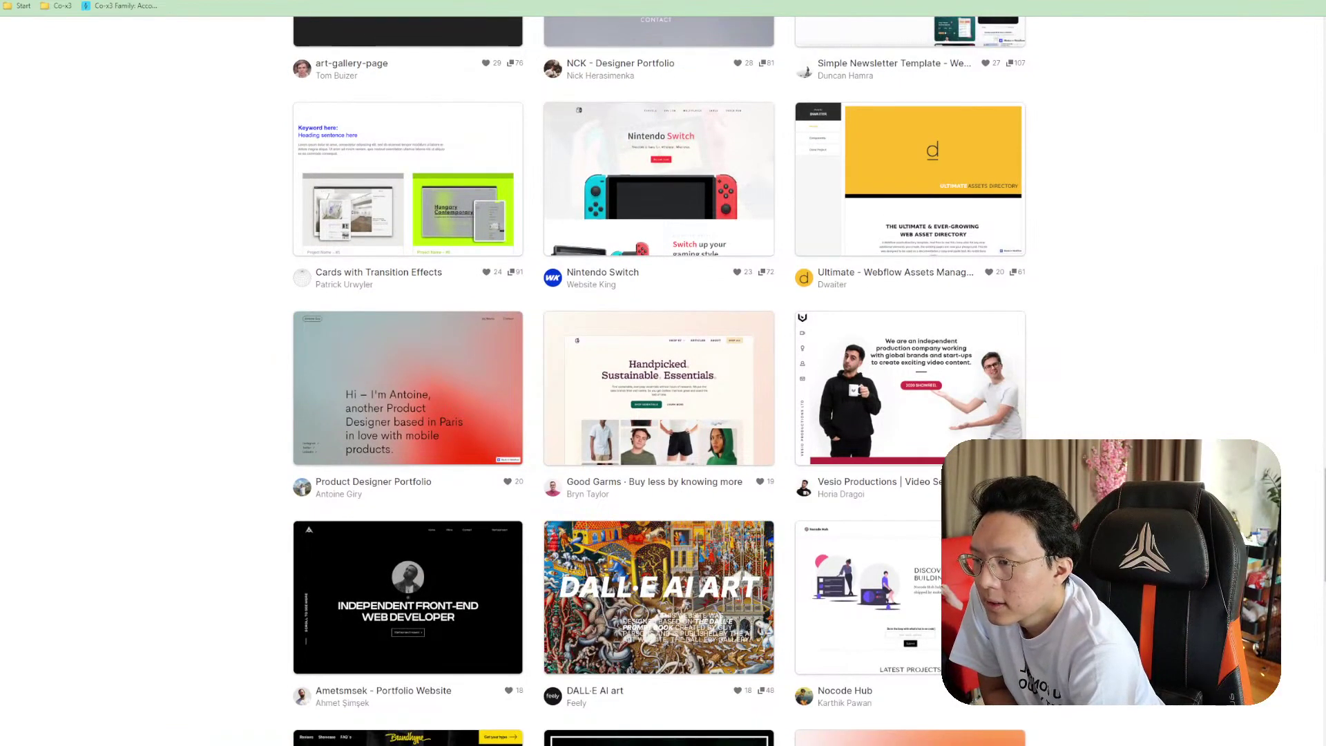
scroll(660, 380, down, 3)
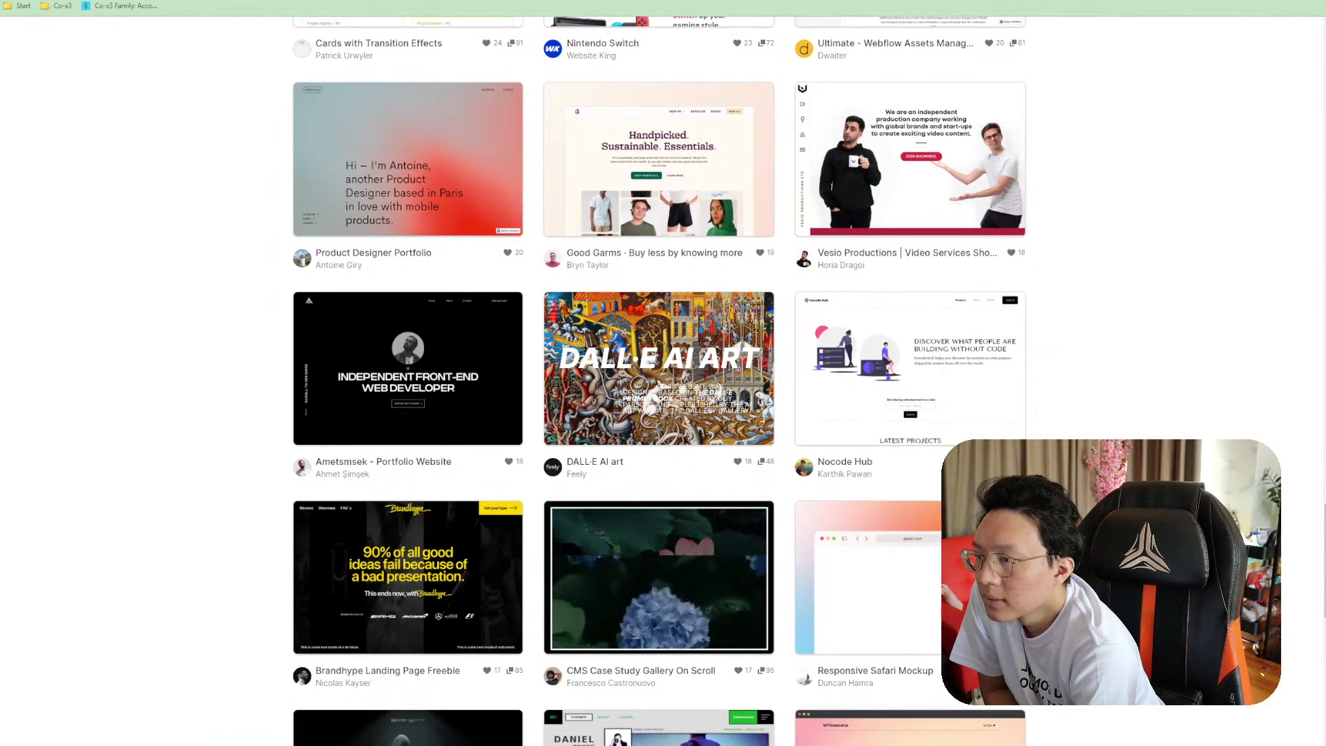
scroll(660, 380, down, 2)
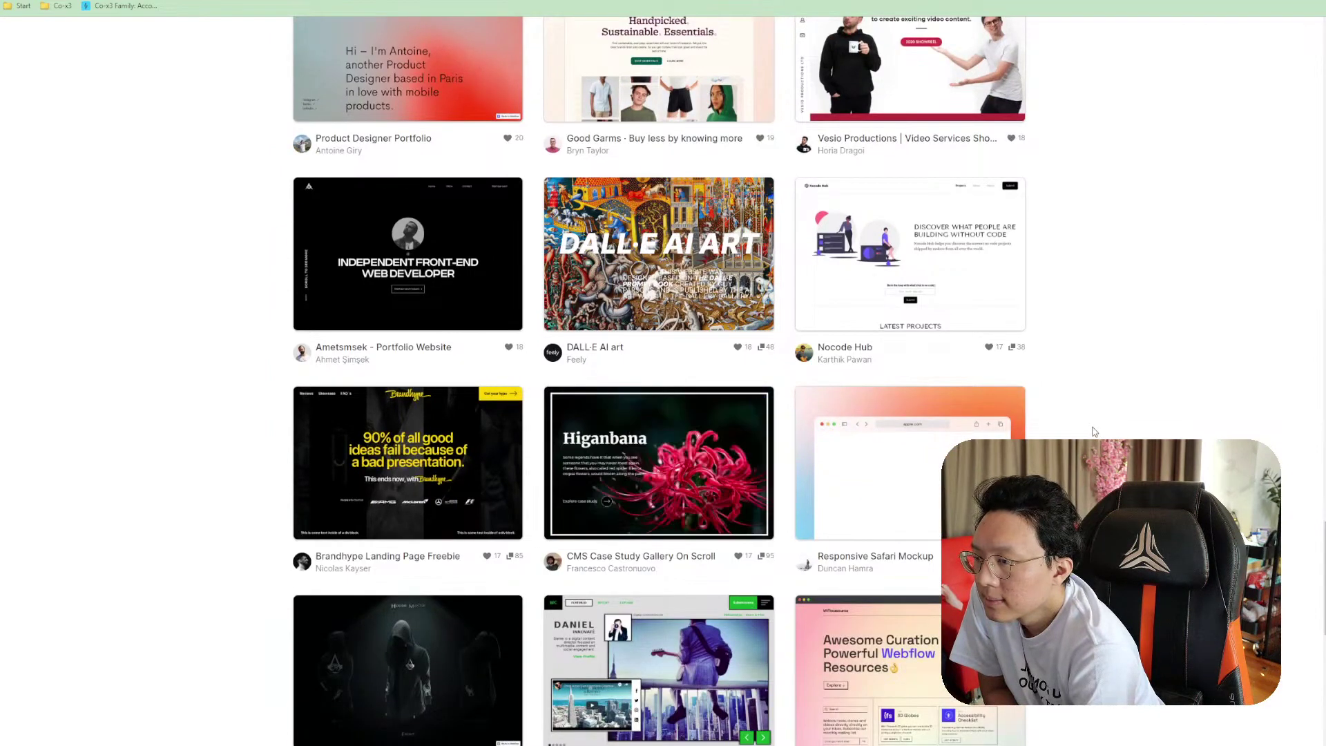
scroll(1094, 431, down, 5)
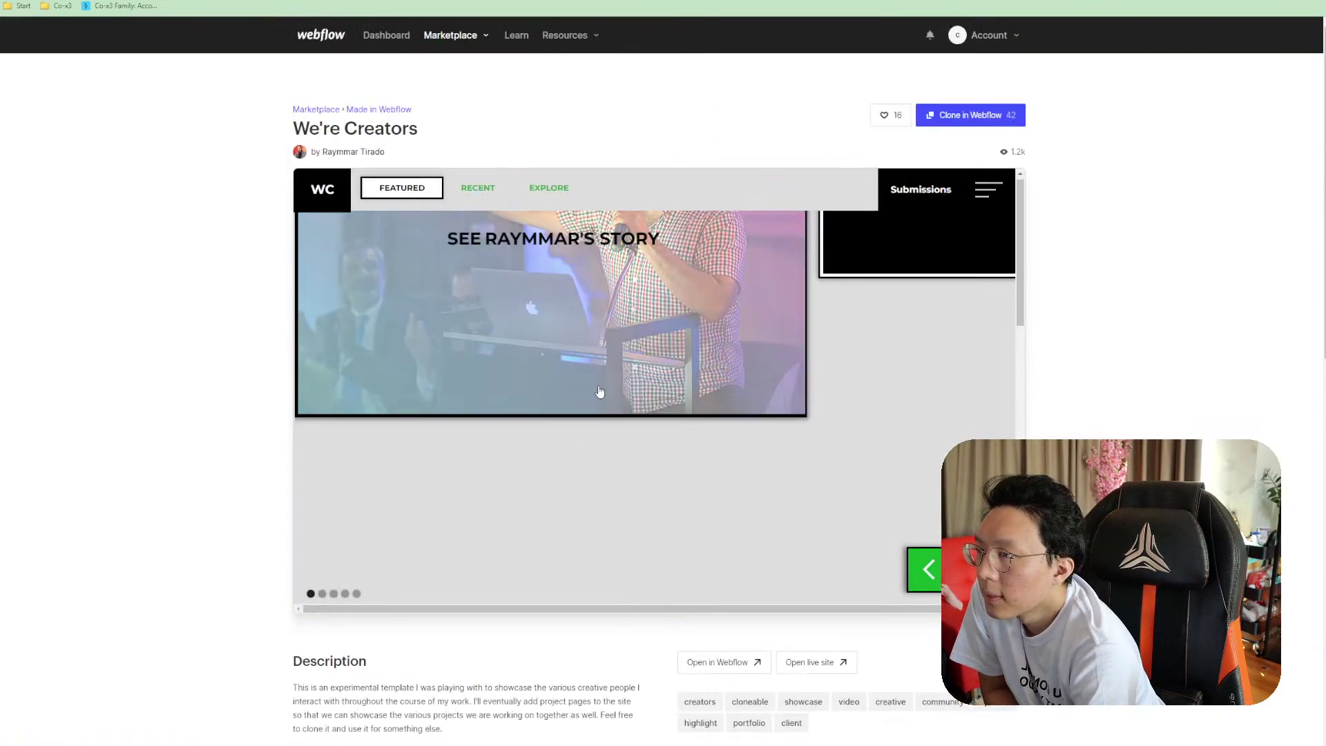
Check the We're Creators and Cards with Transition Effects previews, and look through the remaining templates in the listing
scroll(684, 428, down, 10)
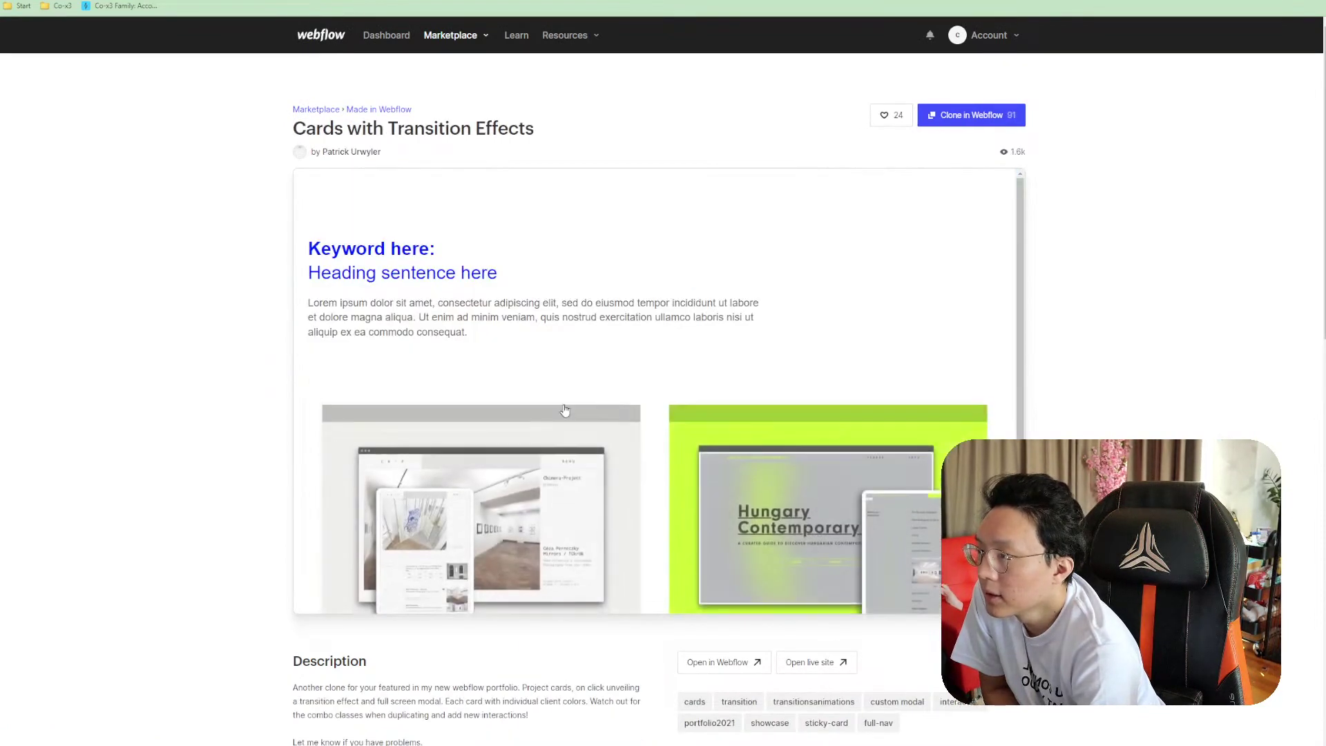
scroll(583, 464, down, 3)
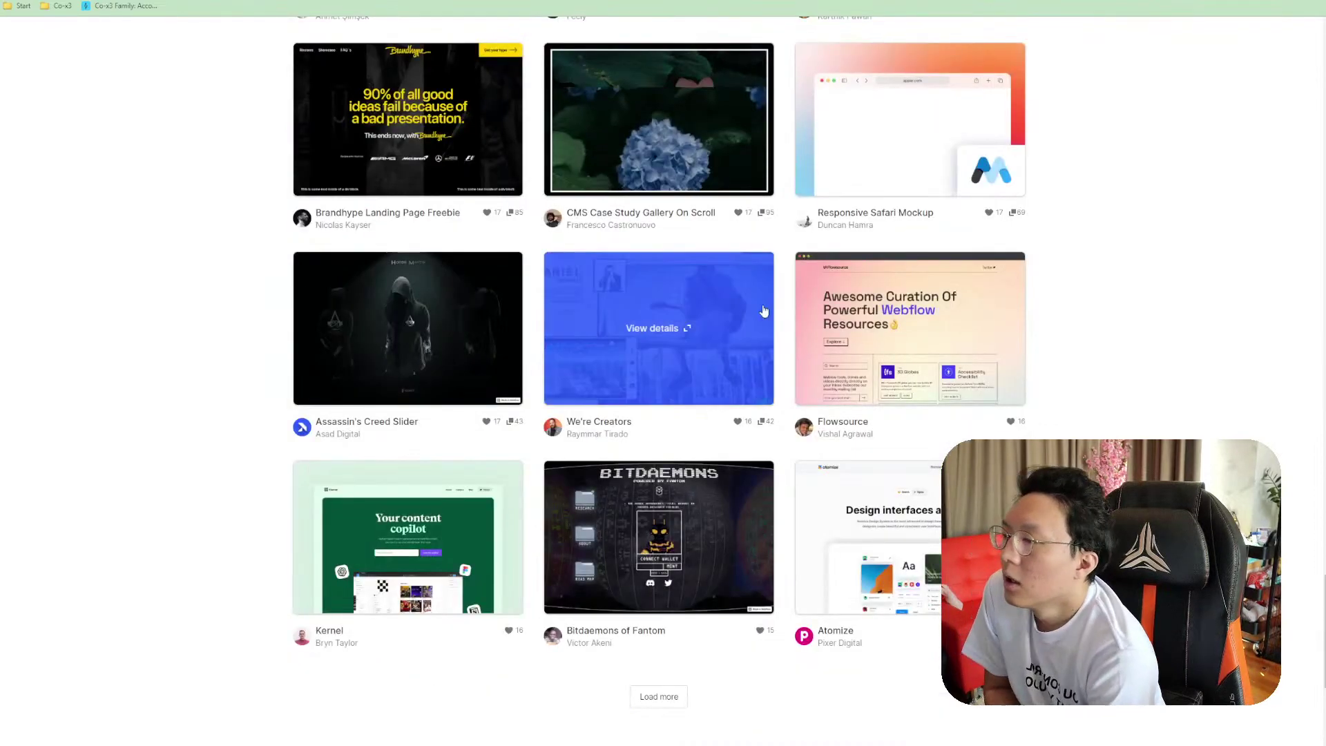
scroll(833, 498, down, 1)
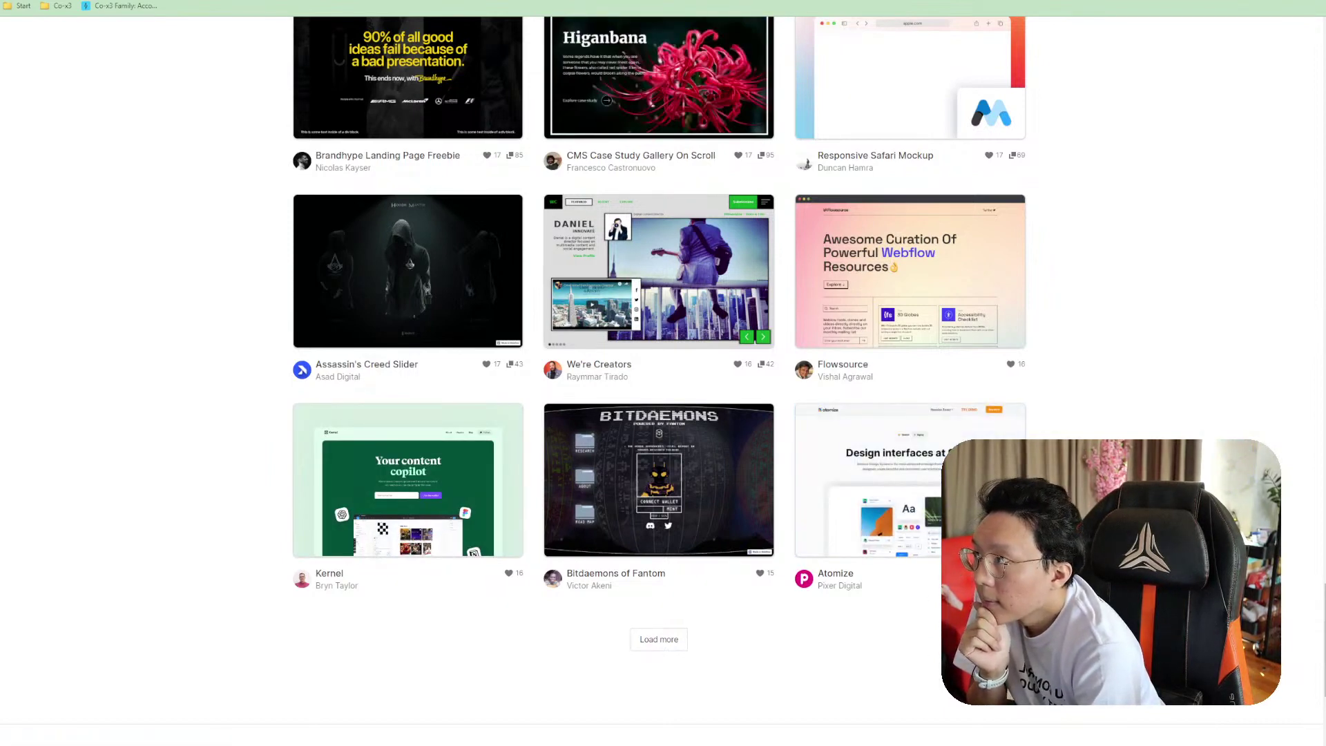
Examine the Kernel template preview from its hero section and product animation down to the waitlist form and footer
scroll(931, 455, down, 5)
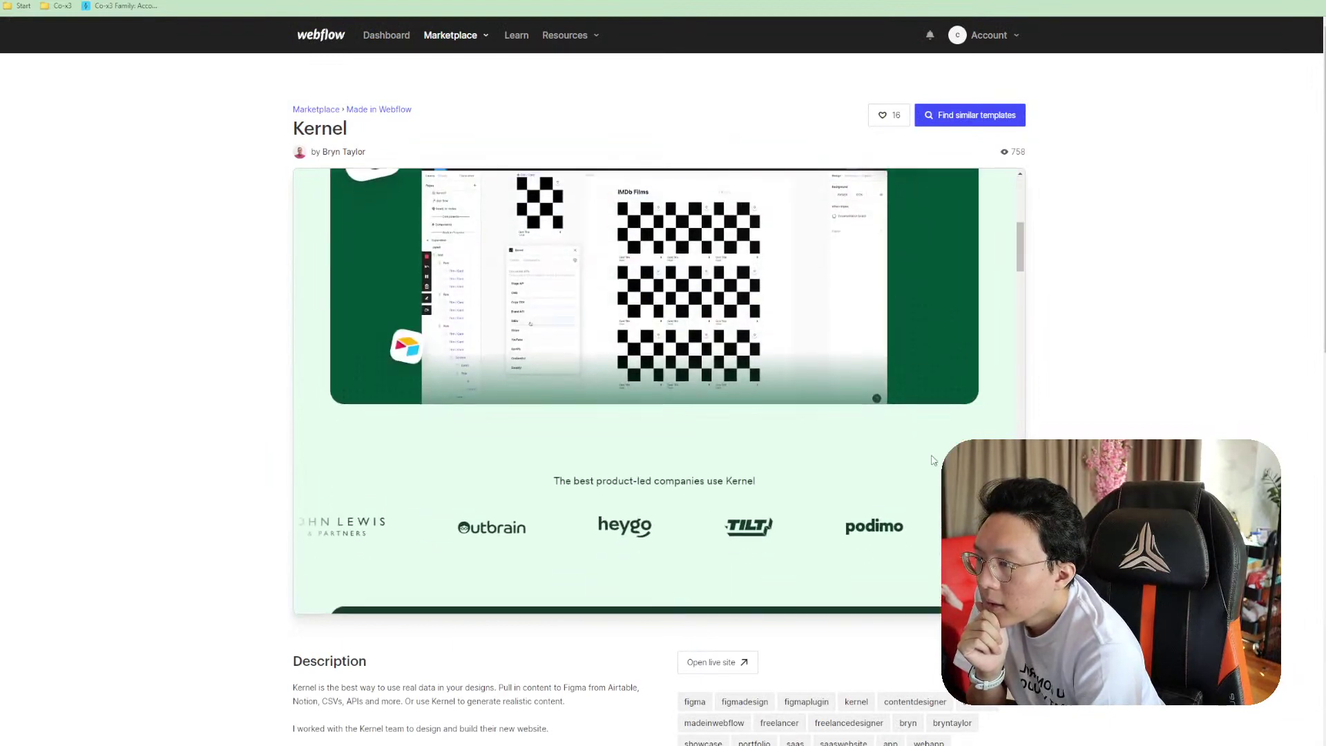
scroll(932, 456, up, 5)
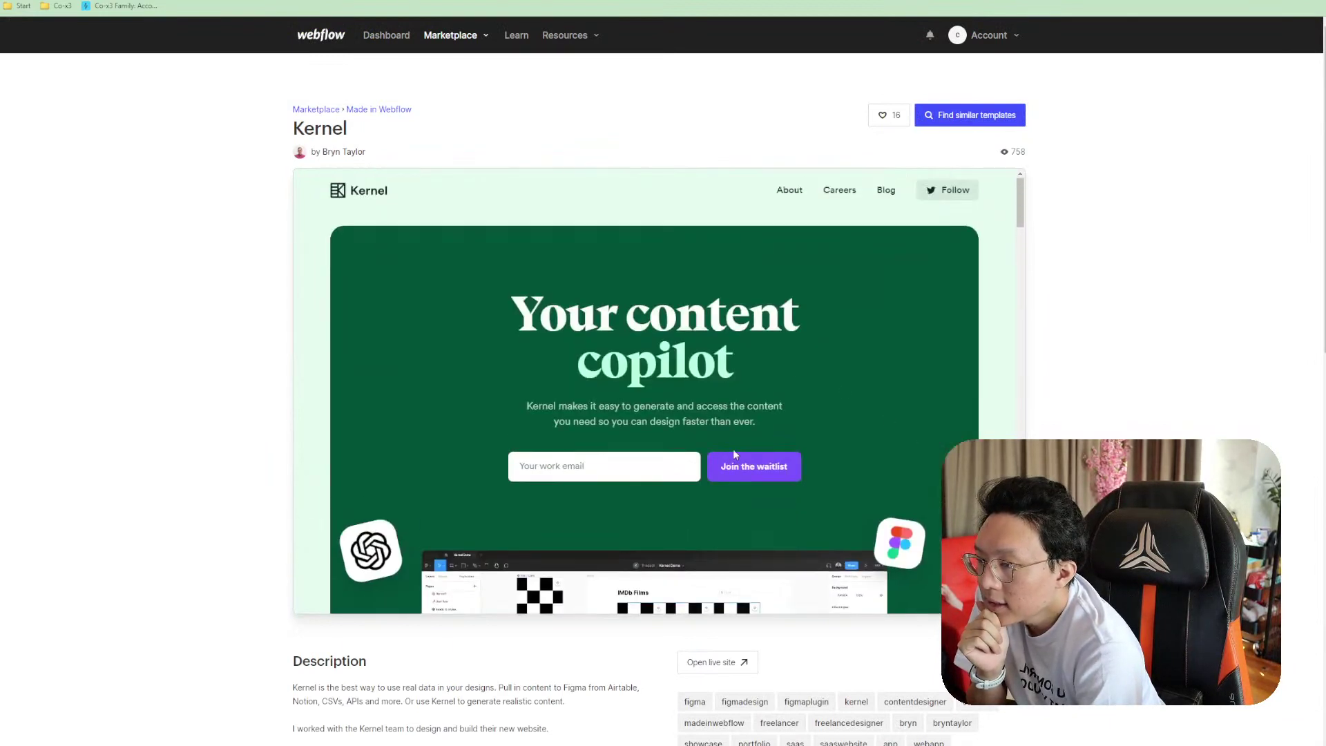
scroll(757, 434, down, 3)
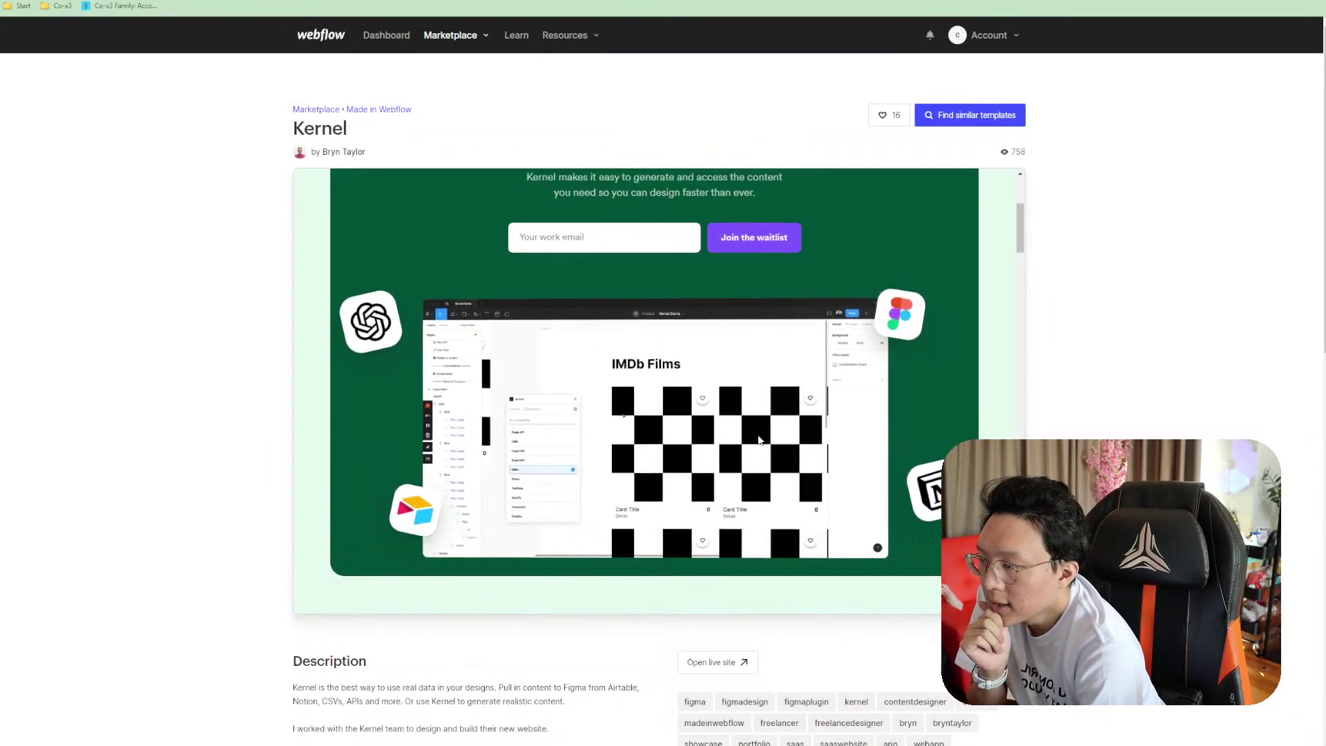
scroll(757, 433, down, 1)
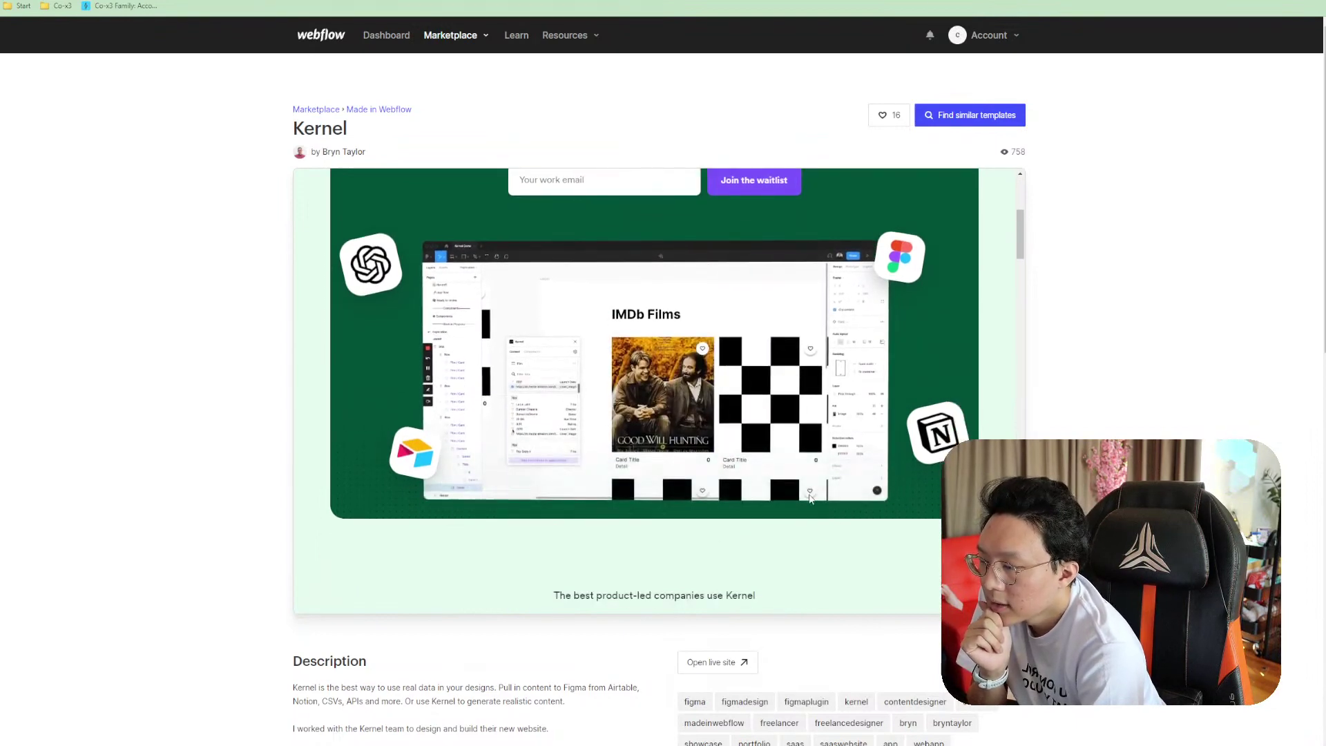
scroll(876, 423, up, 5)
scroll(876, 422, down, 2)
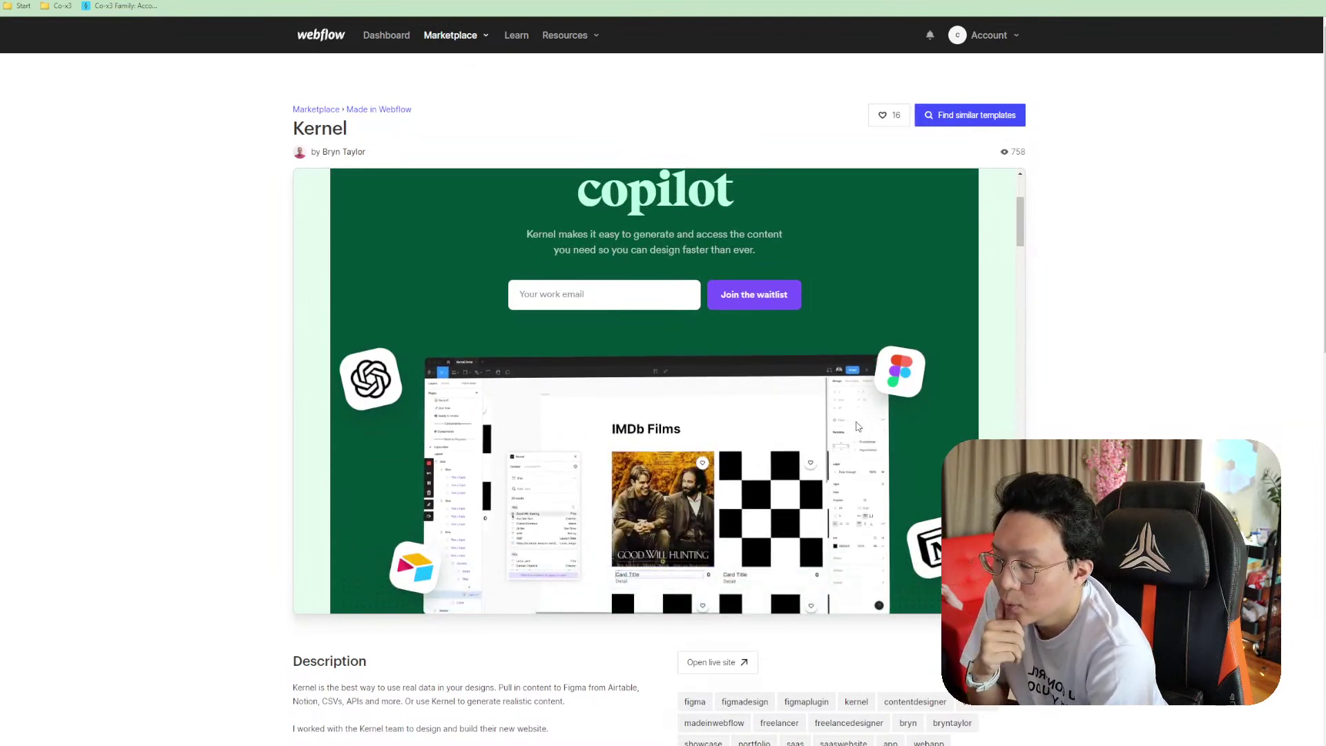
scroll(858, 426, down, 7)
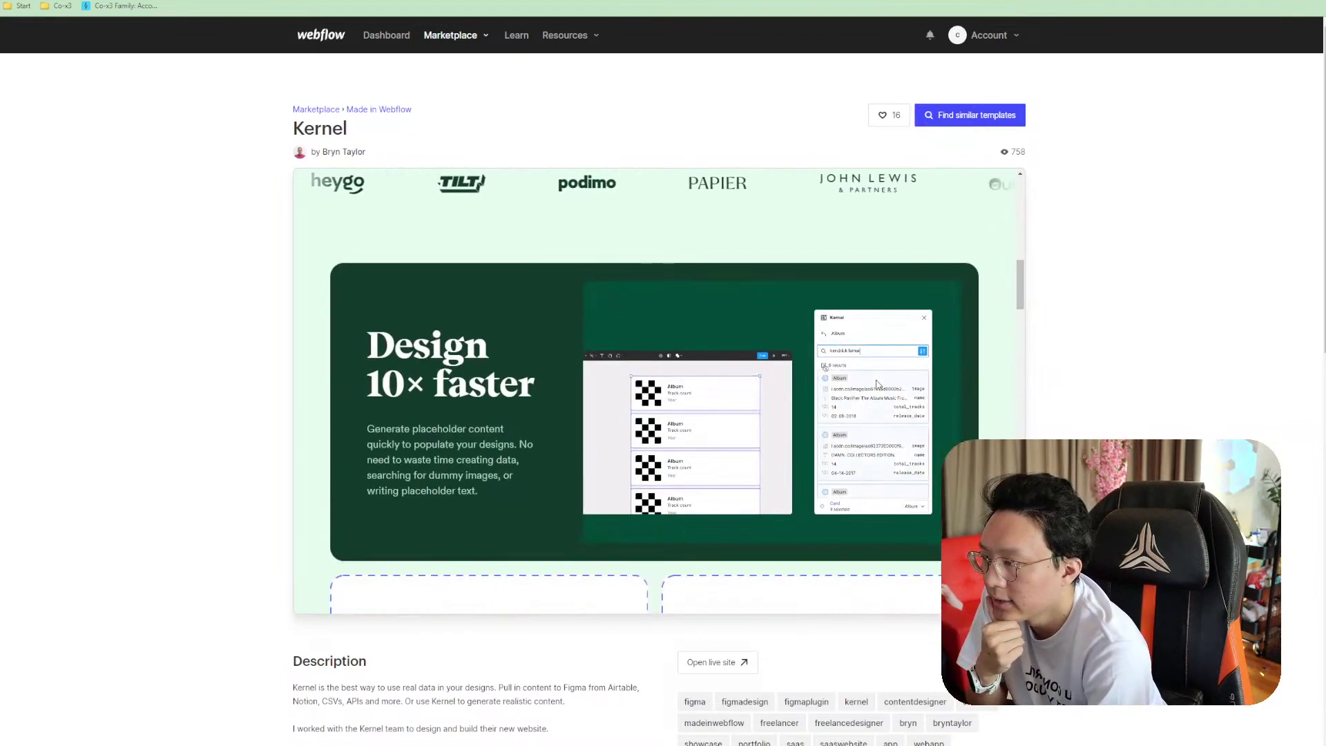
scroll(877, 384, down, 10)
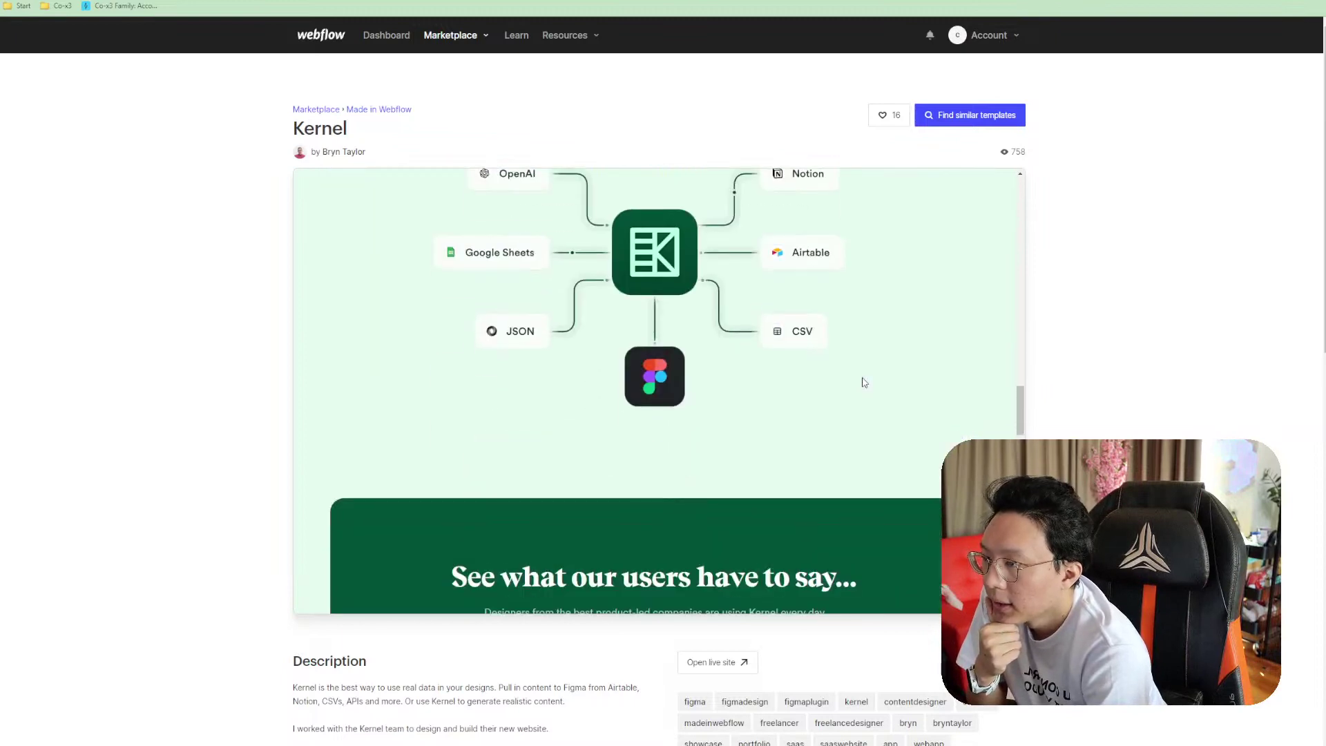
scroll(864, 383, down, 1)
scroll(868, 399, down, 15)
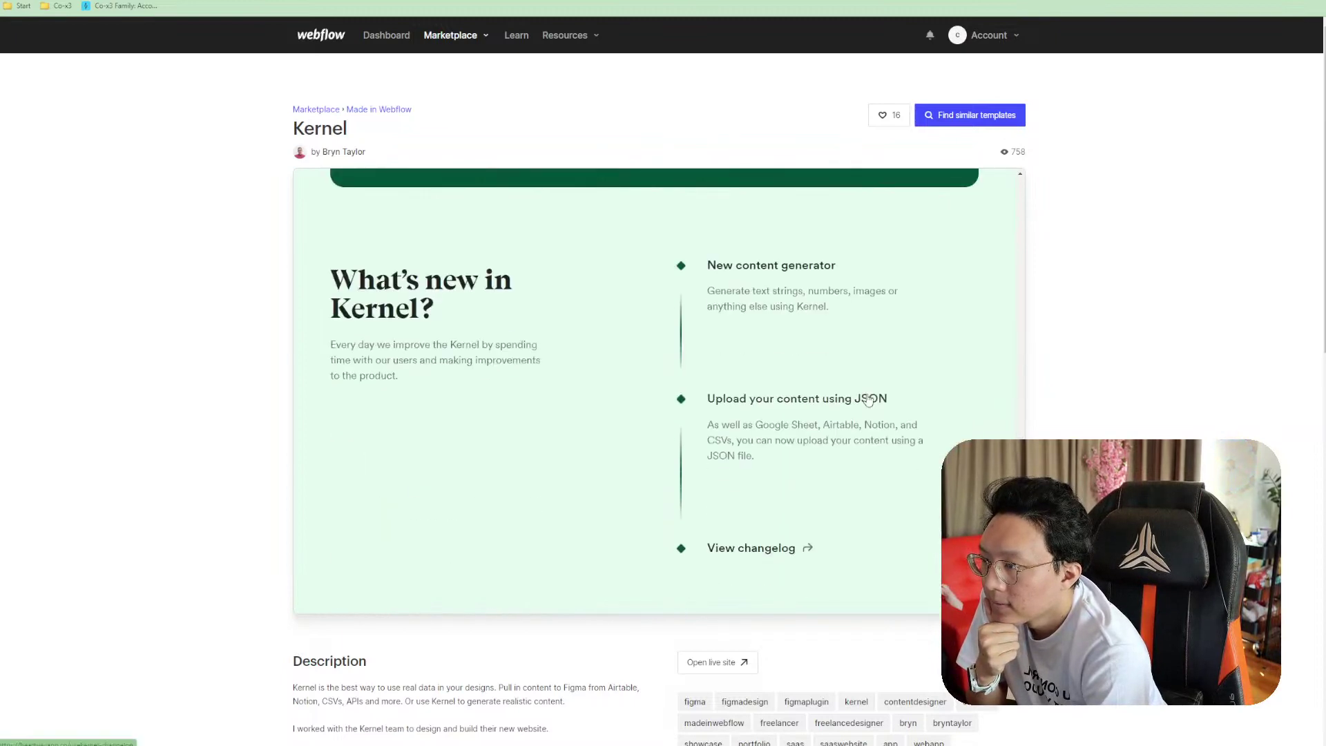
scroll(868, 401, down, 4)
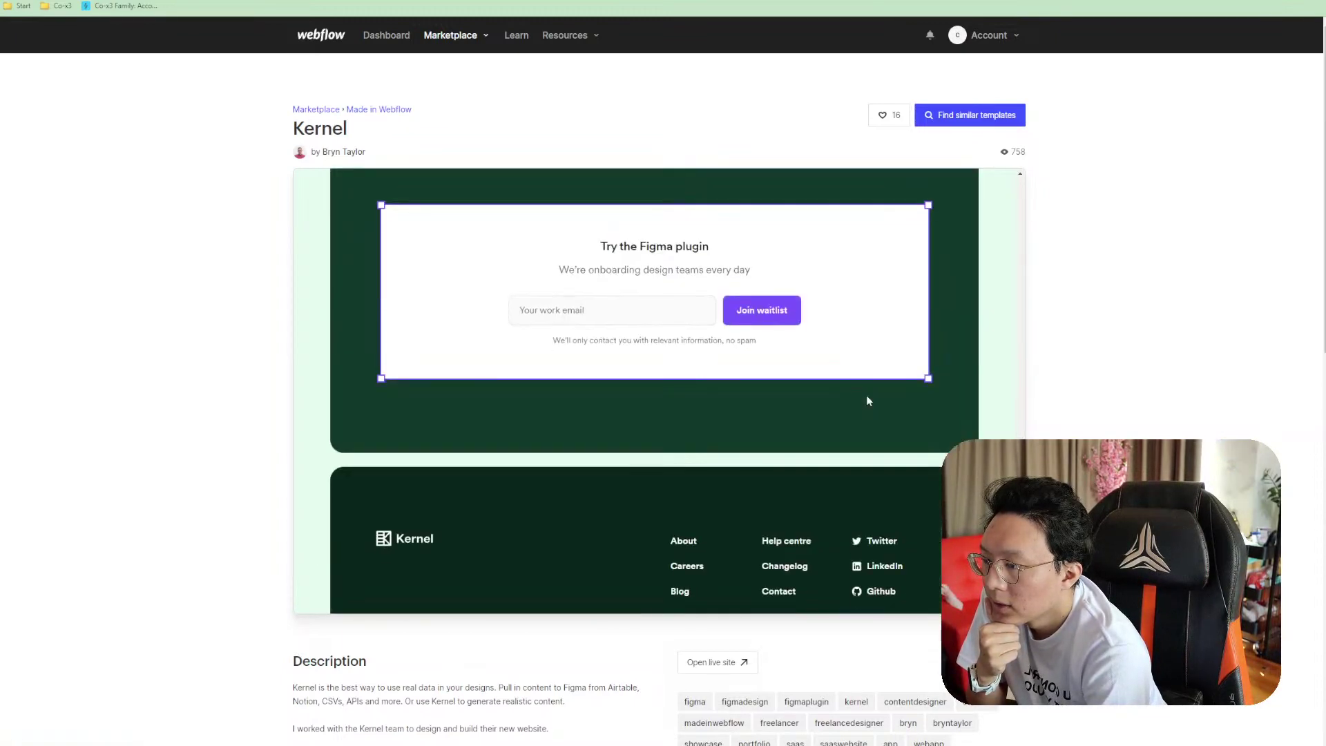
Switch to the Atomize template page and check the Figma option and hero section in its preview
key(ctrl+Tab)
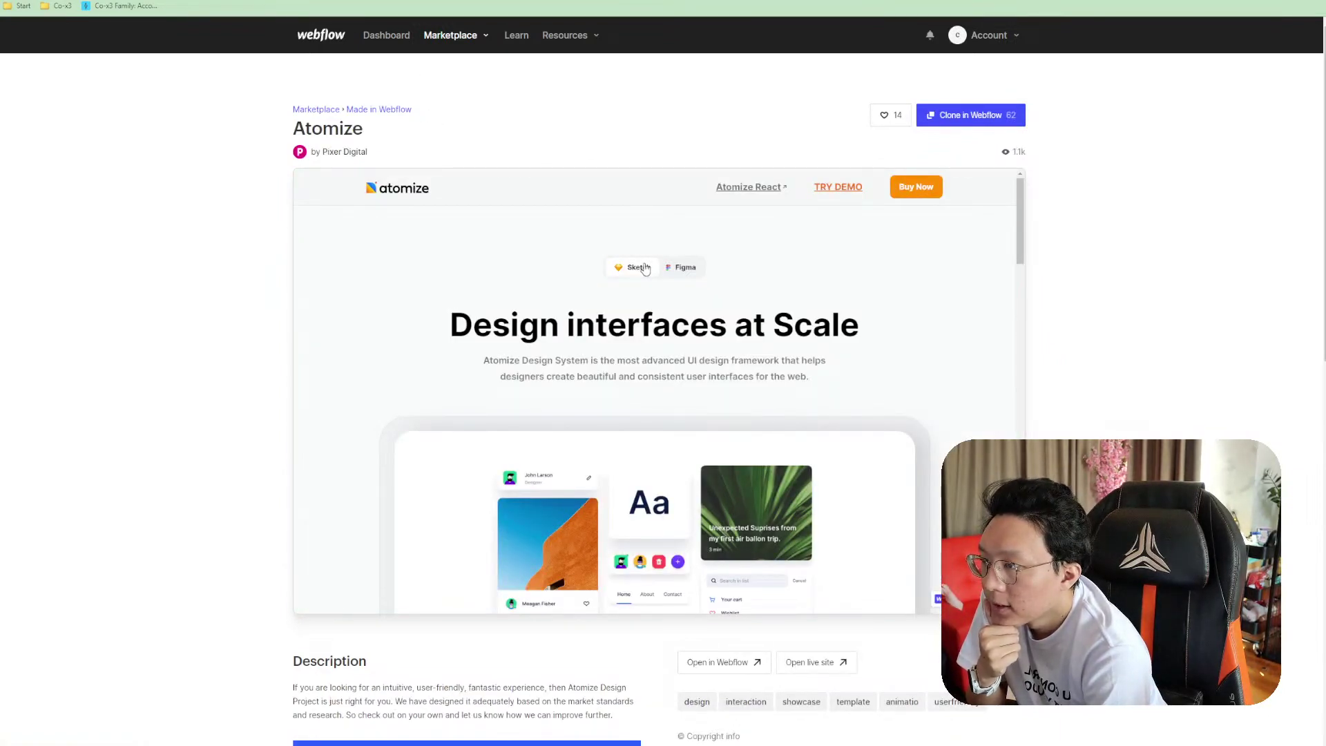
click(667, 271)
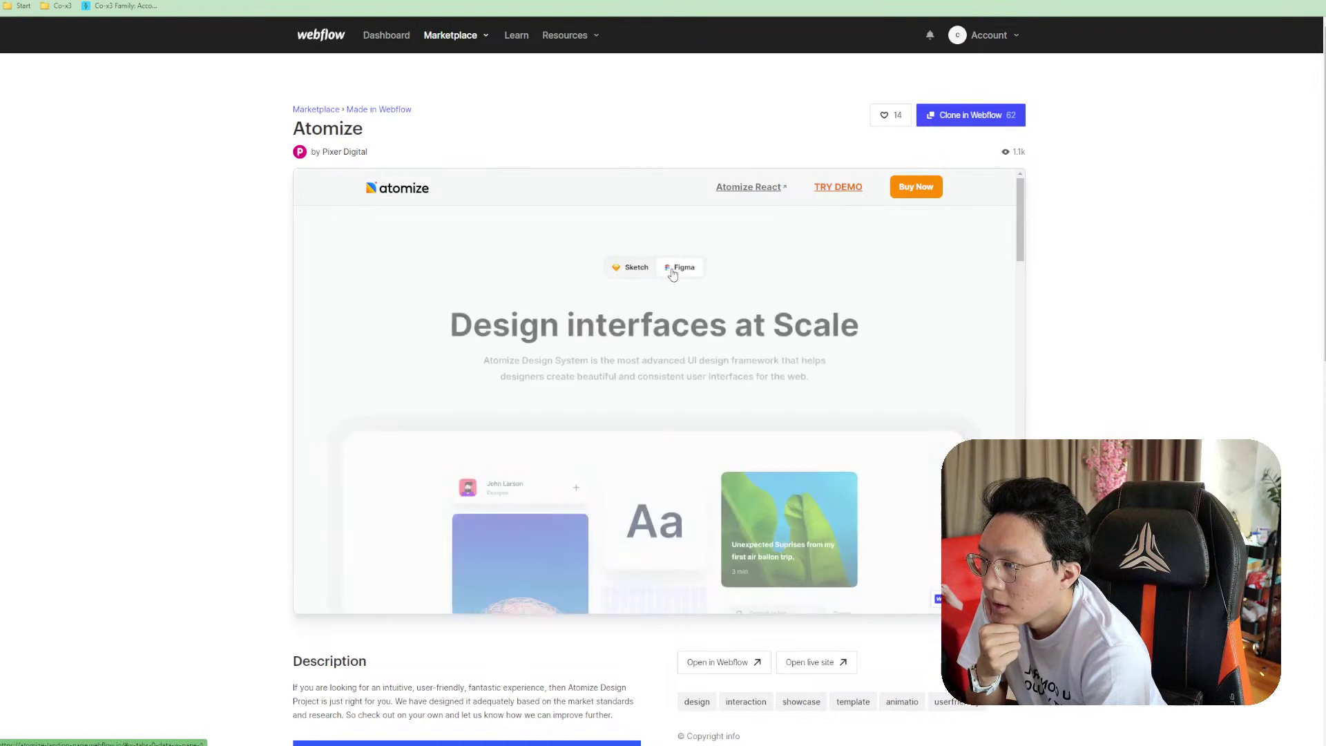
scroll(741, 324, down, 5)
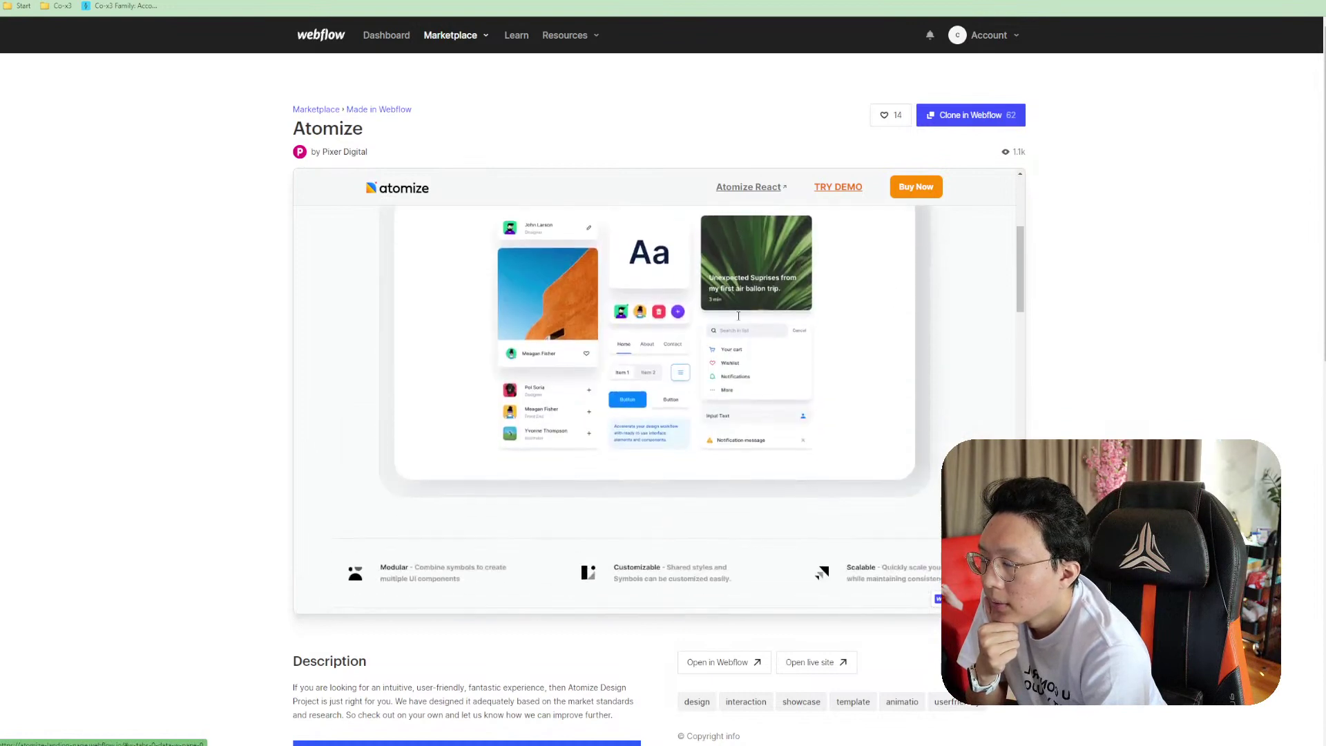
scroll(739, 322, up, 5)
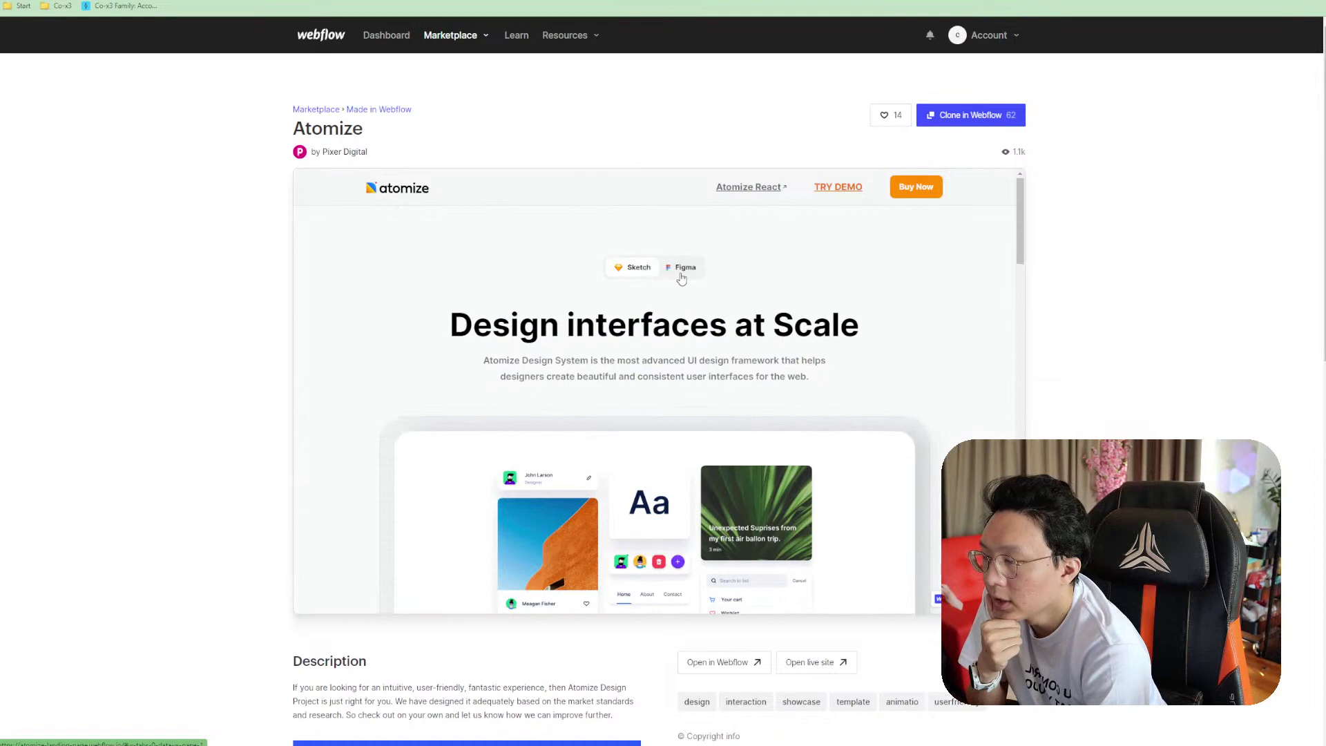
Examine the Atomize preview's Accelerate, What's inside, pricing and footer sections
scroll(698, 325, down, 8)
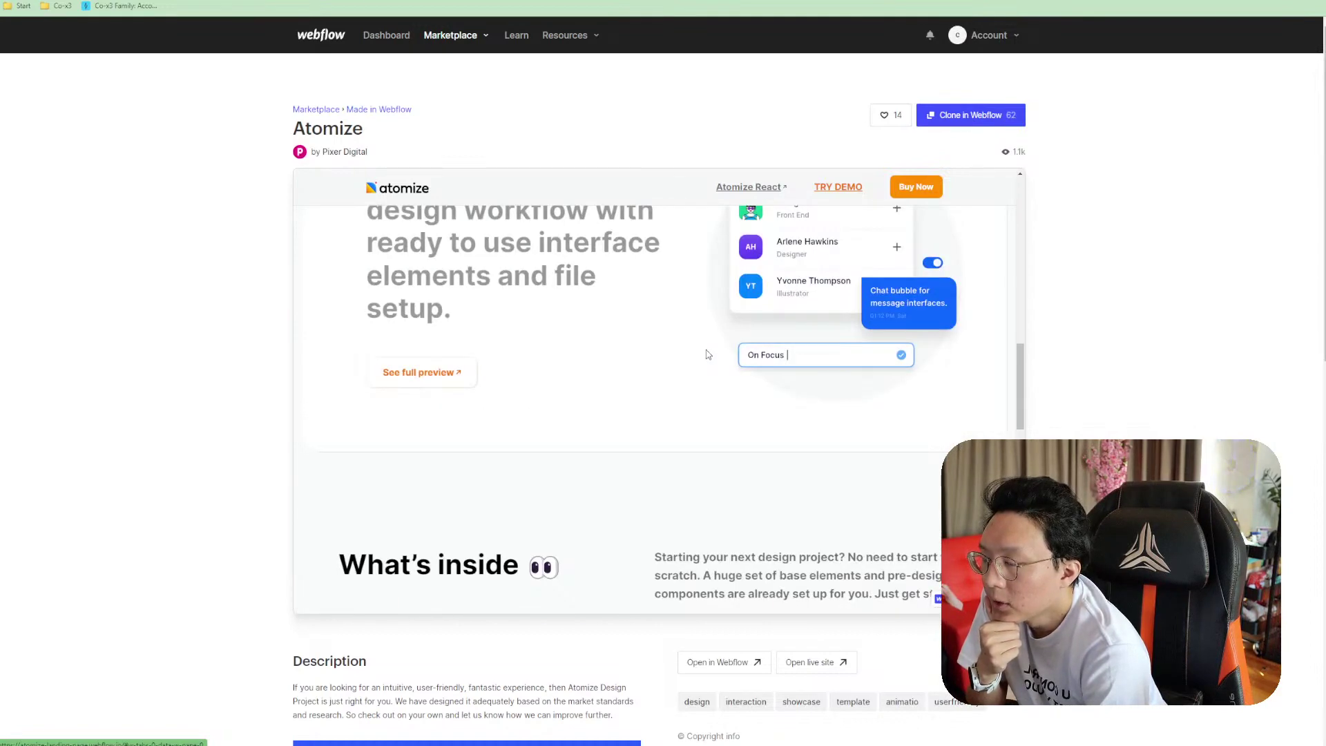
scroll(708, 354, up, 3)
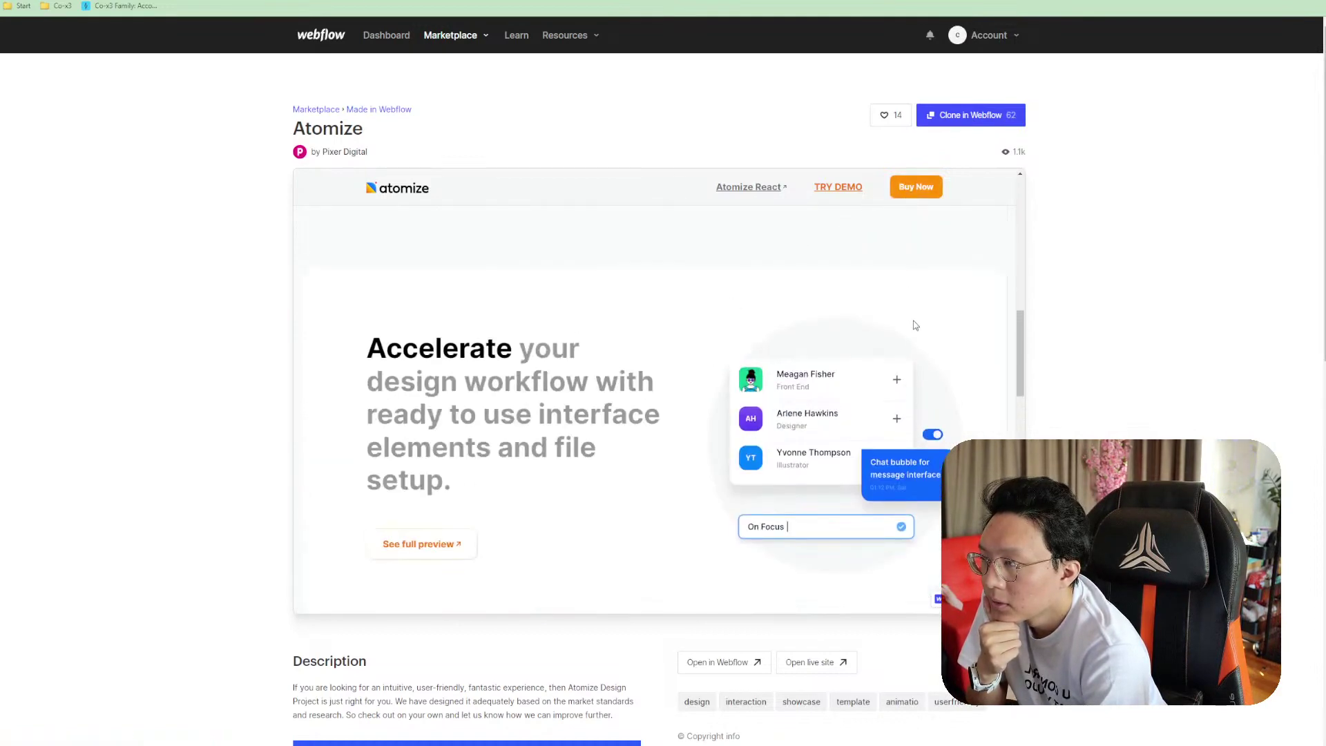
scroll(914, 355, down, 1)
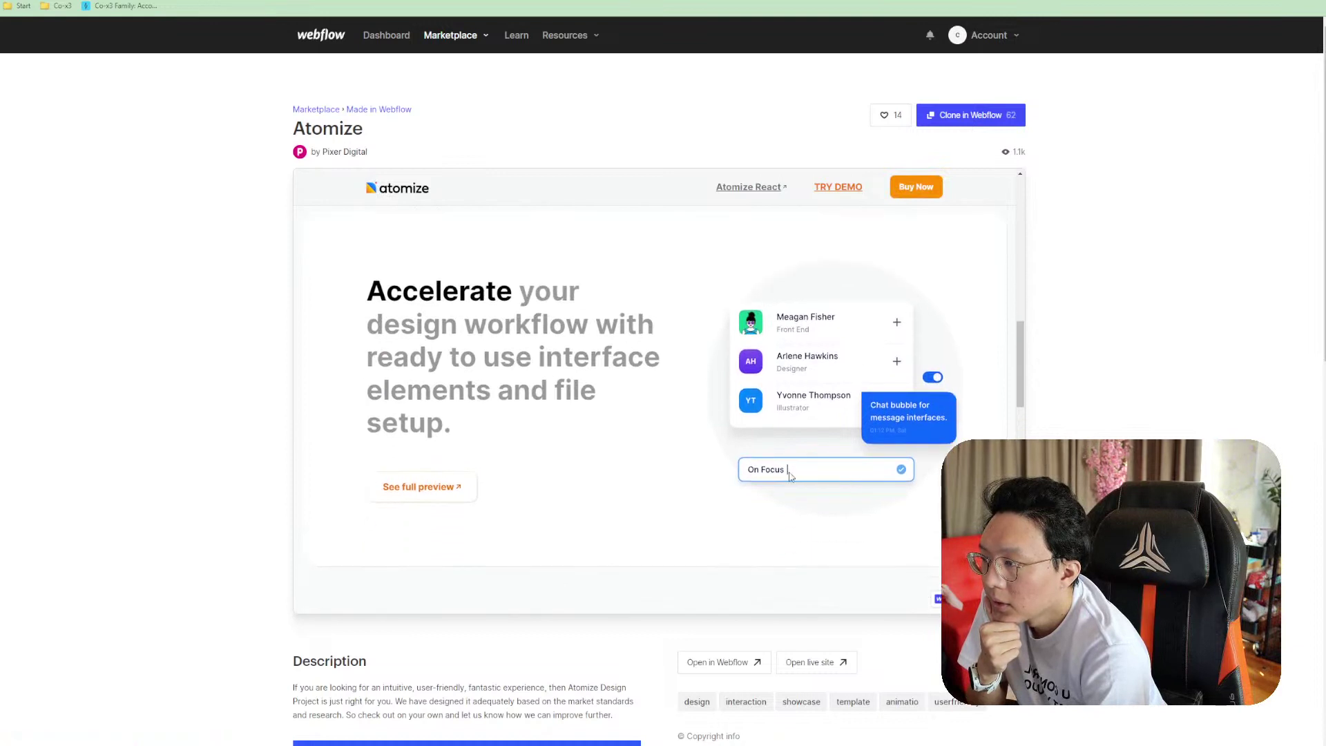
scroll(789, 476, down, 5)
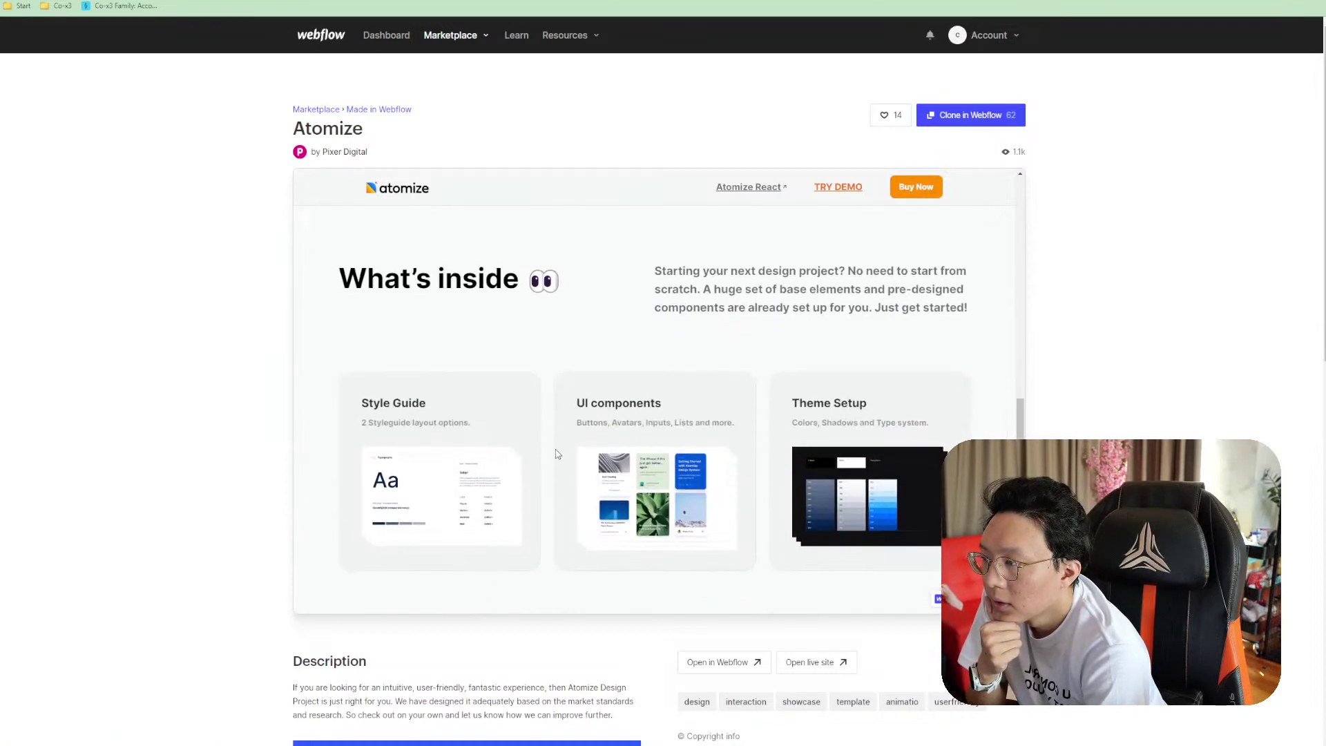
scroll(552, 459, down, 5)
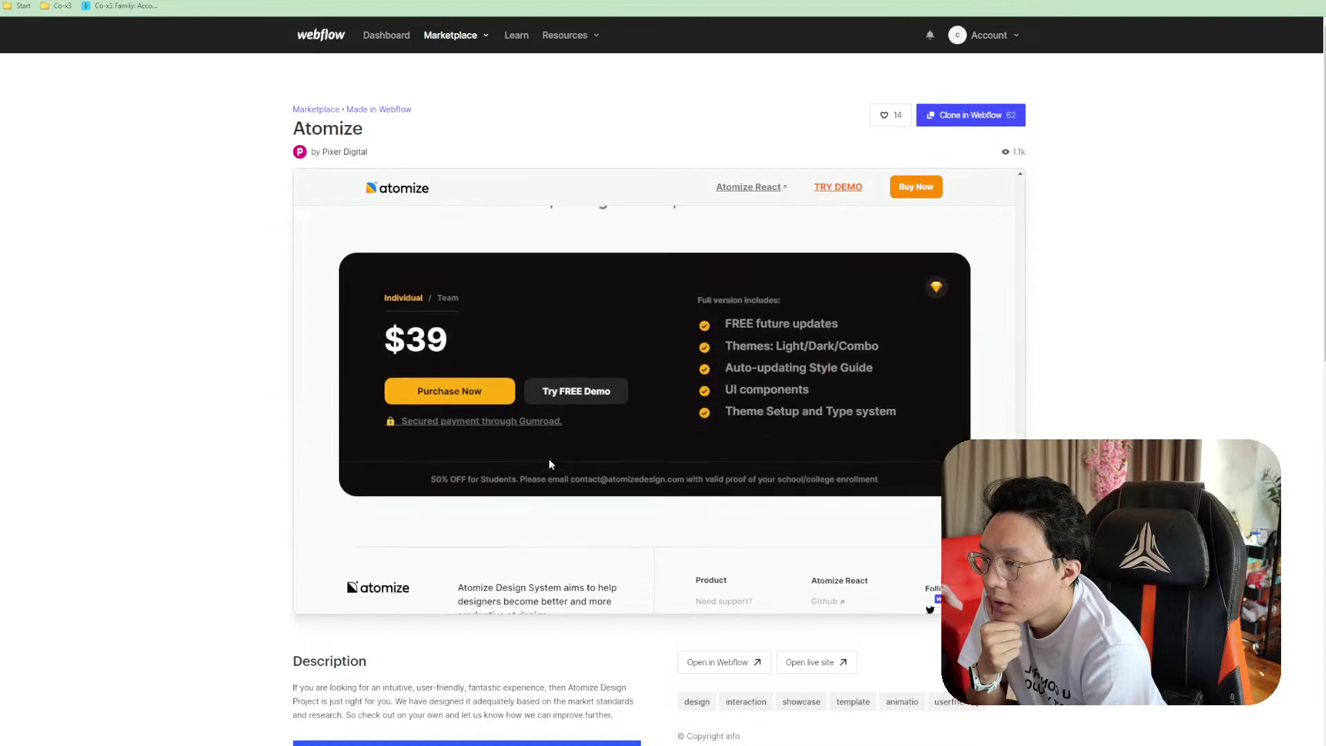
scroll(548, 459, down, 2)
scroll(550, 465, up, 3)
scroll(550, 465, down, 2)
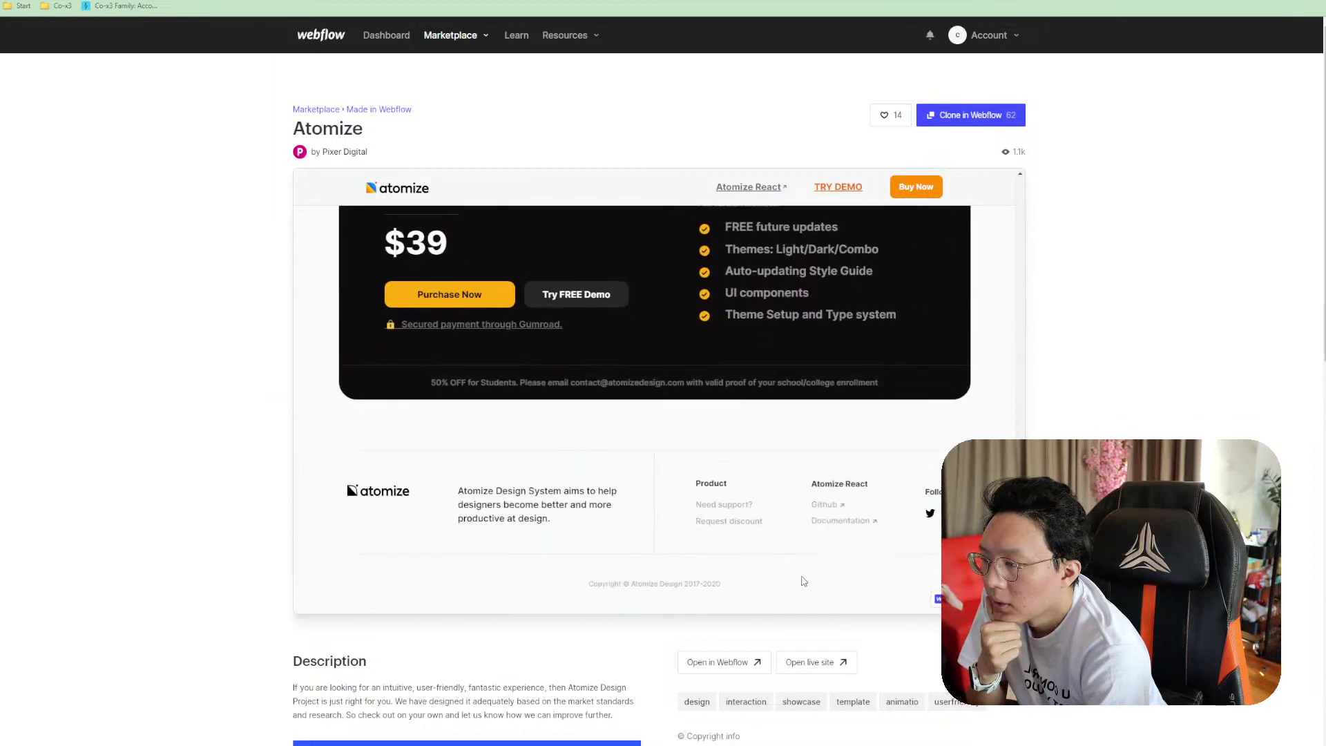
Return to the start of the Atomize preview and open the template's live site
scroll(804, 580, up, 5)
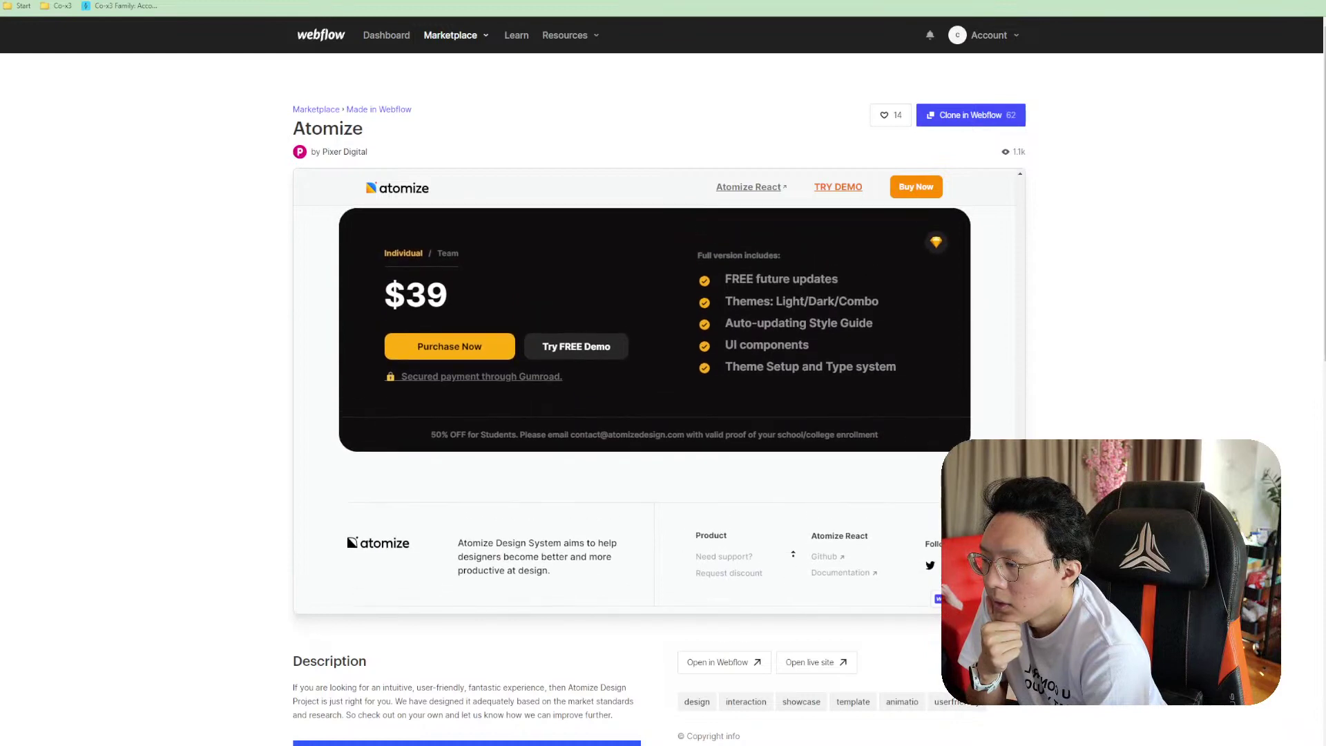
scroll(813, 337, up, 10)
scroll(899, 519, down, 1)
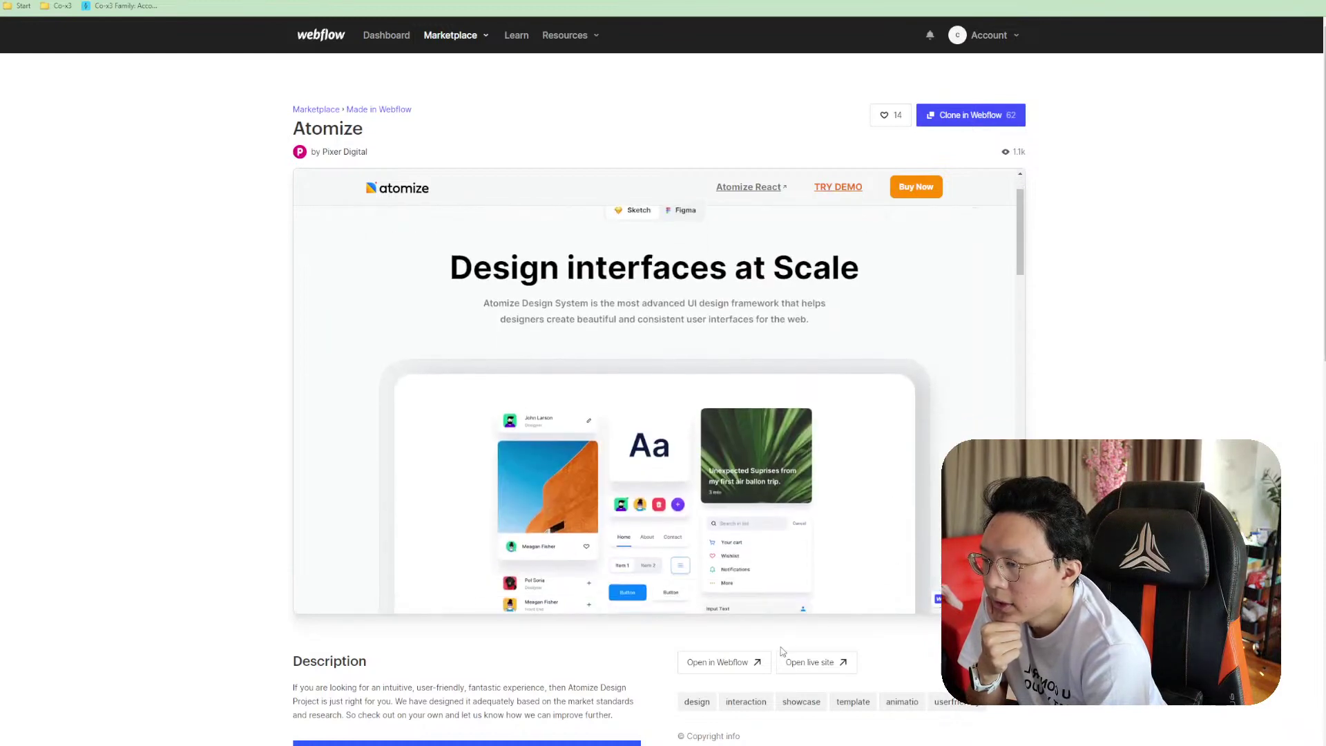
click(795, 665)
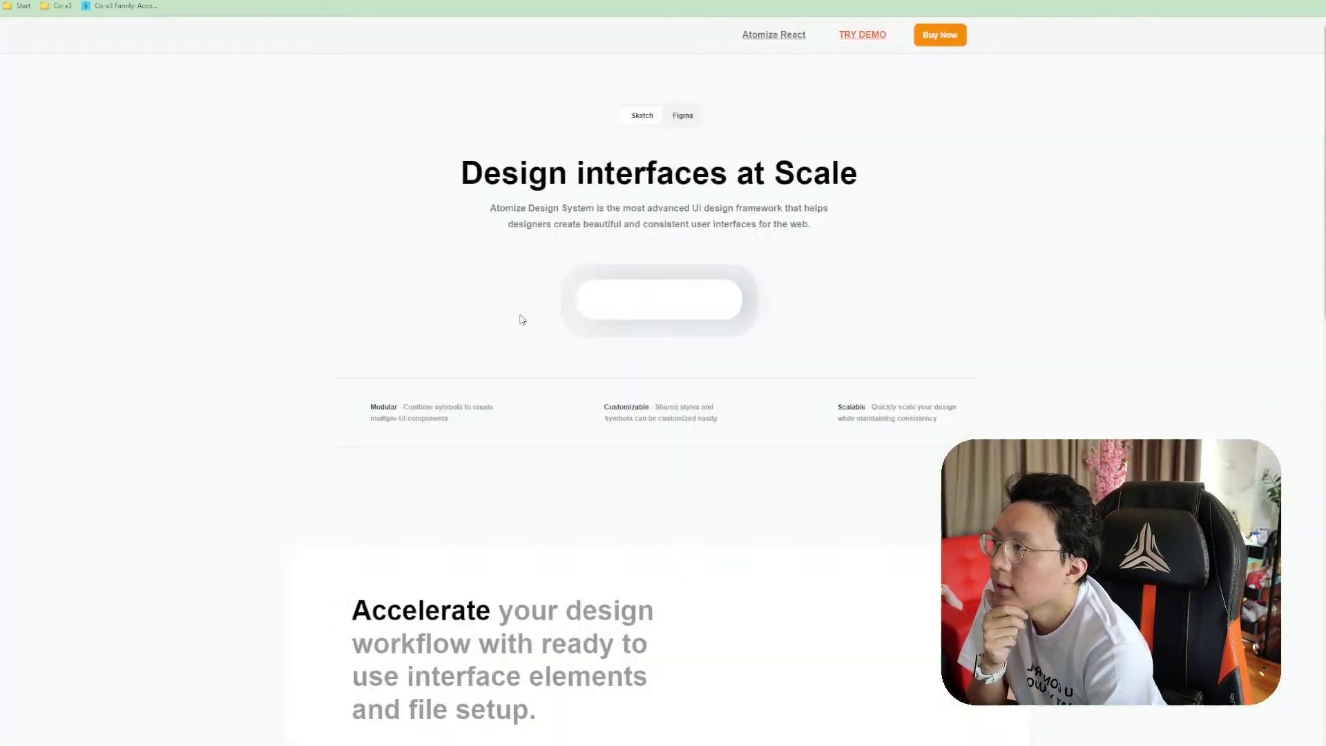
Compare the Sketch and Figma options in the hero of the Atomize live site, finishing on Sketch
click(684, 116)
click(651, 115)
click(684, 115)
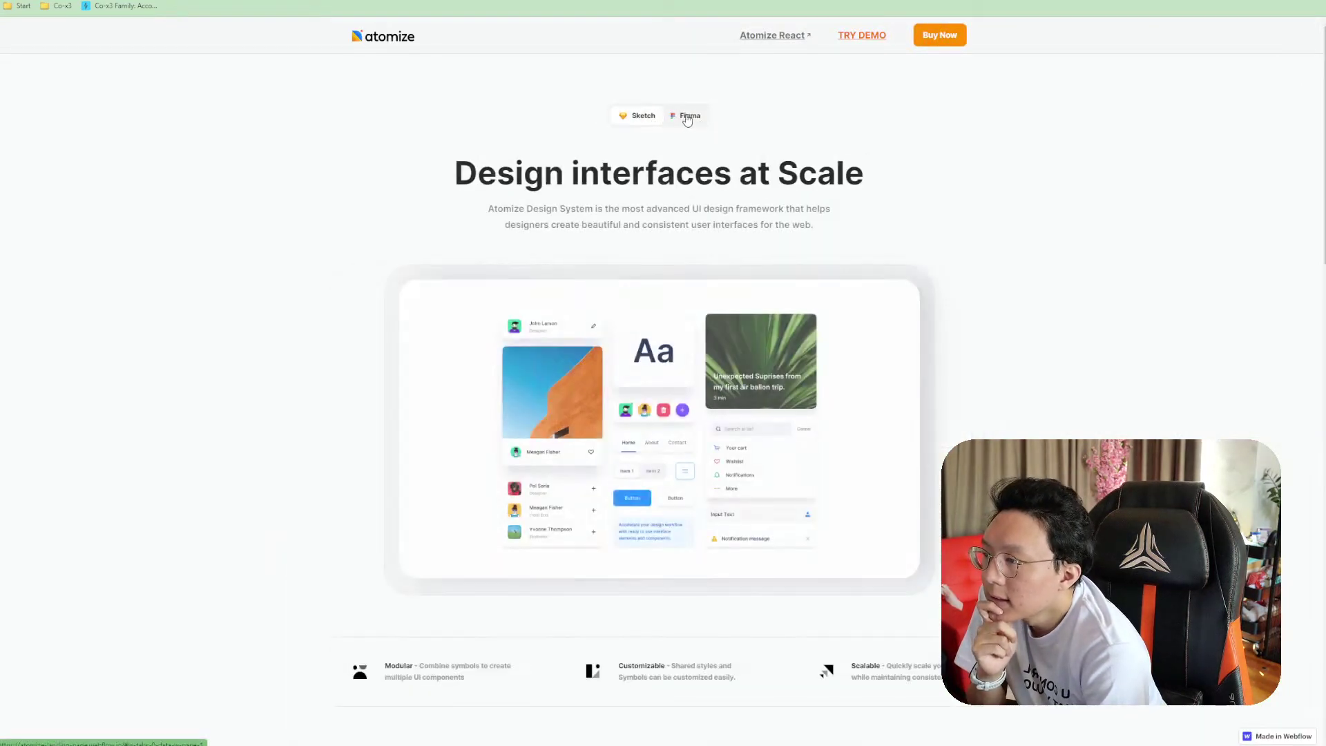
click(653, 117)
click(646, 119)
Read the Modular, Customizable and Scalable features and examine the Accelerate section of the Atomize live site
scroll(760, 290, down, 8)
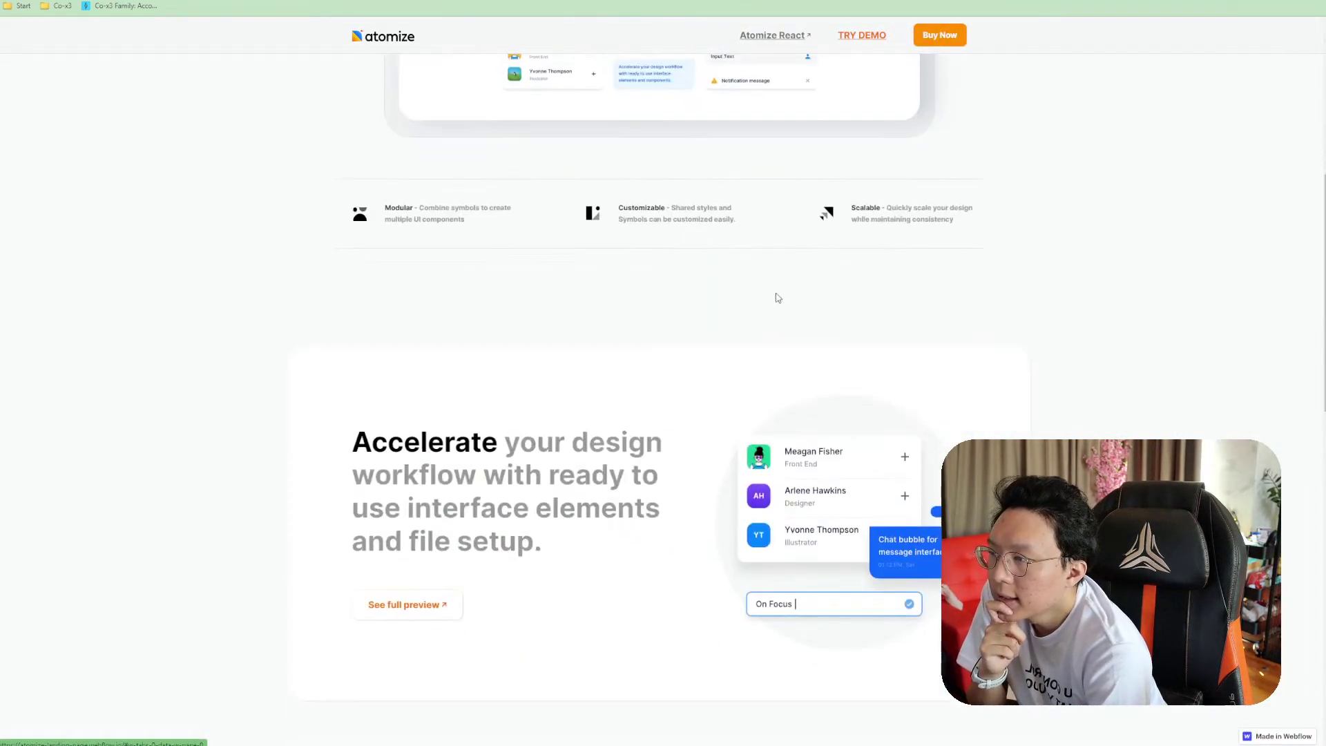
drag(415, 208, 740, 224)
click(815, 233)
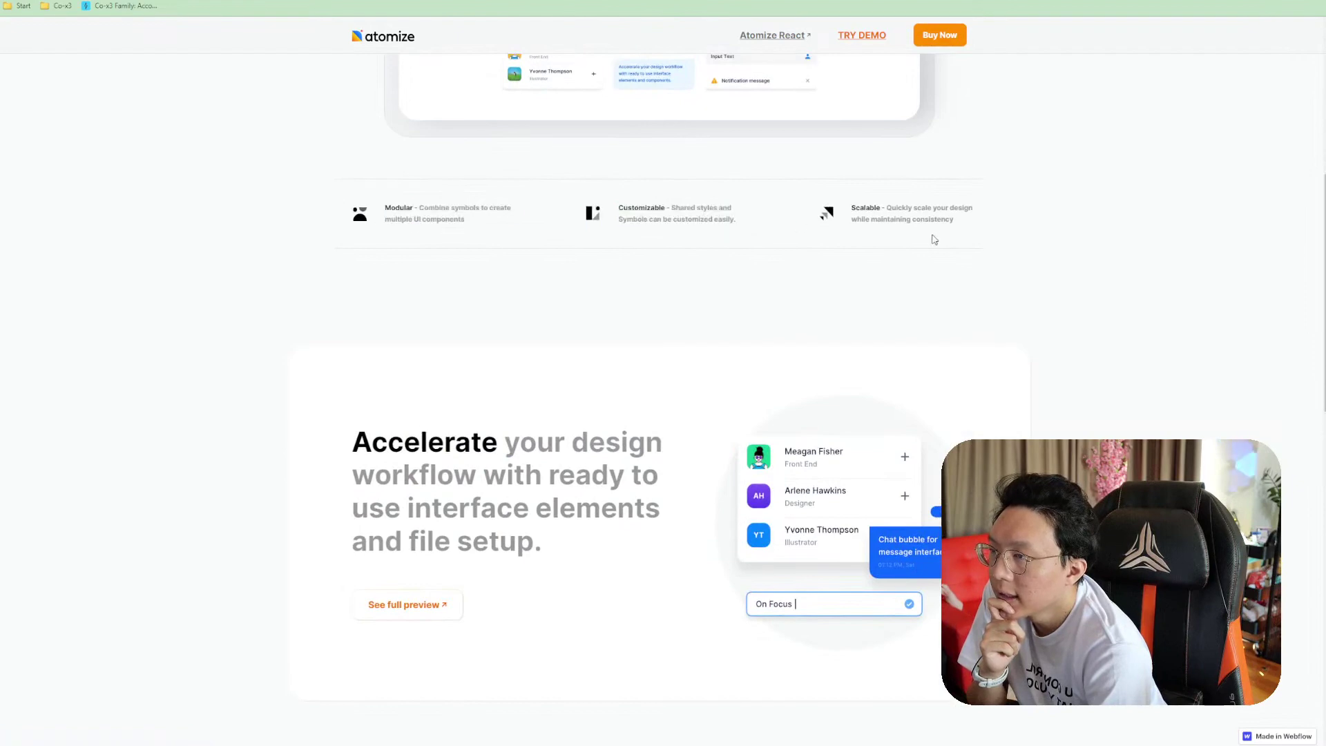
drag(943, 225, 451, 207)
click(596, 326)
scroll(826, 323, down, 5)
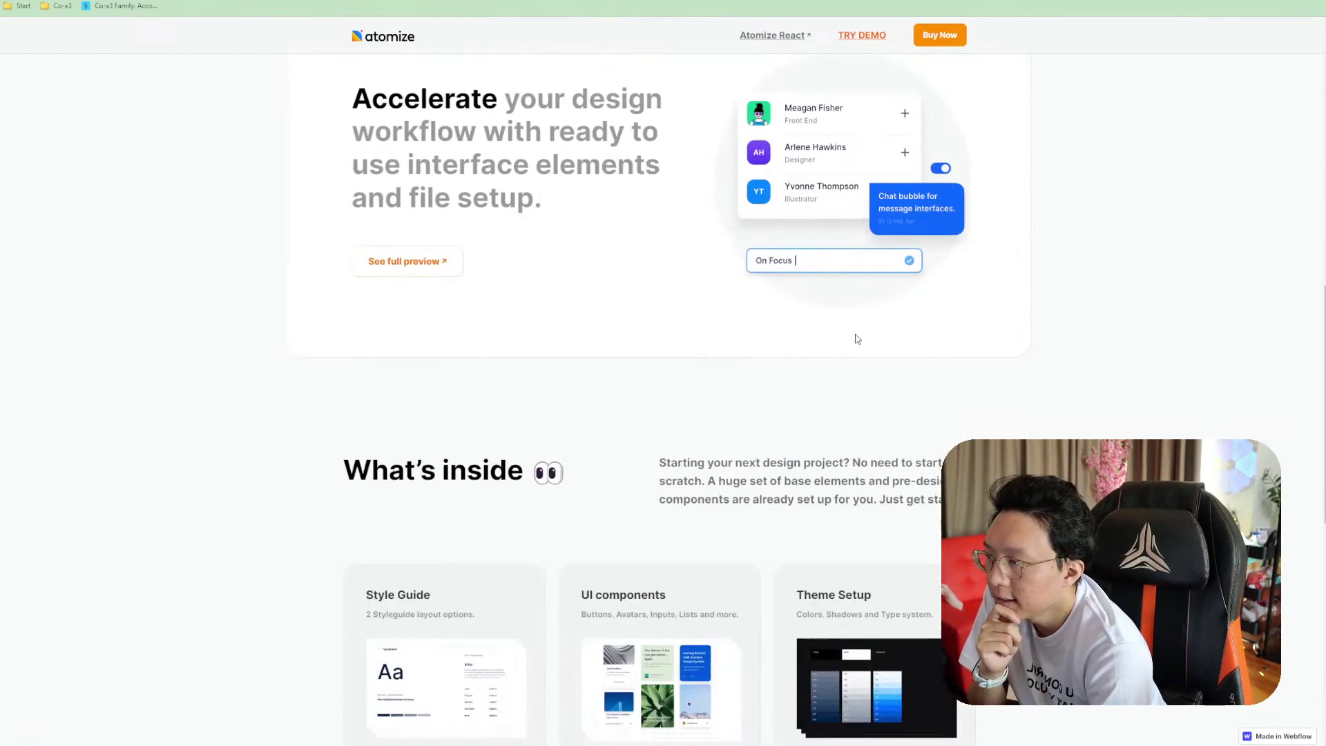
scroll(537, 50, up, 8)
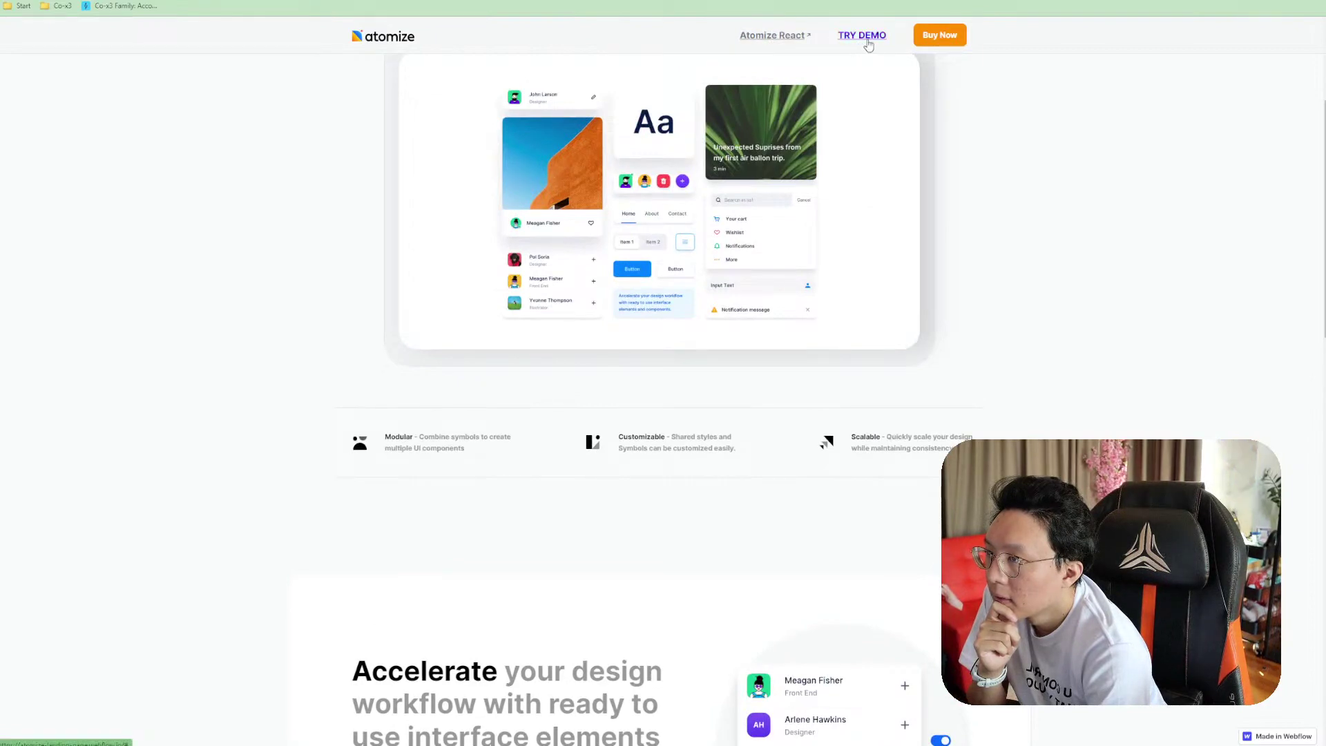
Jump to Atomize's purchase section, compare the Individual and Team plans, and read what the full version includes
click(922, 40)
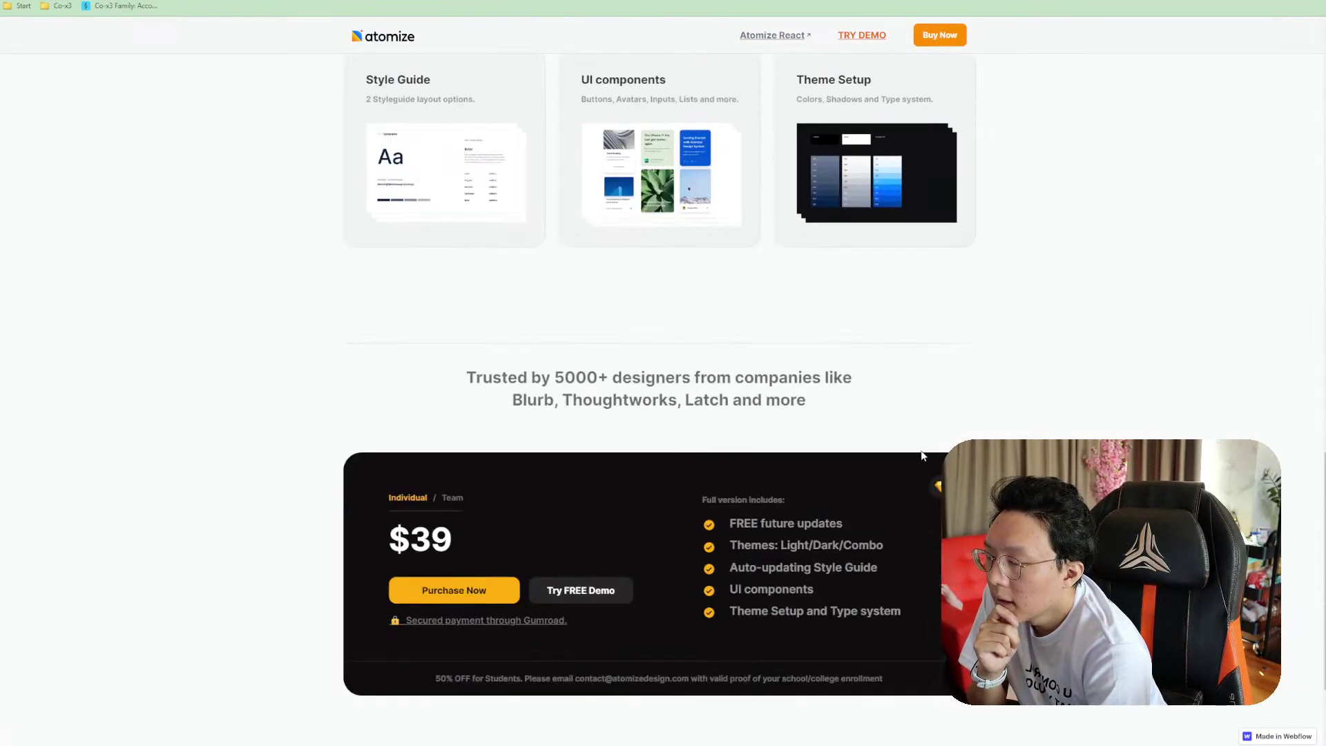
click(461, 442)
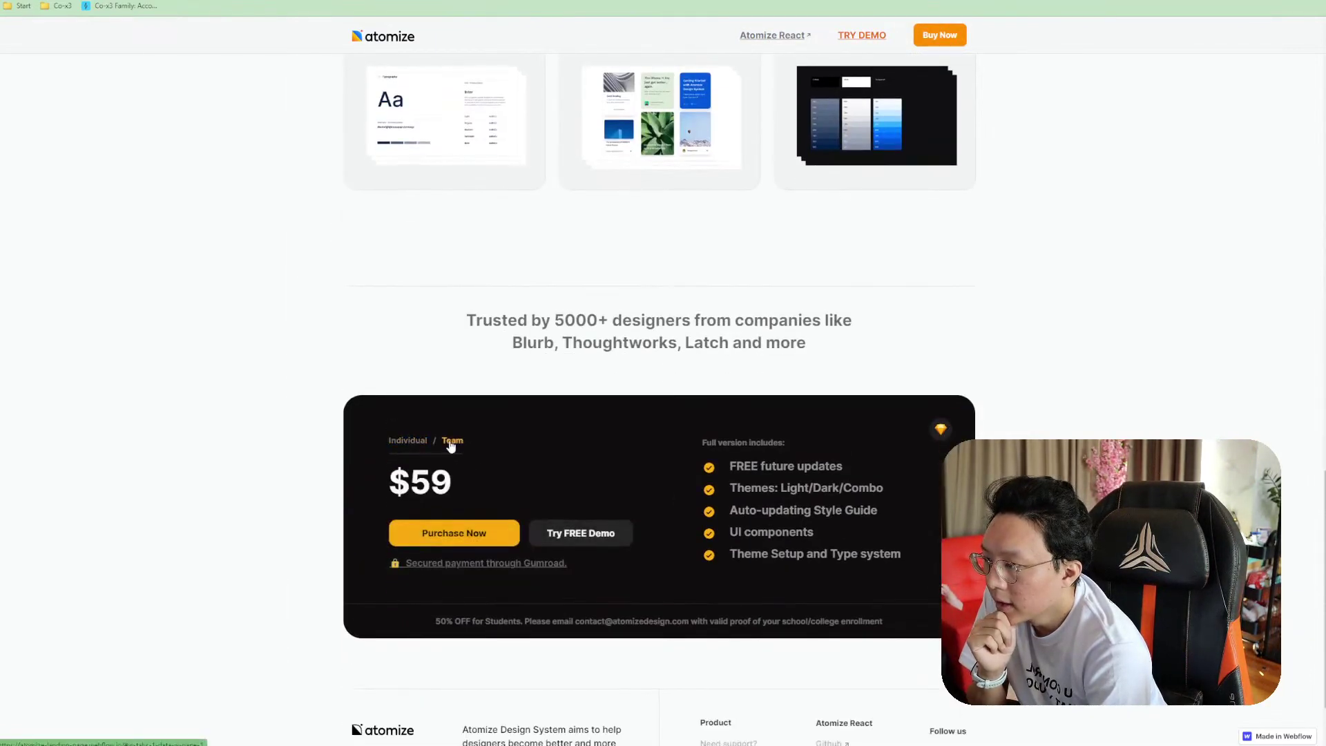
click(424, 443)
click(454, 442)
click(408, 443)
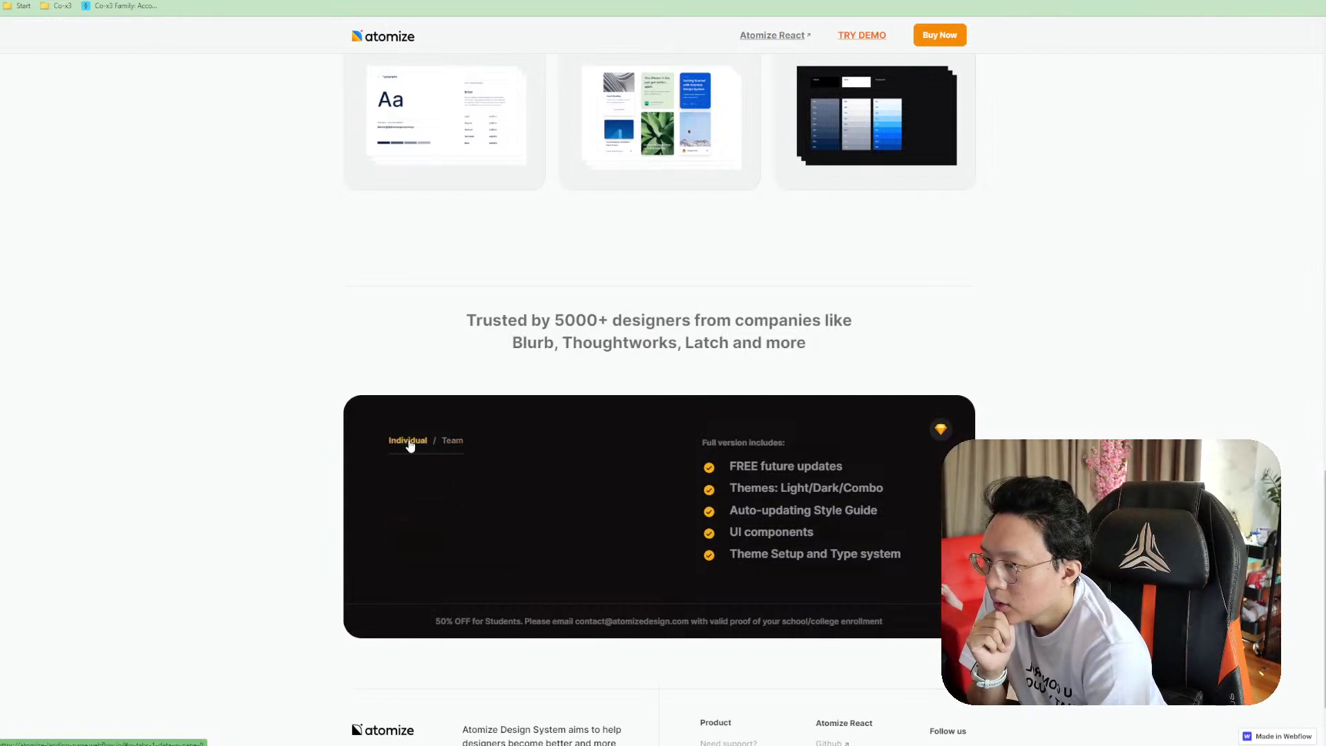
drag(724, 446, 815, 533)
click(885, 557)
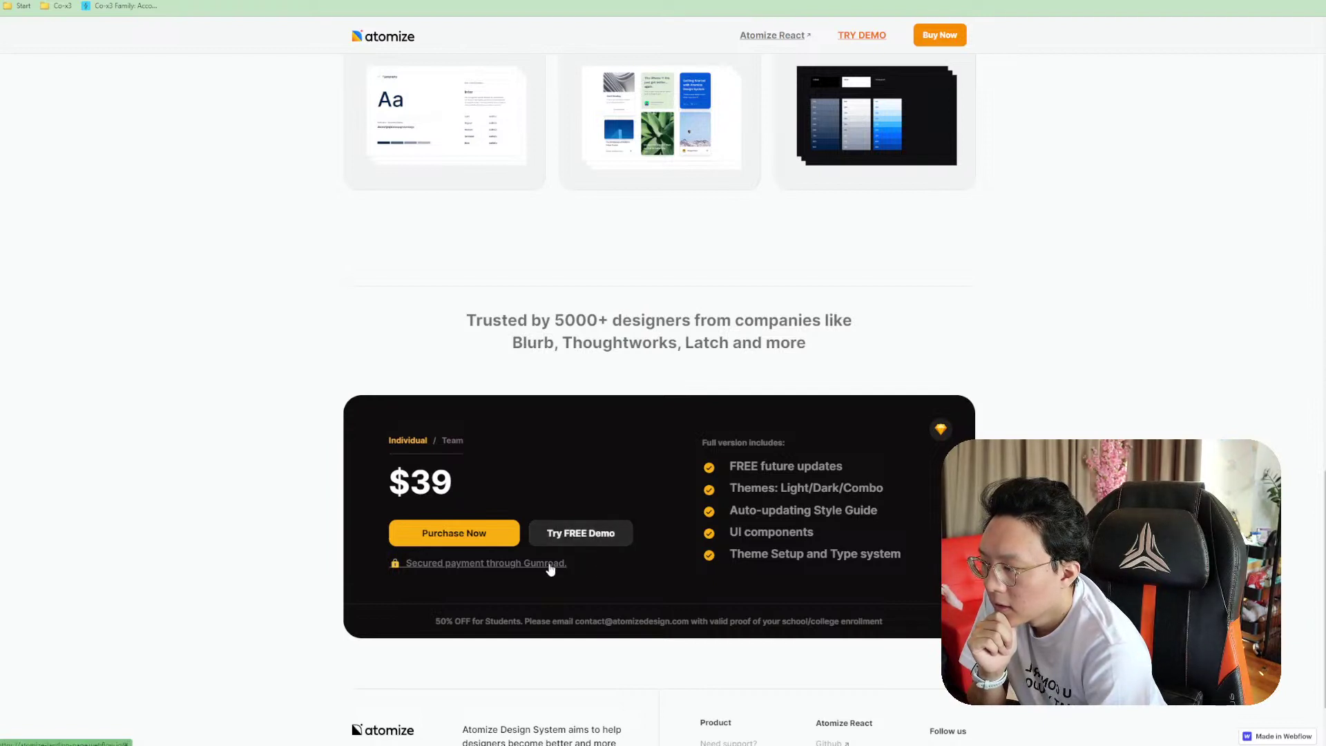
Check the Atomize footer, then skim the page again from the hero to the What's inside section
scroll(691, 569, down, 2)
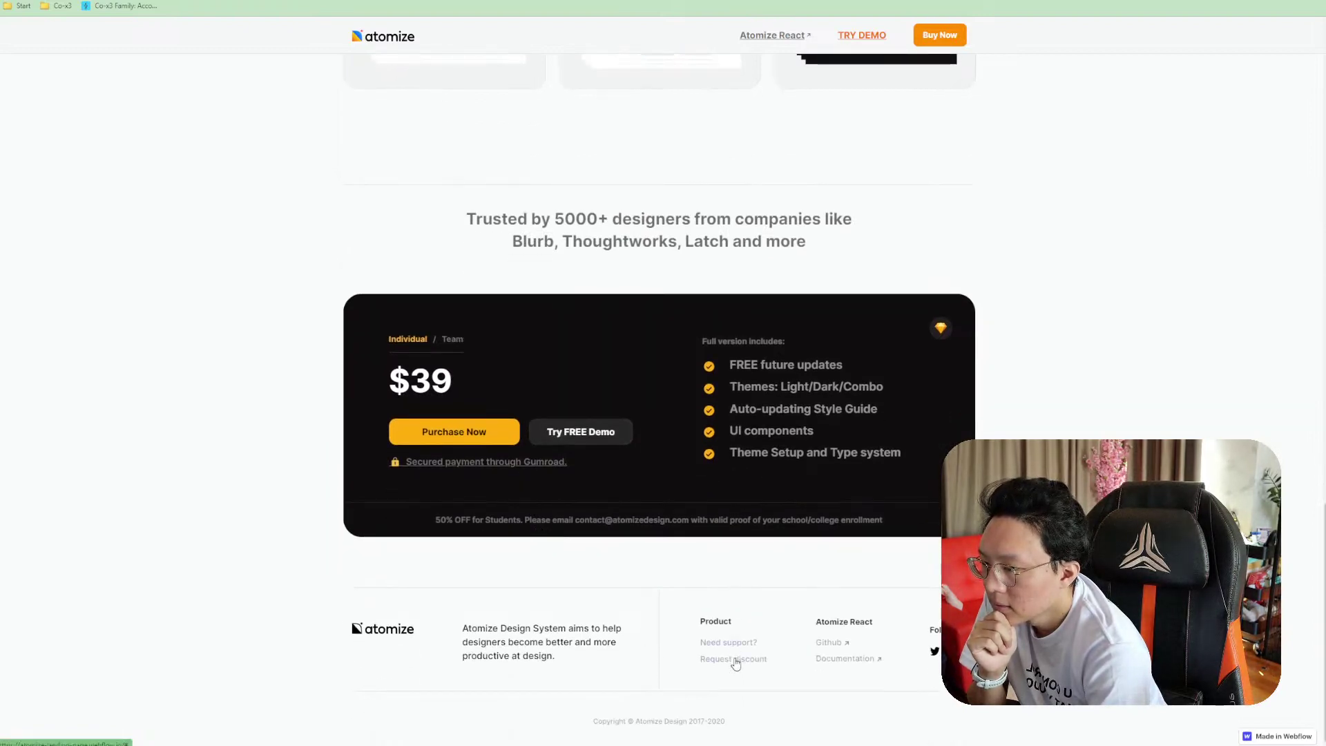
key(Home)
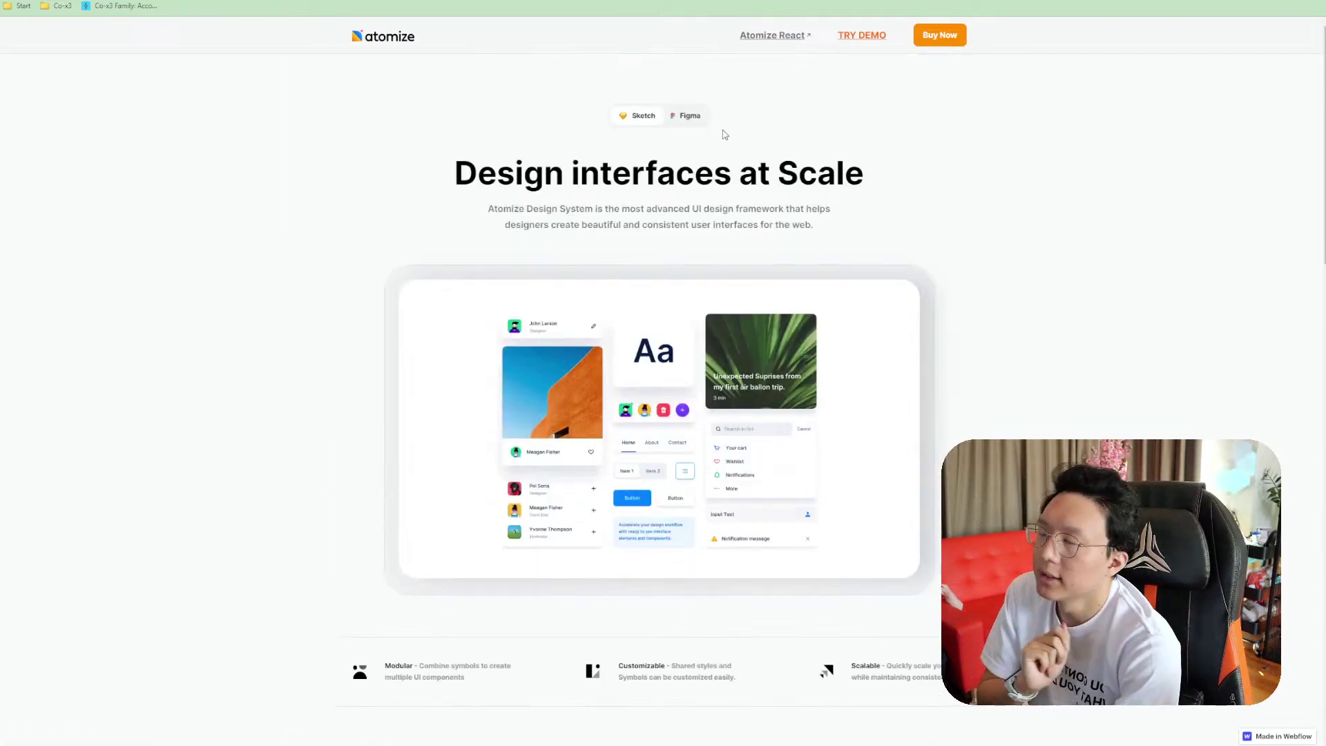
scroll(725, 135, down, 10)
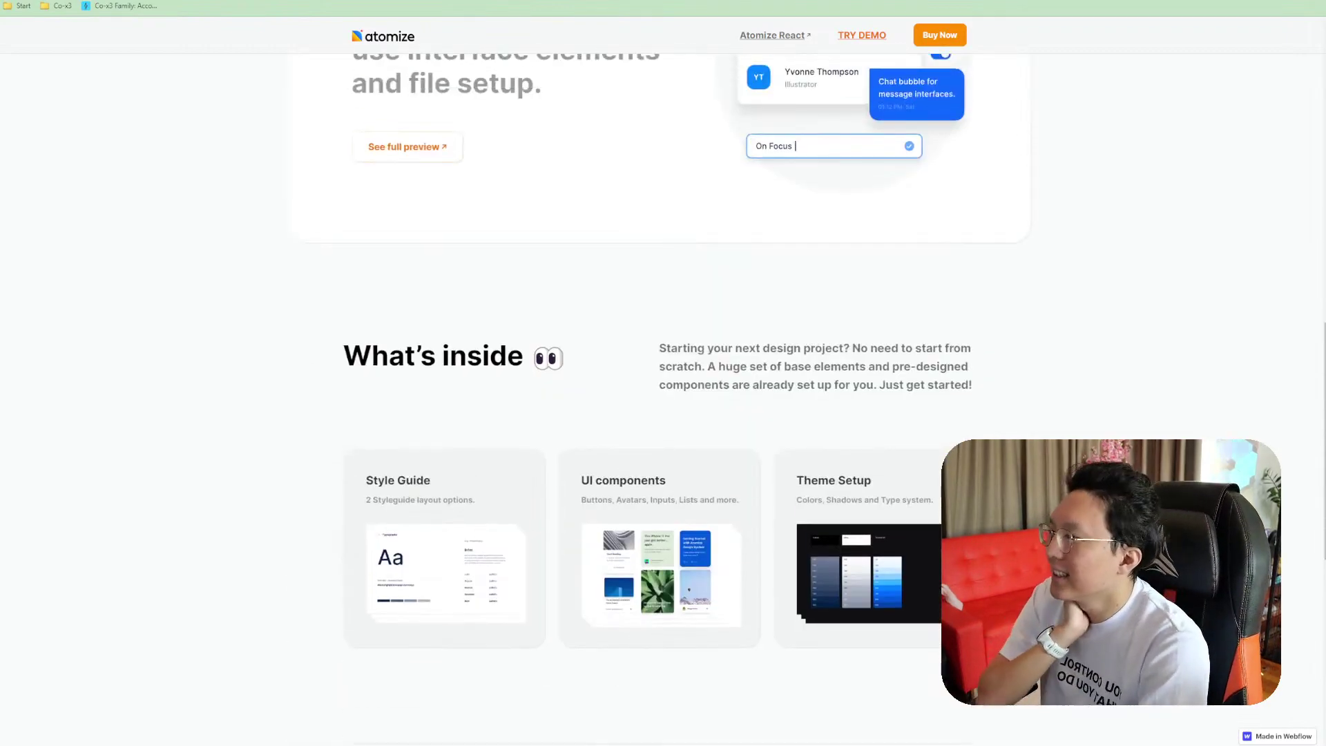
Return to the Made in Webflow showcase gallery and load more projects
key(alt+Left)
key(alt+Left)
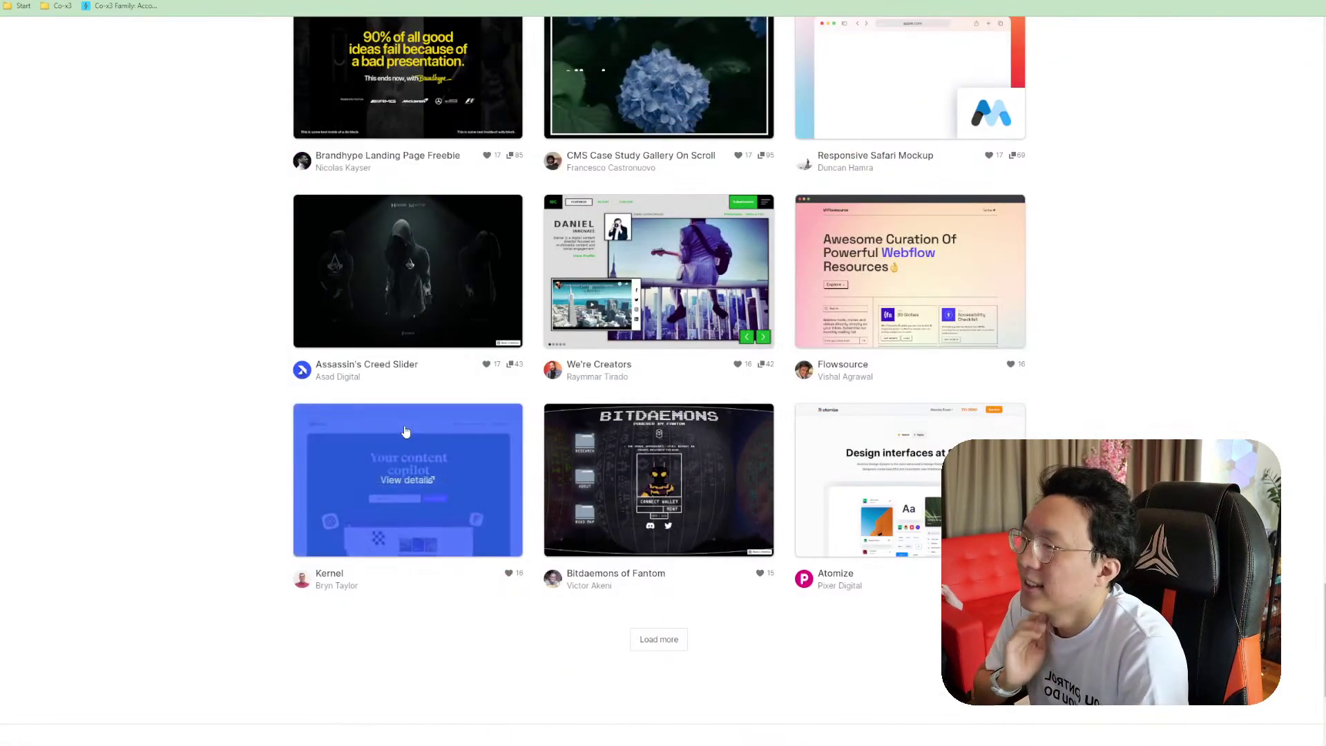
click(672, 641)
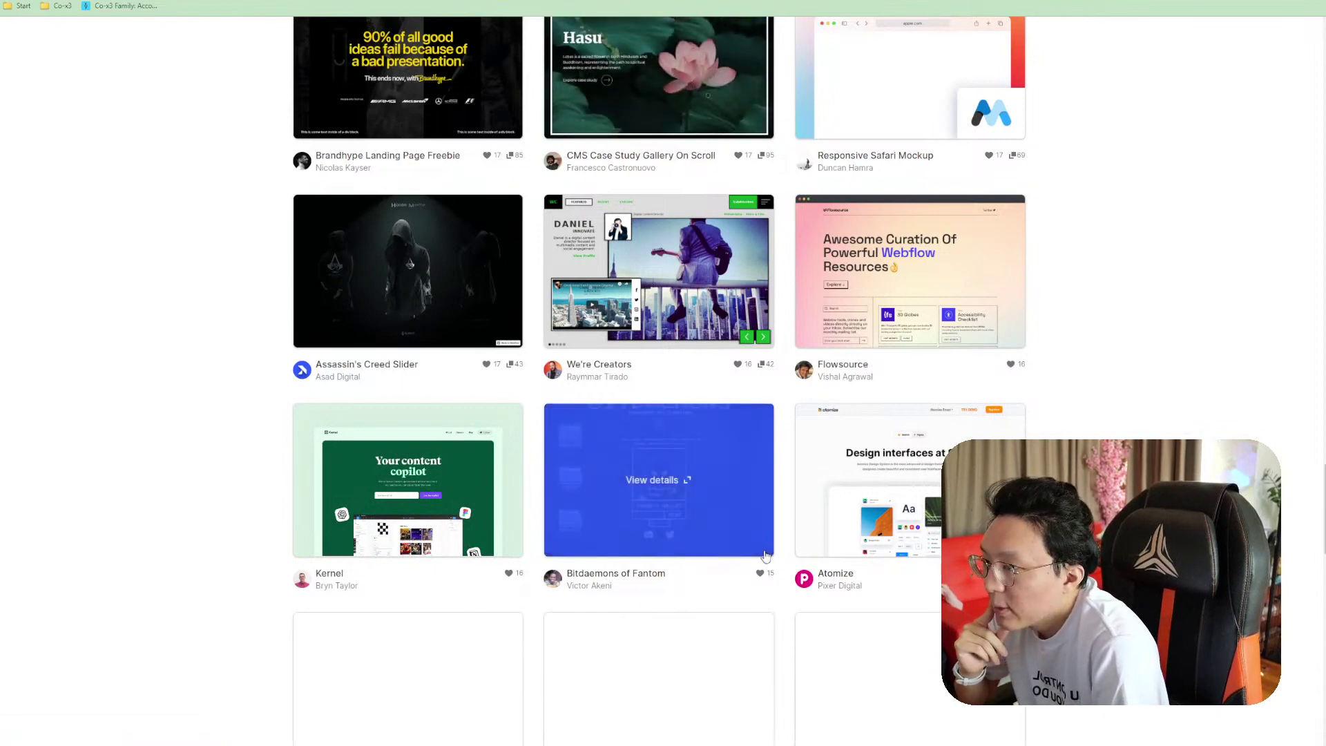
Browse the newly loaded showcase projects below Kernel, Bitdaemons of Fantom and Atomize
scroll(862, 499, down, 4)
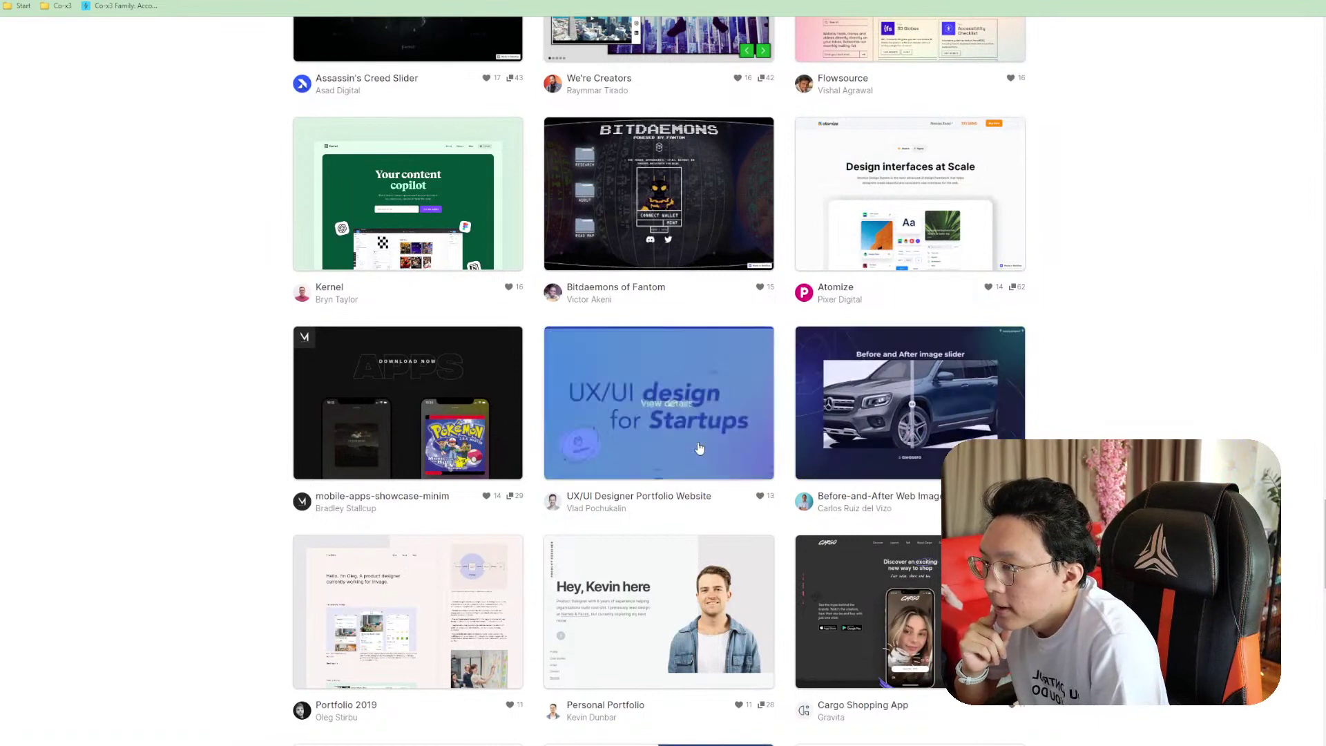
scroll(687, 429, down, 2)
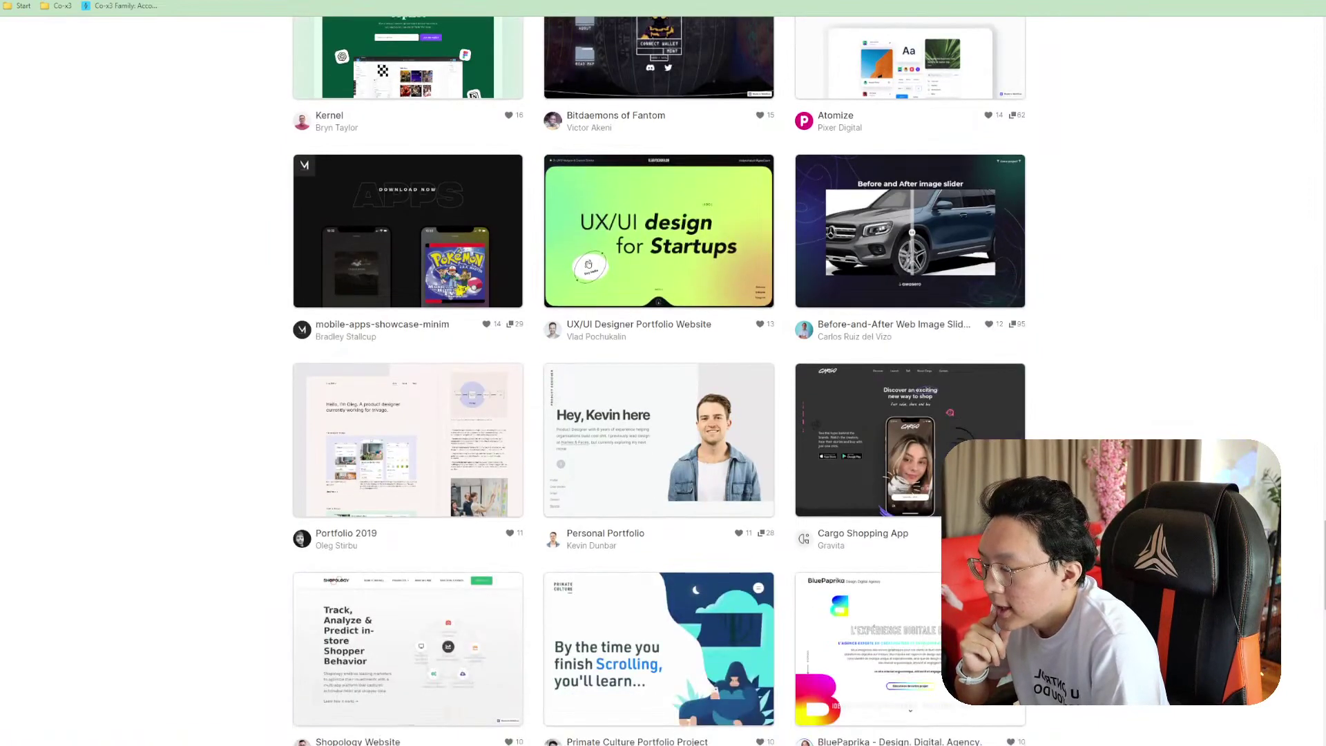
scroll(665, 663, down, 2)
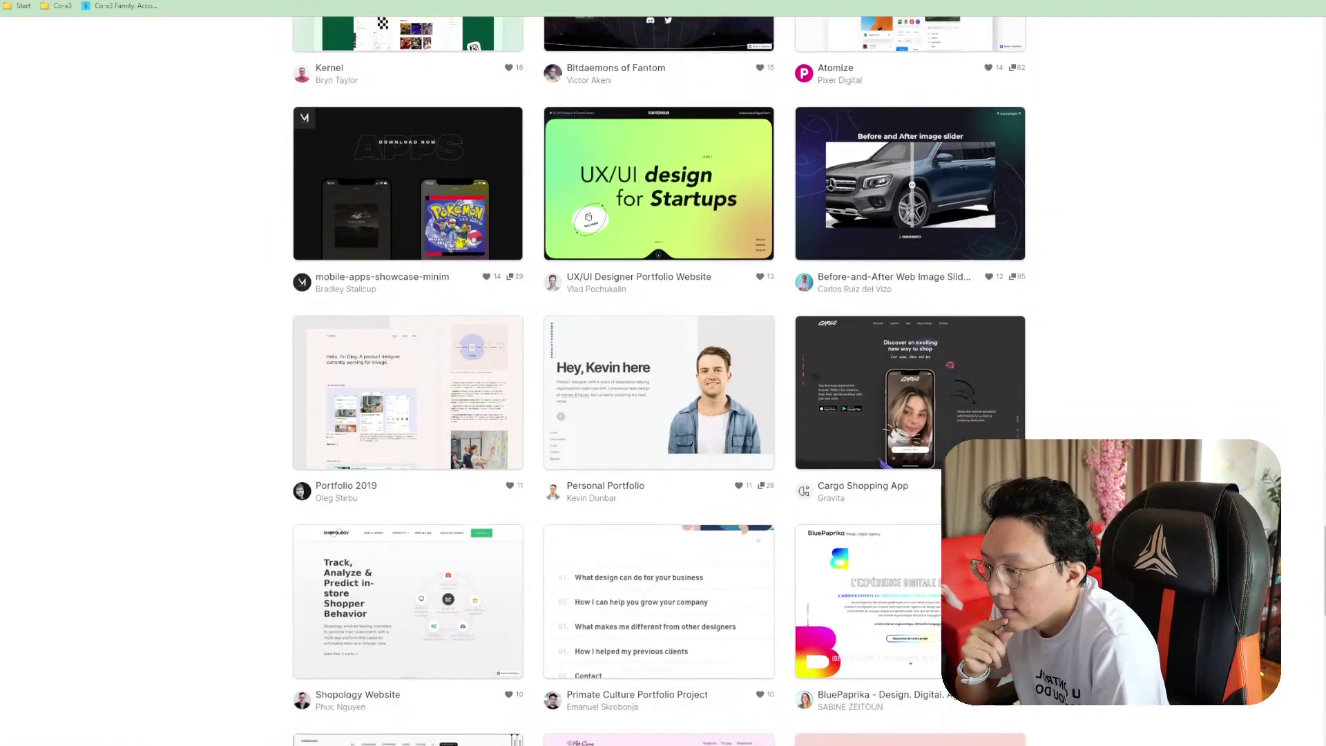
scroll(659, 508, down, 2)
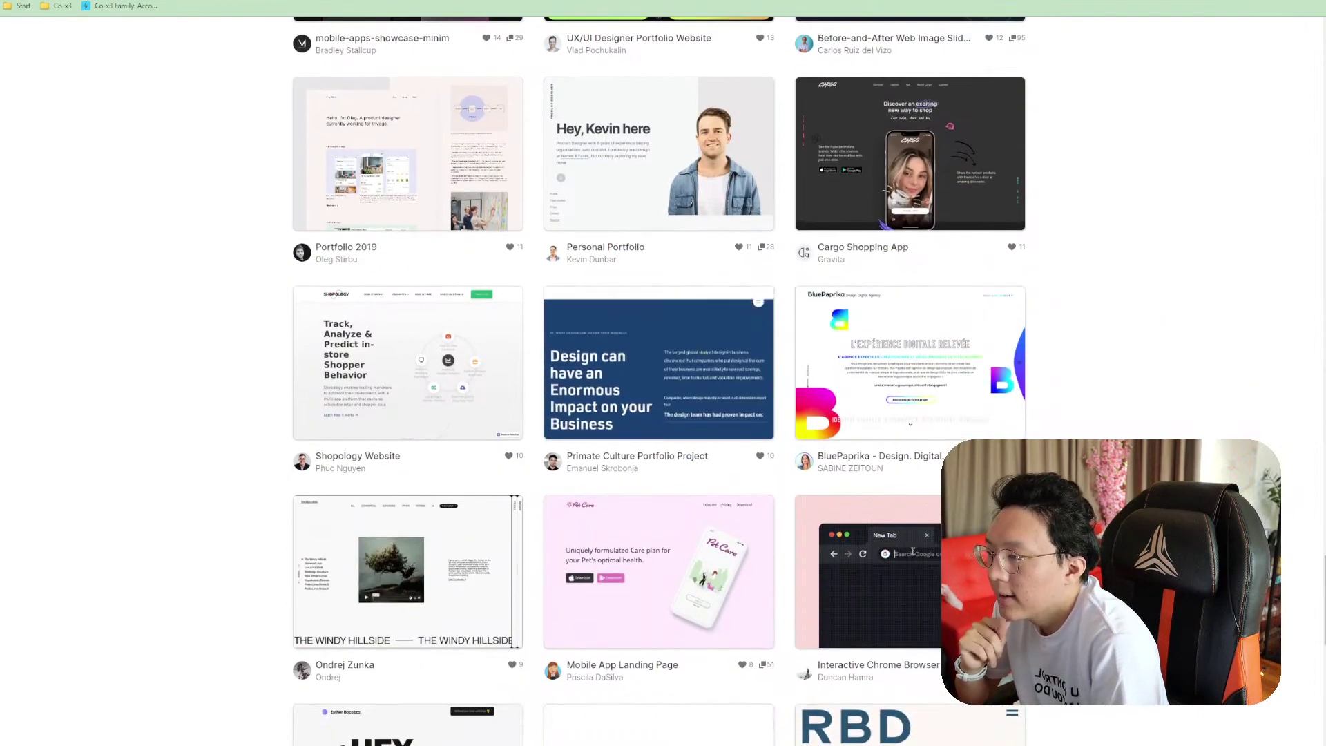
scroll(659, 509, down, 3)
scroll(659, 381, down, 3)
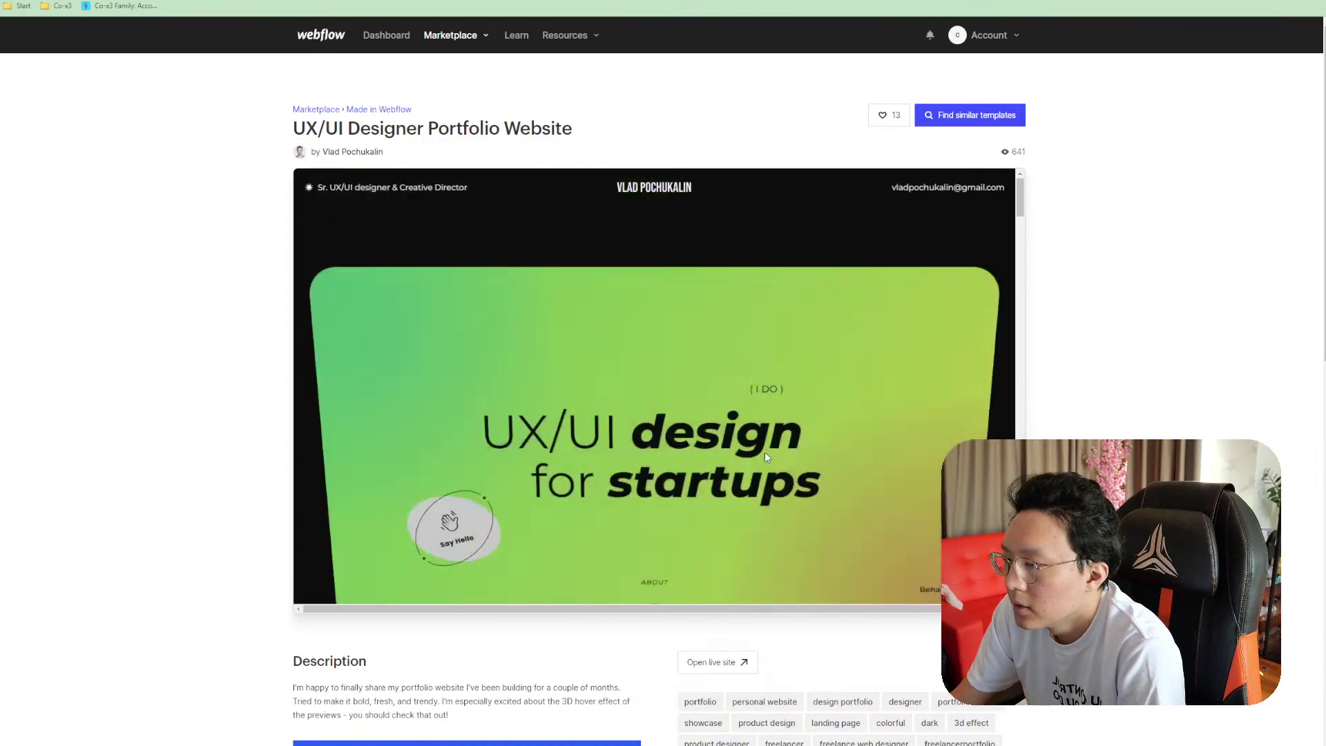
Examine the UX/UI Designer Portfolio Website preview from its hero through the Services and Portfolio sections
scroll(765, 456, down, 10)
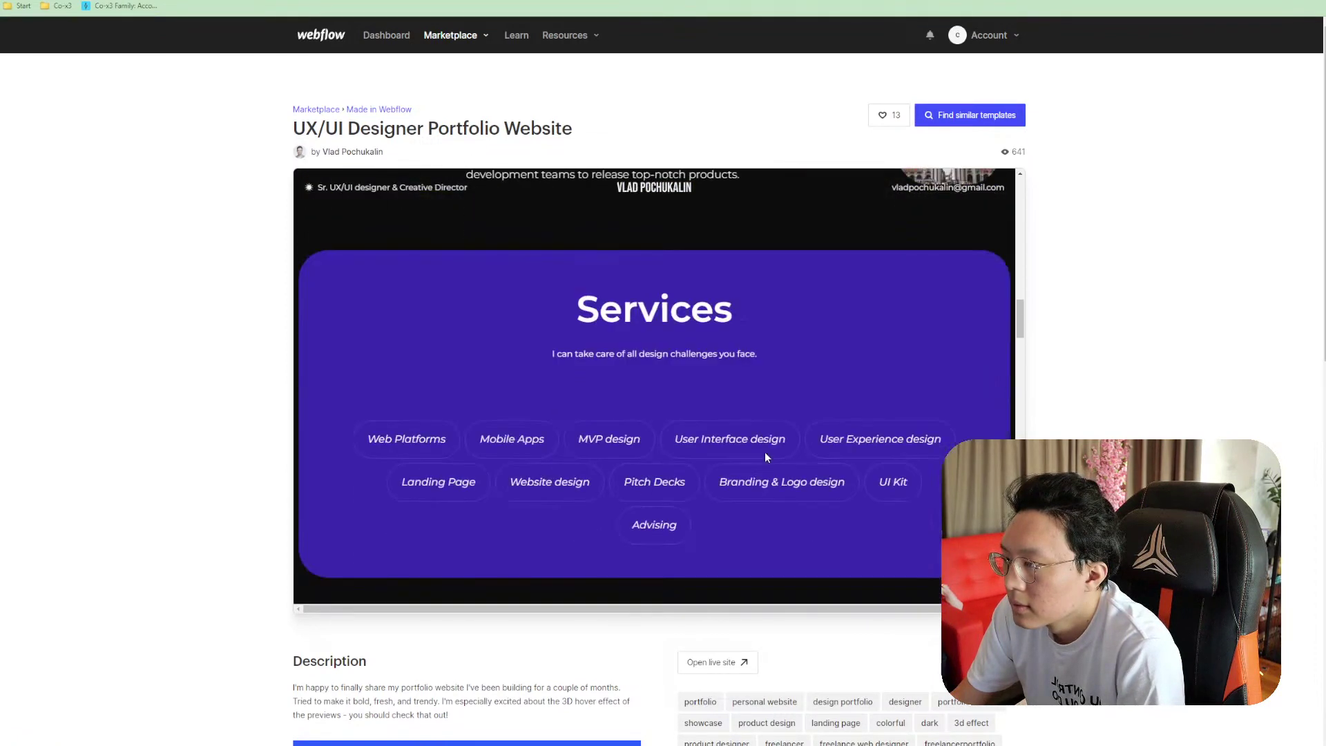
scroll(765, 454, down, 5)
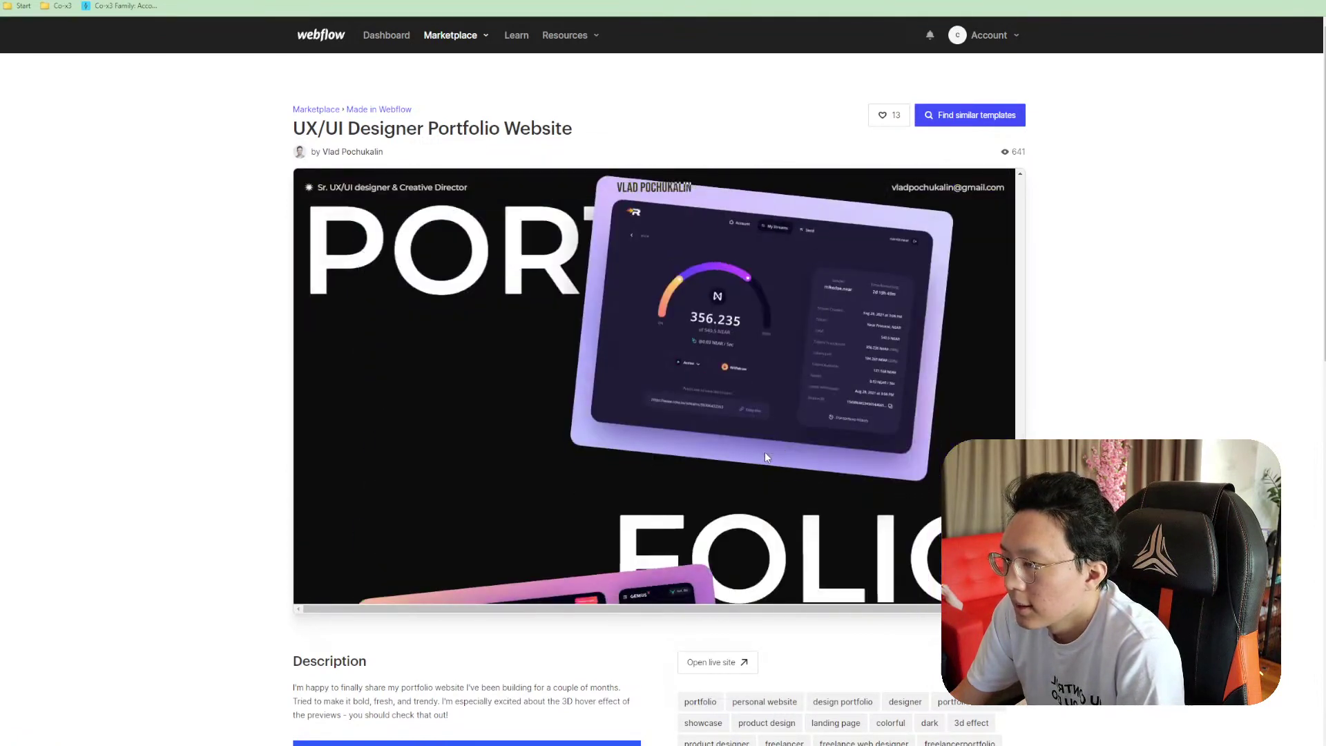
scroll(663, 345, down, 15)
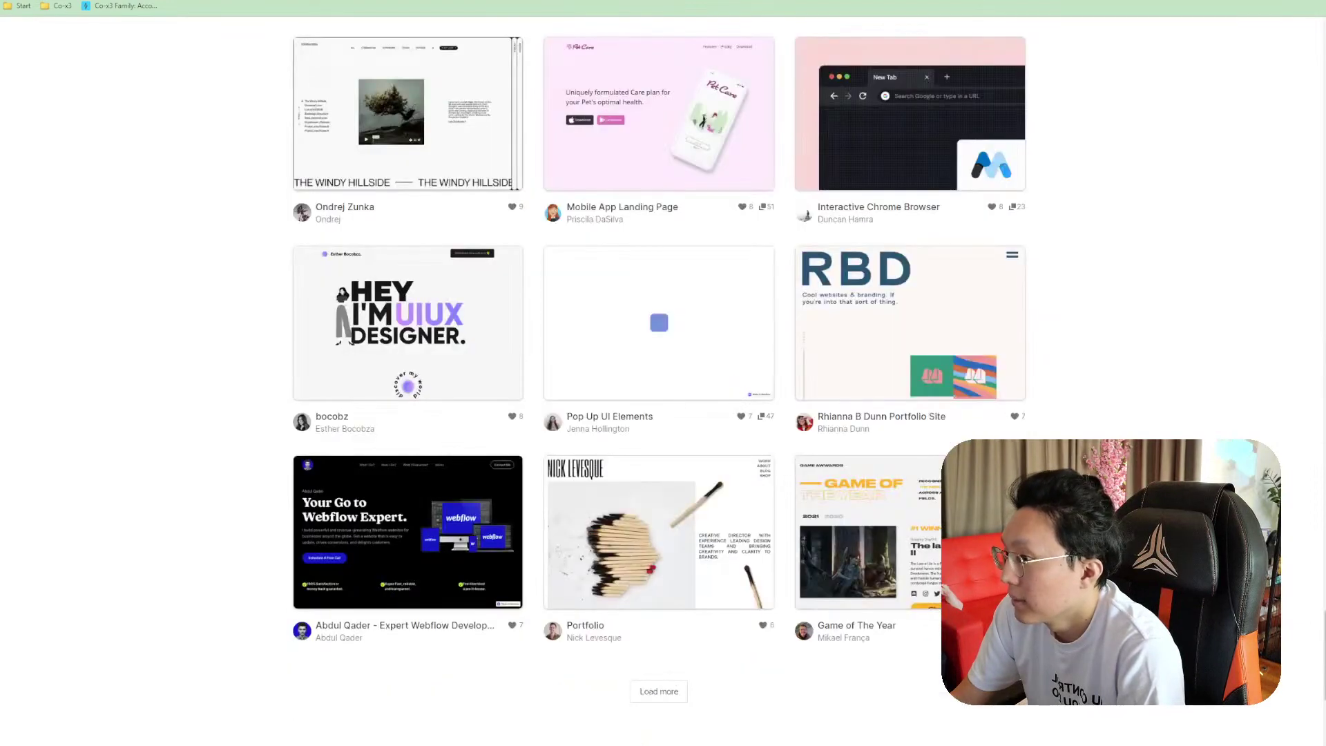
Load and browse the next batch of showcase projects down to the #93 Square Portfolio Showcase and beyond
scroll(576, 497, down, 5)
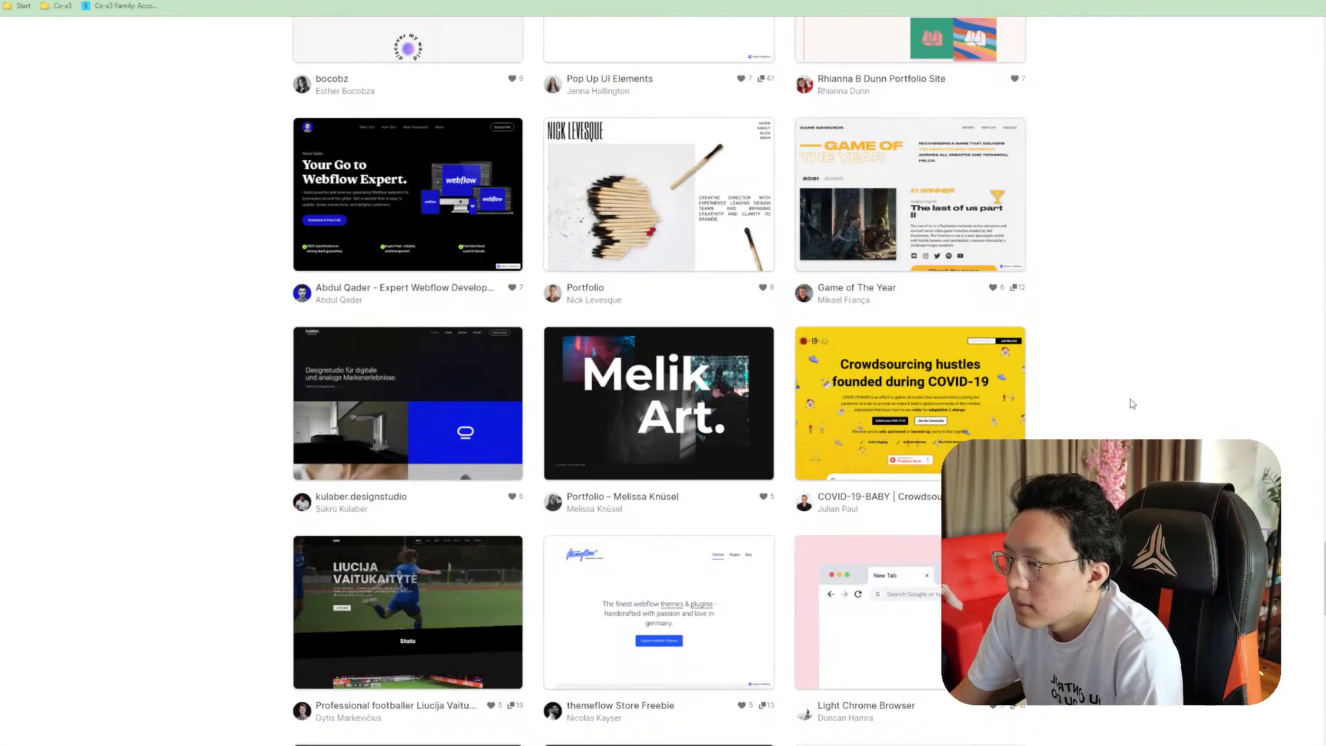
scroll(1133, 404, down, 5)
scroll(1124, 406, down, 3)
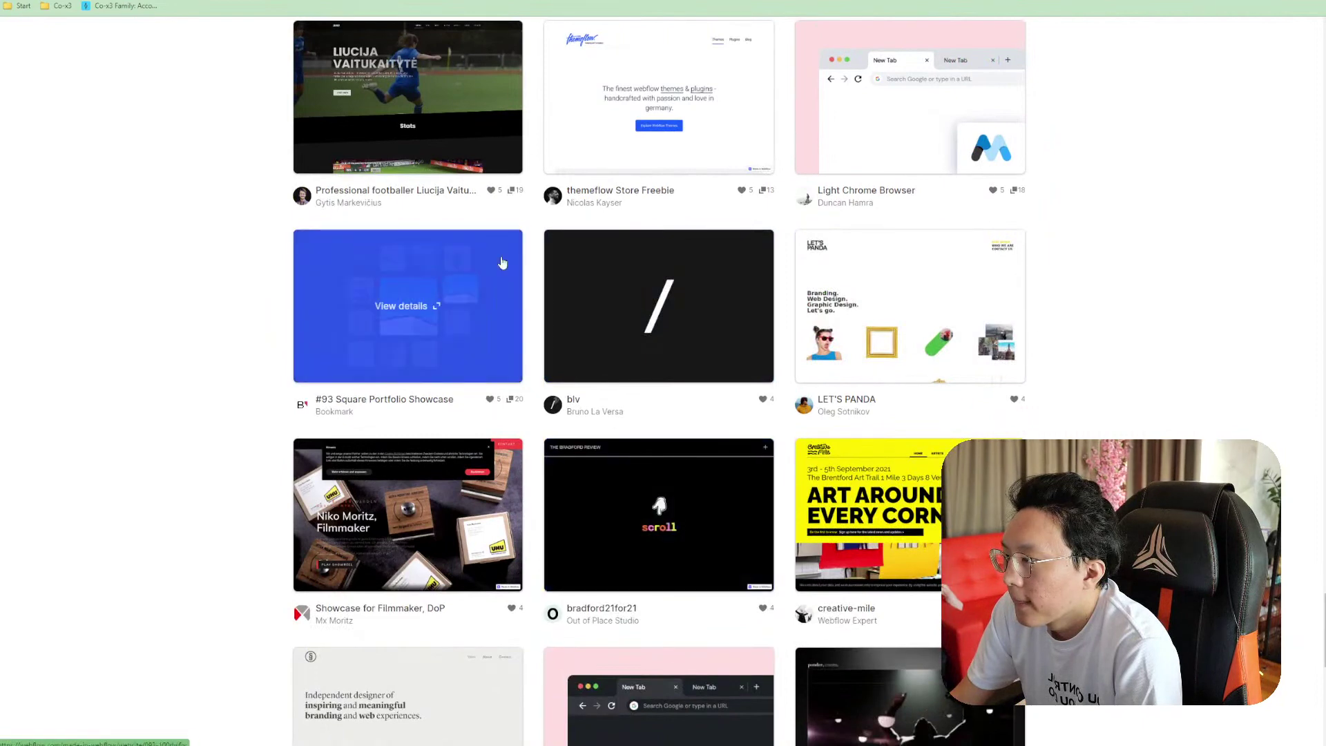
Go through the open Tesla Model S Rebuild and UX/UI Designer Portfolio pages to the Simple Newsletter Template's hero
key(ctrl+Tab)
key(ctrl+Tab)
key(ctrl+Tab)
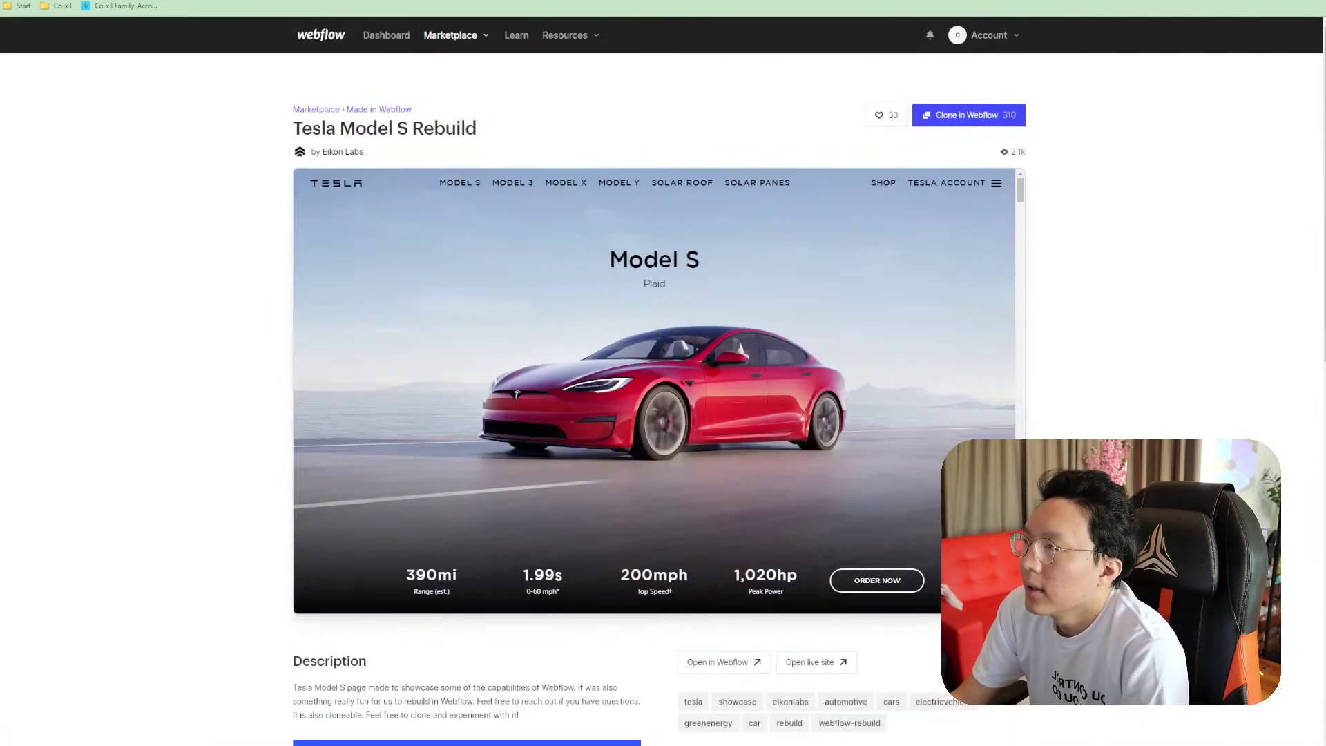
key(ctrl+Tab)
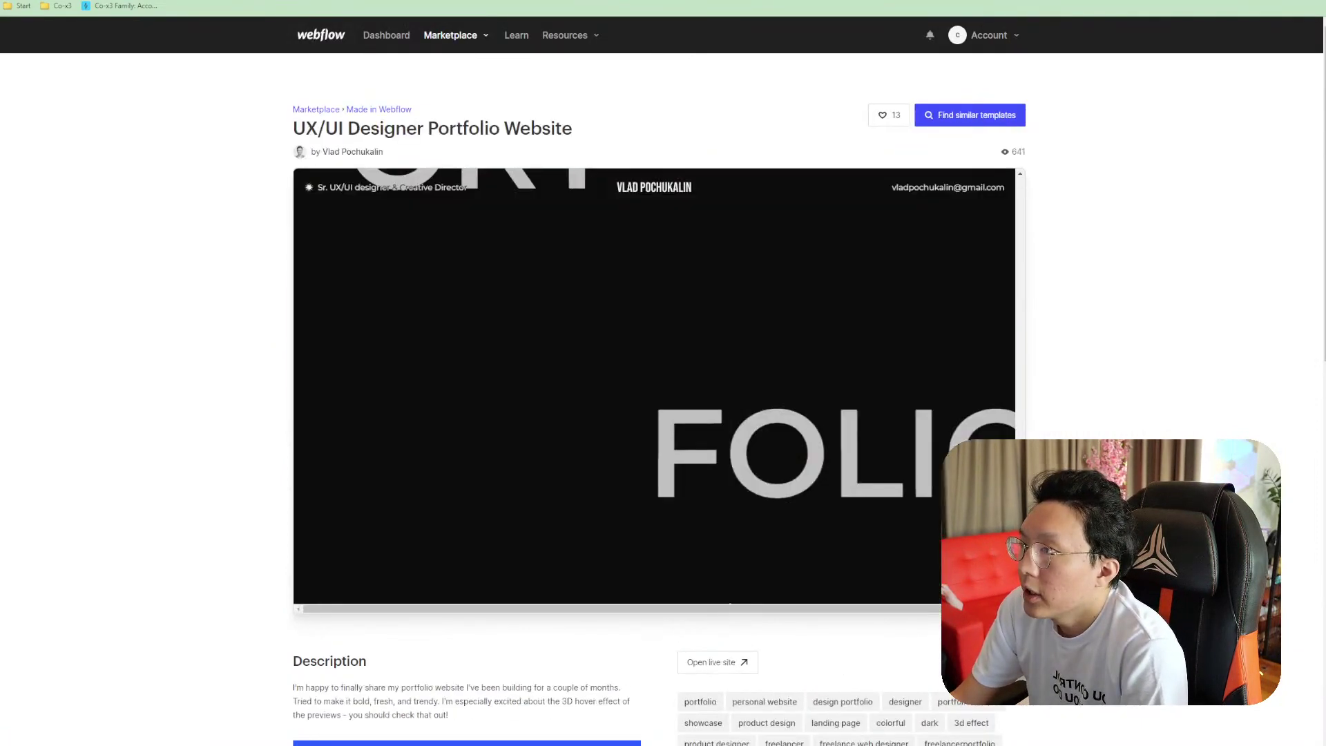
key(ctrl+Tab)
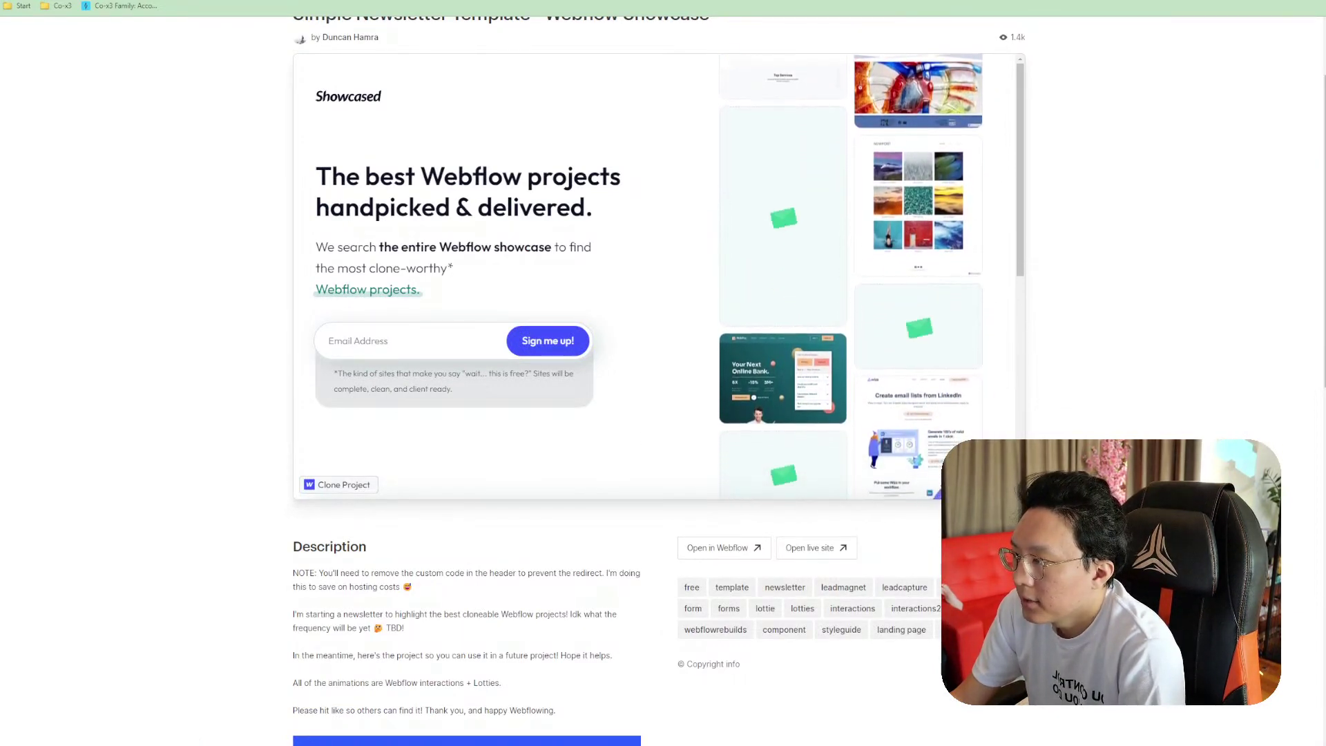
scroll(382, 356, up, 2)
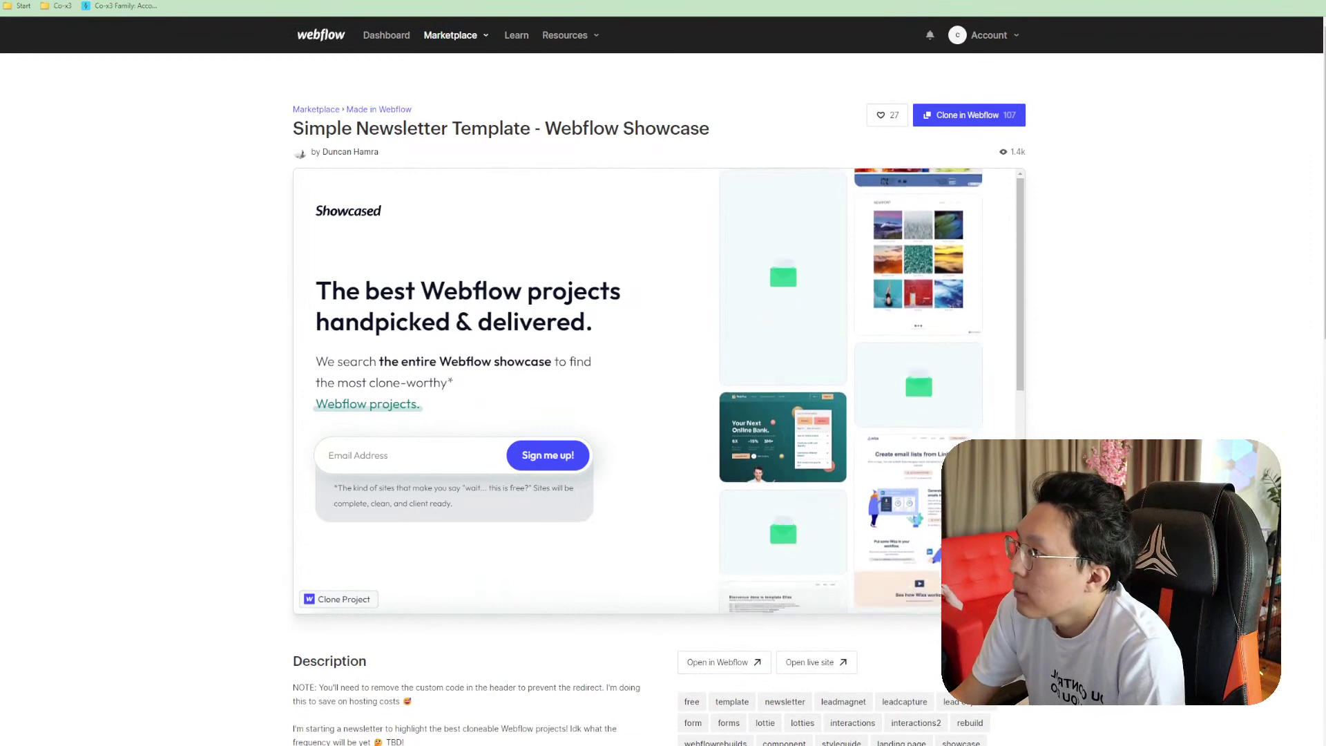
Compare the Simple Newsletter Template's headline and supporting text with the hero of the Co-x3 home page in the Webflow Designer
key(ctrl+Tab)
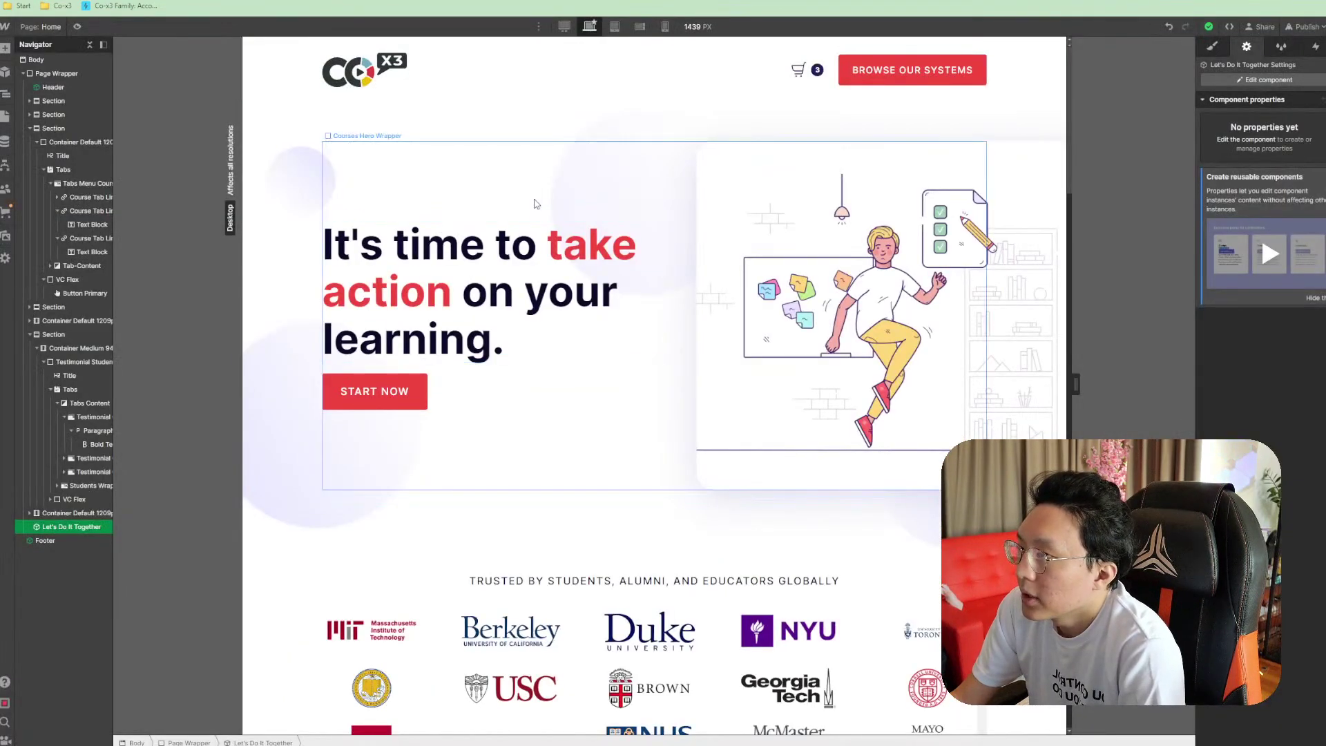
key(ctrl+shift+Tab)
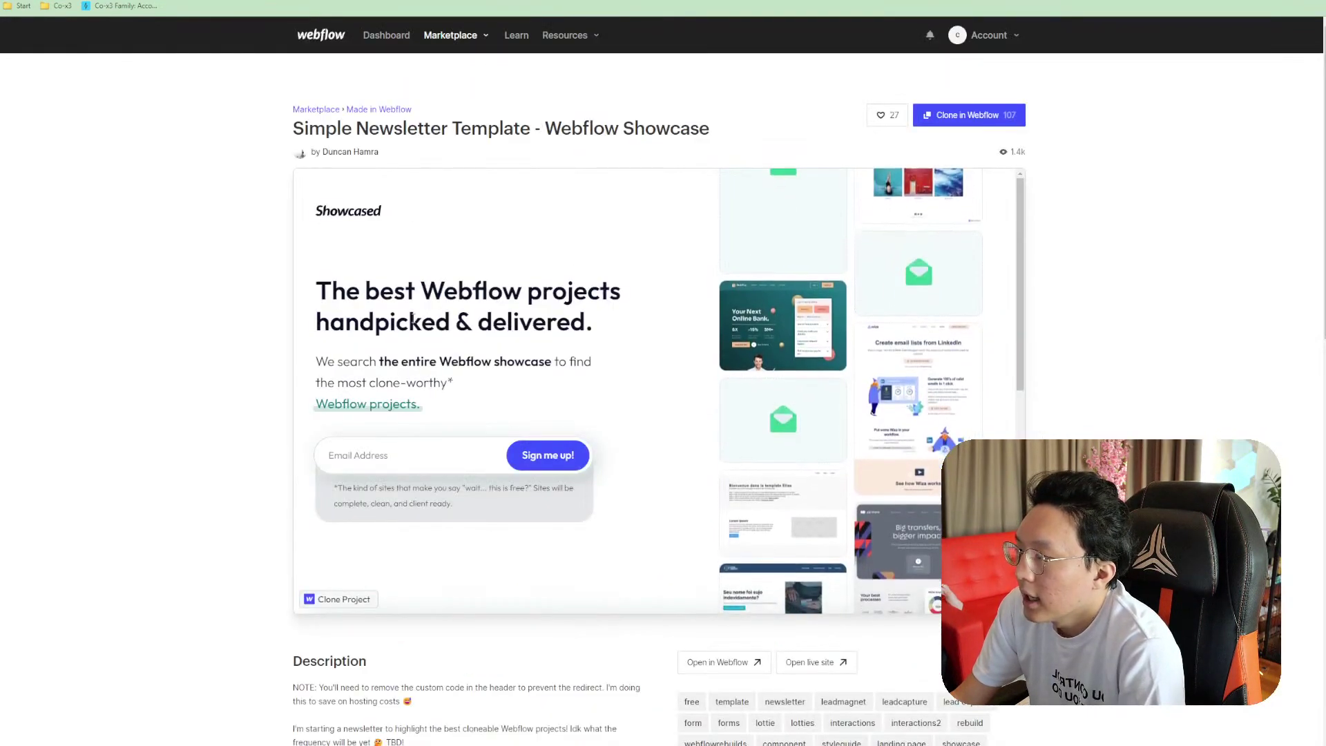
drag(316, 290, 373, 322)
drag(420, 407, 348, 361)
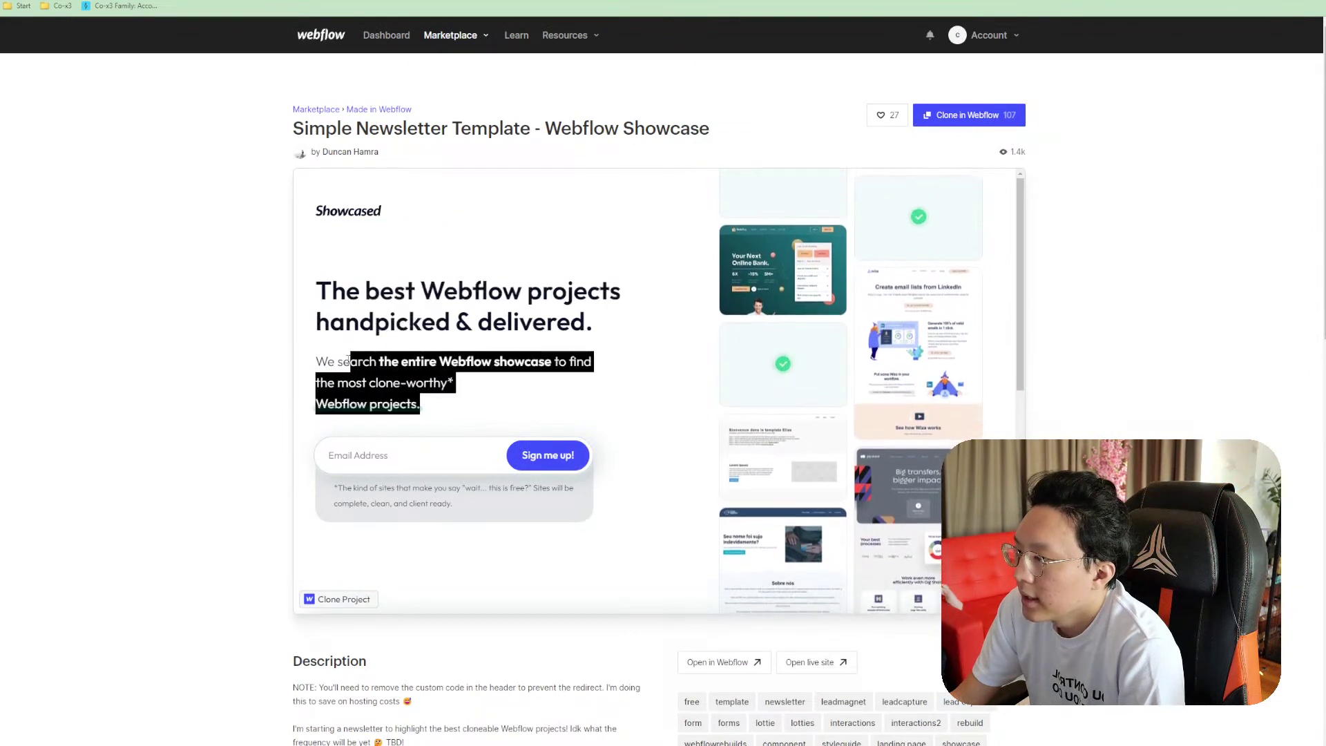
key(ctrl+Tab)
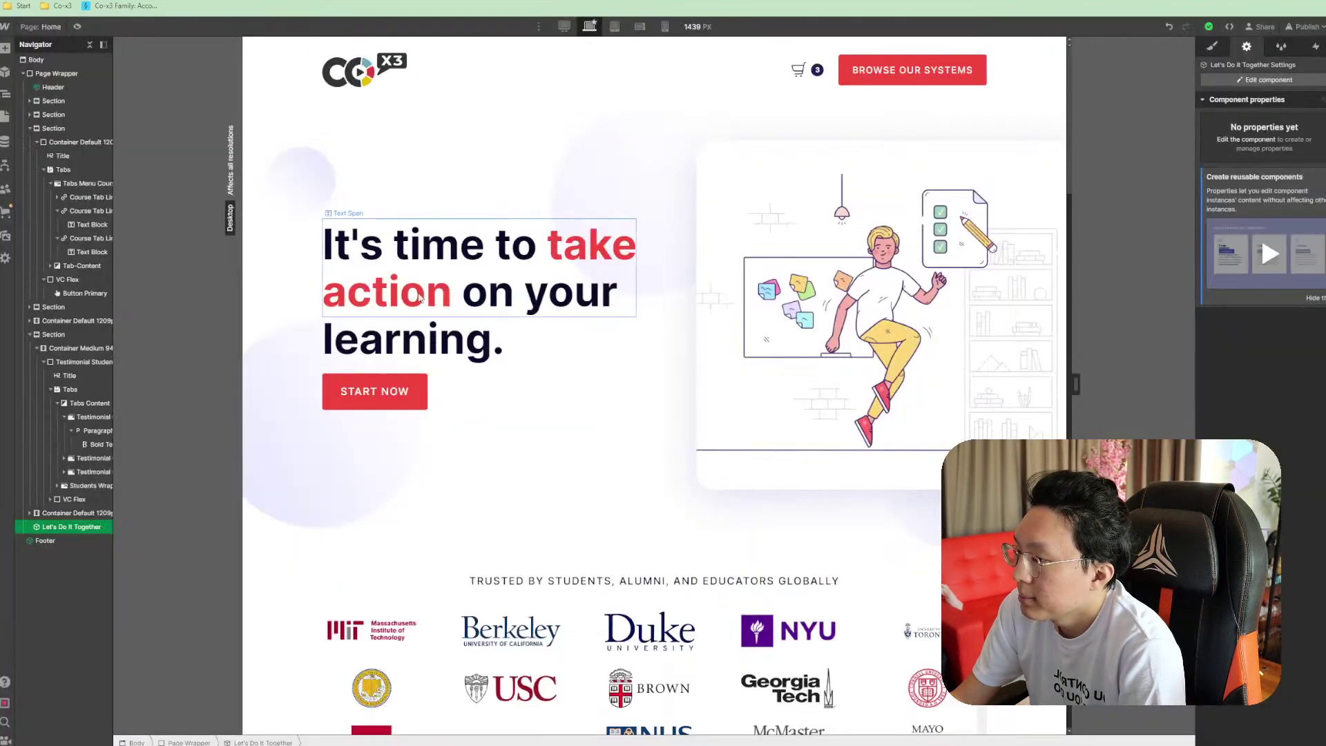
key(ctrl+shift+Tab)
Examine the newsletter preview's "Never miss another project" section and return to its hero
scroll(656, 387, down, 5)
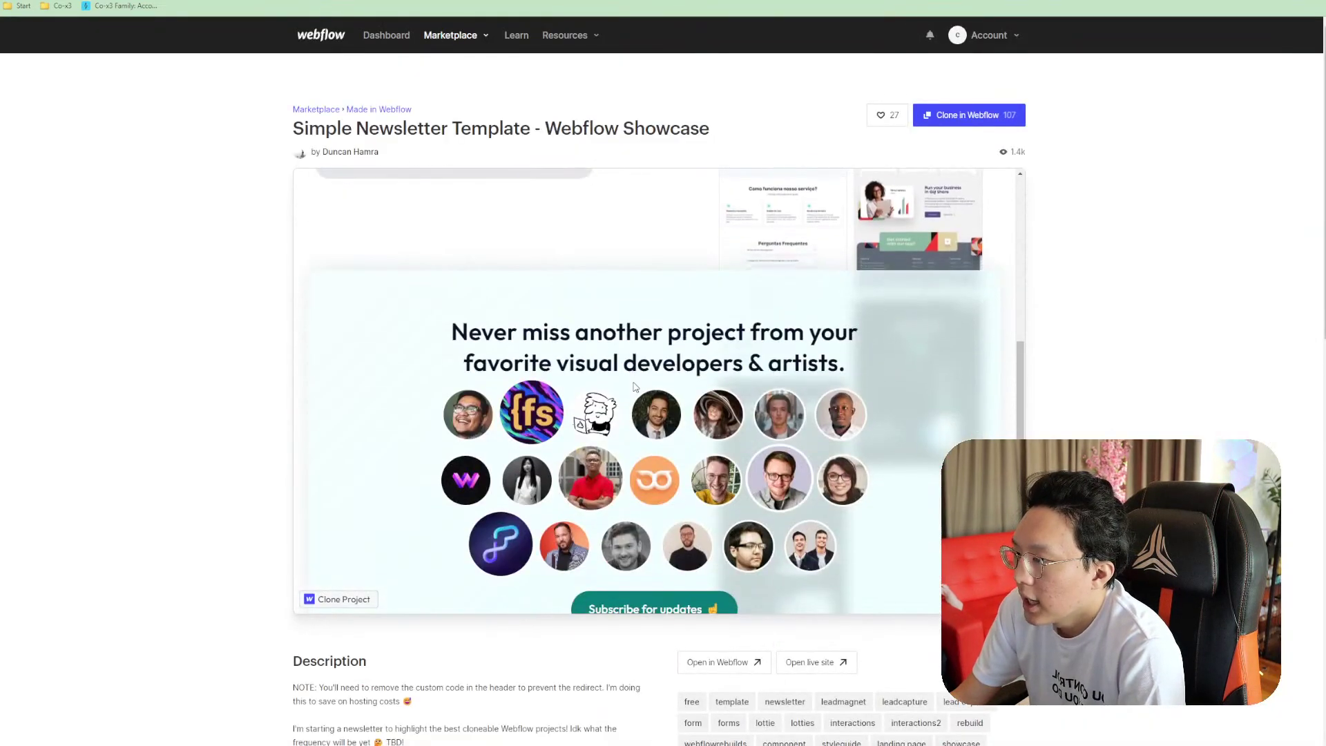
scroll(635, 387, down, 2)
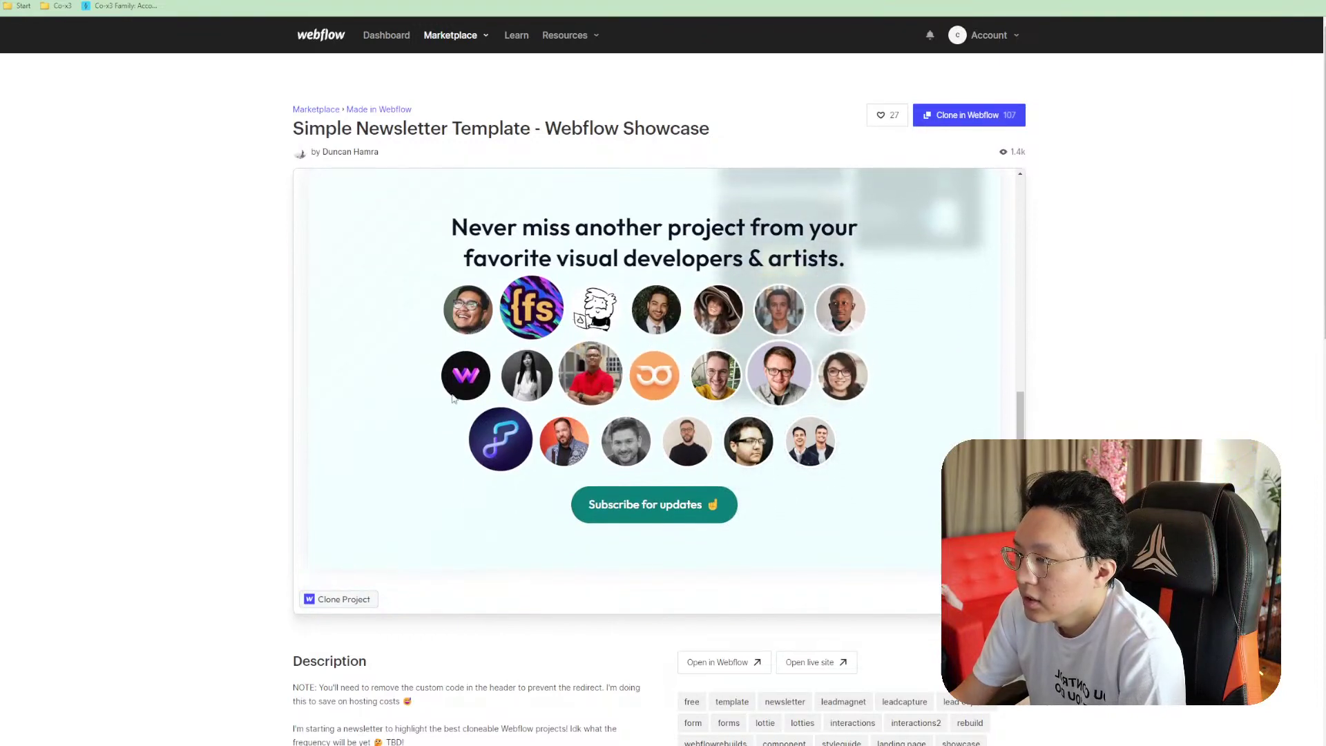
scroll(846, 490, up, 10)
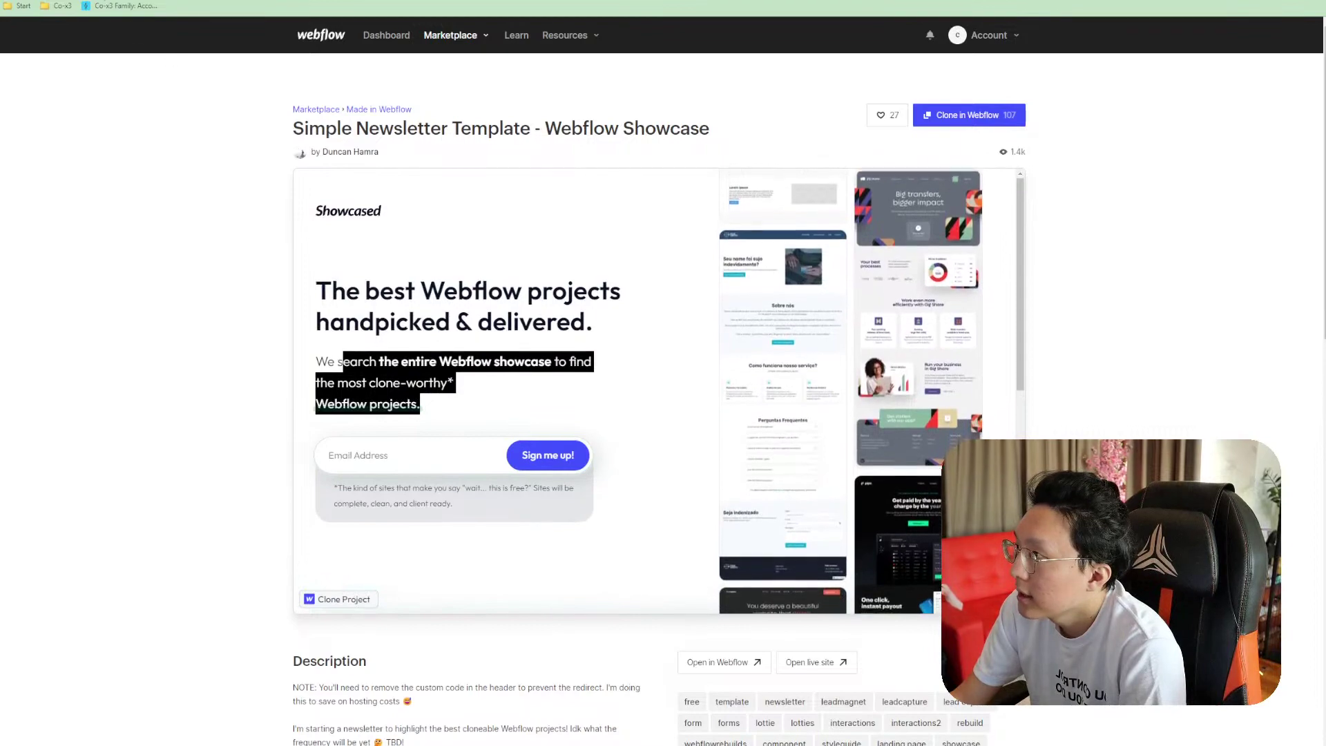
Compare the Co-x3 home page's closing "Let's do it together." section and hero with the Simple Newsletter Template's hero and sign-up form
key(ctrl+Tab)
scroll(540, 359, down, 15)
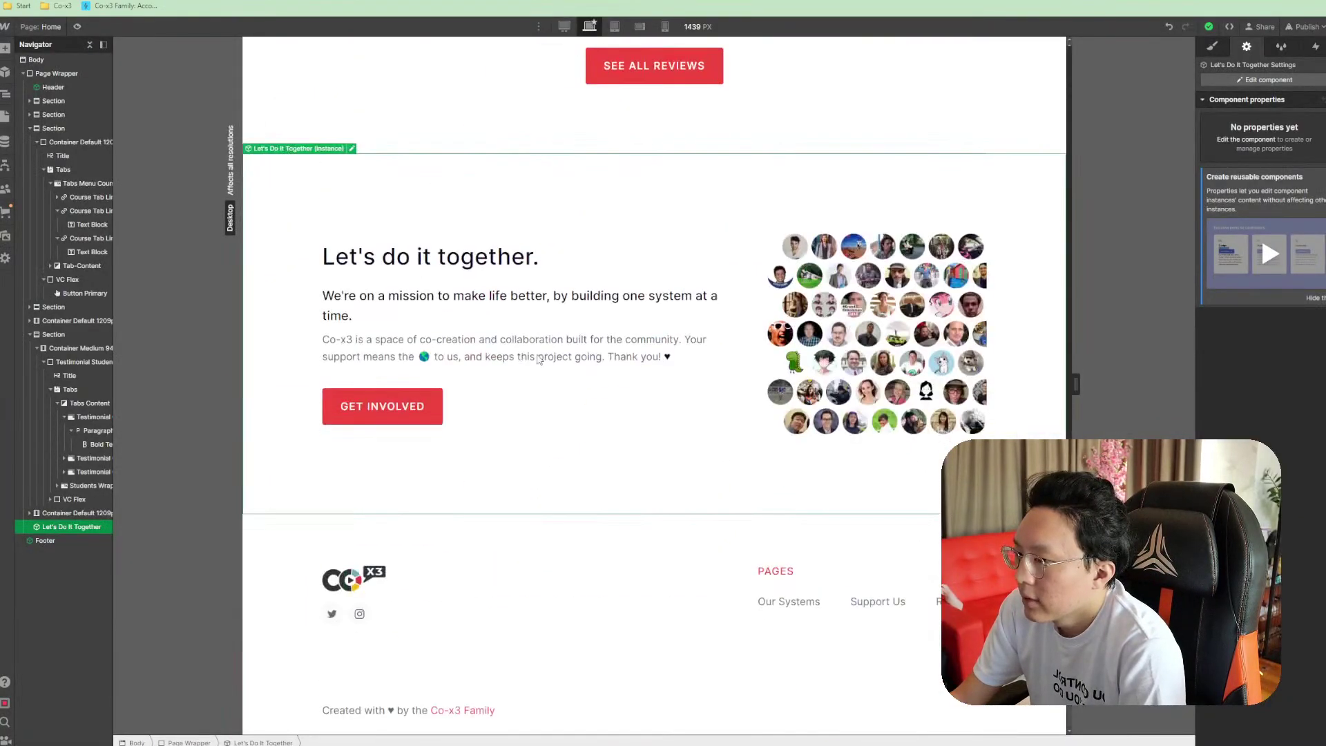
scroll(762, 392, up, 15)
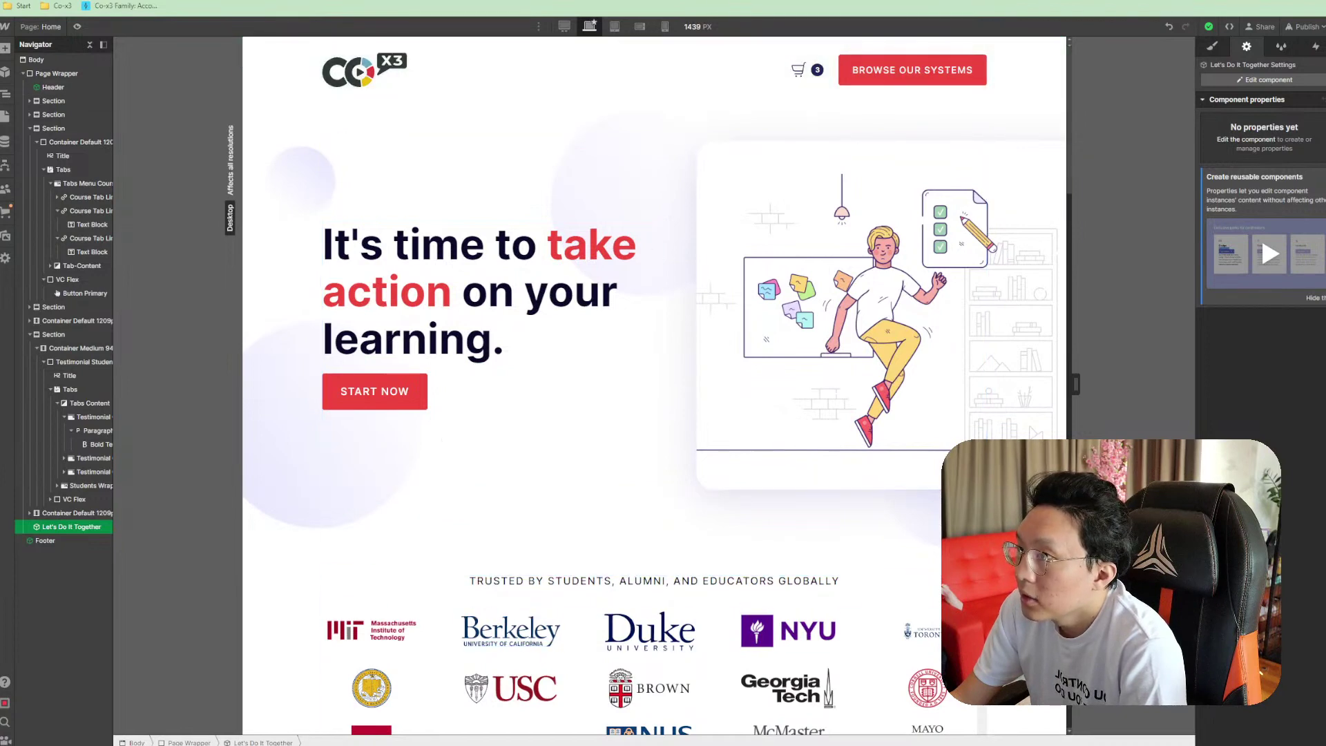
key(ctrl+shift+Tab)
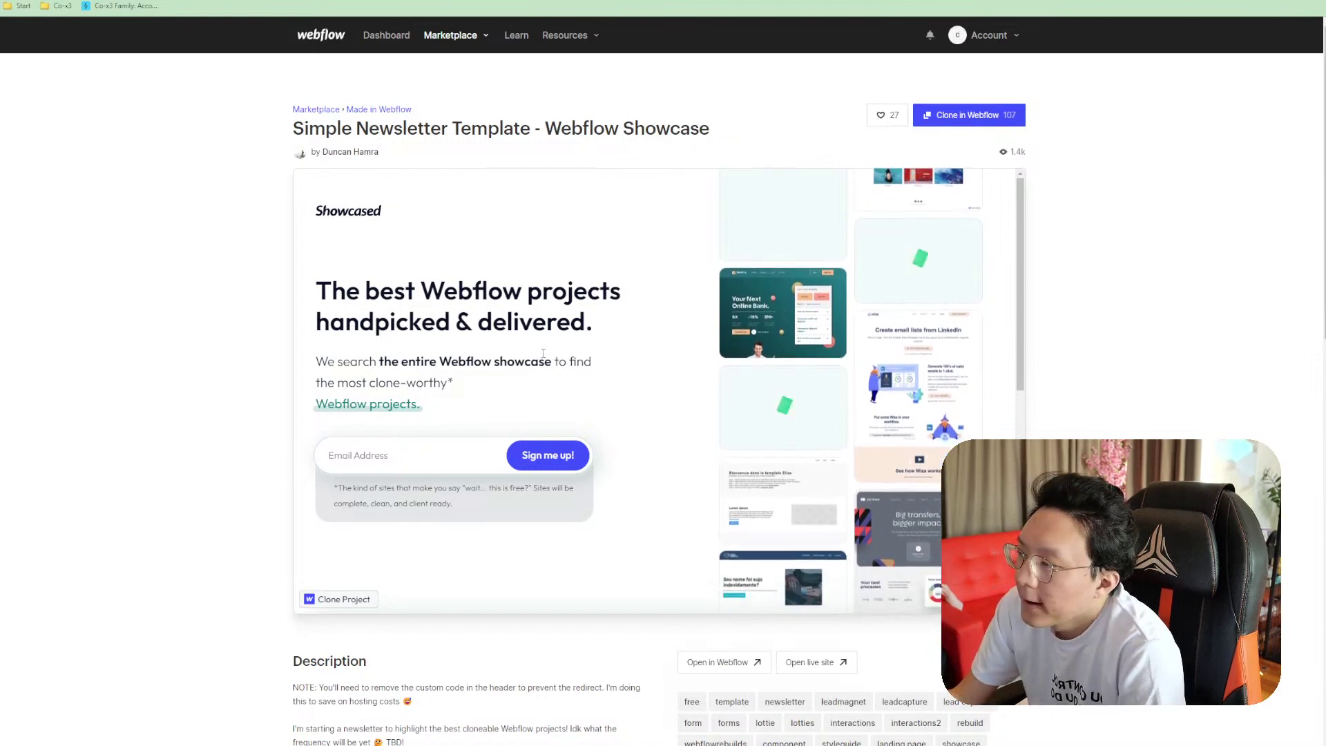
click(396, 469)
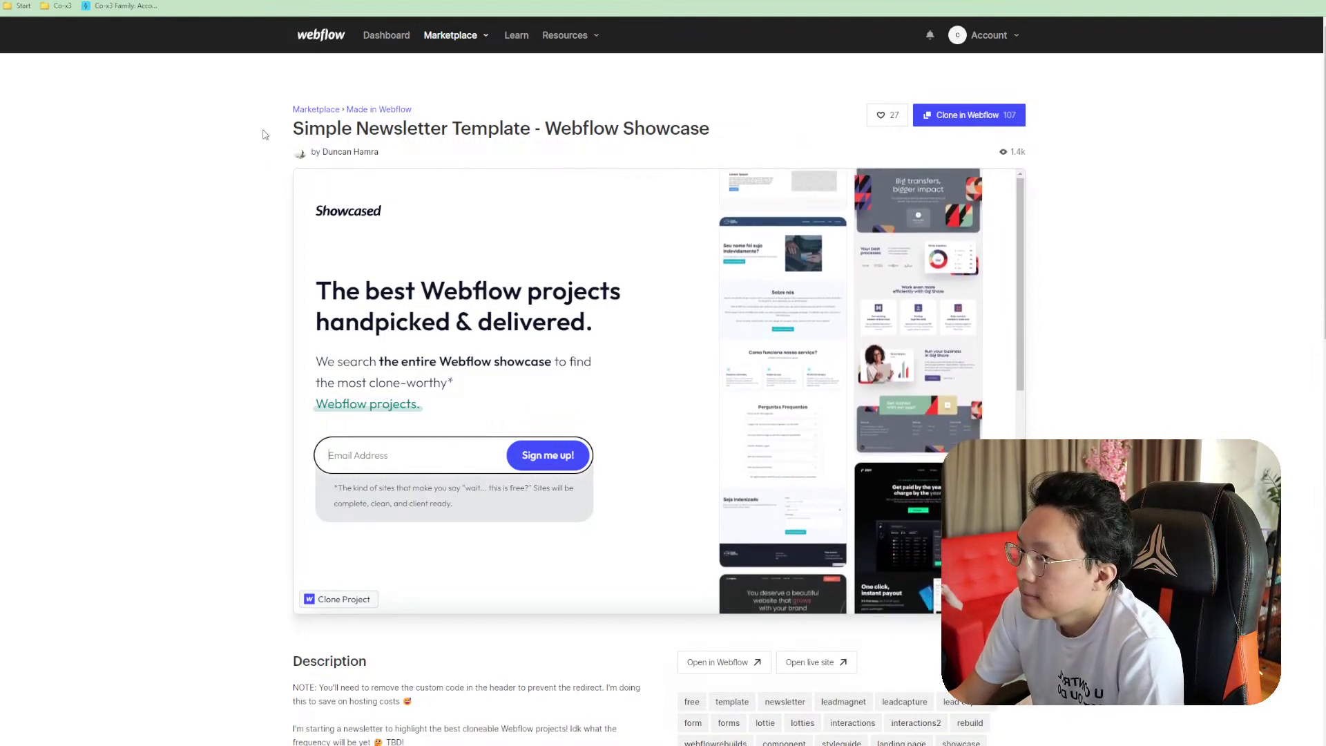
Clone the Simple Newsletter Template into Co-x3's Workspace as a new site named "Clone - Hero Section"
click(939, 115)
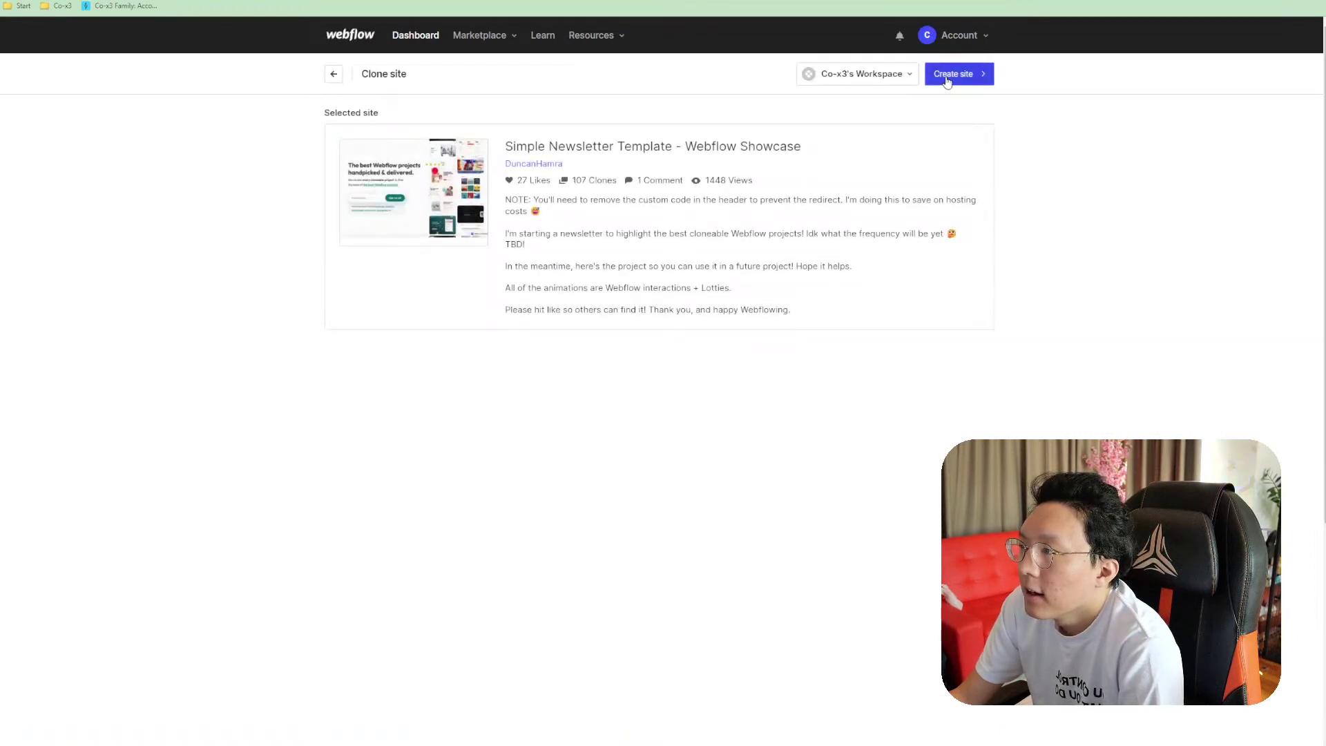
click(947, 78)
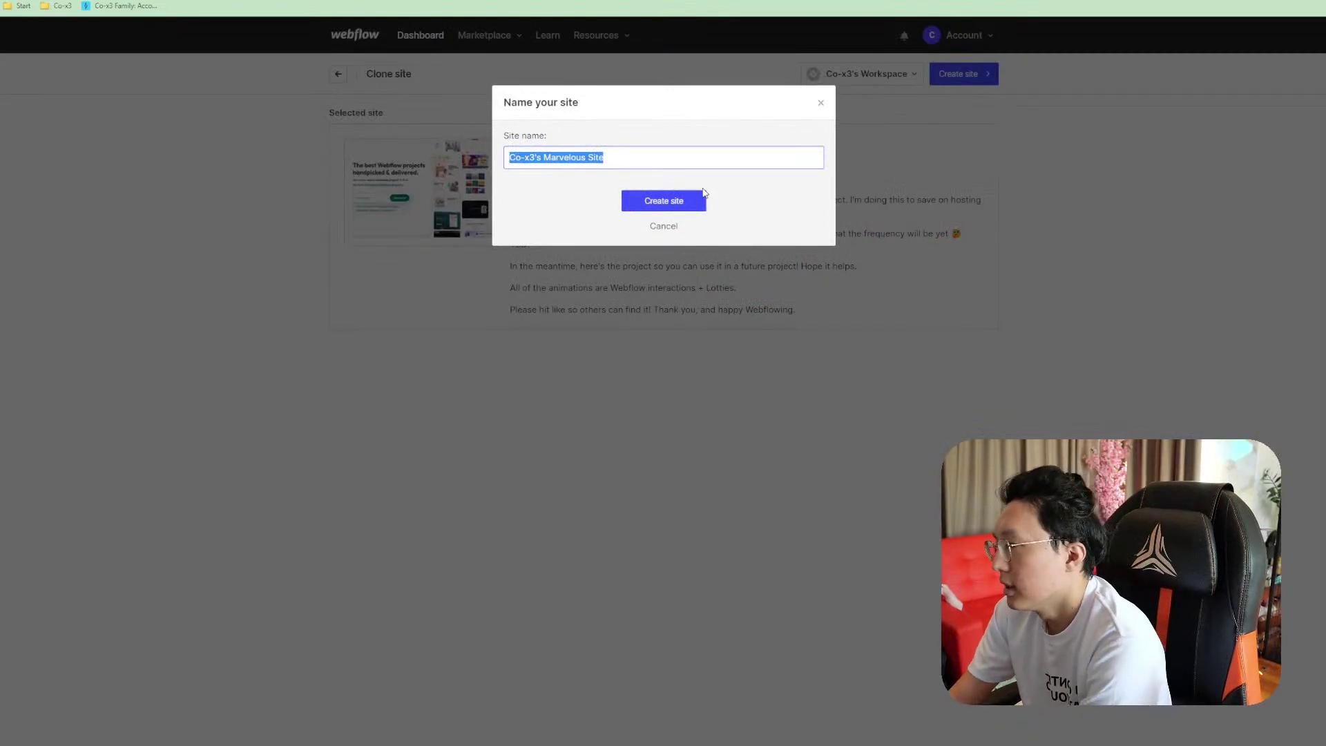
text(Clone - Hero Section)
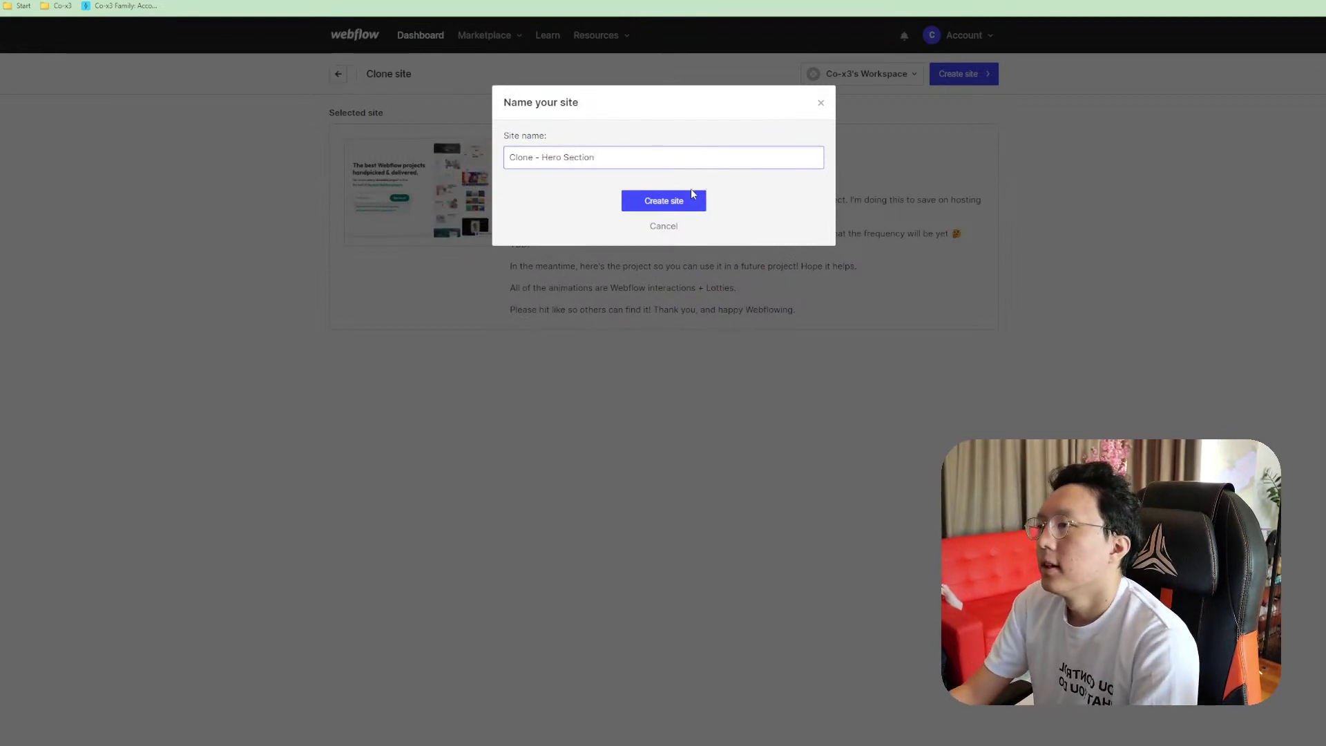
click(691, 196)
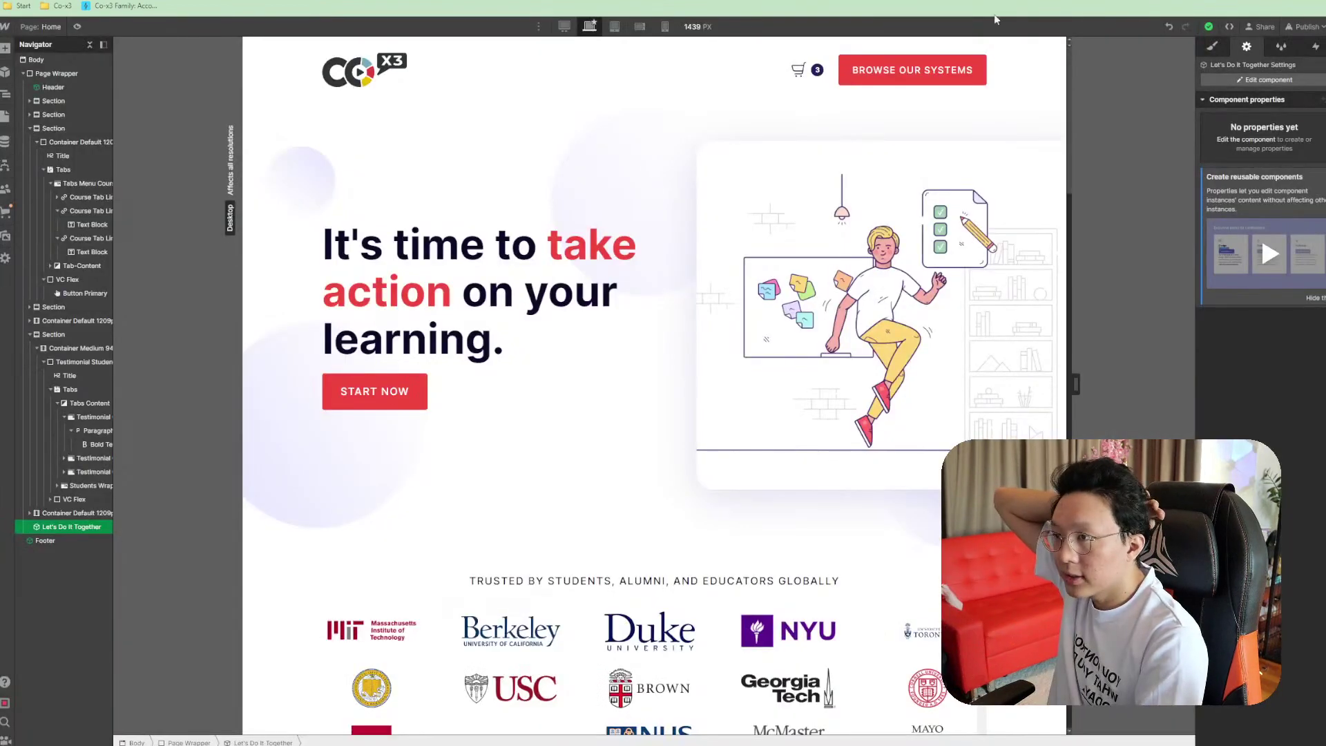
Publish the Co-x3 site to the co-x3-toolbox.webflow.io staging and toolbox.co-x3.com production domains
click(1305, 26)
click(1262, 216)
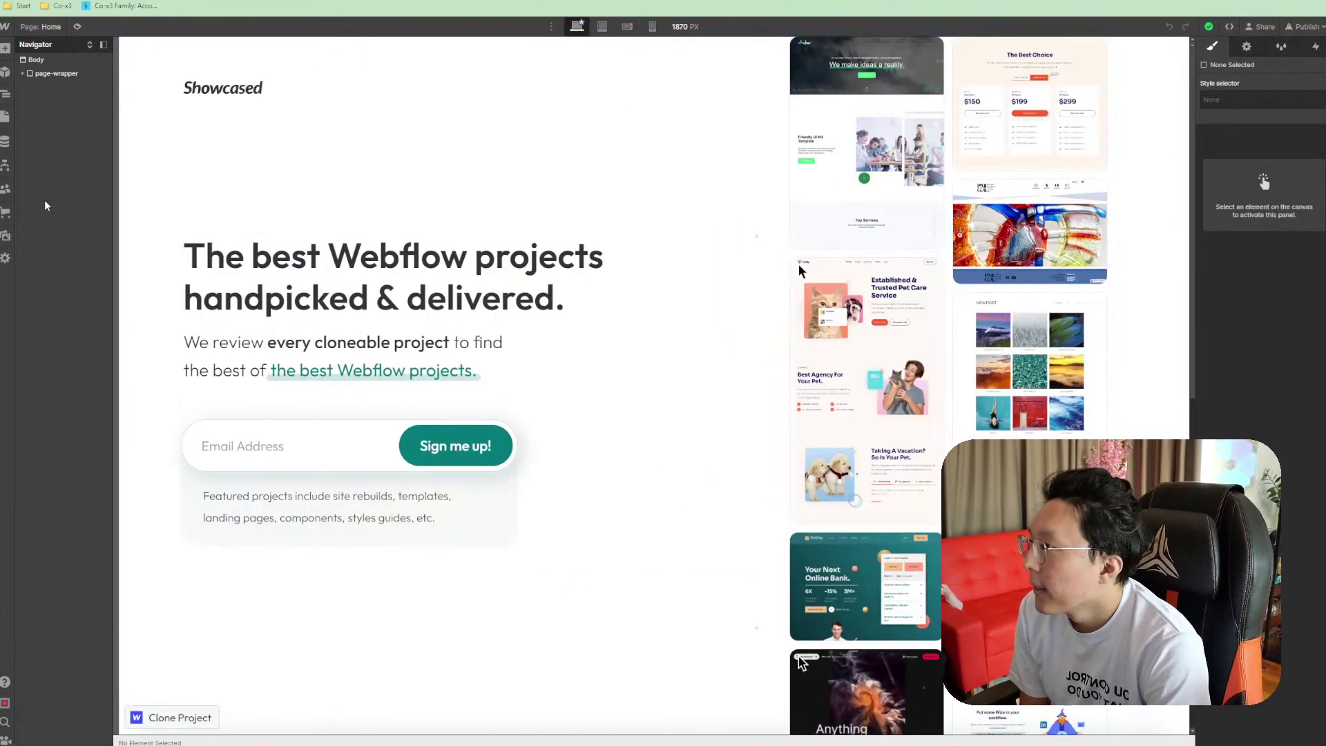
Check the cloned site's general settings and backups, and open the Users introduction without enabling the feature
click(5, 260)
click(59, 104)
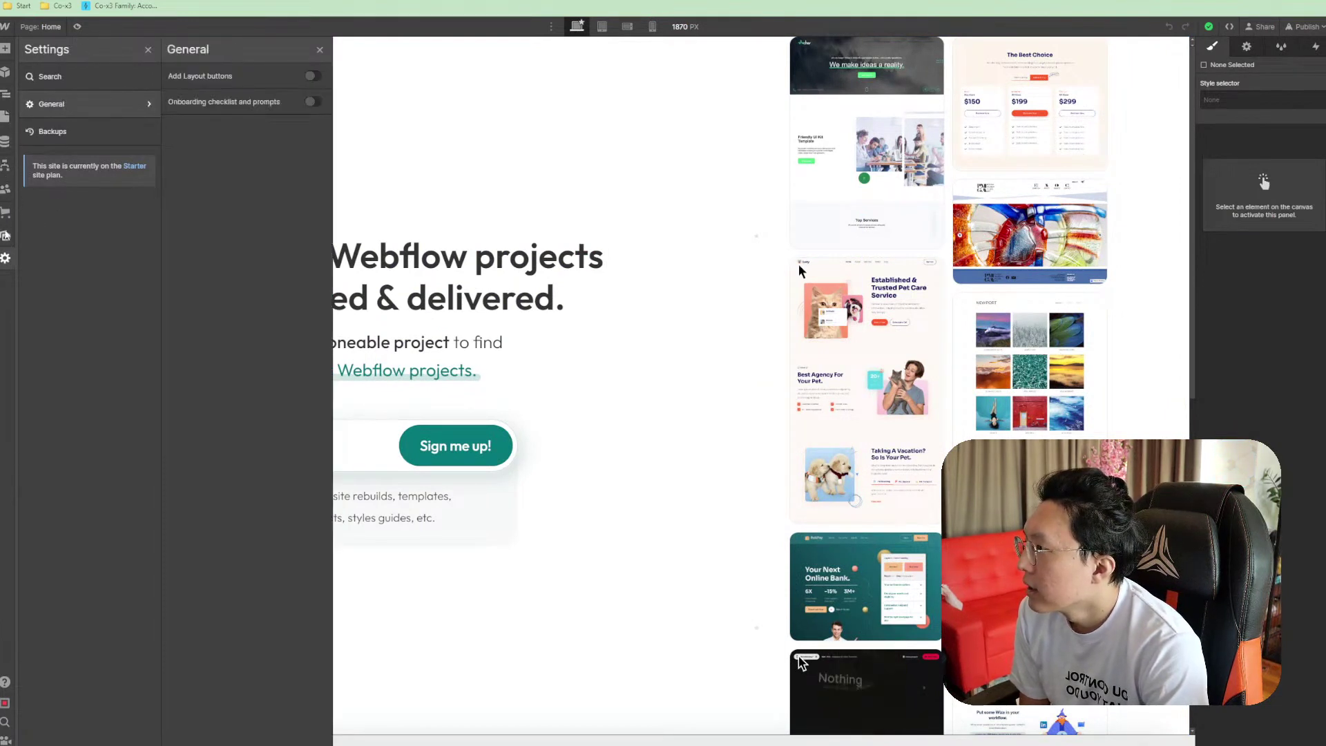
click(49, 77)
click(53, 132)
click(51, 104)
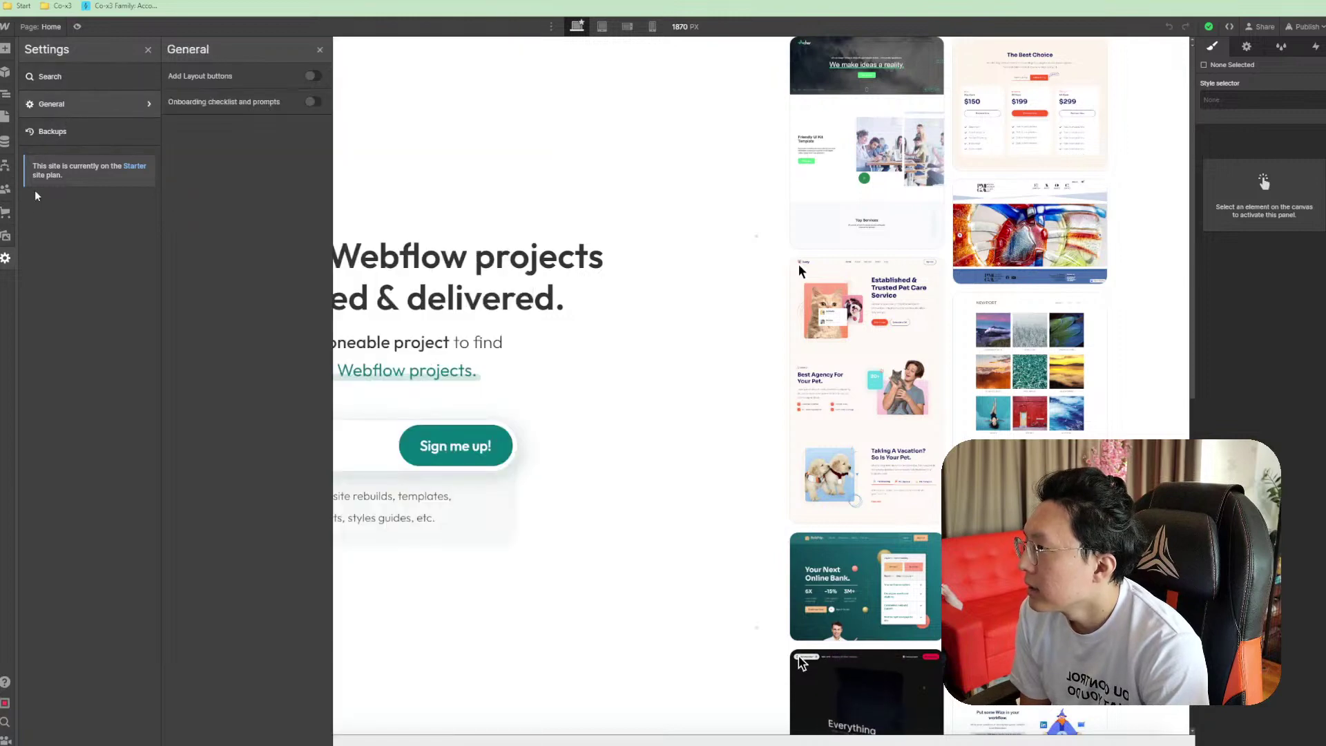
click(5, 188)
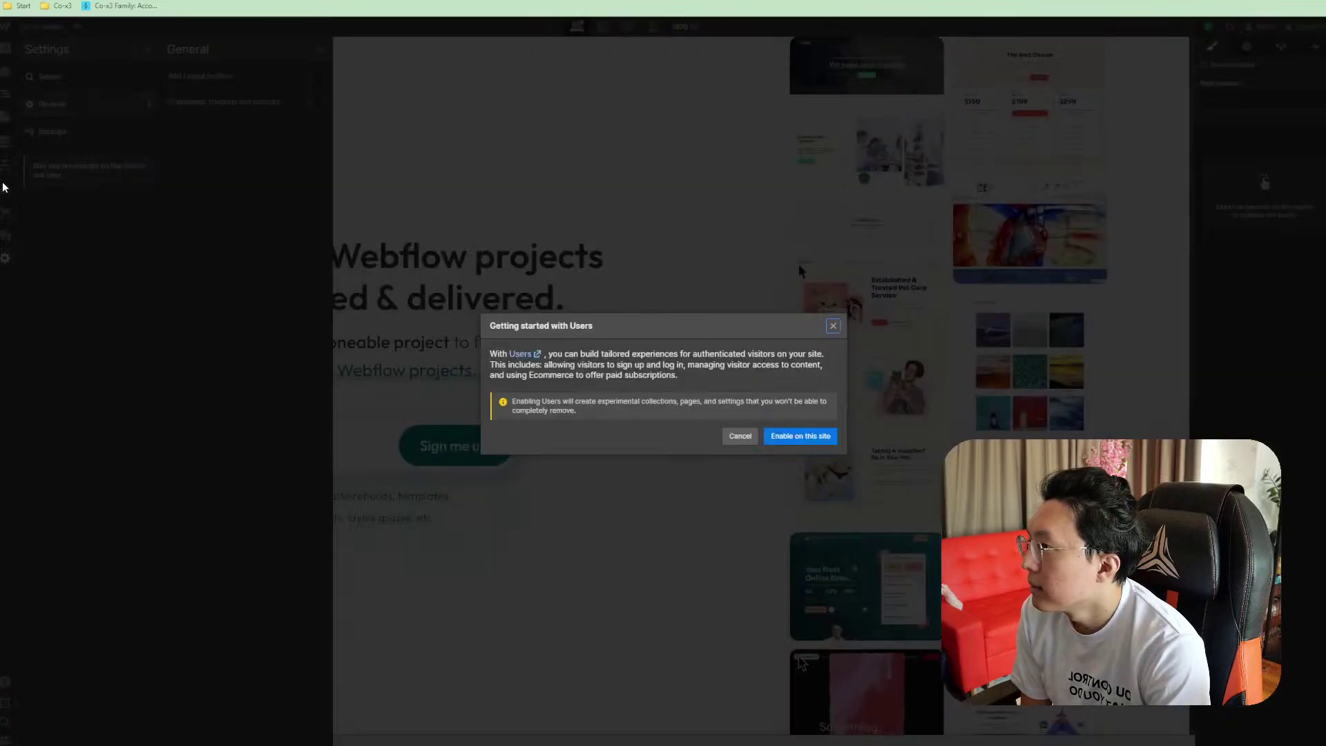
click(726, 435)
Look through the cloned site's CMS collections, pages and reusable components
click(4, 142)
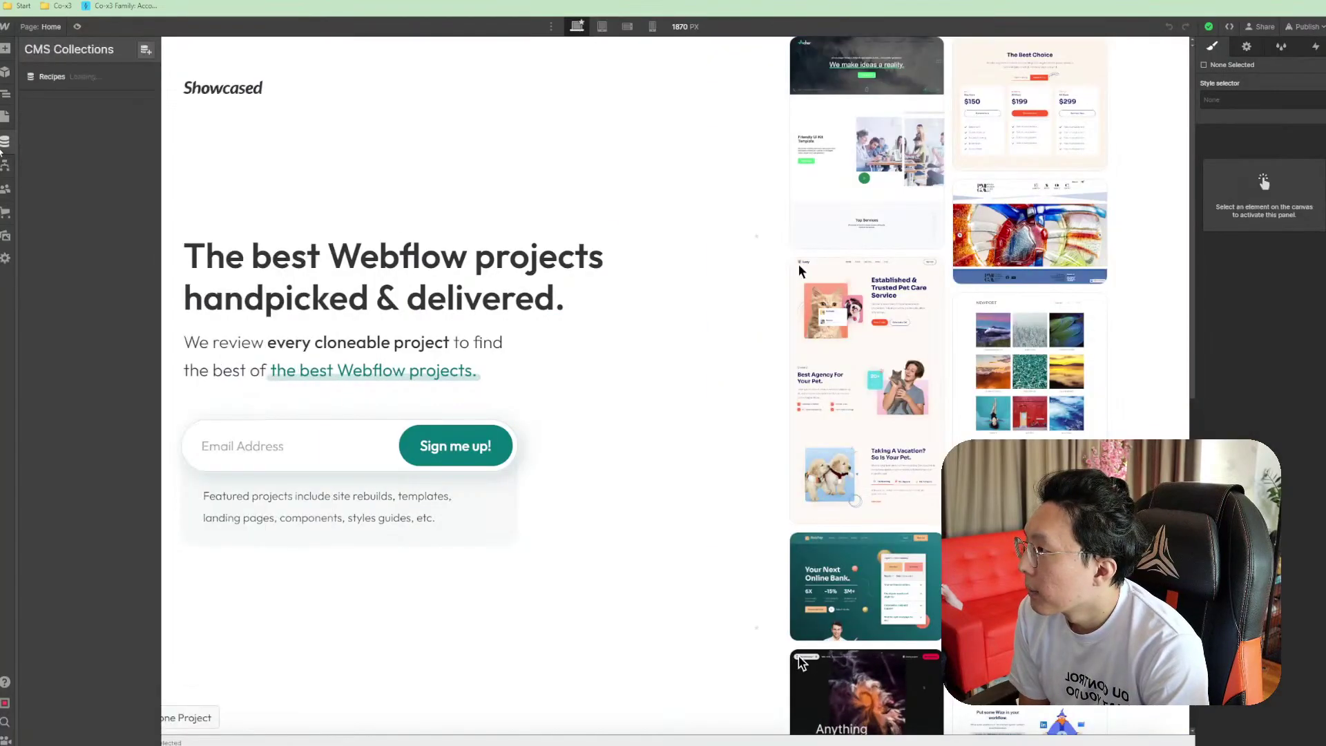
click(3, 115)
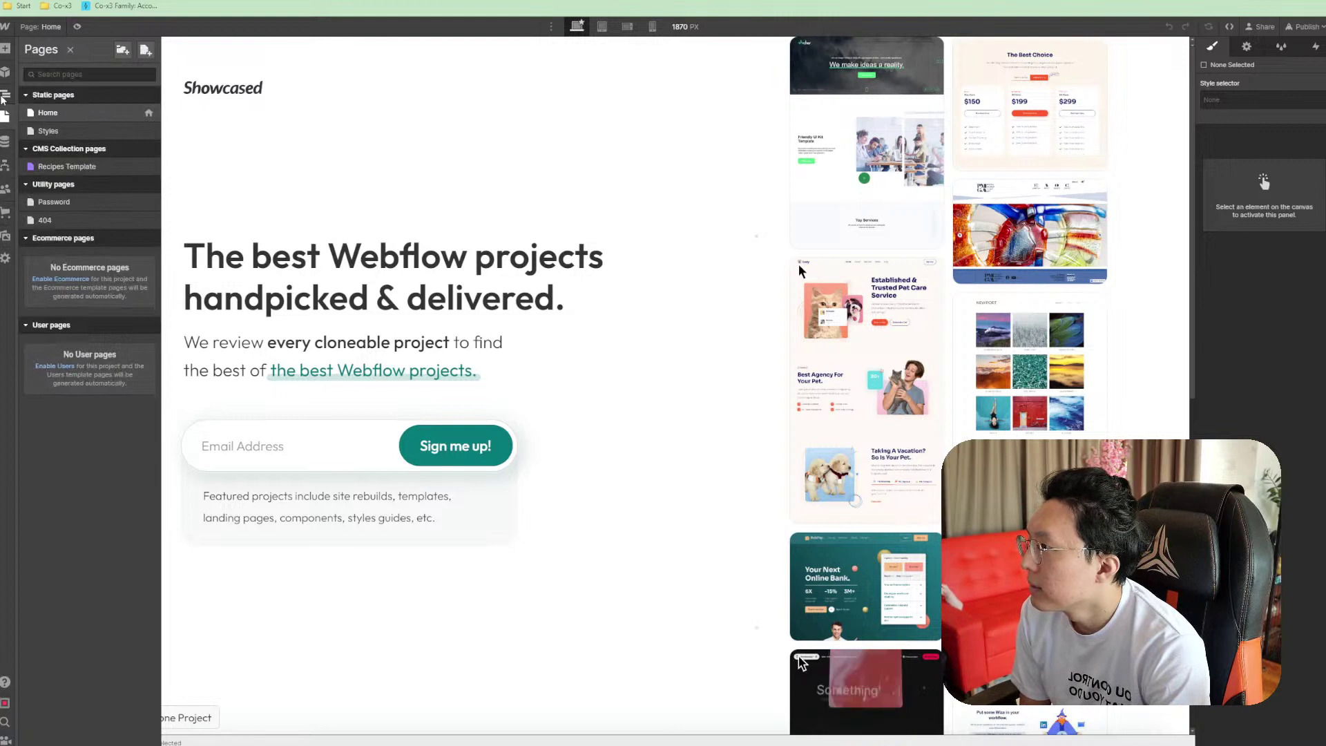
click(4, 94)
click(4, 70)
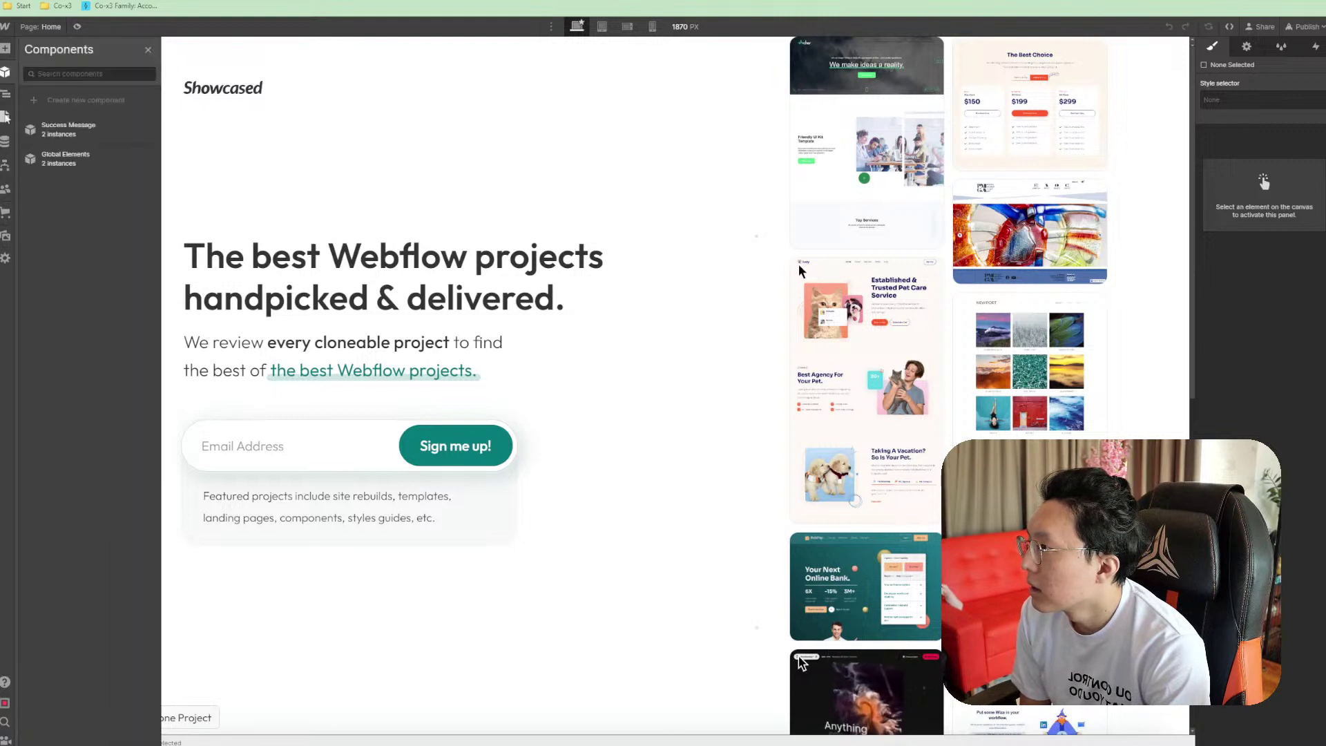
Insert the Success Message component at the end of the cloned Home page, below the page-wrapper
click(69, 130)
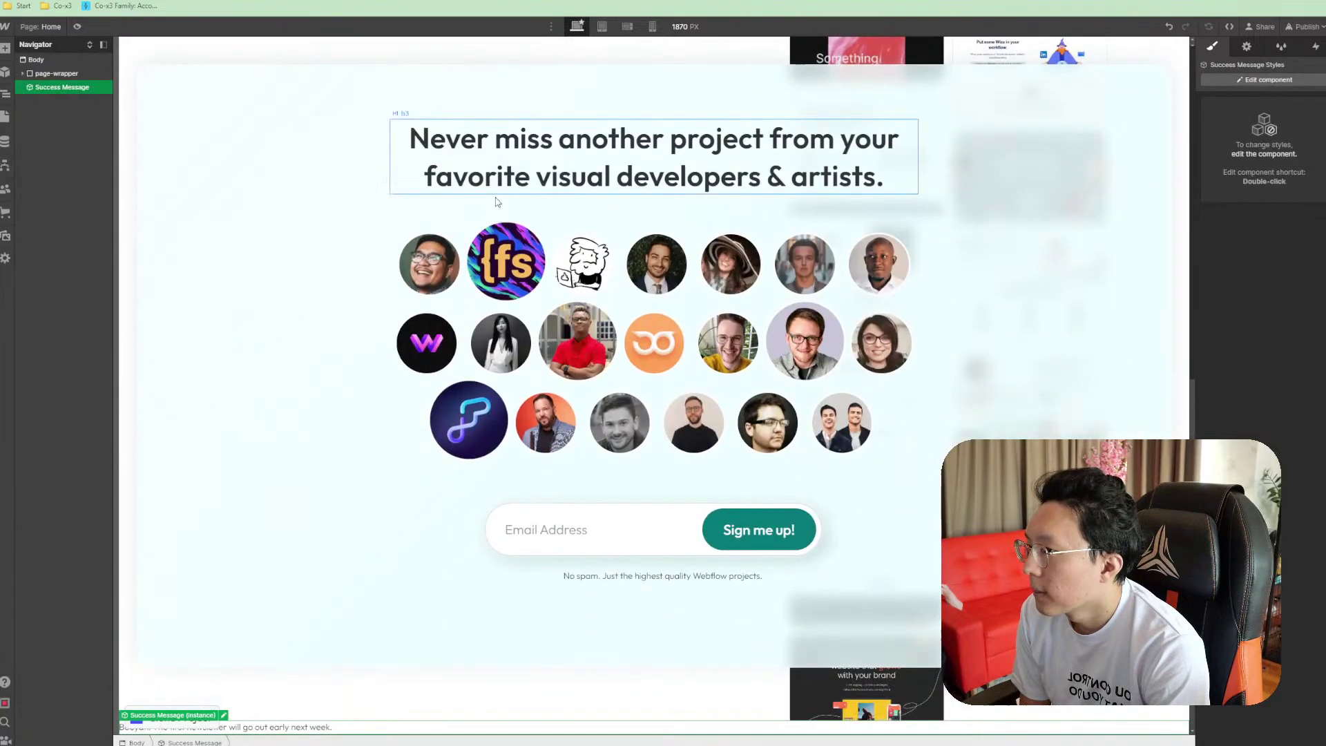
scroll(290, 258, up, 5)
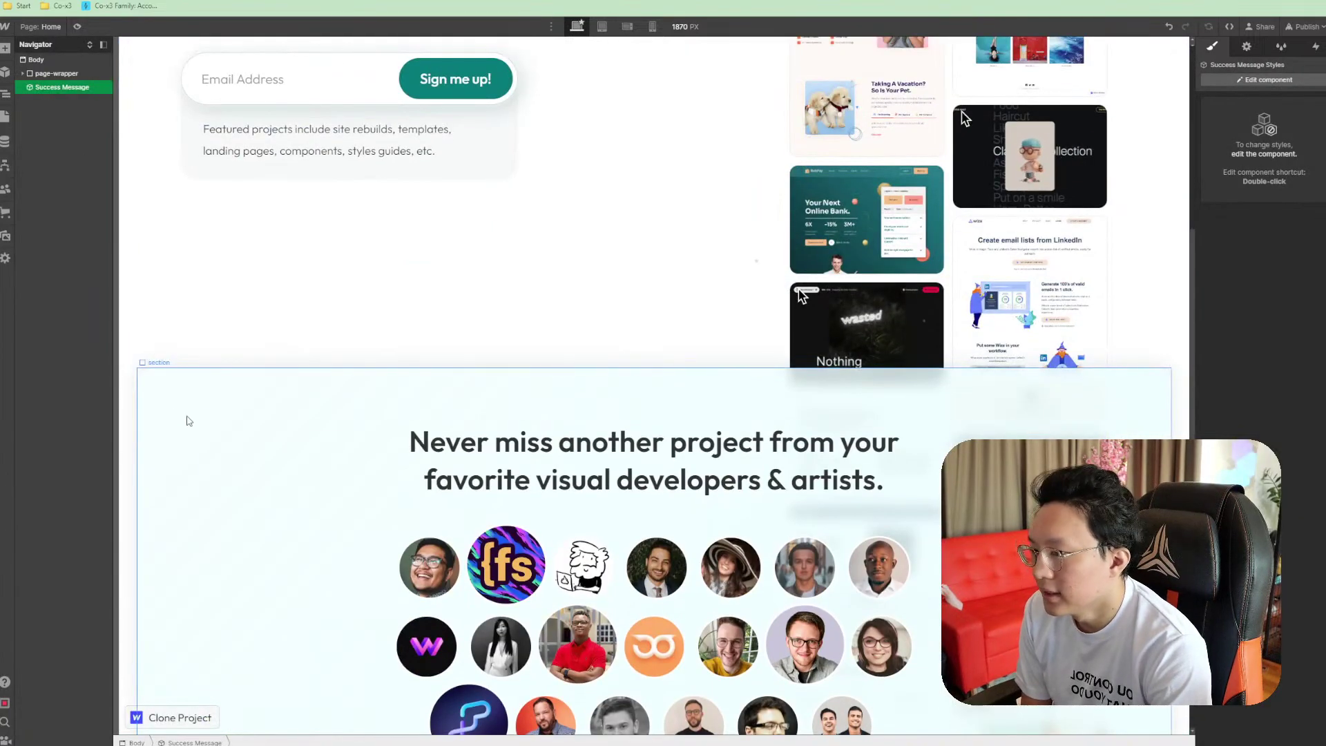
scroll(187, 420, down, 4)
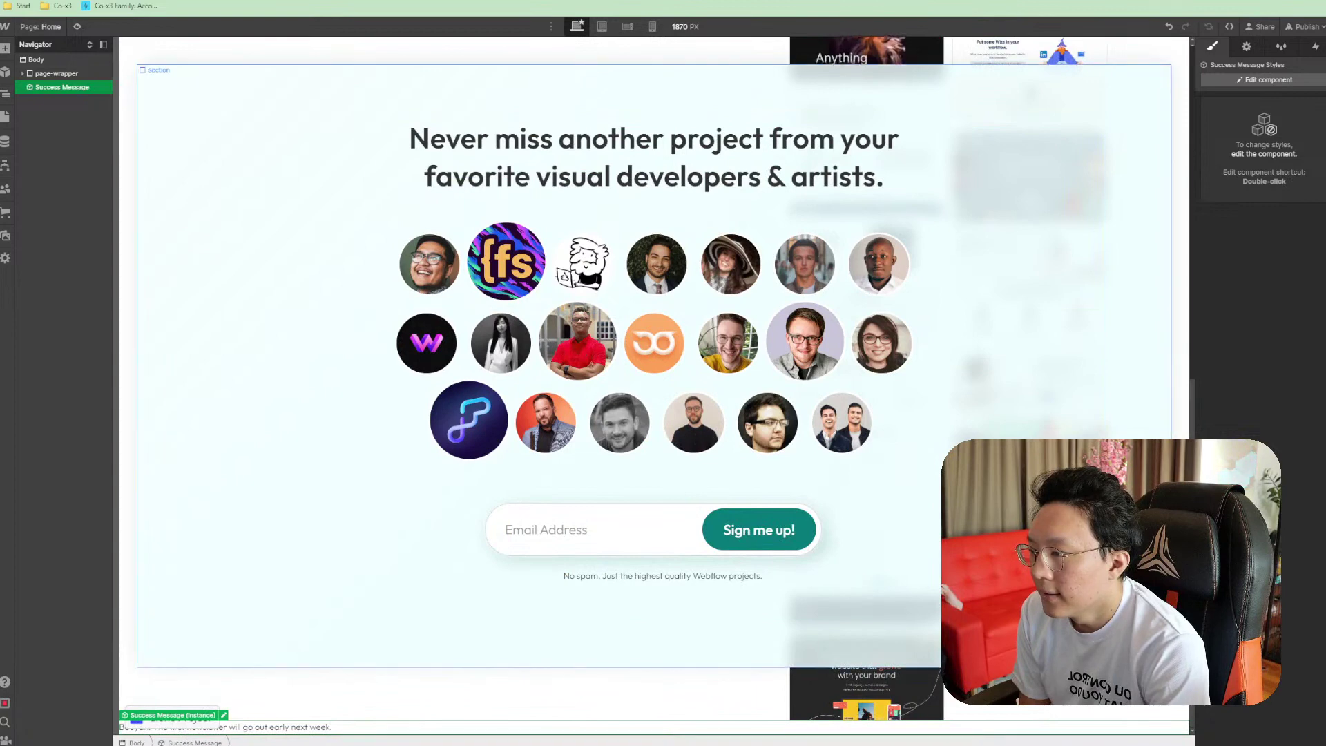
scroll(484, 346, up, 5)
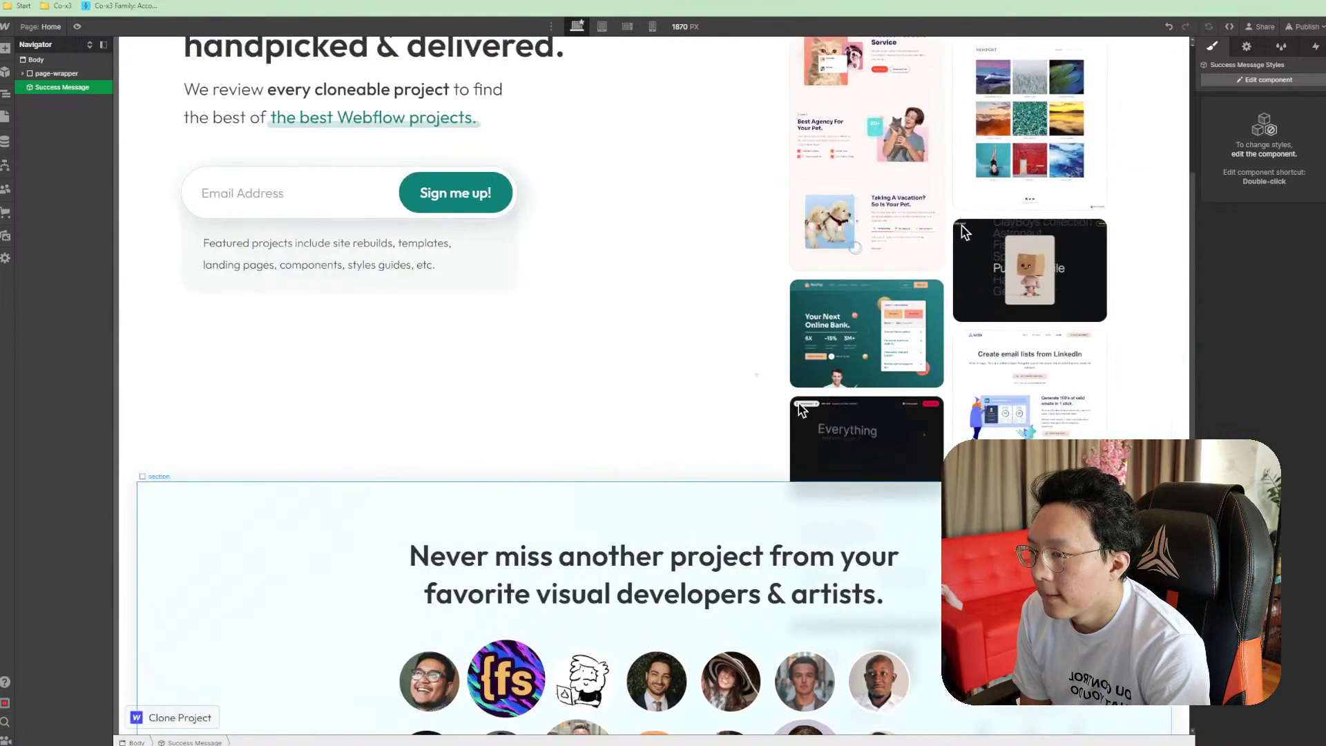
Preview the cloned Home page to examine its hero animation and the sections below, and return to the Designer
click(76, 26)
scroll(746, 283, up, 3)
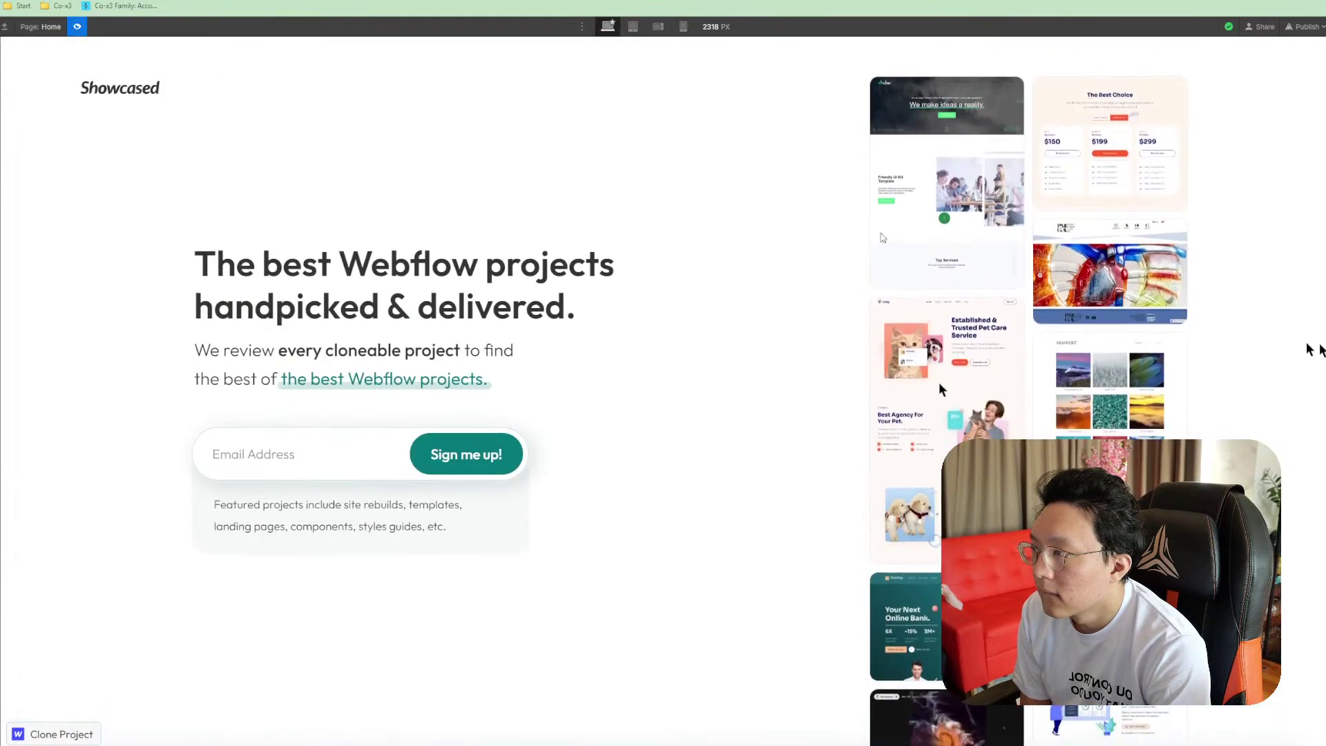
scroll(726, 230, down, 6)
scroll(726, 230, down, 3)
scroll(725, 230, up, 9)
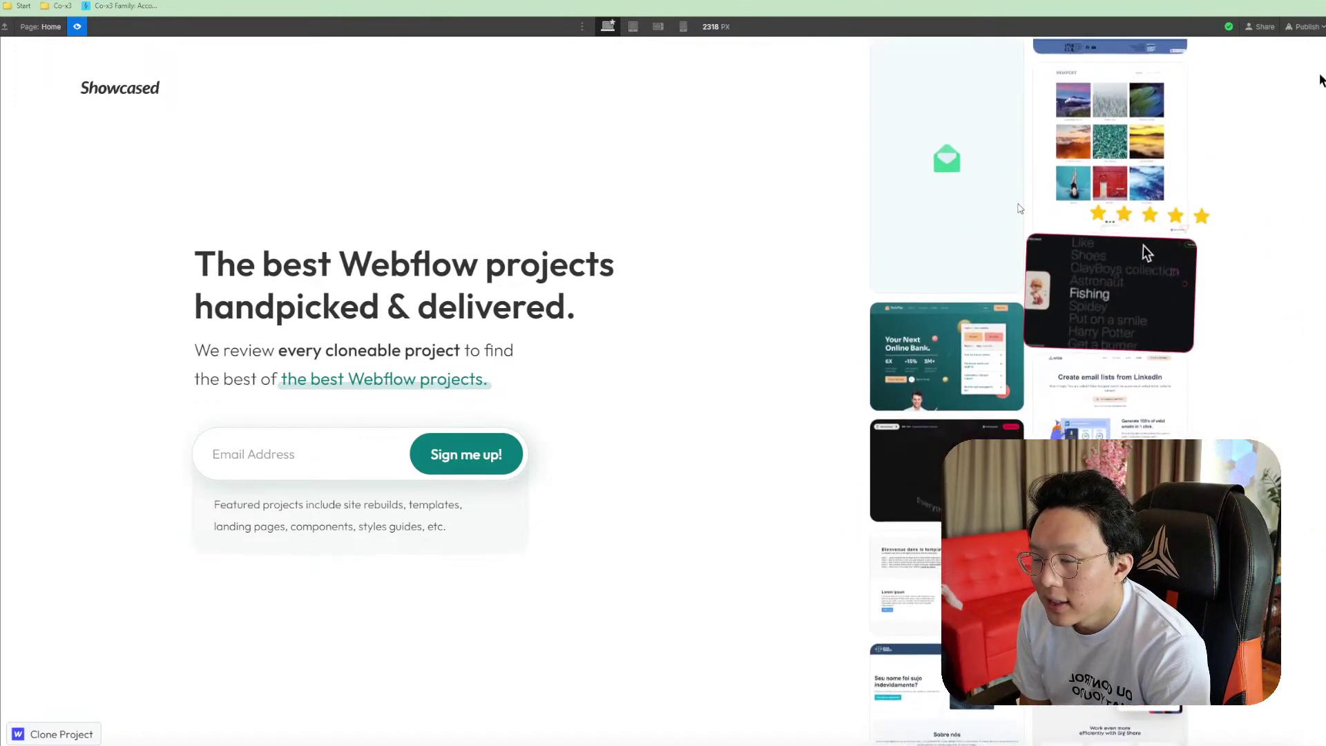
scroll(1319, 64, down, 10)
scroll(1299, 82, up, 10)
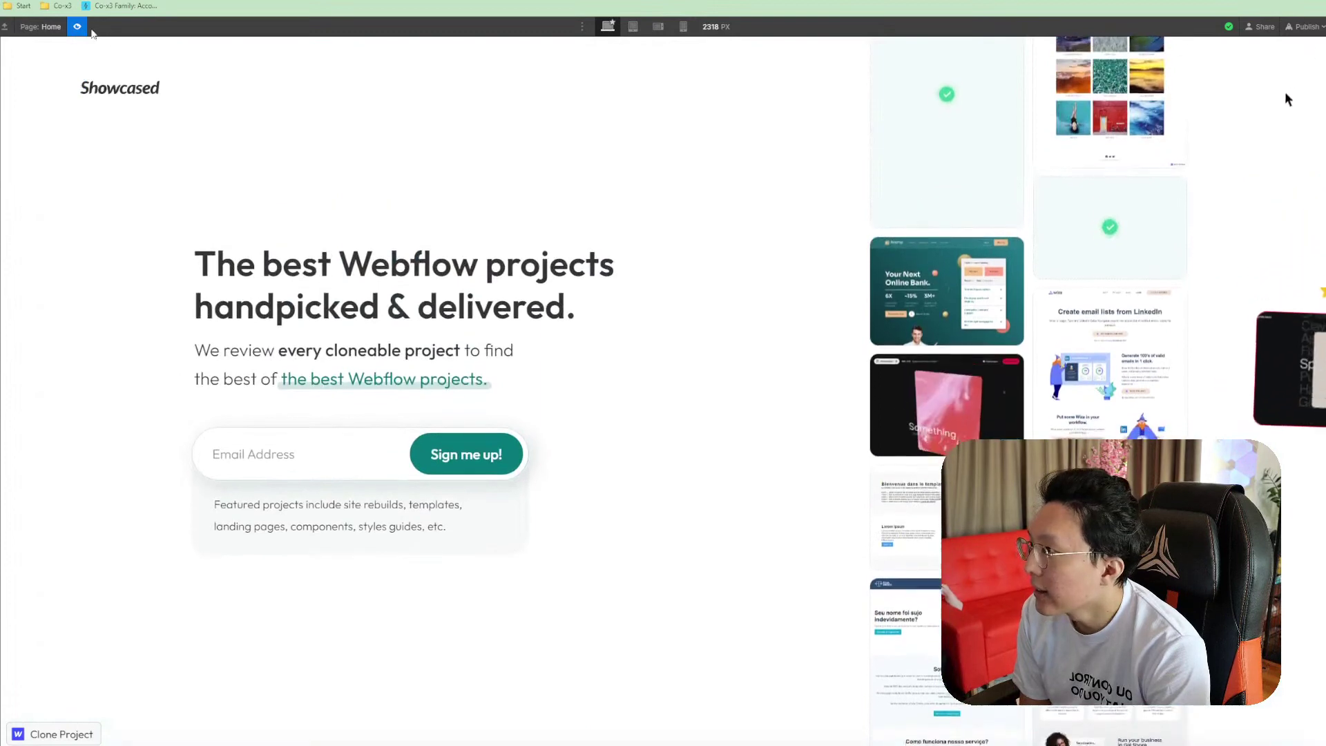
key(ctrl+shift+p)
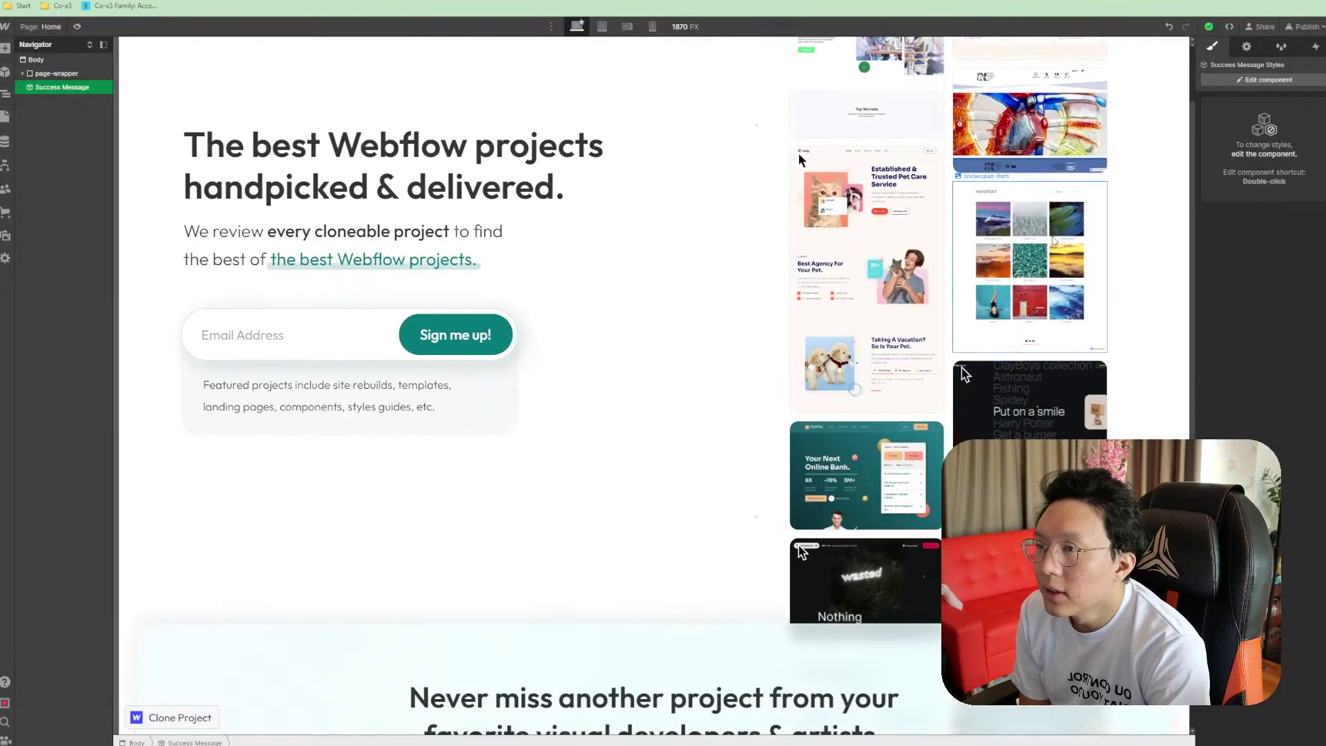
Inspect the element settings of a showcase-item image in the hero masonry and the page's load interactions
click(1029, 262)
click(1247, 45)
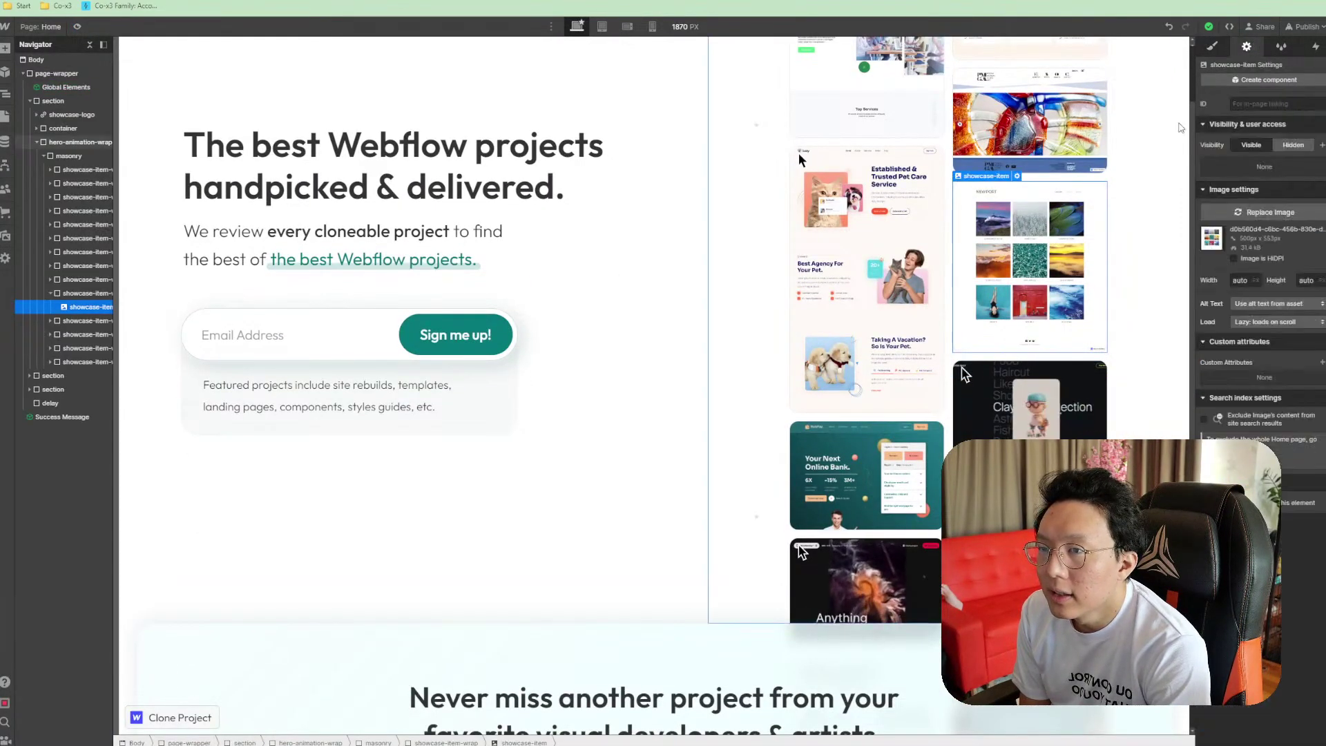
click(1315, 47)
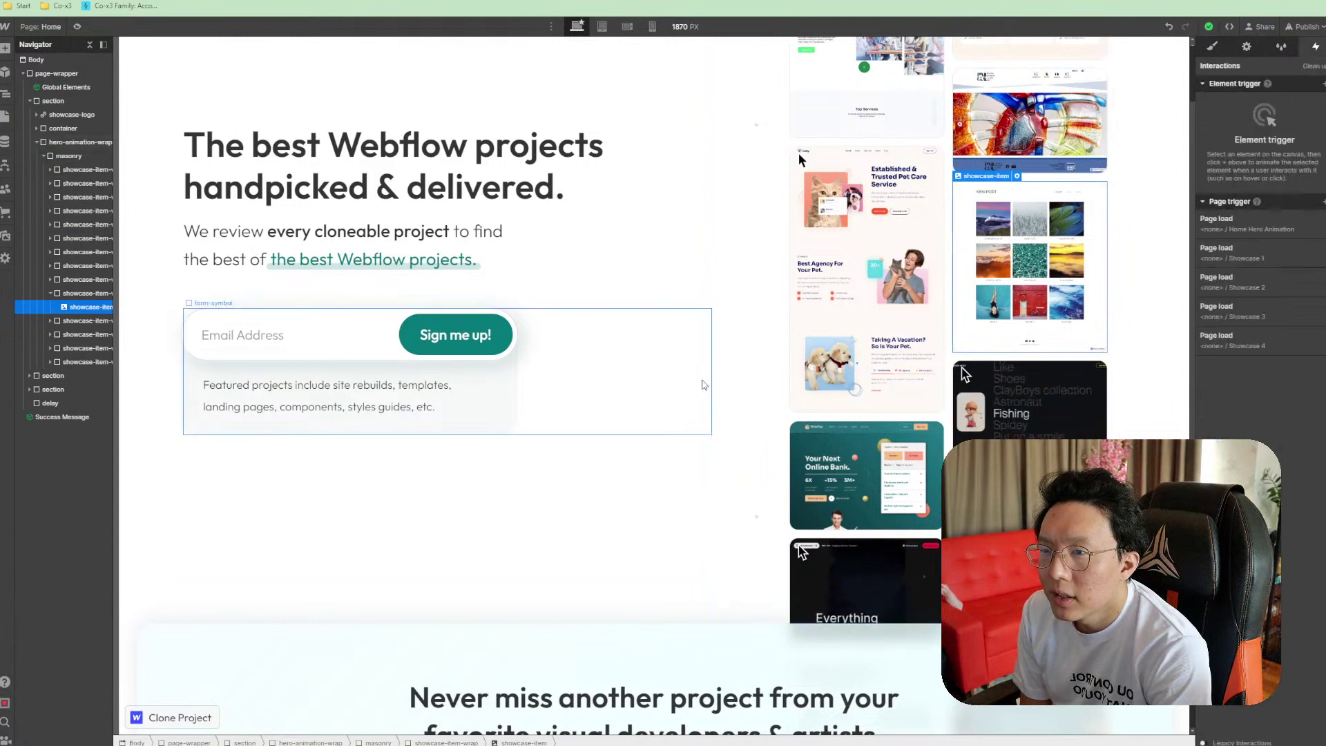
click(633, 532)
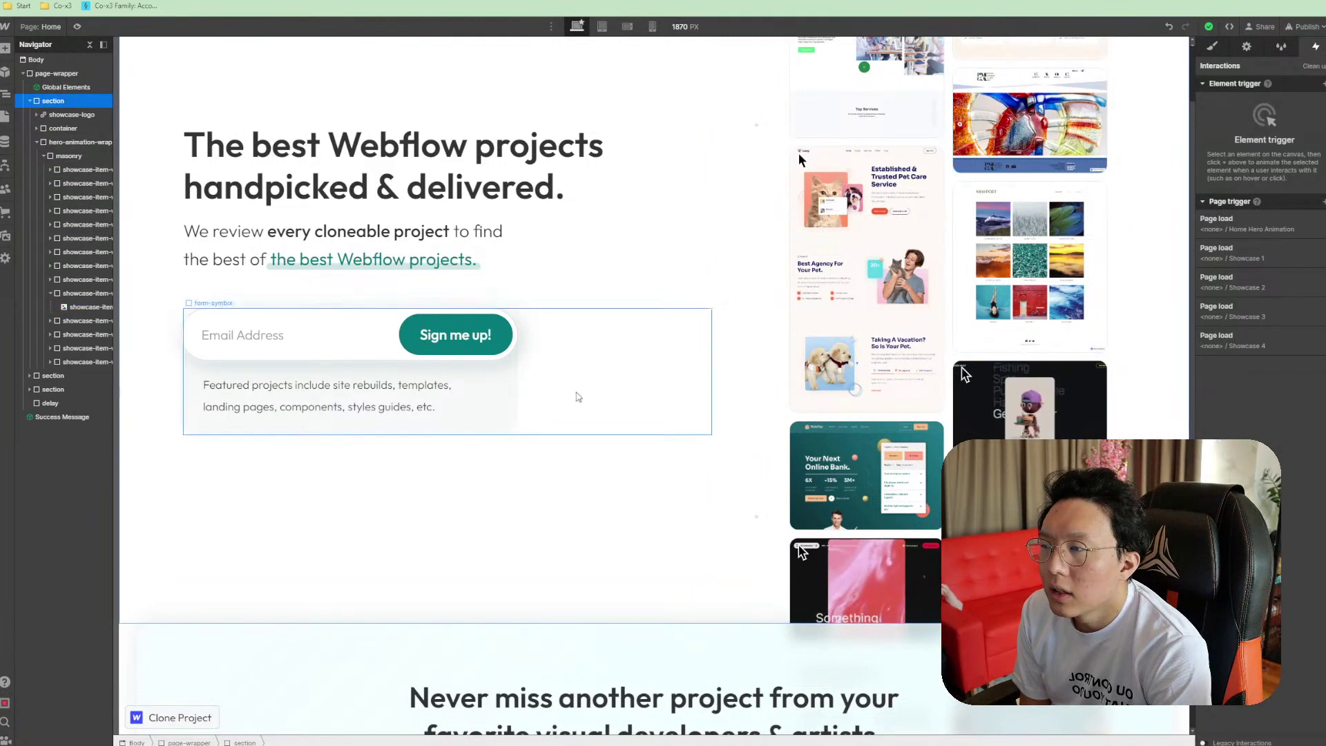
Collapse the first section in the page structure, check which section holds which content, and copy the hero section
click(65, 90)
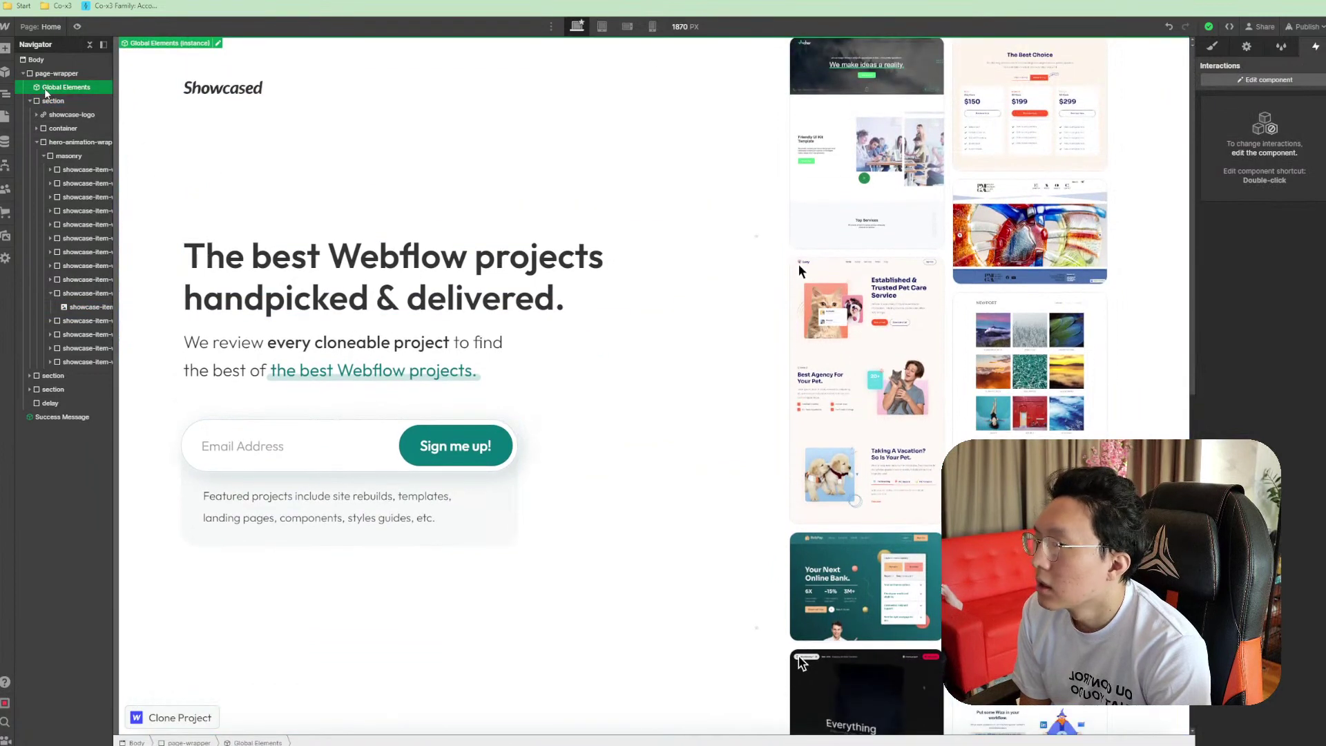
click(31, 102)
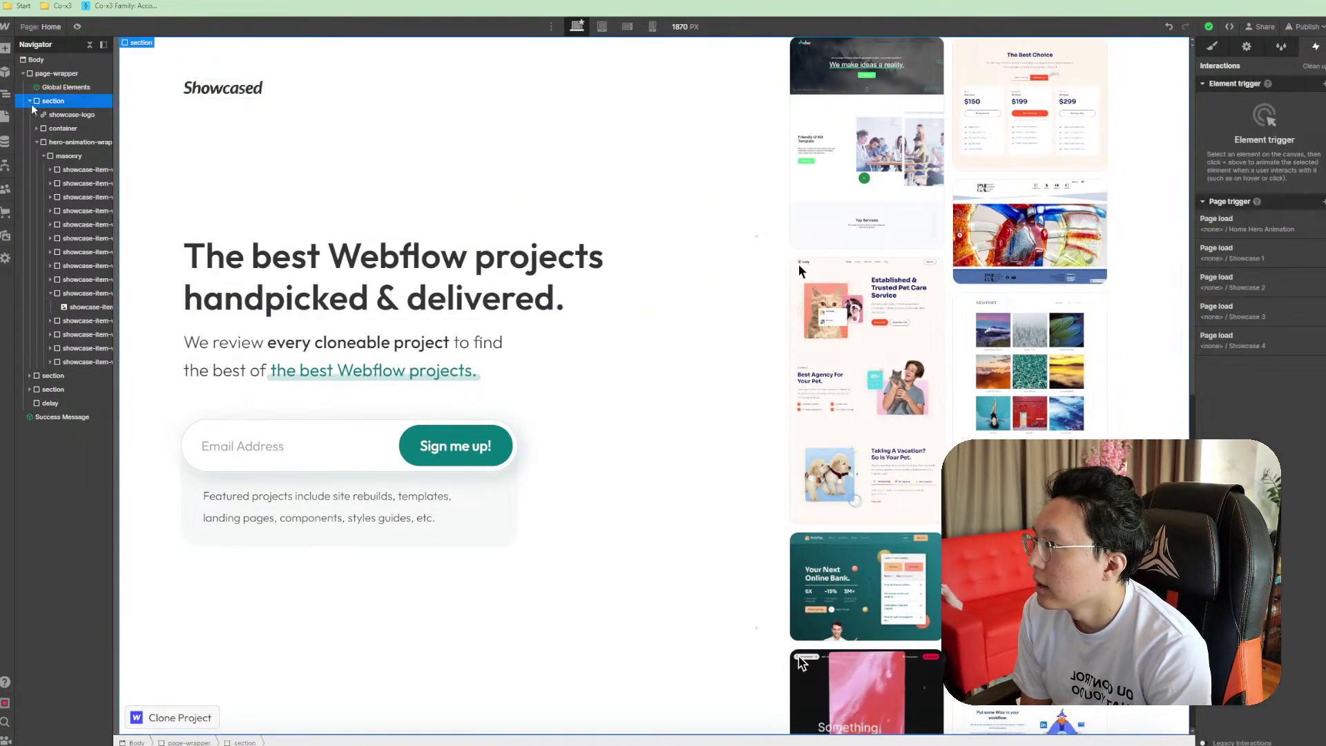
click(30, 101)
click(45, 113)
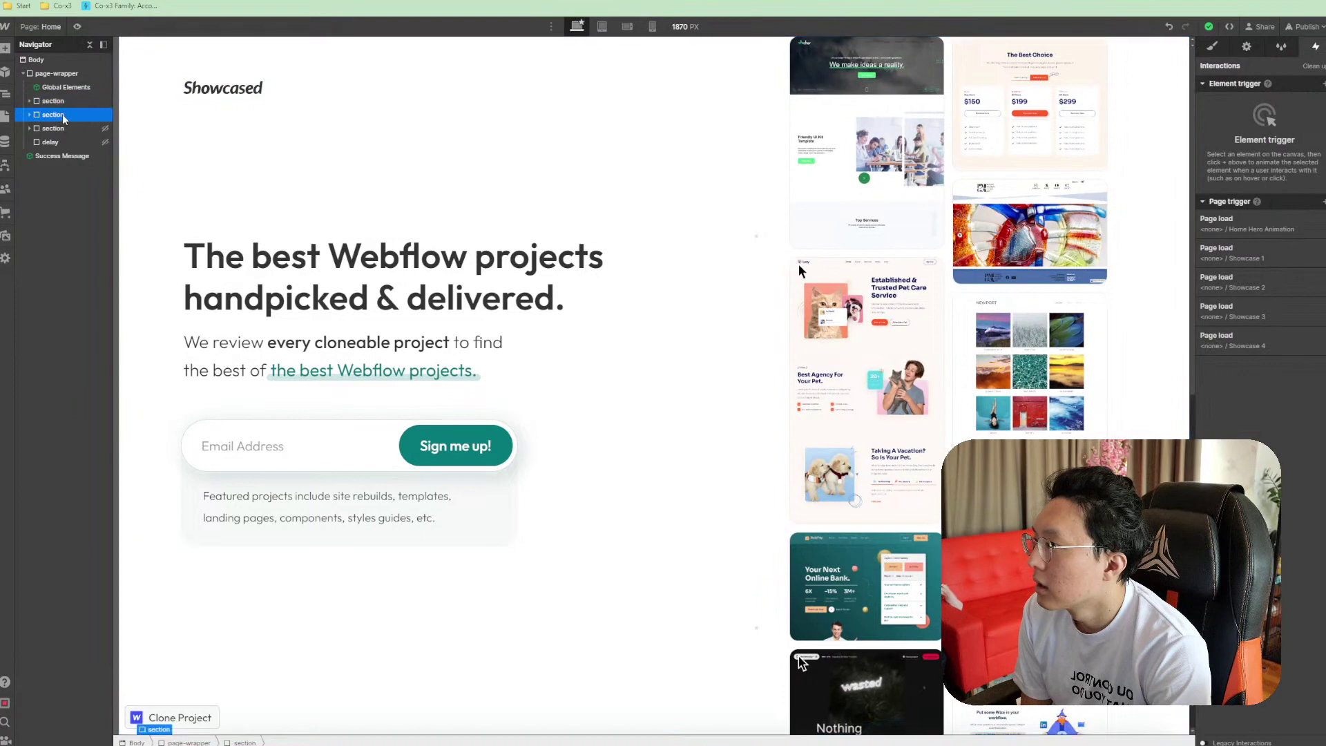
scroll(288, 220, up, 10)
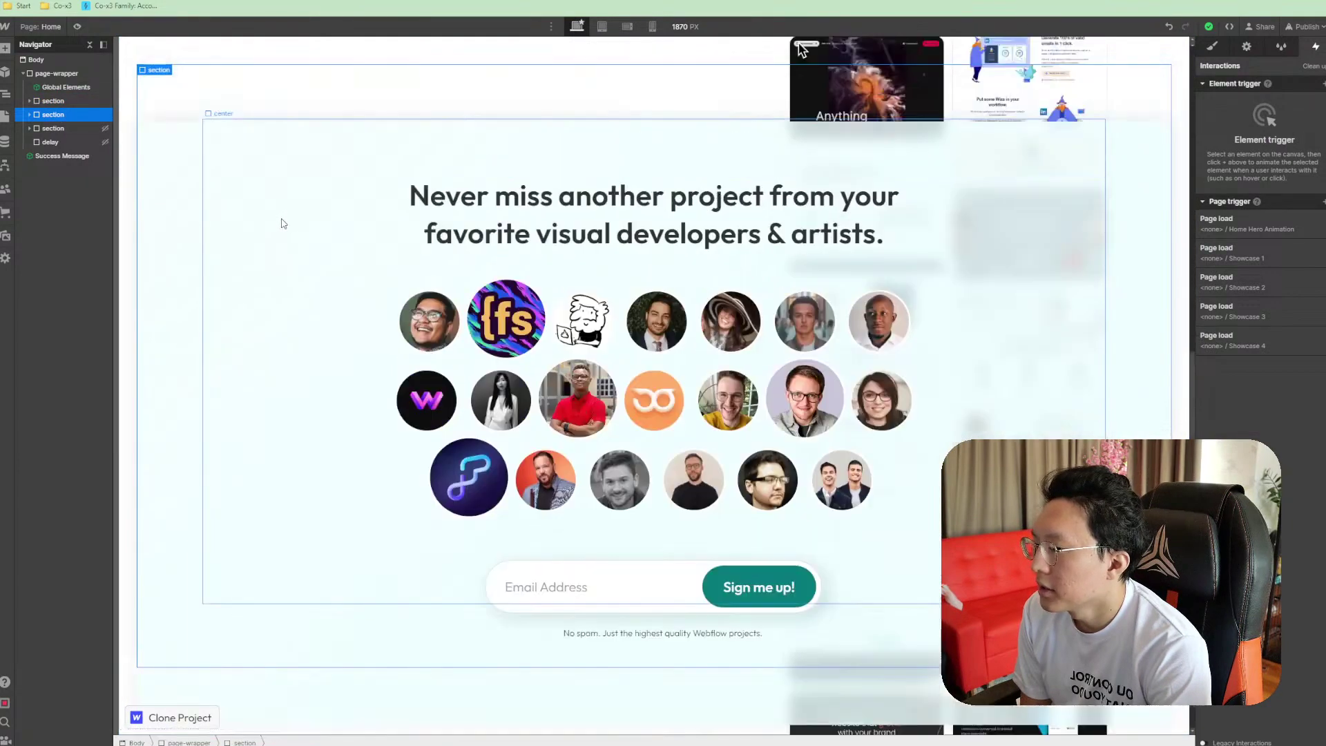
click(77, 101)
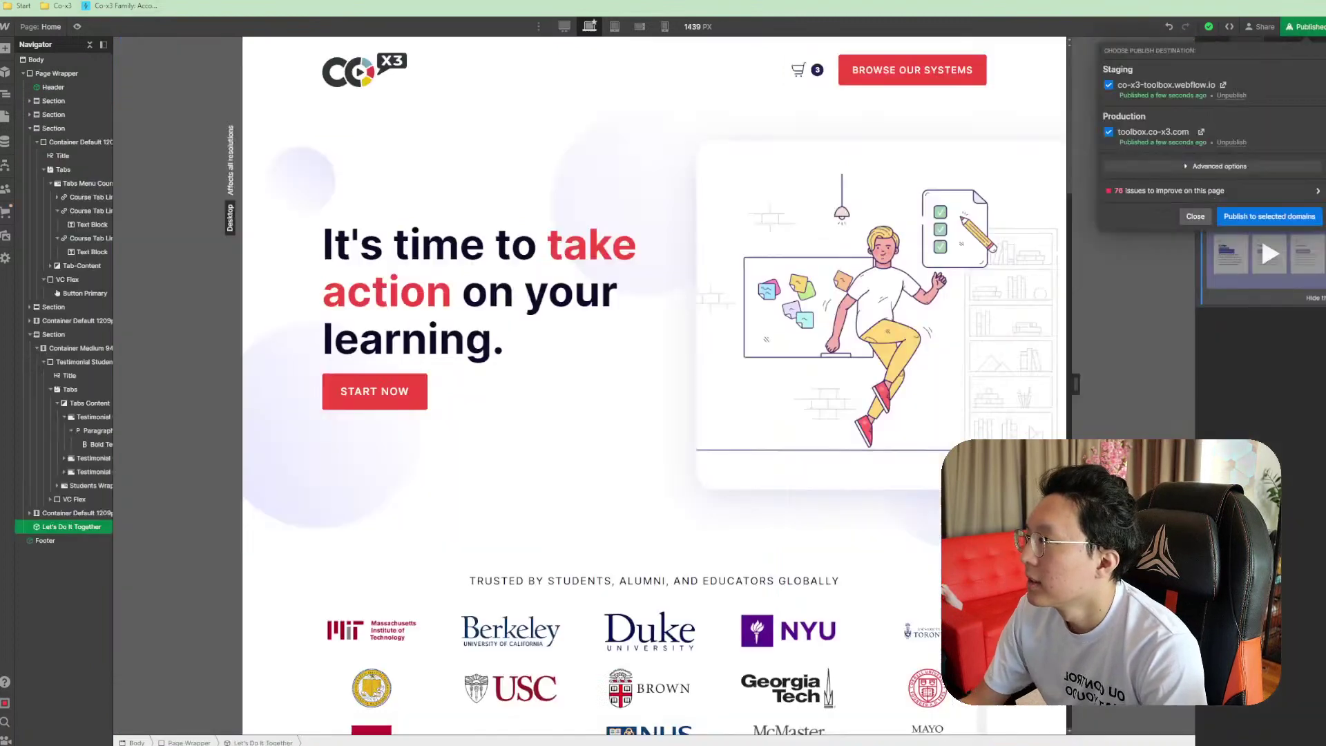
Paste the cloned hero section directly below the Header of the Co-x3 home page and preview the page
click(61, 96)
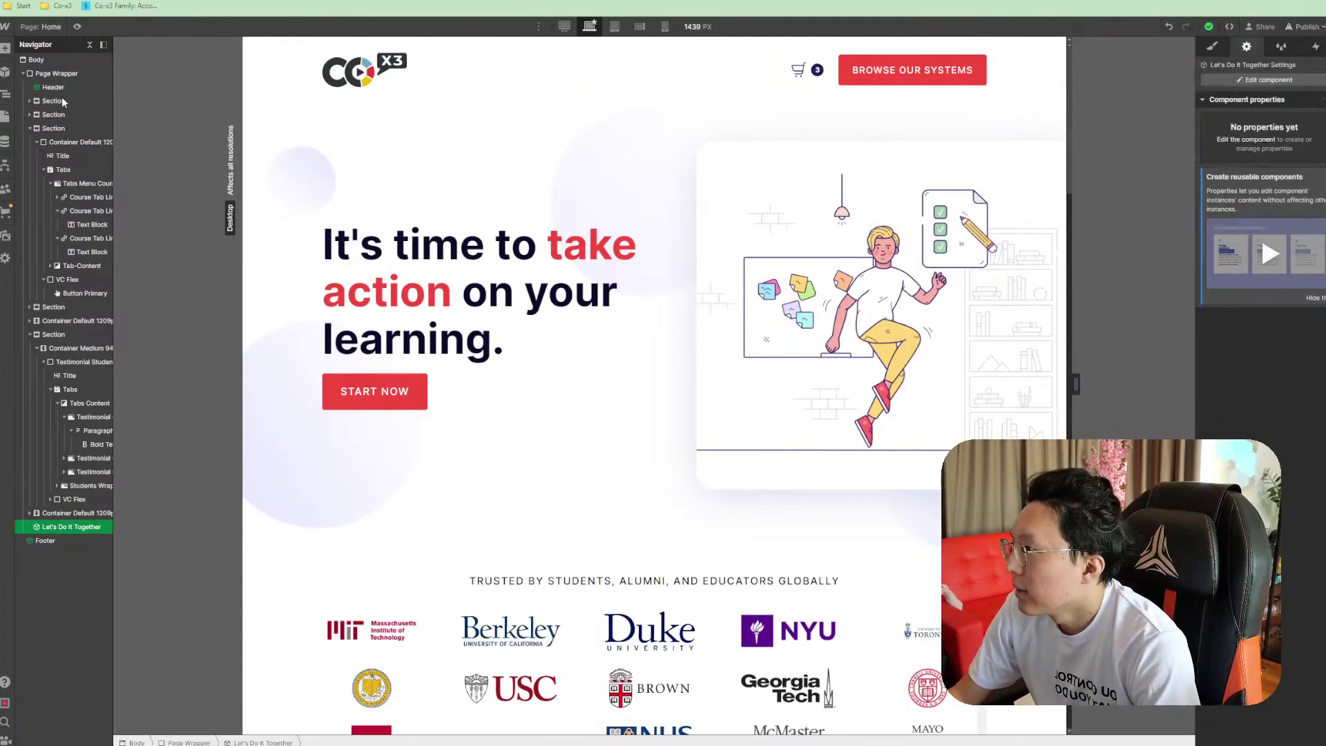
click(61, 99)
click(54, 87)
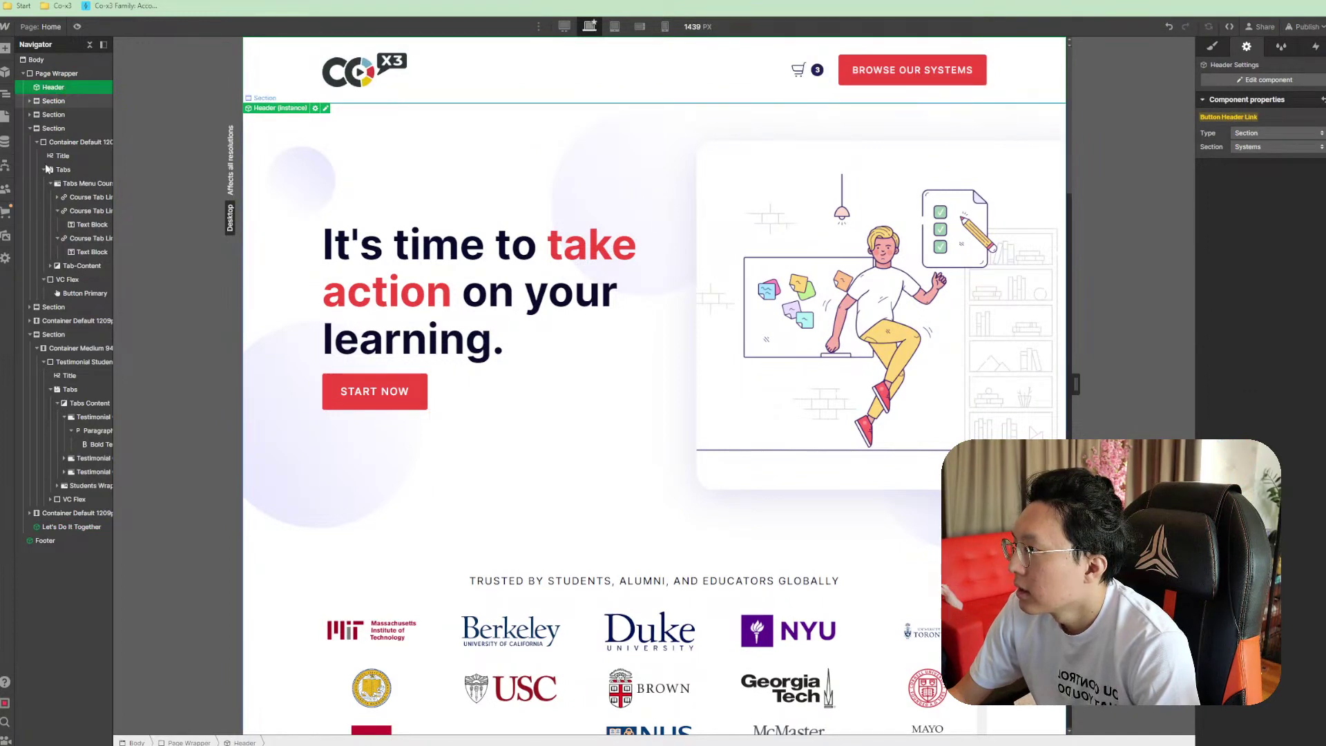
key(ctrl+v)
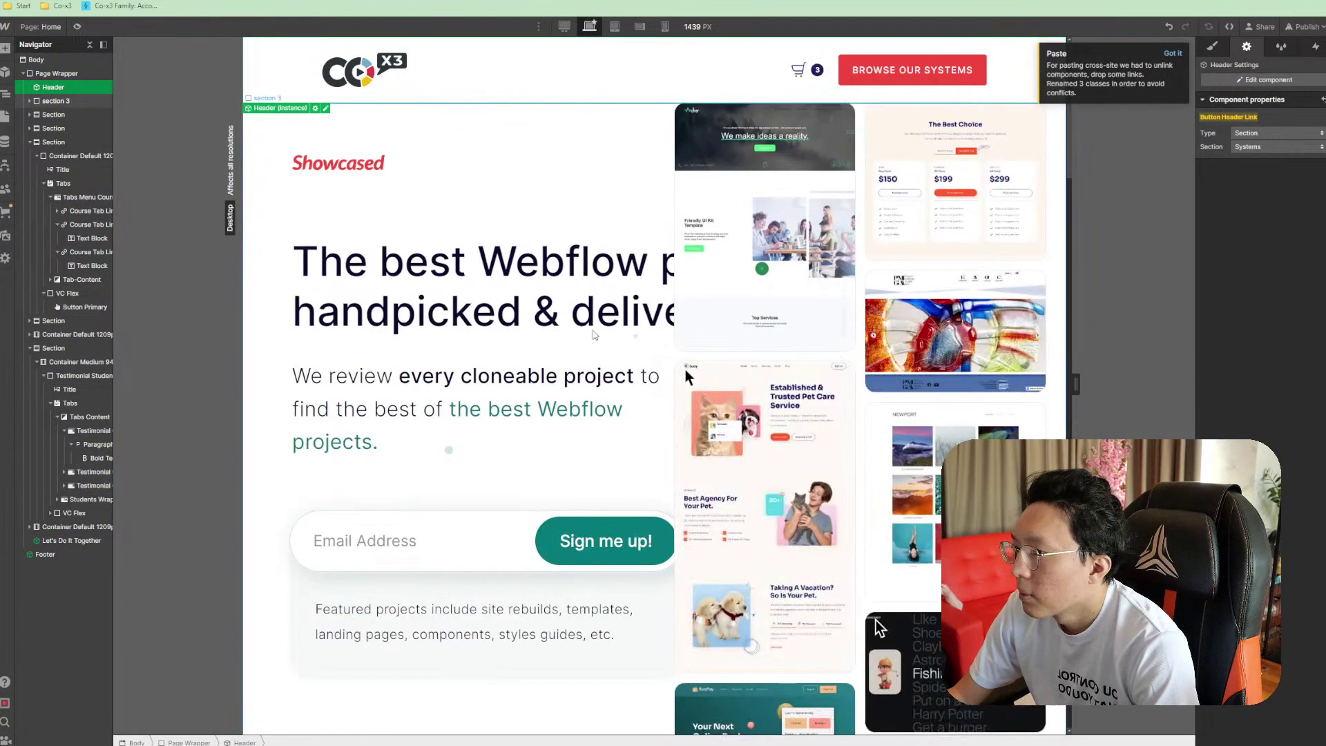
click(85, 29)
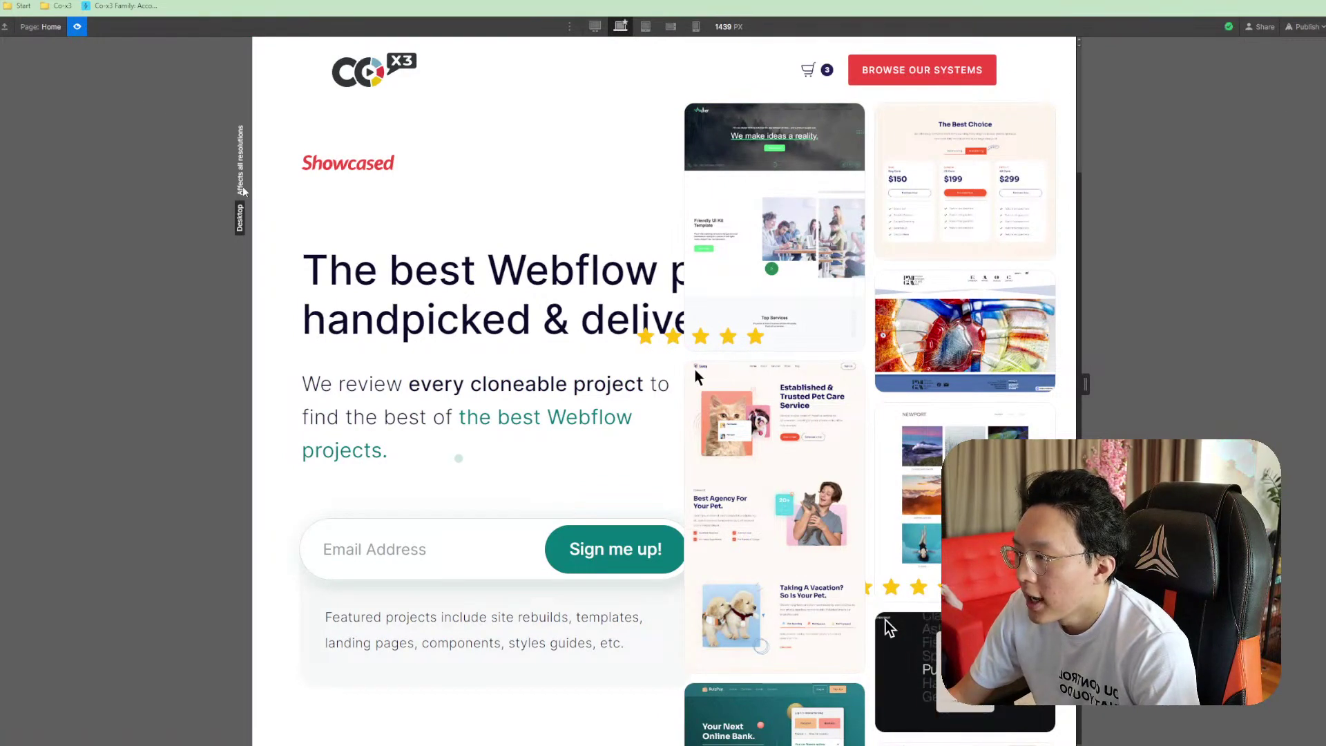
Check the pasted hero section down the Co-x3 page preview, and compare it with the preview of the cloned Home page
scroll(305, 254, down, 15)
scroll(308, 248, up, 15)
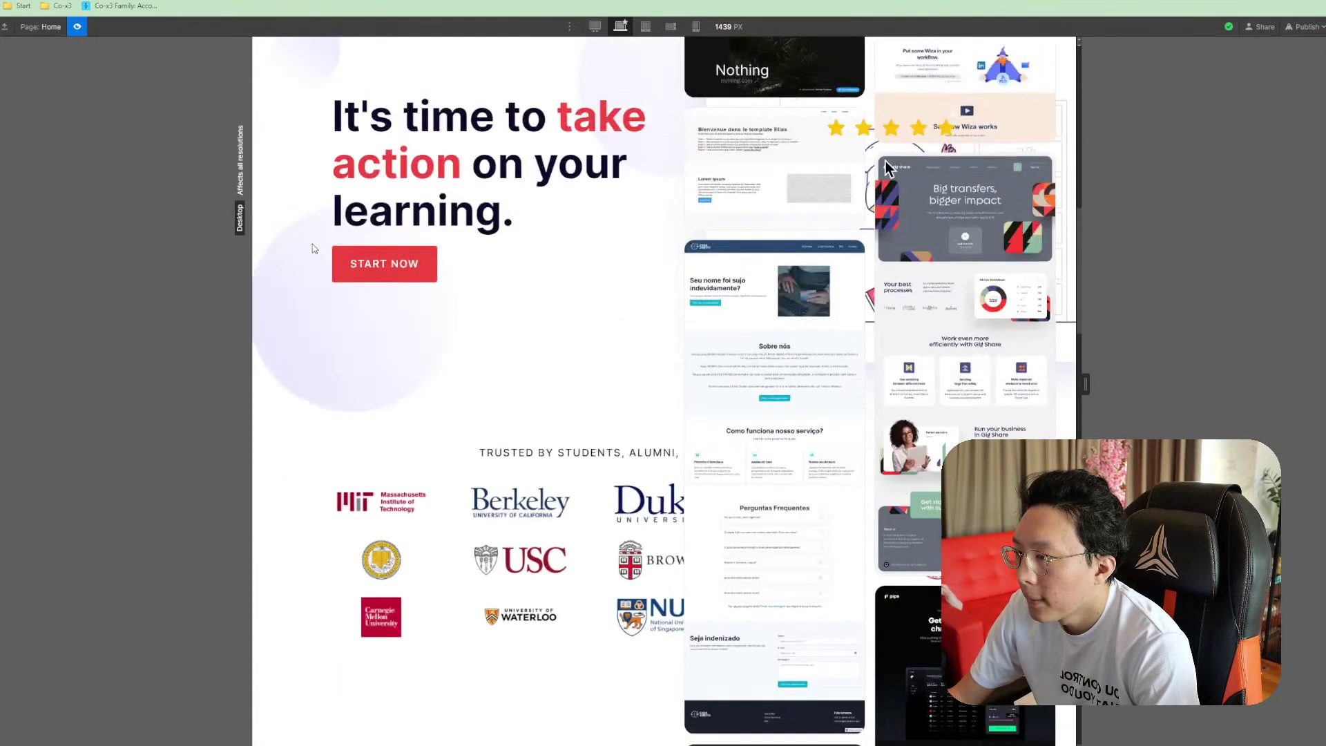
click(78, 27)
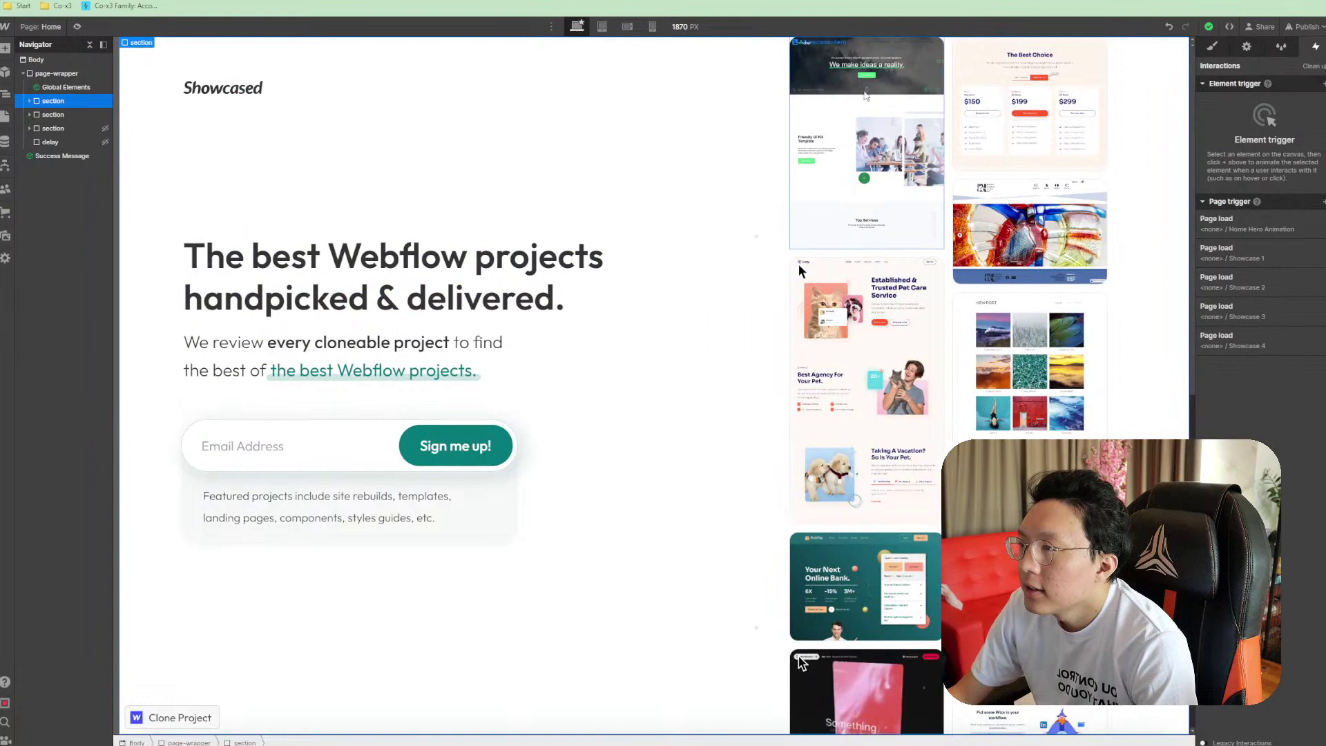
click(76, 28)
click(76, 27)
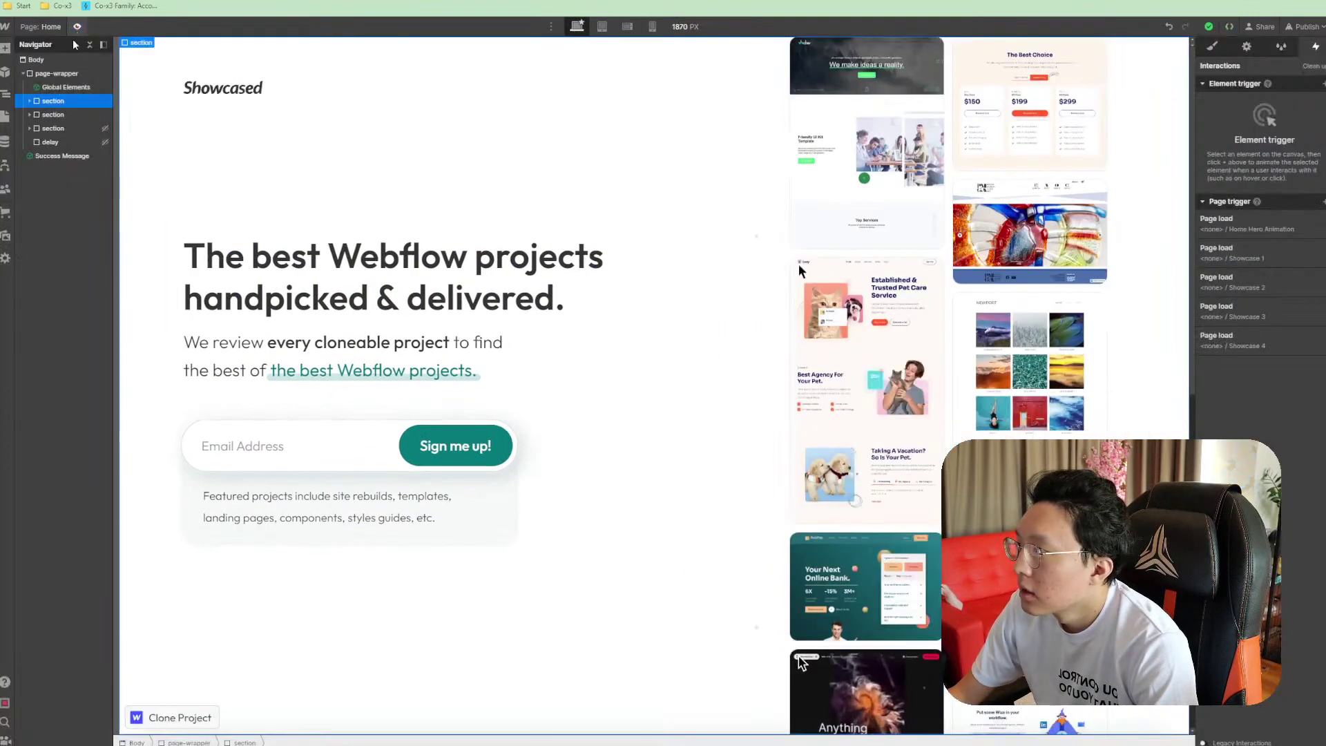
Copy the cloned page's whole page-wrapper, and remove the previously pasted hero section from the Co-x3 home page
click(58, 129)
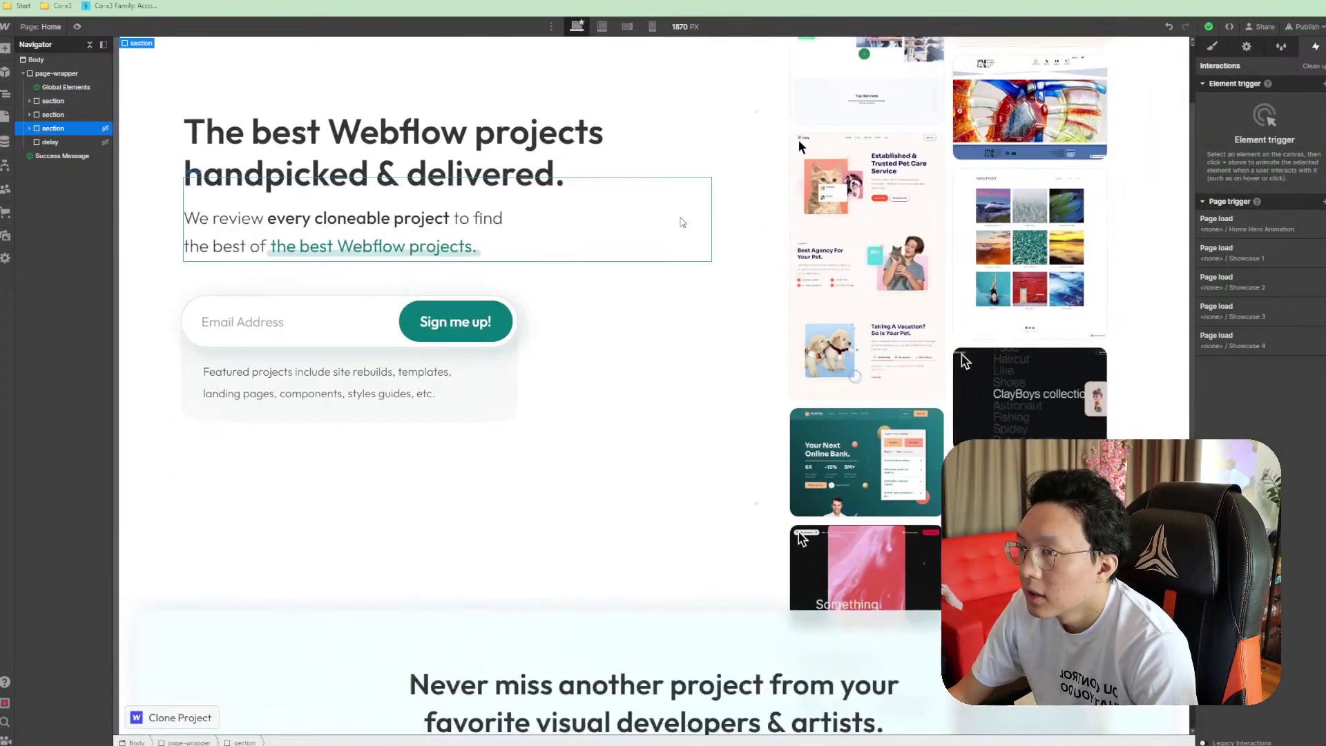
click(65, 73)
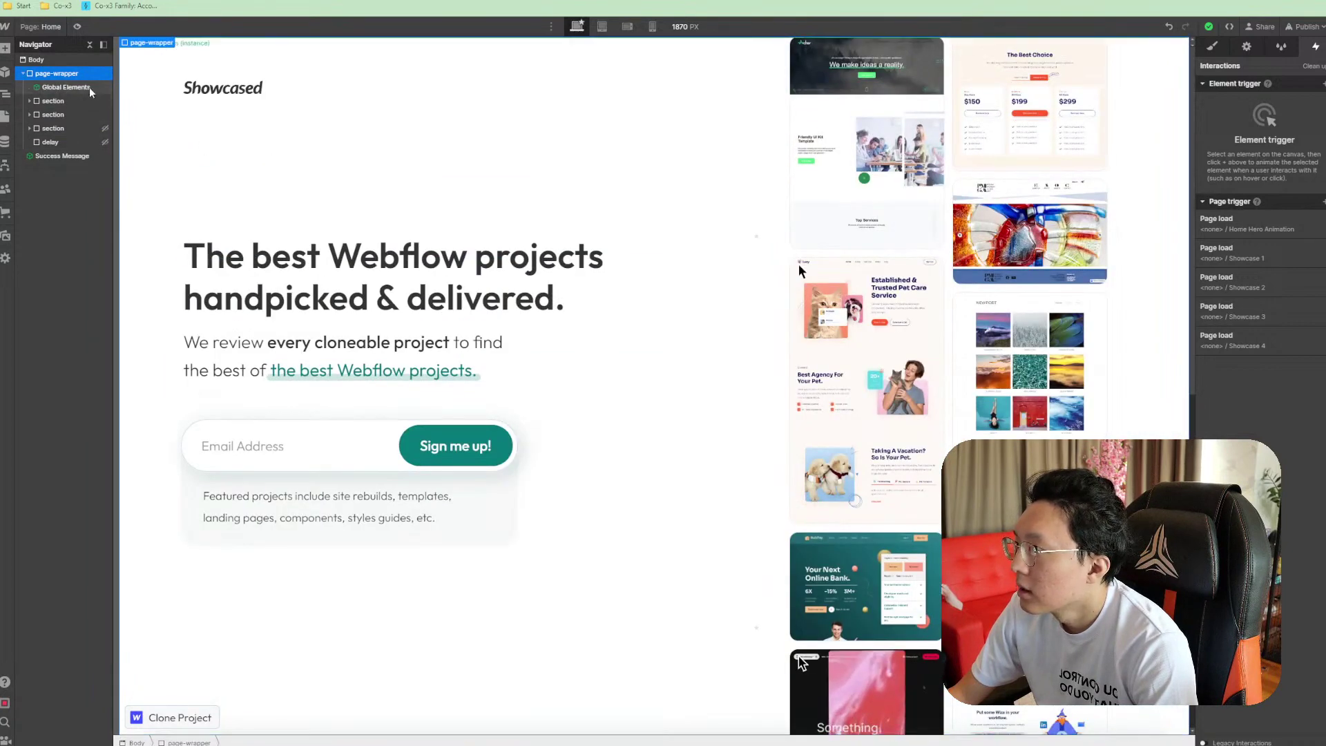
key(Up)
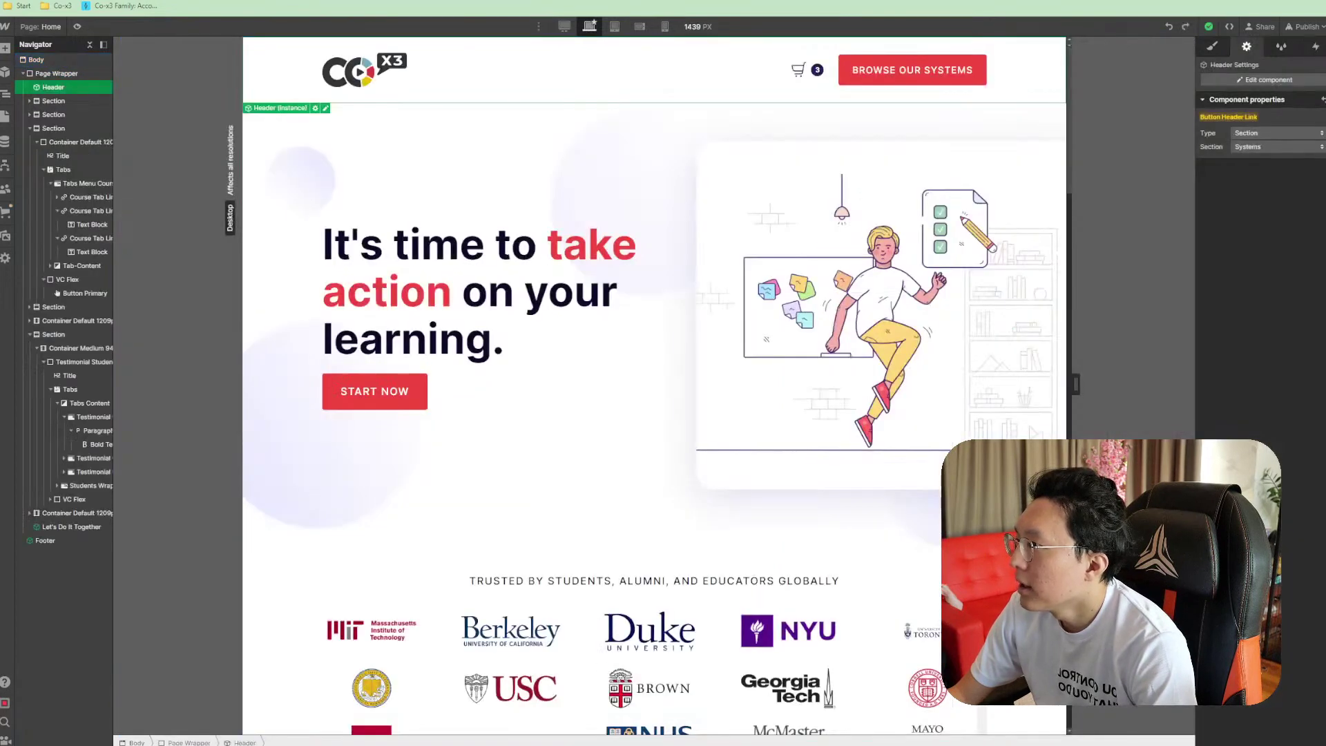
Paste the copied page-wrapper into the Body of the Co-x3 home page and move it above the existing Page Wrapper
click(36, 59)
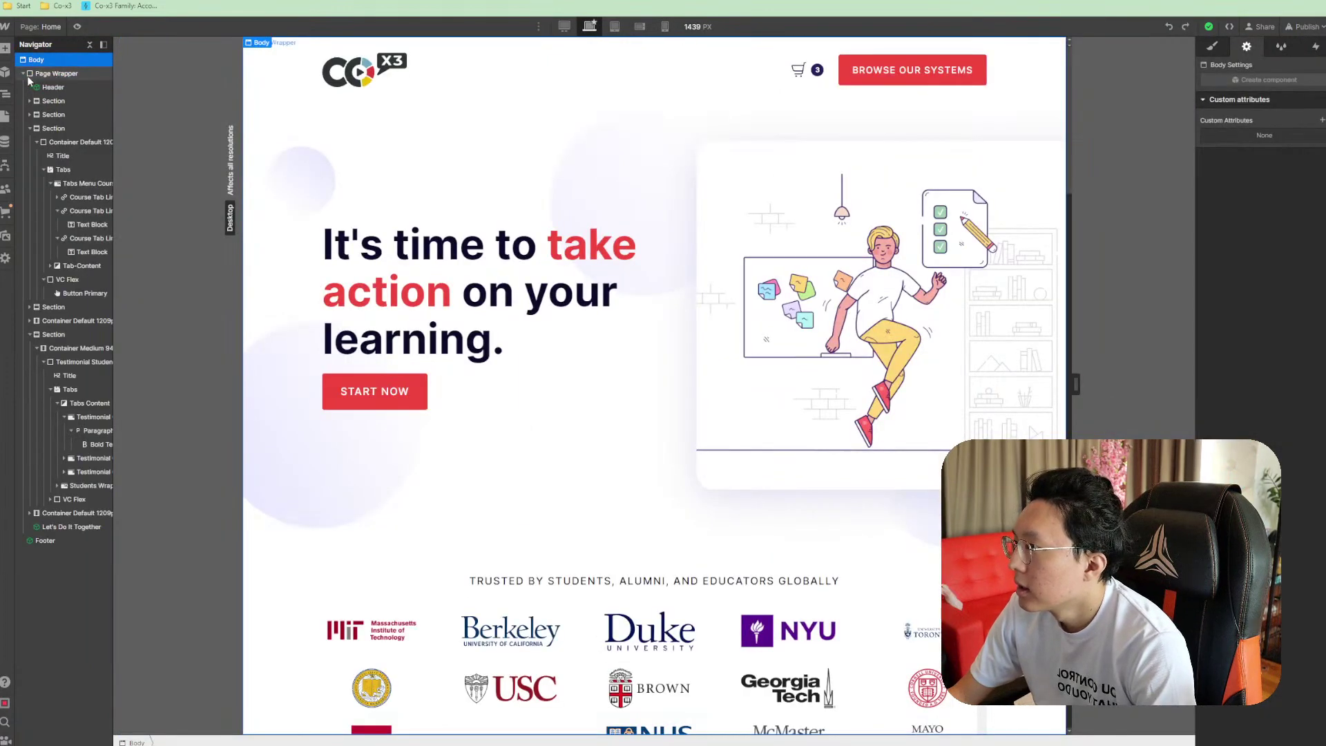
click(24, 74)
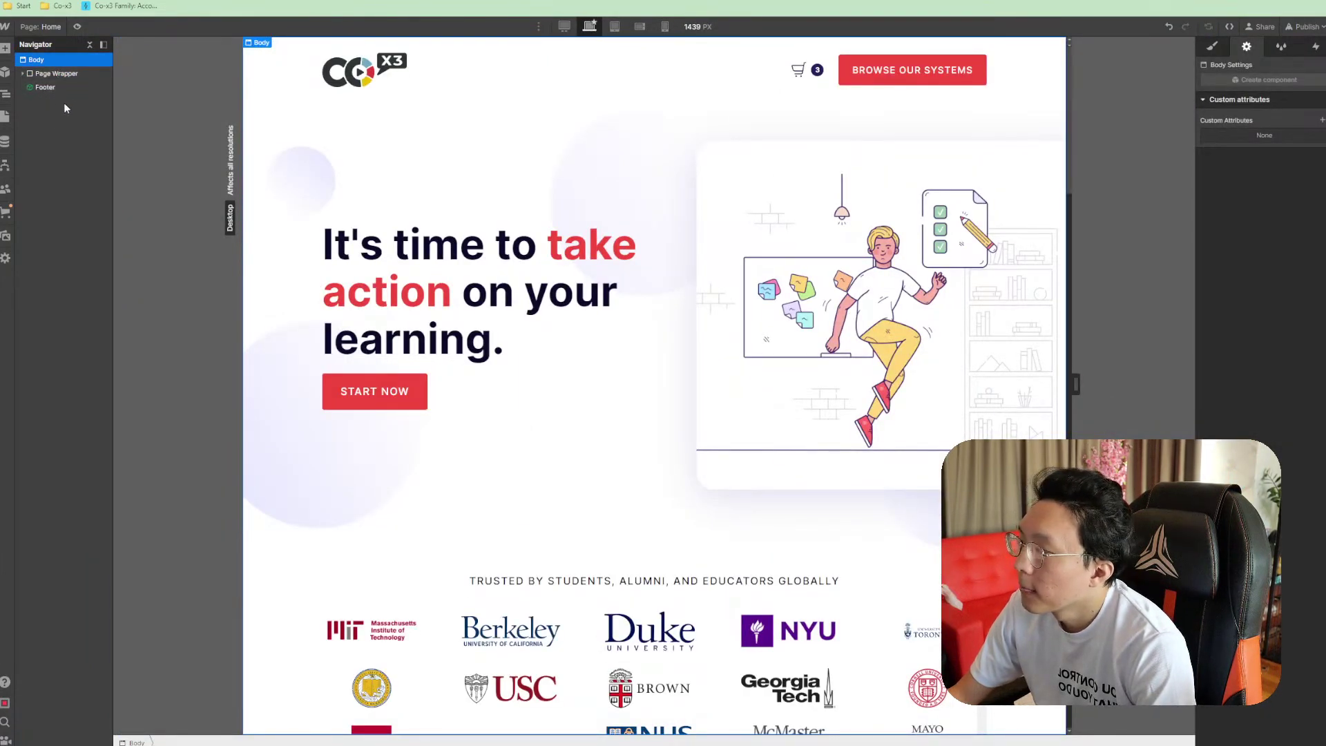
key(ctrl+v)
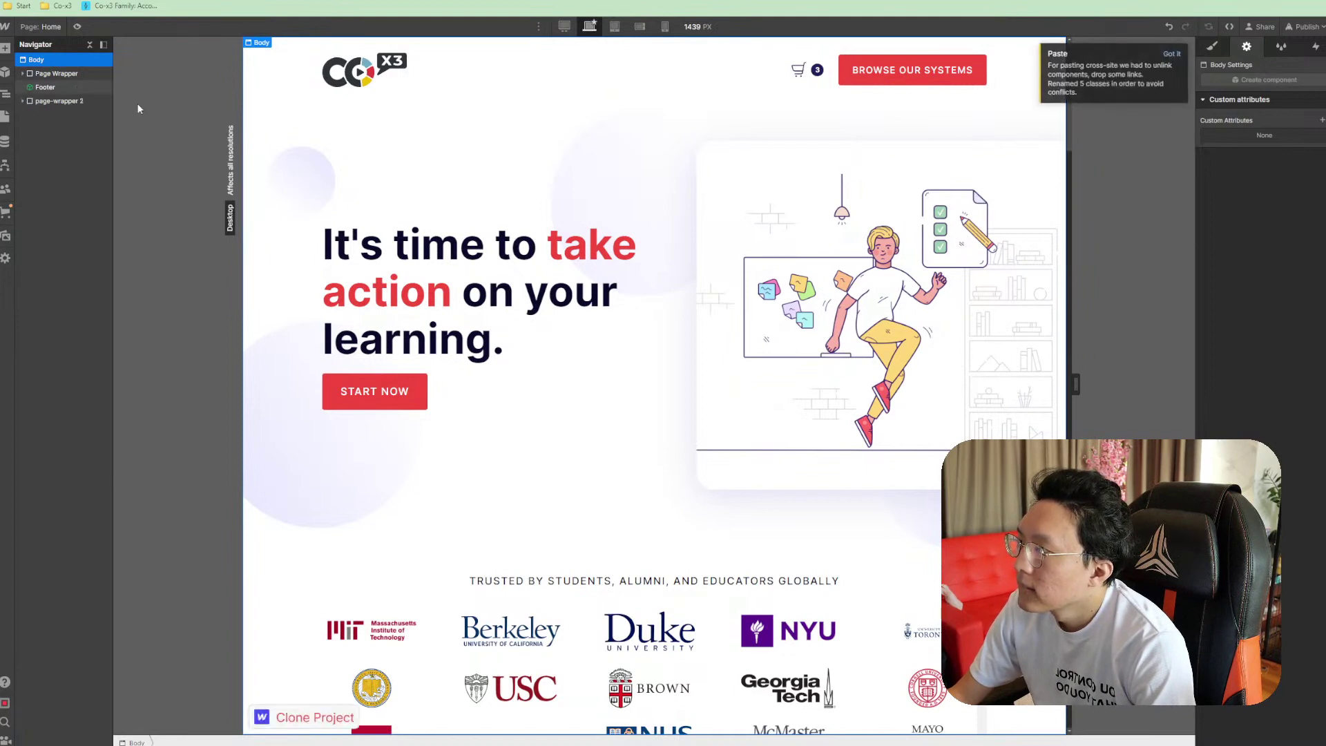
drag(68, 101, 68, 70)
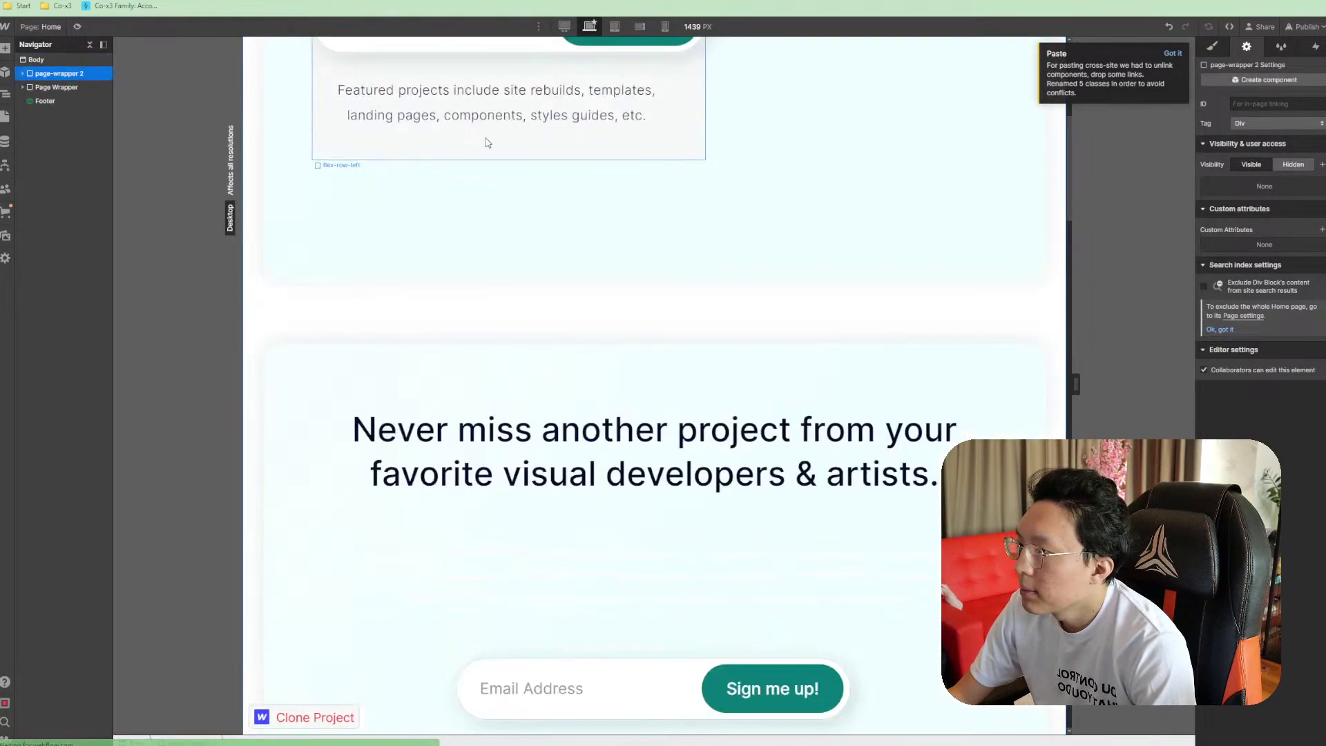
Preview the Co-x3 home page with the pasted wrapper, and delete page-wrapper 2 after returning to the Designer
click(76, 28)
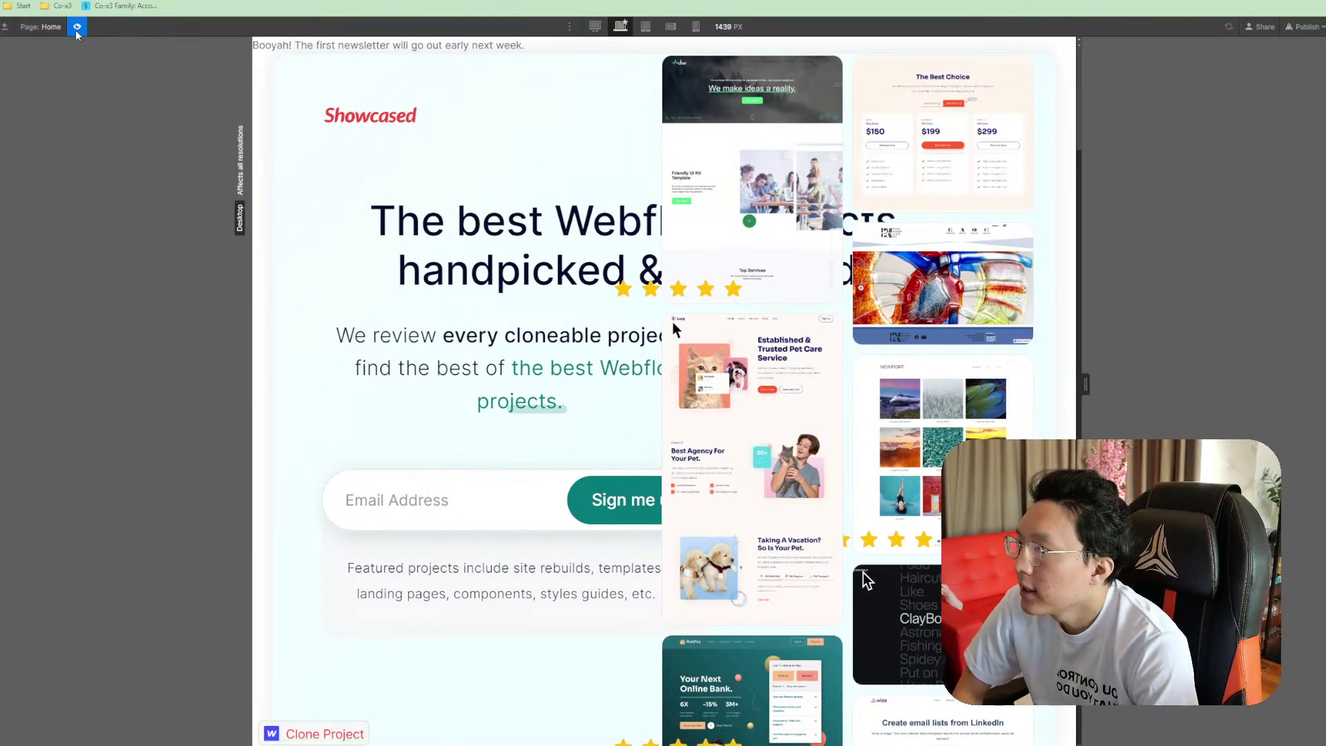
click(76, 28)
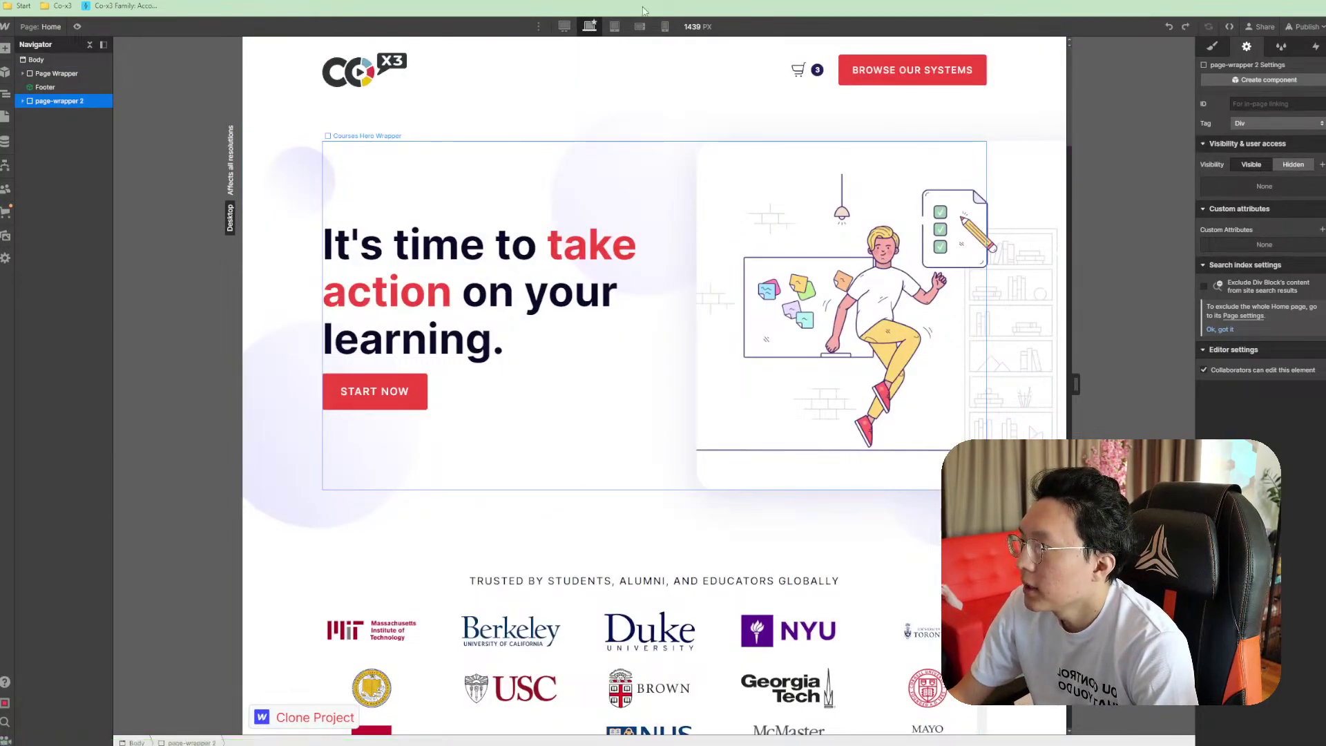
key(Delete)
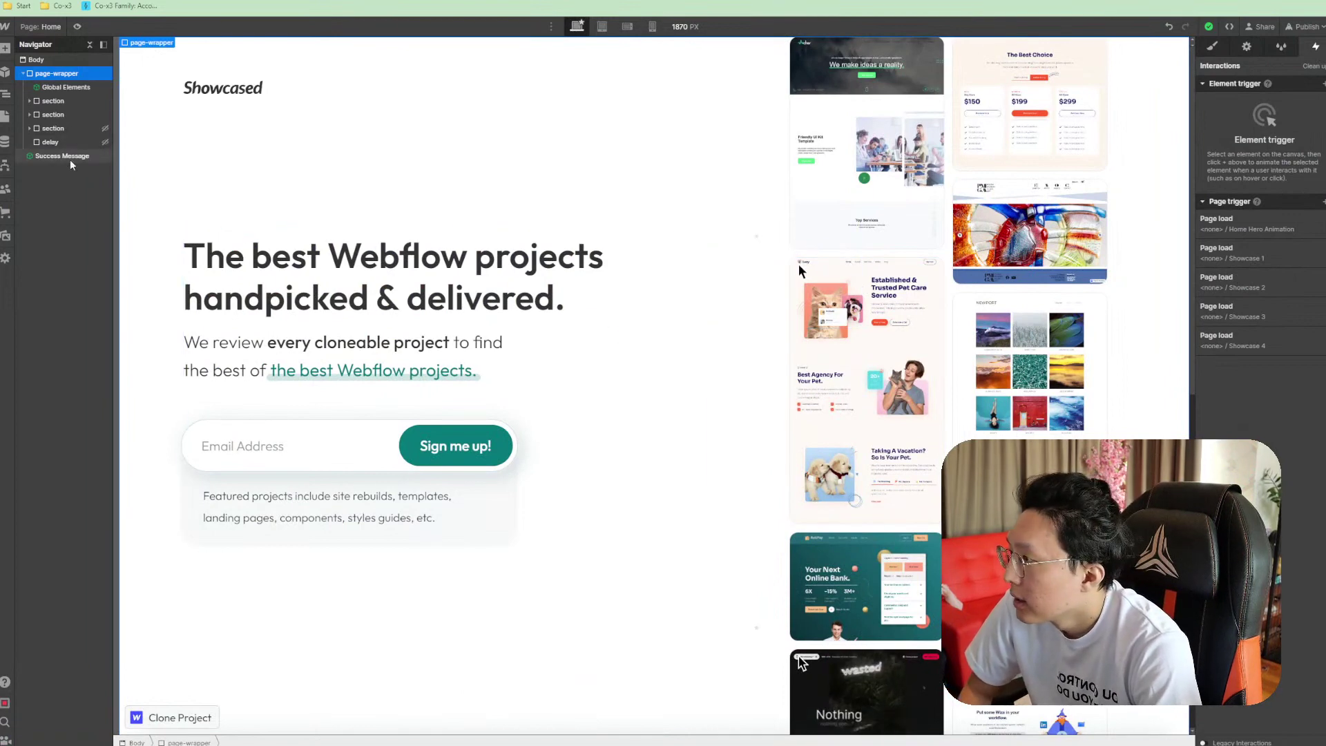
Examine the settings and interactions of the cloned page's delay element and compare the hero with the sign-up section below
click(68, 143)
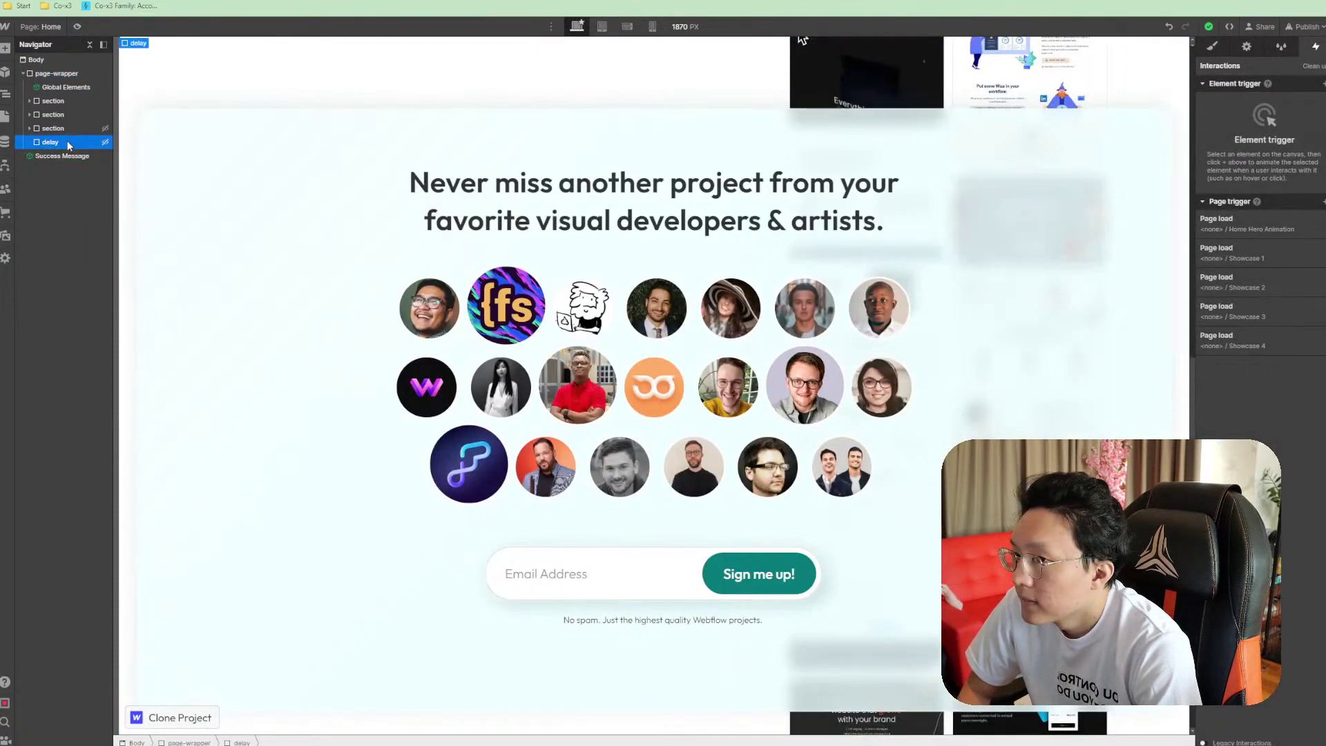
click(1247, 47)
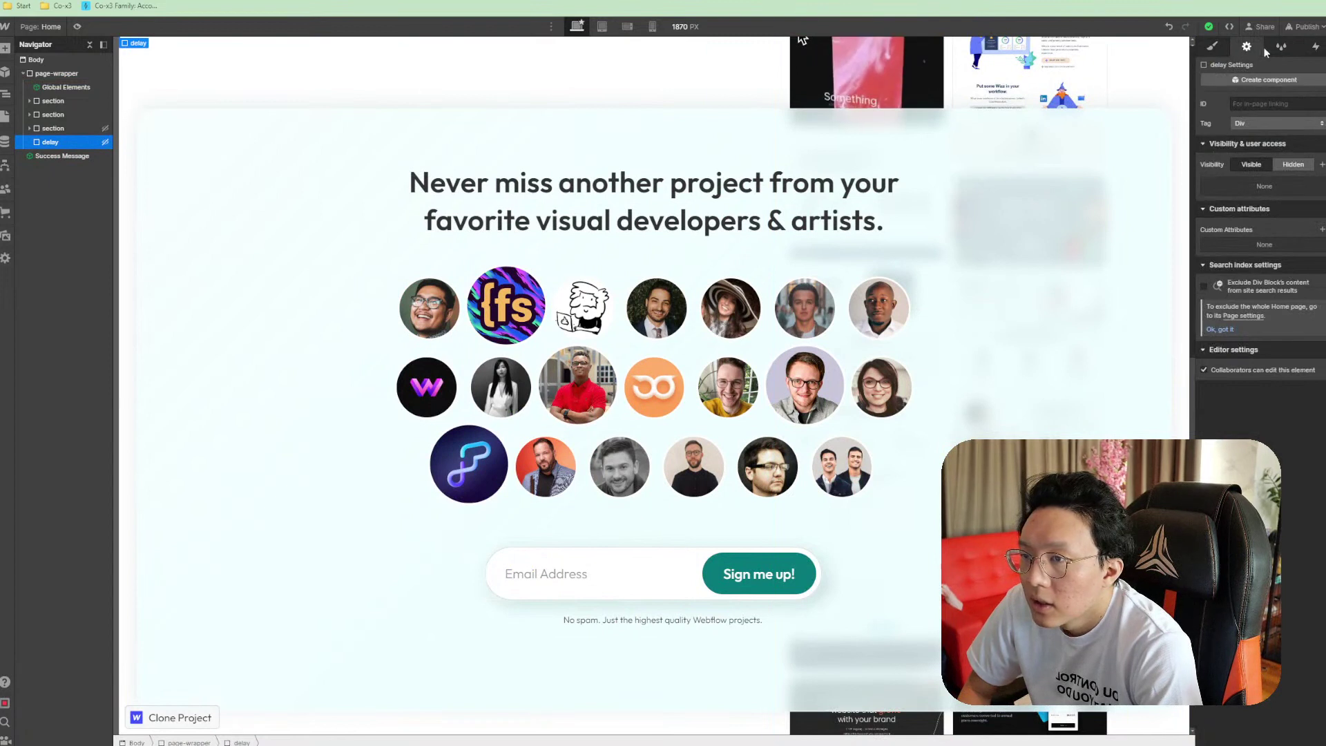
click(1289, 47)
key(h)
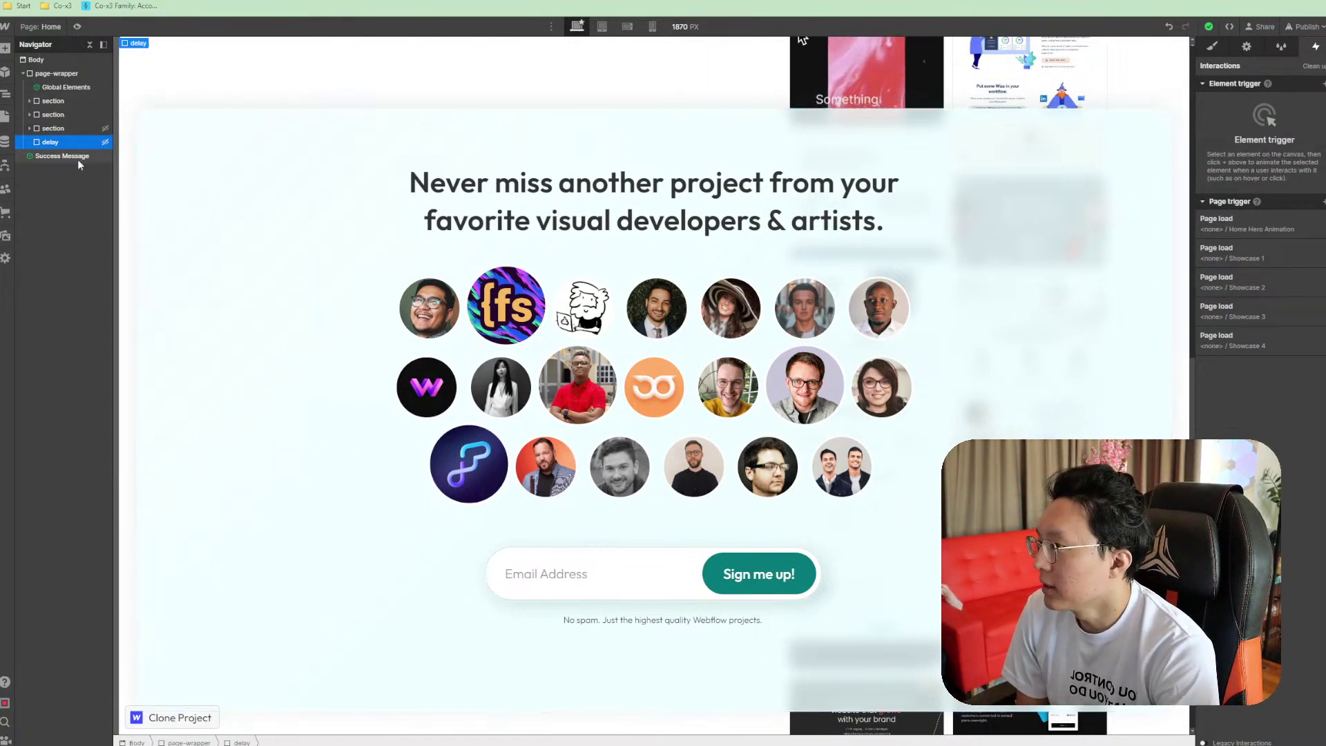
scroll(472, 201, up, 8)
scroll(506, 172, up, 1)
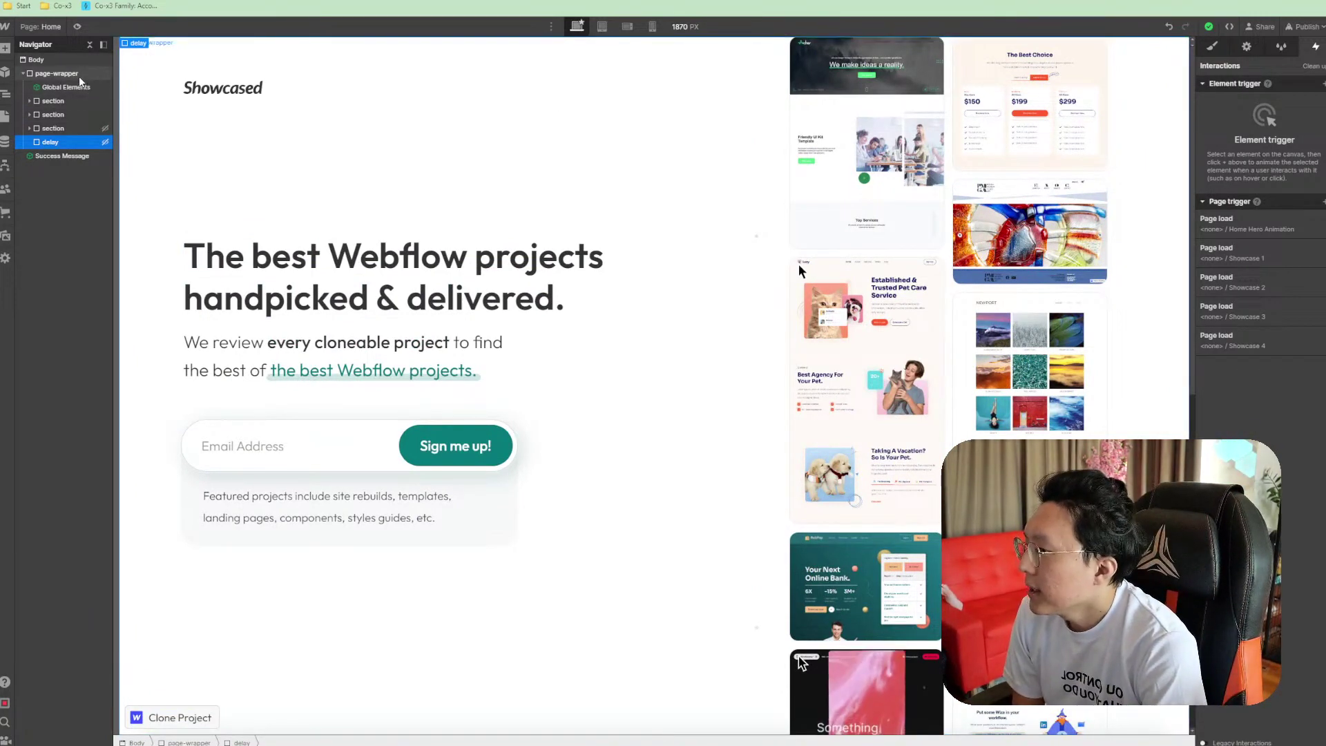
scroll(518, 341, down, 8)
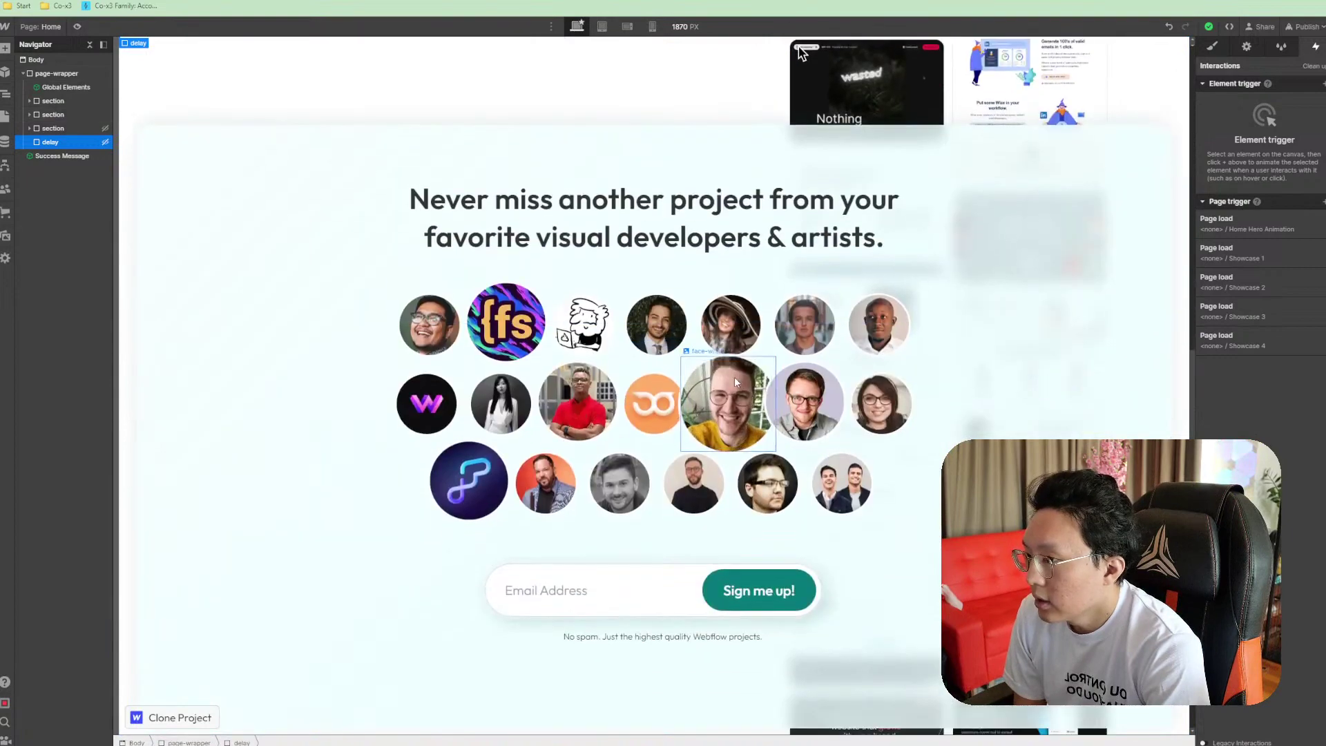
scroll(735, 379, down, 1)
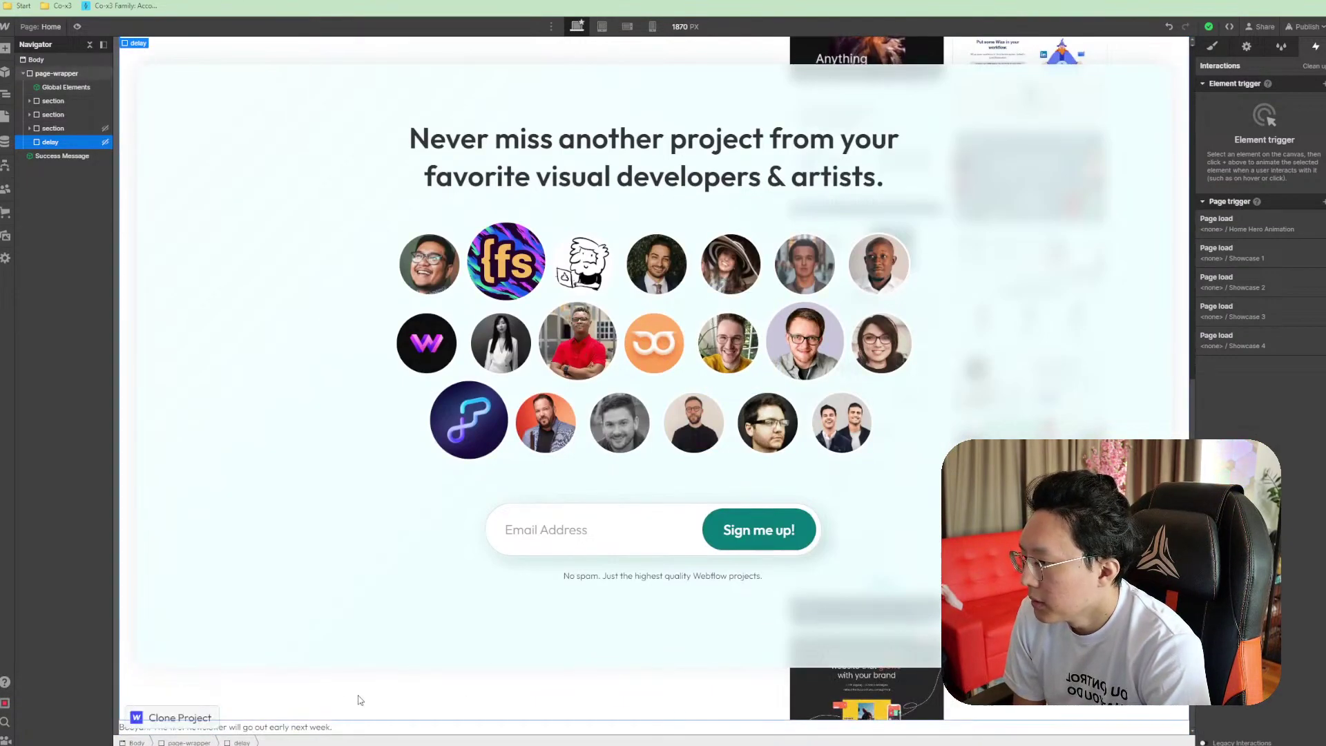
Select the hero-animation-wrap and open the page-load Home Hero Animation to view its timed actions
click(685, 632)
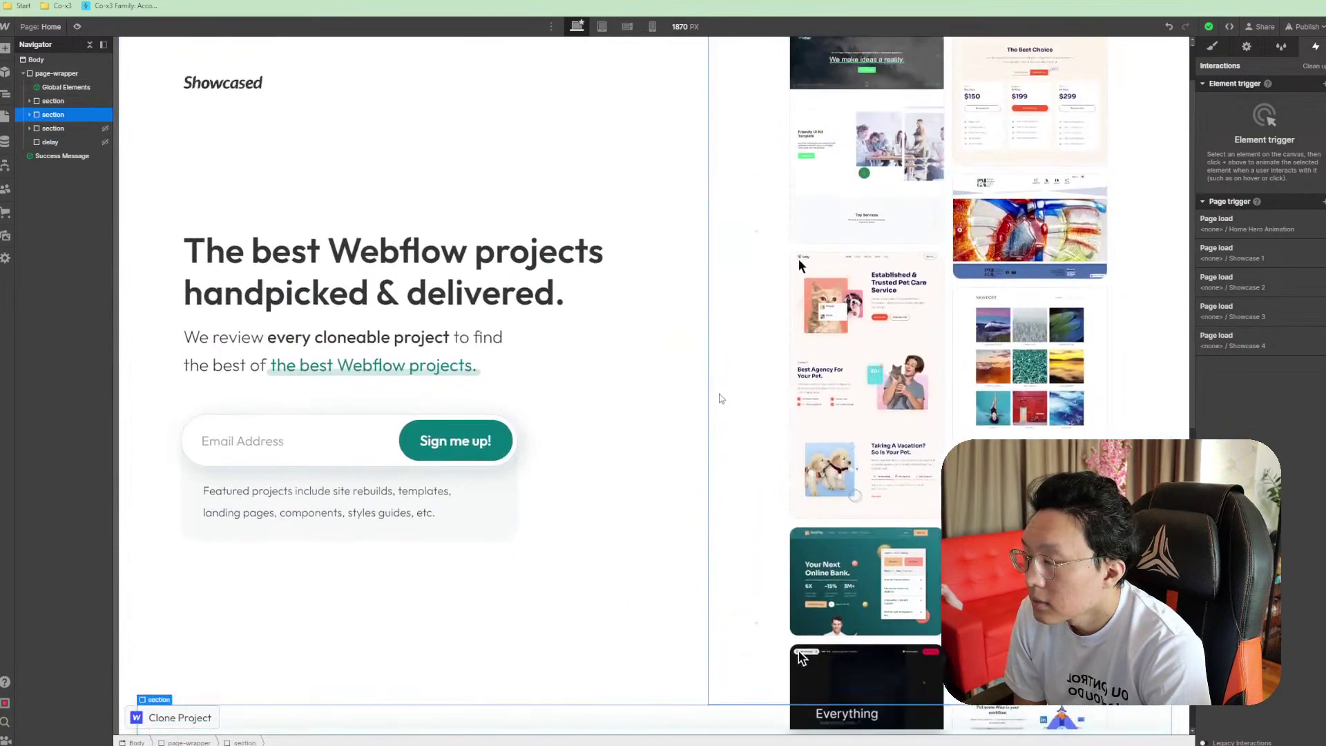
click(727, 224)
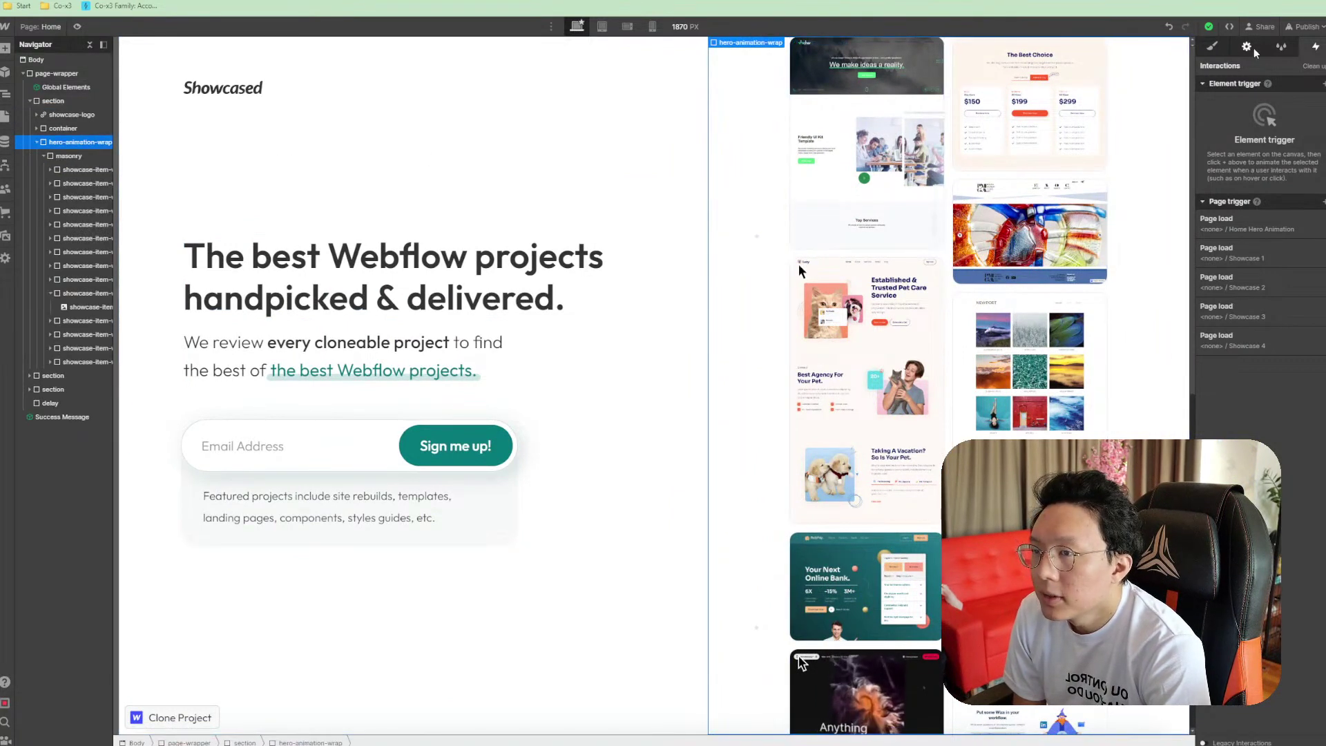
click(1266, 230)
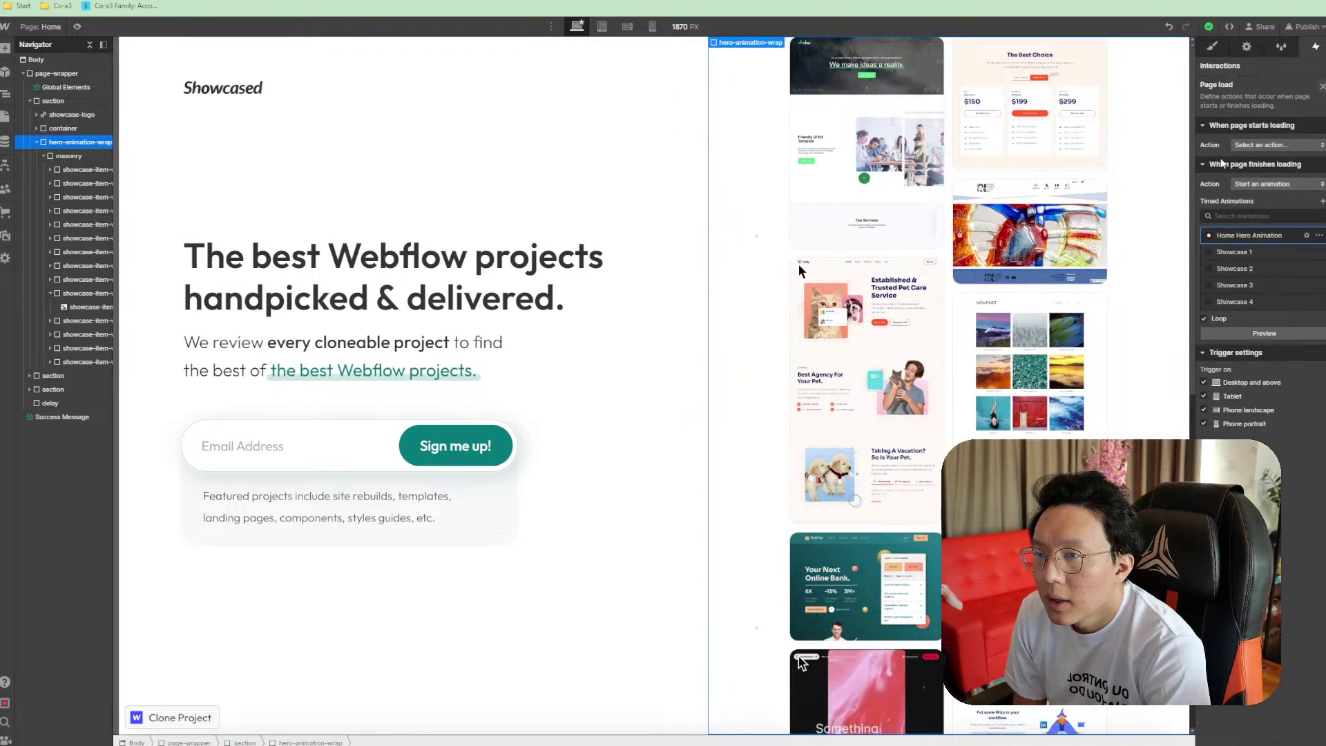
click(1307, 235)
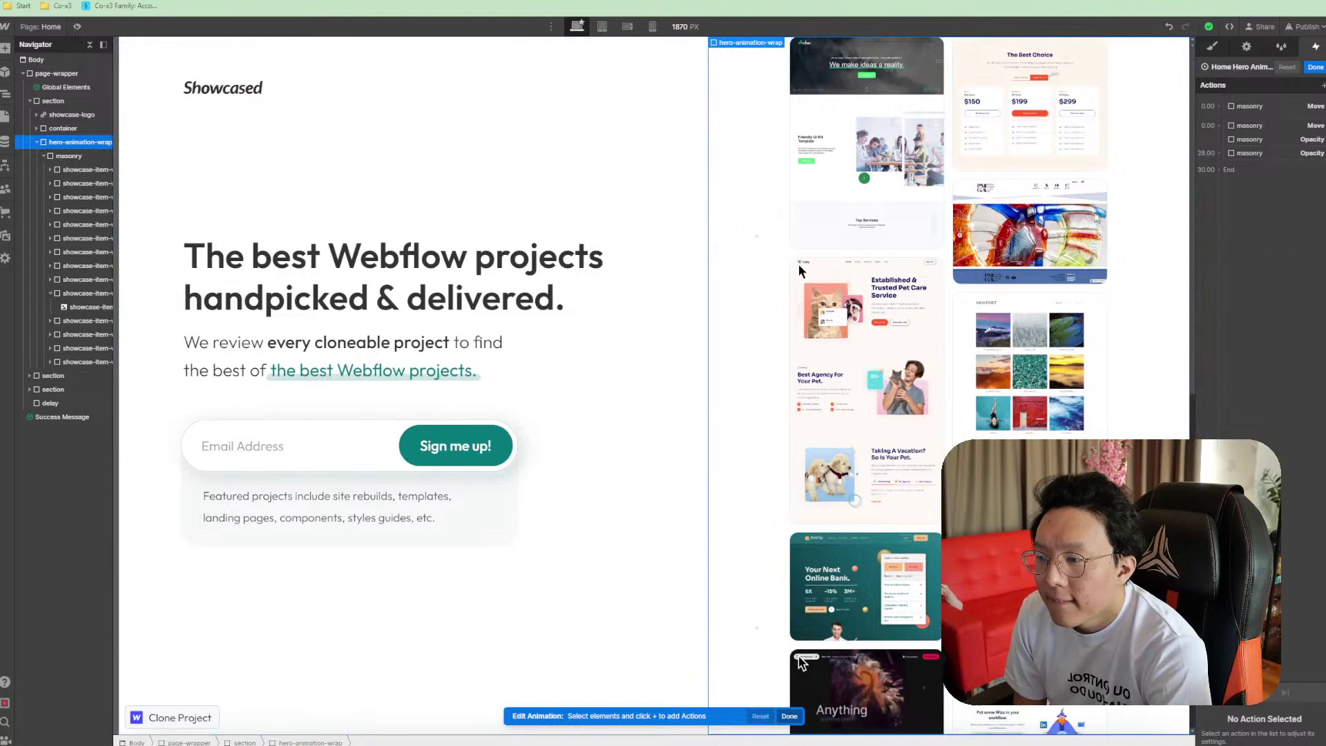
Examine the first masonry Move action of the Home Hero Animation and its effect on the hero
scroll(1097, 218, down, 3)
scroll(1097, 217, up, 3)
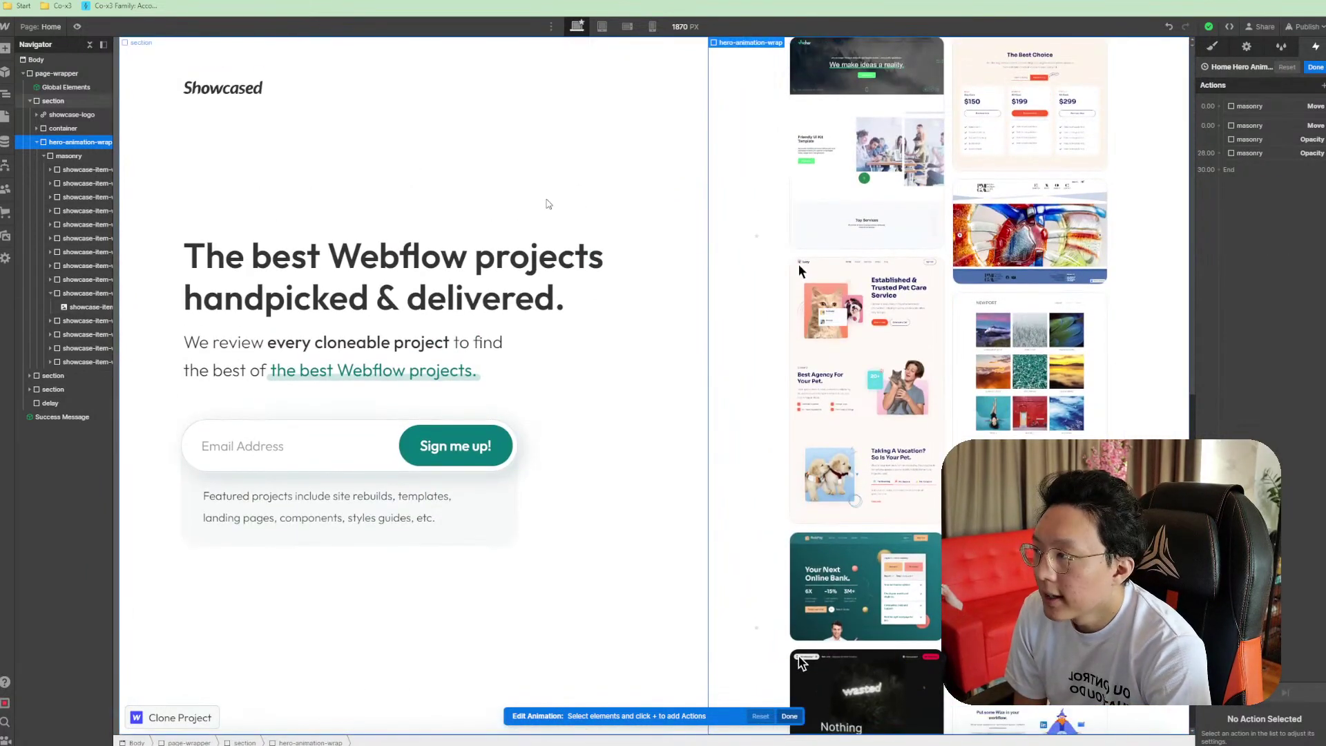
click(1150, 104)
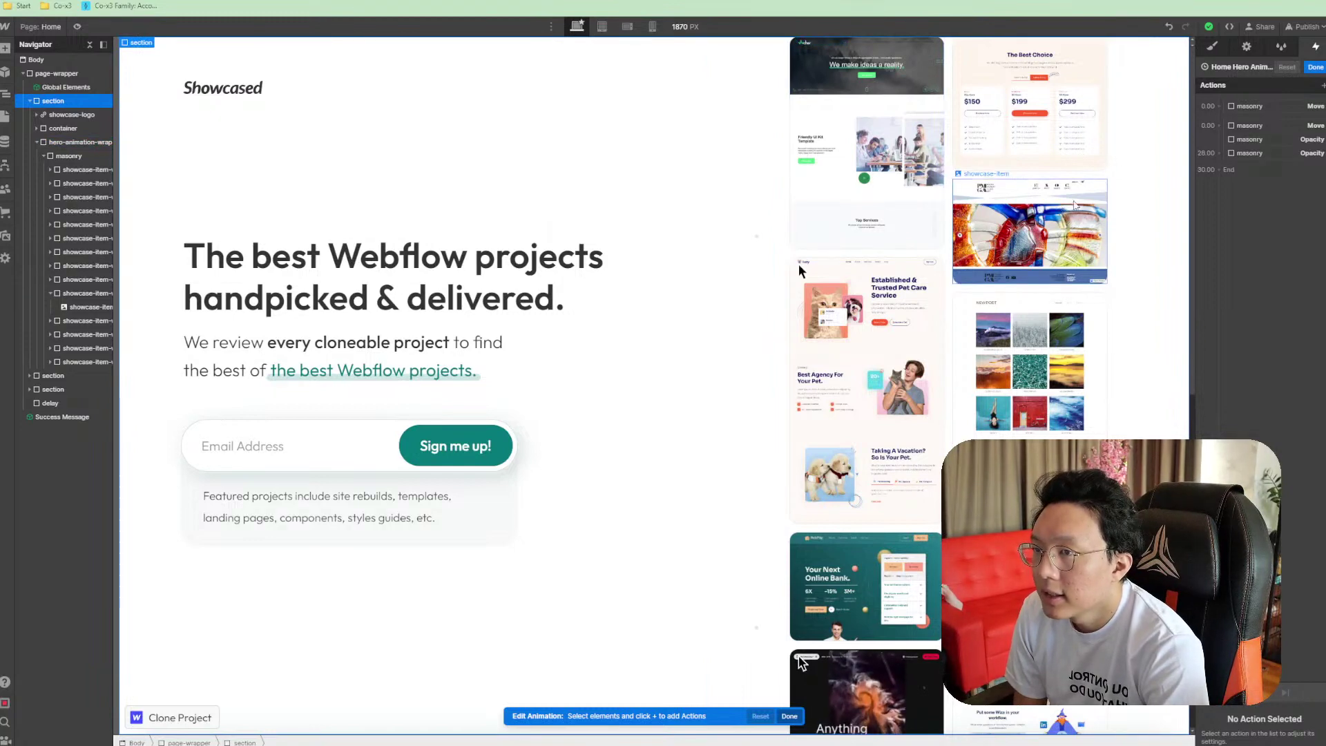
click(1264, 107)
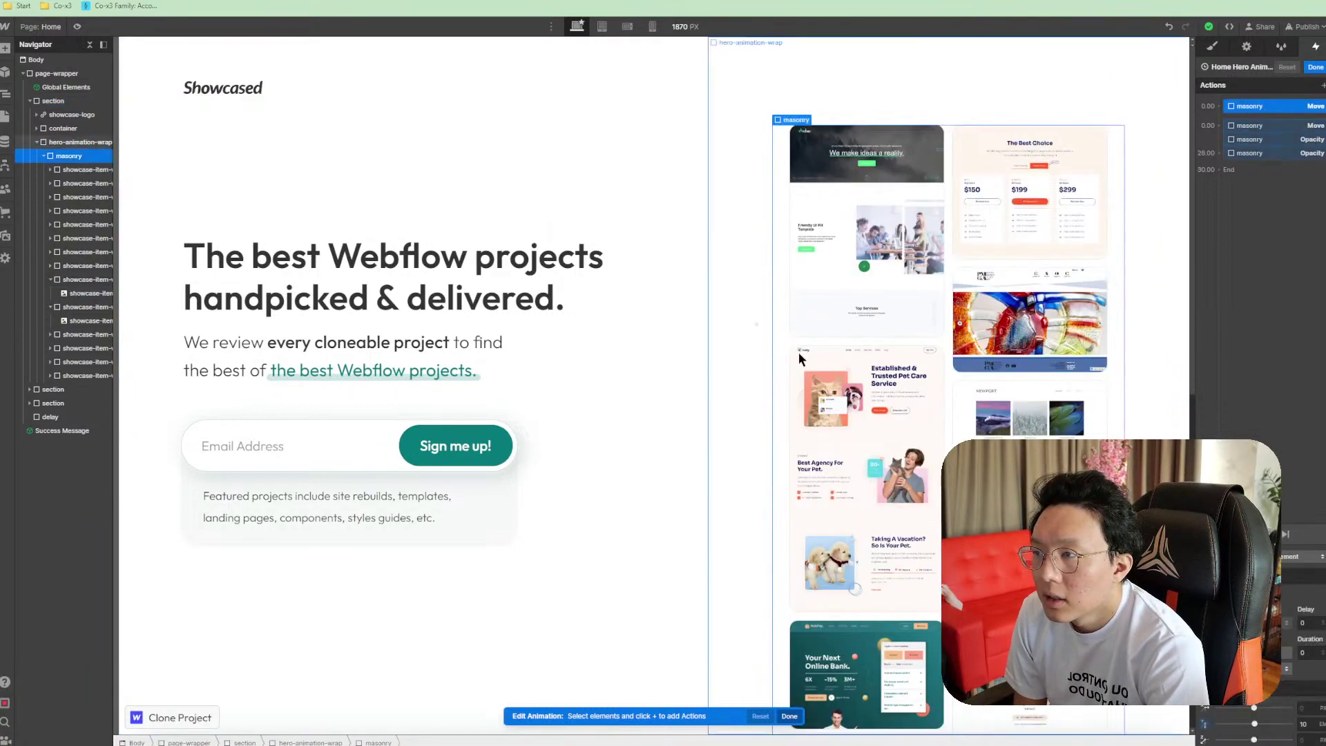
drag(799, 351, 799, 305)
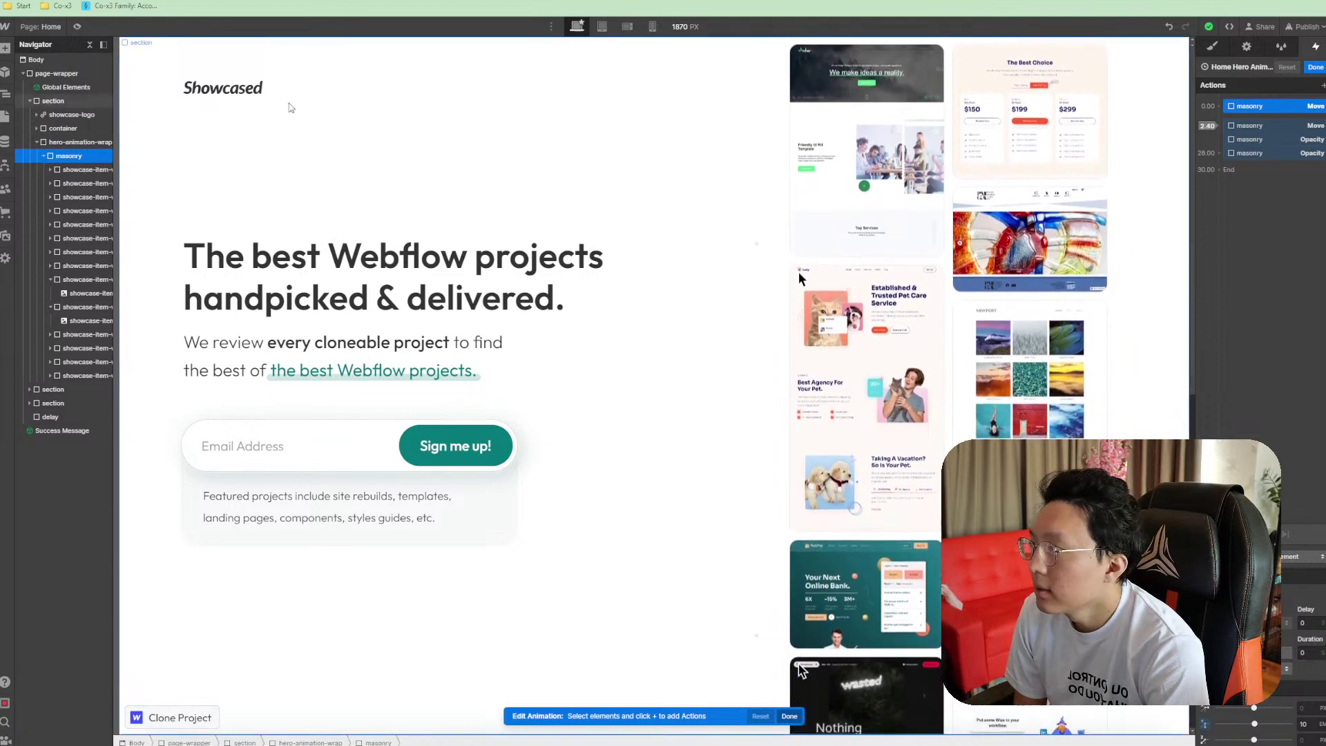
Inspect how the hero section is nested, from hero-animation-wrap and the underlined link text up to text-box, flex-row-outer and container
click(71, 103)
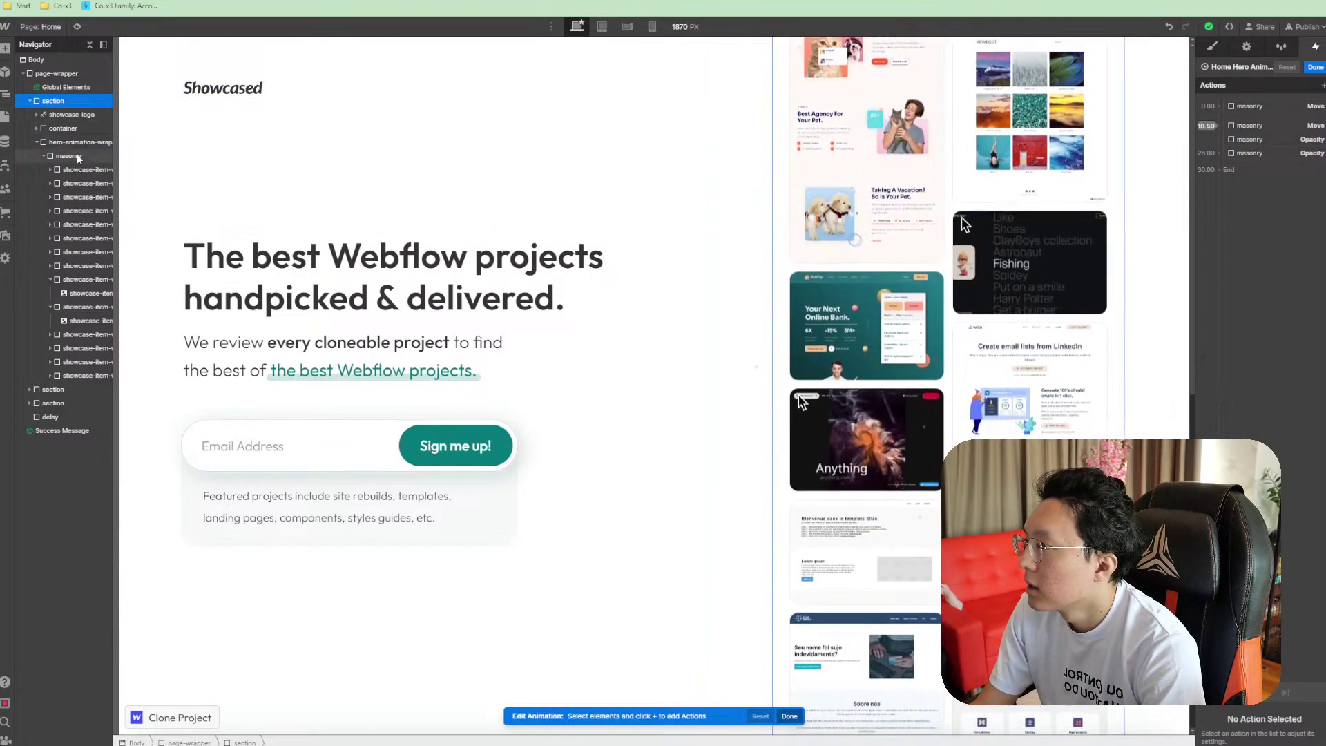
click(76, 143)
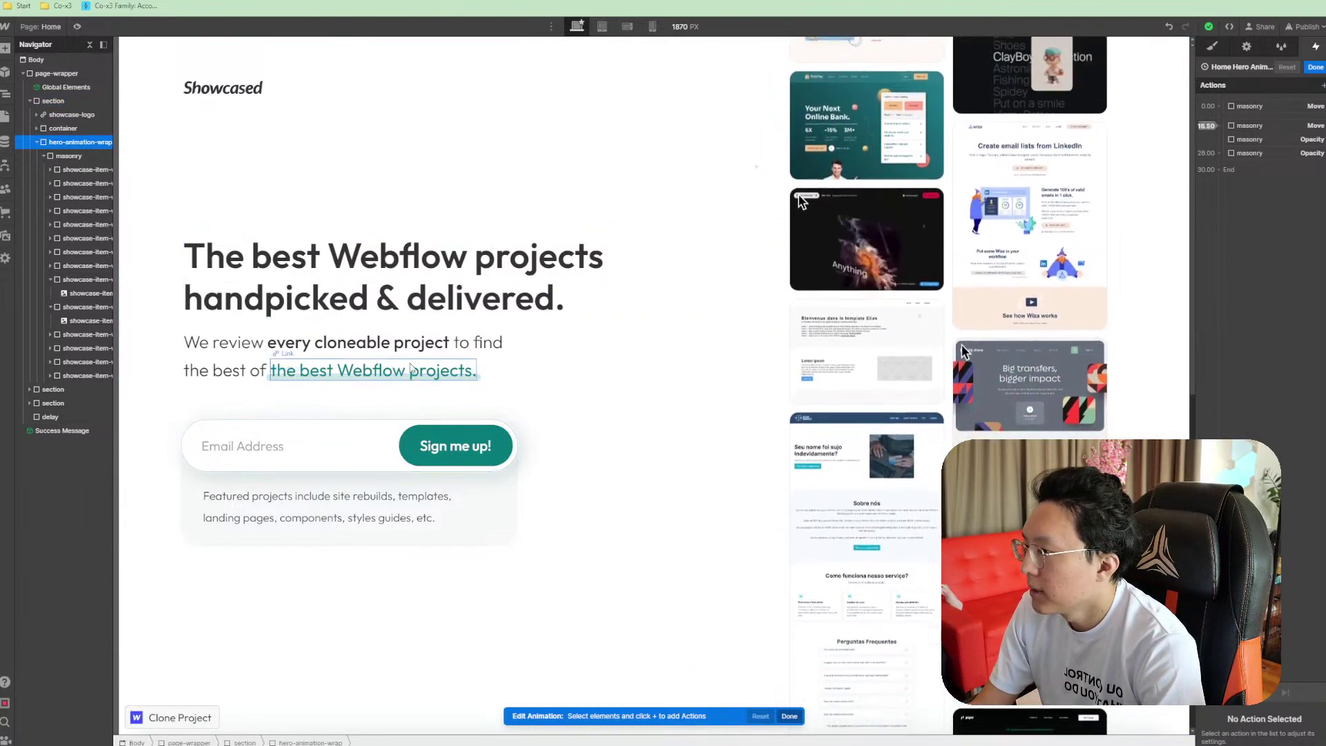
click(412, 382)
click(417, 384)
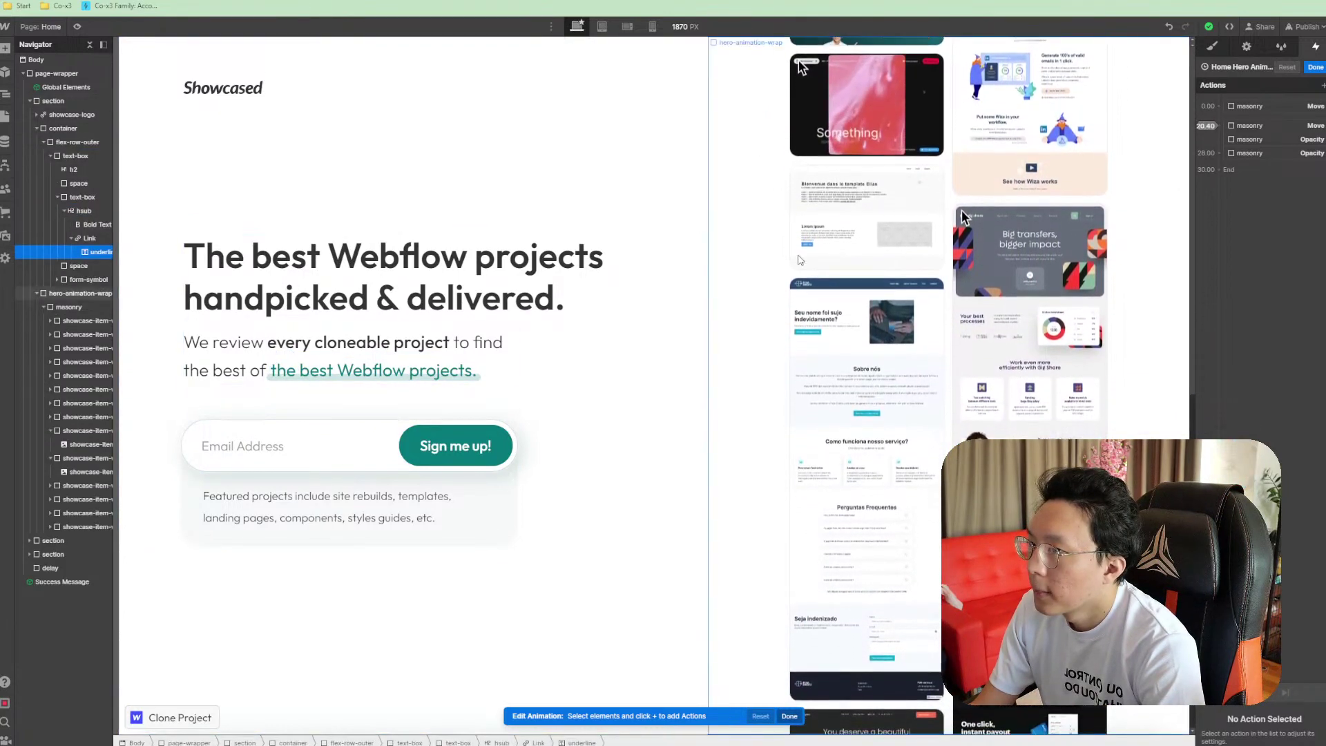
click(81, 155)
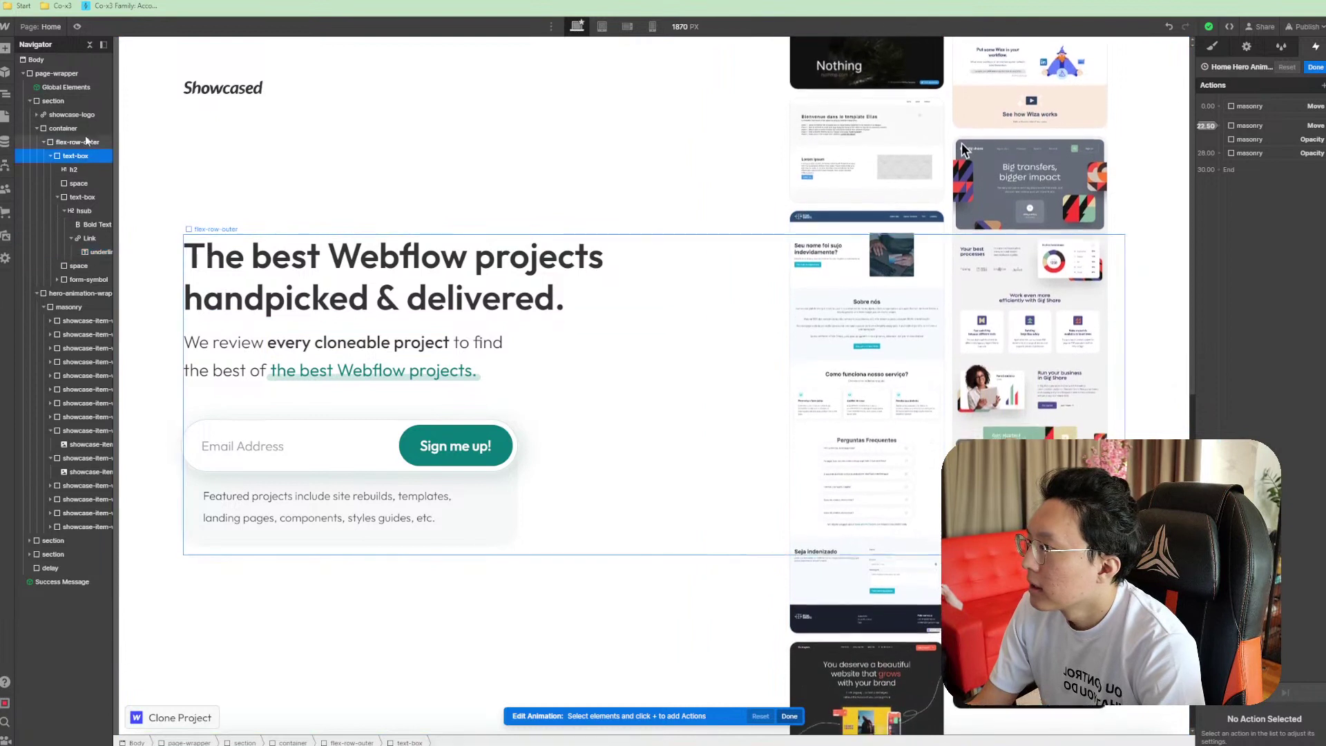
click(85, 142)
click(84, 130)
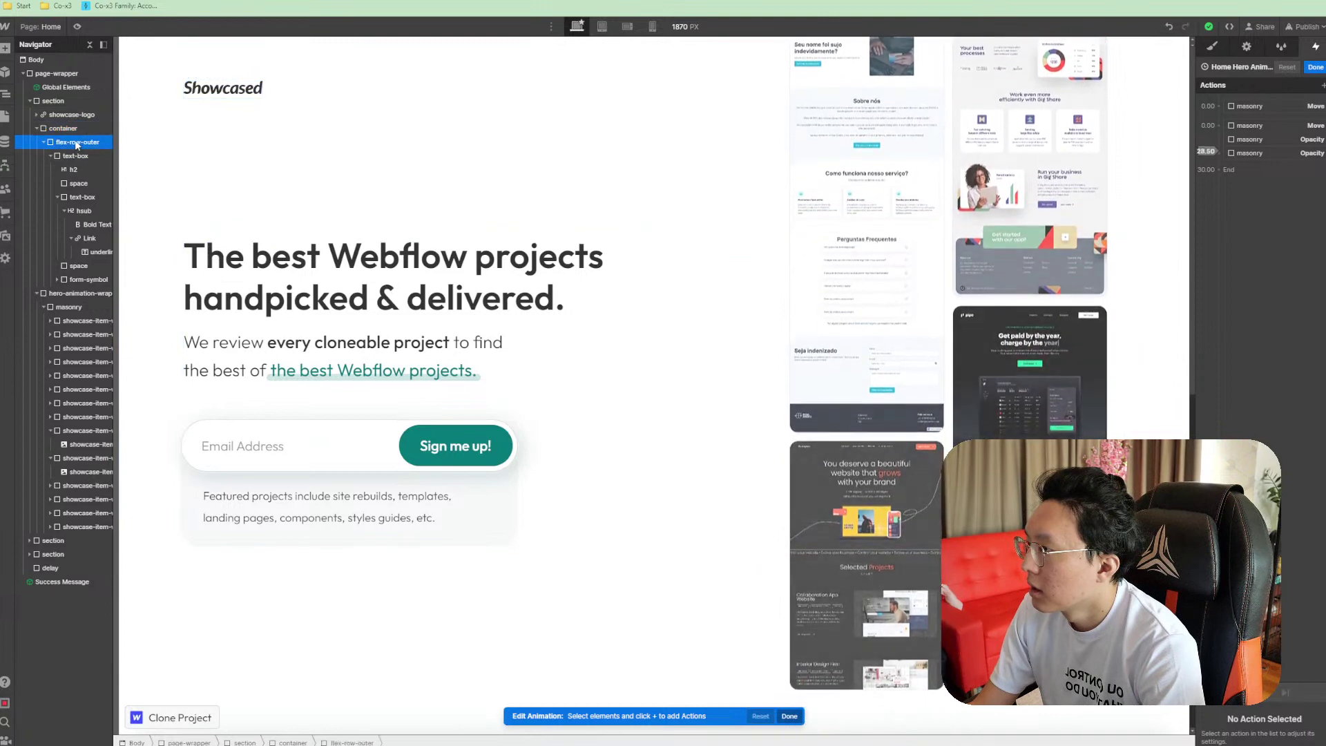
Collapse the container and hero-animation-wrap in the cloned page's structure and select their parent section
click(37, 128)
click(70, 143)
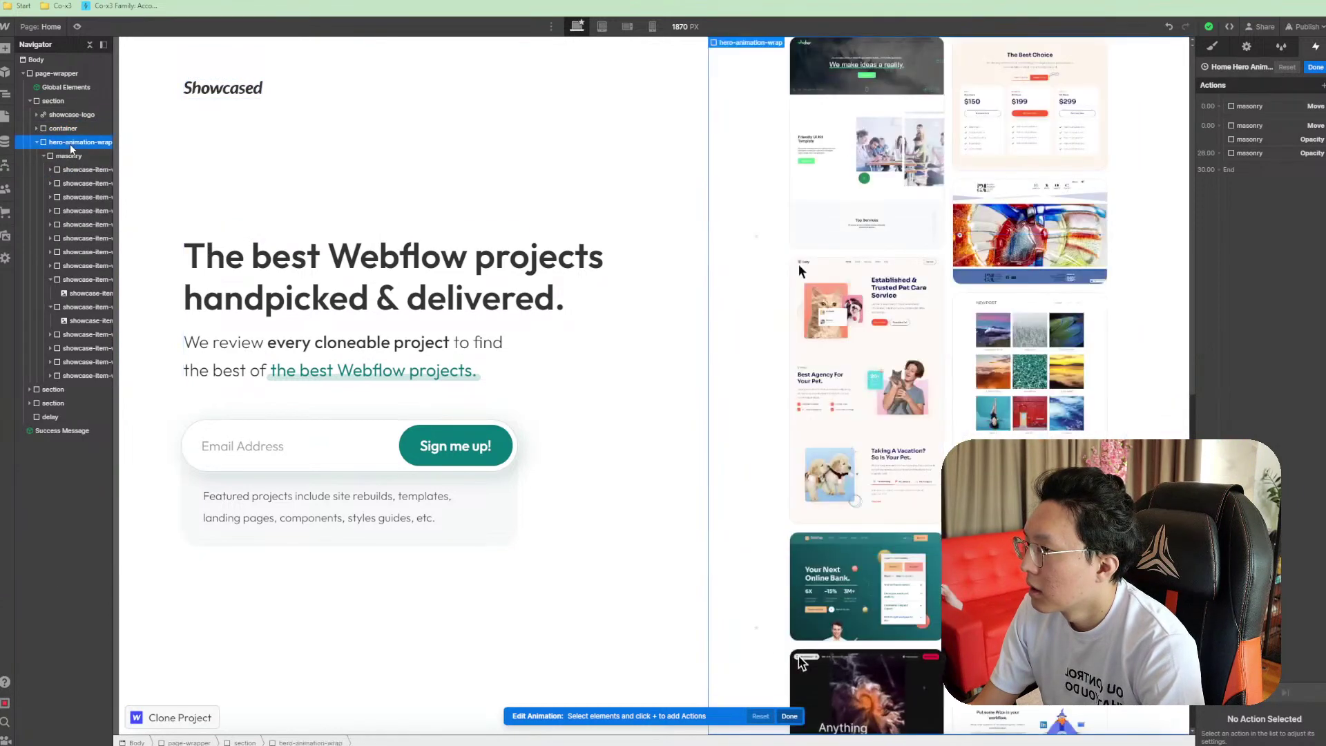
click(37, 143)
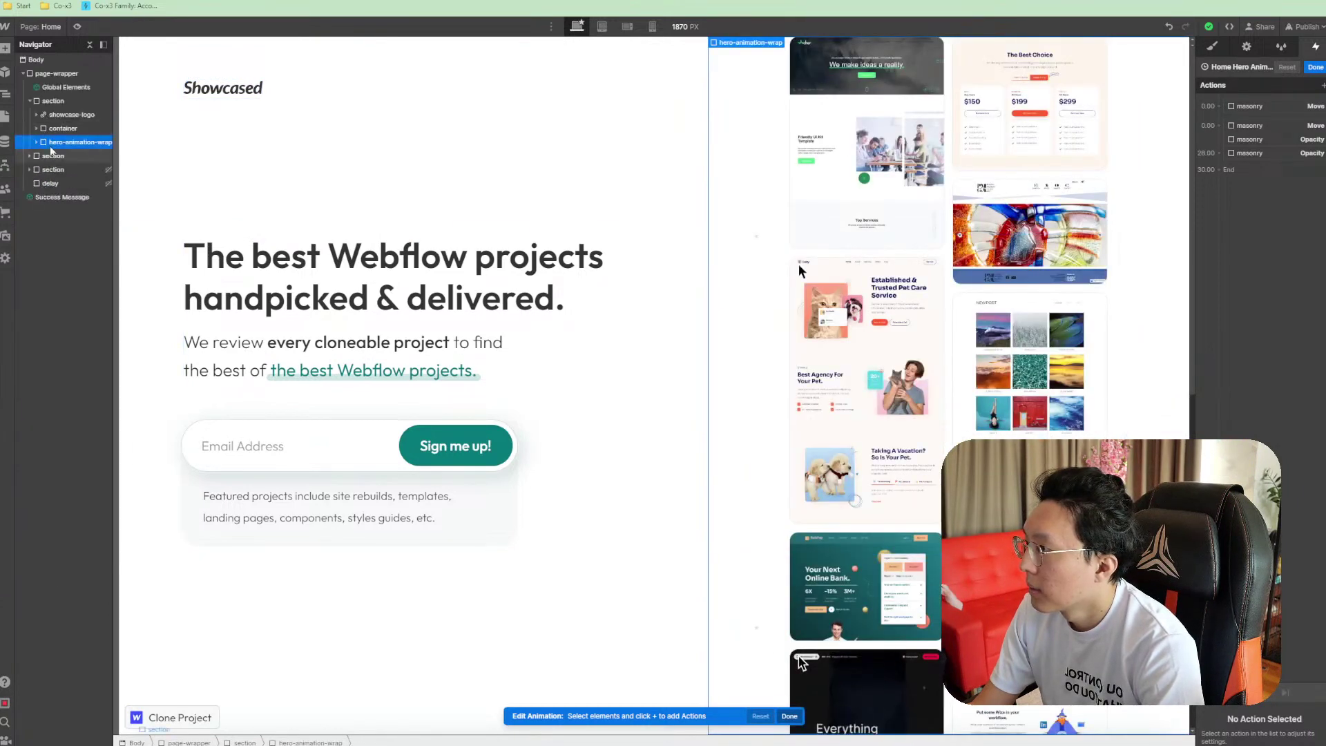
click(66, 103)
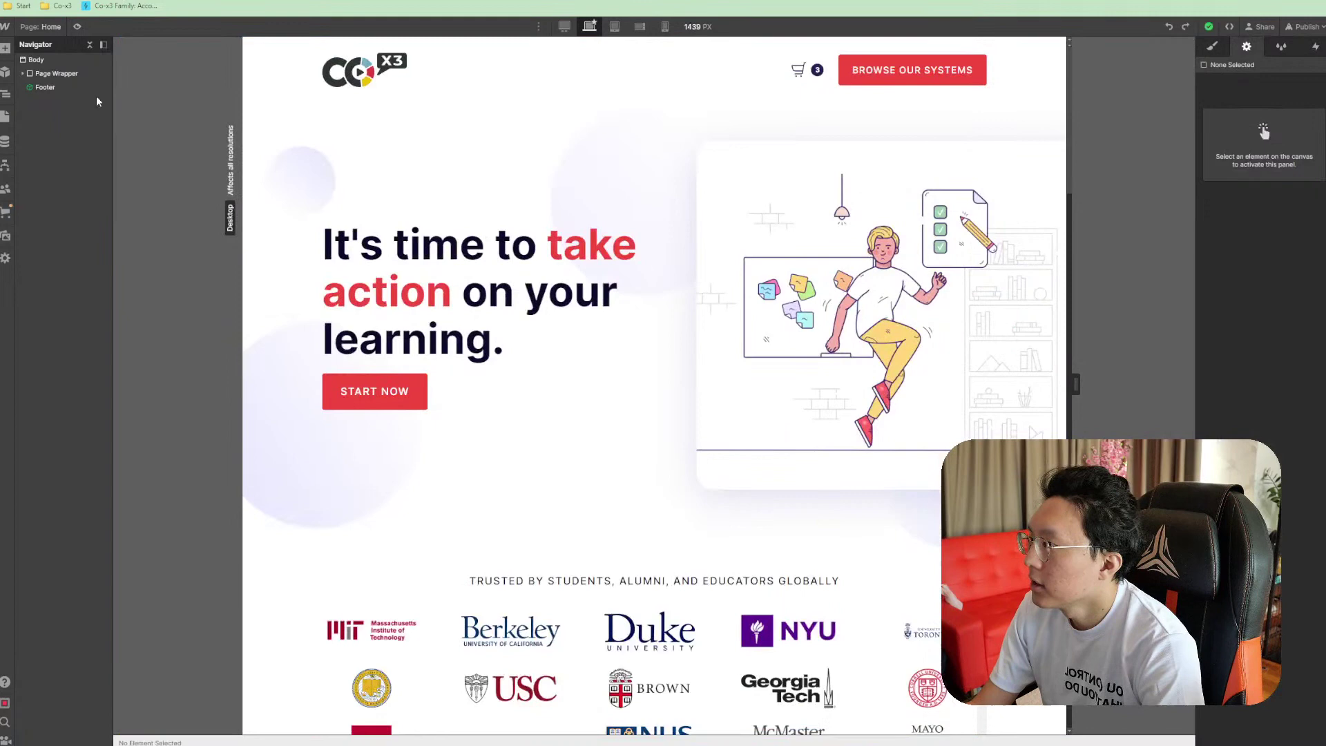
Paste the copied hero section directly after the Header inside the Co-x3 Home page's Page Wrapper
click(22, 74)
click(67, 88)
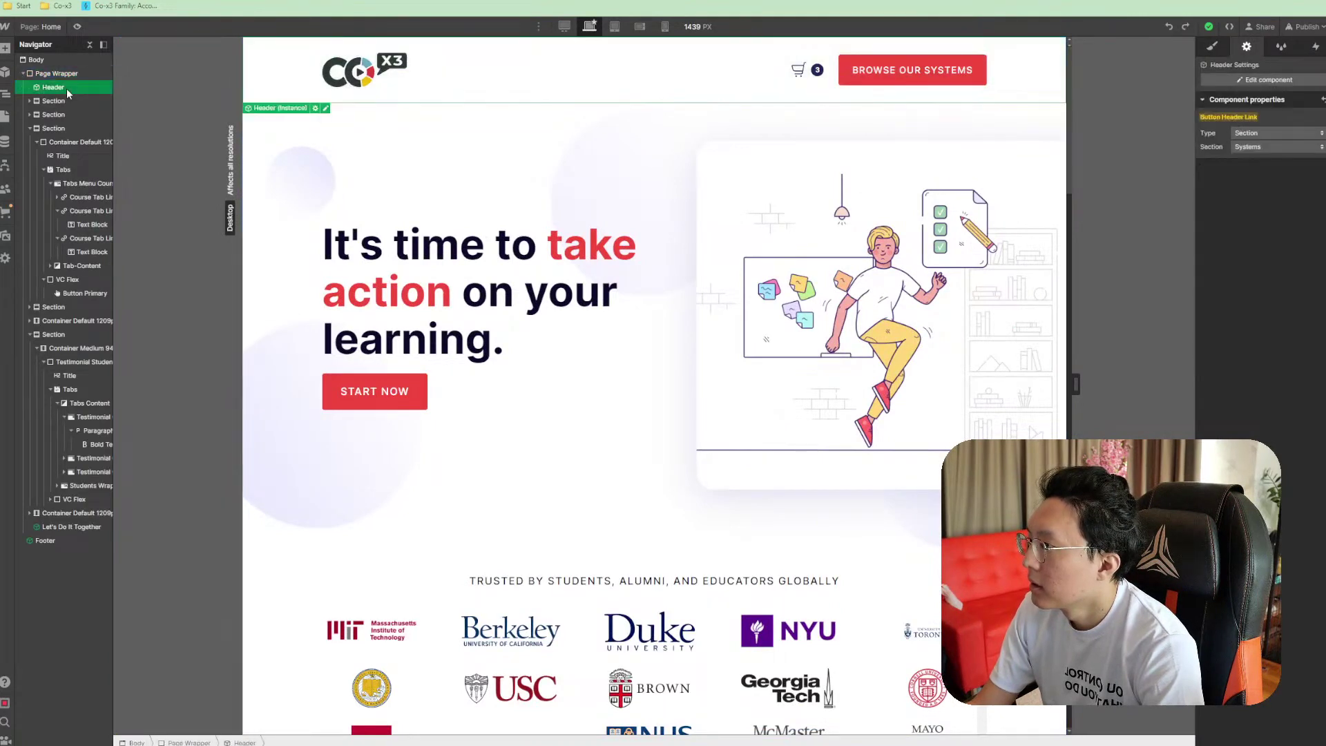
key(ctrl+v)
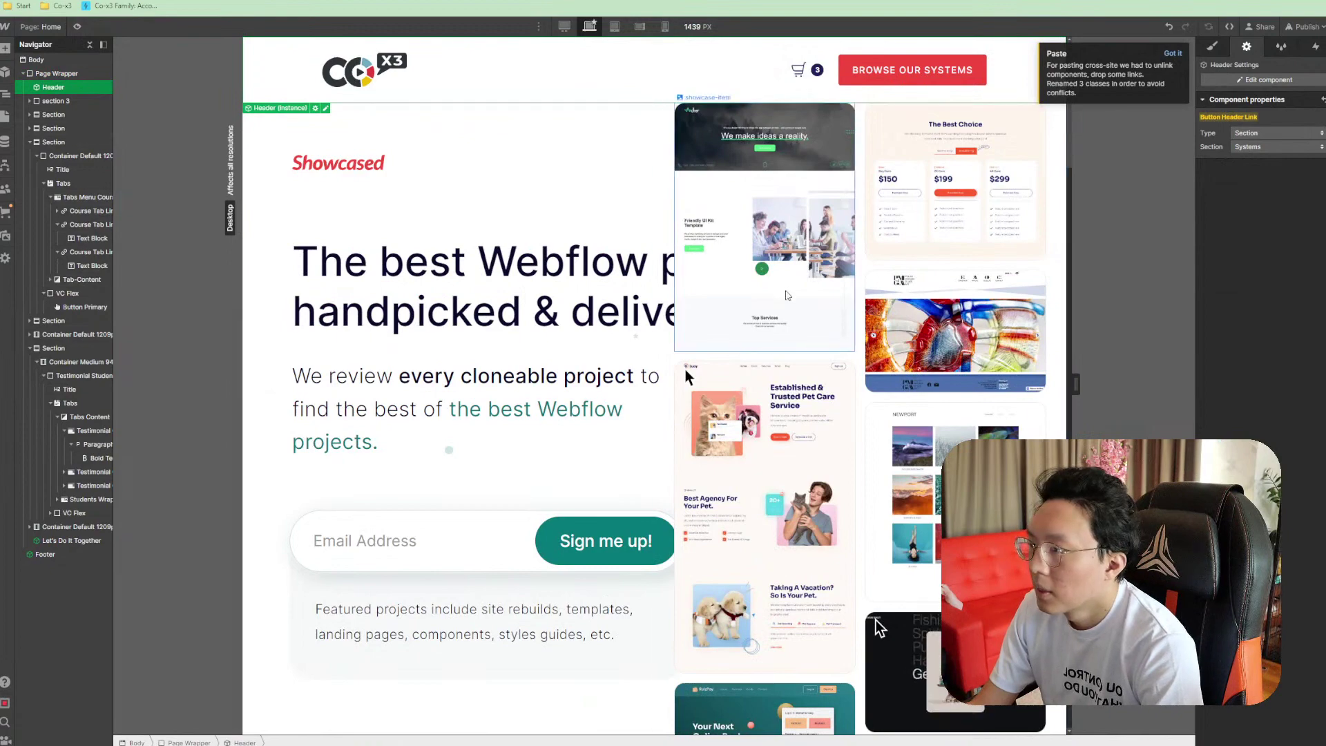
scroll(786, 301, down, 3)
scroll(786, 301, down, 4)
scroll(786, 301, up, 8)
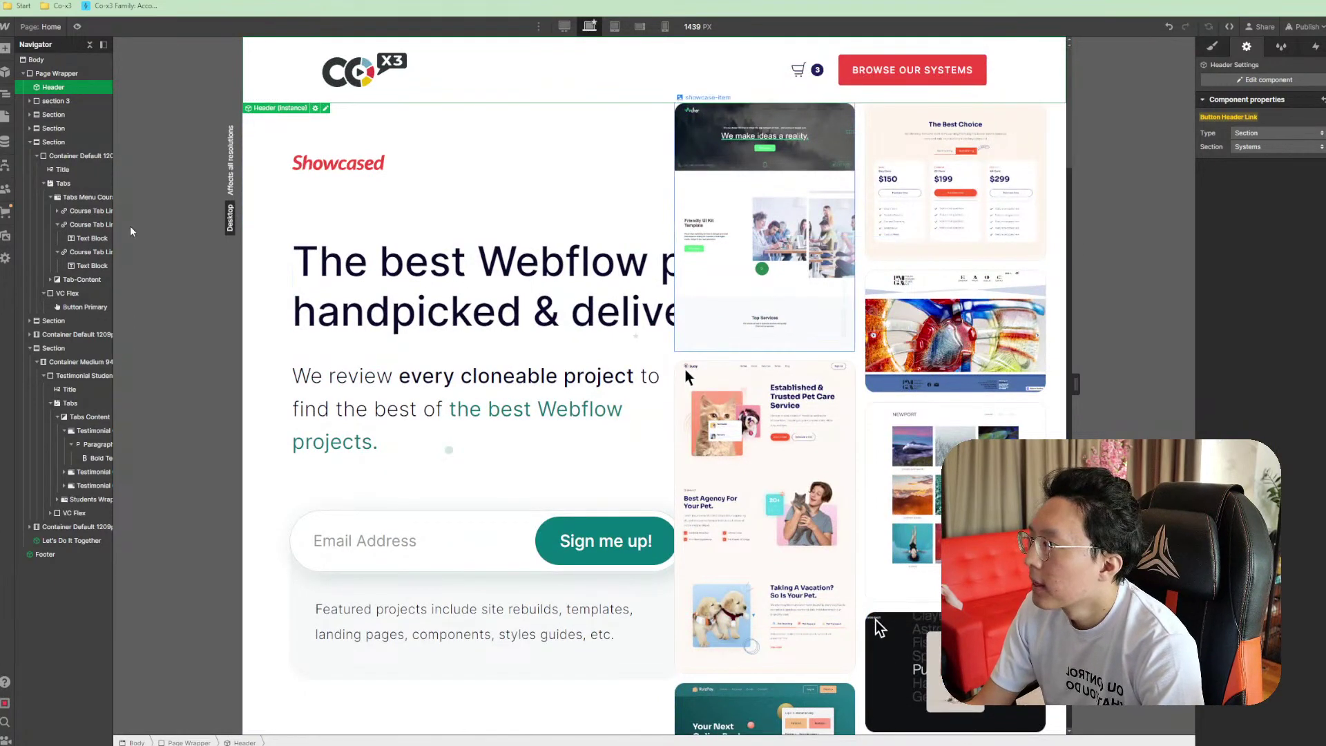
Select the masonry block inside the pasted hero-animation-wrap and check its interactions
click(765, 228)
click(70, 155)
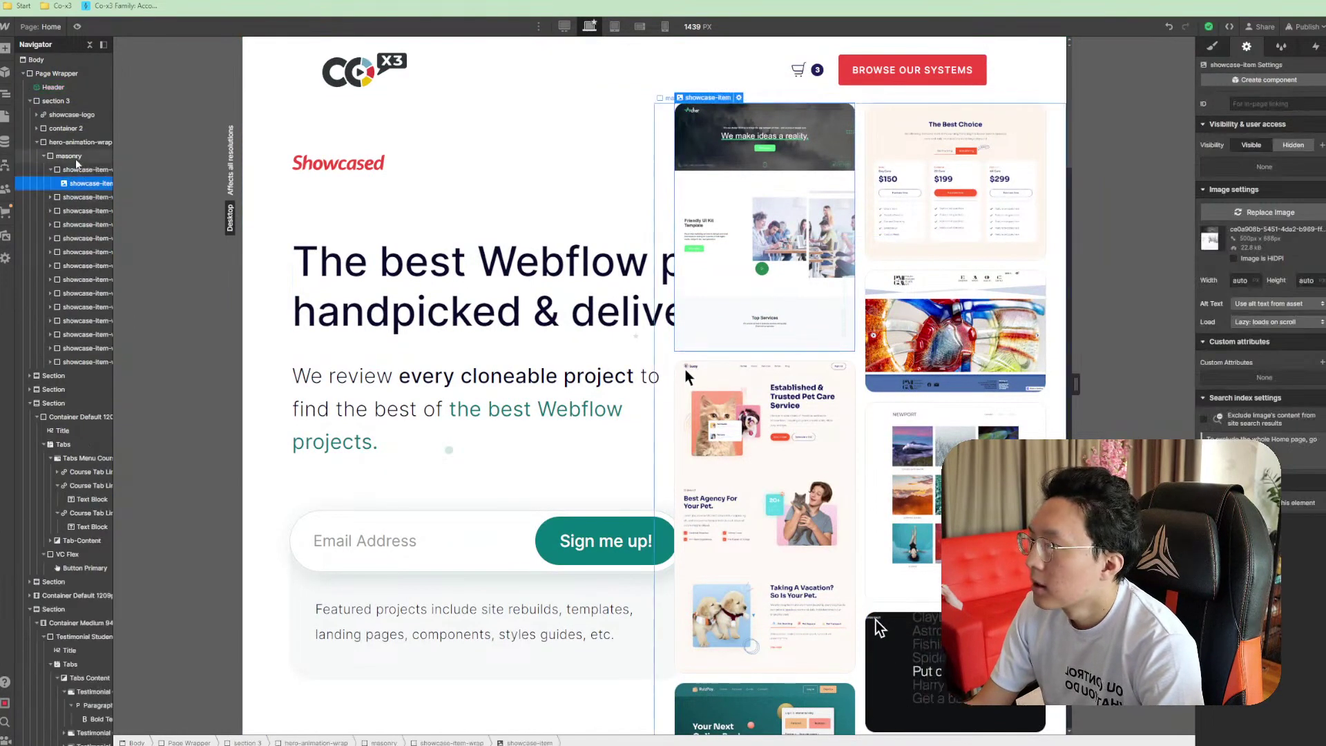
click(1312, 50)
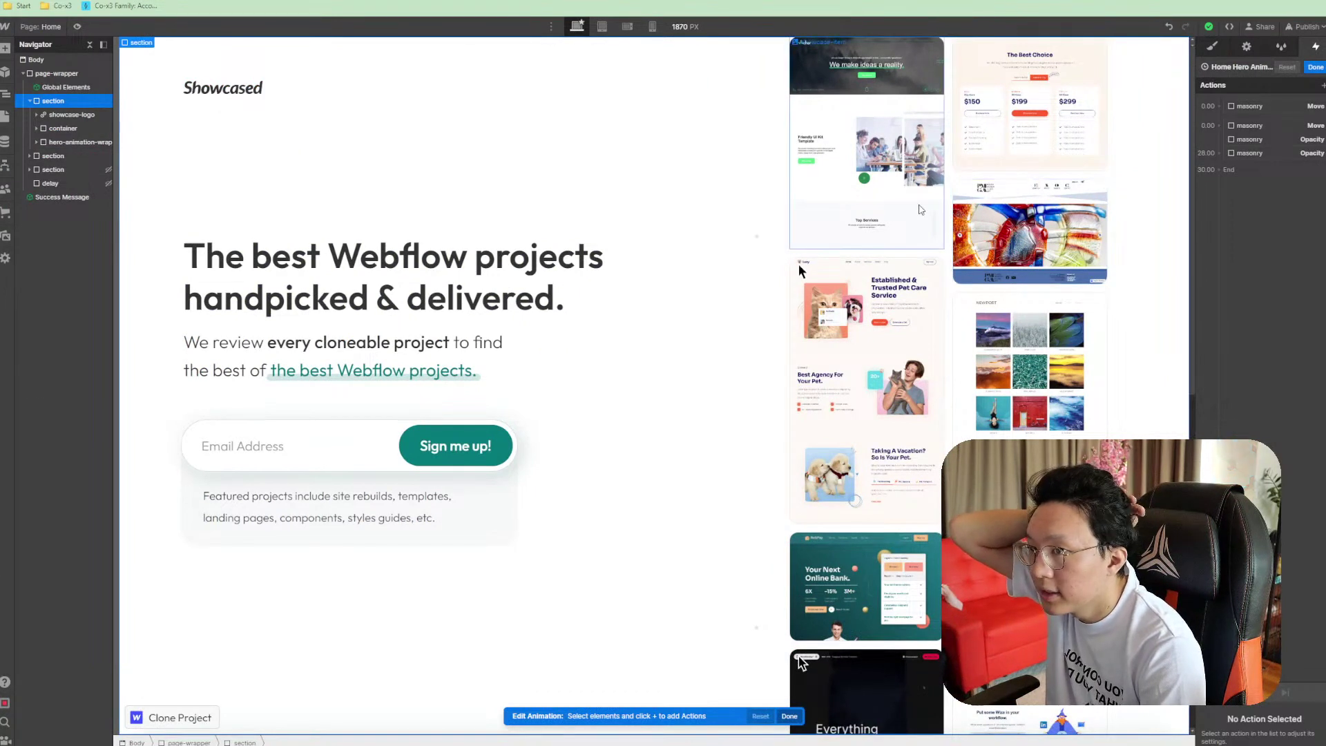
Close the Home Hero Animation in the cloned project and review the page-load triggers with their timed animations
click(921, 210)
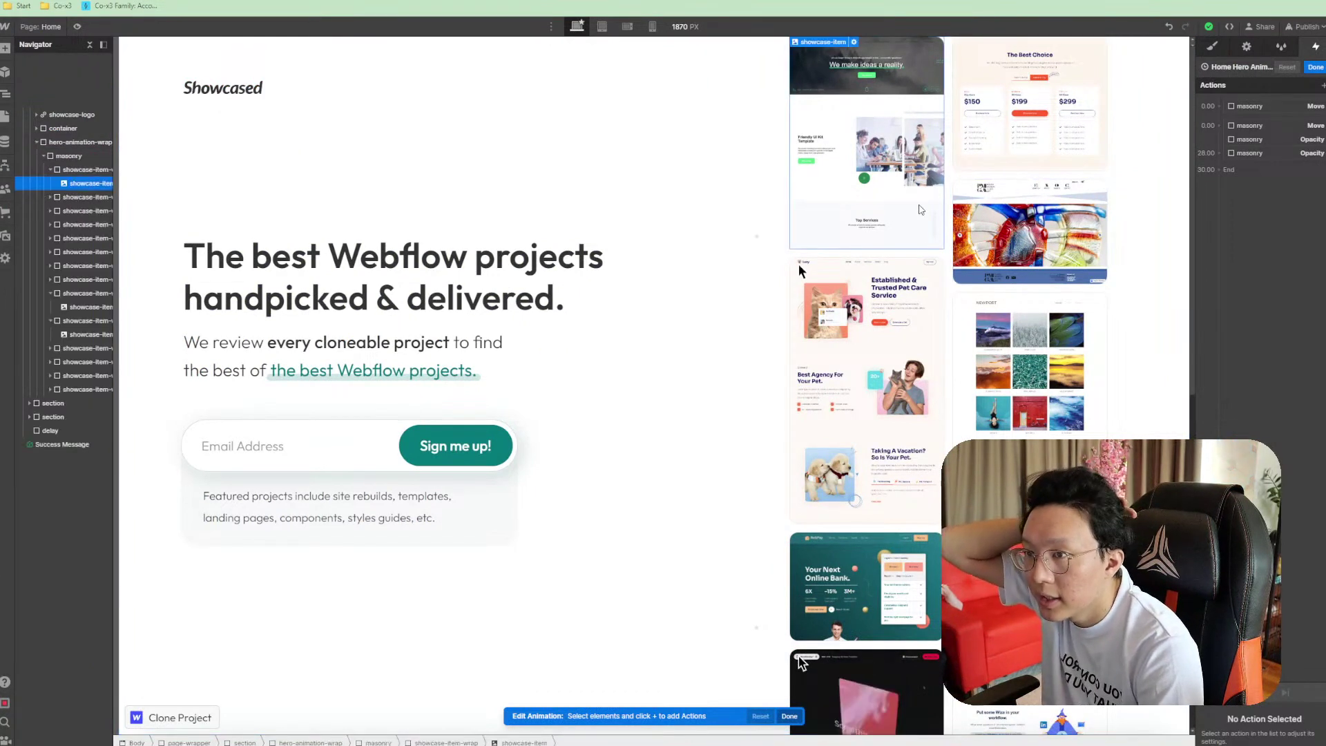
click(1311, 68)
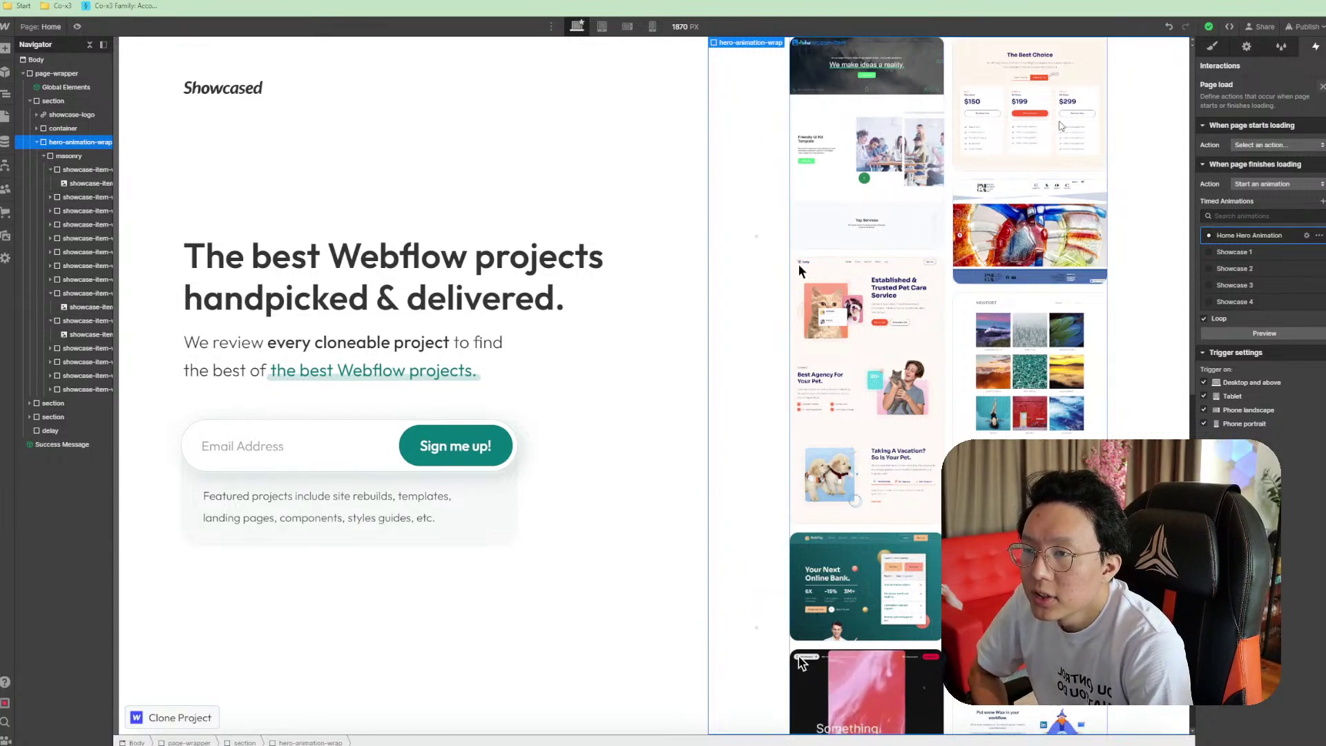
click(1090, 234)
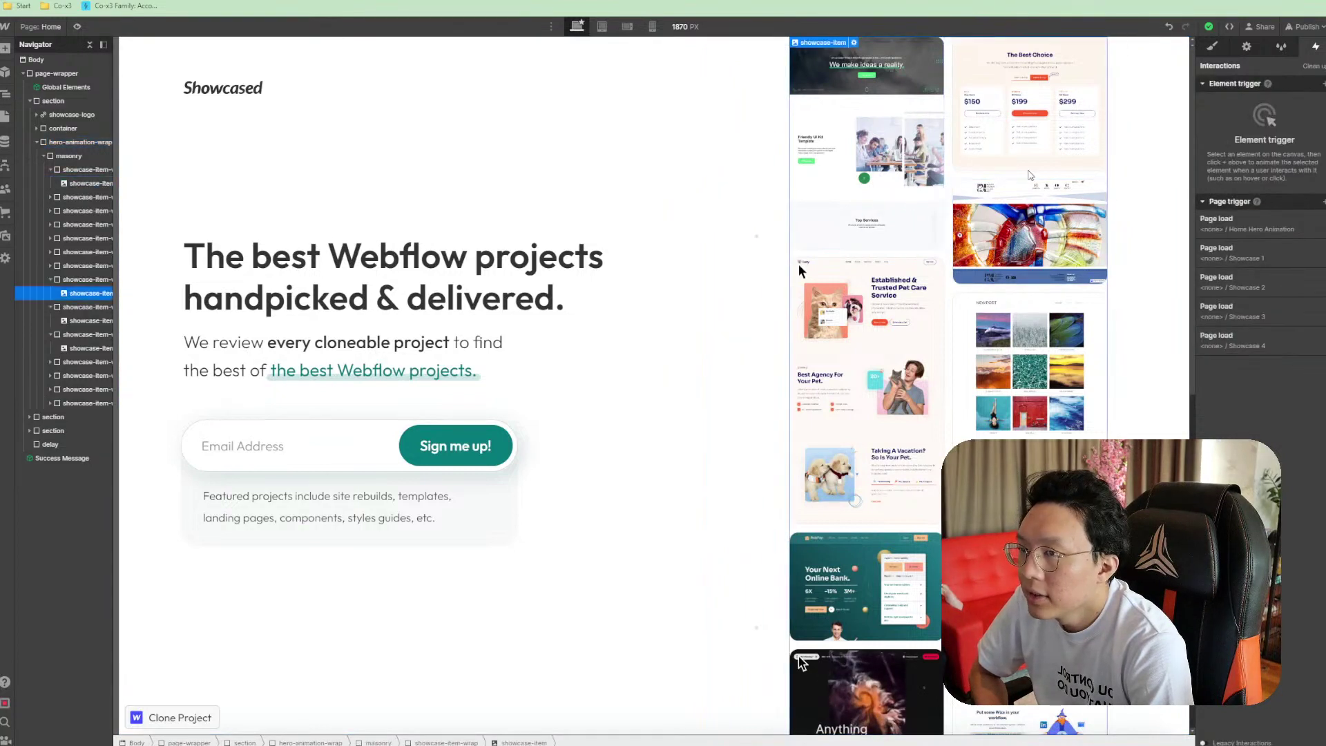
click(1255, 224)
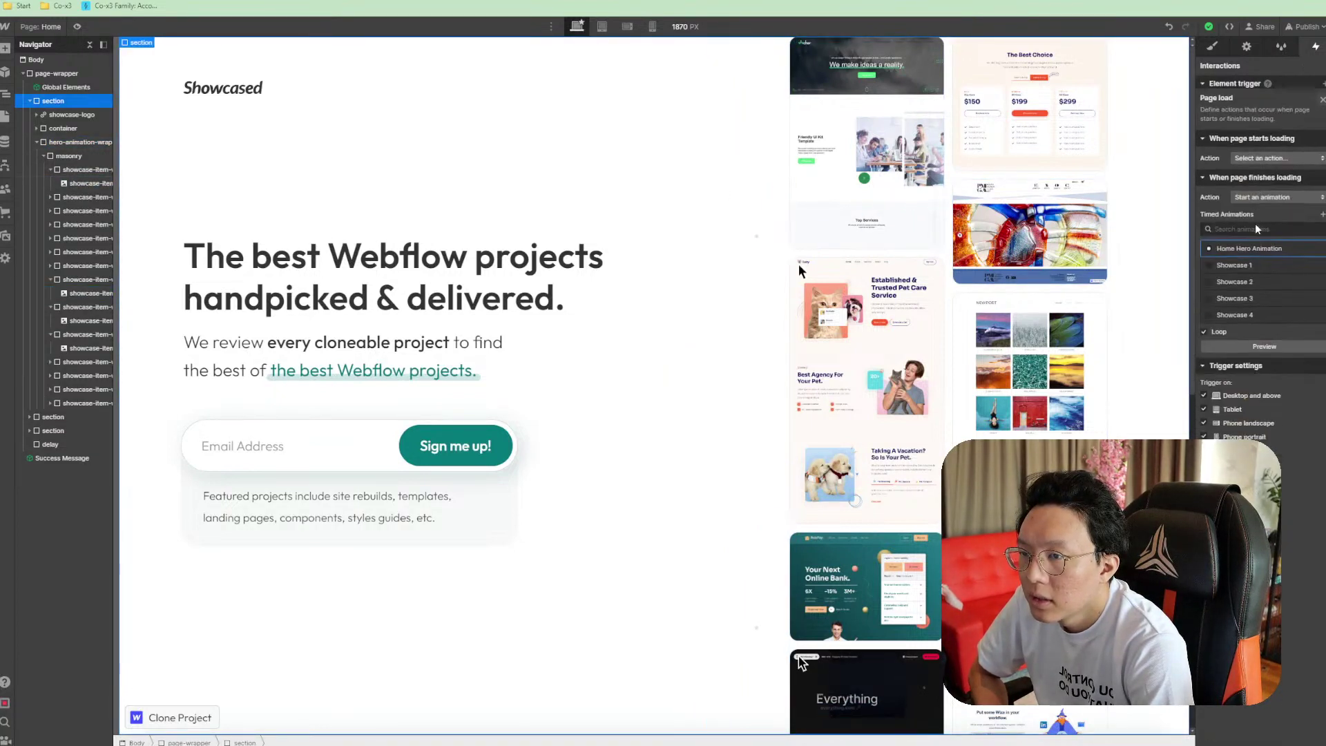
scroll(1255, 223, down, 1)
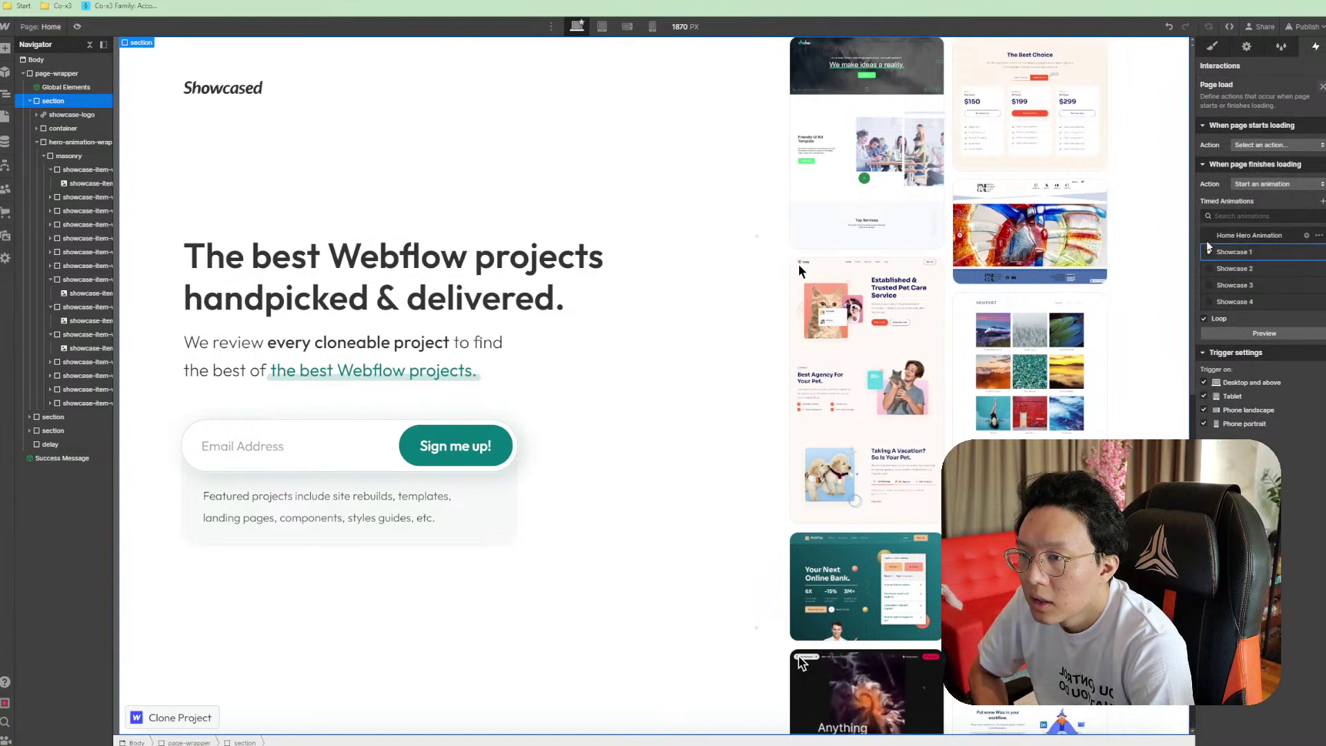
Open the Showcase 1 timed animation to view its actions, and close it again
click(1305, 255)
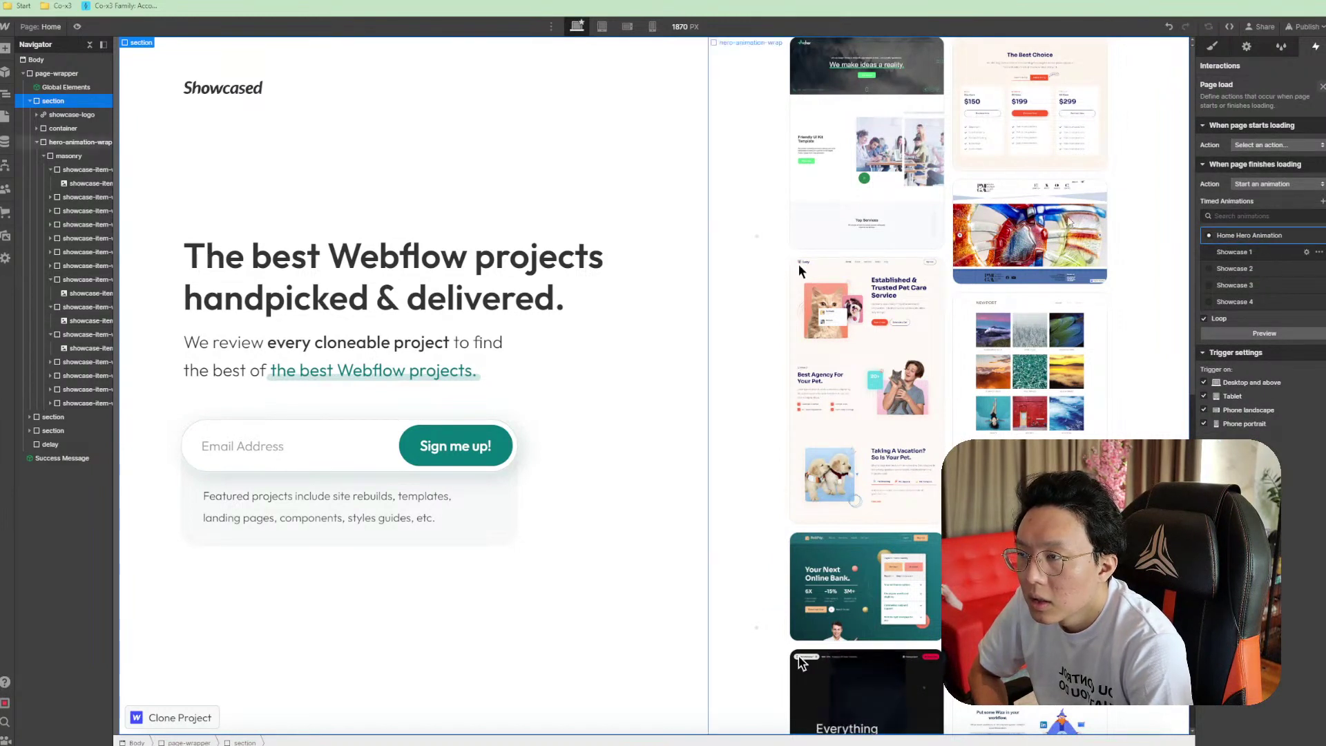
click(1273, 253)
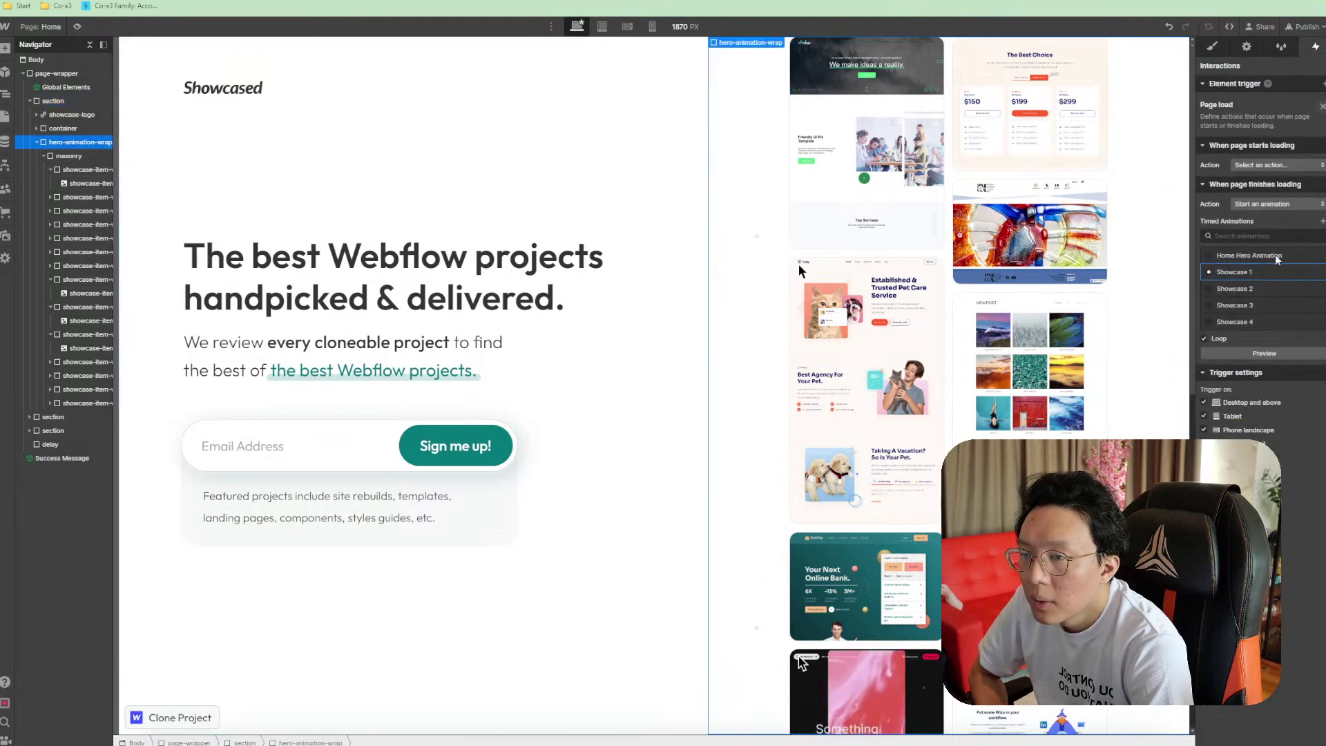
click(1306, 253)
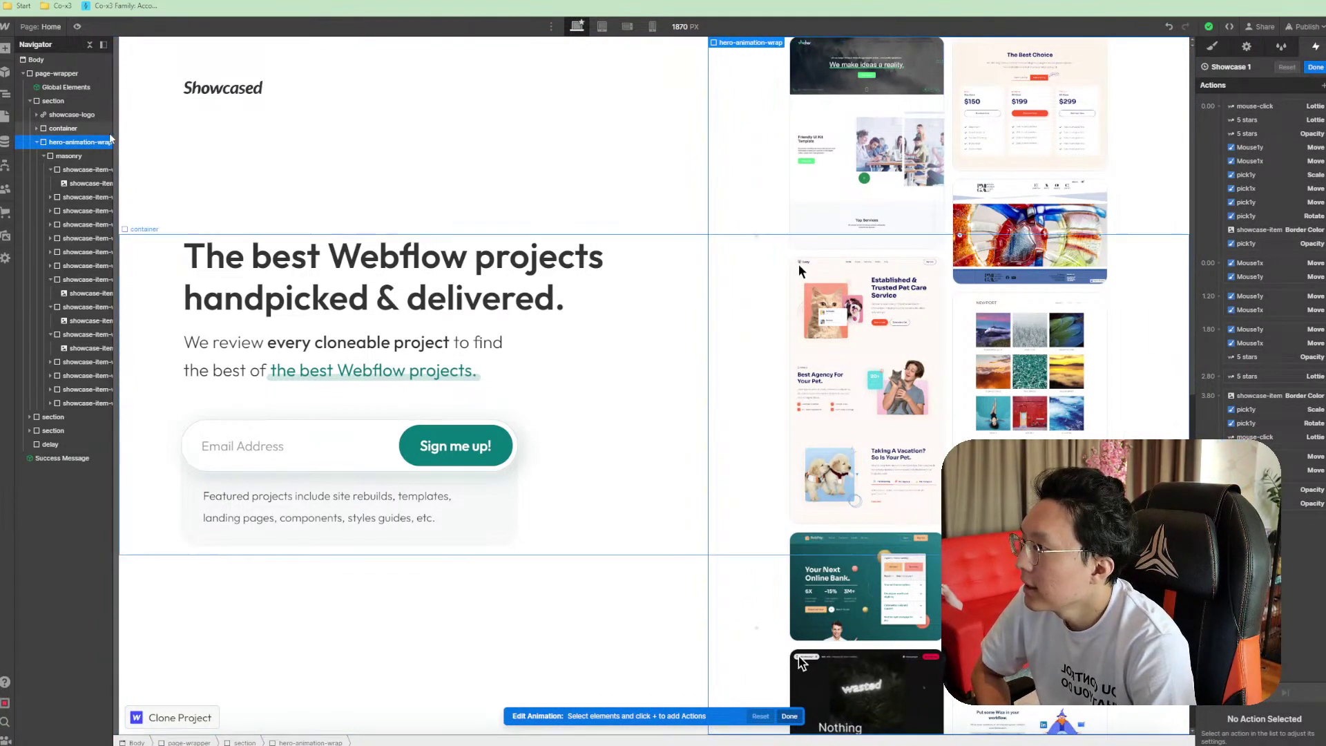
click(1316, 67)
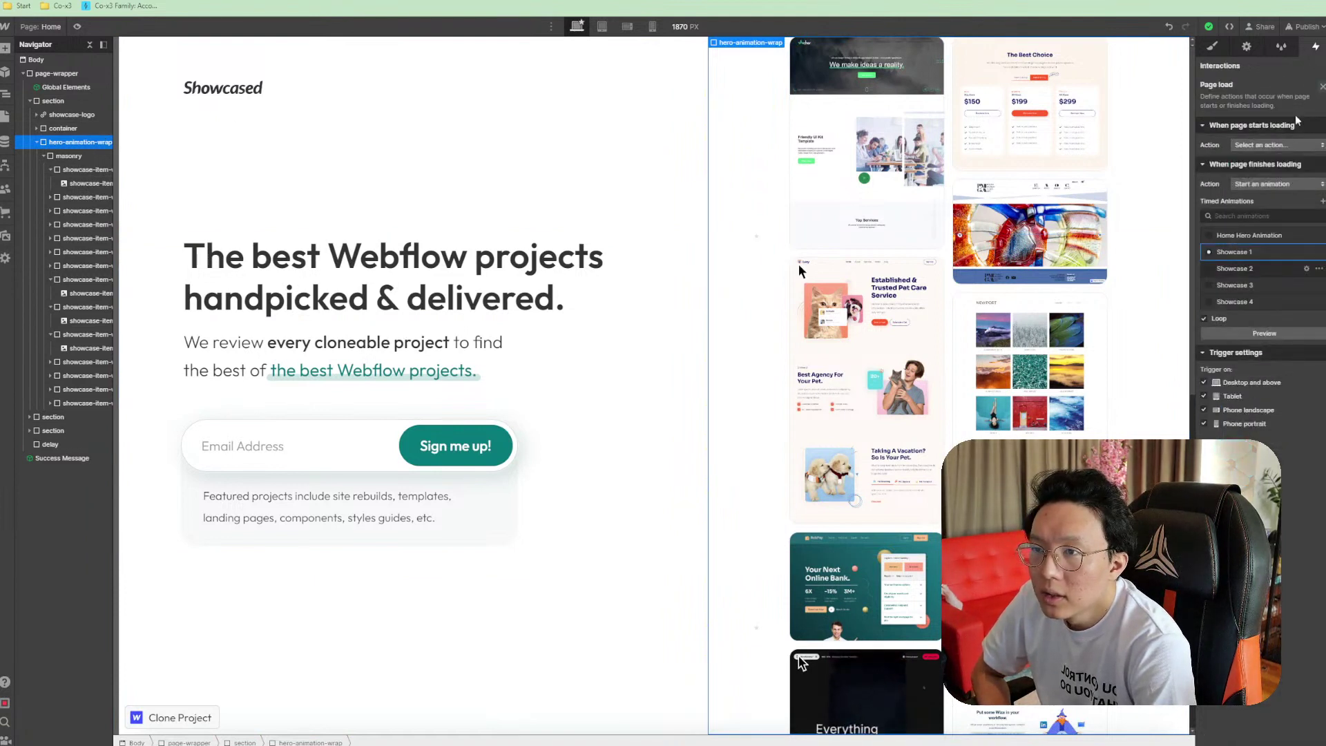
click(1316, 47)
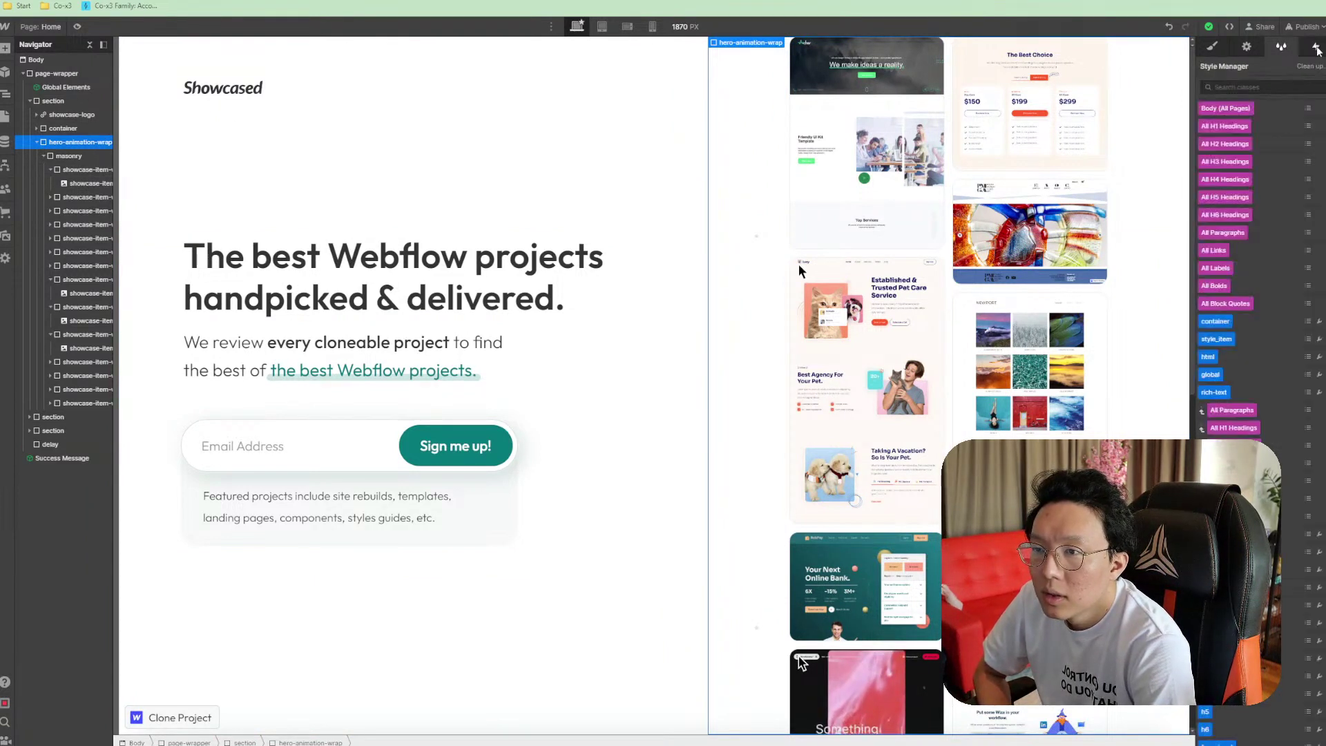
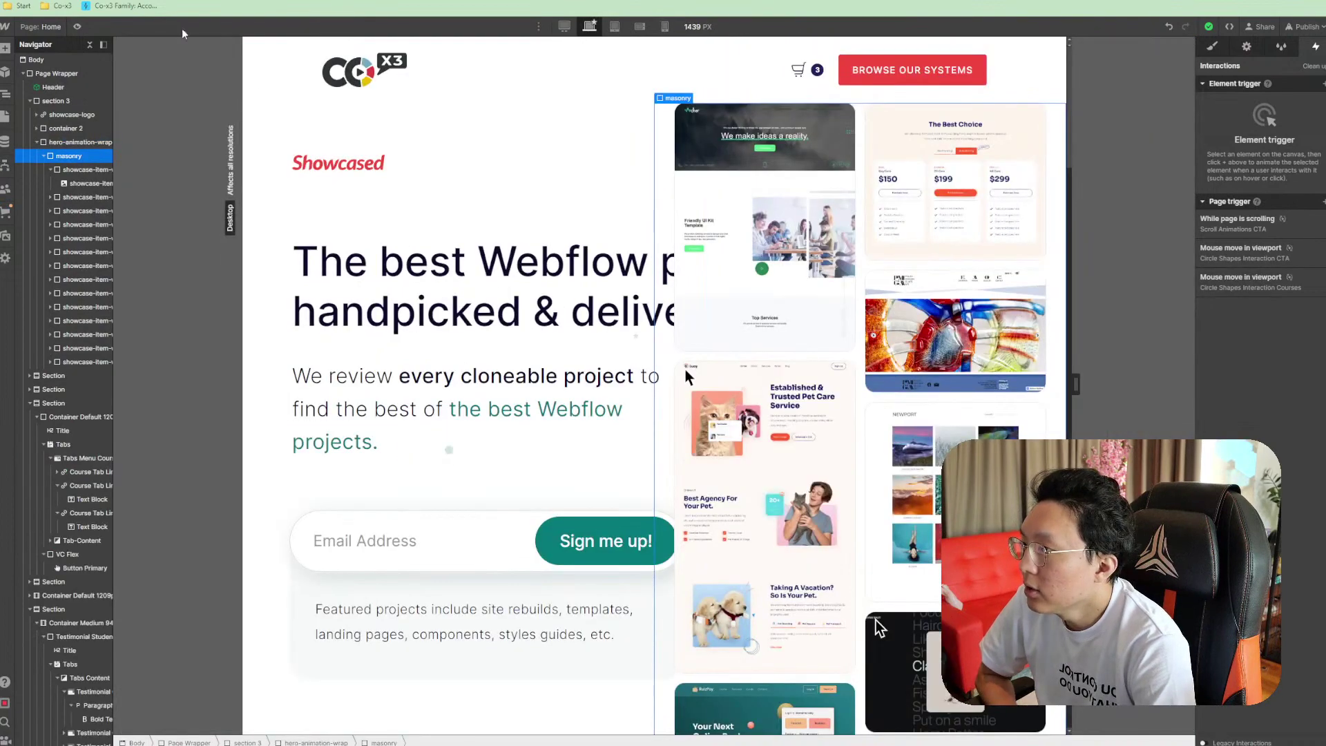
Inspect the pasted hero on the Home page, from the link in the subheading to the form_input and its styles
scroll(497, 375, down, 9)
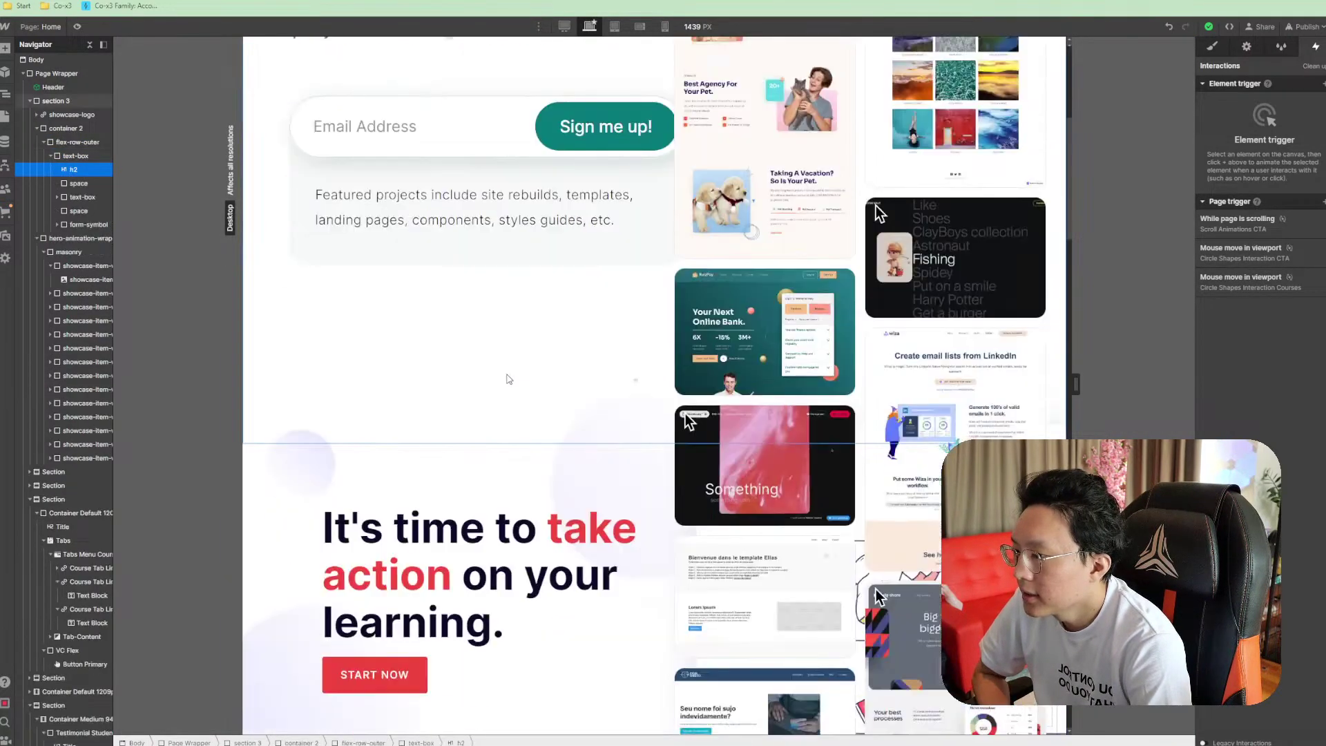
click(549, 325)
scroll(553, 353, up, 5)
scroll(553, 353, up, 5)
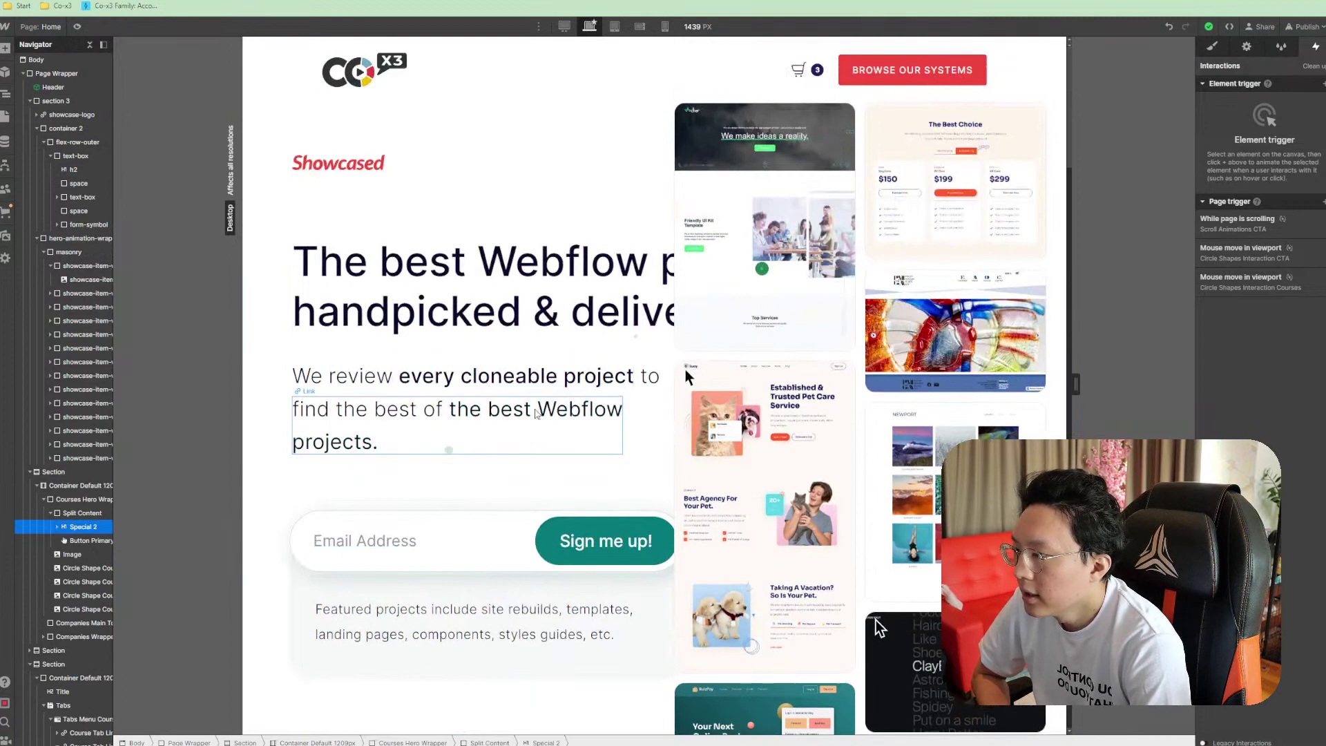
click(525, 409)
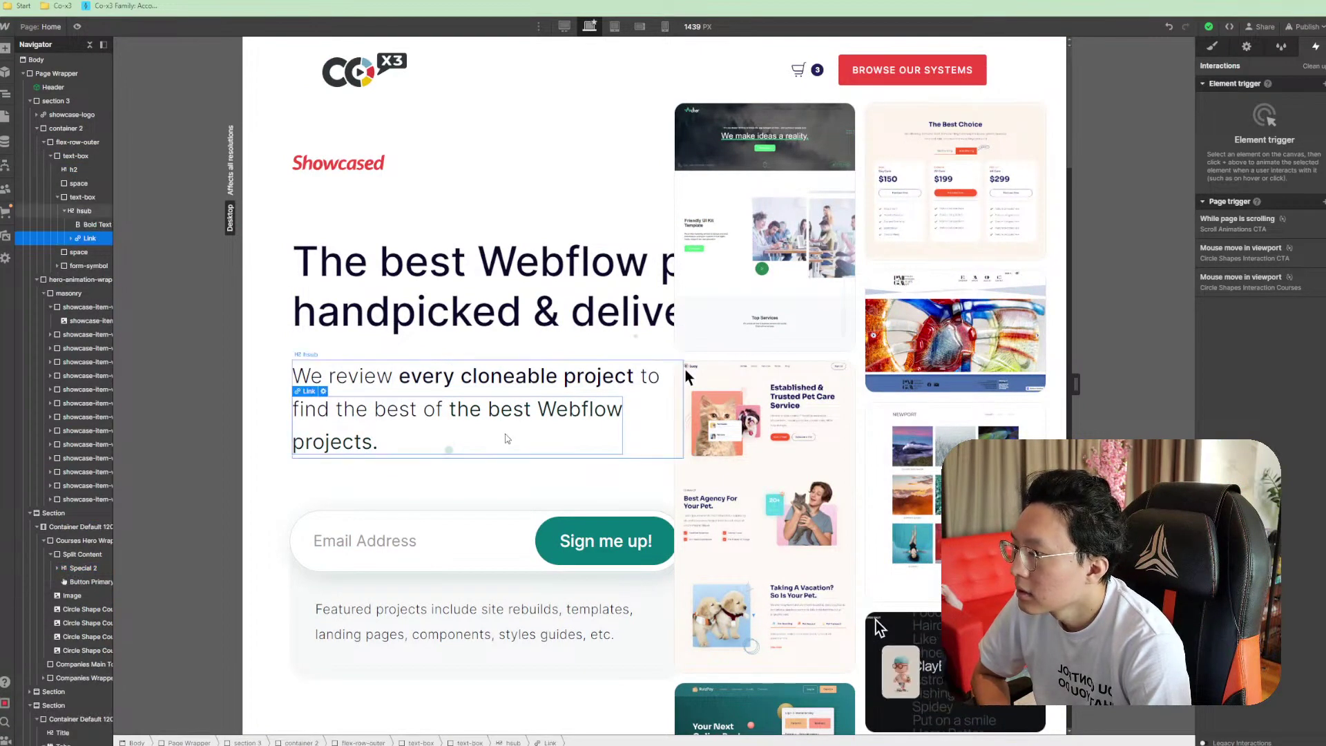
scroll(542, 411, down, 3)
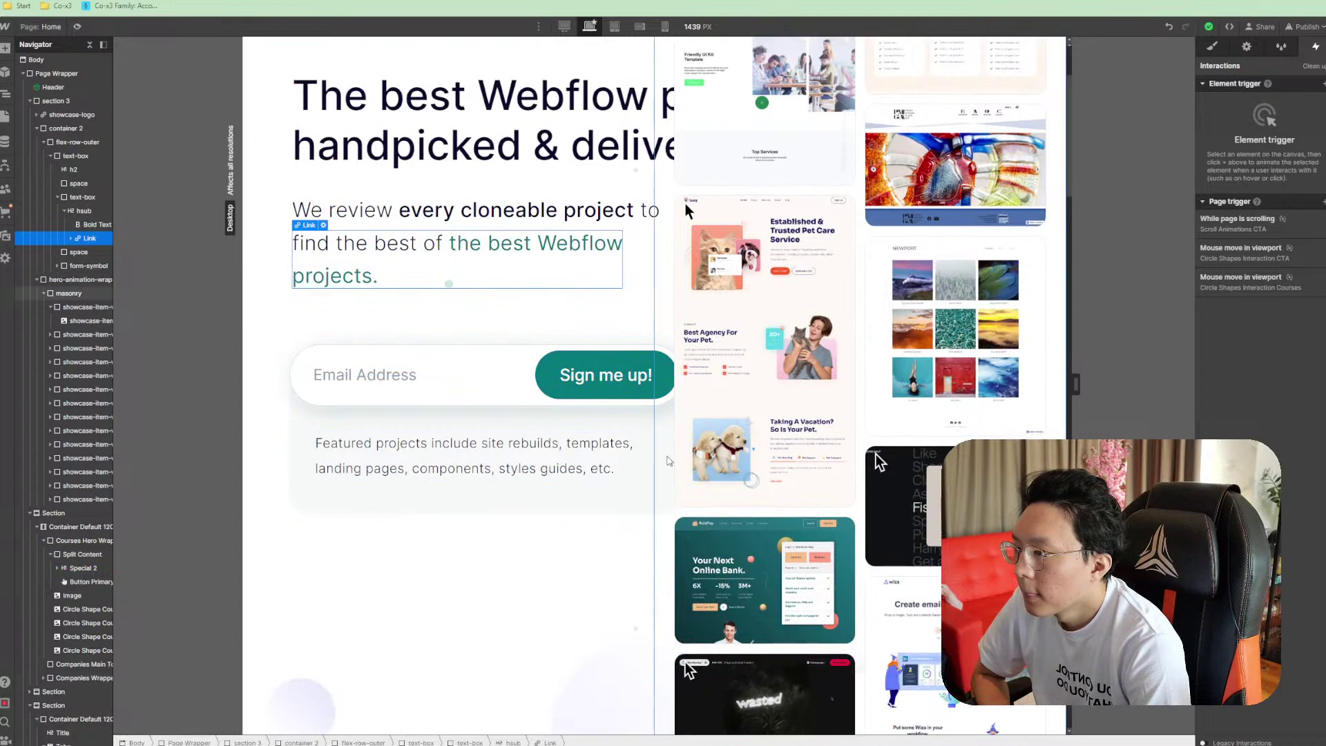
scroll(525, 449, up, 2)
click(496, 484)
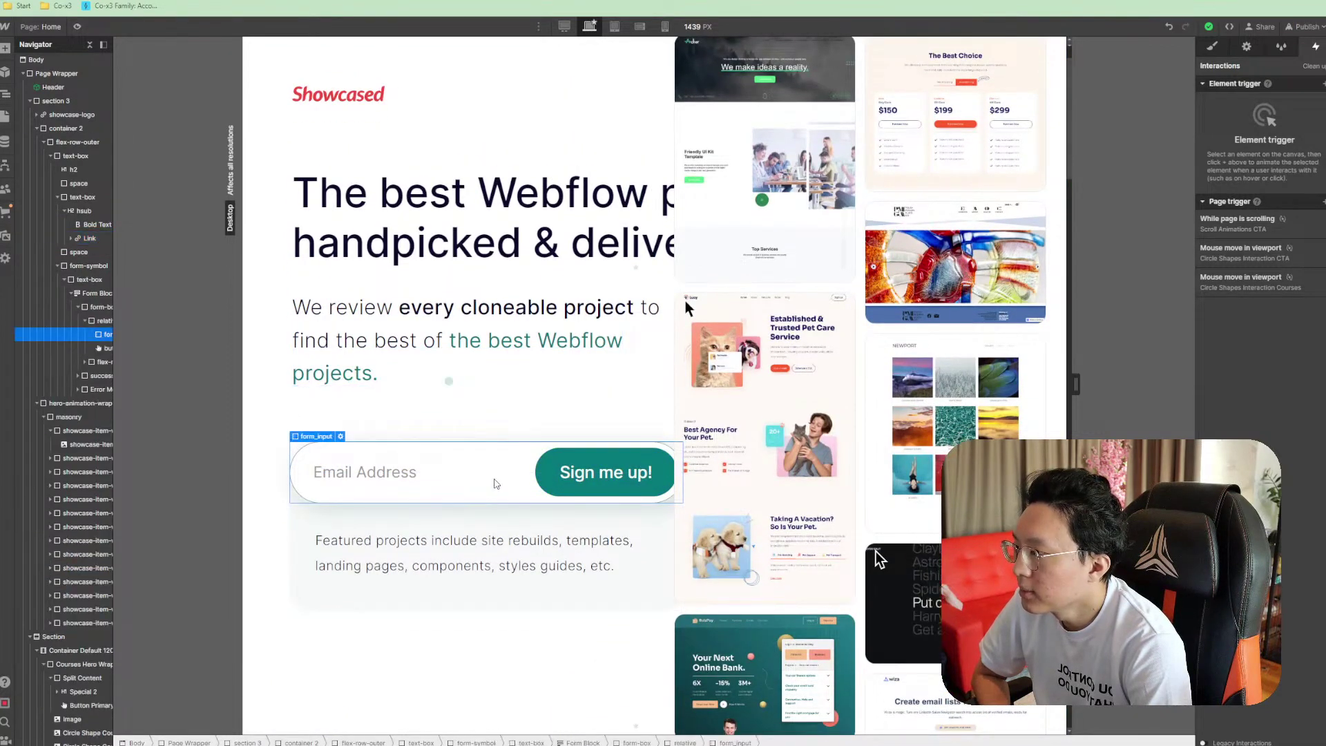
click(1212, 46)
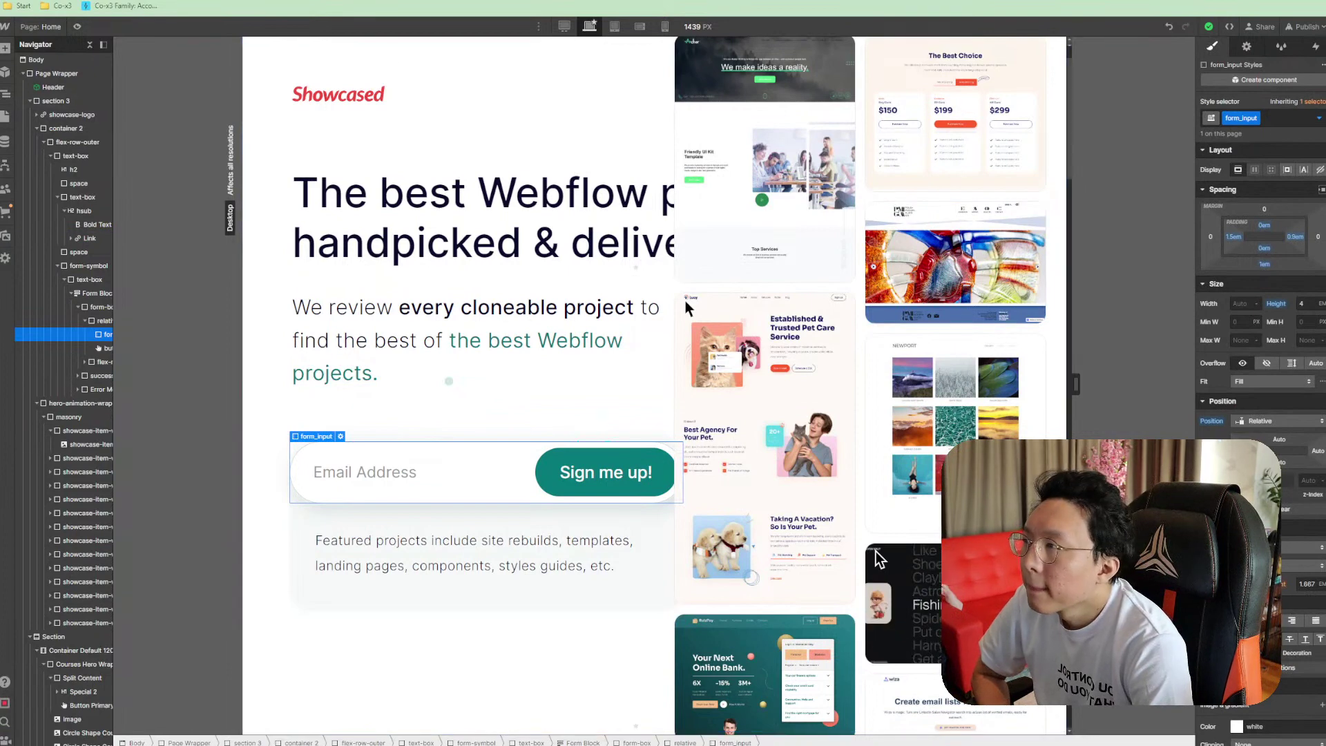
Check the cloned hero's tablet layout and view the Co-x3 Home page at the 1870 px desktop breakpoint
click(589, 28)
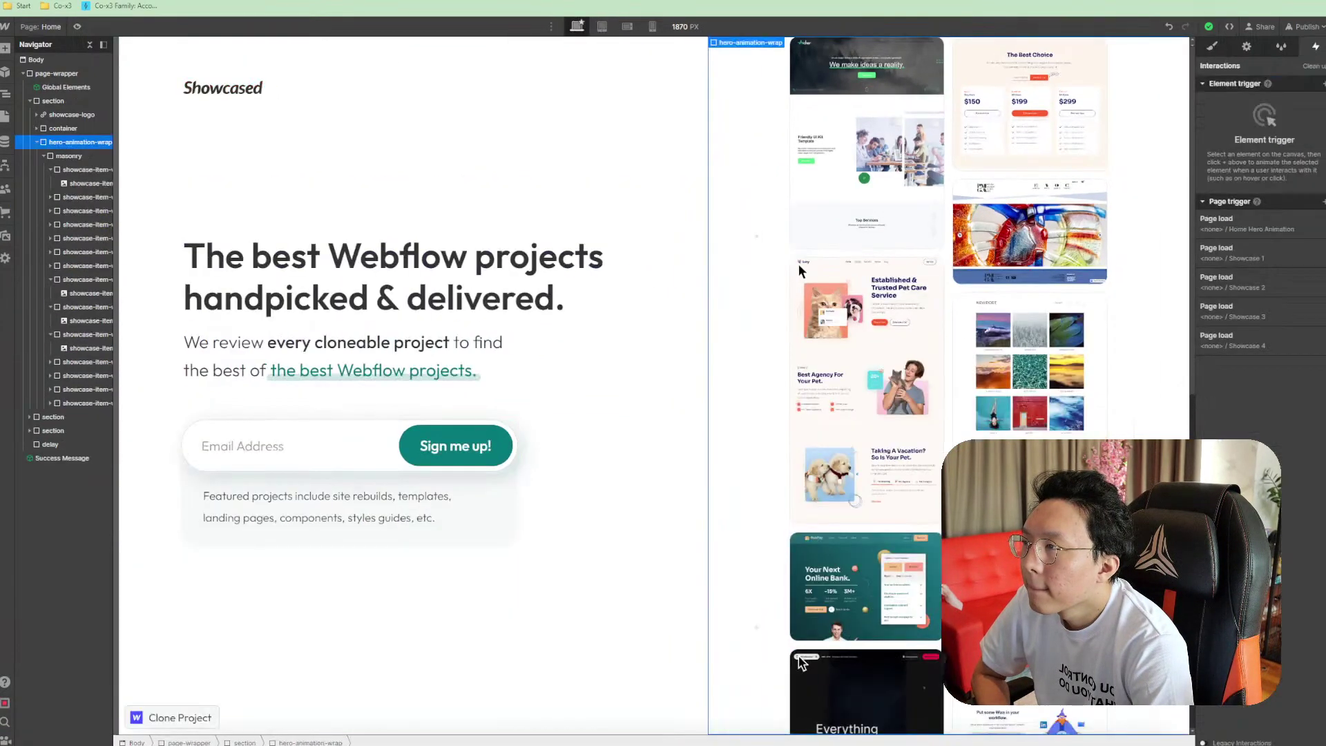
click(601, 28)
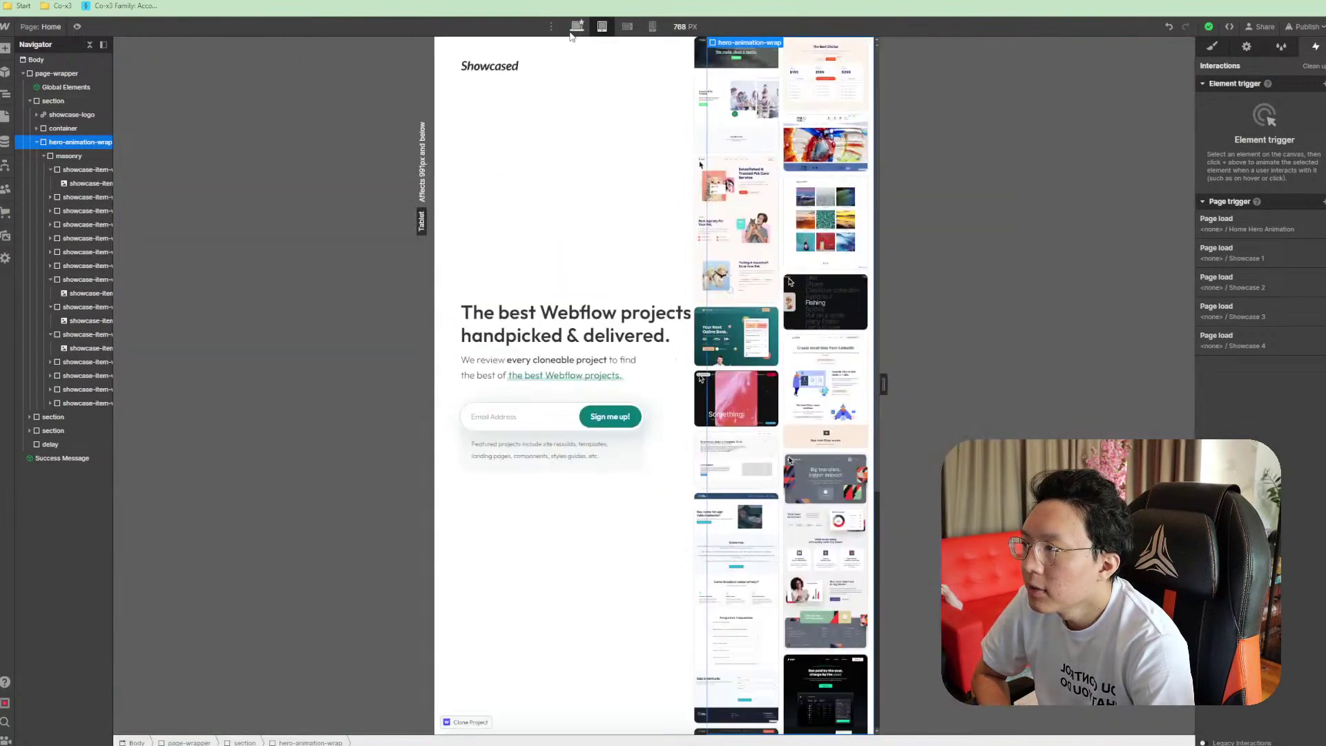
click(574, 31)
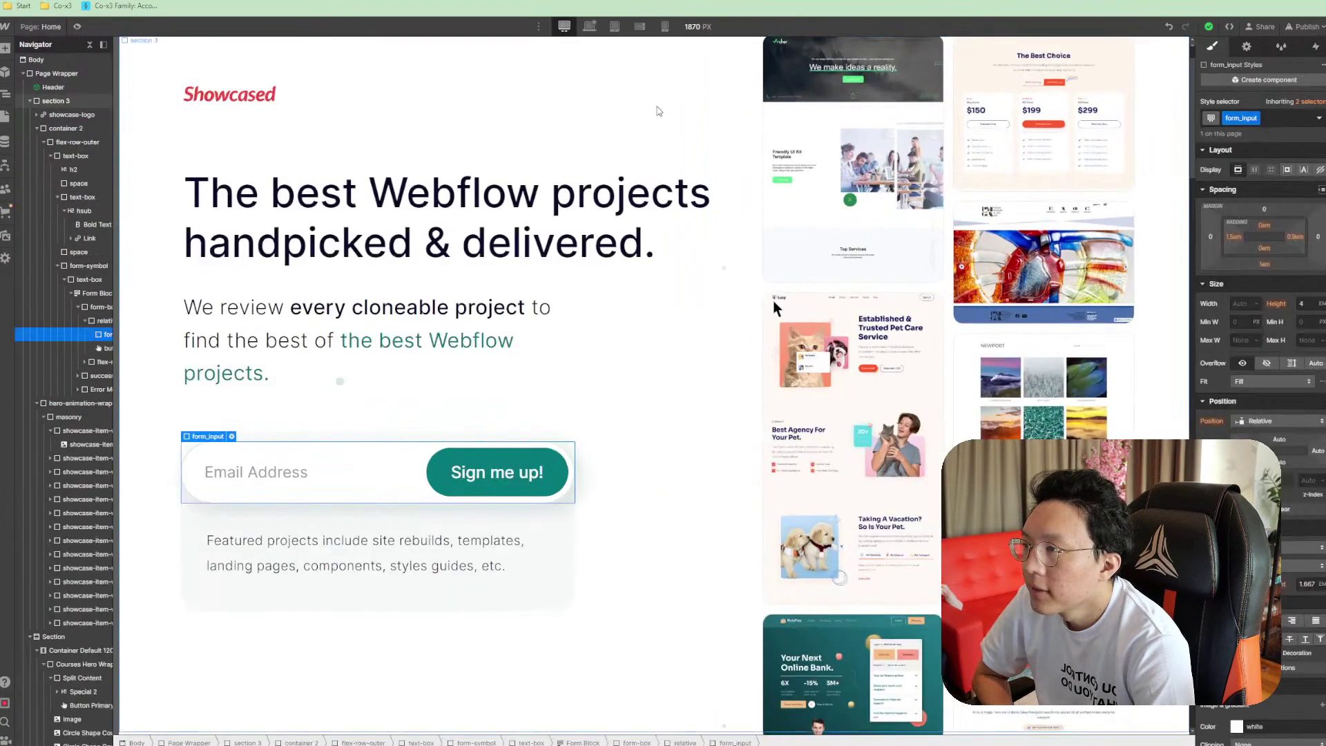
Examine how the pasted hero's masonry columns sit against the sections below them on the Home page
scroll(601, 207, up, 1)
scroll(504, 386, down, 5)
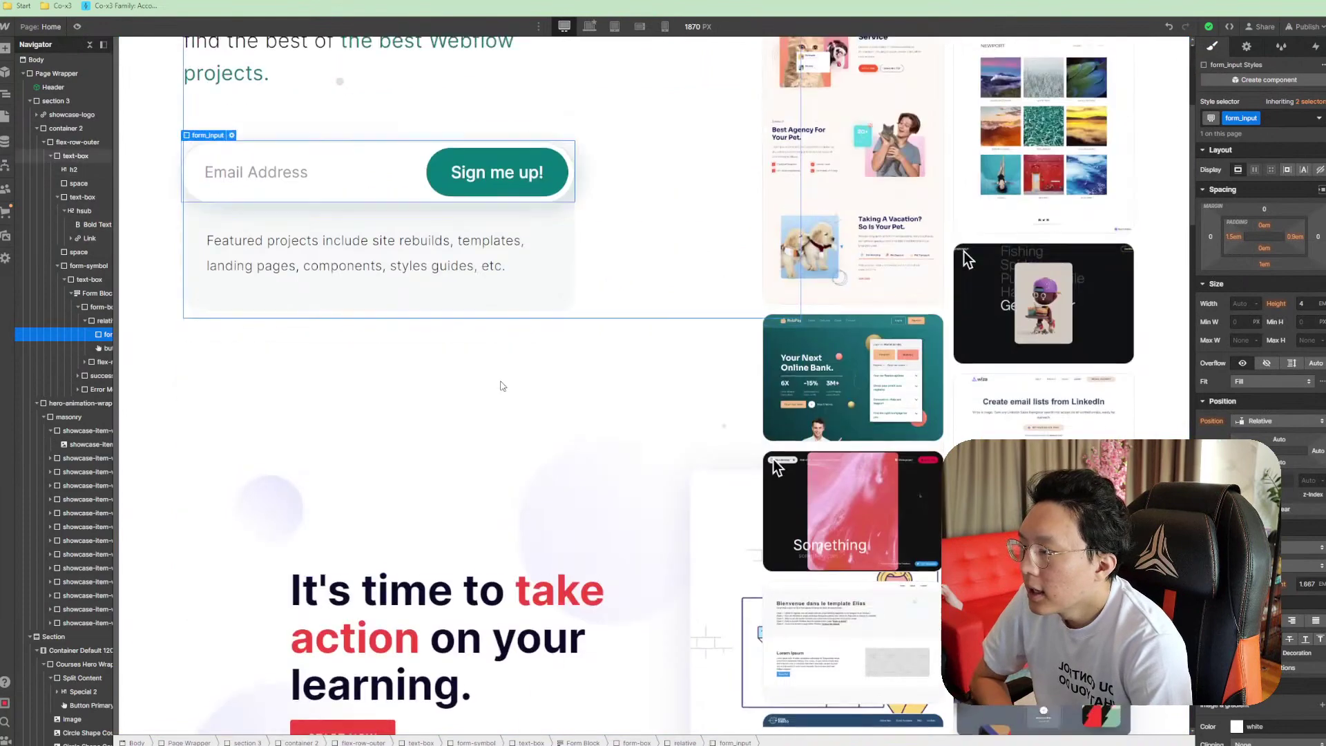
scroll(511, 393, down, 2)
click(590, 446)
scroll(590, 447, down, 5)
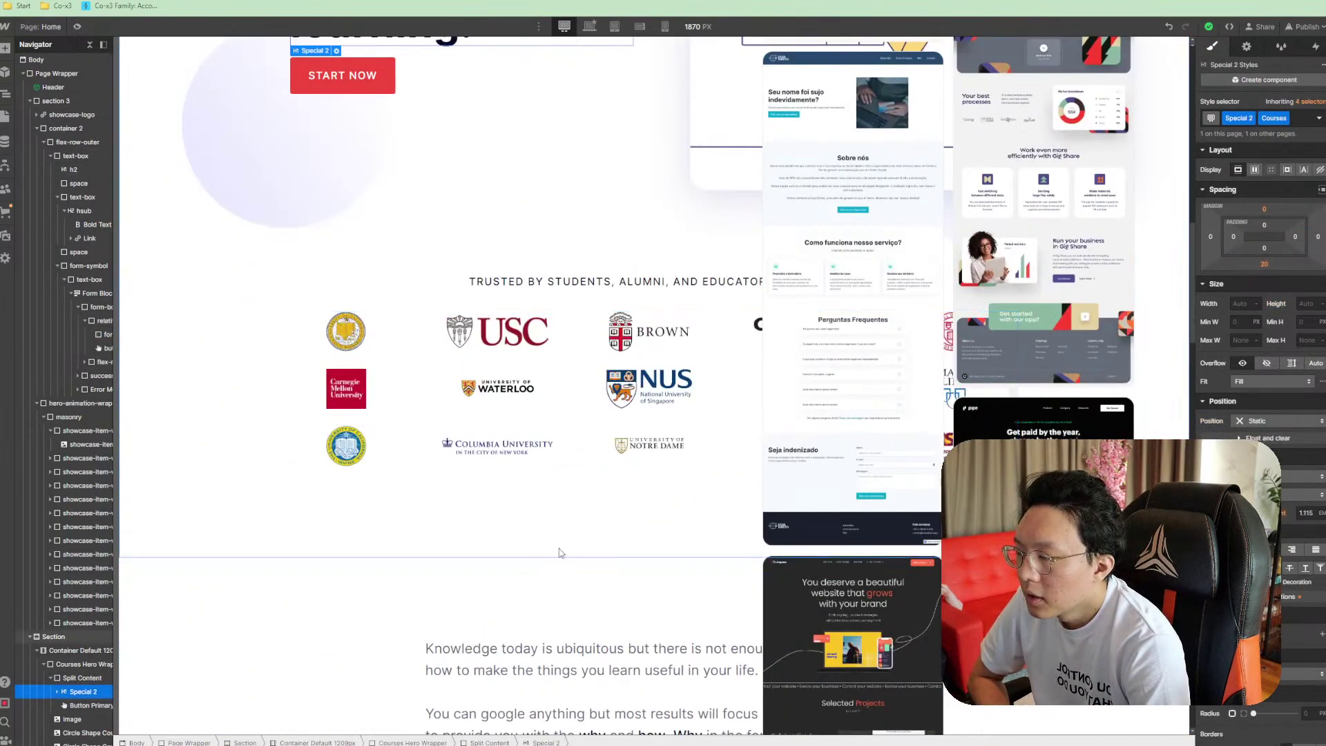
scroll(556, 573, down, 5)
scroll(558, 593, down, 1)
scroll(604, 580, up, 15)
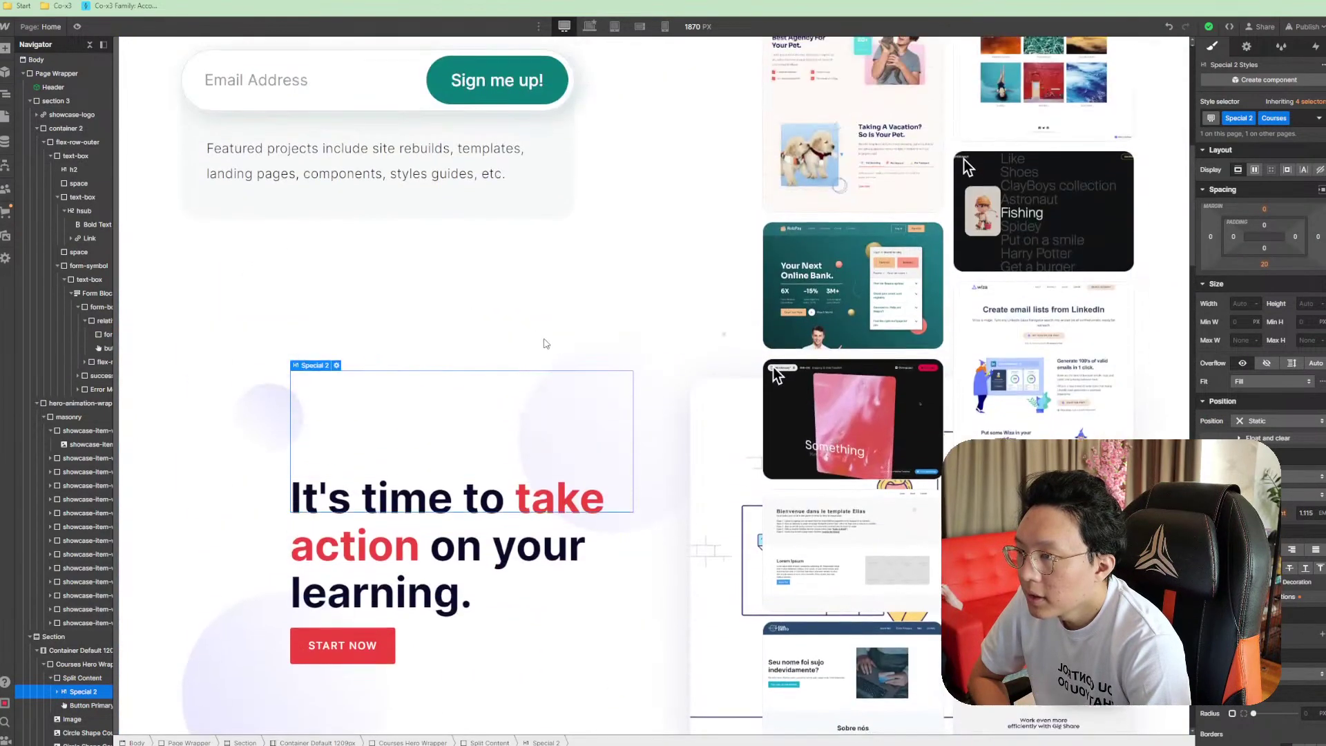
scroll(608, 375, up, 2)
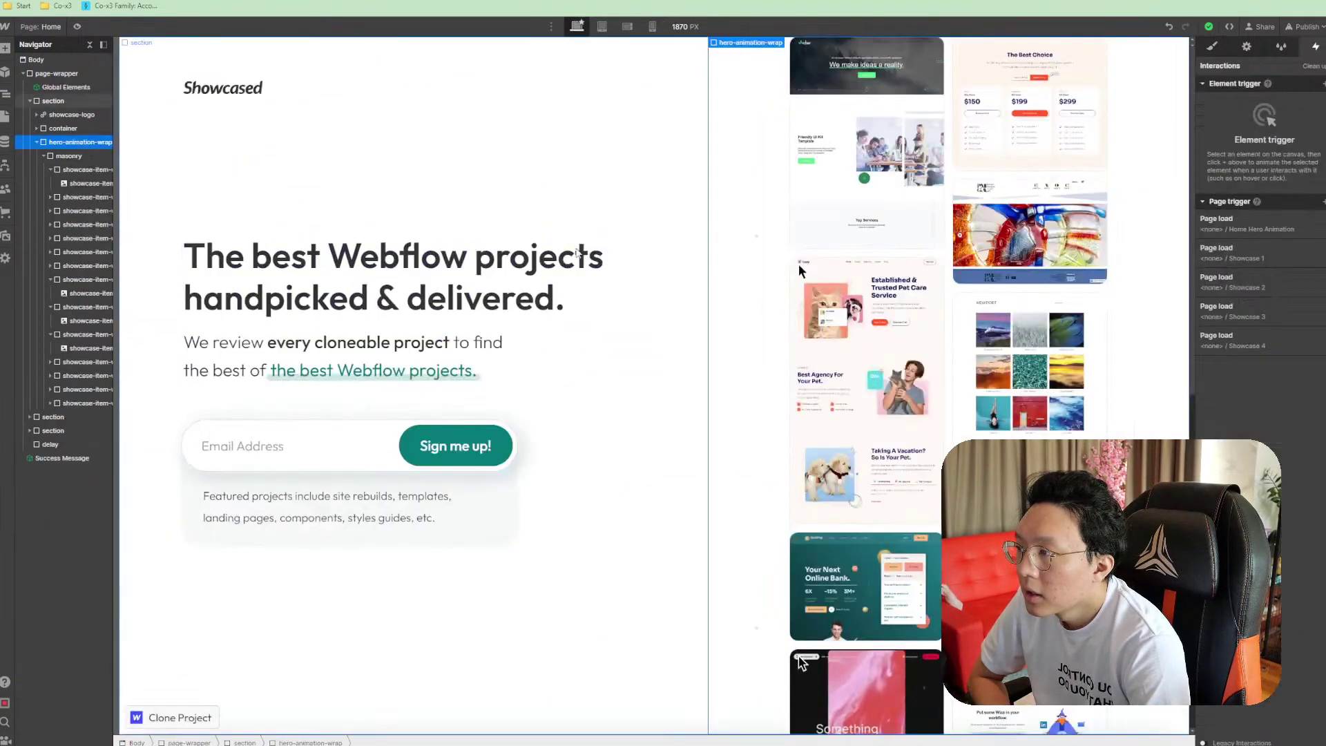
Compare the section following the hero in the cloned page with the Courses section beneath the pasted hero
scroll(577, 256, down, 8)
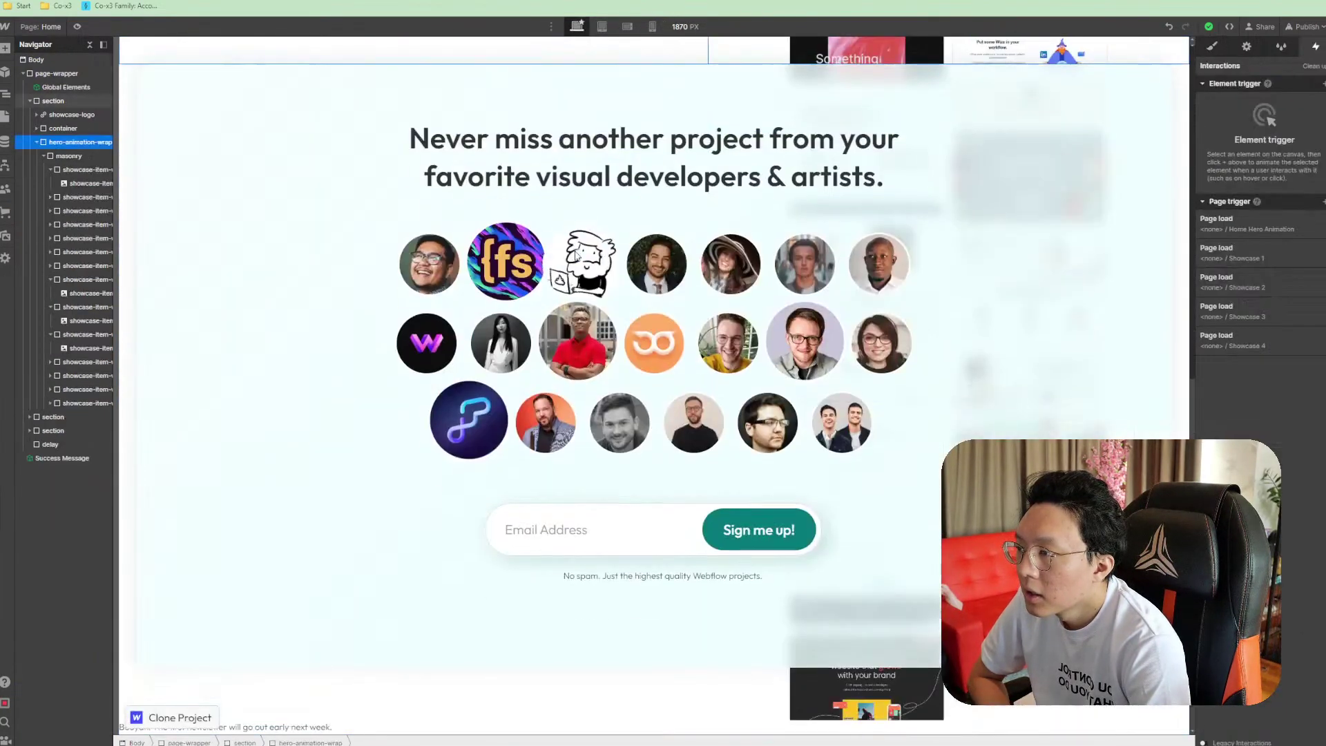
scroll(579, 409, up, 6)
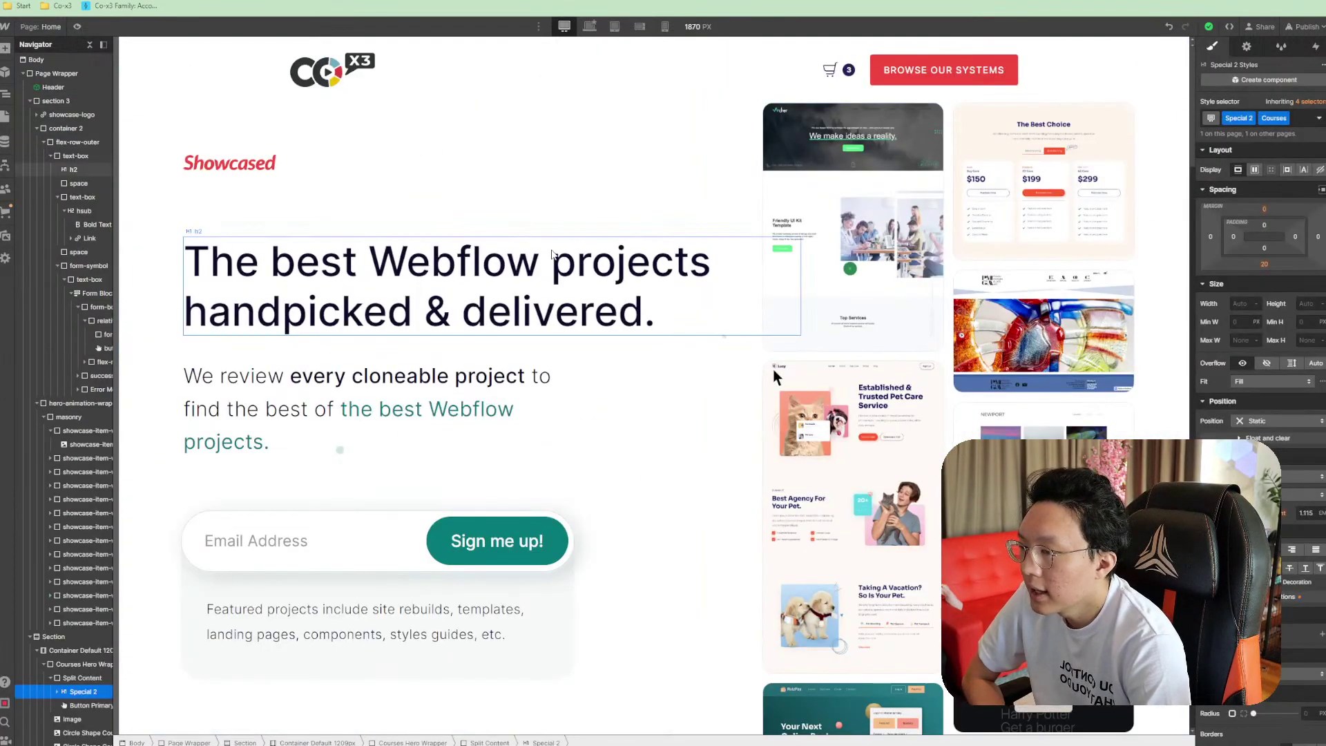
scroll(618, 283, down, 8)
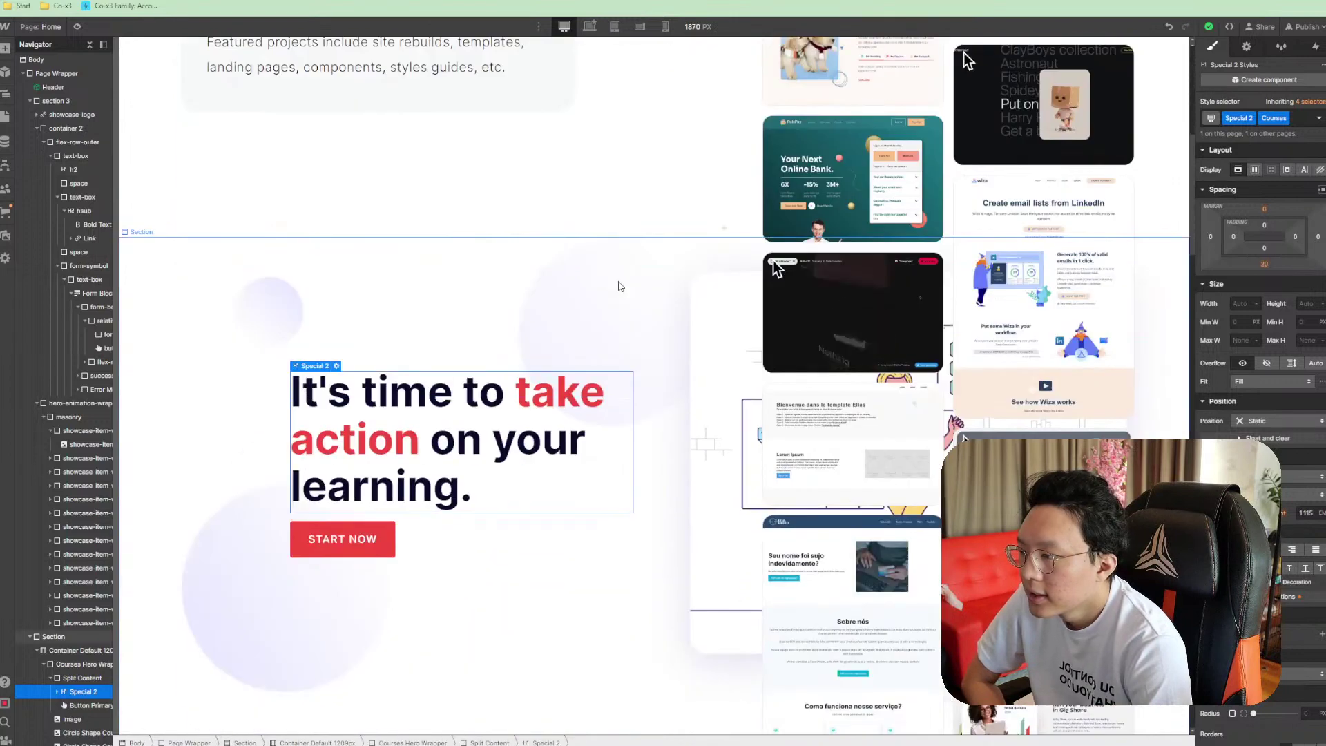
click(207, 252)
scroll(482, 319, down, 4)
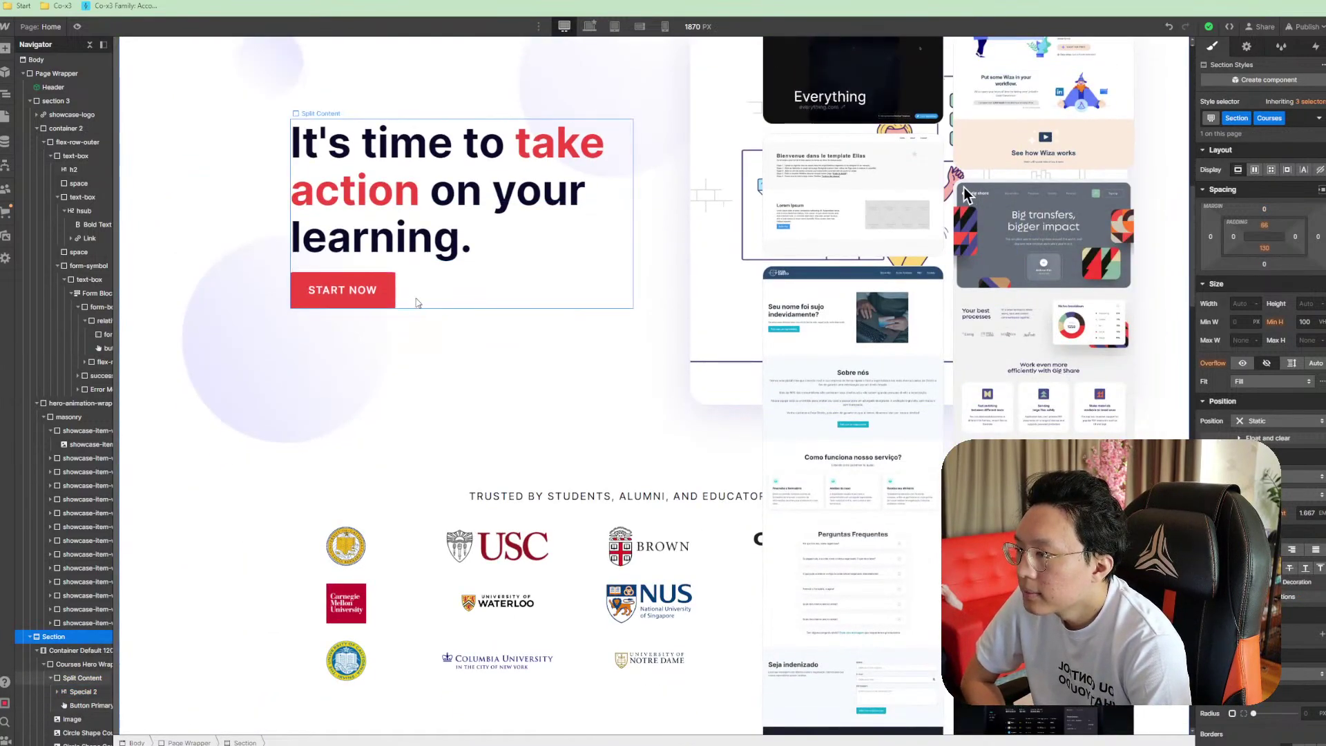
scroll(385, 308, up, 9)
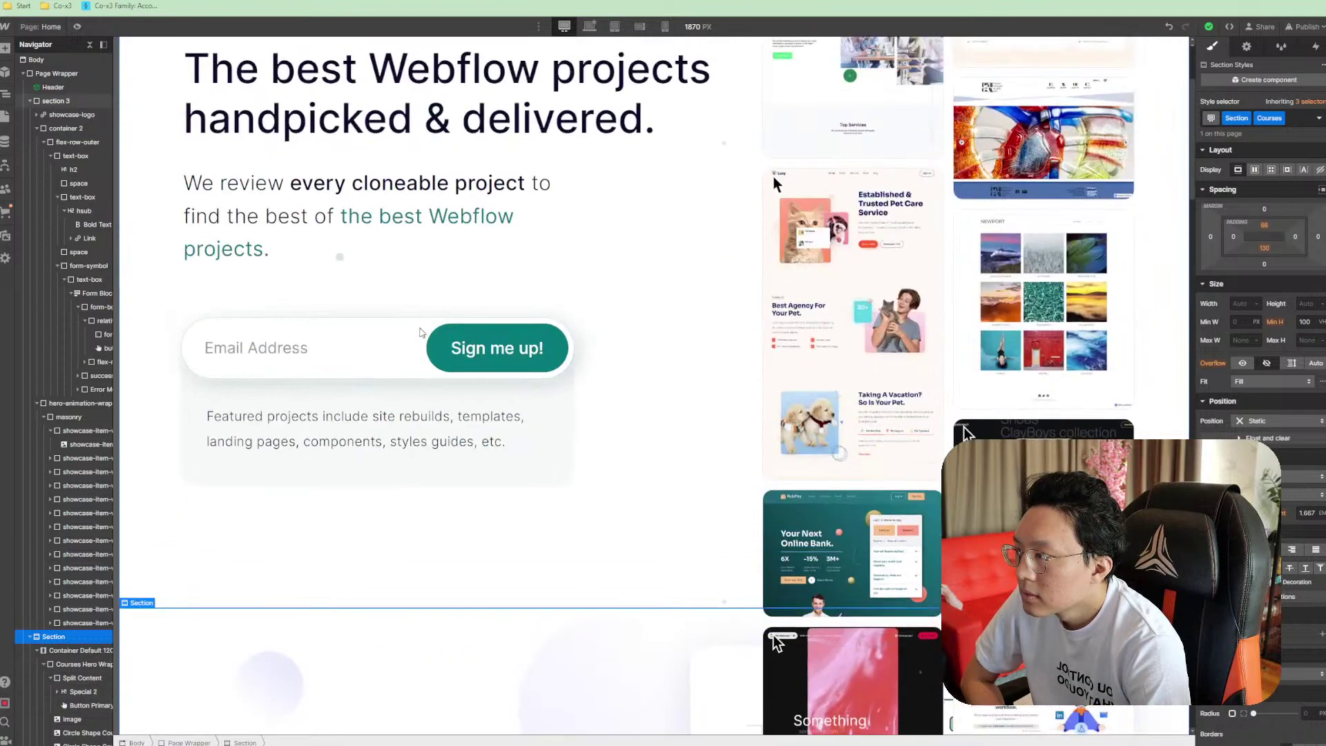
scroll(346, 364, up, 3)
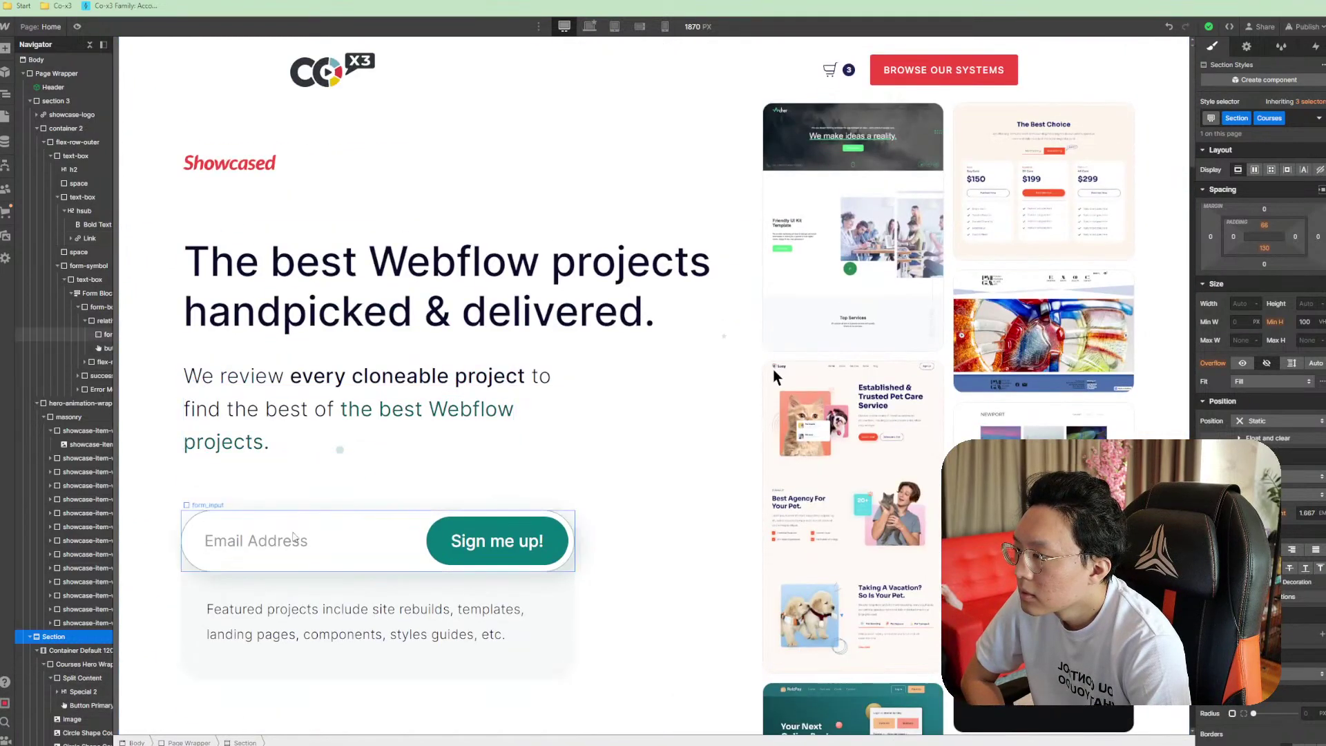
Check the email text field's settings in the hero form and change the submit button's text to "Search"
click(285, 551)
key(Escape)
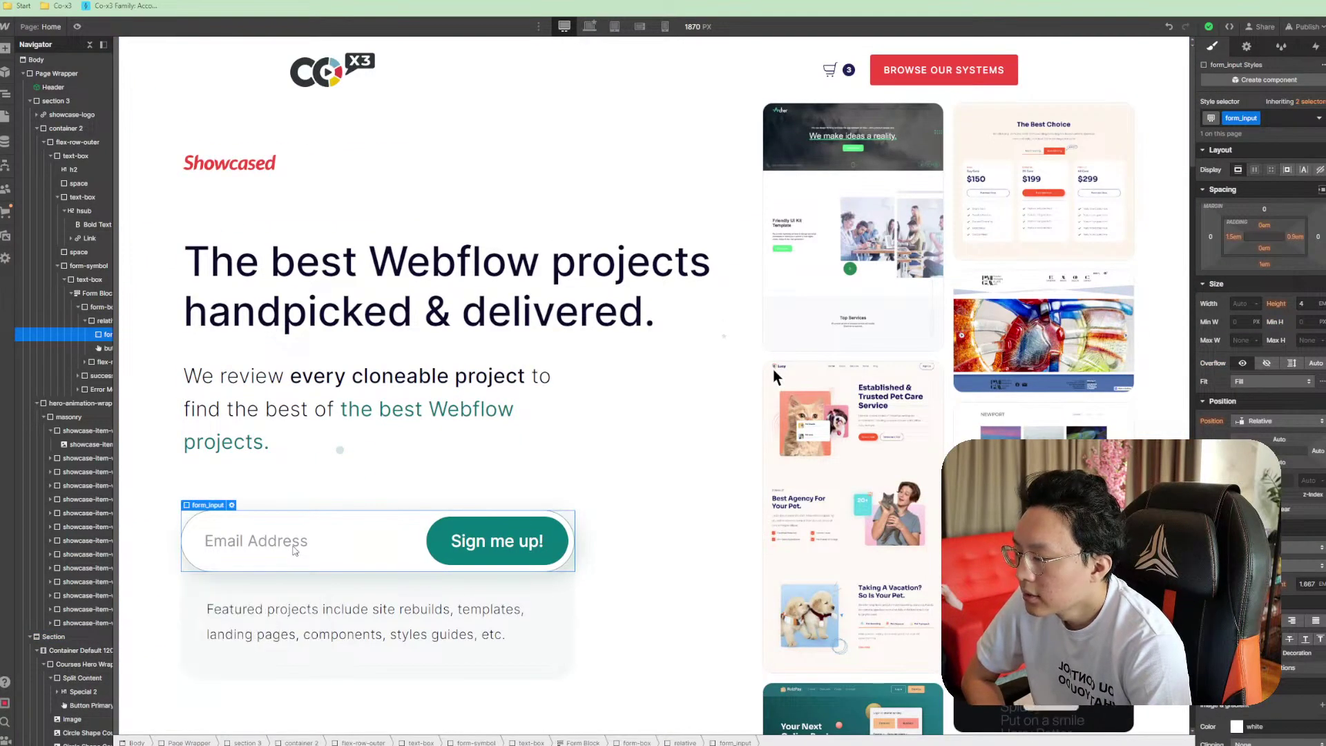
click(295, 551)
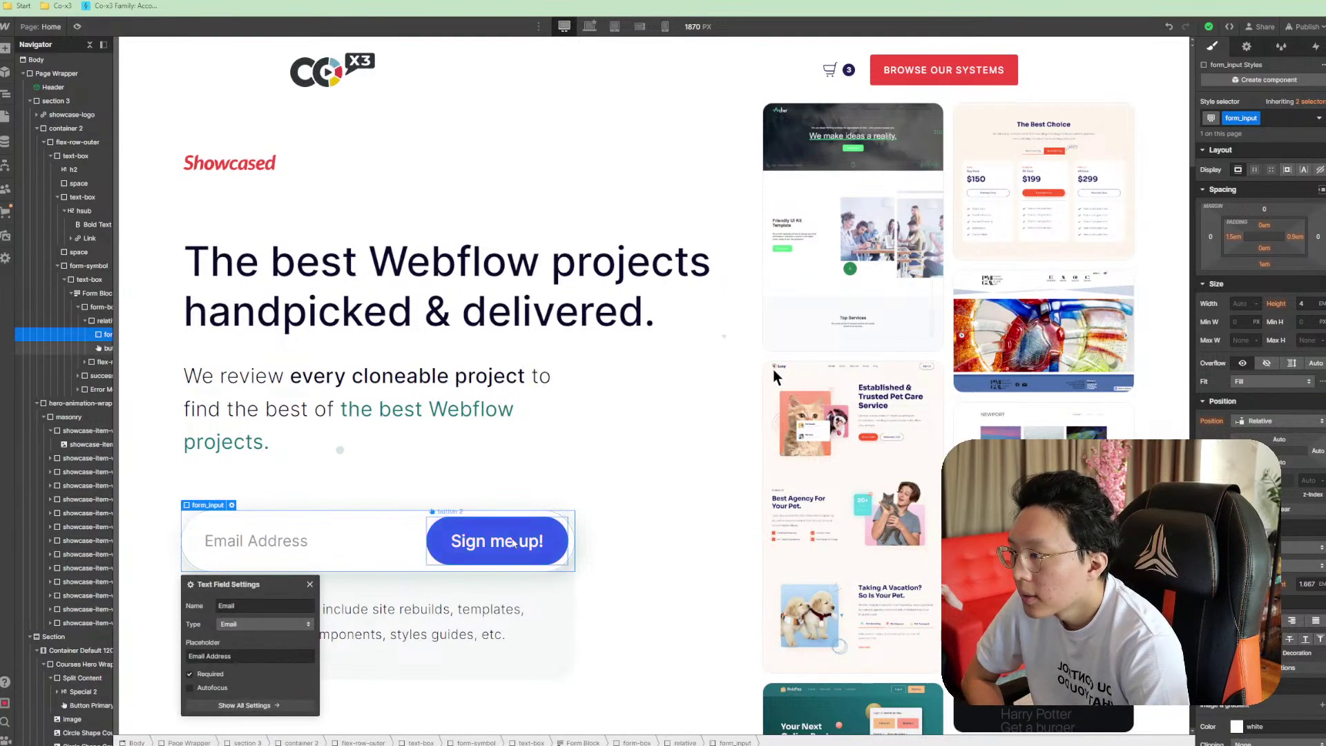
click(527, 550)
click(526, 549)
click(528, 546)
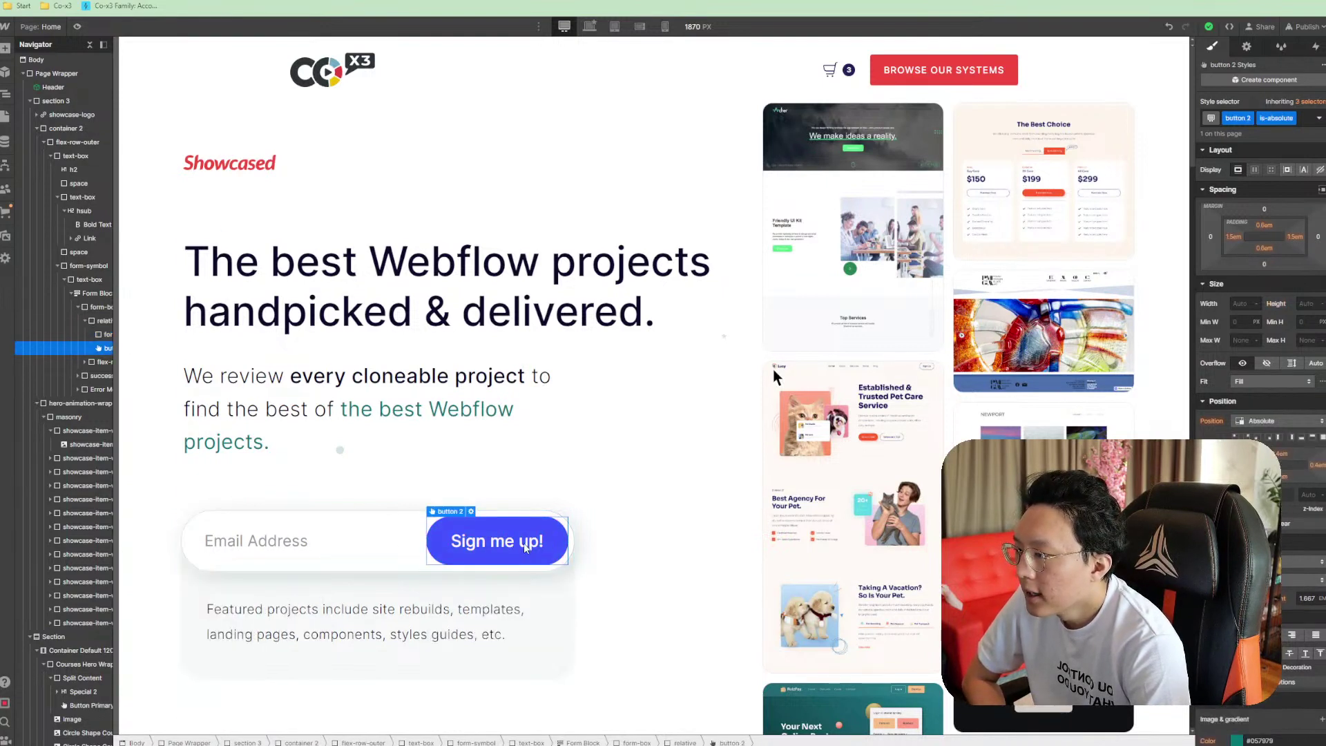
click(526, 548)
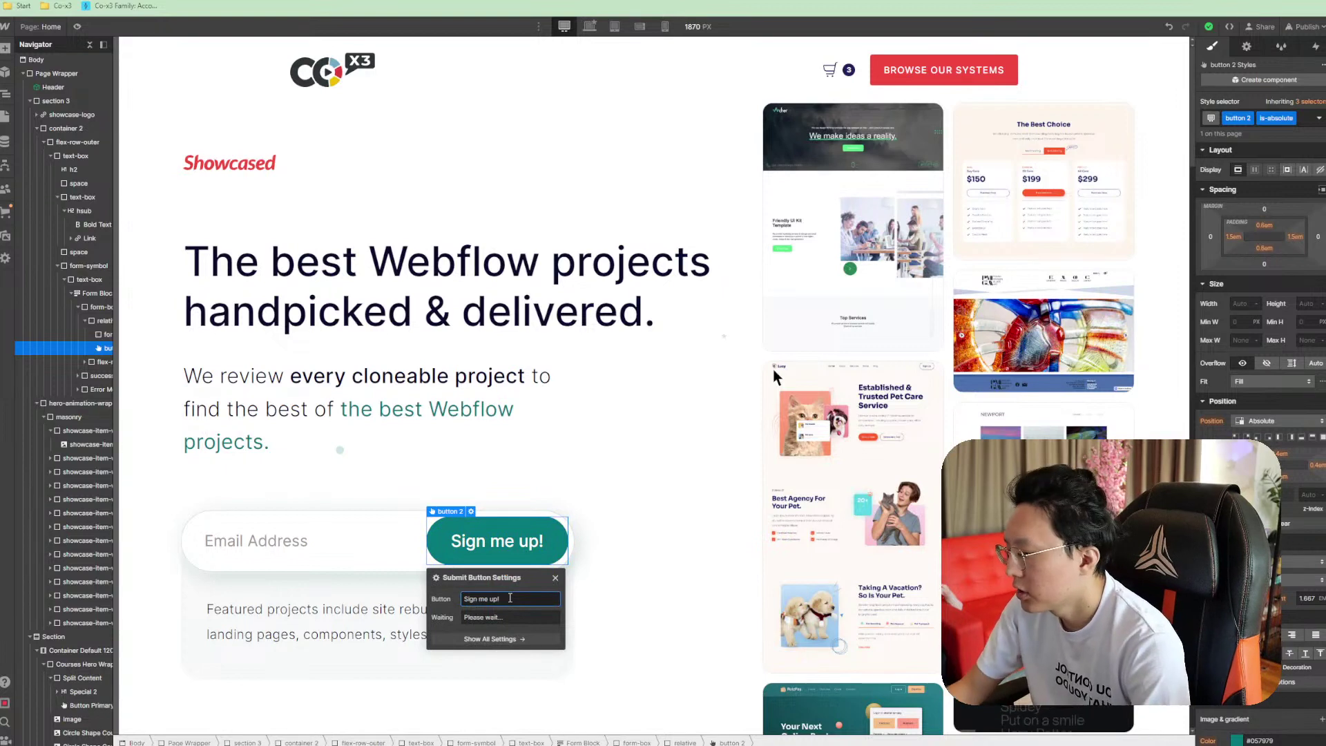
text(Search)
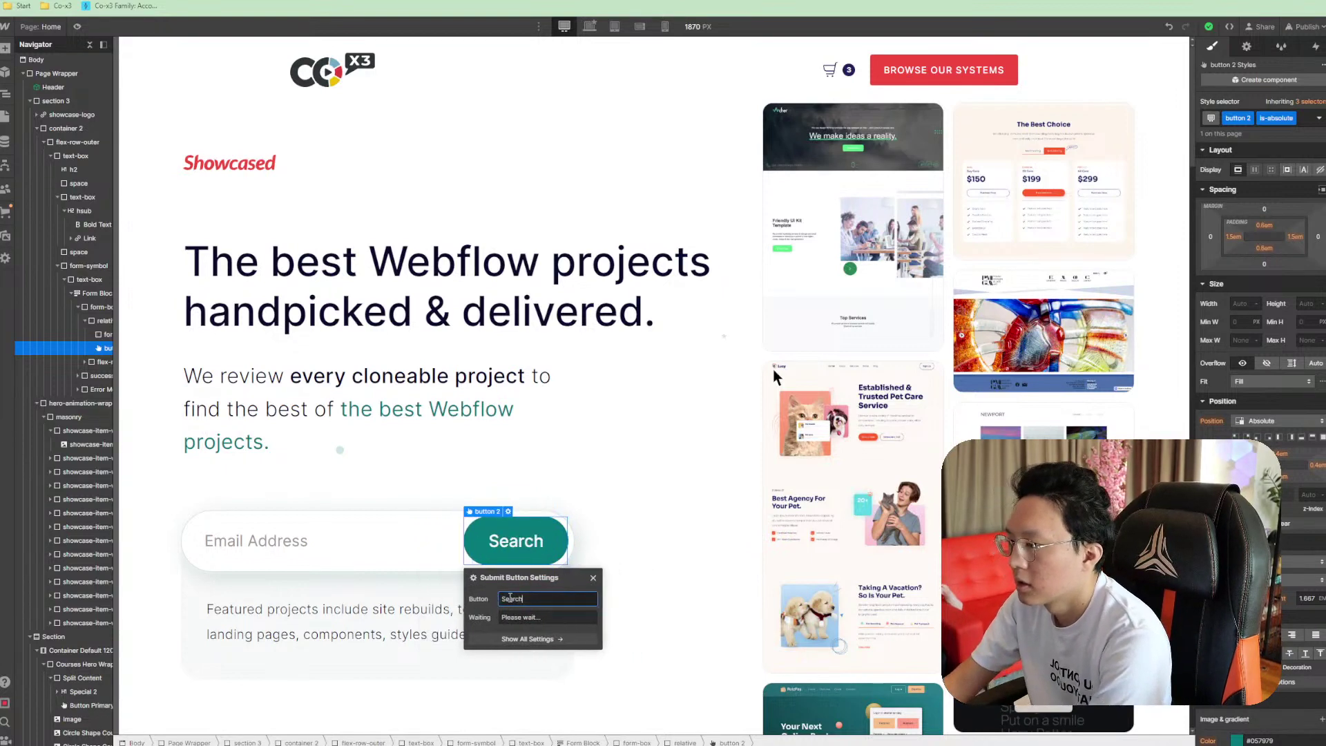
key(Escape)
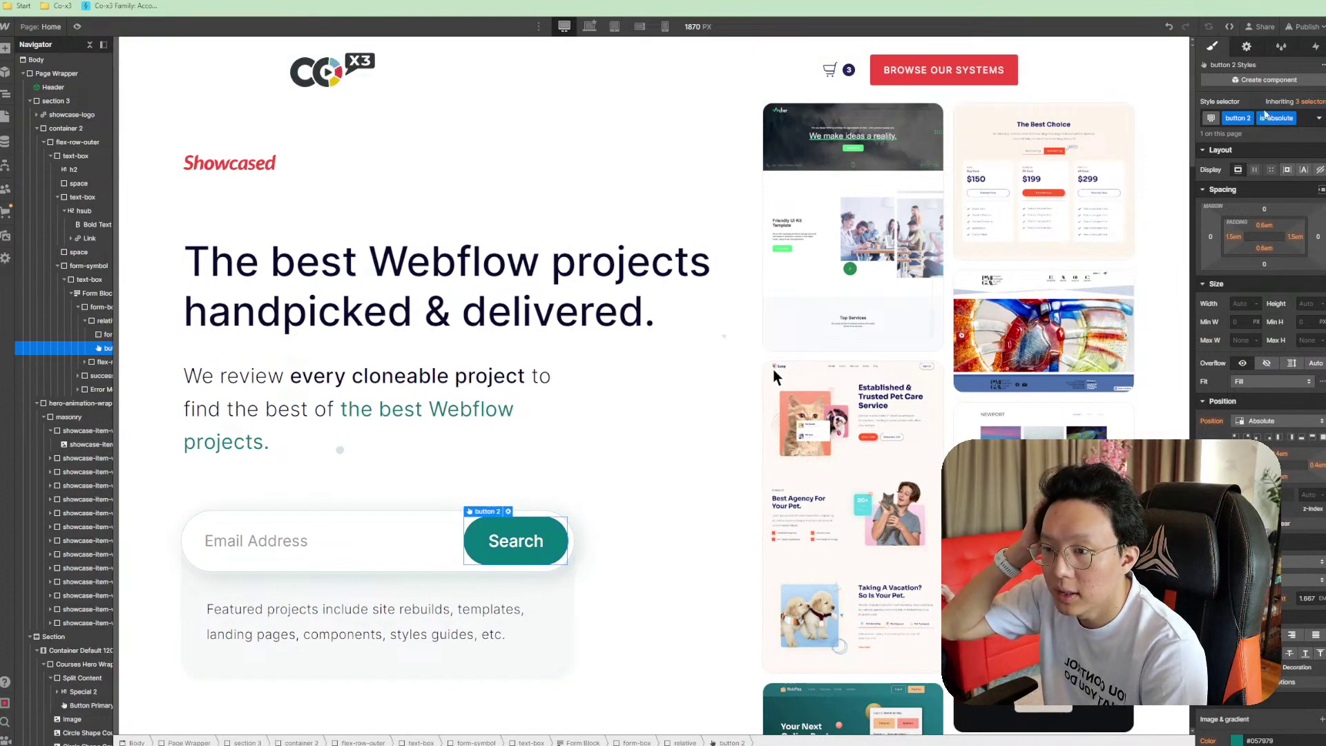
Change the background color of the hero form's Search button from teal to red
scroll(649, 380, down, 4)
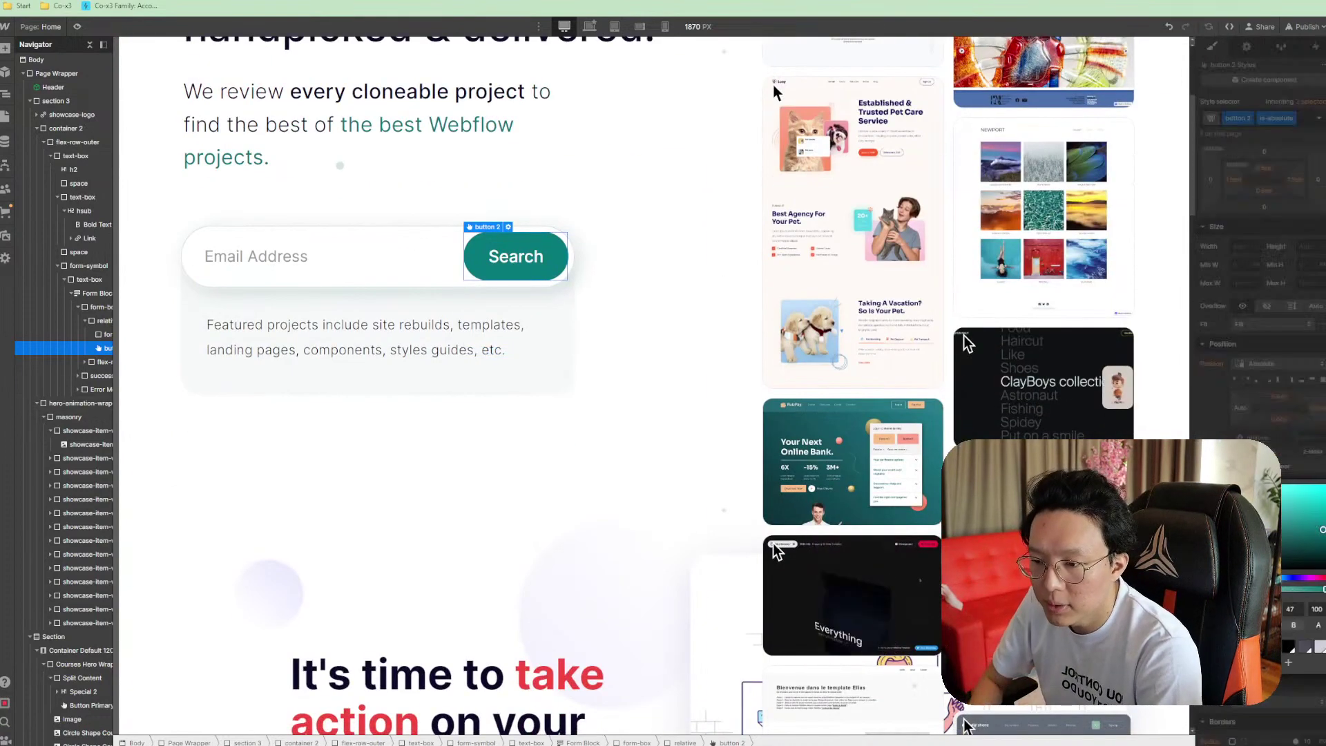
key(ctrl+z)
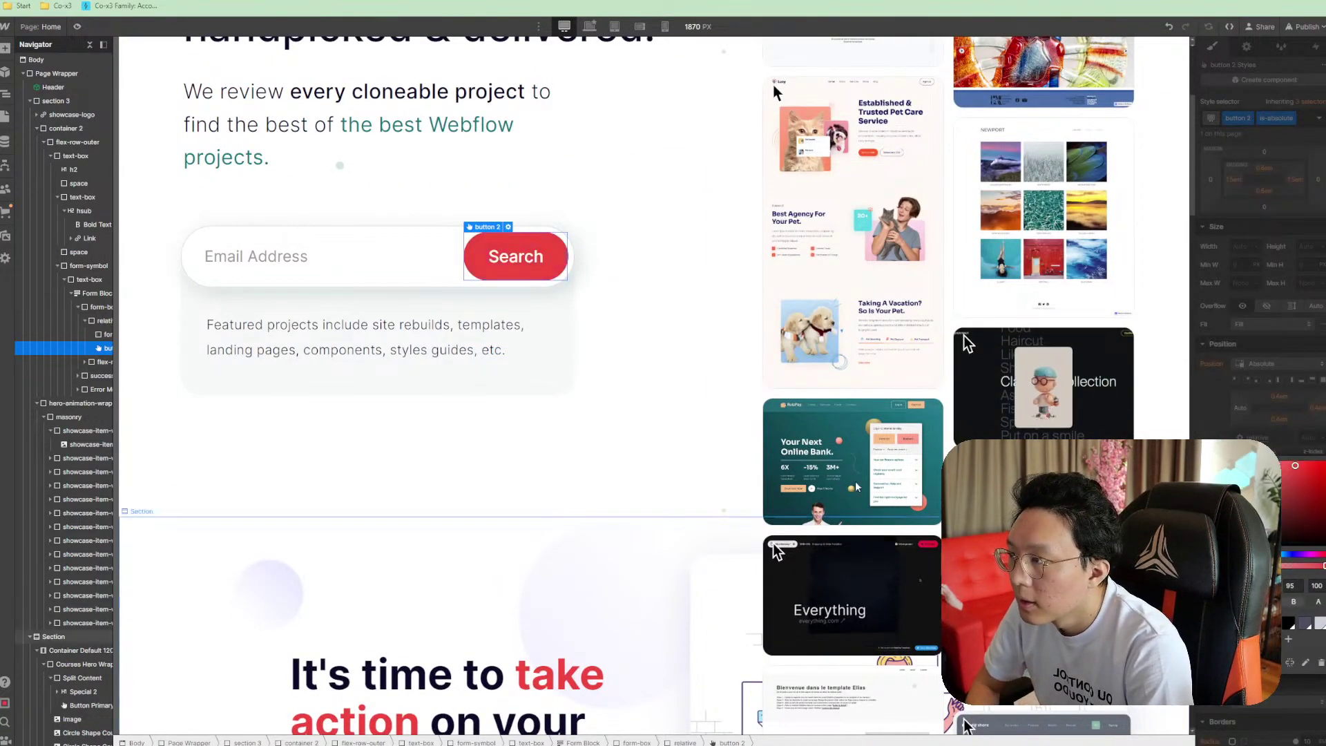
click(429, 281)
scroll(429, 282, up, 4)
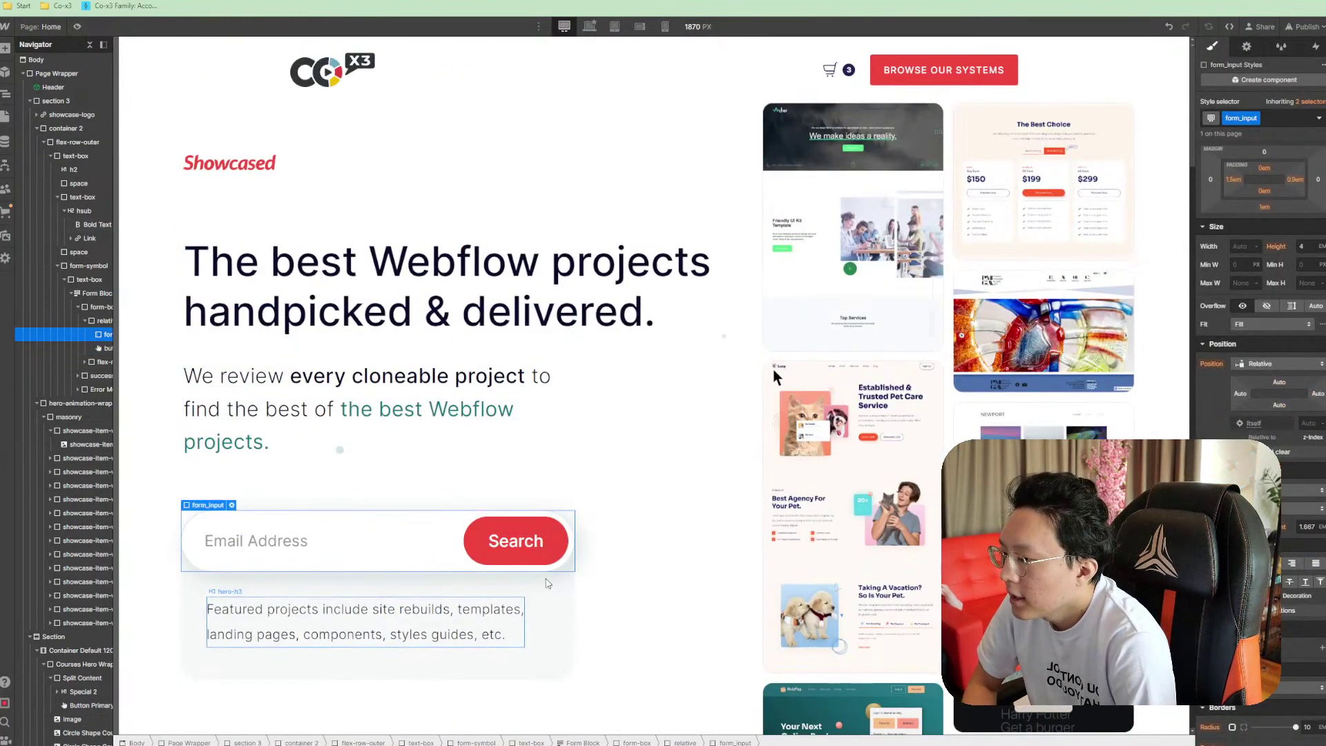
Replace the hero-h3 text beneath the email field with "or, get started with one of our packages."
click(548, 584)
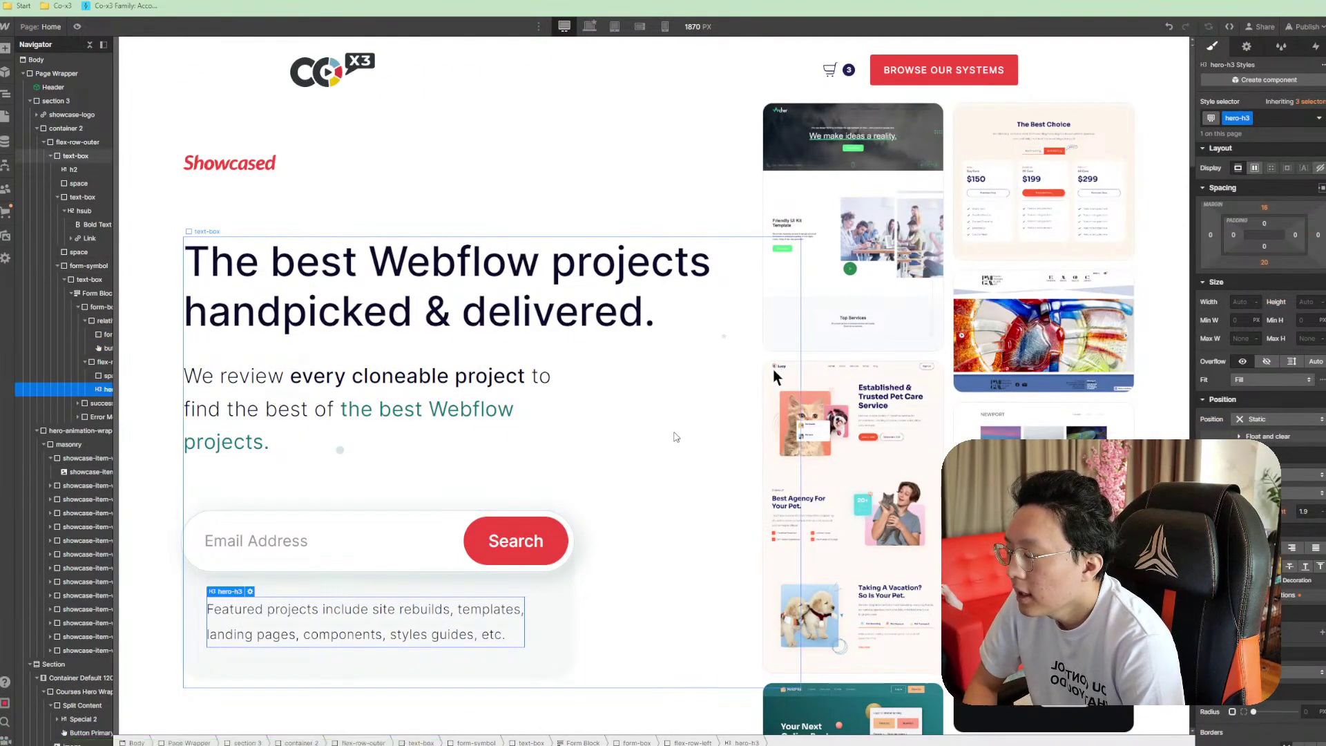
scroll(289, 480, down, 2)
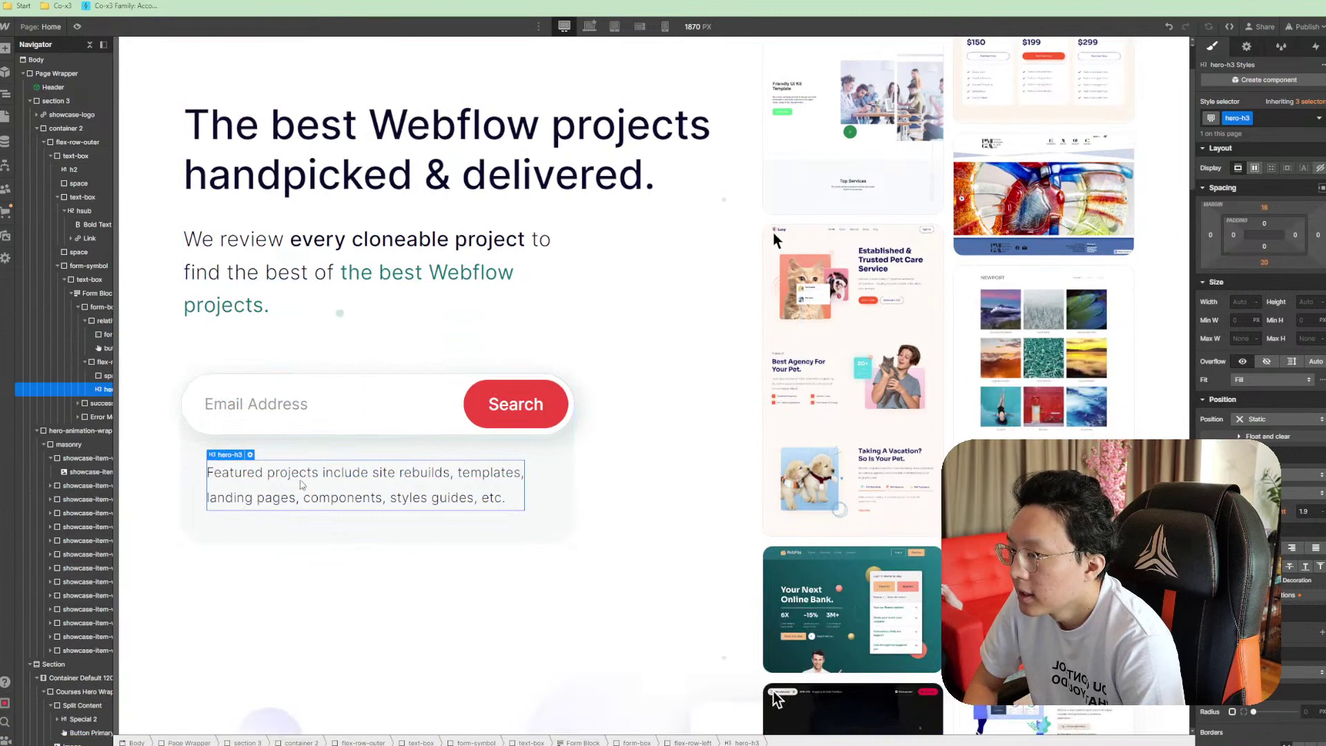
double_click(319, 481)
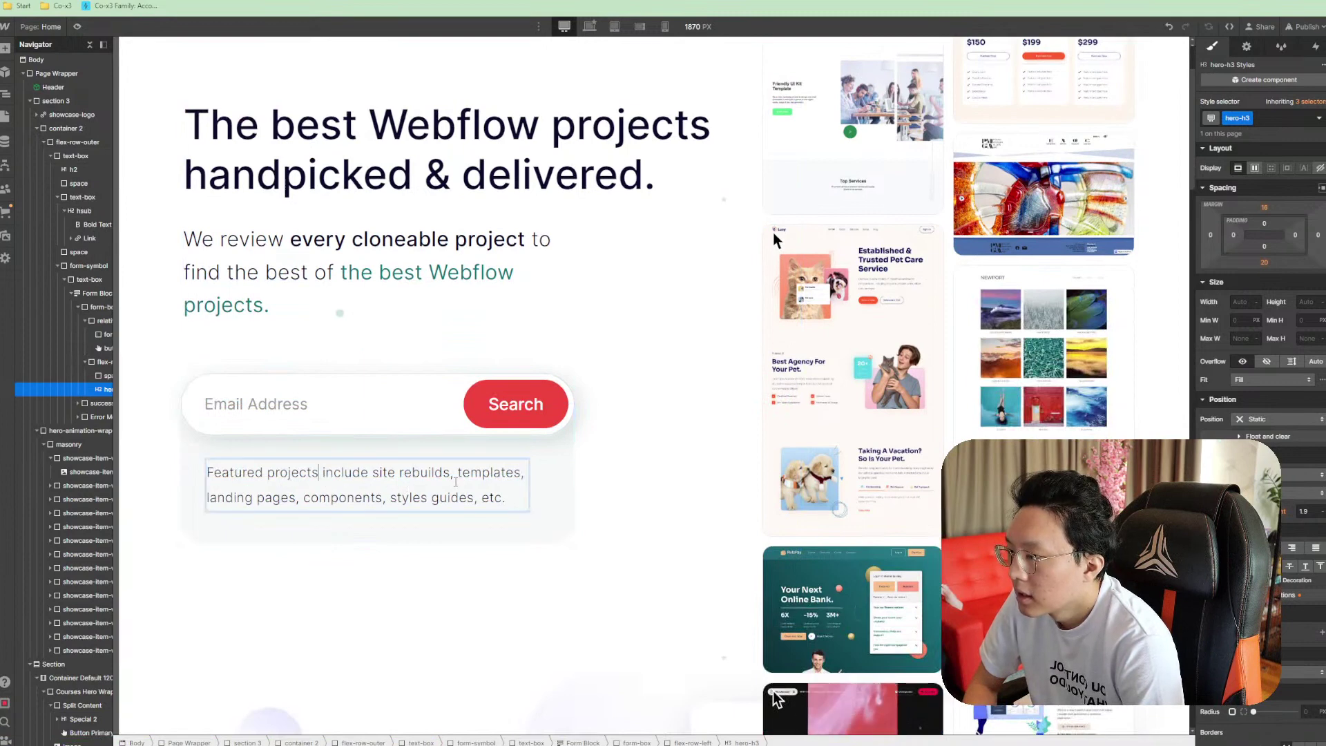
click(447, 482)
key(ctrl+a)
text(Can't)
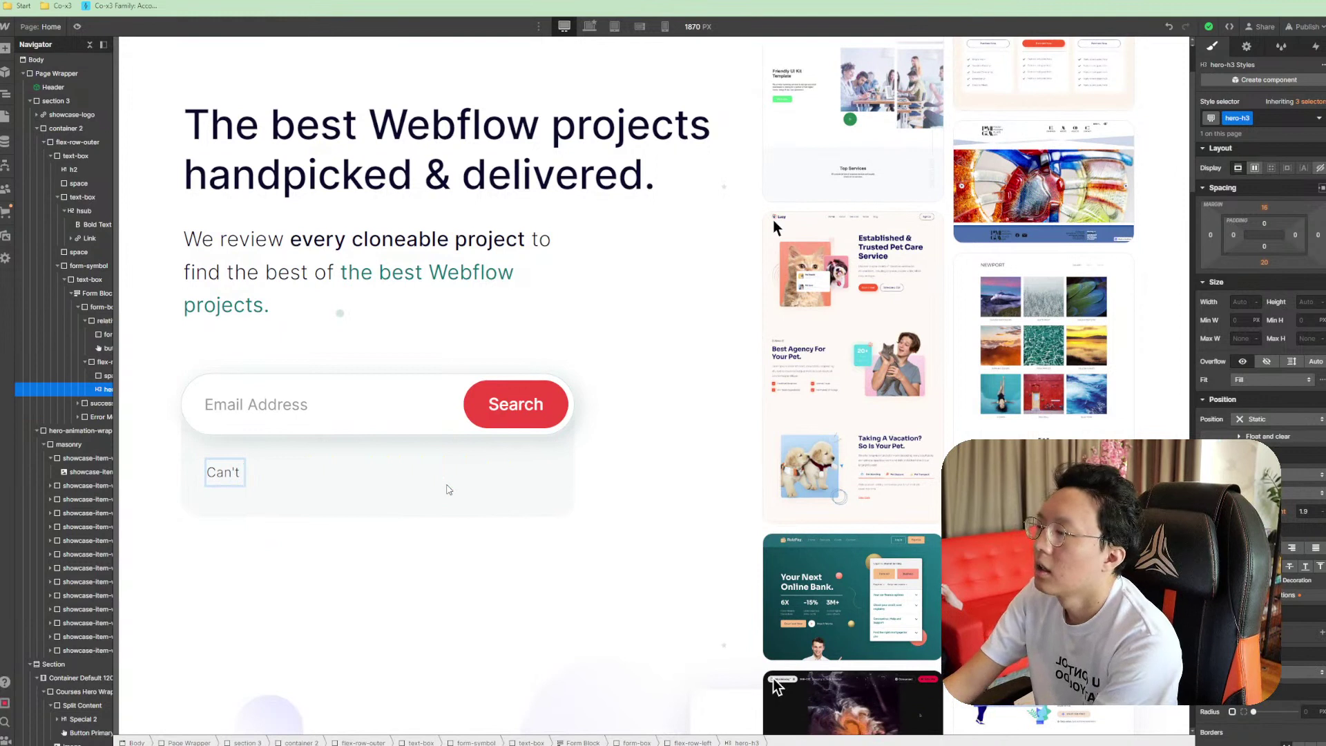
key(ctrl+a)
text(Don)
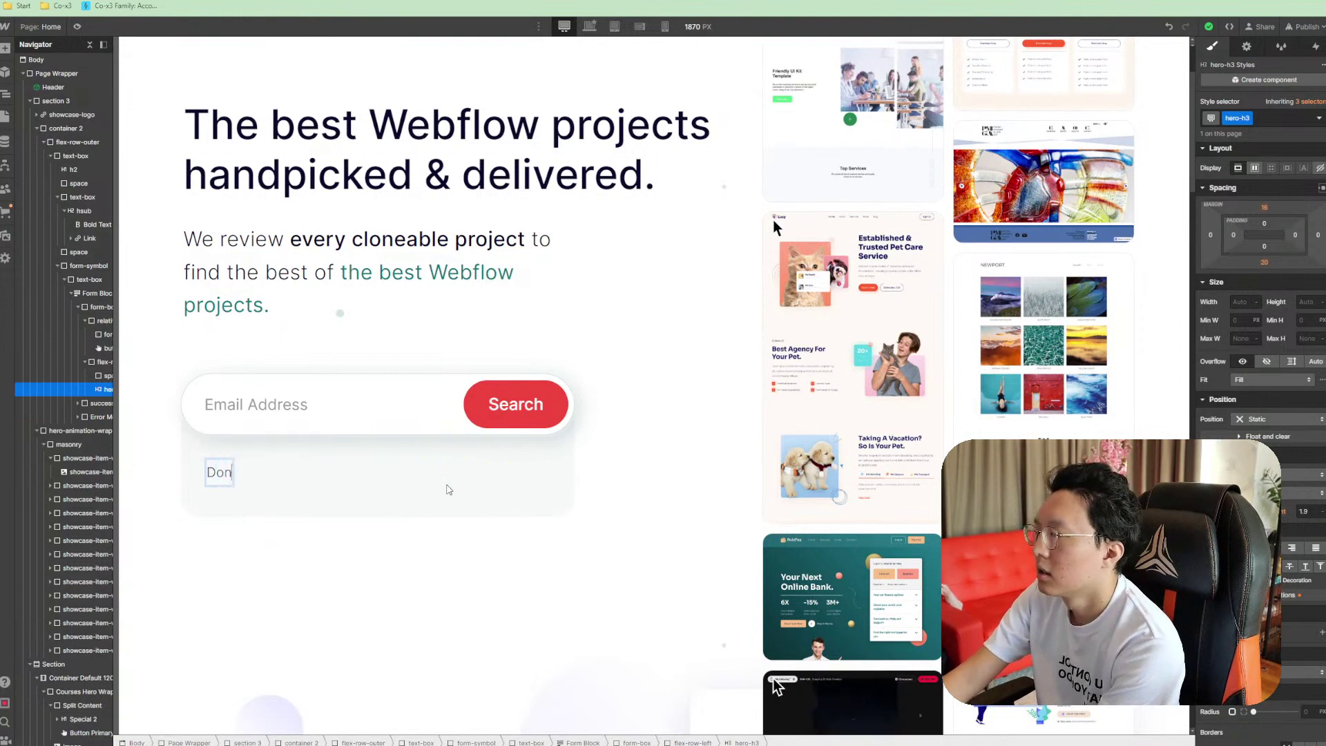
text('t have something)
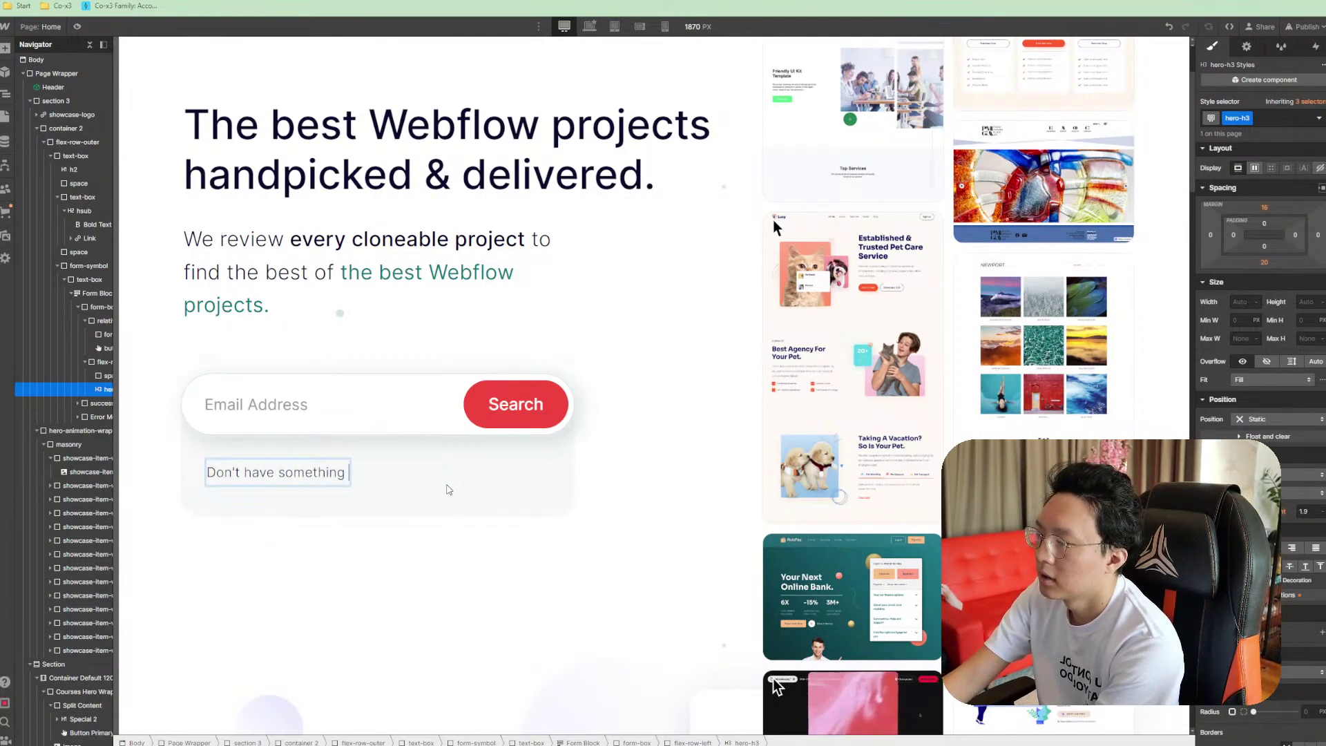
key(ctrl+a)
text(or)
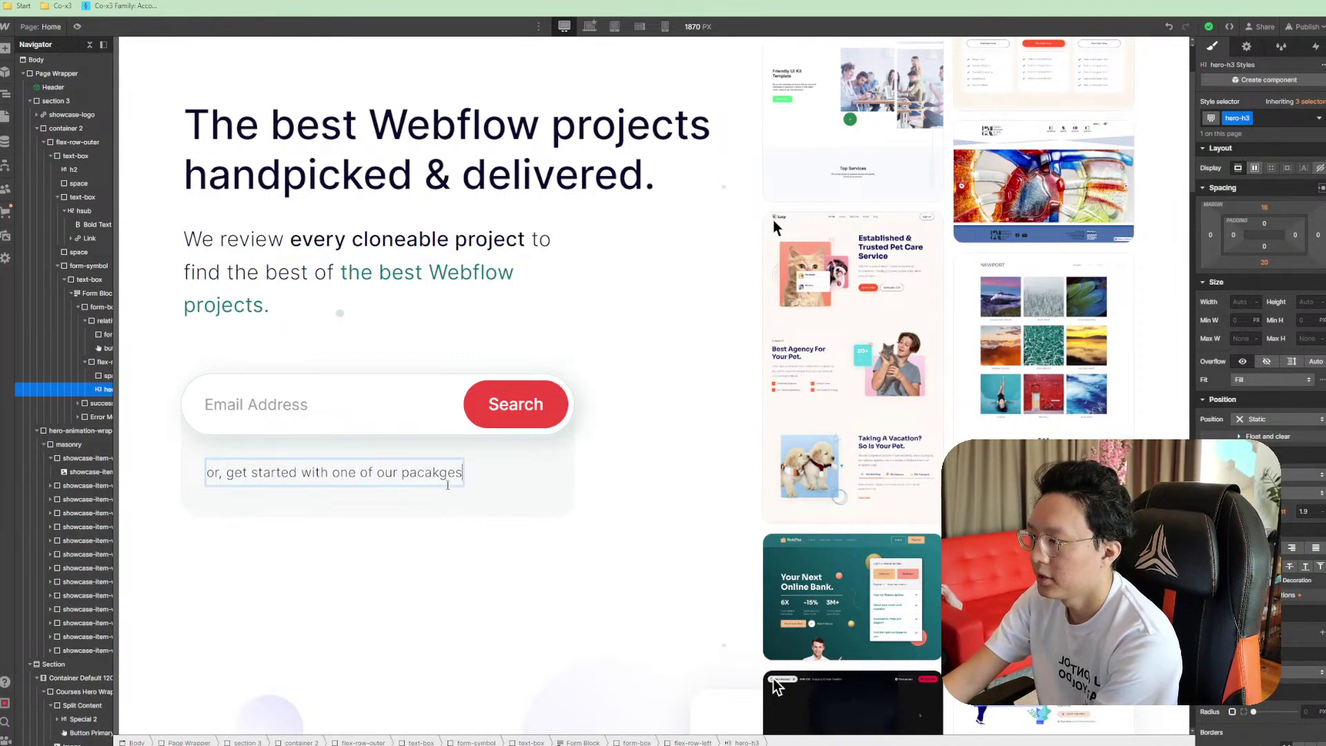
text(.)
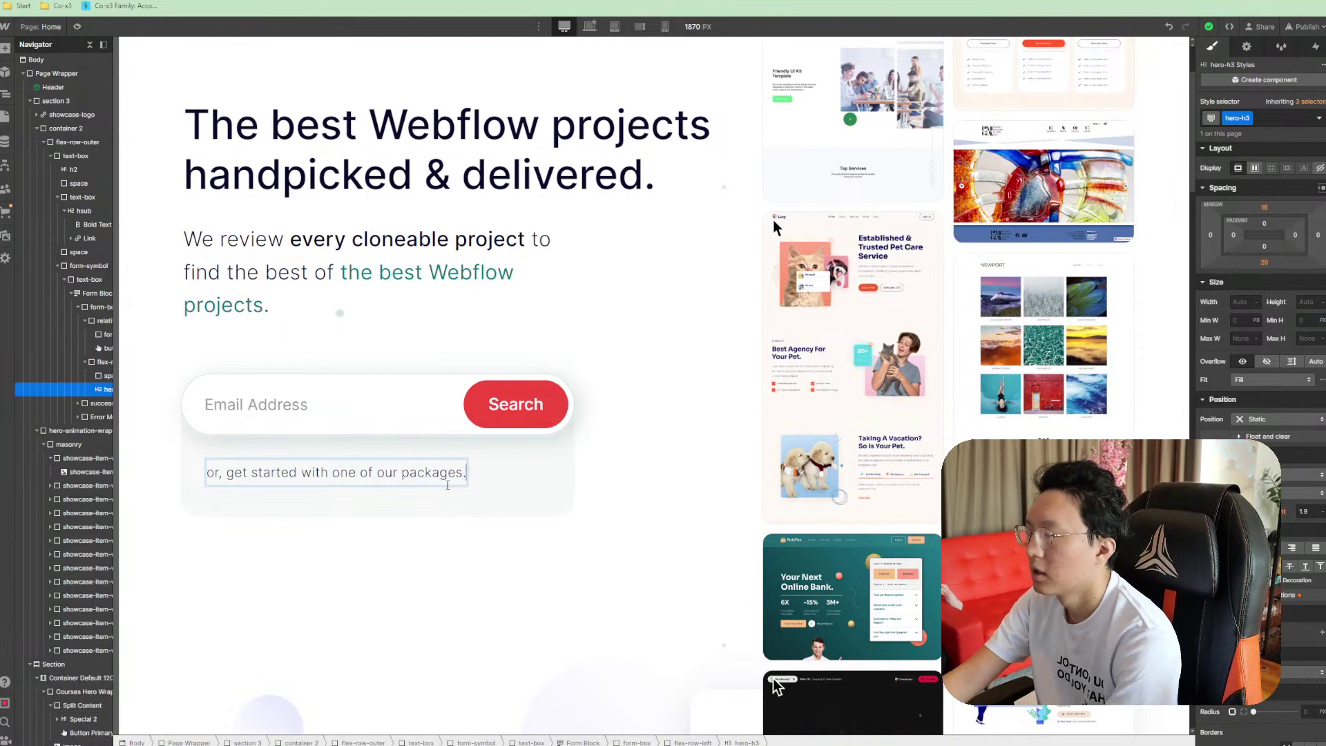
key(Escape)
scroll(380, 609, up, 3)
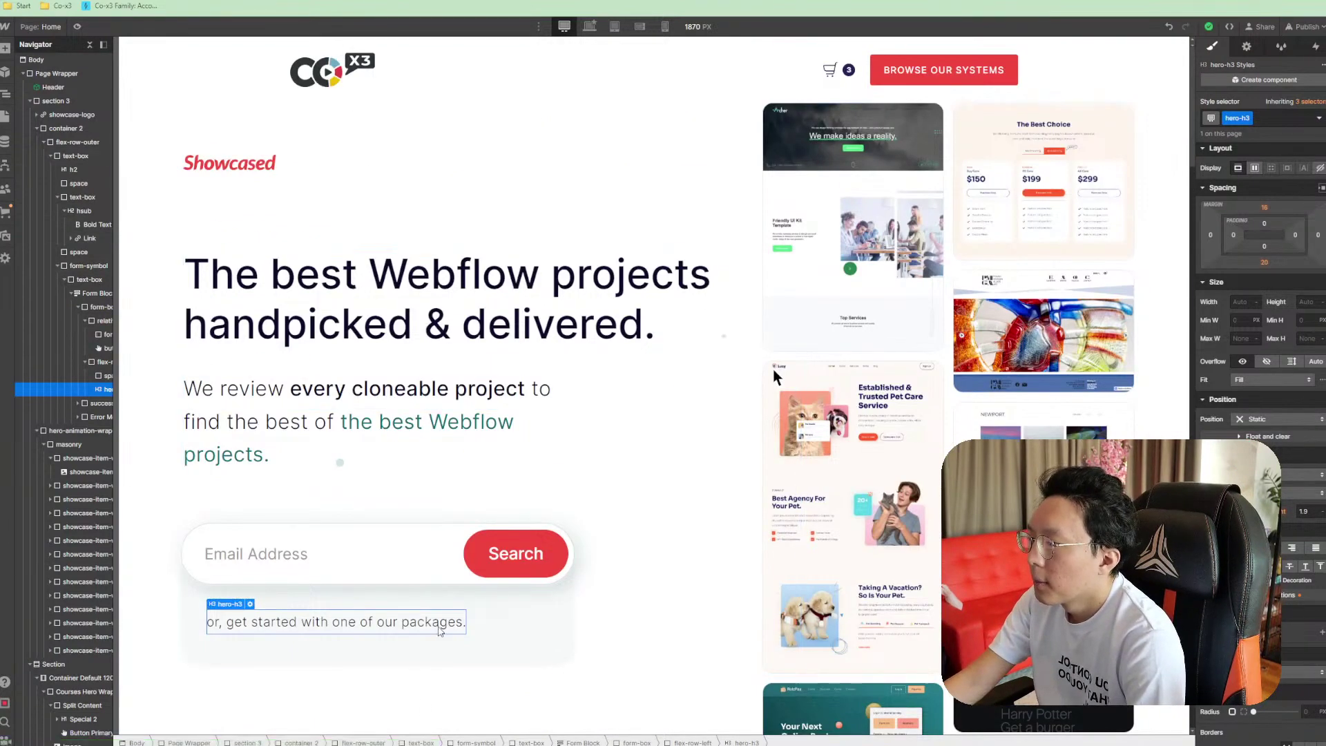
Inspect the hero-h3 text and the form_input styles in the cloned template's hero form
click(773, 368)
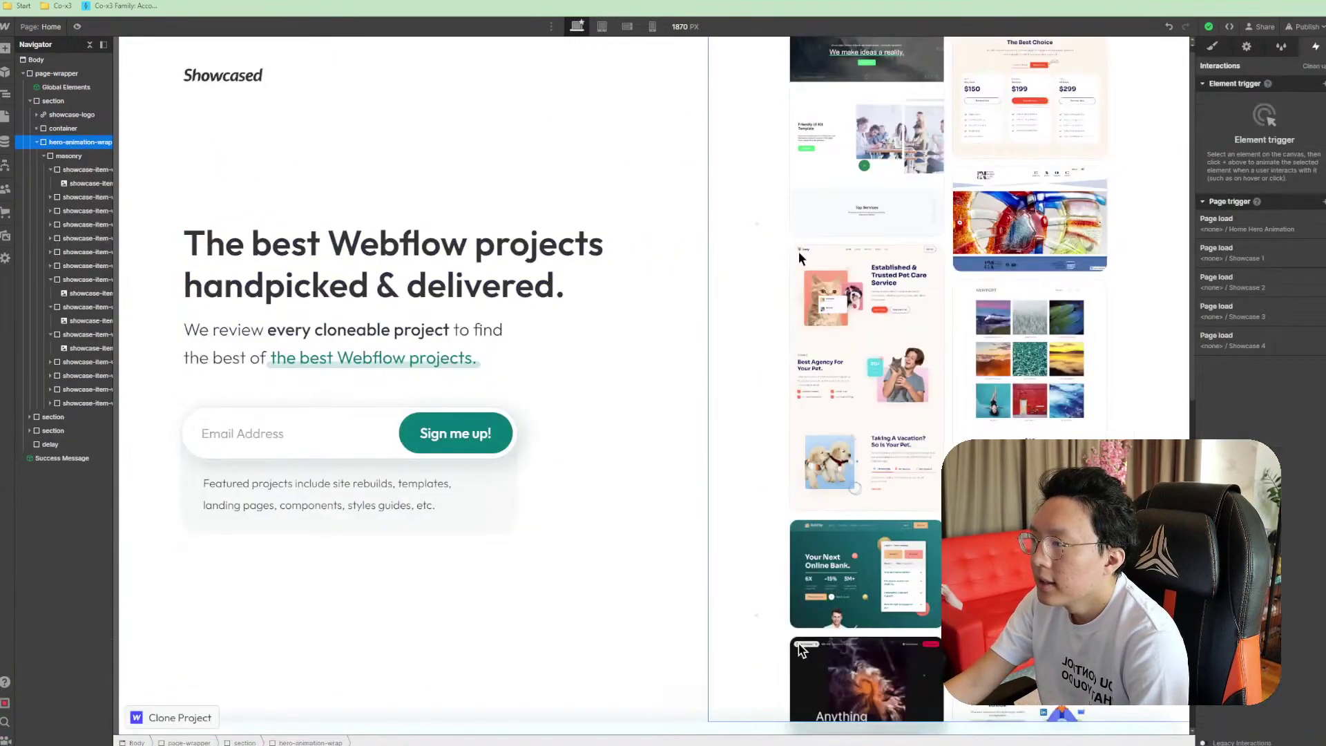
click(449, 495)
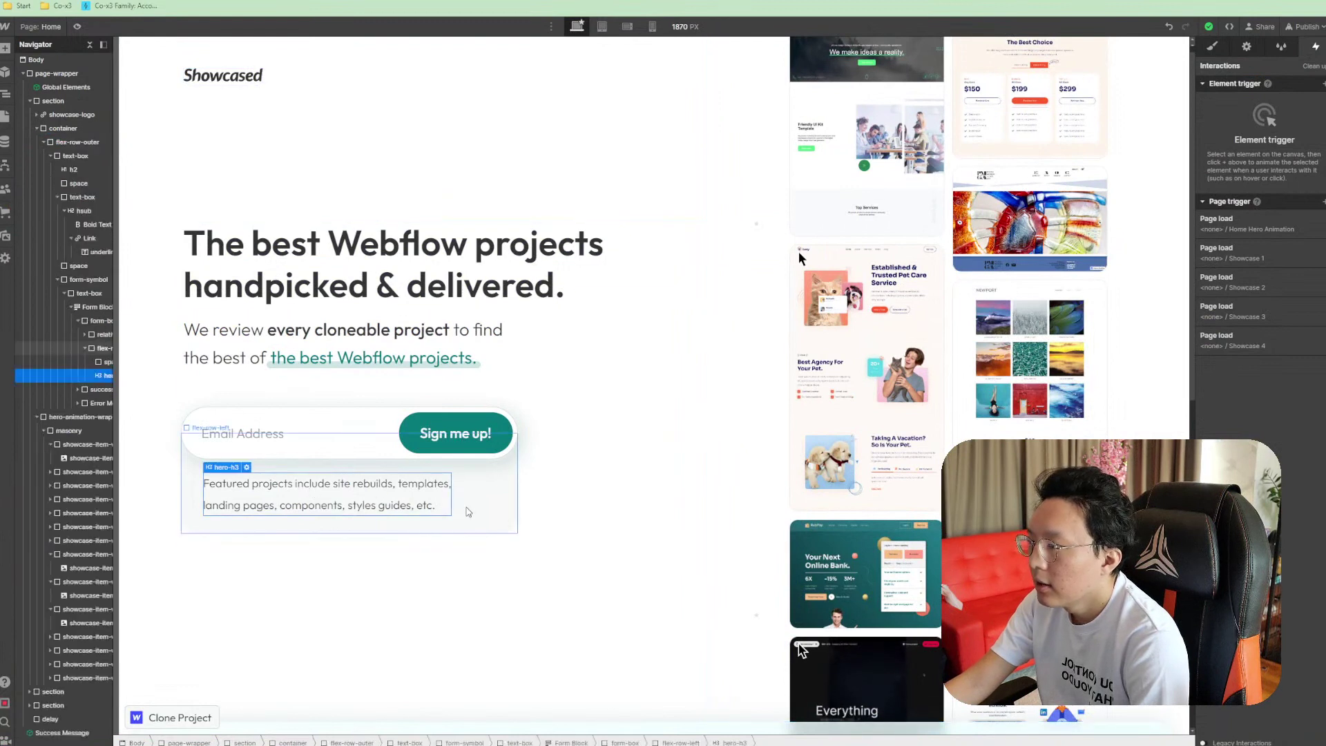
click(414, 453)
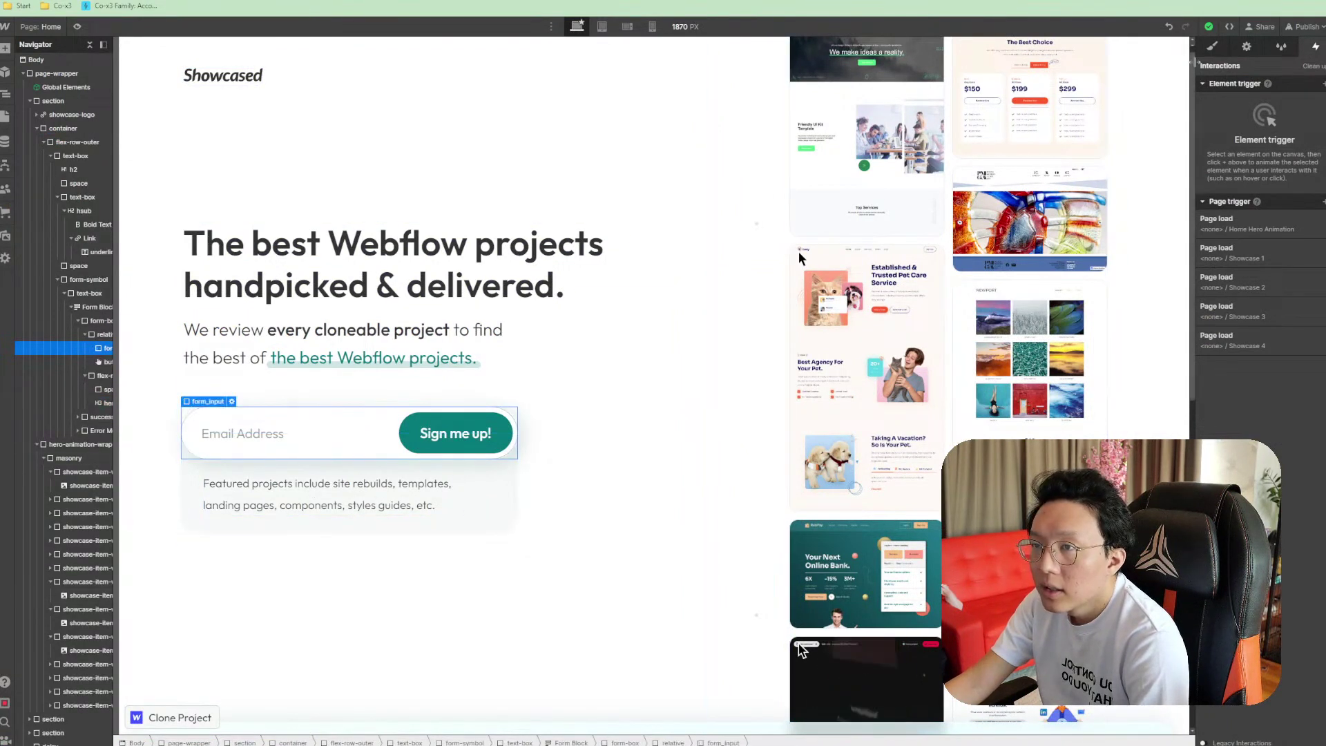
click(1216, 47)
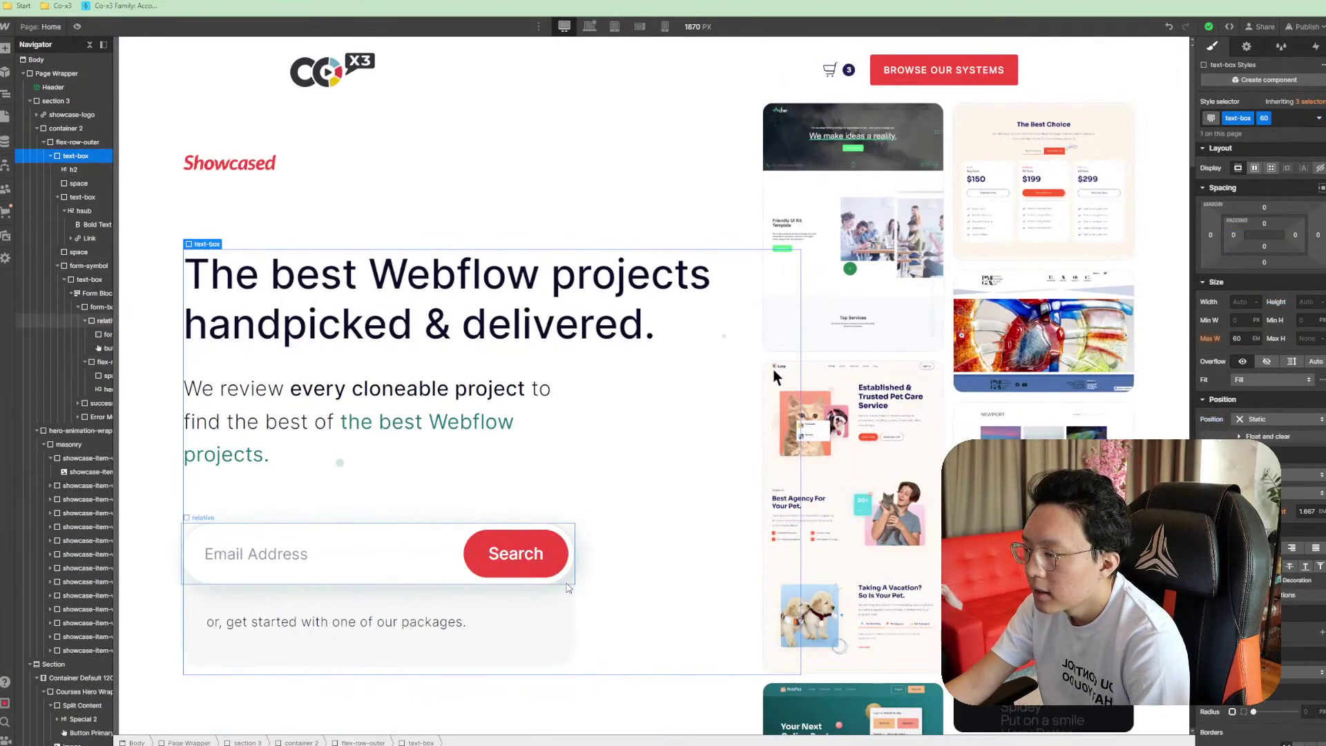
Compare the form elements, from flex-row-left and form_input out to form-symbol, between the Co-x3 Home page and the cloned template
click(567, 617)
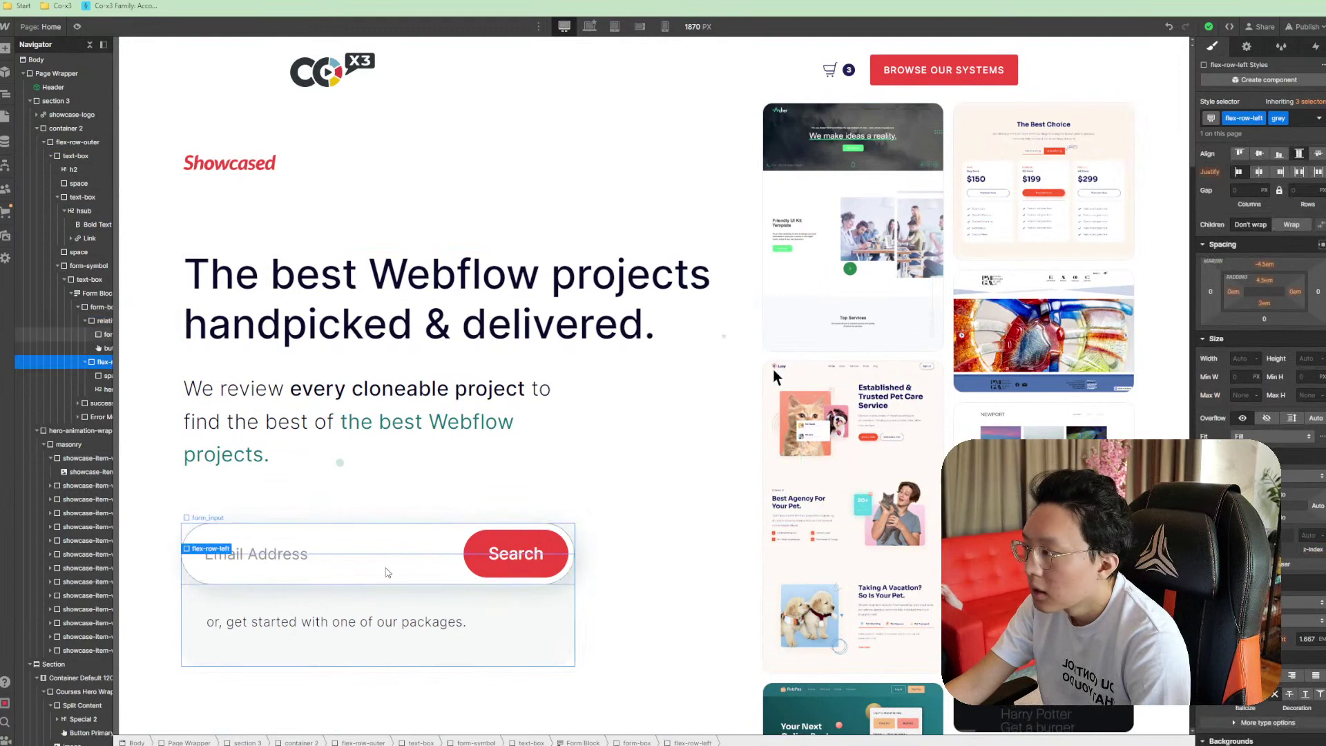
click(96, 294)
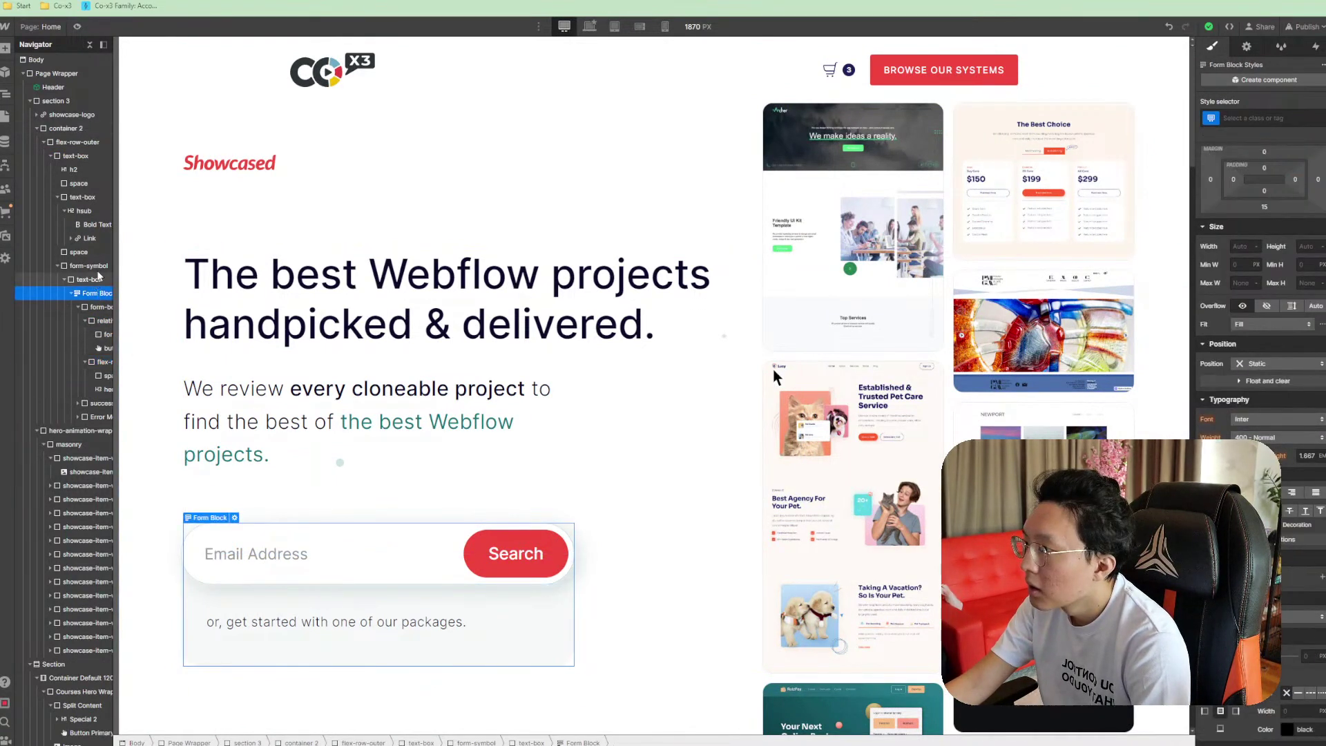
click(98, 272)
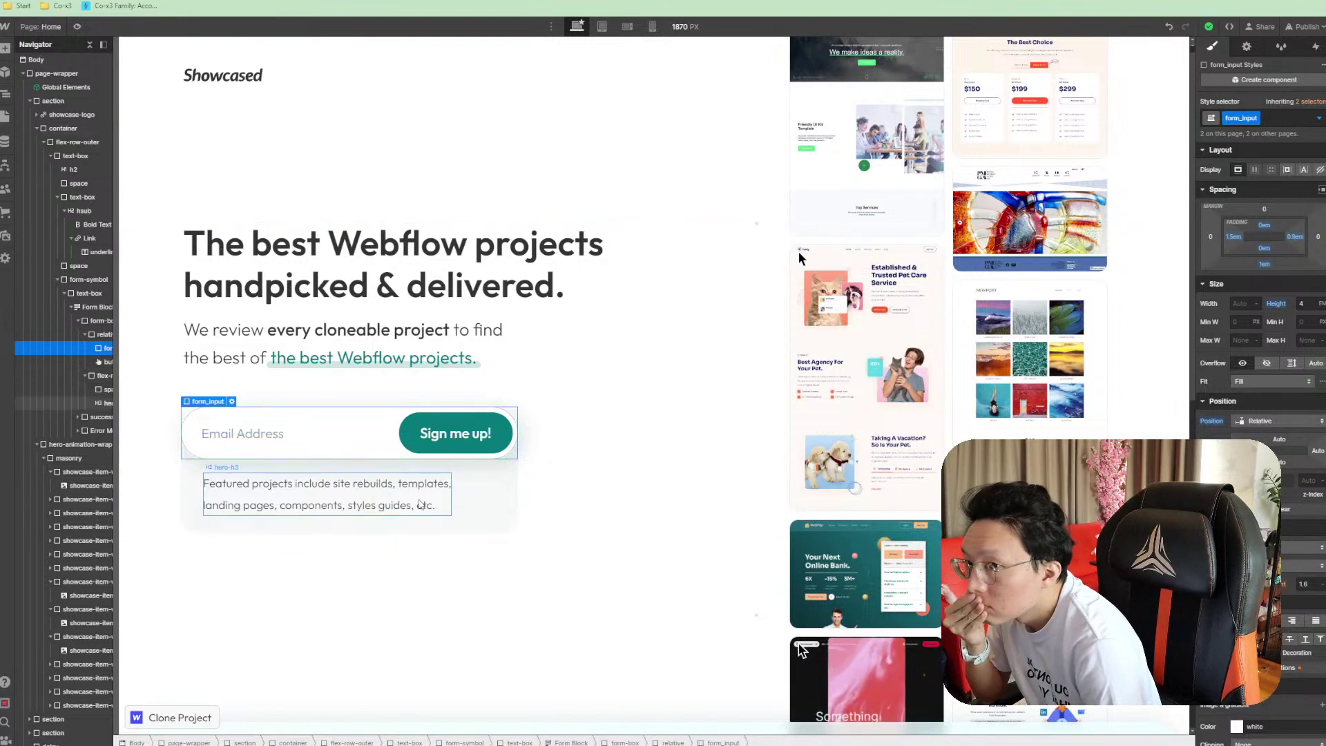
click(419, 503)
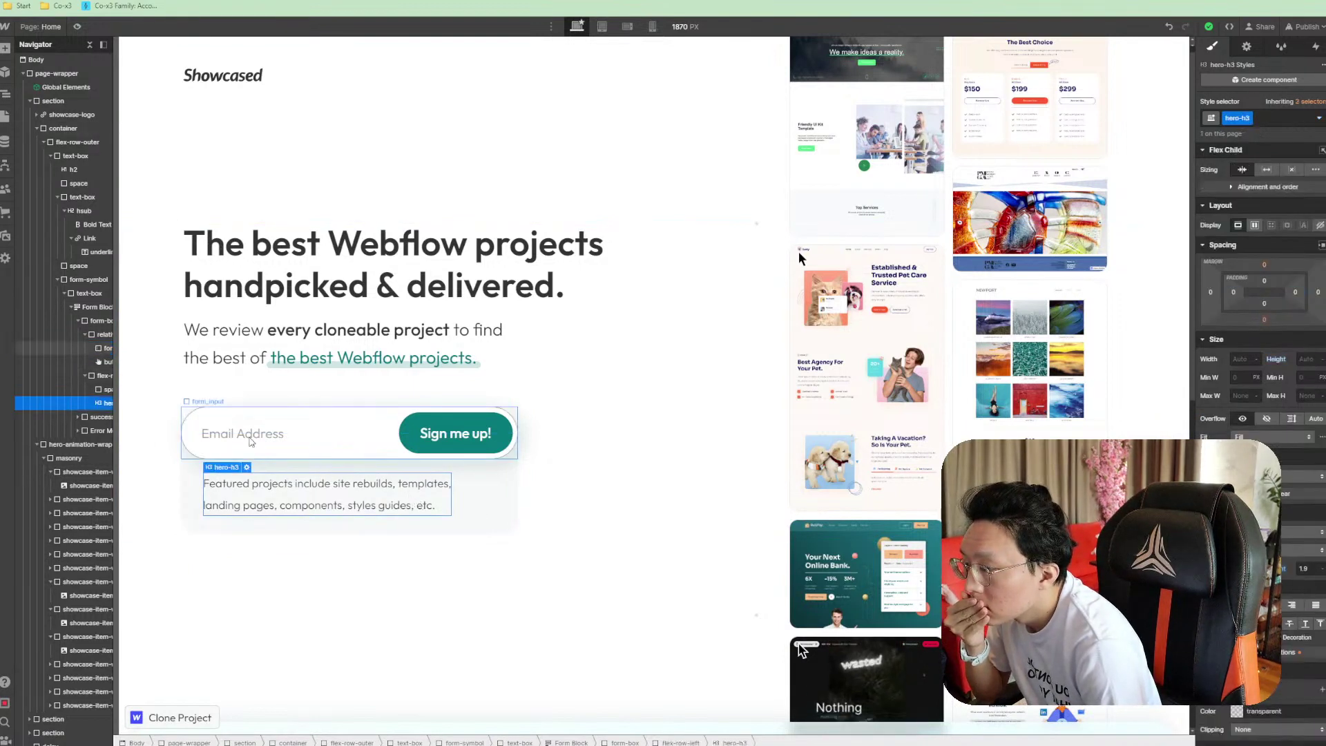
click(251, 441)
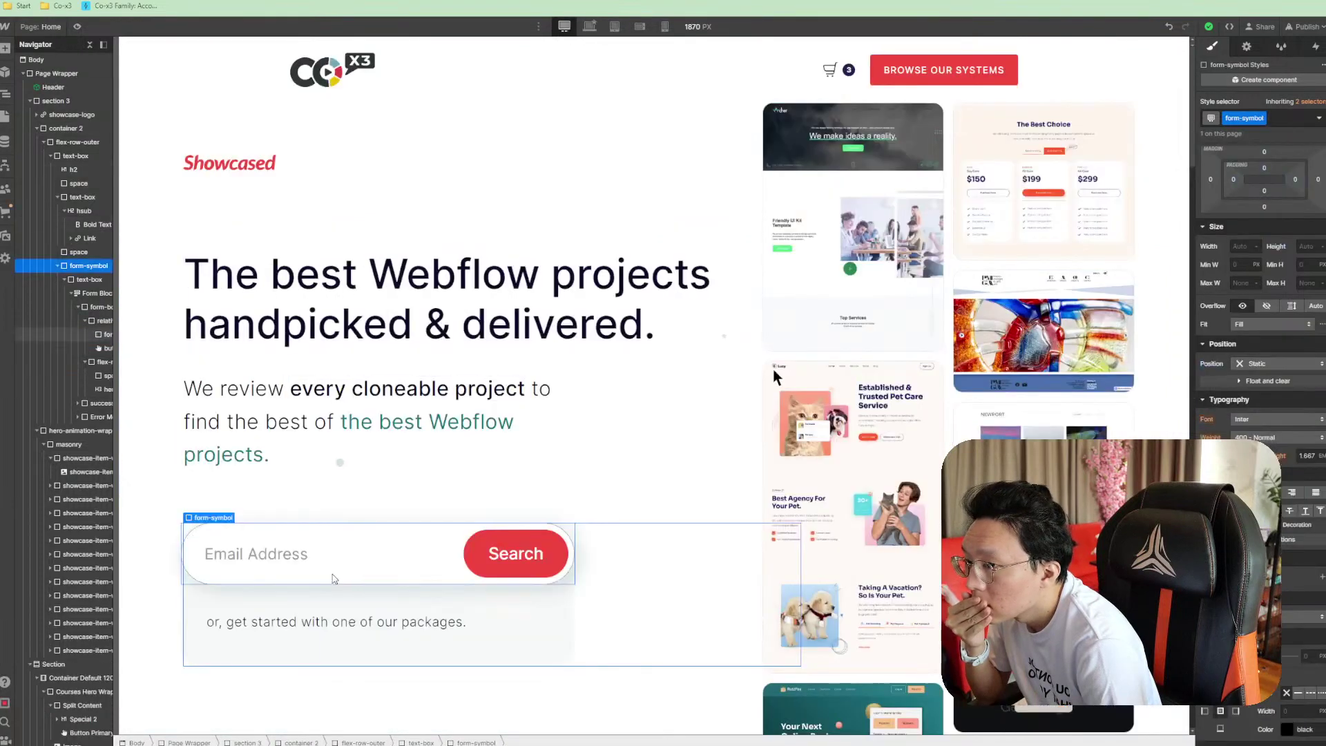
click(334, 579)
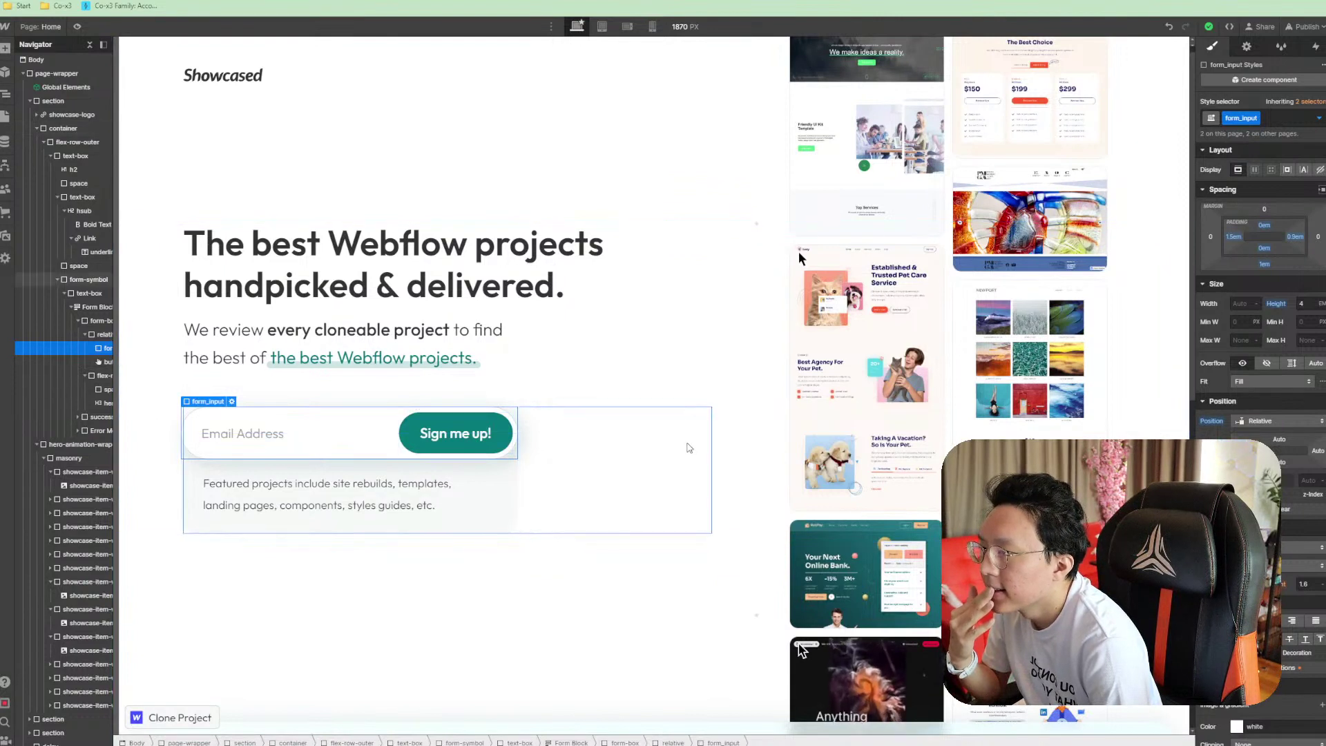
click(680, 466)
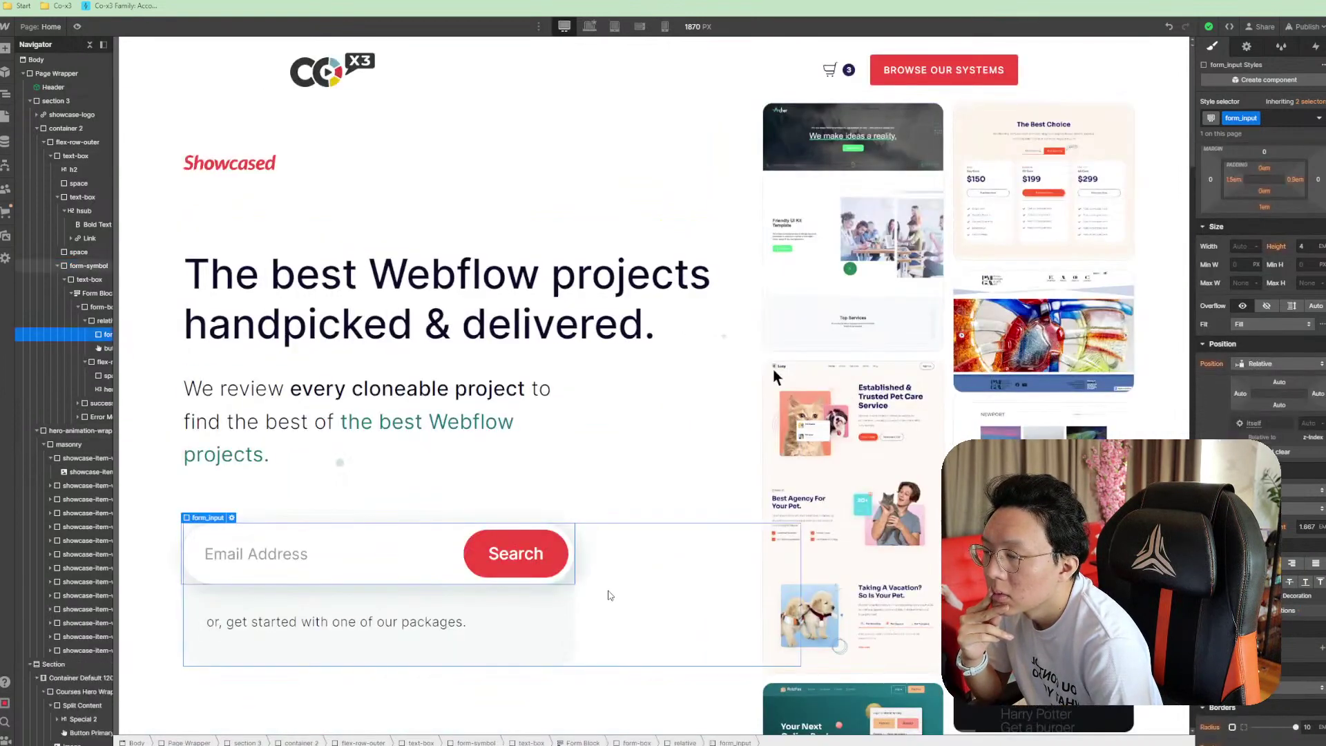
Compare the hero's outer wrappers on the Co-x3 Home page with the section and hero-animation-wrap styles in the cloned template
click(628, 598)
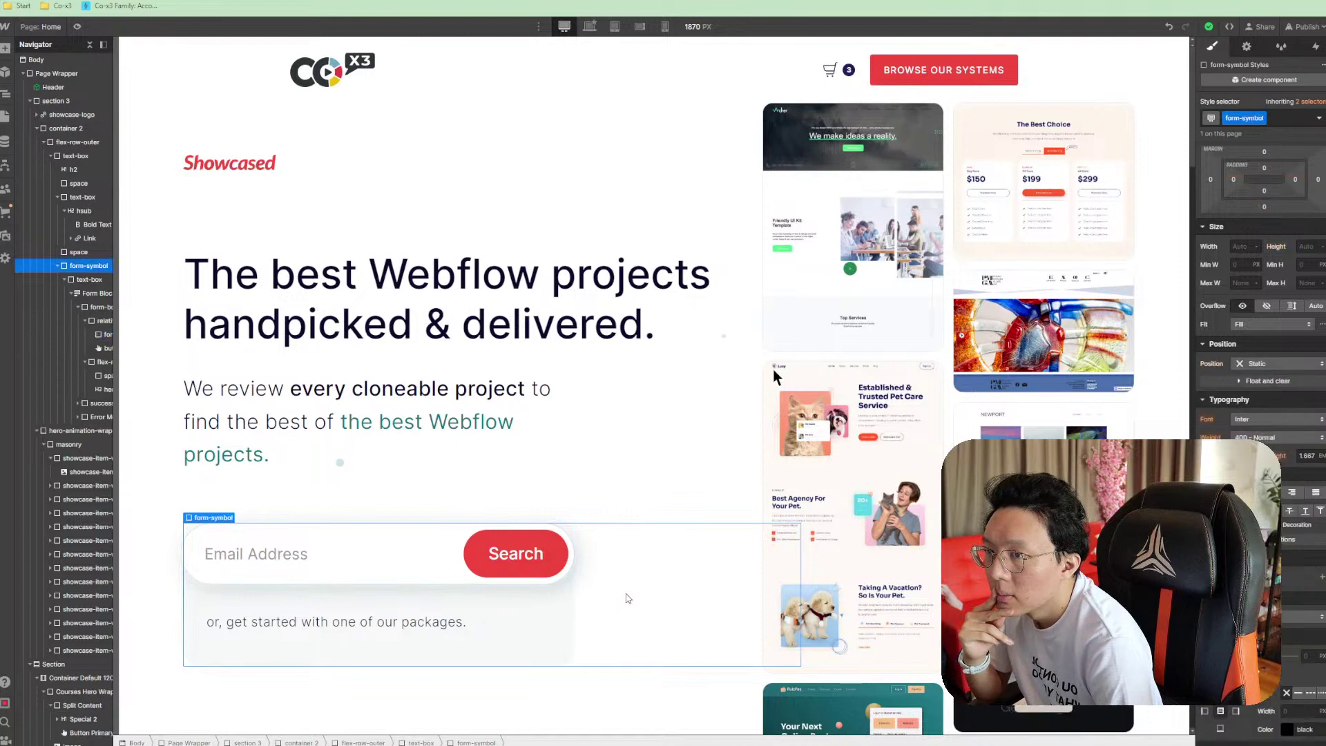
click(674, 198)
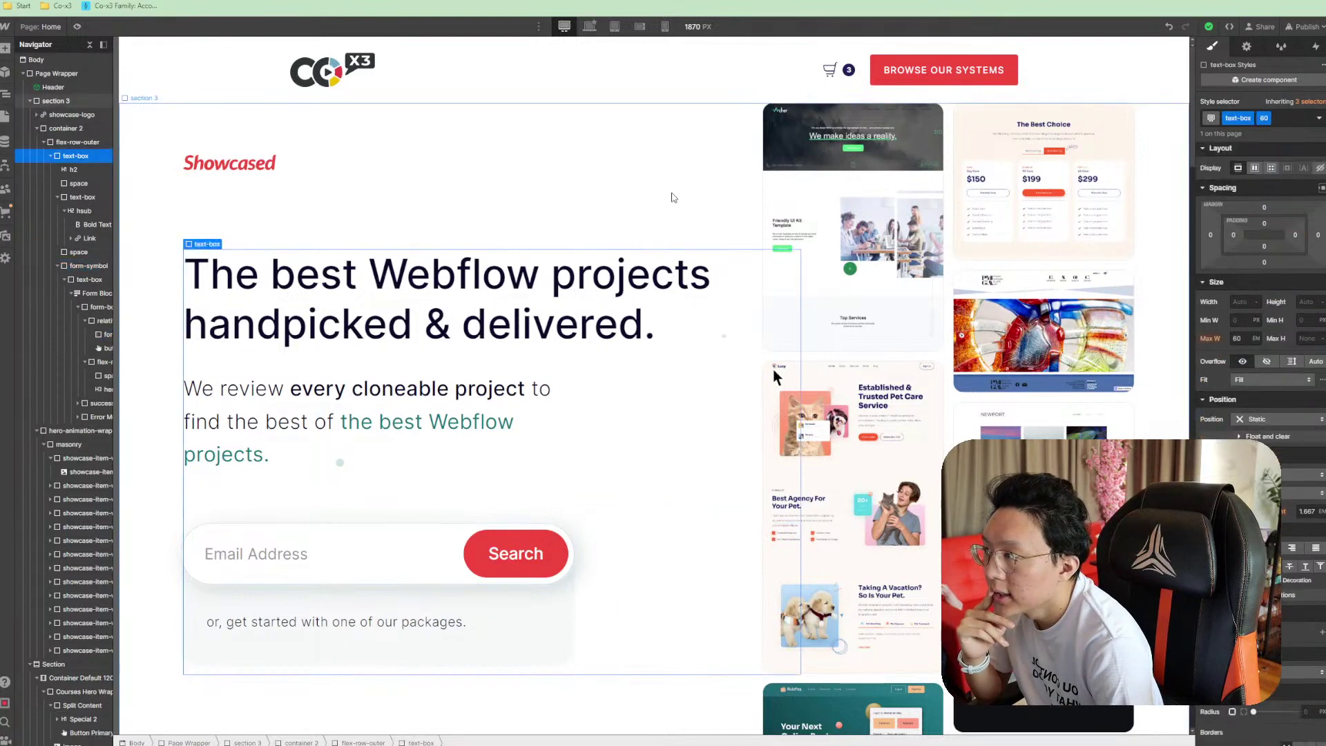
click(66, 129)
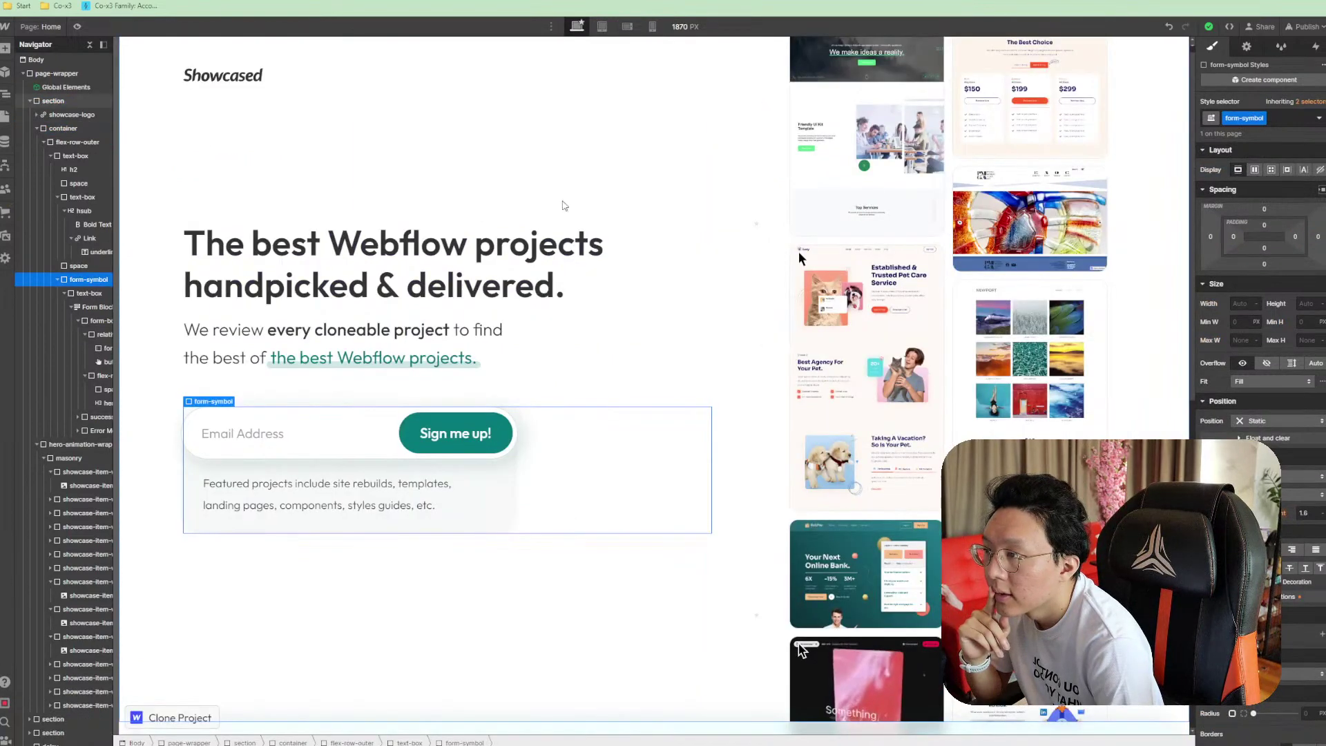
click(691, 198)
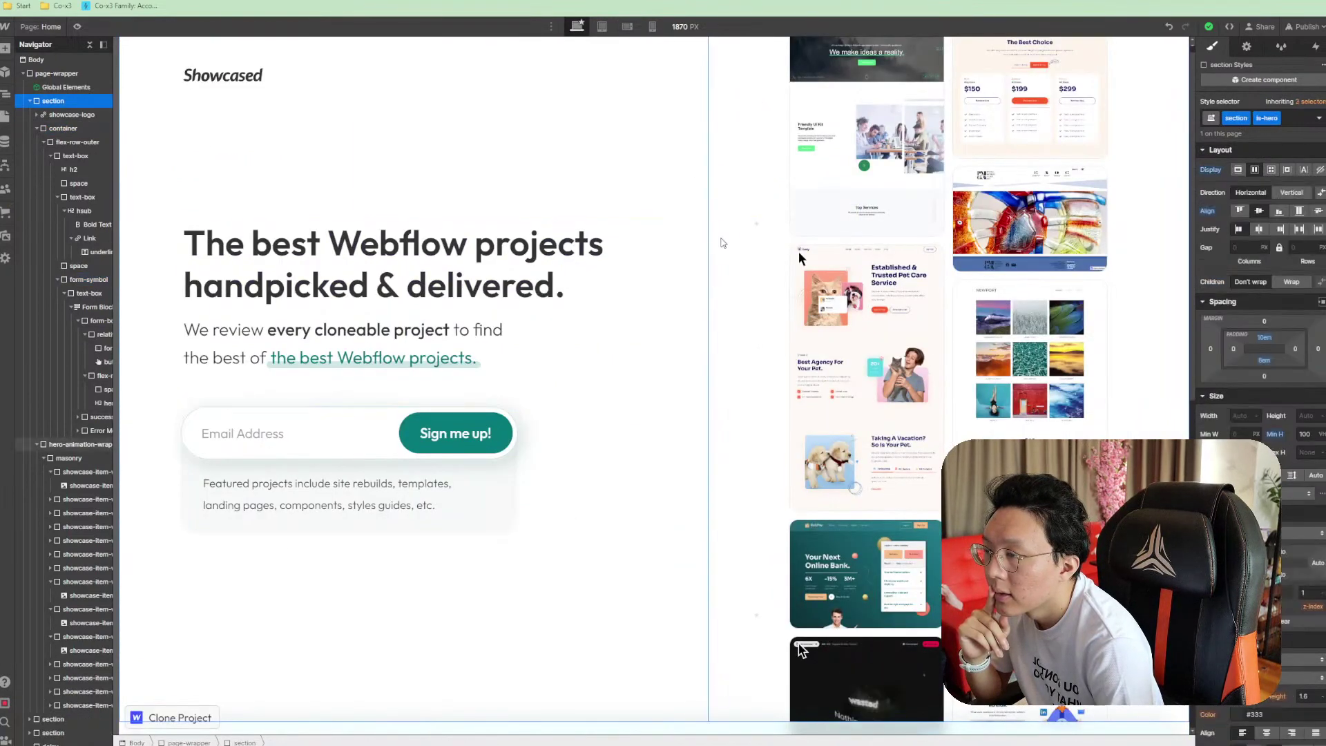
click(717, 246)
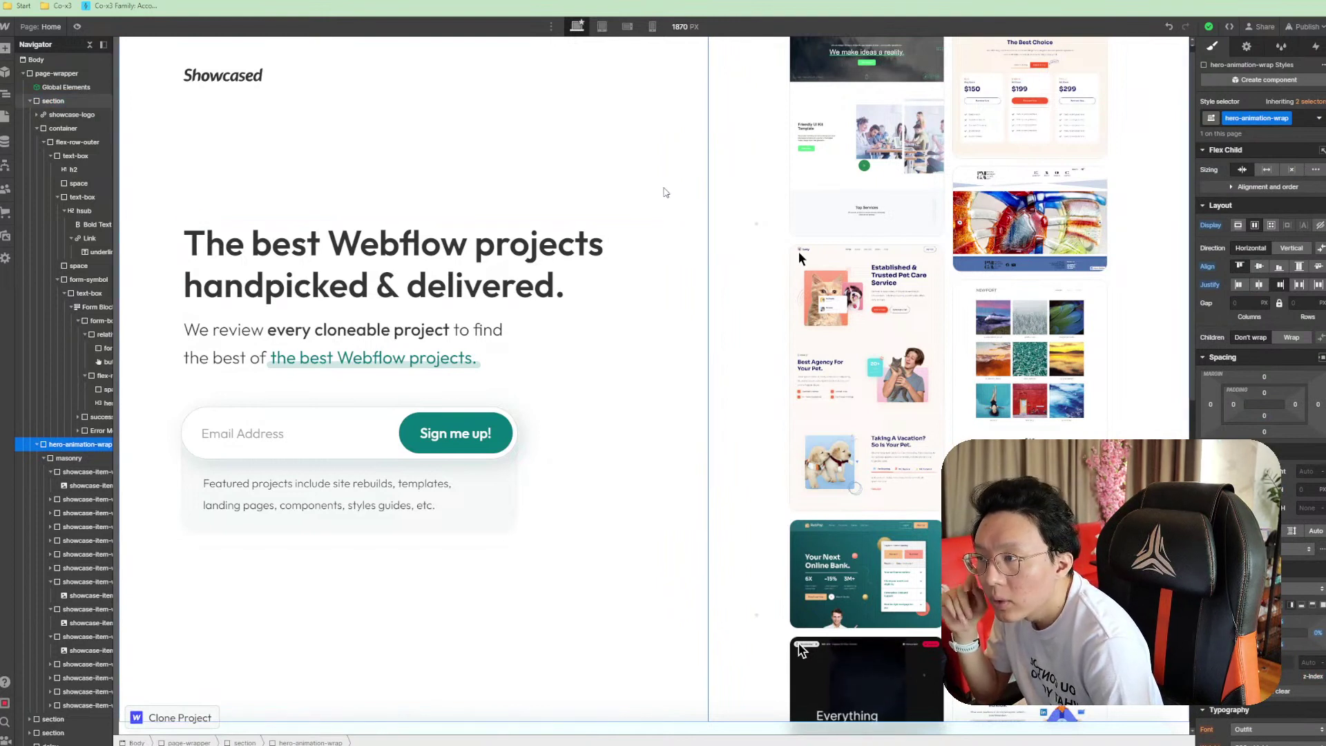
click(666, 192)
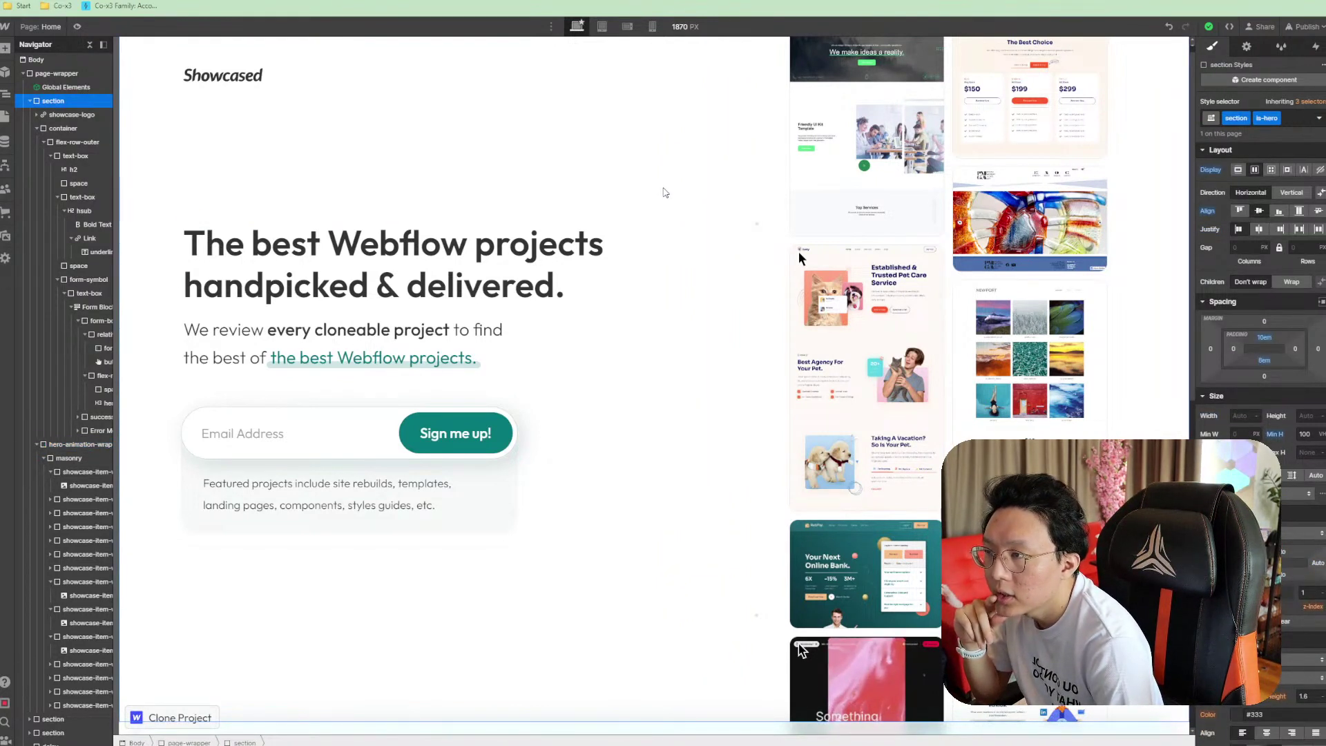
Compare the hero-animation-wrap, container and h2 heading styles between the cloned template and the Co-x3 Home page
click(753, 279)
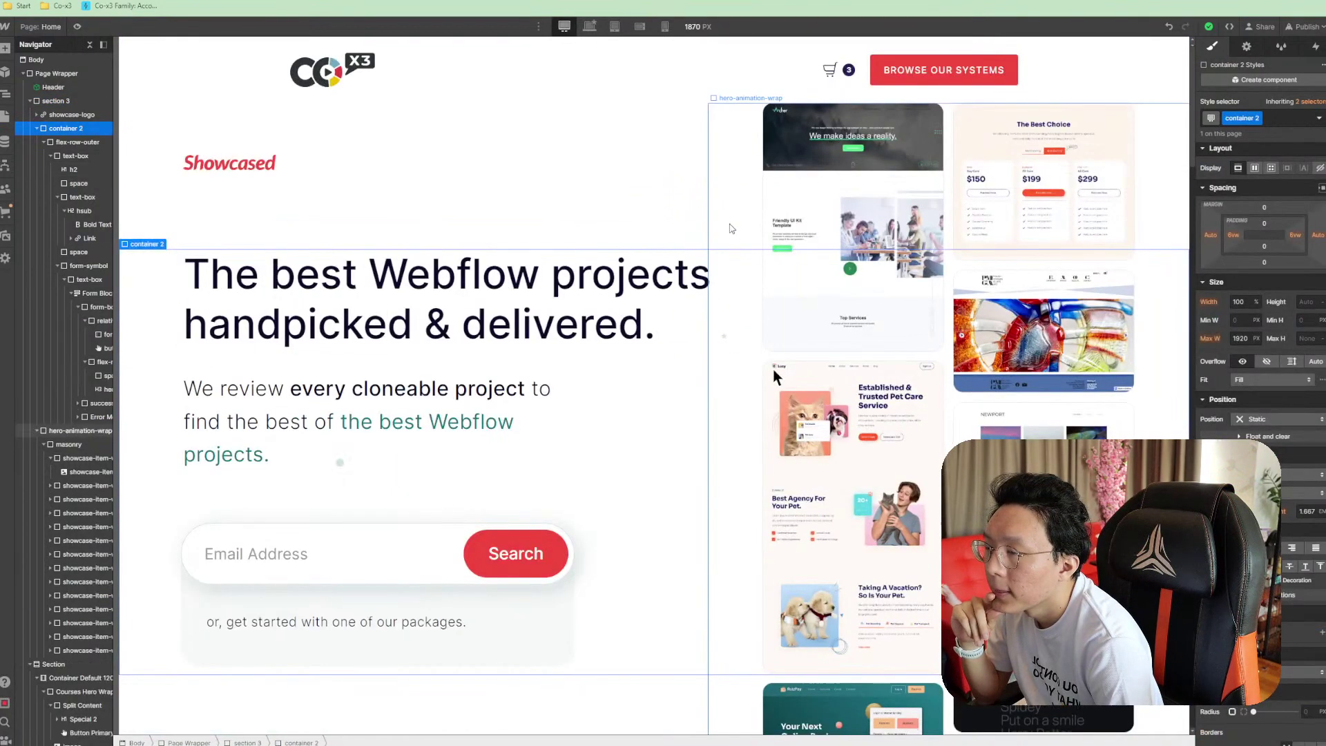
click(732, 228)
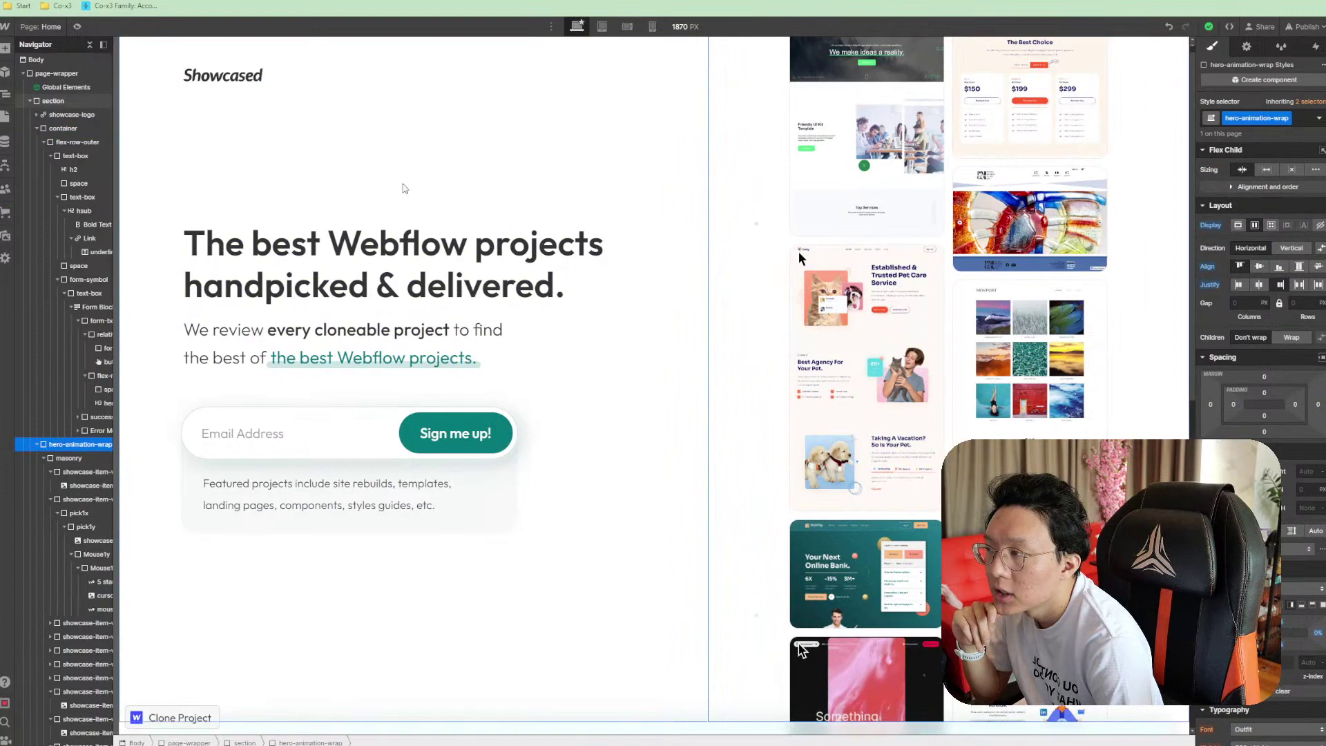
click(352, 228)
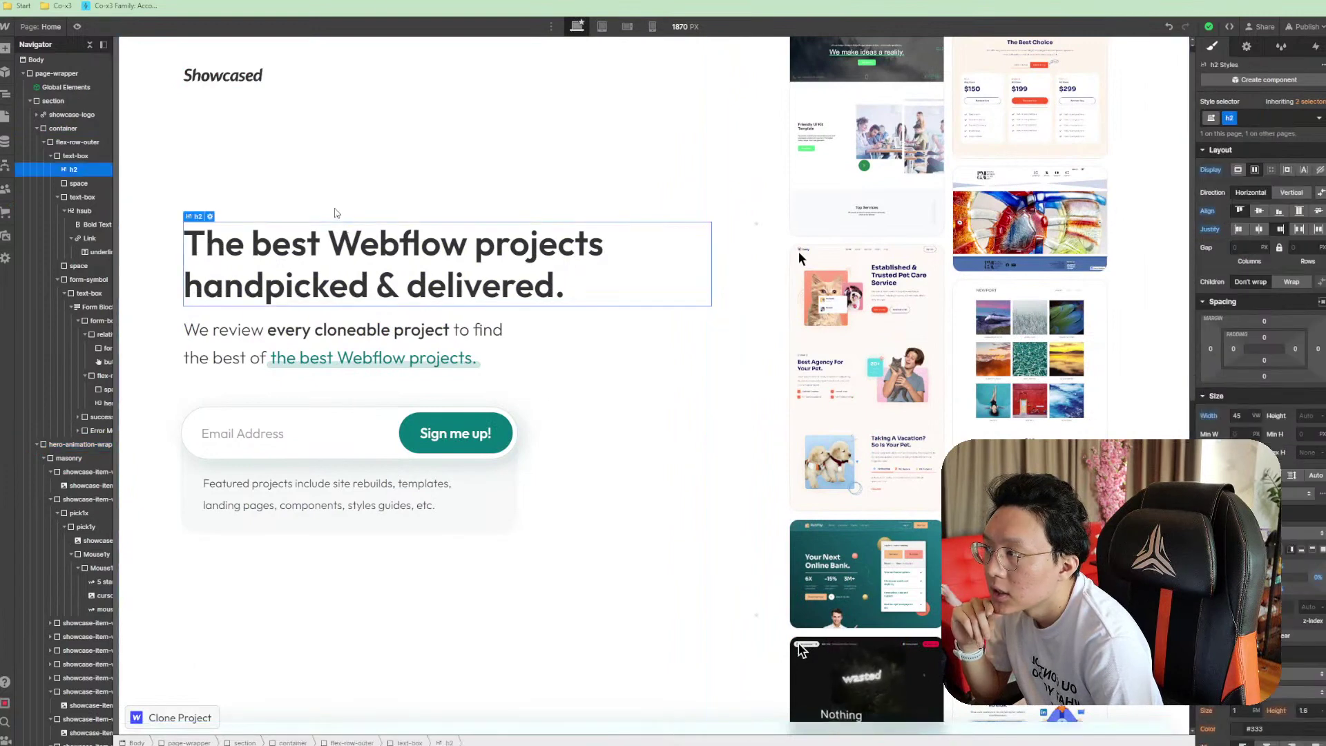
click(80, 142)
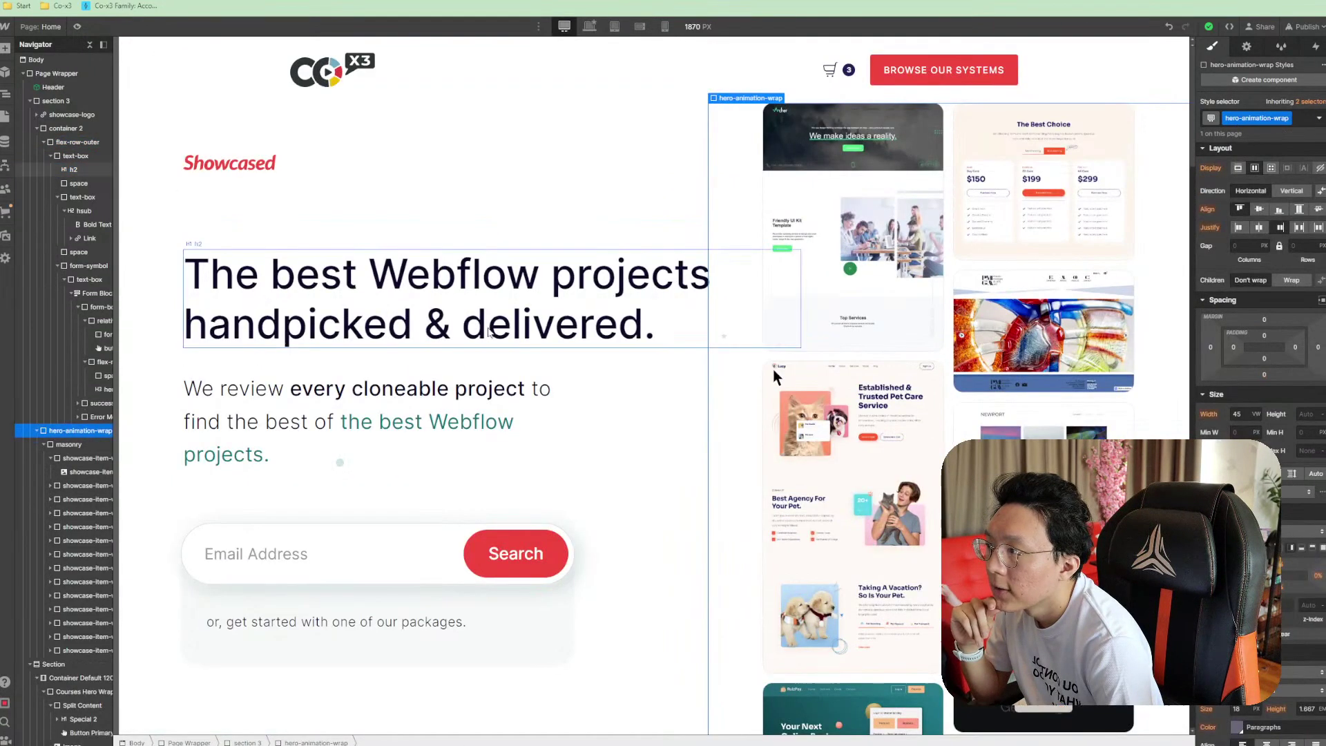
click(491, 337)
scroll(525, 442, down, 7)
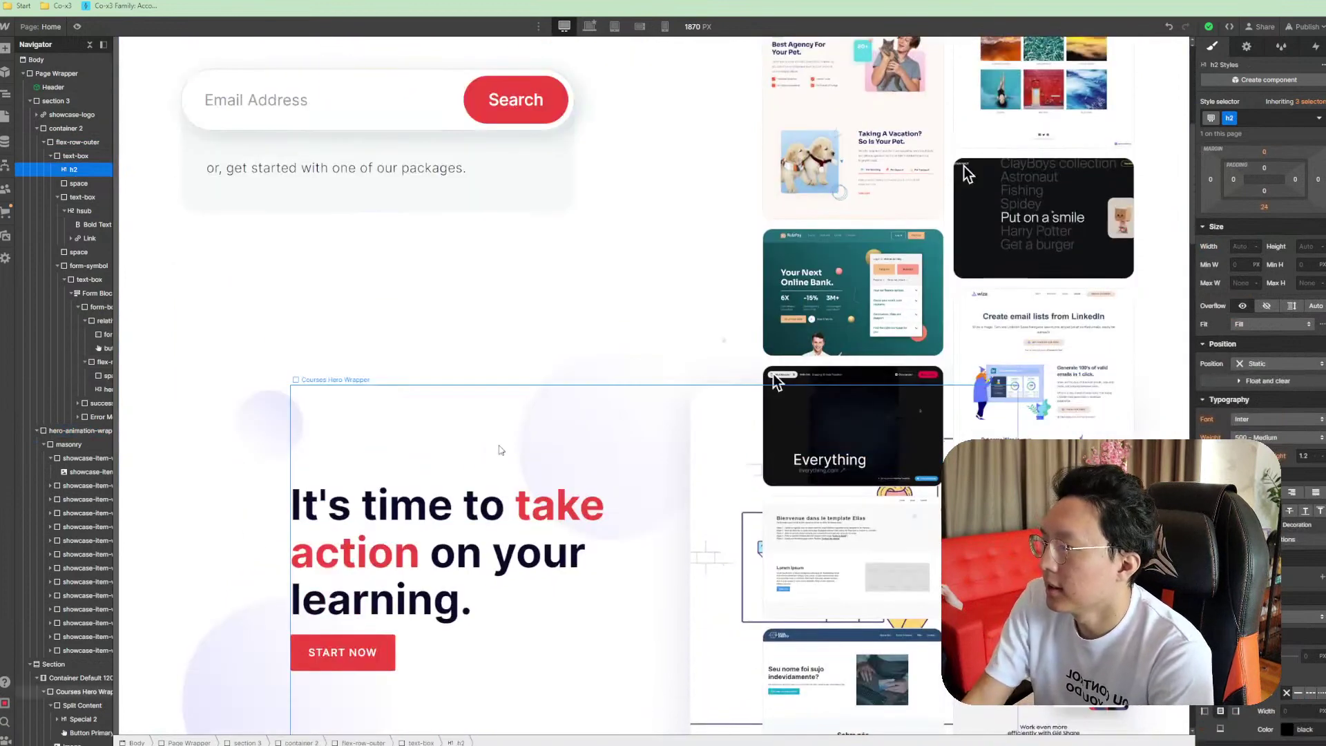
scroll(464, 475, up, 5)
scroll(463, 475, up, 2)
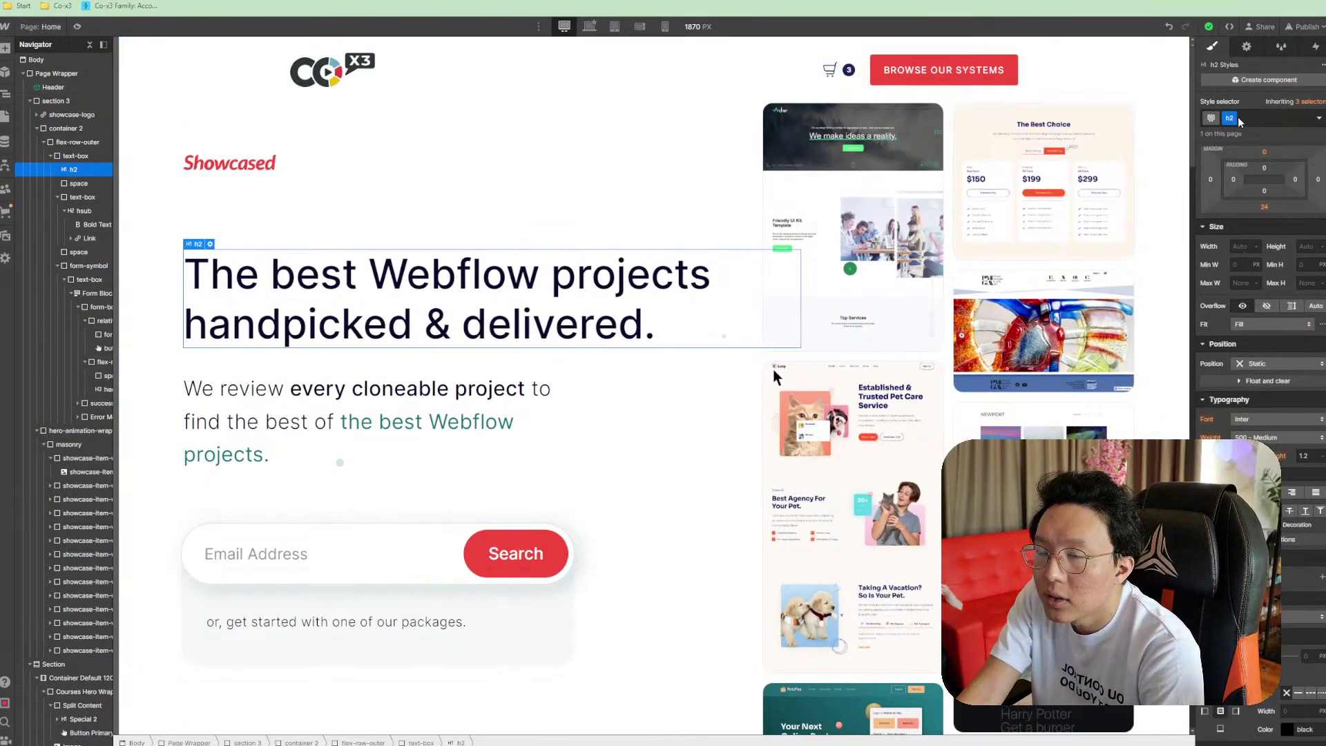
Try removing the h2 class from the hero heading, and undo the removal
click(1259, 123)
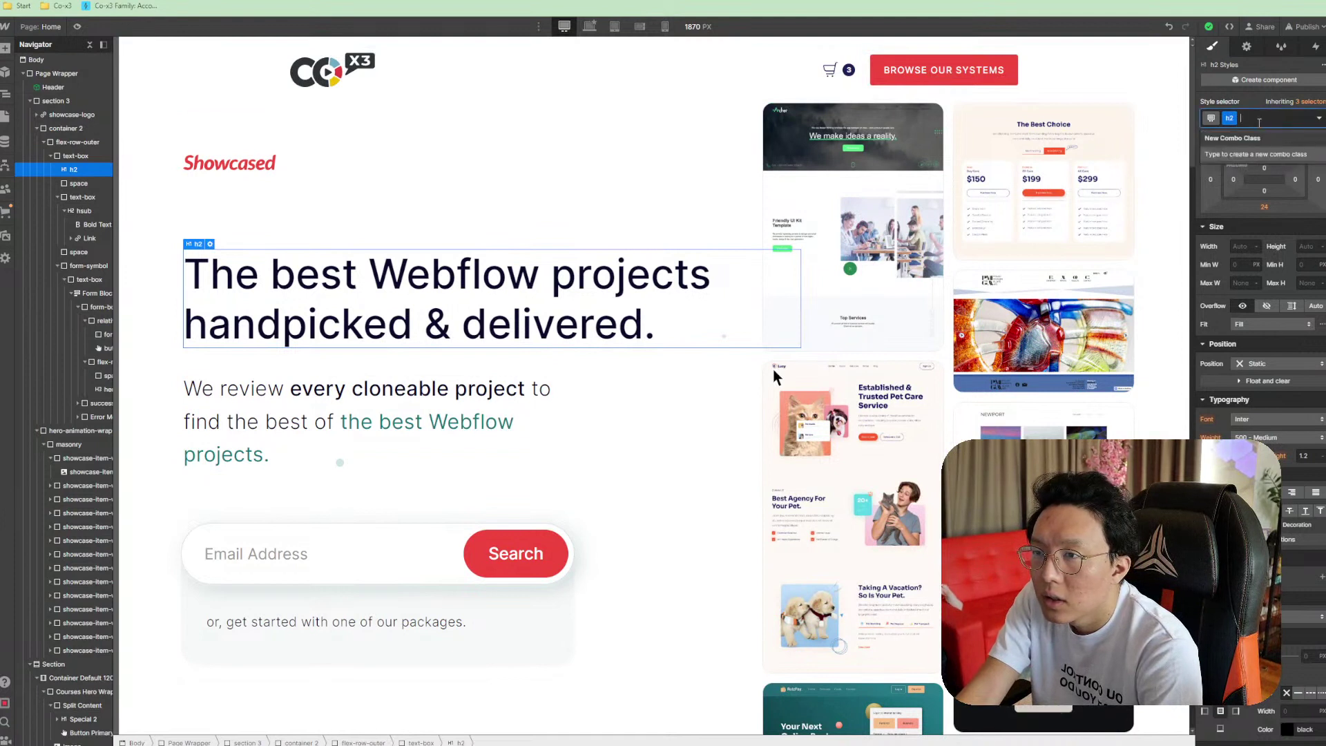
key(BackSpace)
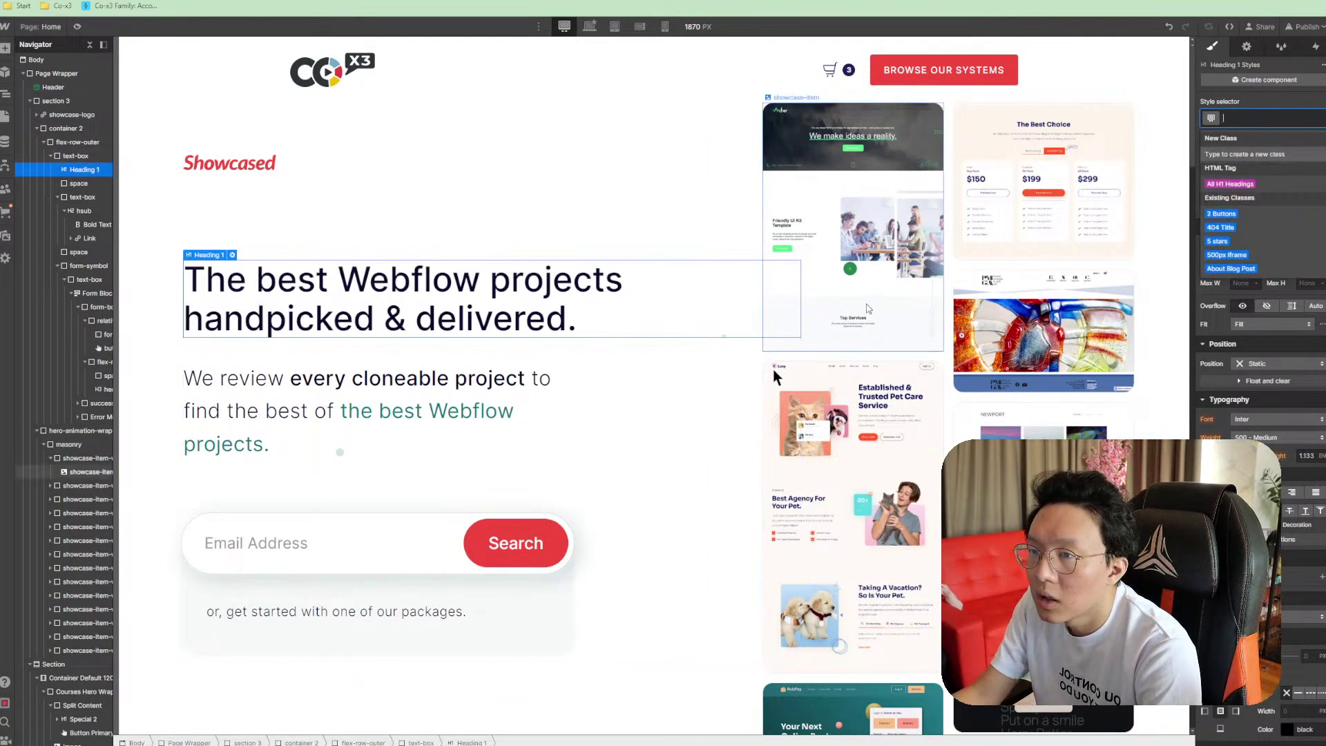
click(563, 373)
key(ctrl+z)
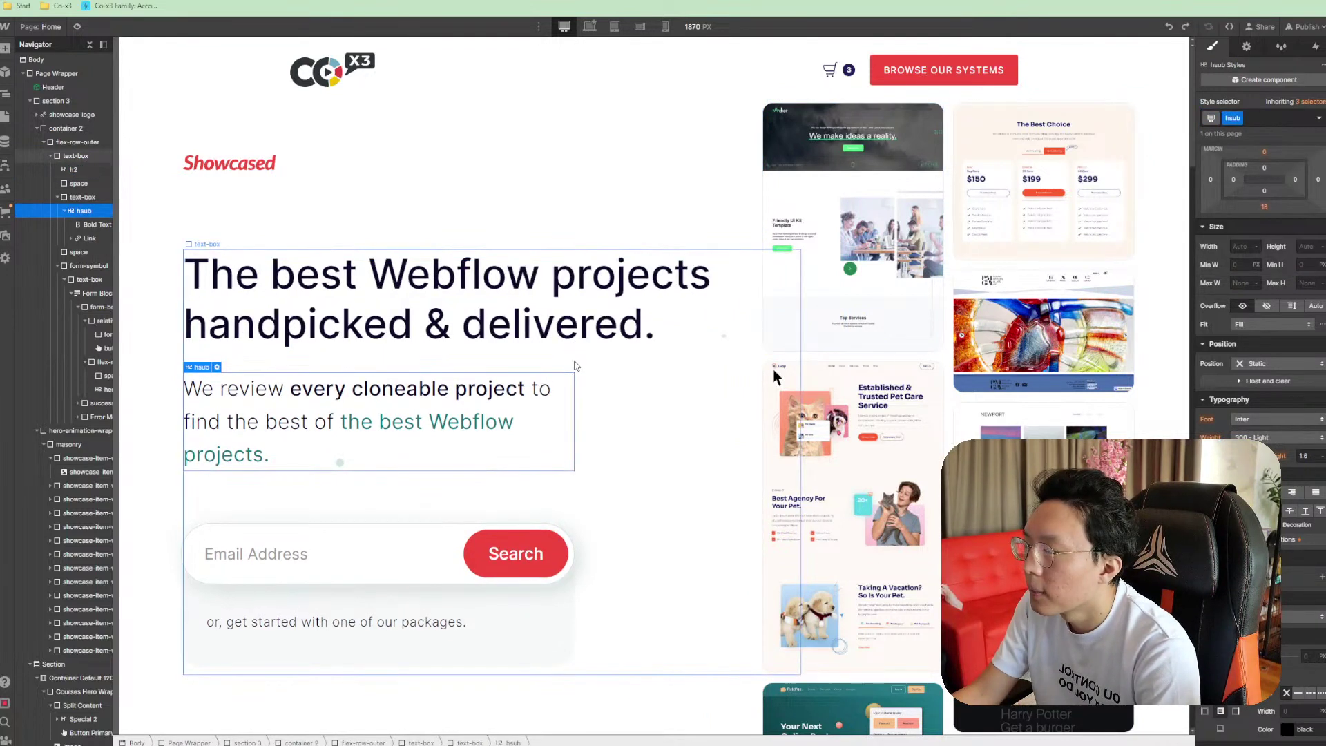
key(ctrl+z)
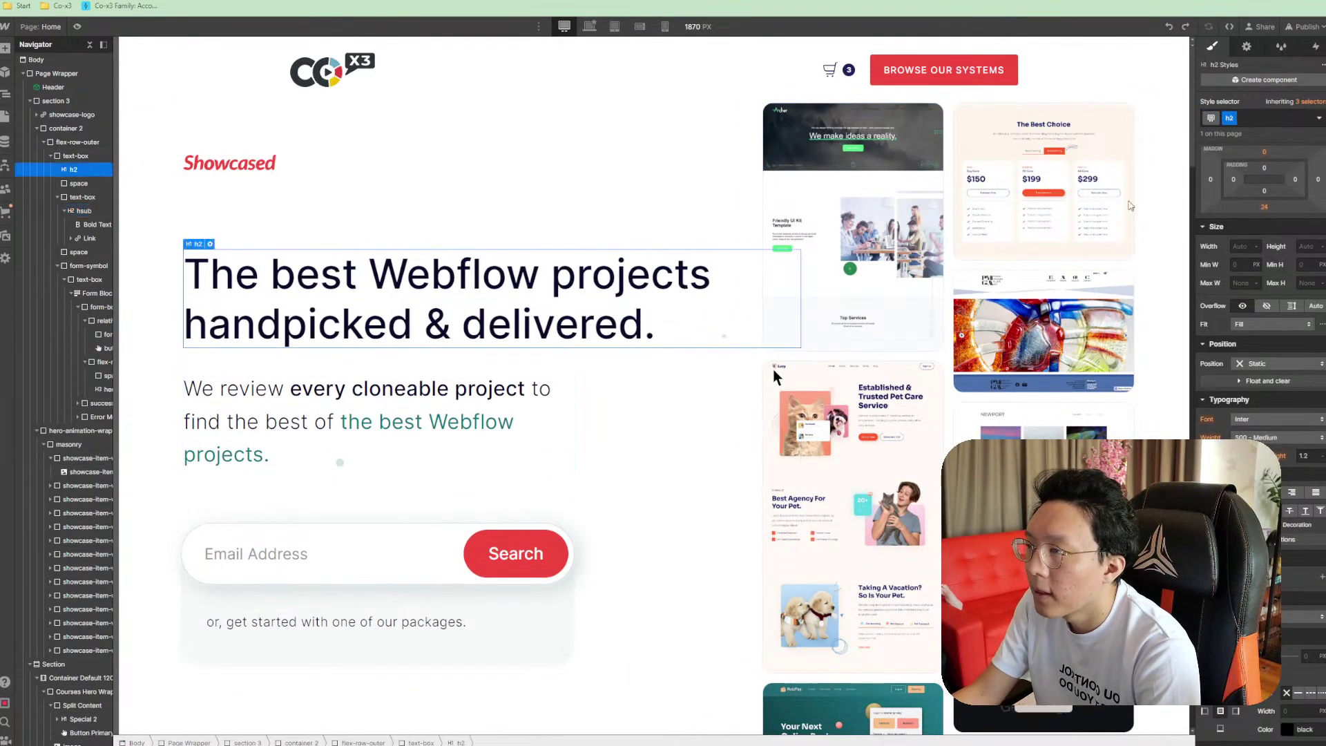
Inspect the text styling of the "It's time to take action on your learning." heading below the new hero
click(1253, 122)
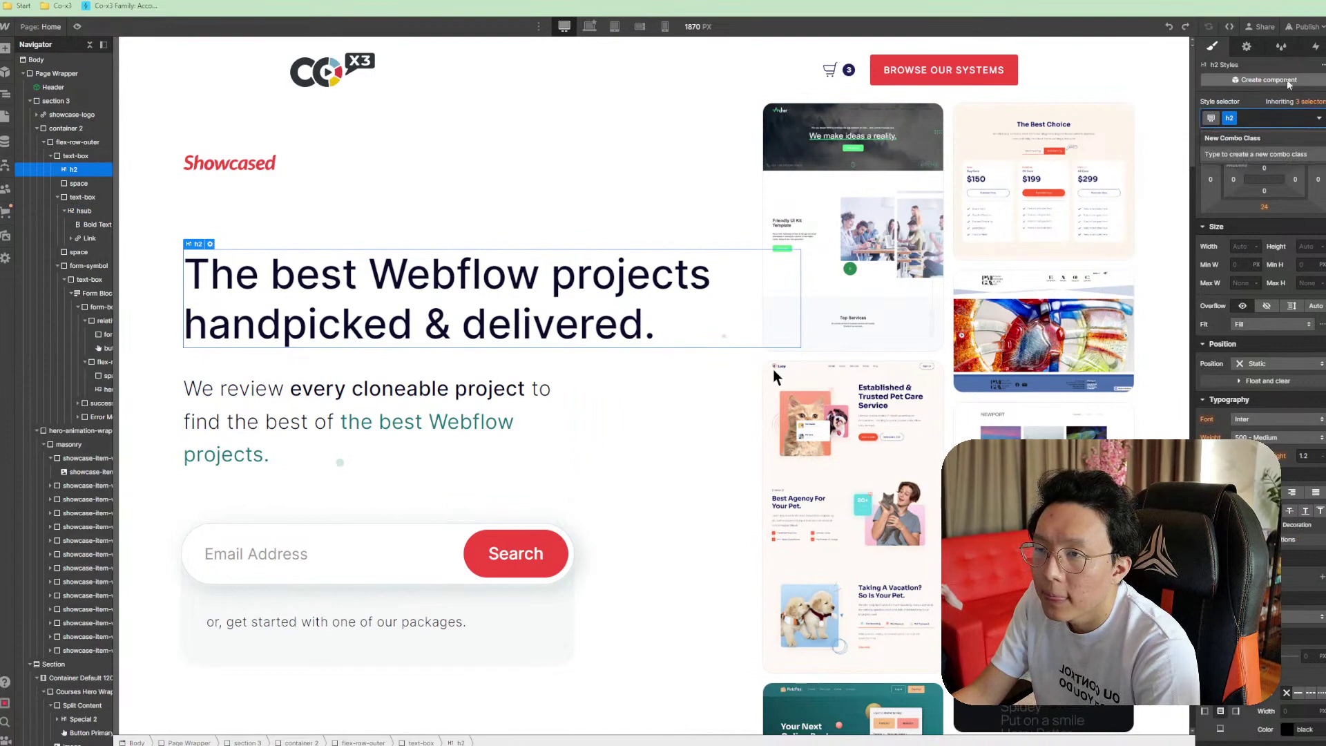
scroll(537, 470, down, 9)
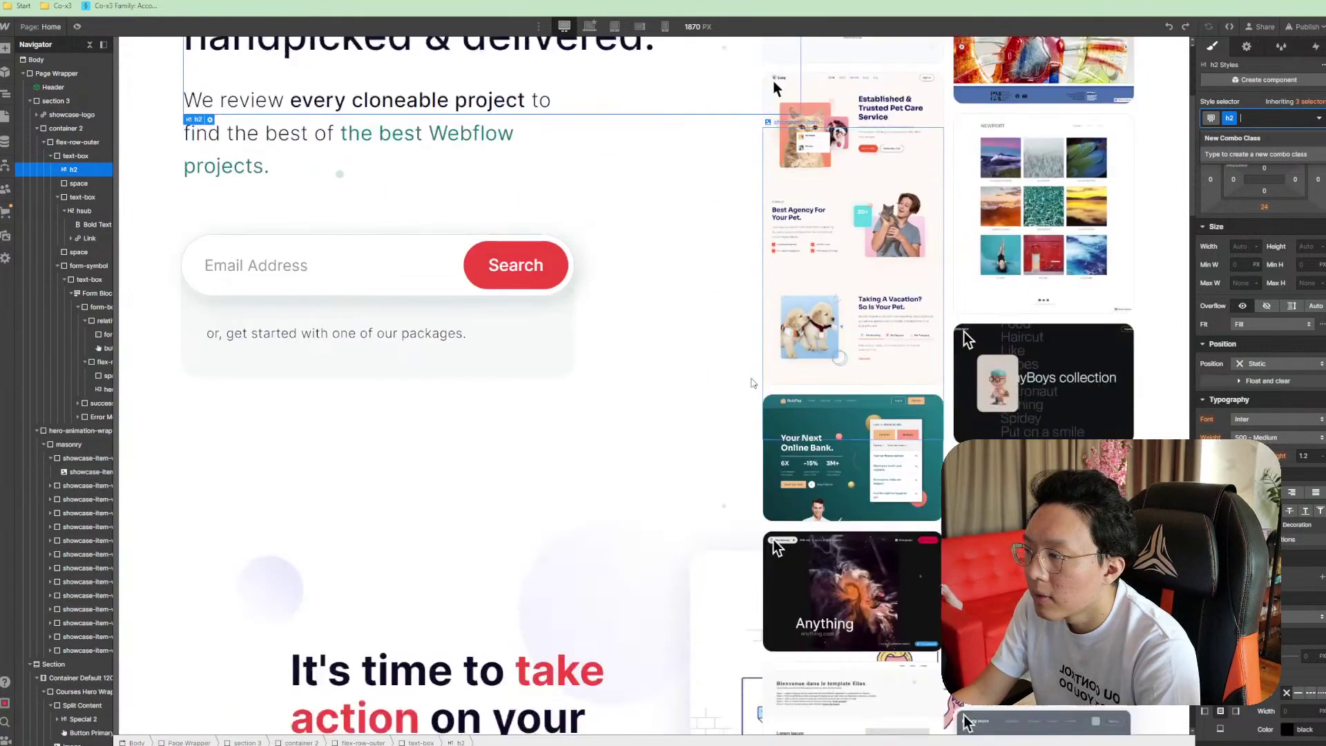
click(560, 334)
scroll(456, 239, up, 9)
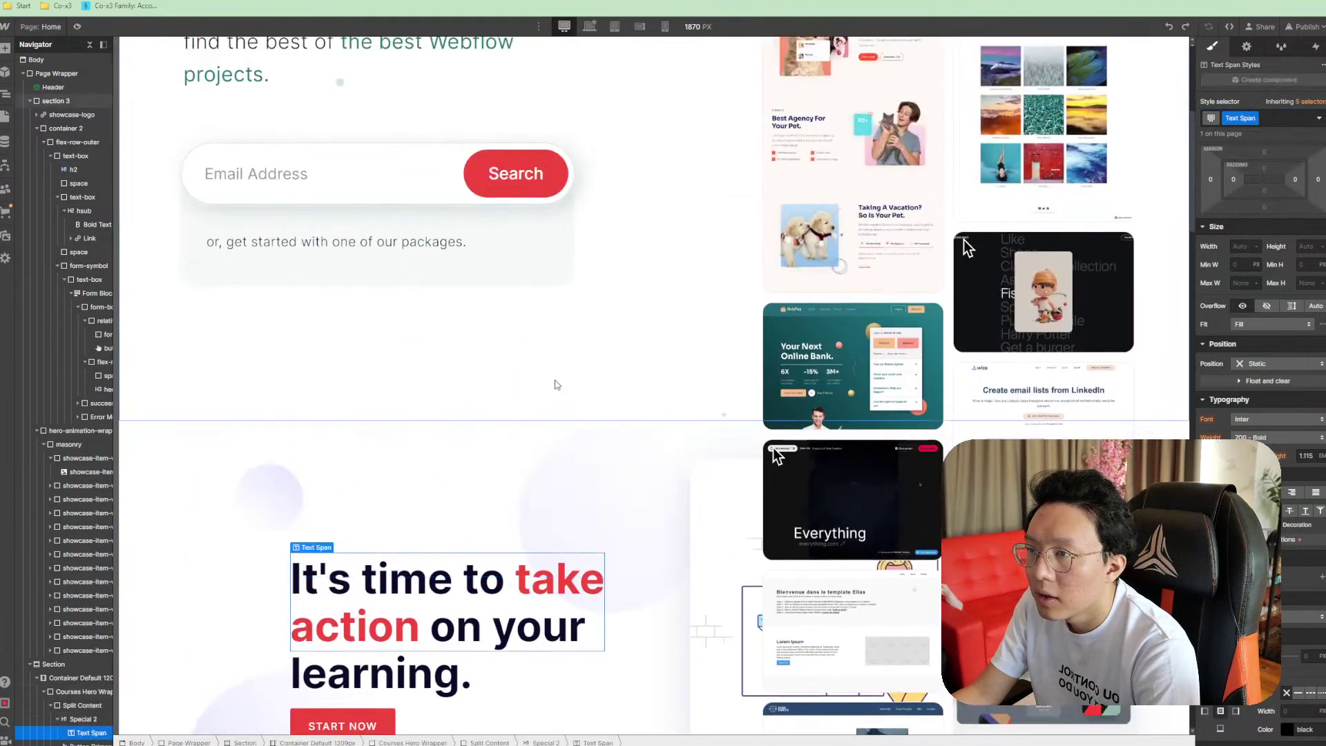
Try the hero heading without its h2 class again and restore the class
click(457, 257)
click(1248, 118)
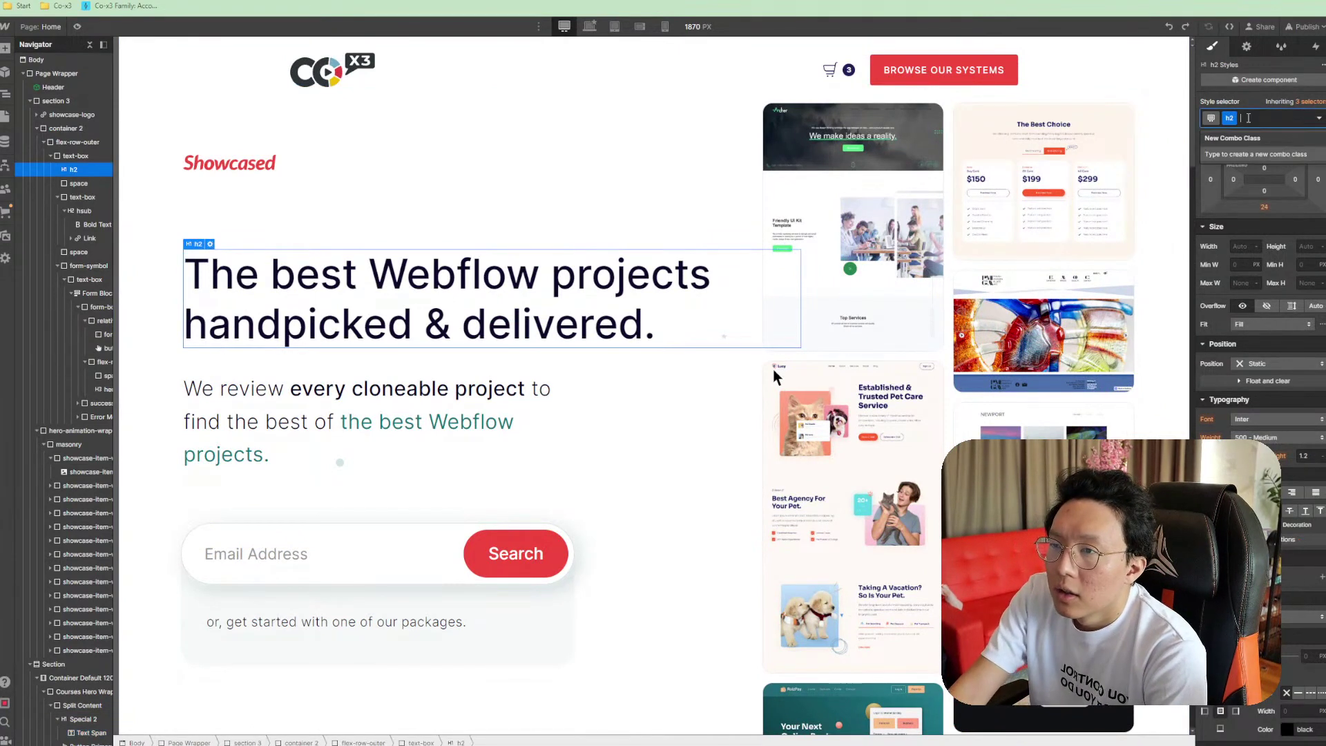
key(BackSpace)
click(414, 379)
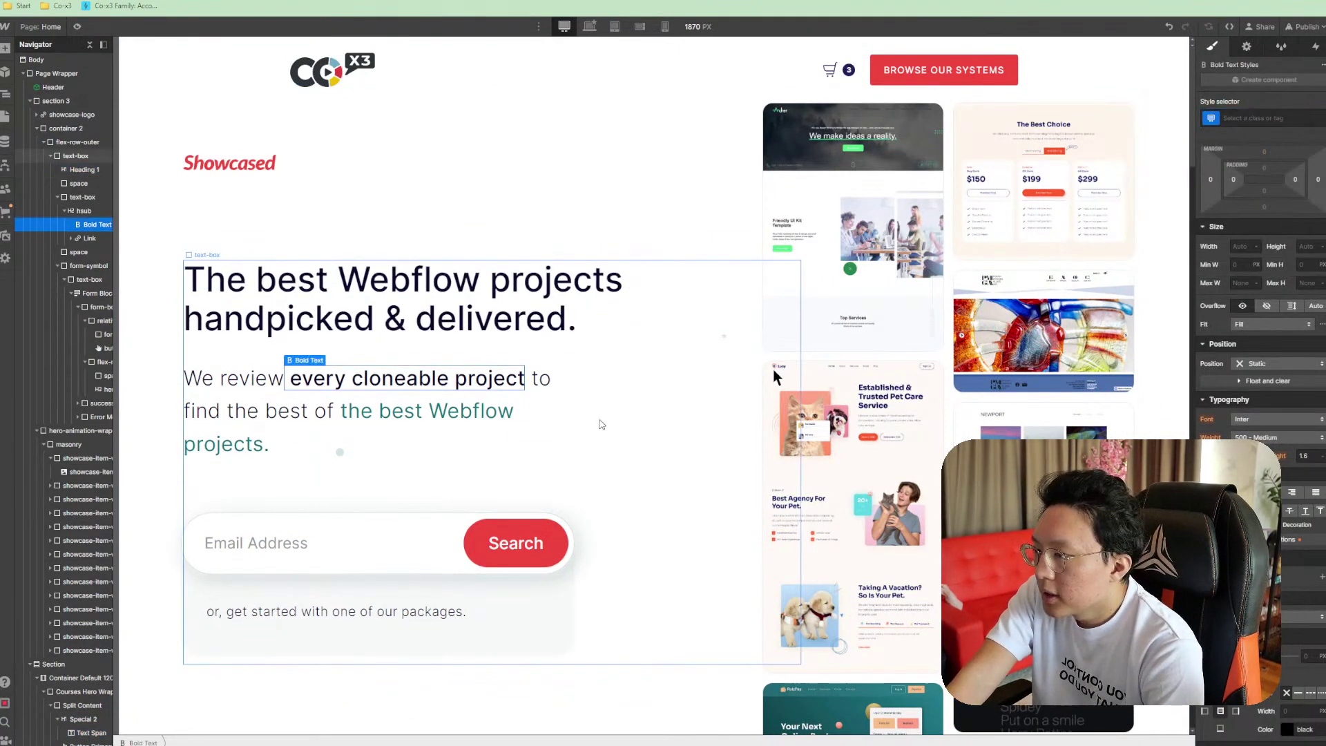
click(682, 473)
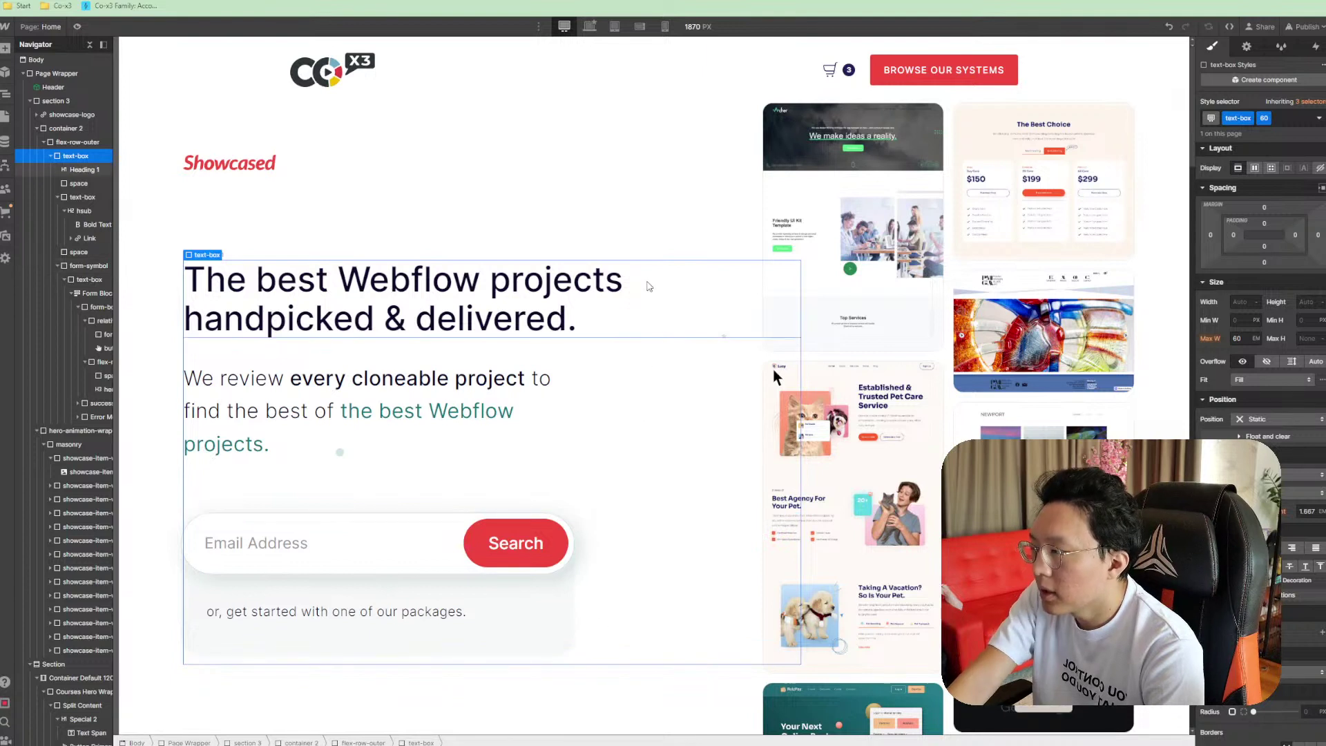
key(ctrl+z)
Delete the showcase-logo link with the "Showcased" logo from the hero section
click(283, 175)
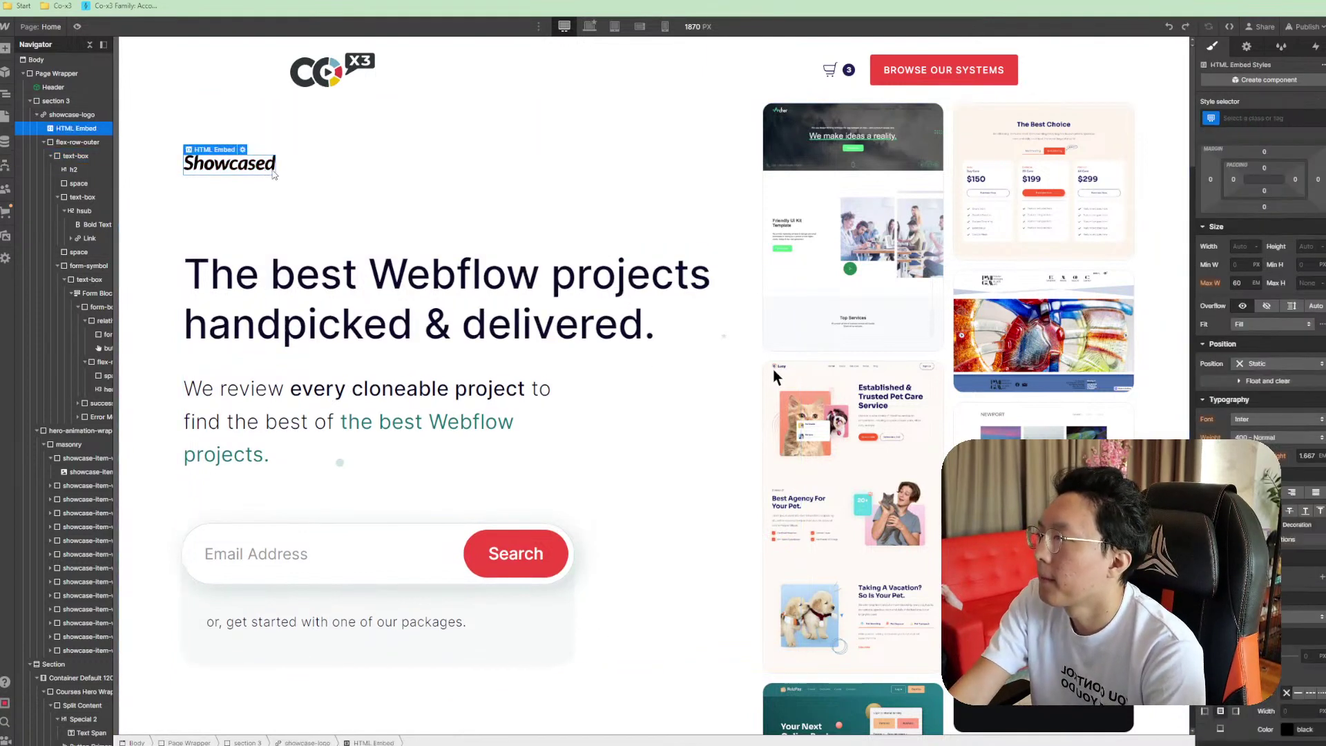
click(97, 115)
key(Delete)
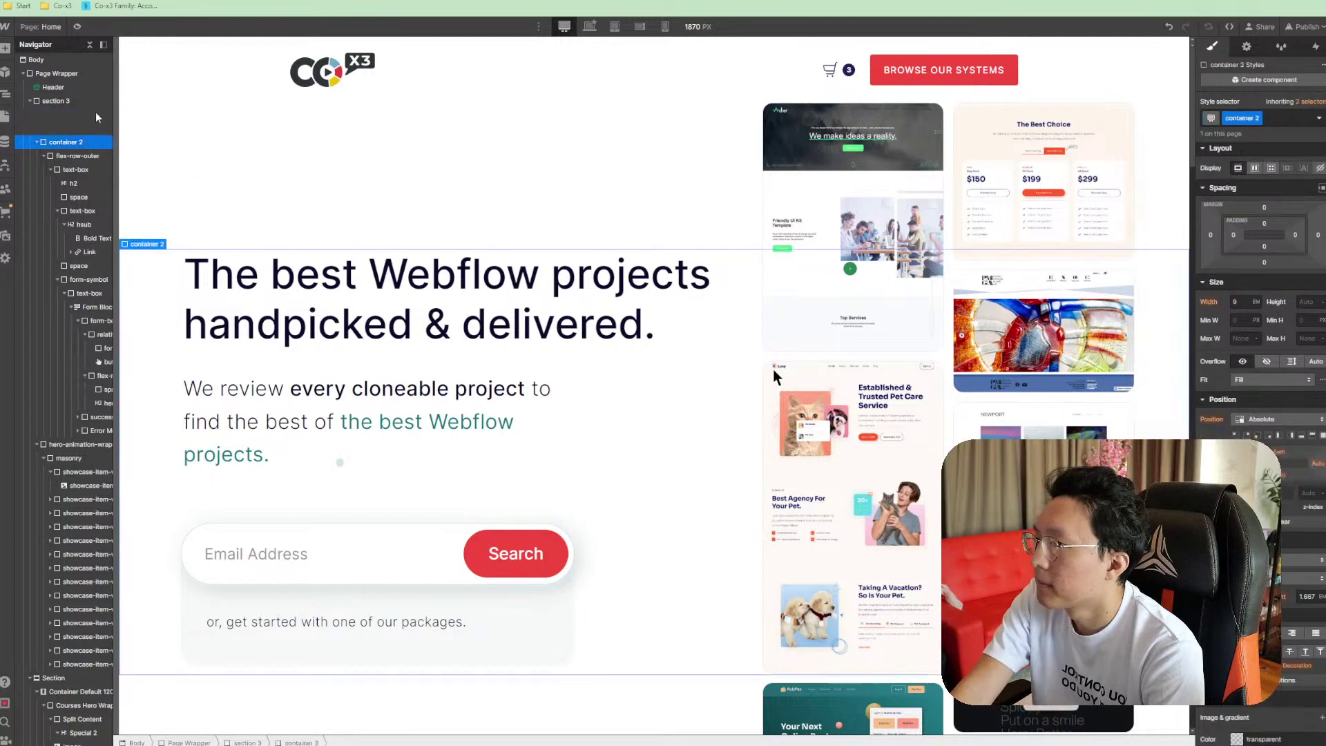
click(407, 178)
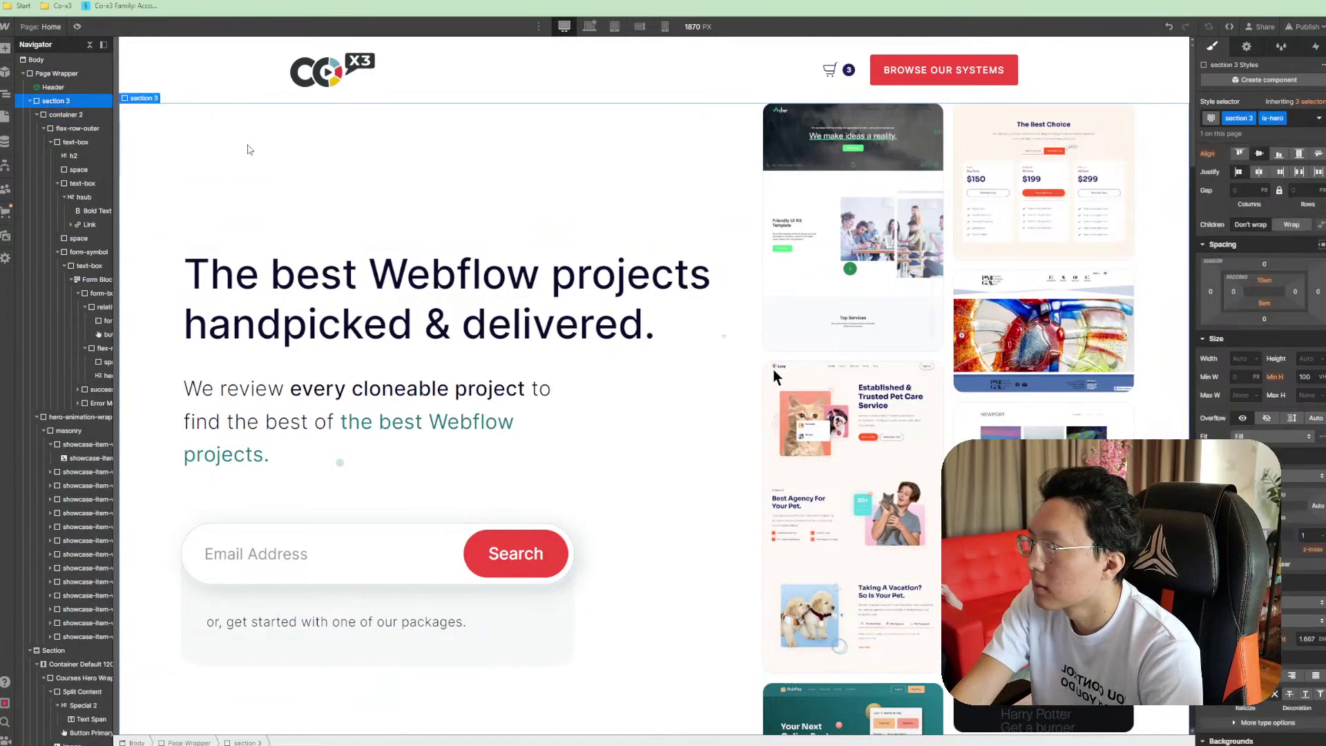
click(77, 115)
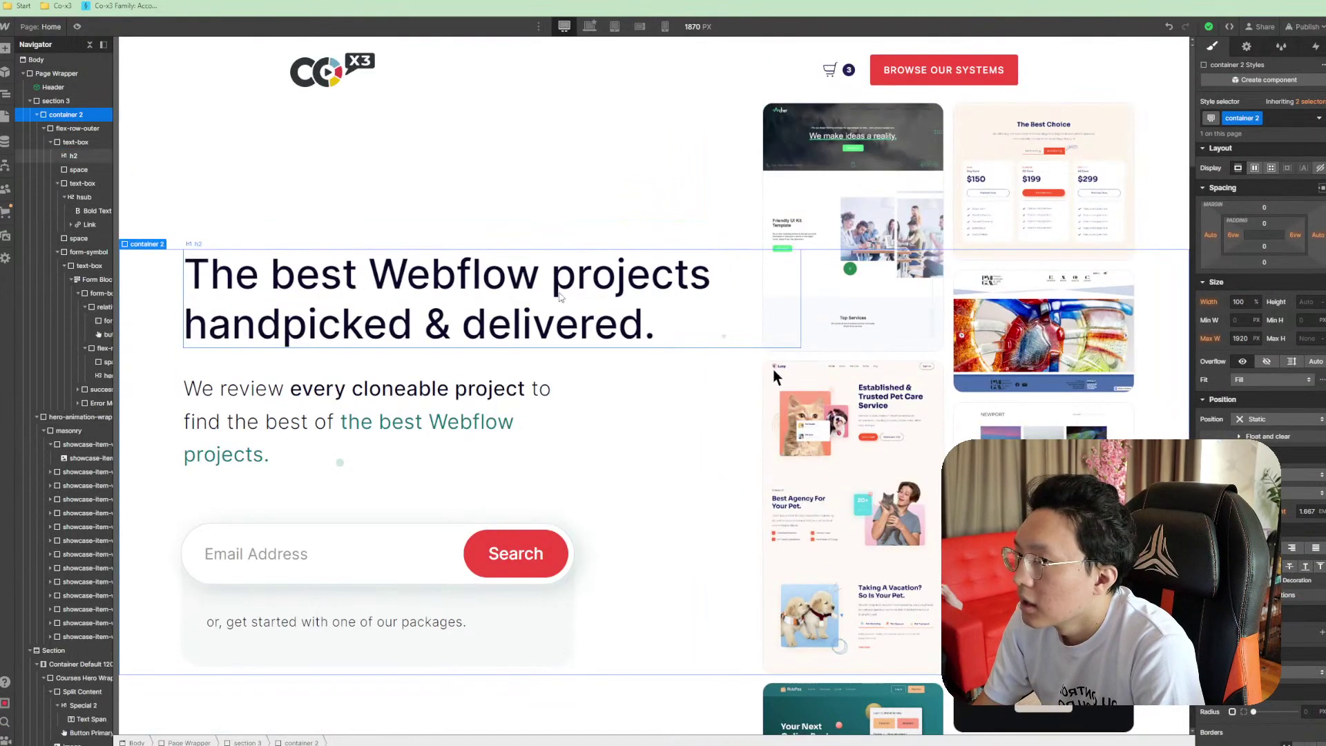
Remove the h2 class from the hero heading "The best Webflow projects handpicked & delivered." and delete the heading
click(561, 296)
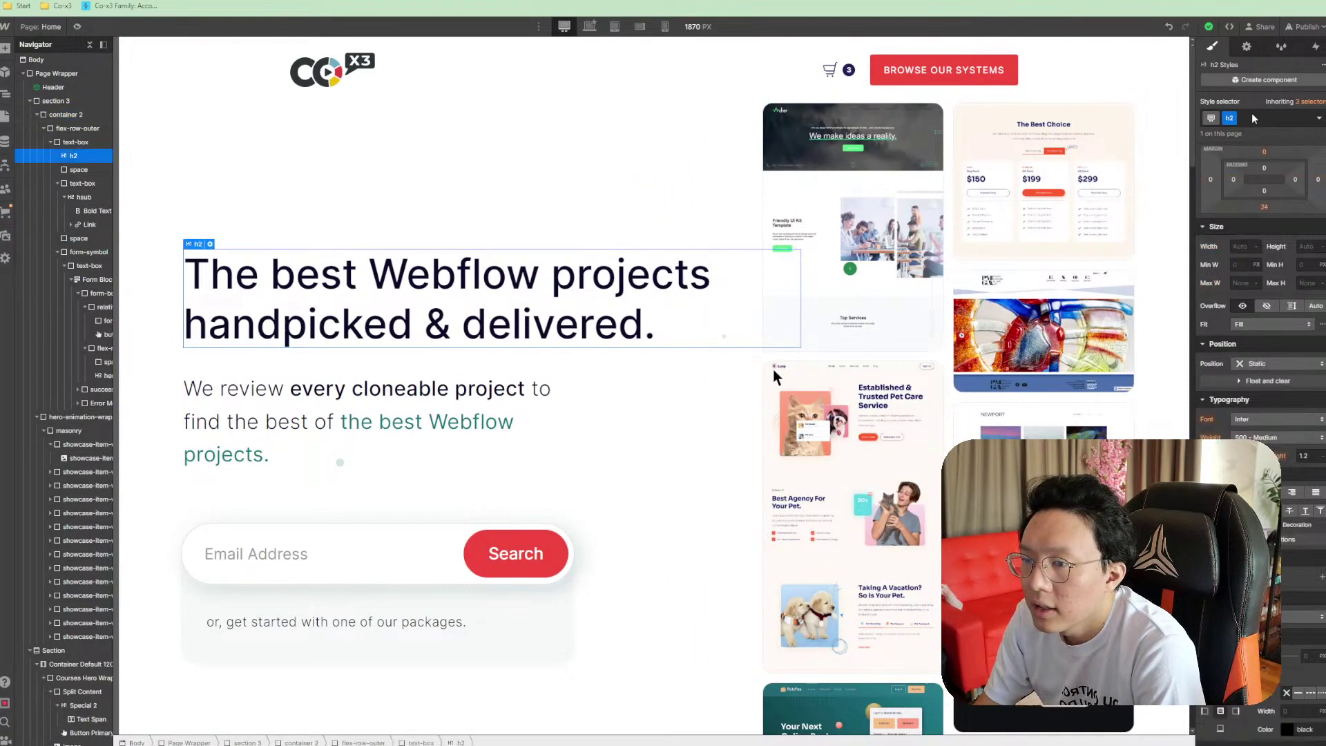
click(1254, 119)
key(BackSpace)
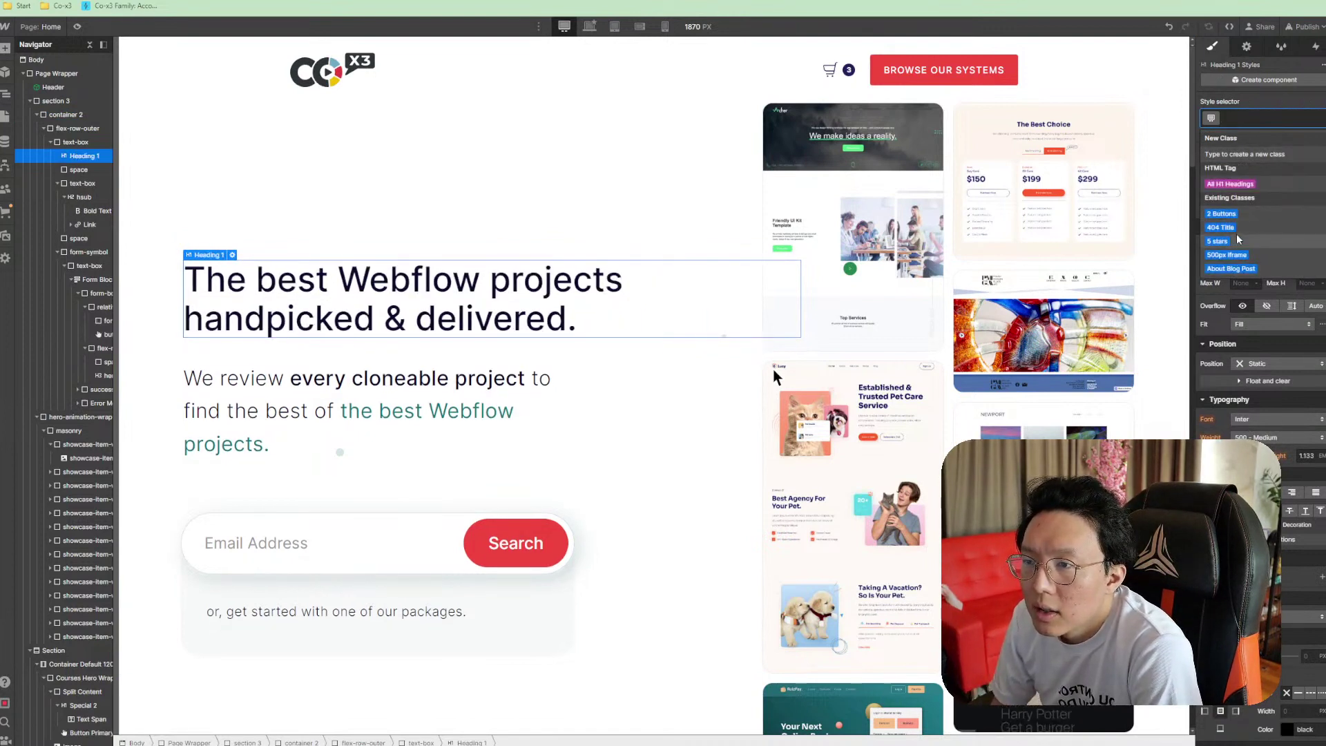
click(566, 311)
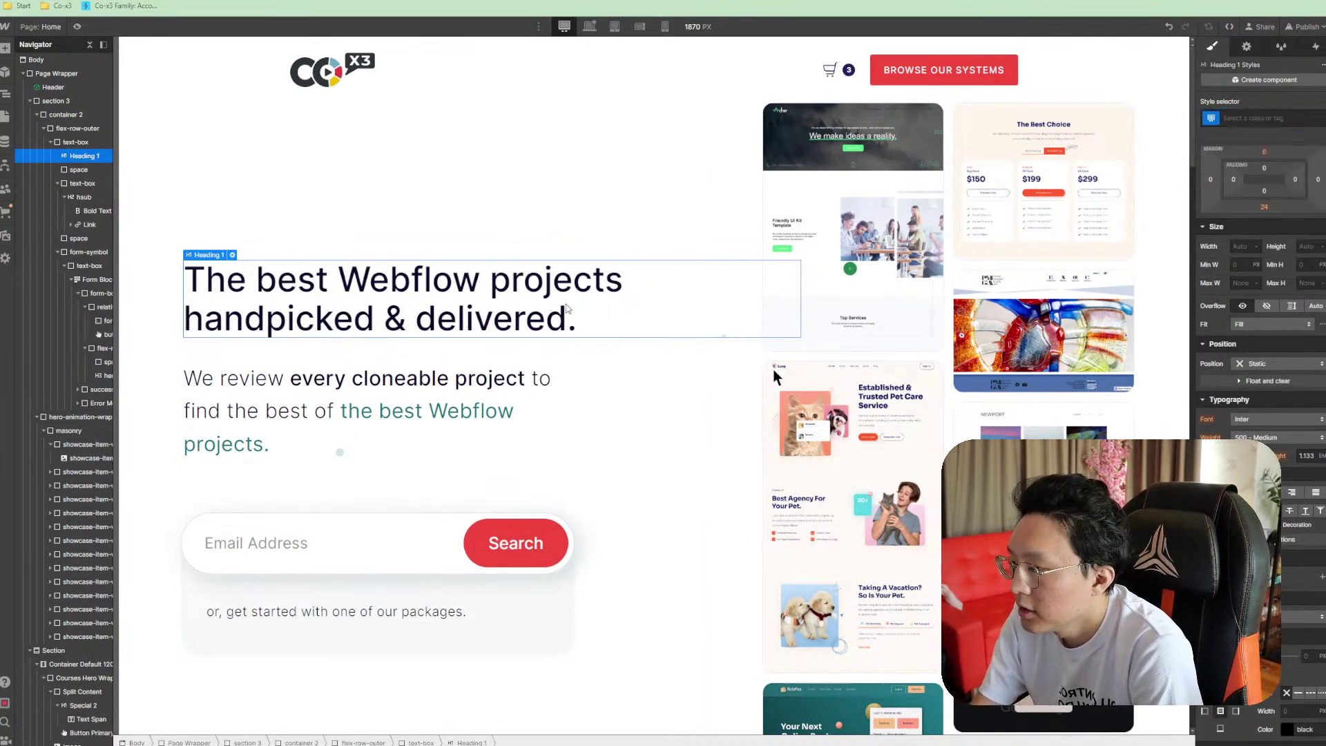
key(Delete)
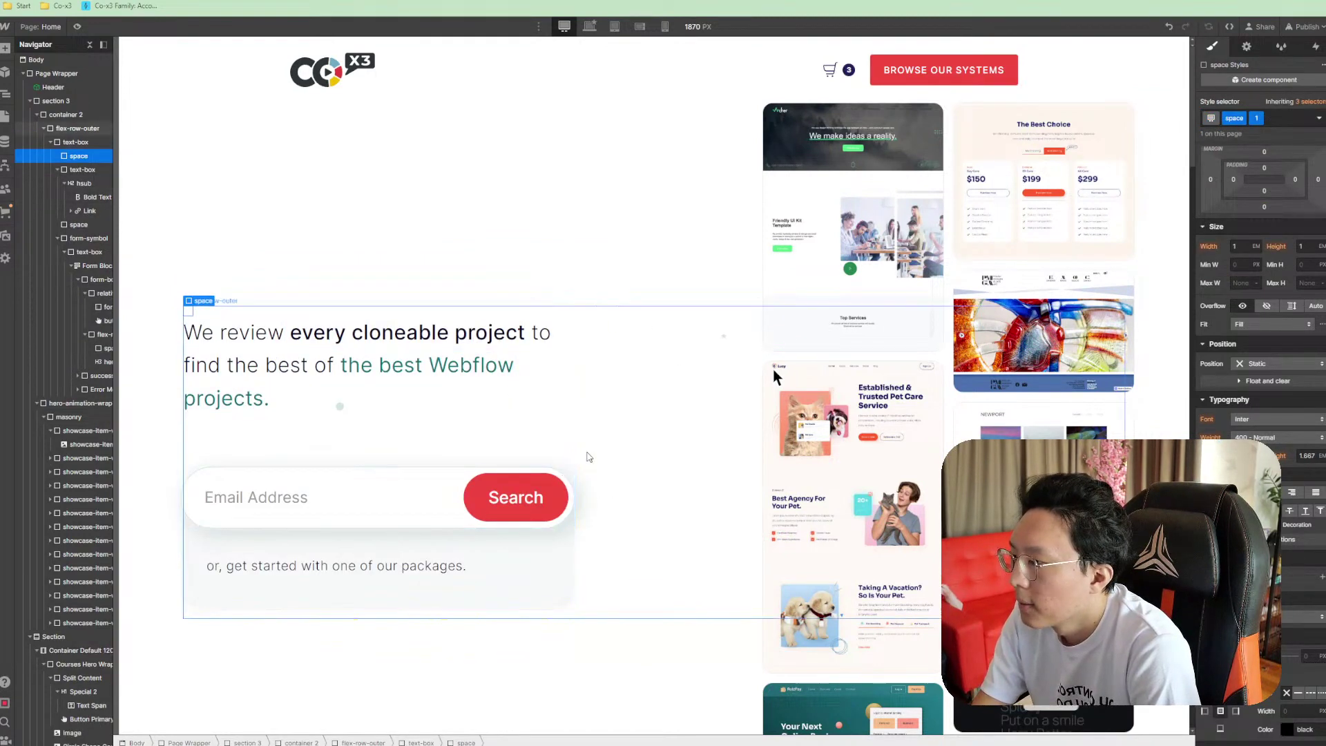
Move the Special 2 heading "It's time to take action on your learning." into the hero's text-box, above the subheading
scroll(573, 449, down, 10)
click(474, 379)
scroll(477, 414, up, 4)
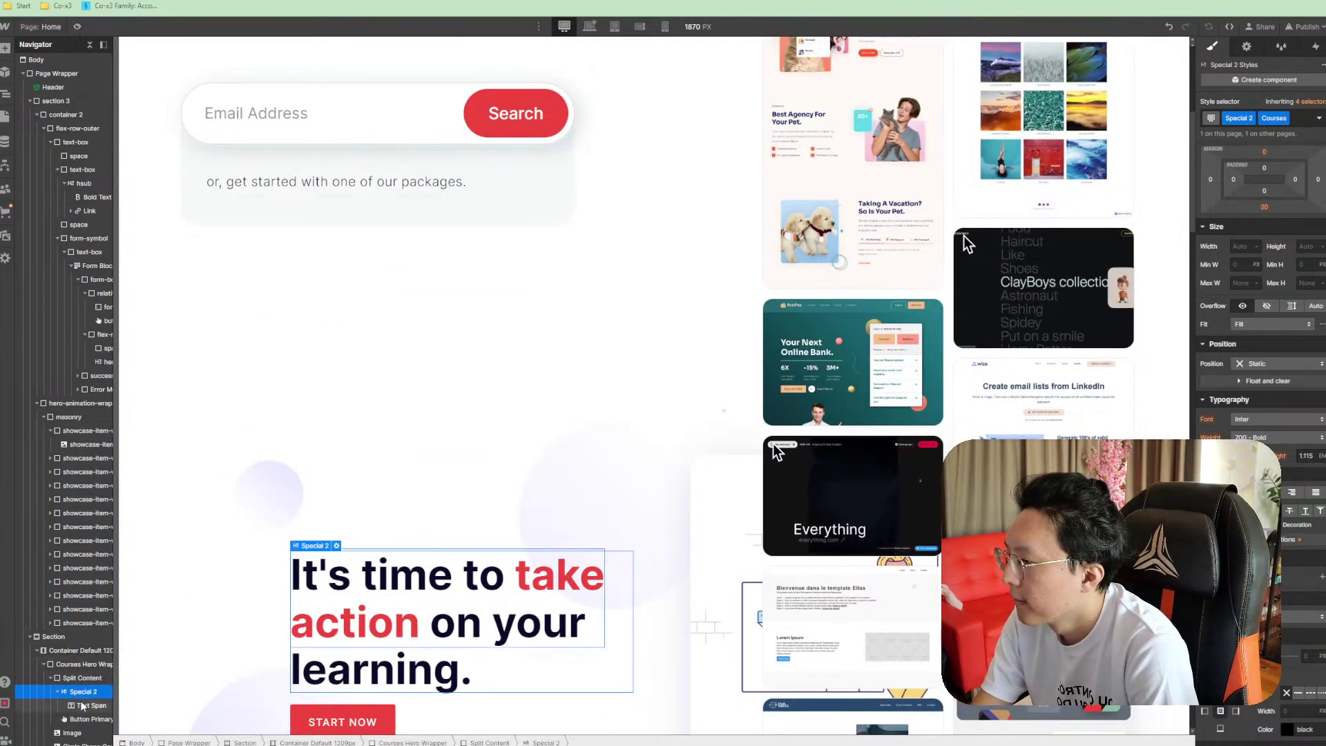
click(81, 705)
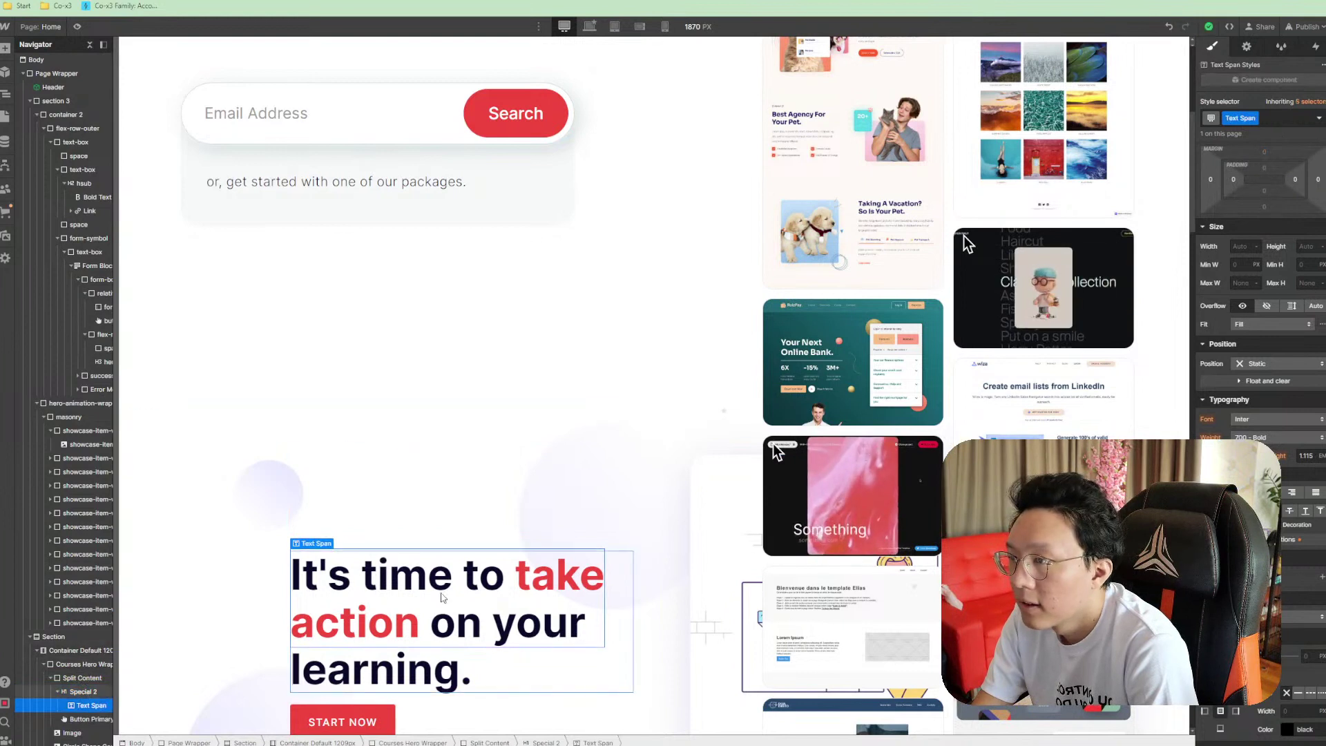
click(83, 692)
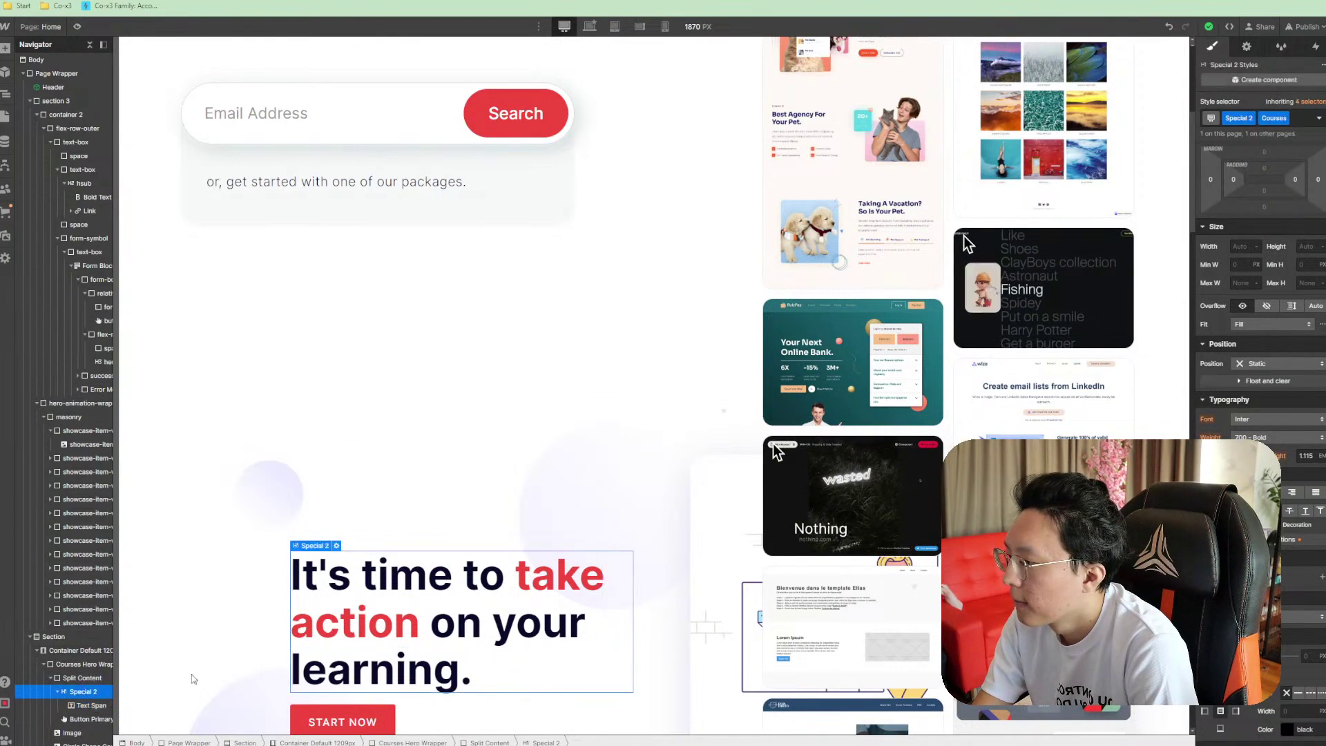
drag(314, 545, 317, 261)
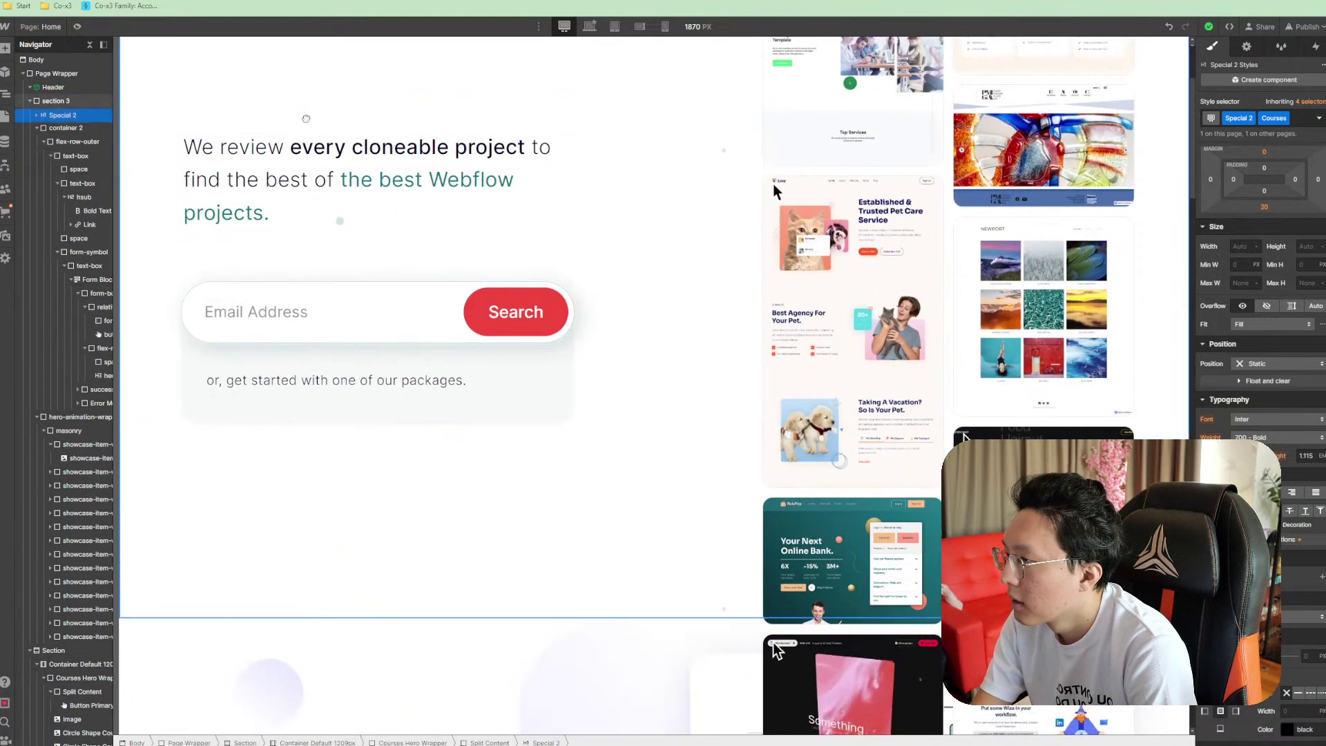
drag(306, 119, 282, 129)
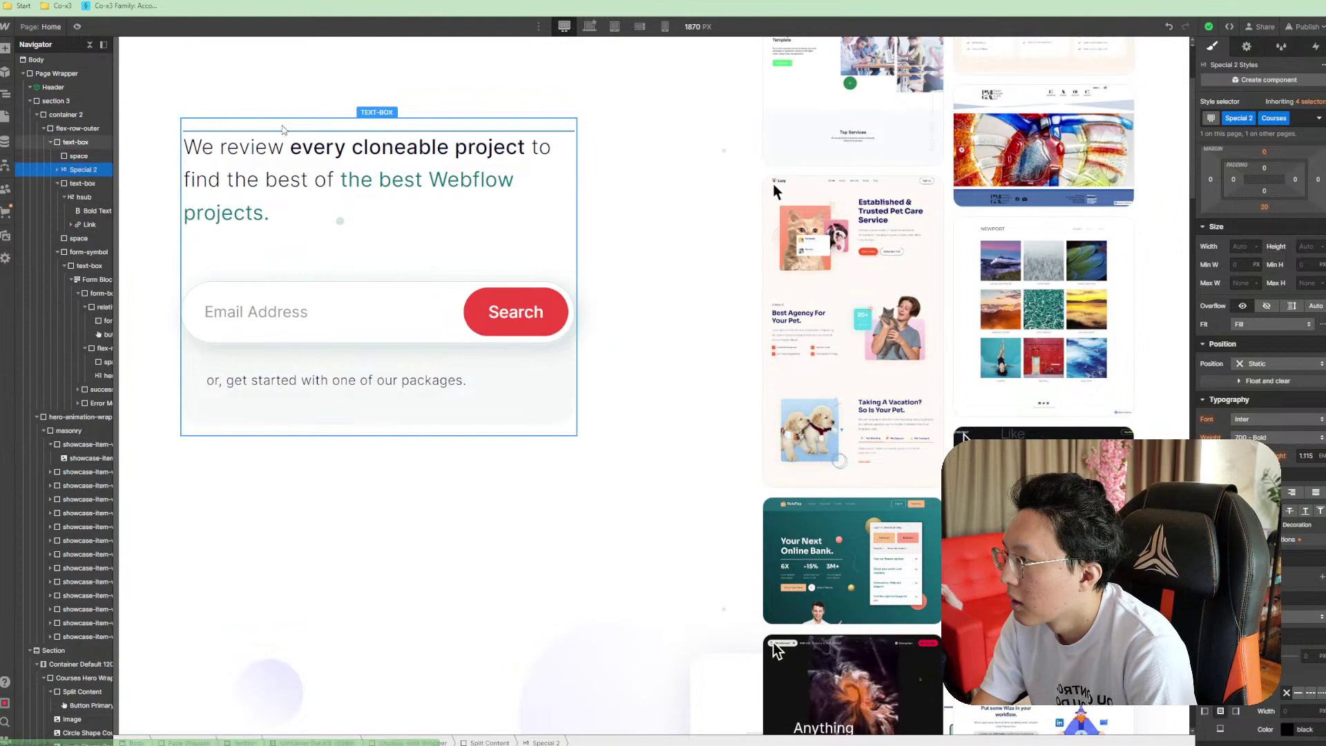
scroll(615, 361, up, 2)
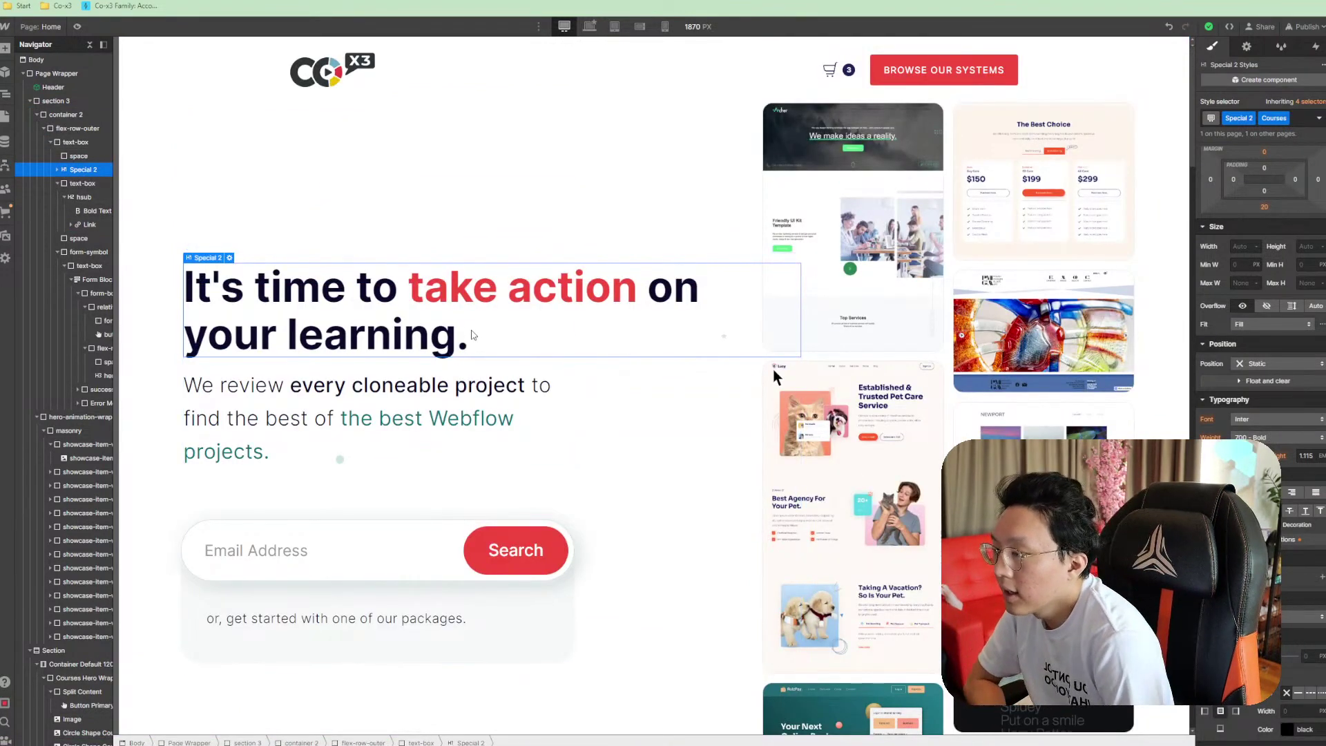
Undo the Special 2 heading's move, the hero heading's deletion and the removal of its h2 class
scroll(473, 331, down, 3)
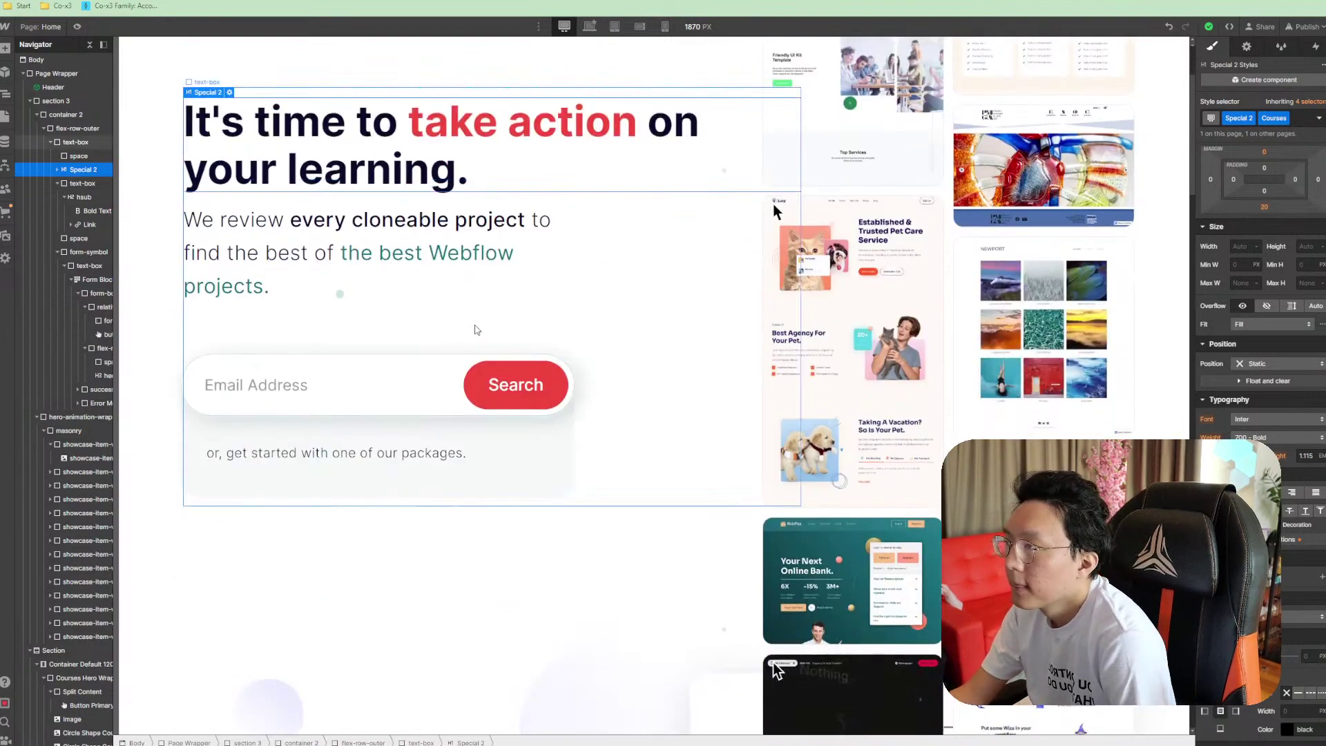
key(ctrl+z)
key(ctrl+z)
scroll(525, 323, up, 3)
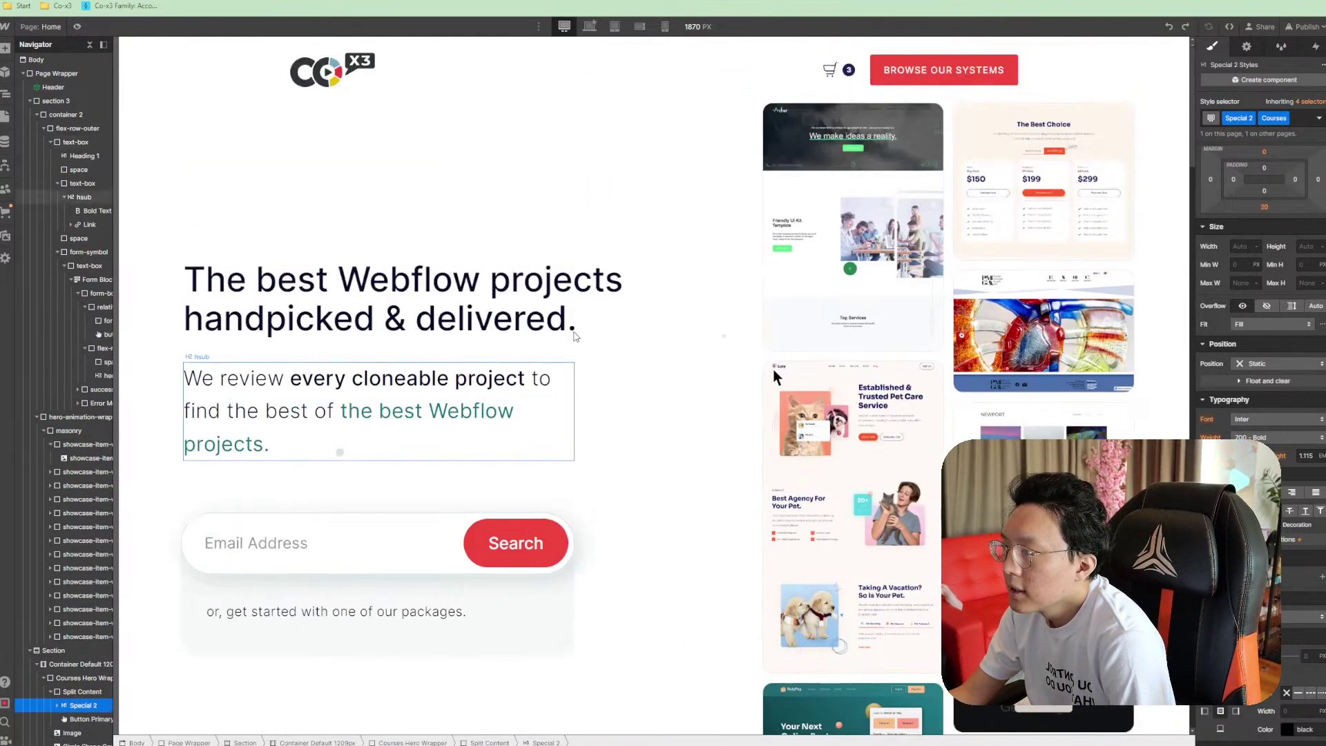
scroll(553, 342, down, 2)
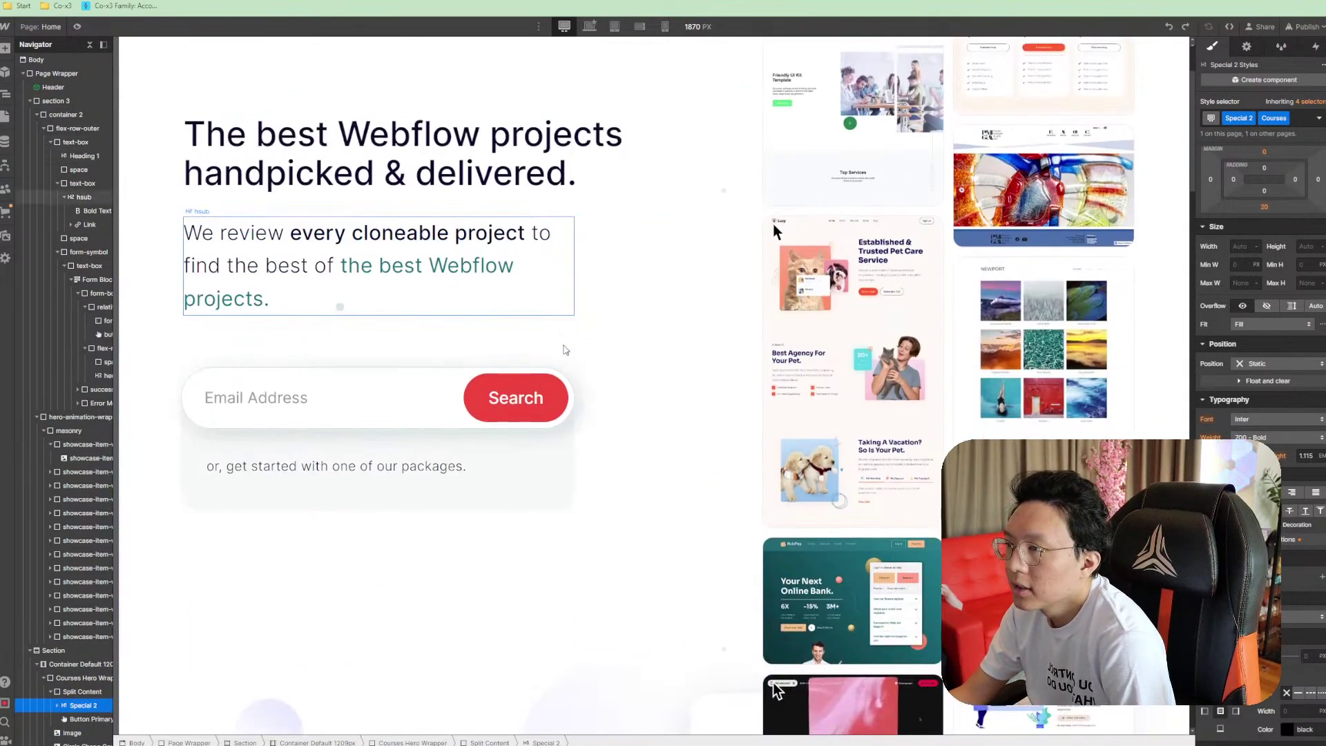
scroll(565, 349, up, 2)
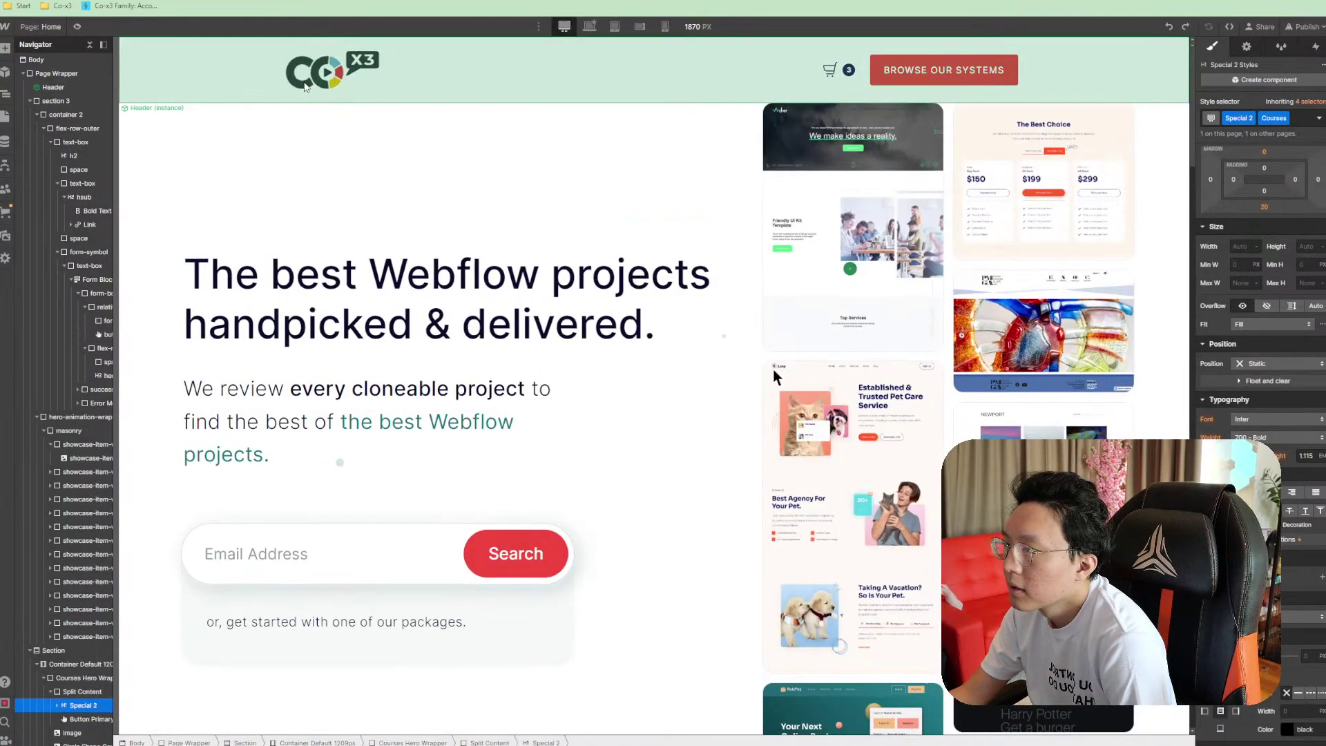
scroll(773, 160, down, 10)
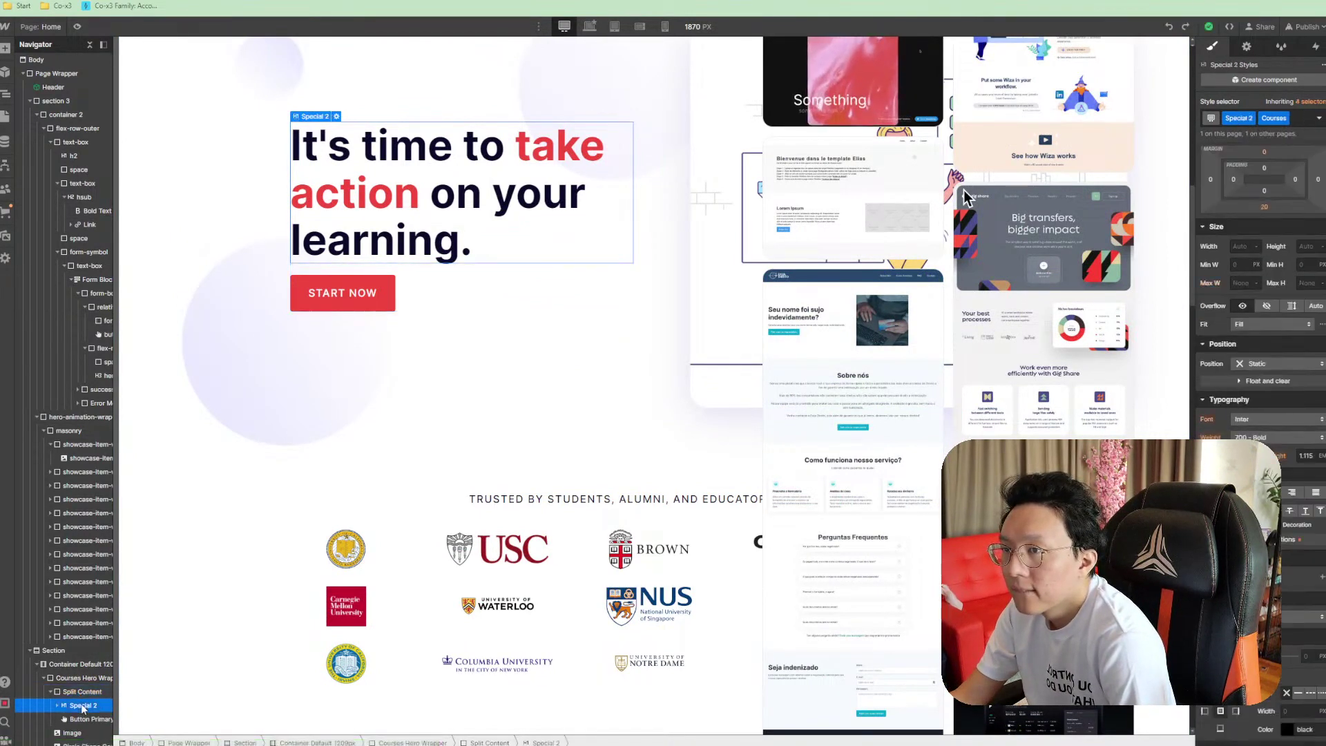
Try removing the Special 2 and Courses classes from the original heading below the hero, and undo the removal
click(1292, 118)
key(BackSpace)
key(BackSpace)
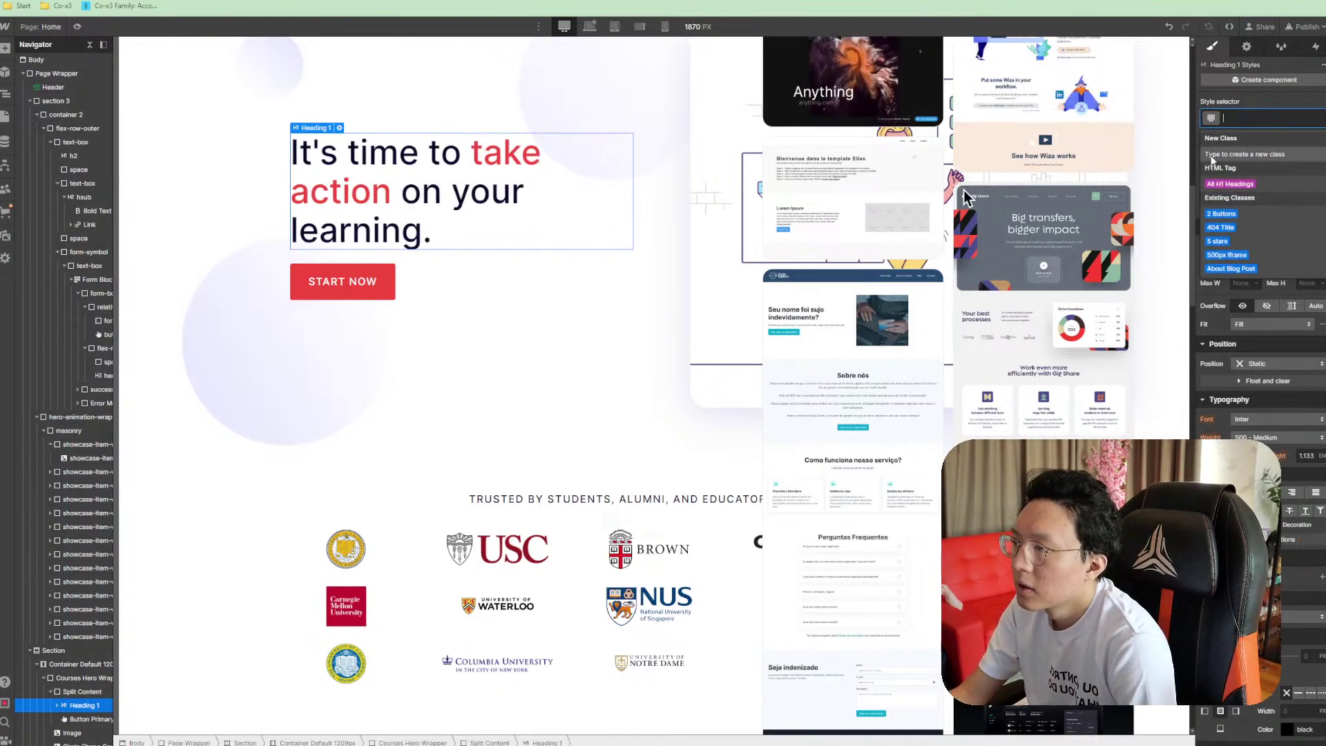
key(ctrl+z)
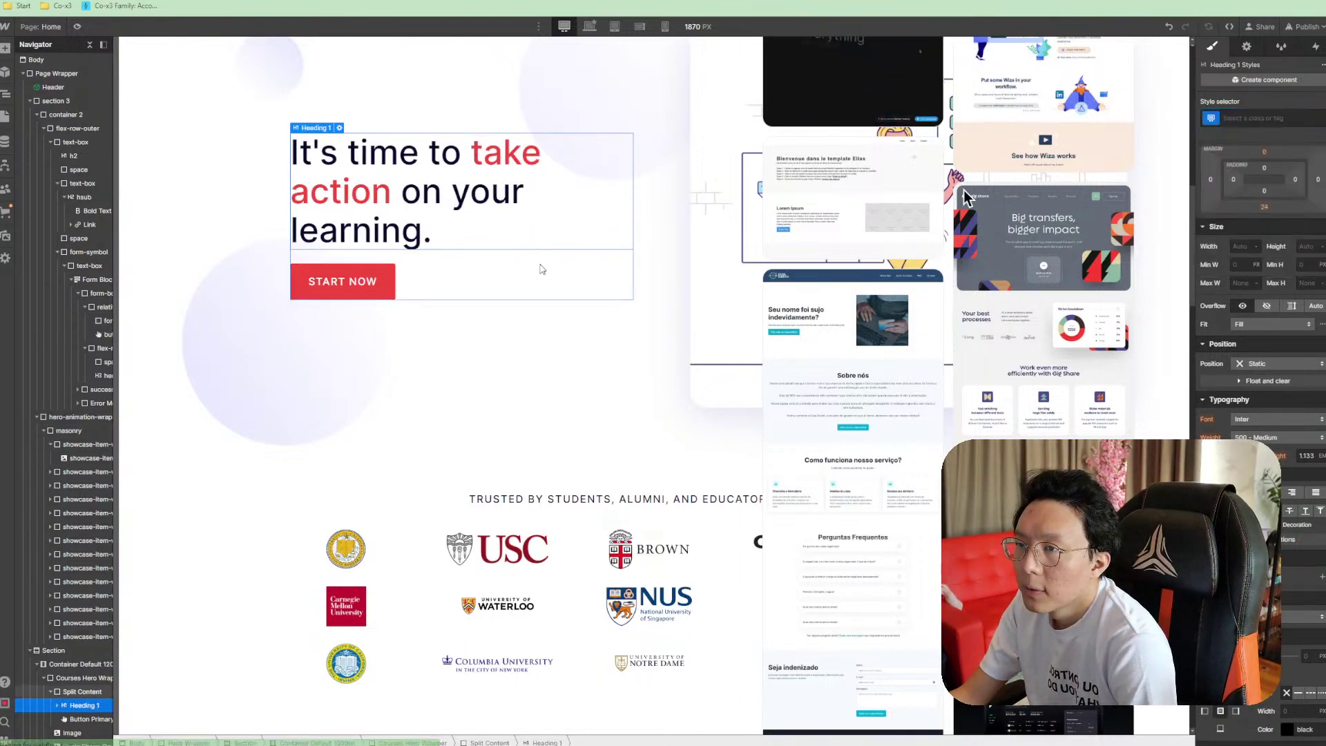
key(ctrl+z)
key(ctrl+z)
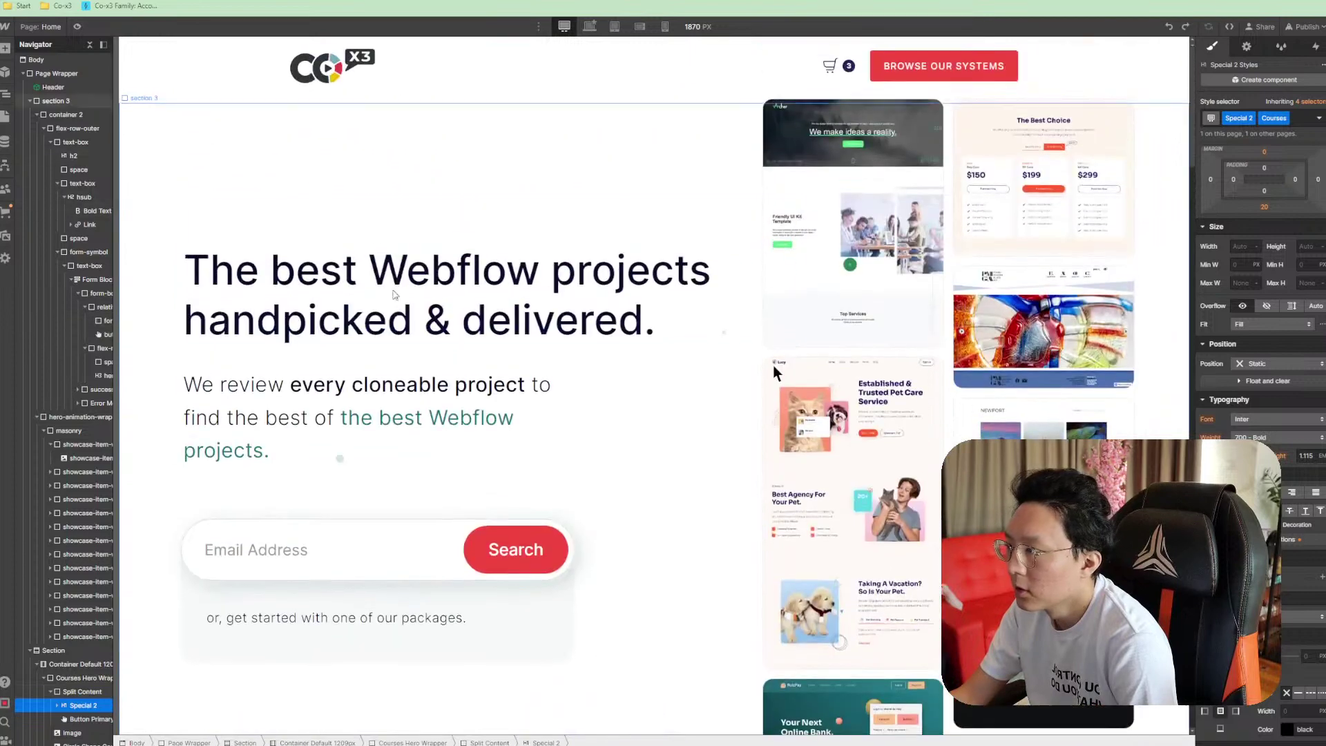
Replace the h2 class on the hero heading "The best Webflow projects handpicked & delivered." with Special 2 and its Courses combo class
click(1247, 118)
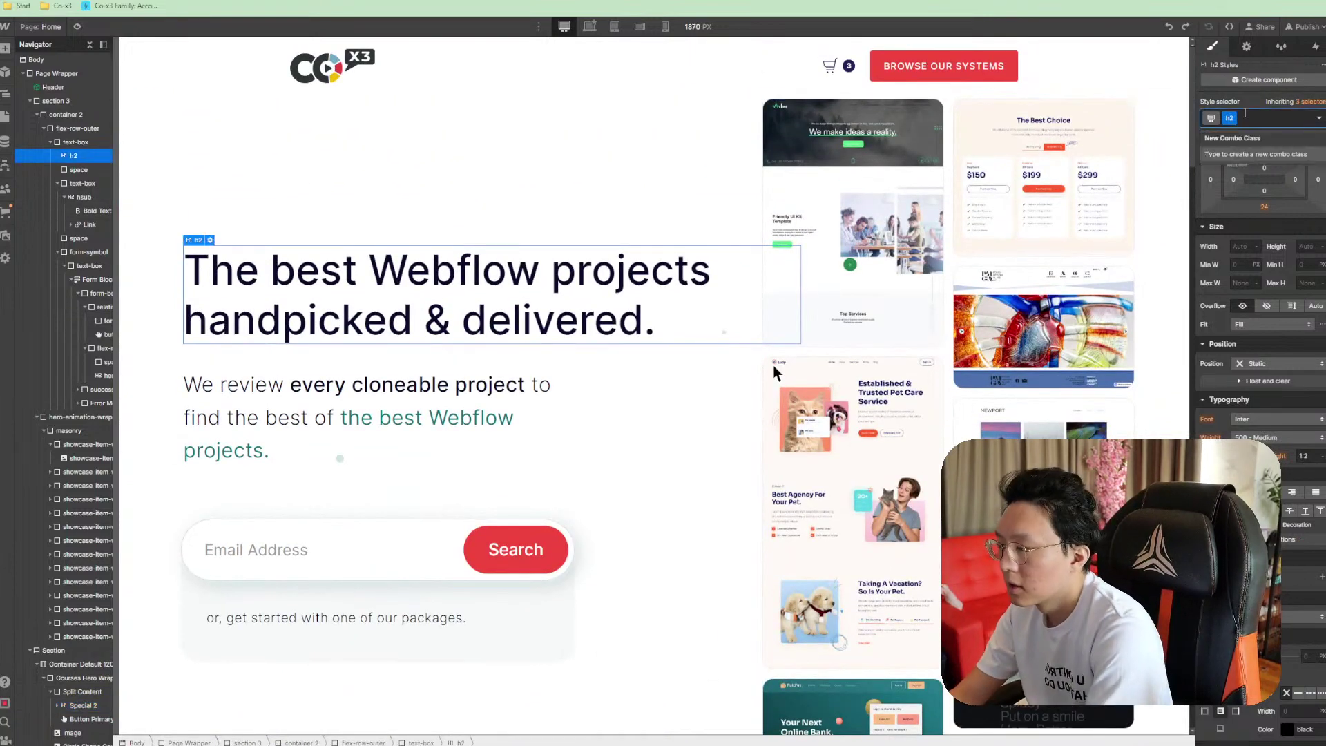
key(BackSpace)
text(spec)
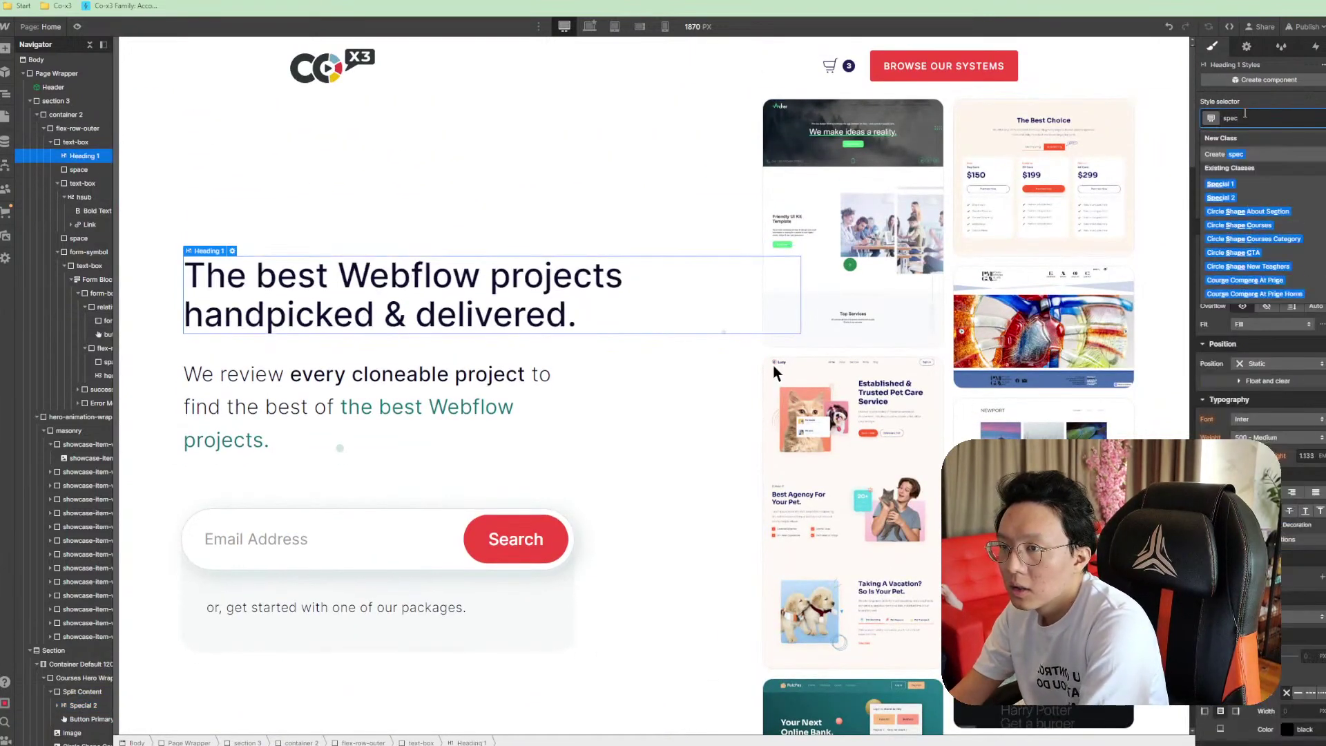
click(1221, 198)
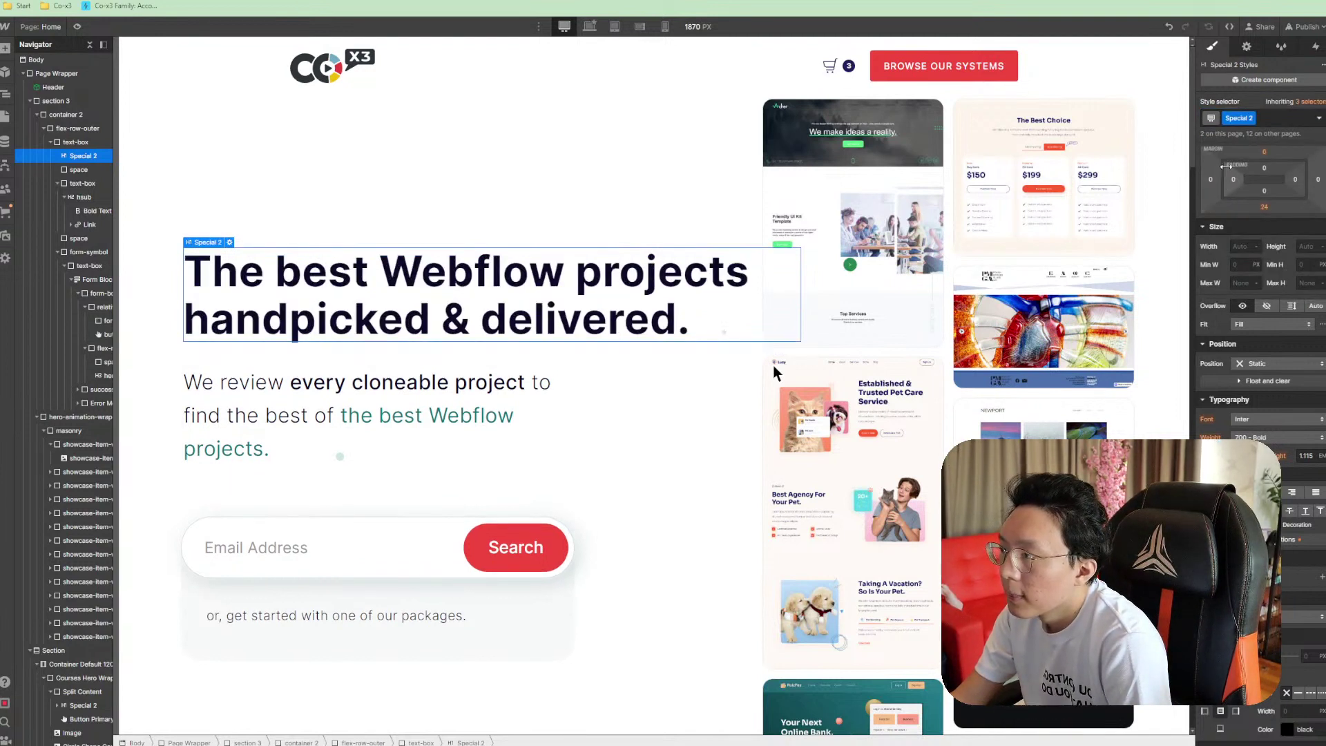
click(1275, 119)
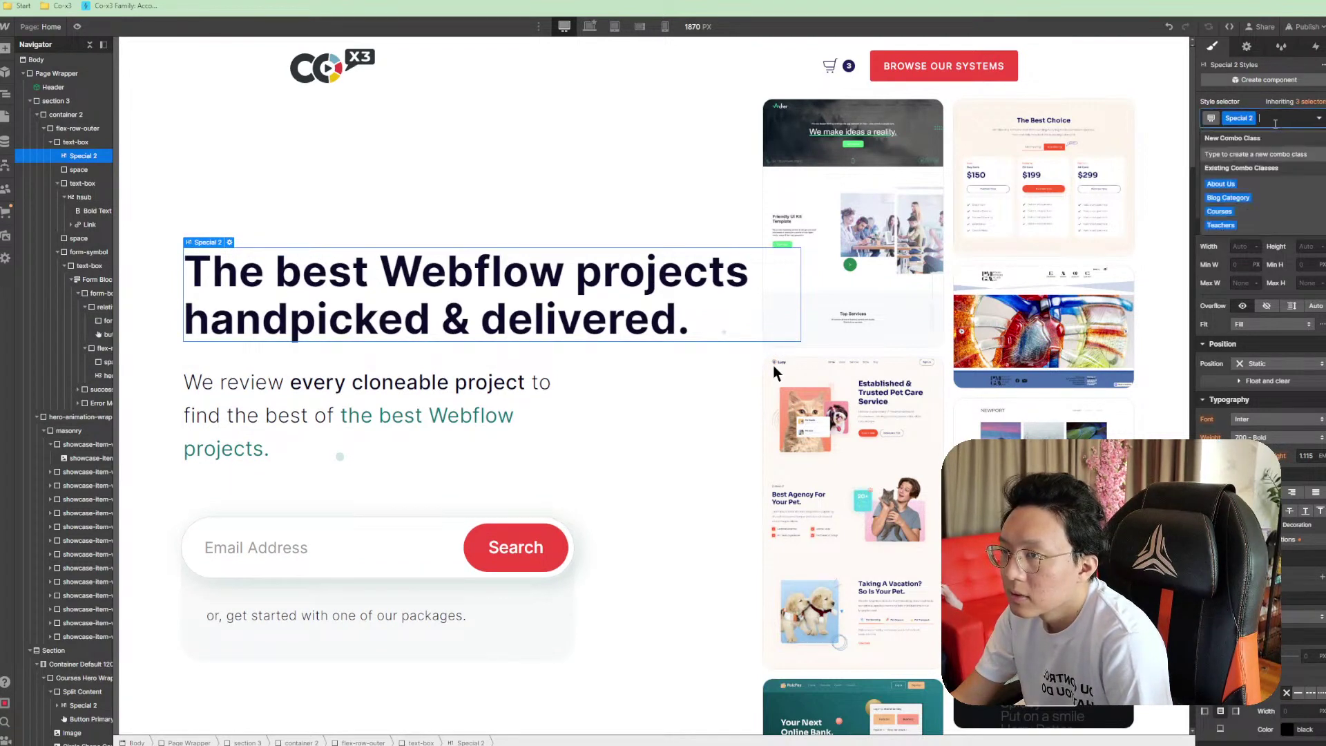
text(cours)
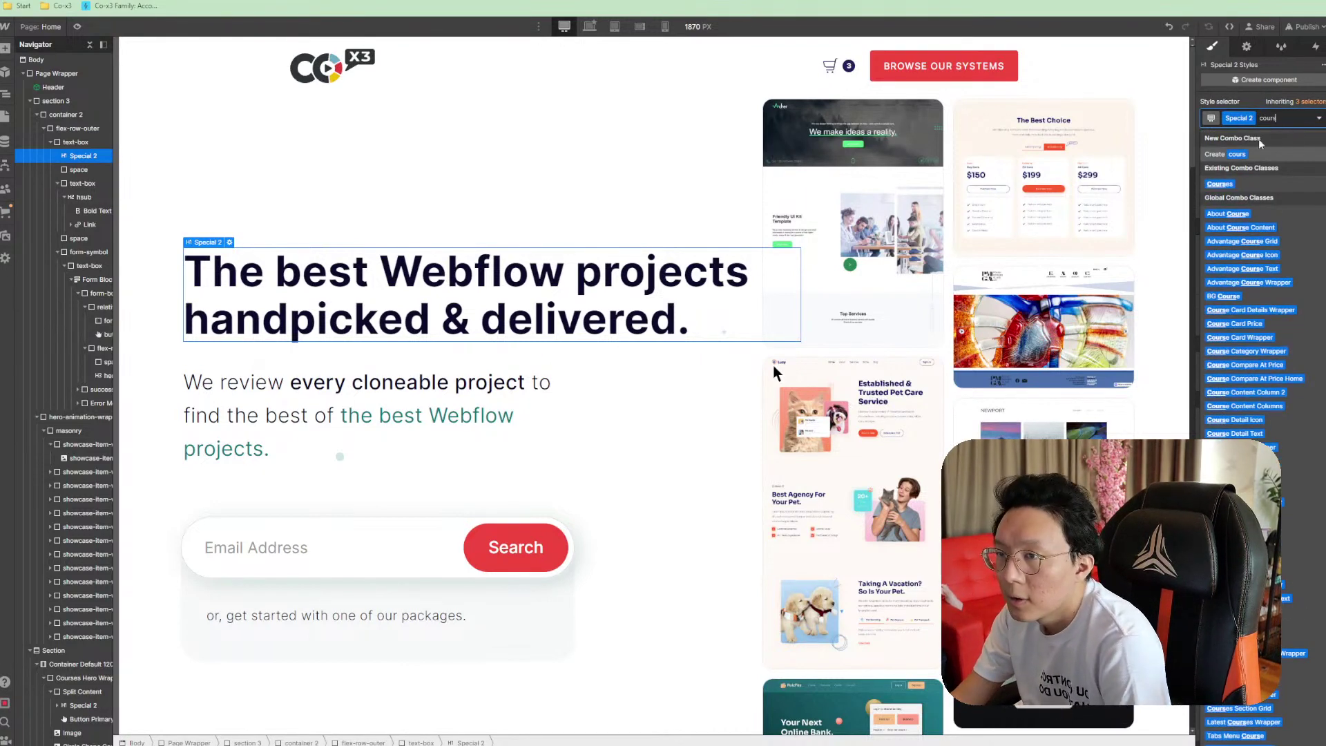
click(1219, 184)
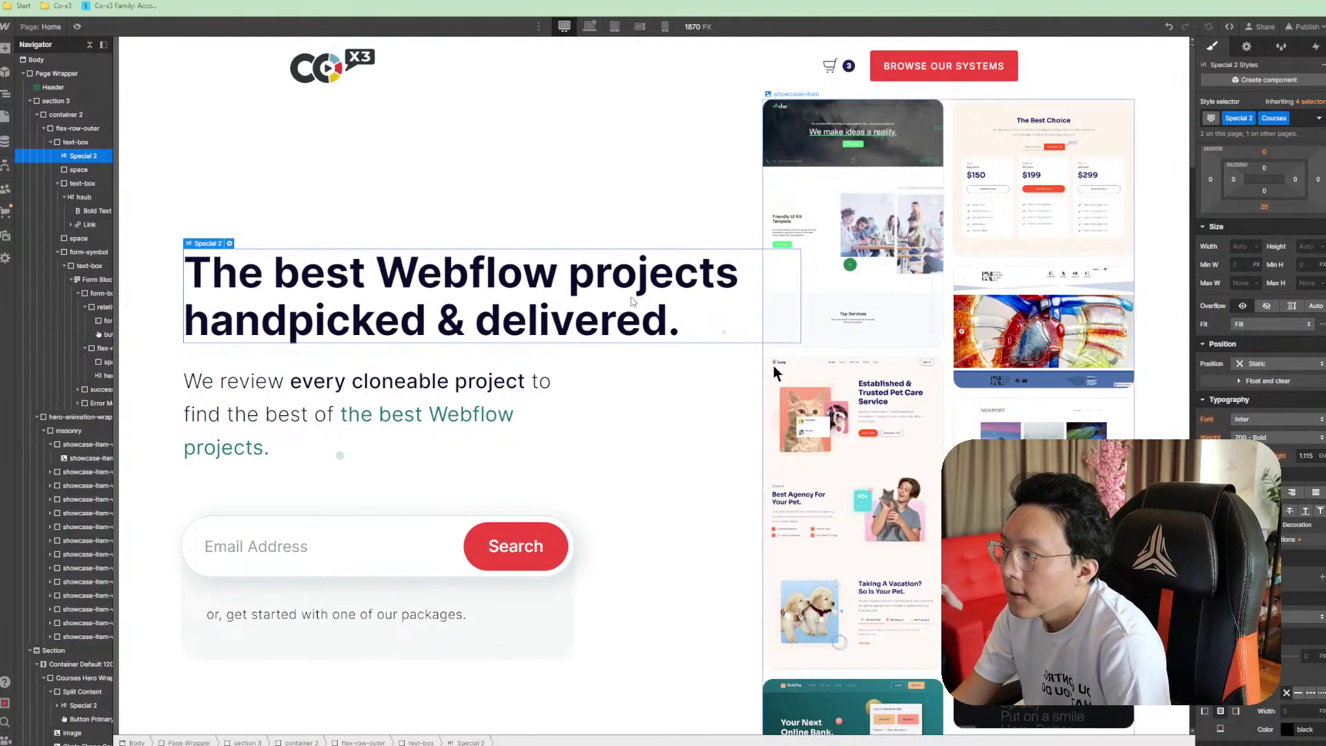
Replace the hero heading's text with a copy of "It's time to take action on your learning." from the heading below
scroll(521, 279, down, 8)
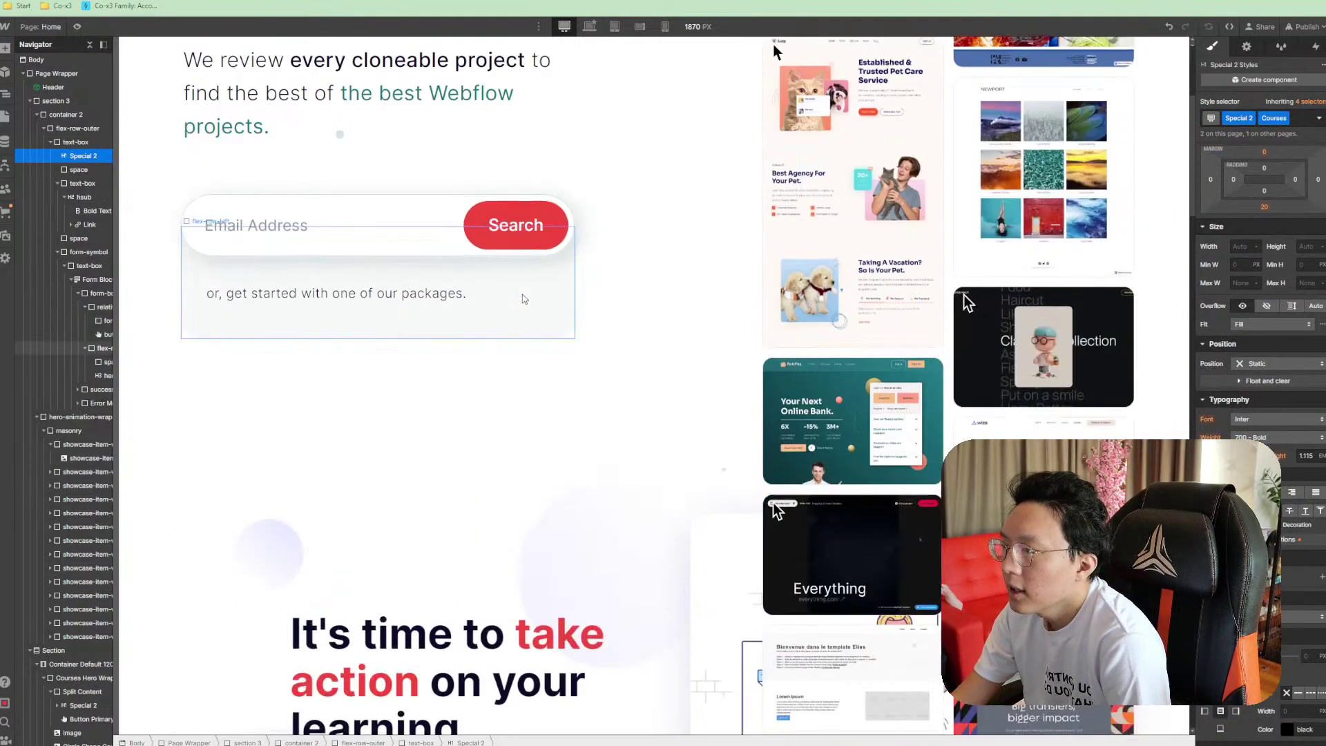
scroll(522, 297, up, 4)
scroll(511, 318, down, 5)
click(505, 339)
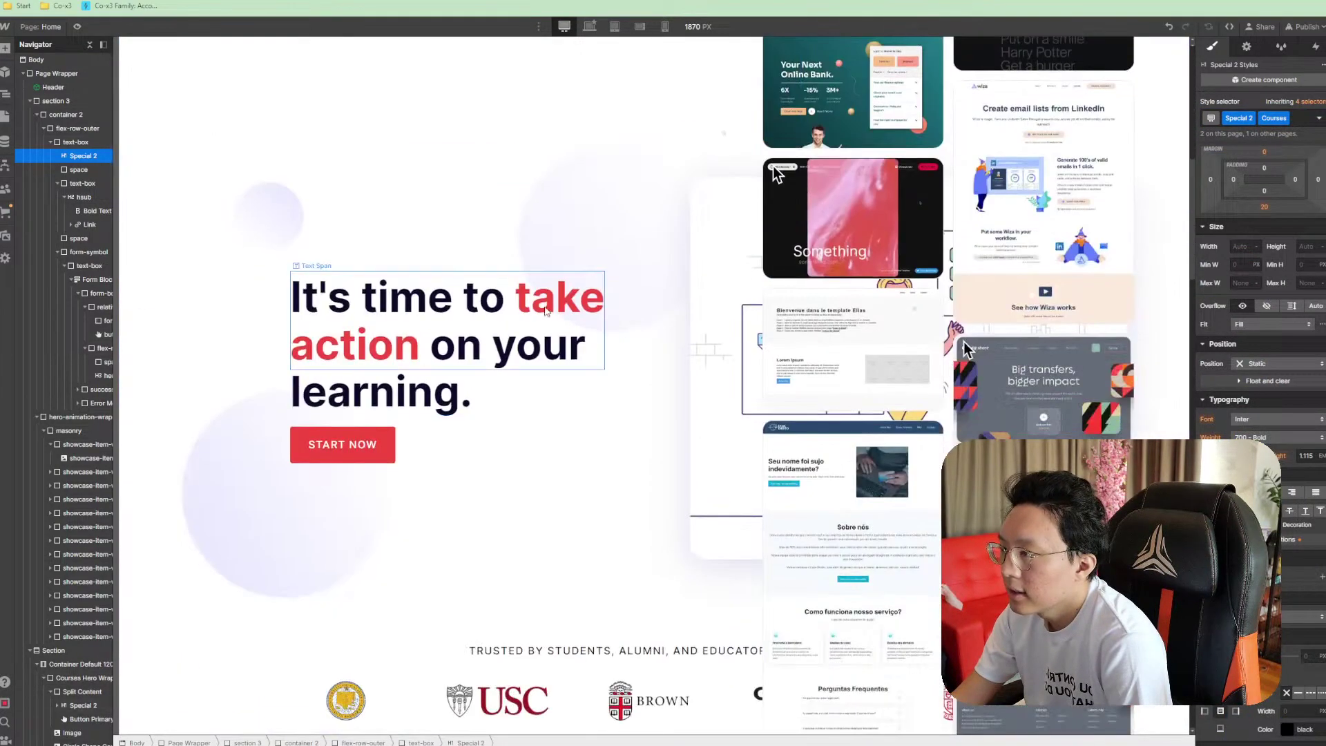
double_click(525, 341)
key(ctrl+a)
key(ctrl+c)
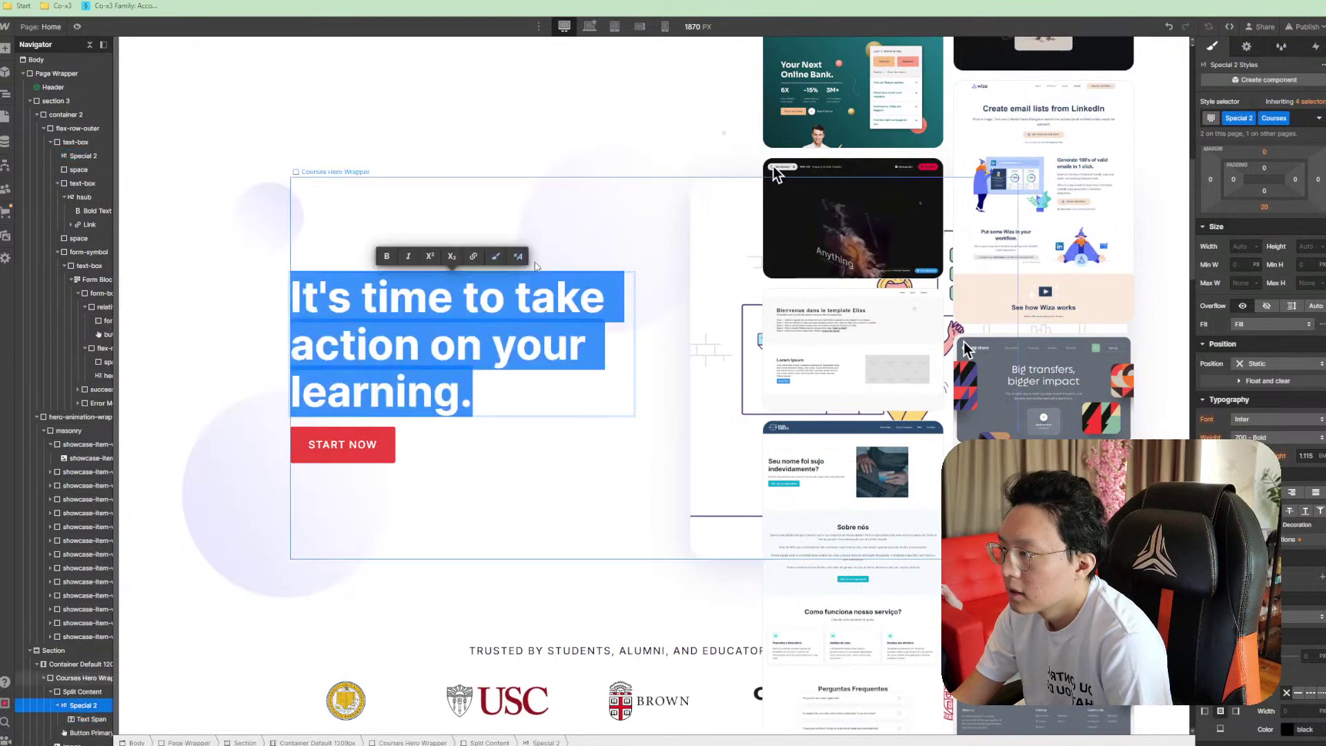
scroll(498, 311, up, 10)
key(ctrl+v)
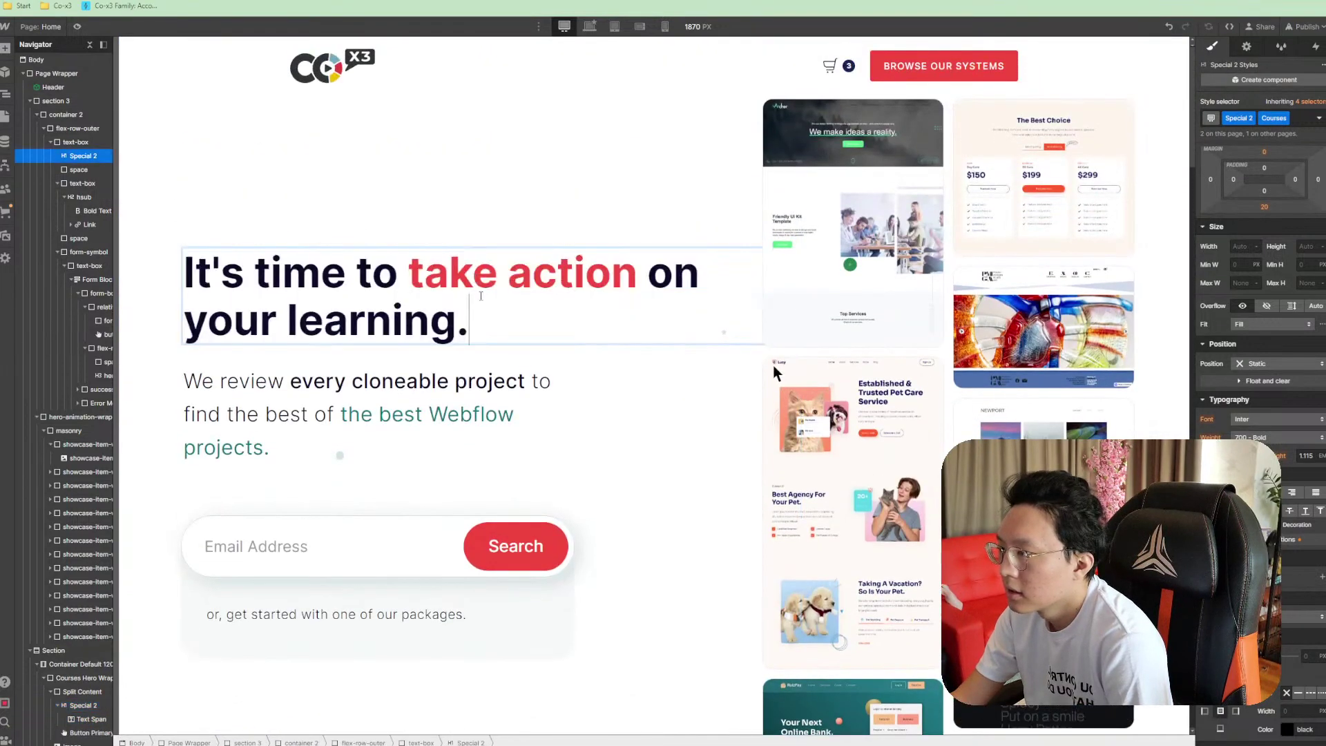
key(Escape)
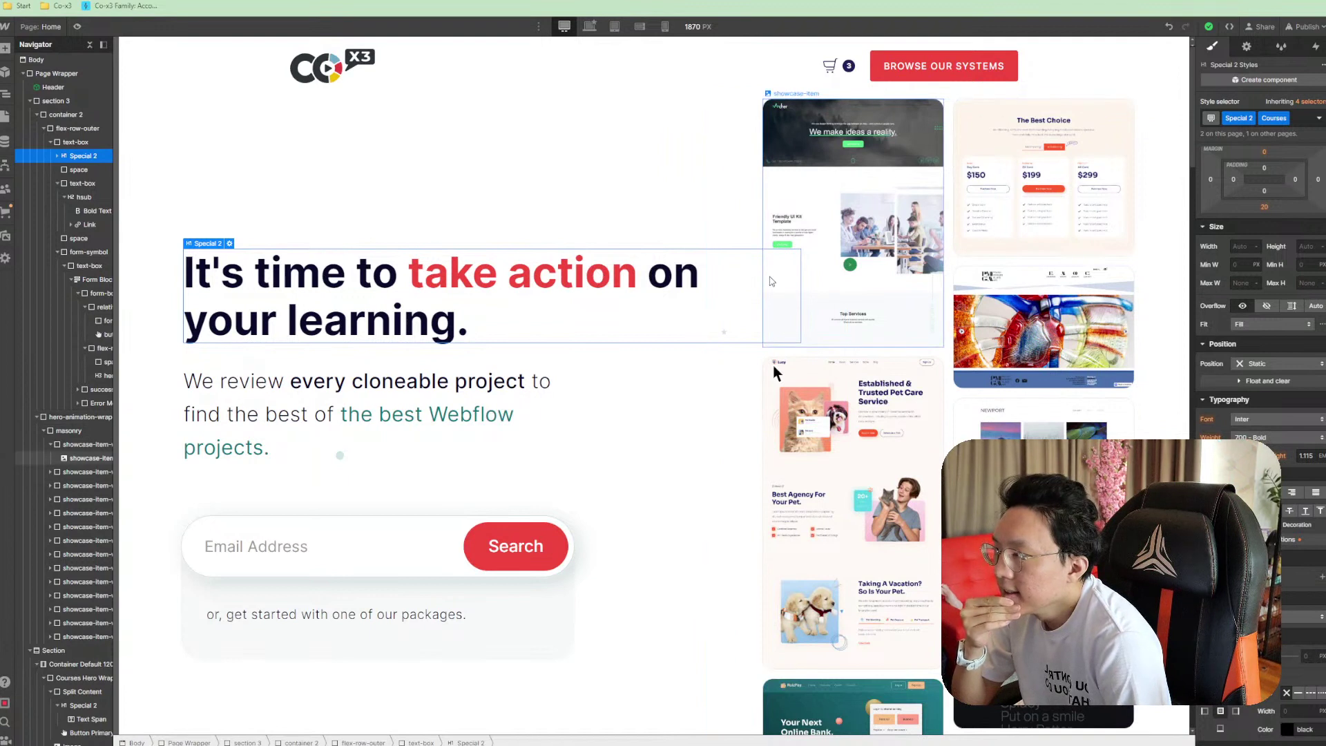
Try hidden overflow on the hero's outer text-box and test the box without its 60 combo class
click(93, 143)
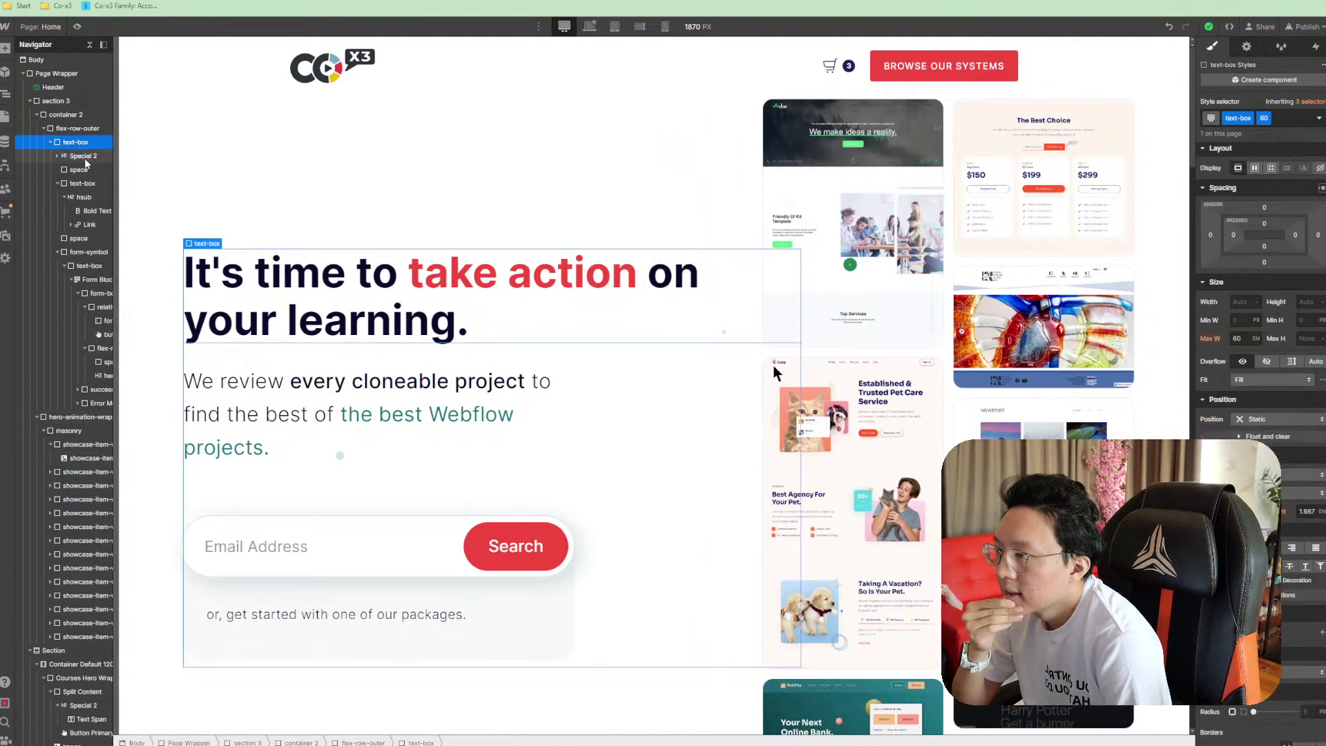
click(1265, 359)
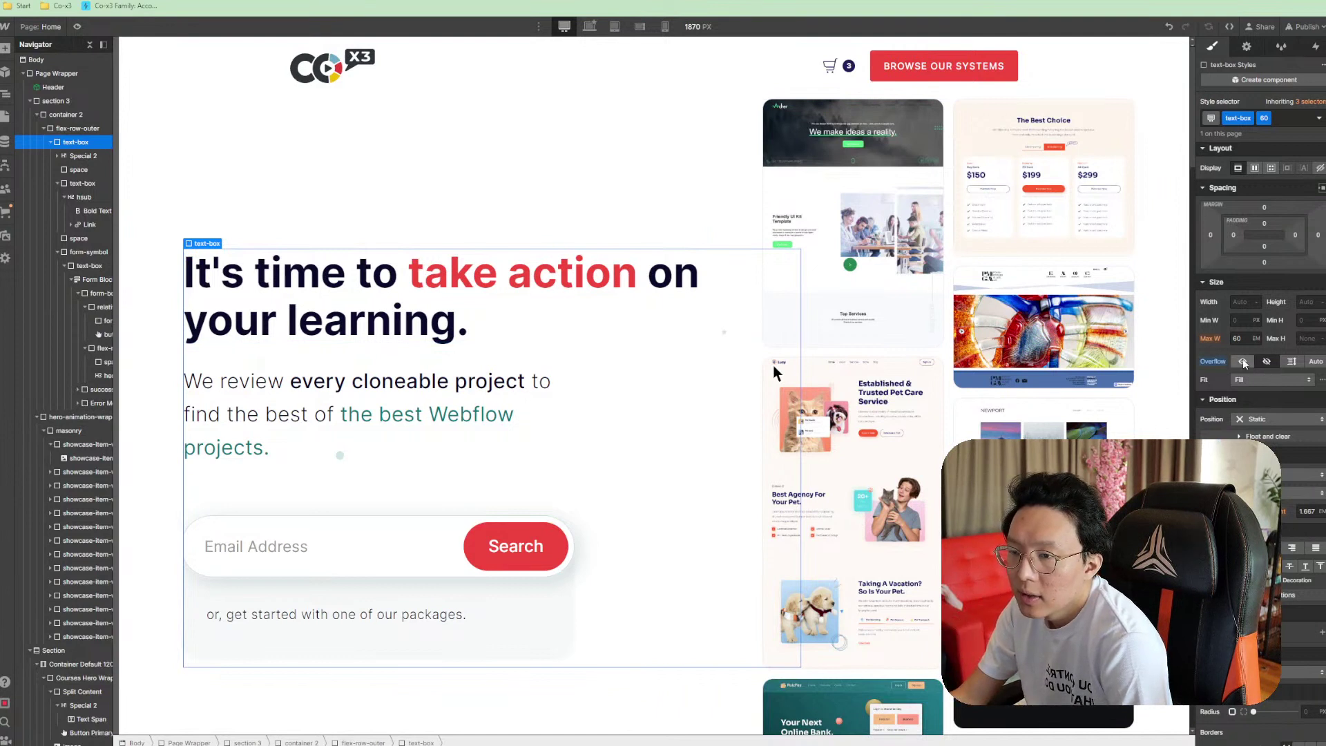
key(ctrl+z)
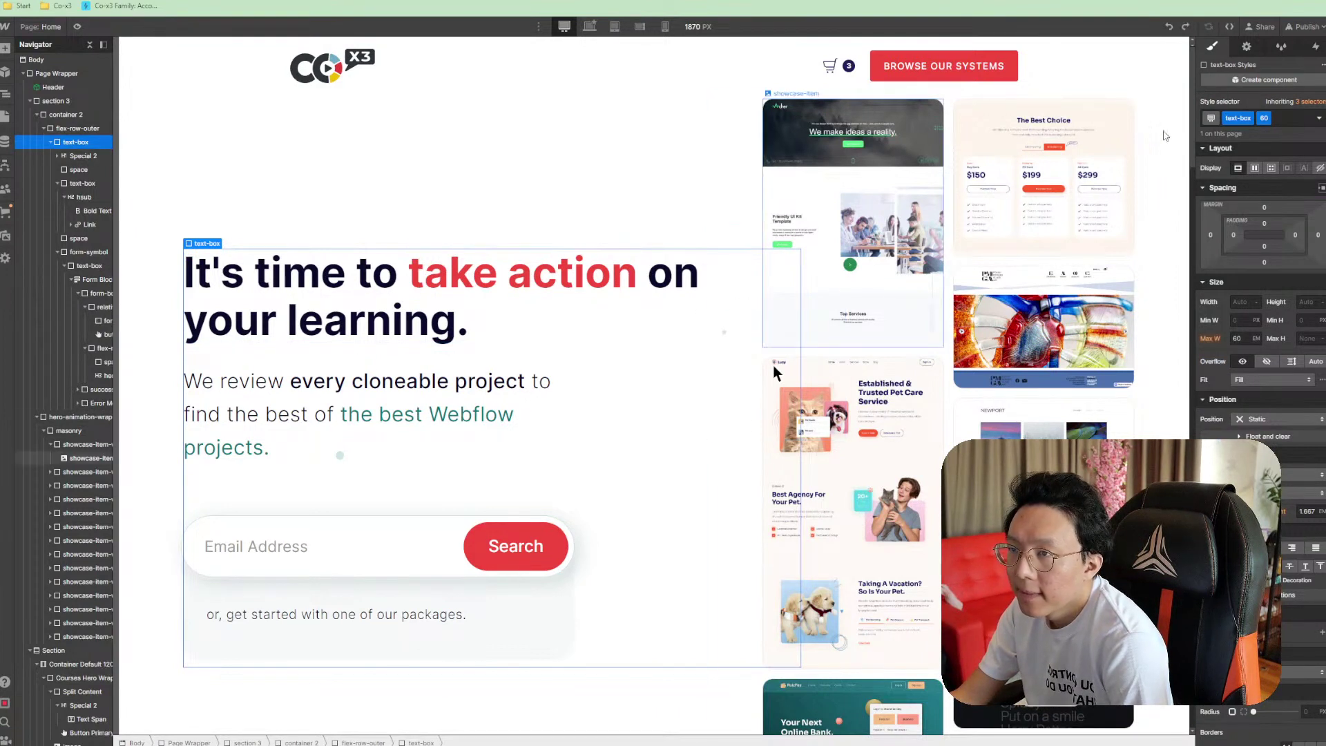
click(1268, 119)
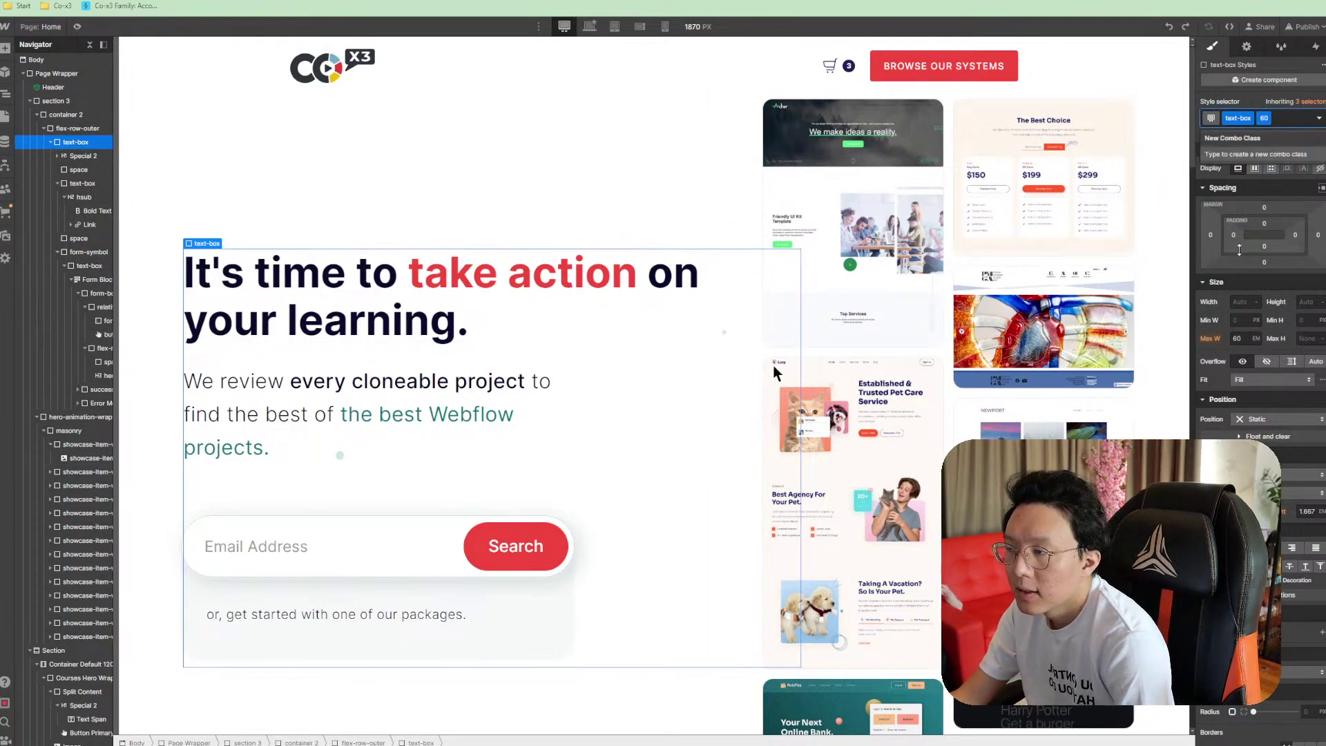
key(BackSpace)
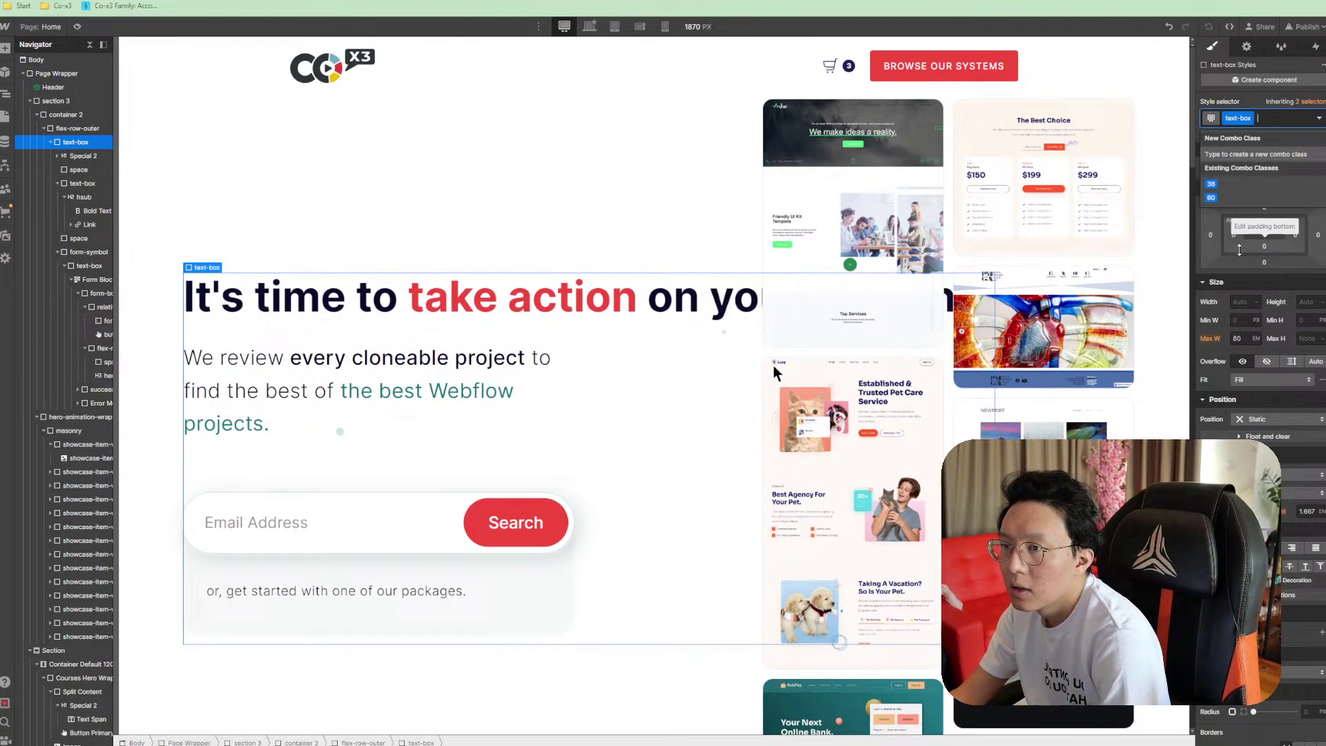
click(1211, 198)
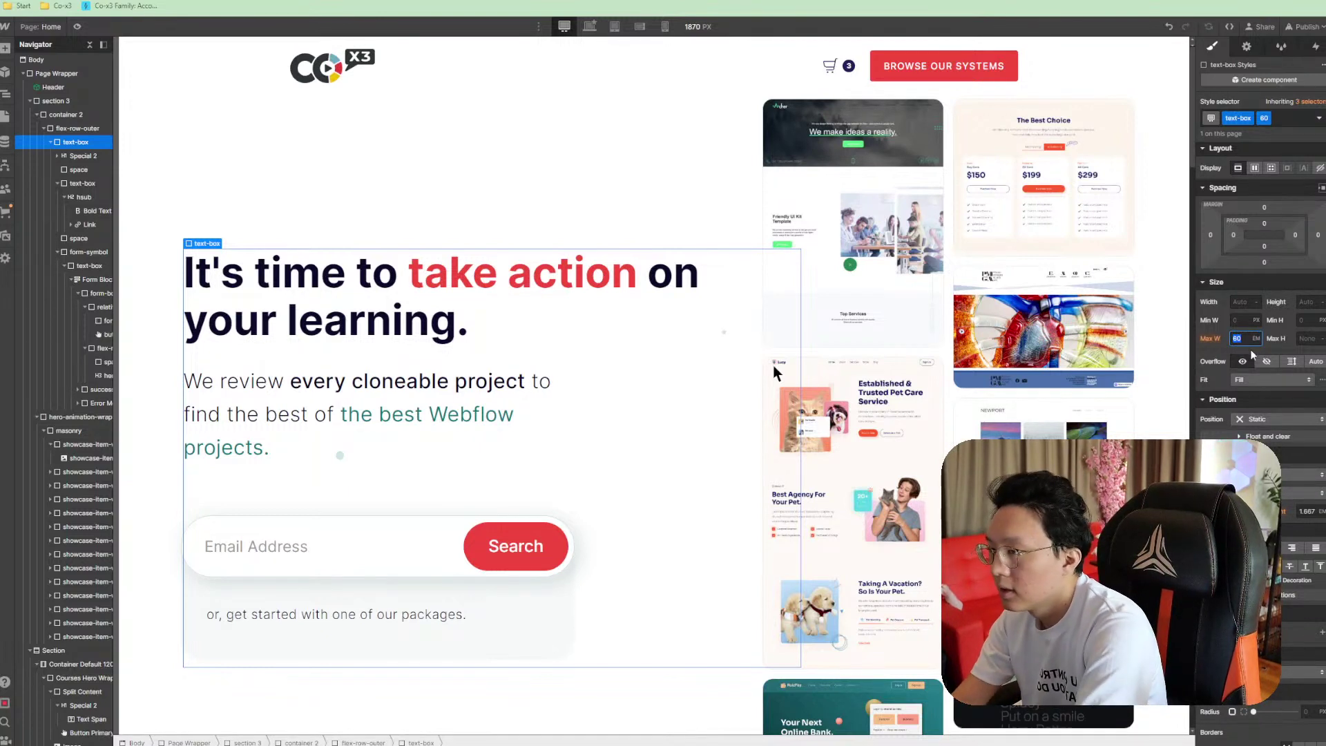
Try a smaller maximum width in EM for the hero's outer text-box, and undo the attempt
text(55)
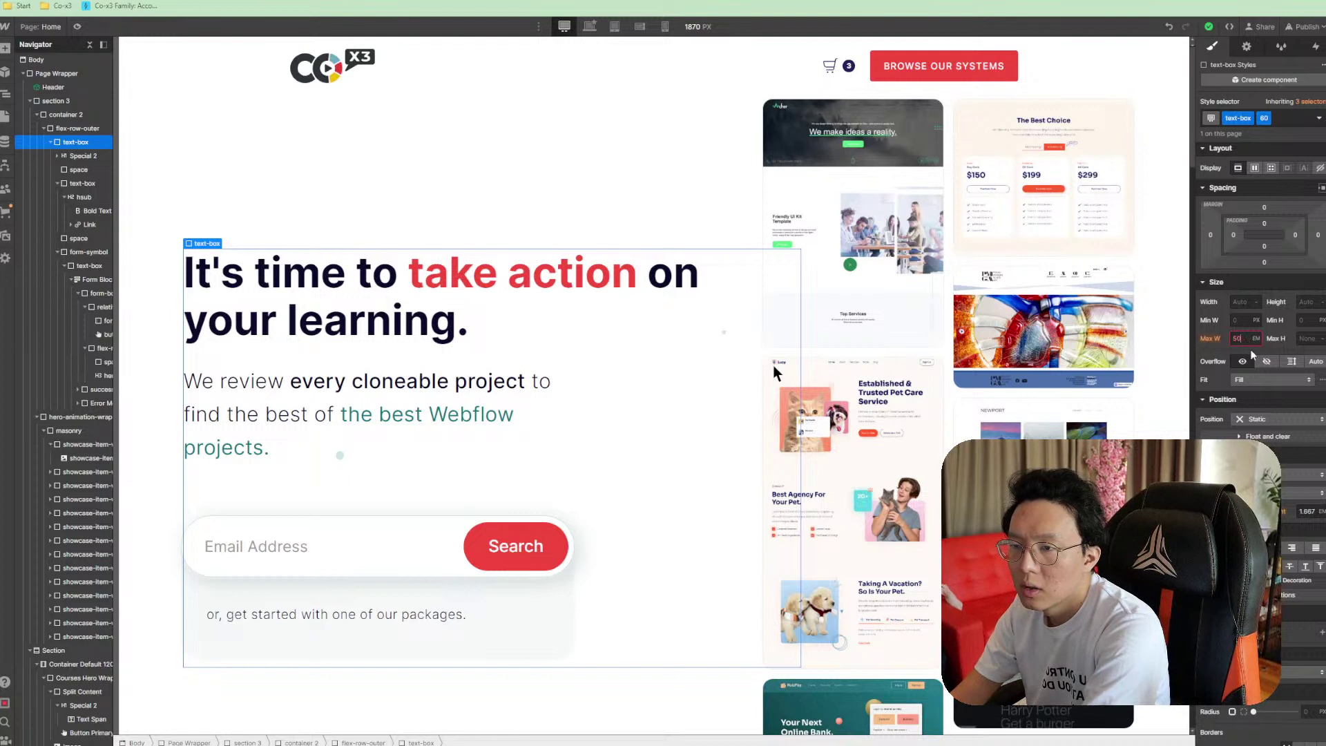
key(ctrl+z)
key(ctrl+z)
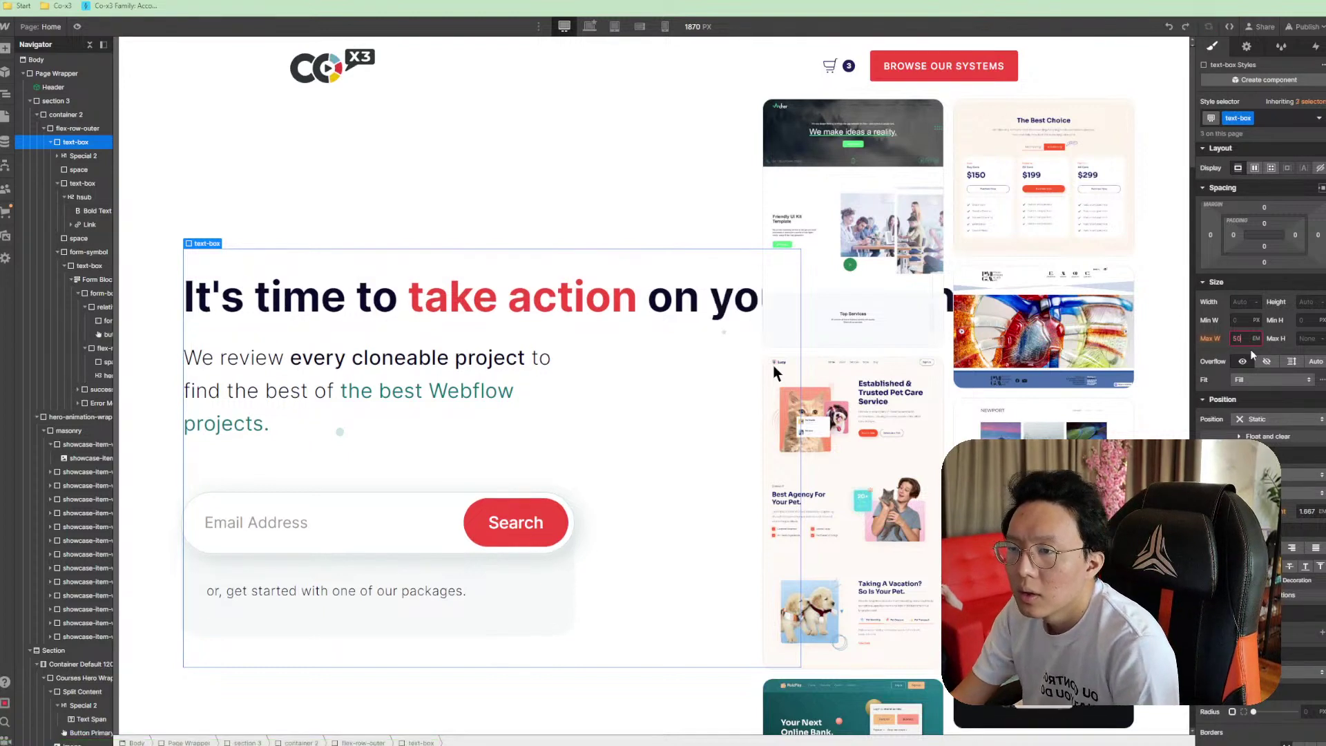
Set the maximum width of the hero's outer text-box to 50 VW
click(1255, 339)
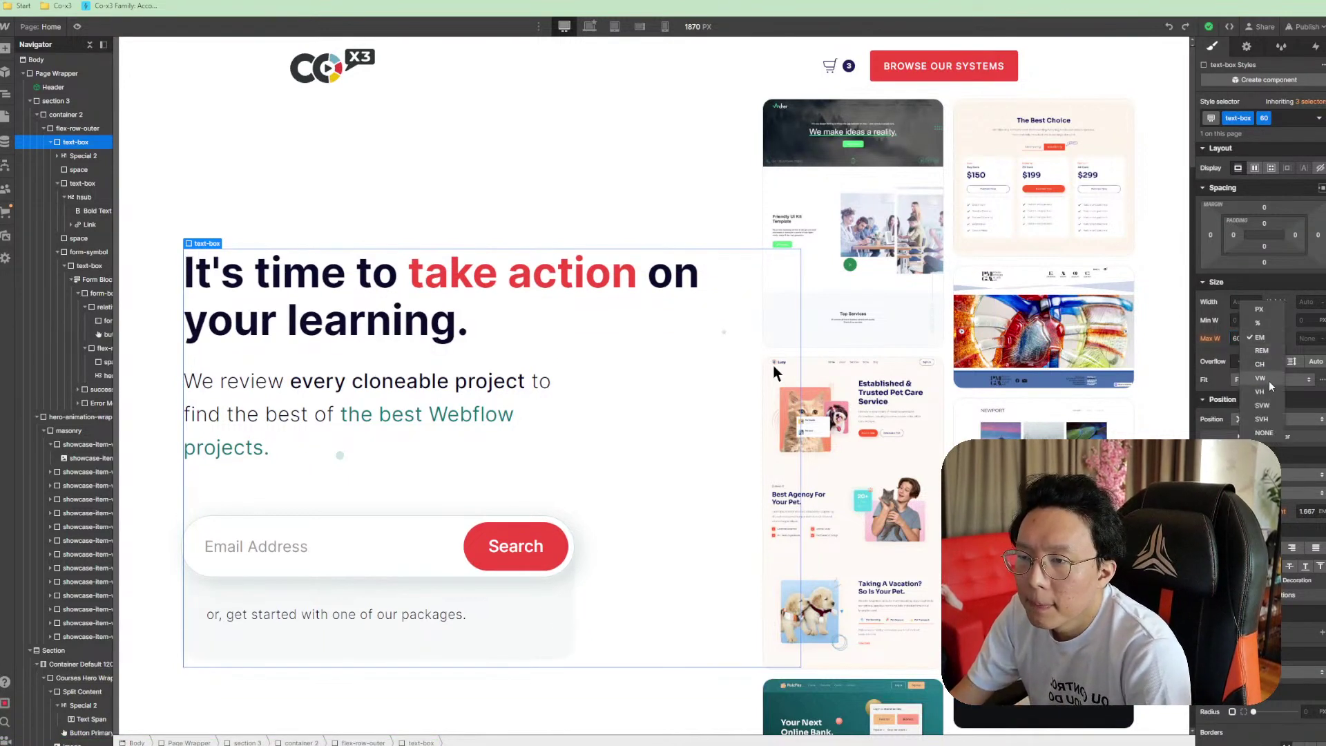
click(1270, 379)
click(1241, 338)
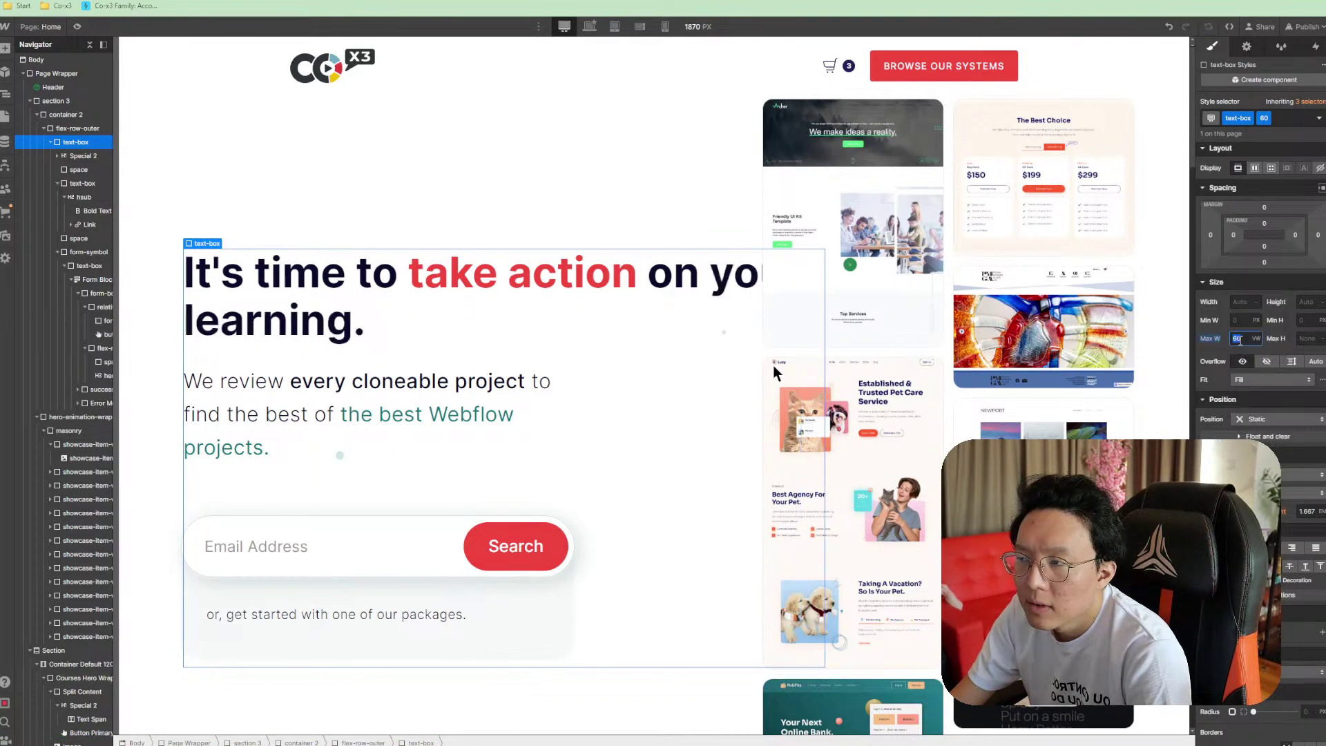
text(5)
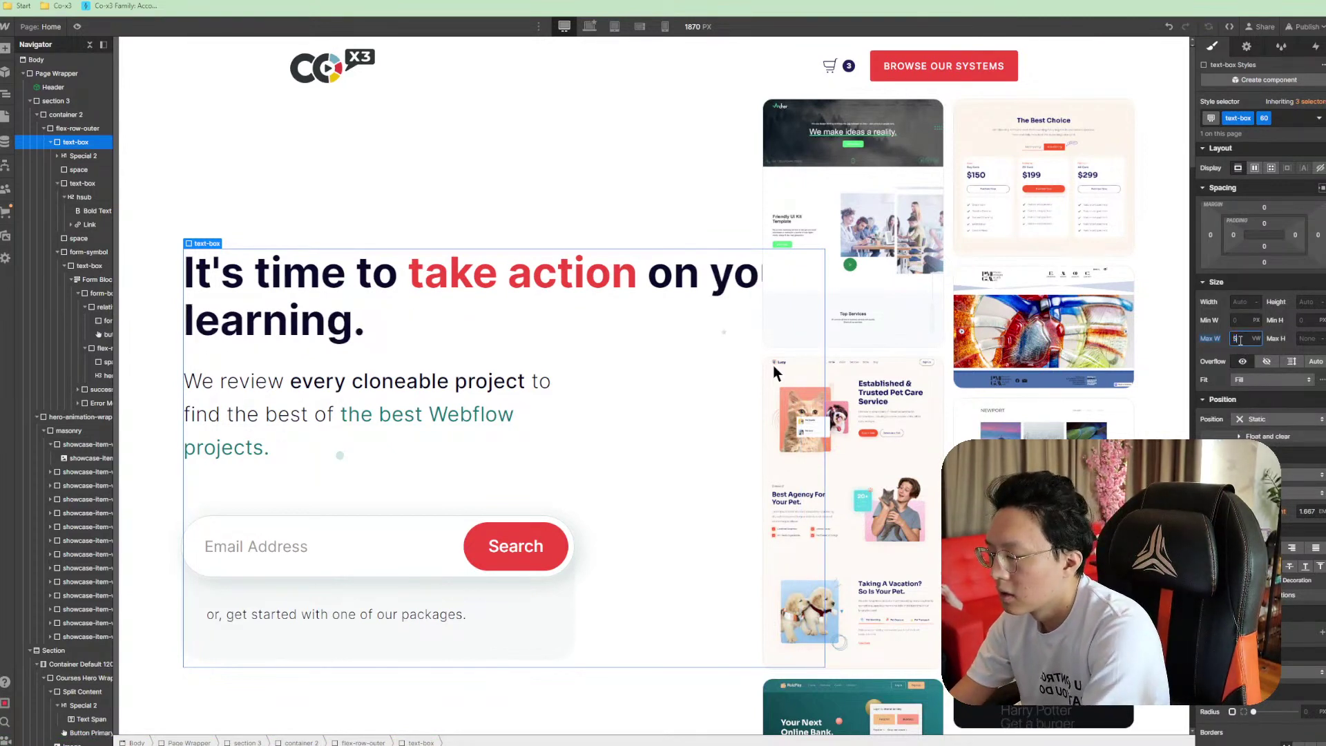
text(5)
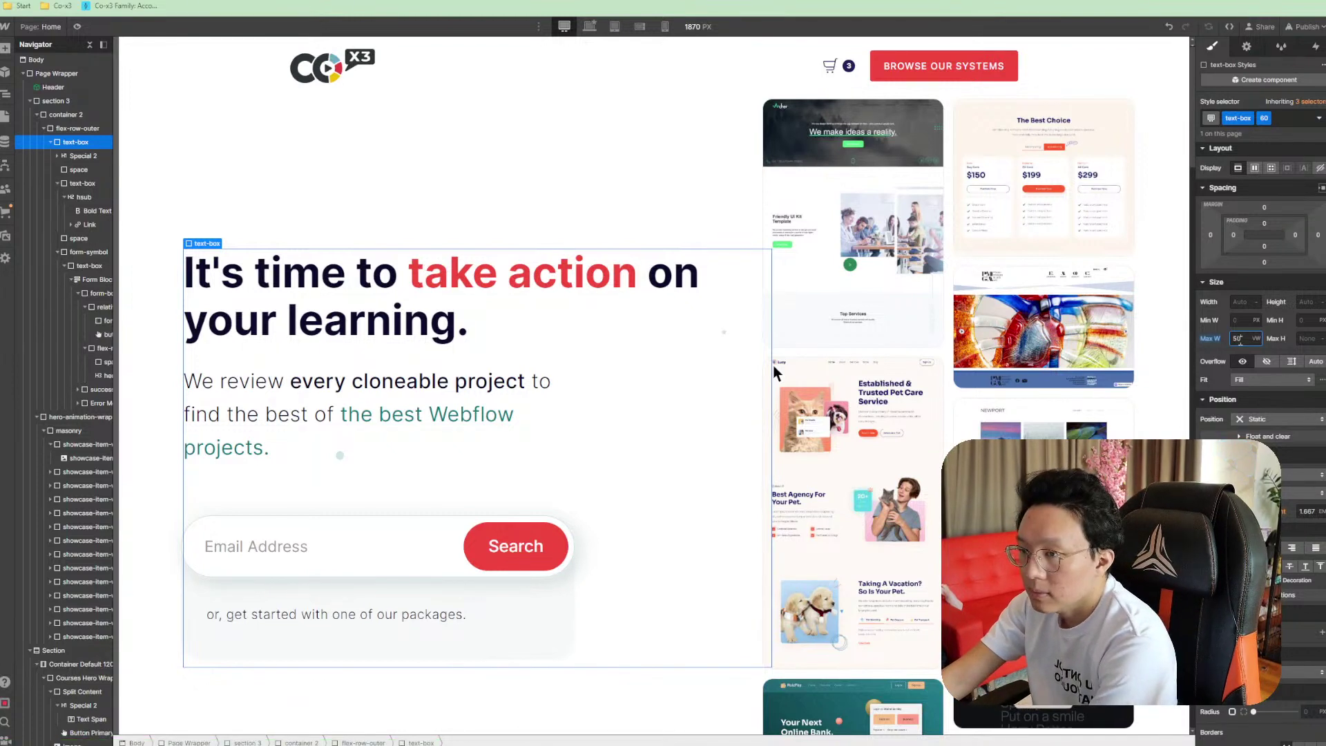
click(553, 394)
click(628, 325)
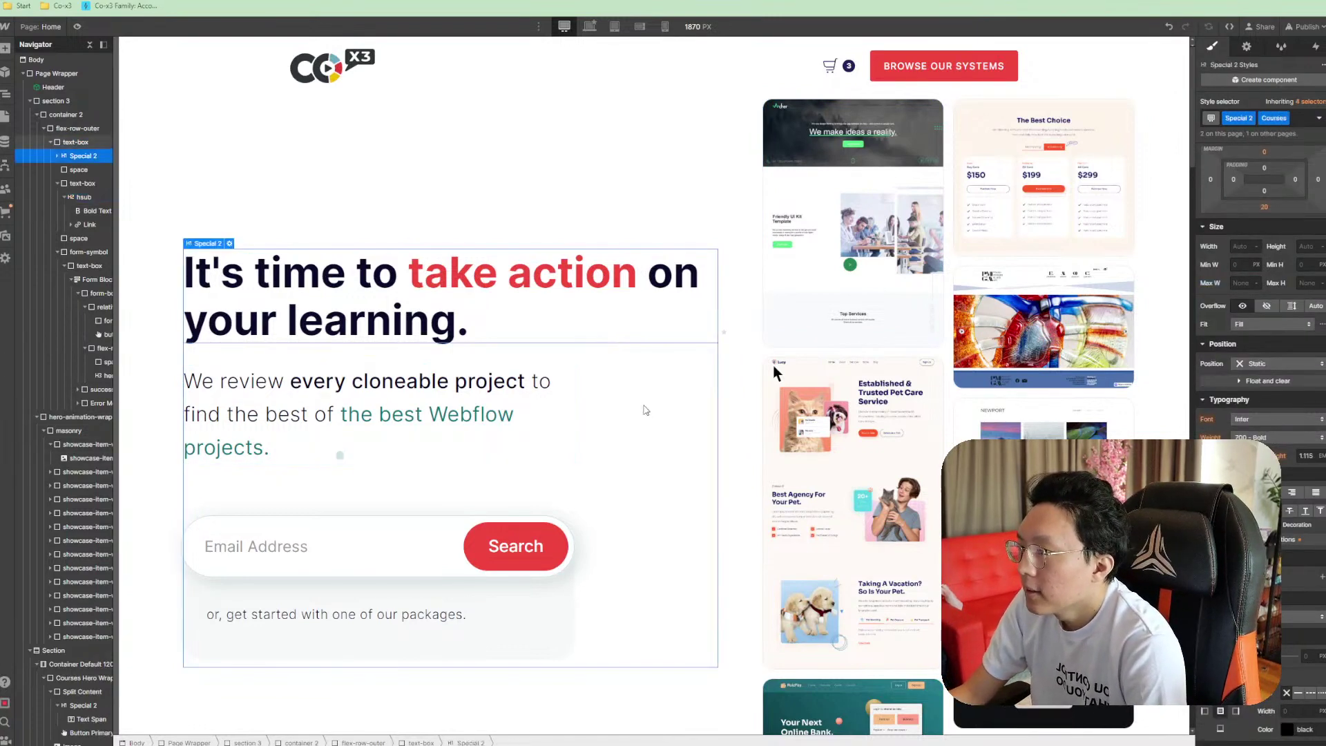
Examine the hero's subheading and form text against the page content below, down to the "How can we be helpful?" section
scroll(646, 409, down, 2)
click(522, 332)
scroll(541, 331, up, 2)
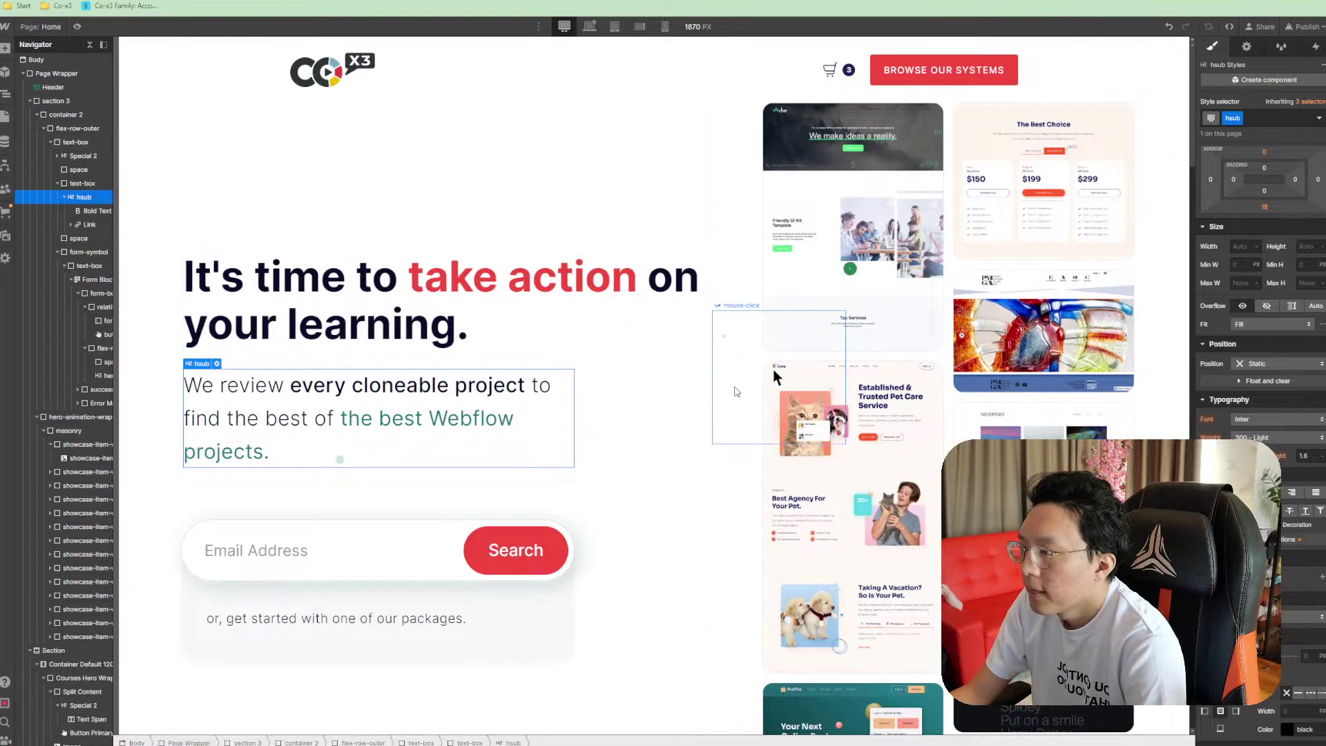
scroll(630, 420, down, 9)
scroll(631, 420, down, 3)
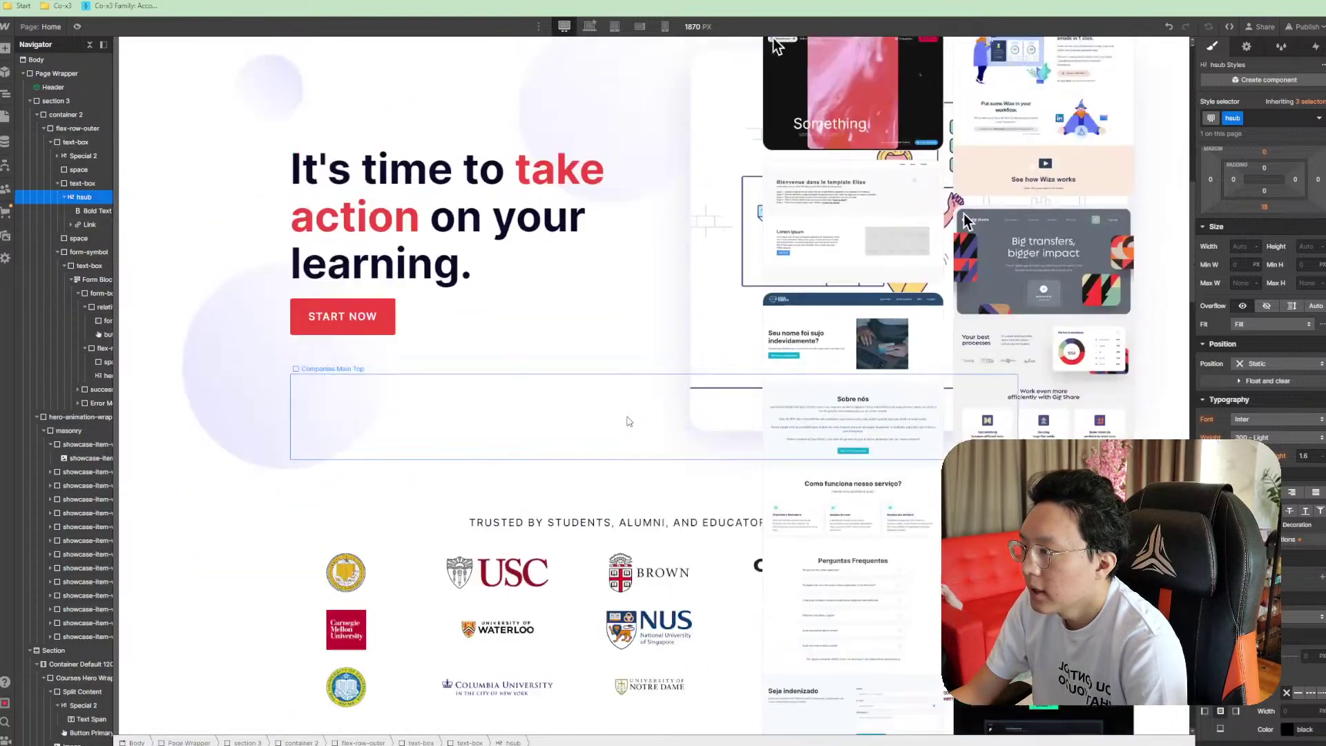
scroll(484, 373, up, 8)
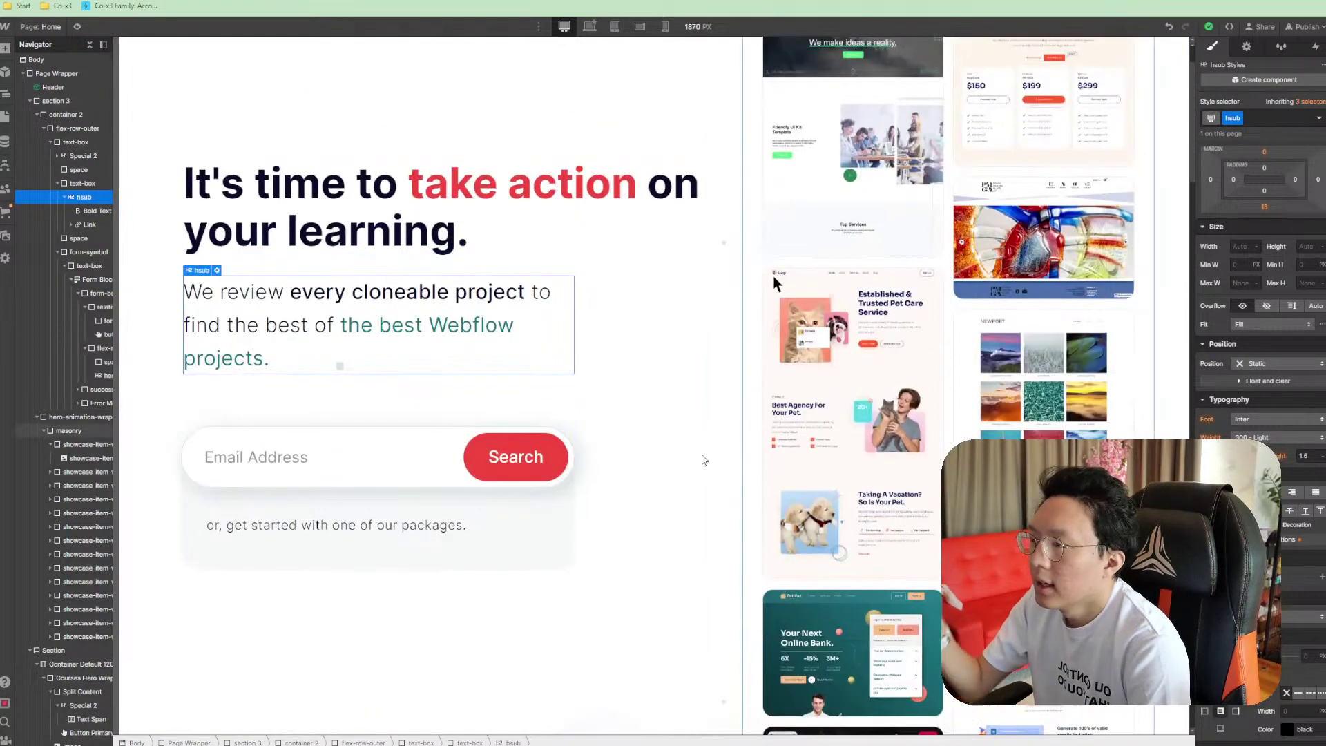
scroll(702, 458, up, 2)
scroll(653, 328, down, 8)
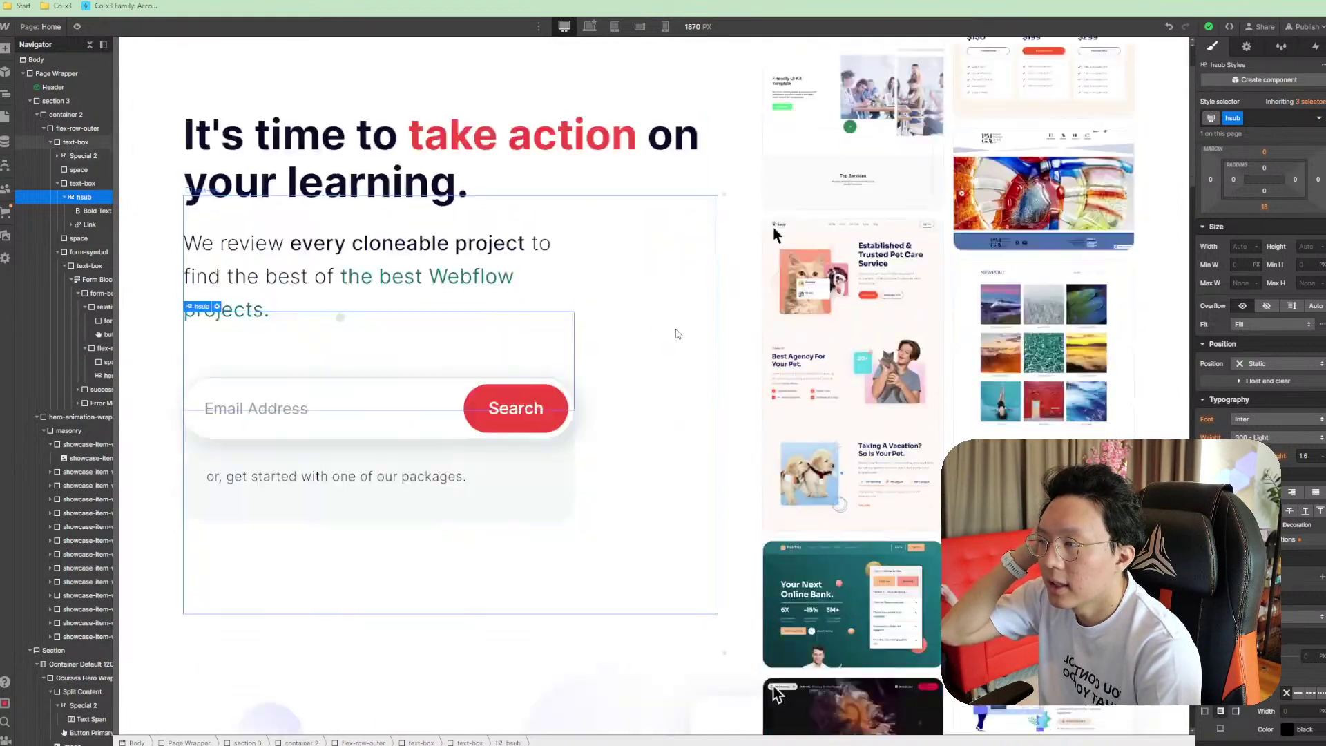
scroll(444, 323, up, 3)
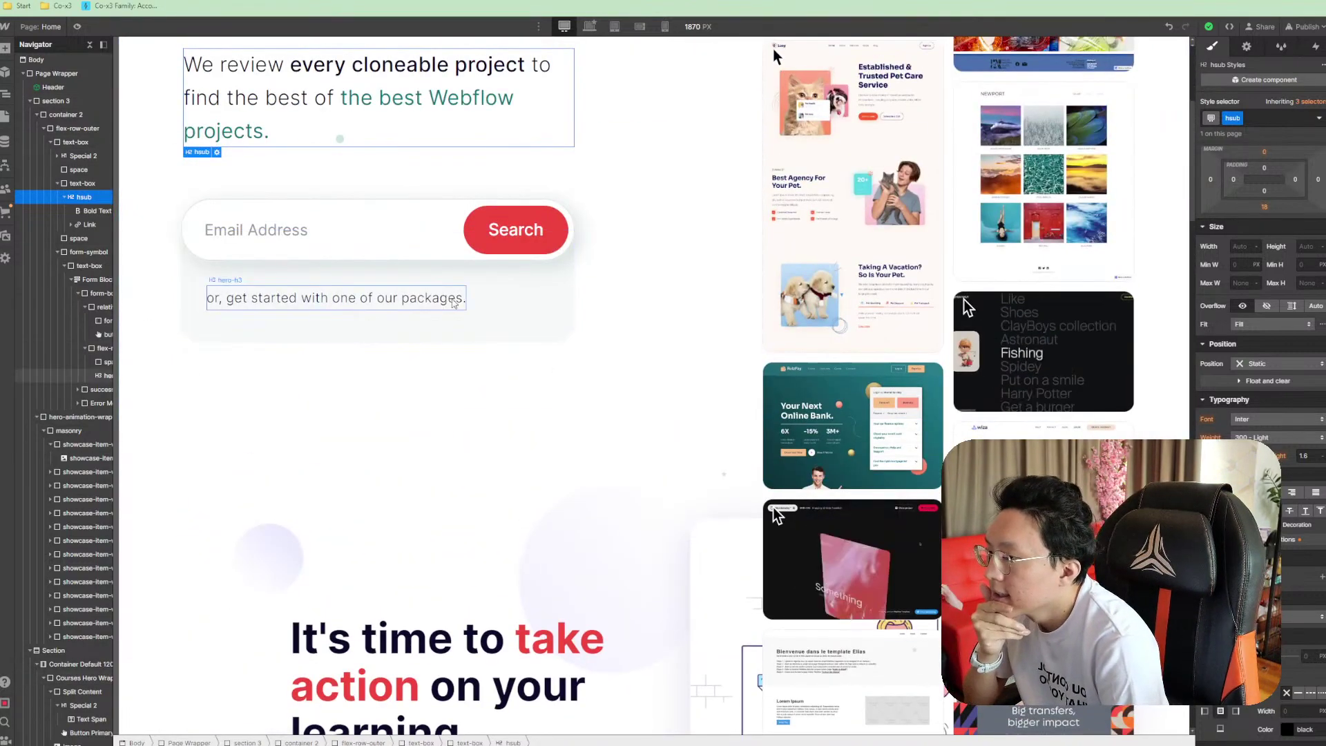
click(401, 299)
scroll(630, 373, down, 6)
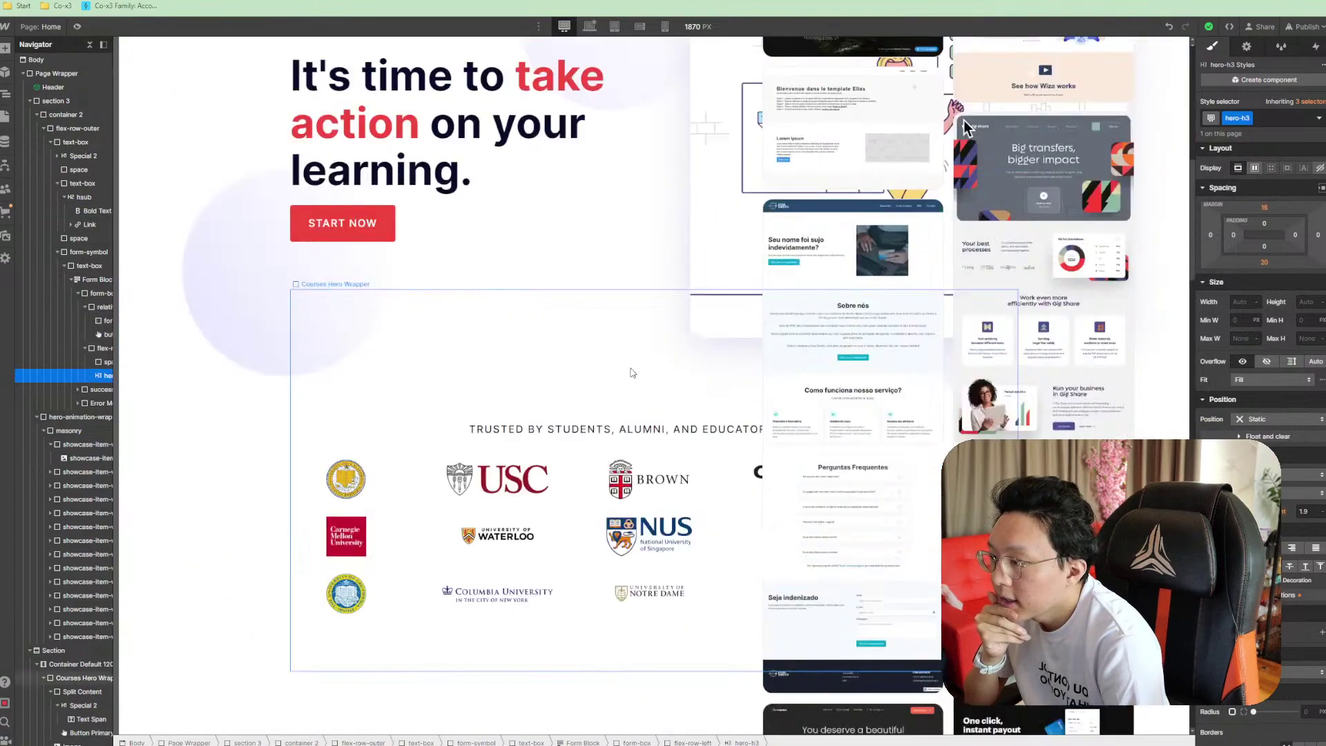
scroll(631, 373, up, 1)
scroll(630, 373, down, 7)
scroll(631, 373, down, 7)
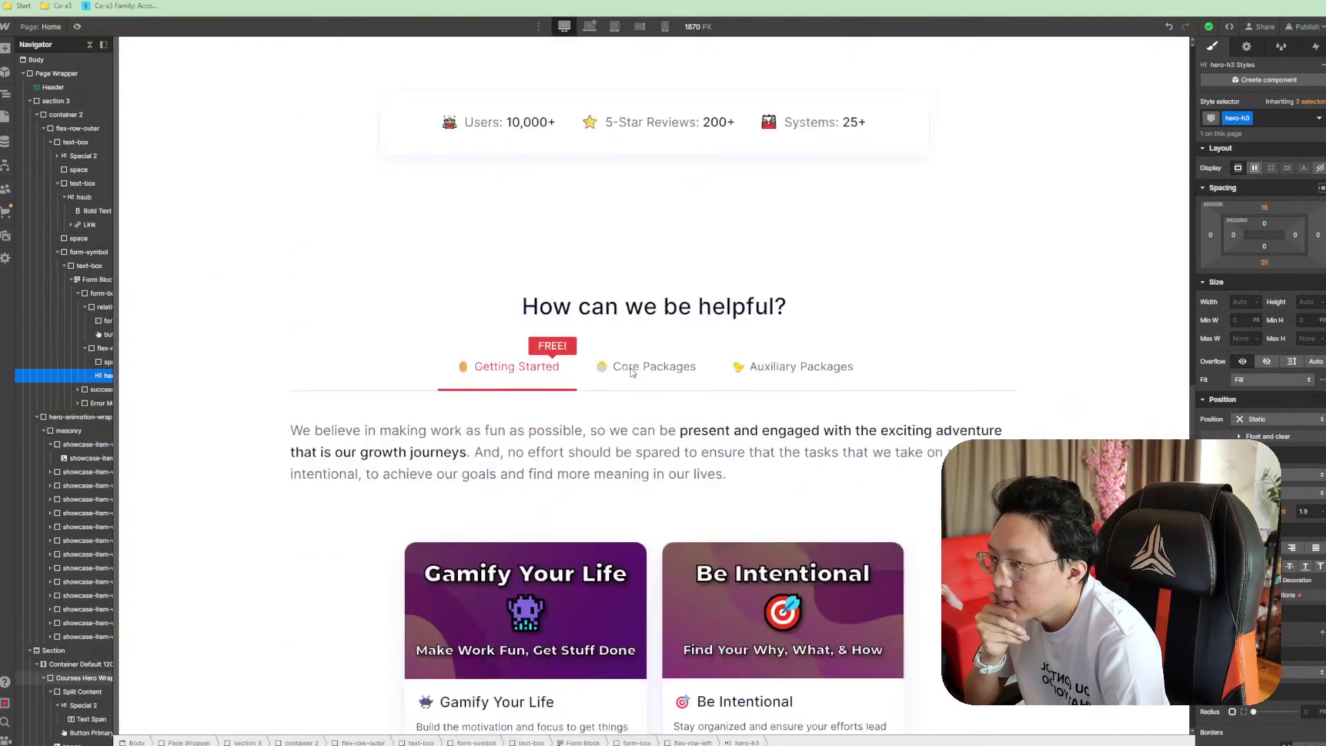
scroll(559, 300, up, 2)
scroll(560, 301, up, 15)
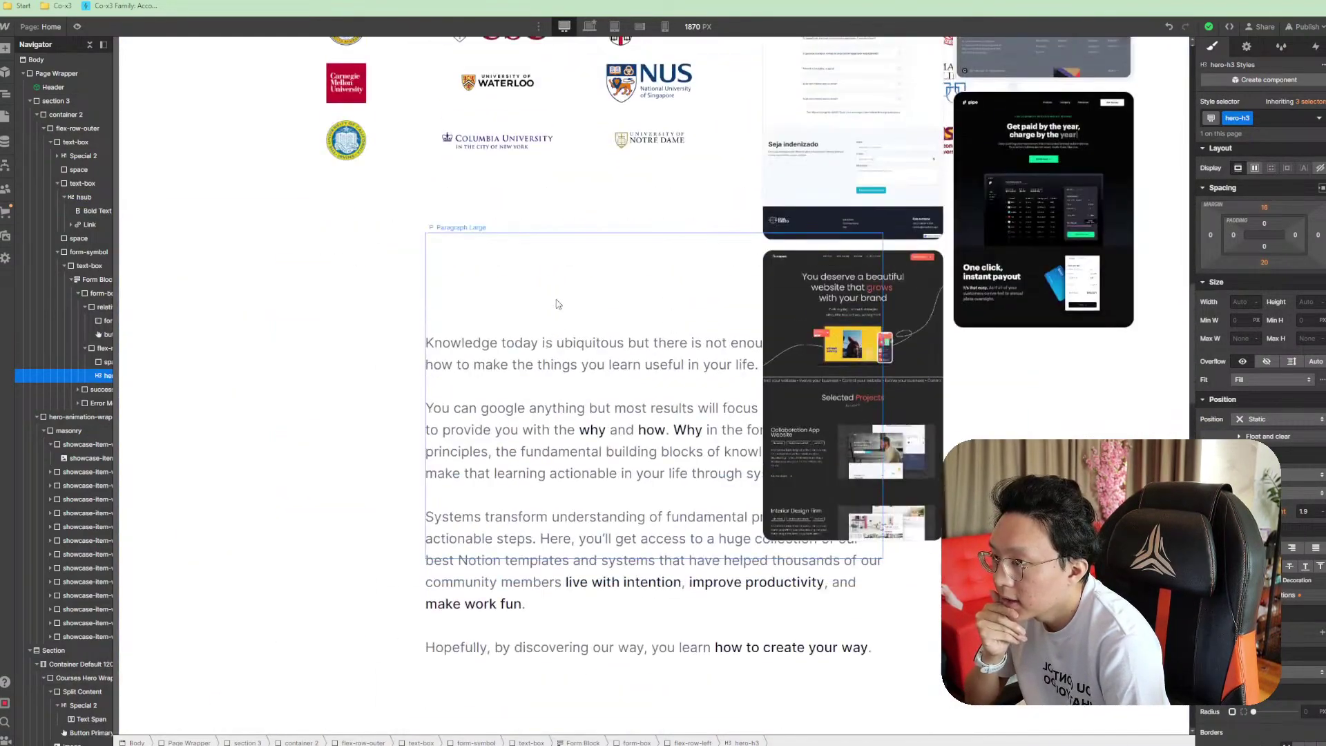
Reword the line under the hero's email form to "or, get started with one of our ready-to-use packages."
scroll(414, 308, up, 2)
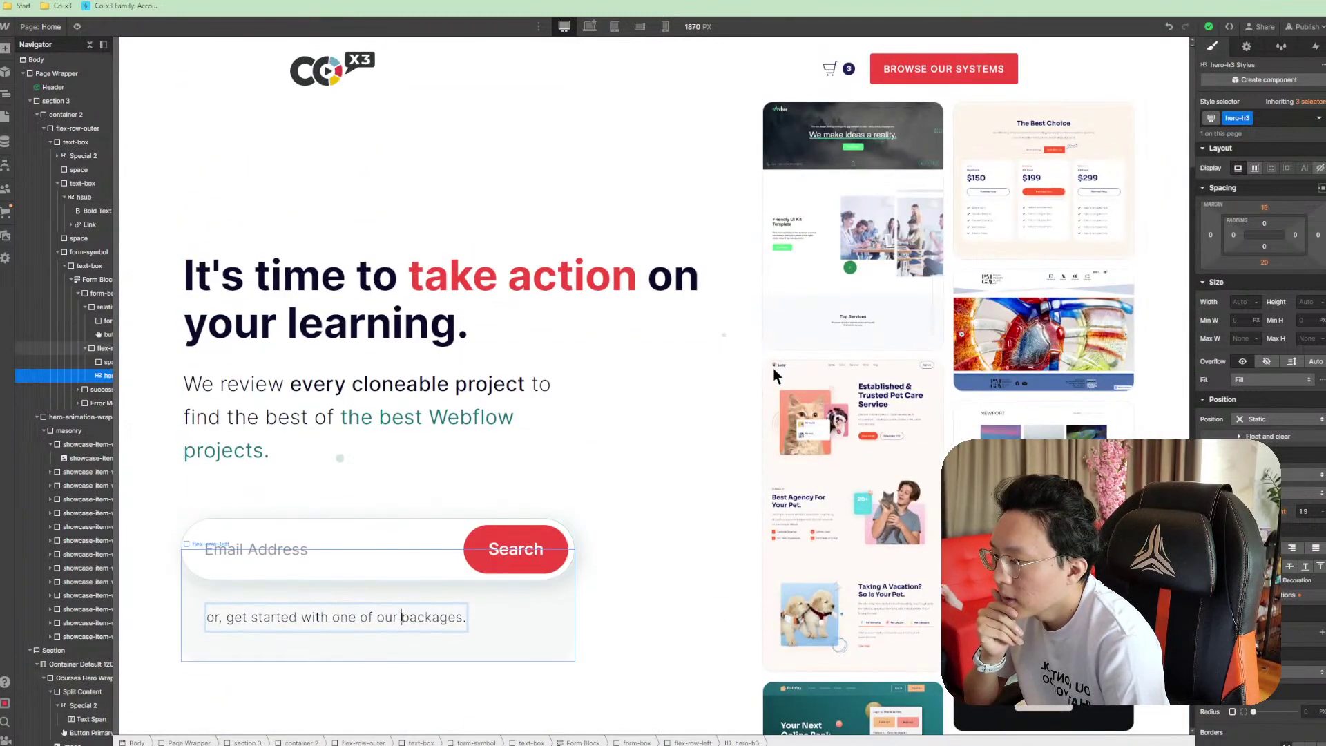
text(compiled)
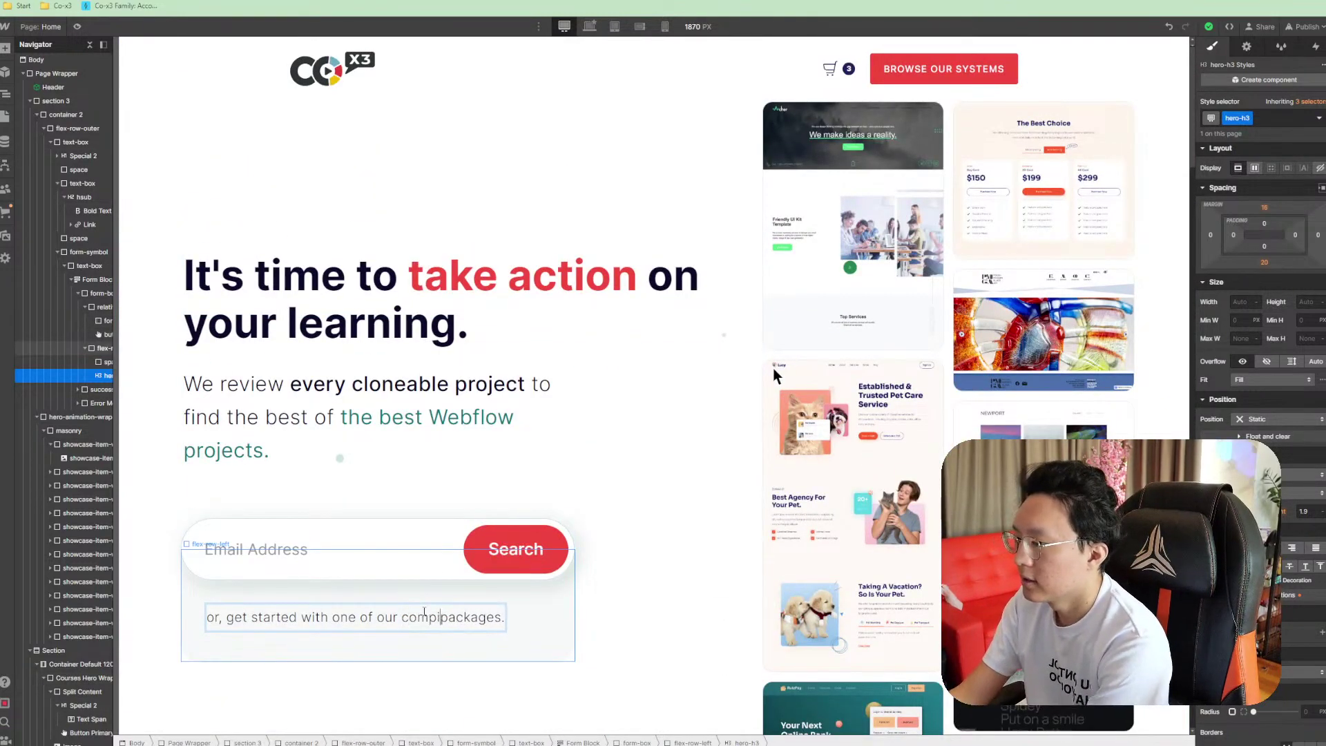
double_click(424, 614)
text(ready-to-)
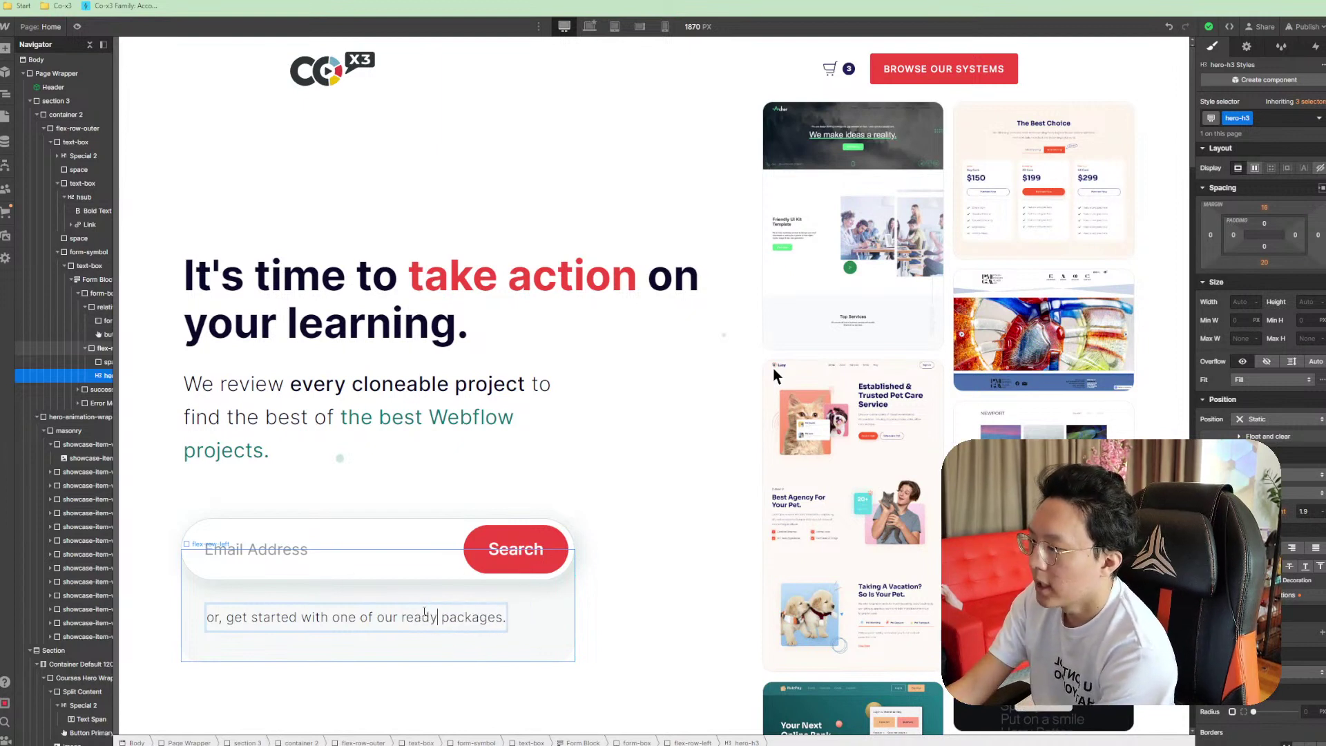
text(use)
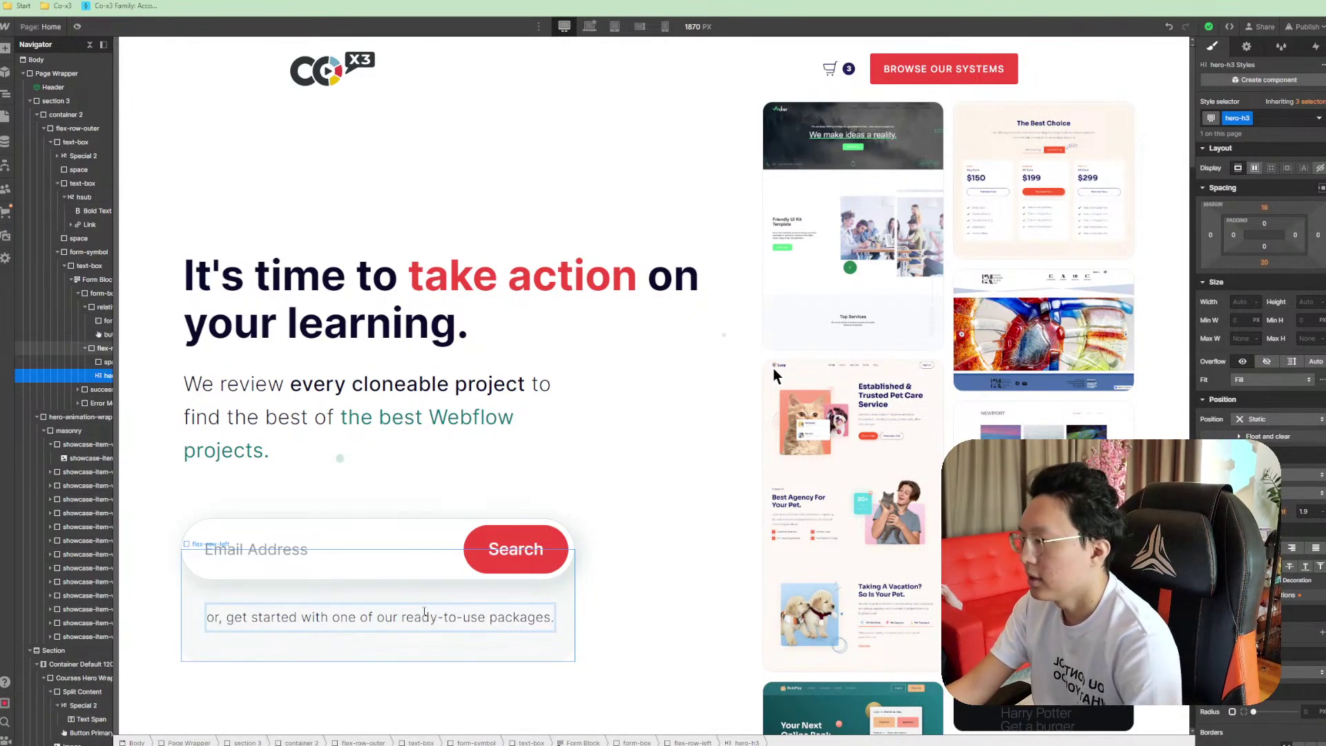
click(309, 496)
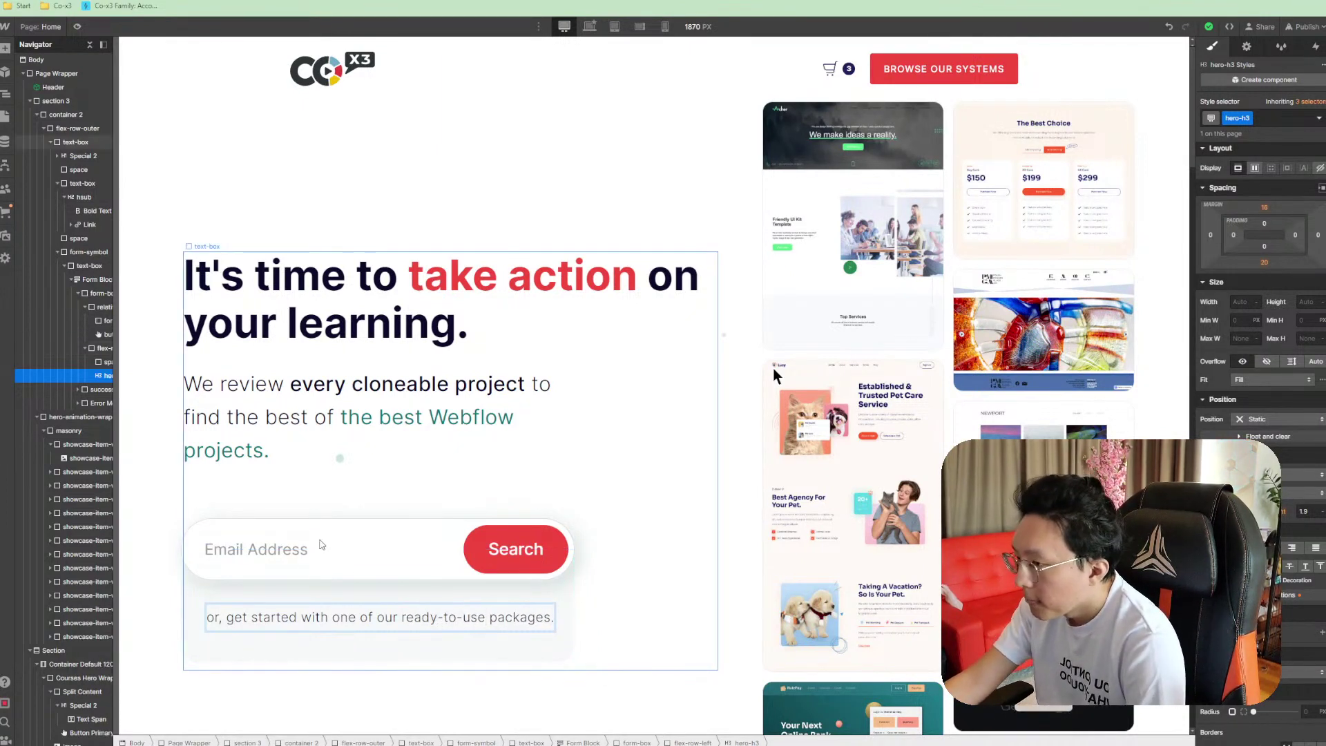
click(473, 617)
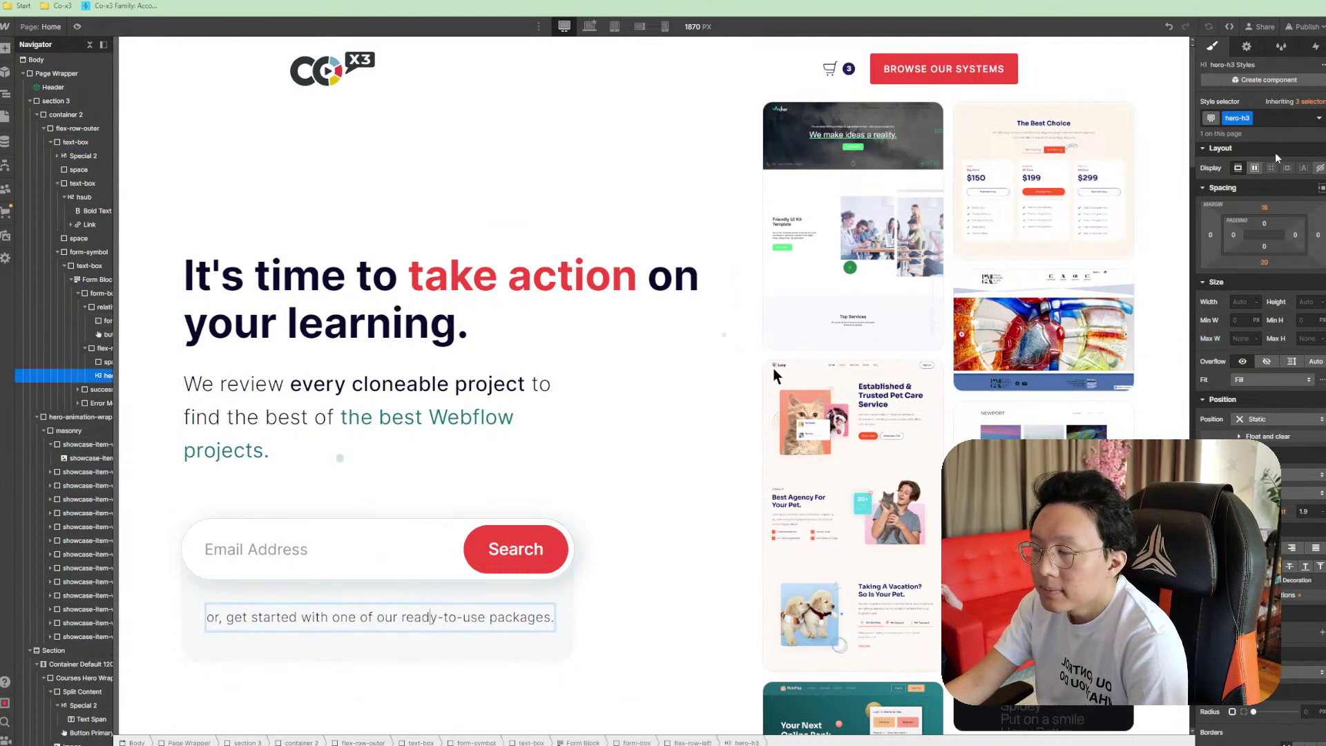
Try the h2 class on the hero heading in place of Special 2 and Courses, and undo the attempt
click(442, 297)
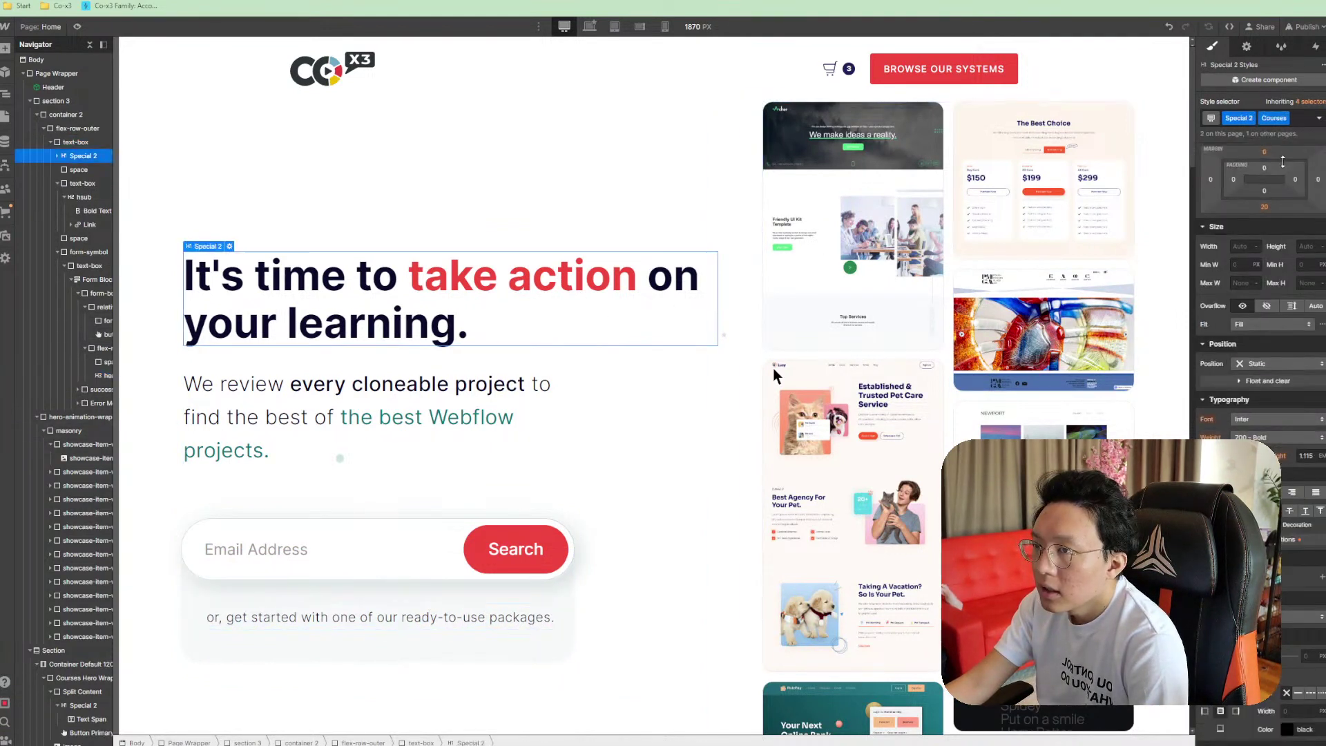
click(1304, 125)
text(h2)
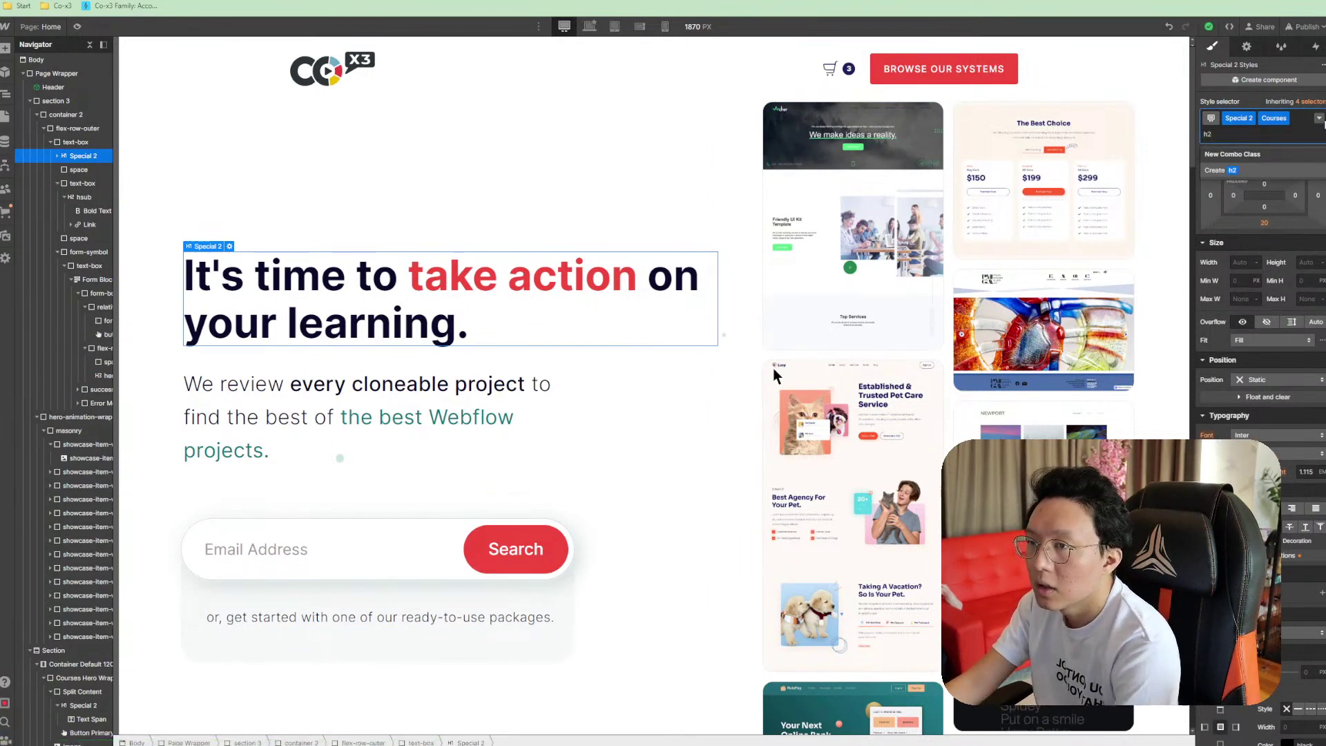
key(BackSpace)
key(BackSpace)
key(BackSpace)
key(BackSpace)
text(h2)
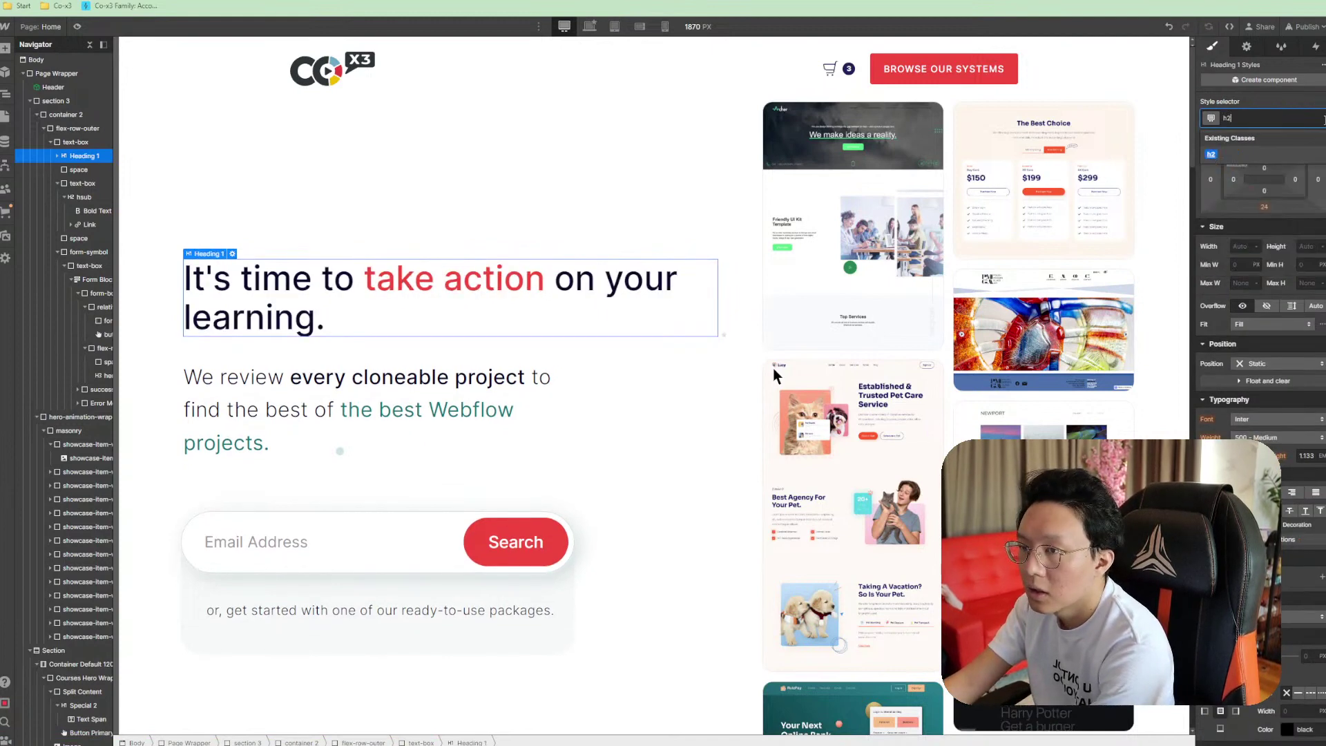
key(Return)
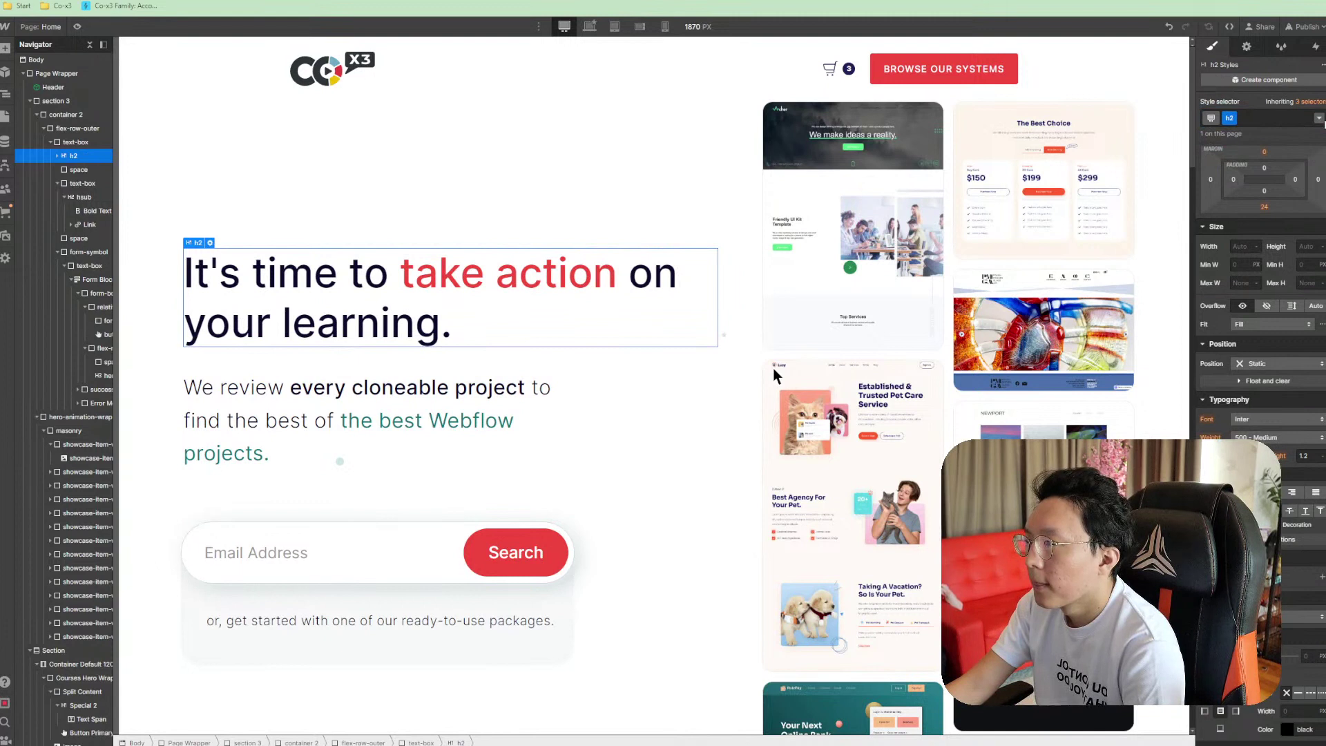
key(ctrl+z)
key(ctrl+z)
key(ctrl+z)
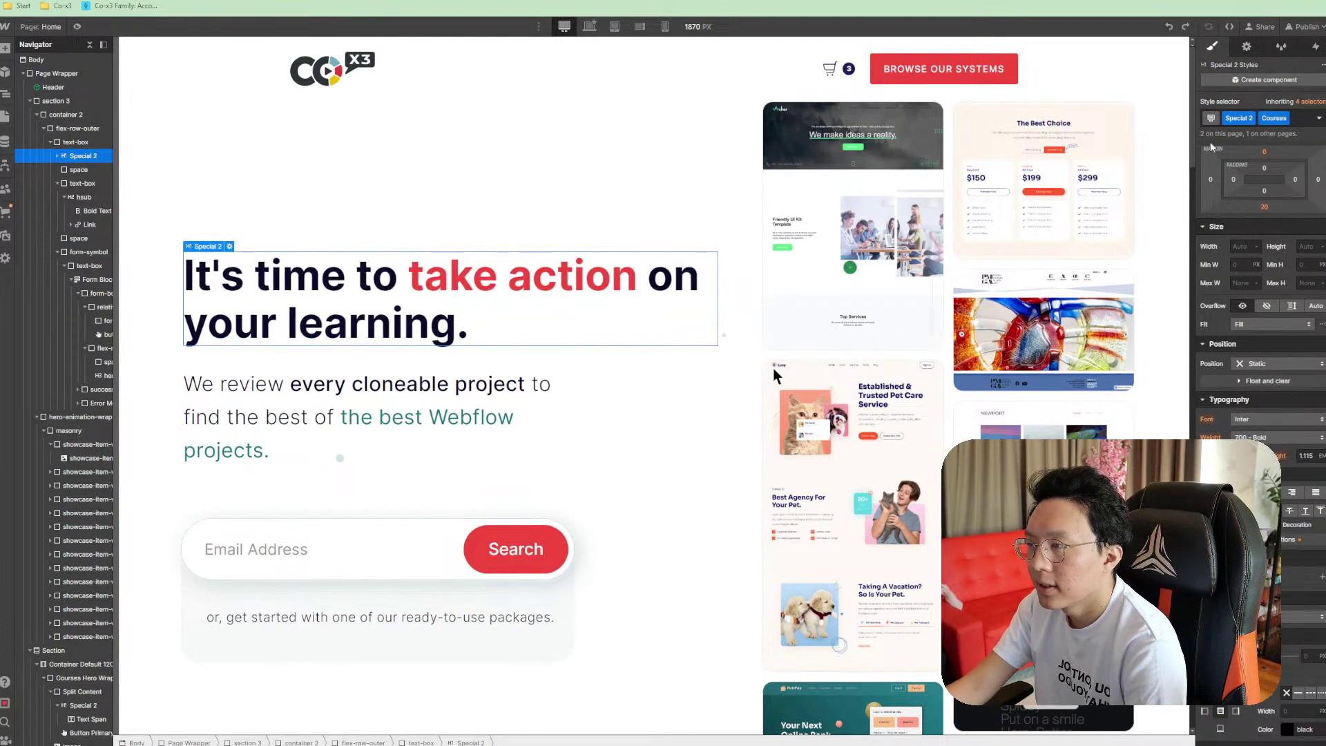
Compare the new hero's subheading with the old hero and the page copy down to the "How can we be helpful?" section
click(403, 383)
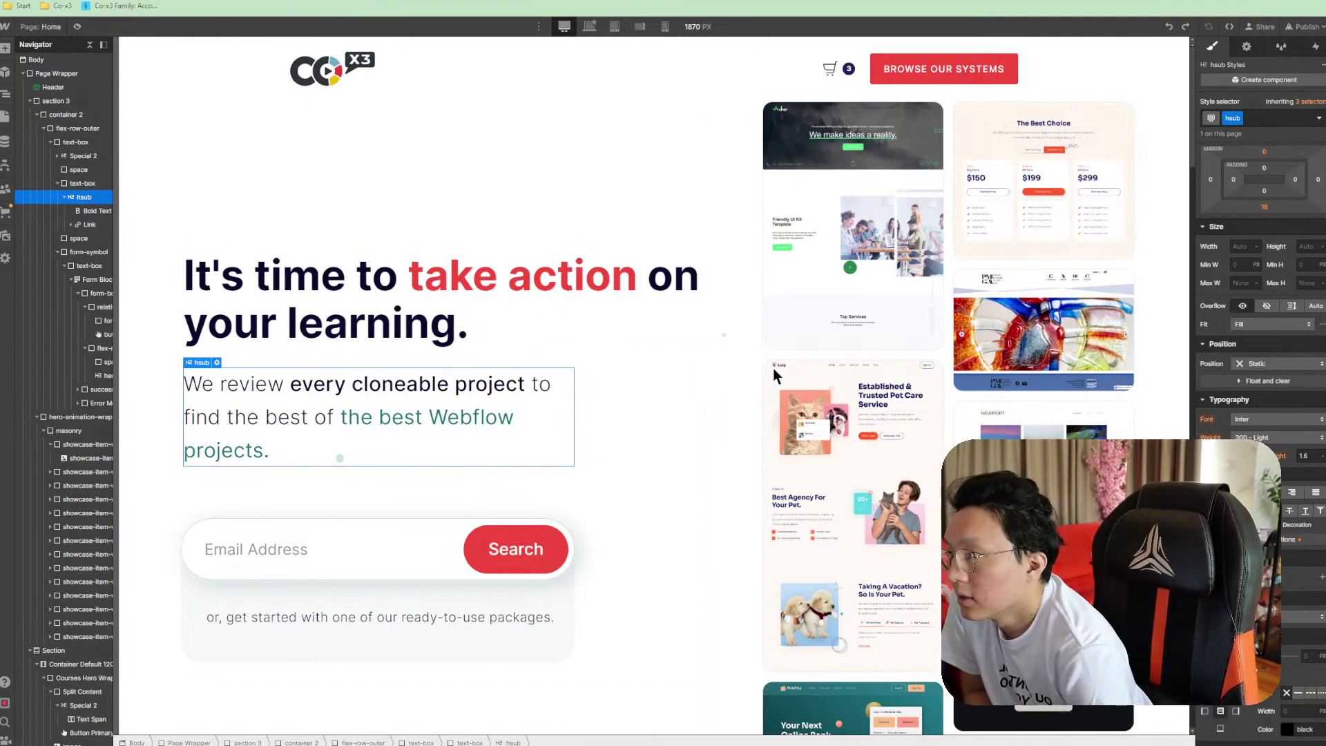
scroll(500, 297, down, 10)
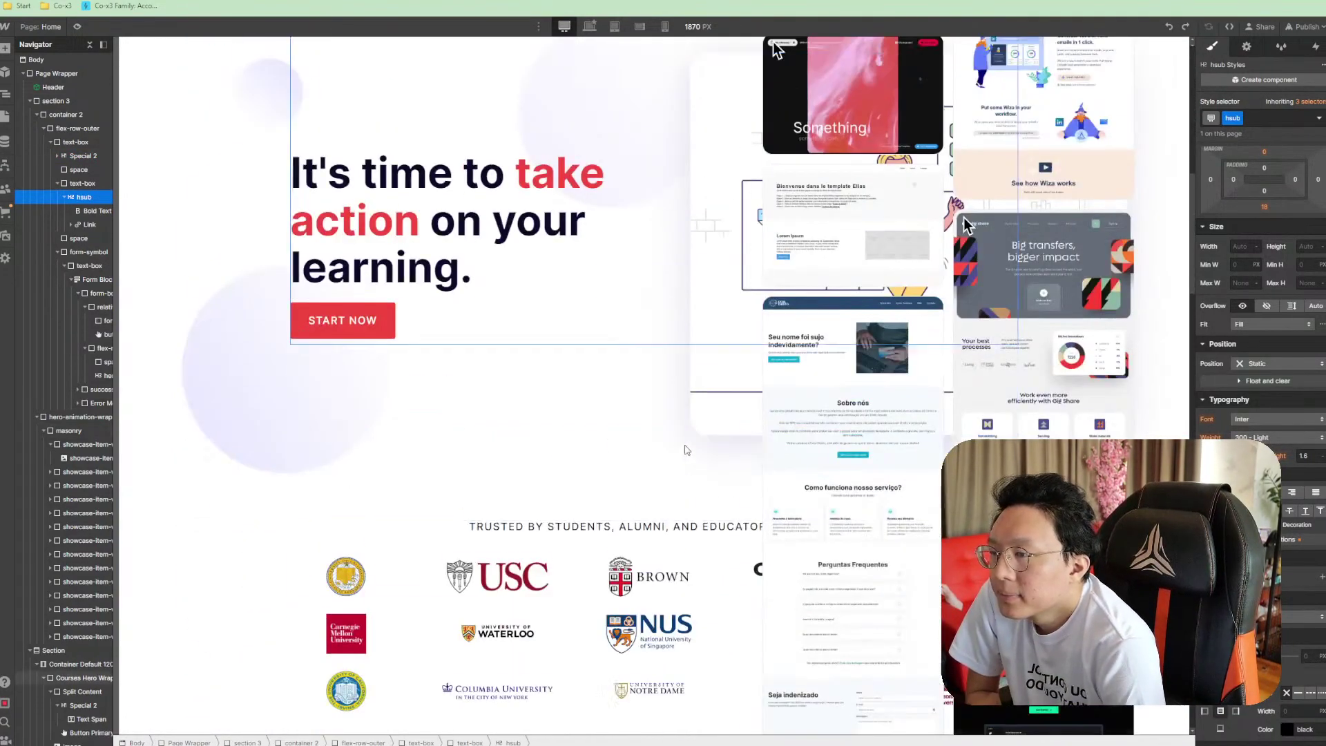
scroll(608, 497, up, 2)
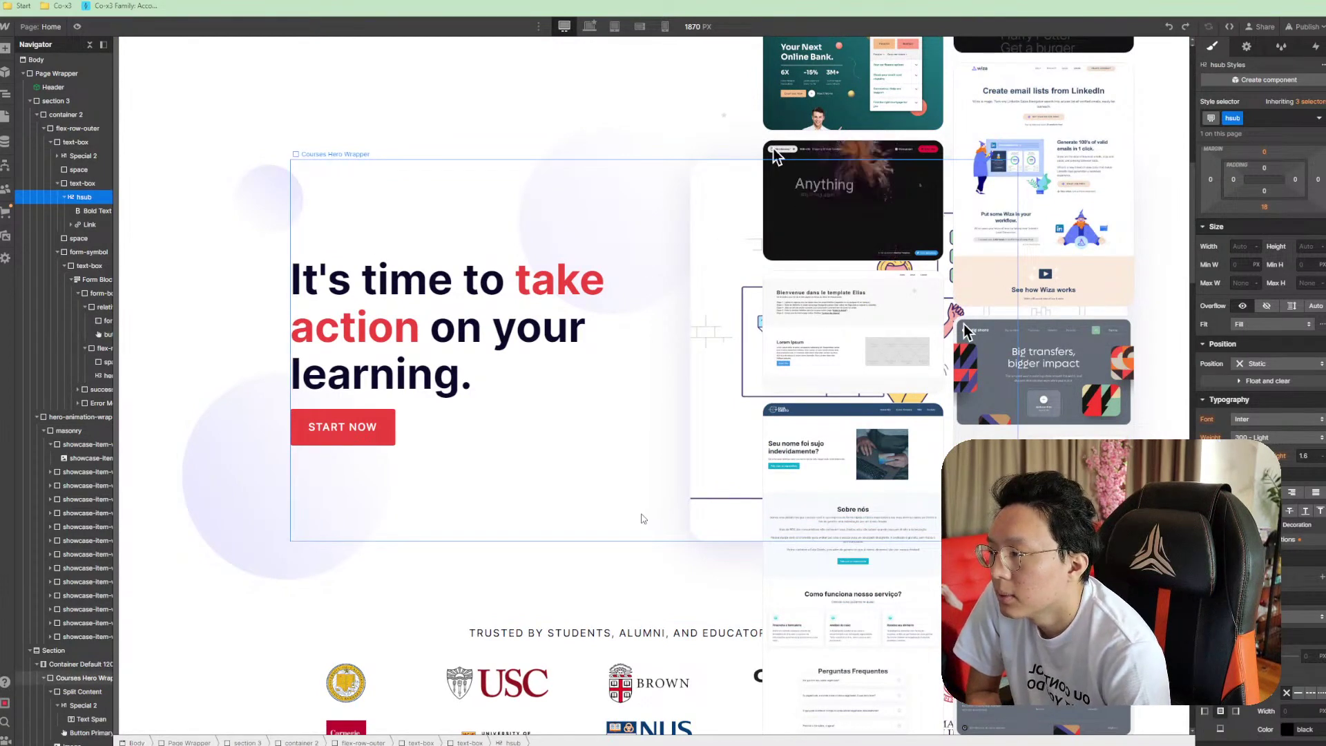
scroll(622, 515, up, 8)
scroll(367, 449, down, 8)
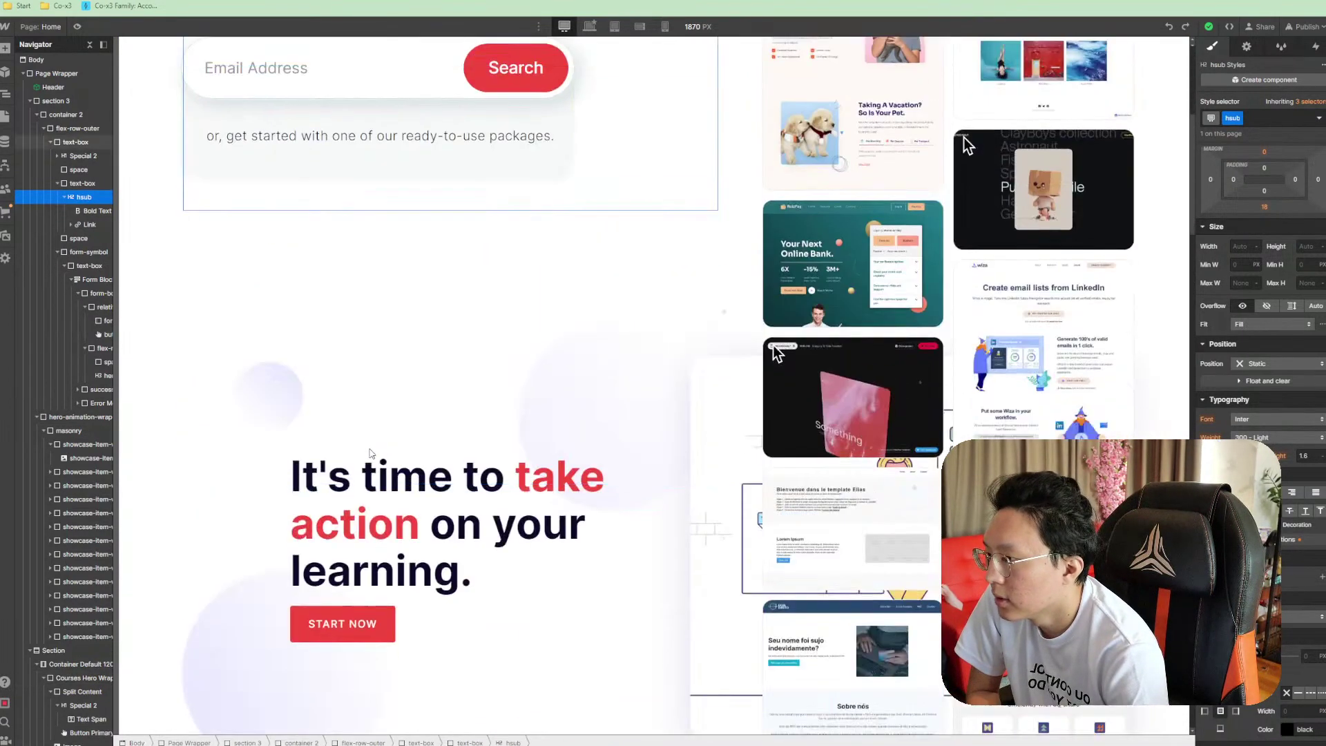
scroll(372, 442, down, 3)
scroll(577, 453, up, 8)
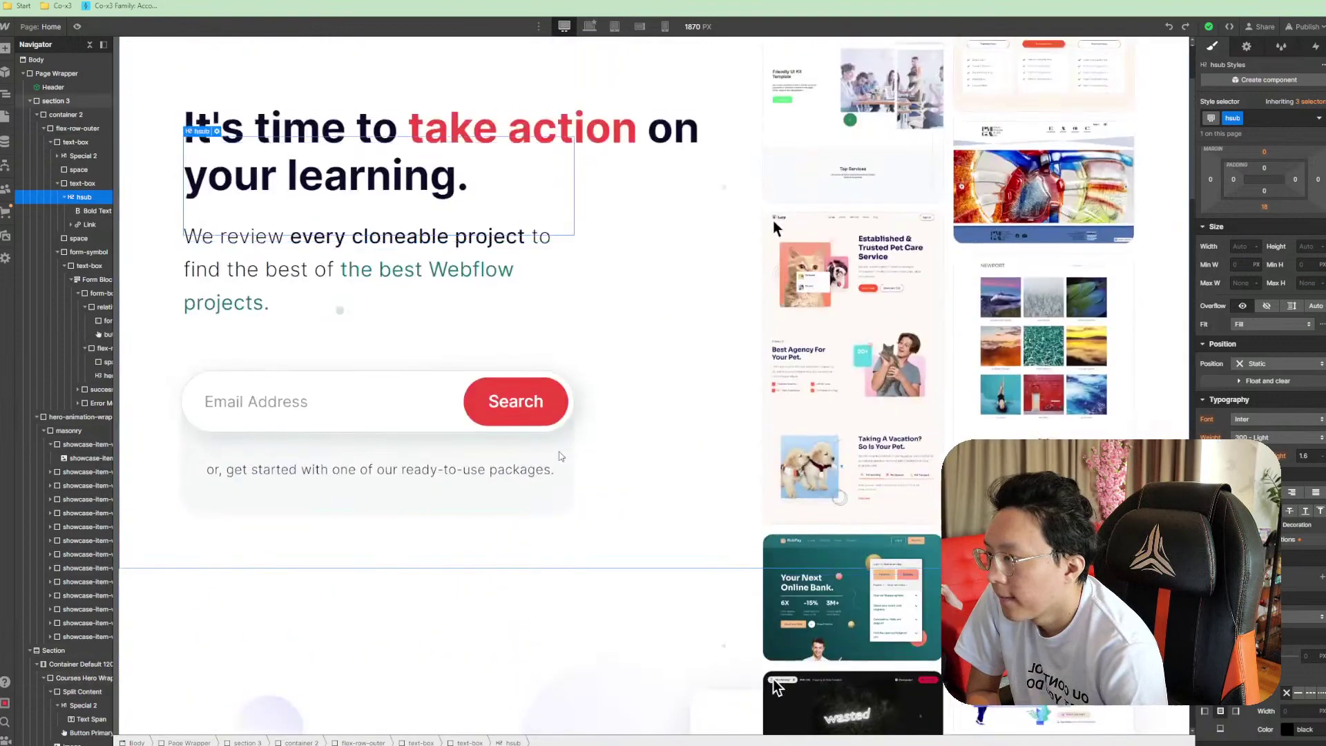
scroll(484, 435, down, 10)
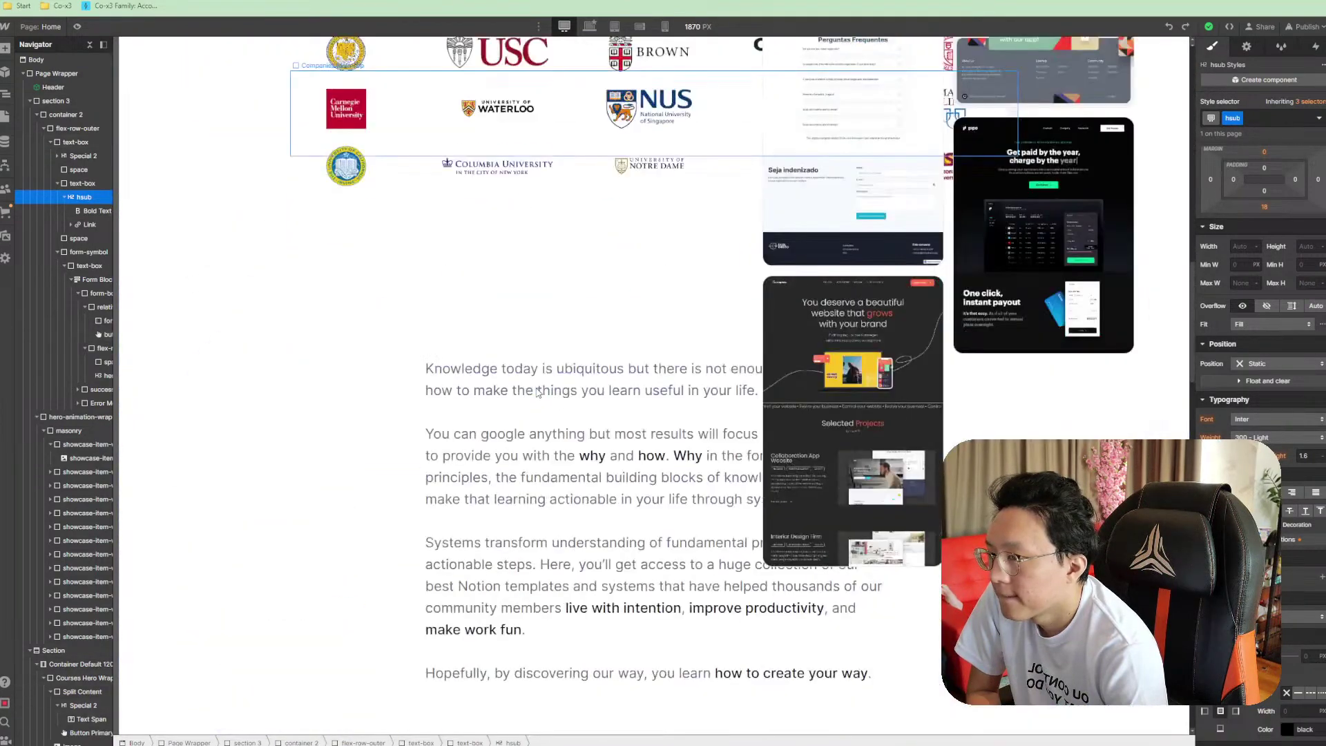
scroll(537, 392, down, 4)
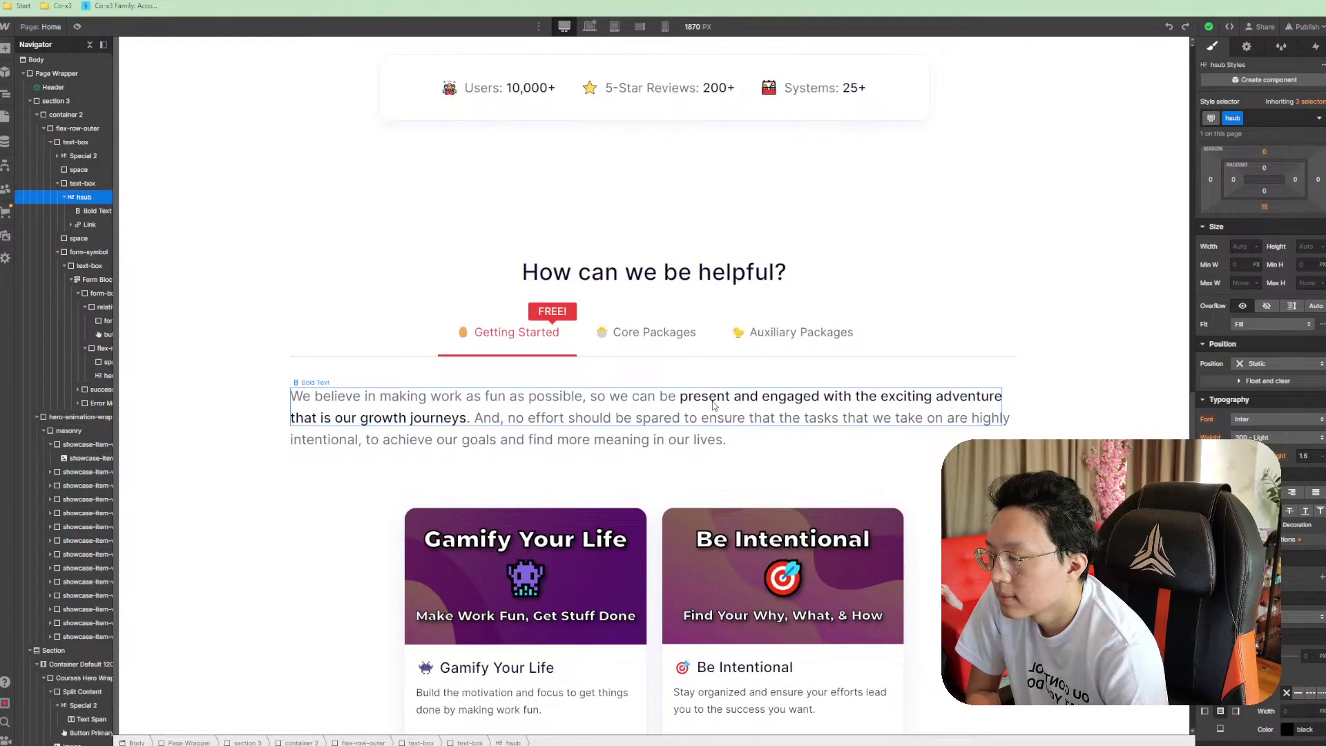
scroll(715, 403, up, 12)
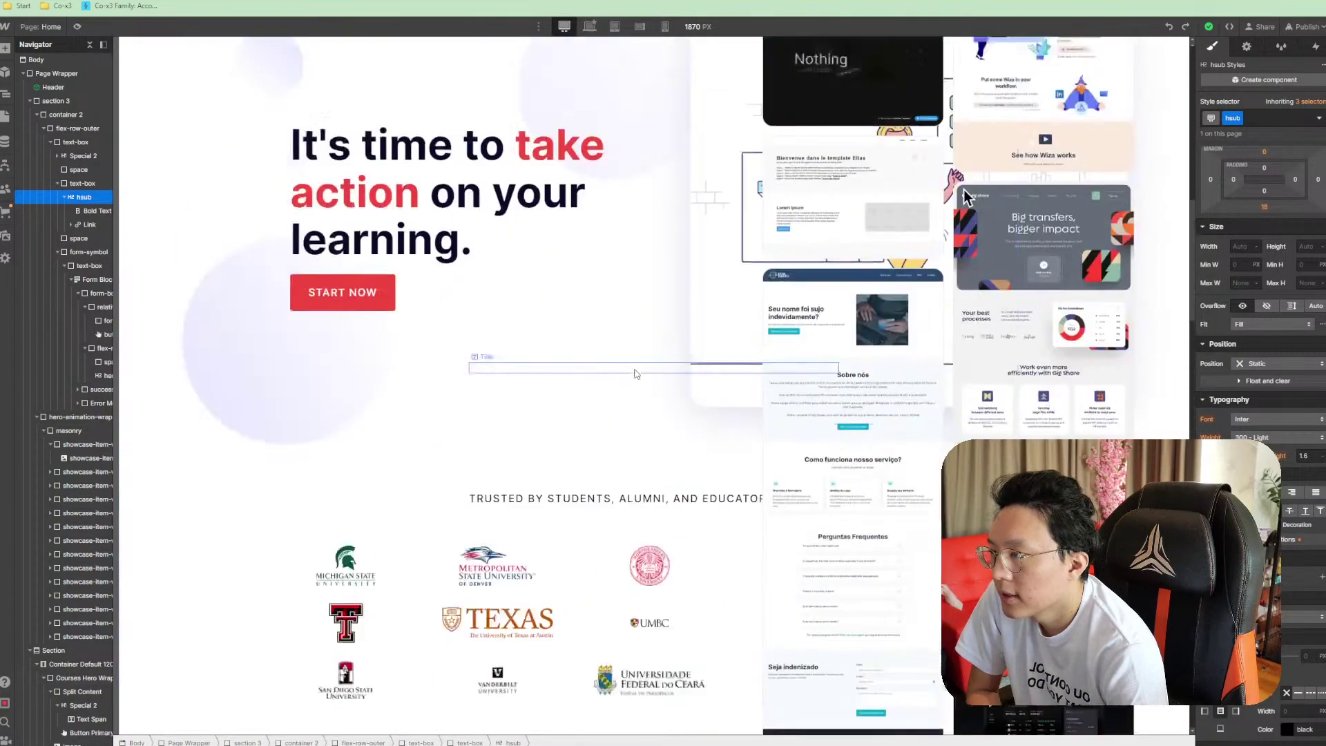
scroll(408, 331, up, 8)
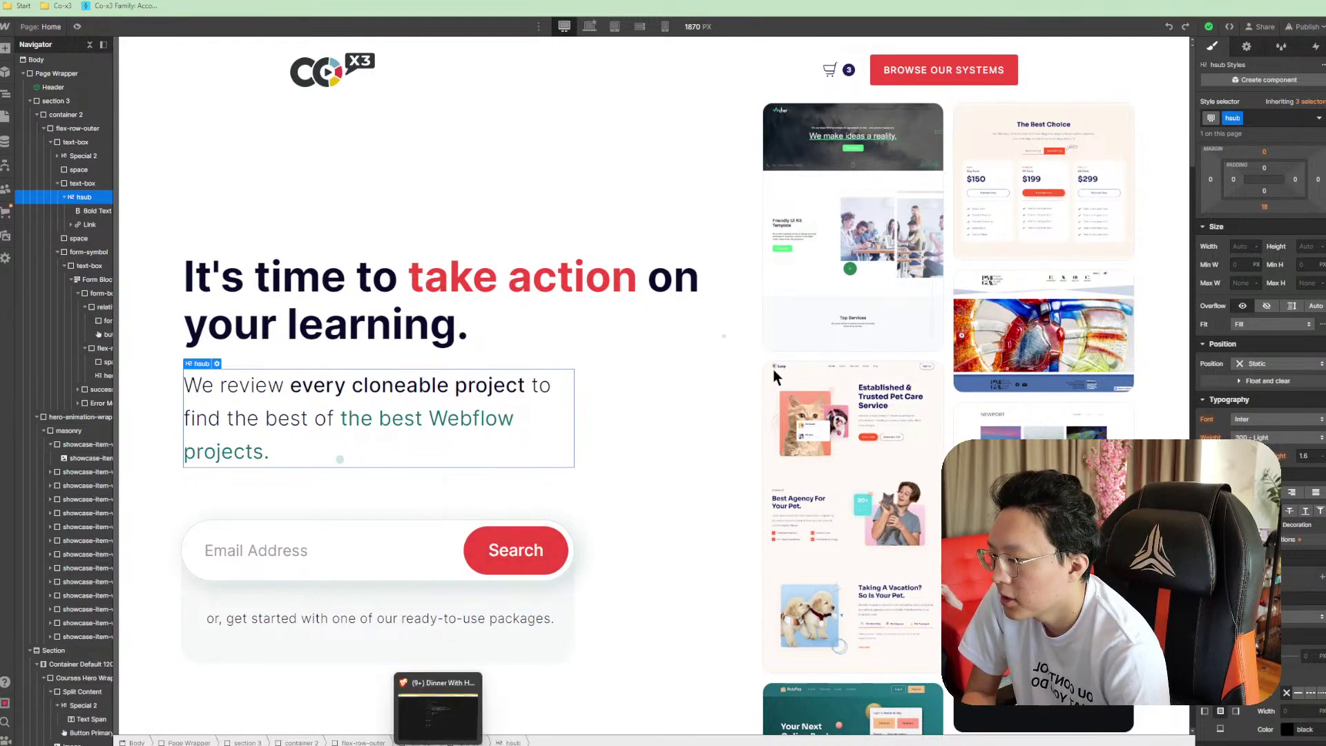
key(alt+Tab)
click(467, 570)
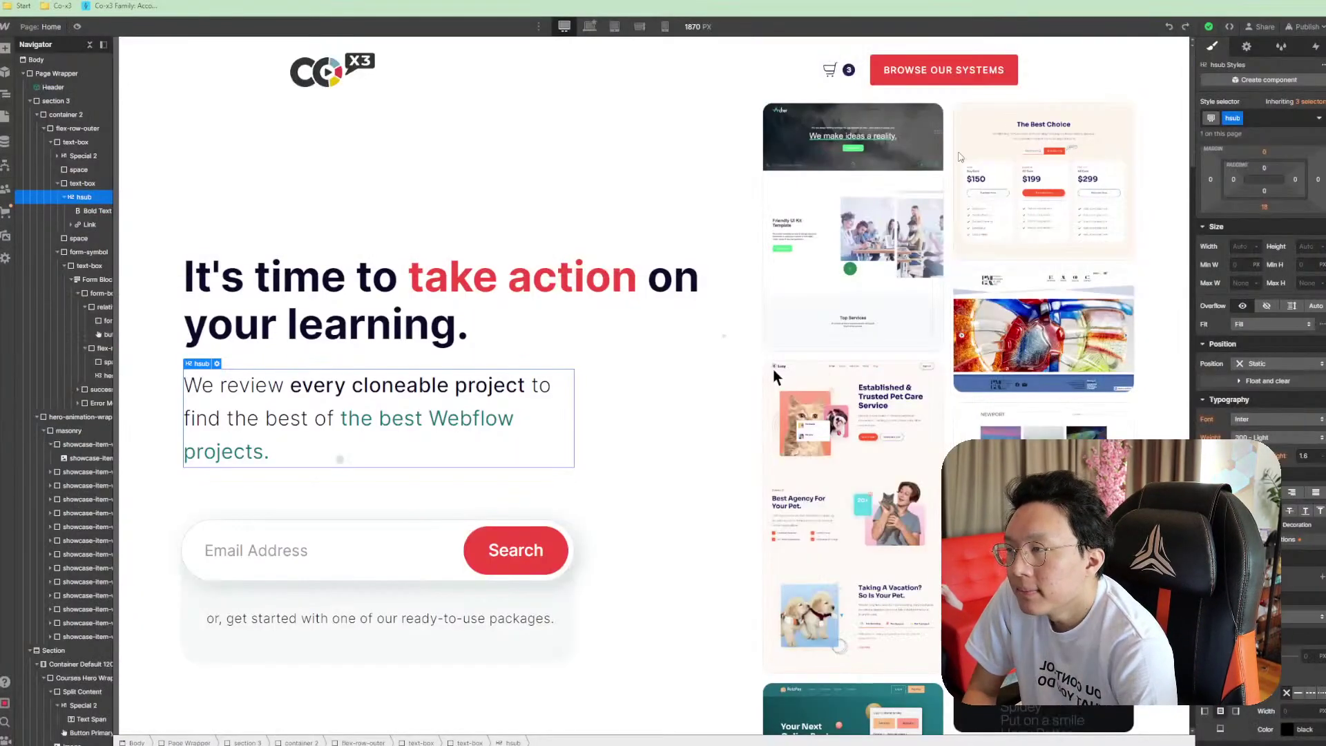
Examine the university logos, the introductory paragraphs and the statistics row below the new hero, checking the Companies Wrapper and Paragraph Large elements
scroll(637, 461, down, 3)
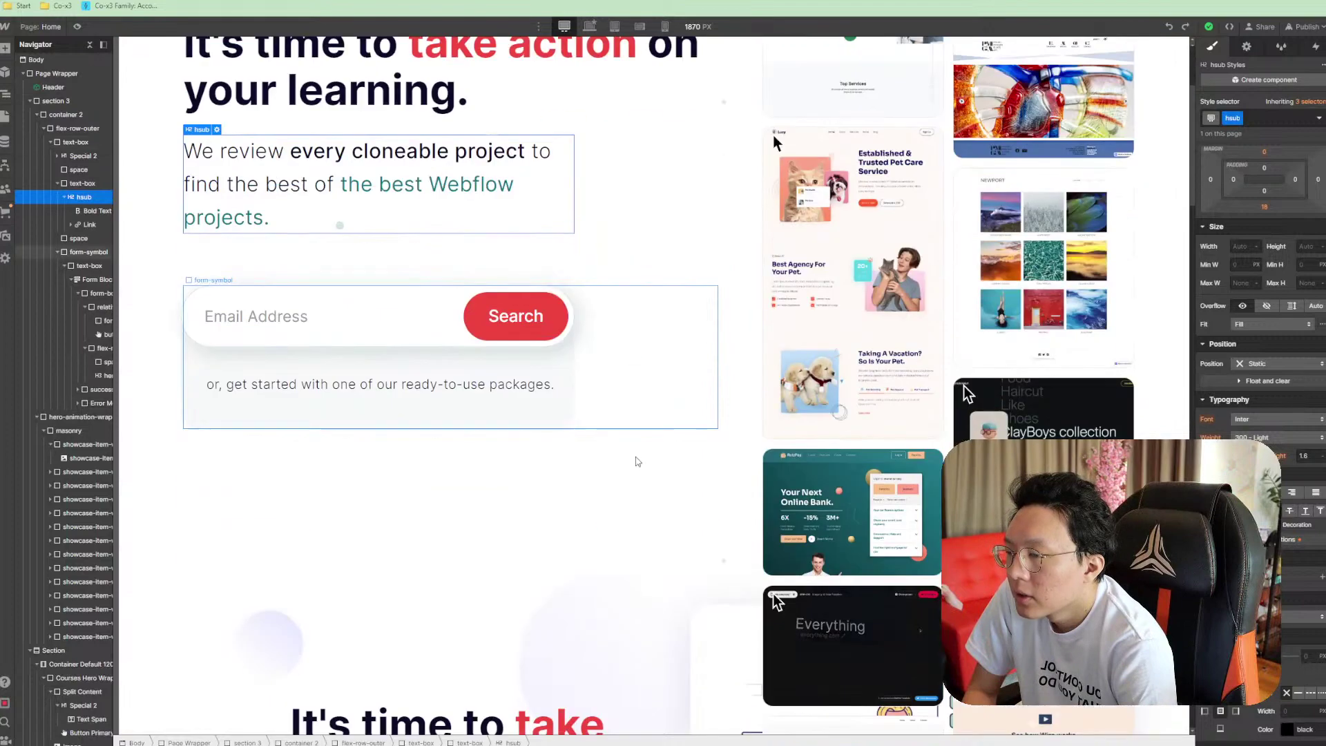
scroll(769, 508, down, 10)
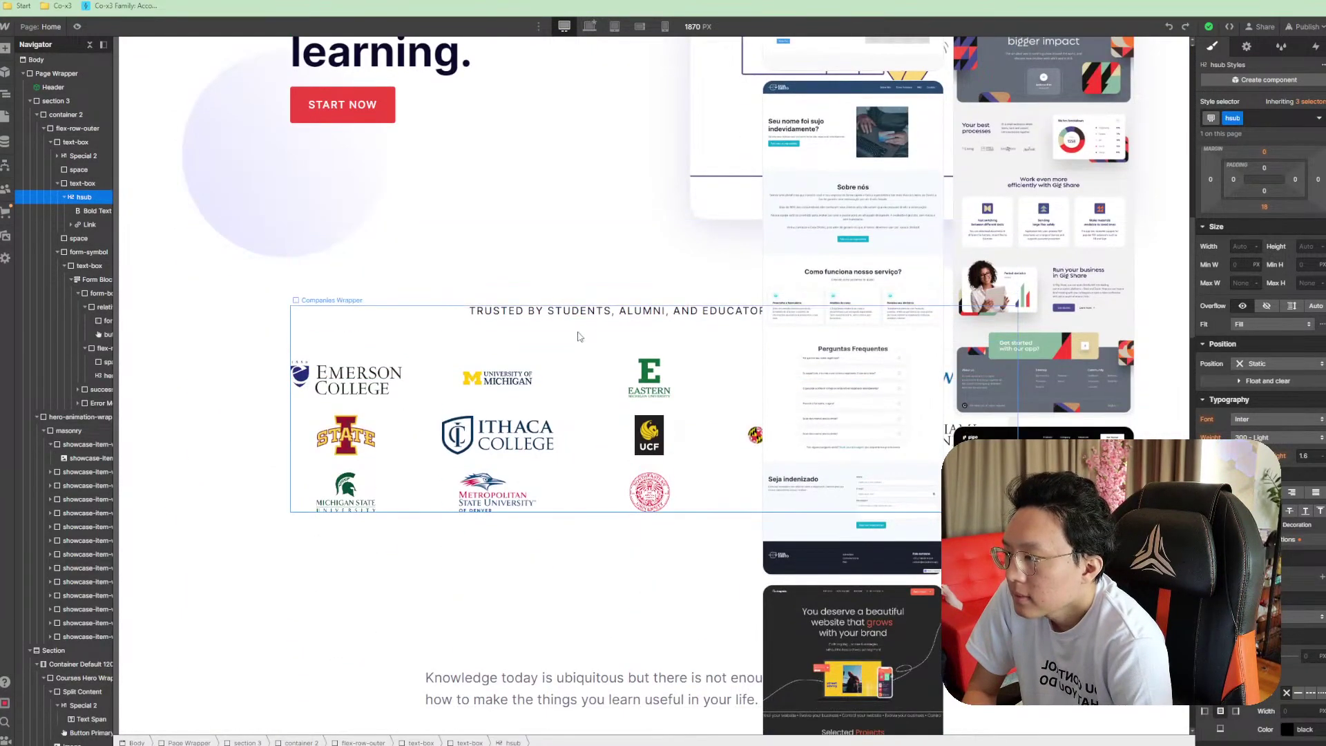
click(510, 393)
scroll(428, 393, up, 10)
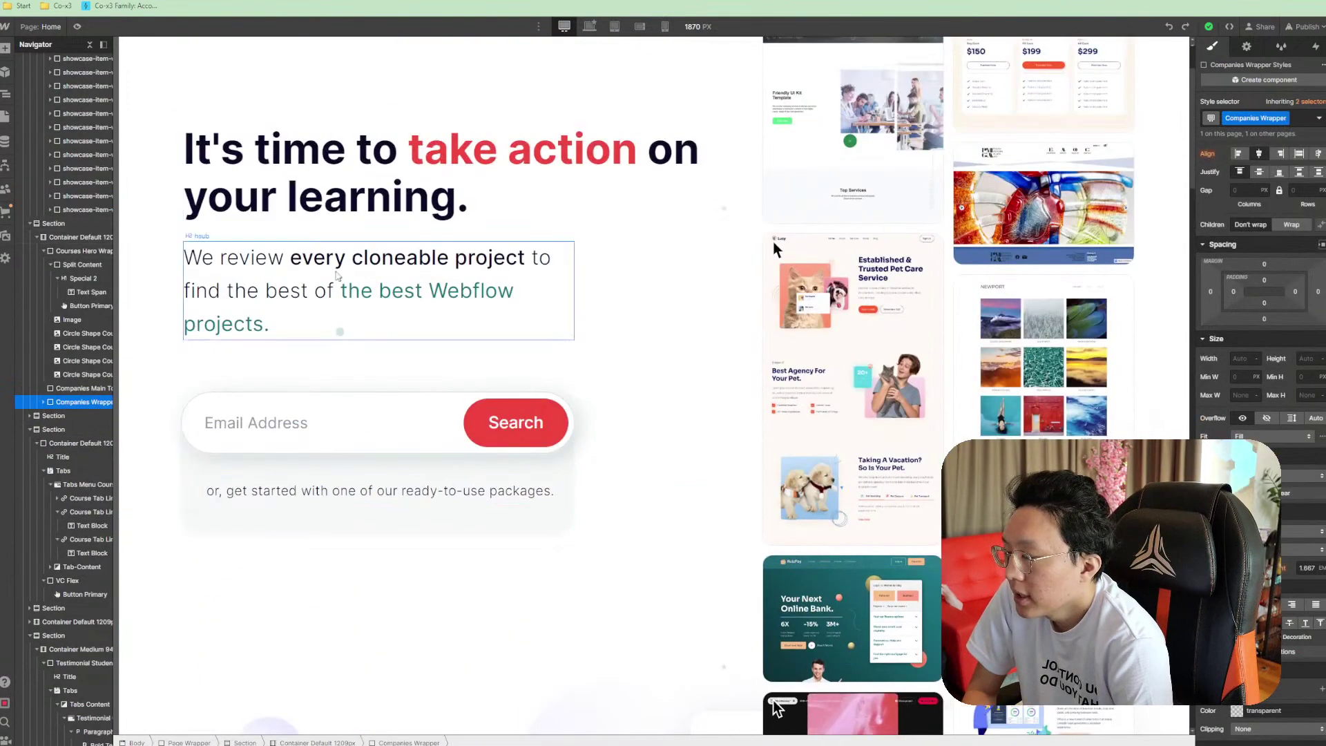
scroll(380, 393, up, 2)
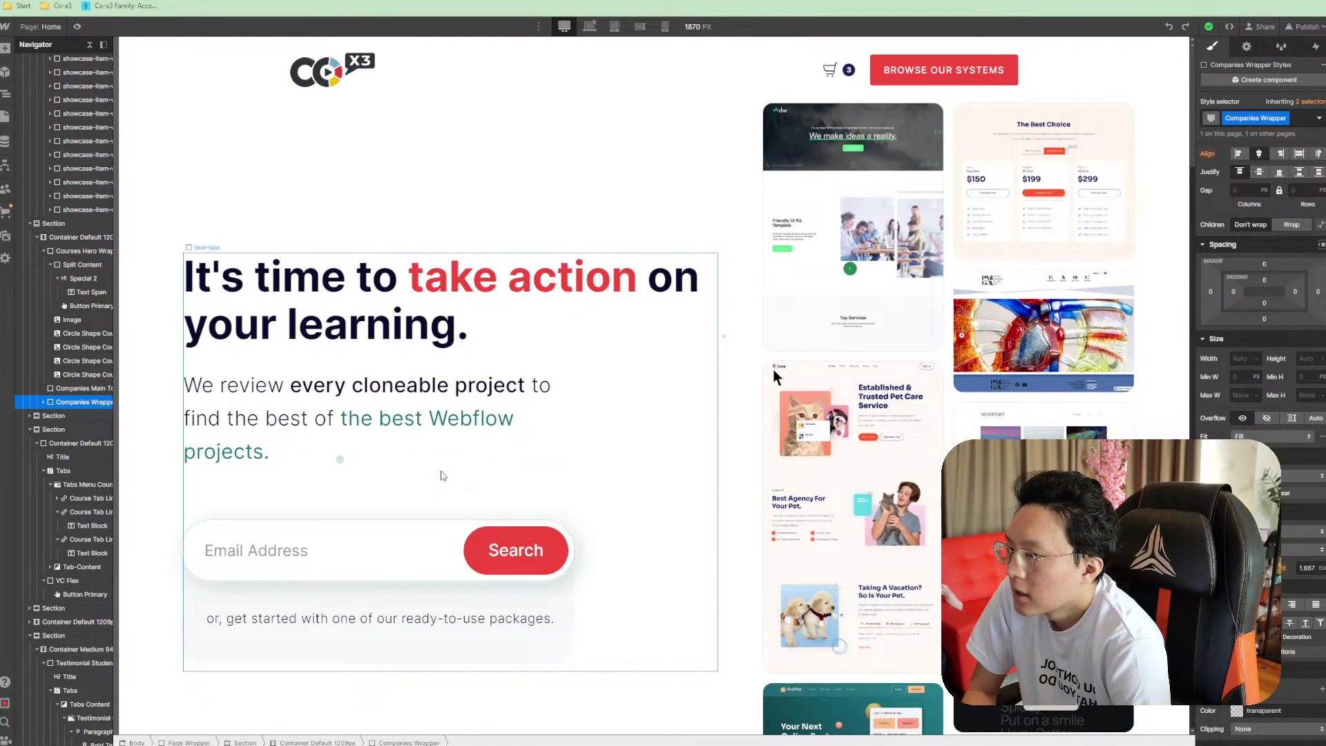
scroll(443, 476, down, 15)
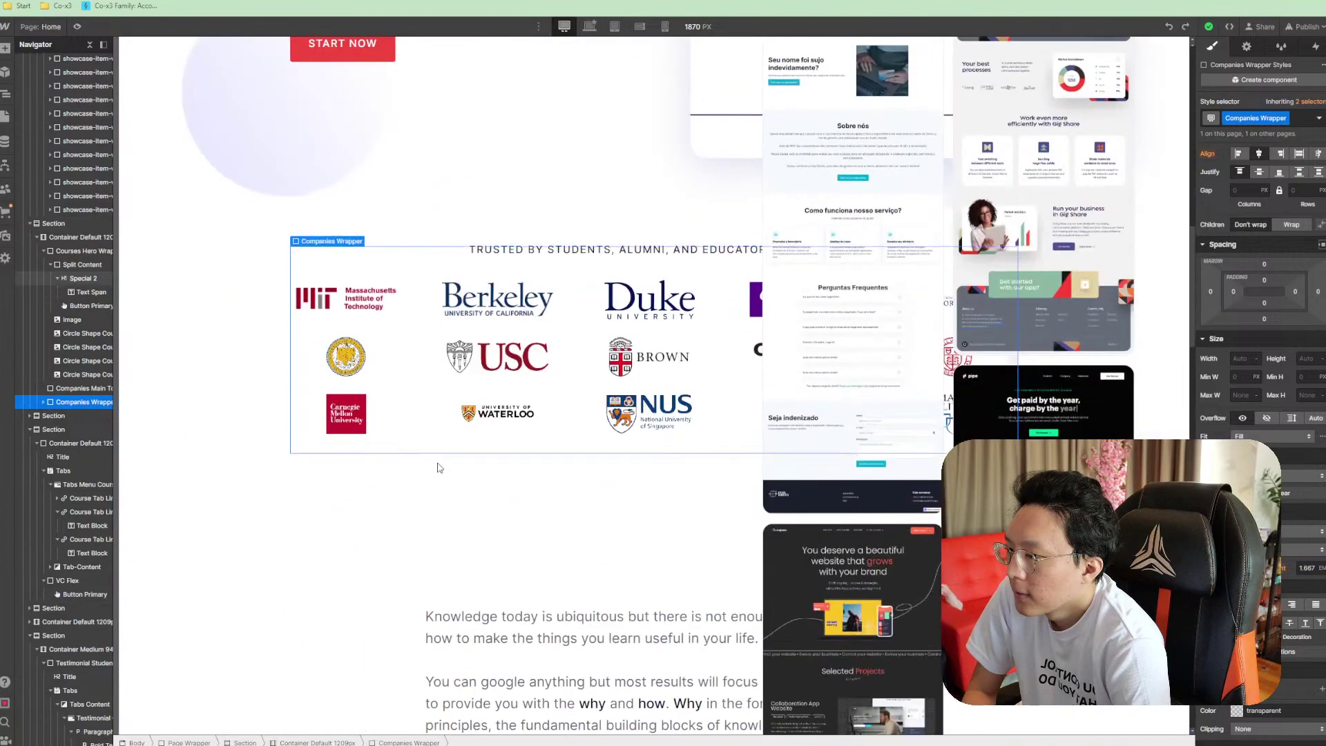
scroll(437, 468, down, 10)
scroll(368, 508, up, 15)
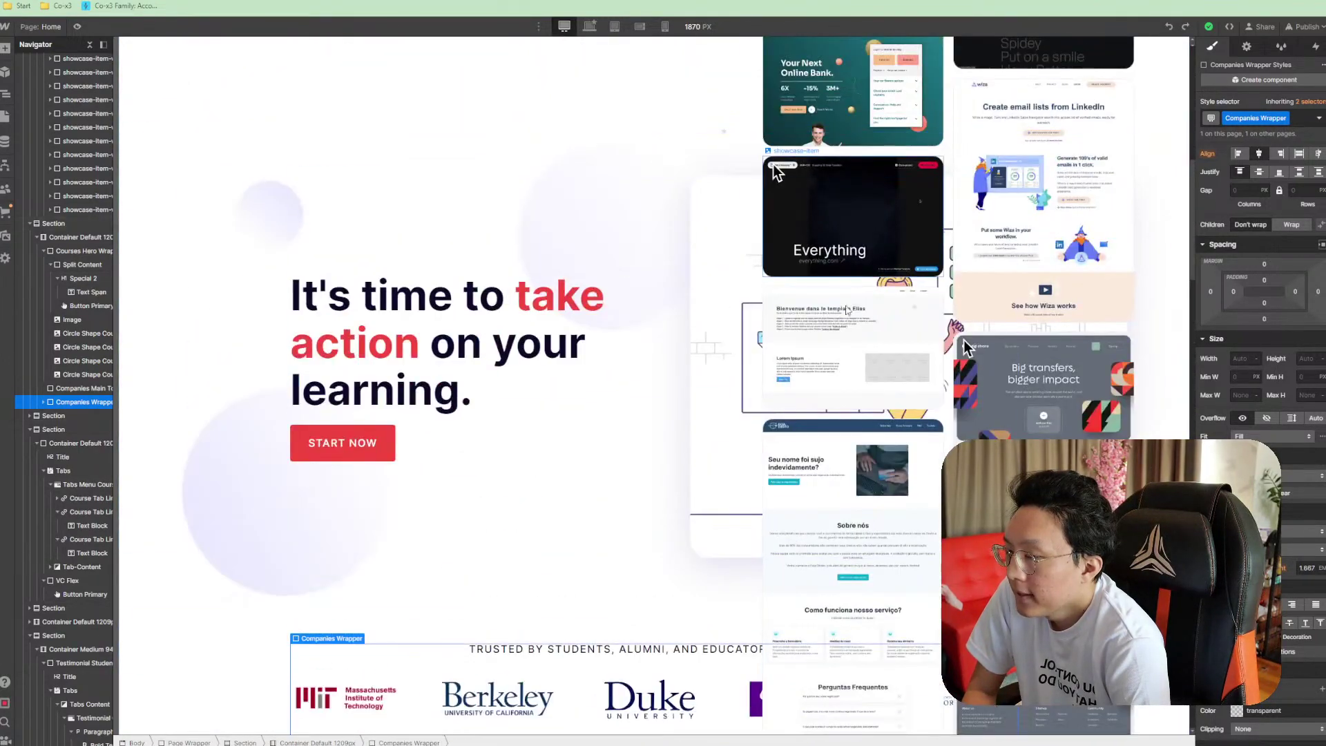
scroll(882, 349, up, 10)
scroll(773, 326, up, 5)
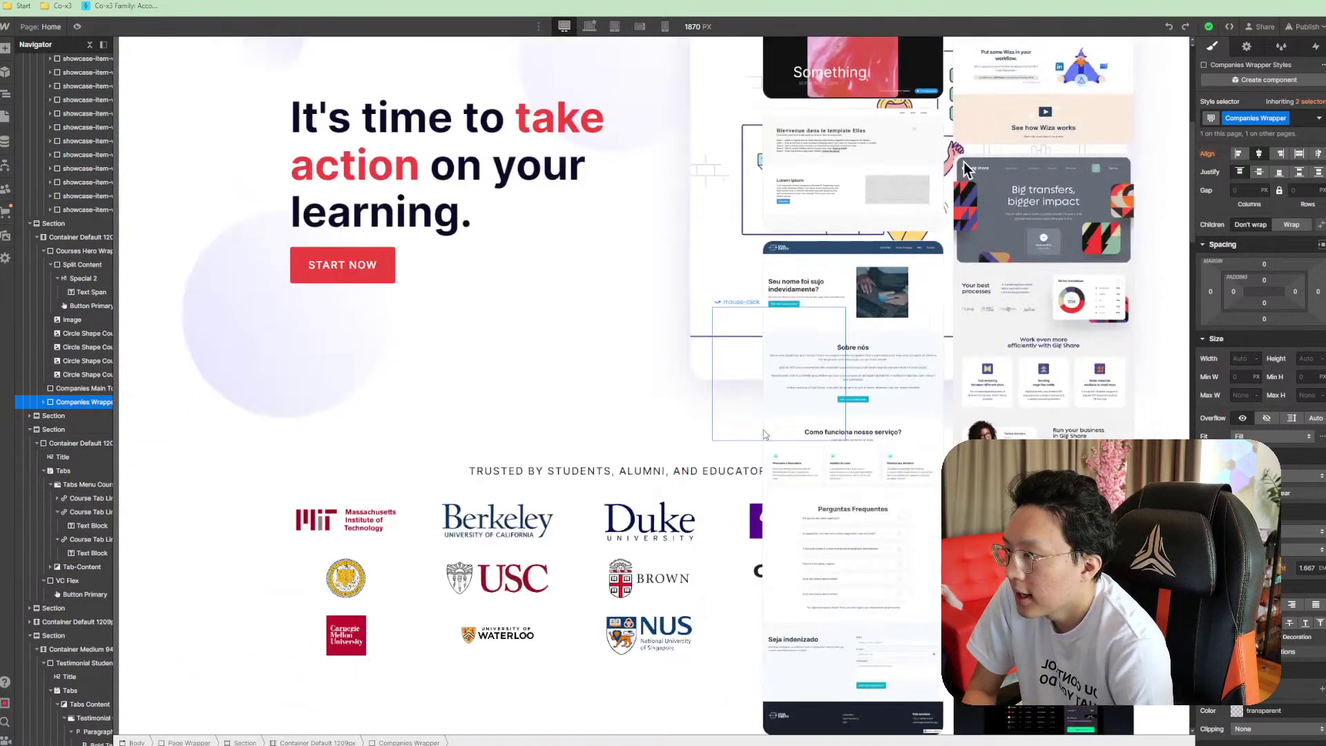
scroll(283, 312, down, 3)
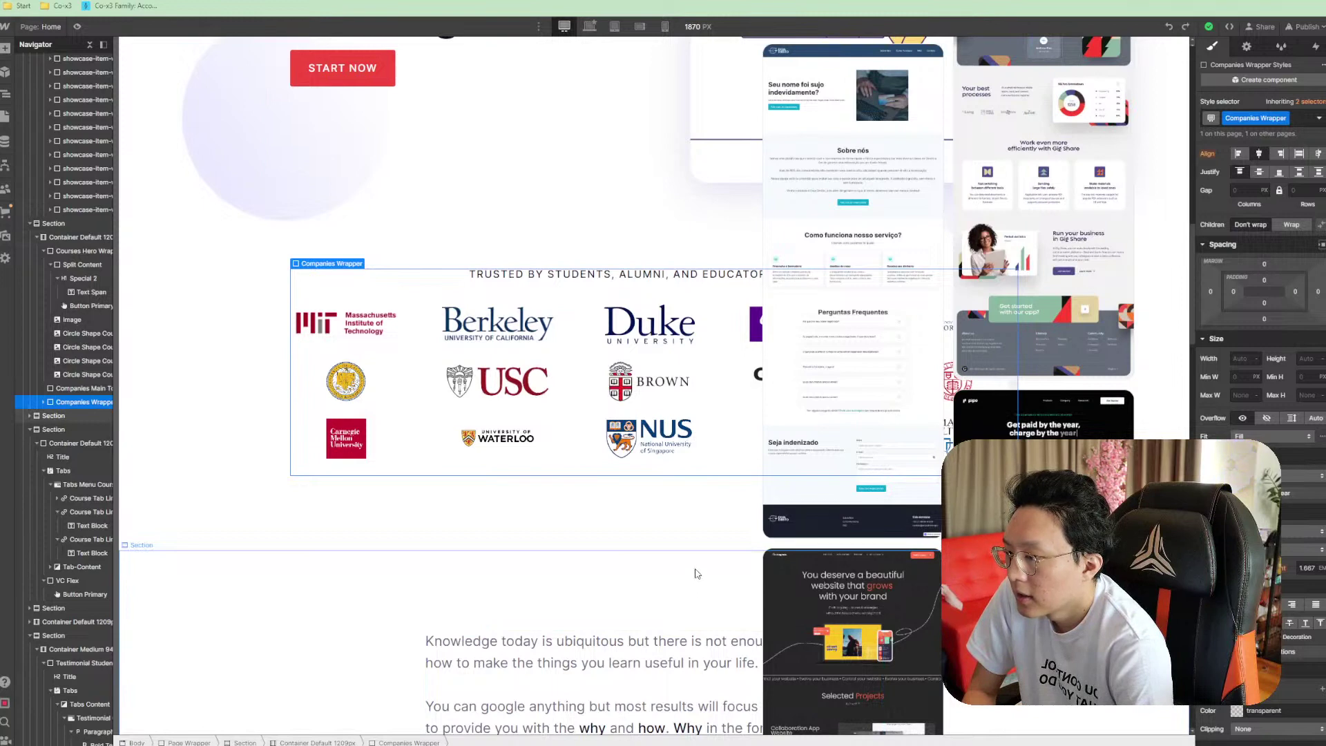
scroll(696, 573, down, 4)
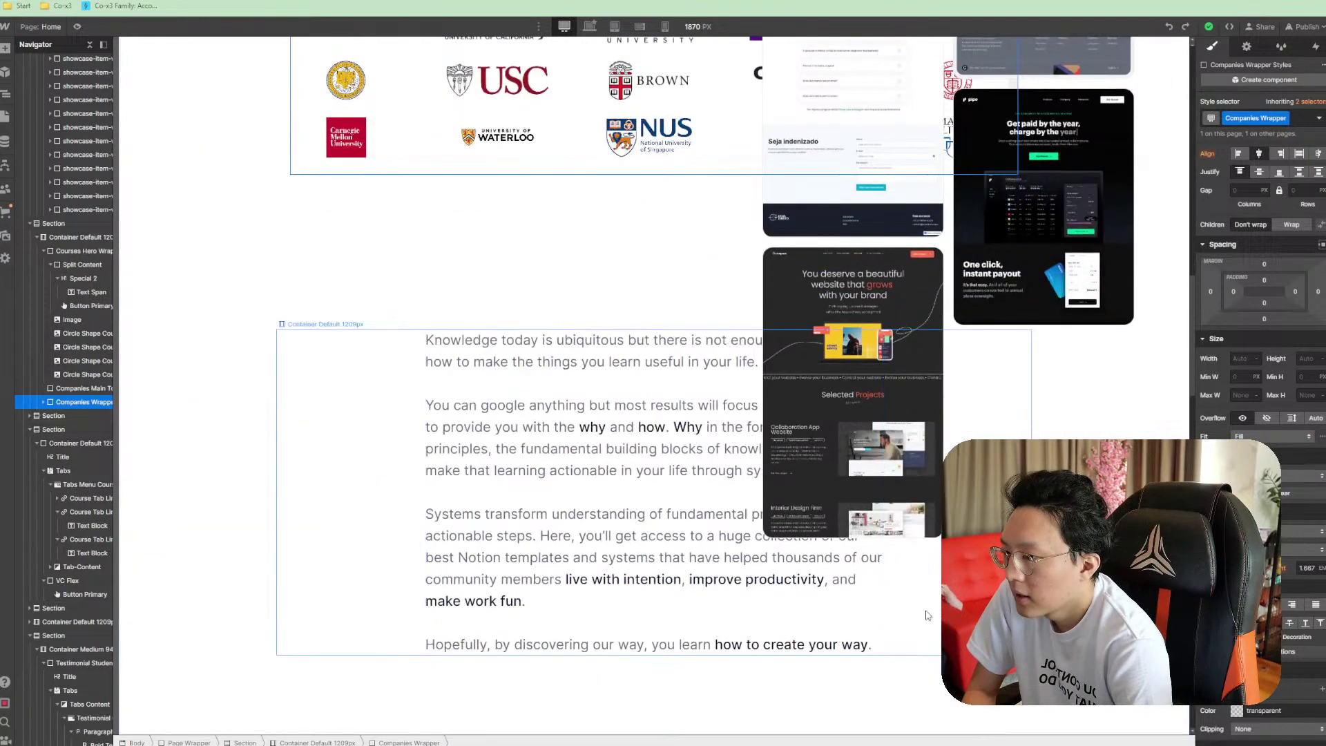
click(574, 558)
scroll(864, 594, down, 4)
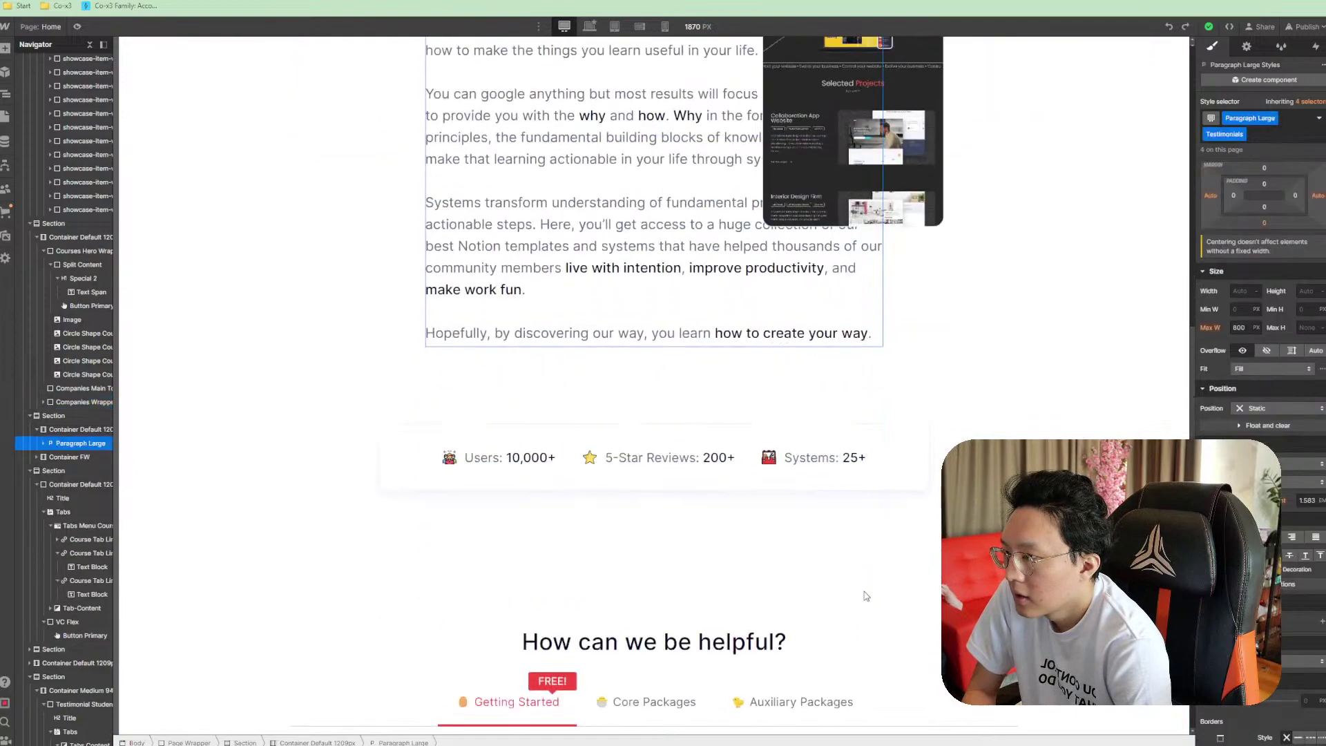
scroll(870, 594, up, 14)
scroll(879, 594, up, 10)
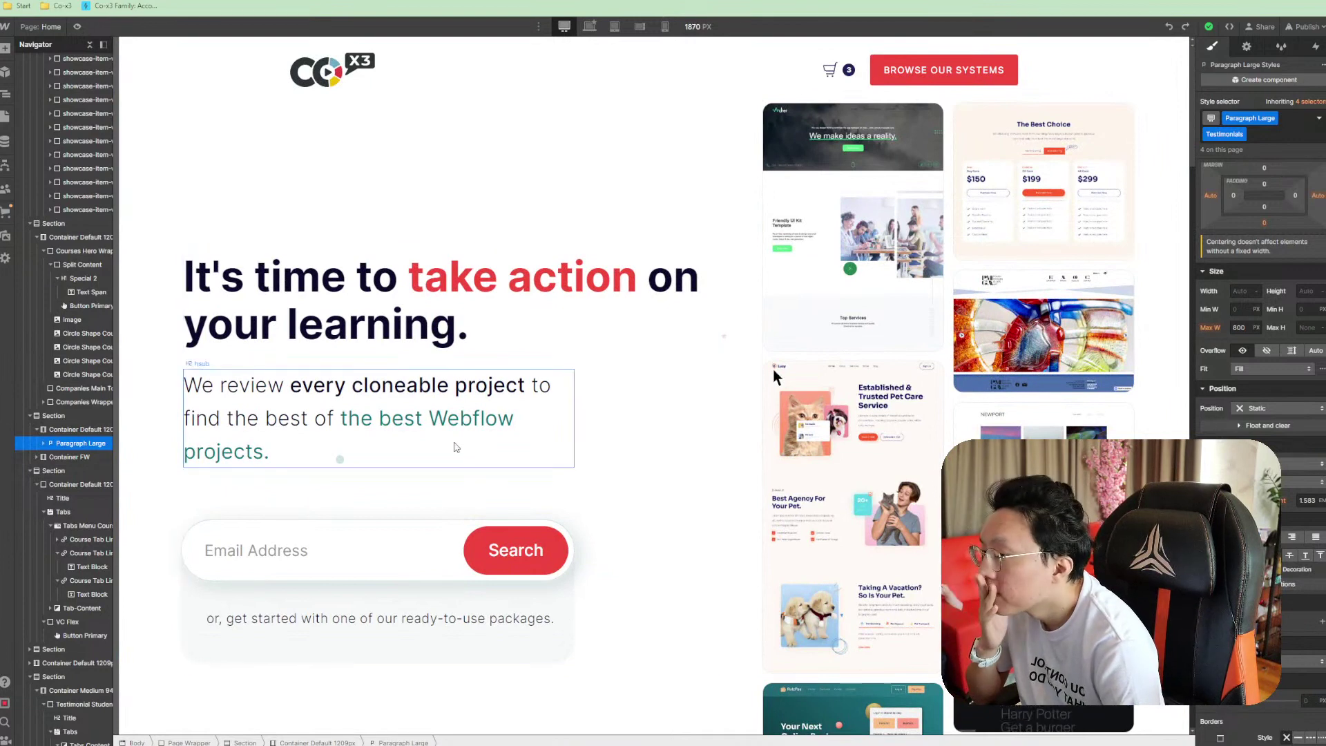
Make "ready-to-use packages." in the line under the hero's email form bold and colour only those words Accent
double_click(402, 619)
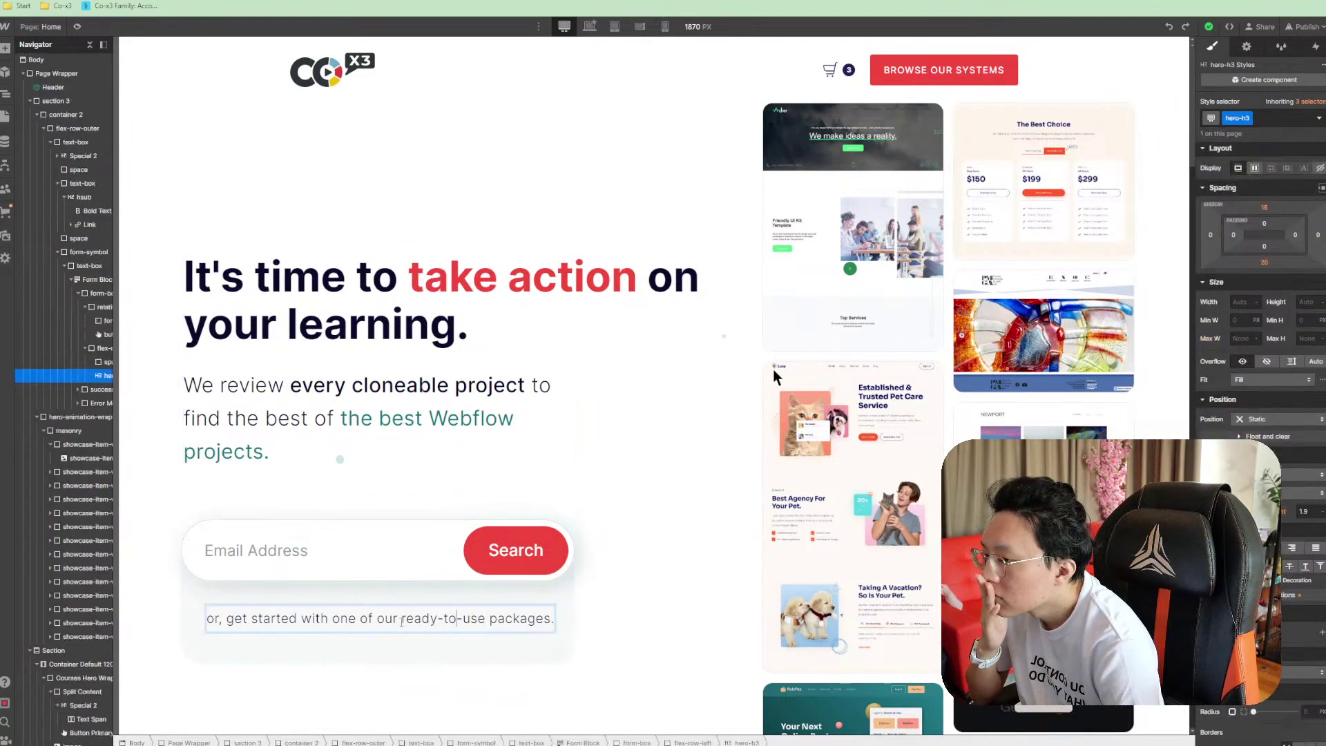
drag(402, 619, 557, 619)
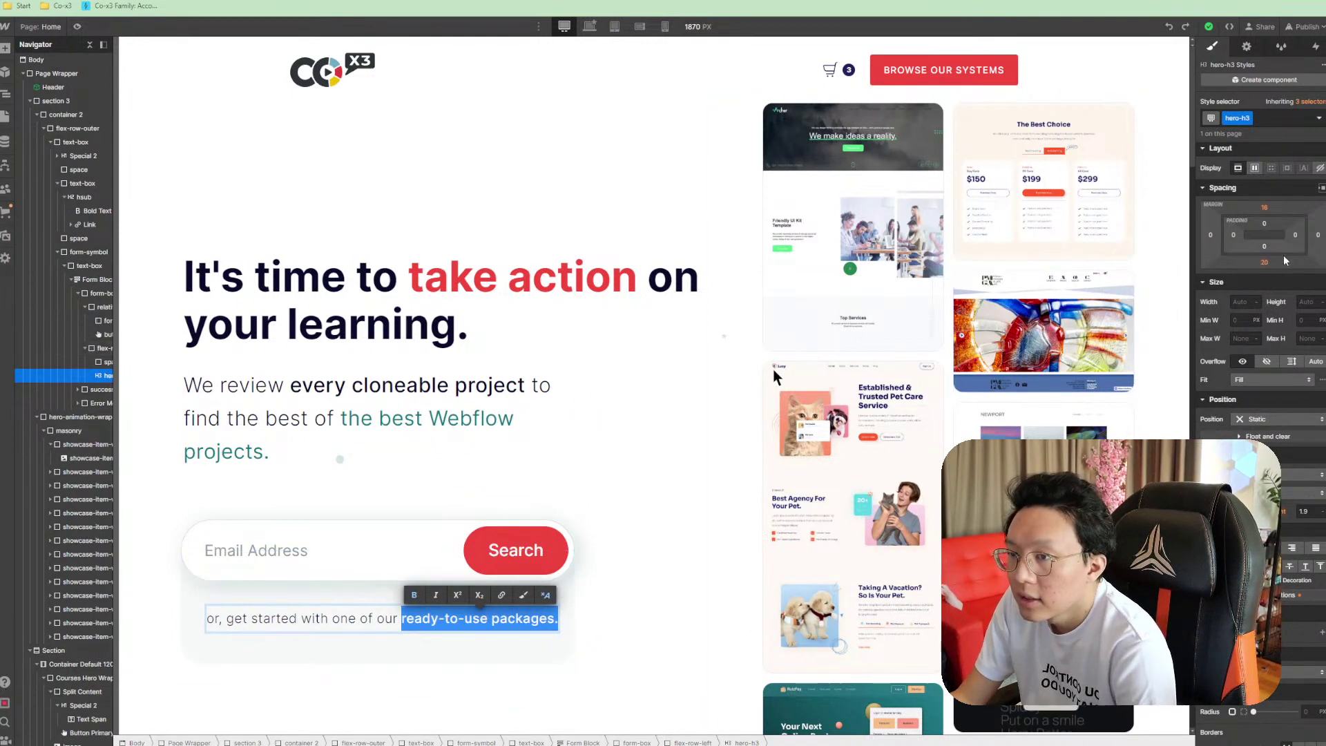
scroll(1263, 290, down, 2)
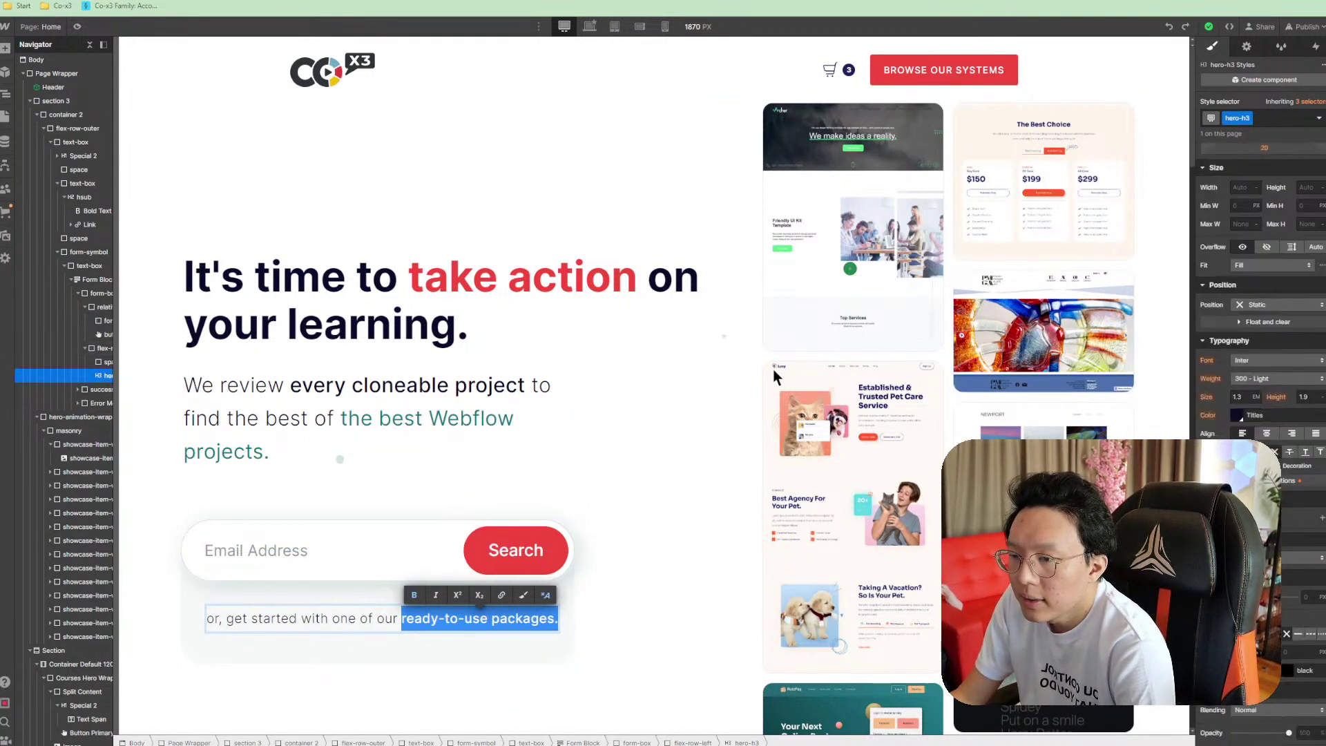
click(1236, 417)
click(1244, 614)
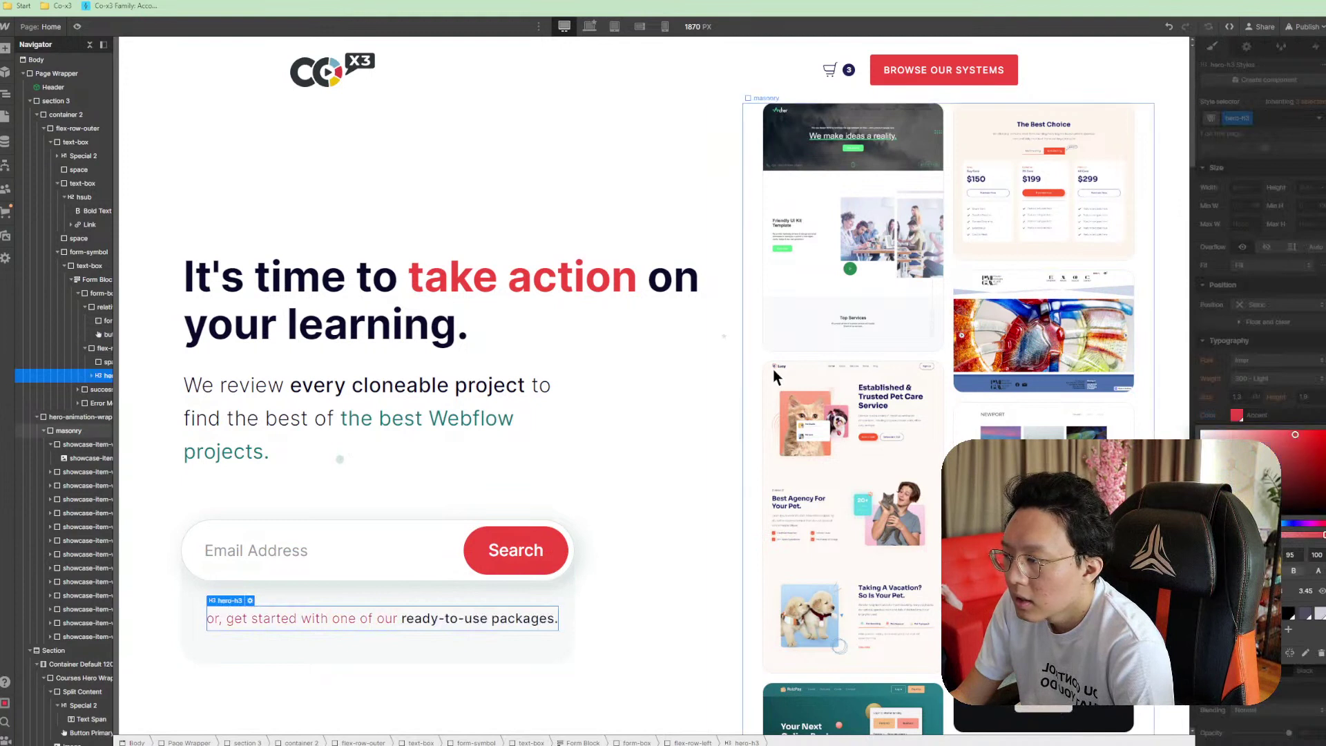
click(481, 625)
click(1236, 360)
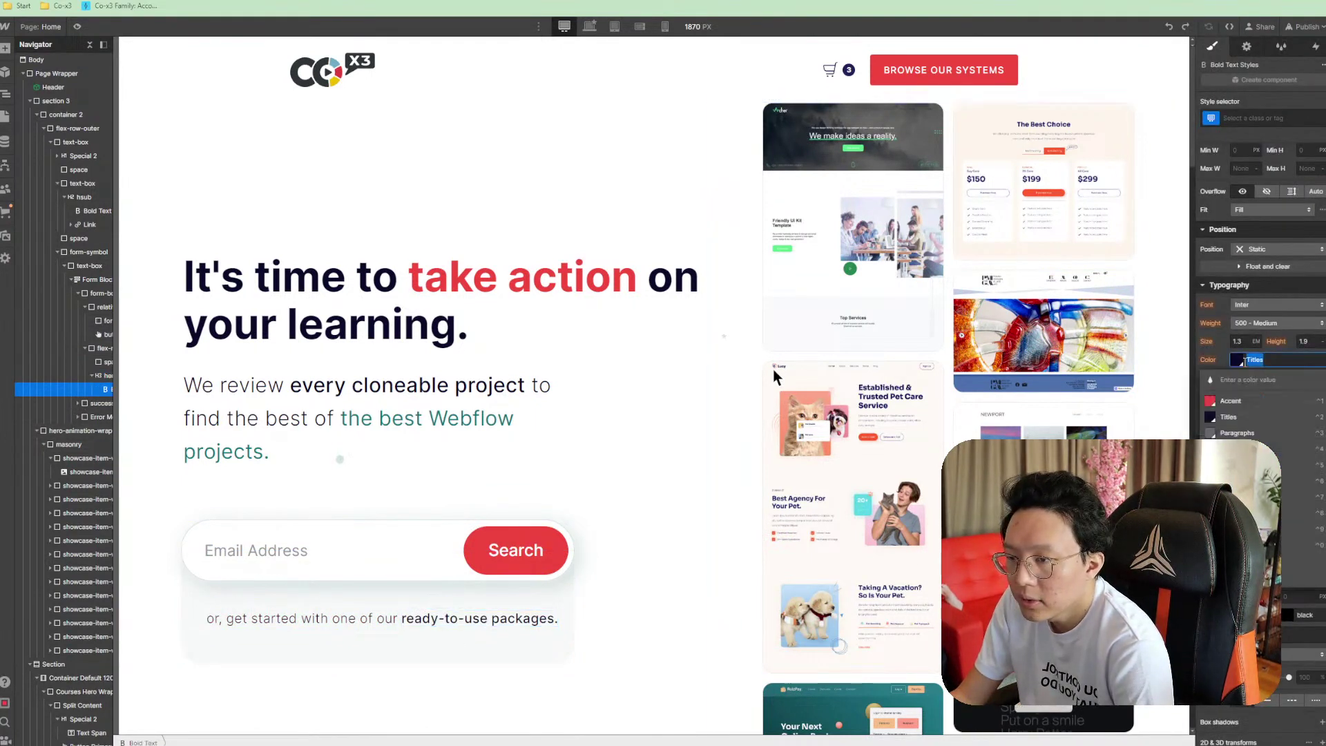
click(1230, 401)
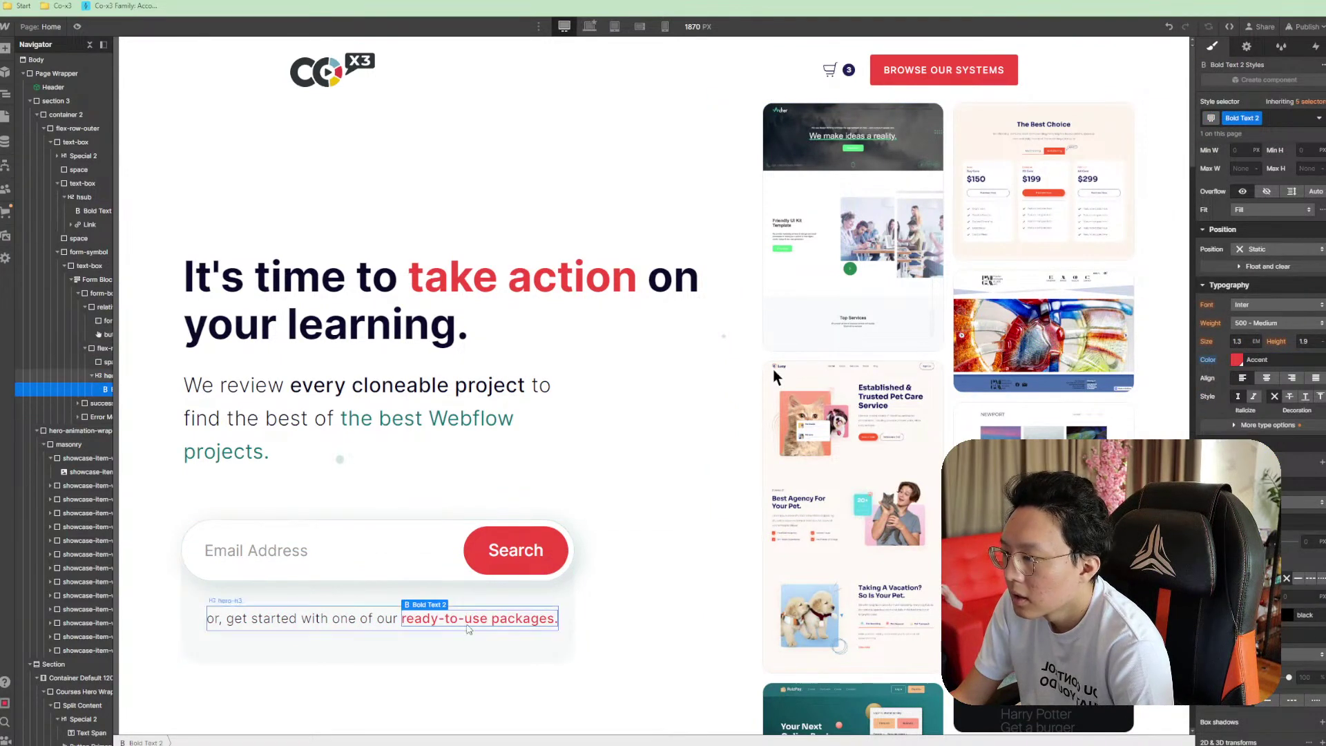
click(623, 626)
scroll(674, 615, down, 4)
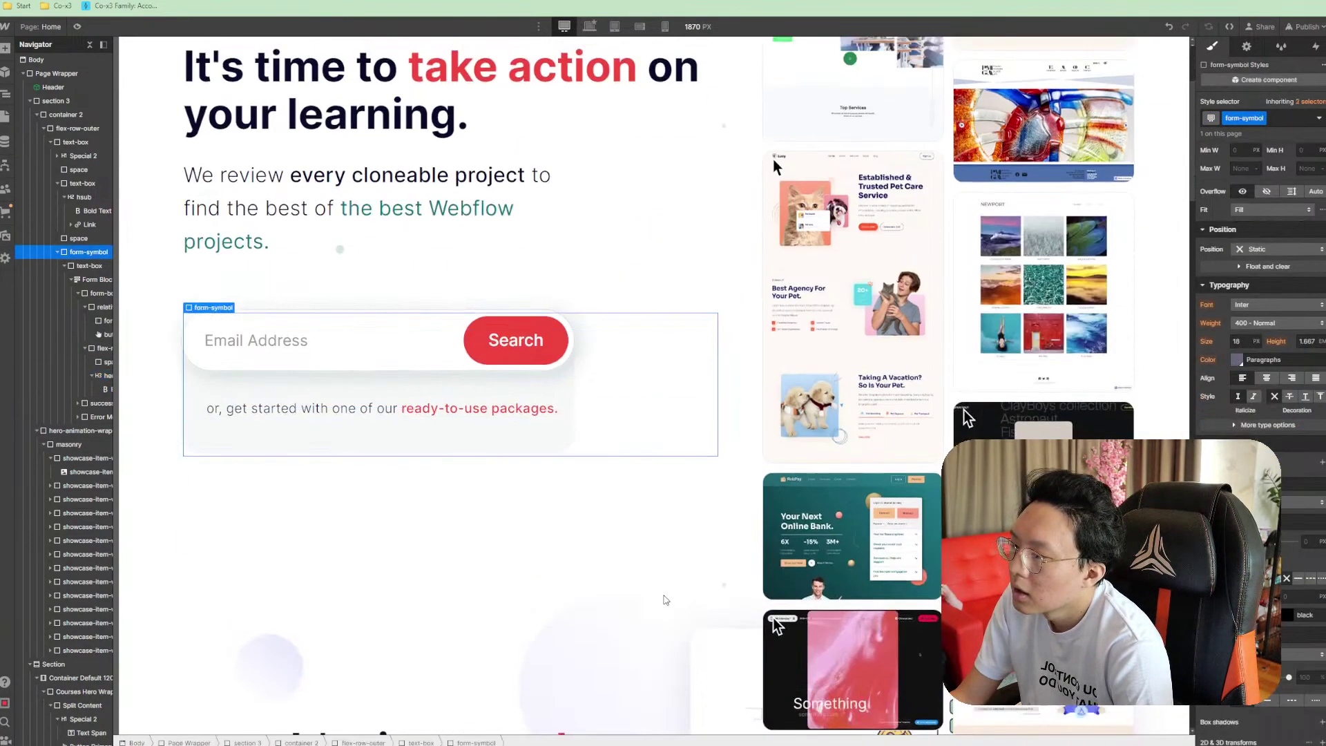
scroll(589, 538, up, 4)
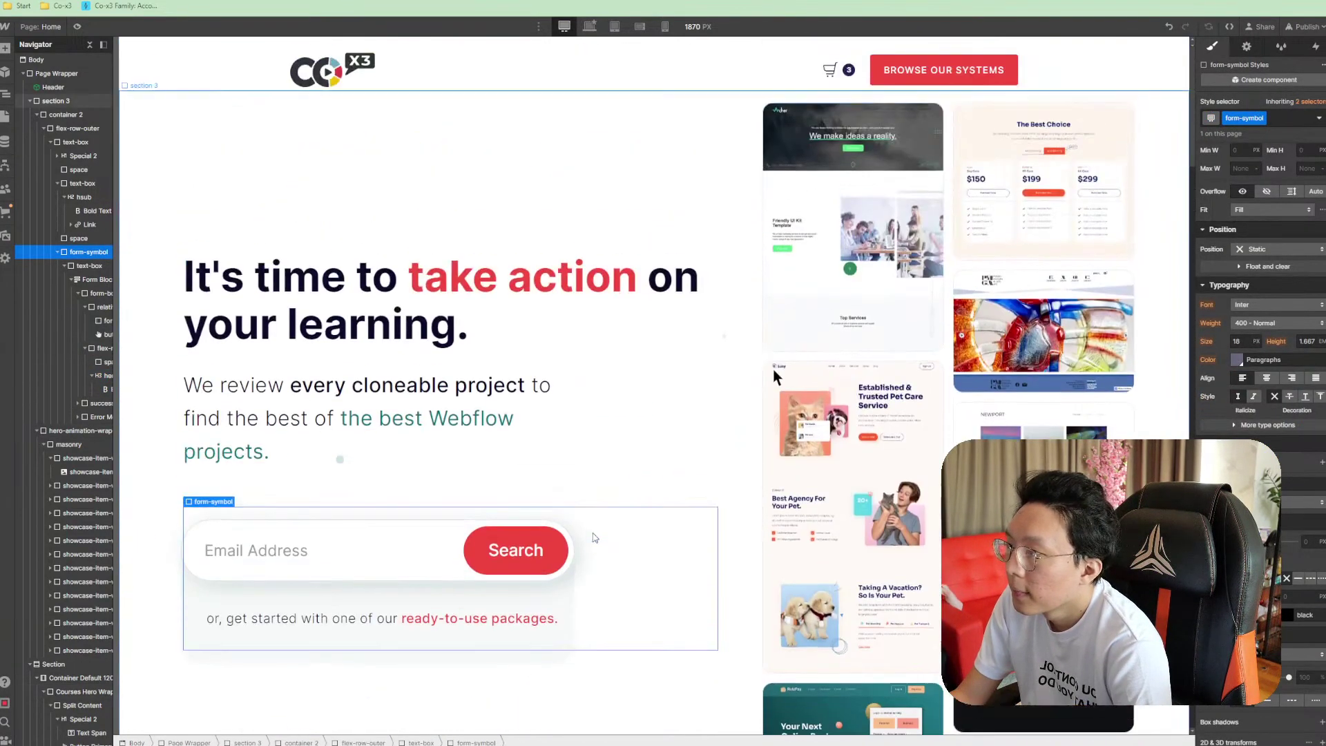
Try the Titles, Secondary 1, Neutral 400, Neutral 500 and Accent swatches as the background of the box below the email field
click(366, 604)
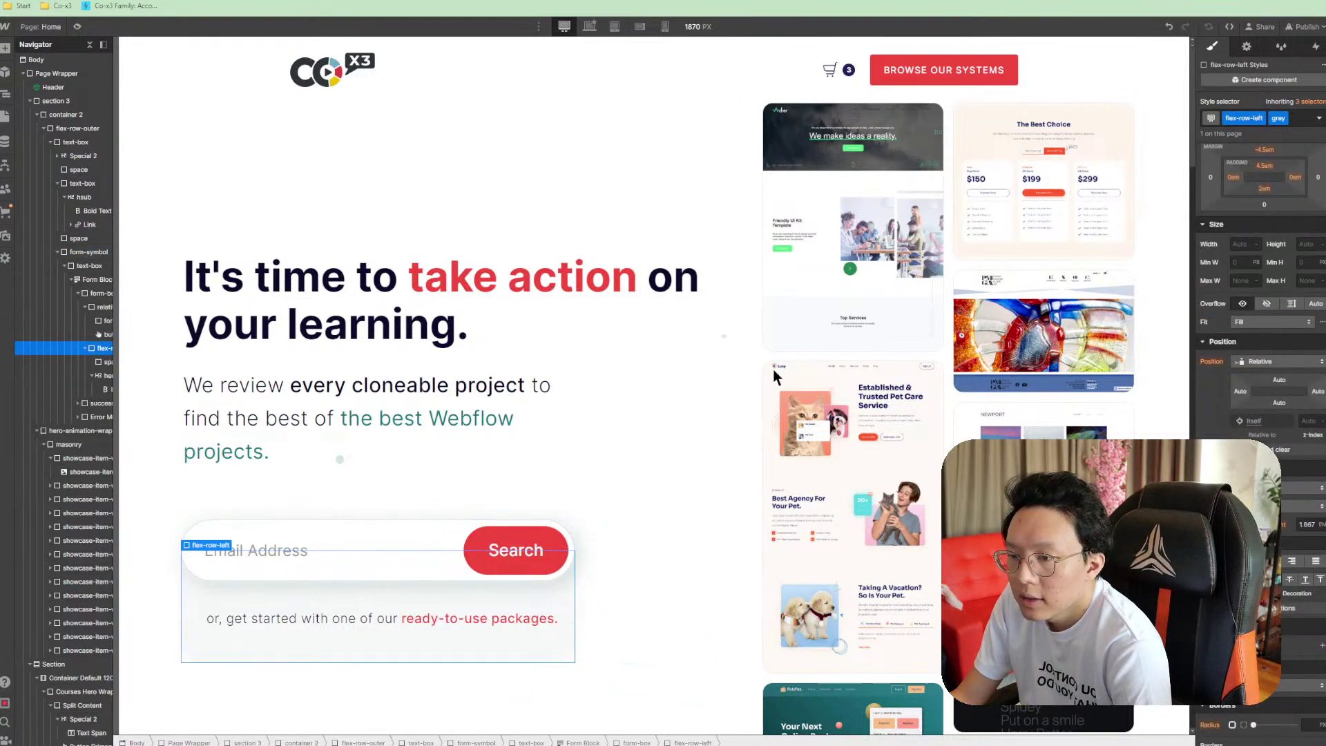
scroll(1239, 379, down, 4)
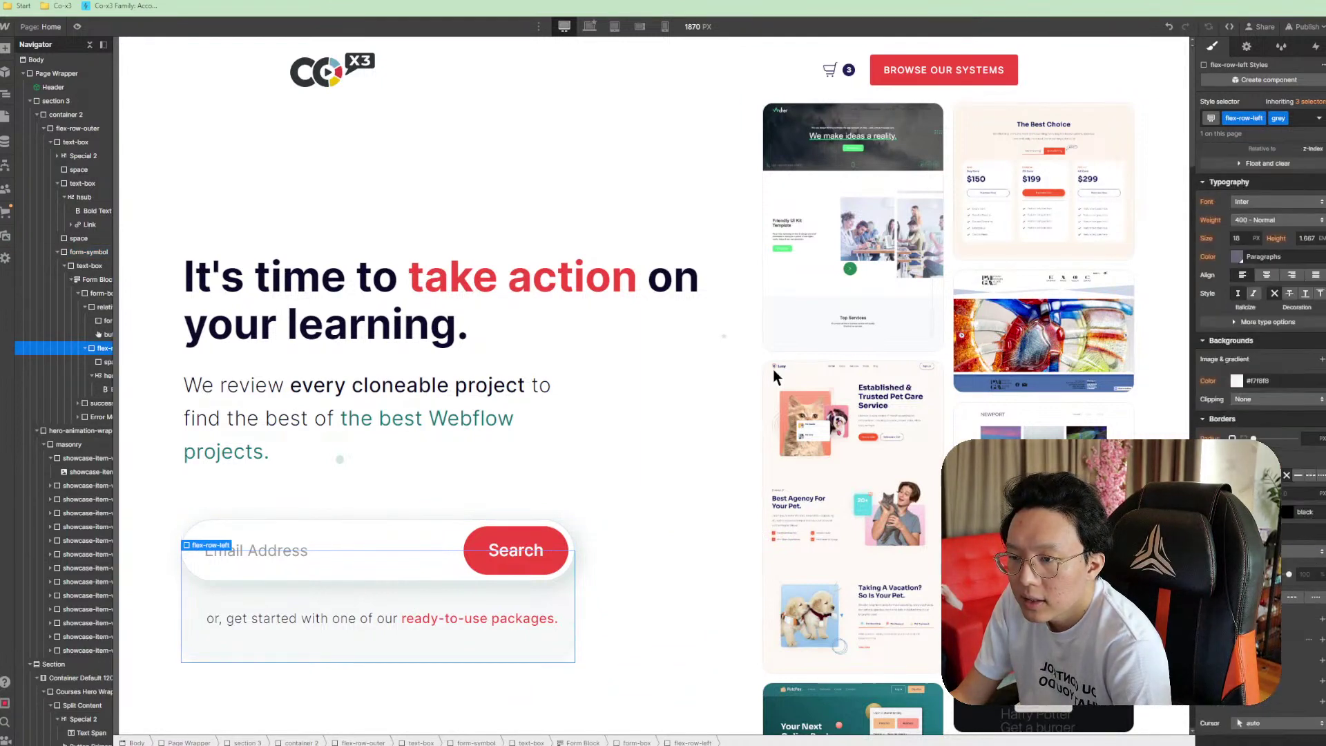
click(1237, 382)
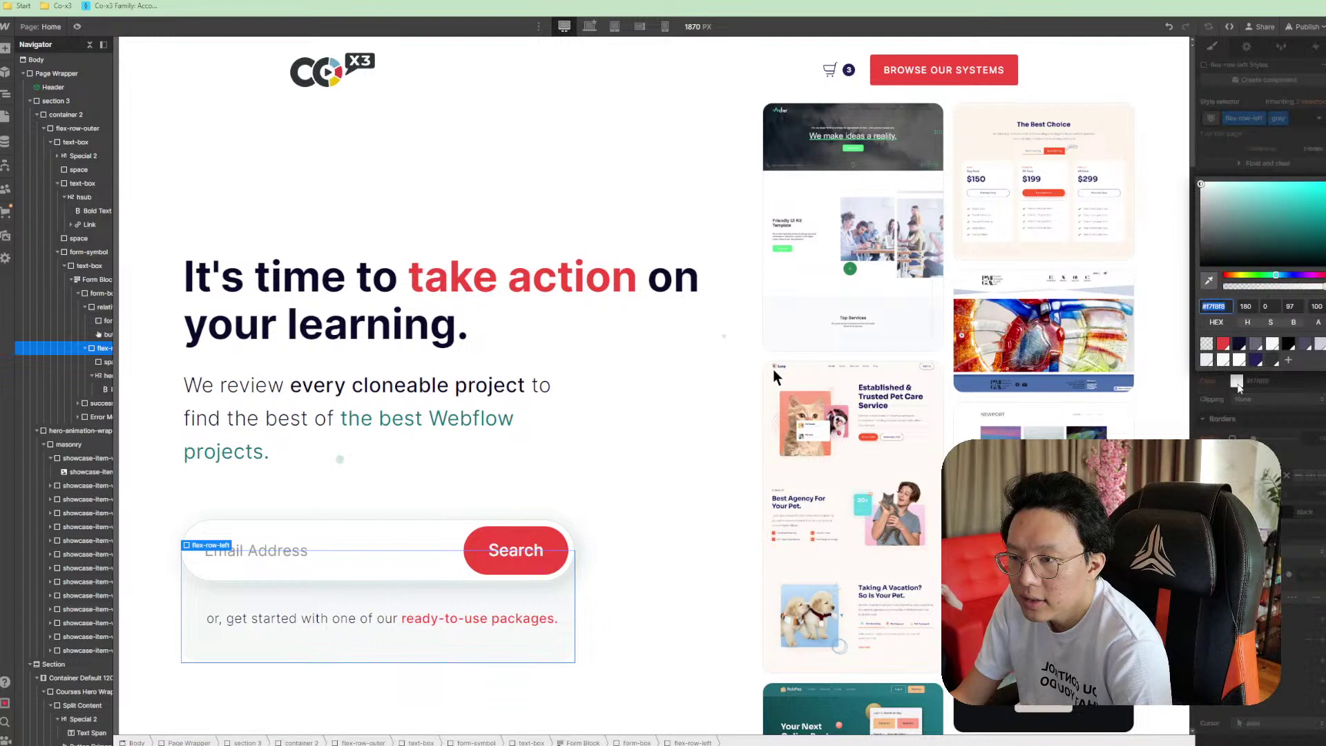
click(1239, 344)
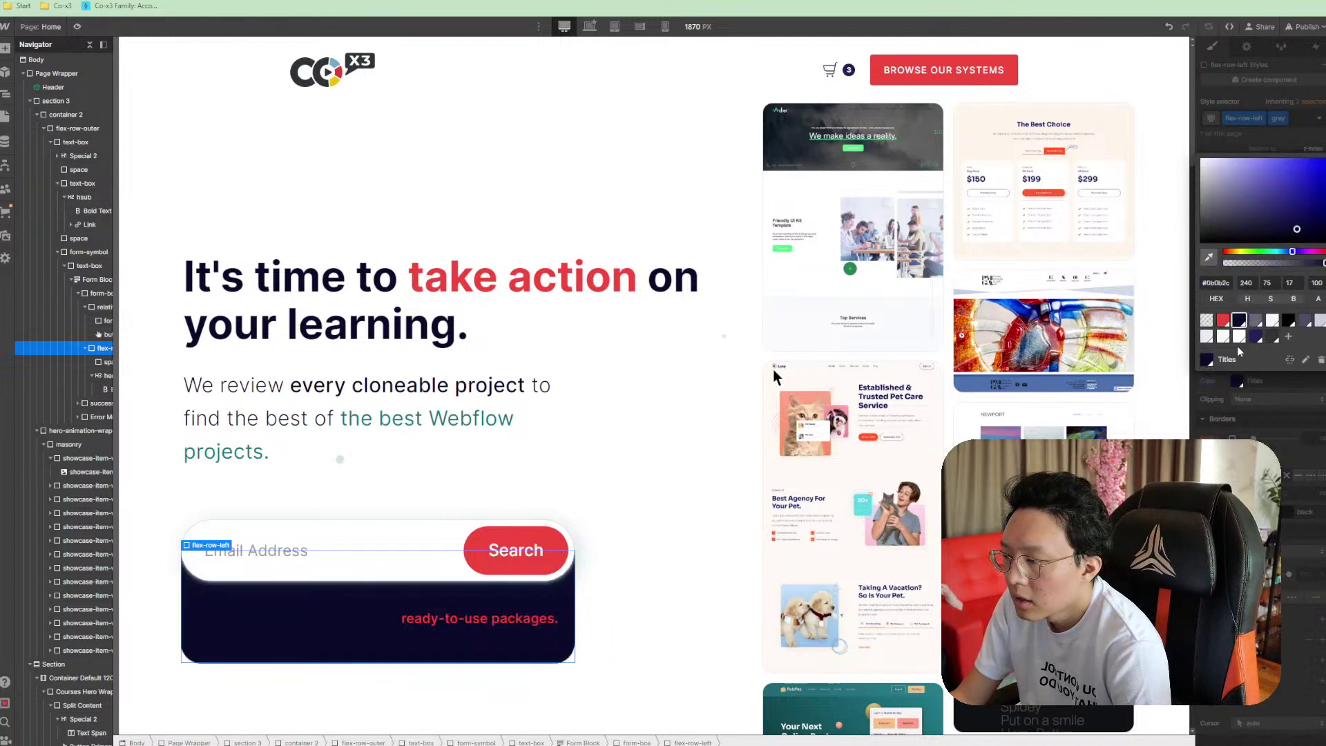
key(ctrl+z)
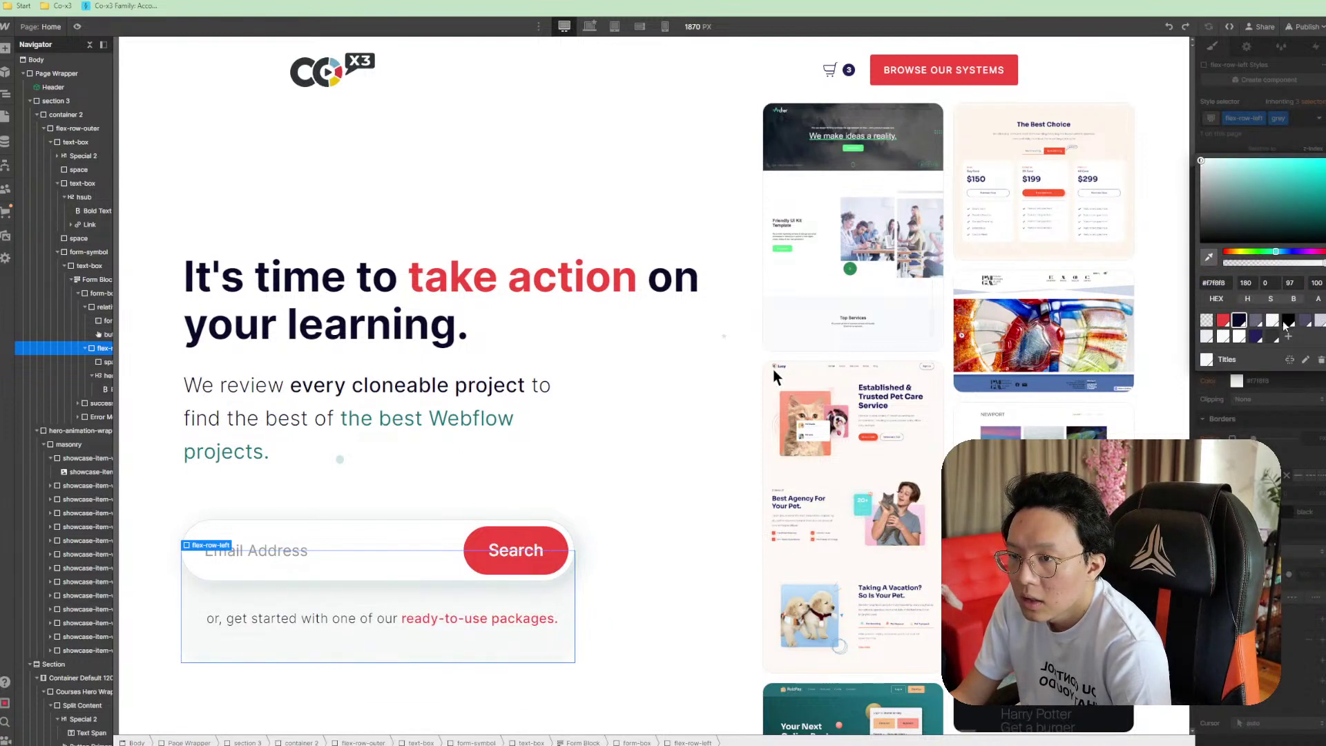
click(1272, 321)
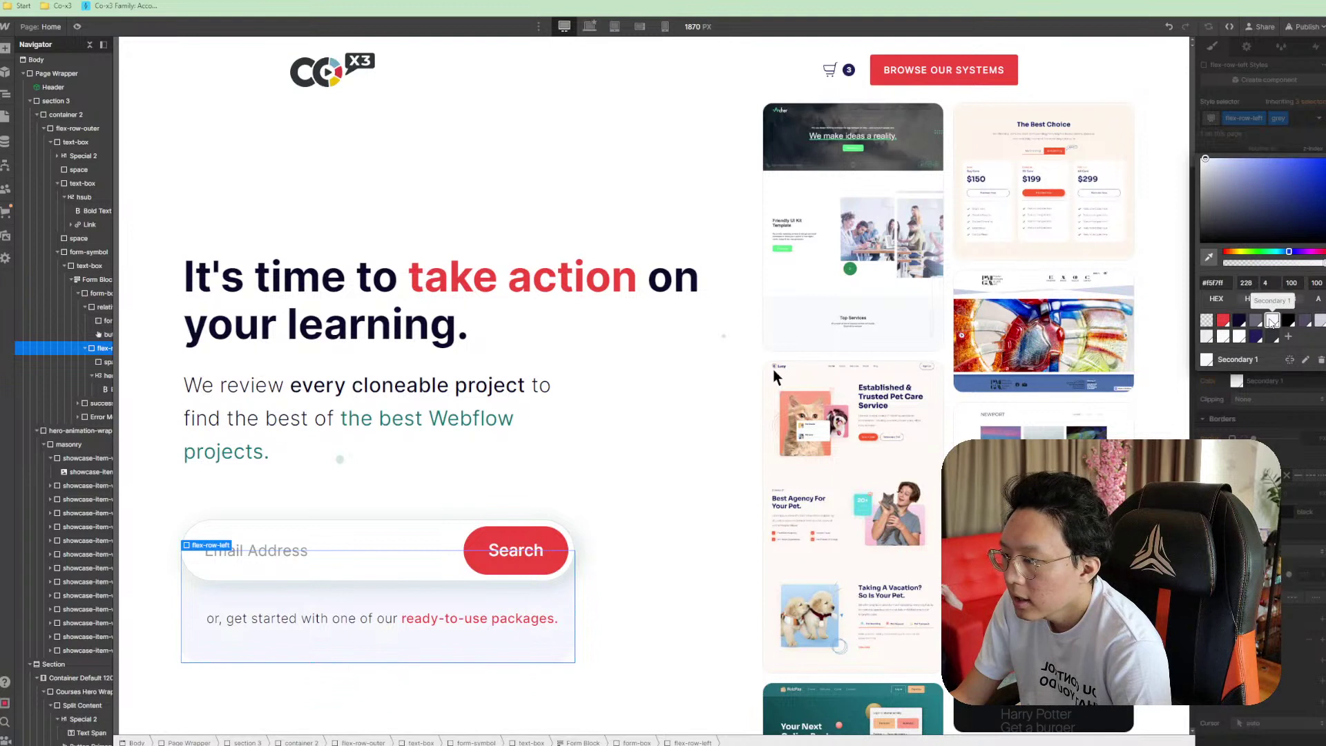
click(1319, 320)
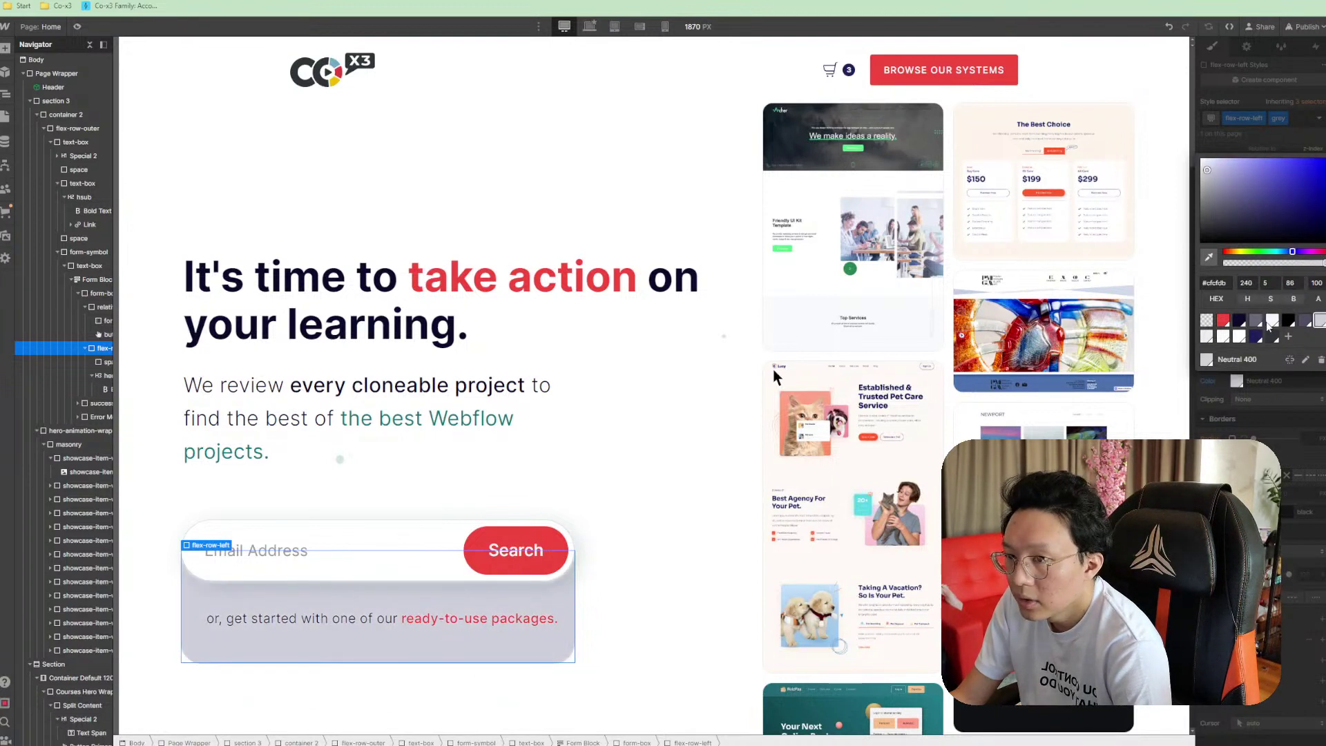
click(1290, 322)
click(1303, 322)
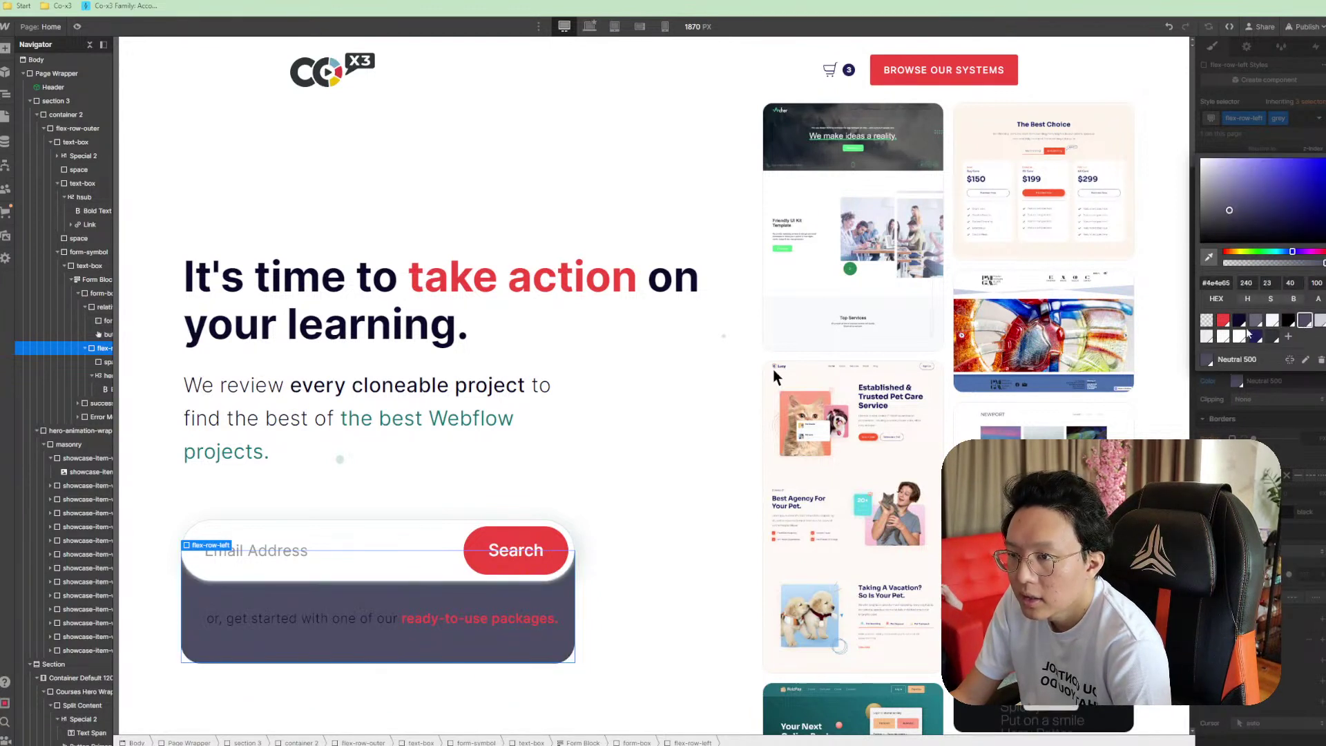
click(1223, 320)
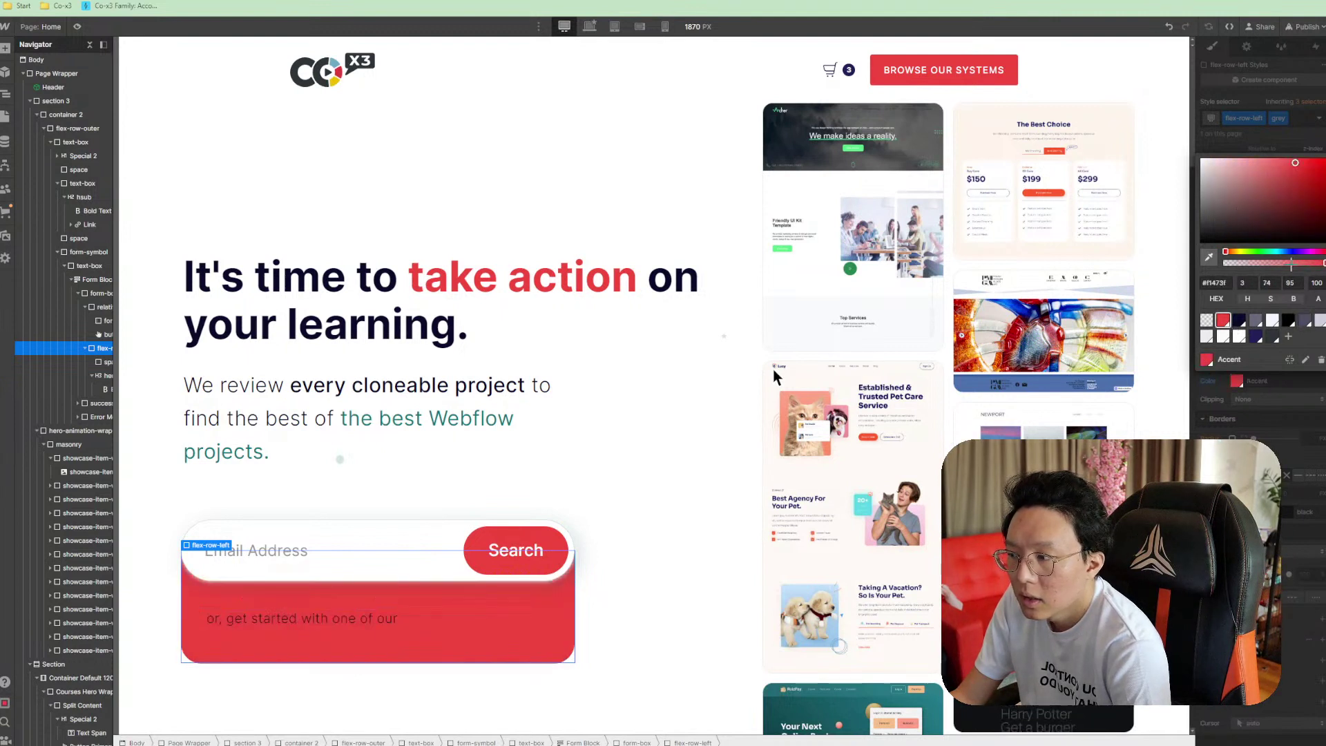
Try reduced opacities down to 10 for the Accent background of the box below the email field, and undo the background change
drag(1292, 264, 1241, 265)
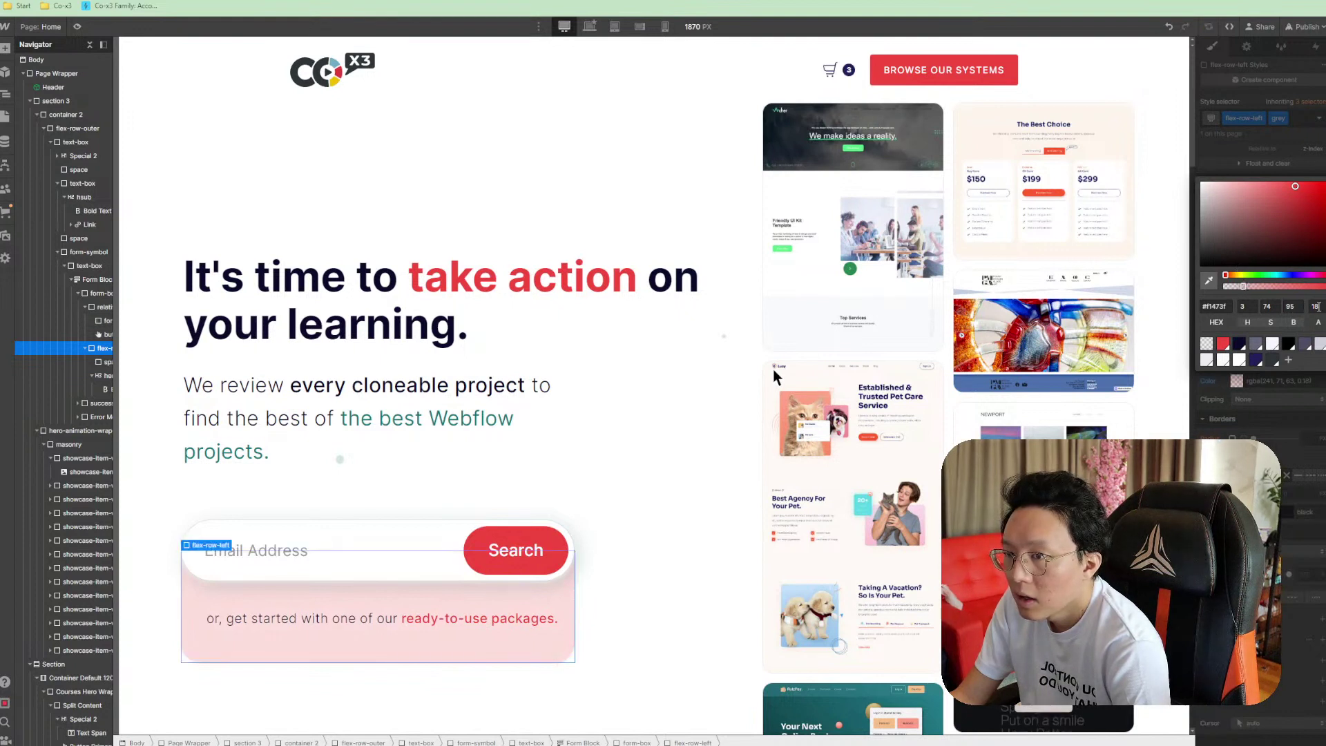
text(2)
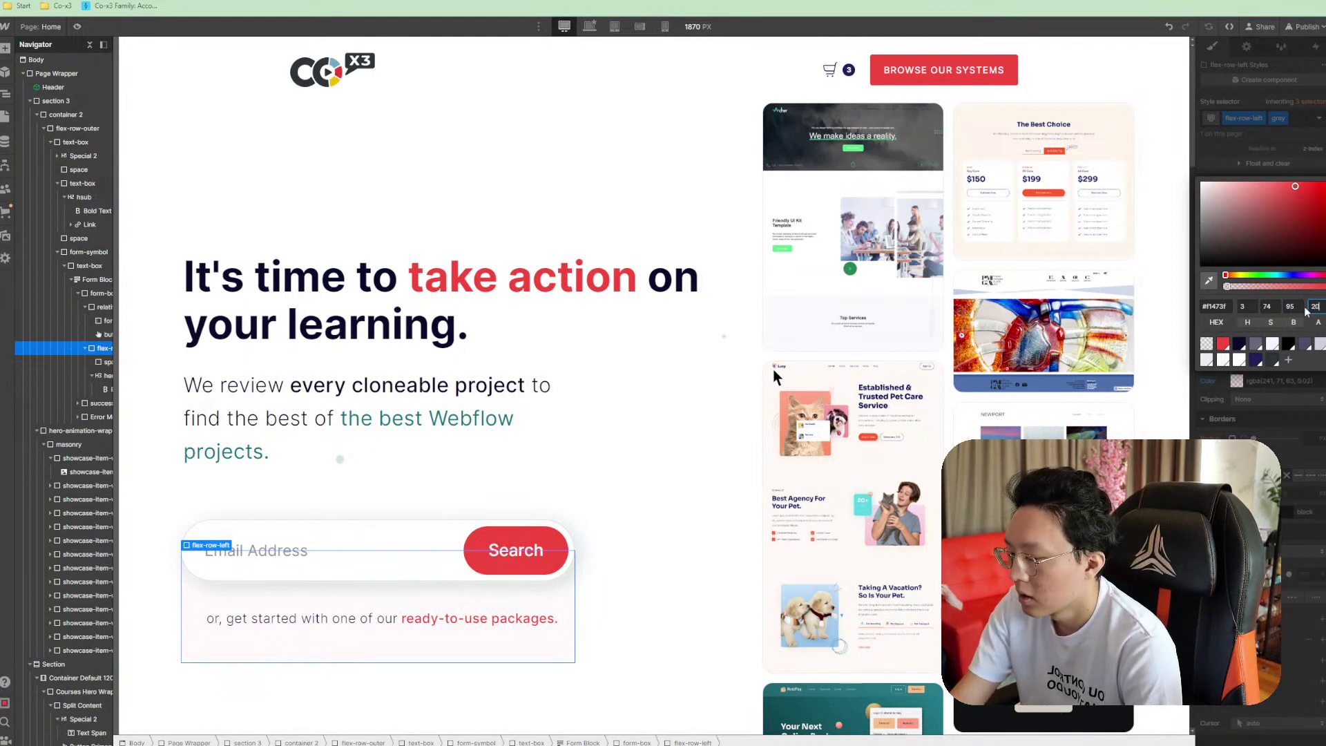
text(0)
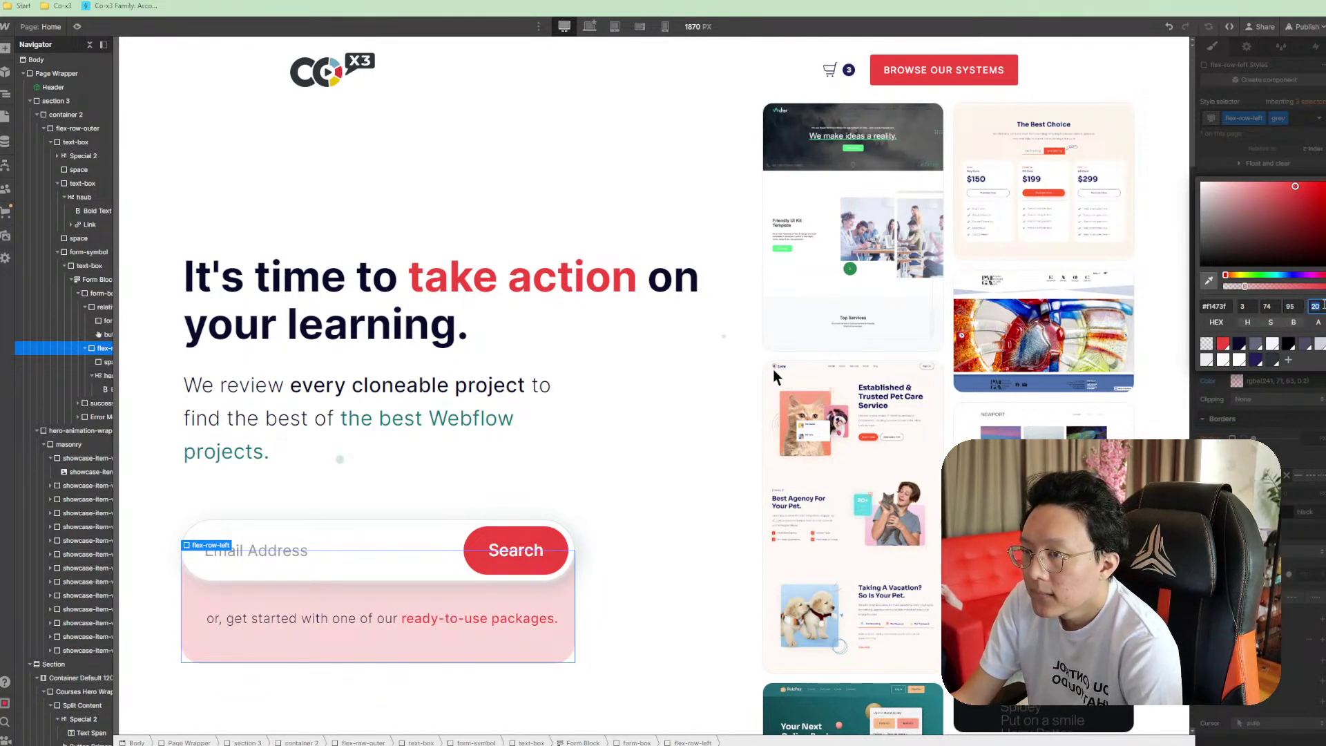
double_click(1315, 306)
text(10)
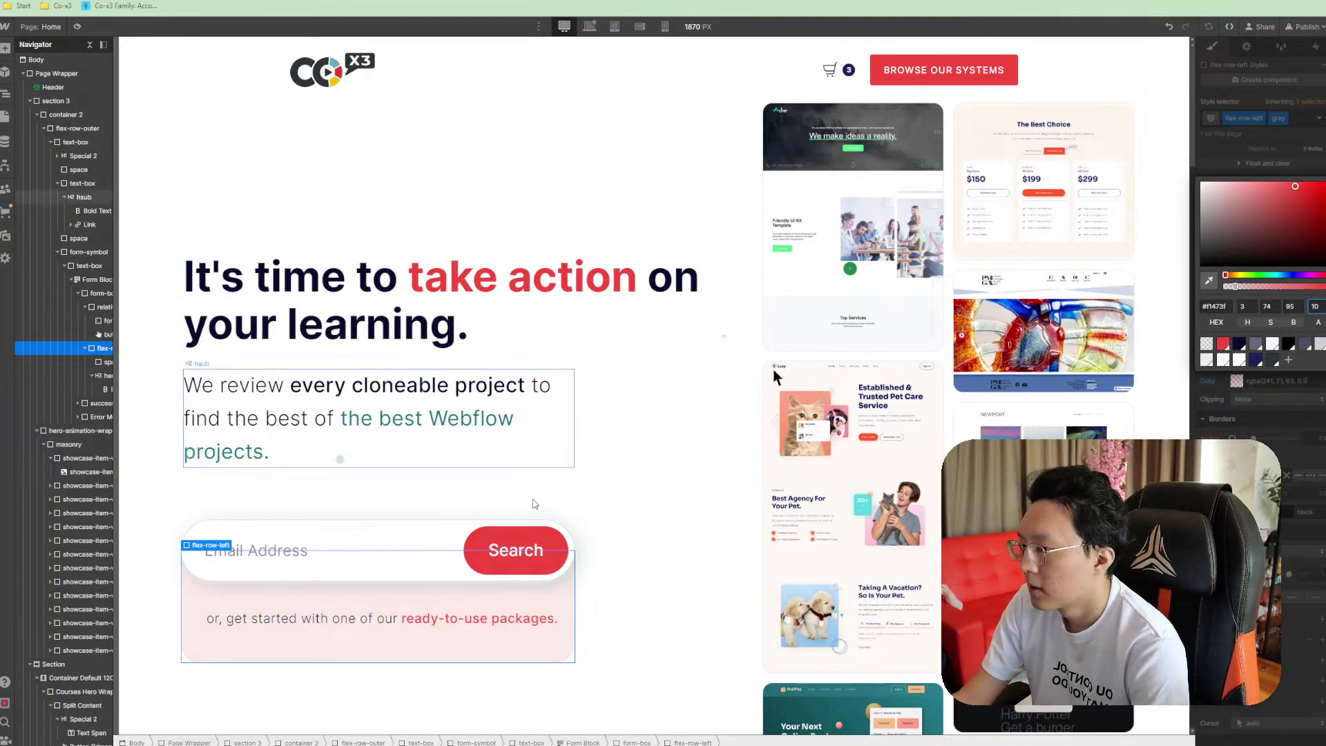
click(535, 504)
scroll(622, 490, down, 3)
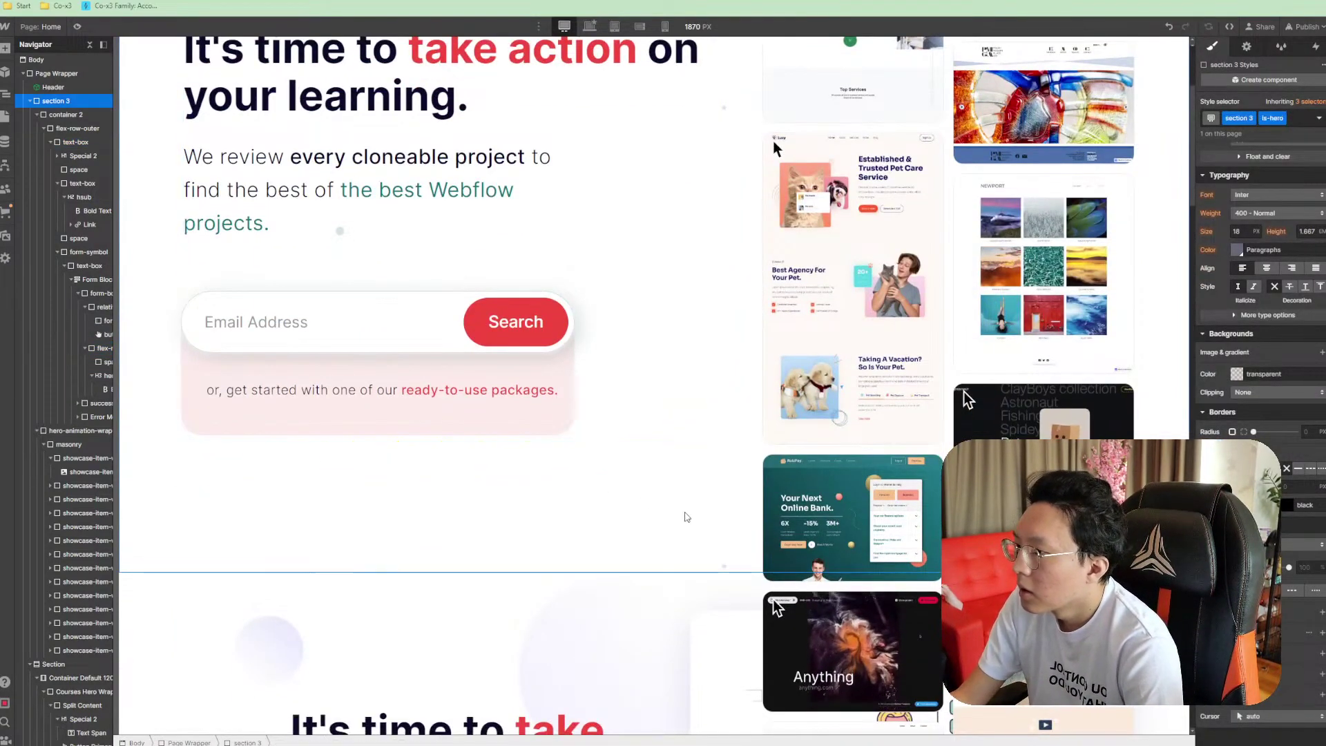
scroll(686, 516, up, 3)
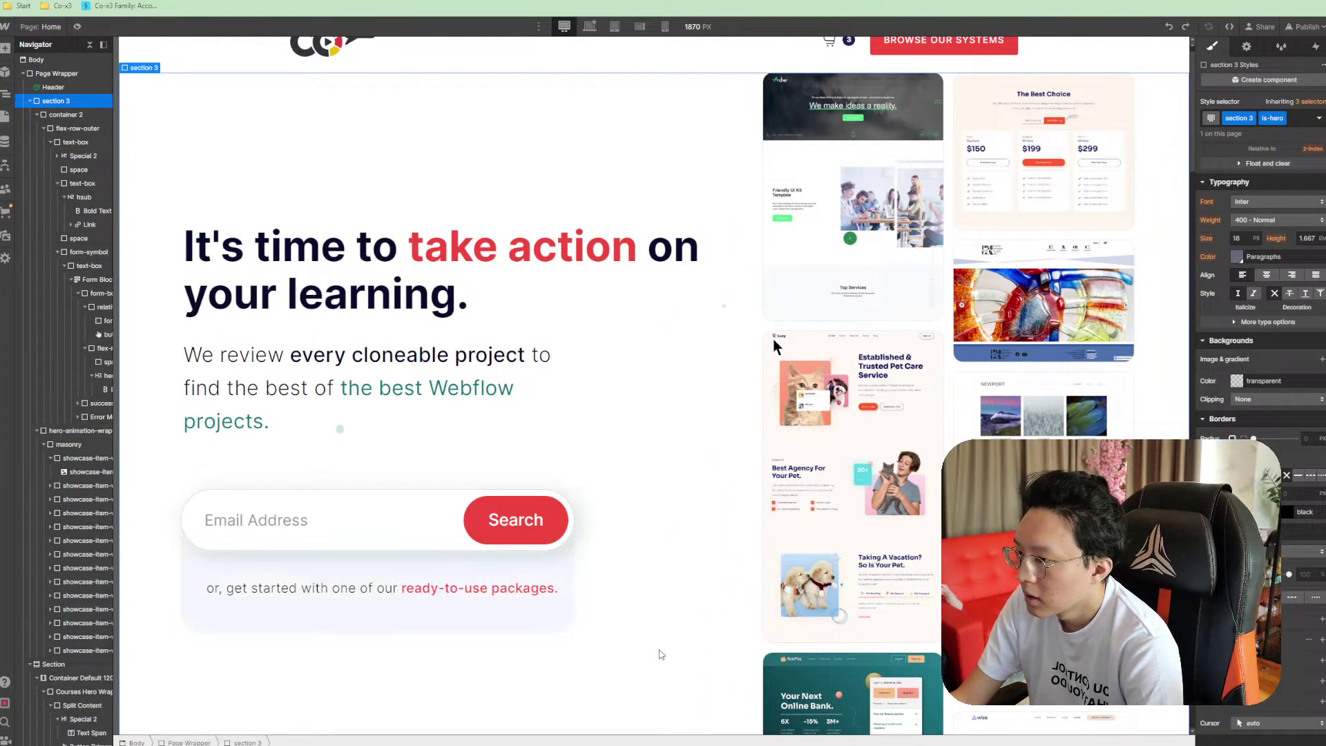
scroll(660, 621, down, 2)
scroll(698, 612, up, 3)
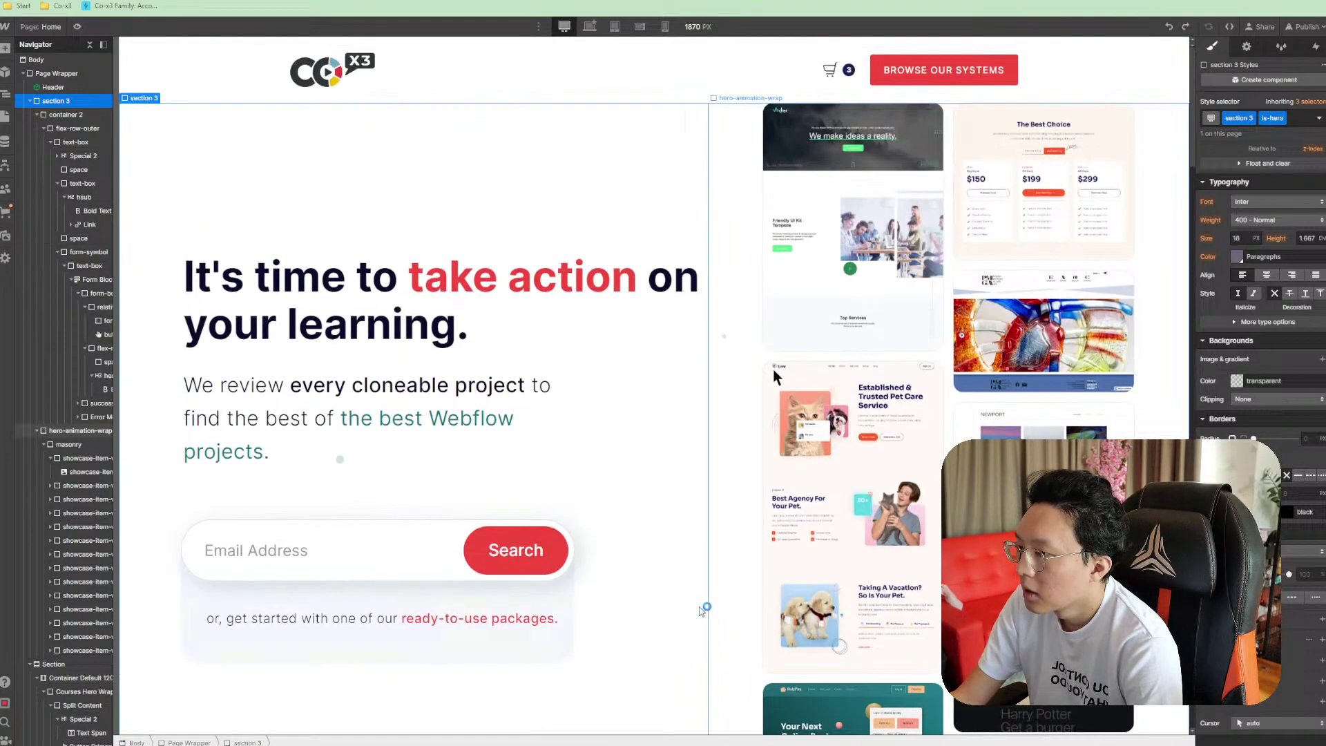
click(643, 418)
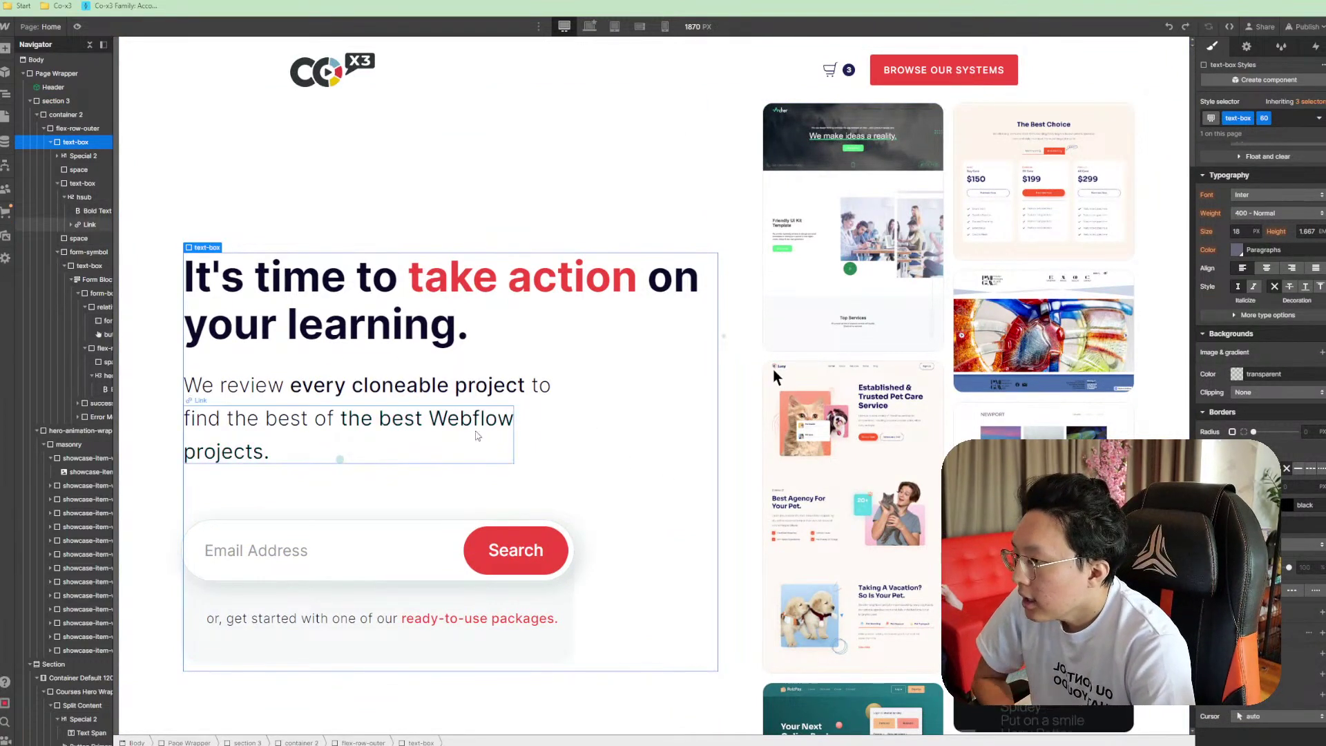
Change the hero form's email input to the Plain type and name the field "Search"
click(330, 558)
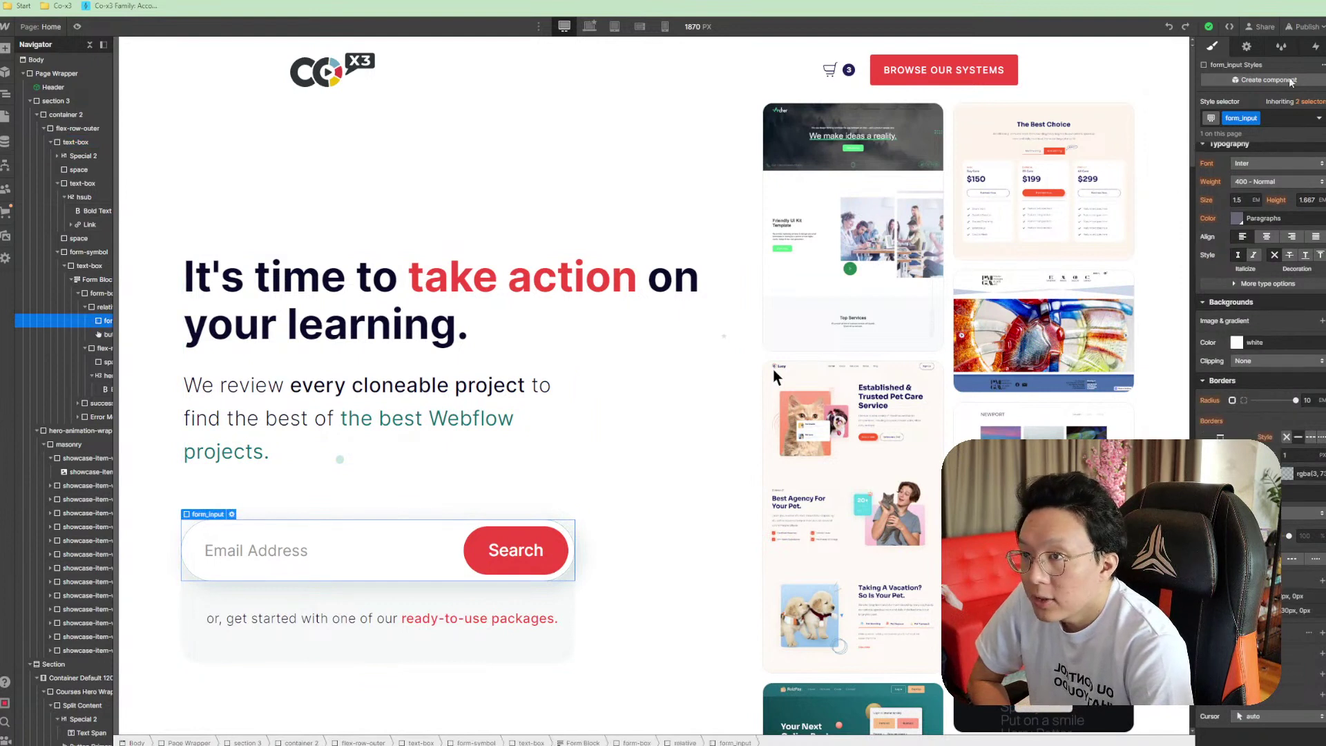
click(1247, 46)
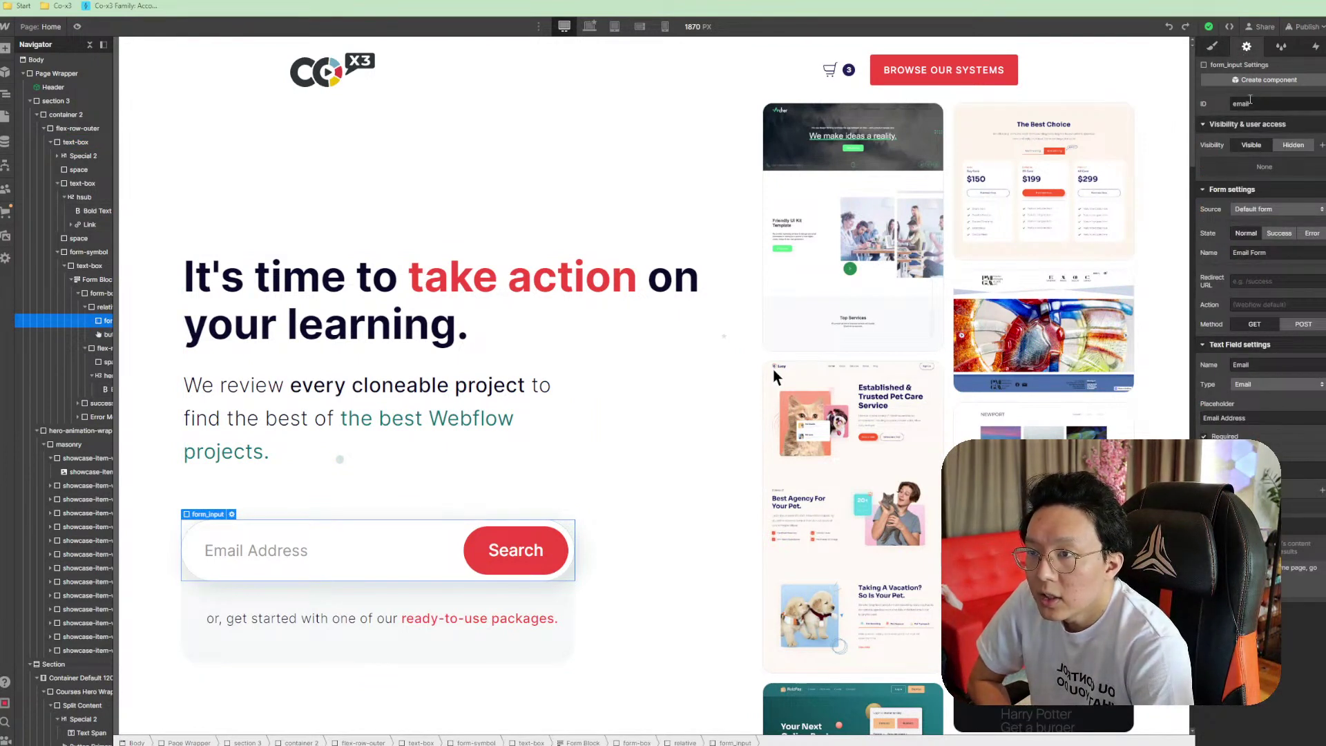
click(1270, 390)
click(1270, 375)
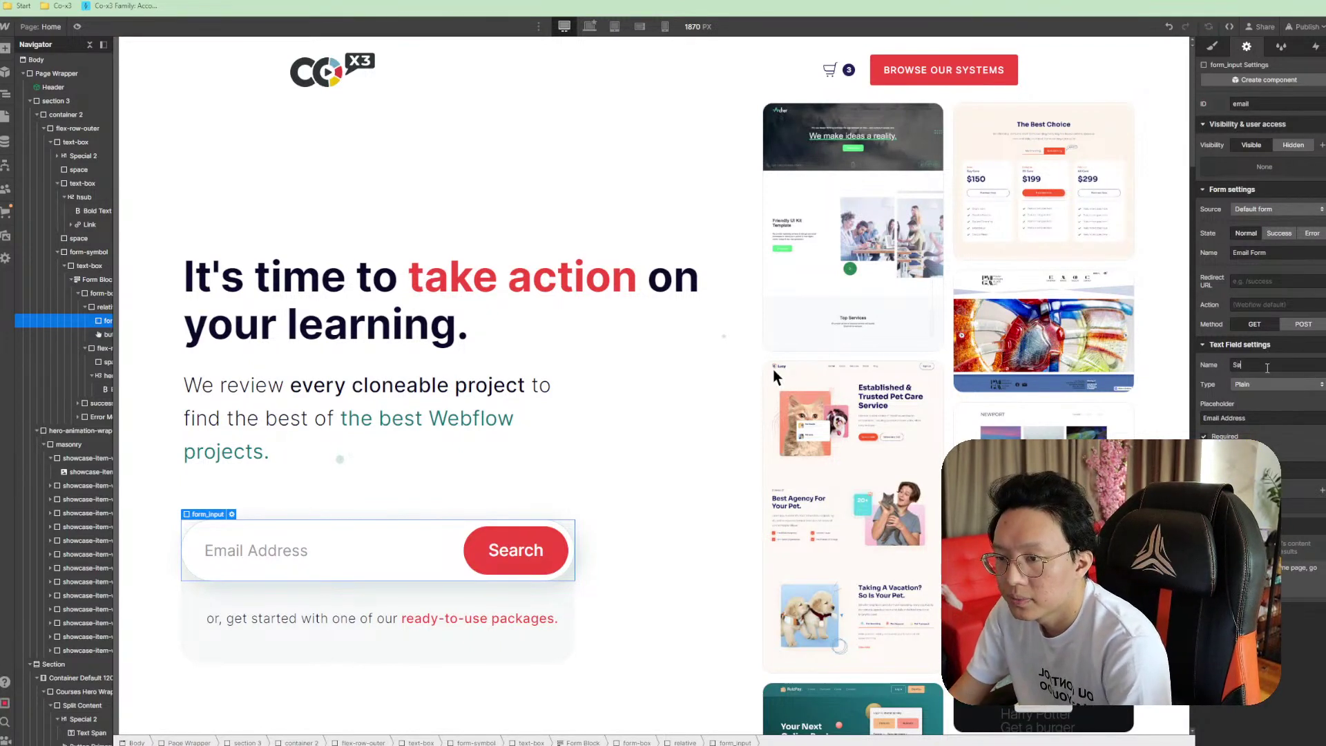
text(h)
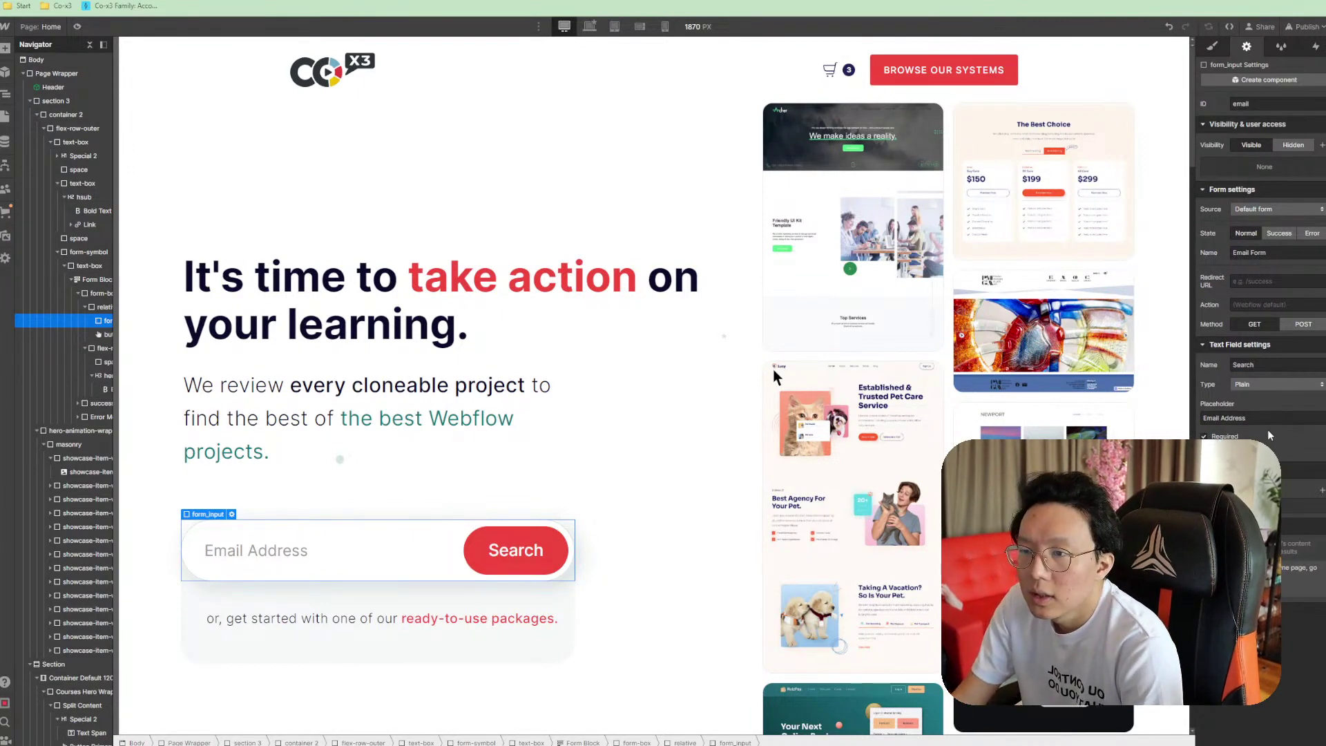
Name the hero form "Search bar" and set the input field's ID to "search"
triple_click(1276, 253)
text(Search bar)
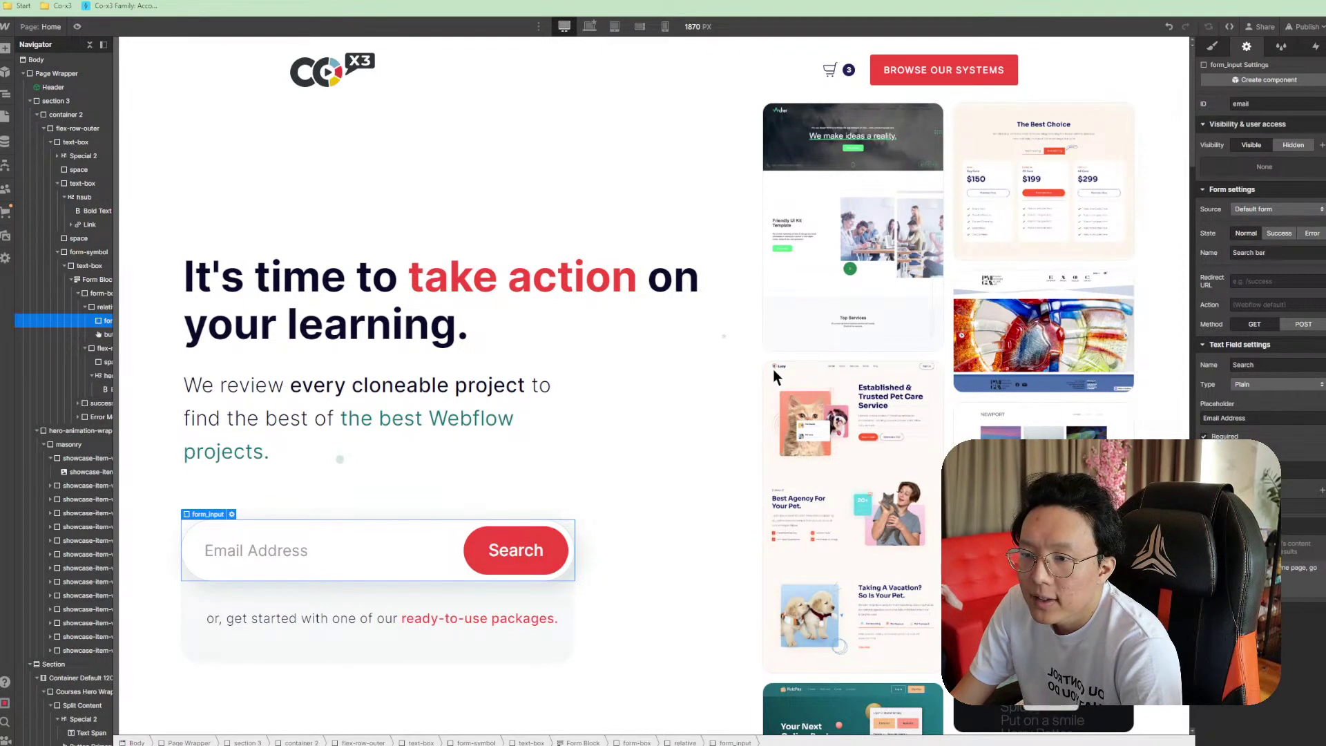
double_click(1284, 103)
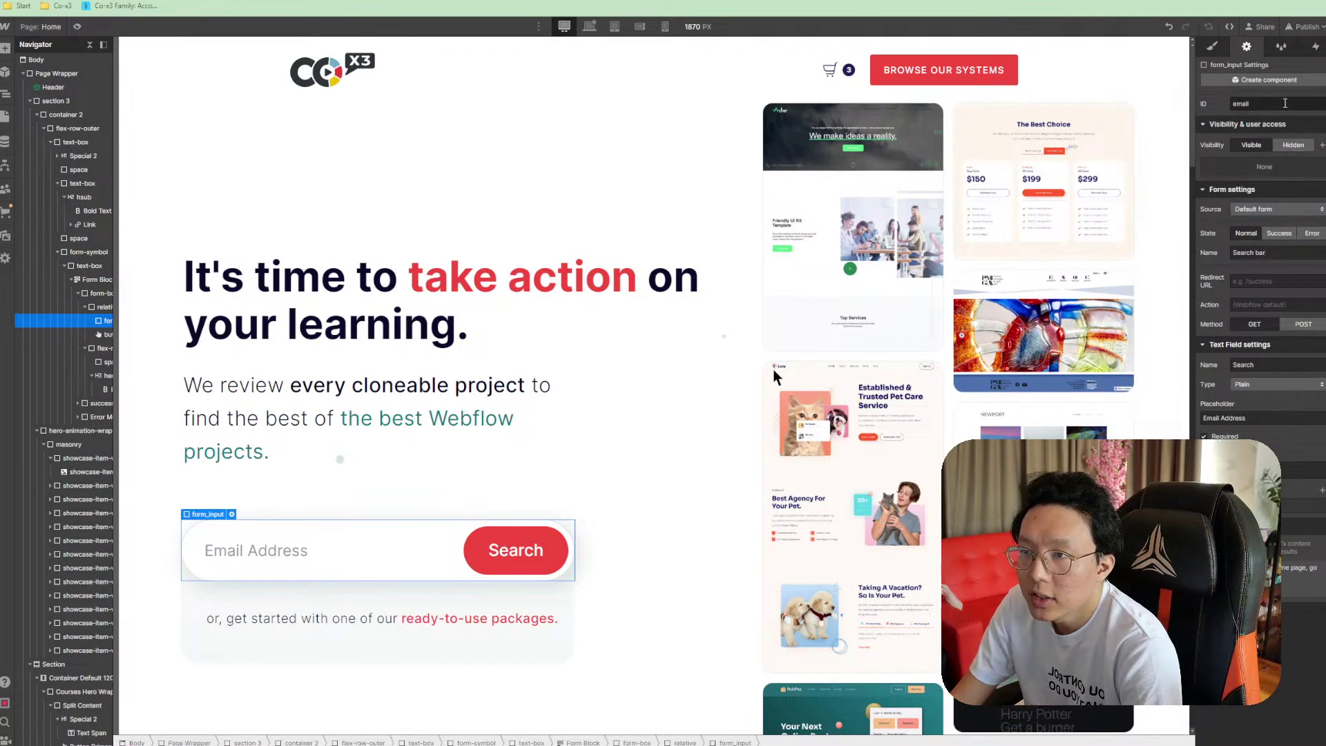
text(search)
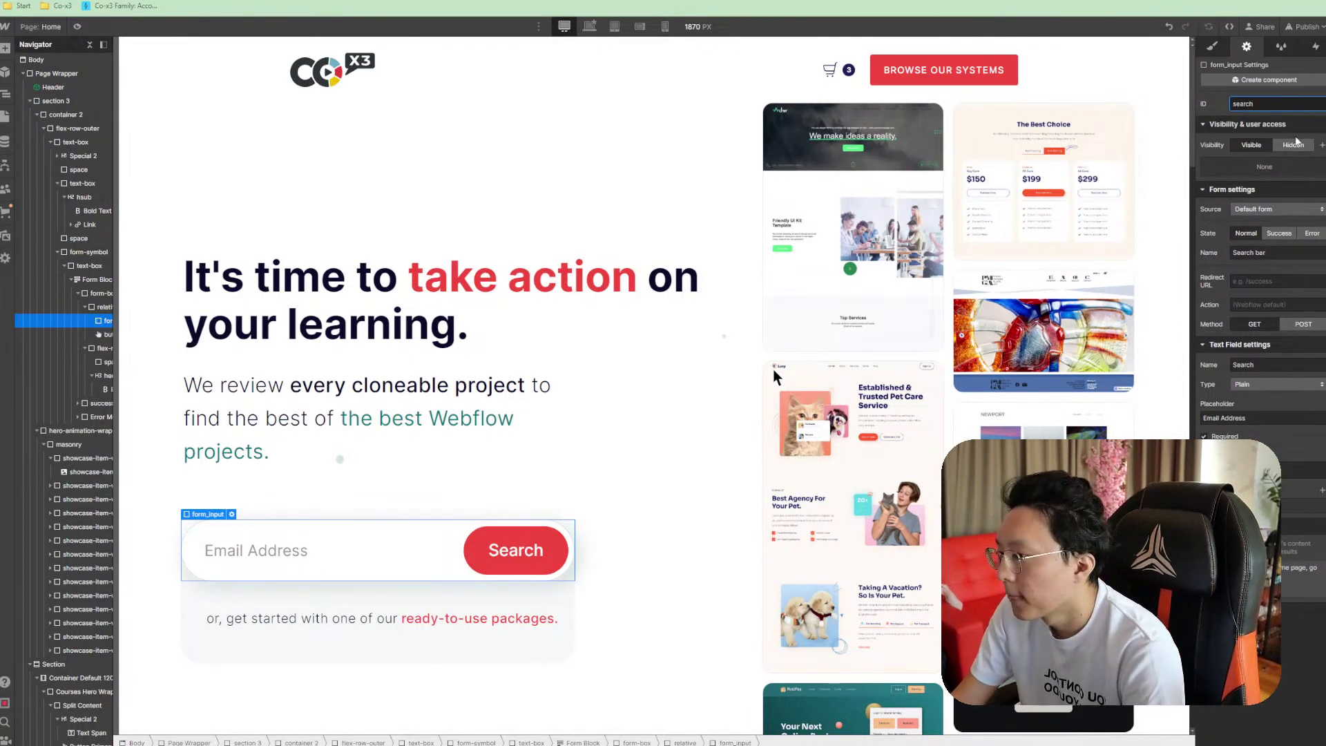
key(Return)
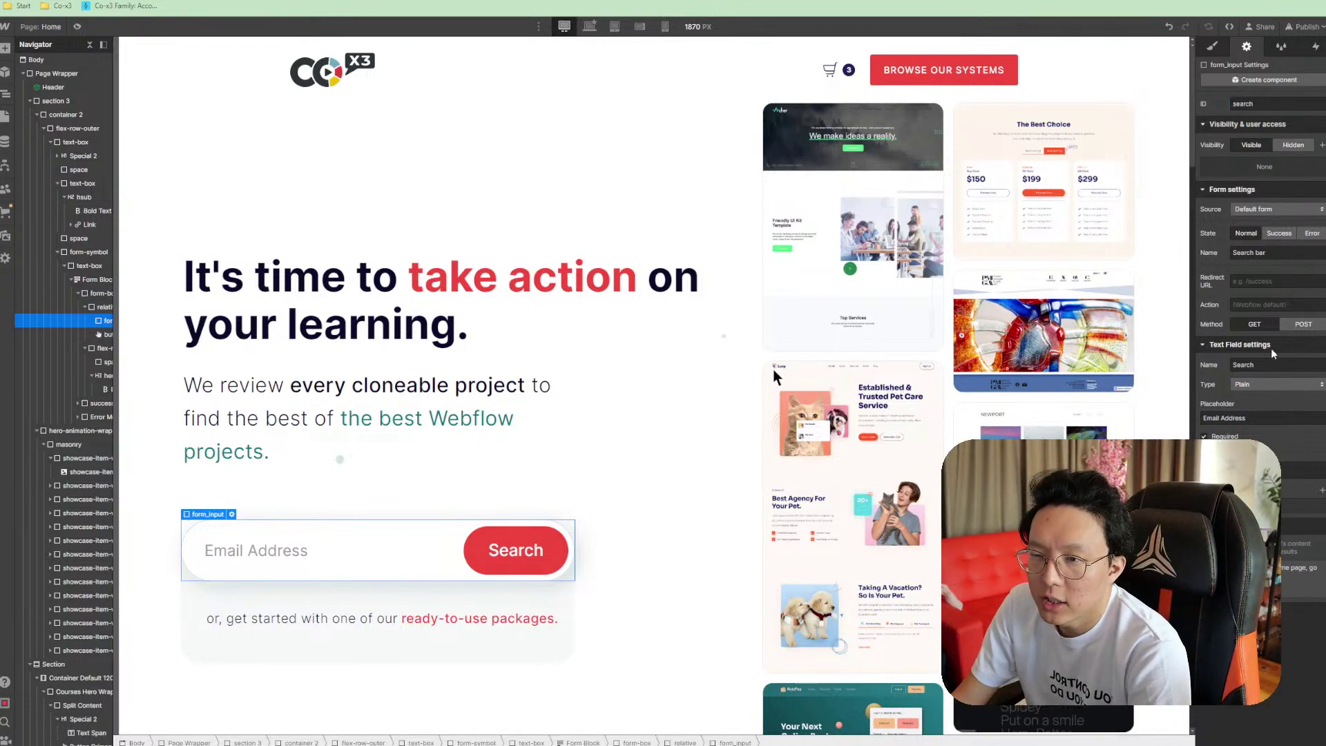
Preview the Success and Error states of the hero's search form
click(1279, 233)
click(1312, 234)
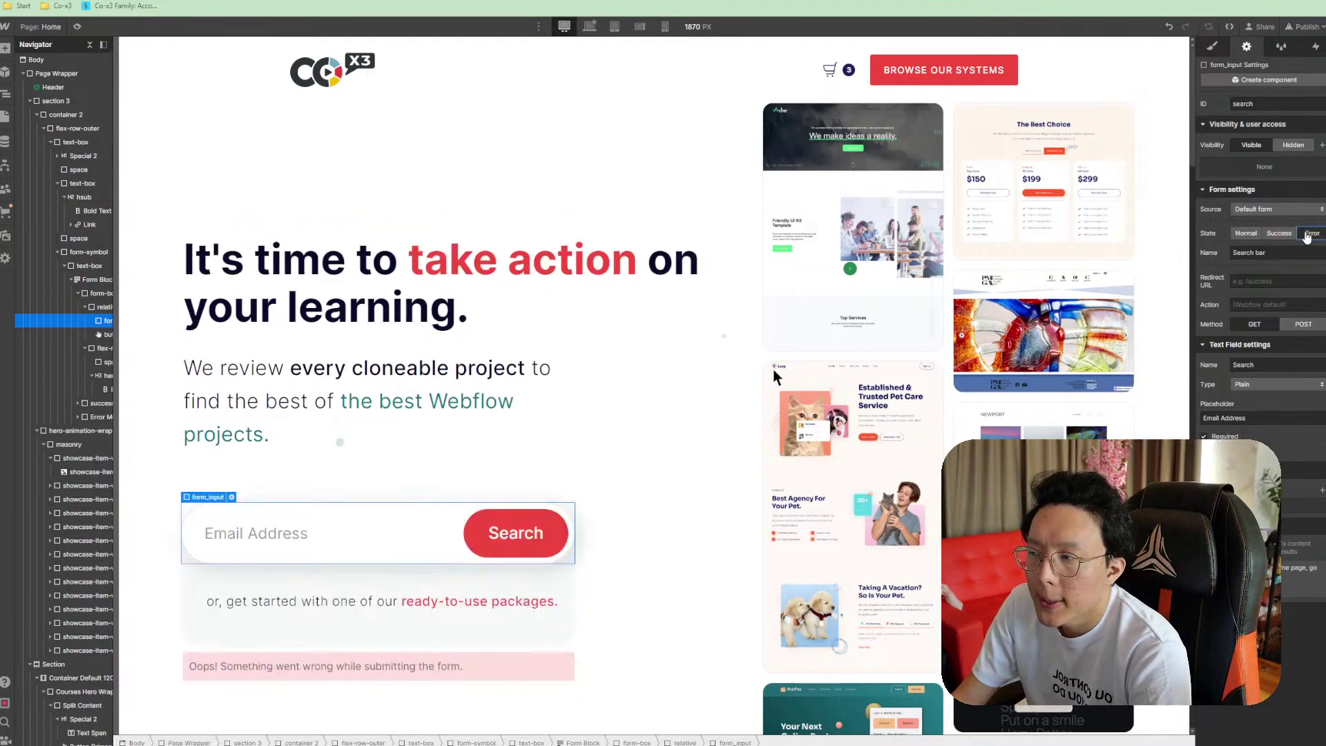
click(1279, 233)
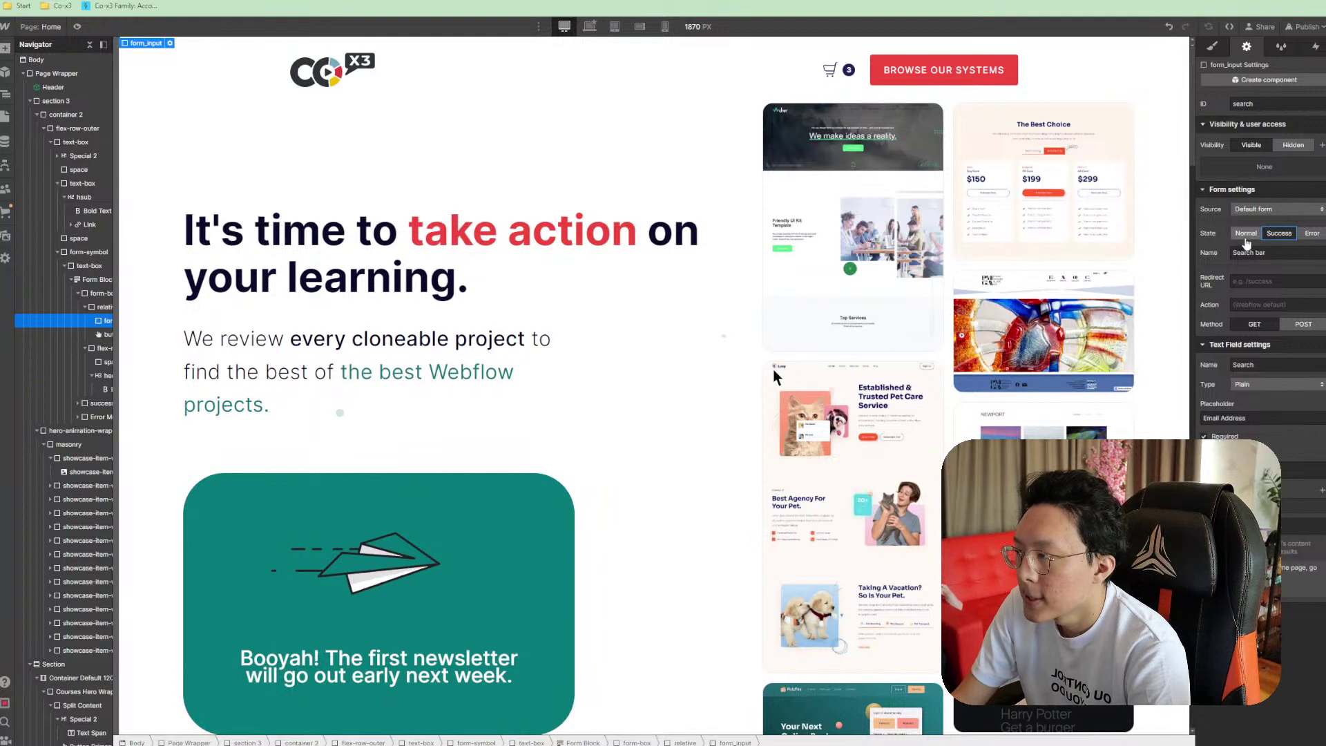
Return the hero's search form to its Normal state and check its form source and input type options
click(1247, 235)
click(1295, 210)
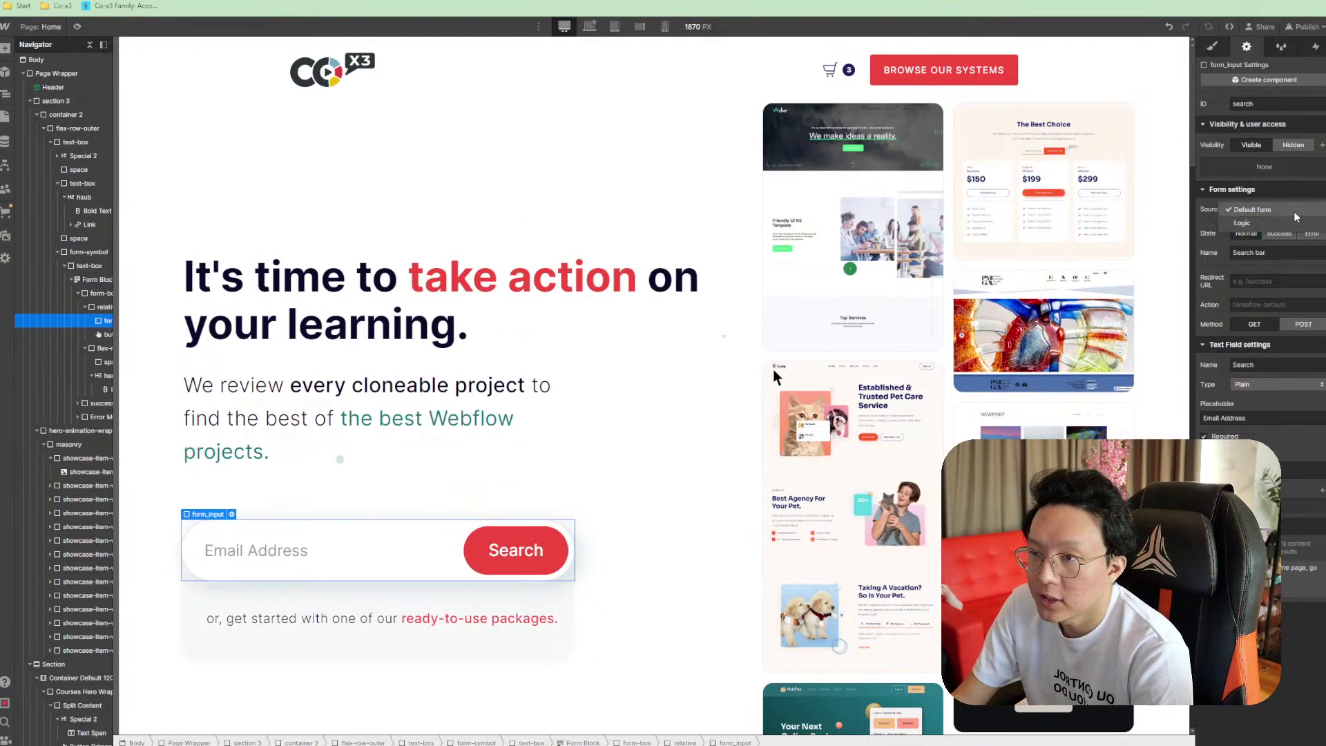
click(1299, 209)
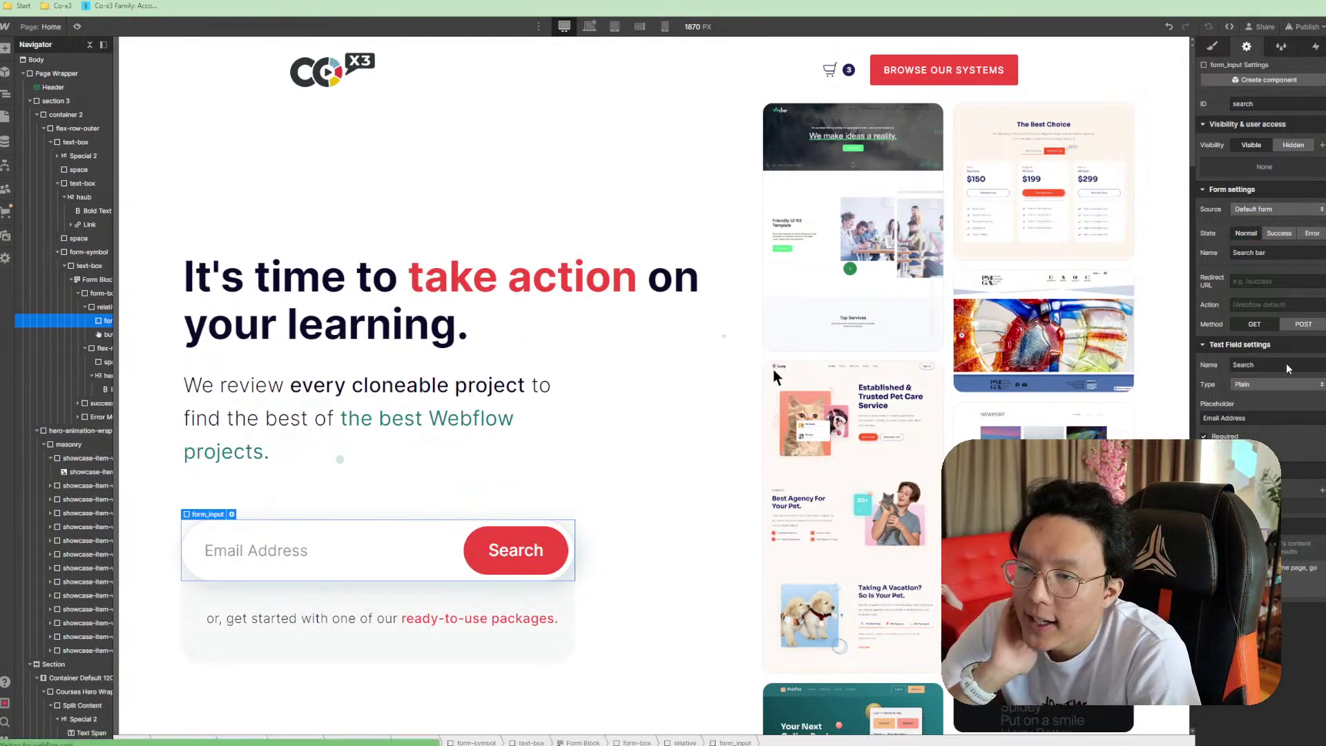
click(1281, 386)
click(1281, 385)
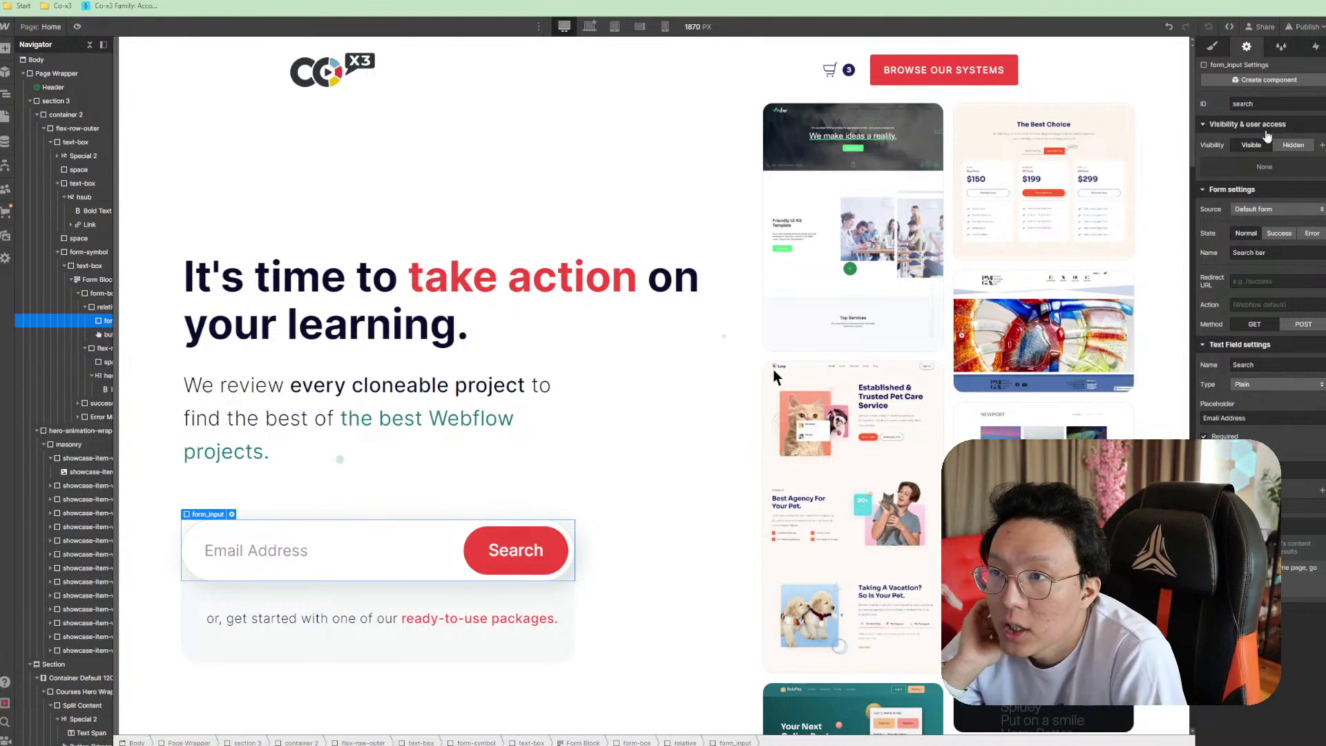
Inspect the search input's wrapper, its text field settings and the available input types
click(98, 306)
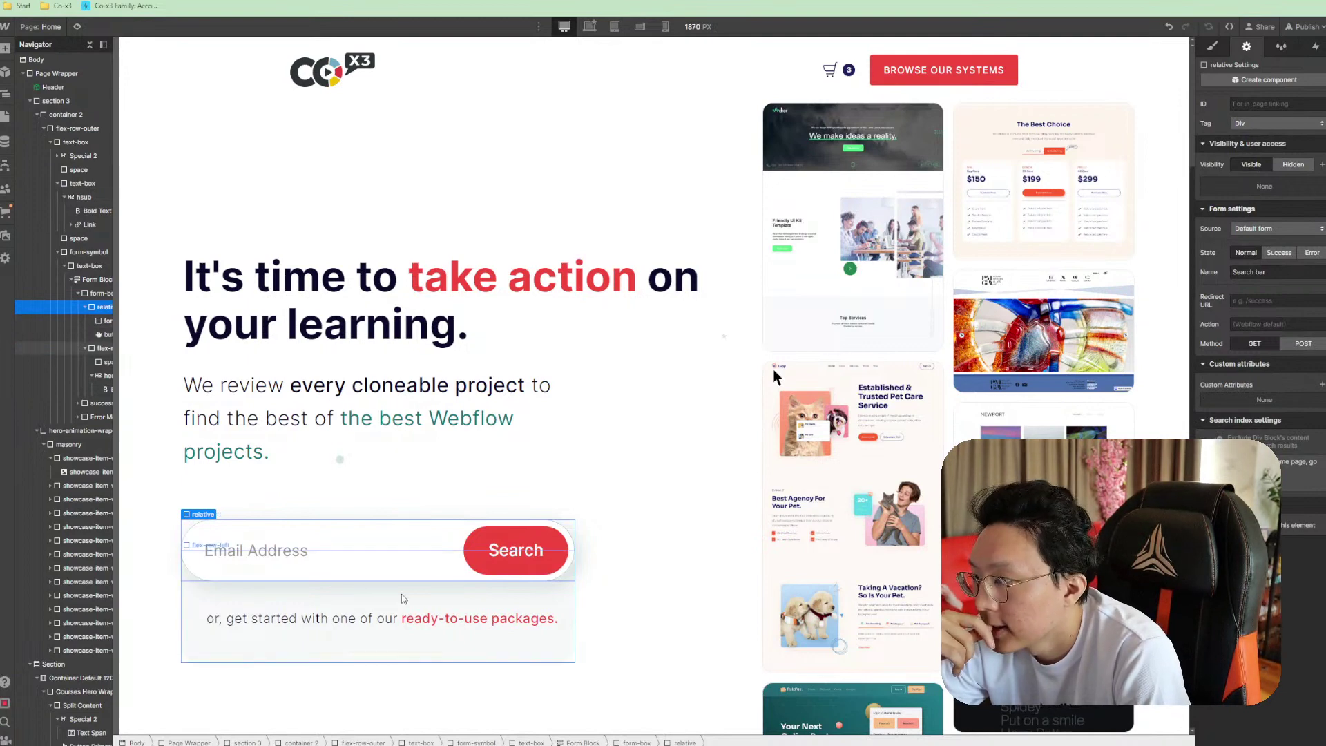
double_click(269, 563)
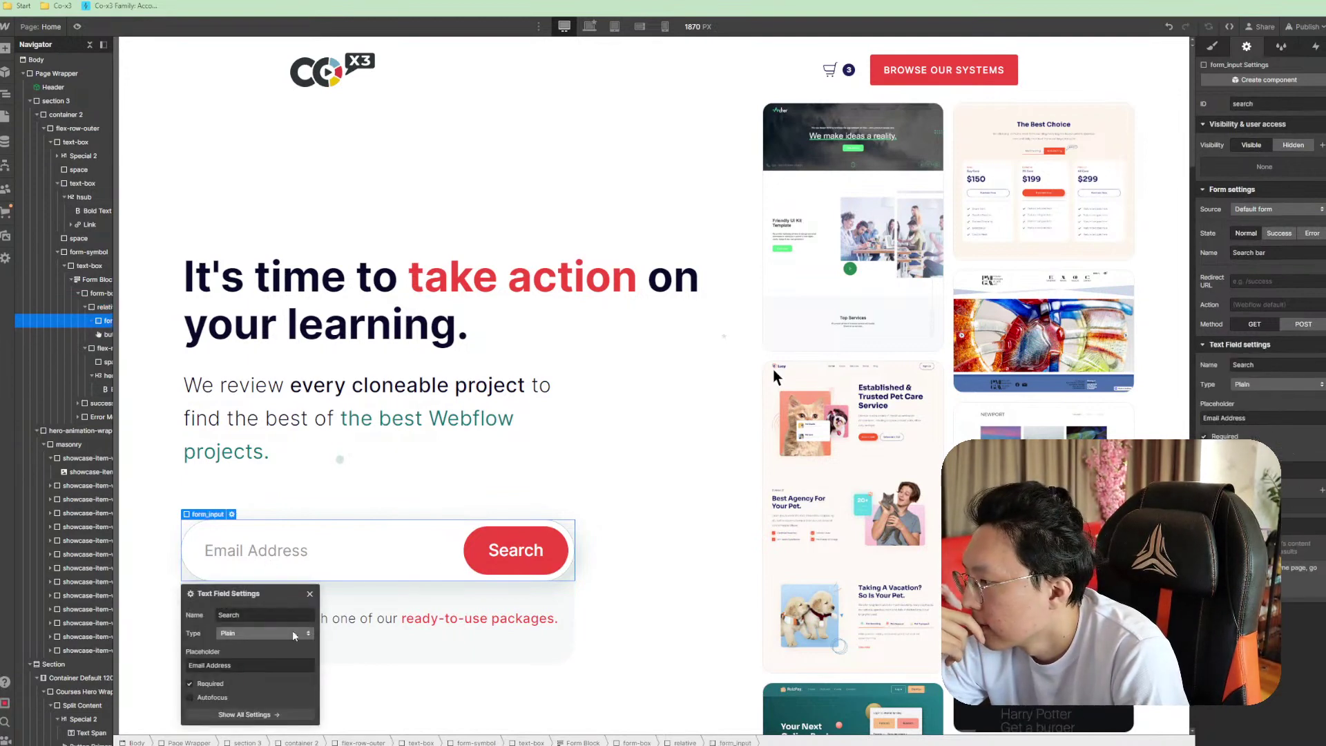
scroll(262, 628, down, 2)
click(259, 603)
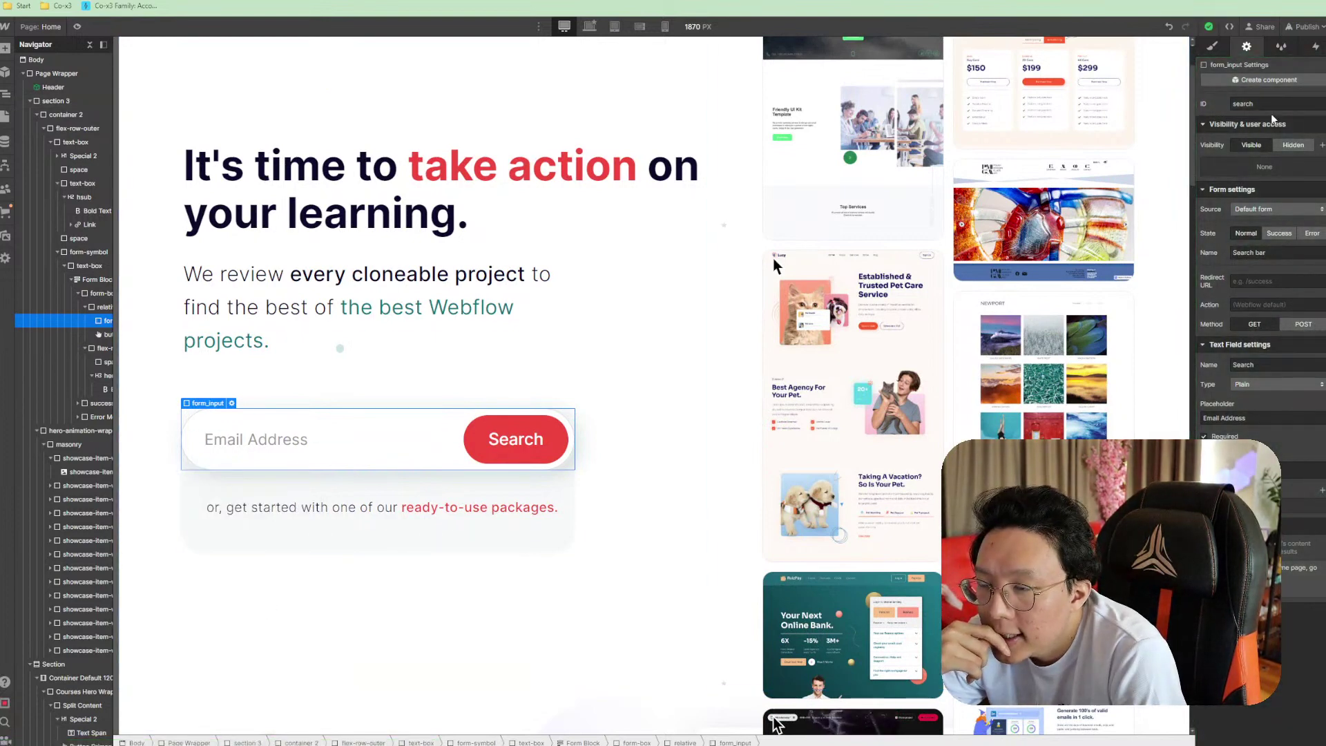
click(1291, 382)
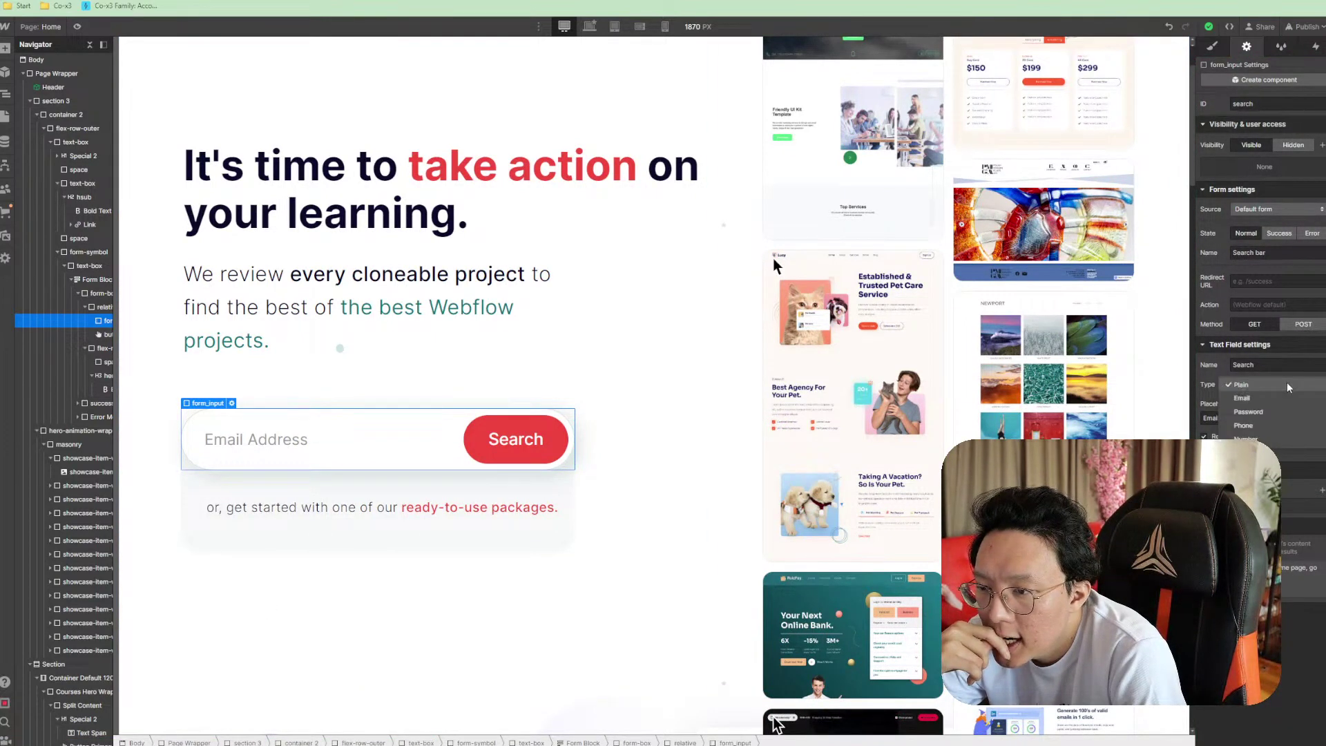
click(1289, 386)
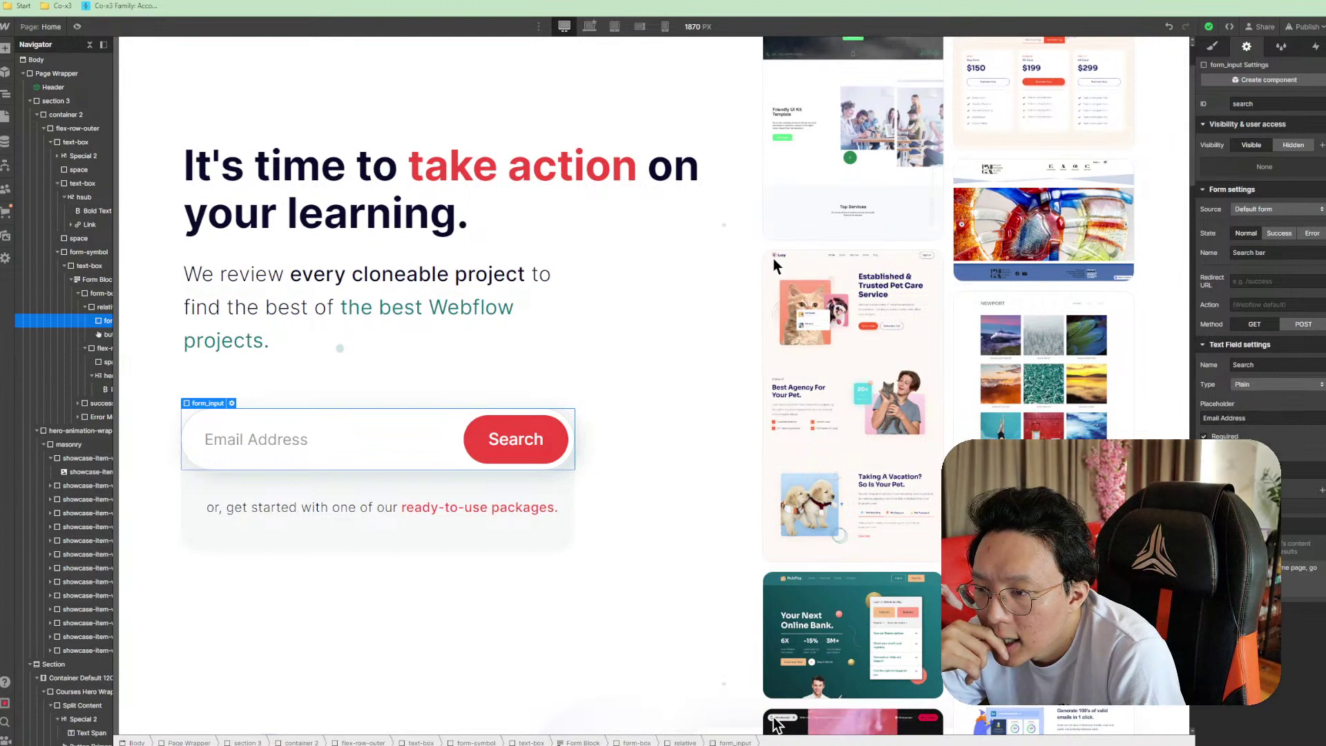
Set the search field's placeholder to "Task management..."
triple_click(1258, 421)
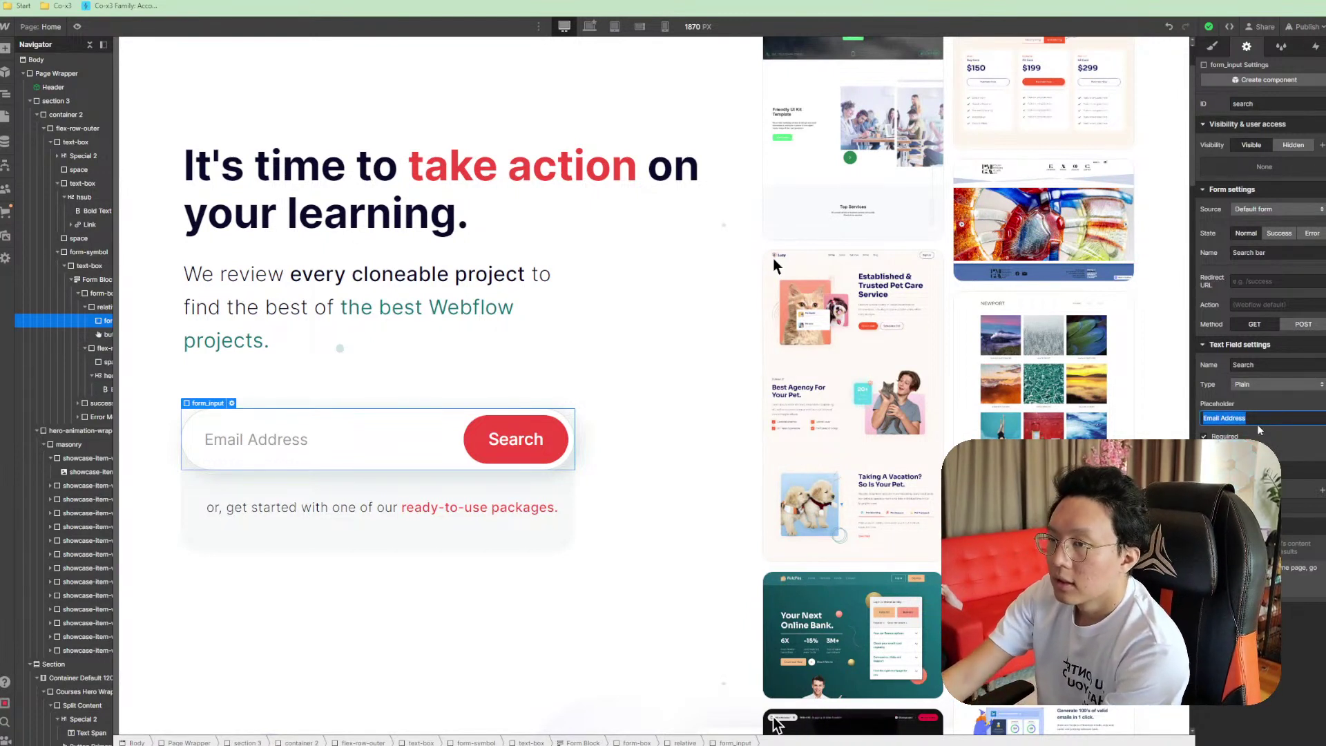
text(Task ma)
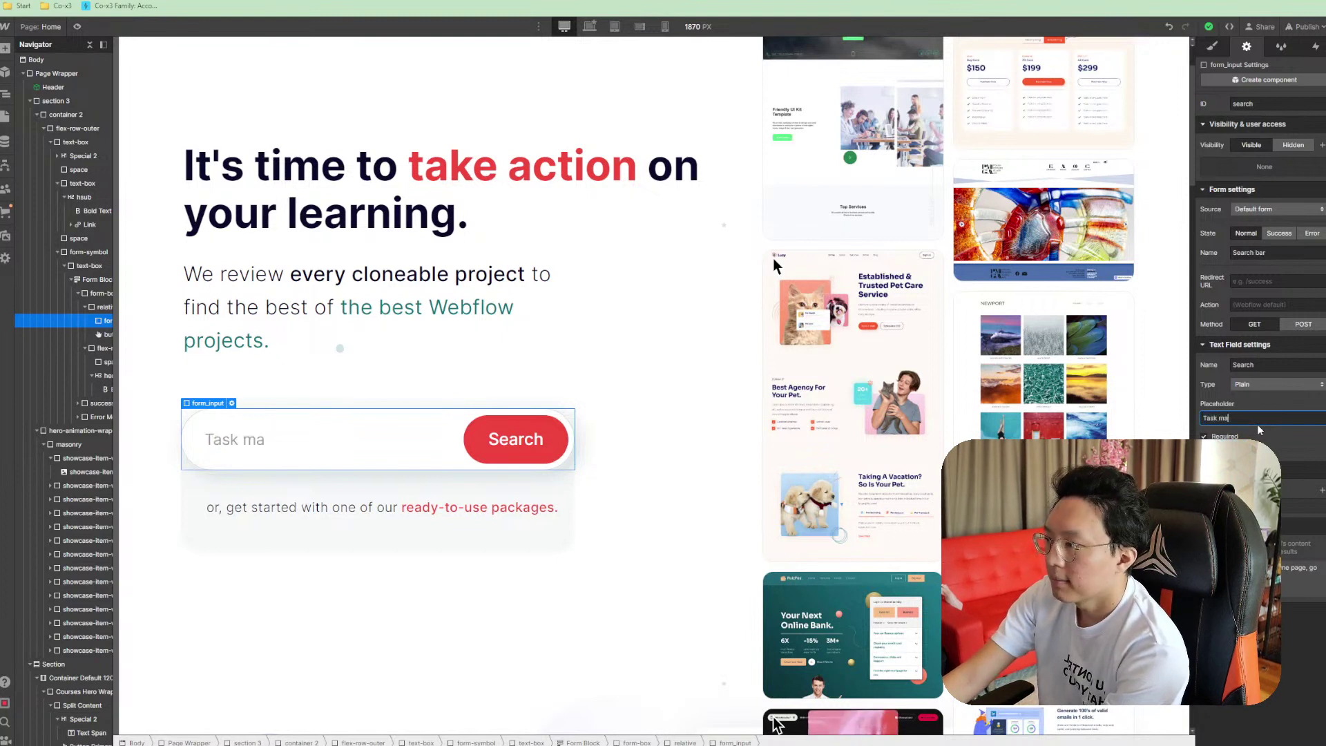
text(nagement...)
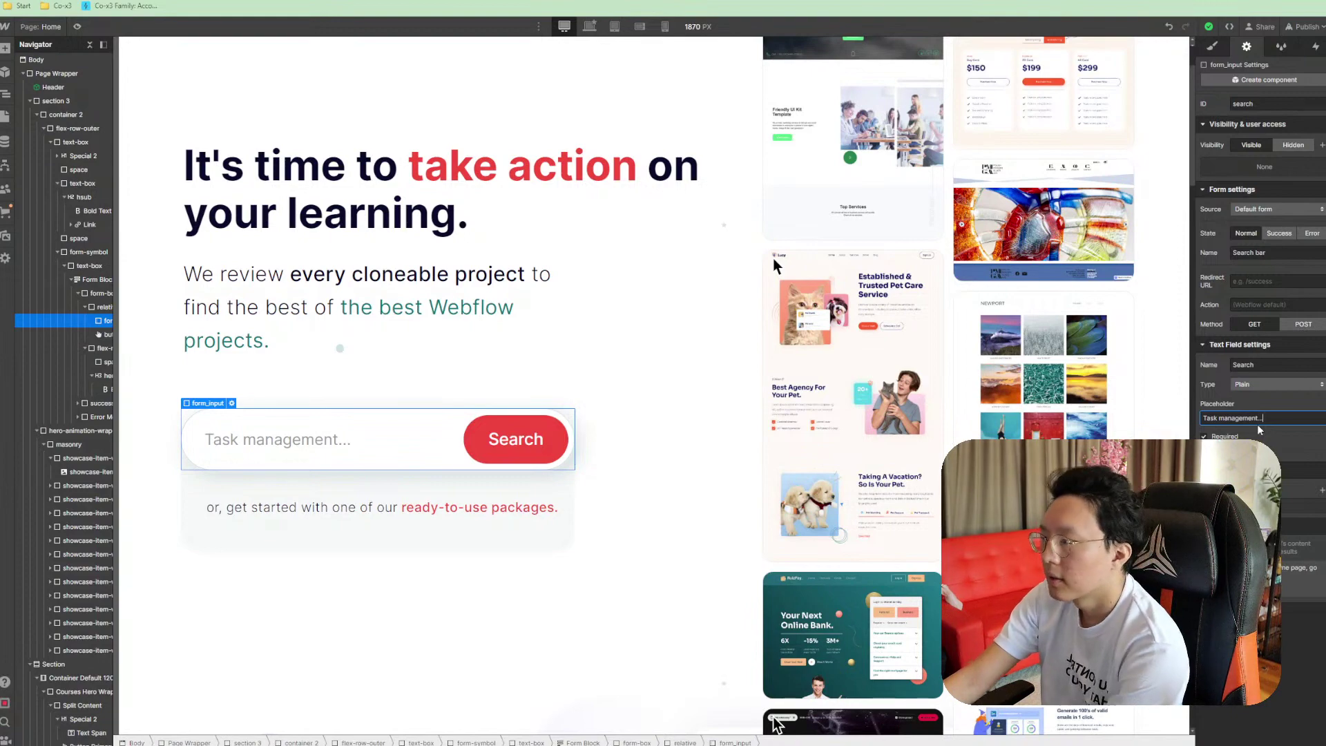
Compare the hero's subheading with the old hero text and the long introduction paragraph below the university logos
scroll(591, 221, up, 2)
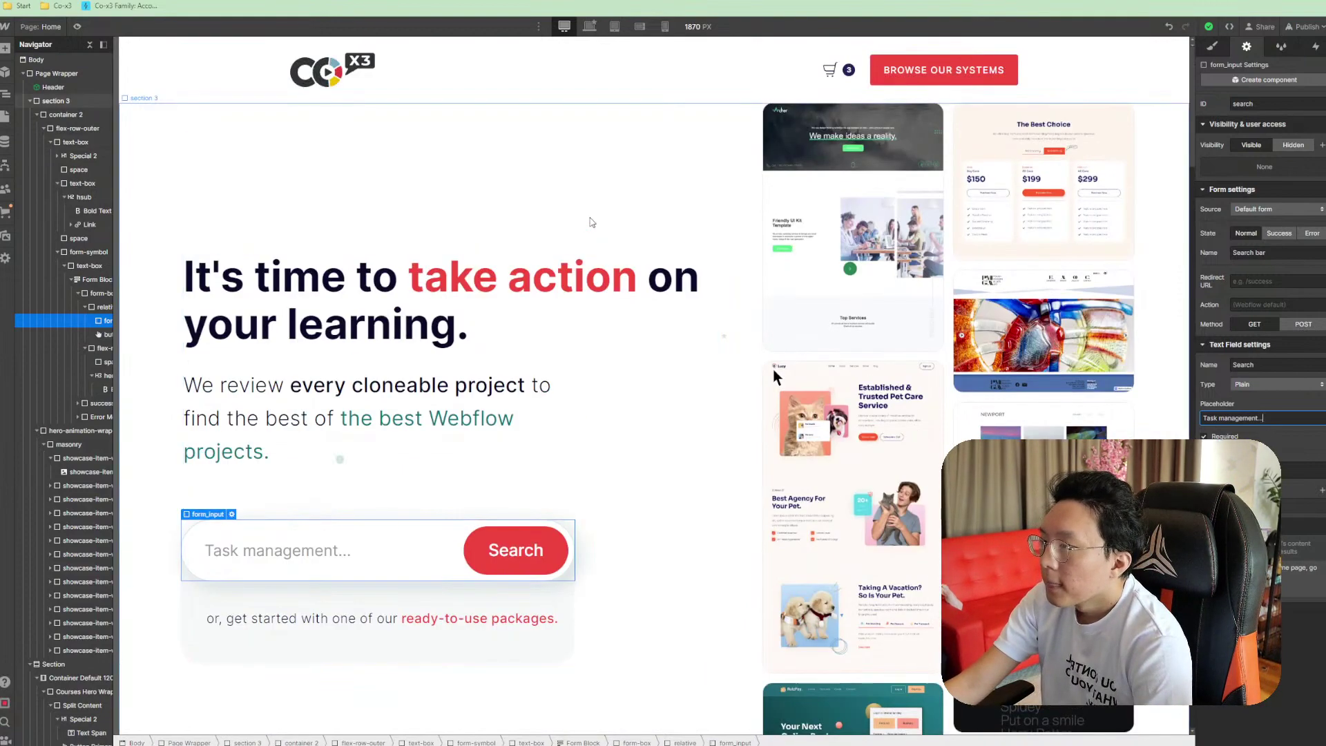
click(387, 415)
scroll(579, 396, down, 6)
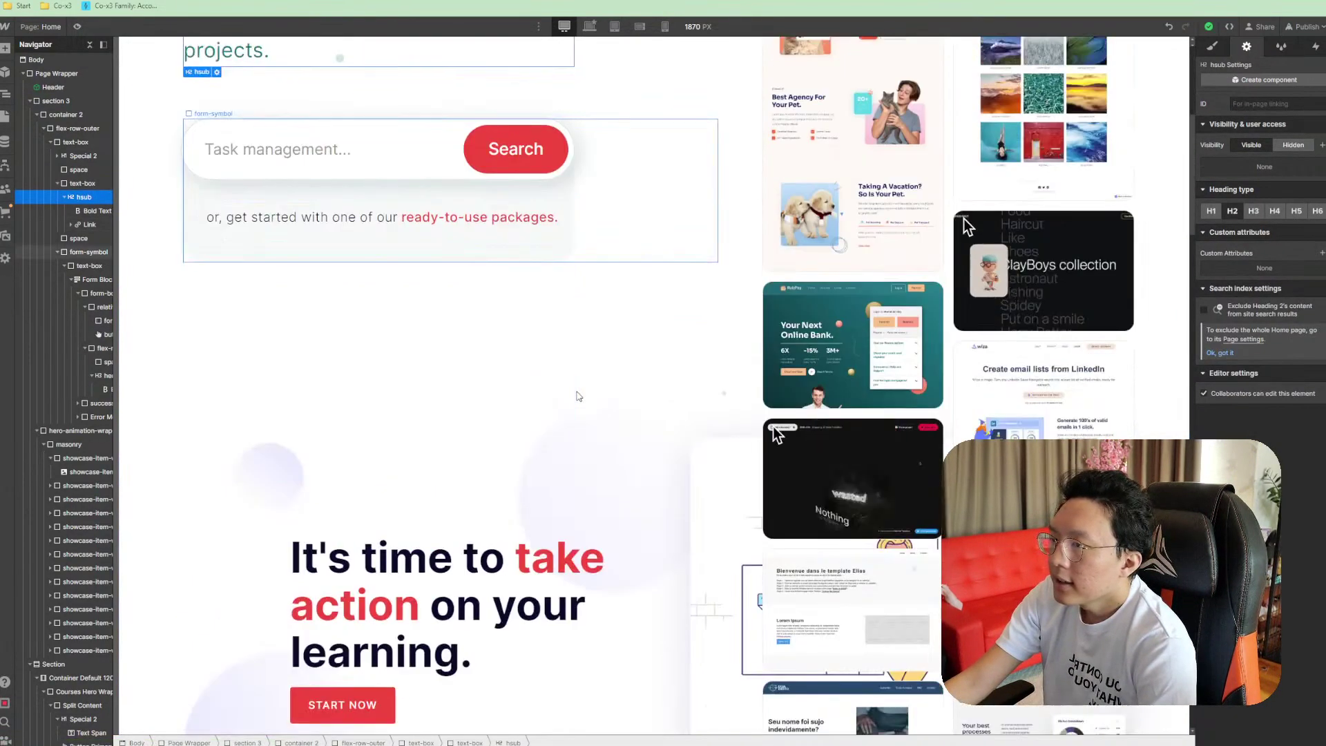
scroll(579, 396, down, 9)
scroll(502, 478, down, 6)
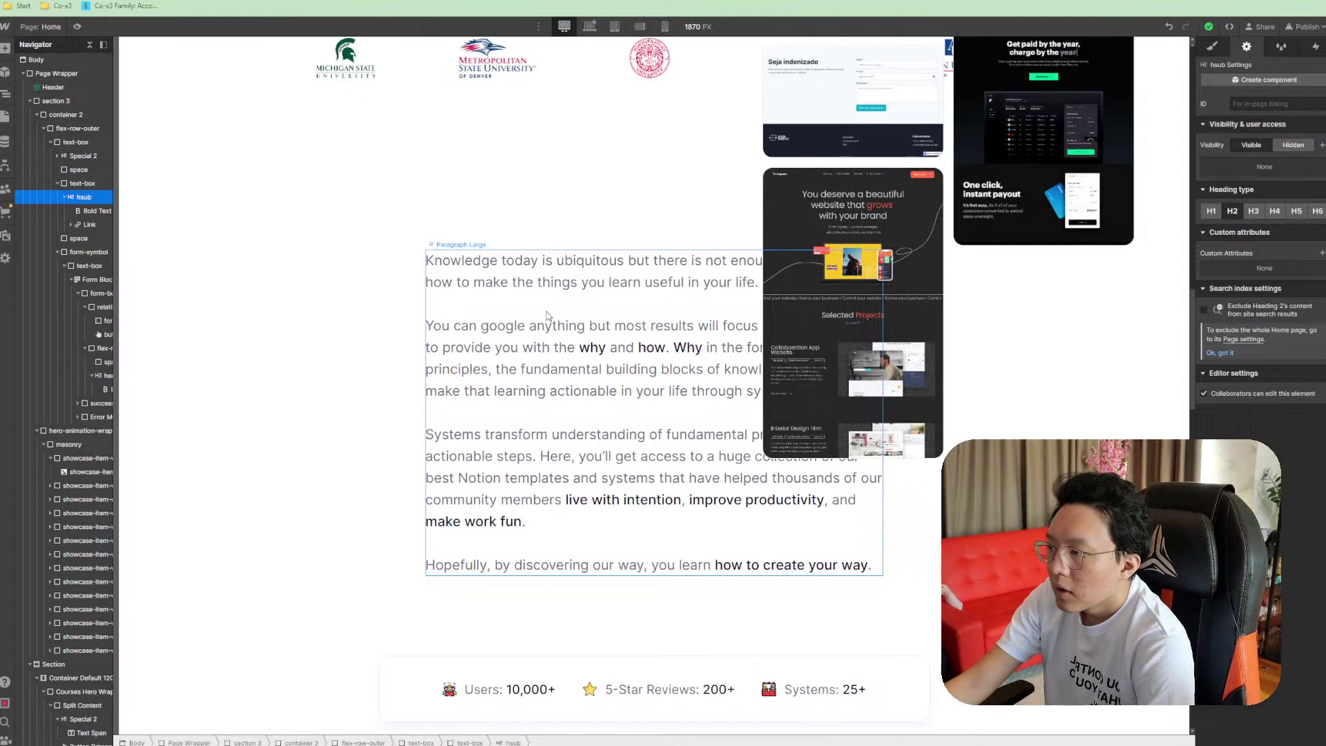
click(621, 457)
drag(618, 458, 618, 523)
scroll(417, 412, up, 15)
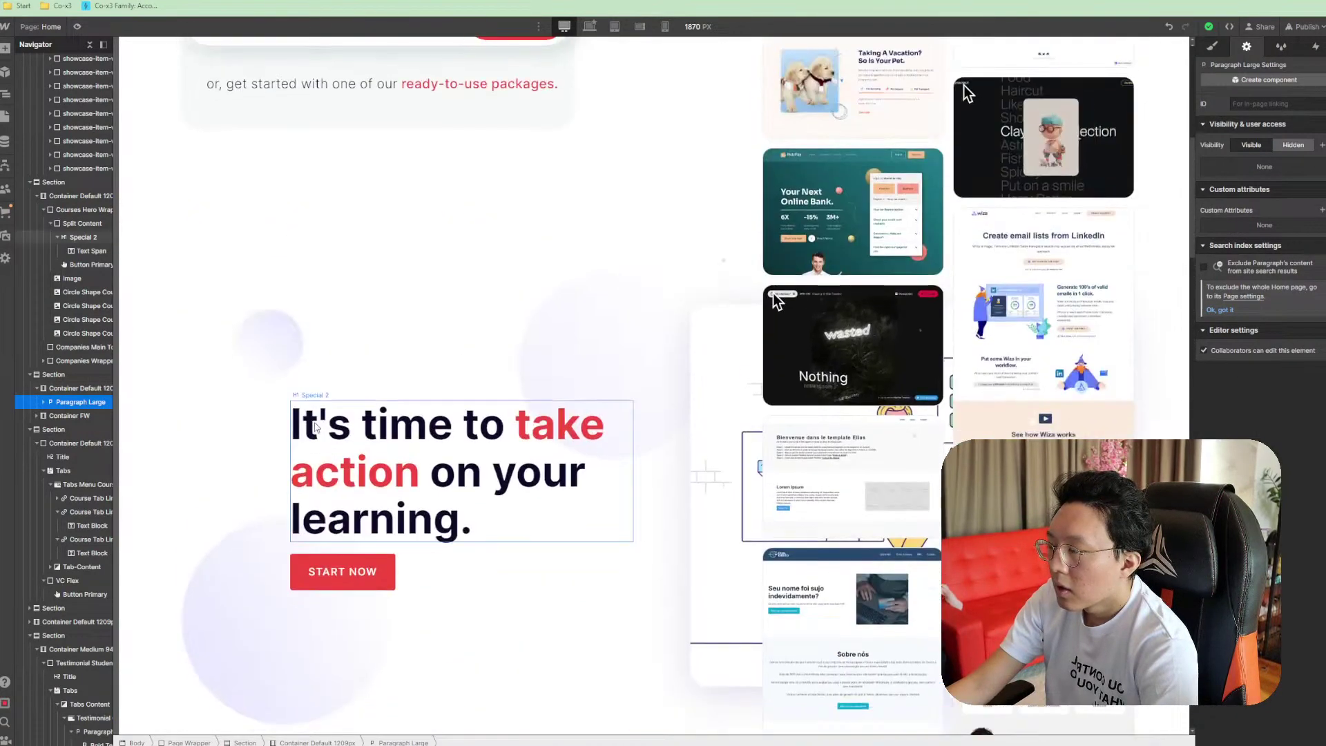
scroll(418, 413, up, 1)
click(278, 418)
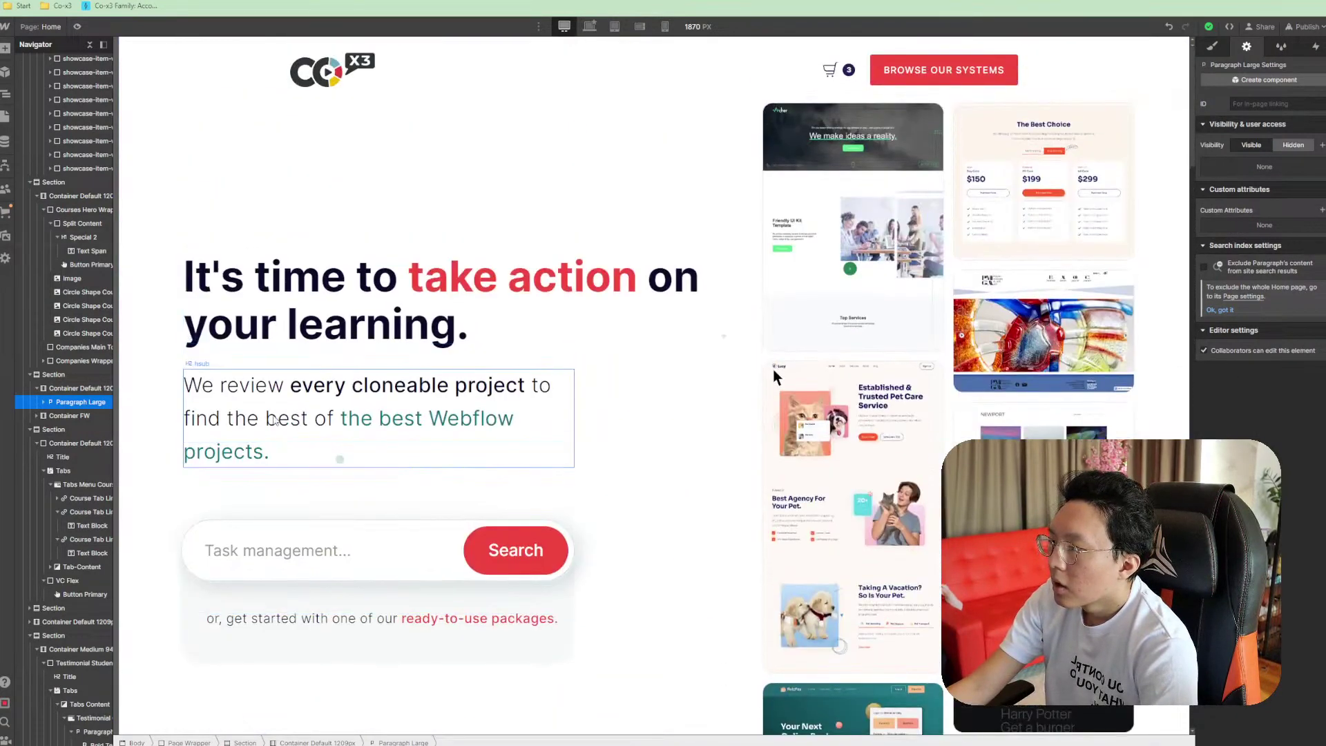
scroll(622, 432, down, 15)
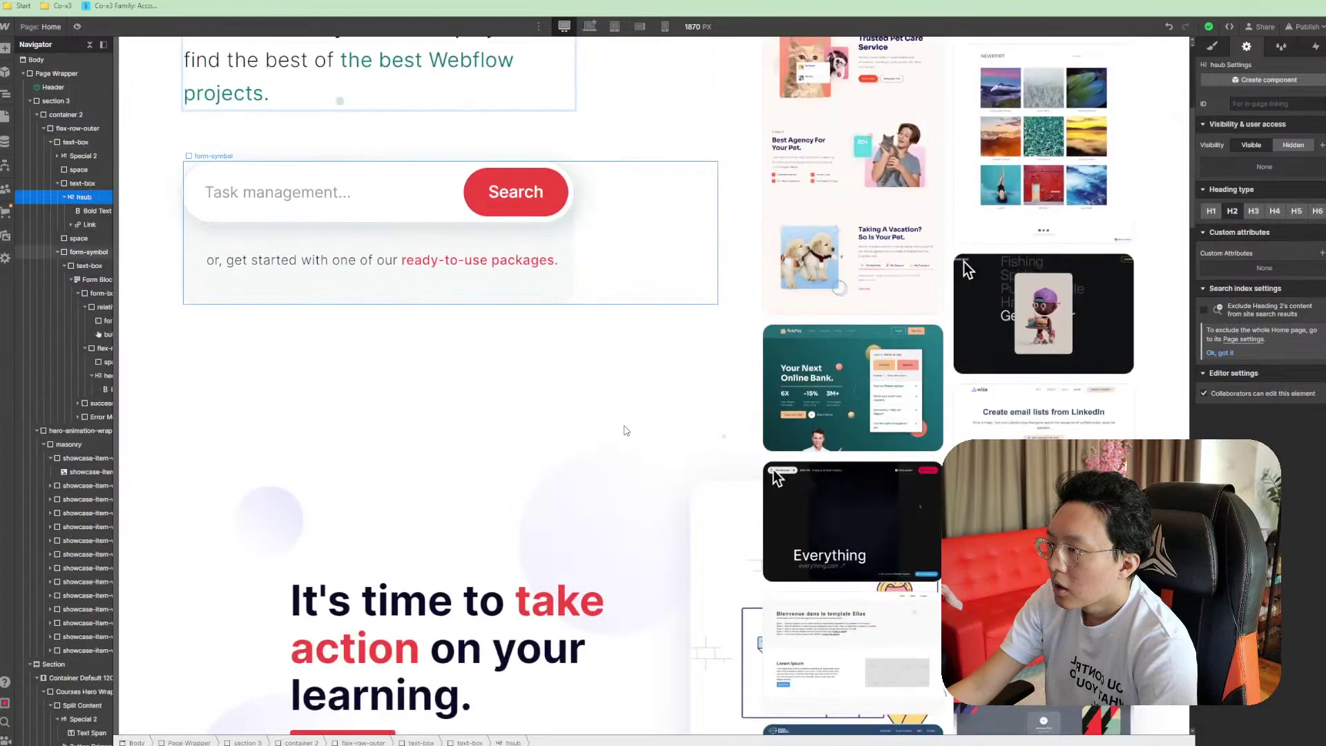
Select the opening sentence, starting "Knowledge today is ubiquitous", in the introduction paragraph below the university logos
click(577, 353)
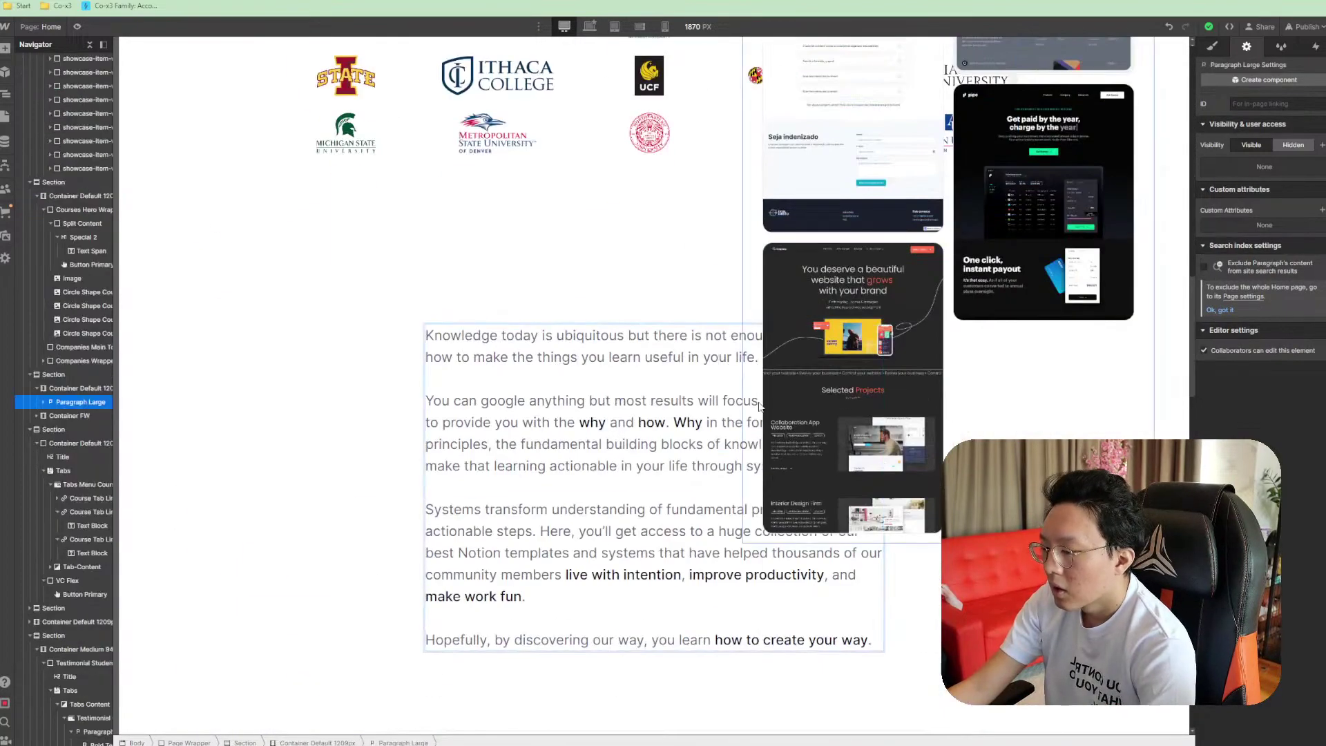
key(ctrl+shift+Up)
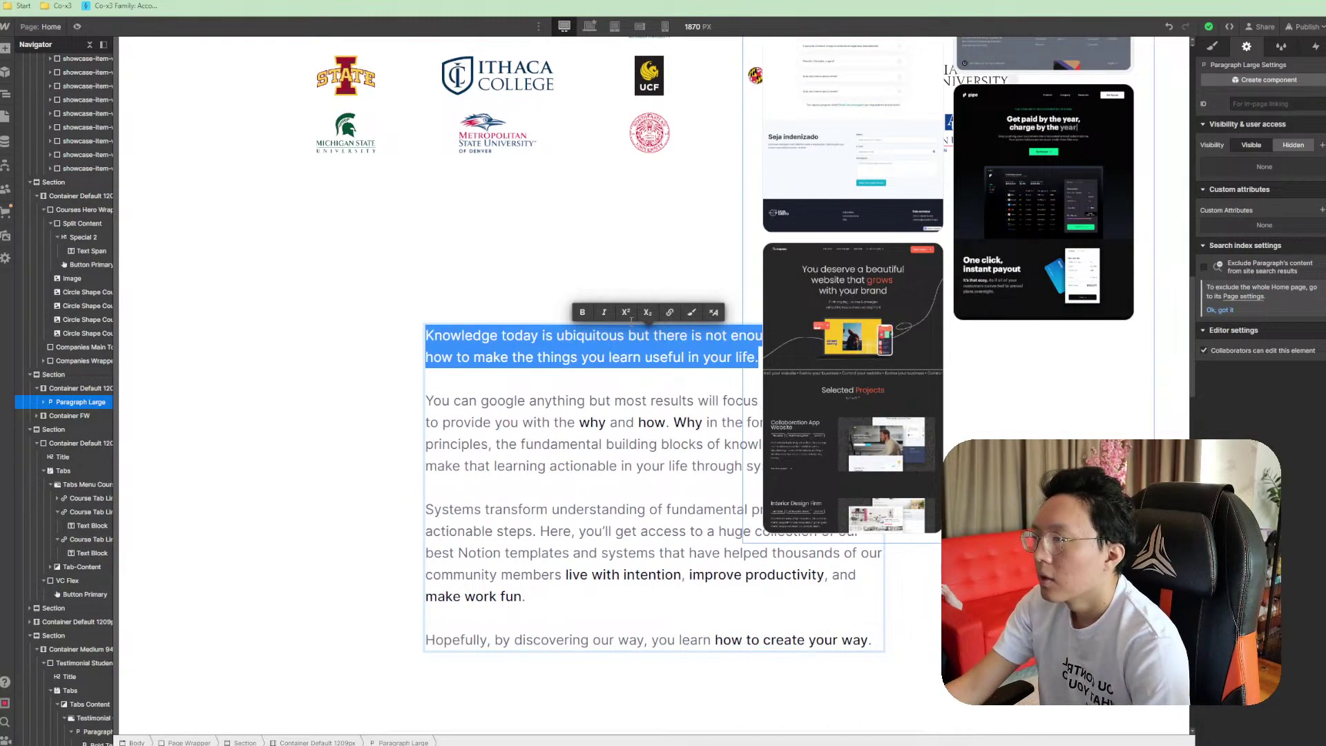
Replace the hero subheading with "Knowledge today is ubiquitous but there is not enough education on how to make the things you learn useful in your life."
scroll(358, 381, up, 10)
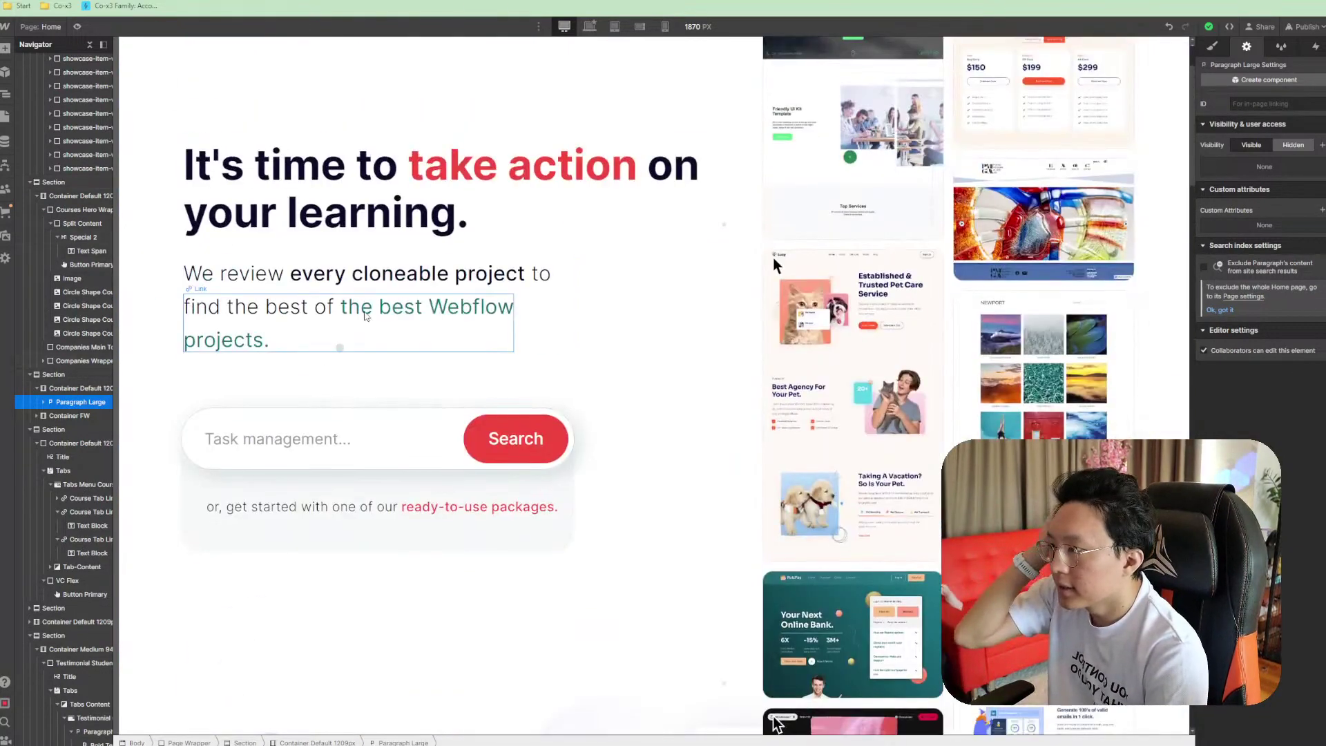
click(314, 333)
triple_click(276, 287)
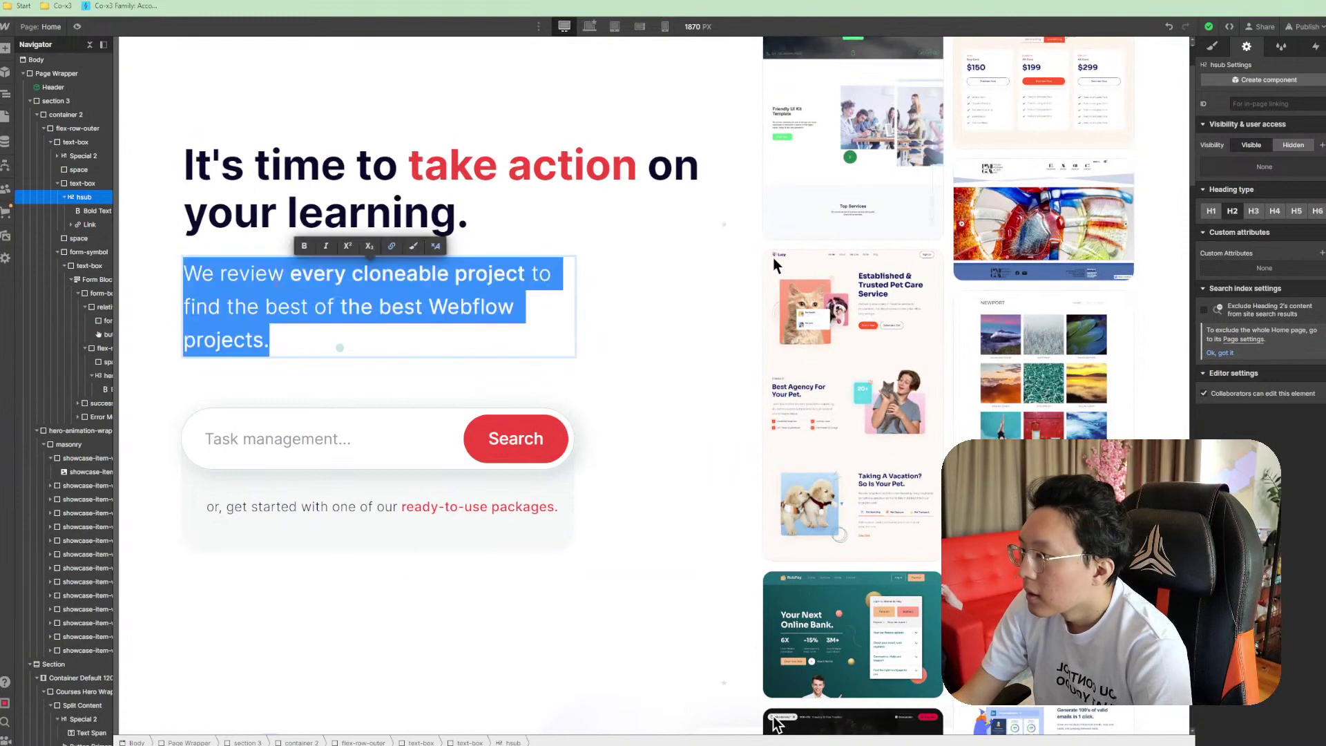
text(Knowledge today is ubiquitous but there is not enough education on how to make the things you learn useful in your life.)
key(ctrl+z)
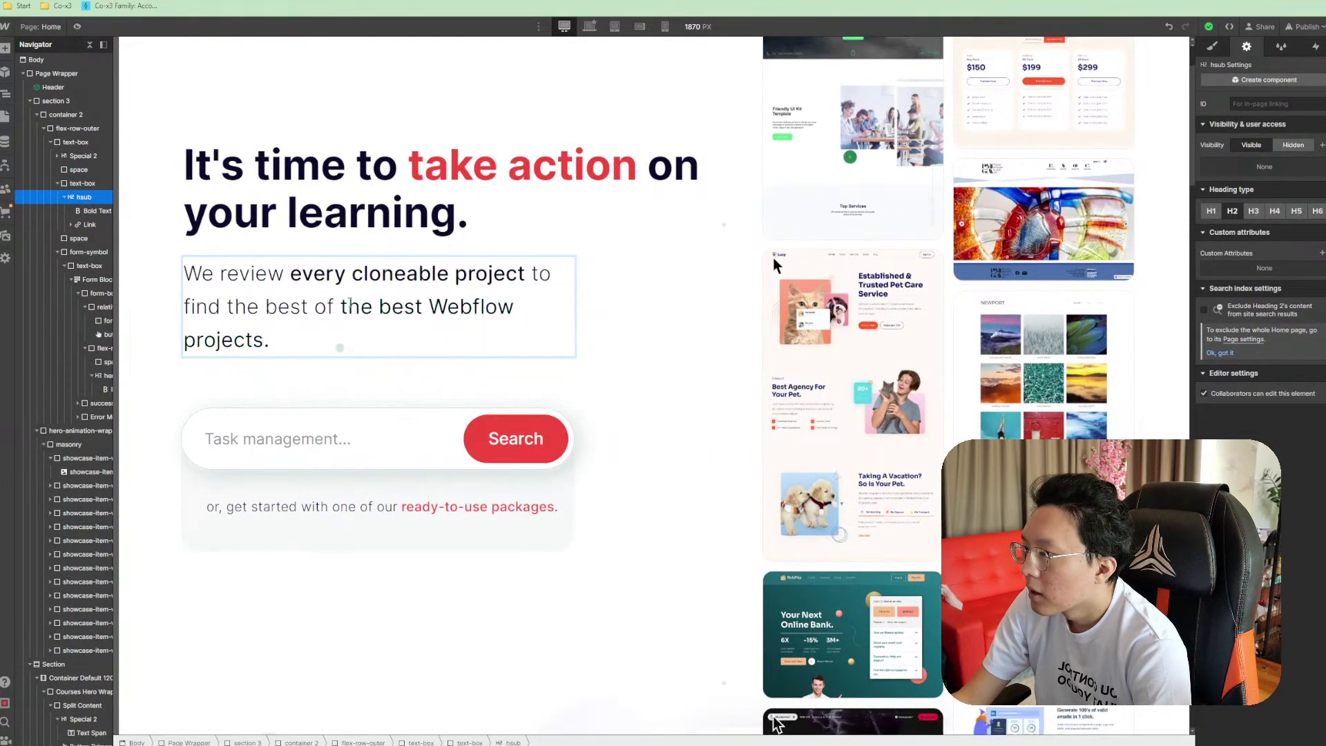
key(ctrl+a)
text(Knowledge today is ubiquitous but there is not enough education on how to make the things you learn useful in your life.)
scroll(559, 438, up, 2)
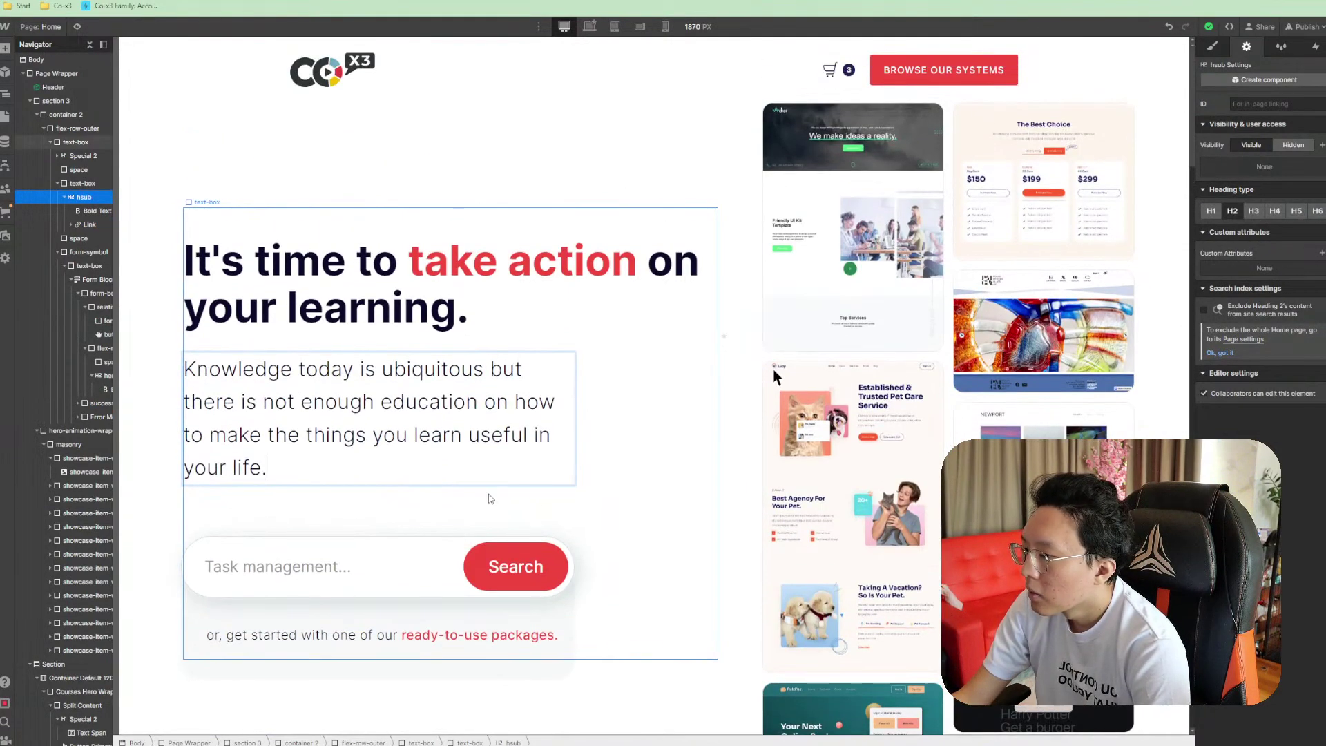
Append "We're changing that." to the hero subheading and check the matching subheading in the original Showcased template
text(We're changi)
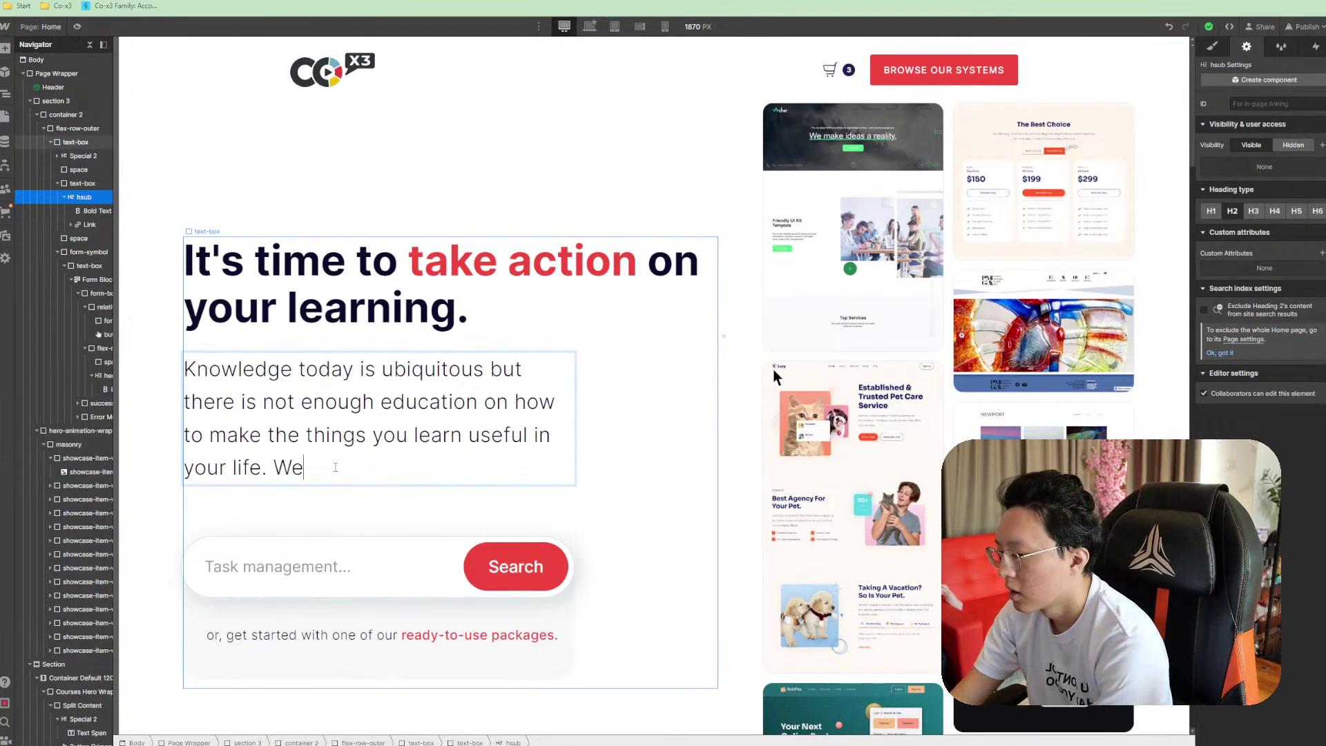
text(ng that)
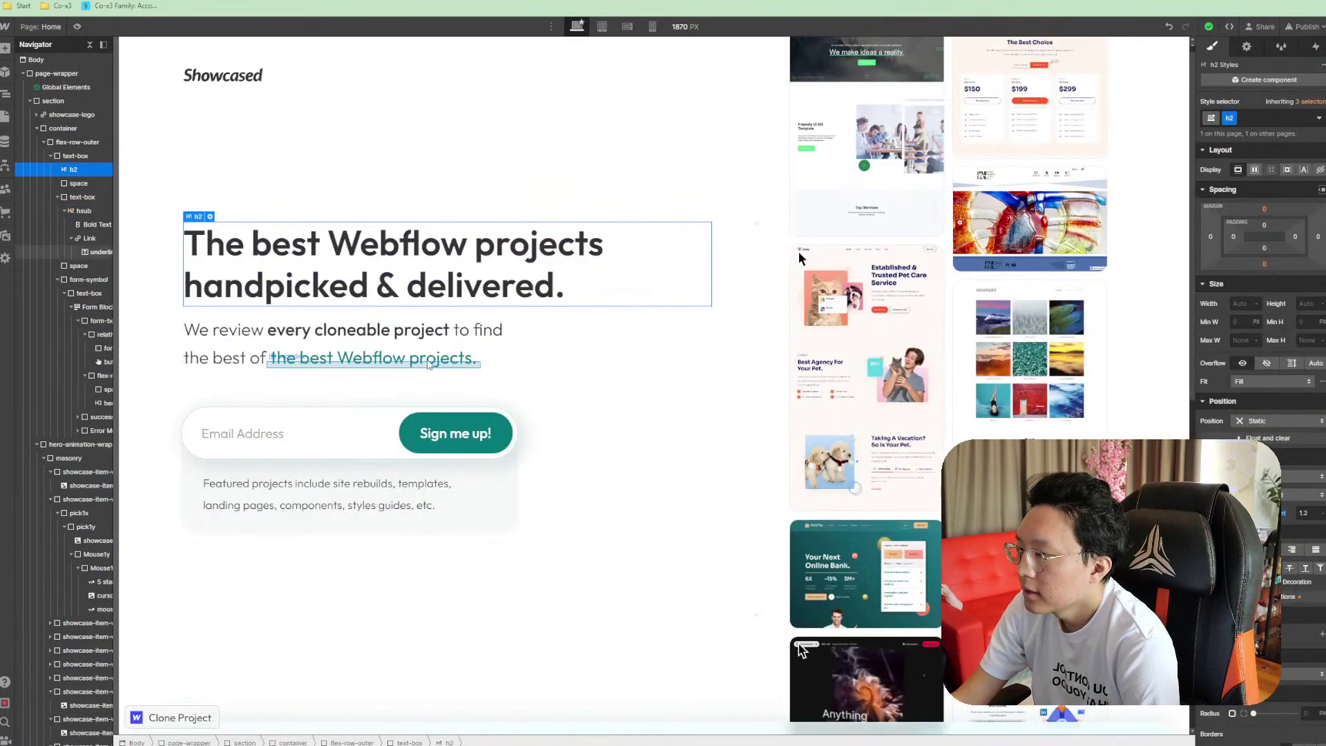
click(435, 367)
click(474, 333)
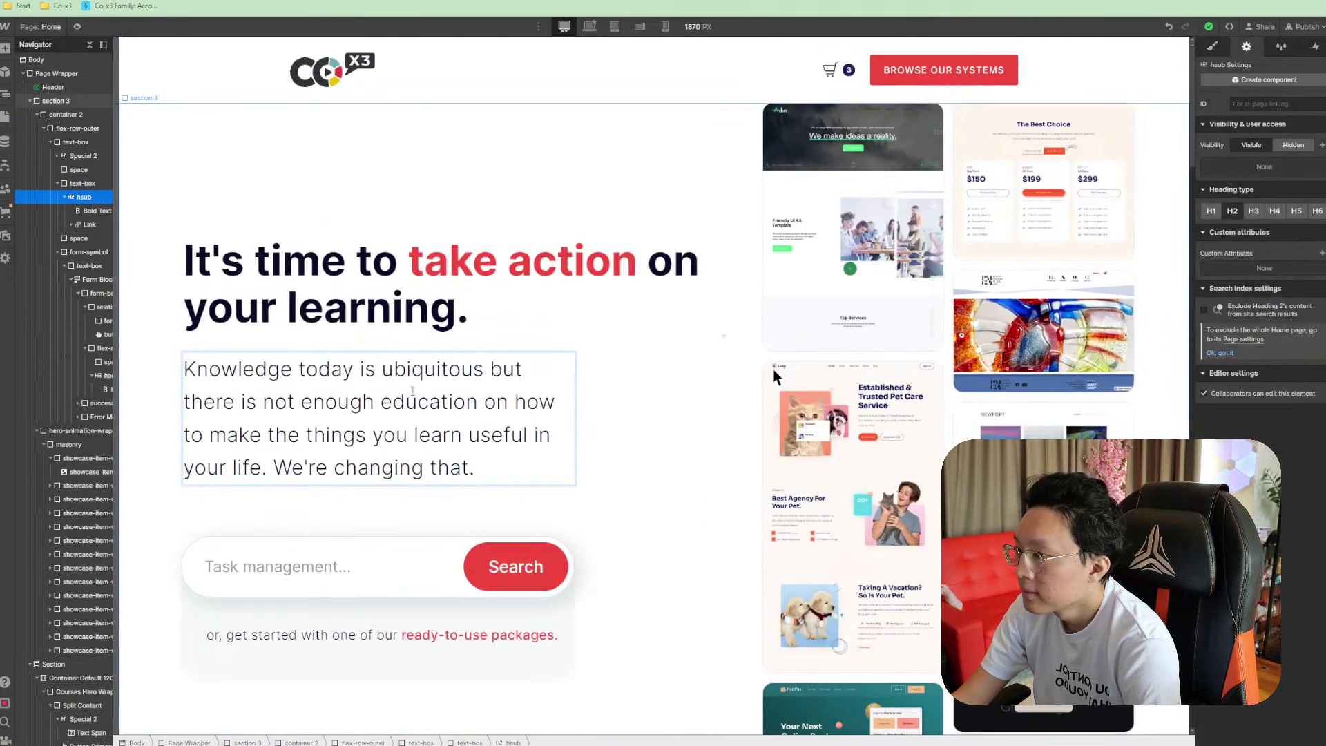
click(661, 444)
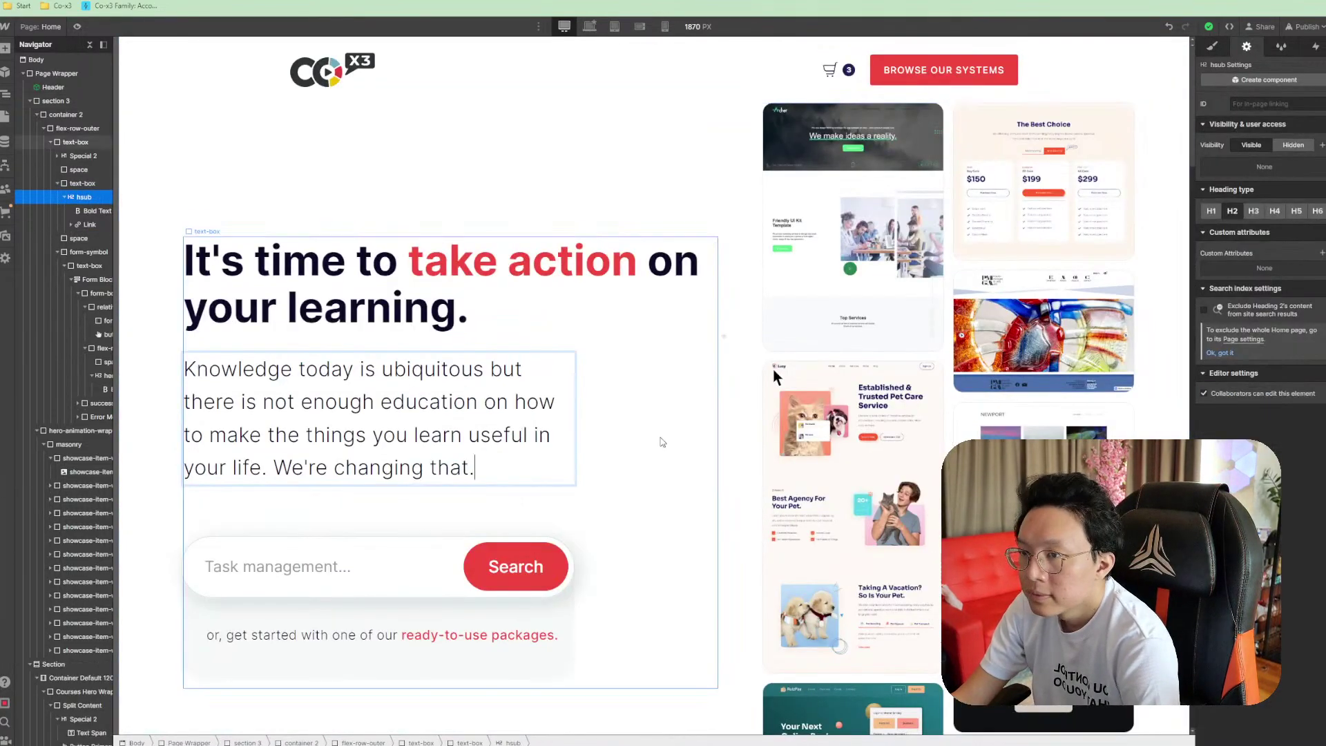
click(513, 442)
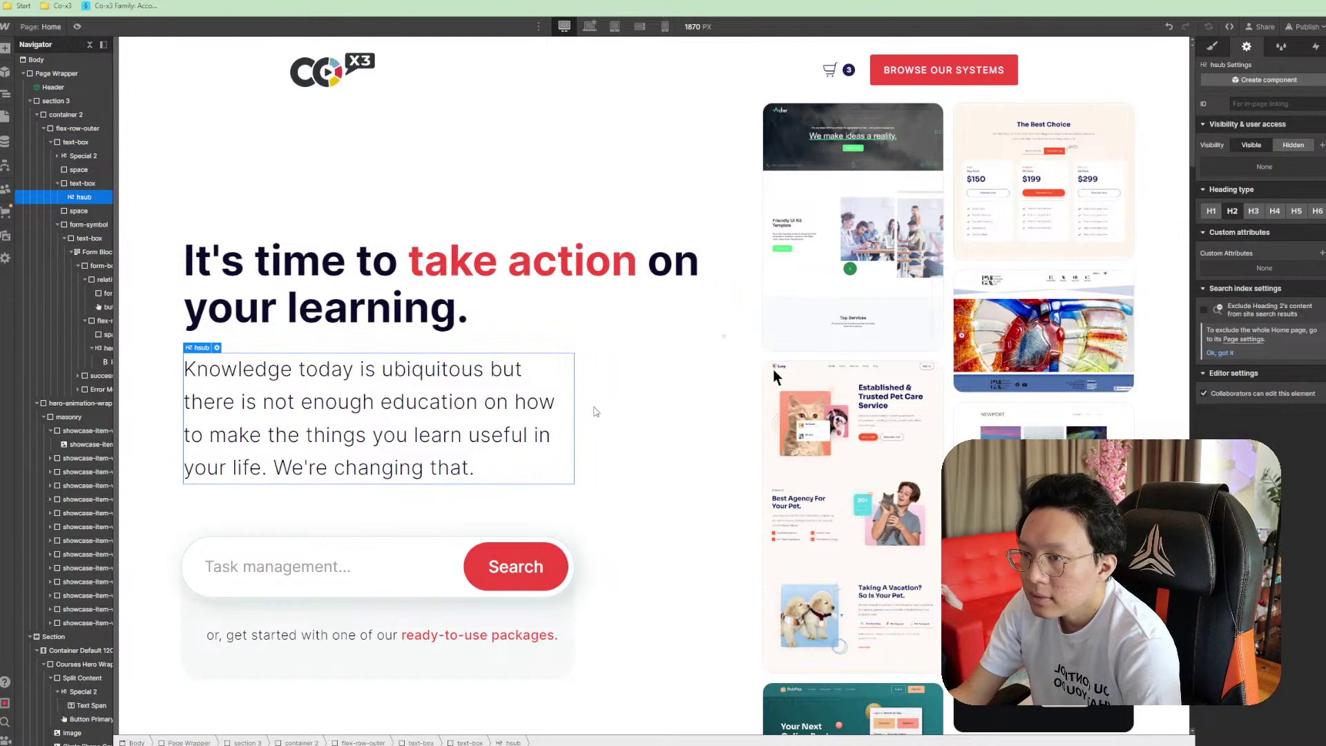
Try smaller text sizes on the hero subheading's hsub class
click(1213, 46)
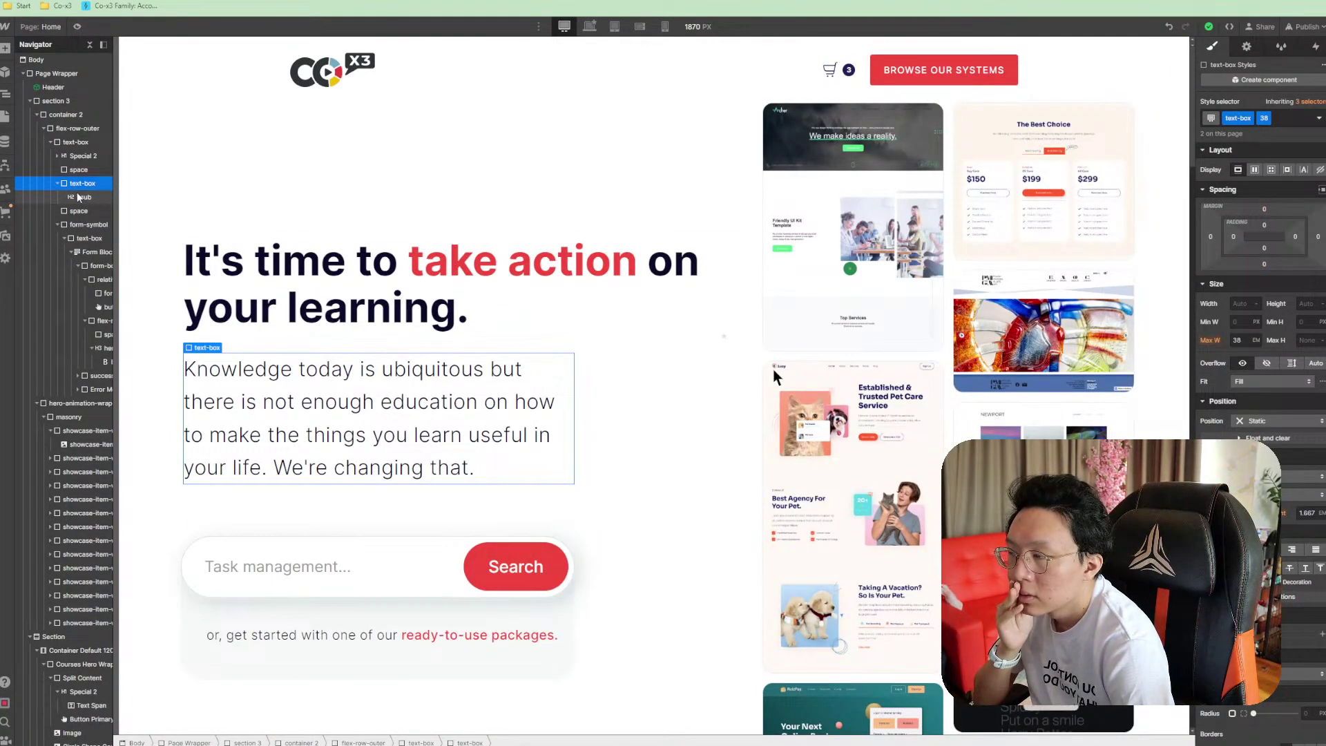
click(83, 198)
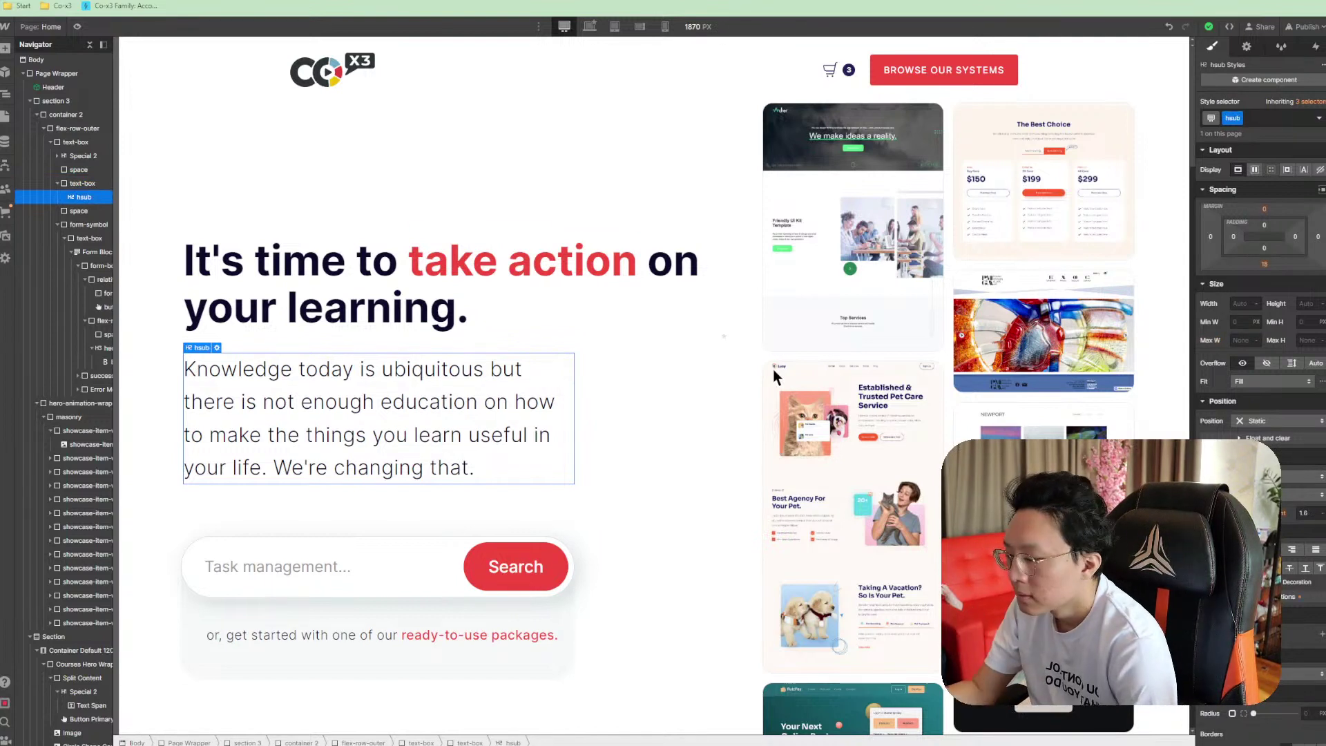
key(ctrl+z)
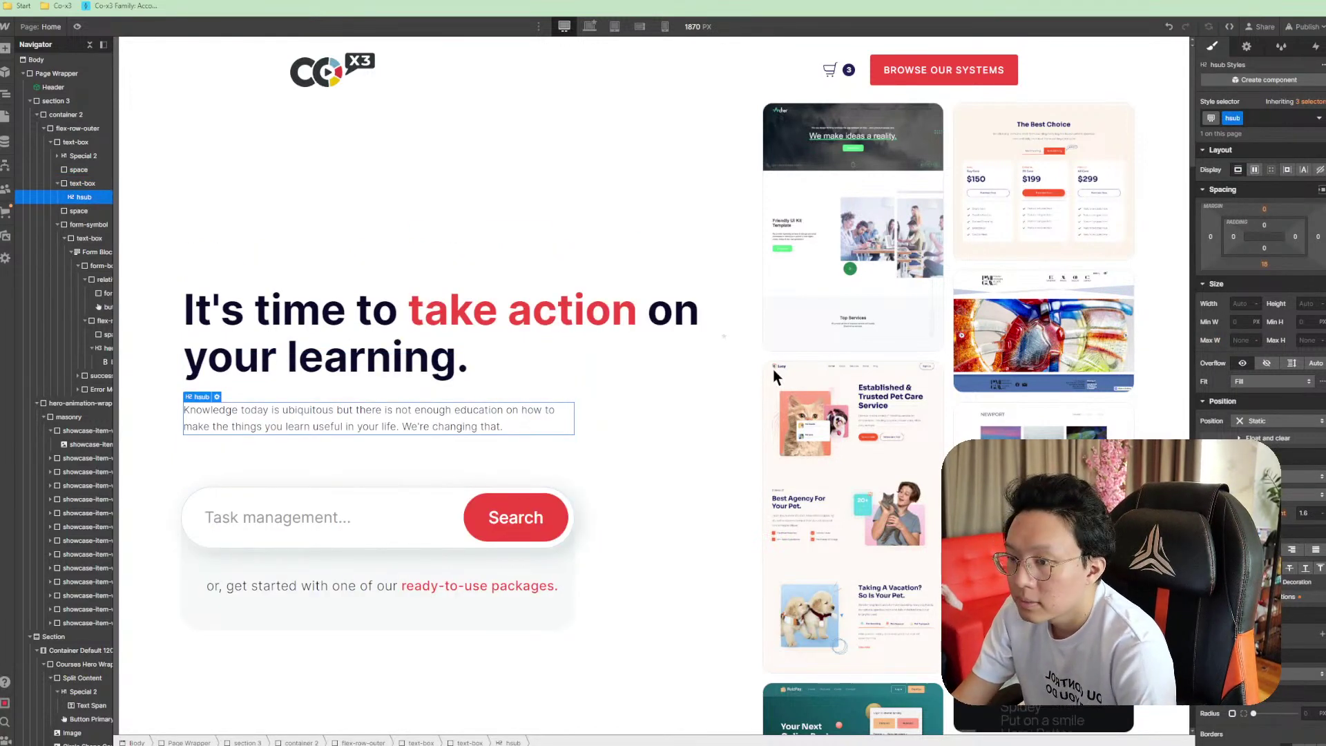
key(ctrl+shift+z)
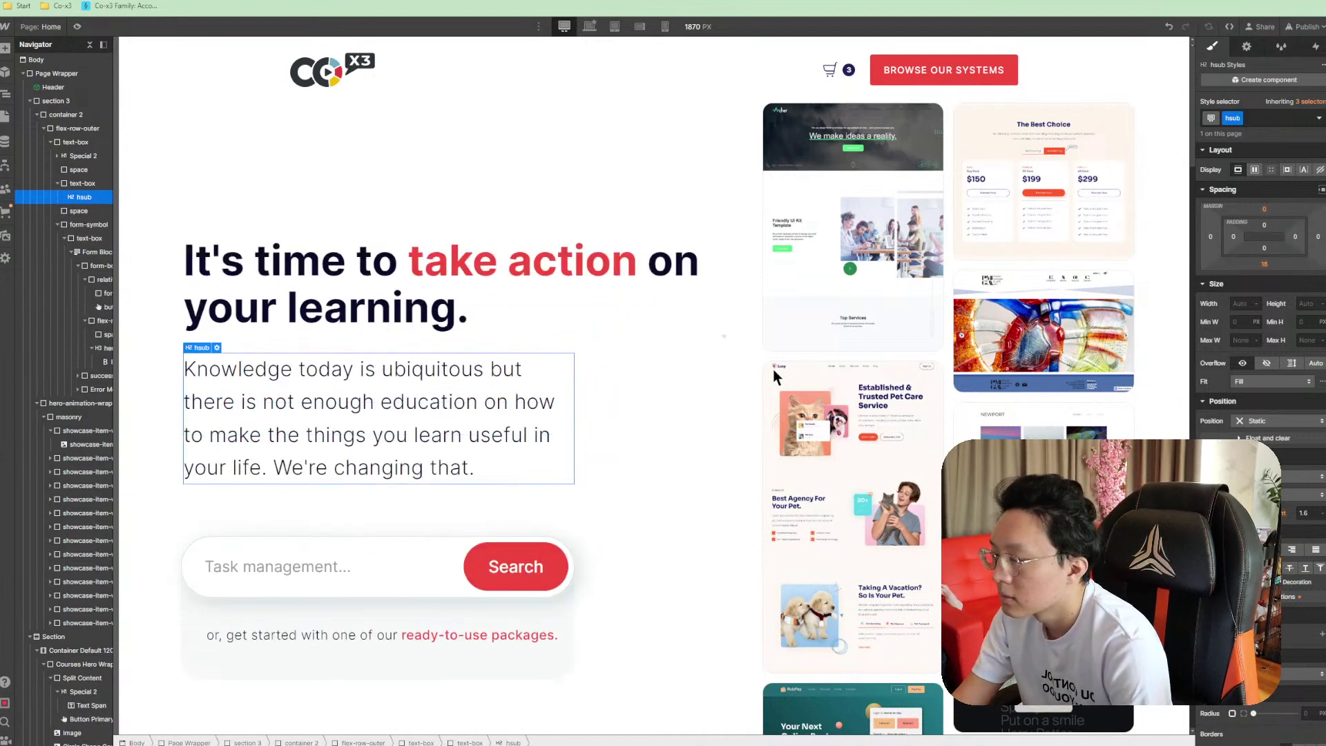
key(ctrl+z)
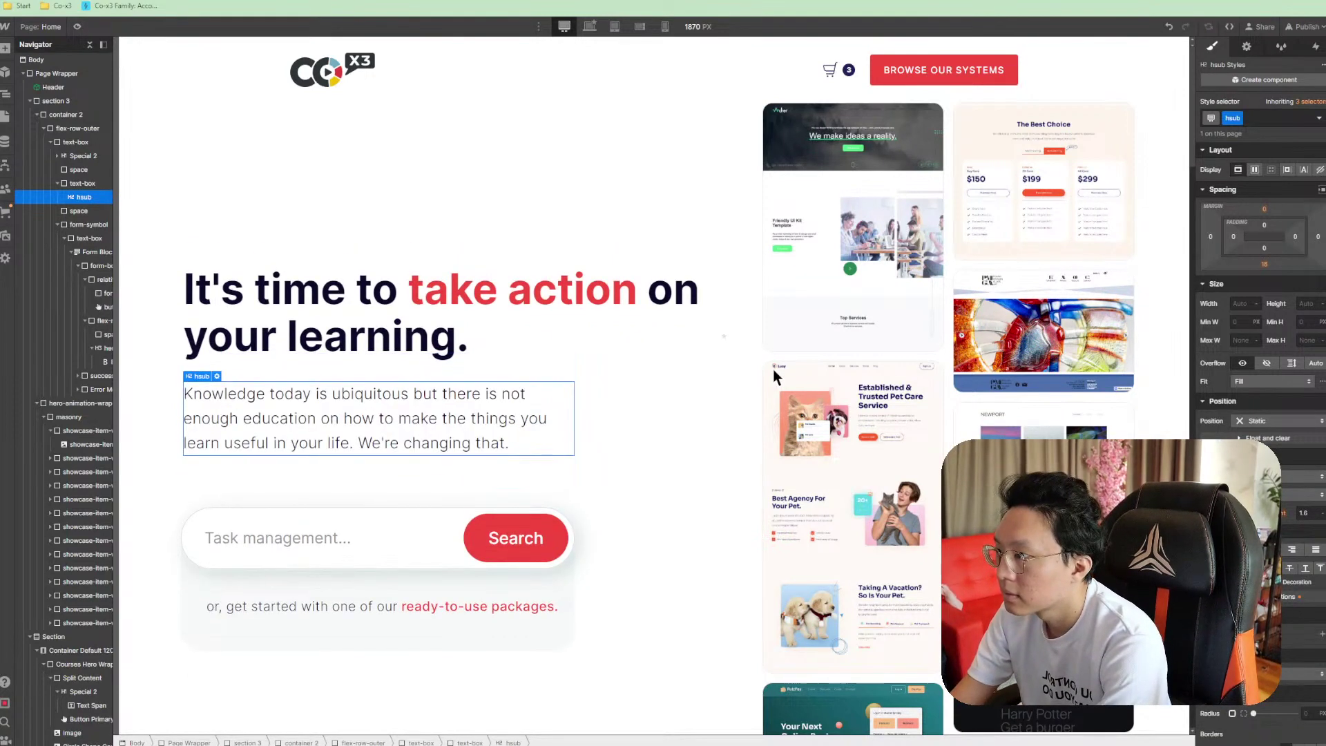
Inspect the classes and styling of the long paragraph below the university logos
scroll(775, 373, down, 15)
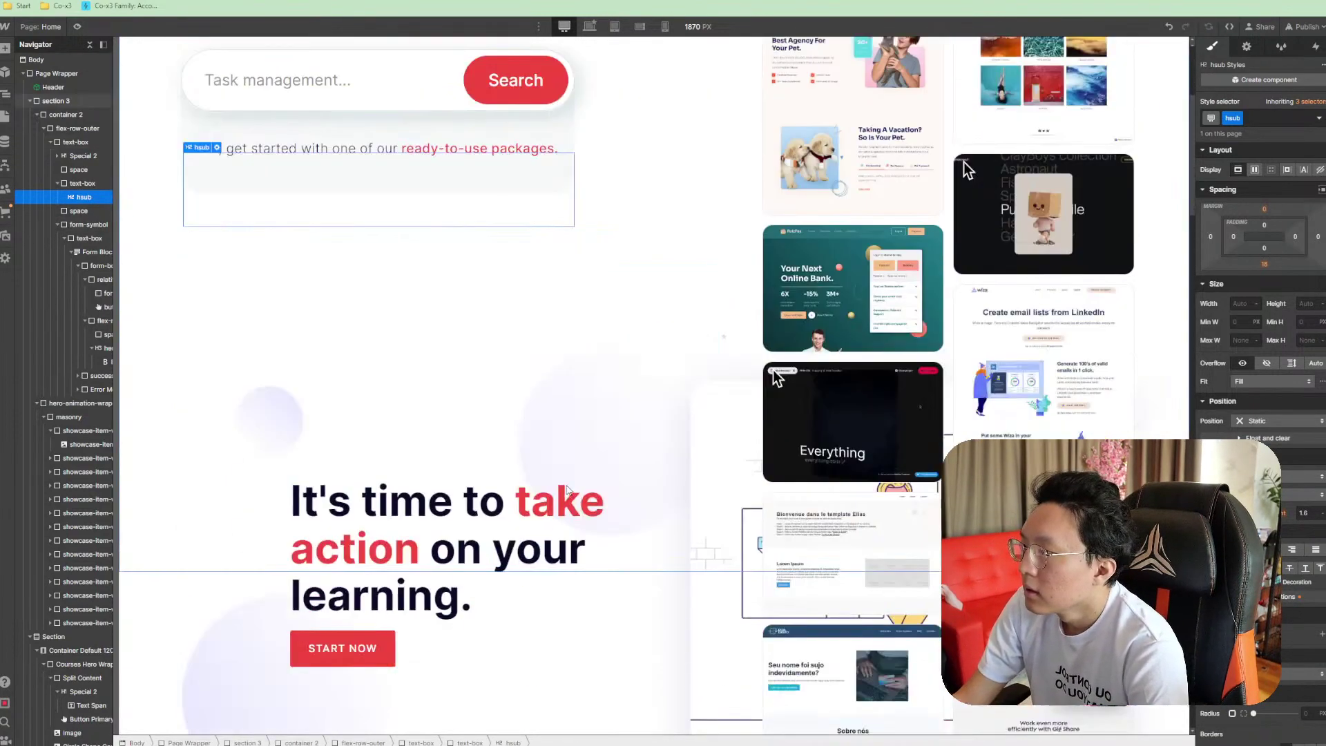
click(612, 278)
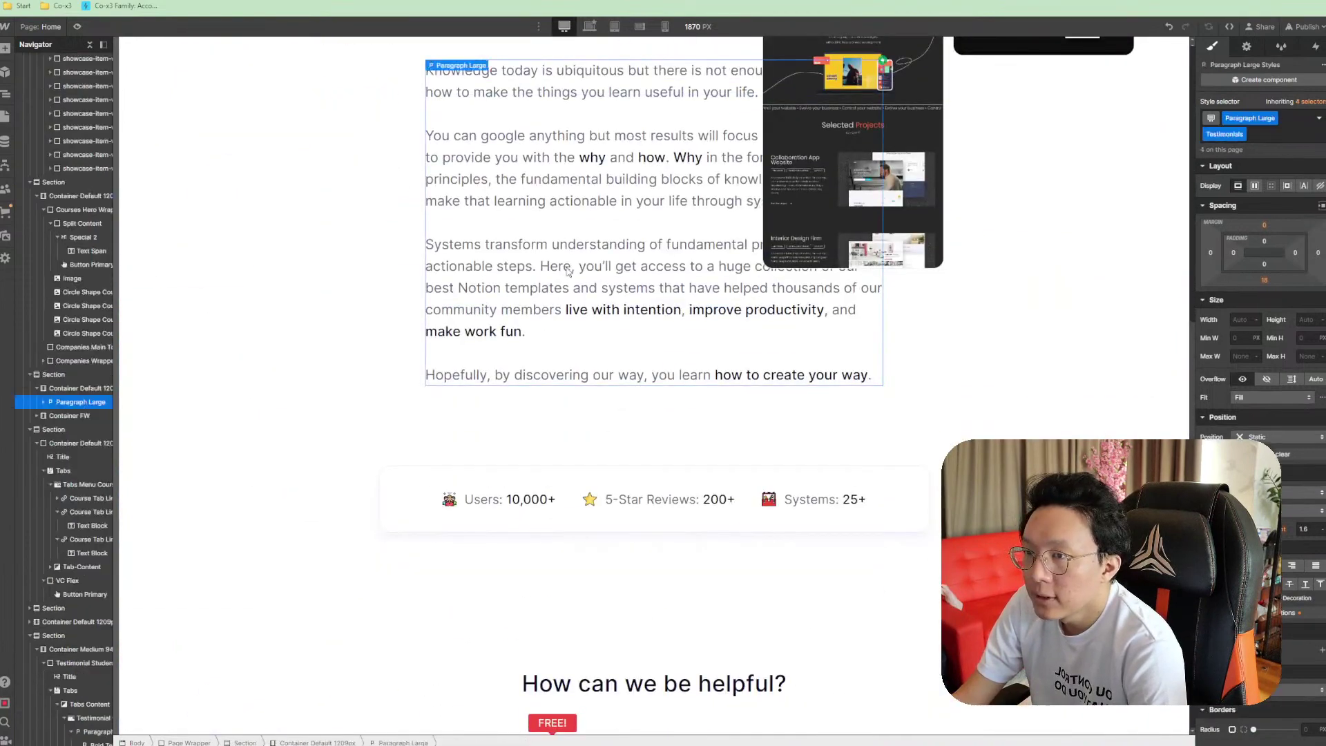
scroll(443, 319, up, 12)
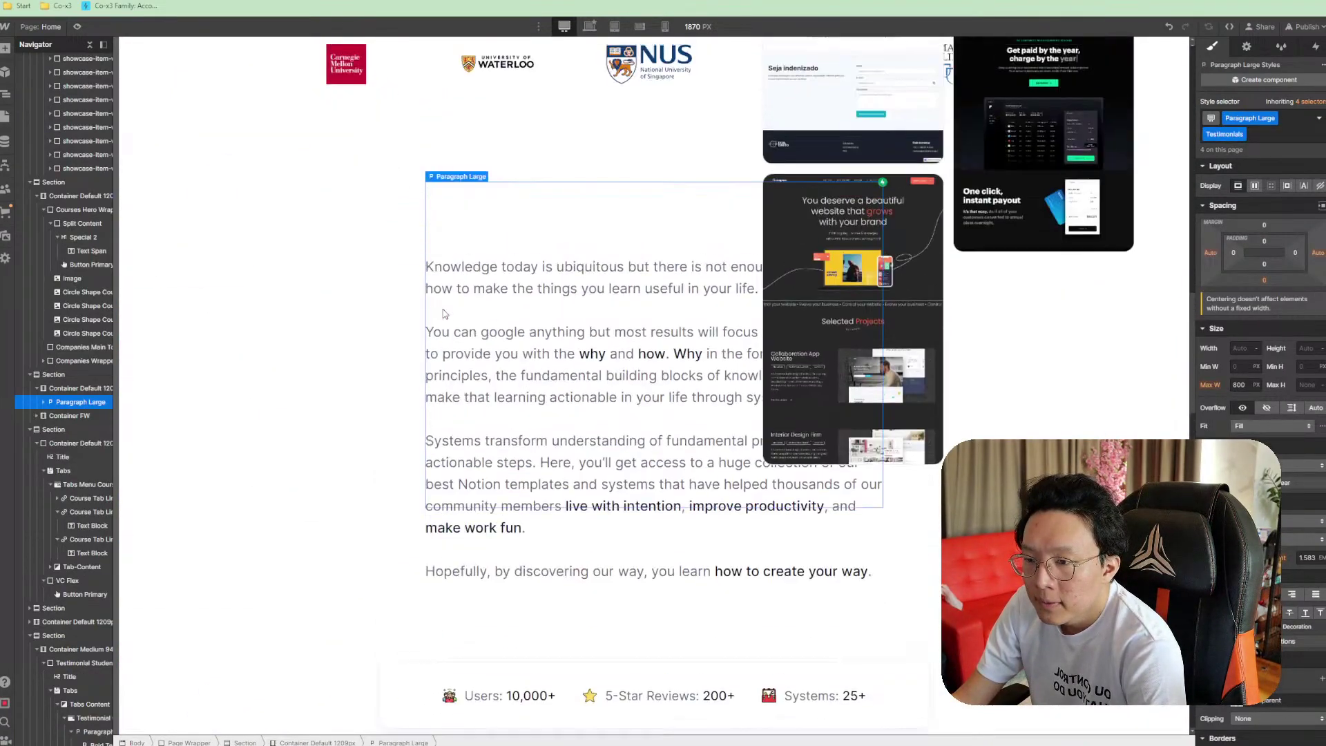
scroll(456, 341, up, 3)
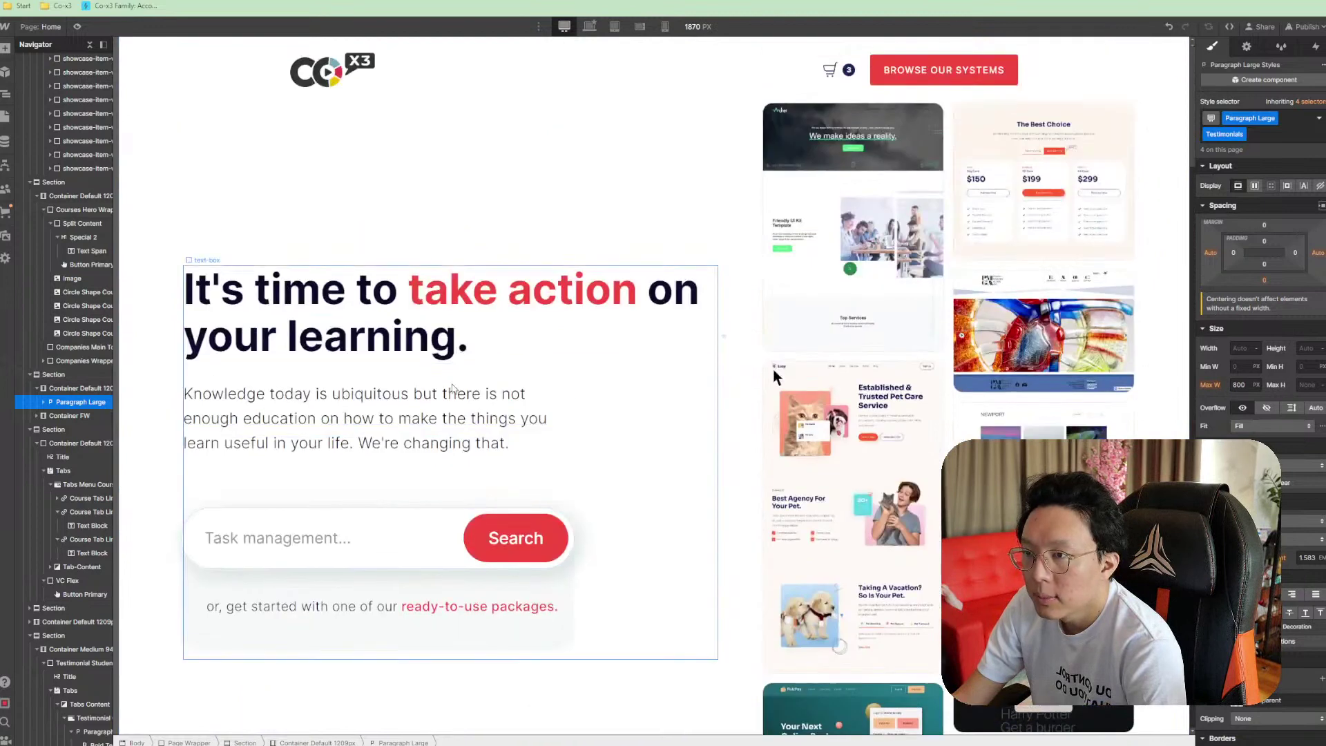
Undo the text size changes on the hero subheading
click(346, 445)
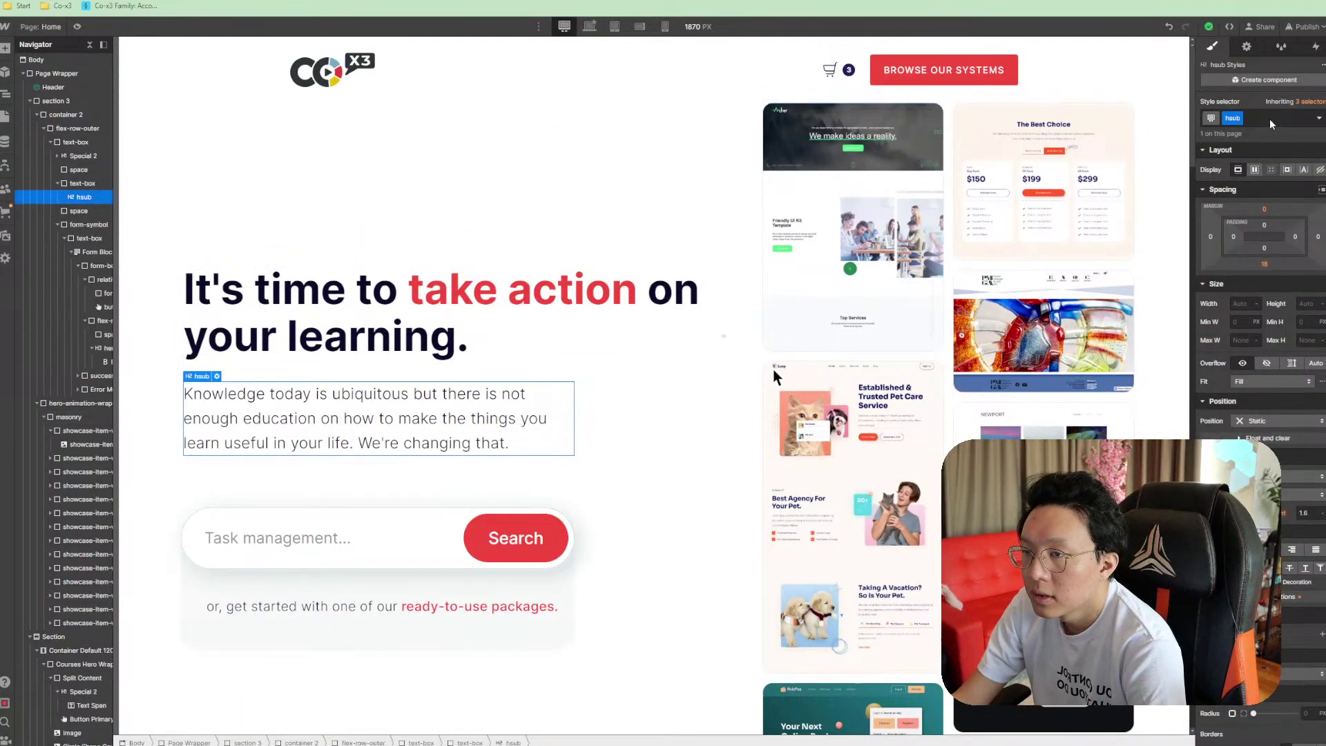
key(ctrl+z)
key(ctrl+shift+z)
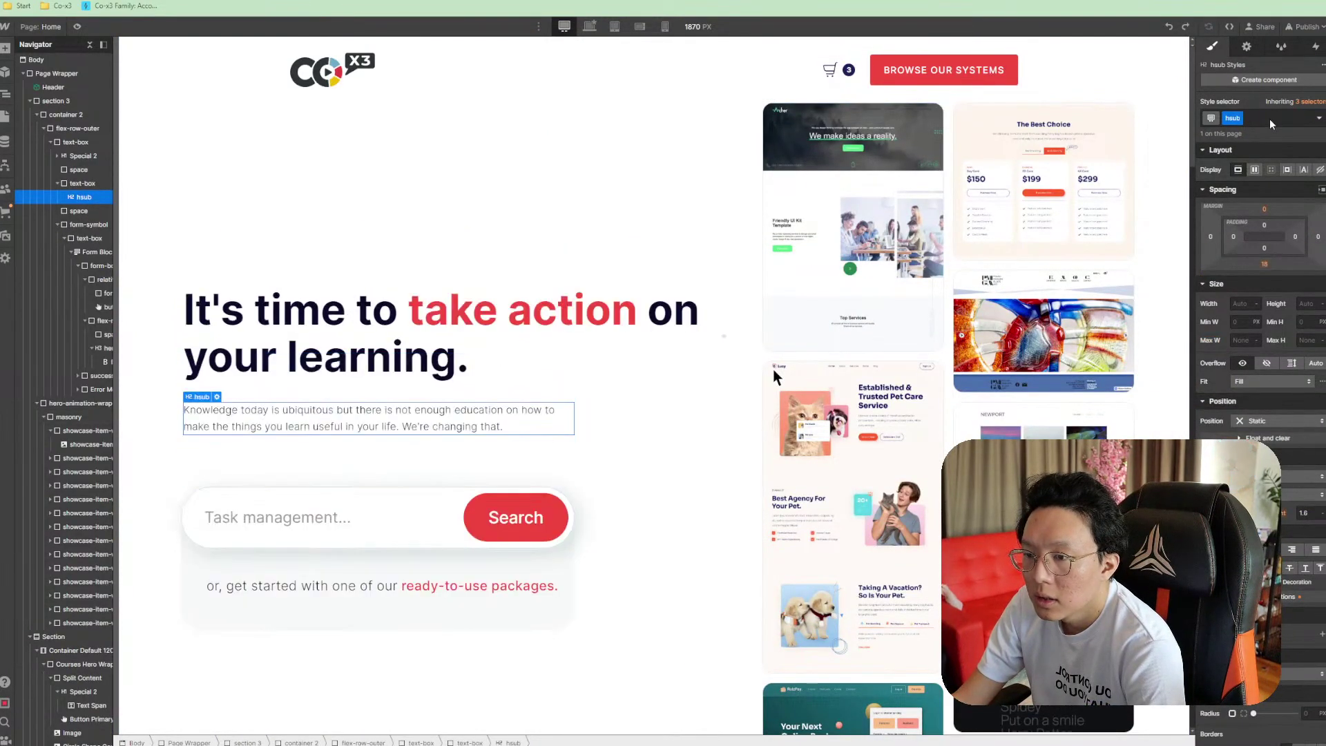
key(ctrl+z)
Replace the hero subheading's hsub class with Paragraph Large and add the Testimonials combo class
click(1270, 119)
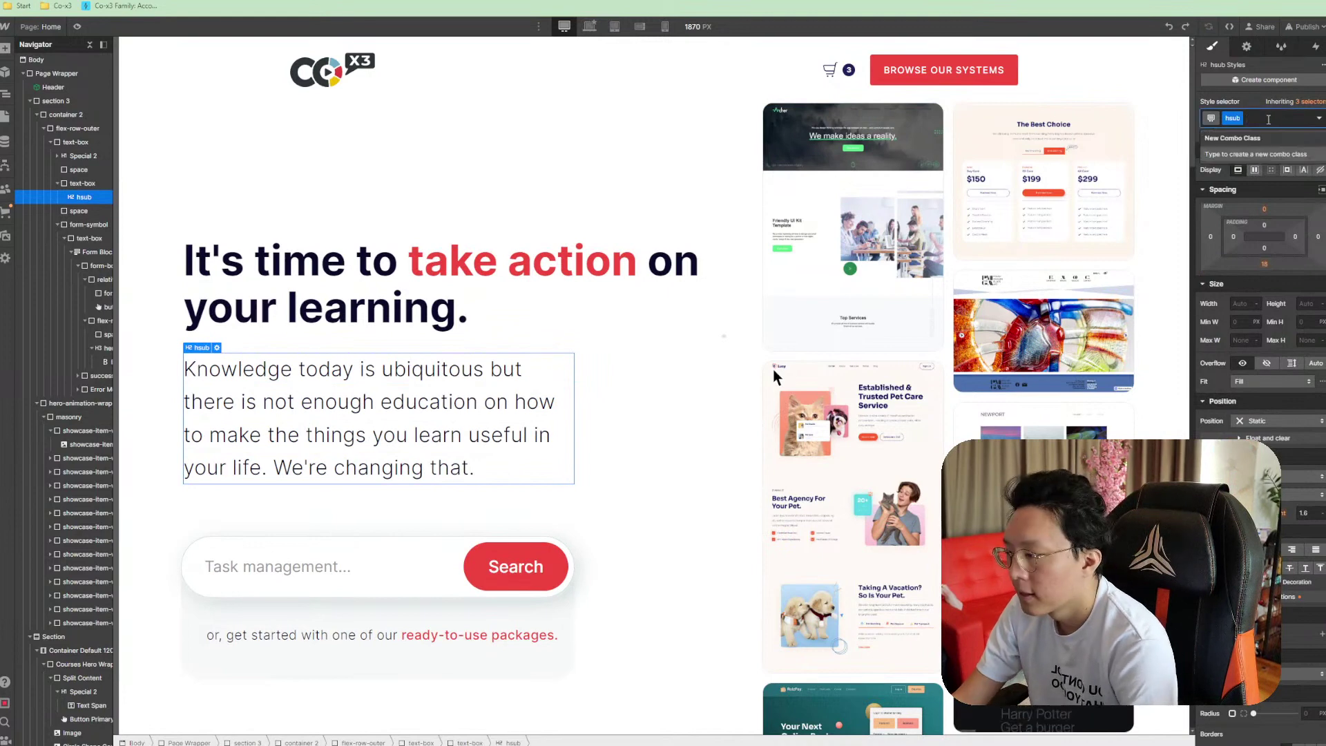
text(paragr)
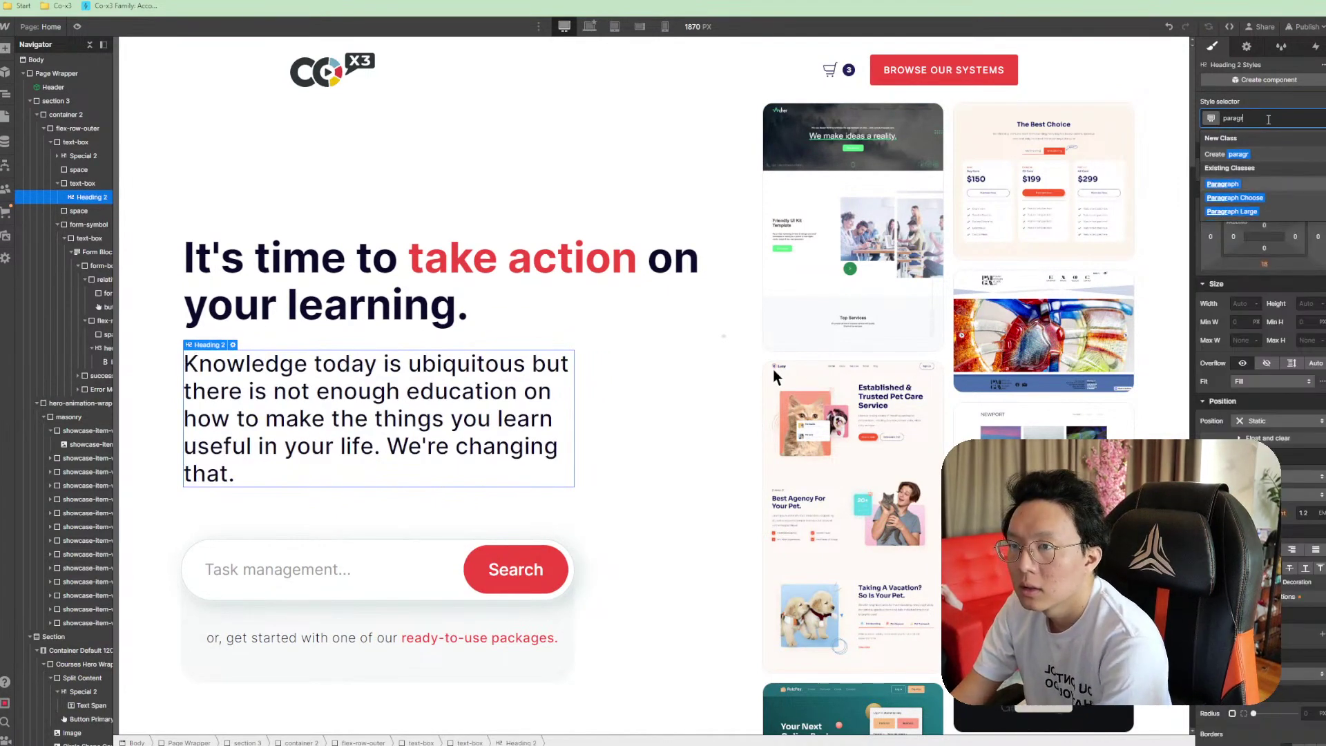
key(Down)
key(Down)
key(Down)
key(Return)
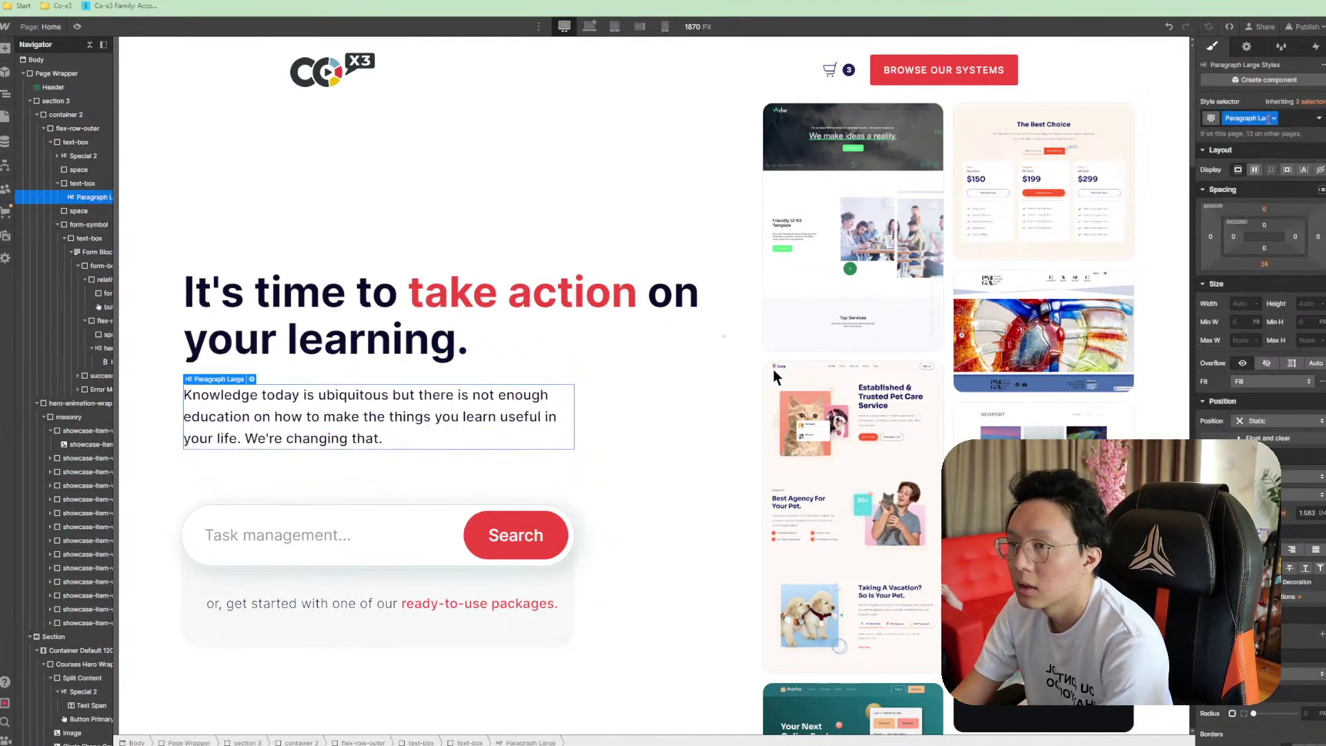
click(1296, 126)
text(test)
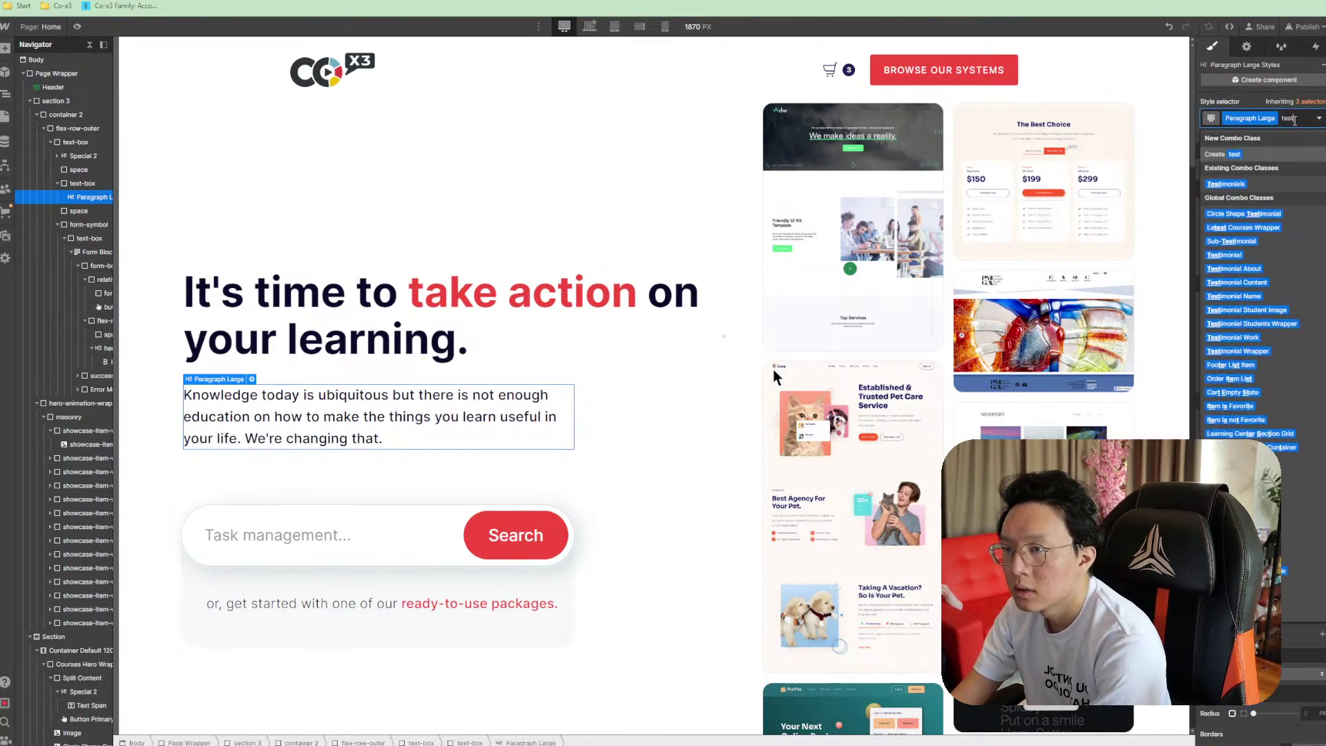
key(Down)
key(Return)
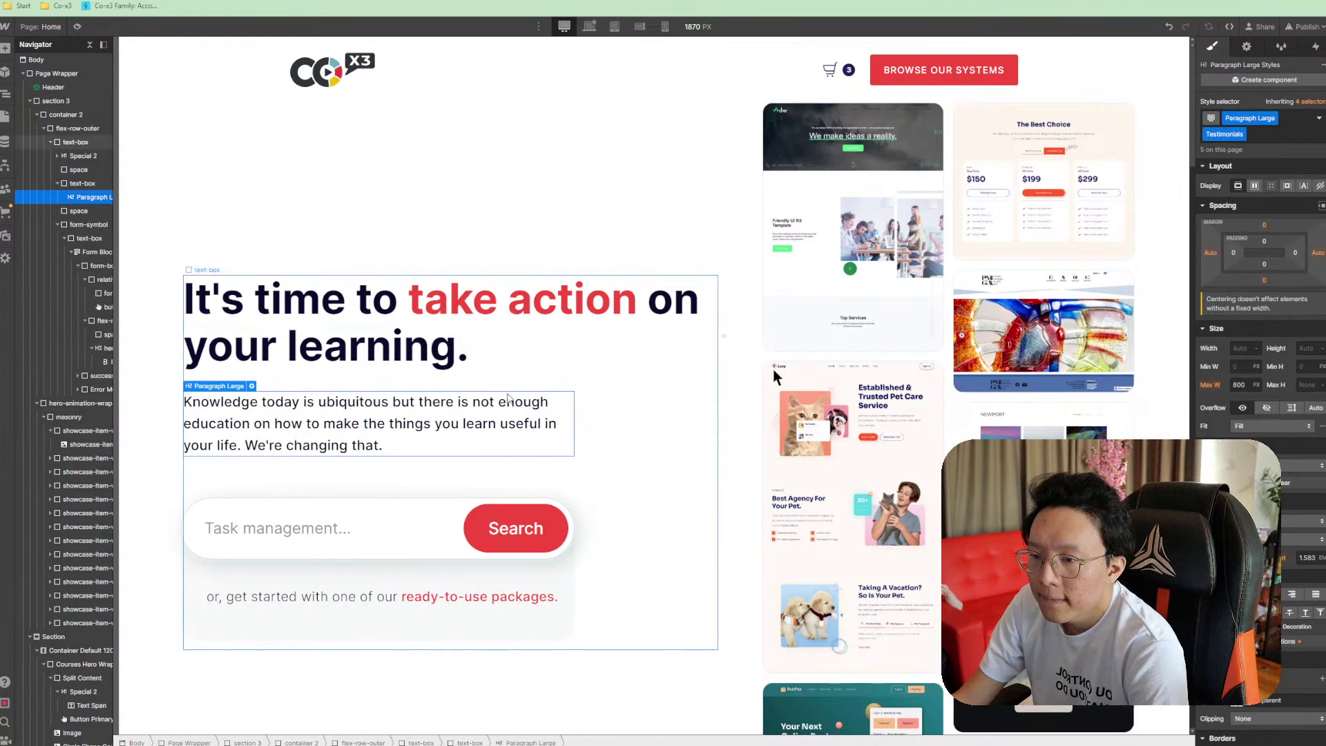
Compare the hero subheading's styling with that of the long paragraph below the university logos
double_click(378, 425)
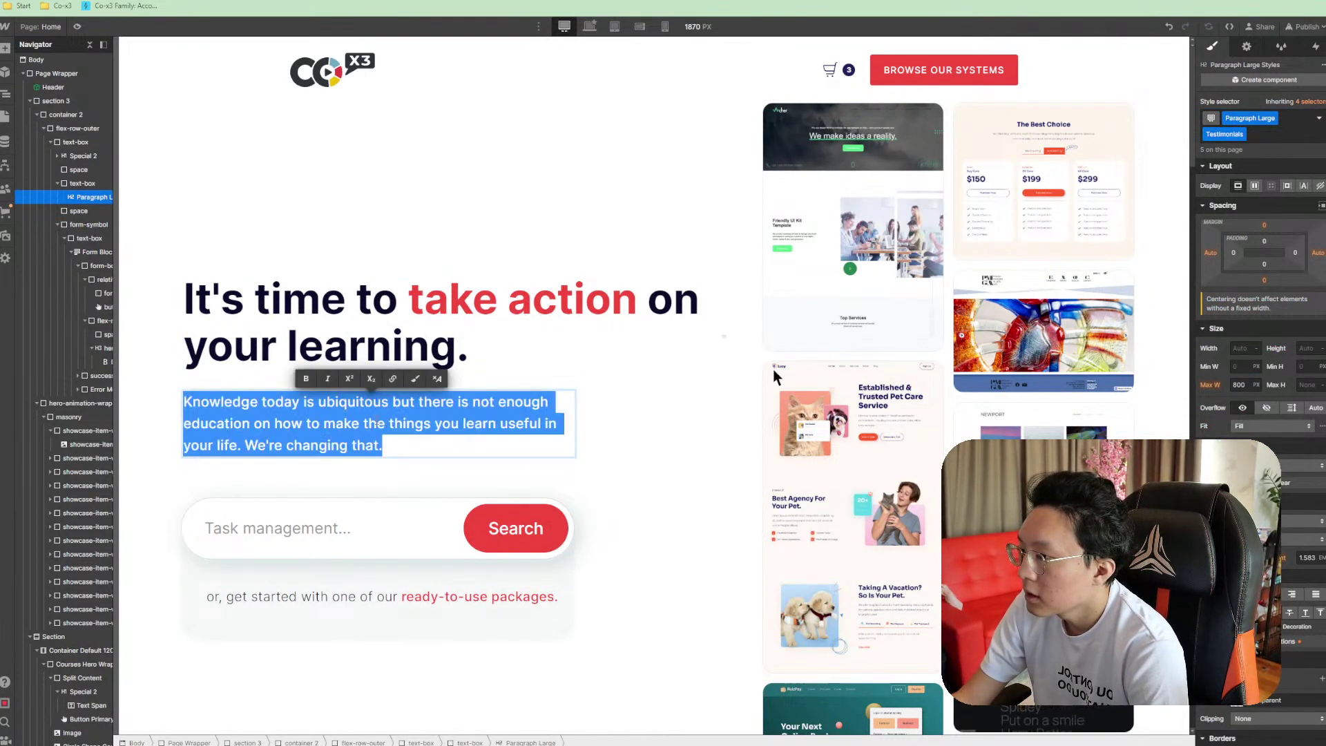
click(503, 483)
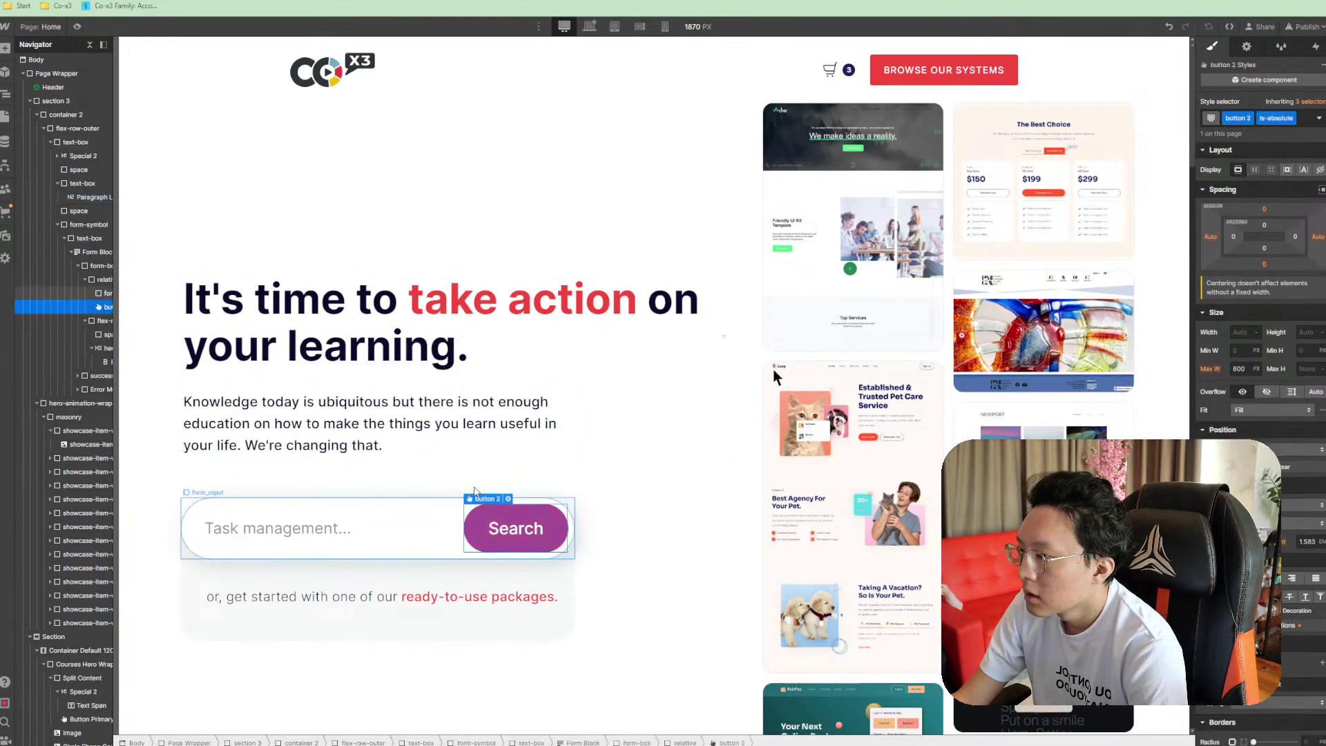
scroll(512, 477, down, 5)
scroll(515, 456, down, 15)
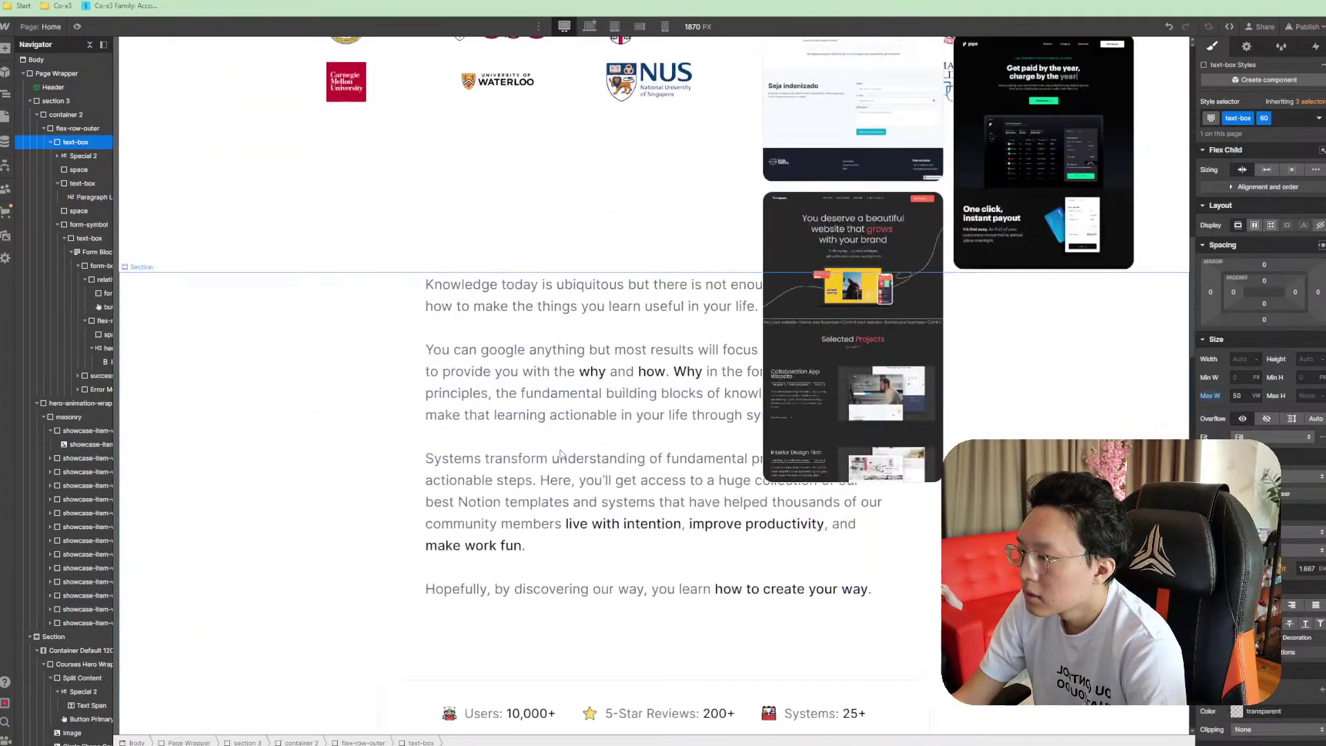
click(601, 313)
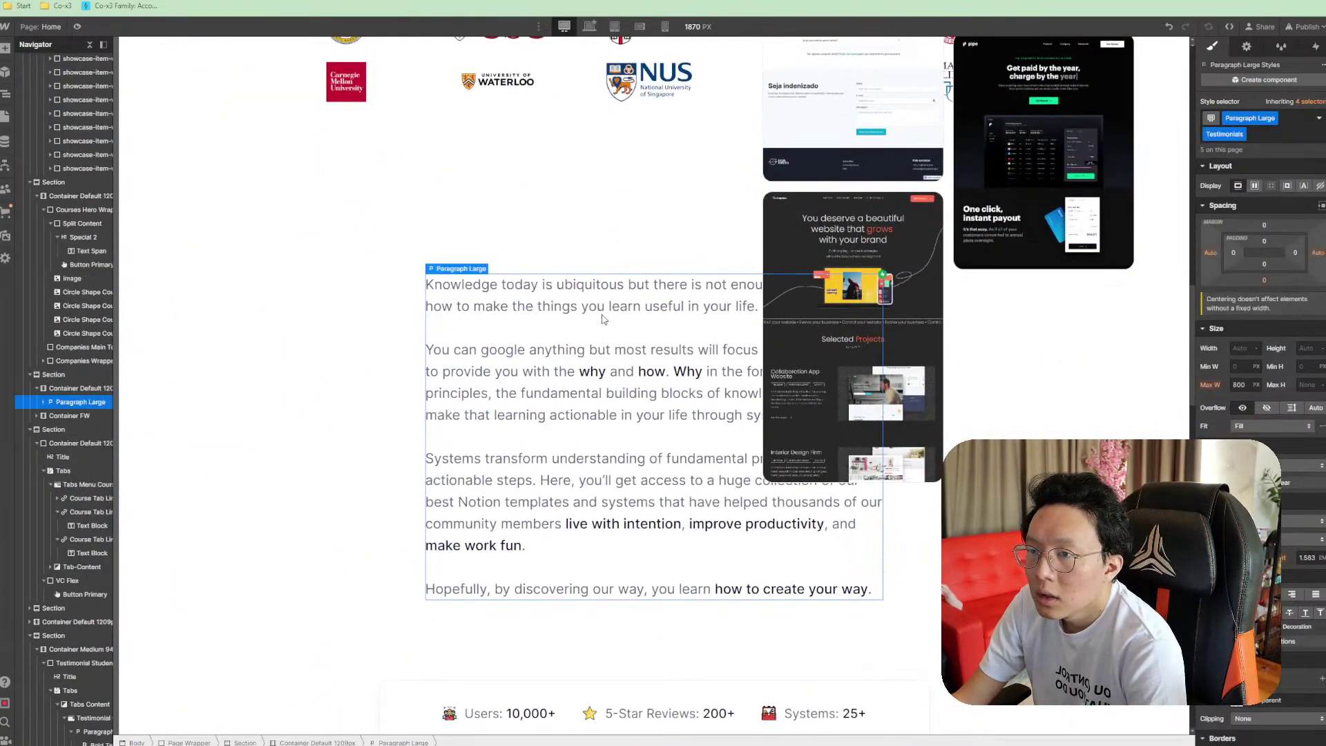
scroll(601, 320, up, 14)
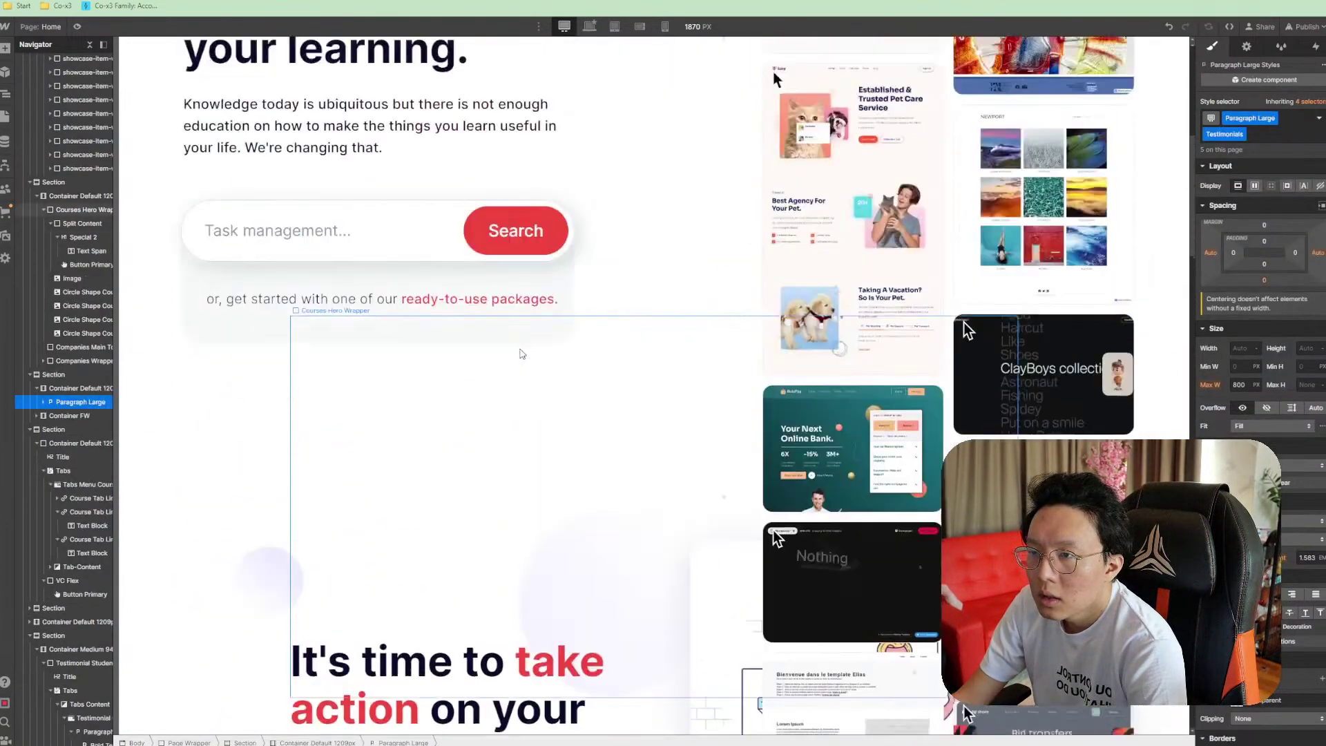
click(338, 145)
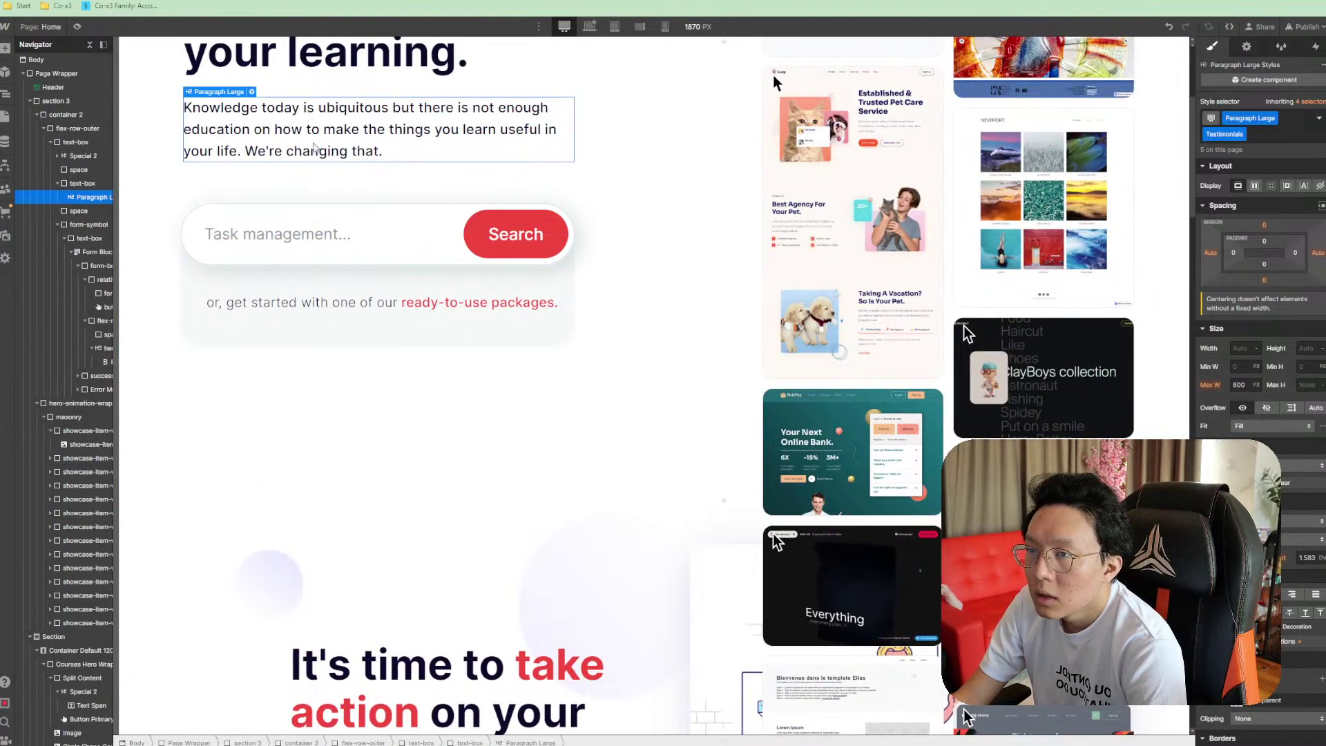
Duplicate the long paragraph below the university logos and move the copy into the hero text box under the subheading
scroll(384, 231, down, 14)
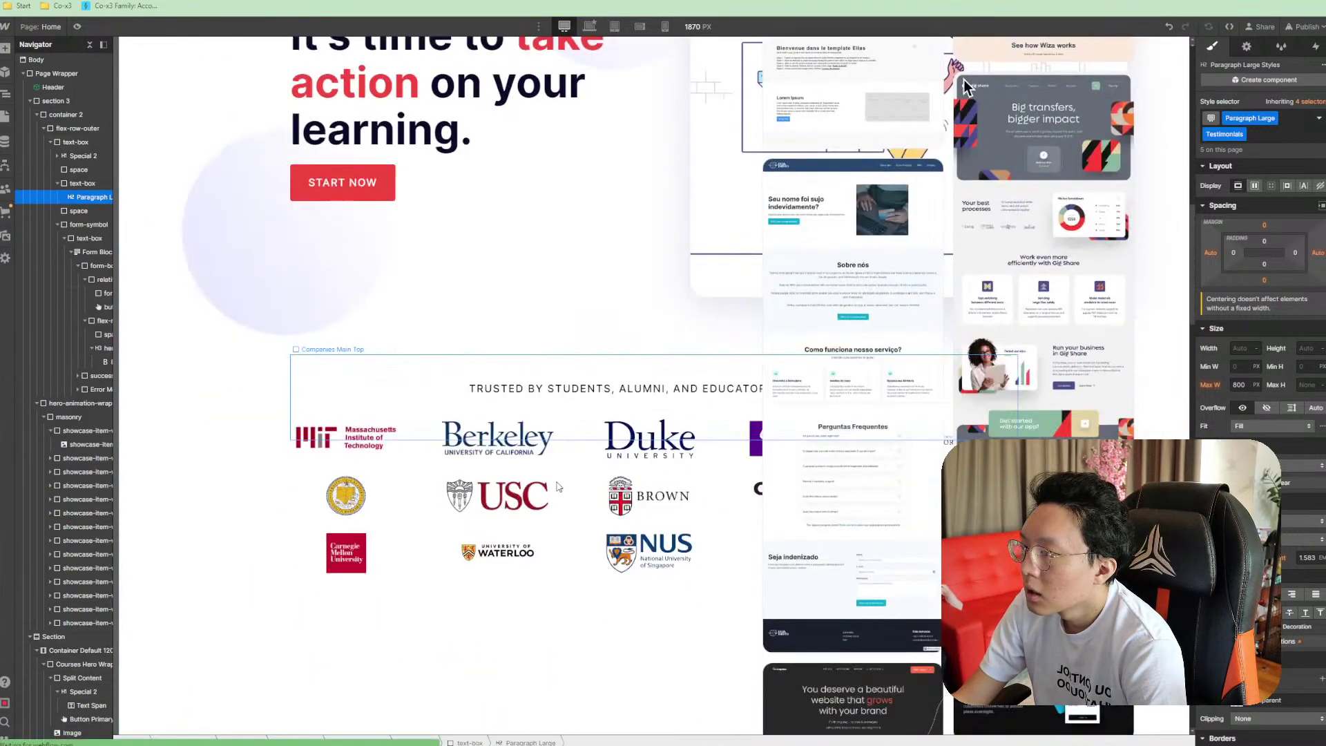
key(ctrl+v)
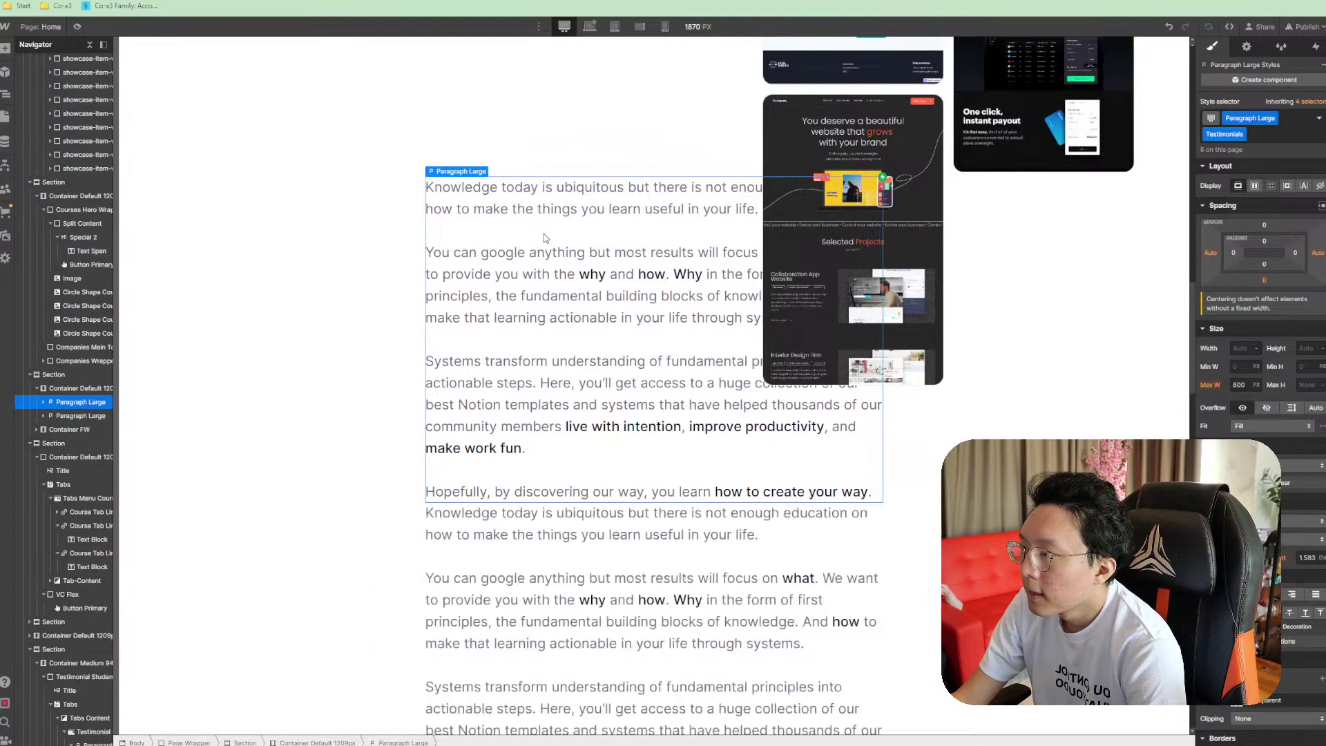
drag(504, 448, 285, 279)
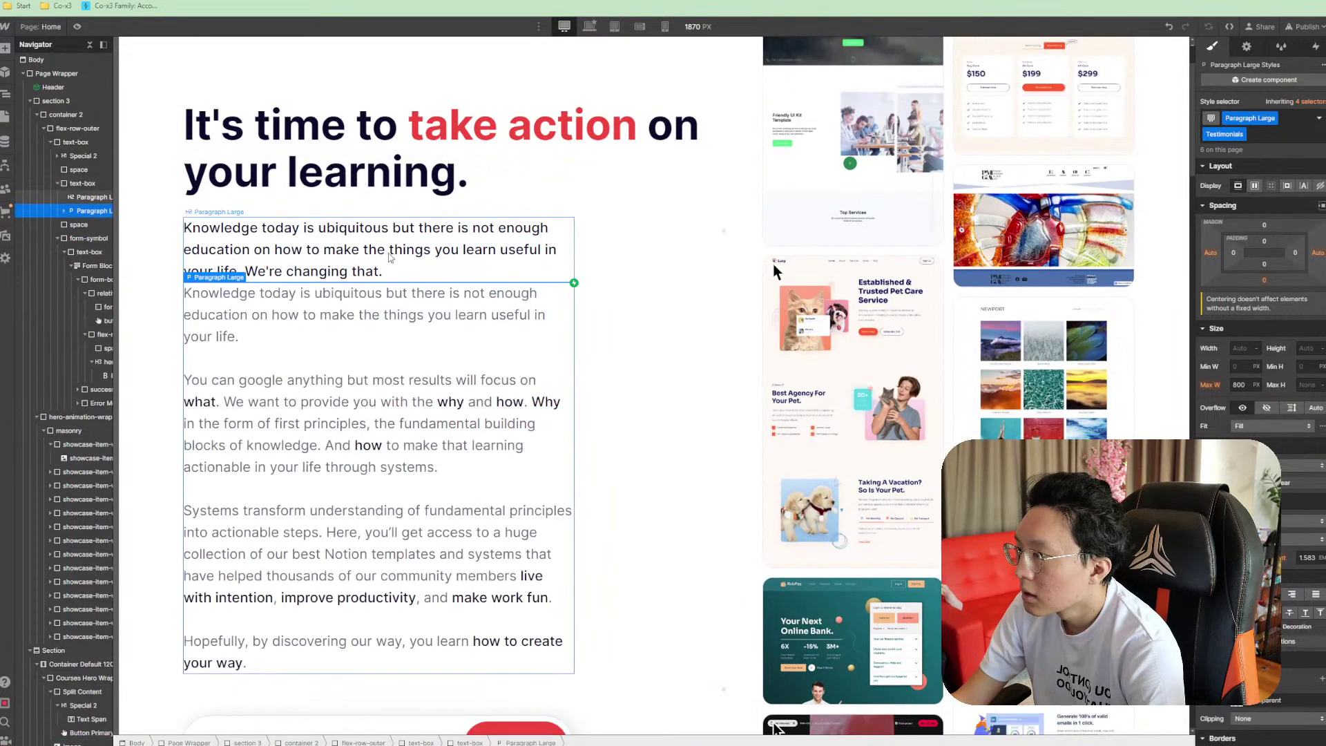
click(392, 260)
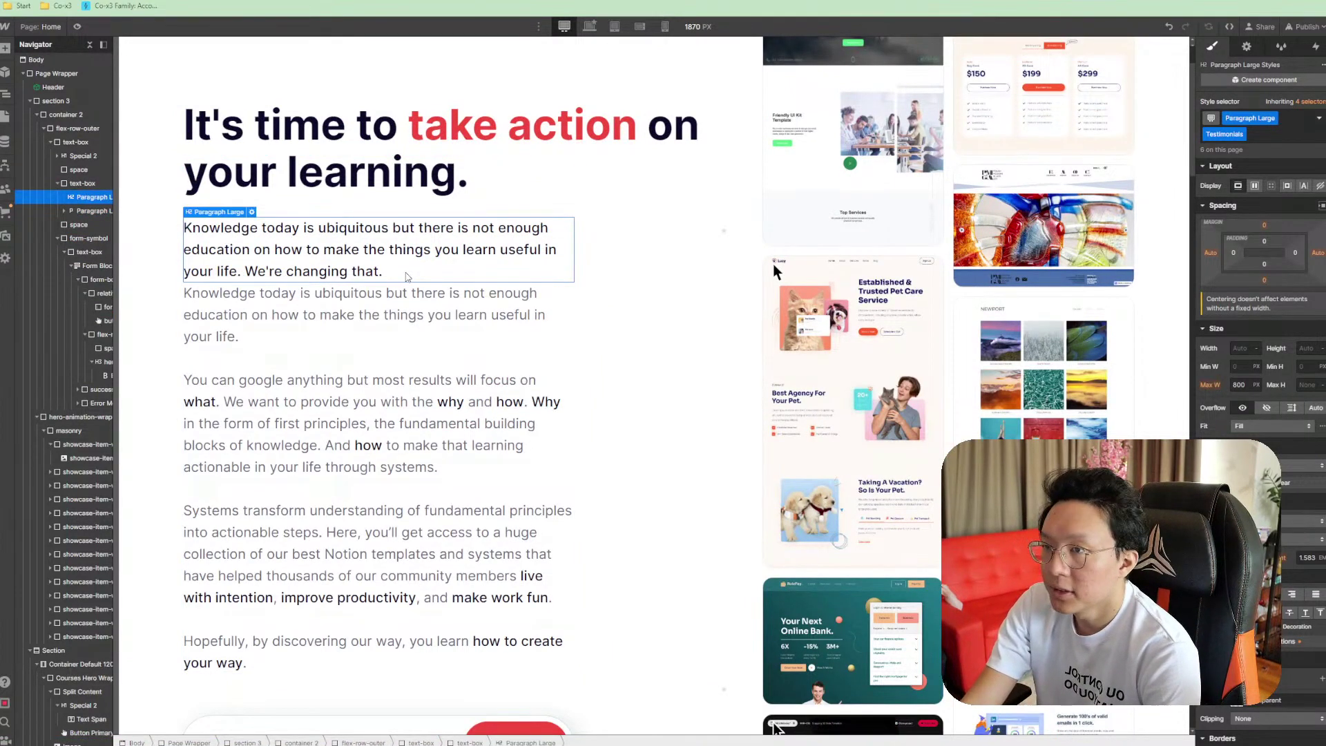
Delete the old hero subheading above the copied long paragraph
key(h)
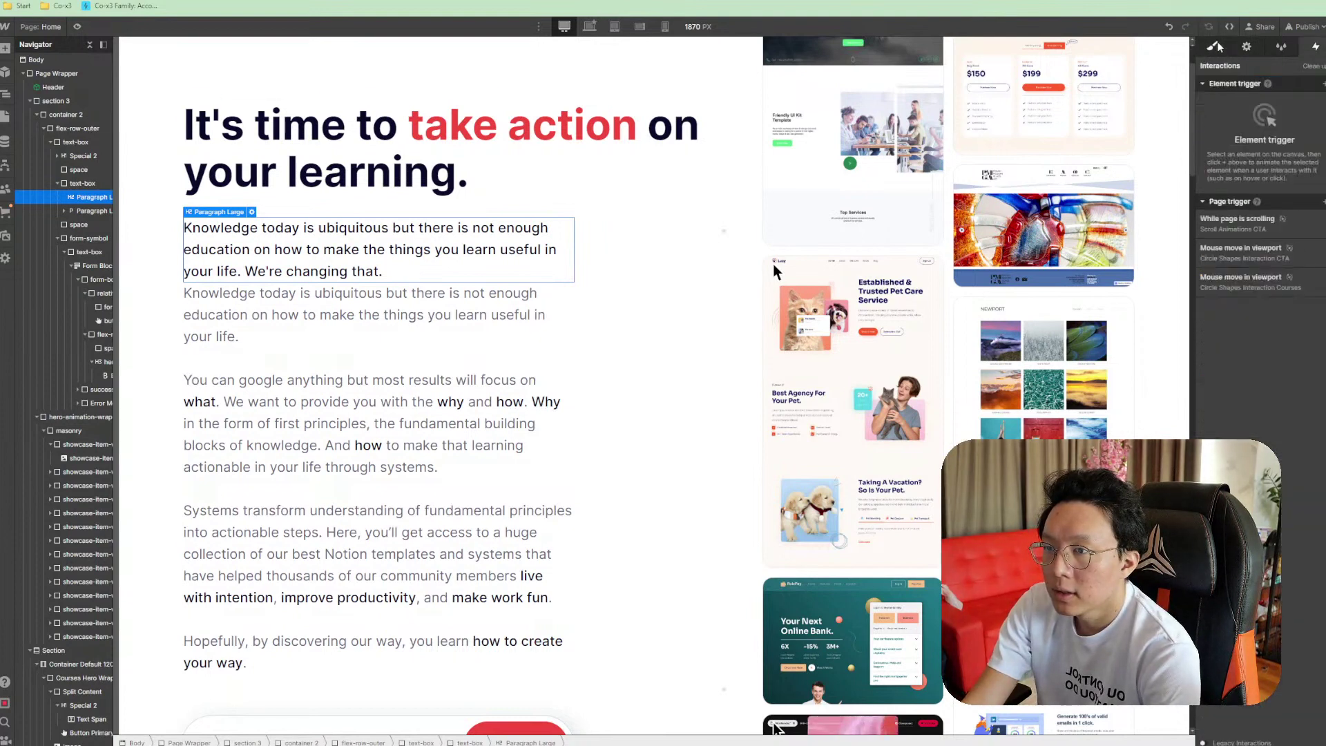
click(1215, 46)
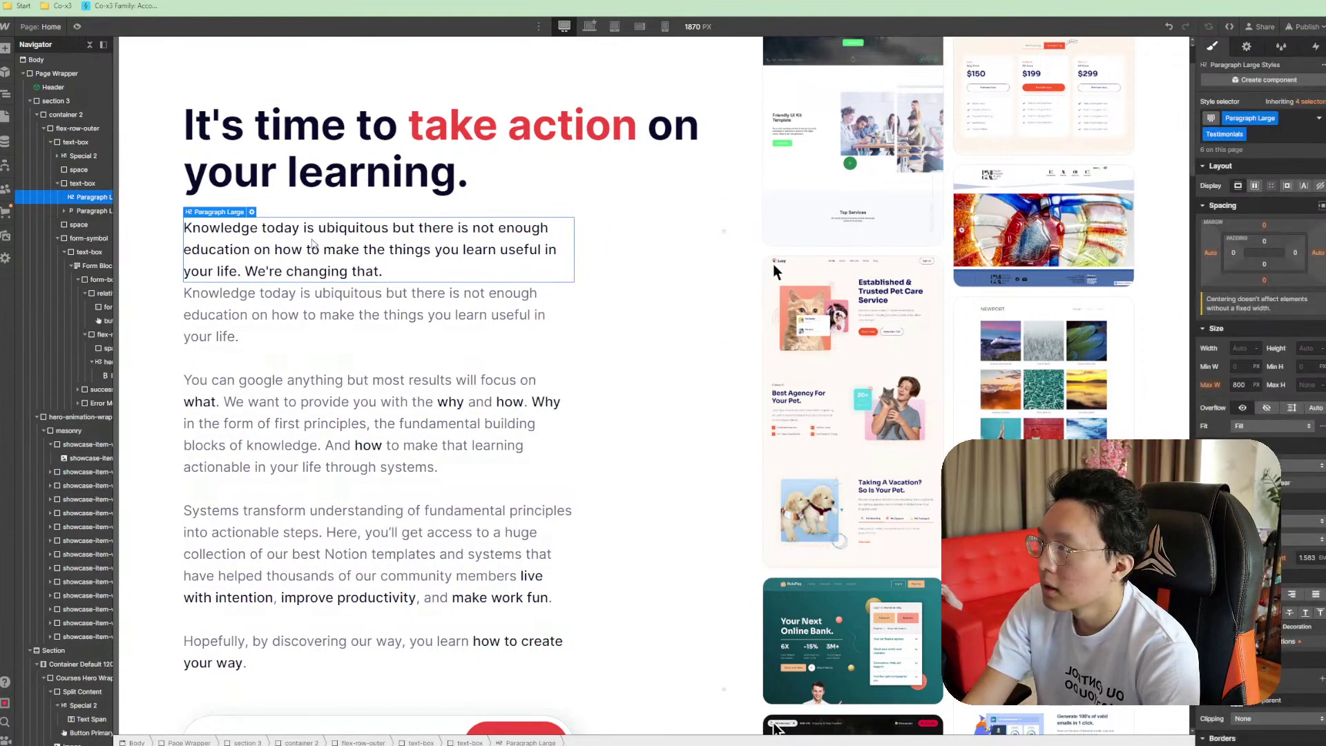
key(Delete)
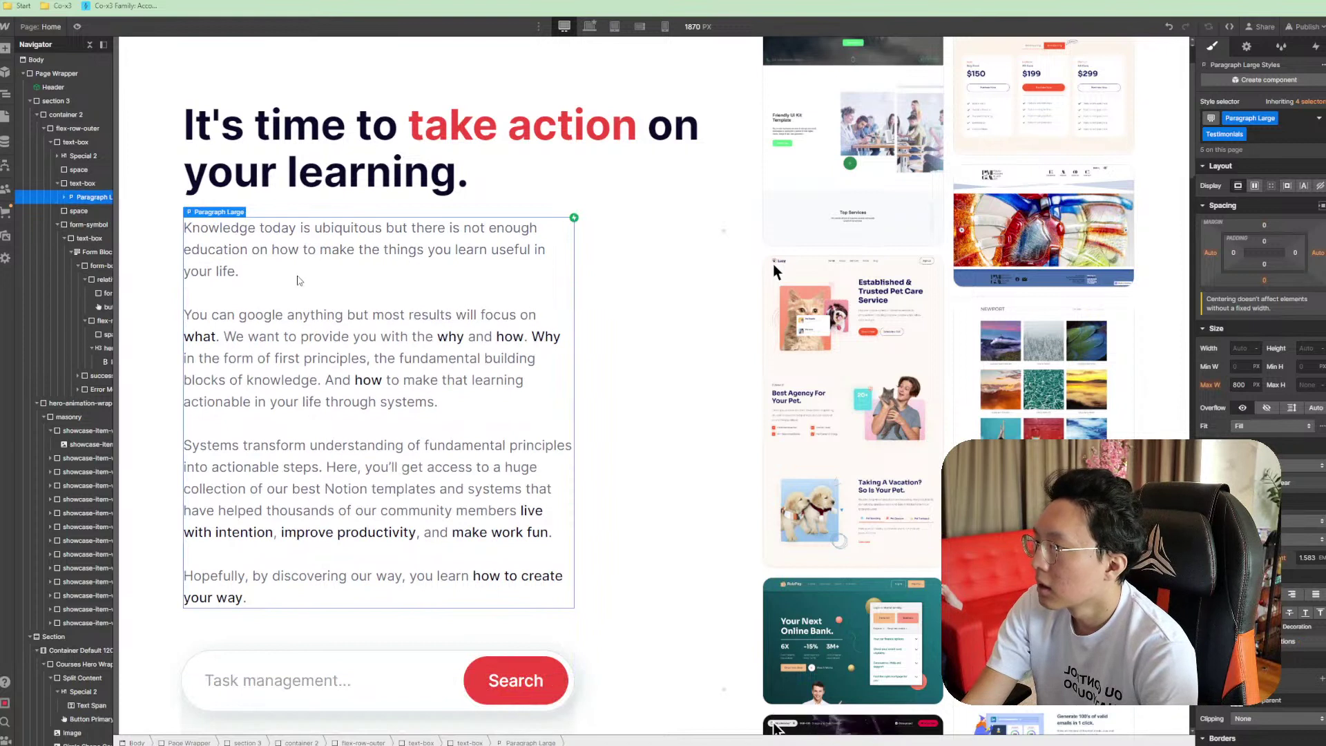
double_click(243, 276)
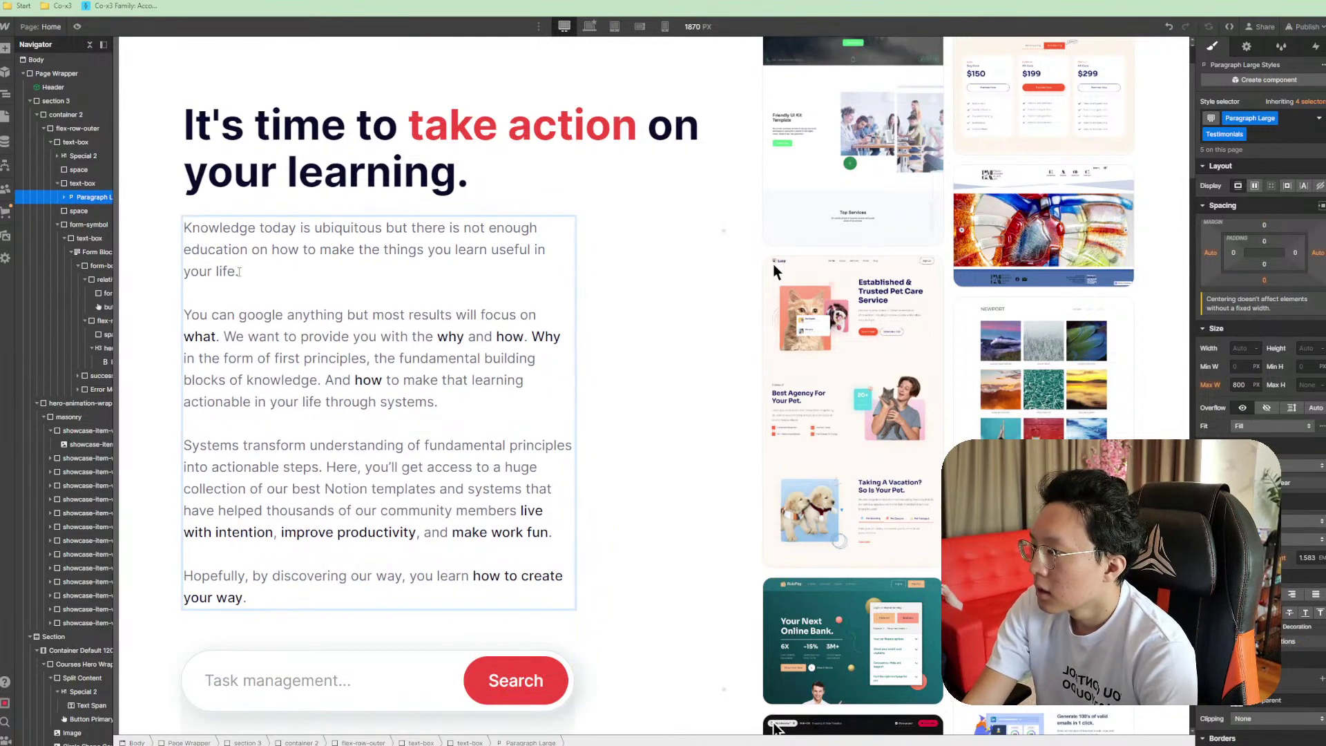
drag(246, 274, 178, 231)
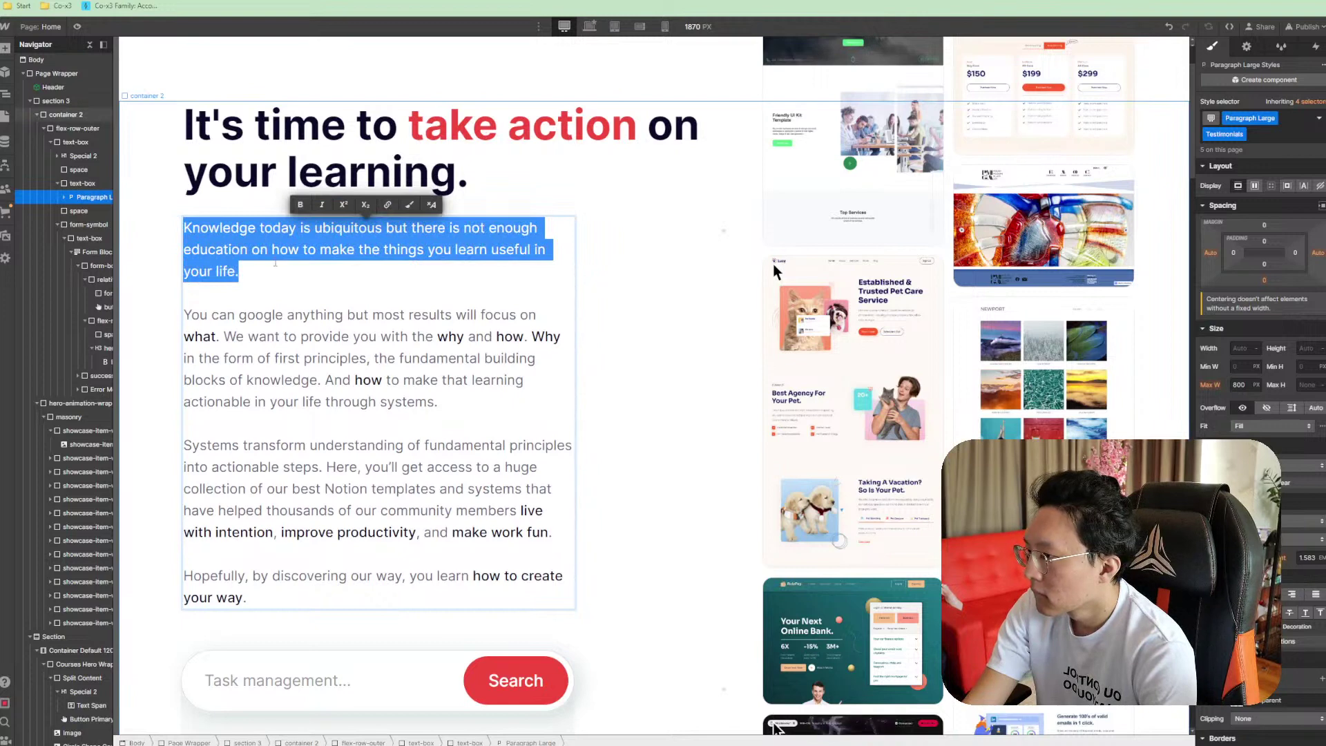
key(BackSpace)
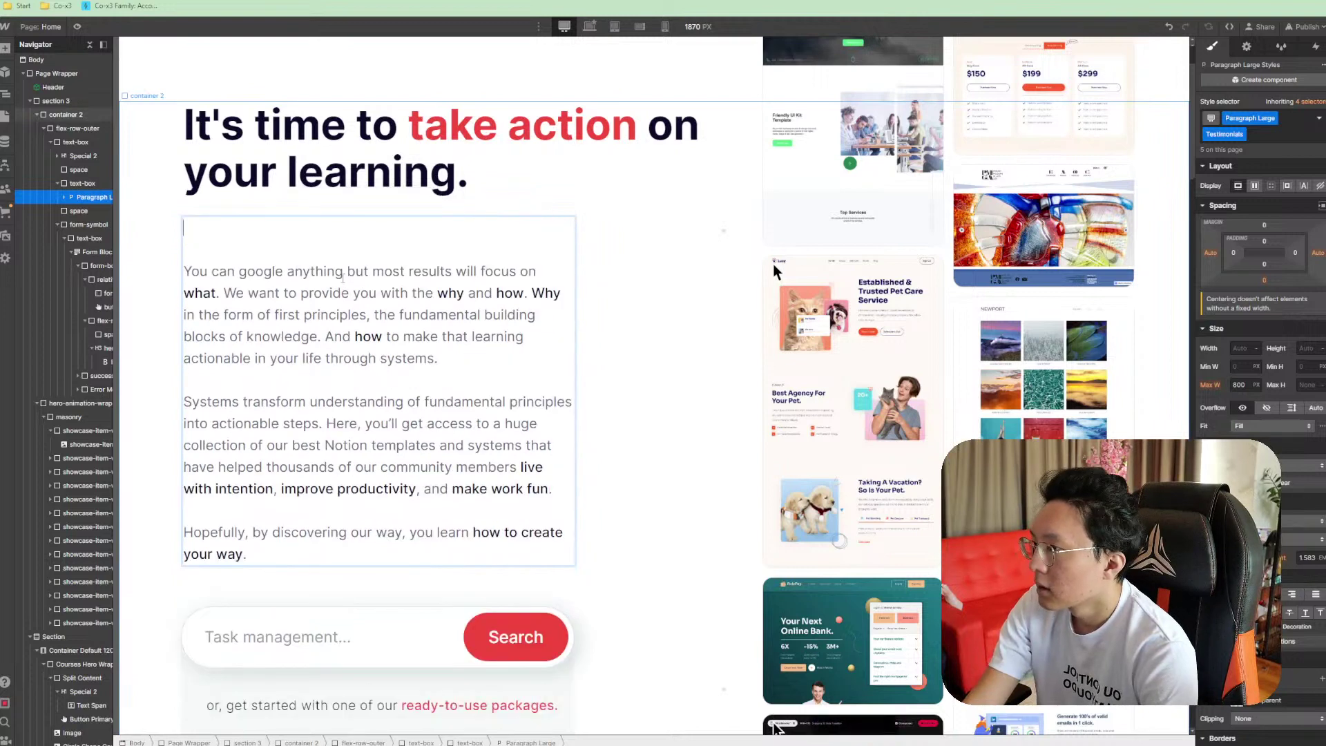
key(ctrl+z)
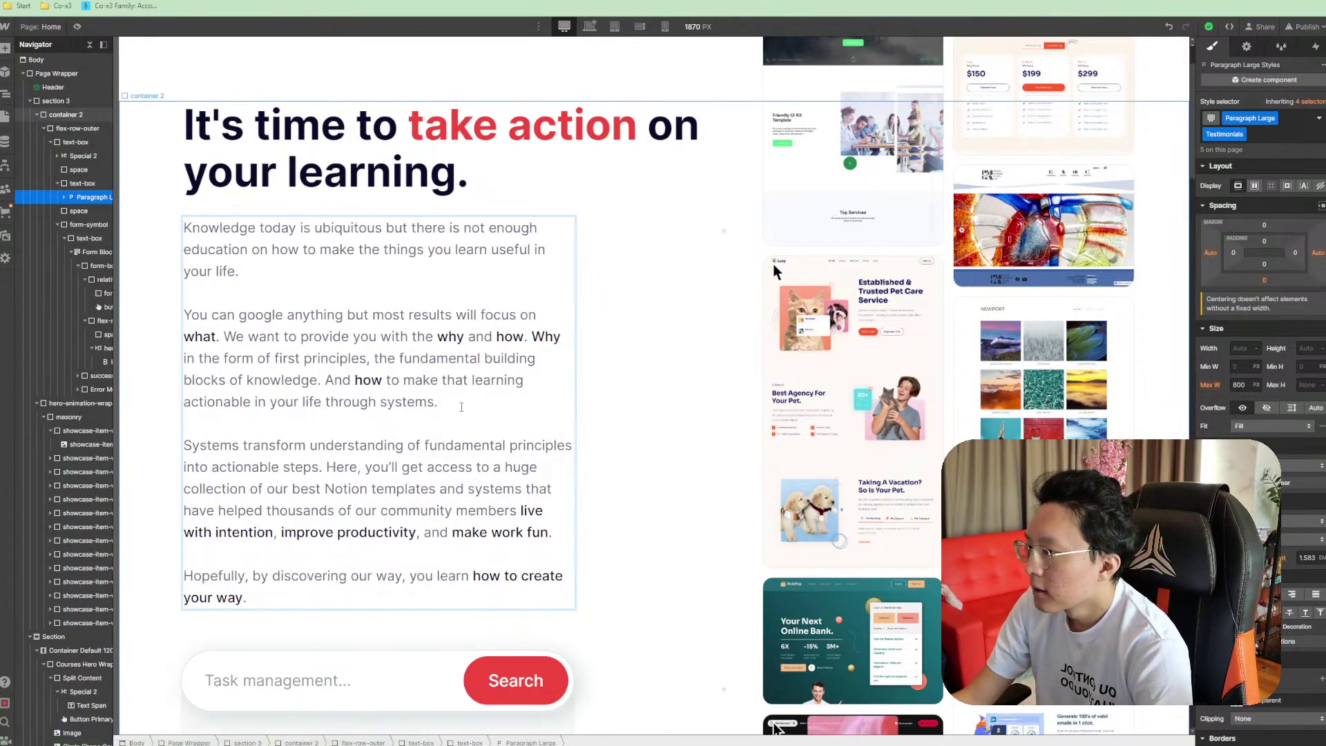
mouse_move(461, 407)
mouse_down()
mouse_move(446, 574)
mouse_move(456, 592)
mouse_move(442, 407)
mouse_up()
click(456, 592)
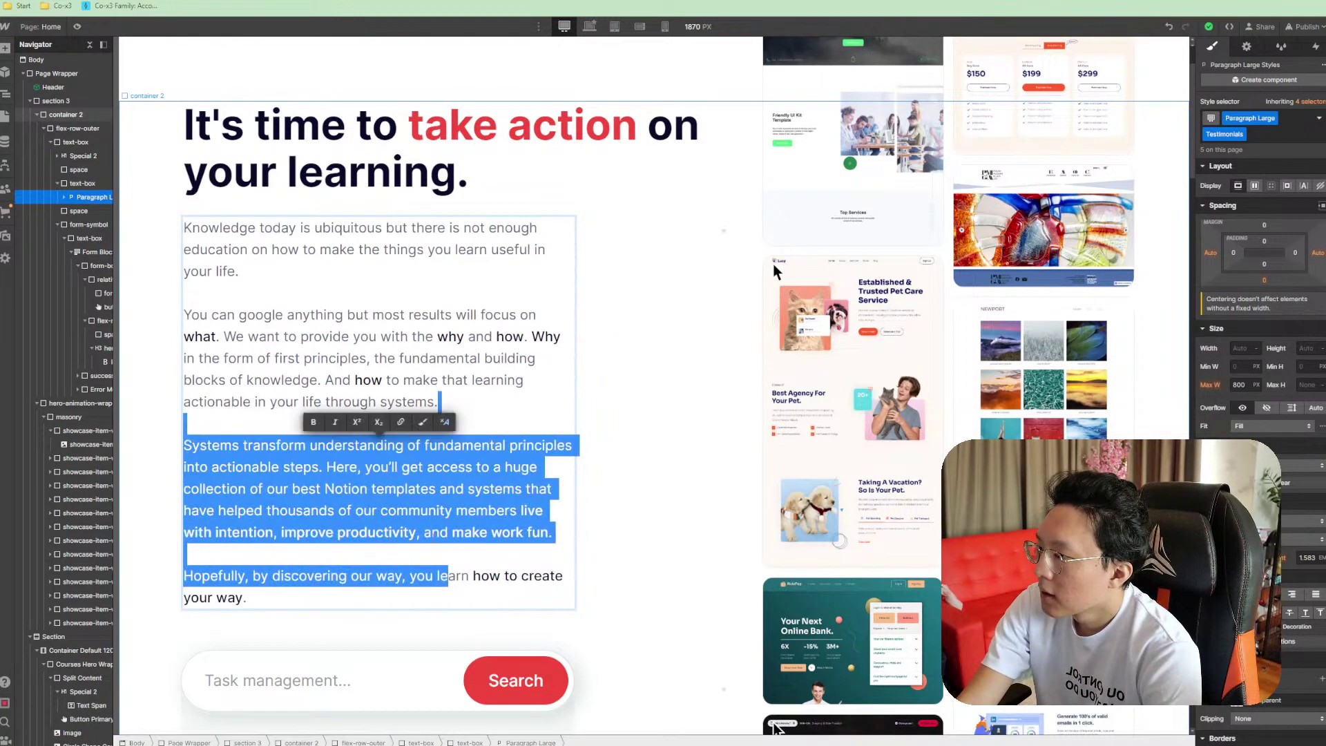
drag(456, 594, 476, 402)
click(663, 497)
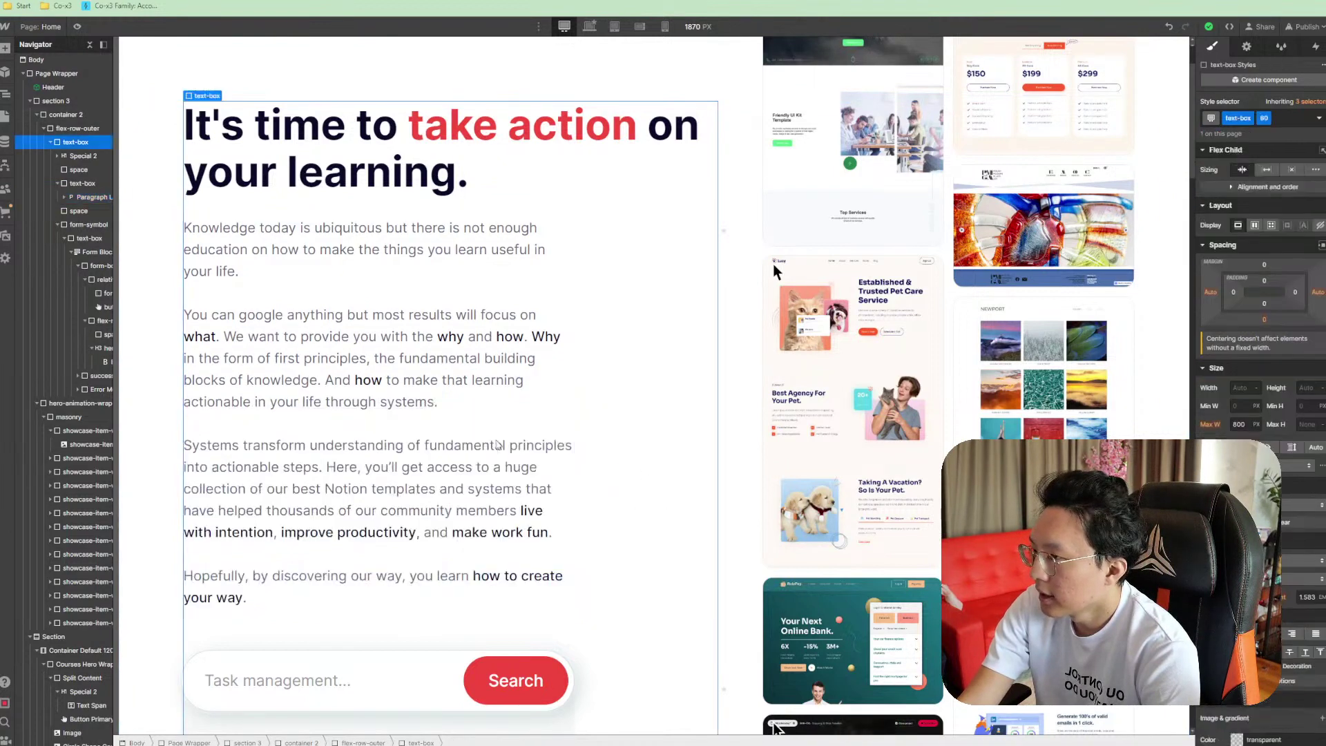
Review the hero section's text and search form against the older hero section below it
scroll(541, 423, up, 2)
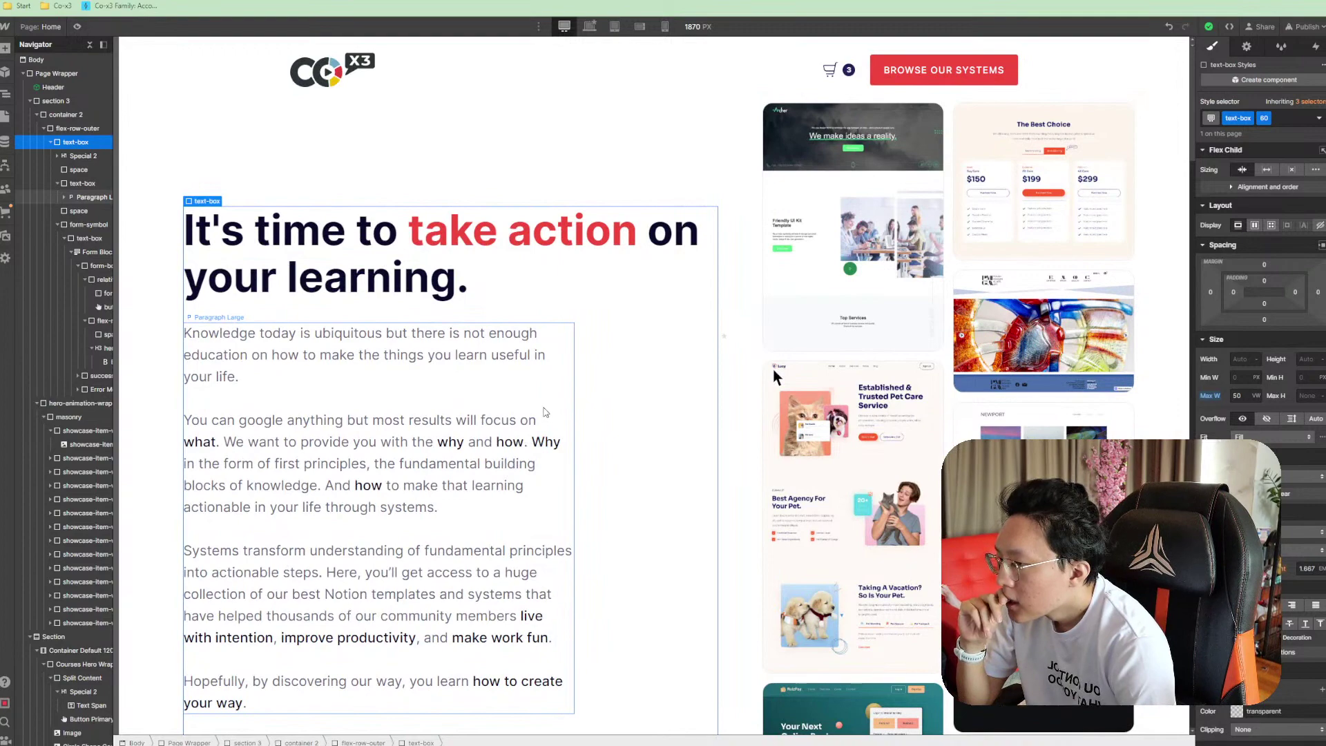
scroll(546, 412, down, 7)
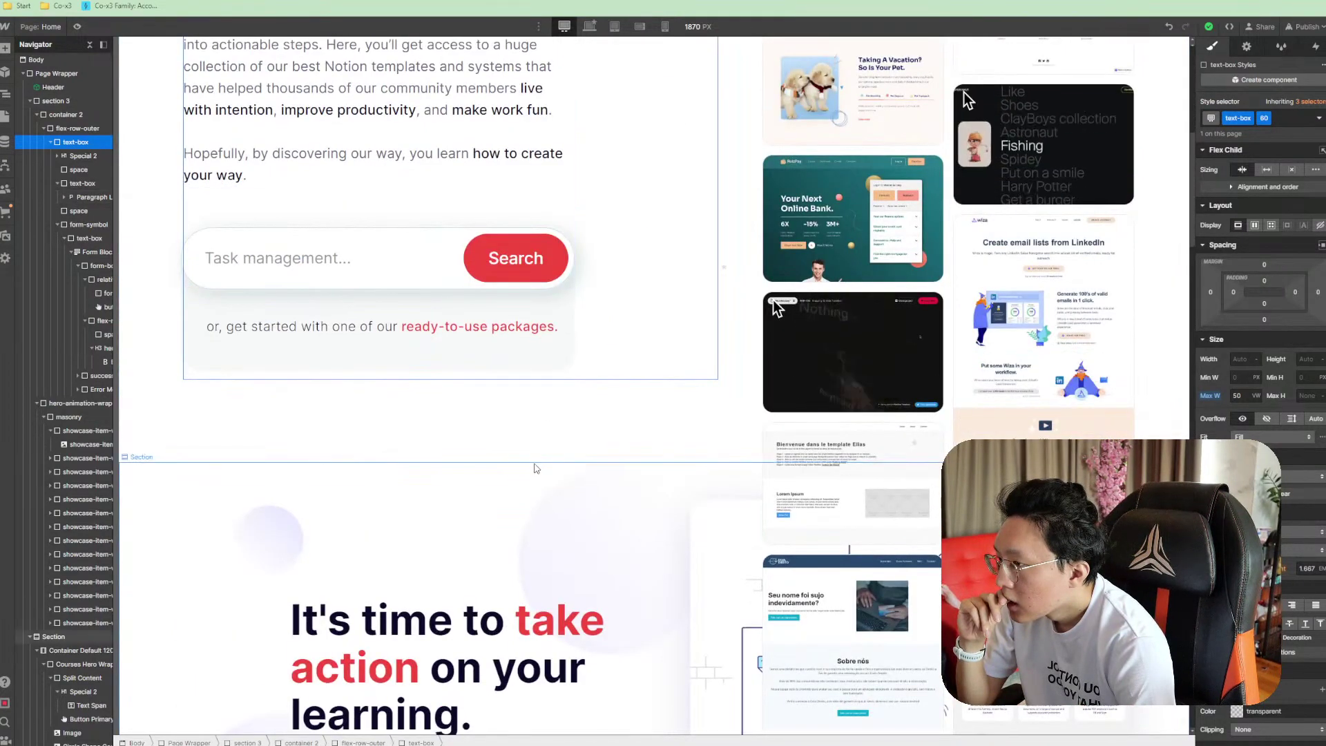
scroll(536, 466, up, 4)
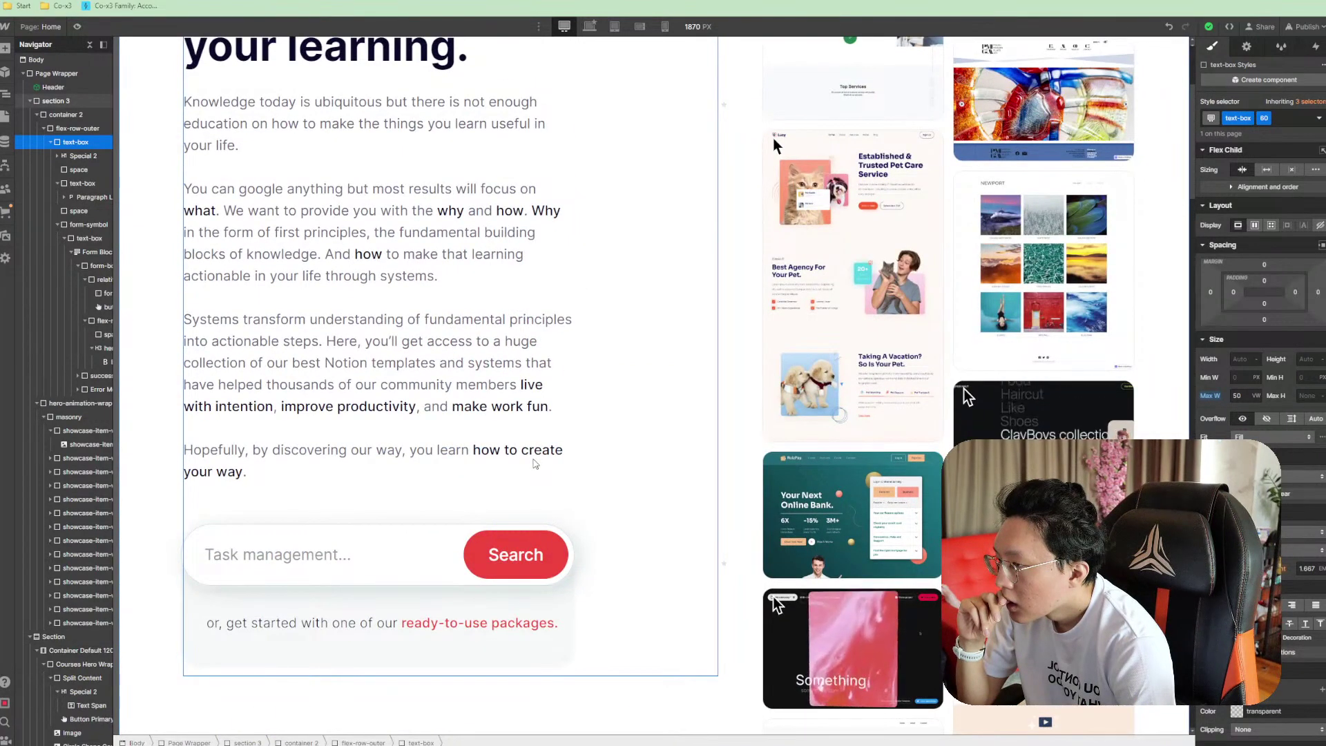
scroll(534, 463, down, 2)
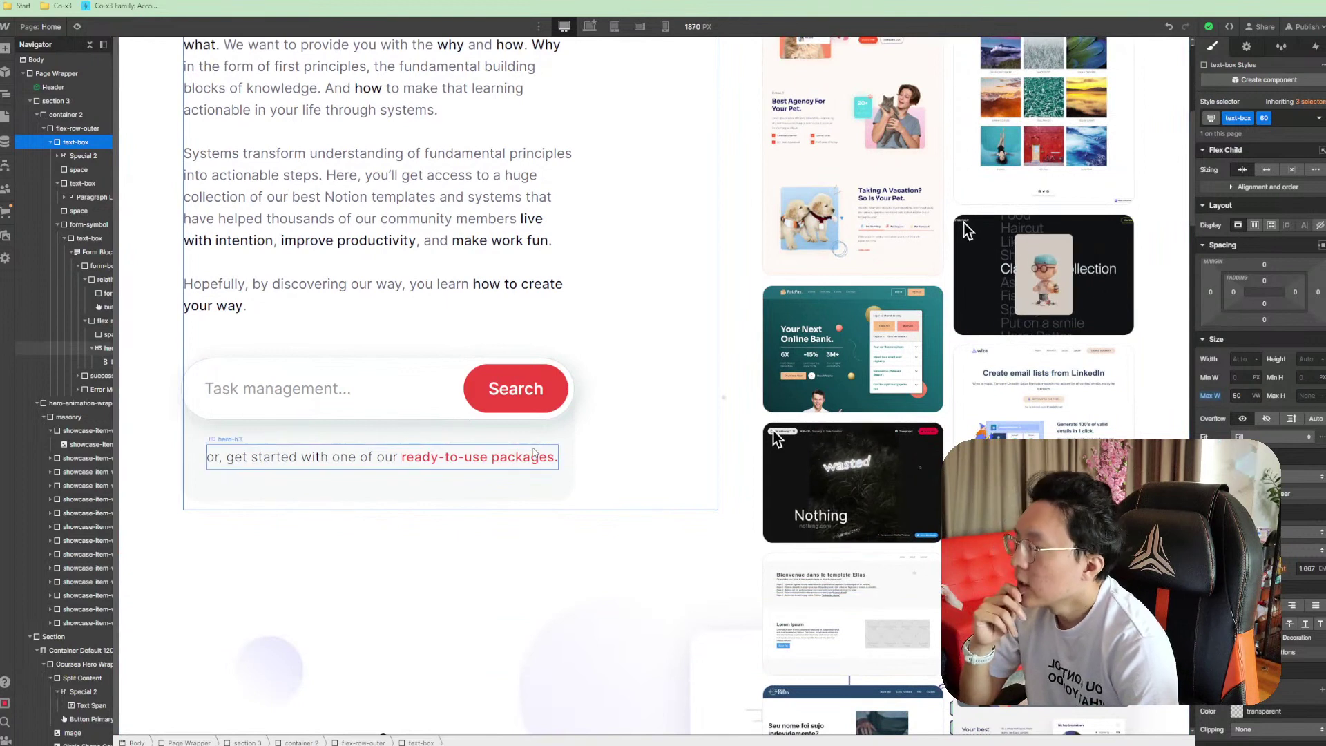
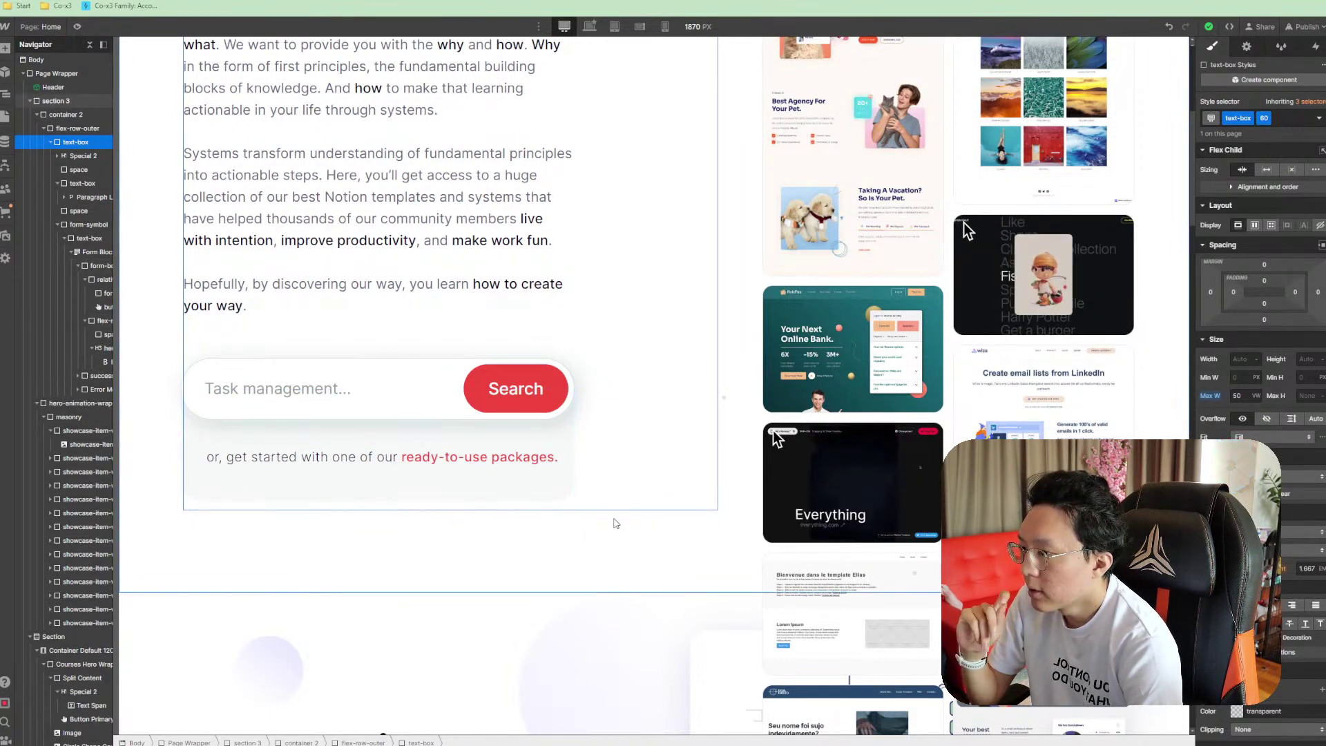
scroll(612, 510, down, 5)
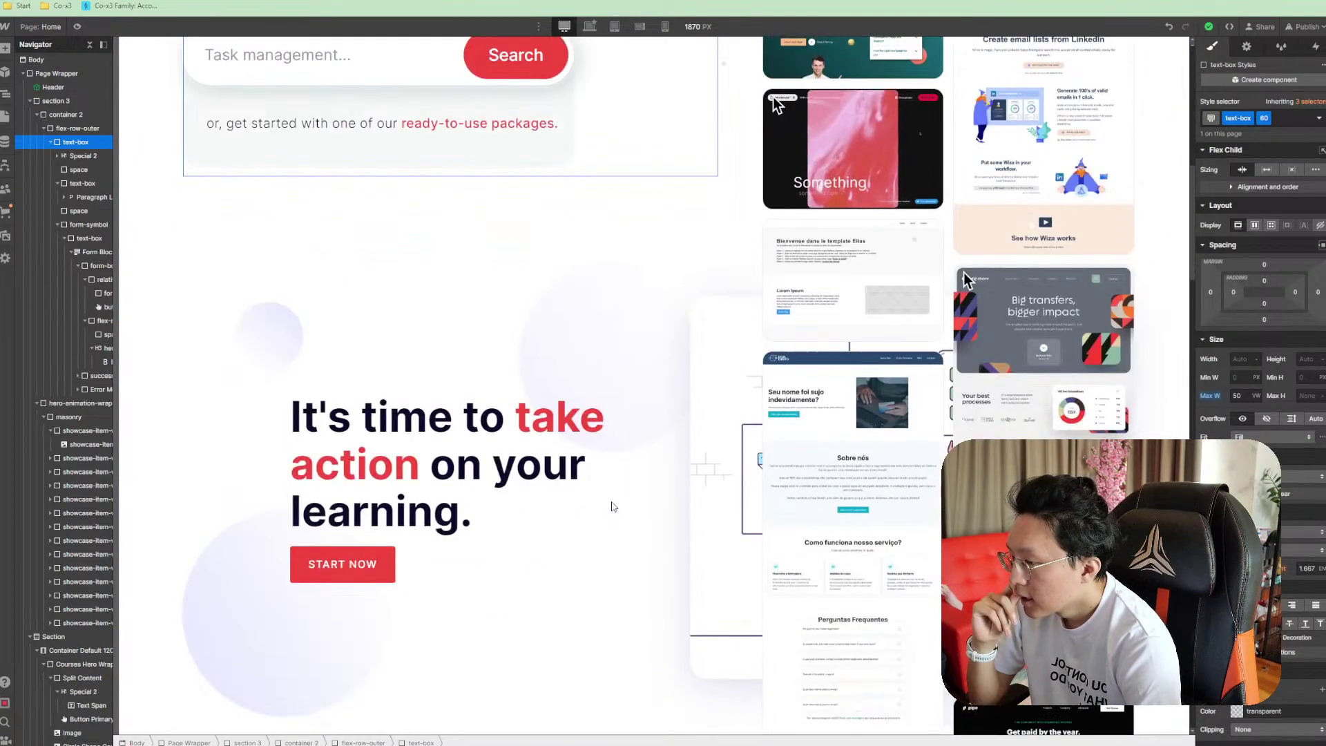
scroll(612, 510, up, 4)
scroll(612, 505, up, 5)
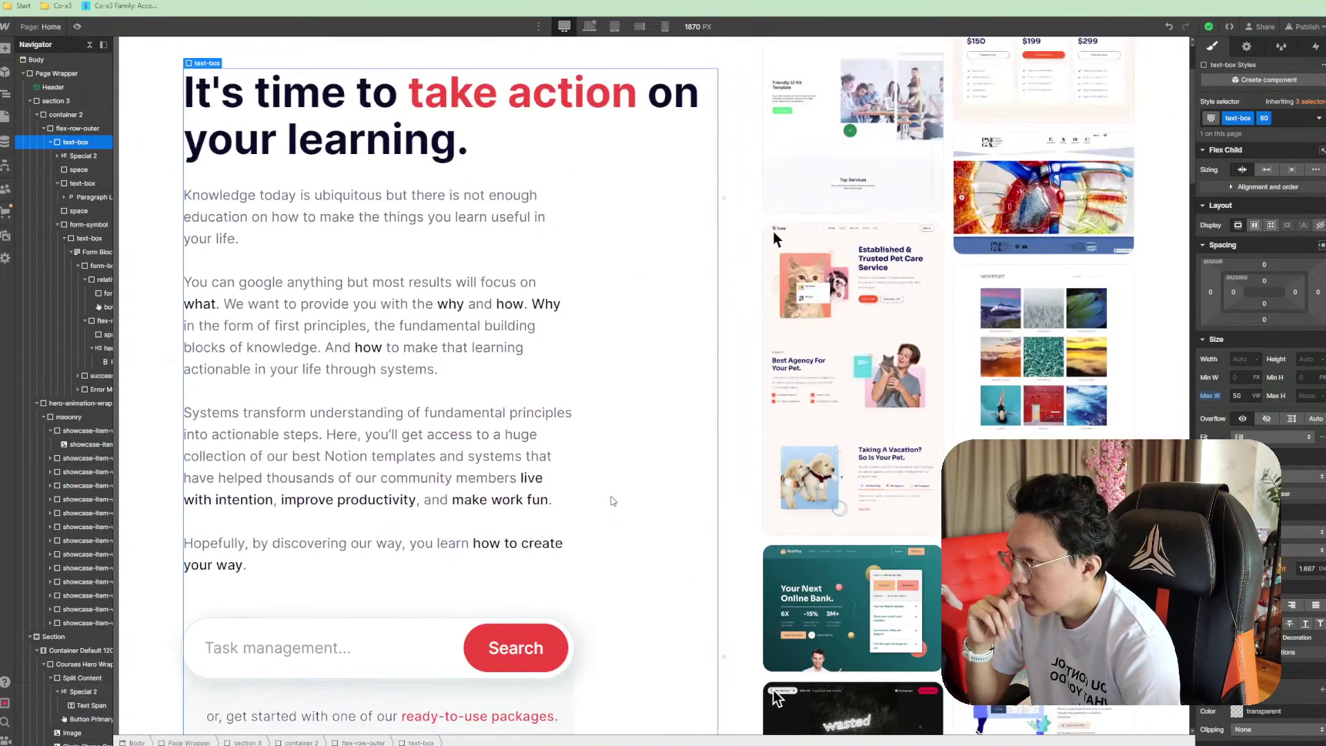
Copy the opening "Knowledge today is ubiquitous" paragraph of the hero text and delete it along with the blank line below it
click(321, 376)
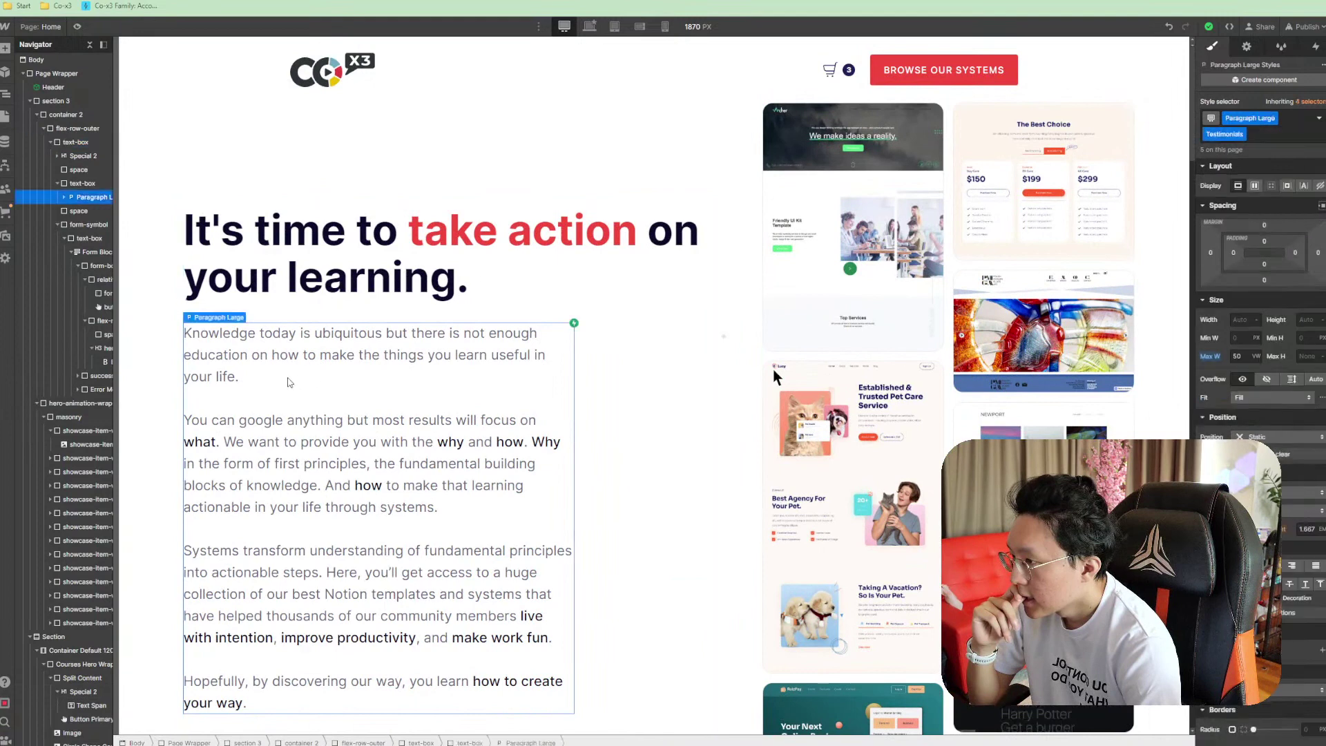
click(267, 442)
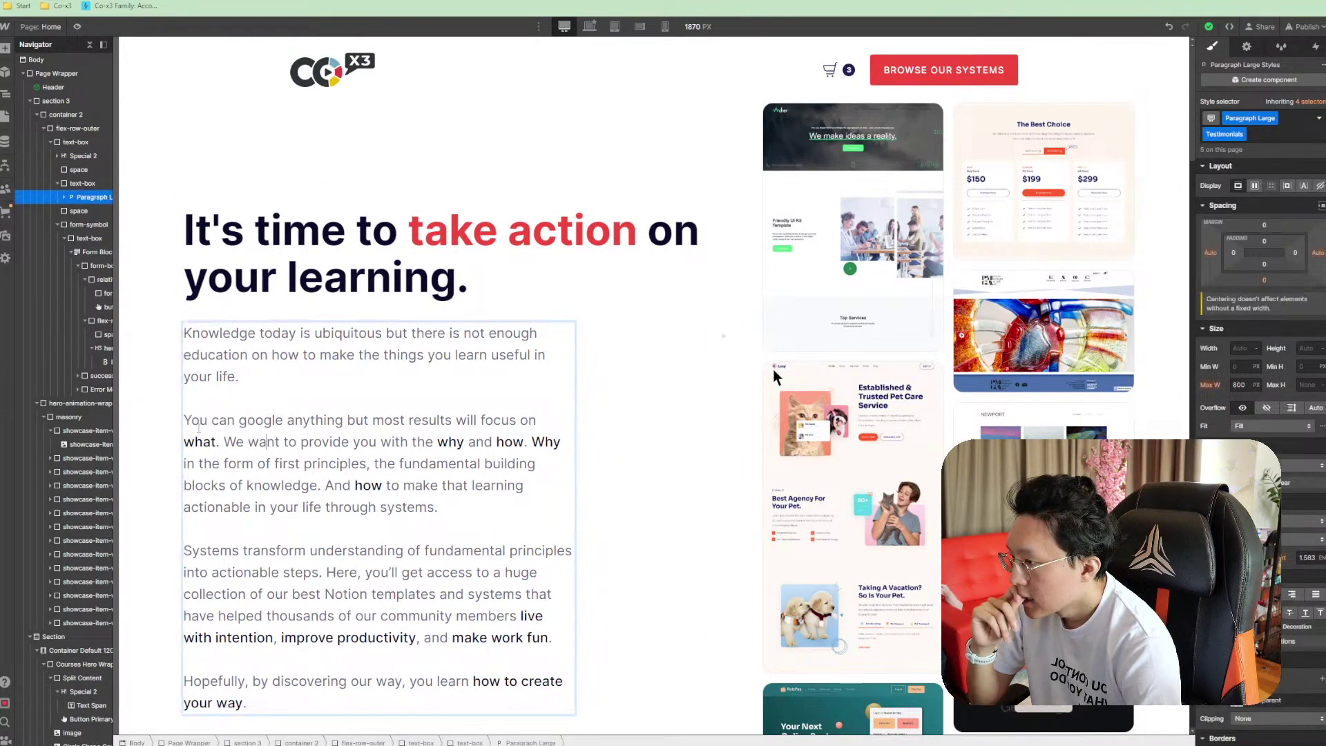
drag(185, 419, 184, 333)
key(ctrl+c)
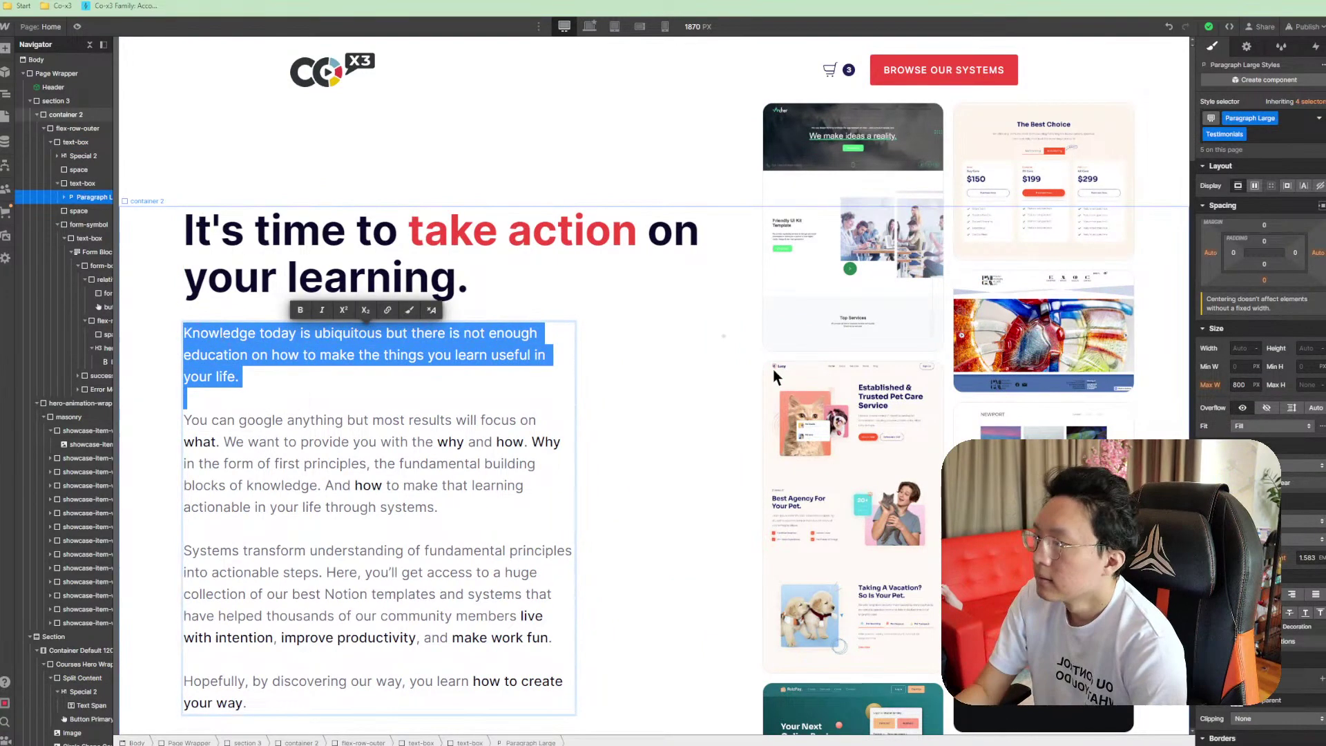
key(BackSpace)
drag(481, 435, 476, 618)
key(BackSpace)
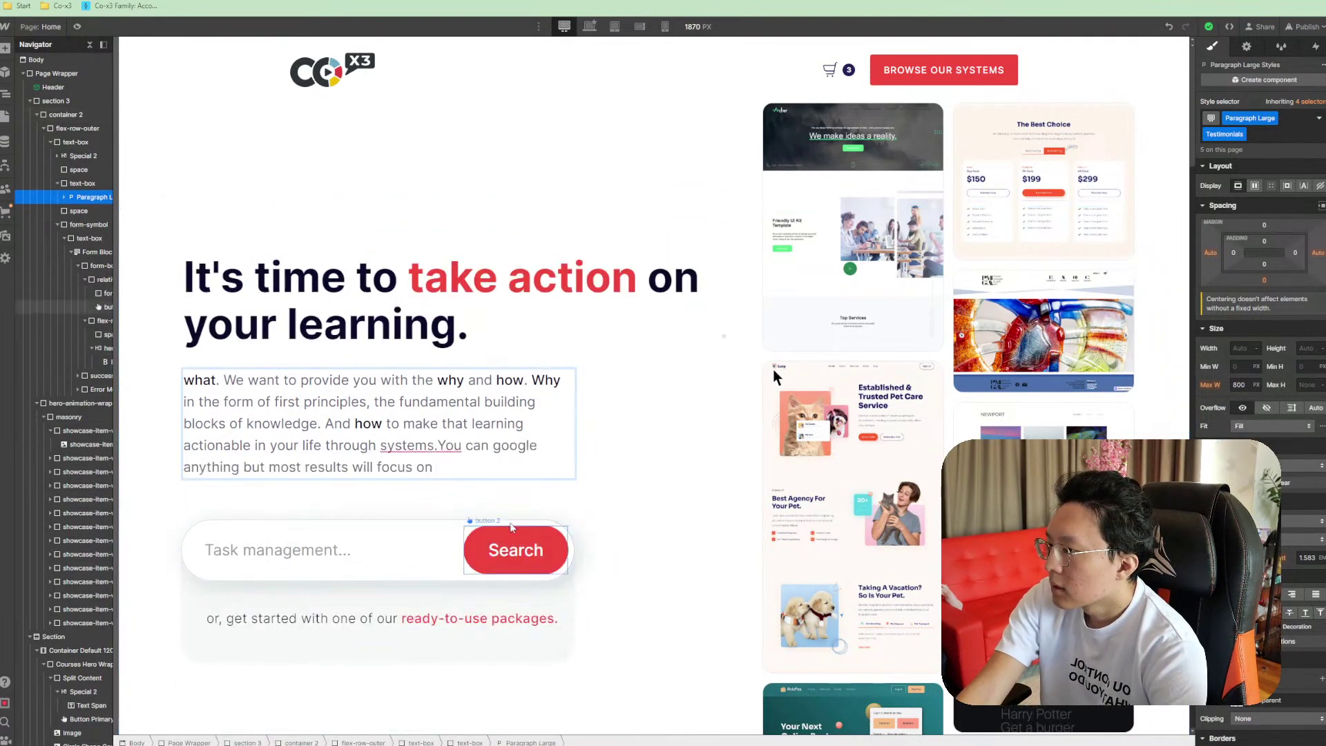
key(ctrl+z)
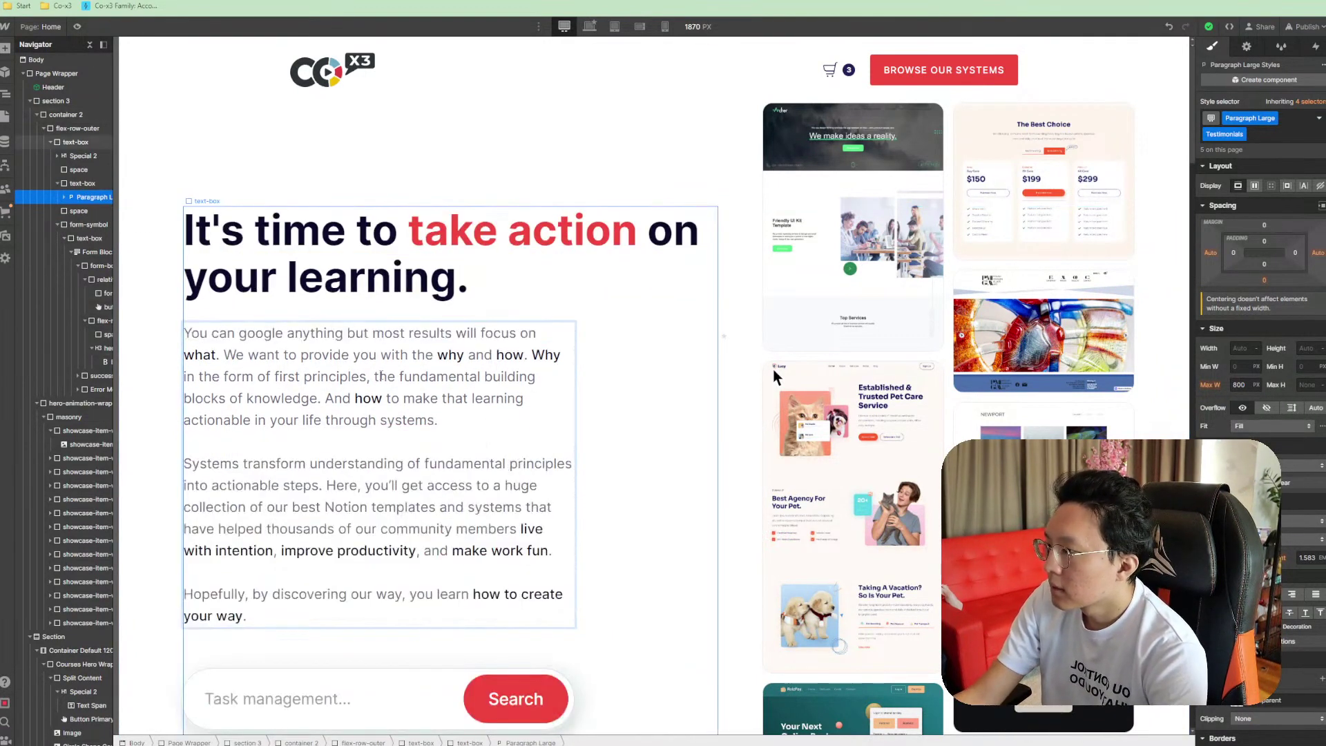
drag(206, 449, 249, 617)
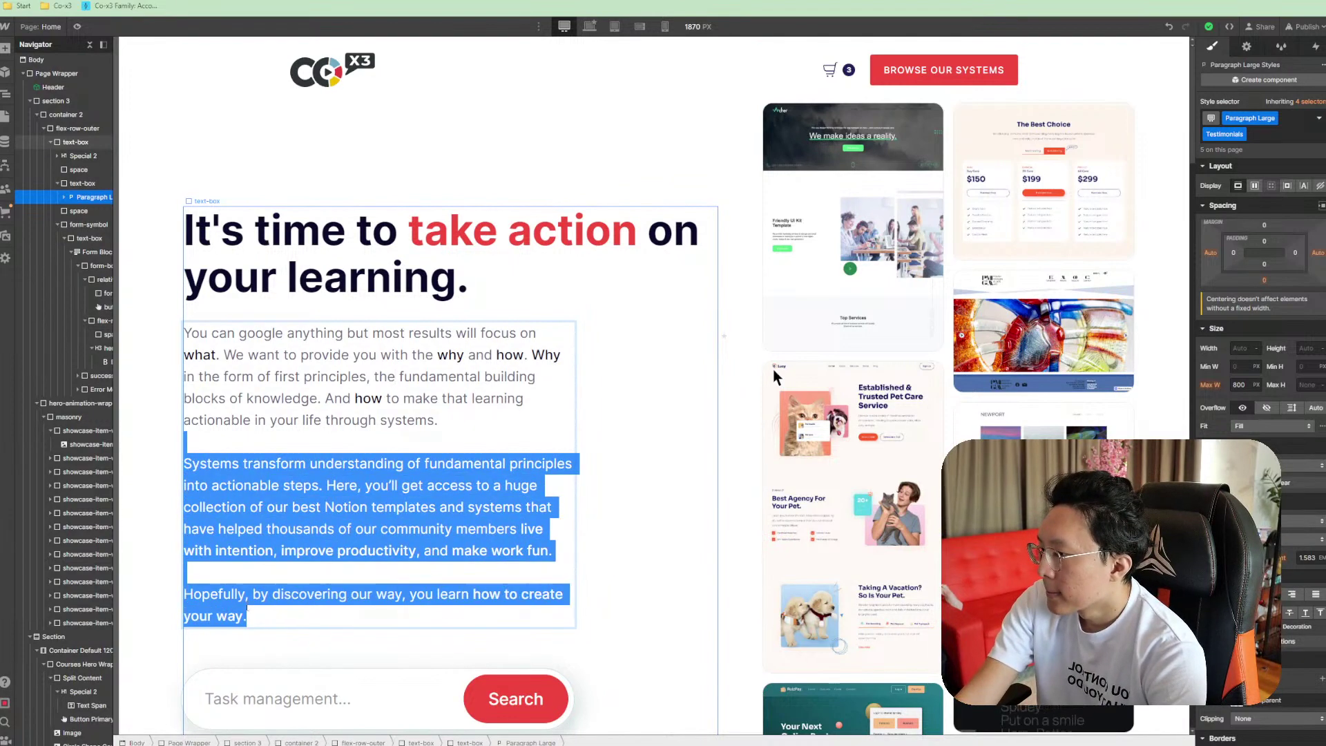
key(BackSpace)
key(ctrl+z)
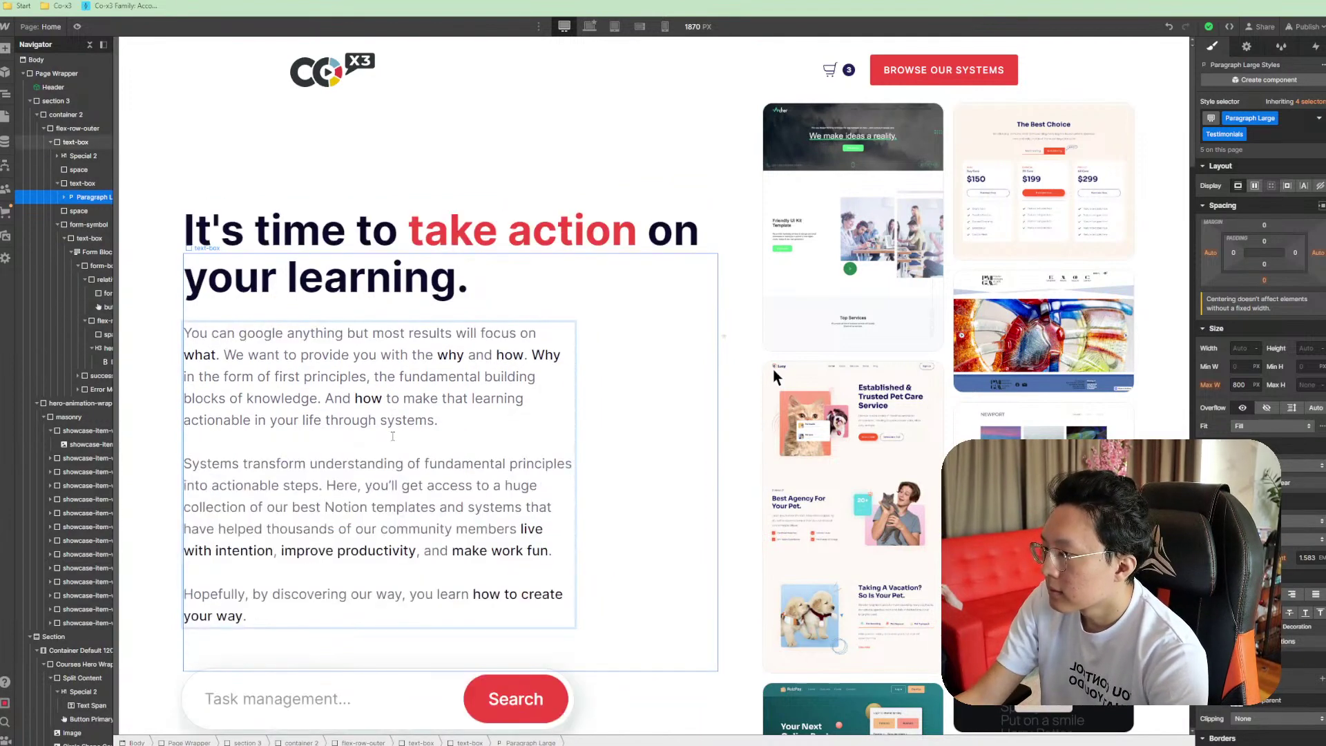
drag(438, 420, 464, 463)
click(334, 507)
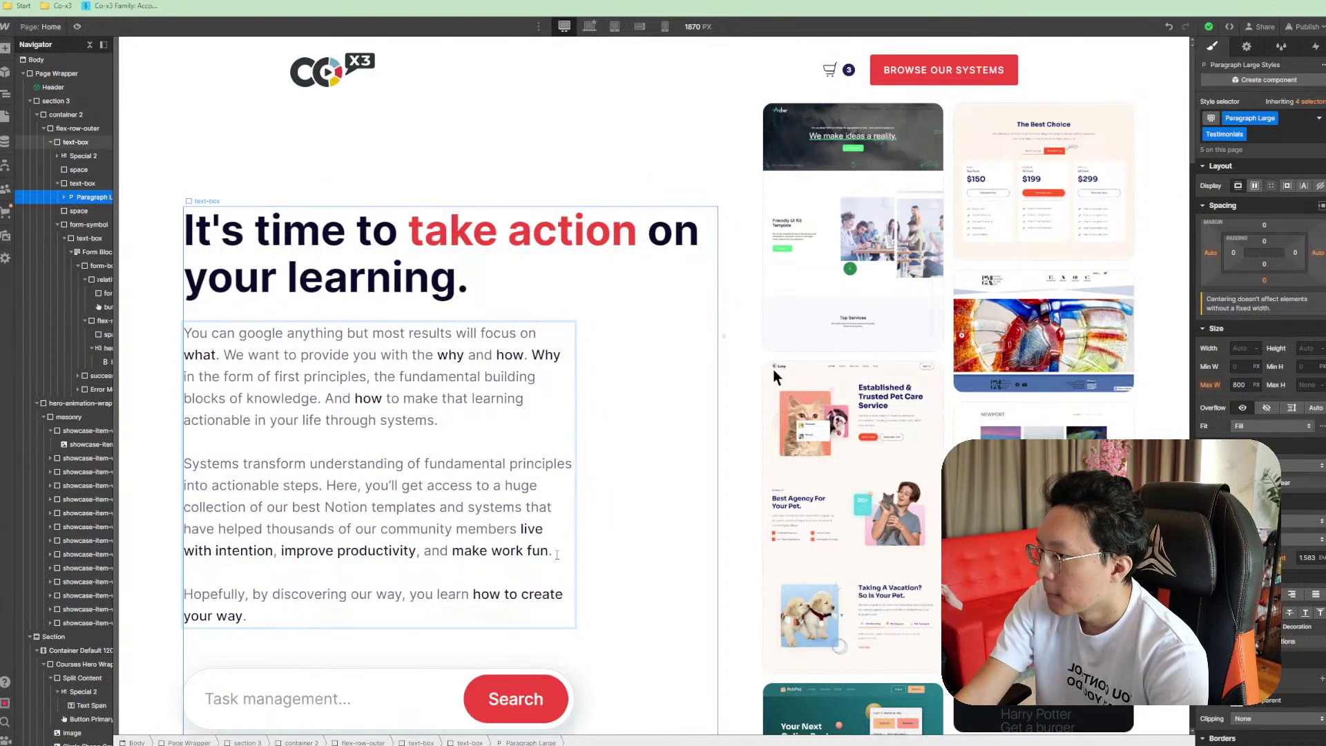
Delete the "Systems transform understanding" and "Hopefully, by discovering our way" paragraphs and their leftover blank lines from the hero text
drag(557, 555, 184, 463)
key(BackSpace)
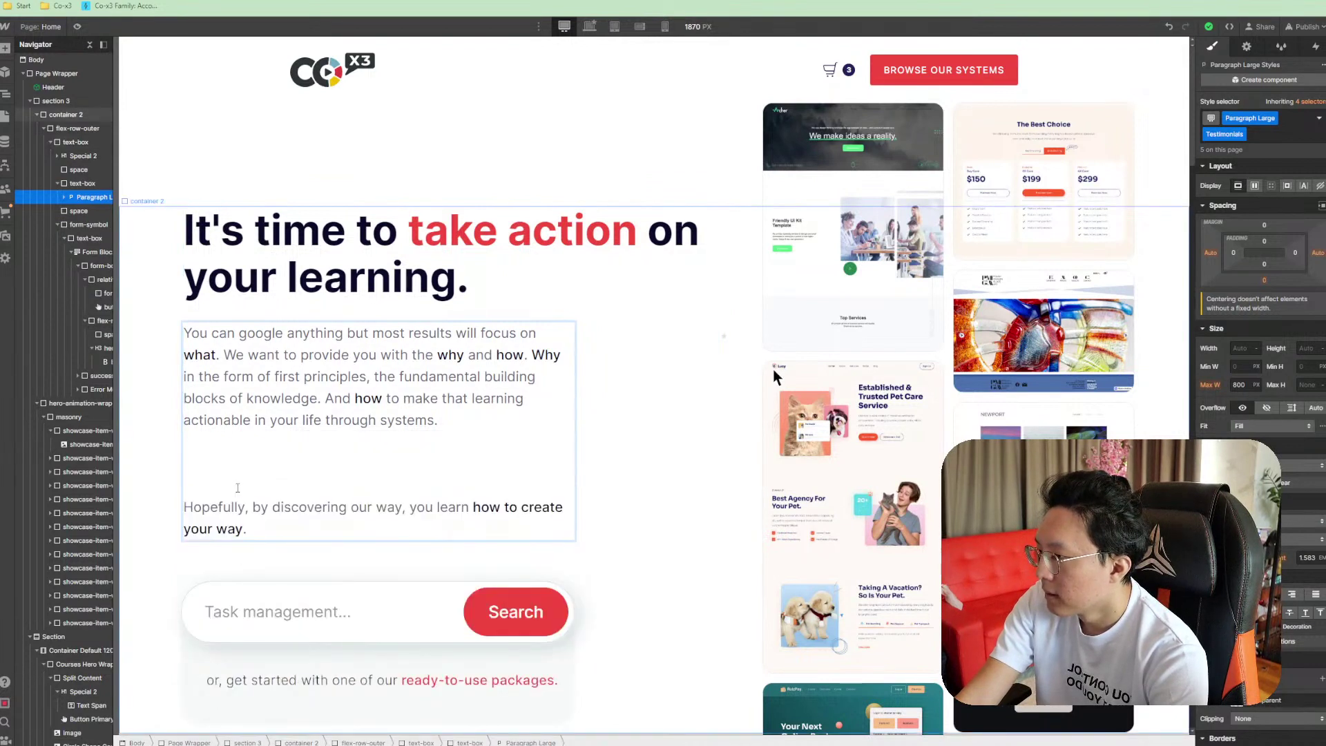
drag(247, 536, 189, 508)
key(BackSpace)
key(BackSpace)
key(BackSpace)
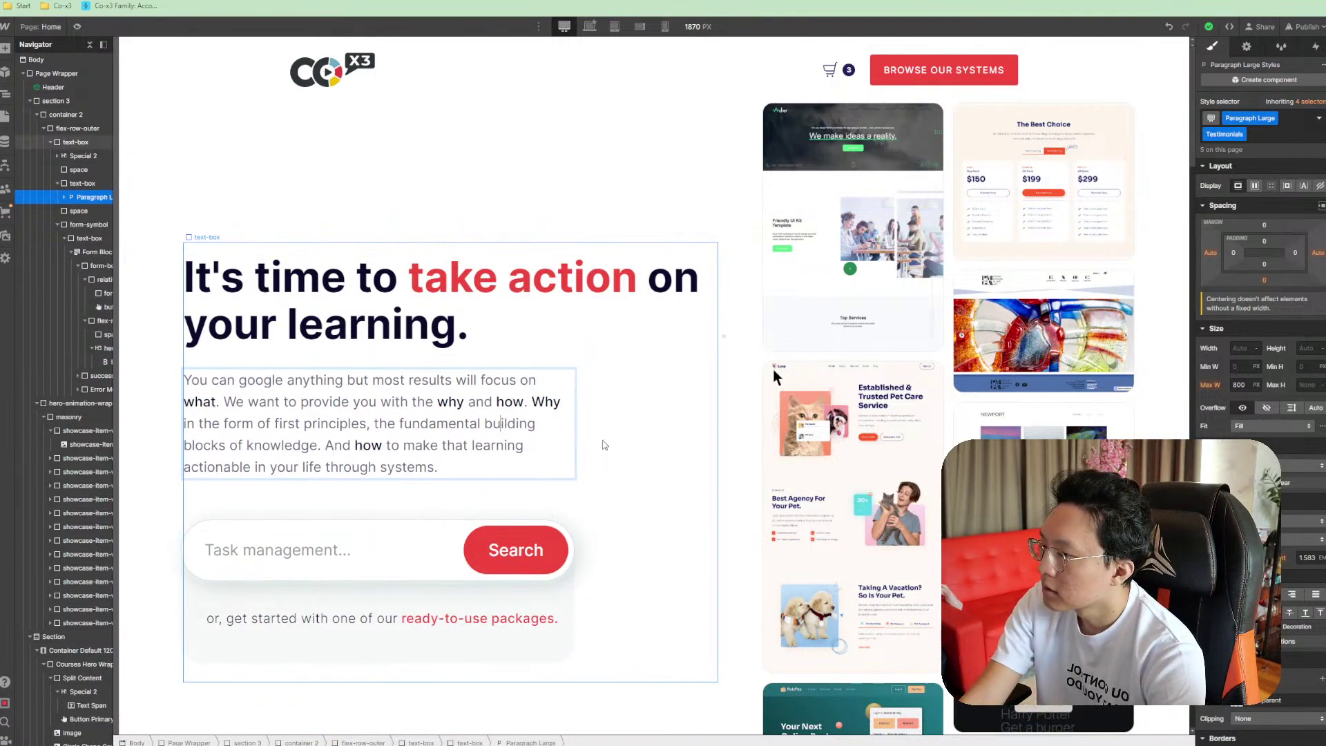
Replace the remaining hero text with the "Knowledge today is ubiquitous" sentence copied from the long paragraph below the university logos
click(630, 453)
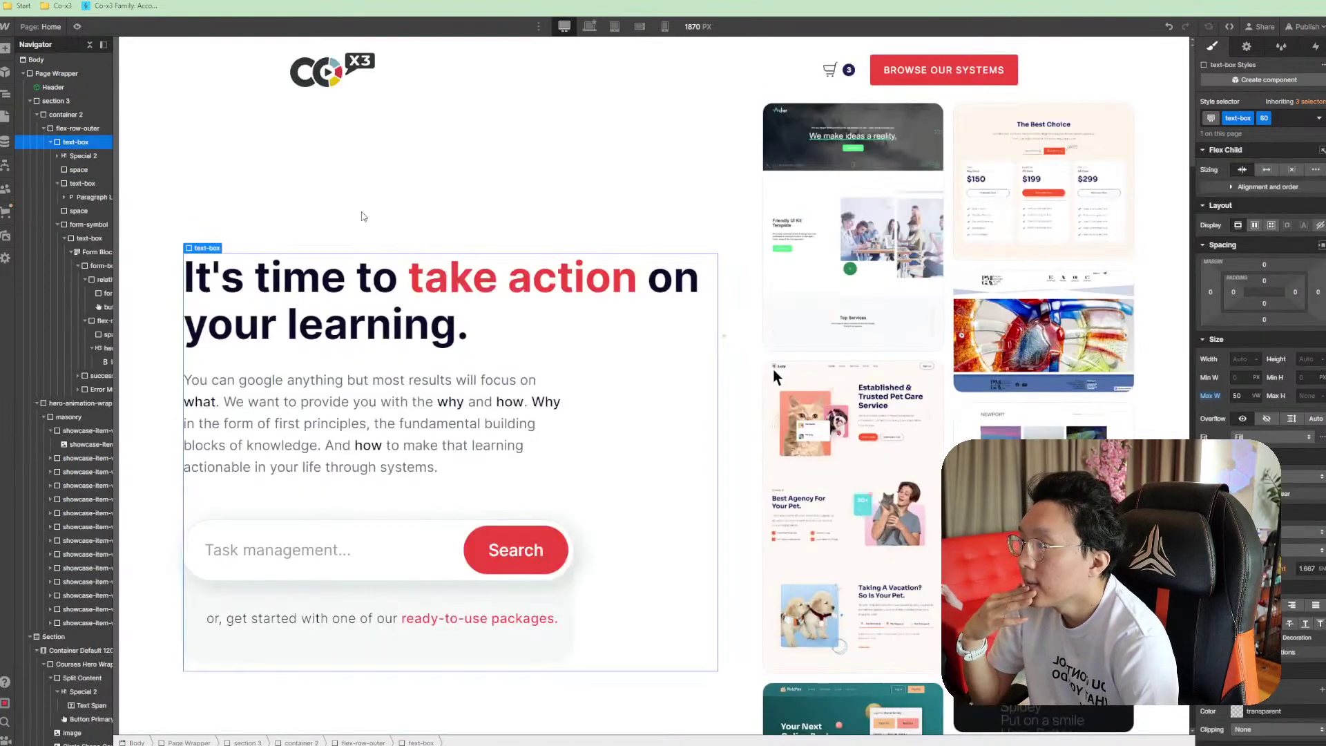
double_click(429, 423)
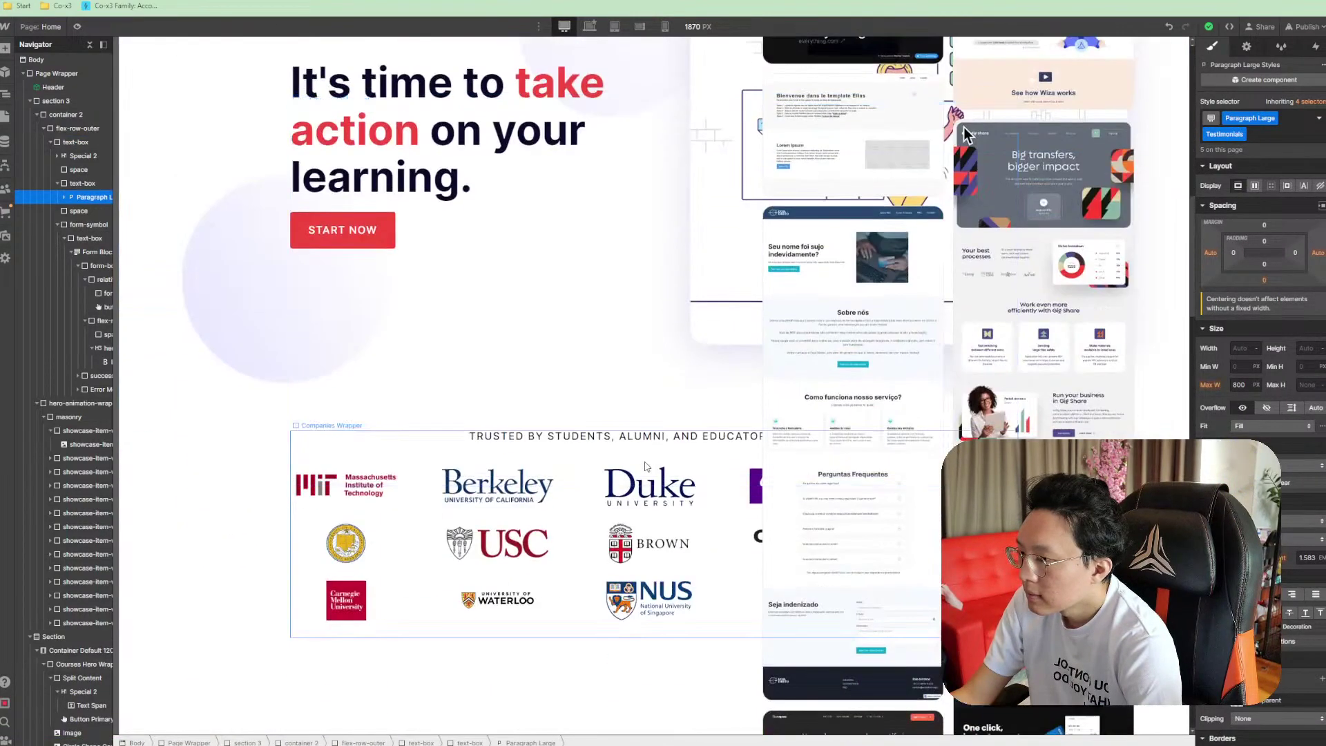
scroll(647, 467, down, 5)
click(583, 467)
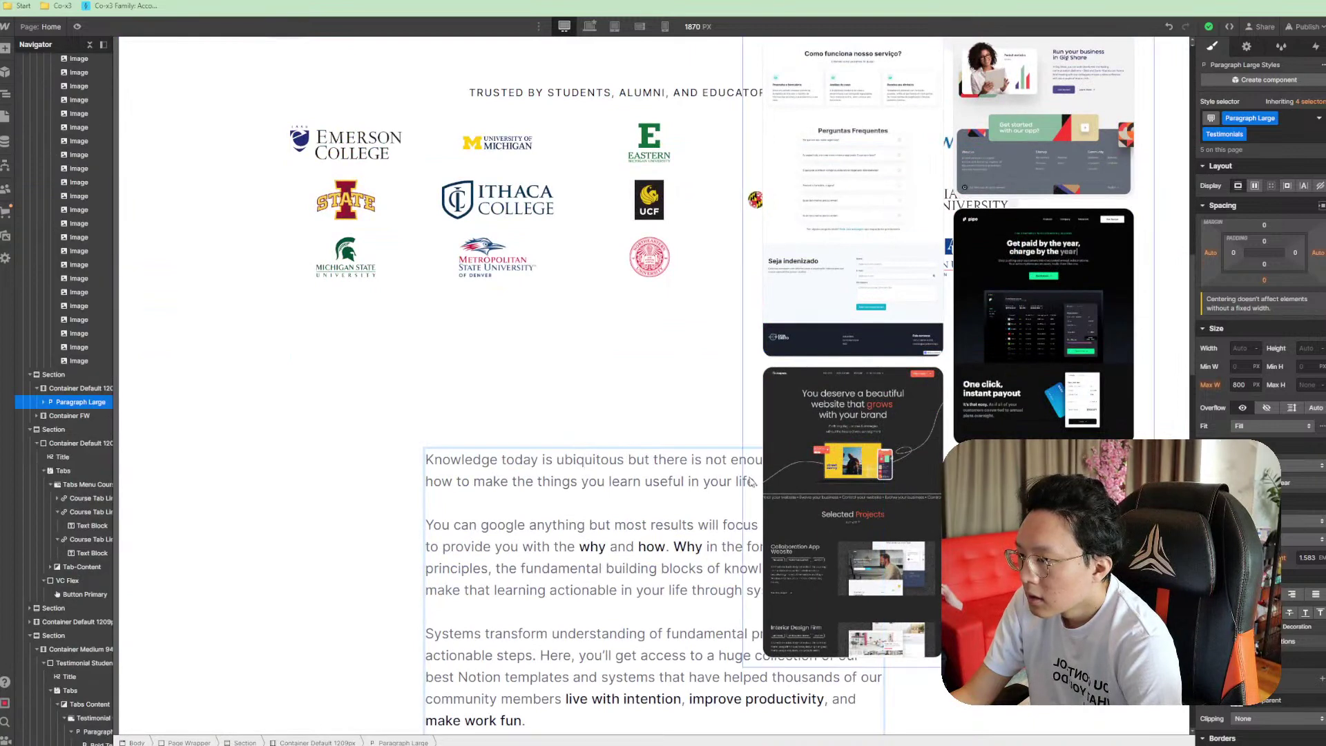
scroll(481, 477, down, 6)
scroll(450, 433, up, 5)
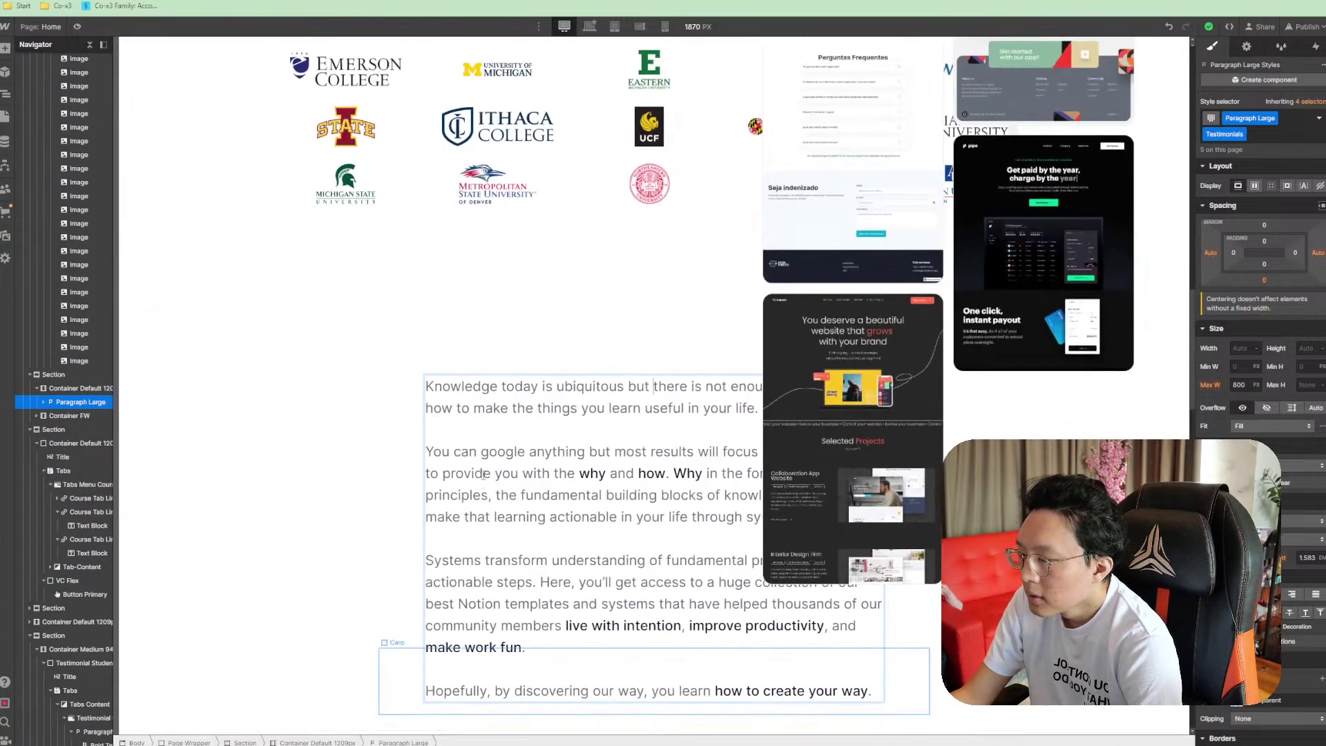
triple_click(434, 389)
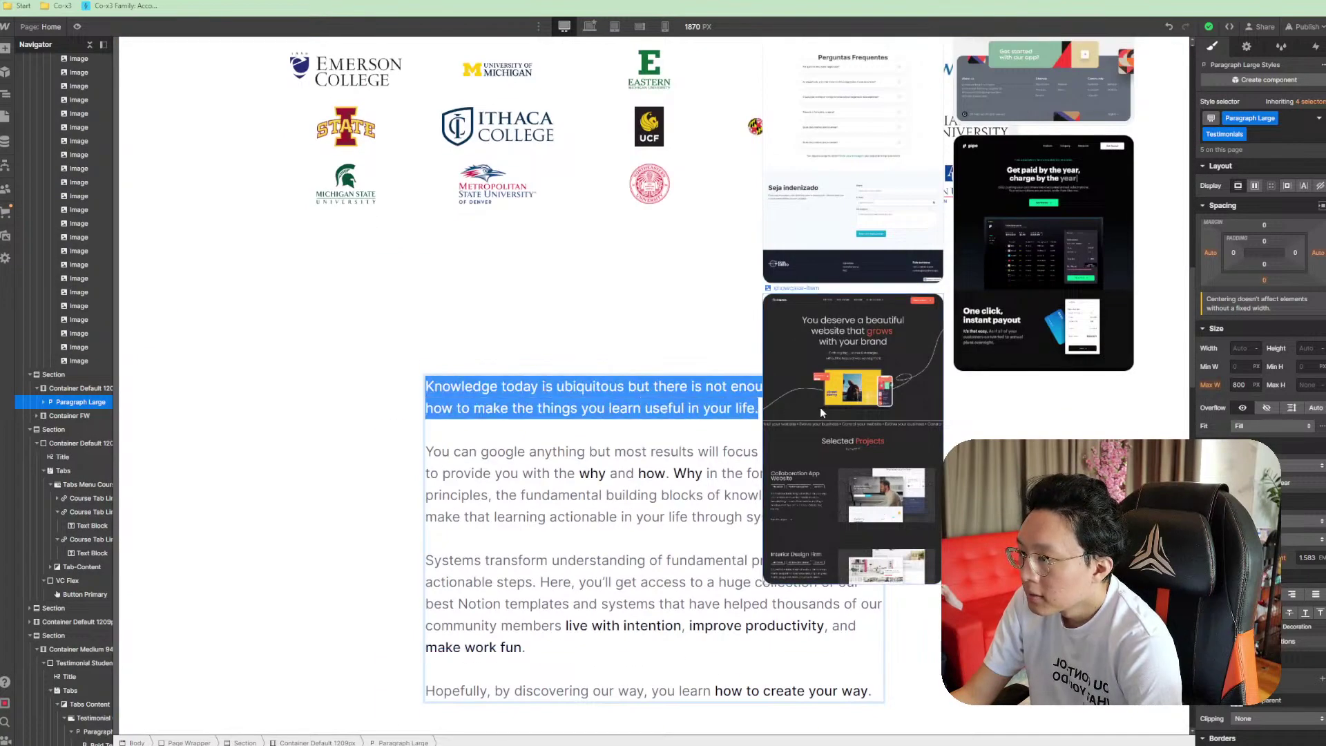
scroll(407, 346, up, 12)
scroll(385, 313, up, 3)
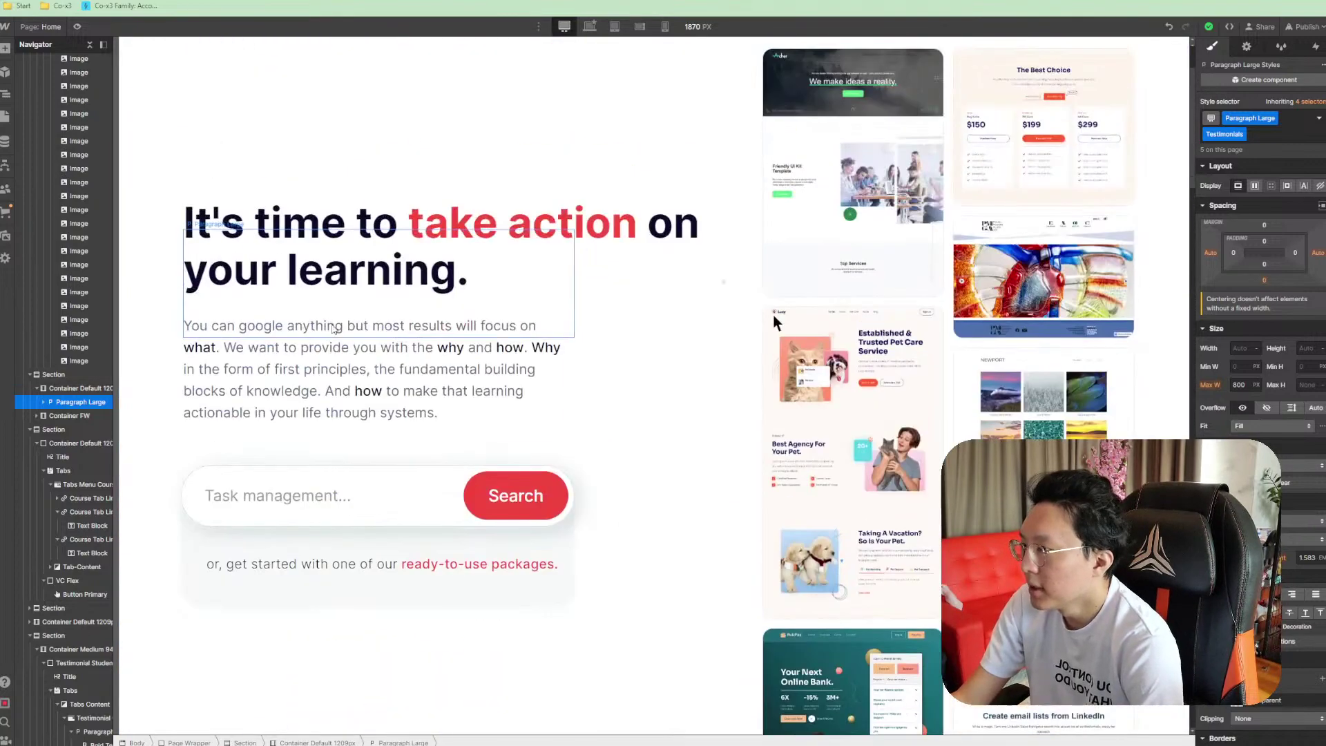
triple_click(328, 391)
key(ctrl+v)
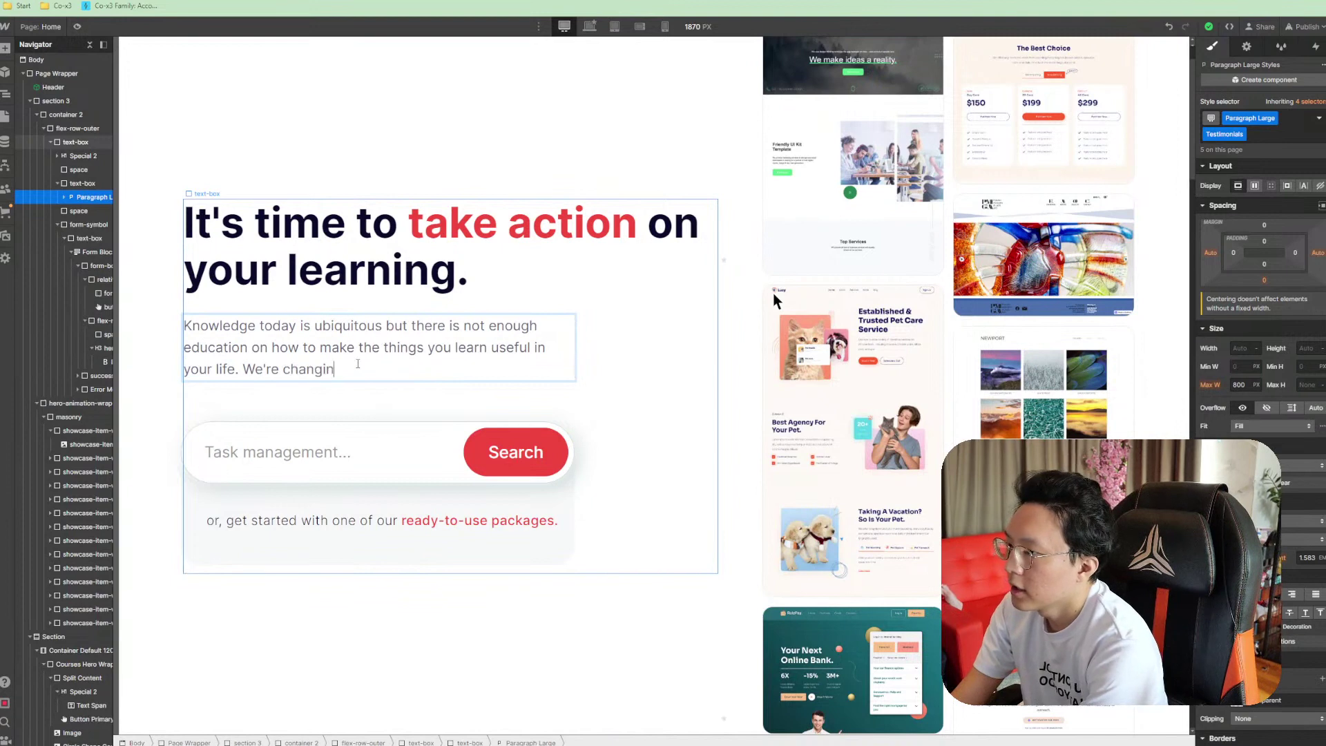
Add "We're changing that." to the end of the hero paragraph and make that sentence bold
key(ctrl+shift+Left)
key(ctrl+shift+Left)
key(ctrl+shift+Left)
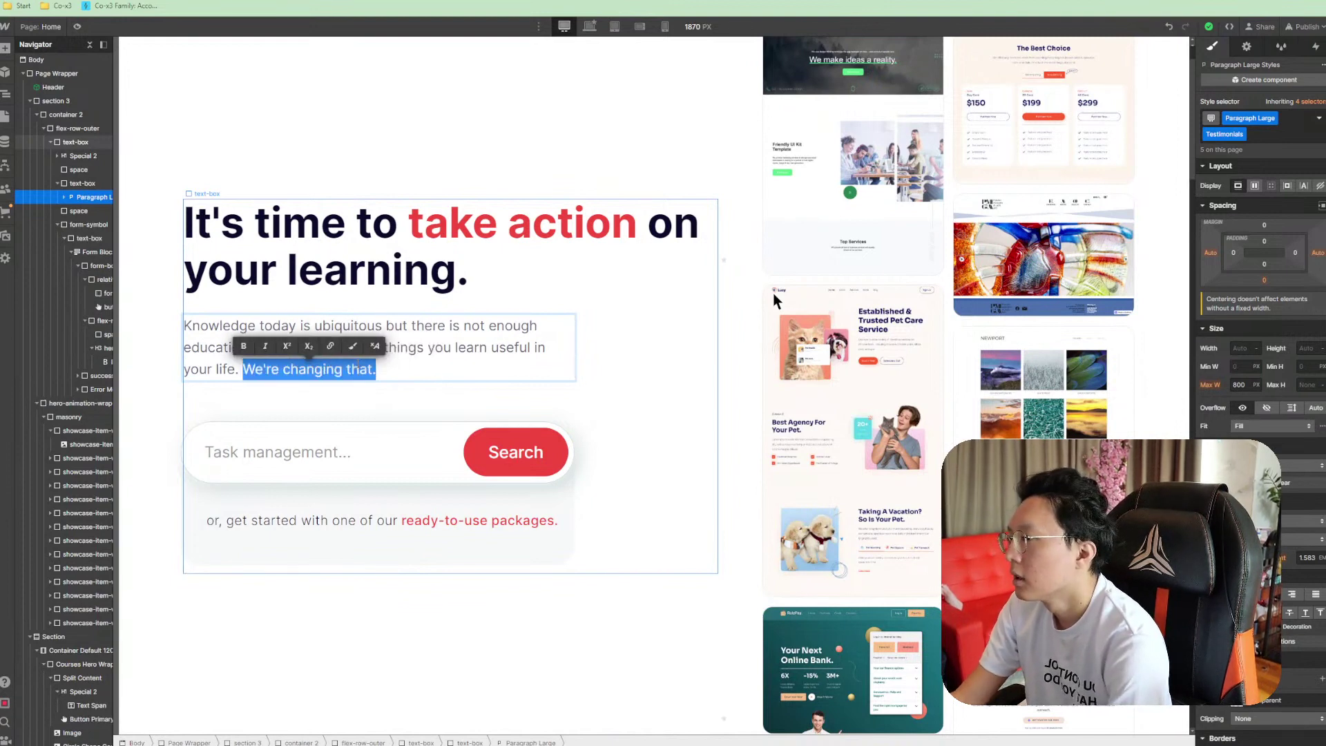
key(ctrl+b)
key(Escape)
click(613, 345)
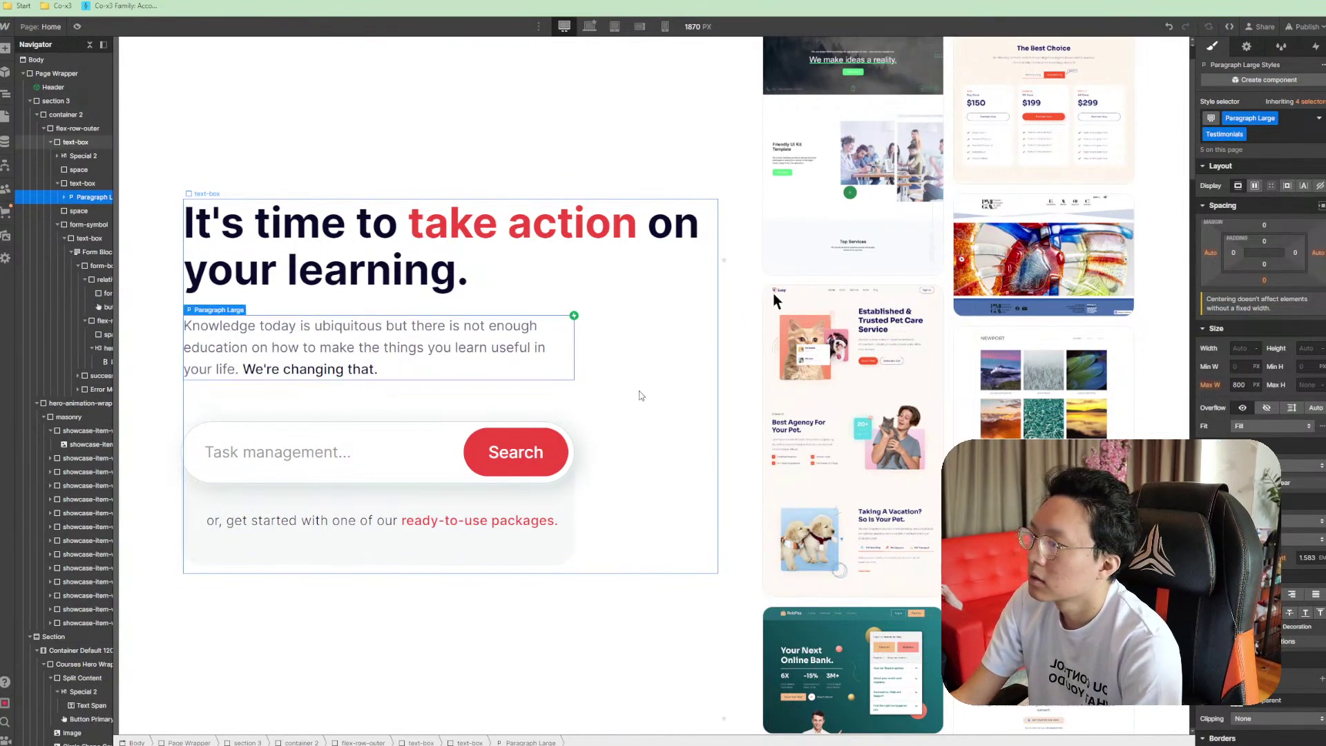
scroll(648, 420, up, 1)
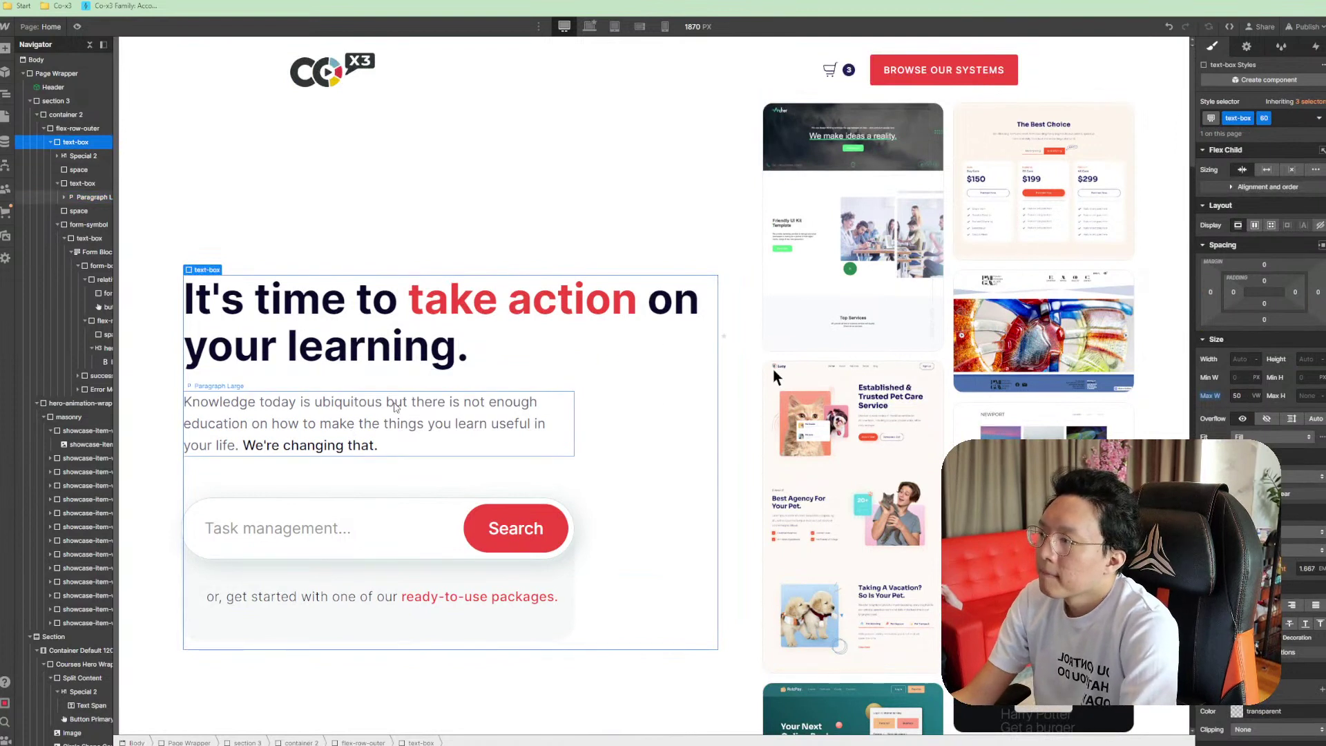
click(546, 432)
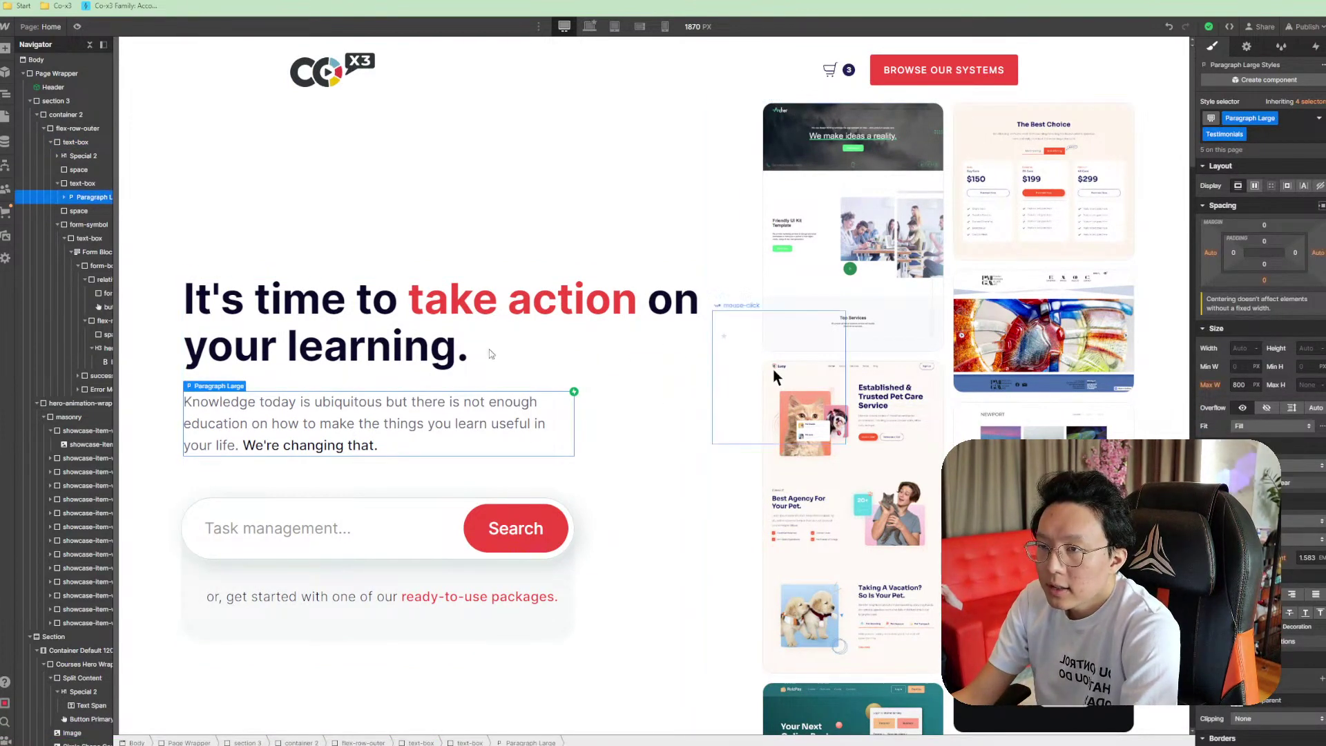
click(360, 328)
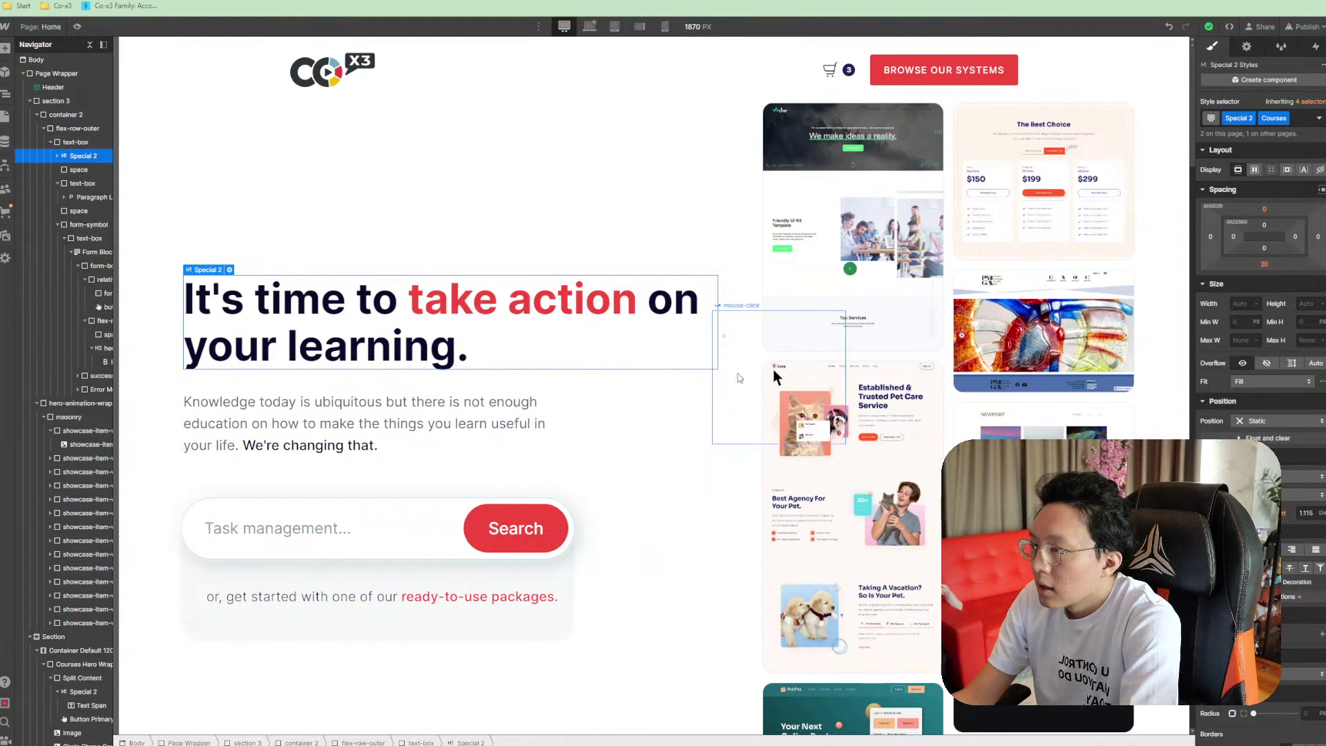
Add a "hidden" combo class to the old hero section containing the Start Now button and set its display to none
scroll(654, 484, down, 5)
scroll(654, 496, down, 10)
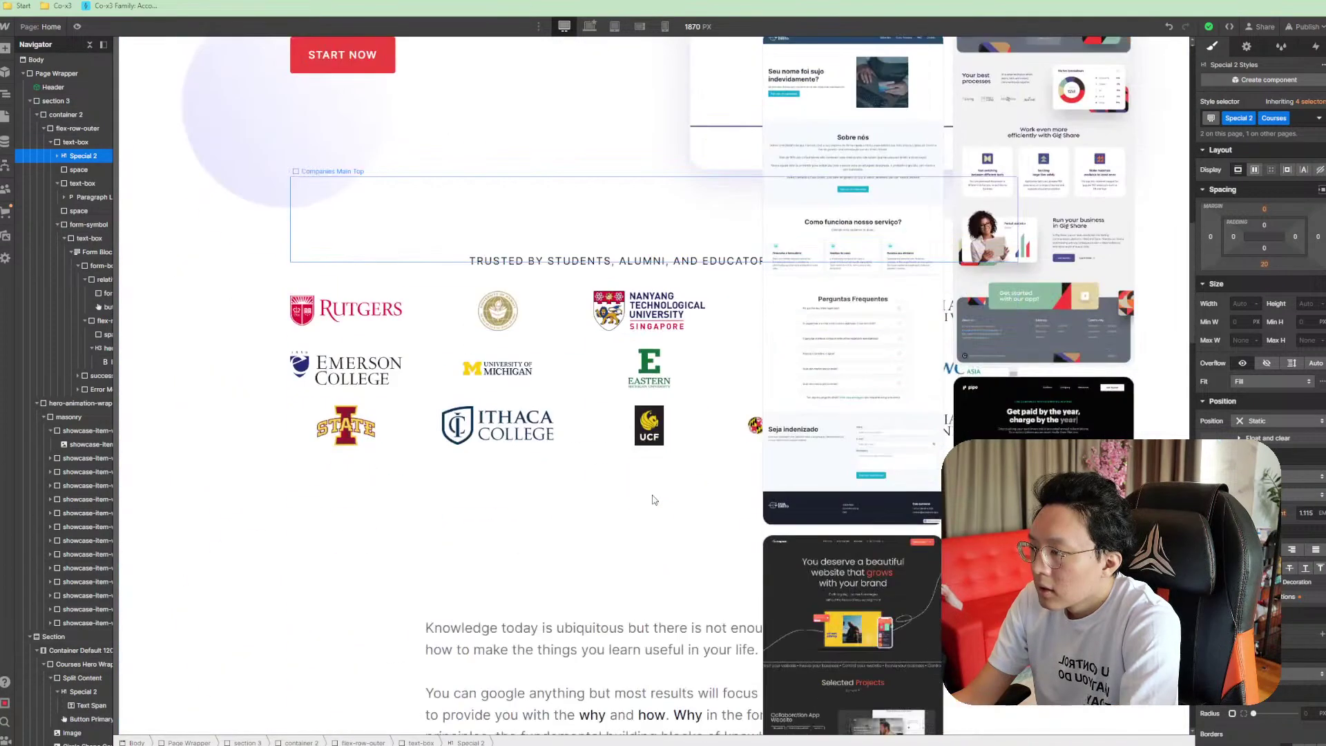
scroll(516, 492, up, 3)
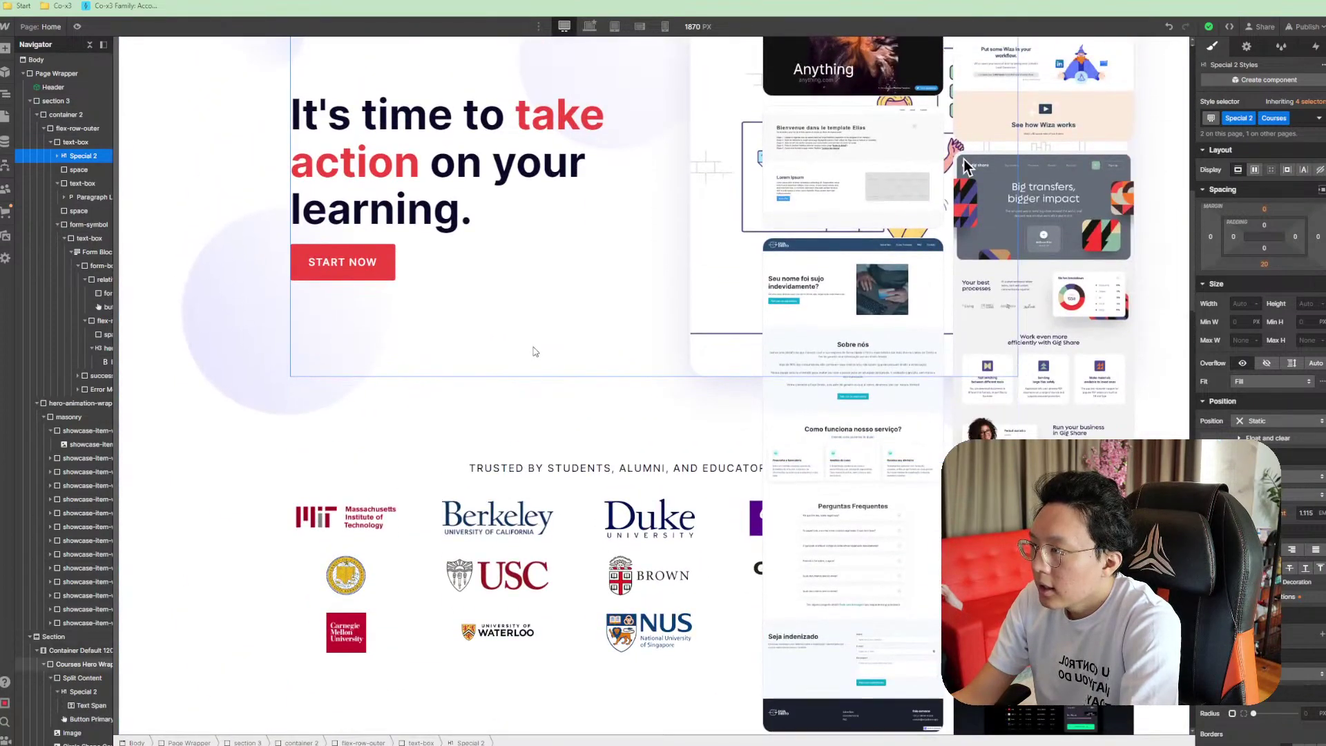
click(483, 374)
scroll(201, 415, up, 5)
click(203, 411)
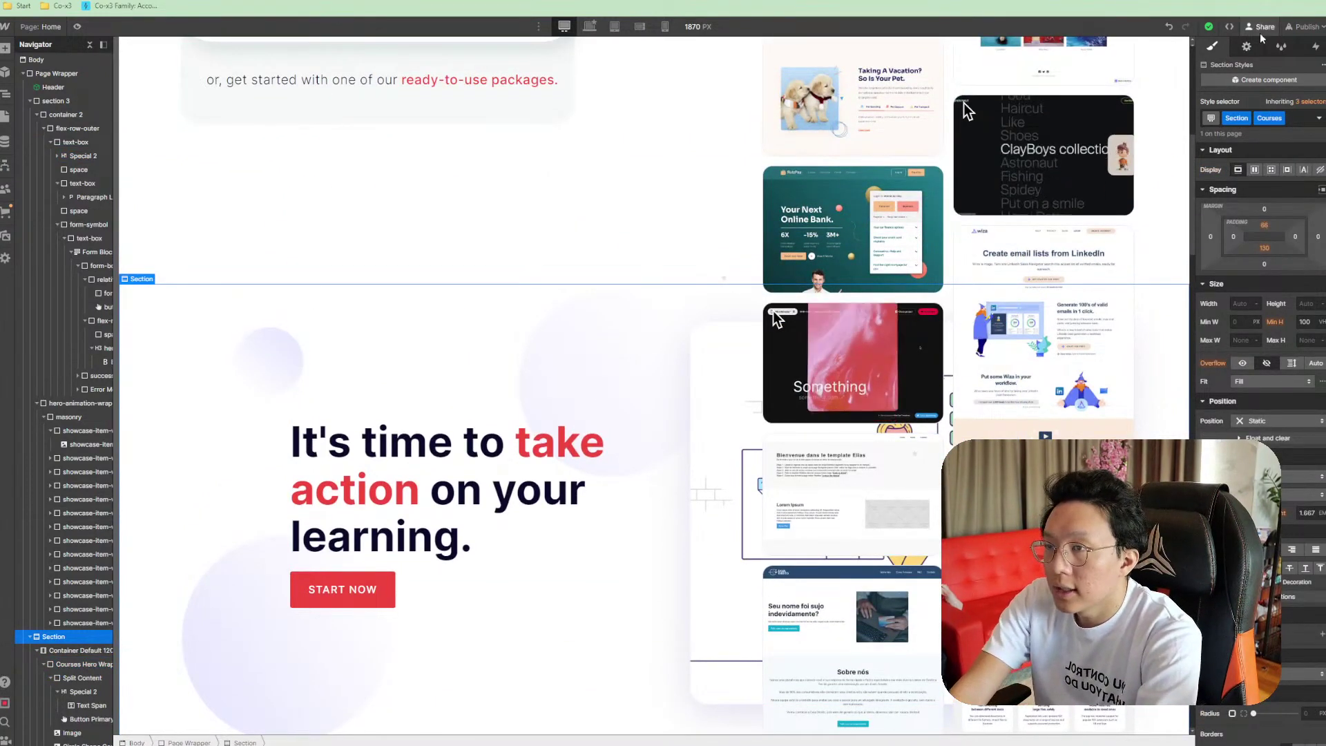
click(1298, 118)
text(hidden)
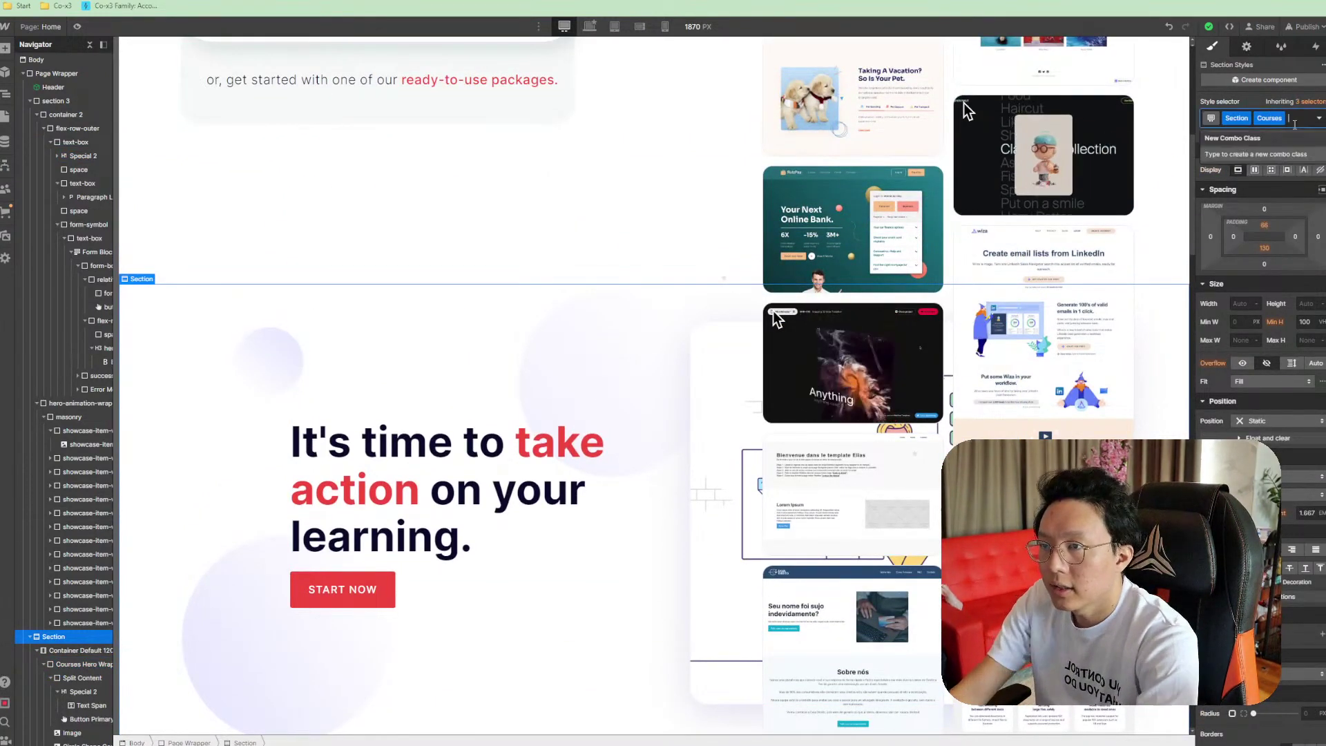
key(Return)
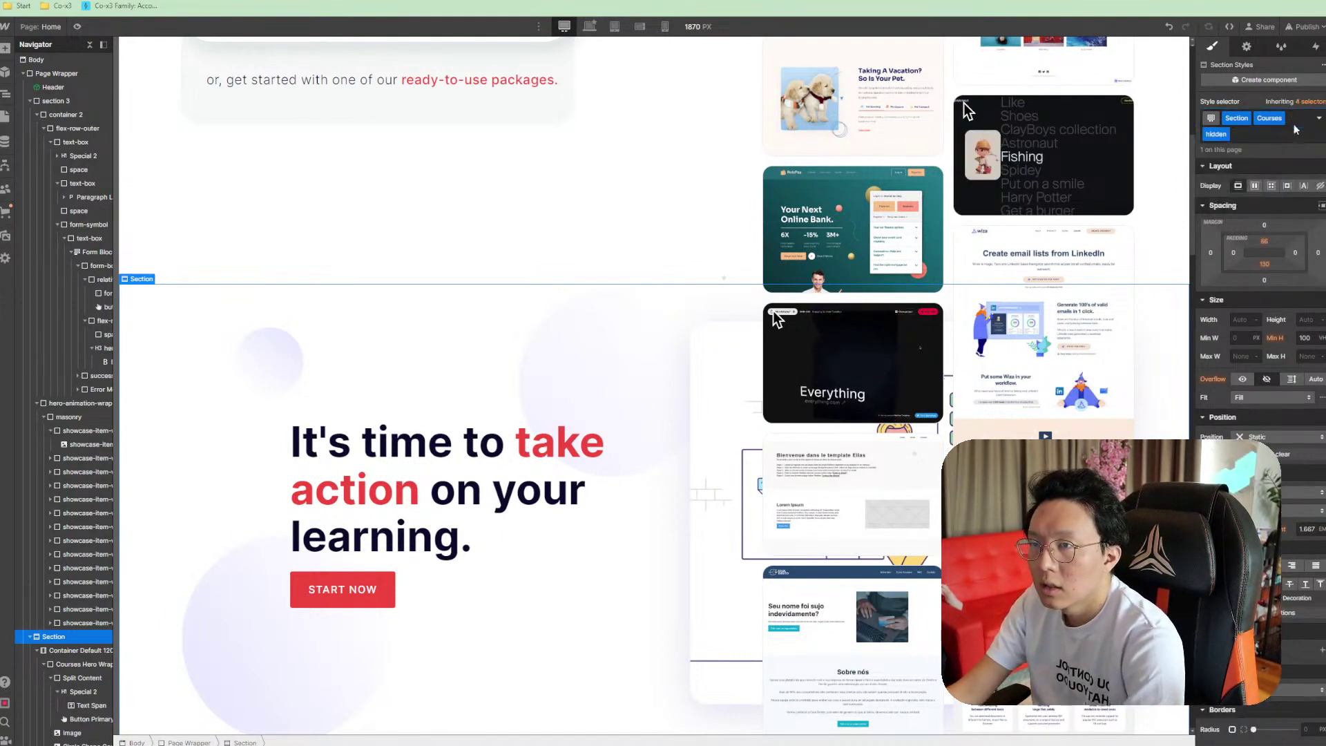
scroll(1277, 420, down, 4)
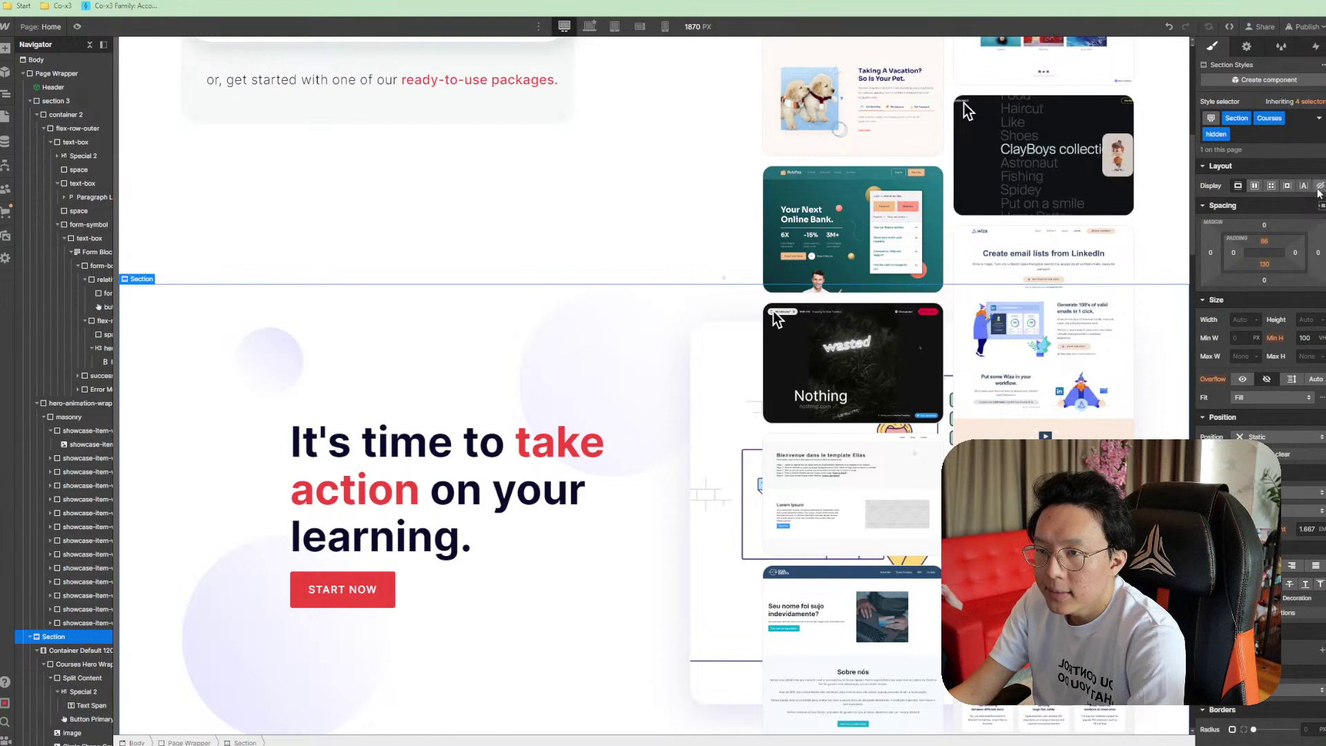
click(1320, 186)
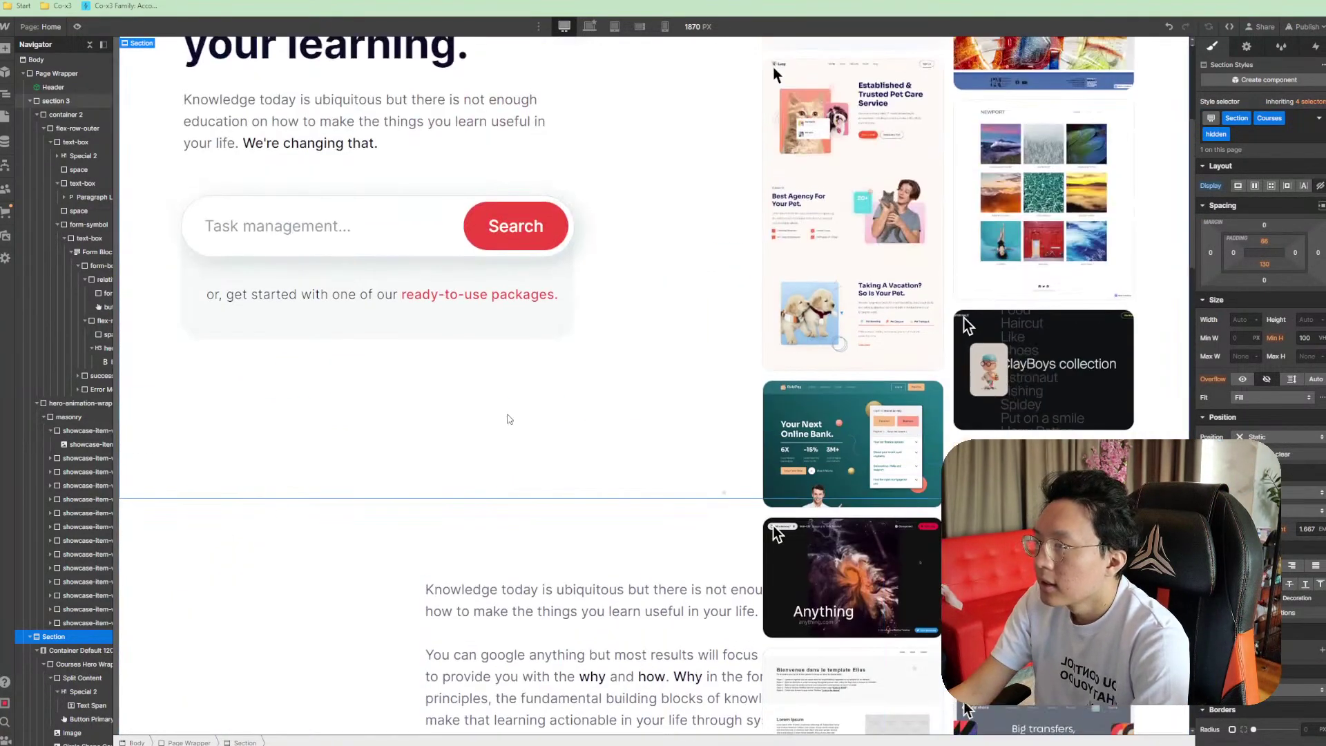
Move the Container FW holding the users, reviews and systems stats card into the hero text-box, below the search form
scroll(325, 481, down, 2)
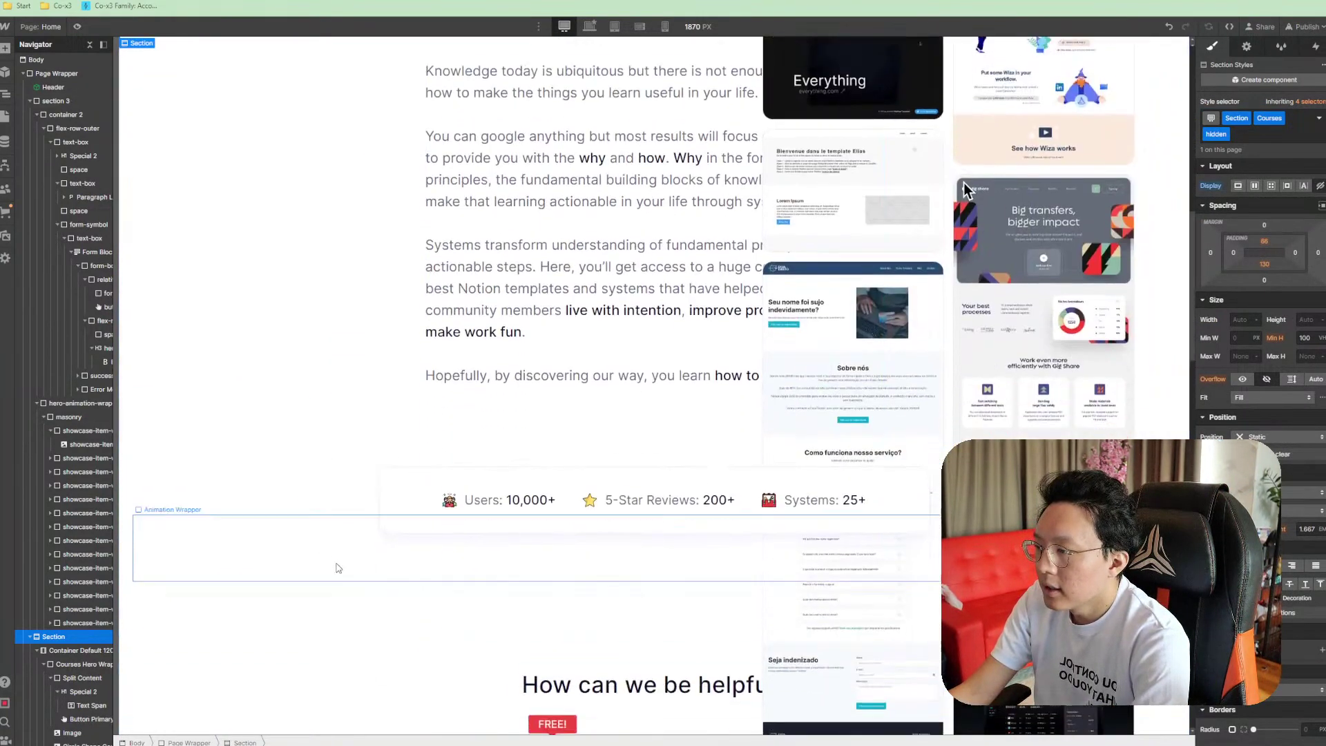
click(559, 518)
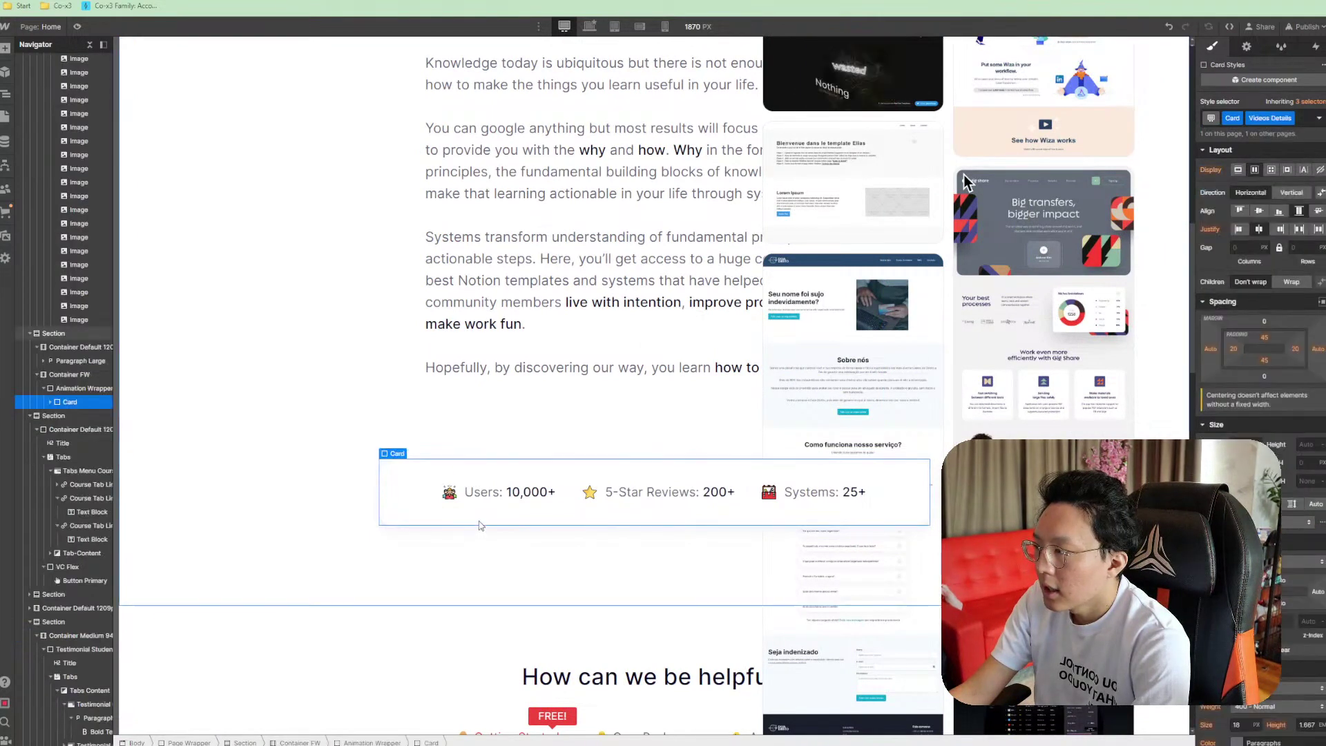
click(57, 375)
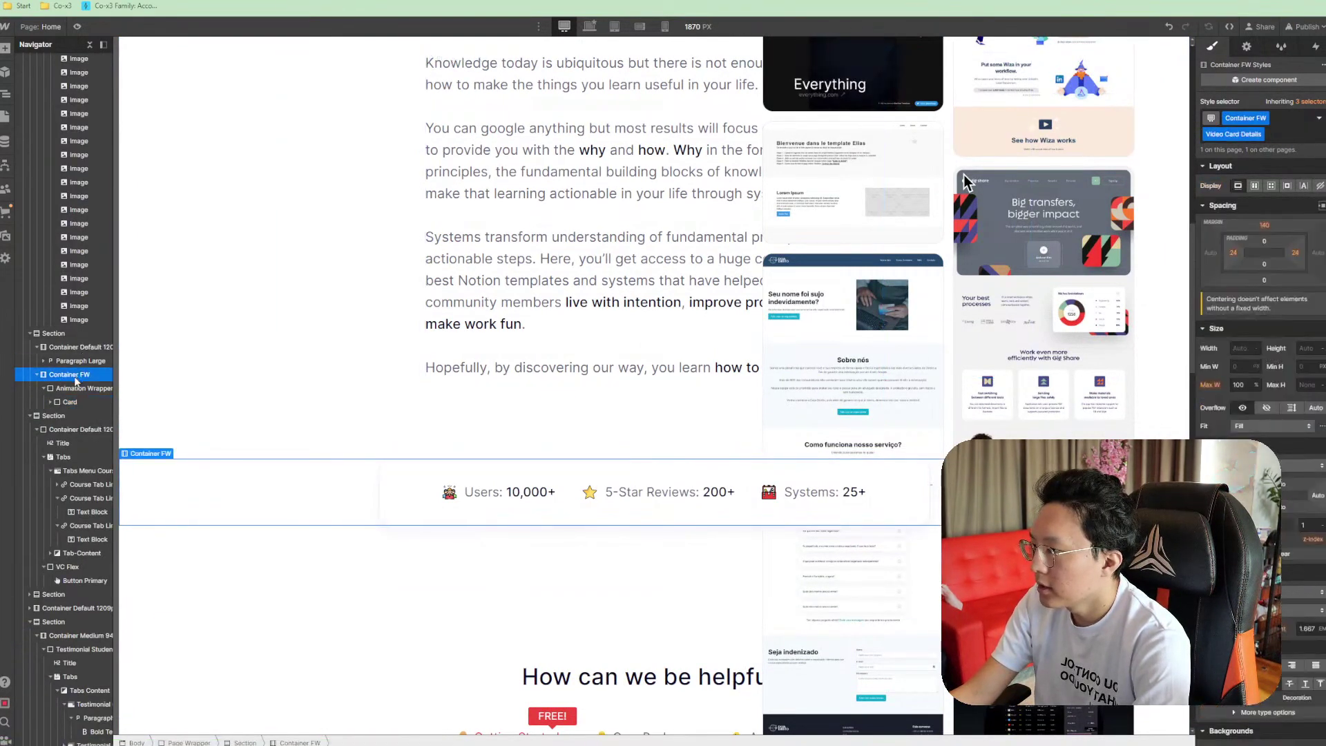
scroll(365, 243, up, 9)
drag(484, 282, 268, 408)
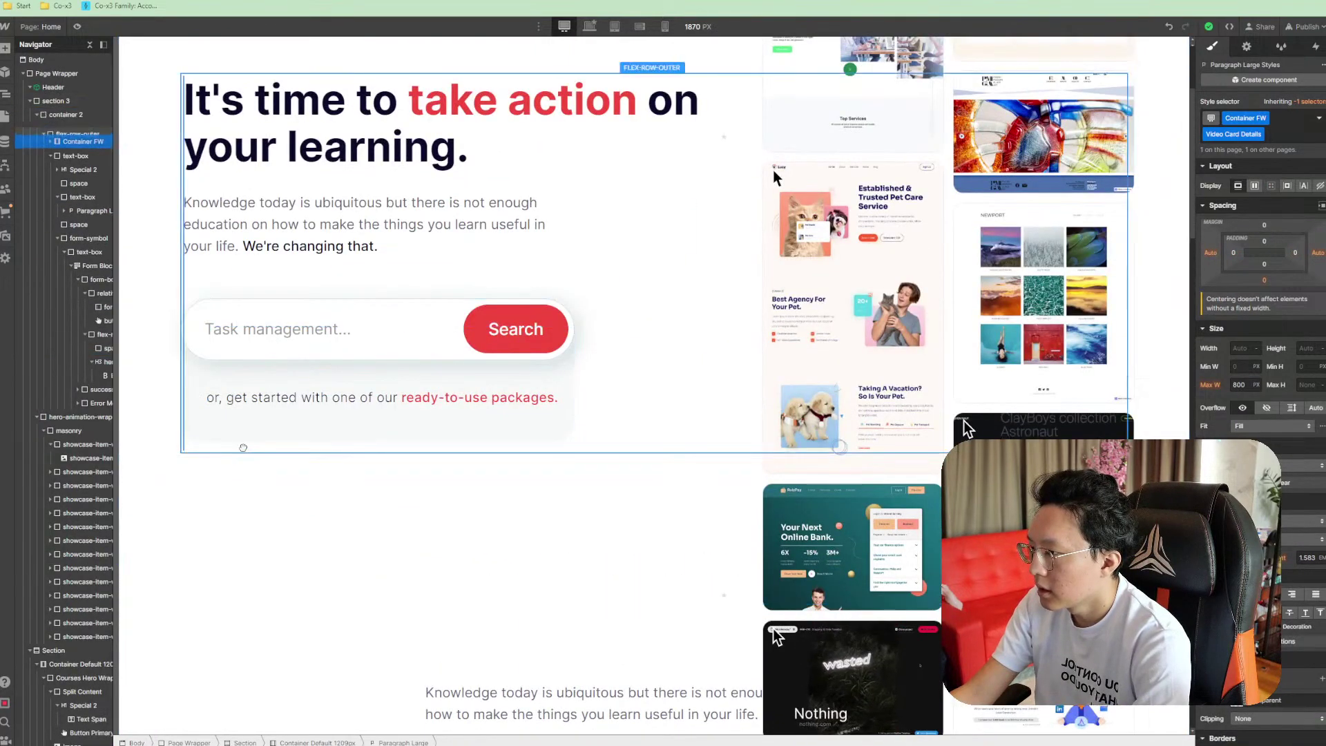
drag(247, 451, 263, 450)
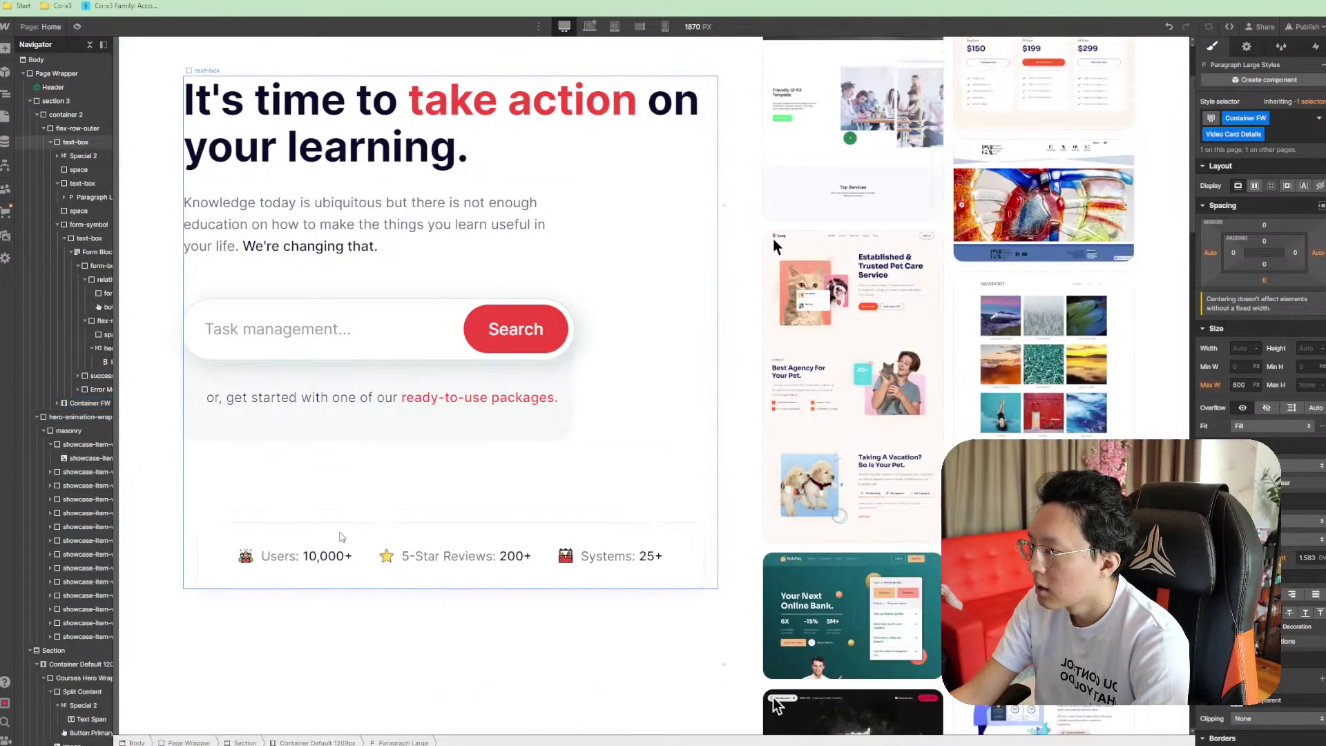
Move the stats card's Animation Wrapper out of Container FW in the hero and delete the emptied container
click(207, 546)
click(89, 404)
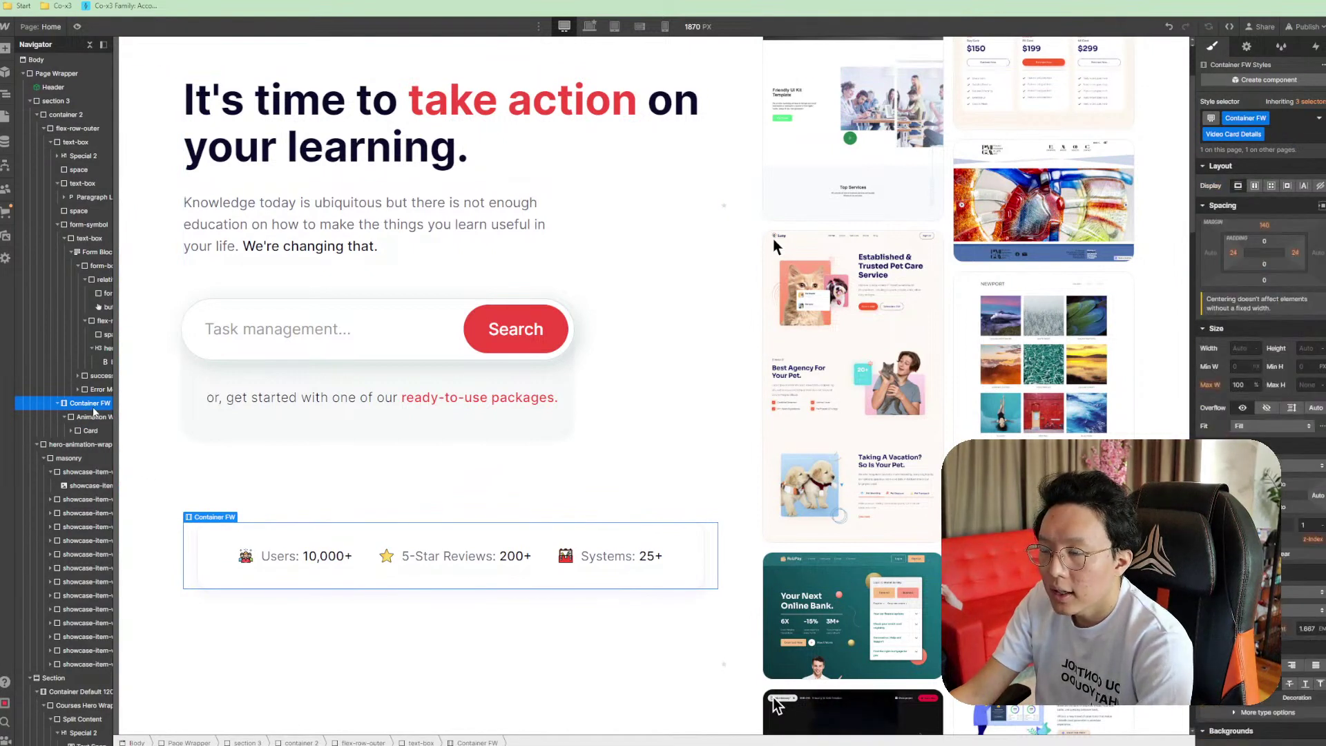
click(92, 420)
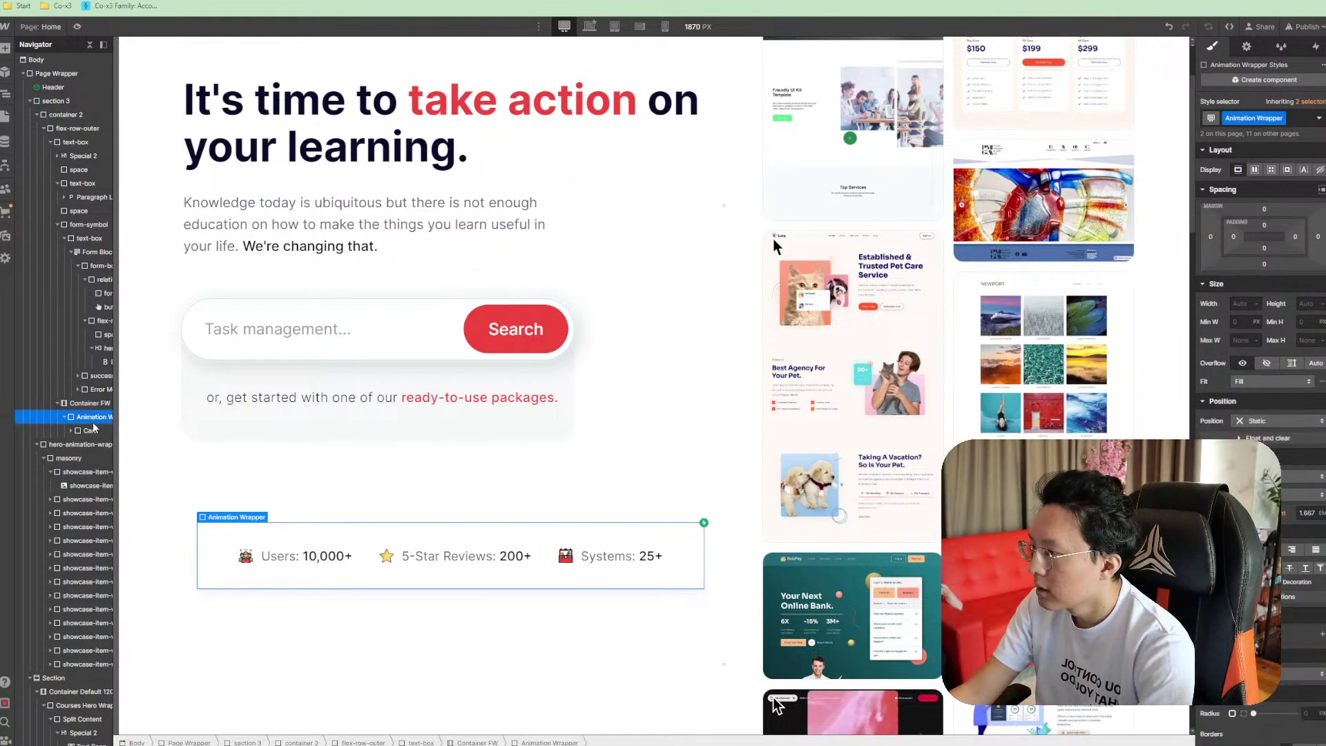
drag(93, 420, 89, 403)
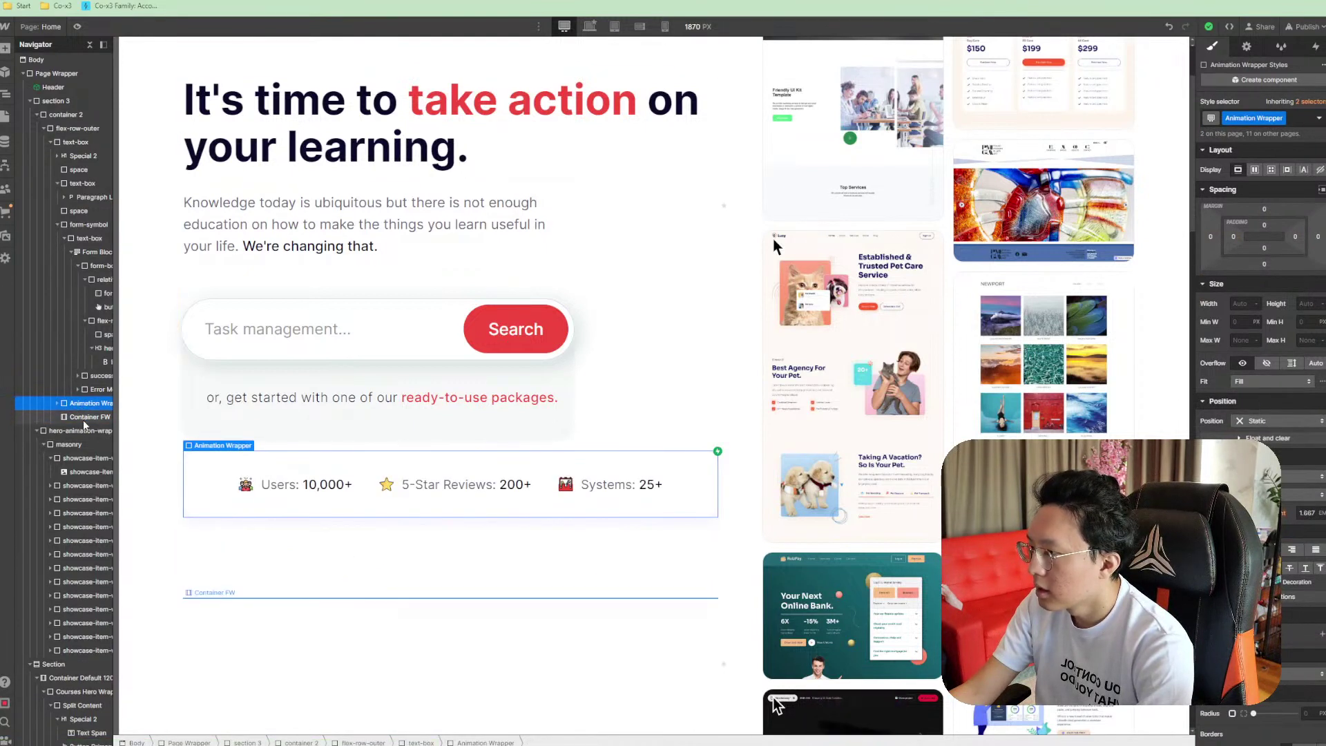
click(84, 418)
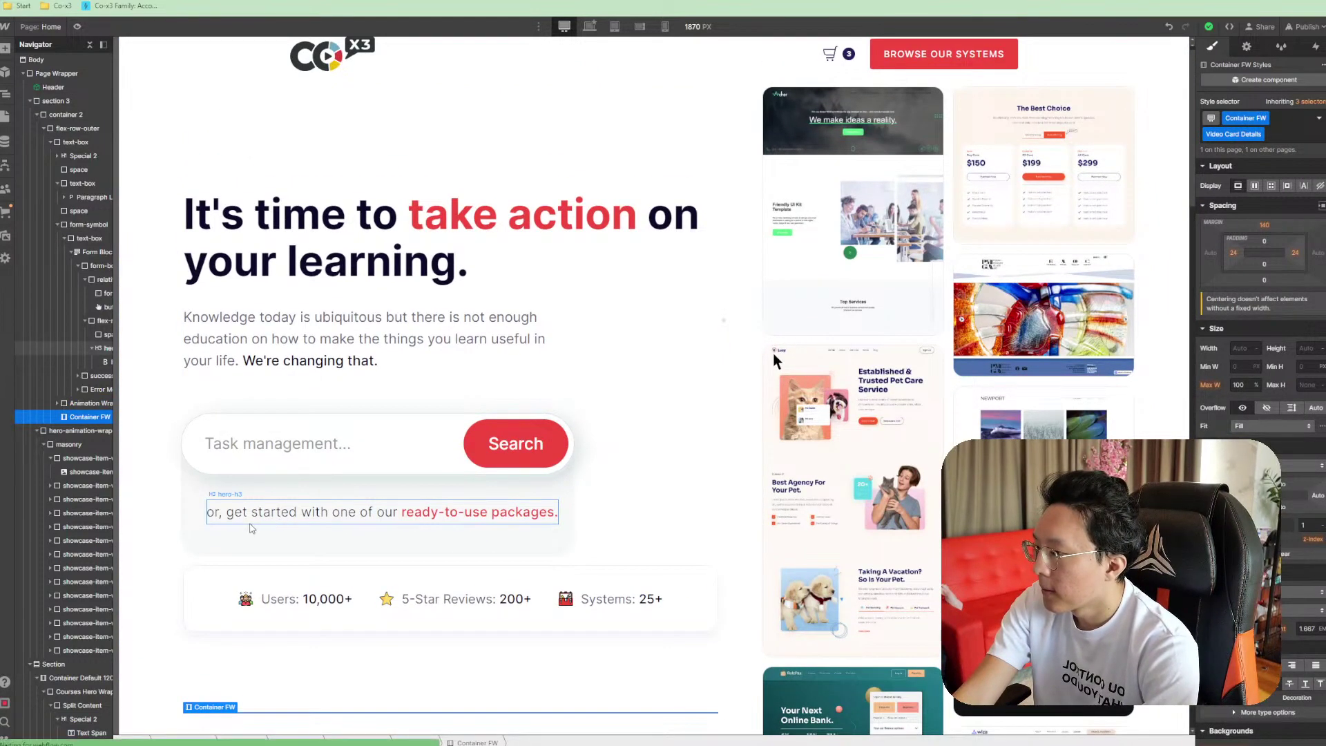
Try moving the stats card's Animation Wrapper into the search form's form-box, below the ready-to-use packages line, and undo it
click(230, 570)
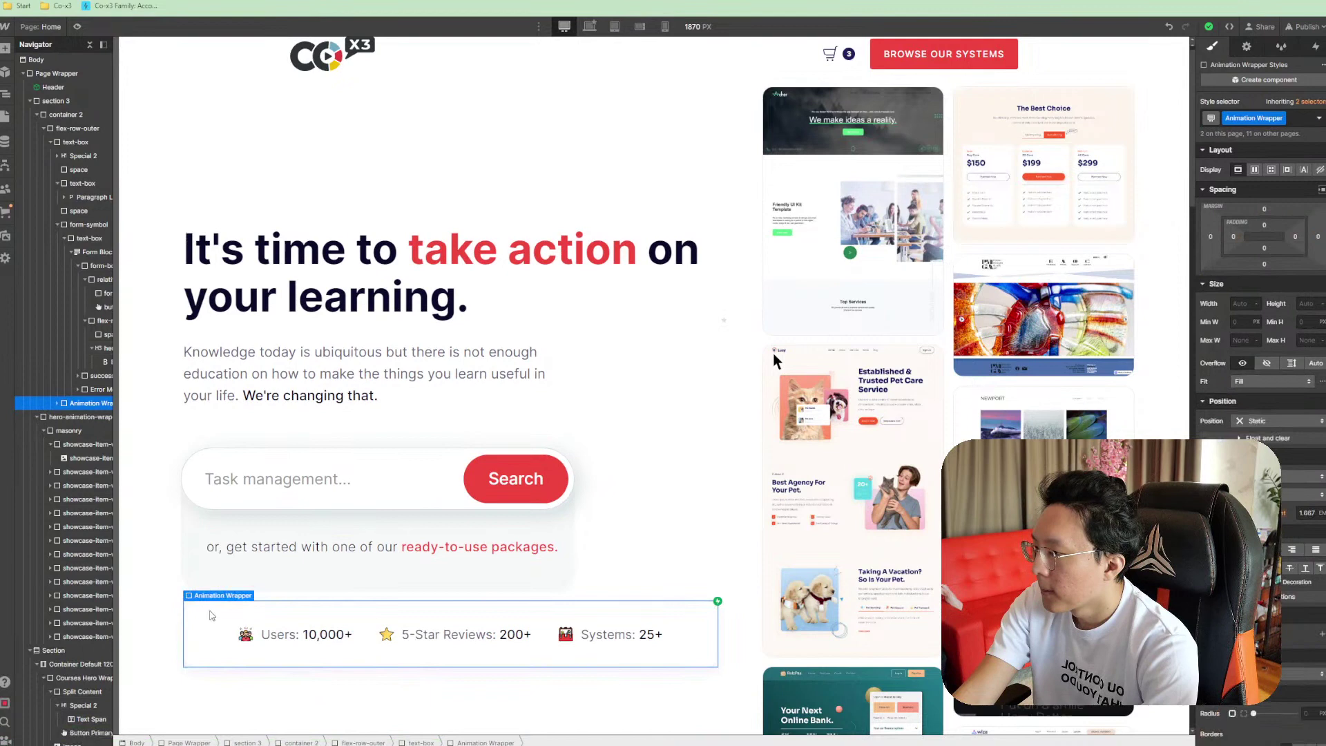
click(92, 403)
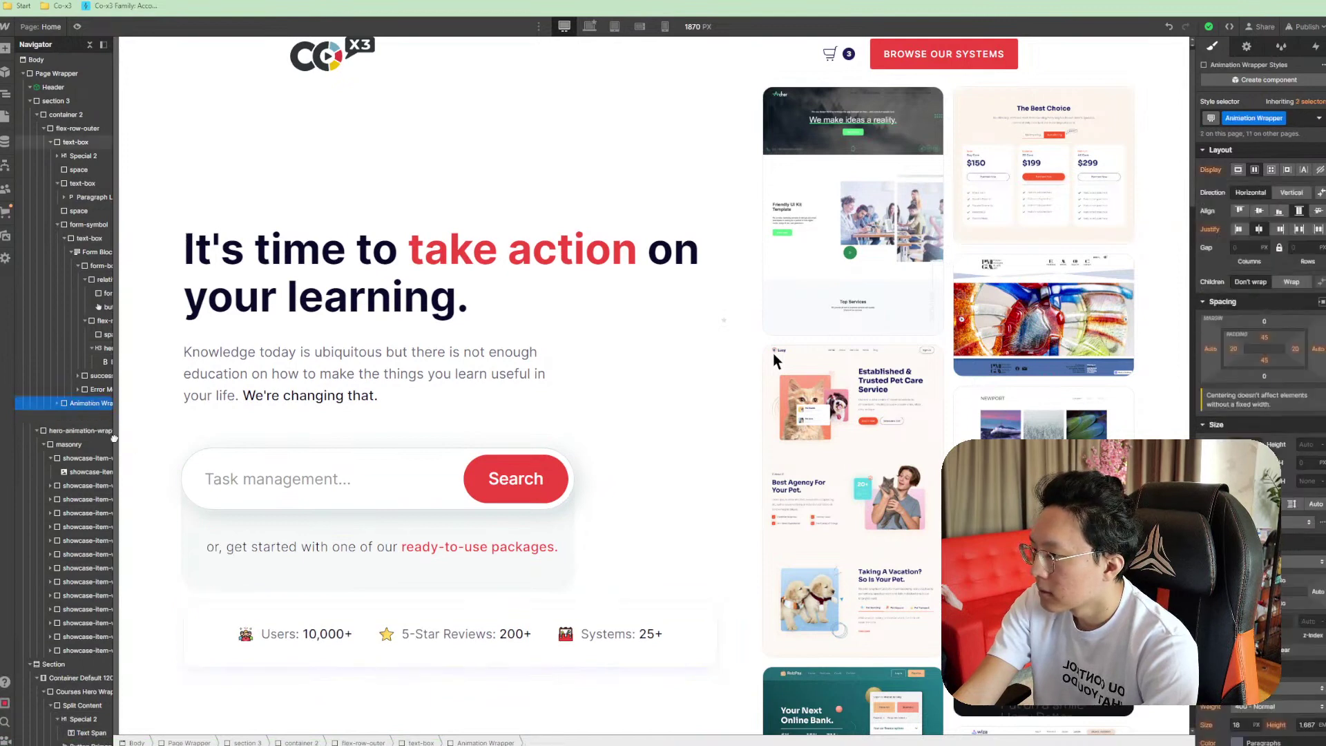
click(216, 596)
drag(216, 589, 478, 573)
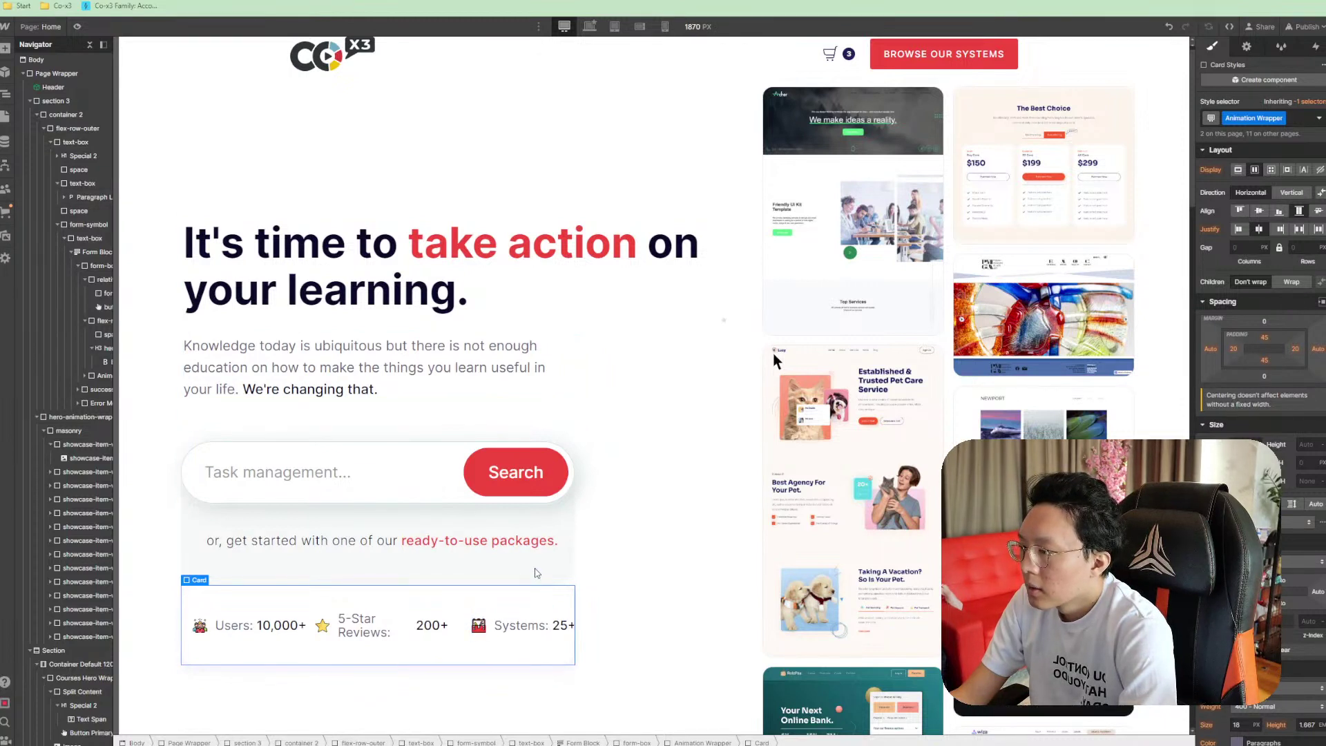
key(ctrl+z)
Remove the "38" combo class from the text-box around the search form so it spans the hero column's width
click(726, 546)
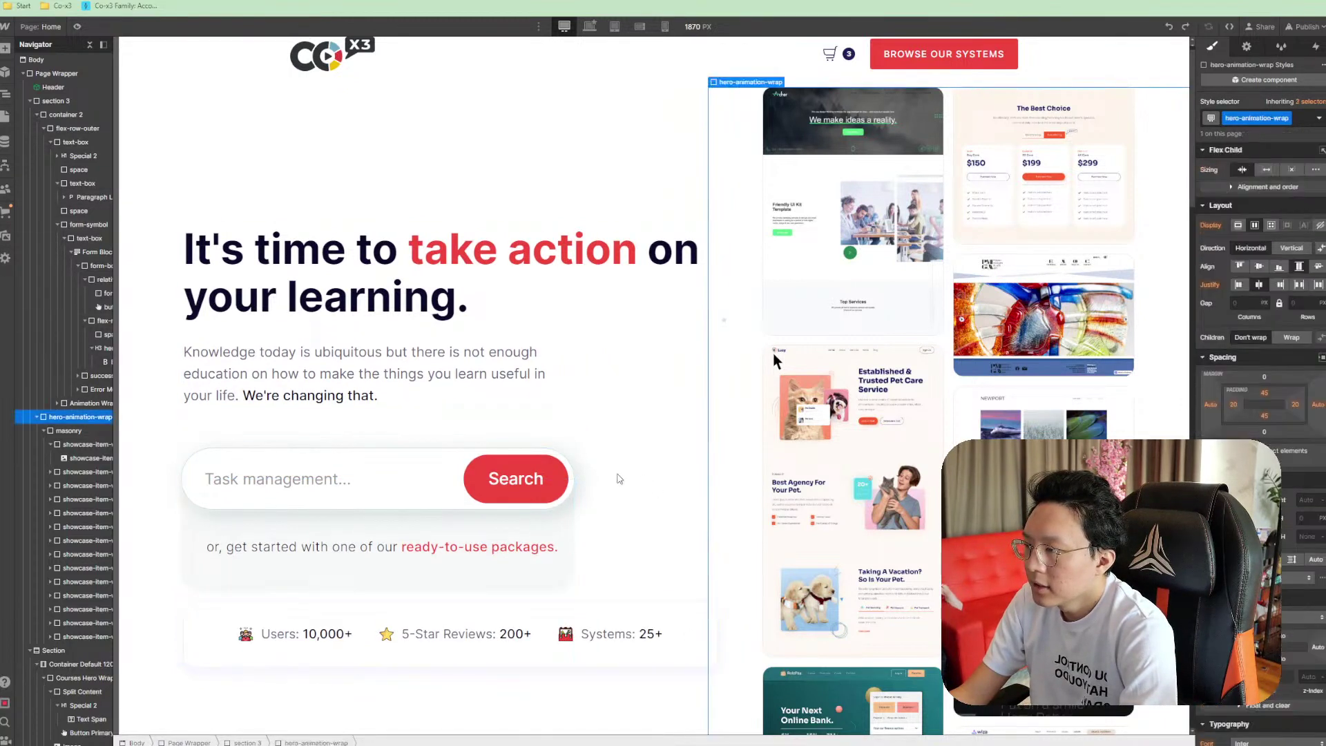
click(565, 579)
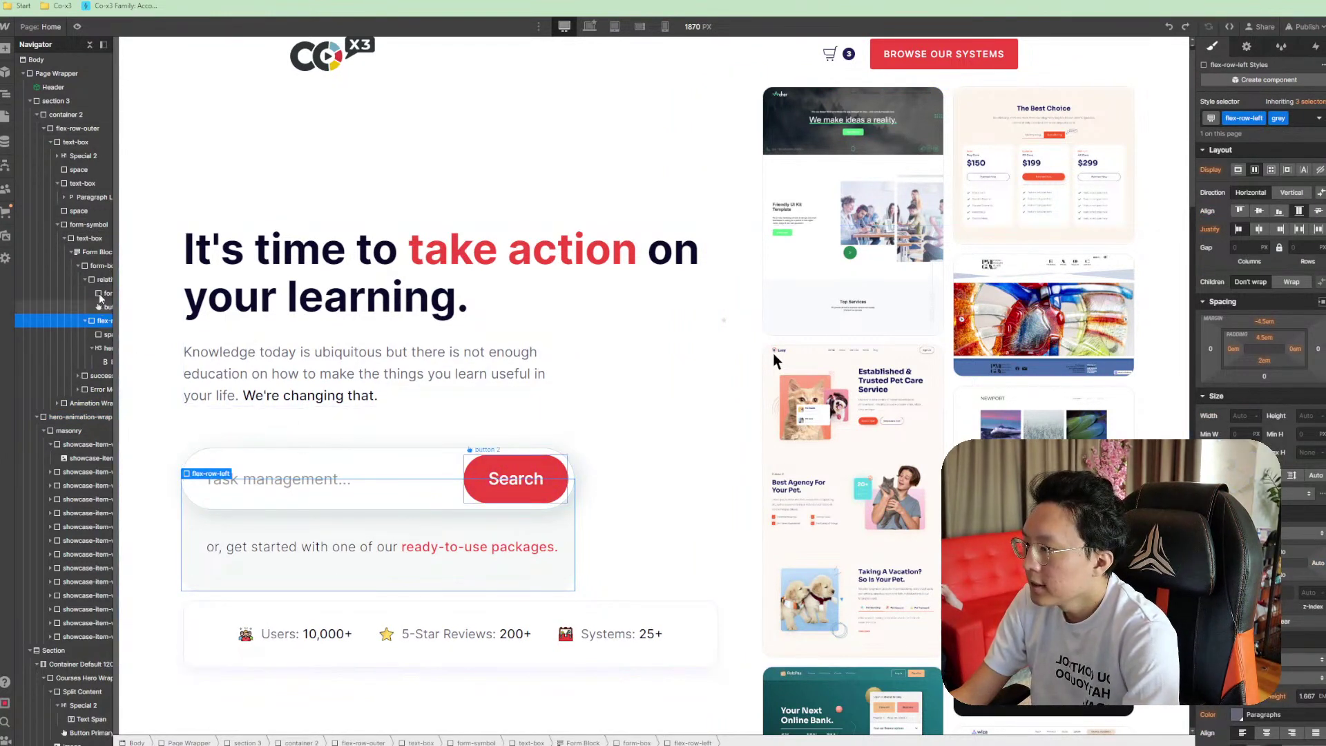
click(92, 275)
click(99, 265)
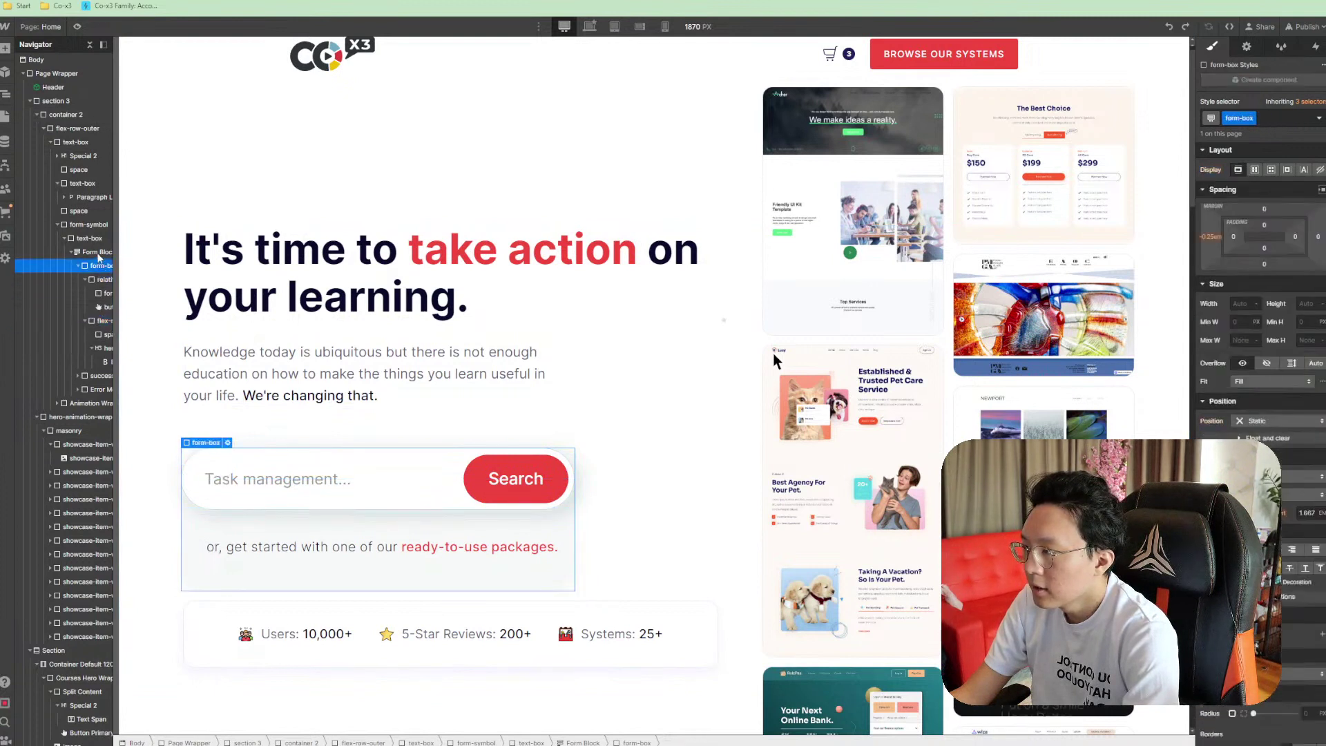
click(101, 240)
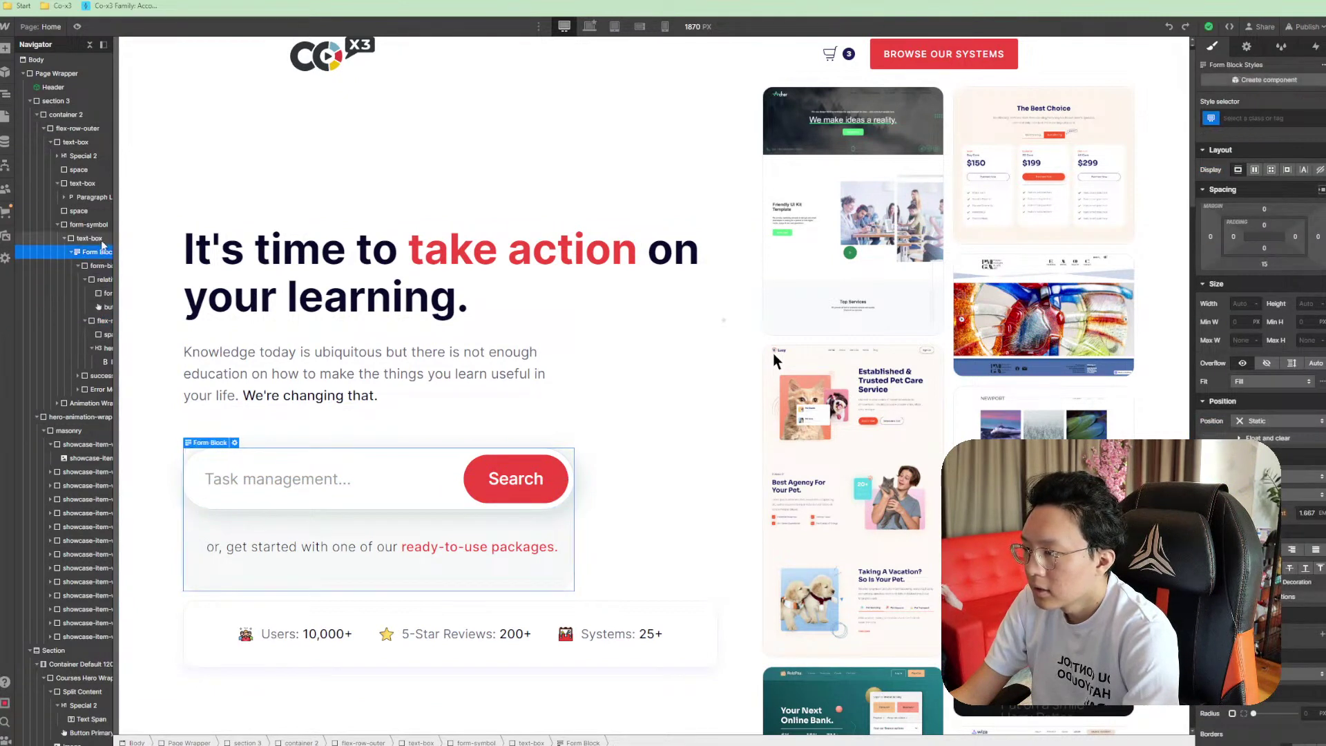
click(100, 226)
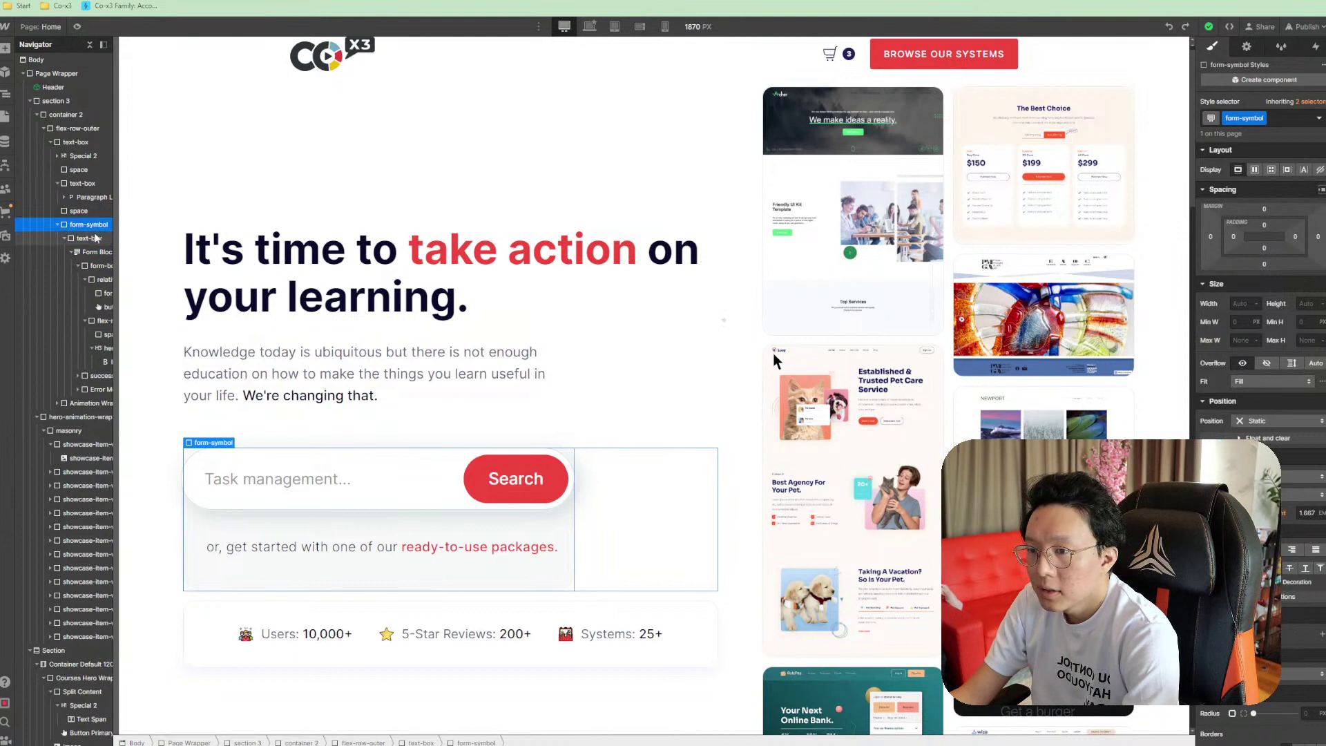
click(97, 239)
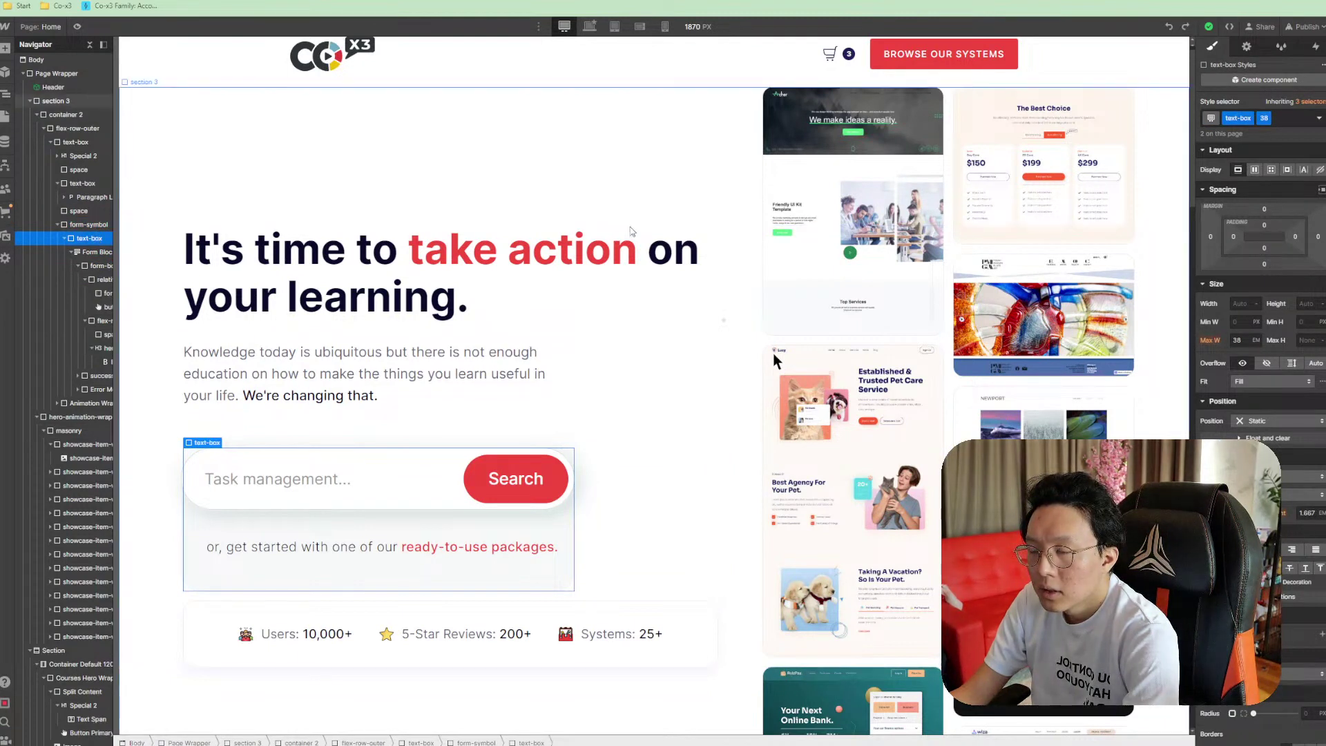
click(1281, 116)
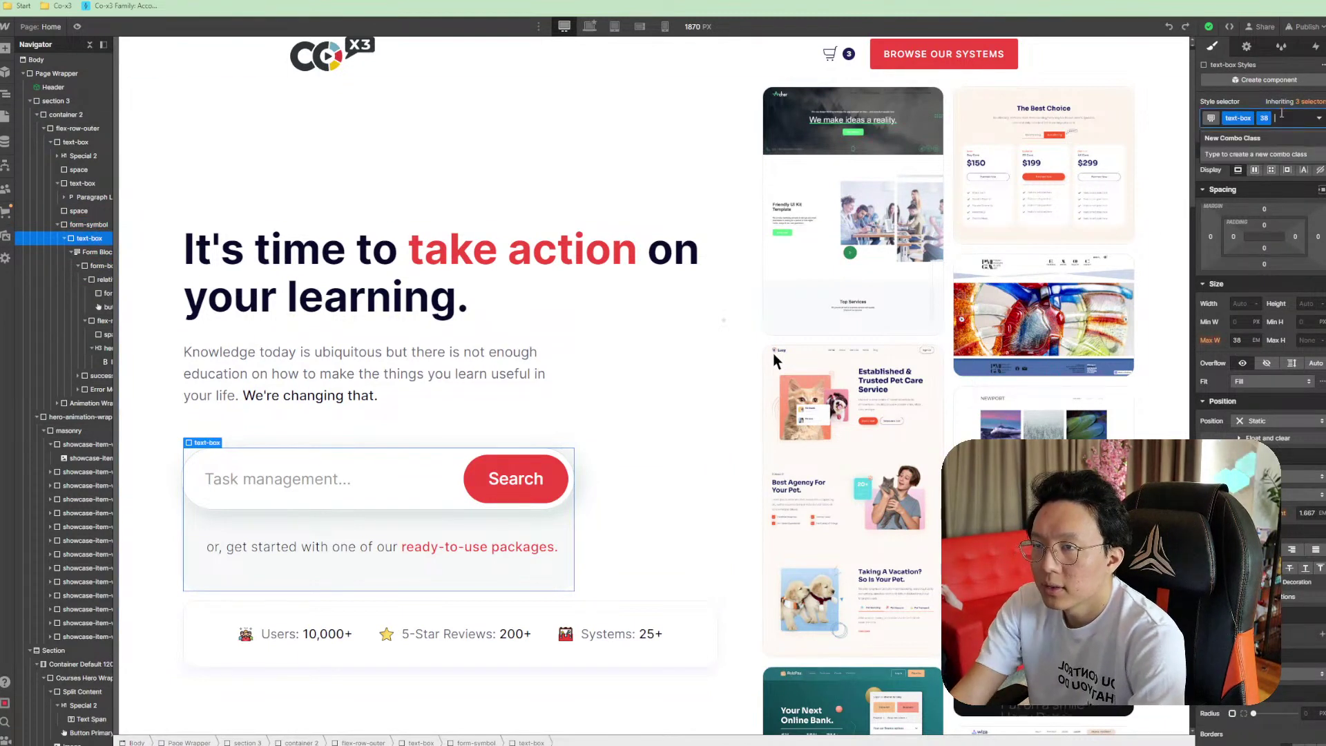
key(BackSpace)
click(415, 377)
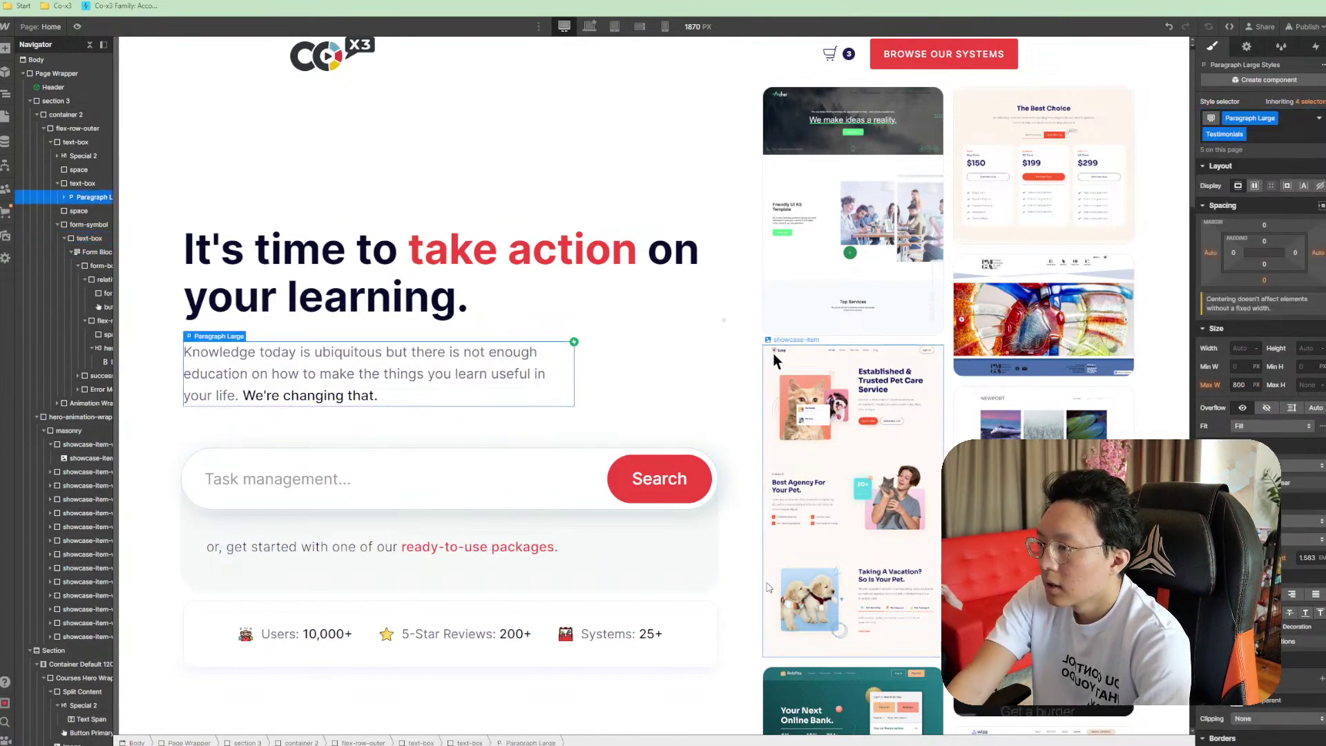
Remove the "38" combo class from the text-box wrapping the hero paragraph
scroll(658, 381, down, 2)
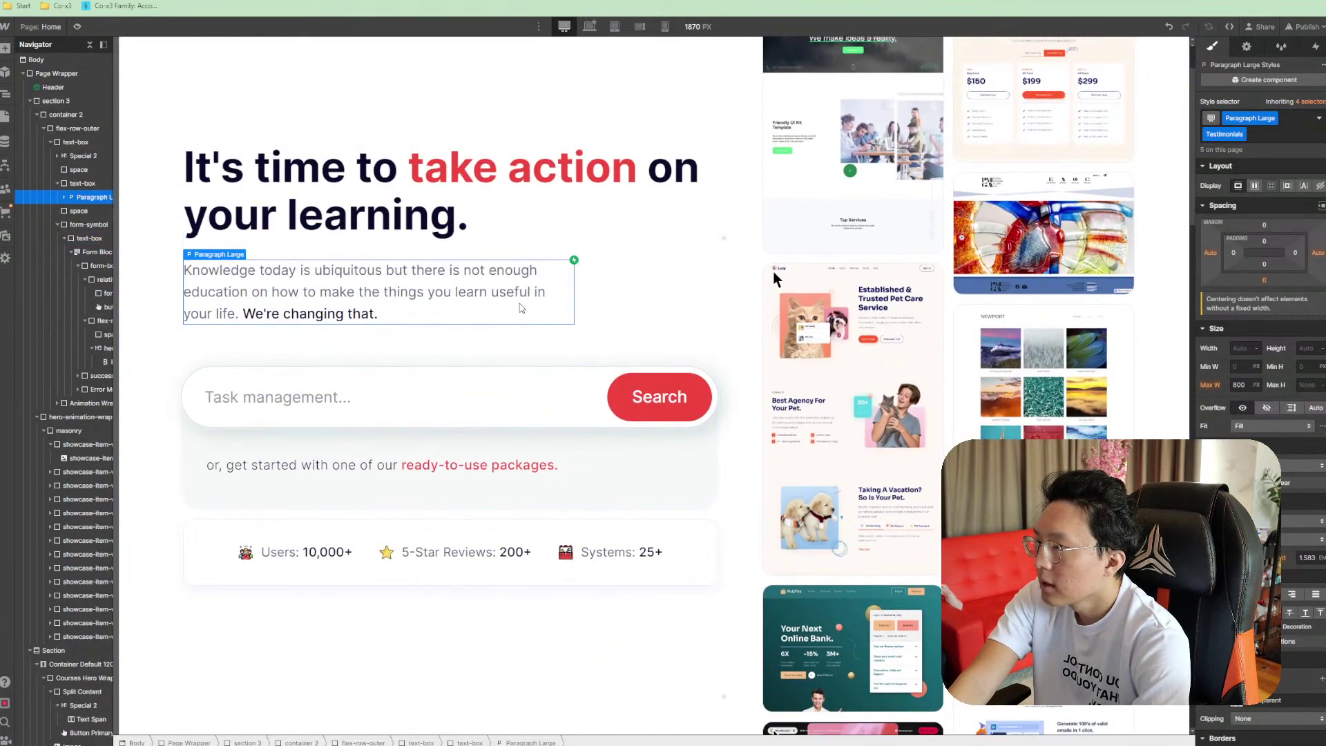
click(82, 184)
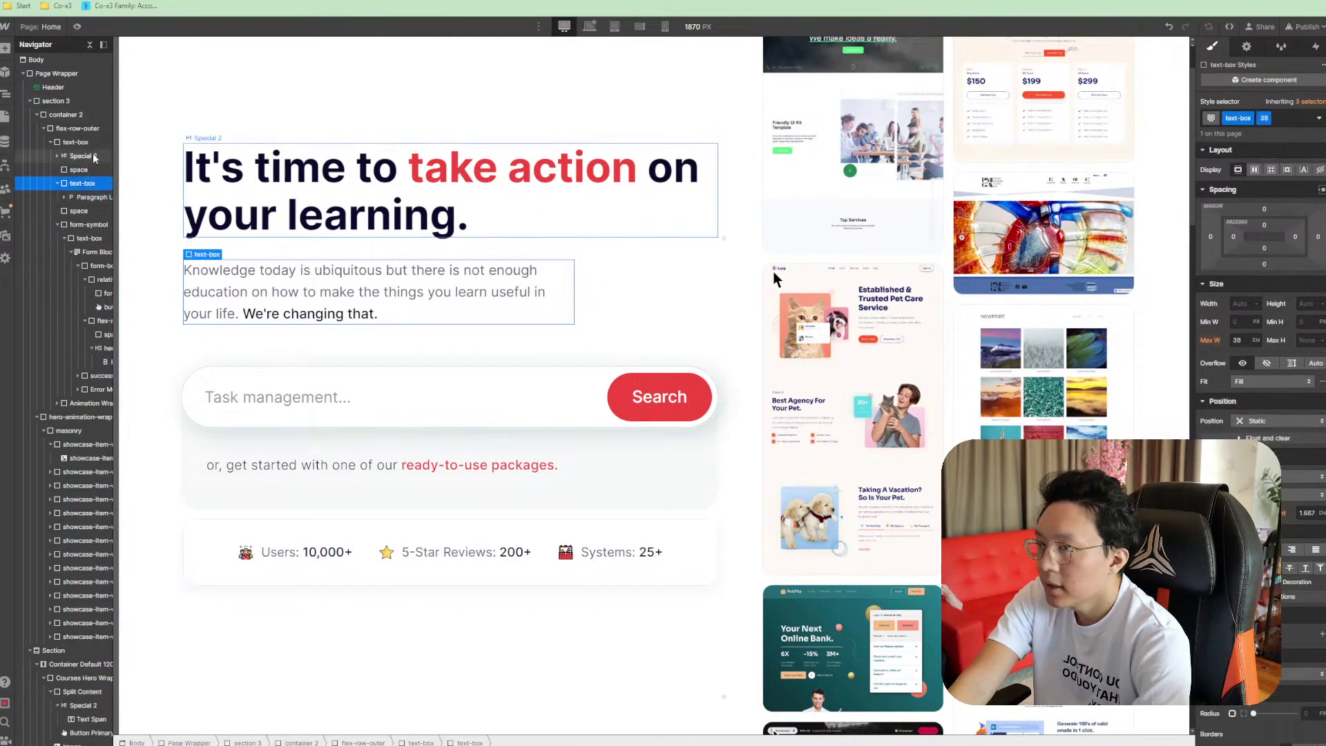
key(ctrl+Return)
key(BackSpace)
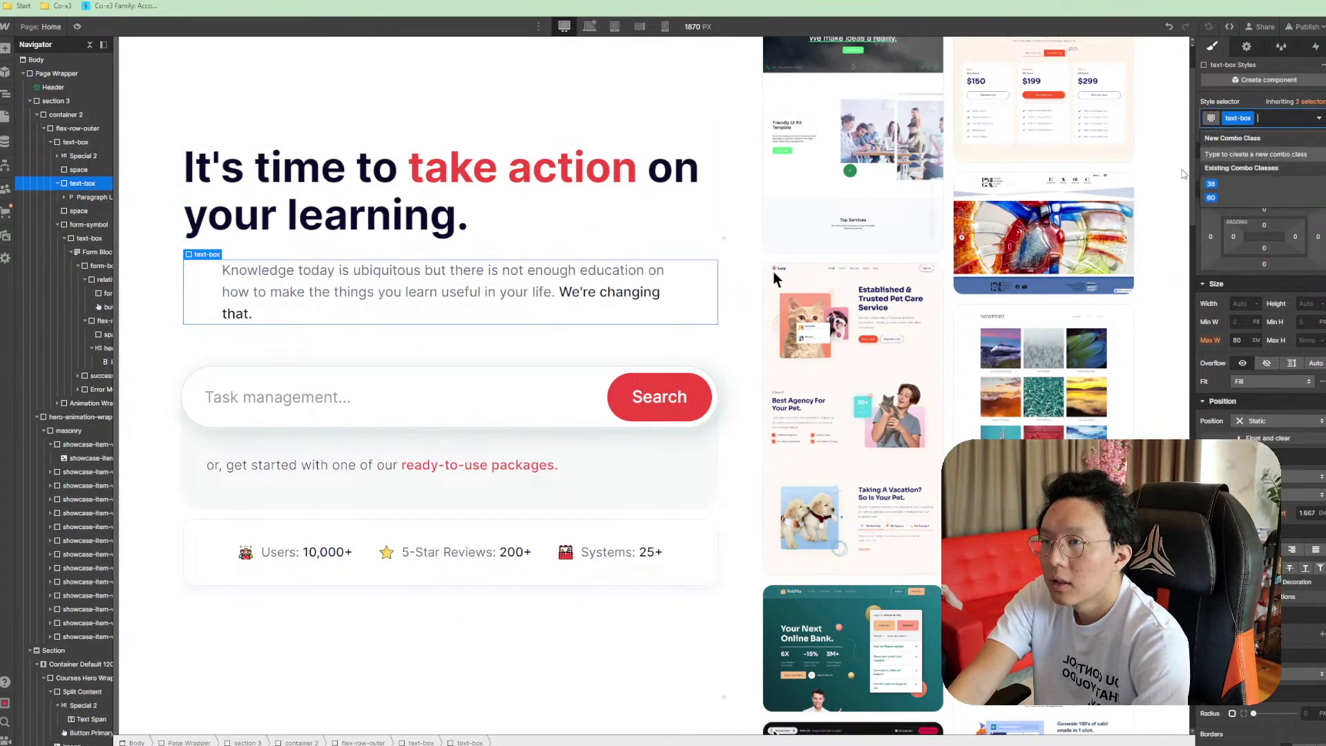
click(588, 221)
scroll(359, 373, up, 2)
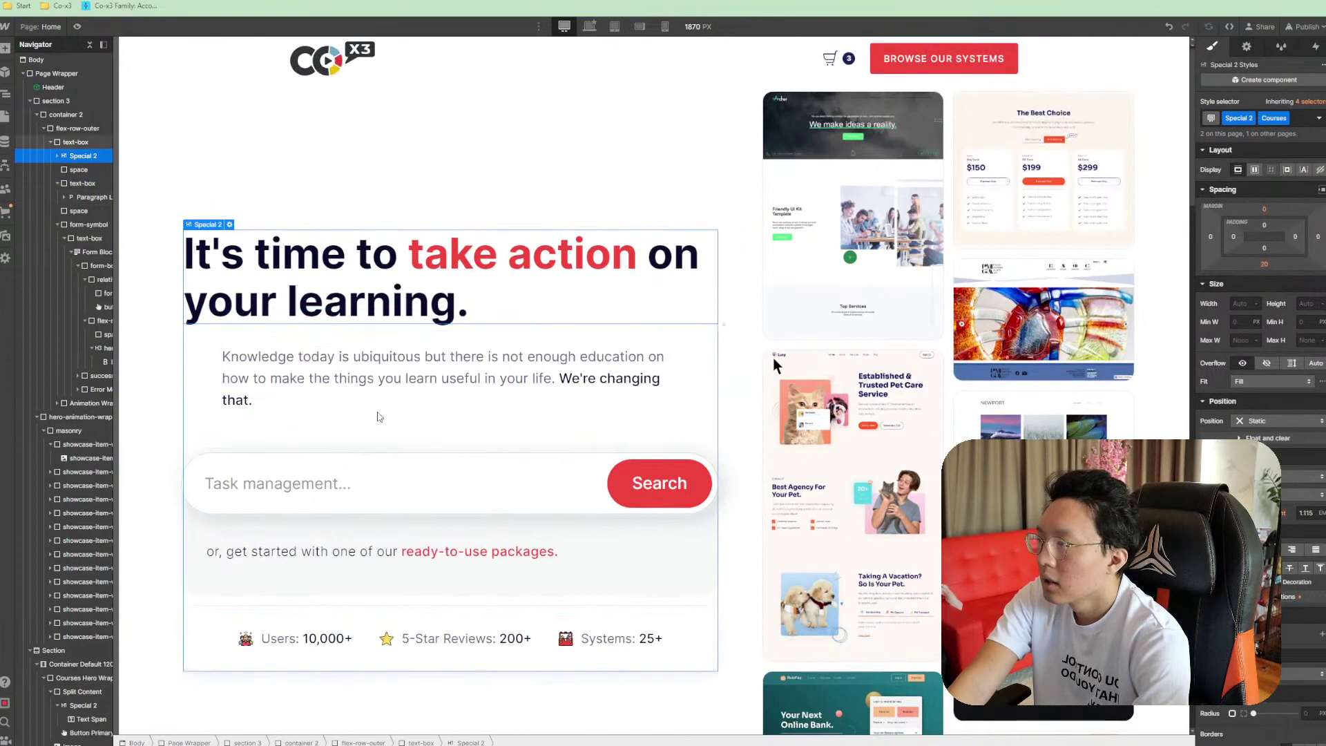
click(212, 393)
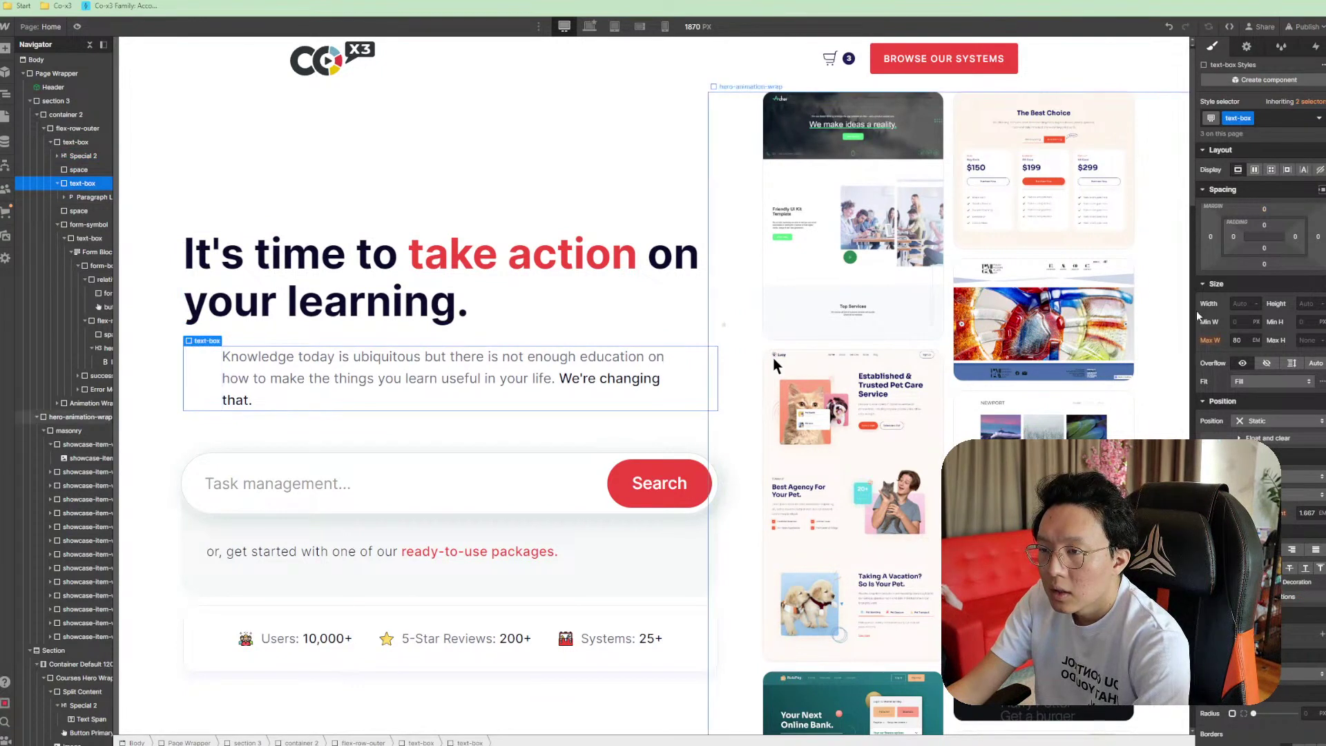
Remove the text-box class from the block wrapping the hero paragraph
click(1284, 112)
key(BackSpace)
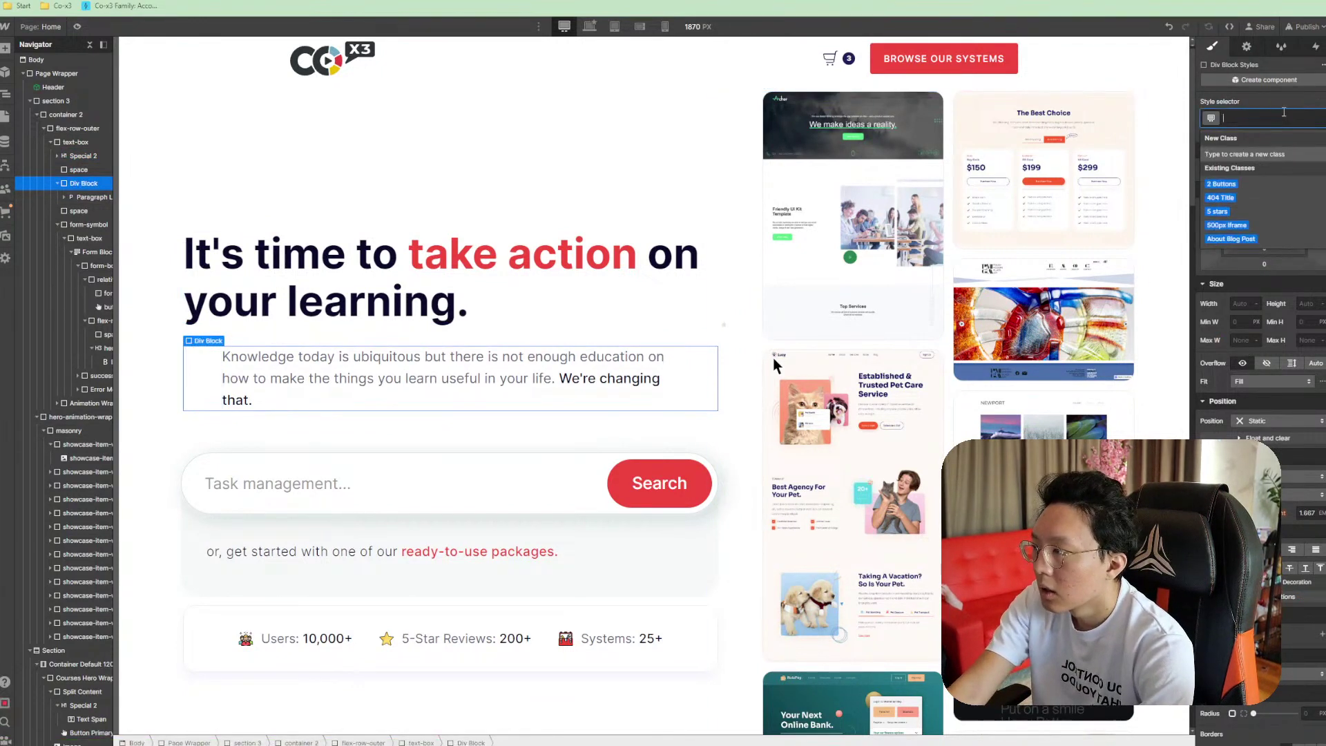
click(93, 198)
click(86, 184)
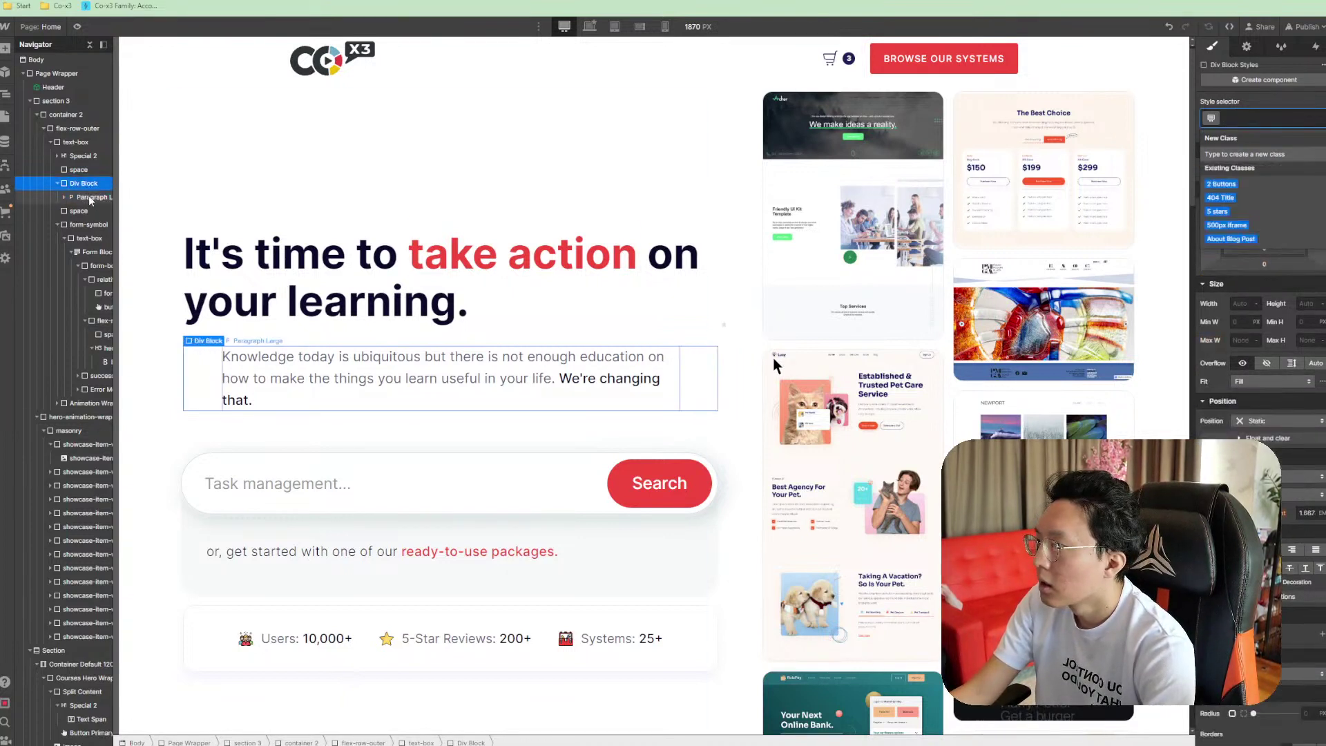
Move the hero's Paragraph Large out of its wrapping Div Block and delete the emptied block
drag(88, 197, 78, 180)
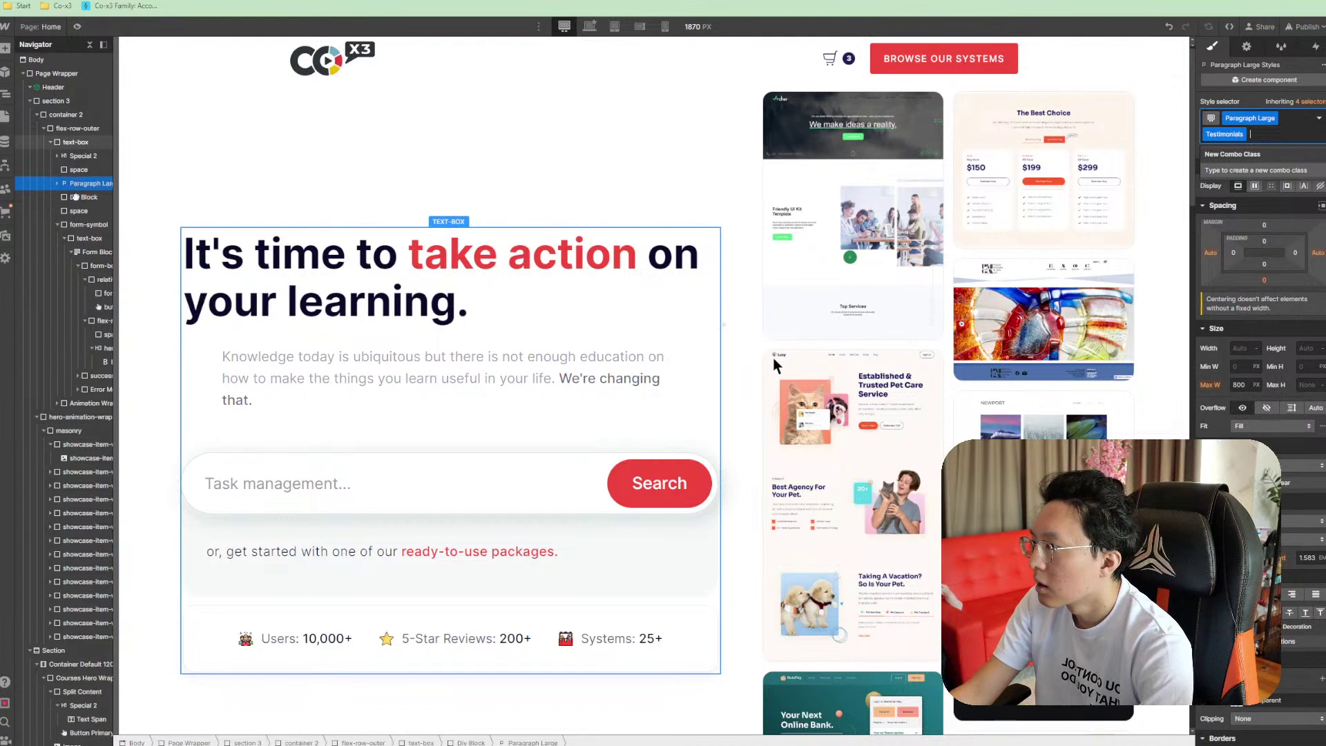
click(75, 196)
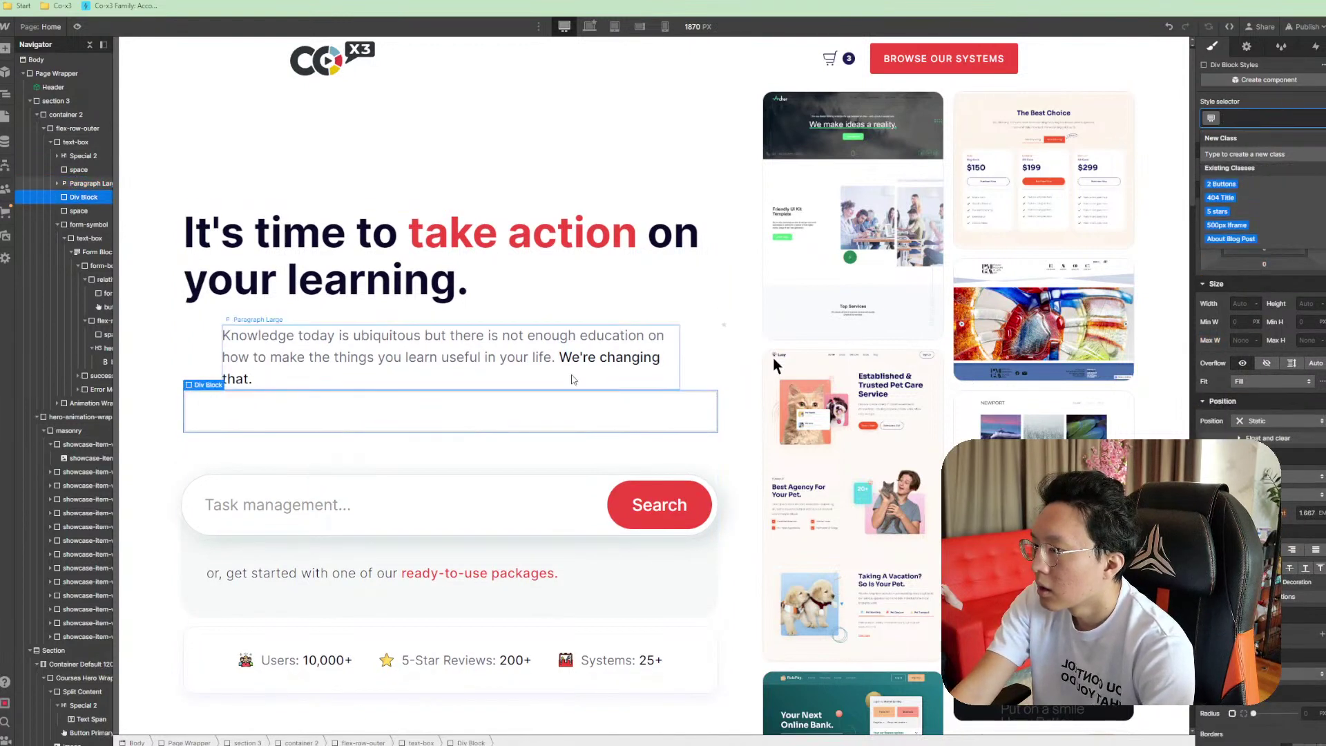
click(271, 415)
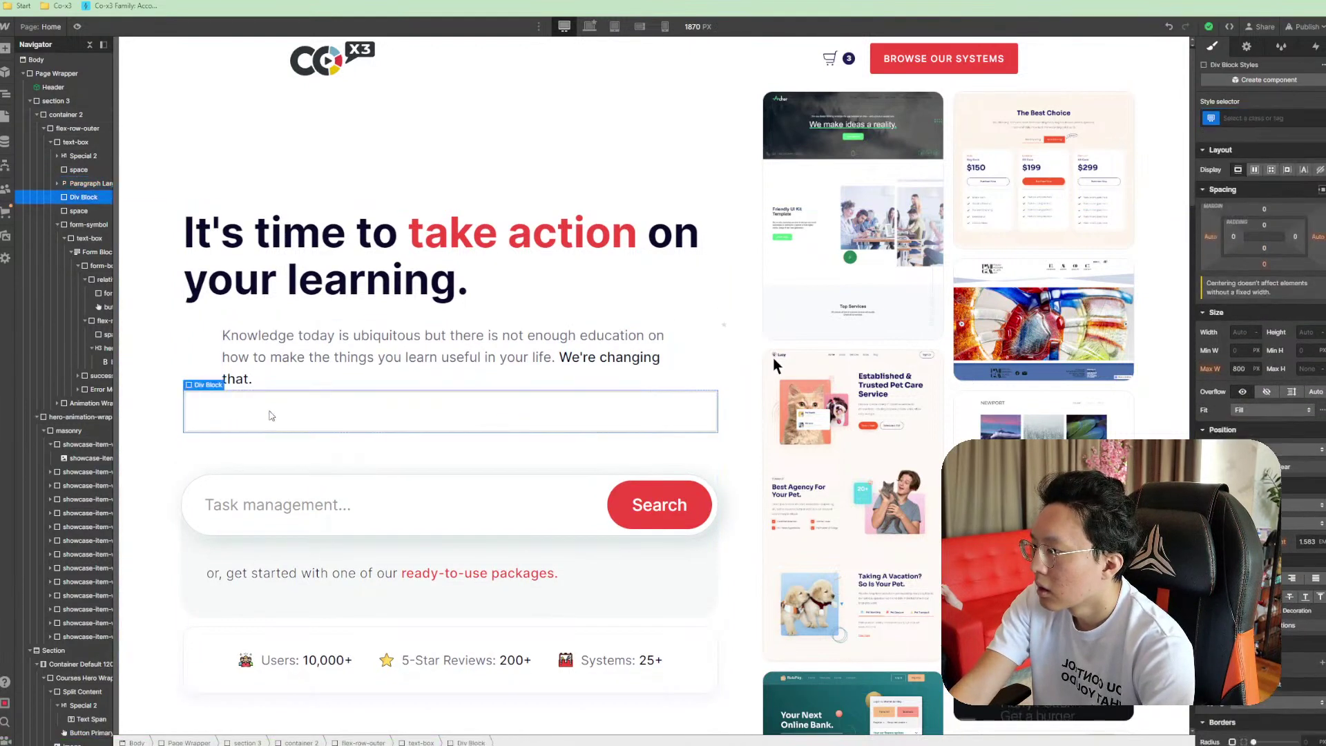
key(Delete)
Remove the Testimonials combo class from the hero's Paragraph Large
click(280, 403)
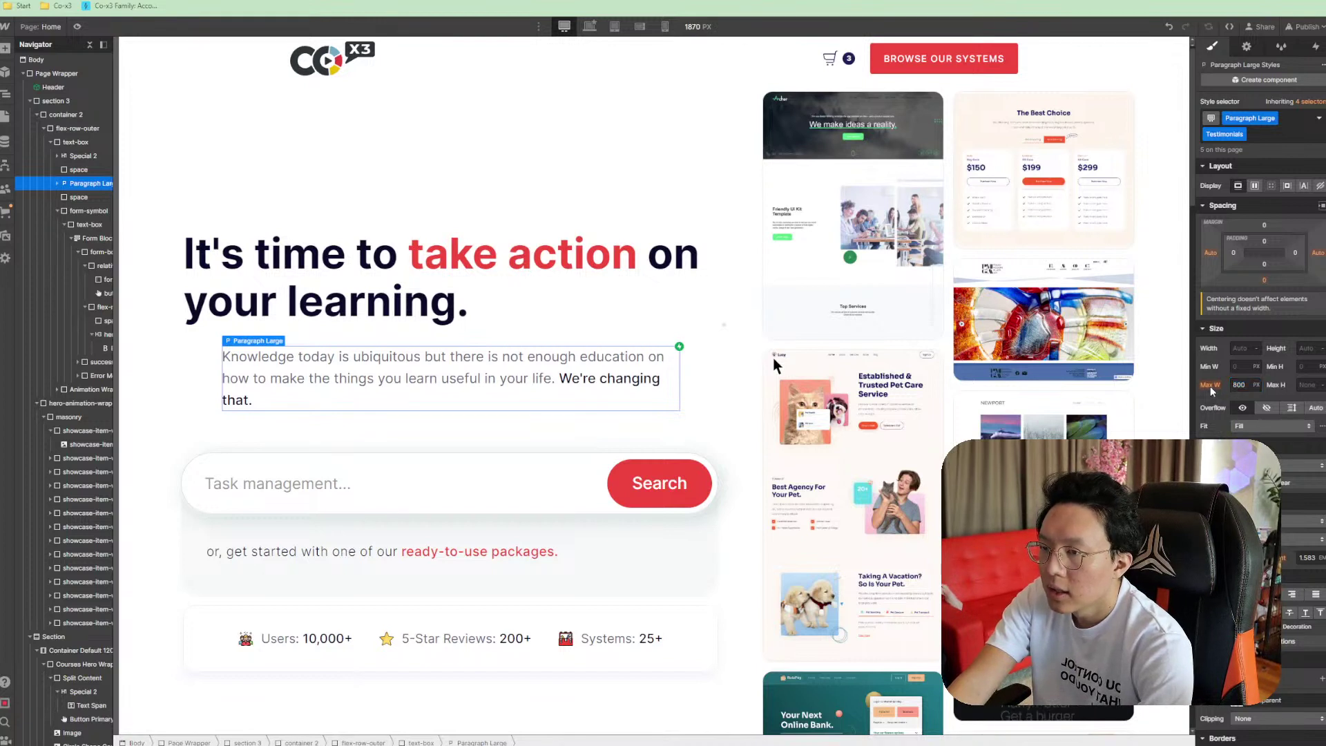
mouse_move(1210, 387)
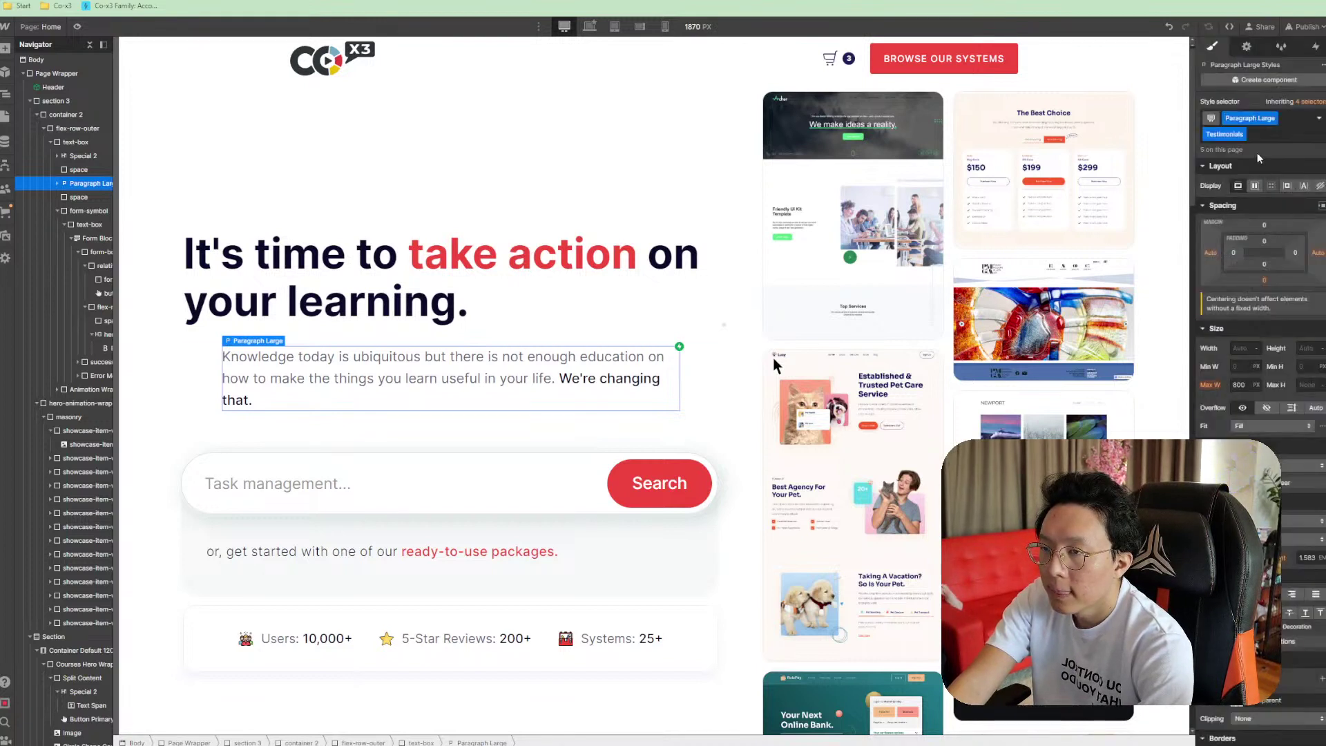
click(1261, 134)
key(BackSpace)
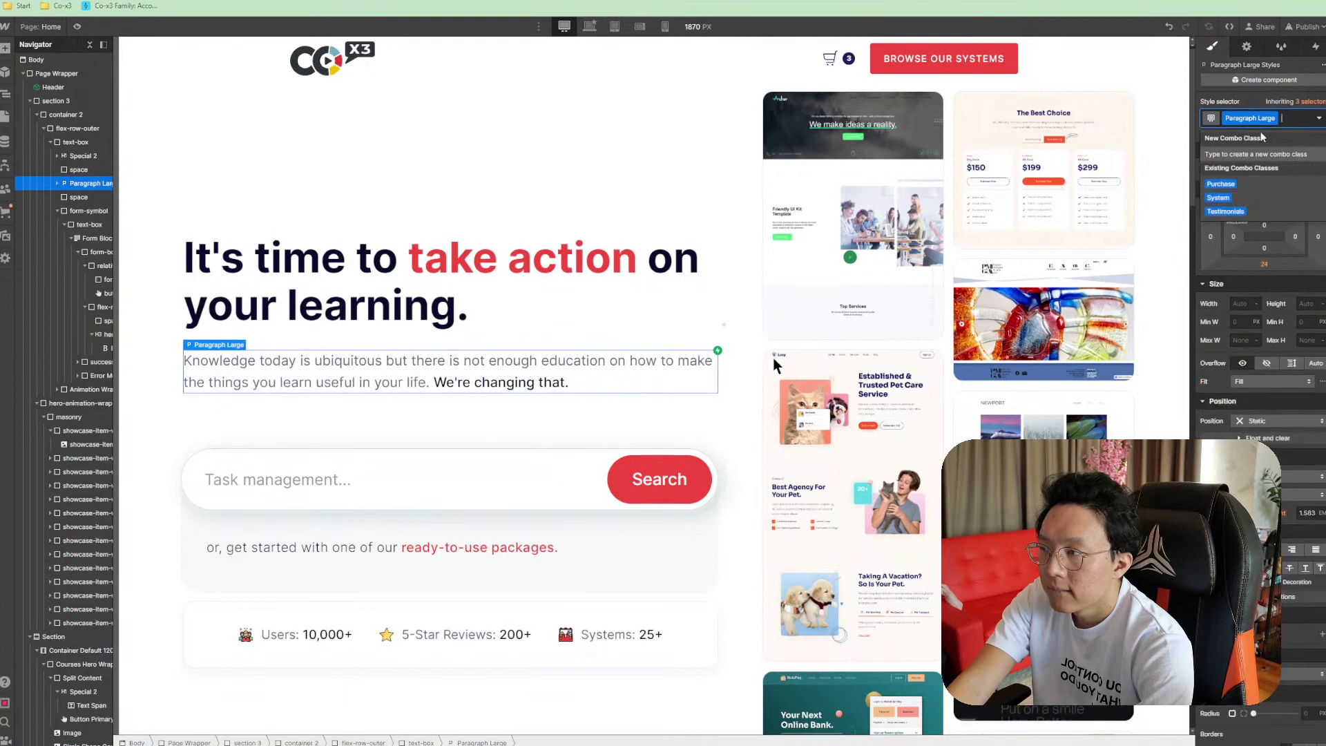
Set the maximum width of the hero column's text-box to 45 VW
click(552, 297)
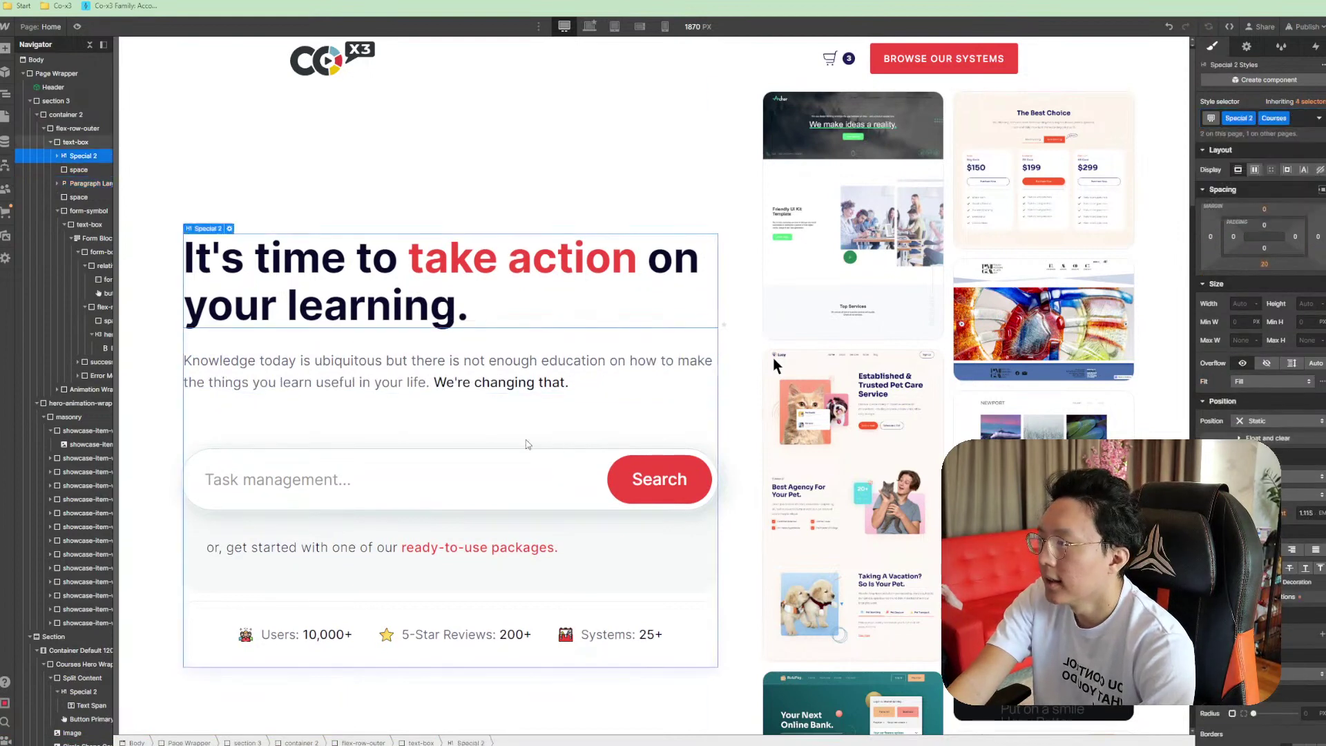
click(492, 408)
scroll(580, 504, down, 4)
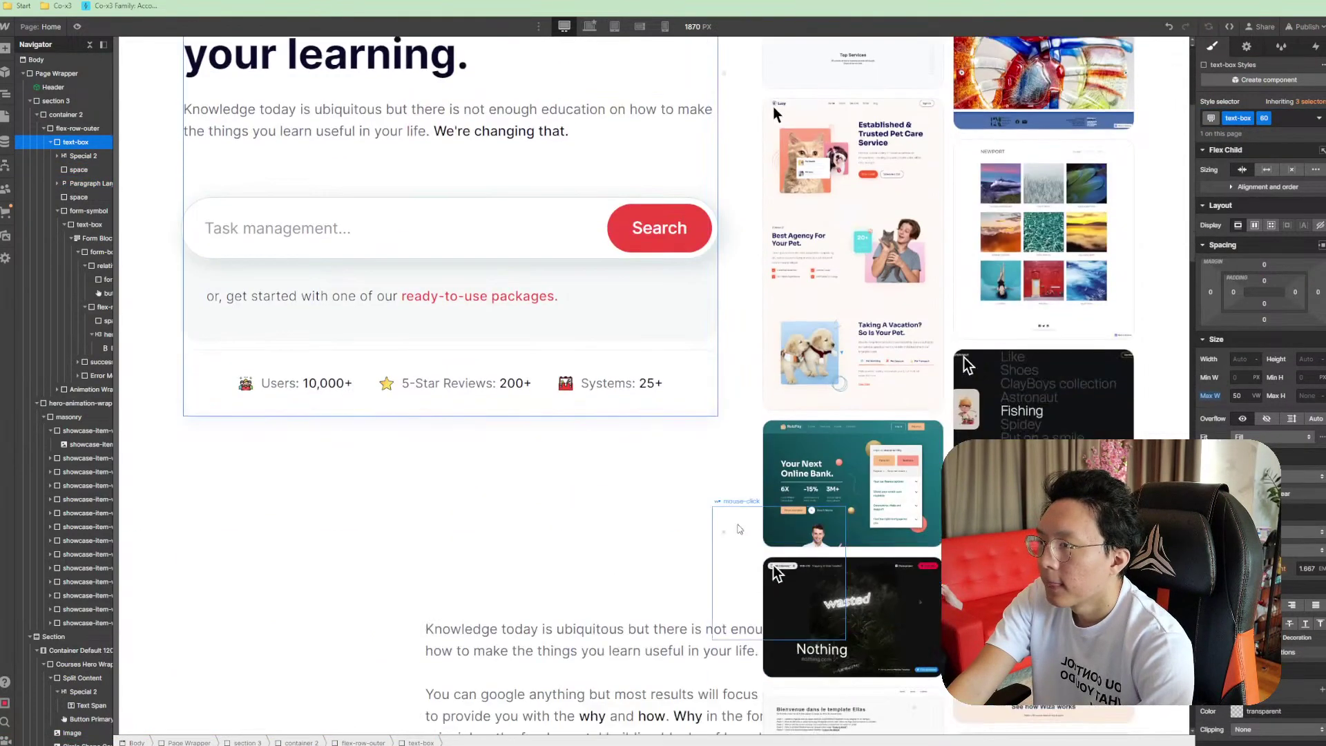
scroll(584, 505, up, 4)
scroll(584, 505, up, 1)
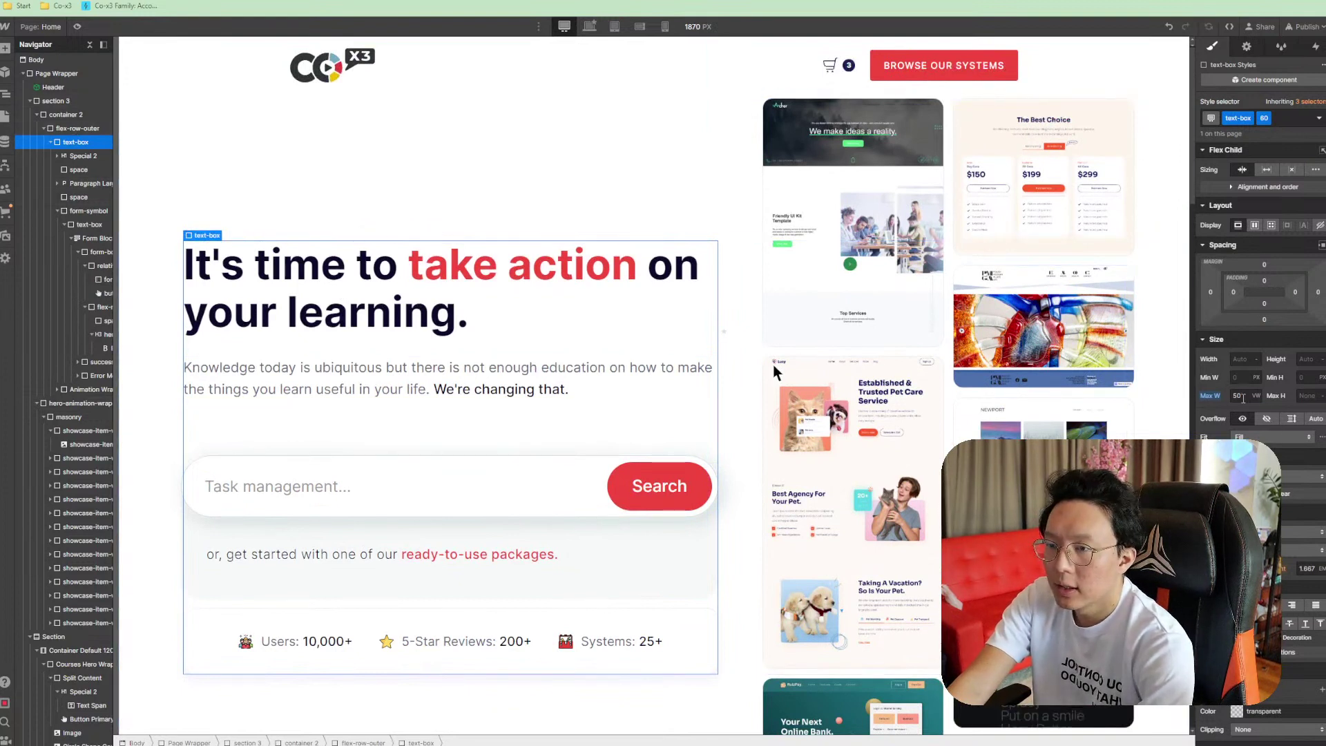
text(45)
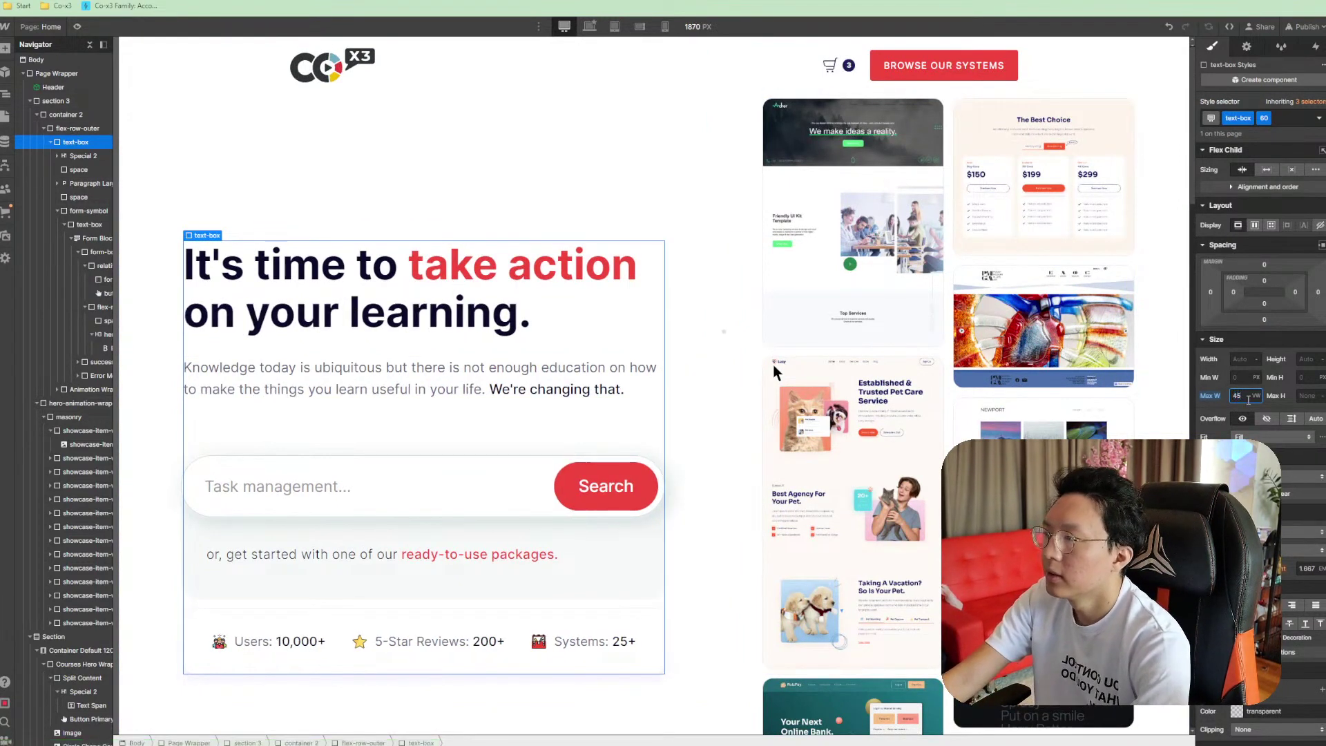
click(668, 195)
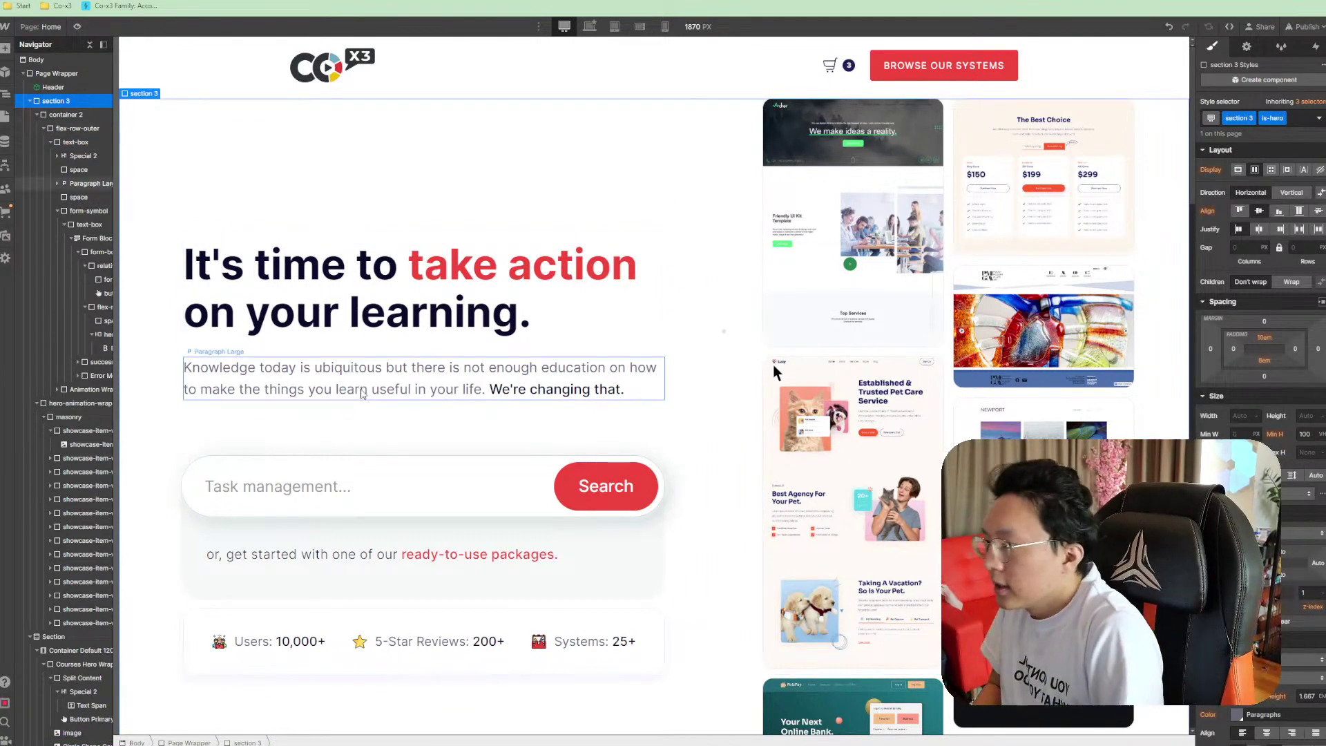
Insert "quickly" in the line below the search field so it reads "or, get started quickly with one of our ready-to-use packages."
scroll(428, 415, down, 2)
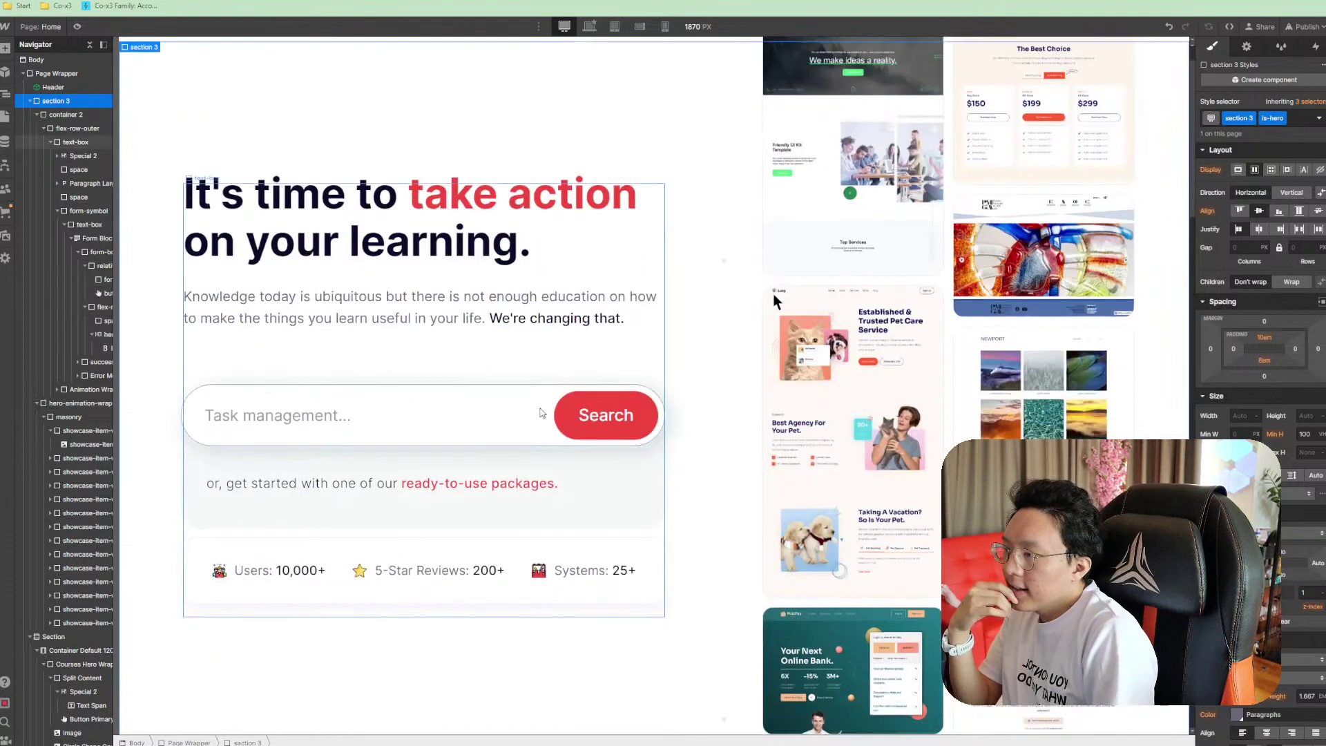
scroll(551, 442, up, 3)
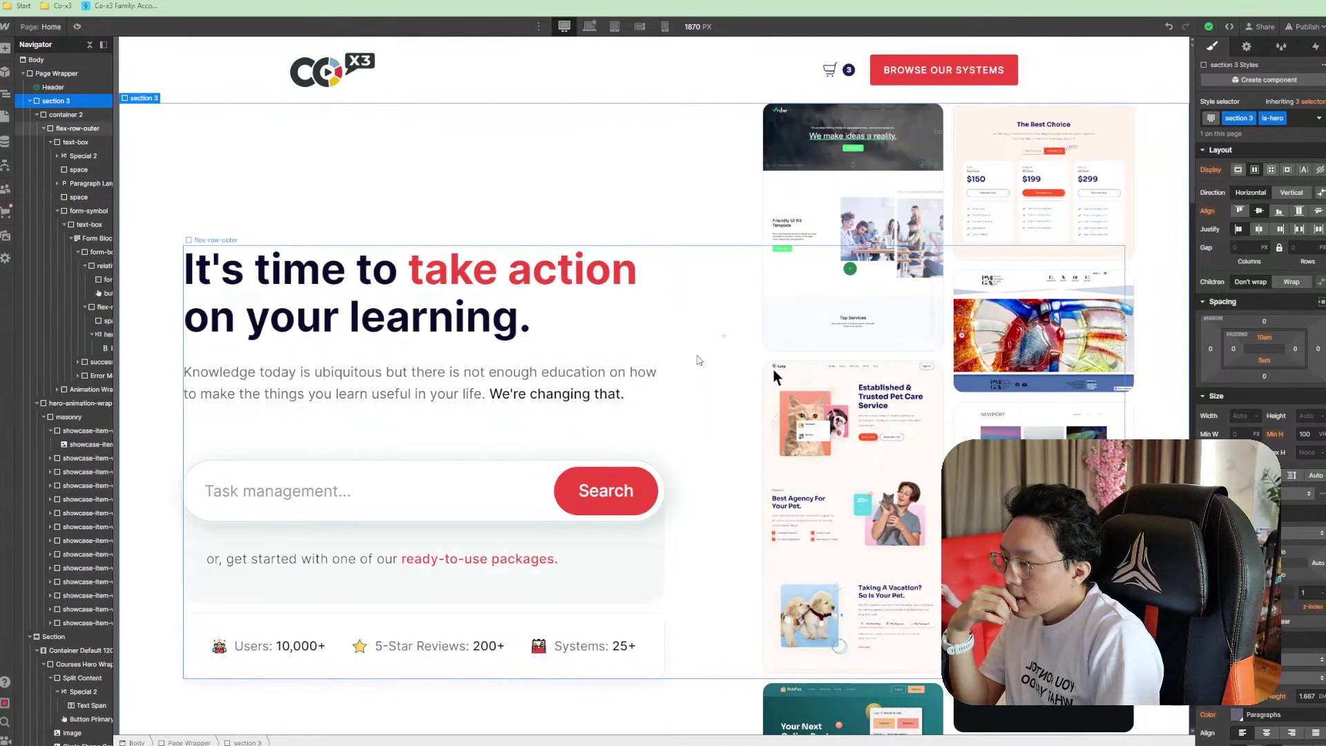
click(252, 563)
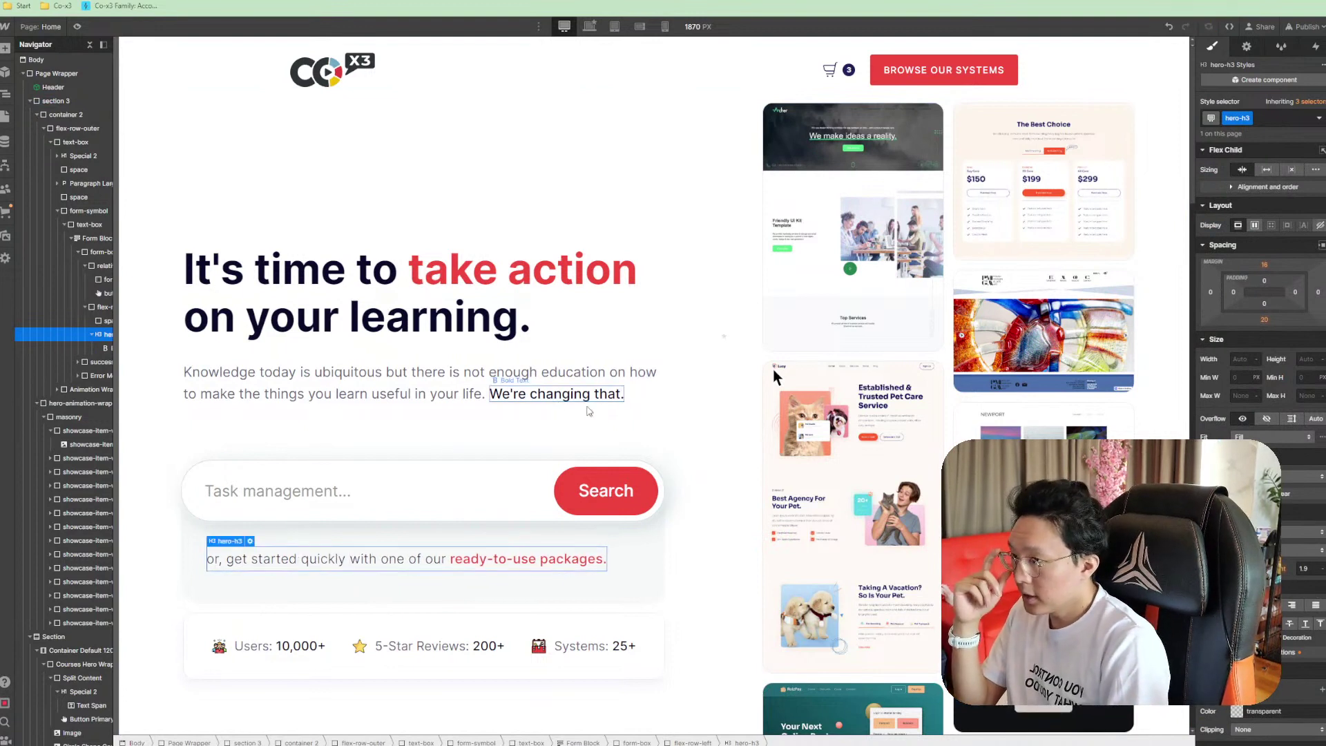
click(608, 384)
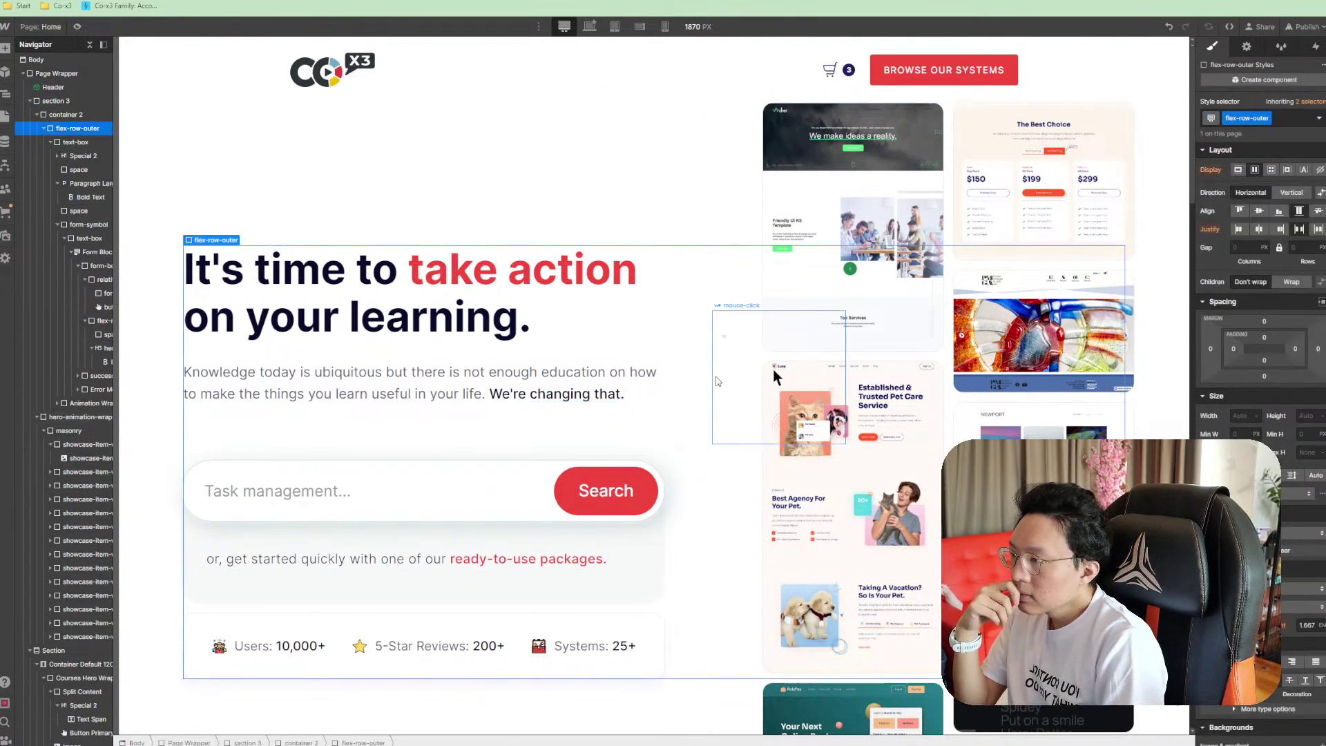
Delete the Intro section below the hero that starts with "Knowledge today is ubiquitous"
scroll(679, 476, down, 10)
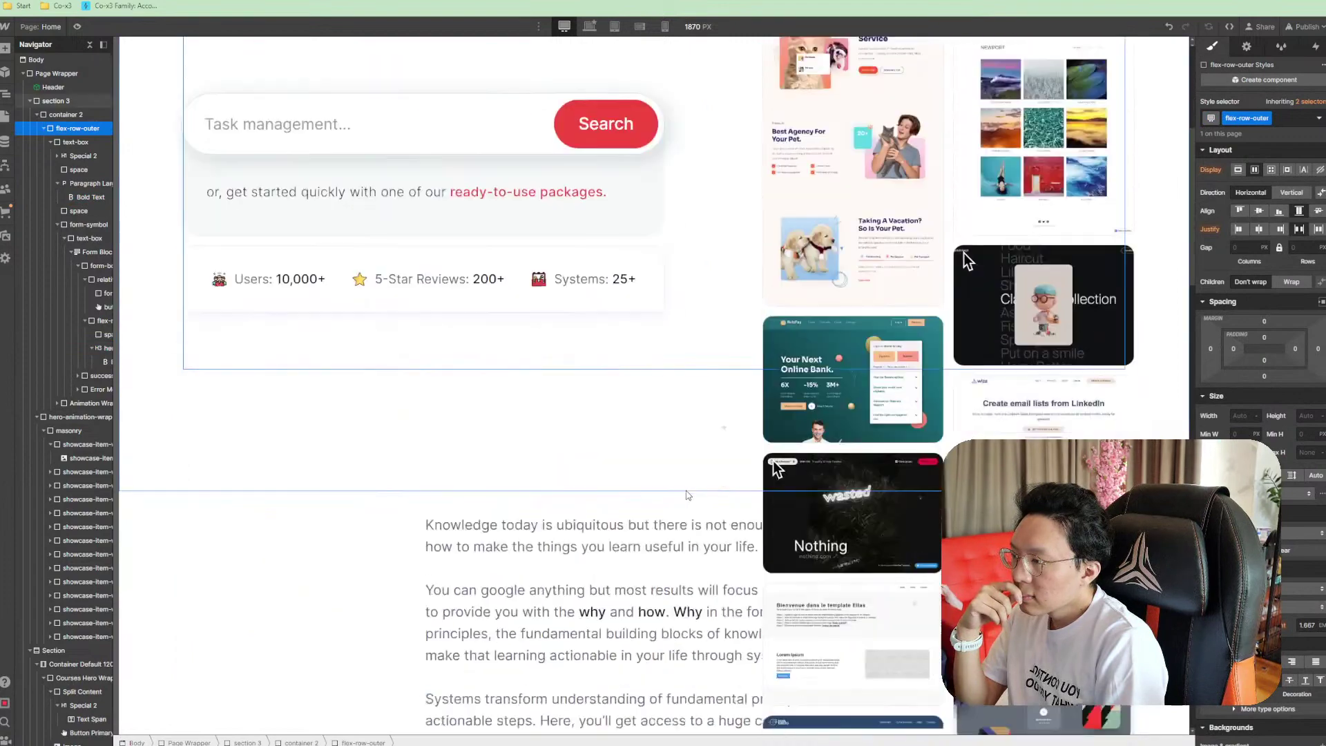
click(194, 440)
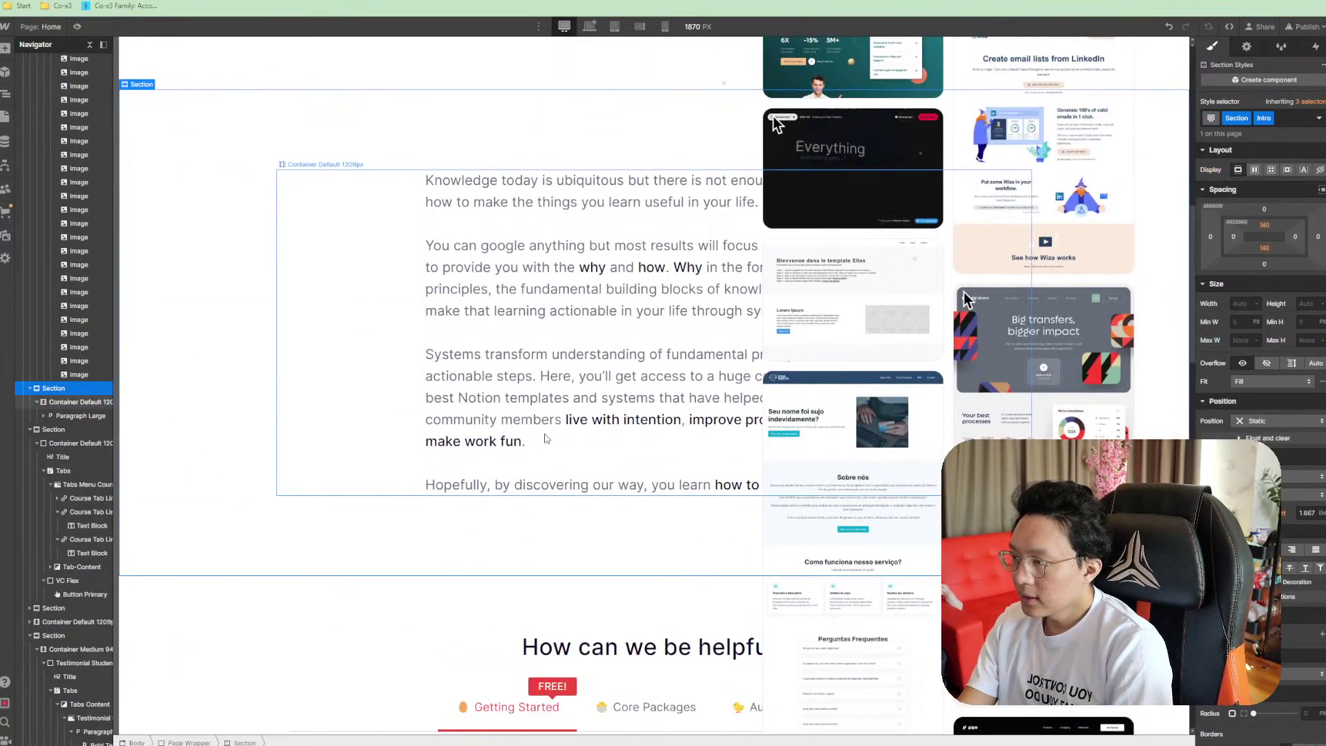
key(Delete)
scroll(549, 441, up, 4)
scroll(559, 437, down, 10)
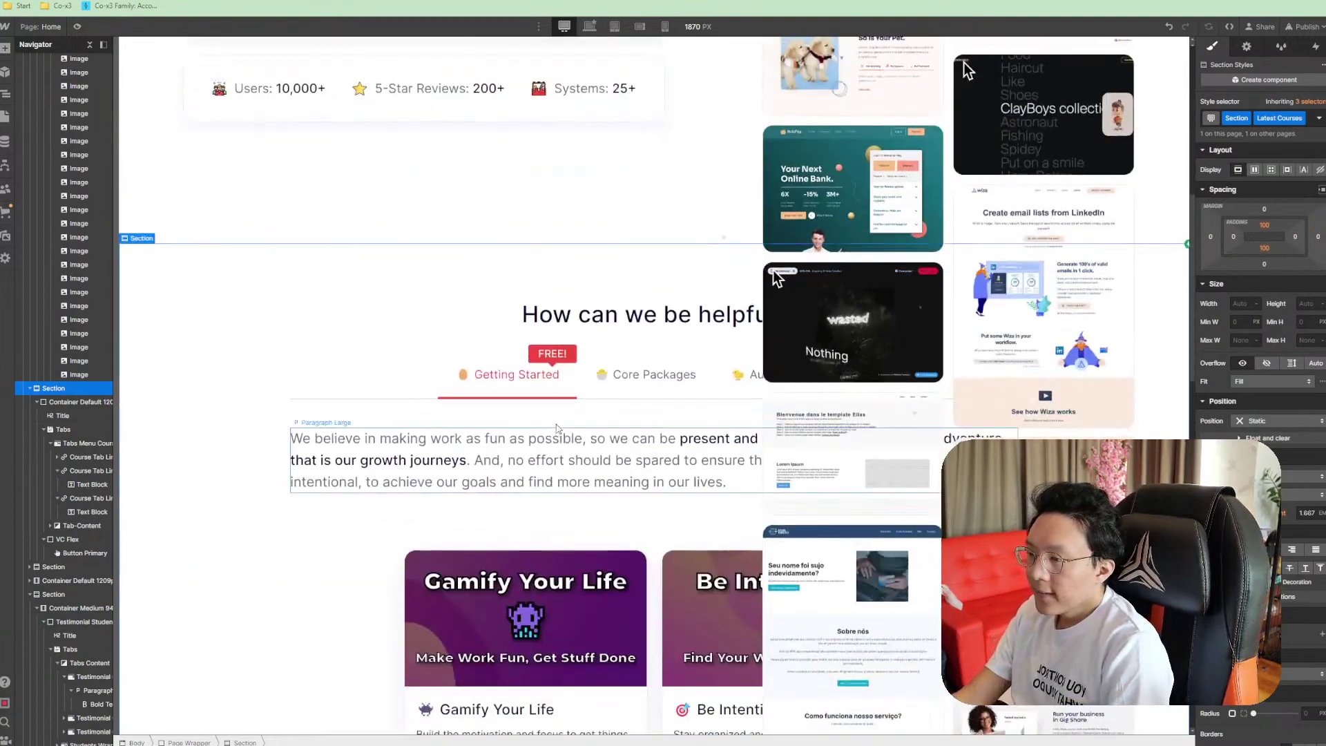
scroll(558, 435, up, 5)
scroll(562, 436, up, 5)
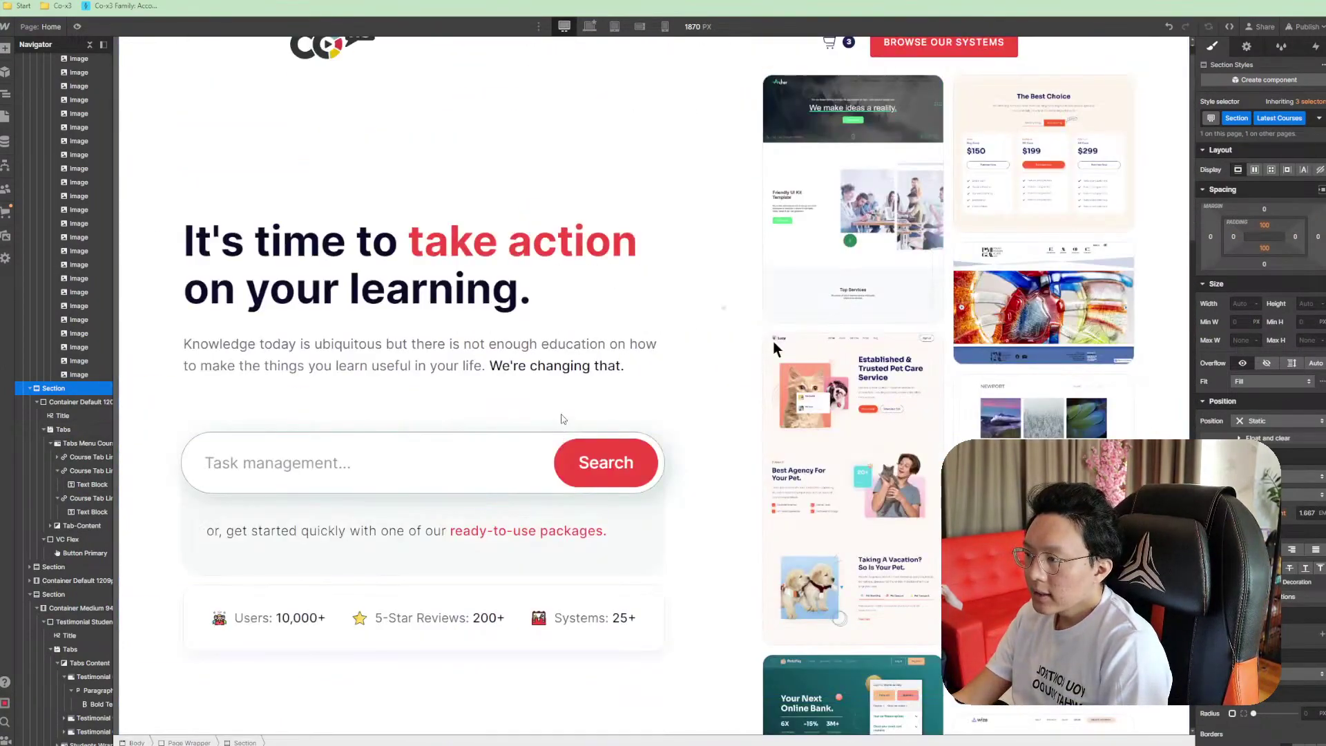
Undo the Intro section's deletion and earlier hero edits to look back at the old hero with the university logos
key(ctrl+z)
scroll(563, 419, down, 5)
scroll(577, 408, down, 7)
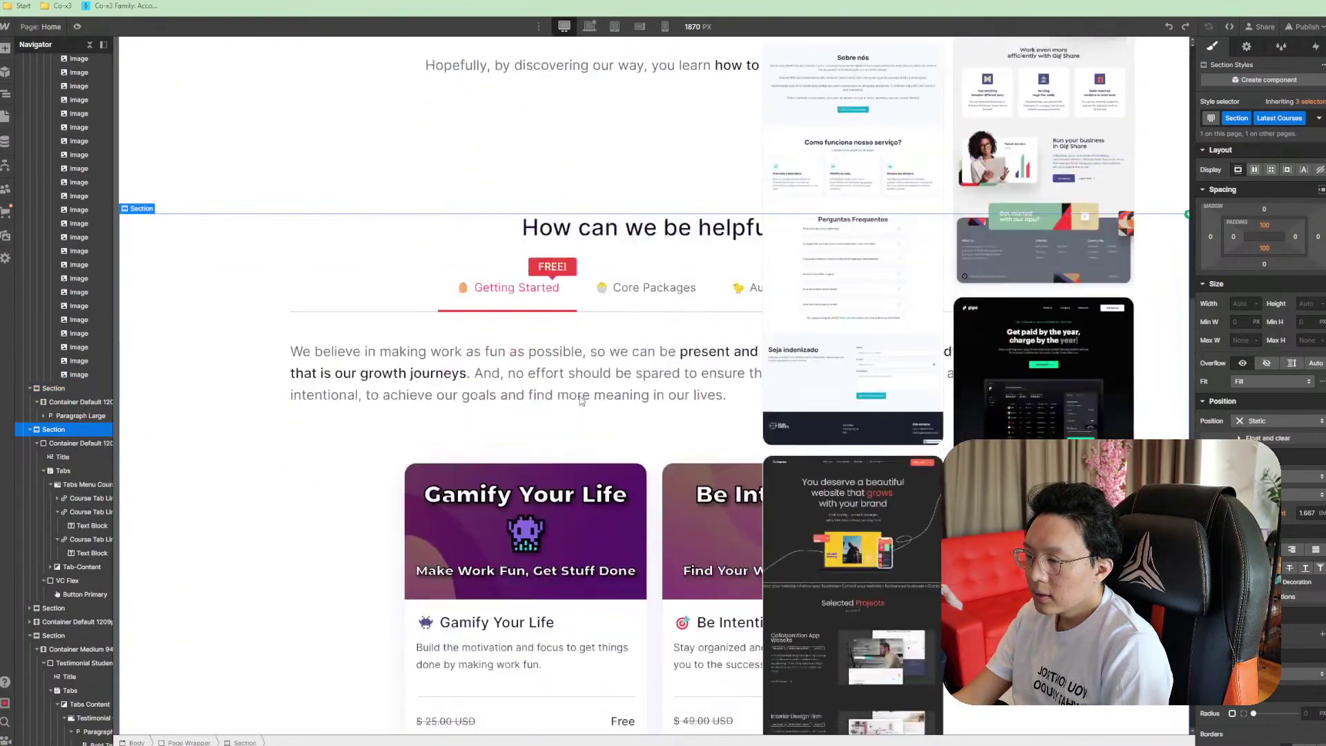
scroll(582, 401, down, 15)
scroll(581, 401, up, 12)
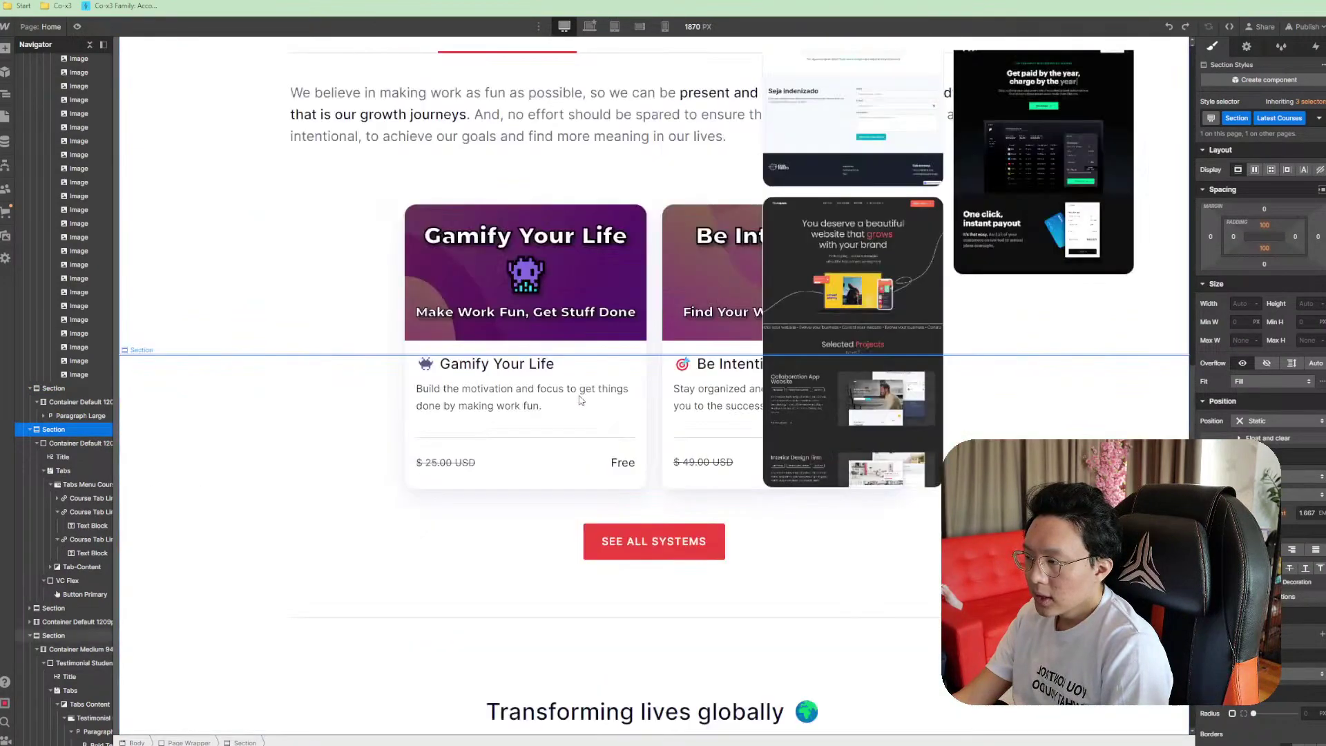
scroll(581, 400, up, 10)
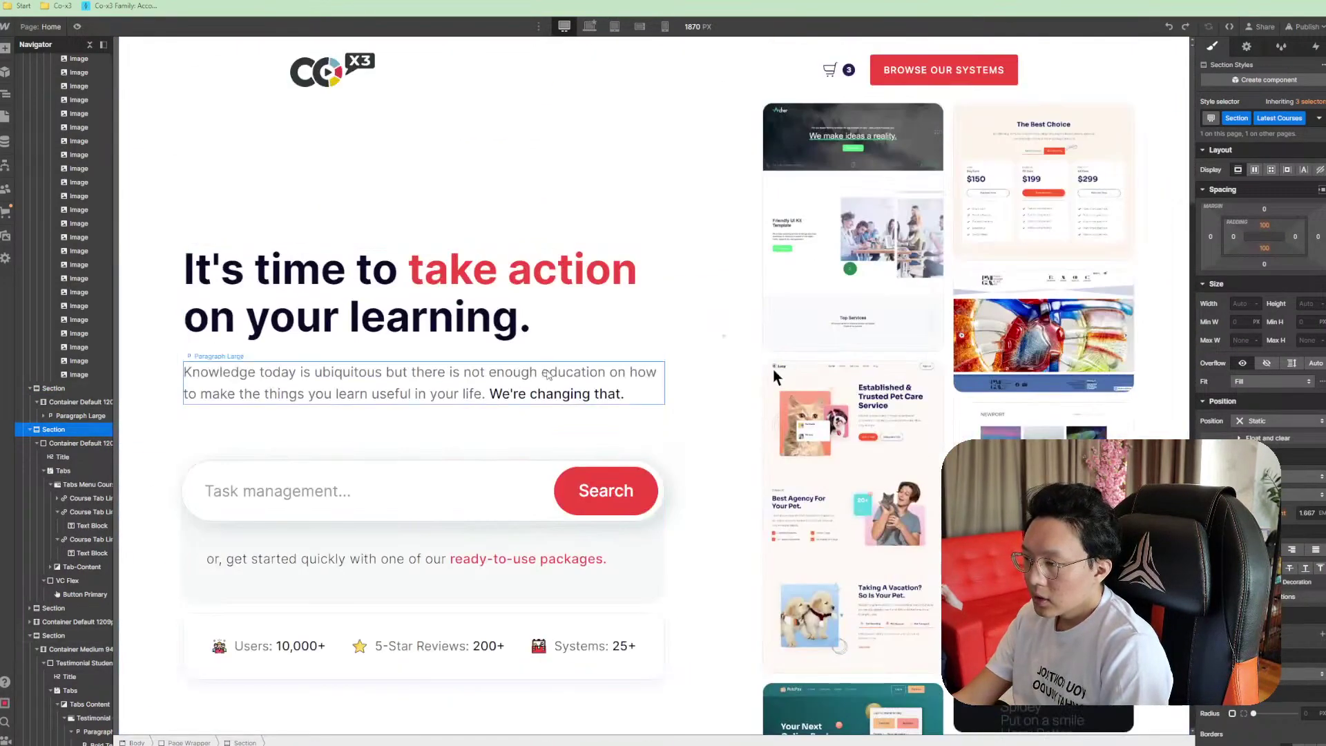
scroll(553, 373, down, 5)
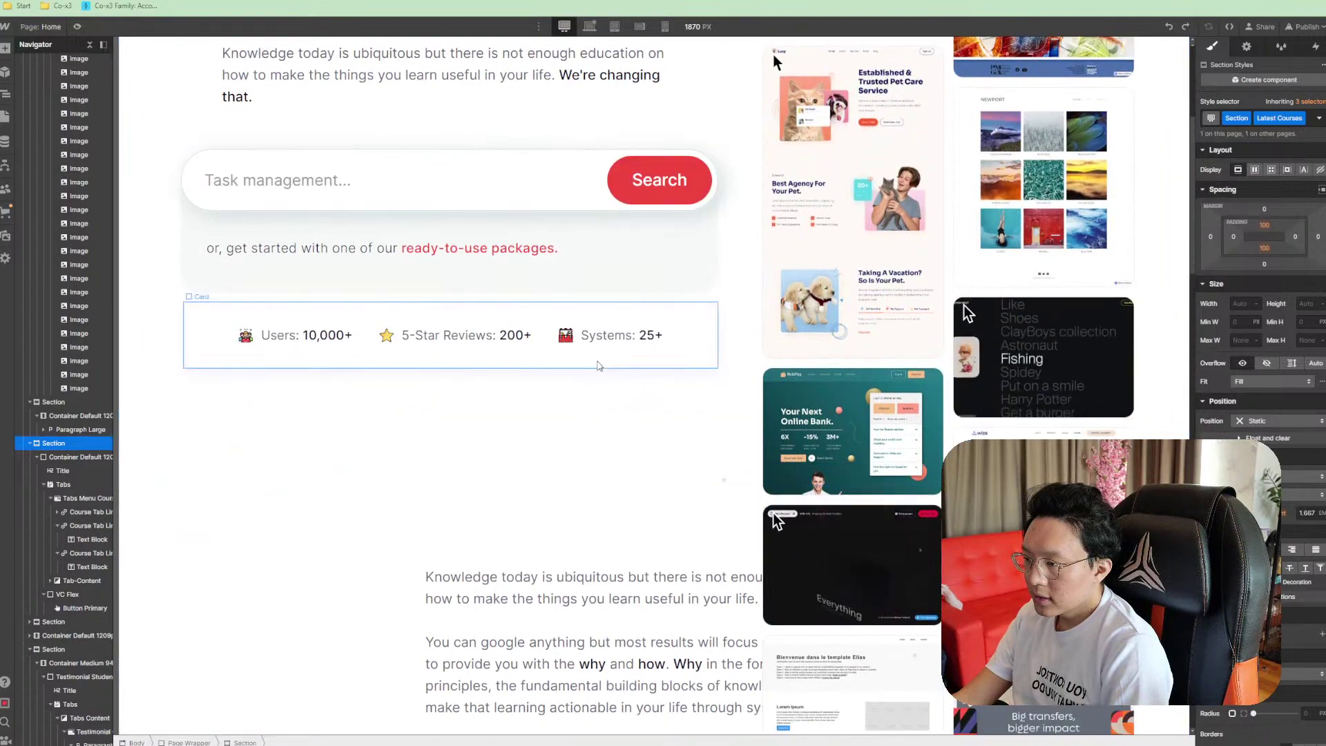
key(ctrl+z)
key(ctrl+z)
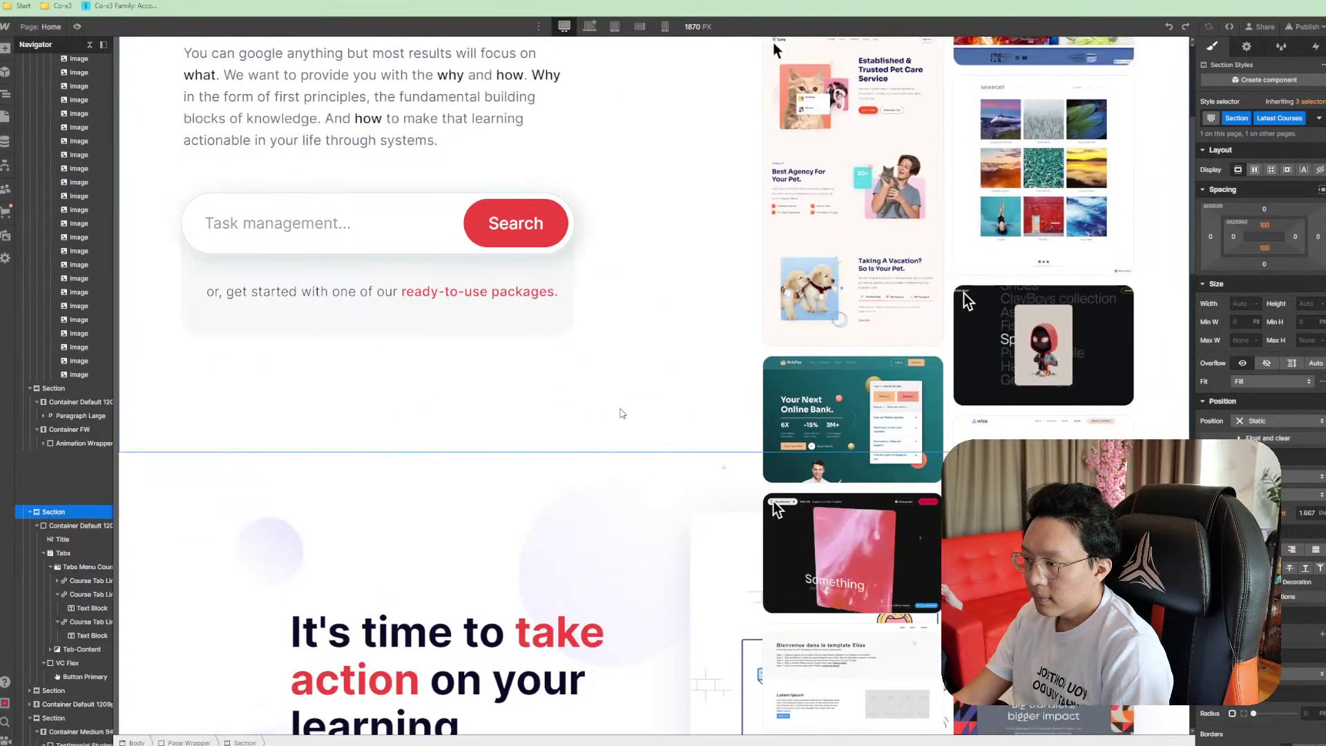
scroll(622, 414, down, 11)
scroll(390, 379, up, 2)
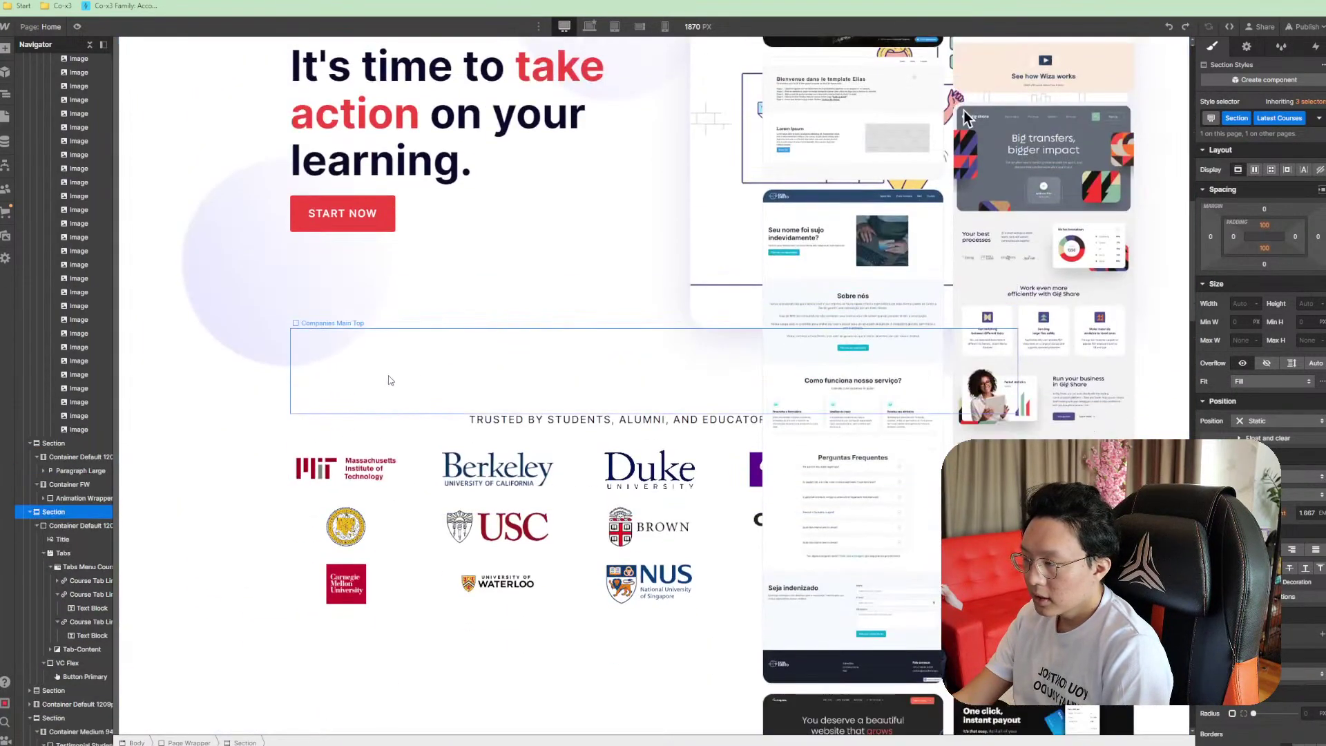
key(ctrl+z)
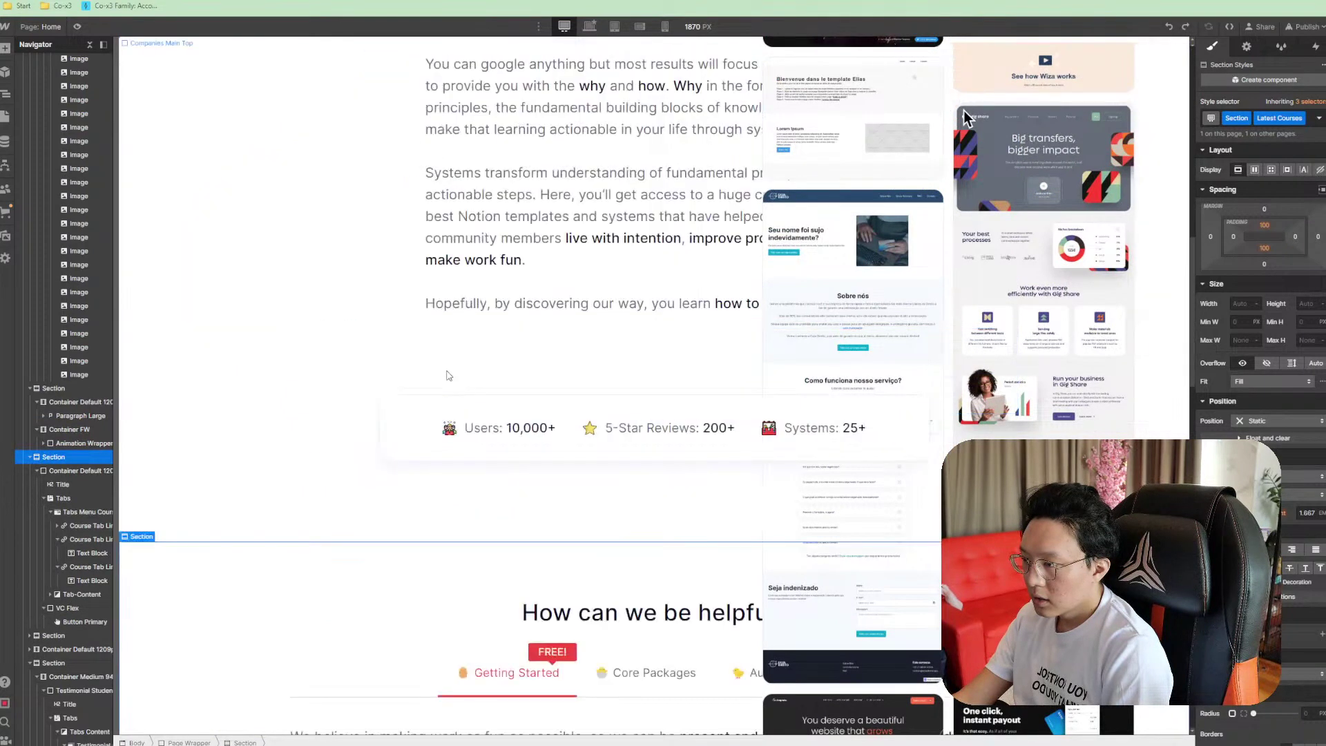
key(ctrl+z)
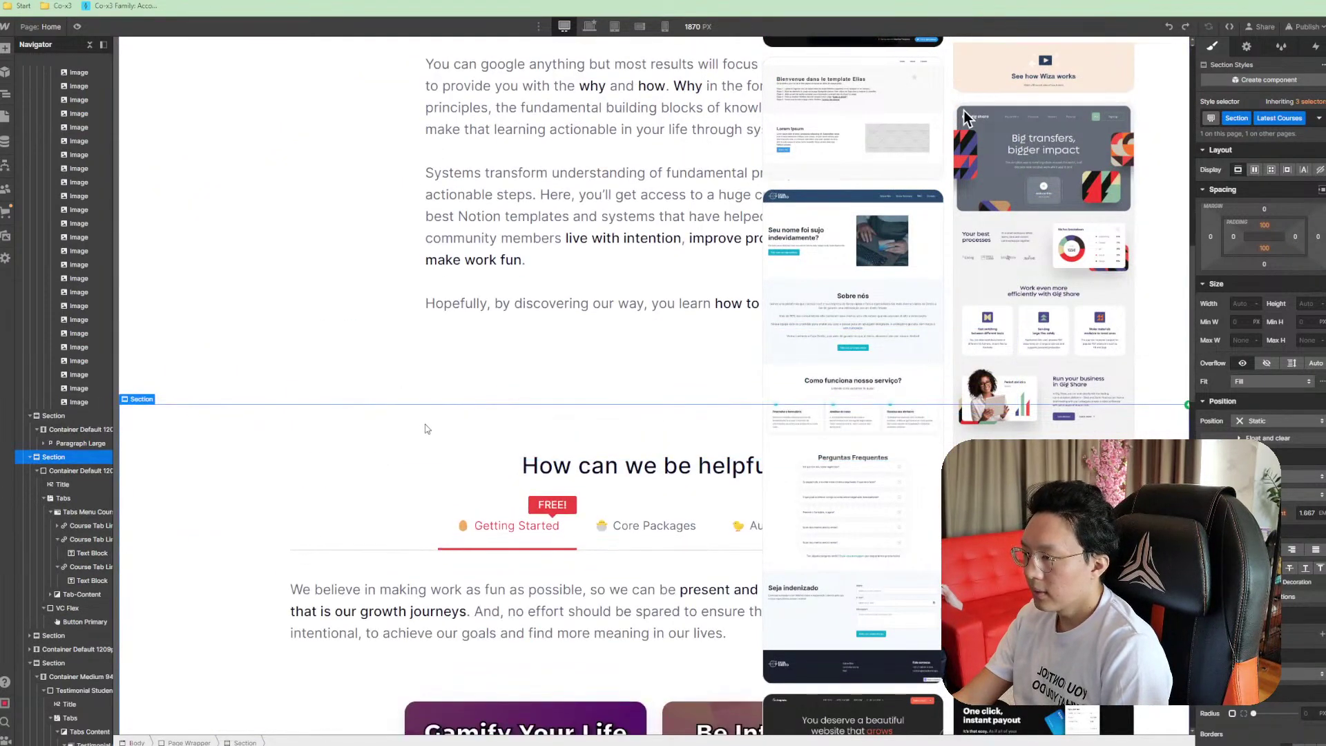
scroll(345, 408, down, 7)
Redo all the undone edits to return to the latest version of the page
key(ctrl+shift+z)
key(ctrl+shift+z)
key(ctrl+shift+z)
key(ctrl+shift+z)
key(ctrl+shift+z)
key(ctrl+shift+z)
key(ctrl+shift+z)
key(ctrl+shift+z)
key(ctrl+shift+z)
key(ctrl+shift+z)
key(ctrl+shift+z)
key(ctrl+shift+z)
key(ctrl+shift+z)
key(ctrl+shift+z)
key(ctrl+shift+z)
key(ctrl+shift+z)
key(ctrl+shift+z)
key(ctrl+shift+z)
key(ctrl+shift+z)
key(ctrl+shift+z)
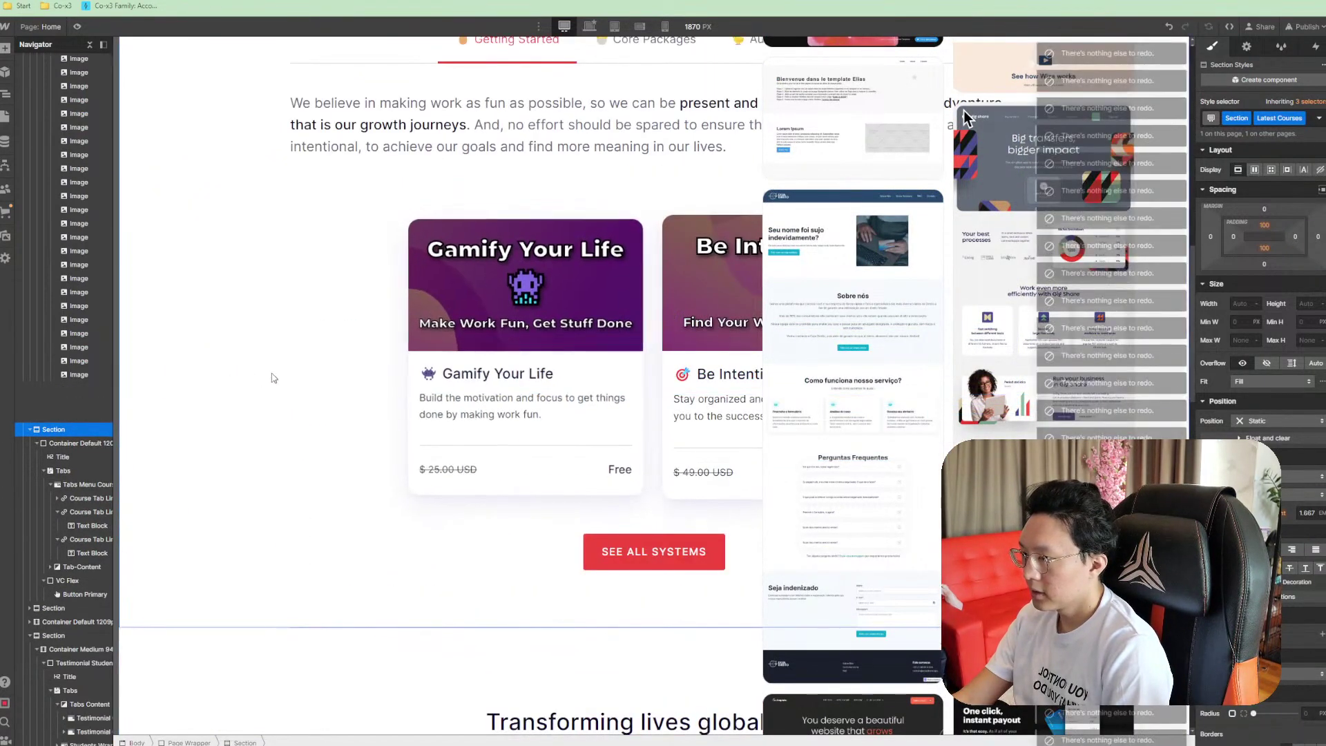
Remove the hidden combo class from the old Courses hero section to bring back its university logos
scroll(276, 401, up, 6)
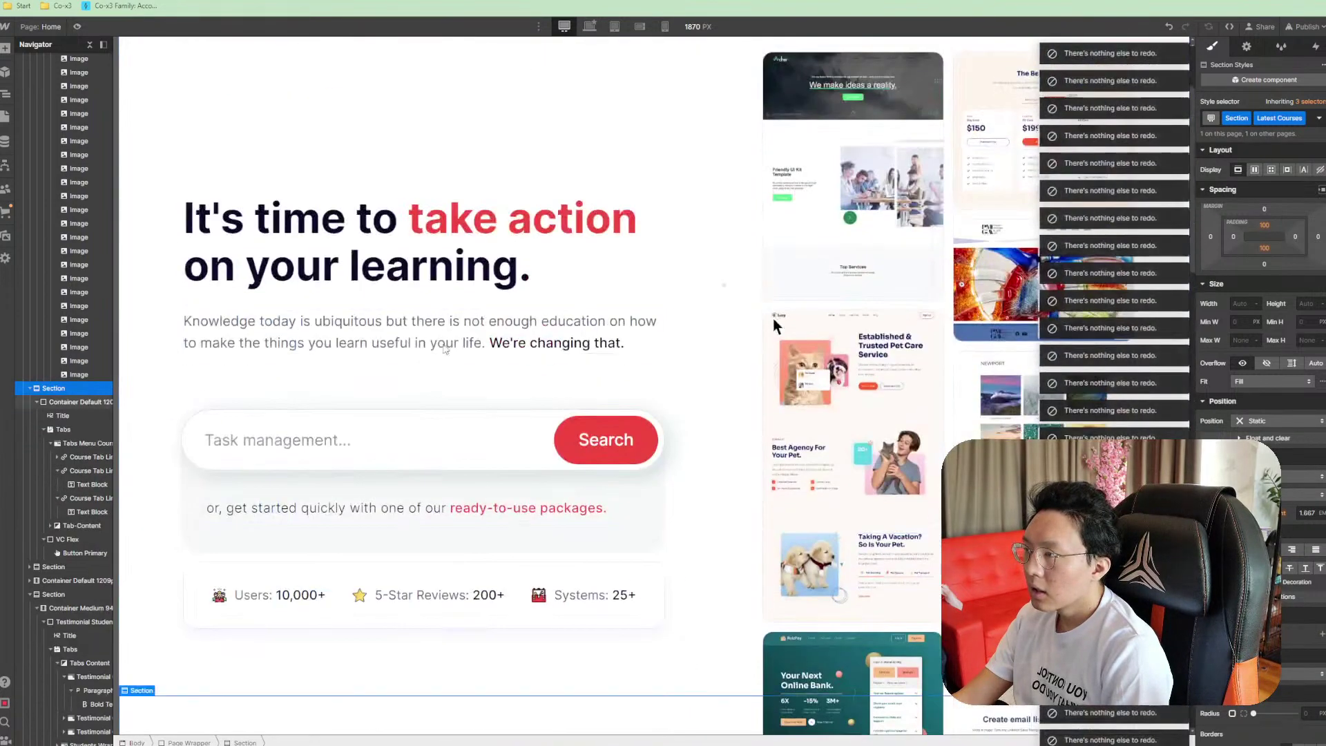
scroll(76, 414, up, 5)
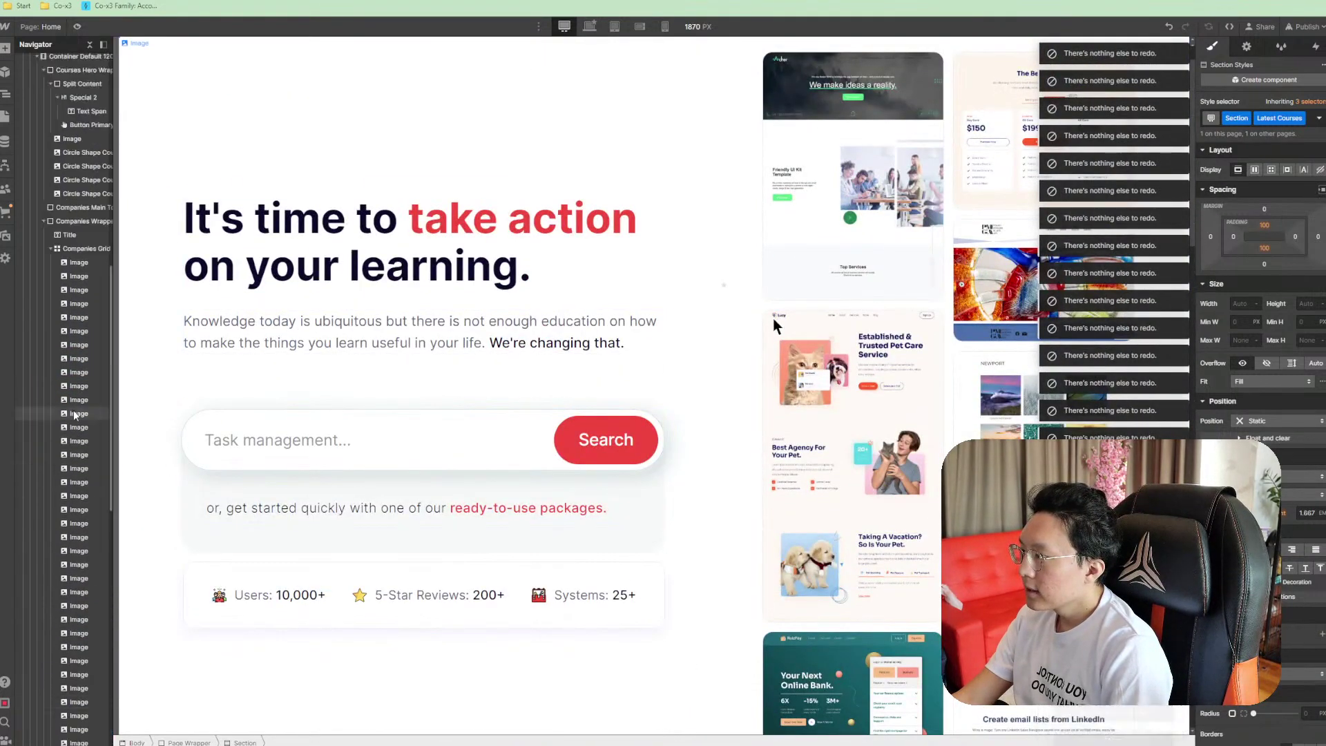
scroll(75, 414, up, 5)
click(61, 387)
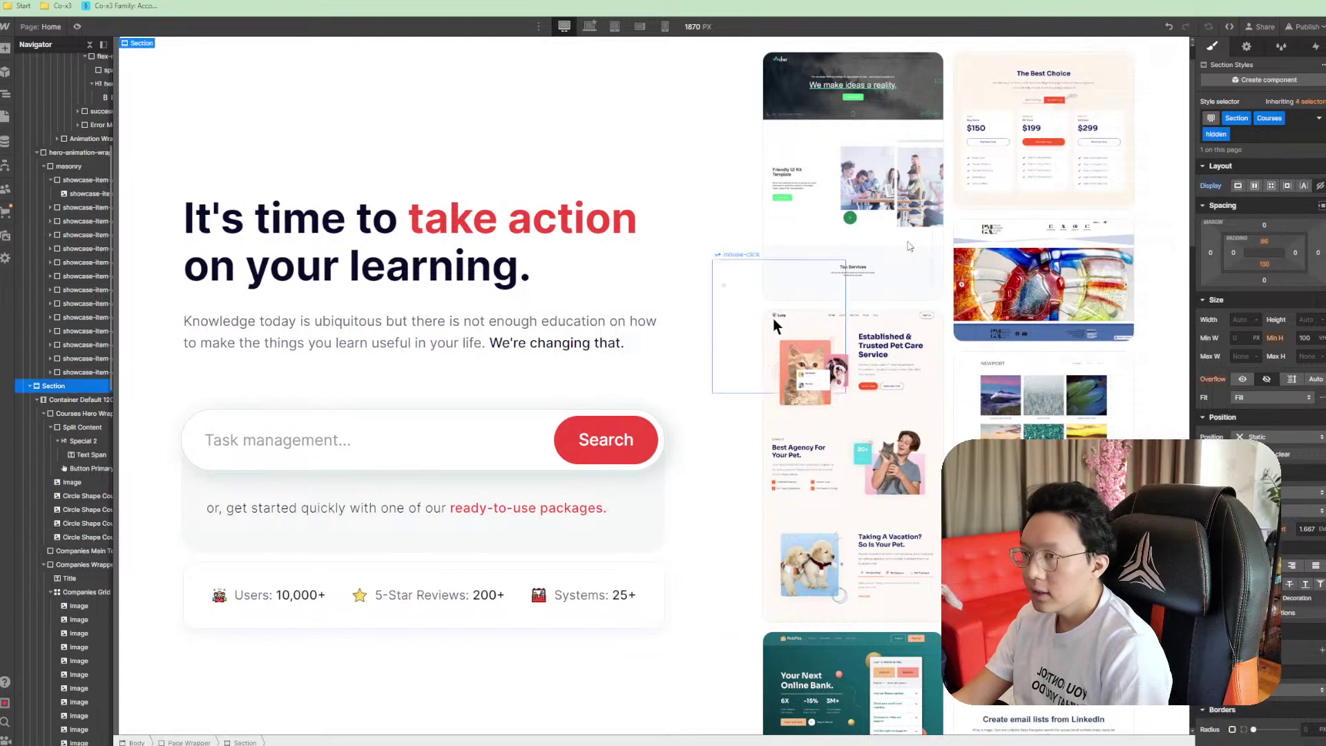
click(1254, 136)
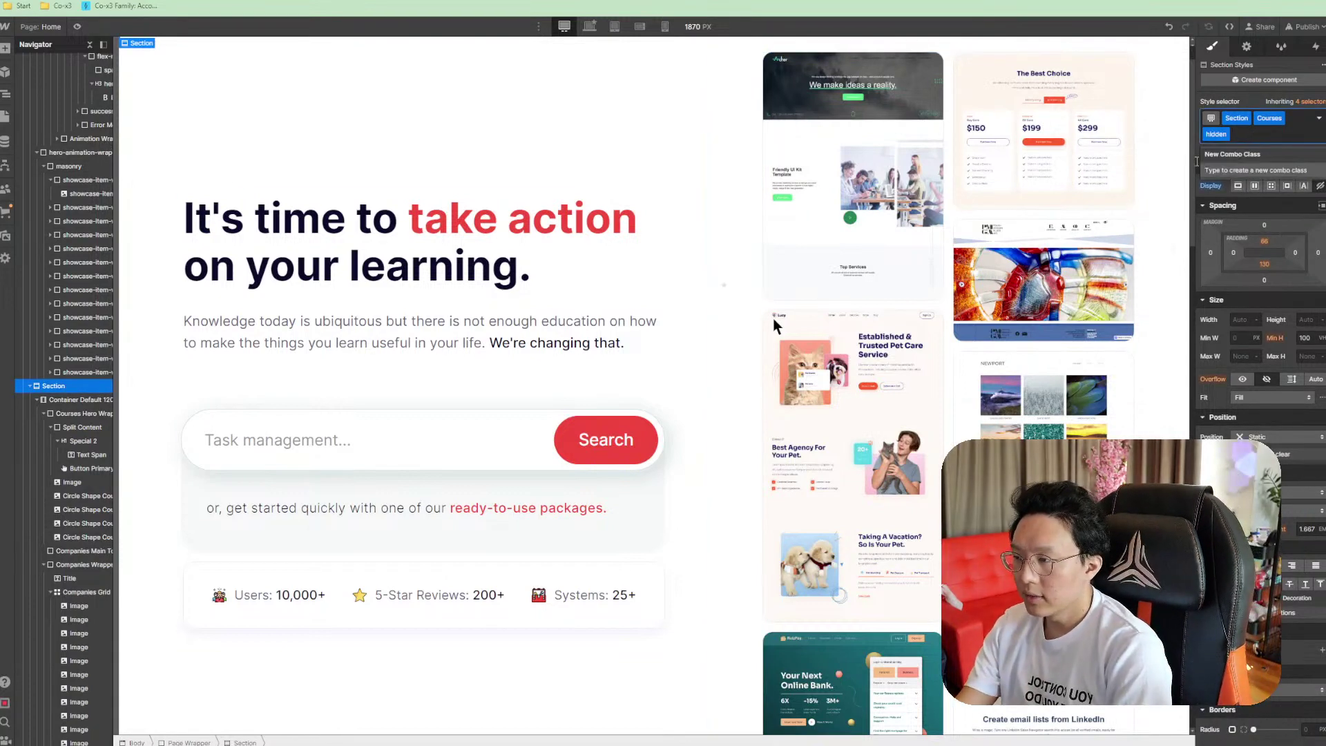
key(BackSpace)
scroll(562, 437, down, 4)
scroll(561, 438, down, 4)
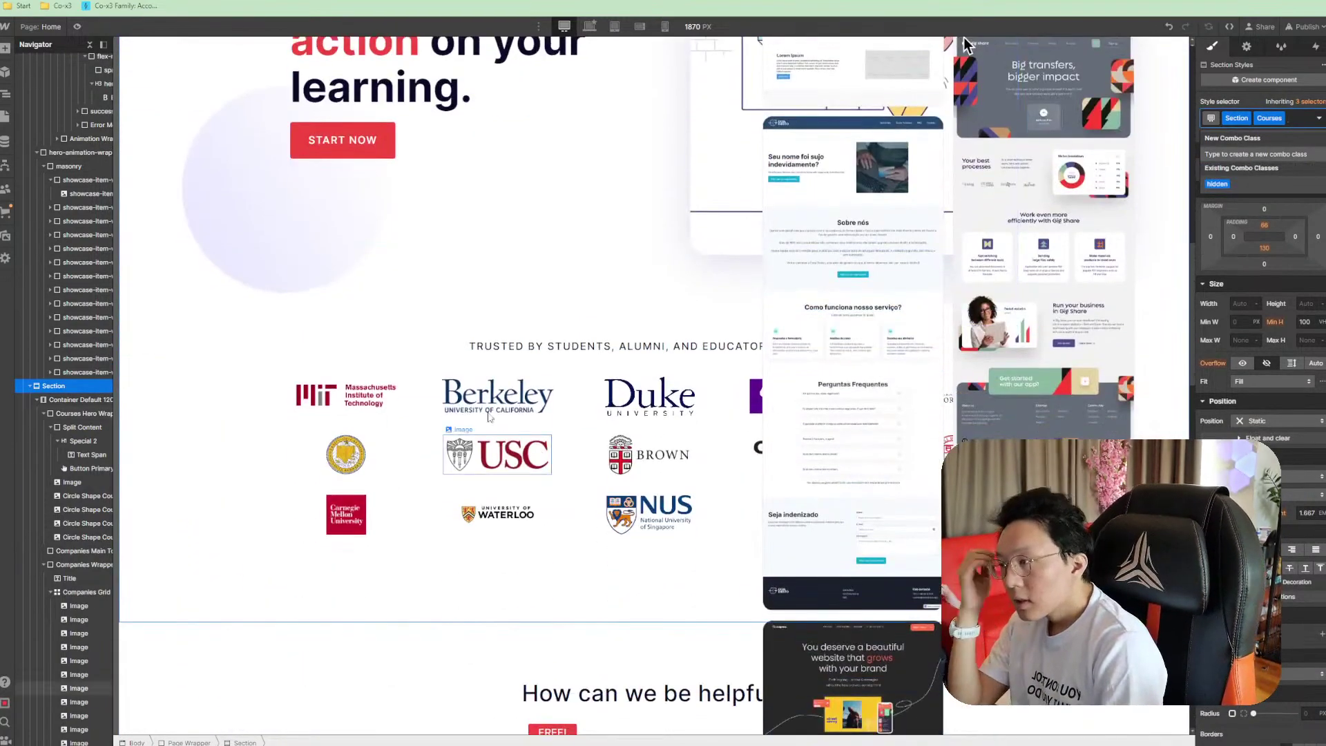
Copy the Companies Wrapper with the university logos from the old Courses hero section
click(346, 350)
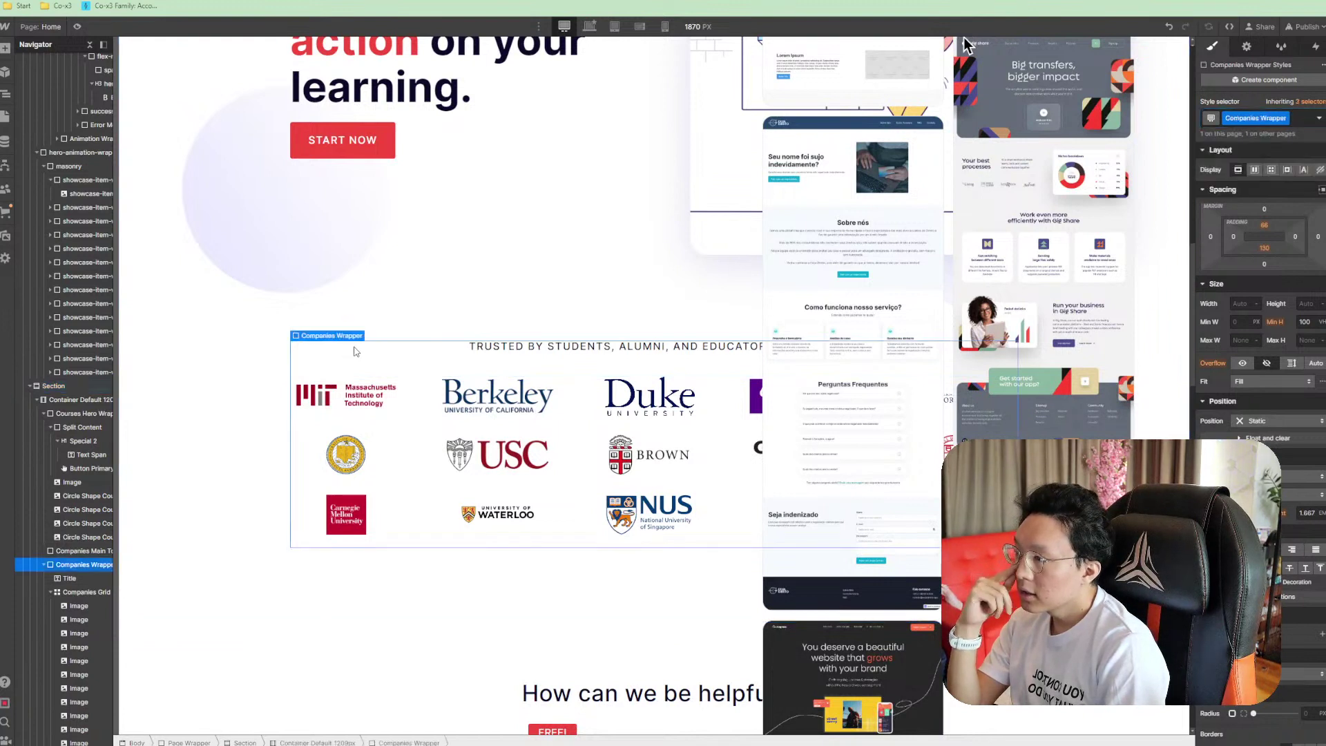
click(95, 550)
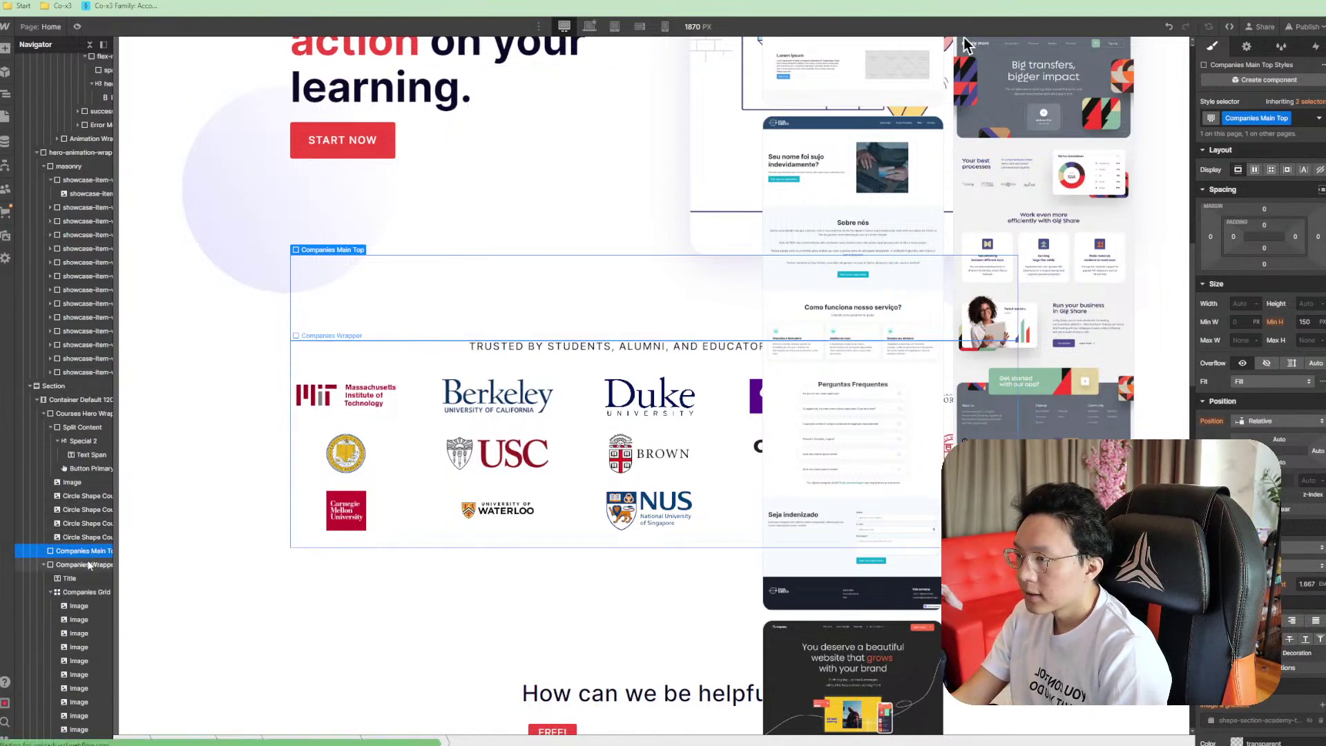
click(89, 564)
scroll(78, 412, up, 5)
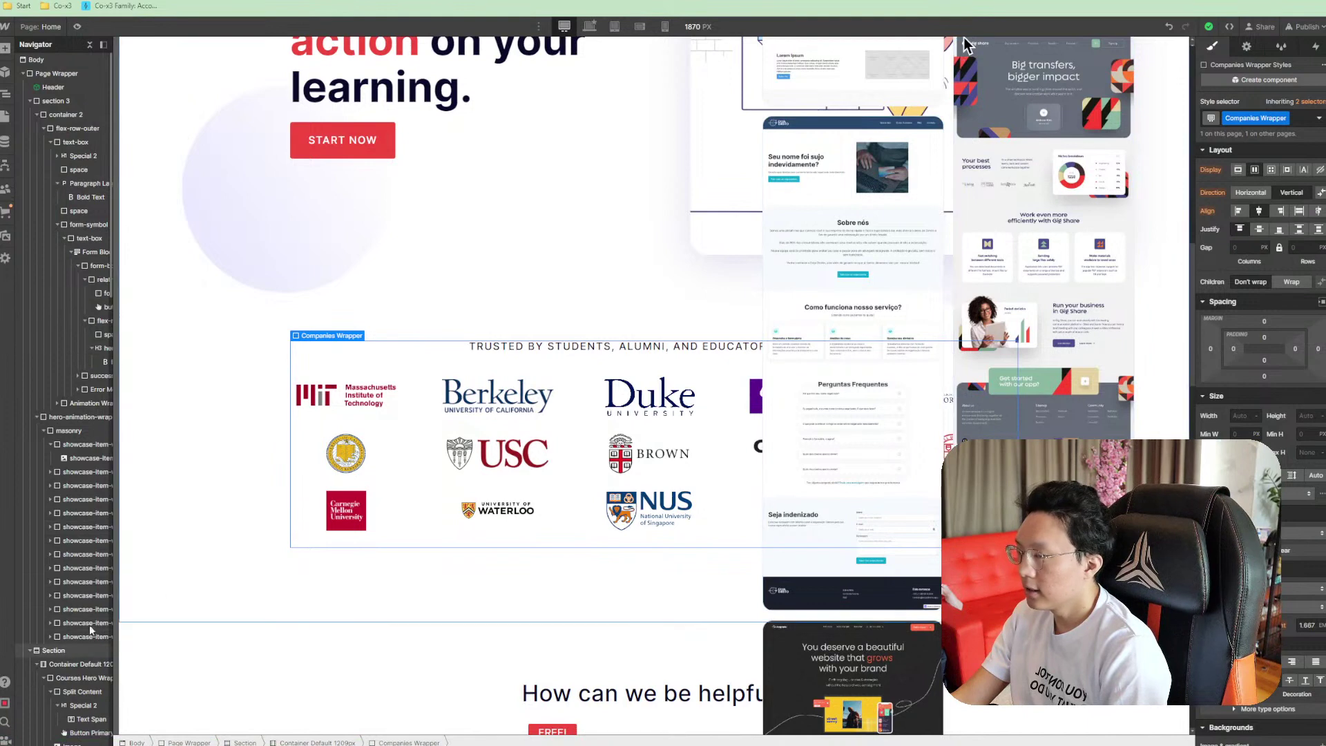
Hide the old Courses hero section by adding the hidden combo class to it
click(64, 653)
click(1294, 119)
text(hidden)
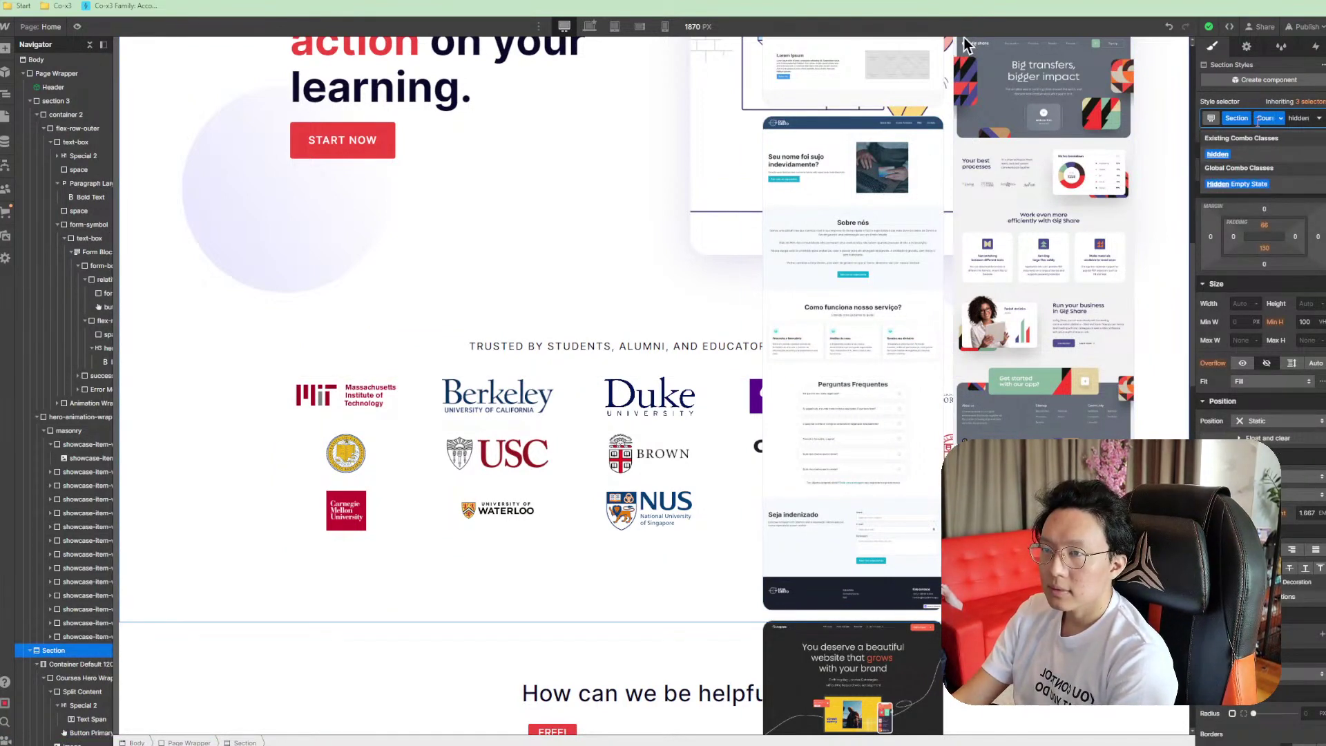
key(Return)
Paste the copied university logos block into section 3, the new hero
scroll(773, 238, up, 5)
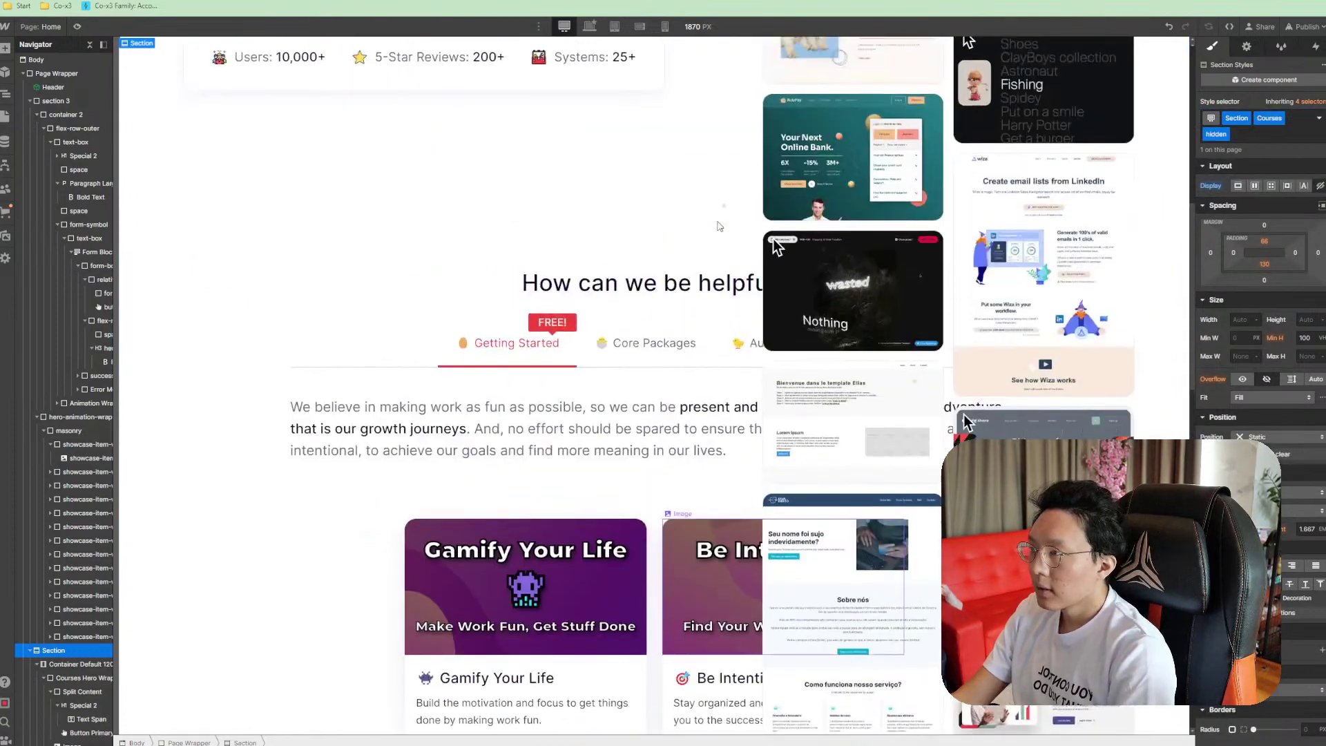
scroll(544, 391, up, 2)
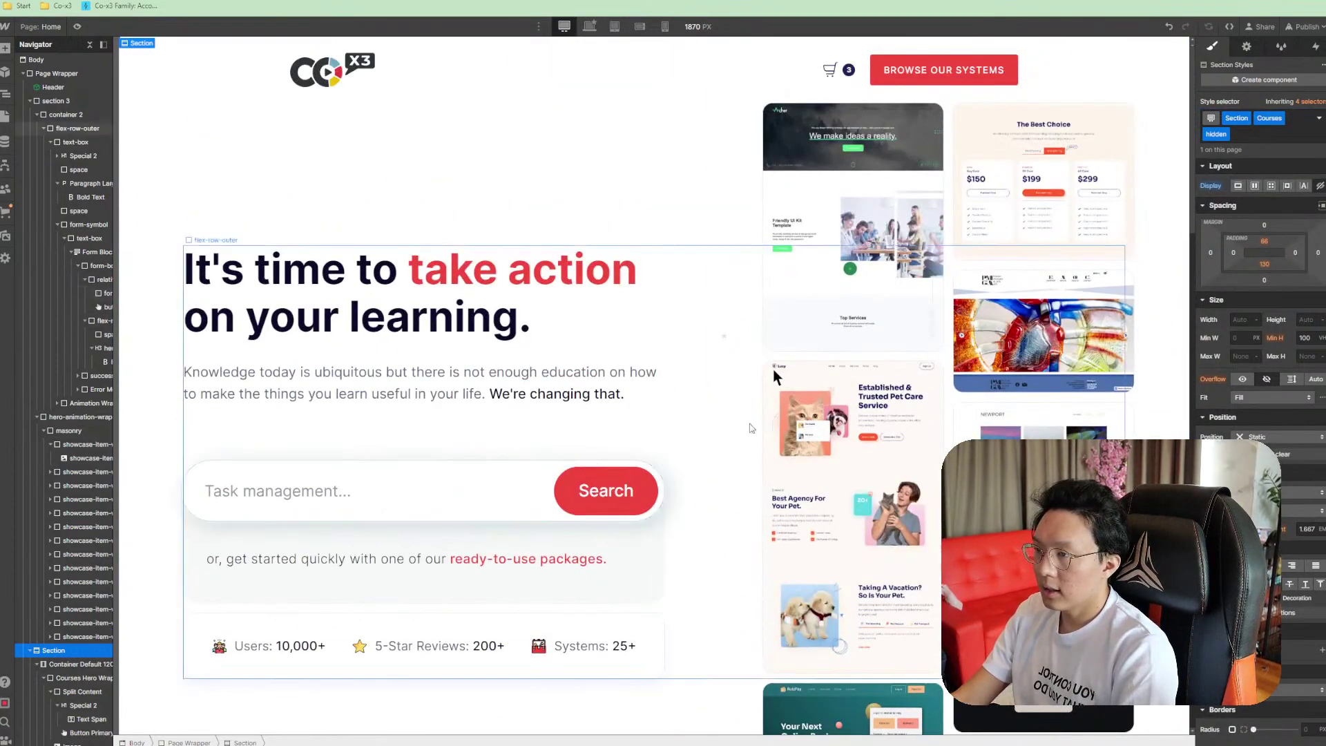
scroll(781, 497, down, 10)
scroll(781, 497, down, 7)
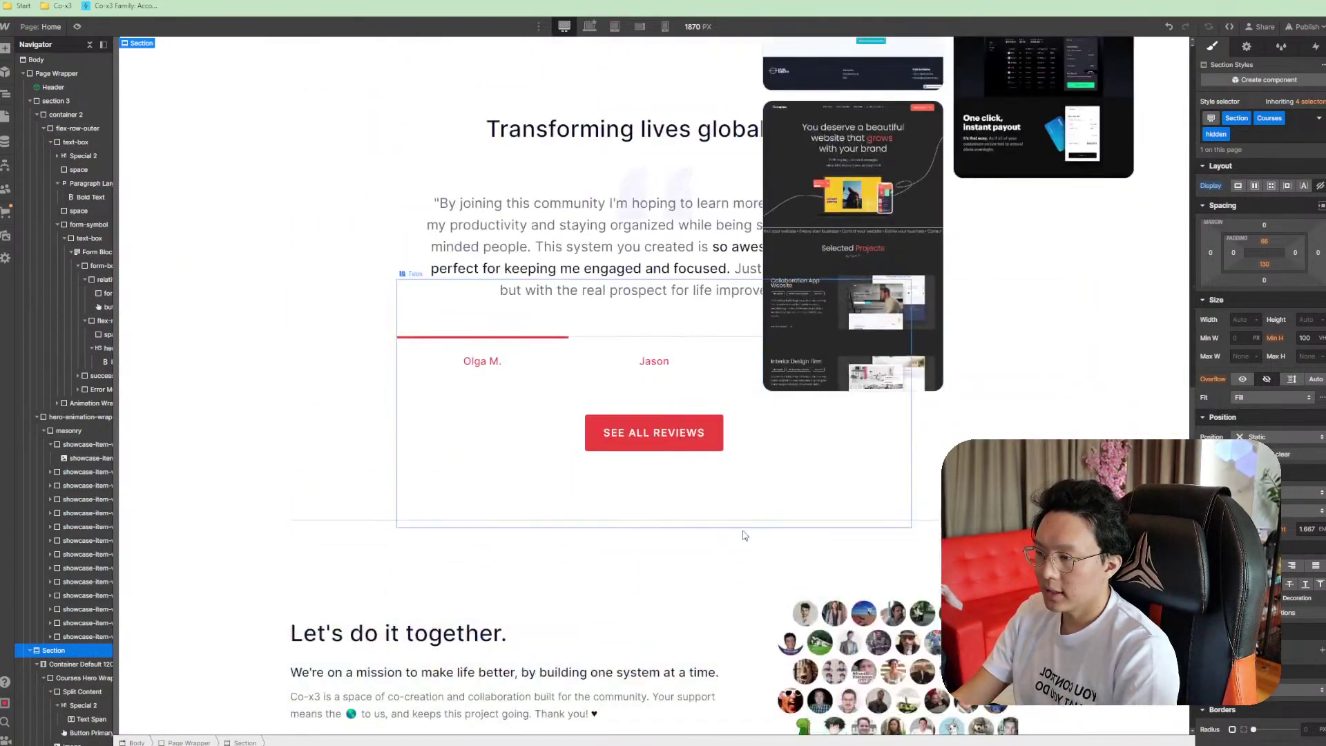
scroll(413, 651, up, 16)
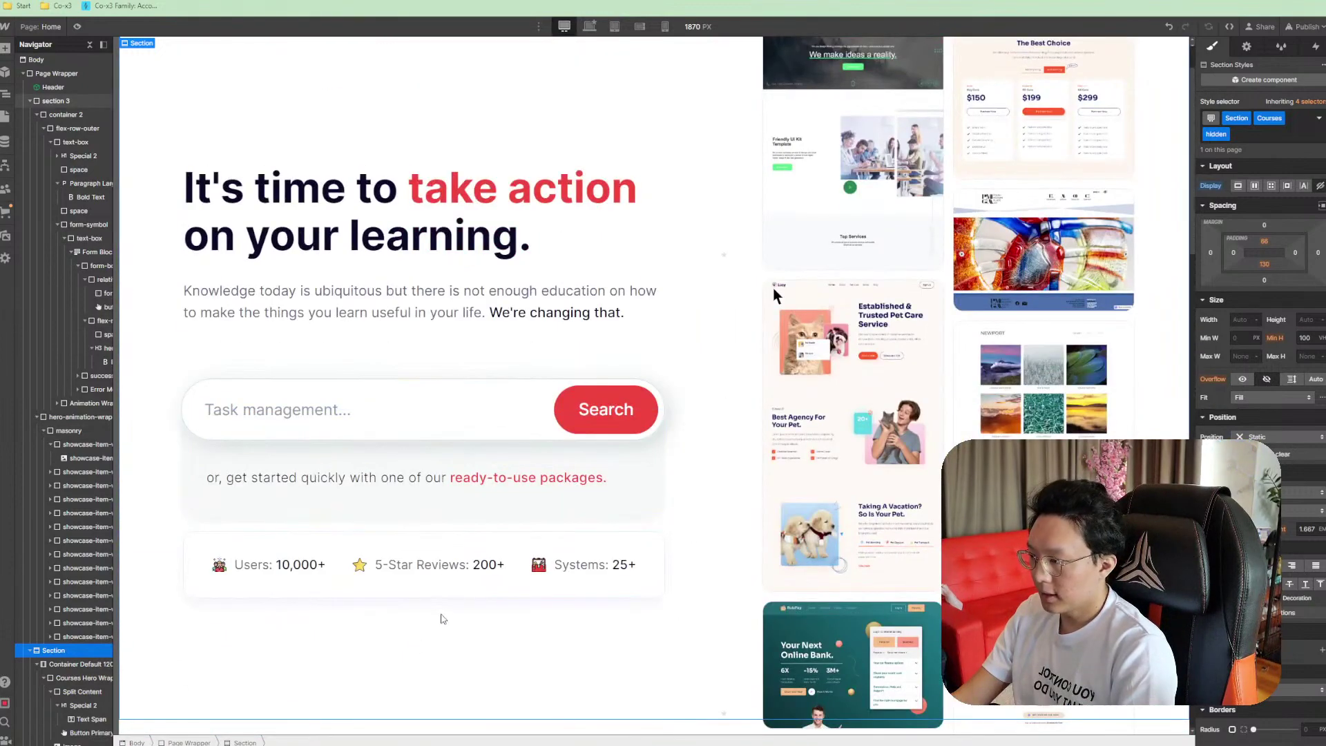
click(464, 608)
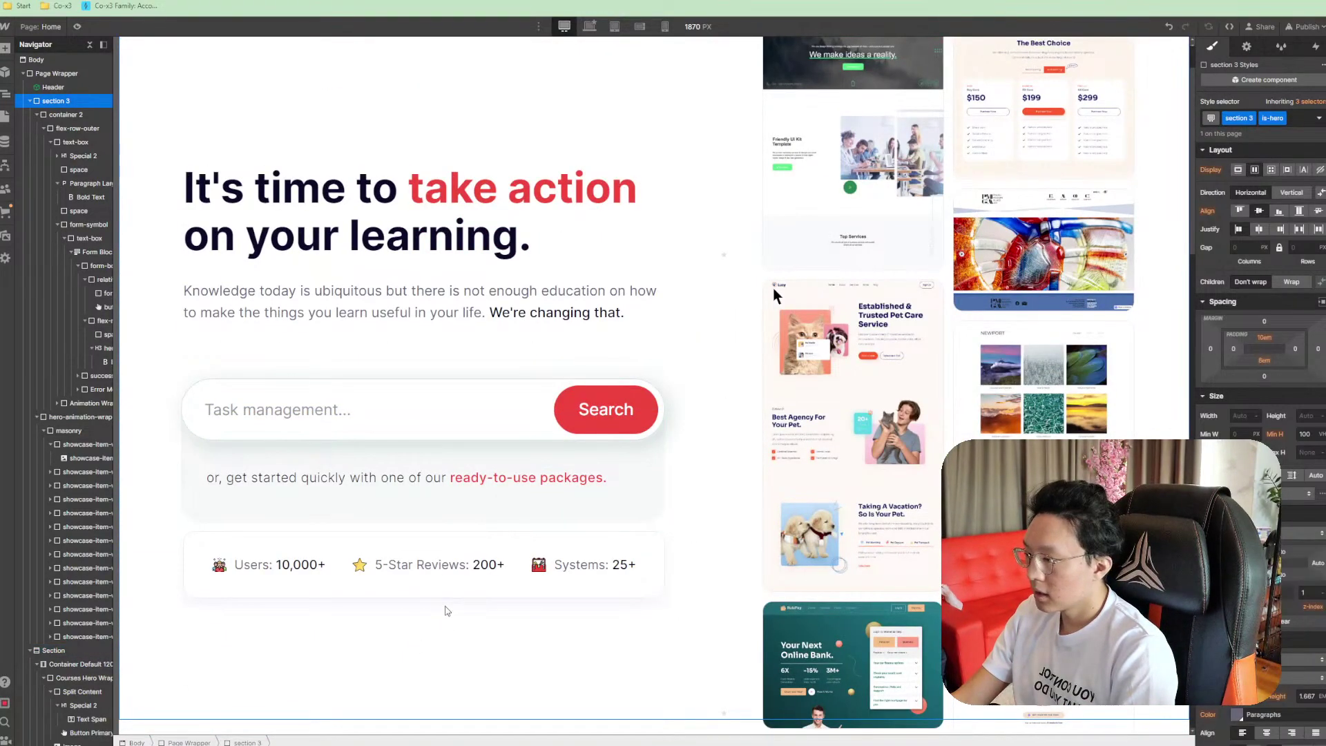
scroll(446, 608, down, 3)
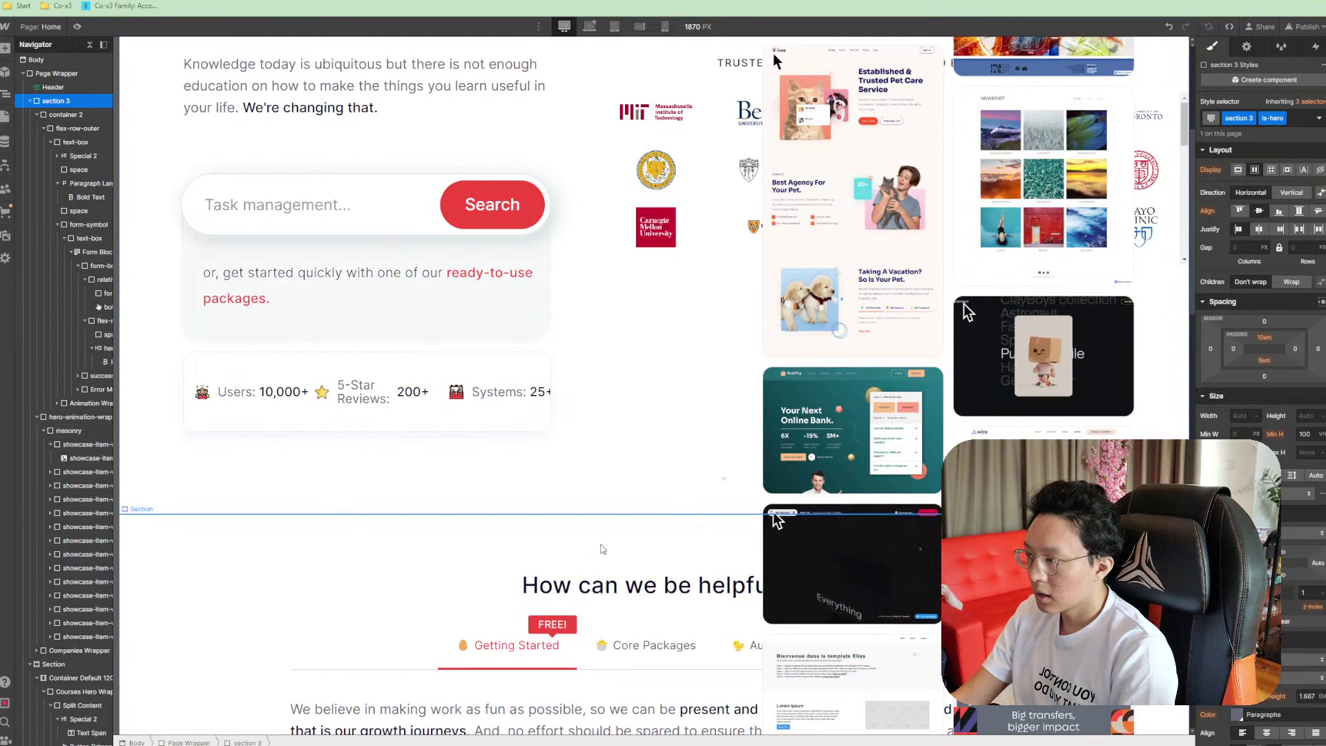
scroll(601, 545, up, 5)
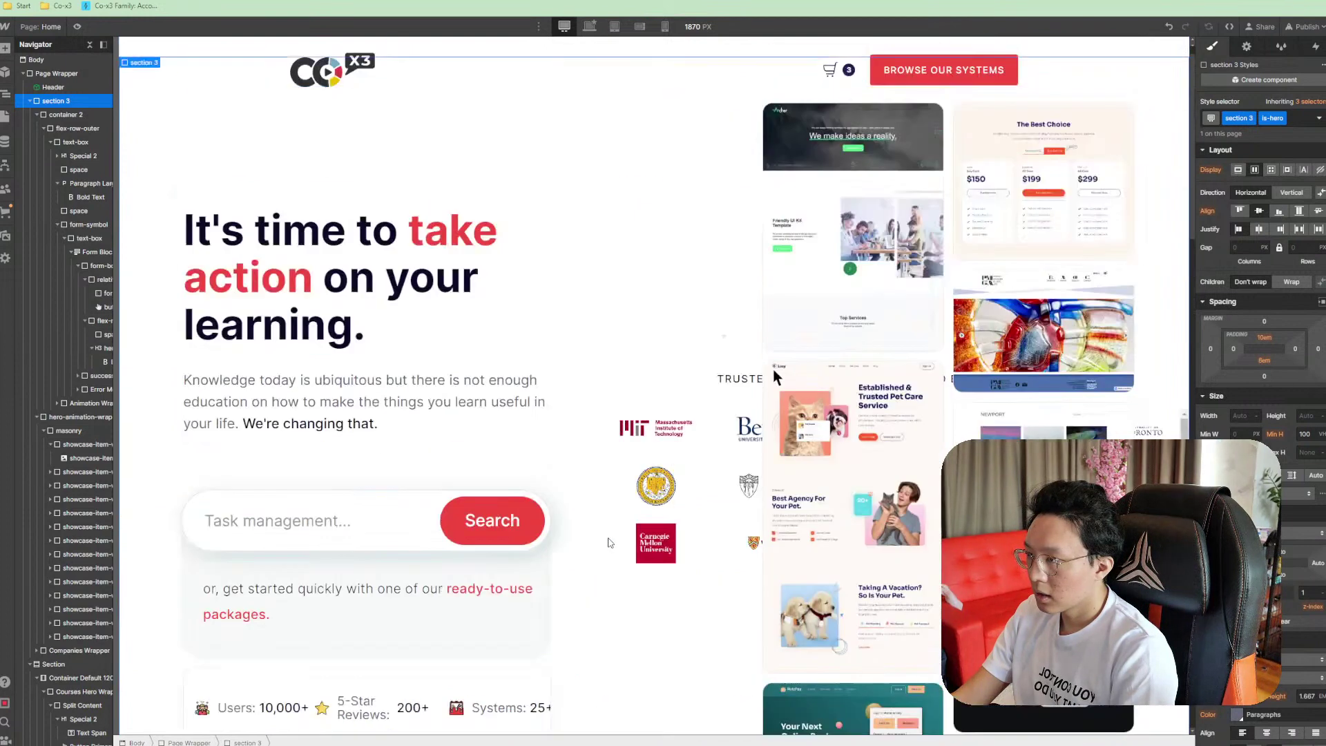
Move the pasted Companies Wrapper into the hero's text-box, directly below the users, reviews and systems card
click(690, 380)
scroll(78, 601, down, 2)
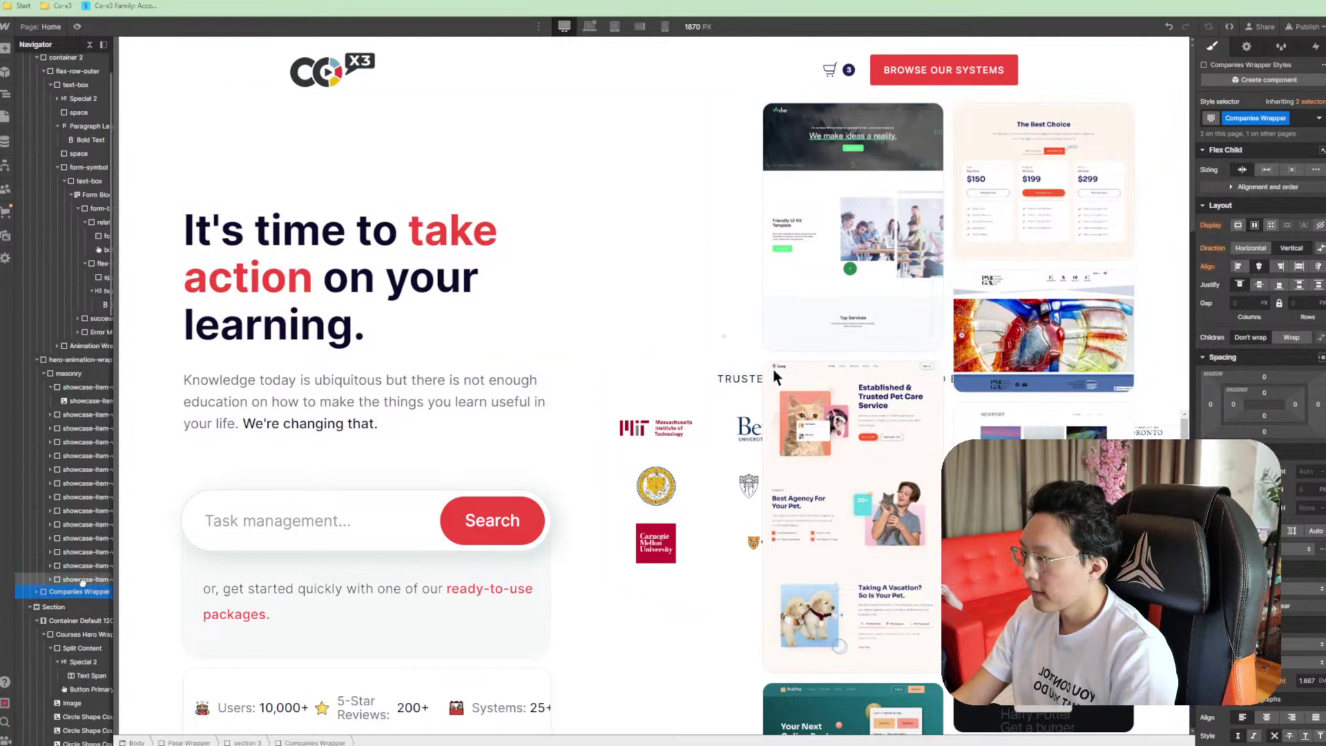
drag(76, 594, 313, 631)
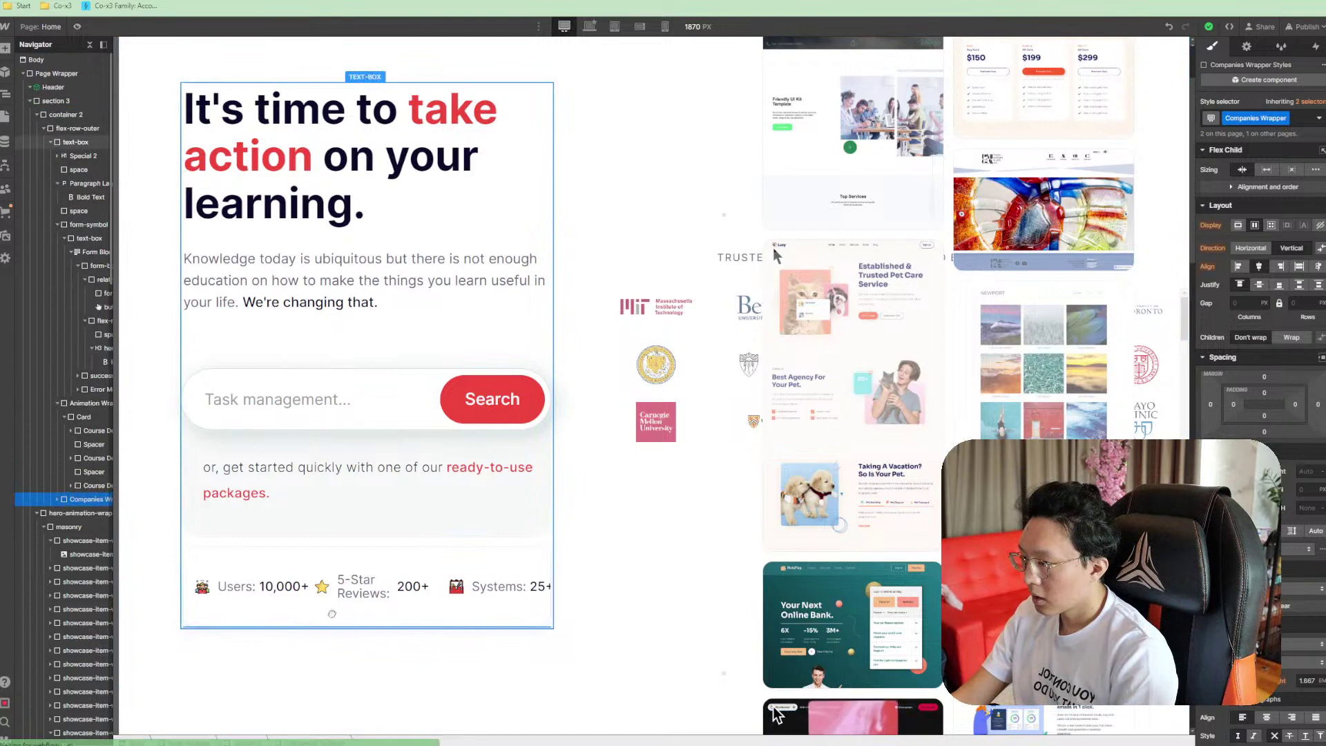
scroll(700, 566, down, 3)
scroll(700, 567, down, 3)
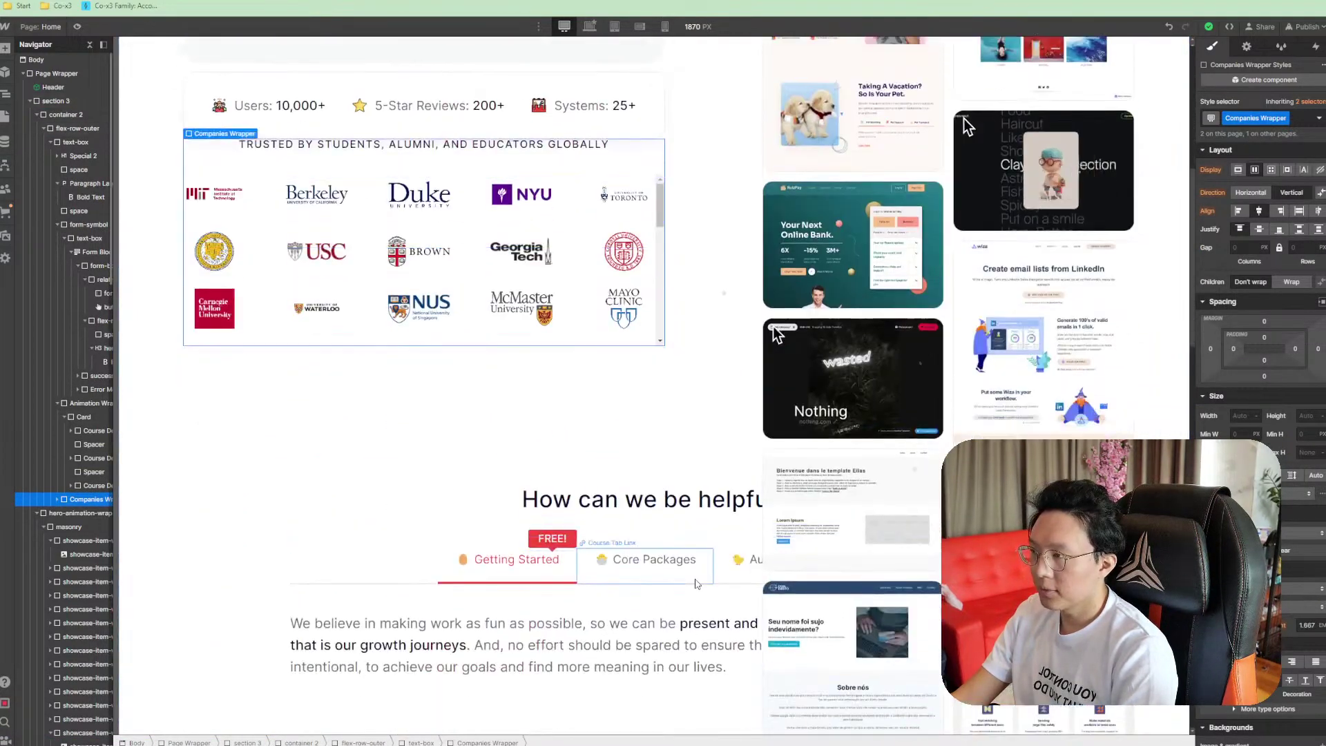
scroll(699, 552, up, 8)
scroll(700, 547, down, 9)
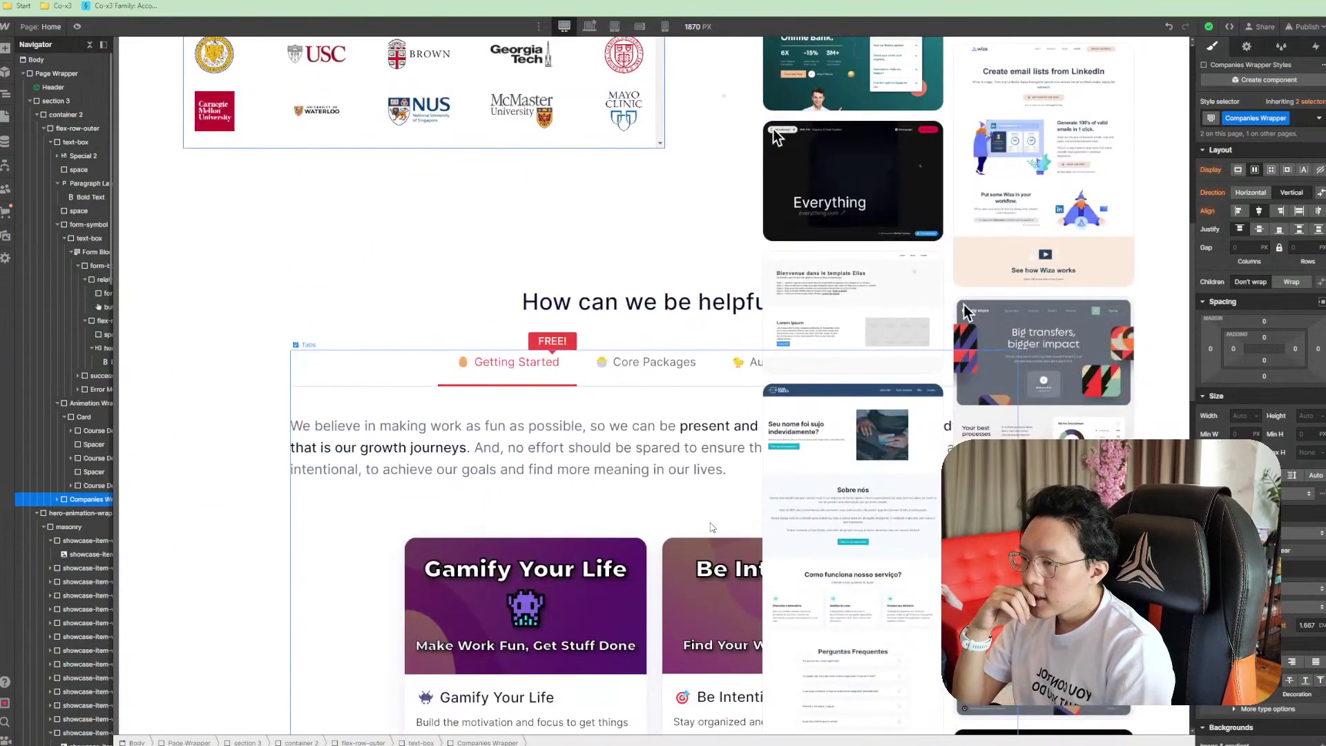
scroll(711, 527, up, 8)
scroll(712, 527, down, 5)
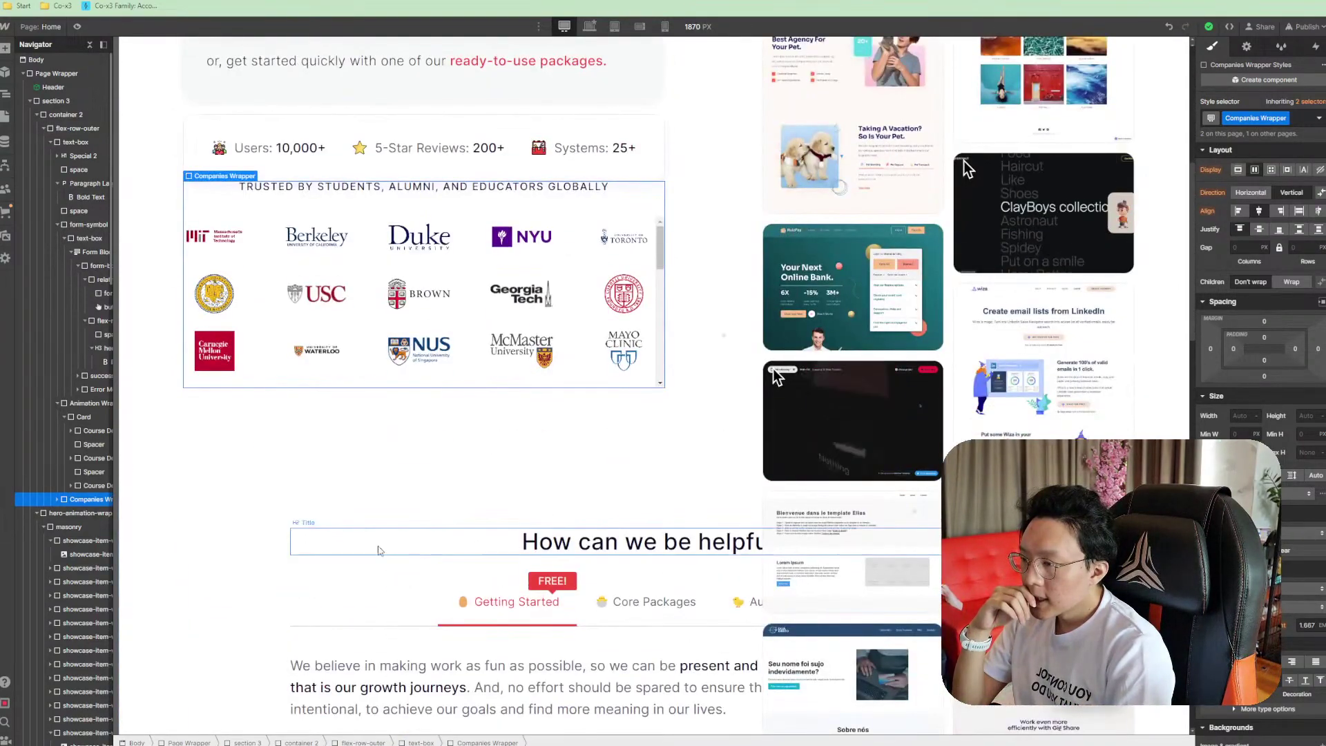
Examine the styles of the Latest Courses section, a showcase-item, hero-animation-wrap and masonry where the showcase images overlap the section below
click(366, 510)
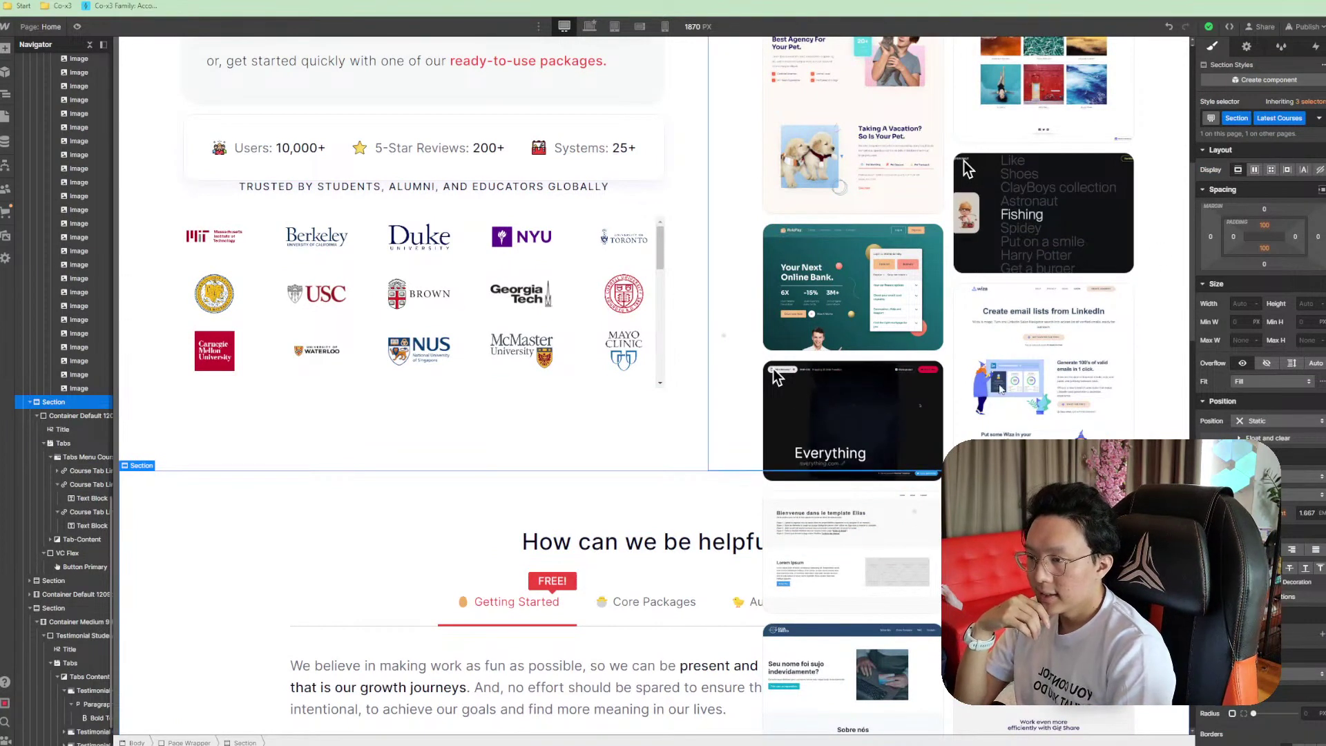
click(1019, 419)
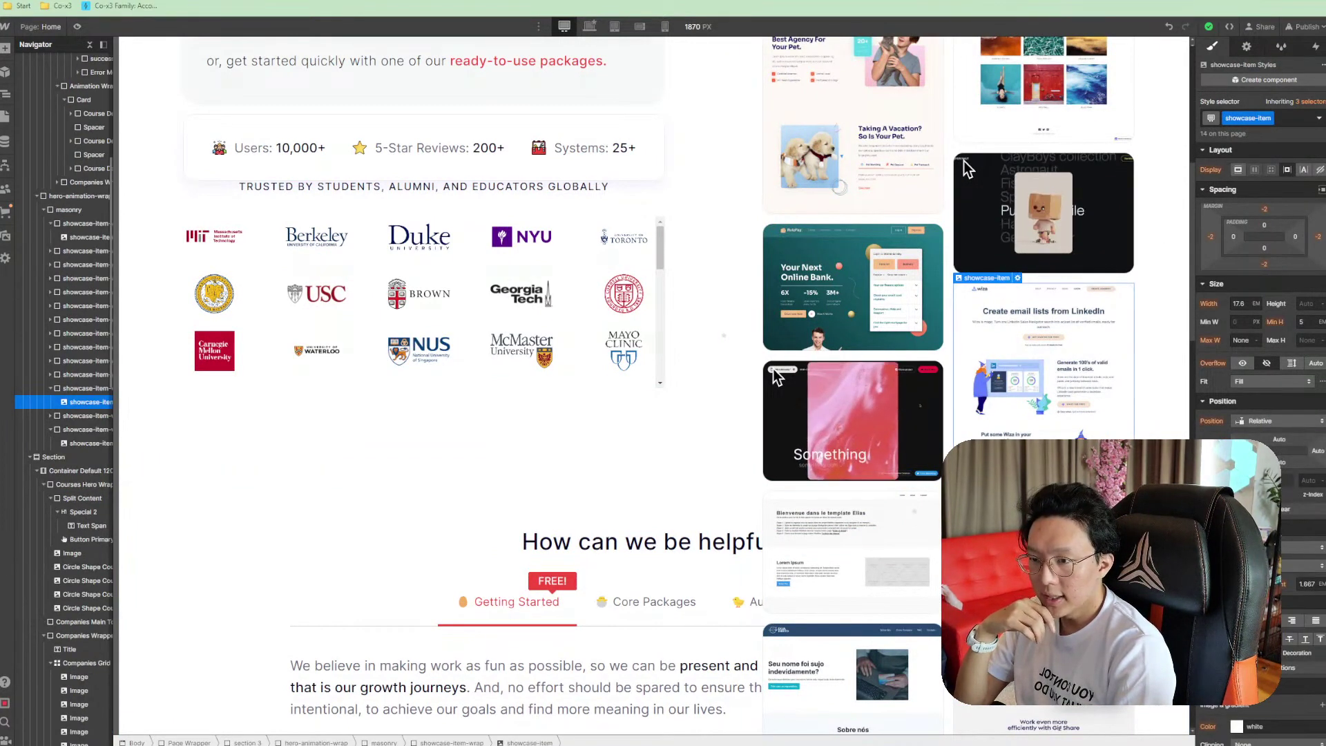
scroll(1261, 290, down, 4)
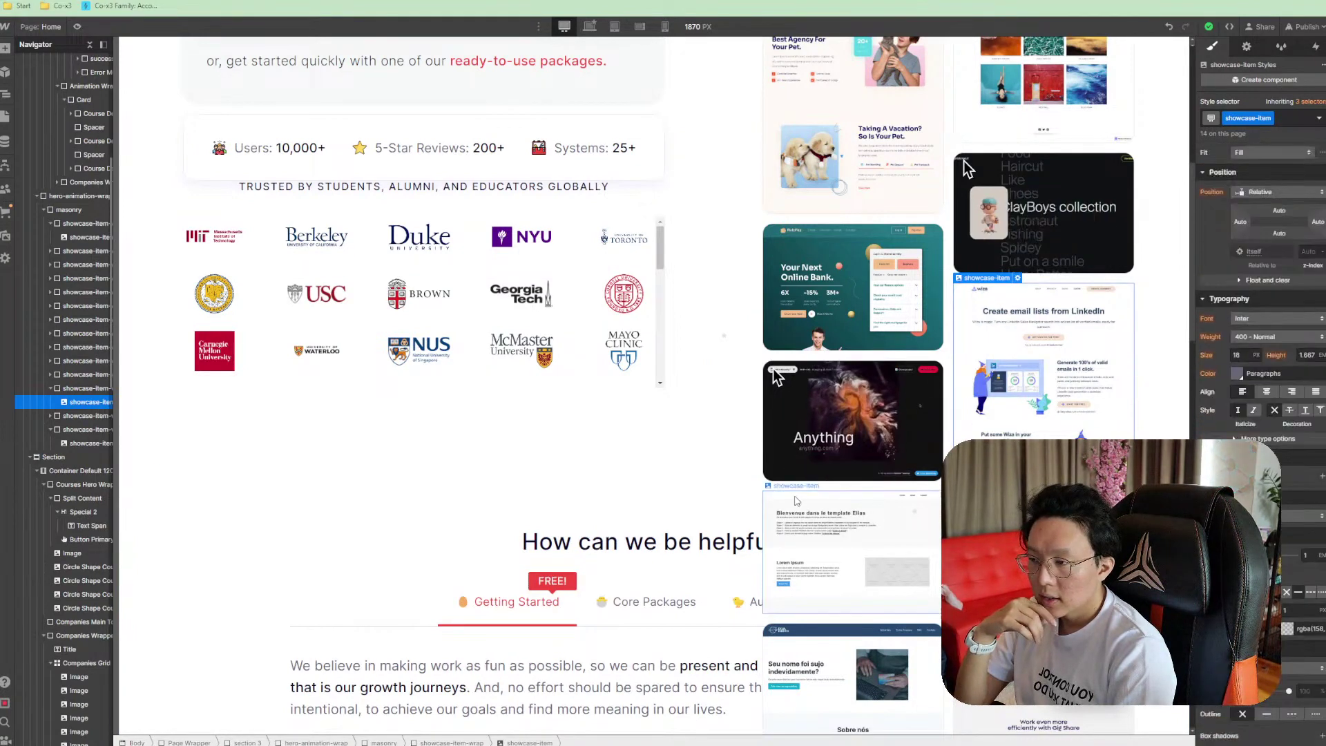
scroll(74, 386, up, 1)
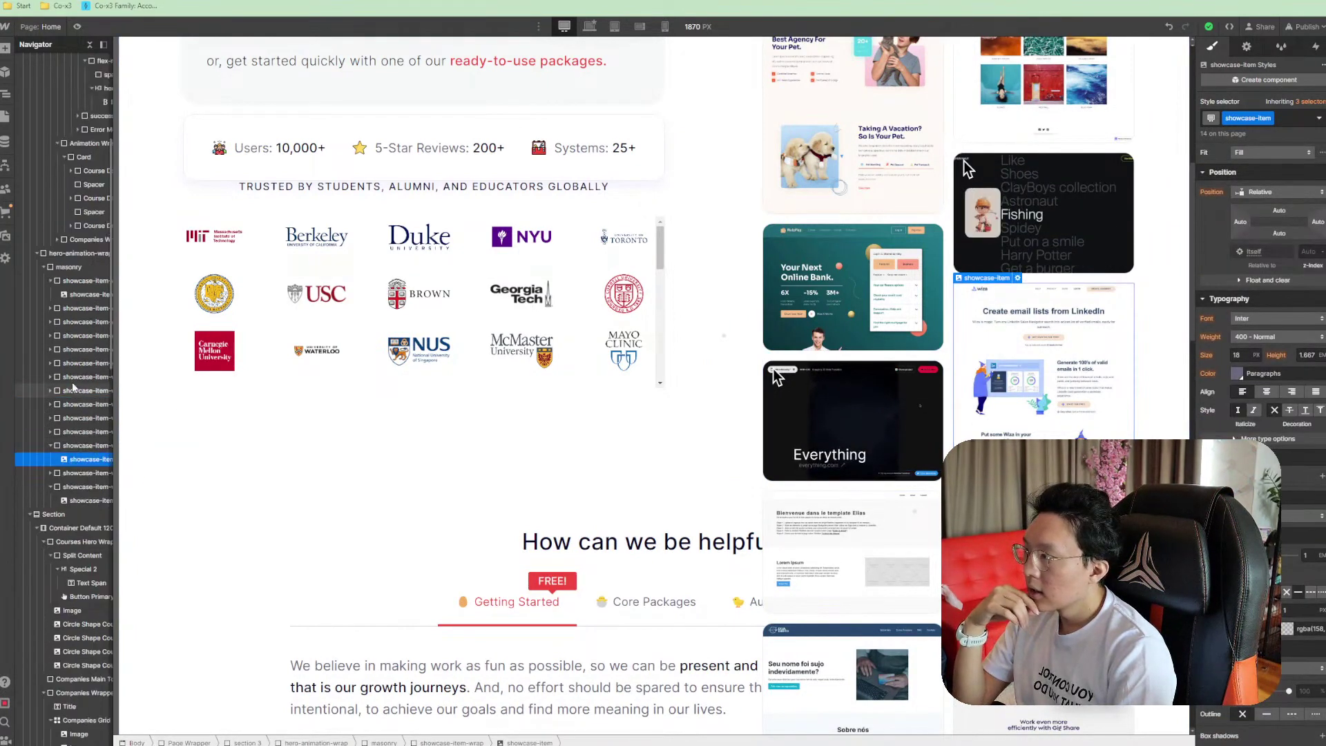
click(77, 253)
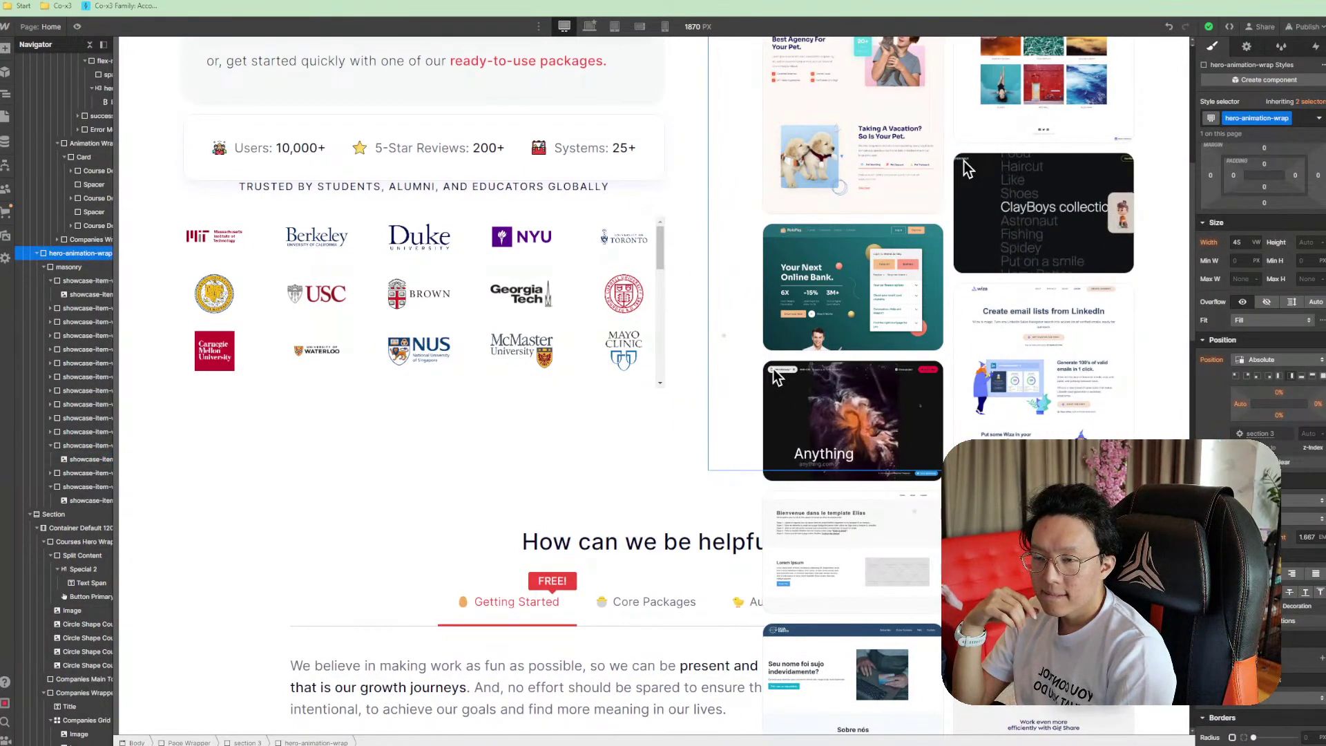
scroll(1261, 345, down, 2)
scroll(119, 268, up, 6)
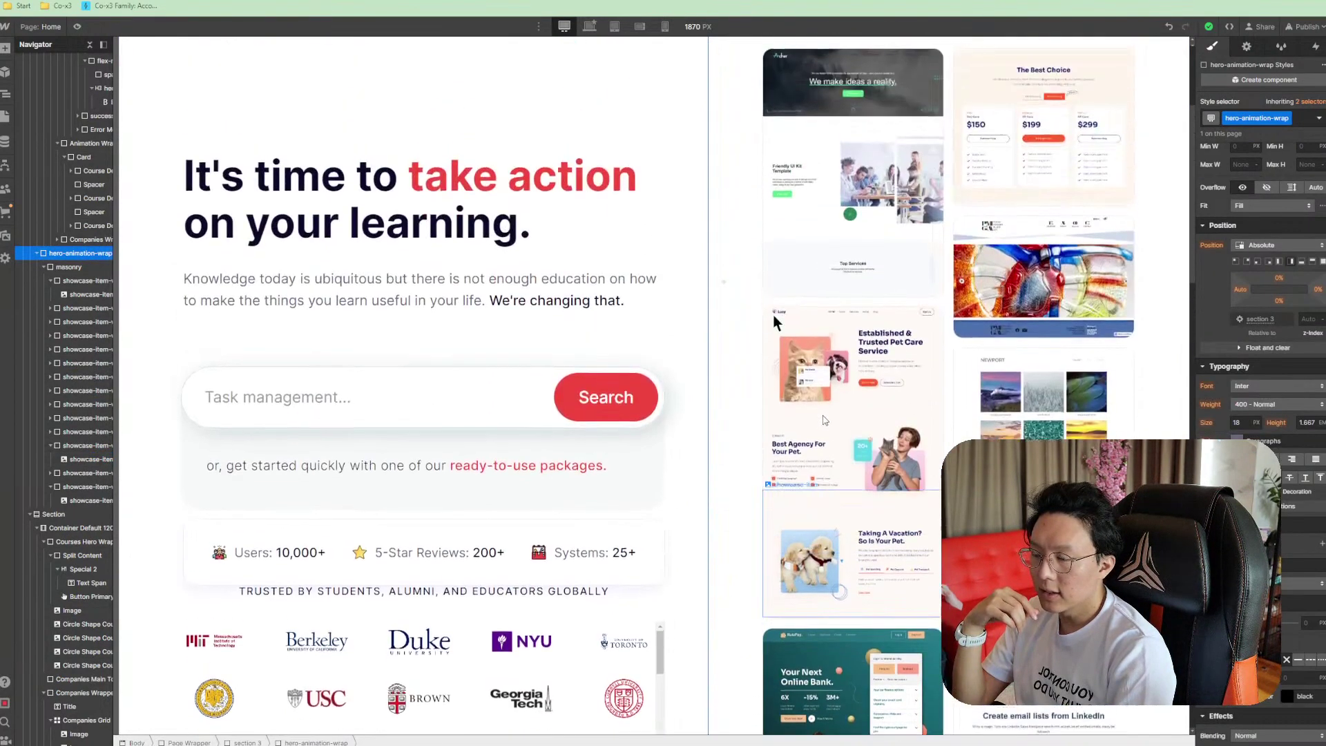
scroll(118, 268, down, 2)
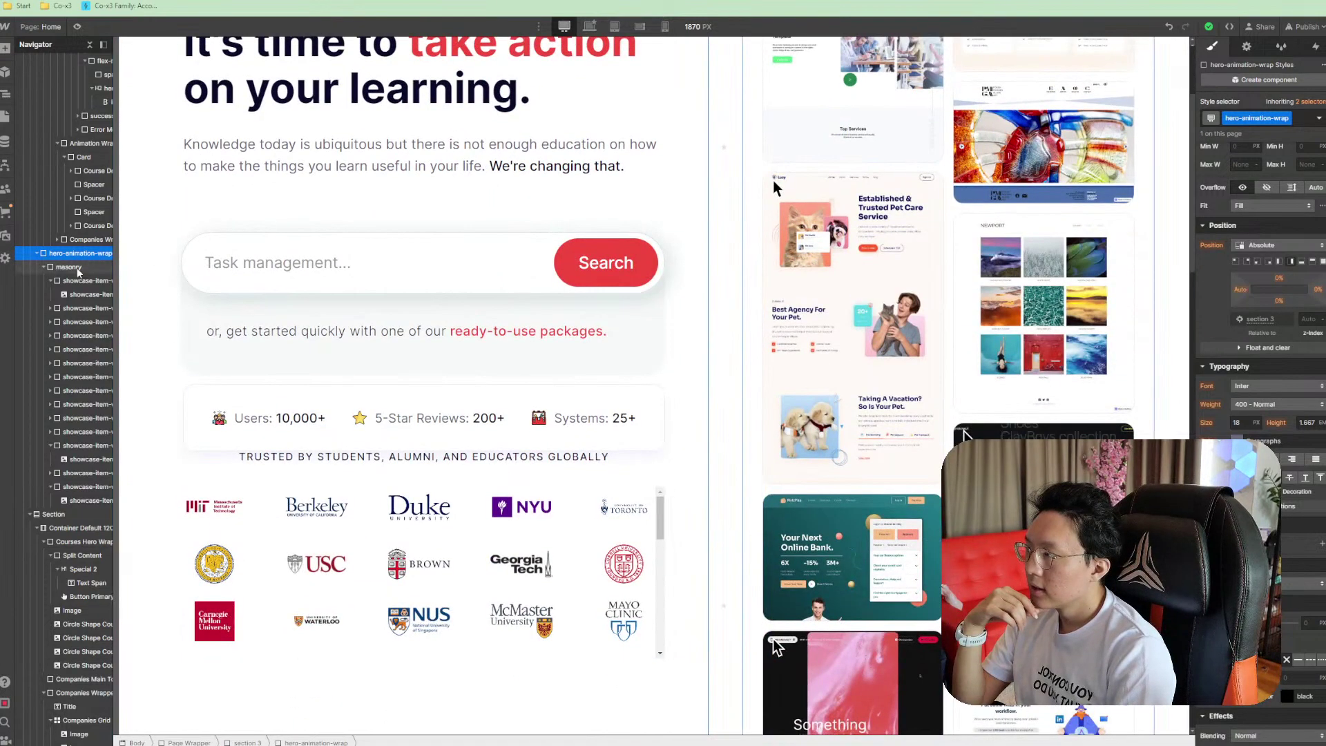
click(97, 267)
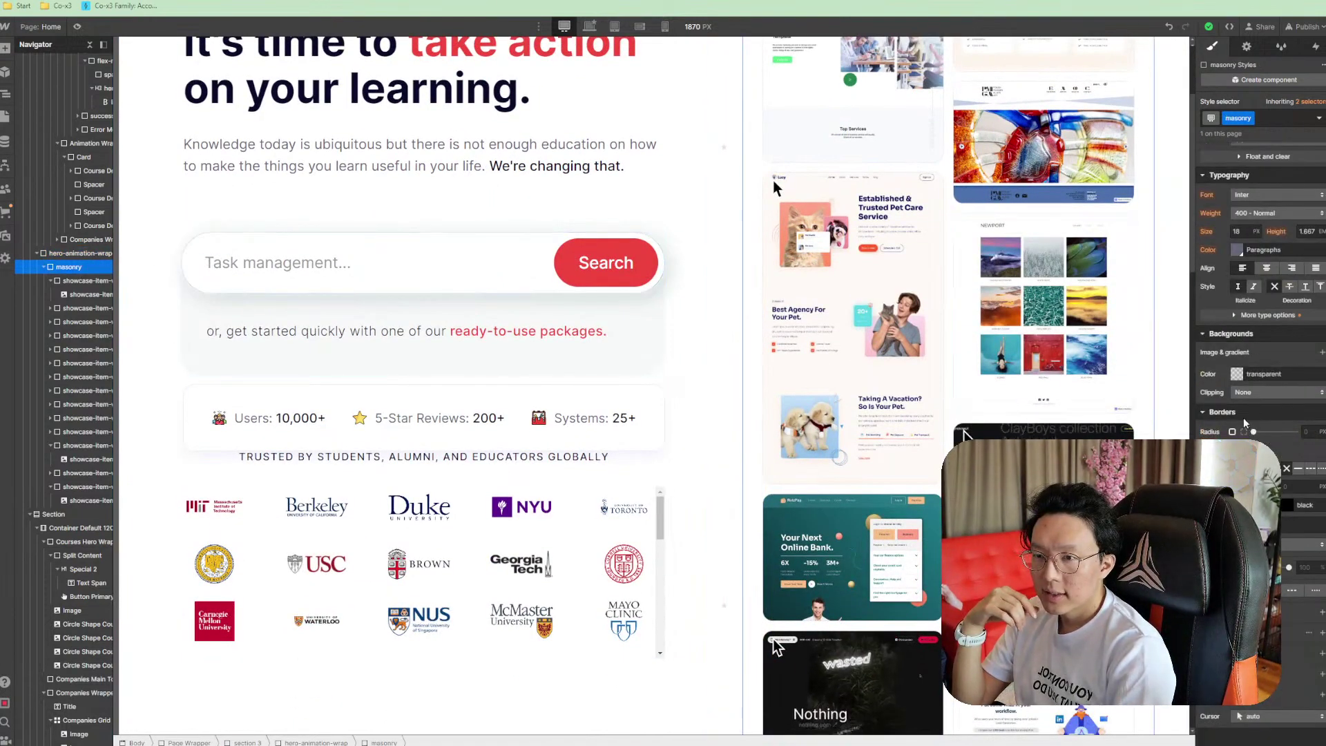
scroll(1254, 414, up, 4)
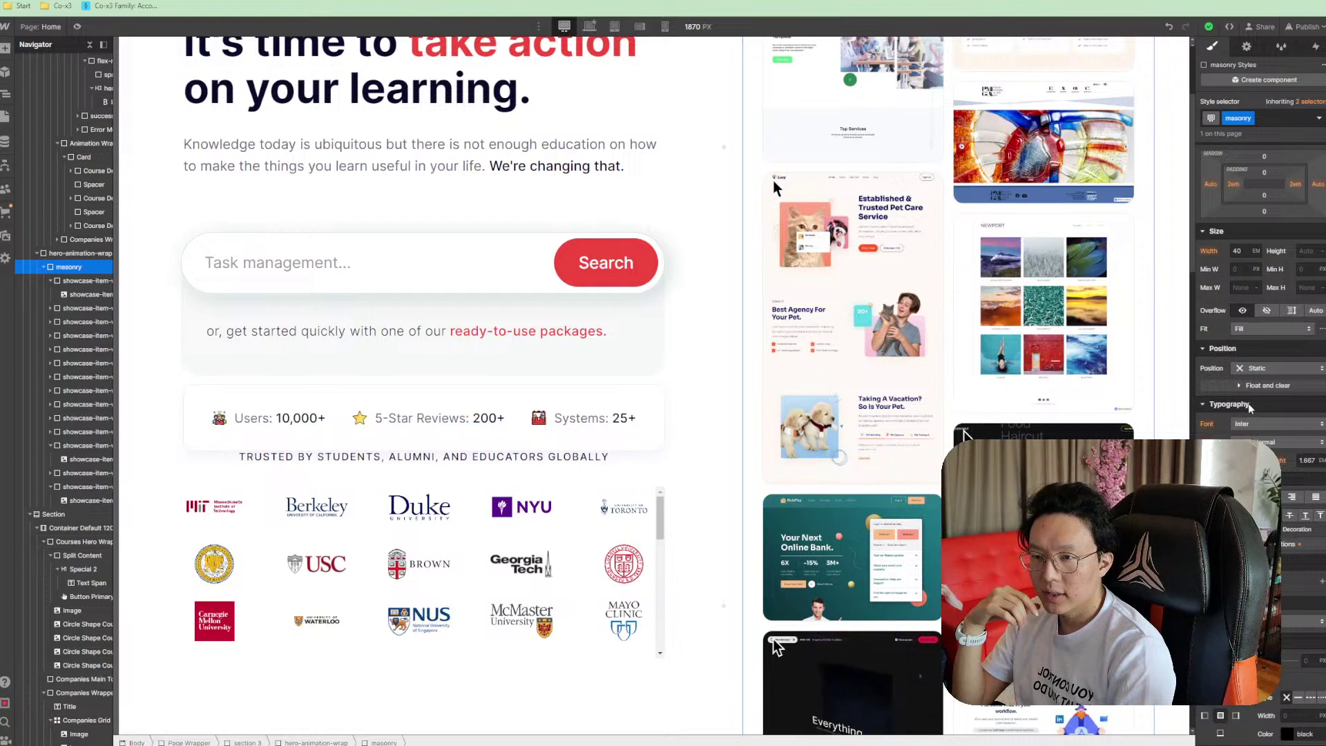
scroll(1252, 408, up, 1)
scroll(474, 442, down, 3)
scroll(474, 443, down, 3)
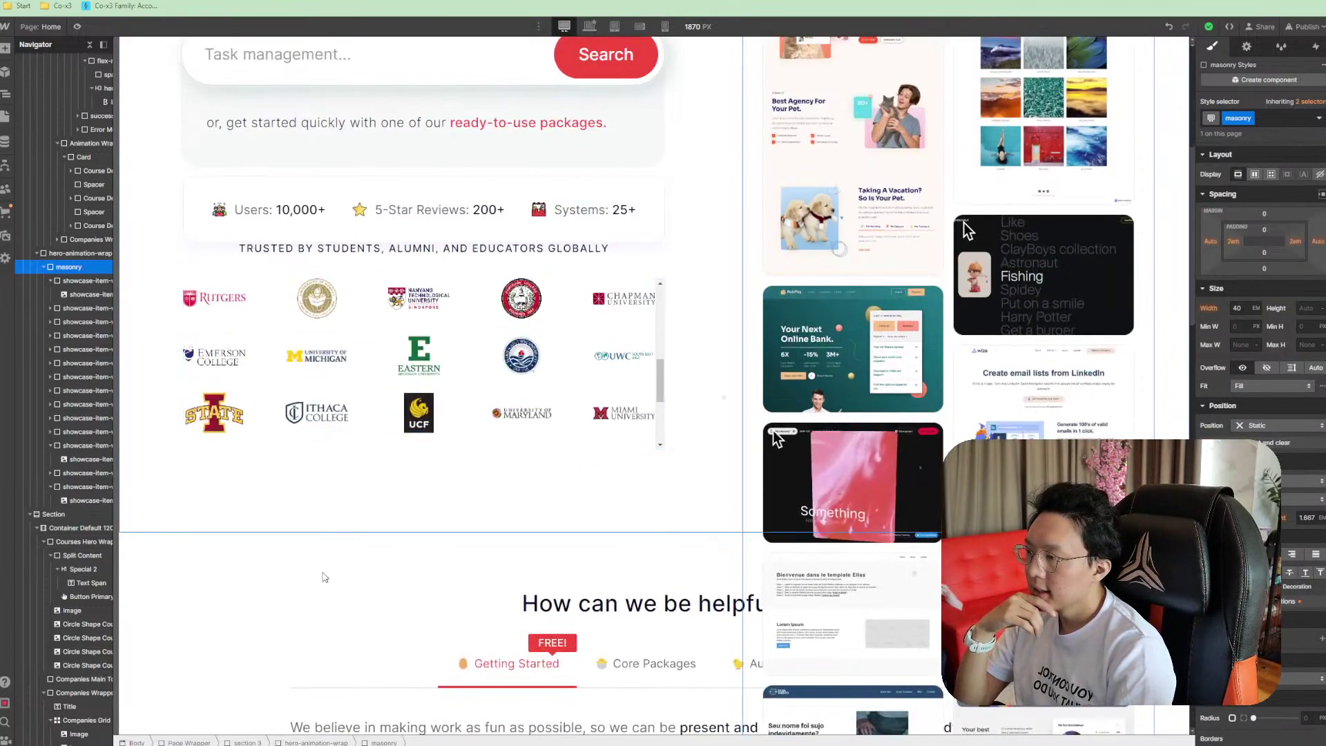
Try adding a high-z-index combo class to the Latest Courses section below the hero
click(319, 576)
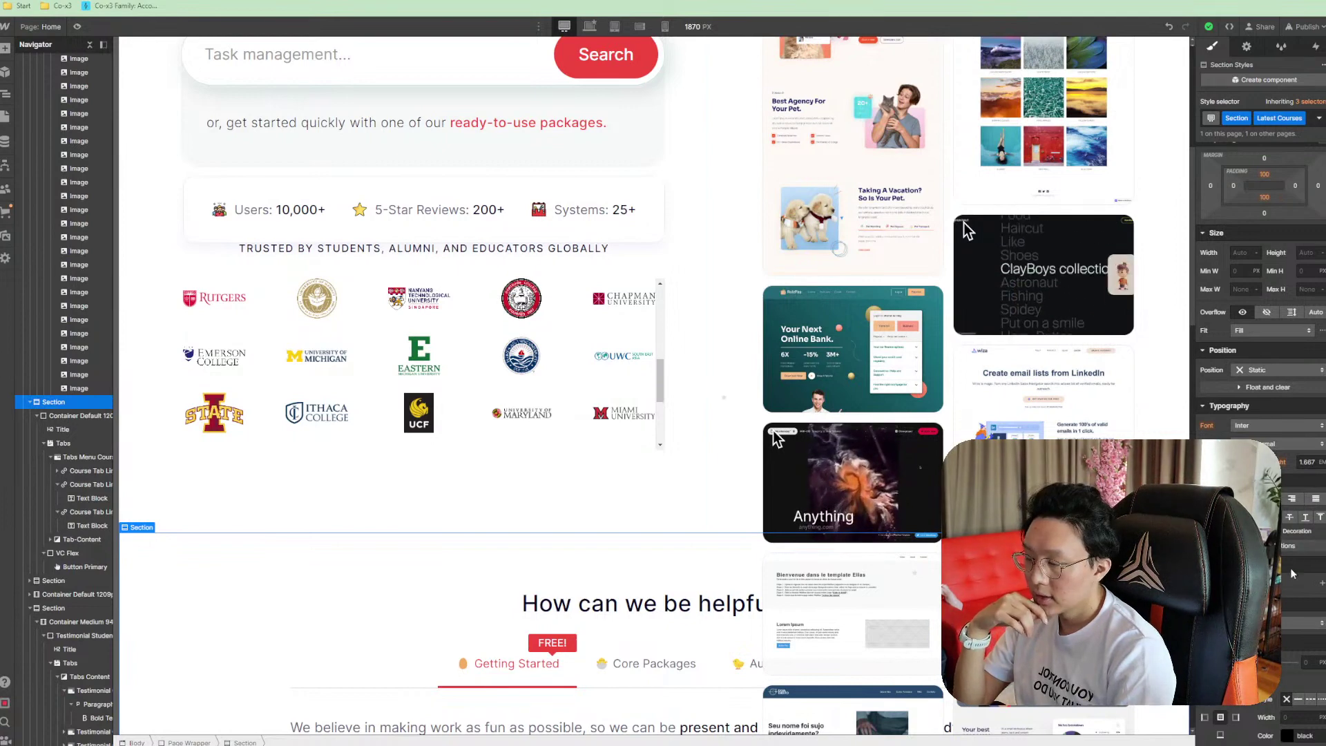
scroll(1304, 553, down, 3)
scroll(1303, 606, up, 3)
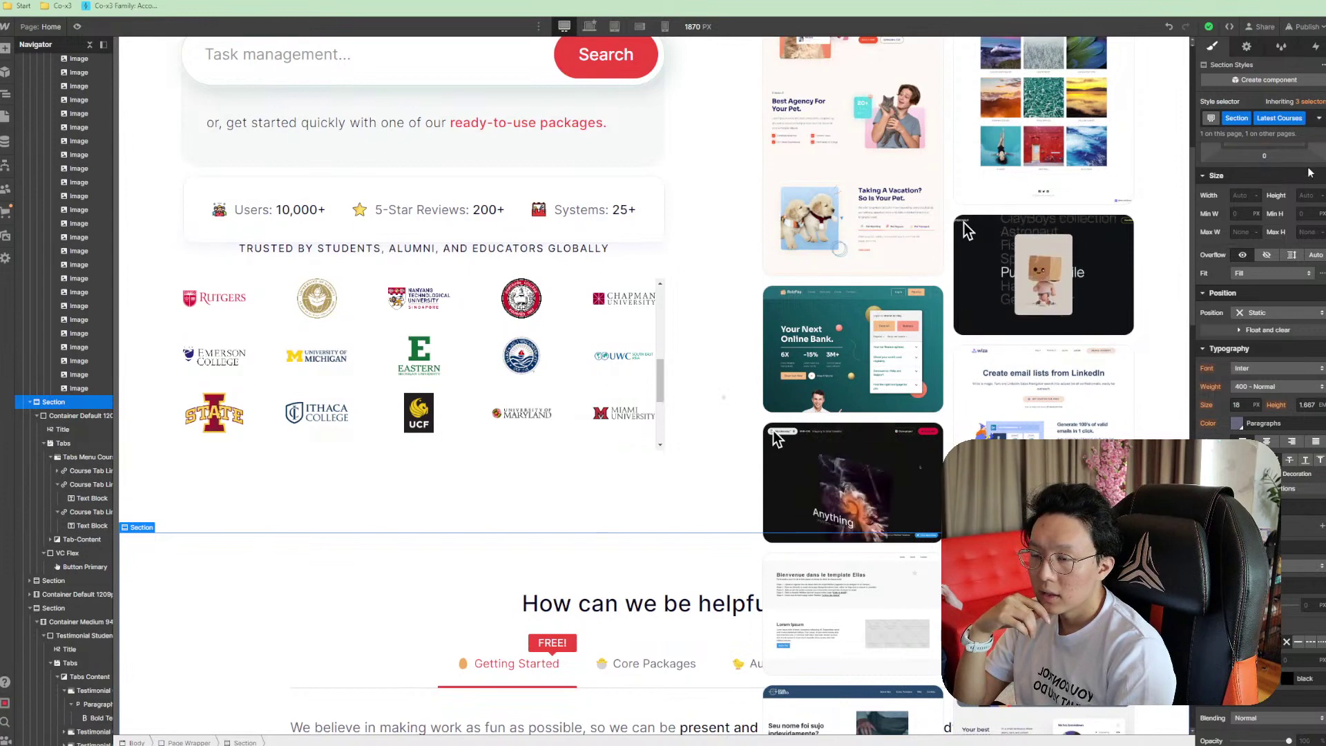
click(1312, 118)
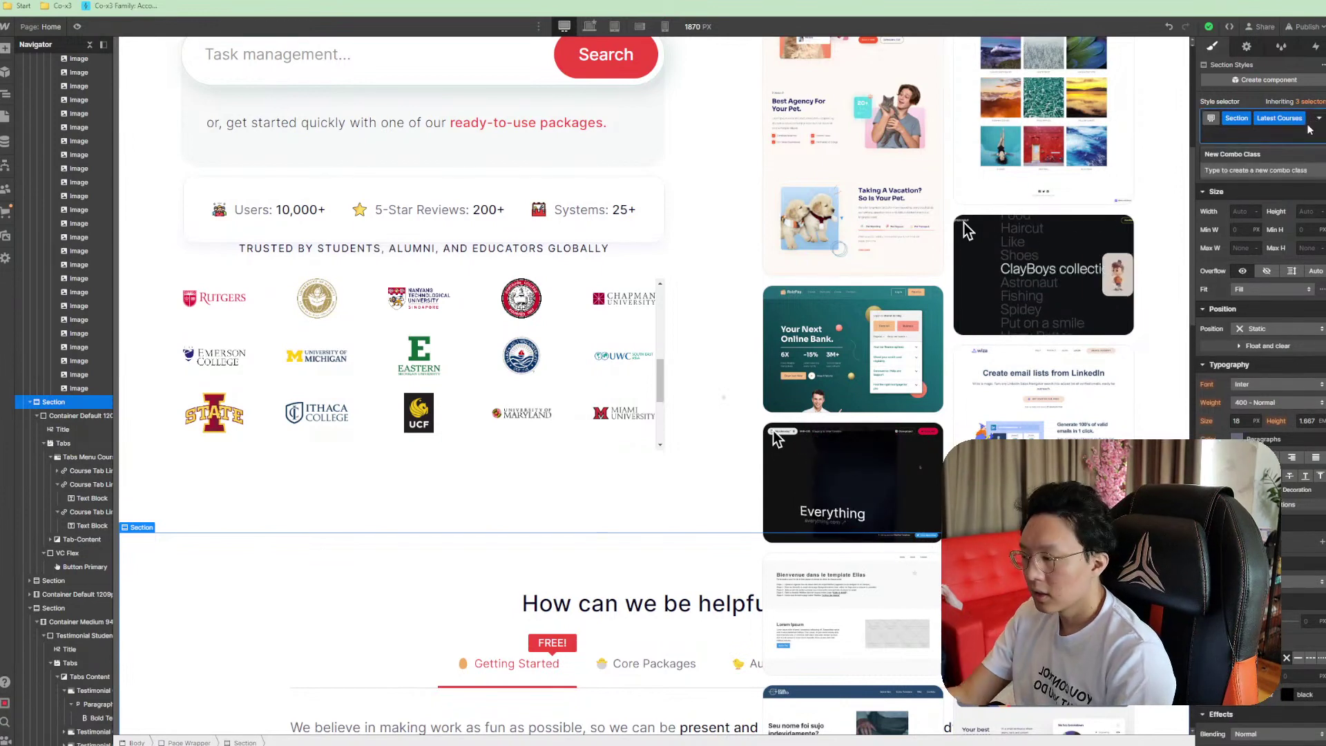
text(high-z-index)
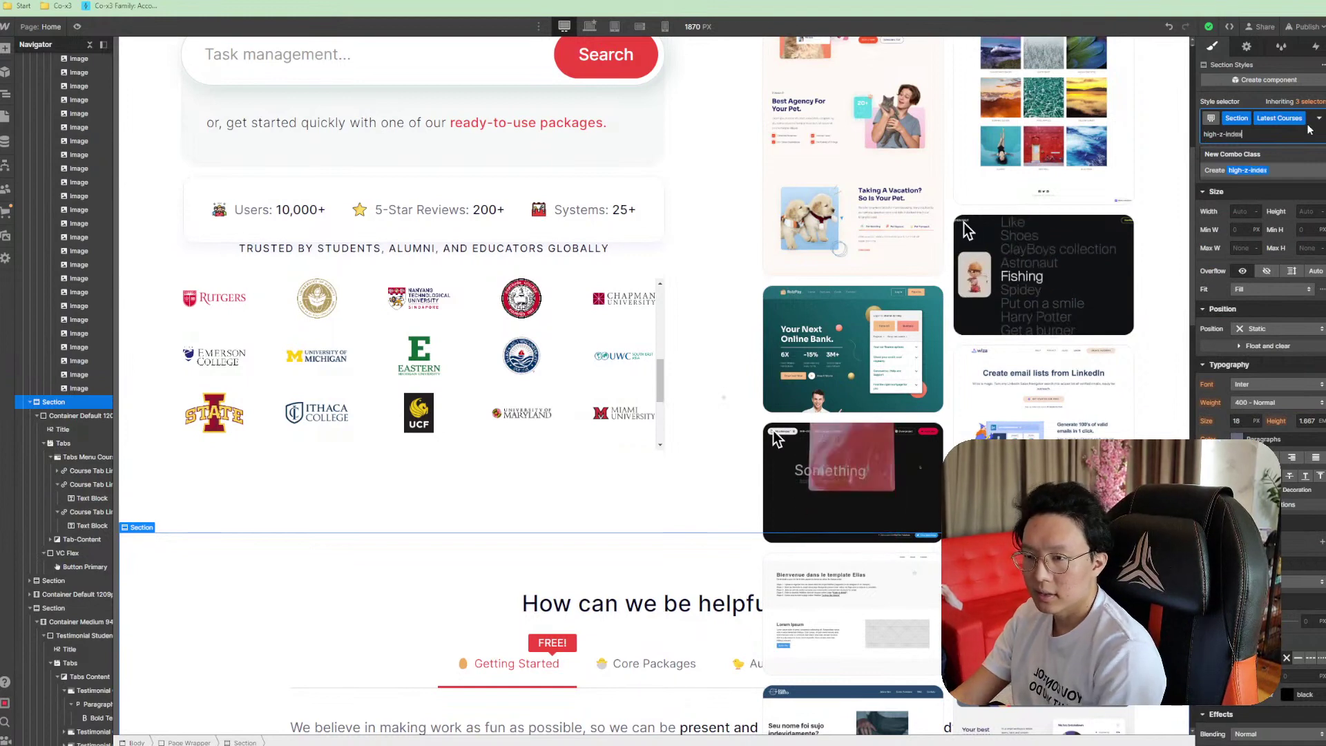
key(Return)
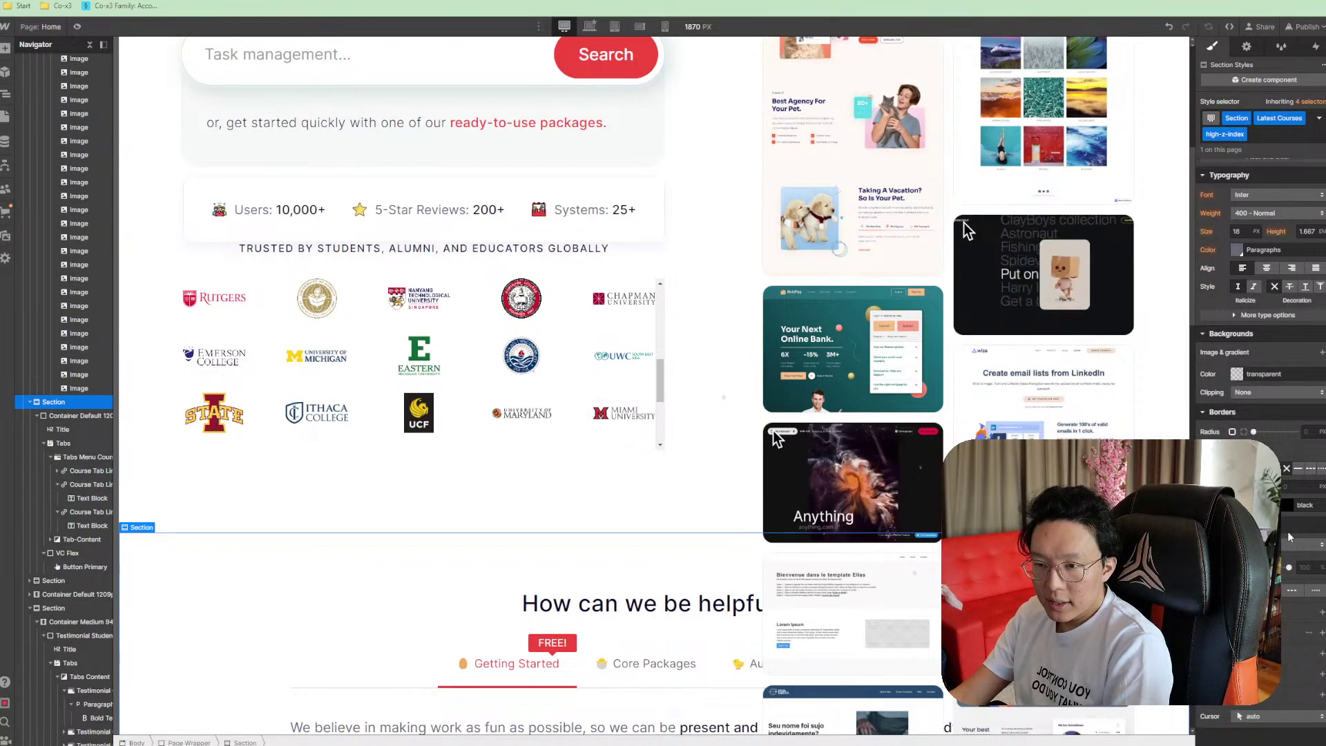
scroll(1288, 544, up, 3)
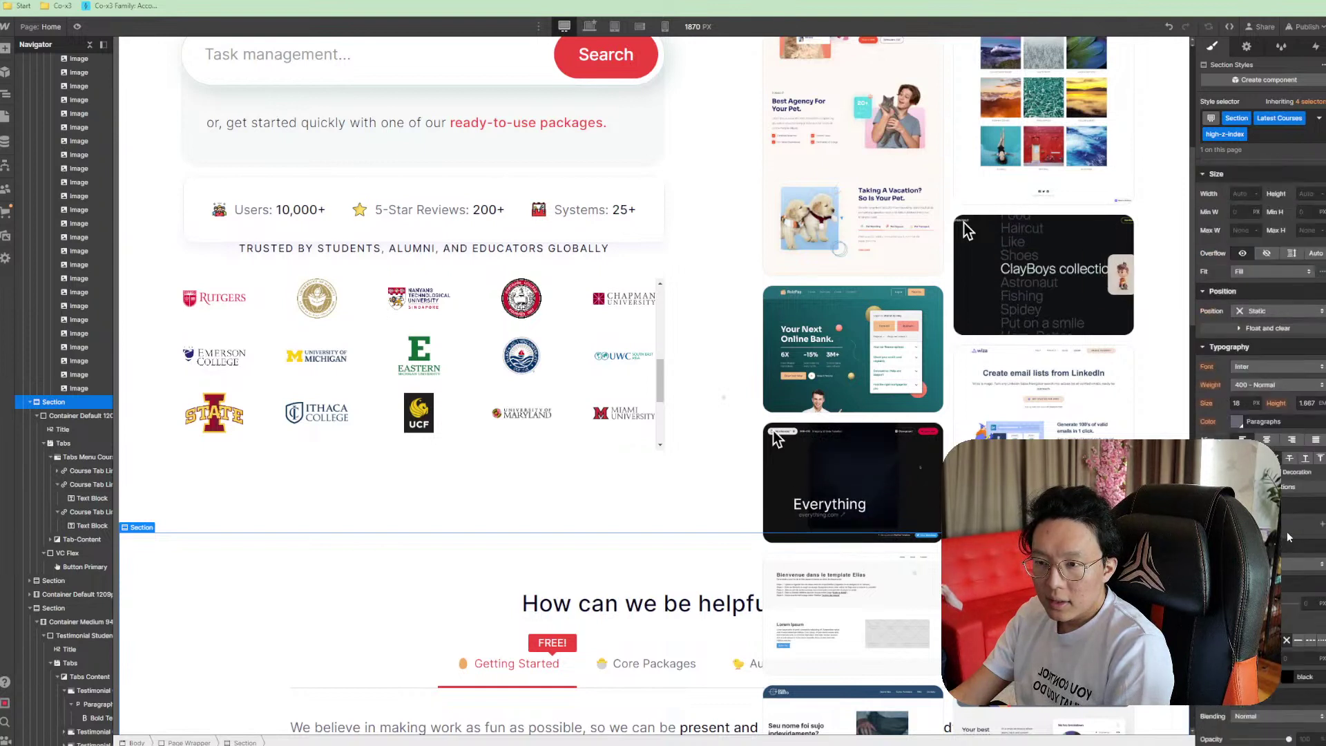
scroll(1289, 486, up, 3)
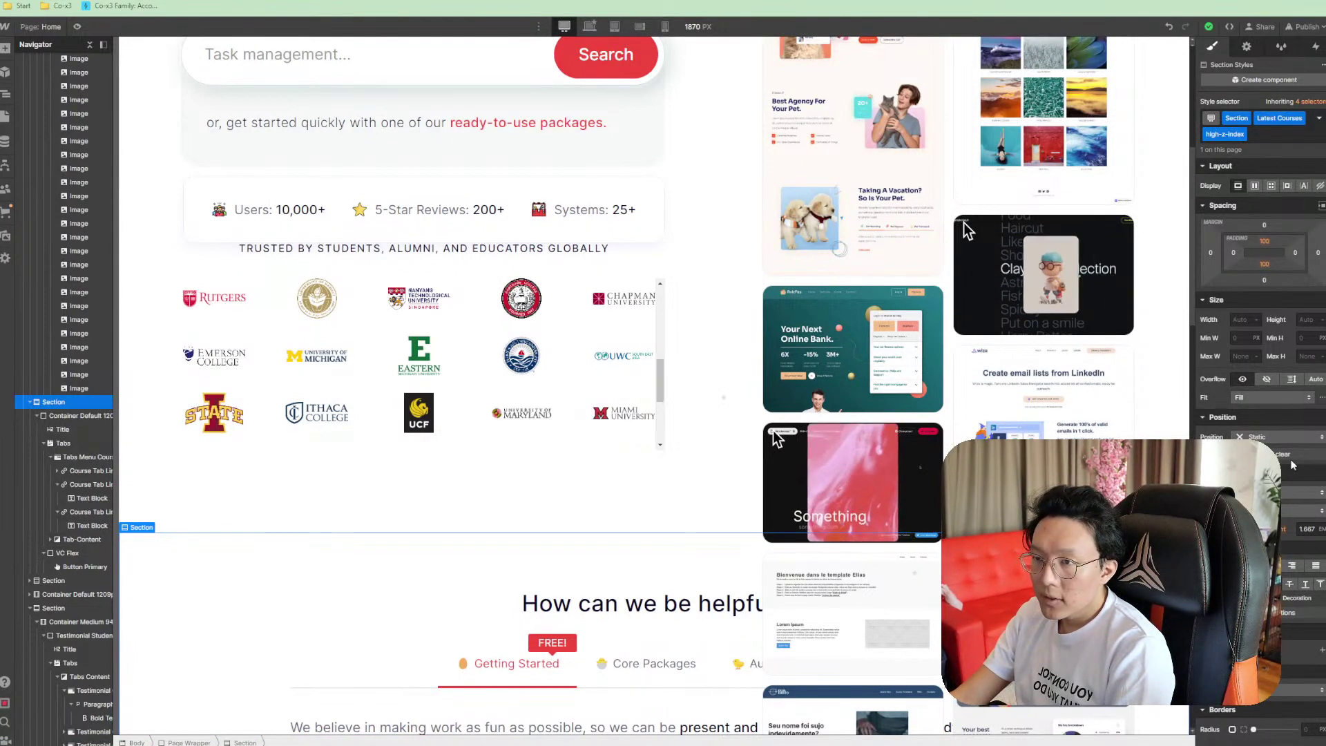
key(ctrl+z)
Examine the styles of the container, title and tabs in the Latest Courses section and how far the showcase images overlap the content below
click(74, 416)
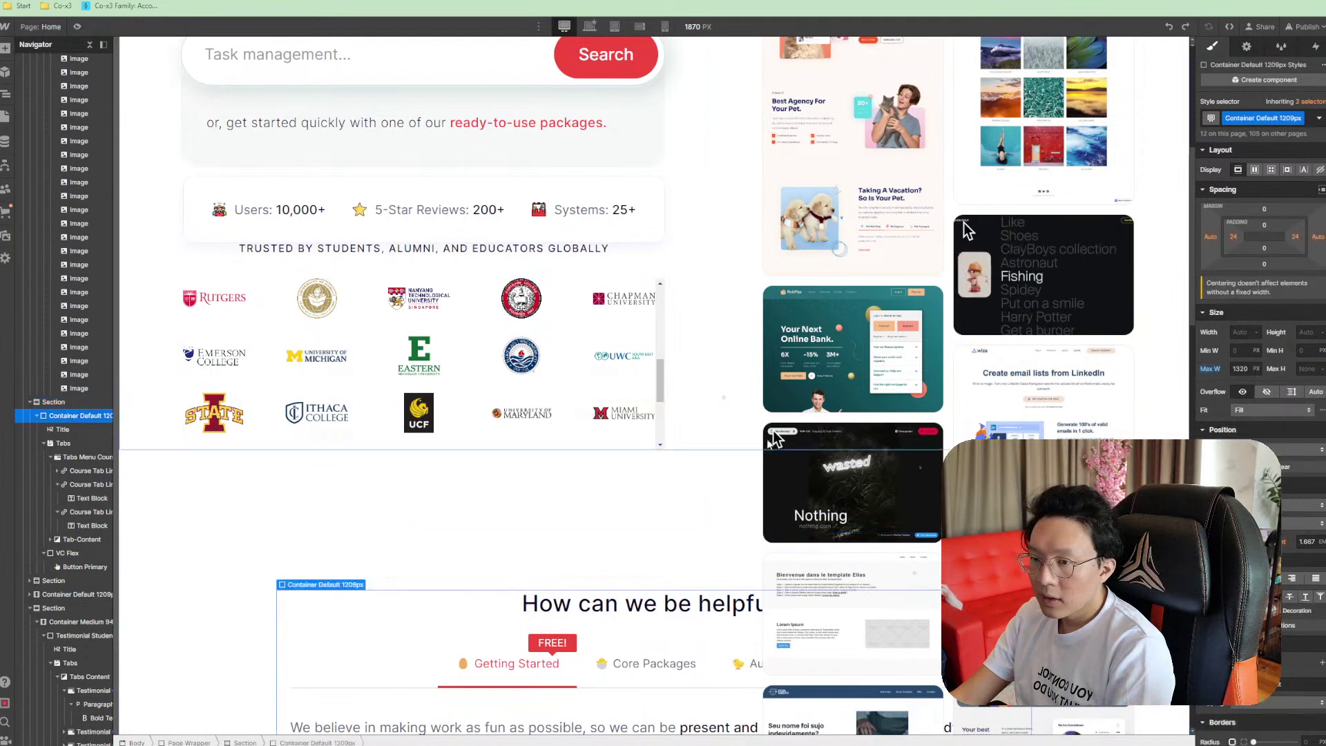
scroll(1261, 235, down, 2)
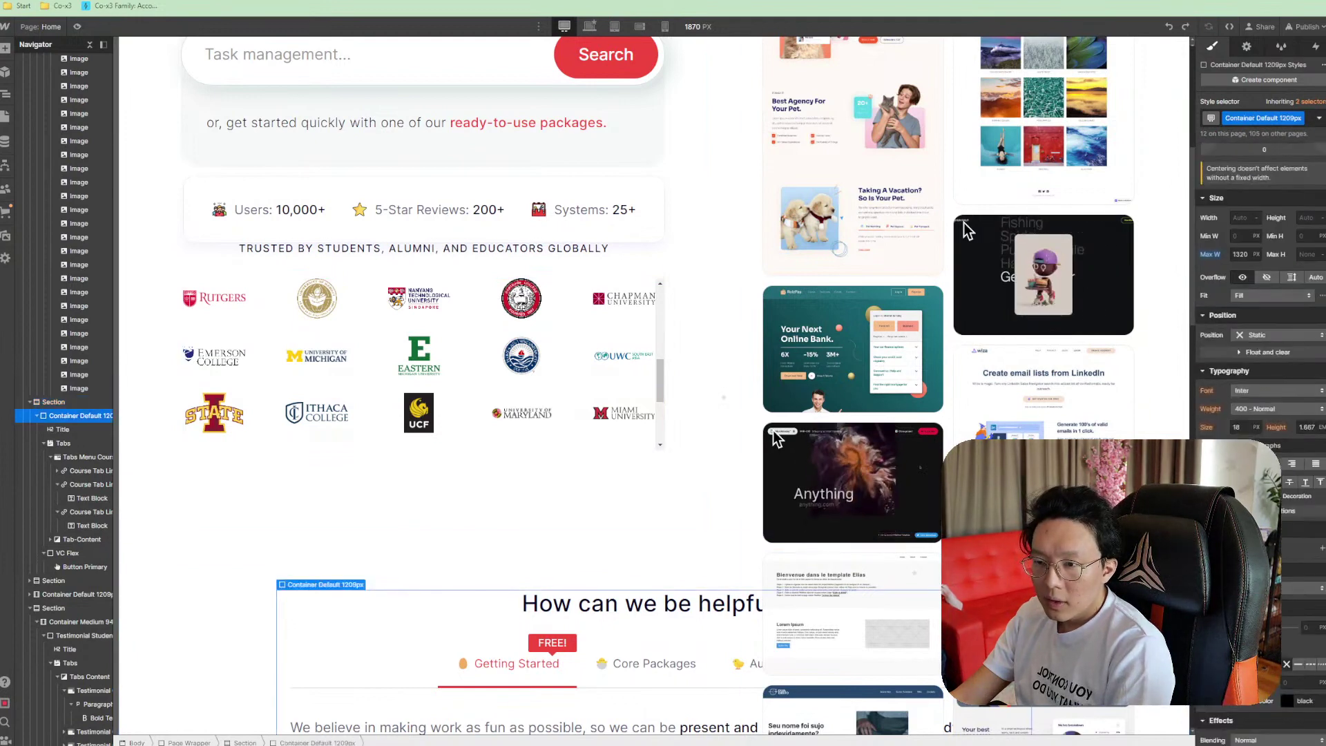
scroll(1317, 703, down, 2)
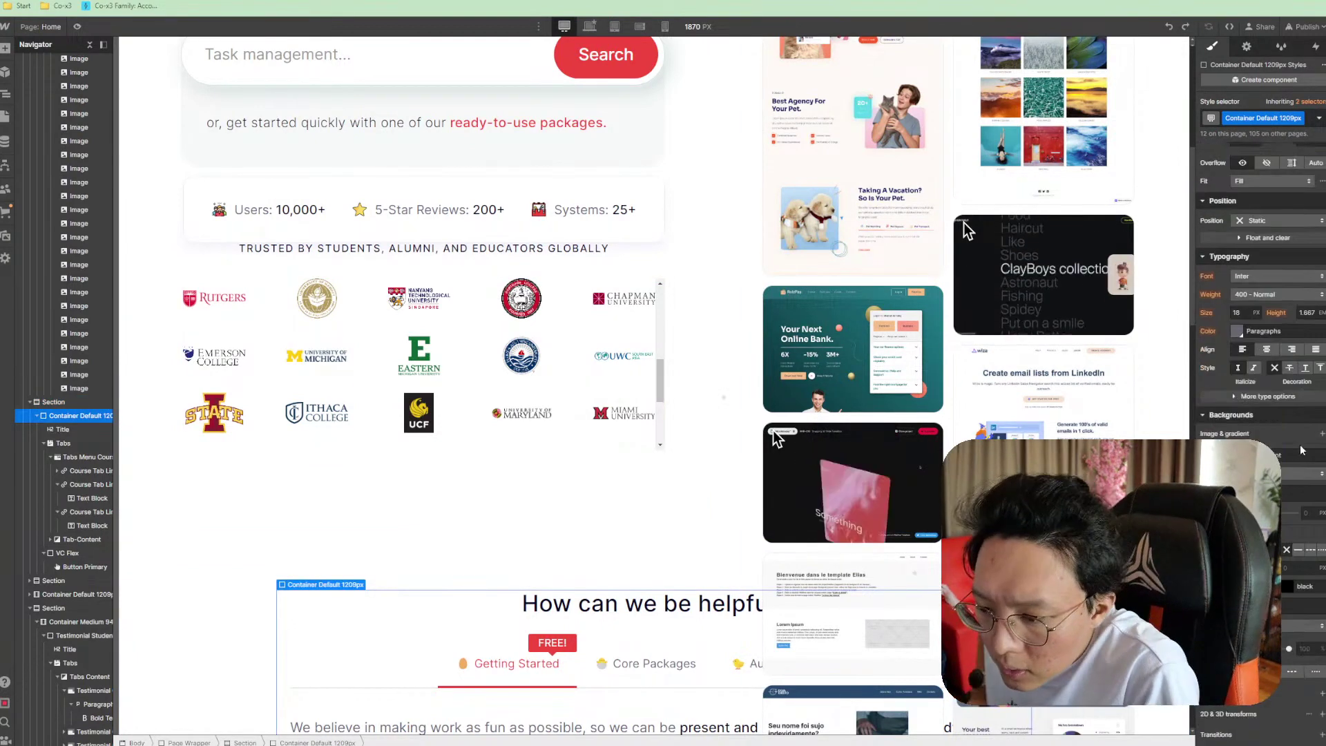
scroll(1318, 703, down, 2)
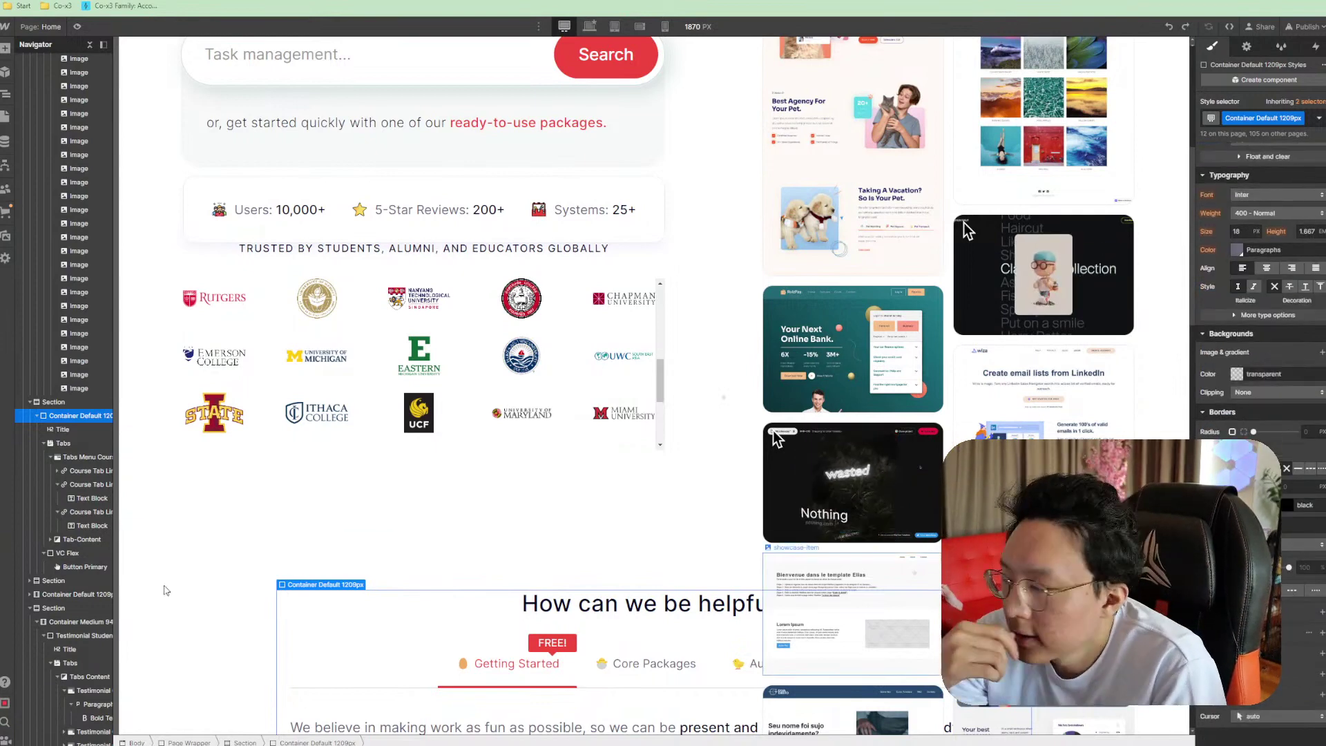
click(81, 430)
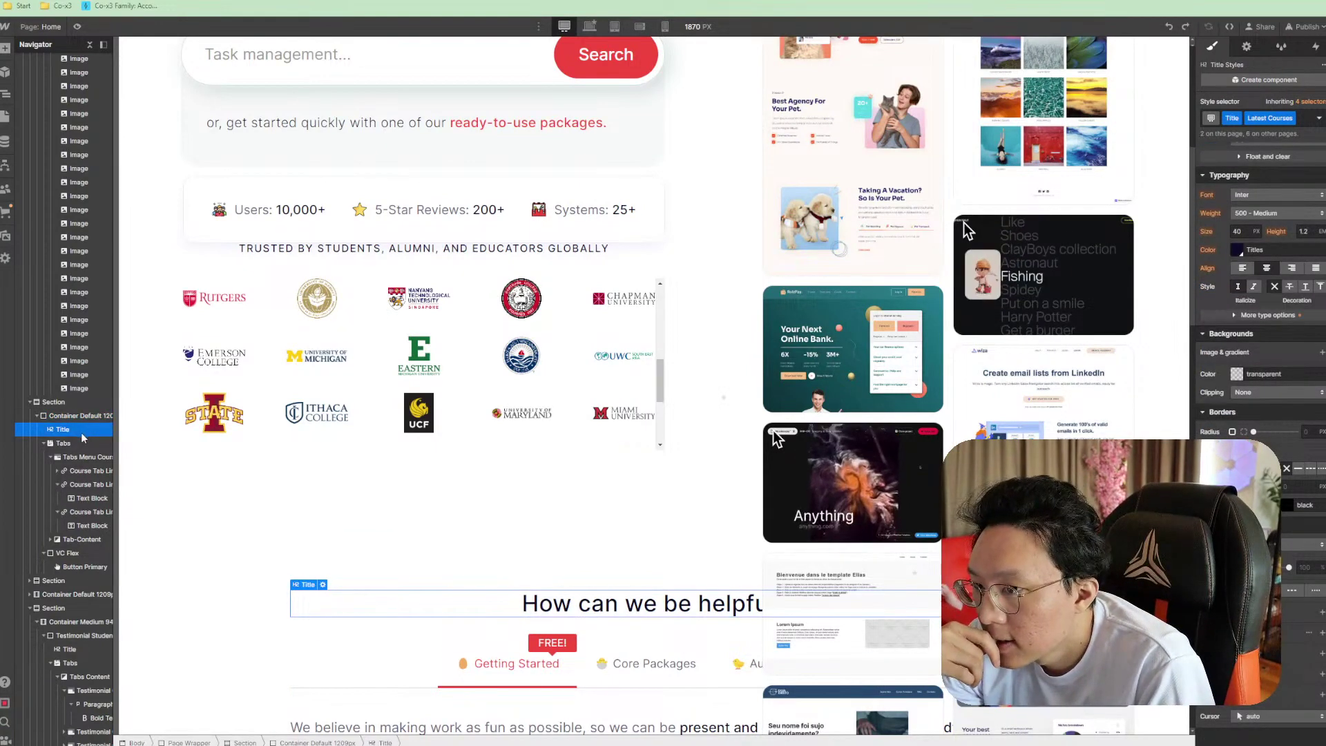
scroll(1241, 354, up, 4)
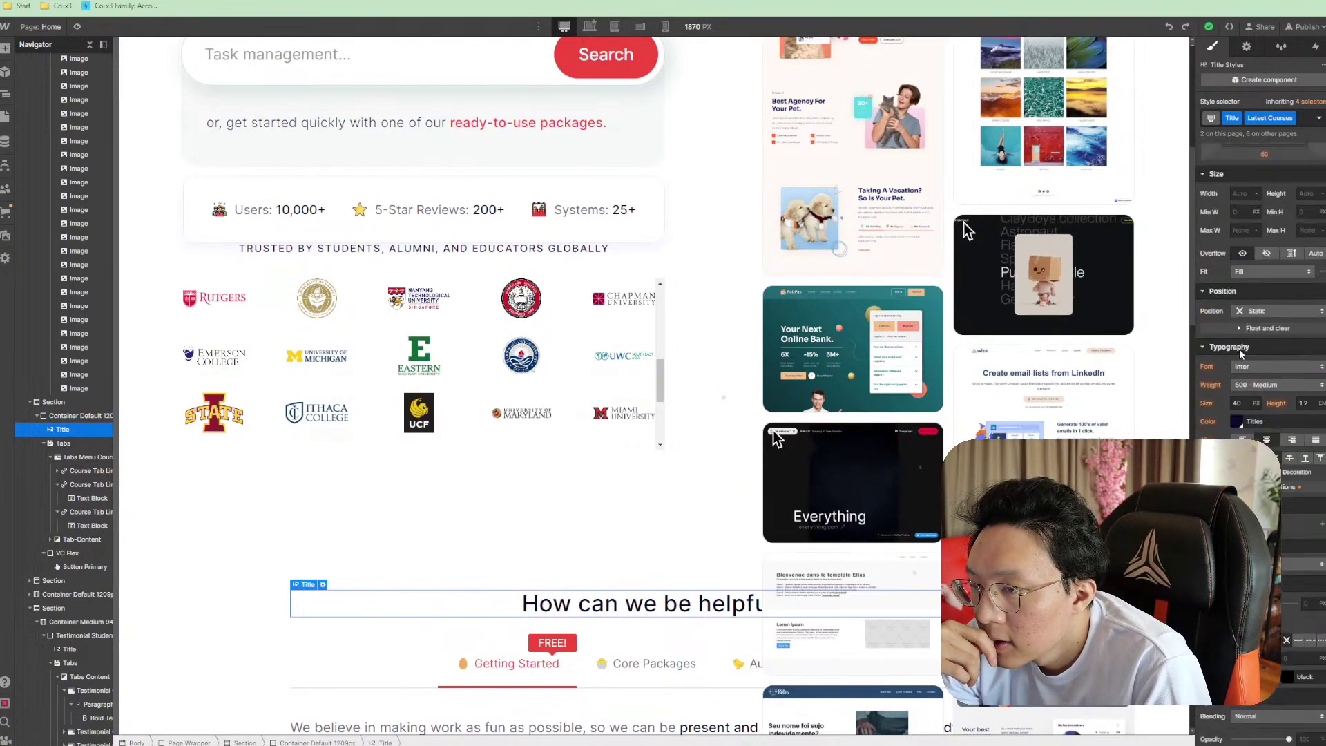
scroll(1242, 354, up, 1)
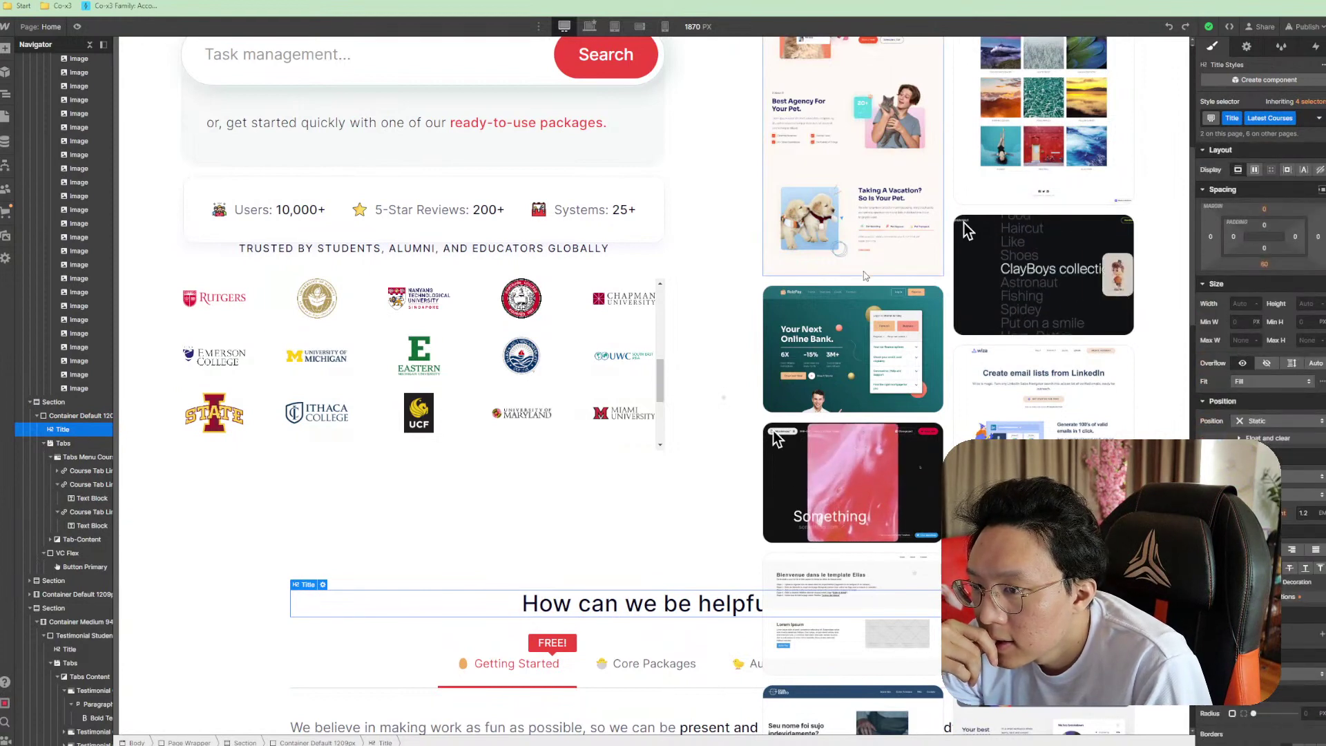
click(79, 403)
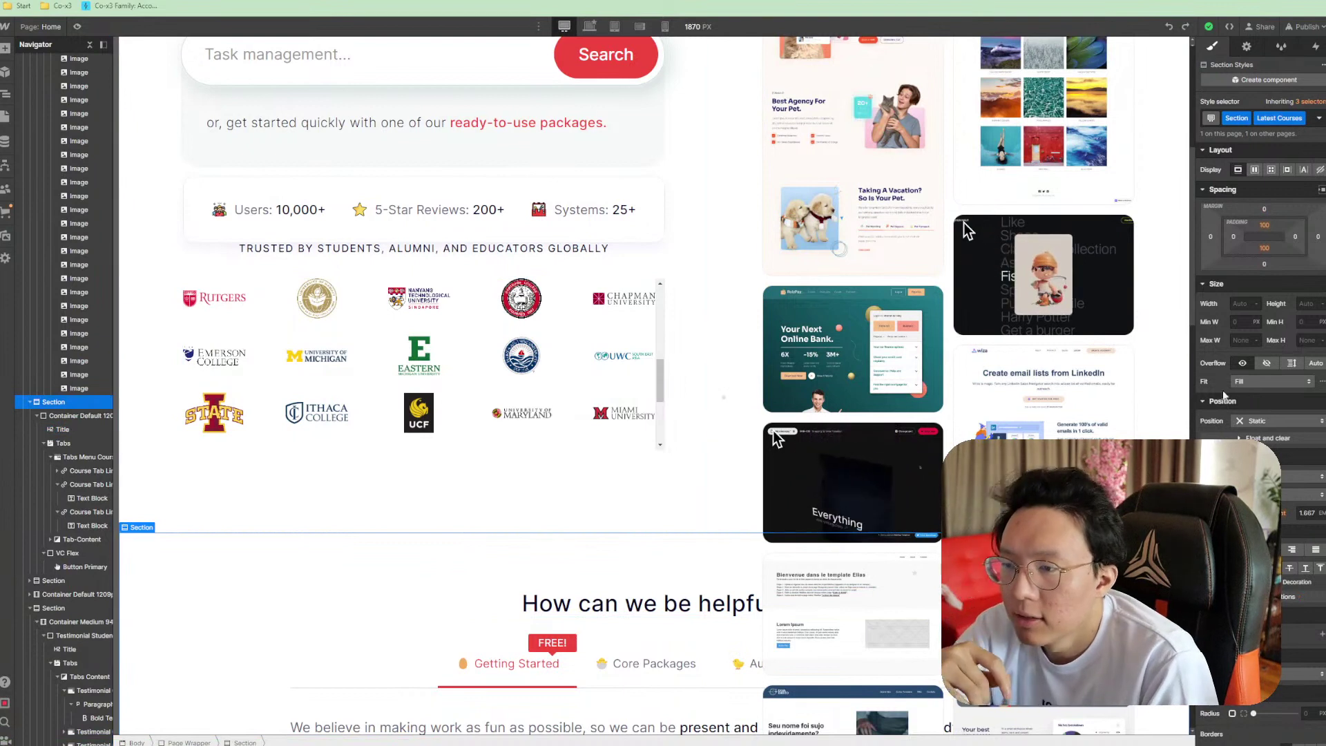
click(1319, 383)
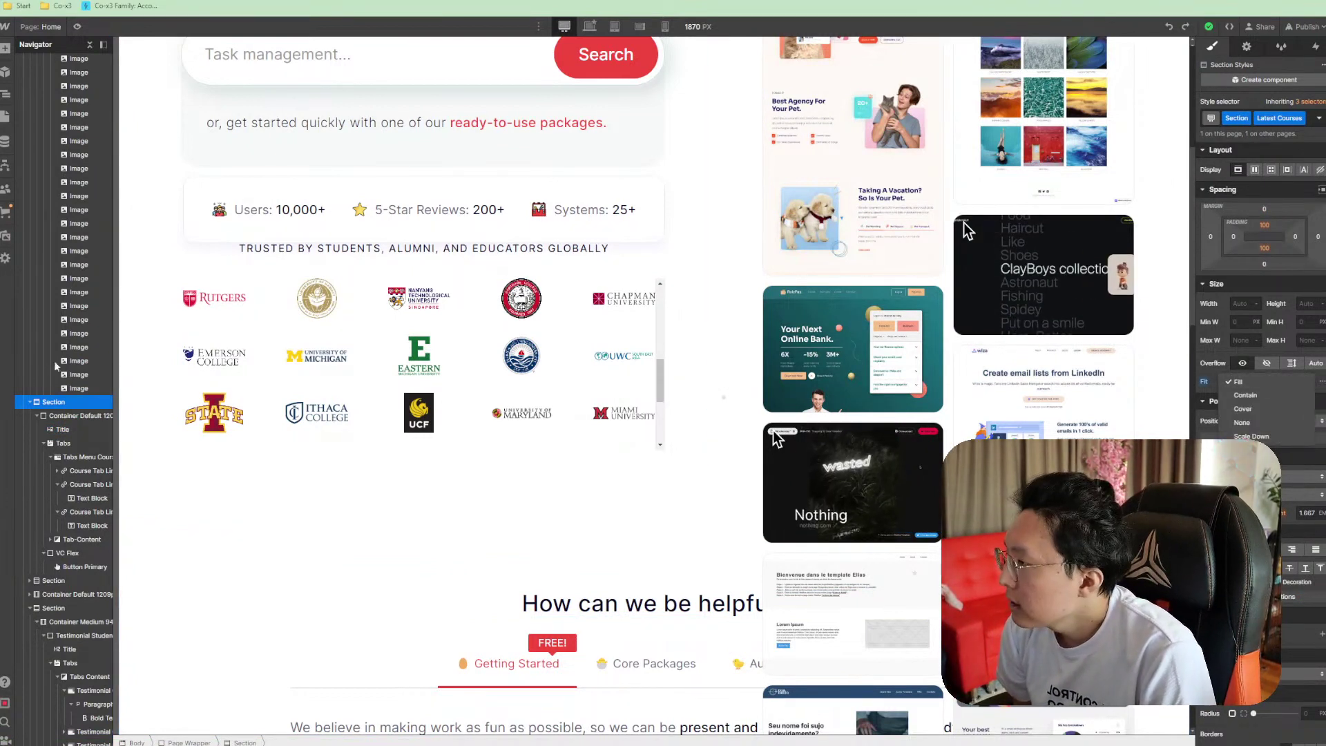
click(1238, 381)
click(64, 443)
scroll(698, 497, up, 5)
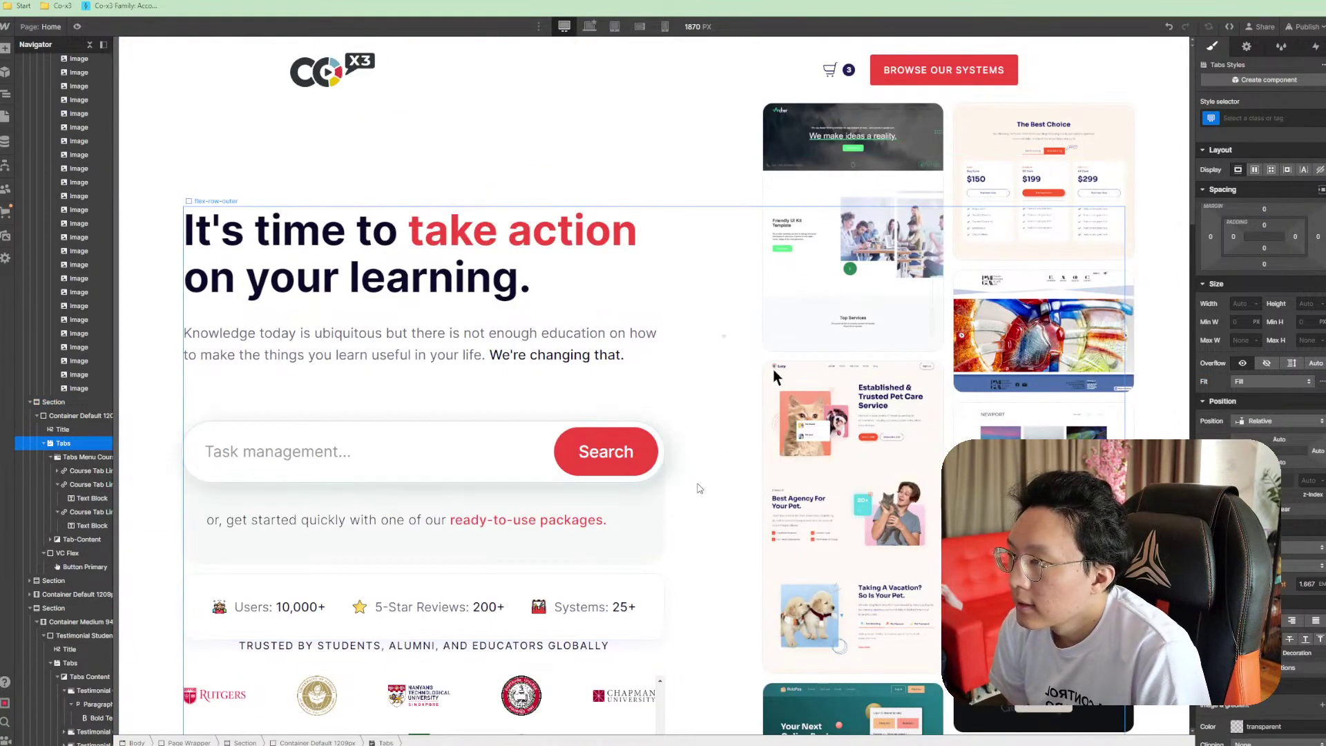
scroll(715, 537, down, 9)
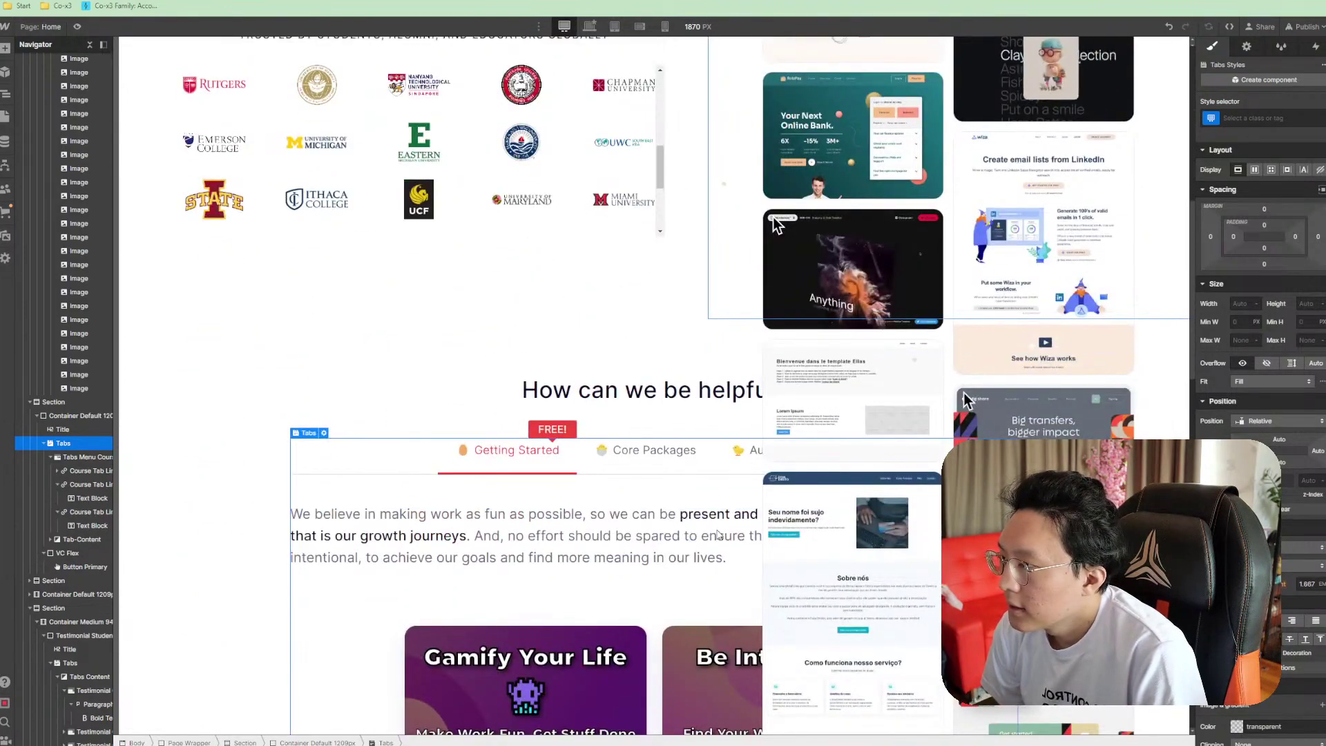
scroll(718, 536, down, 8)
scroll(721, 523, down, 1)
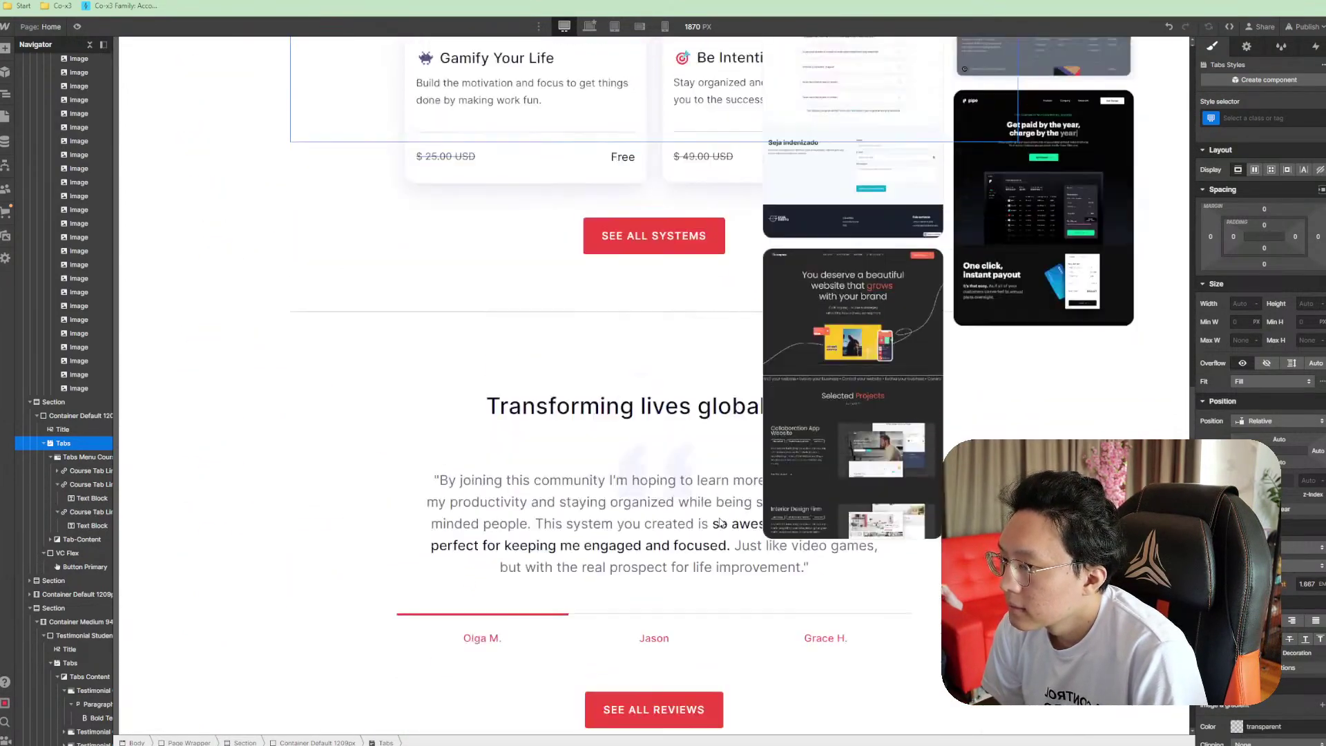
scroll(721, 523, up, 16)
scroll(721, 523, up, 2)
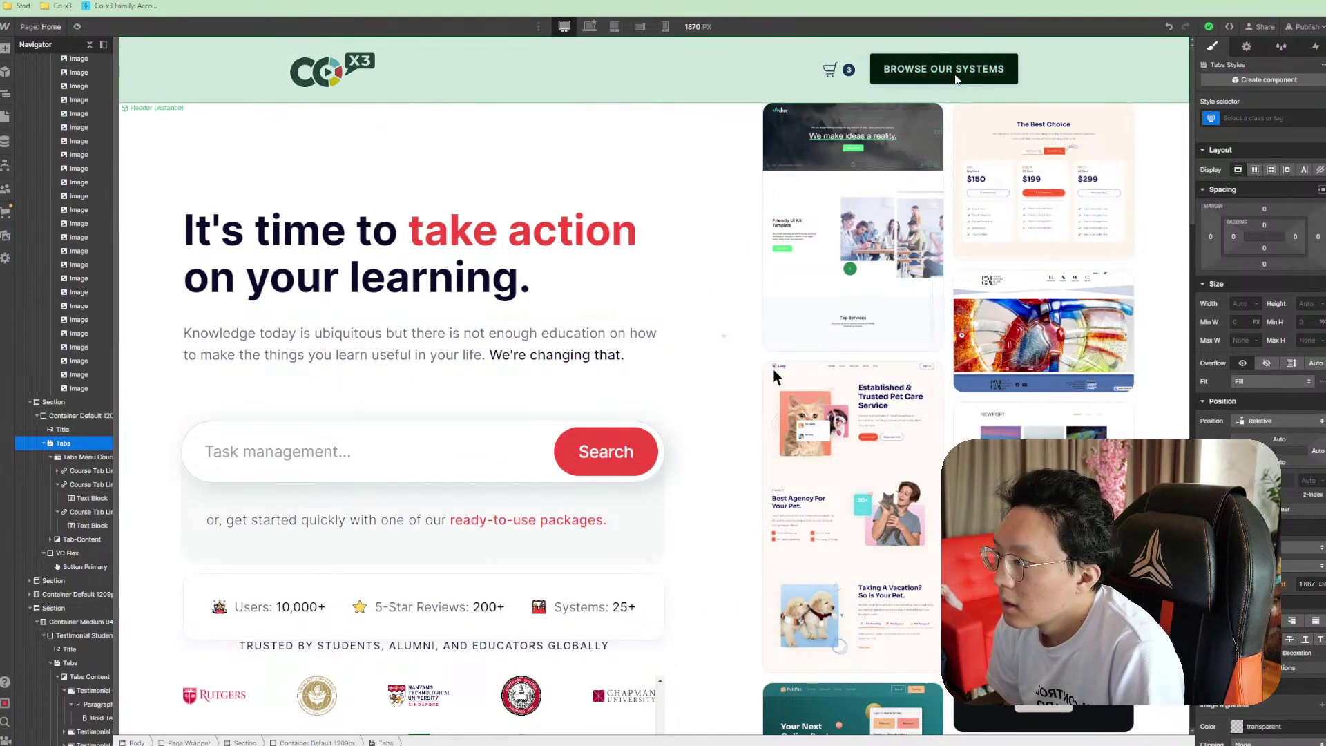
Try extending the closing sentence of the hero paragraph to "We're changing that with systems."
click(617, 360)
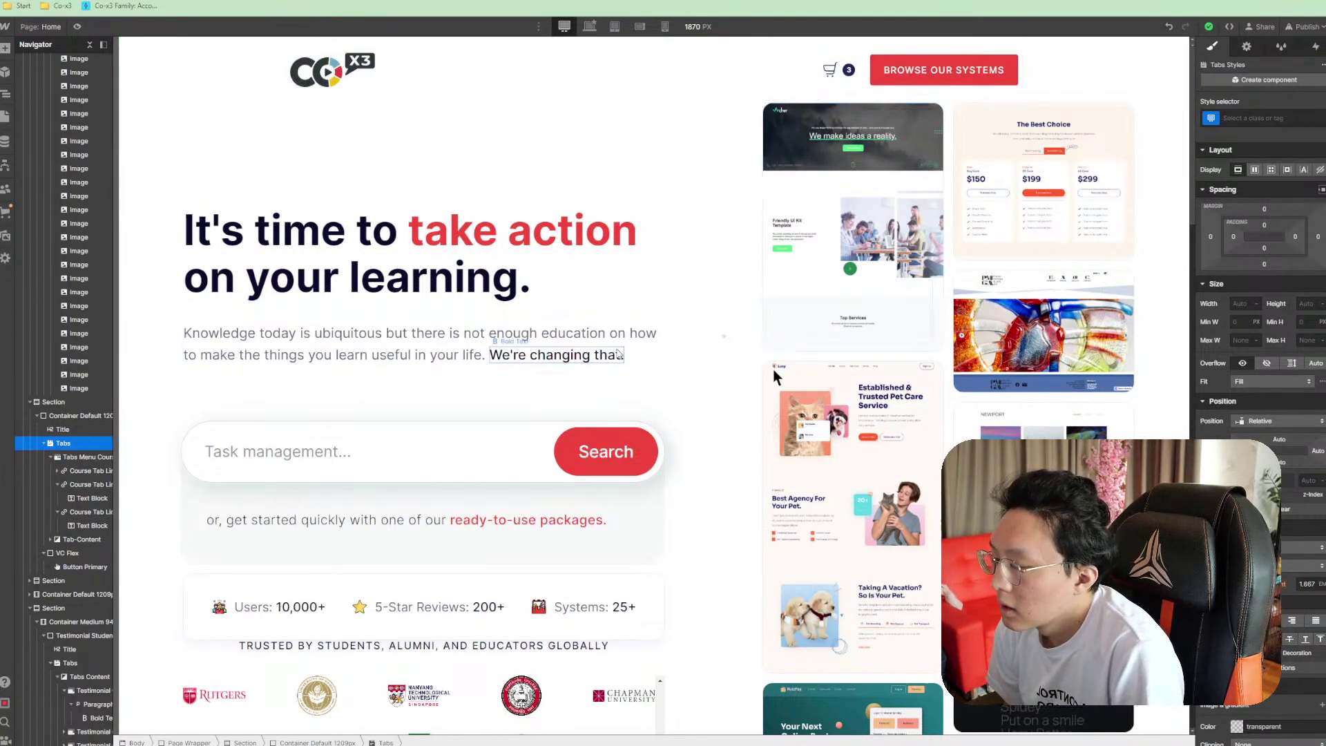
double_click(618, 361)
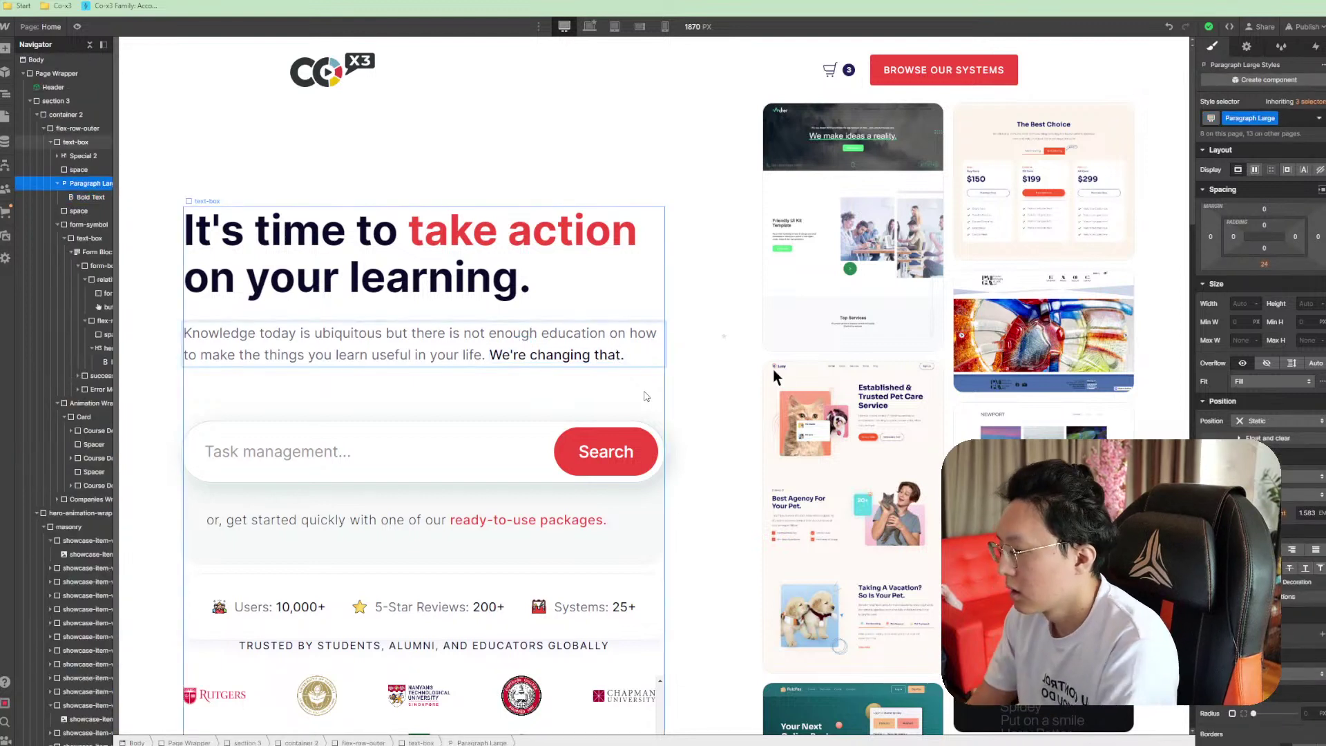
text(with systems)
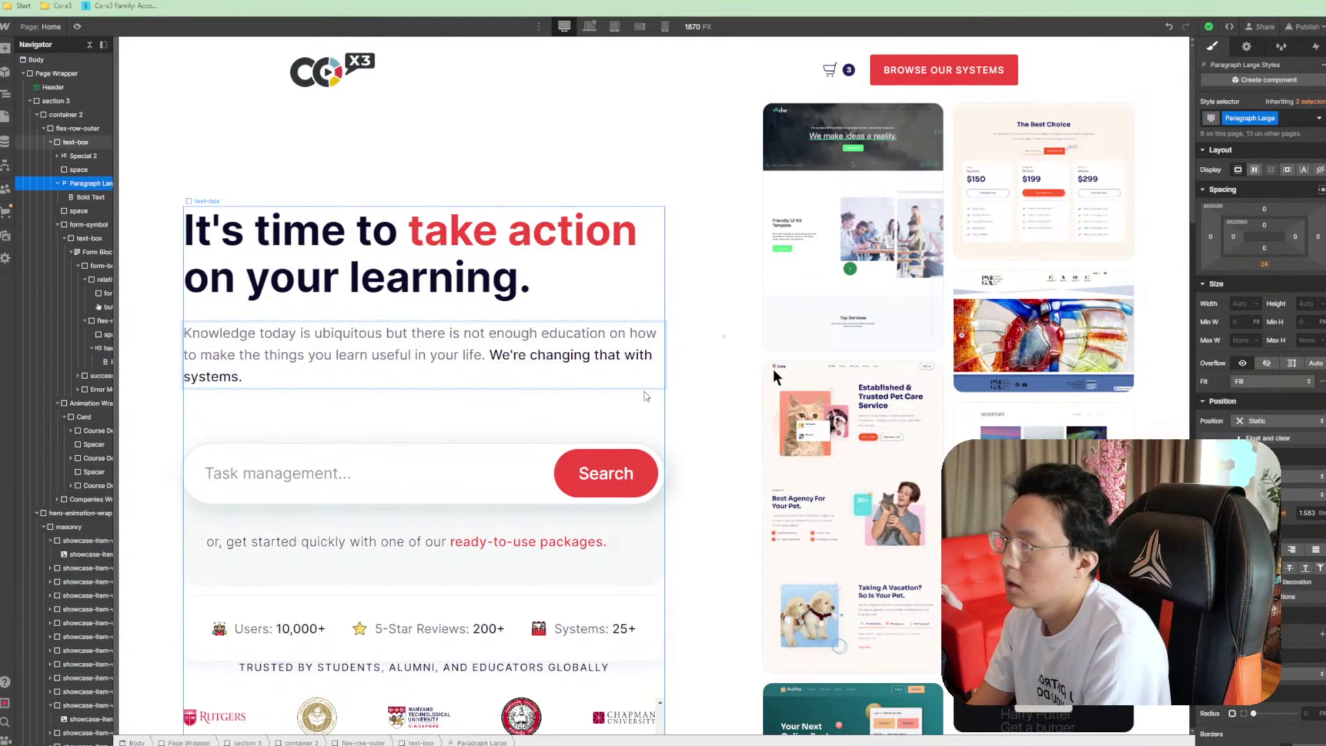
key(ctrl+z)
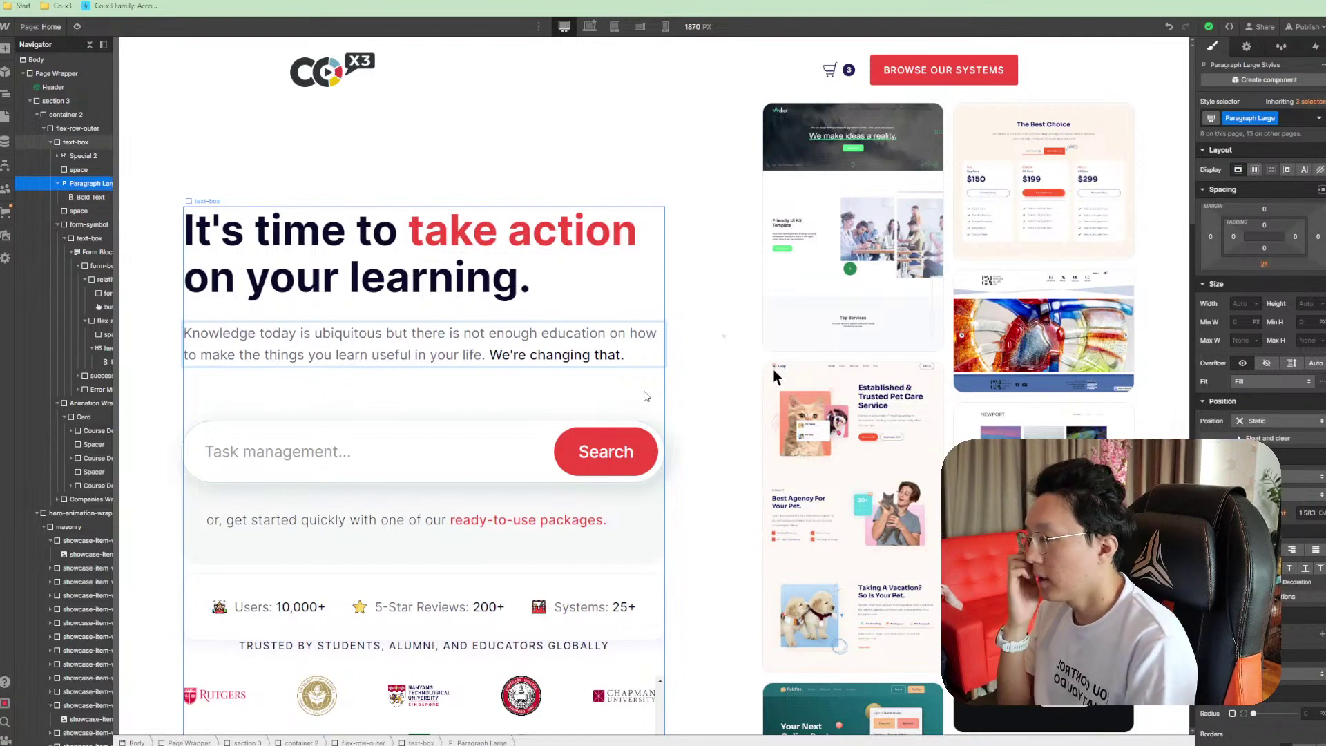
Examine the styles of the hero's Companies Wrapper, the Latest Courses section below it and that section's container
scroll(624, 391, down, 1)
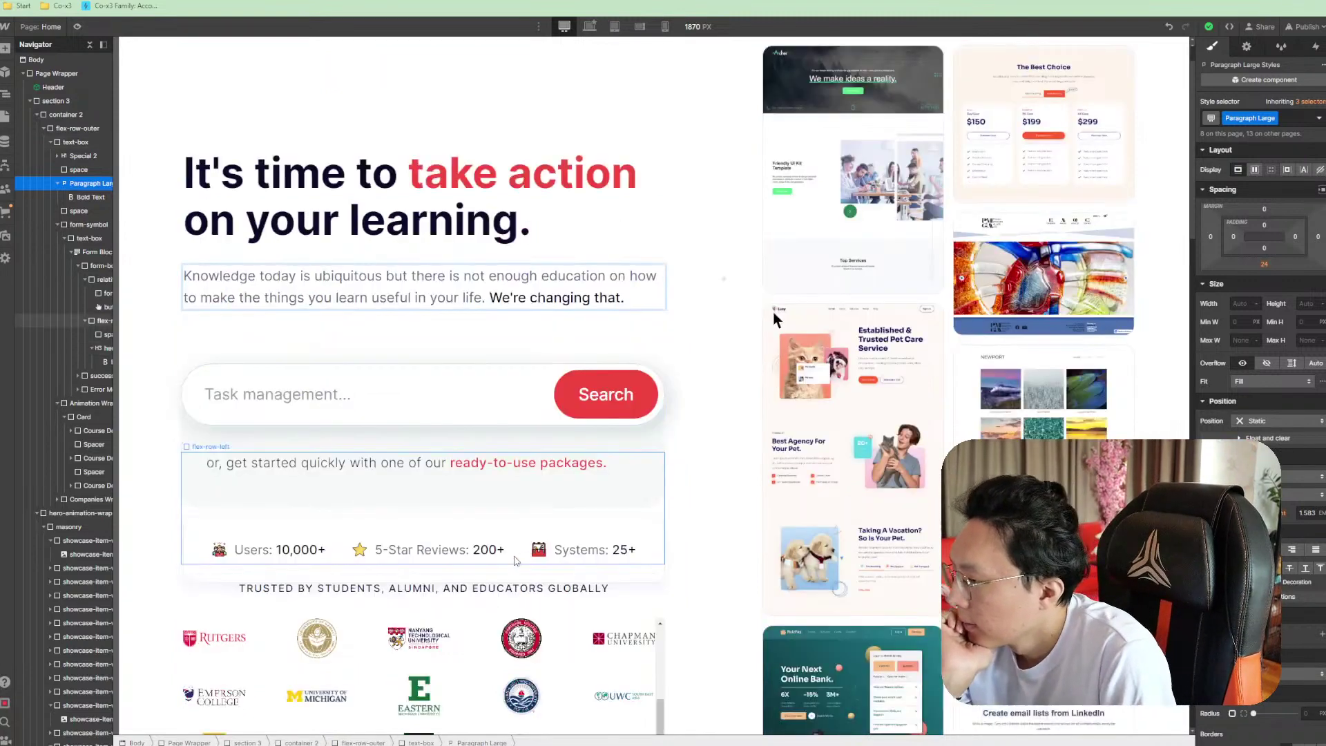
click(205, 570)
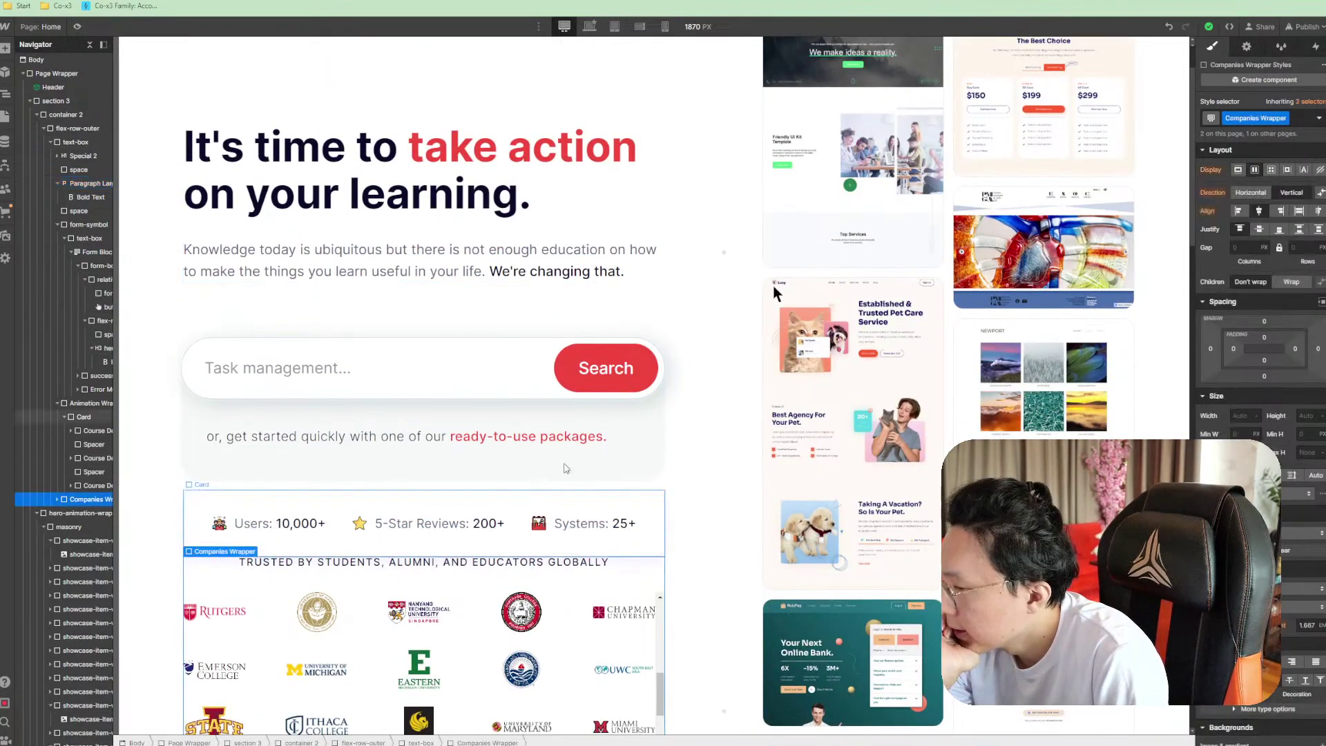
scroll(773, 287, down, 5)
scroll(784, 438, down, 4)
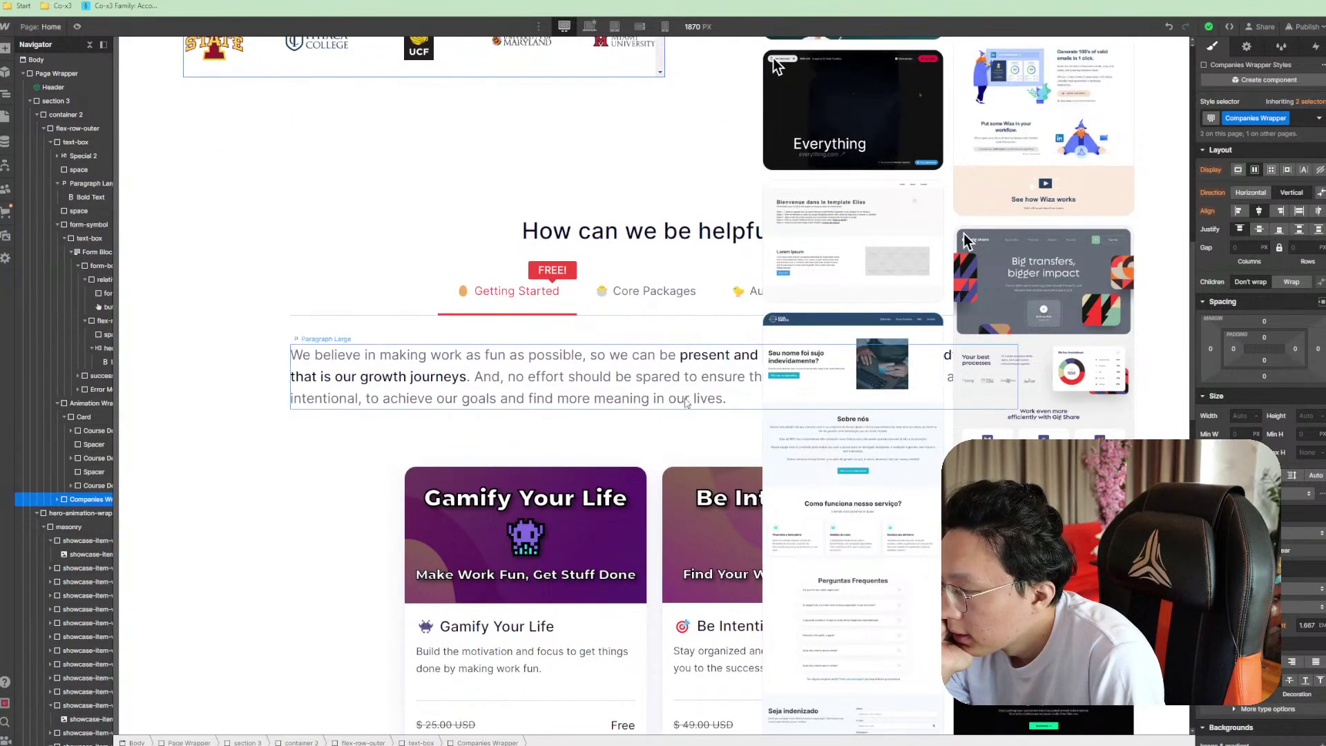
click(379, 165)
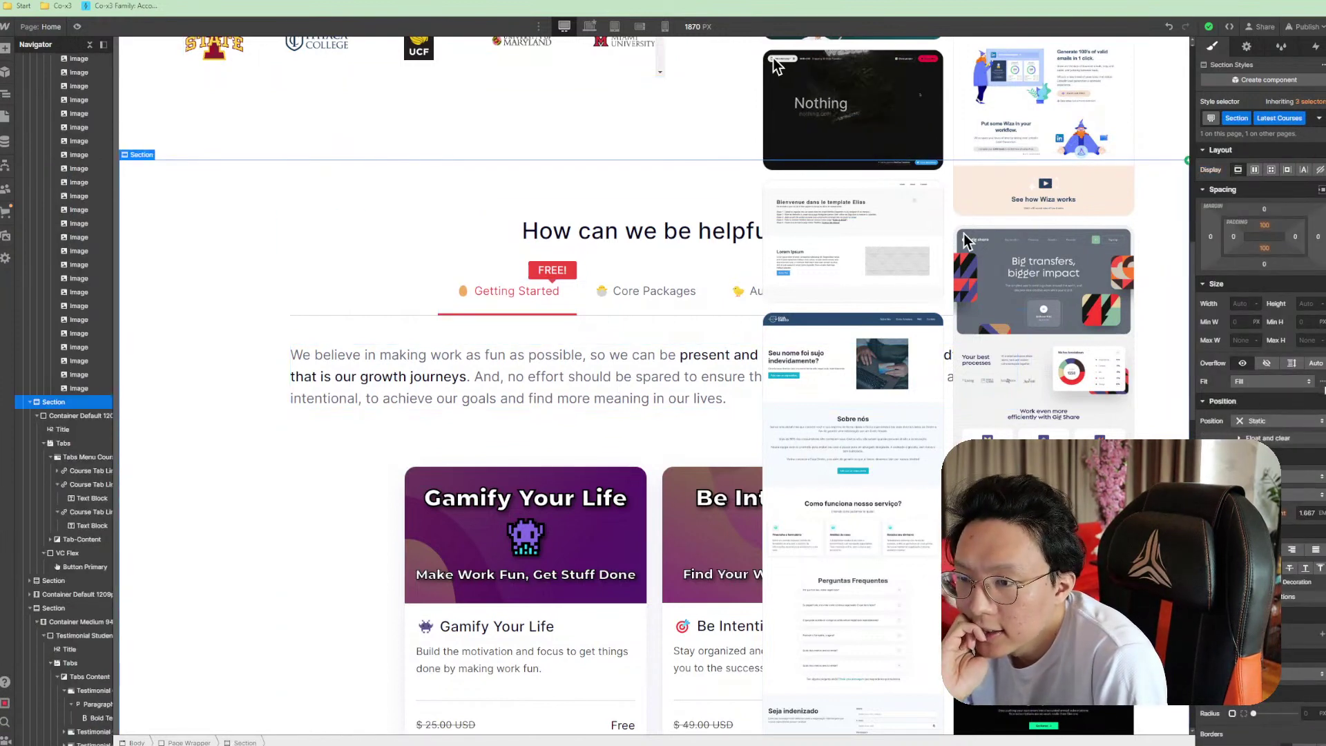
click(1323, 385)
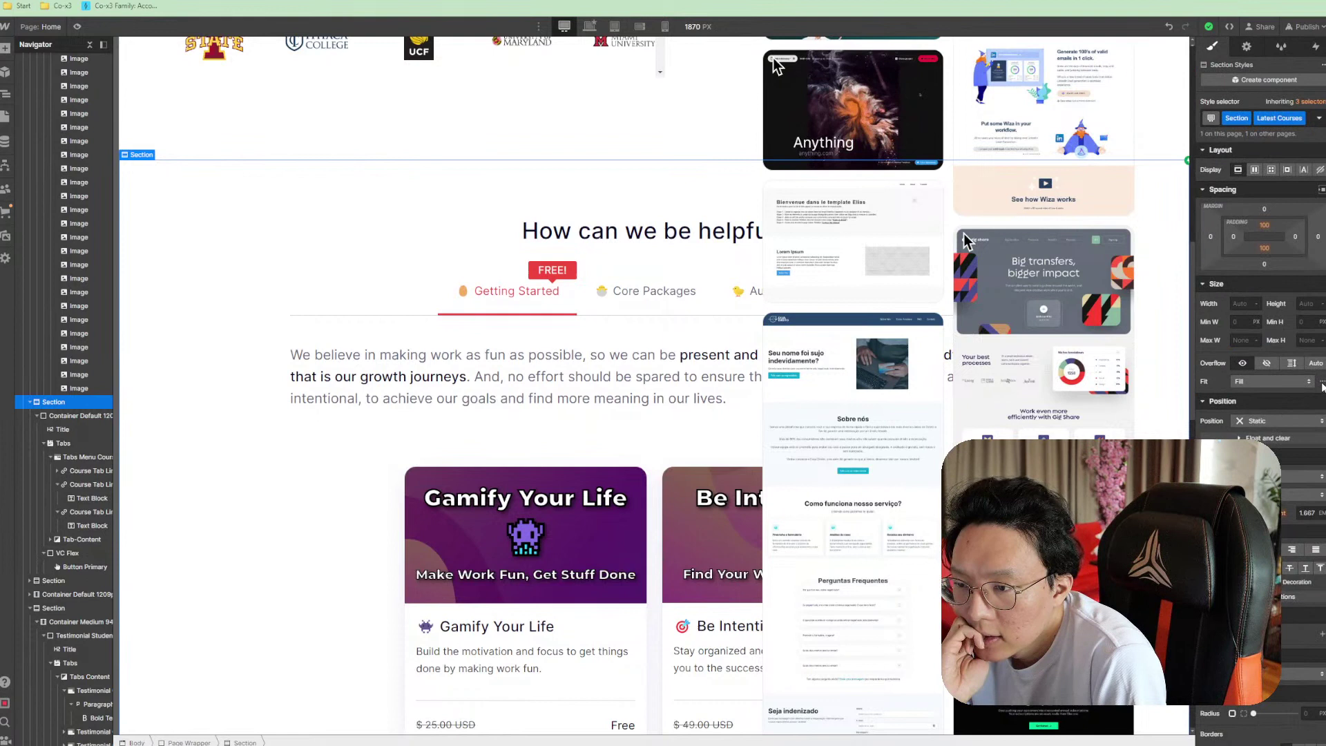
click(1300, 418)
click(1296, 485)
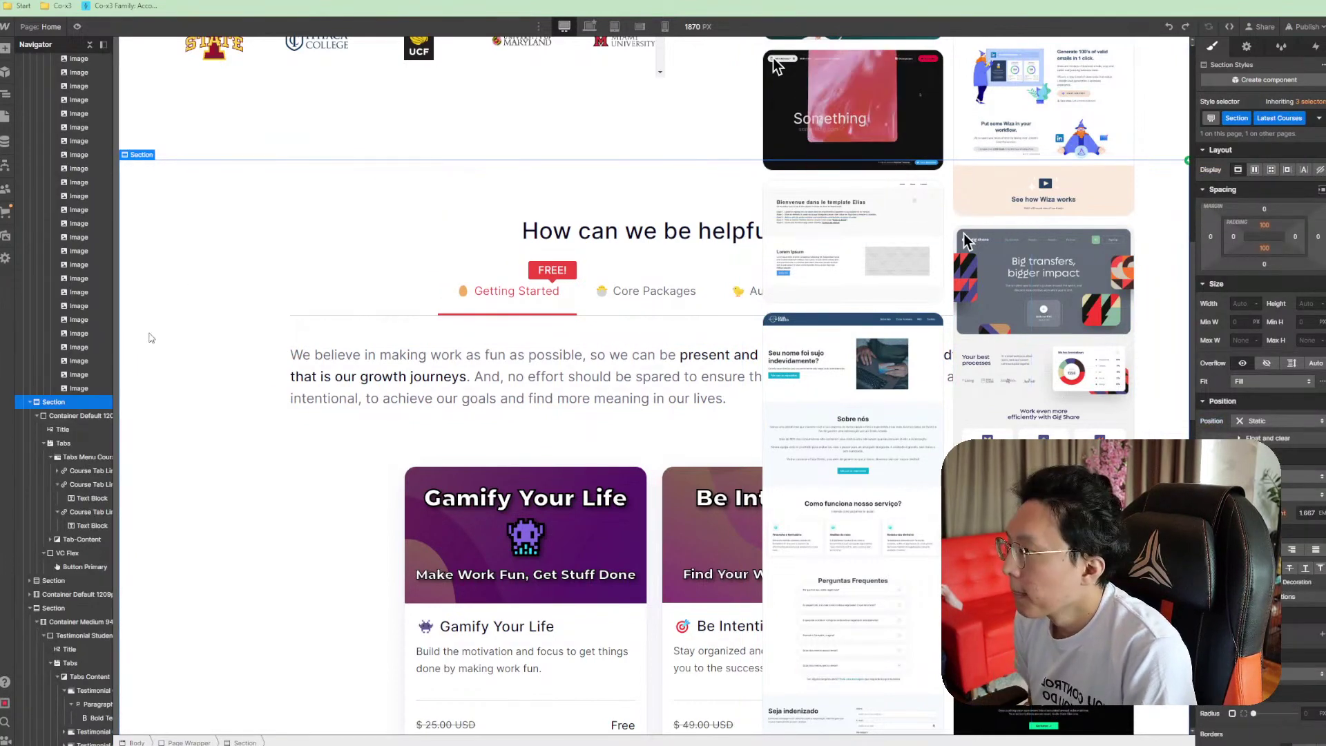
click(97, 415)
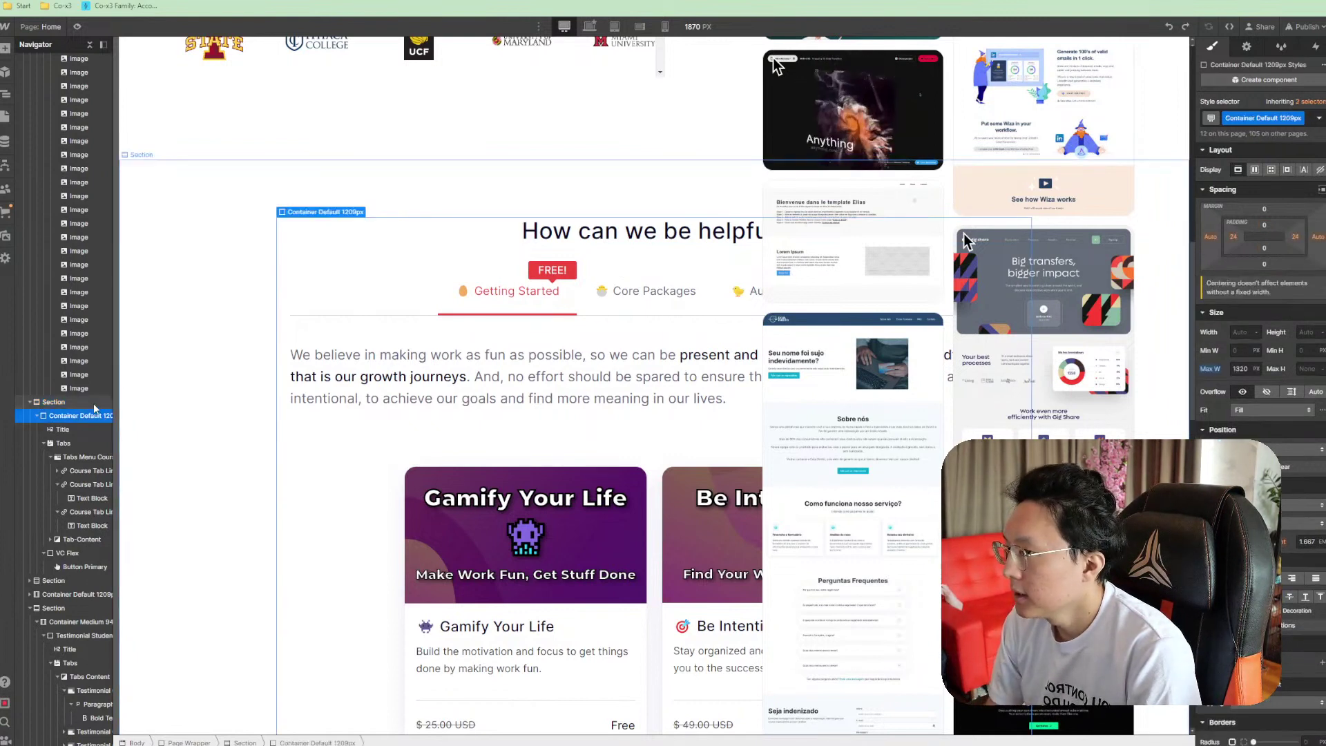
click(93, 404)
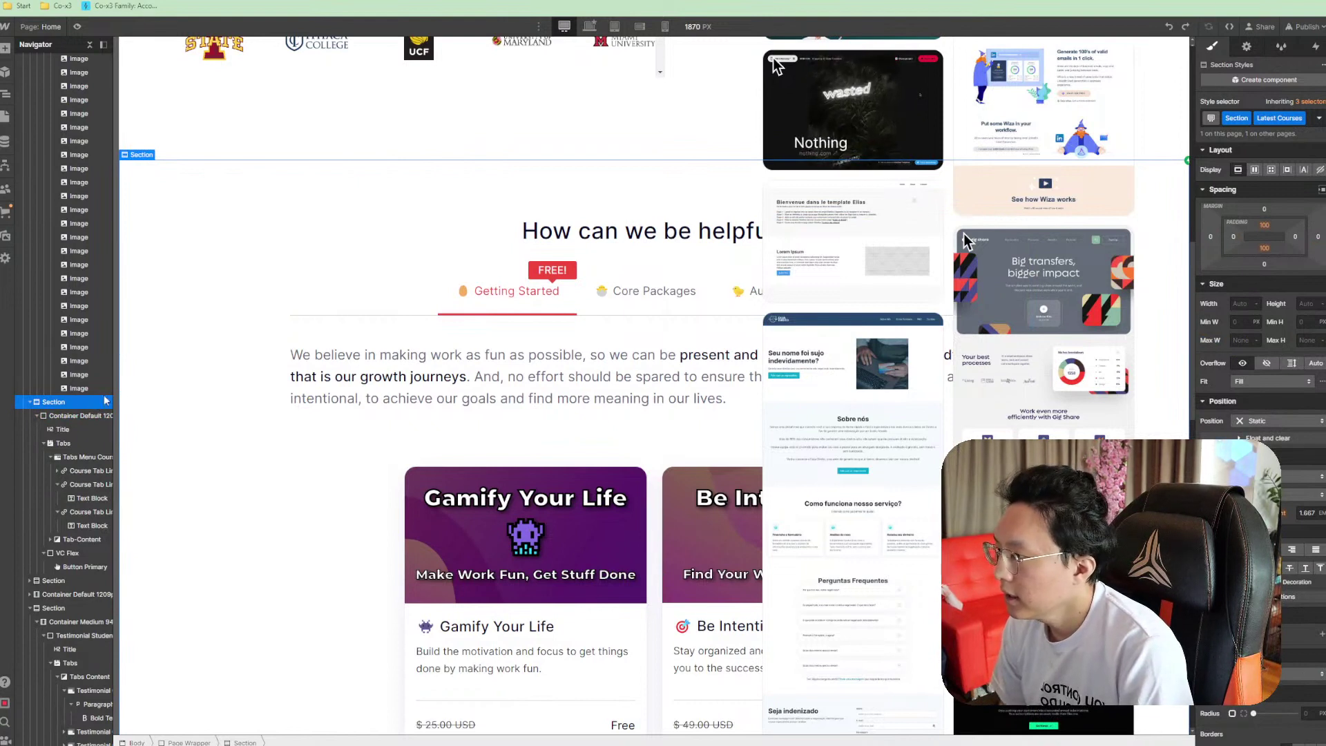
Add a high-z-index combo class to the Latest Courses section, with Relative position and a z-index of 99
click(1307, 127)
text(high-z-index)
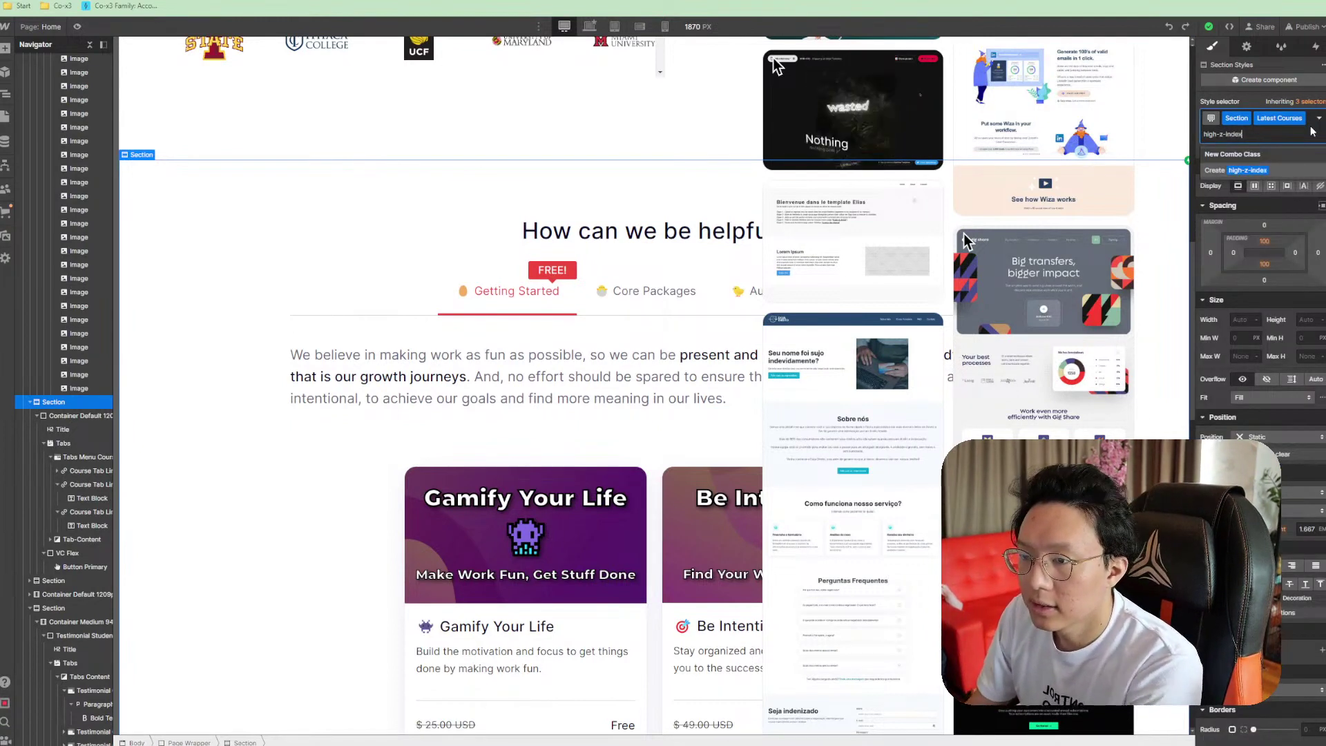
key(Return)
click(1273, 439)
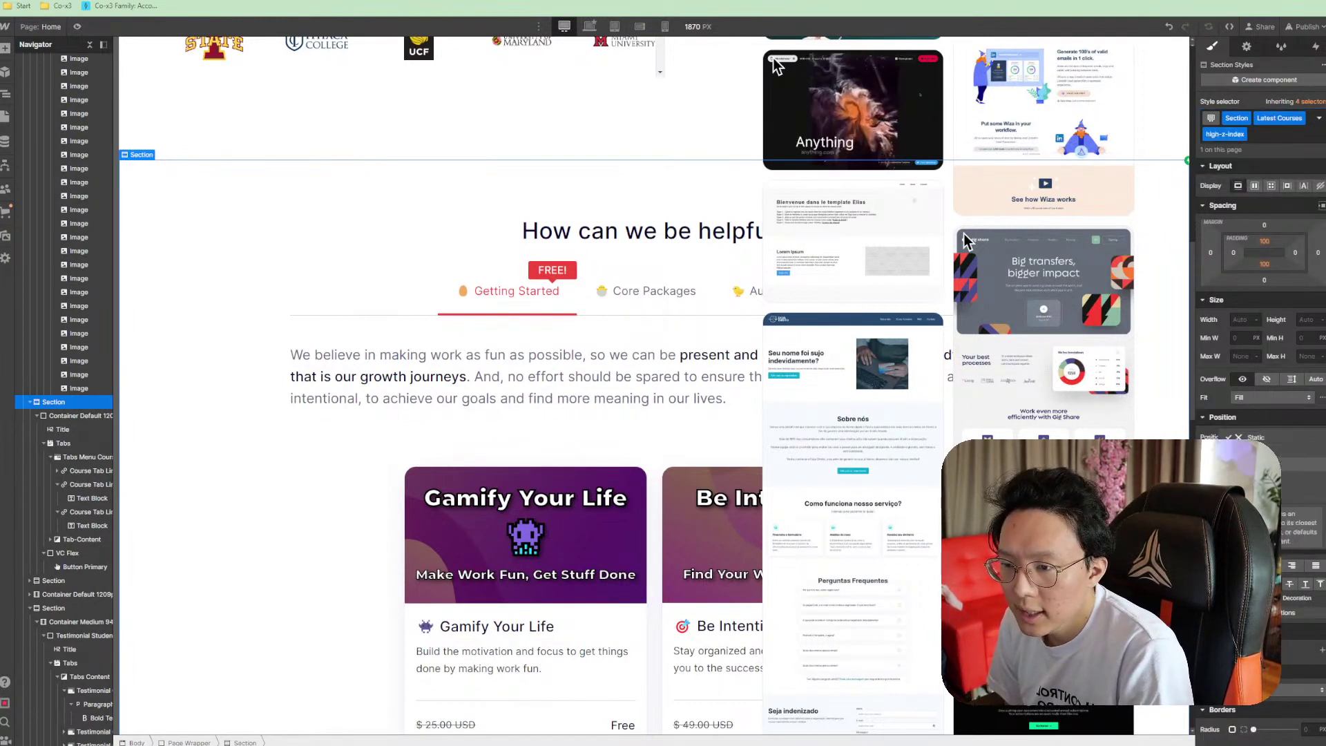
click(1280, 460)
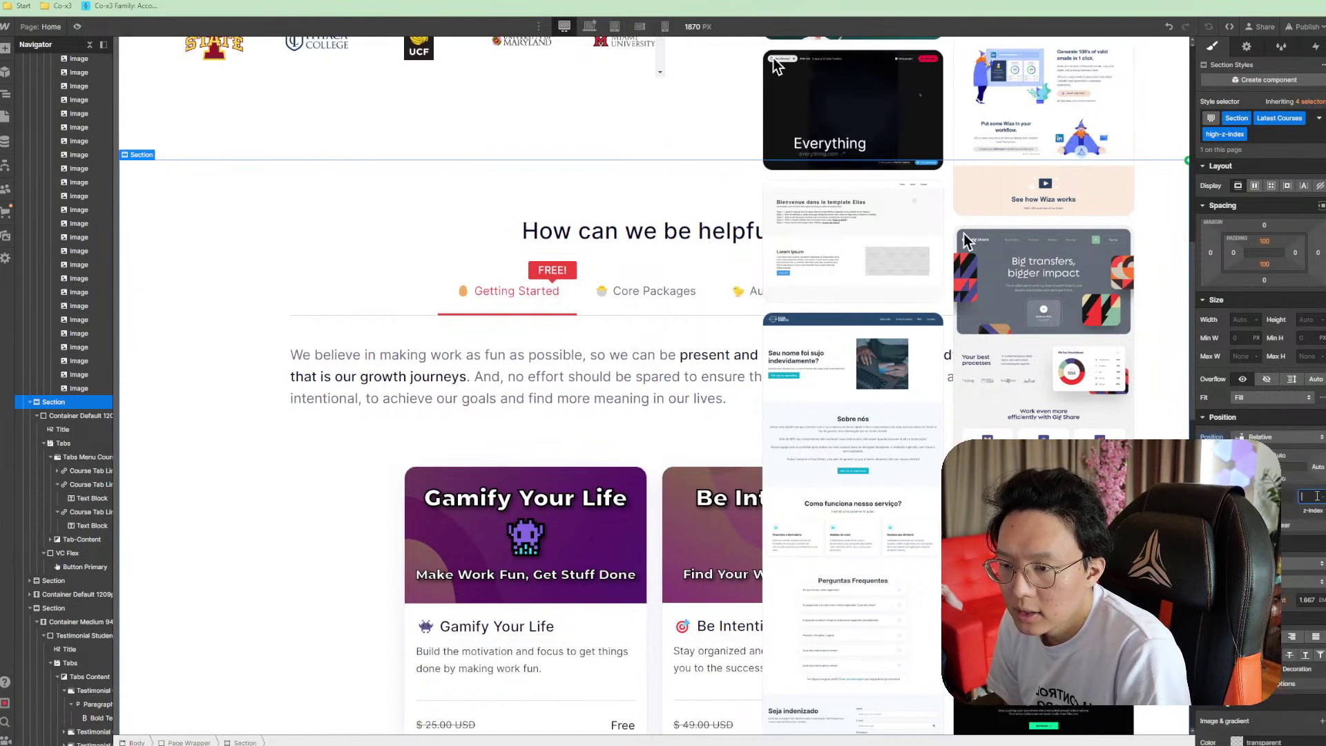
key(Return)
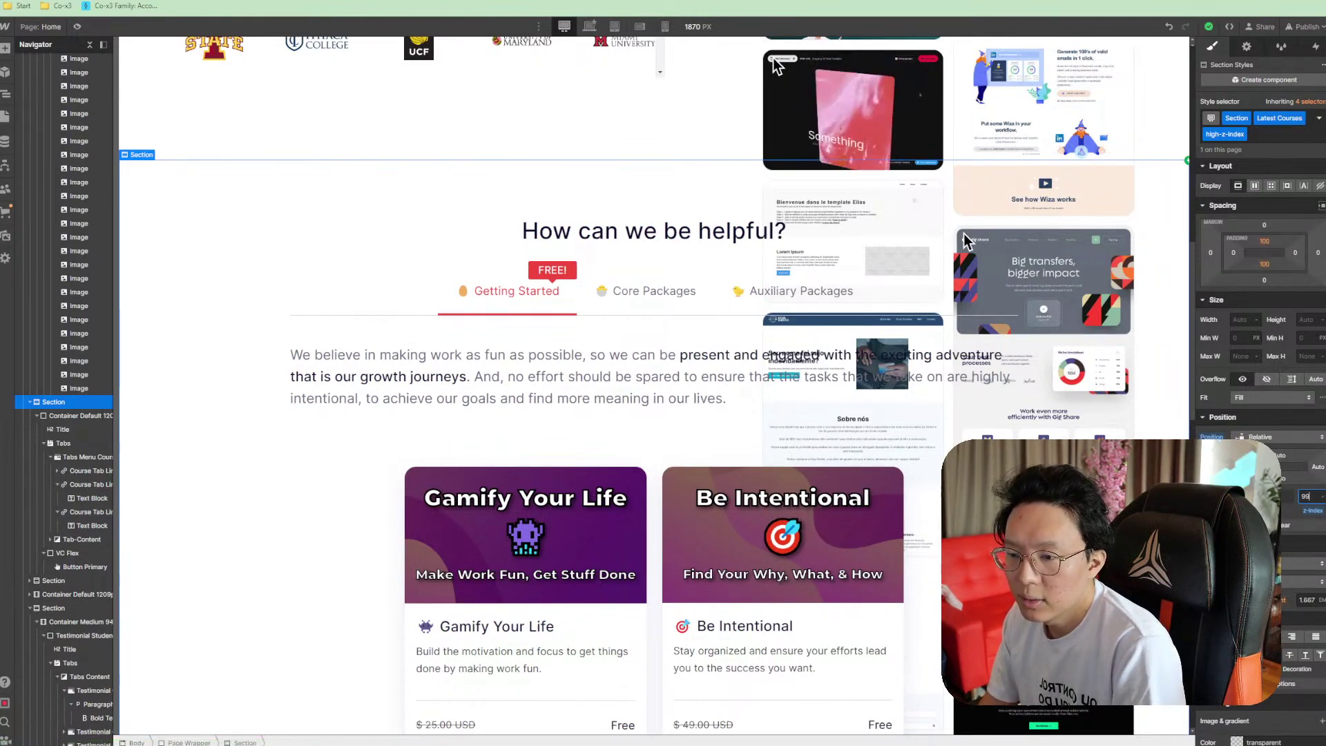
Give the Latest Courses section below the hero a solid white background to cover the overlapping showcase images
scroll(1261, 345, down, 2)
click(1239, 627)
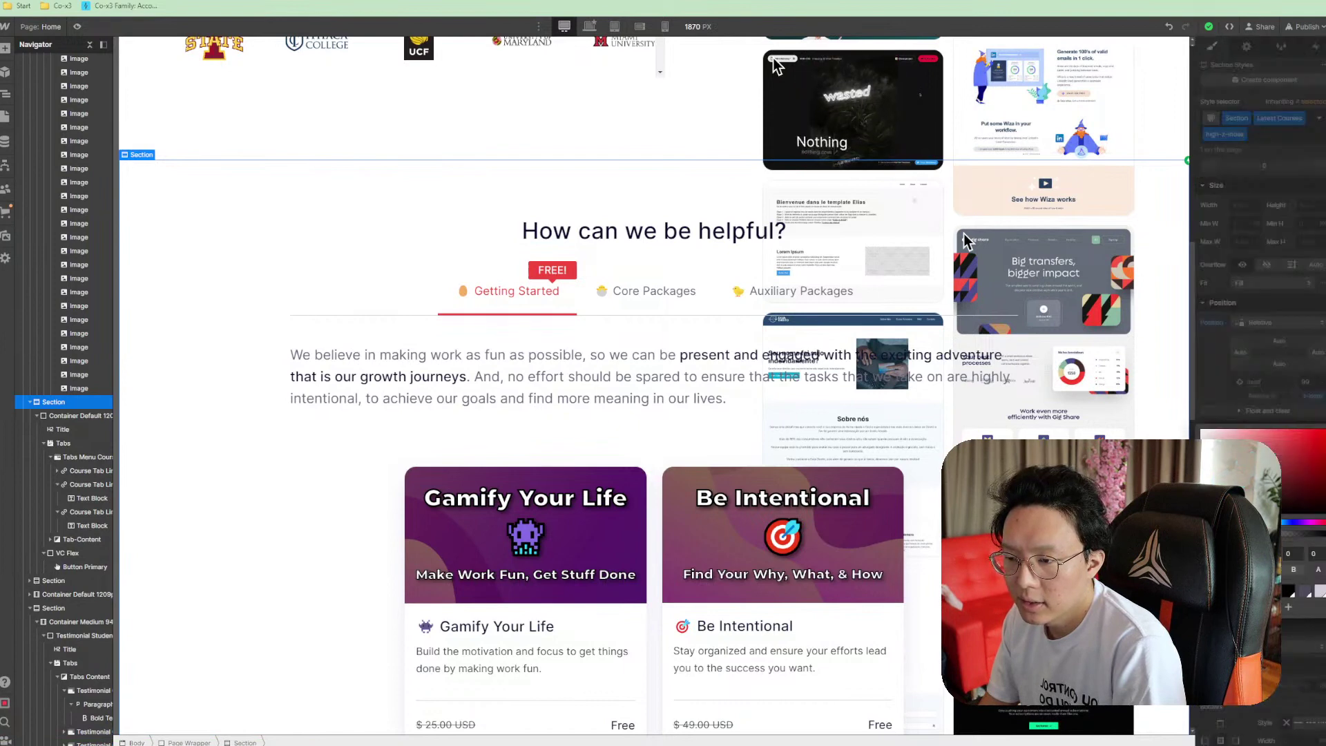
click(1241, 607)
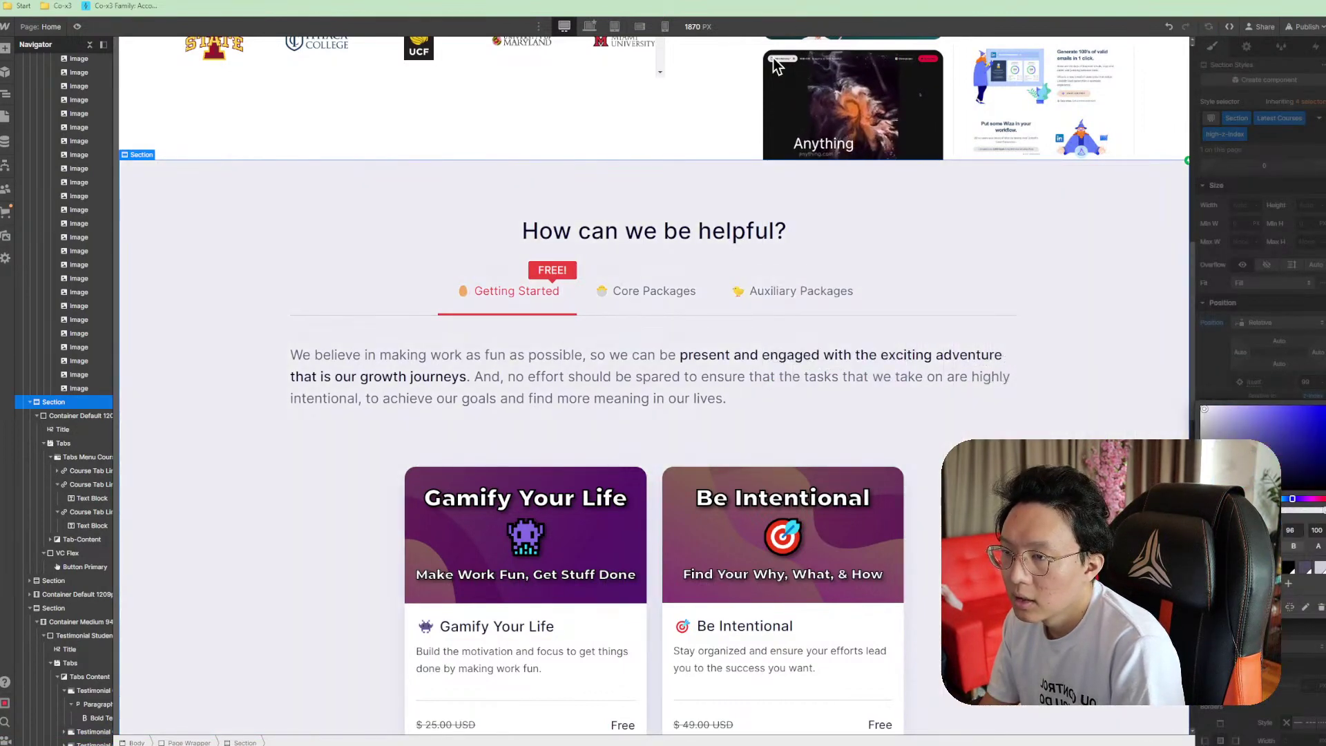
drag(1204, 409, 1205, 405)
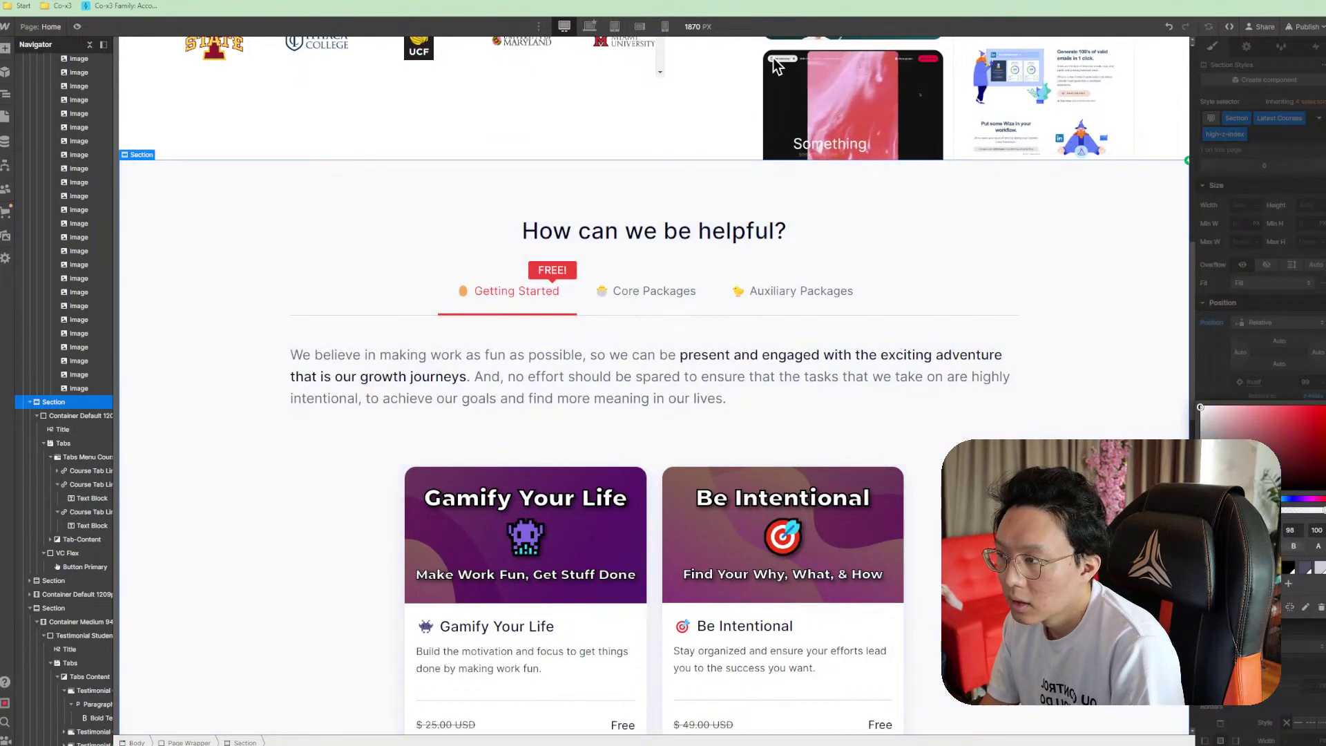
click(1282, 461)
drag(1282, 462, 1200, 406)
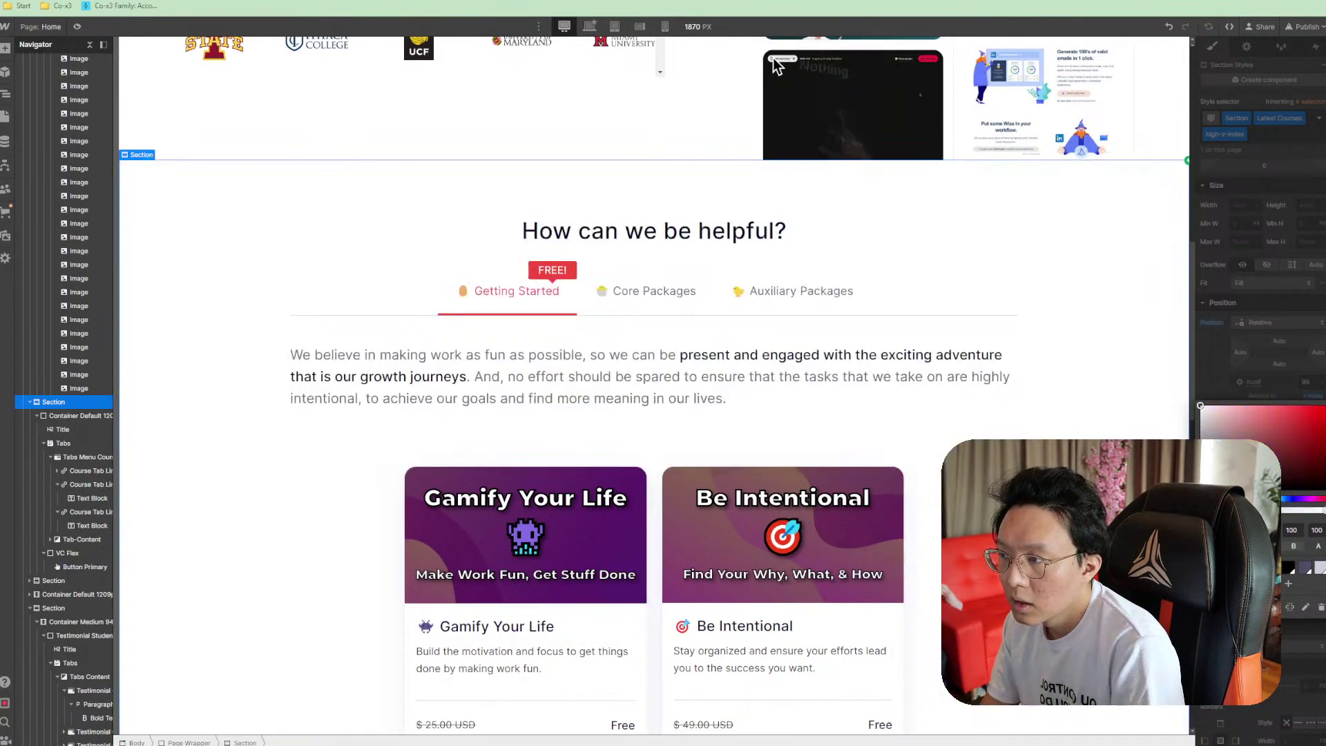
click(1305, 571)
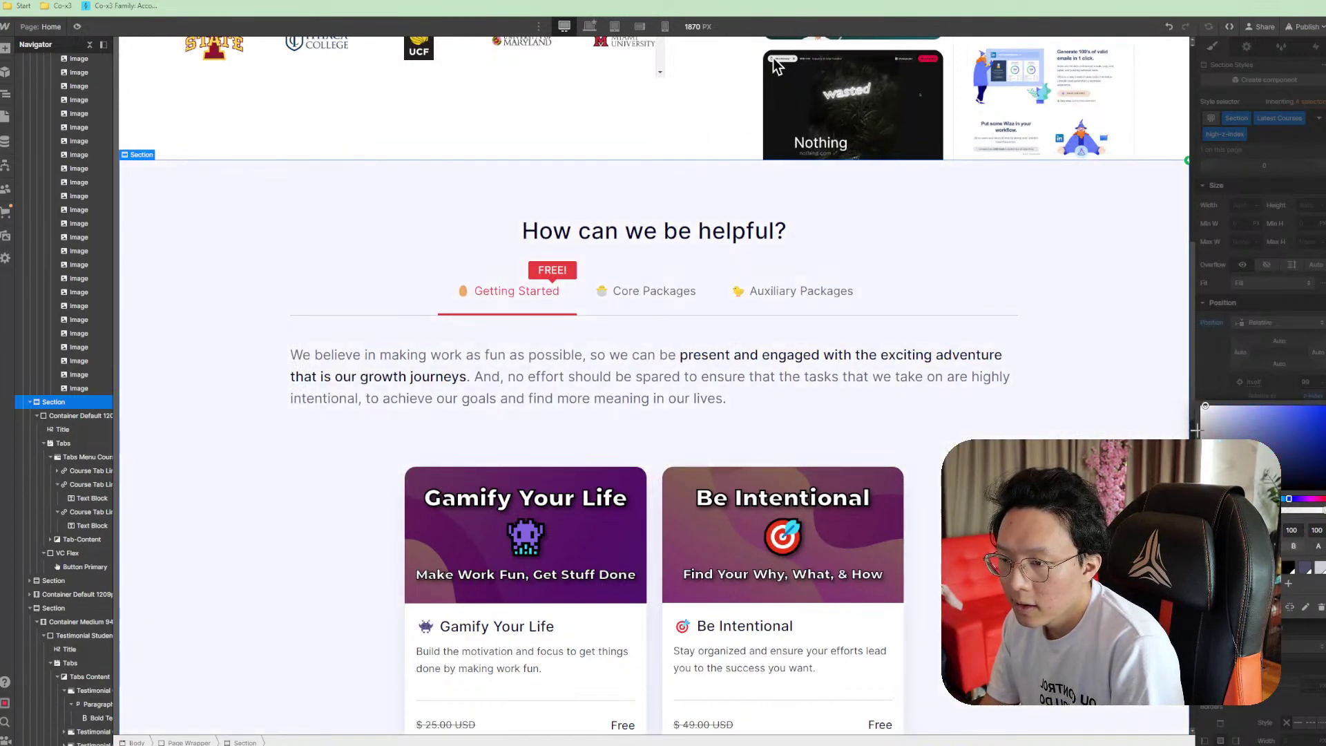
scroll(1013, 433, up, 3)
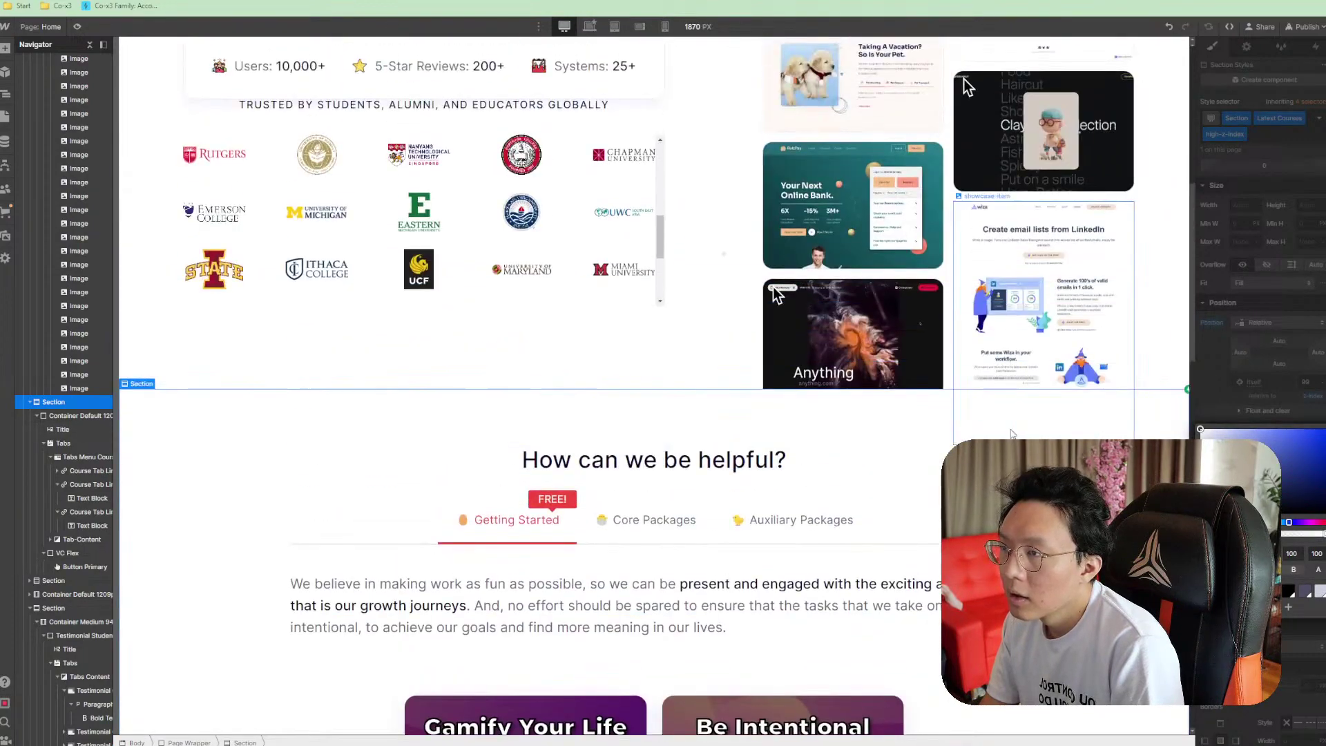
Examine the hero section and how its showcase images meet the section below
click(1012, 433)
scroll(894, 537, down, 3)
scroll(900, 536, up, 6)
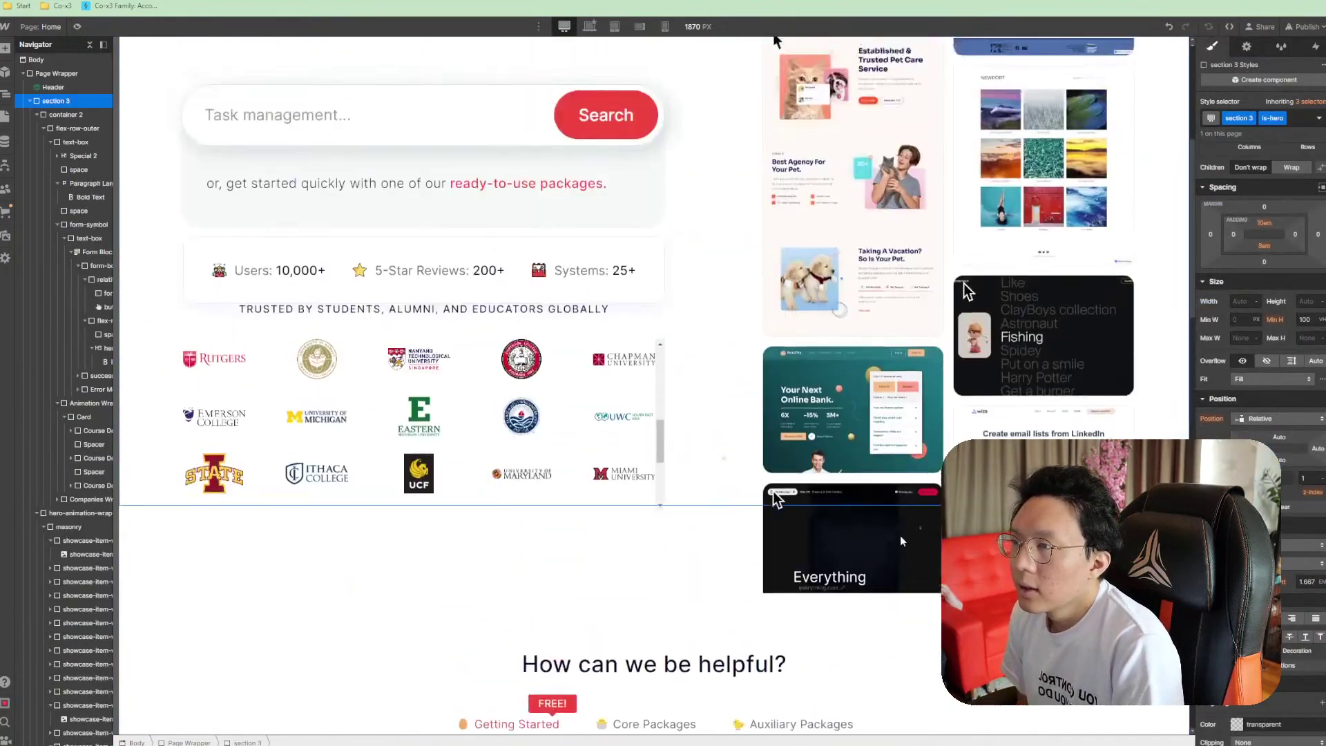
scroll(698, 473, up, 4)
scroll(698, 473, down, 7)
scroll(698, 473, up, 4)
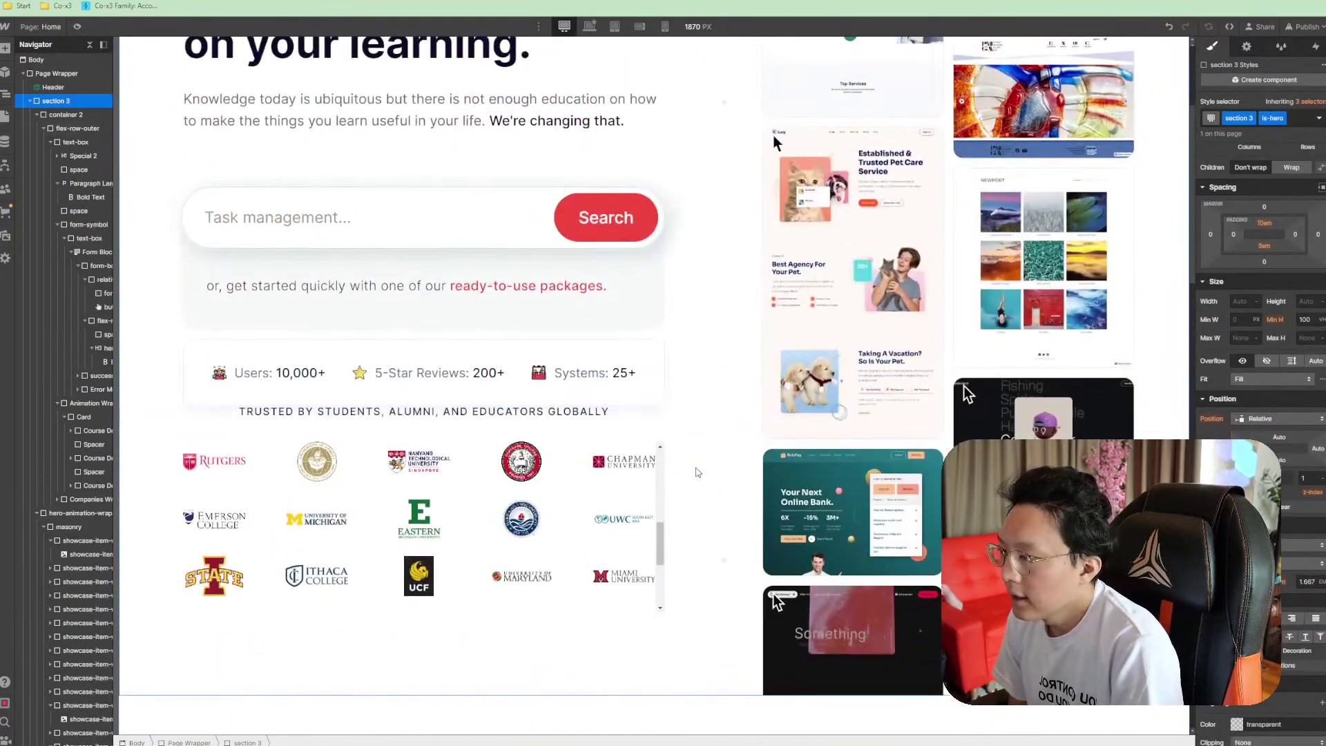
scroll(696, 473, down, 3)
scroll(692, 471, up, 6)
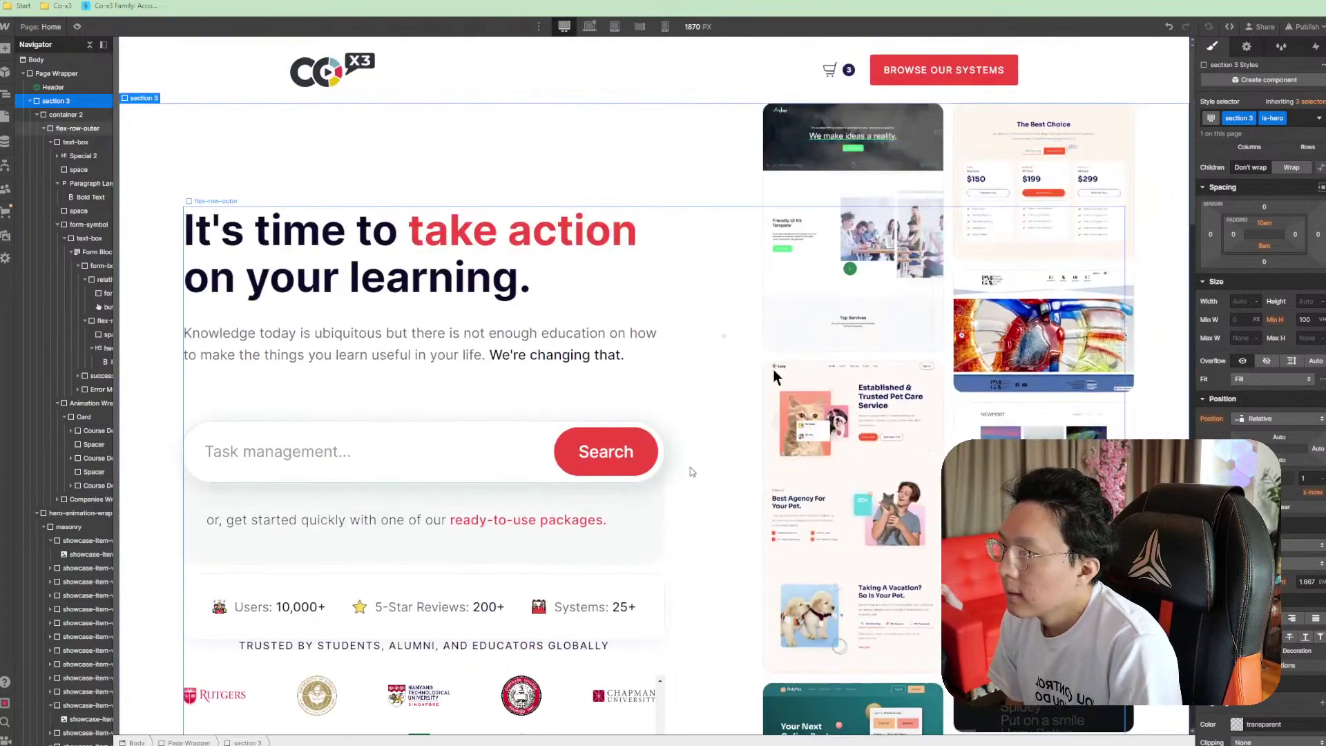
scroll(693, 472, down, 2)
scroll(692, 472, up, 2)
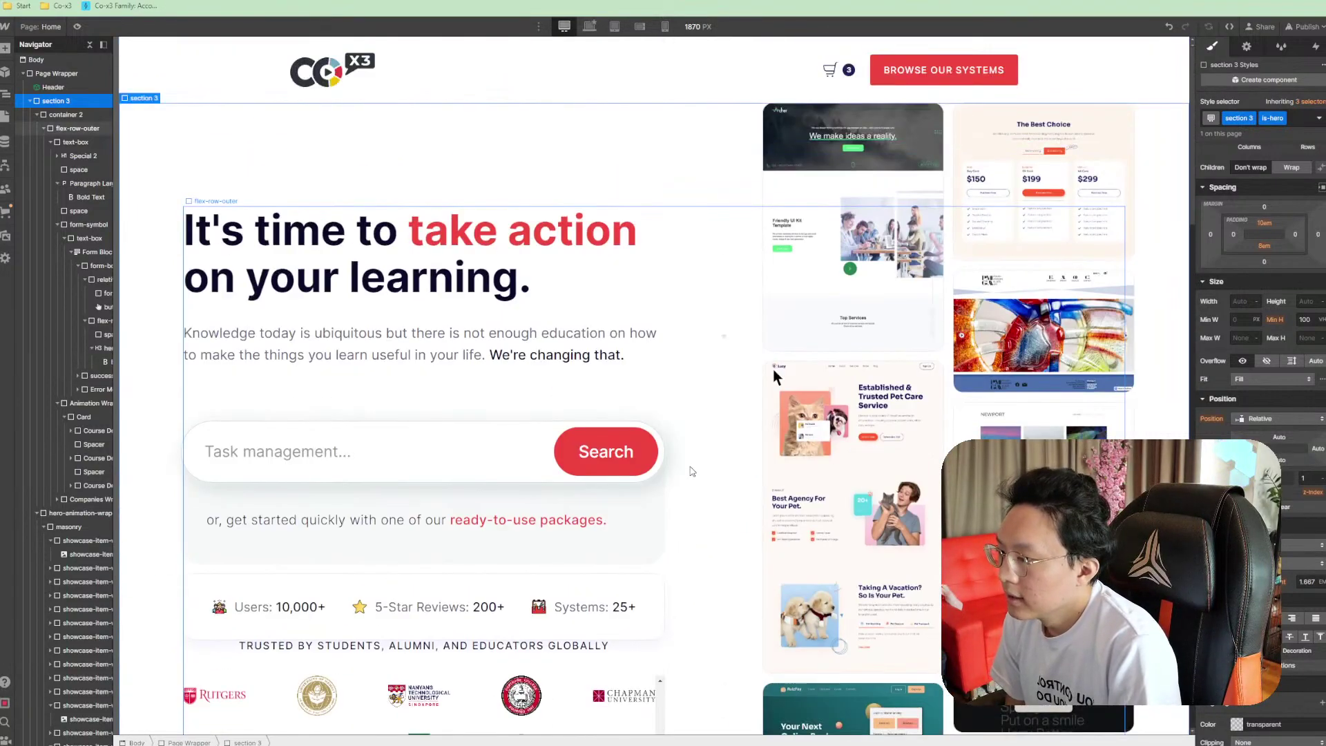
scroll(693, 471, down, 2)
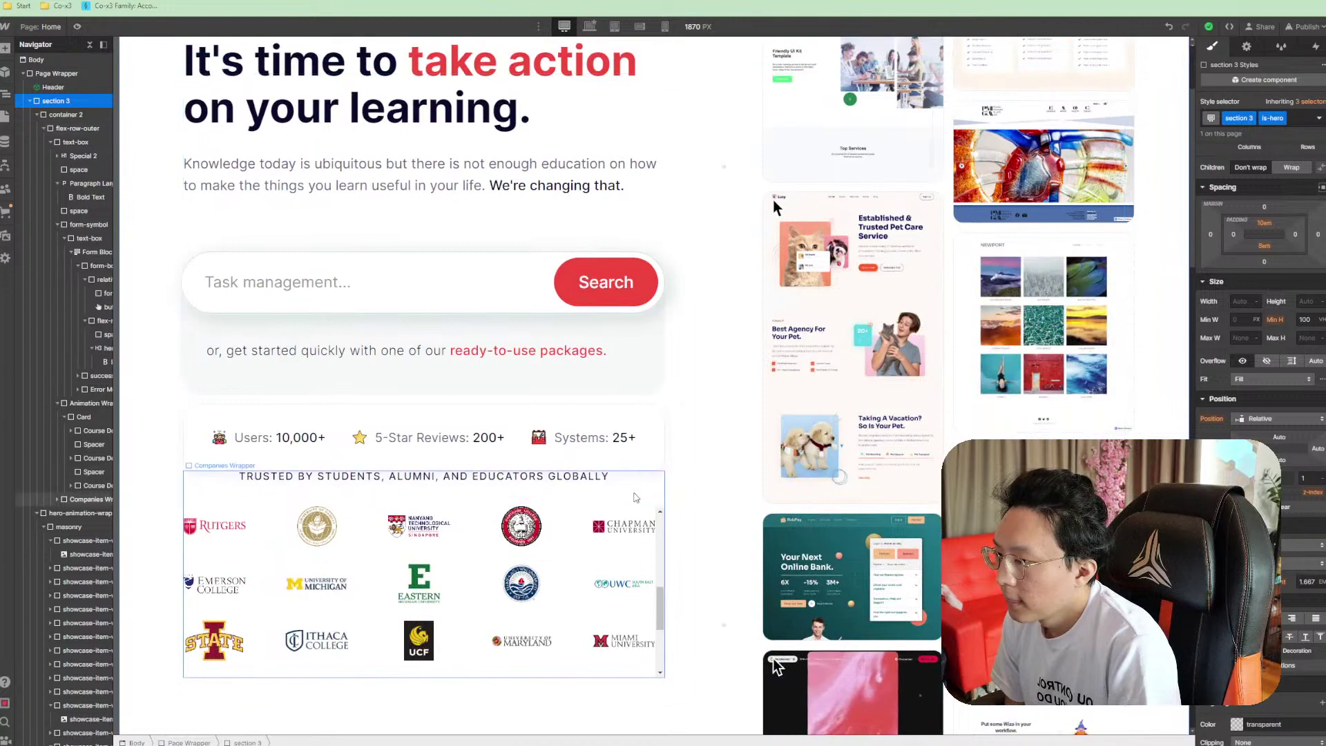
Copy the Companies Main Top spacer block from the old hero section and paste it into the new hero's Animation Wrapper
click(636, 491)
scroll(69, 563, down, 5)
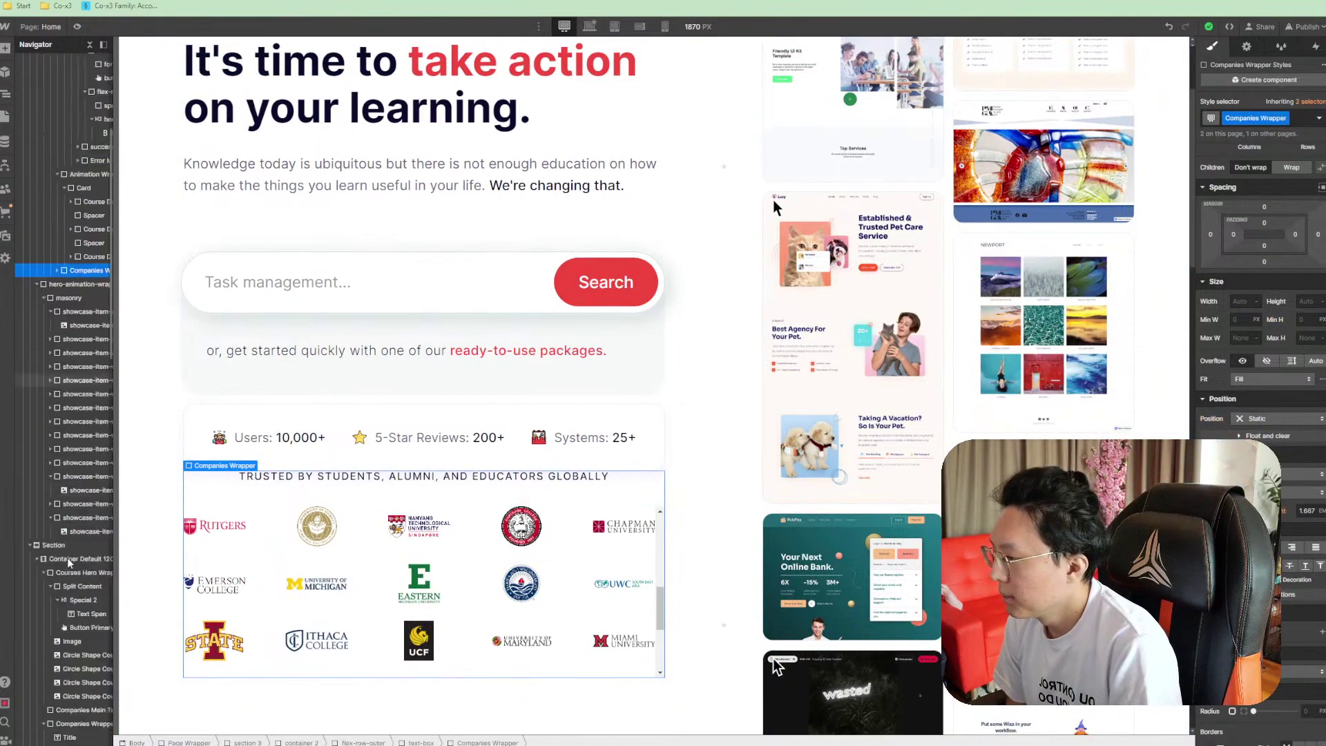
scroll(69, 563, down, 5)
scroll(77, 510, up, 1)
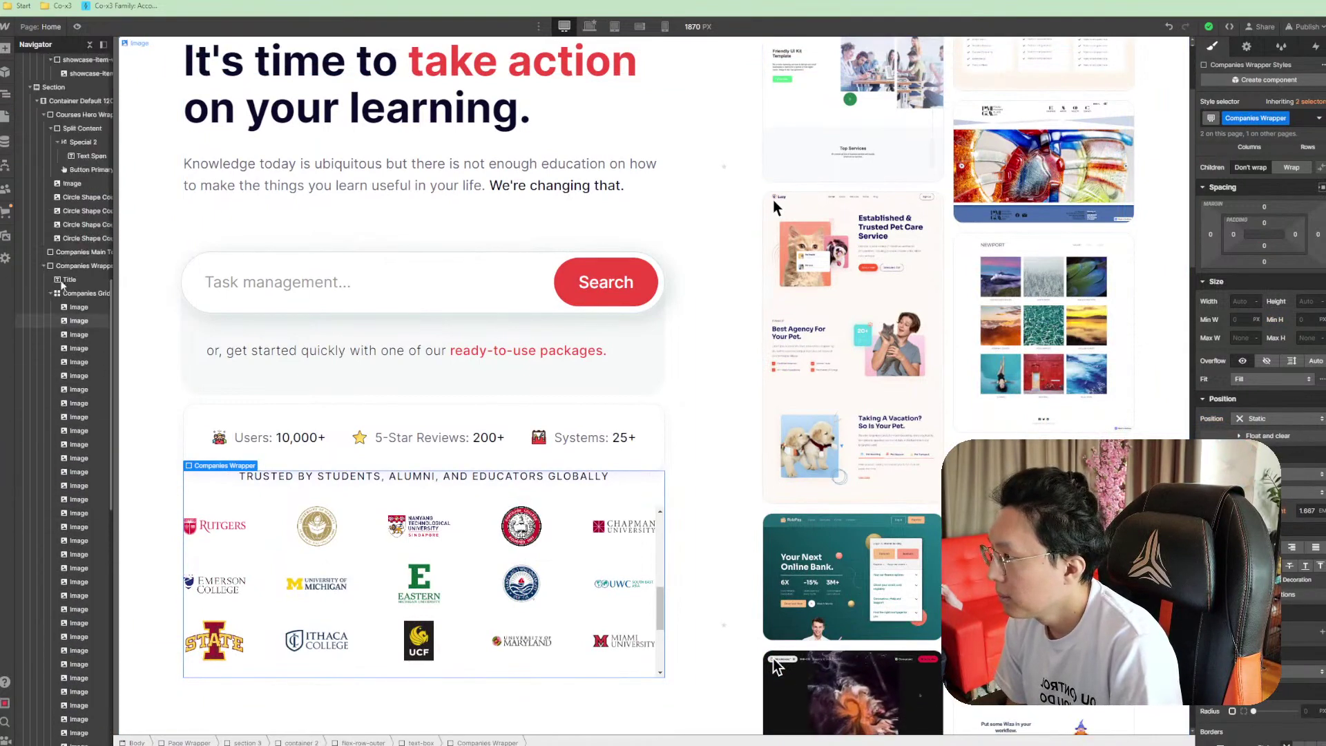
scroll(90, 331, up, 2)
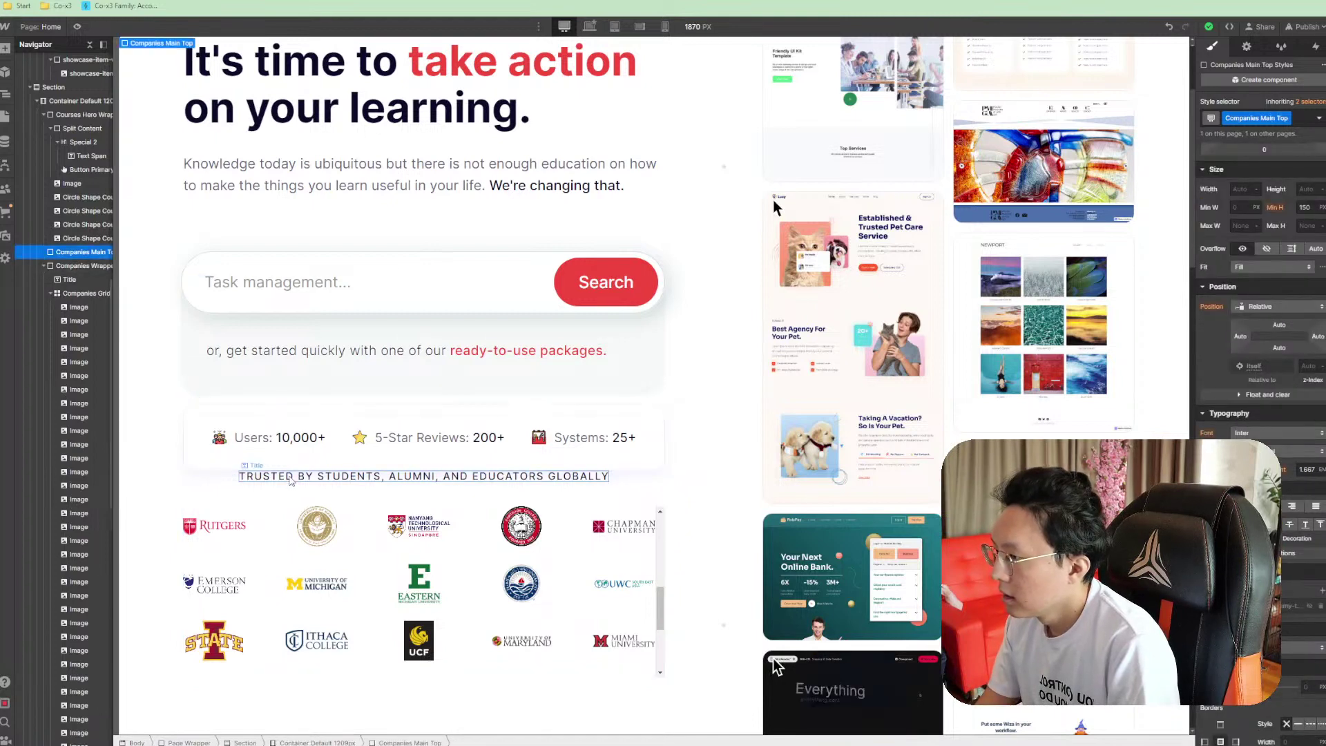
click(85, 401)
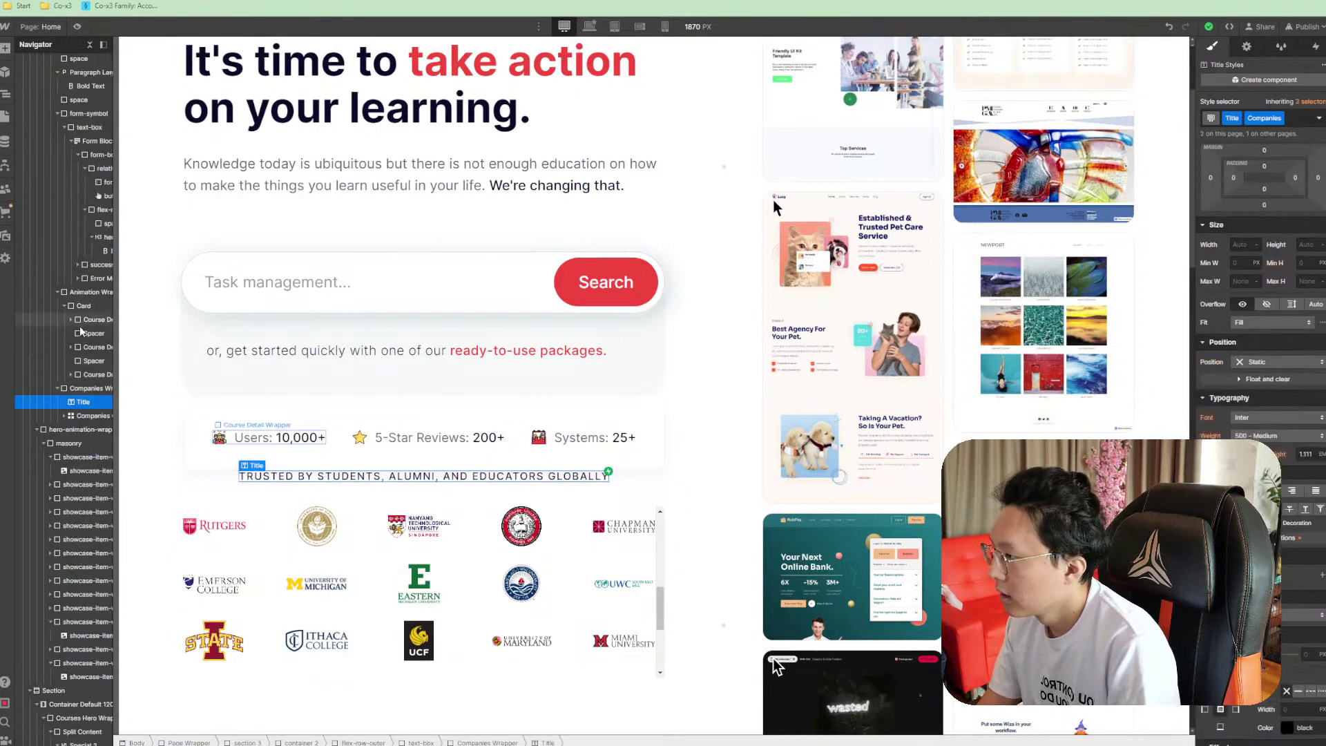
click(88, 292)
key(ctrl+v)
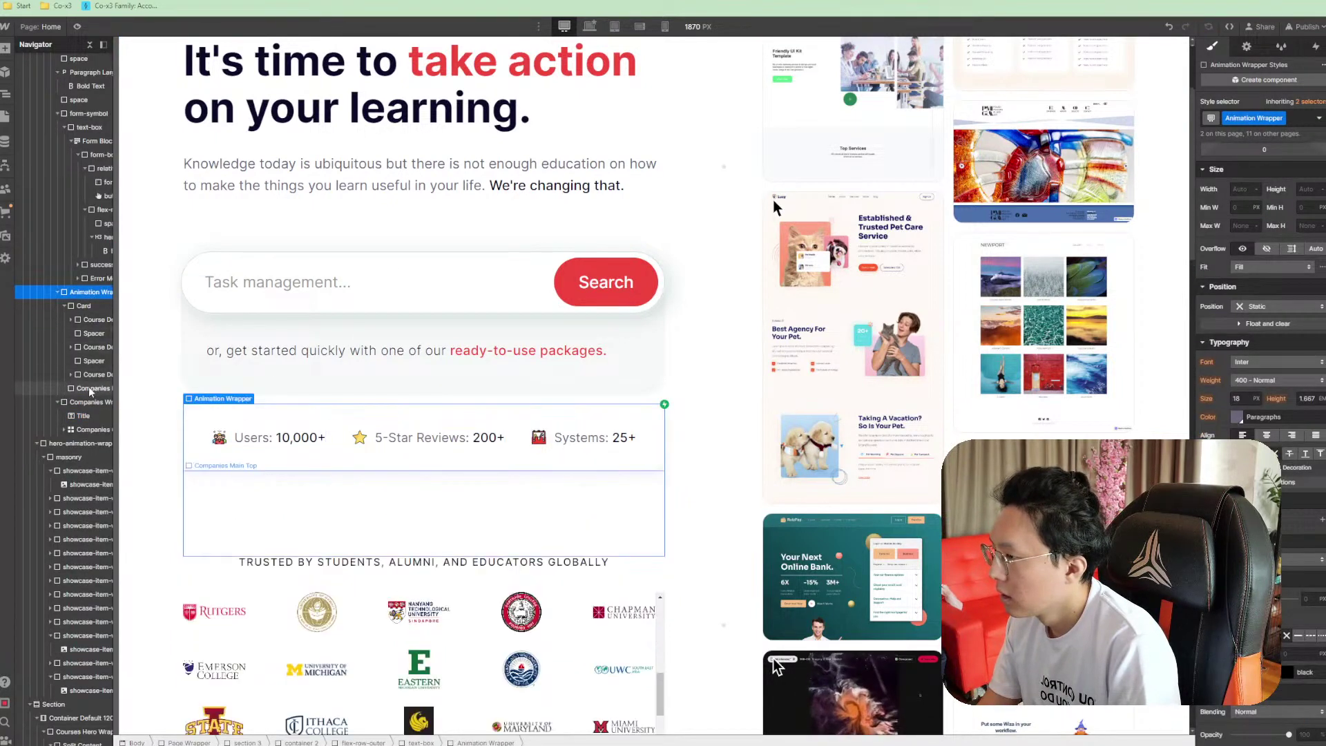
Move the pasted Companies Main Top block out of the Animation Wrapper, placing it directly above the Companies Wrapper
click(88, 389)
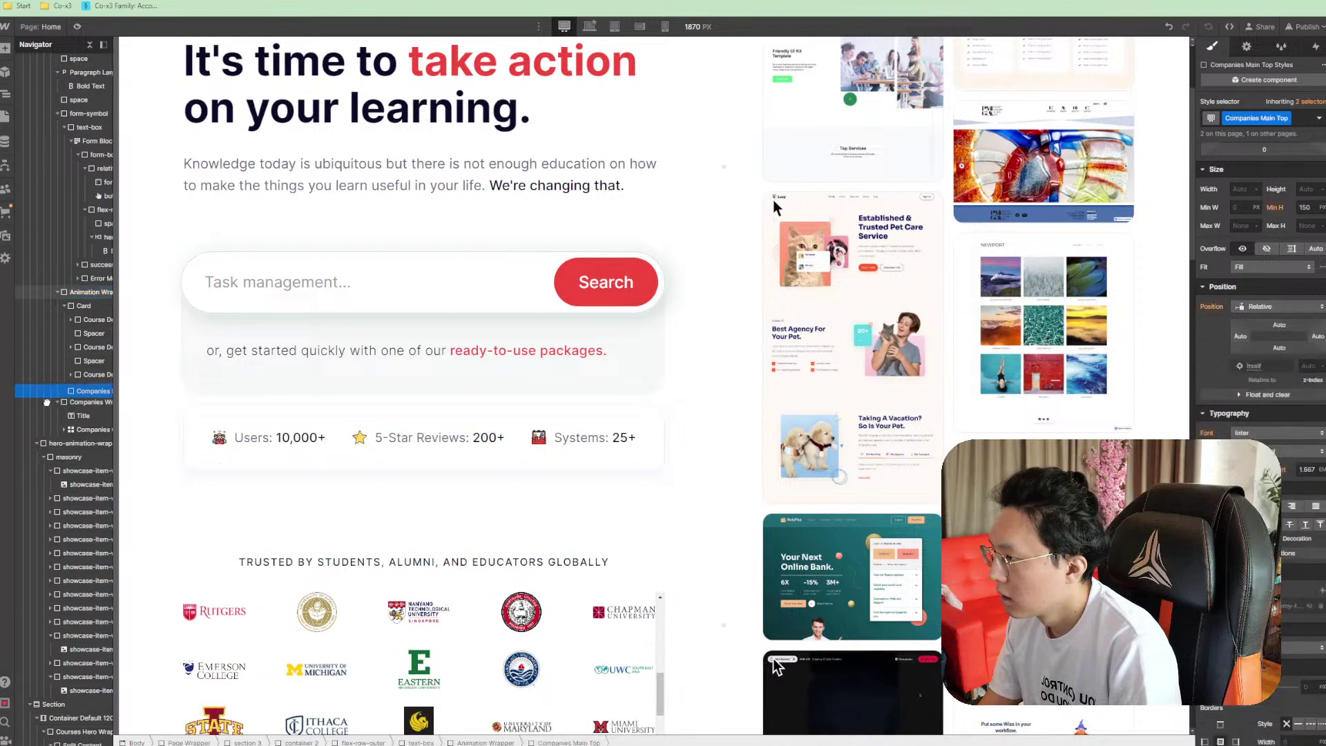
drag(47, 402, 37, 384)
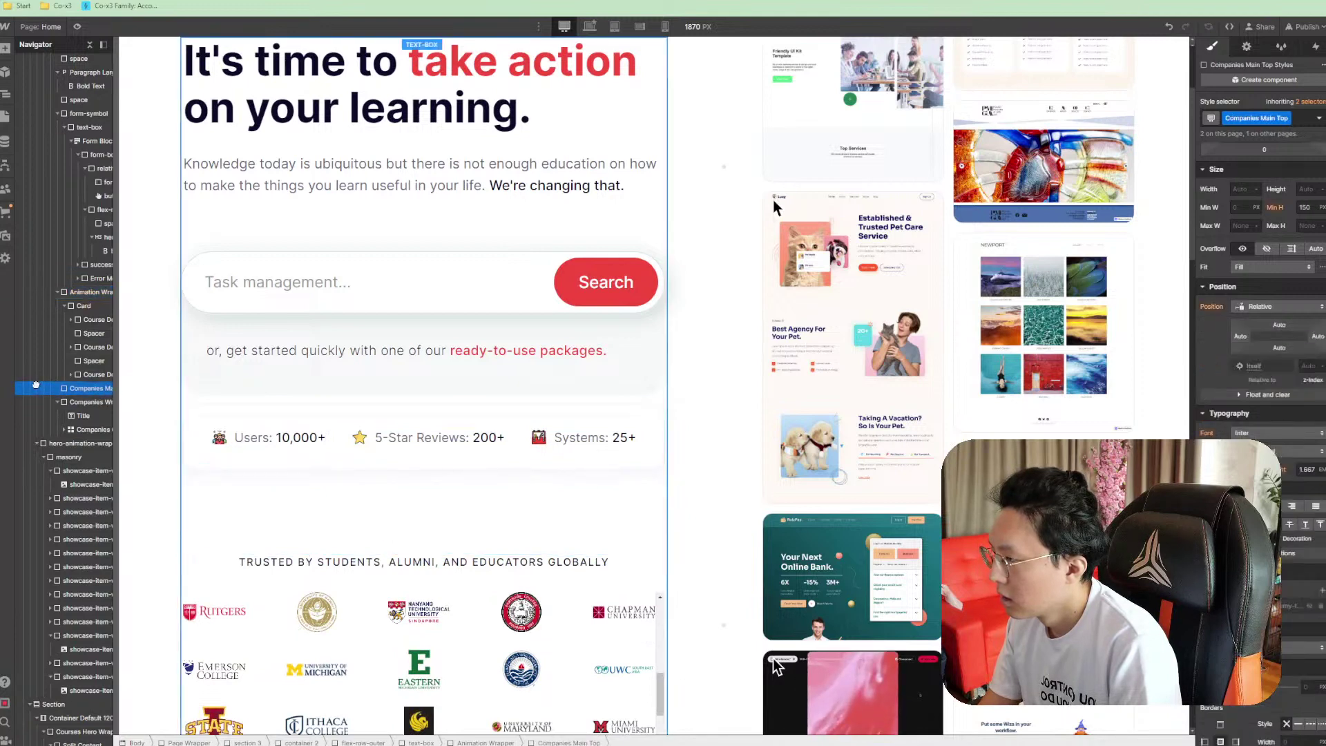
scroll(682, 542, up, 5)
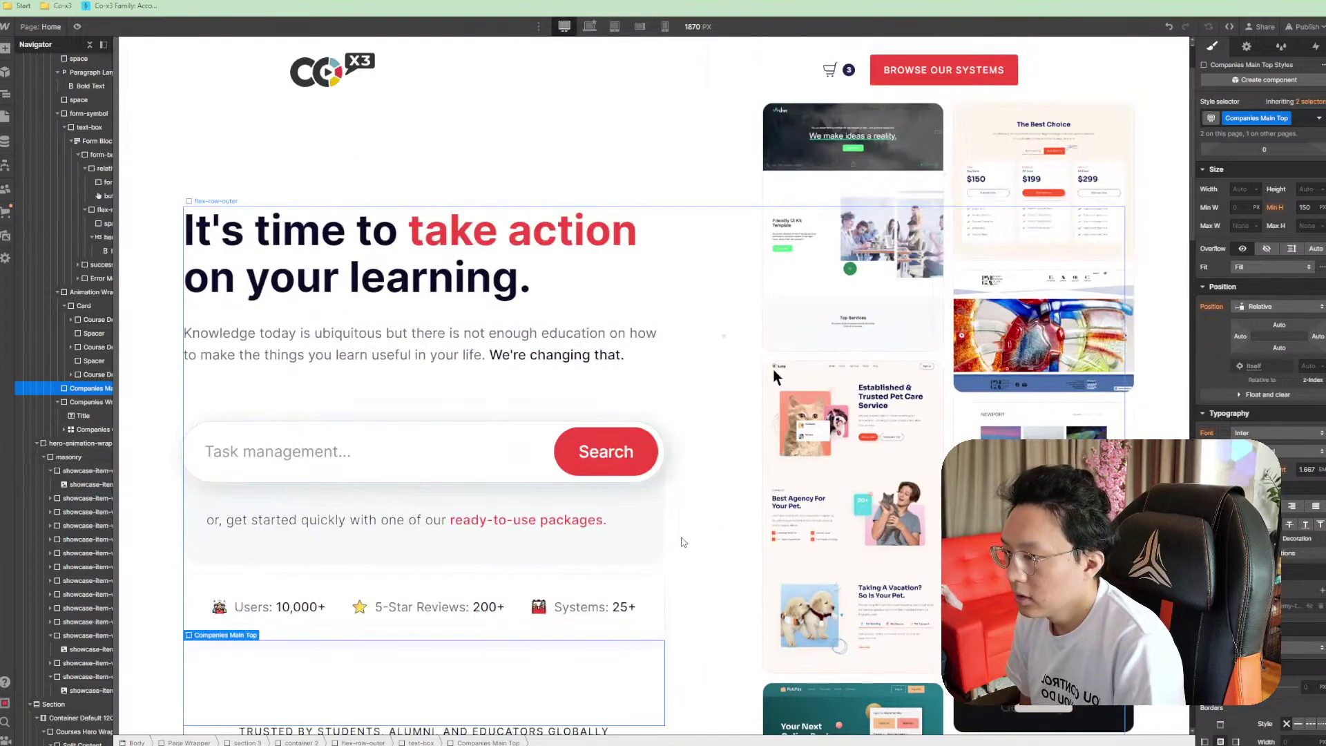
scroll(701, 495, down, 2)
scroll(702, 477, up, 2)
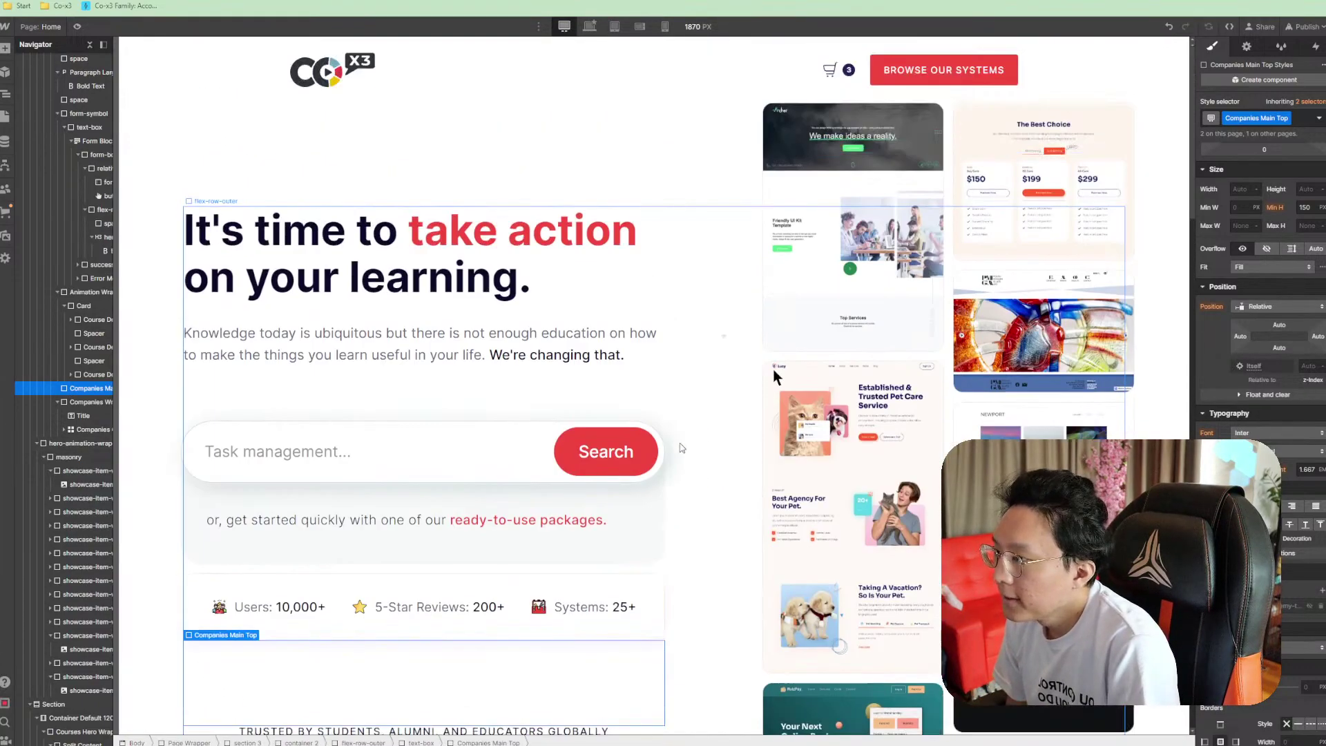
Examine the page below the hero, checking the Testimonials section for overlapping showcase images
scroll(705, 469, down, 8)
scroll(711, 437, down, 15)
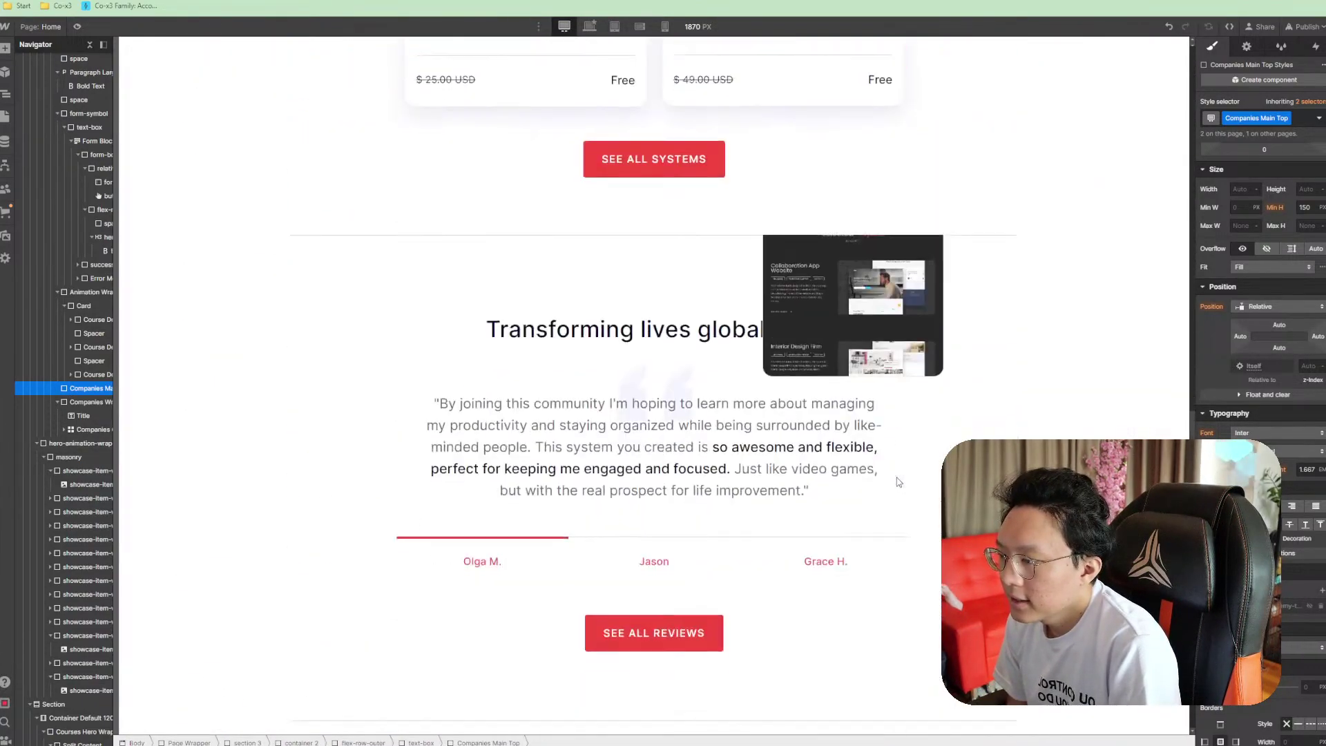
scroll(895, 460, up, 3)
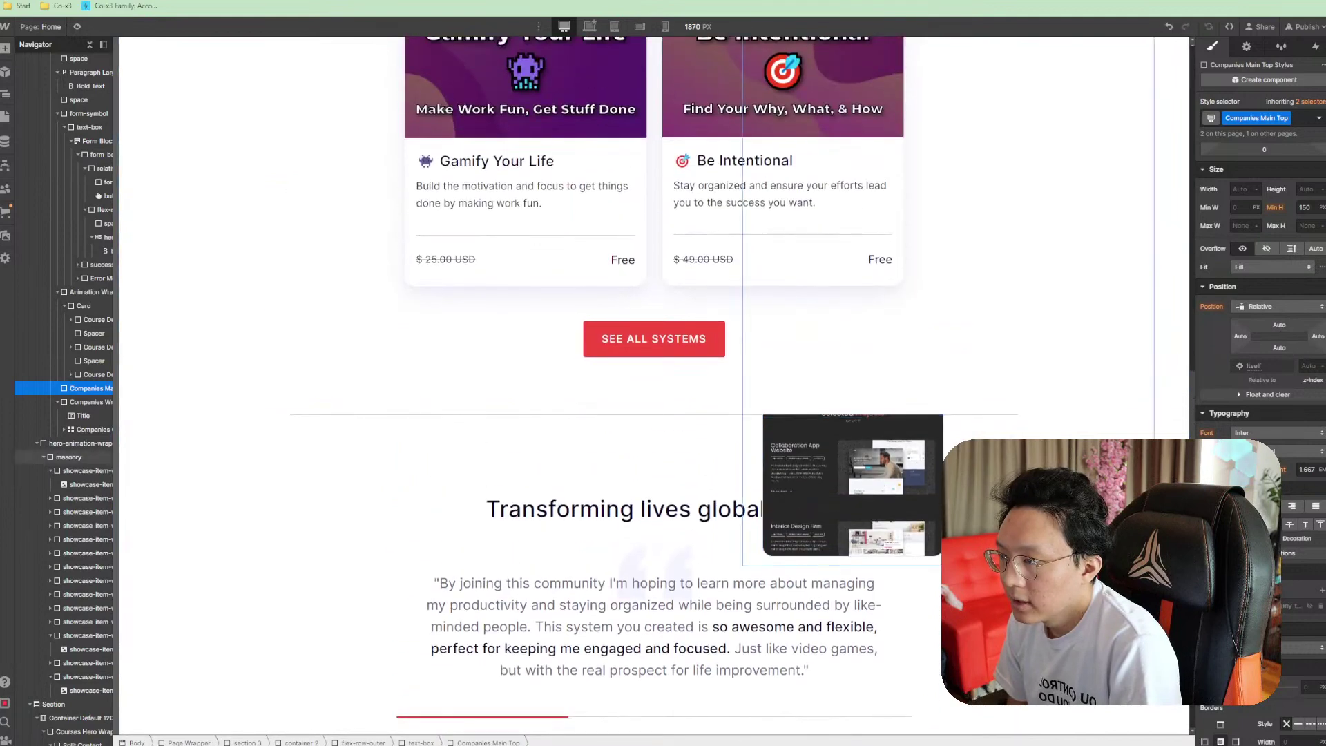
click(1015, 477)
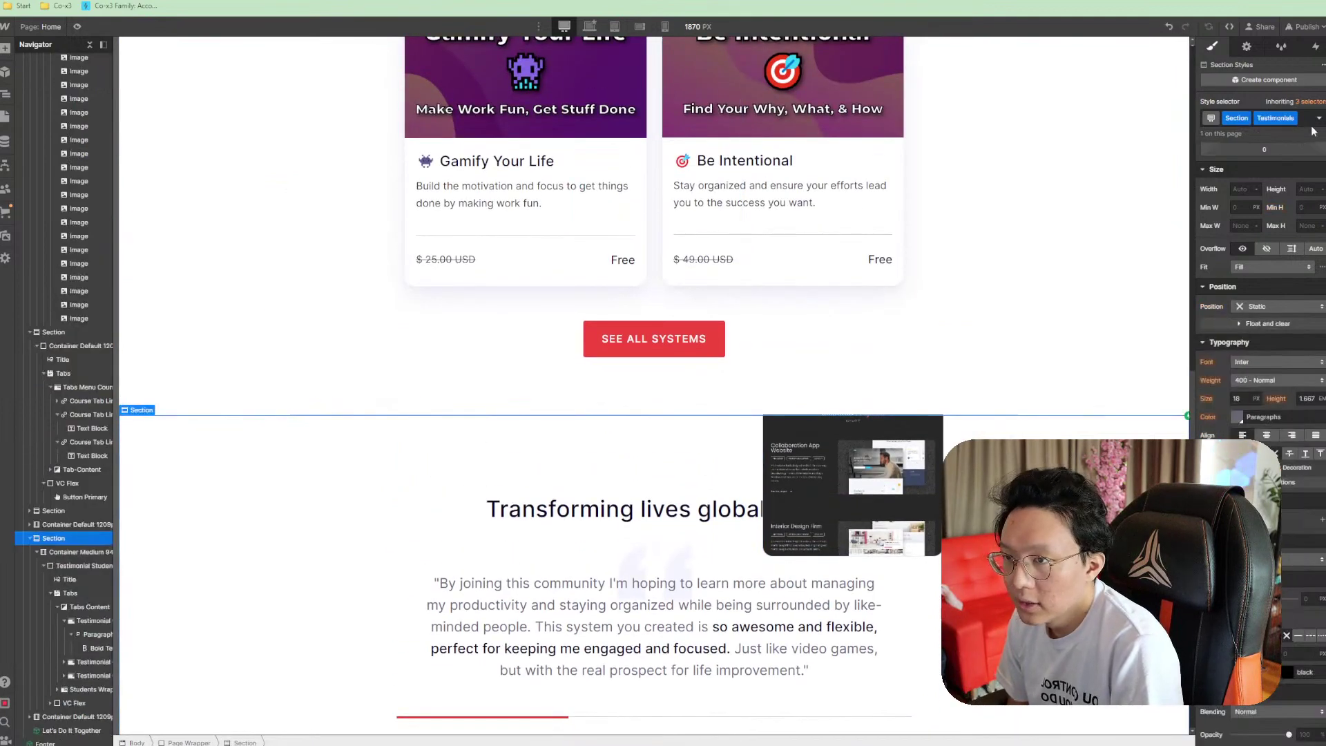
scroll(932, 544, up, 12)
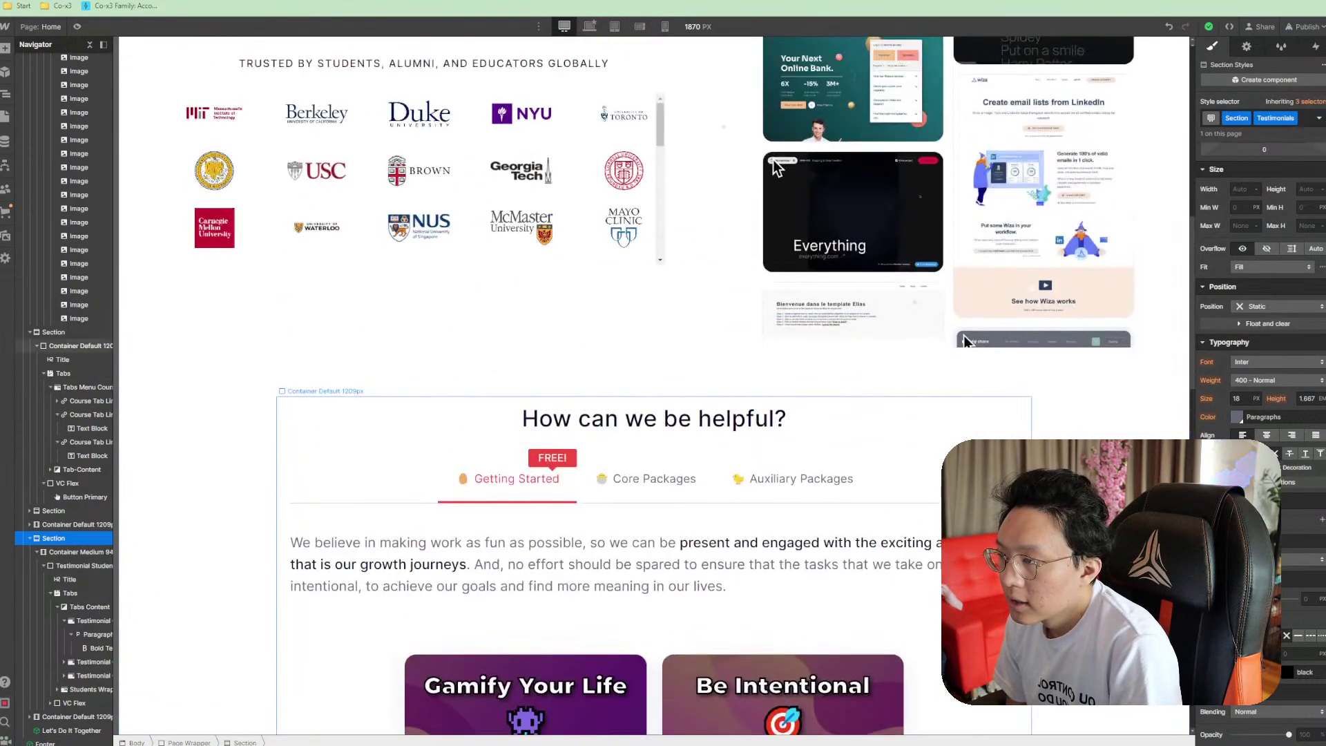
scroll(963, 221, down, 7)
scroll(965, 66, down, 8)
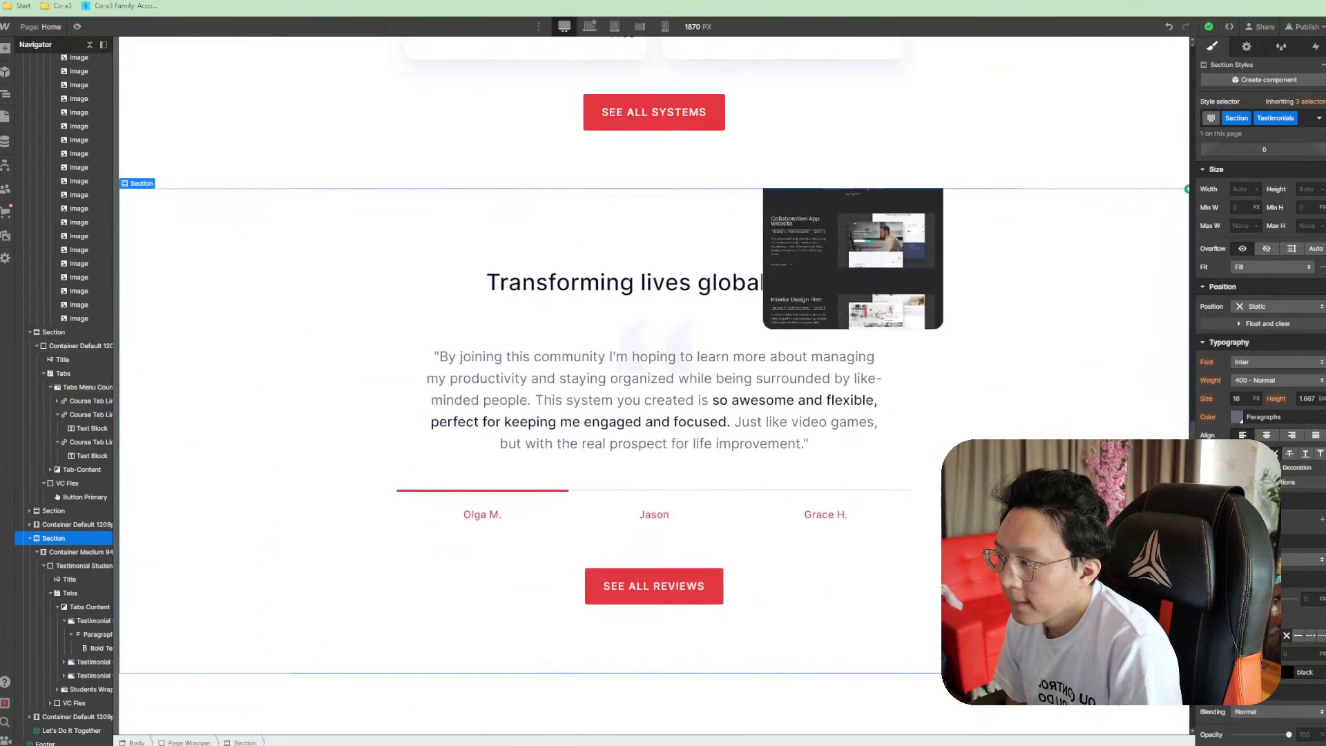
scroll(655, 387, down, 4)
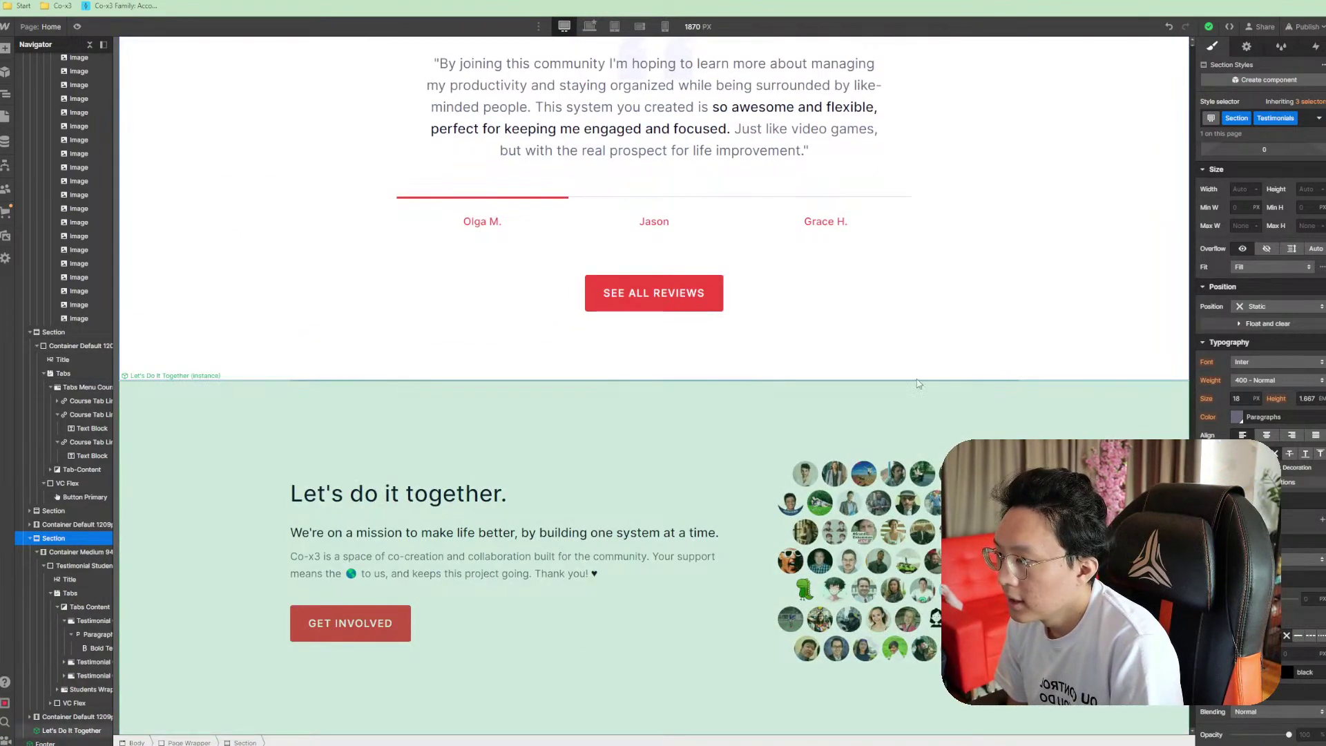
scroll(919, 384, up, 11)
scroll(773, 409, down, 4)
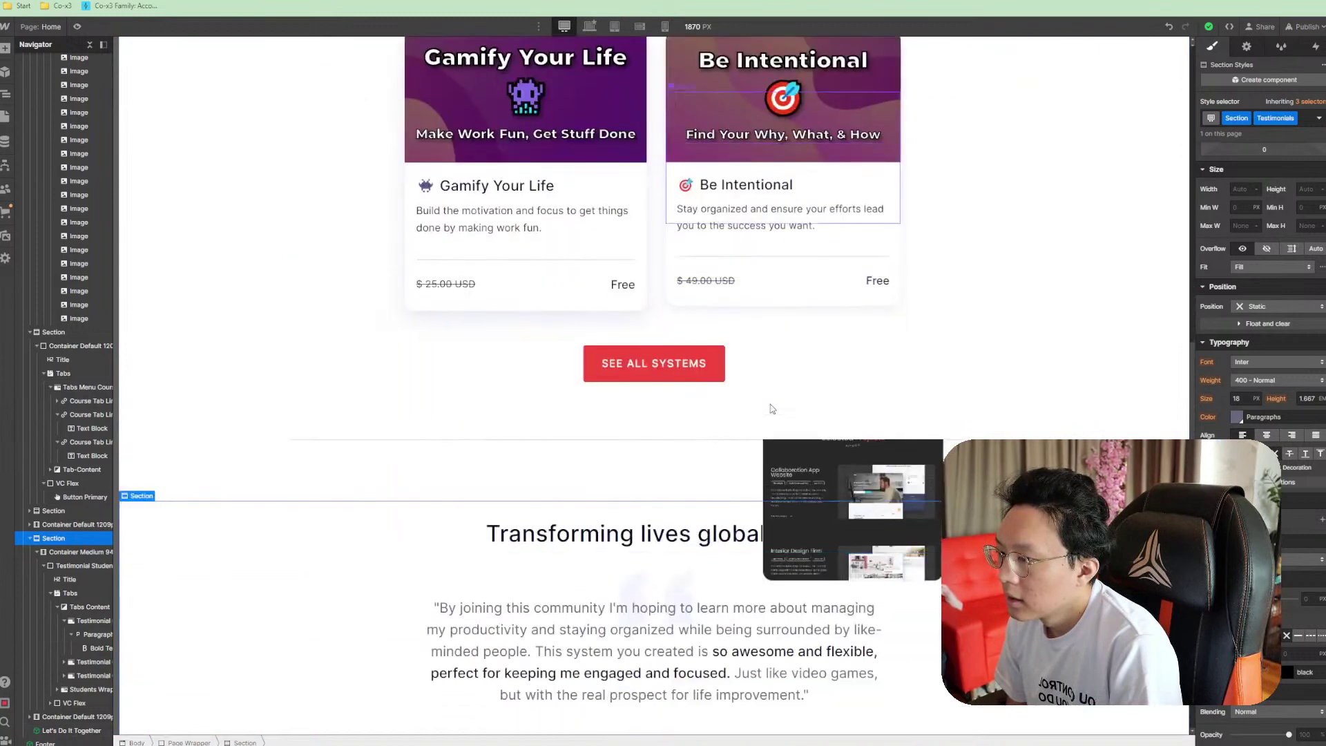
scroll(772, 409, up, 1)
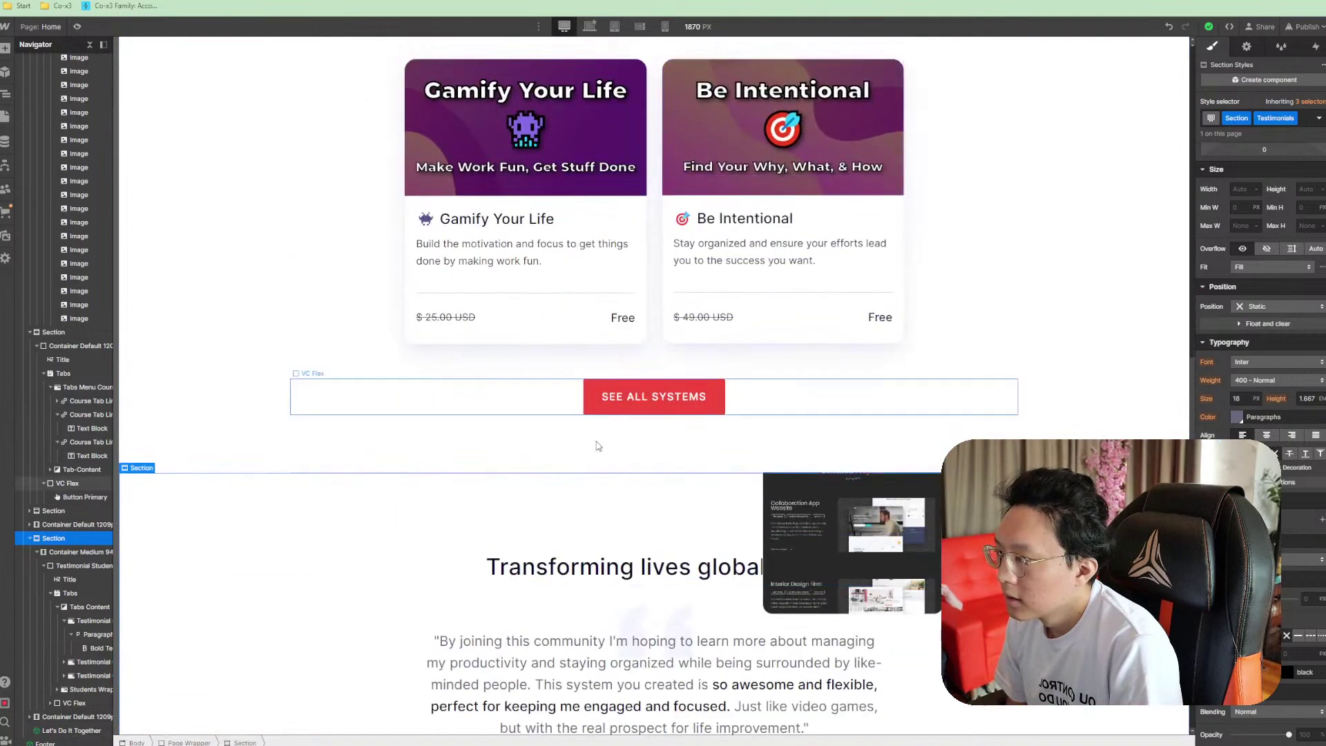
Delete the Container Default 1209px with its divider between the hidden section and the Testimonials section
click(68, 522)
click(30, 525)
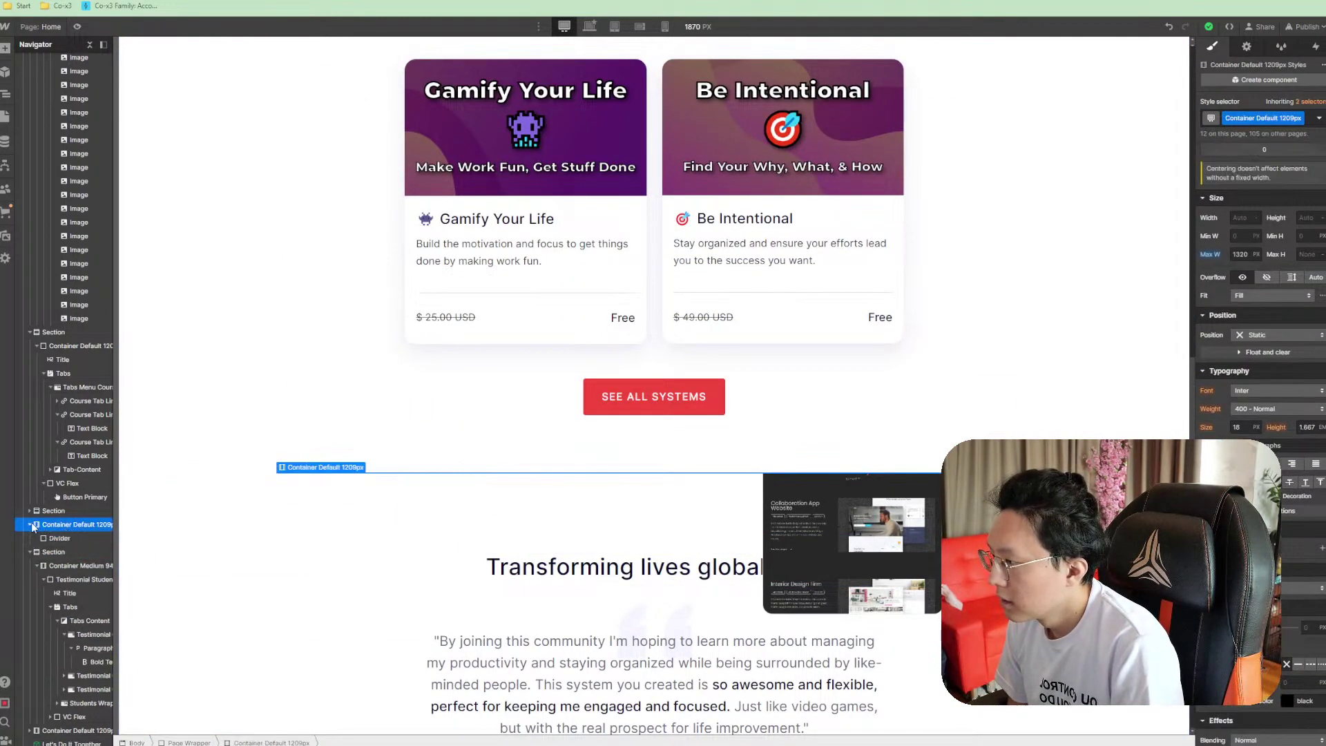
click(68, 539)
key(Delete)
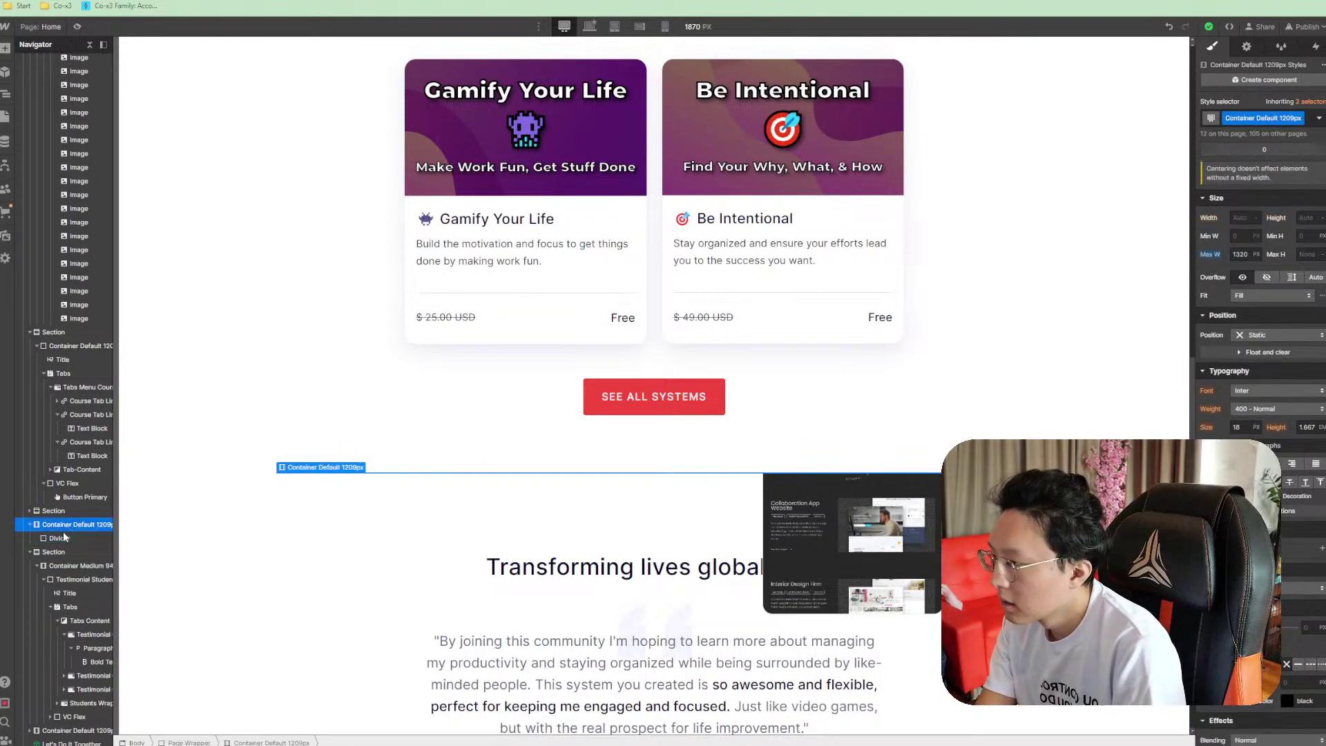
key(Delete)
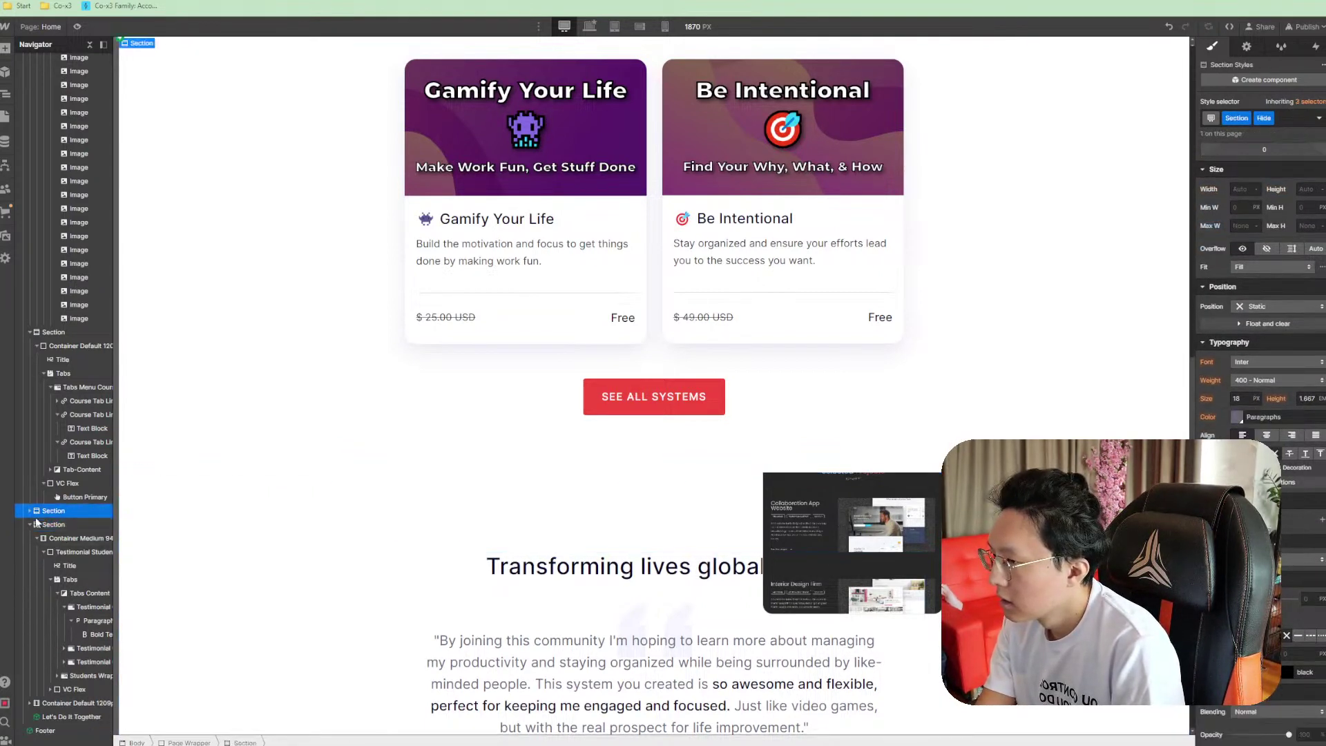
Inspect the hidden section before Testimonials and its nested containers, and review the page from the hero to the course cards
click(49, 510)
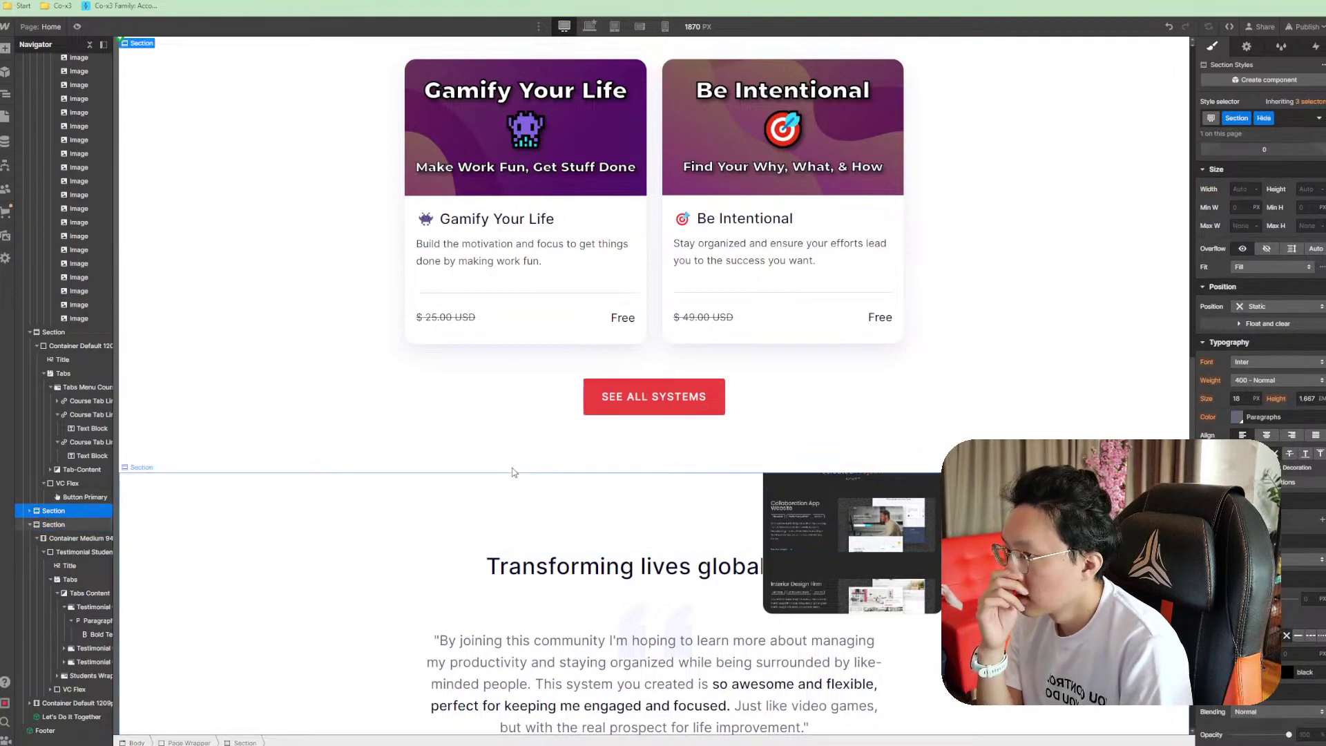
scroll(514, 465, up, 8)
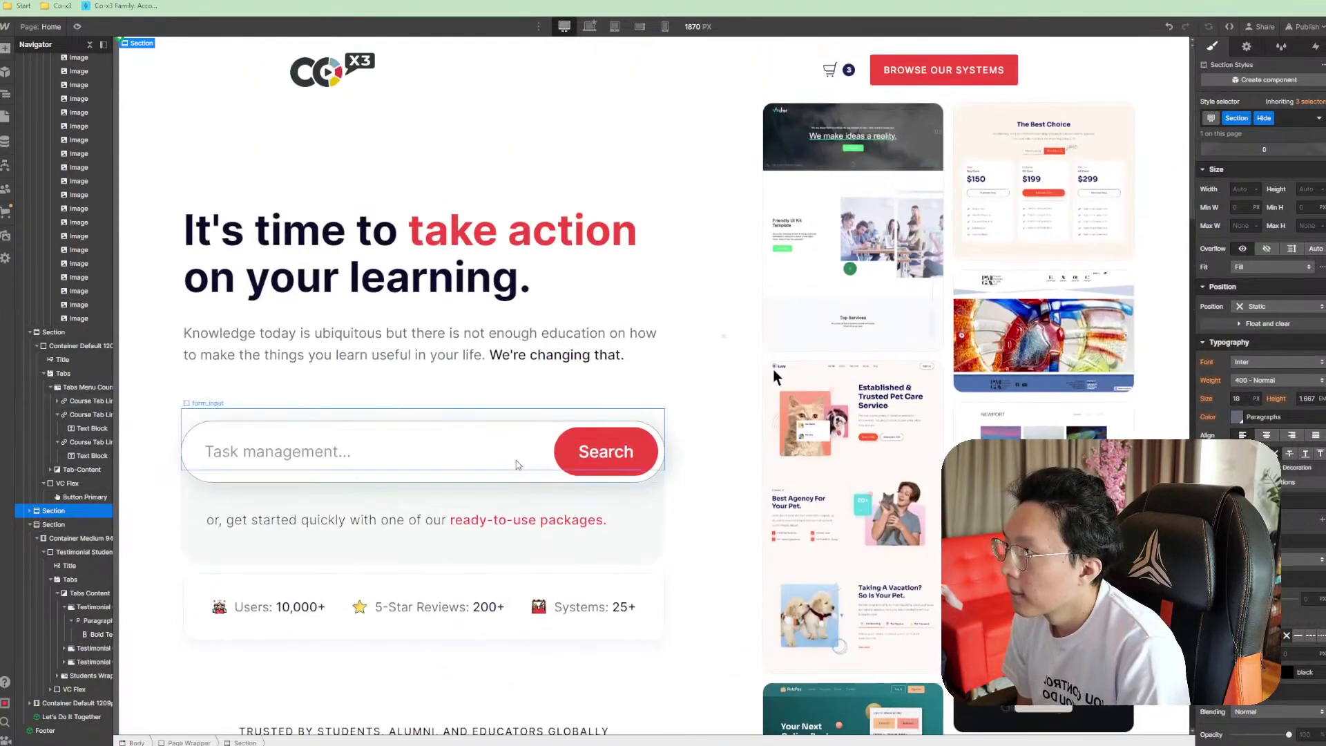
click(31, 511)
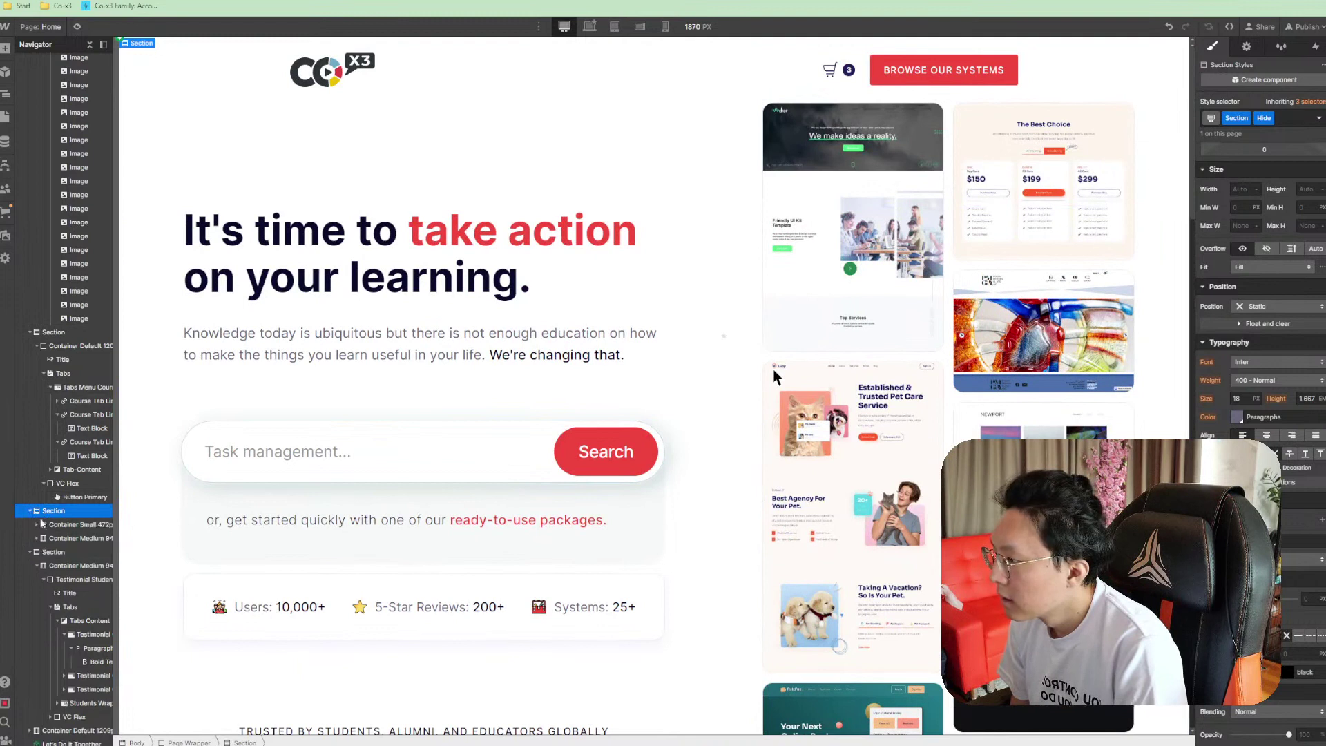
click(69, 525)
click(62, 512)
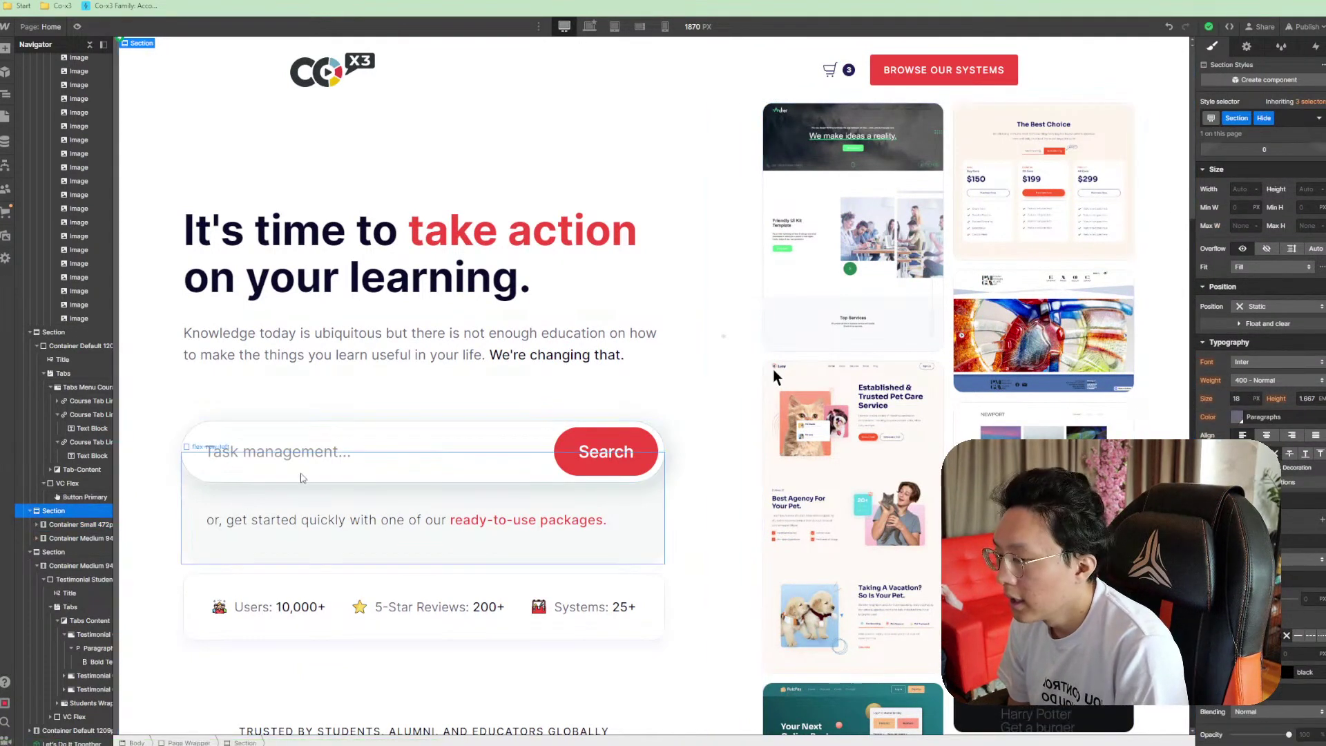
scroll(293, 386, down, 10)
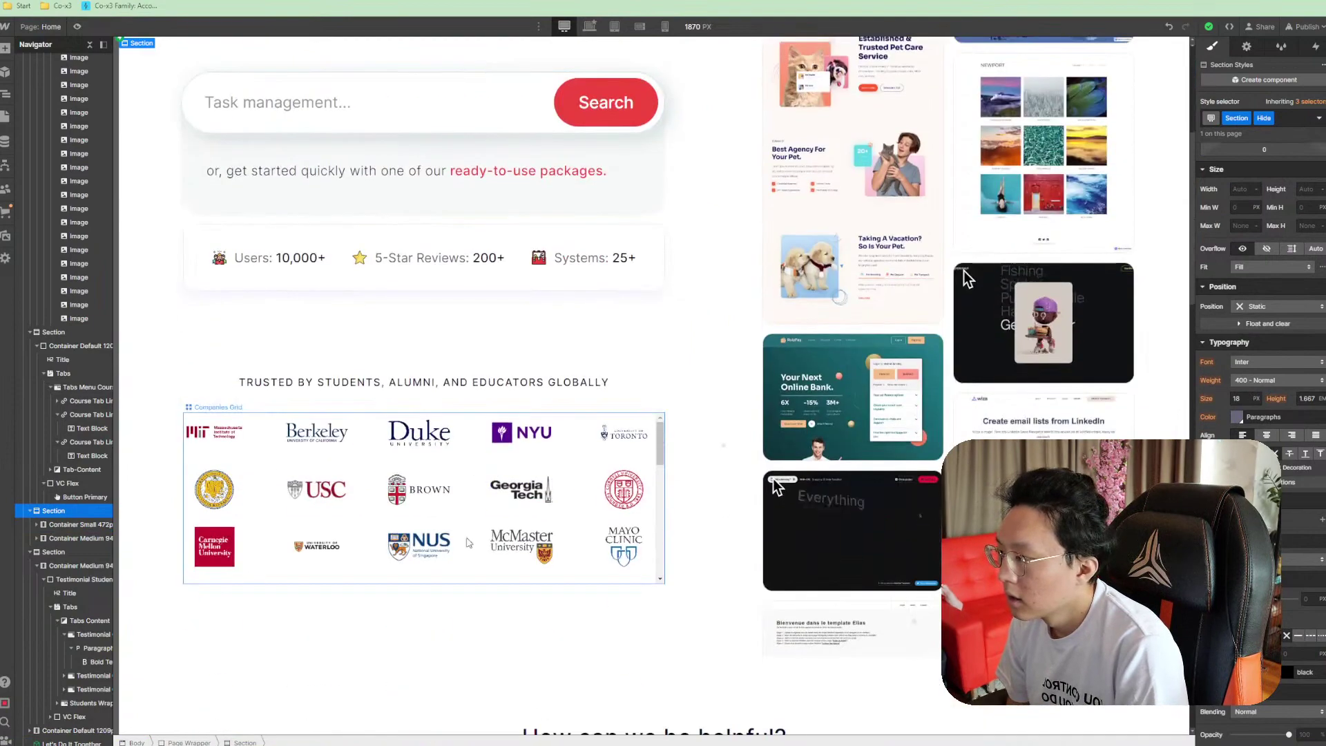
scroll(489, 465, down, 2)
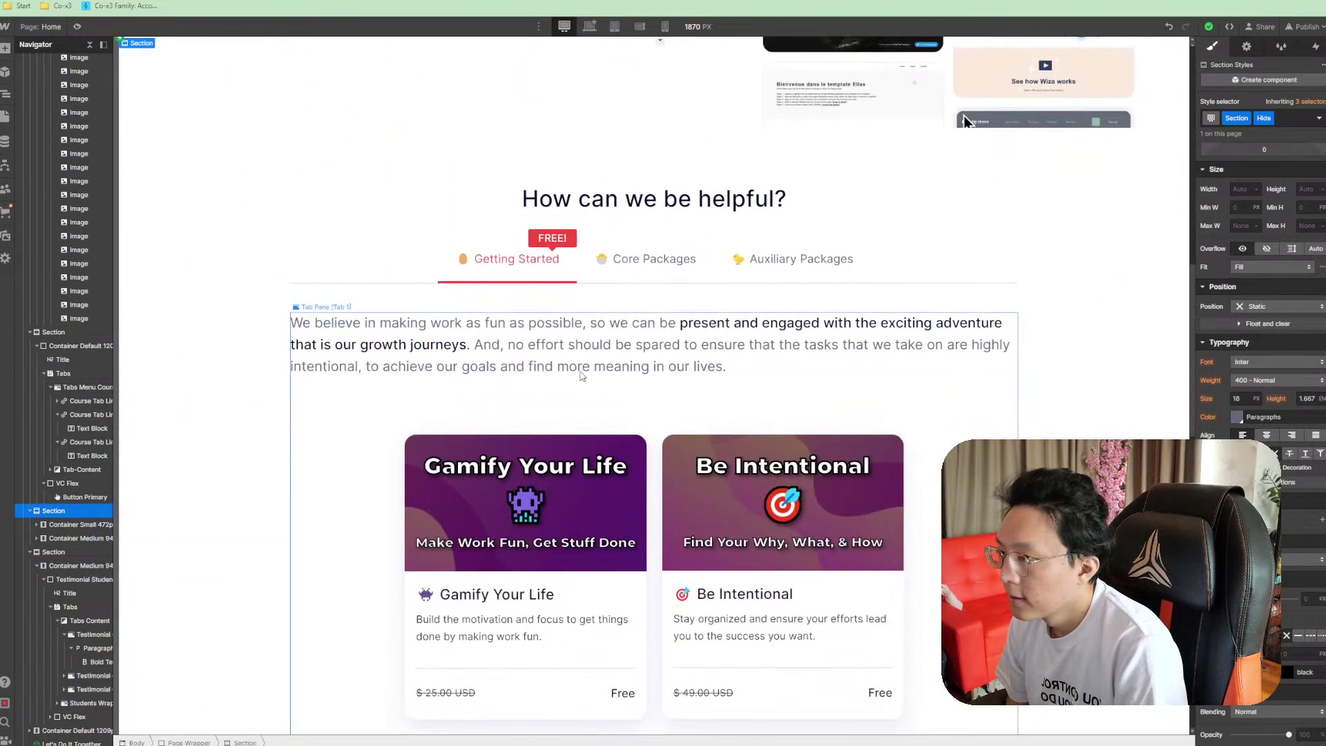
scroll(653, 380, up, 5)
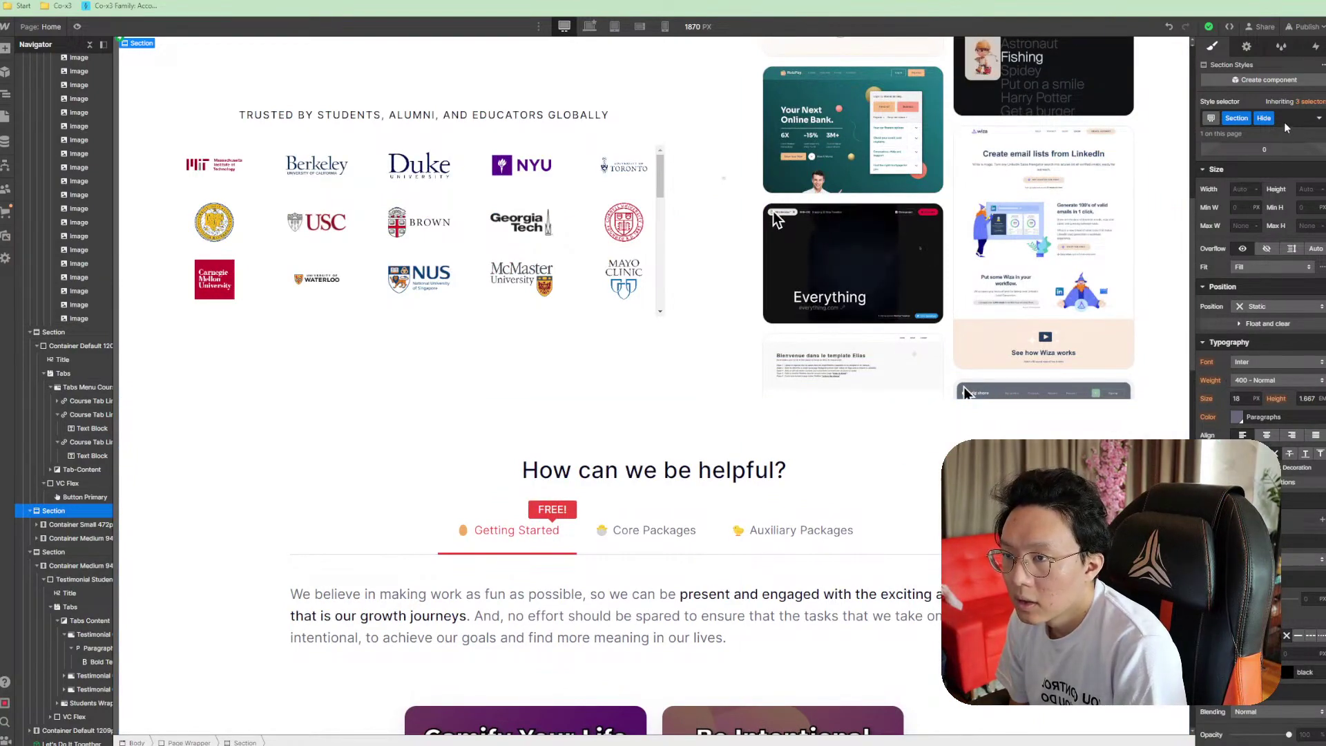
Remove the Hide combo class from the section before Testimonials to preview its content, and reapply Hide
key(ctrl+Return)
key(BackSpace)
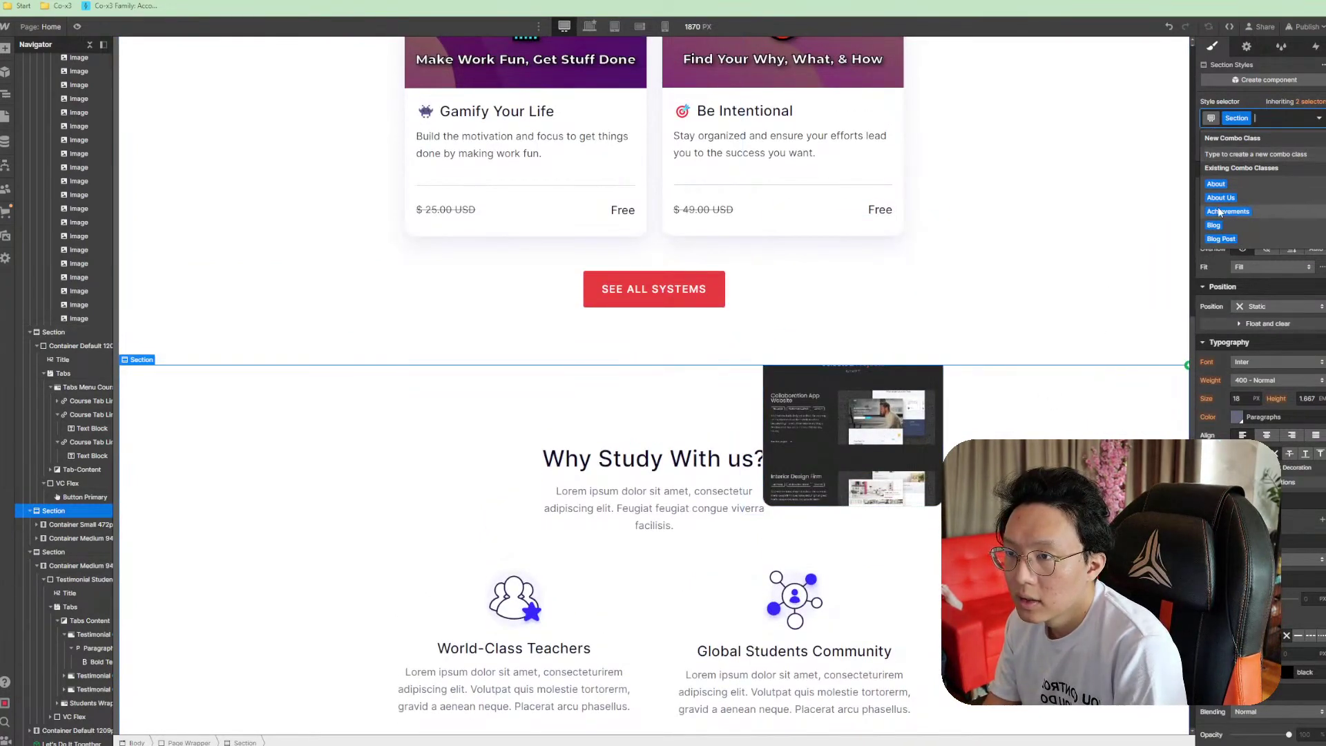
text(hide)
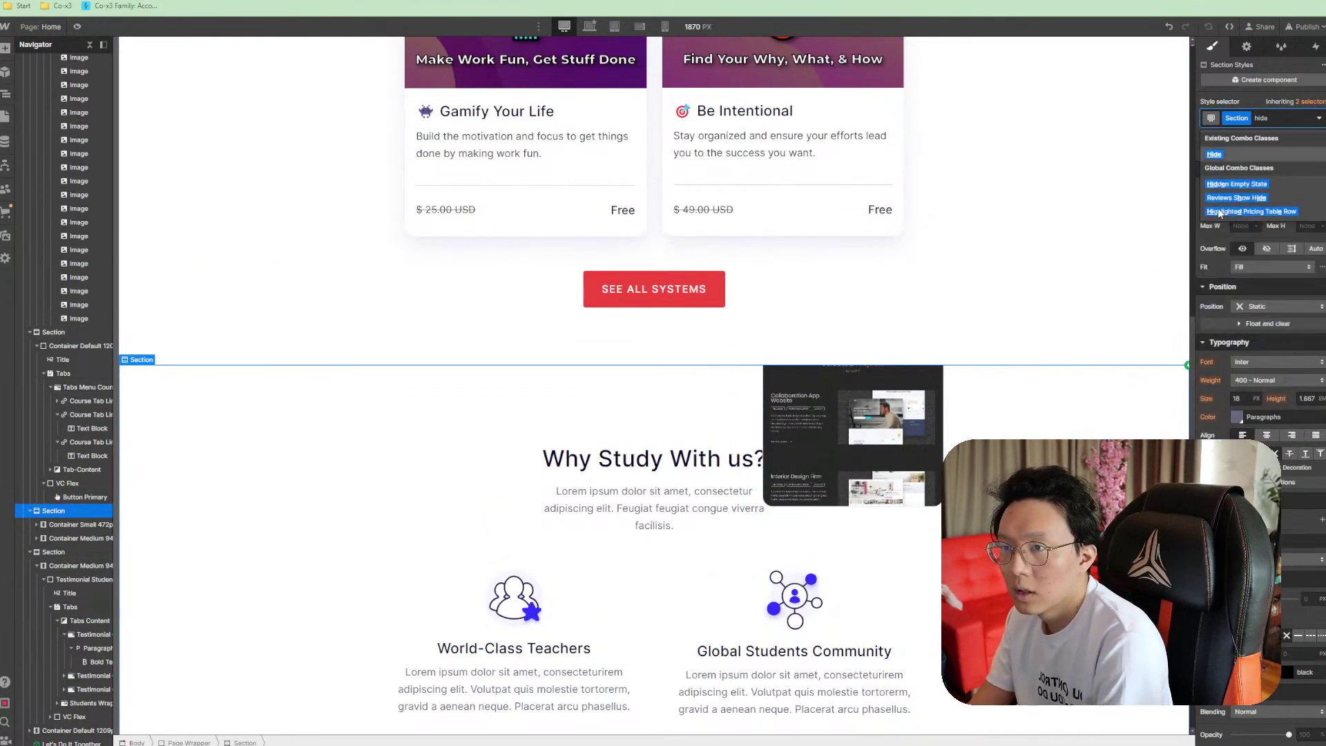
key(Return)
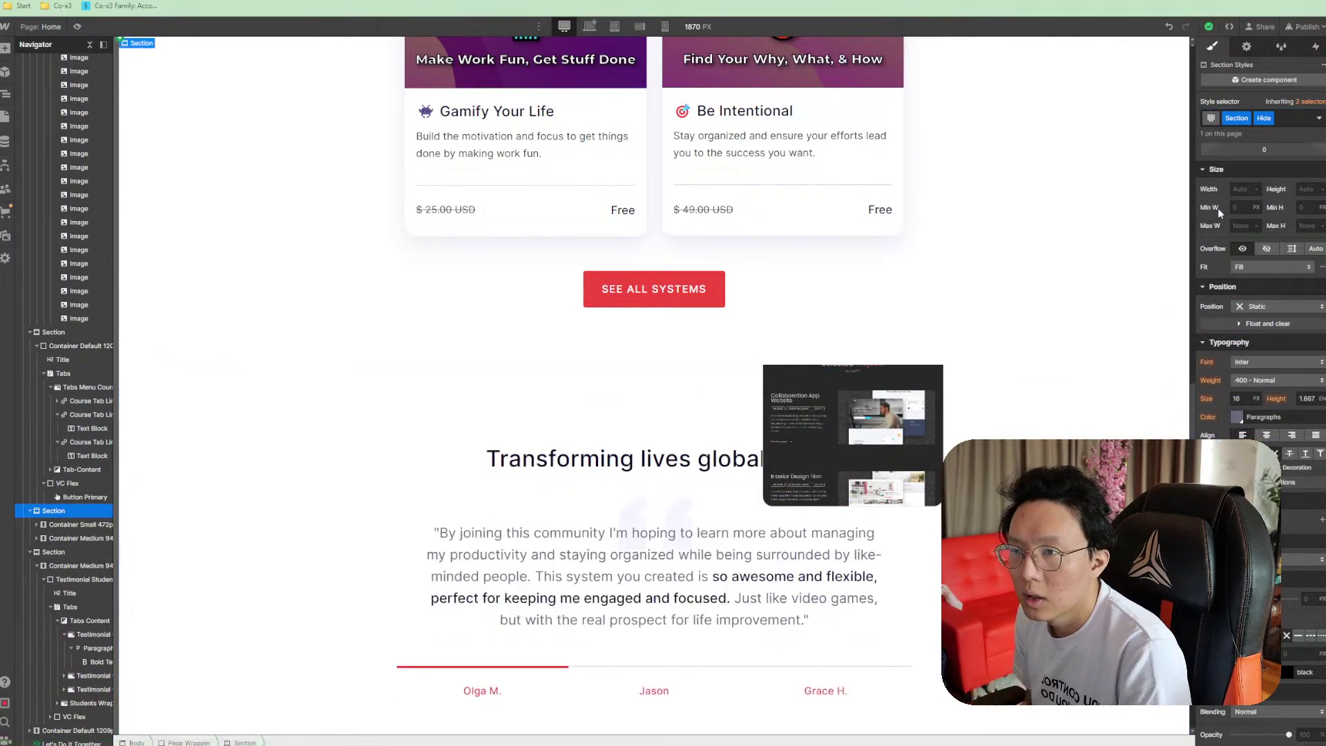
Preview the home page and examine the hero, university logos, course cards and showcase images down to the Testimonials section
scroll(964, 284, up, 15)
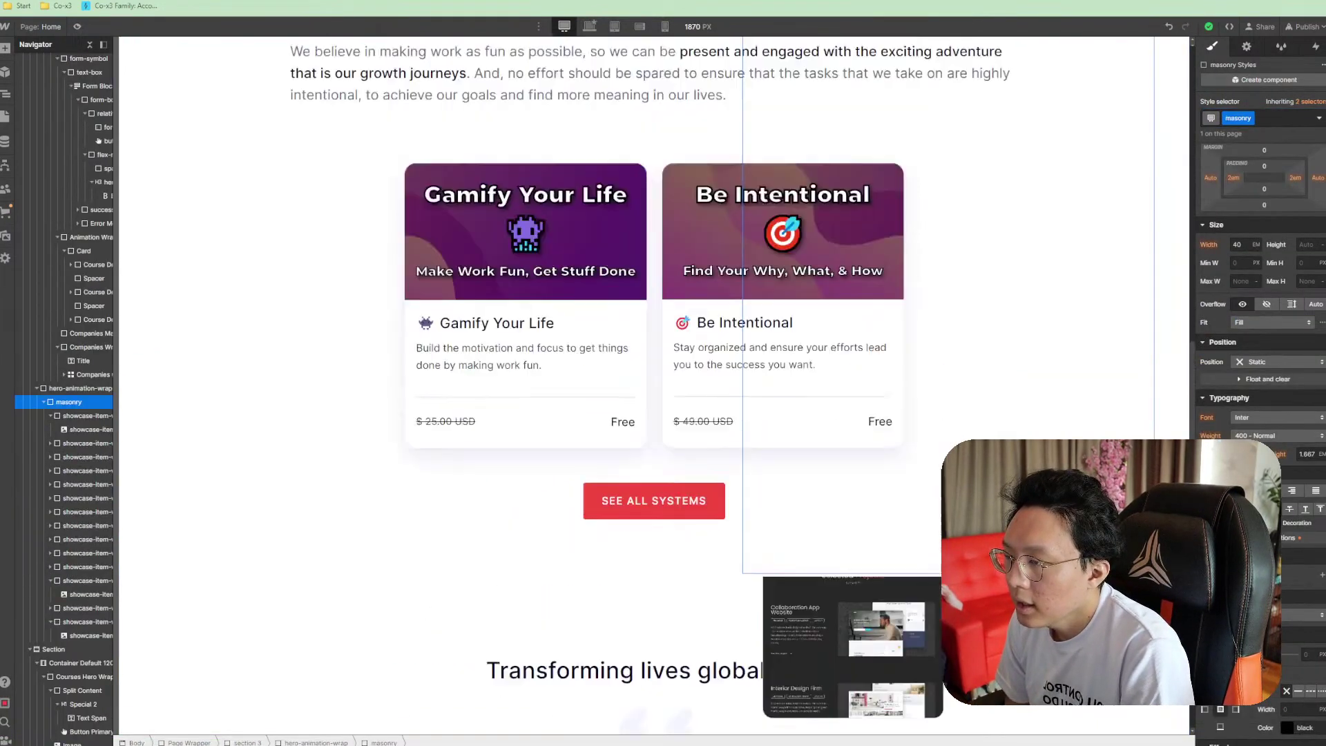
click(777, 377)
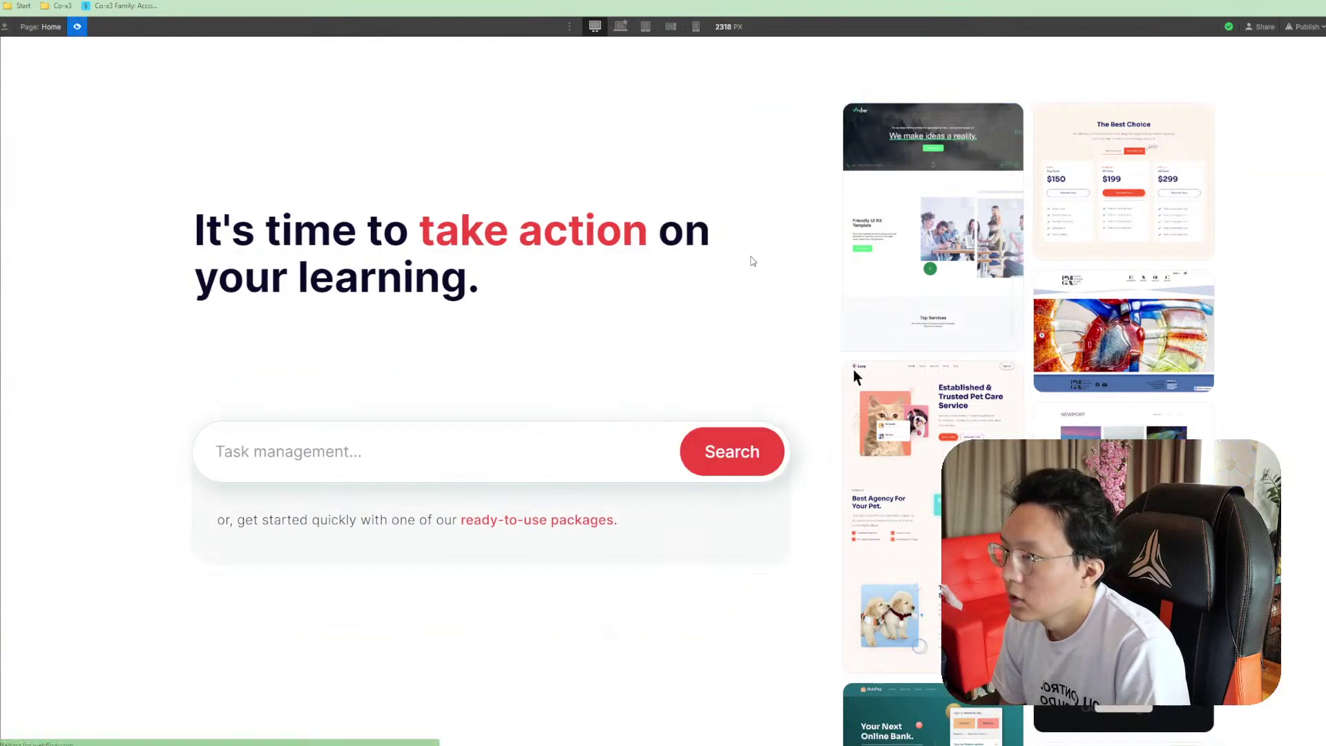
key(ctrl+shift+p)
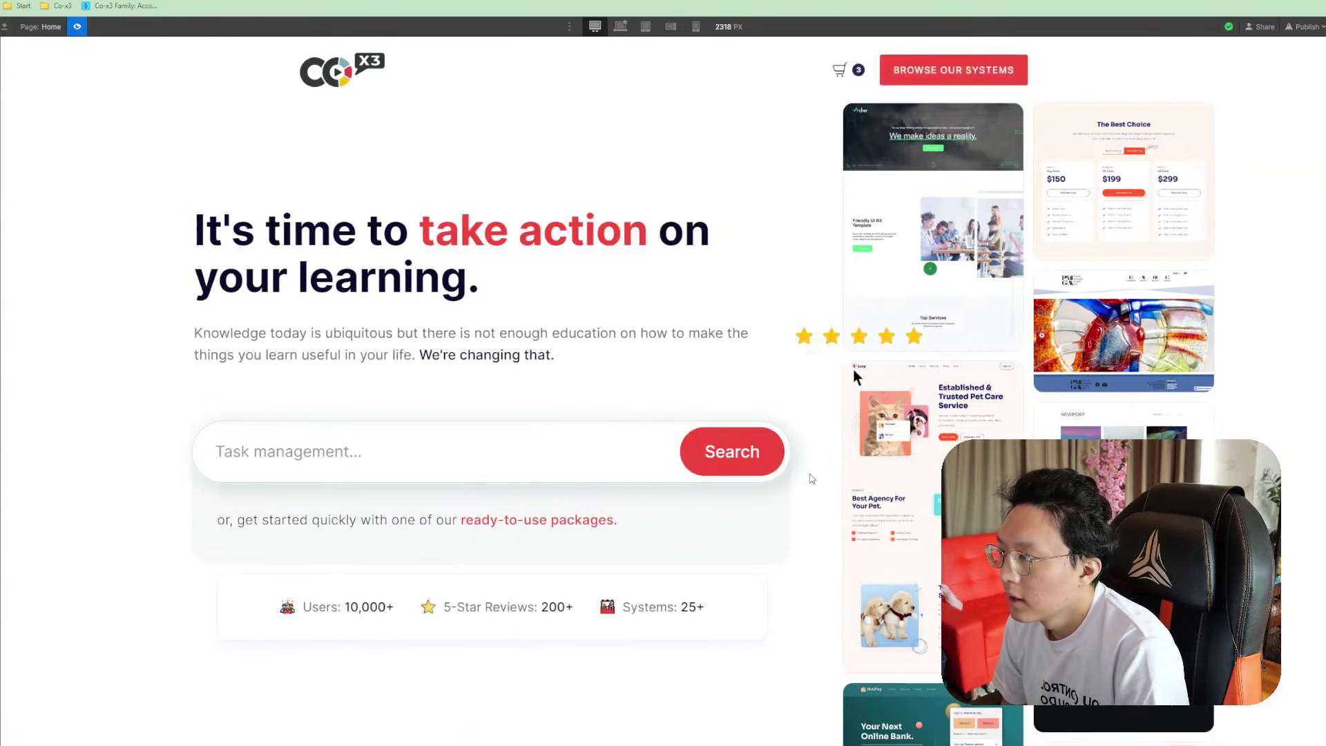
scroll(812, 477, down, 3)
scroll(815, 469, up, 2)
scroll(815, 466, down, 10)
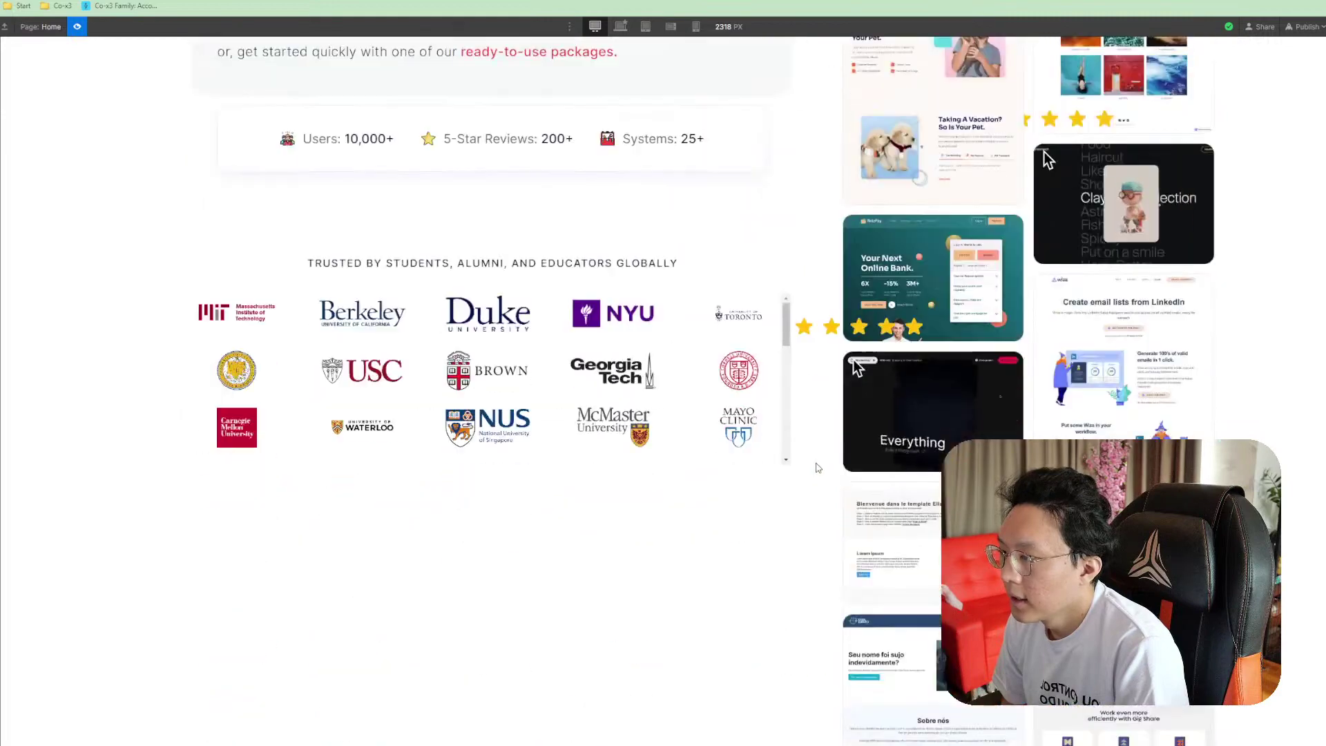
scroll(815, 467, up, 8)
scroll(815, 467, up, 2)
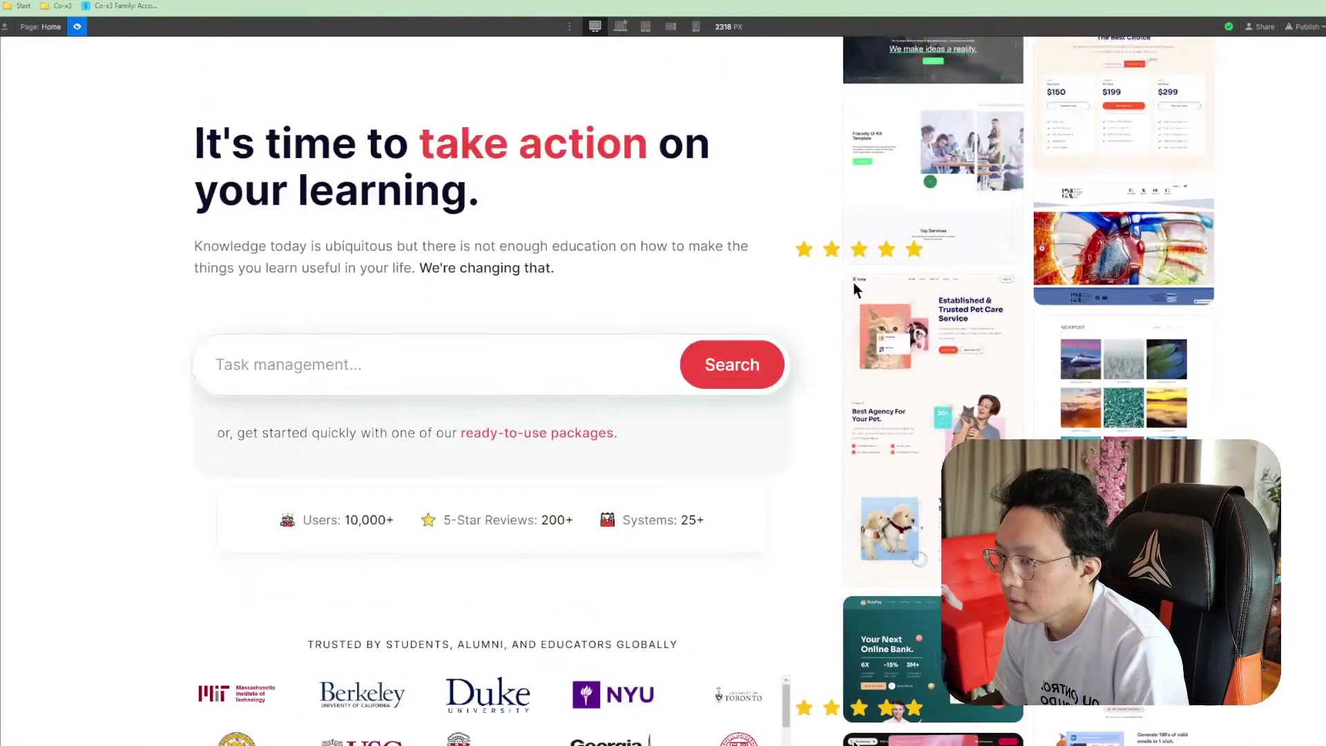
scroll(815, 467, down, 9)
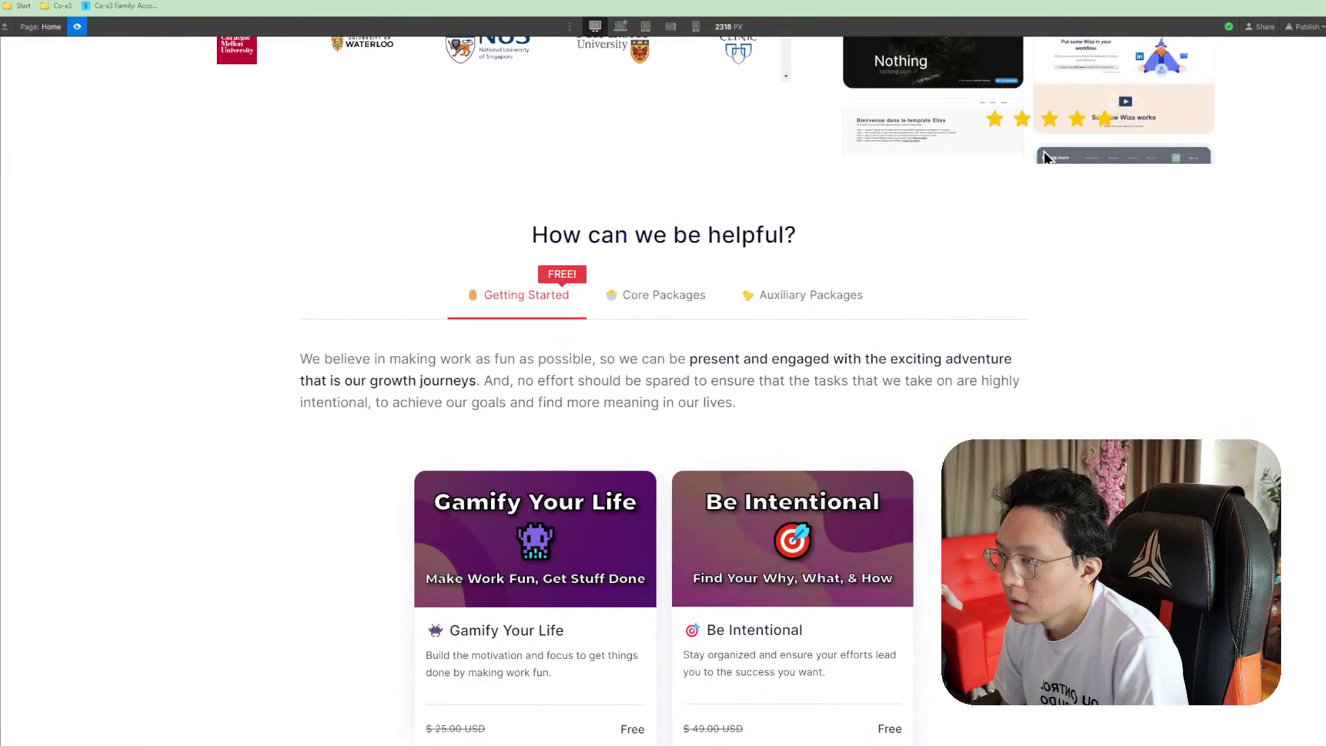
scroll(754, 378, down, 10)
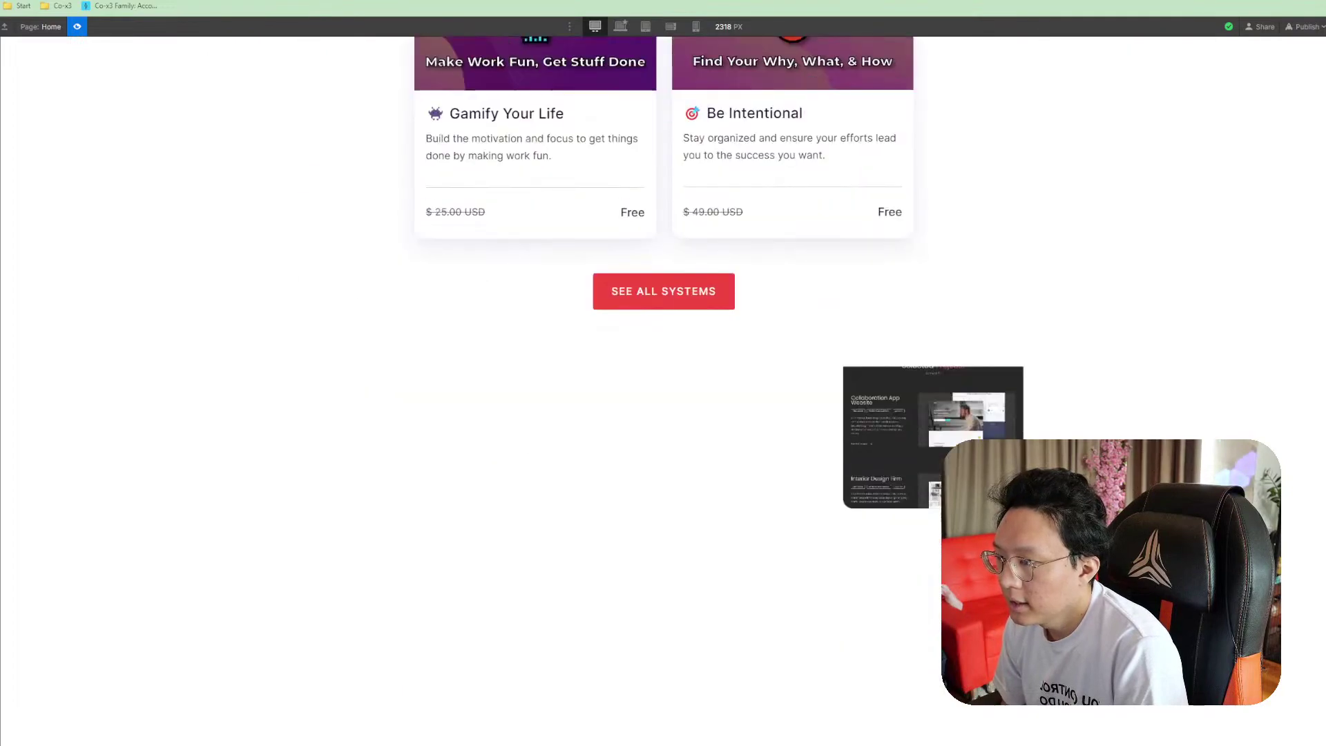
scroll(664, 373, up, 7)
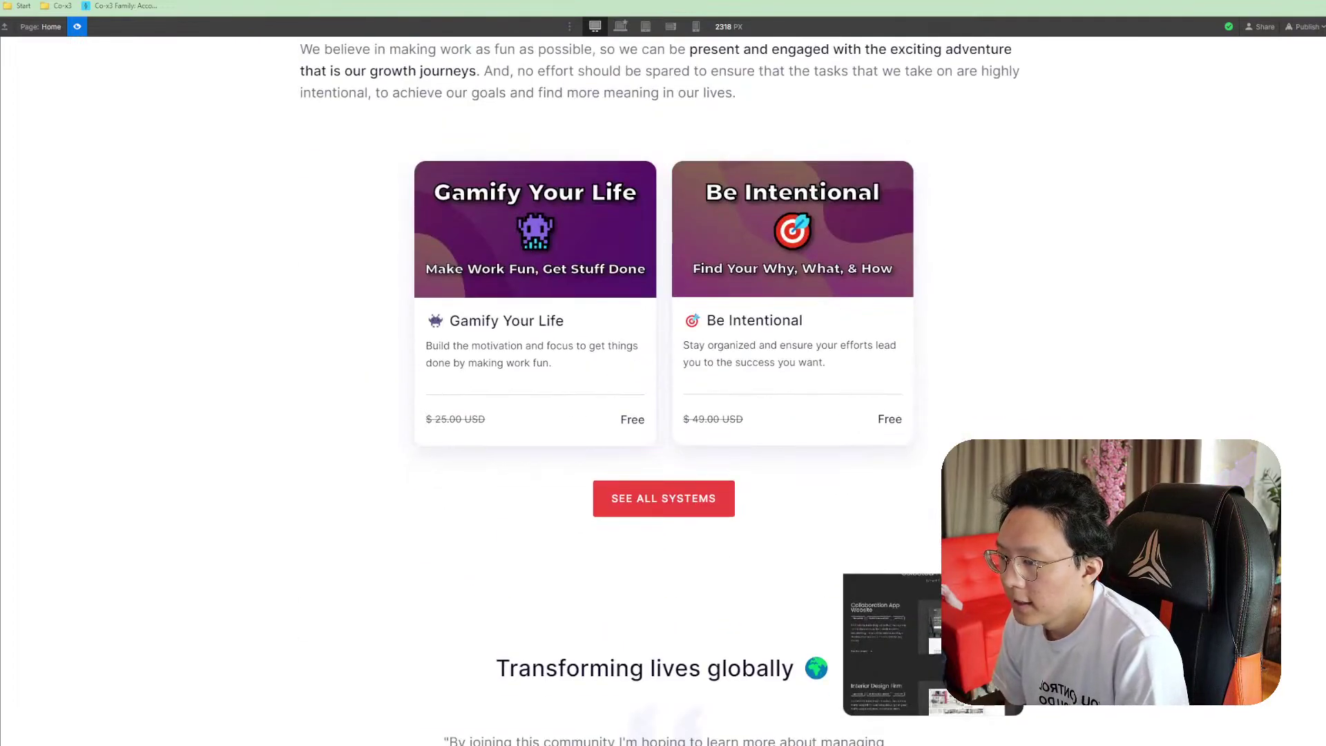
scroll(785, 247, up, 15)
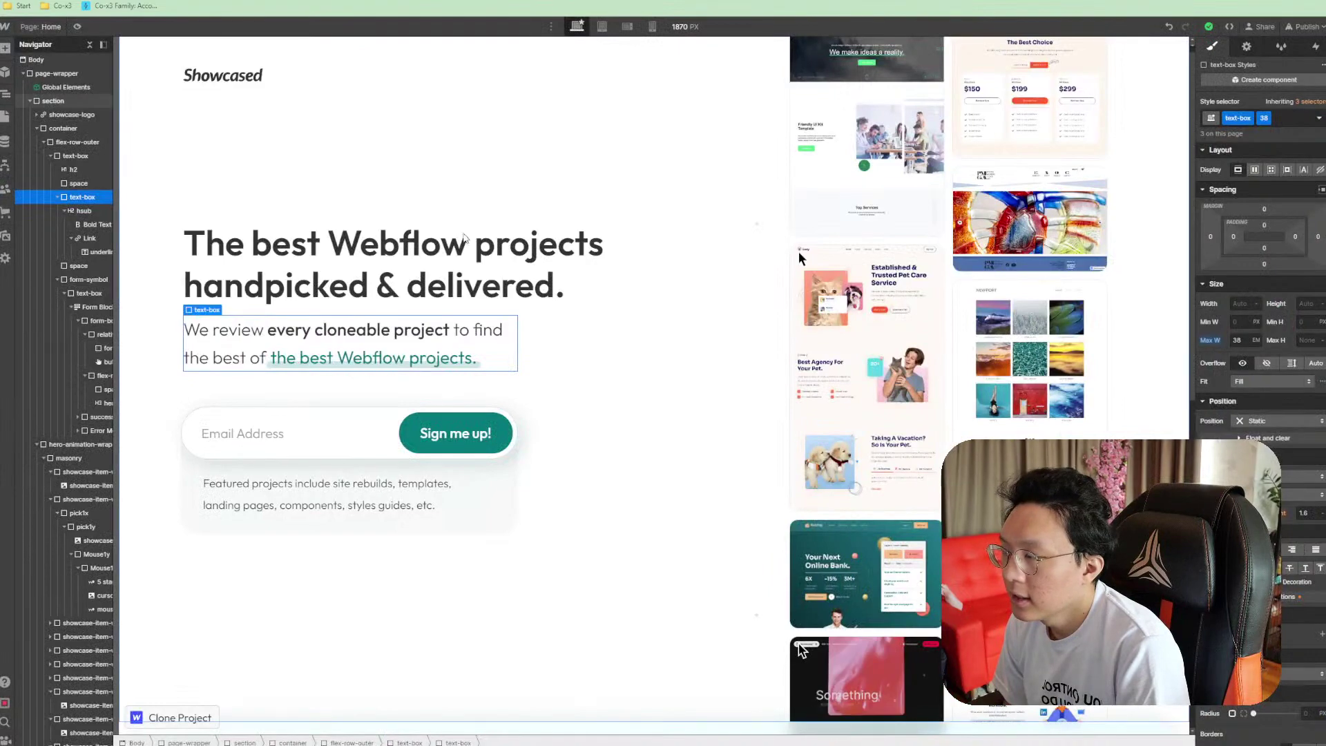
Inspect the heading and hero-animation-wrap in the original Showcased template, comparing its hero layout with the Co-x3 preview
scroll(473, 261, down, 7)
scroll(208, 192, up, 7)
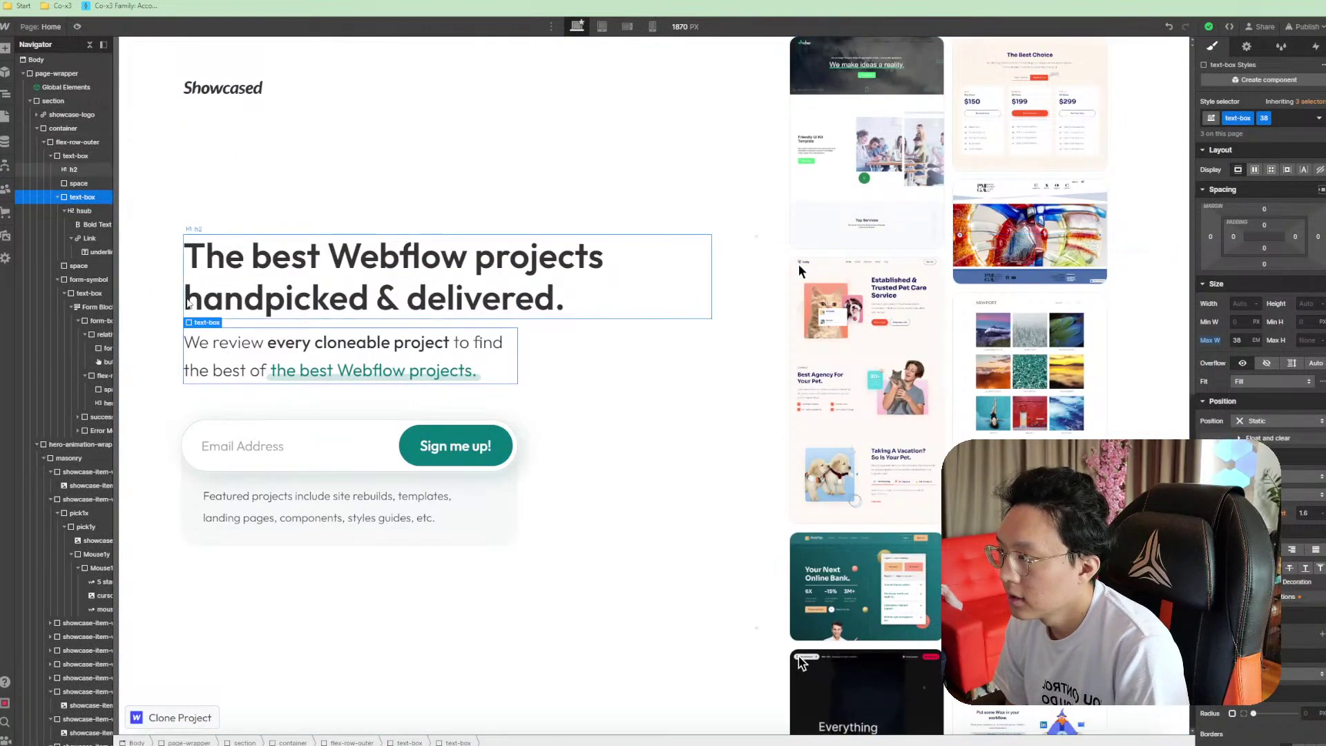
click(205, 304)
click(629, 198)
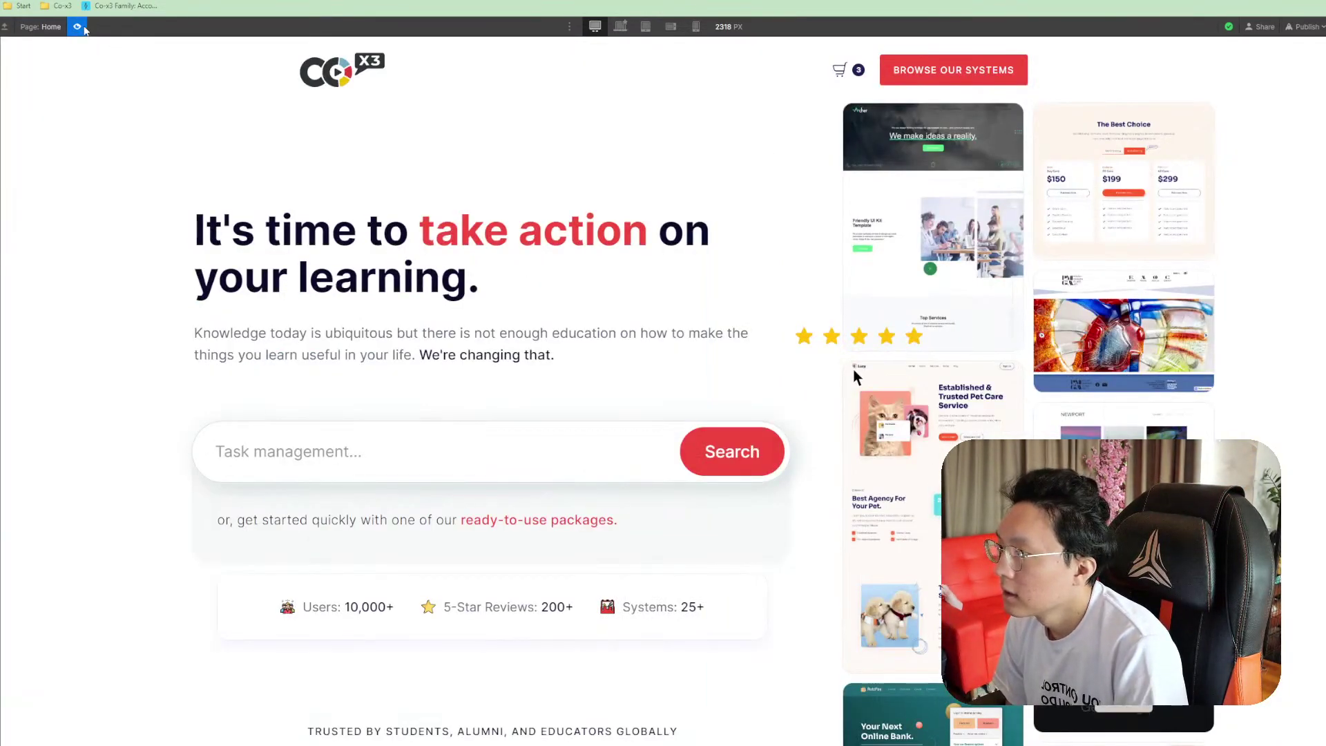
click(84, 29)
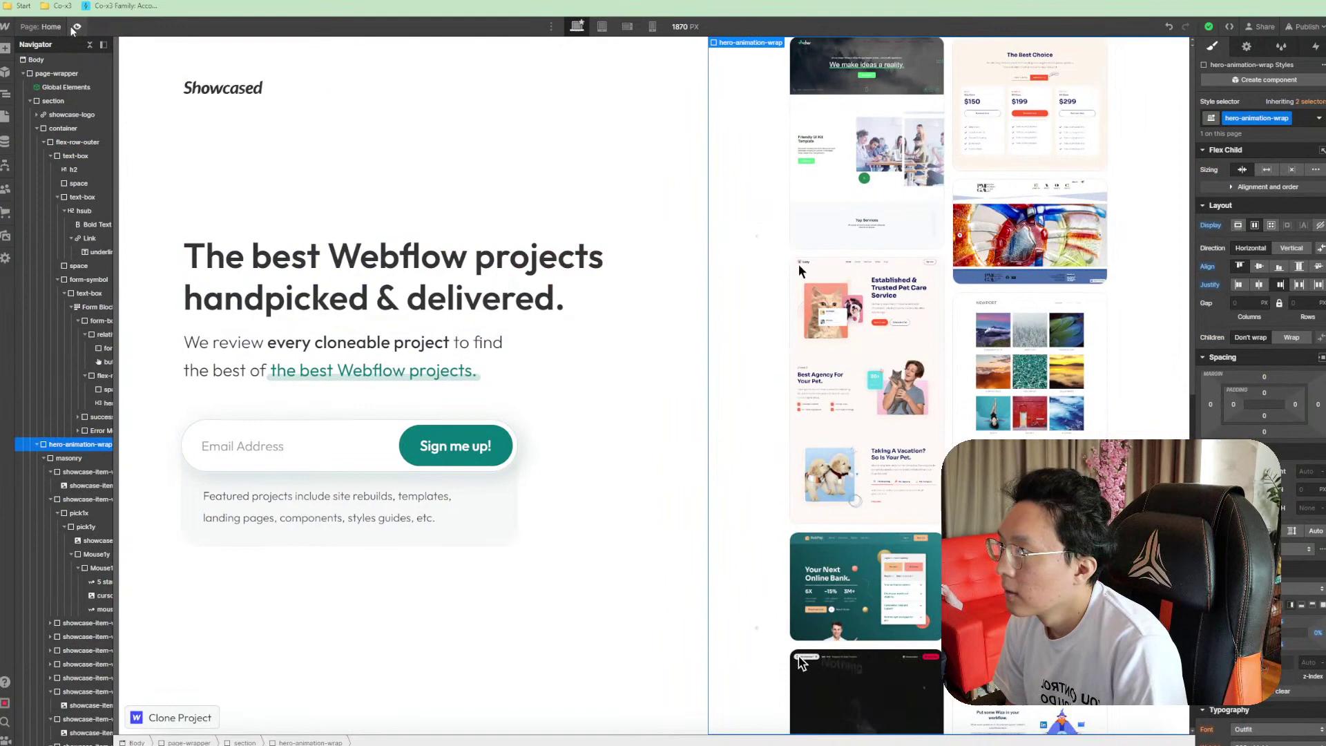
click(75, 28)
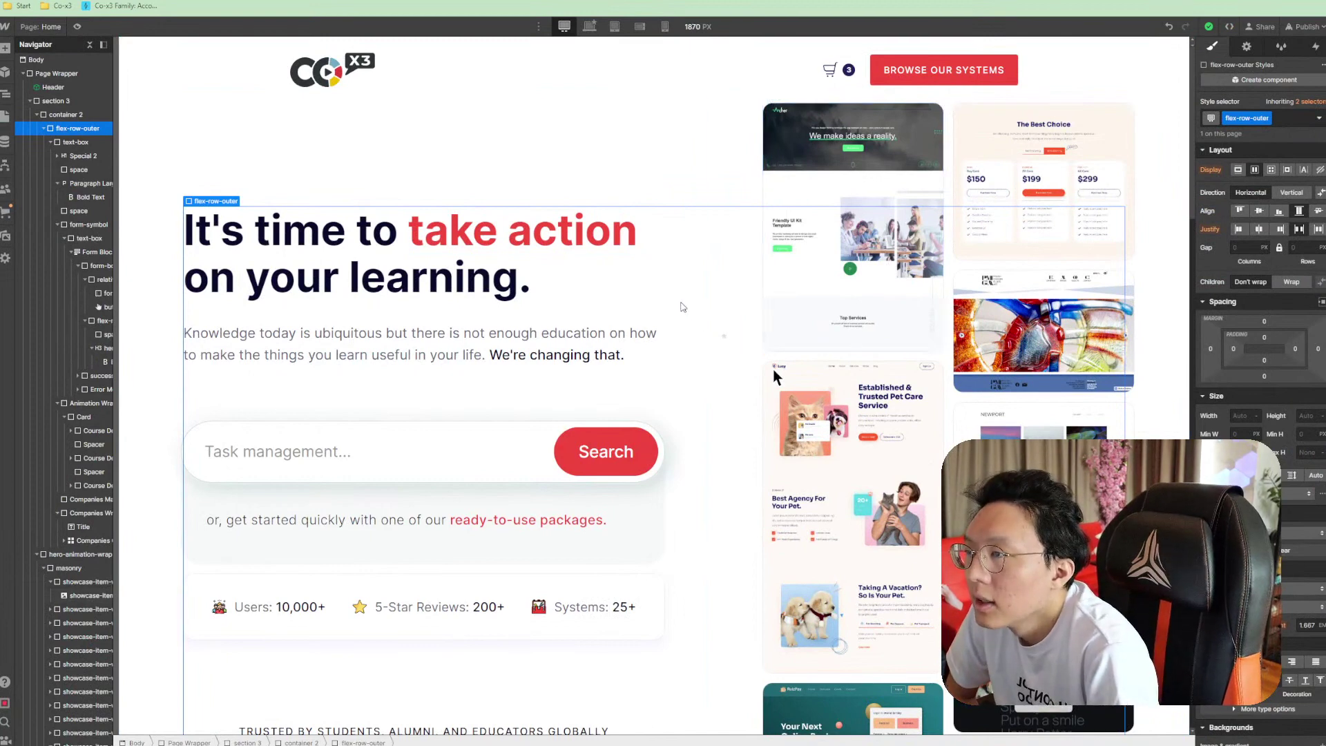
Try placing the stats Card between the hero paragraph and the search form, and undo the move
scroll(682, 307, down, 3)
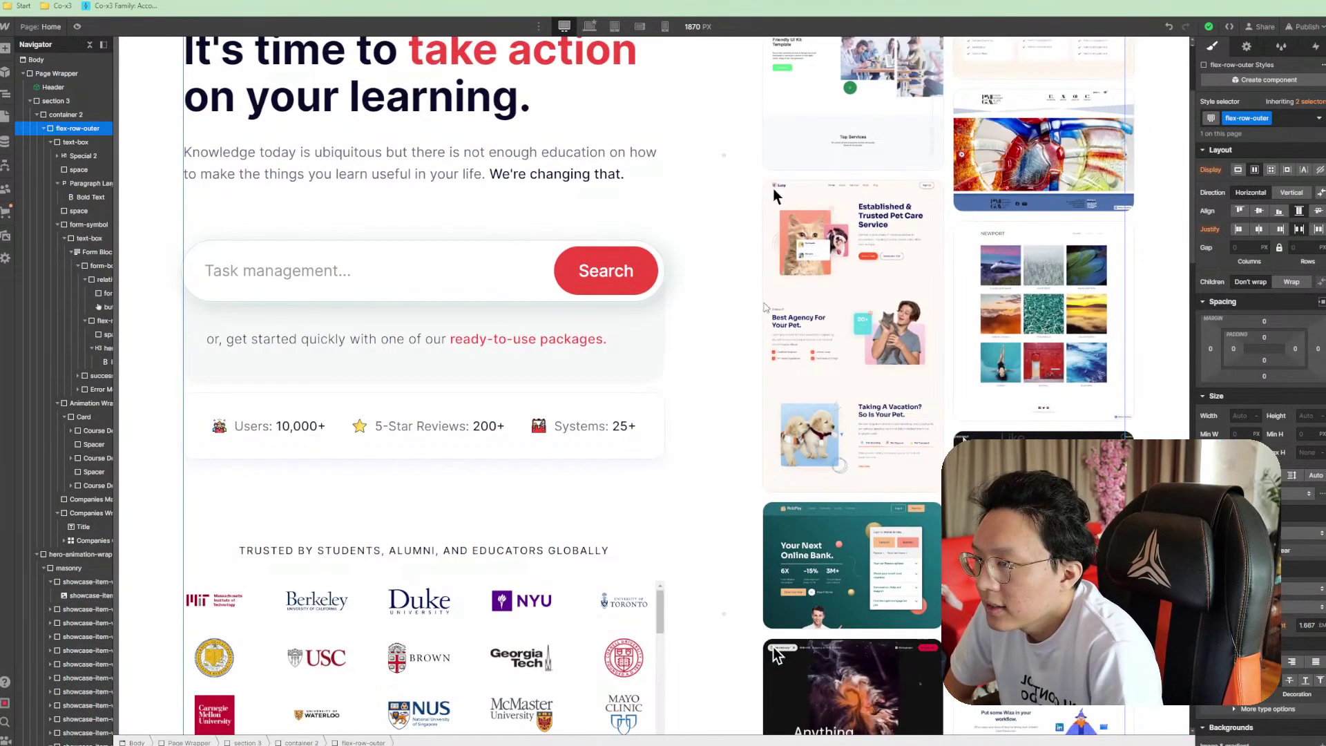
scroll(617, 502, up, 3)
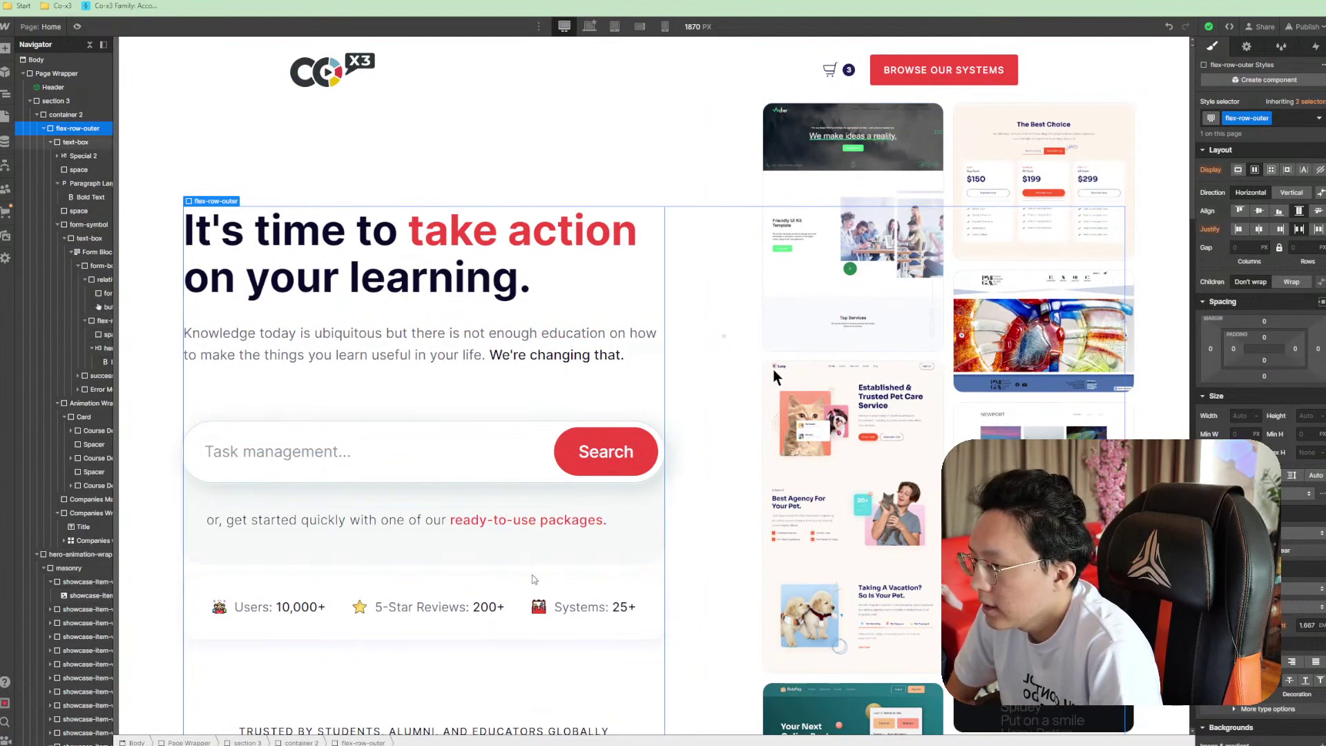
click(529, 638)
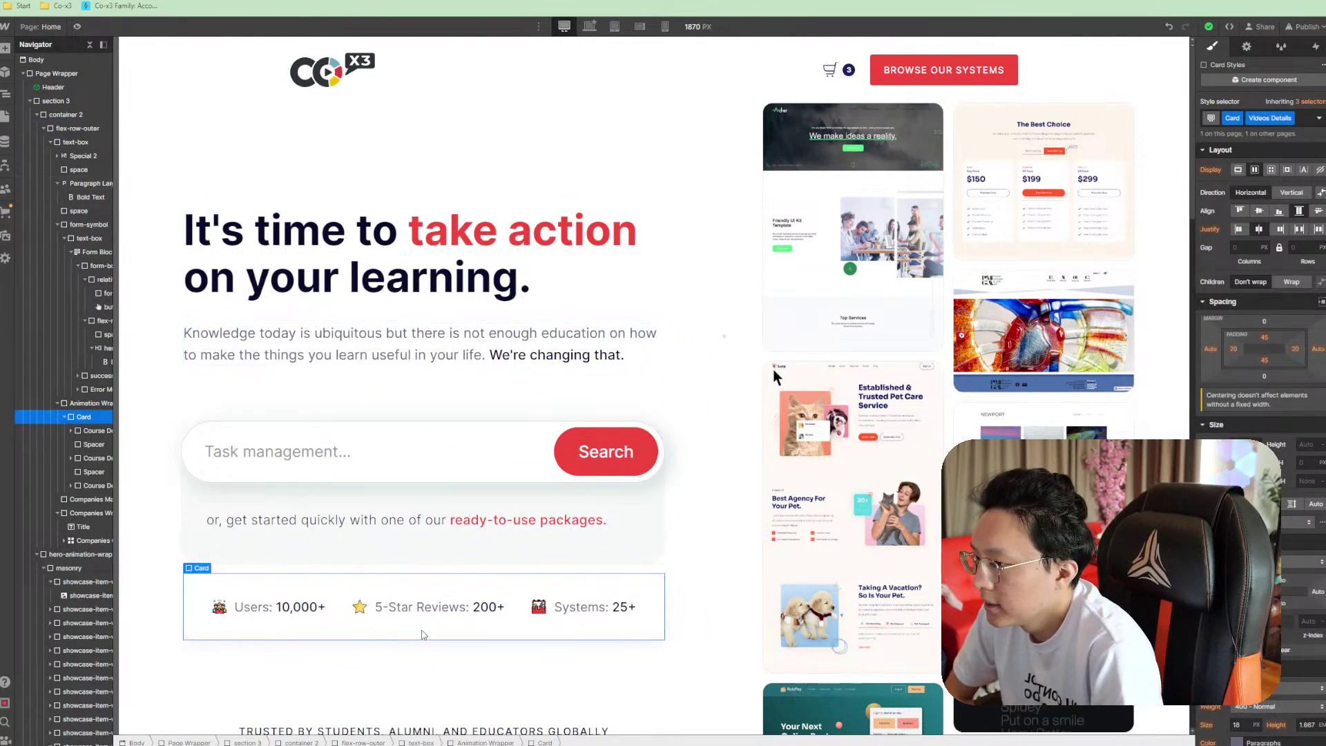
drag(388, 575, 346, 376)
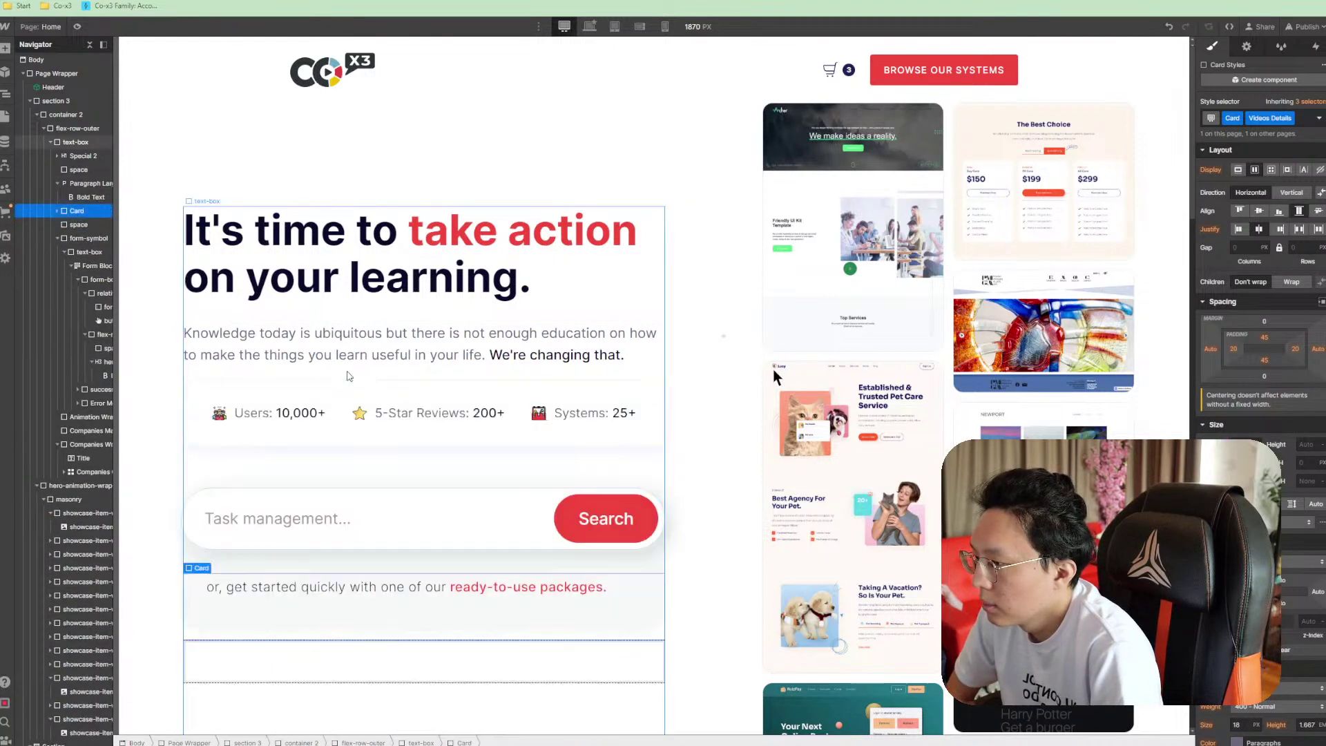
click(429, 361)
key(ctrl+z)
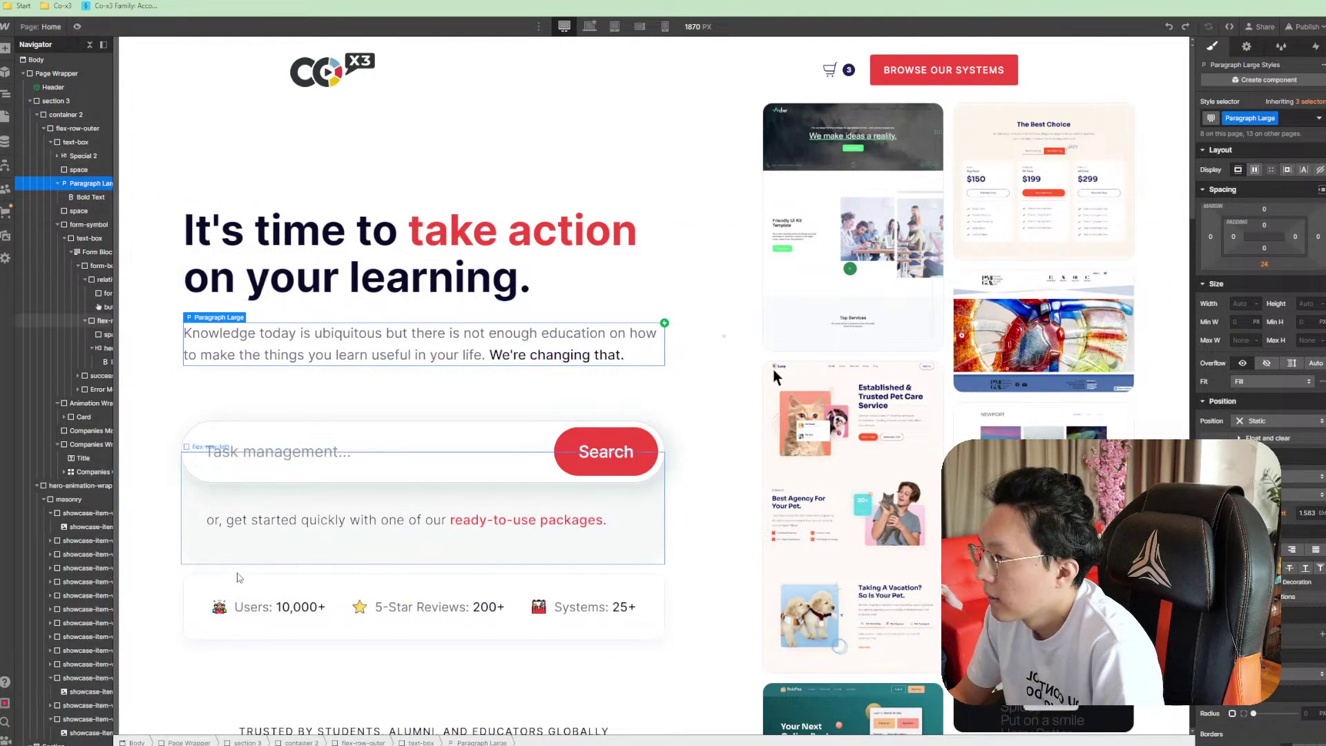
Move the Animation Wrapper containing the stats Card between the hero heading and its paragraph
click(83, 416)
click(97, 402)
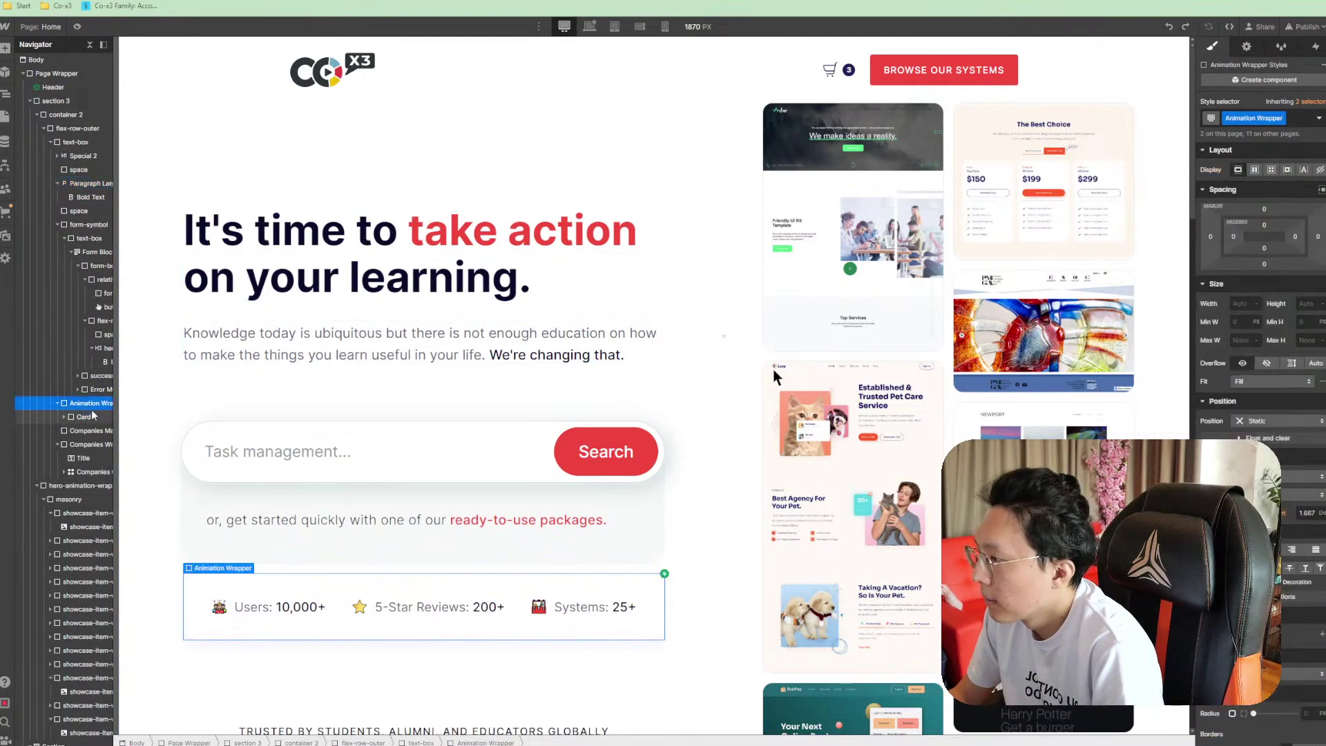
drag(165, 381, 234, 344)
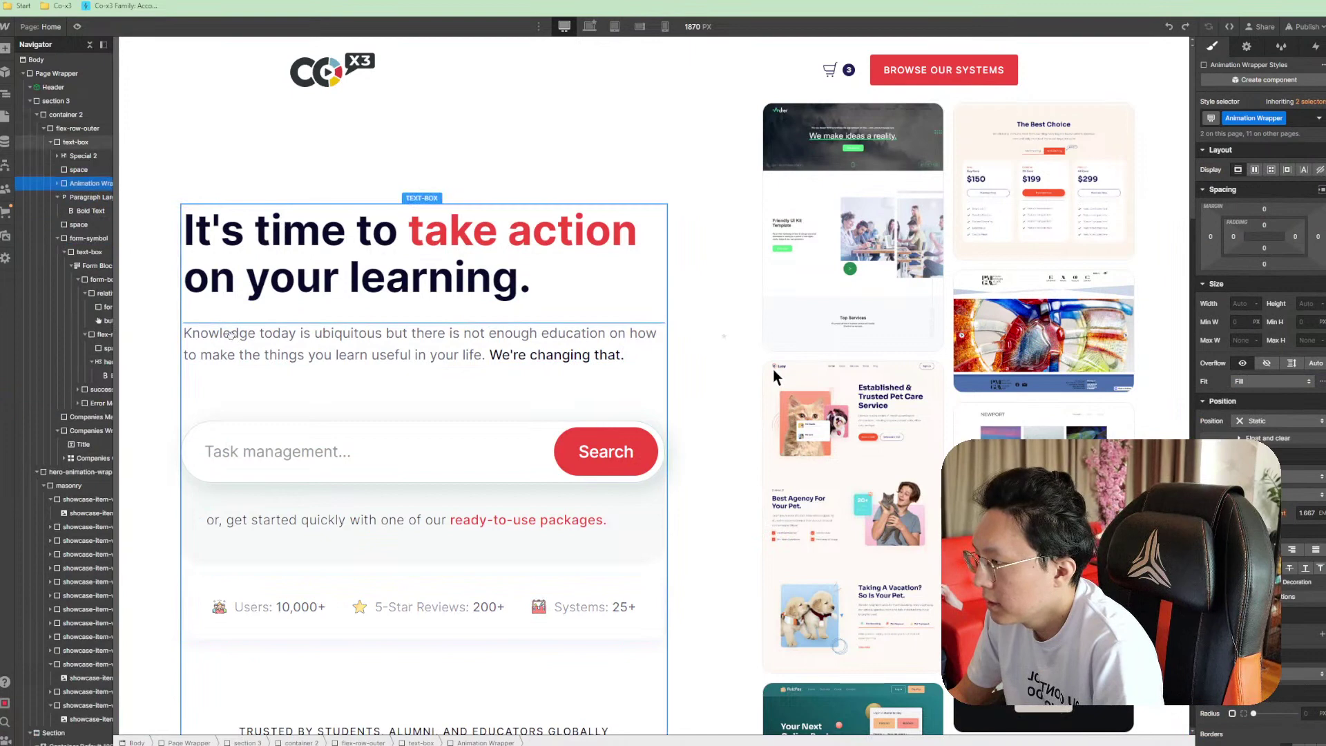
click(320, 417)
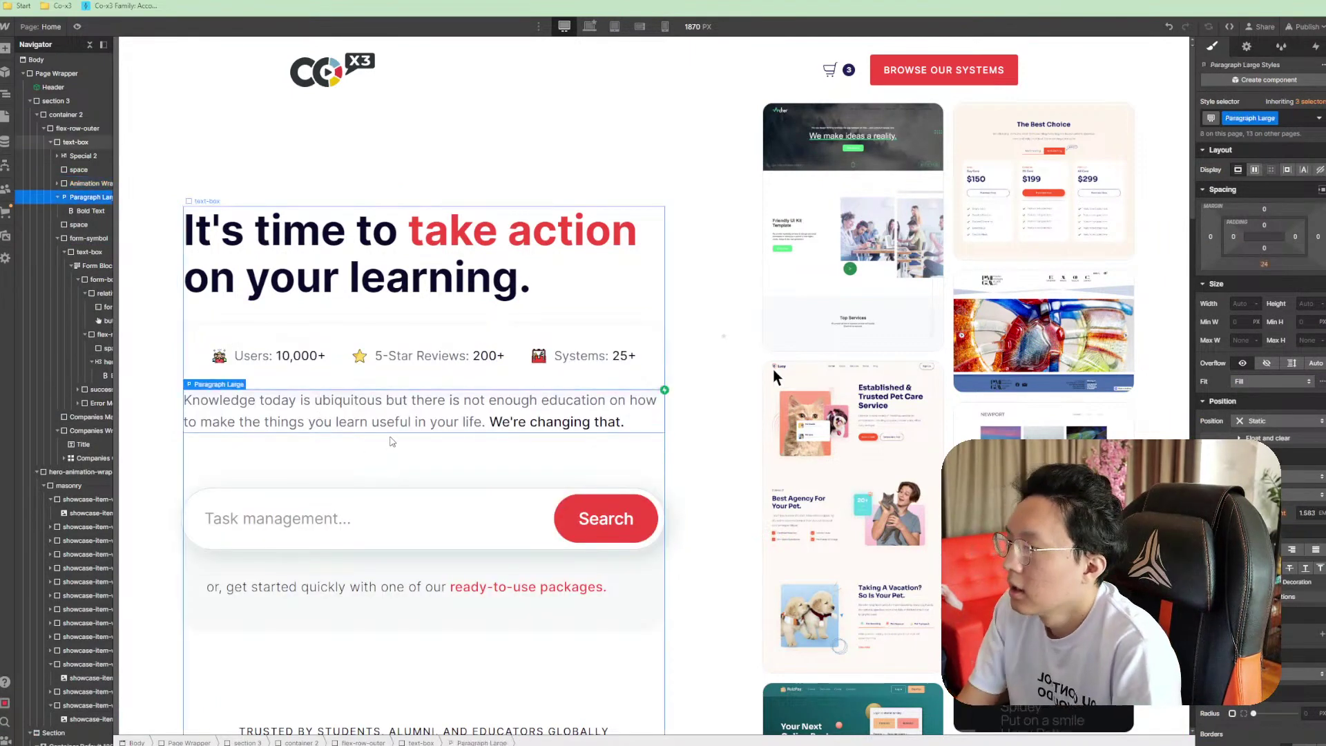
Try the hero without its paragraph and the spacer above the search form, and undo the deletions and the wrapper move
key(Delete)
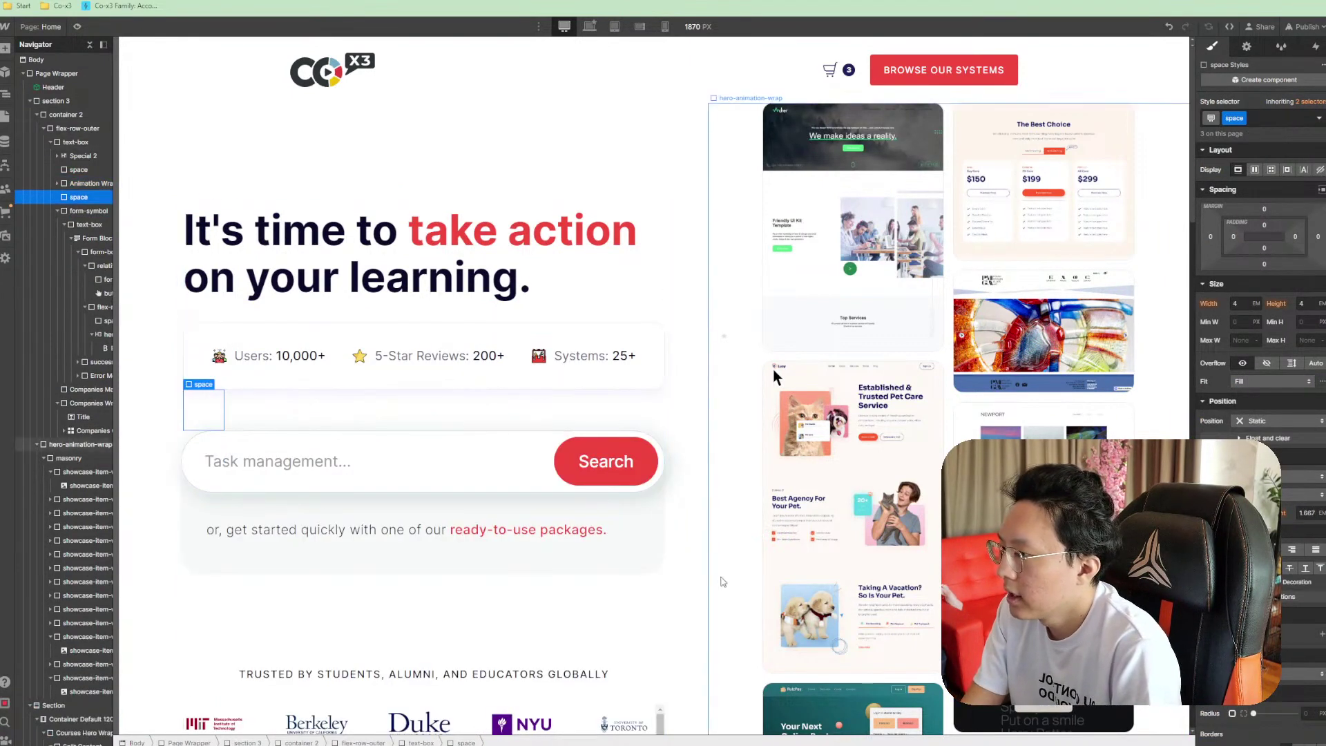
key(Delete)
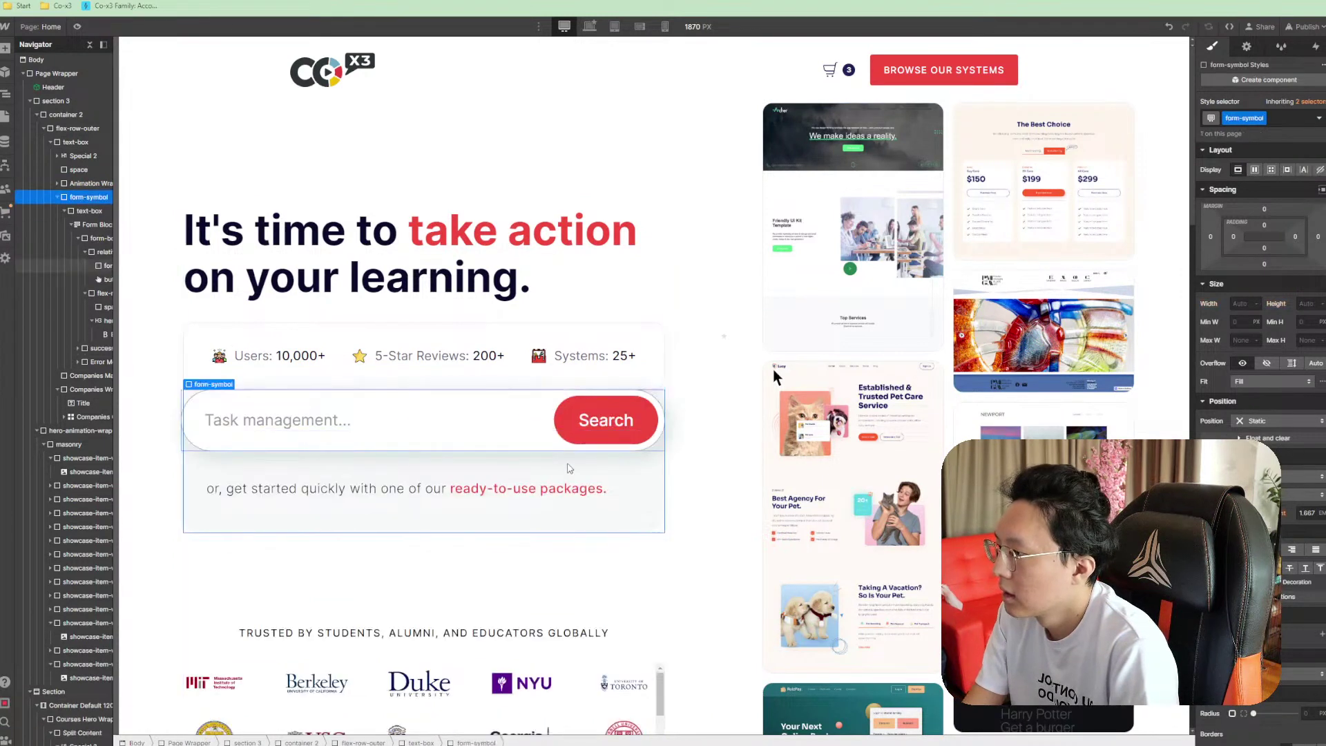
key(ctrl+z)
click(734, 541)
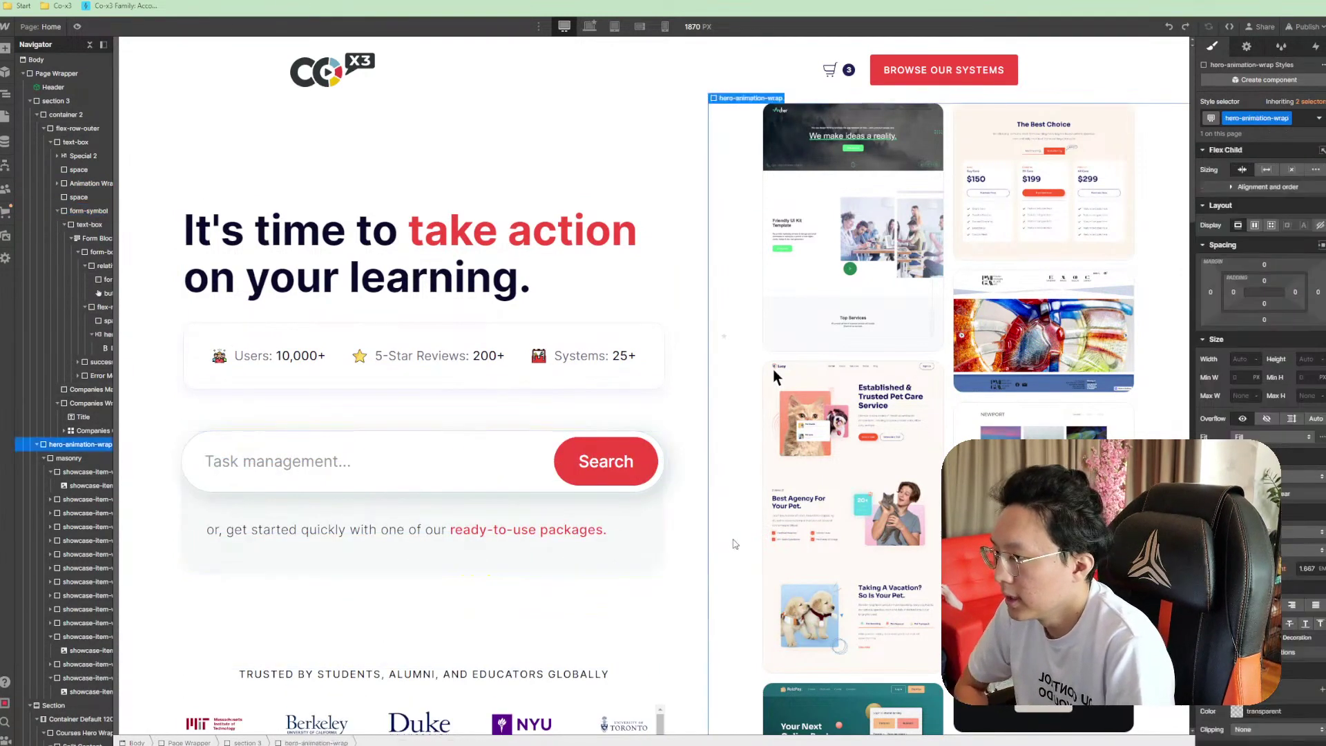
scroll(773, 198, down, 3)
scroll(453, 465, up, 3)
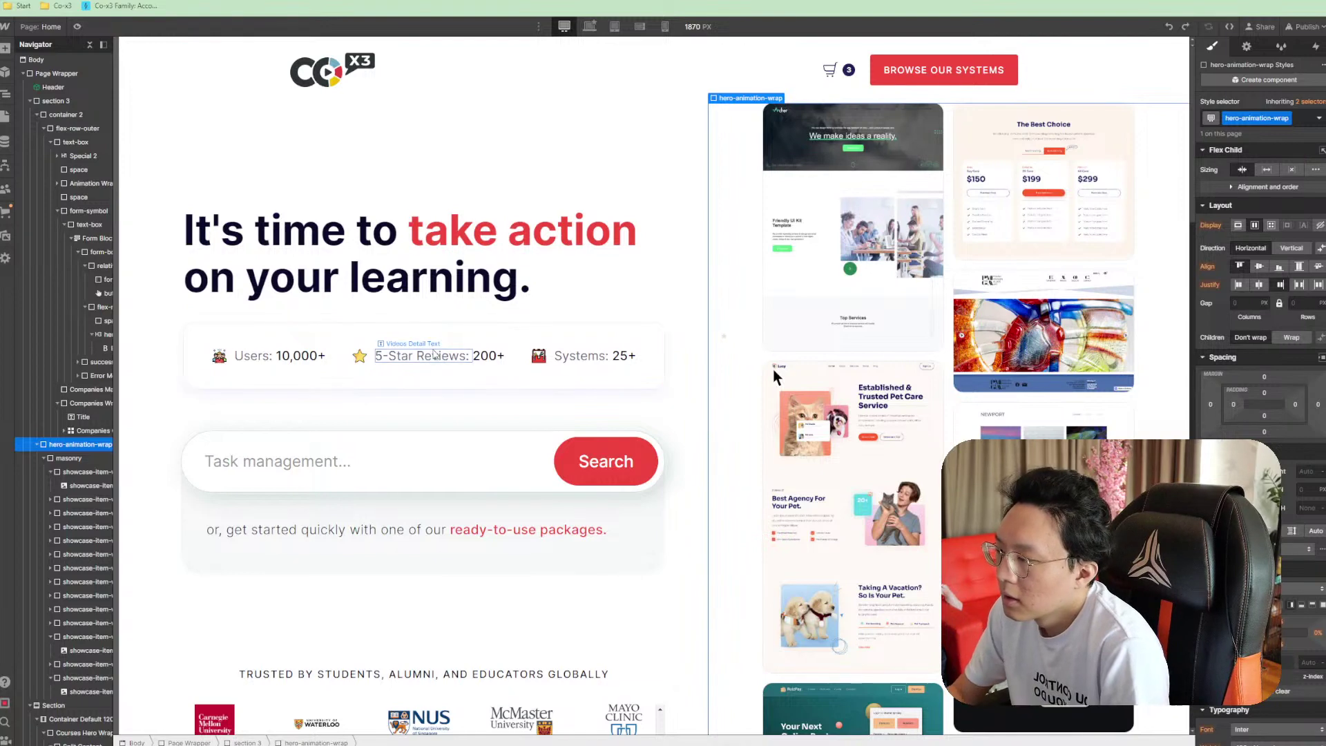
key(ctrl+z)
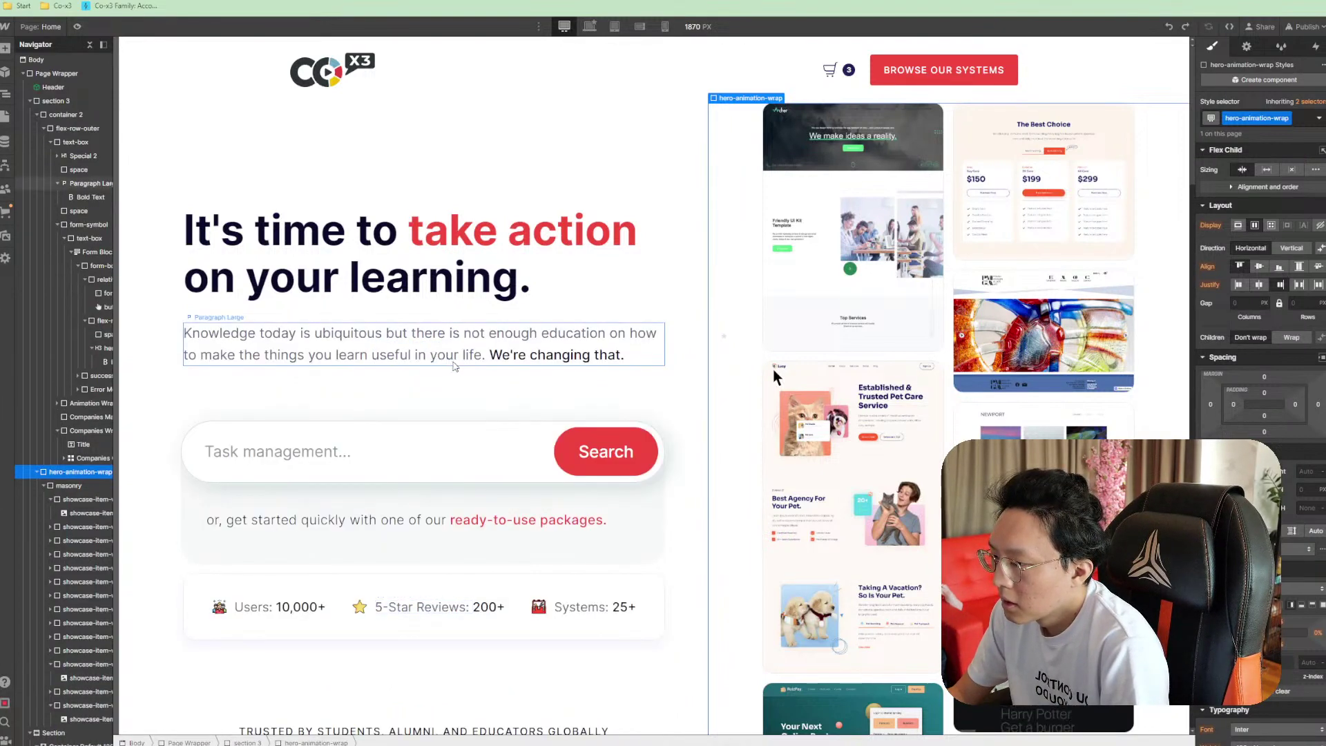
Examine the hero's vertical layout, from the heading and search form through the stats card and university logos to the next section
scroll(602, 433, down, 4)
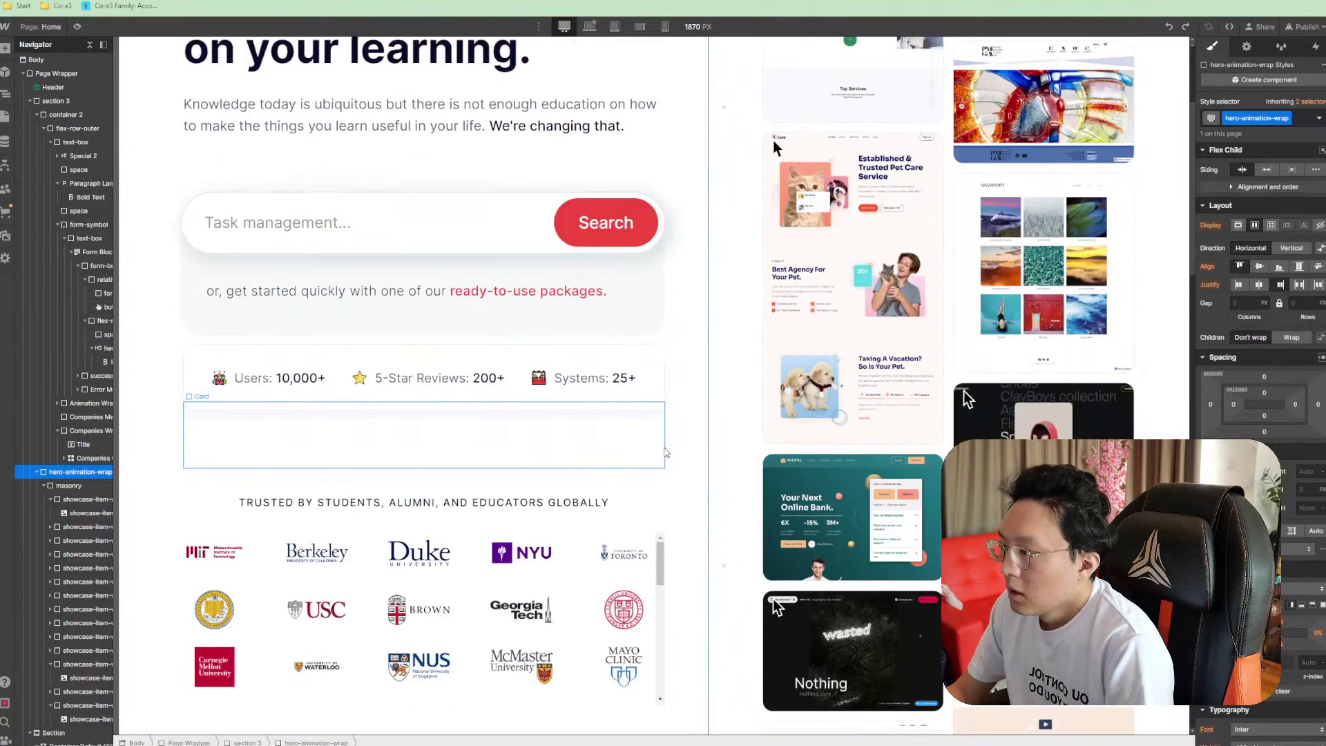
scroll(665, 452, down, 2)
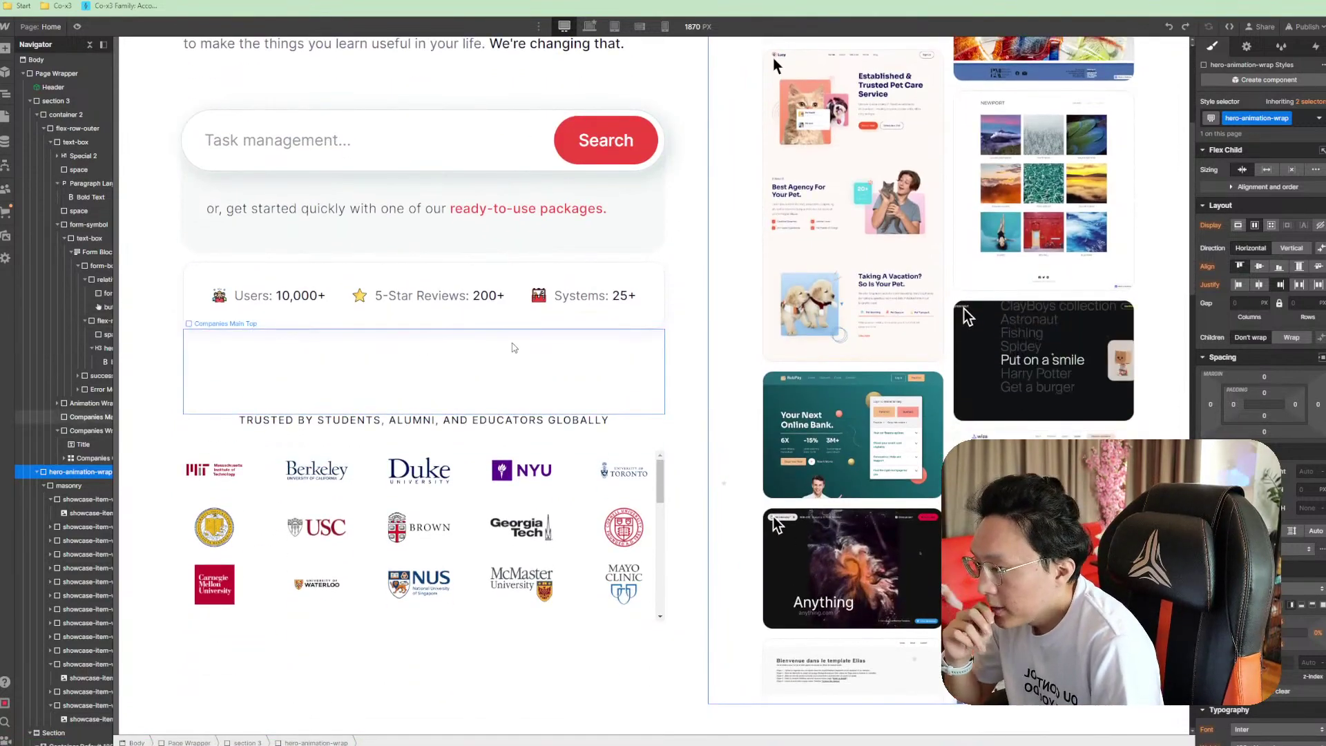
scroll(525, 387, down, 8)
scroll(618, 448, up, 7)
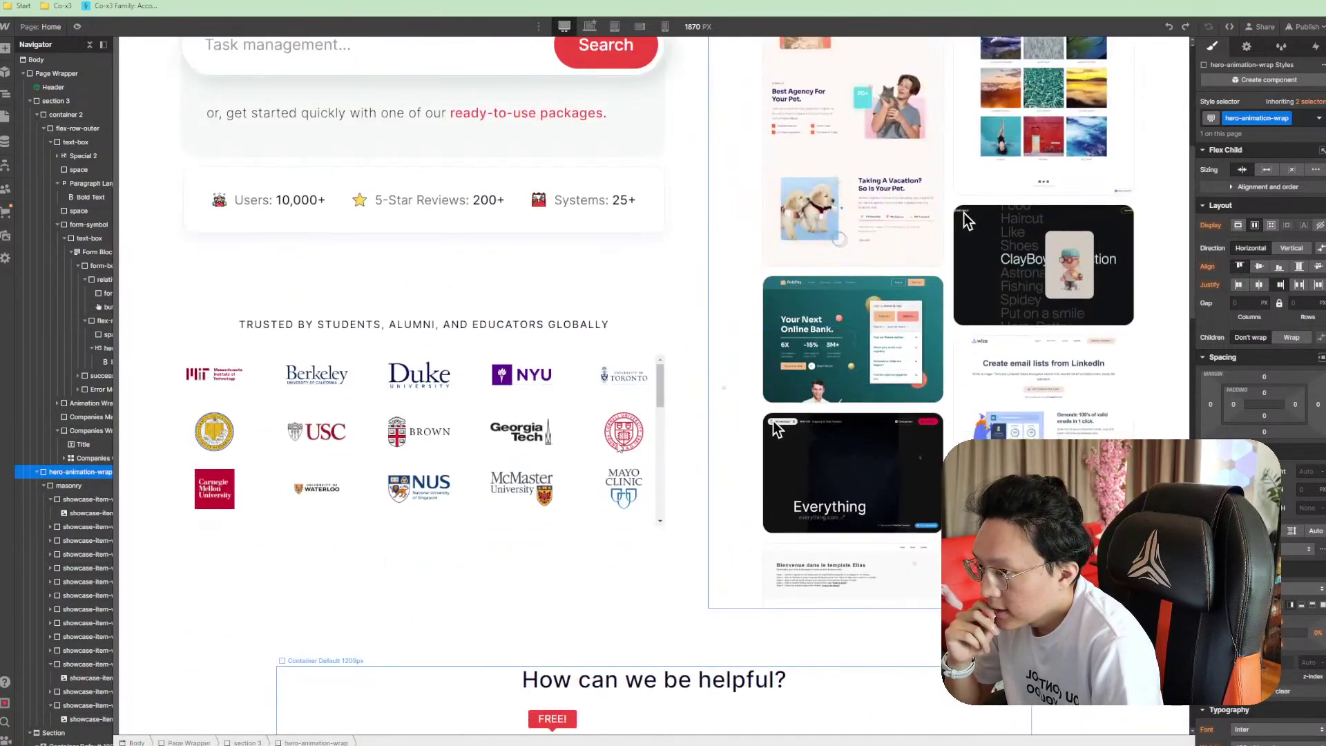
scroll(619, 448, up, 7)
scroll(640, 441, down, 4)
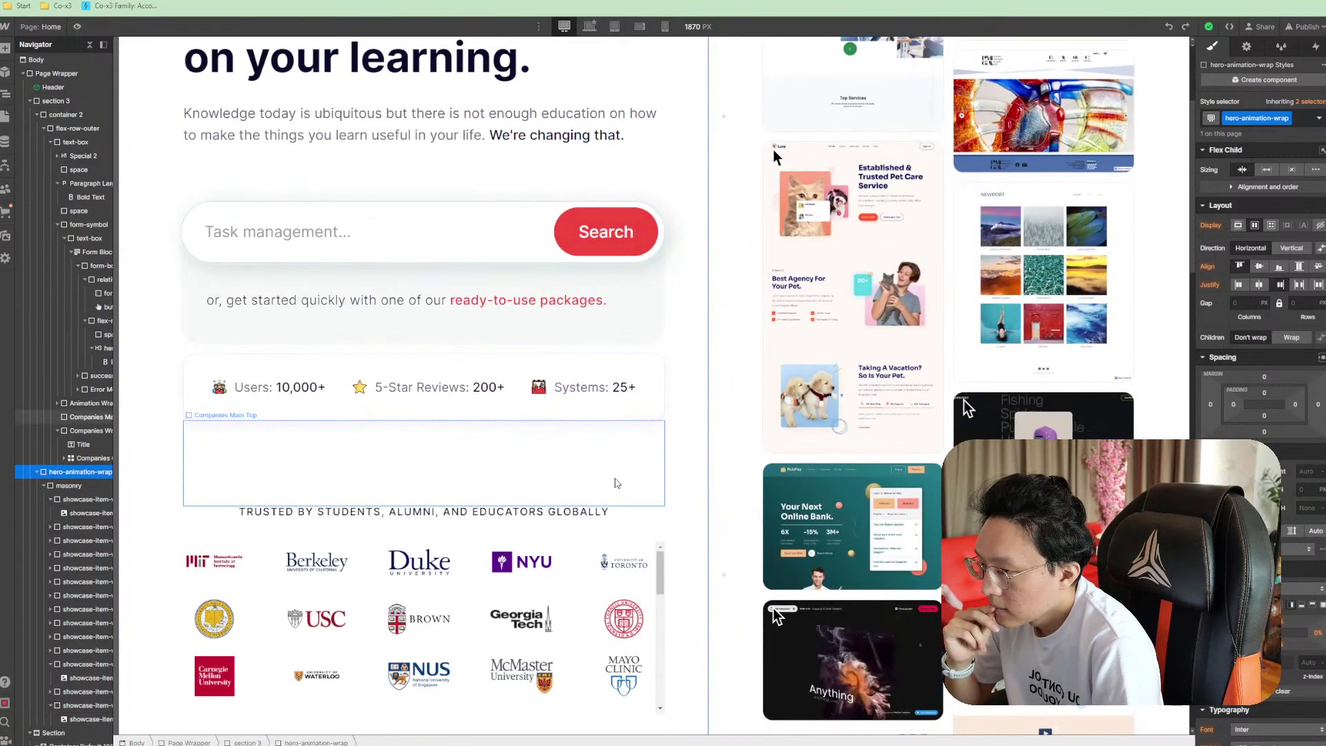
scroll(665, 475, down, 6)
scroll(667, 476, up, 10)
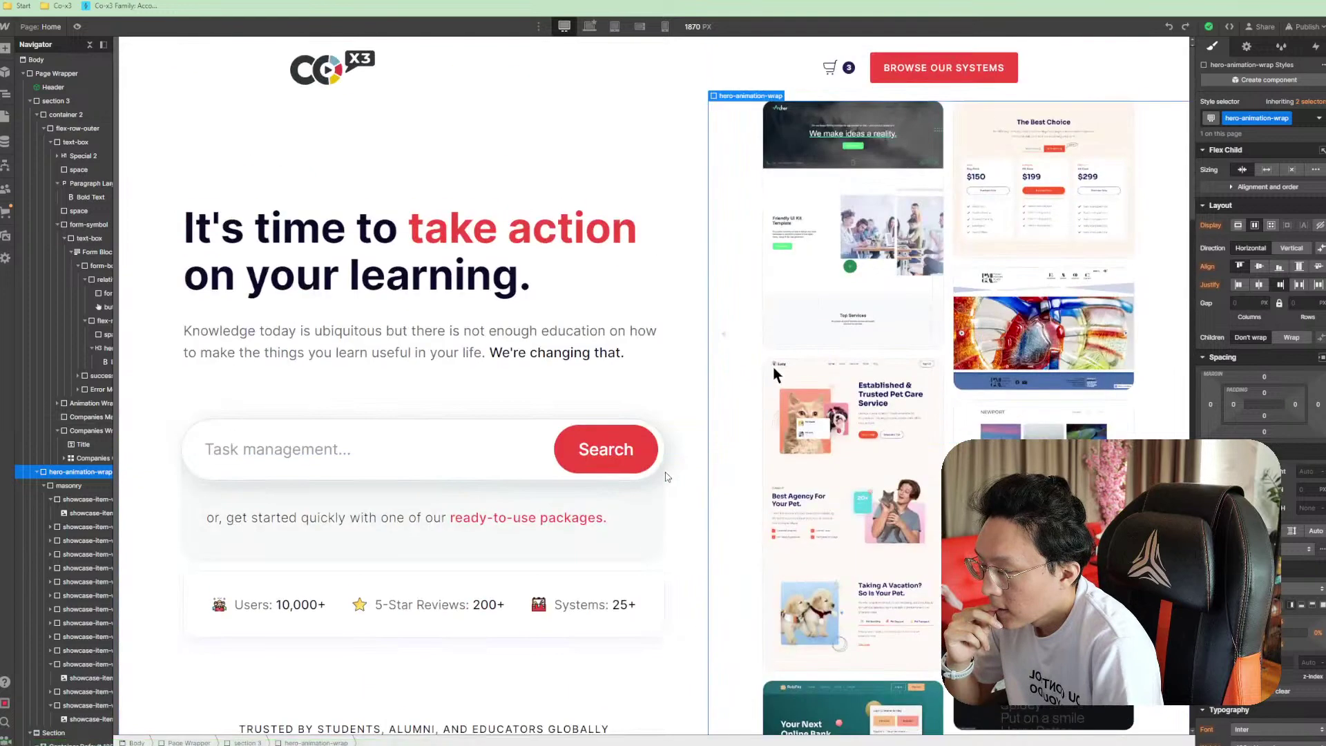
scroll(667, 476, down, 3)
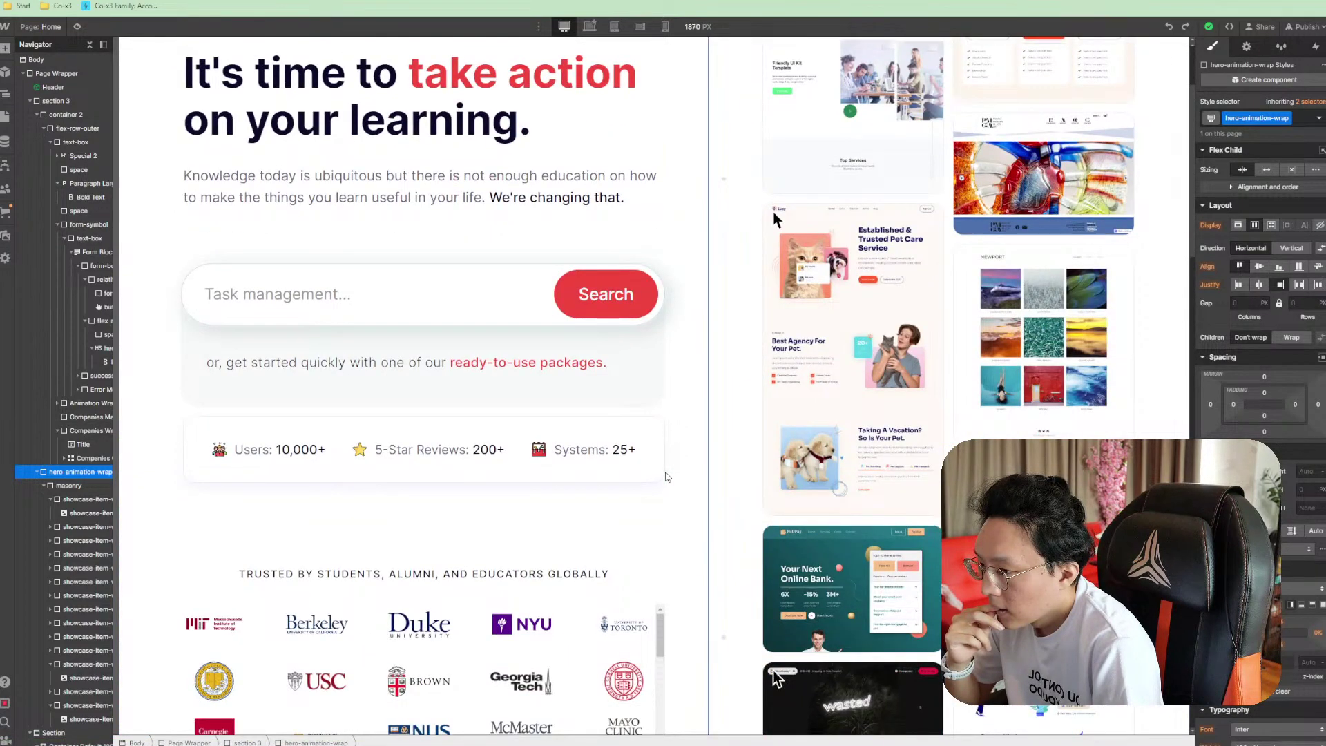
scroll(668, 476, down, 3)
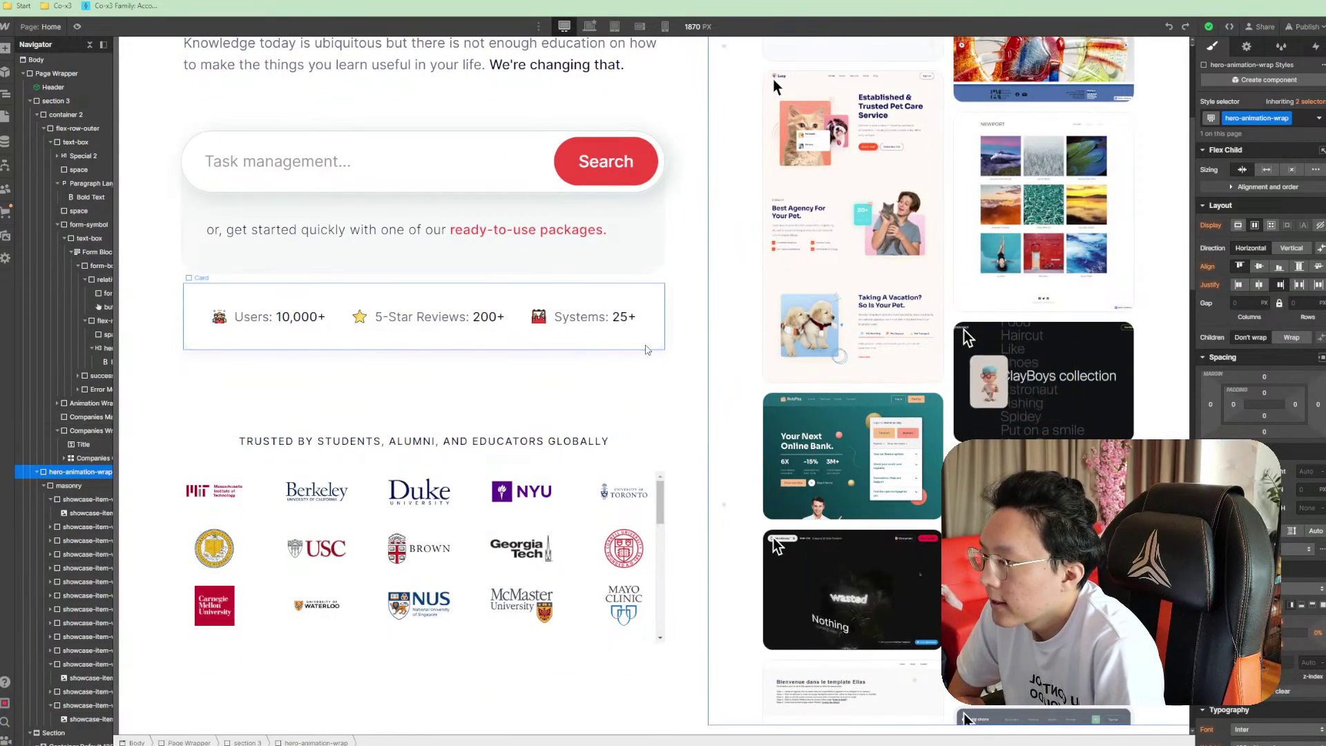
Move the stats Card out of its Animation Wrapper into hero-animation-wrap, alongside the showcase image columns
click(643, 345)
scroll(686, 398, up, 4)
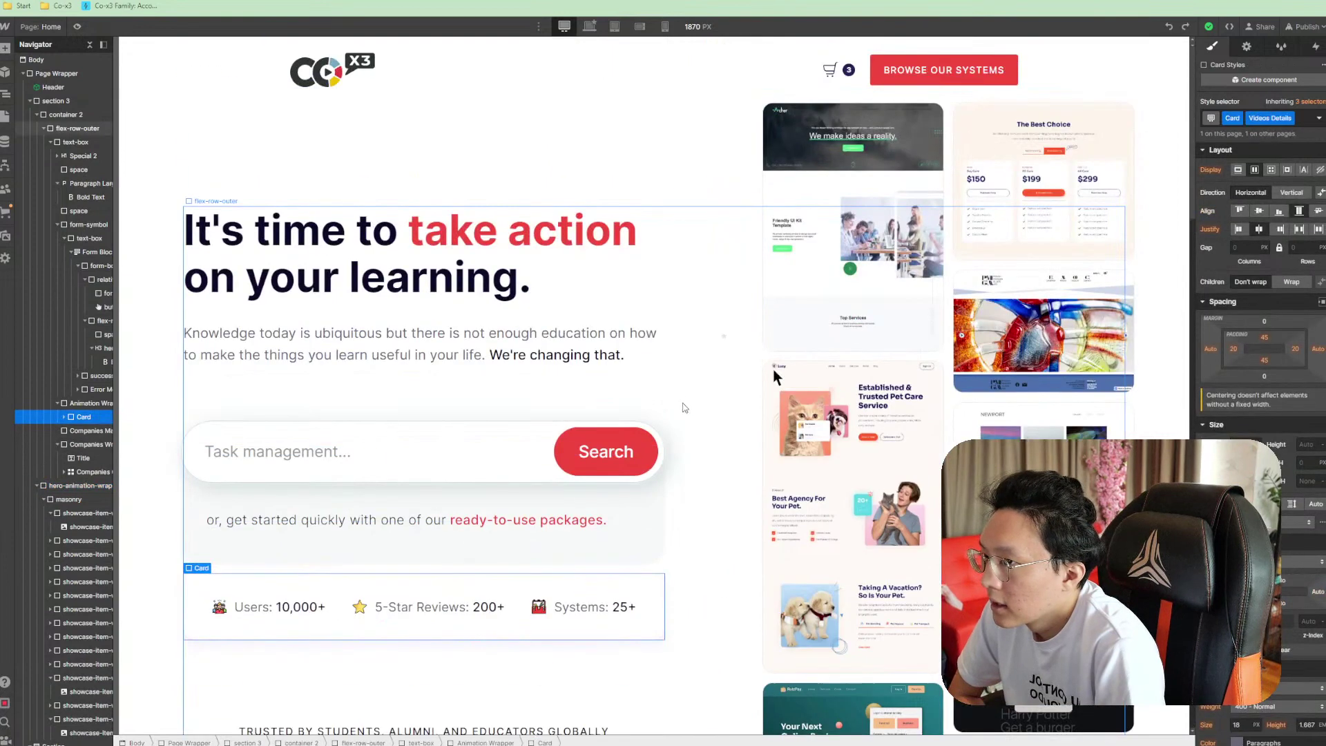
drag(813, 408, 959, 136)
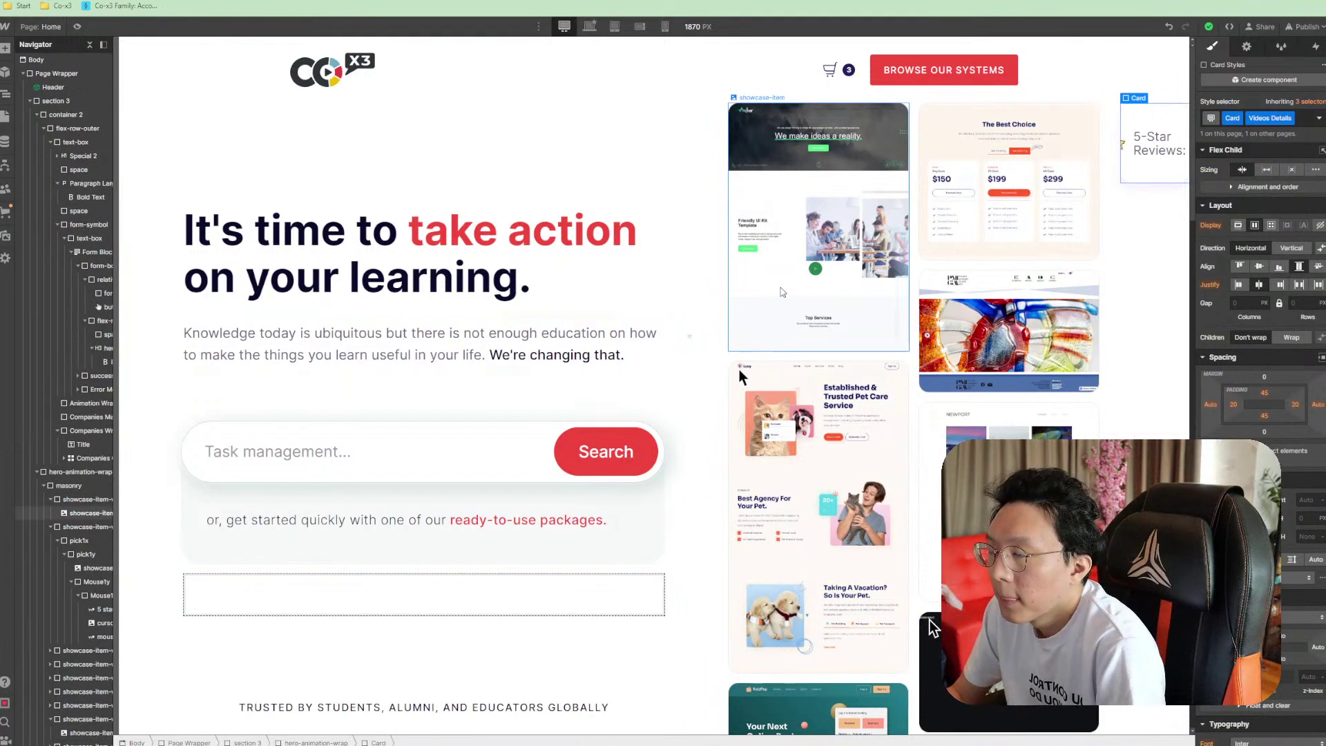
Undo moving the stats Card out of its Animation Wrapper and check the restored hero column
key(ctrl+z)
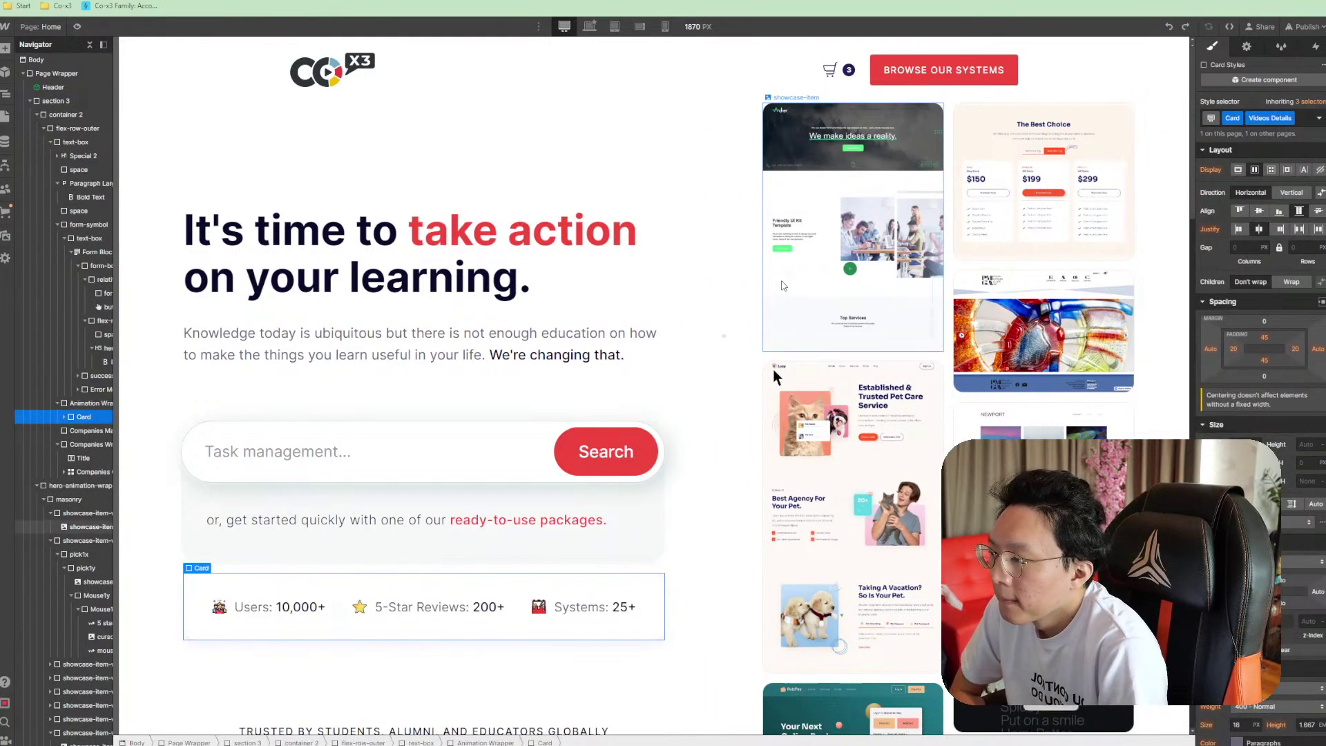
scroll(663, 367, down, 3)
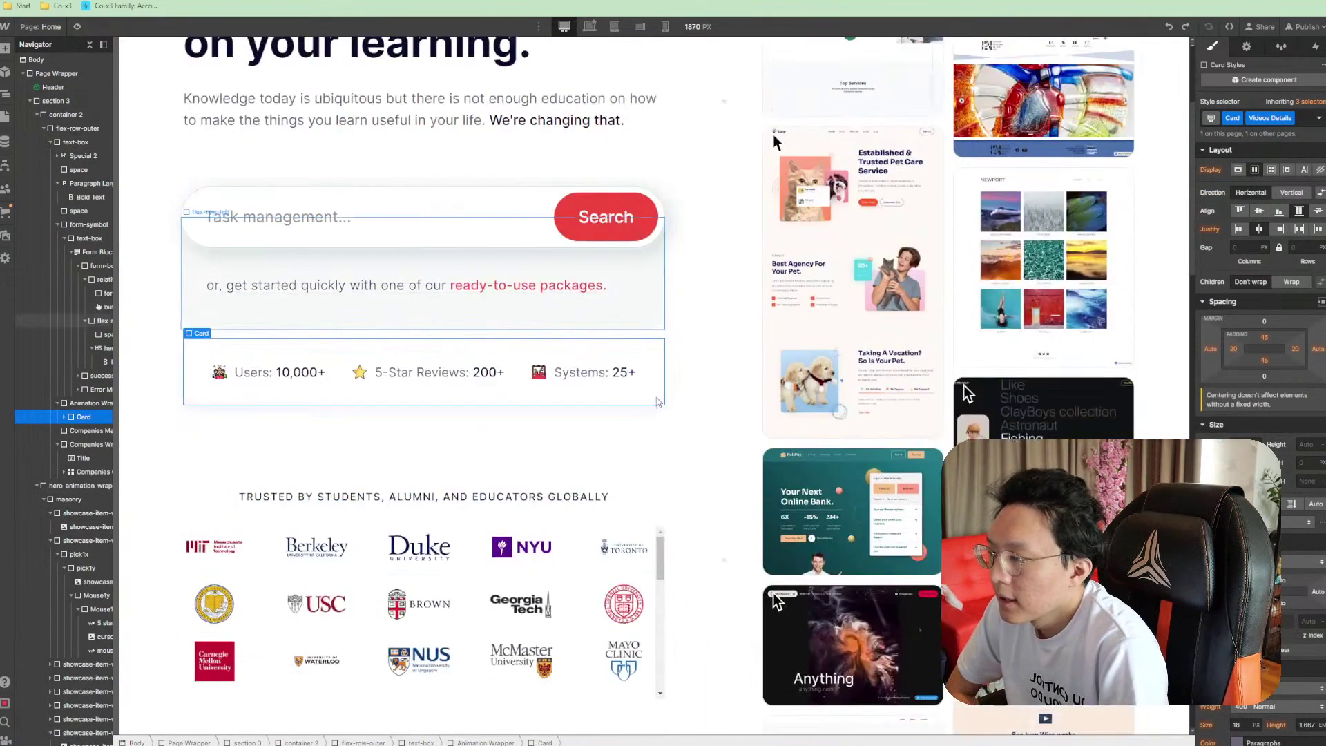
scroll(675, 354, up, 3)
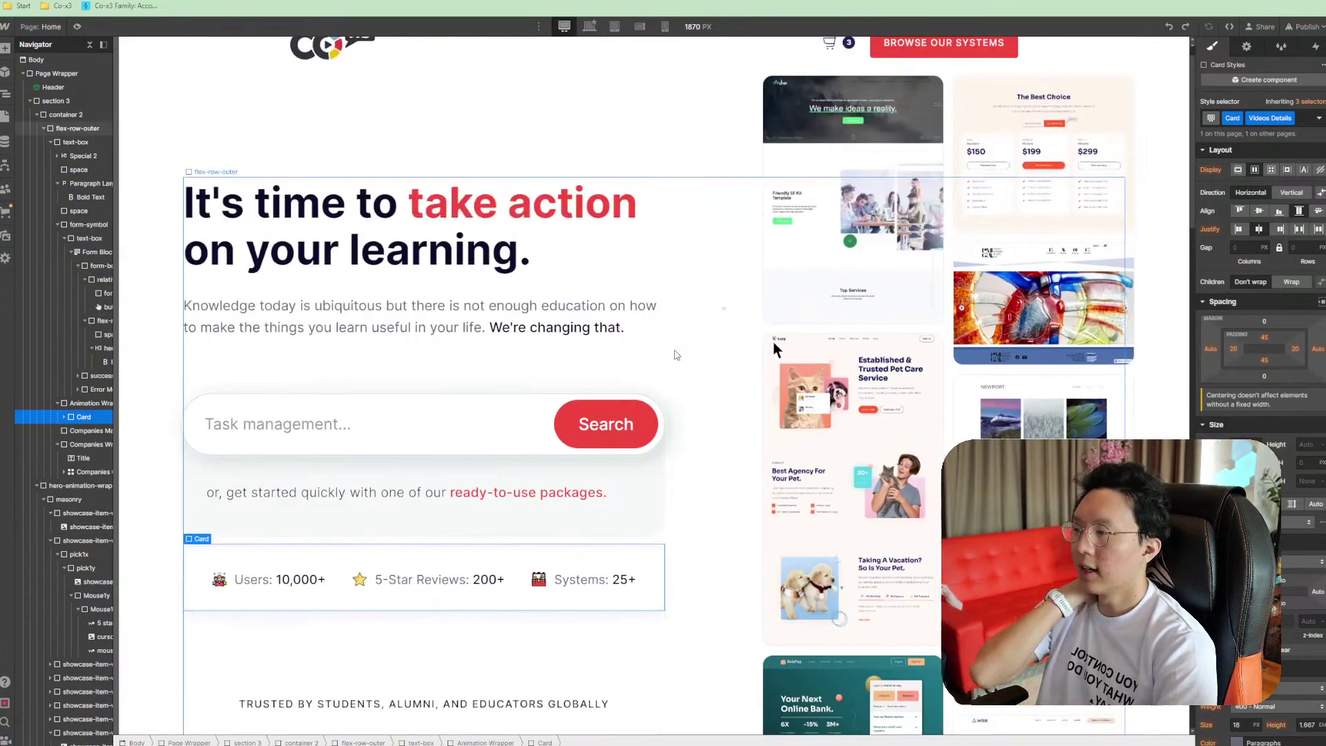
Add a high-z-index combo class to the Testimonials section and set its position to Relative with a z-index of 99
scroll(642, 356, down, 4)
scroll(641, 356, down, 12)
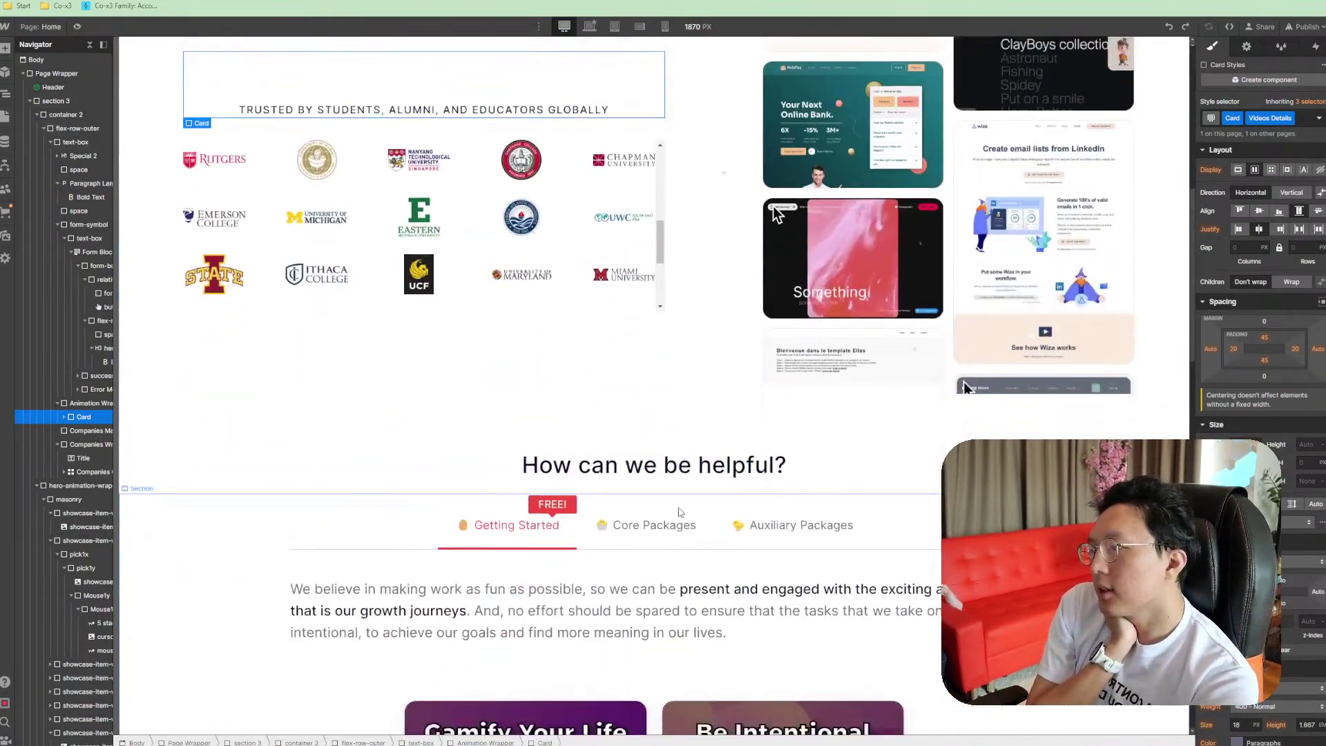
scroll(895, 495, down, 1)
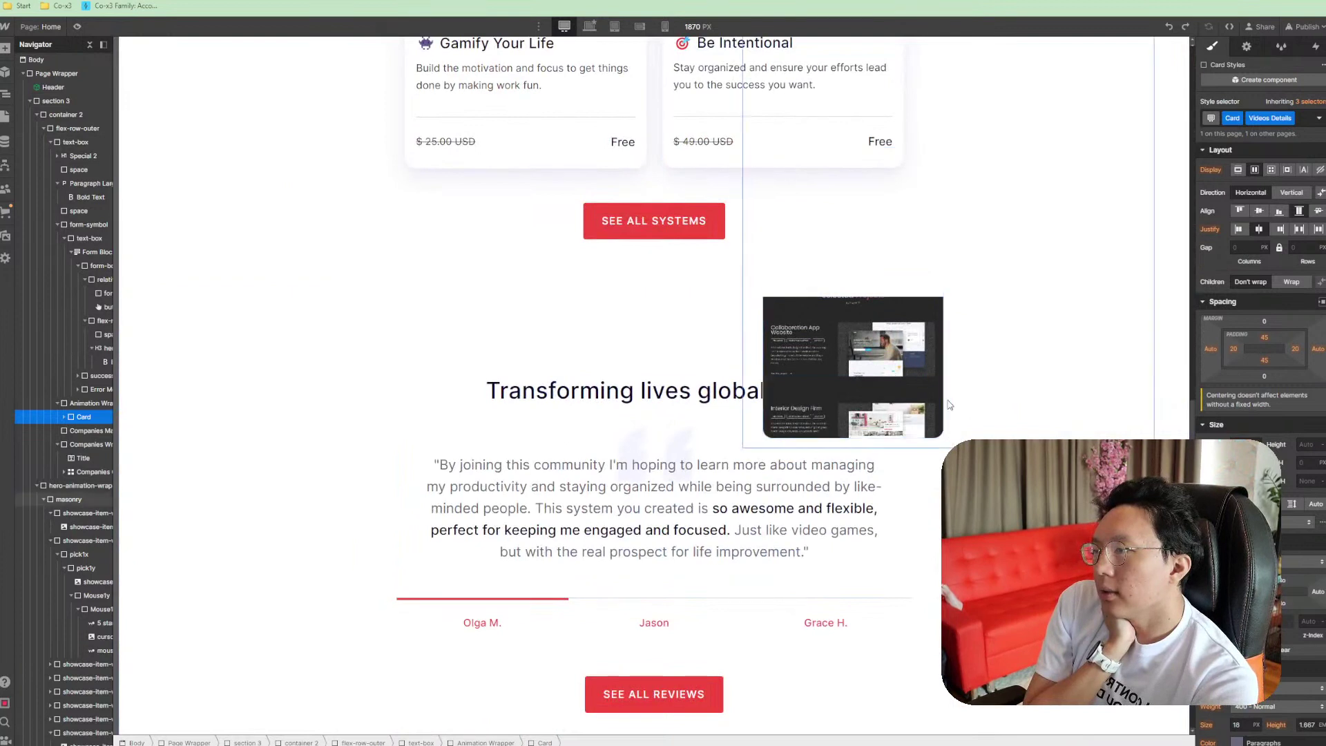
click(1050, 412)
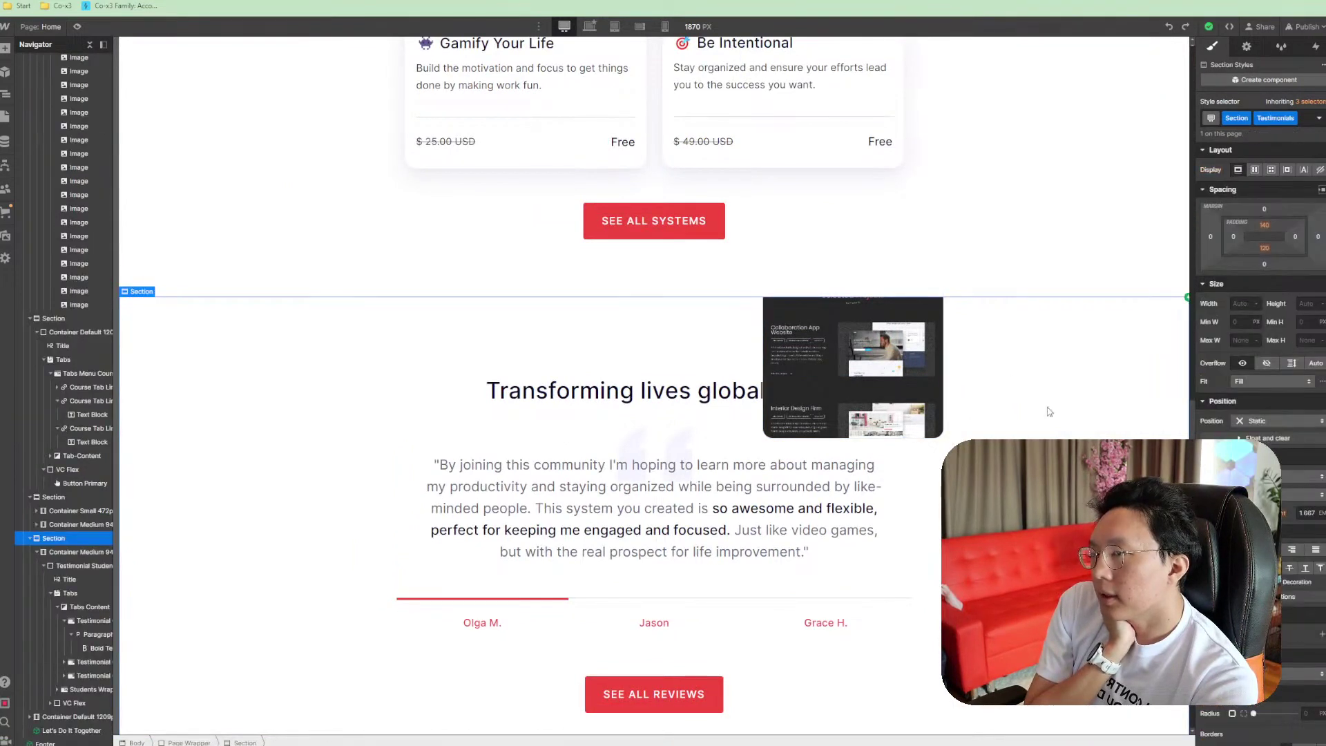
click(1308, 125)
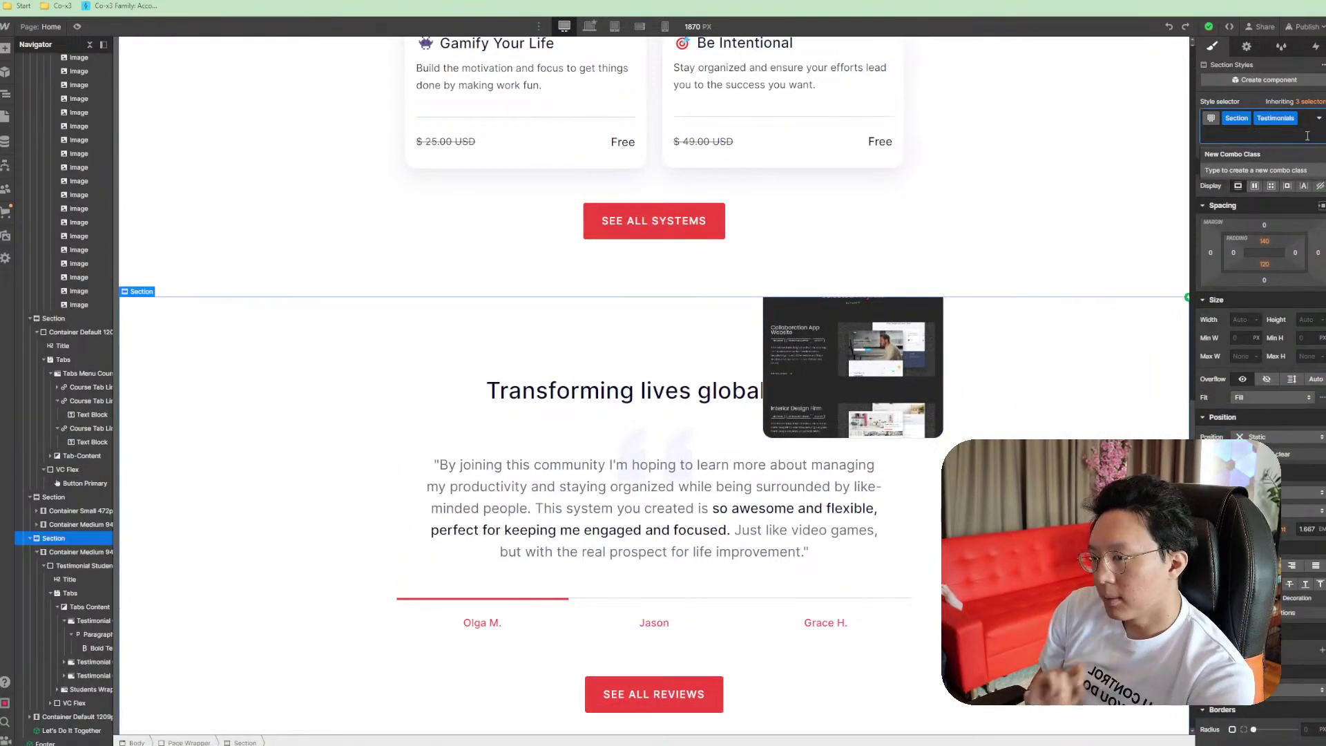
text(high-z-index)
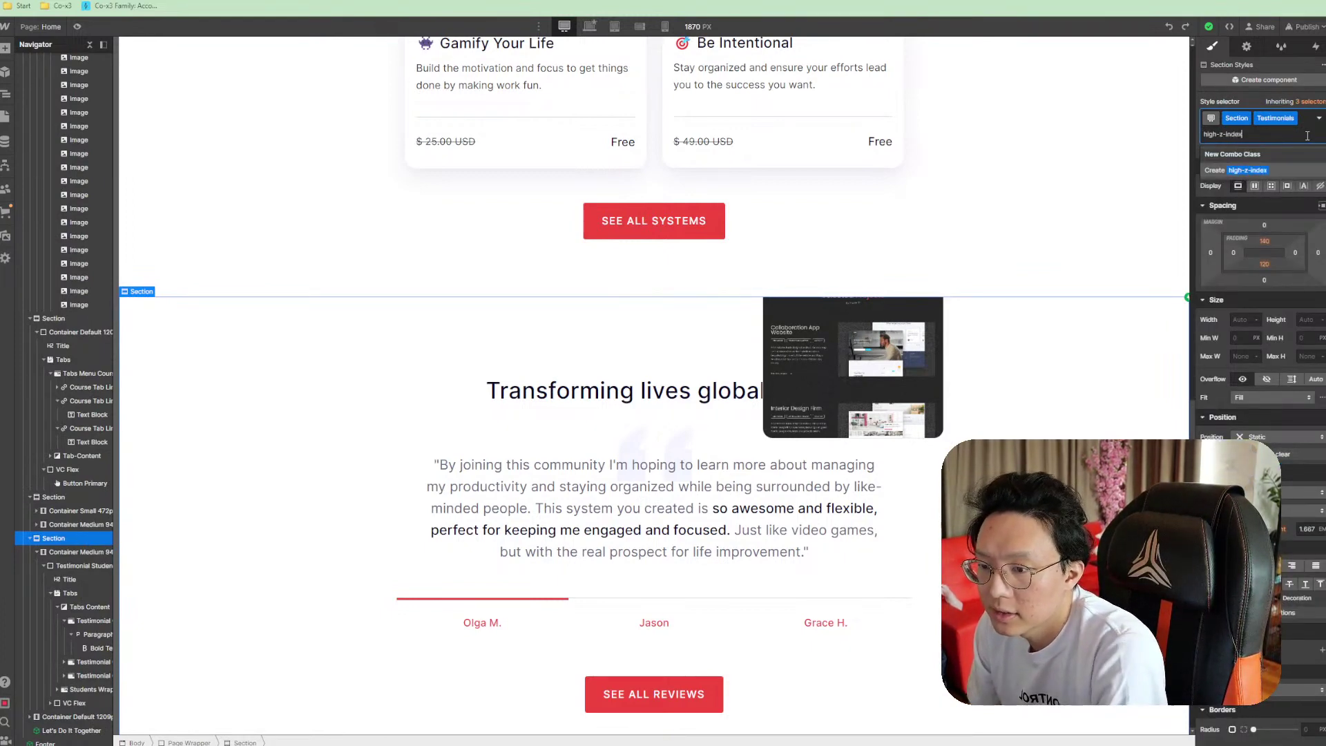
key(Return)
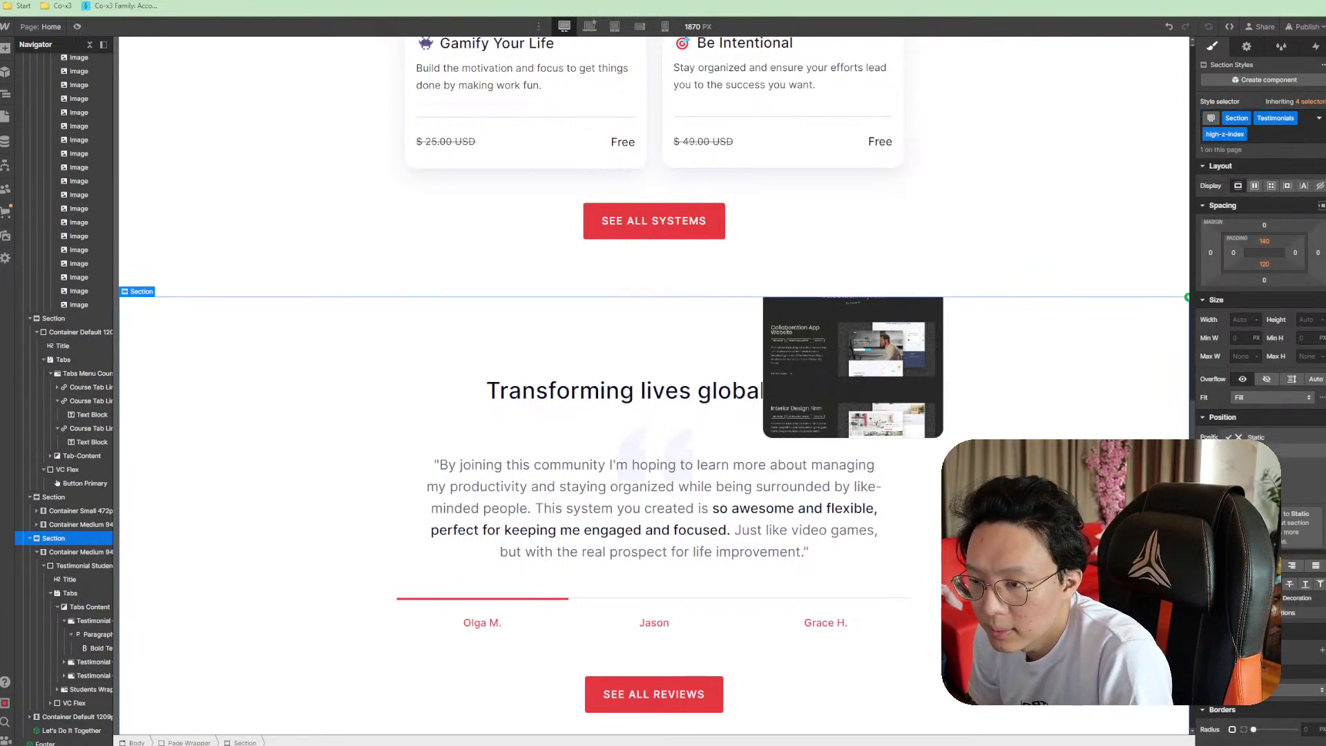
click(1319, 455)
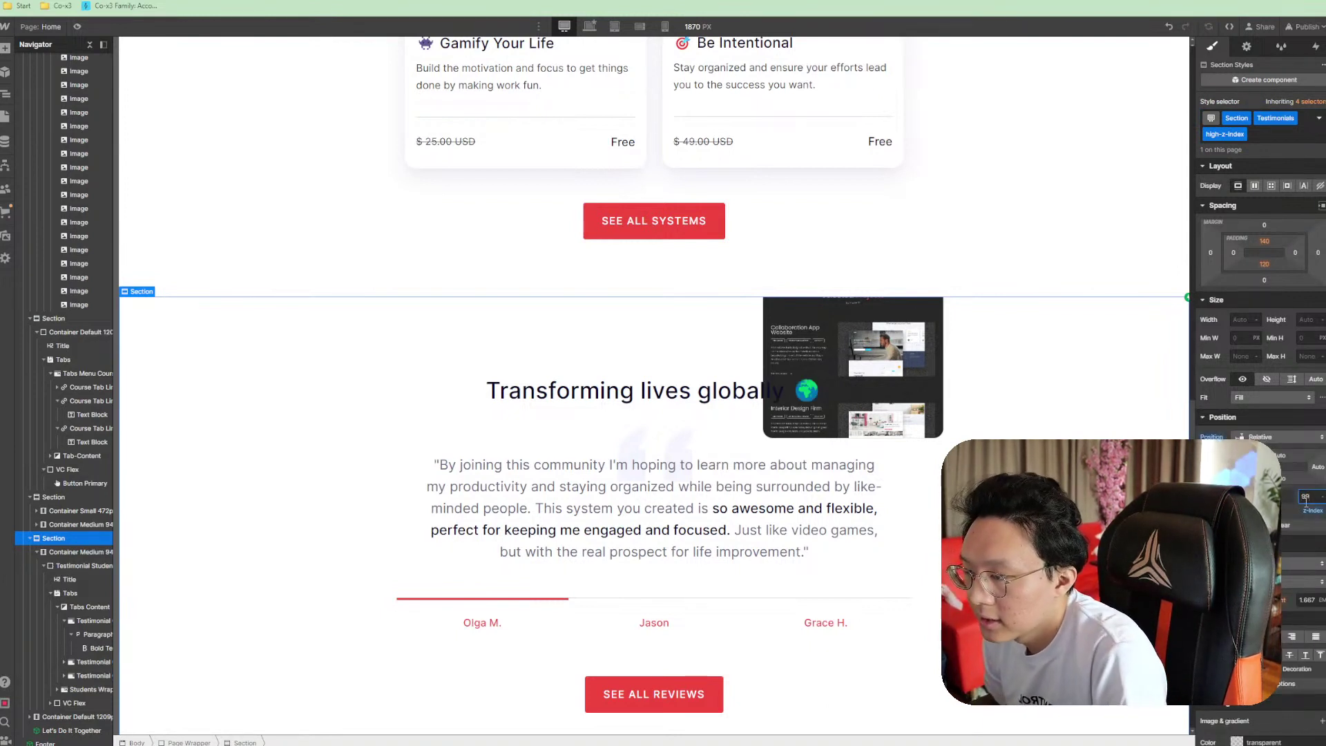
Give the Testimonials section a white background to cover the overflowing showcase images, and check the page up to the hero
scroll(1260, 345, down, 4)
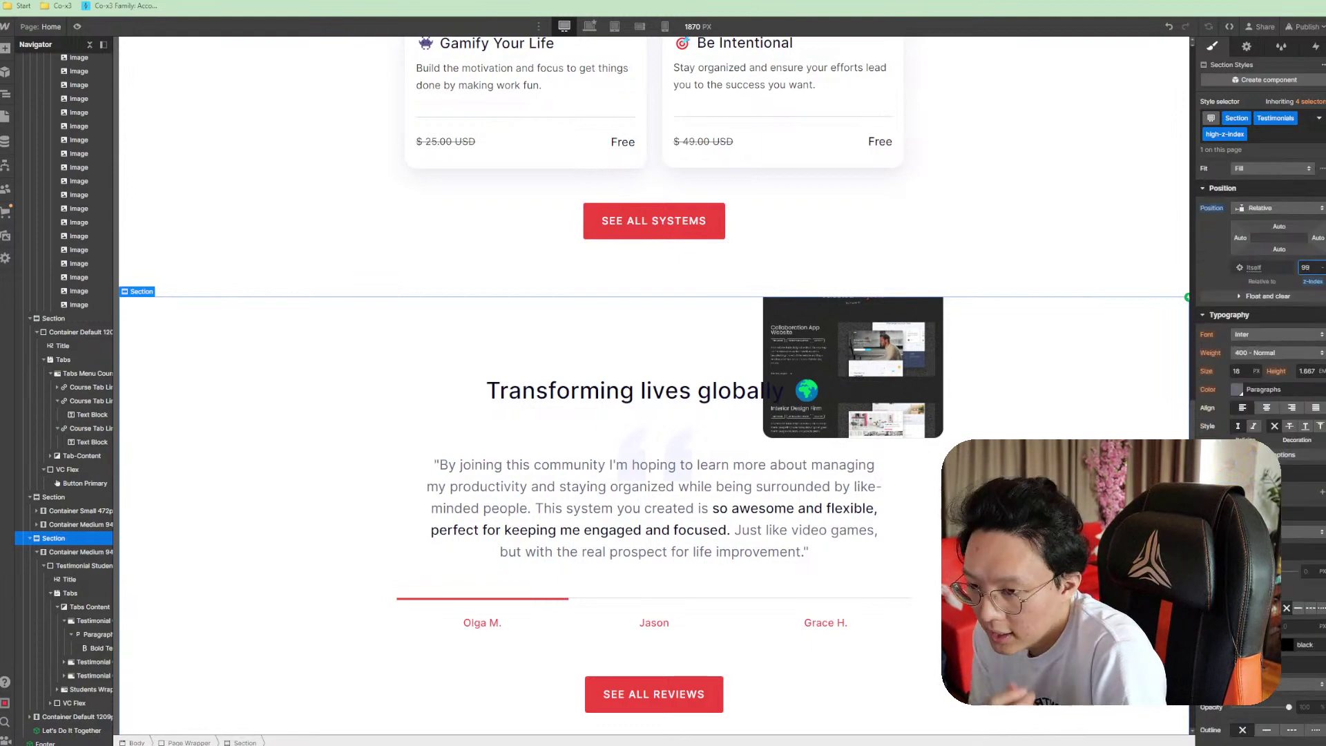
click(1237, 512)
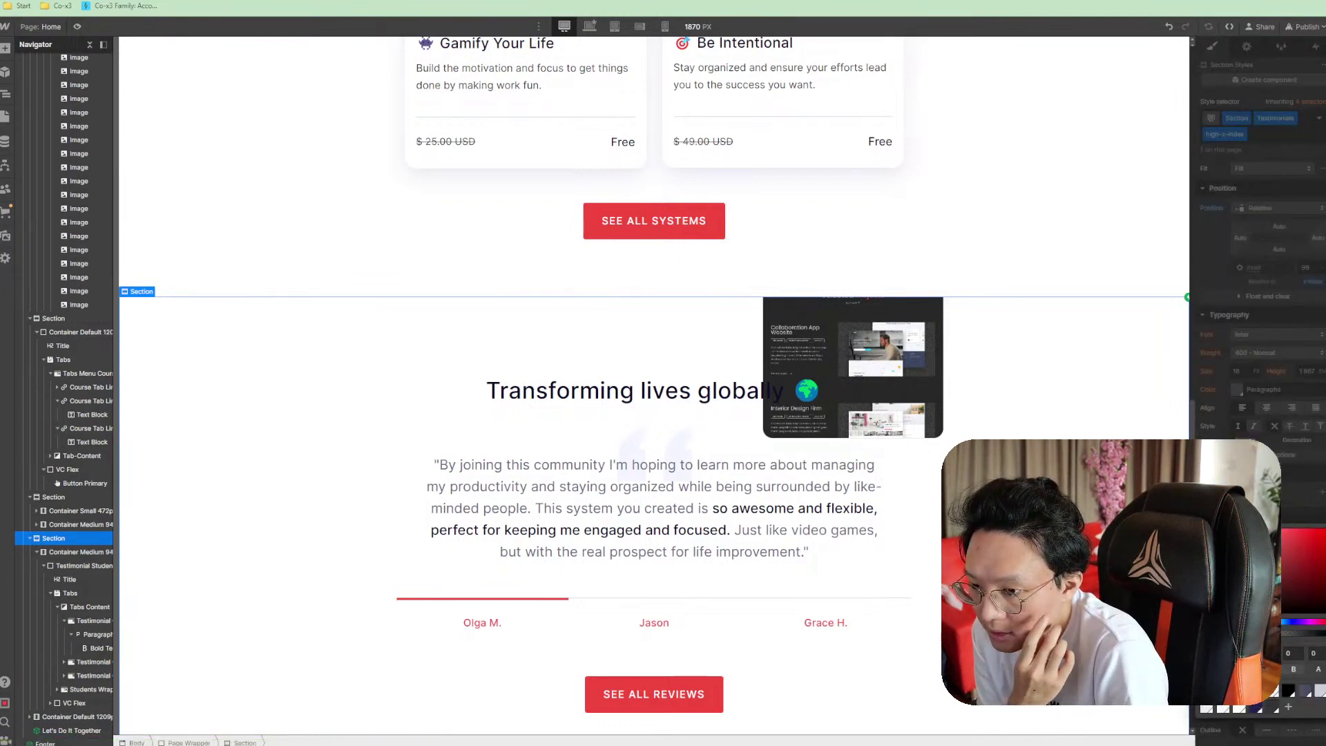
scroll(903, 441, down, 8)
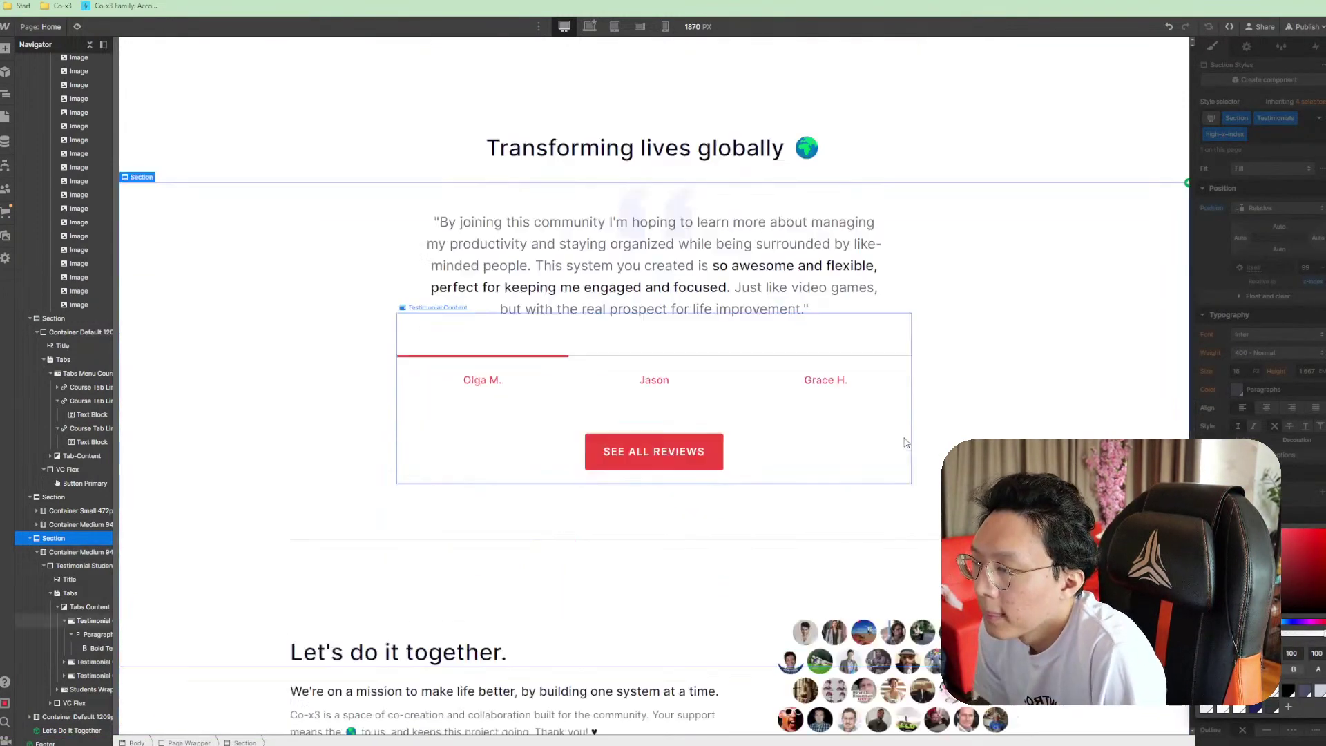
scroll(903, 441, up, 15)
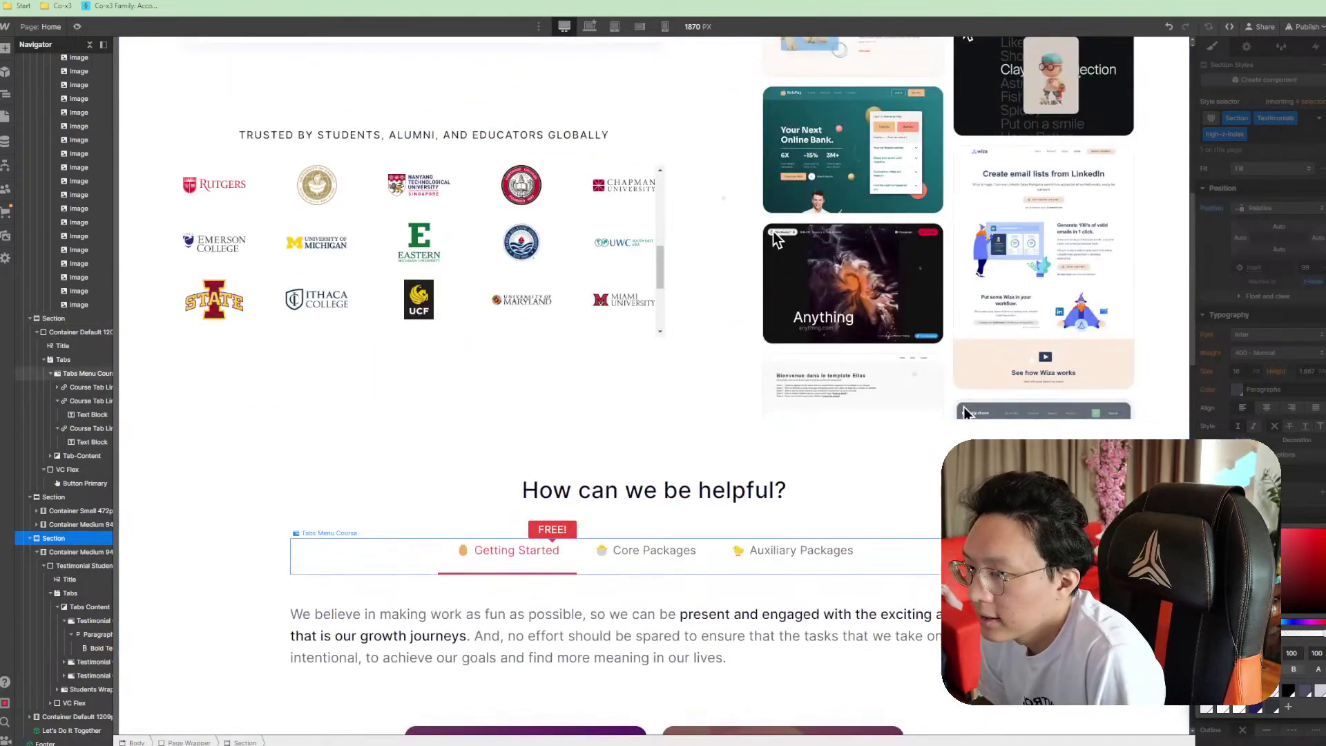
scroll(964, 407, up, 10)
scroll(696, 476, down, 12)
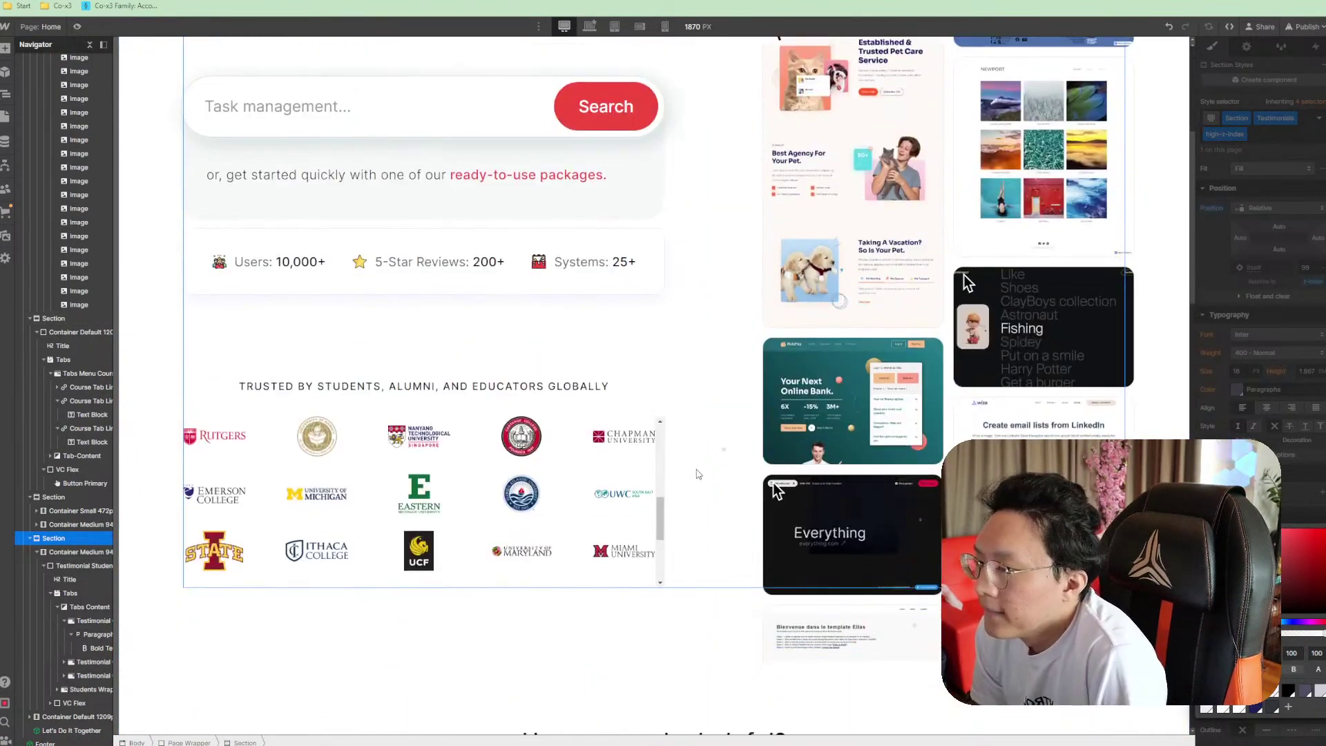
Examine the Latest Courses section's styles and the interactions on the Latest Courses, Testimonials and Let's Do It Together sections
click(1071, 498)
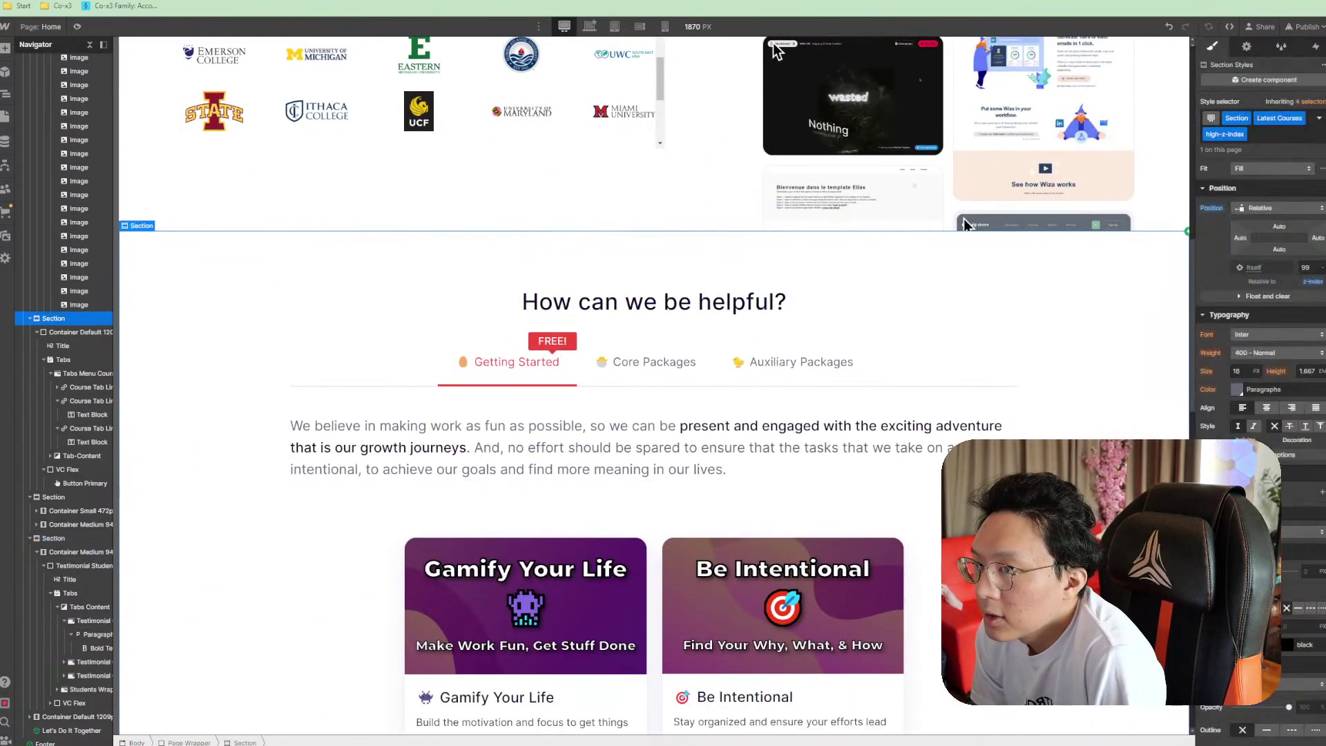
scroll(637, 456, up, 5)
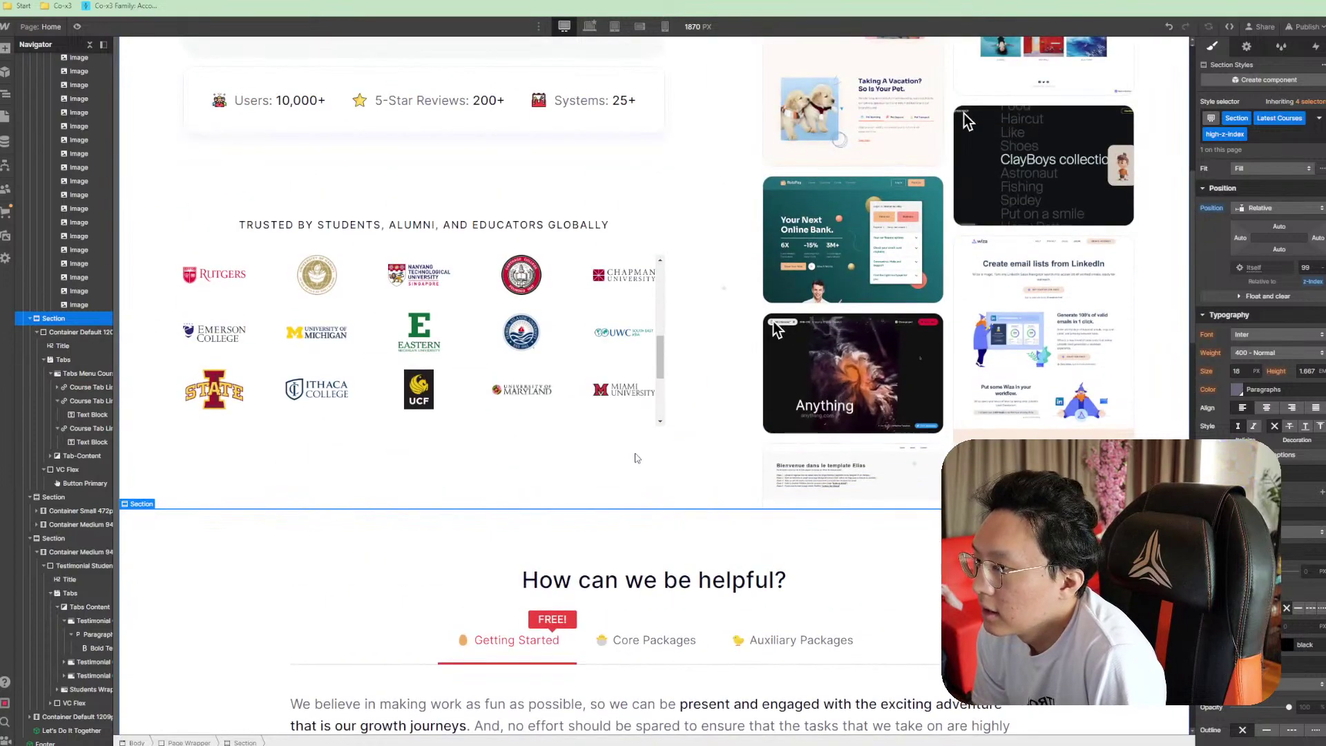
scroll(636, 456, up, 1)
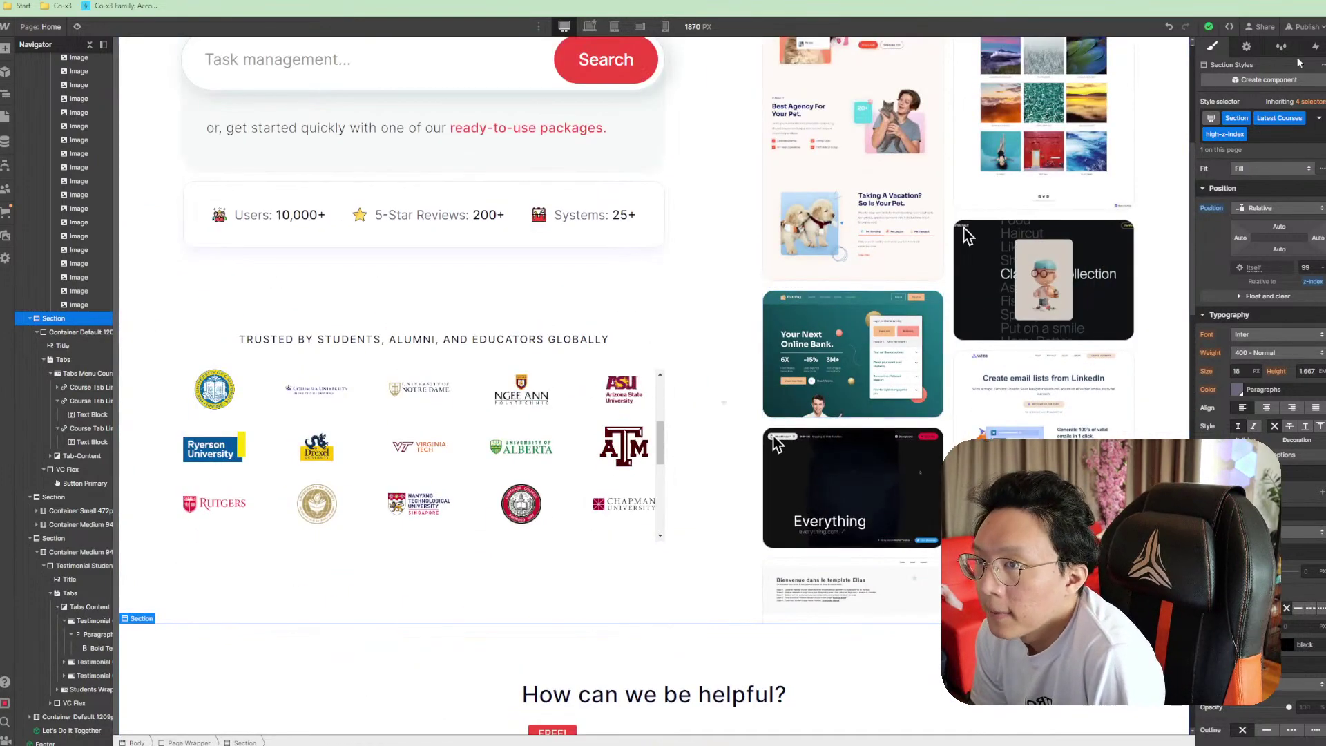
click(1314, 49)
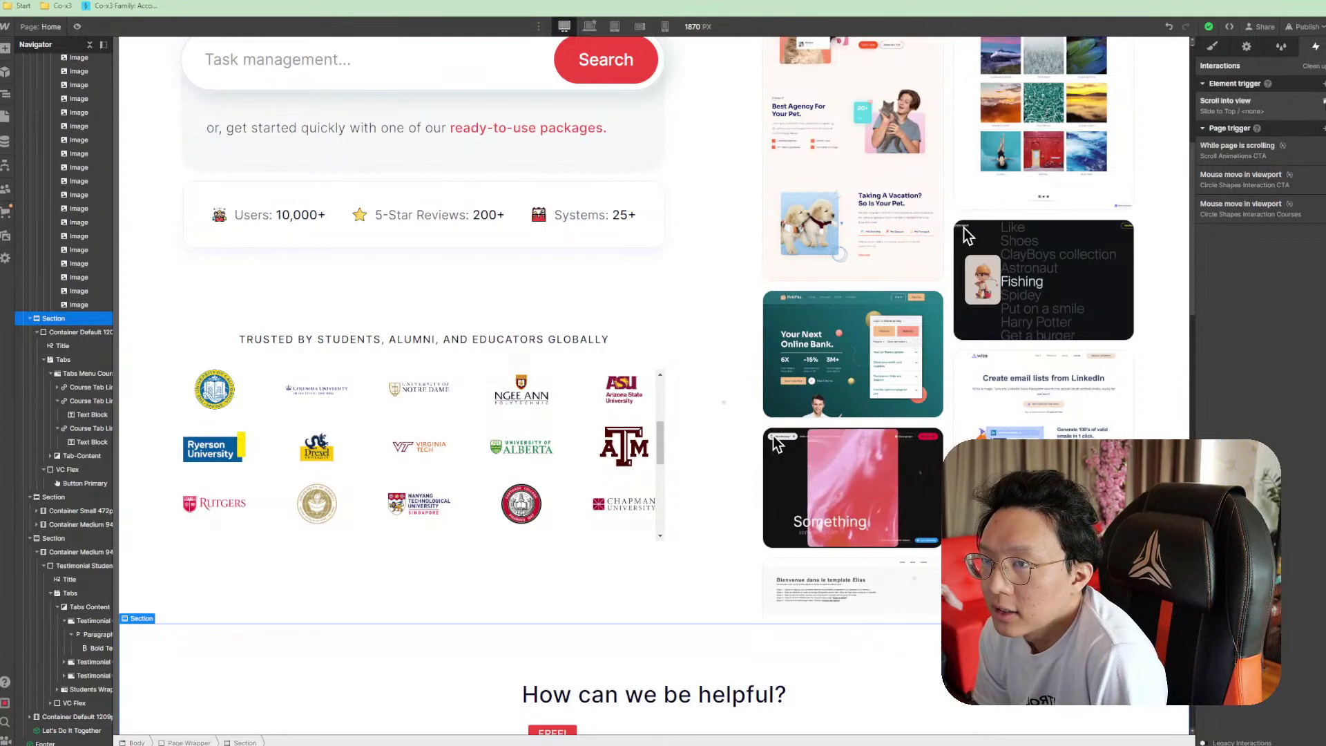
scroll(936, 512, down, 15)
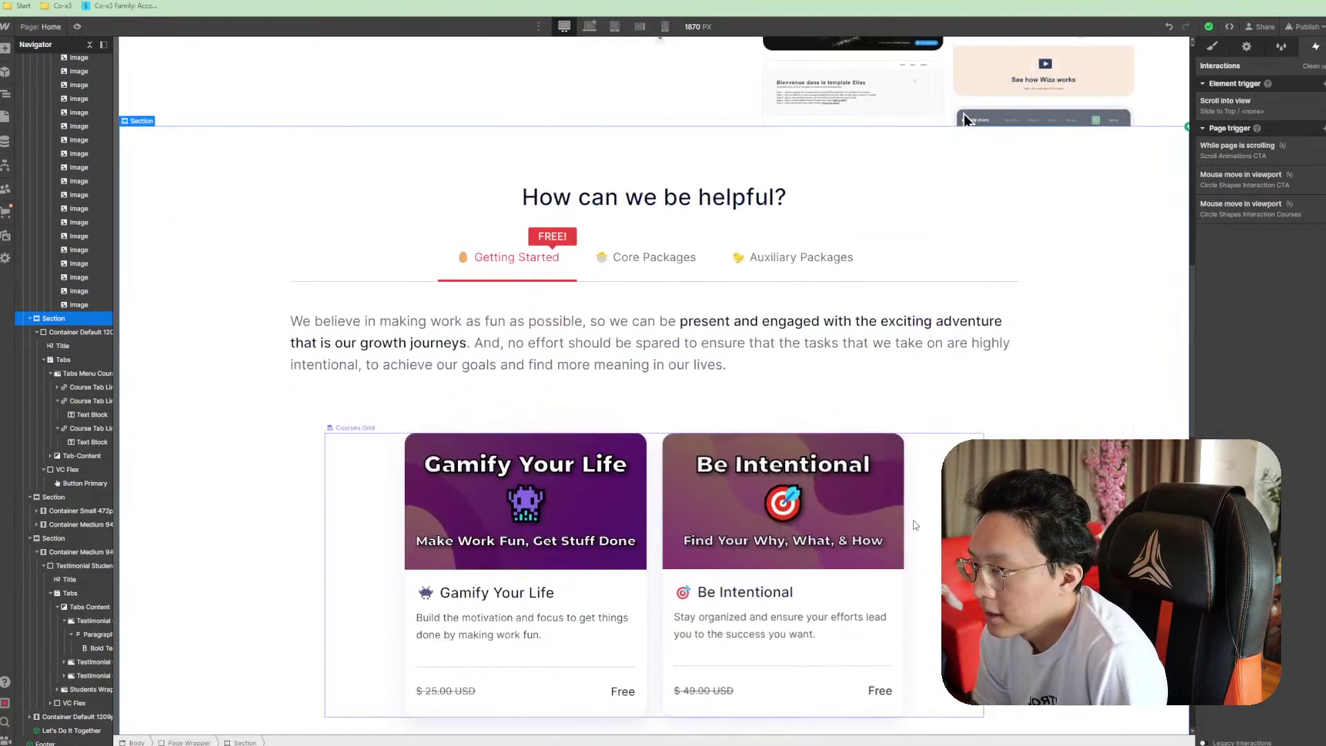
click(936, 512)
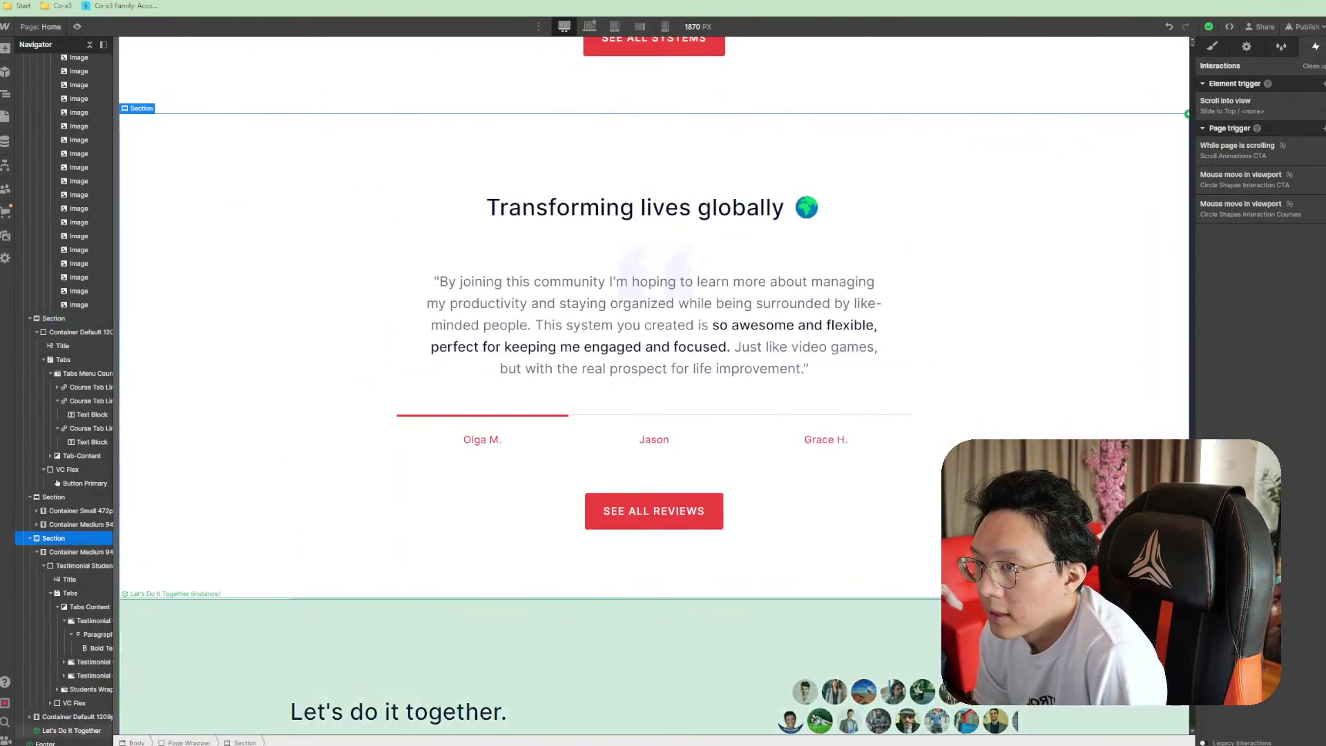
scroll(936, 513, down, 5)
click(936, 512)
scroll(775, 285, up, 20)
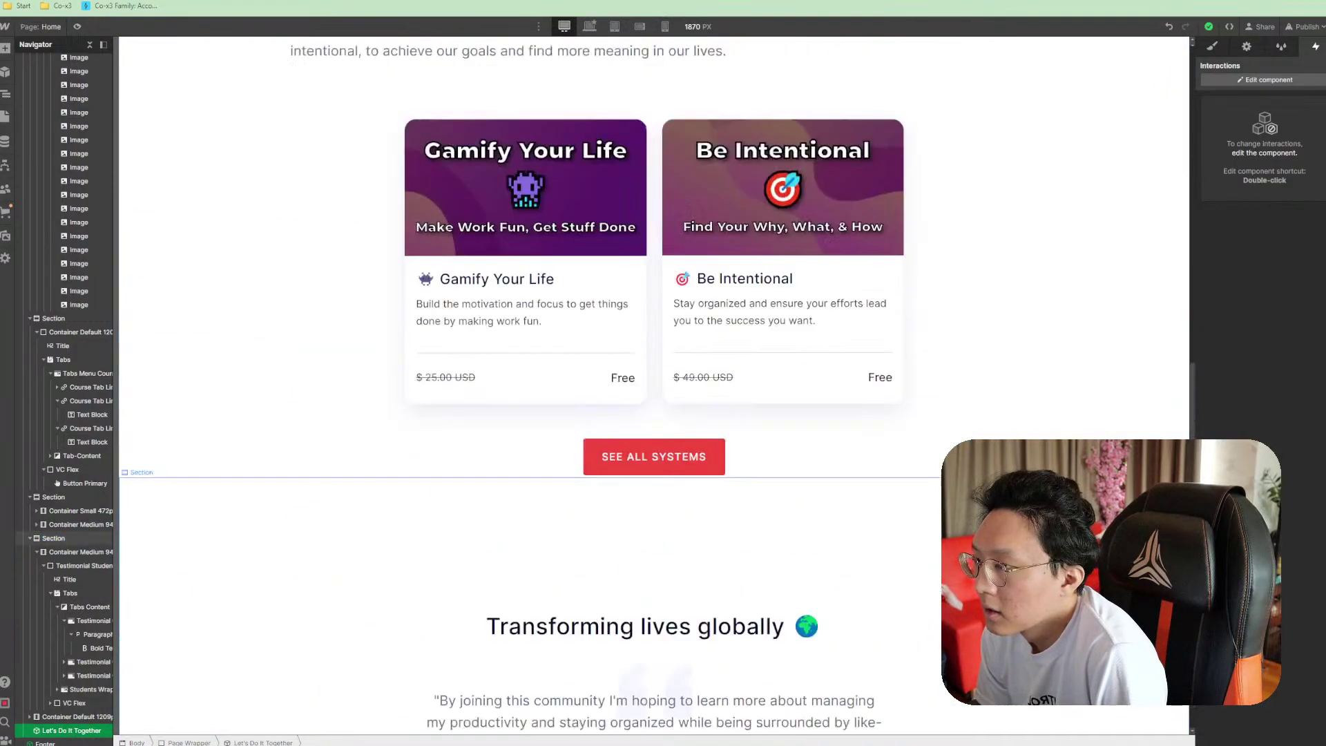
scroll(789, 397, up, 2)
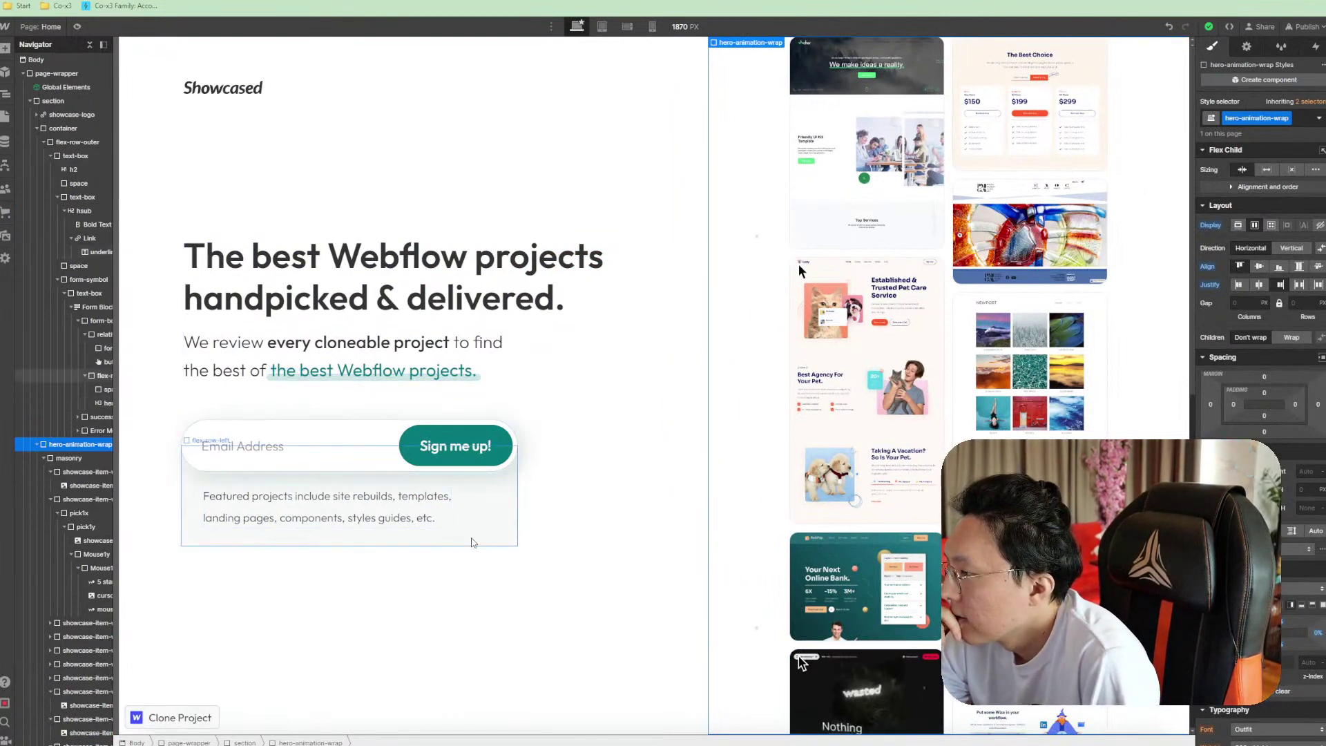
Compare the Co-x3 hero's stats card and logo layout with the original Showcased template and the Atomize cloneable in the Webflow Marketplace
click(508, 540)
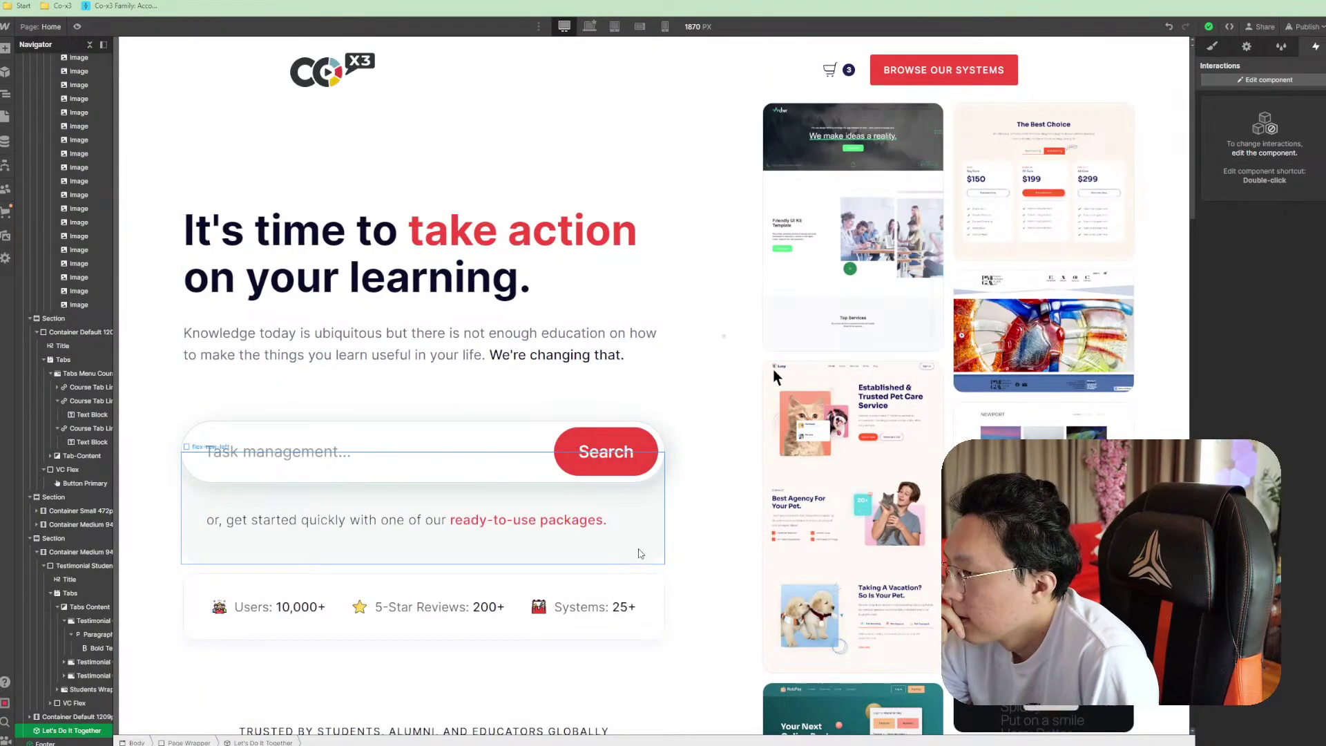
click(662, 614)
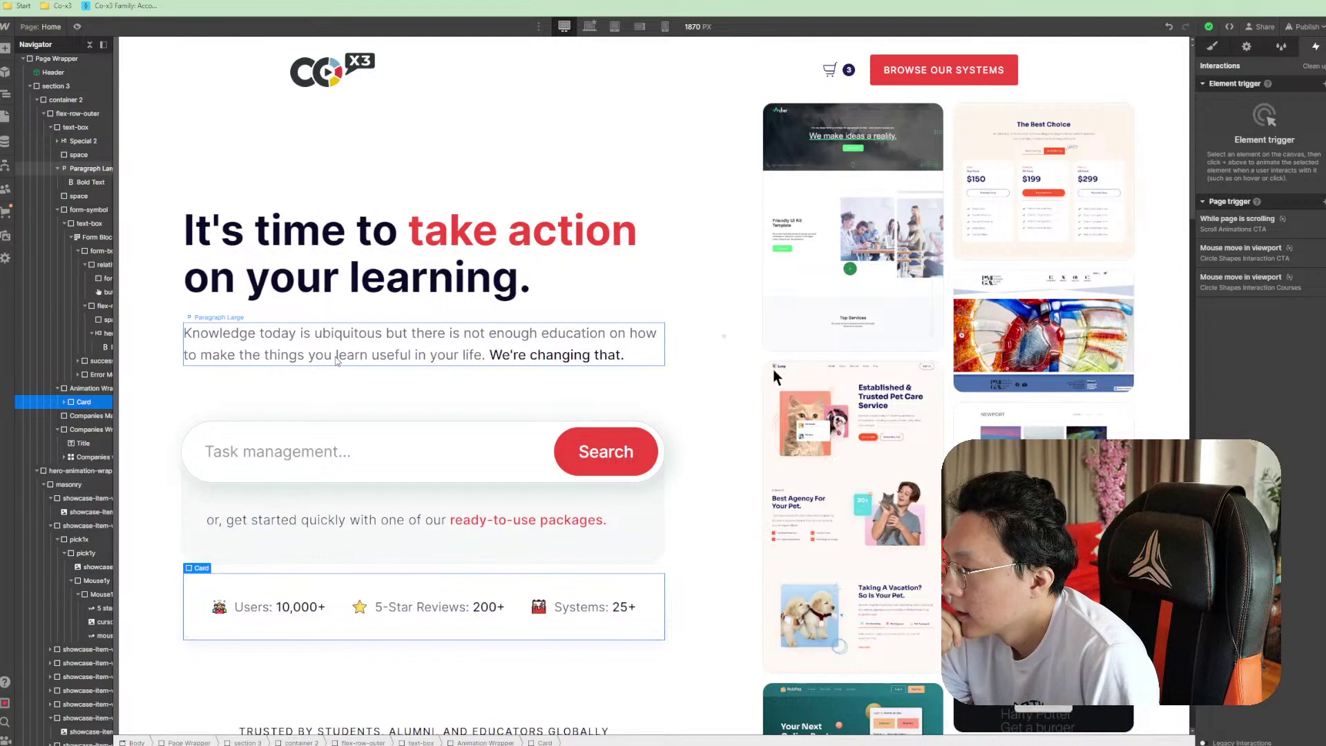
scroll(670, 526, down, 8)
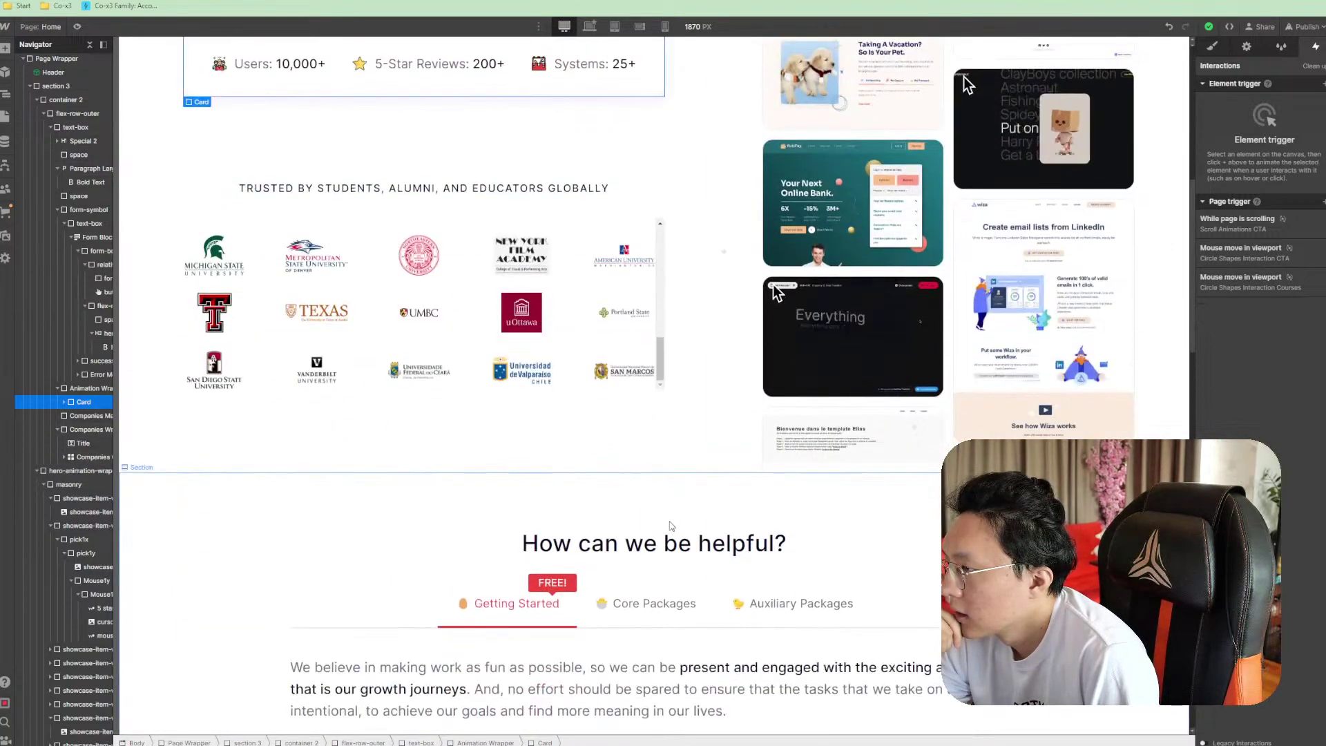
scroll(671, 526, up, 8)
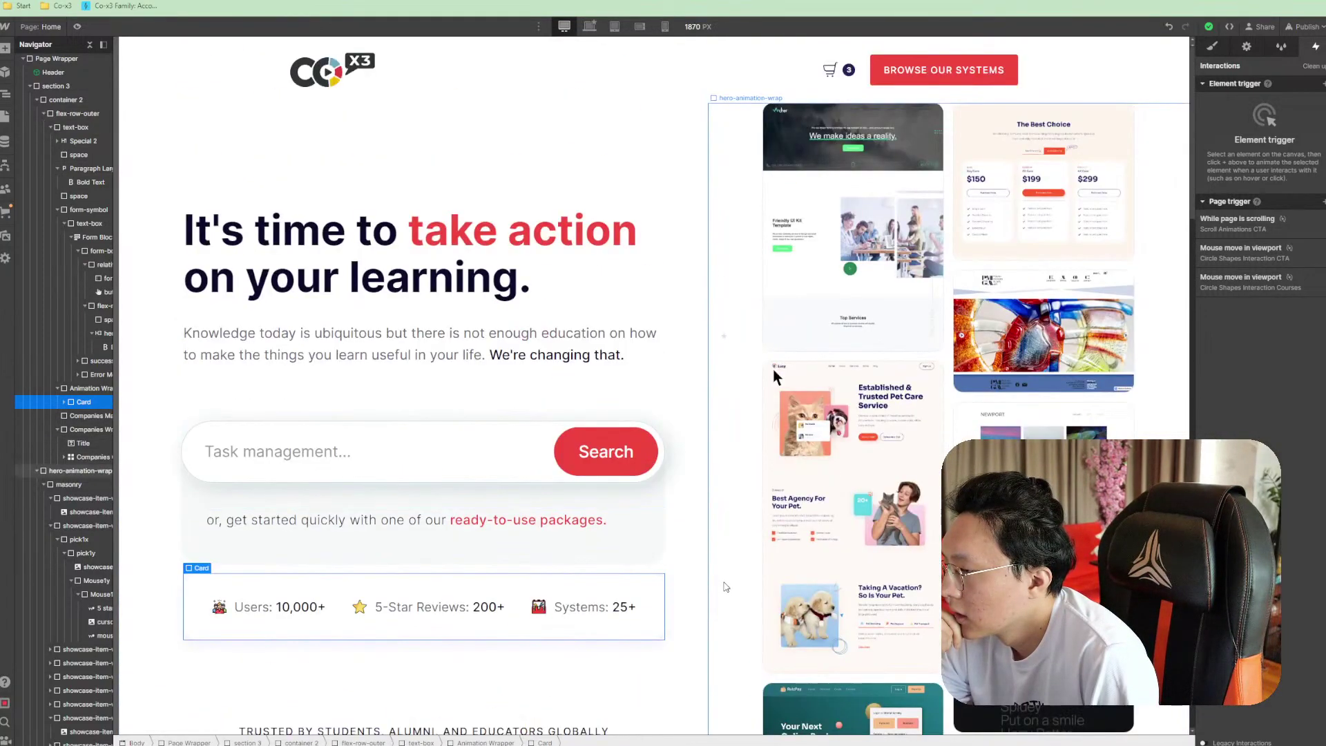
scroll(725, 587, down, 3)
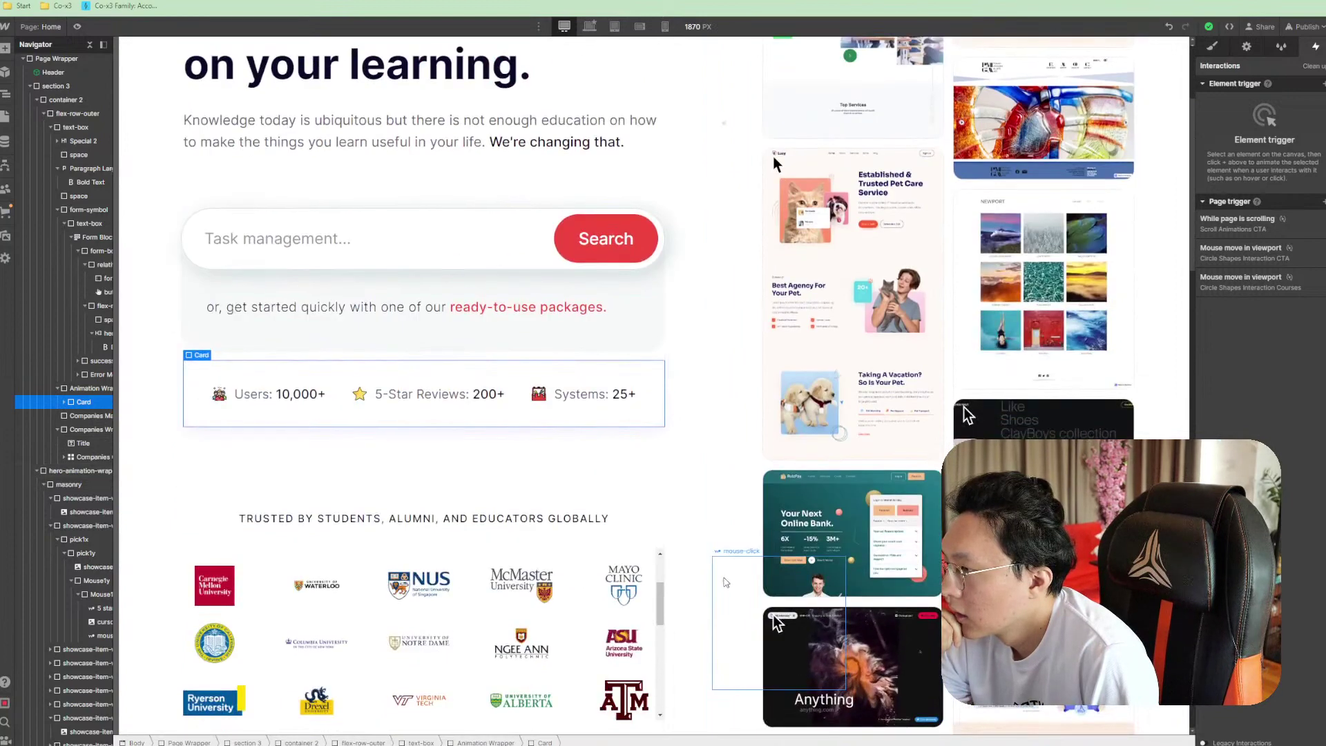
scroll(726, 582, up, 3)
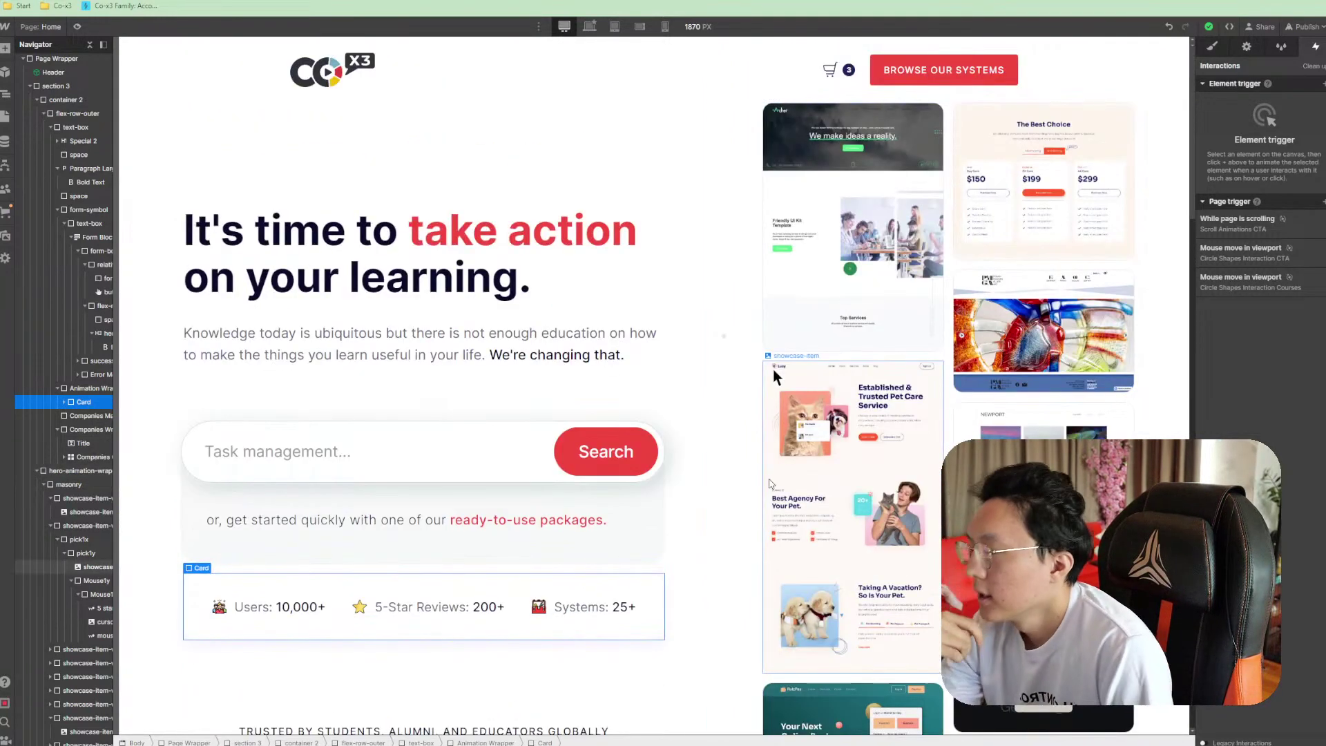
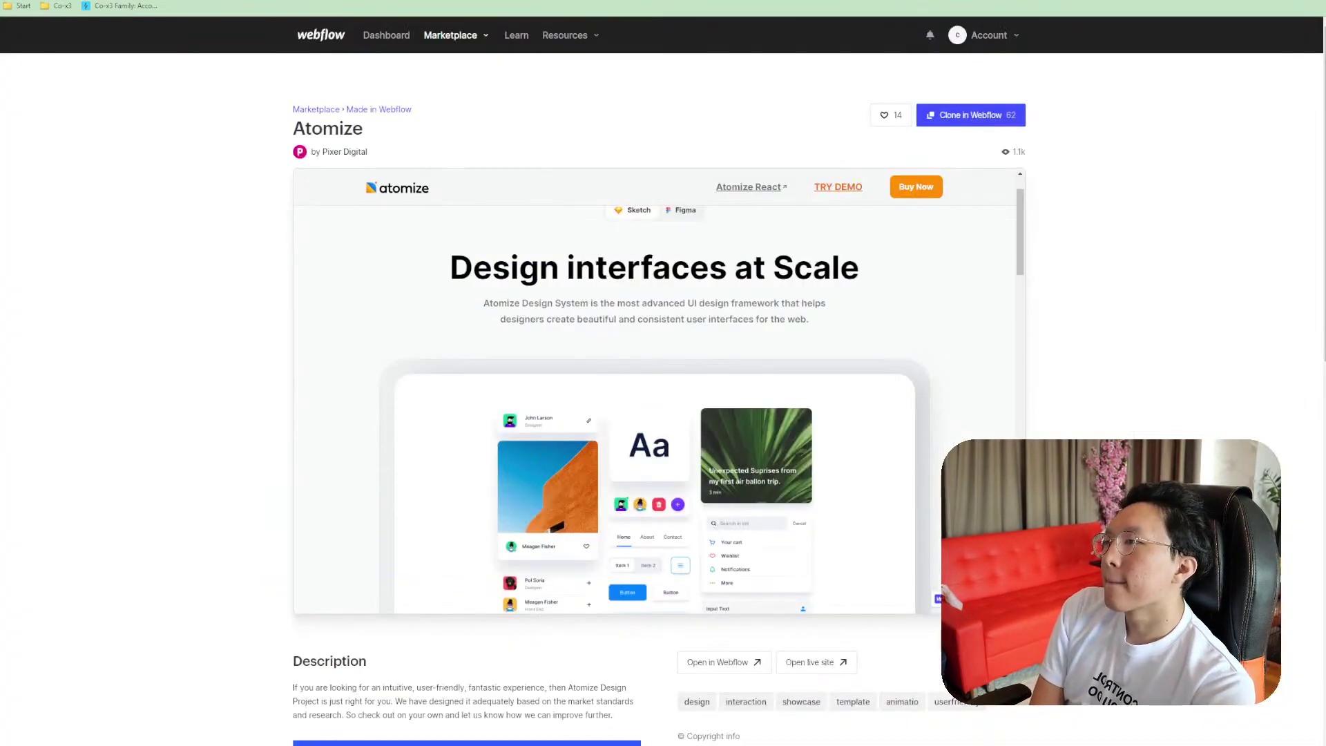
scroll(415, 455, down, 10)
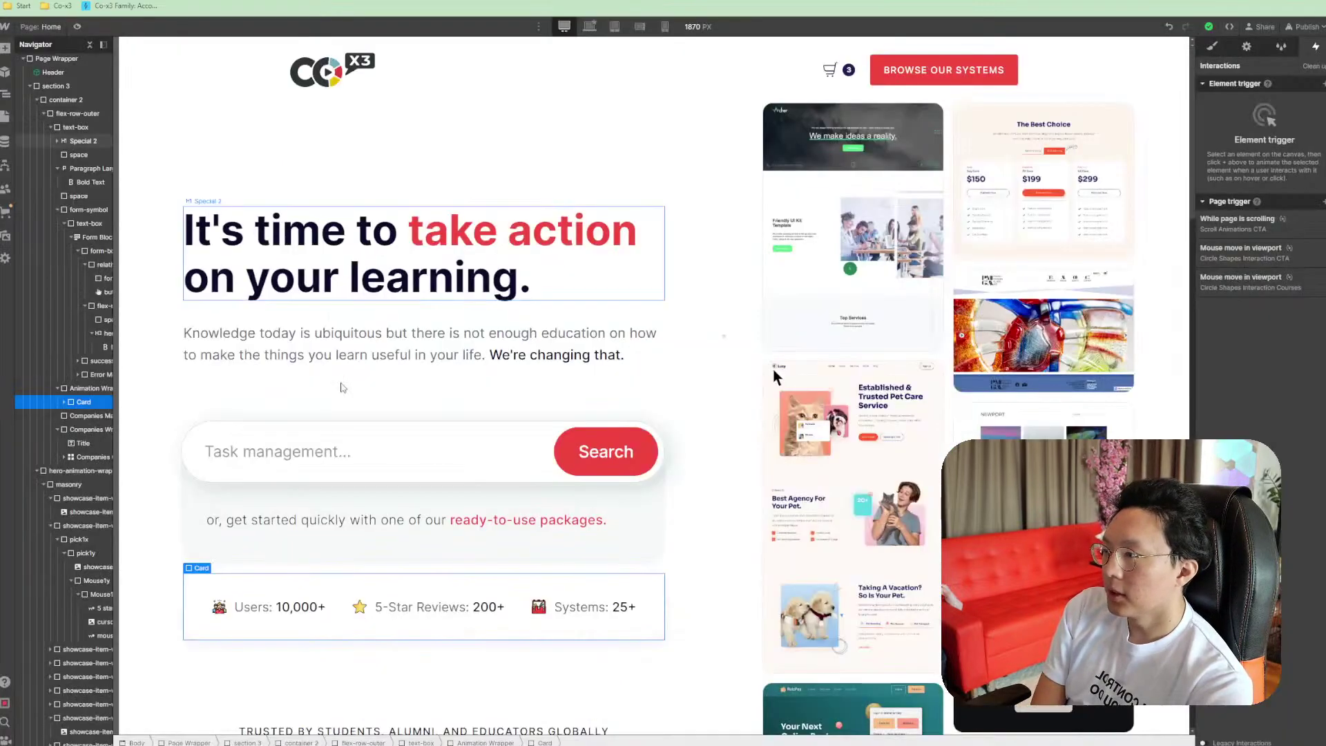
click(424, 594)
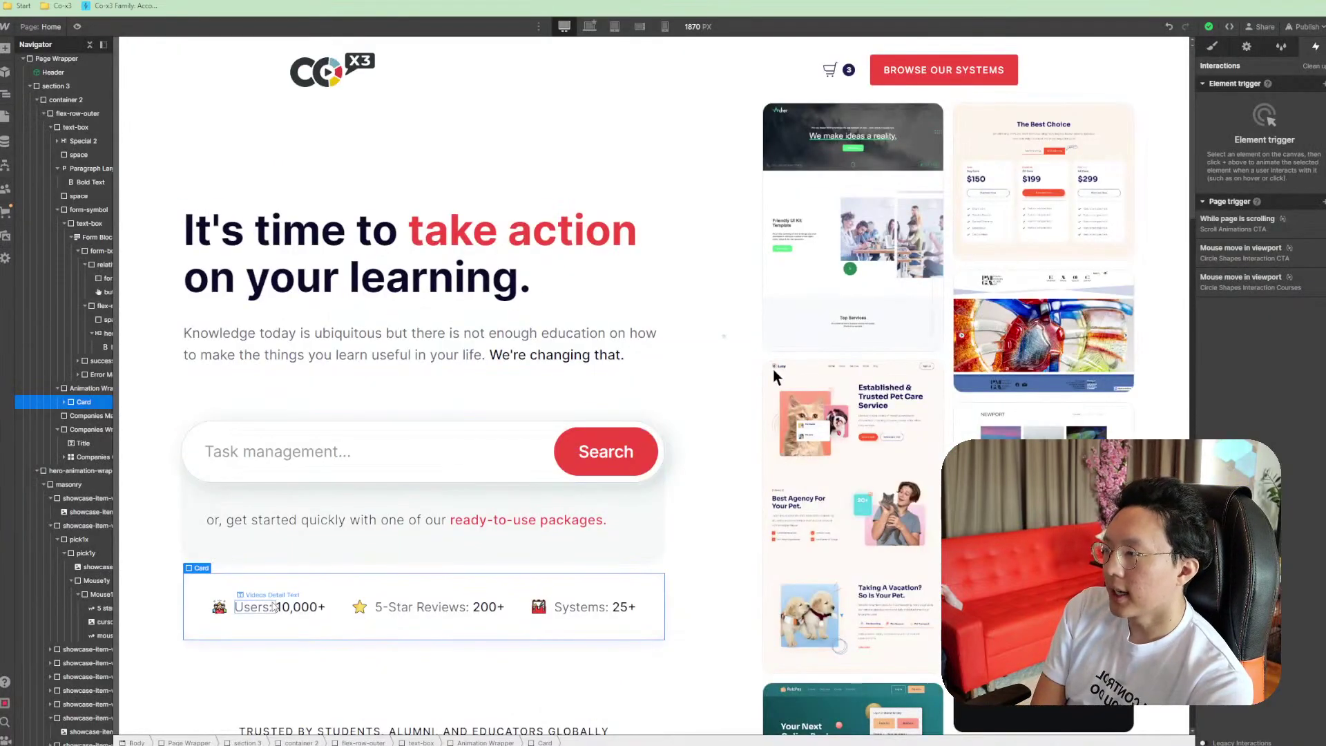
scroll(733, 584, down, 4)
scroll(732, 583, down, 3)
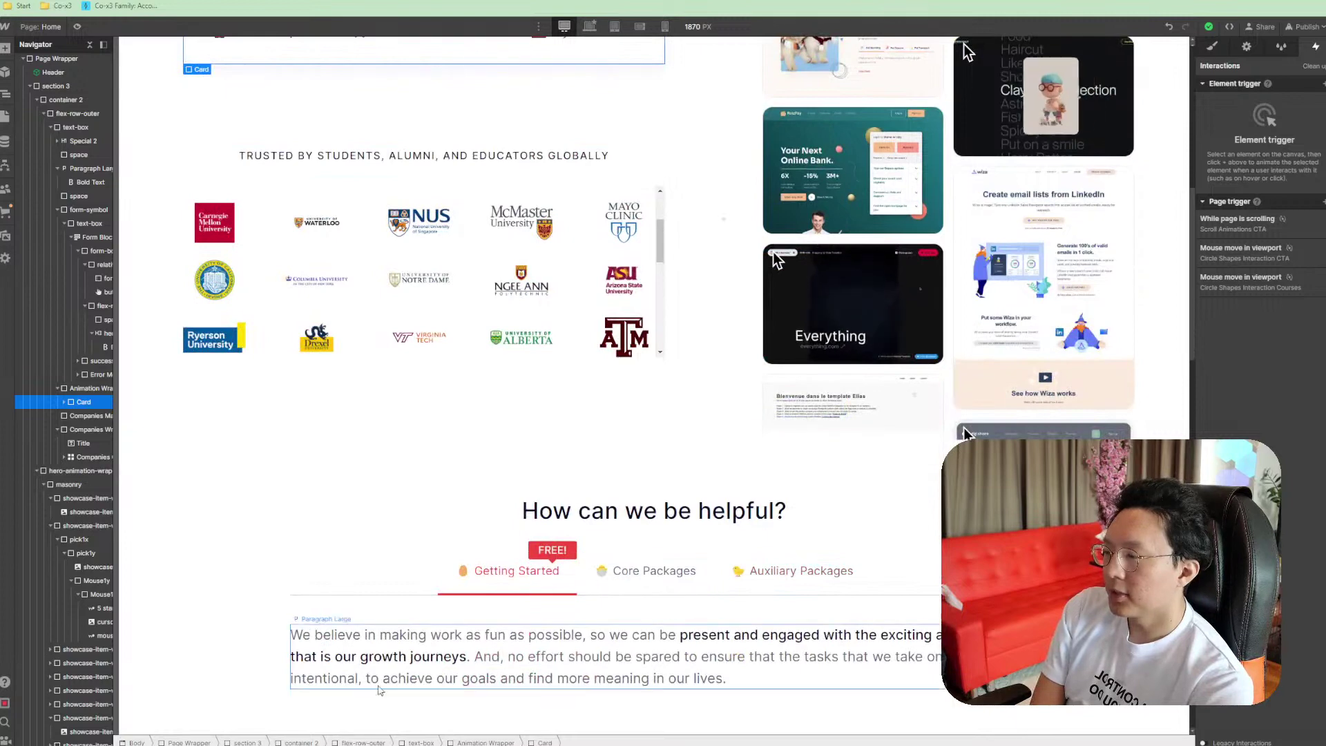
scroll(684, 657, up, 3)
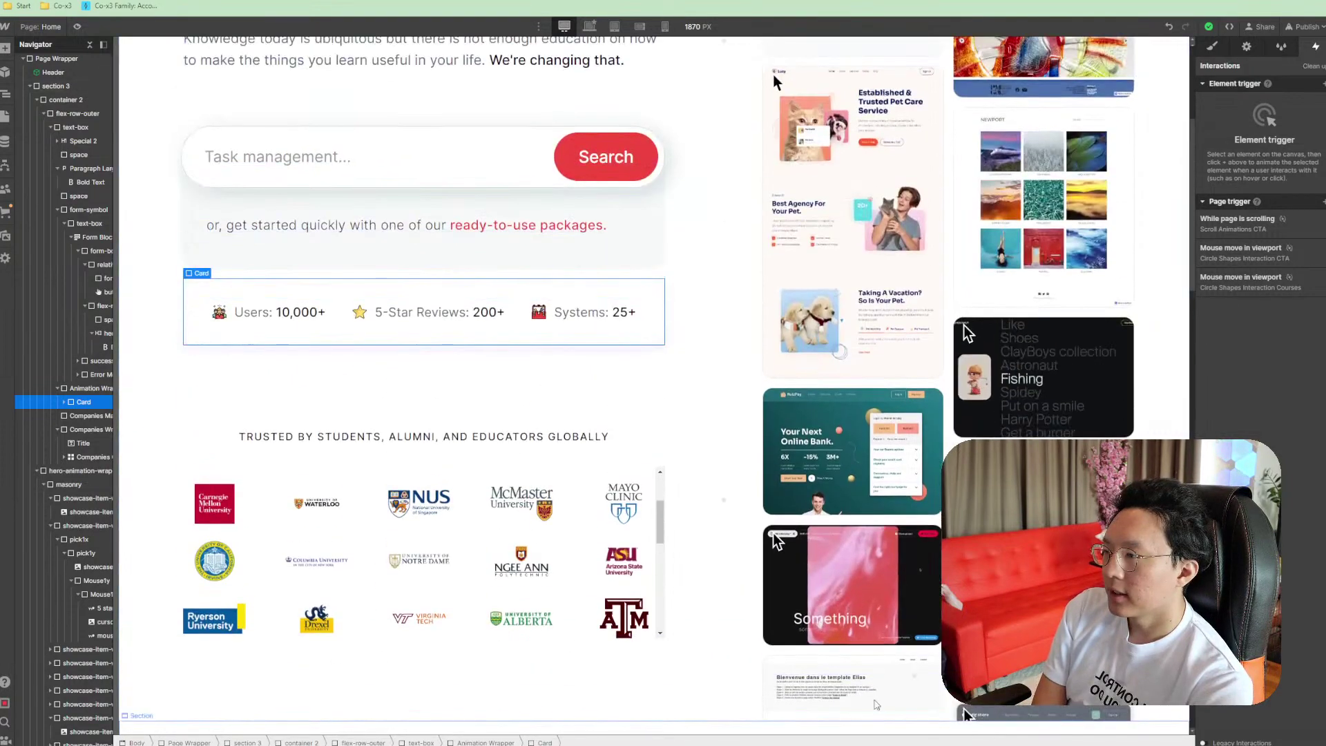
scroll(684, 657, up, 4)
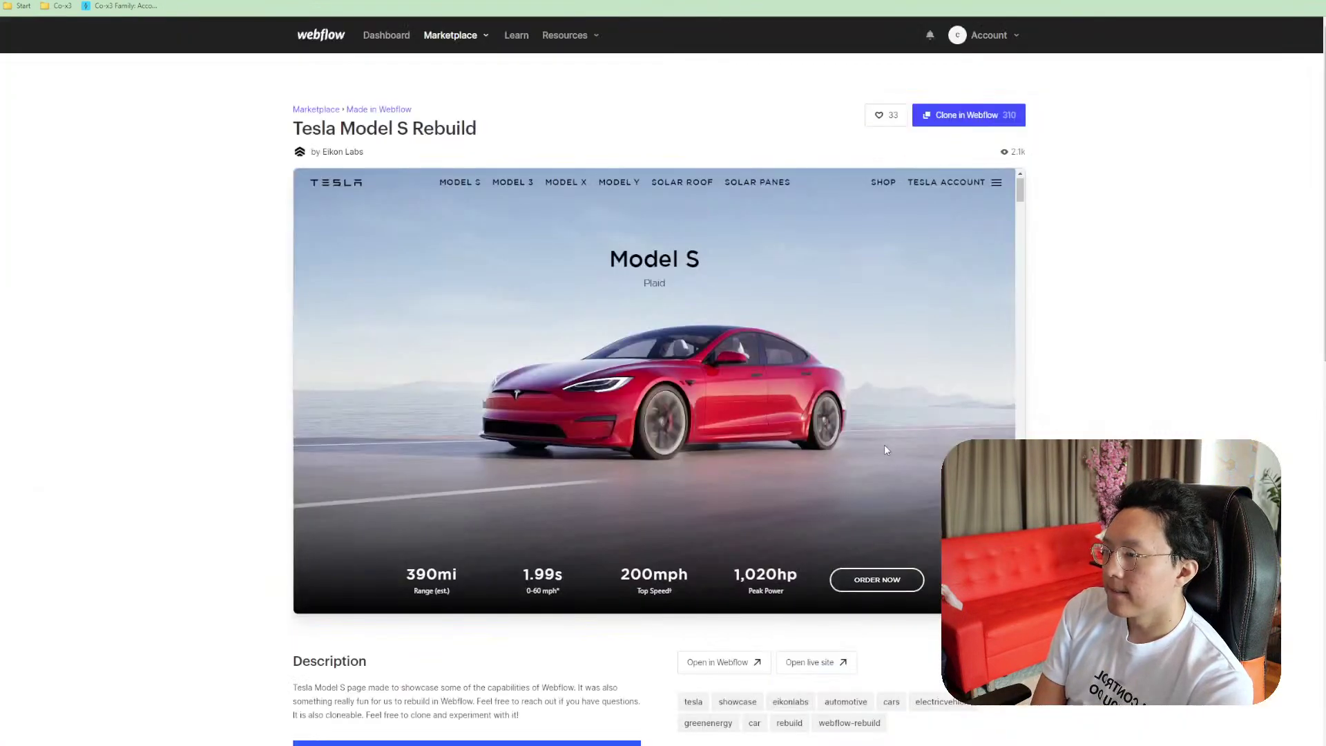
Examine the section layouts of the Tesla Model S Rebuild and Atomize cloneables in the Webflow Marketplace
scroll(882, 440, down, 5)
scroll(881, 438, down, 10)
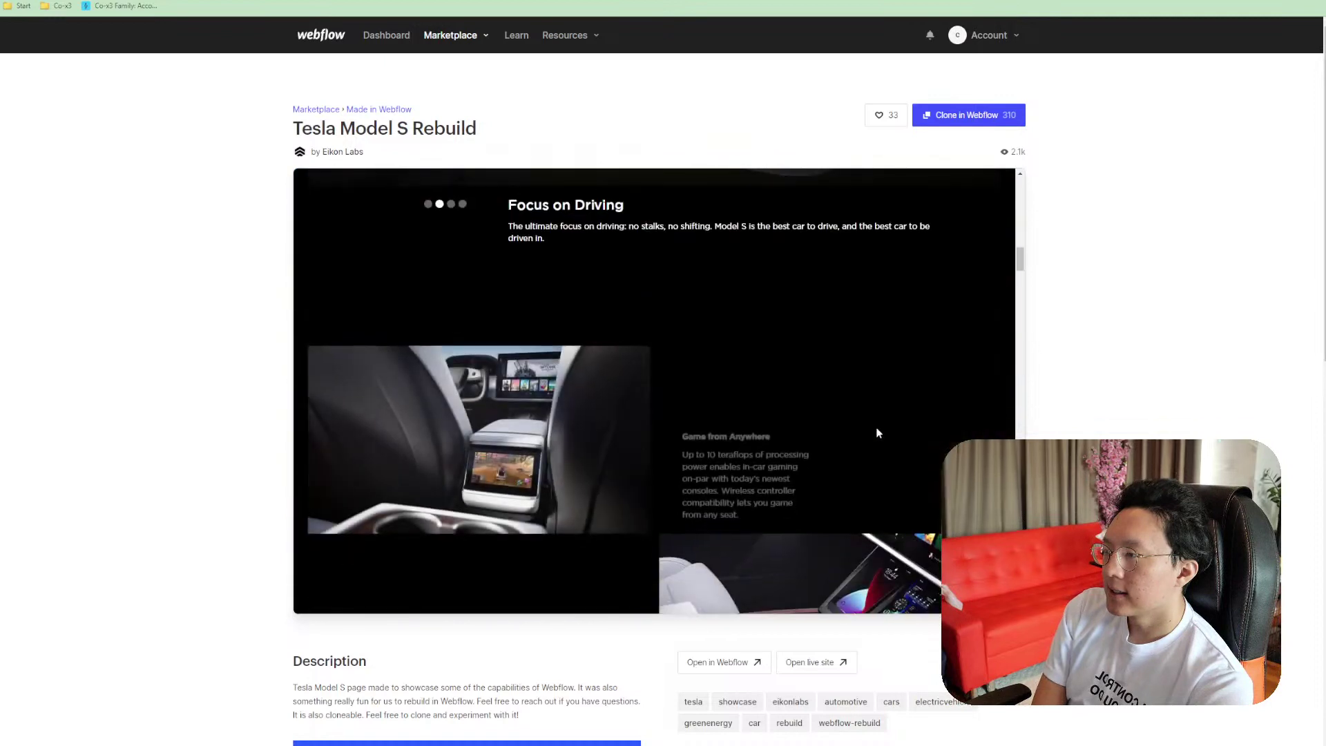
scroll(883, 387, down, 10)
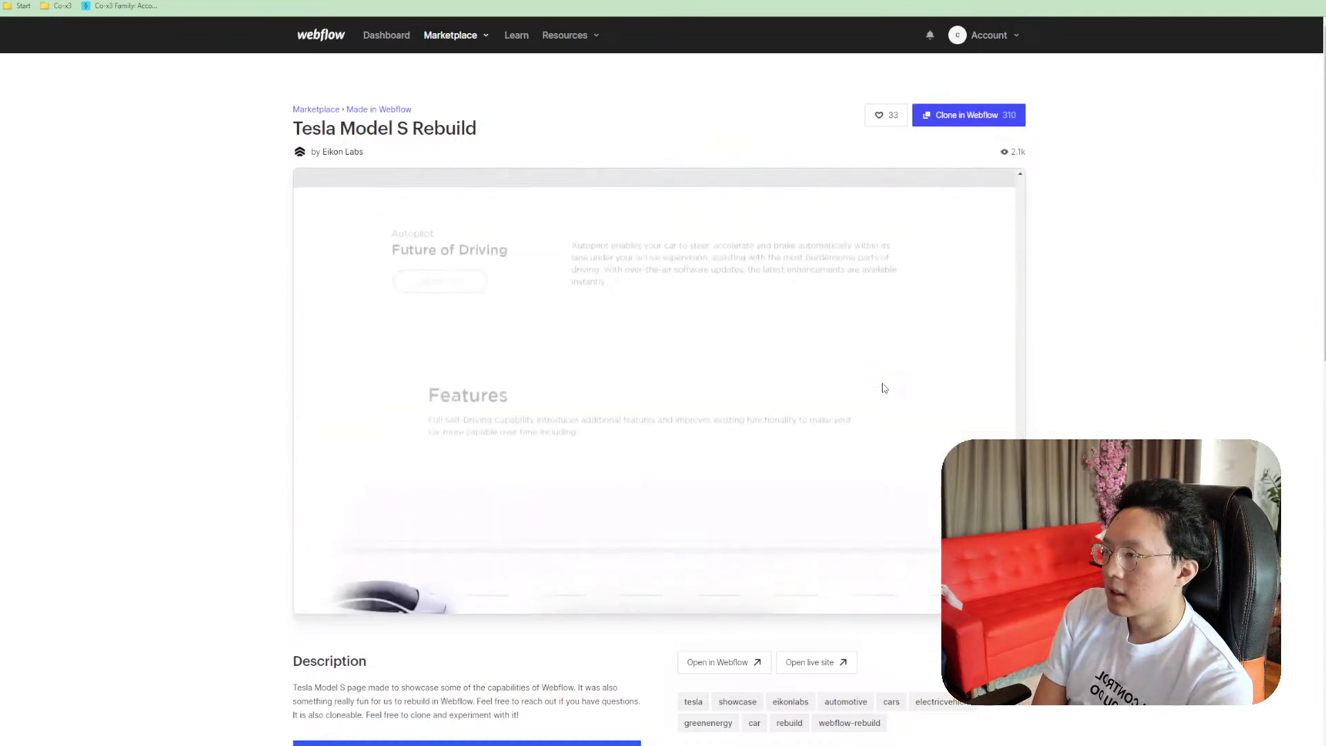
scroll(883, 385, down, 8)
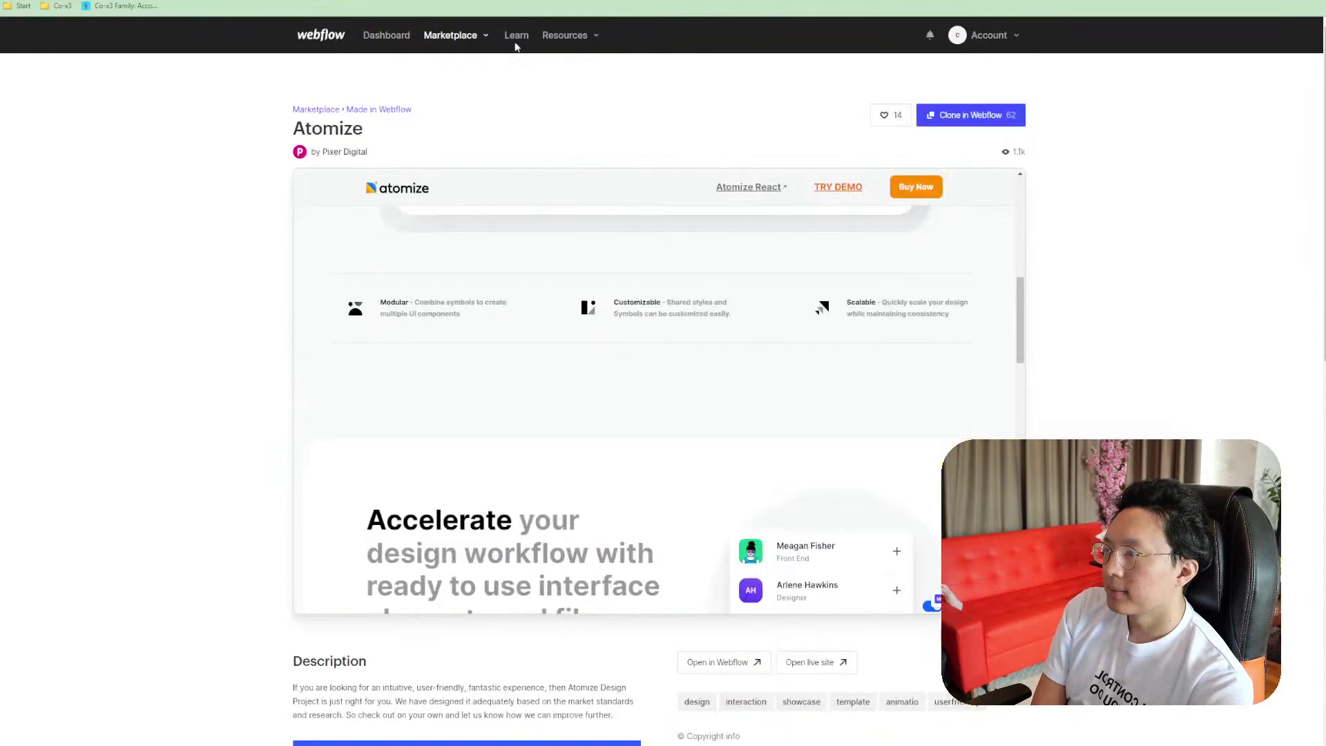
scroll(839, 483, down, 10)
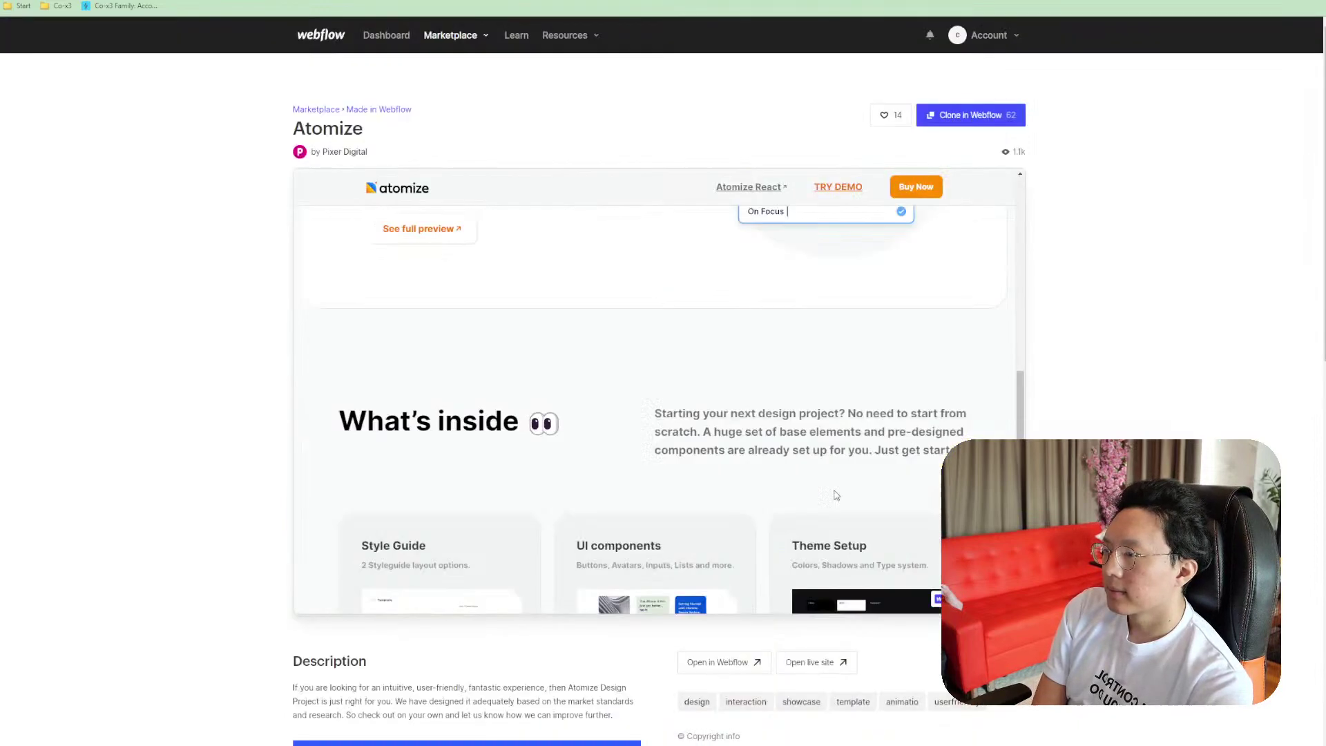
scroll(841, 440, down, 3)
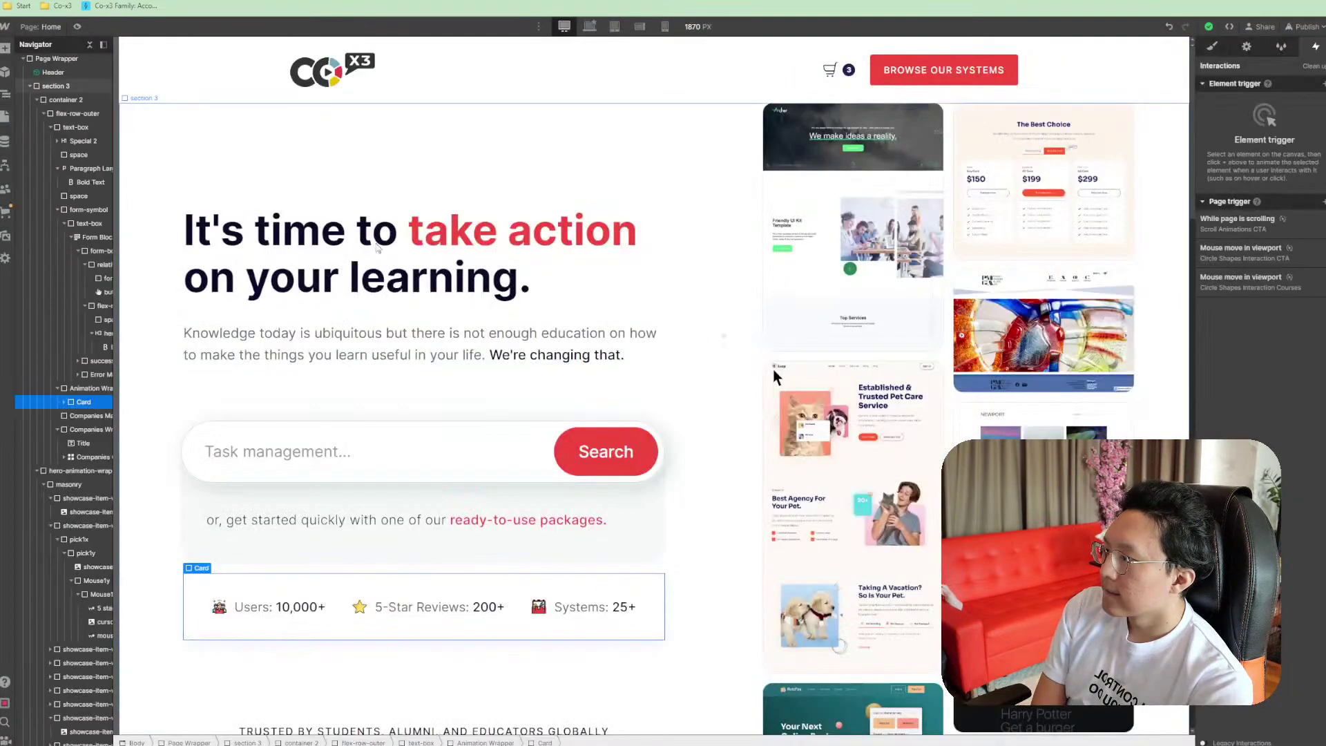
Move the stats card's Animation Wrapper to directly below the hero paragraph, above the search form, and check the layout down to the logos
click(622, 352)
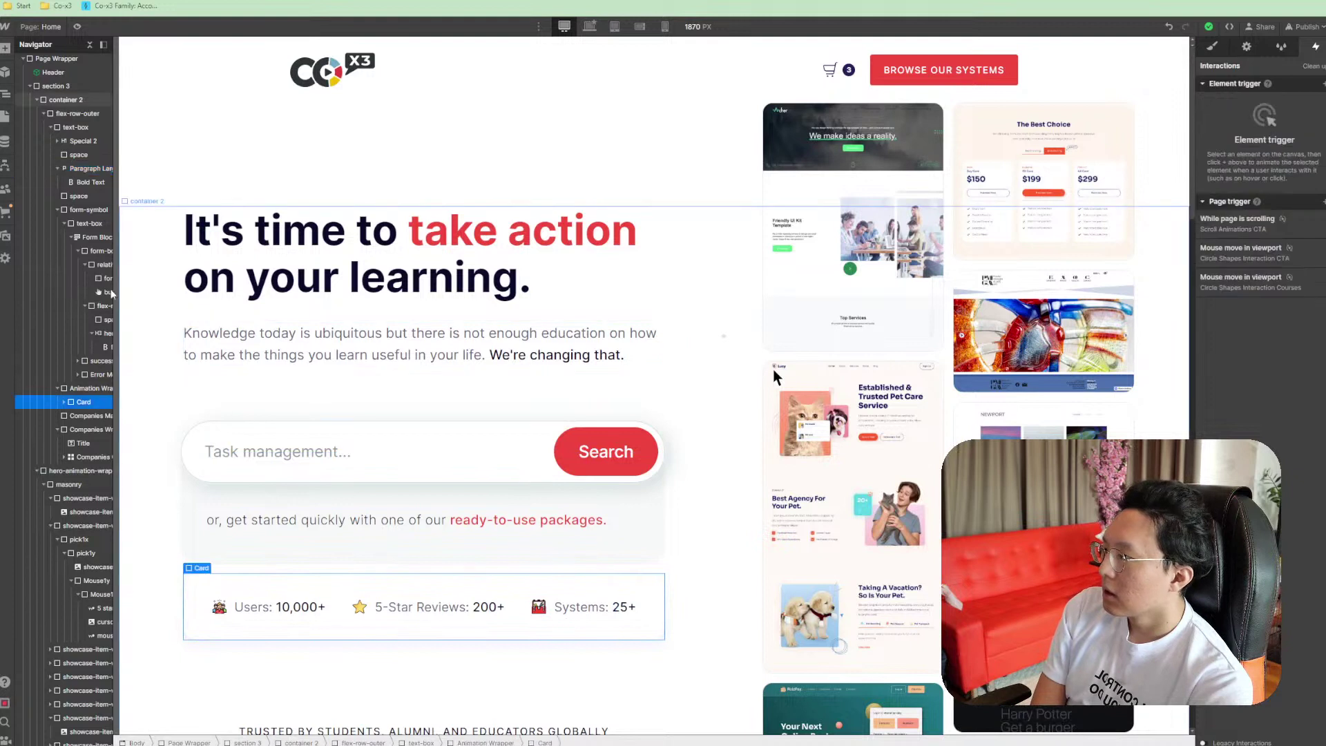
click(80, 388)
drag(80, 388, 83, 198)
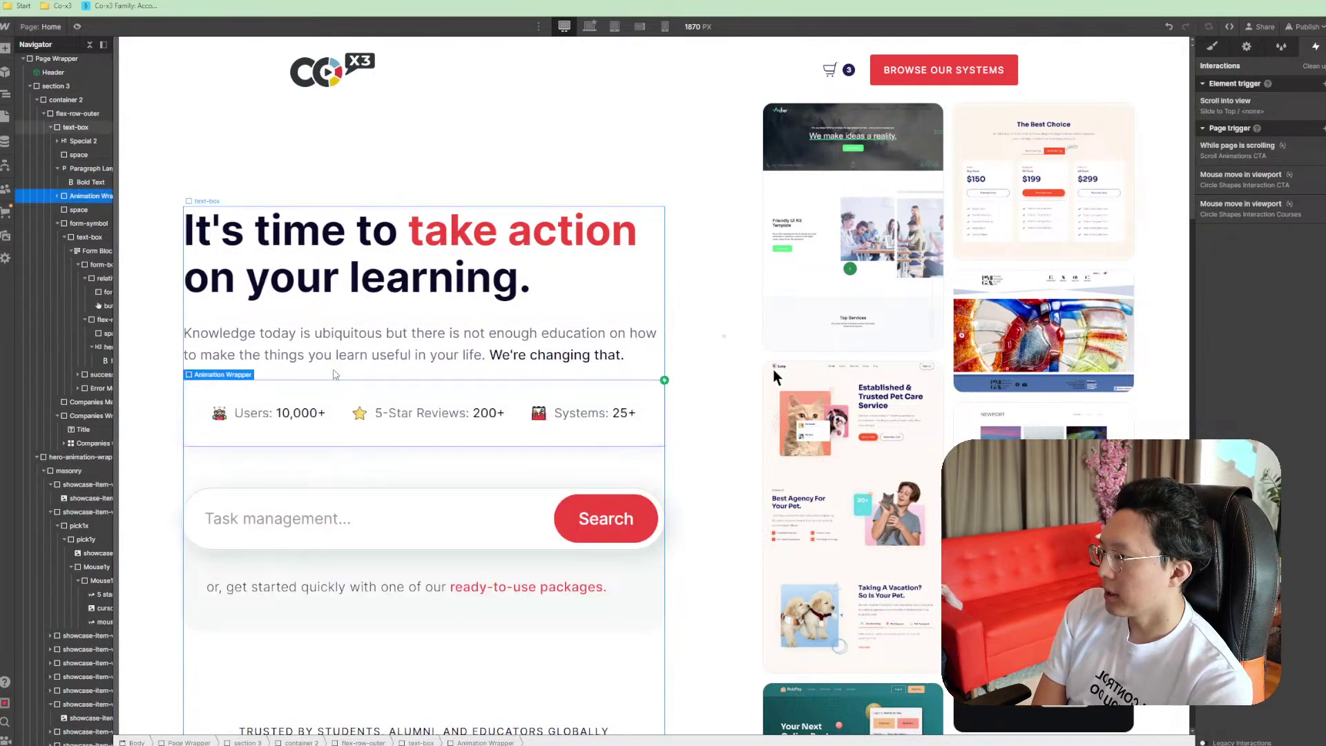
click(694, 484)
click(570, 580)
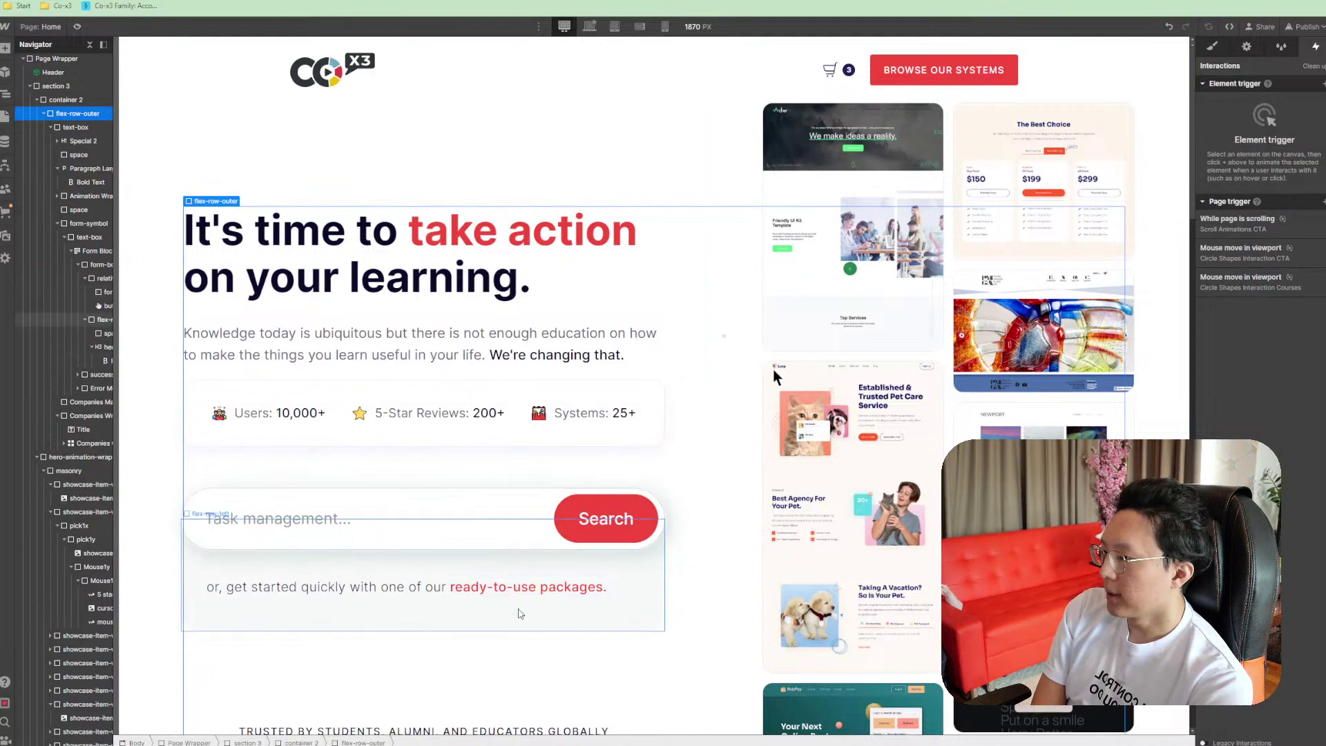
scroll(546, 392, down, 4)
scroll(546, 392, up, 2)
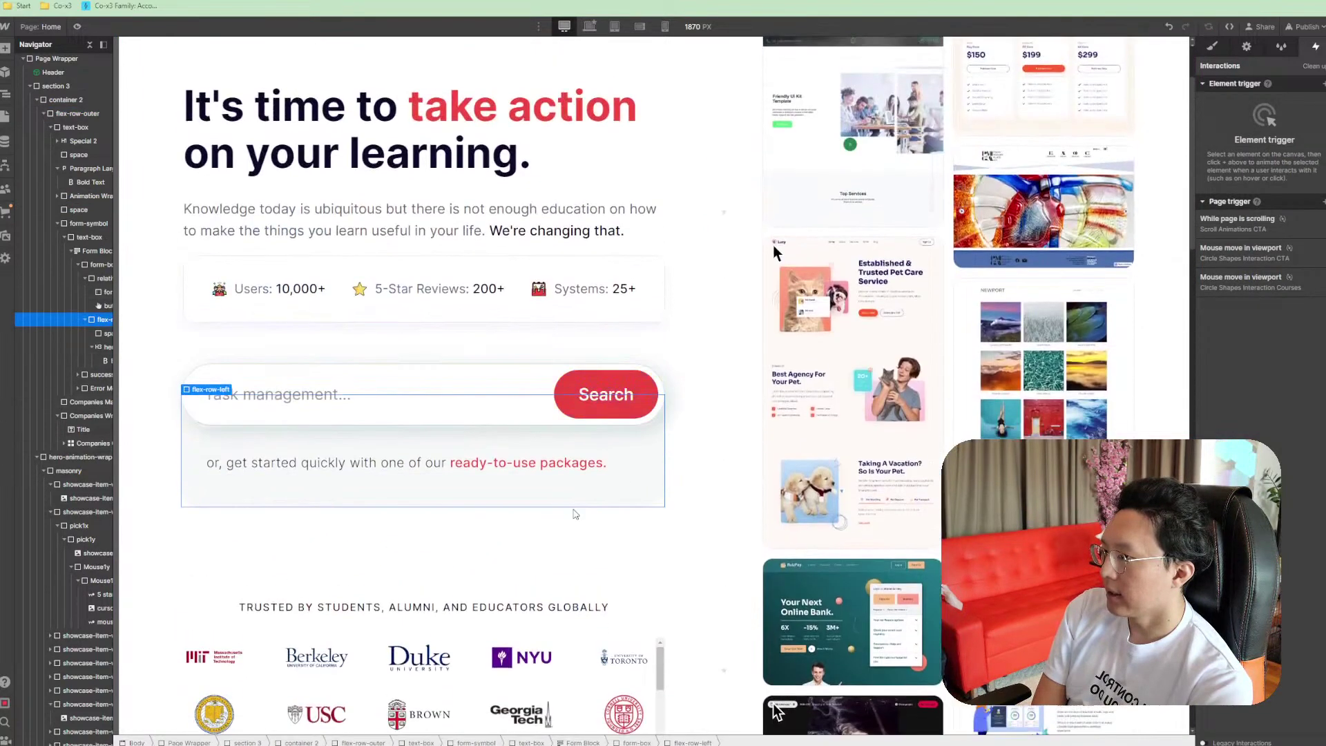
Add the existing 38 combo class to the text-box around the hero's search form
click(96, 252)
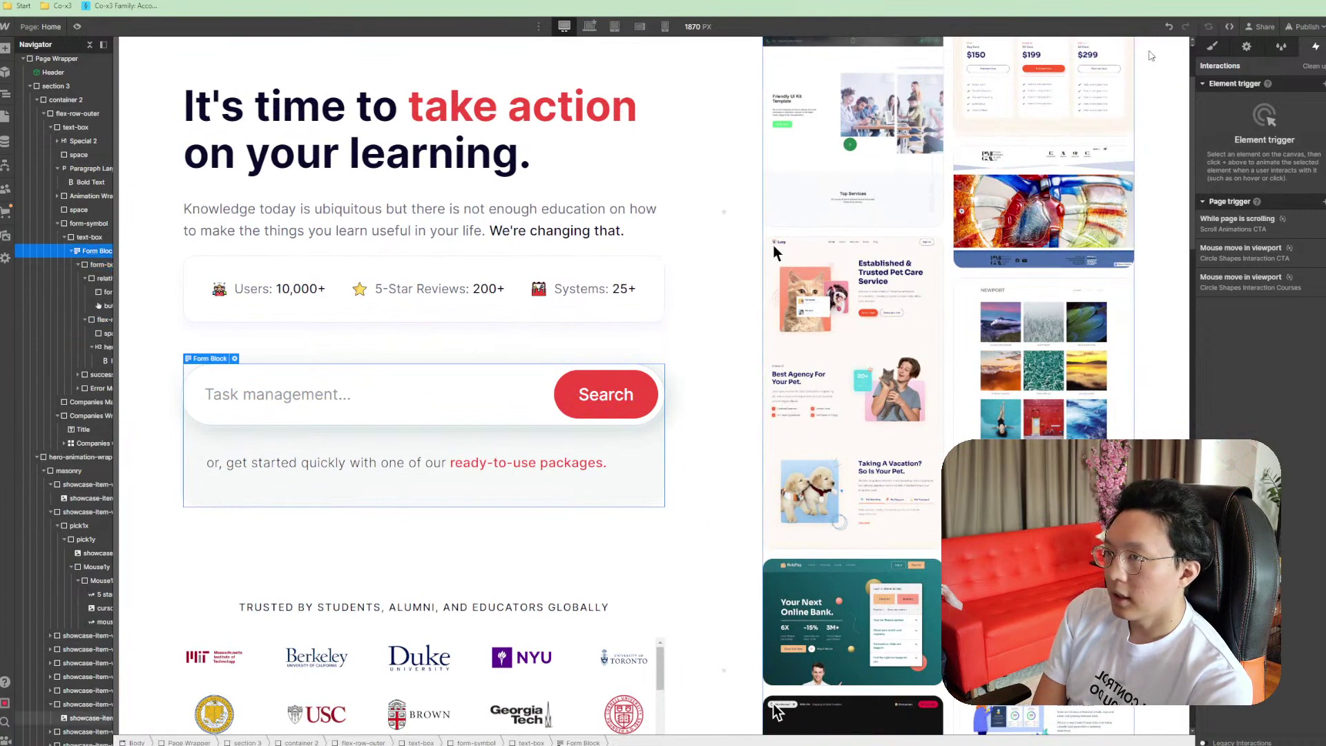
key(s)
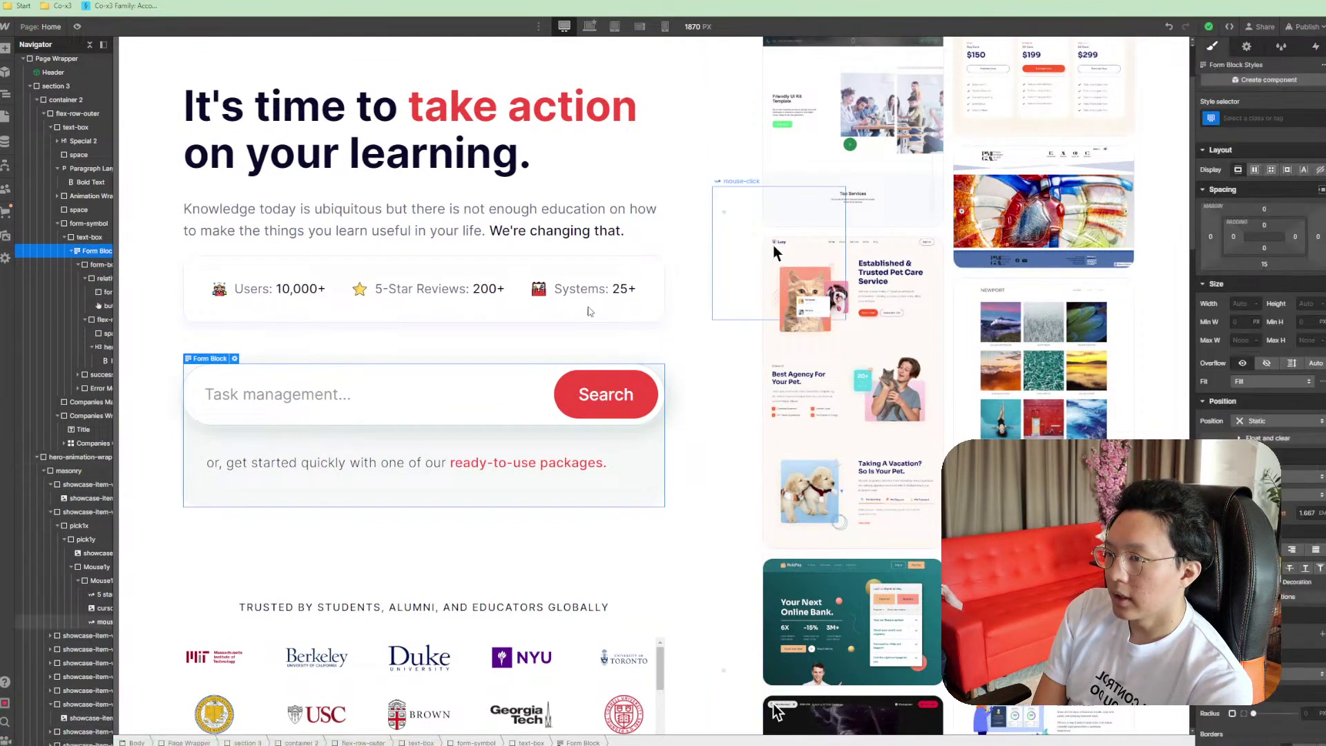
click(93, 240)
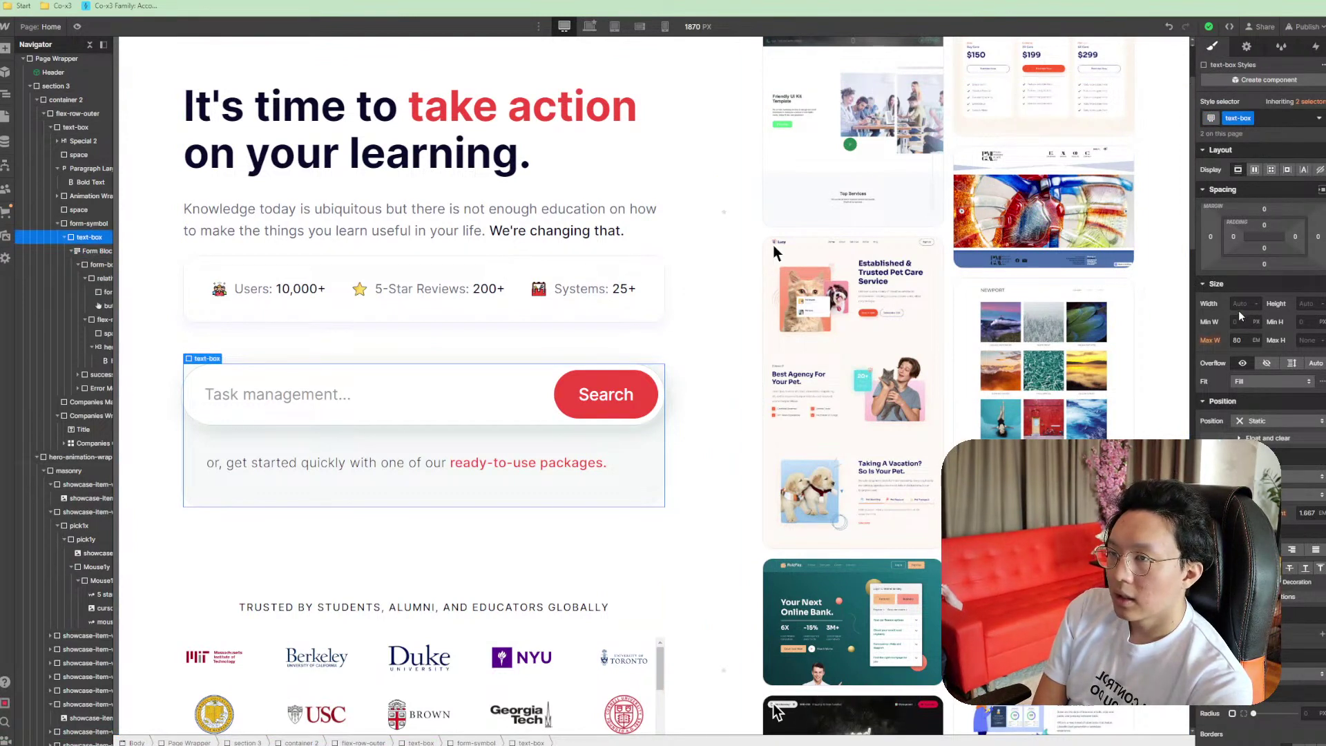
click(1269, 118)
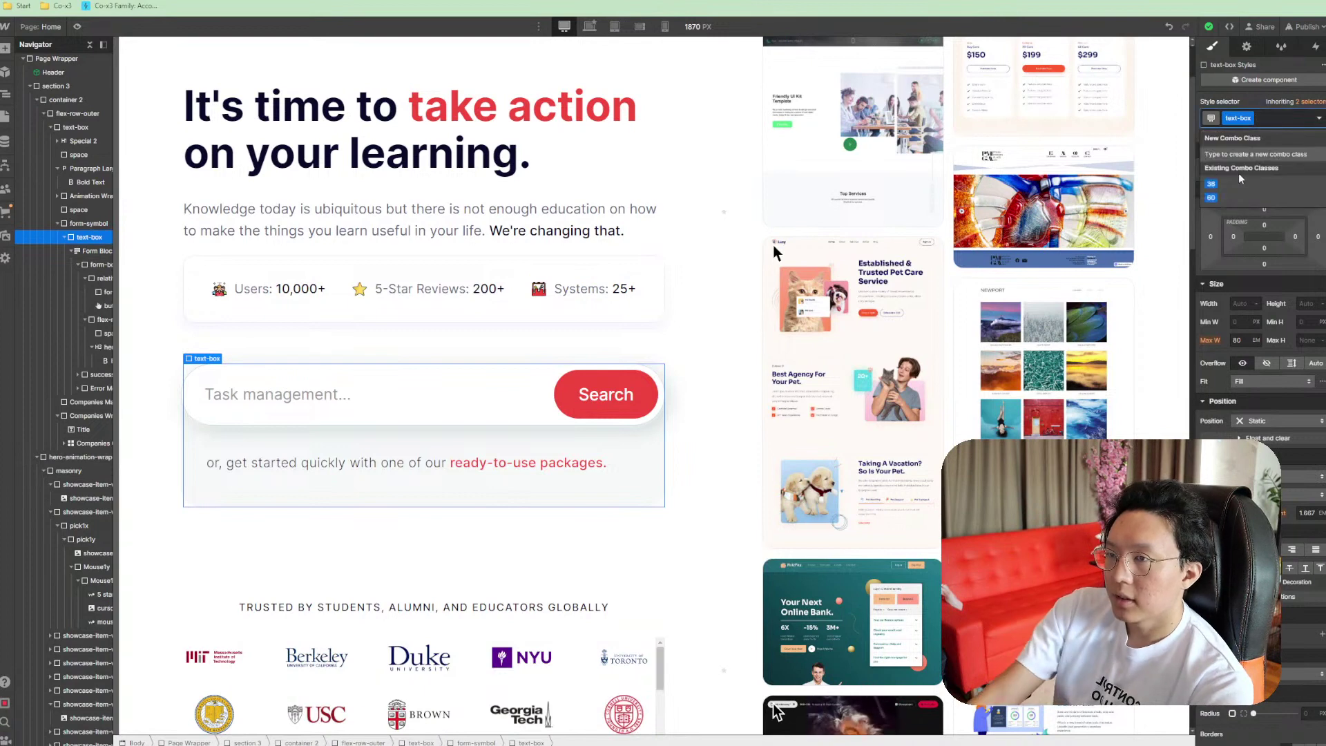
click(1212, 184)
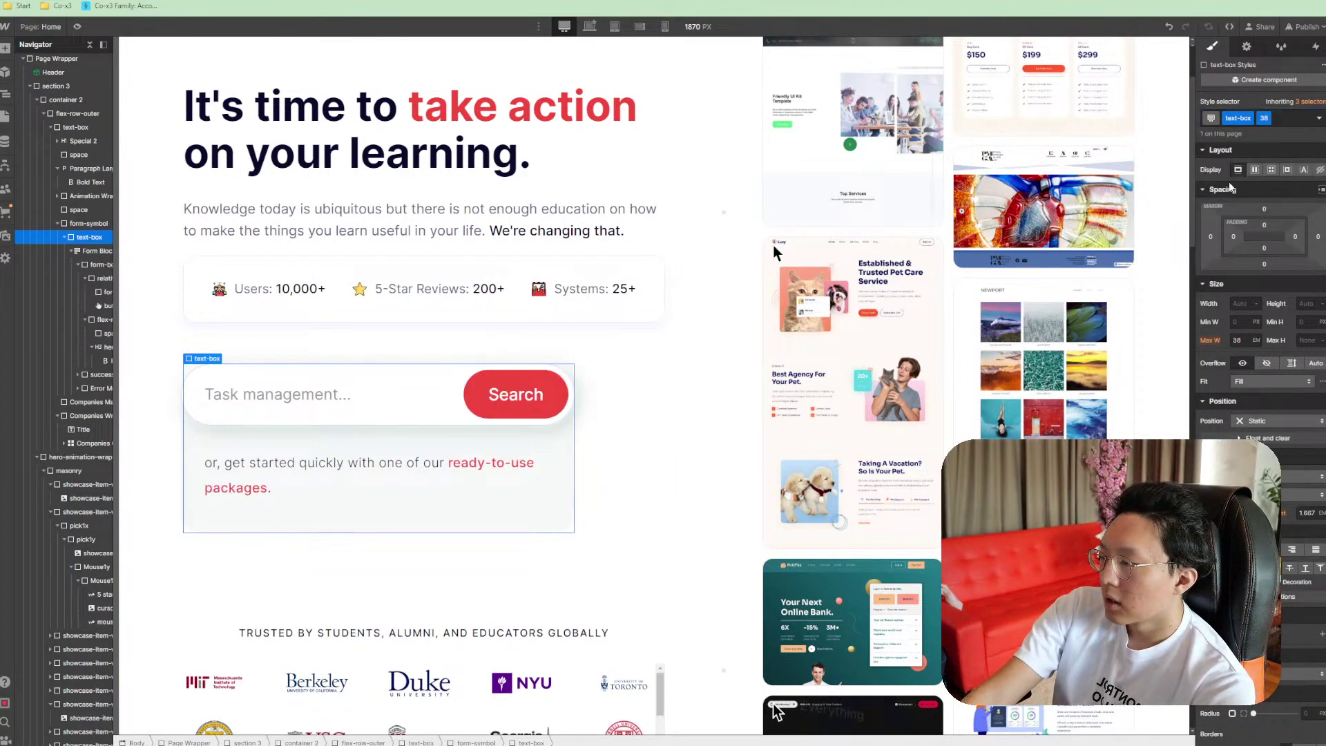
Try a maximum width of 20 em on the search form's text-box
scroll(387, 429, up, 2)
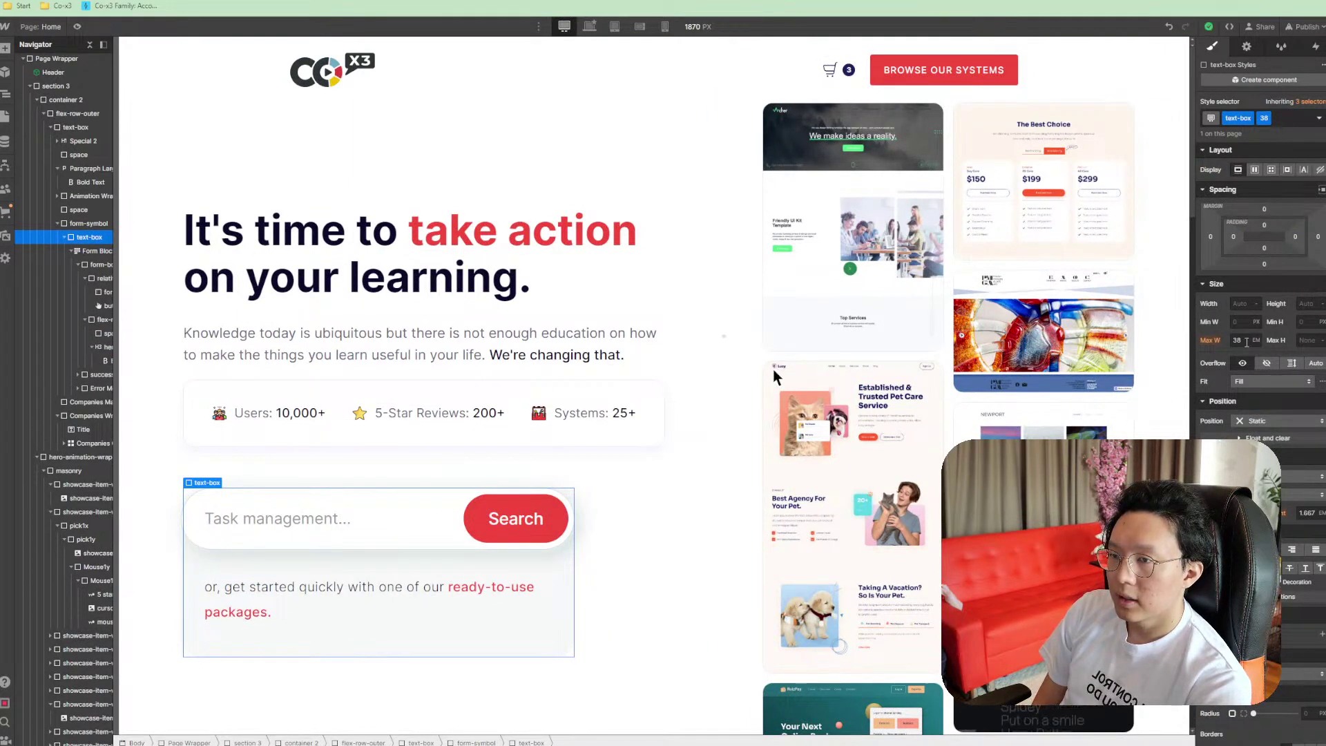
text(20)
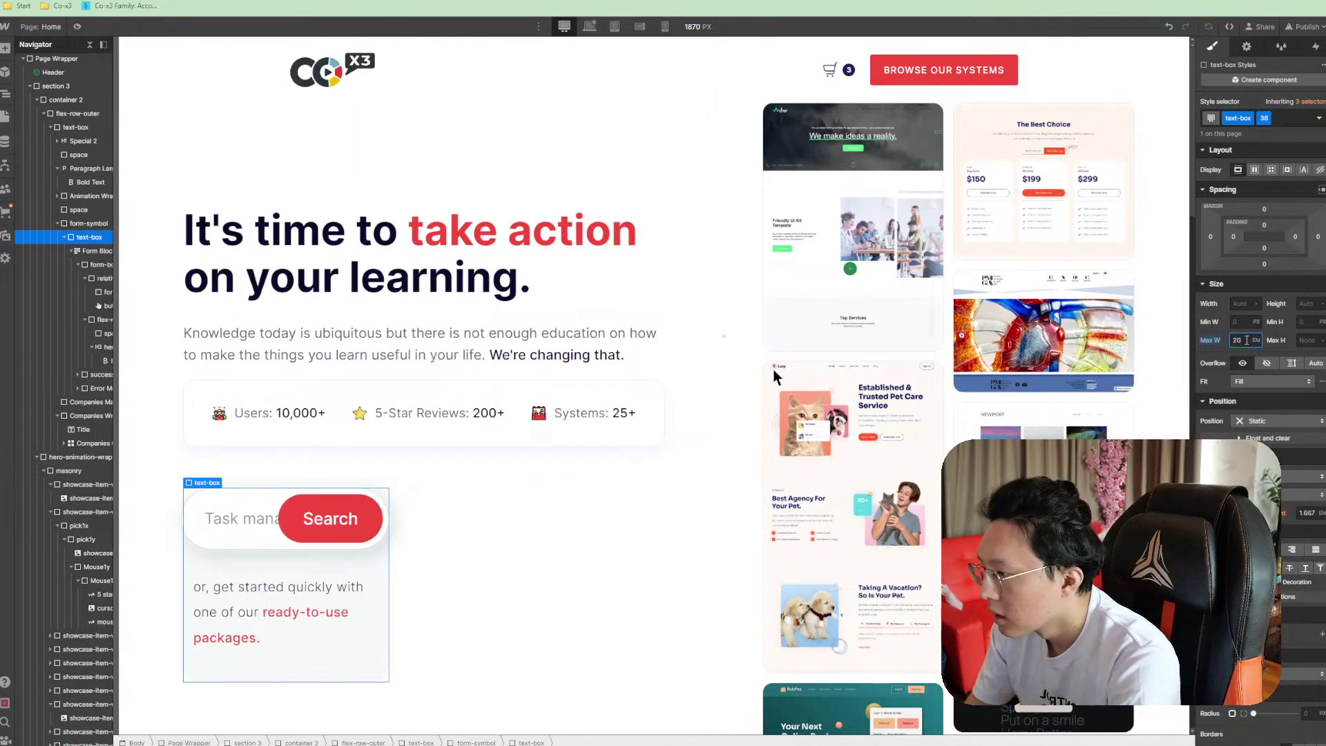
key(Escape)
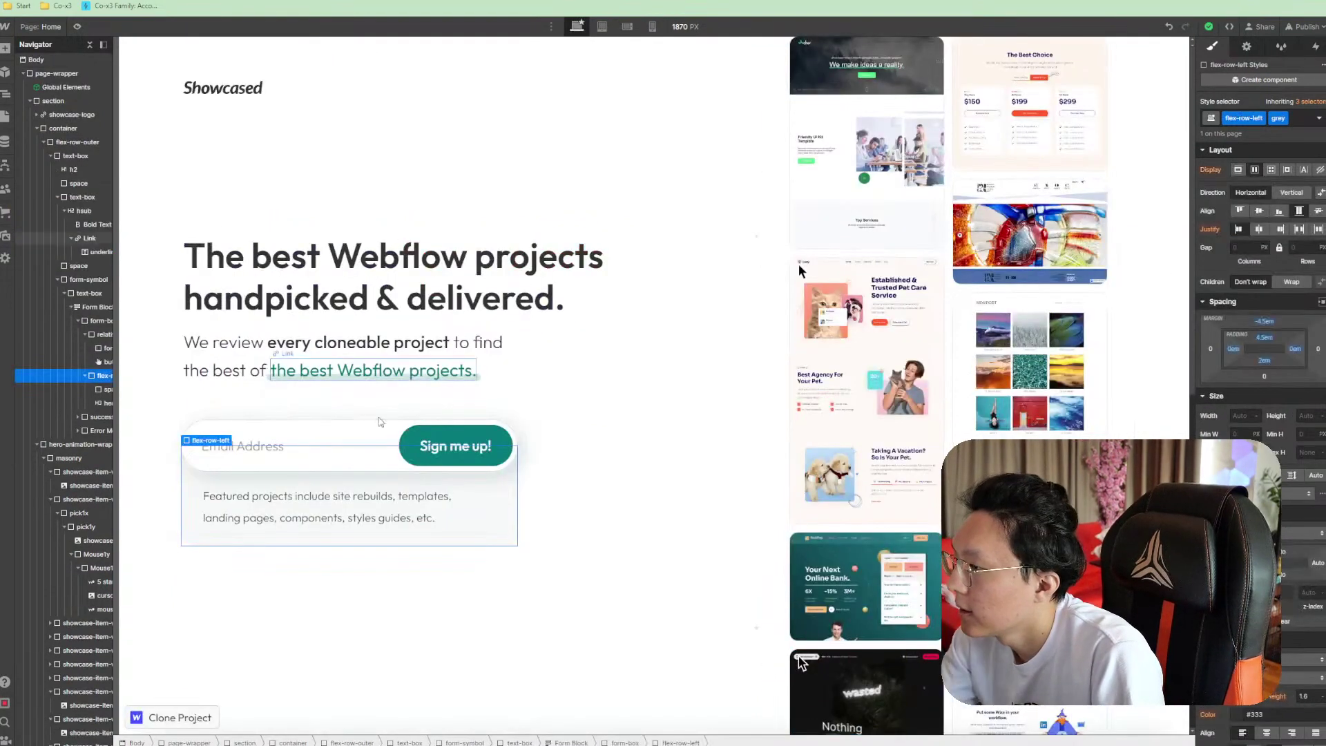
Inspect the sign-up form in the Showcased template and set the height of the Co-x3 search field to 4 em
key(Up)
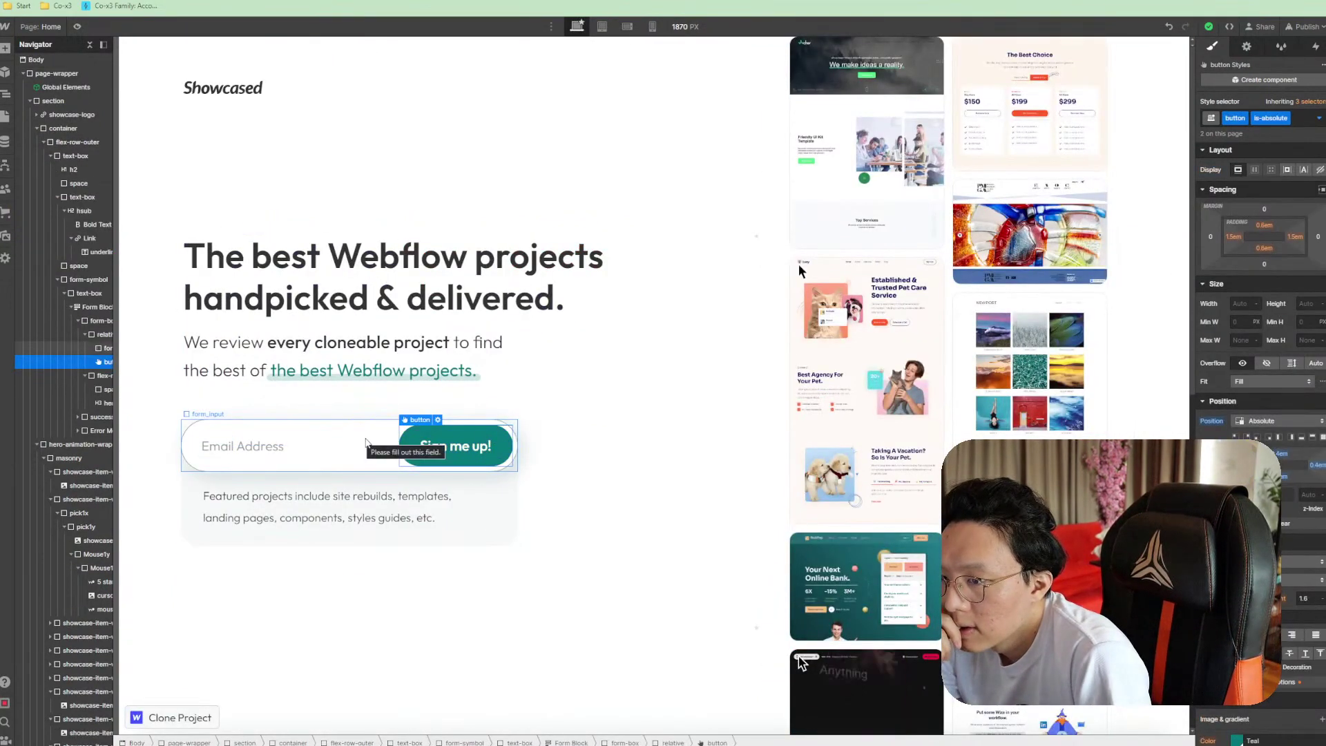
click(375, 443)
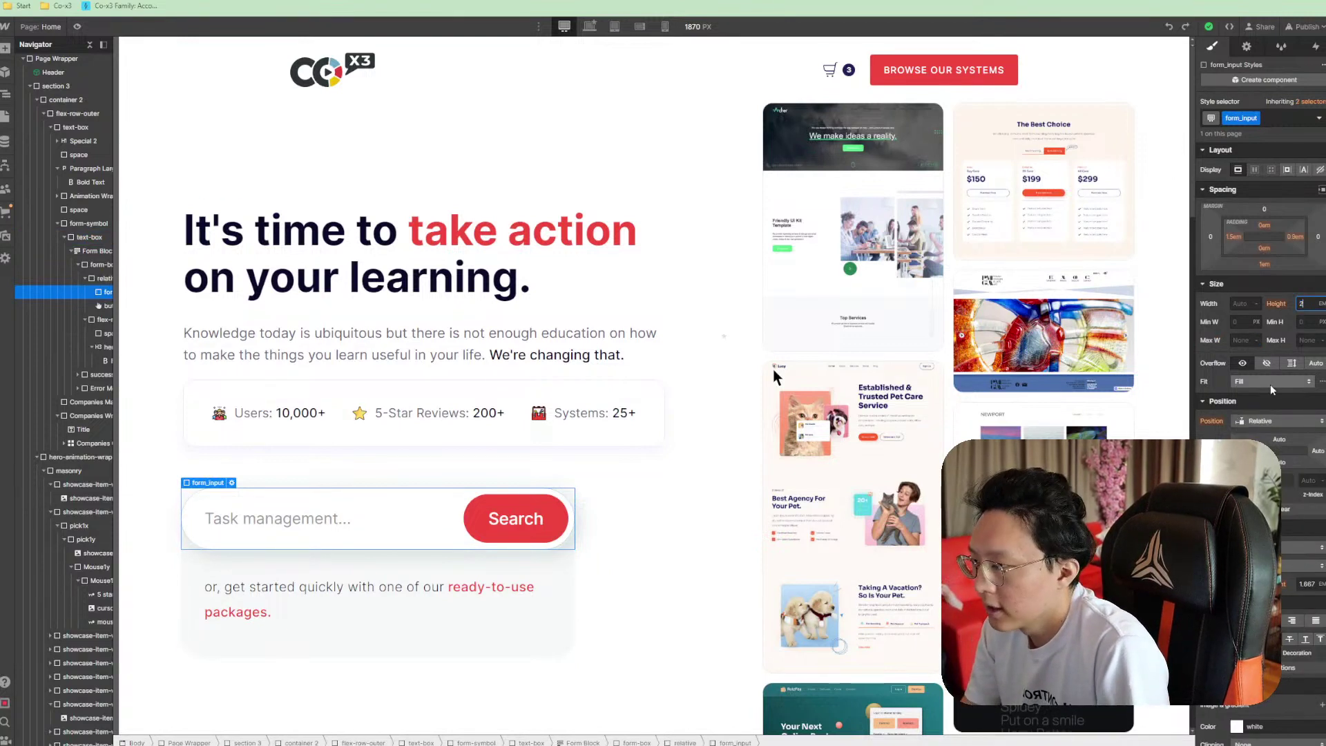
key(BackSpace)
text(4)
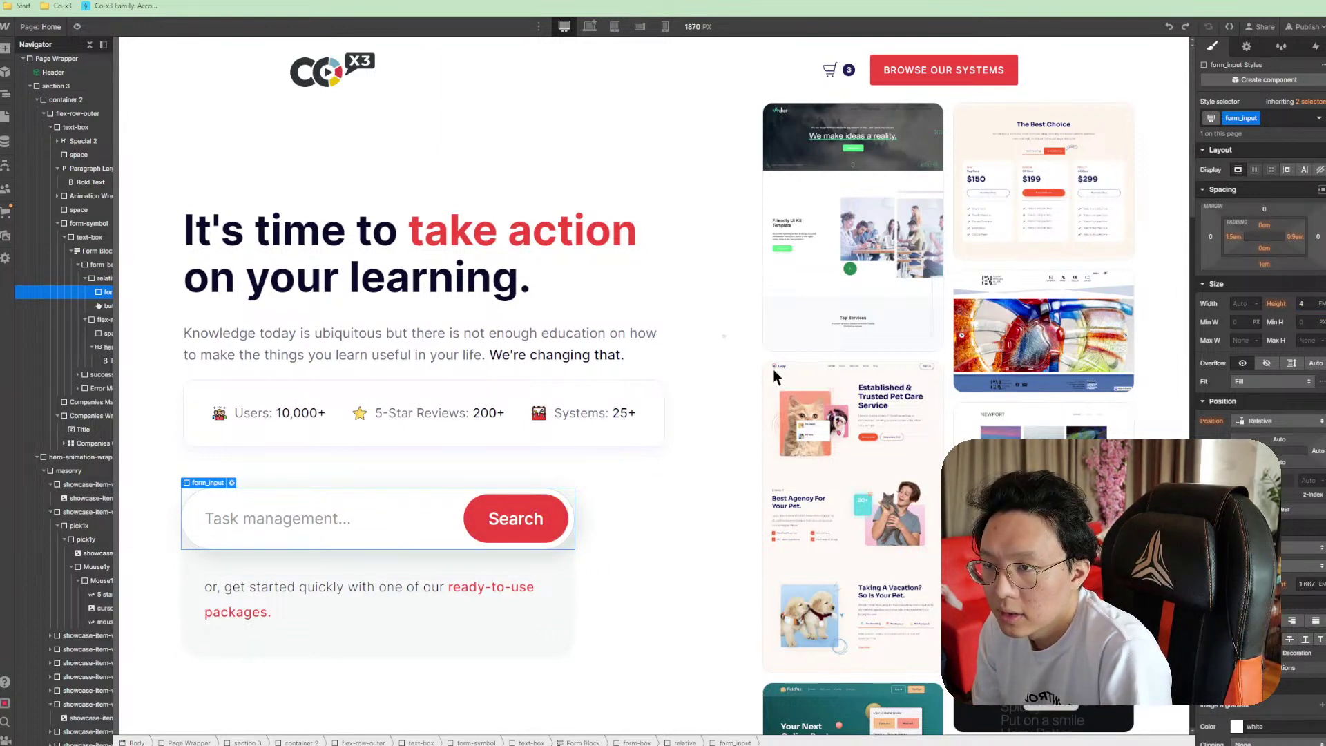
Try adding the Paragraph Large combo class to the hero's search field, and undo it
click(497, 354)
click(351, 510)
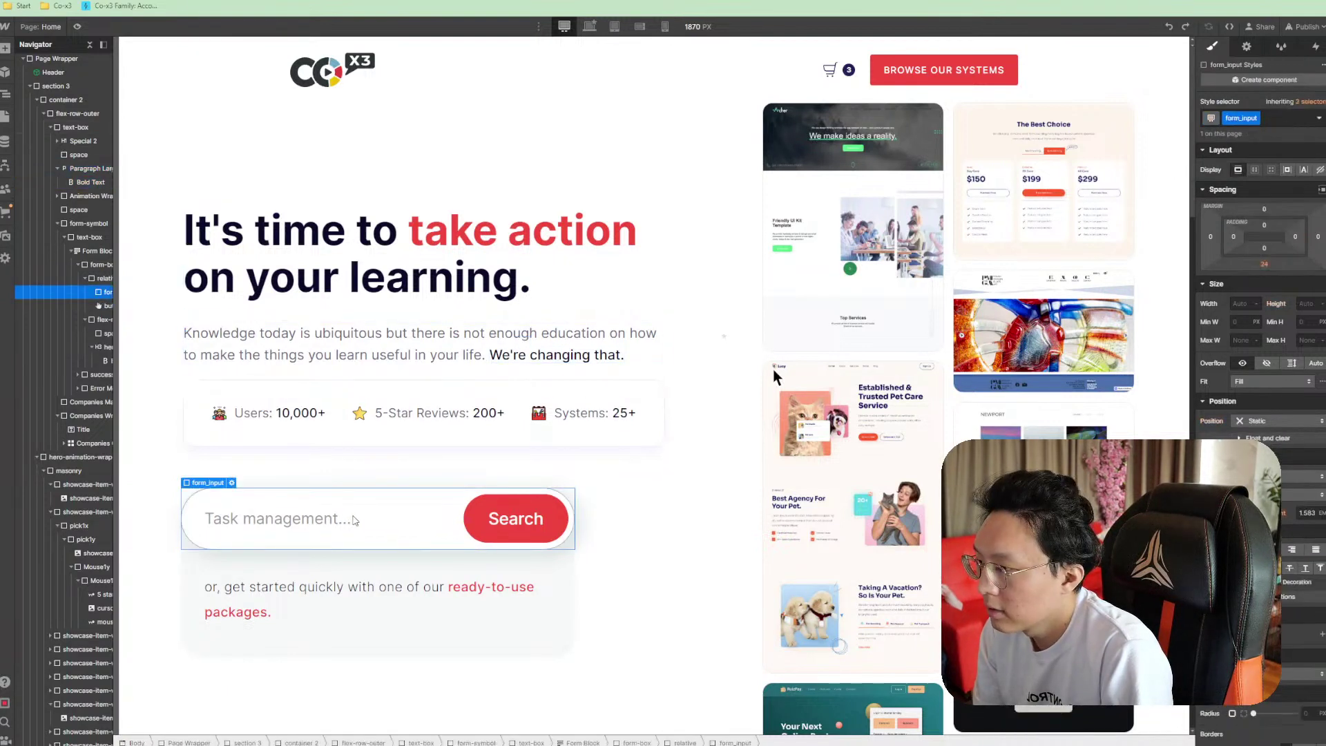
click(1275, 118)
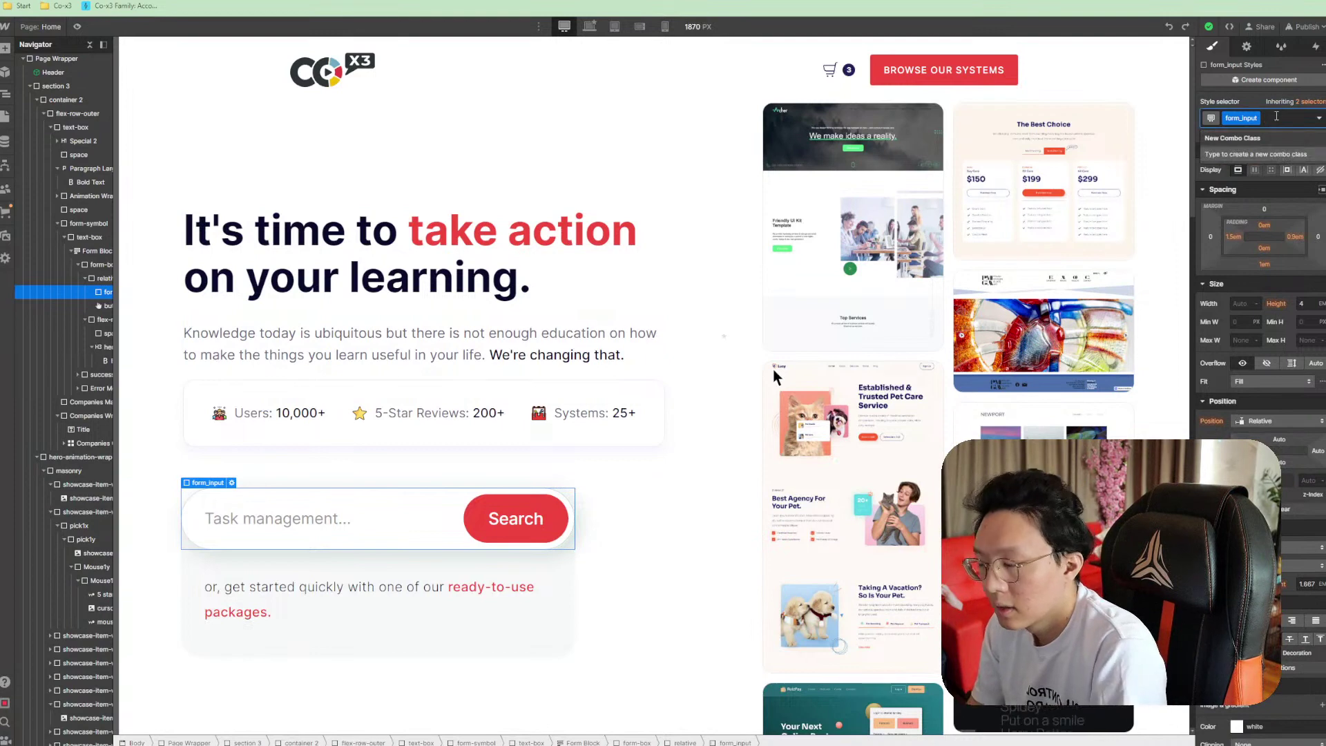
text(parag)
key(Down)
key(Down)
key(Down)
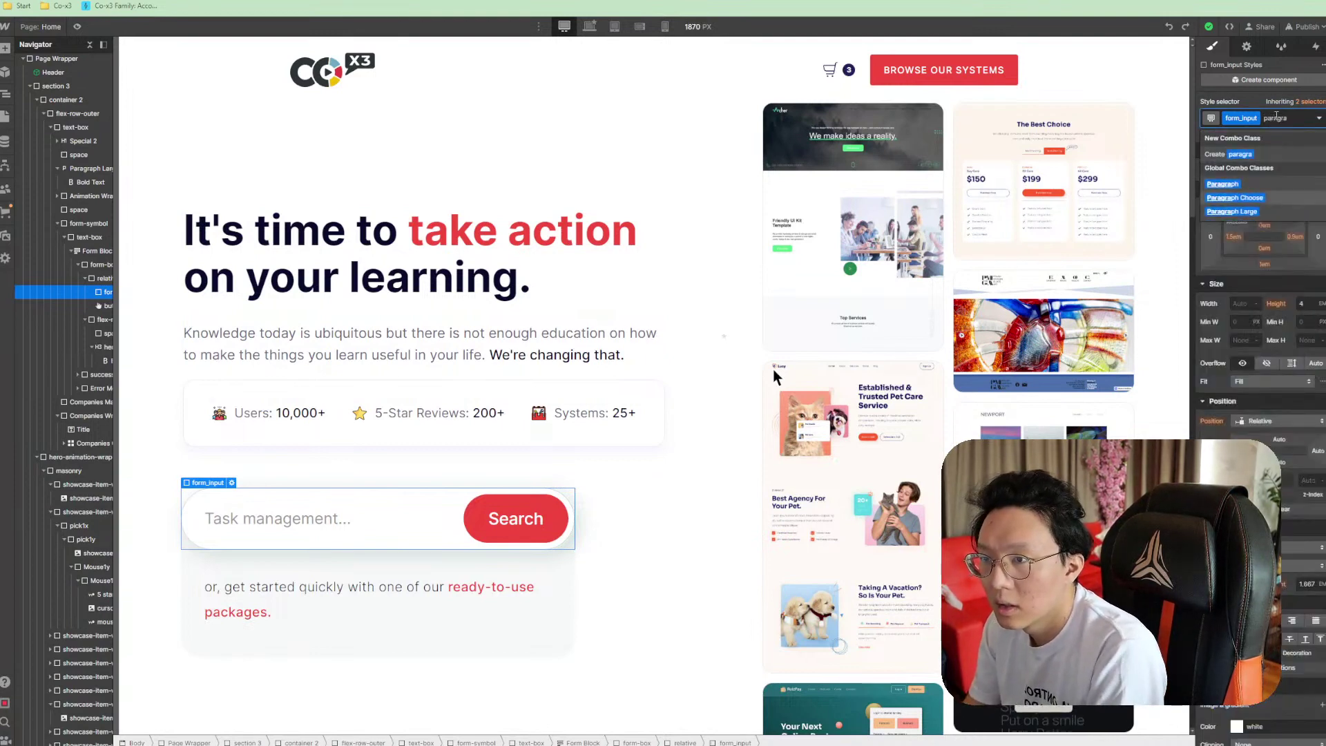
key(Return)
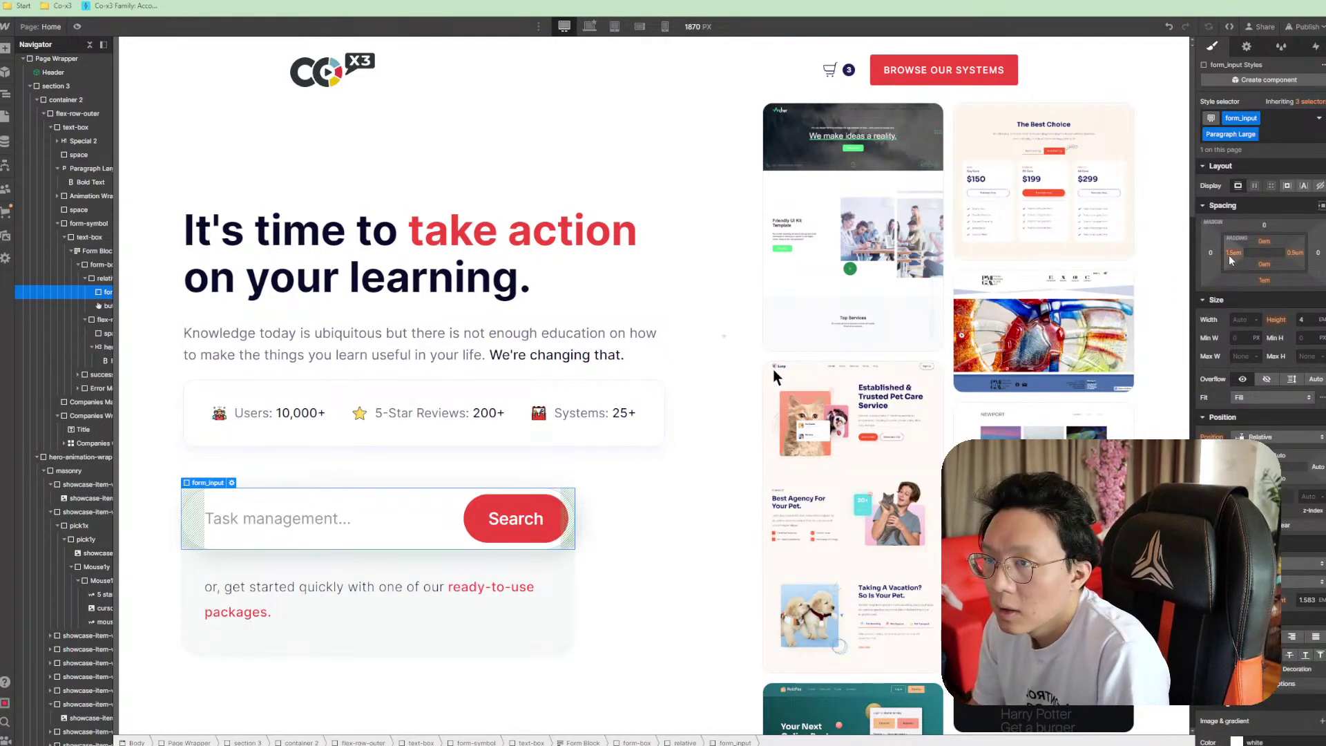
key(ctrl+z)
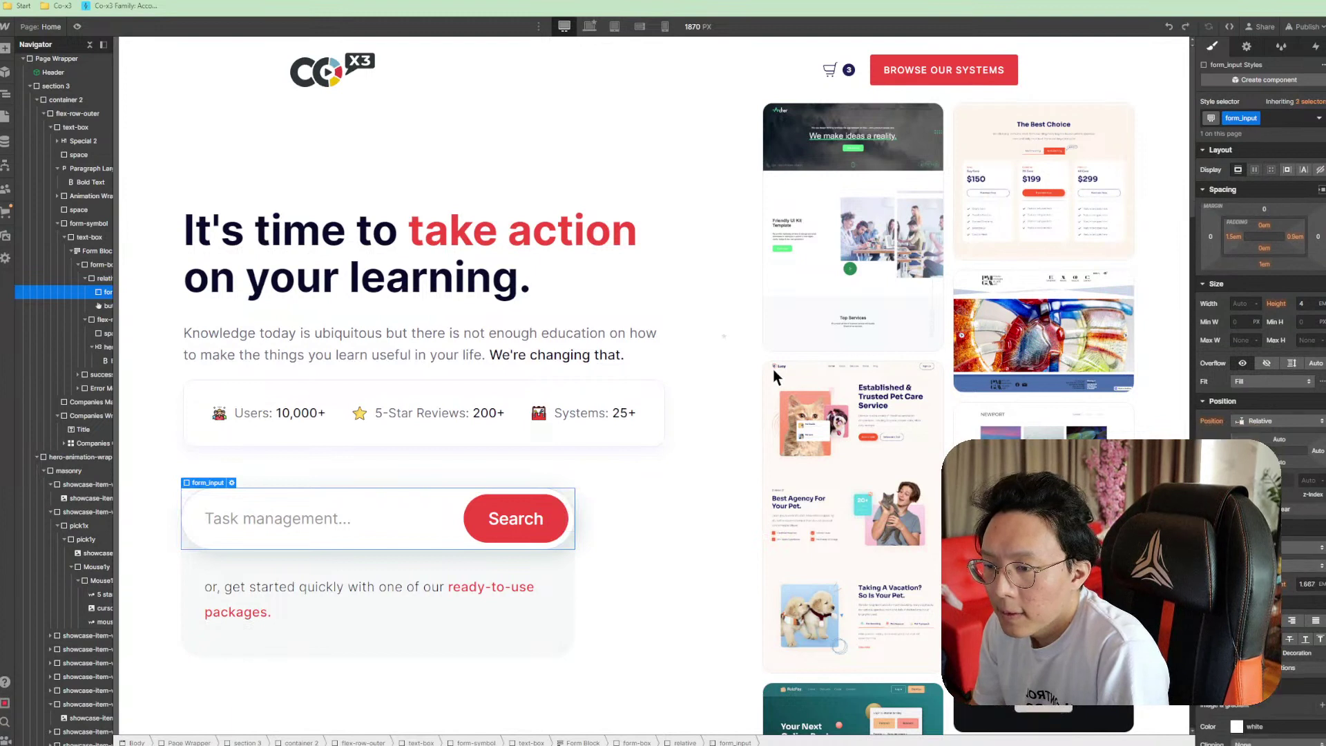
Compare the hero paragraph's style with the search field's, then try removing the field's form_input class and restore it
click(448, 343)
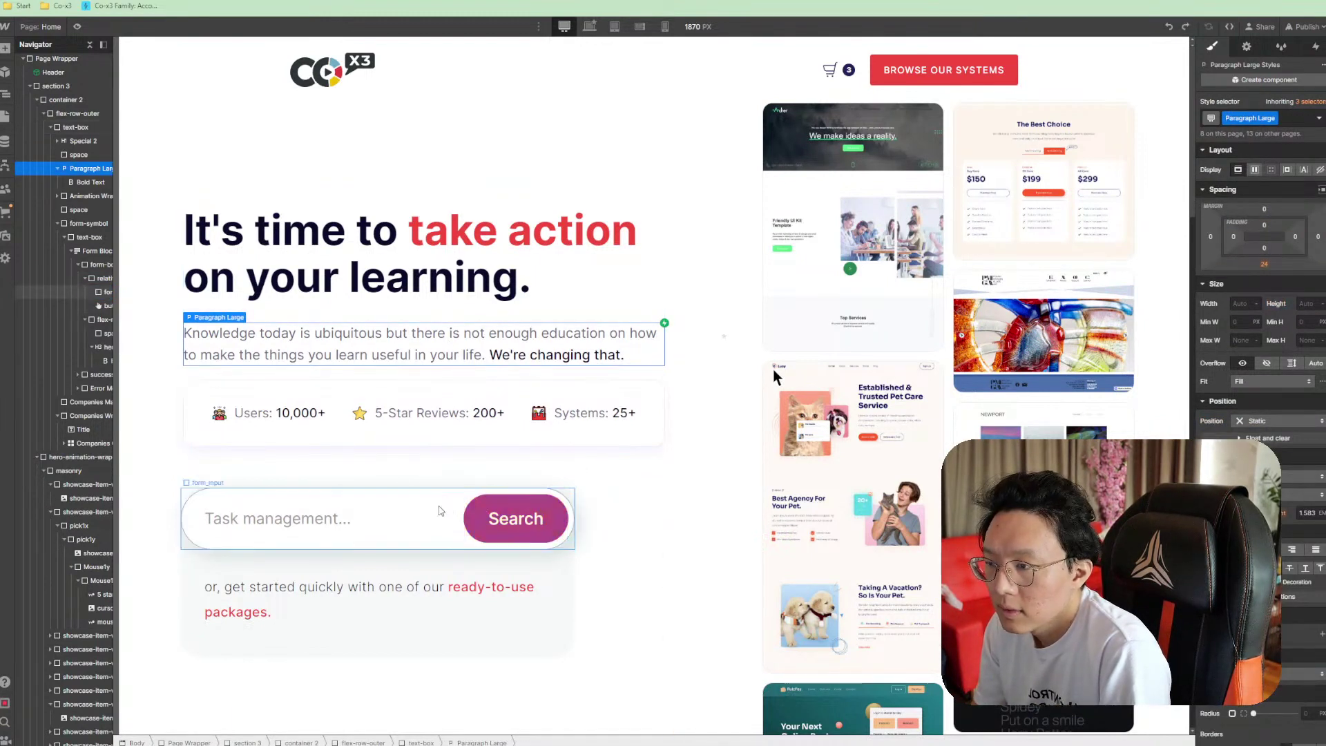
click(391, 518)
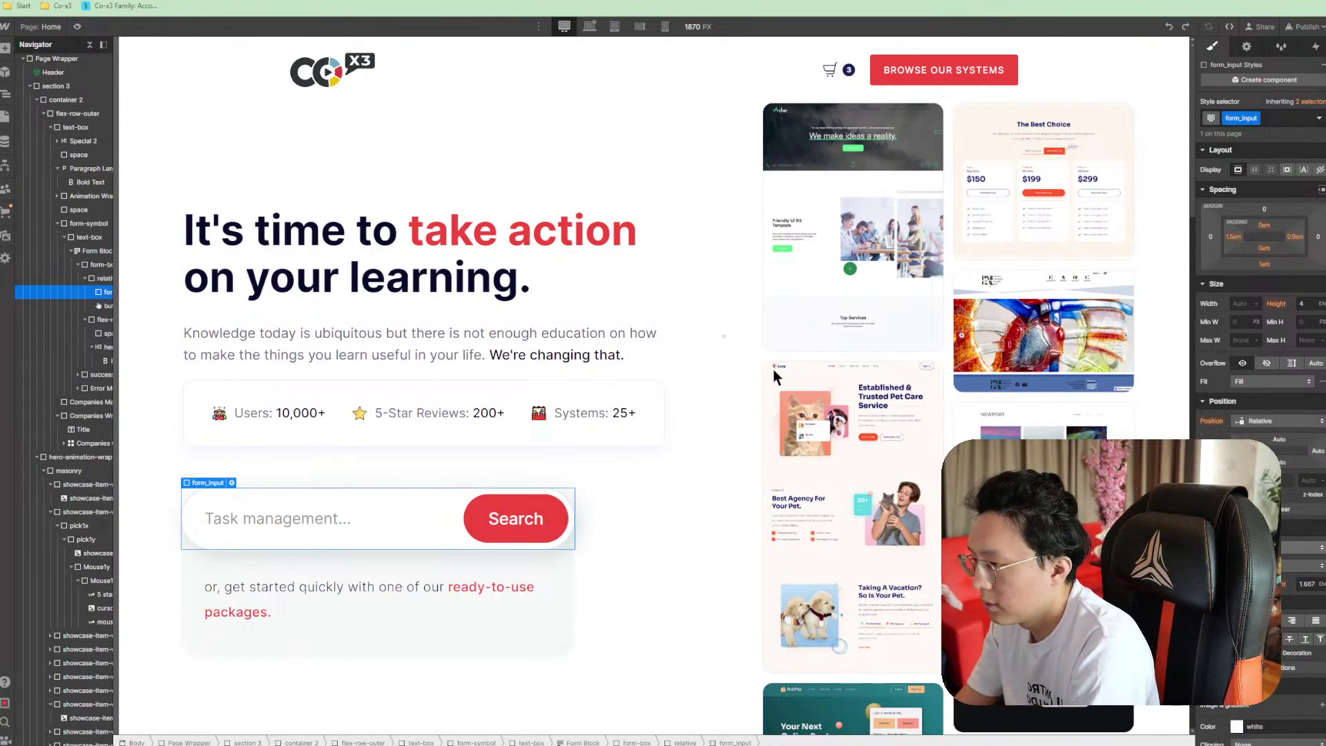
click(1266, 122)
key(BackSpace)
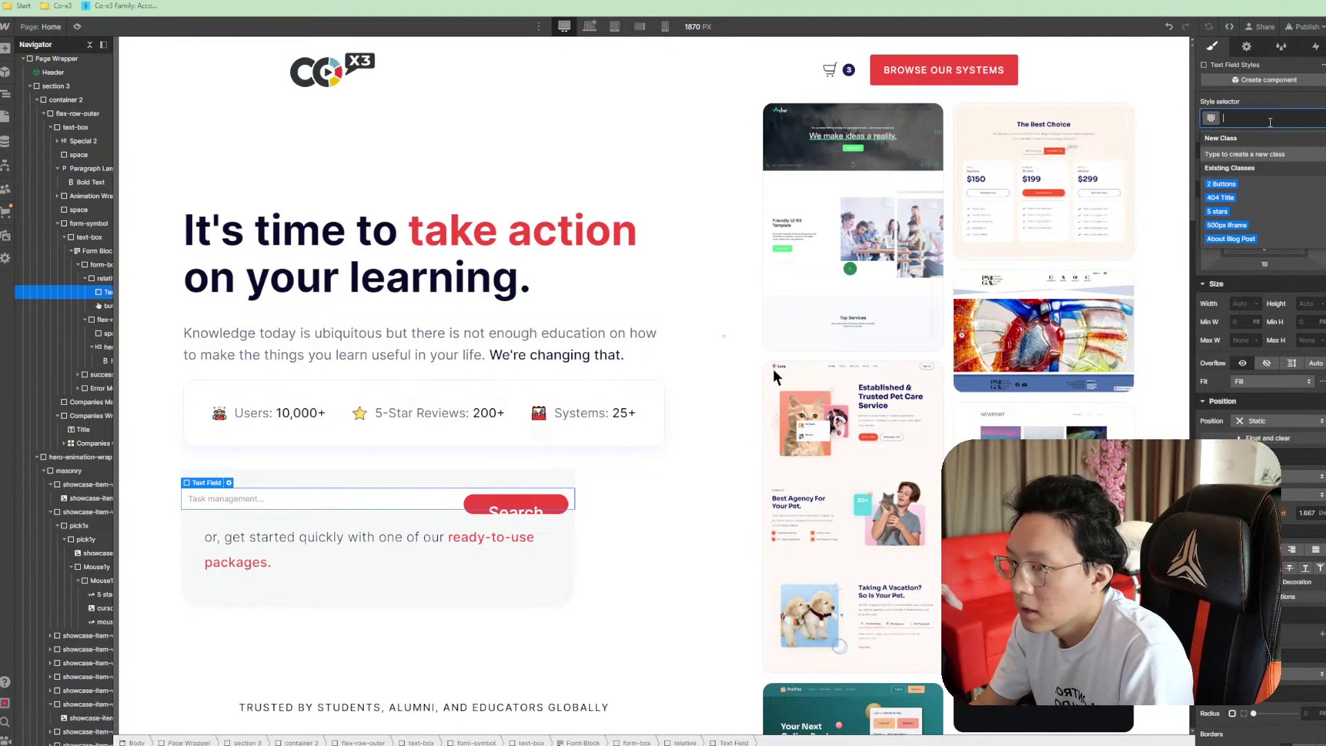
click(574, 435)
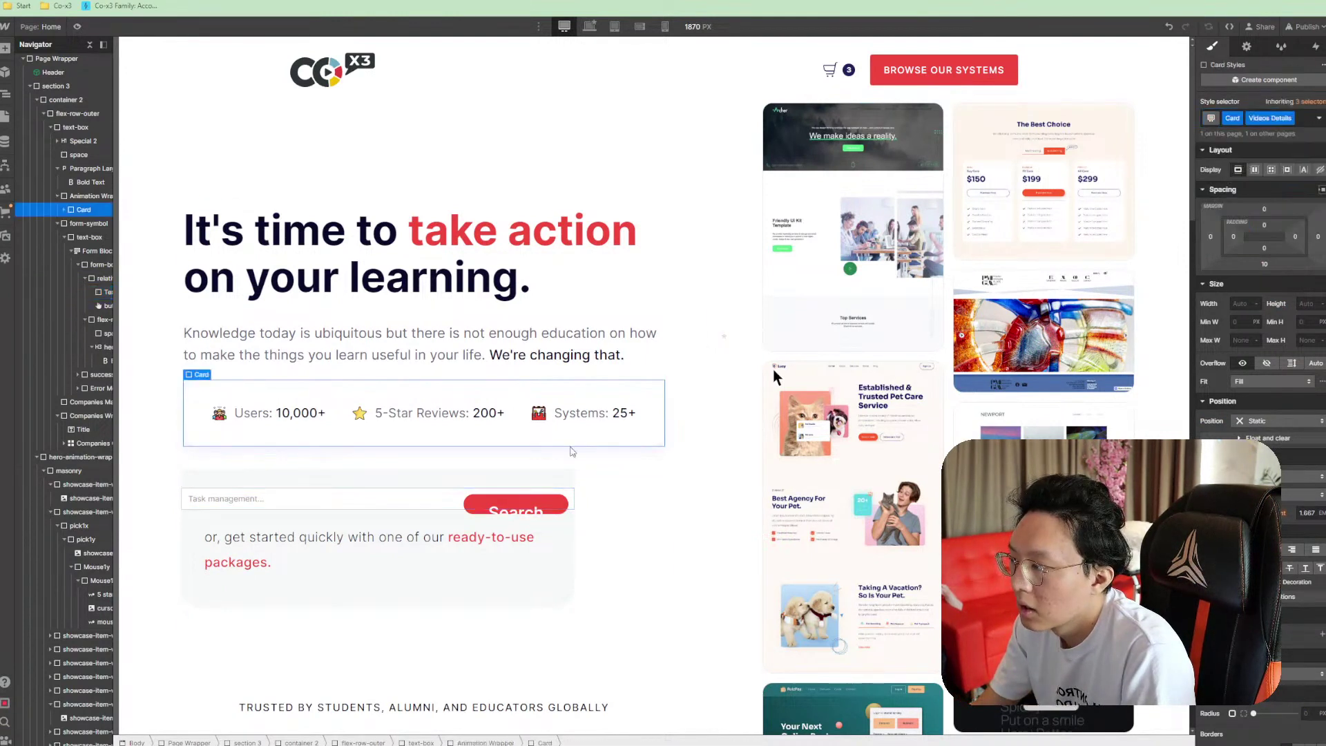
key(ctrl+z)
click(423, 526)
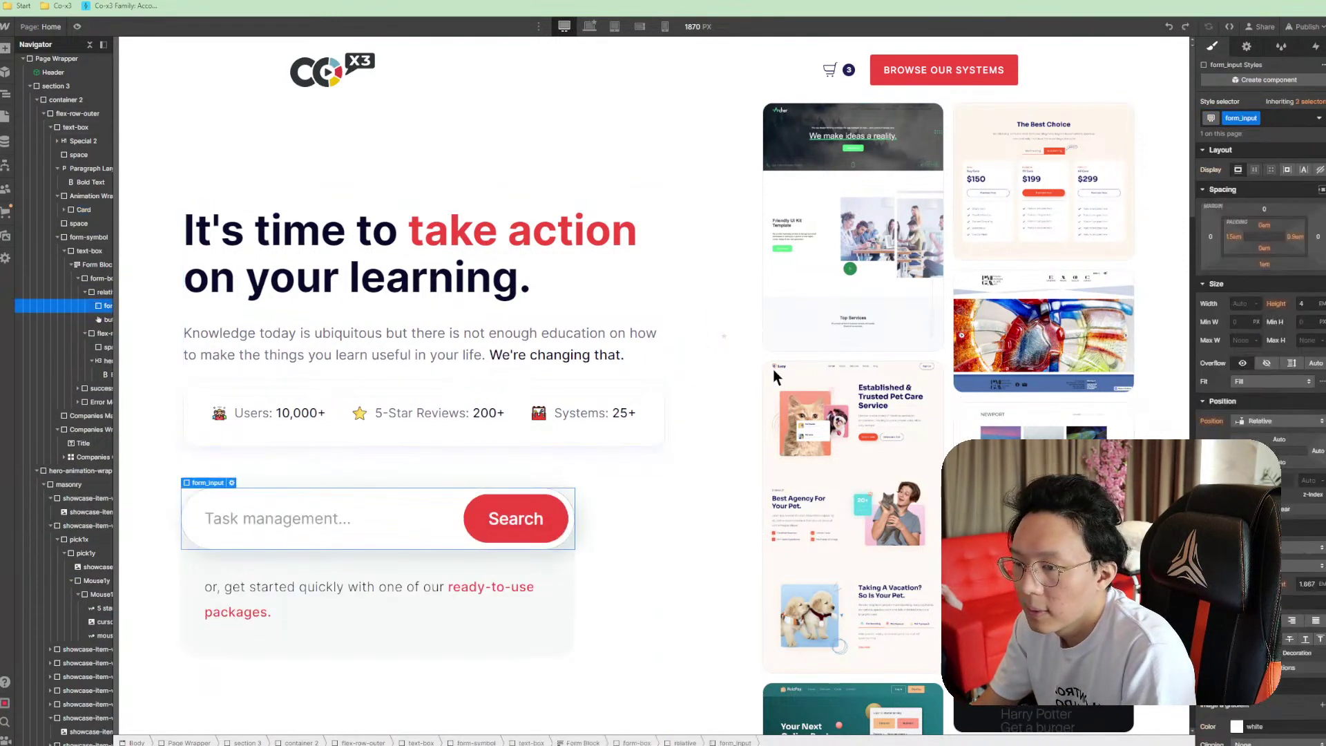
Inspect the header's Browse Our Systems button and shrink the hero's Search button and its text
click(535, 528)
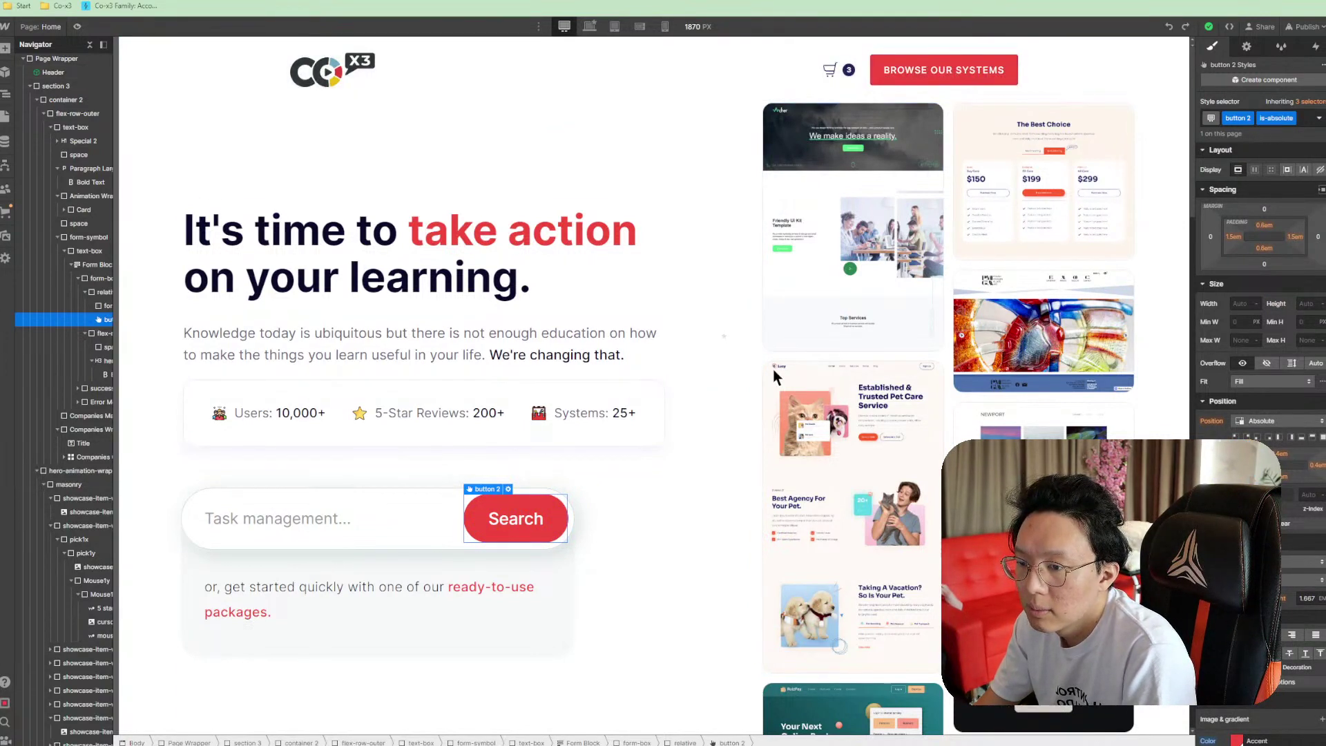
double_click(1005, 86)
click(1004, 84)
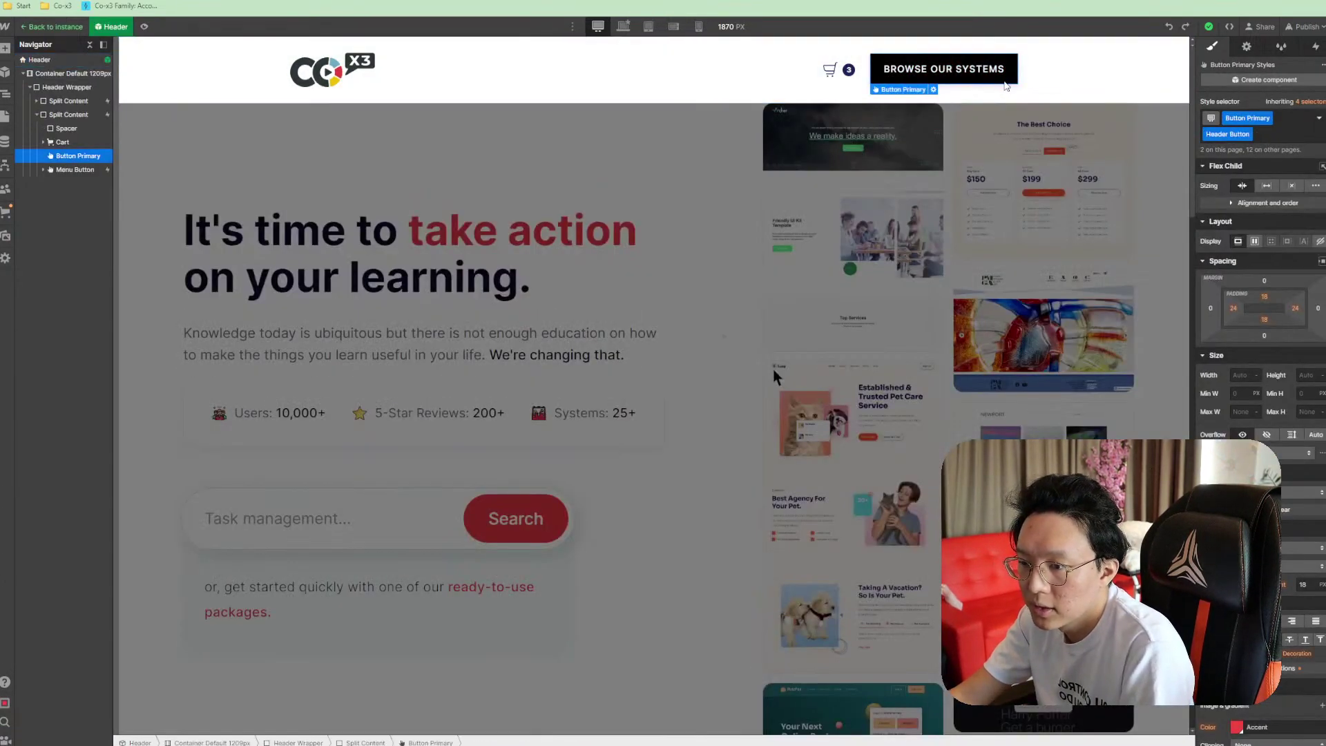
click(523, 548)
click(519, 535)
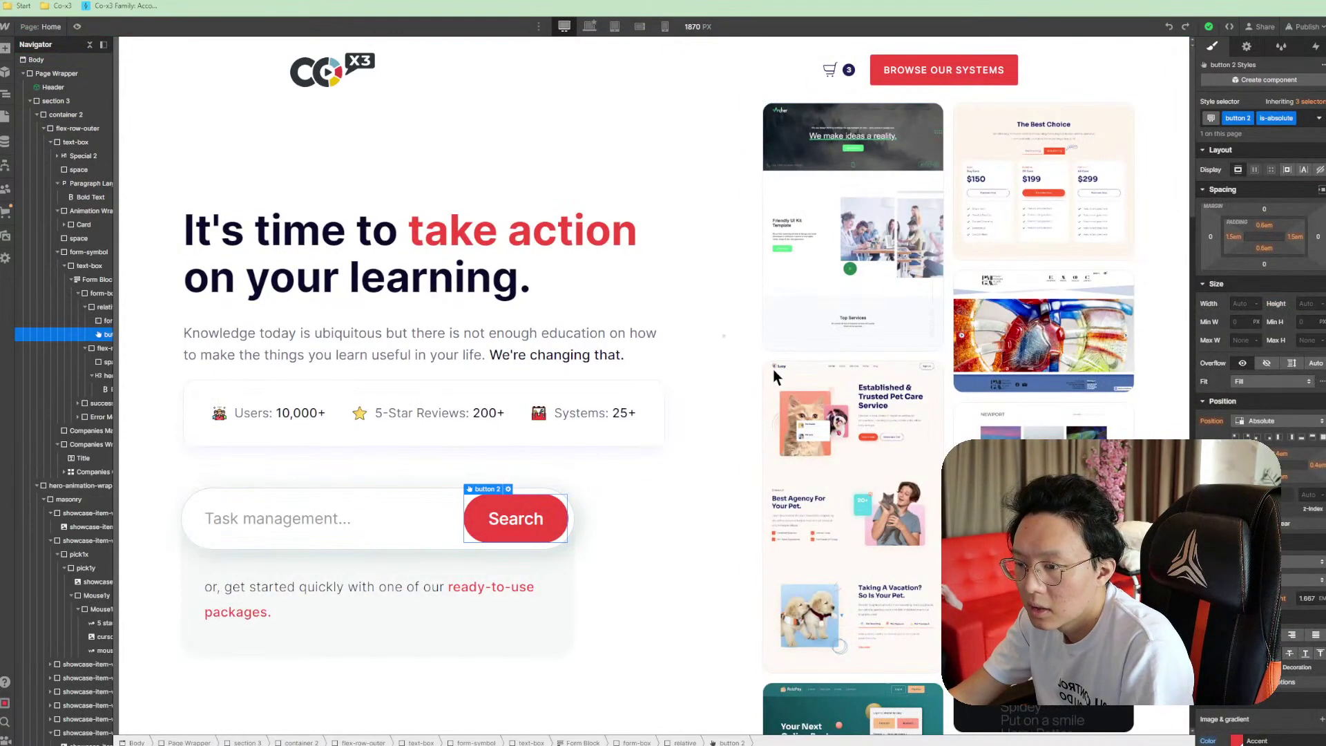
key(ctrl+shift+z)
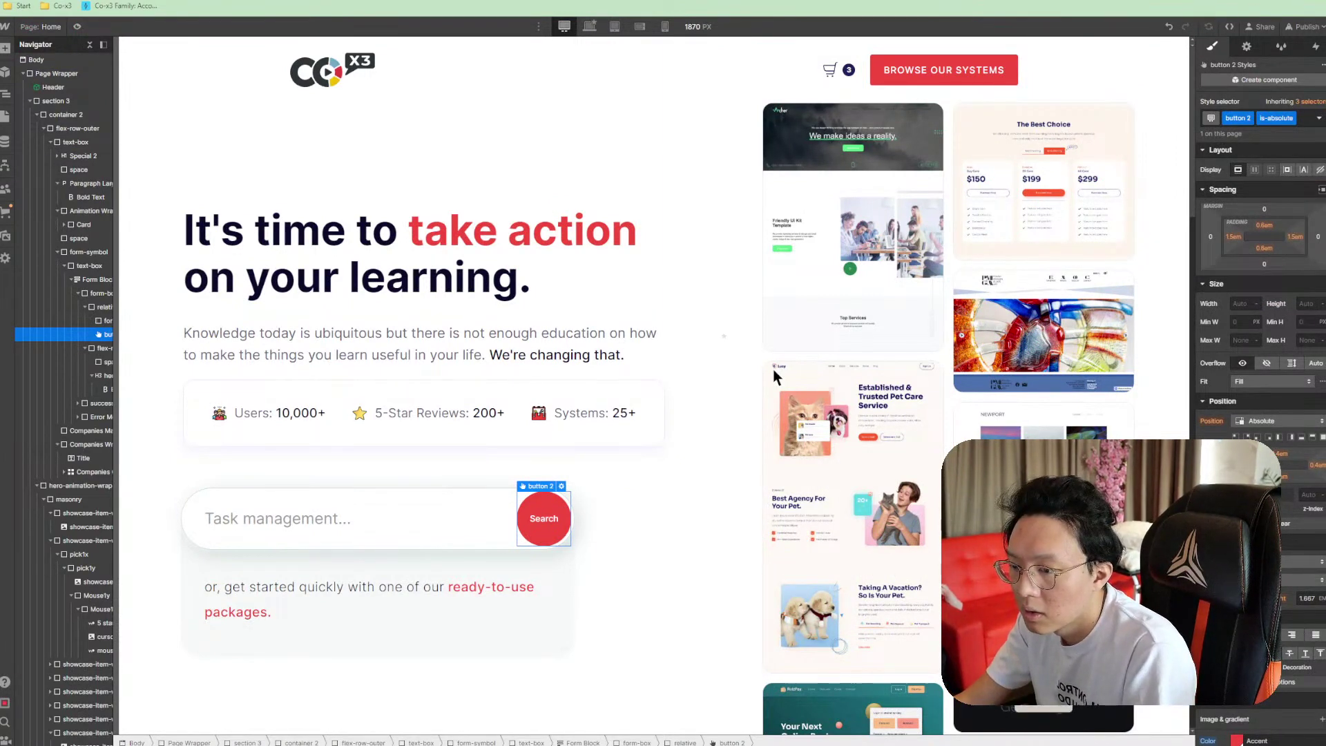
scroll(643, 543, down, 2)
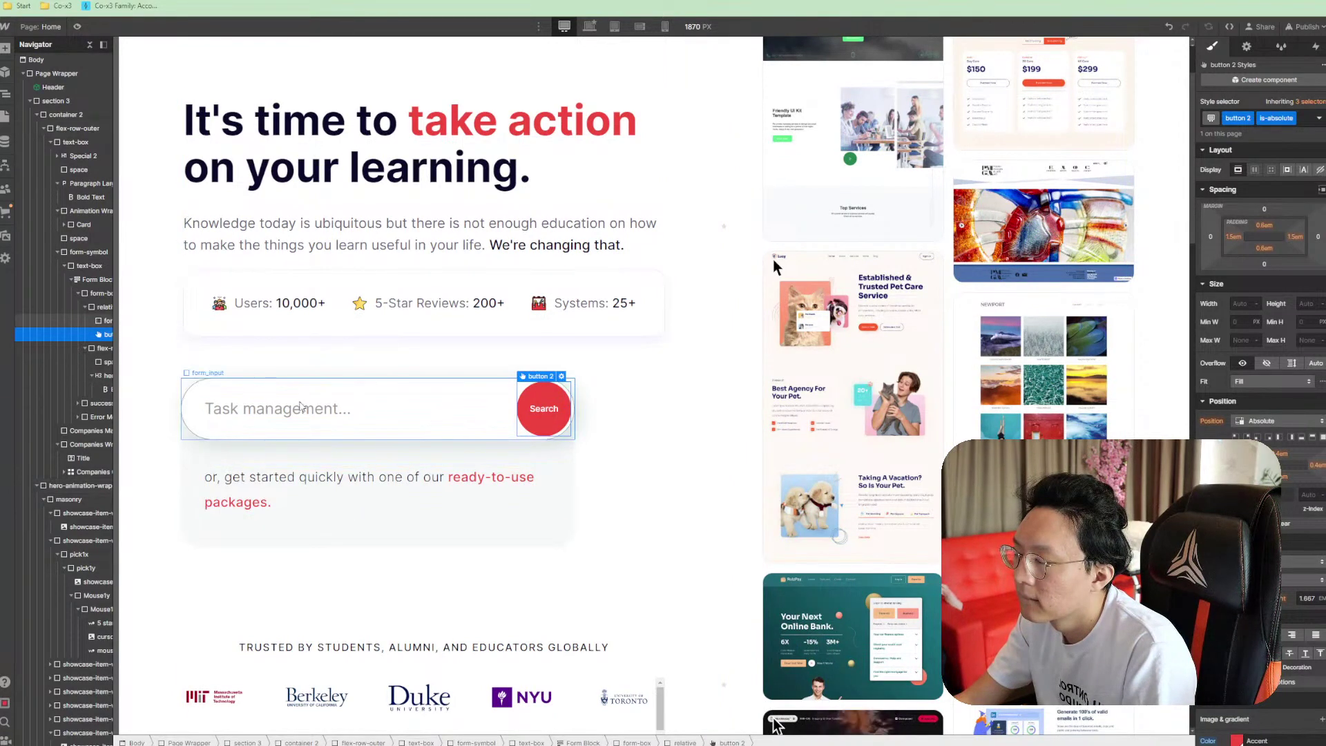
Reduce the hero search field's text size so the field becomes slimmer, trying smaller and larger sizes before settling on one in between
click(301, 405)
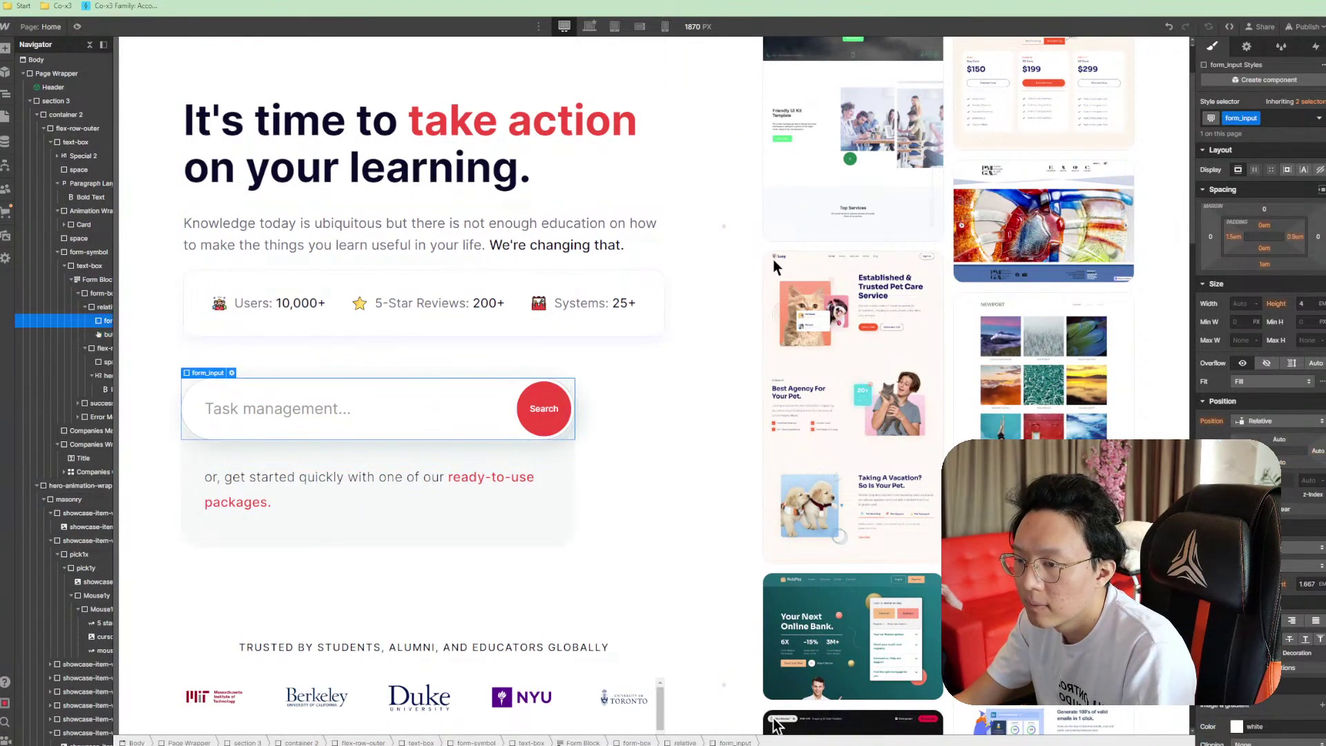
key(ctrl+z)
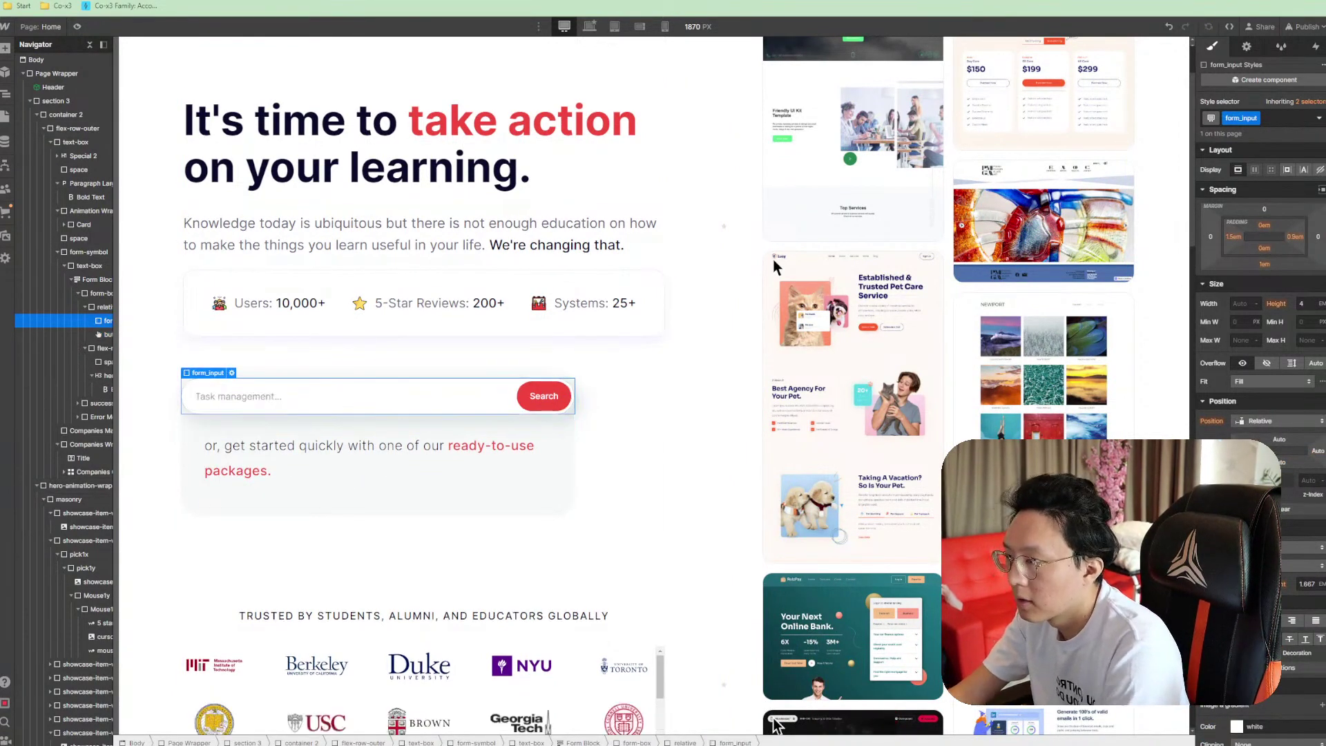
scroll(602, 451, up, 2)
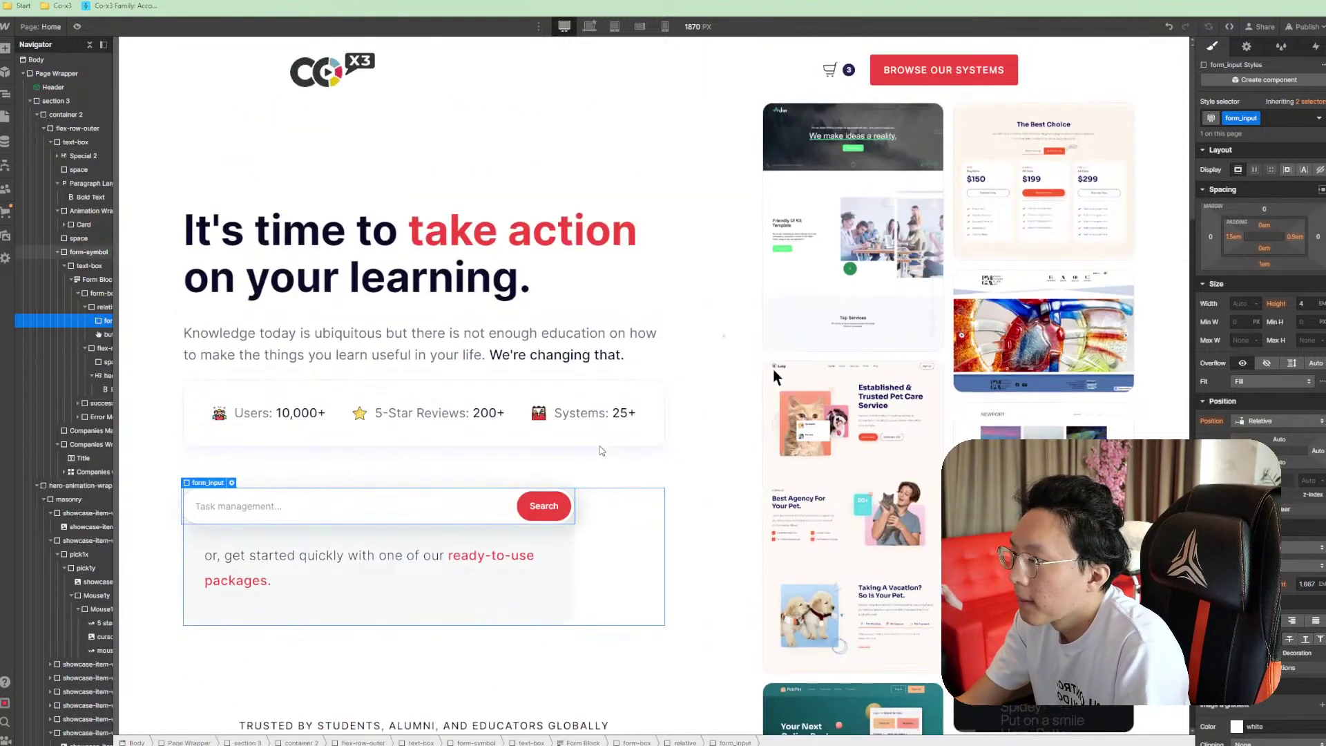
scroll(602, 450, down, 2)
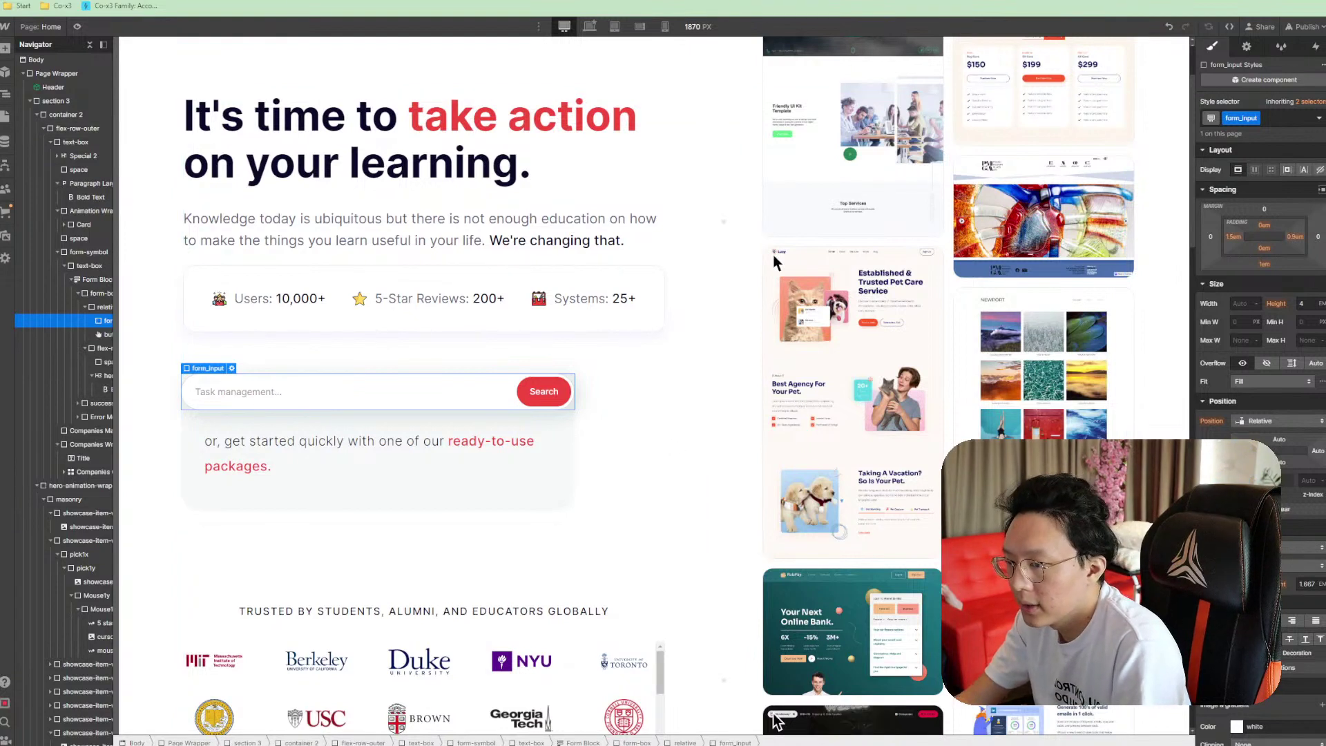
key(Return)
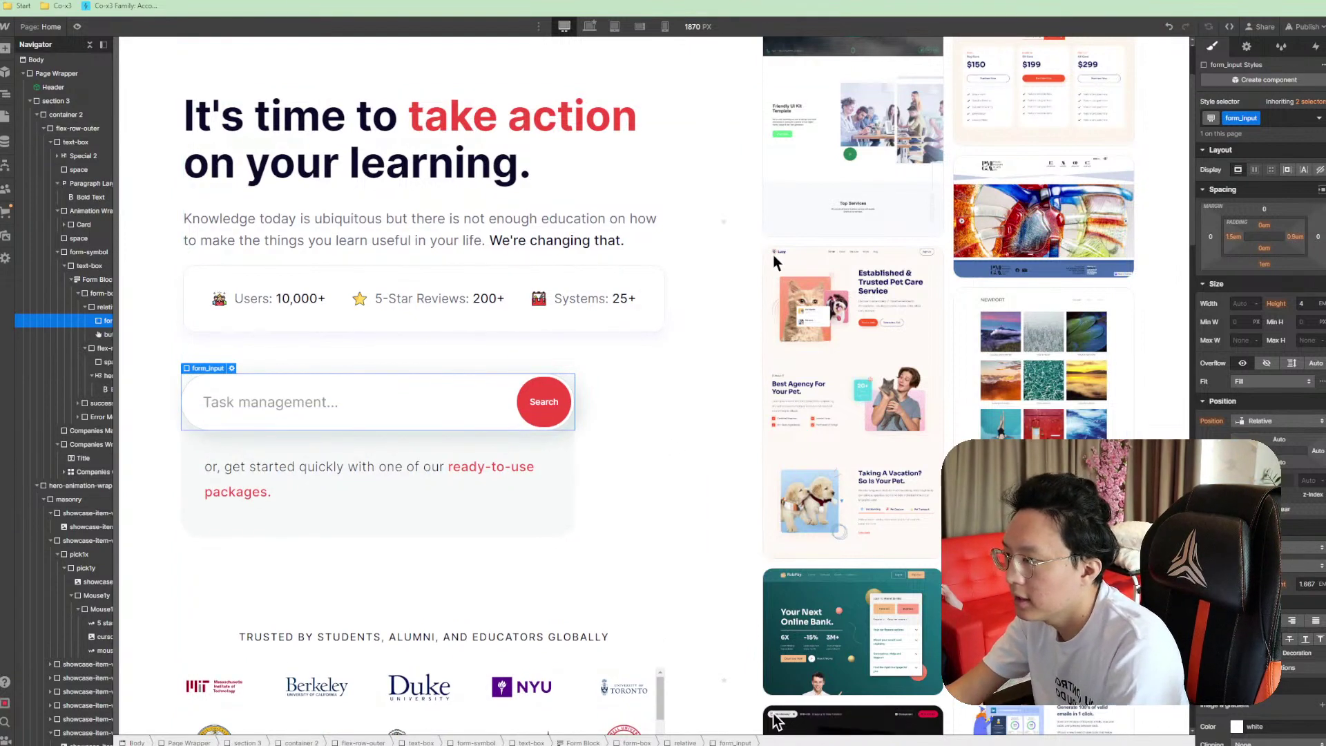
key(ctrl+z)
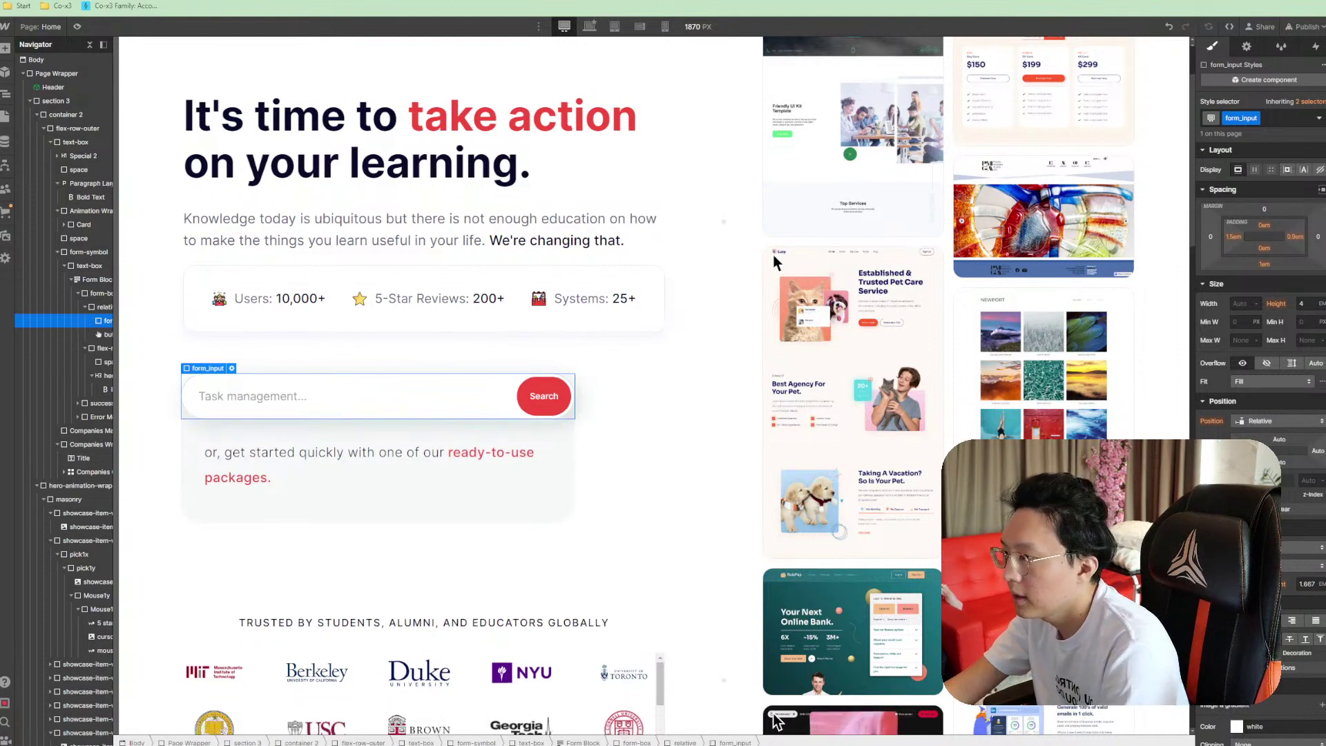
Enlarge the text of the hero's Search button so the button becomes a wider pill within the search field
click(543, 396)
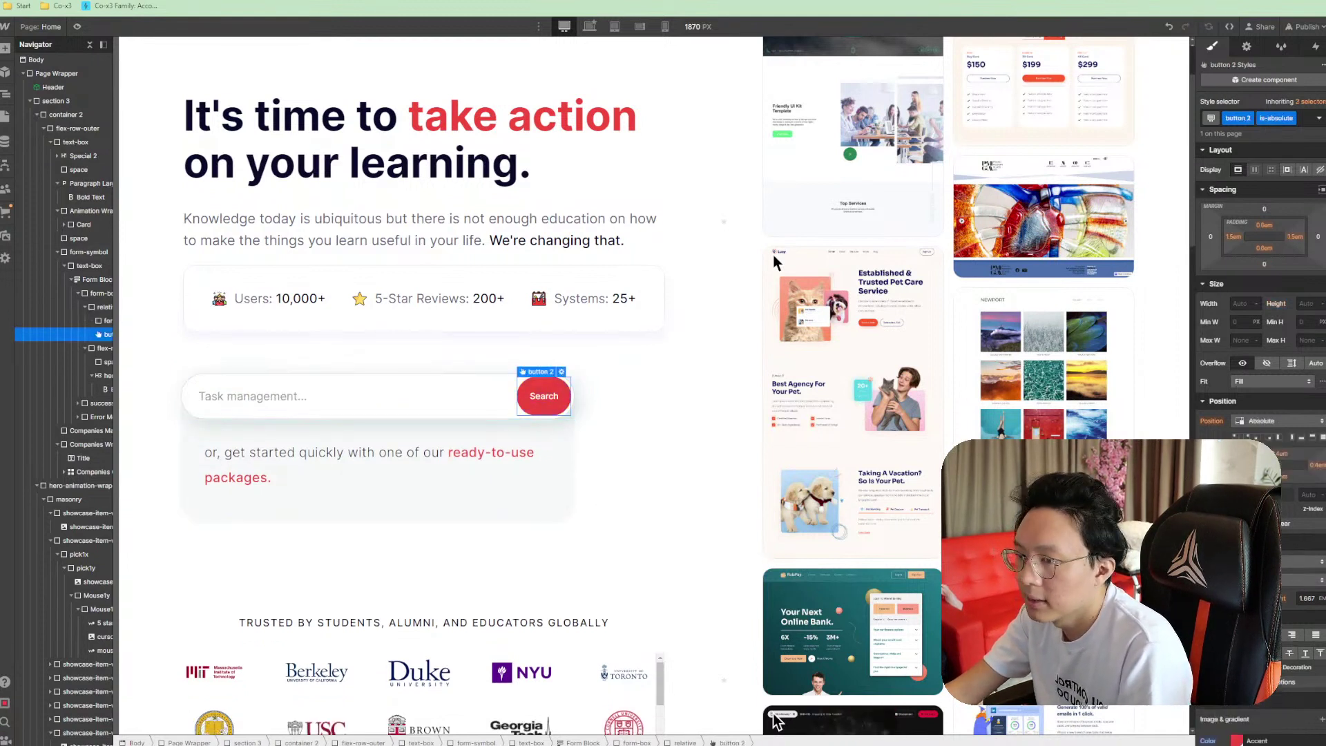
key(ctrl+z)
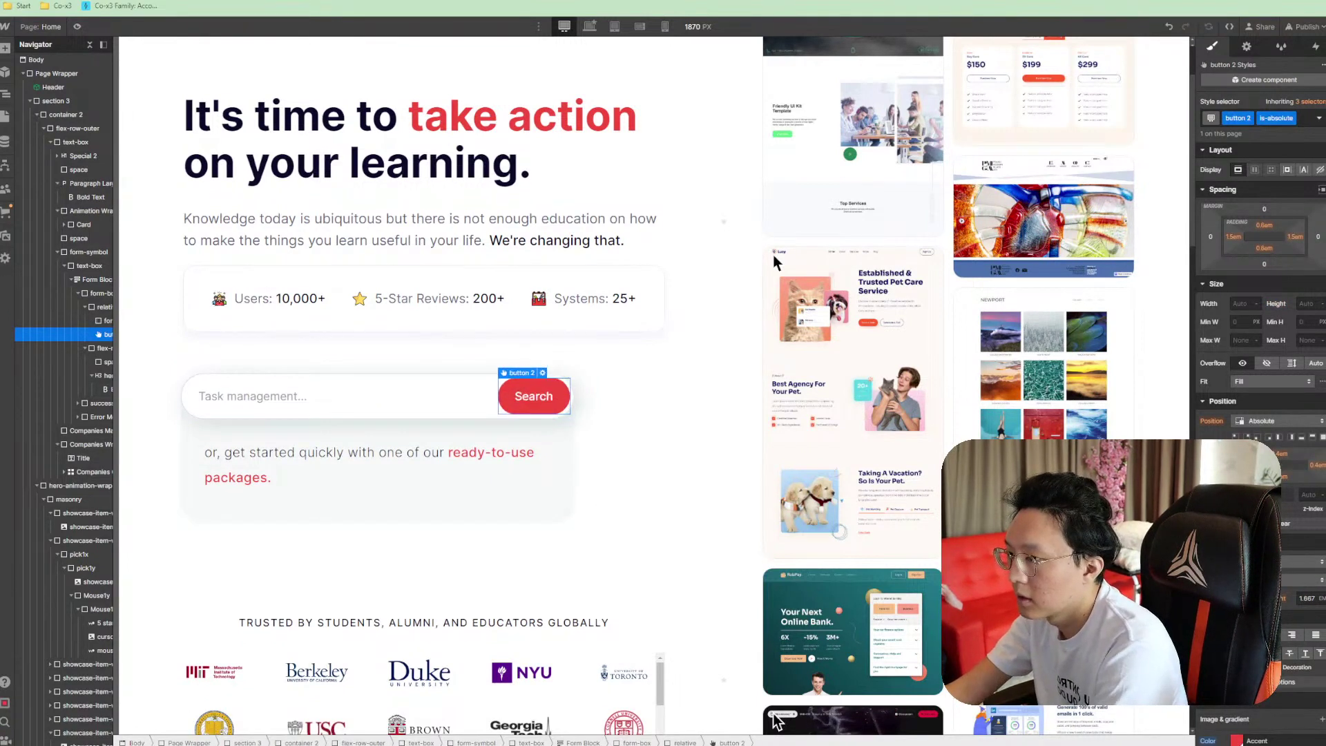
click(642, 484)
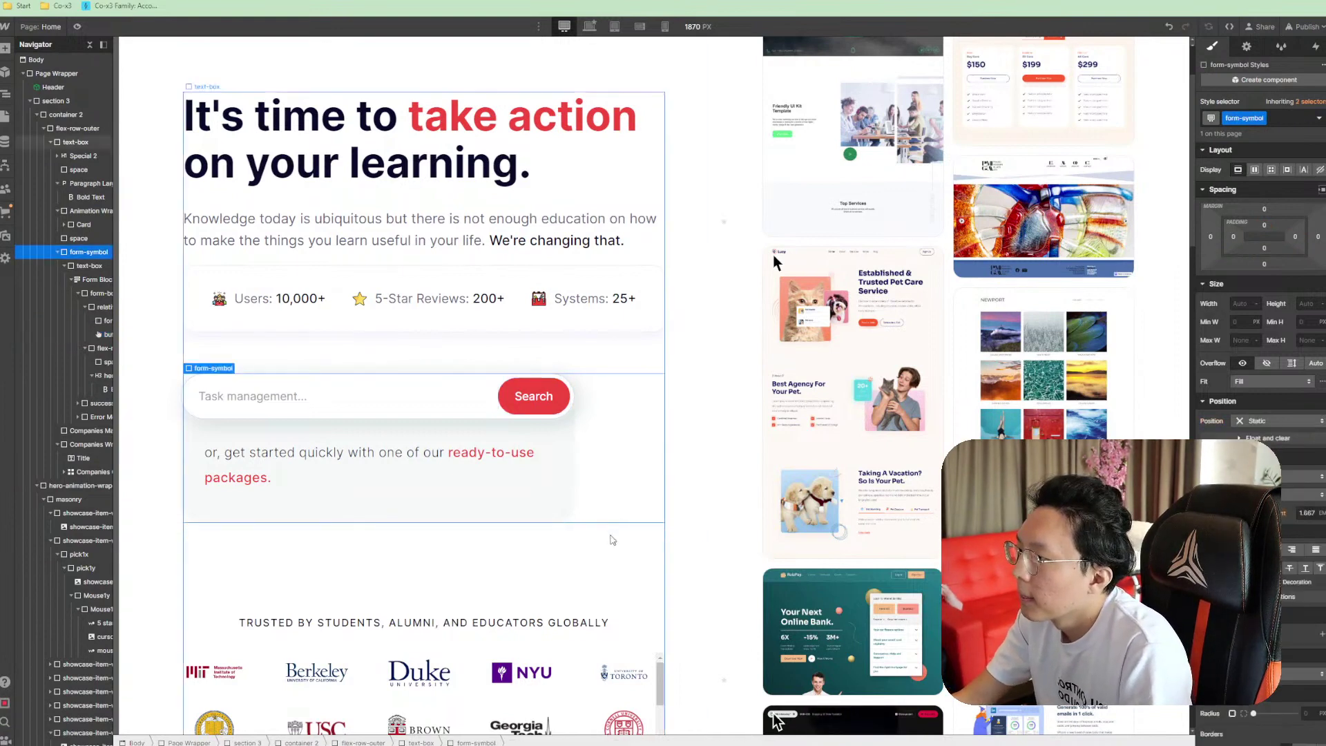
Check the hero paragraph's style and reduce the text size of the ready-to-use packages line to fit one line, comparing it with the search field
scroll(546, 594, up, 2)
click(456, 597)
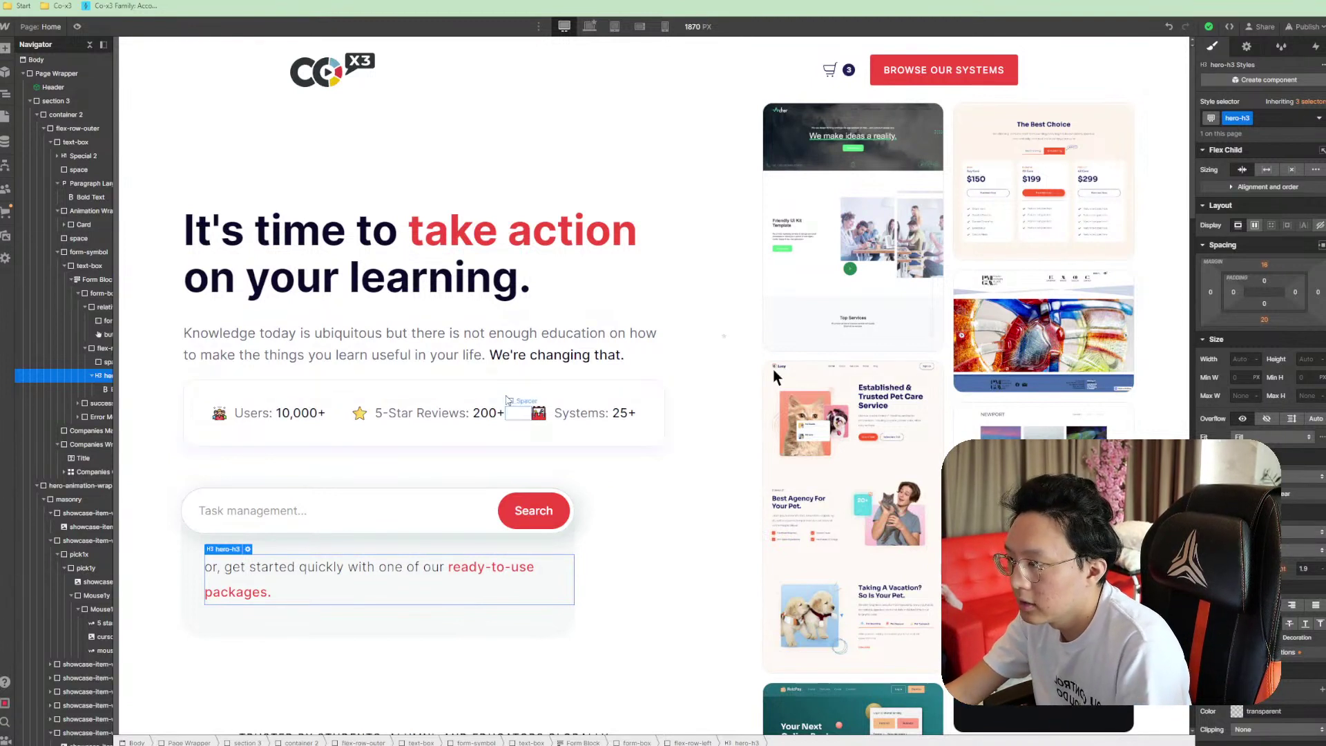
click(467, 353)
click(400, 568)
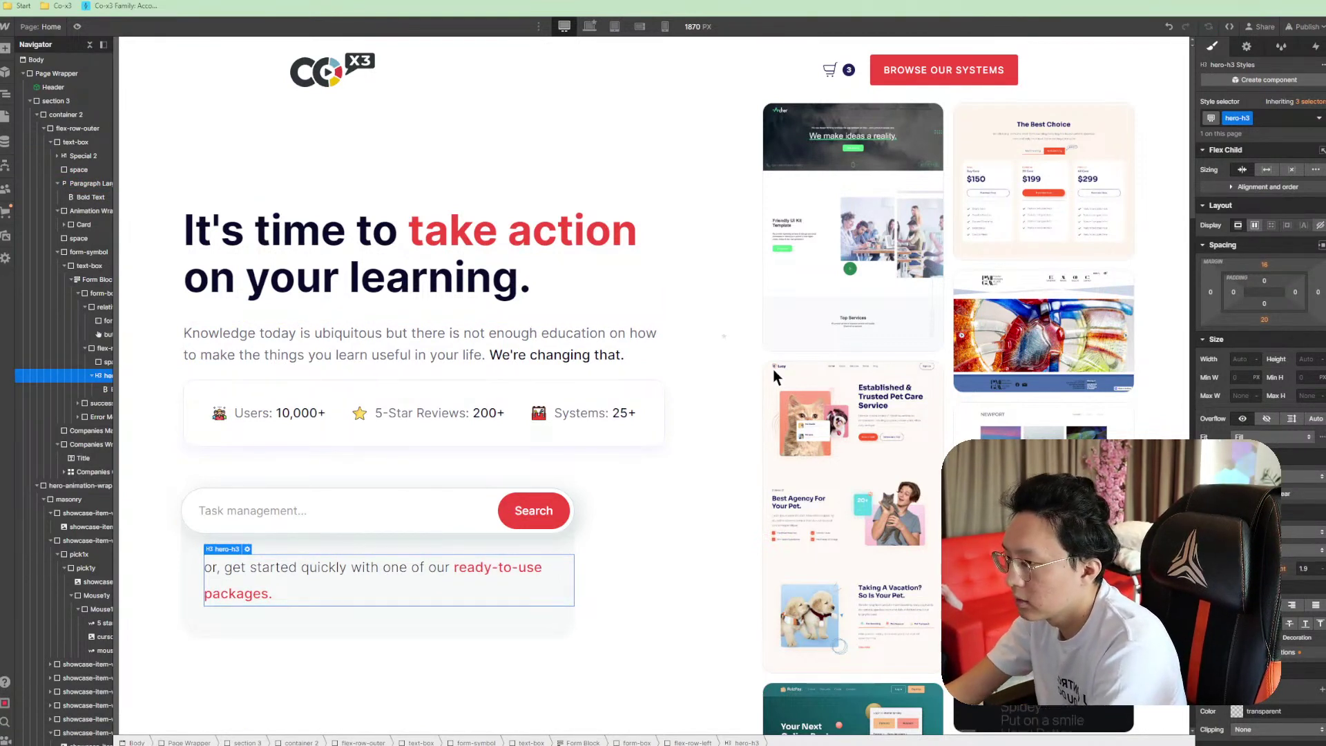
key(ctrl+z)
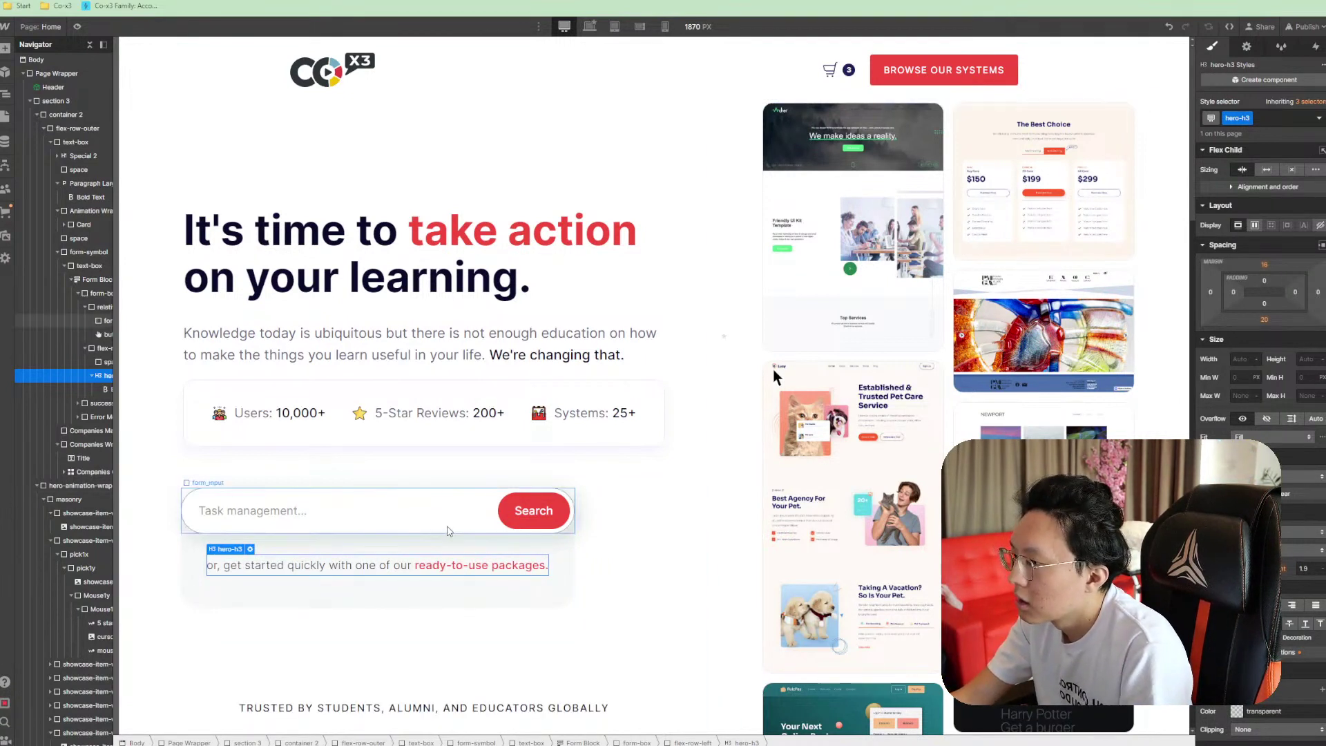
click(275, 518)
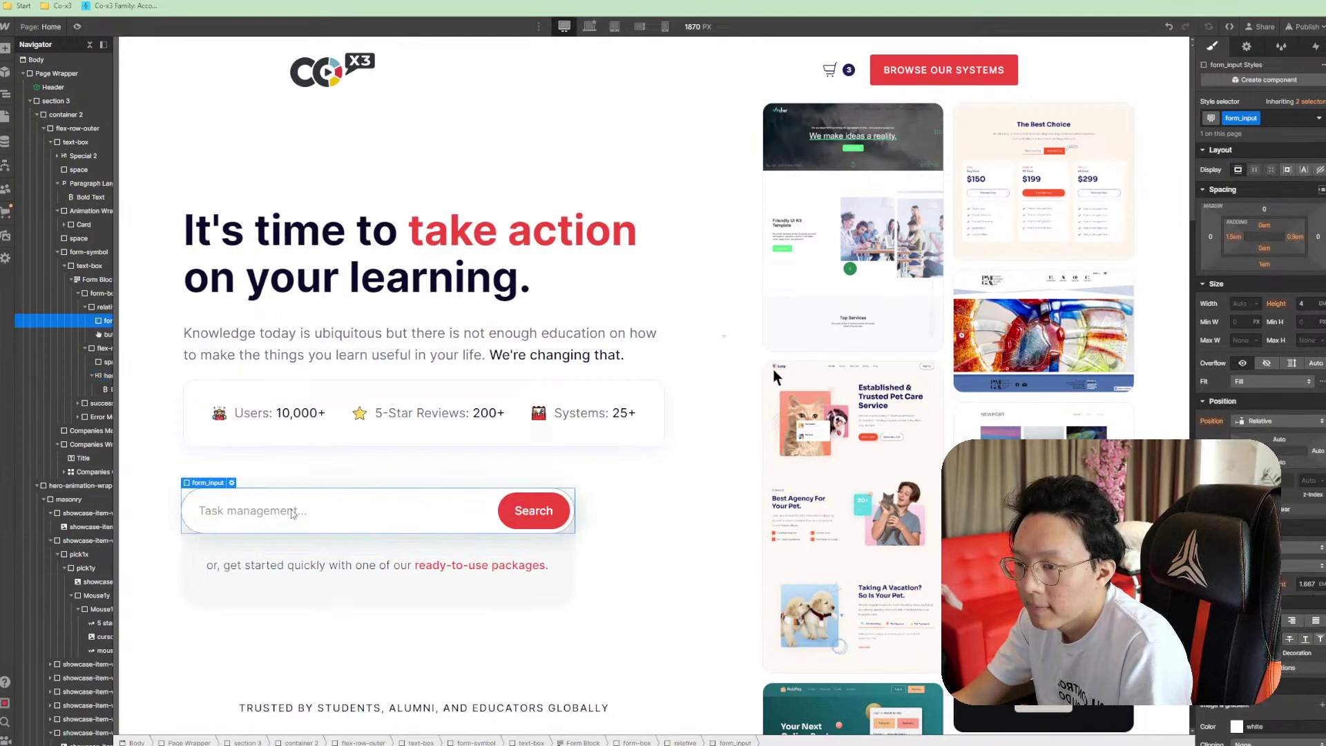
click(611, 526)
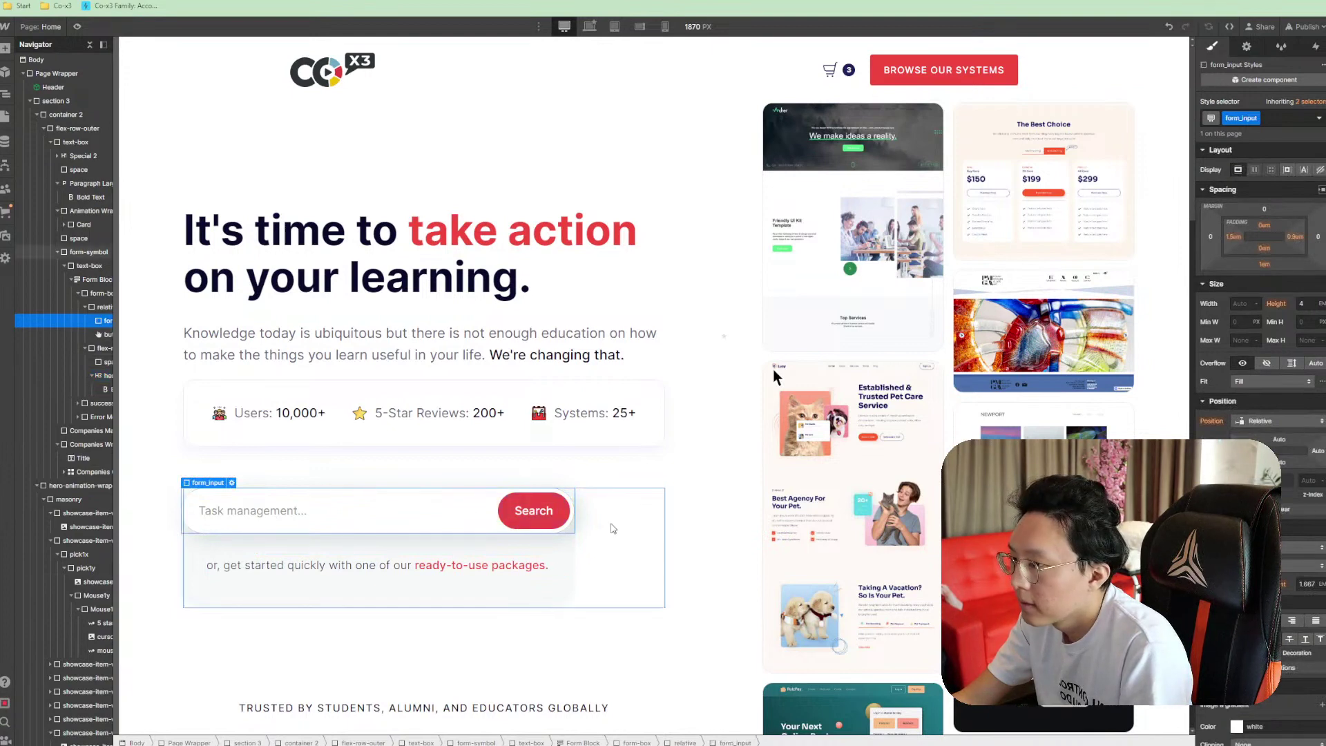
click(713, 622)
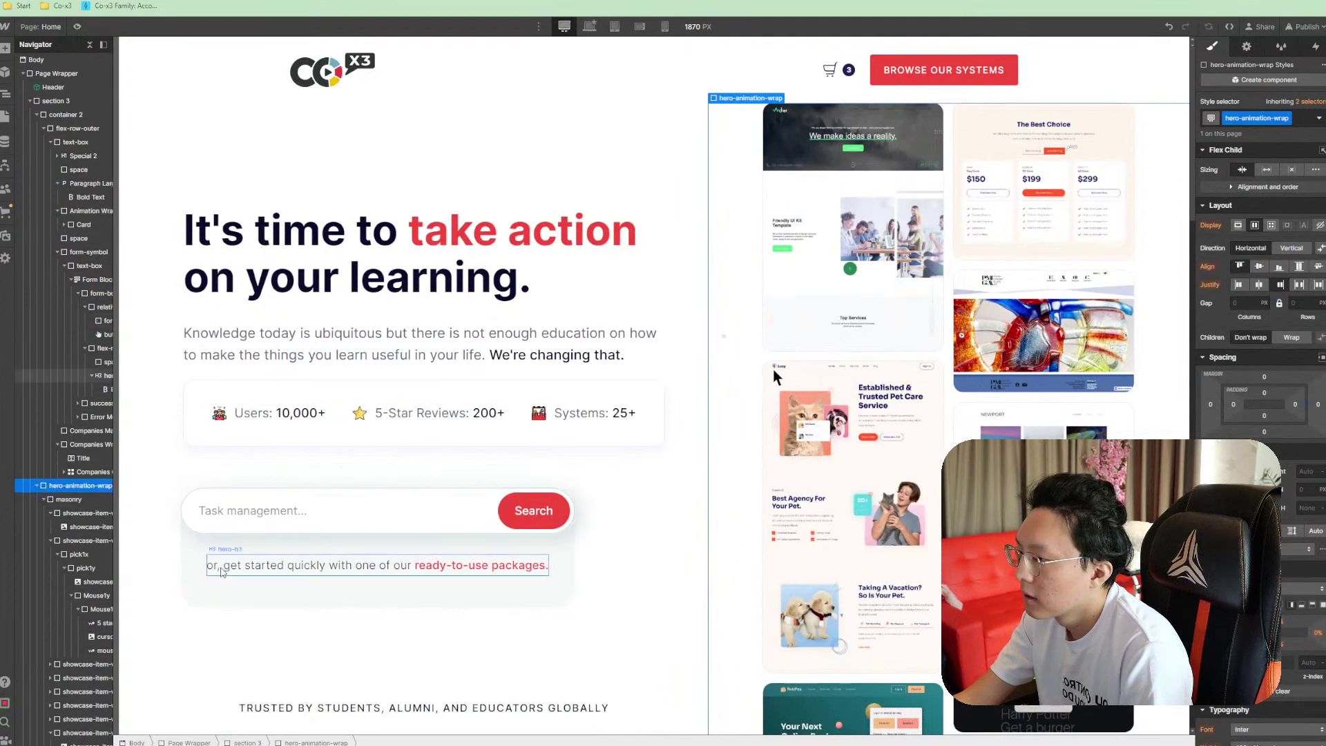
Edit the line under the search field to begin with "...or get started quickly", adding the ellipsis and removing the comma
double_click(221, 567)
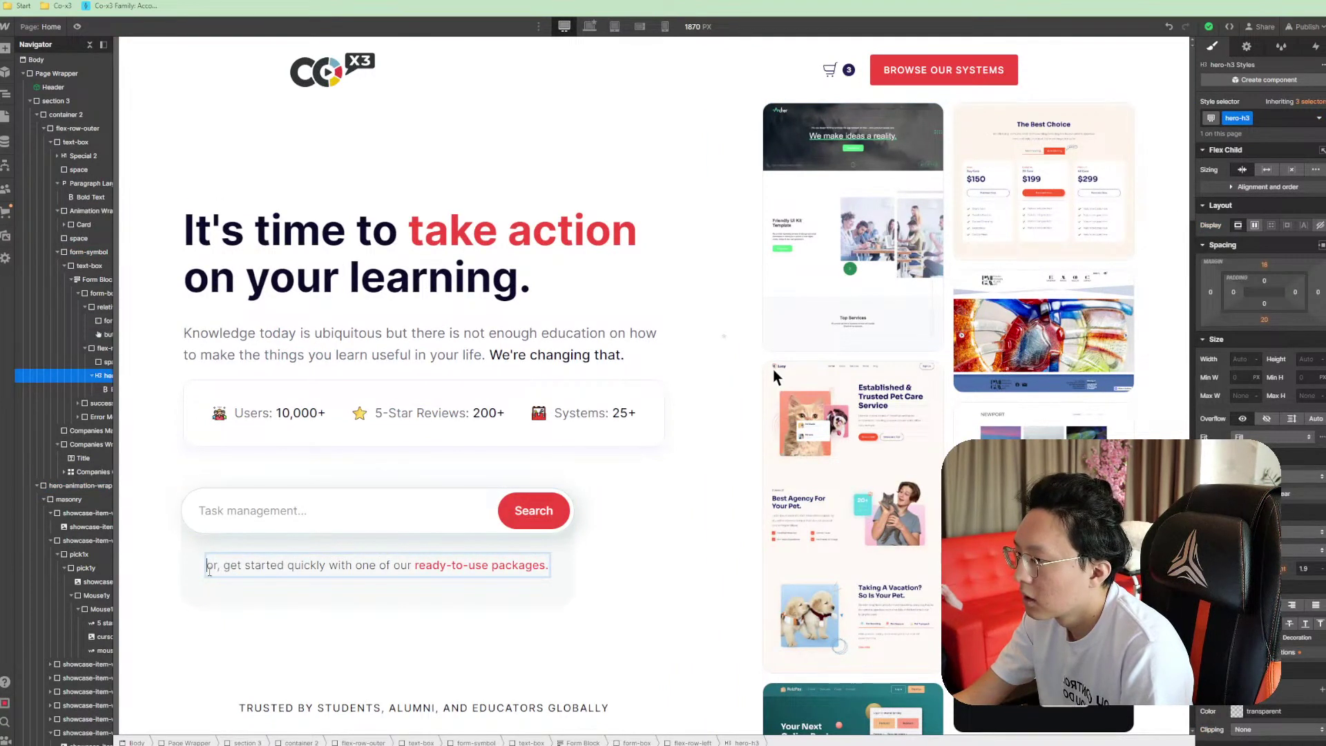
text(...)
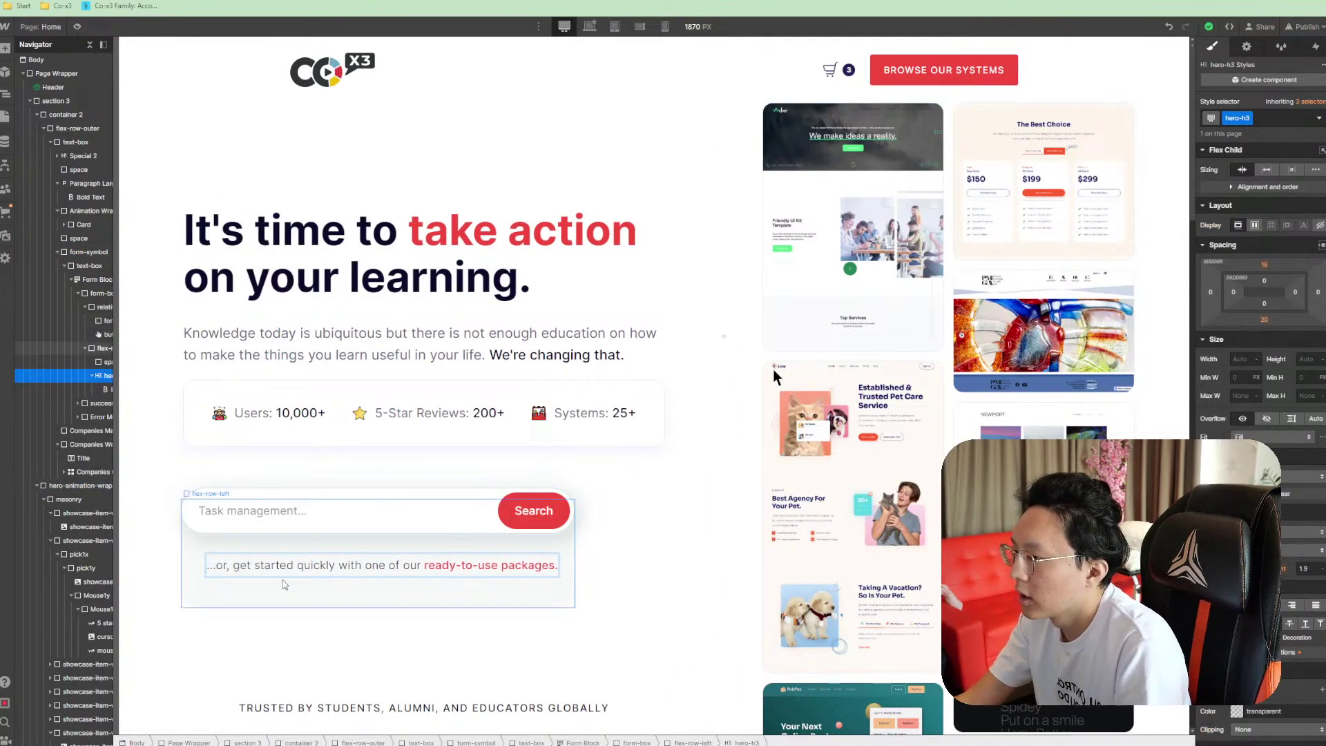
key(Right)
key(Right)
key(BackSpace)
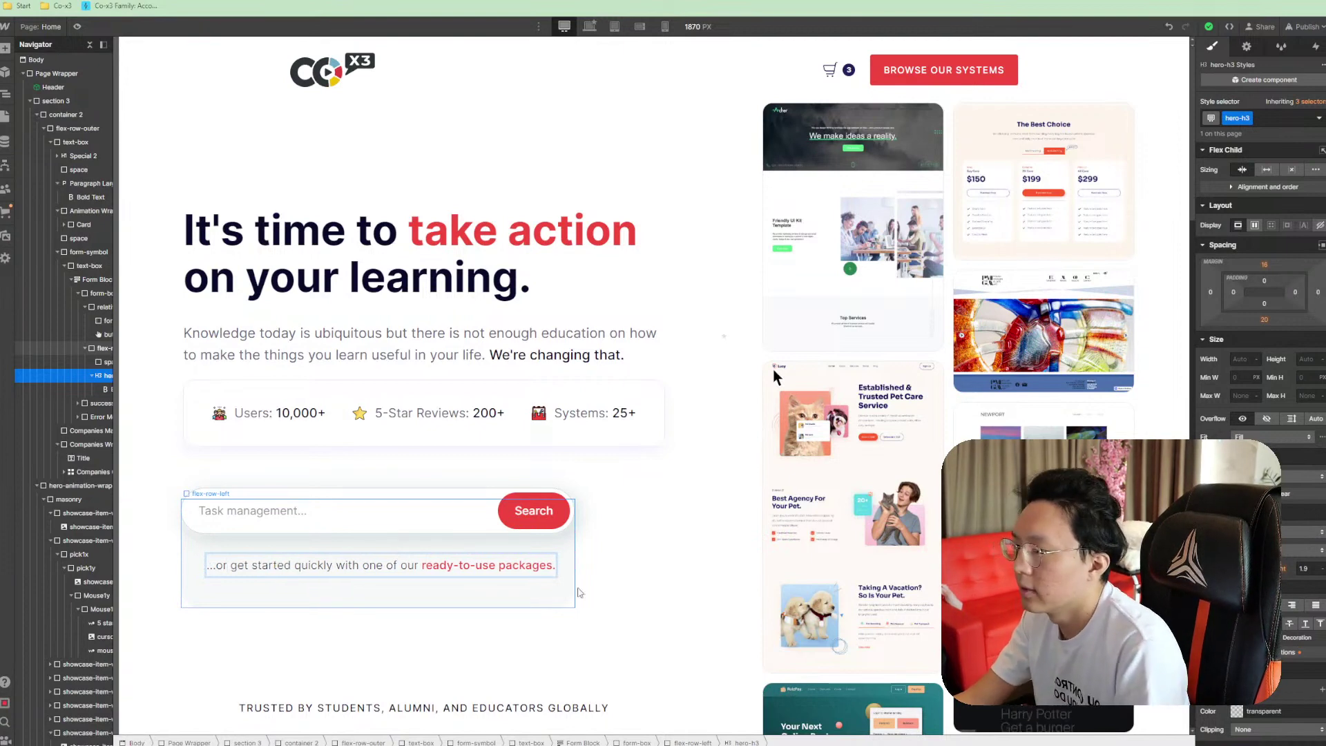
Inspect the hero form's nested containers and the search input's field settings, typography, background and border styles
key(Escape)
click(759, 546)
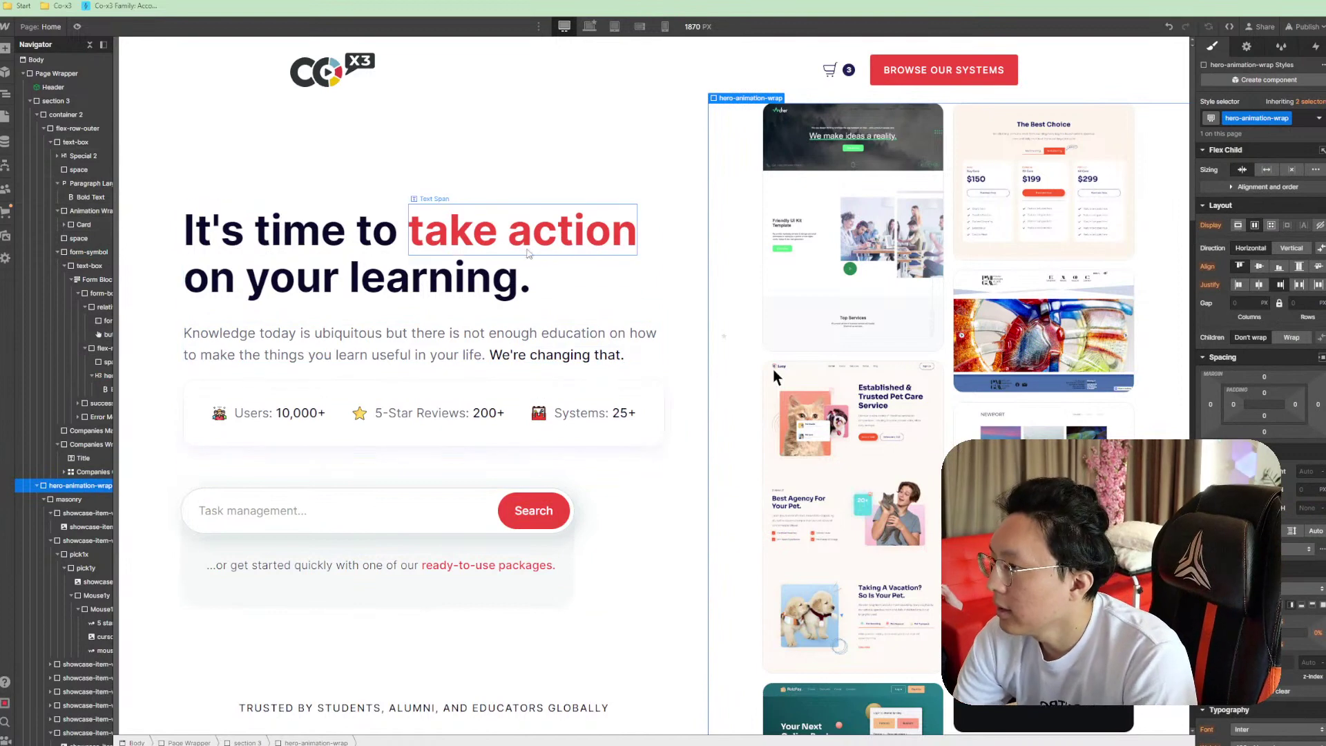
scroll(622, 427, down, 1)
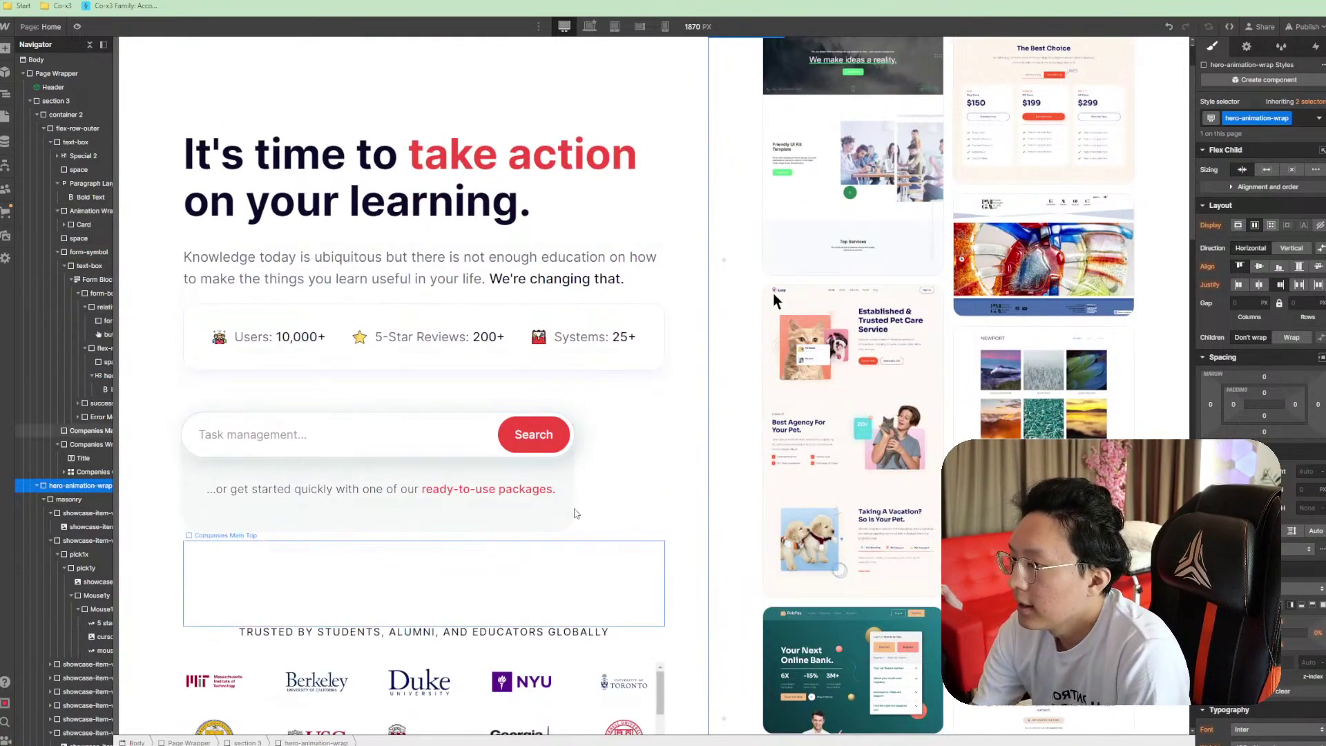
click(607, 507)
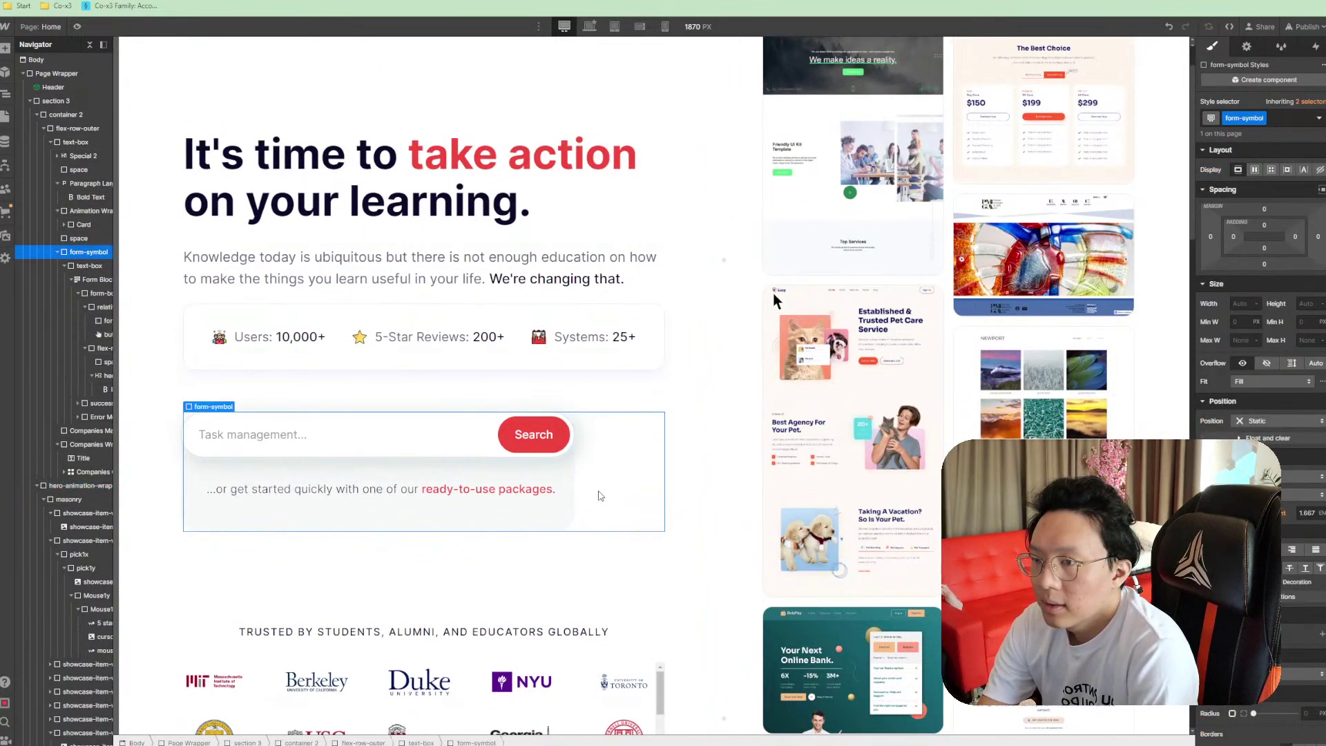
click(88, 266)
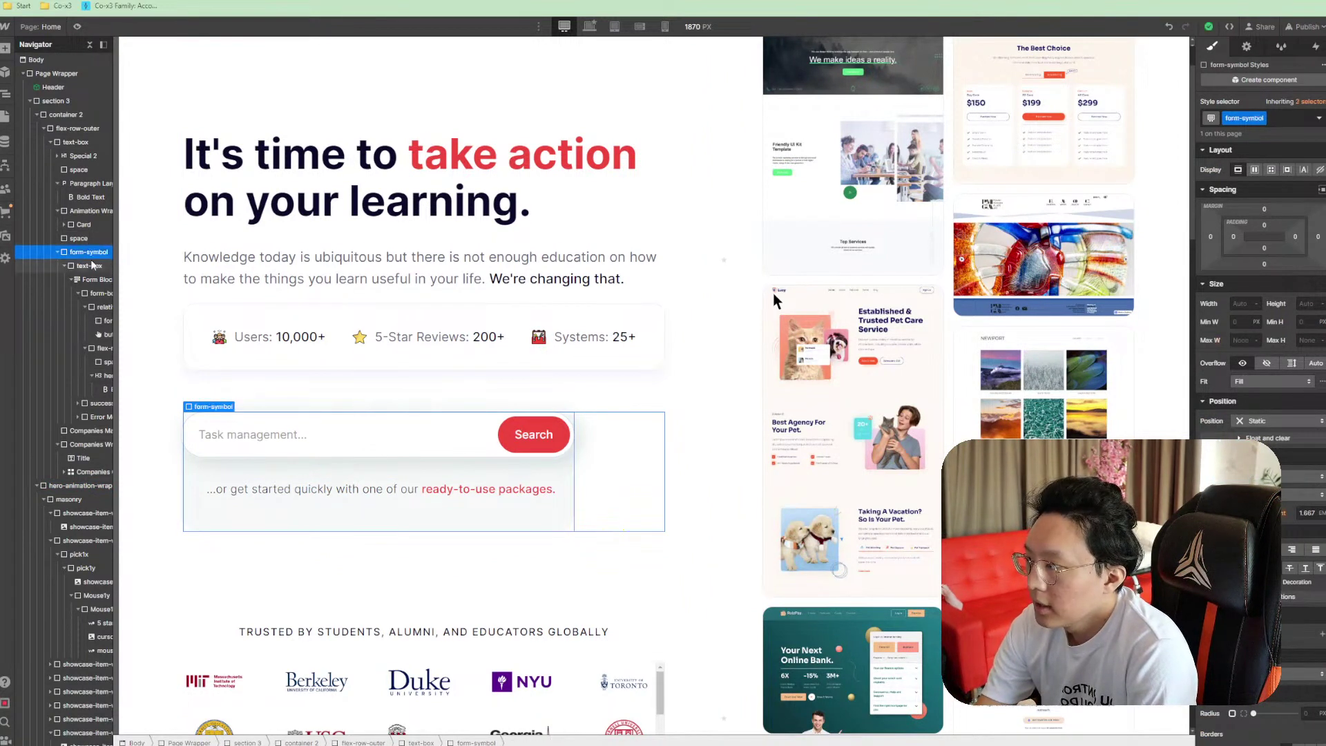
click(90, 276)
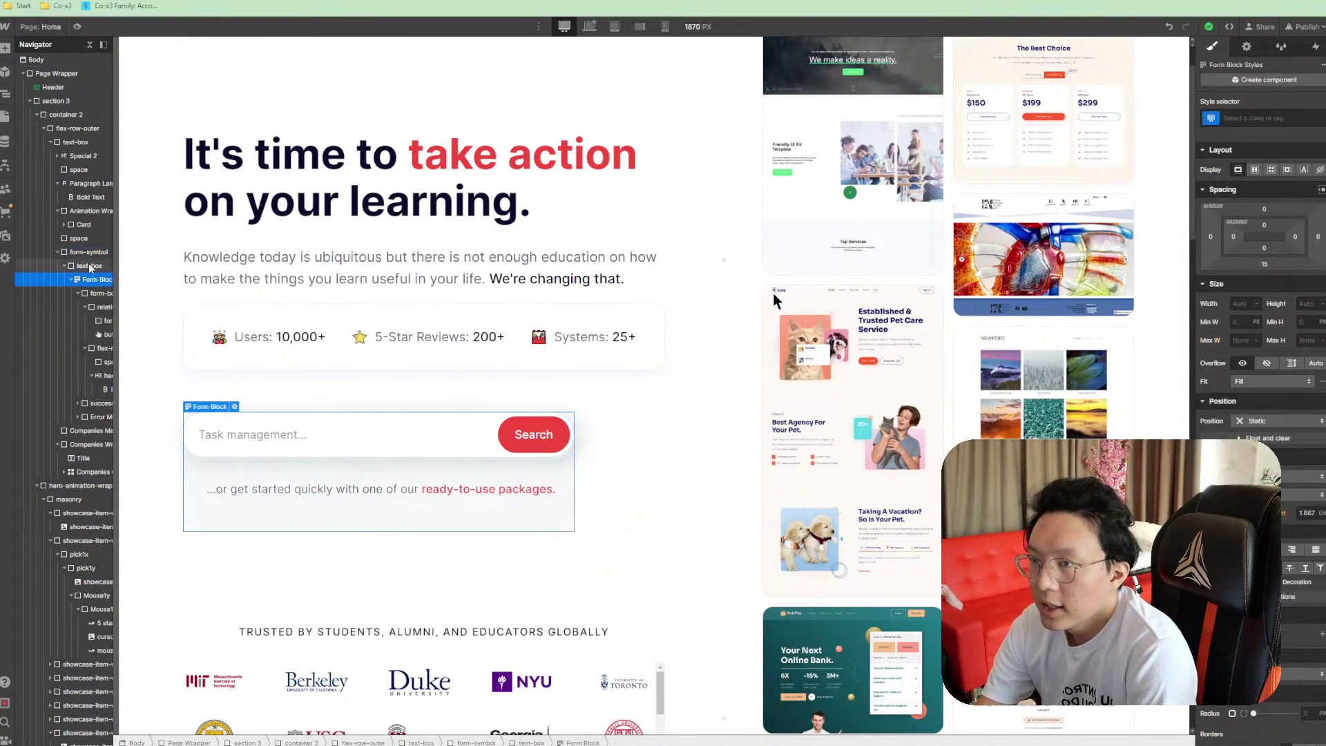
click(89, 266)
scroll(674, 520, down, 1)
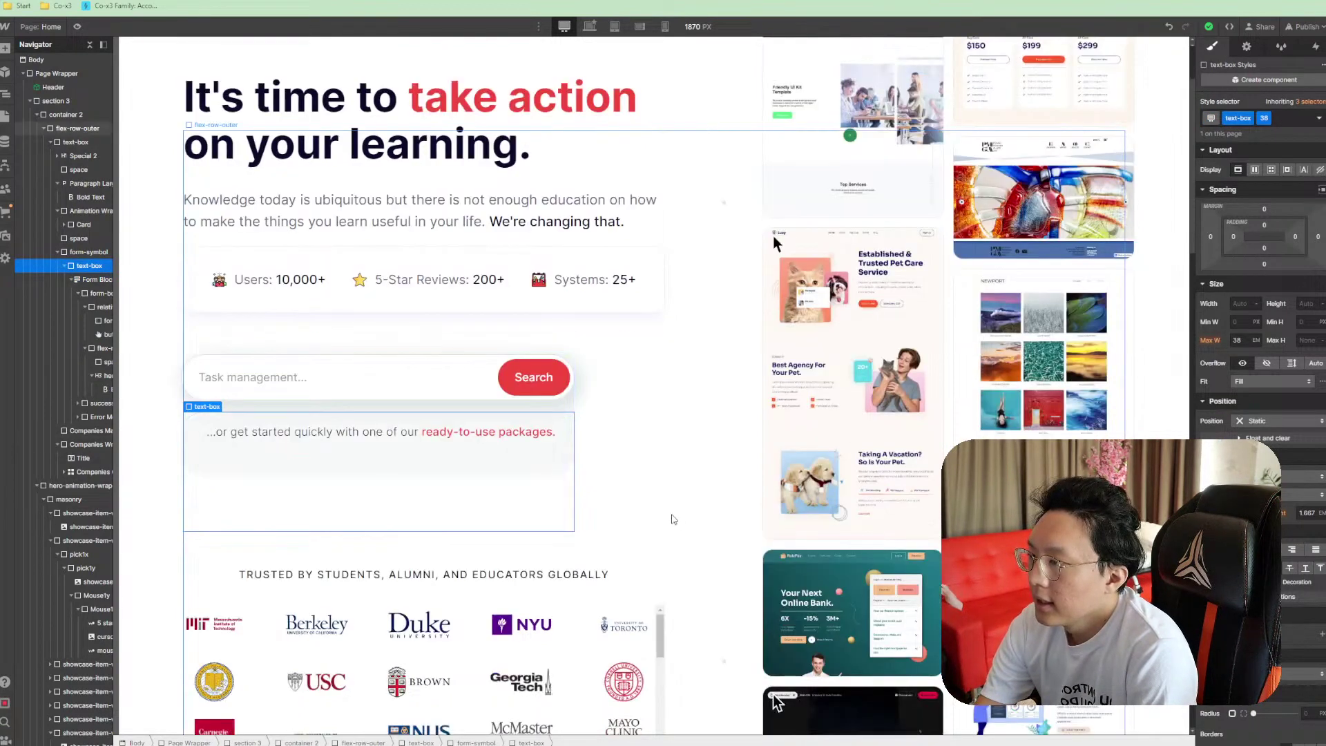
scroll(673, 520, up, 2)
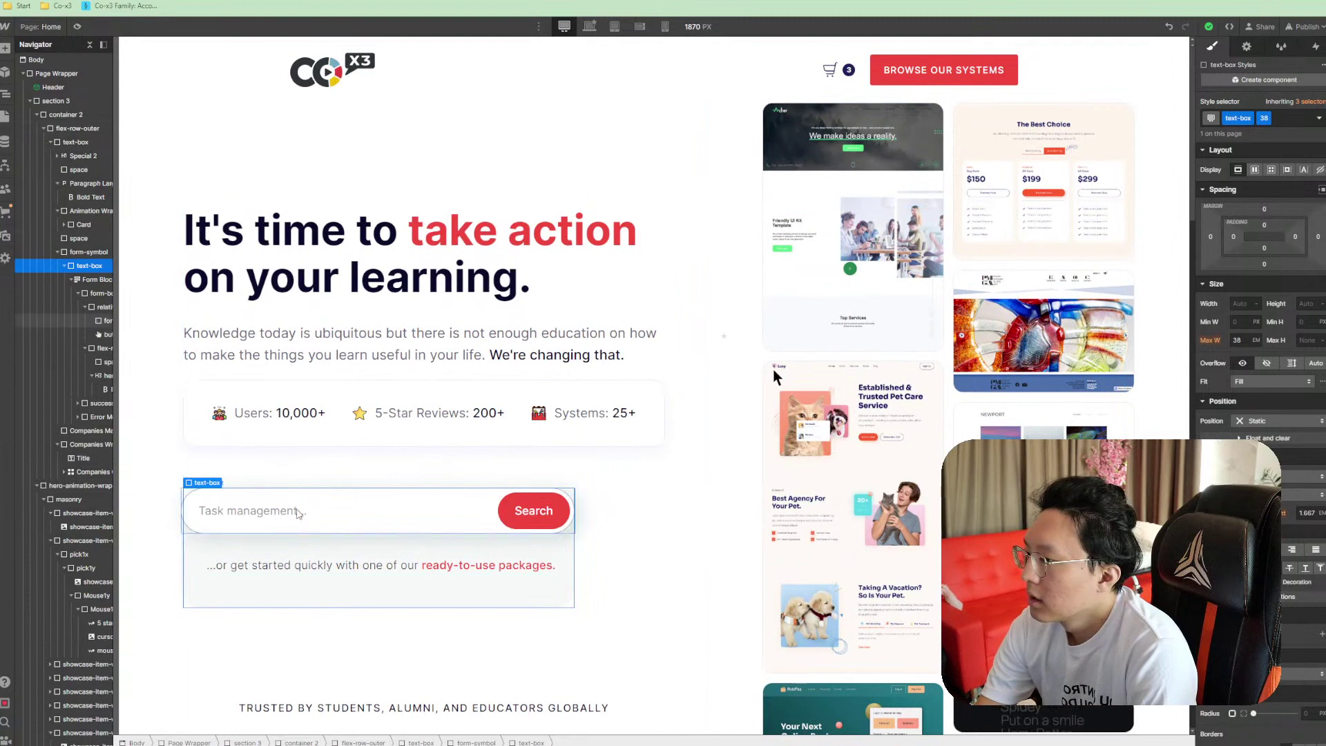
click(318, 509)
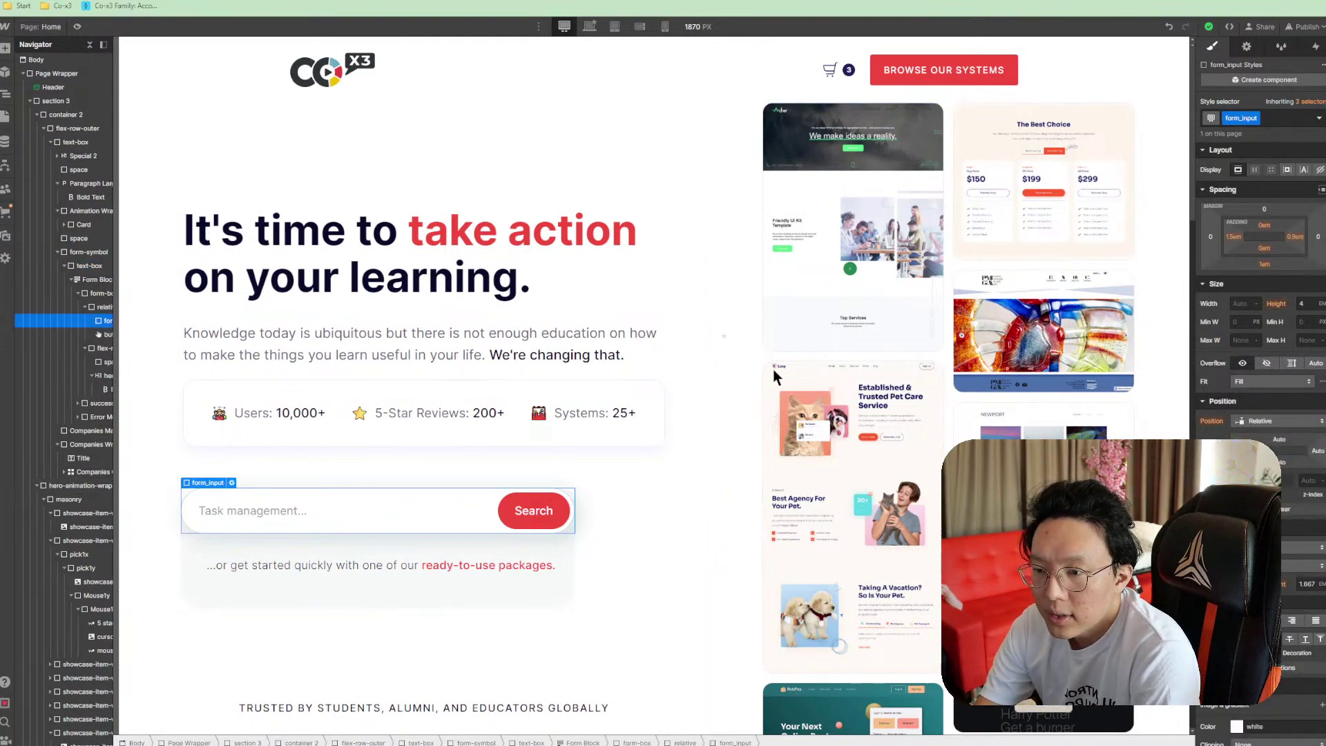
double_click(416, 515)
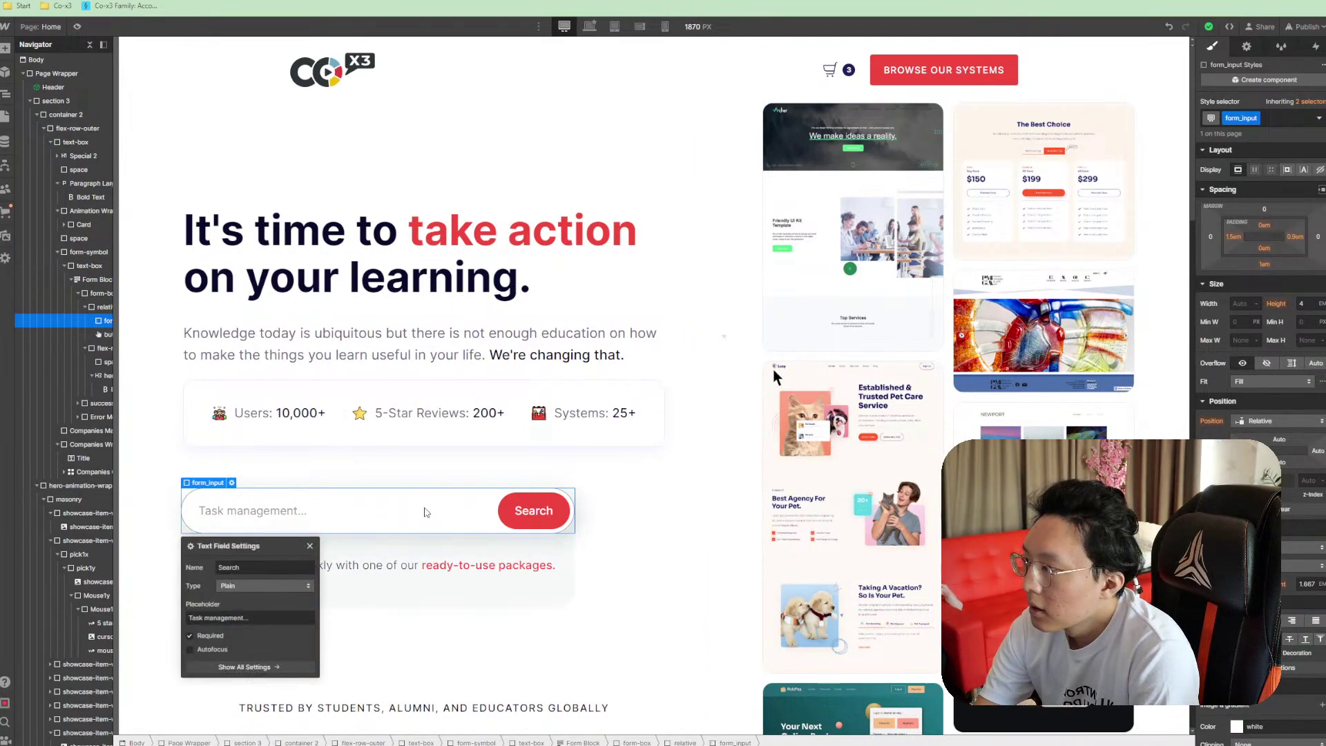
scroll(1261, 311, down, 5)
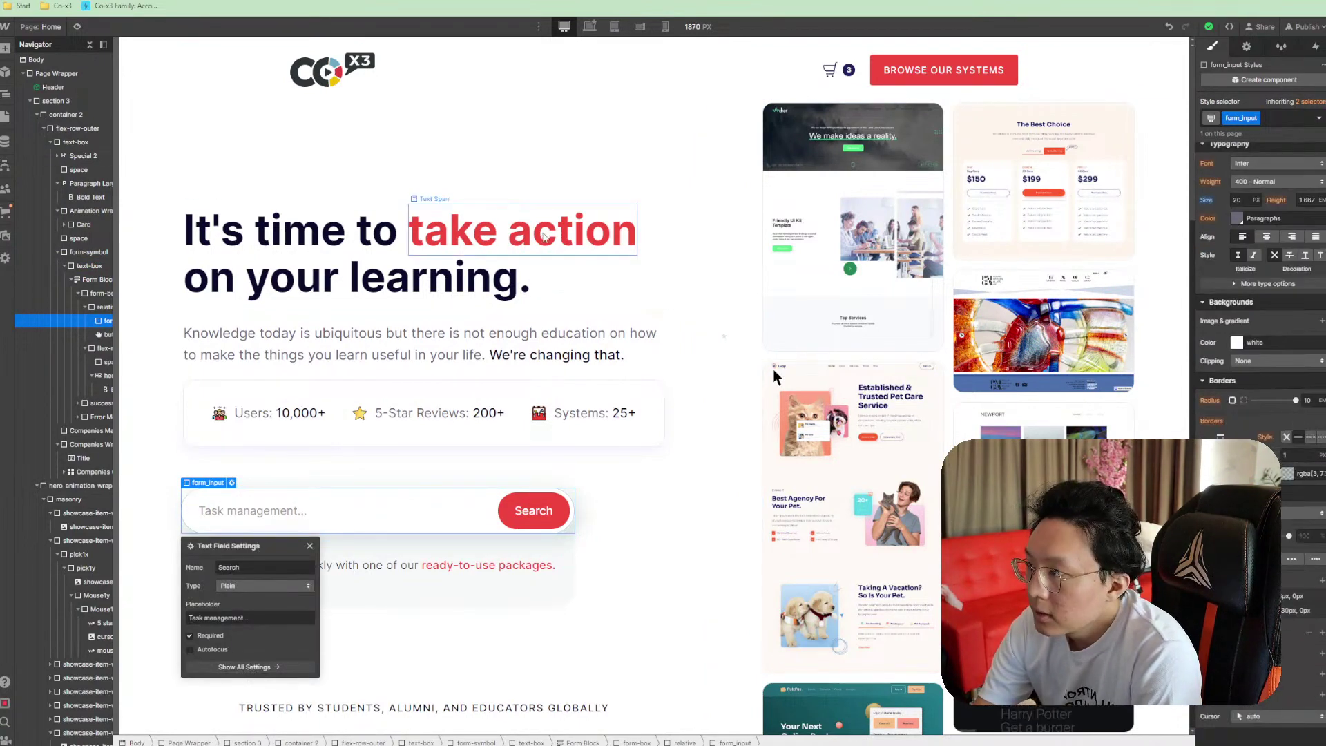
Try a smaller corner radius on the card holding the Users, Reviews and Systems stats, undo it, and inspect its nested elements
click(657, 423)
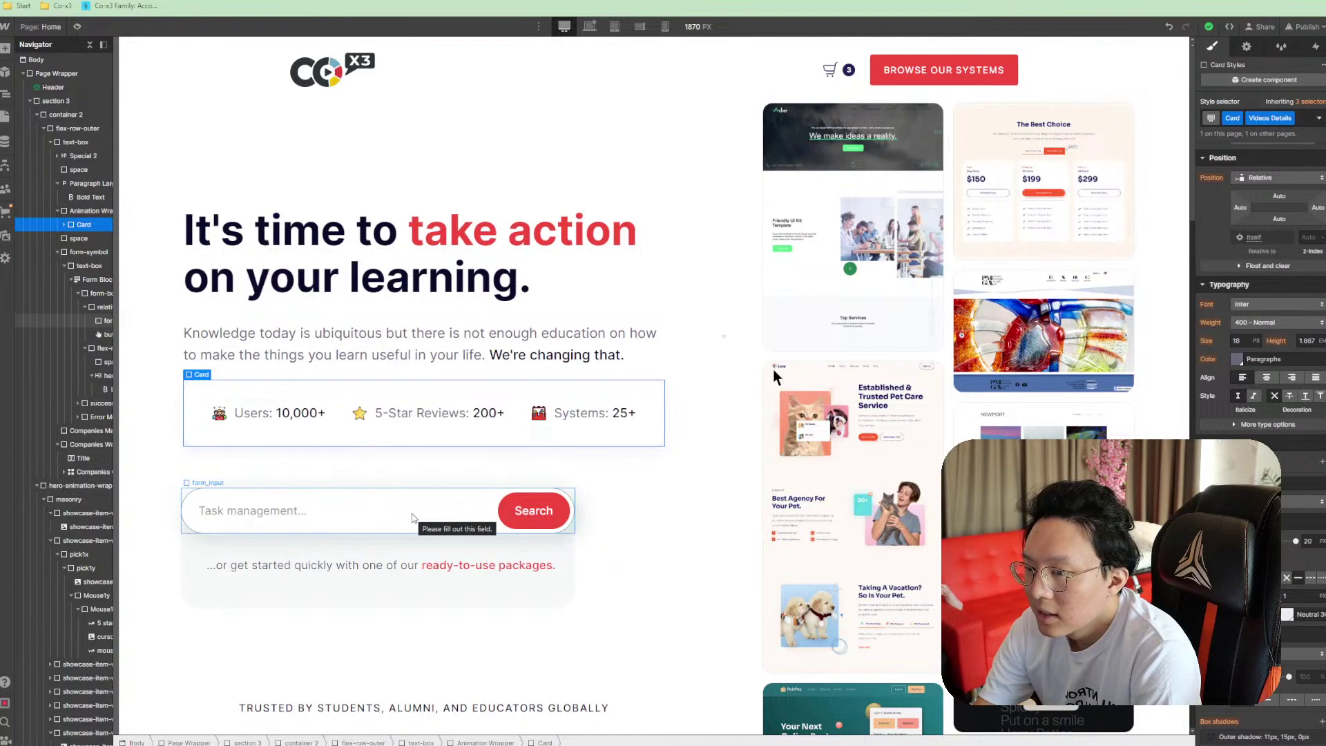
click(65, 225)
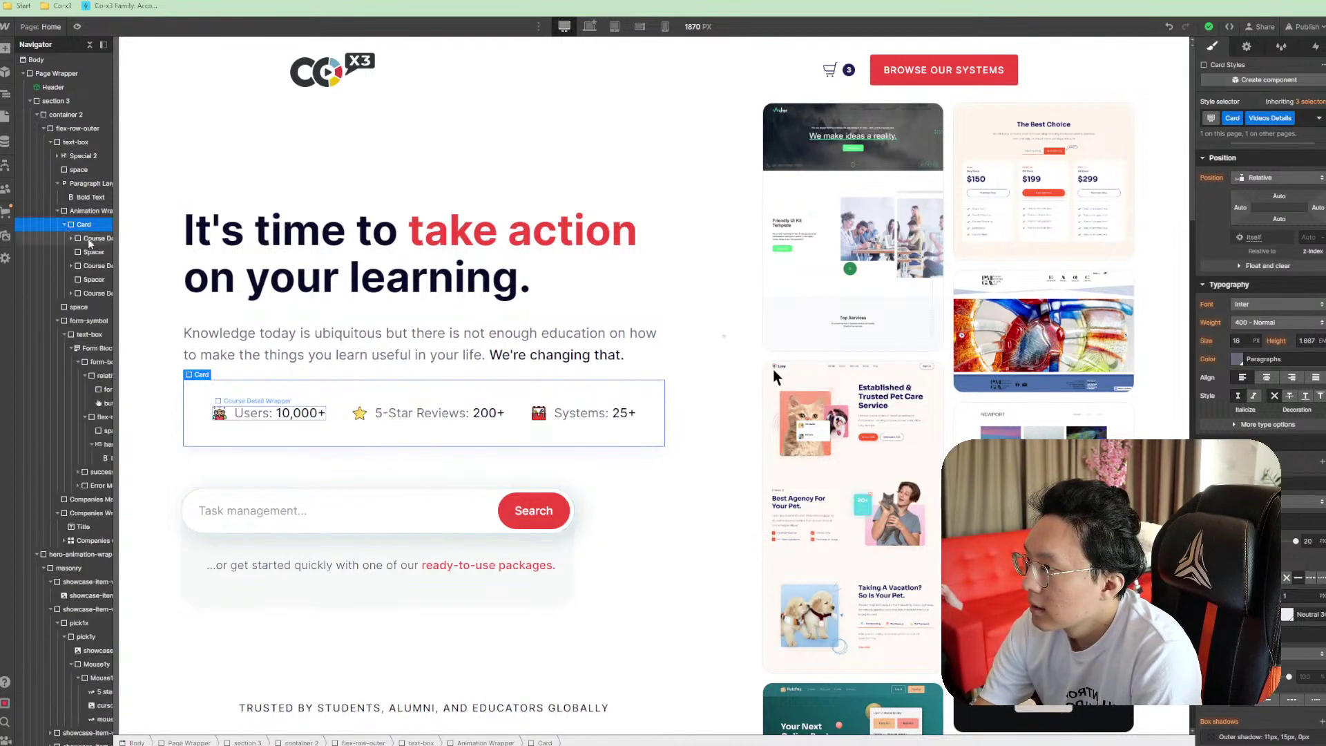
click(89, 238)
click(84, 224)
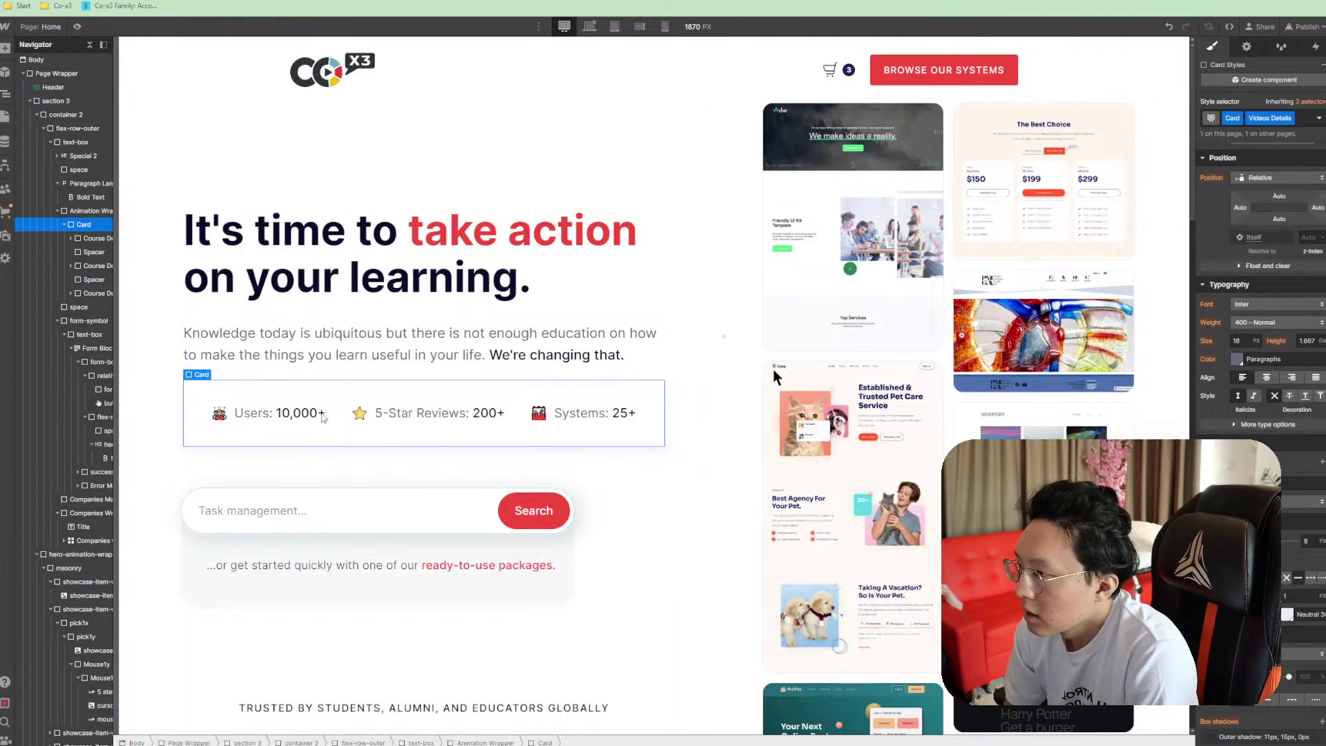
key(ctrl+z)
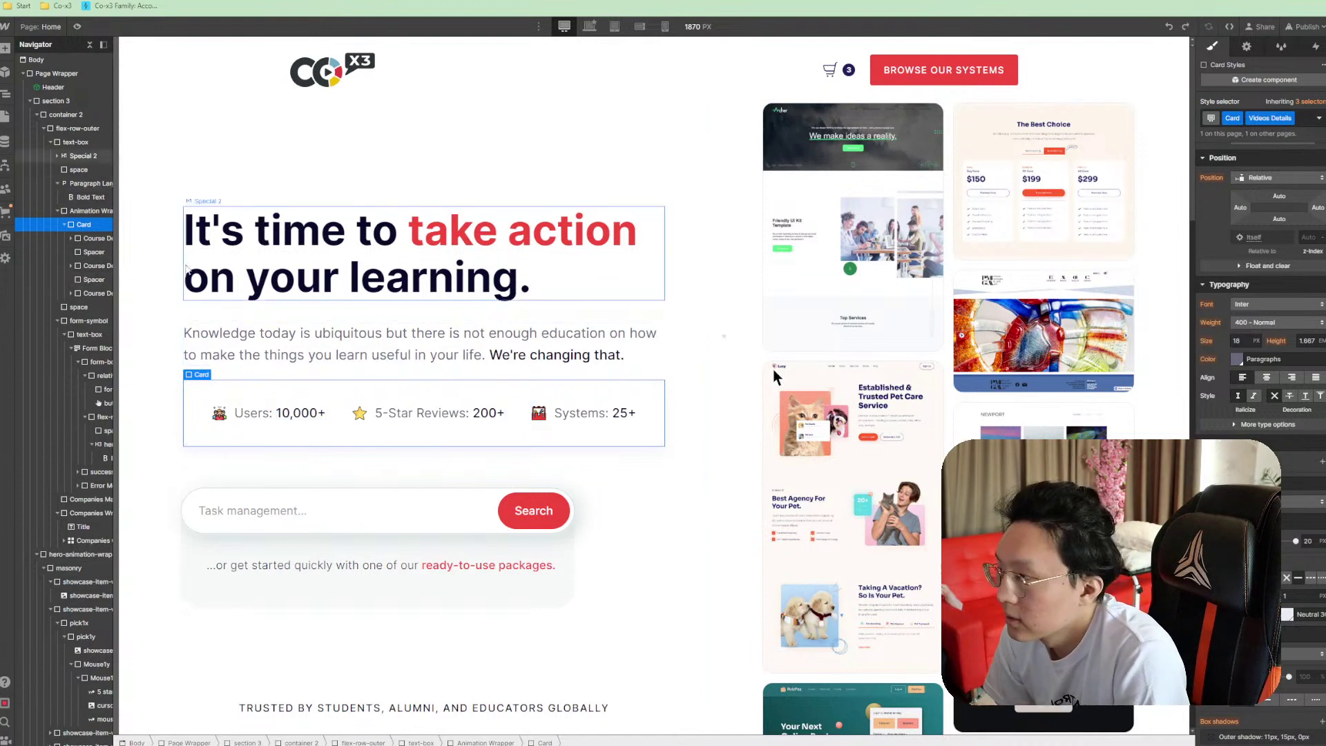
click(73, 212)
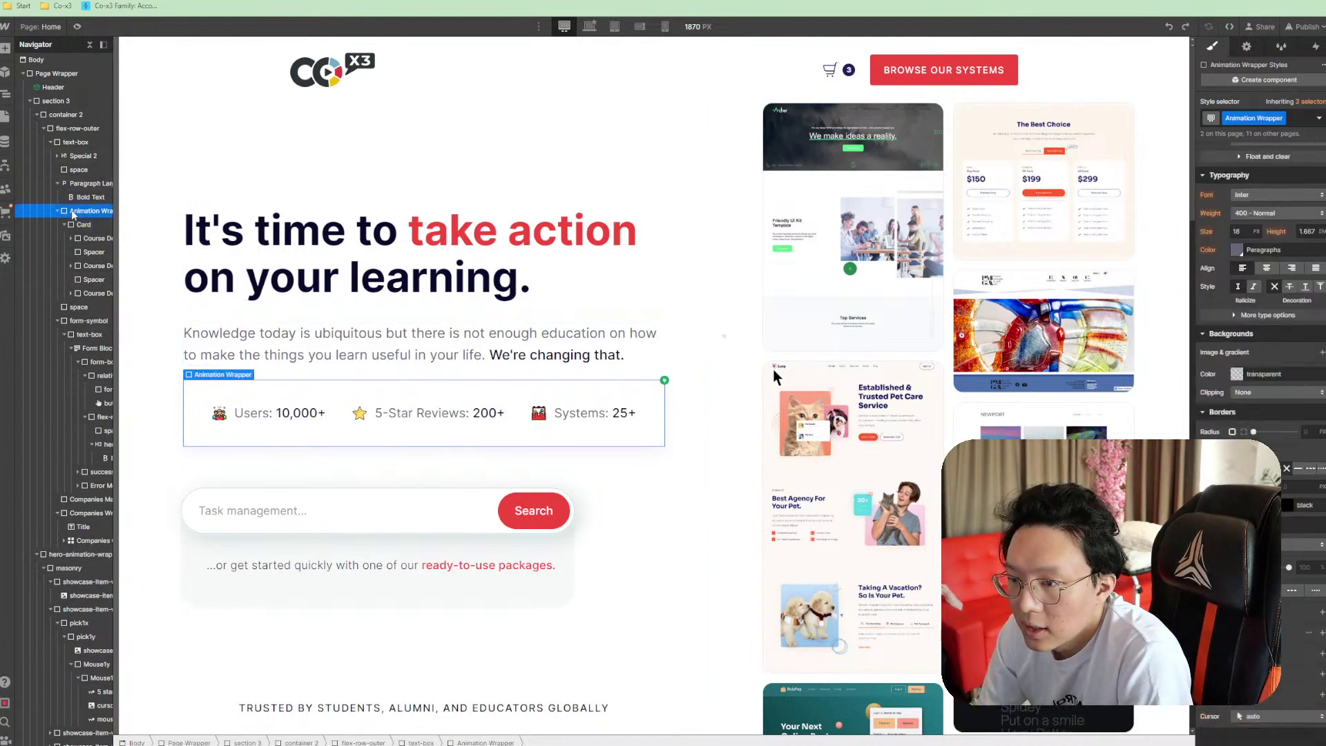
click(77, 229)
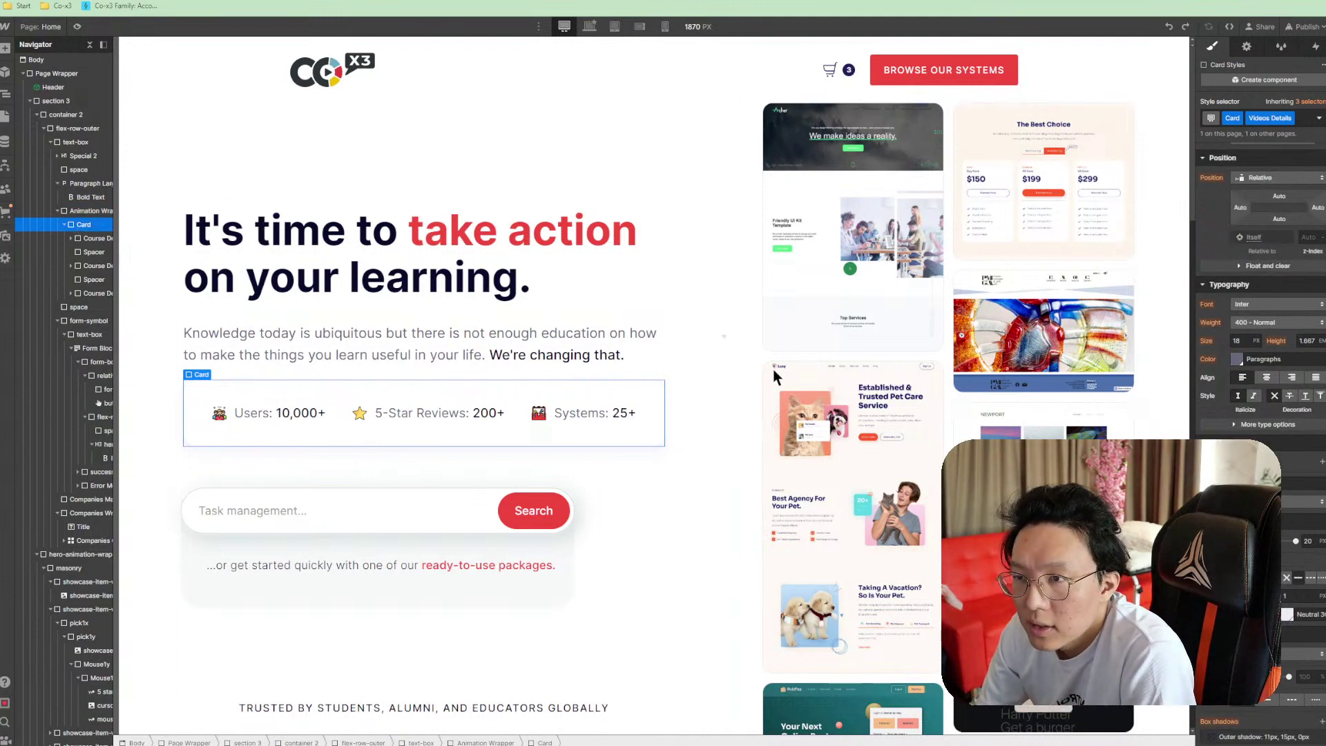
click(71, 239)
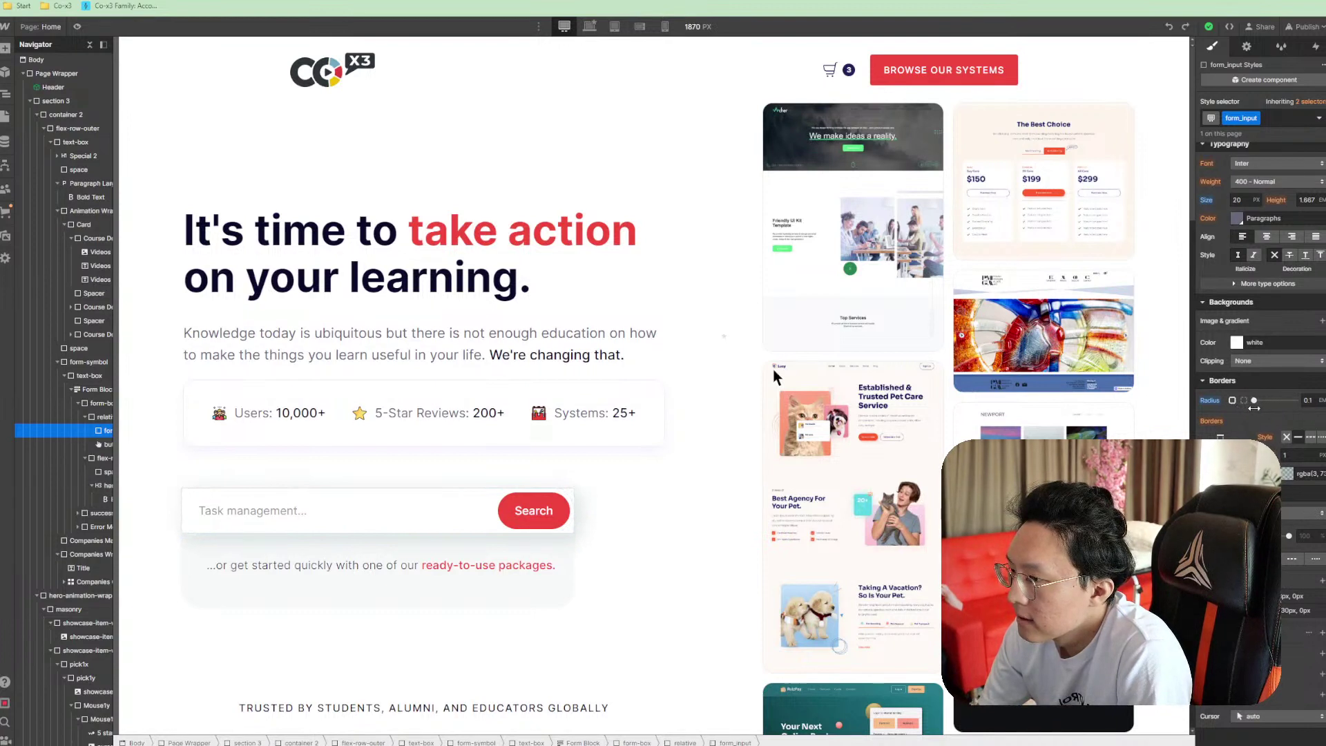
Set the corner radius of the "Task management..." search input to 20 px, using the stats card as the reference
drag(1254, 408, 1263, 410)
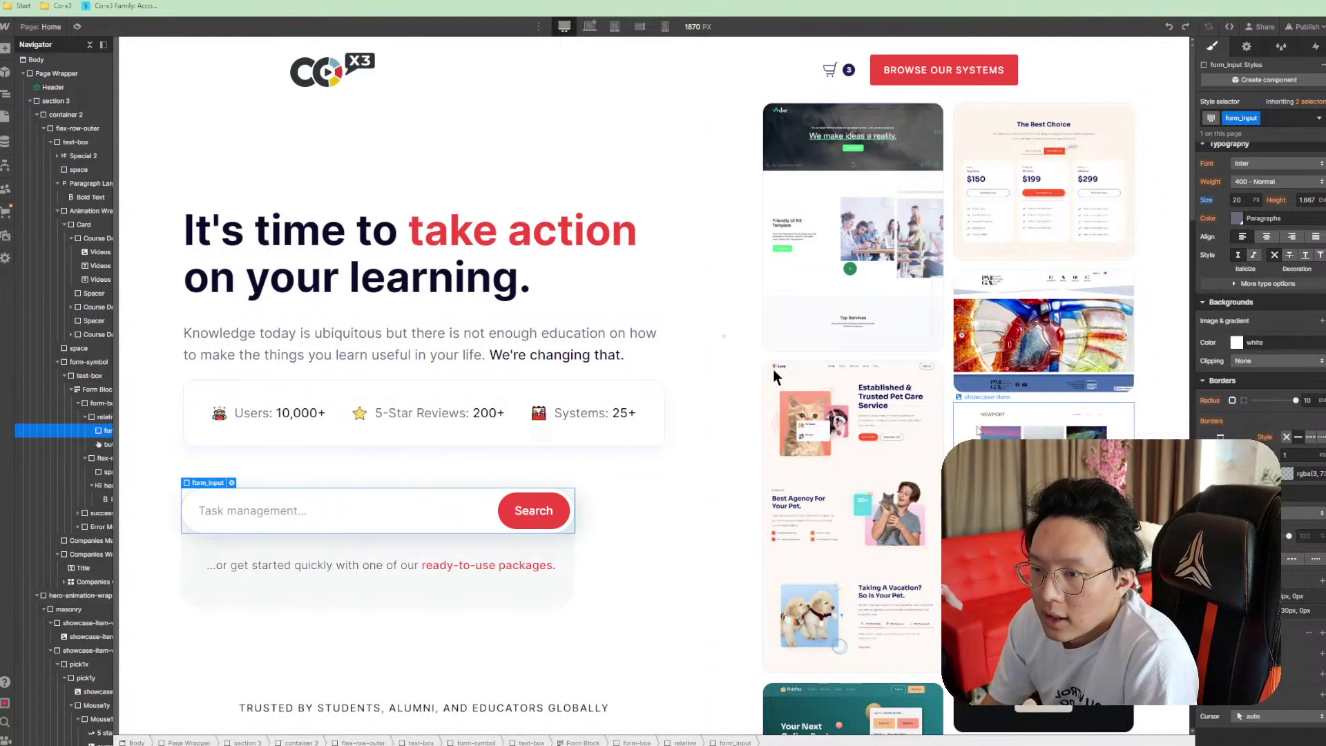
click(602, 400)
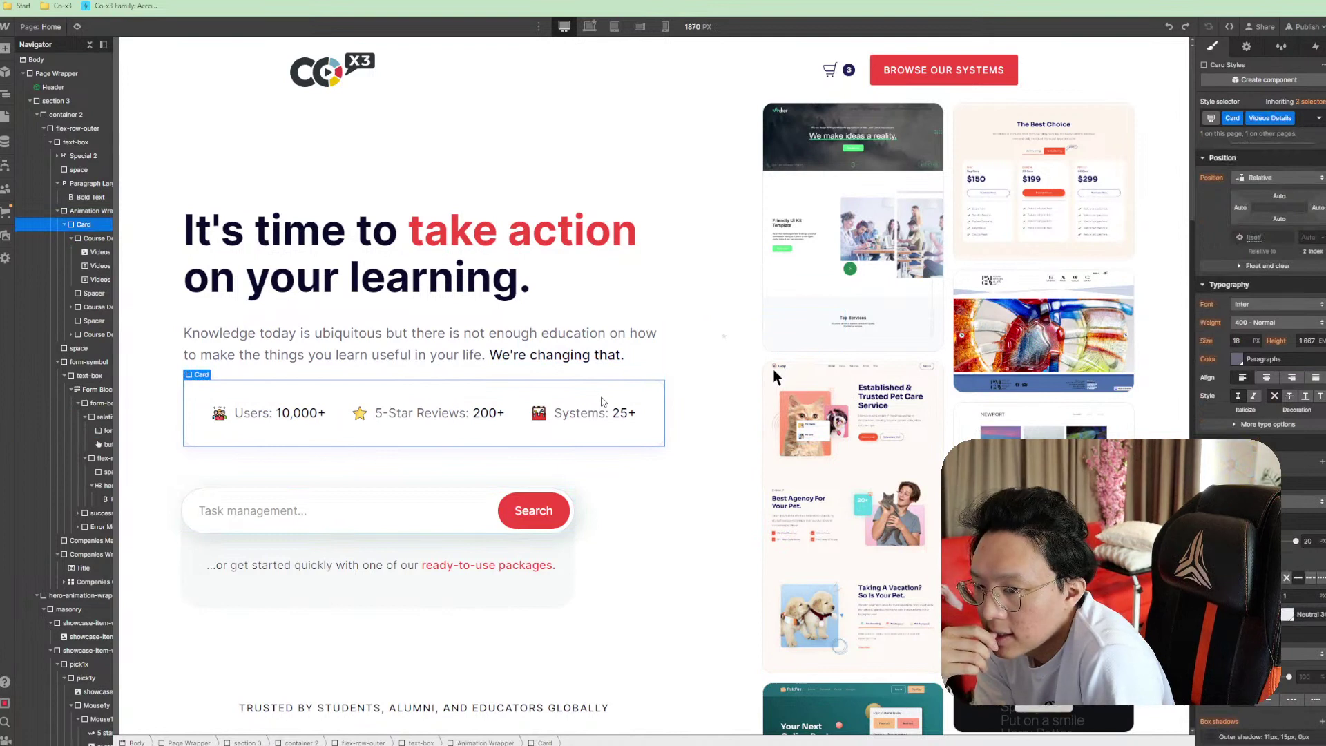
click(430, 516)
scroll(1321, 535, down, 2)
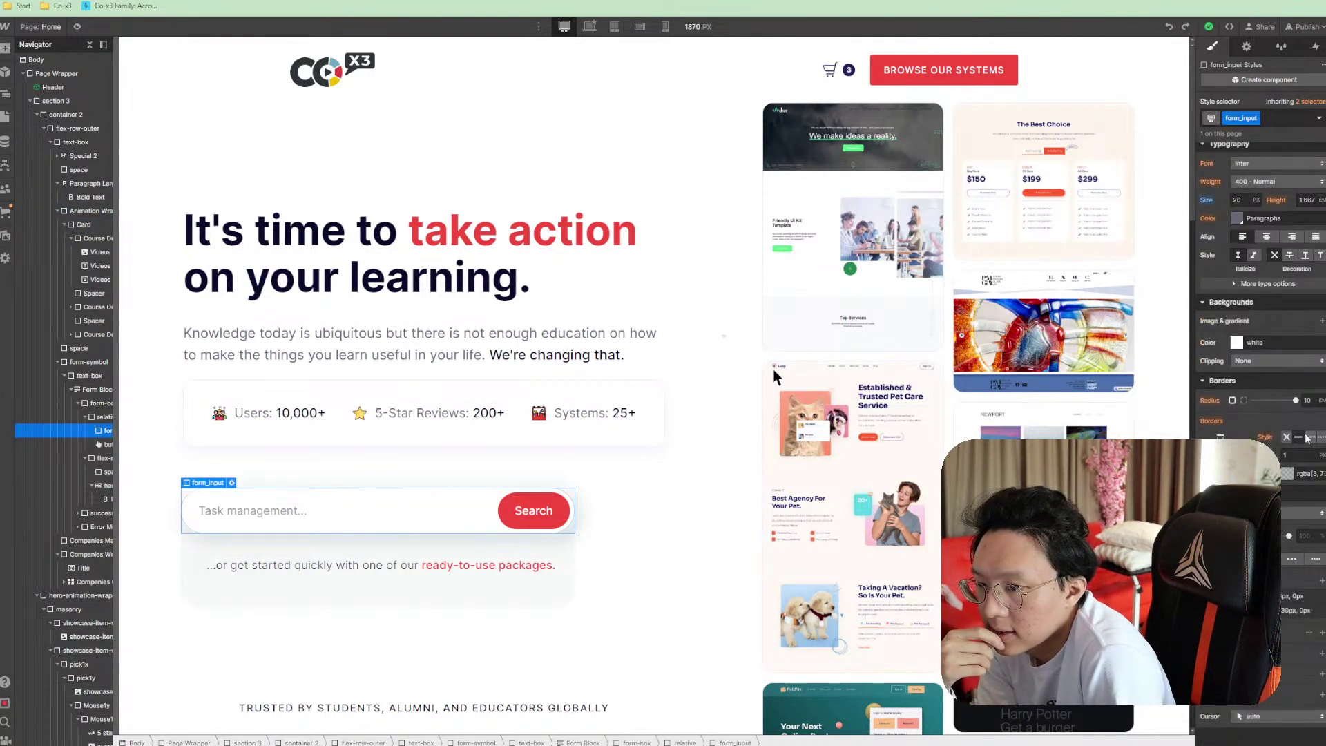
click(1308, 400)
text(20)
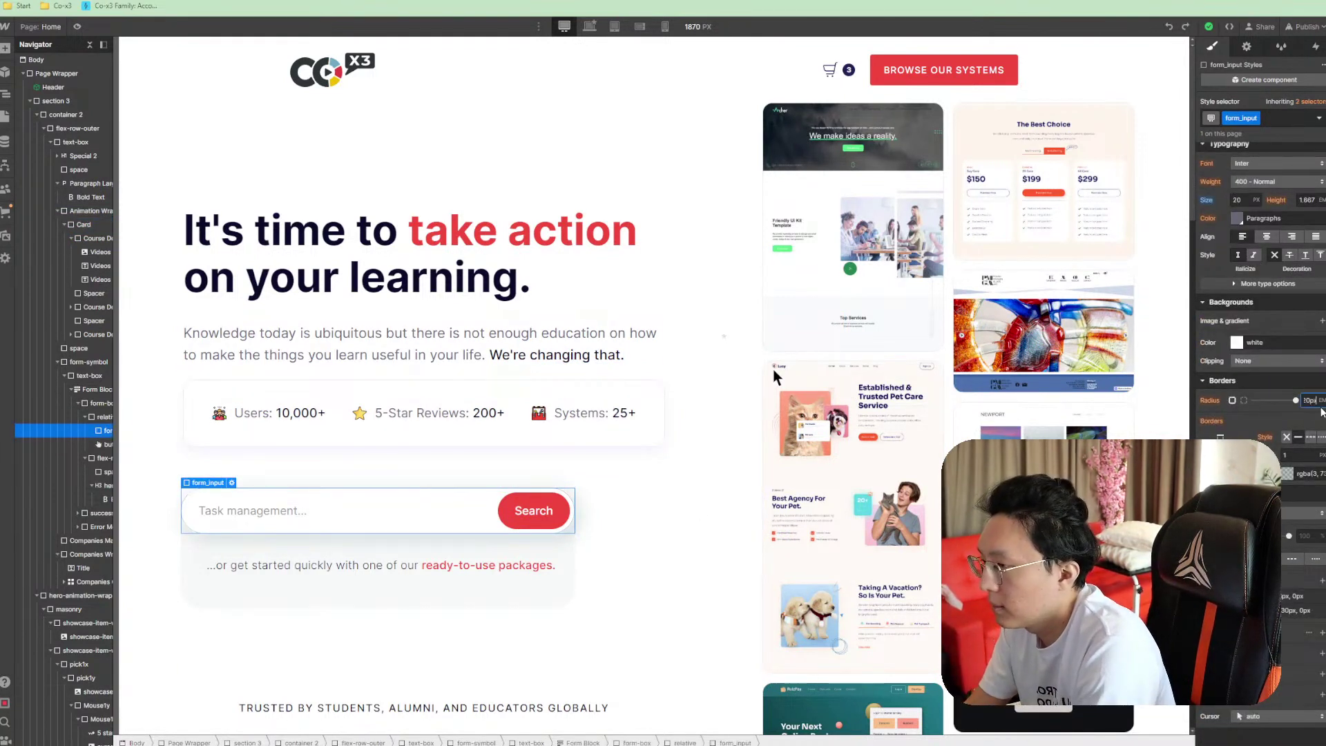
key(Return)
click(635, 526)
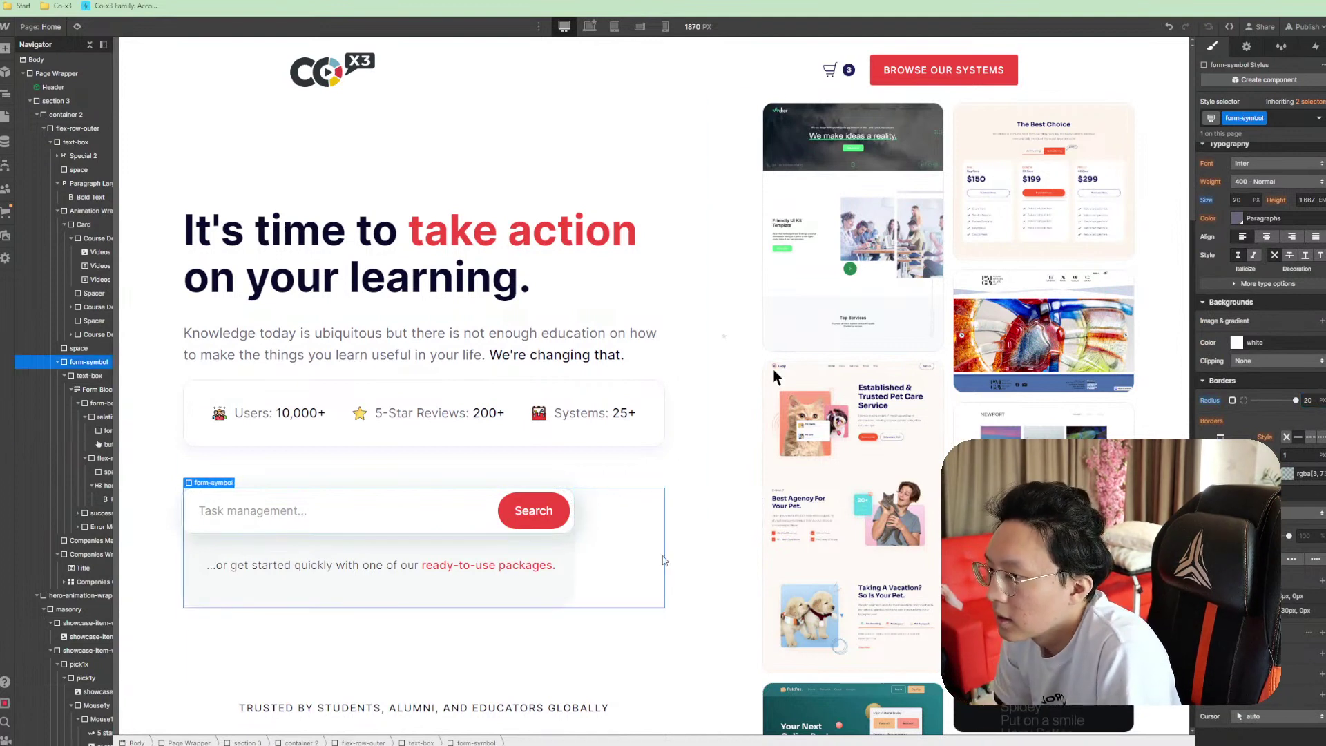
Set the corner radius of the red Search button to 20 px
click(554, 527)
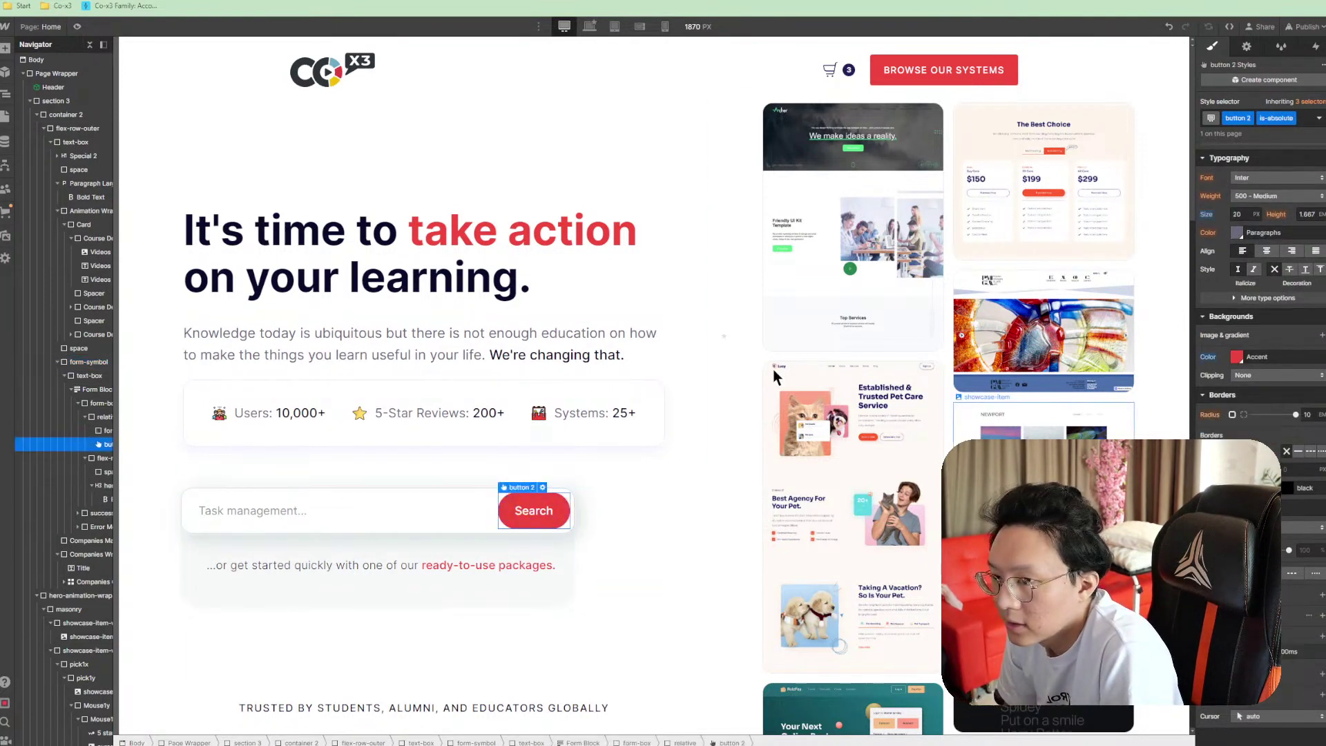
click(1308, 415)
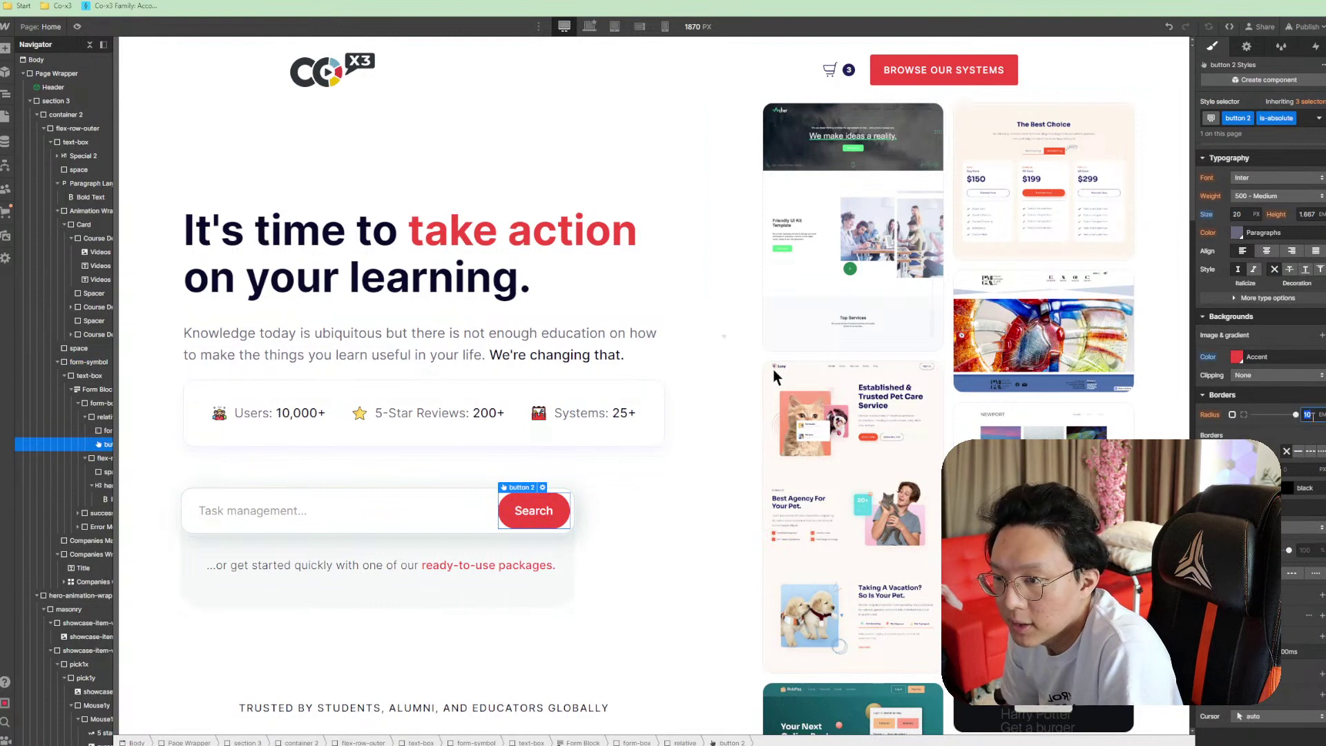
text(20)
key(Return)
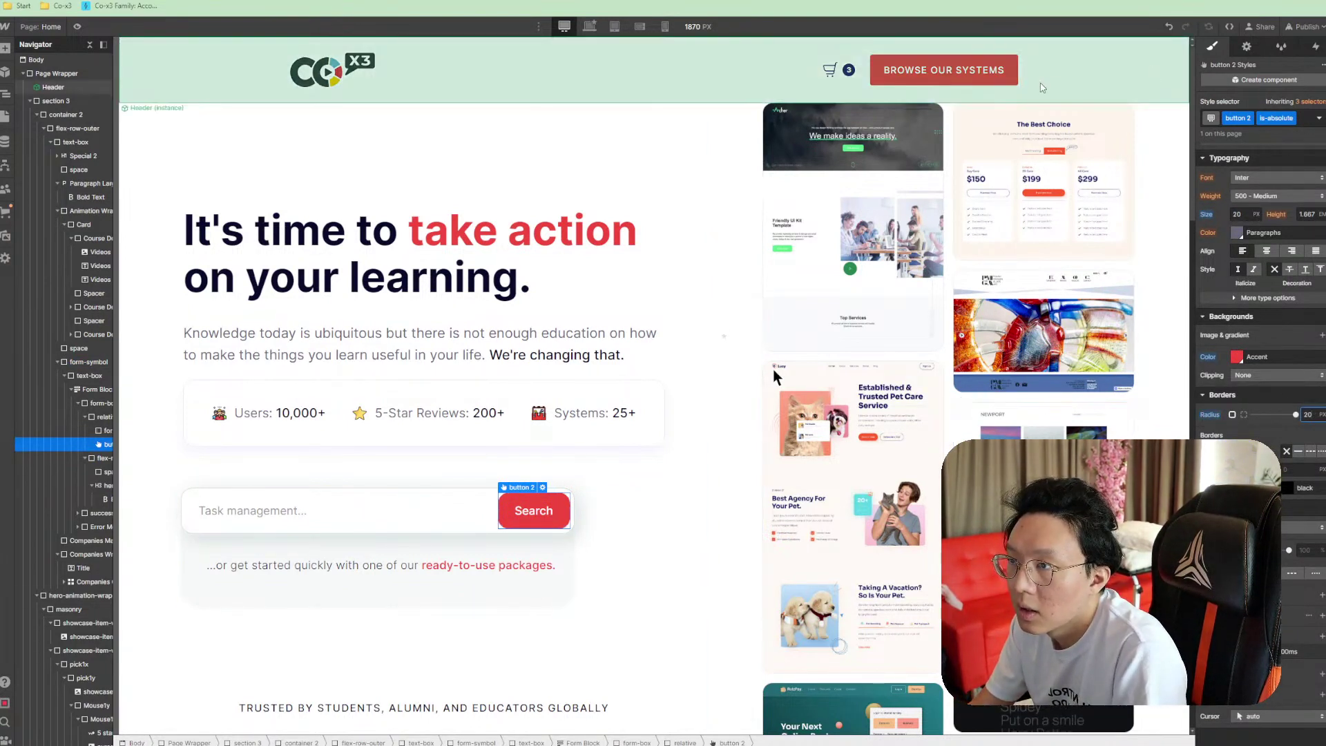
Check the border radius of the Browse Our Systems button inside the Header component and leave the component
double_click(1013, 88)
click(1013, 89)
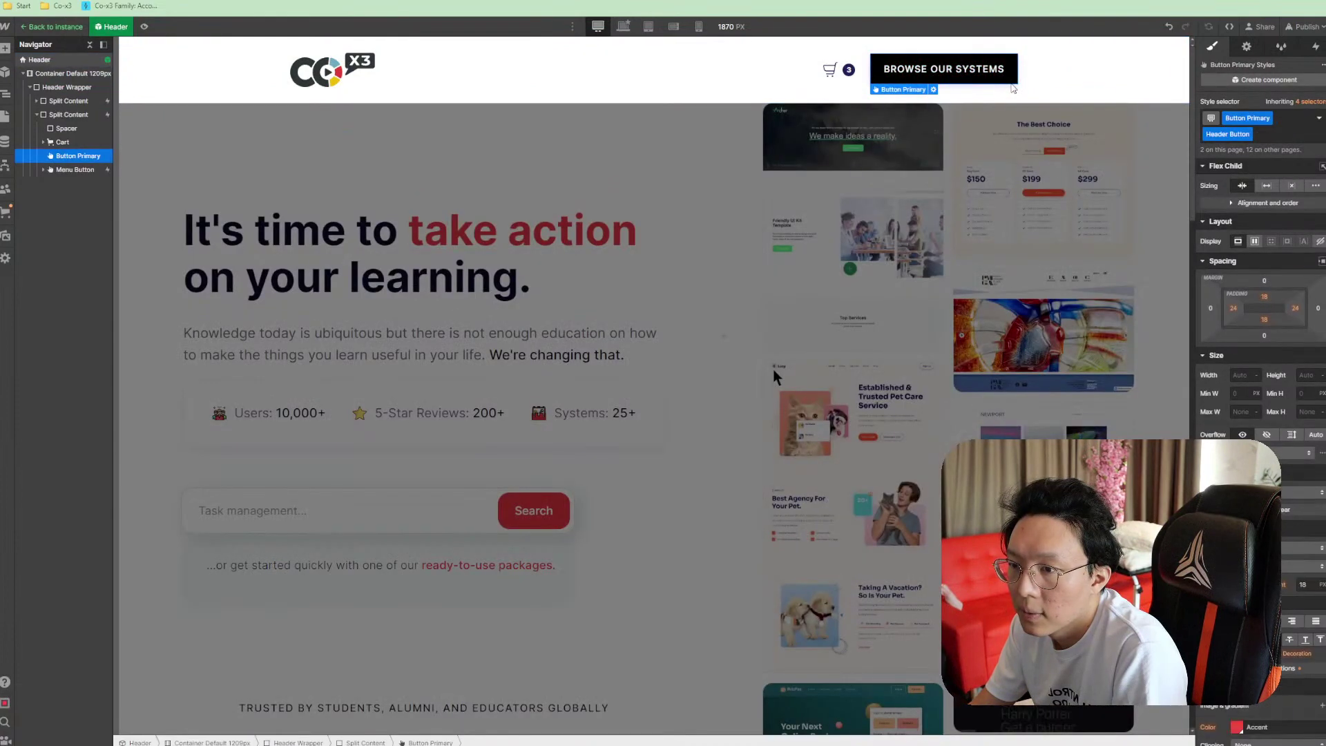
scroll(1261, 276, down, 3)
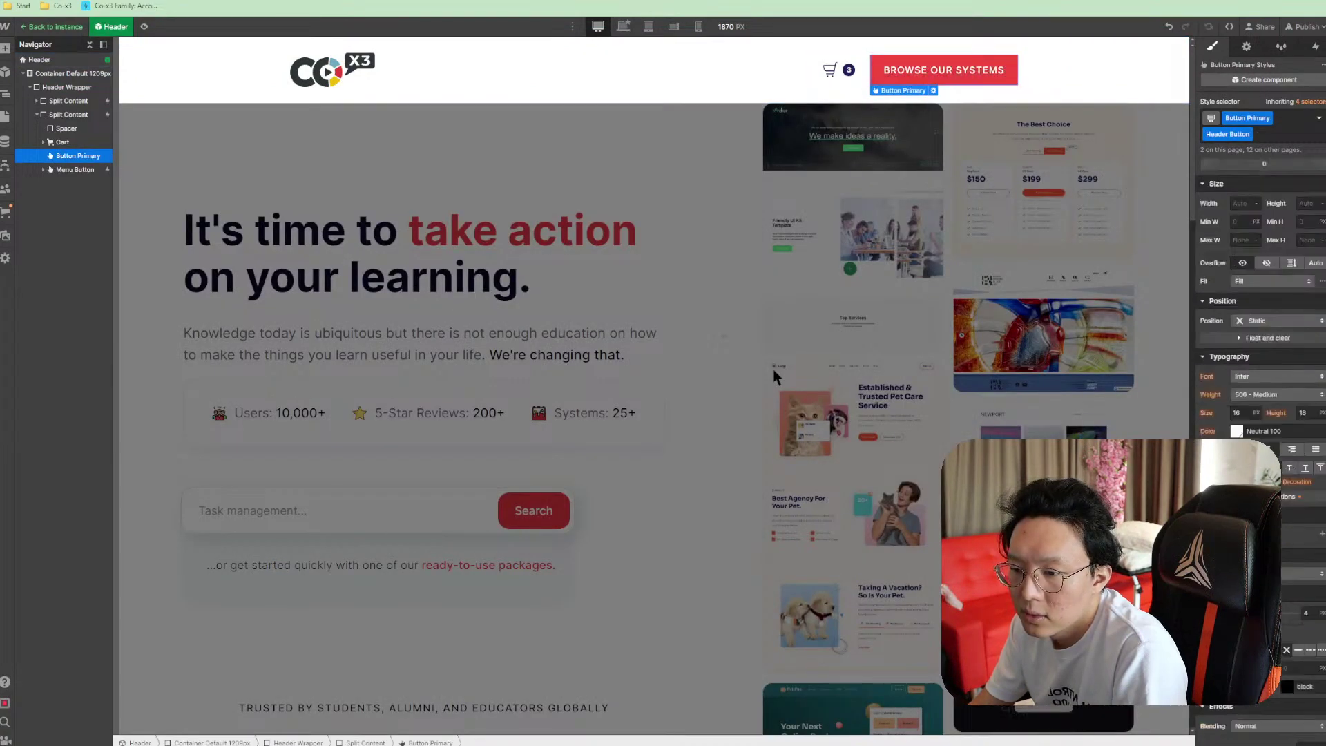
click(519, 514)
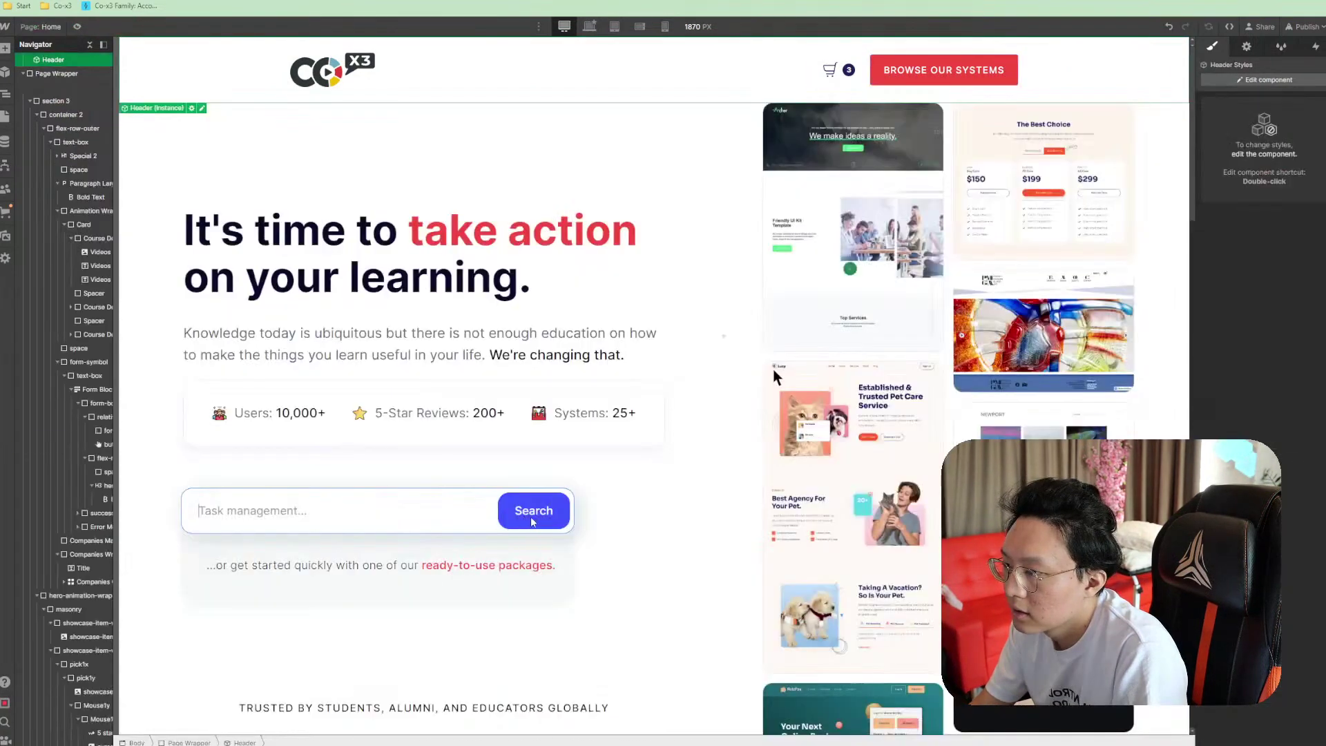
Try a 4 px corner radius on the Search button and compare it with the form and the stats card
click(519, 514)
scroll(1313, 567, down, 5)
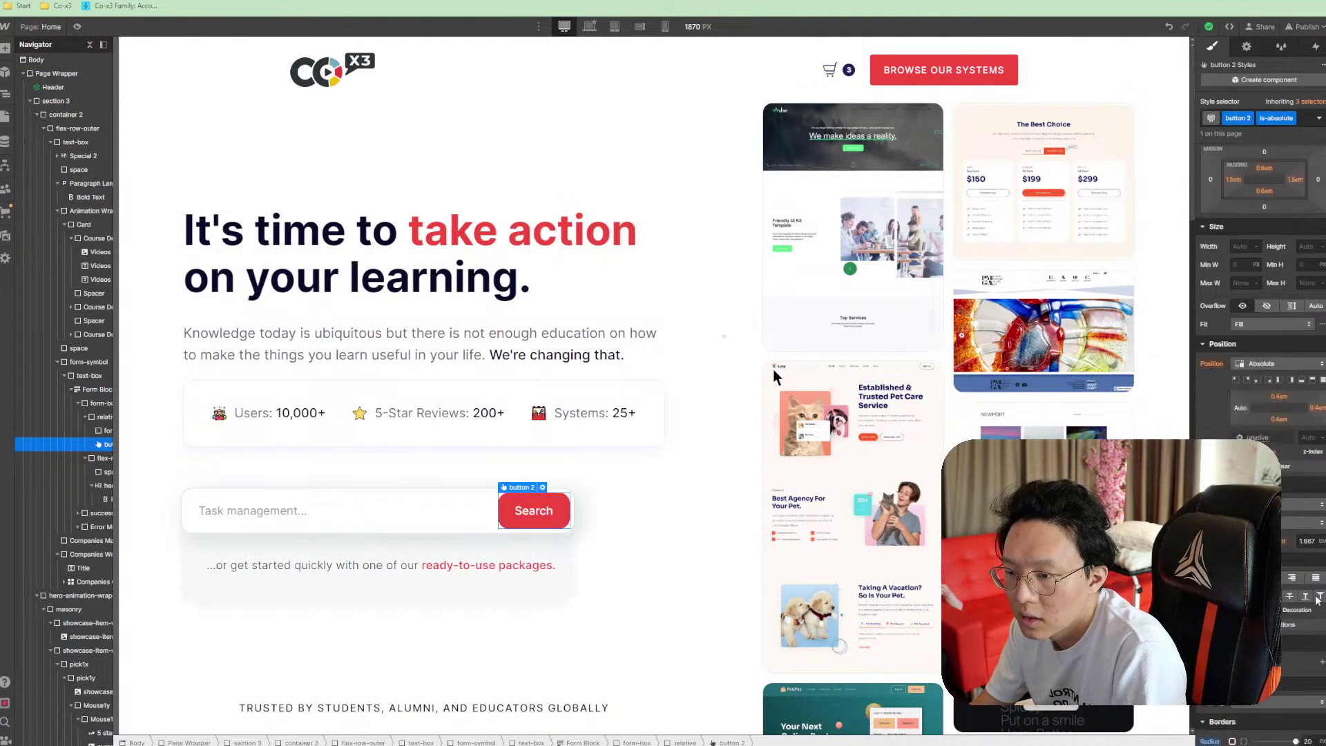
click(1309, 454)
text(4)
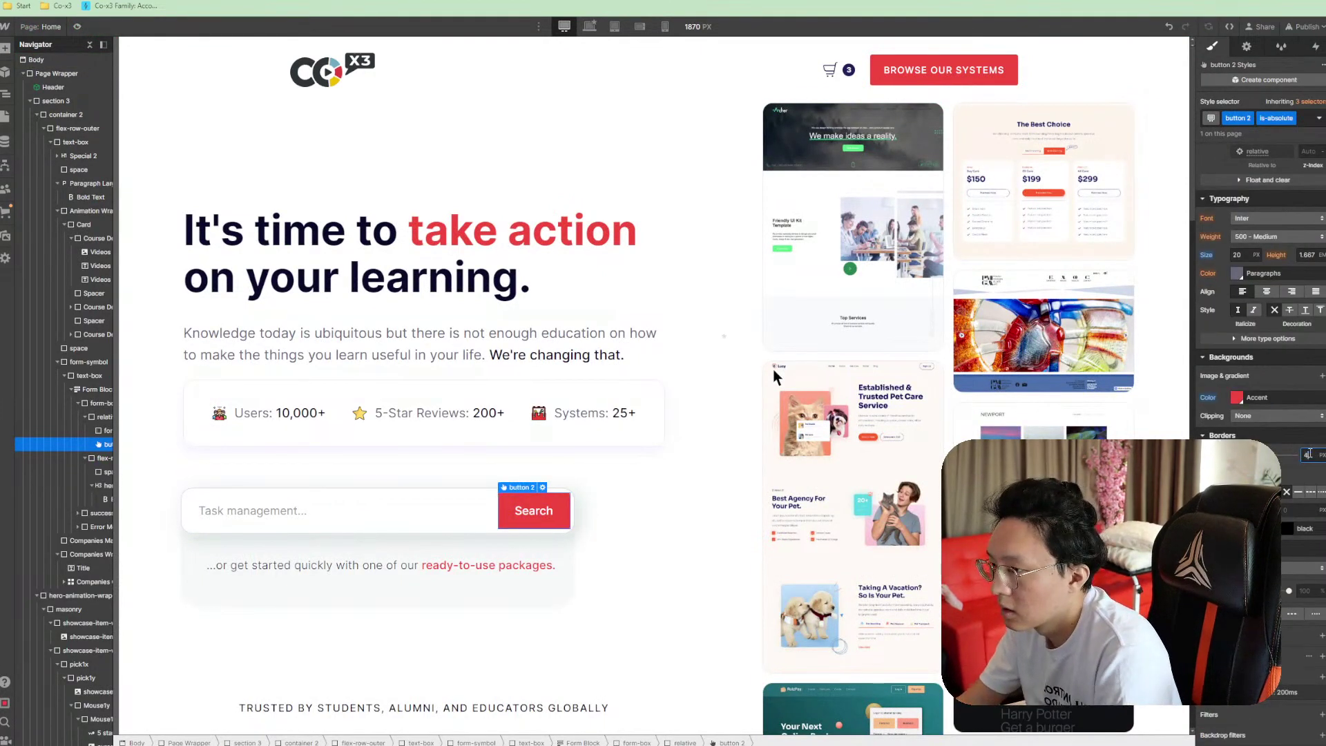
click(537, 587)
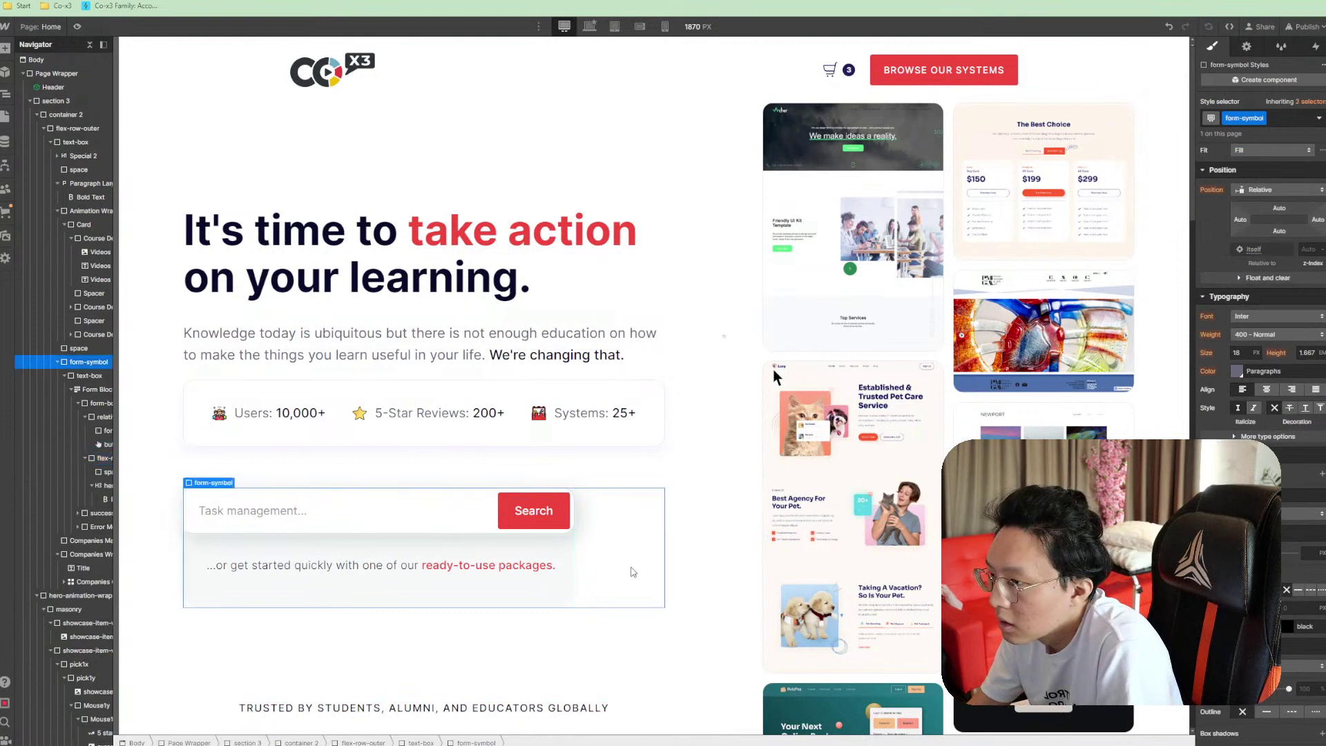
click(628, 421)
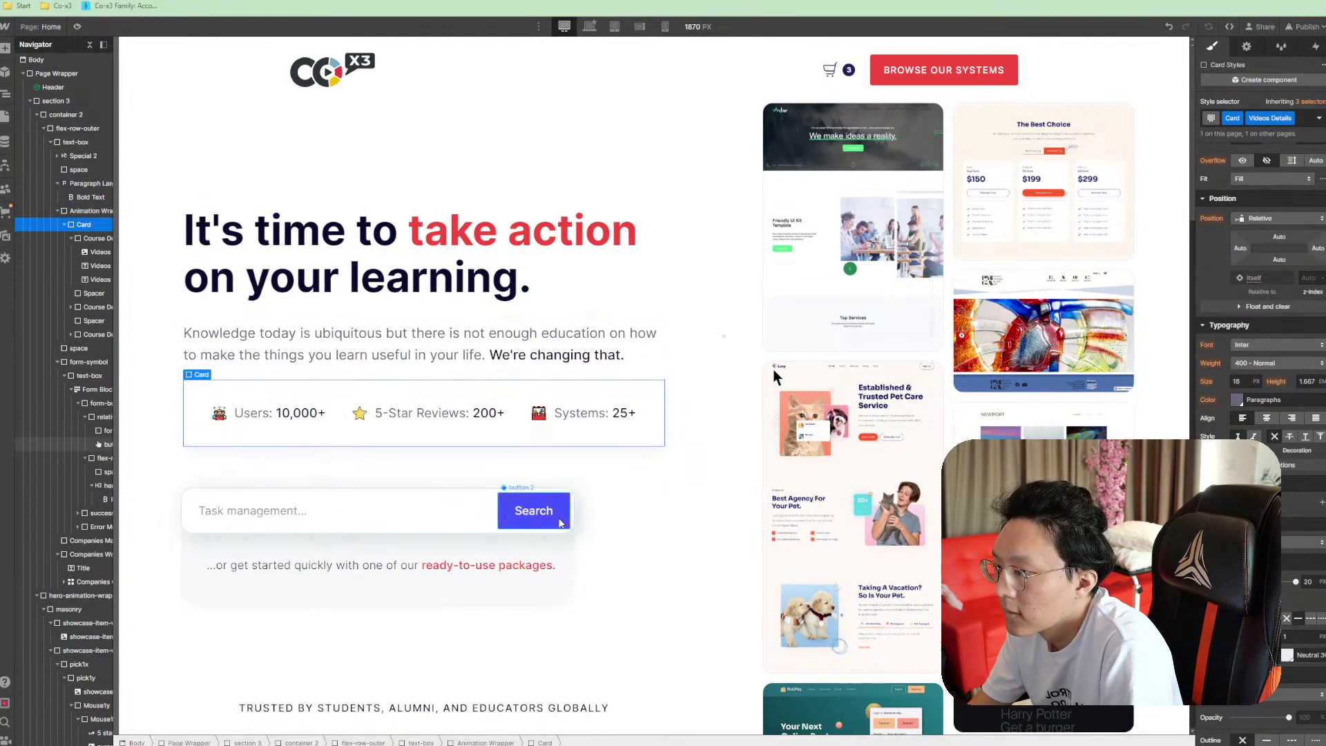
Try a 10 px corner radius on the Search button and settle on 15 px
click(534, 510)
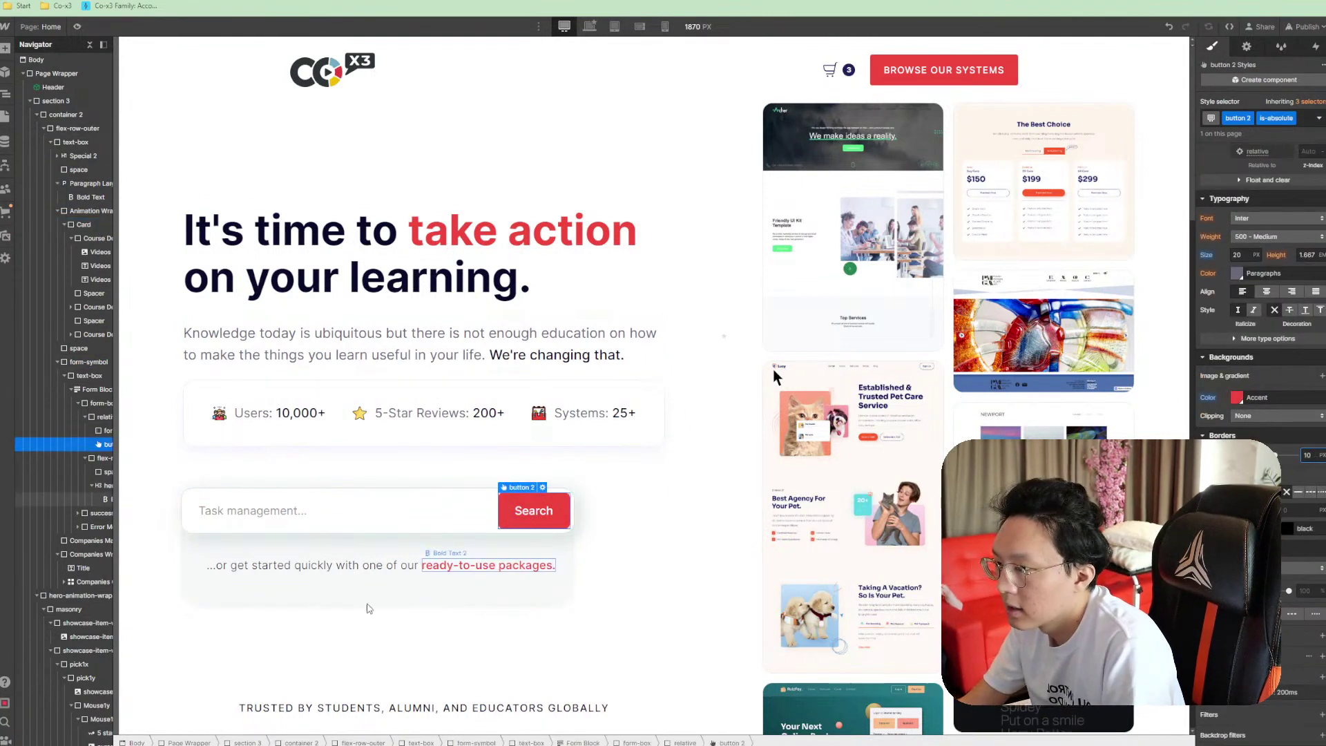
click(512, 592)
click(570, 527)
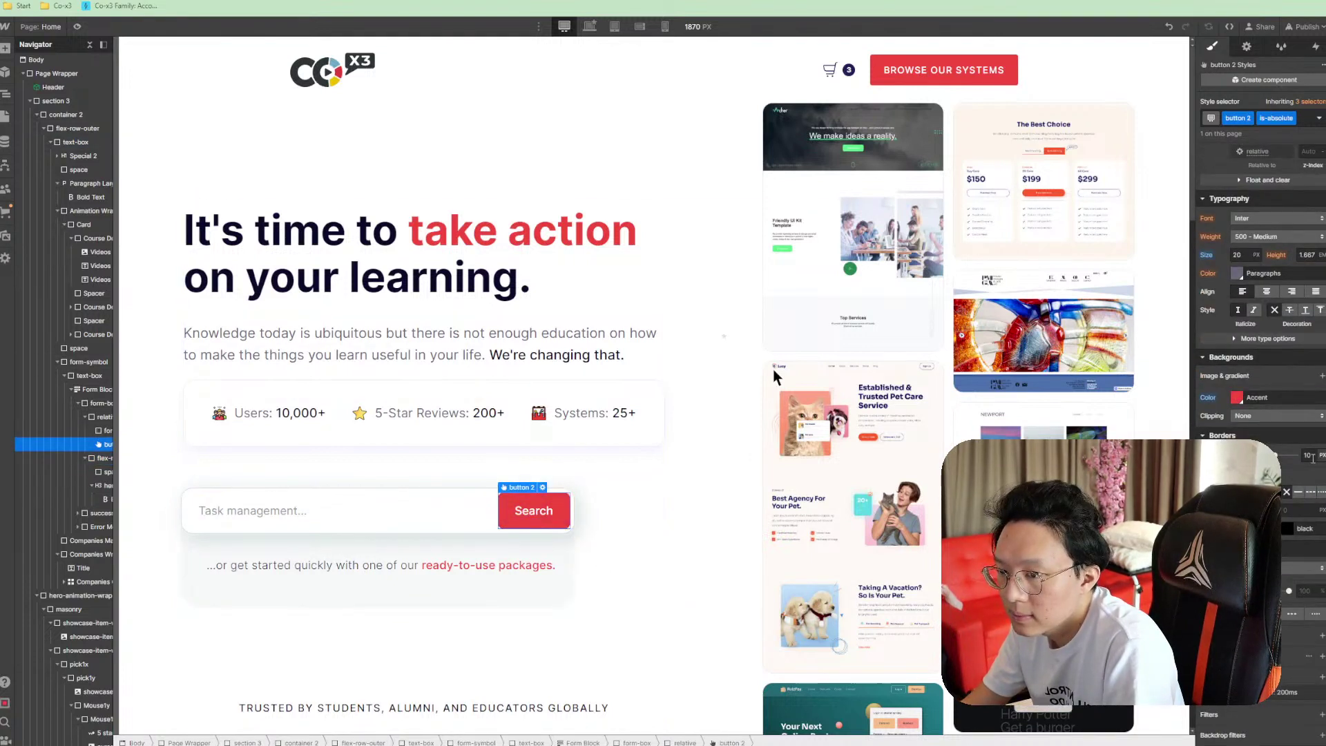
click(1313, 458)
text(15)
key(Return)
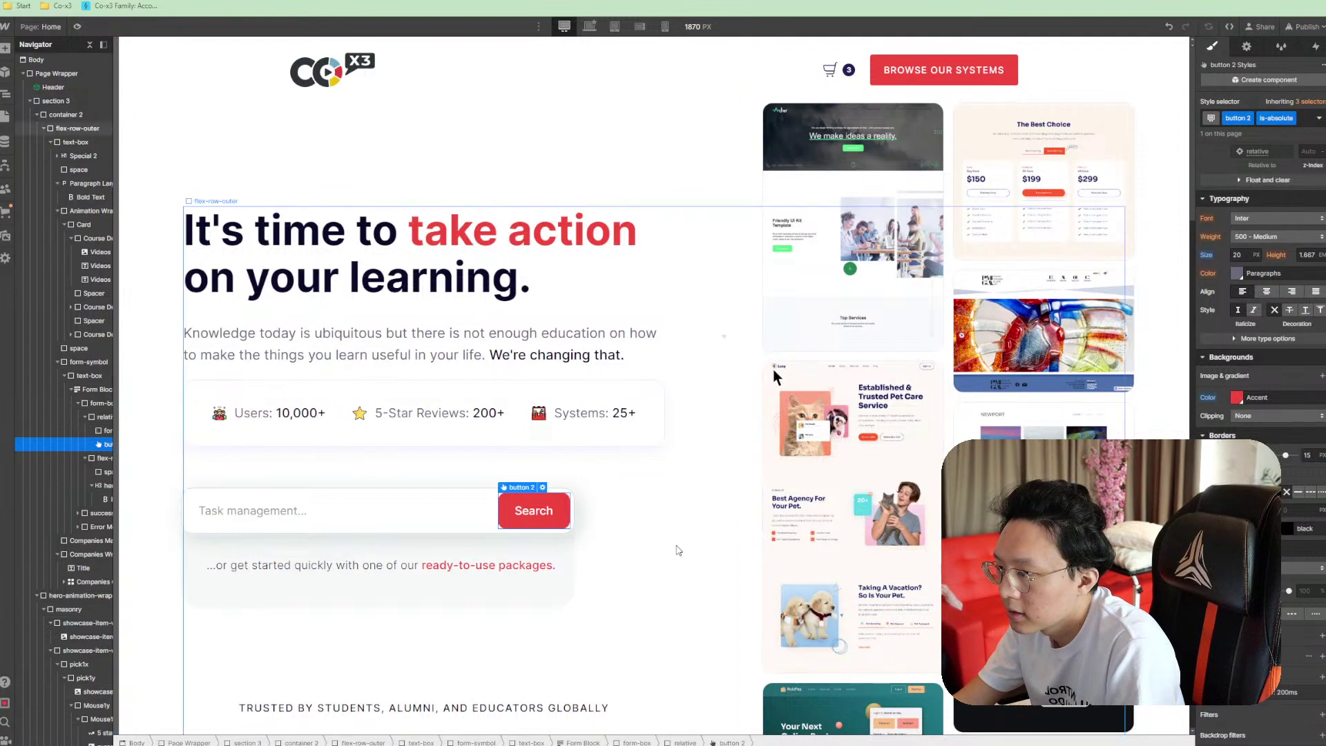
Examine the hero search form's grey flex-row-left container, its Search button and the ready-to-use packages line
click(680, 550)
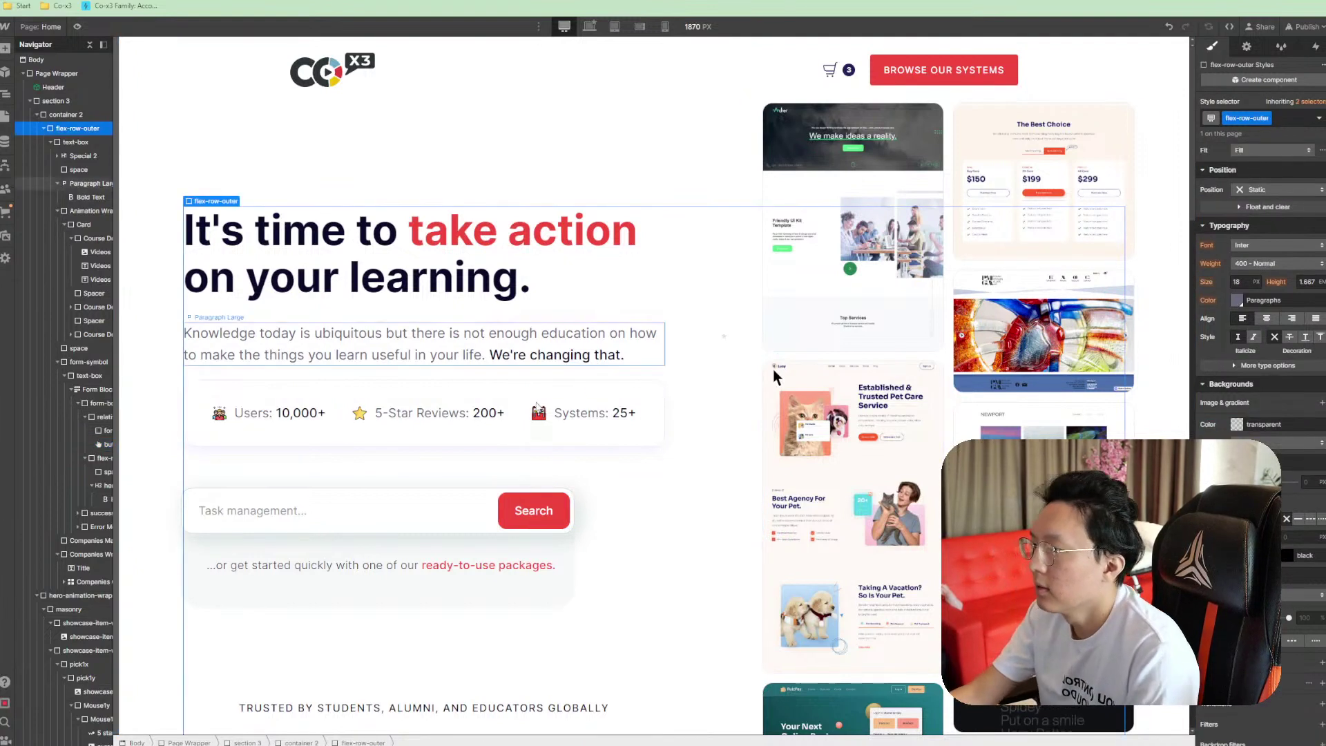
click(517, 602)
scroll(1282, 583, down, 2)
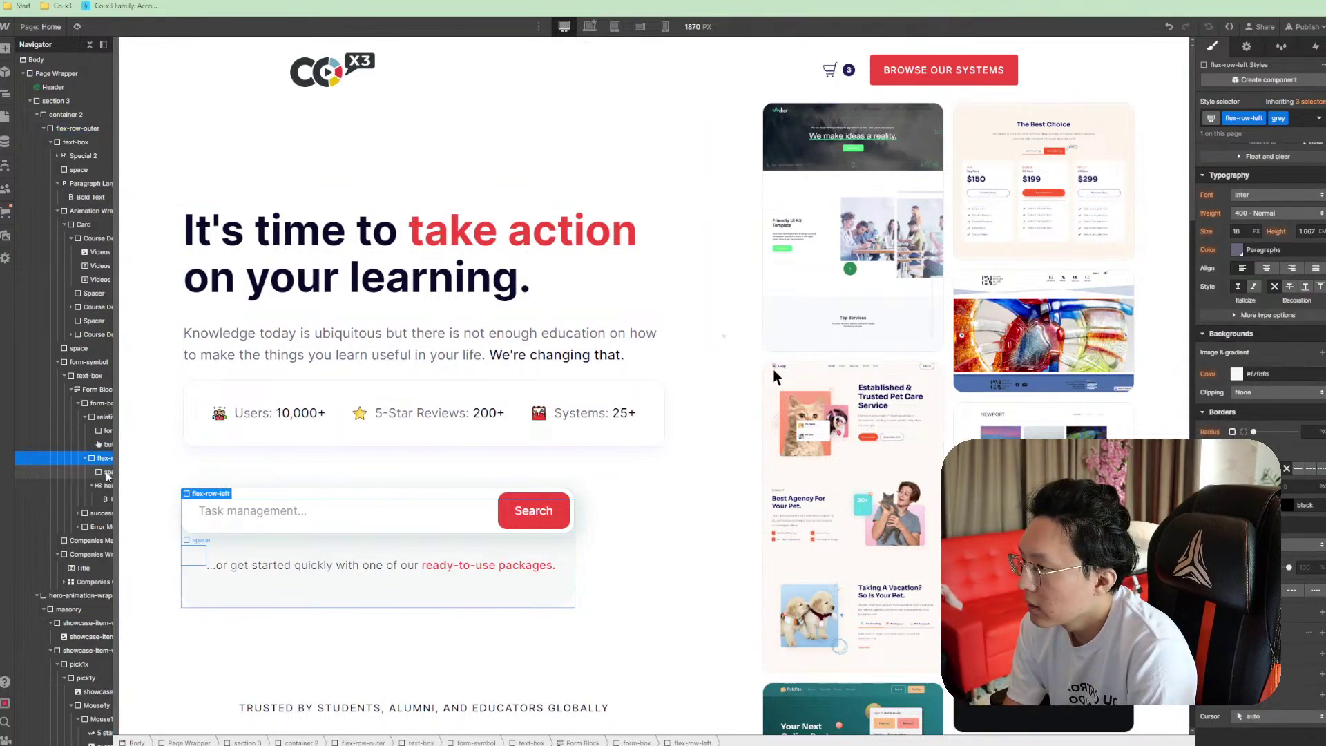
click(105, 472)
click(102, 459)
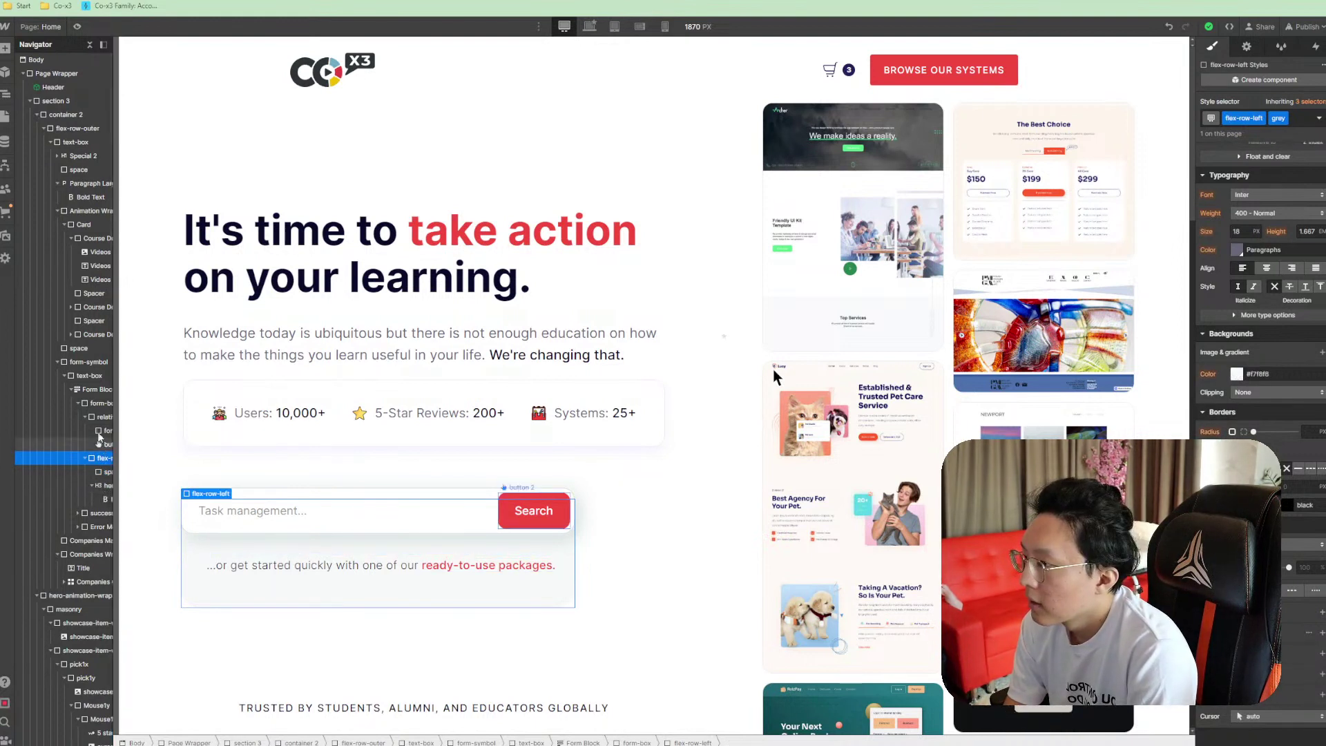
click(639, 591)
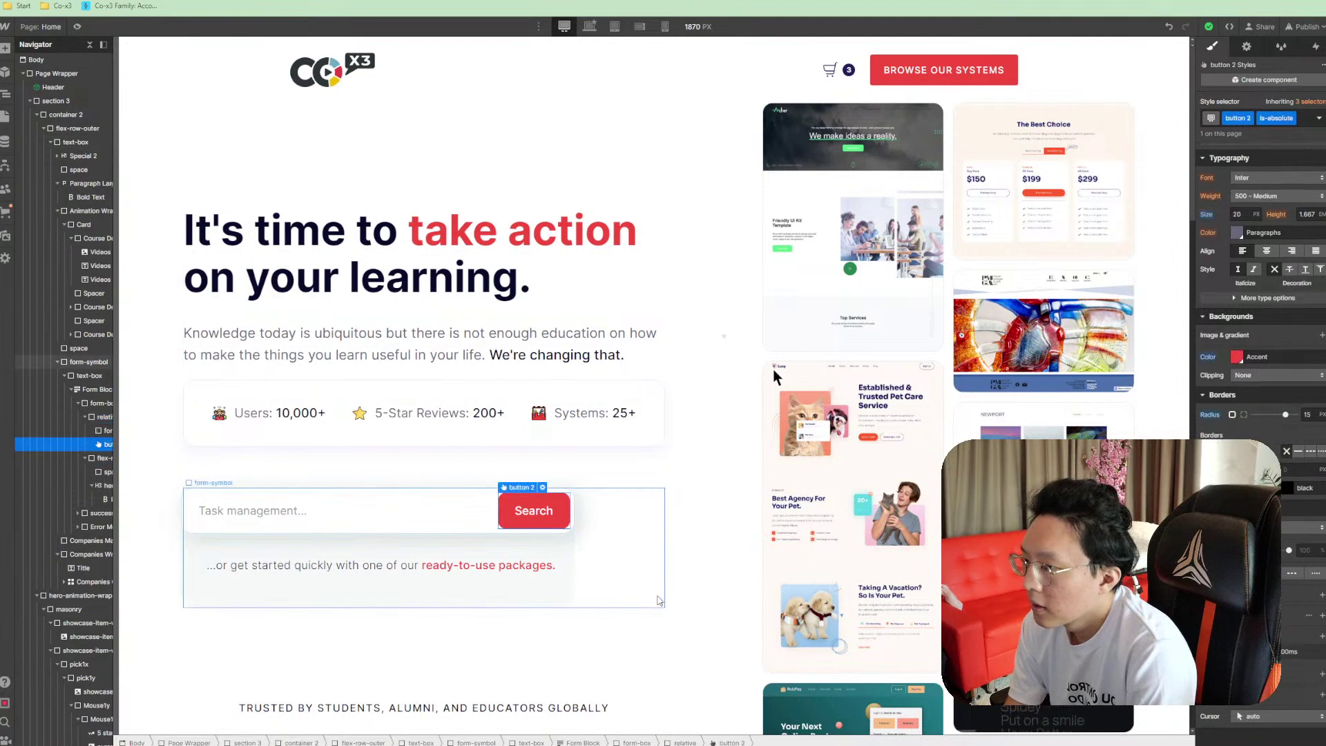
click(697, 638)
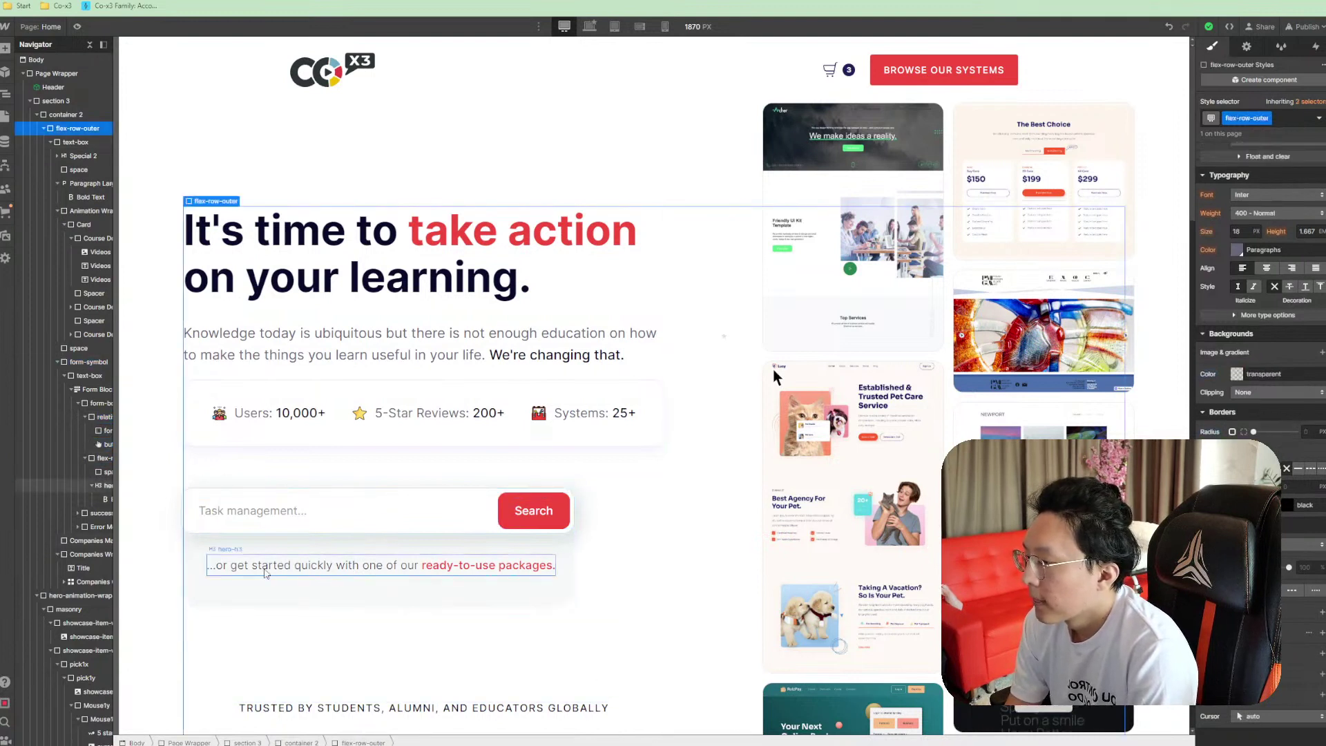
click(219, 566)
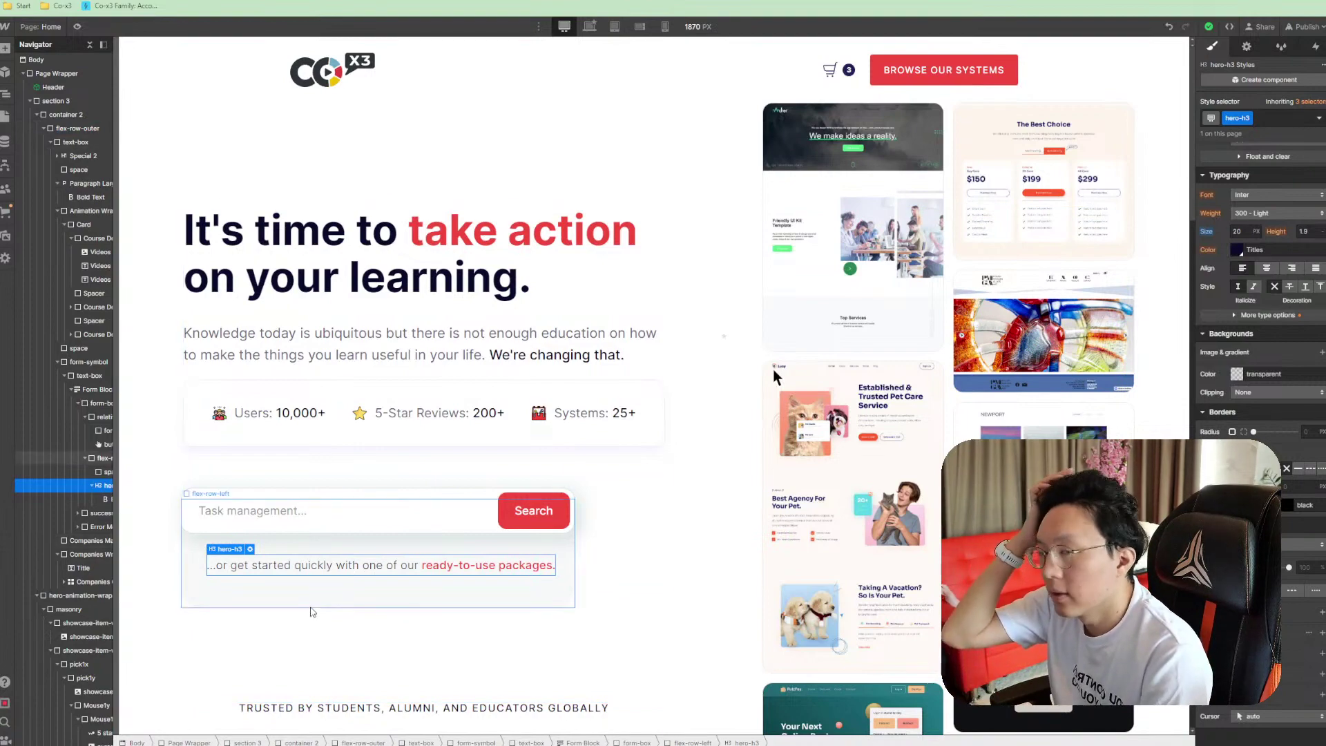
click(770, 525)
scroll(665, 509, down, 5)
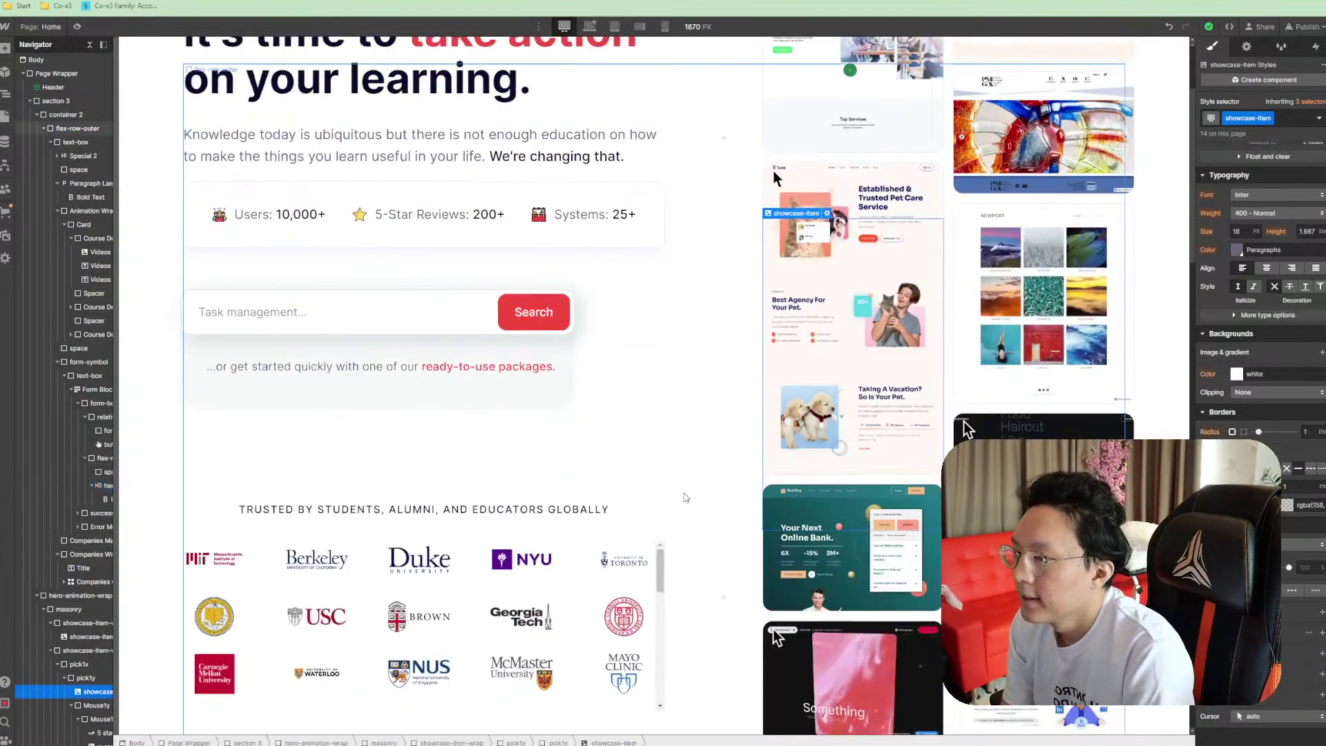
scroll(665, 510, up, 5)
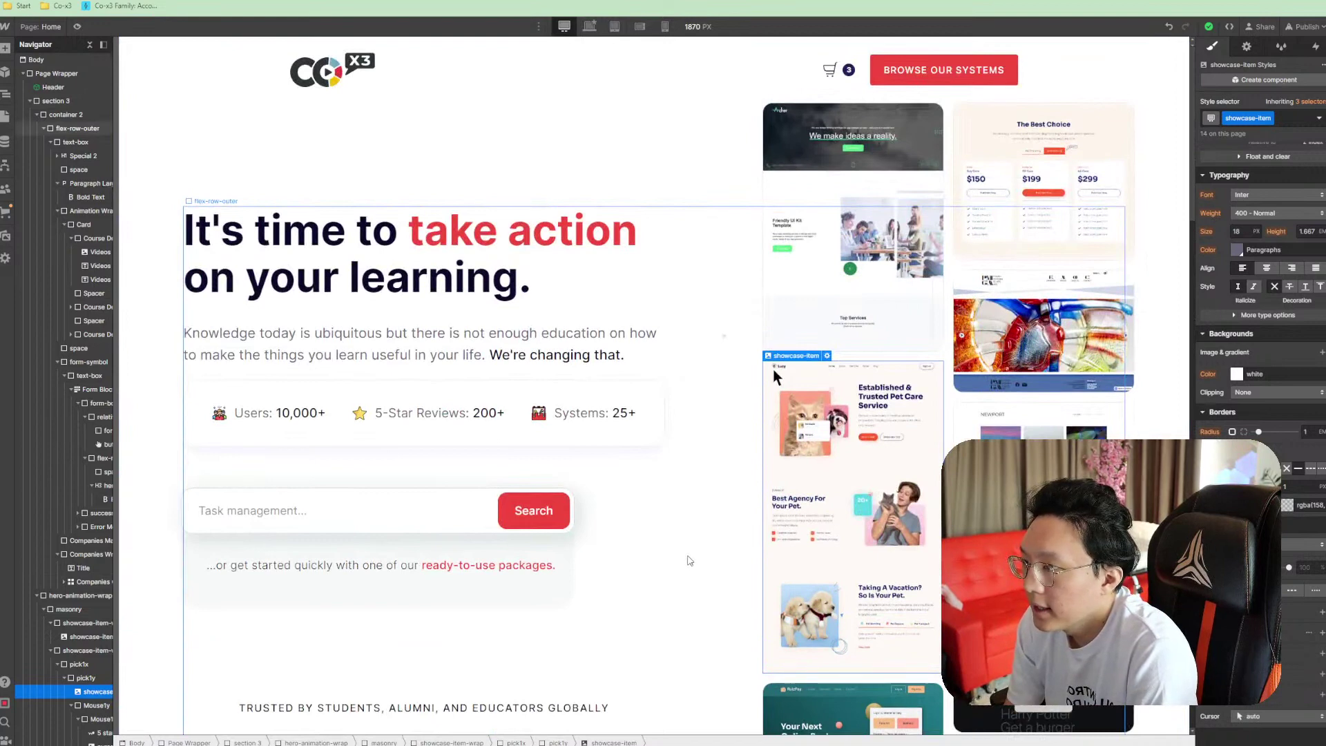
Examine the Companies Main Top and Companies Wrapper blocks in the hero and the page sections below them
scroll(688, 560, down, 4)
click(188, 615)
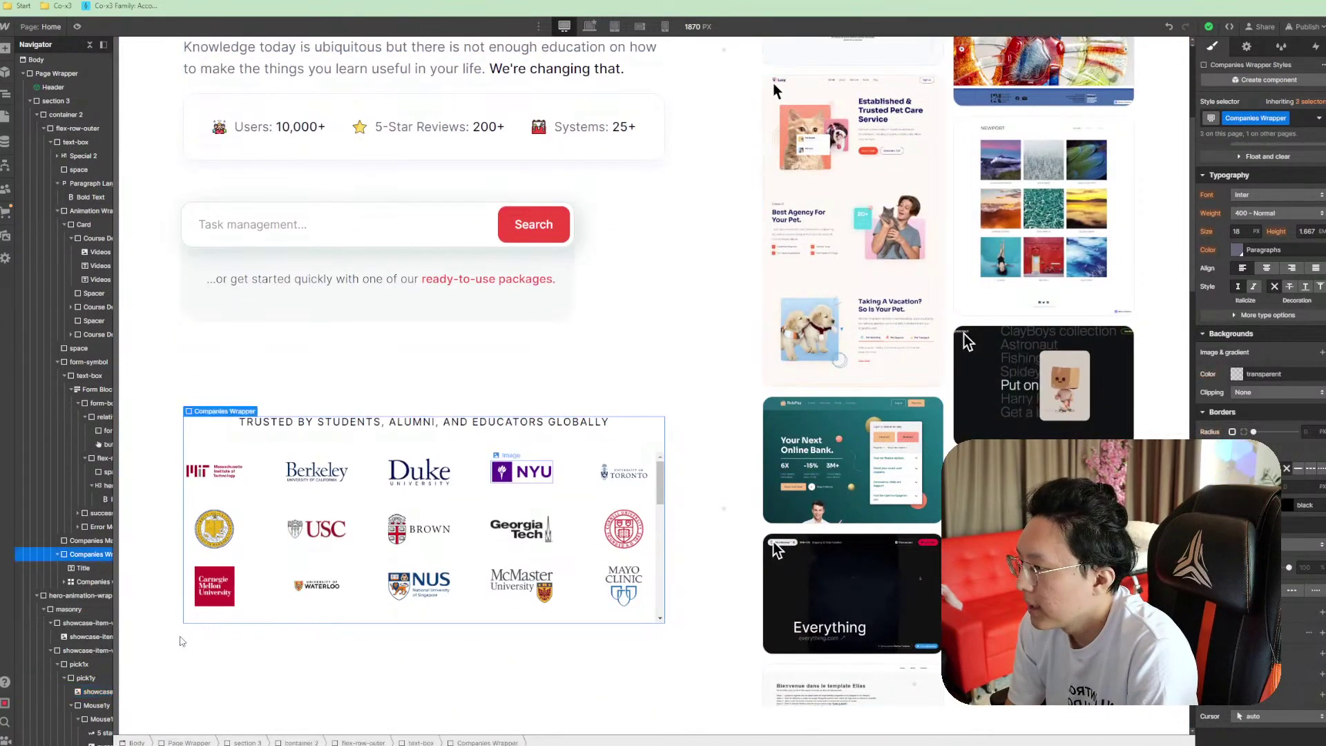
click(92, 543)
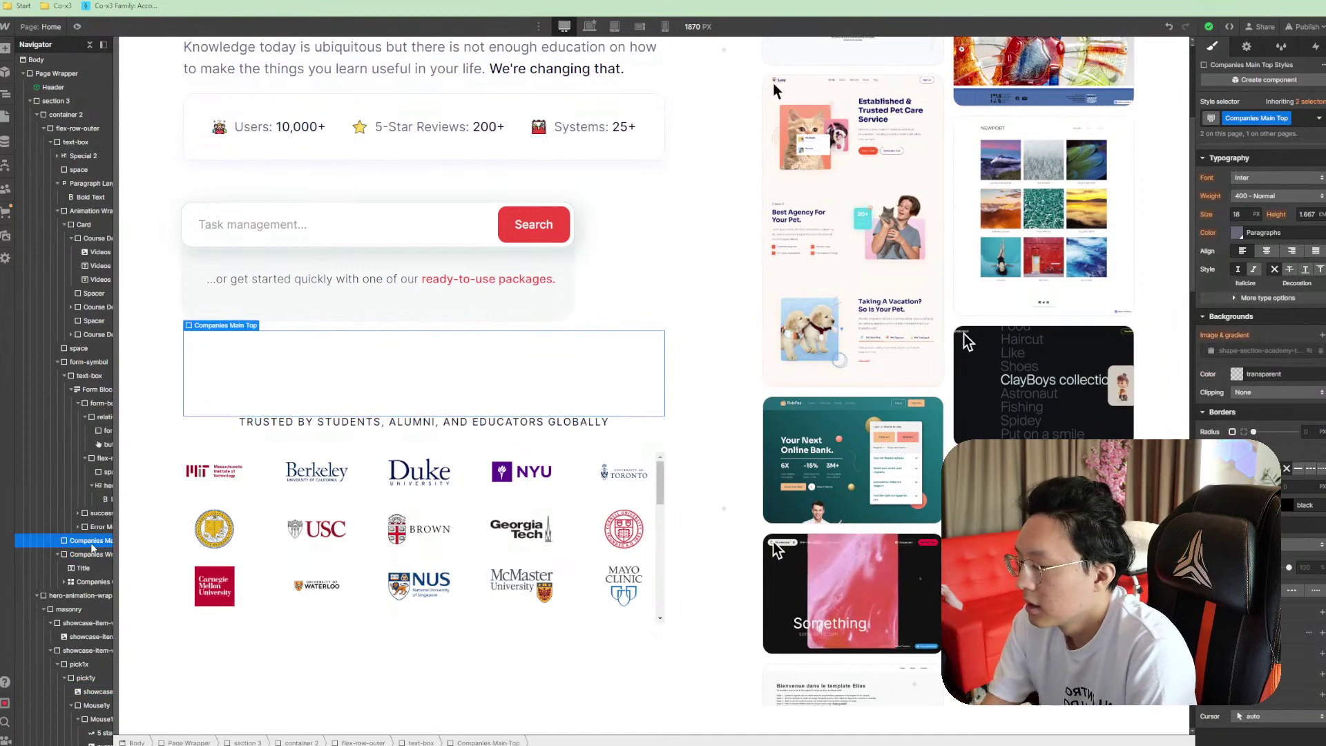
click(101, 552)
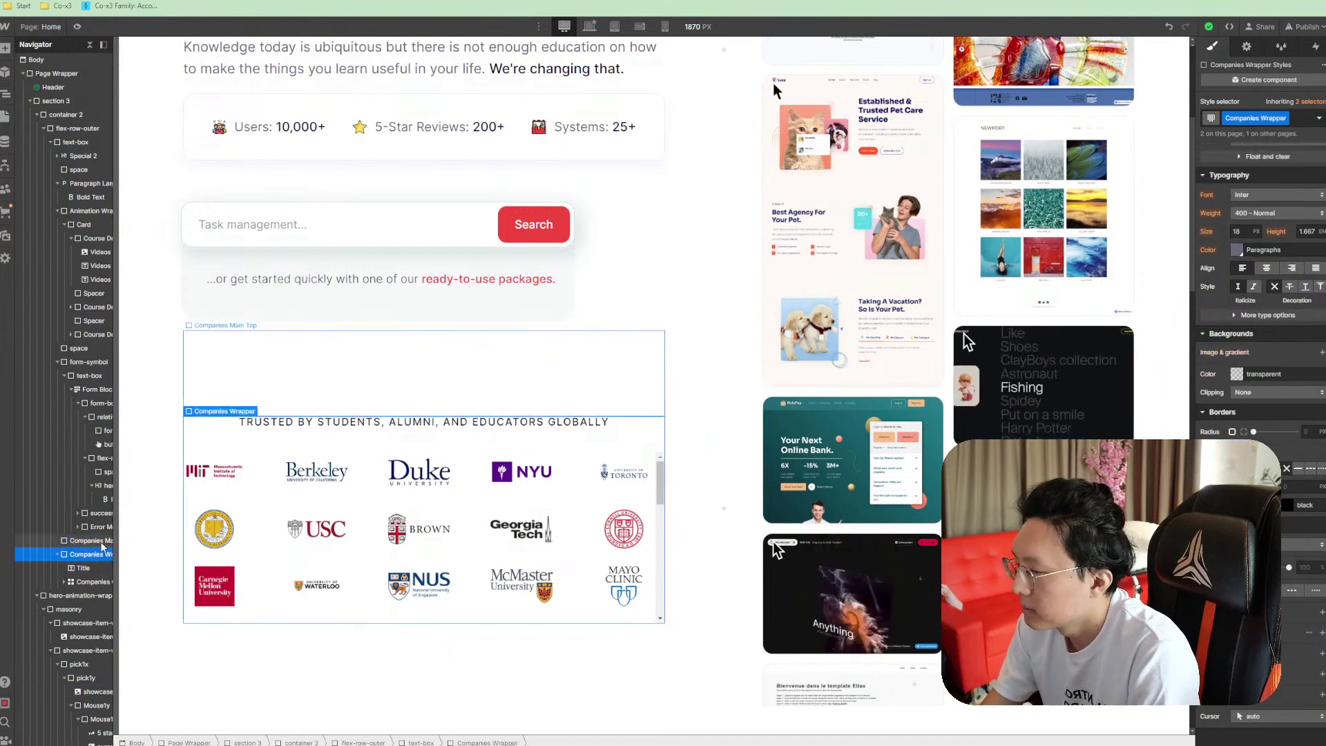
scroll(710, 587, down, 5)
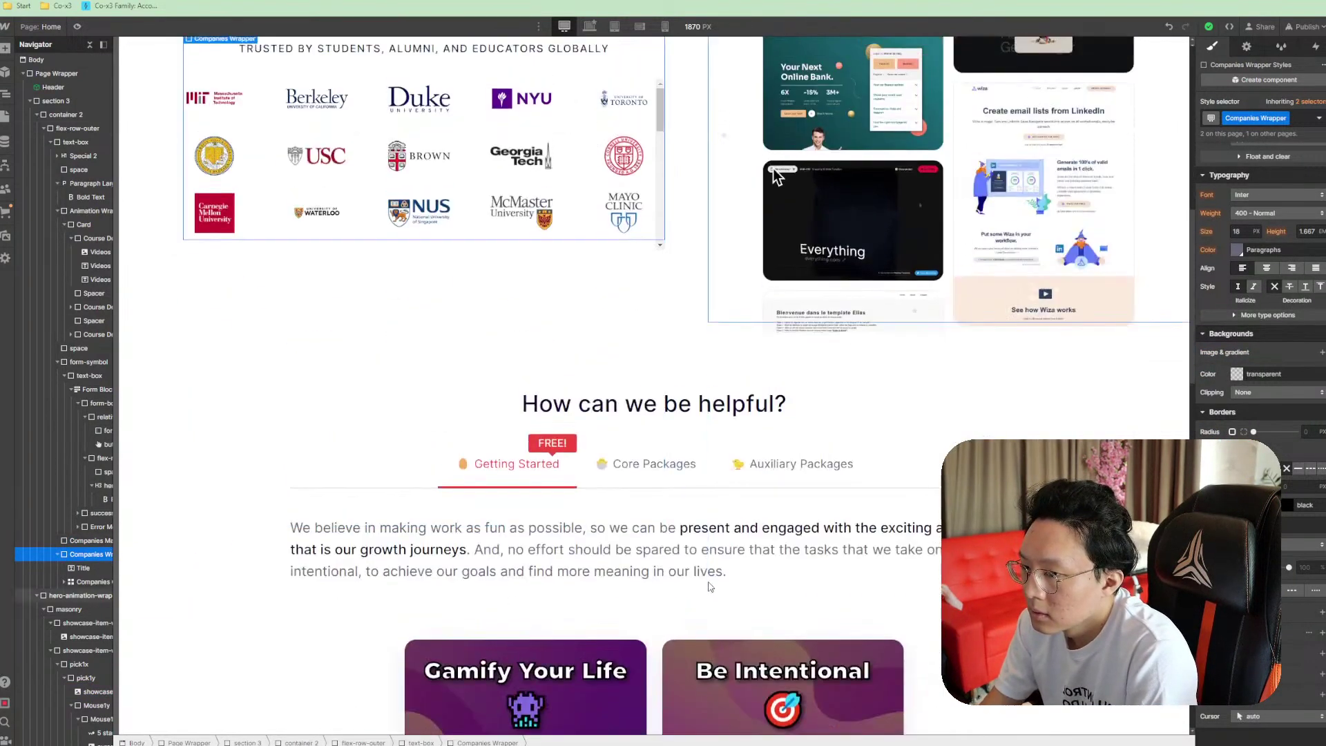
scroll(908, 597, down, 4)
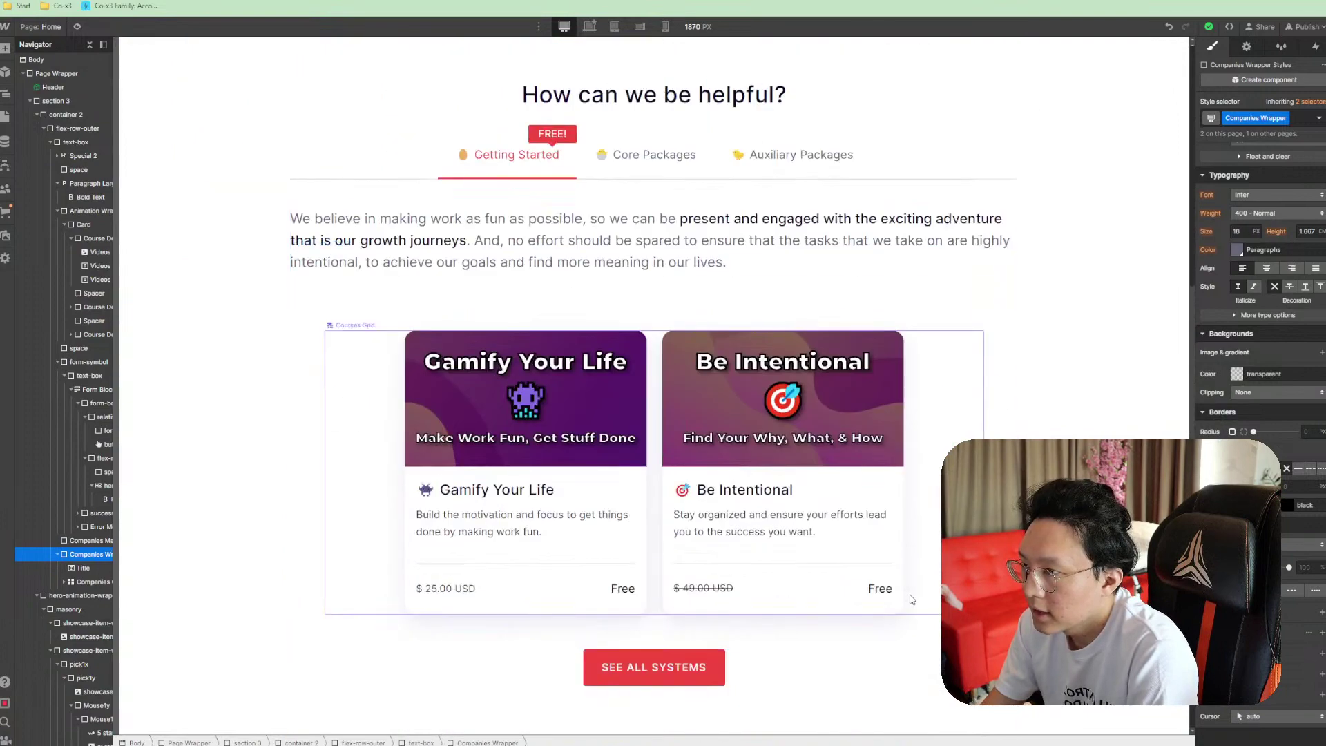
scroll(910, 599, up, 12)
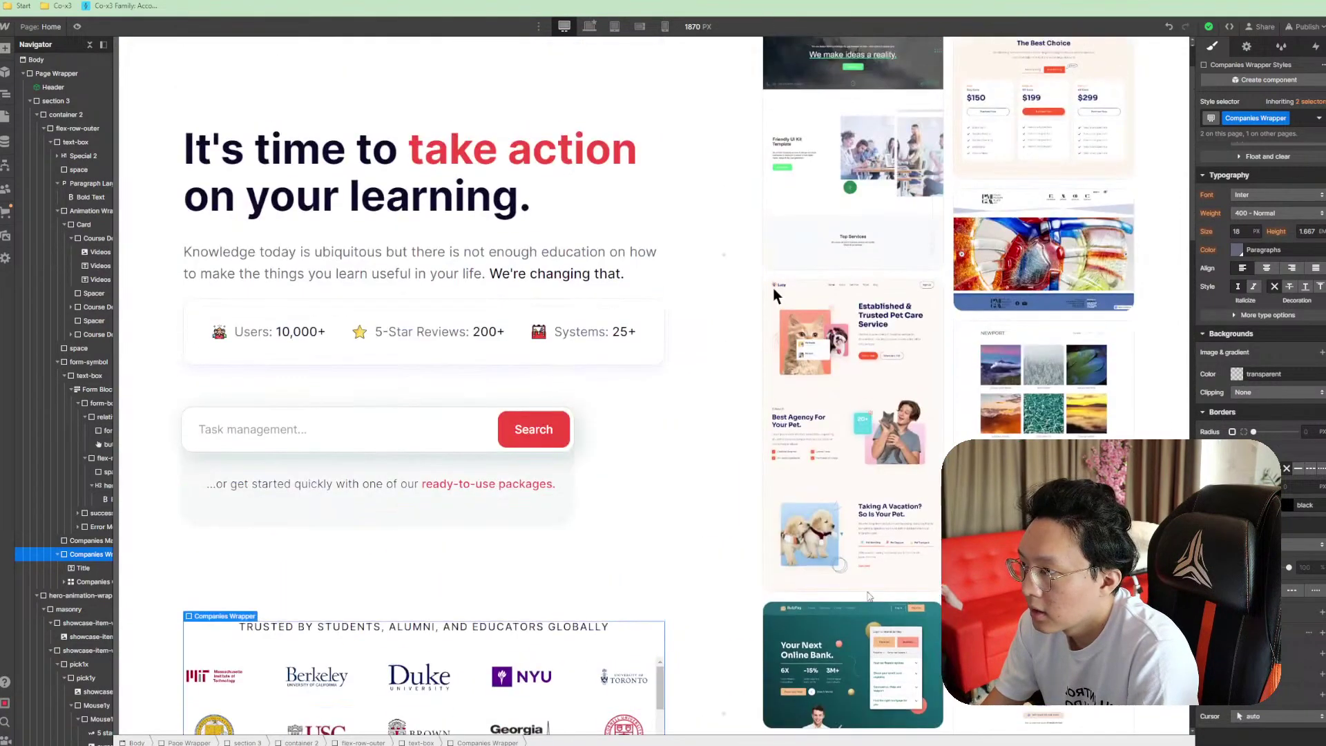
scroll(869, 595, up, 2)
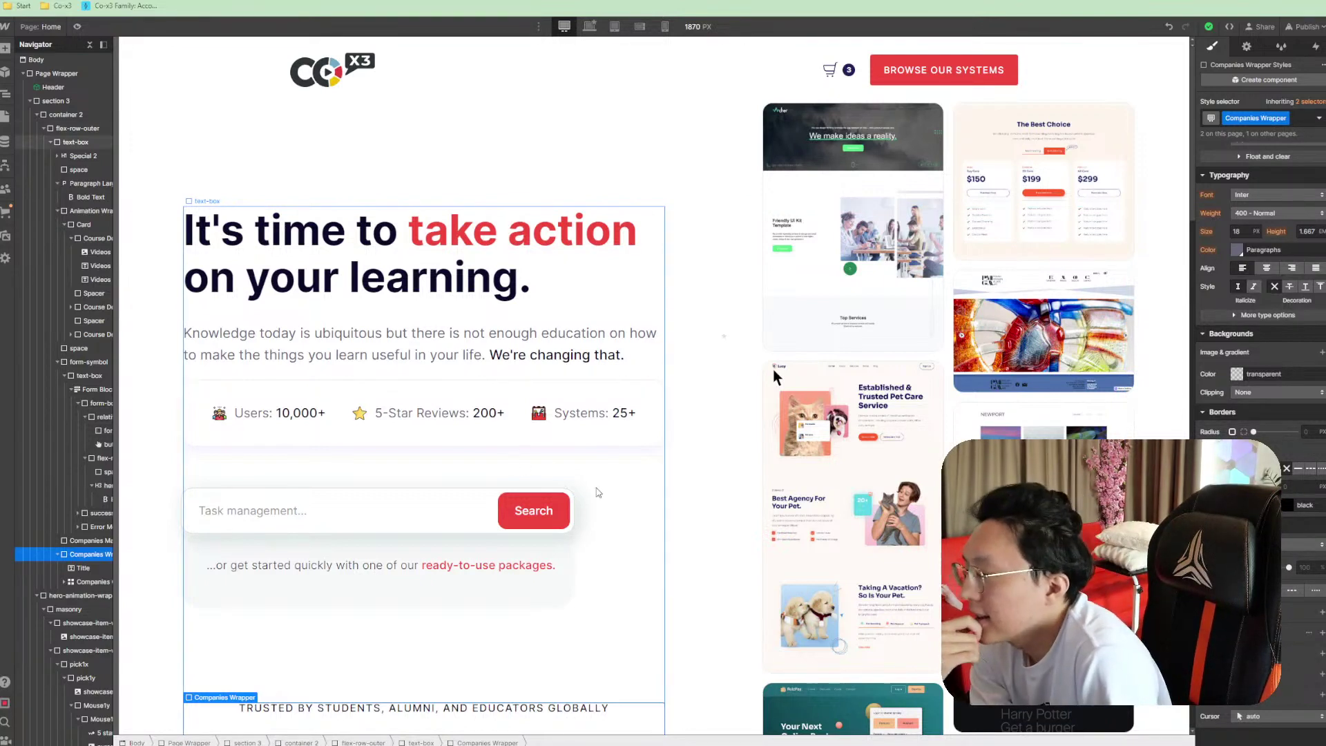
scroll(662, 503, down, 3)
scroll(622, 608, down, 10)
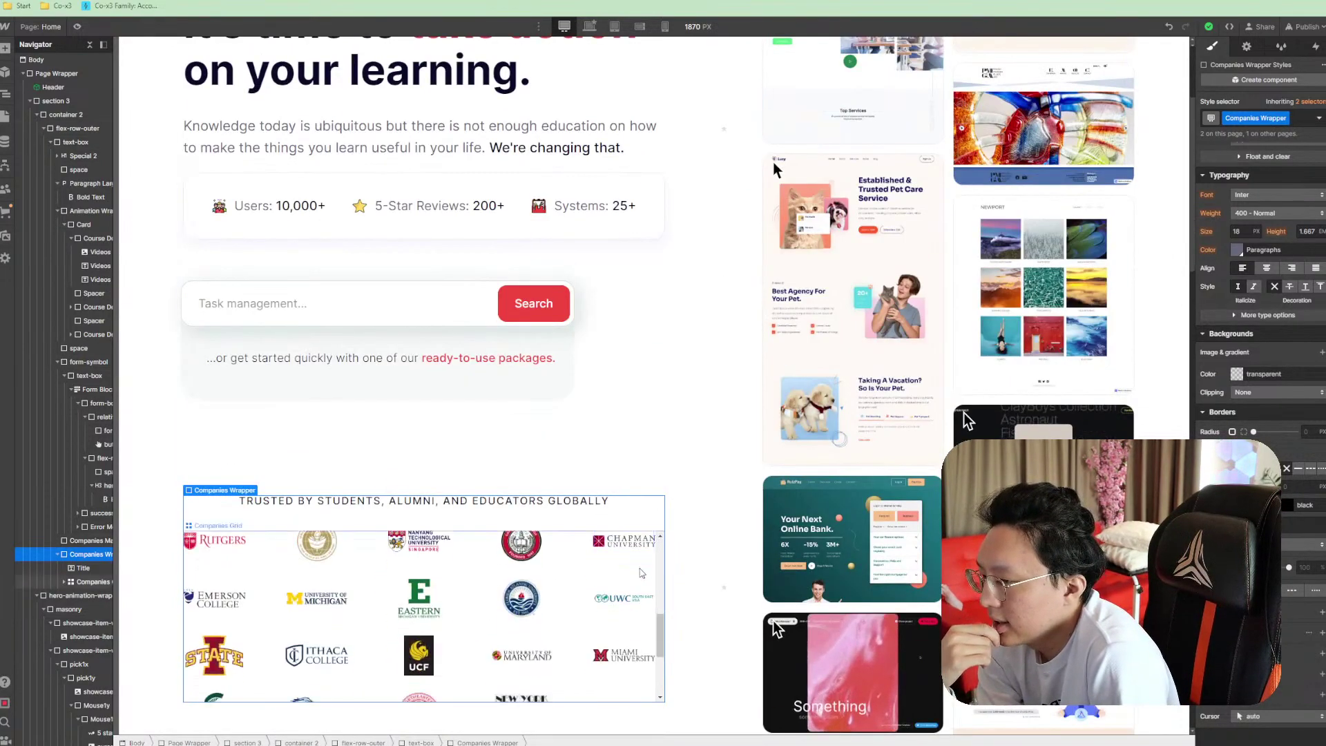
scroll(716, 608, up, 3)
scroll(717, 610, down, 8)
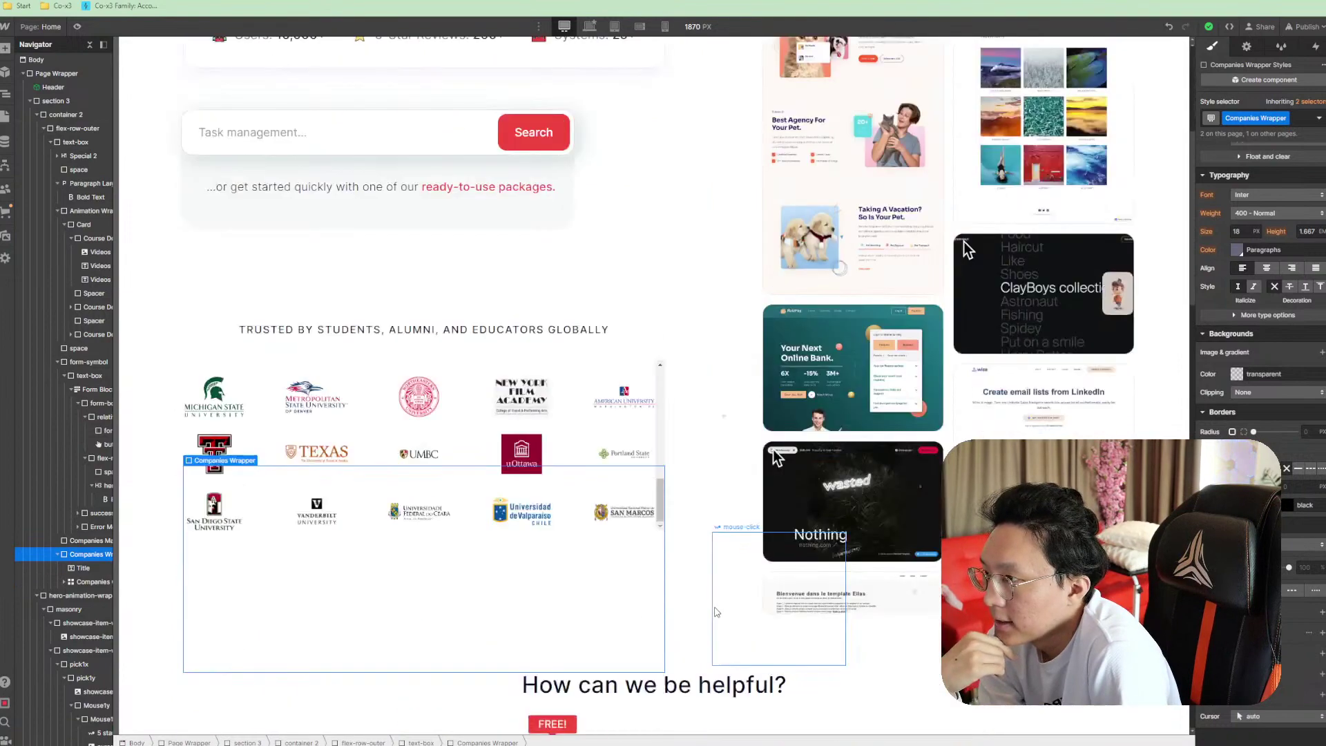
Delete the empty Companies Main Top block and the Companies Wrapper holding the university logos from the hero text column
scroll(717, 611, up, 5)
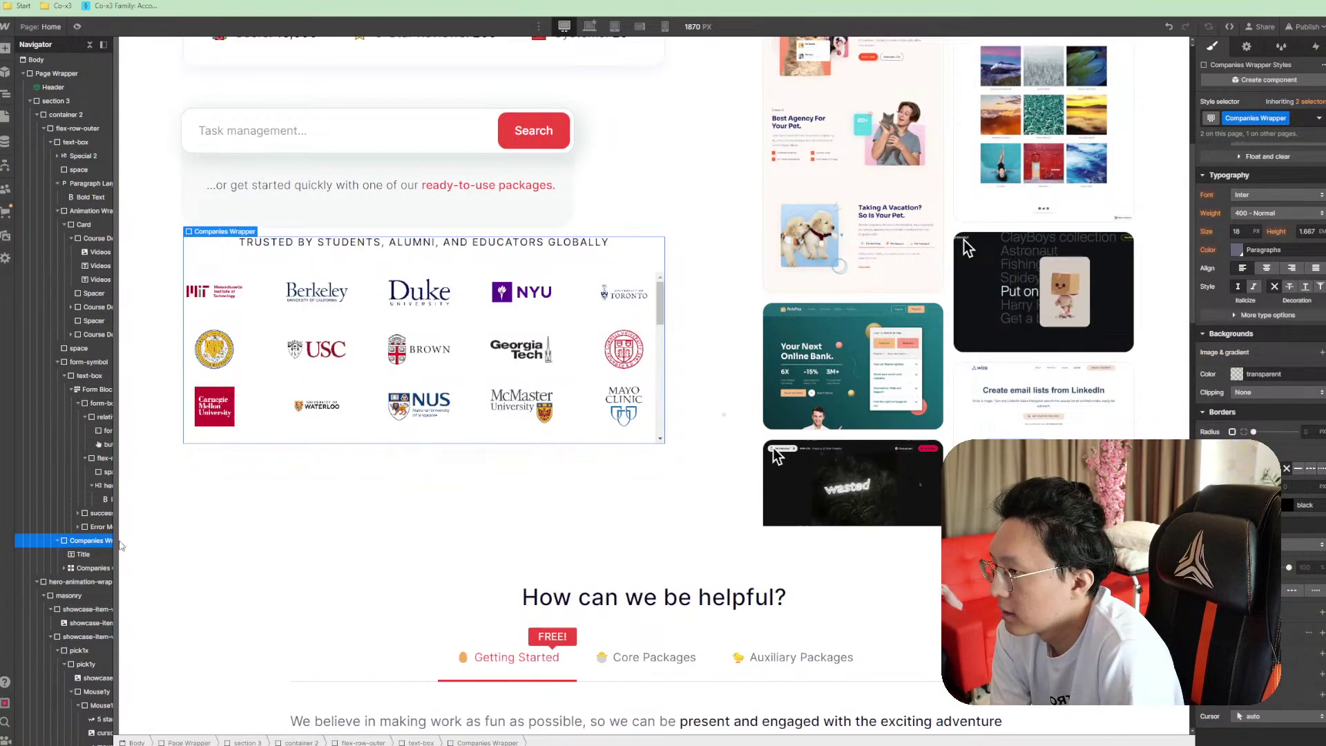
key(Delete)
scroll(644, 559, up, 5)
scroll(647, 560, down, 3)
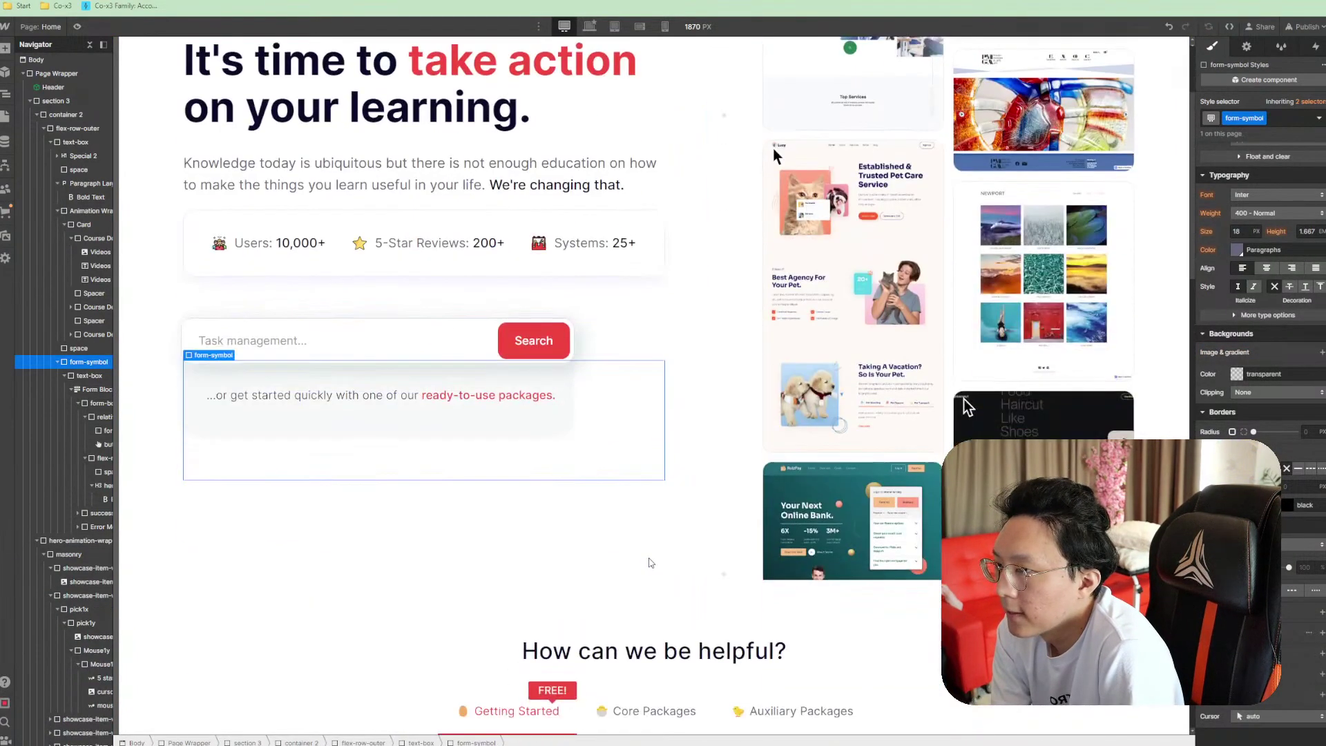
scroll(649, 563, up, 1)
scroll(649, 563, up, 3)
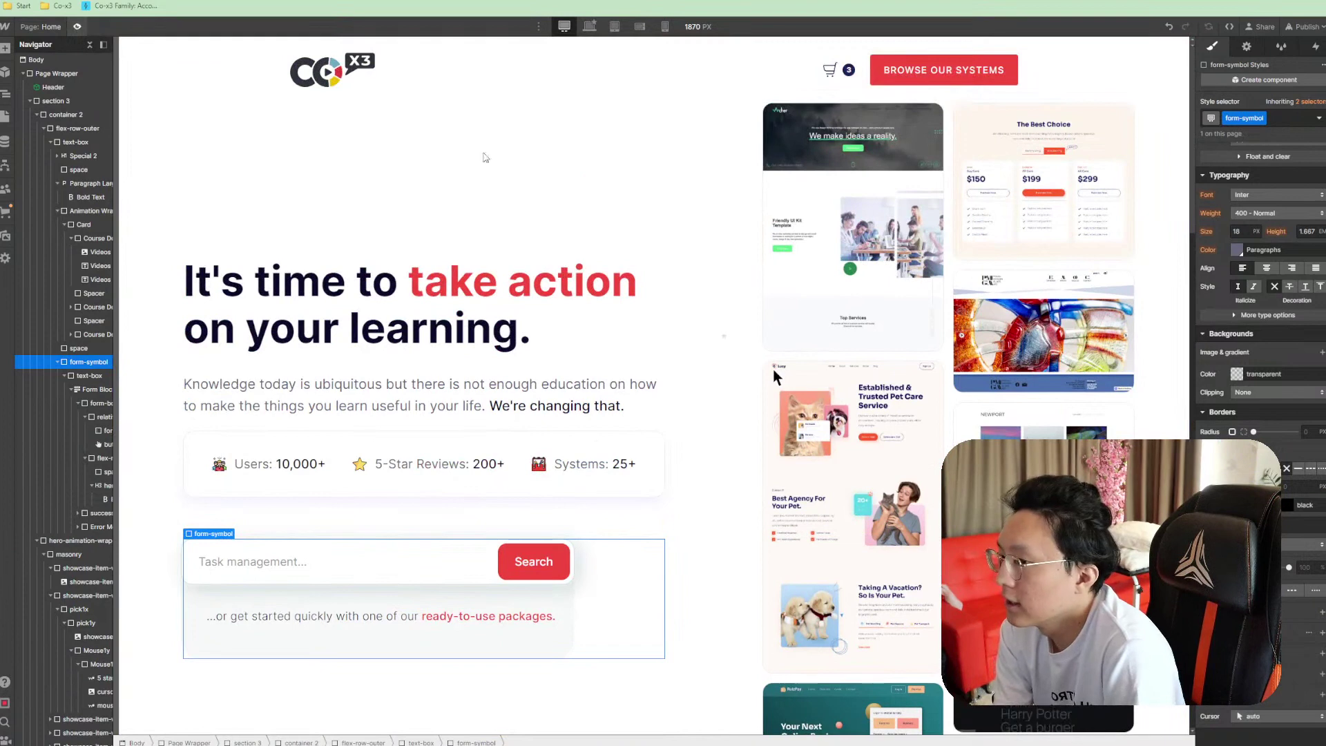
Preview the home page hero and return to the editing view
key(ctrl+shift+p)
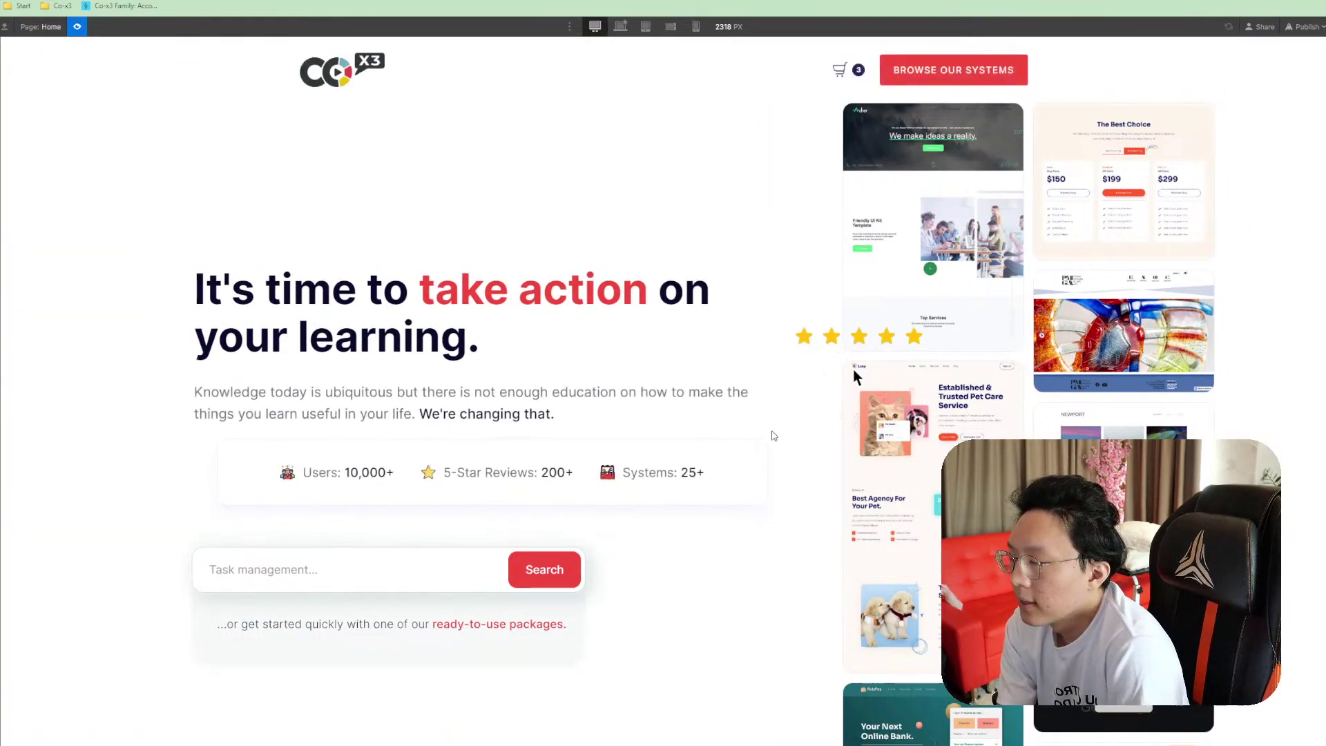
scroll(764, 433, down, 2)
scroll(764, 433, up, 2)
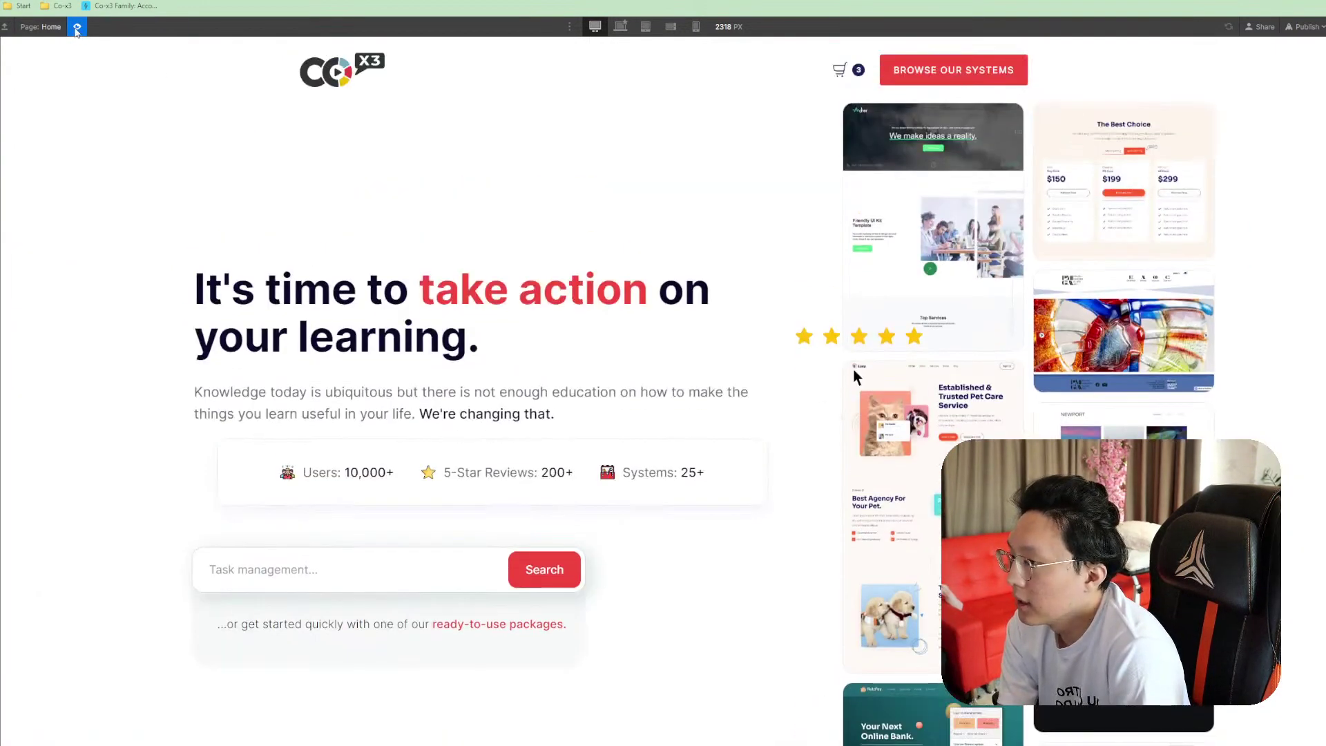
key(ctrl+shift+p)
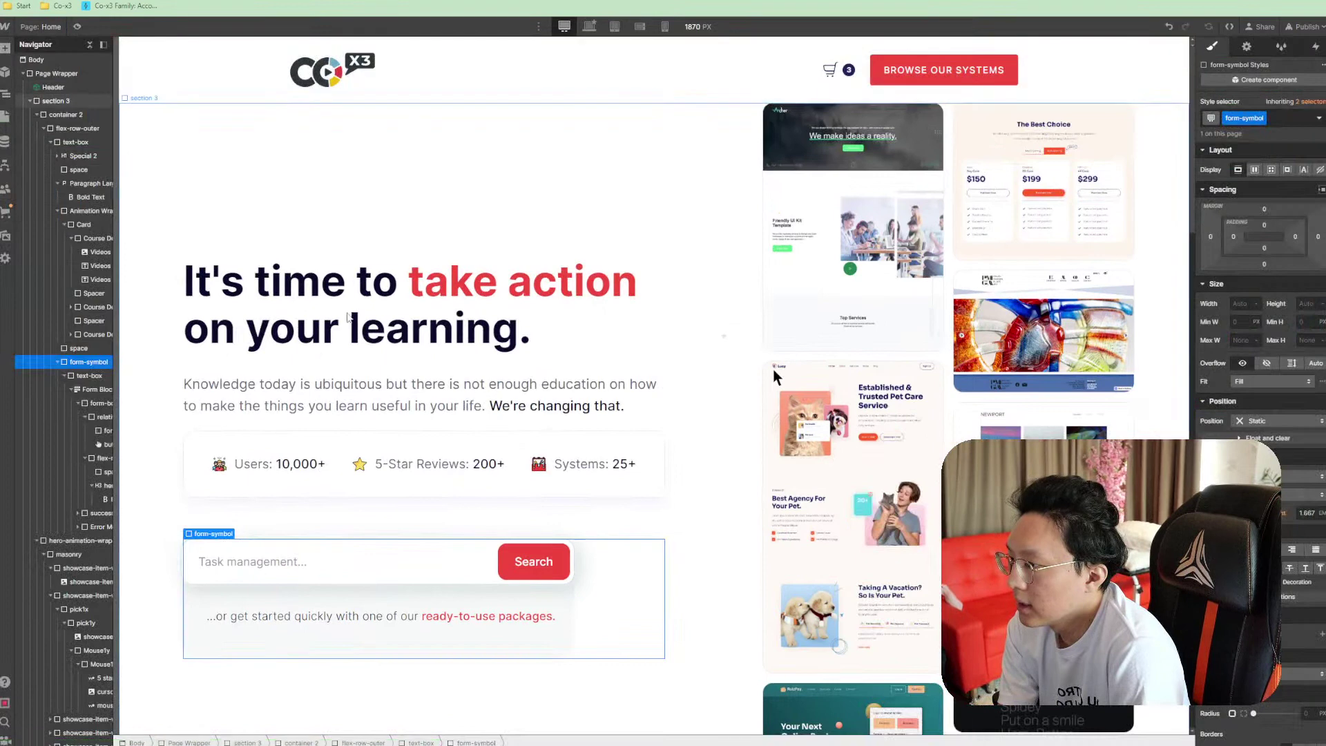
Inspect the styles of the stats Card, its Animation Wrapper and the Paragraph Large text above it
click(659, 483)
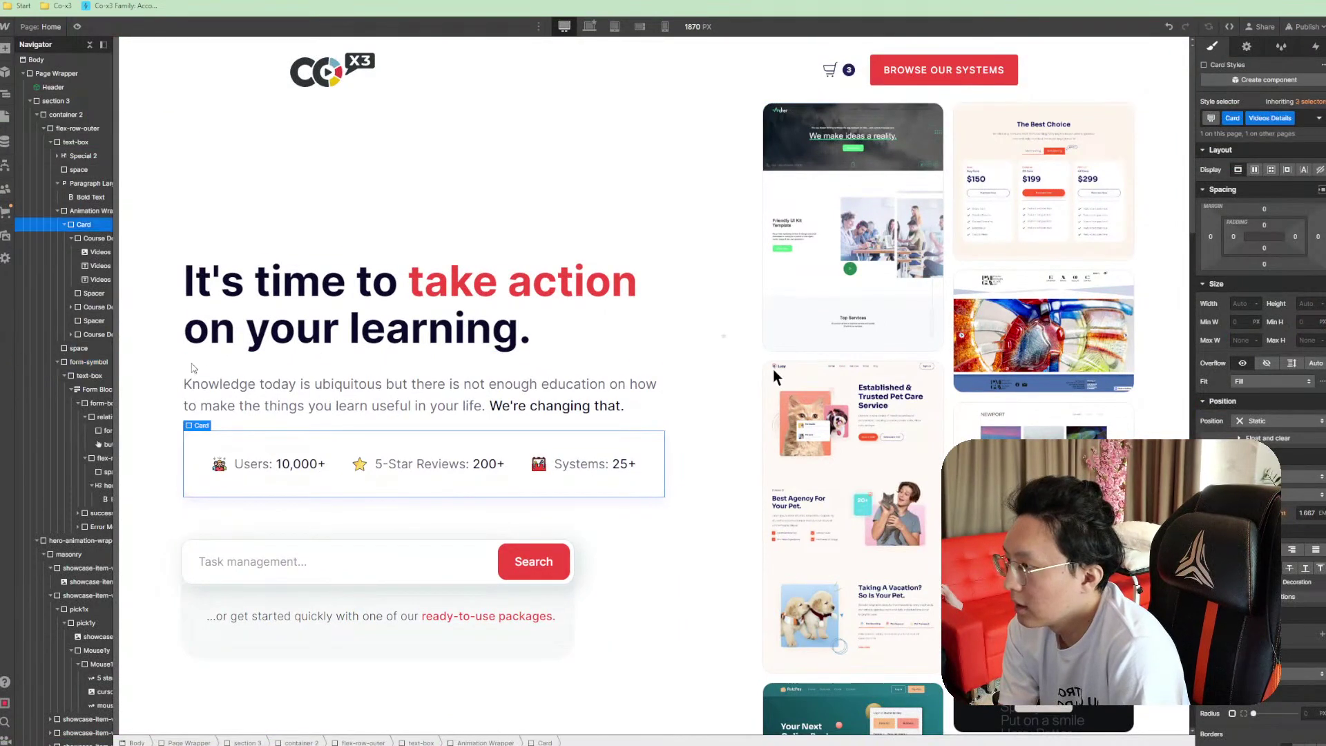
click(79, 211)
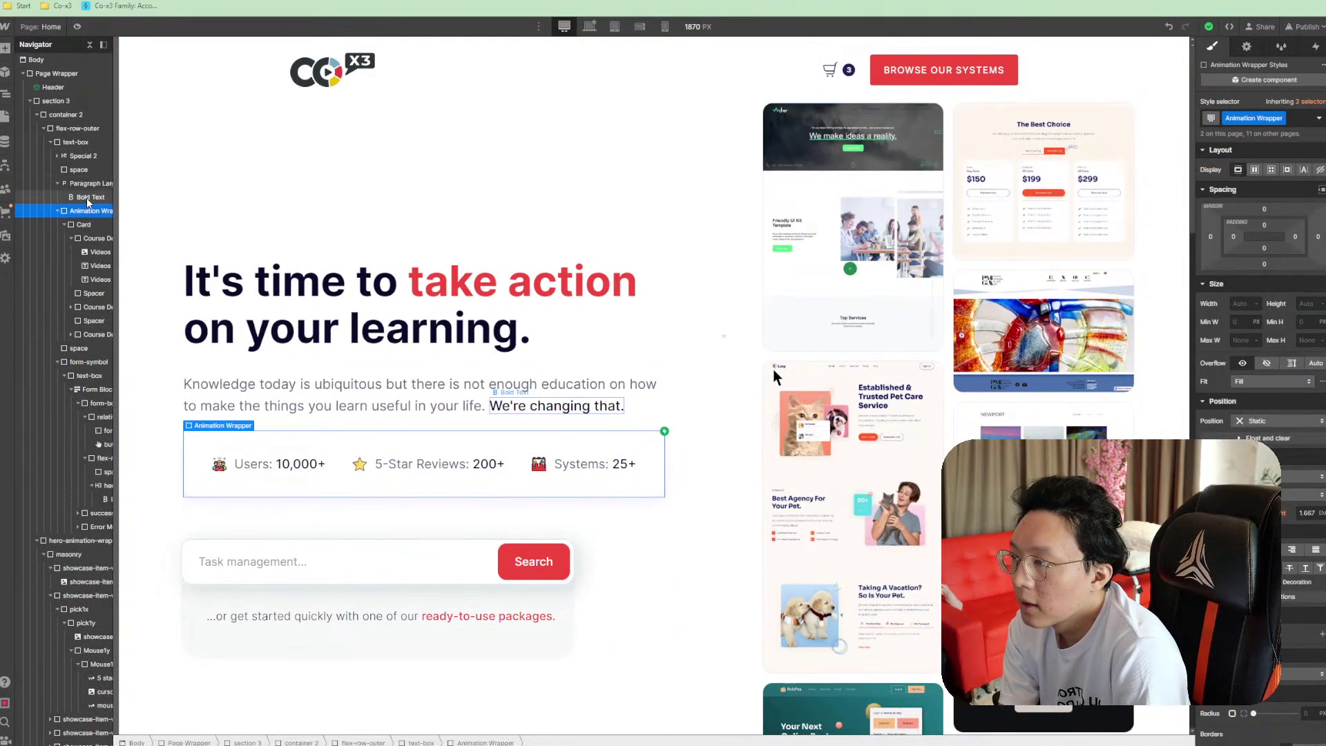
click(89, 183)
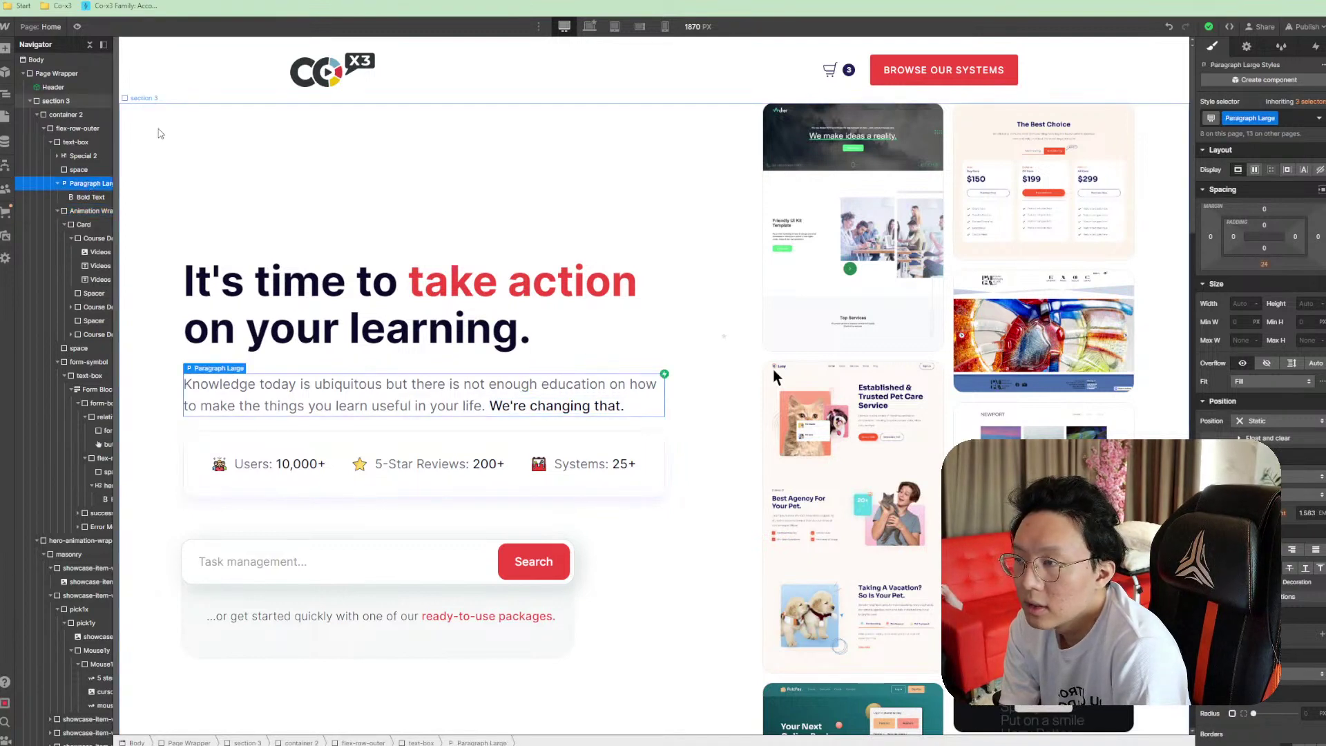
Compare the hero at the Desktop base breakpoint with the larger breakpoint and check it again in preview
click(539, 27)
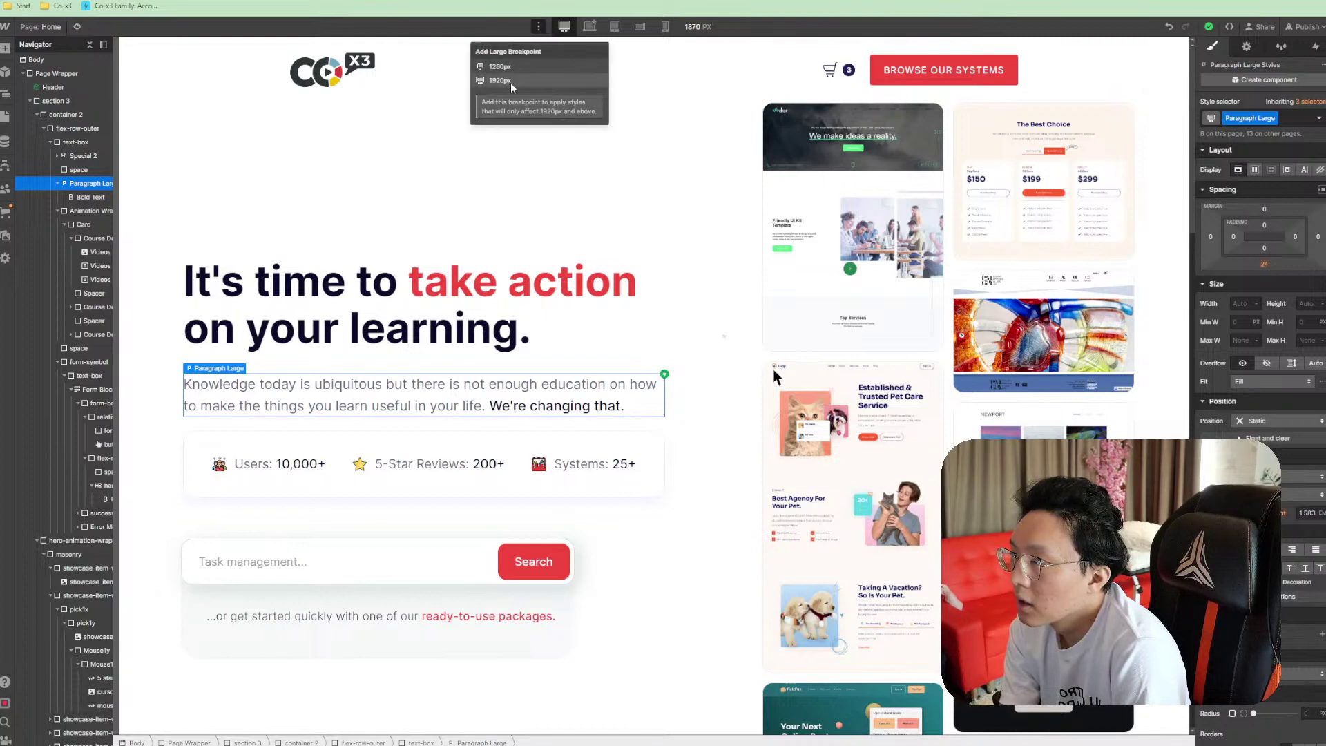
click(590, 27)
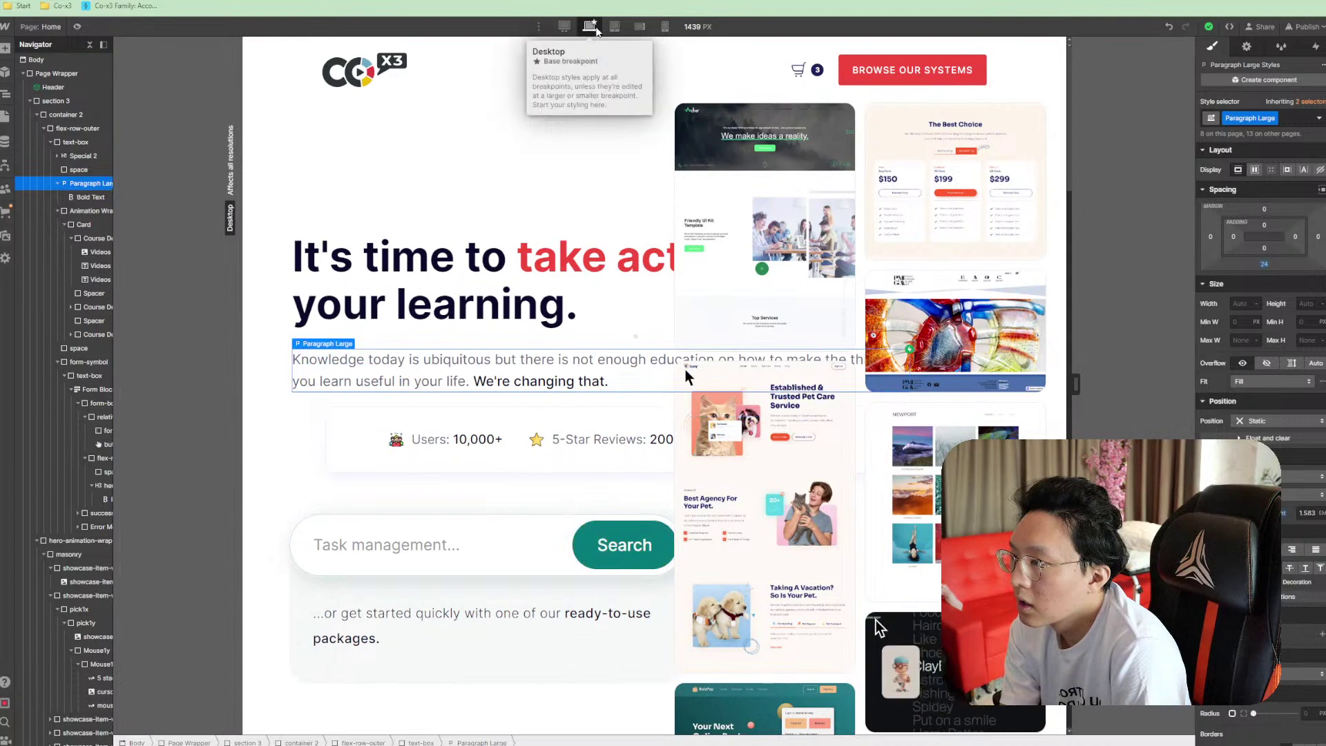
click(564, 26)
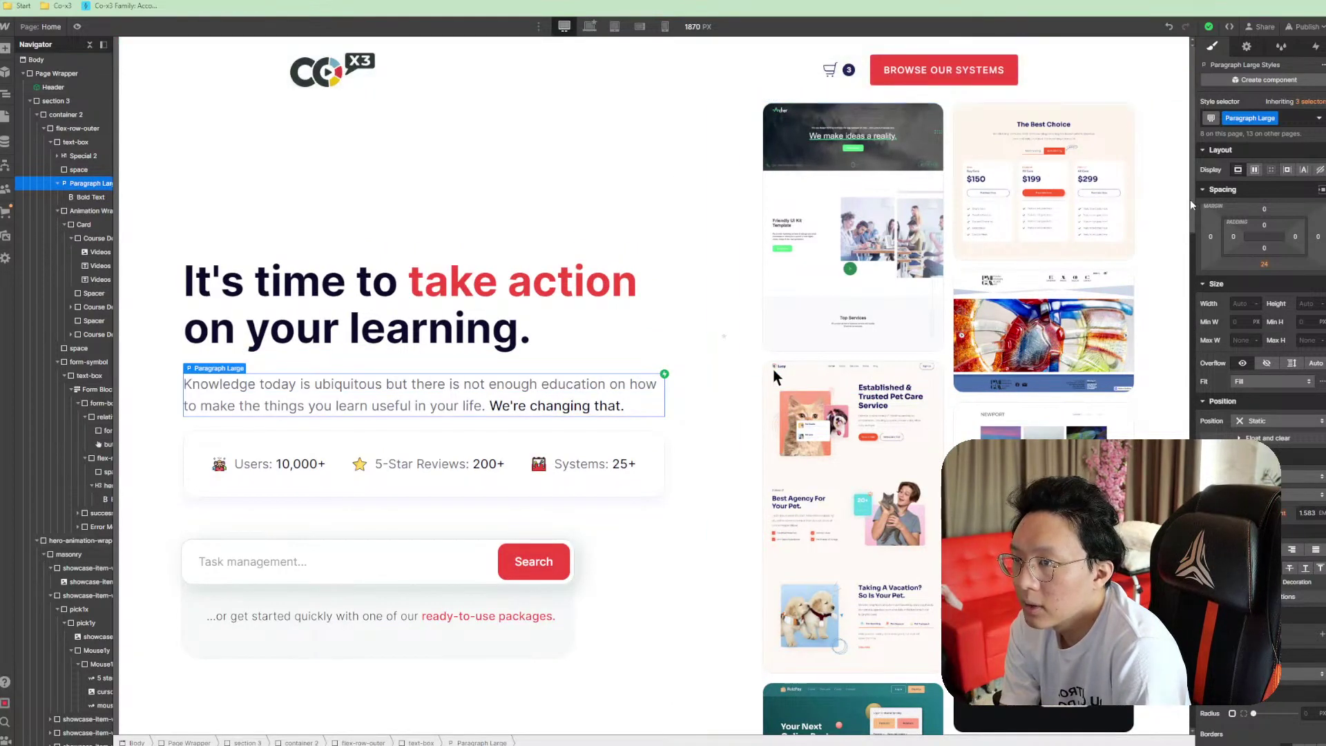
click(74, 28)
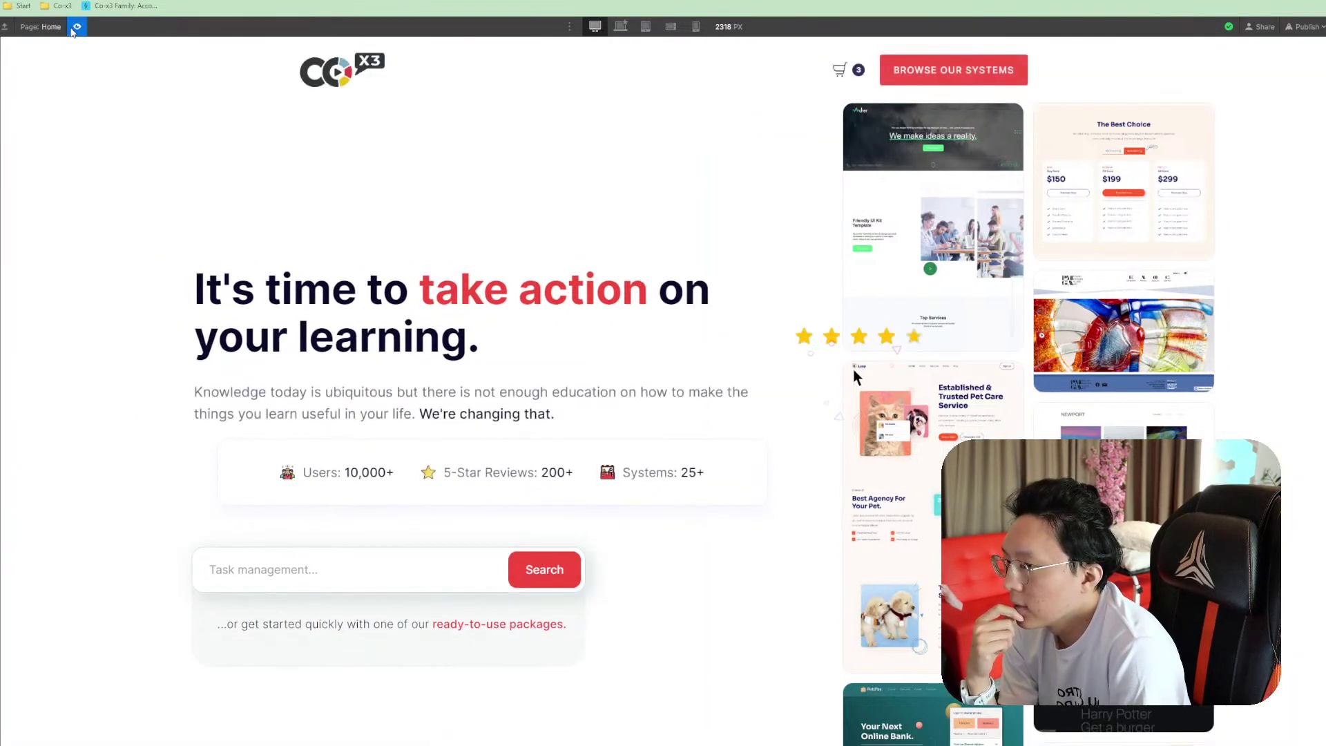
click(74, 29)
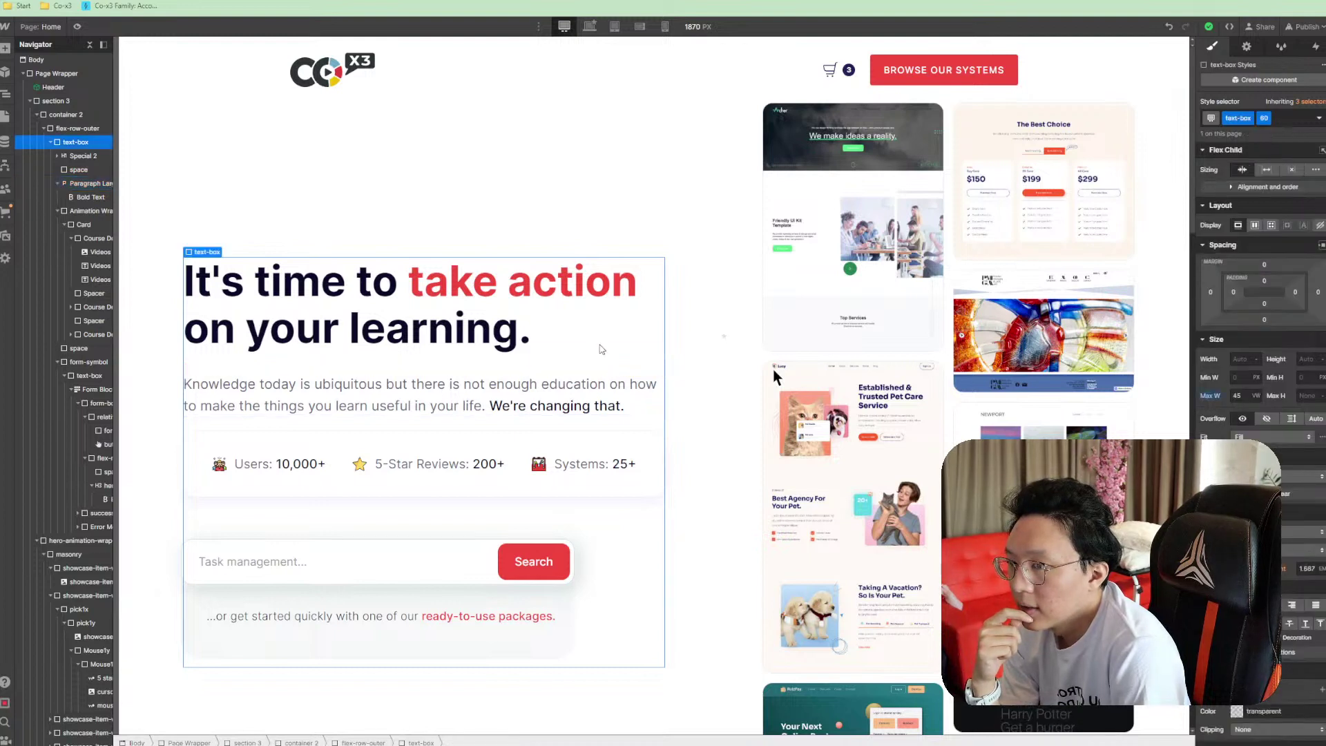
Inspect the spacing and size settings of the hero's Special 2 heading and its parent text-box
click(594, 337)
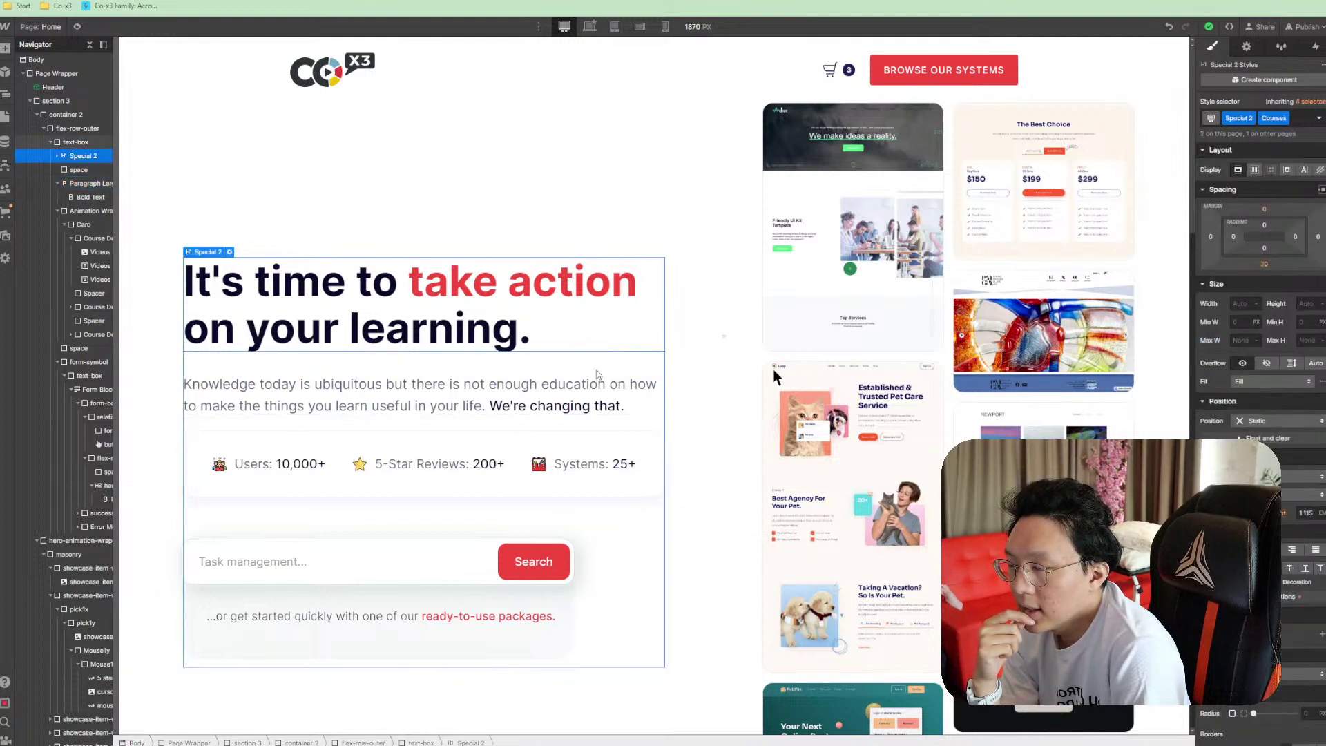
click(599, 362)
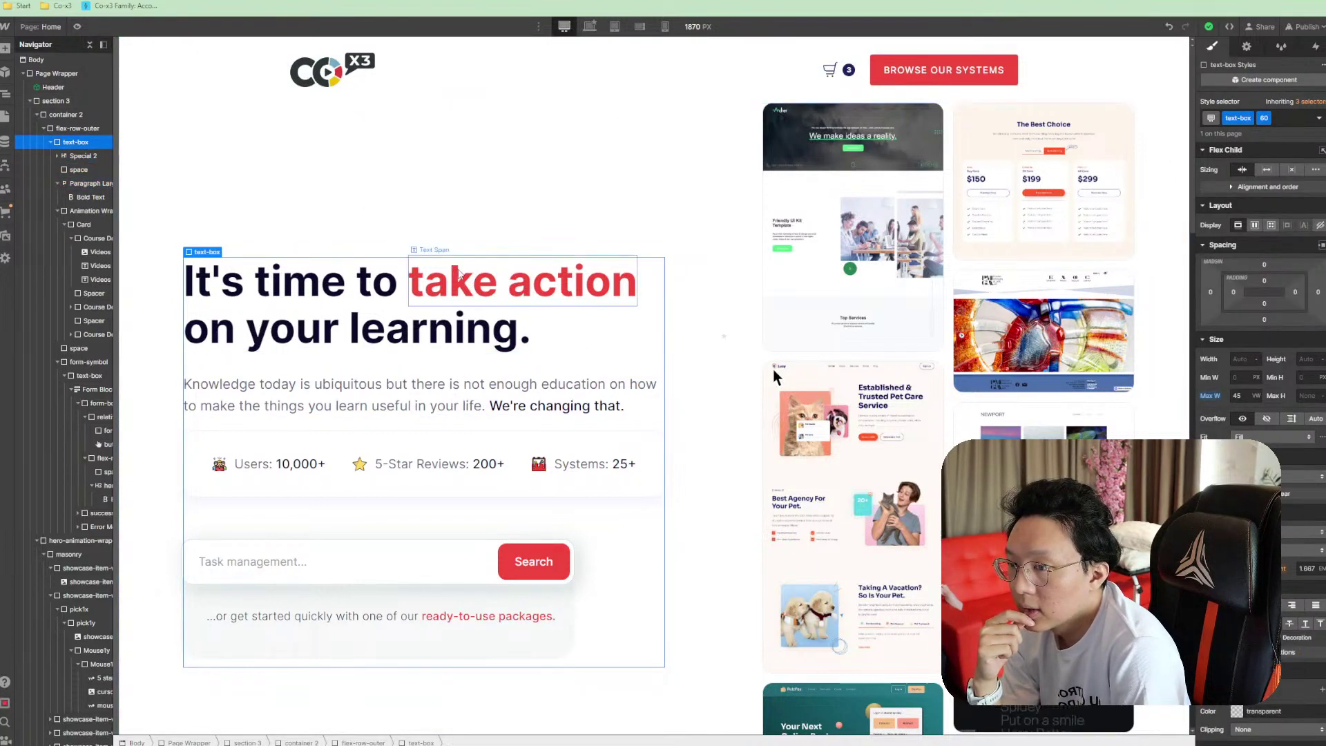
click(559, 344)
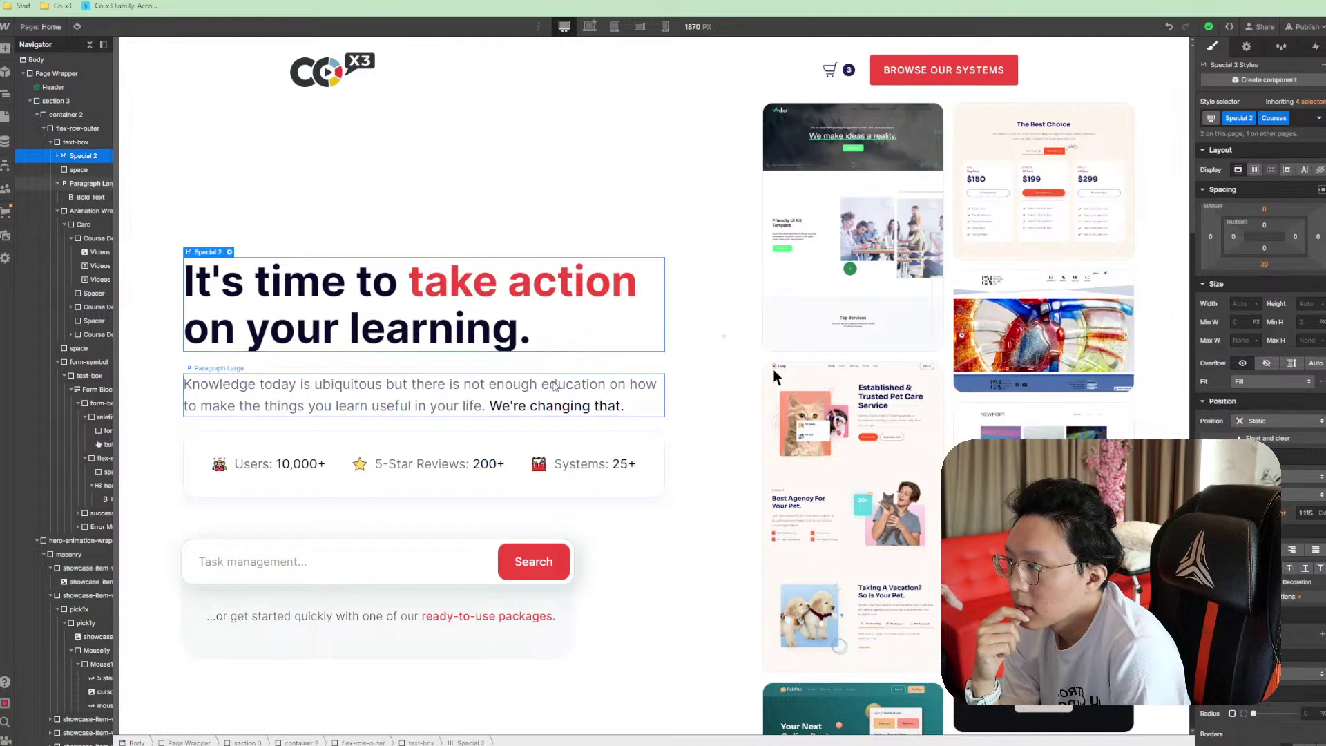
click(77, 142)
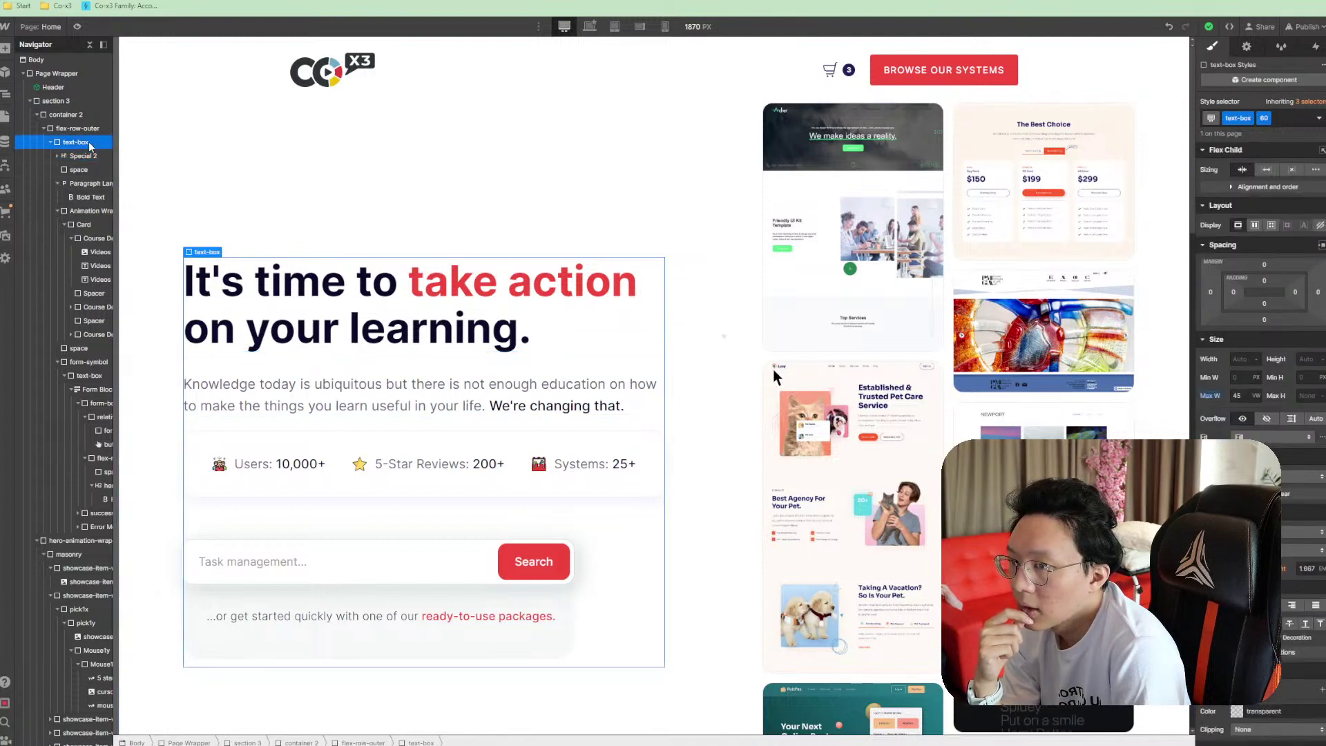
Set the hero text-box's width to 45 VW
click(1237, 395)
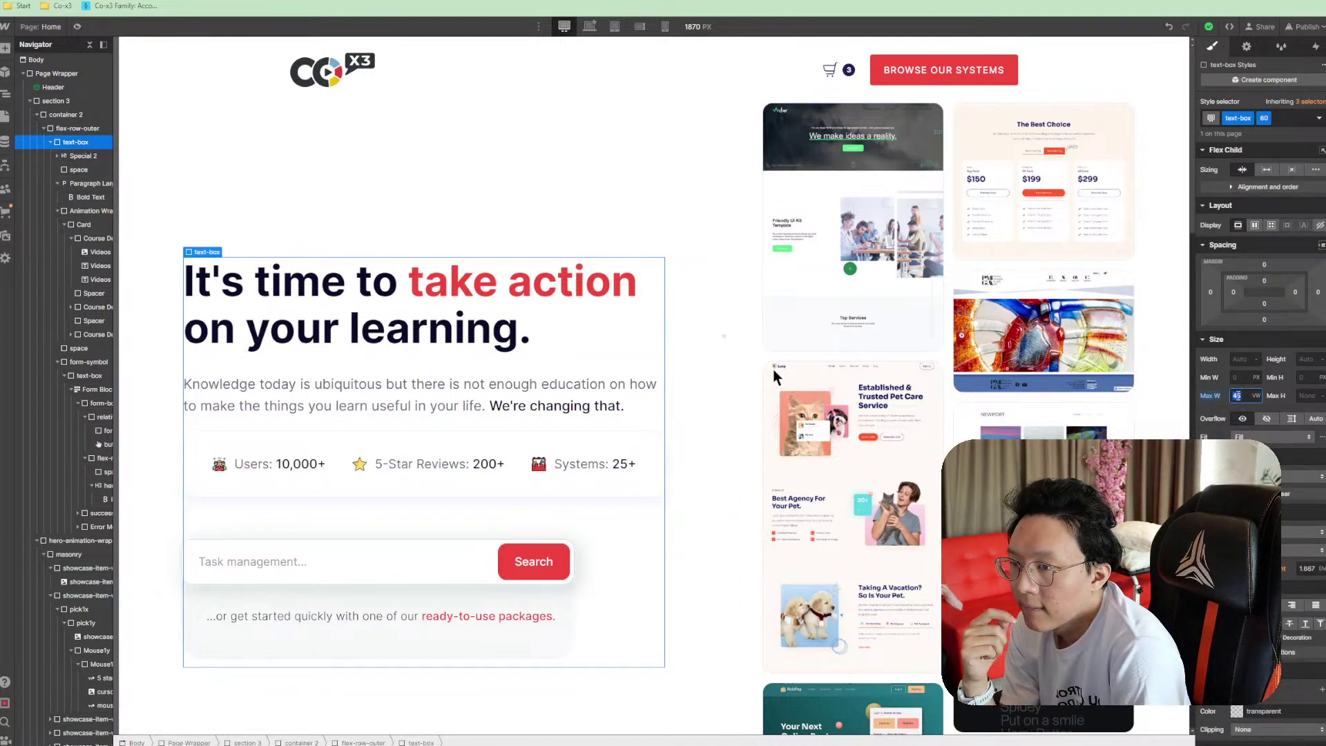
click(1236, 358)
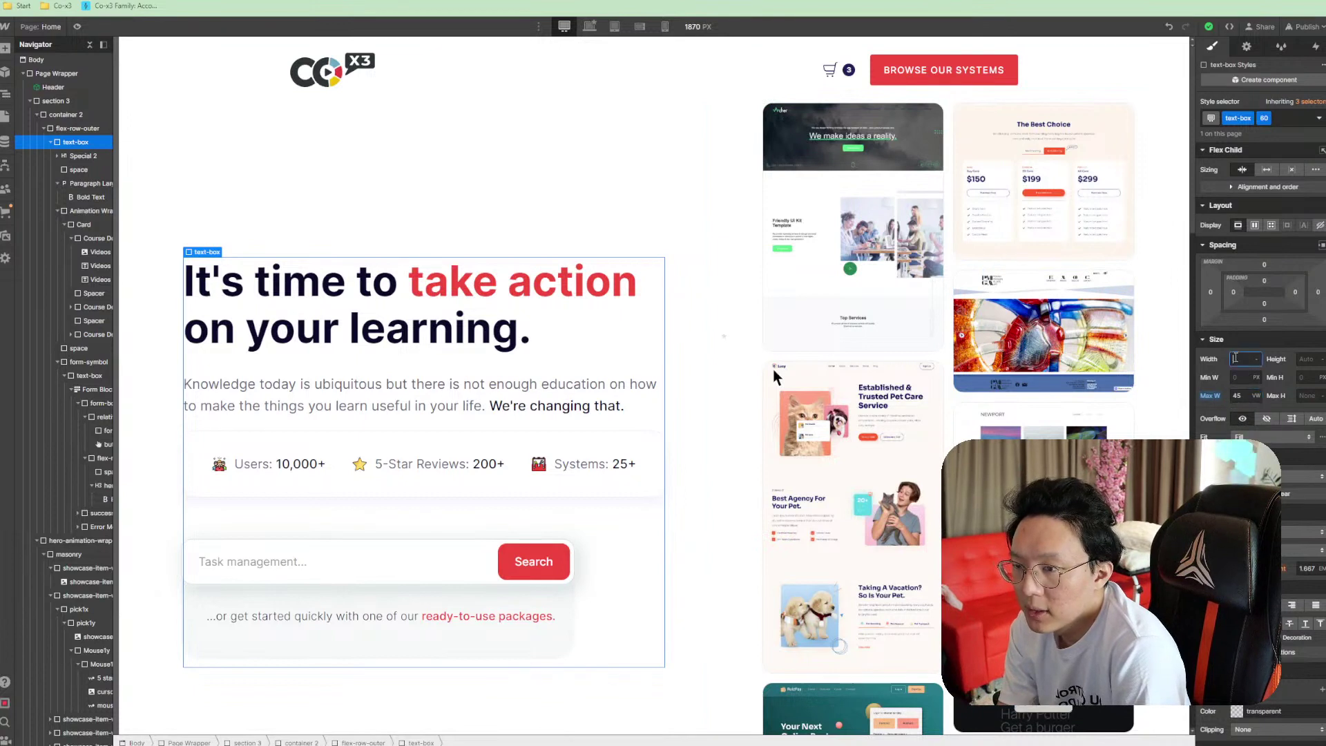
text(45)
key(Return)
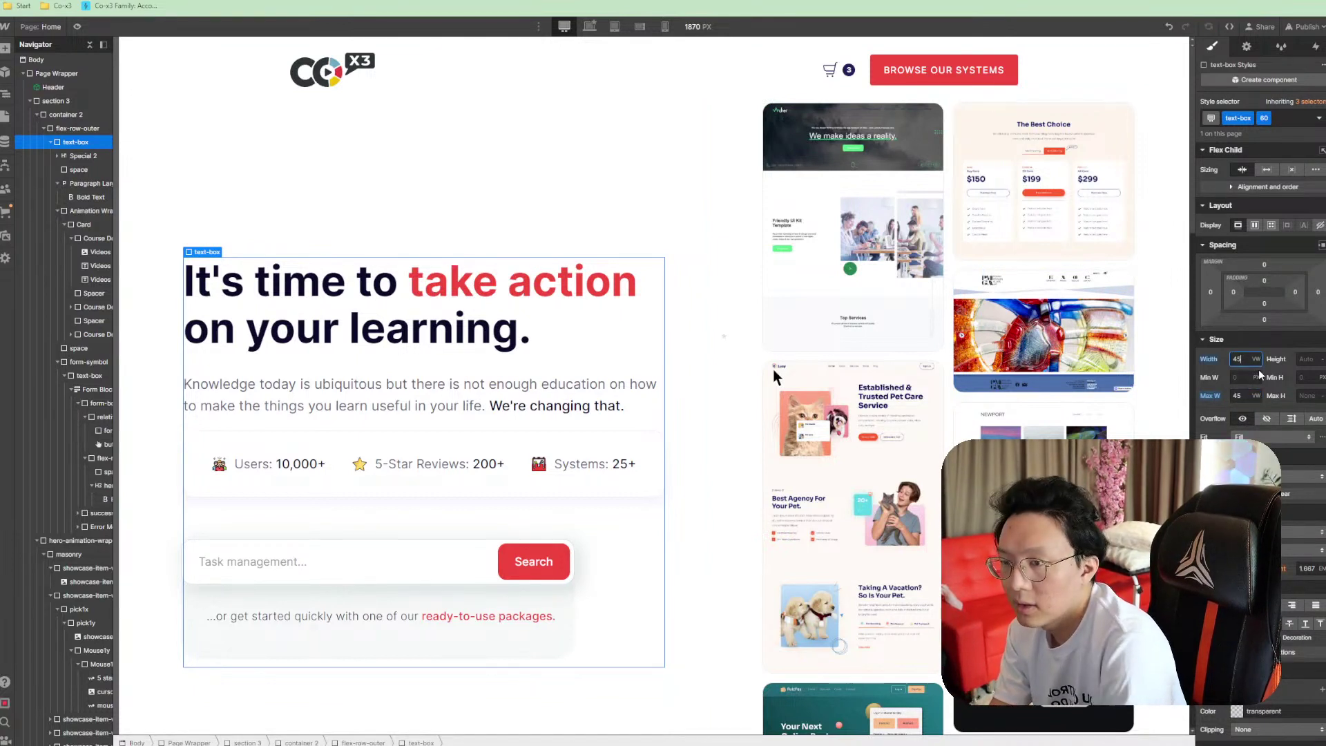
Try several pixel maximum widths on the hero text-box, including 500 and 800 px, and settle on 860 px
click(1246, 395)
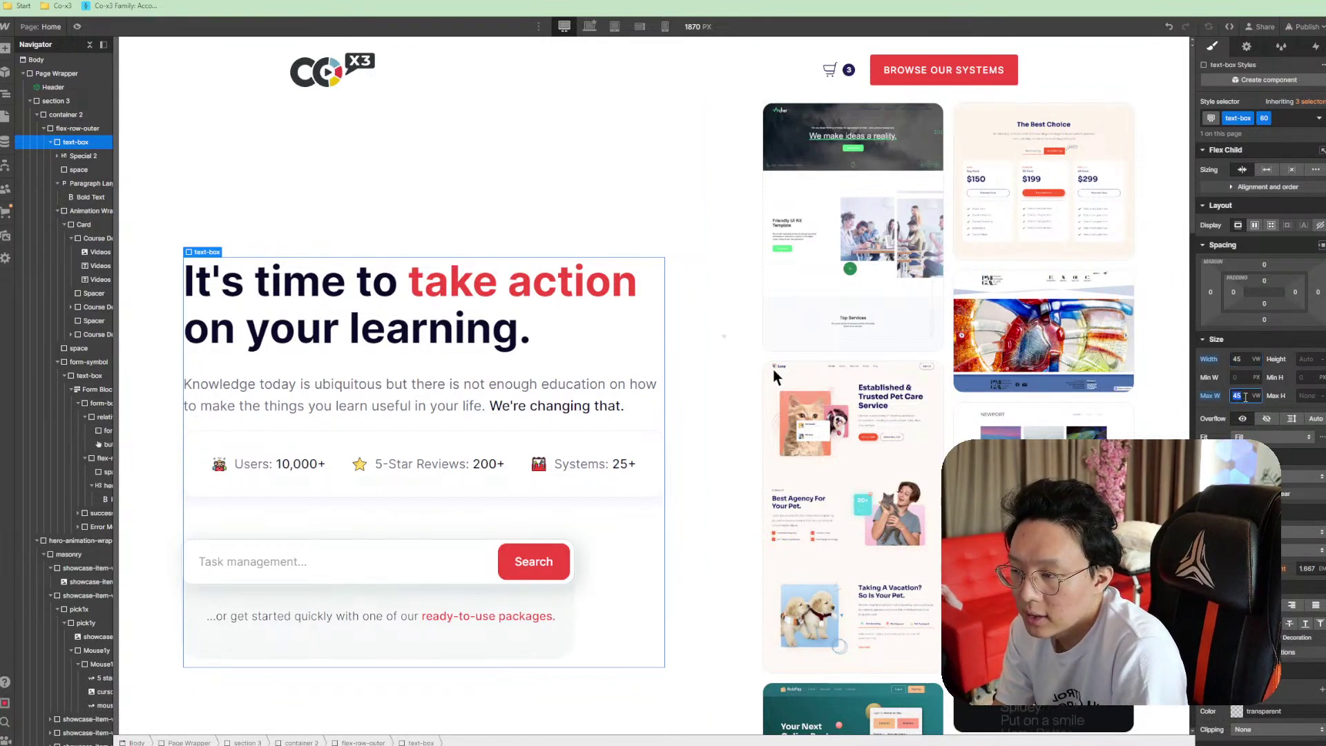
text(3)
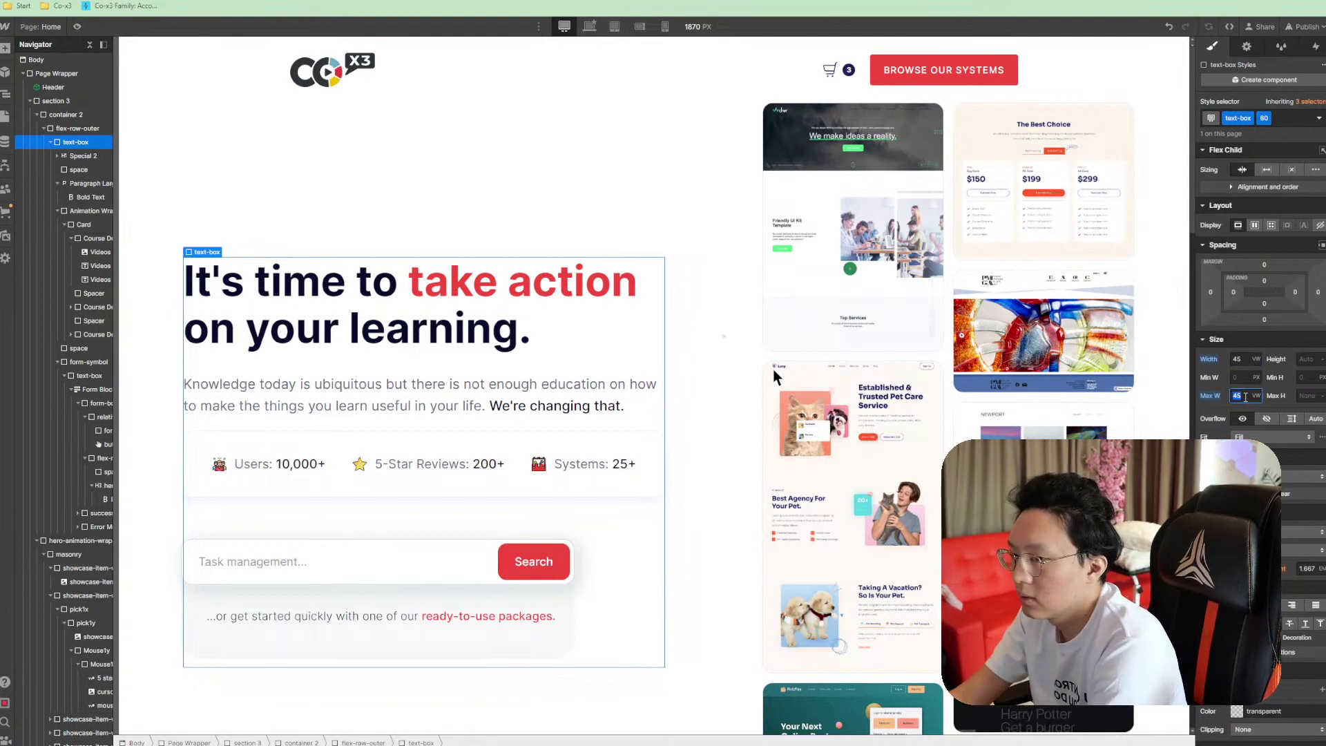
text(00px)
key(Return)
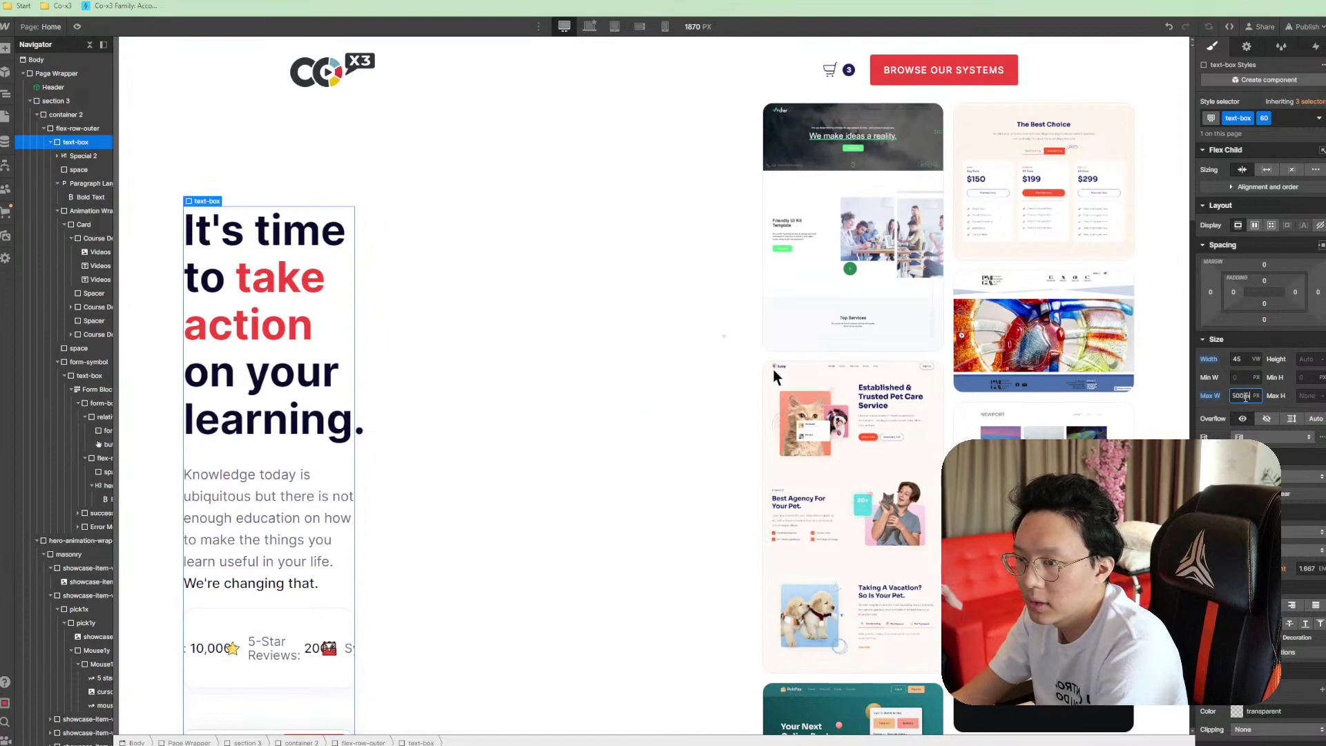
key(Return)
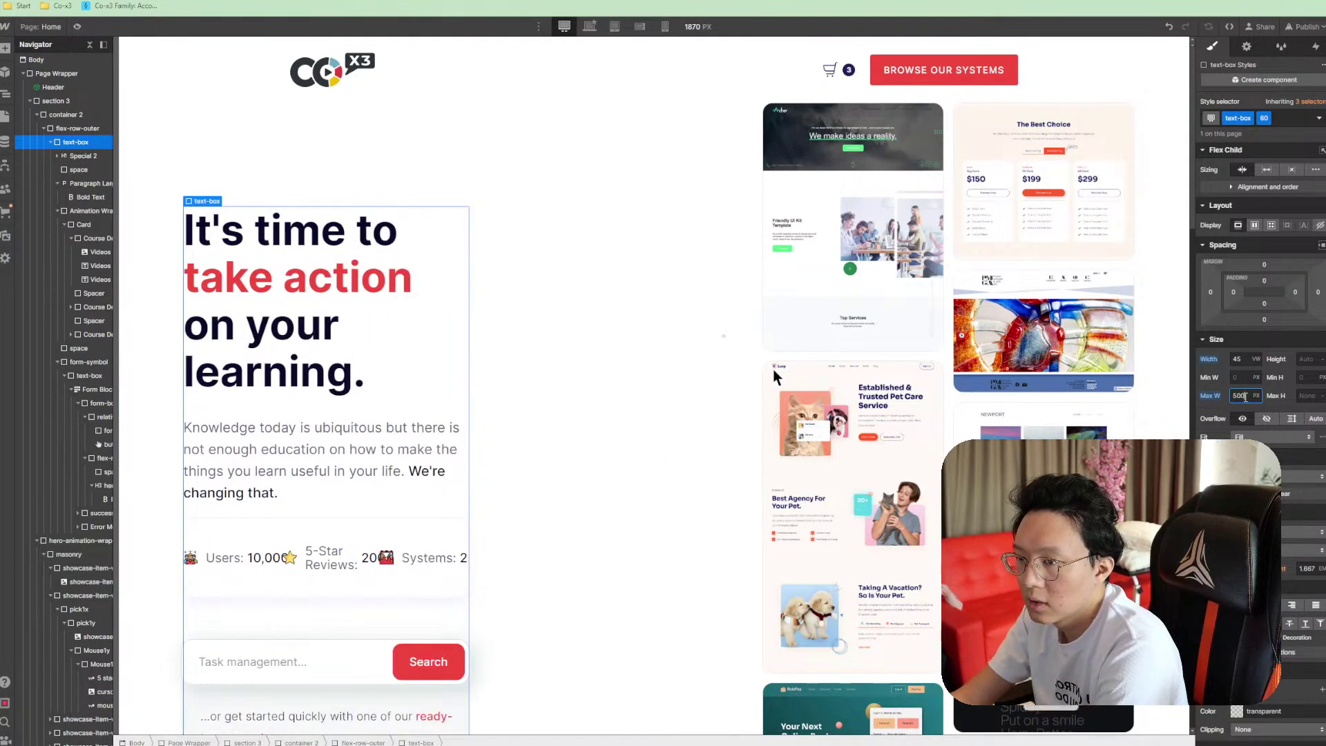
text(1000)
key(Return)
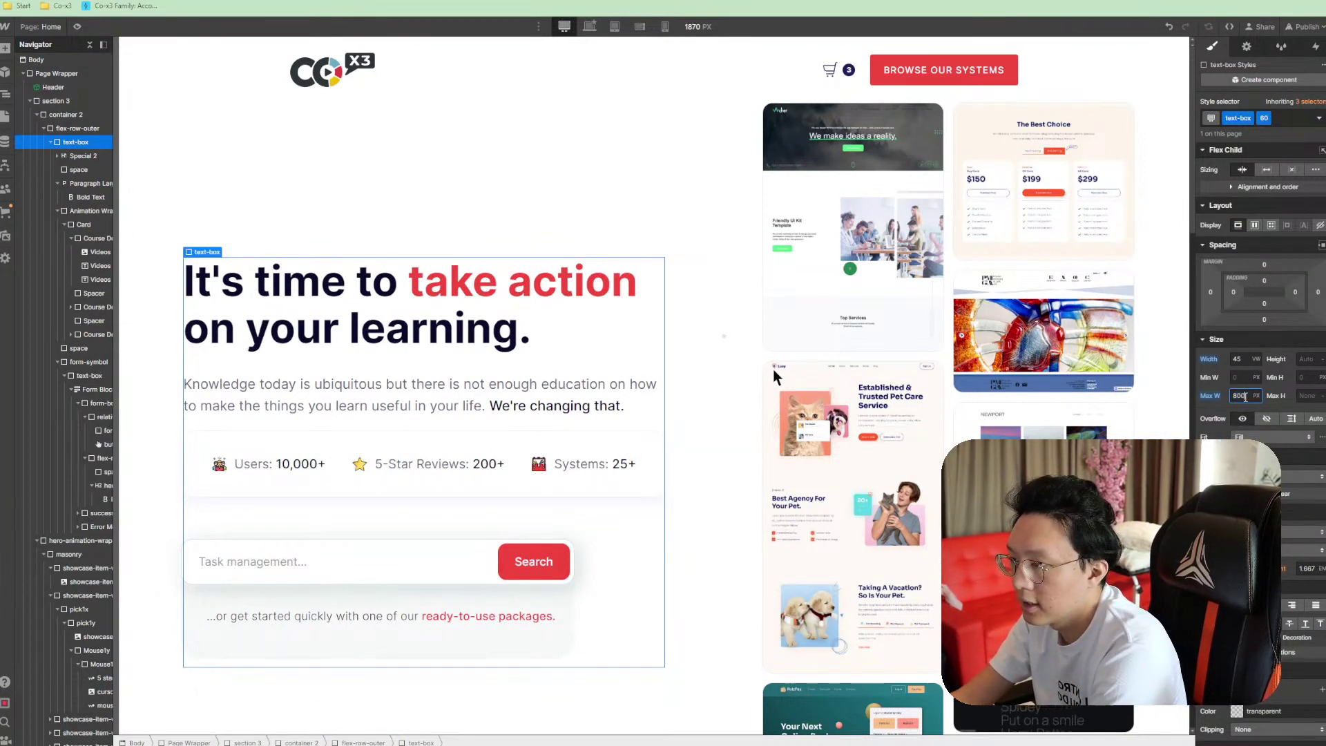
key(Return)
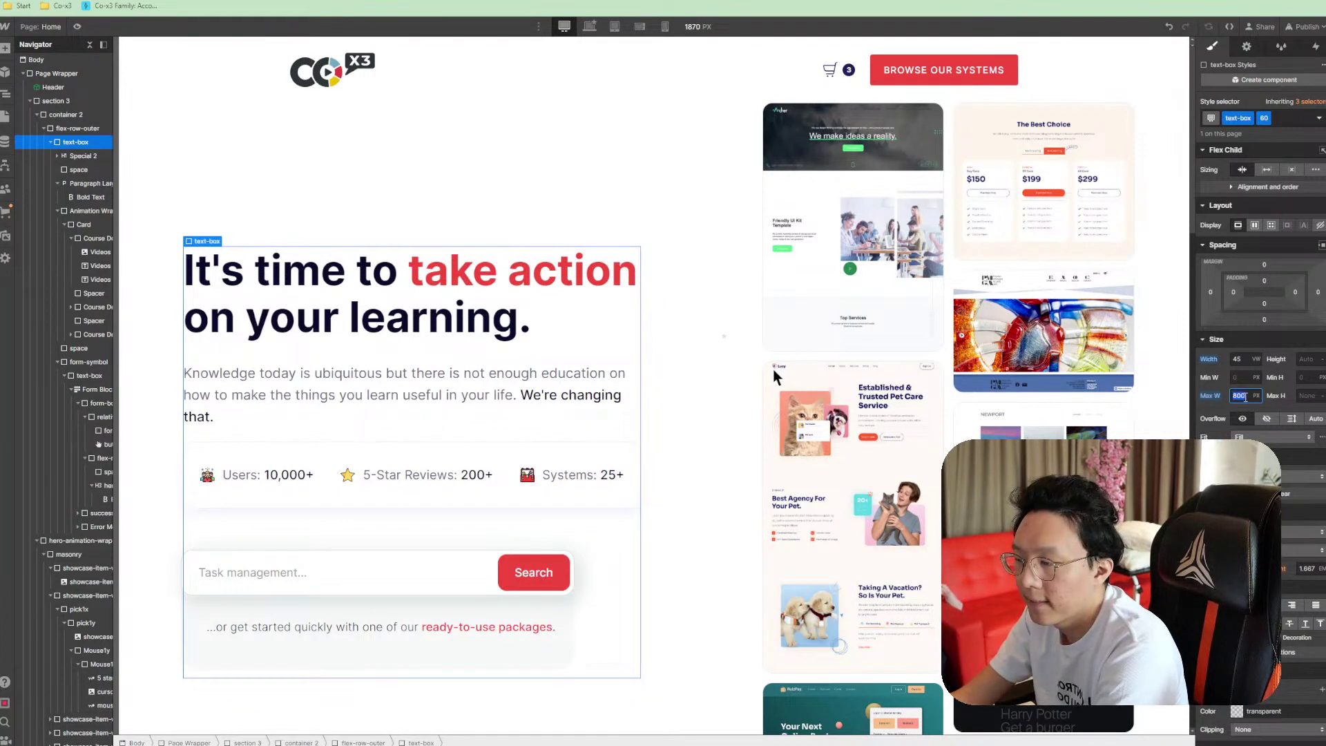
key(Return)
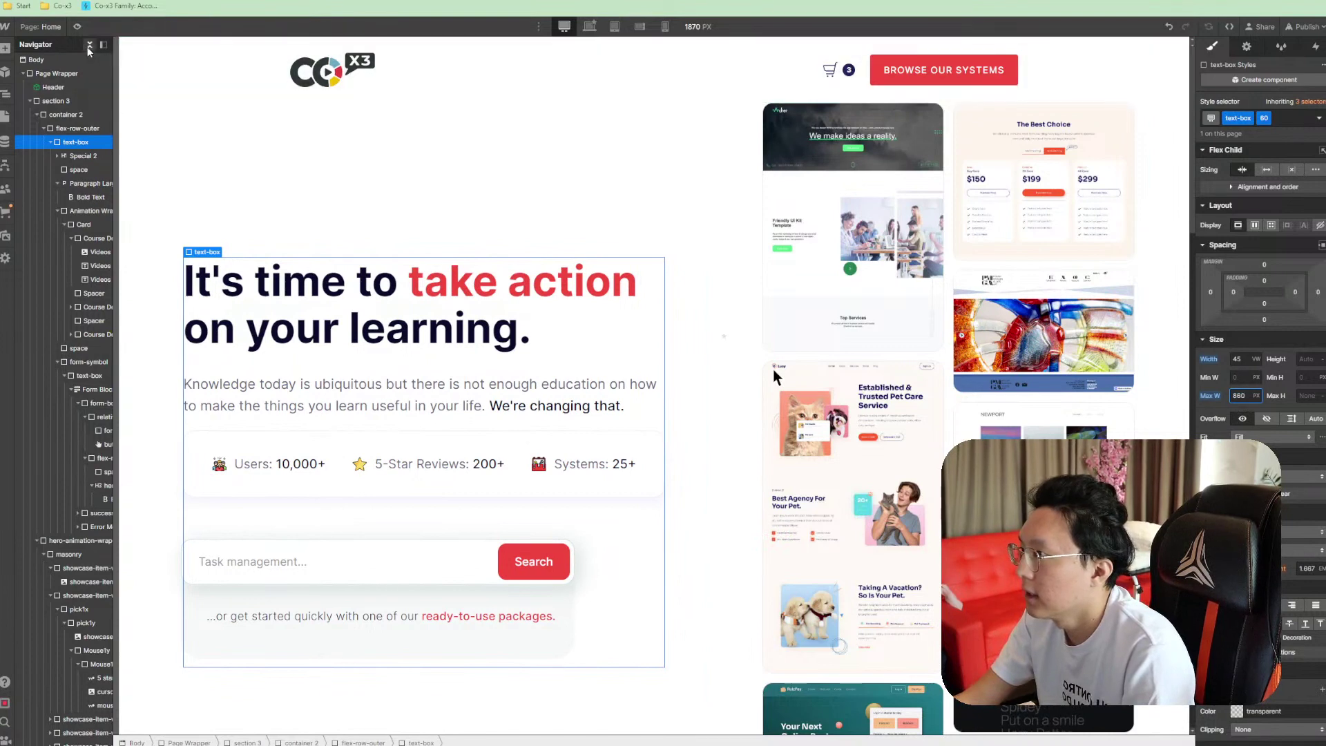
Preview the home page, examine the hero's text column and the sections below it, and return to the editing view
click(78, 27)
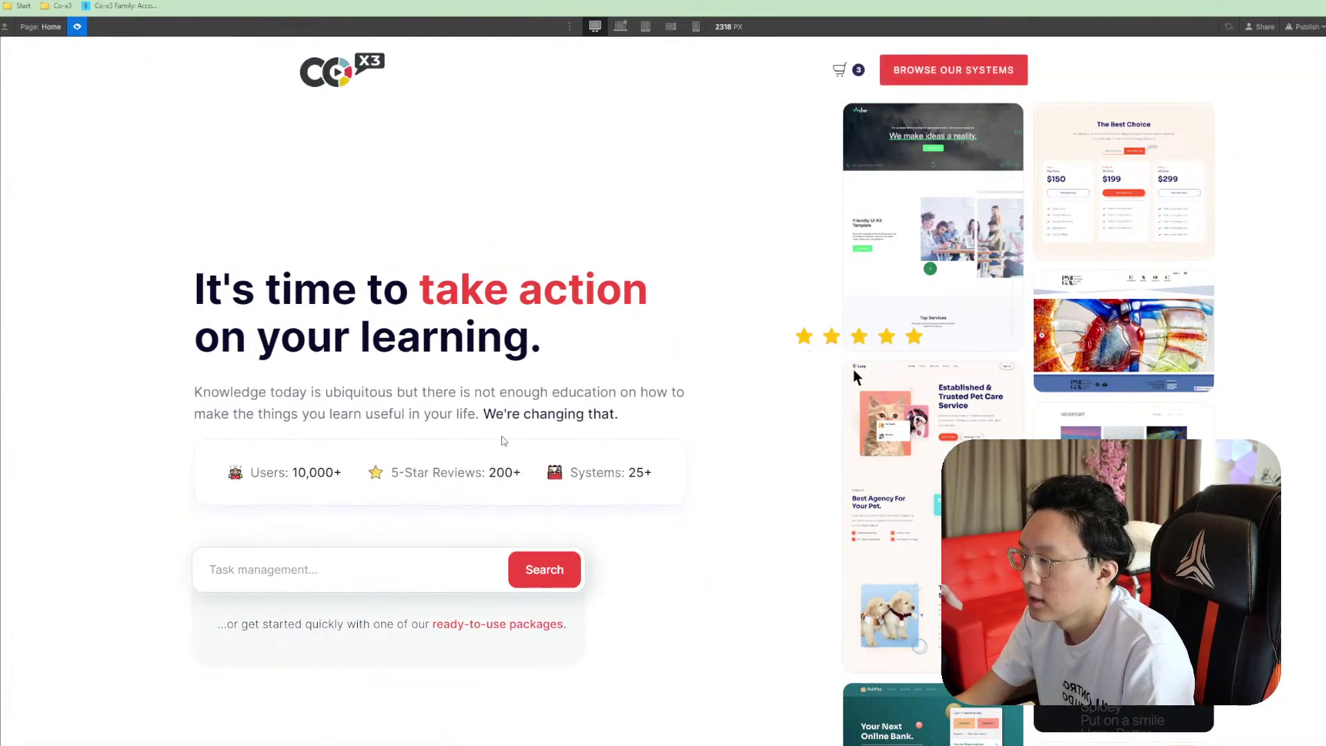
scroll(587, 456, down, 3)
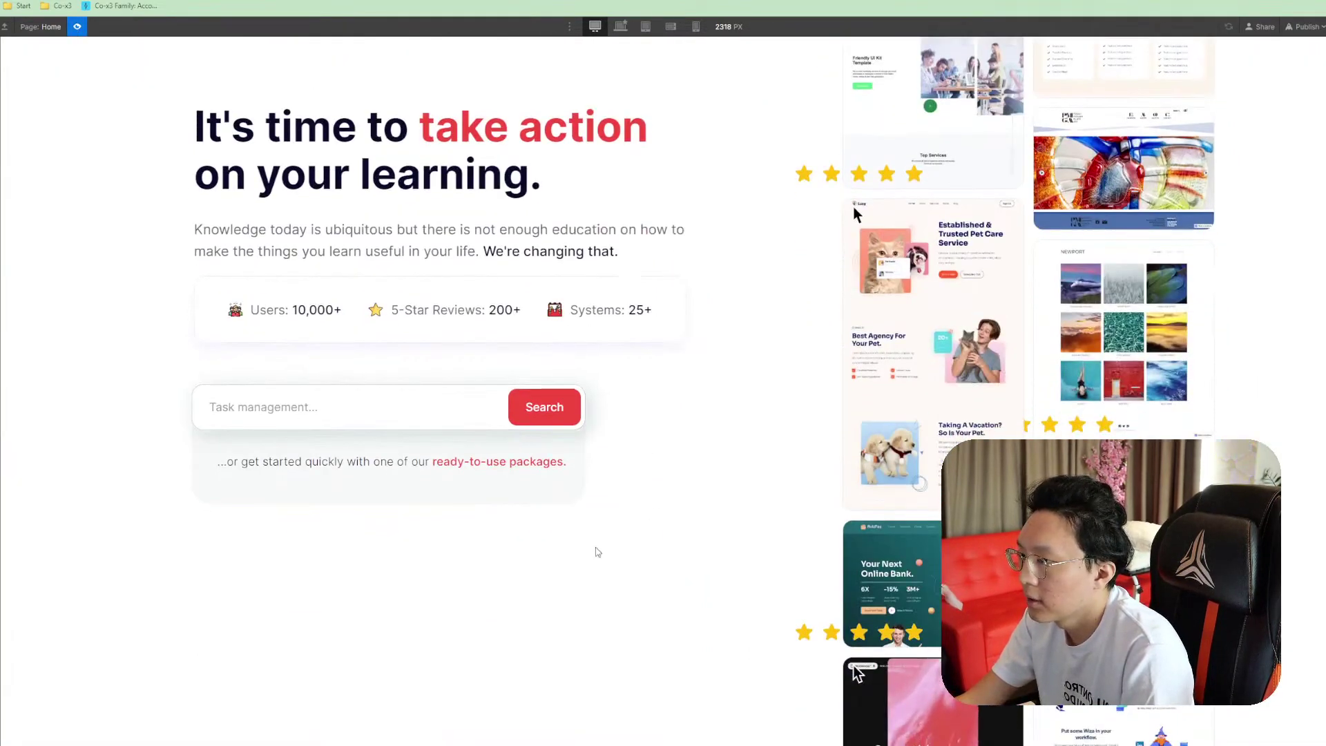
scroll(595, 550, up, 3)
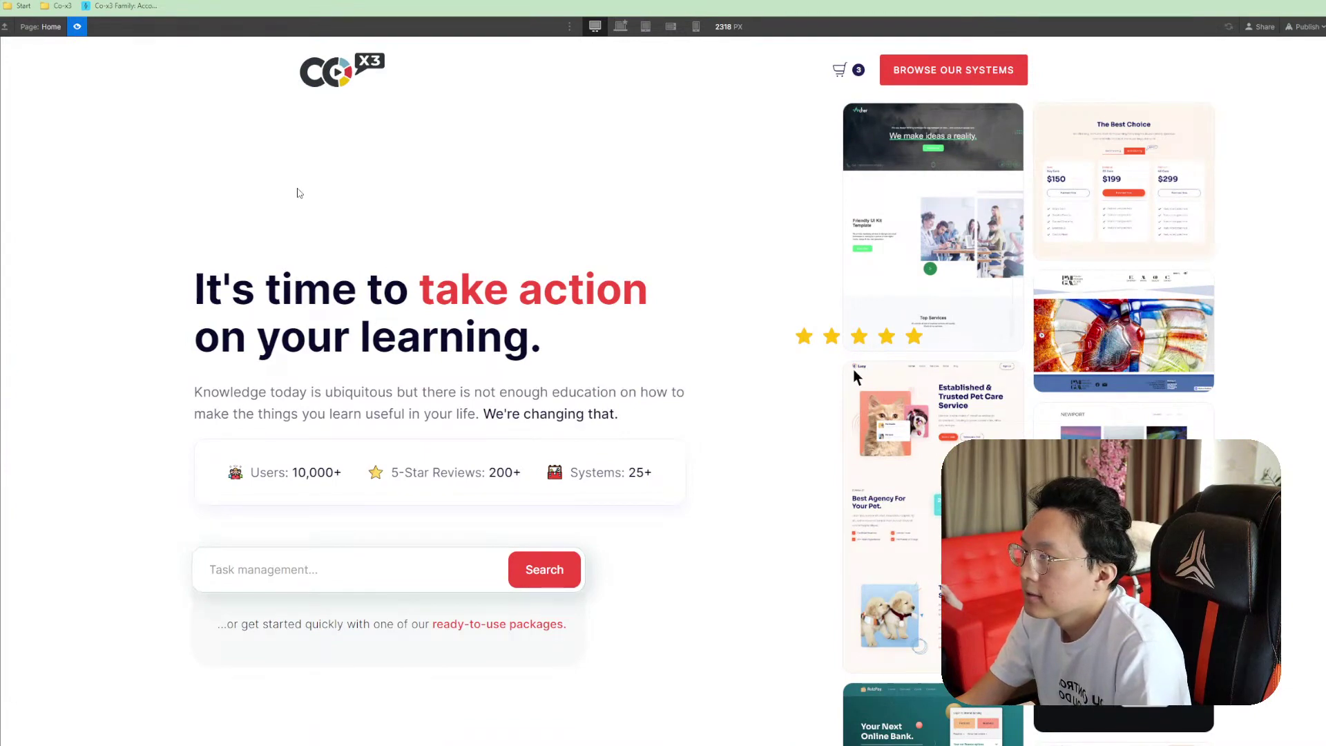
scroll(418, 317, down, 6)
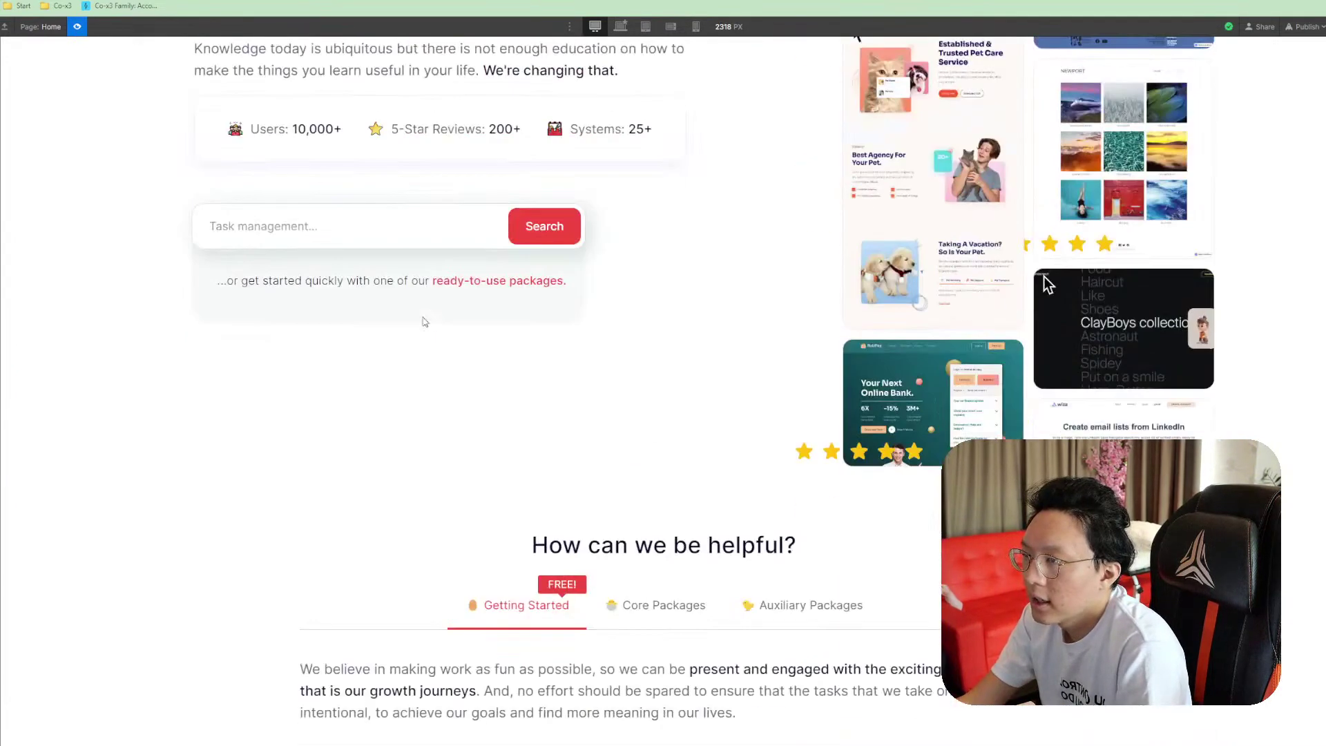
scroll(423, 321, down, 4)
scroll(849, 339, up, 8)
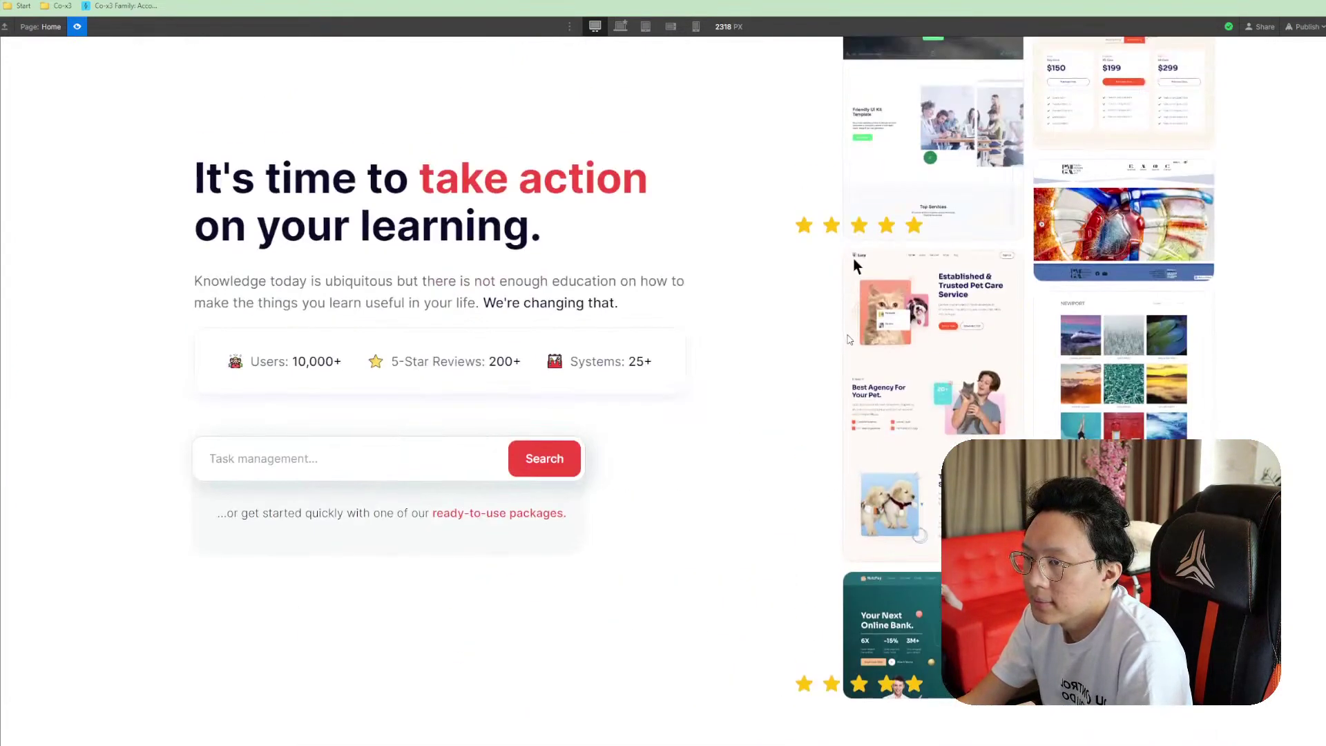
scroll(849, 339, up, 2)
scroll(939, 354, down, 12)
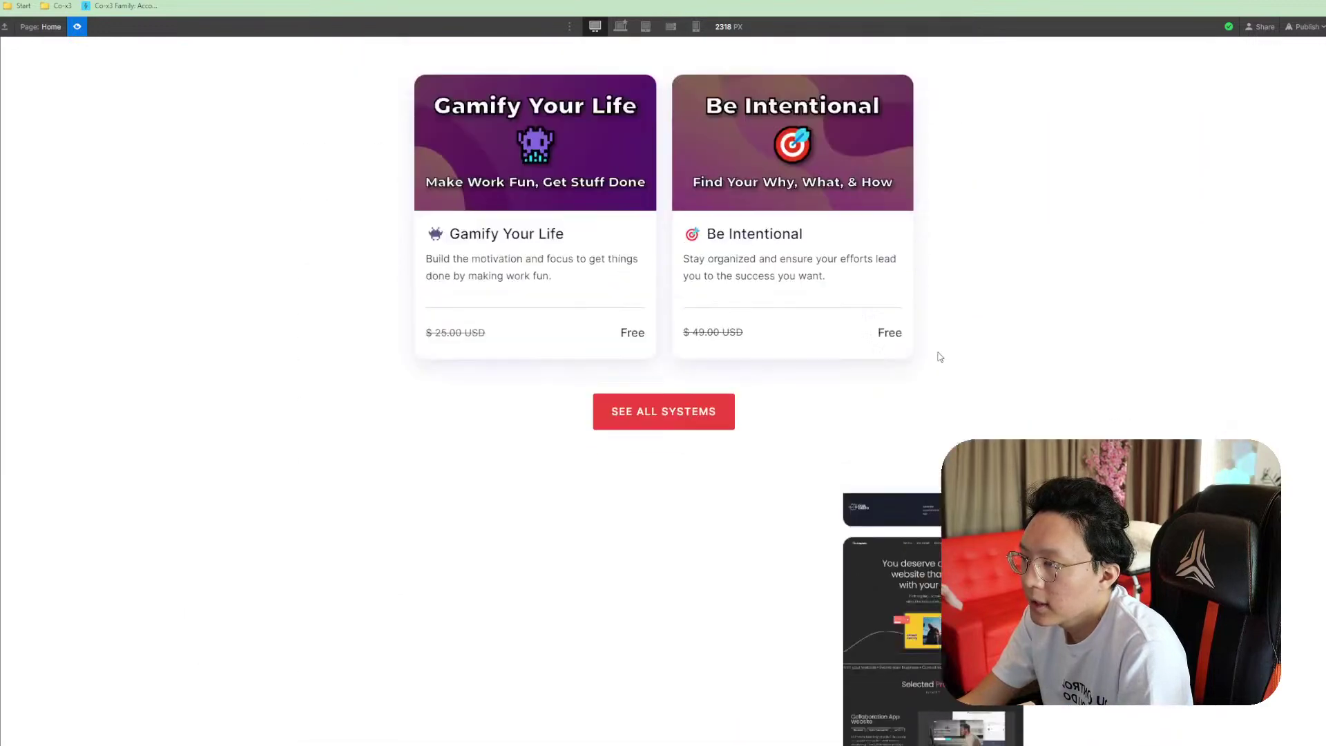
scroll(940, 356, down, 9)
scroll(936, 358, up, 11)
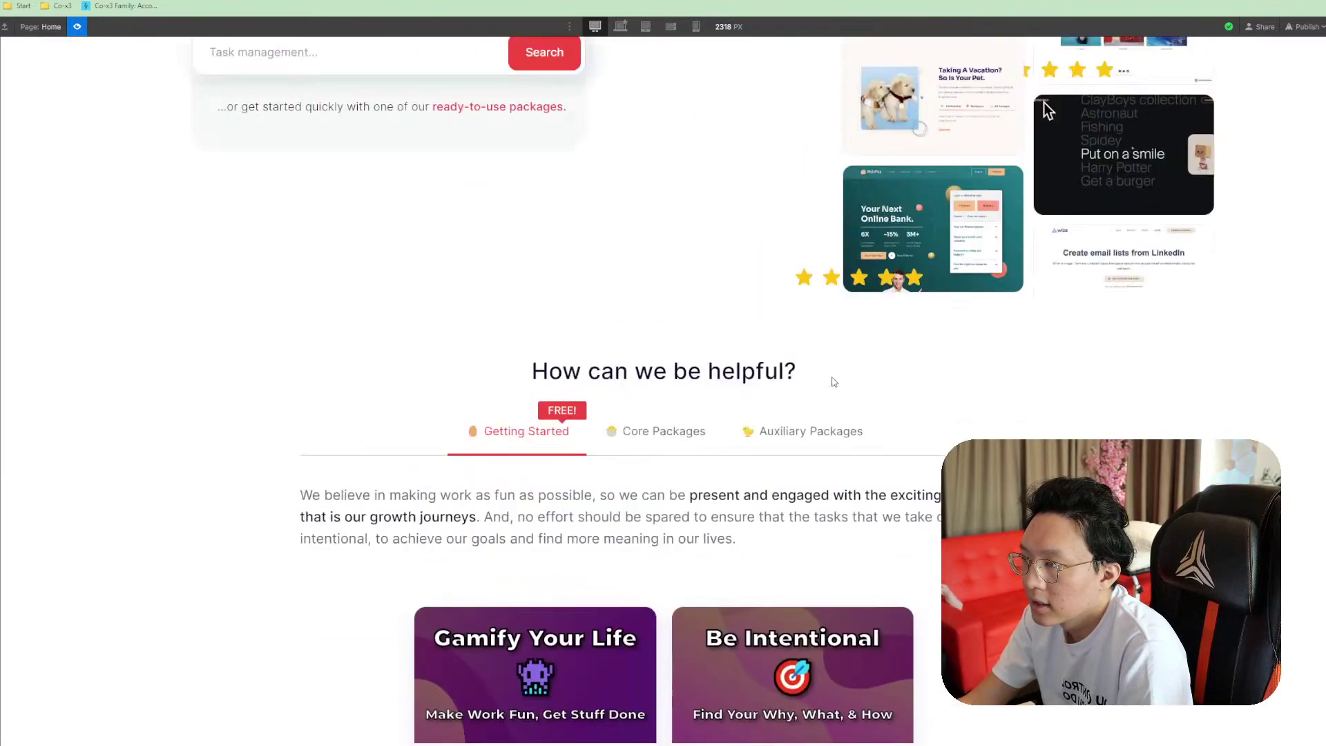
scroll(842, 377, up, 8)
scroll(788, 342, down, 6)
scroll(747, 345, up, 5)
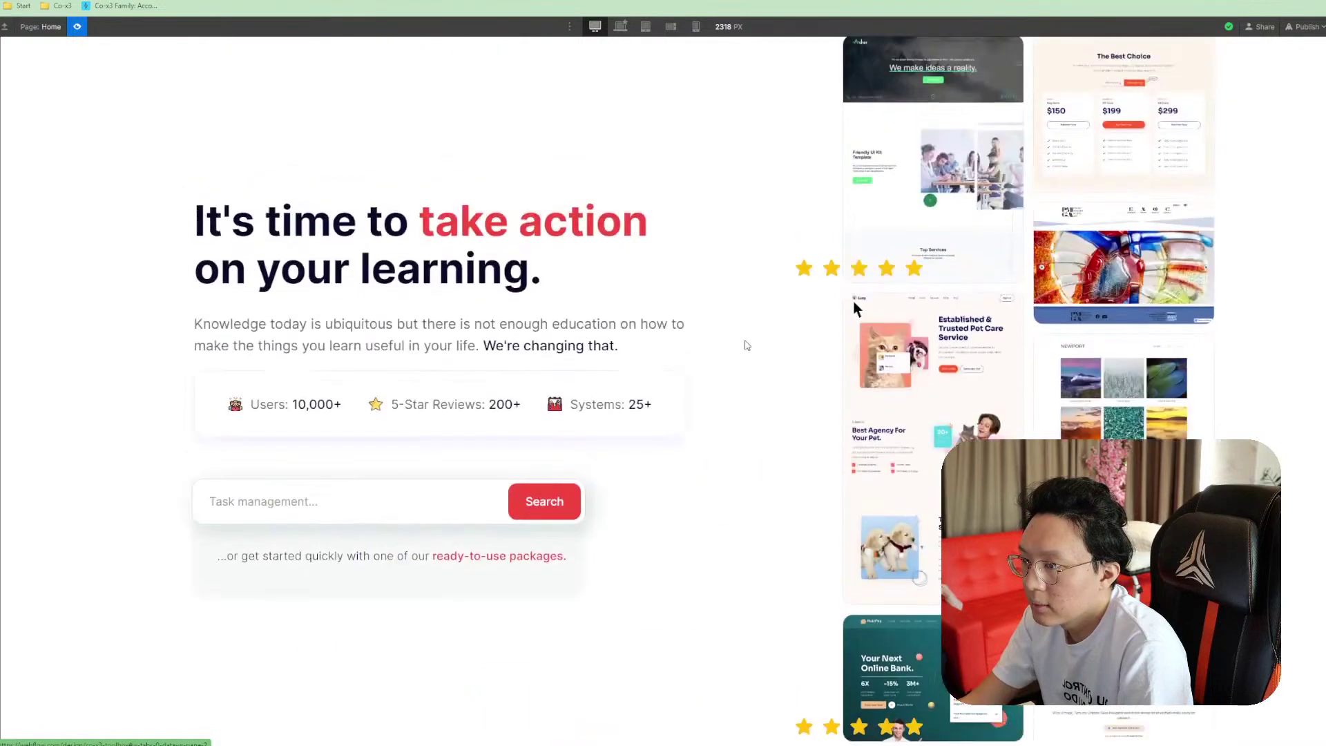
scroll(748, 346, up, 1)
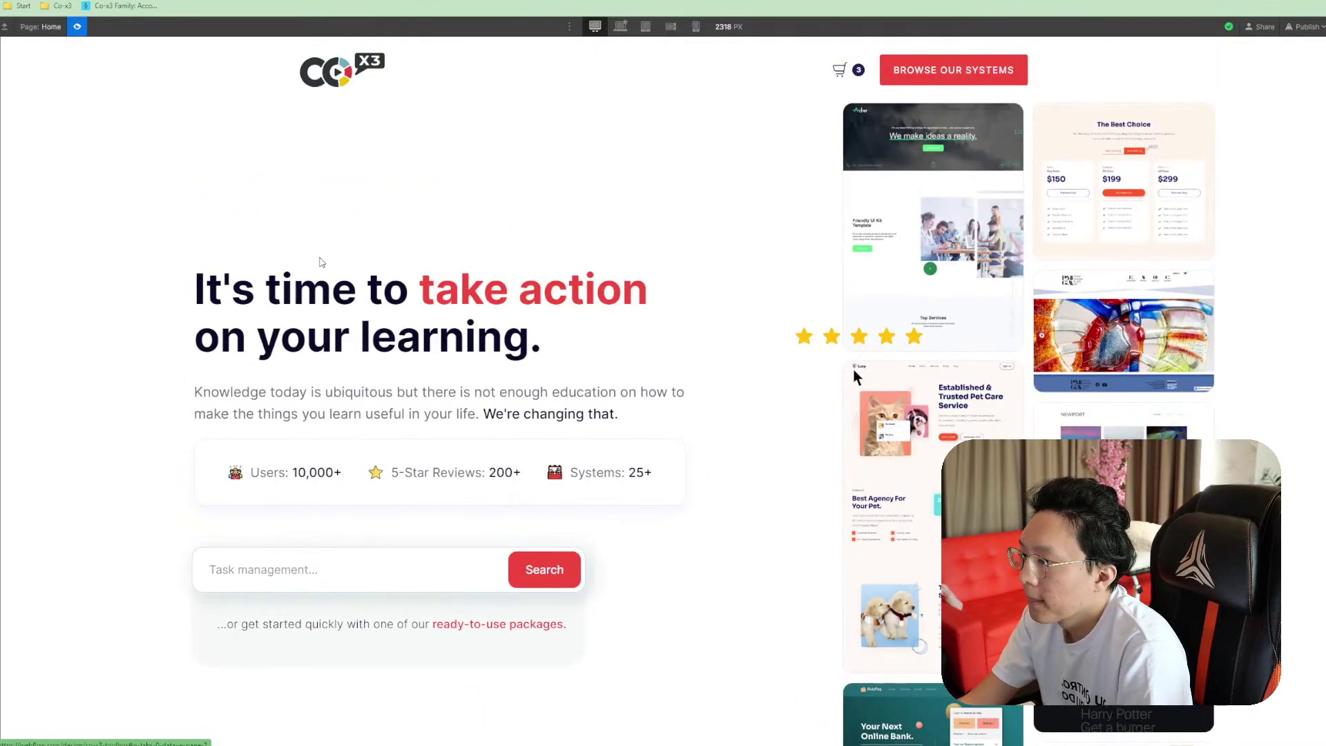
scroll(414, 318, down, 2)
scroll(572, 398, up, 2)
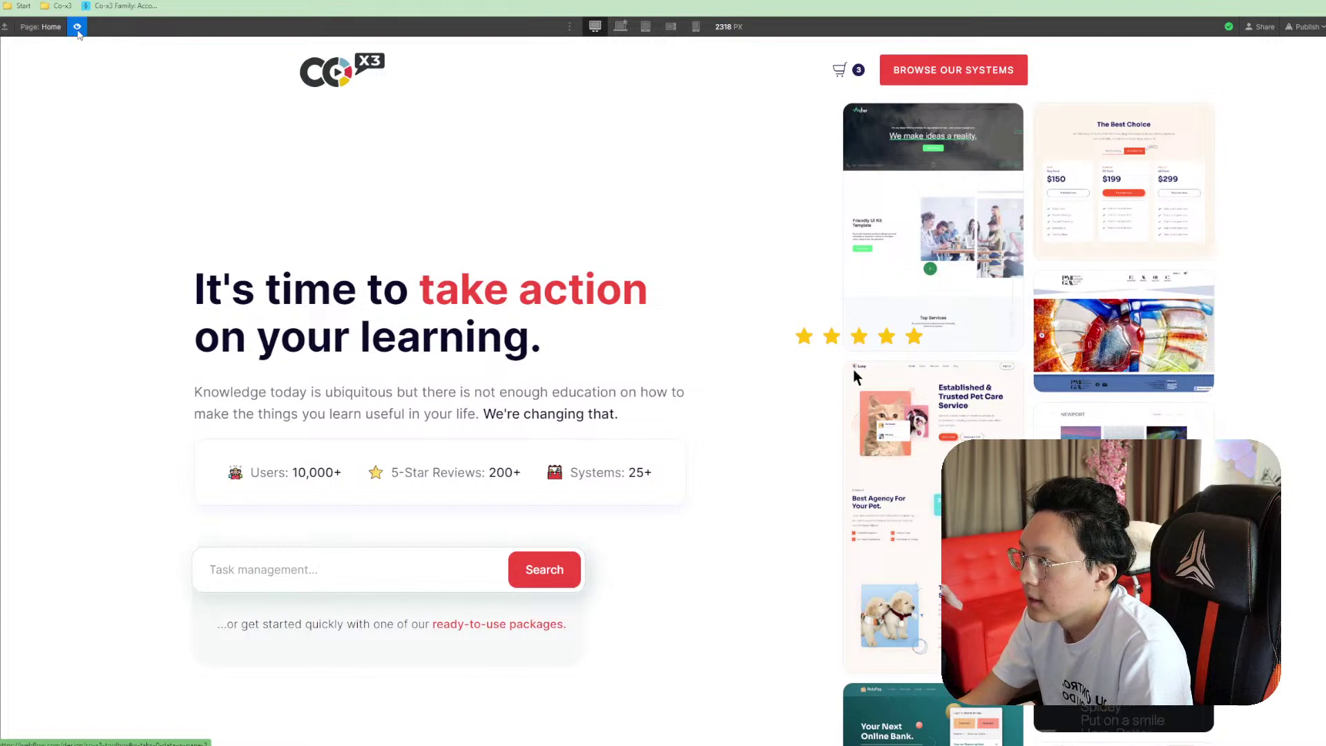
key(ctrl+shift+p)
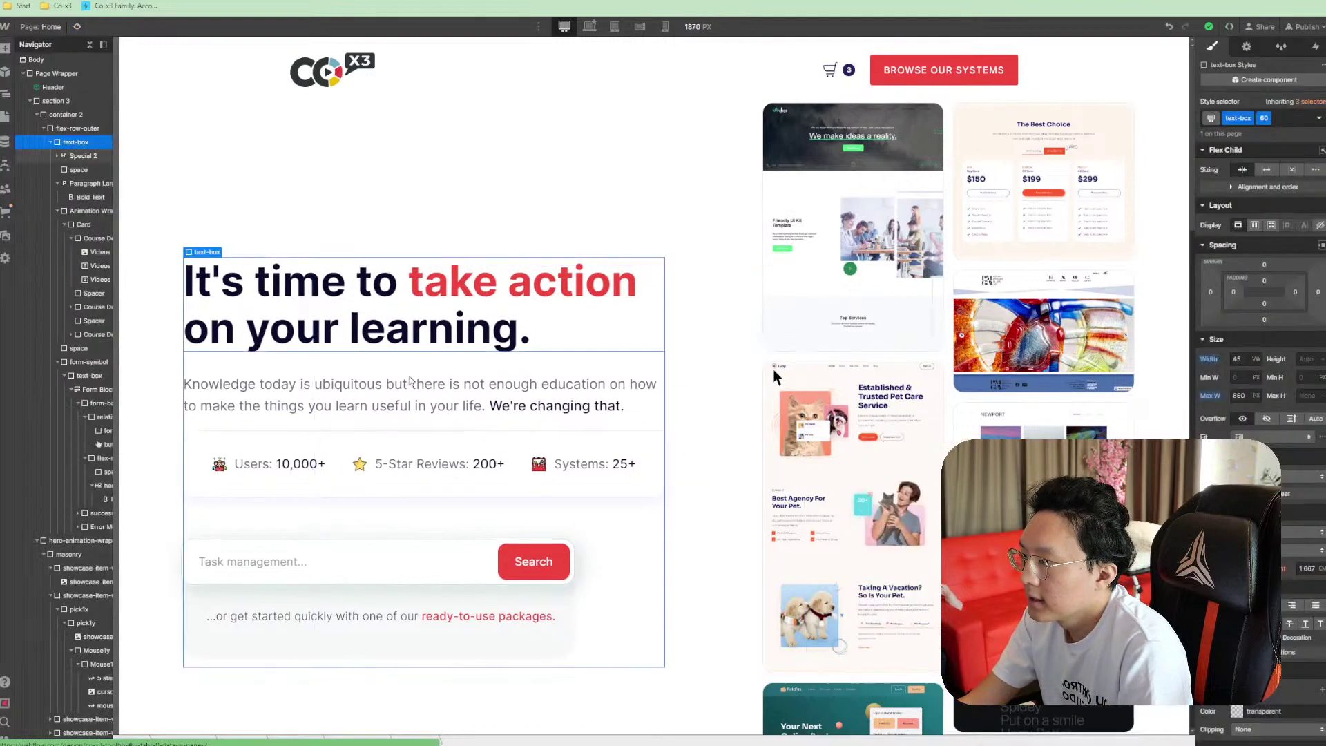
Examine the hero's Paragraph Large text and the gap above the How can we be helpful section, with a brief preview
click(602, 413)
scroll(690, 435, down, 7)
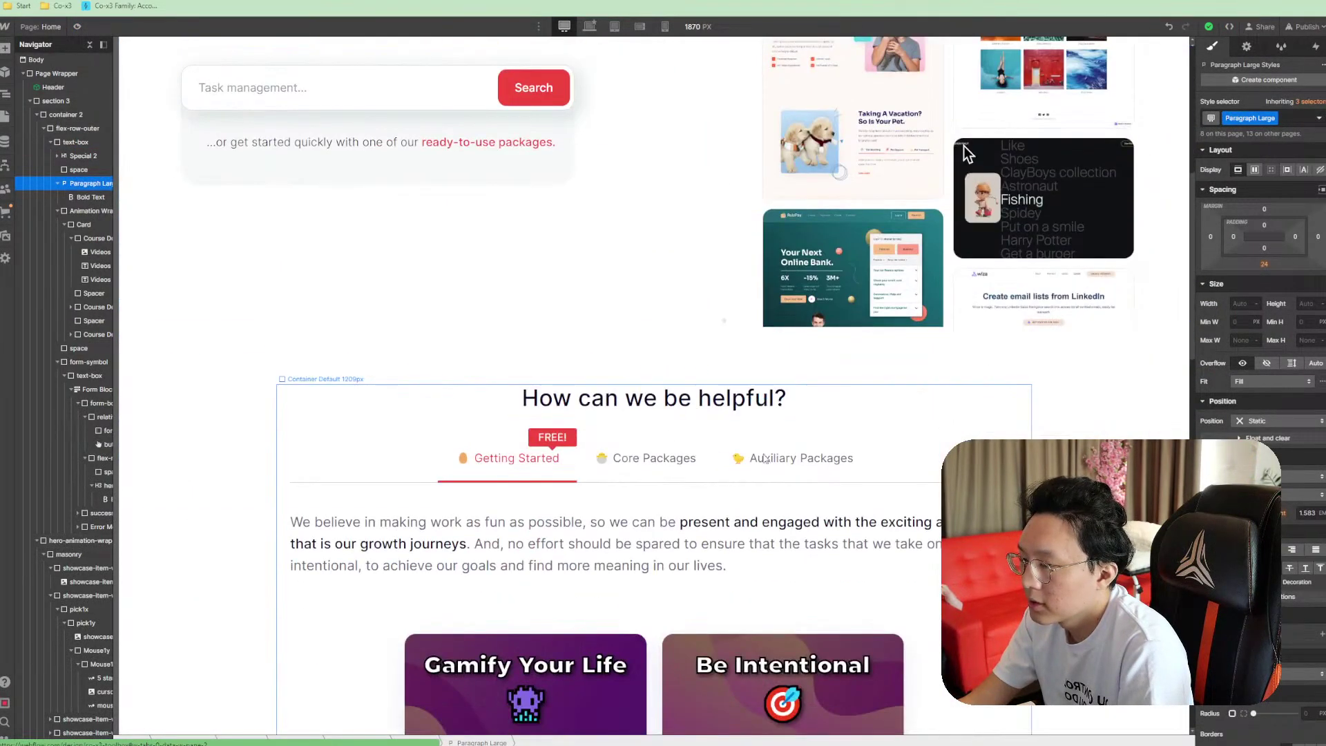
scroll(765, 458, up, 7)
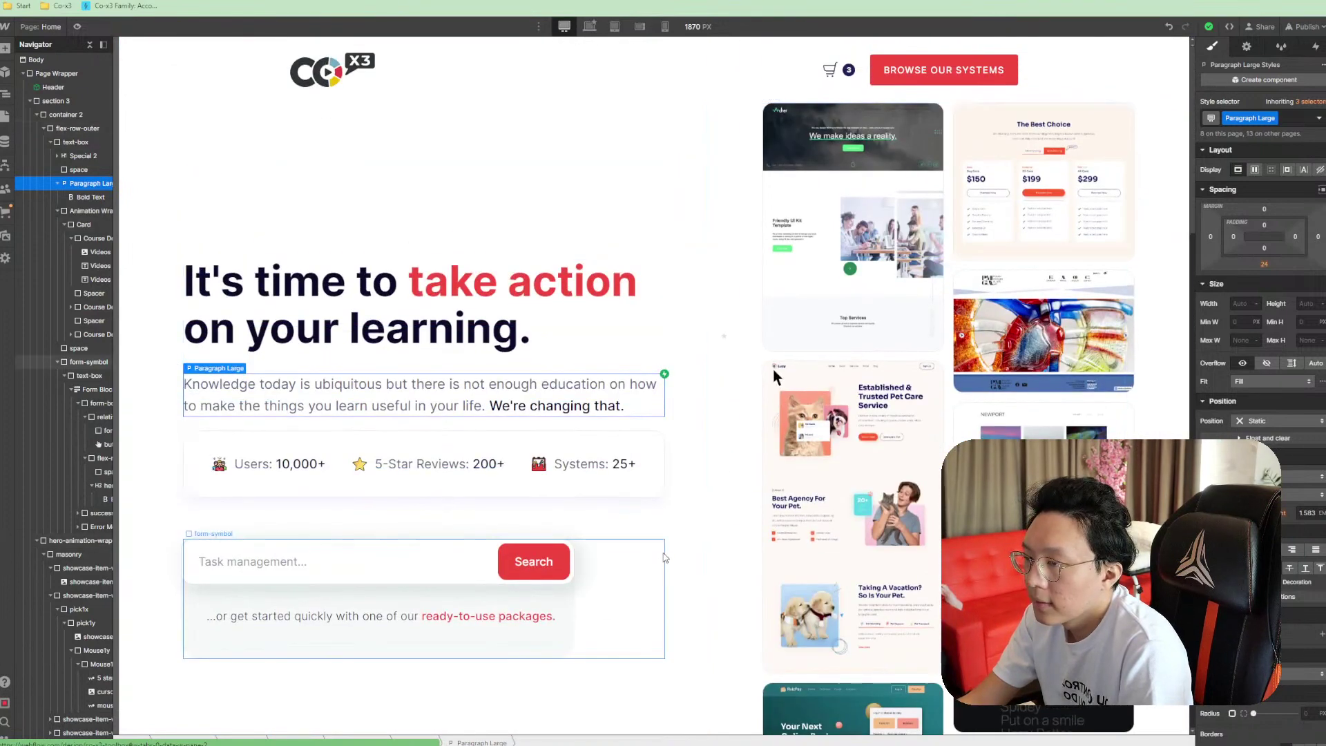
scroll(665, 557, down, 4)
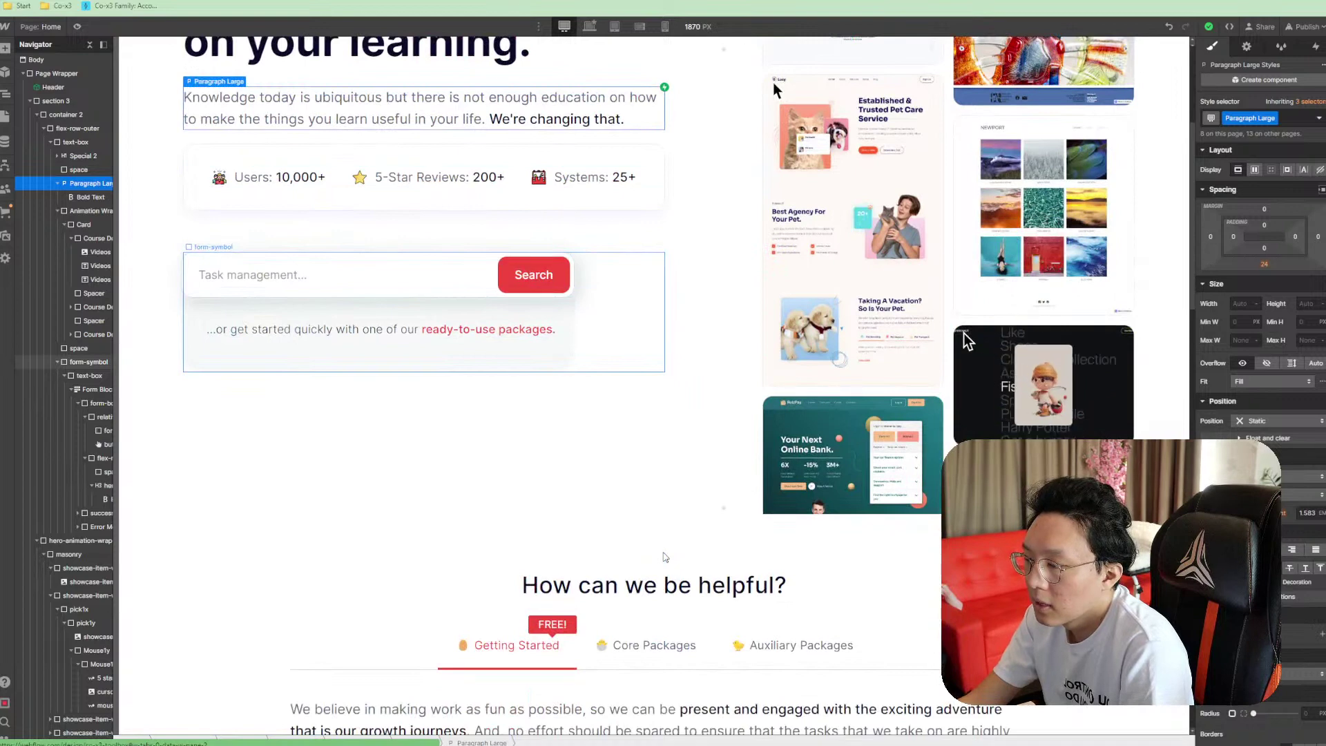
scroll(665, 557, up, 4)
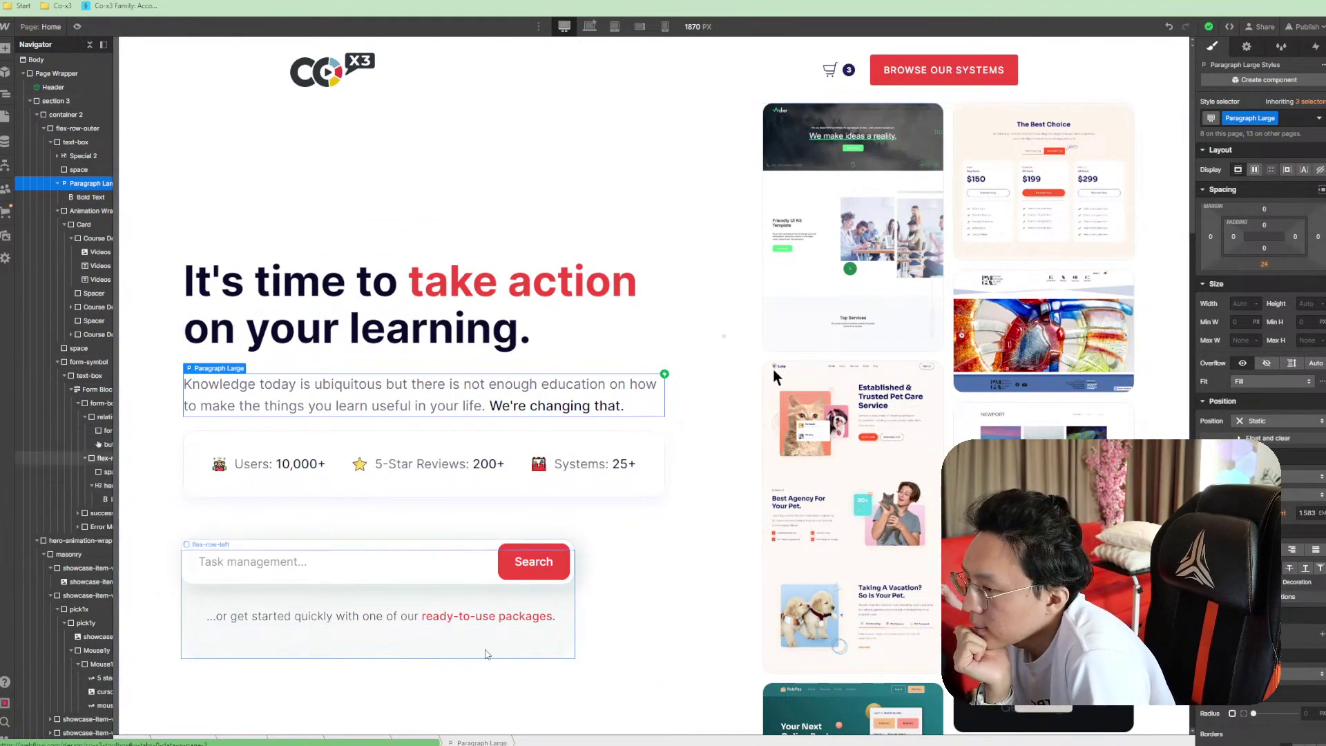
click(77, 28)
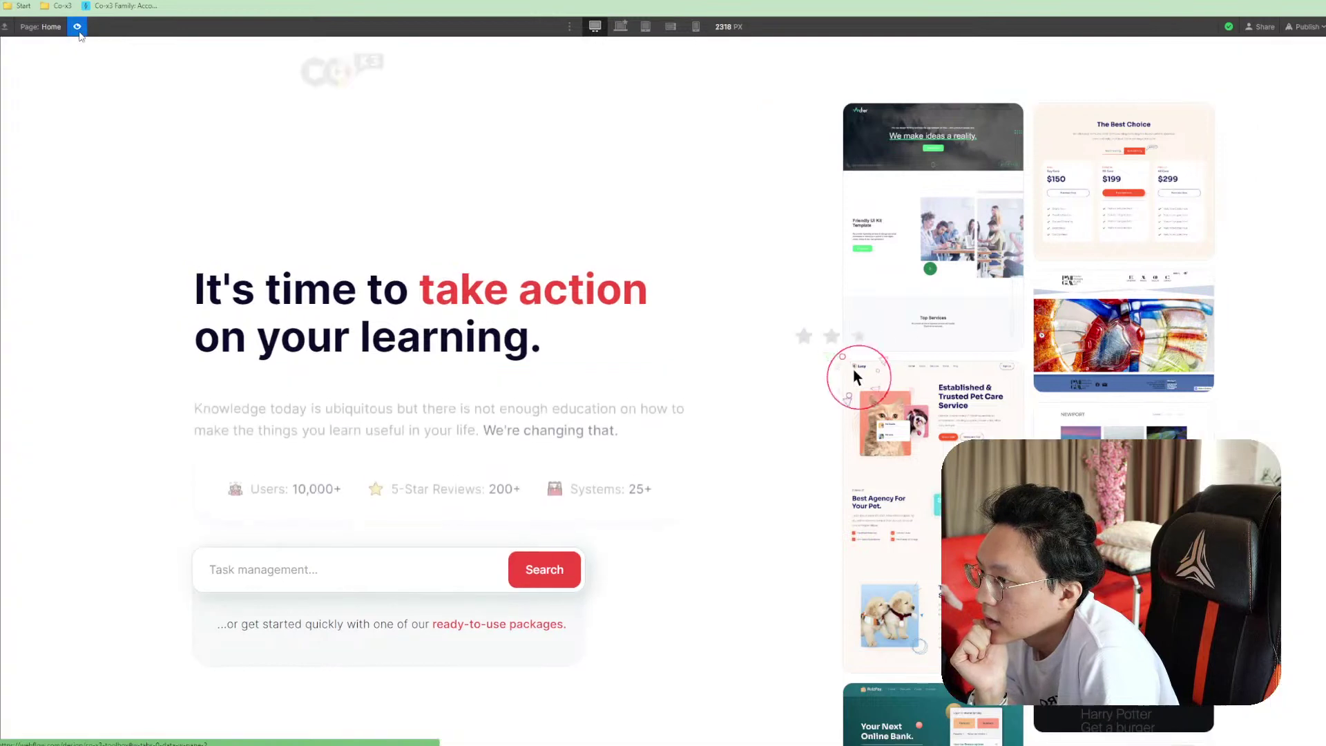
click(77, 28)
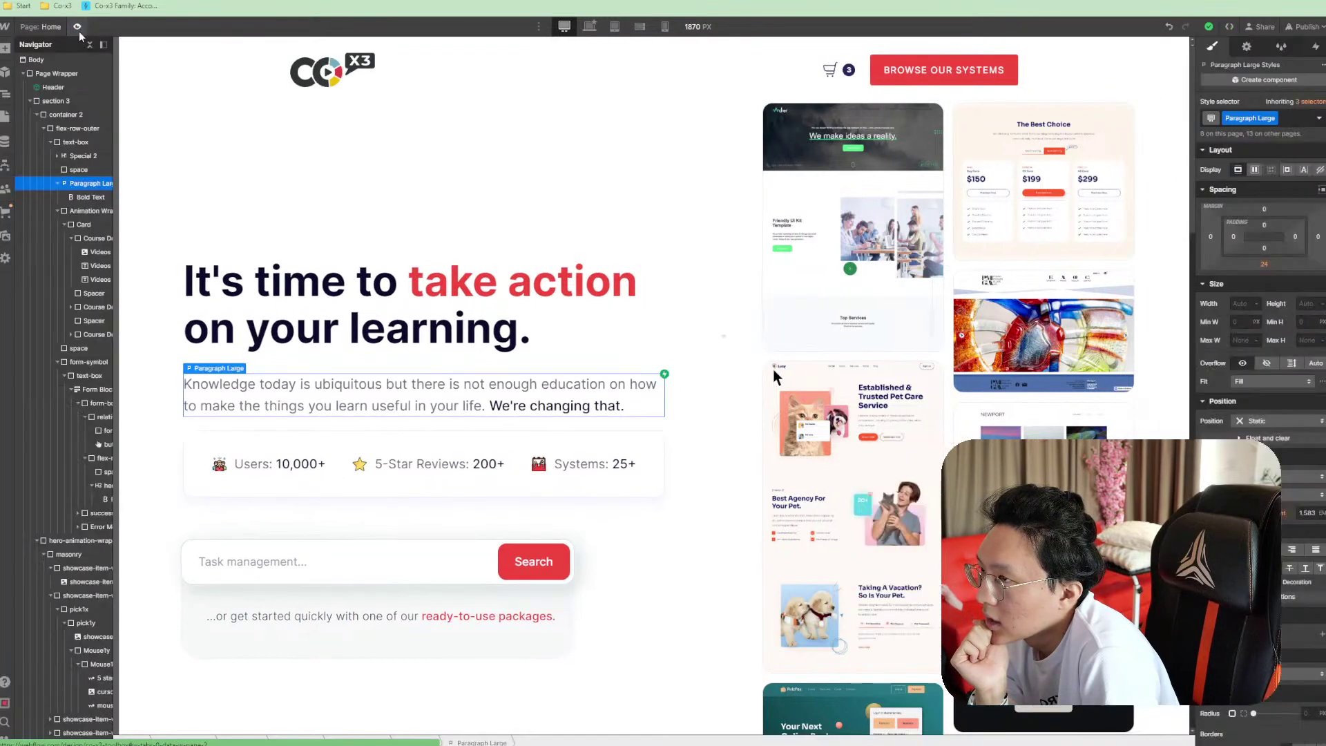
Preview the hero at the Desktop base, Tablet, Mobile landscape and Mobile portrait breakpoints, ending at the largest breakpoint
click(78, 27)
click(622, 28)
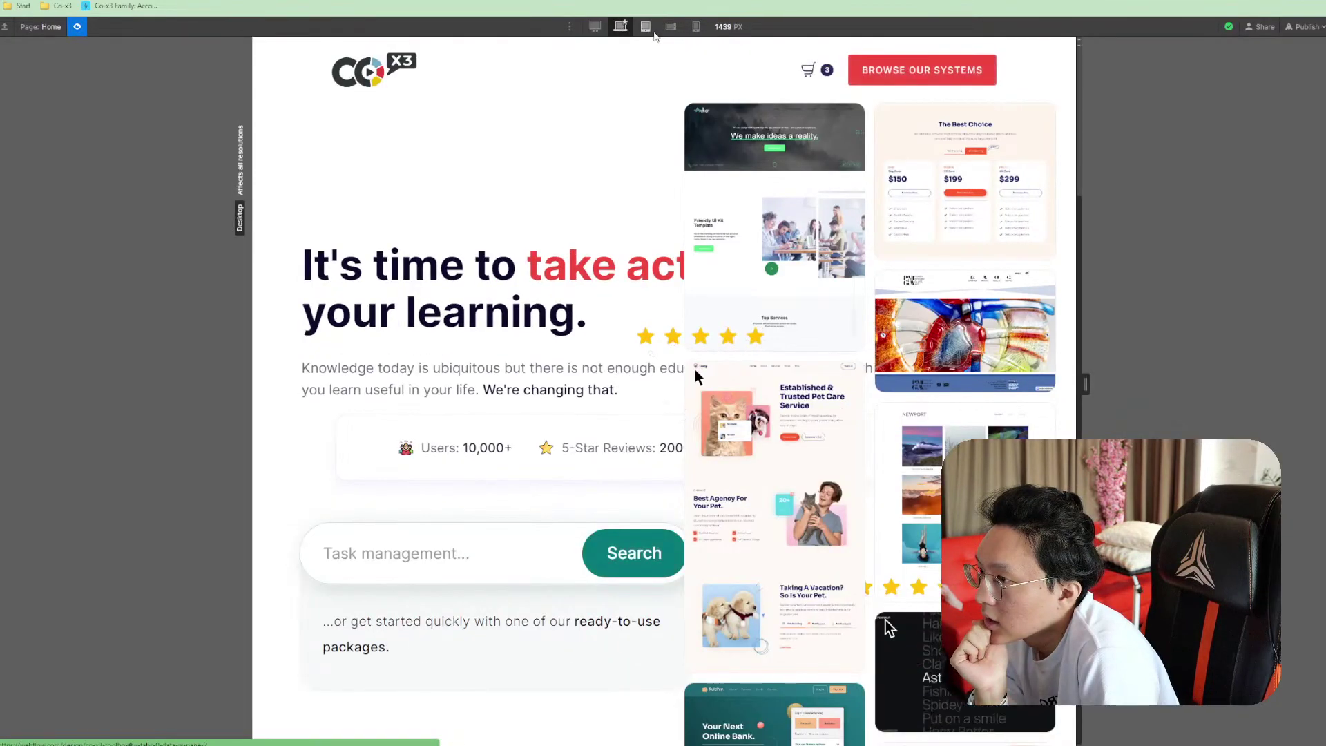
click(598, 27)
click(646, 28)
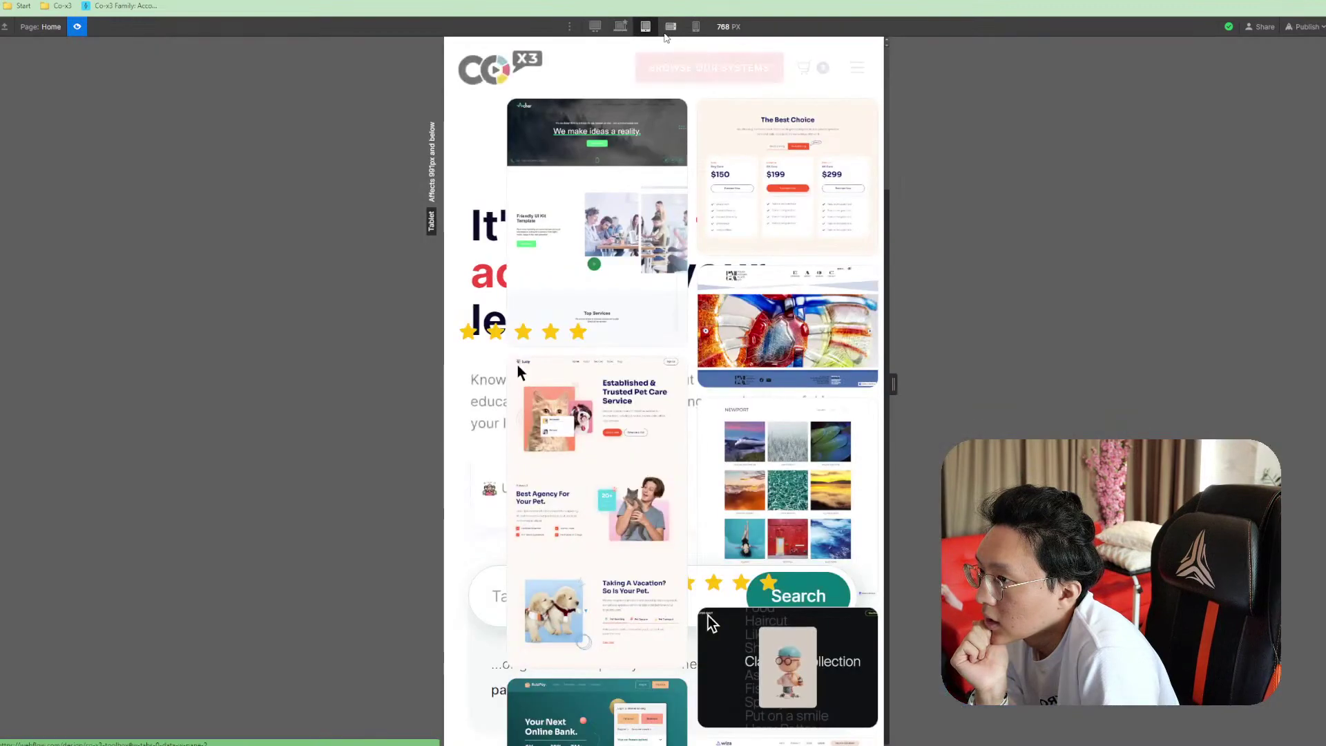
click(671, 26)
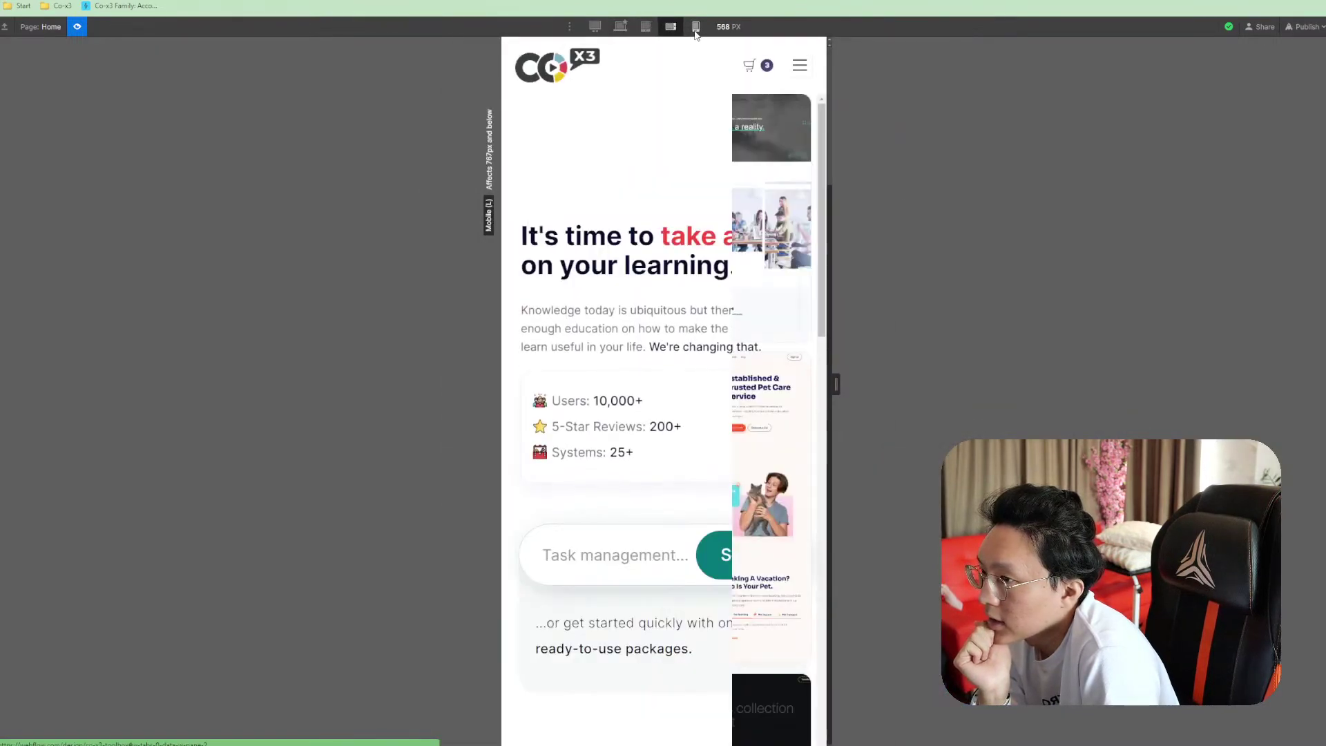
click(696, 29)
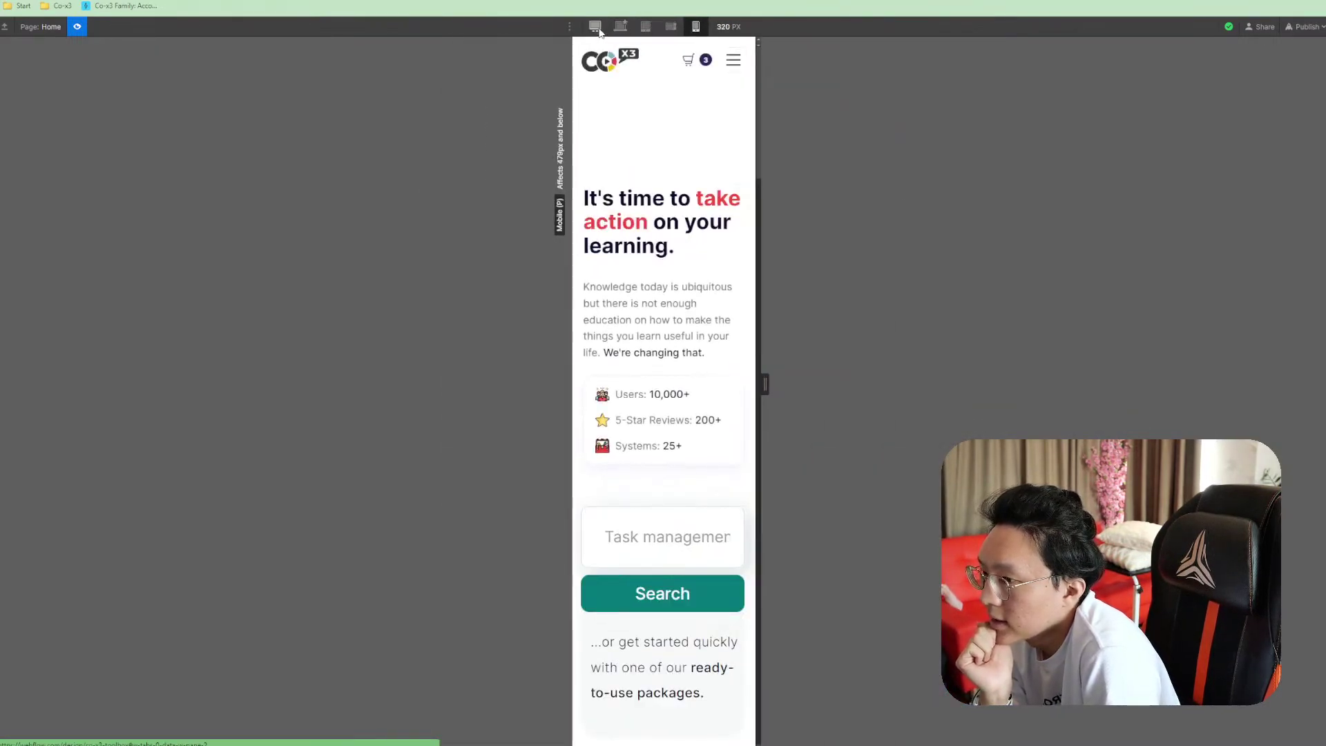
click(595, 26)
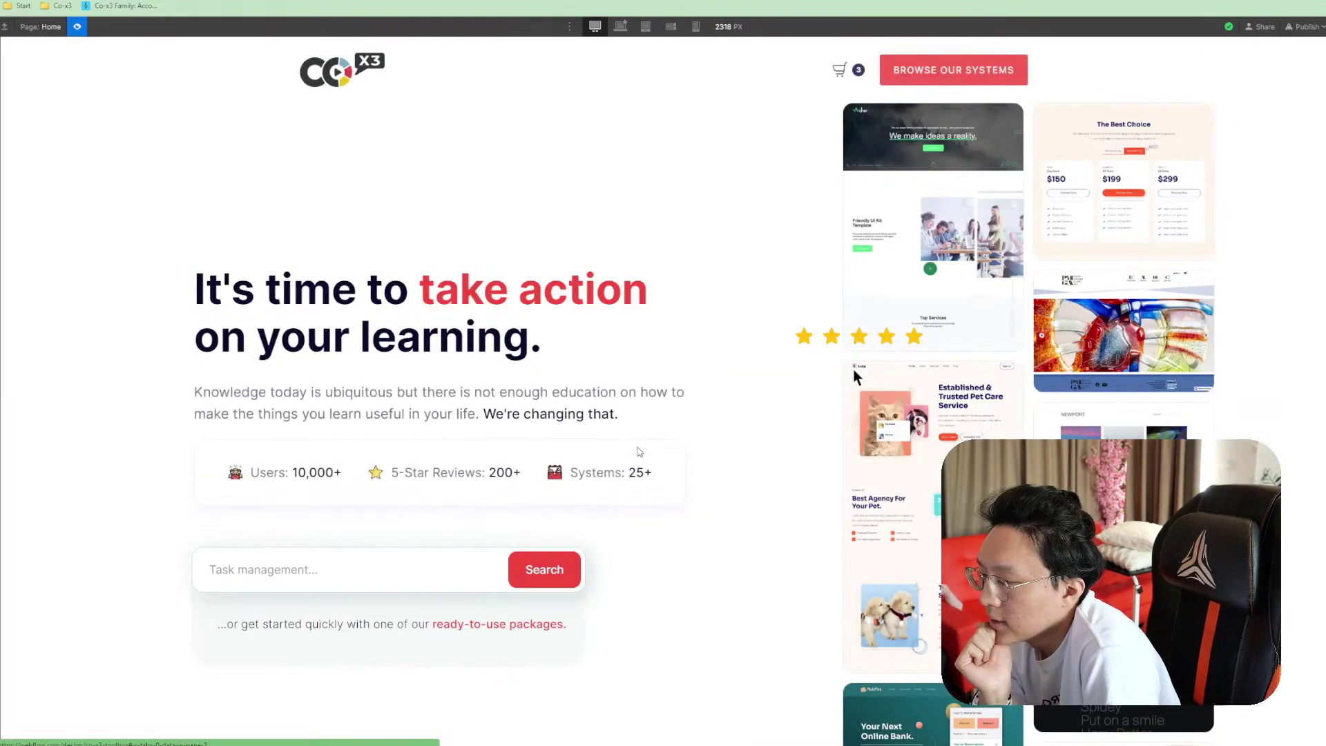
Examine how the hero scrolls into the content below at the largest breakpoint, and bring up the Showcased project for comparison
scroll(631, 483, down, 5)
scroll(586, 474, up, 4)
scroll(586, 474, down, 10)
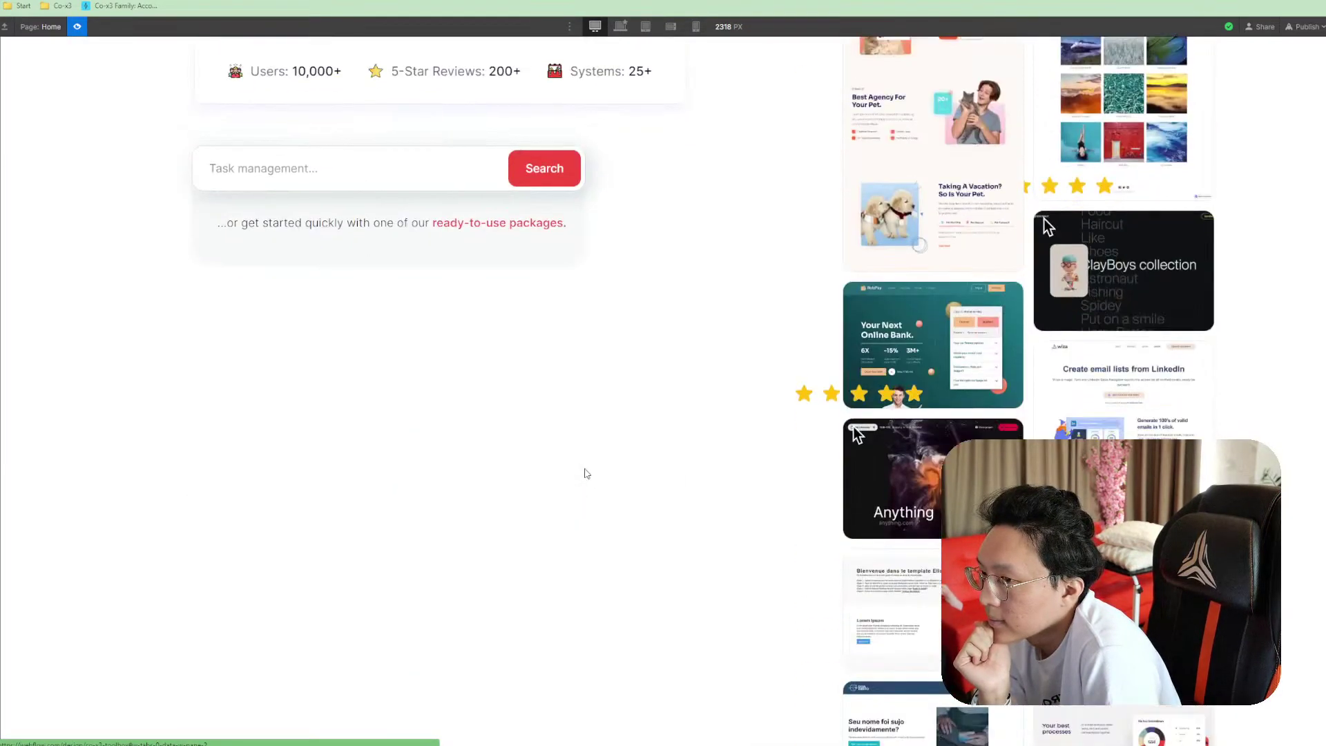
scroll(587, 474, up, 10)
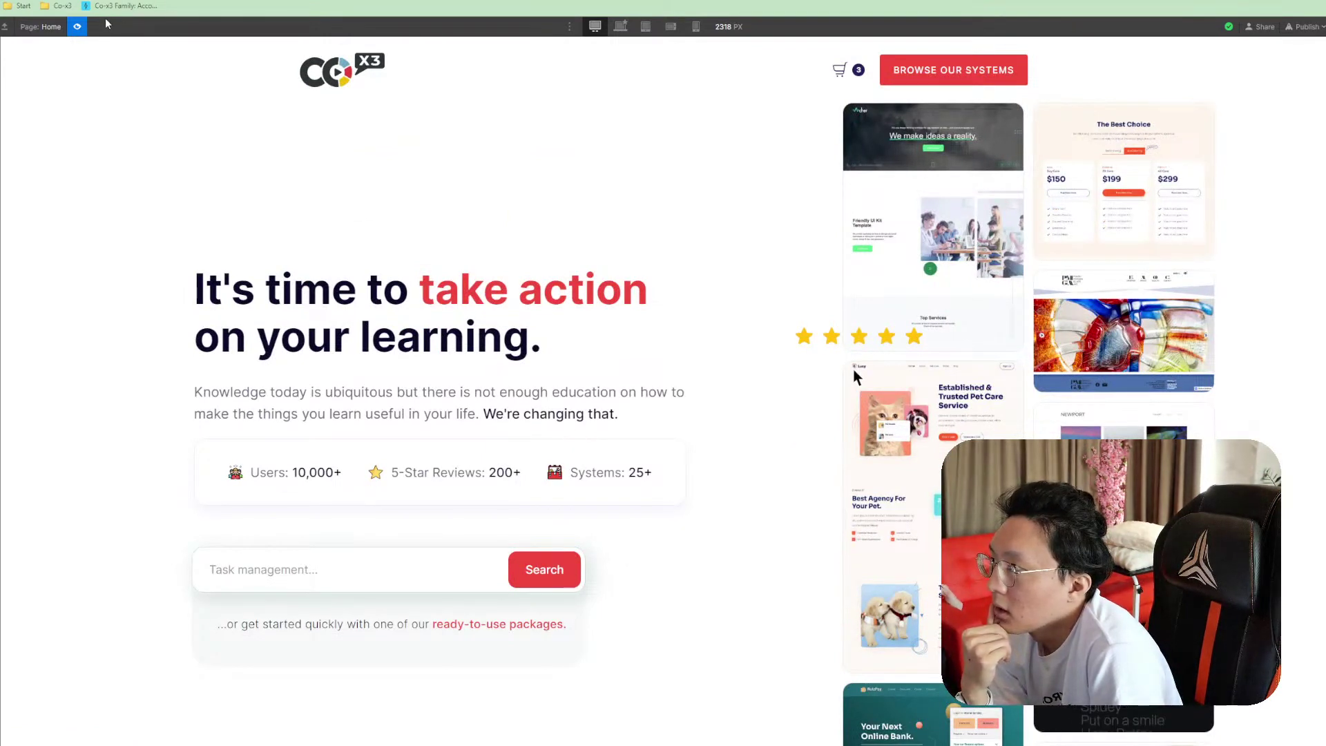
click(79, 27)
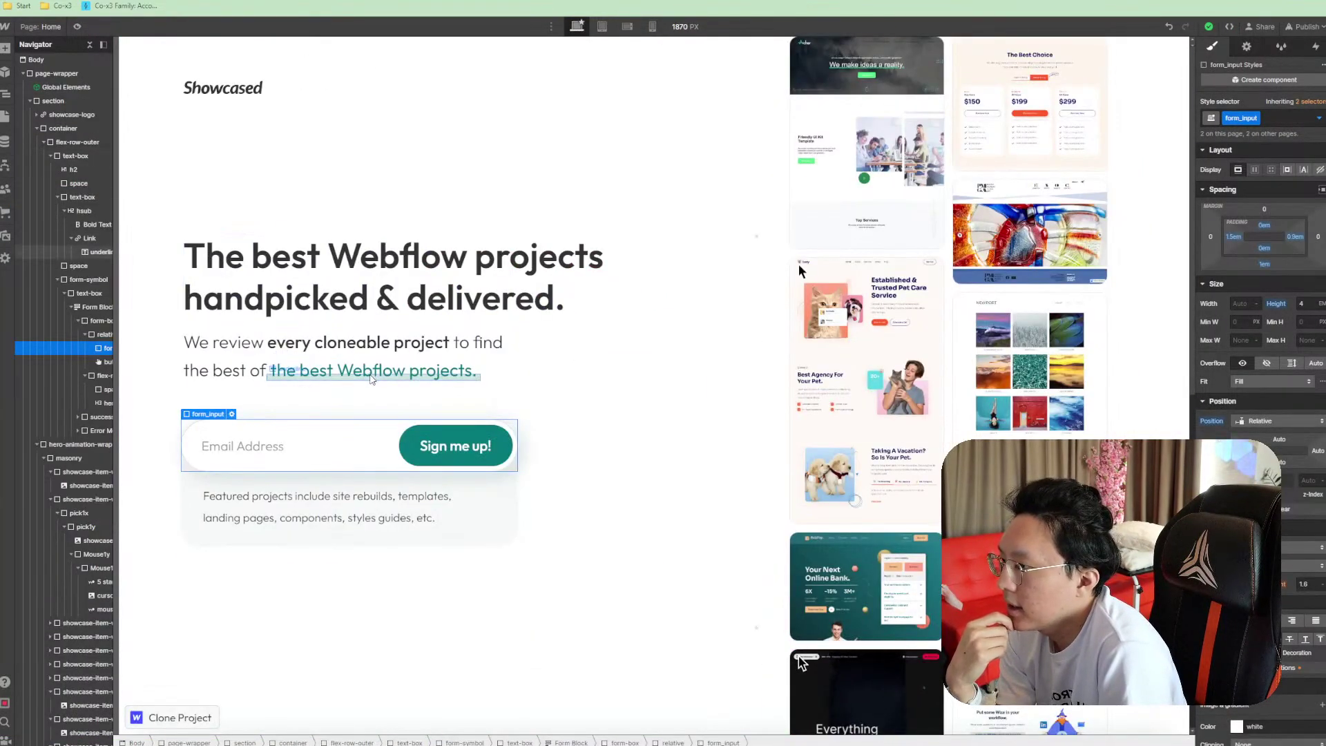
Copy the Showcased hero's subheading with its underlined link and paste it beneath the "It's time to take action on your learning." heading
click(371, 373)
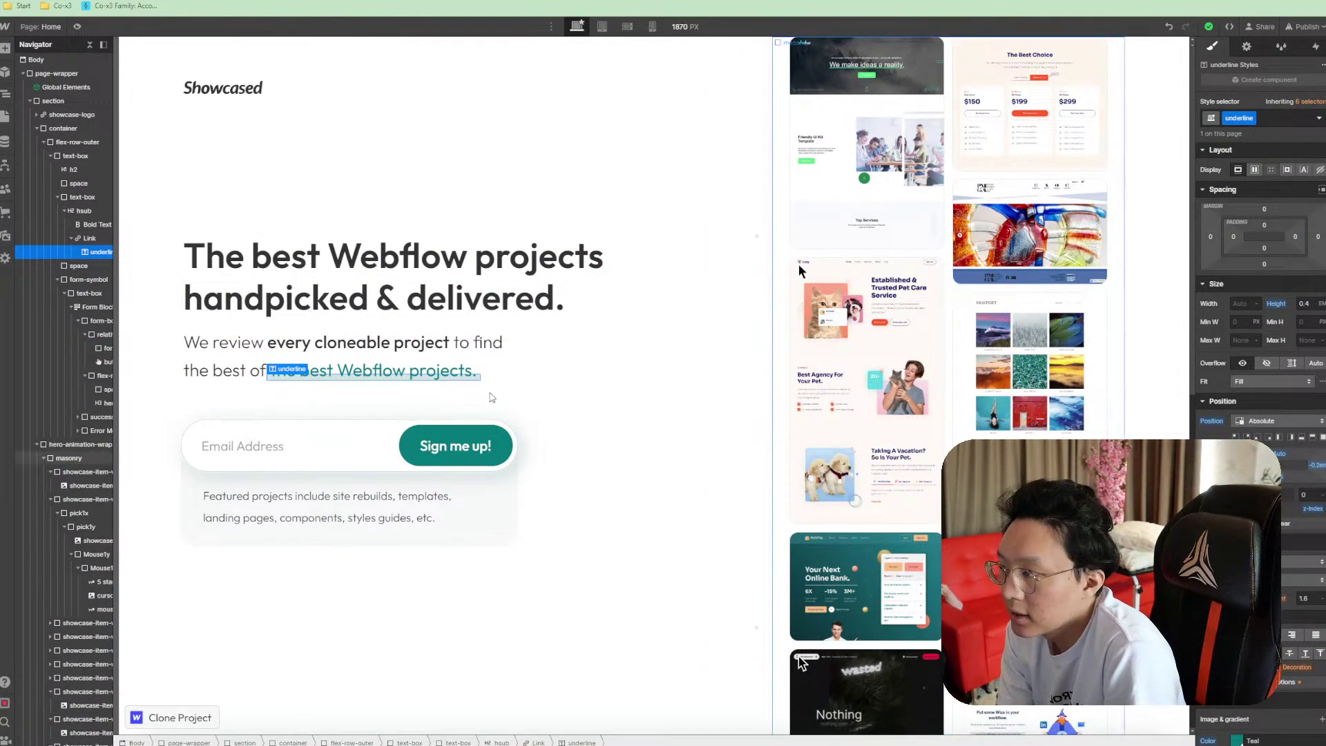
click(85, 239)
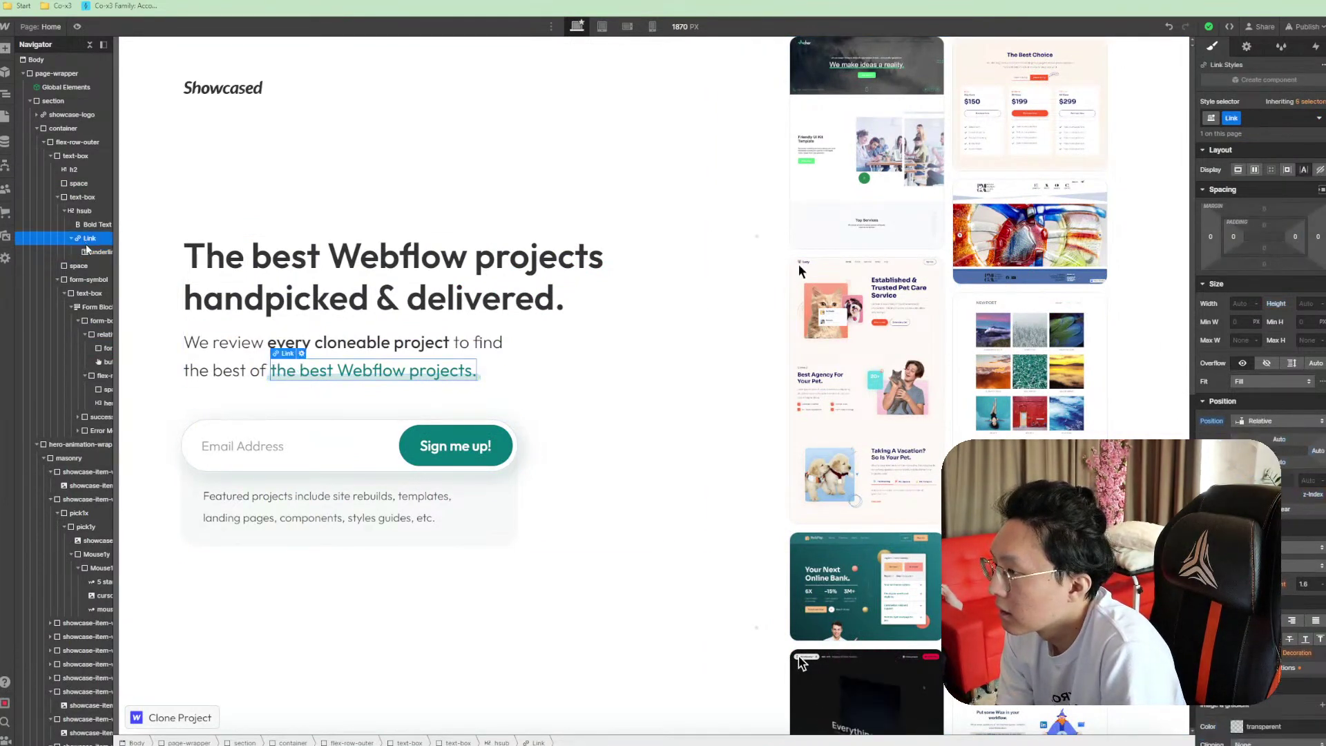
click(86, 211)
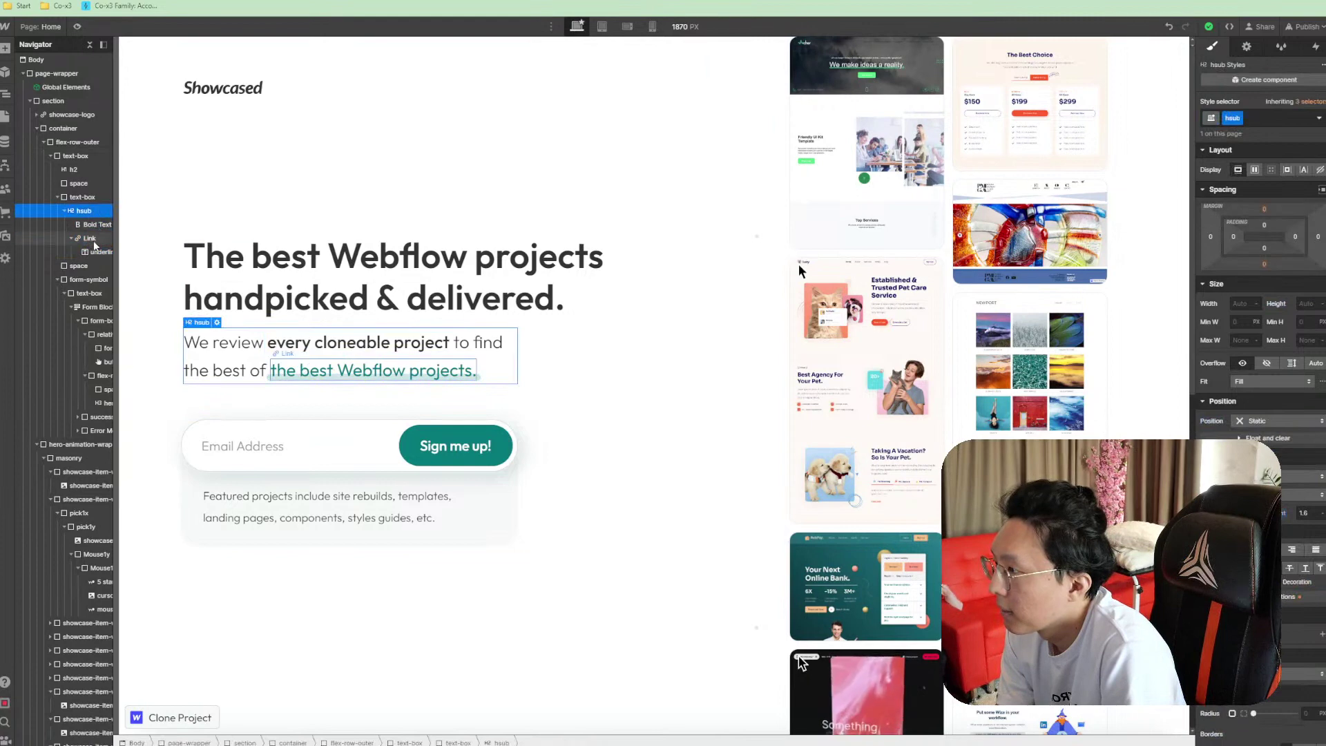
click(95, 252)
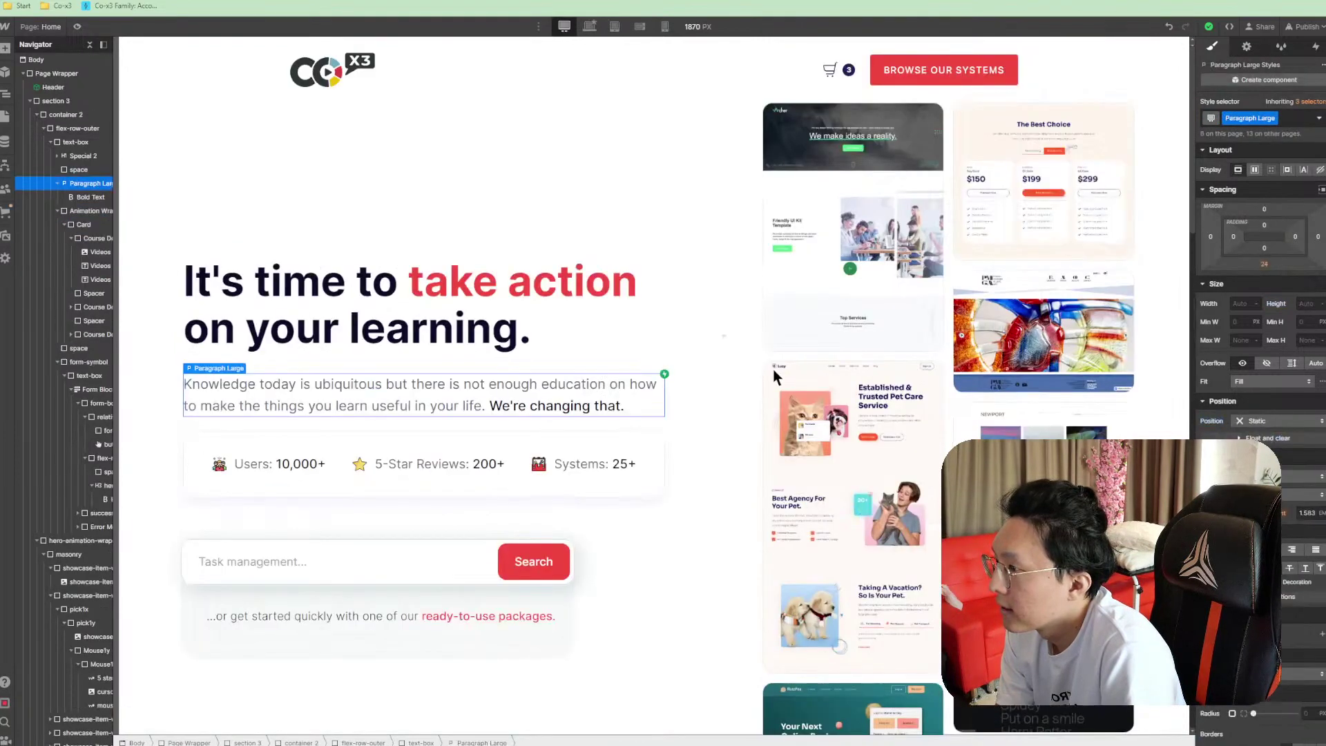
click(474, 286)
key(ctrl+v)
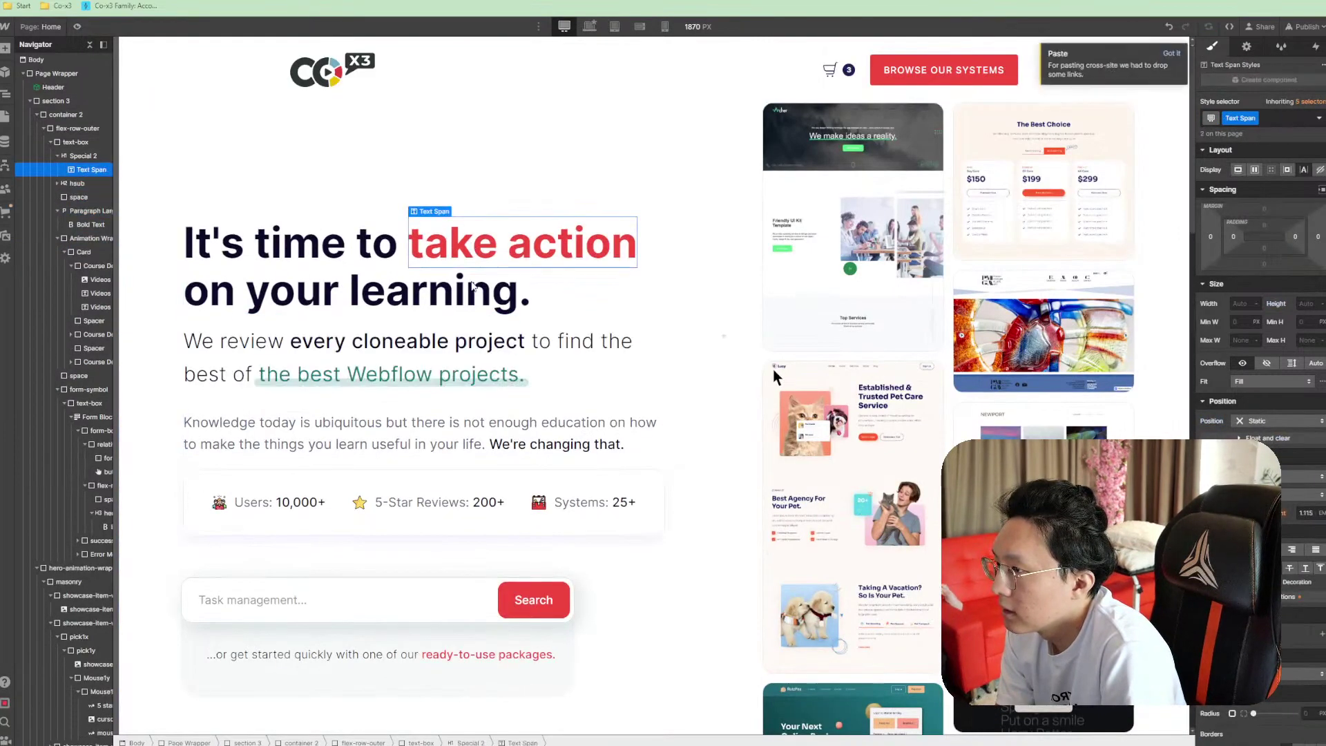
Try to move the underline element from the pasted subheading's link into the hero heading, and undo the move
click(398, 384)
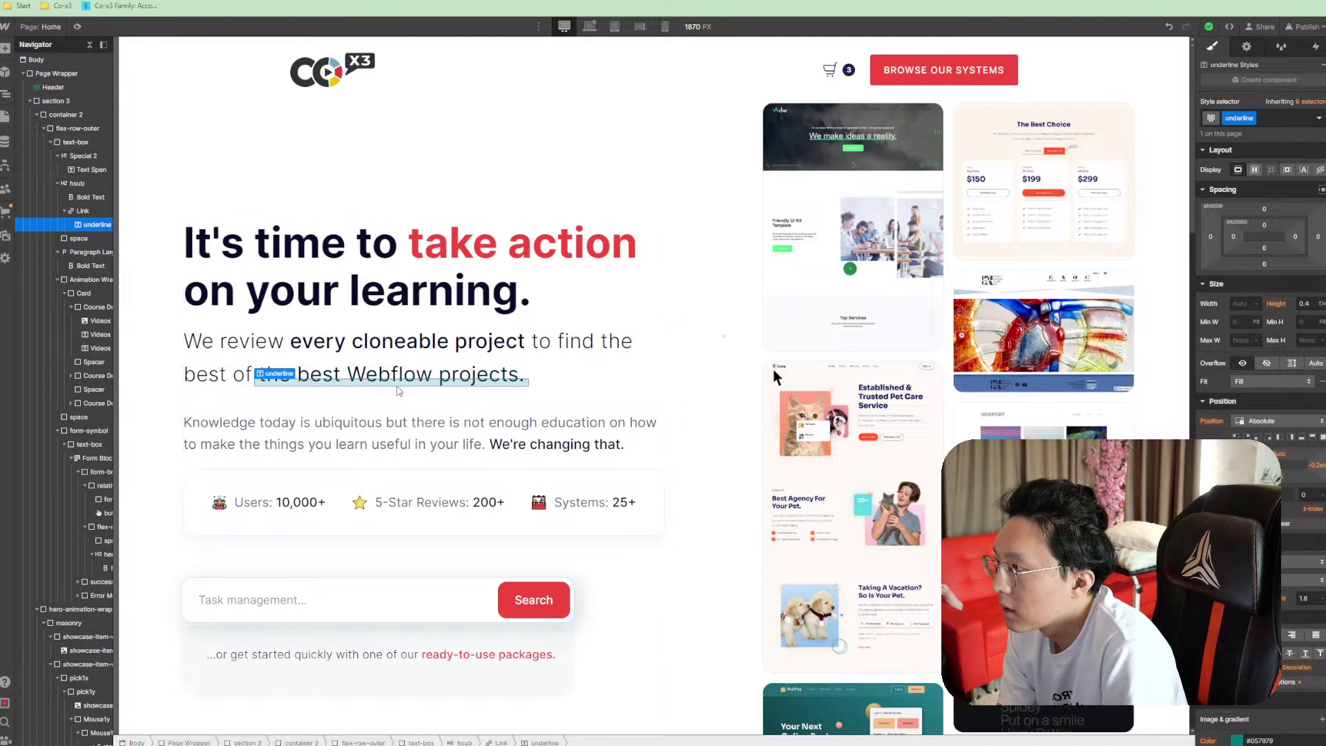
drag(458, 275, 467, 250)
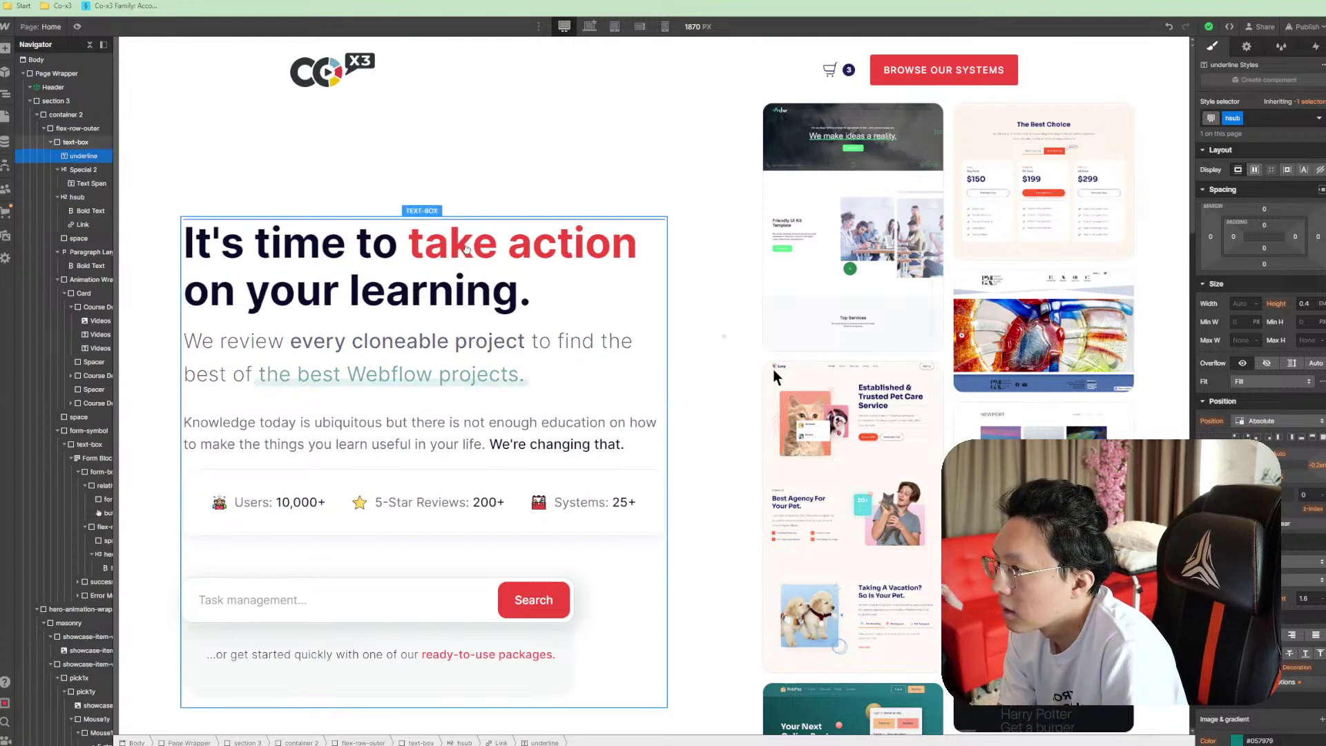
key(ctrl+z)
key(ctrl+z)
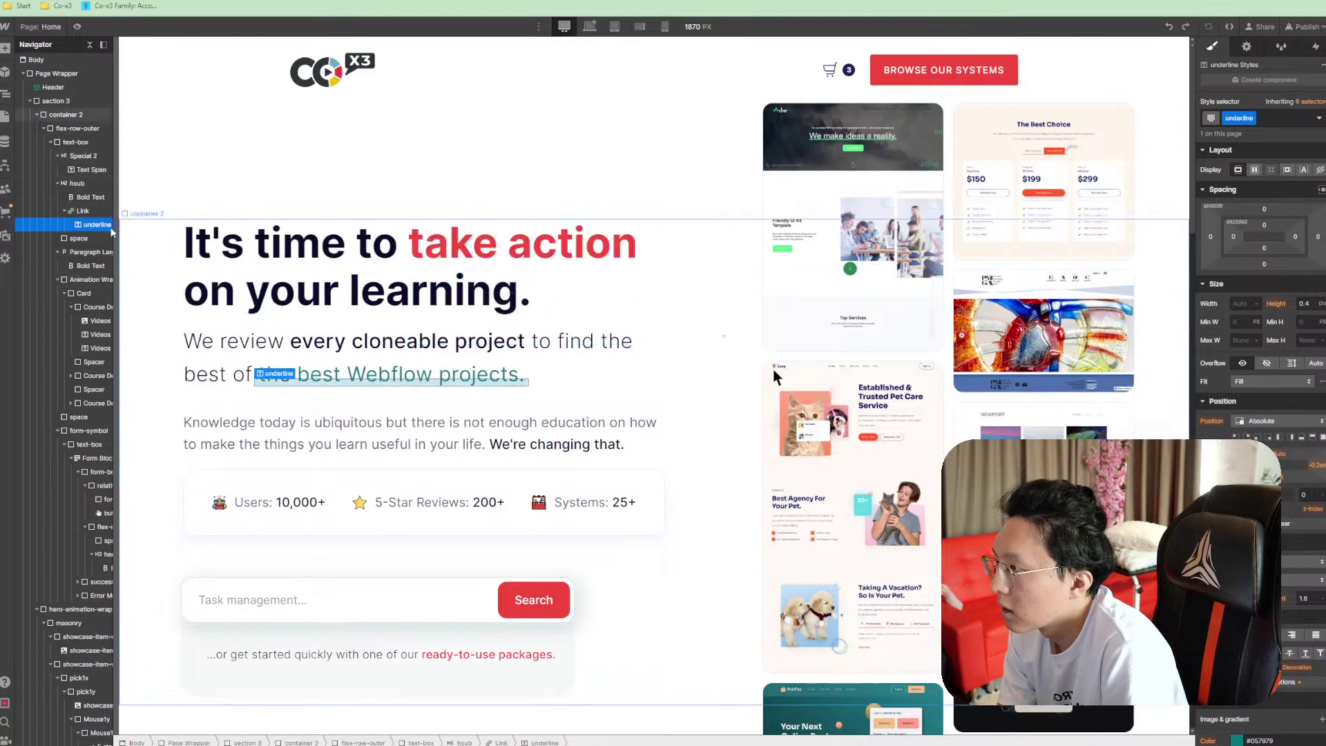
Try adding the underline class to the "take action" text span in the hero heading, and undo it
click(90, 169)
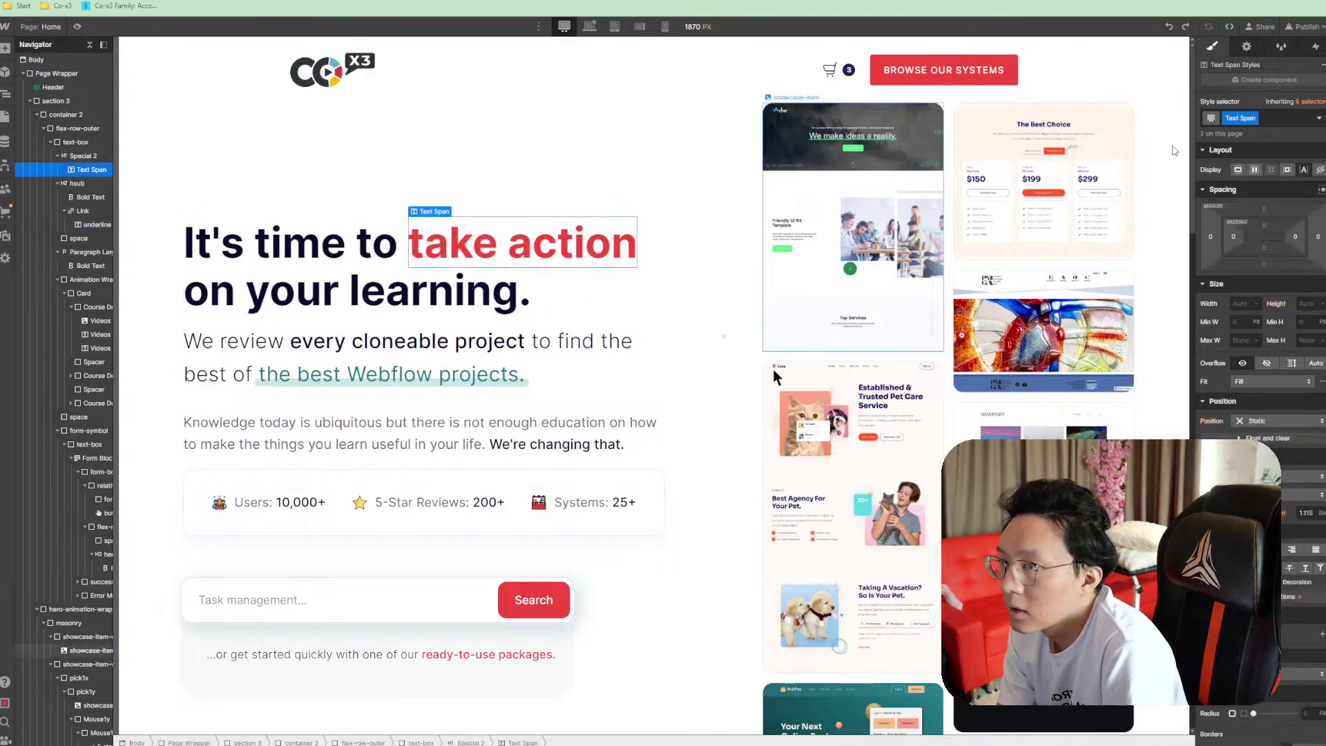
click(1294, 119)
text(under)
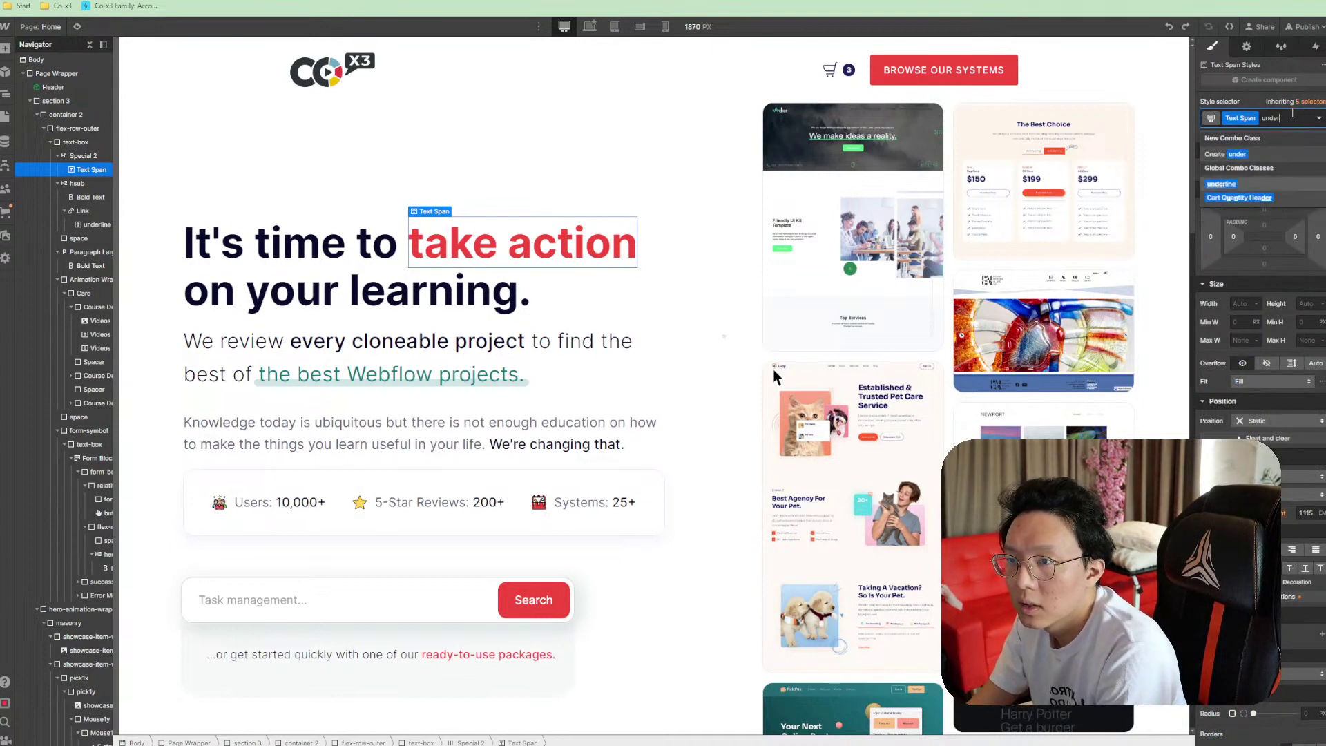
key(Return)
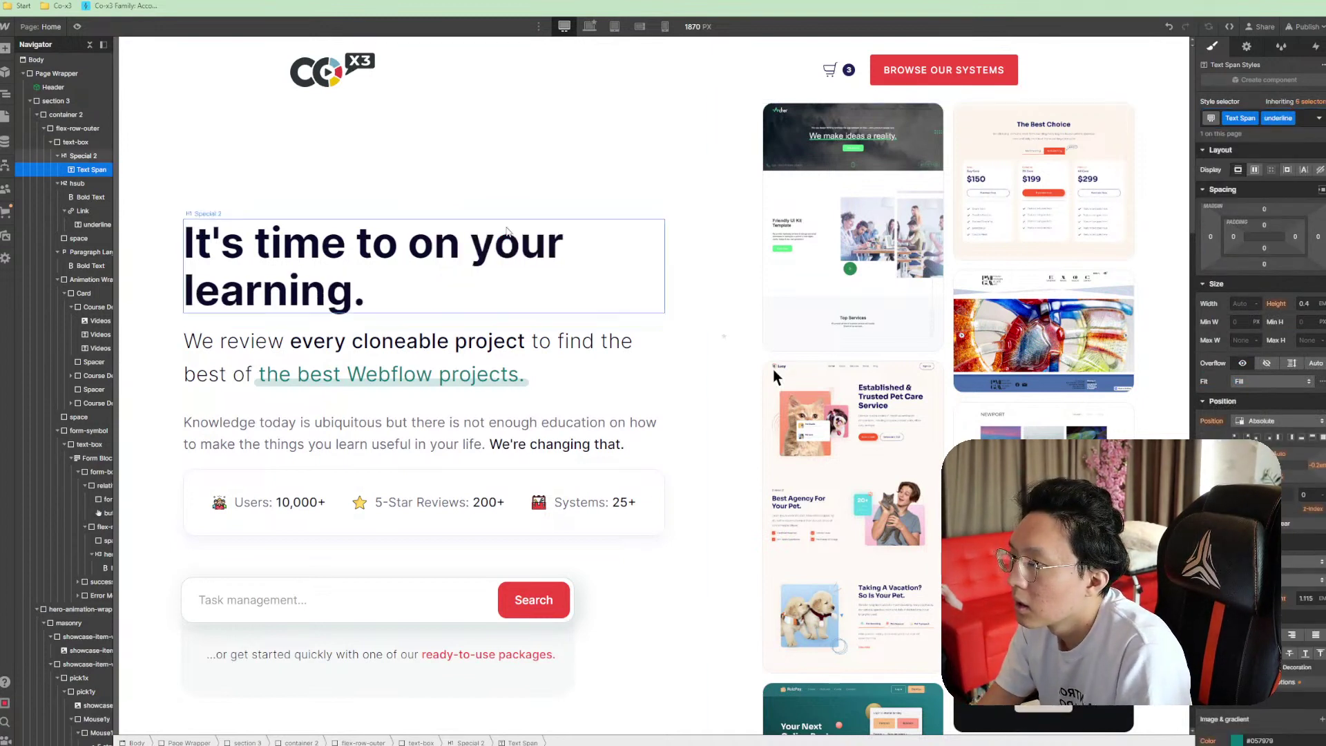
key(ctrl+z)
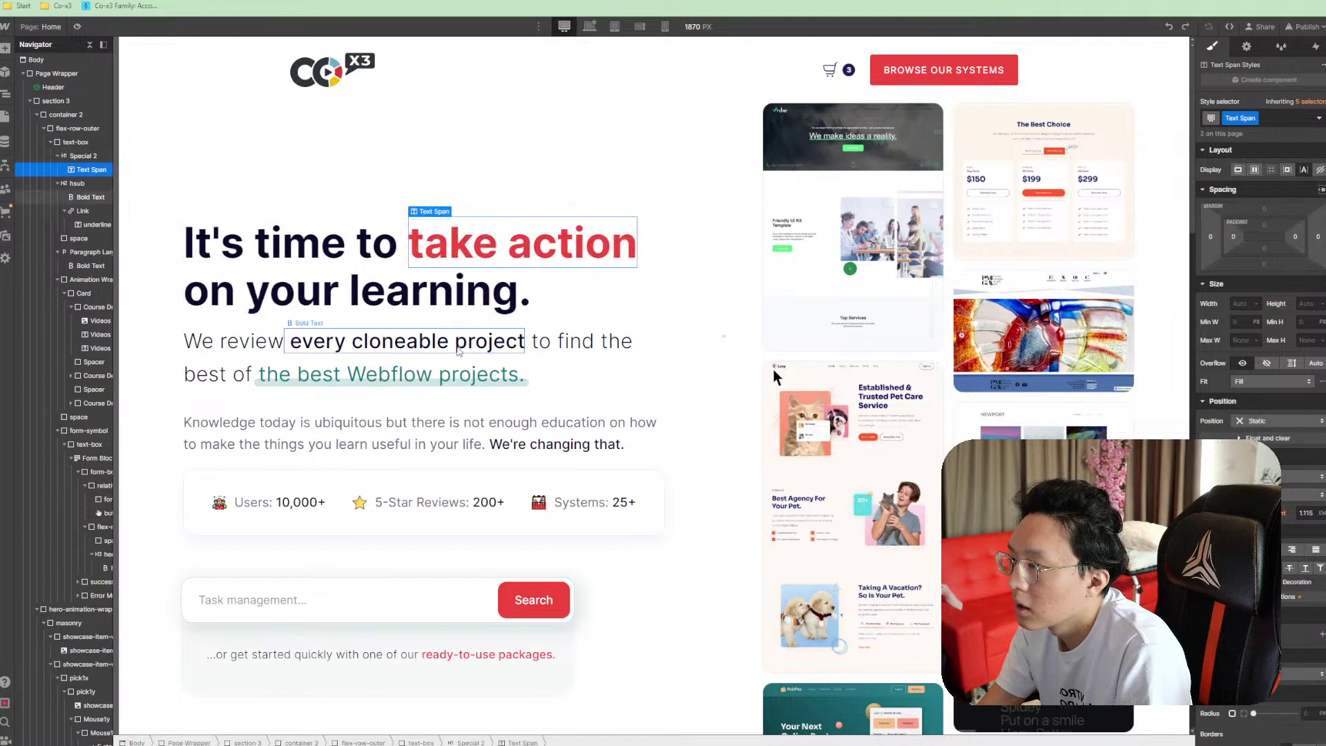
Examine the pasted subheading's underline, link and bold text elements, and compare its class with the classes on the hero heading
click(443, 382)
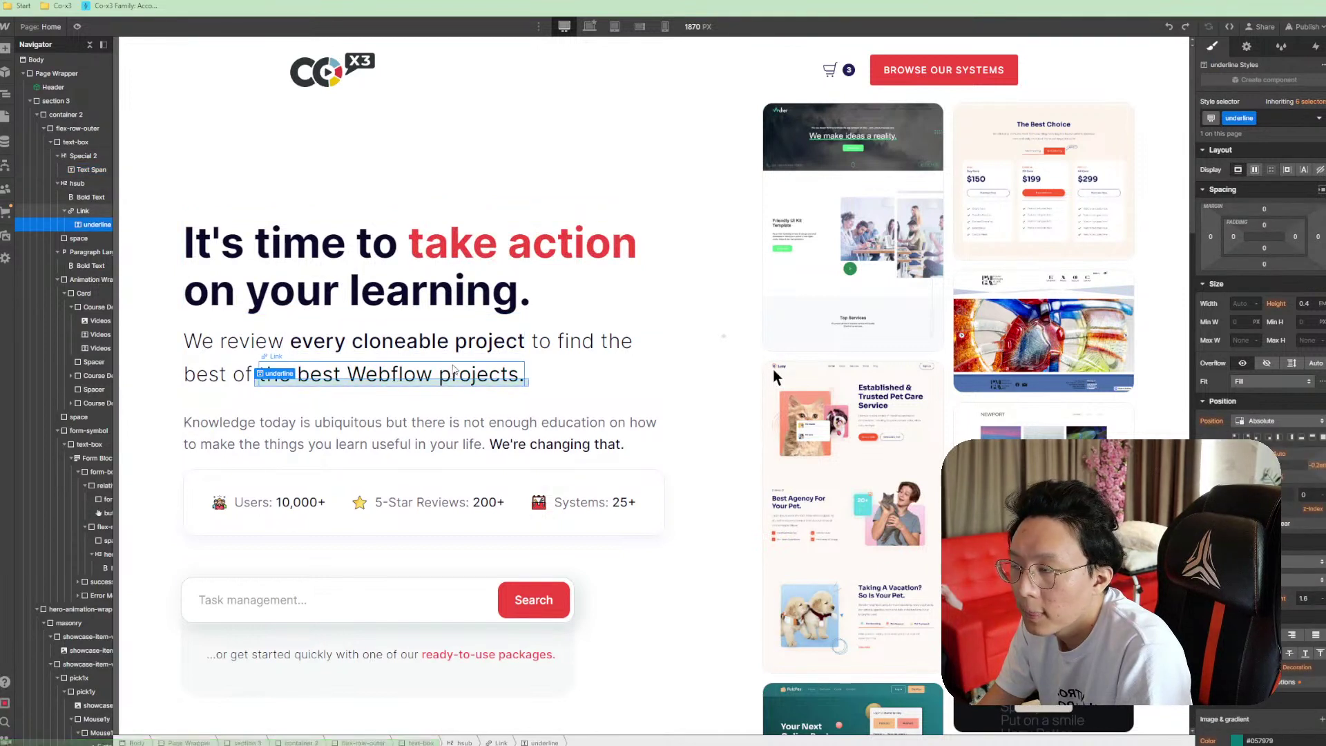
click(454, 371)
click(473, 345)
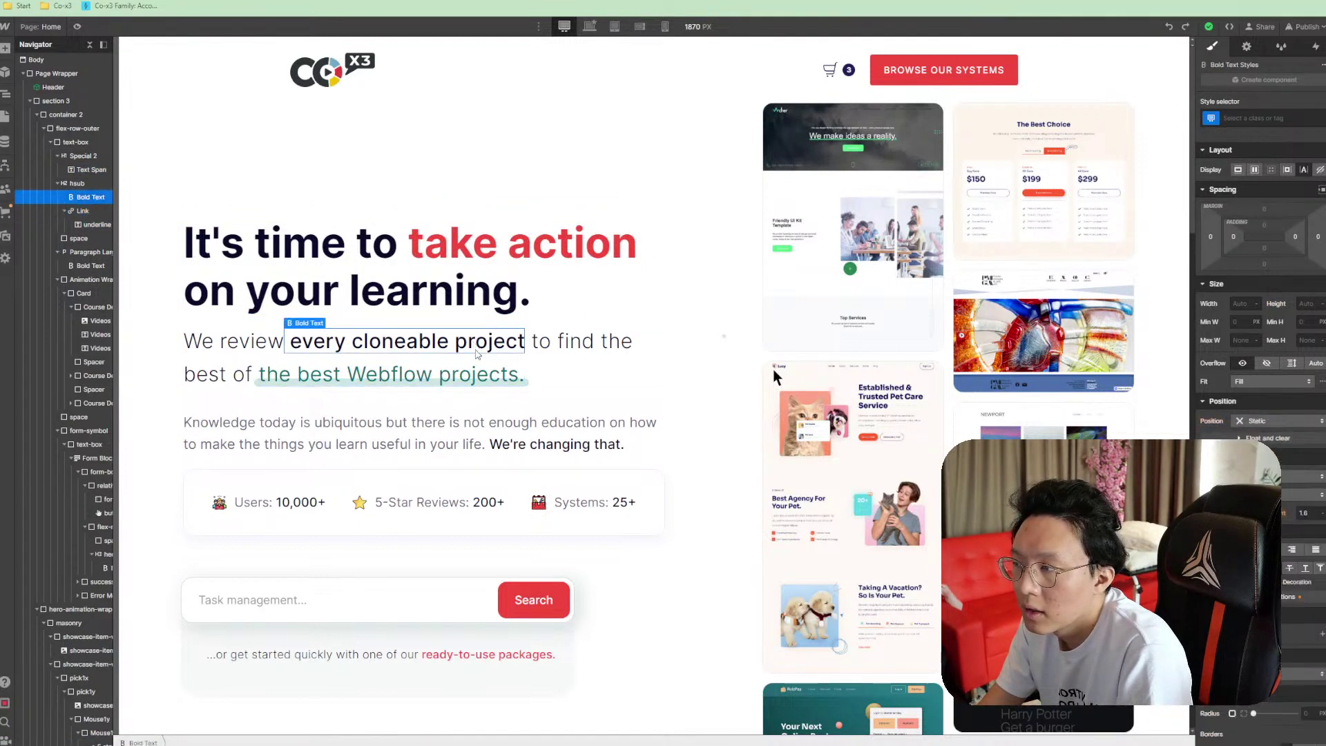
click(553, 370)
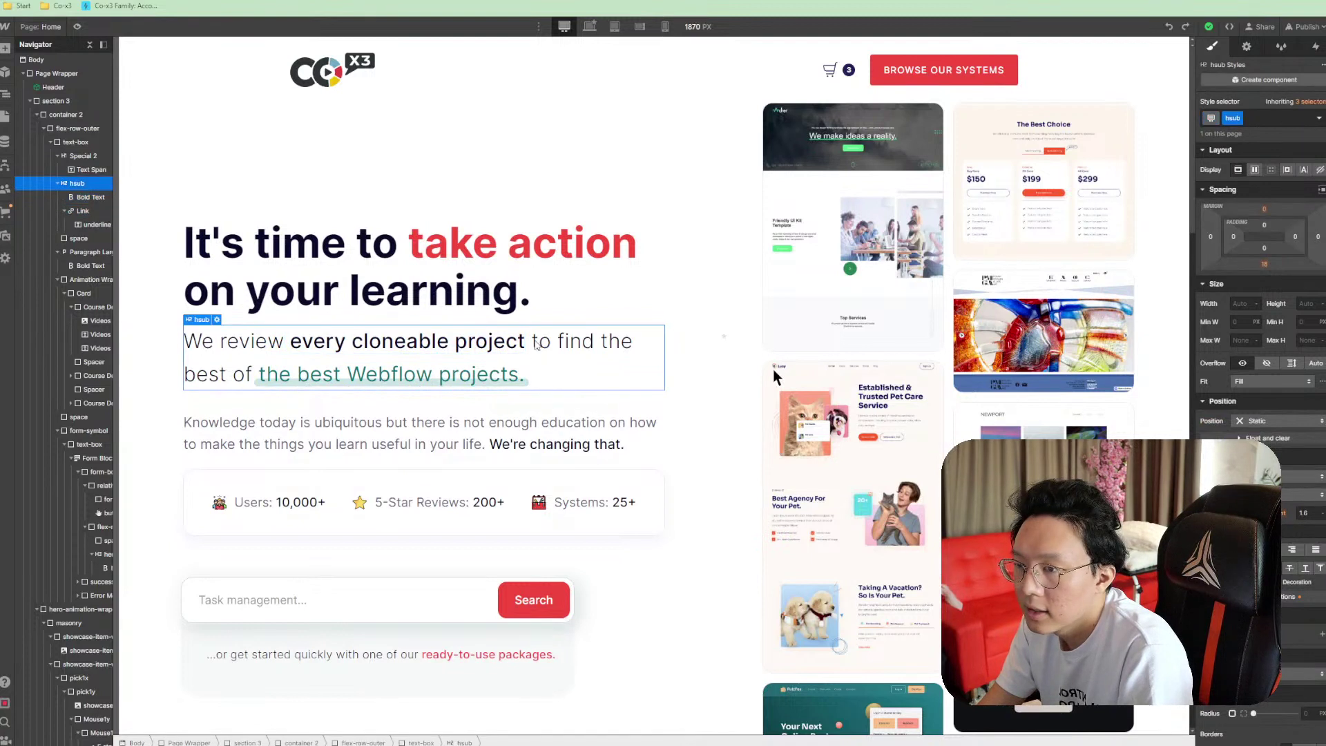
click(498, 374)
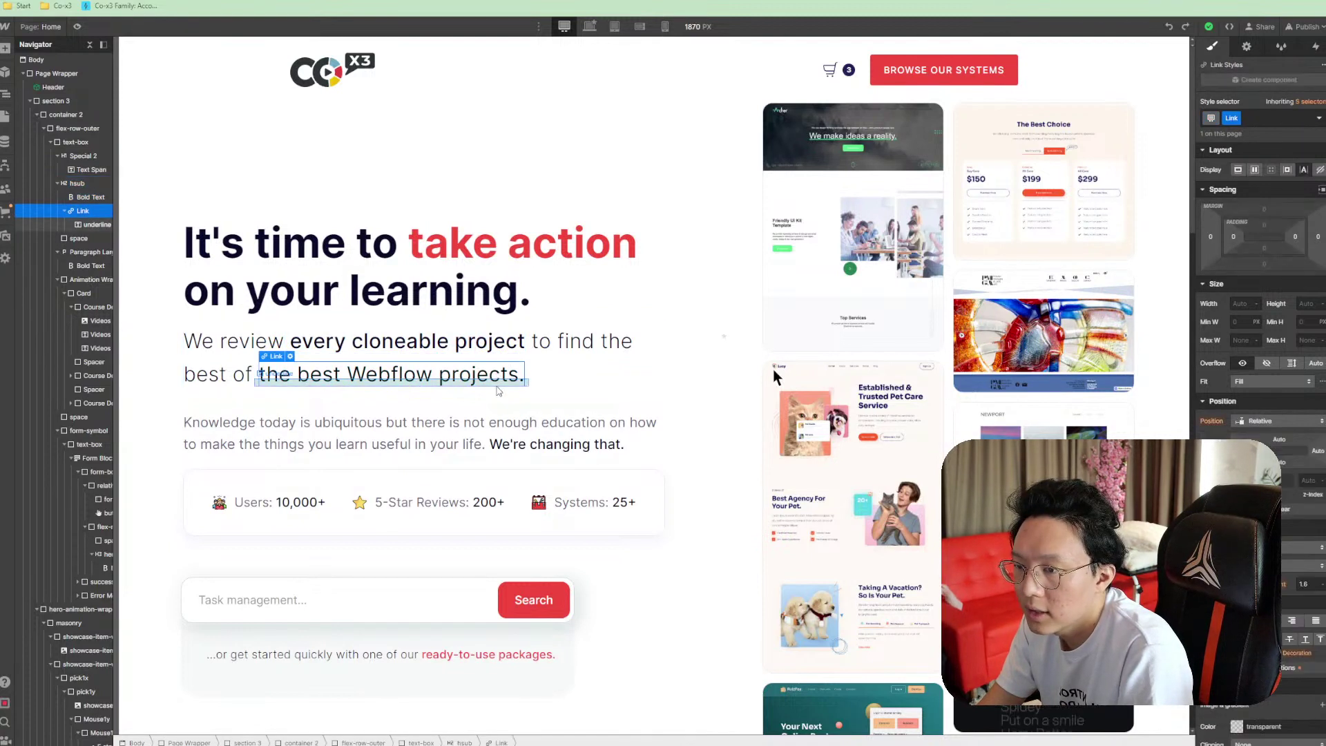
click(520, 269)
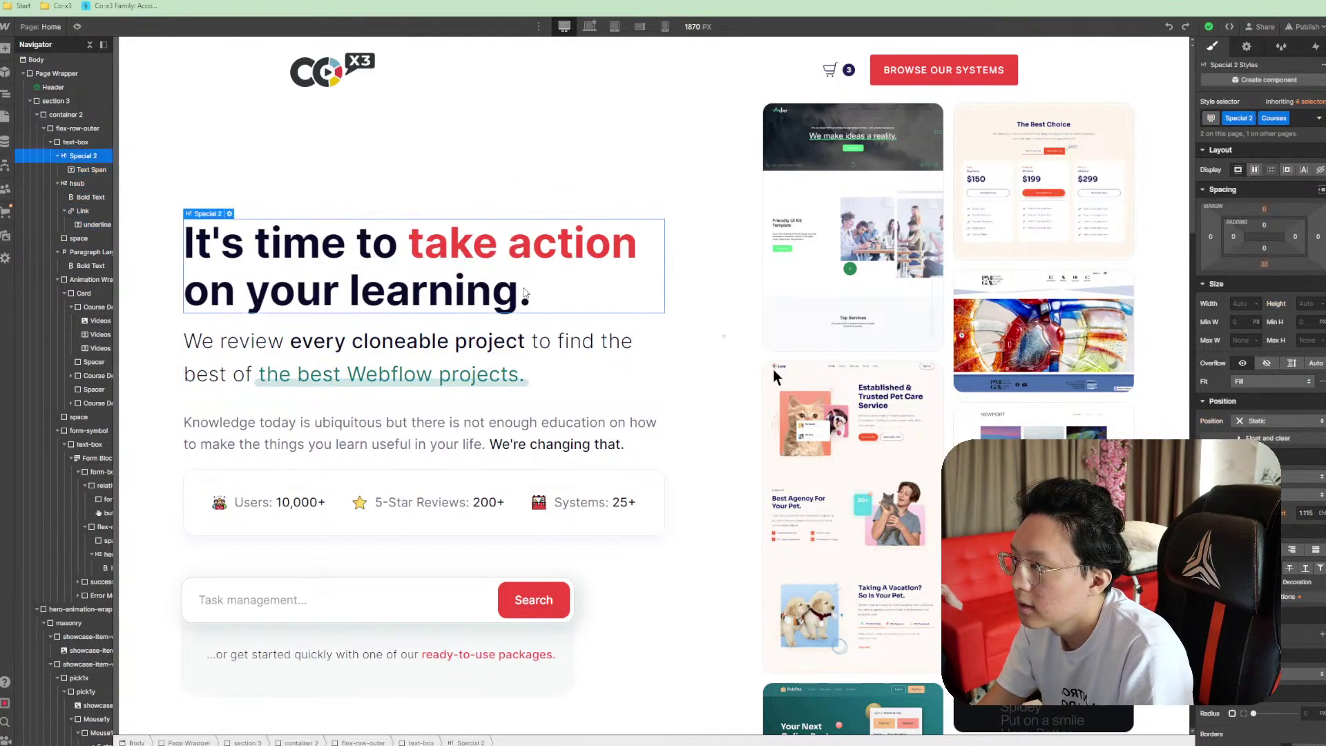
click(563, 341)
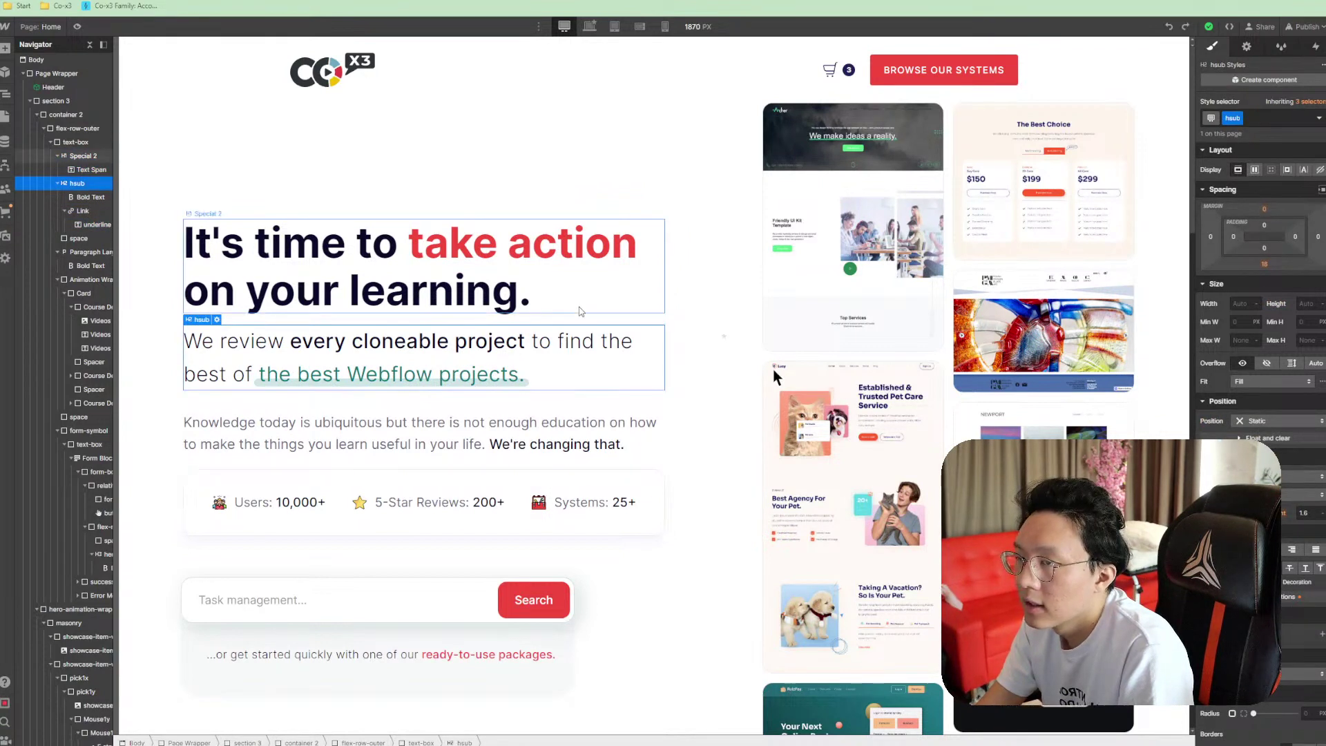
Try replacing the pasted subheading's class with Special 2 plus the Courses combo class
click(1287, 123)
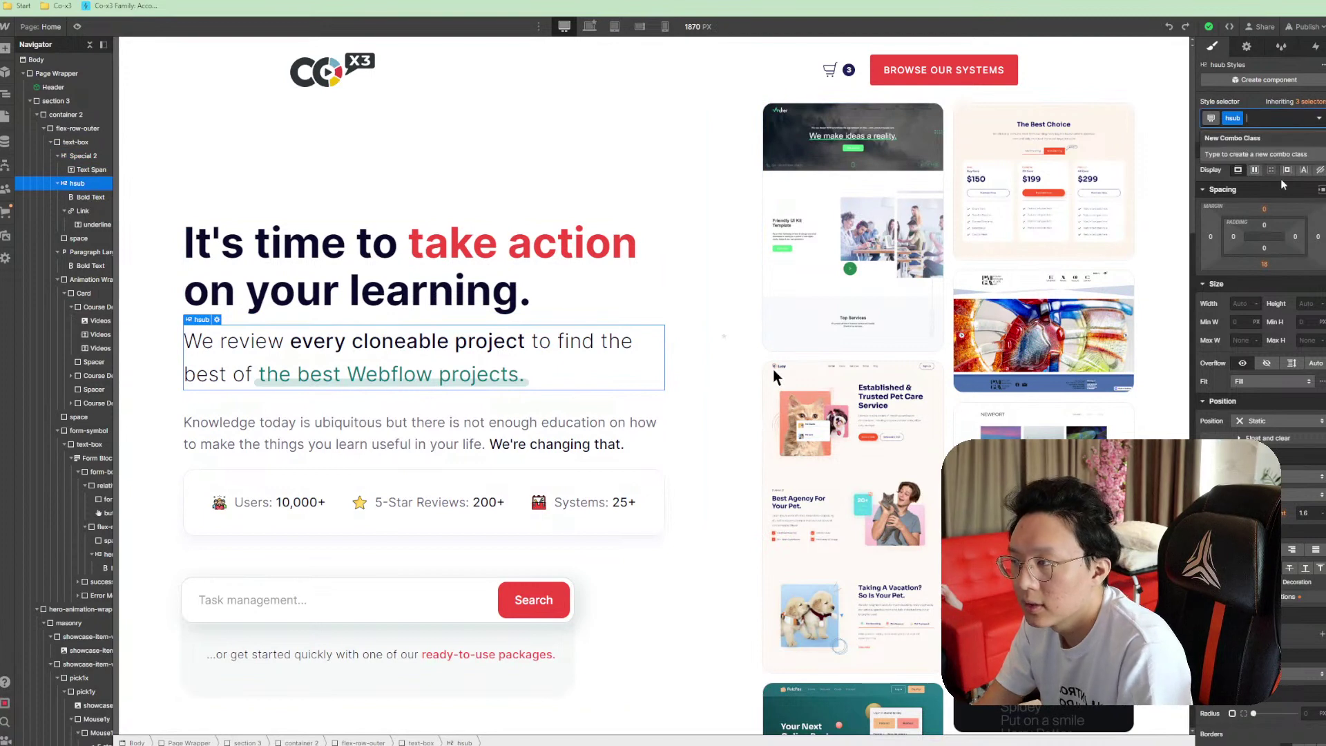
key(BackSpace)
text(specia)
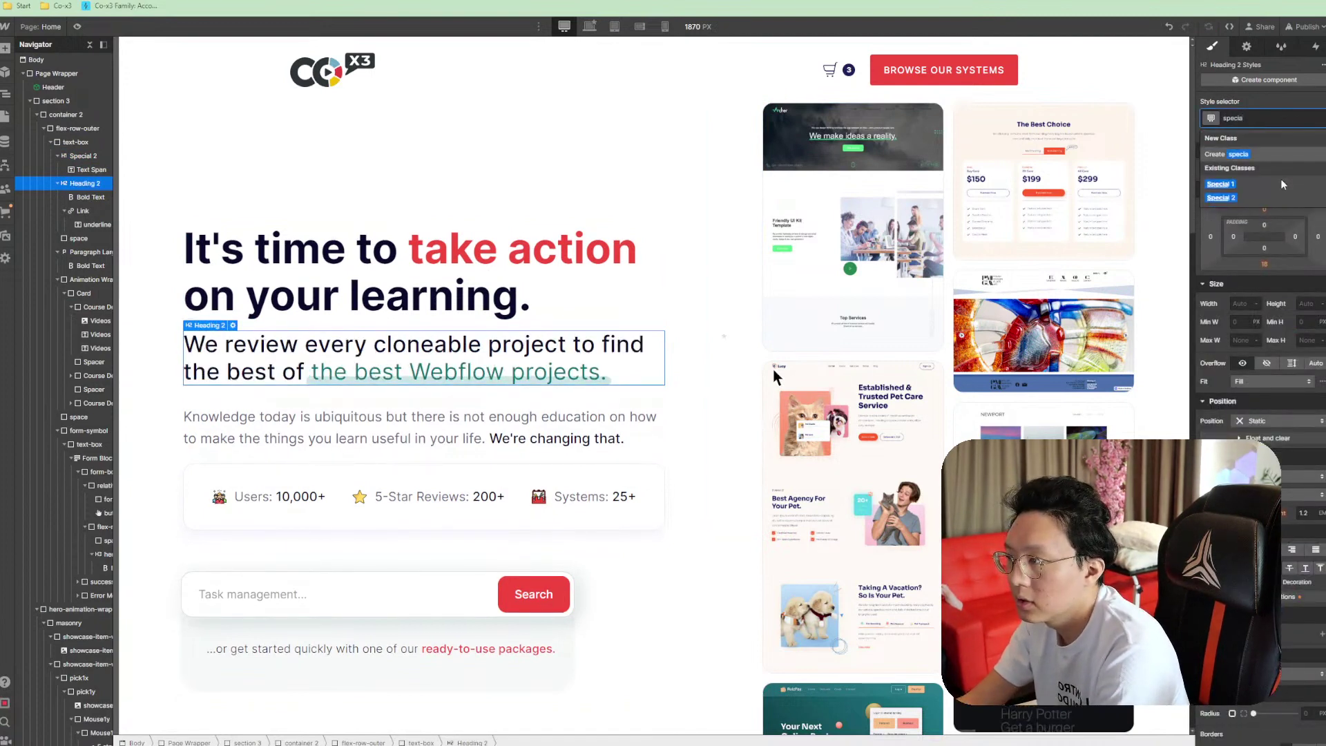
text(l)
key(Down)
key(Down)
key(Return)
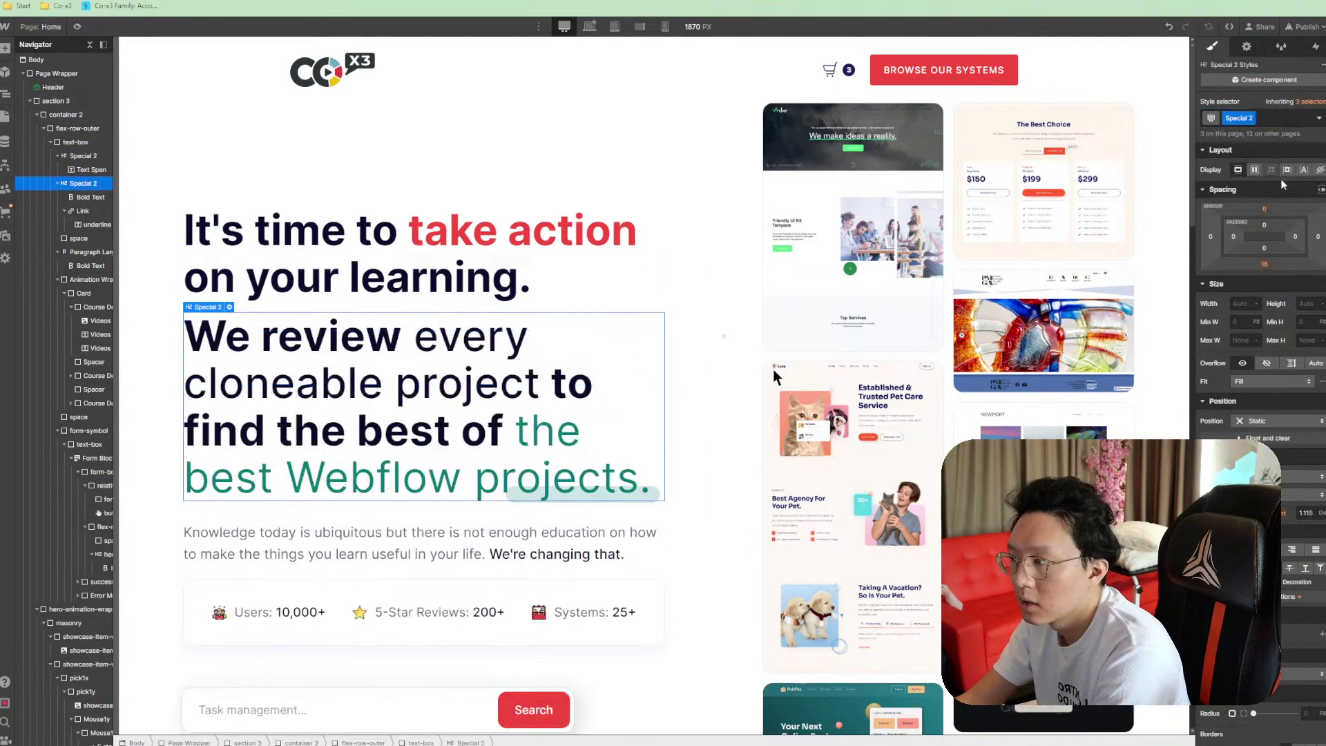
click(1284, 114)
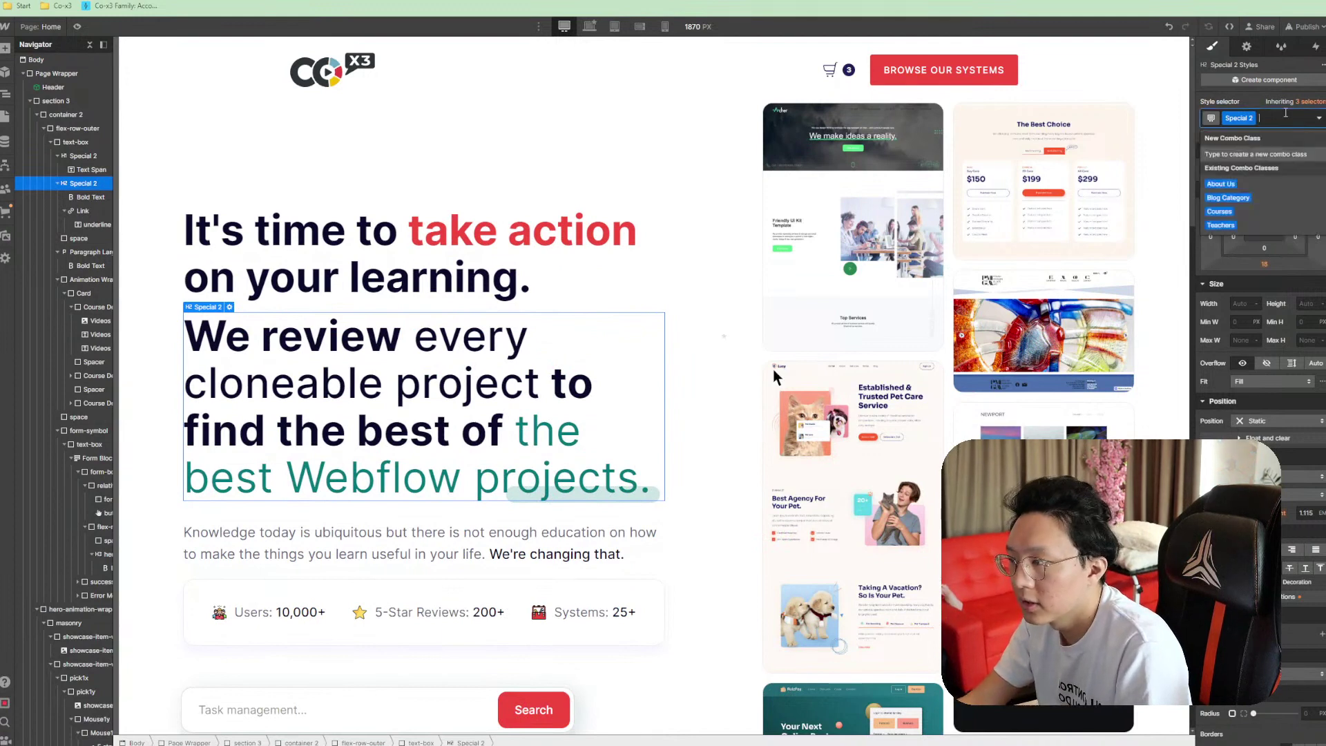
text(courses)
key(Return)
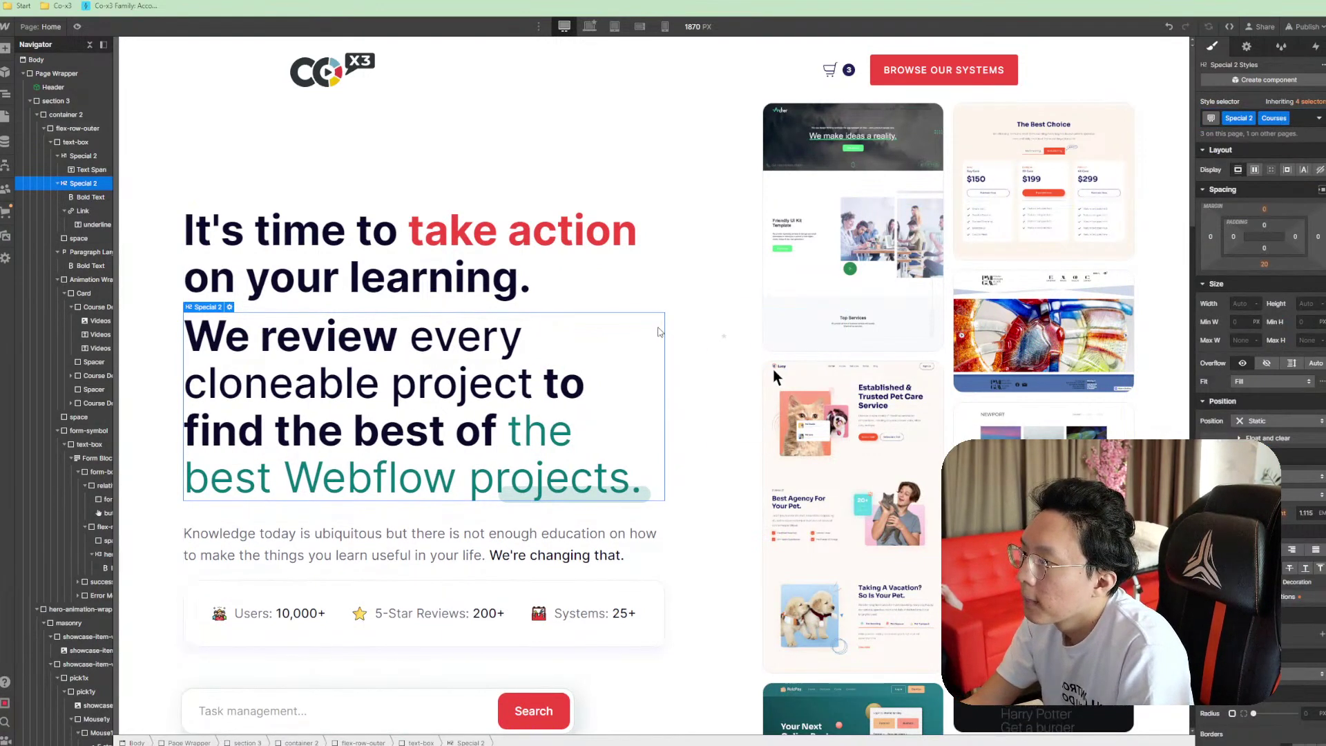
Undo the subheading's class changes and its paste, restoring the hero's original text column
key(ctrl+z)
key(ctrl+z)
key(ctrl+z)
key(ctrl+z)
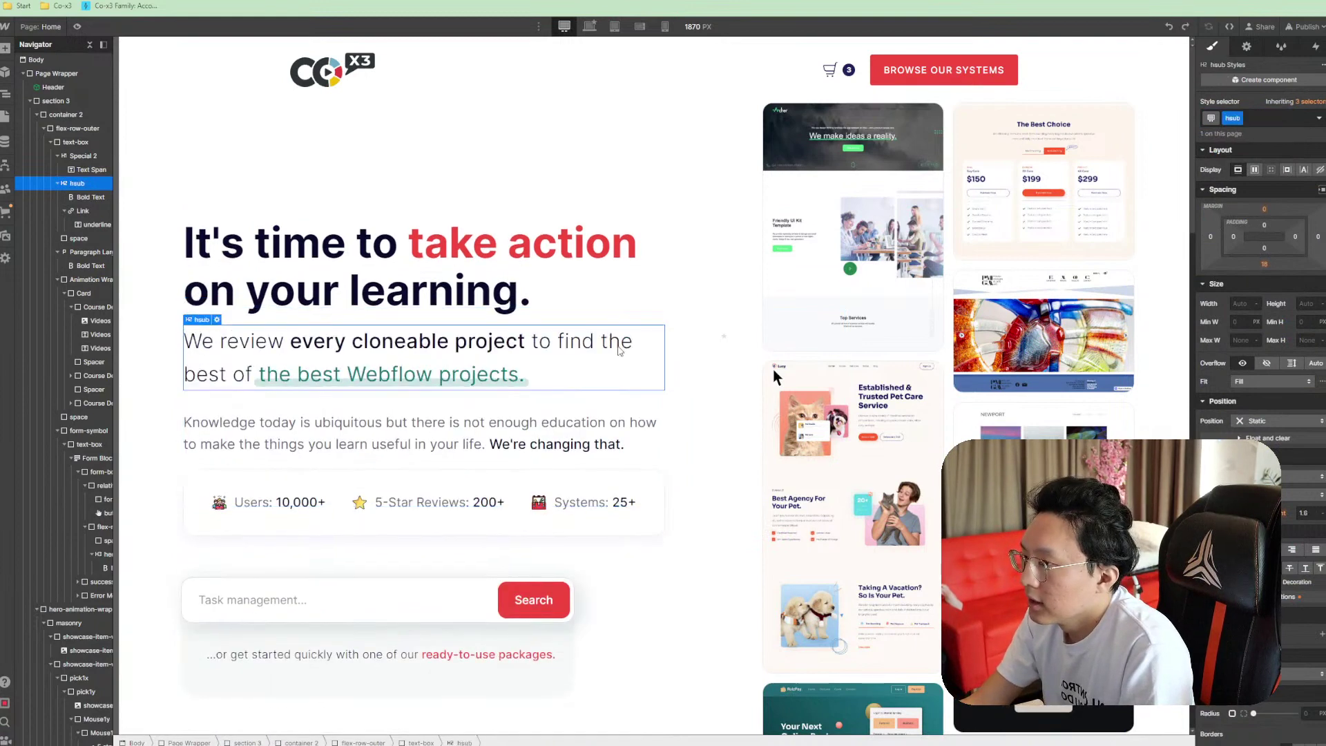
key(ctrl+z)
key(ctrl+z)
key(ctrl+z)
key(ctrl+z)
key(ctrl+z)
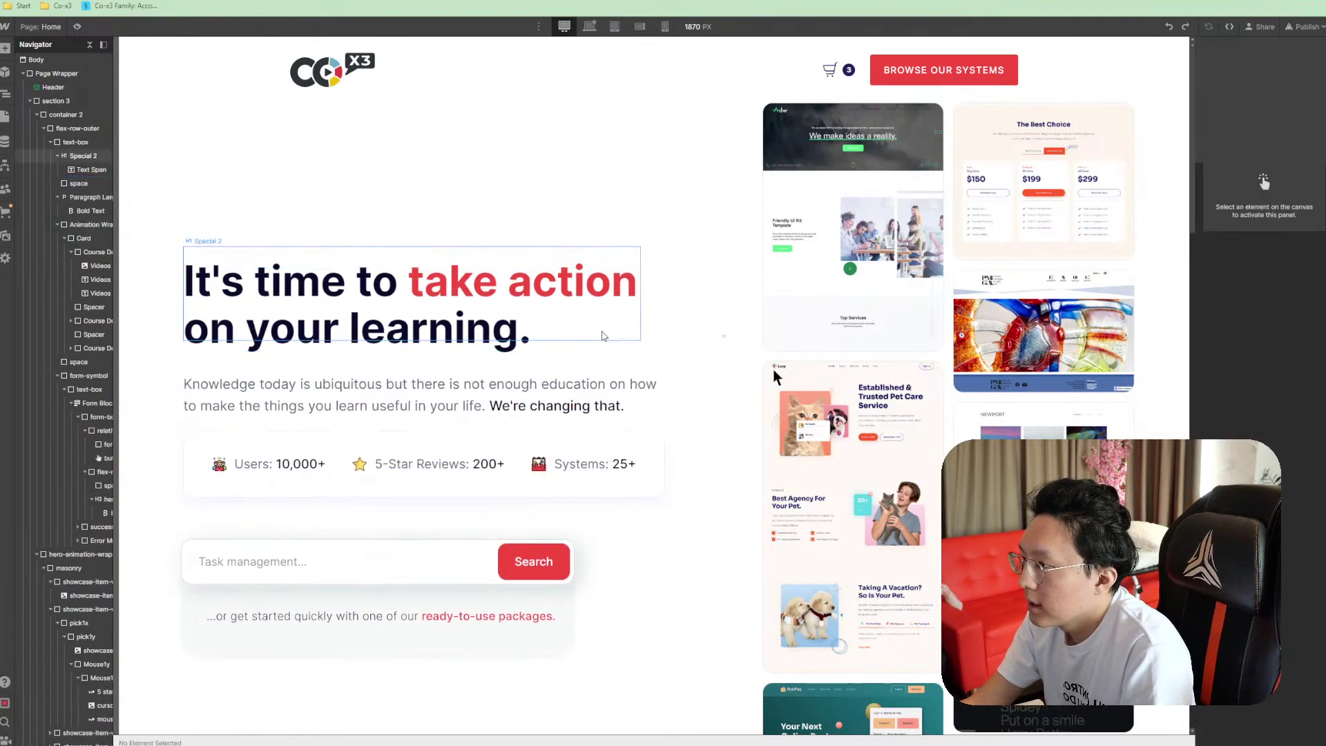
key(ctrl+z)
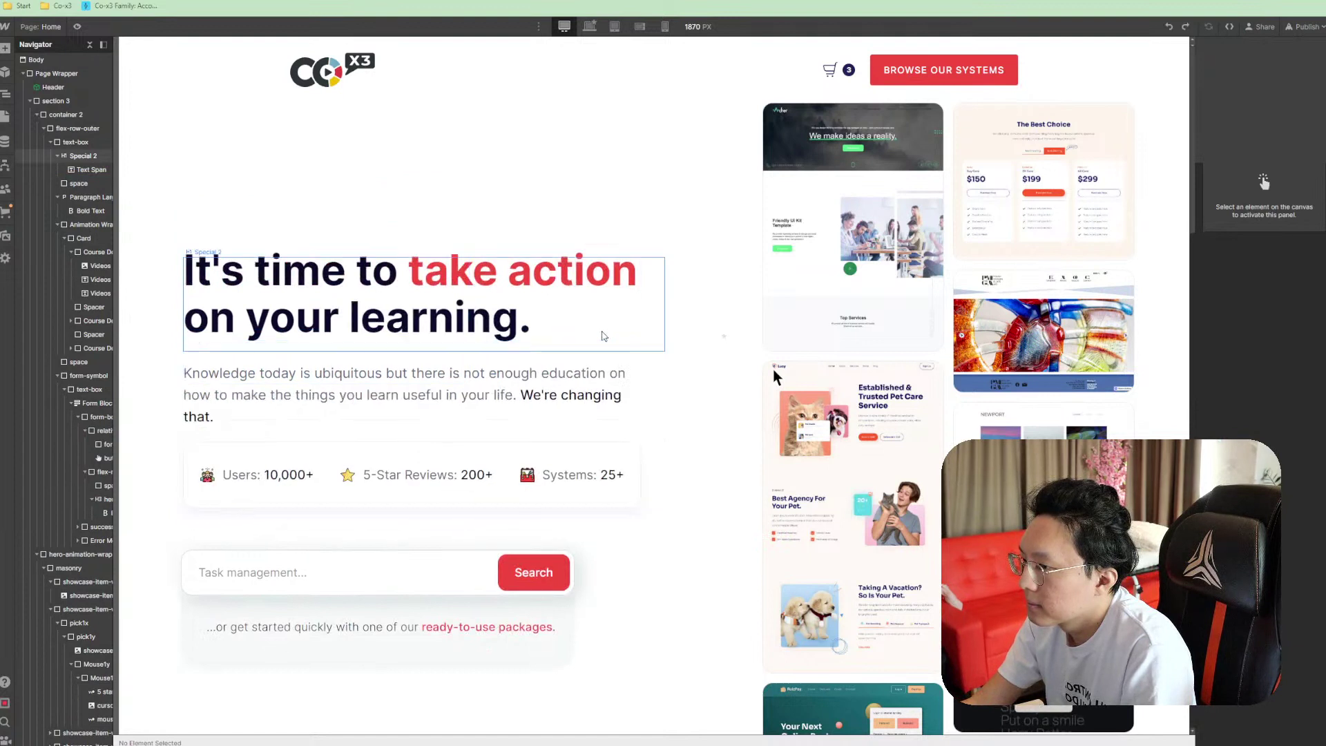
key(ctrl+z)
key(ctrl+z)
key(ctrl+z)
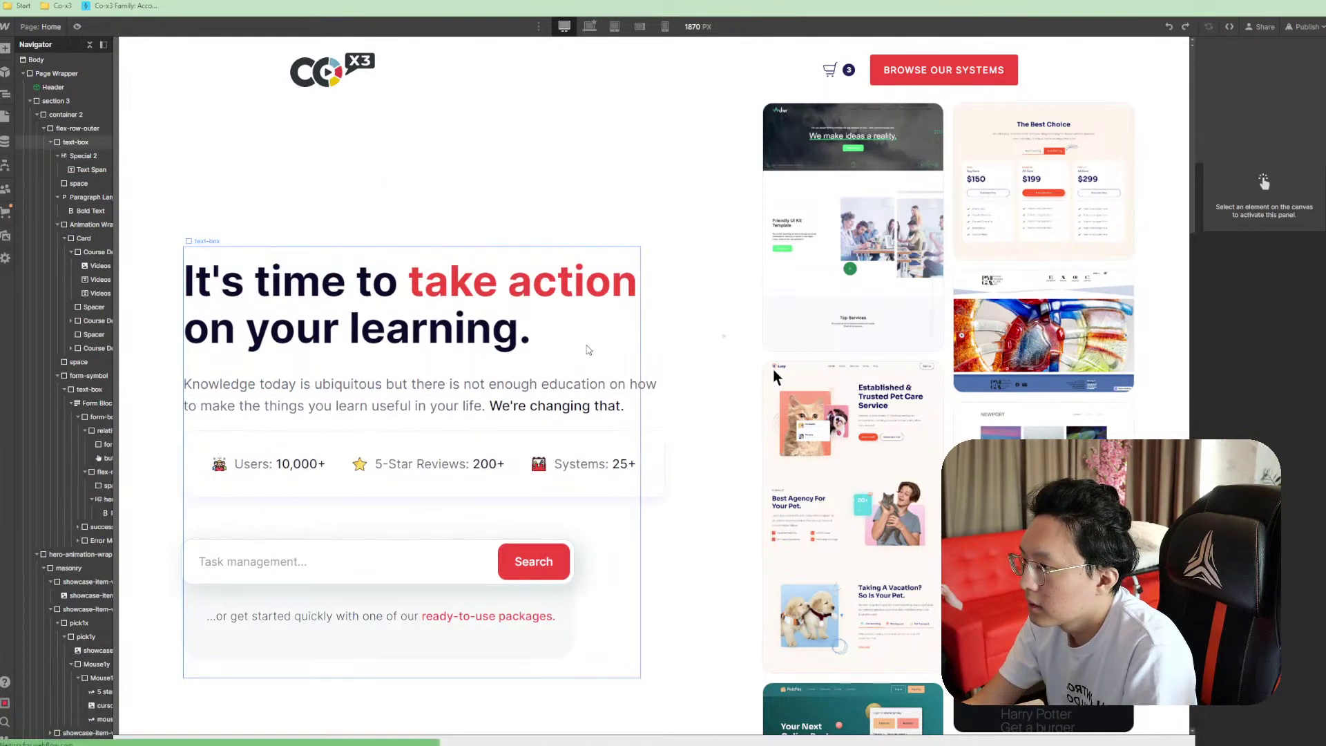
key(ctrl+z)
Examine the hero's paragraph and stats card, and how the hero scrolls into the sections below
click(622, 390)
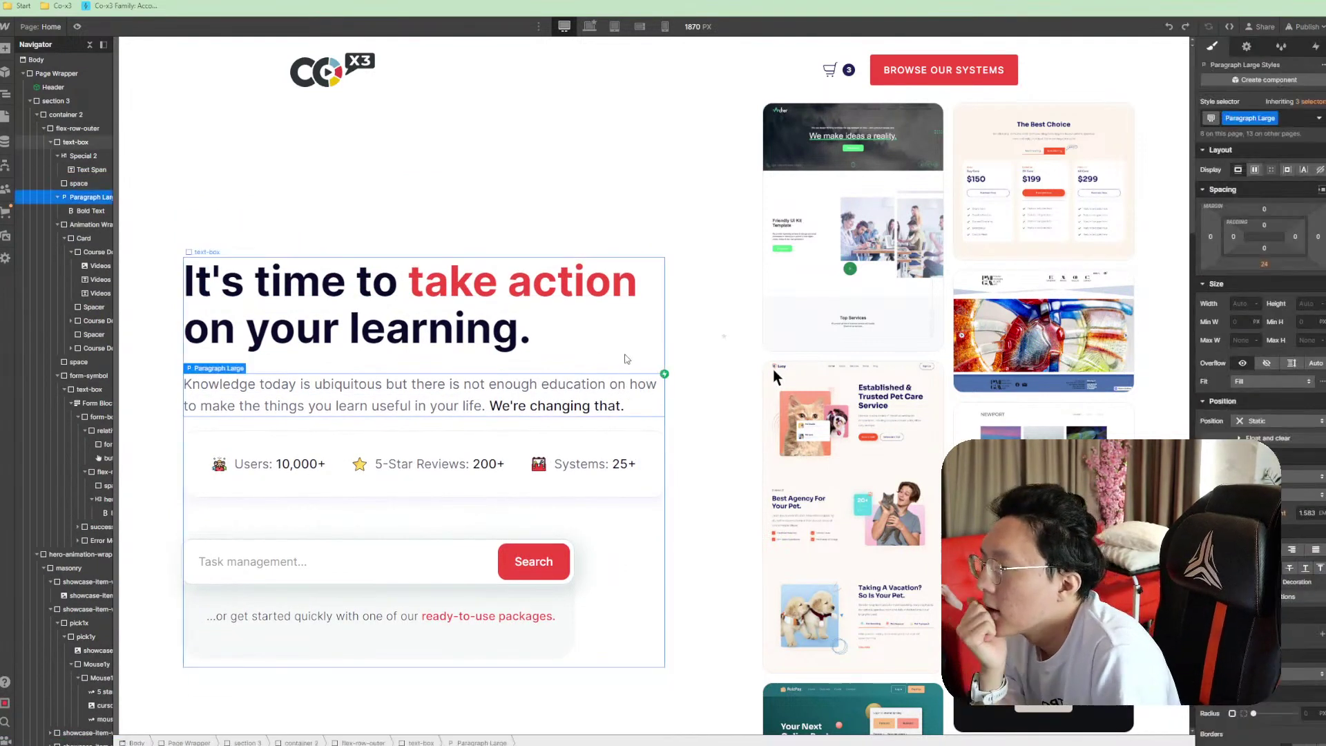
scroll(587, 401, down, 5)
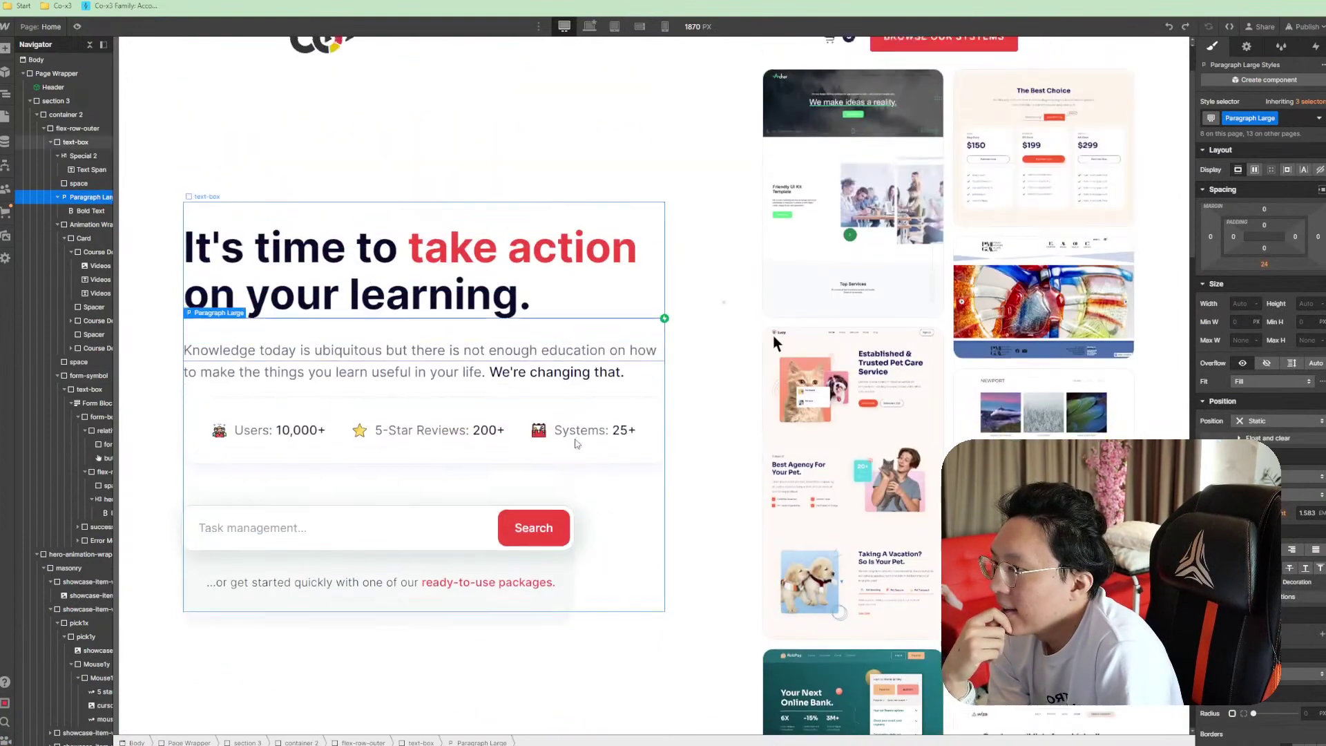
scroll(525, 464, down, 11)
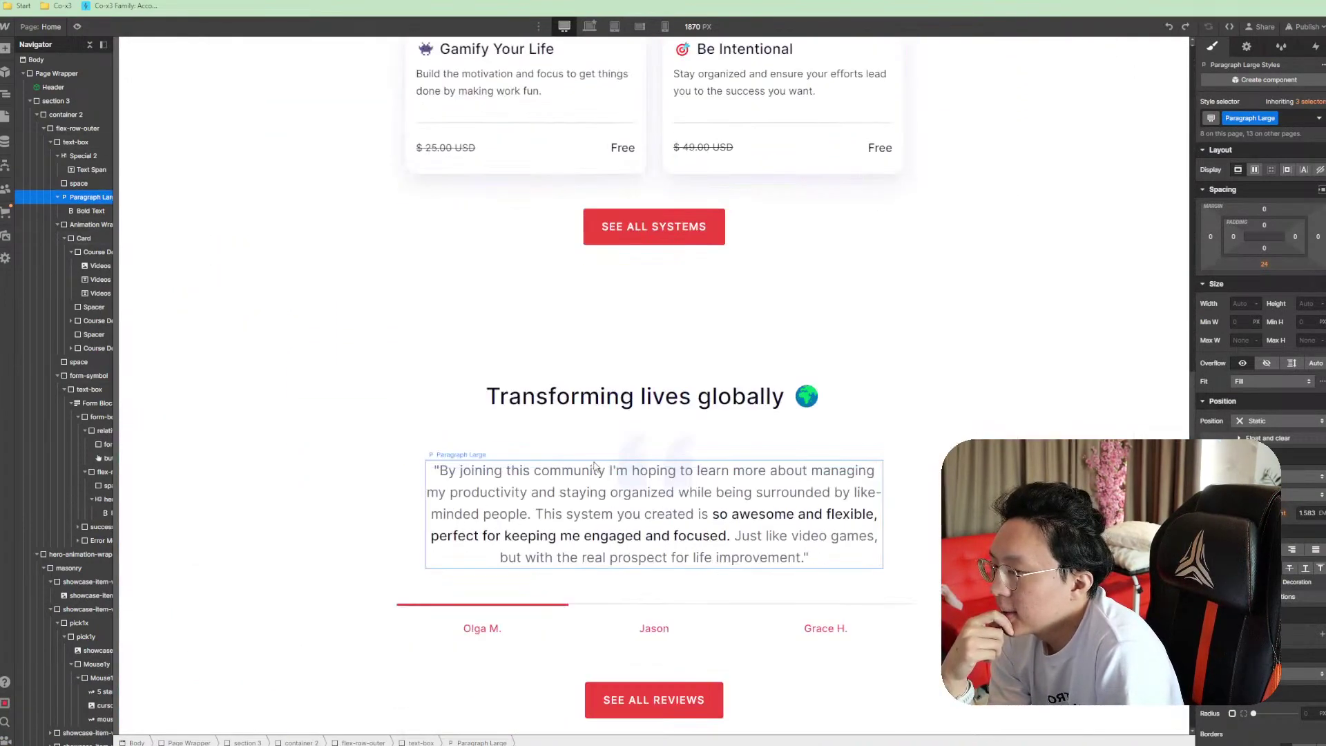
scroll(579, 476, up, 5)
scroll(579, 476, up, 10)
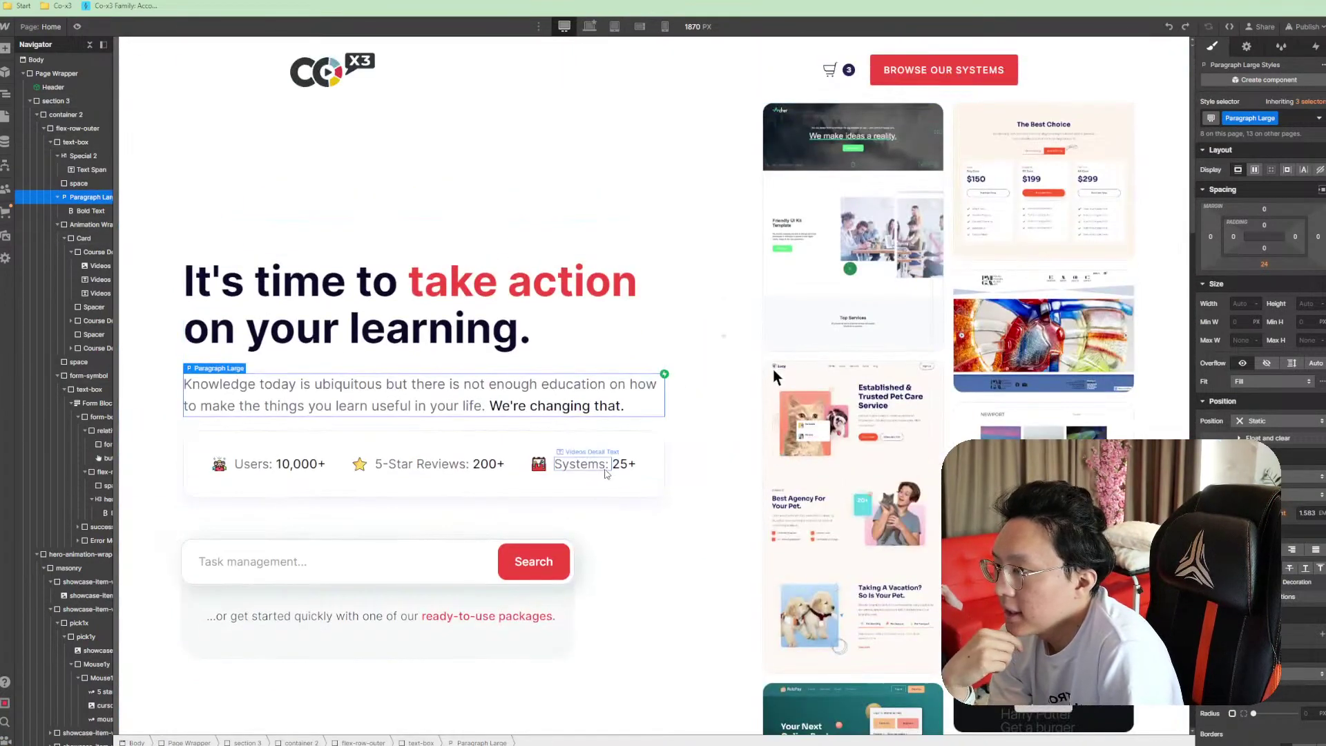
scroll(598, 472, down, 7)
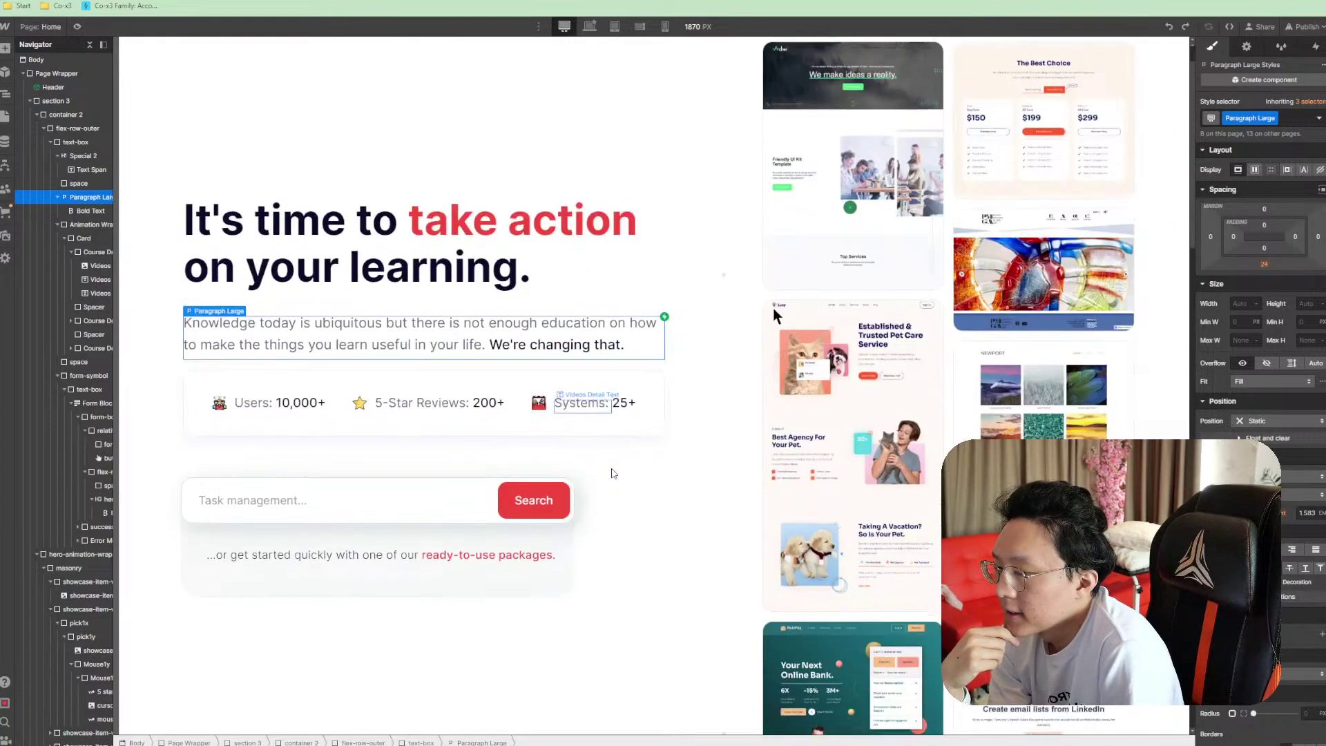
scroll(745, 538, down, 5)
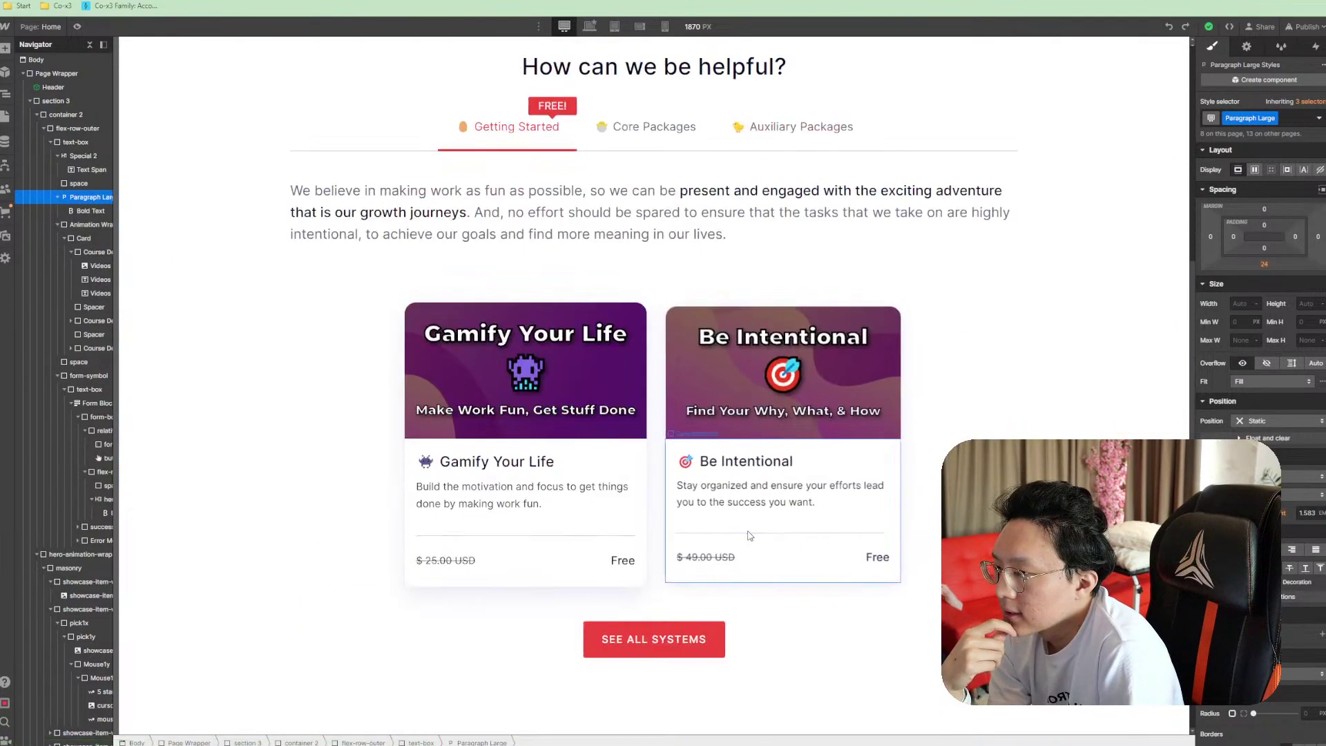
scroll(746, 529, up, 12)
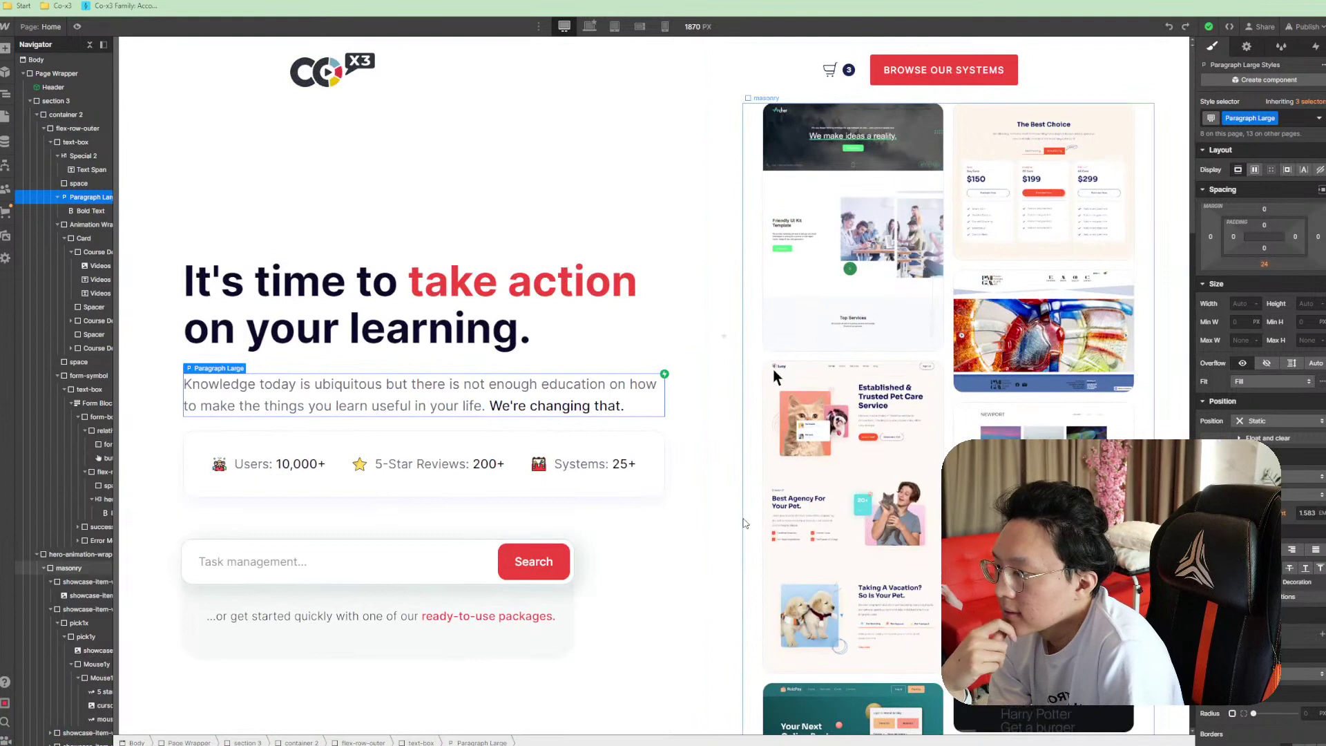
click(599, 497)
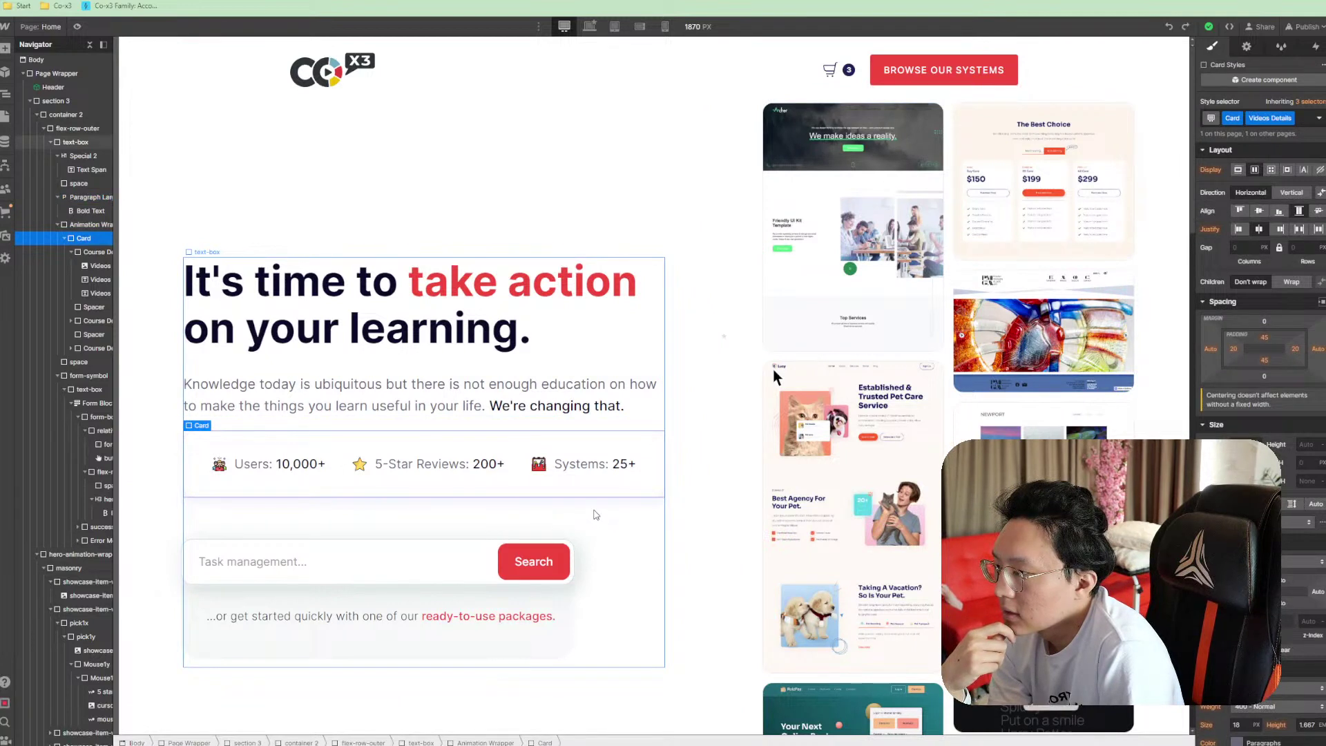
Examine the hero's search form block and how the page flows through the course cards to the testimonials section
click(373, 594)
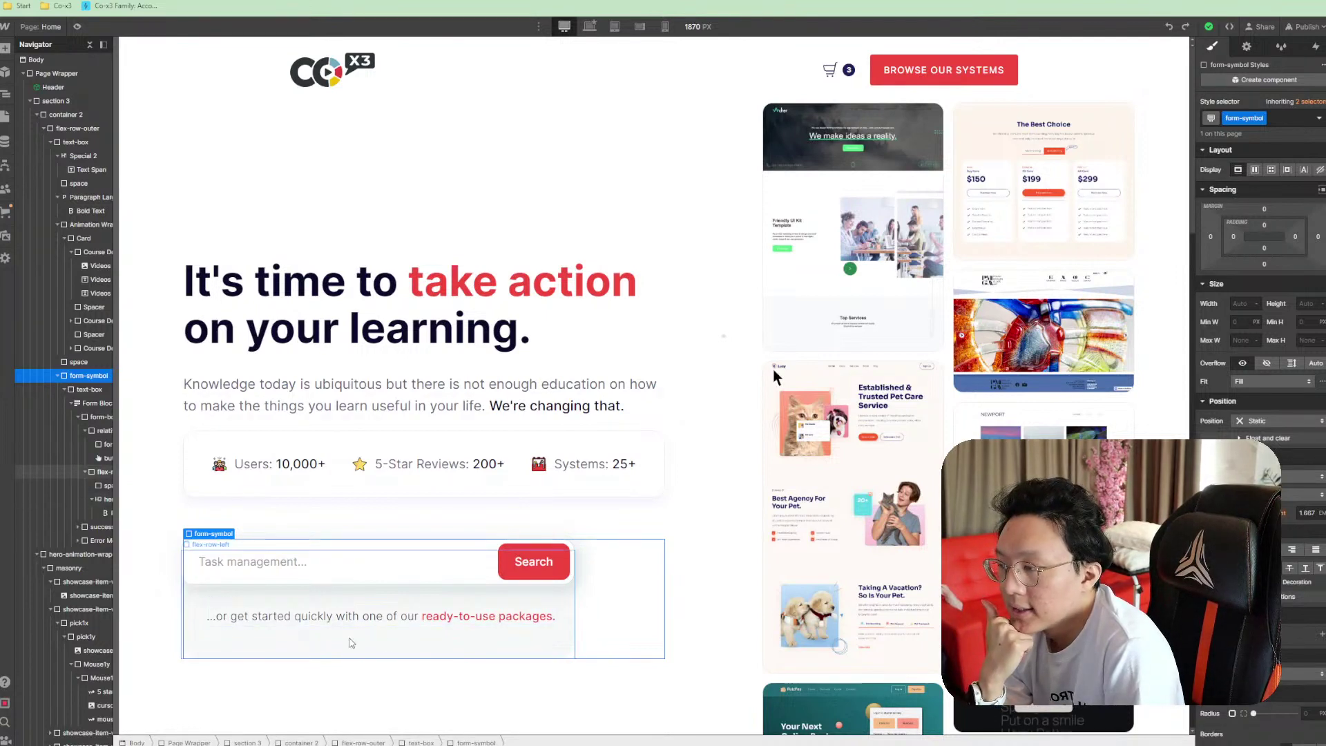
scroll(380, 632, down, 6)
scroll(466, 633, down, 15)
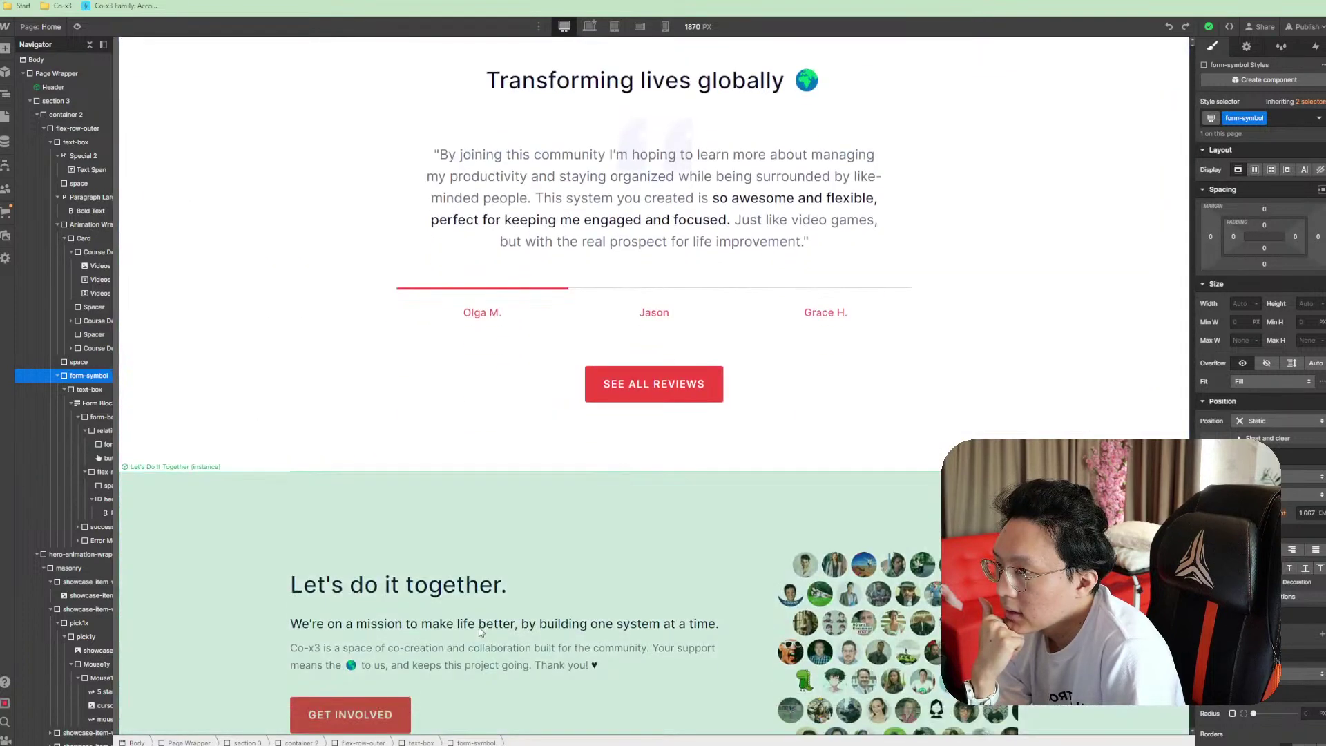
scroll(481, 632, up, 5)
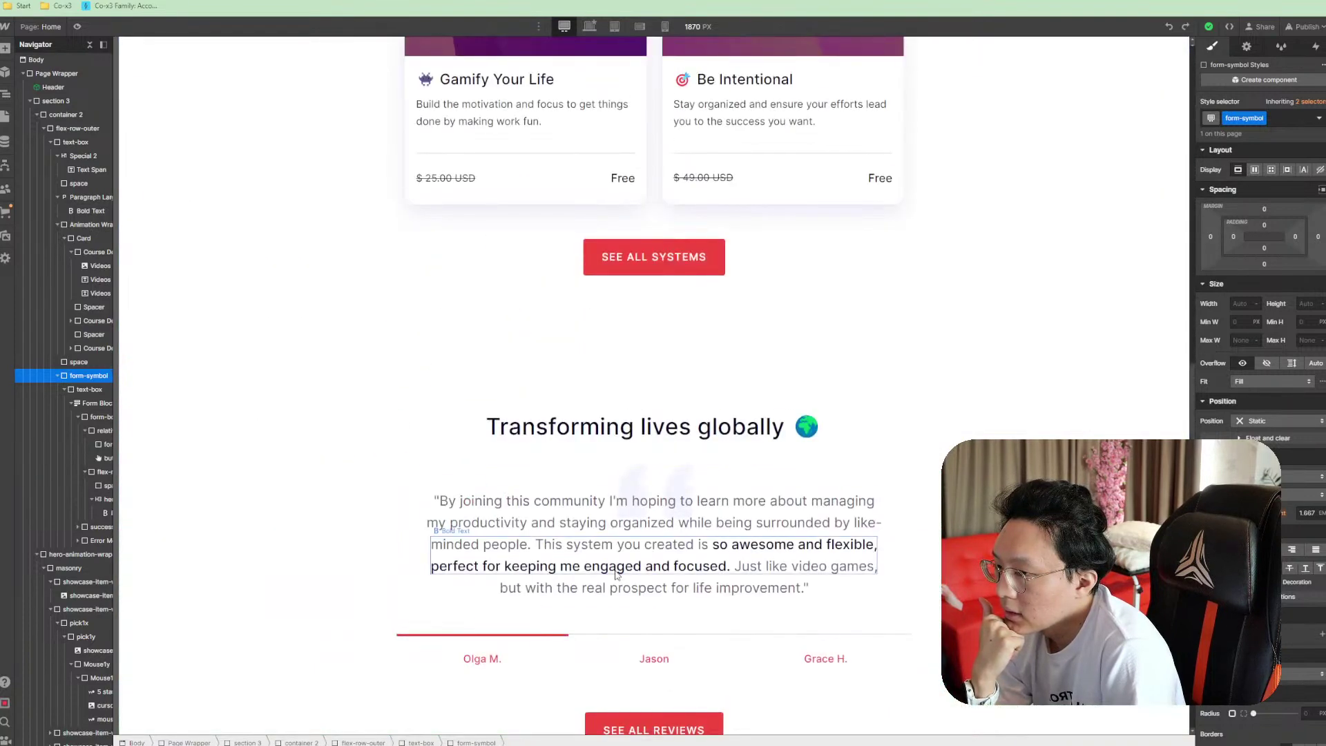
scroll(617, 573, up, 17)
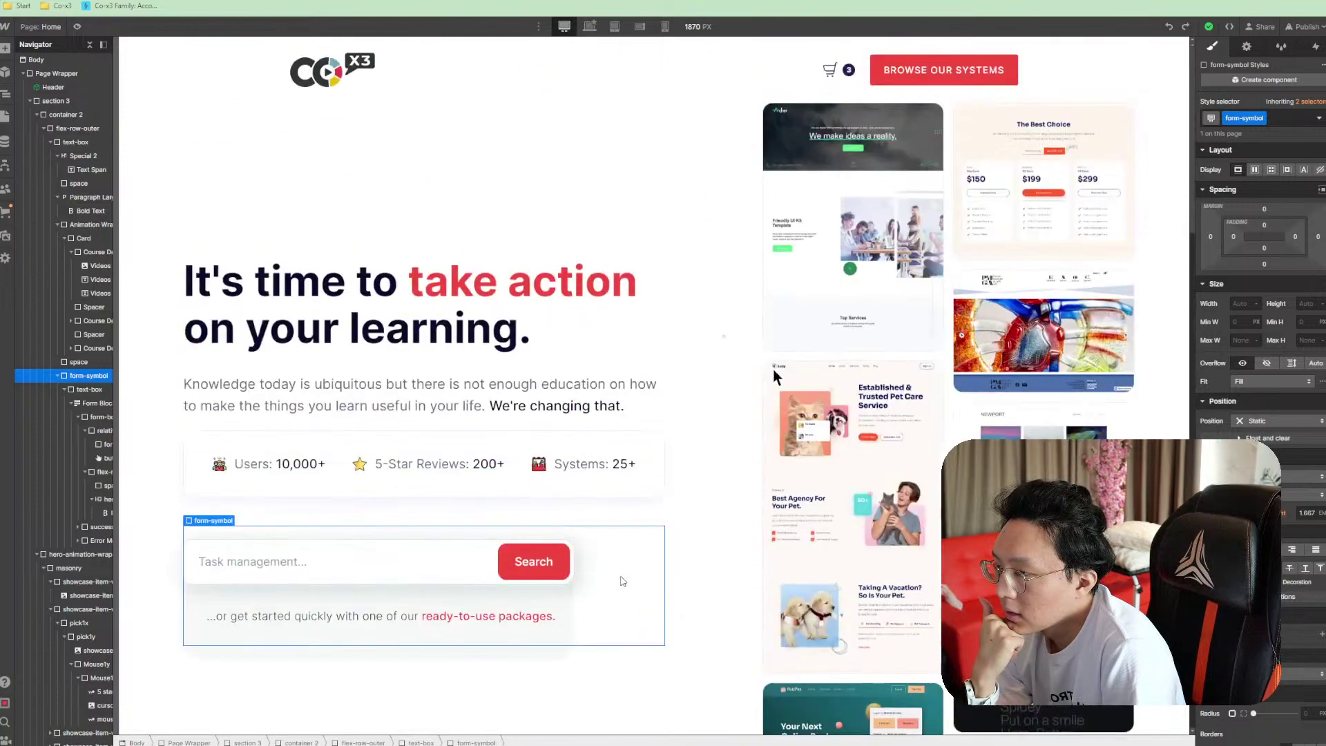
scroll(623, 581, down, 11)
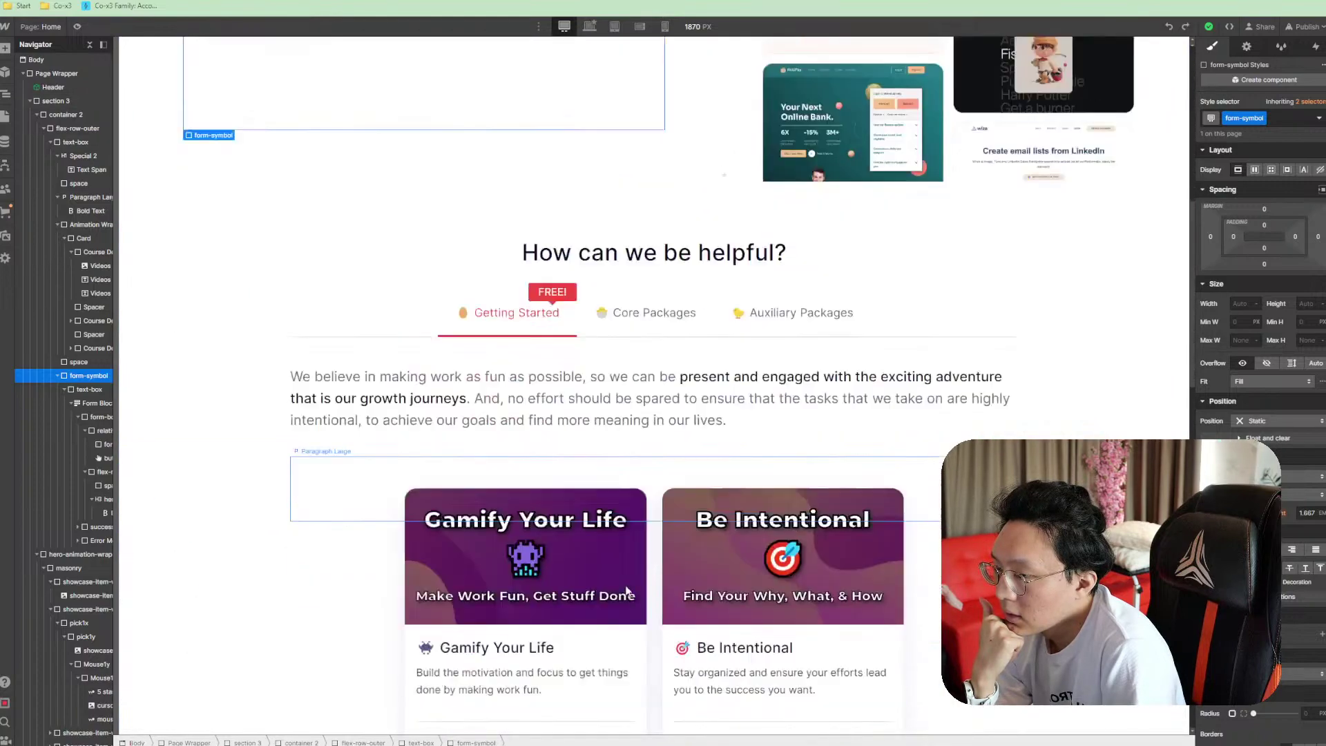
scroll(626, 590, up, 6)
scroll(625, 590, down, 10)
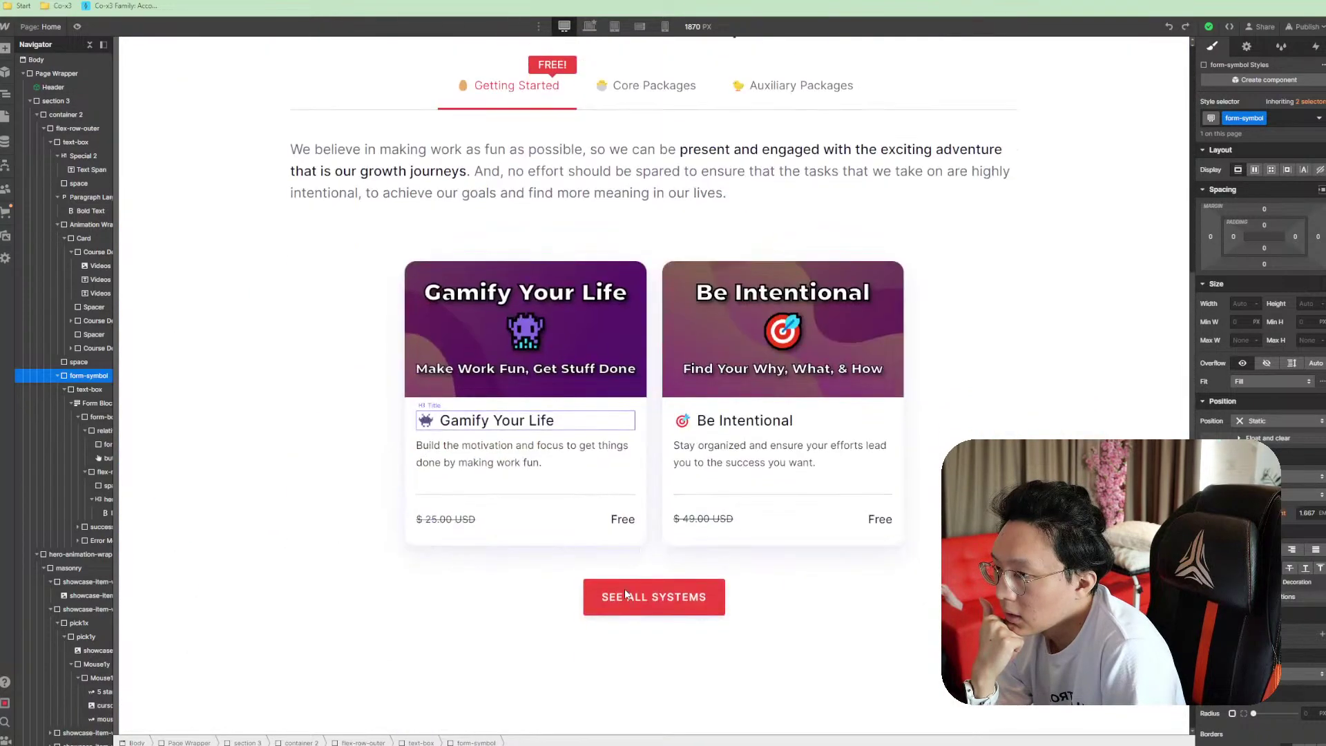
scroll(779, 600, down, 5)
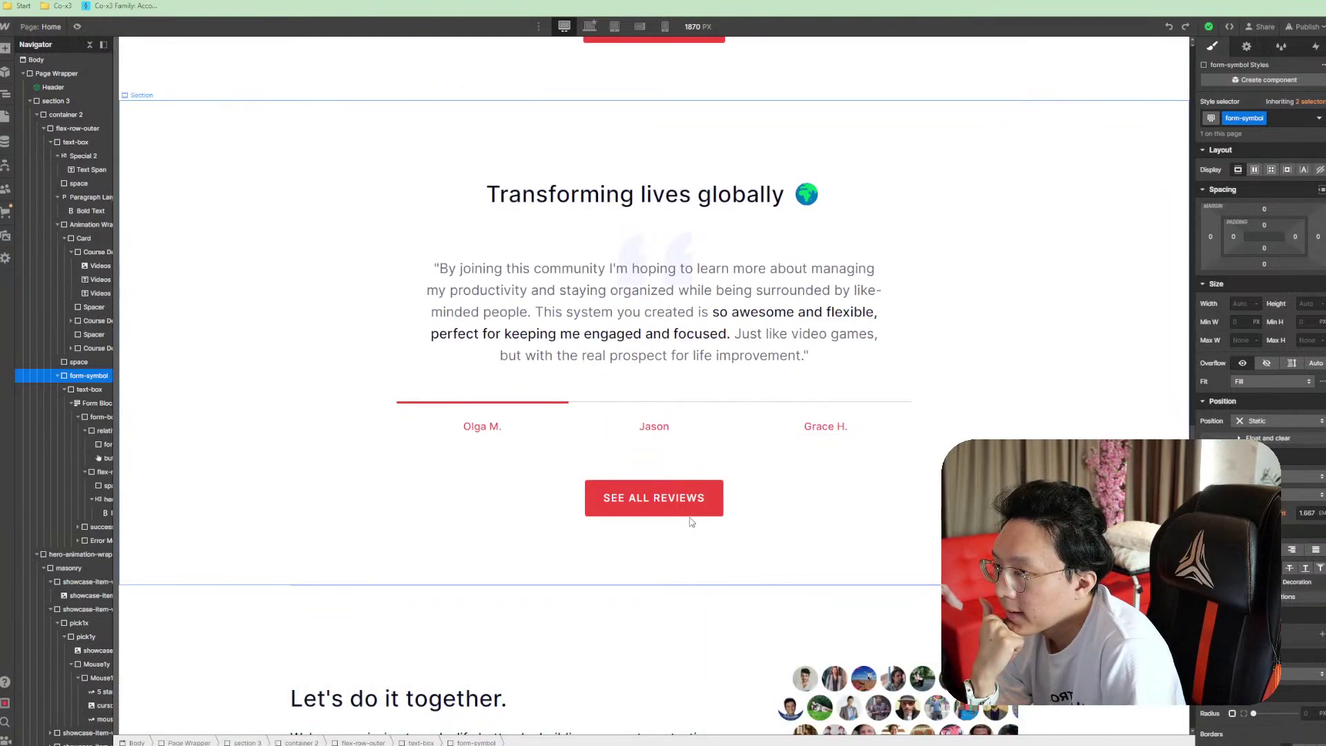
scroll(795, 512, up, 1)
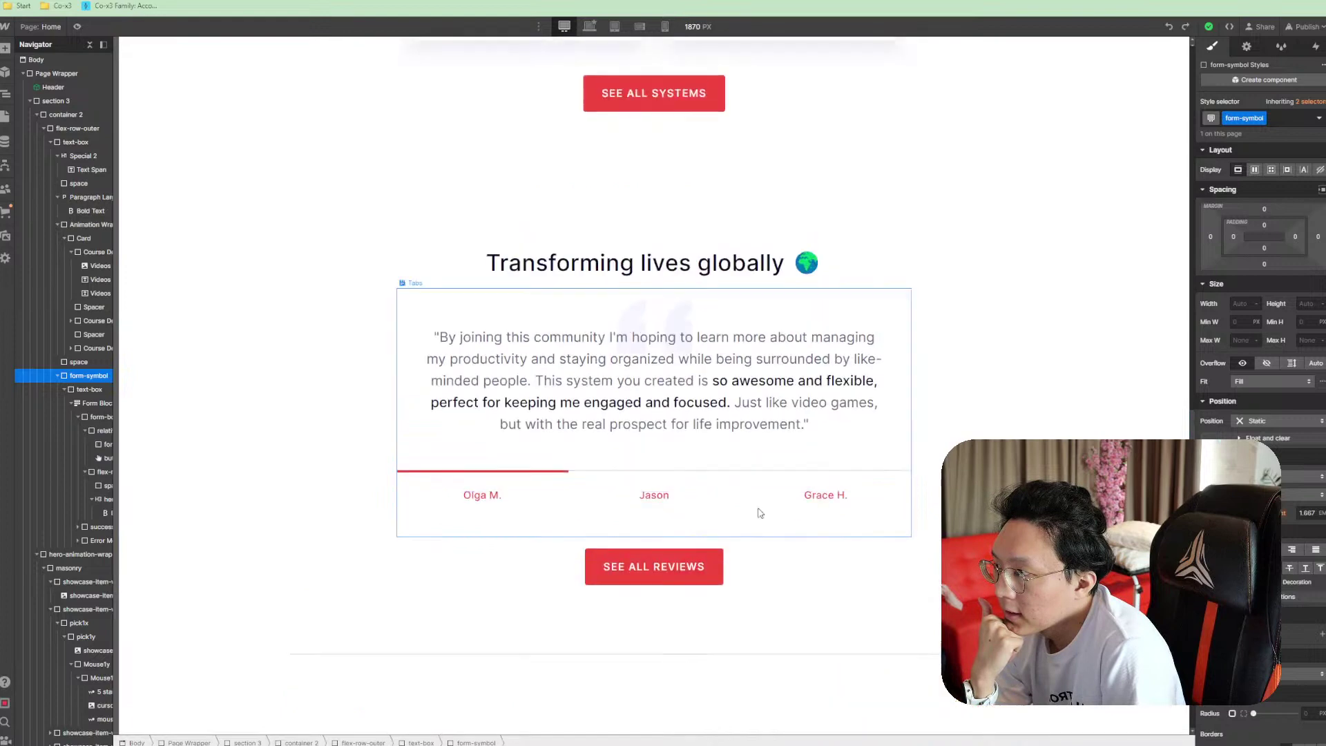
scroll(84, 435, down, 1)
scroll(87, 442, down, 1)
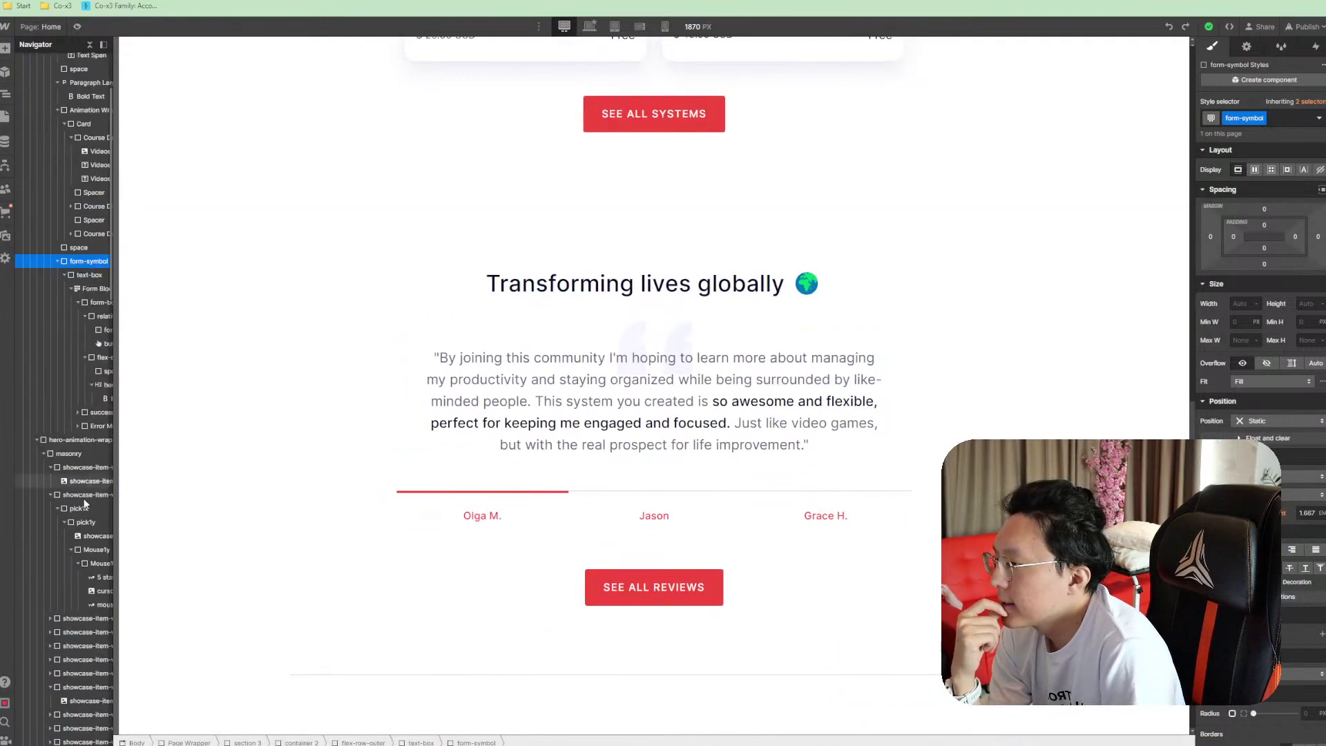
Find the Companies Wrapper in the element tree, select it and collapse its children
scroll(81, 499, down, 6)
scroll(81, 498, down, 6)
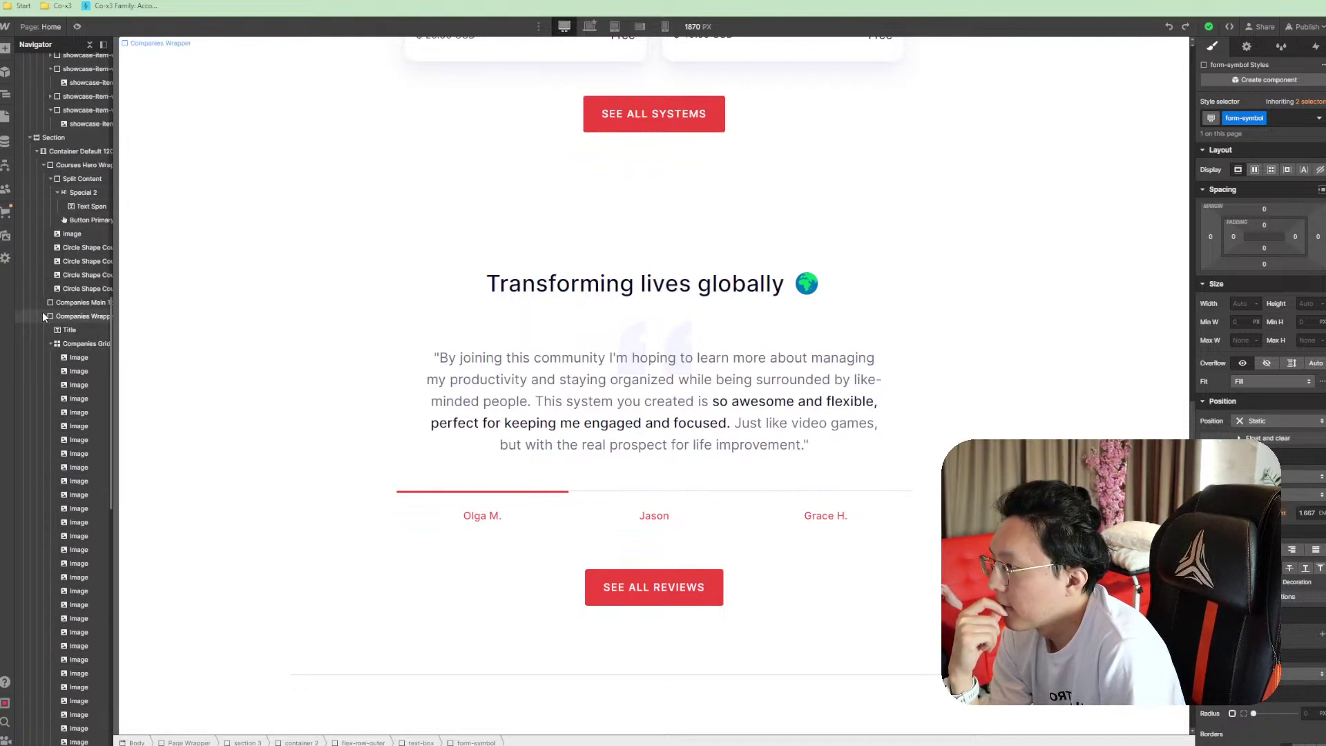
click(58, 316)
click(44, 317)
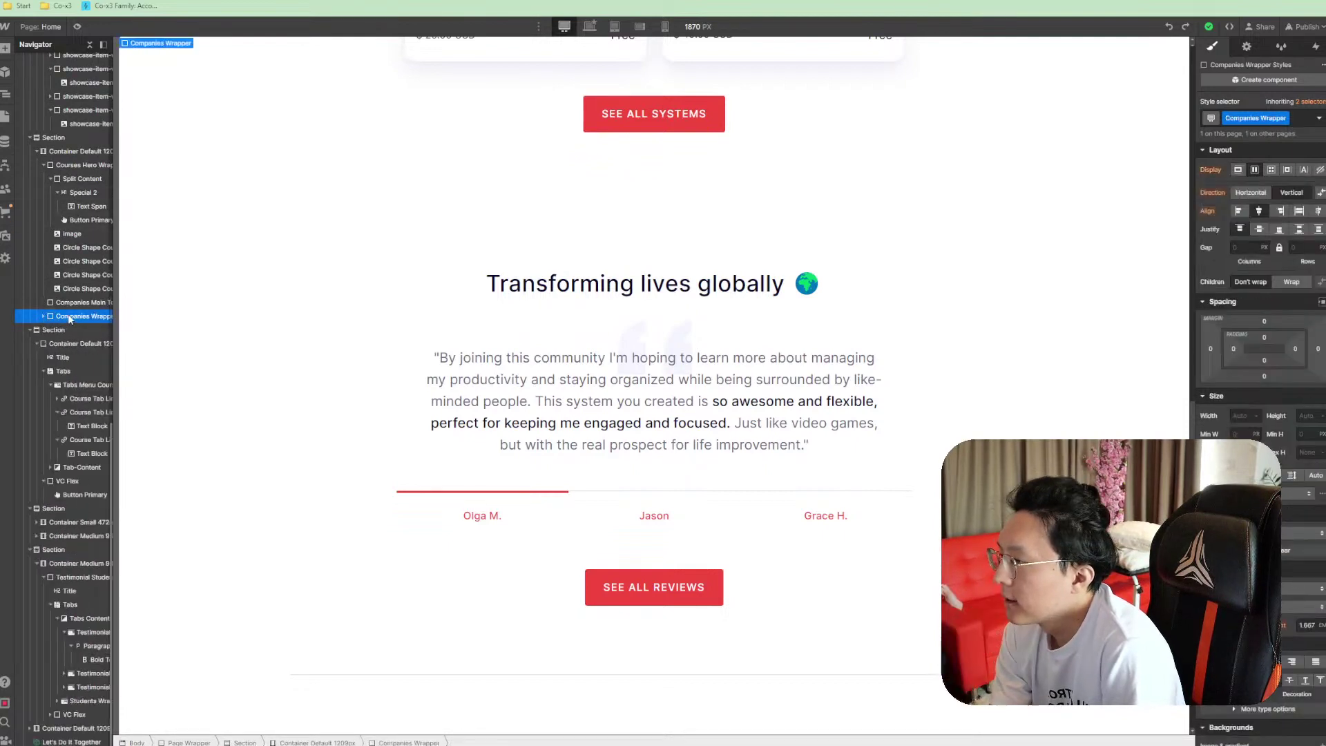
Review the course cards and testimonials on the canvas, and preview how the home page animates while scrolling
scroll(757, 511, up, 2)
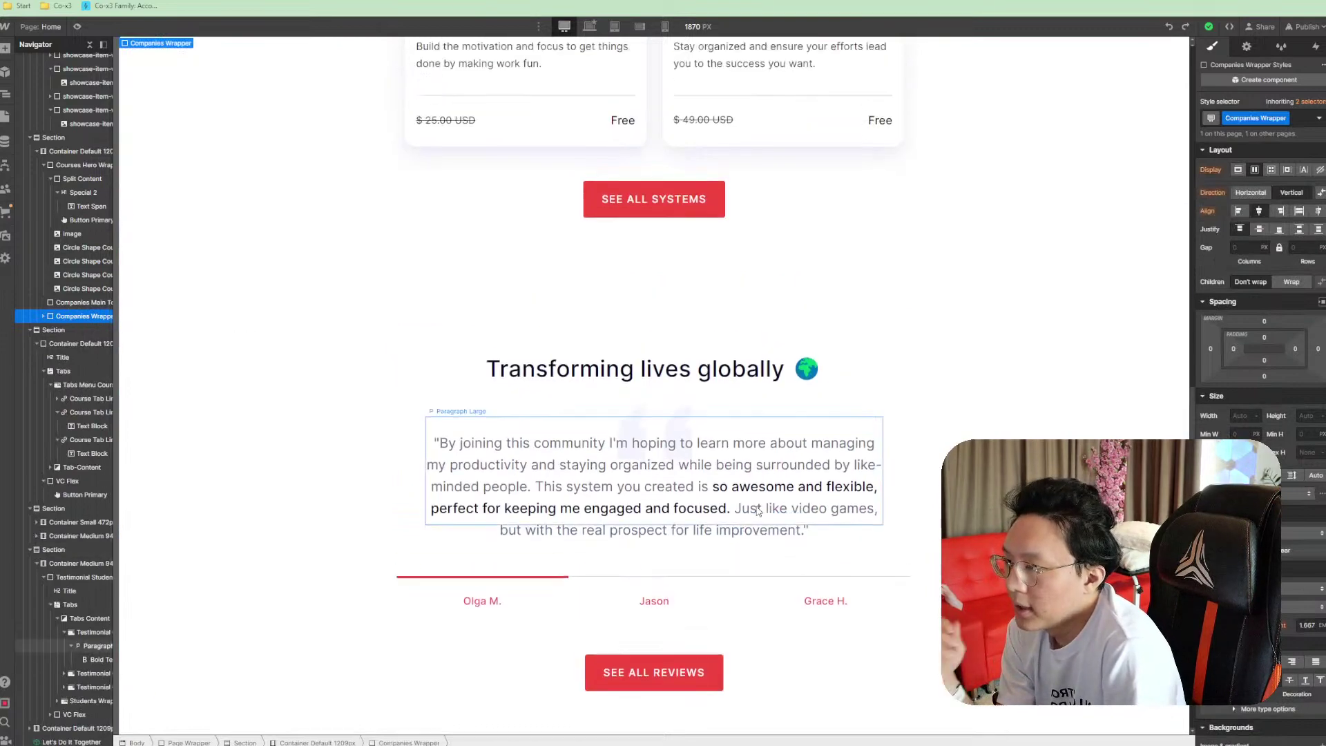
scroll(758, 511, up, 8)
scroll(861, 519, down, 5)
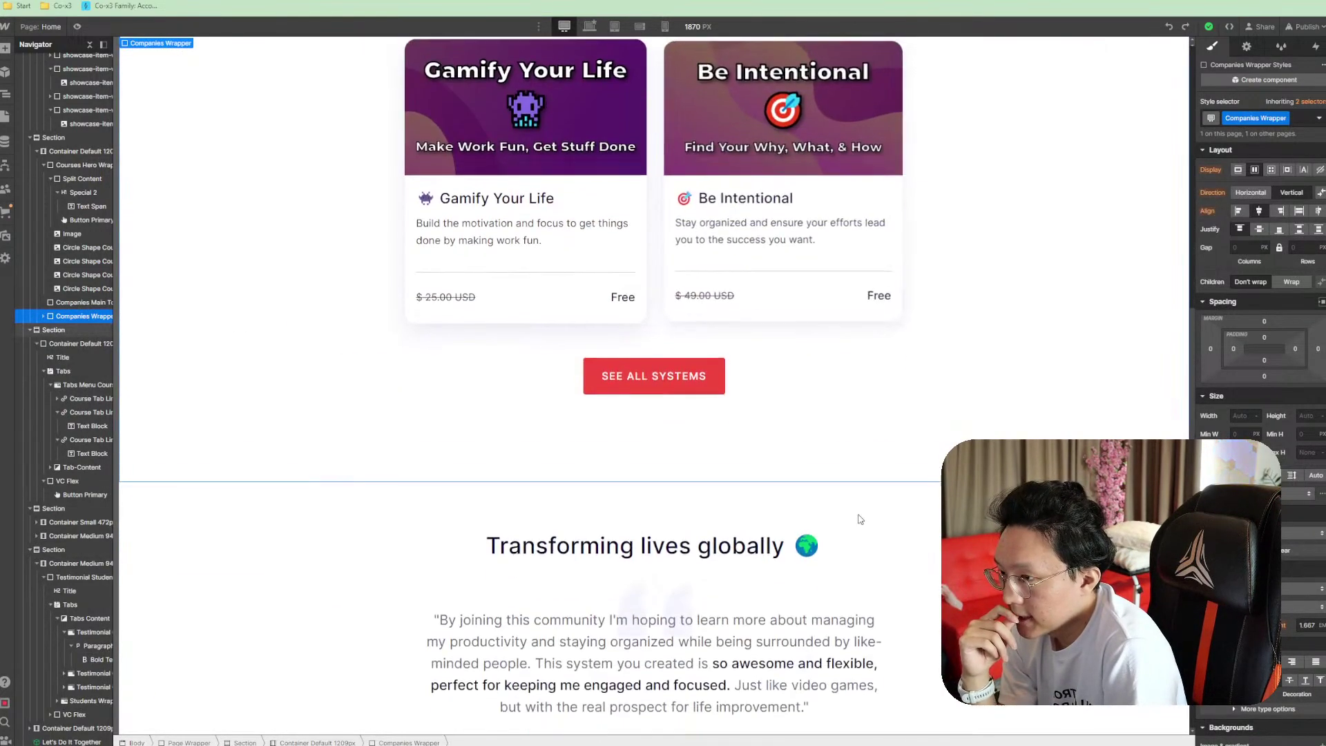
scroll(860, 519, down, 5)
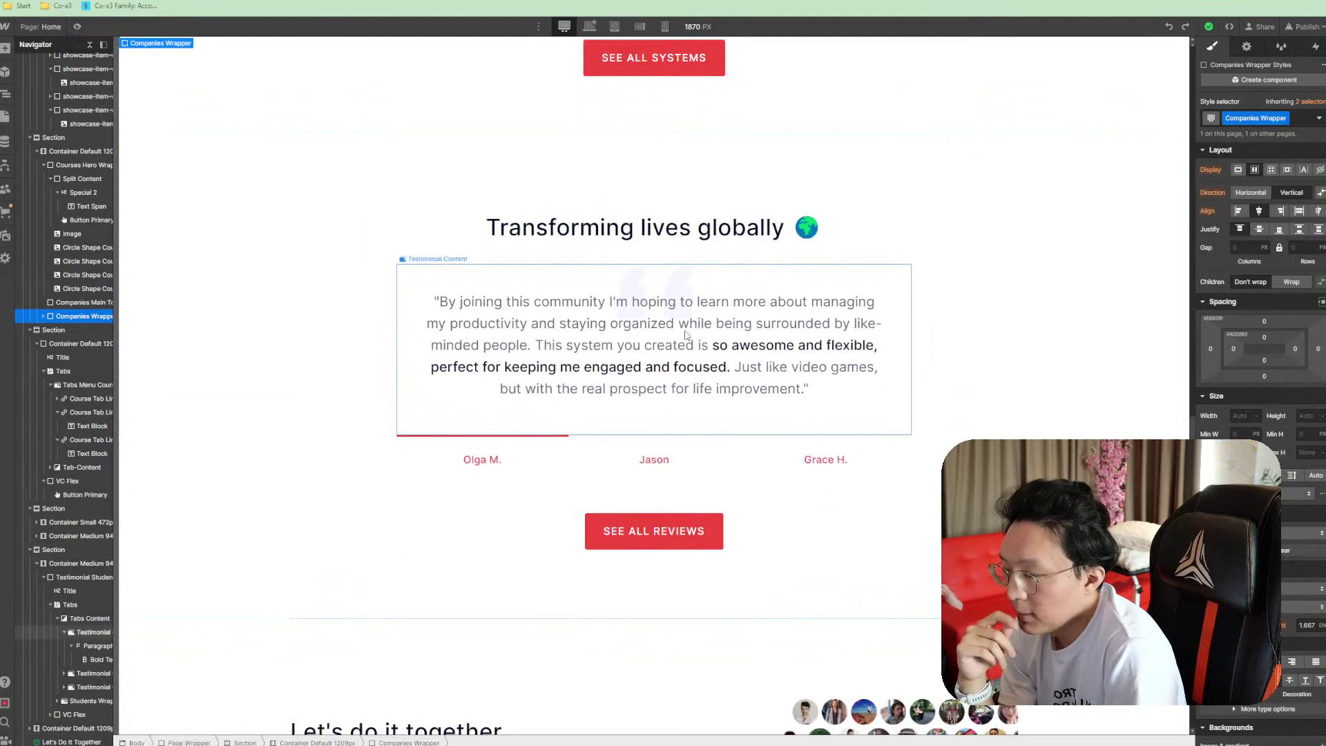
scroll(755, 509, up, 20)
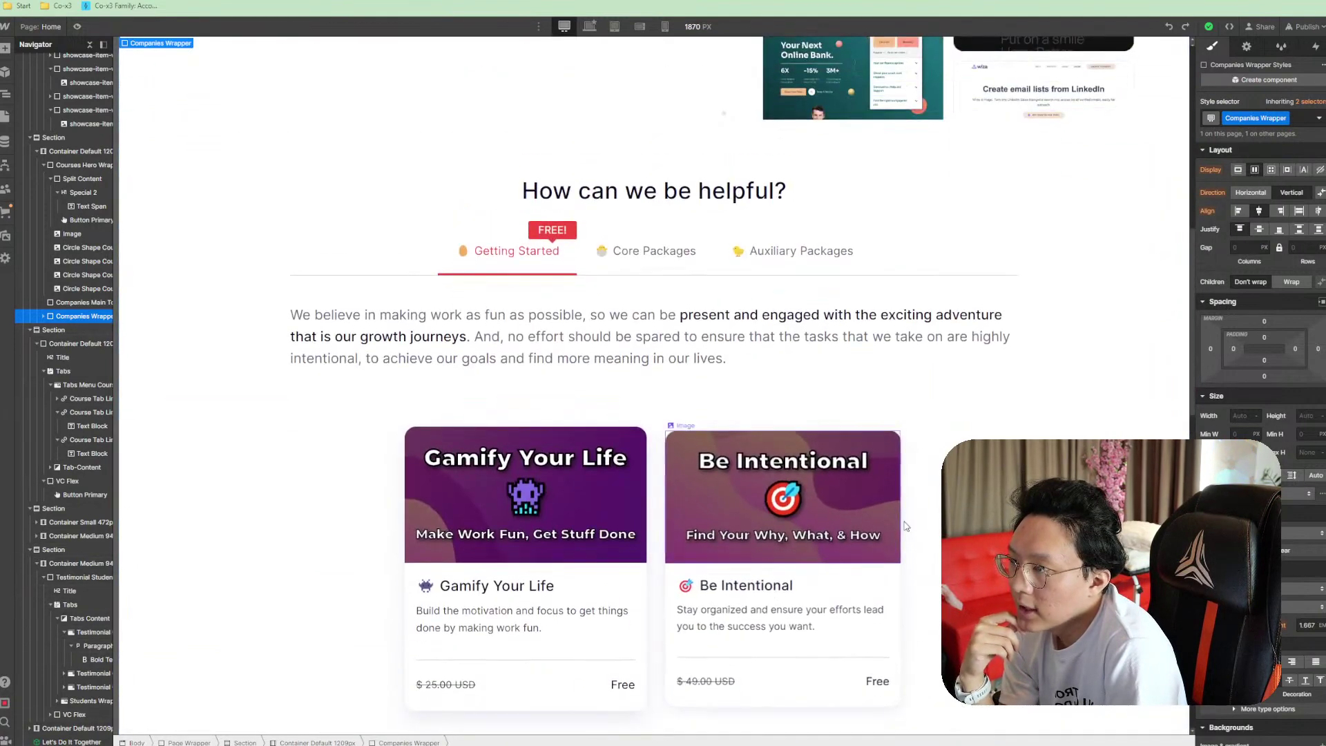
scroll(632, 484, up, 5)
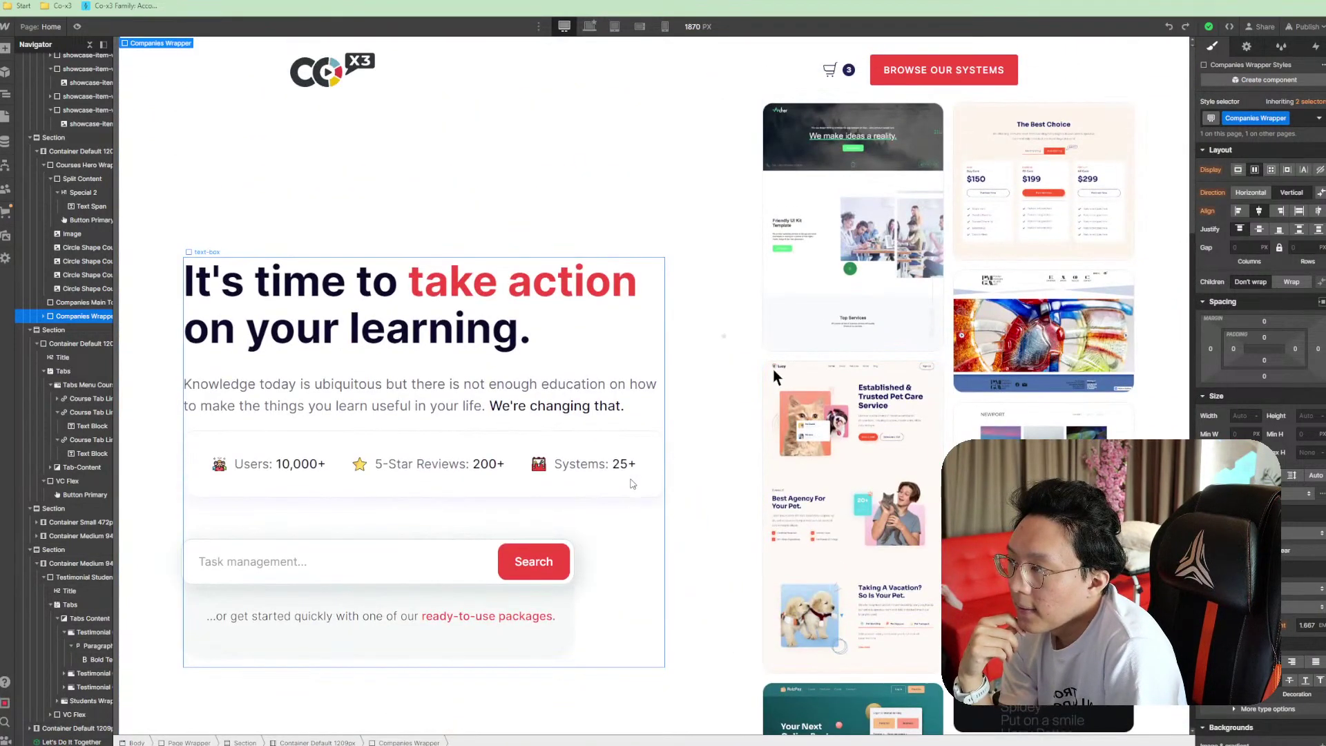
click(77, 26)
scroll(411, 242, down, 12)
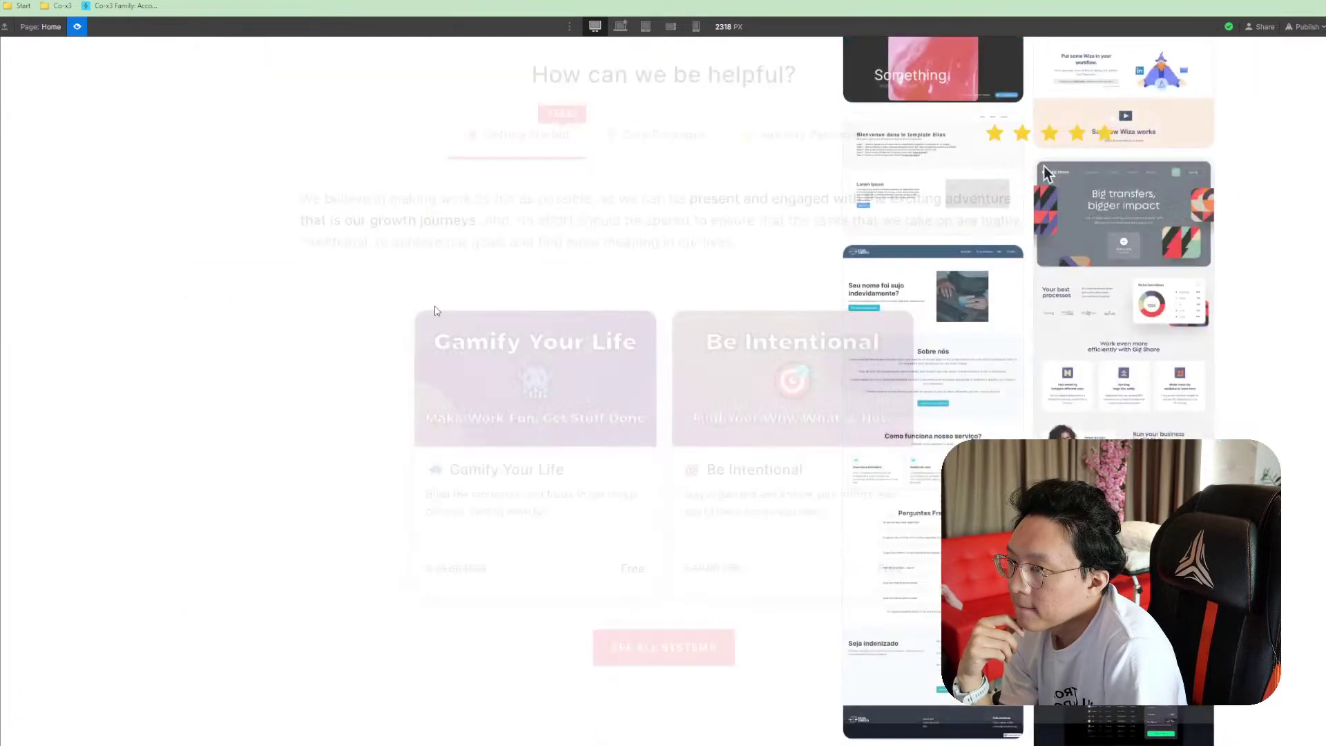
scroll(434, 312, up, 10)
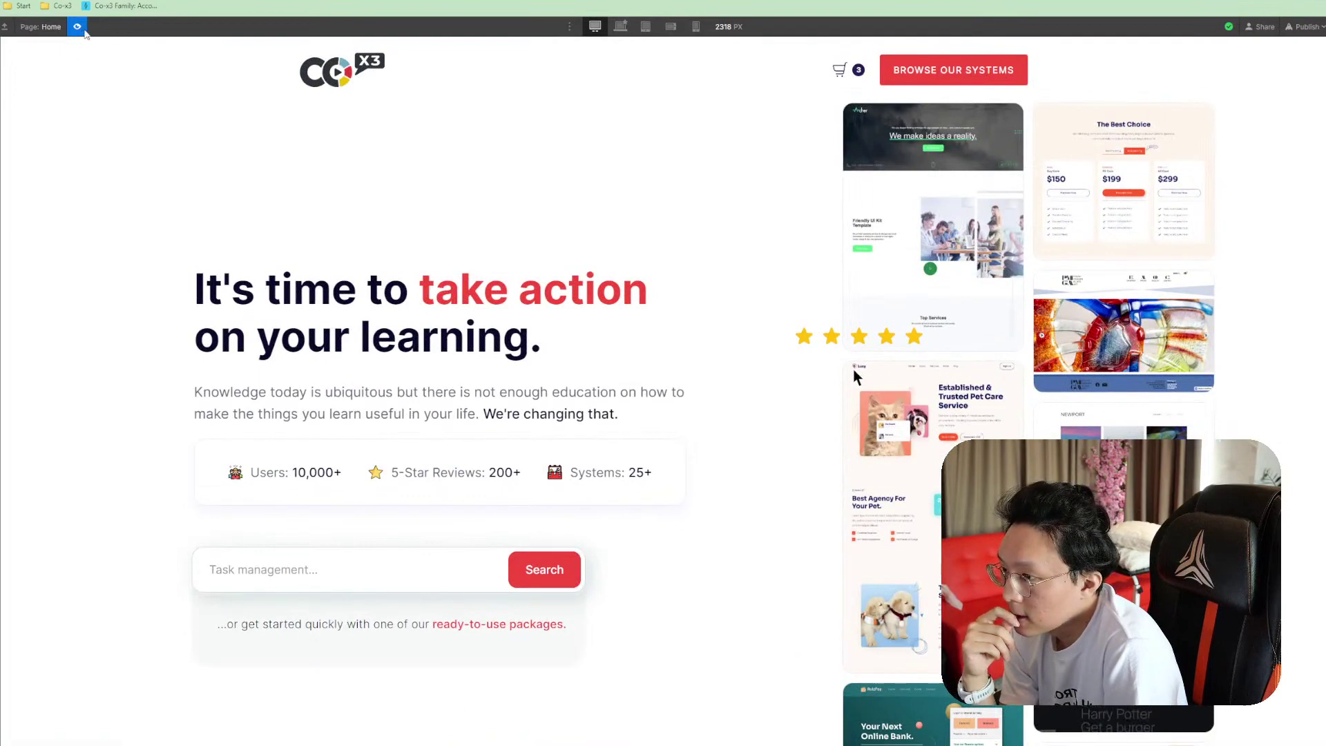
click(81, 31)
Remove the Scroll into view interaction from the "How can we be helpful?" section
scroll(974, 432, up, 5)
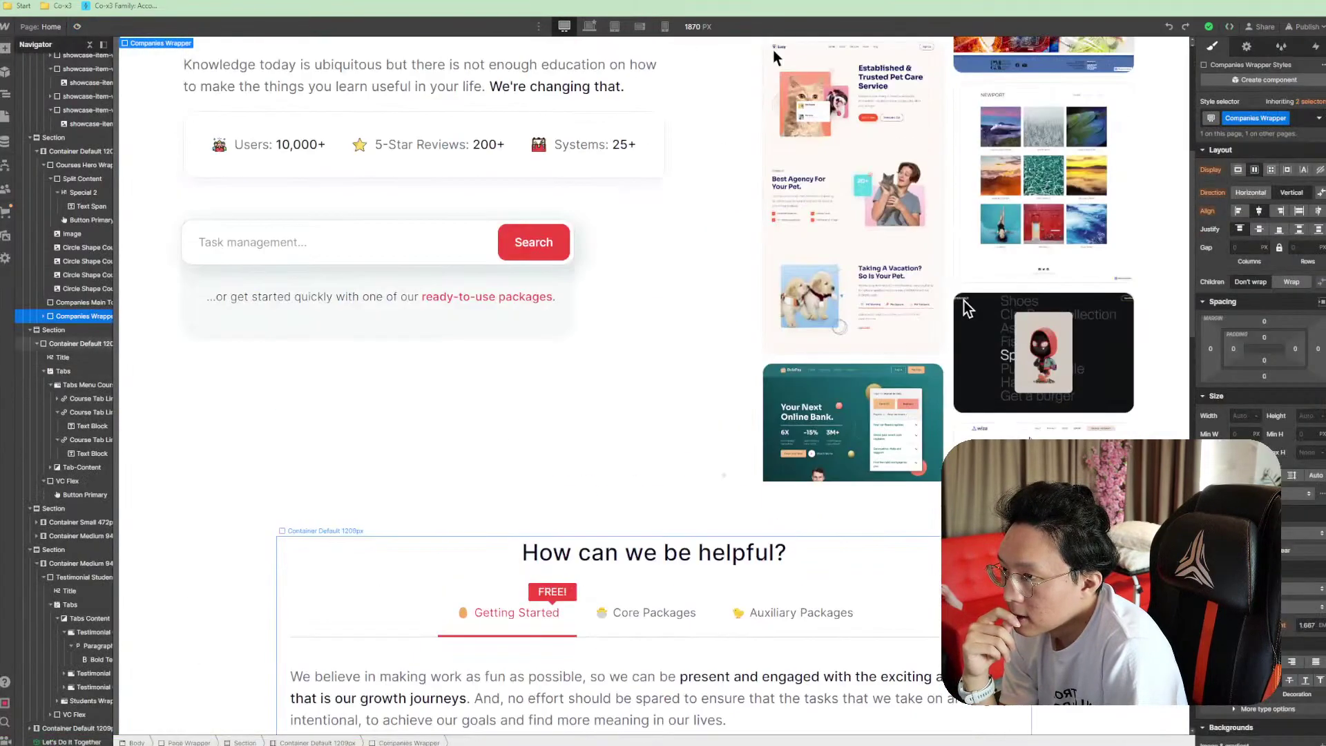
scroll(1064, 497, down, 3)
click(1078, 470)
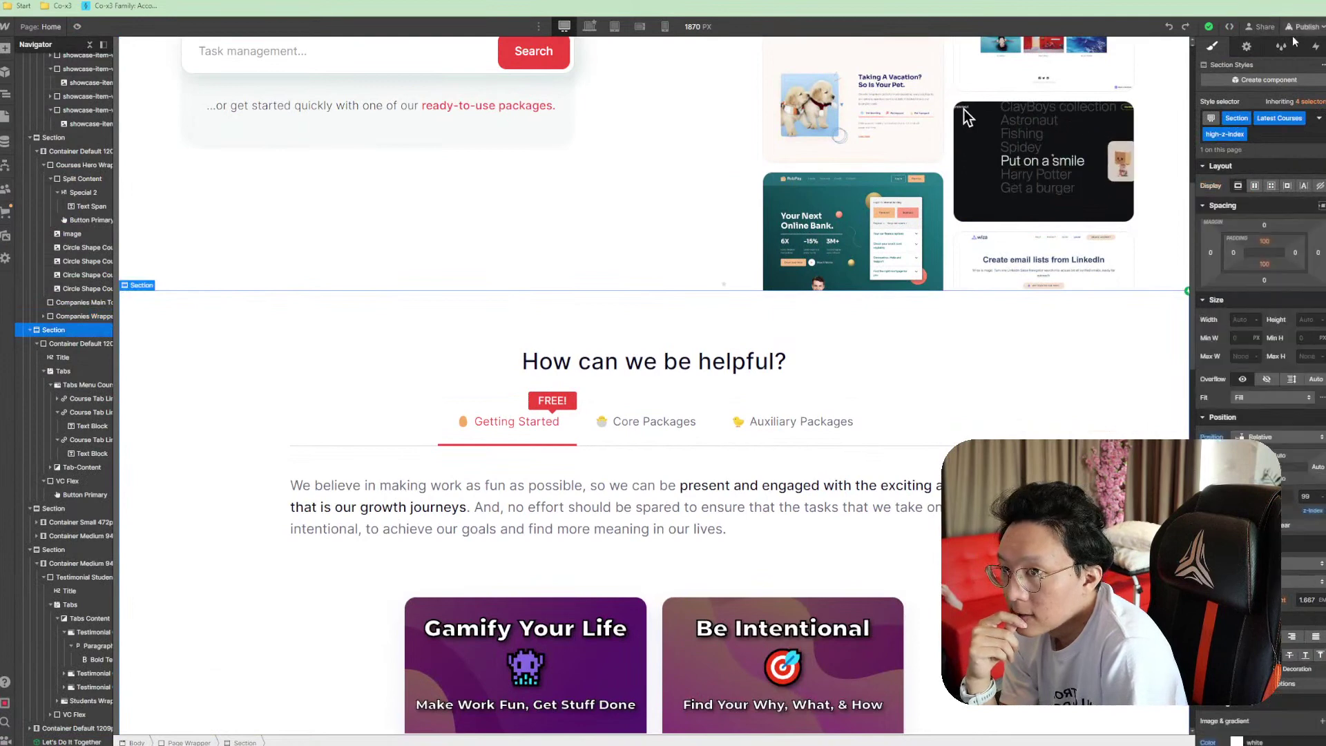
click(1316, 47)
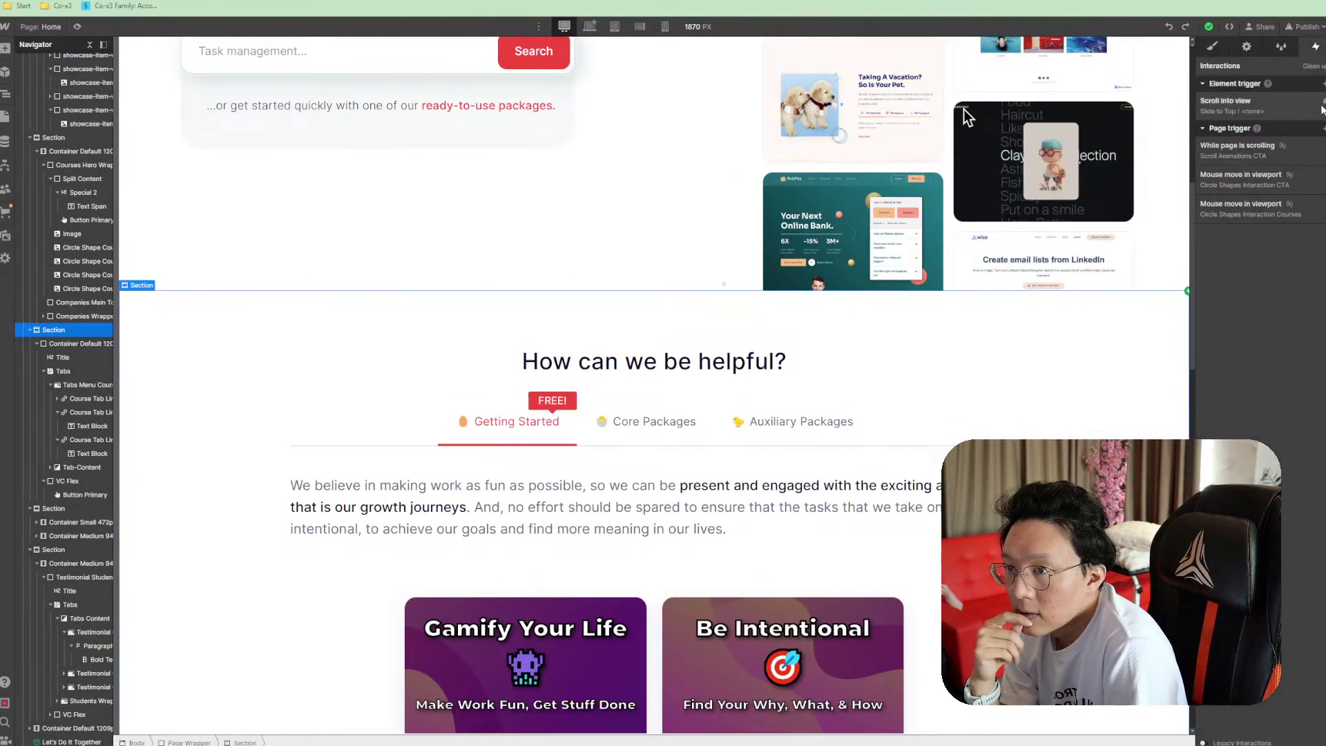
Remove the element interaction from the "Transforming lives globally" testimonials section
scroll(964, 109, down, 5)
scroll(967, 452, down, 1)
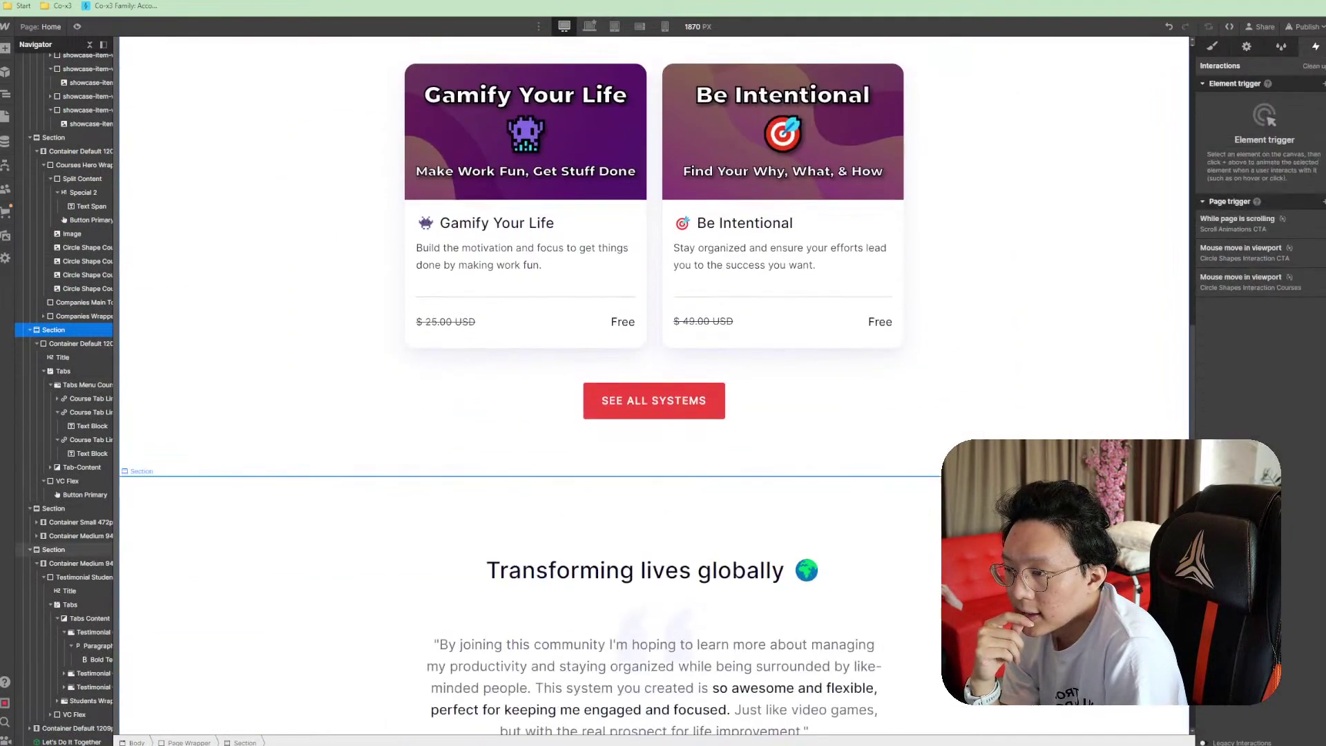
click(995, 508)
click(1320, 101)
scroll(420, 130, up, 4)
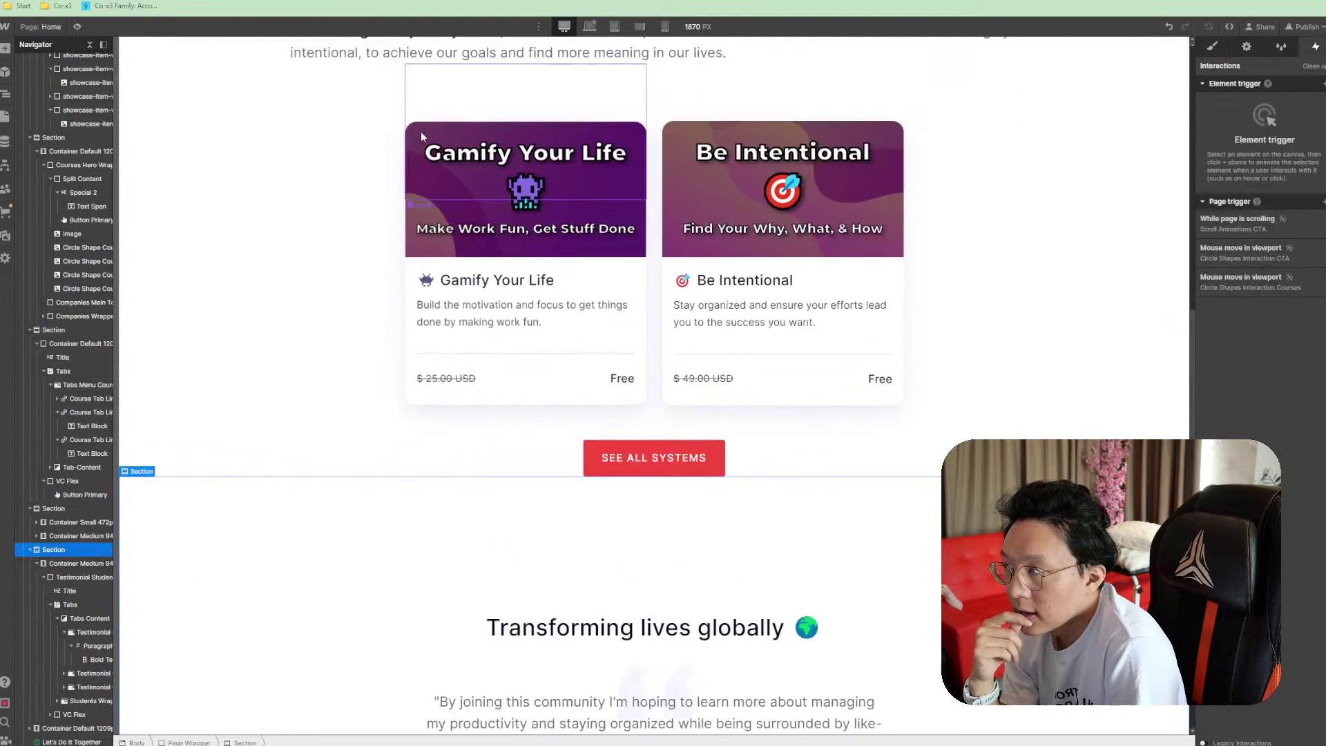
Preview the home page twice, checking how the hero text and the sections below animate on load and scroll
key(ctrl+shift+p)
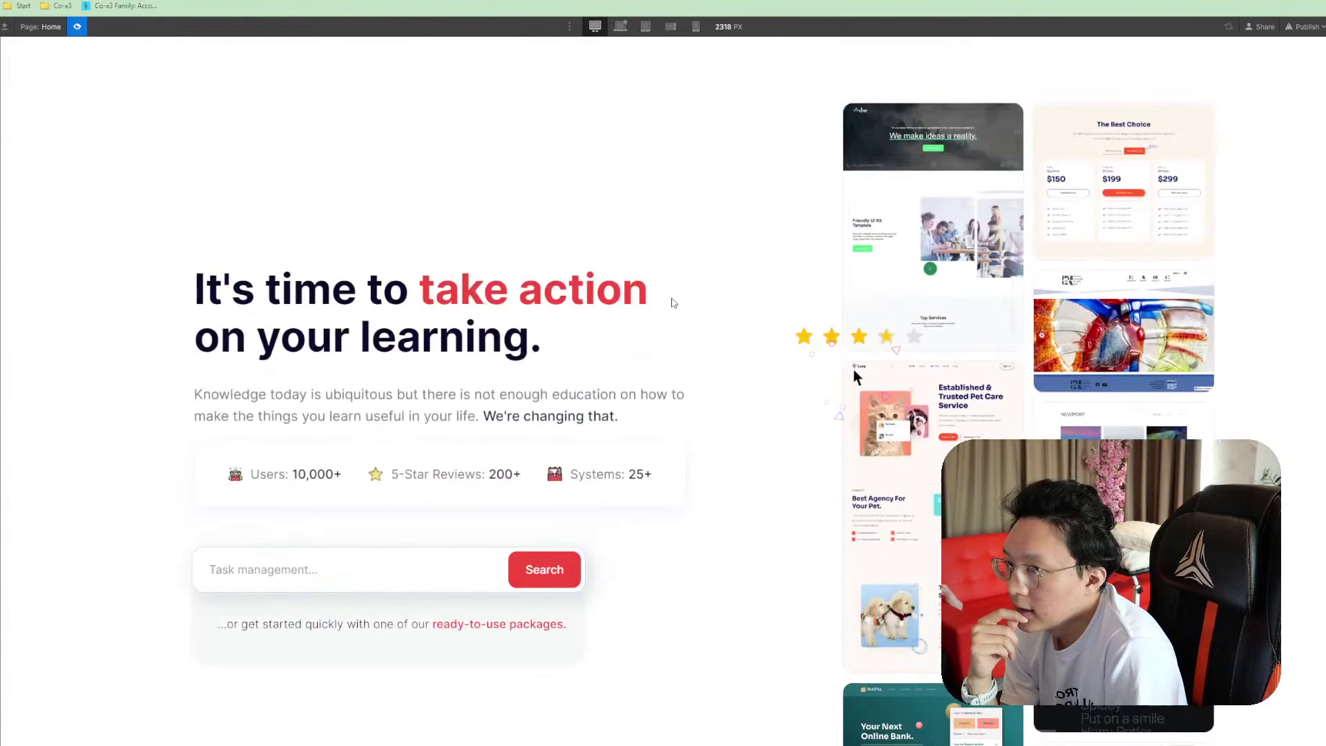
scroll(671, 298, down, 10)
scroll(648, 304, up, 10)
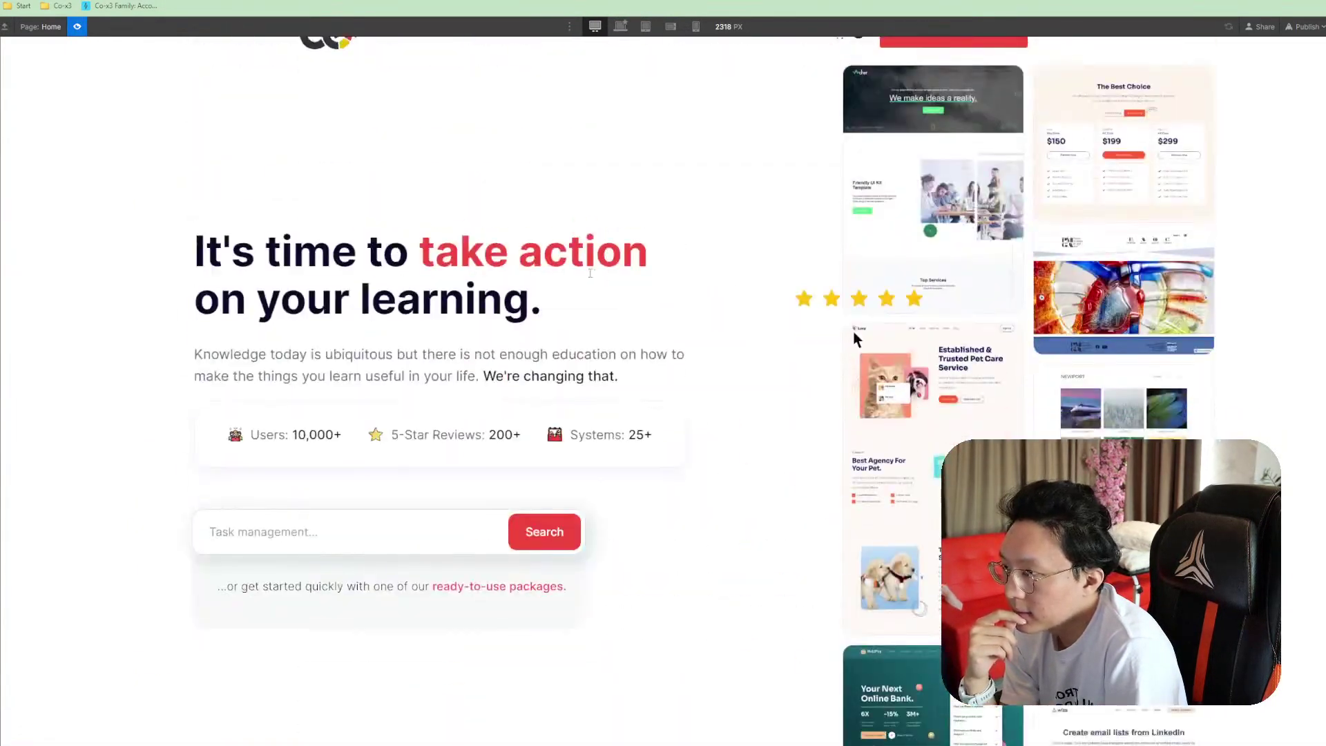
click(77, 27)
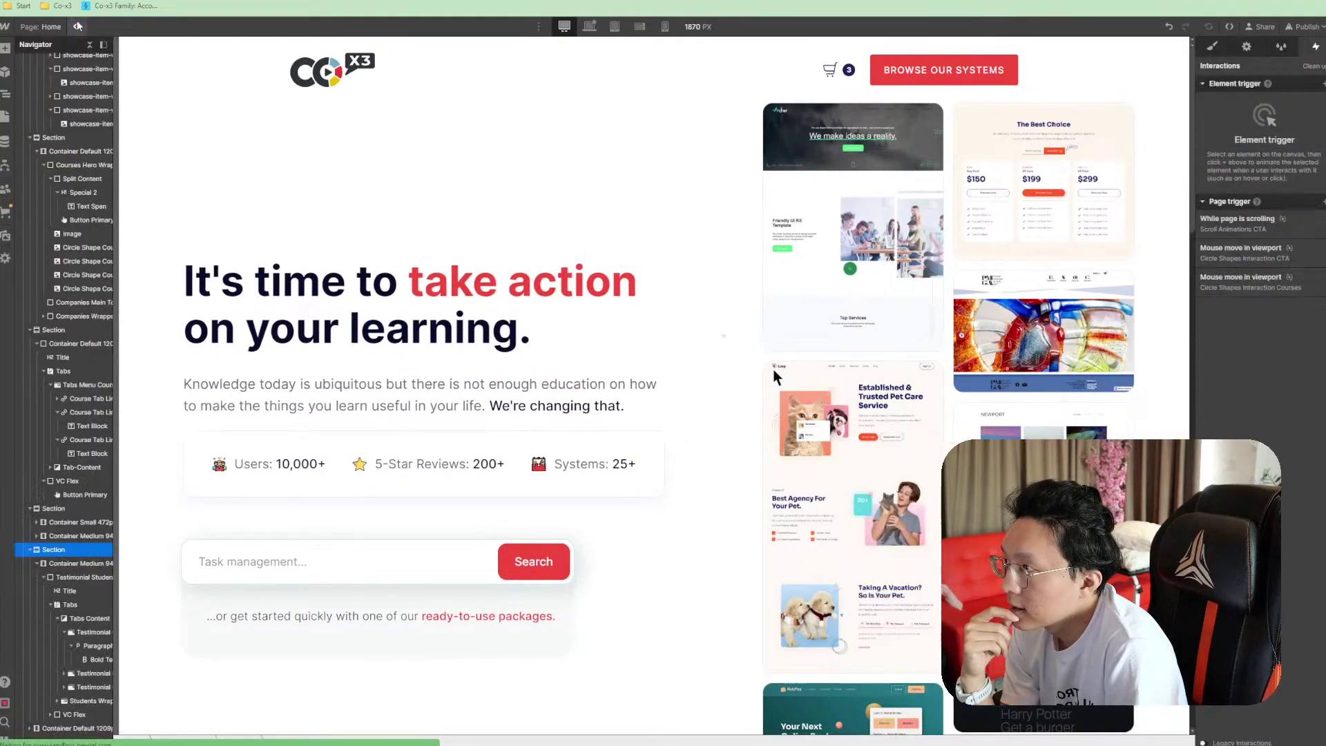
click(77, 26)
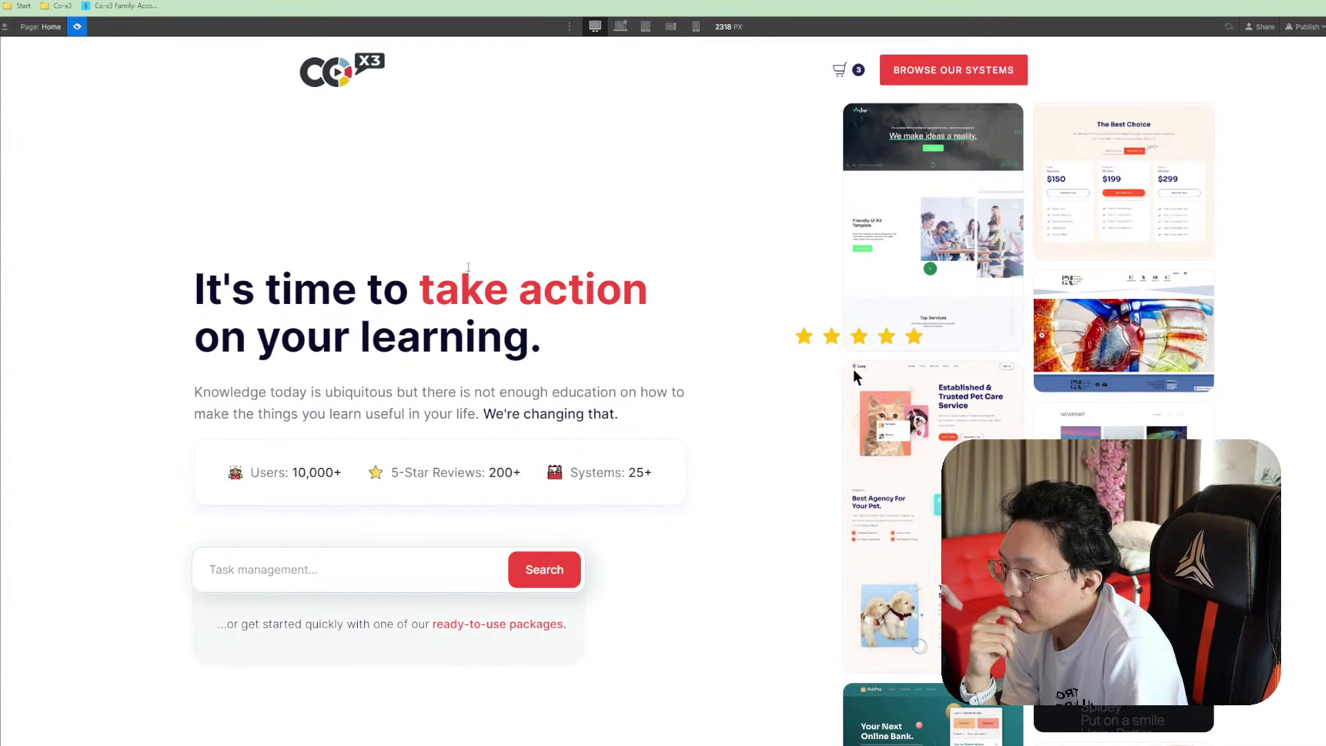
scroll(469, 267, down, 2)
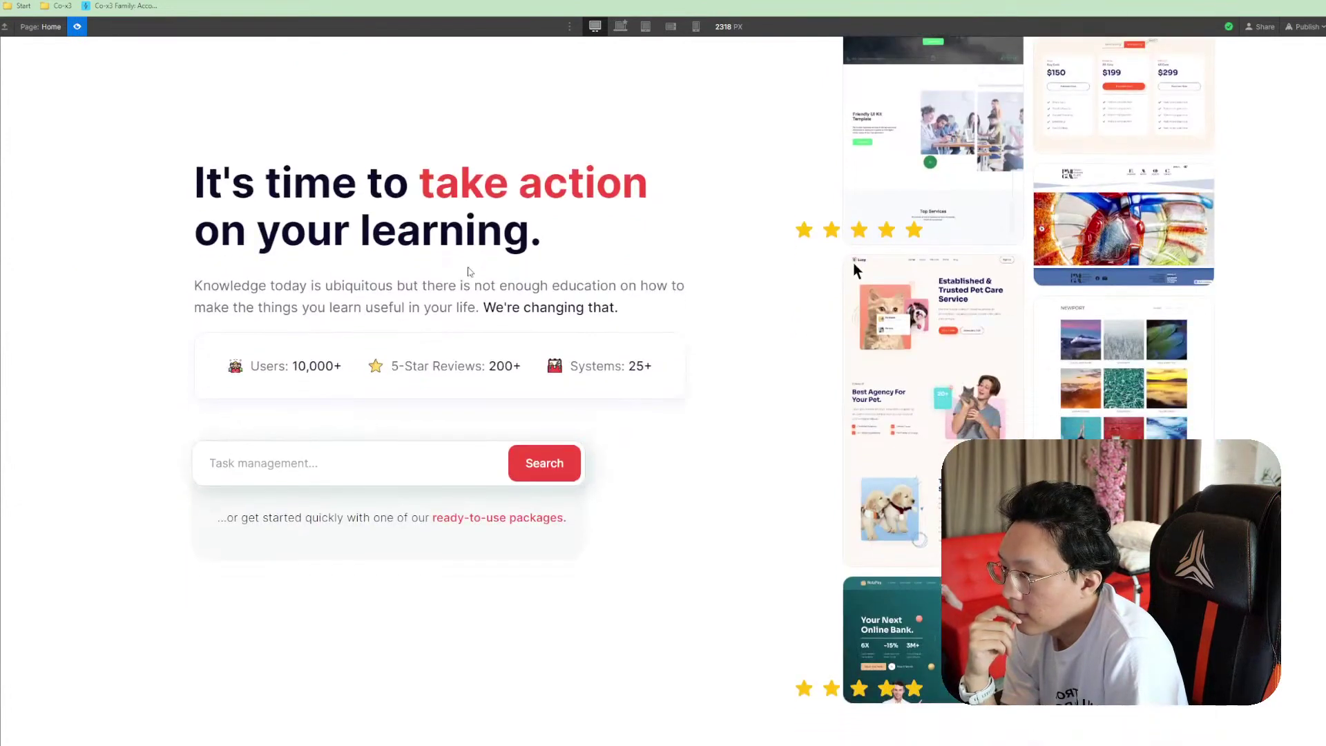
scroll(470, 271, down, 6)
scroll(474, 271, up, 8)
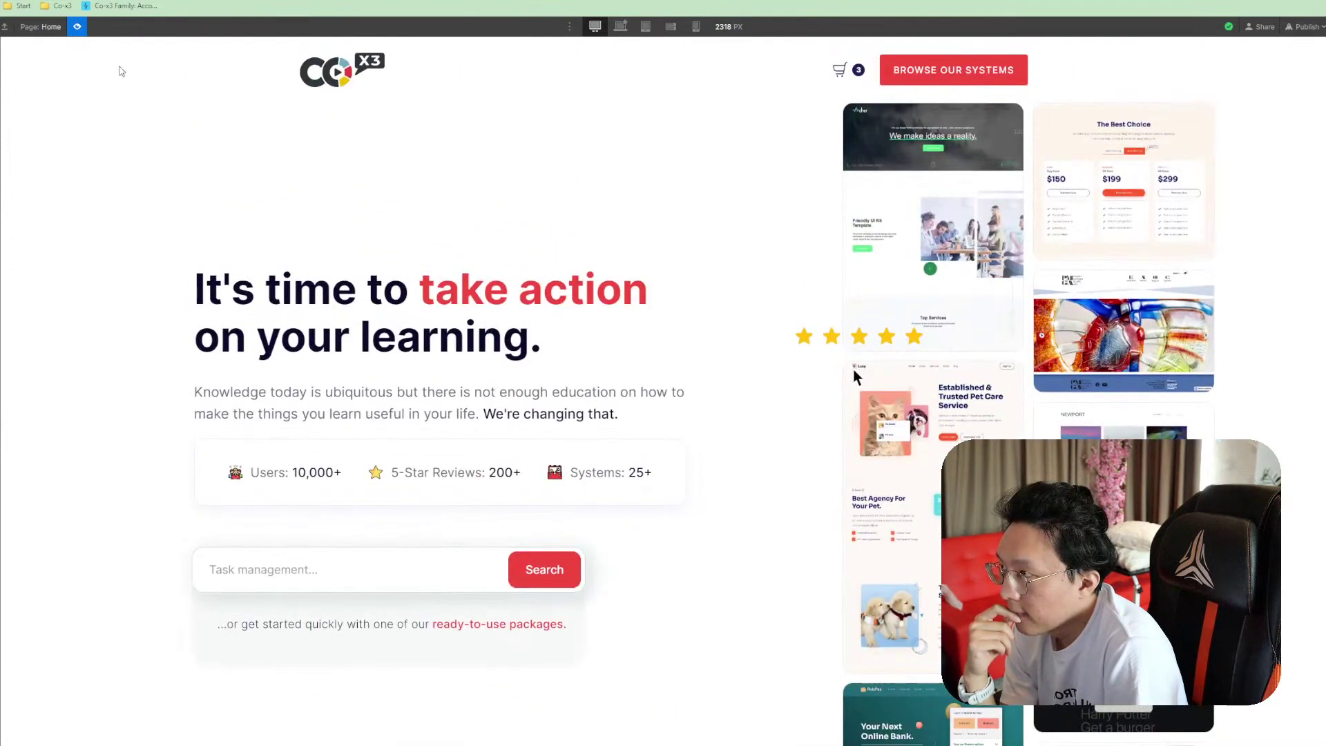
Remove the element interactions from the hero's paragraph and the stats card's Animation Wrapper, previewing the hero in between
click(76, 26)
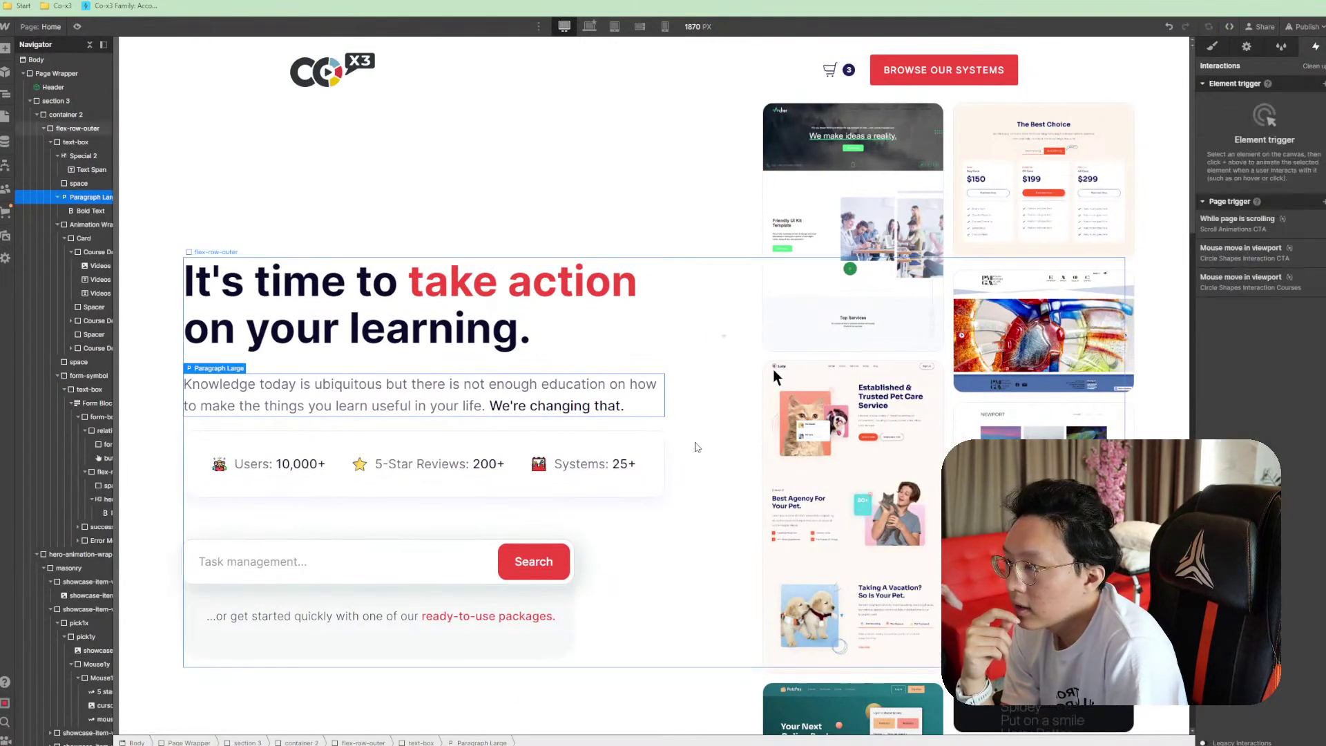
click(662, 483)
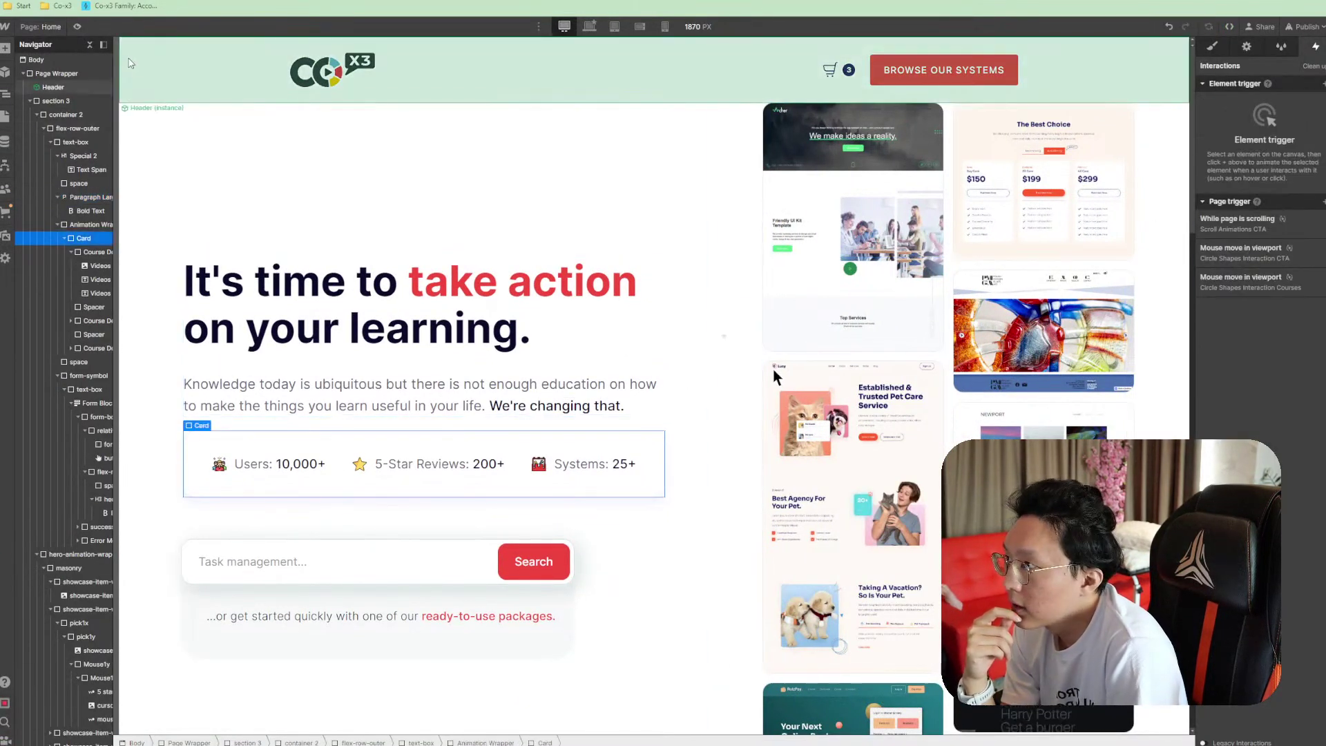
click(77, 26)
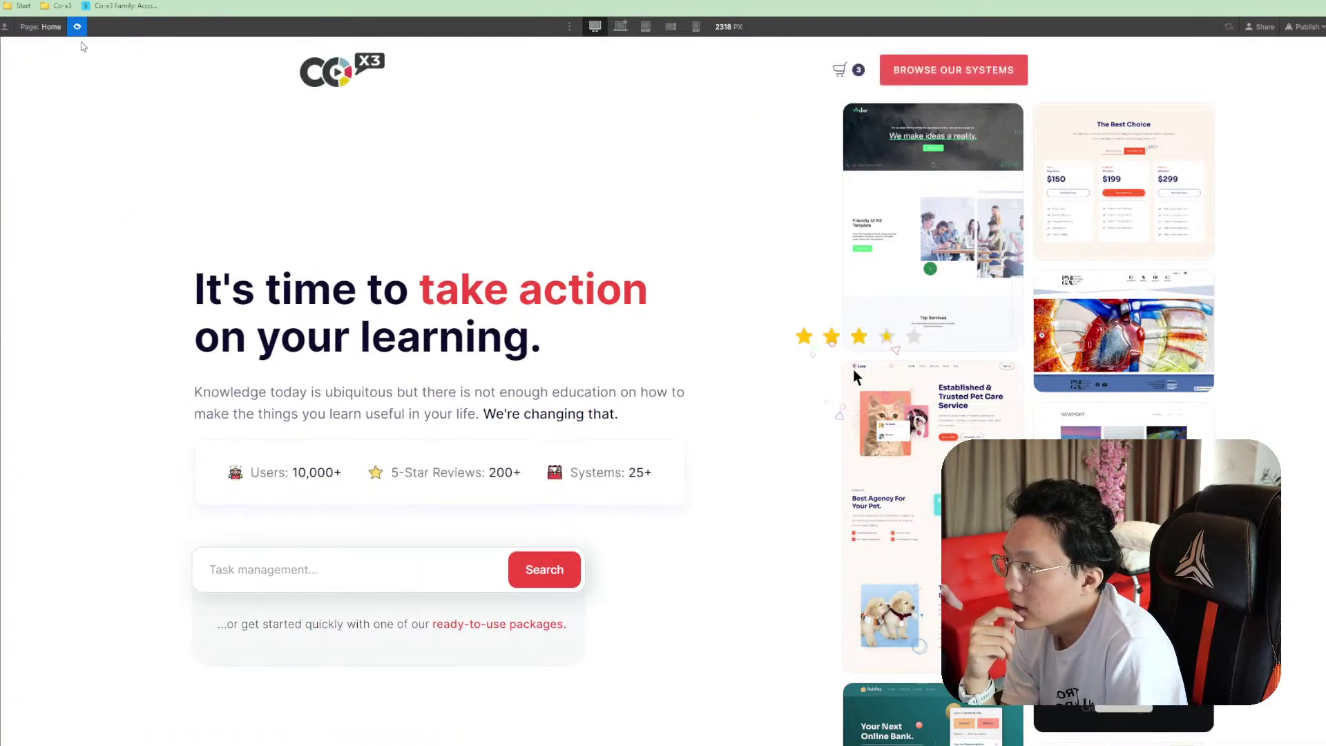
click(77, 27)
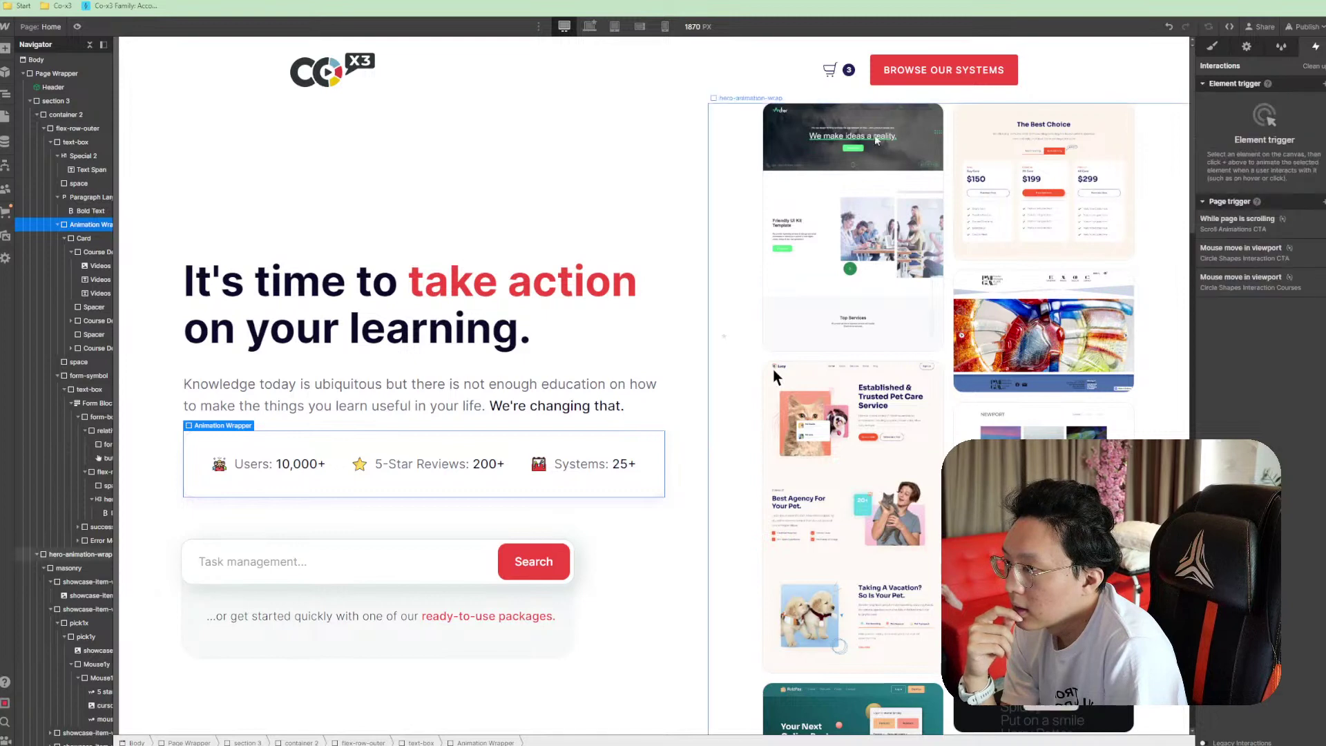
Preview the home page again and check the scroll from the hero down to the testimonials section
click(76, 26)
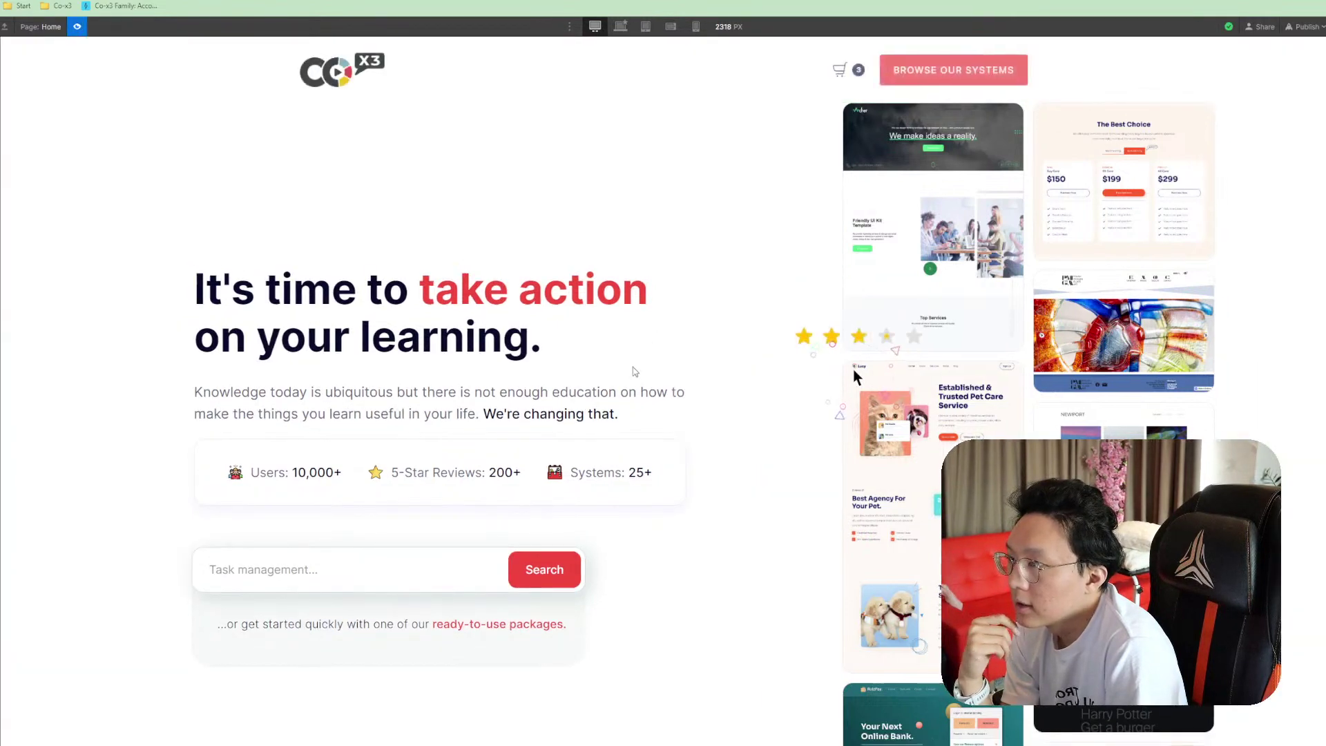
scroll(630, 366, down, 15)
scroll(667, 353, down, 6)
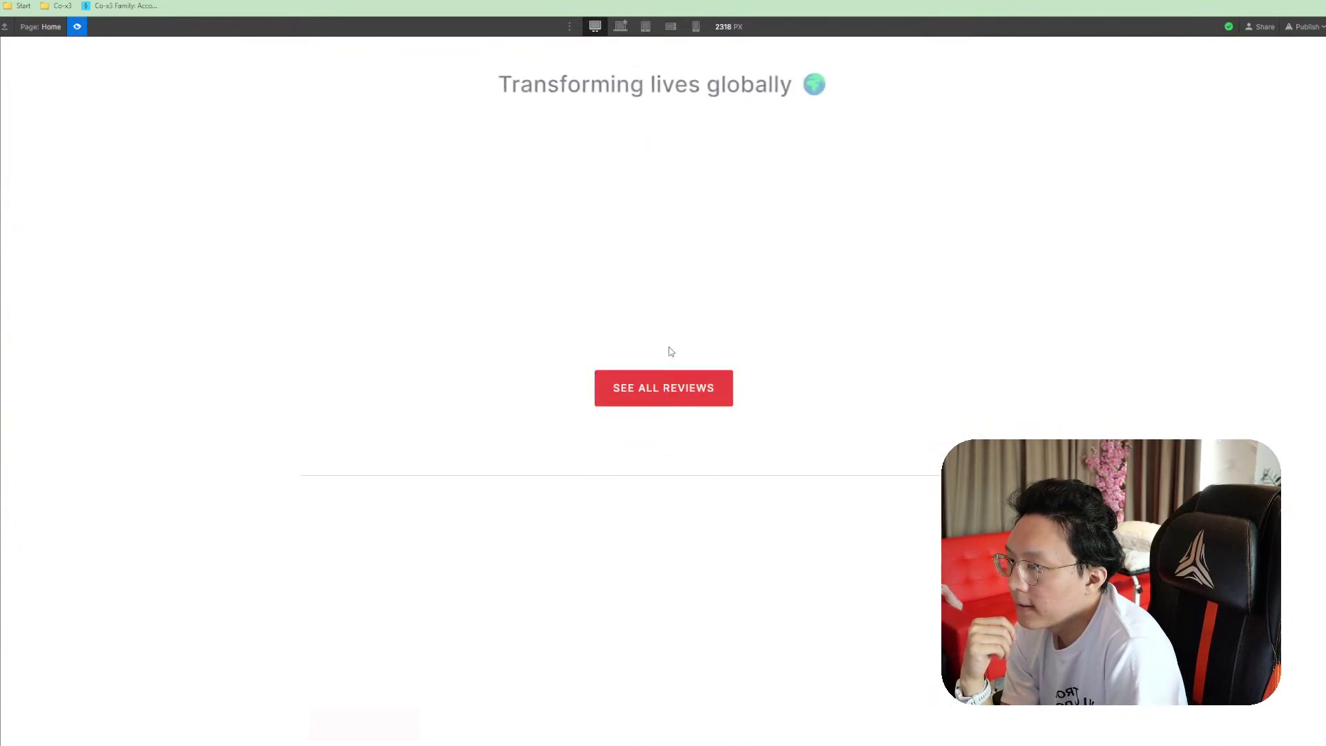
Check how the sections between the hero and the testimonials appear on scroll, rerun the preview, and exit it
scroll(695, 355, up, 13)
scroll(699, 356, down, 12)
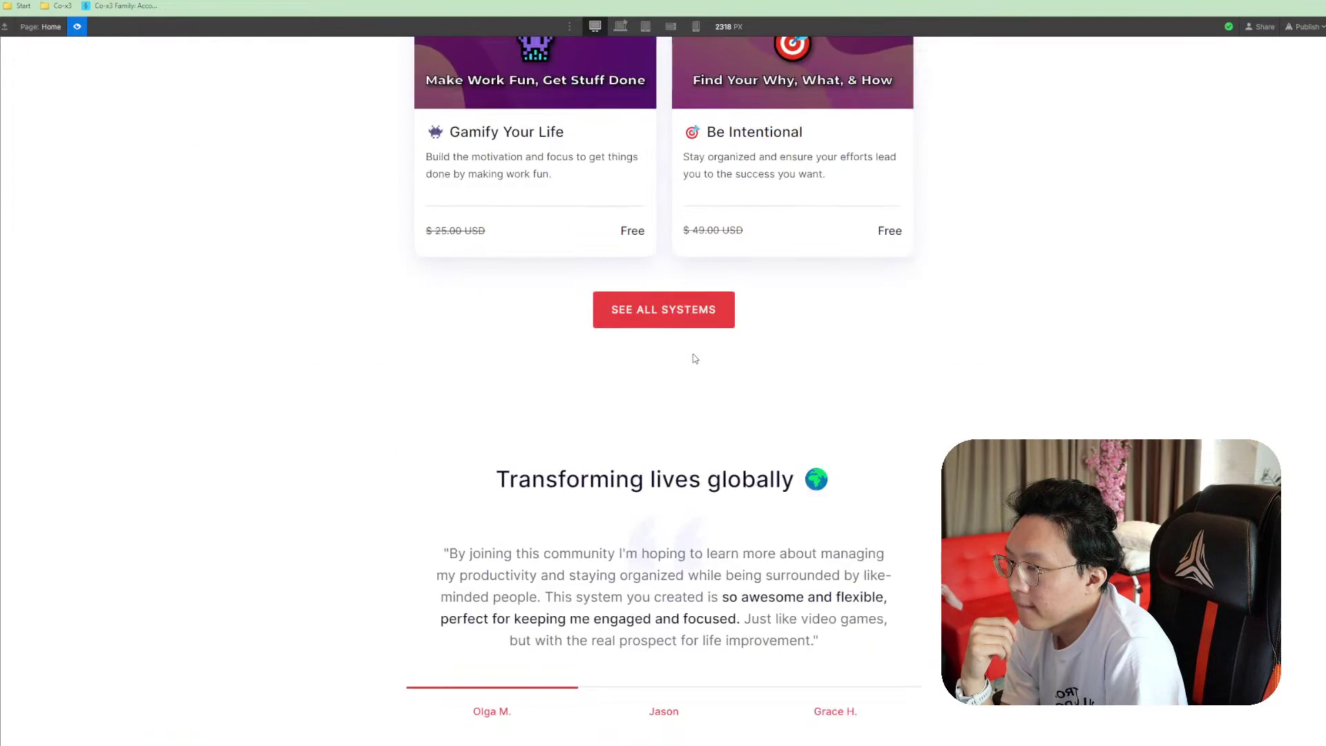
scroll(697, 359, up, 11)
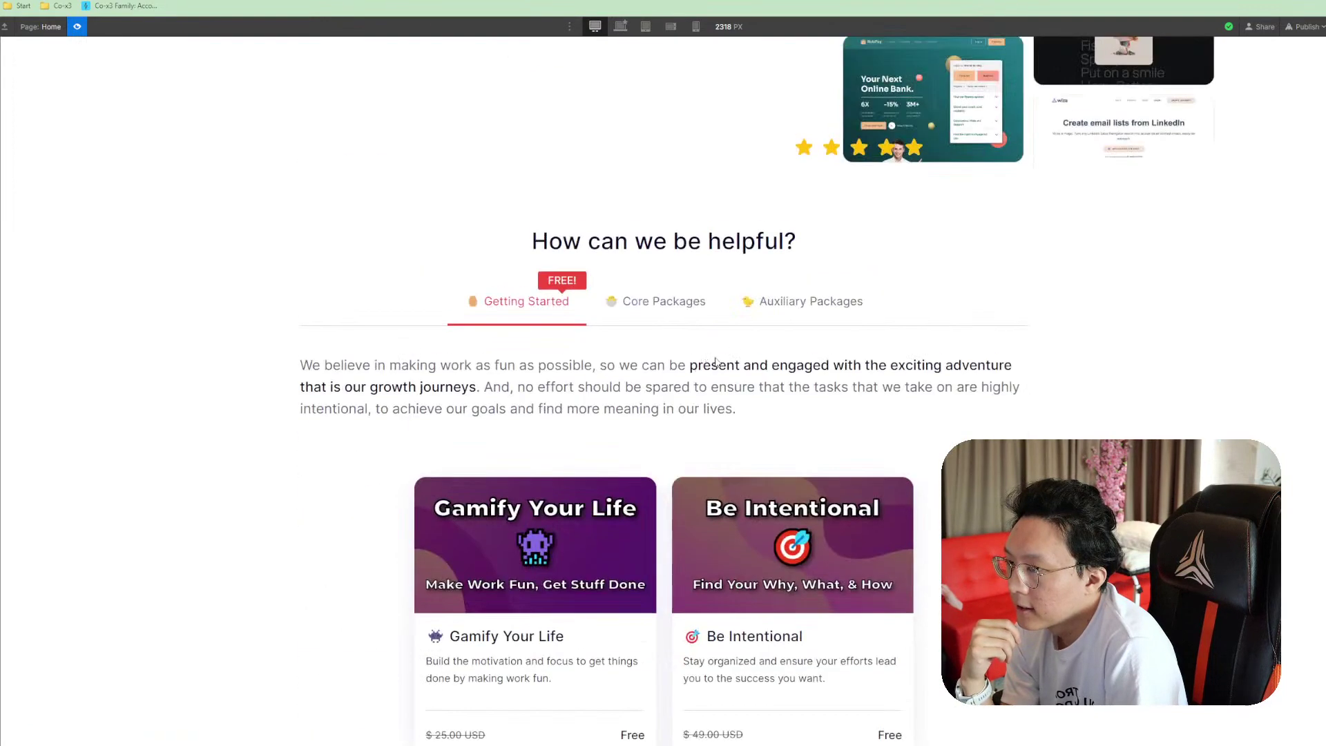
scroll(697, 360, down, 12)
scroll(725, 358, up, 6)
scroll(725, 358, up, 15)
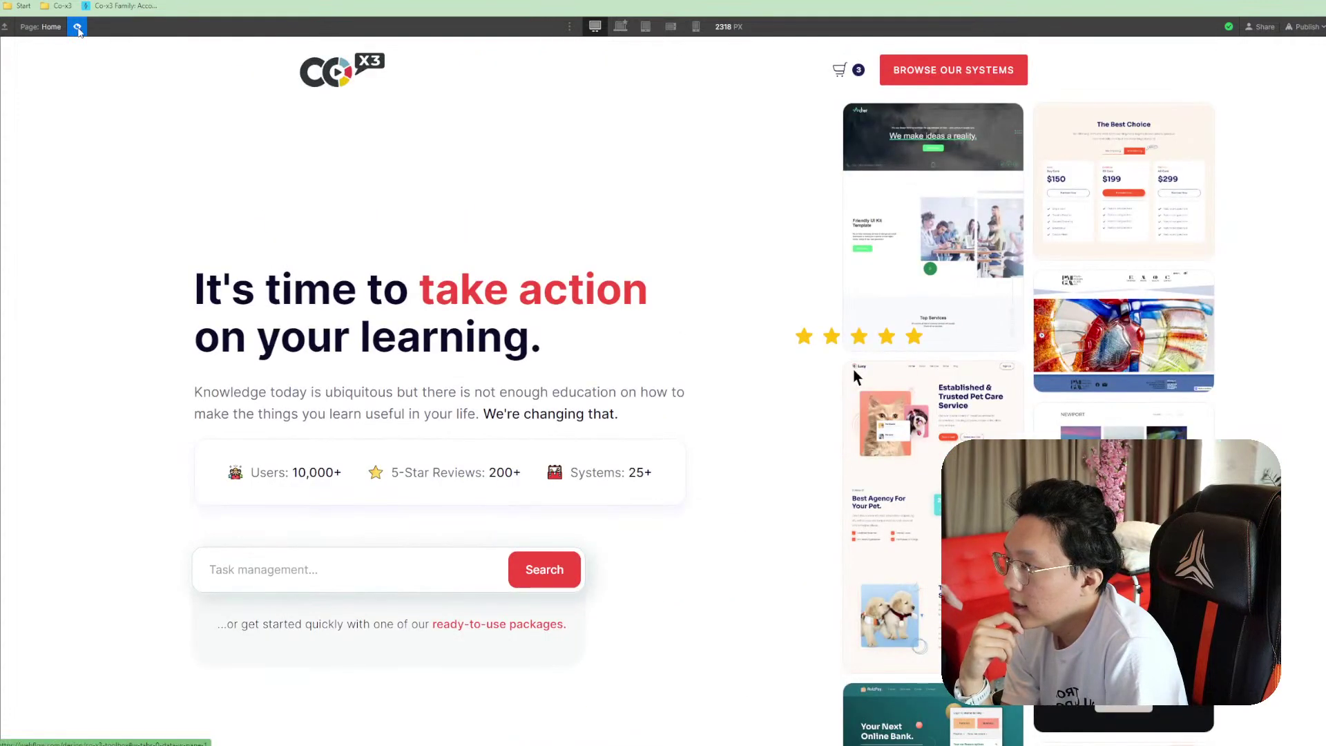
click(78, 27)
click(78, 28)
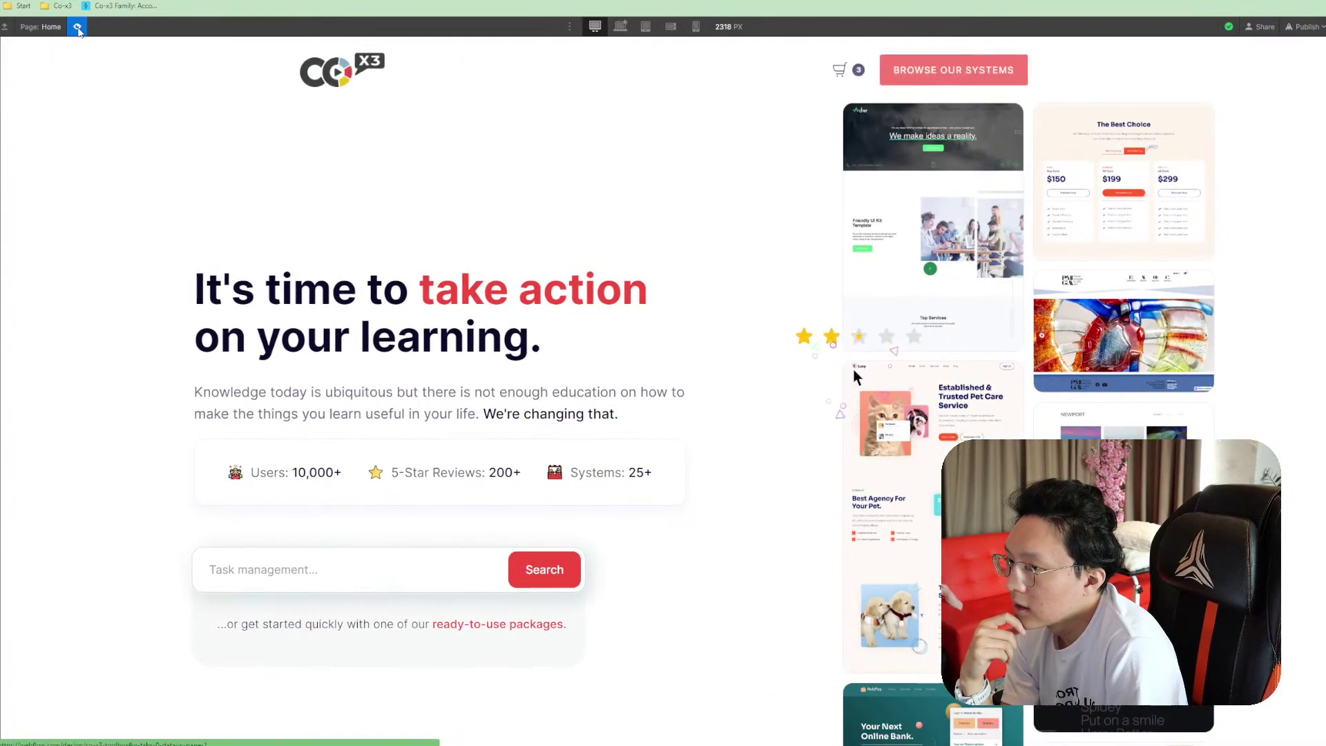
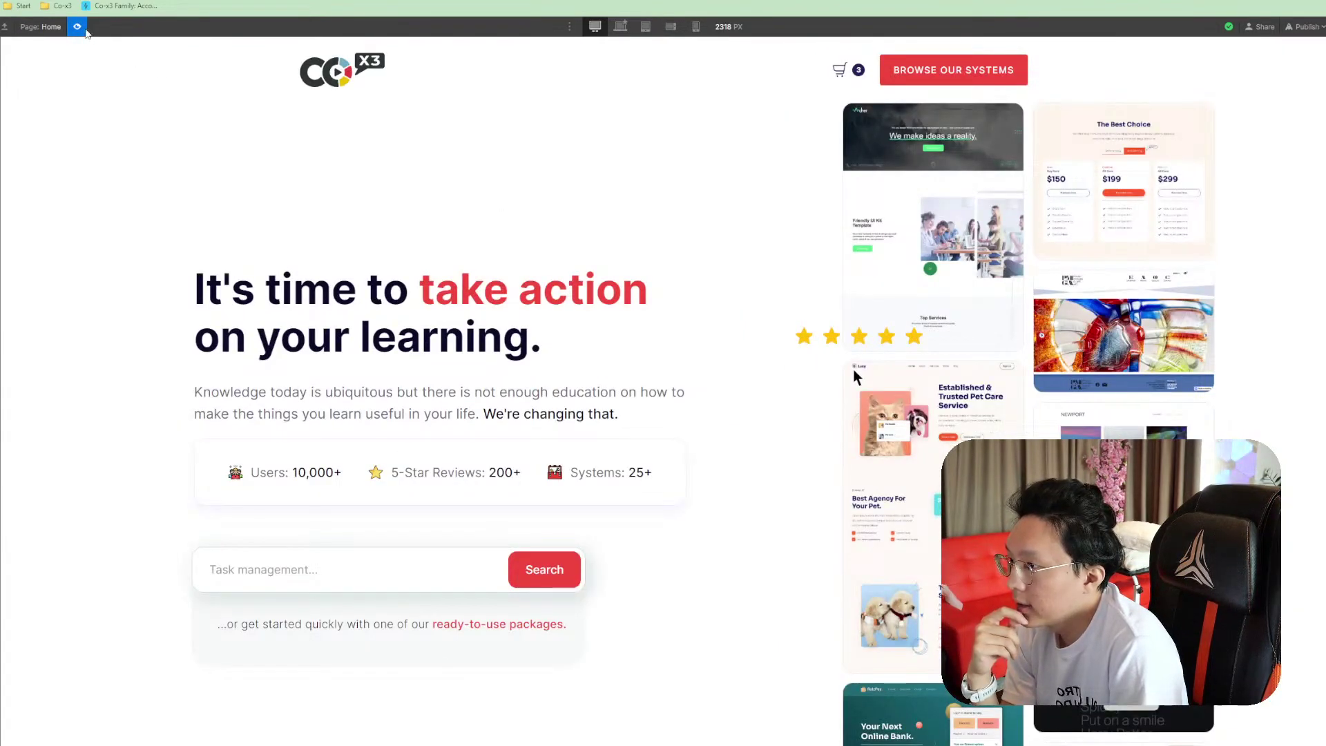
click(81, 27)
Try the hero's outer text-box without its numbered combo class, and reapply that class
click(634, 408)
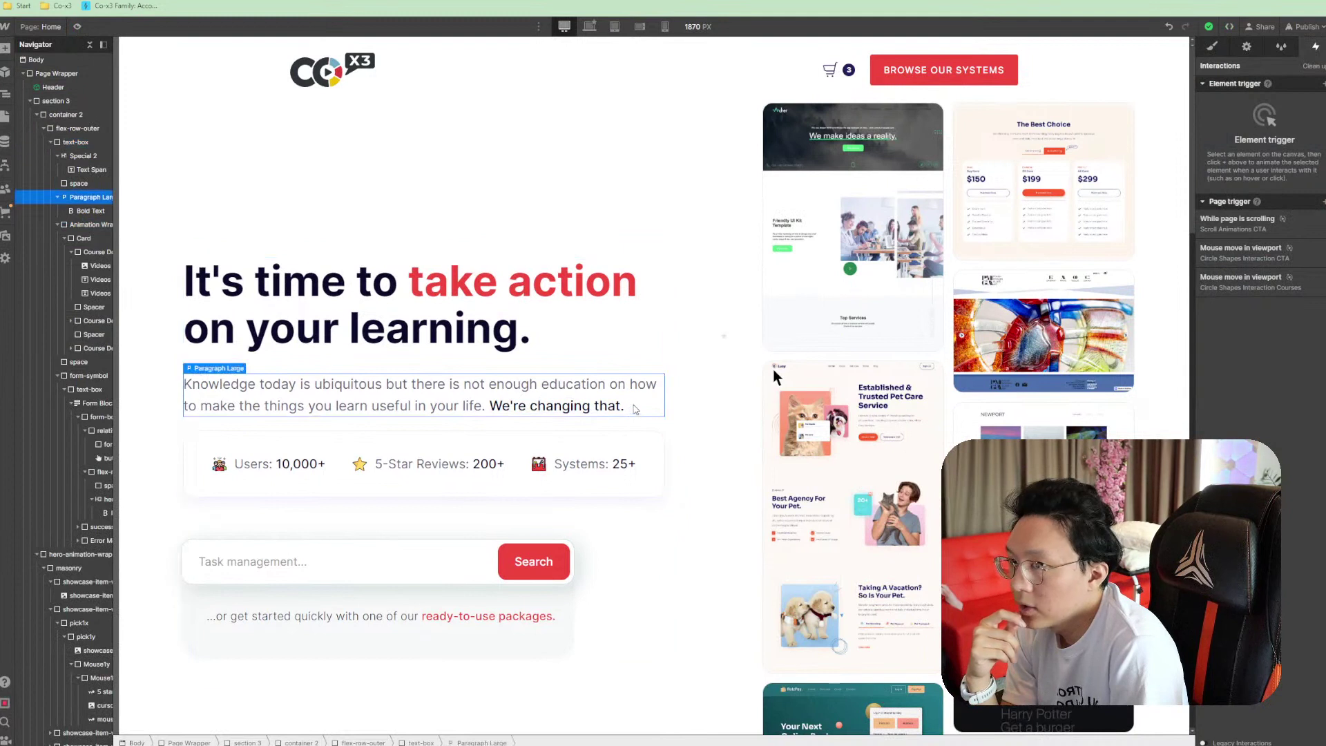
key(s)
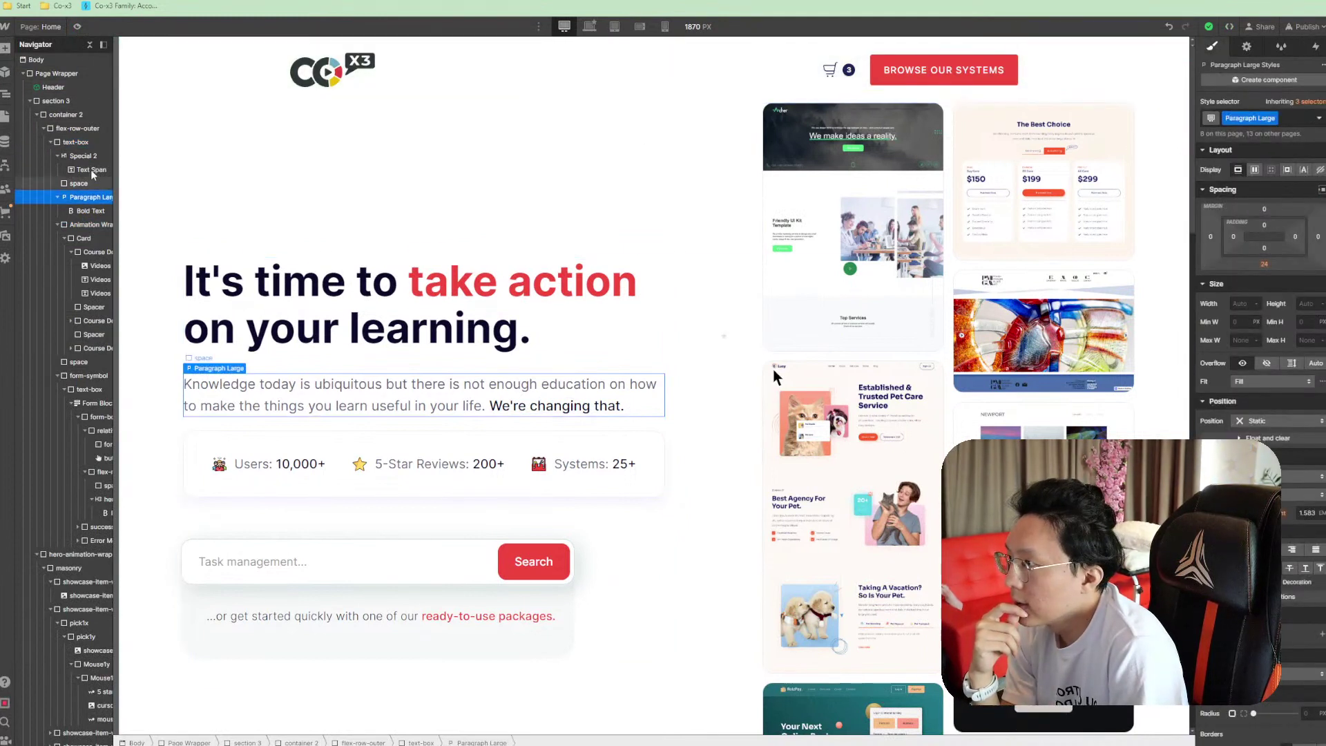
click(76, 142)
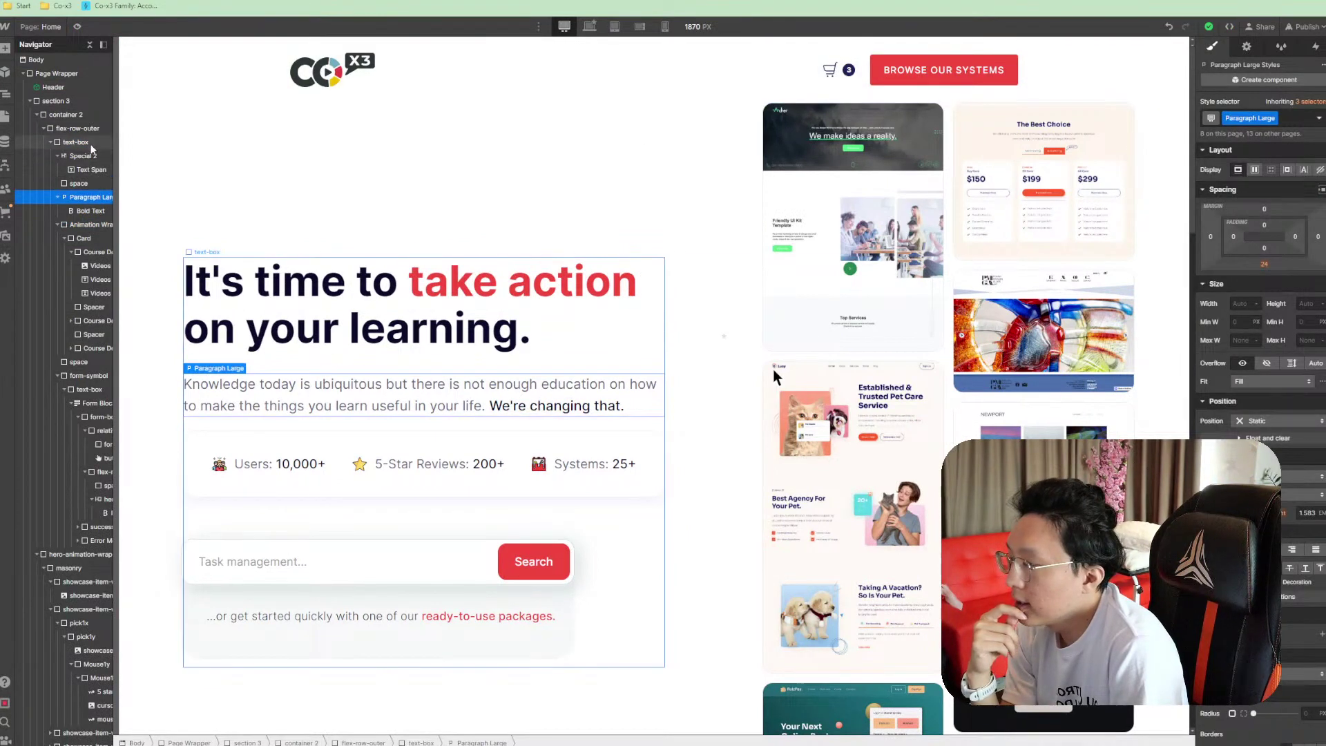
click(1286, 120)
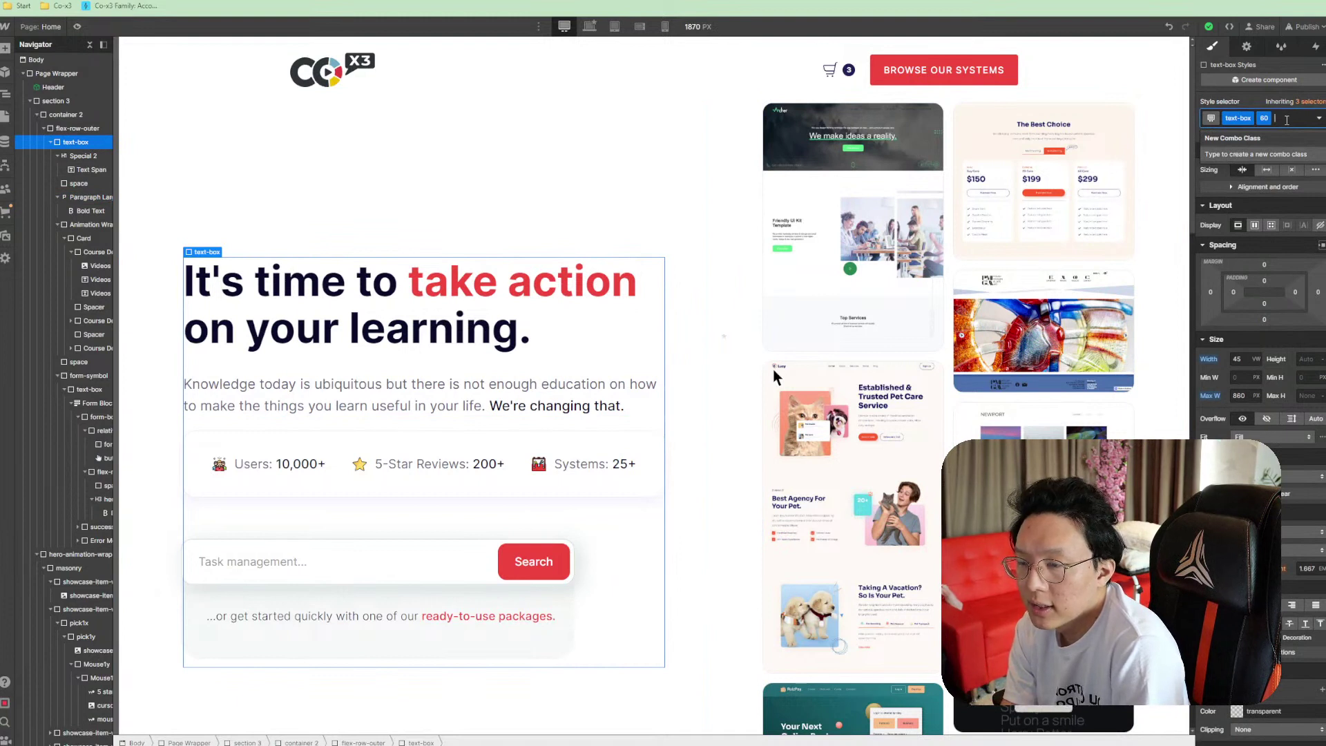
key(BackSpace)
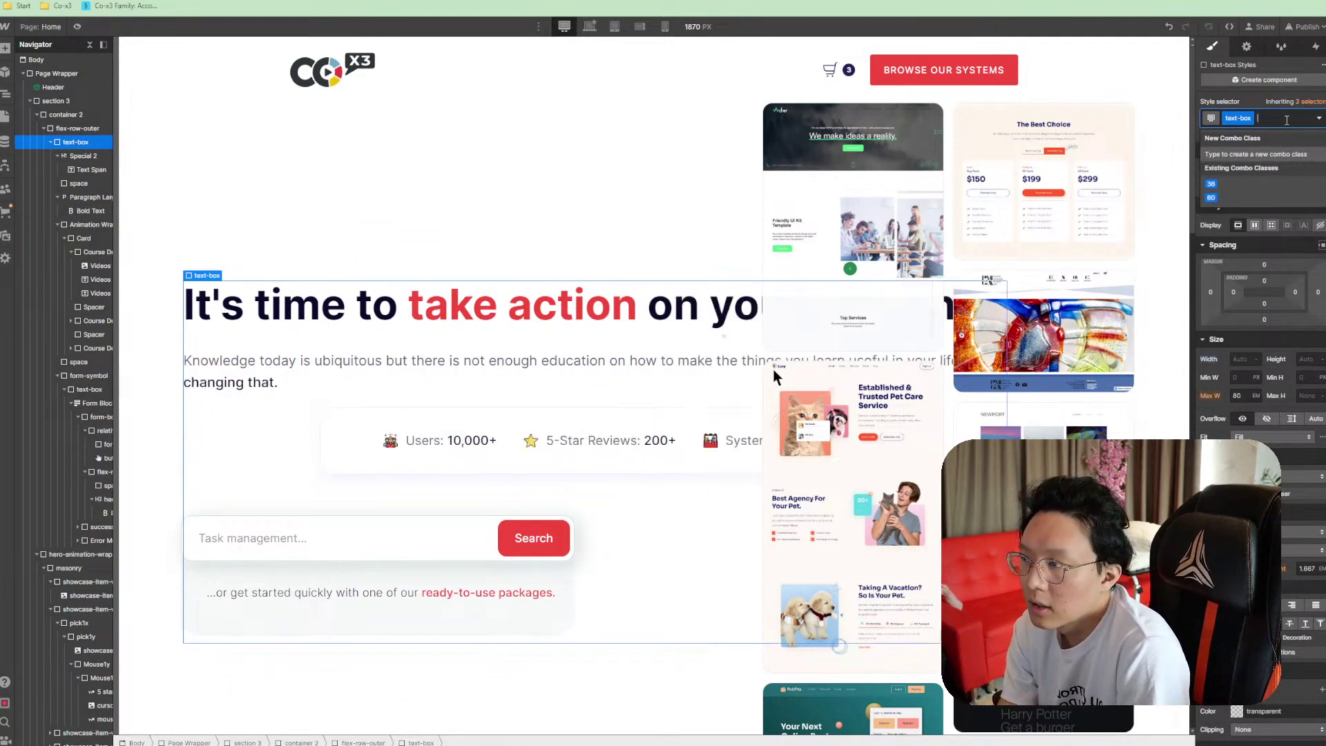
click(1211, 197)
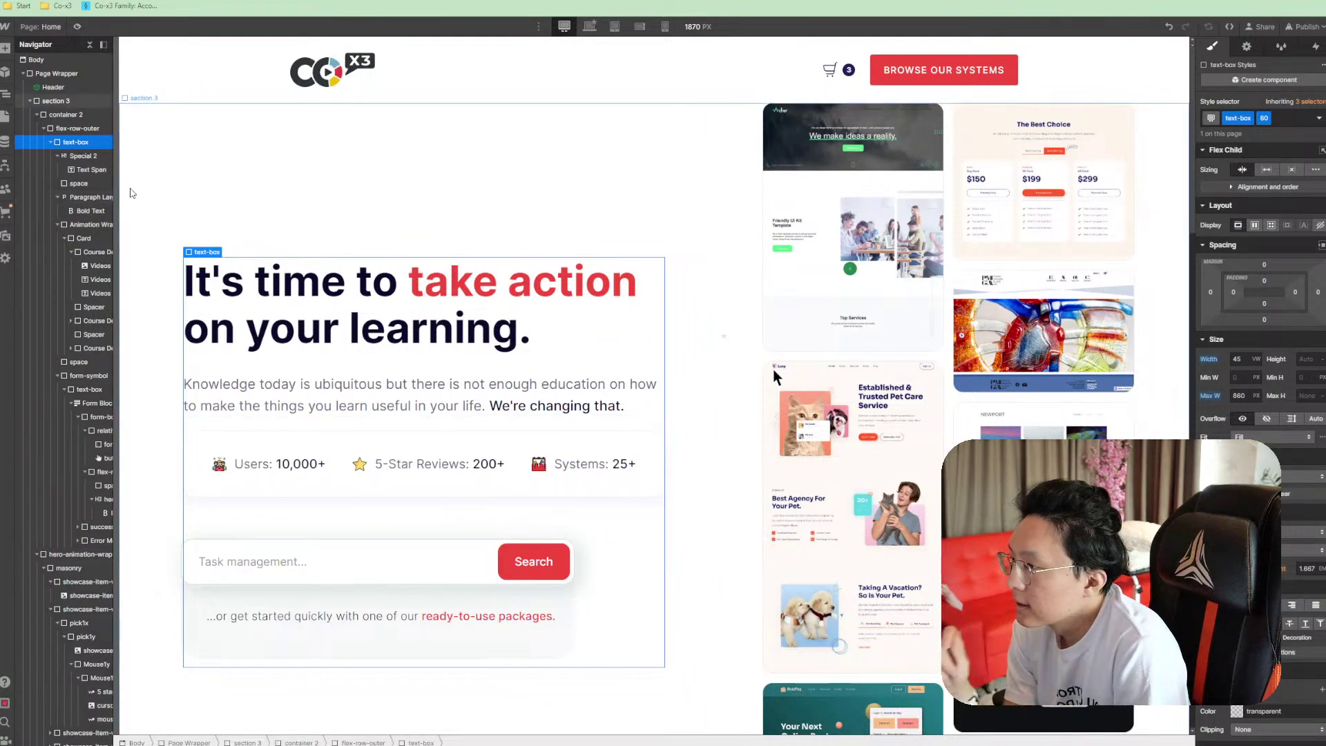
Duplicate the form-symbol's text-box holding the search form and place the copy at the end of the hero's outer text-box
click(101, 388)
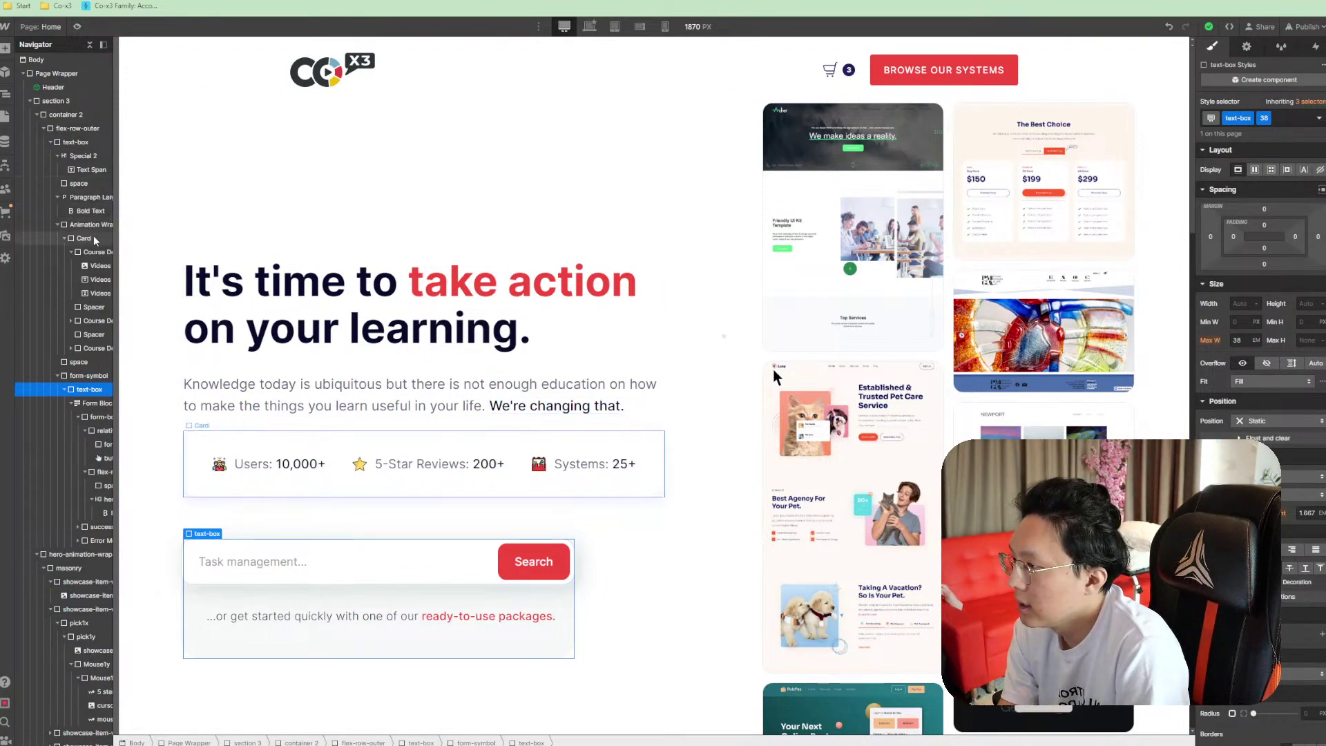
click(90, 198)
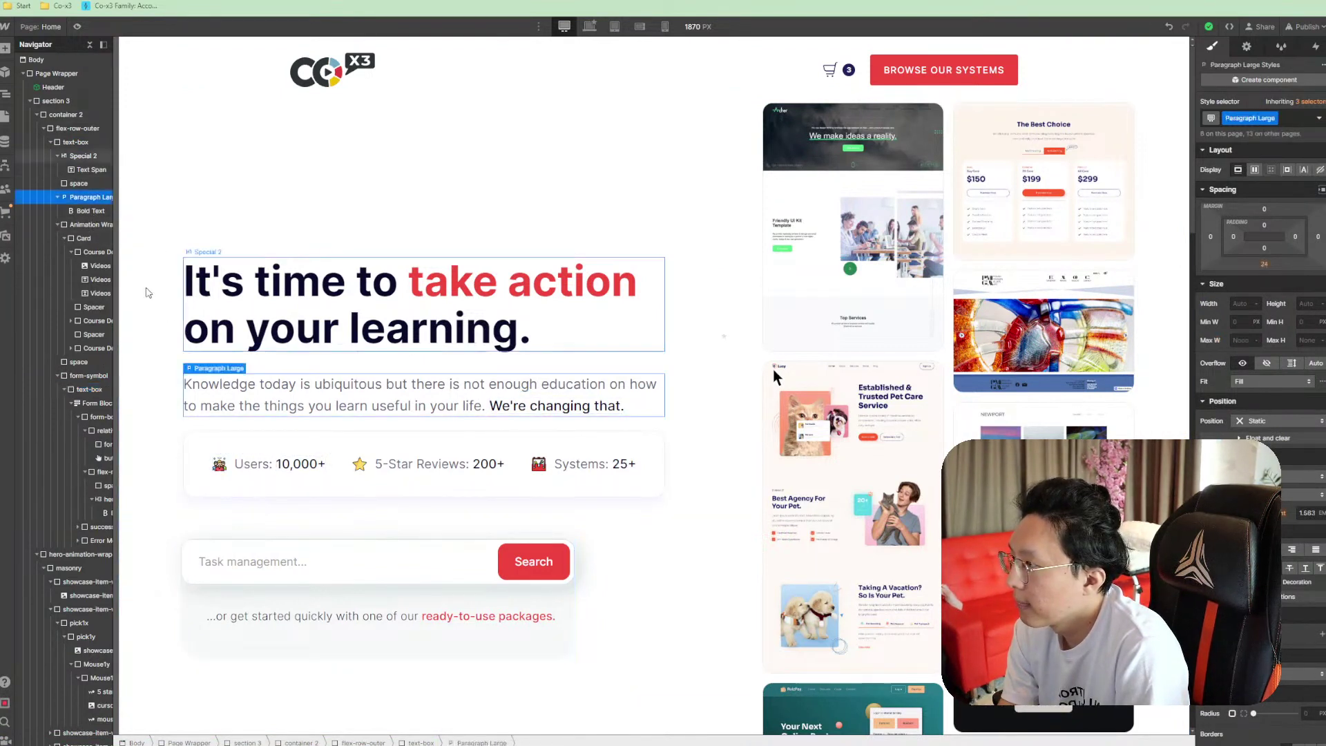
click(80, 183)
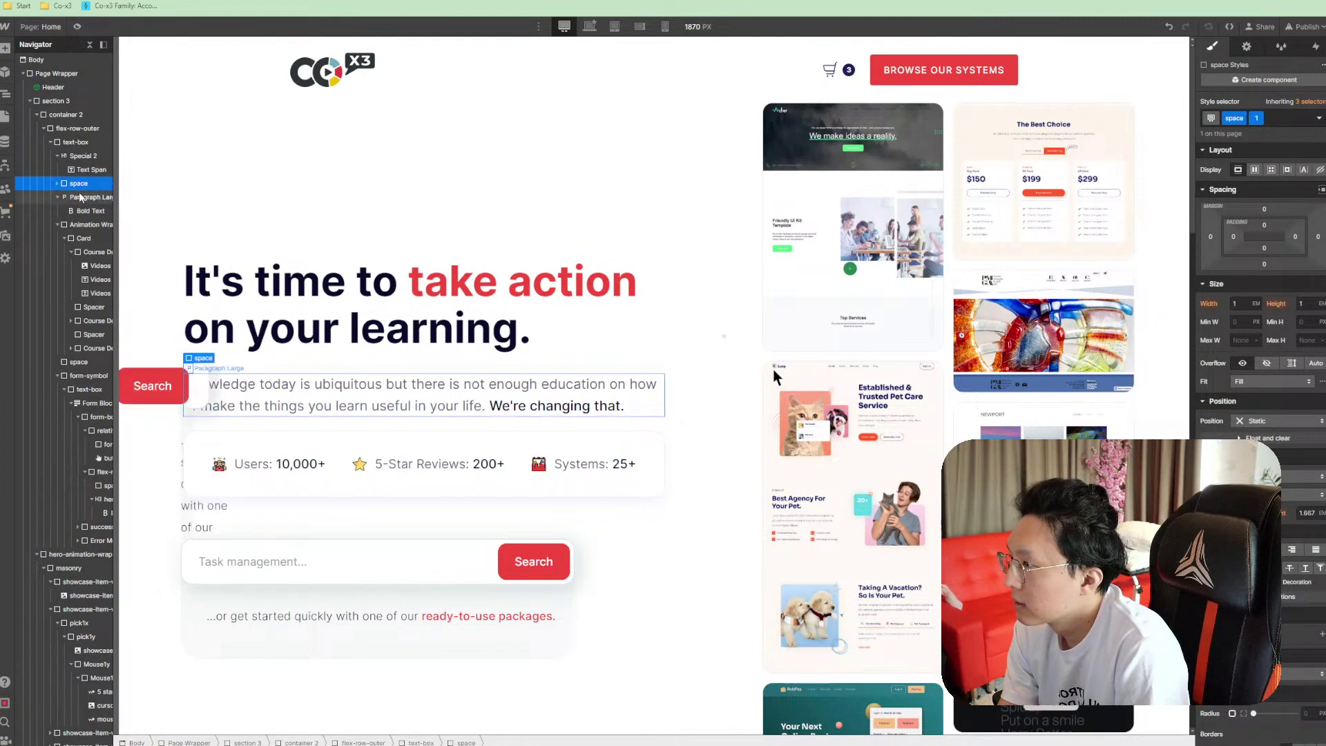
click(76, 143)
key(ctrl+v)
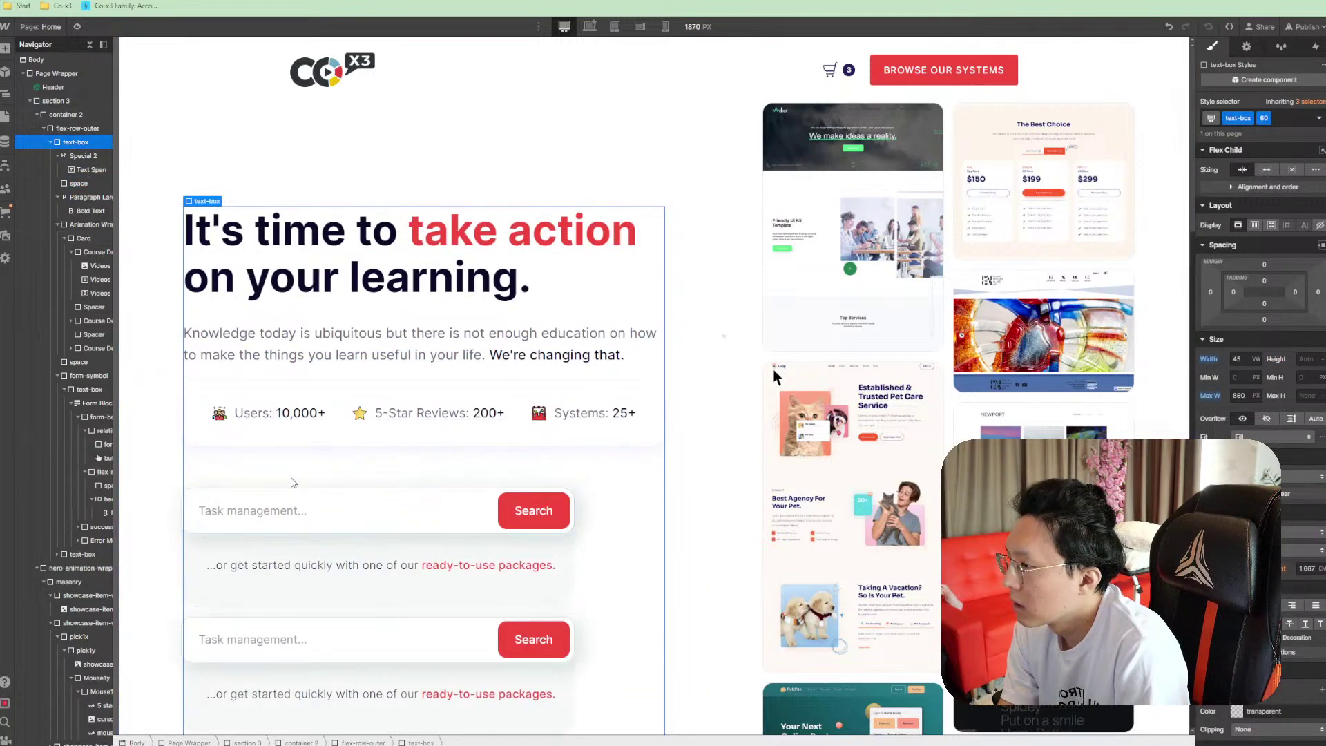
Delete the original search Form Block inside the form-symbol, keeping its inner text-box as an empty container
click(257, 343)
click(315, 428)
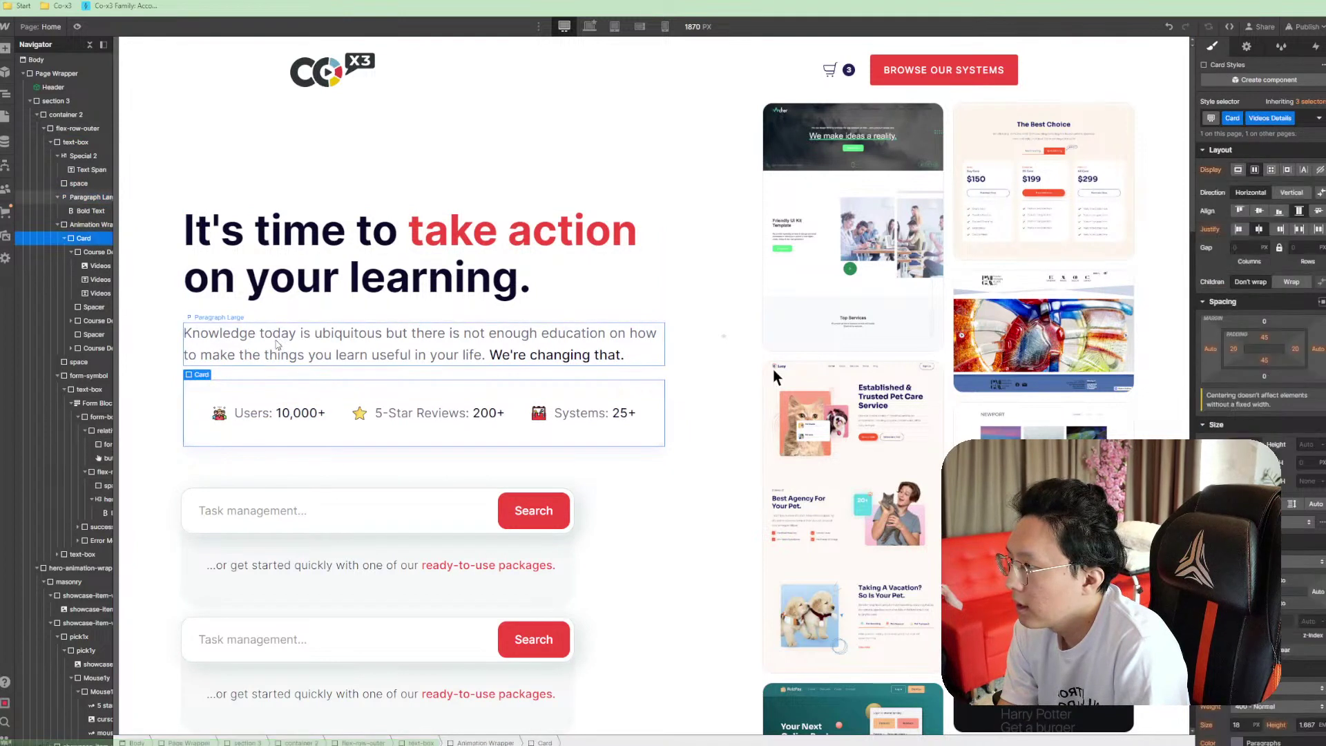
click(92, 197)
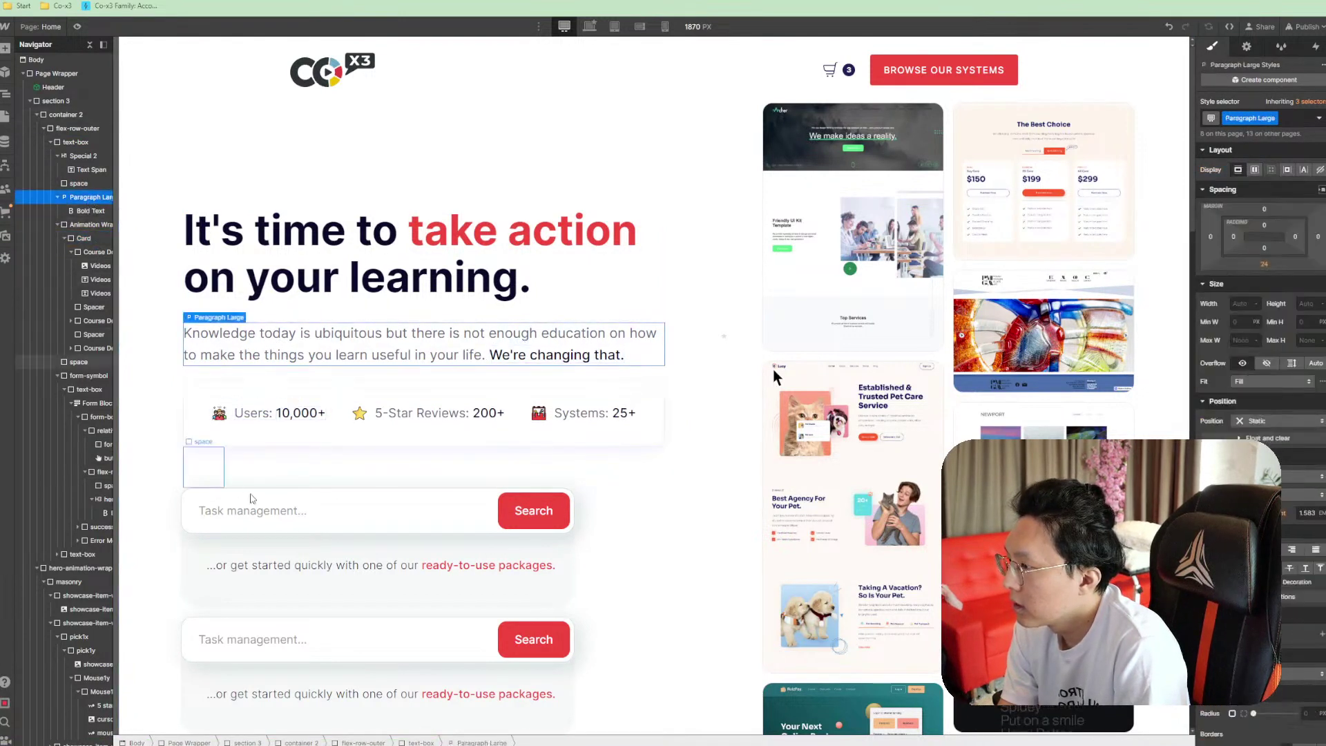
scroll(434, 451, down, 2)
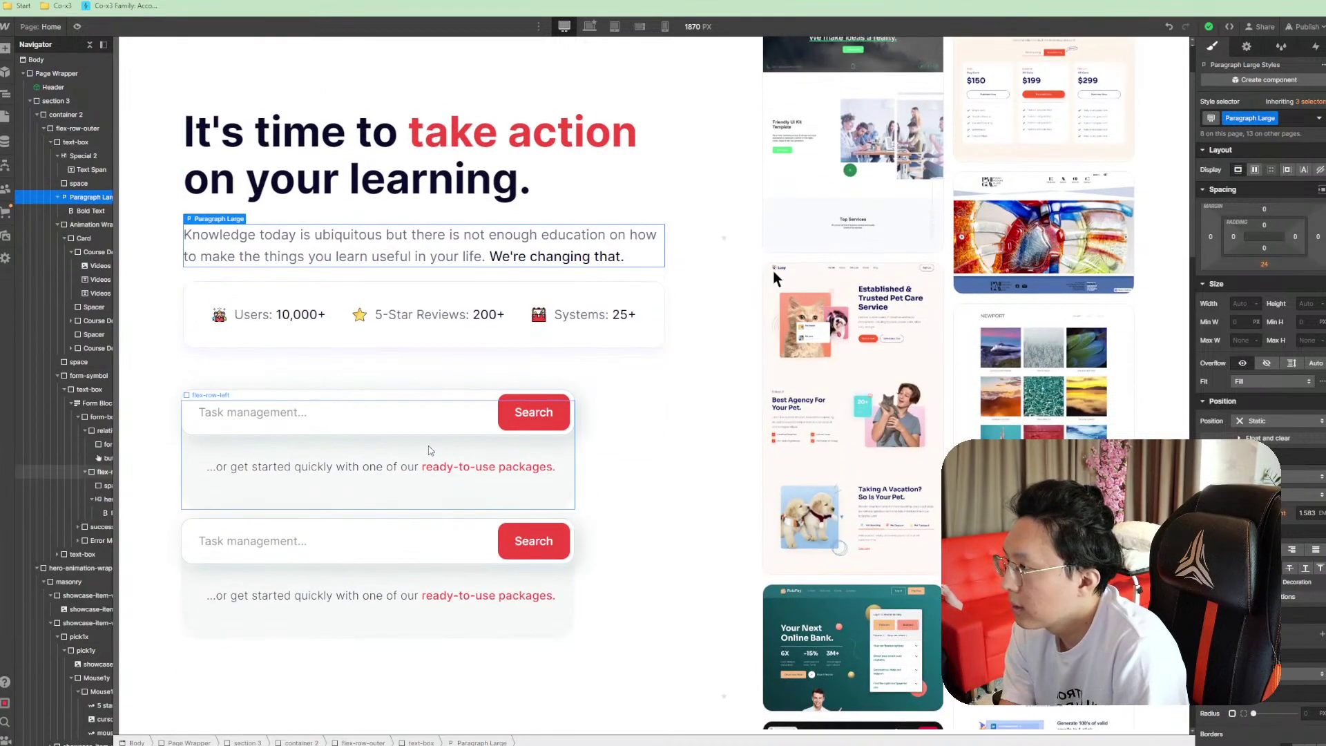
click(432, 448)
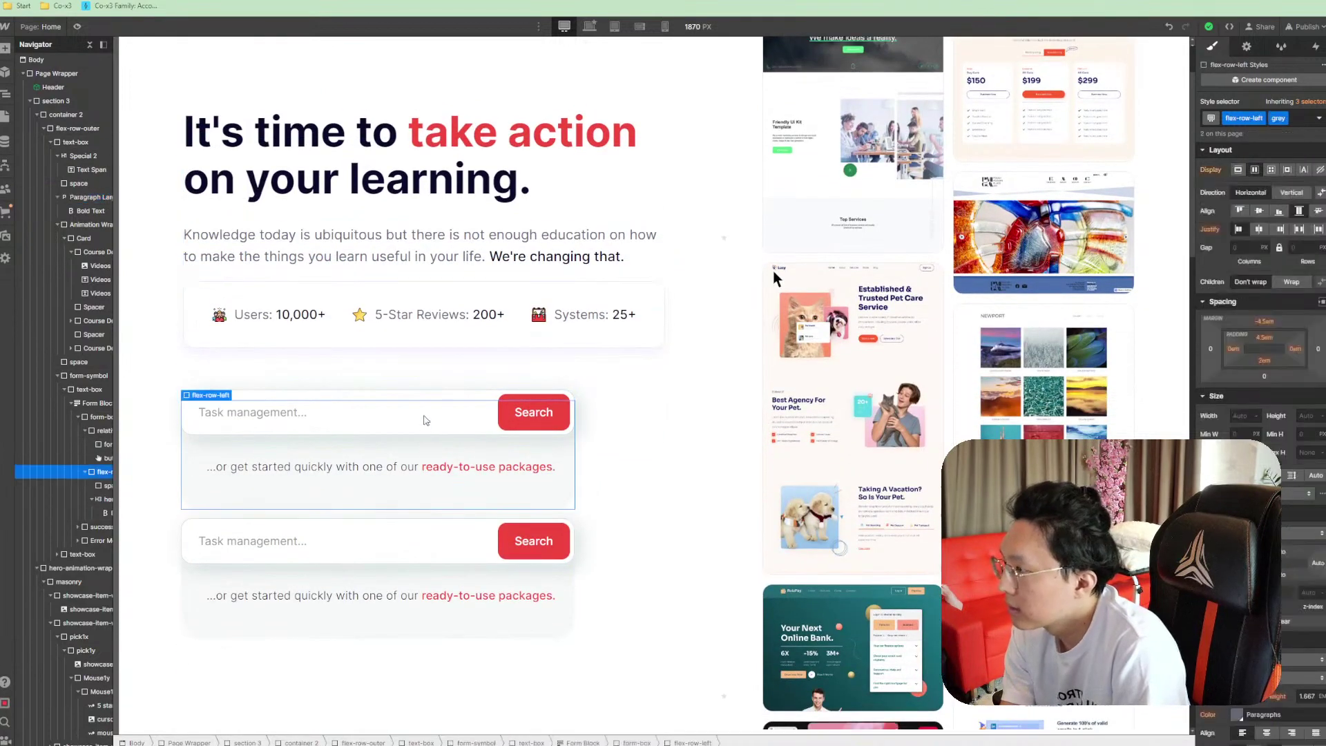
click(95, 389)
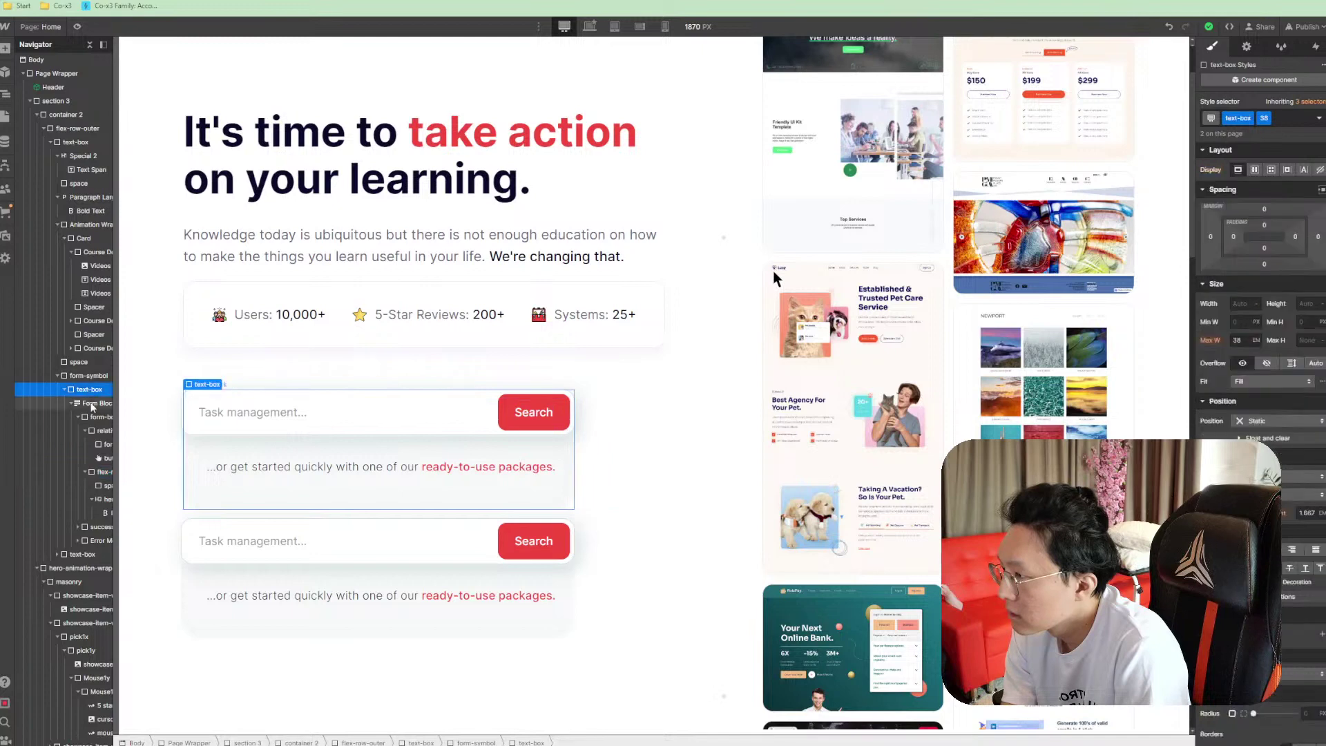
key(Delete)
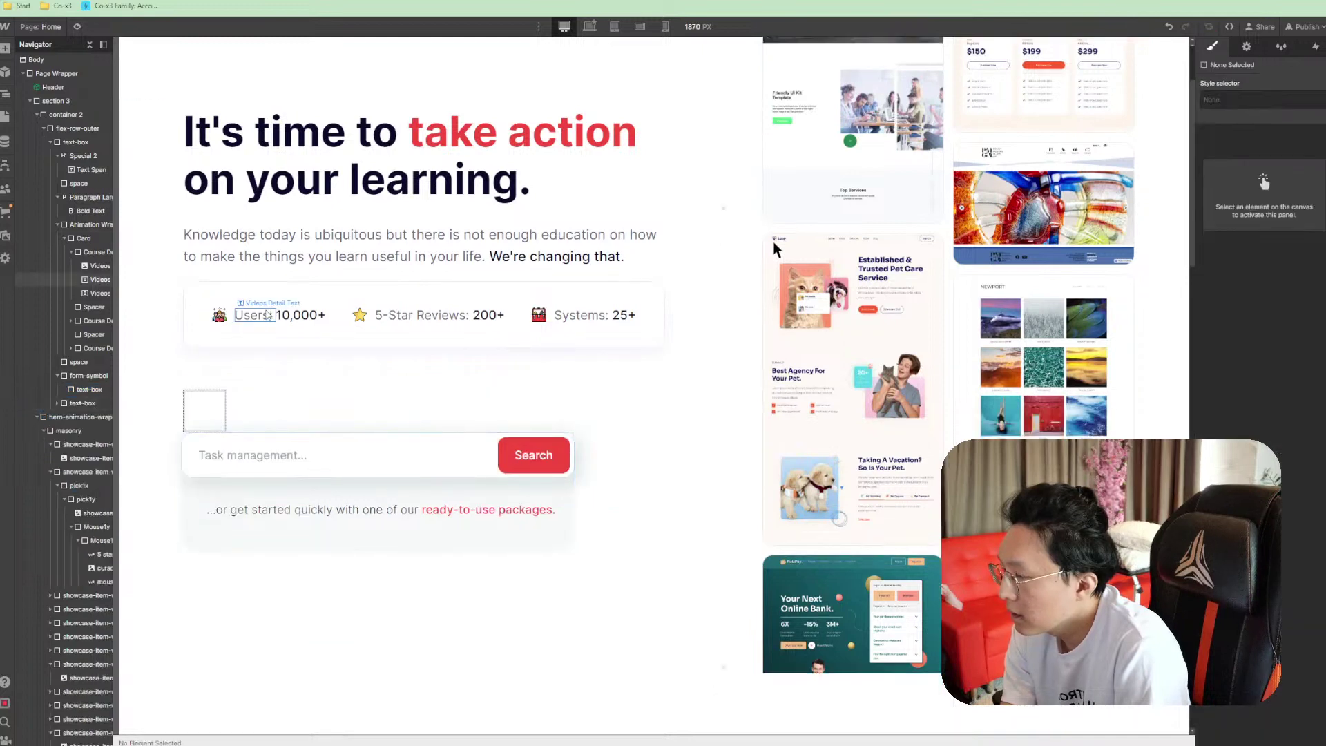
Move the hero's large paragraph into the emptied text-box inside the form-symbol
key(ctrl+z)
key(ctrl+z)
key(ctrl+z)
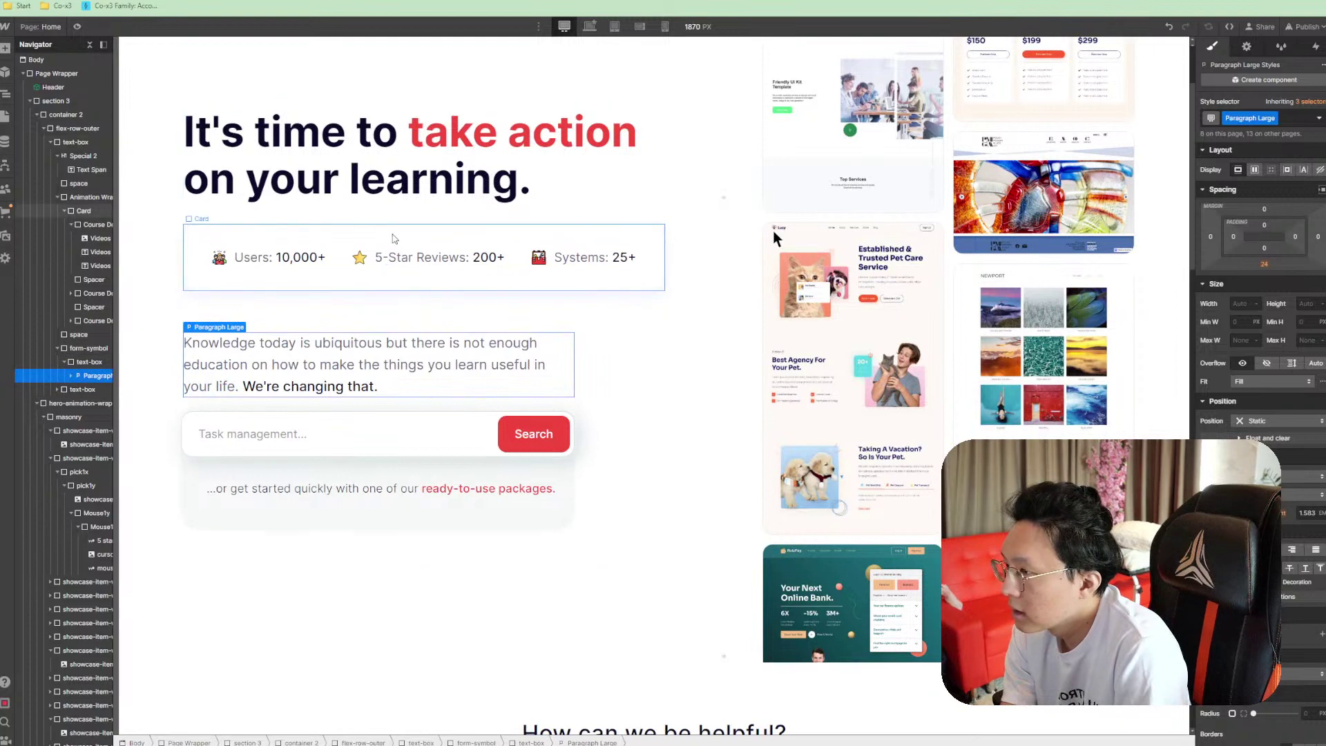
Try moving the stats Card out of its Animation Wrapper to below the paragraph, and undo the move
drag(394, 239, 331, 396)
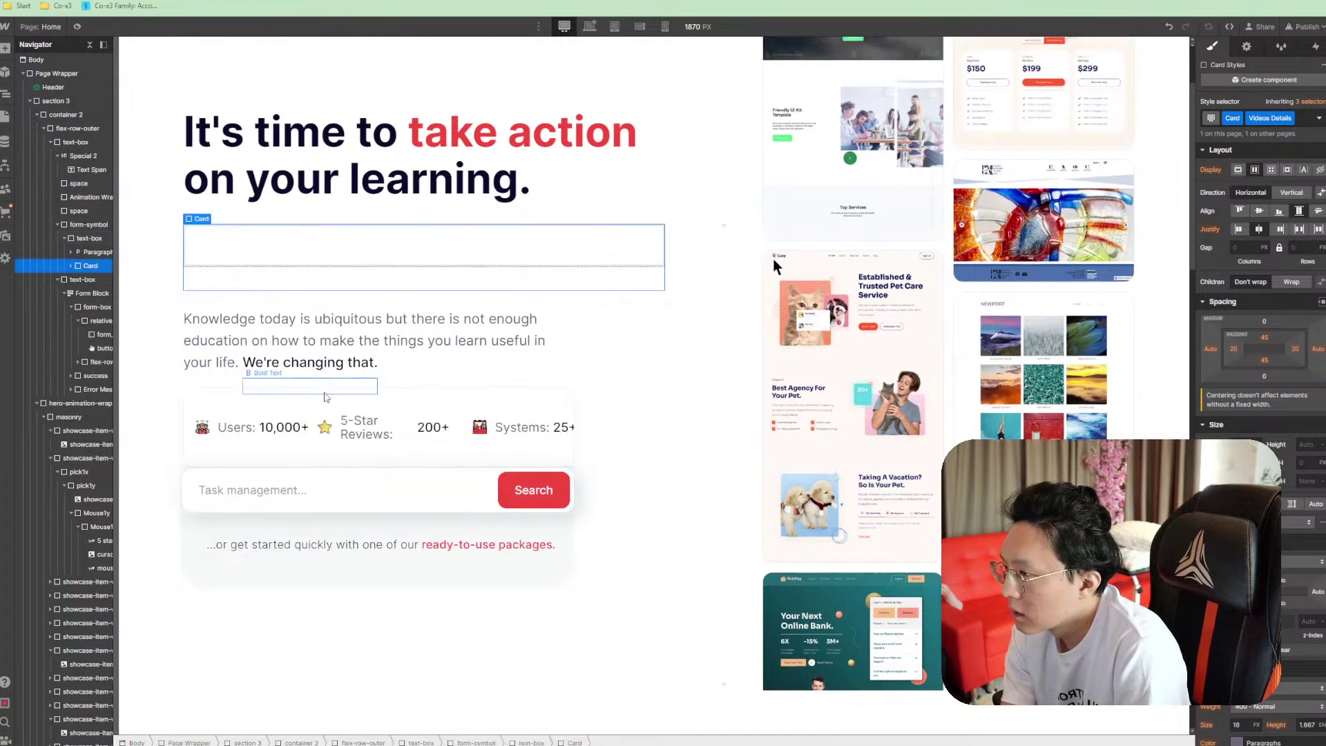
click(423, 257)
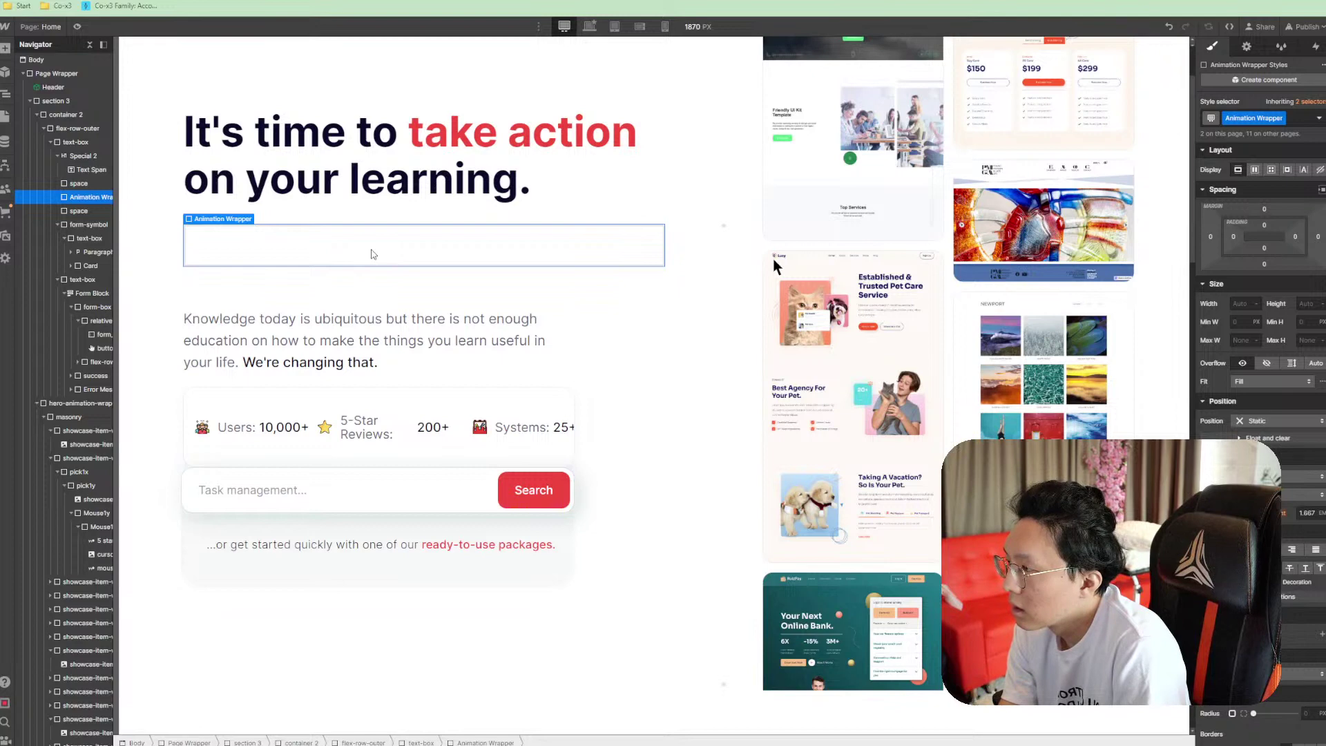
key(ctrl+z)
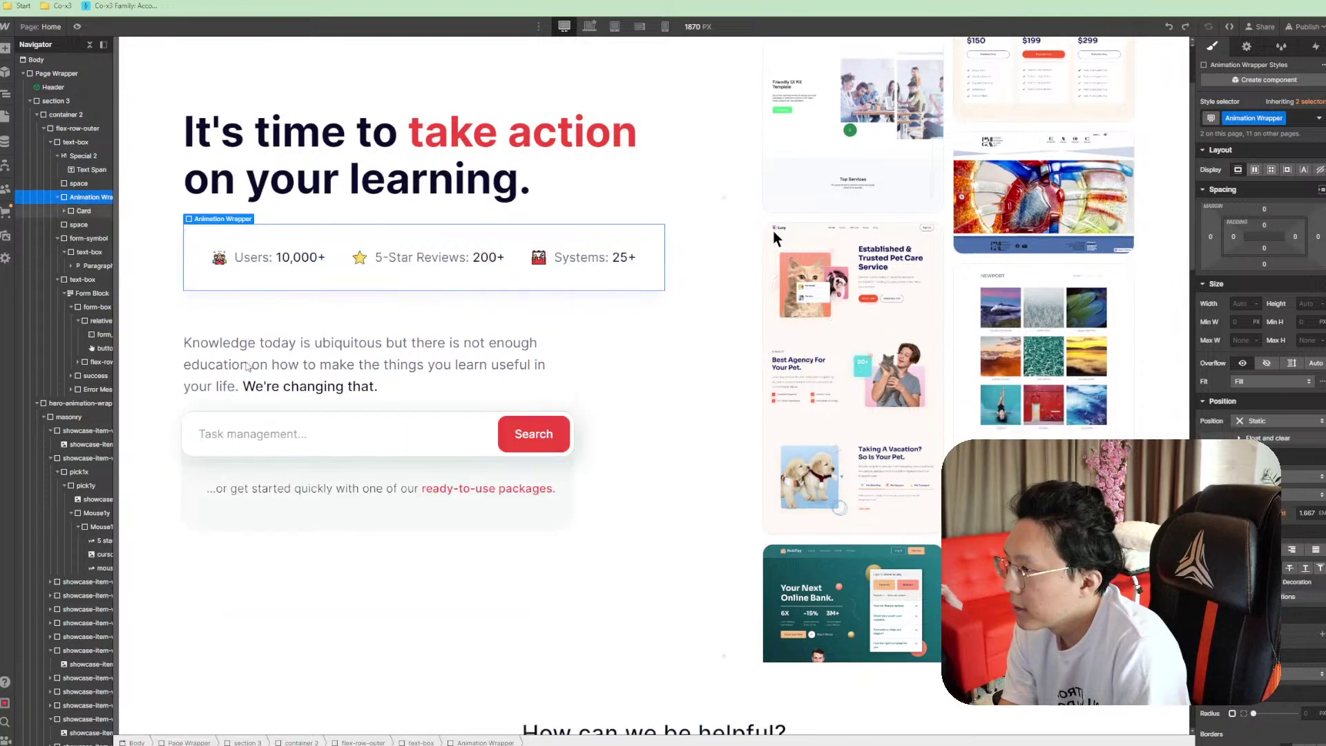
Move the Animation Wrapper with the stats Card into the form-symbol's text-box, below the paragraph
key(ctrl+z)
key(ctrl+z)
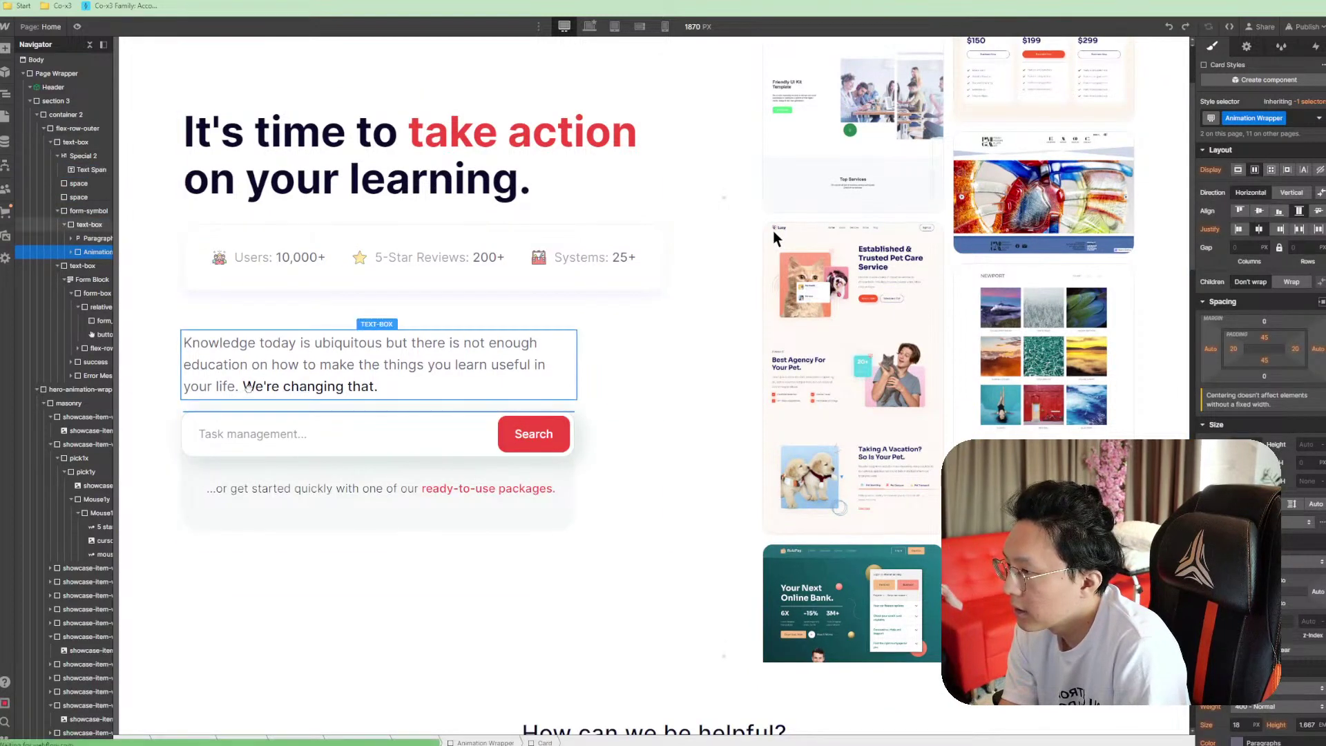
key(ctrl+shift+z)
key(ctrl+shift+z)
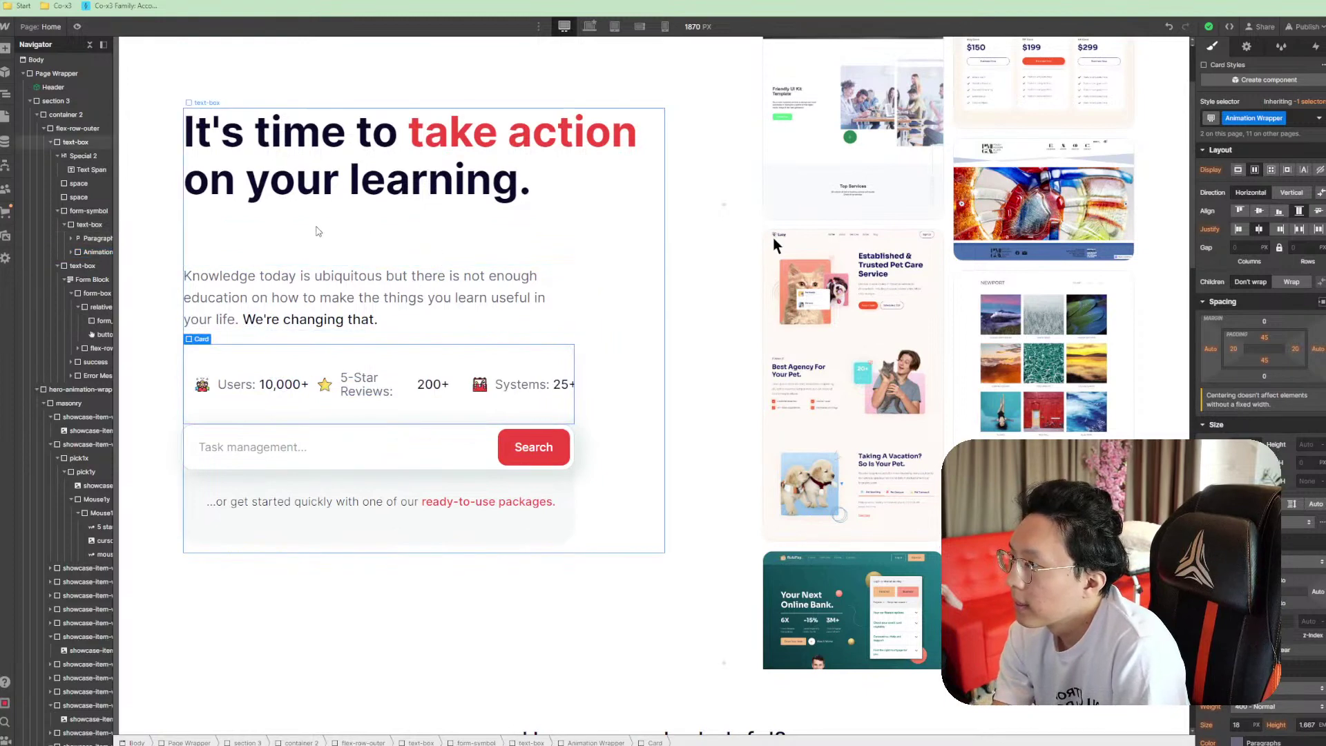
Delete one of the two space blocks under the headline and move the other between the form-symbol and the search text-box
key(ctrl+z)
key(ctrl+z)
key(ctrl+z)
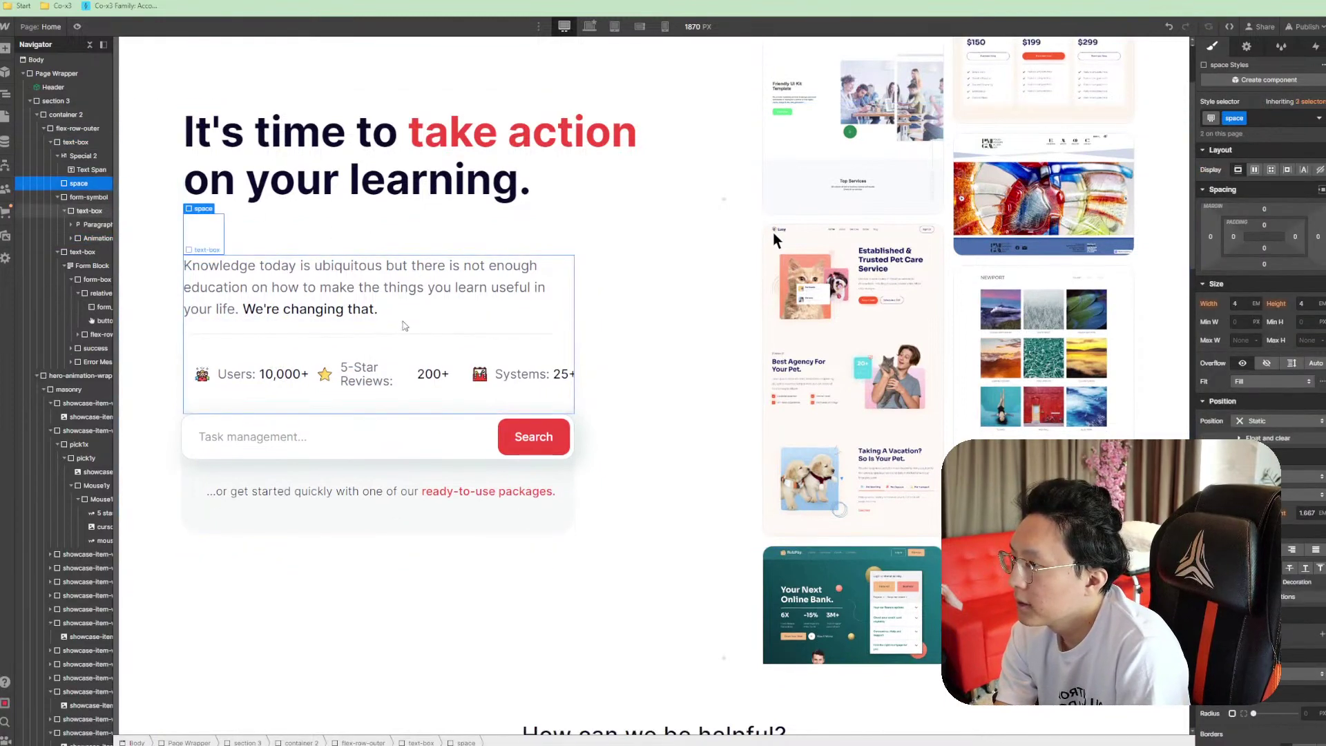
key(ctrl+z)
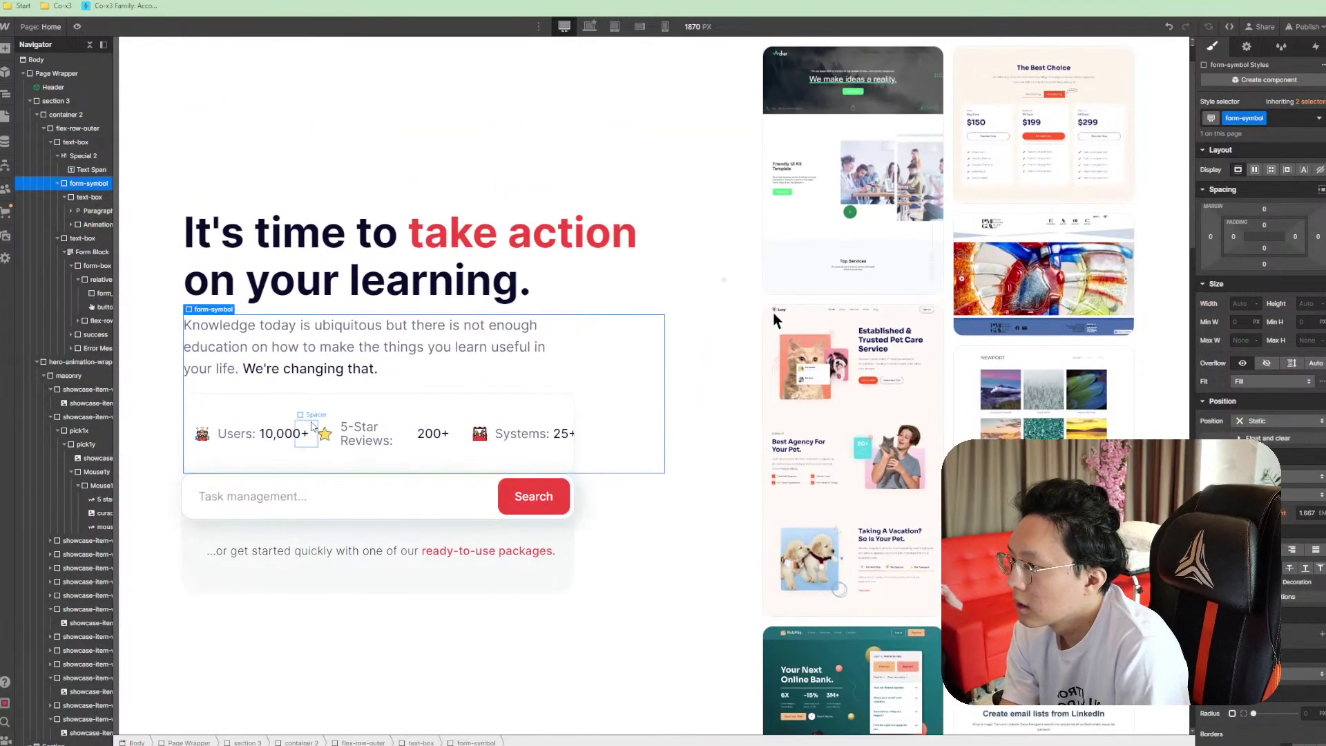
key(ctrl+z)
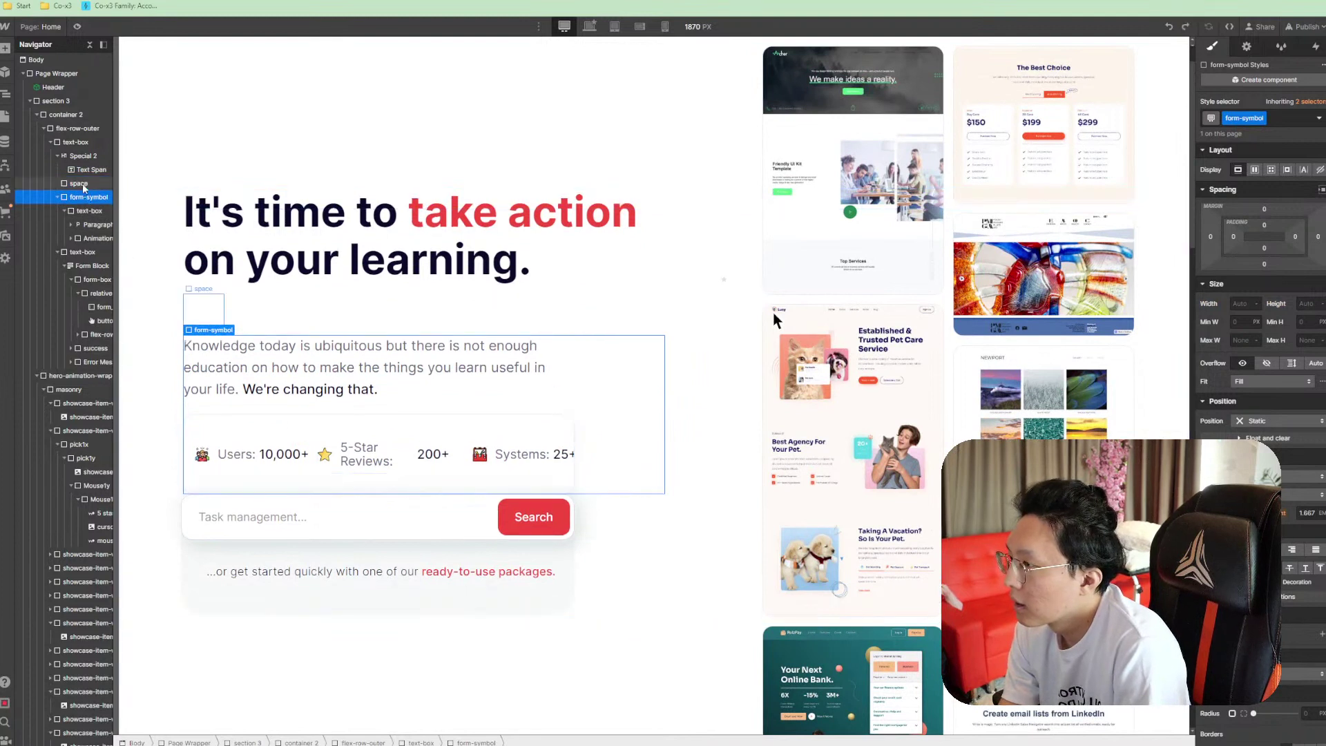
drag(81, 183, 74, 254)
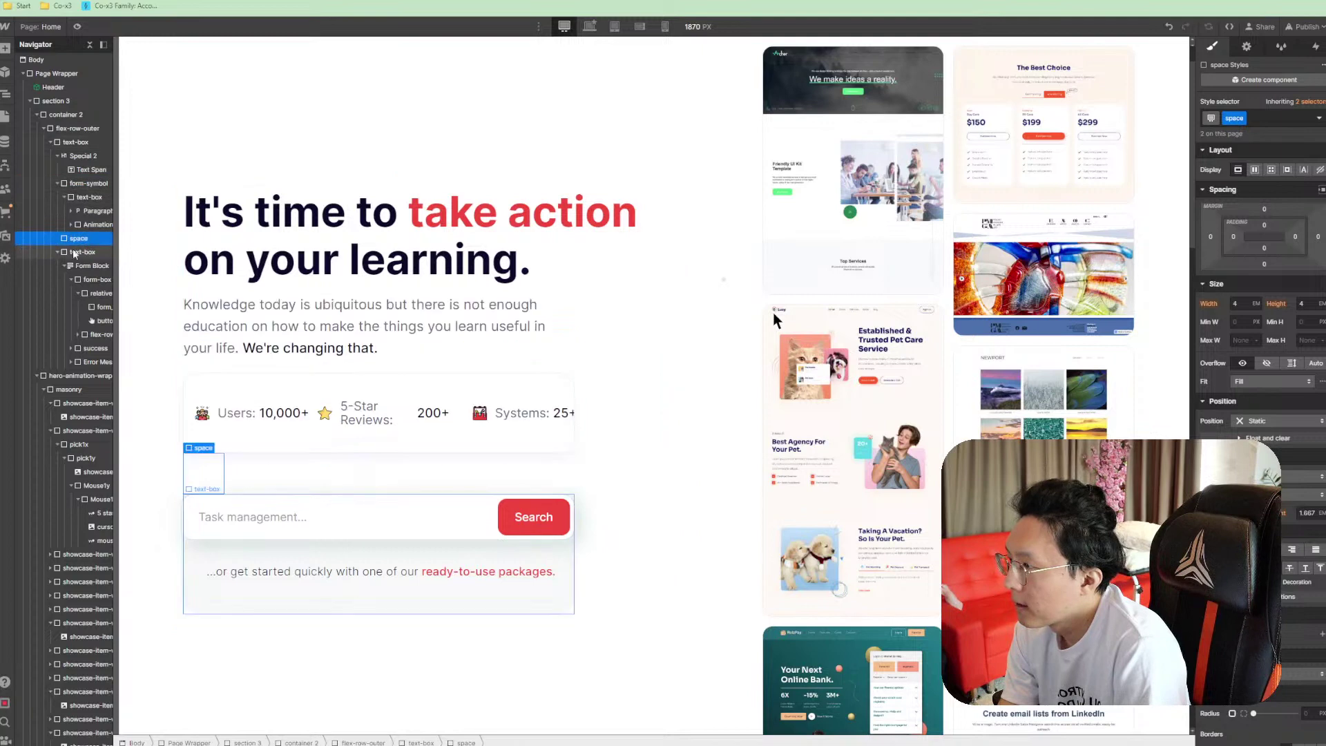
Delete the Systems stat and the spacer before it from the hero's stats Card
click(349, 347)
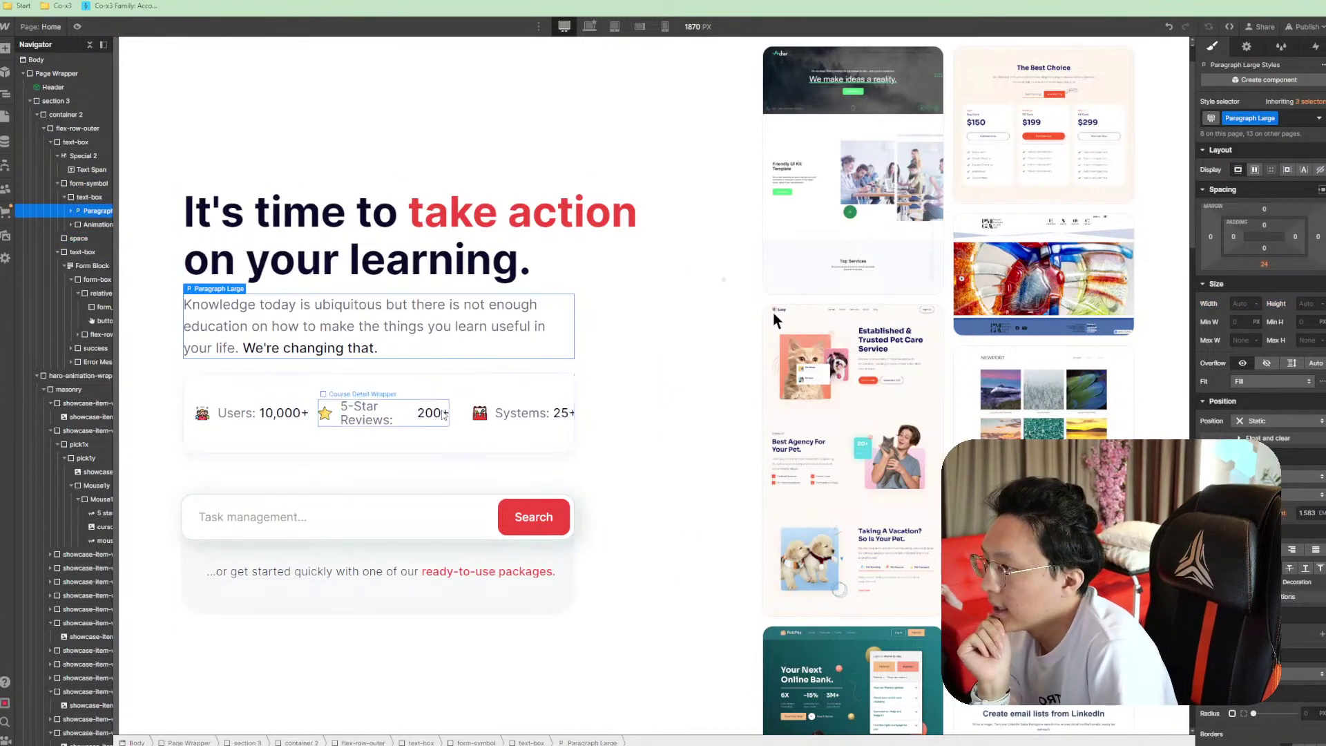
scroll(443, 414, up, 1)
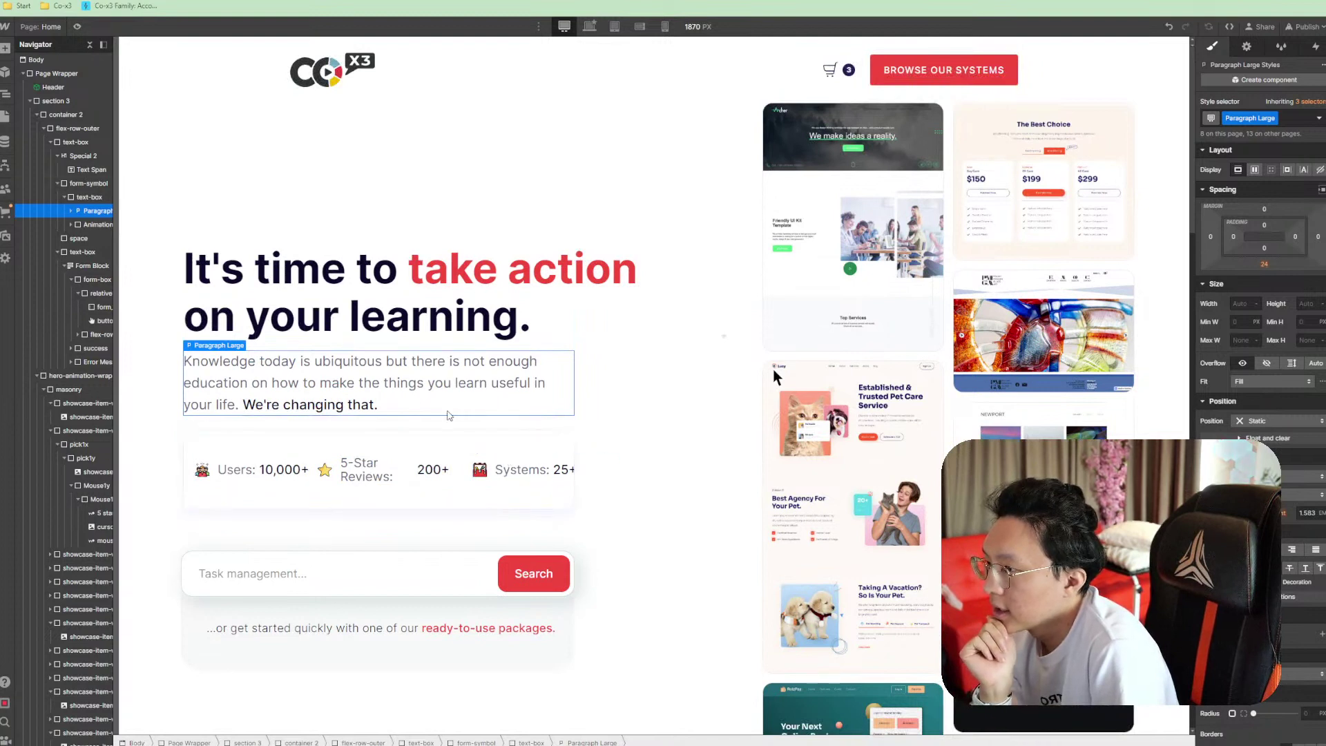
click(446, 461)
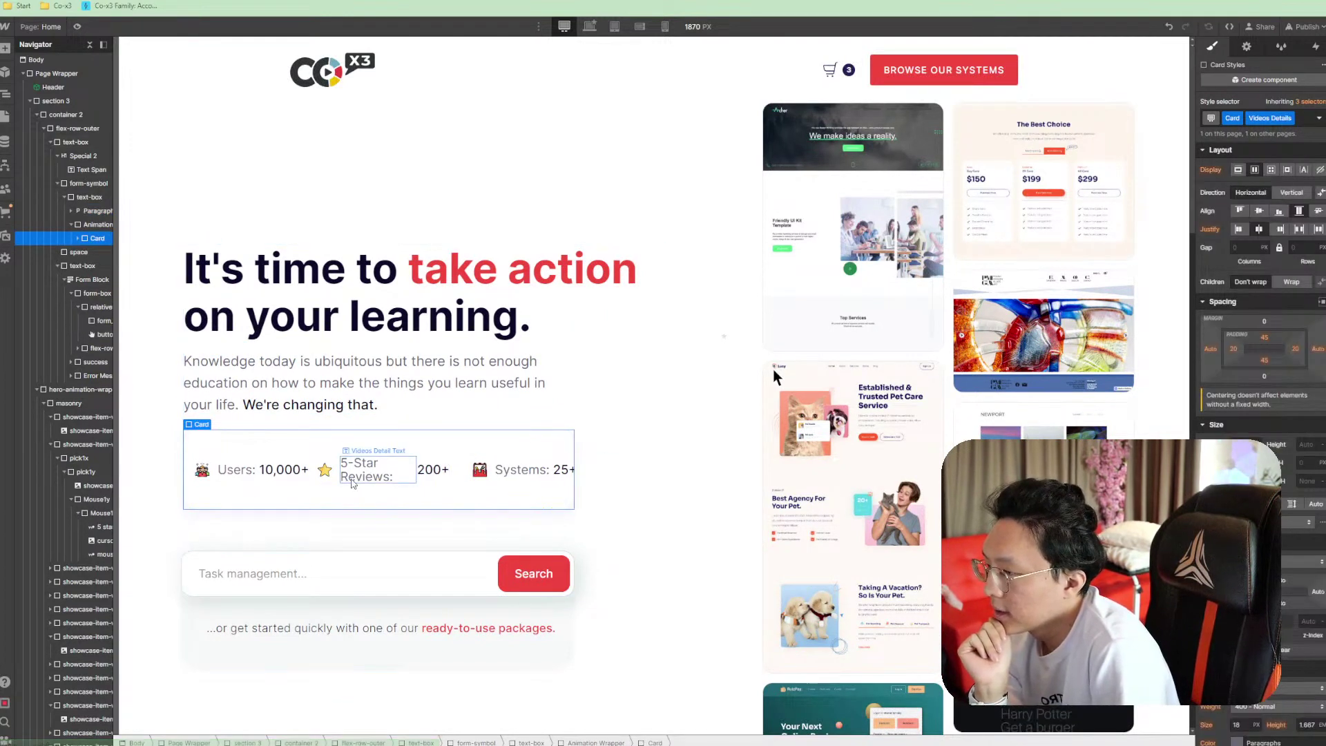
click(481, 482)
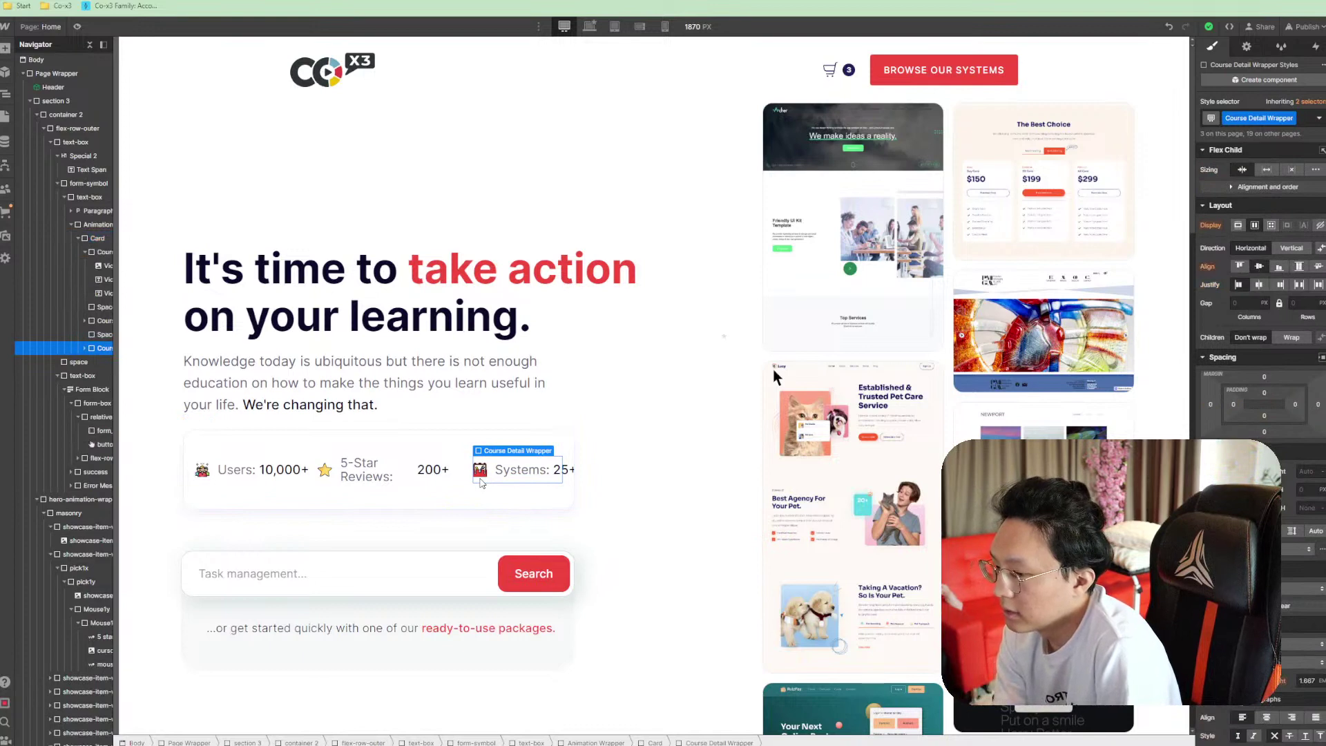
key(Delete)
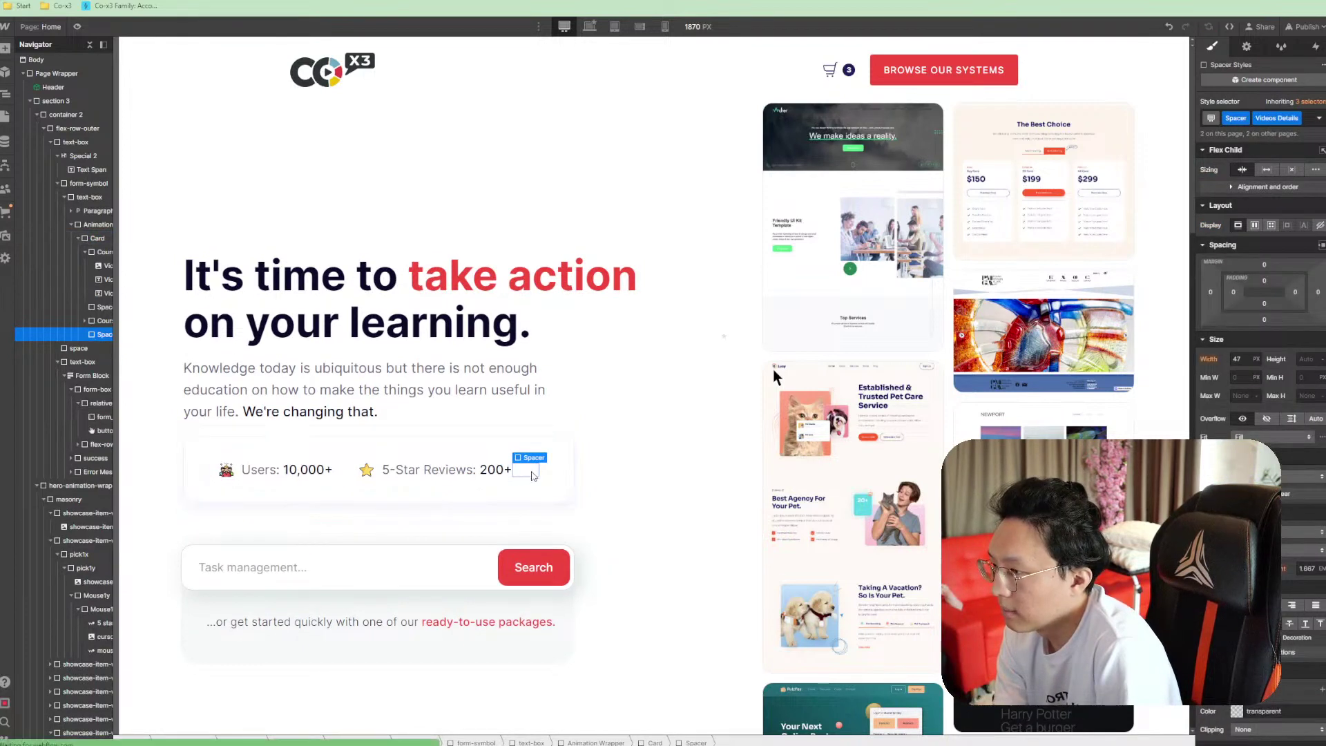
click(646, 448)
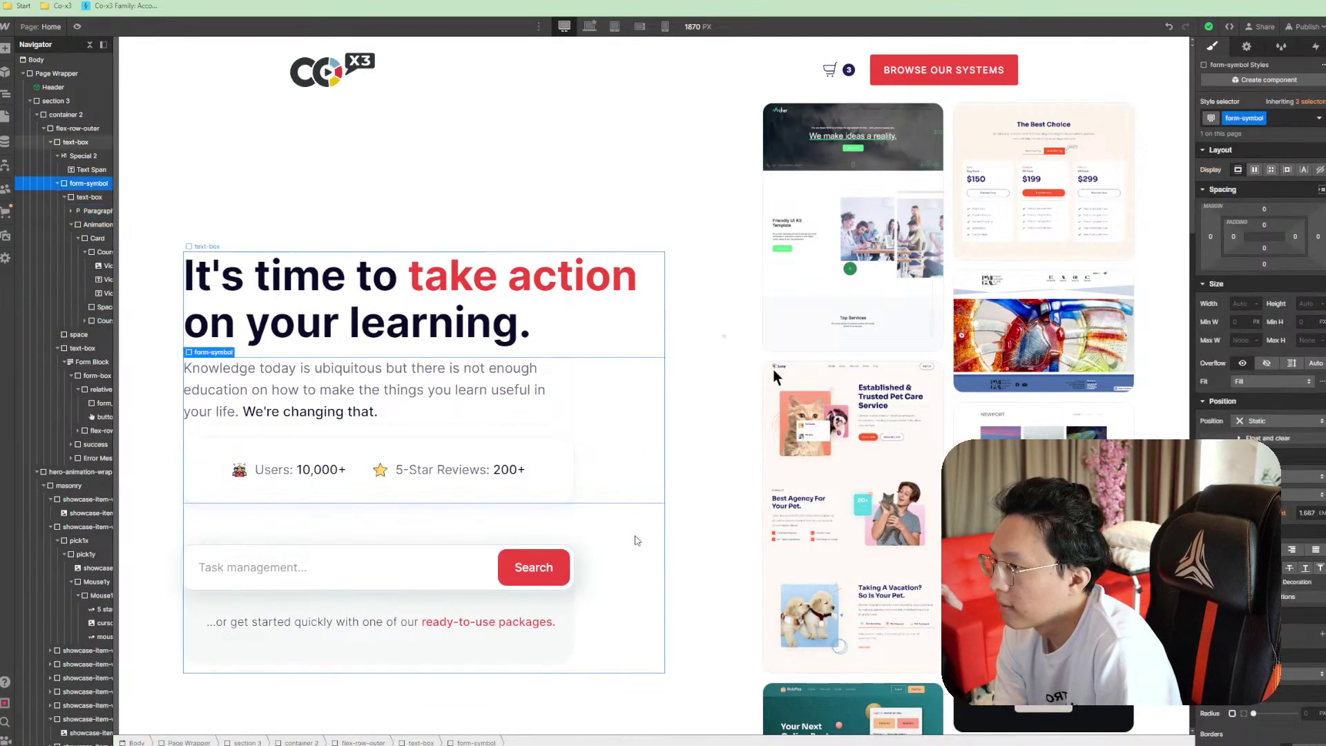
Set the gap of the stats Card's flex layout to 20 px for columns and rows
click(304, 481)
click(85, 226)
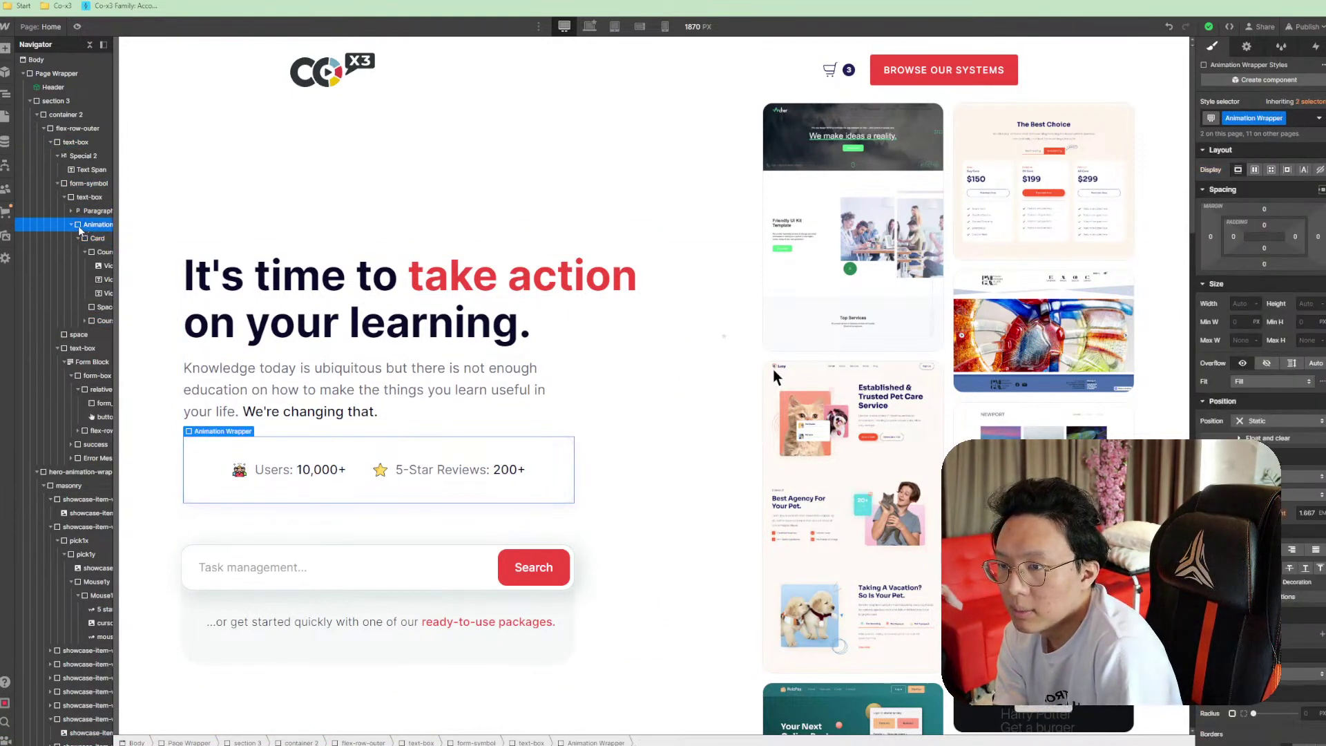
click(93, 237)
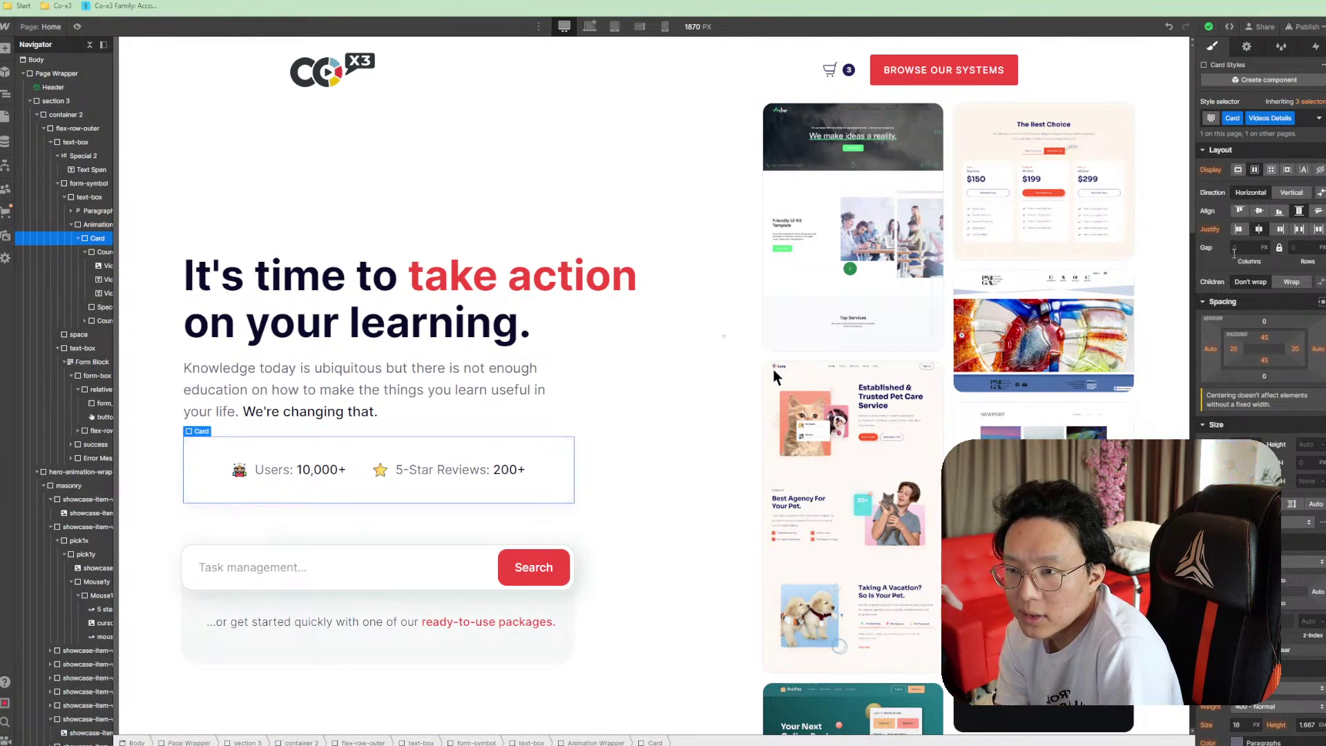
click(103, 253)
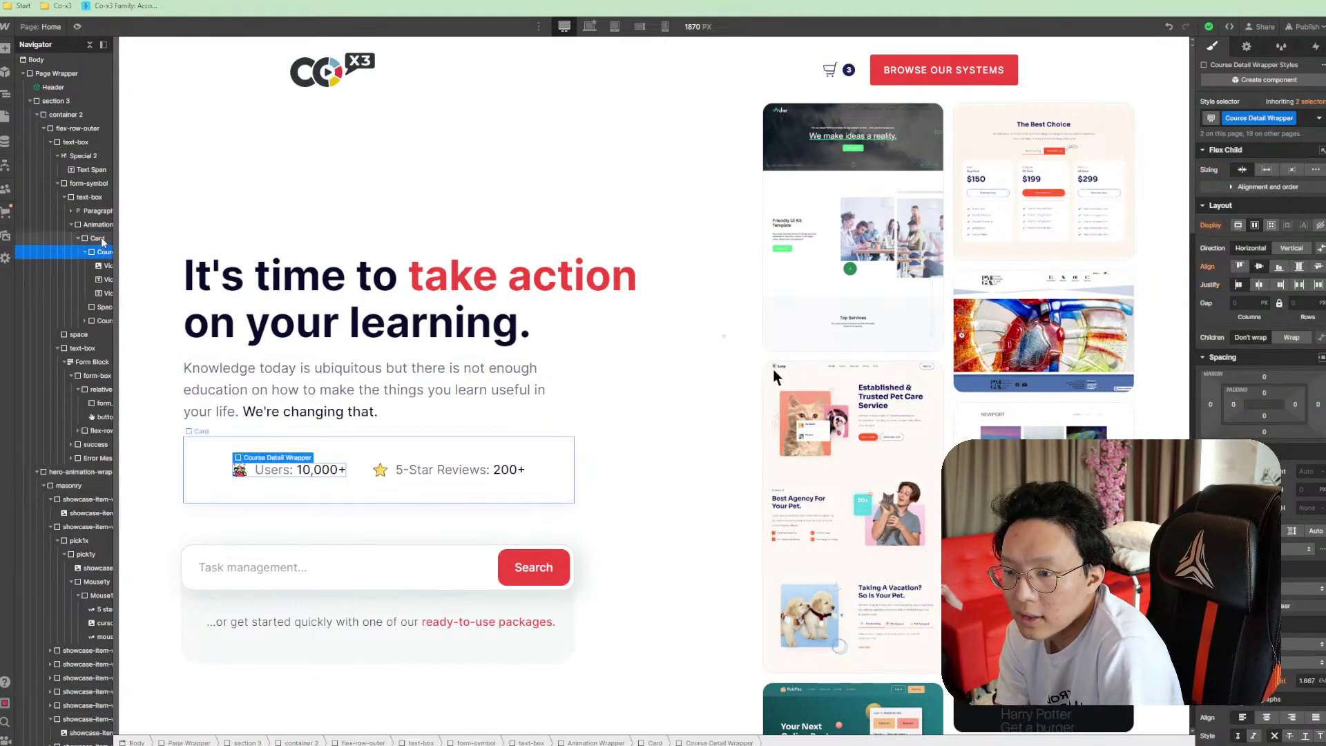
click(101, 238)
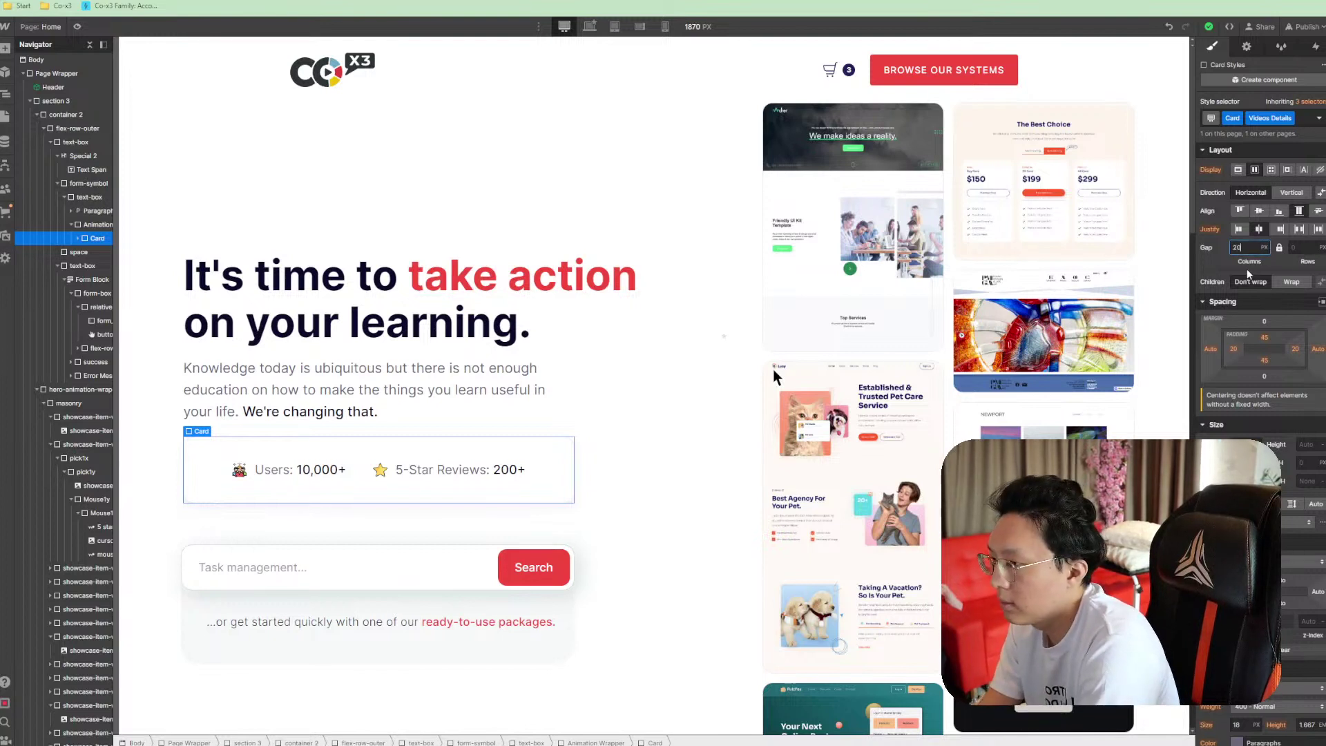
text(20)
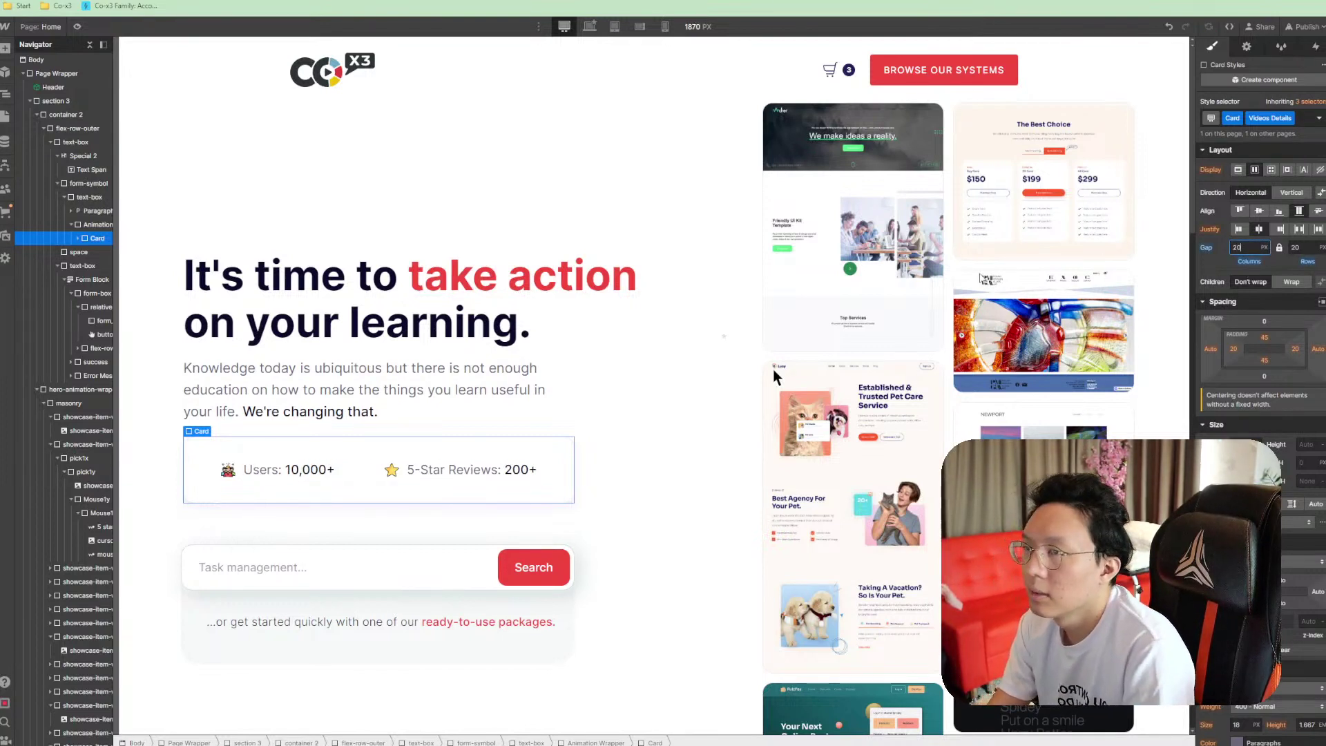
Check the hero with the two-item stats Card in preview mode and return to editing
scroll(579, 368, down, 2)
click(630, 400)
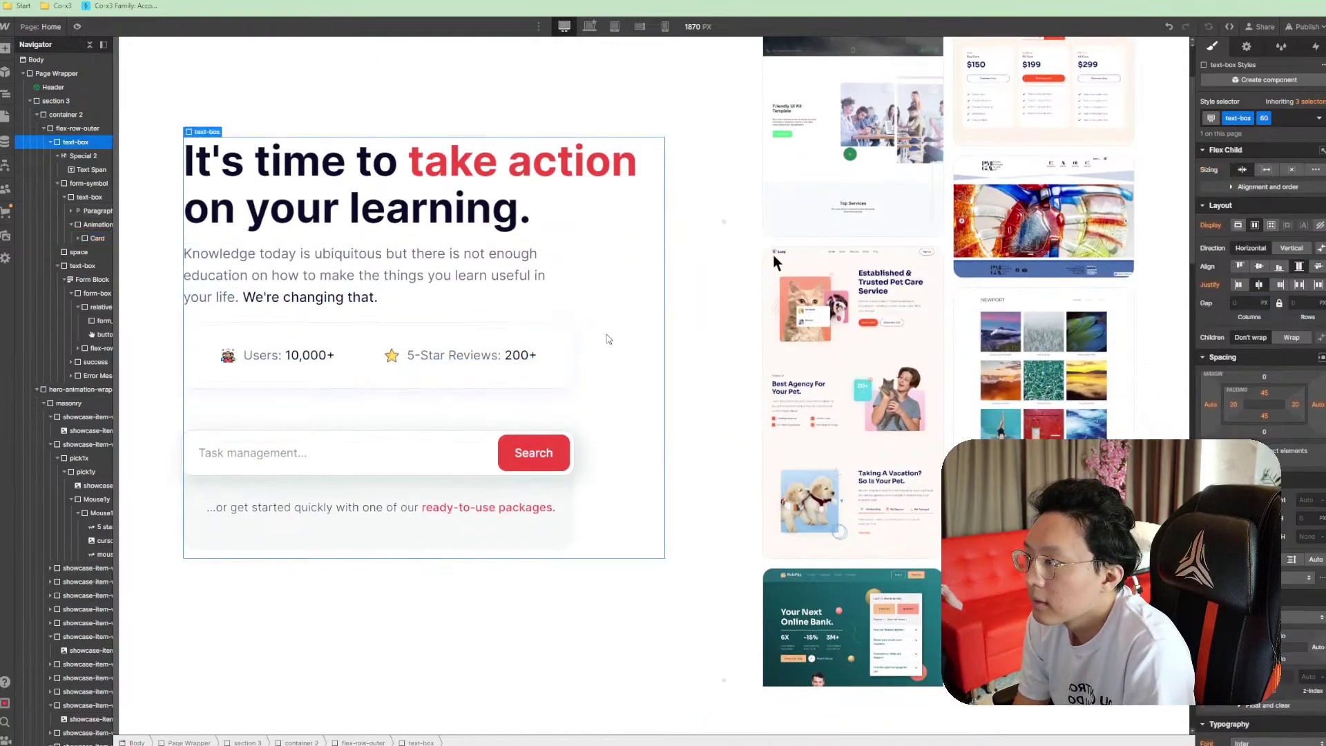
scroll(658, 329, up, 2)
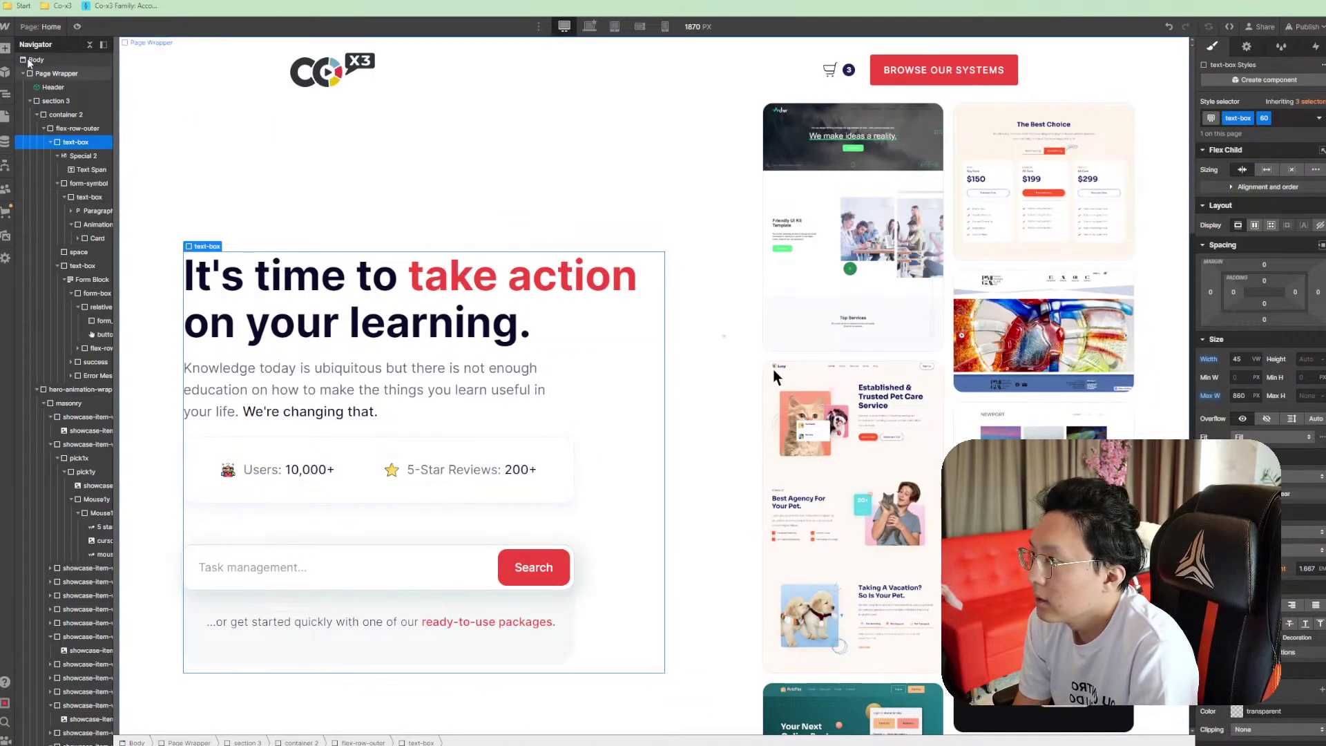
click(82, 27)
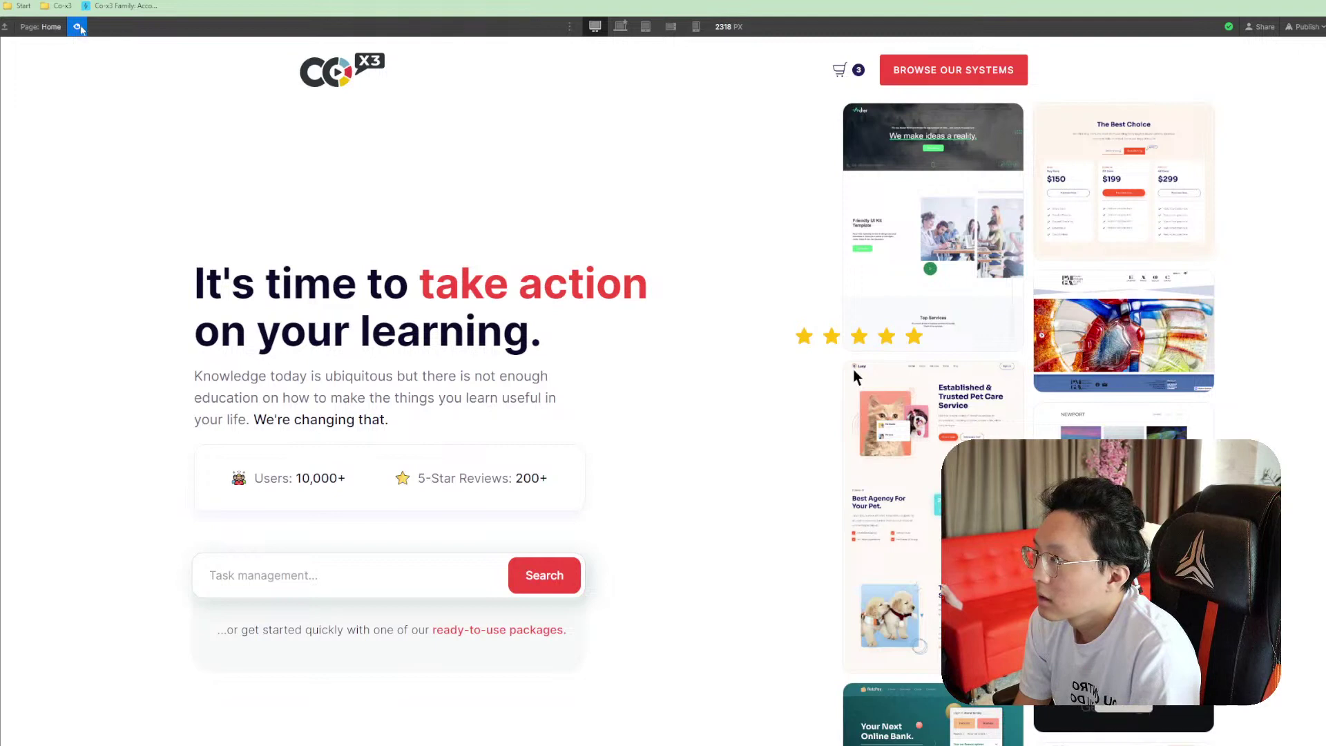
key(ctrl+shift+p)
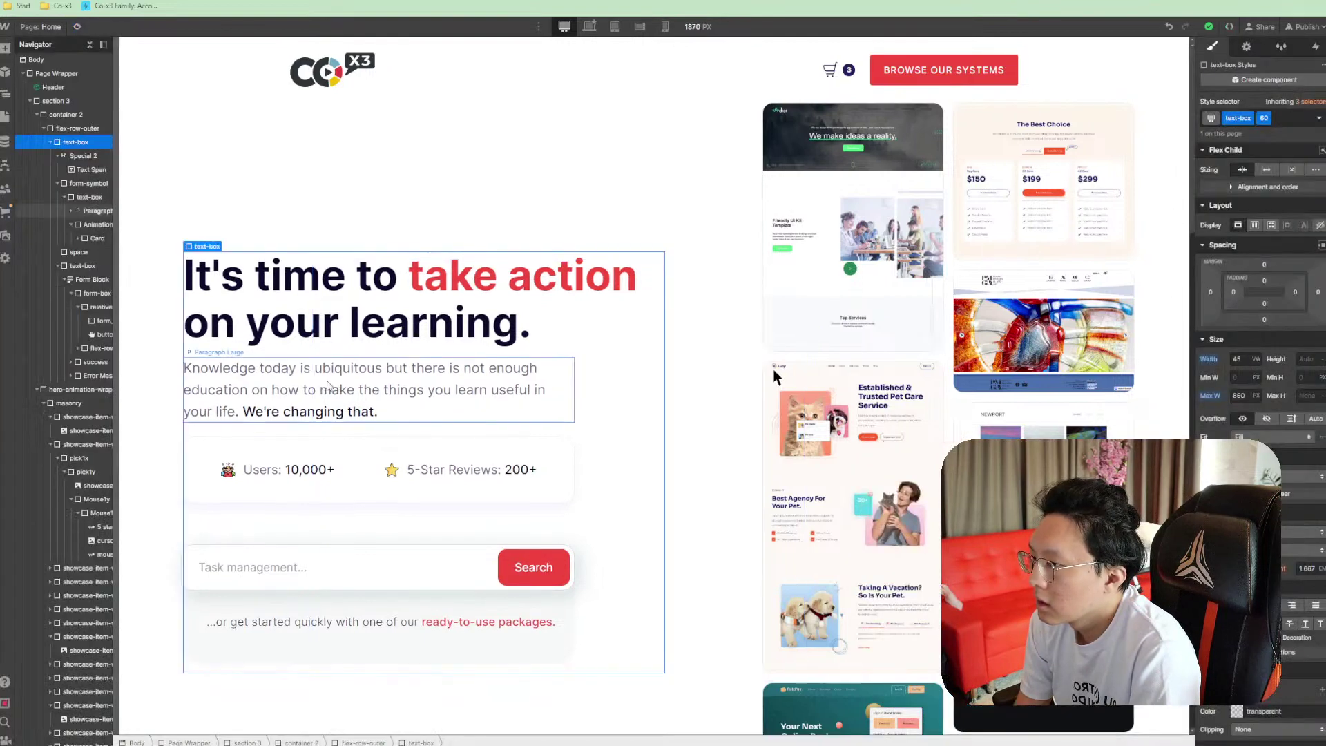
Shorten the hero paragraph by removing "Knowledge today is ubiquitous but" so it begins with "There is not enough education"
click(285, 380)
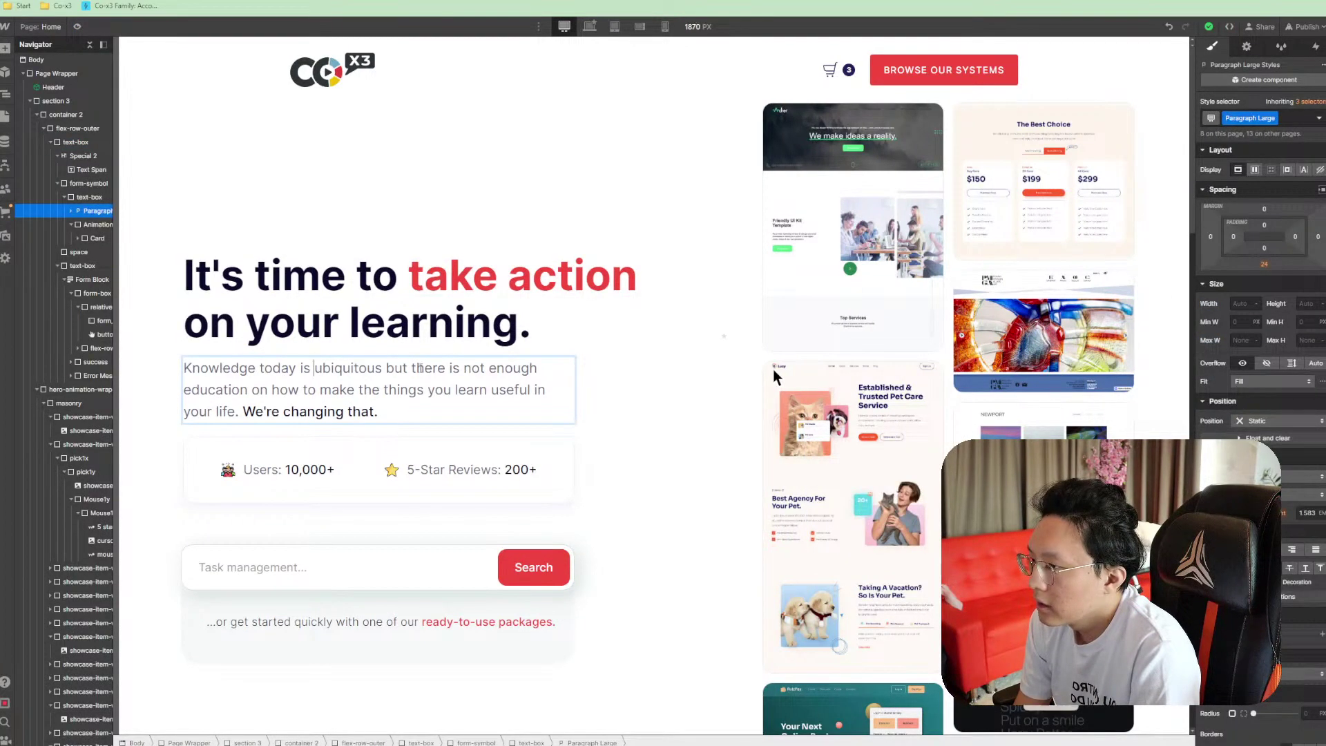
drag(420, 368, 184, 368)
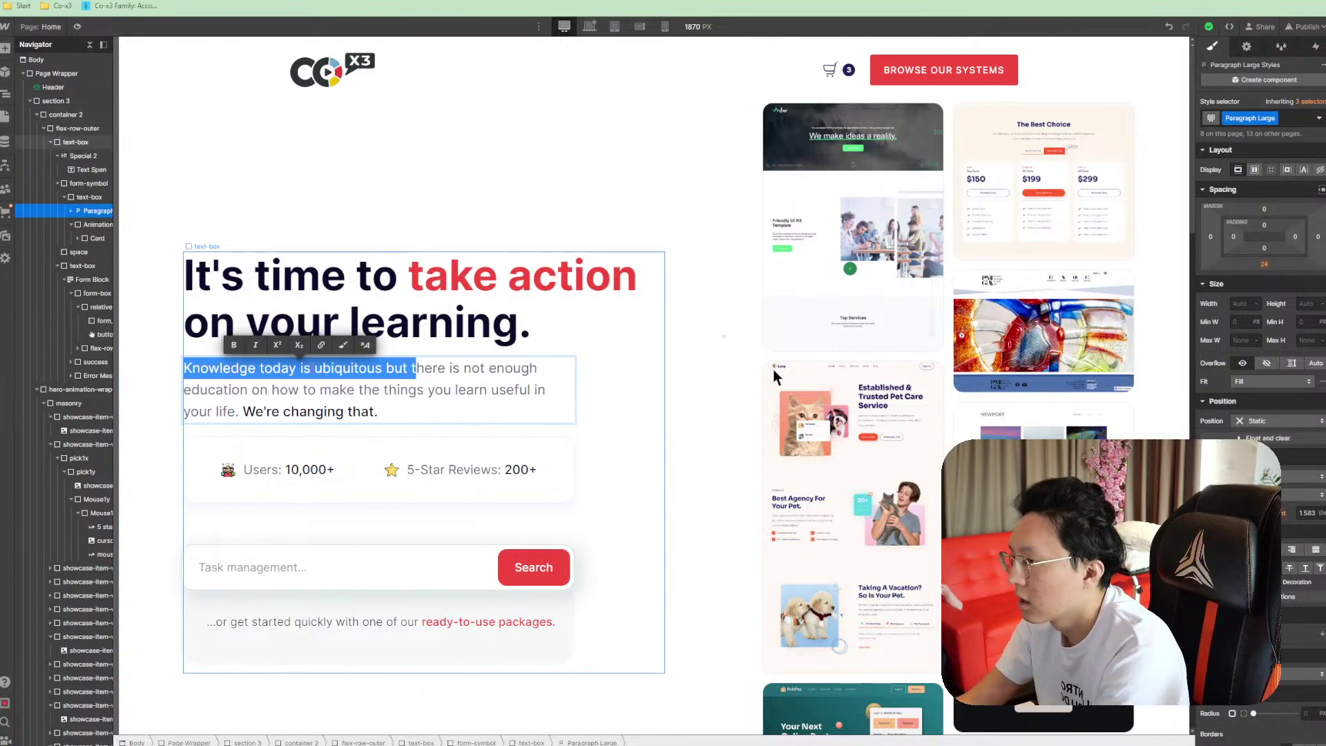
text(T)
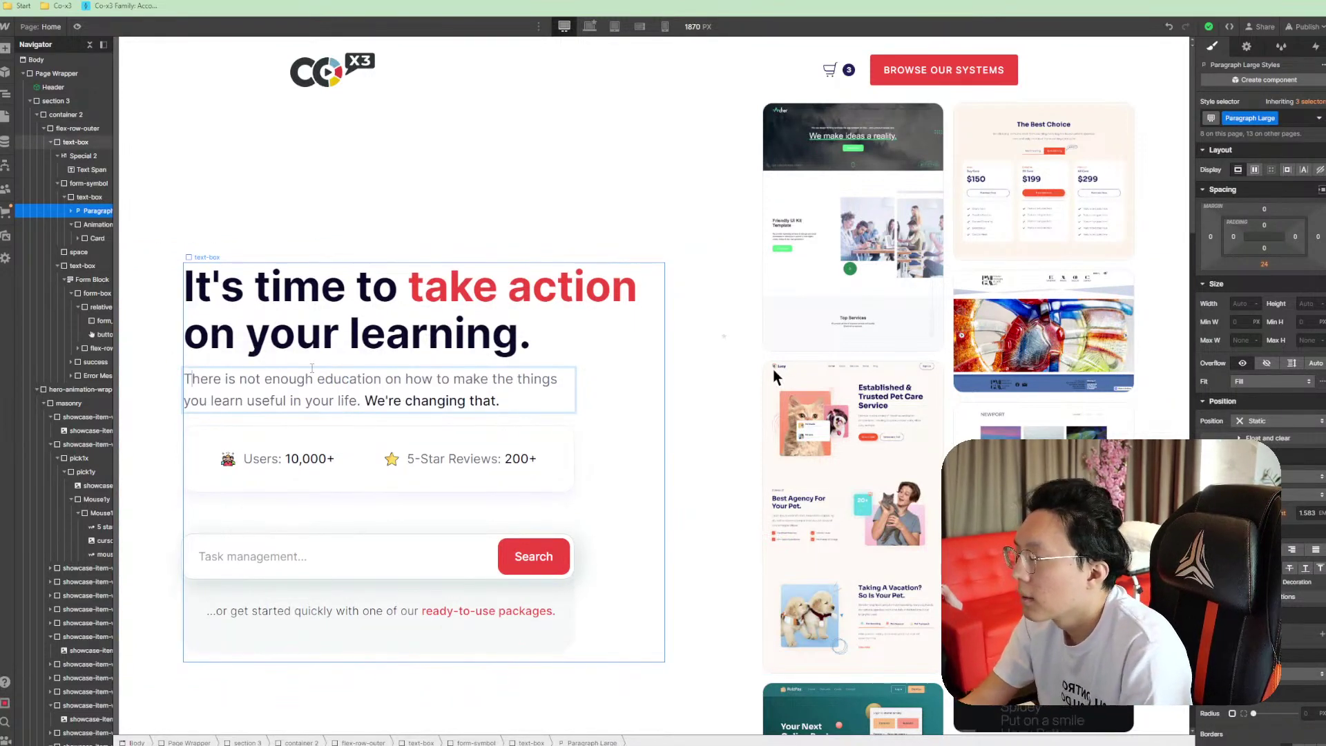
click(675, 464)
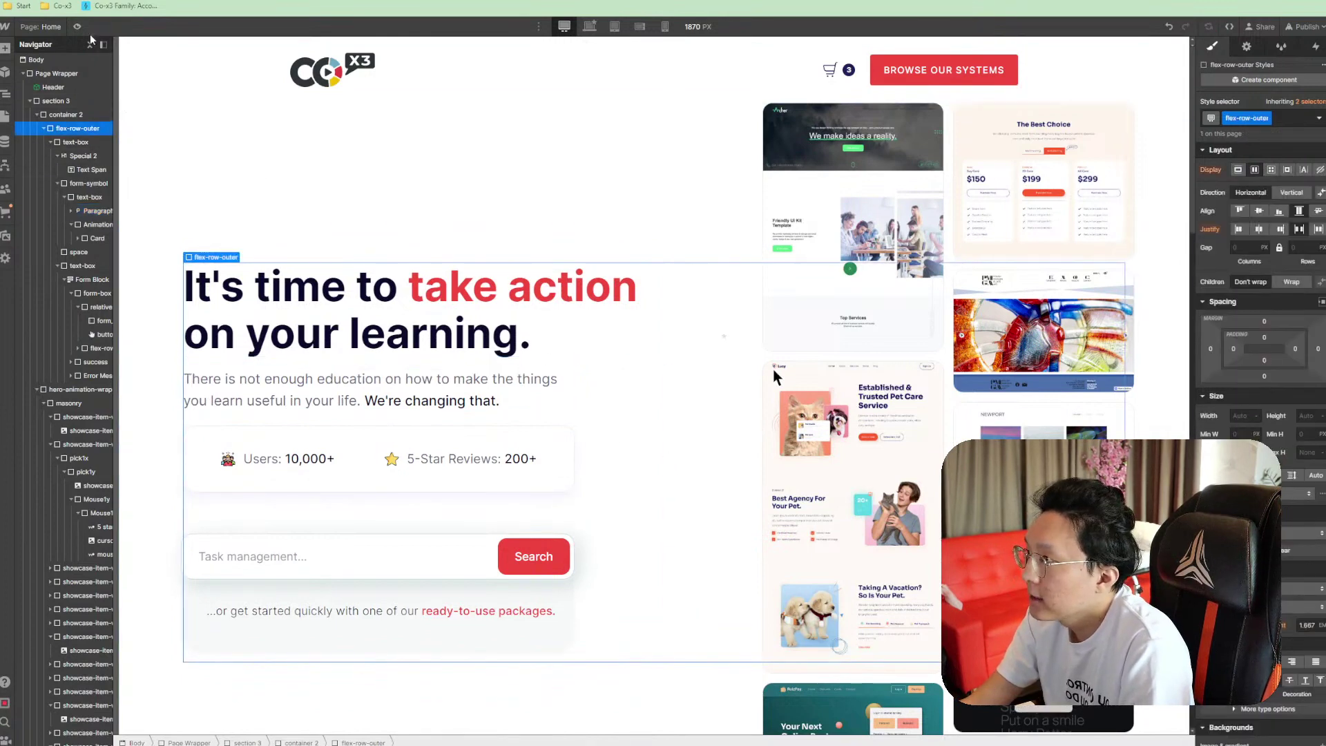
Preview the home page to review the shortened paragraph, stats Card and search form, and return to editing
key(ctrl+shift+p)
scroll(642, 400, down, 5)
scroll(652, 402, up, 5)
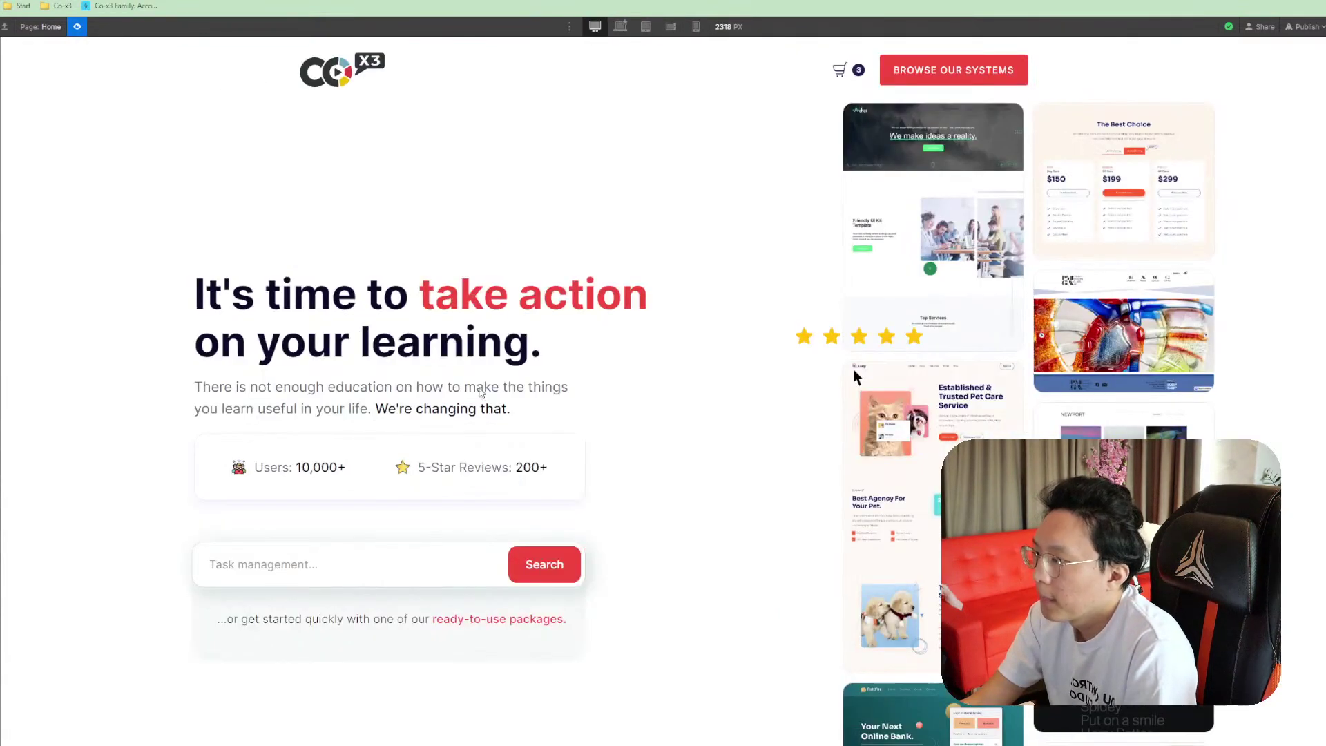
drag(174, 452, 566, 492)
click(575, 499)
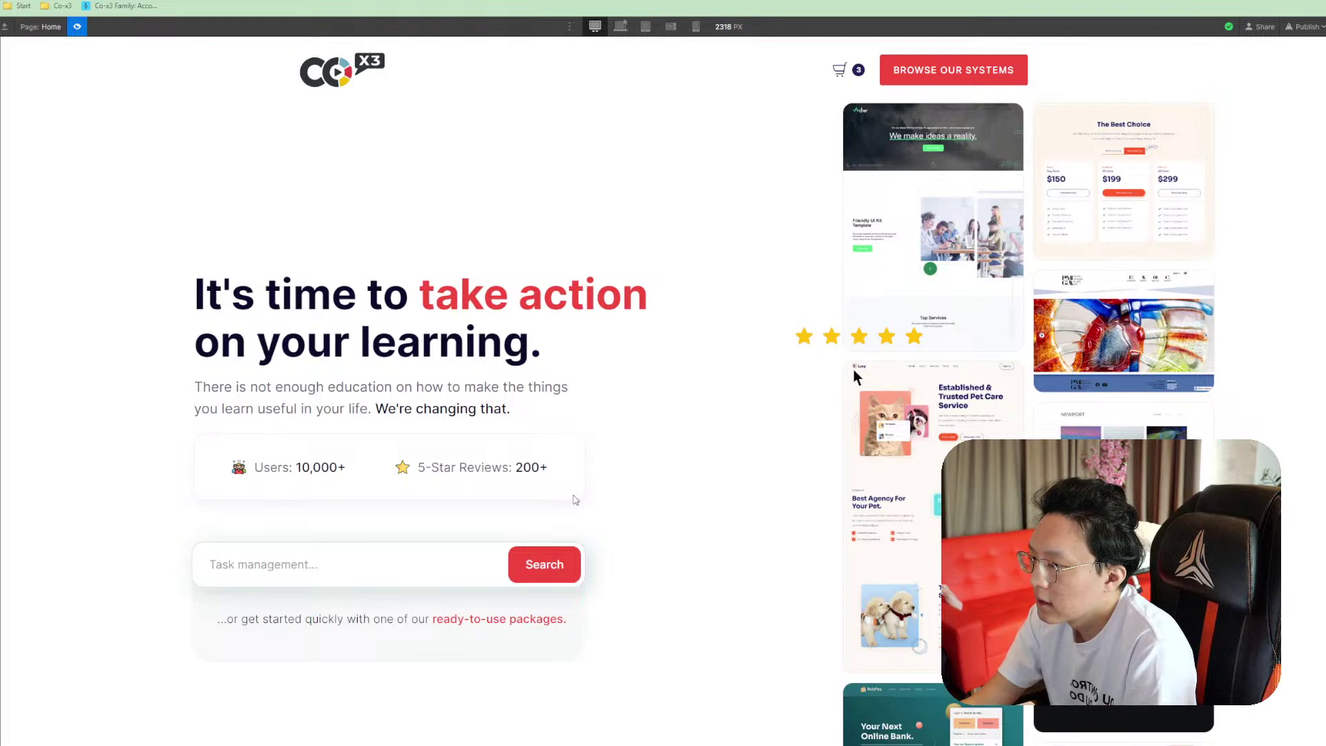
scroll(639, 453, down, 5)
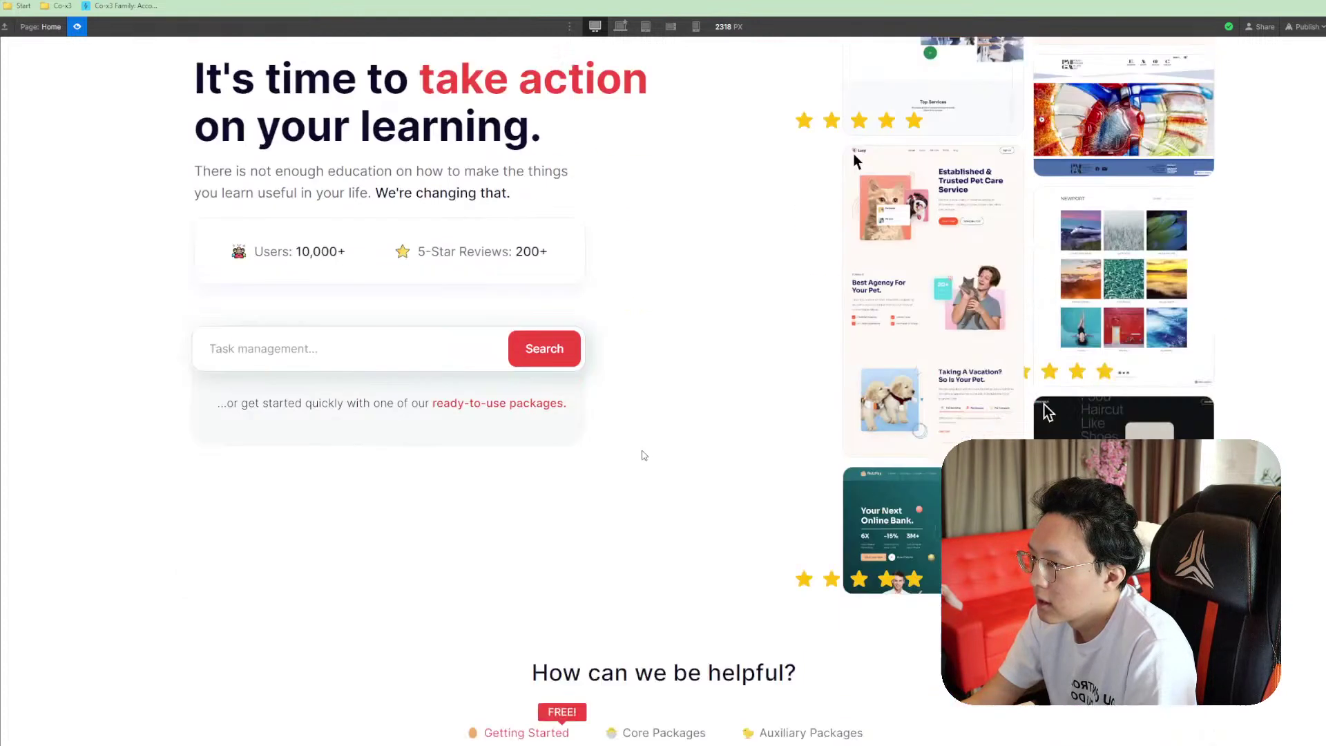
scroll(646, 452, up, 5)
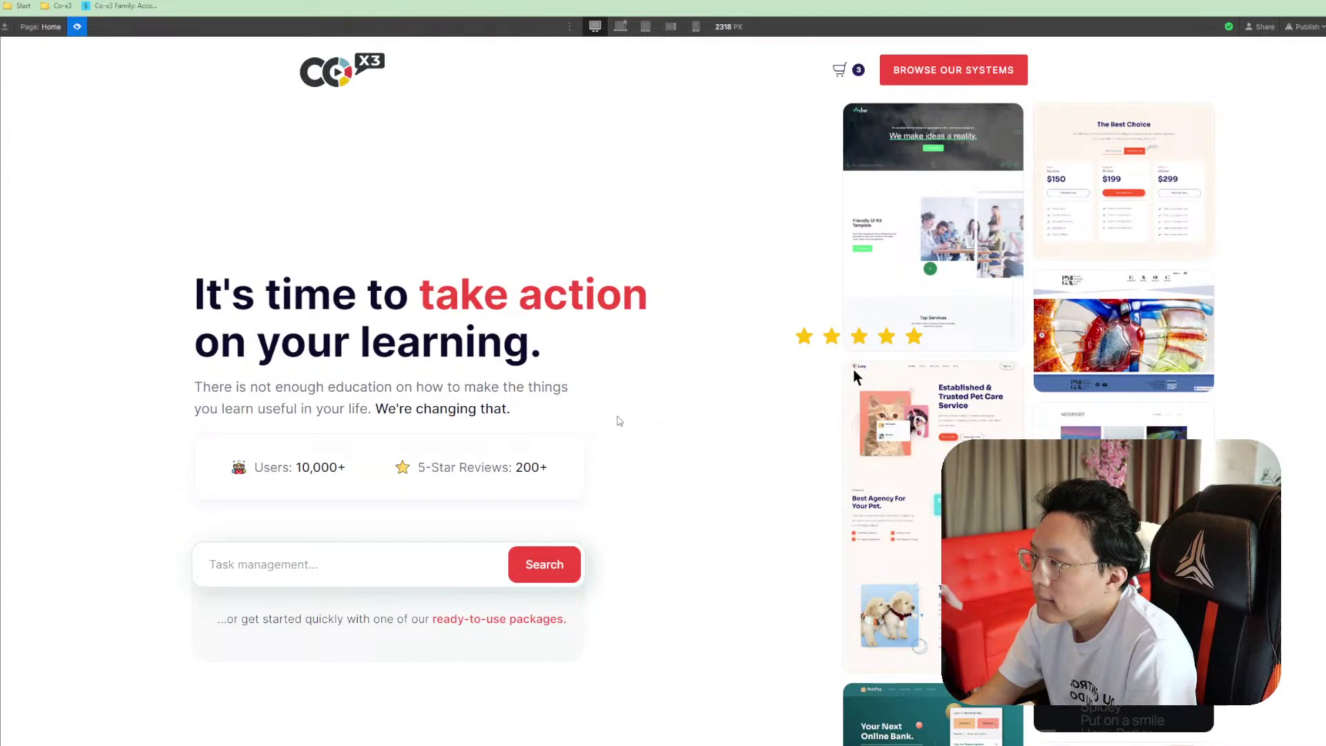
click(77, 27)
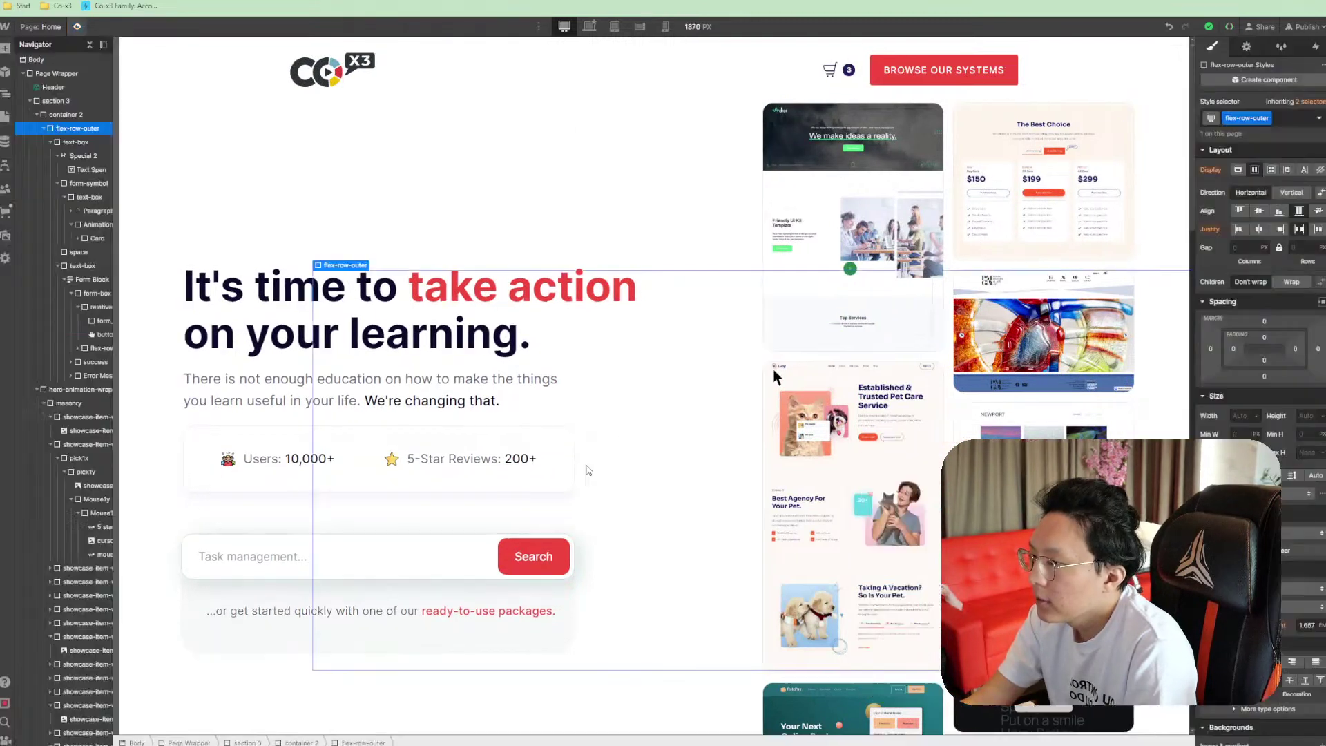
Try deleting the Animation Wrapper that holds the stats Card from the hero
click(565, 469)
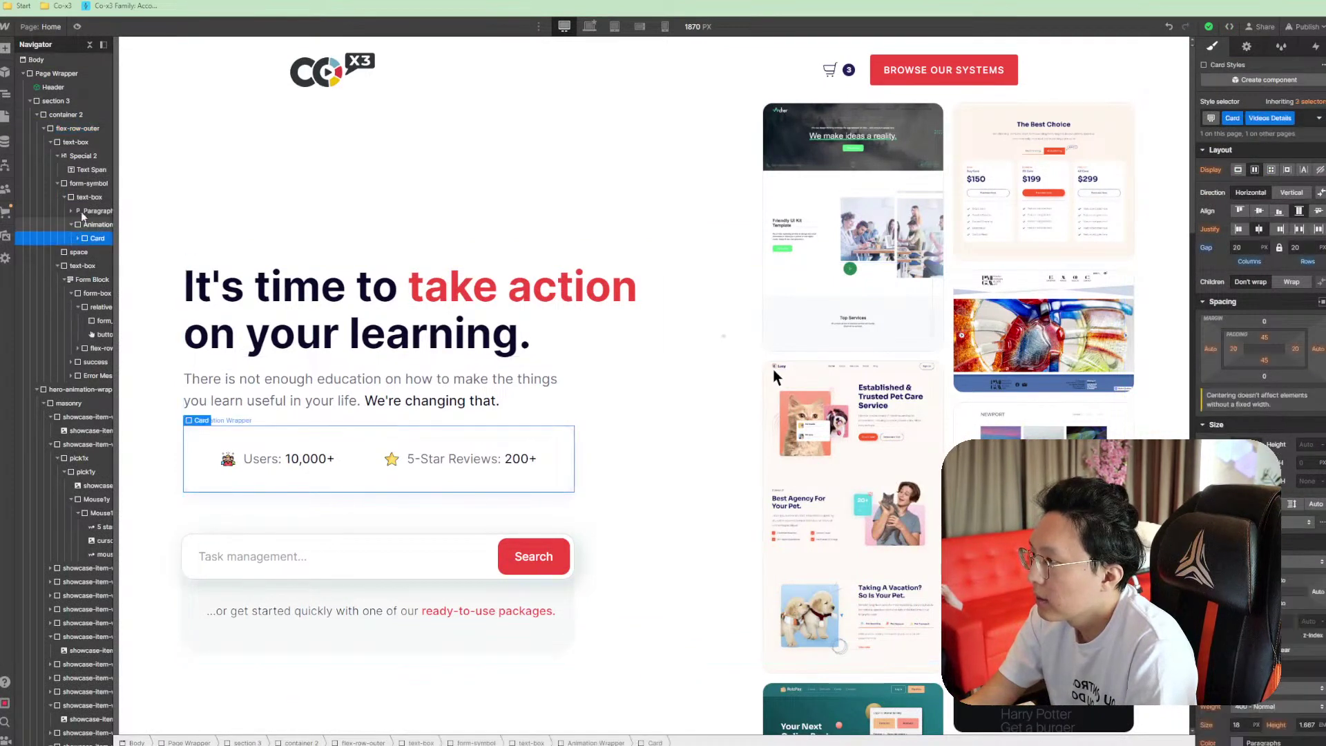
click(93, 224)
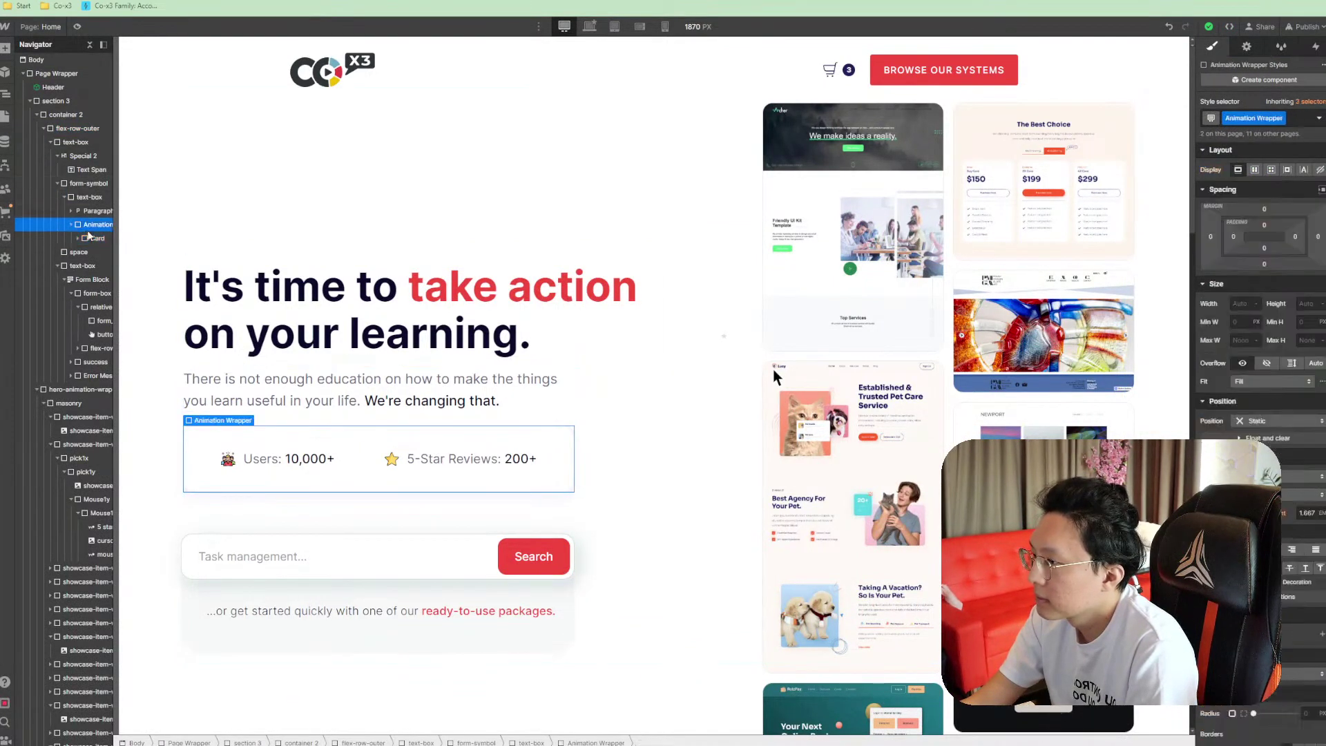
key(Delete)
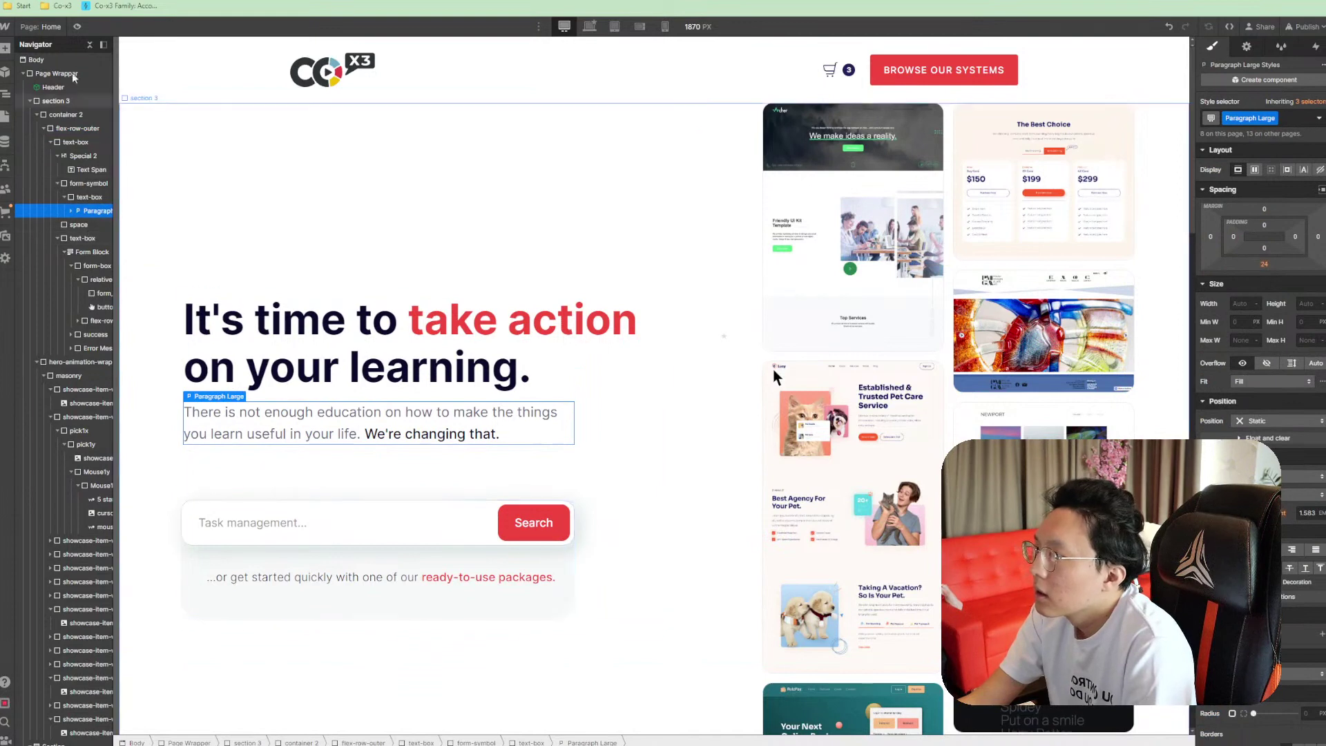
Preview the hero without the stats Card, and undo the Animation Wrapper's deletion
key(ctrl+shift+p)
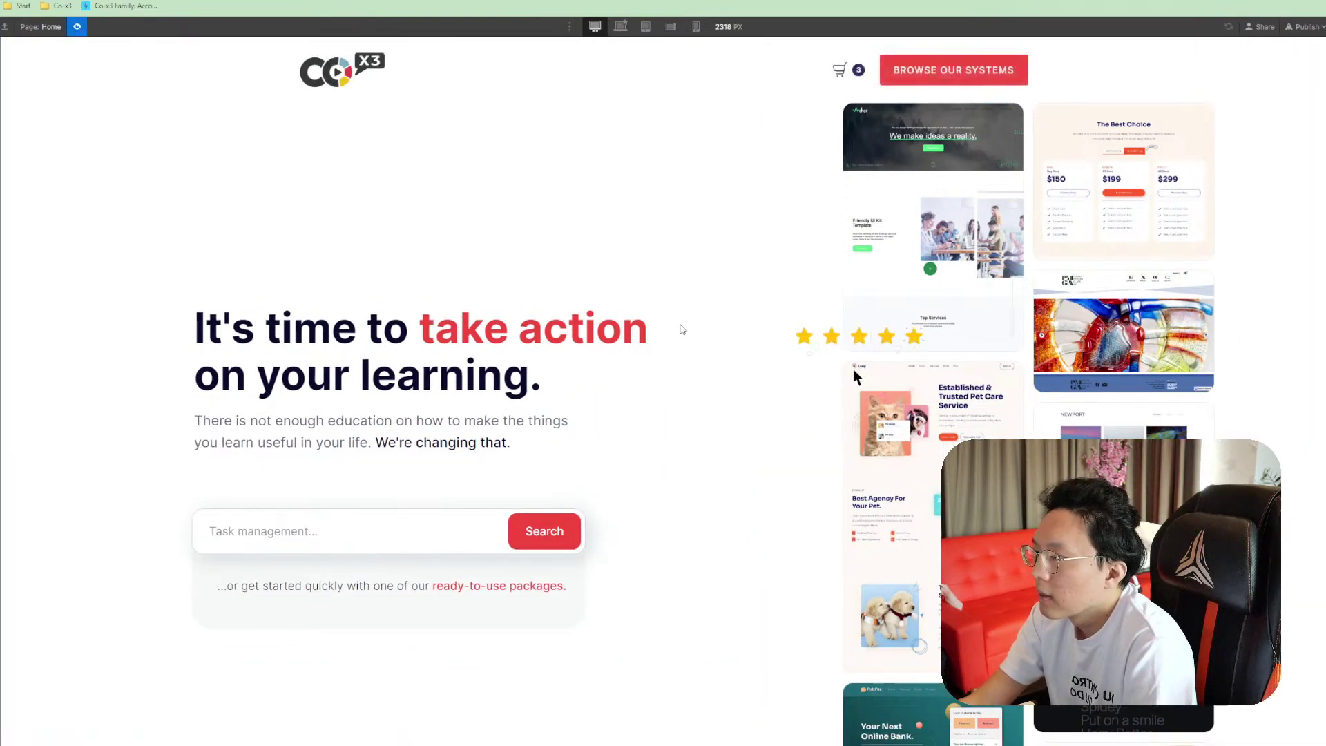
scroll(705, 361, down, 4)
scroll(693, 373, up, 4)
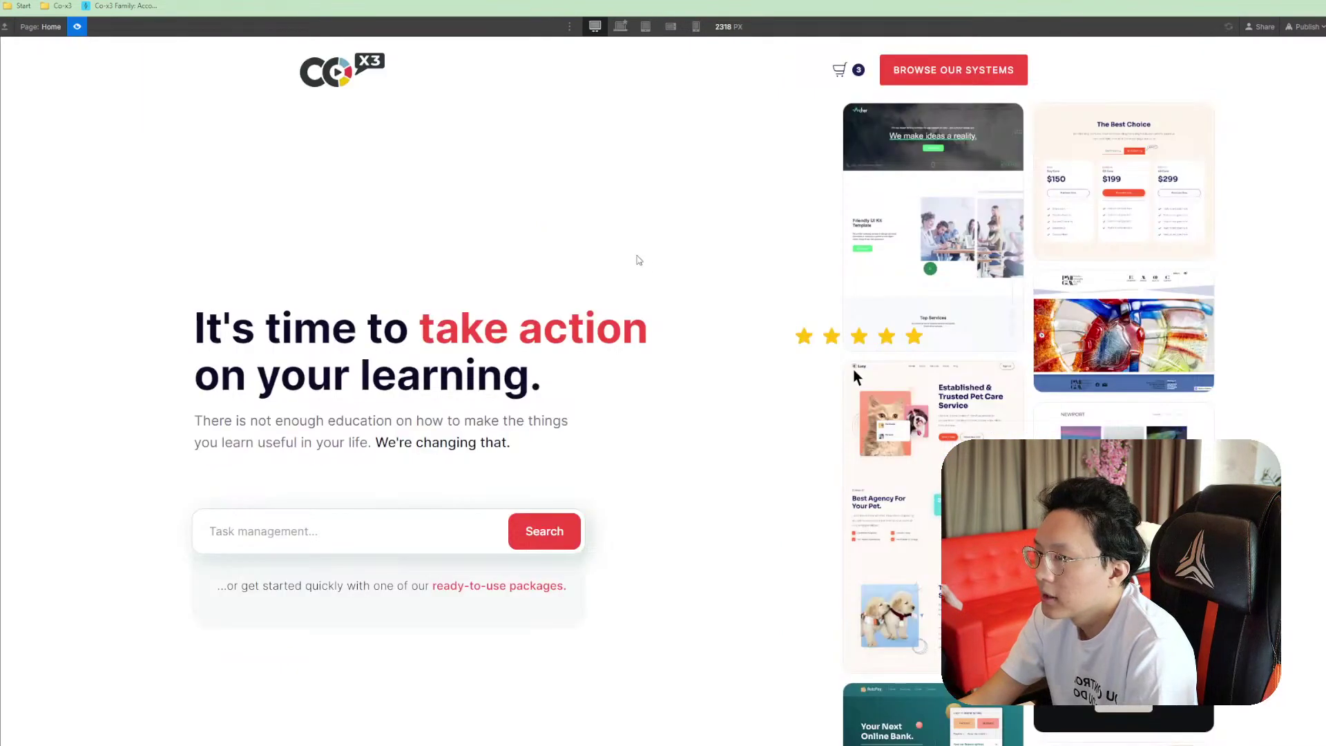
scroll(646, 266, down, 3)
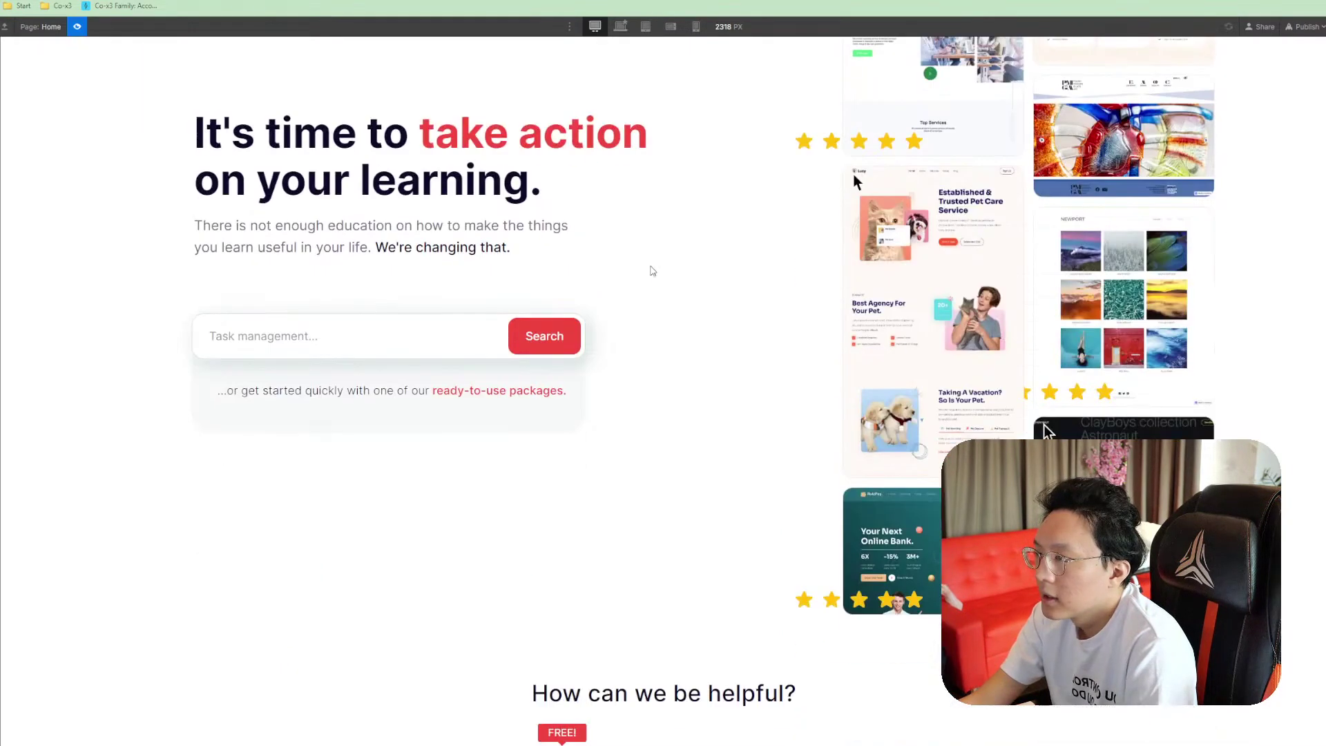
scroll(653, 273, up, 3)
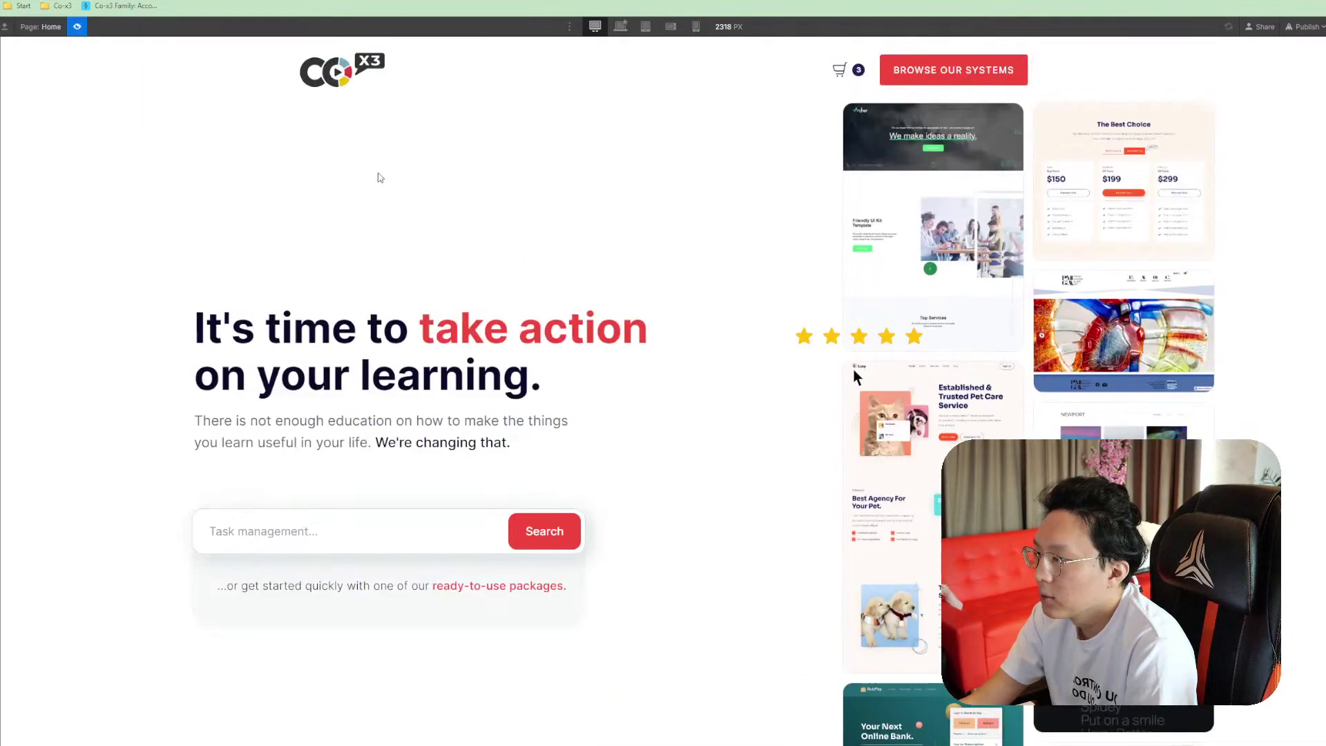
key(ctrl+shift+p)
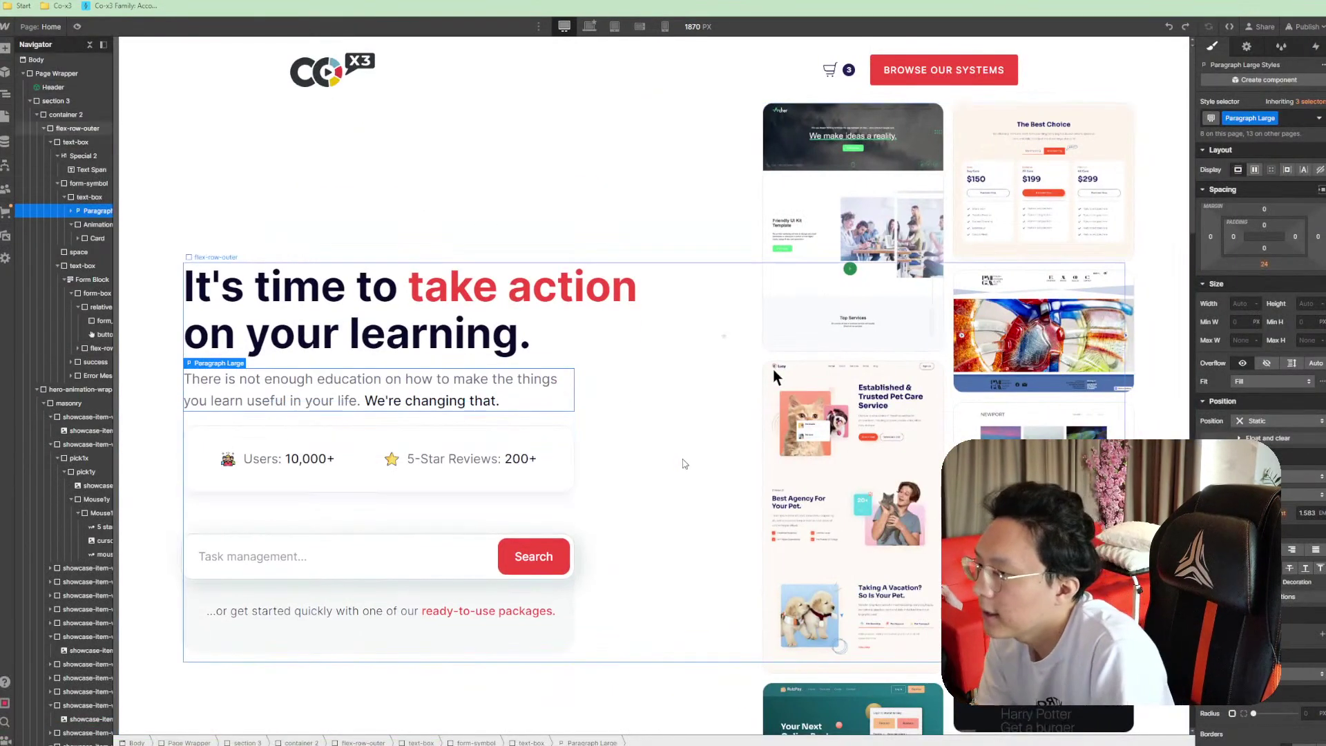
Review the hero and the "How can we be helpful?" section below it, and open the page preview
click(684, 463)
scroll(682, 489, down, 9)
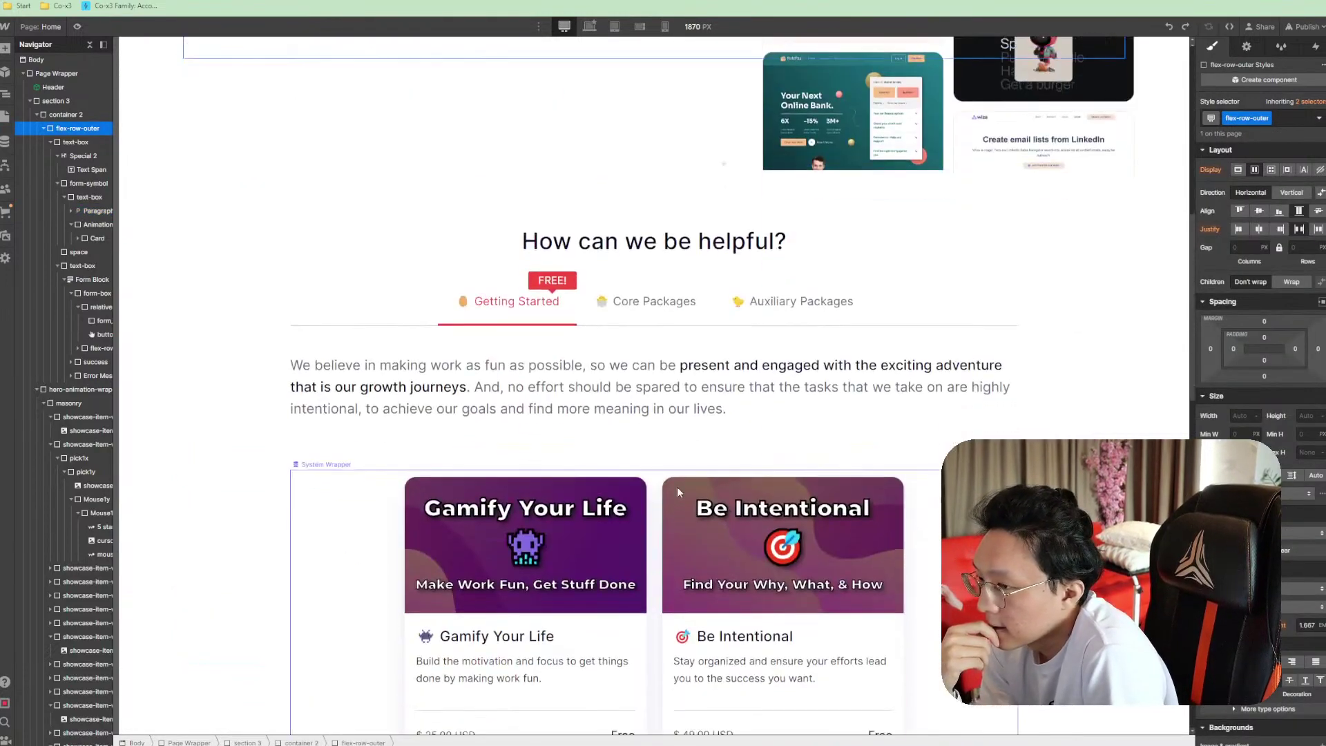
scroll(674, 483, up, 9)
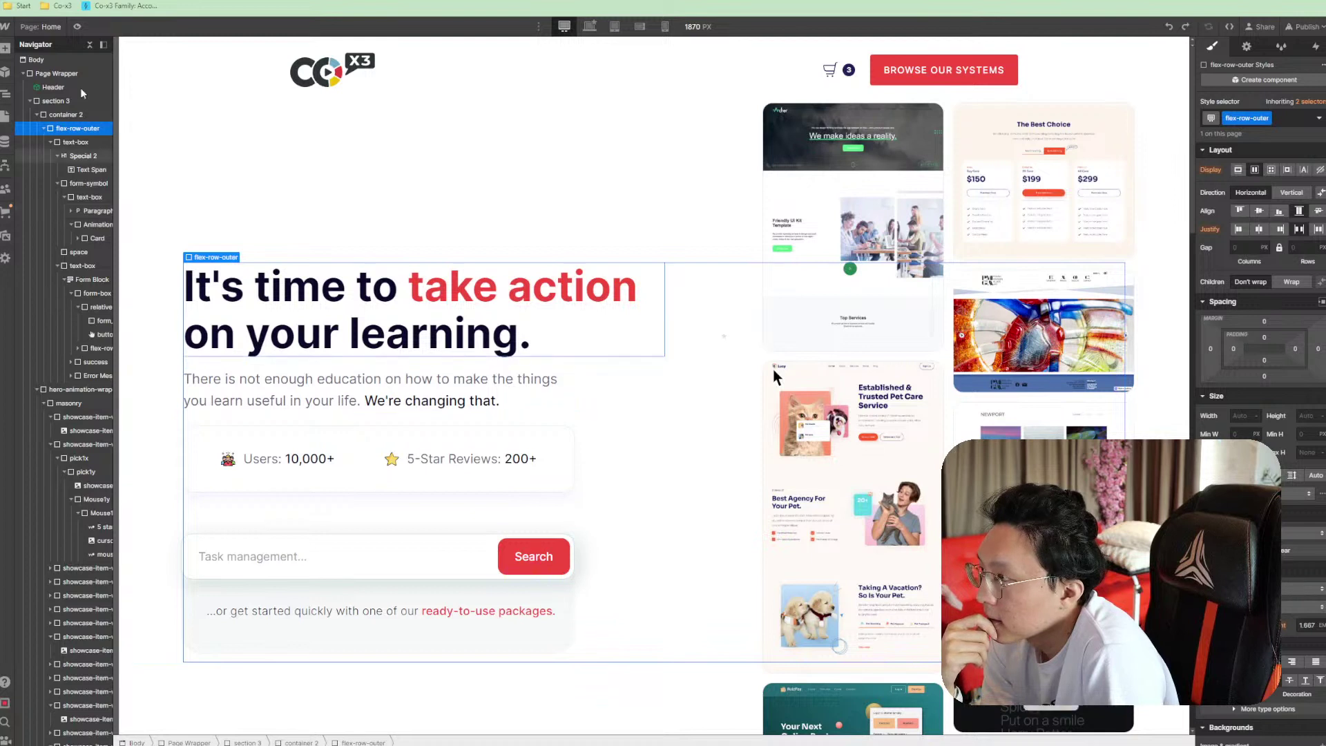
click(77, 26)
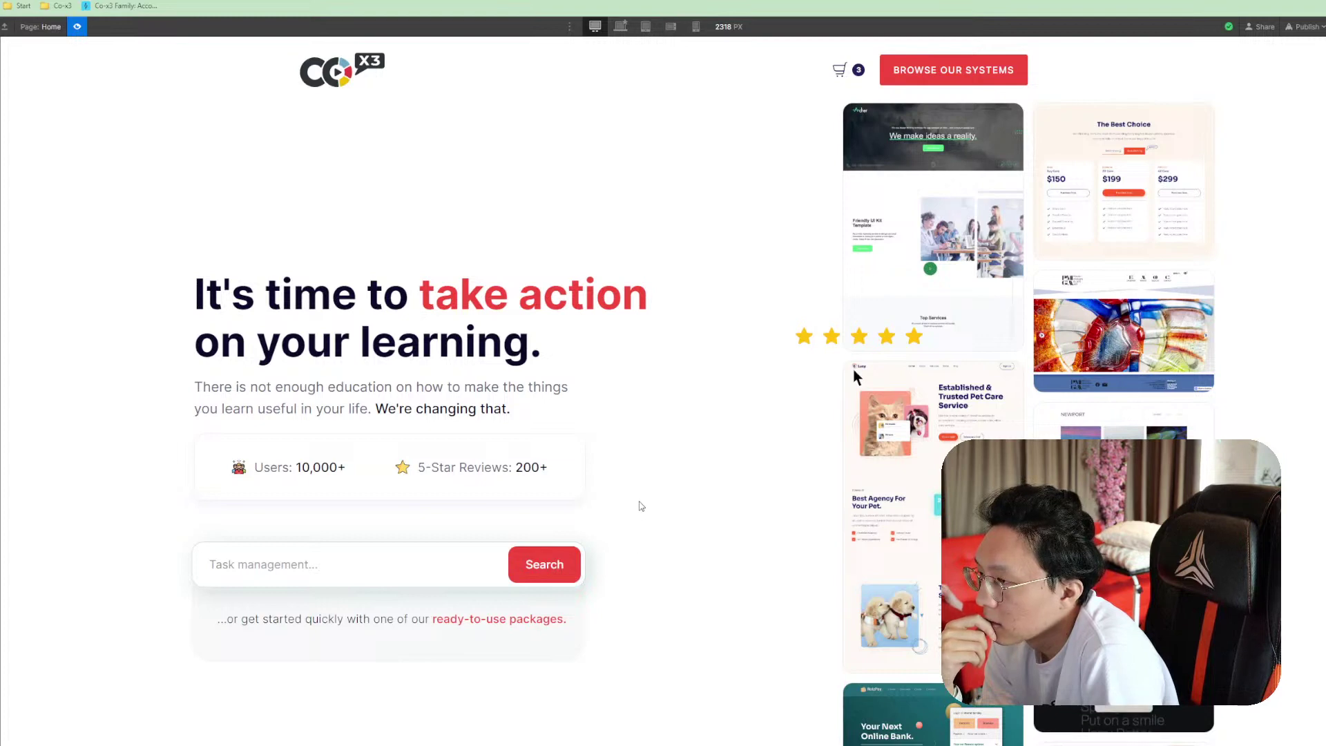
Review the previewed home page from the hero to the packages section, including the hero paragraph, and return to editing
scroll(641, 506, down, 15)
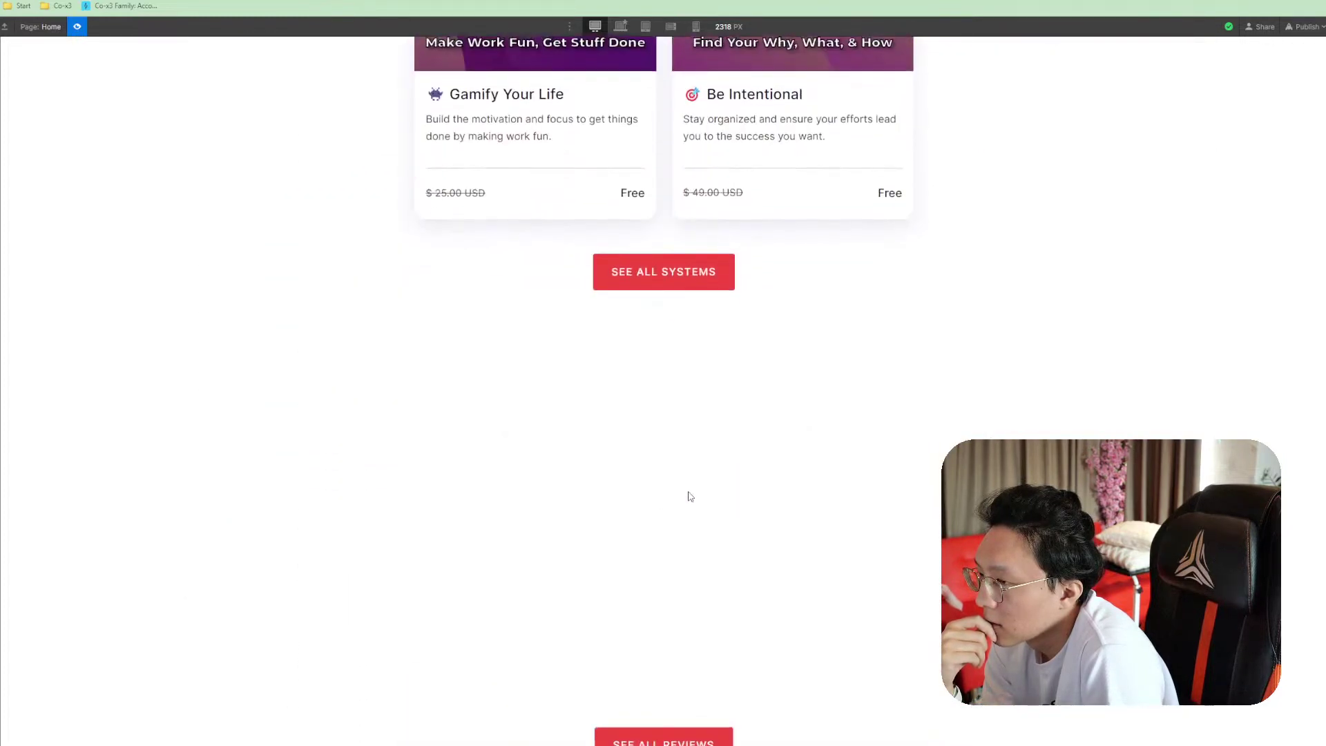
scroll(694, 493, up, 7)
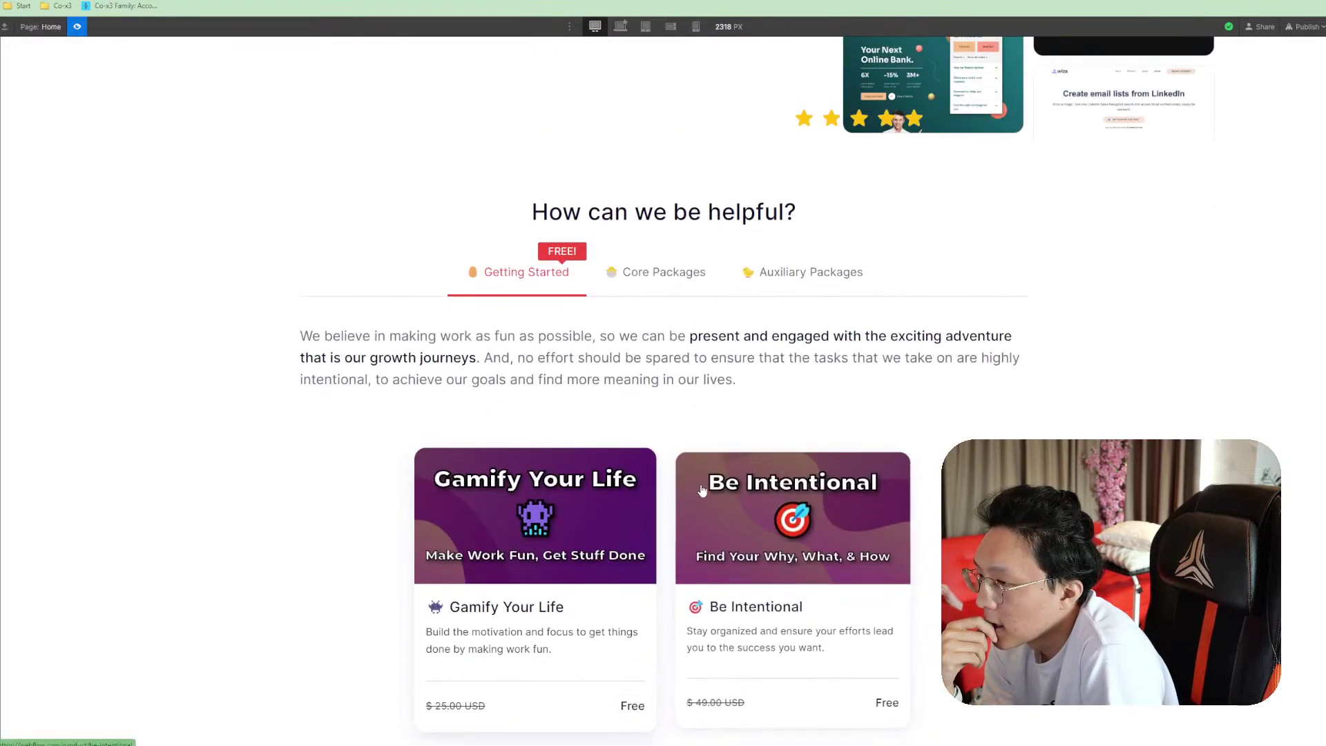
scroll(703, 489, up, 10)
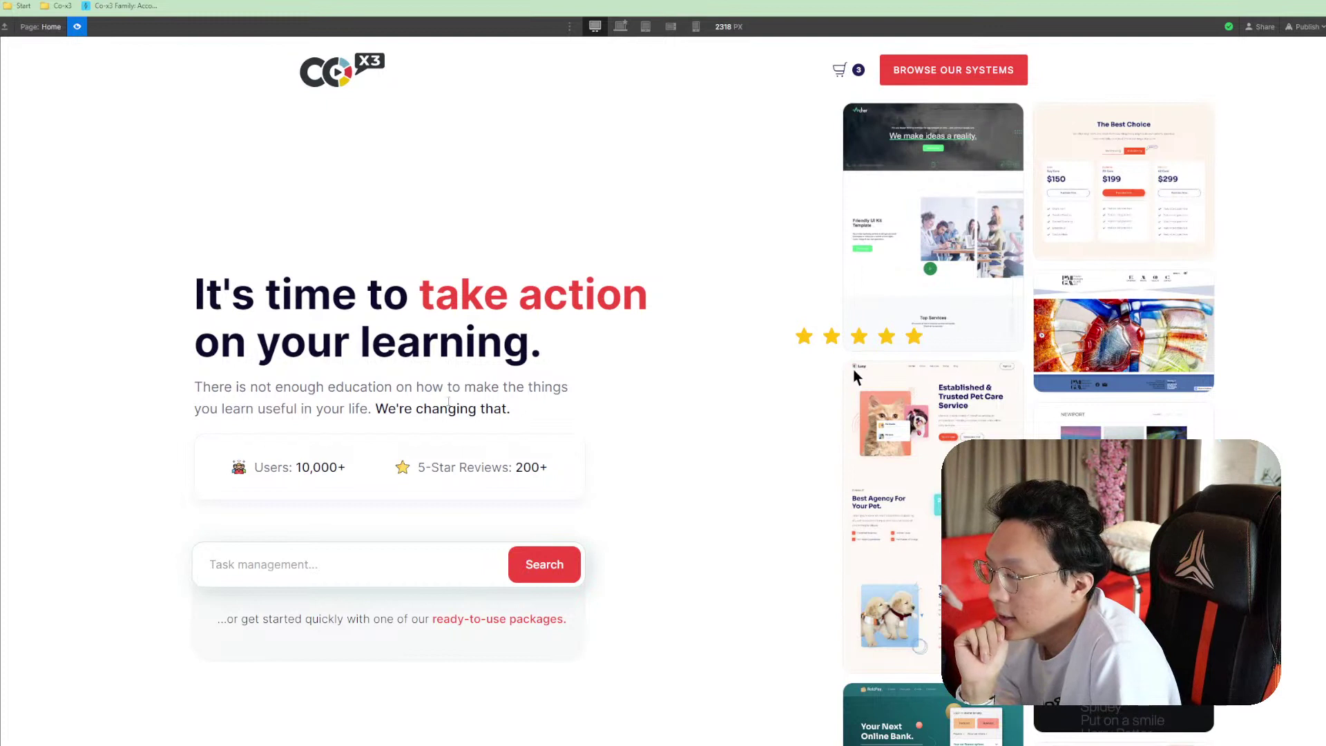
drag(218, 379, 552, 469)
click(619, 429)
drag(607, 427, 334, 382)
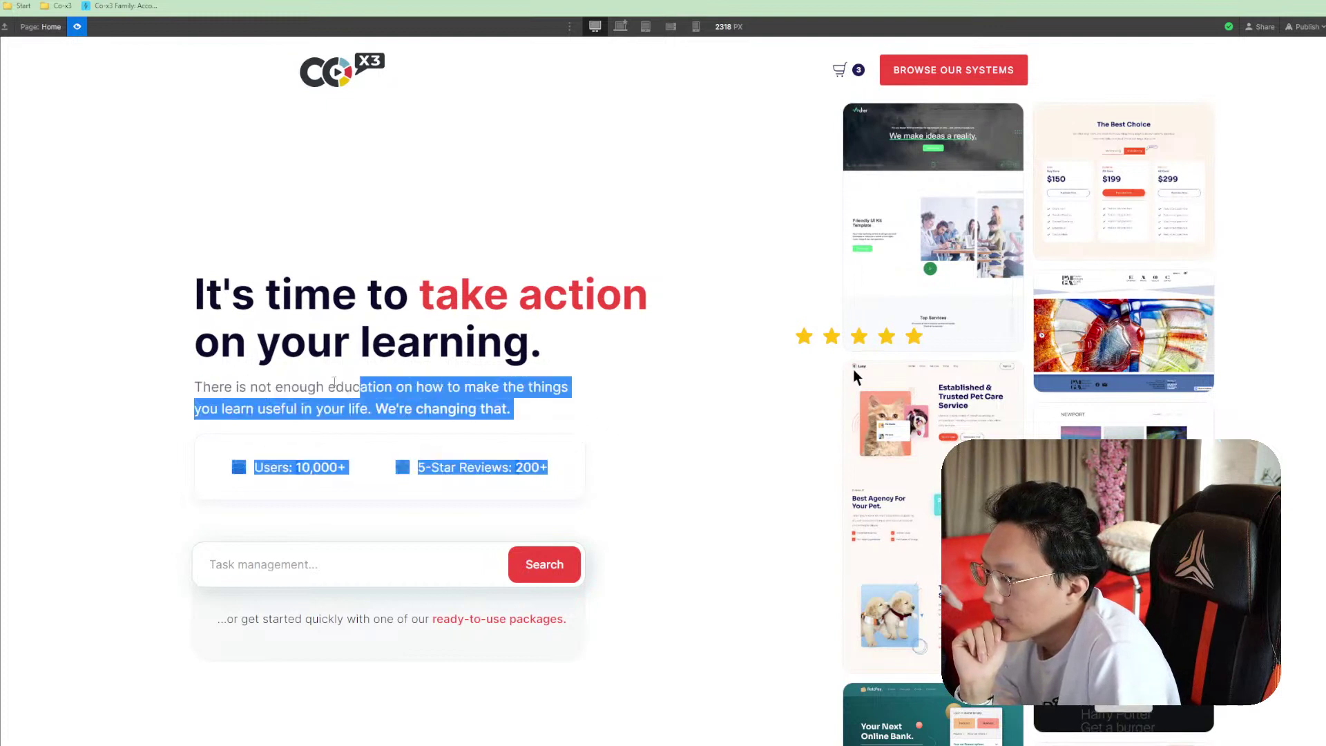
click(348, 403)
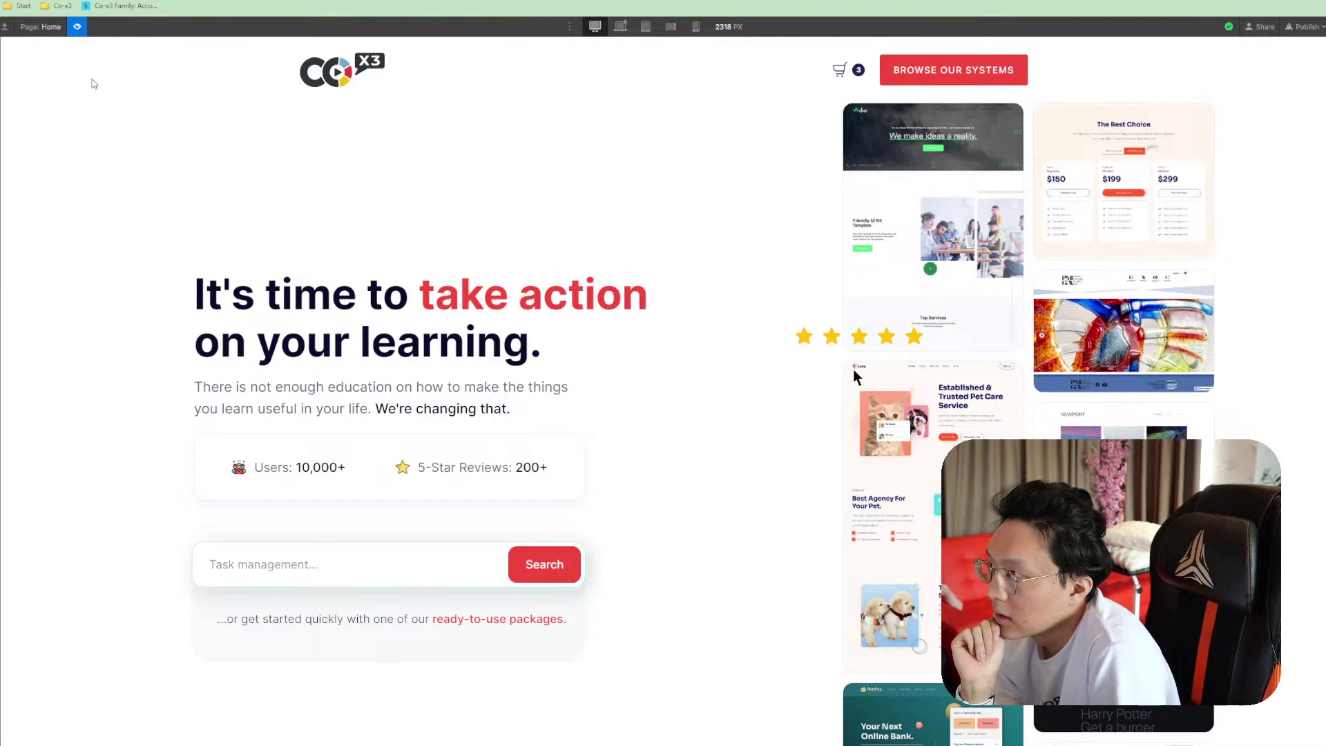
click(77, 26)
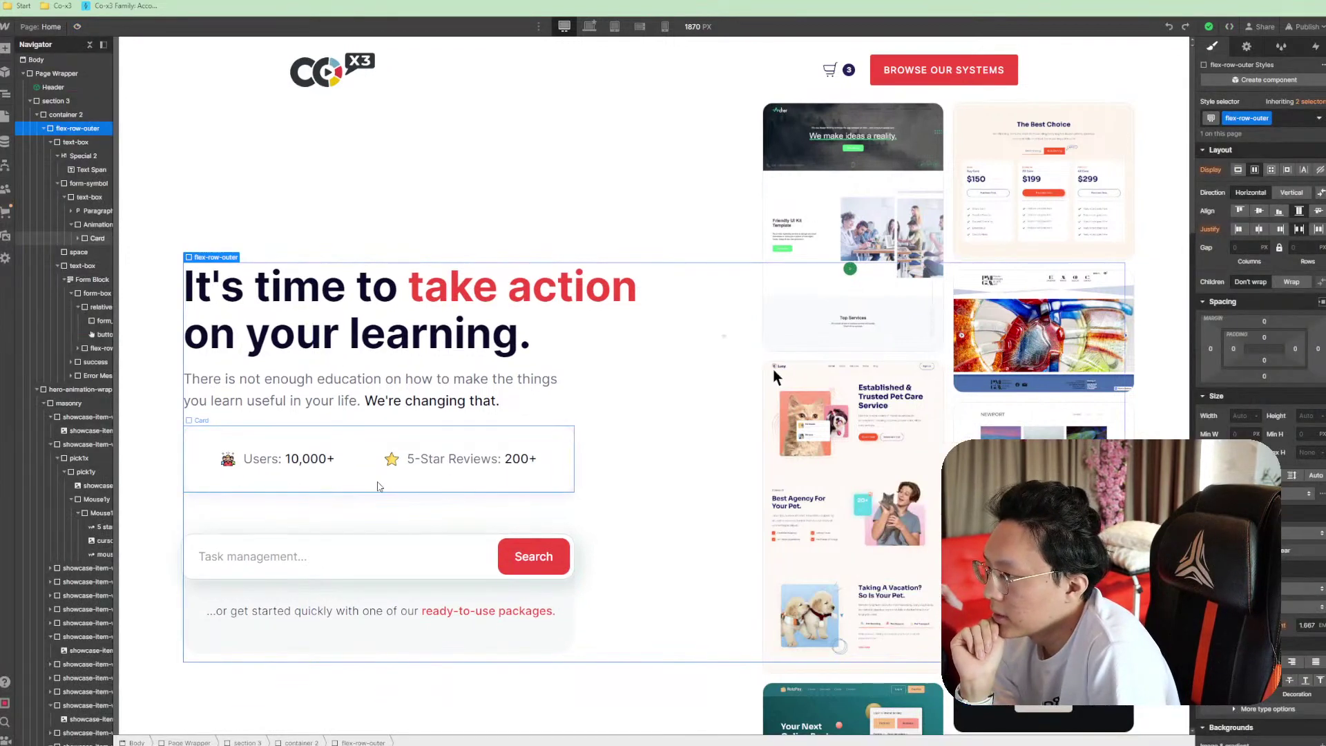
Try moving the Animation Wrapper with the stats Card out beside the hero's main text-box, and undo the move
click(98, 227)
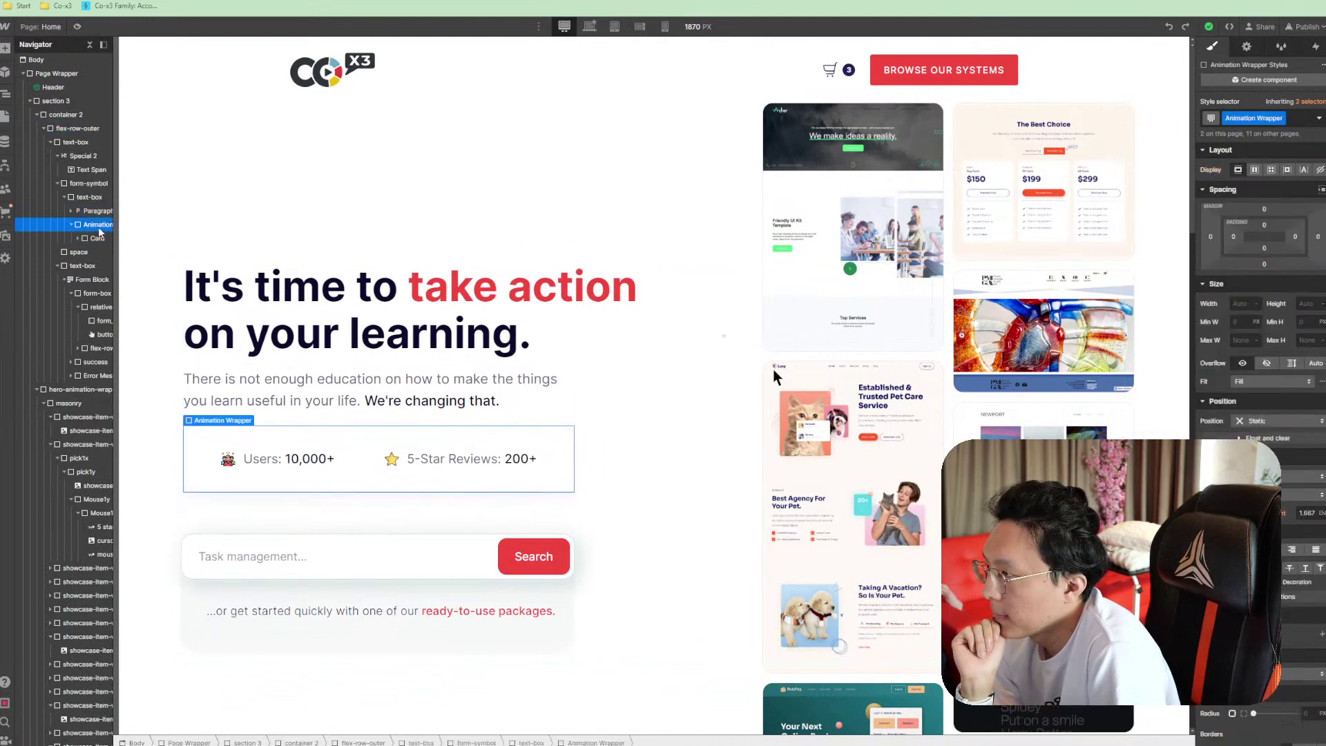
drag(98, 233, 263, 470)
right_click(262, 470)
key(Escape)
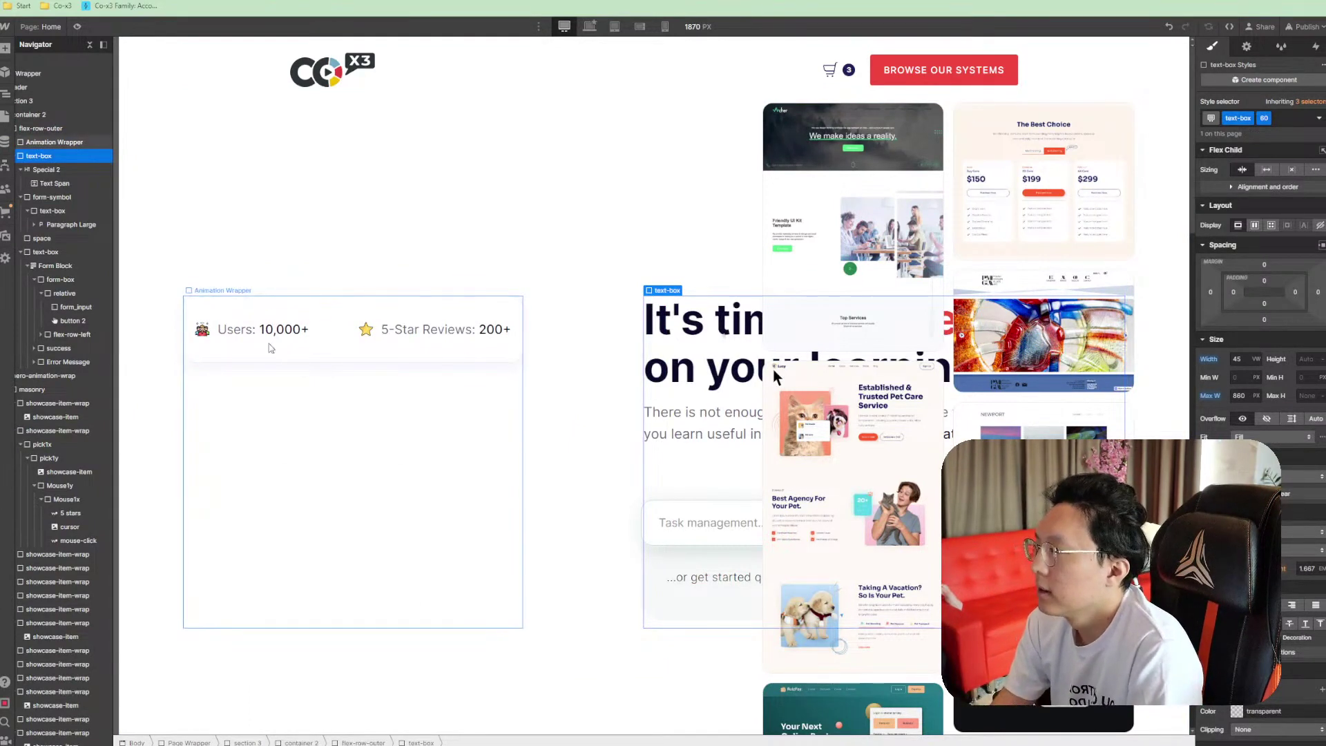
click(323, 265)
key(ctrl+z)
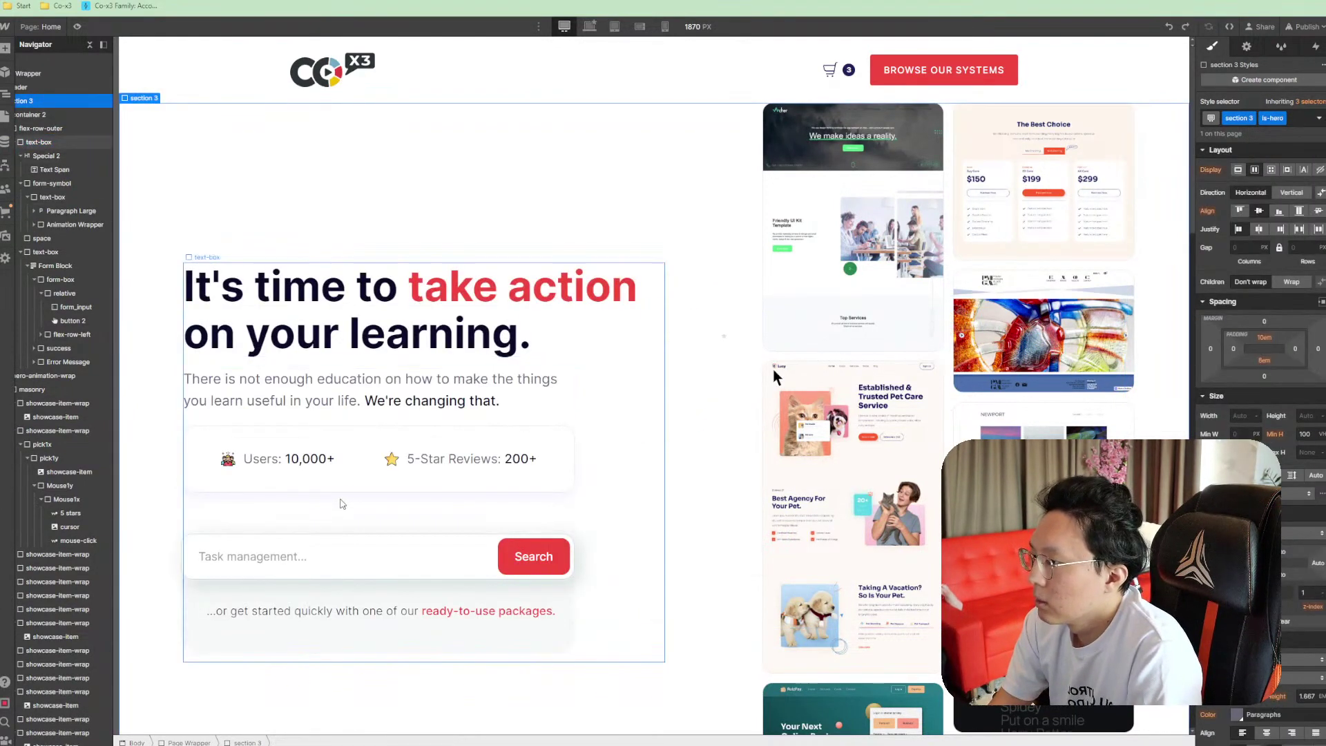
Move the Animation Wrapper with the stats Card below the search form in the hero's main text-box
click(348, 462)
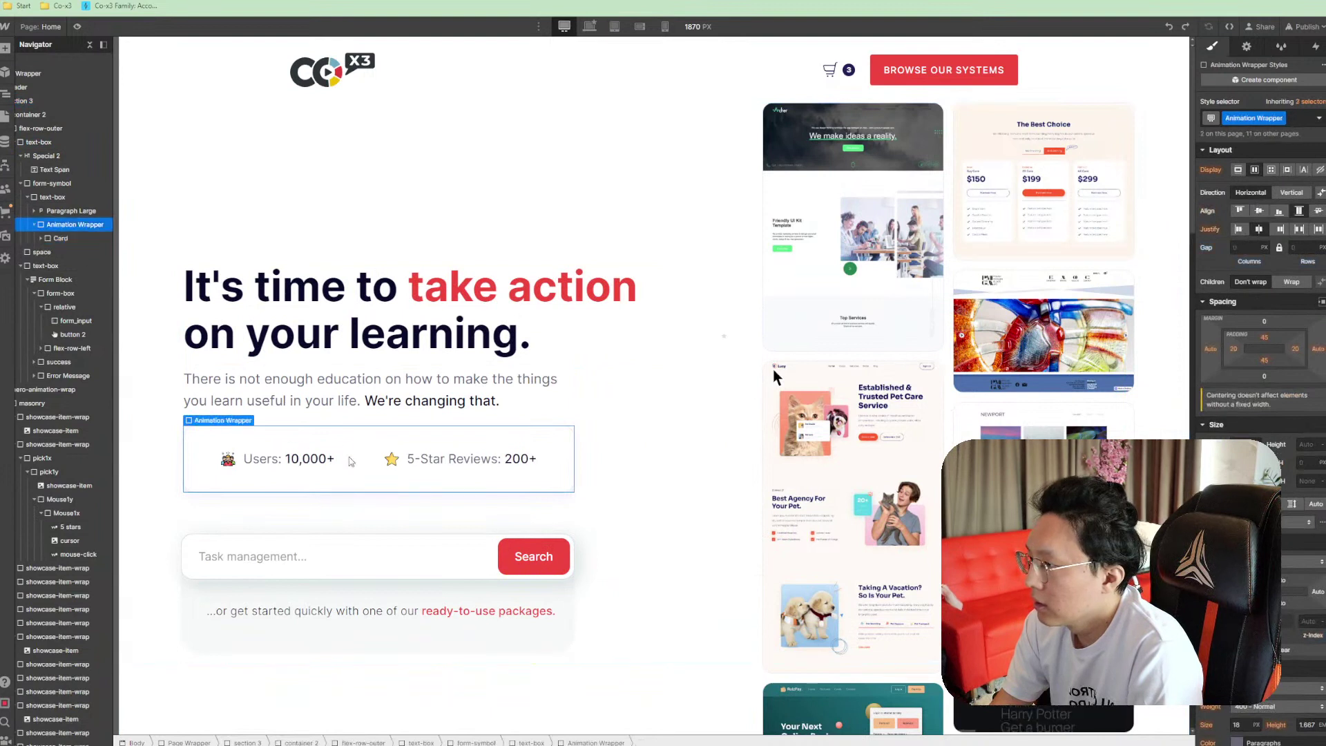
drag(349, 462, 378, 658)
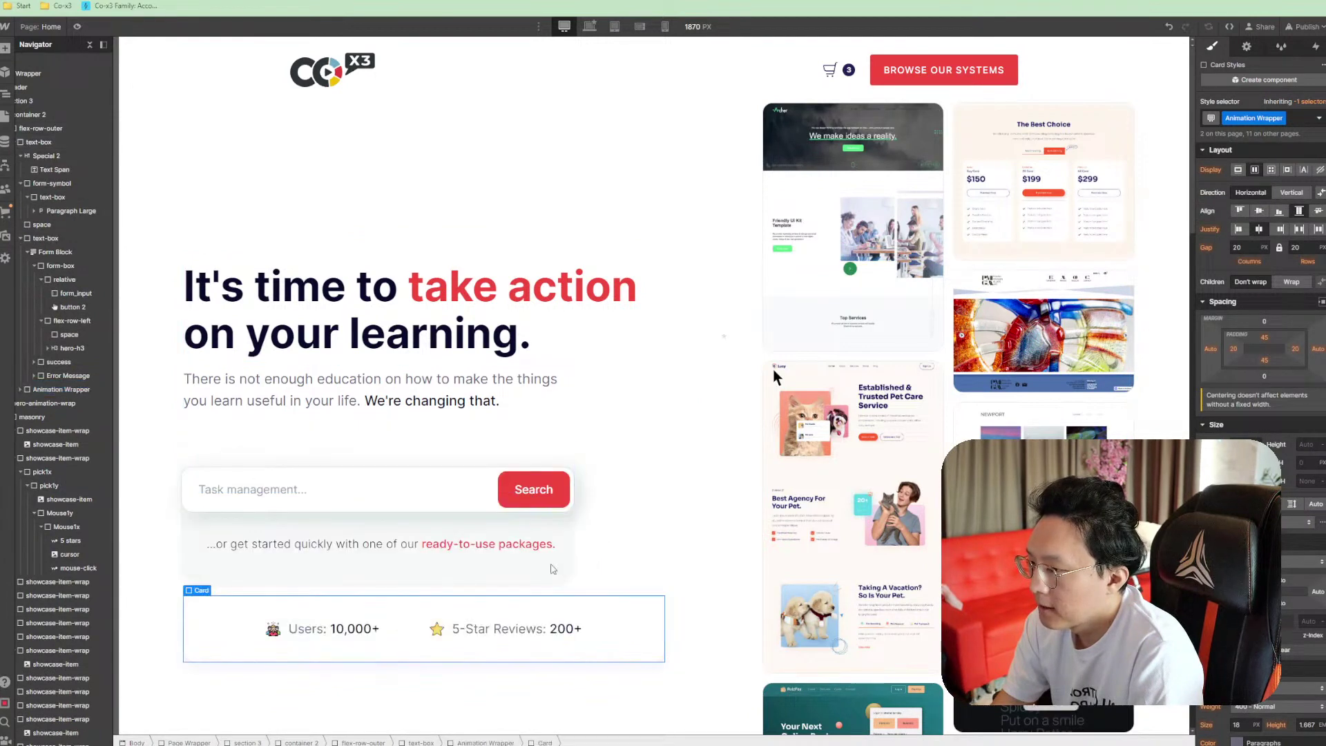
scroll(765, 481, down, 3)
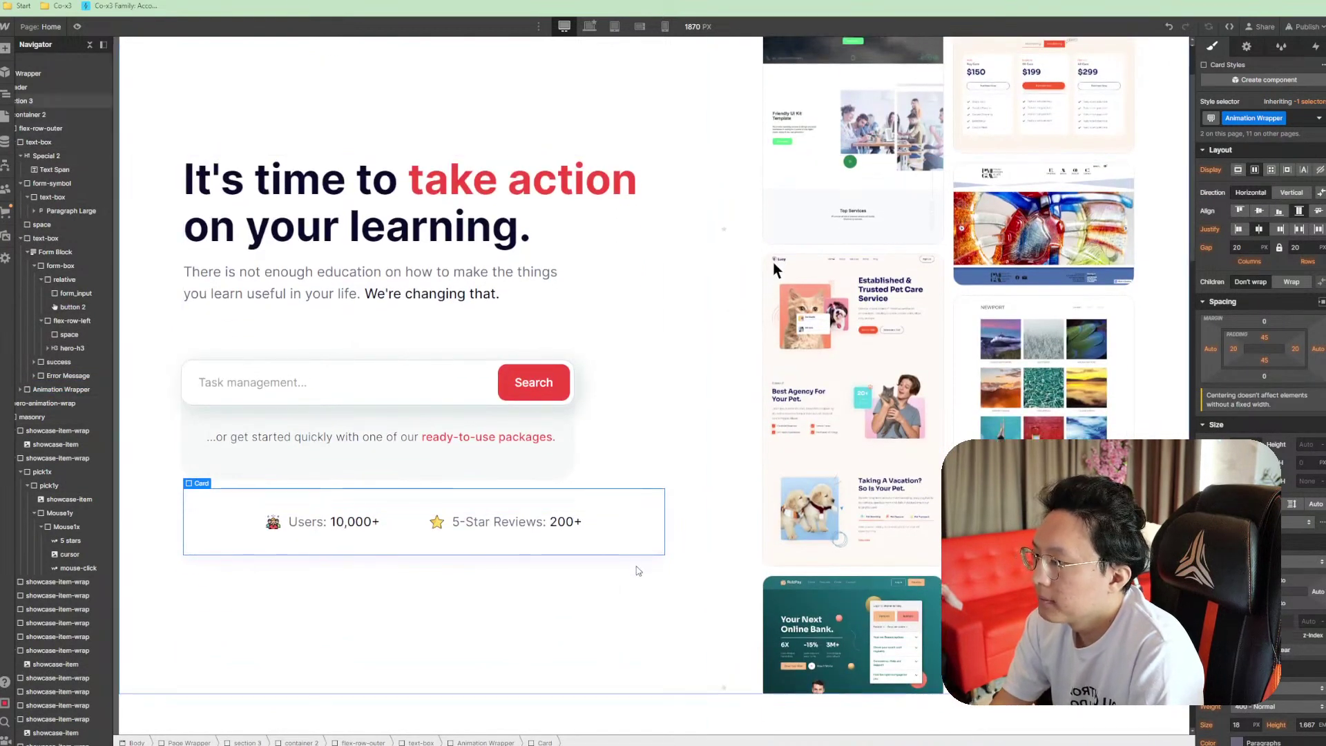
scroll(639, 576, up, 3)
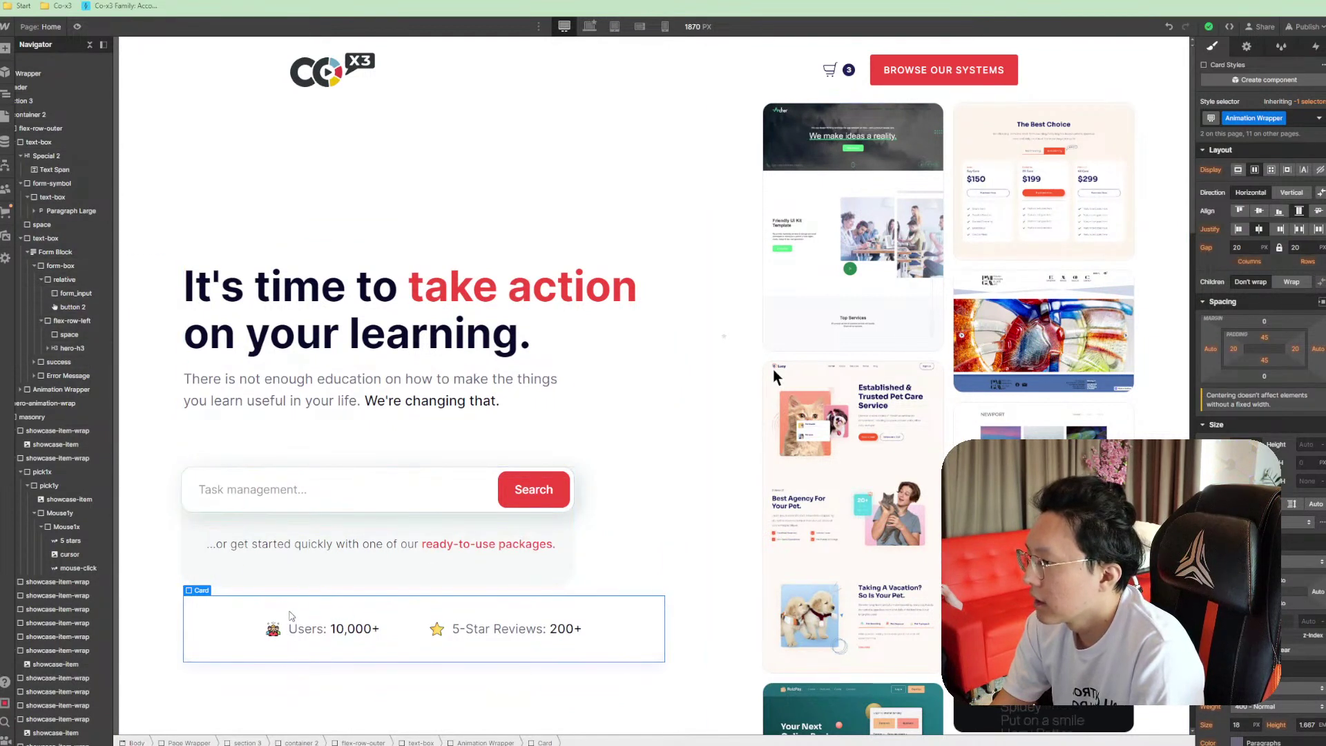
Nest the Animation Wrapper with the stats Card directly after the Form Block inside the inner text-box
drag(288, 613, 283, 585)
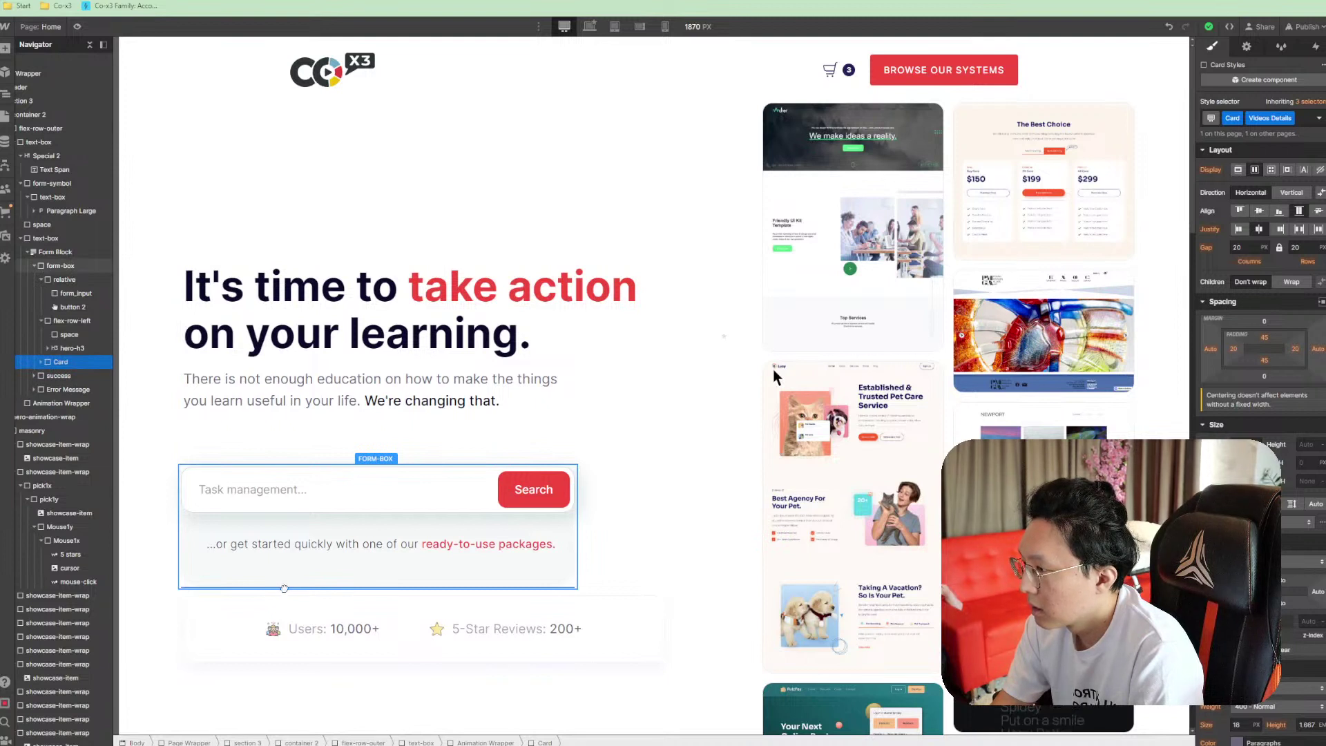
drag(284, 588, 80, 248)
click(48, 387)
click(23, 388)
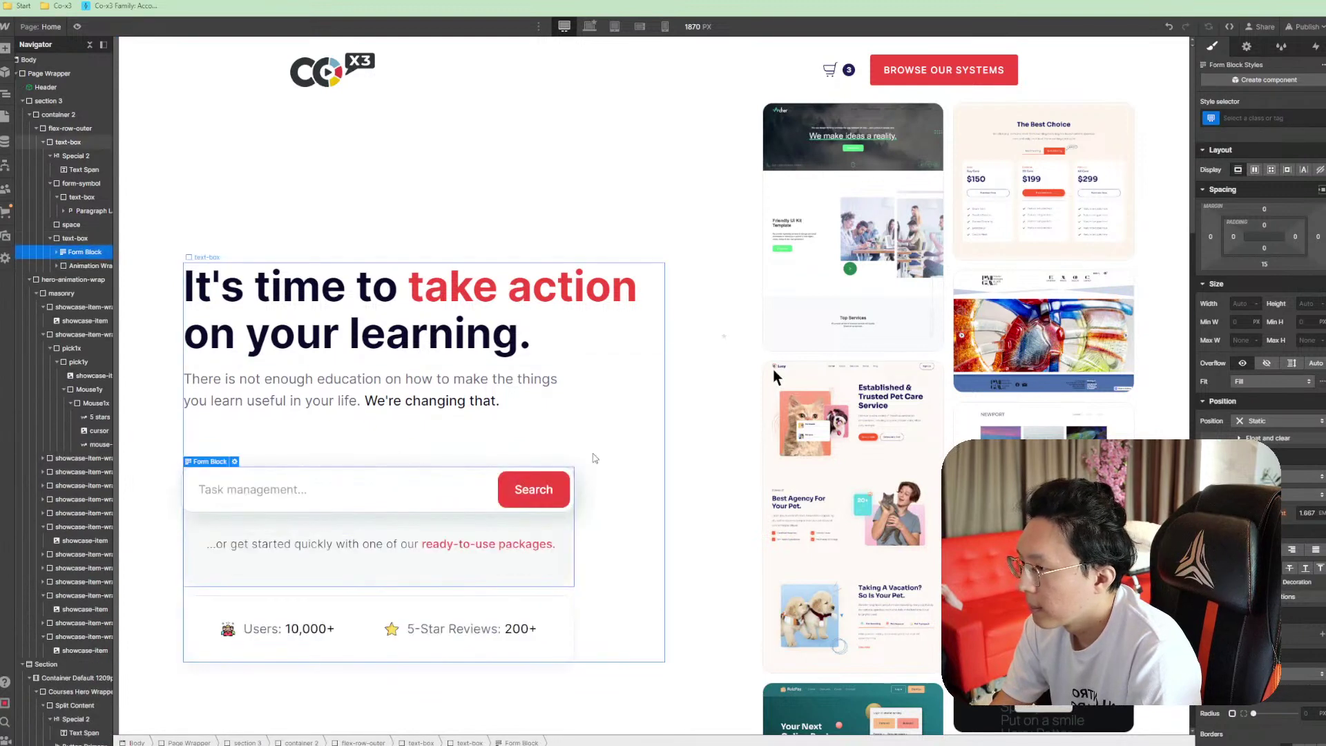
click(658, 456)
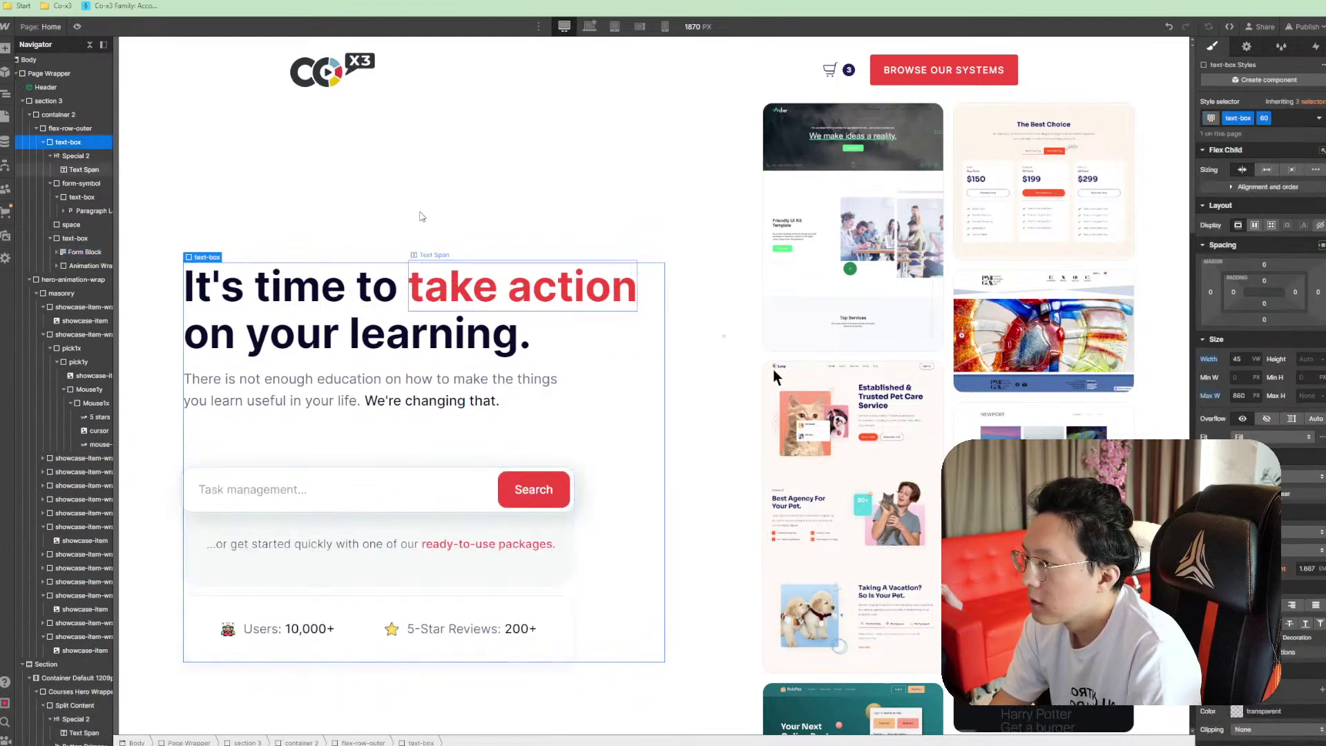
Preview the hero with the stats Card beneath the search form, and return to editing
click(77, 26)
scroll(594, 425, down, 3)
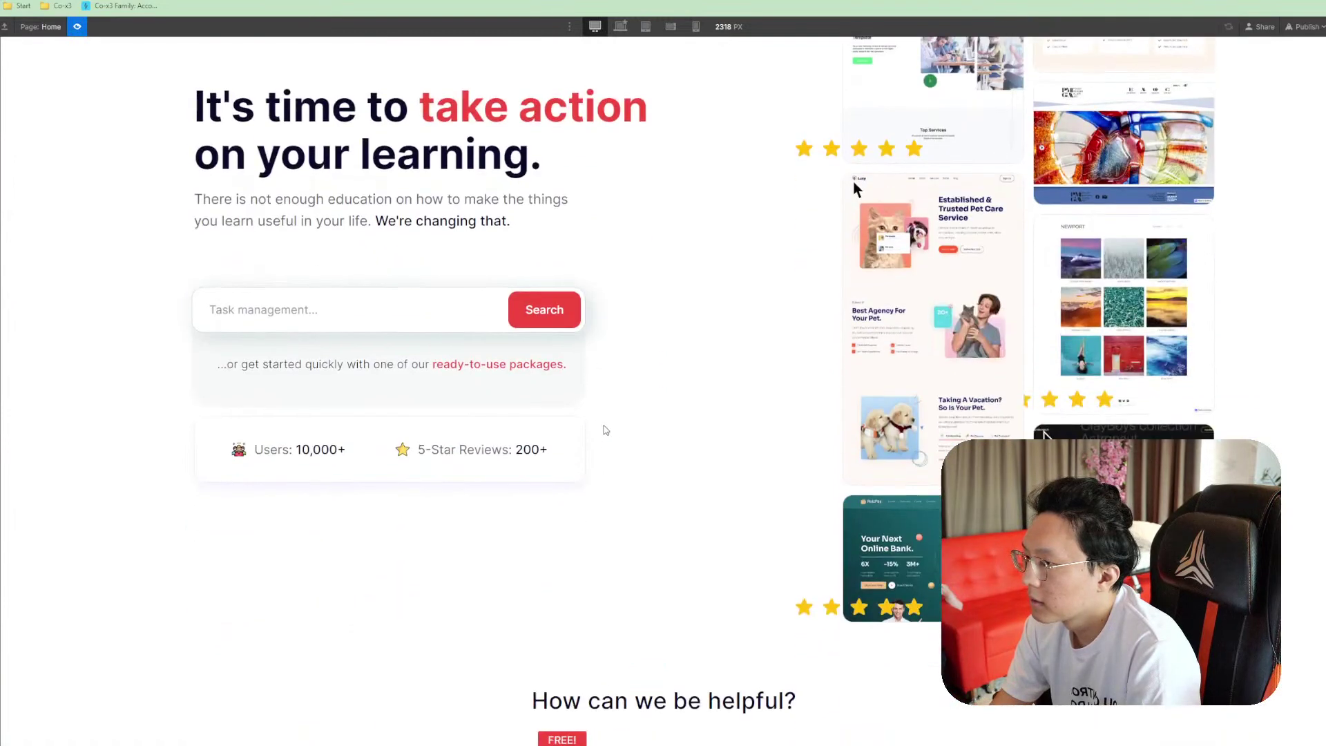
scroll(649, 485, up, 3)
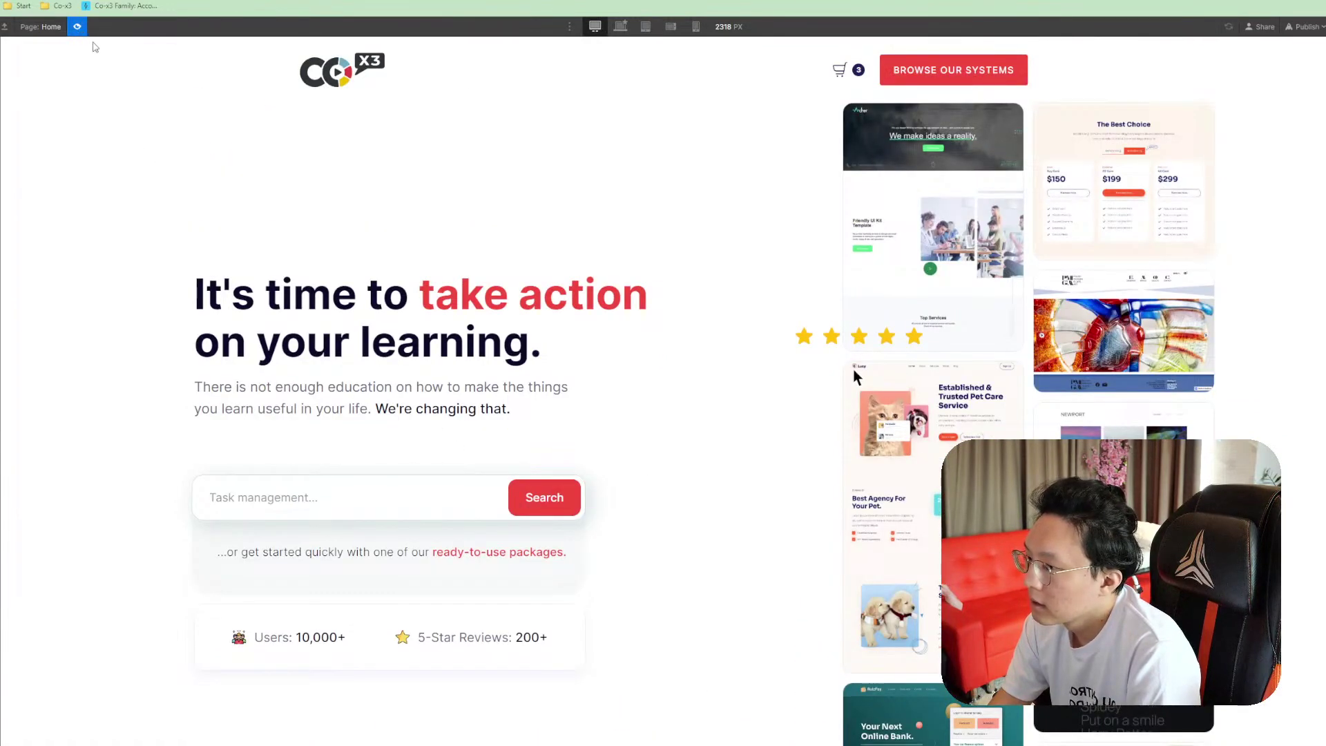
key(shift+p)
Try removing the space block between the hero paragraph and the search form, and restore it
click(469, 407)
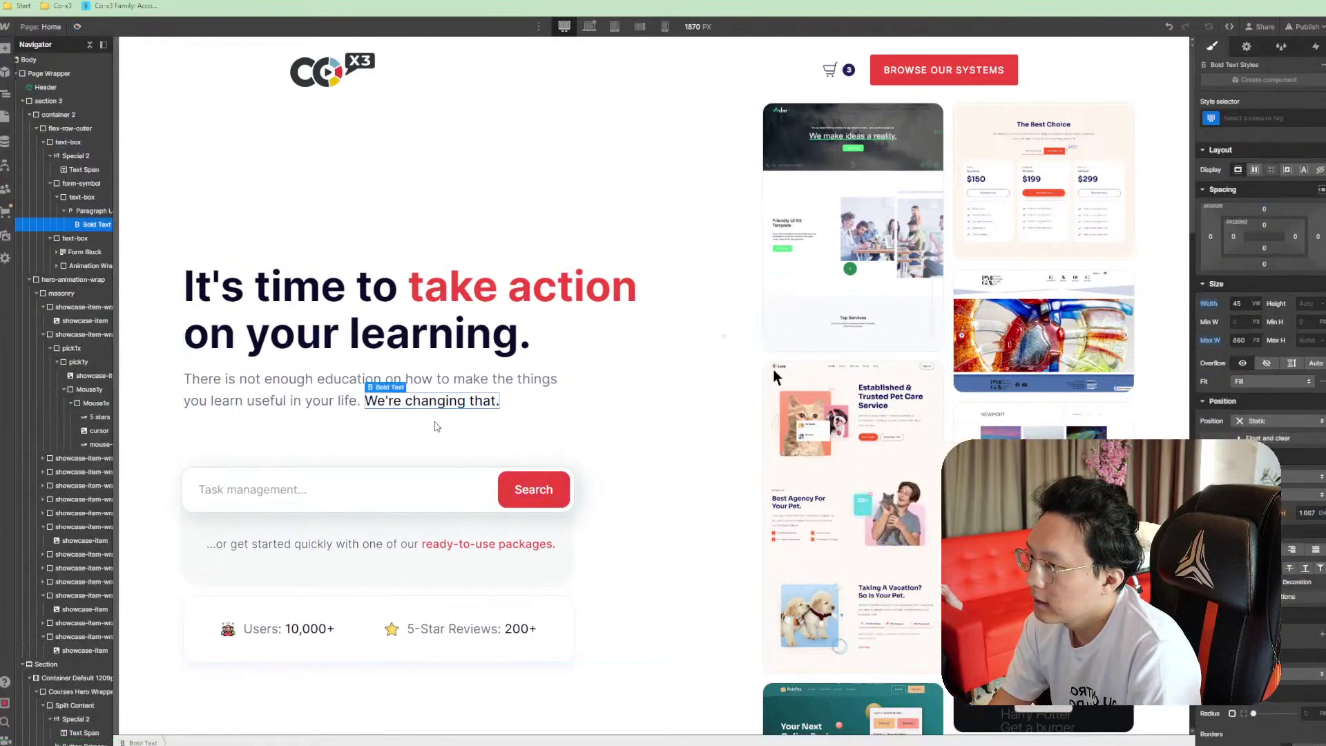
click(437, 426)
key(ctrl+v)
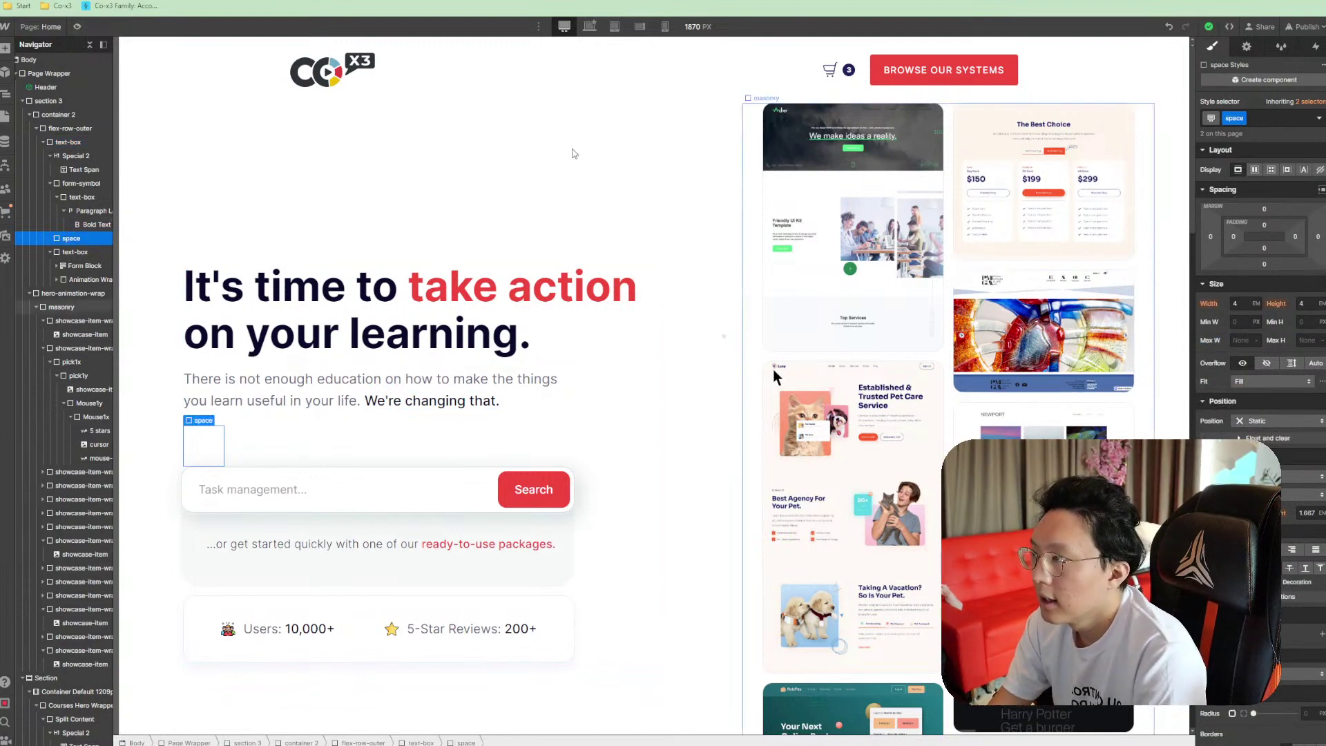
Preview the rearranged hero together with the packages and testimonial sections below it, and return to editing
click(77, 26)
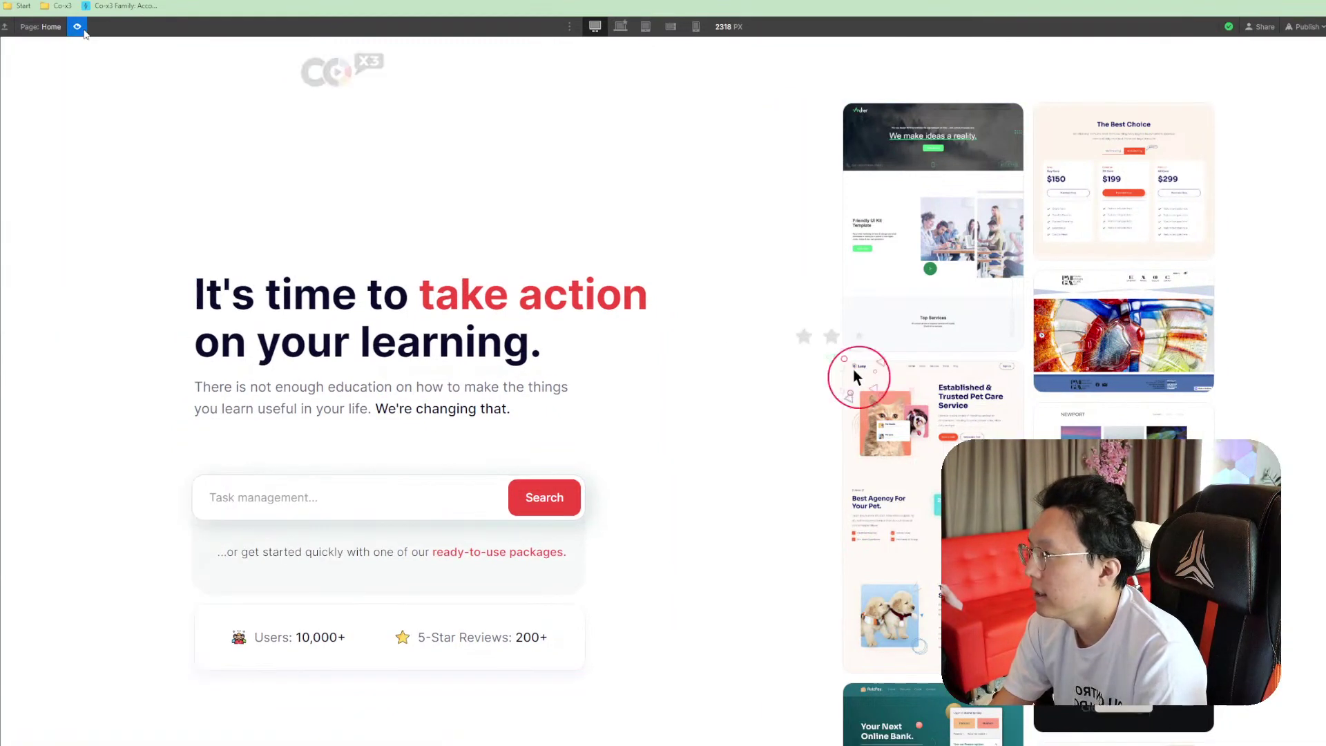
scroll(617, 388, down, 3)
scroll(616, 388, up, 3)
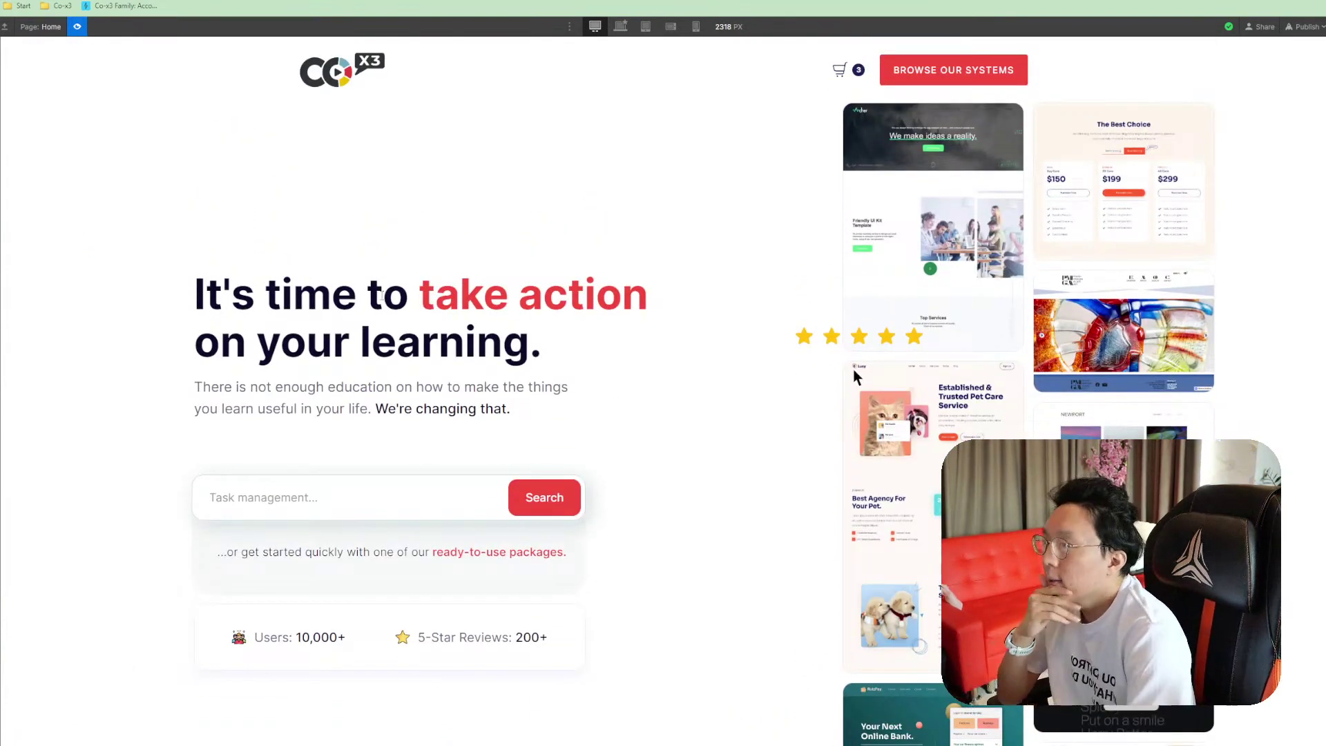
scroll(403, 290, down, 3)
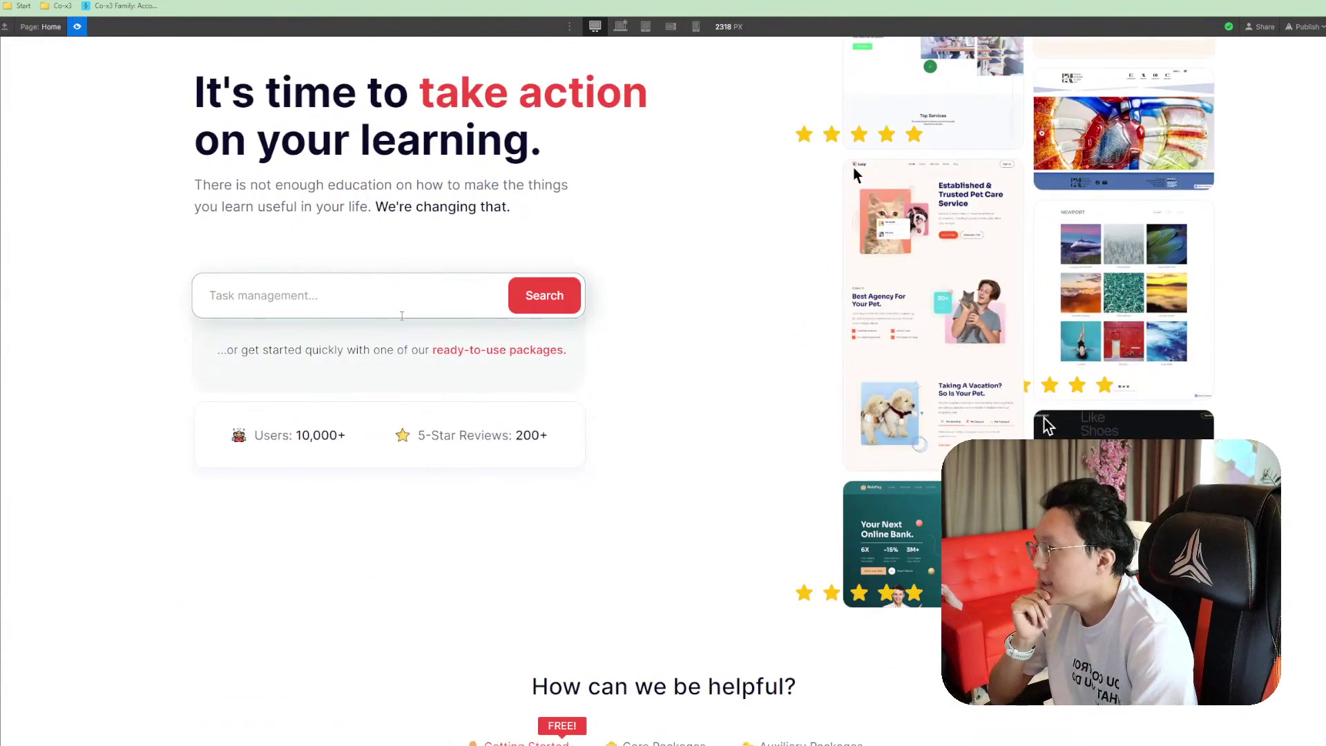
scroll(394, 311, down, 8)
scroll(899, 417, down, 7)
scroll(899, 417, up, 15)
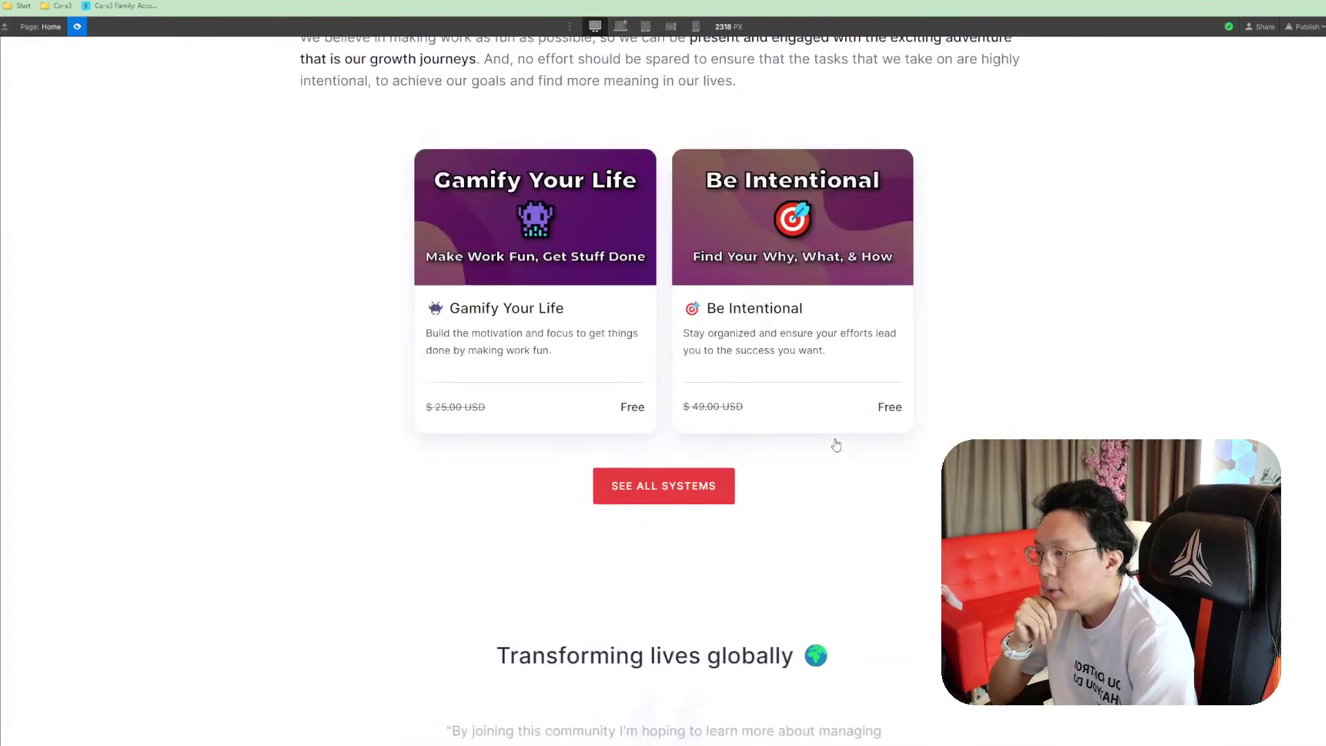
scroll(740, 291, down, 6)
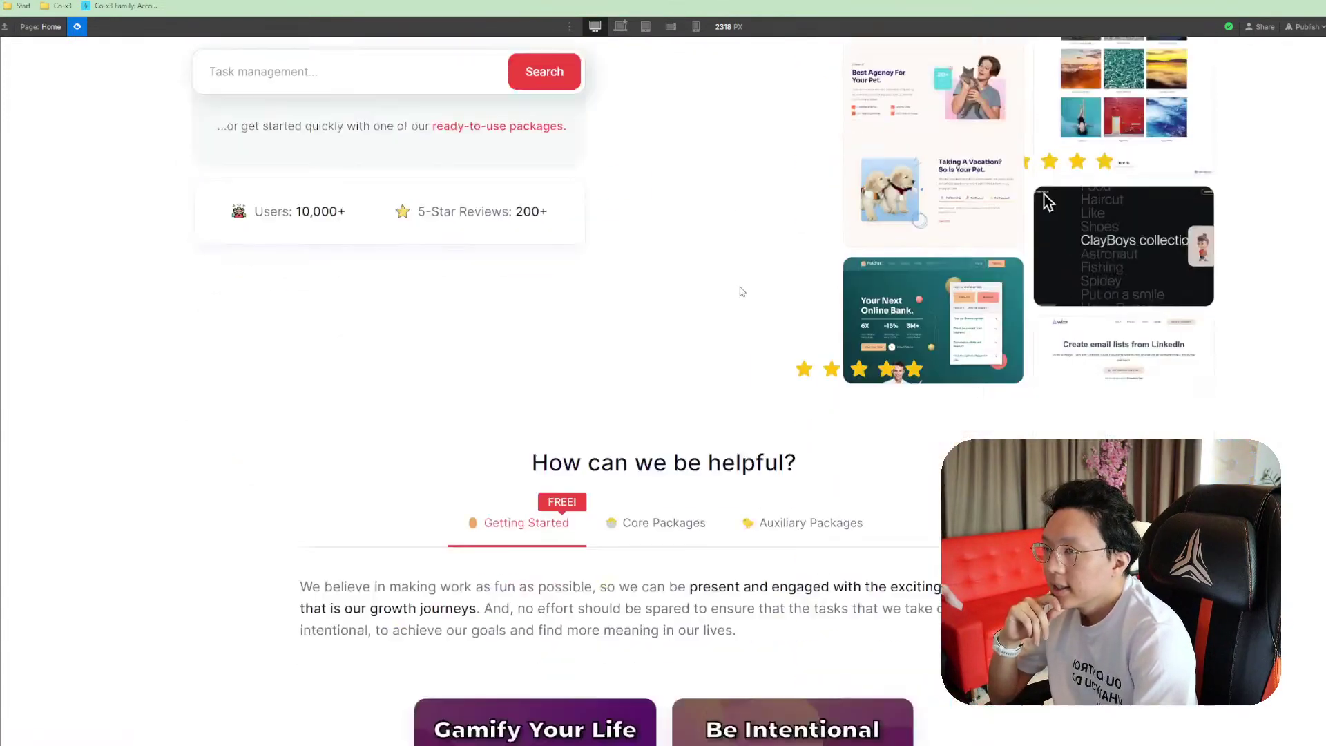
scroll(740, 293, up, 6)
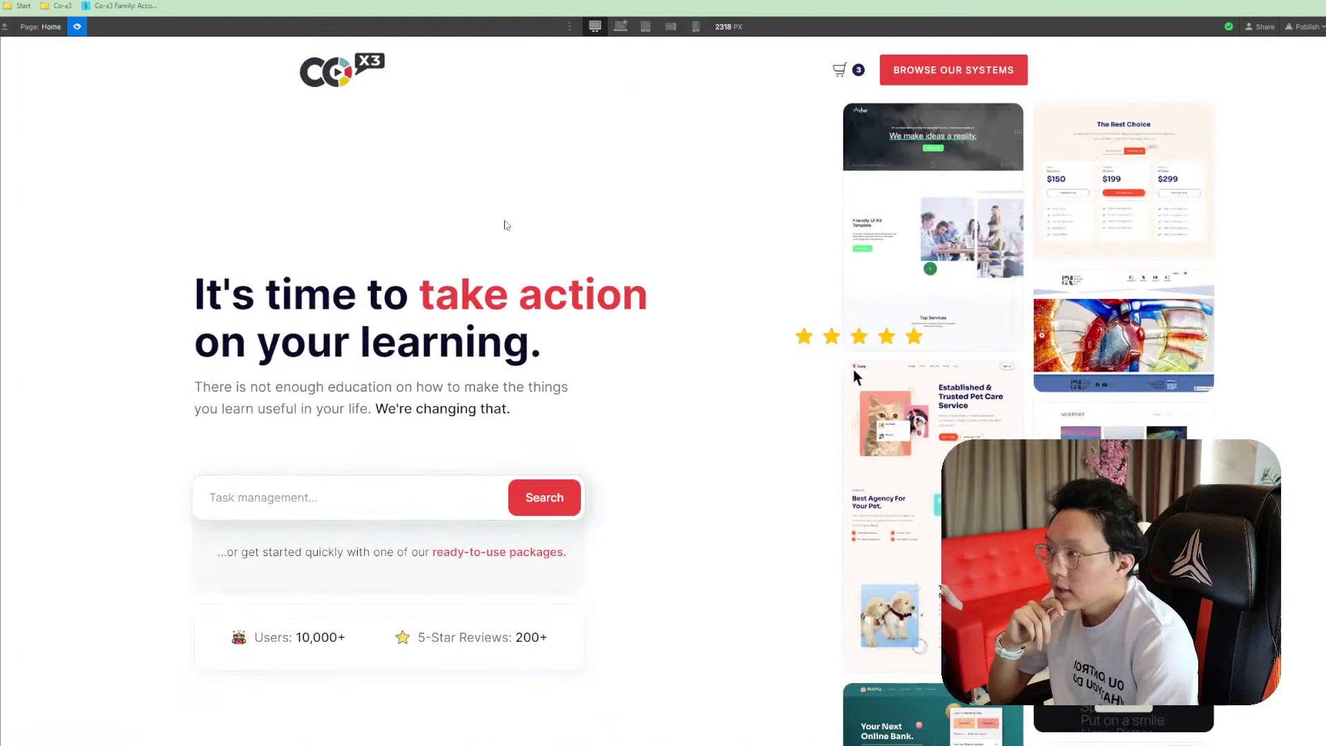
key(ctrl+shift+p)
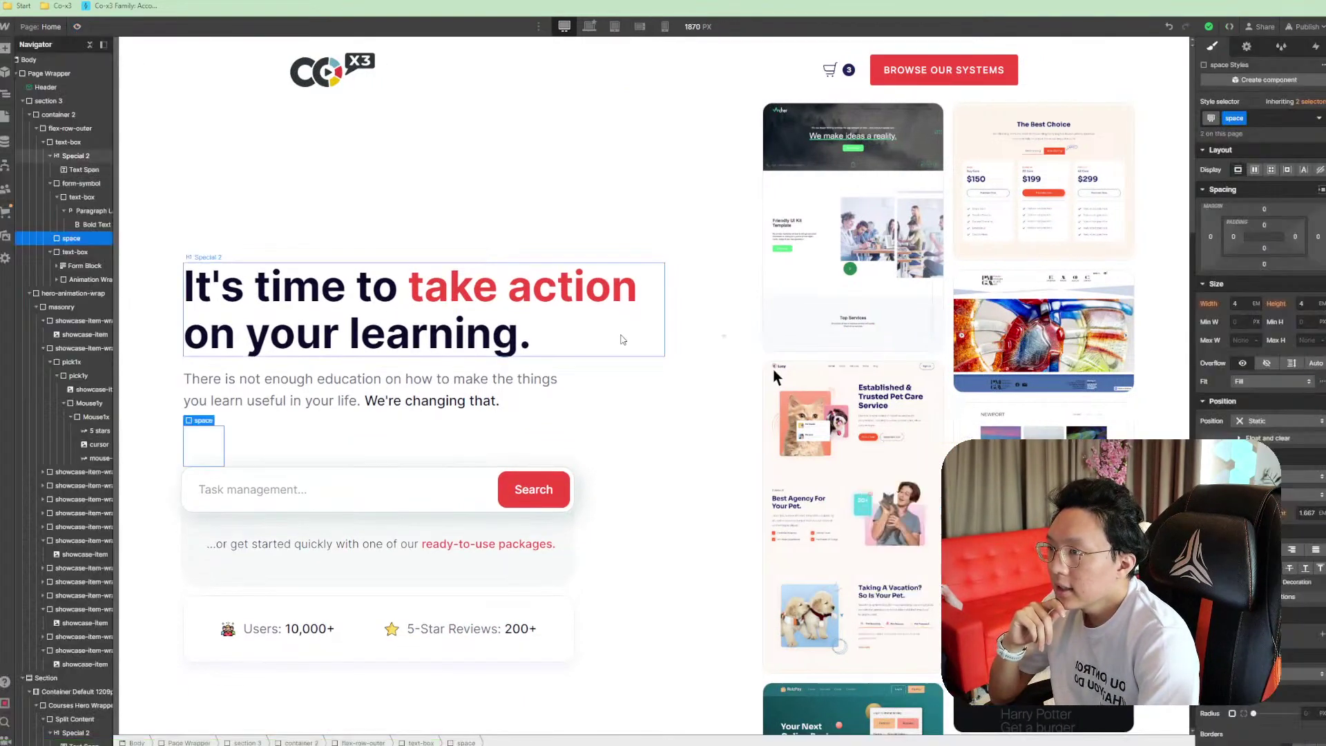
Examine the spacing and flow of the home page sections from the hero down to "Let's do it together."
scroll(622, 335, down, 5)
scroll(622, 445, up, 5)
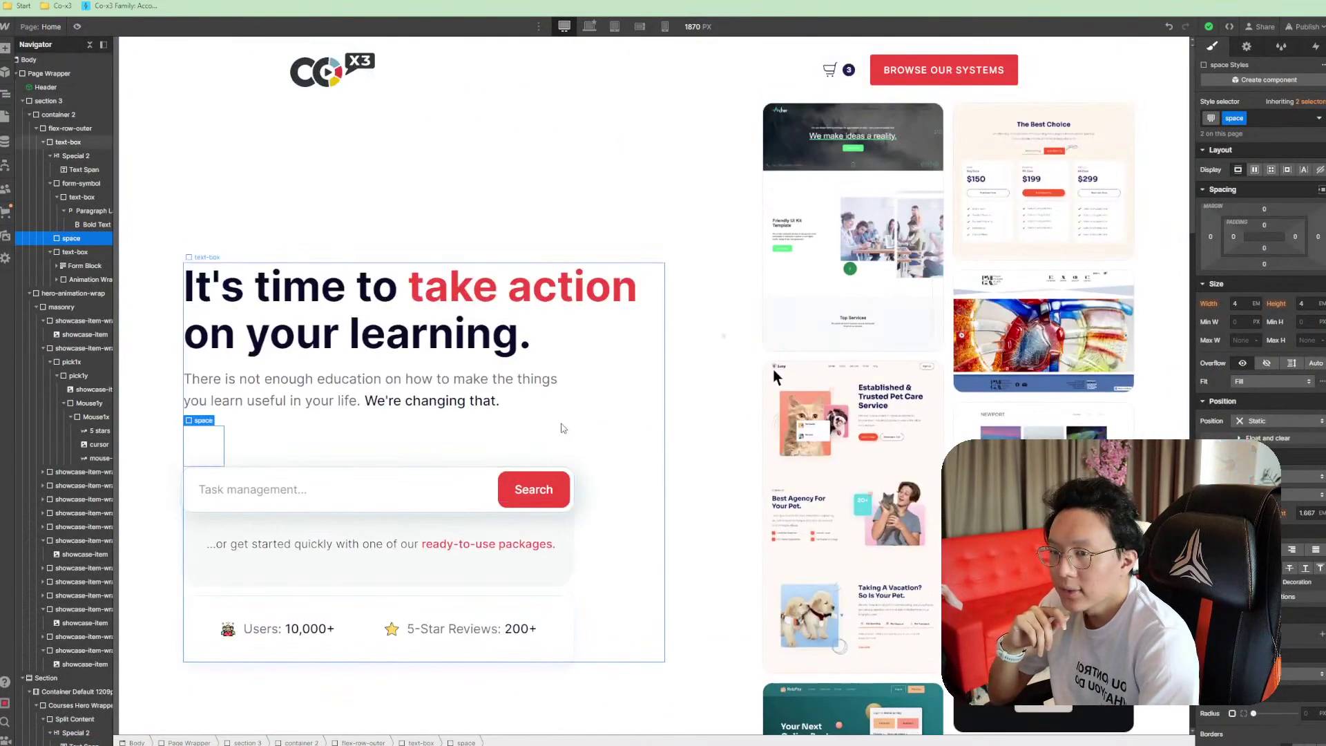
scroll(638, 441, down, 5)
scroll(638, 441, down, 15)
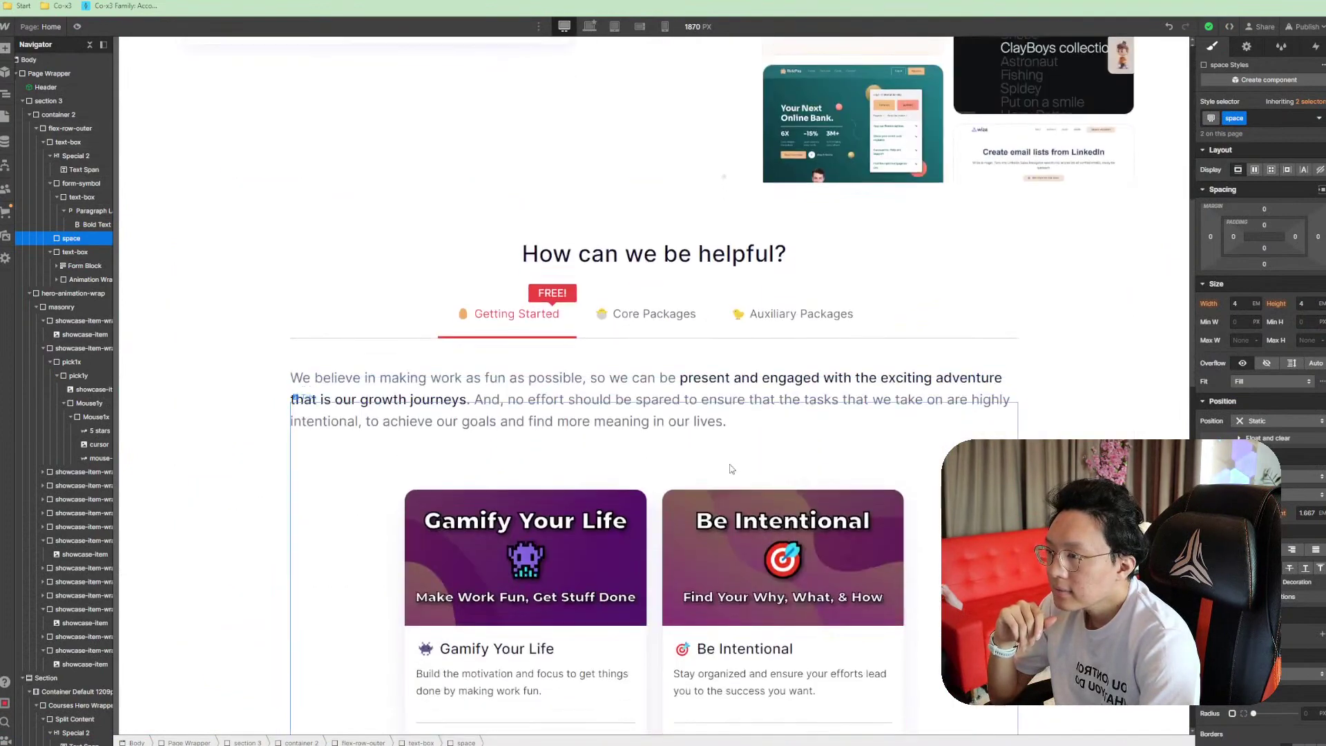
scroll(860, 433, up, 5)
scroll(860, 433, up, 2)
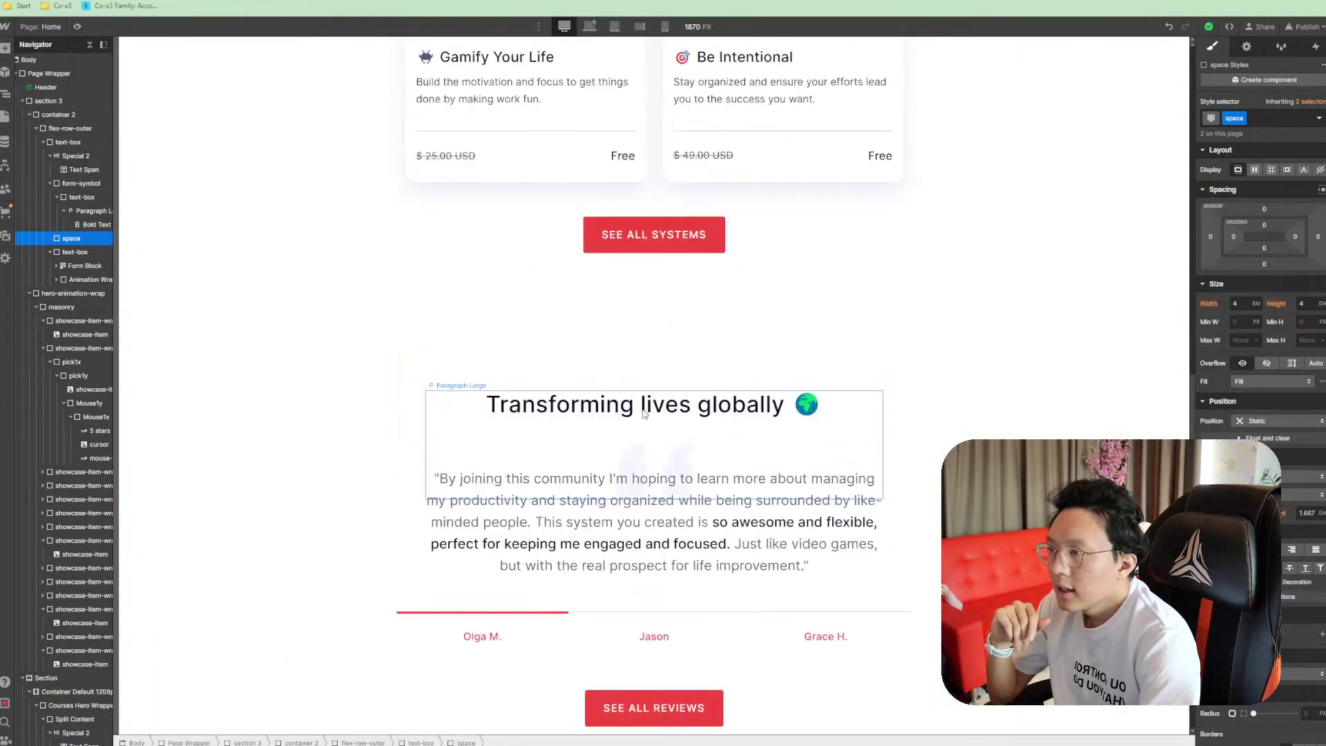
scroll(567, 363, down, 4)
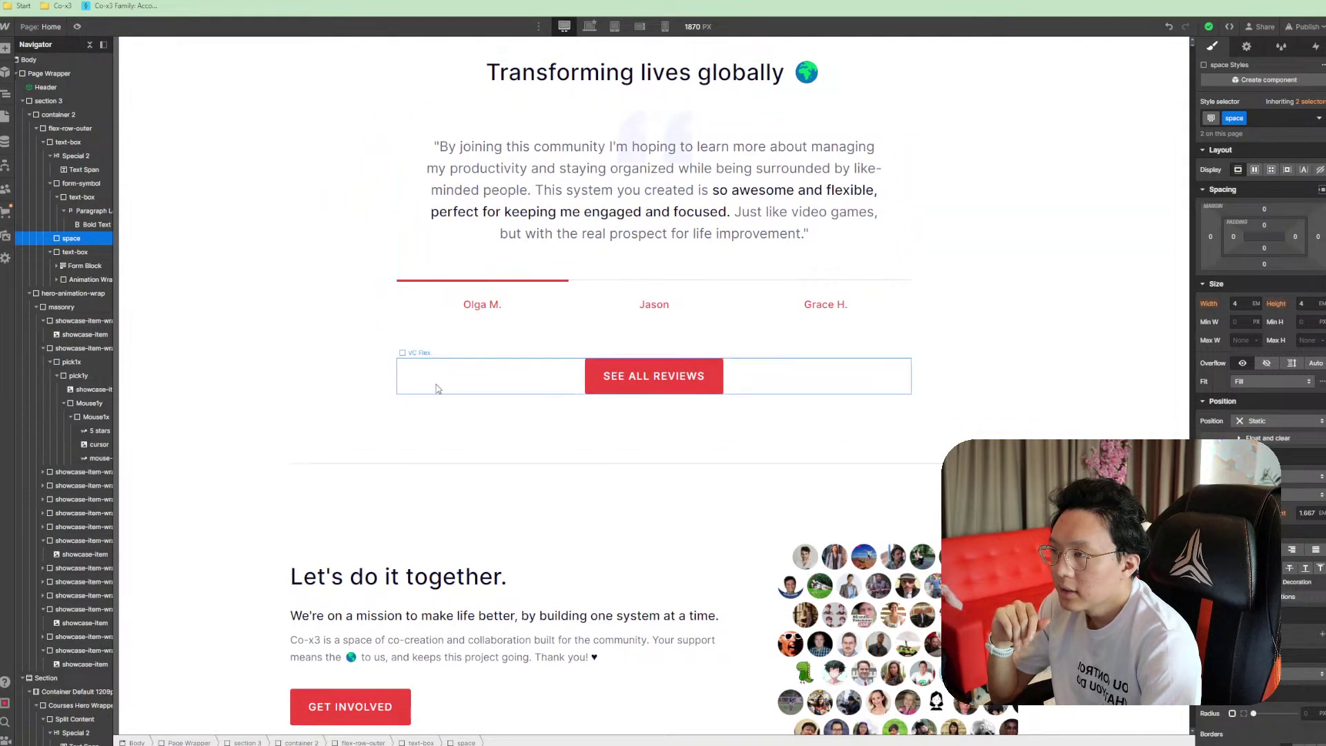
scroll(924, 405, up, 5)
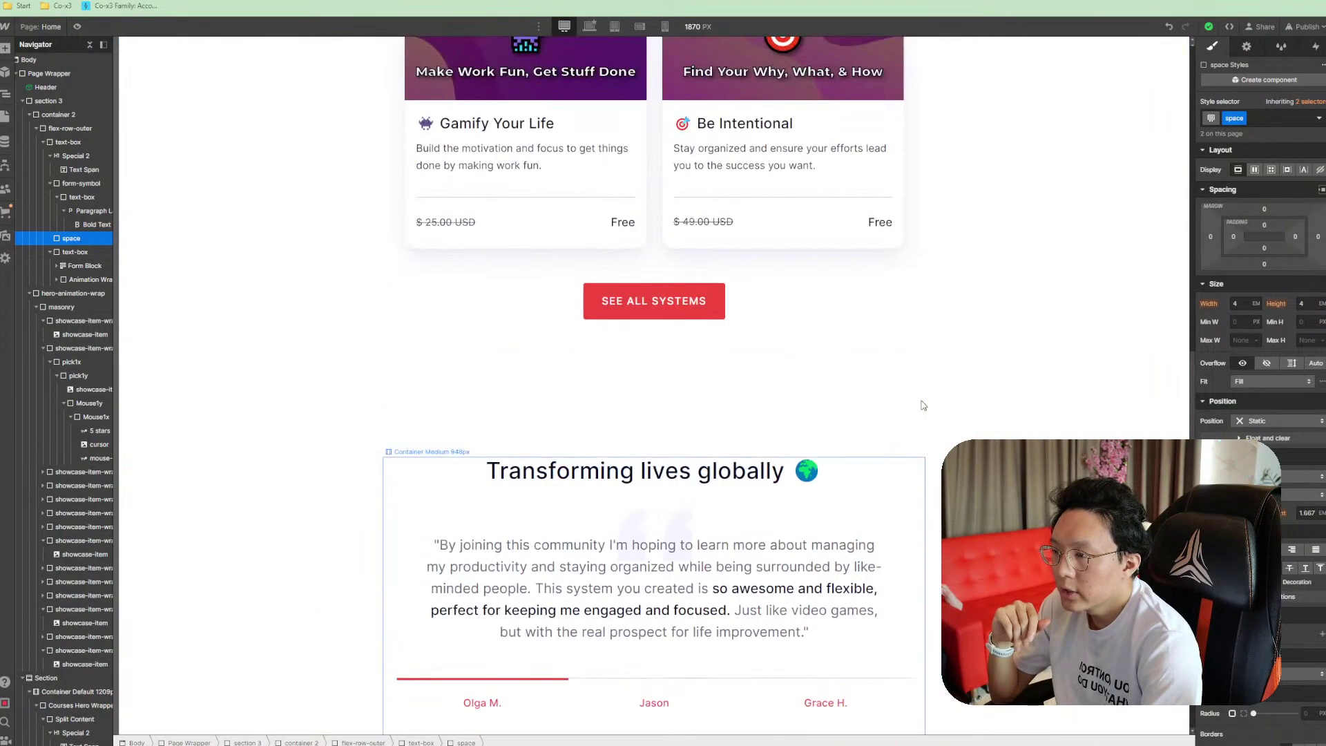
scroll(924, 406, up, 12)
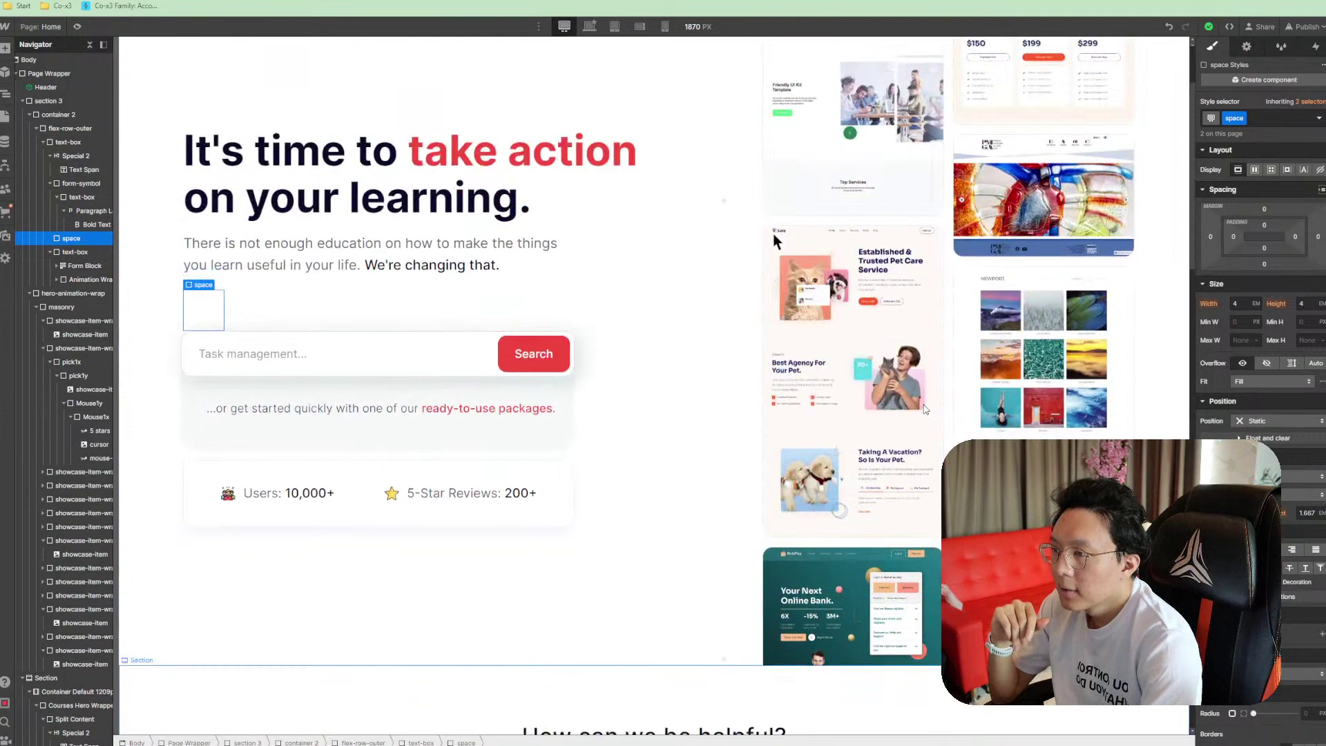
scroll(925, 409, up, 2)
Inspect the styles of the hero's Paragraph Large and the gray flex-row-left beneath the search field
click(660, 408)
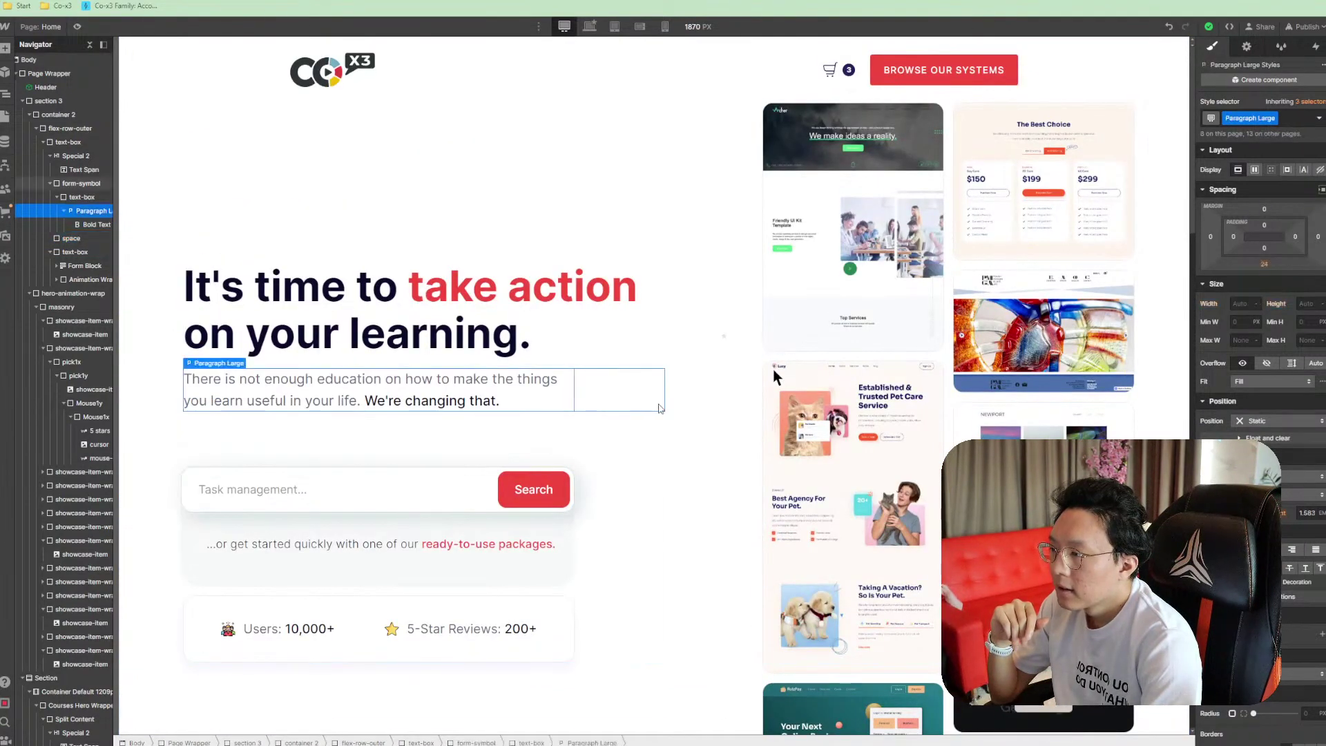
click(659, 405)
click(541, 569)
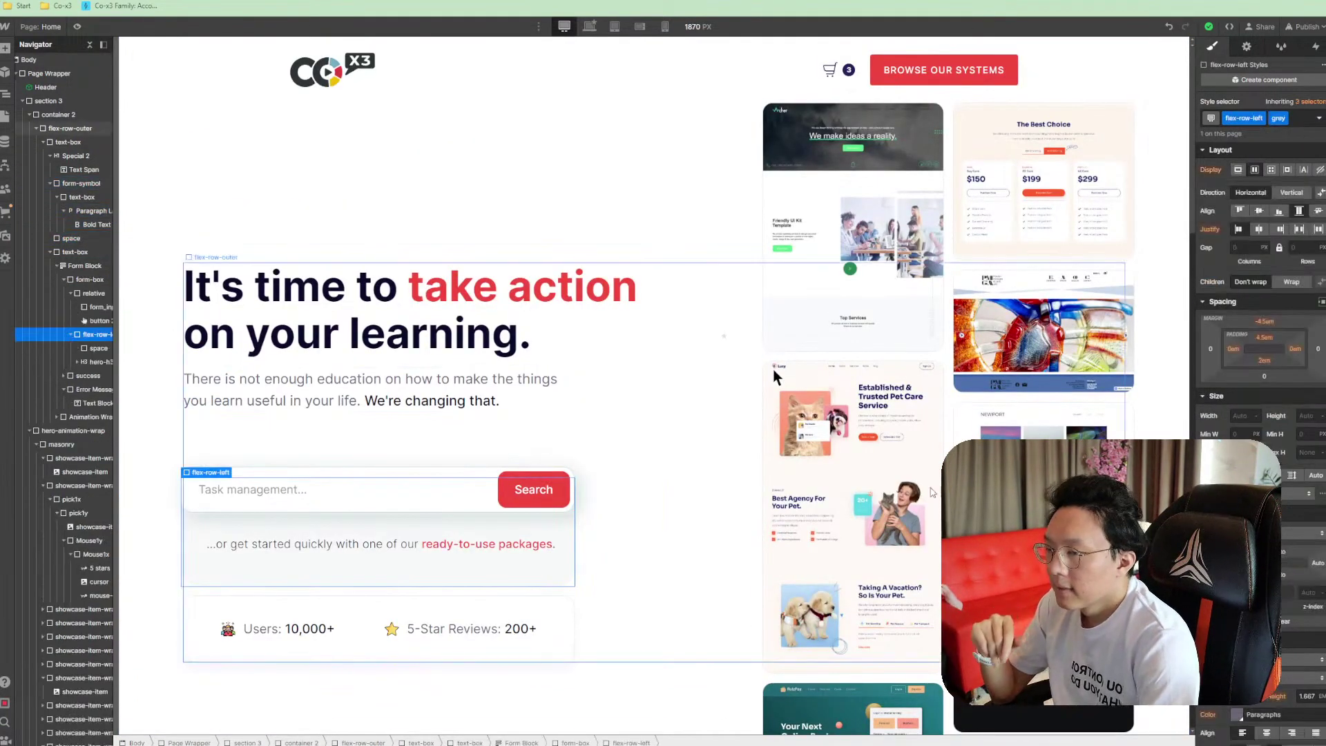
Try a white background color on the gray flex-row-left beneath the search field
scroll(1261, 311, down, 8)
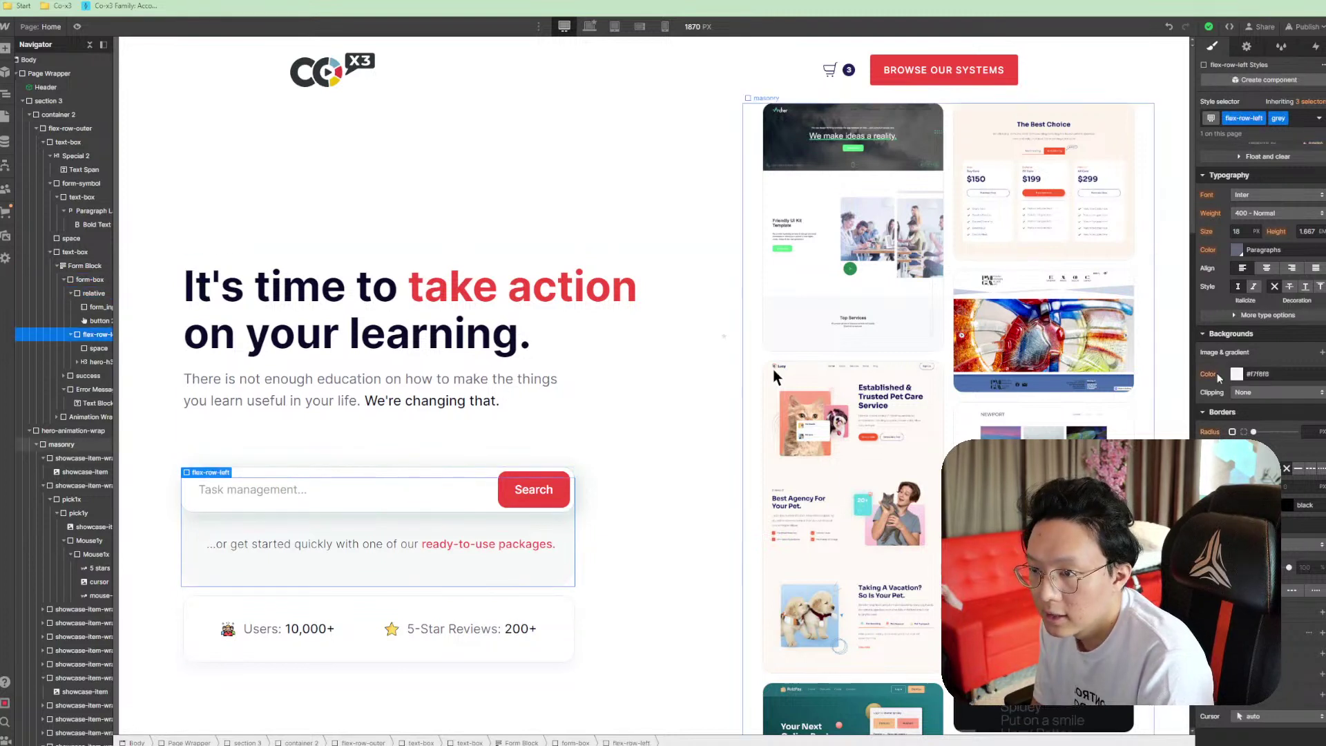
click(1237, 374)
drag(1218, 404, 1135, 302)
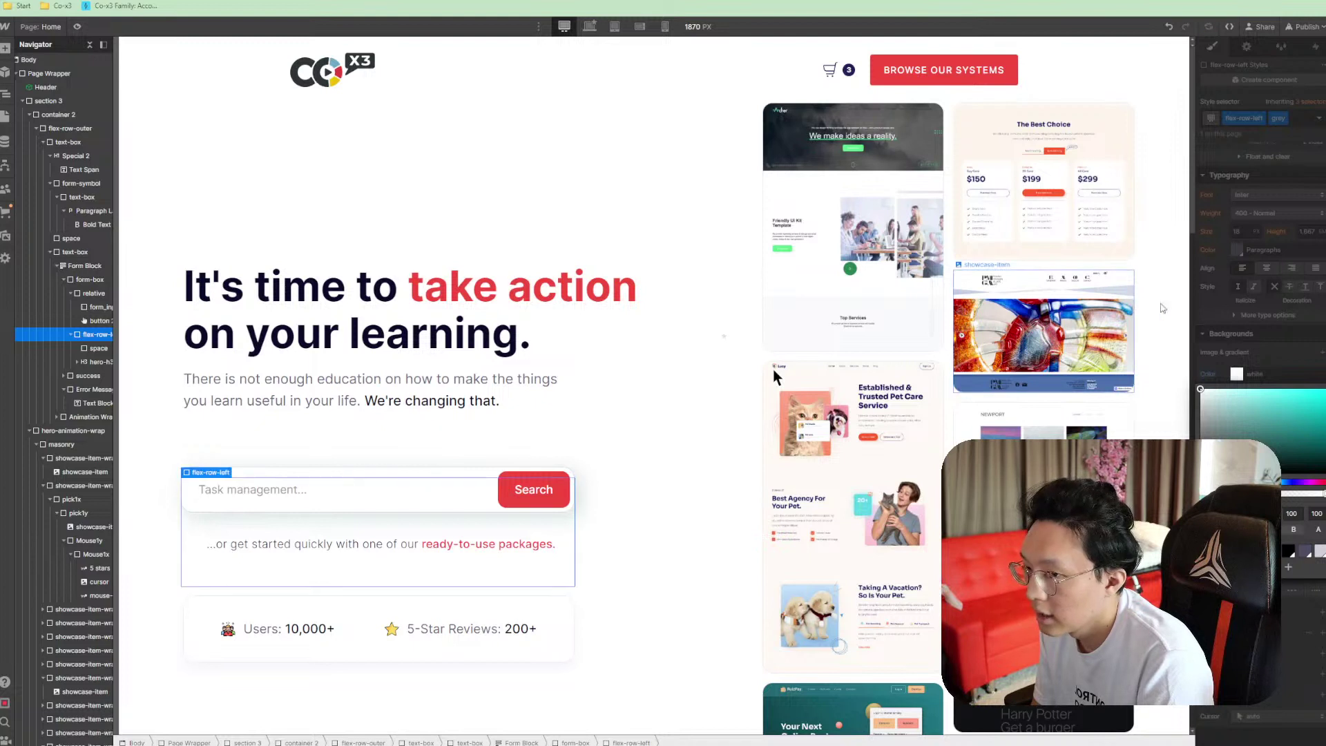
key(Escape)
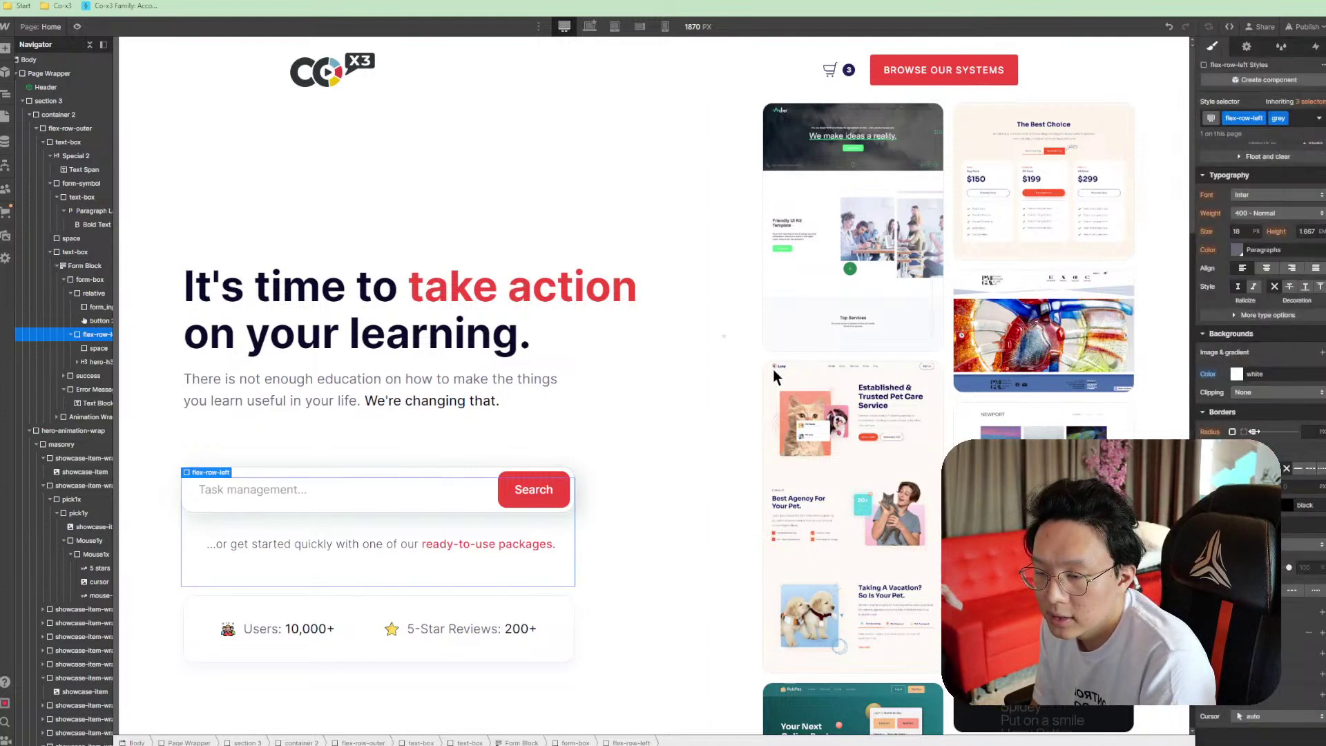
Try a black border on the flex-row-left beneath the search field, and undo it
click(1254, 431)
drag(1261, 431, 1263, 432)
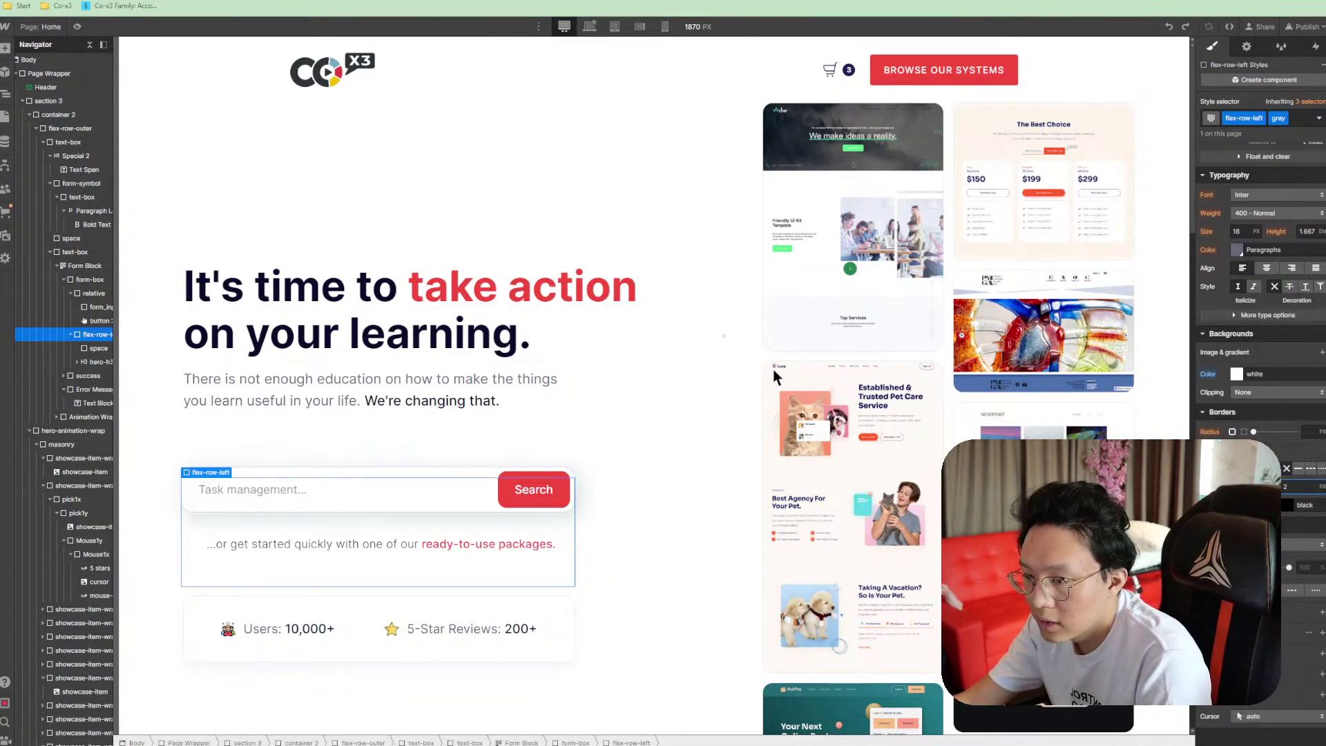
click(632, 556)
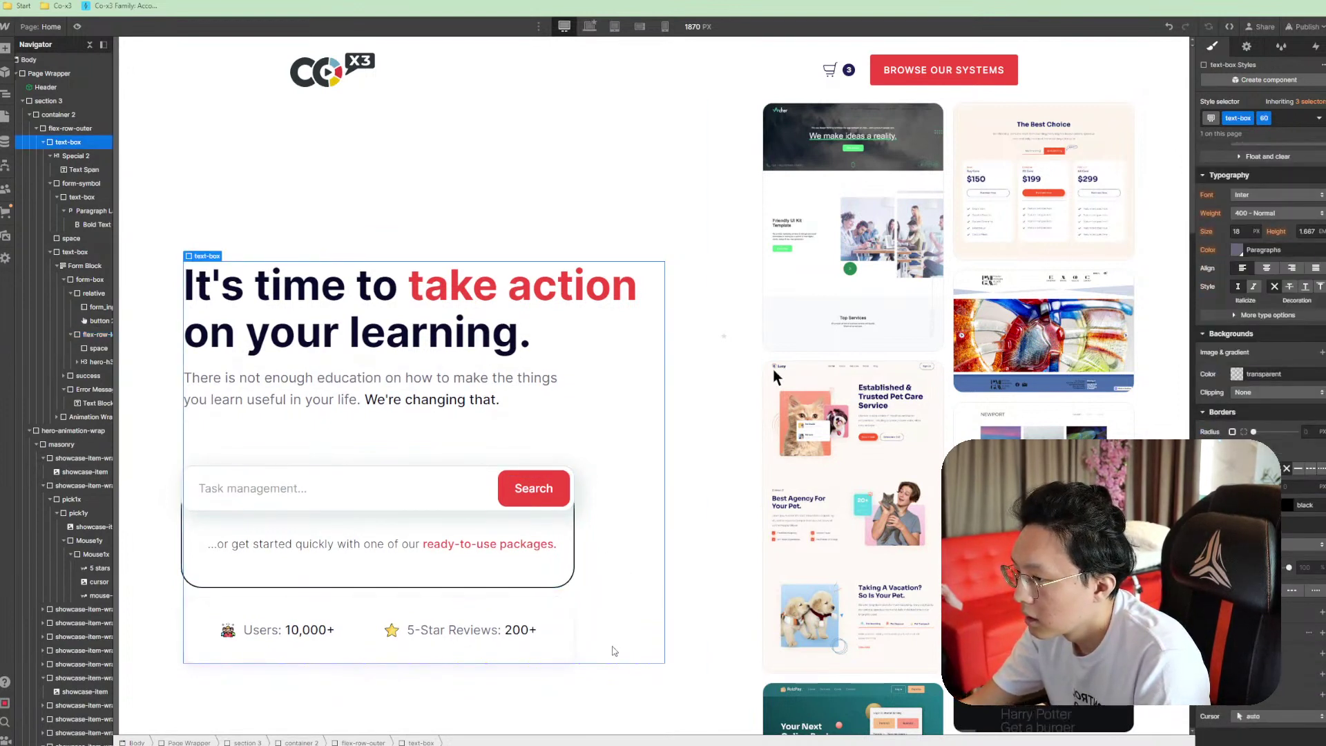
key(ctrl+z)
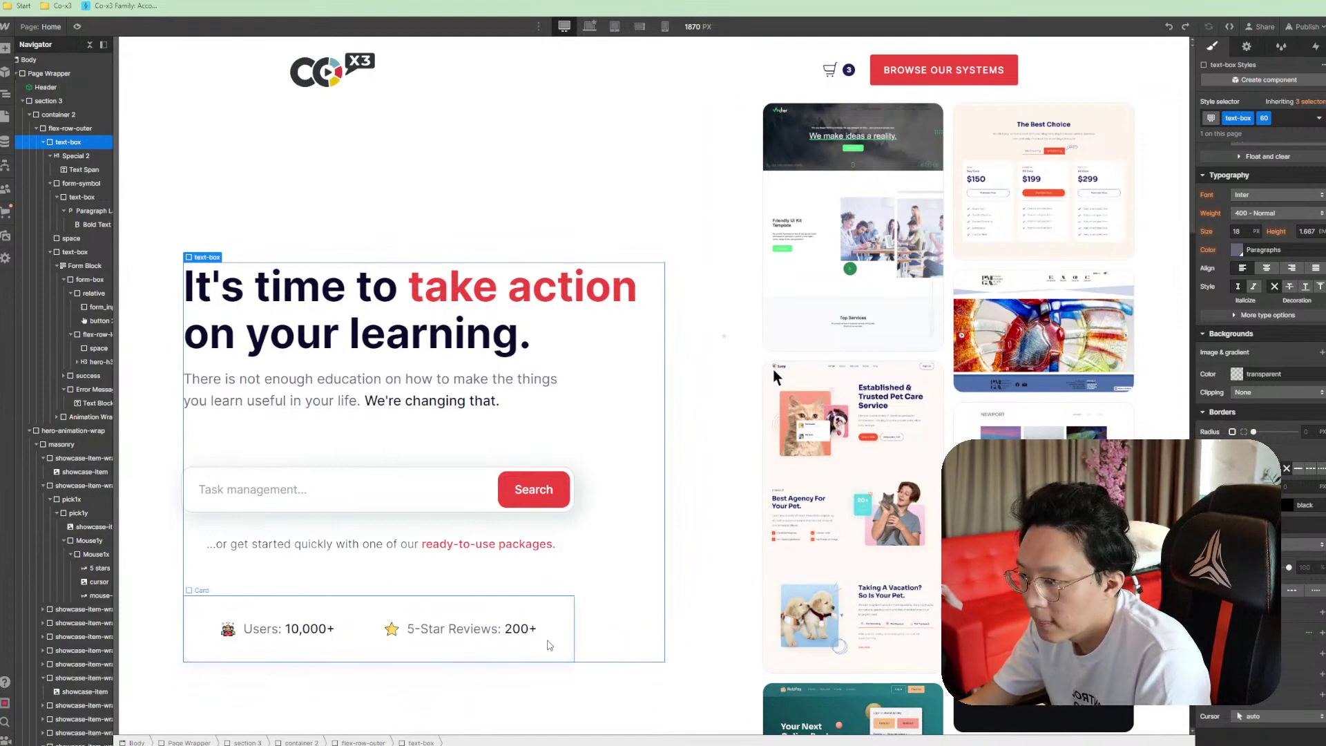
Compare the stats Card's styles with the flex-row-left, and undo the row's white background while keeping the card below the search form
click(552, 645)
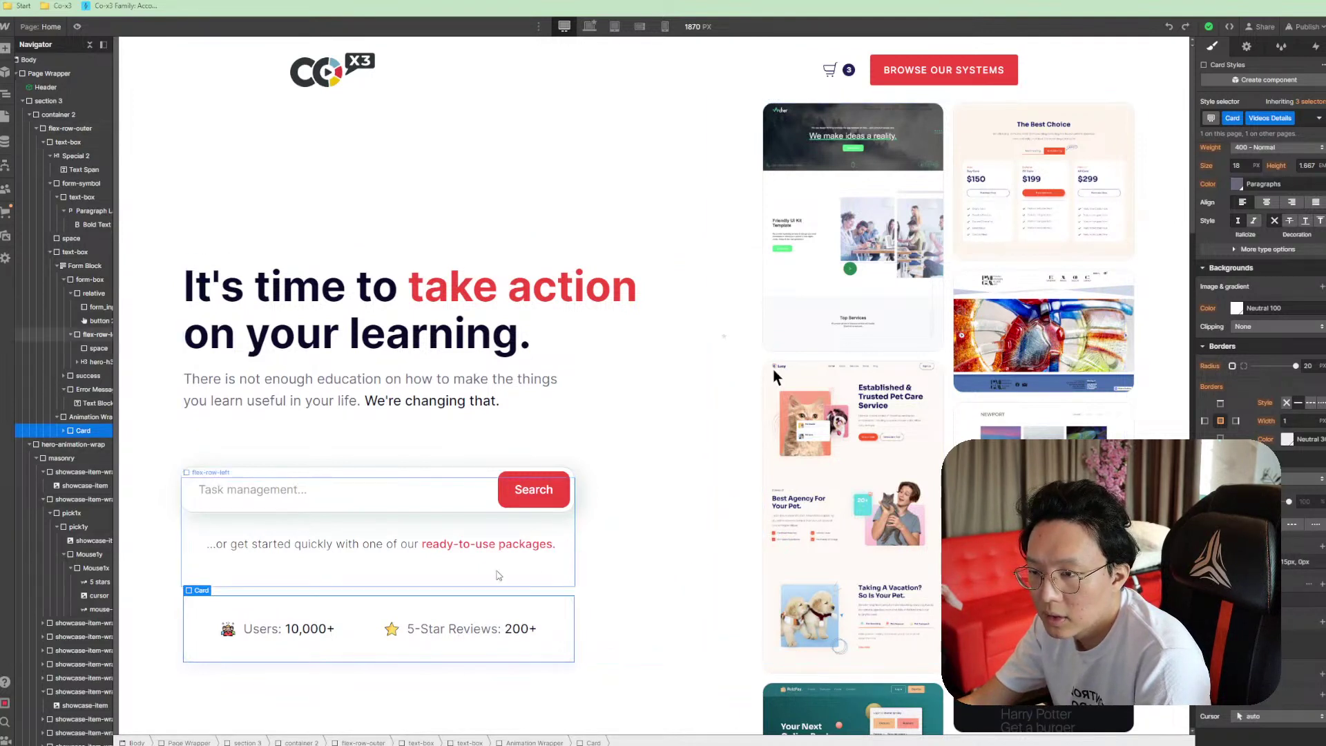
click(563, 577)
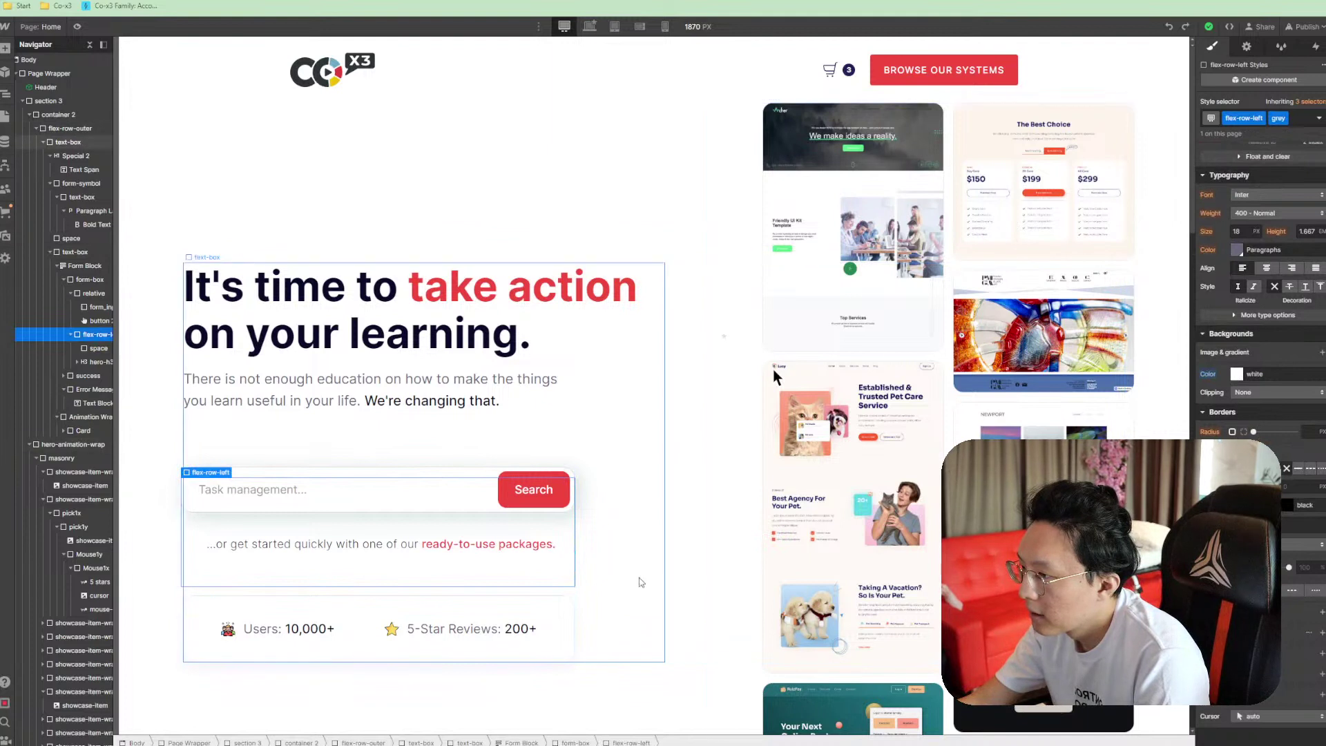
click(612, 495)
click(611, 408)
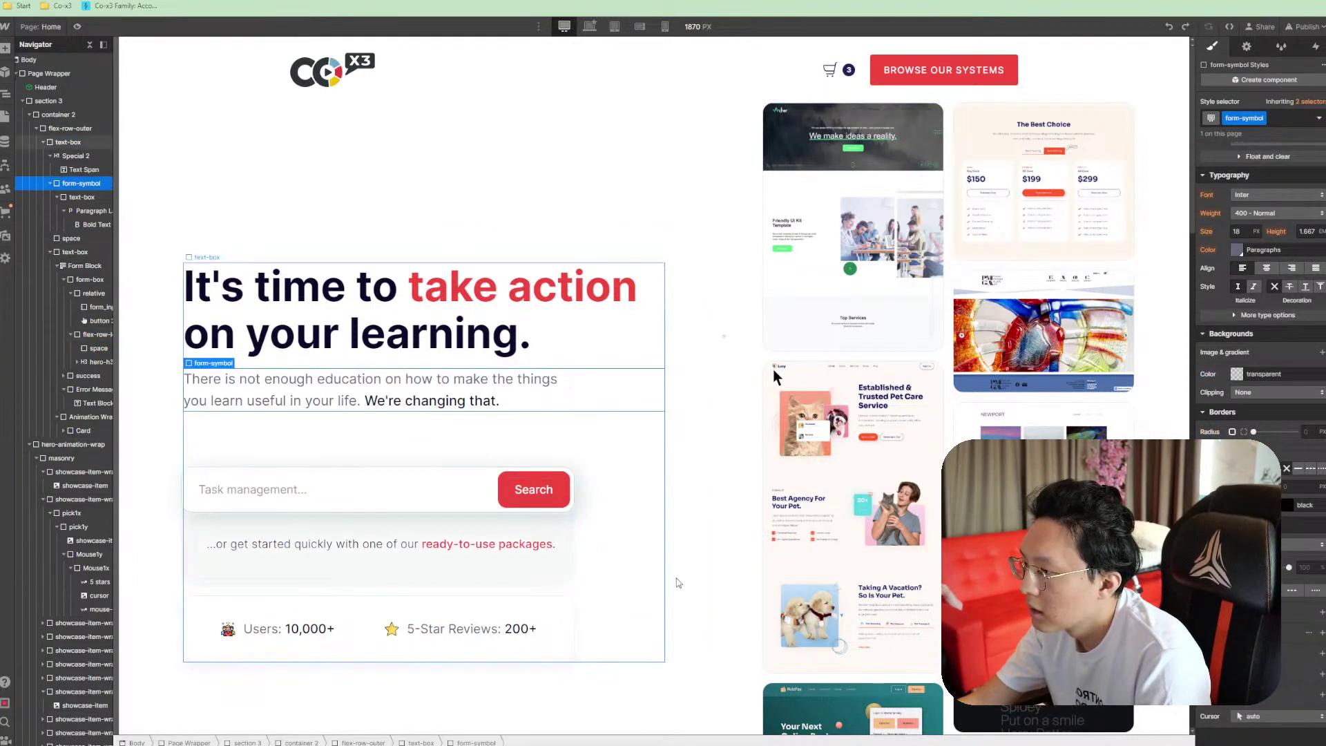
key(ctrl+z)
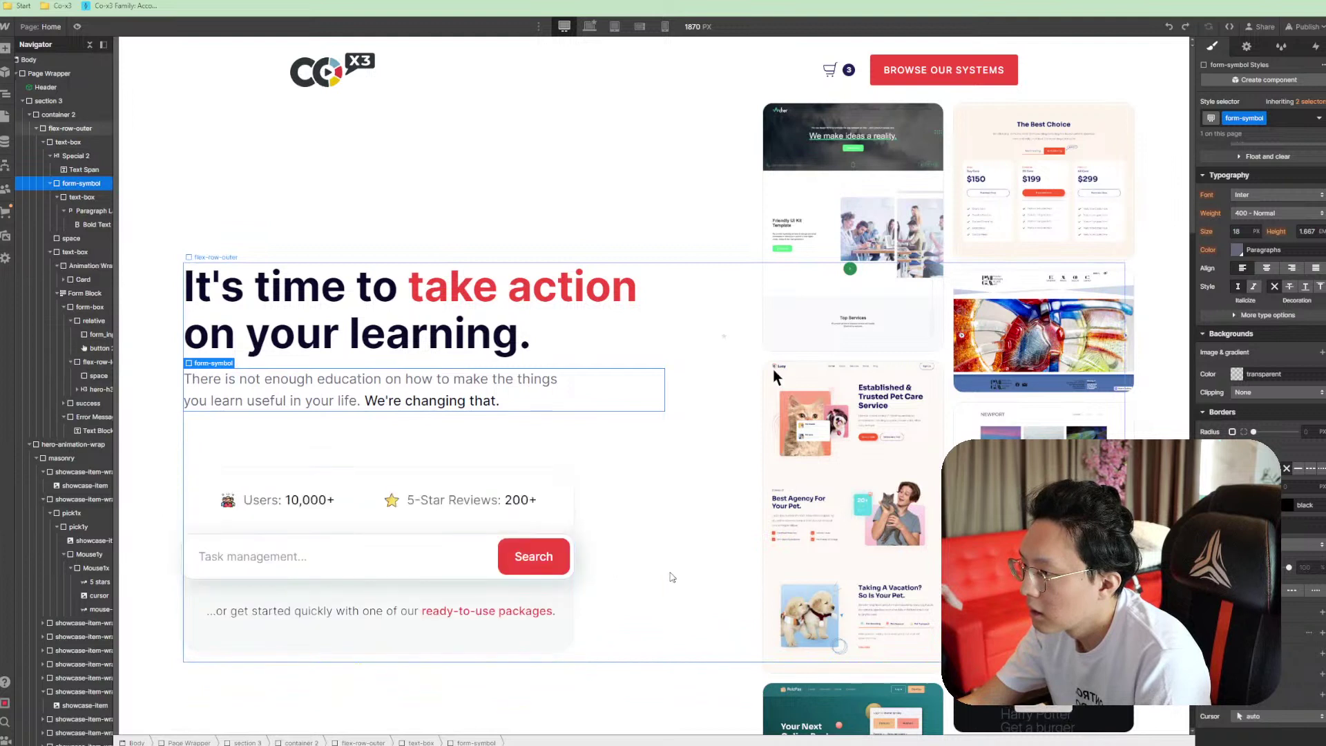
key(ctrl+shift+z)
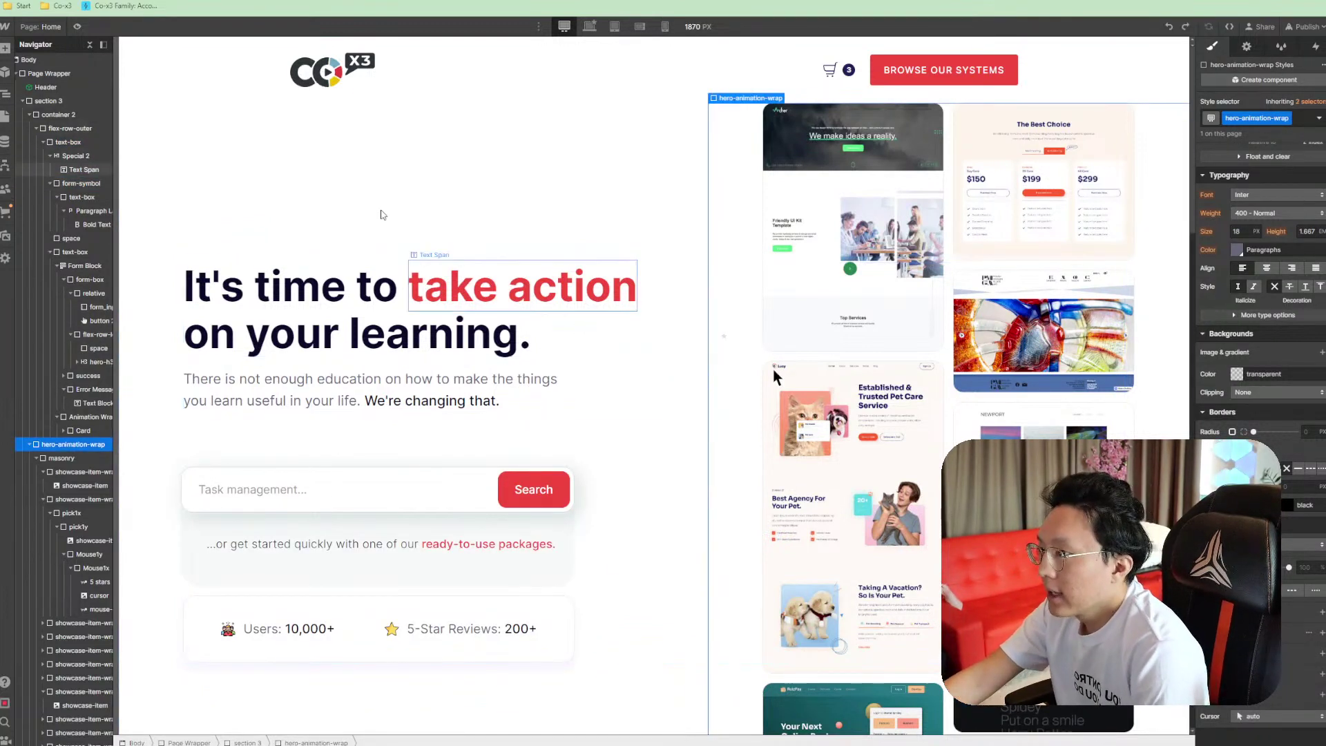
Preview the hero's spacing against the "How can we be helpful?" section, and return to editing
key(ctrl+shift+p)
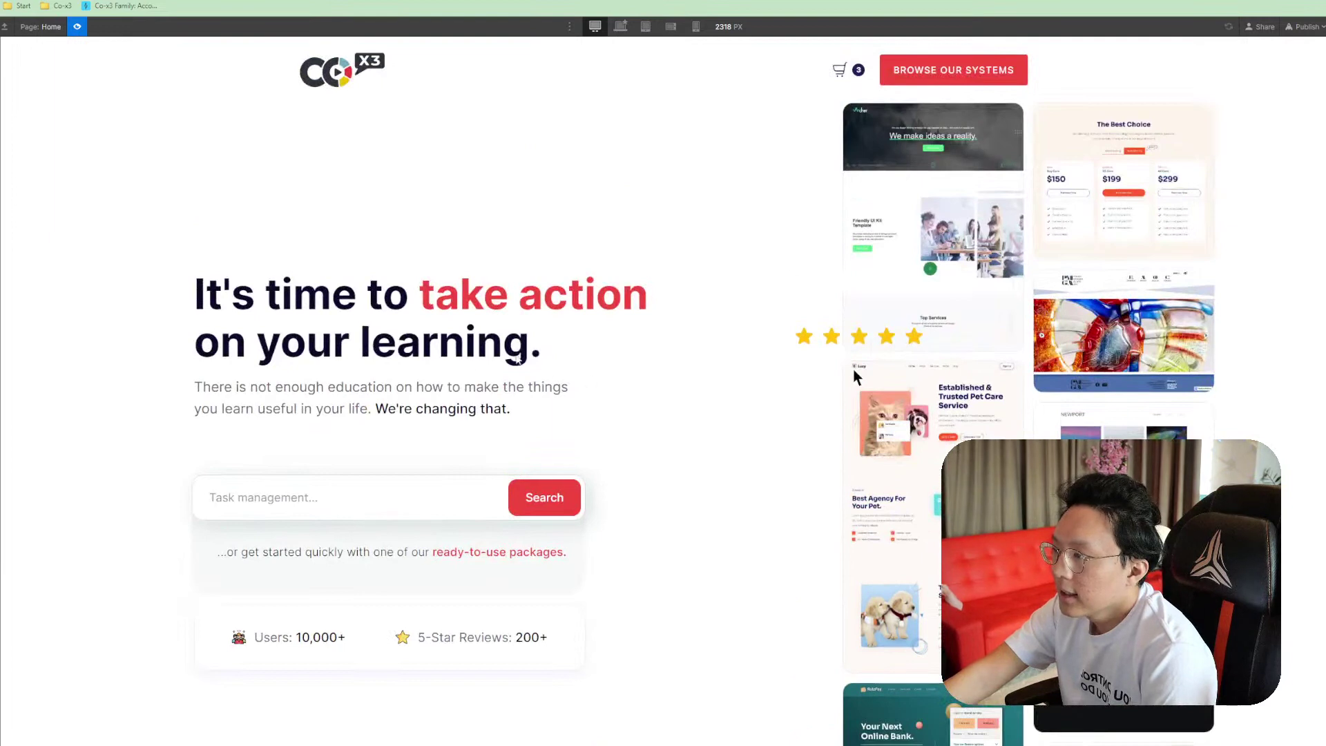
scroll(704, 408, down, 5)
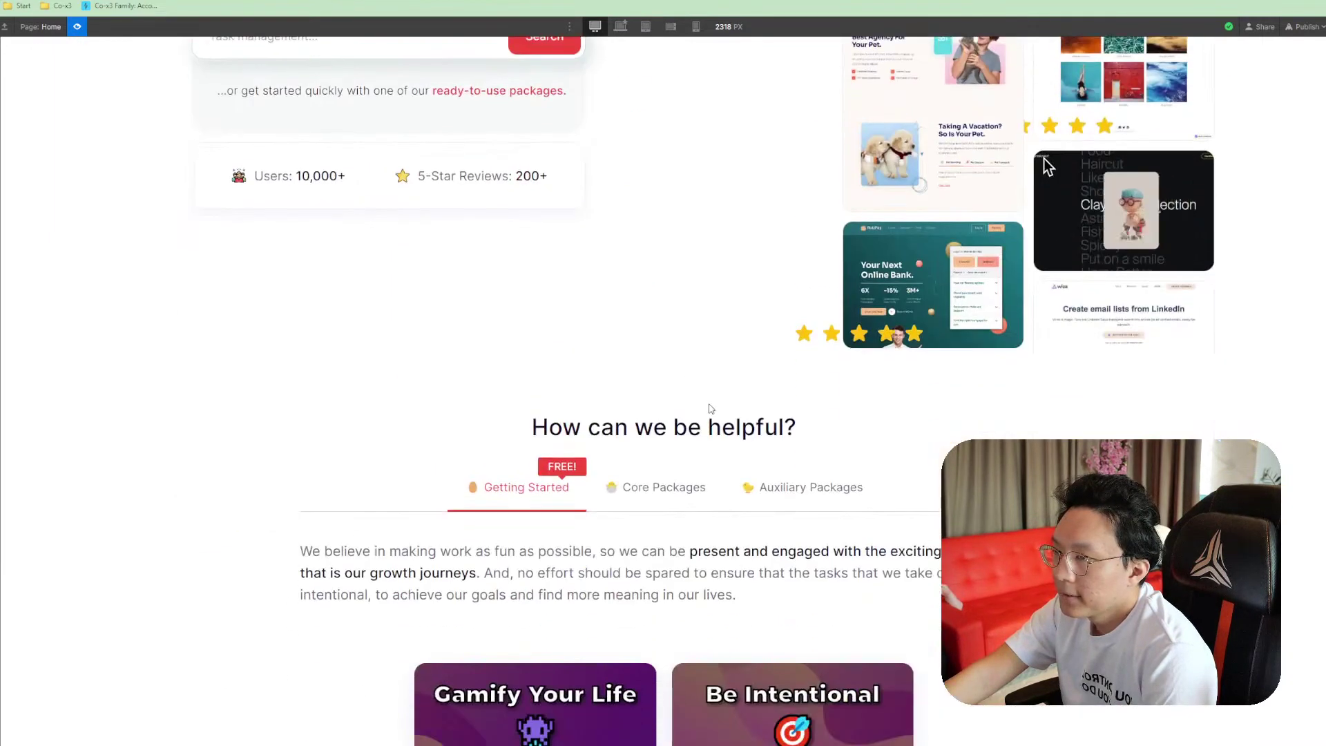
scroll(711, 409, up, 5)
drag(223, 567, 175, 397)
click(676, 576)
click(661, 465)
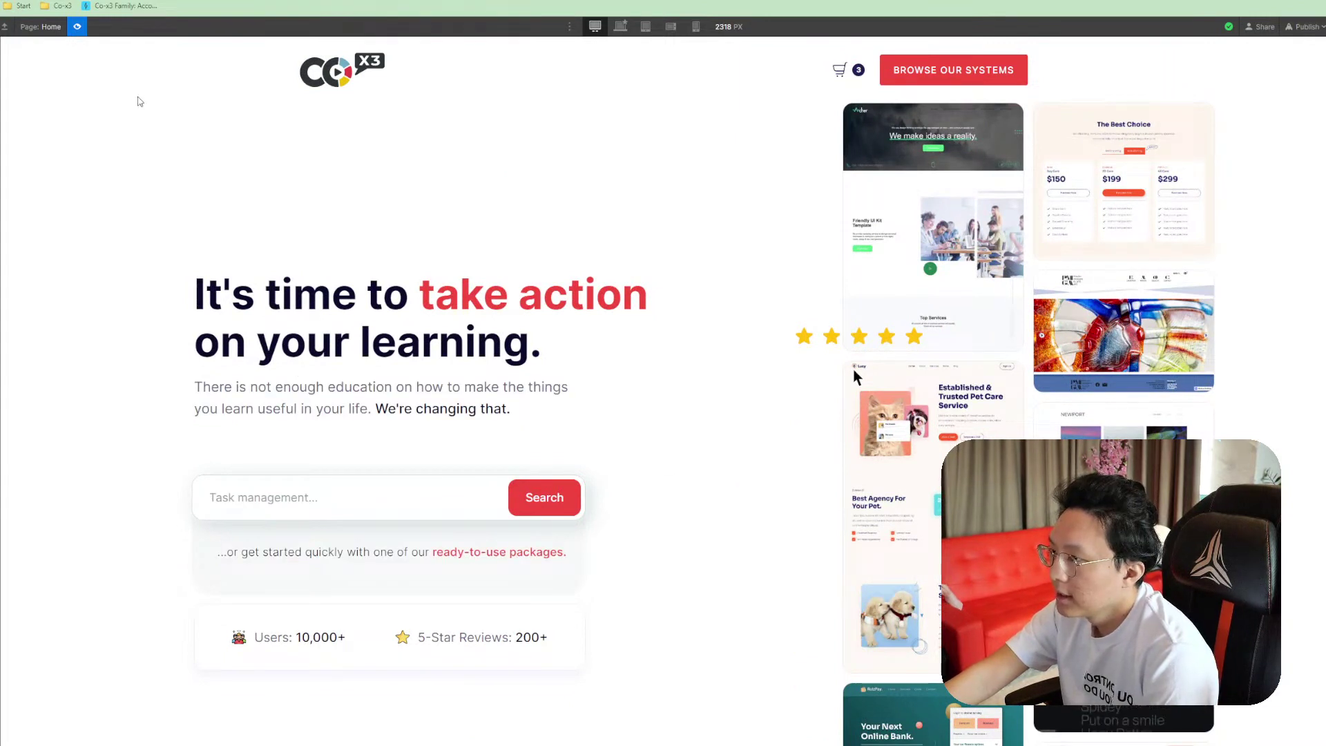
key(Escape)
Set the height of the space block between the hero paragraph and the search form to 3 em
click(207, 446)
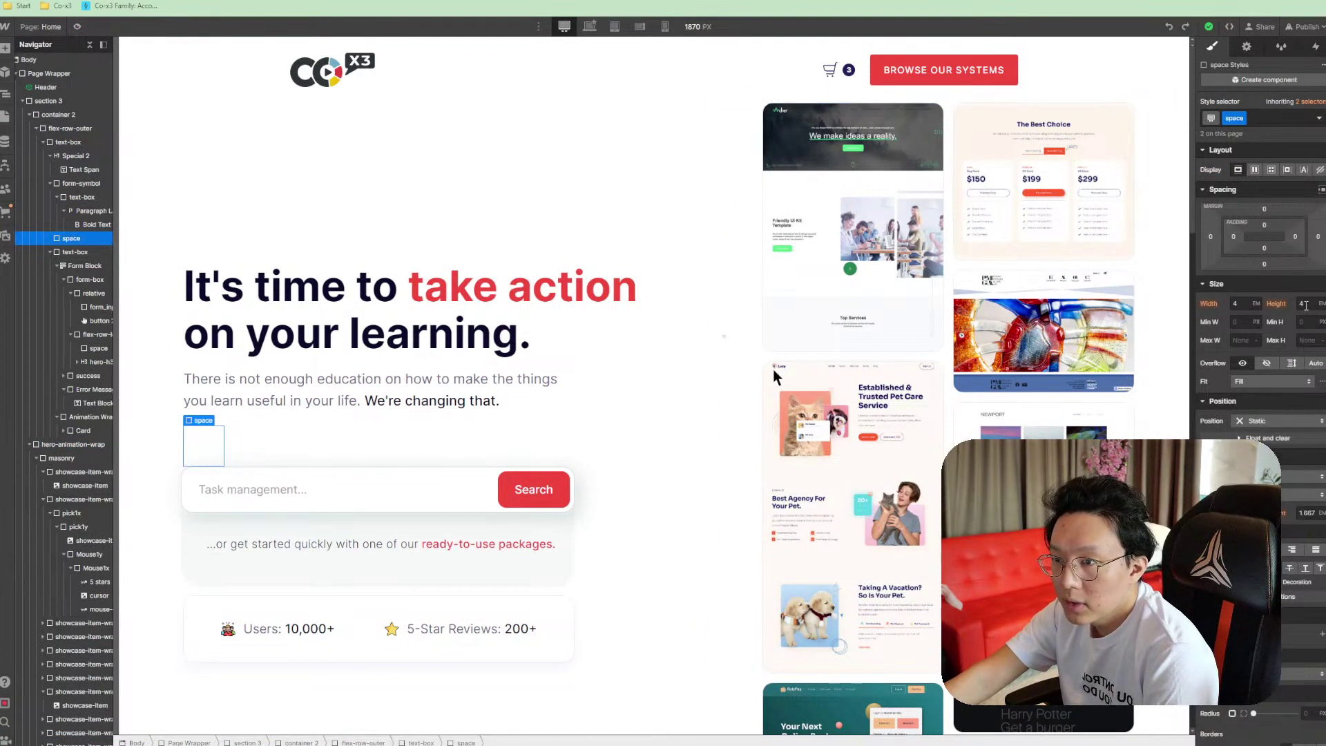
click(1313, 308)
text(3)
key(Return)
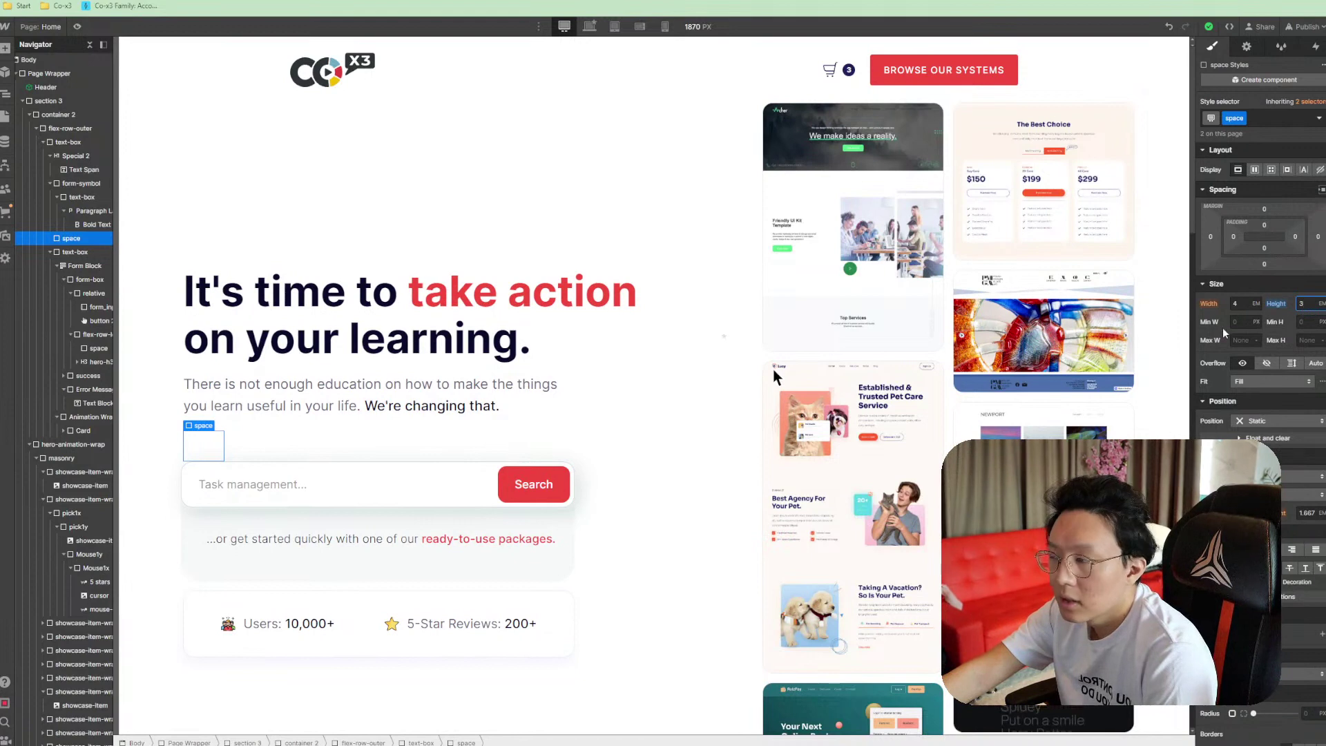
Try a height of 1 em for the space block above the search form, and restore the previous height
text(1)
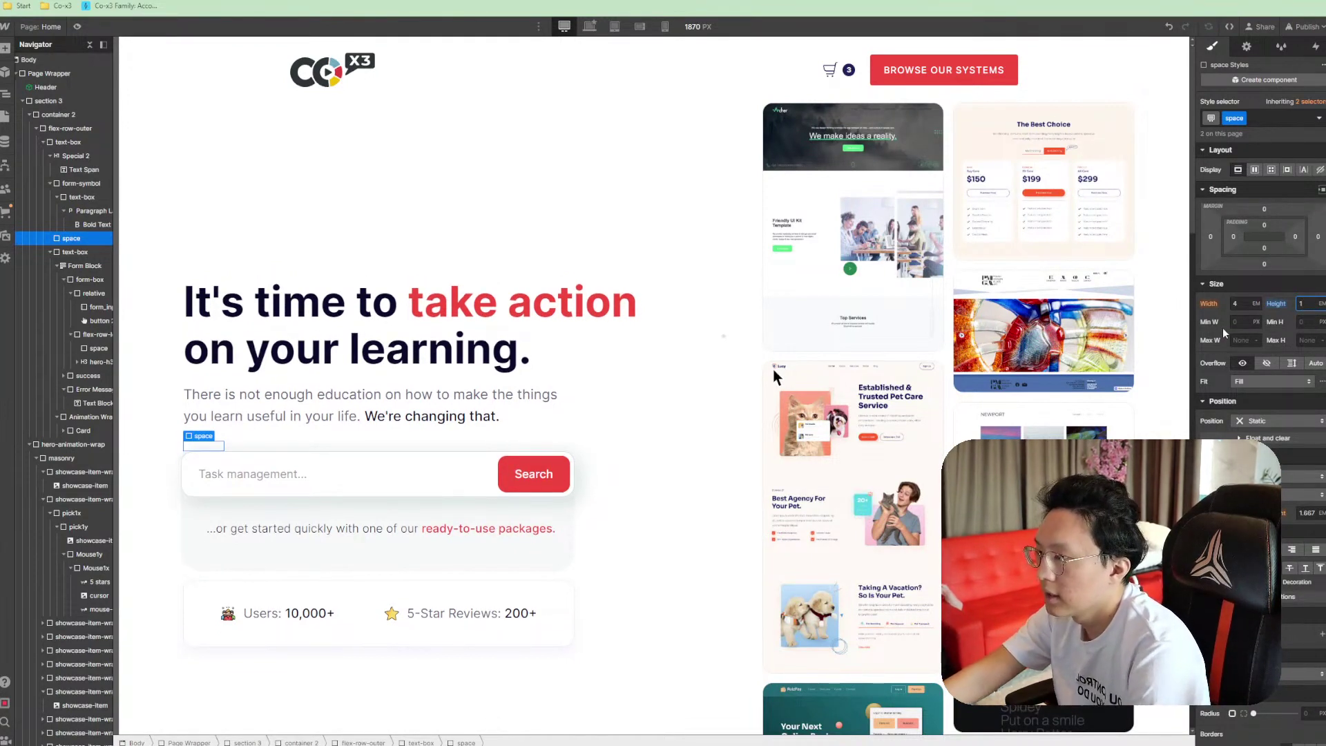
click(659, 352)
scroll(630, 478, down, 5)
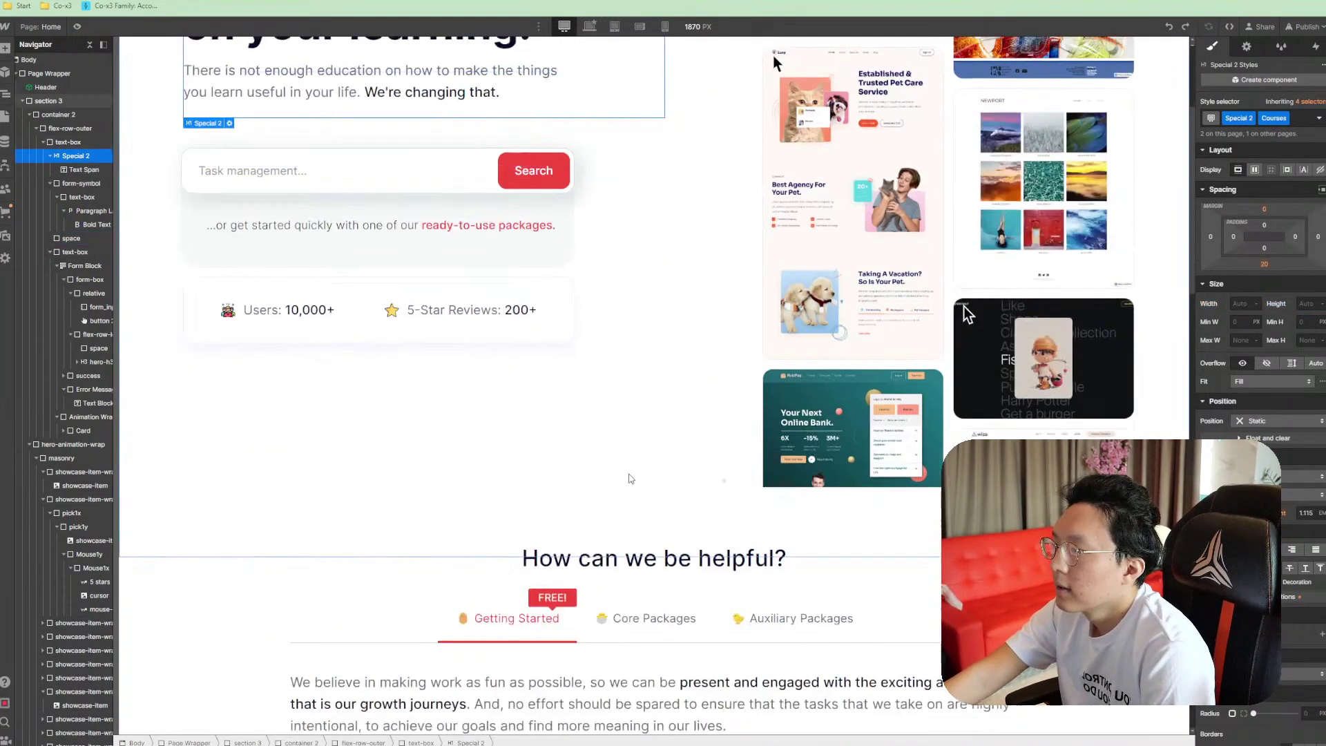
scroll(630, 478, up, 5)
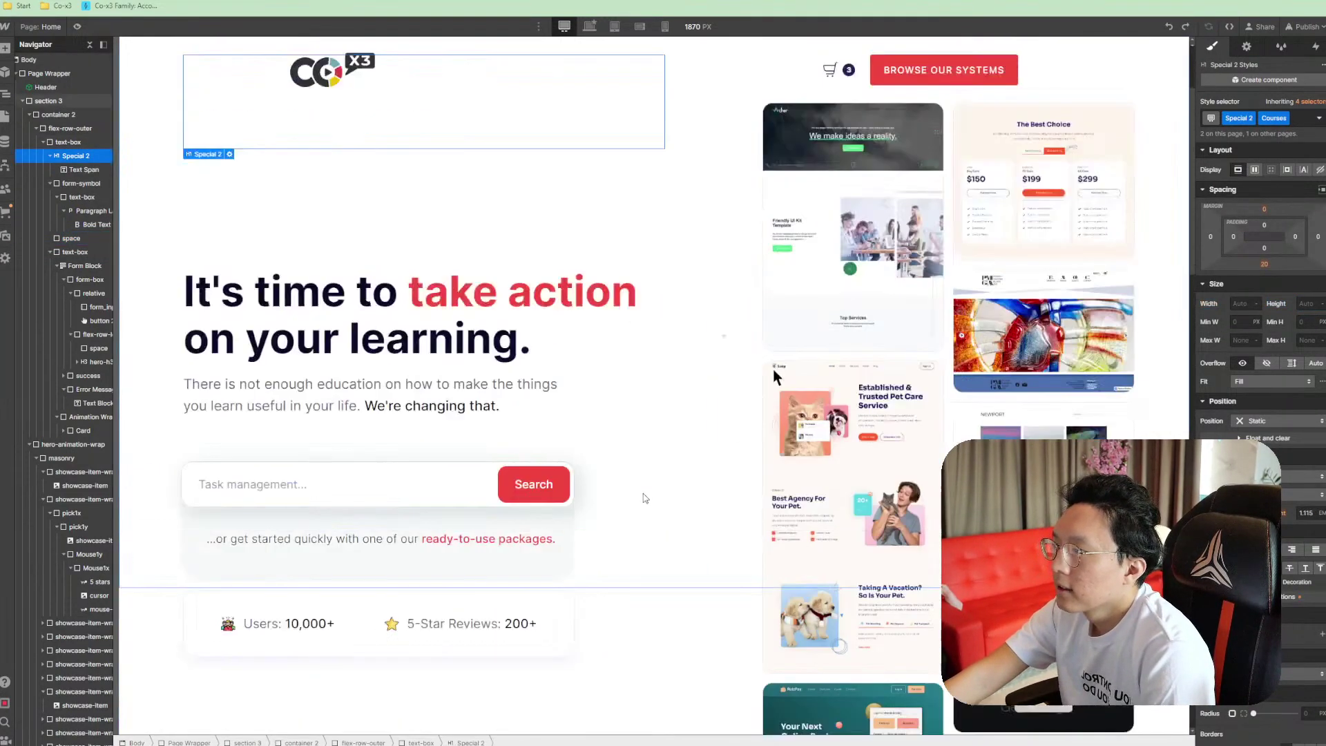
Preview the tightened hero and its transition to the sections below, and return to editing
click(78, 26)
scroll(621, 417, down, 6)
scroll(636, 425, up, 6)
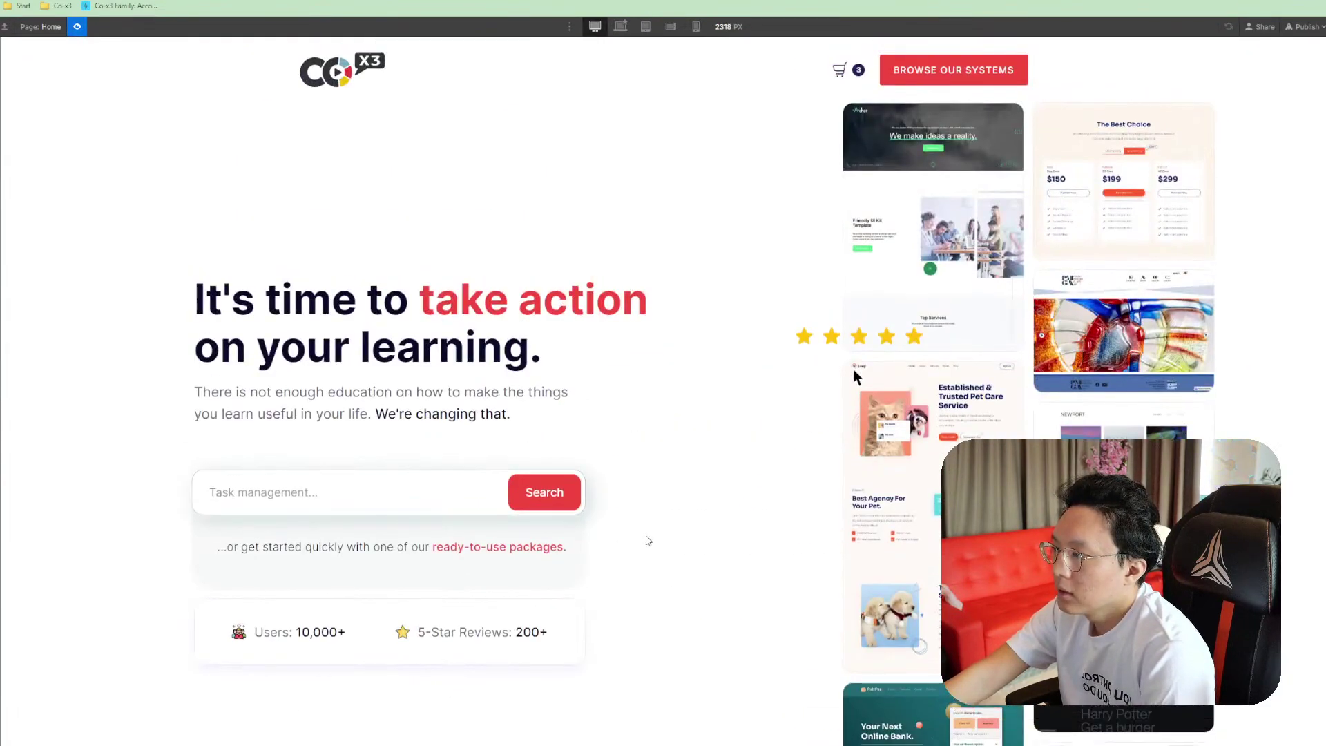
scroll(643, 540, down, 10)
scroll(629, 532, up, 10)
scroll(624, 529, down, 1)
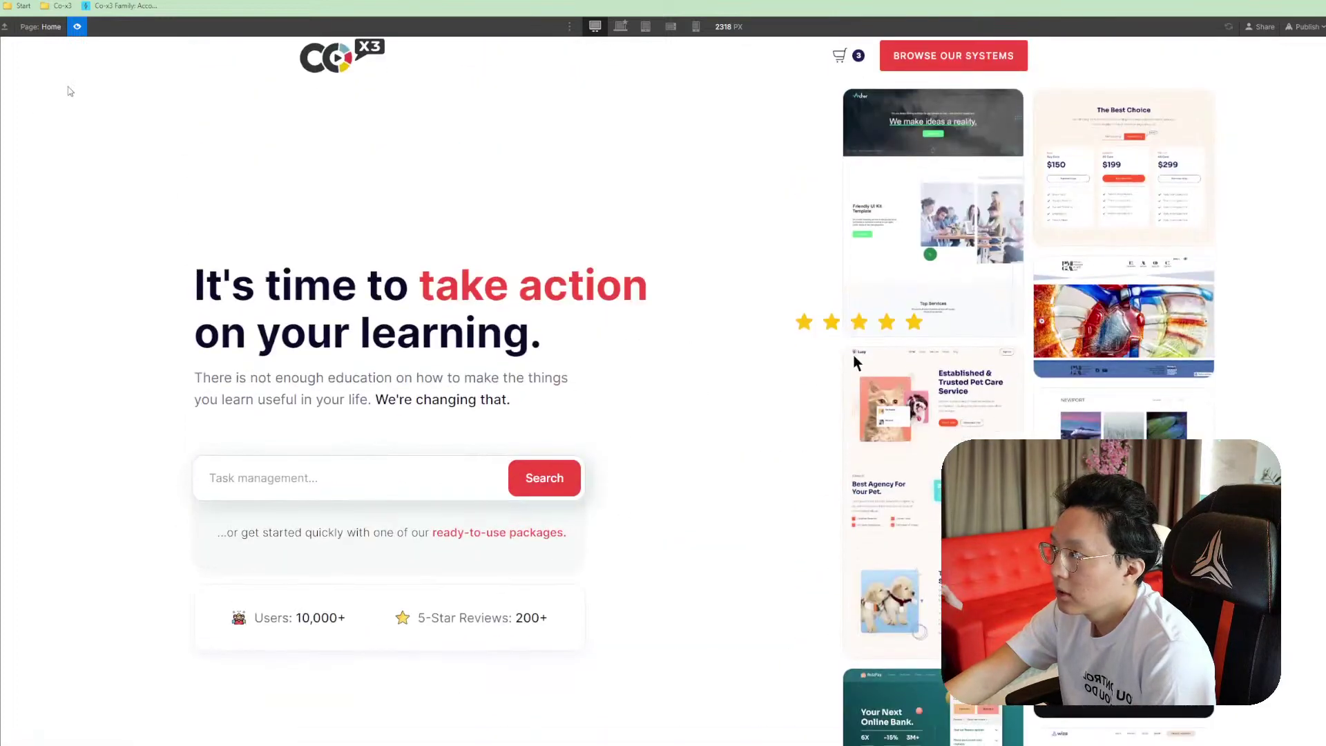
click(77, 26)
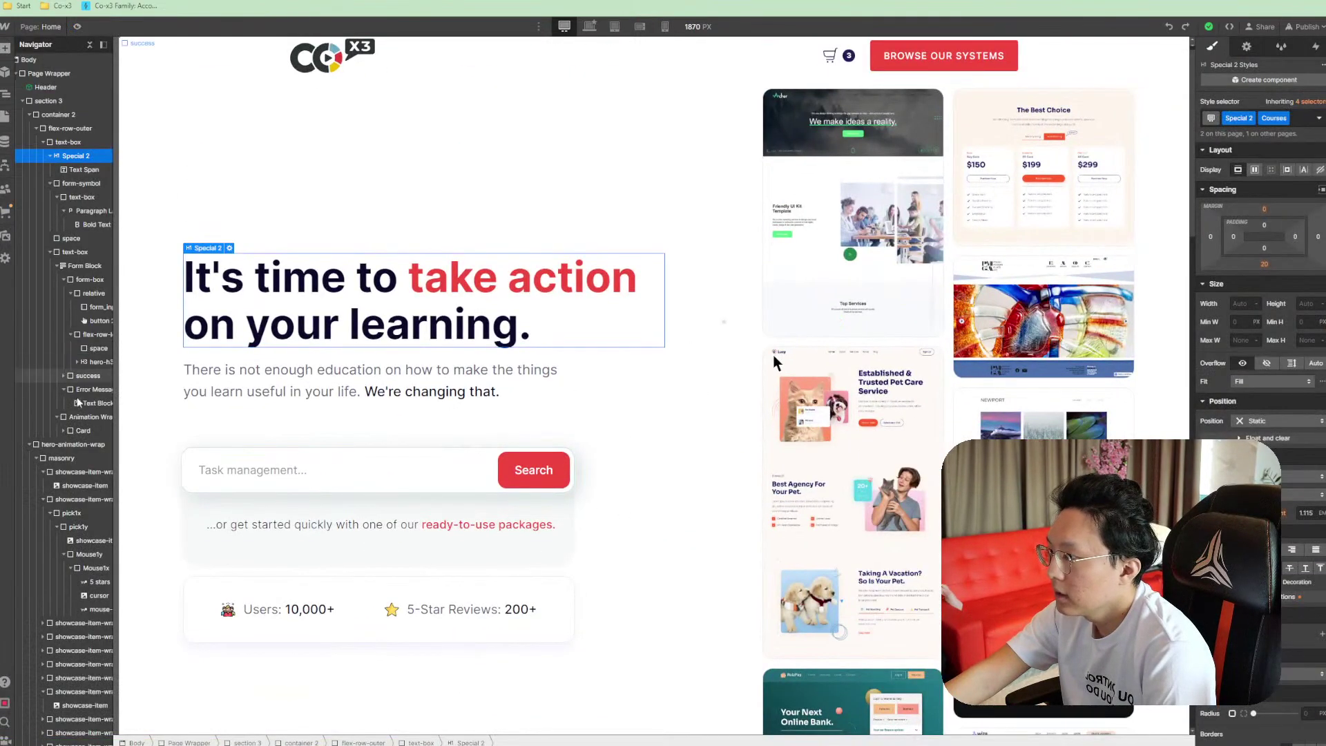
Copy the Companies Wrapper from the Courses Hero section and paste it below the Tabs in the "Transforming lives globally" section
scroll(80, 523, down, 10)
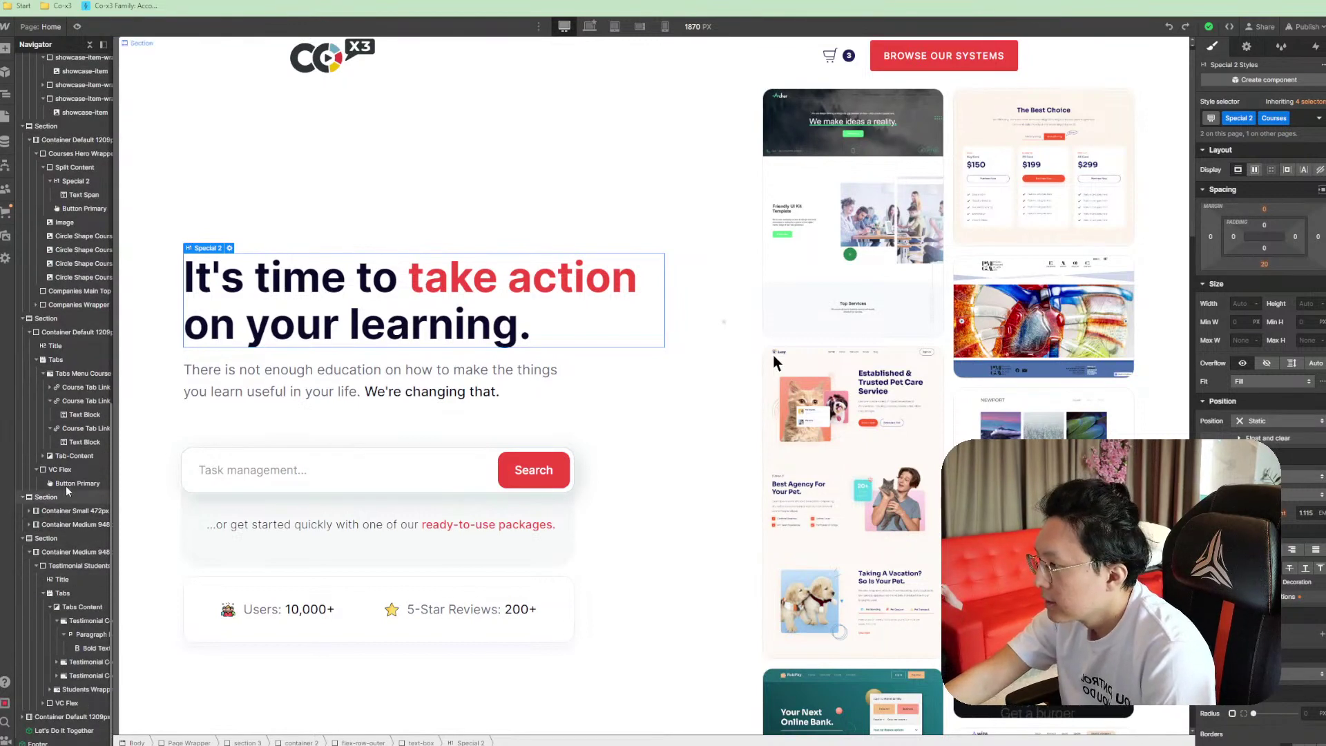
scroll(343, 432, down, 7)
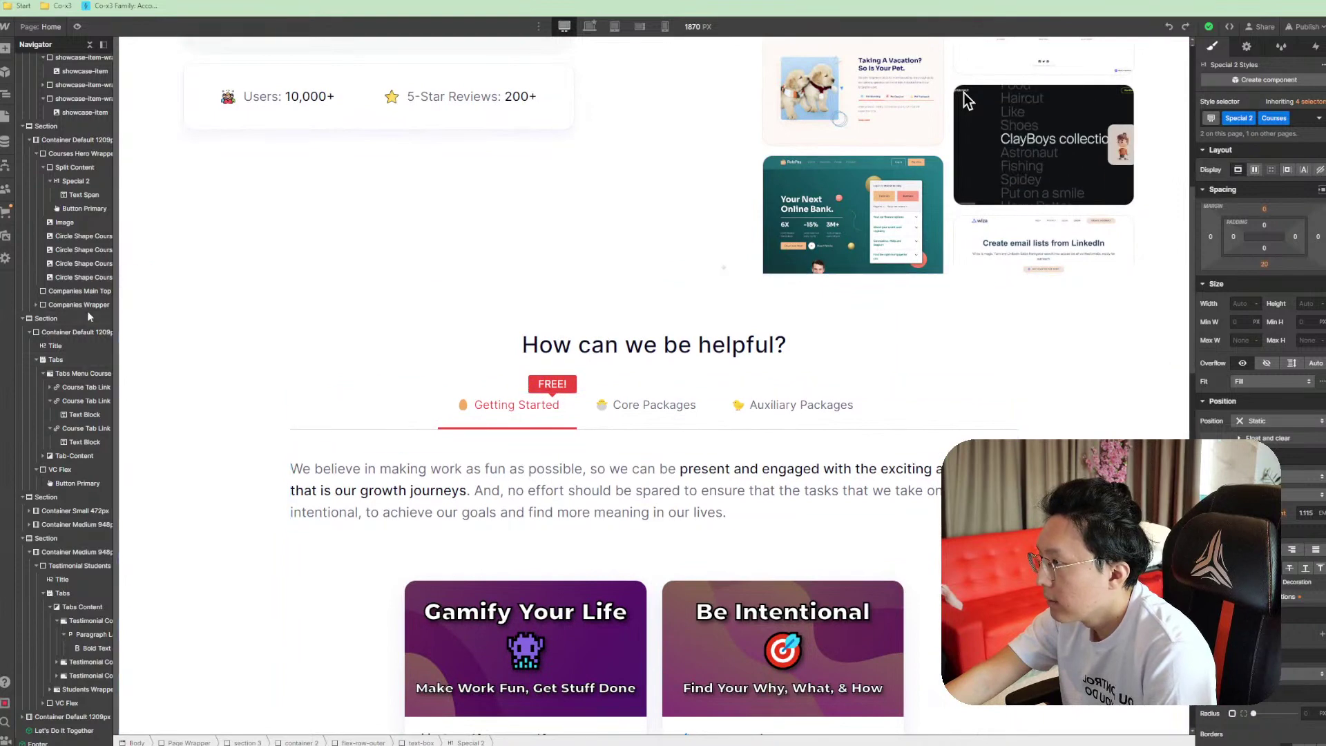
scroll(58, 259, up, 1)
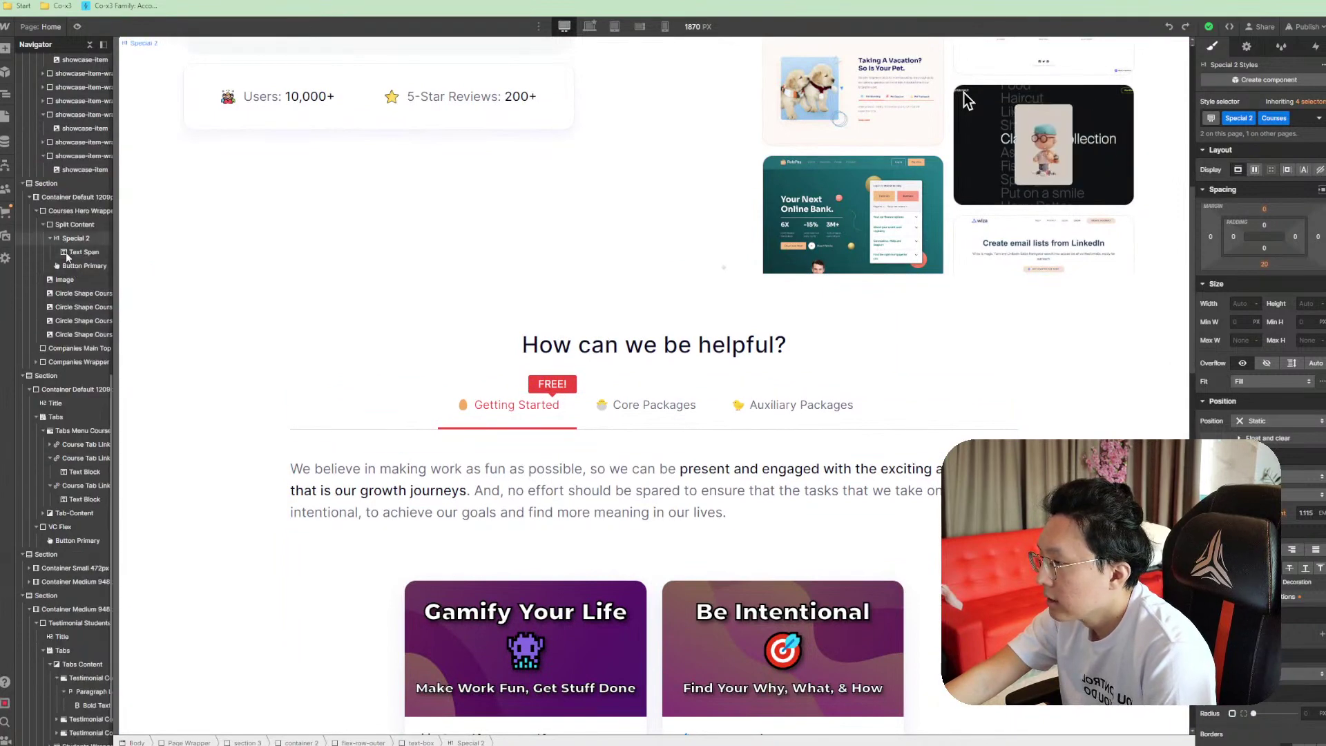
click(54, 362)
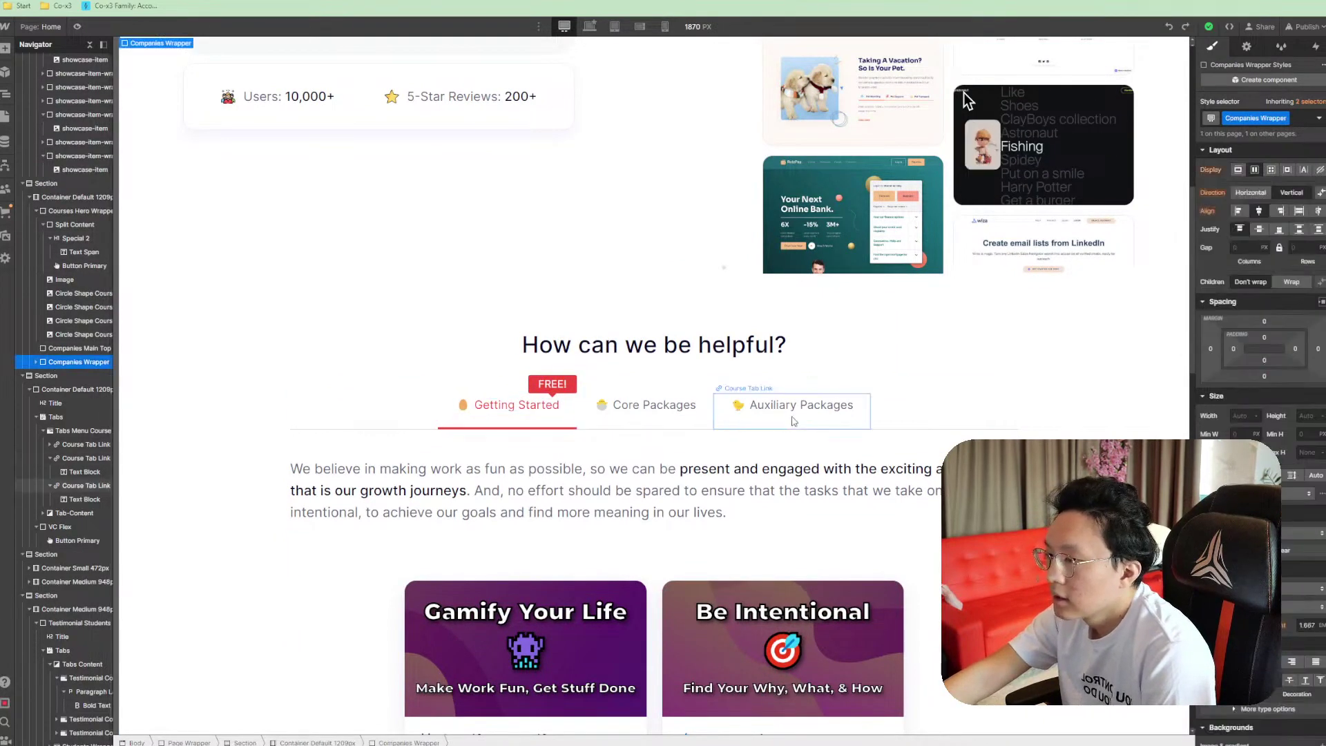
scroll(813, 426, down, 10)
scroll(802, 442, down, 3)
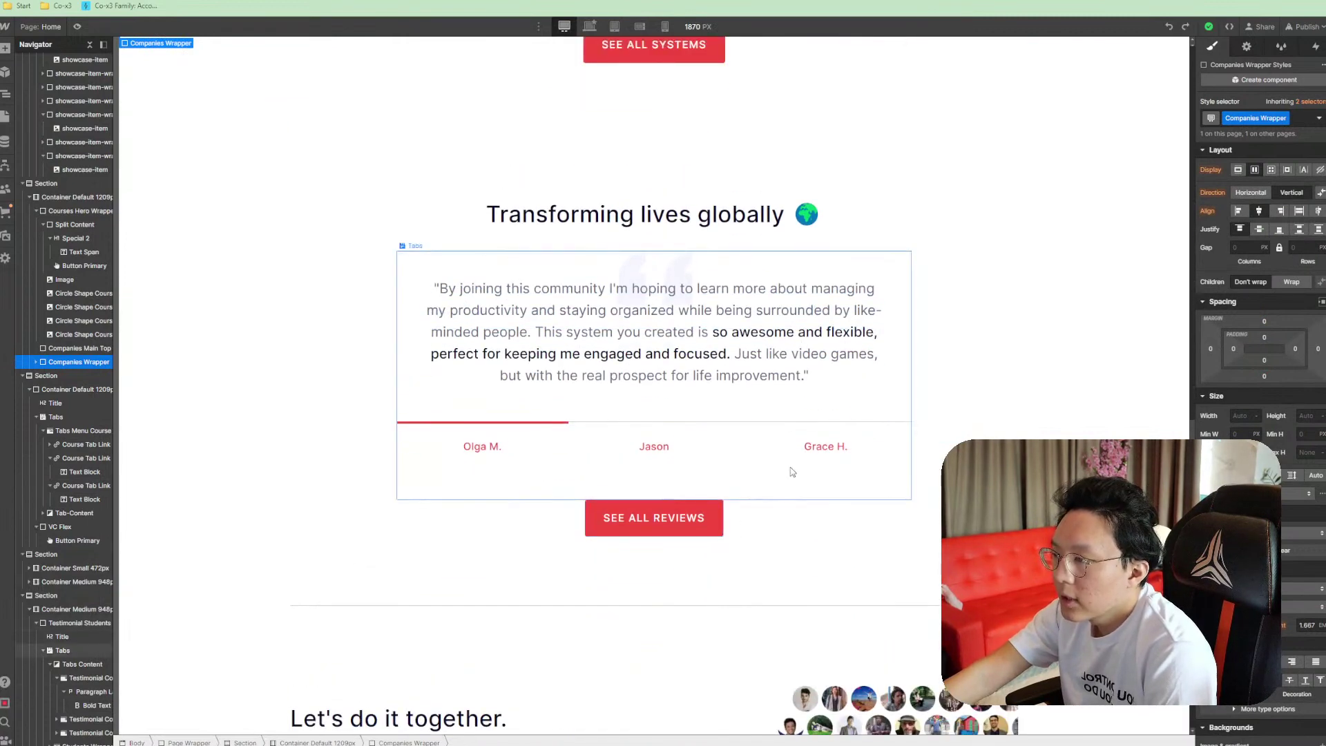
click(783, 497)
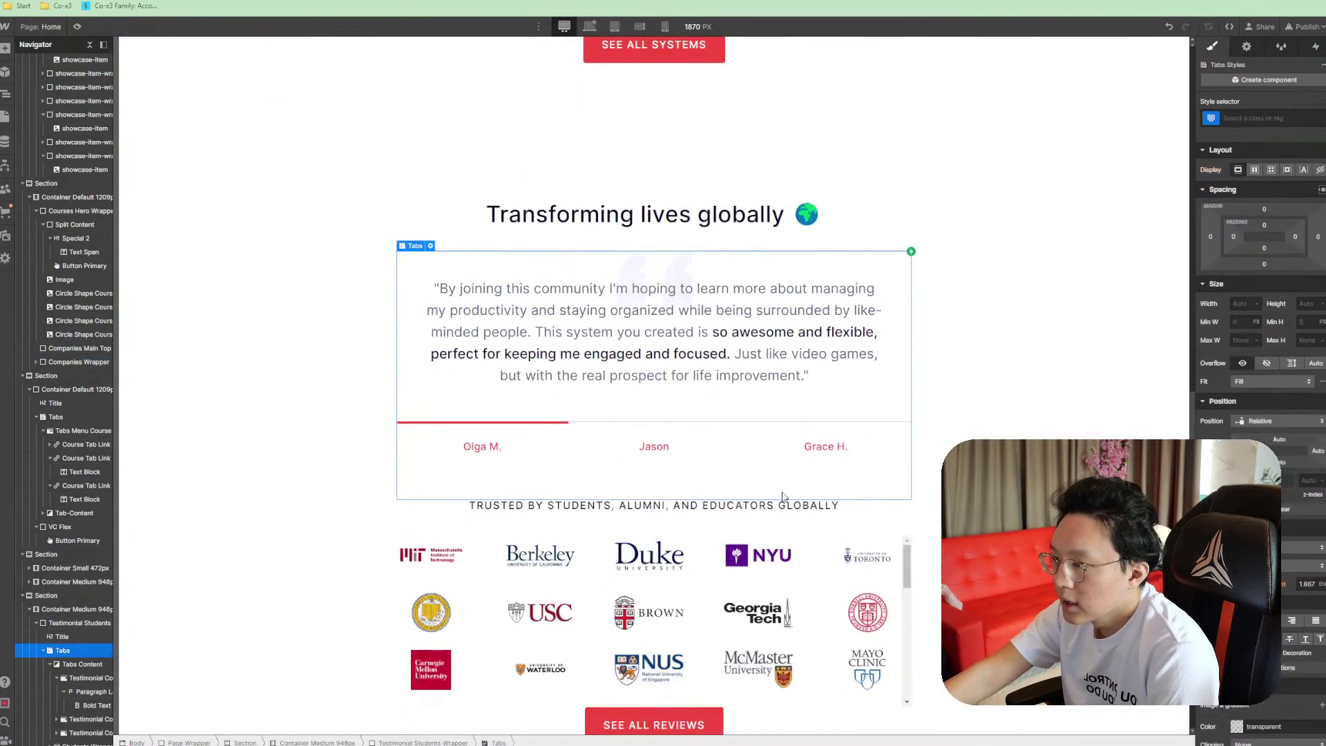
scroll(799, 583, down, 2)
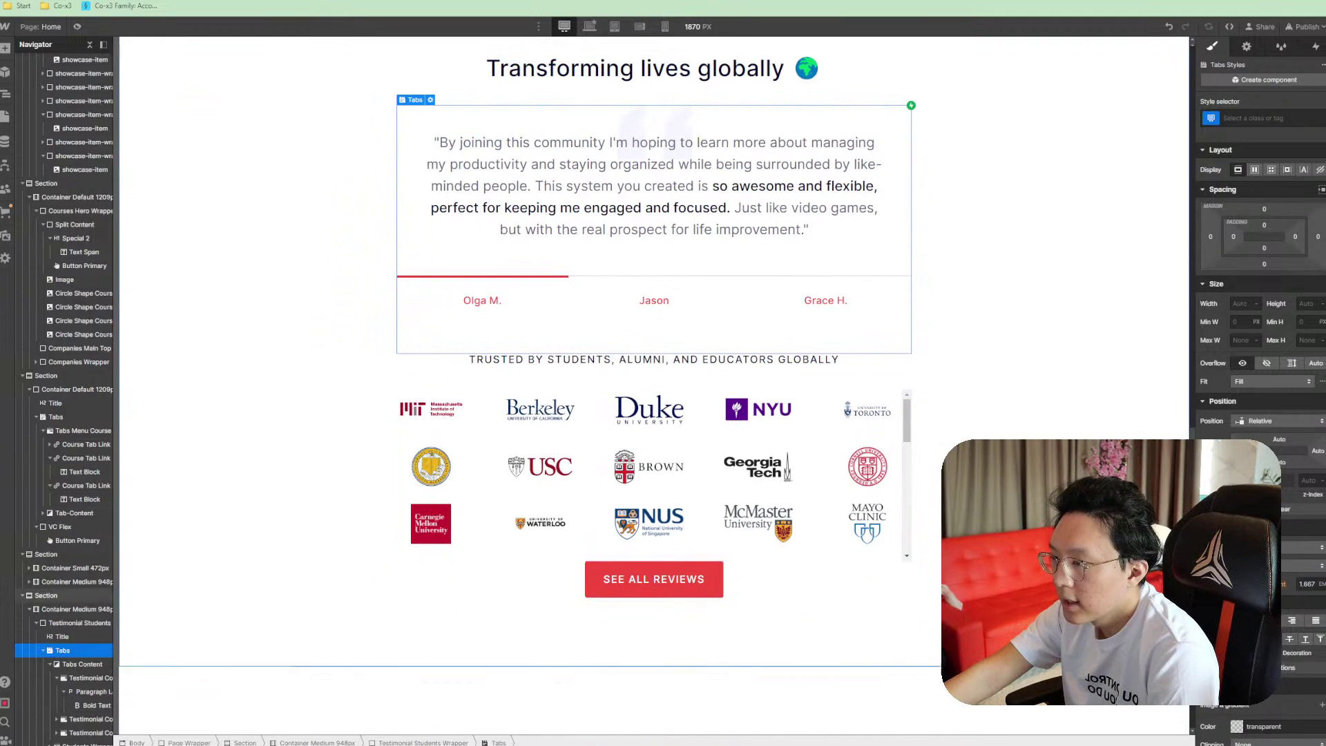
click(938, 481)
Try pasting the Companies Wrapper below the "How can we be helpful?" title, and undo it
scroll(938, 481, up, 3)
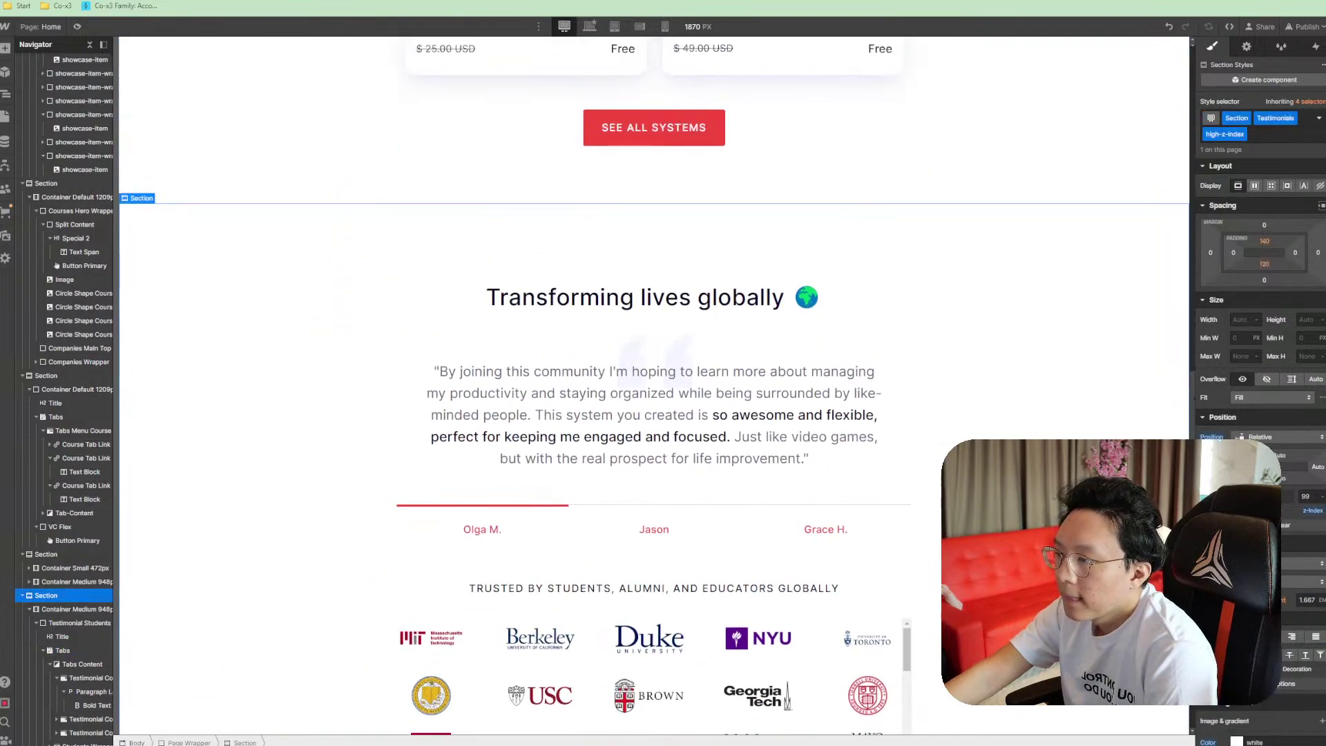
scroll(853, 453, up, 8)
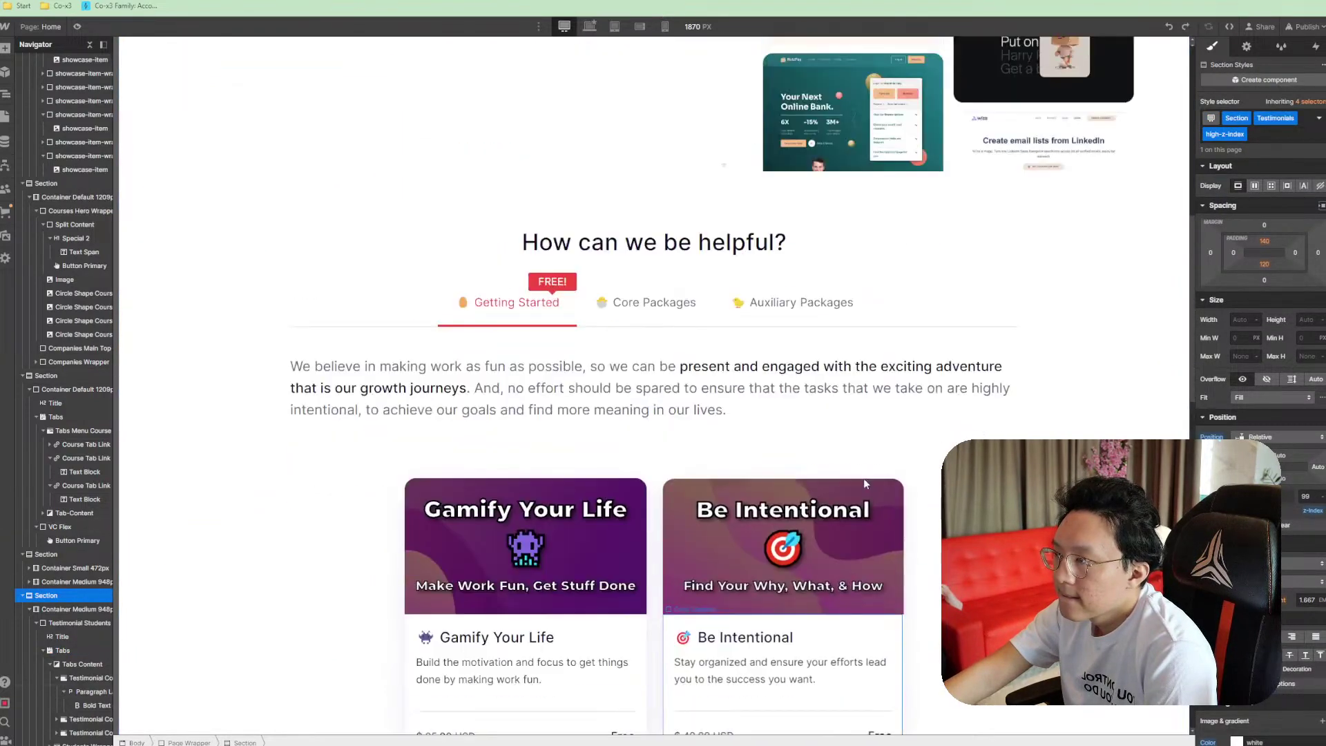
click(755, 248)
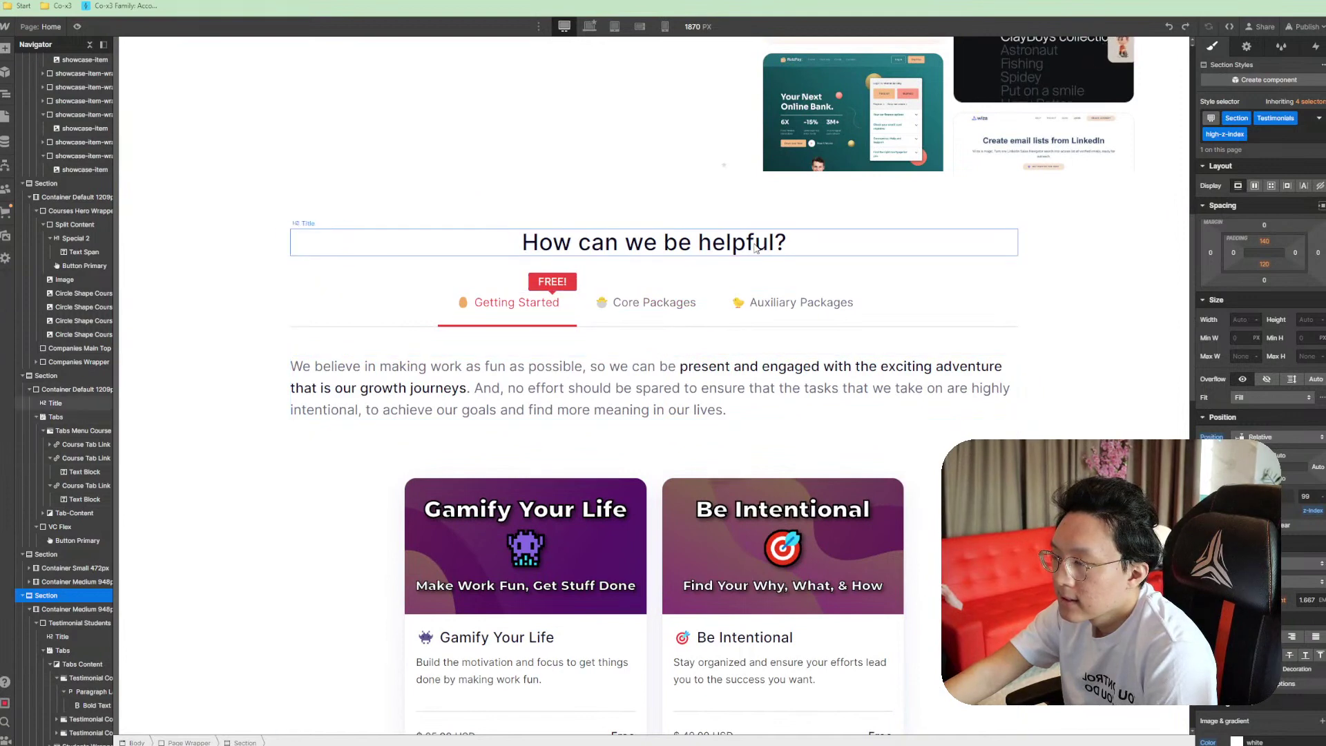
key(ctrl+shift+z)
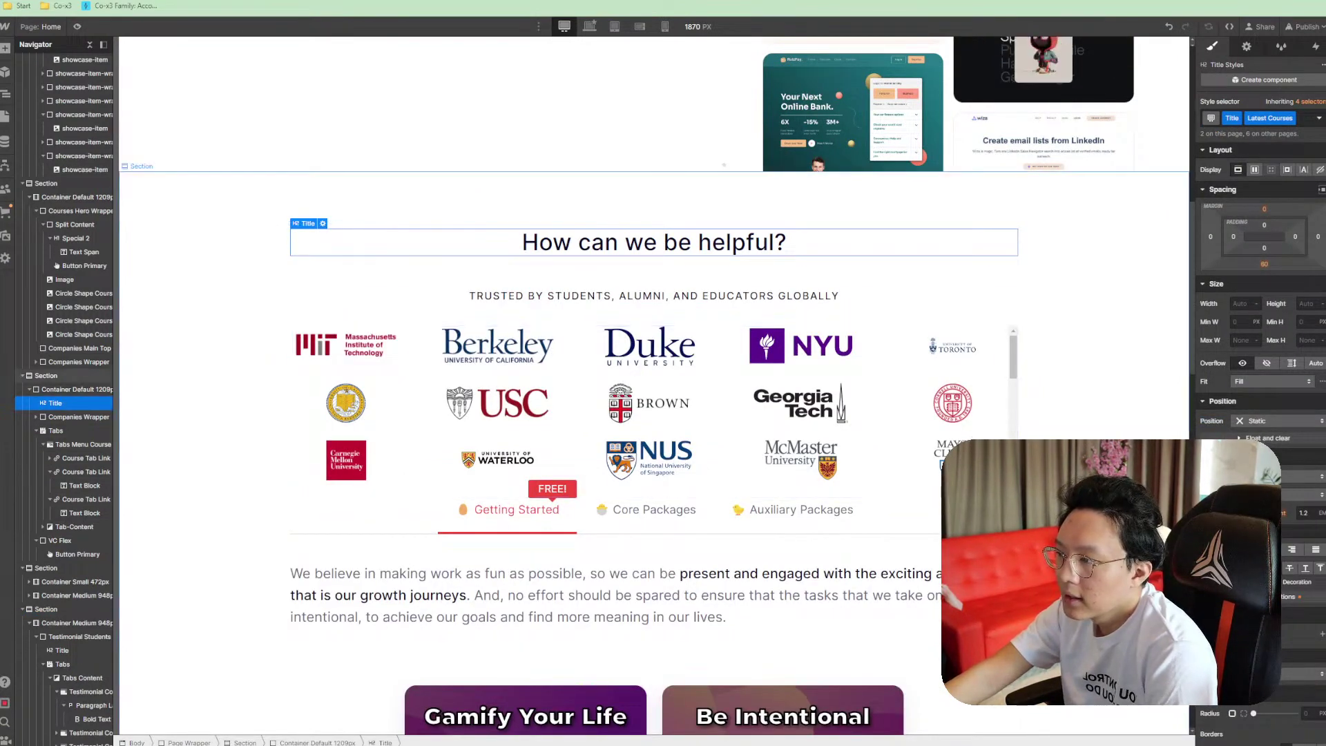
key(ctrl+z)
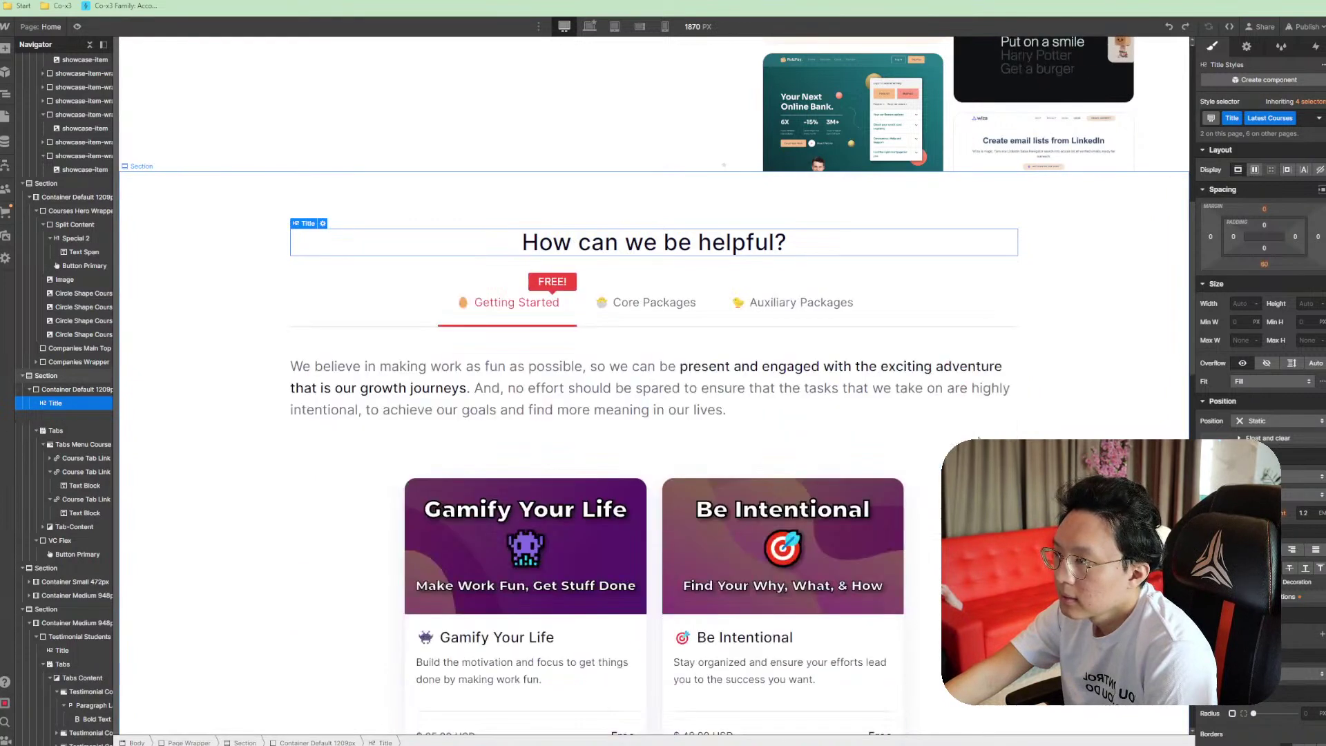
scroll(760, 498, down, 4)
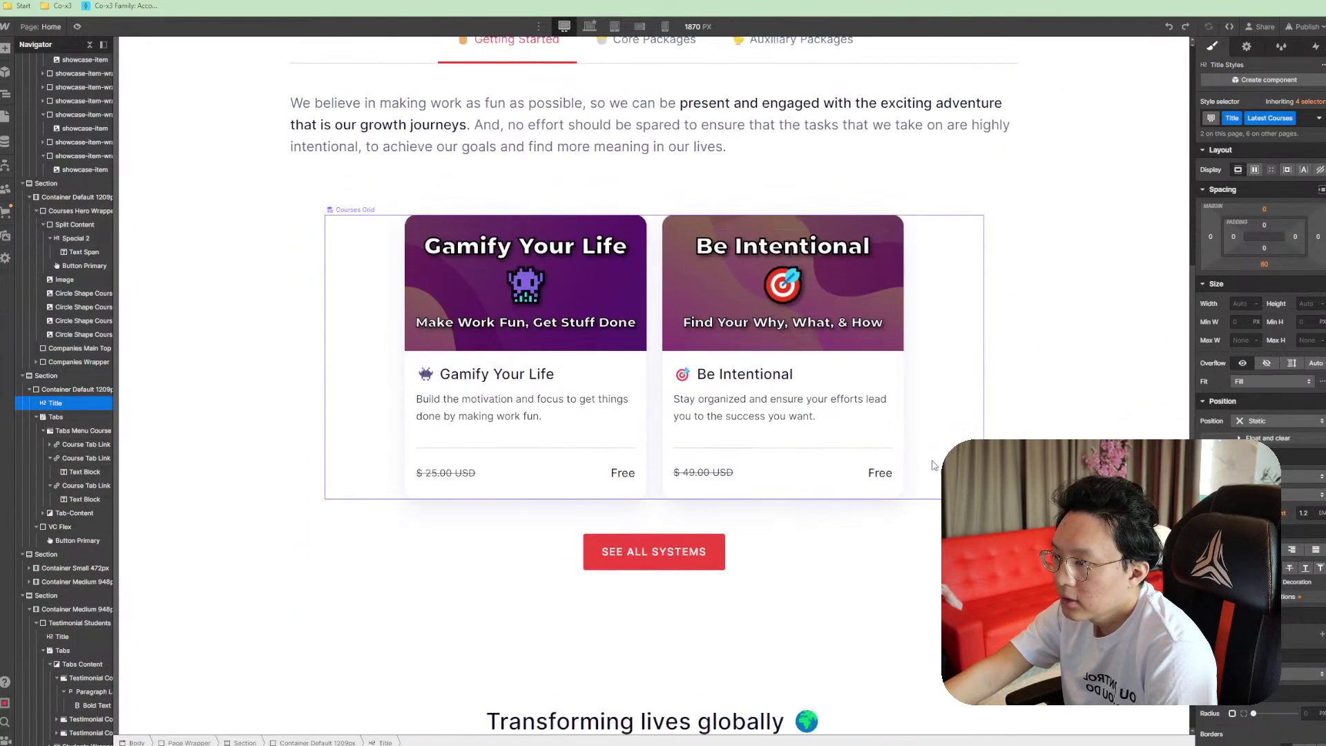
Try pasting the Companies Wrapper directly into the "How can we be helpful?" section, below its container, and undo it
click(735, 595)
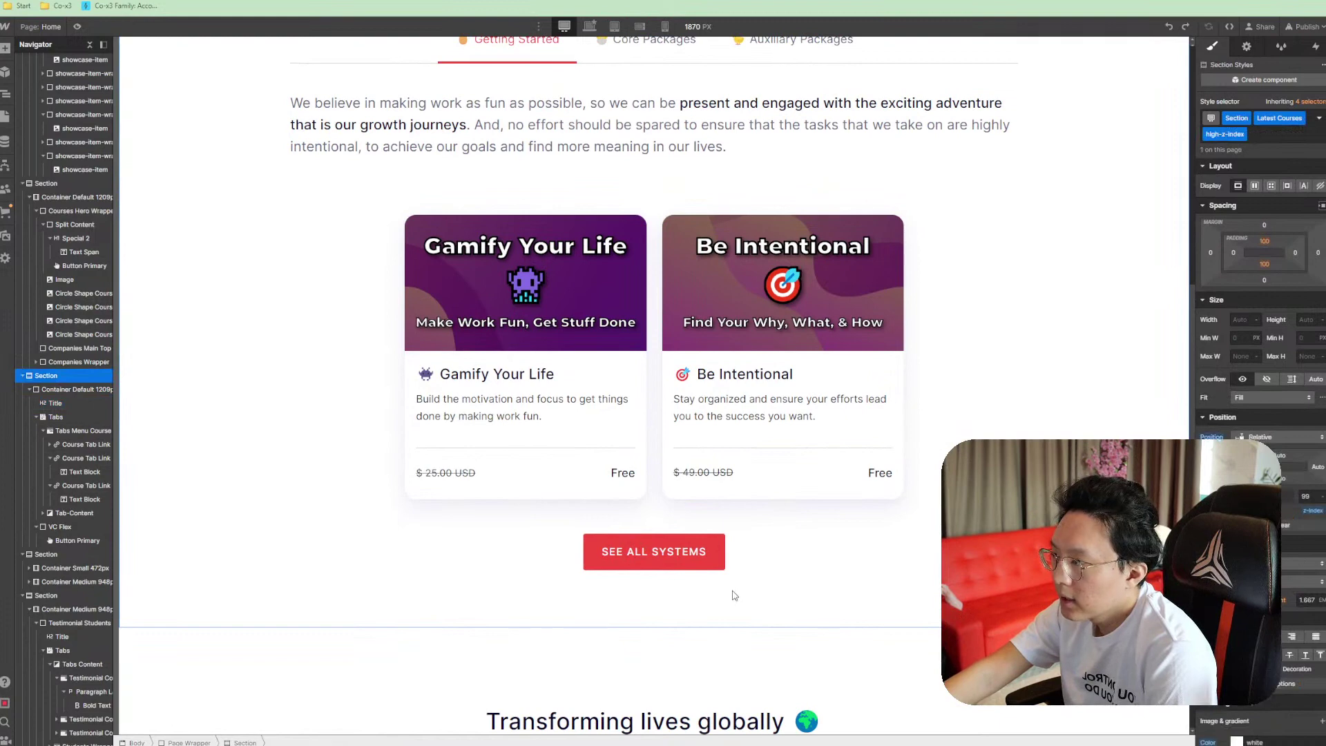
key(ctrl+shift+z)
scroll(794, 574, down, 3)
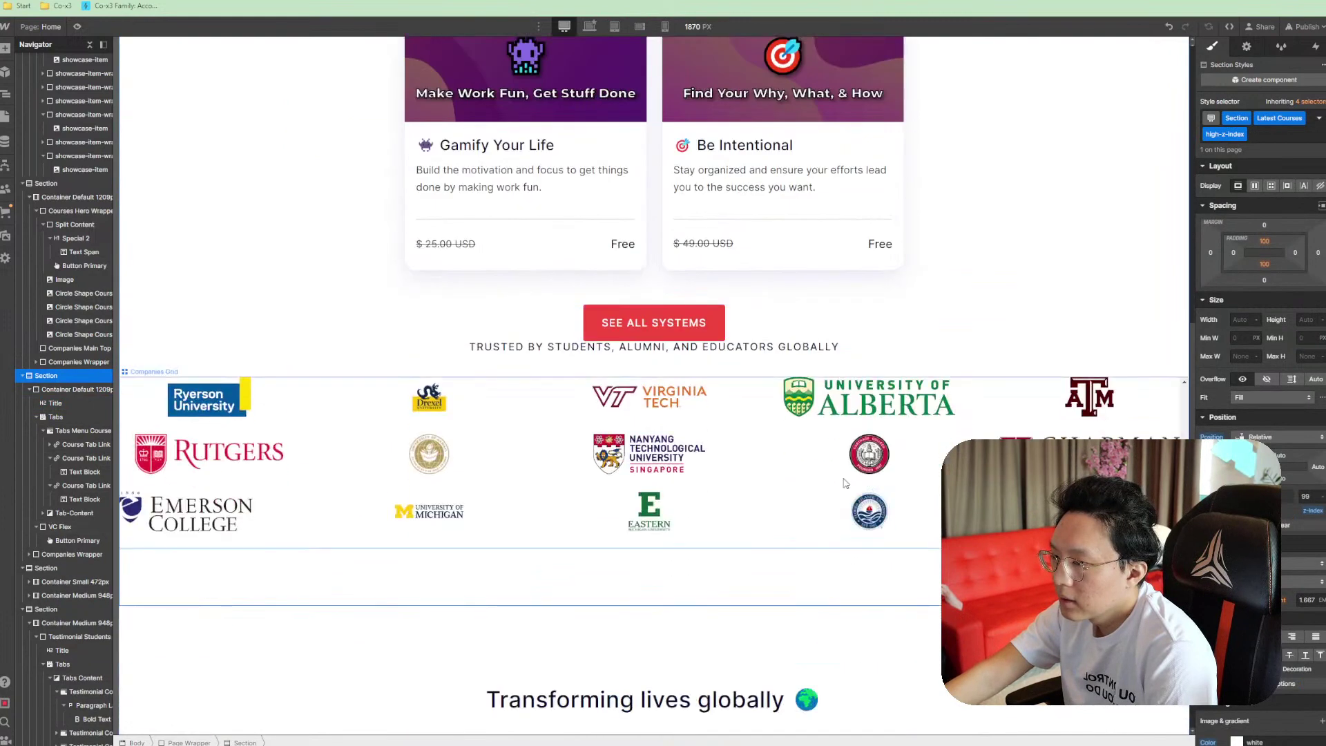
scroll(898, 415, up, 4)
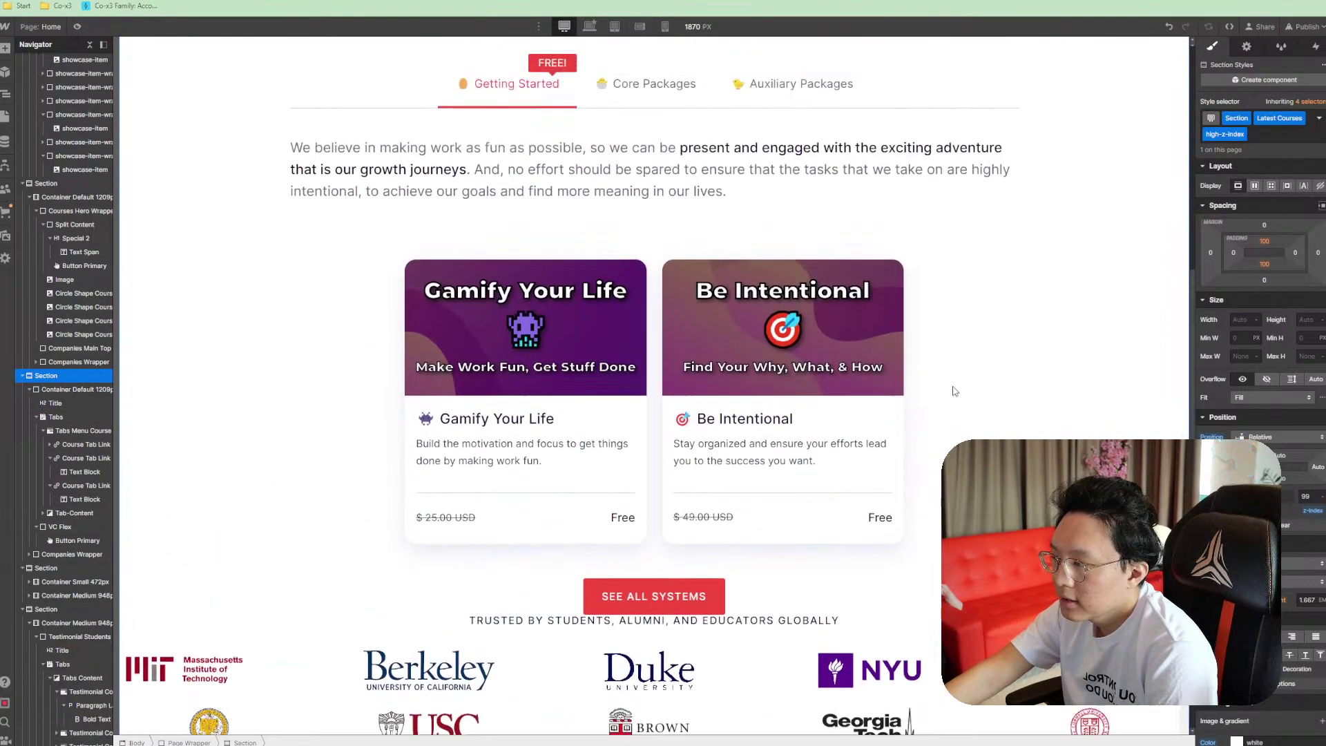
key(ctrl+z)
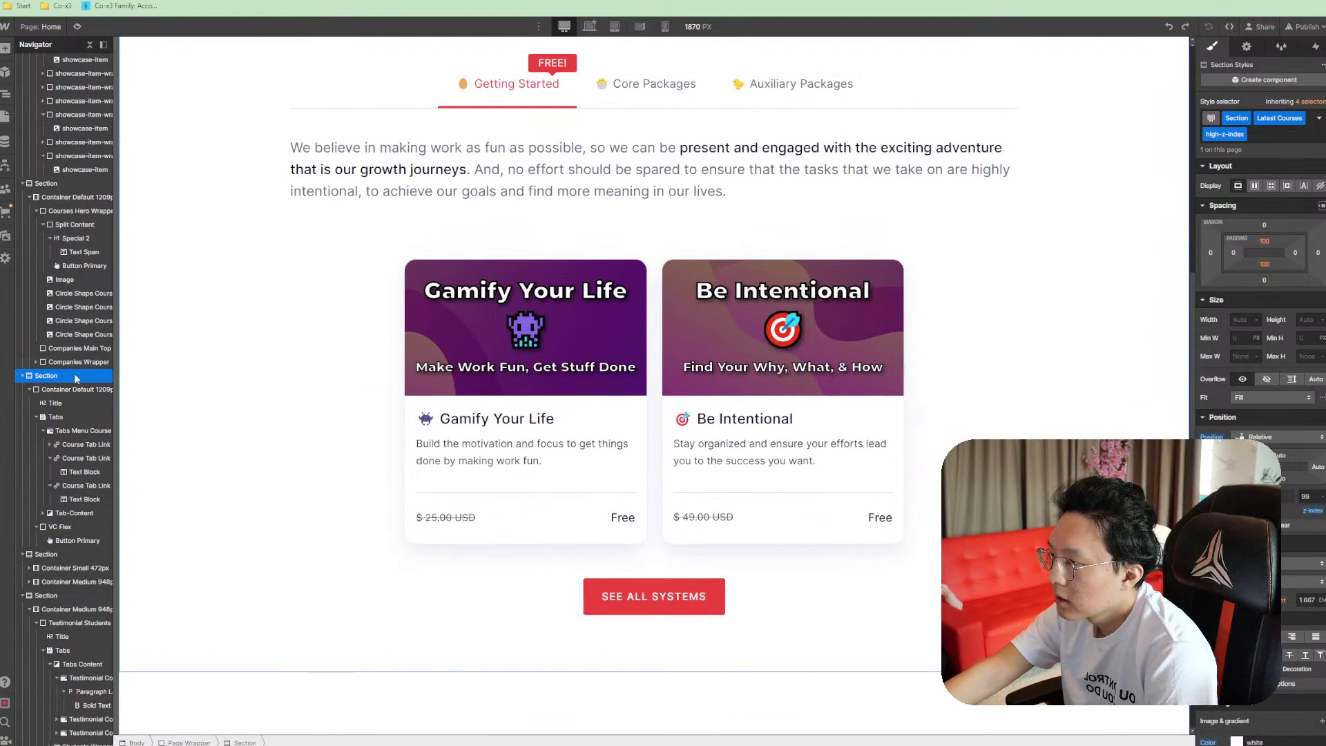
Try pasting the Companies Wrapper inside the container below the See All Systems button, compare it with the hero, and undo it
key(ctrl+shift+z)
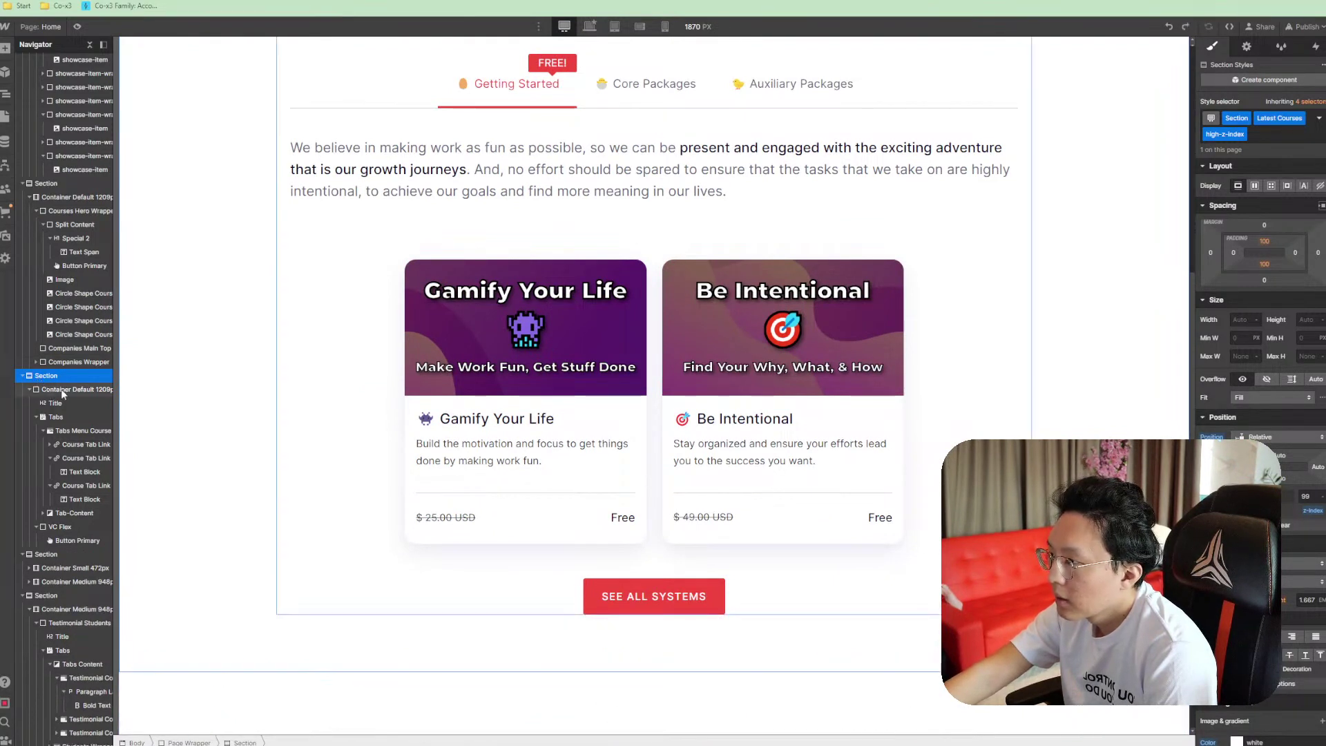
click(62, 390)
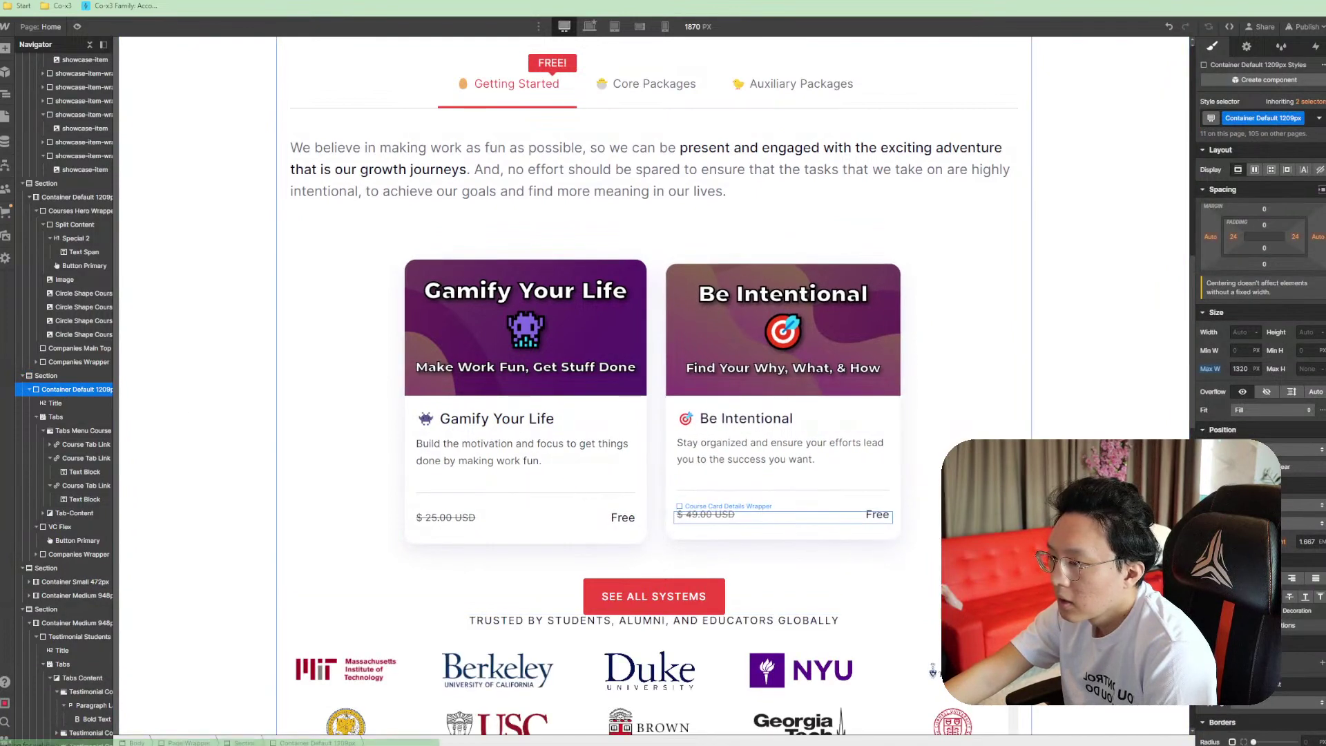
scroll(838, 527, down, 5)
scroll(838, 528, up, 2)
scroll(654, 387, up, 5)
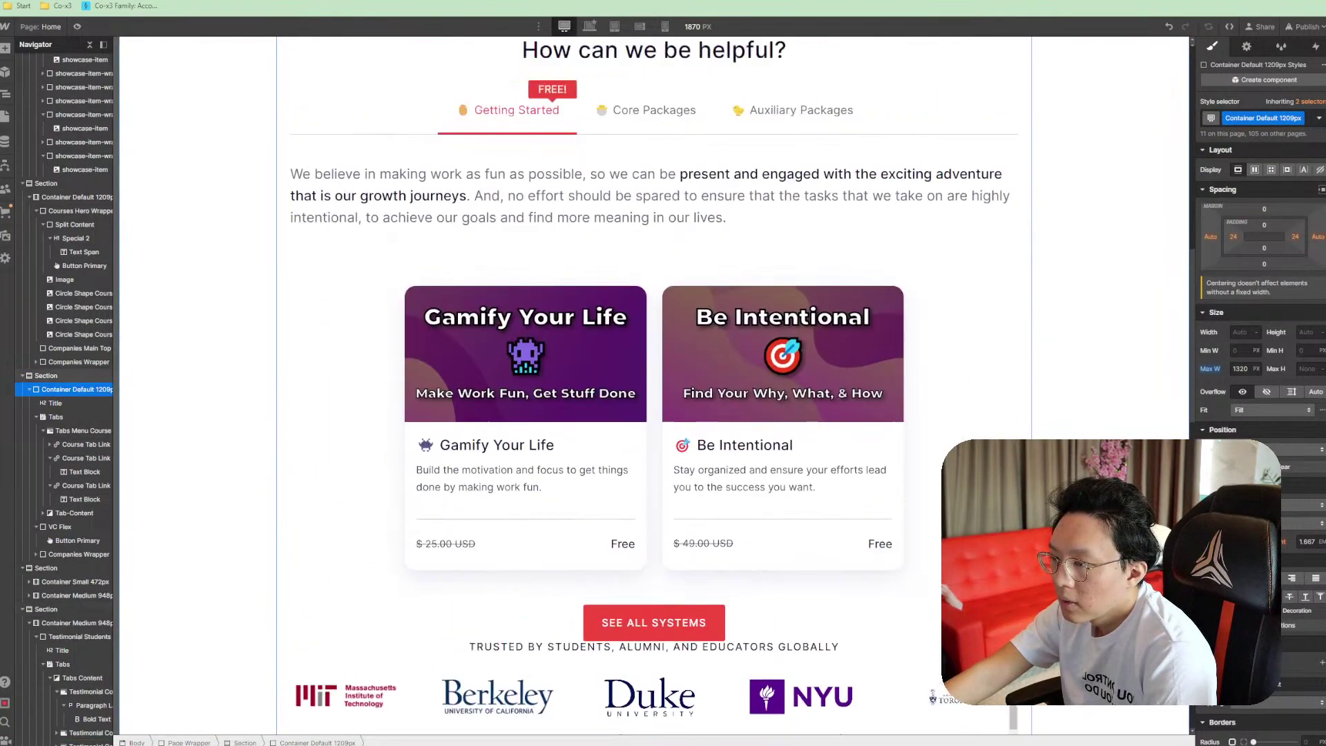
scroll(963, 268, up, 8)
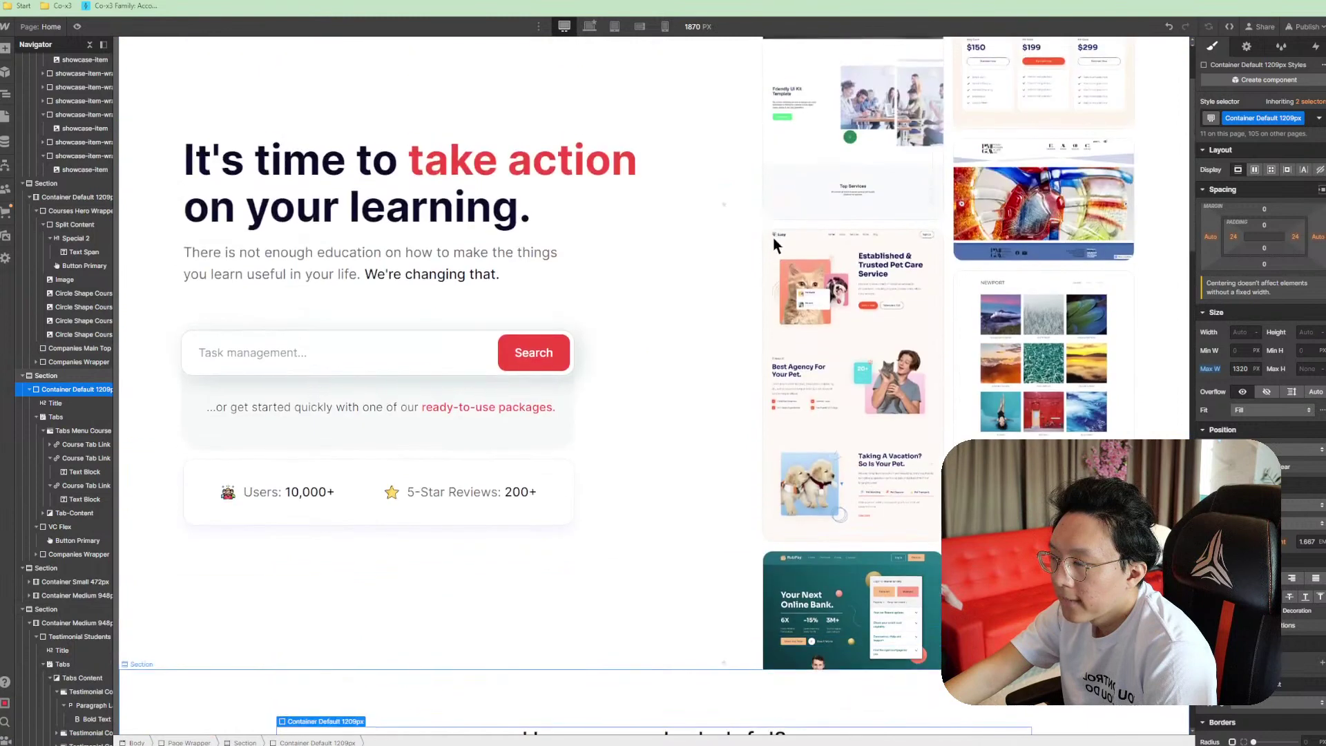
scroll(773, 238, down, 7)
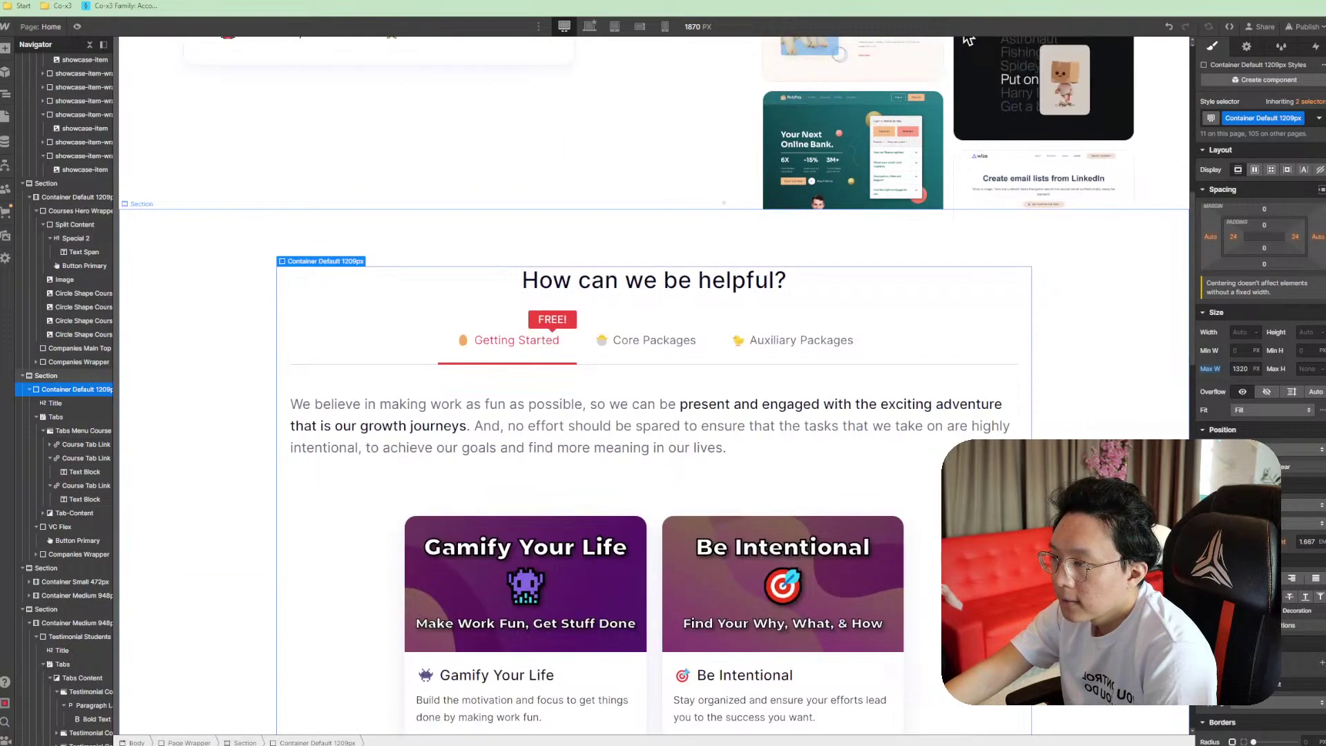
key(ctrl+z)
Paste the Companies Wrapper below the "How can we be helpful?" title, and move the title out of the container to the top of its section
click(719, 285)
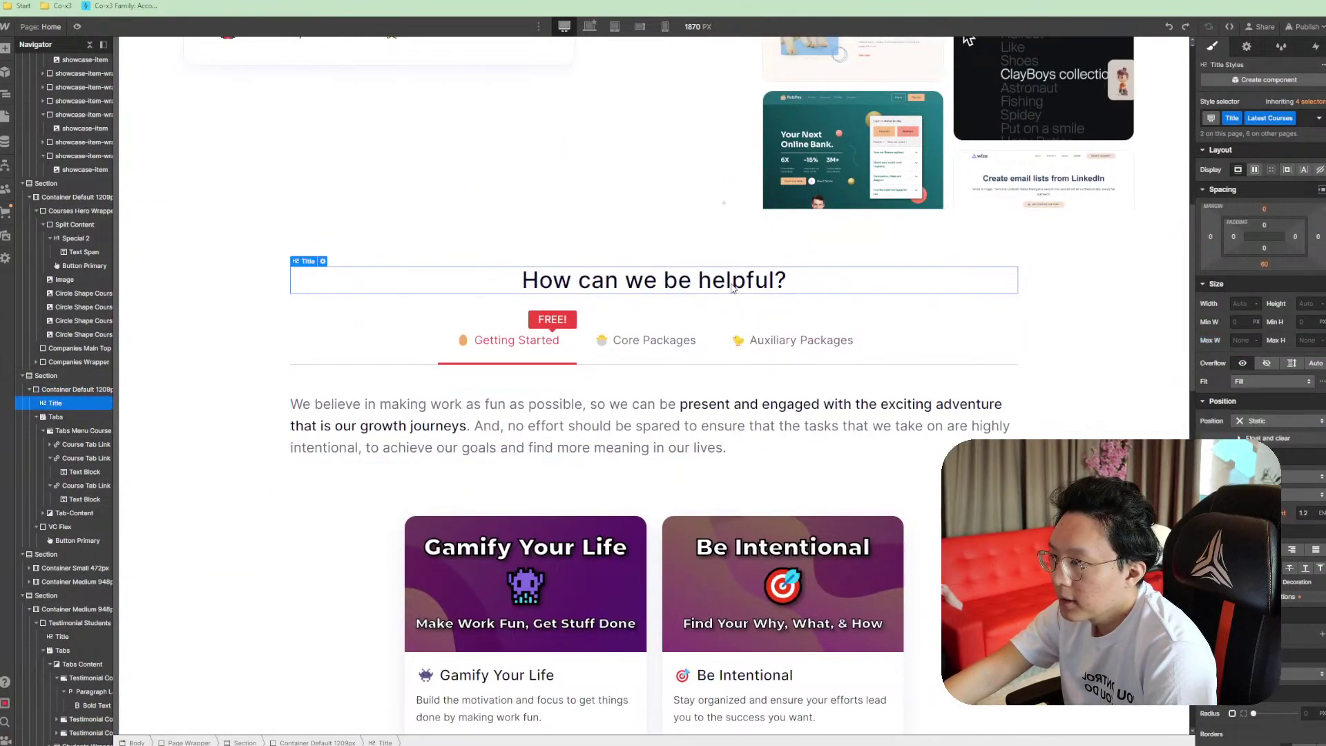
key(ctrl+shift+z)
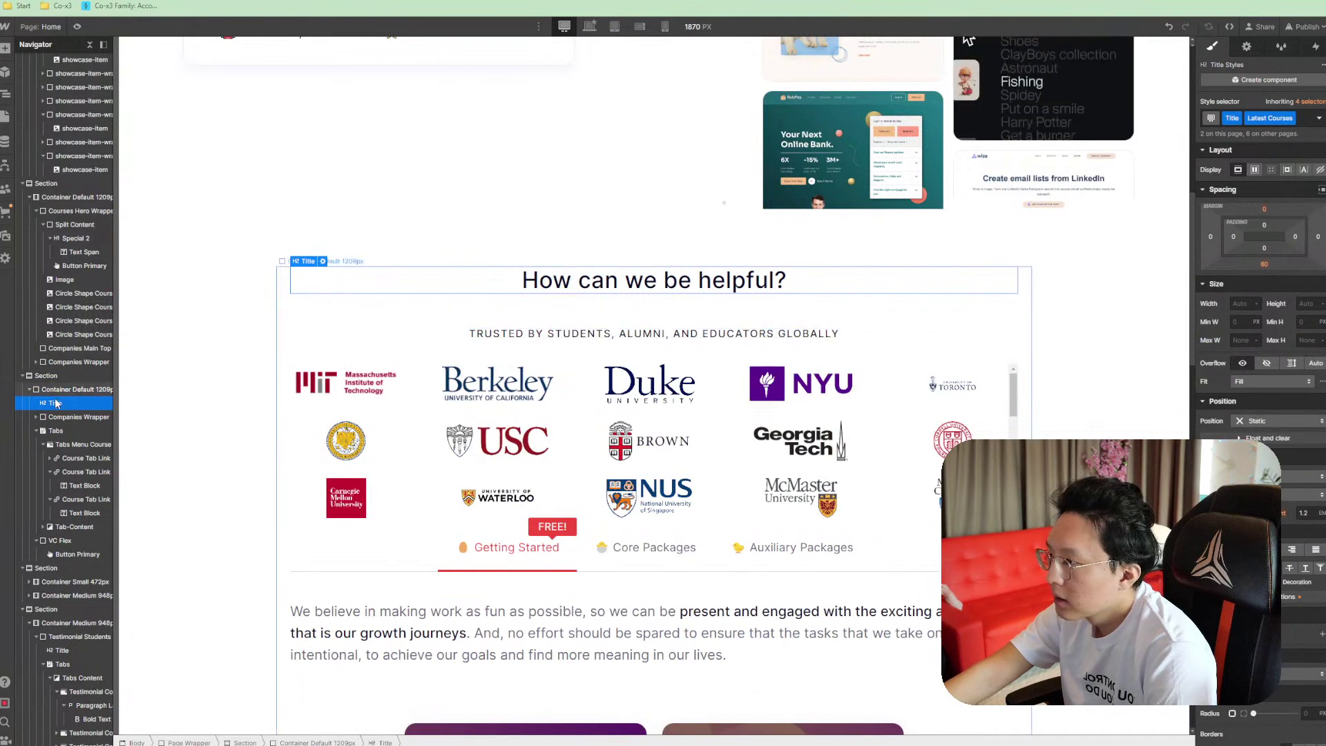
drag(49, 402, 43, 374)
click(46, 376)
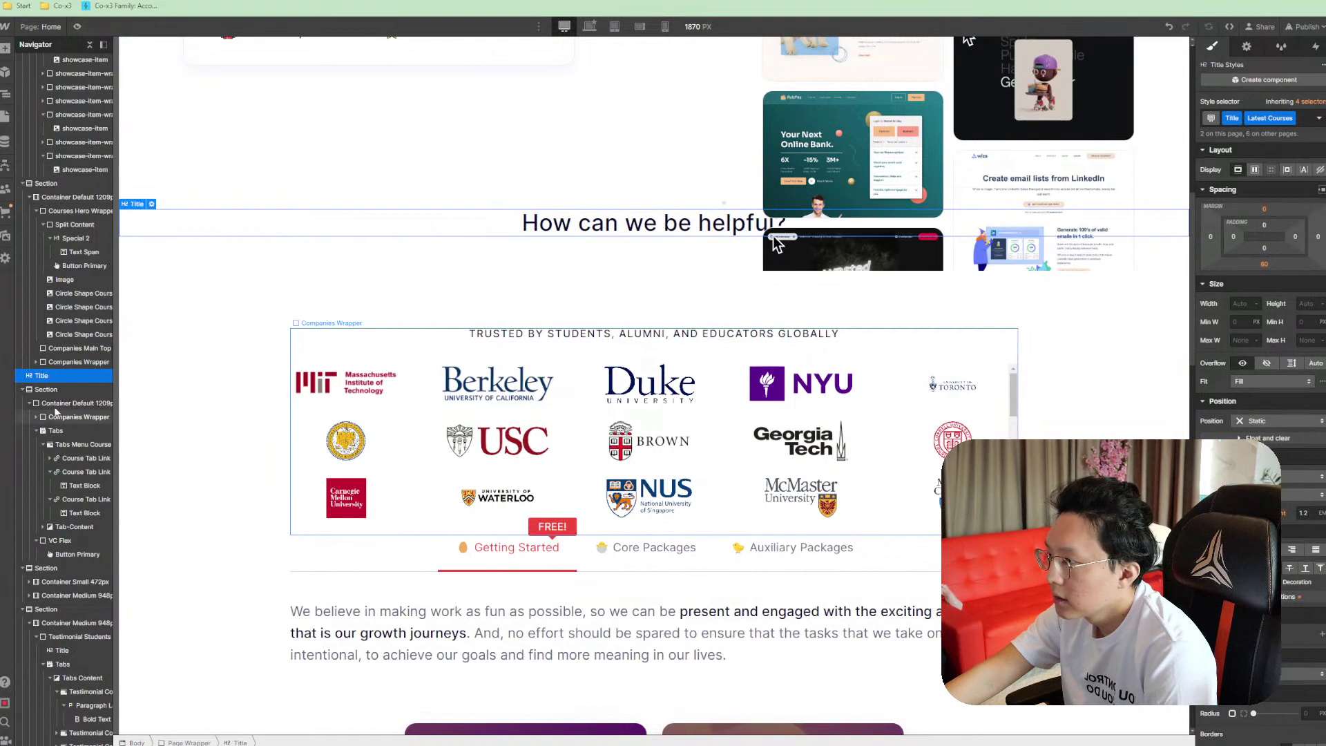
key(ctrl+z)
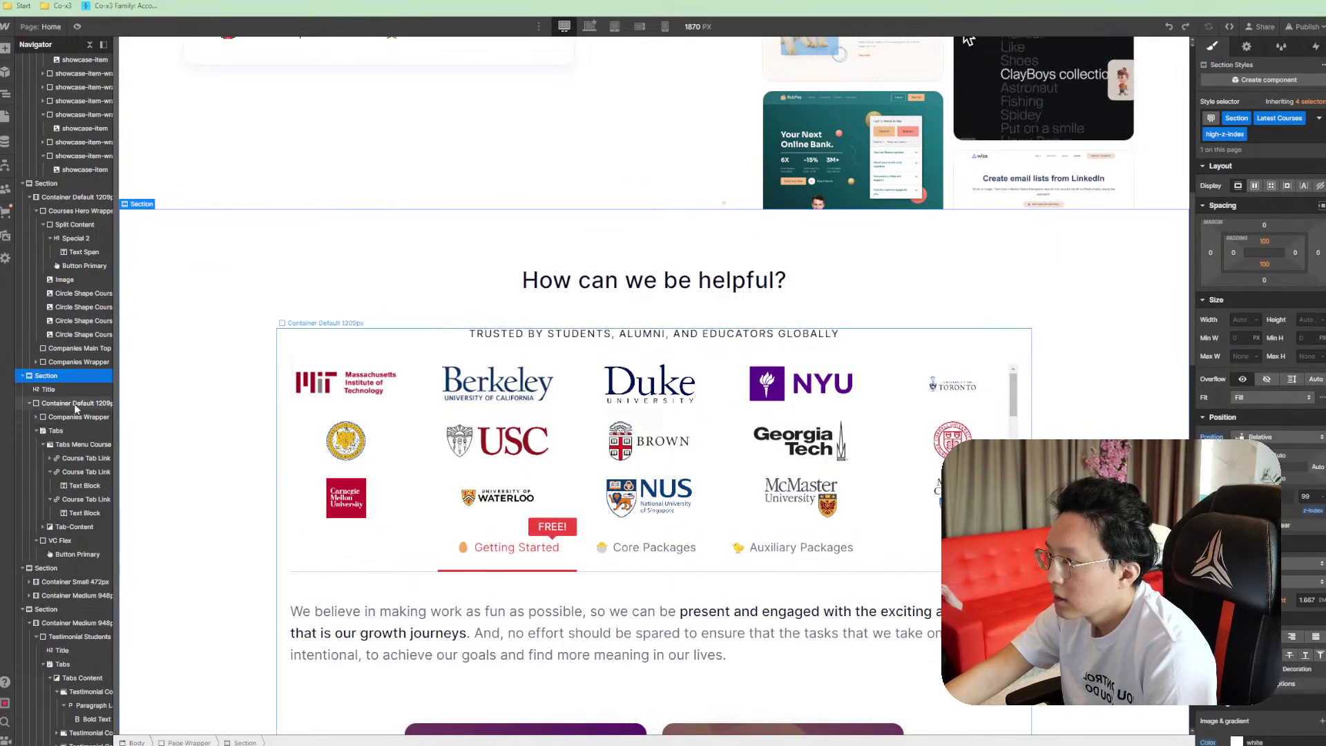
Try moving the Companies Wrapper above the "How can we be helpful?" section, undo the move, and remove the pasted wrapper from the container
click(74, 404)
drag(72, 415, 76, 377)
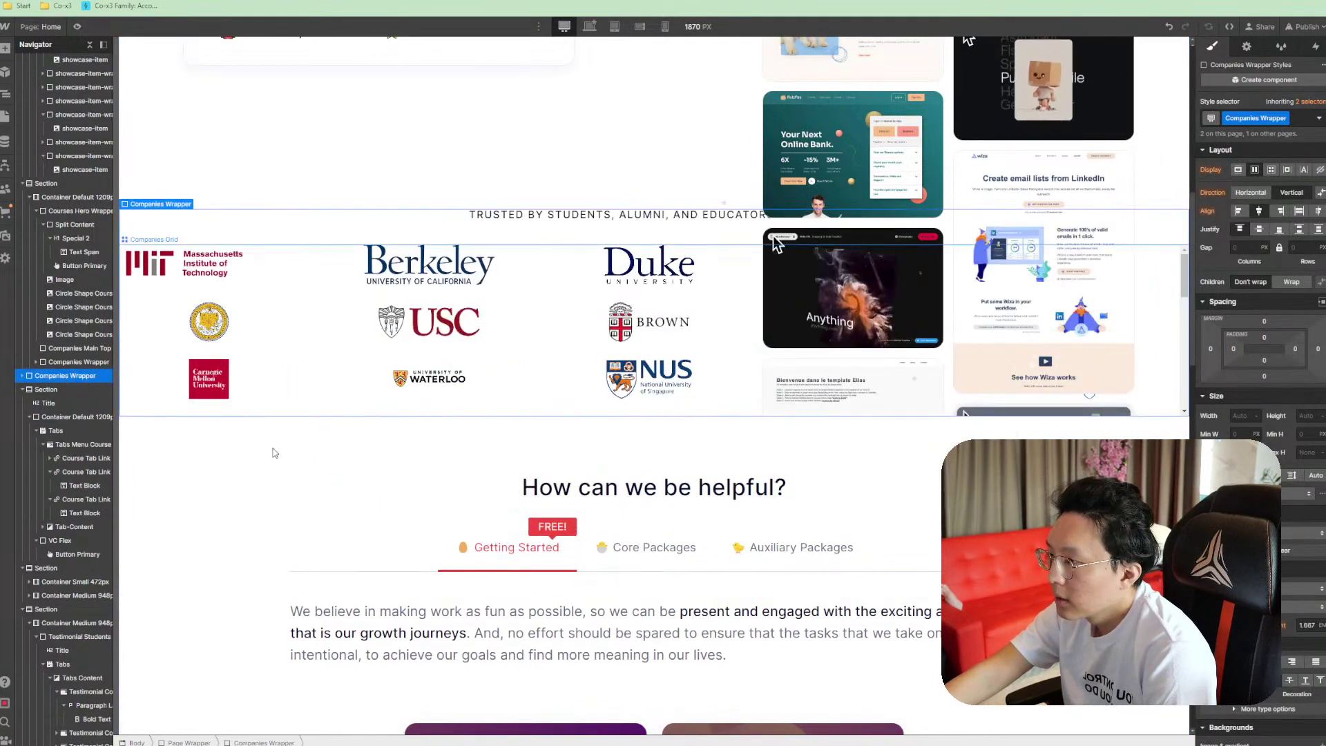
click(87, 417)
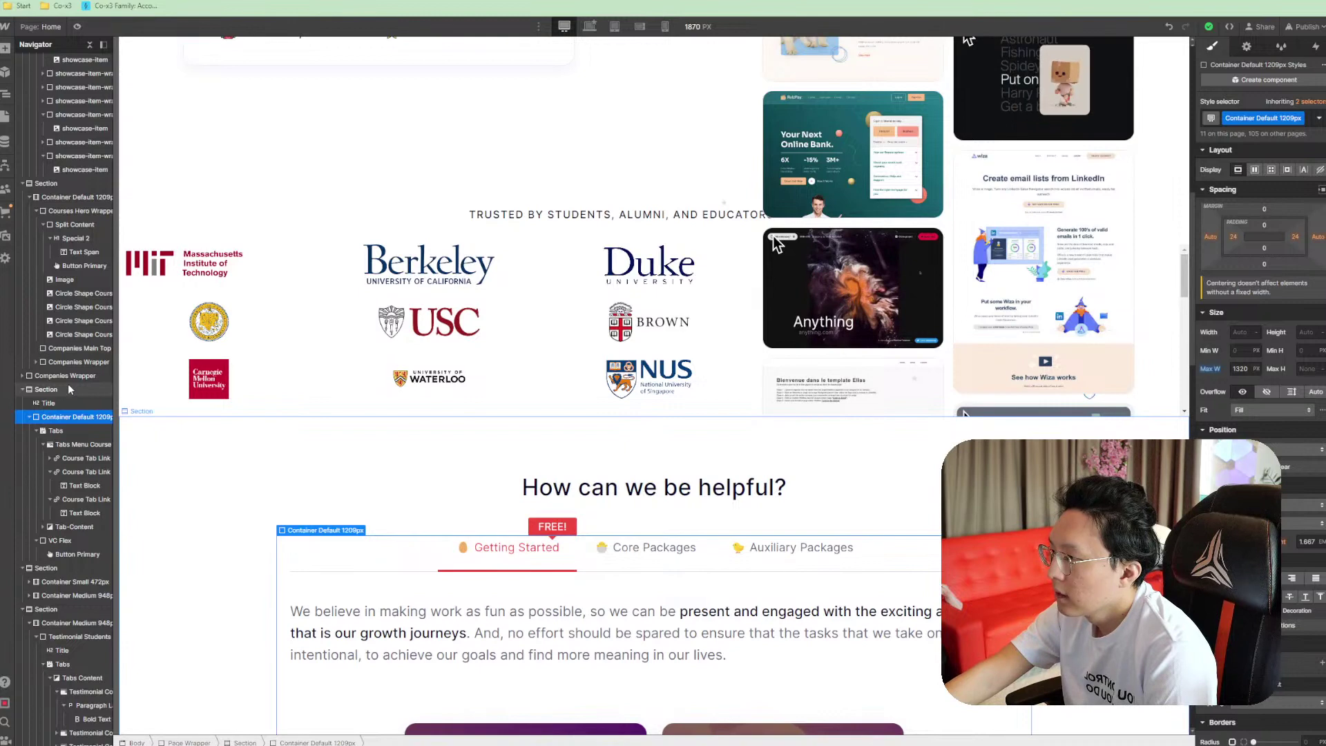
key(ctrl+z)
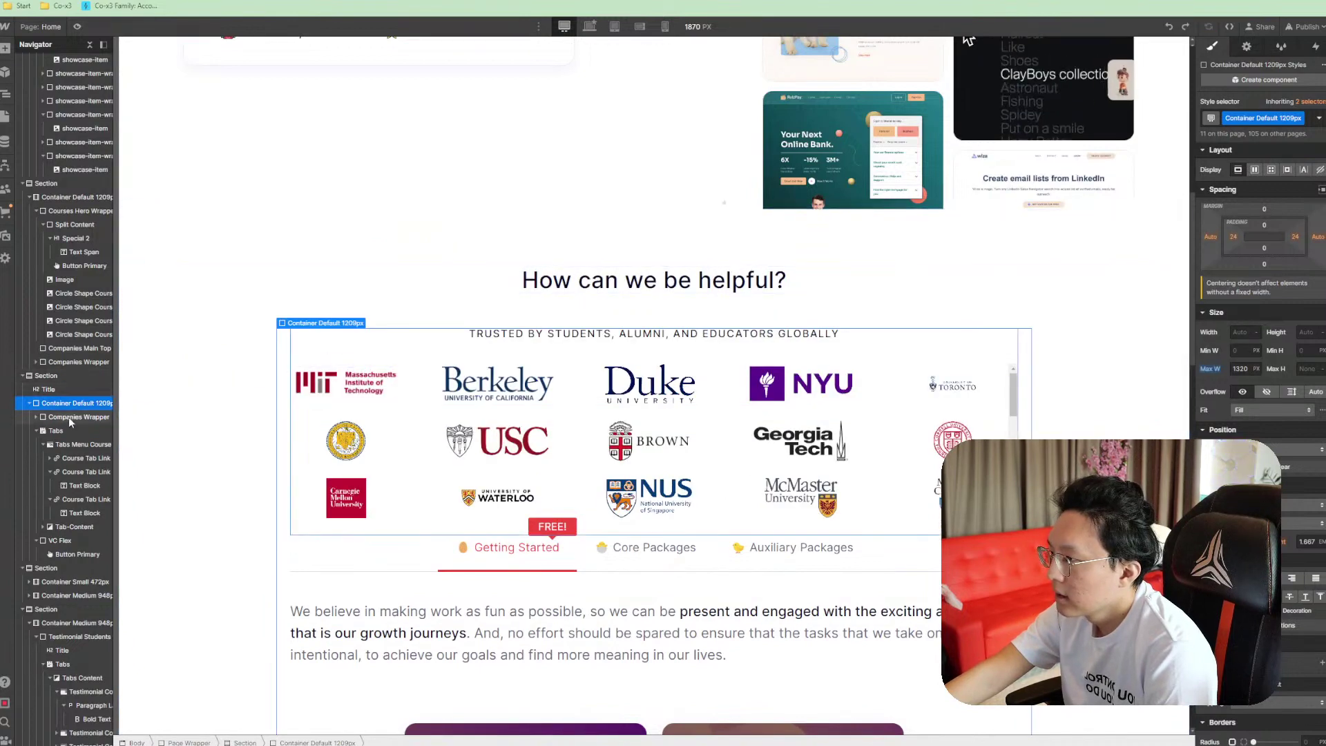
drag(68, 418, 76, 354)
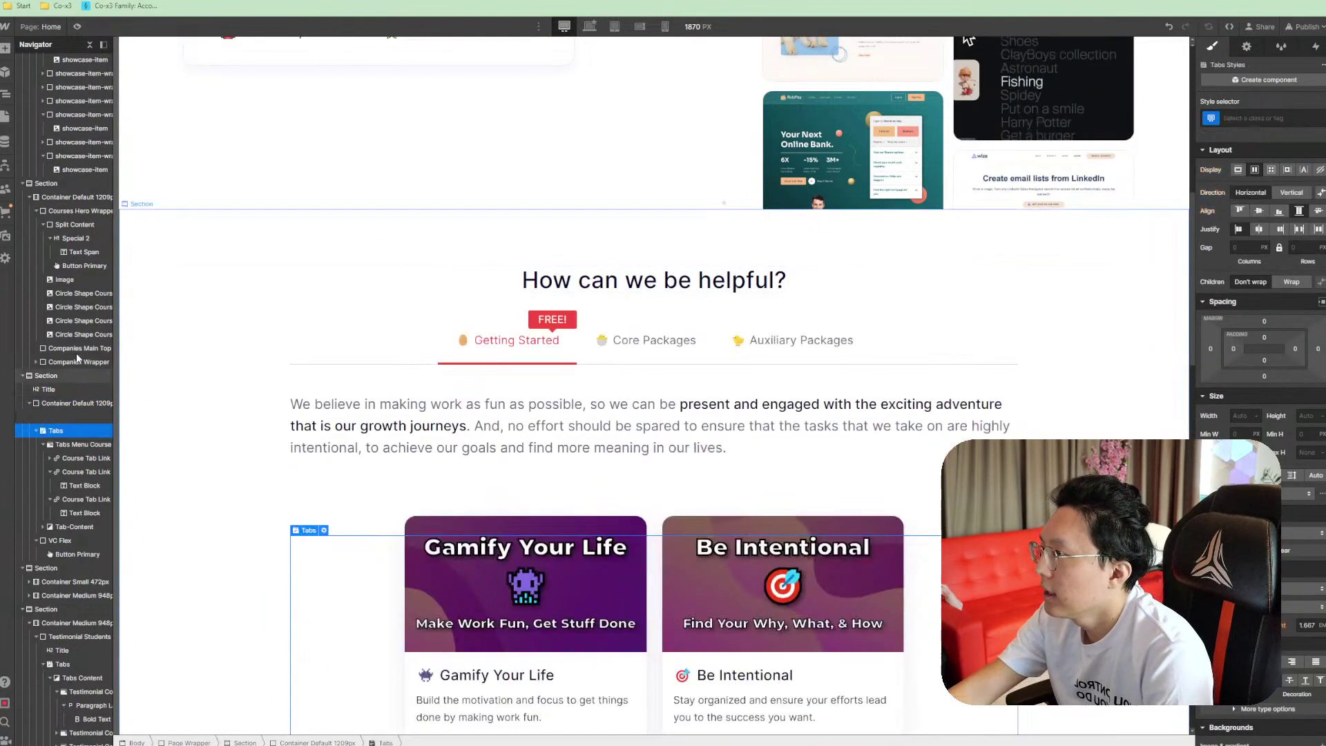
Duplicate the hidden Courses section located between the hero and the "How can we be helpful?" section
scroll(76, 354, up, 6)
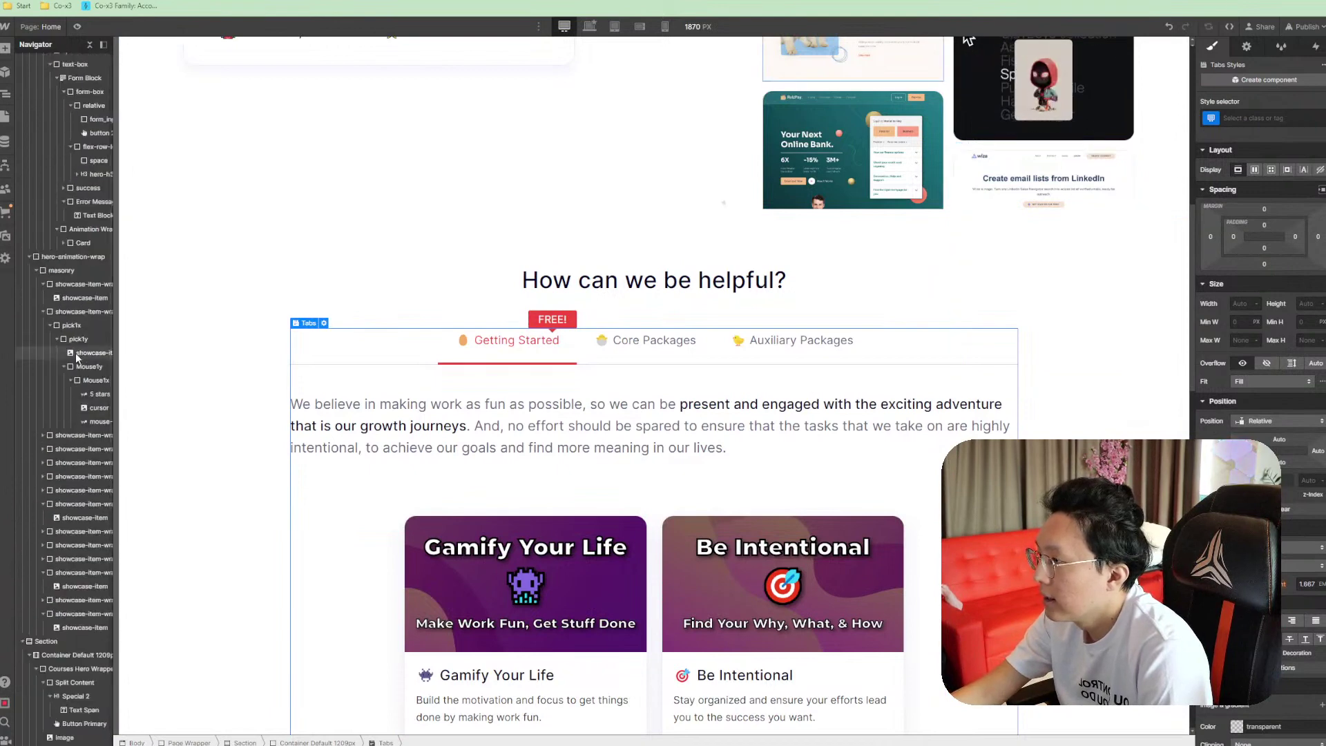
scroll(76, 354, down, 3)
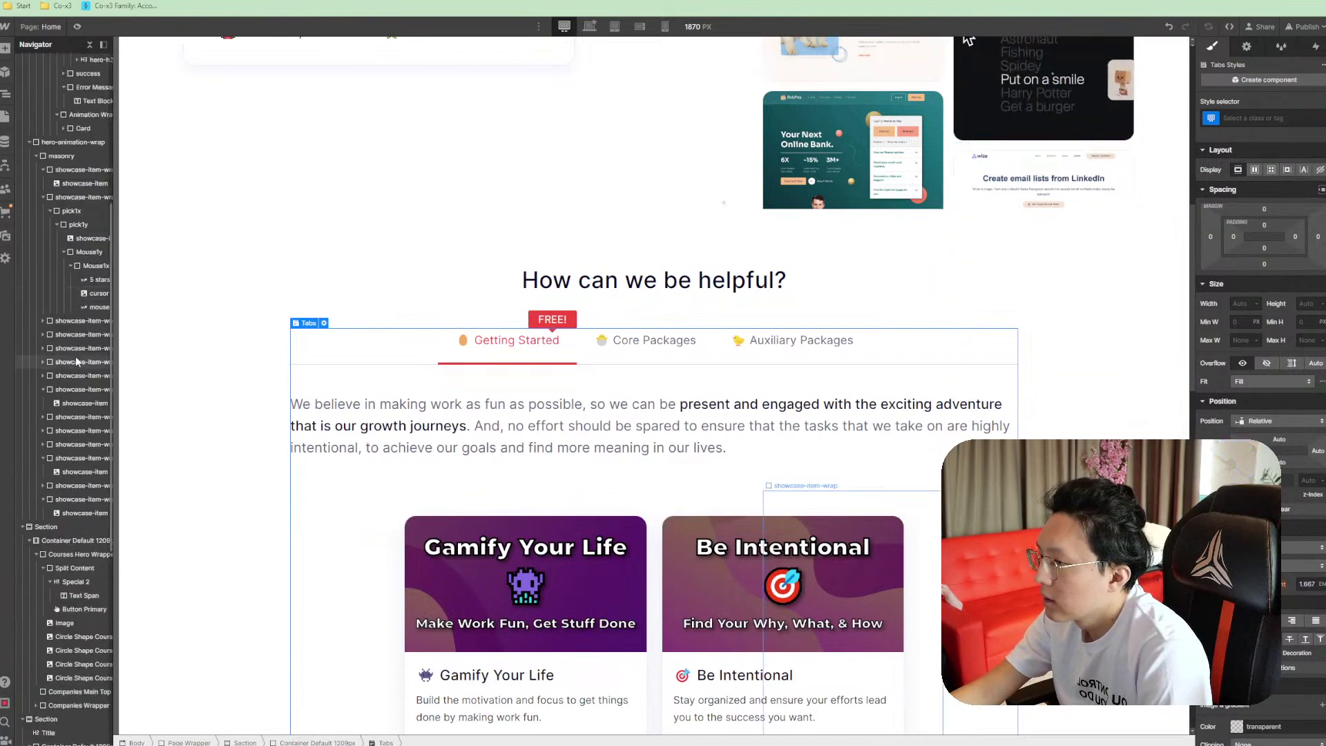
click(59, 528)
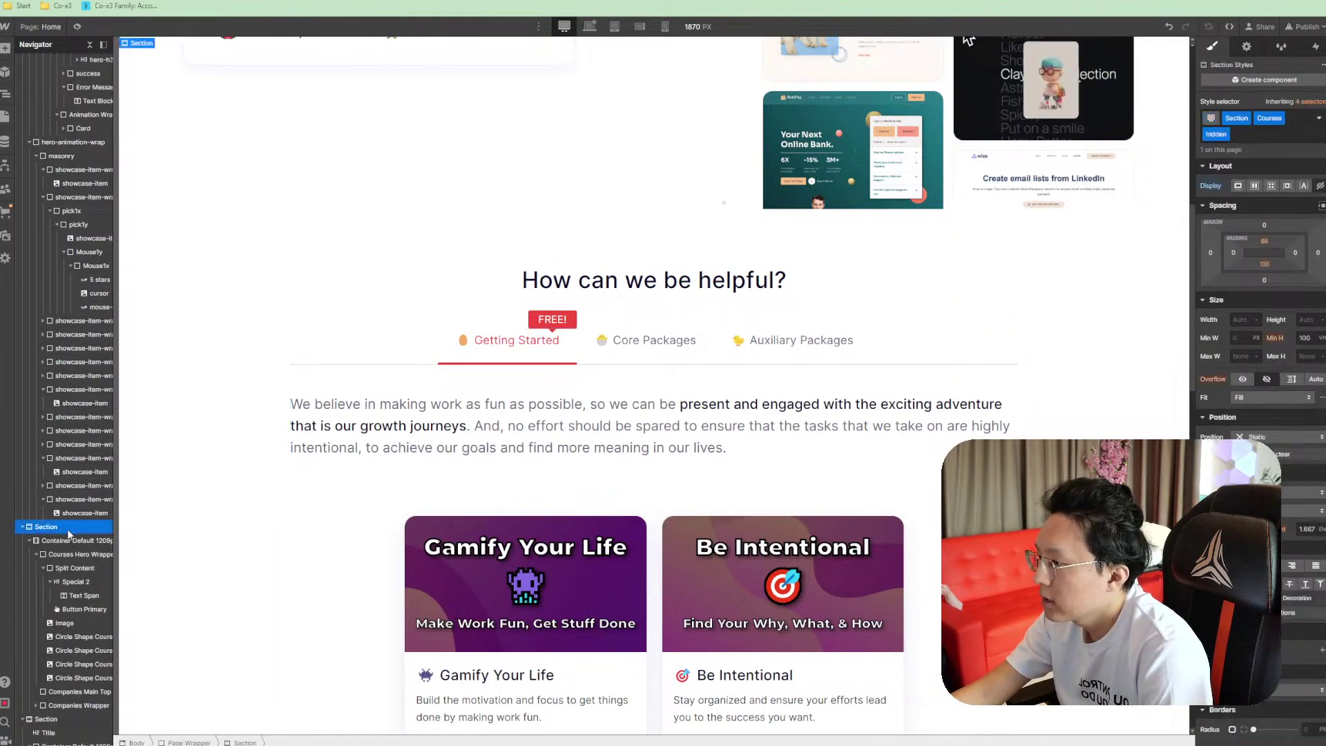
scroll(81, 525, up, 8)
scroll(80, 359, down, 8)
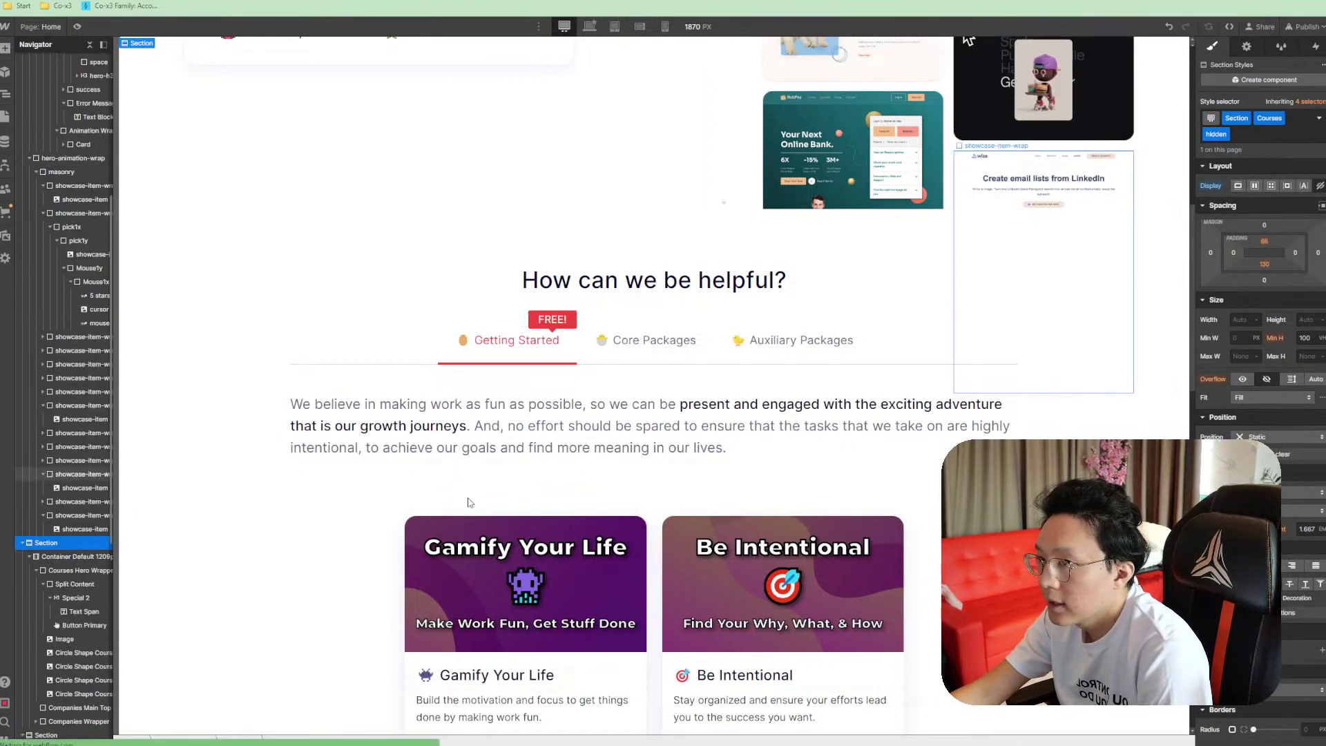
scroll(91, 545, down, 2)
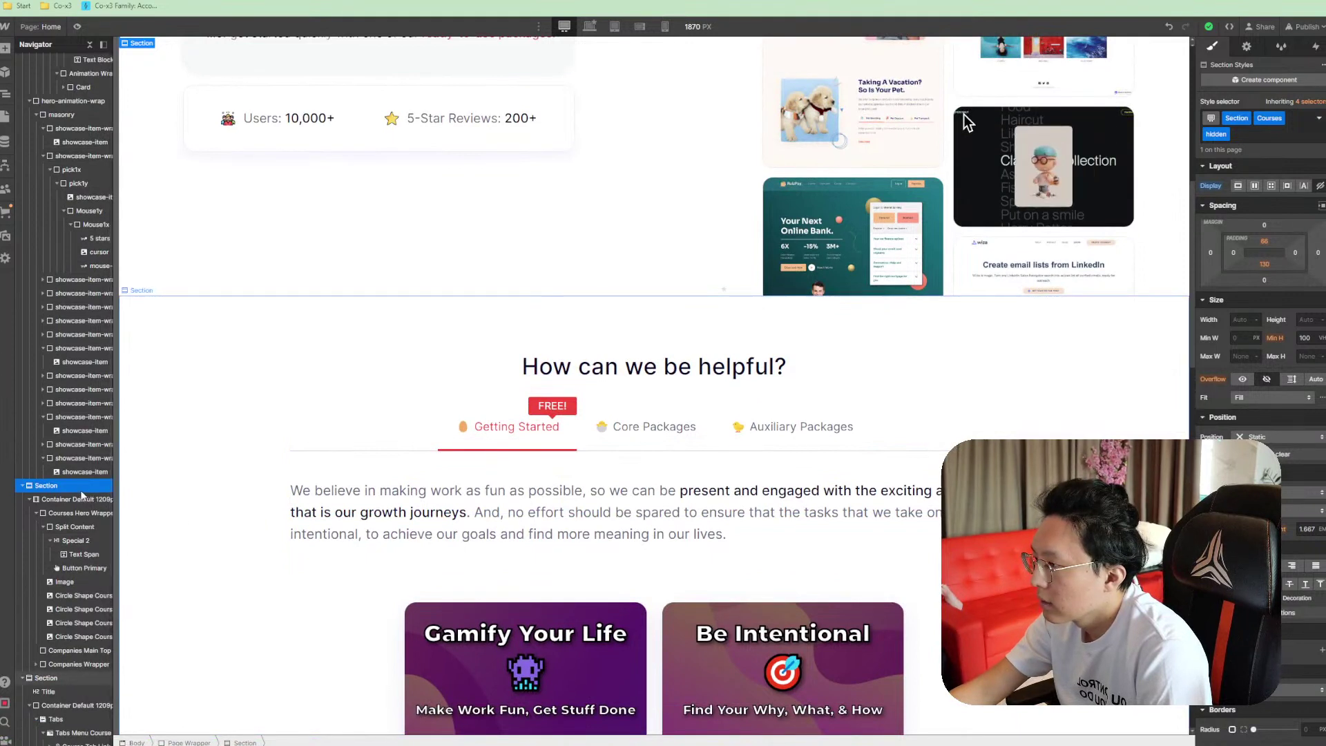
key(ctrl+d)
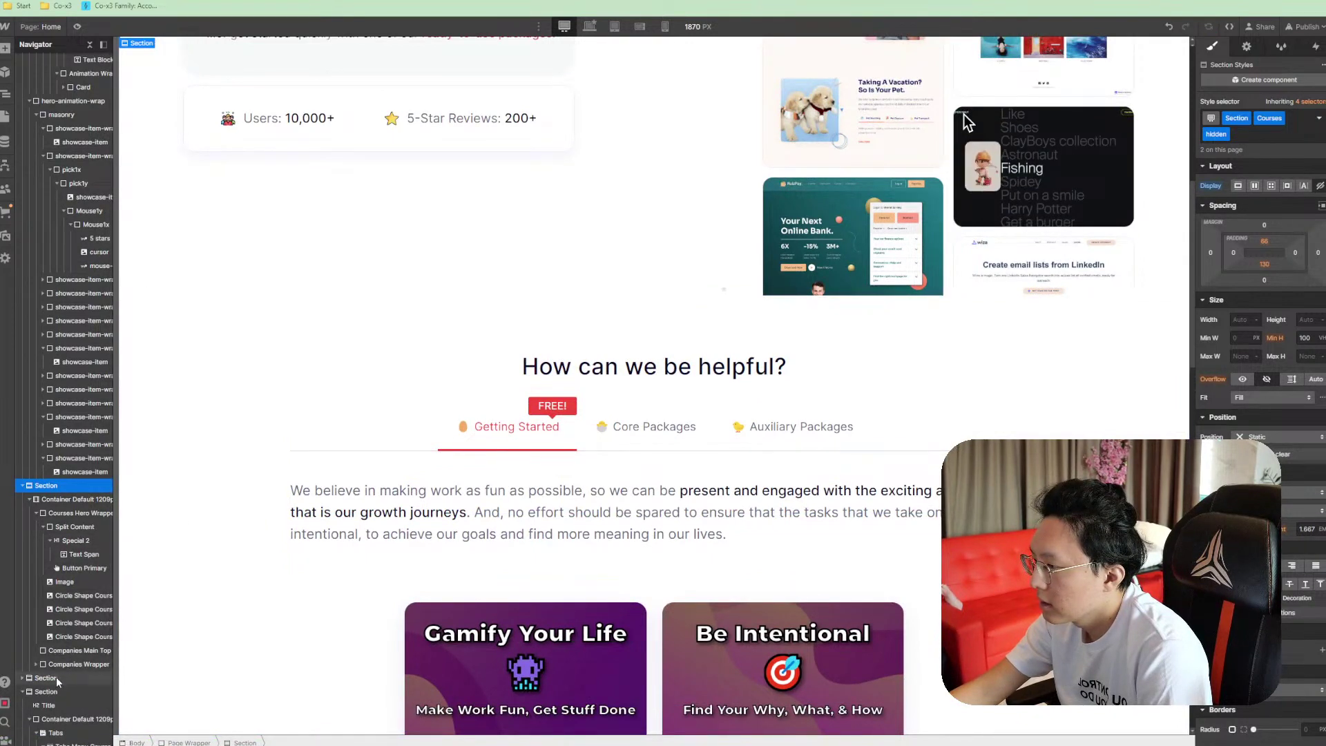
Remove the hidden combo class from the duplicated Courses section
click(58, 677)
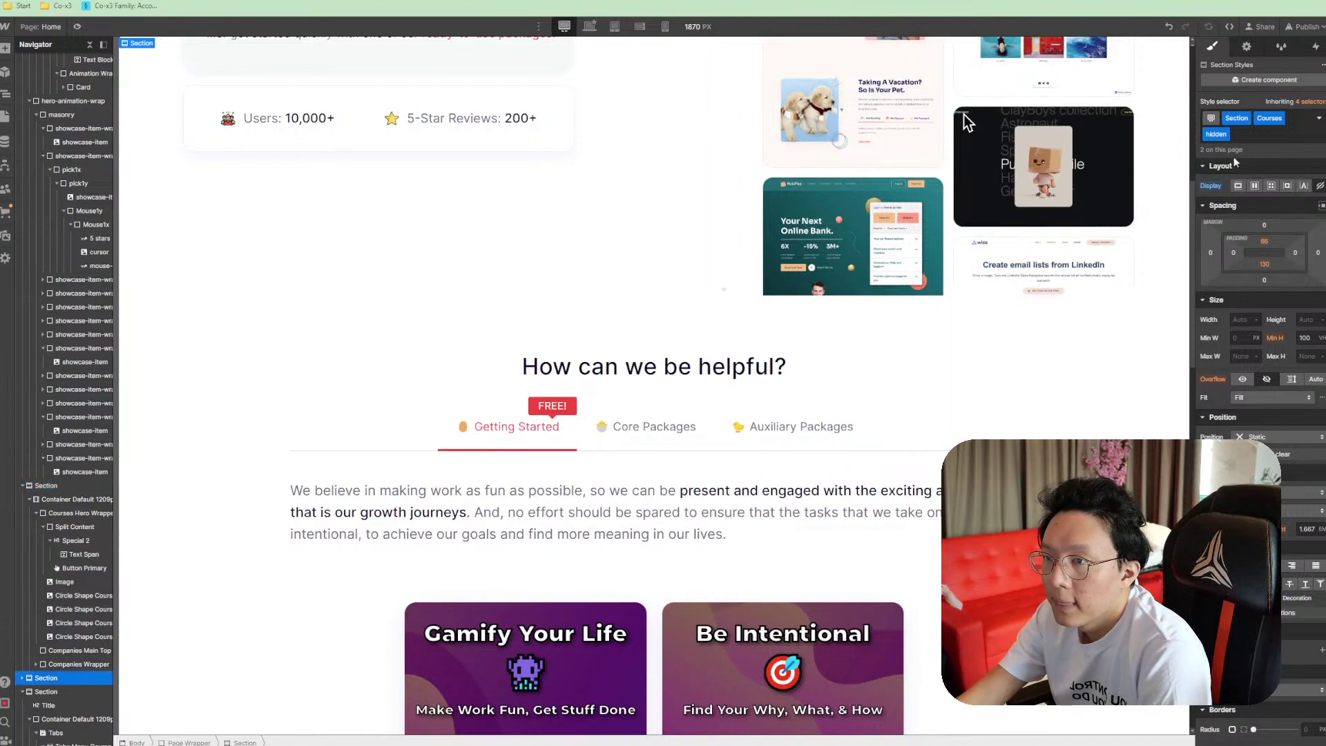
click(1254, 136)
key(BackSpace)
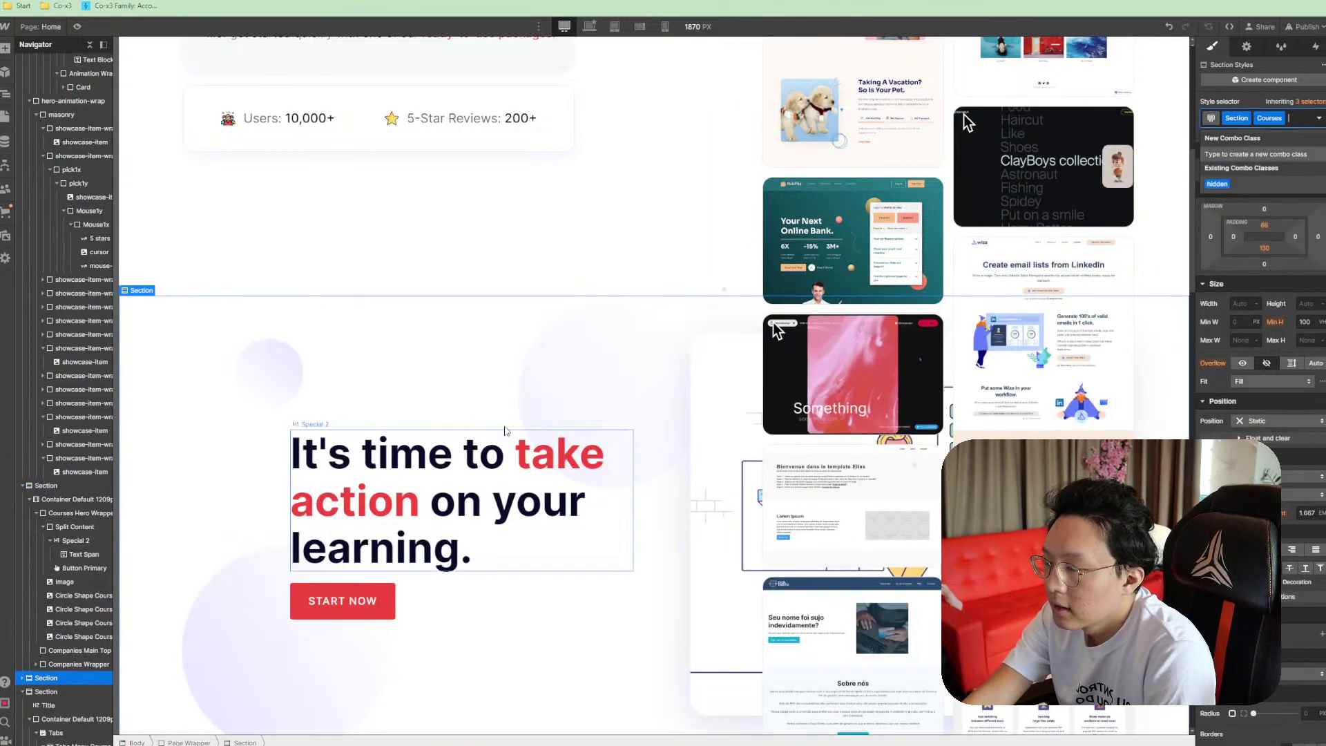
scroll(504, 431, down, 3)
scroll(201, 541, down, 2)
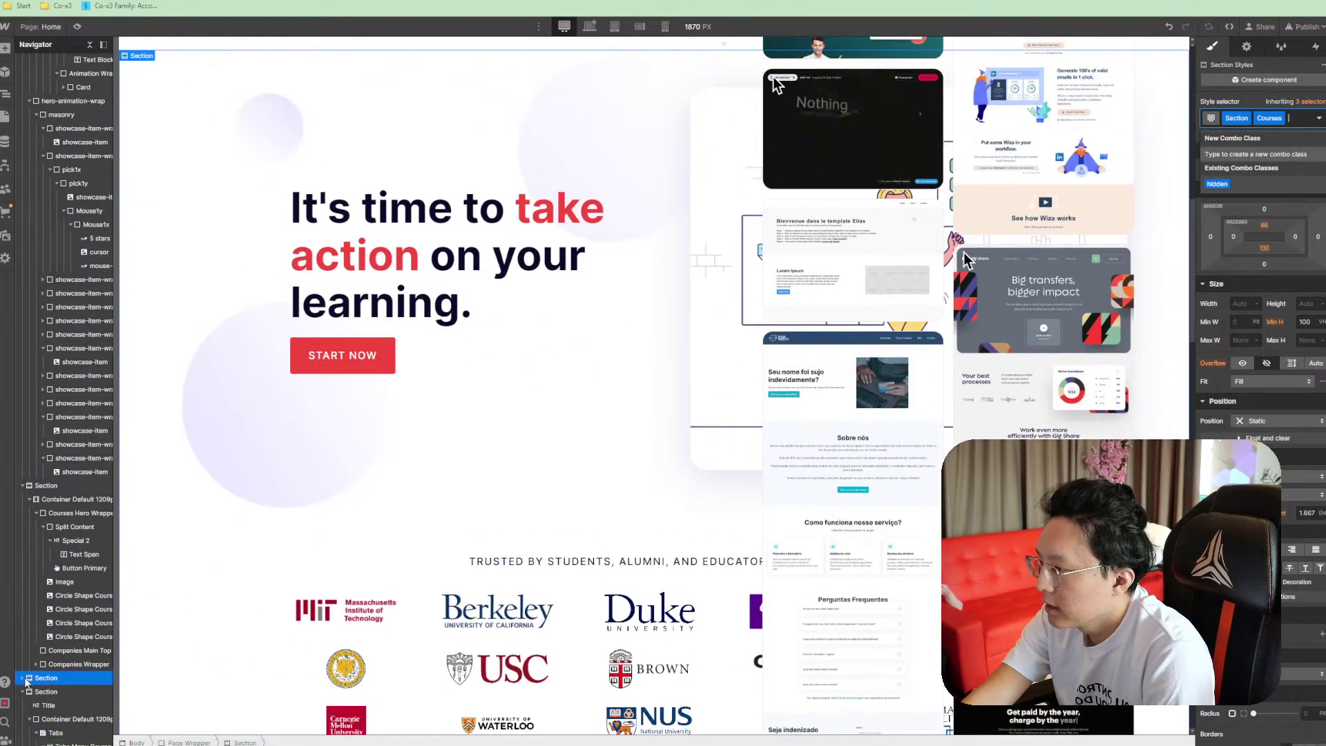
Delete the Courses Hero Wrapper from the container of the duplicated Courses section
click(23, 678)
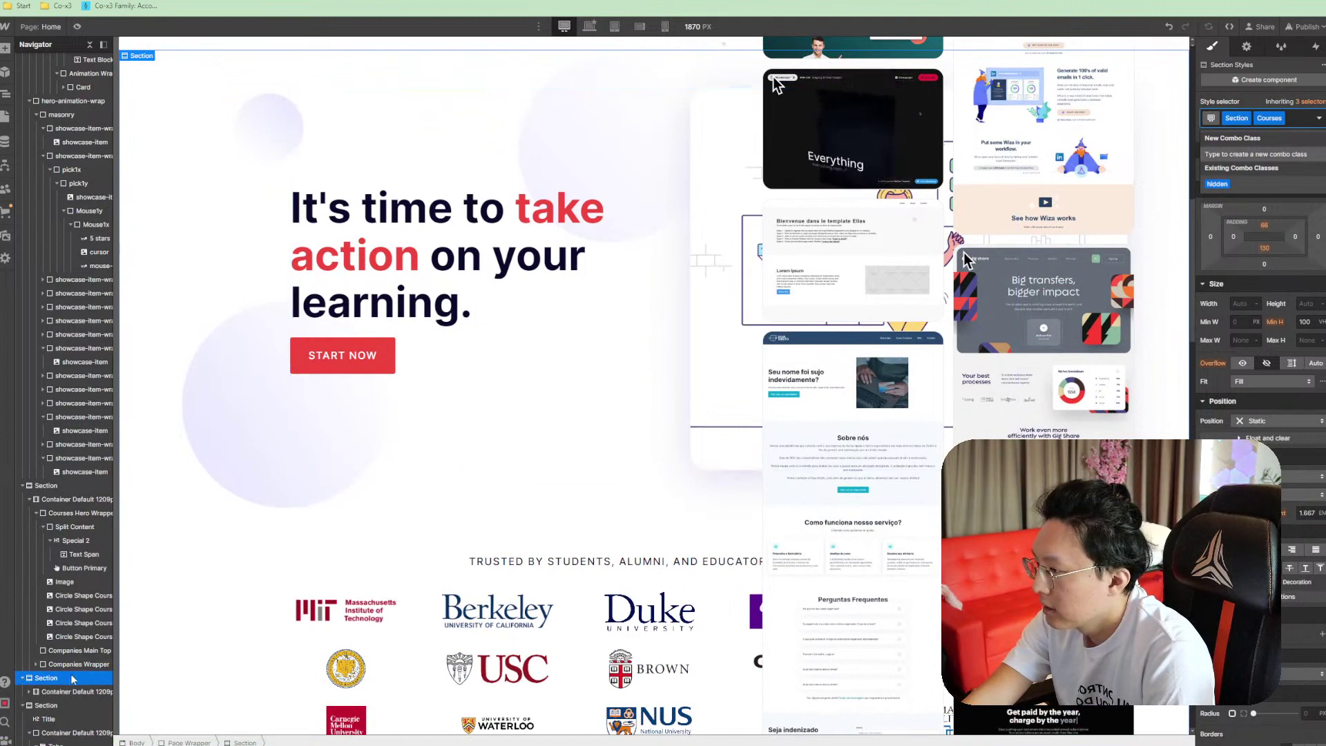
scroll(62, 656, down, 1)
click(29, 634)
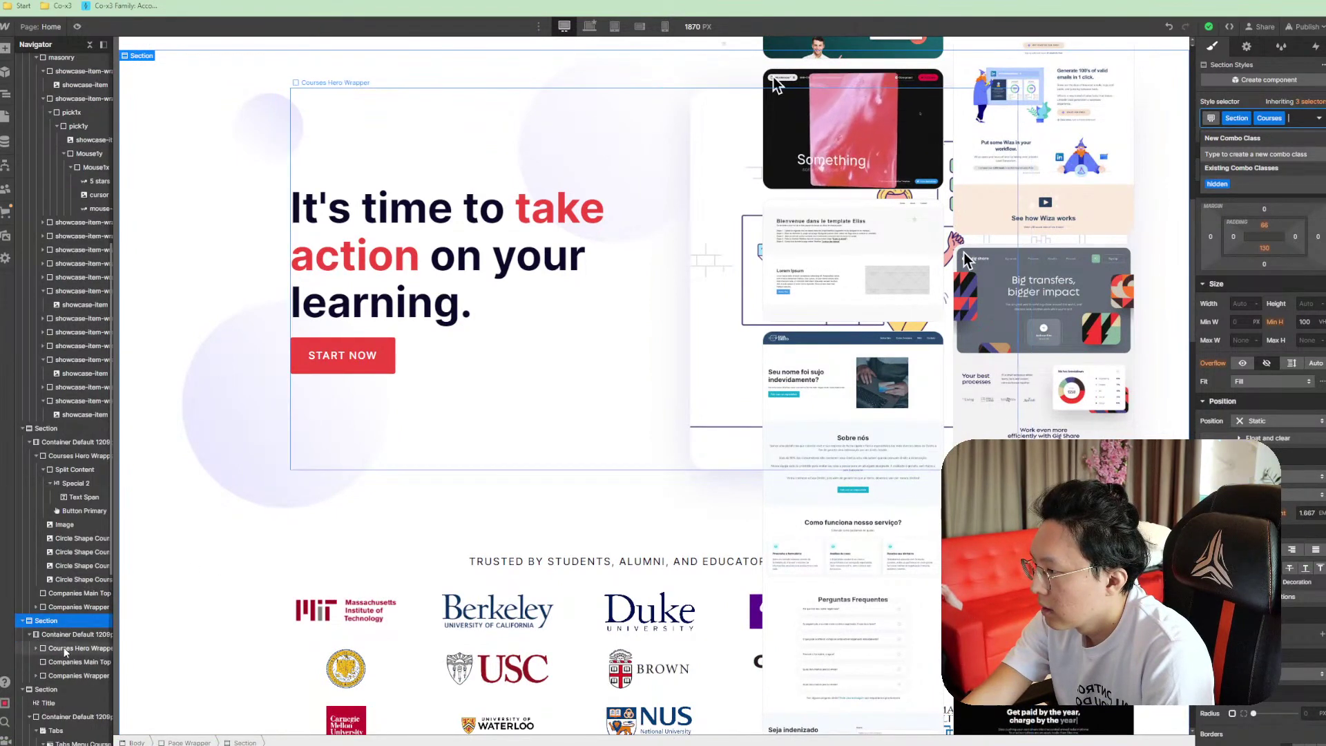
click(67, 654)
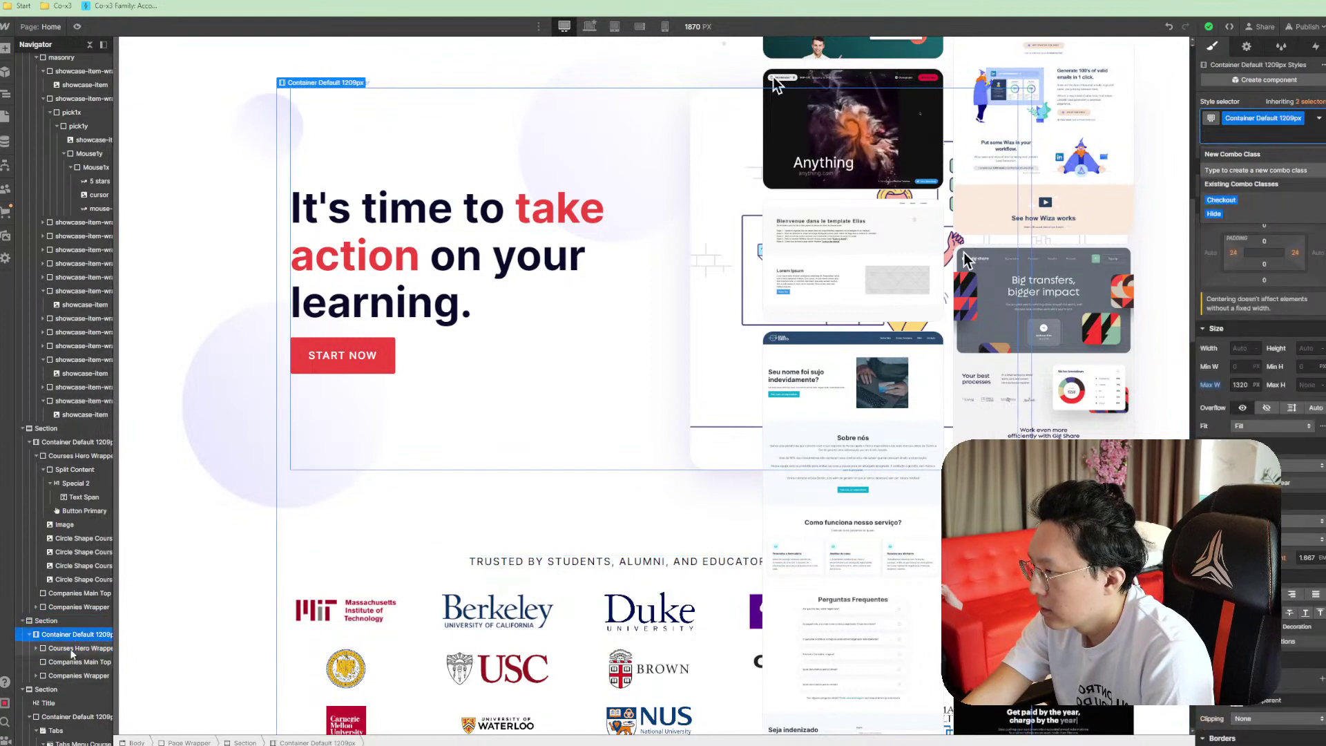
key(Up)
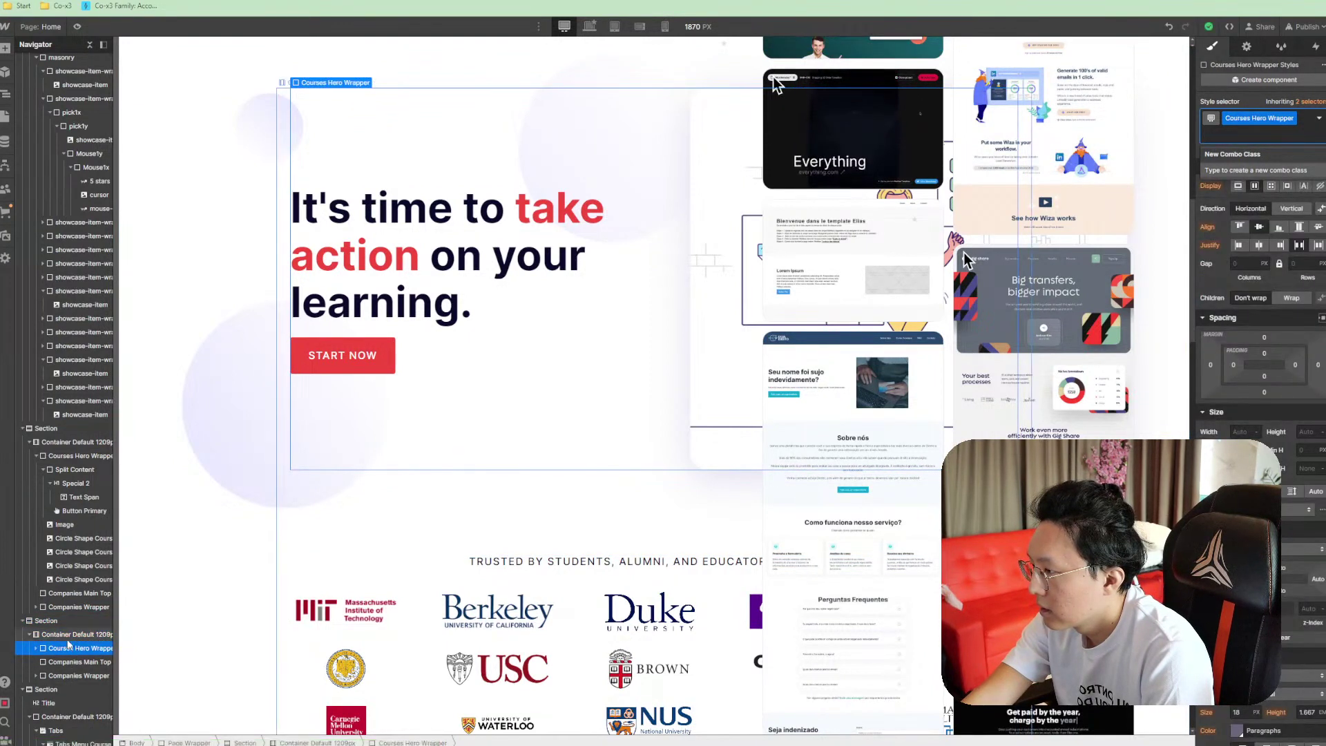
click(69, 649)
right_click(69, 650)
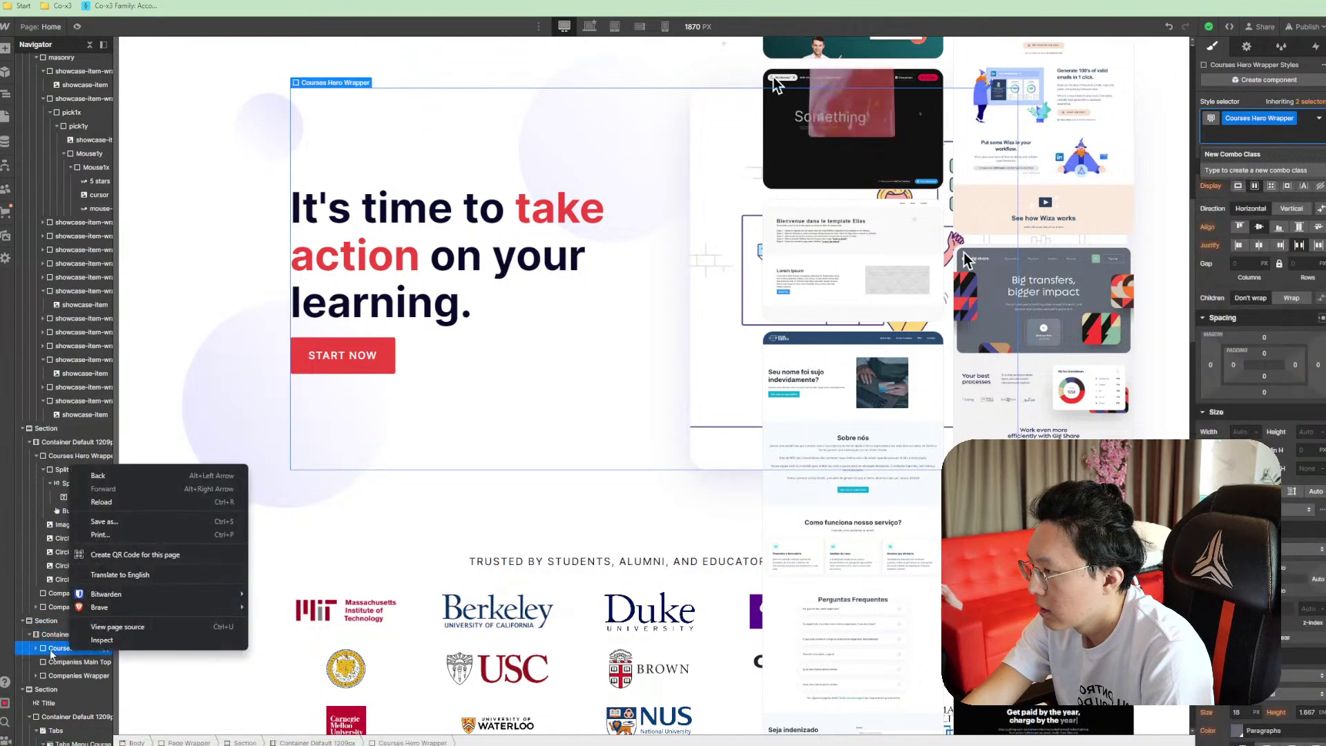
click(515, 447)
click(595, 319)
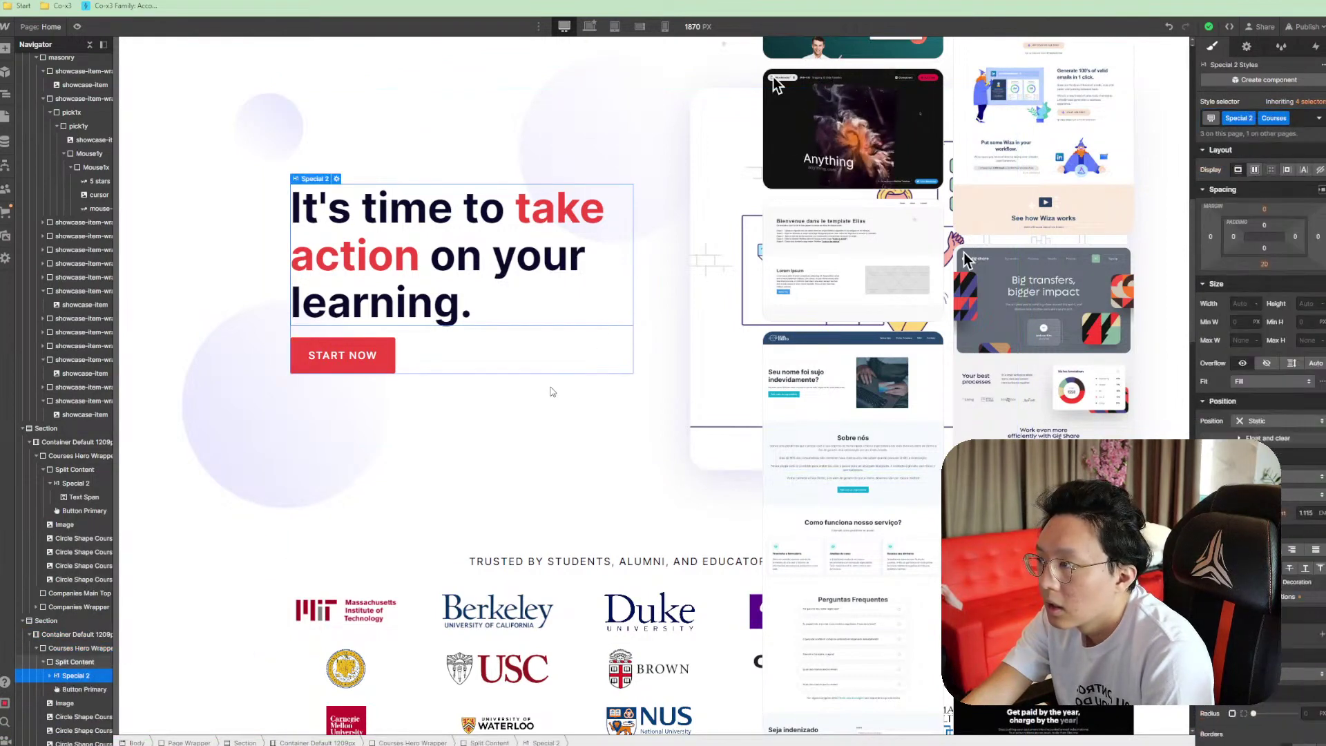
click(552, 389)
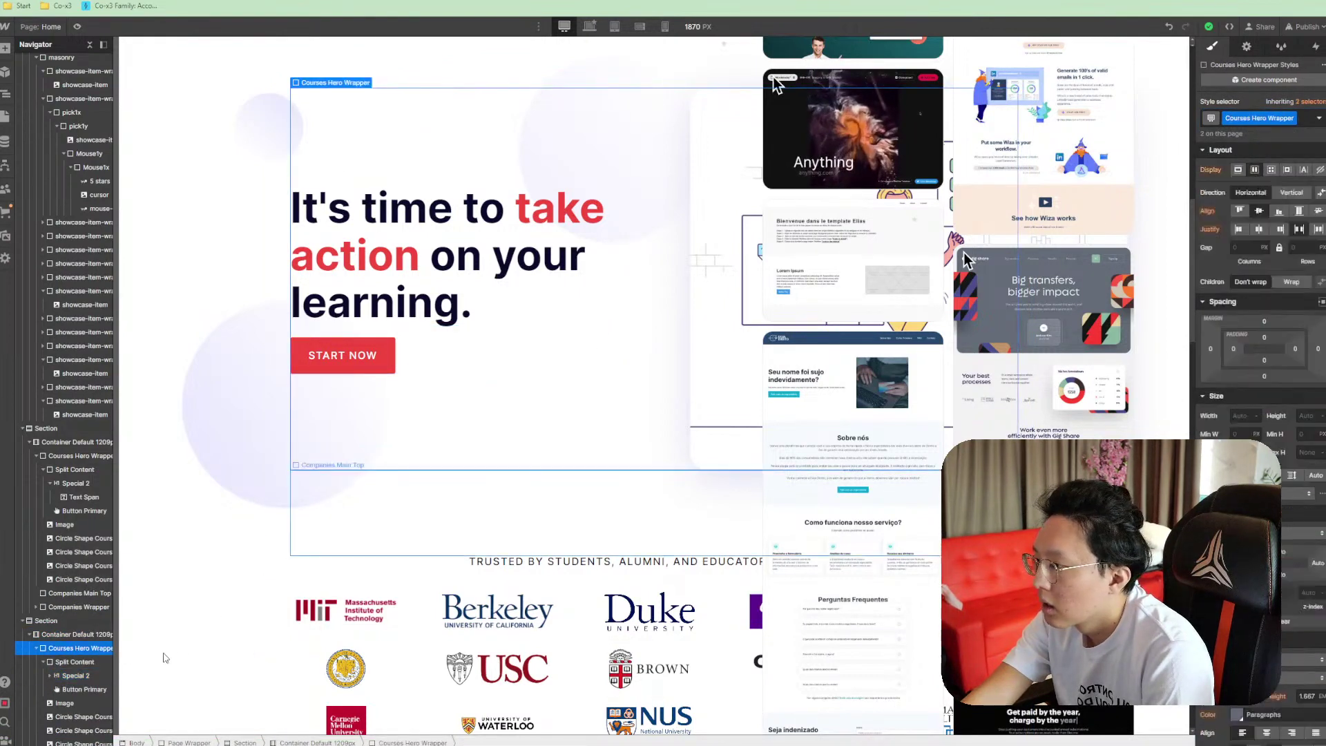
Select the Companies Main Top block in the duplicated section and review the logo layout and the spacing around it
click(456, 502)
scroll(470, 494, down, 5)
scroll(463, 449, up, 3)
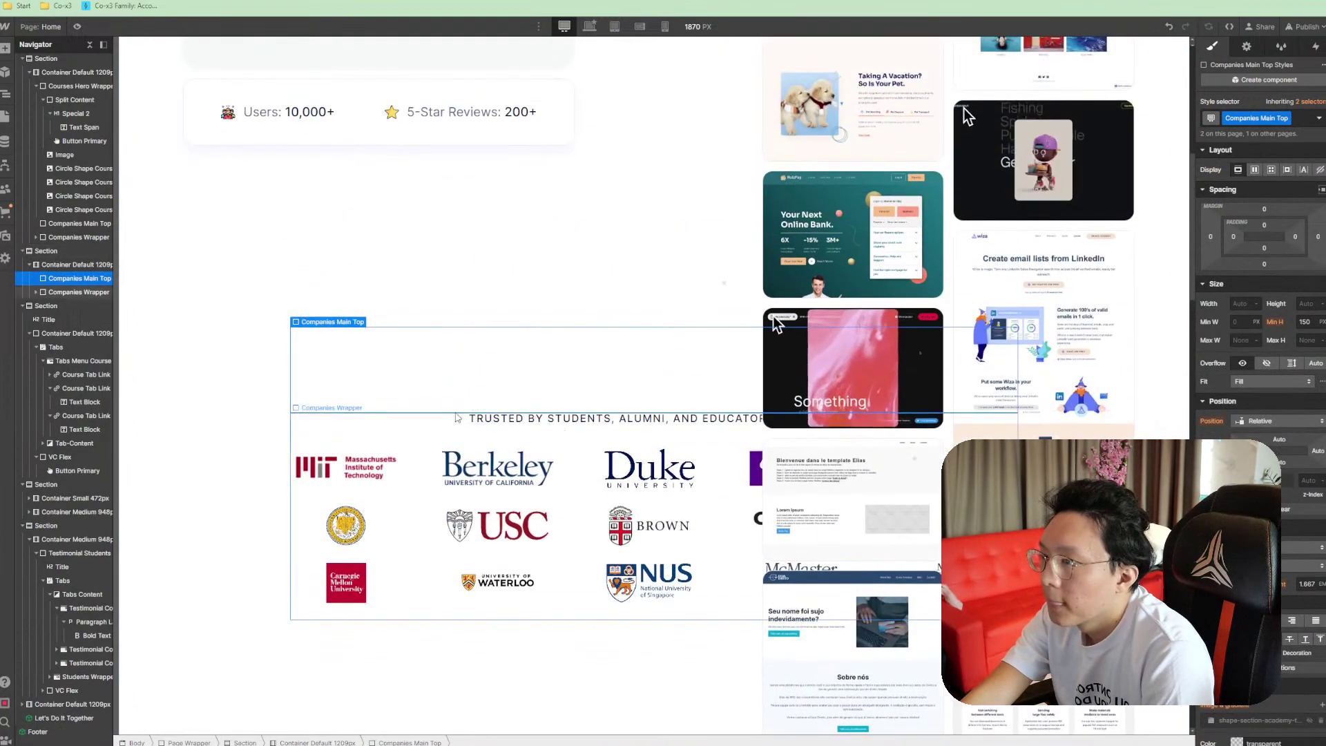
scroll(457, 417, down, 8)
scroll(436, 415, up, 4)
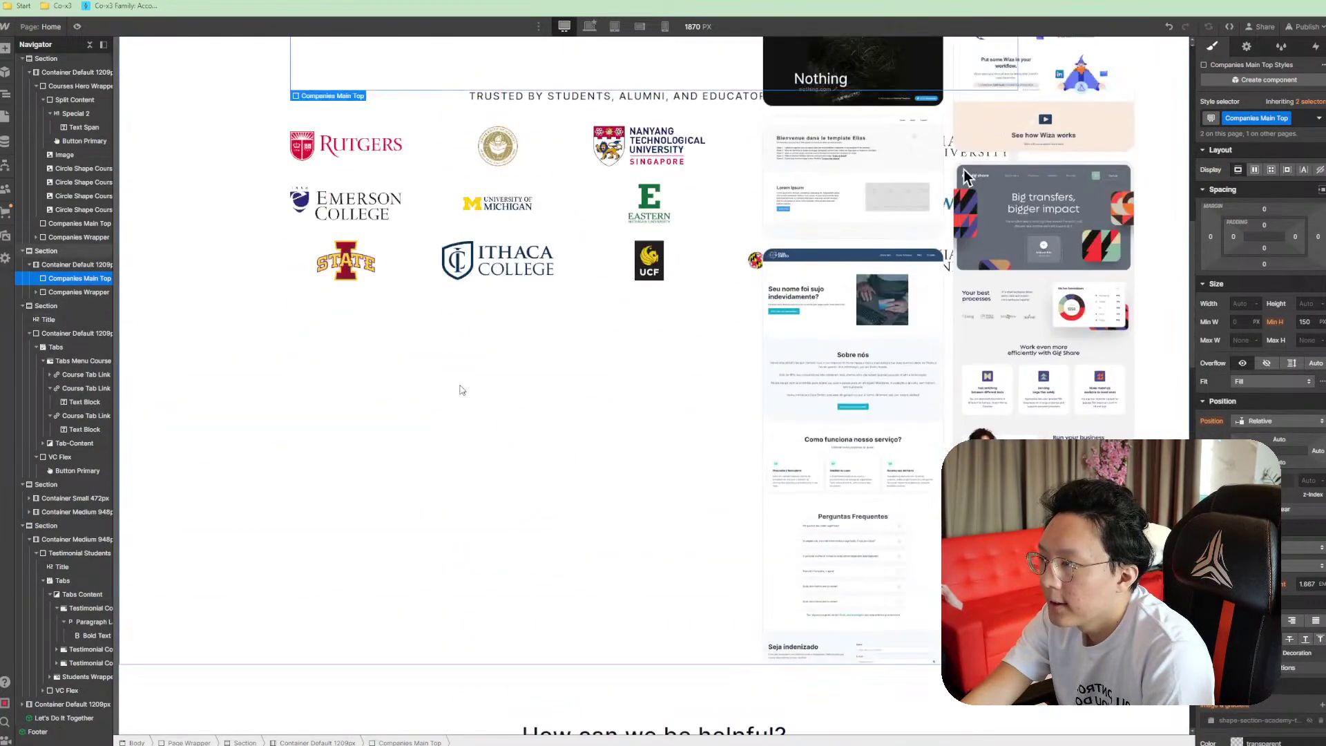
Remove the Courses combo class from the duplicated section that holds the school logos
click(76, 293)
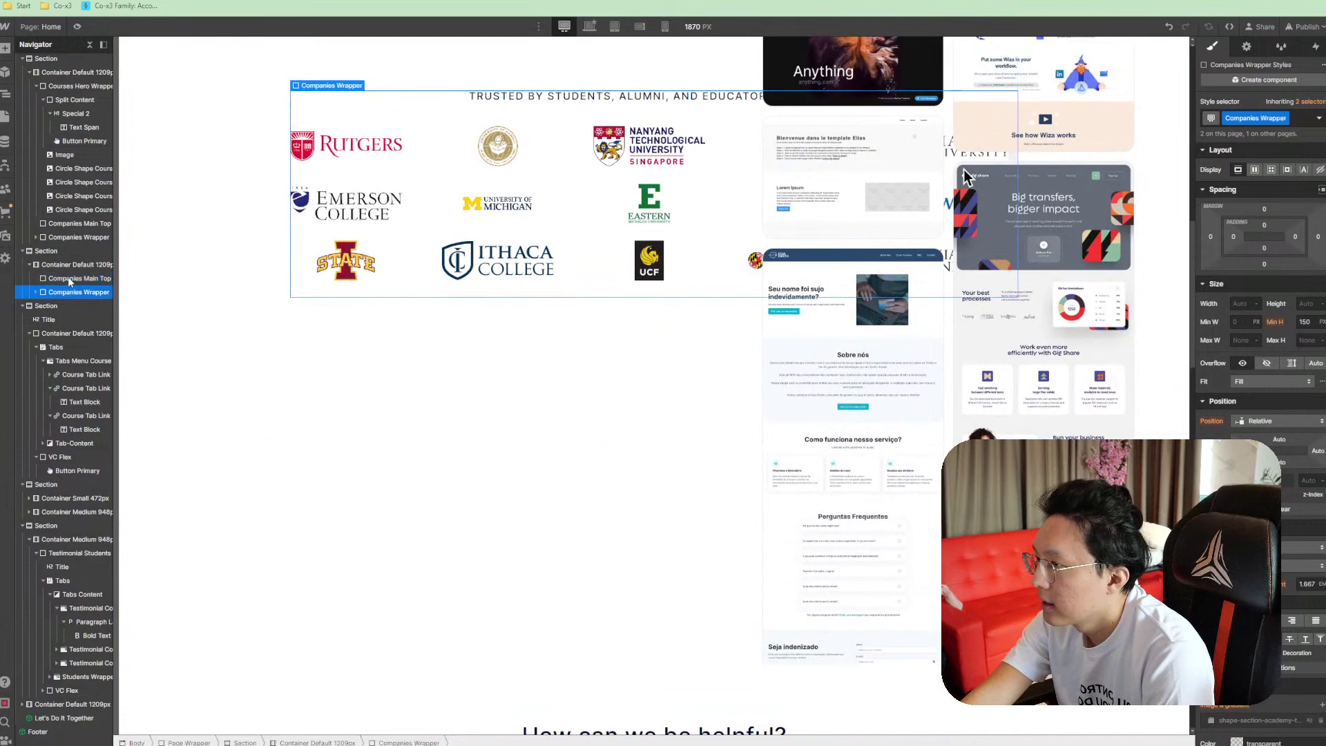
click(69, 264)
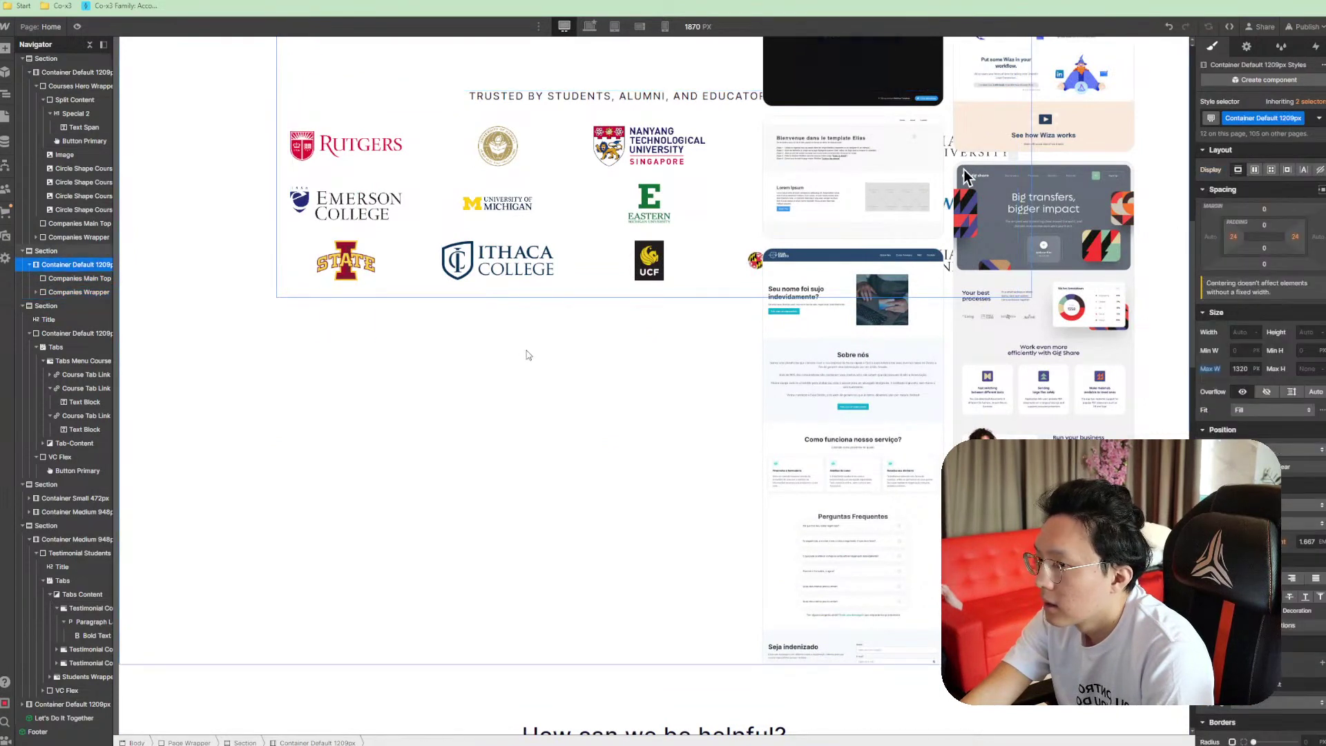
click(67, 292)
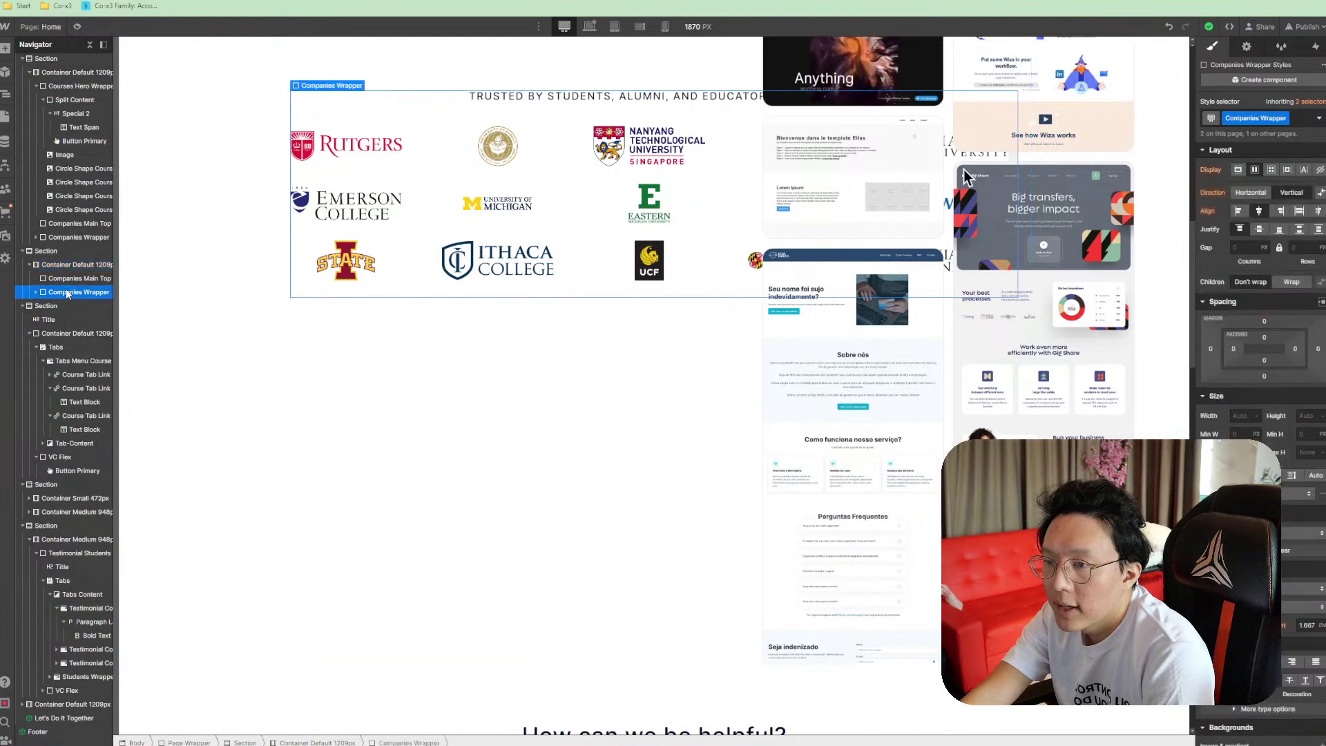
click(72, 252)
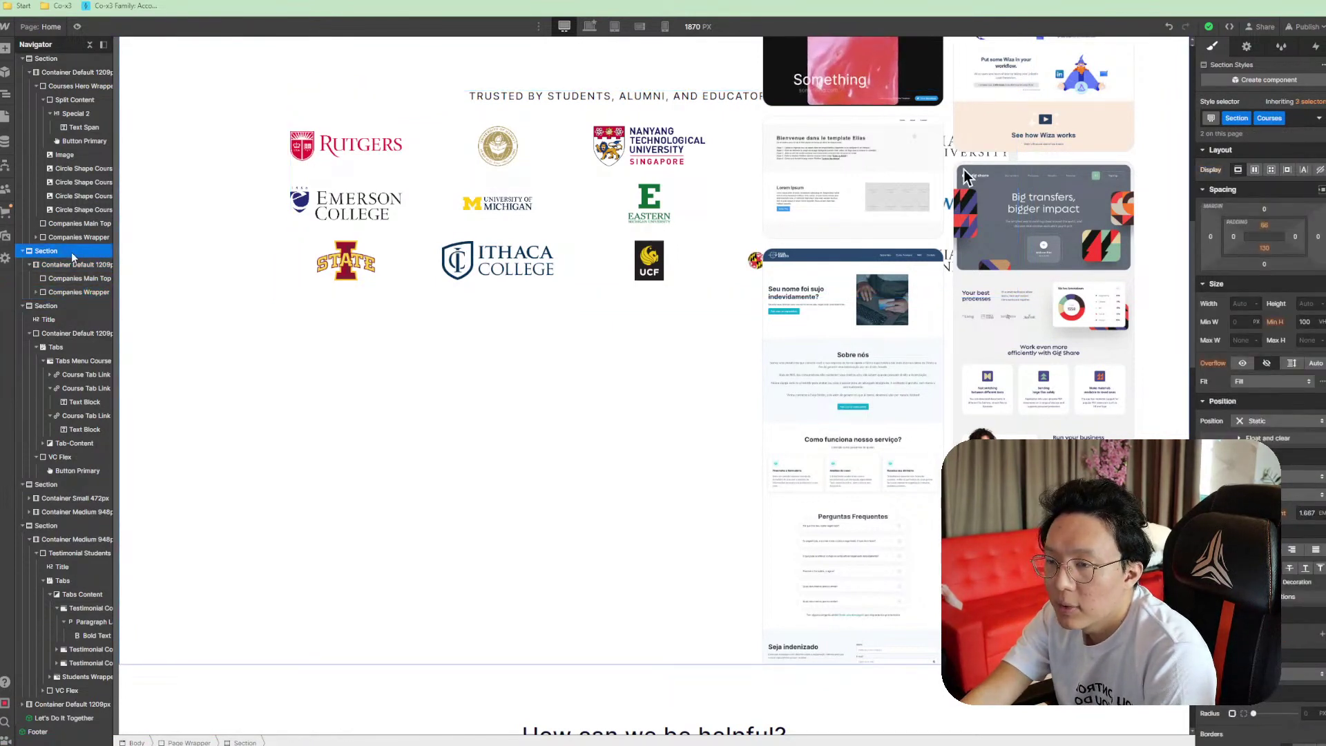
click(1294, 114)
key(BackSpace)
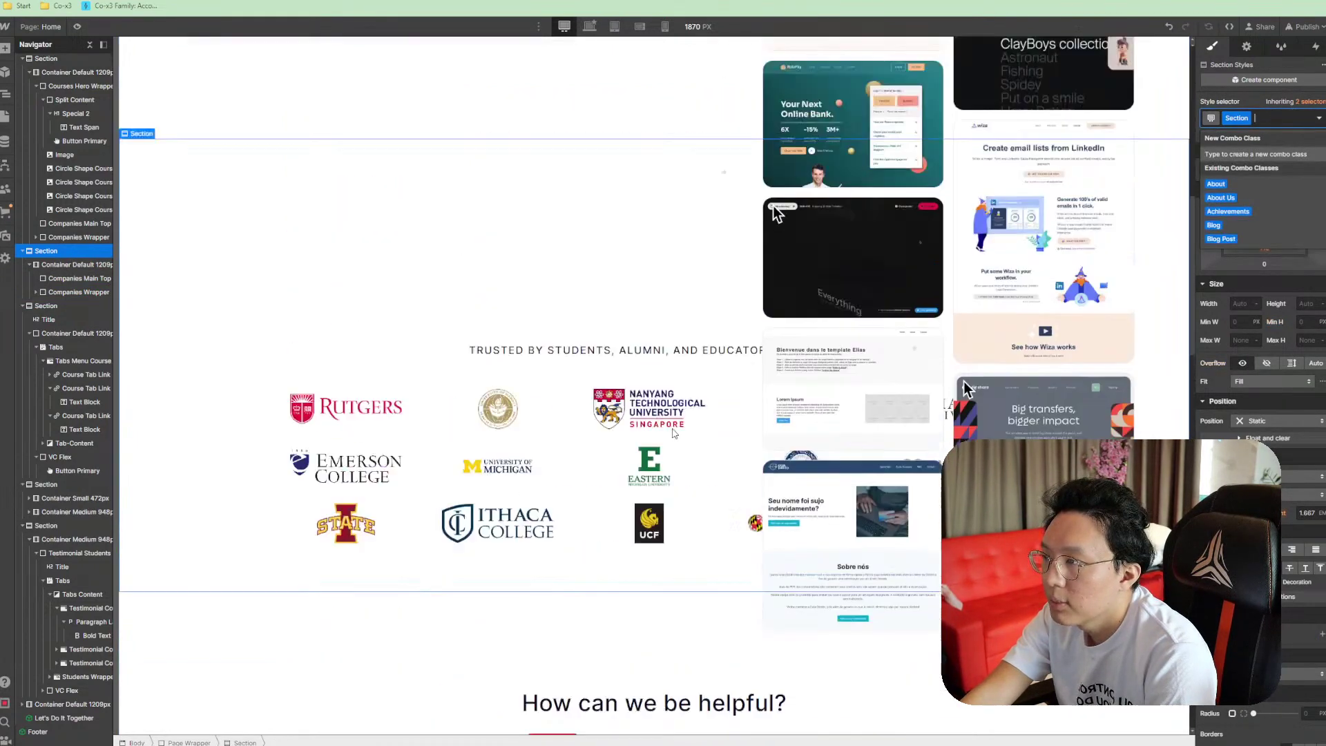
Delete the empty Companies Main Top block above the trusted-by logos in the duplicated section
scroll(663, 290, up, 3)
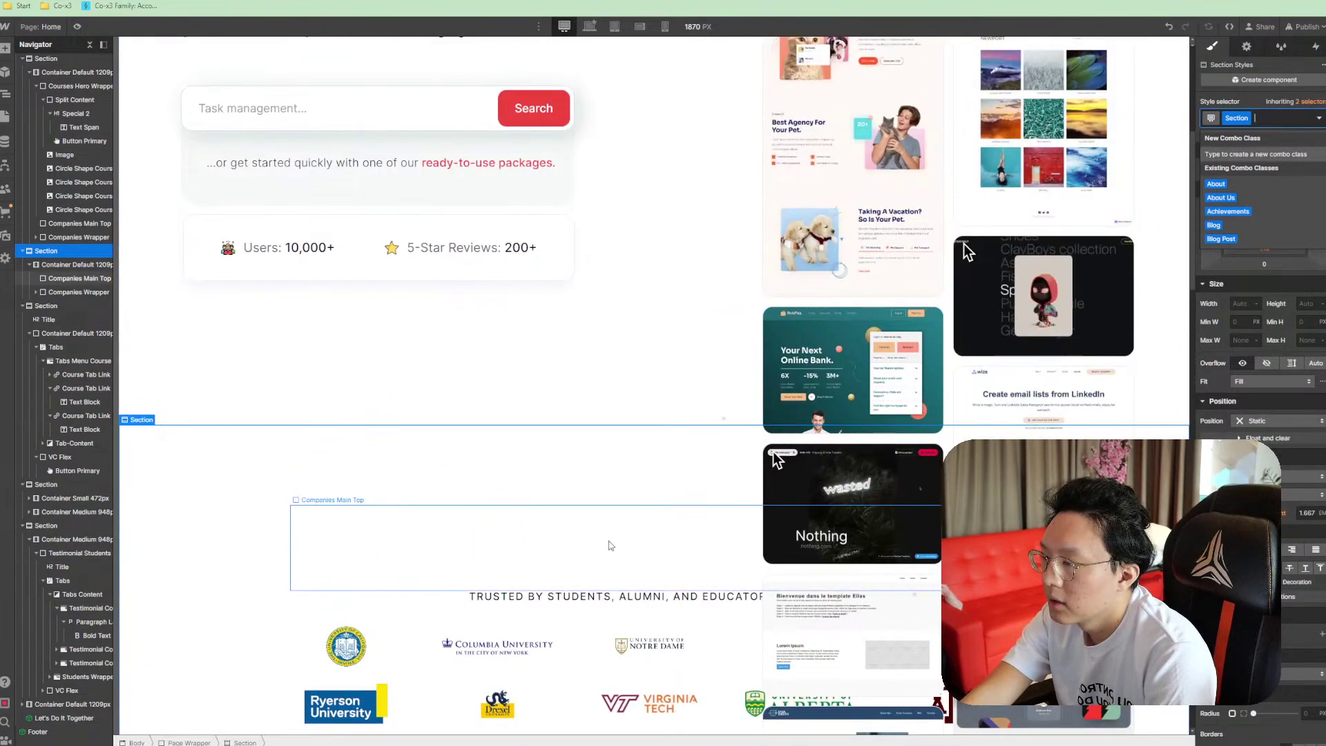
click(611, 546)
key(Delete)
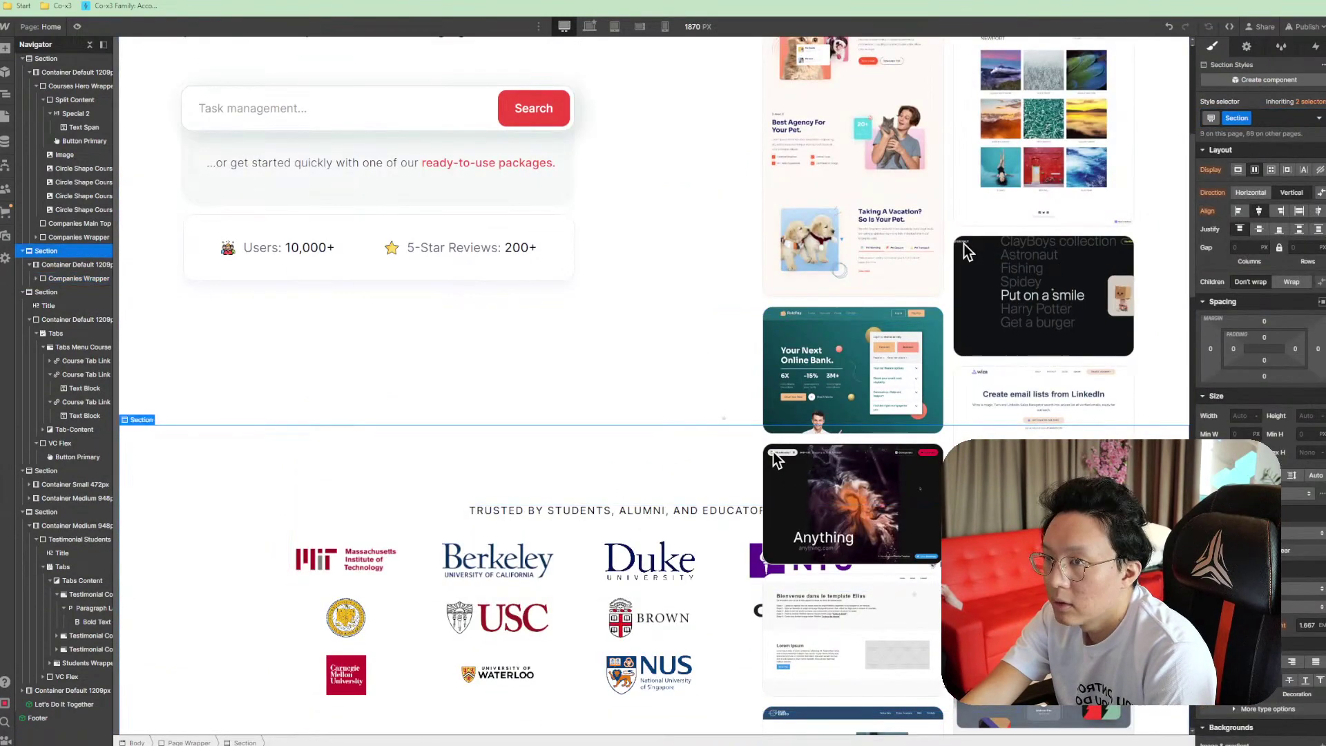
Add a new combo class named high-z-index to the trusted-by logo section
click(1274, 117)
text(hig)
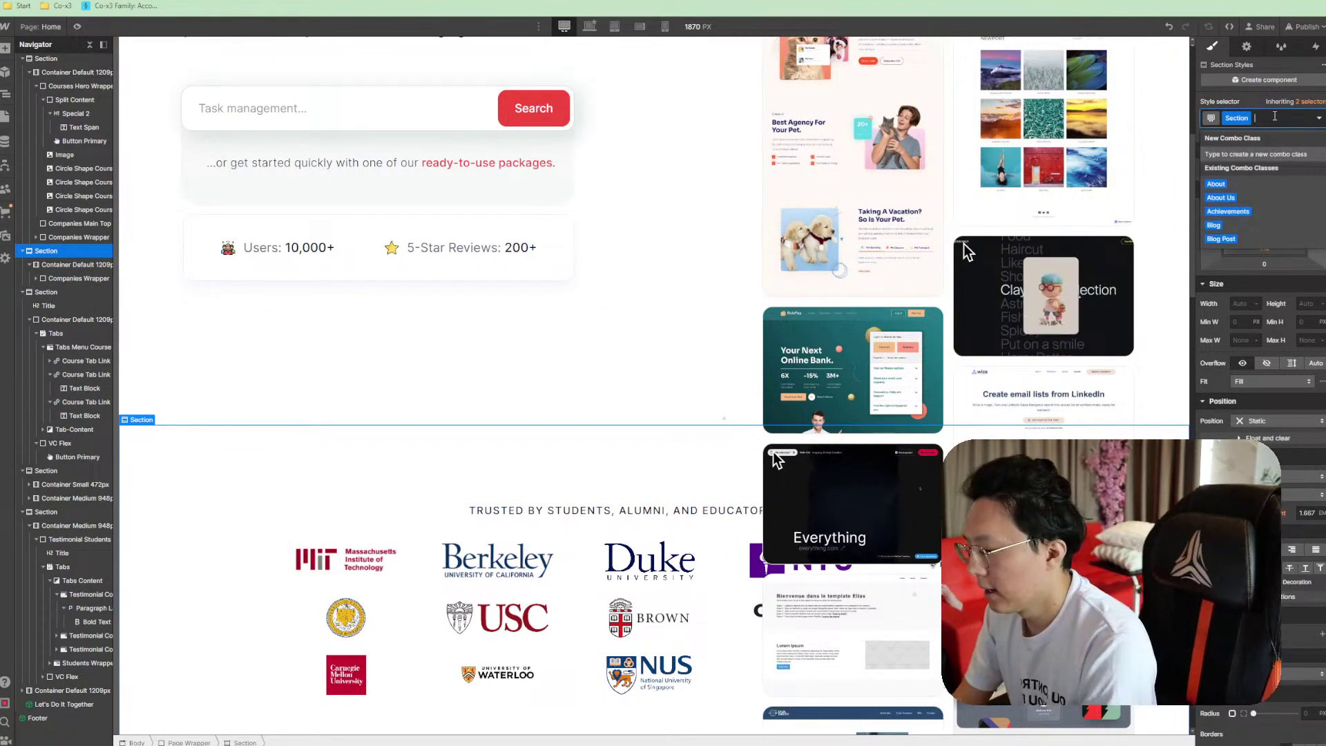
text(h-z-index)
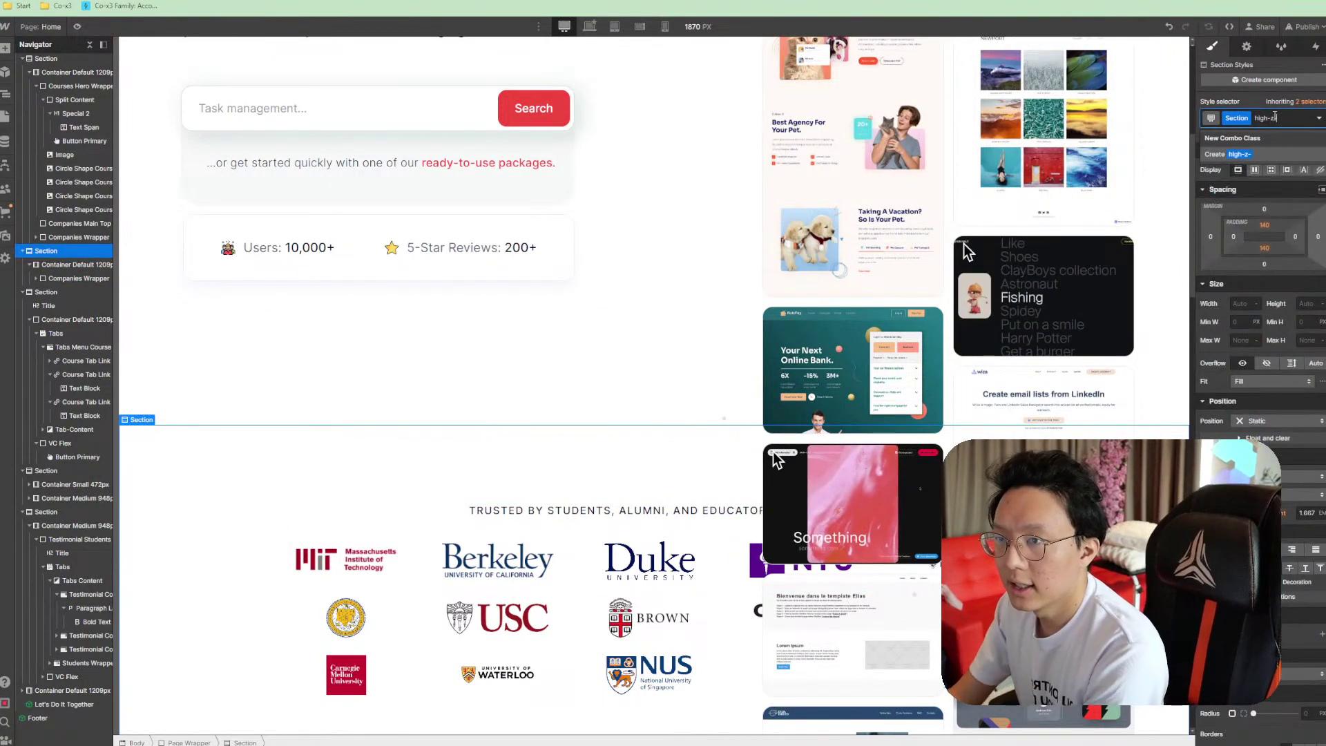
key(BackSpace)
key(BackSpace)
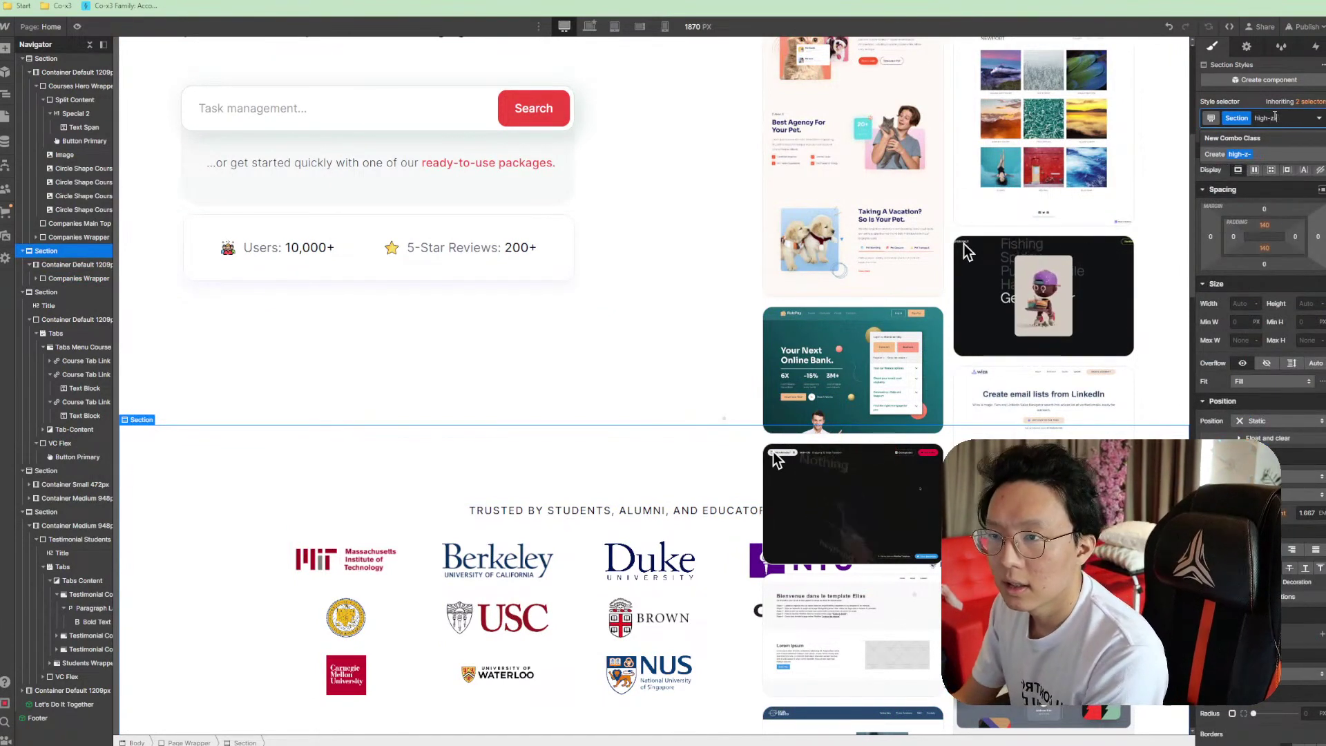
text(-index)
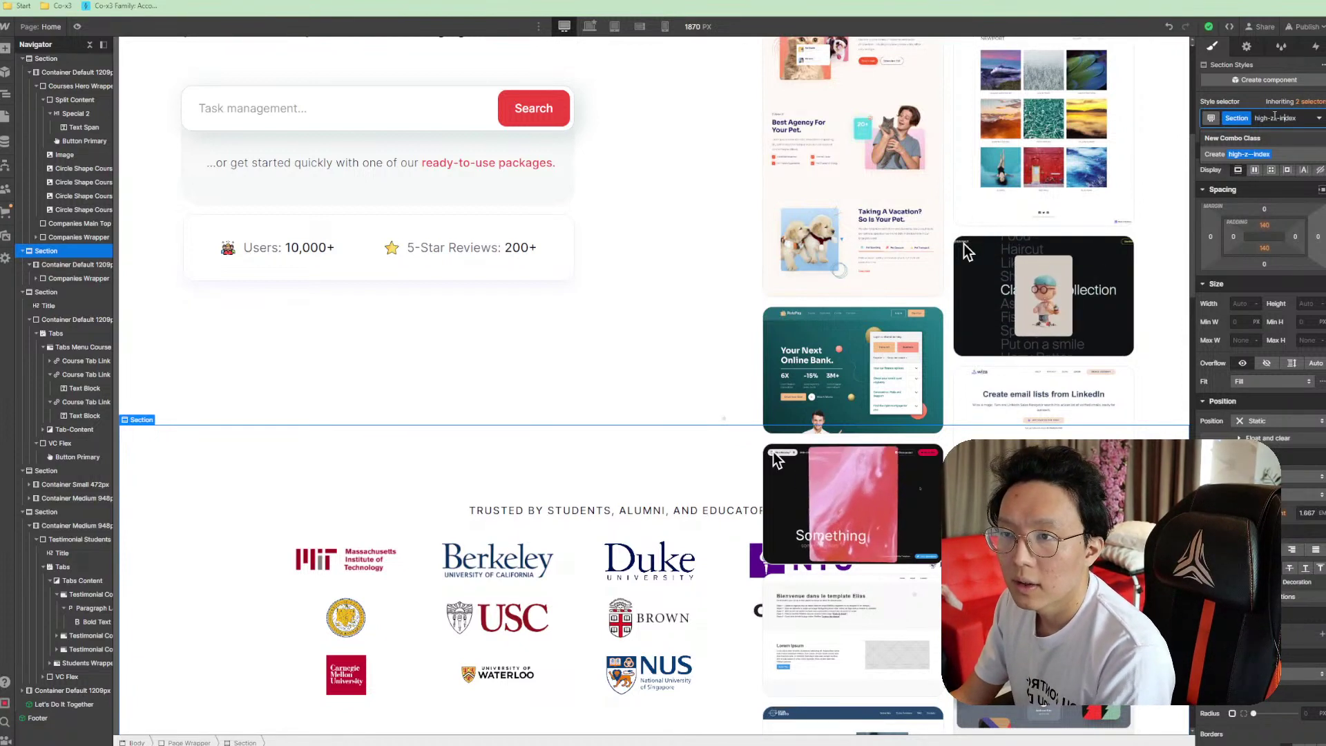
key(Return)
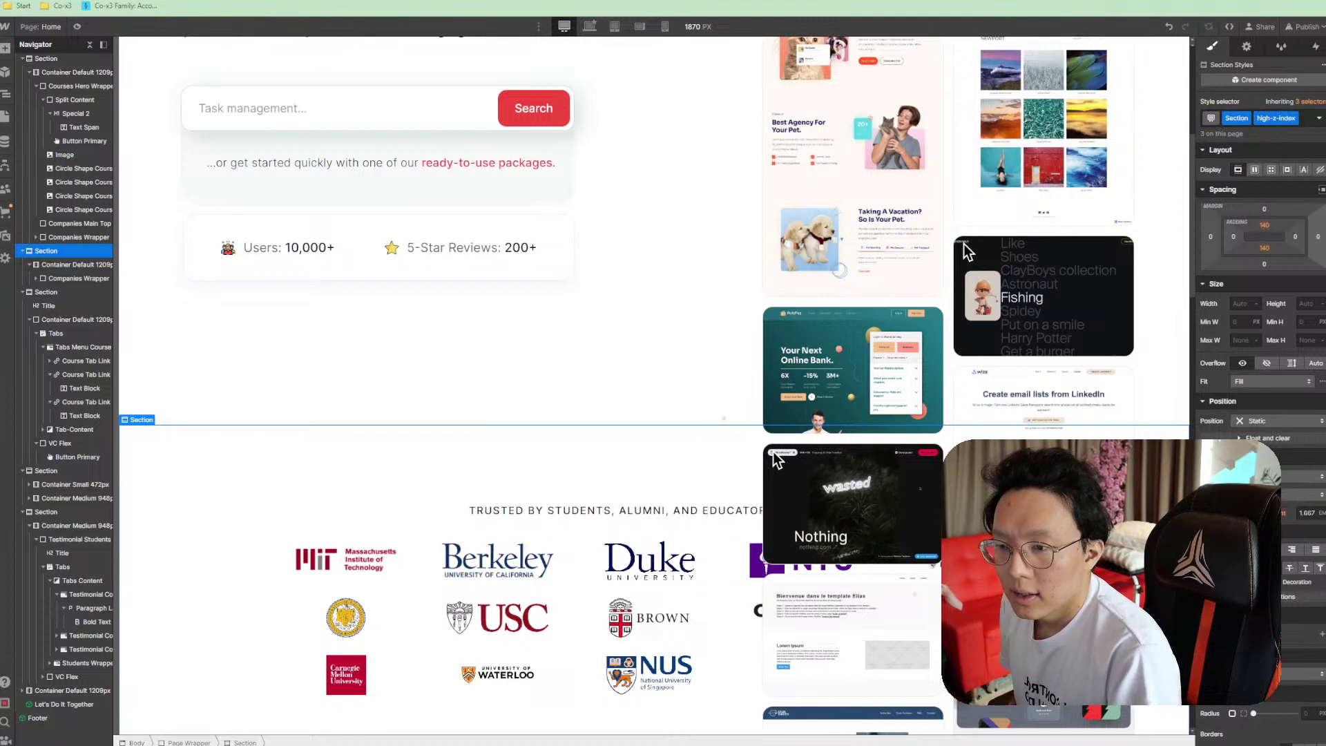
Set the logo section's position to Relative with a z-index of 99
click(1278, 421)
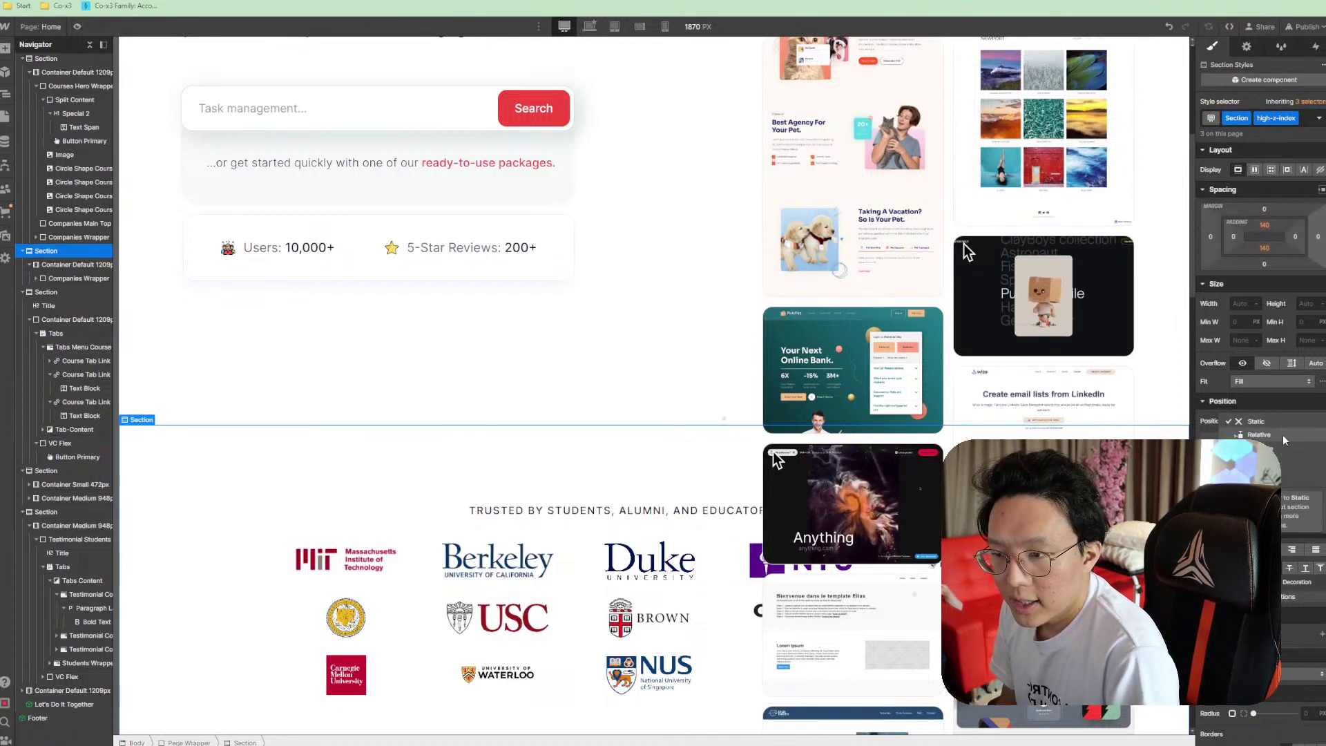
click(1278, 435)
click(1305, 483)
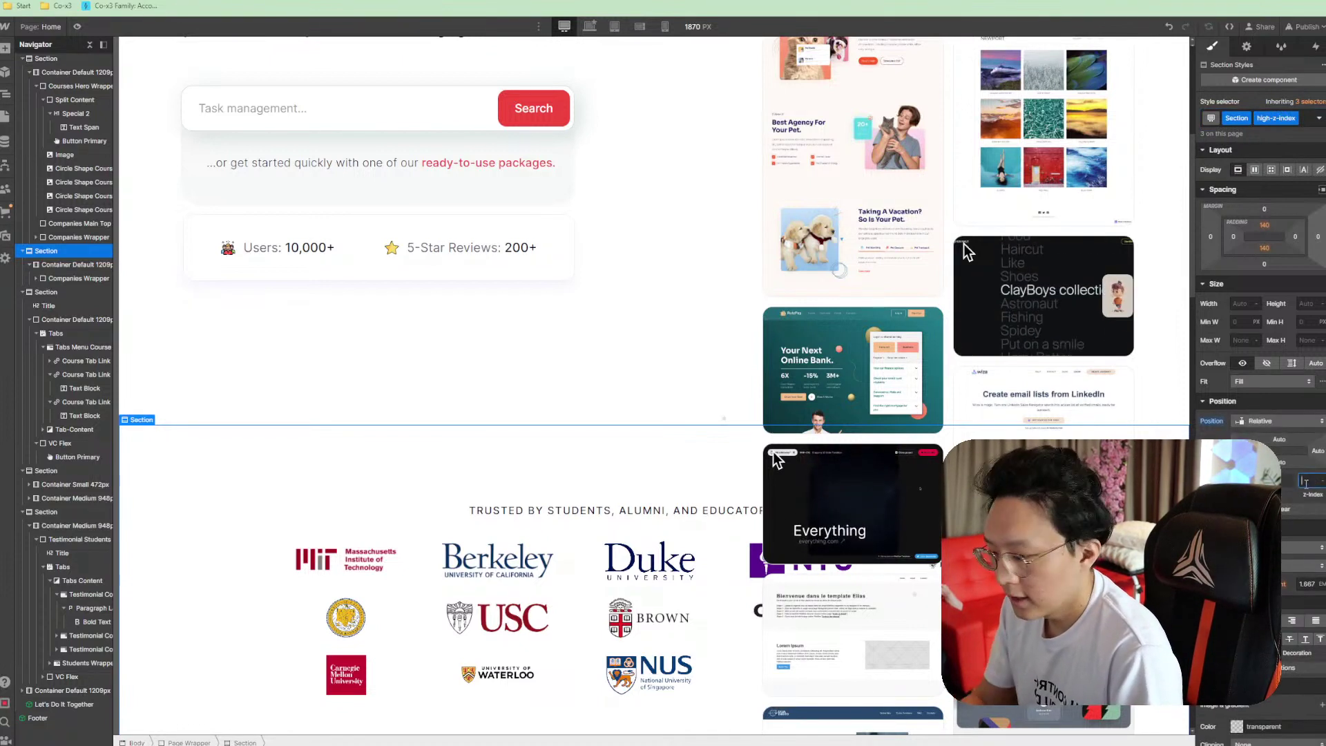
text(99)
Give the logo section a white background and check the page from the hero down to "How can we be helpful?"
scroll(1305, 482, down, 2)
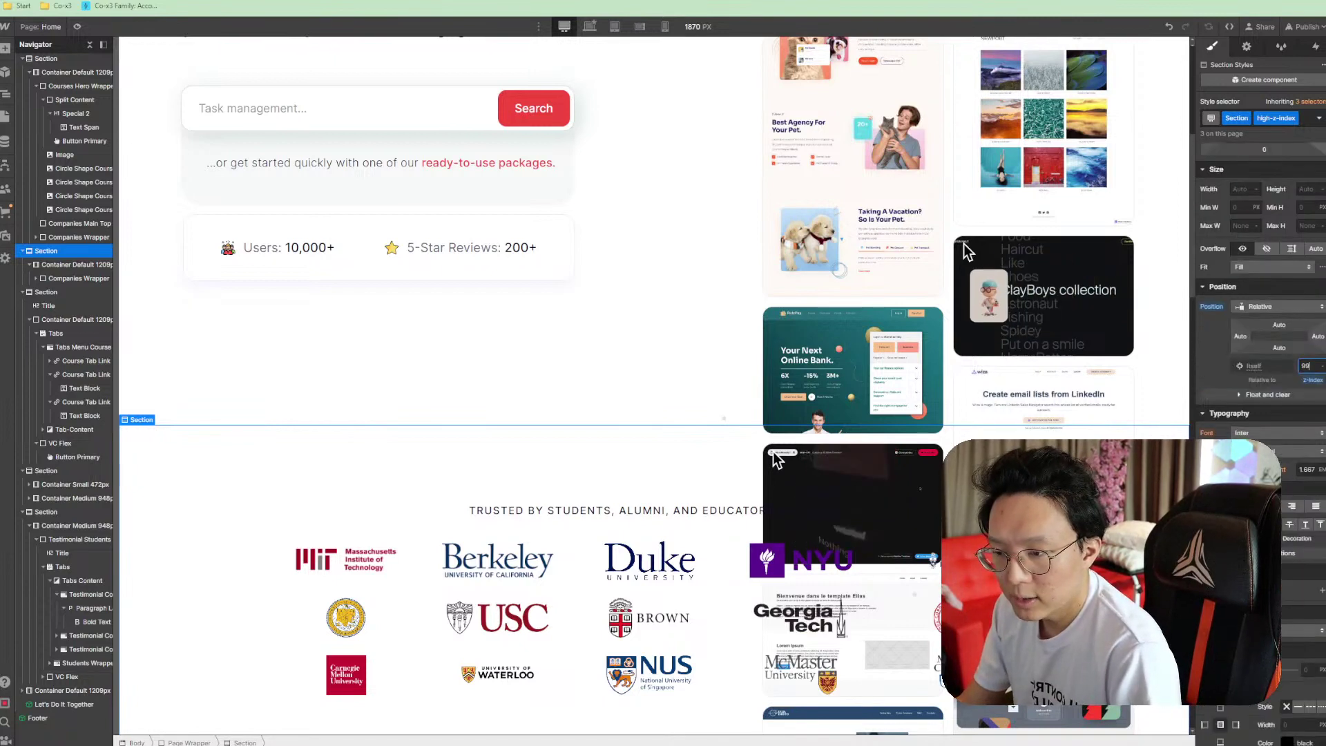
click(1240, 610)
drag(1219, 439, 1193, 405)
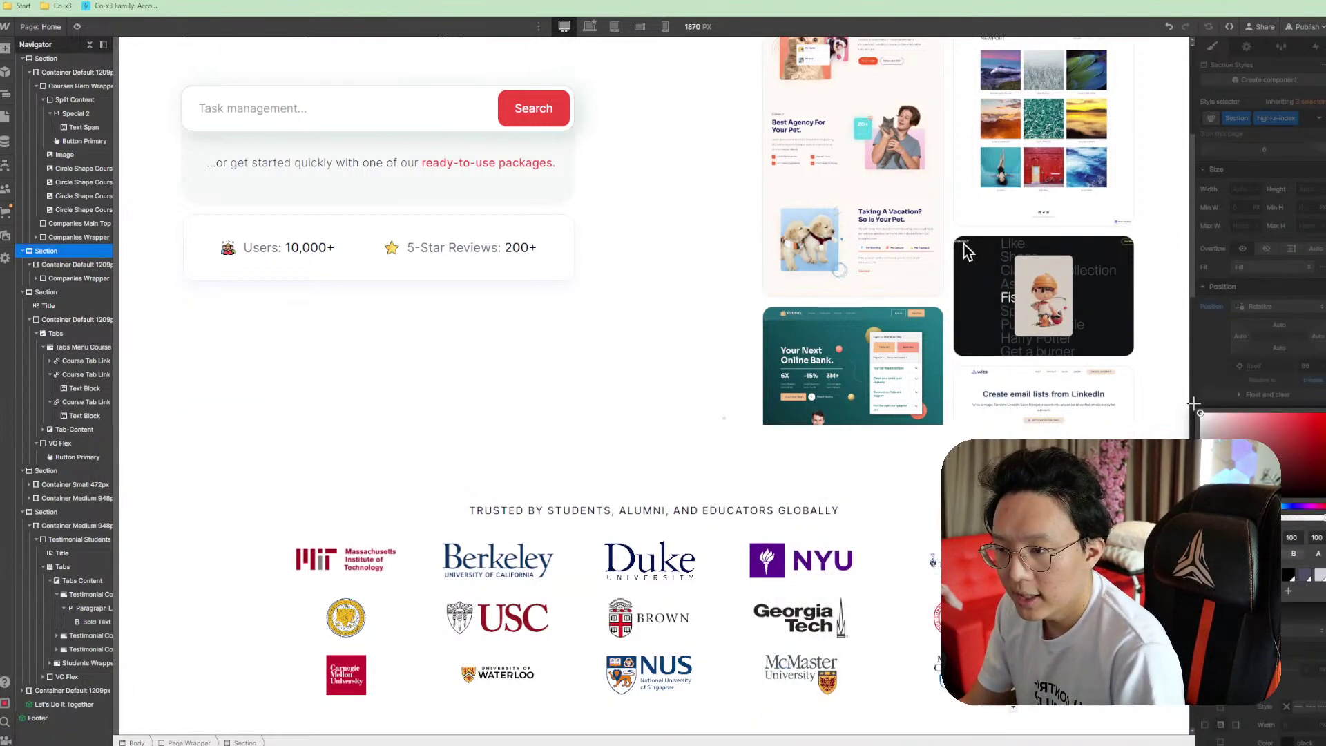
scroll(761, 491, down, 4)
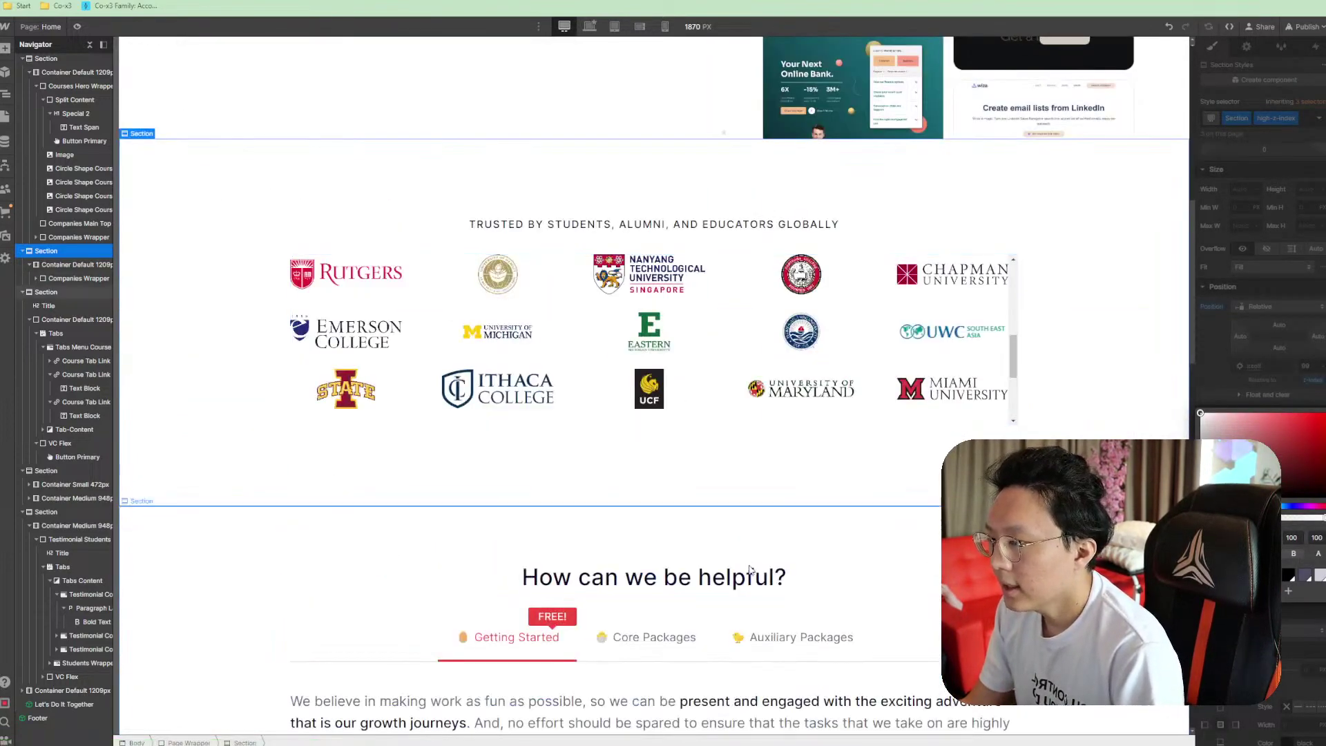
scroll(750, 571, up, 10)
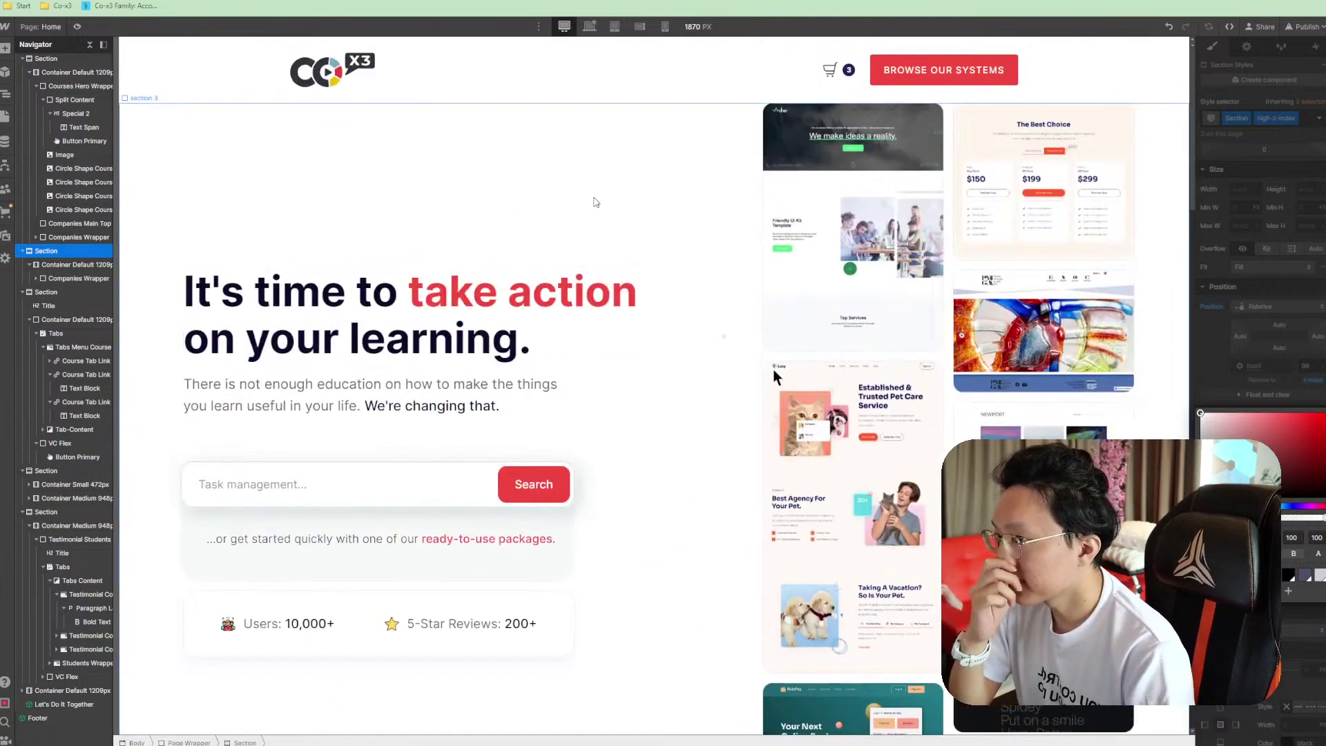
click(596, 202)
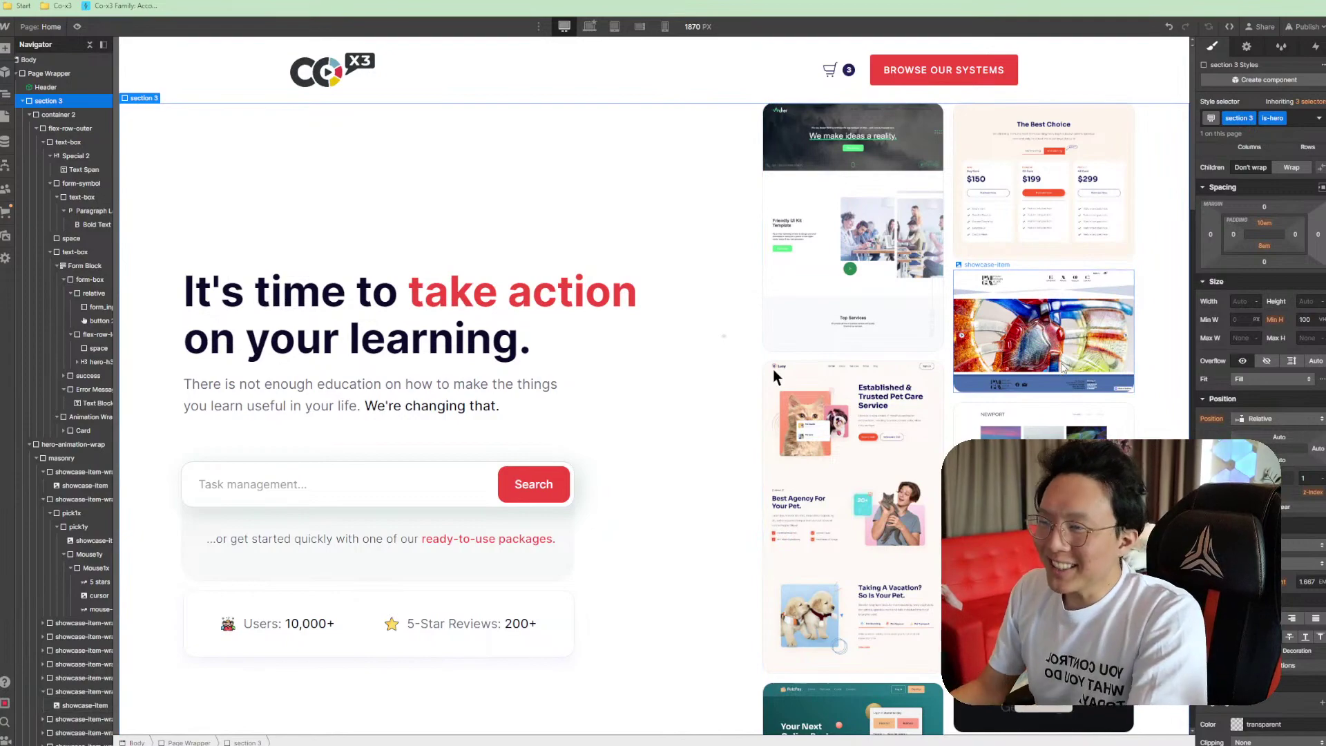
scroll(1017, 365, down, 20)
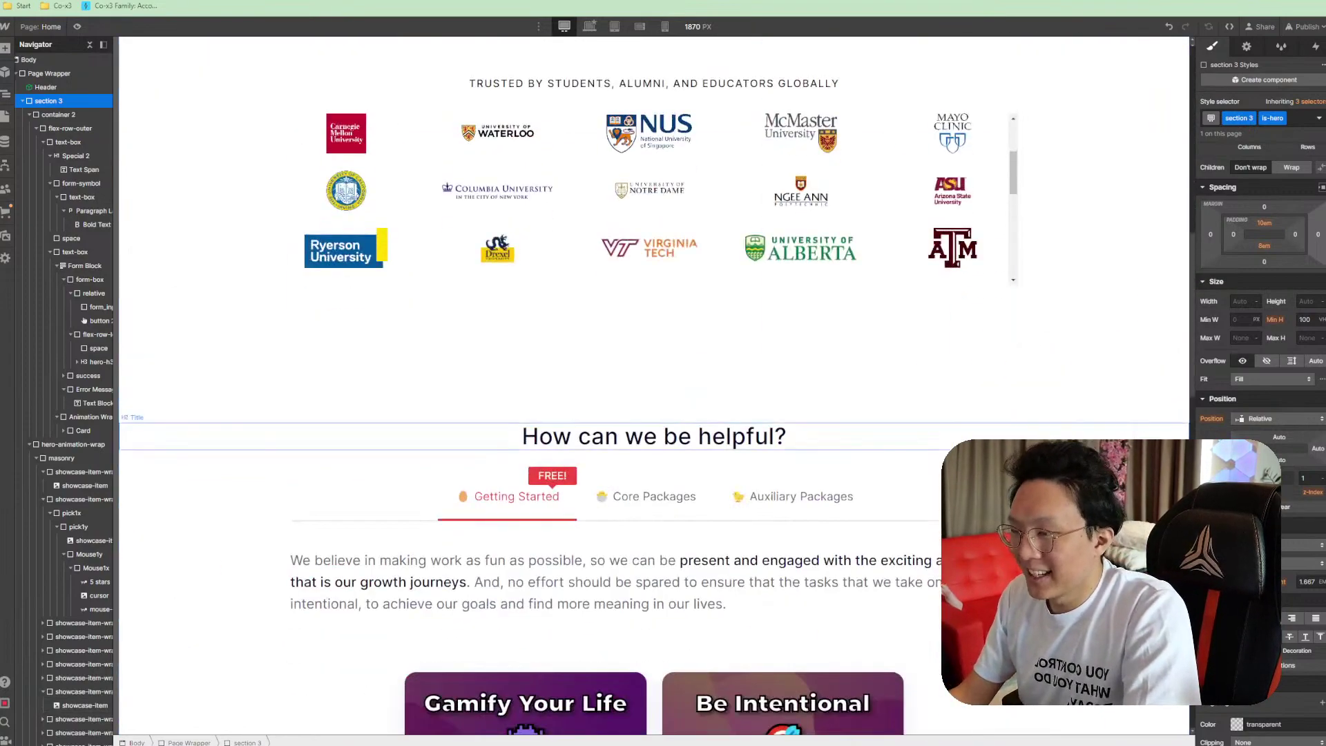